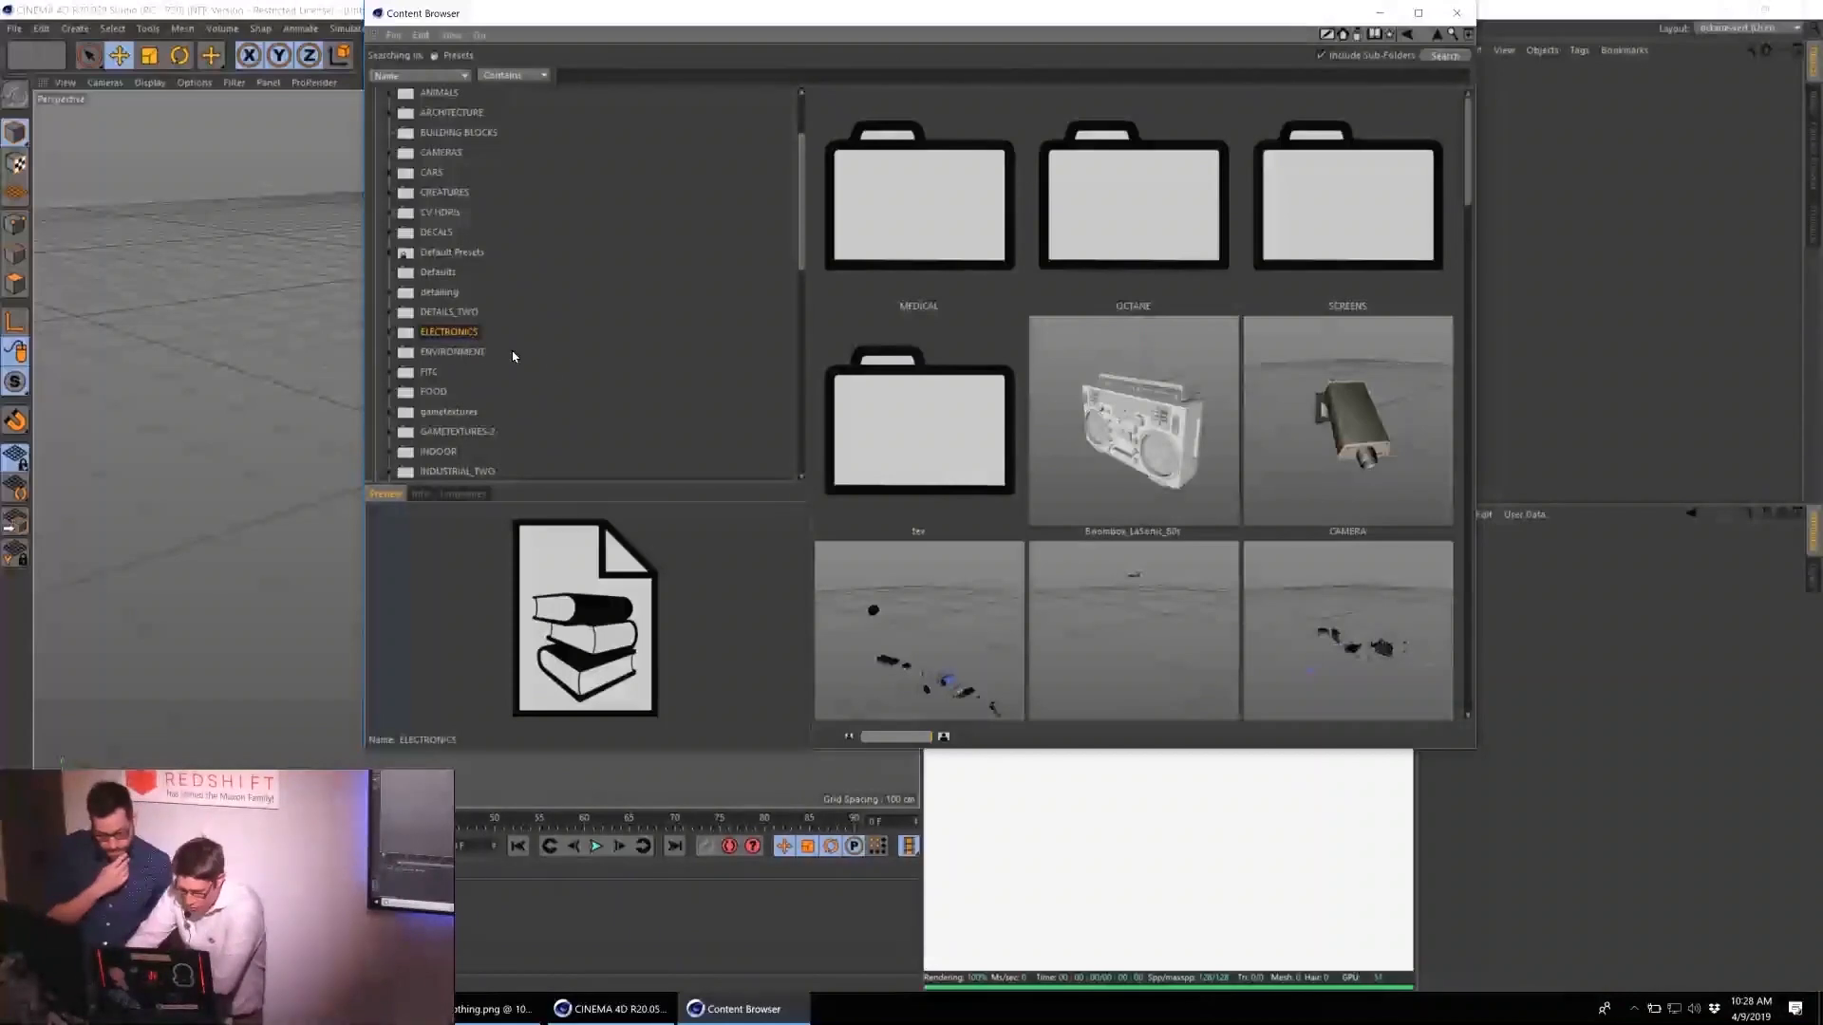
Look through the MEDICAL, RUBBLE and WRECKED CARS preset folders in the Content Browser.
double_click(915, 238)
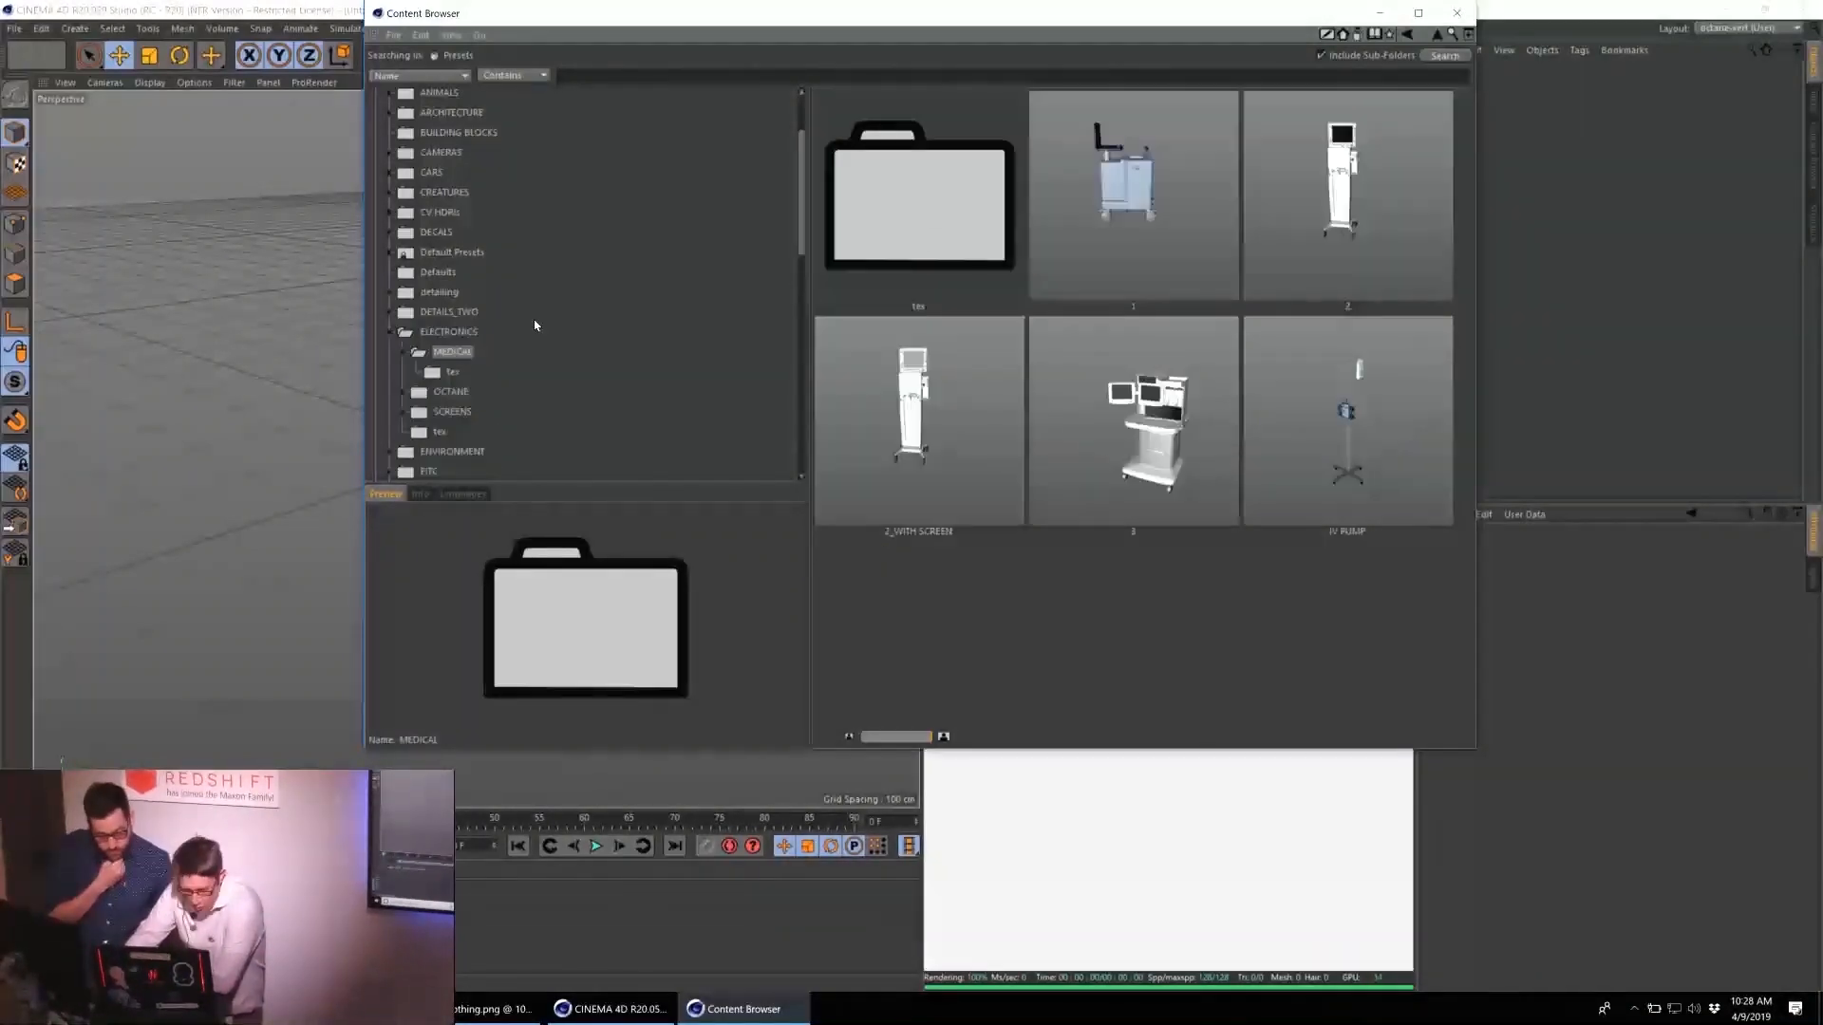
left_click(458, 312)
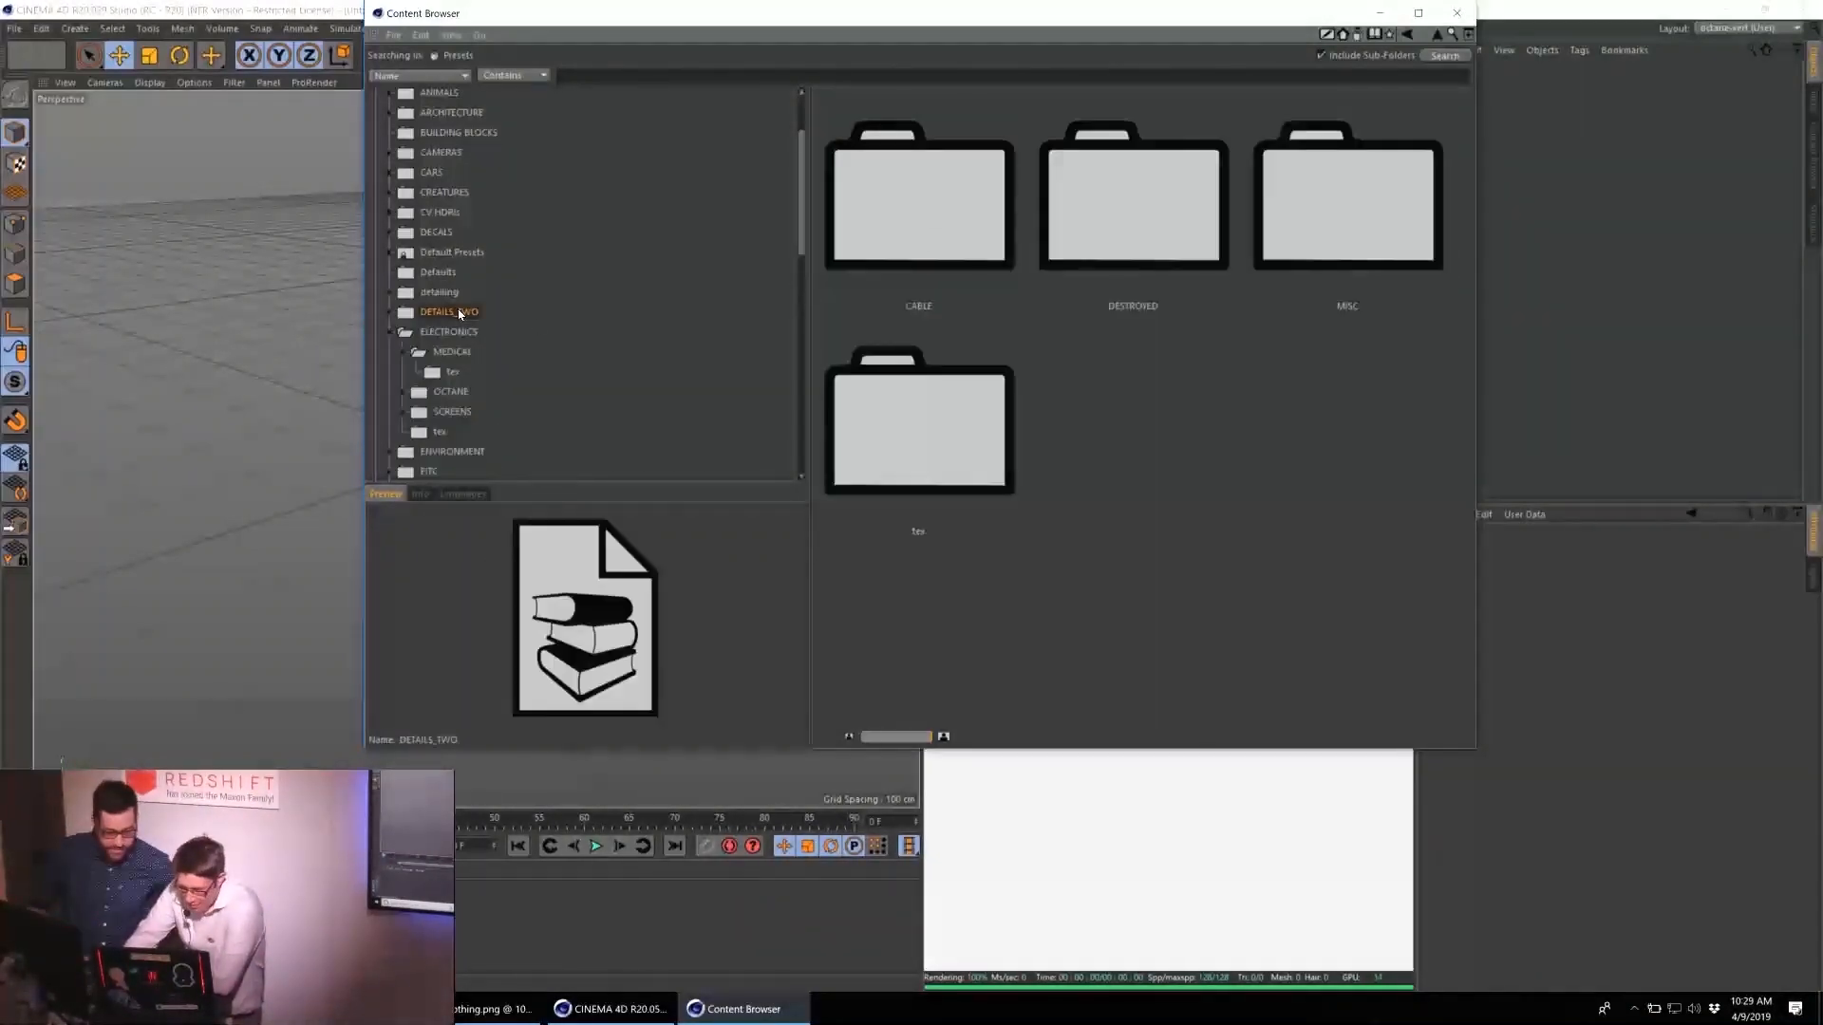
double_click(1099, 276)
double_click(955, 224)
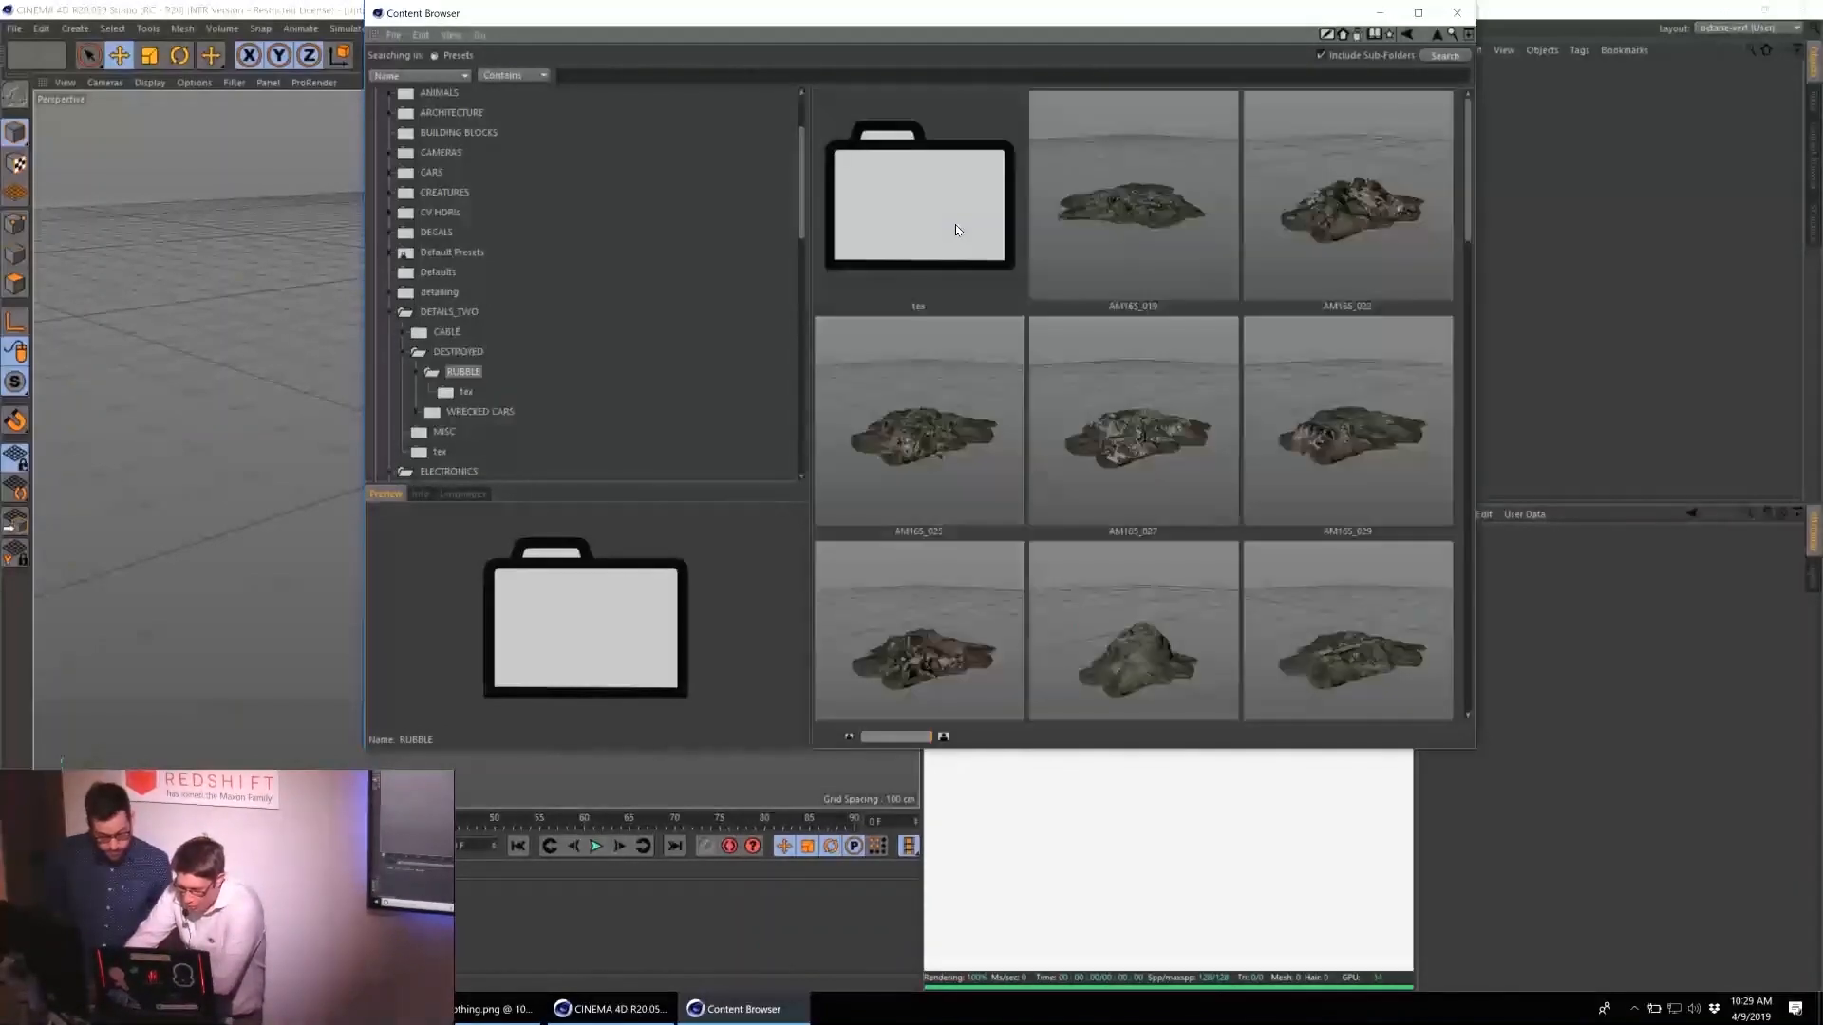
scroll(1113, 412, "down", 5)
left_click(474, 414)
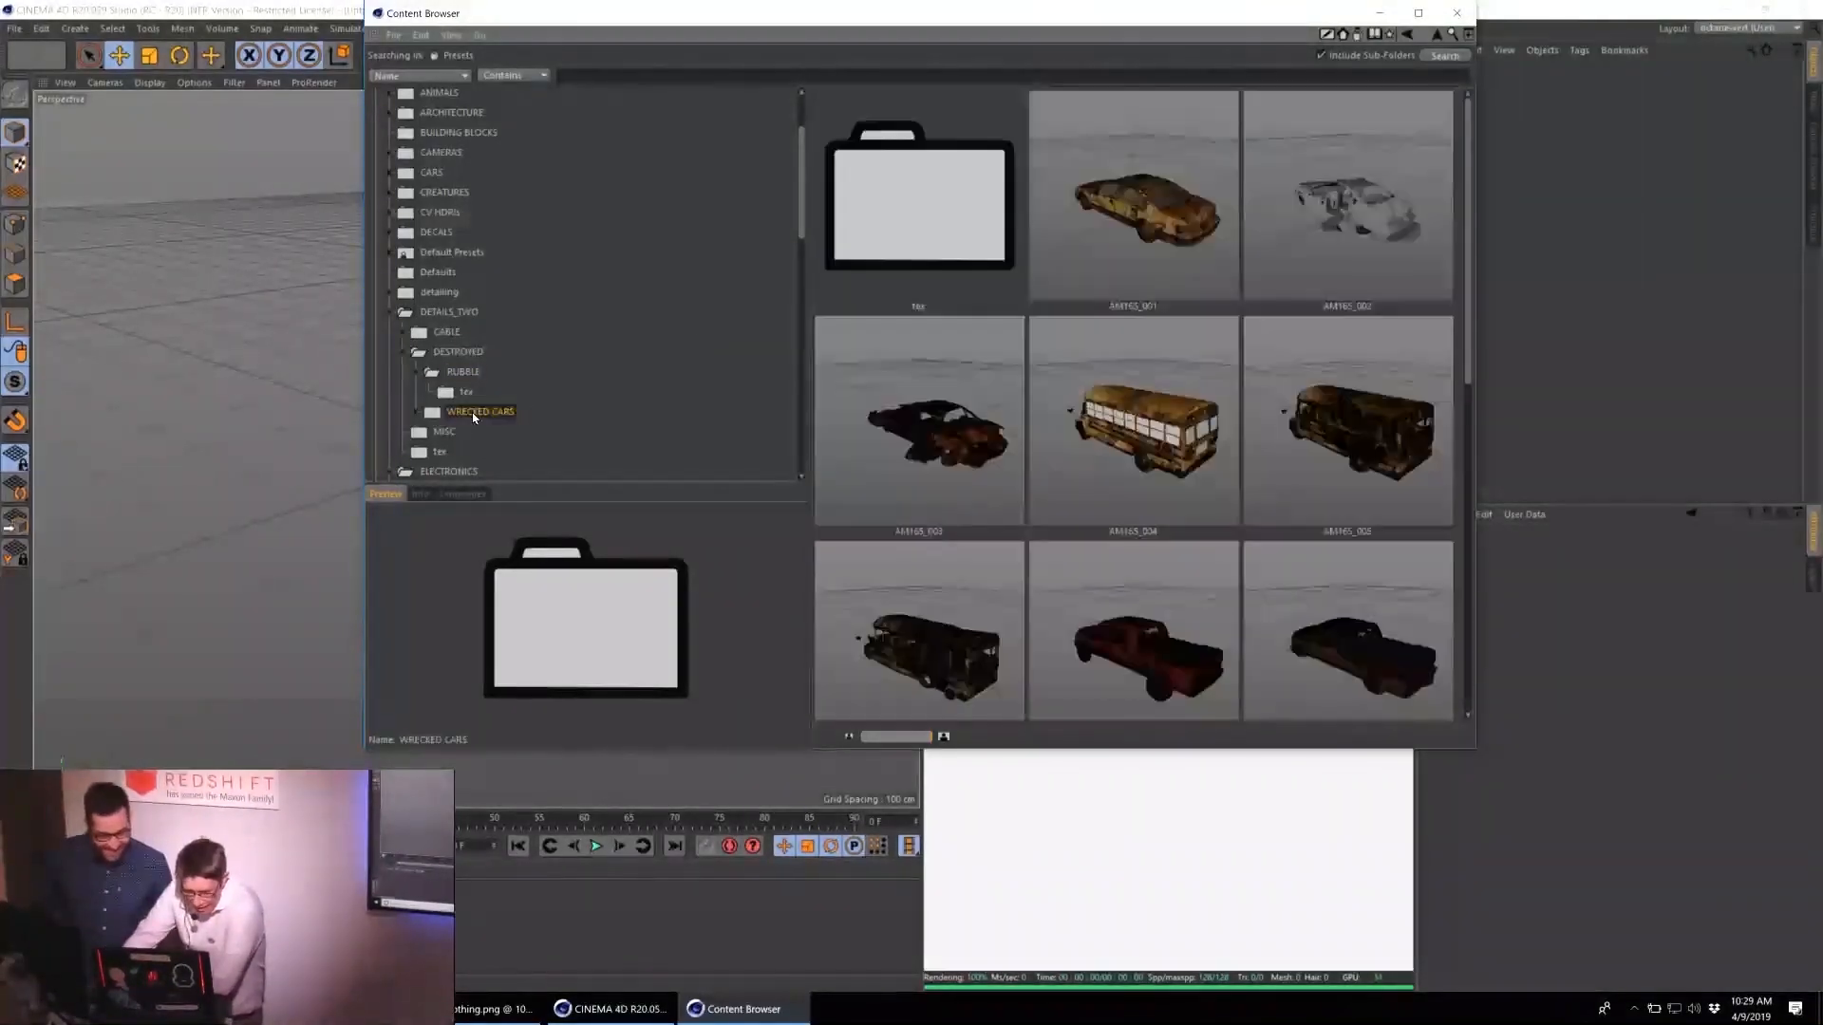
Browse the DECALS, ELECTRONICS and gametextures preset folders for usable assets.
left_click(436, 238)
left_click_drag(910, 670, 927, 682)
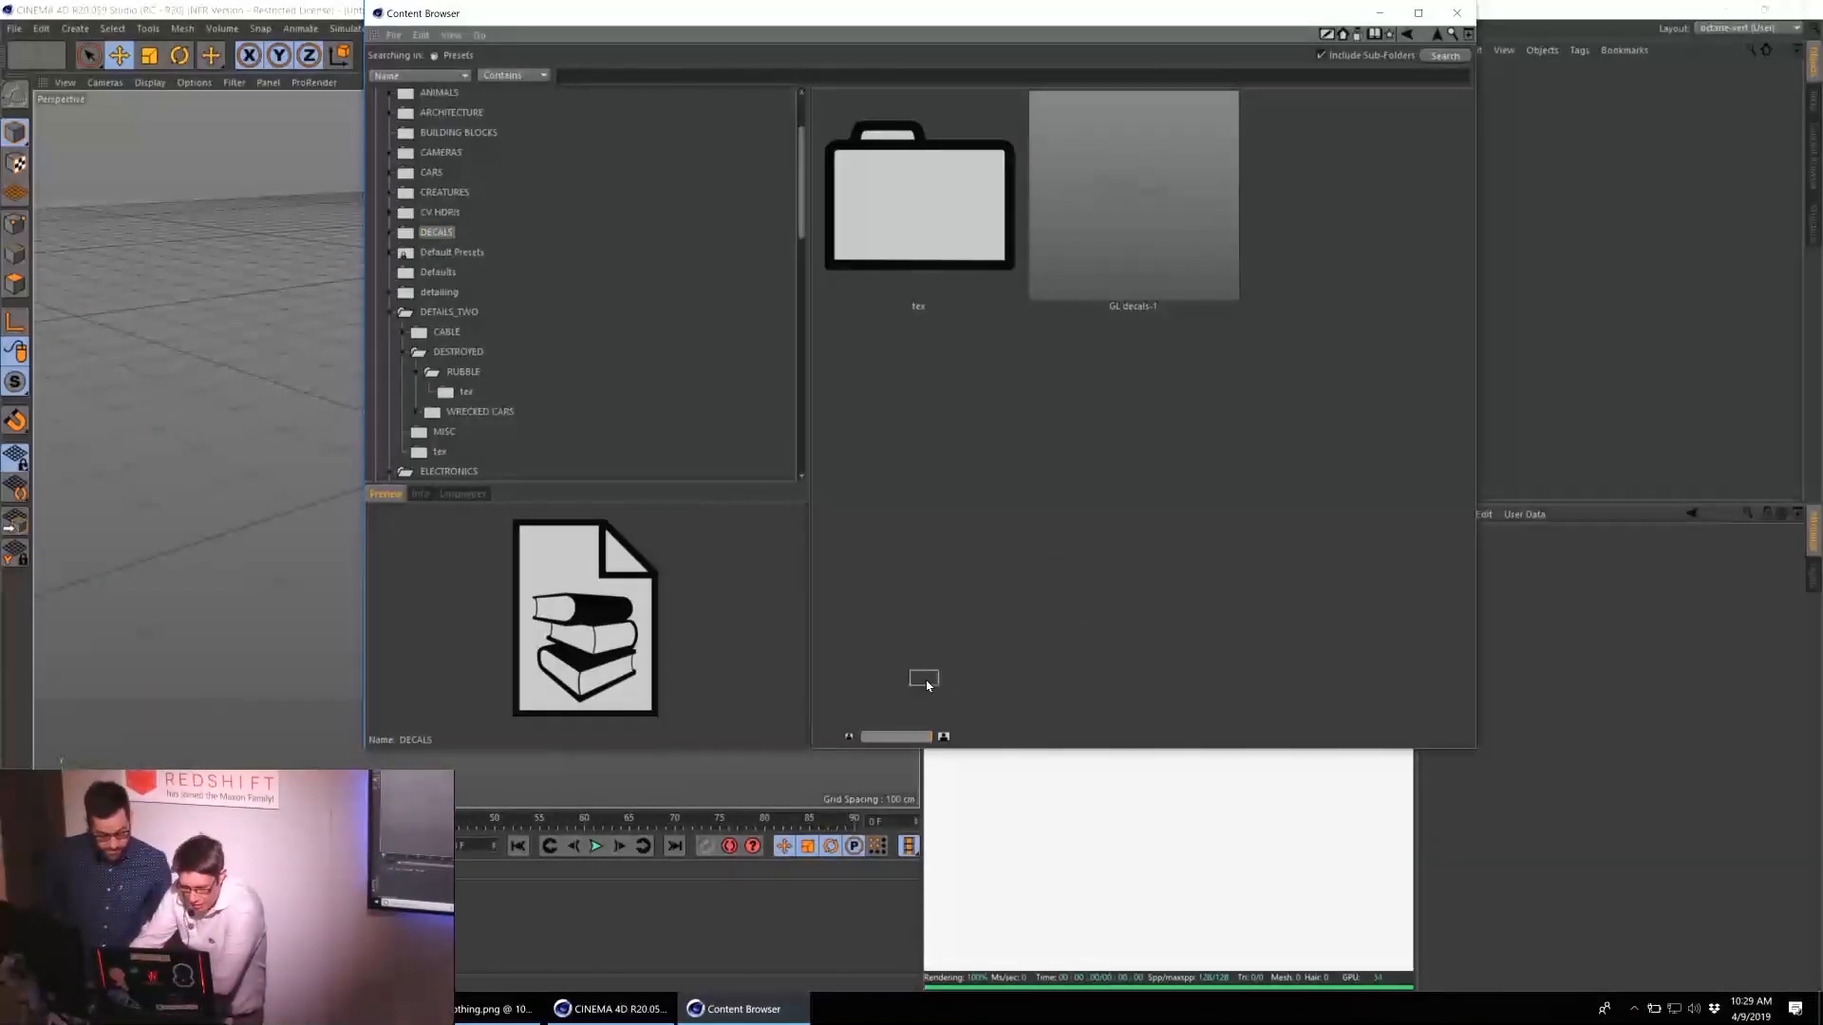
left_click(465, 474)
scroll(1029, 413, "down", 10)
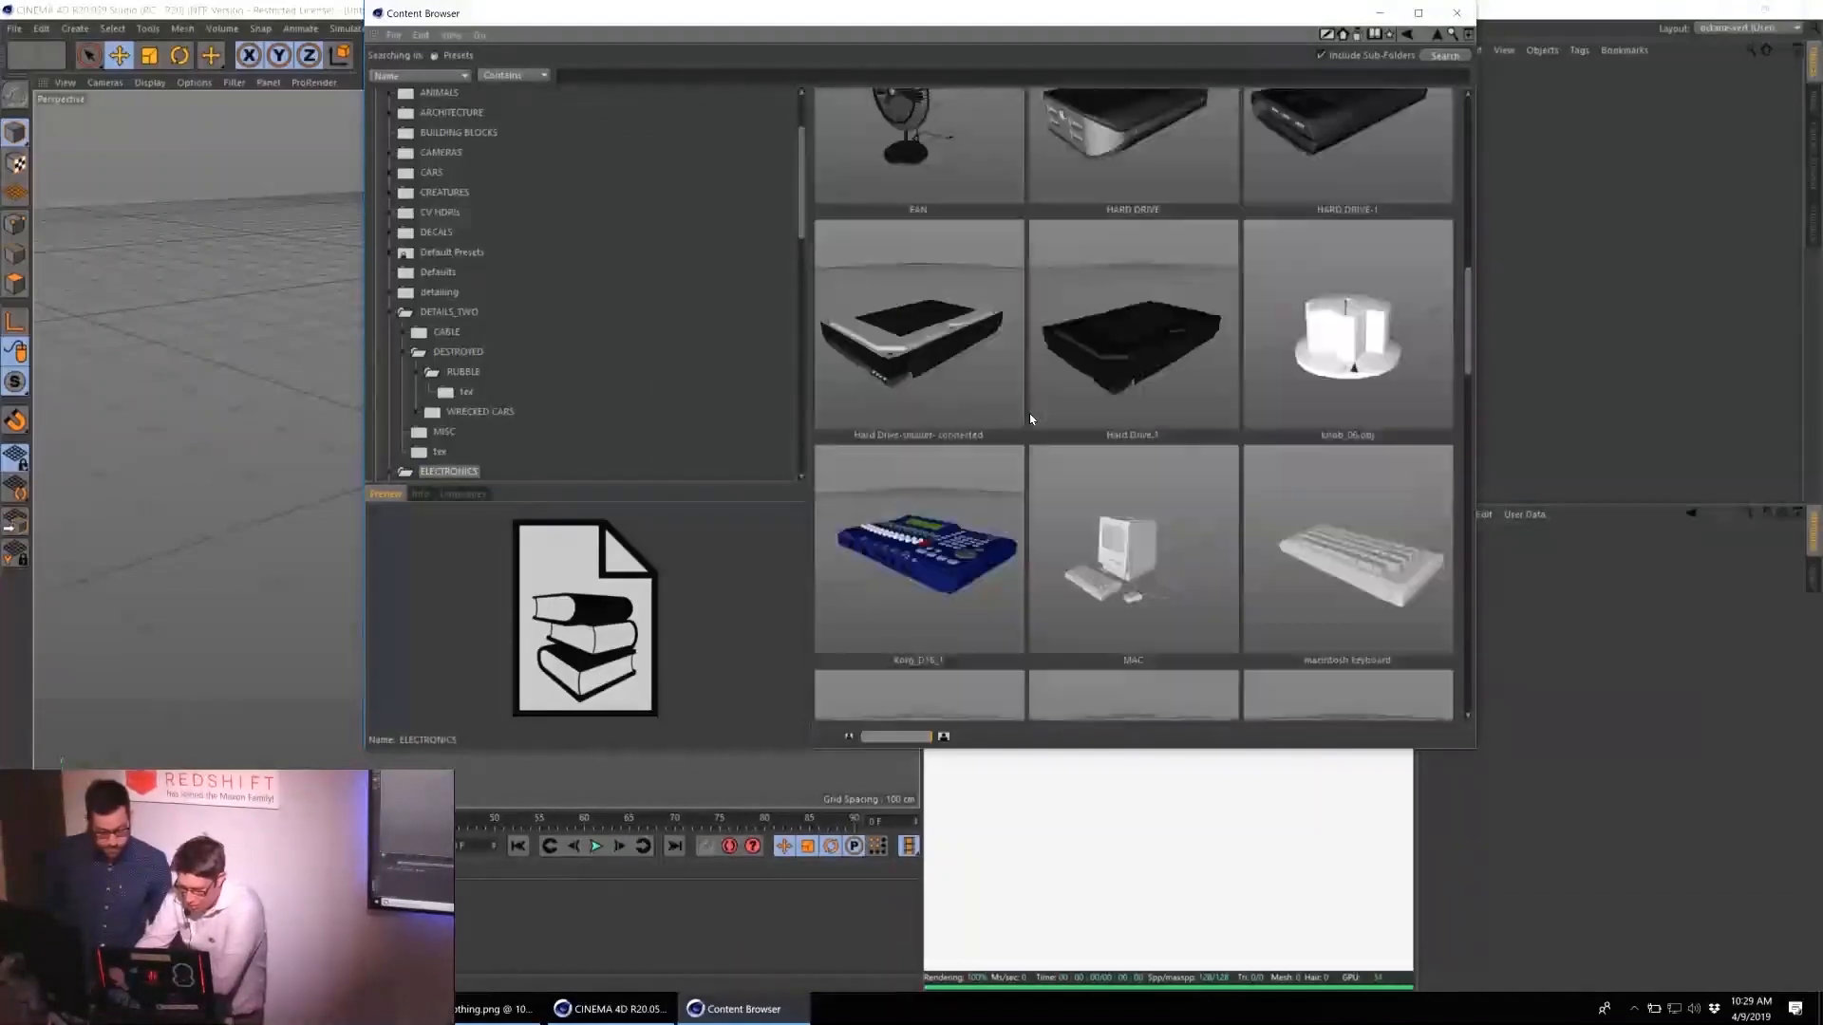
scroll(1030, 418, "down", 5)
scroll(529, 334, "down", 5)
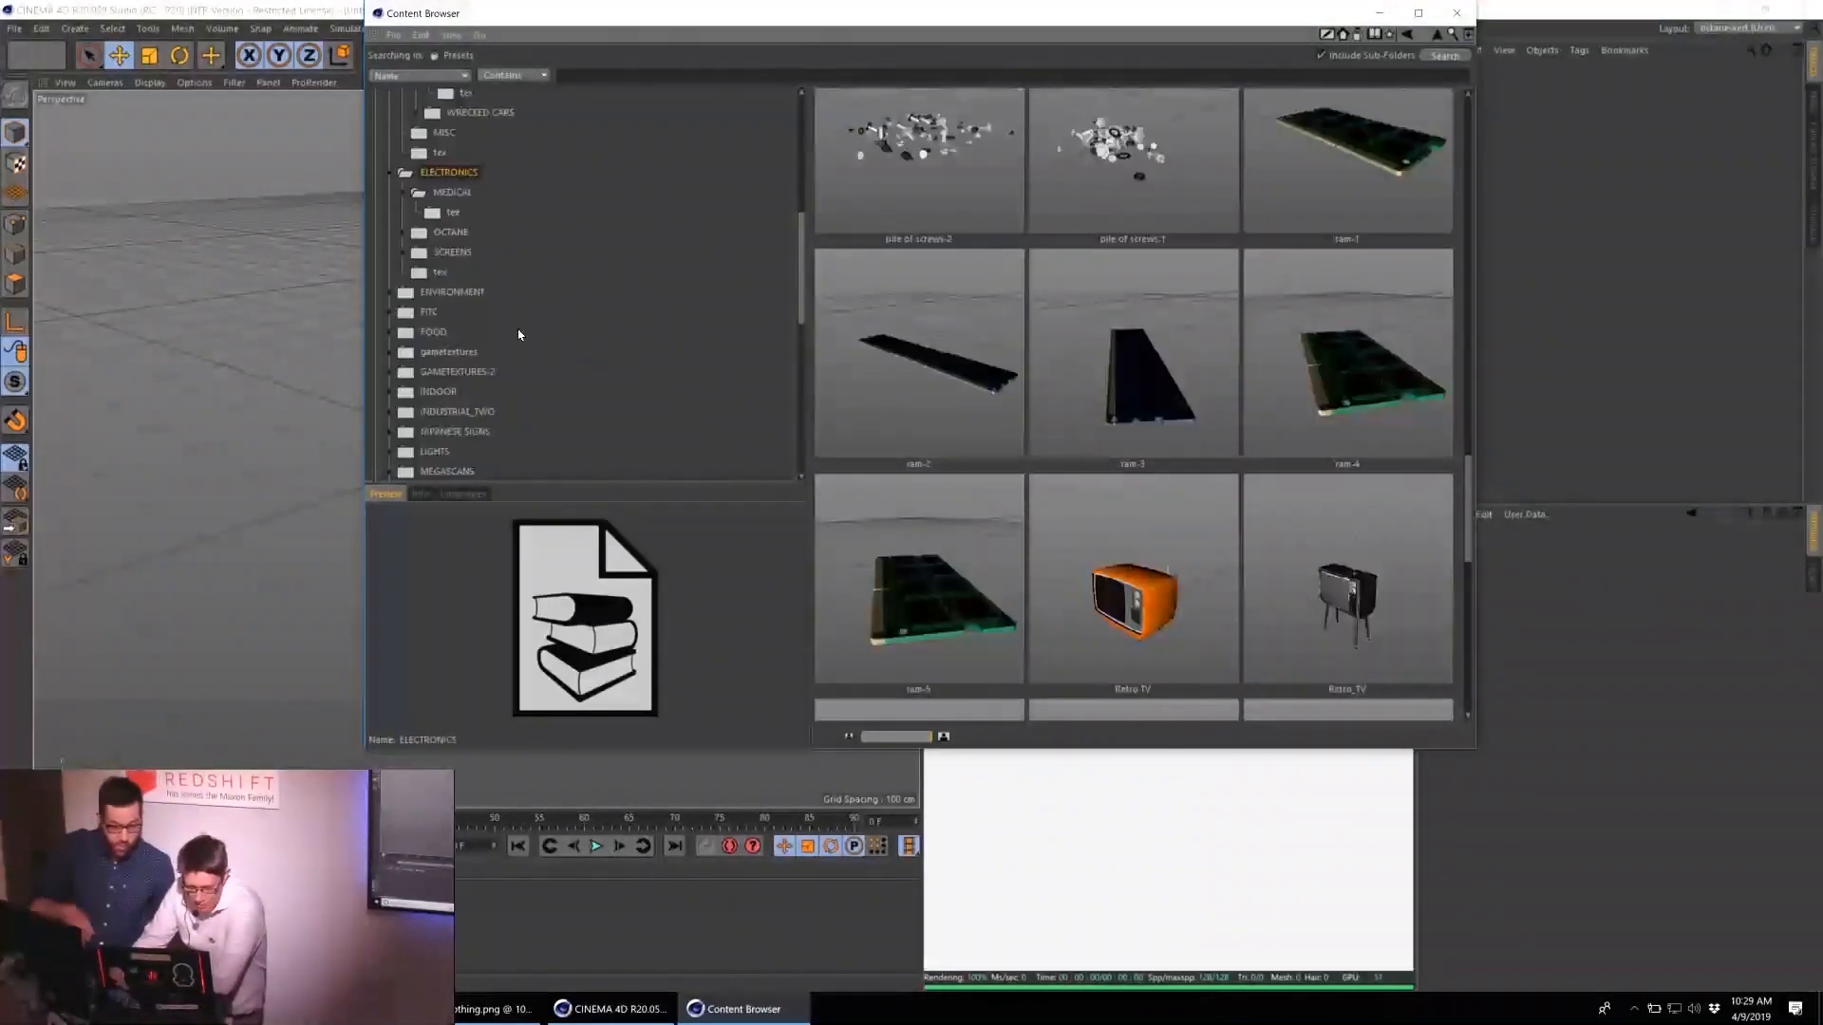
left_click(449, 352)
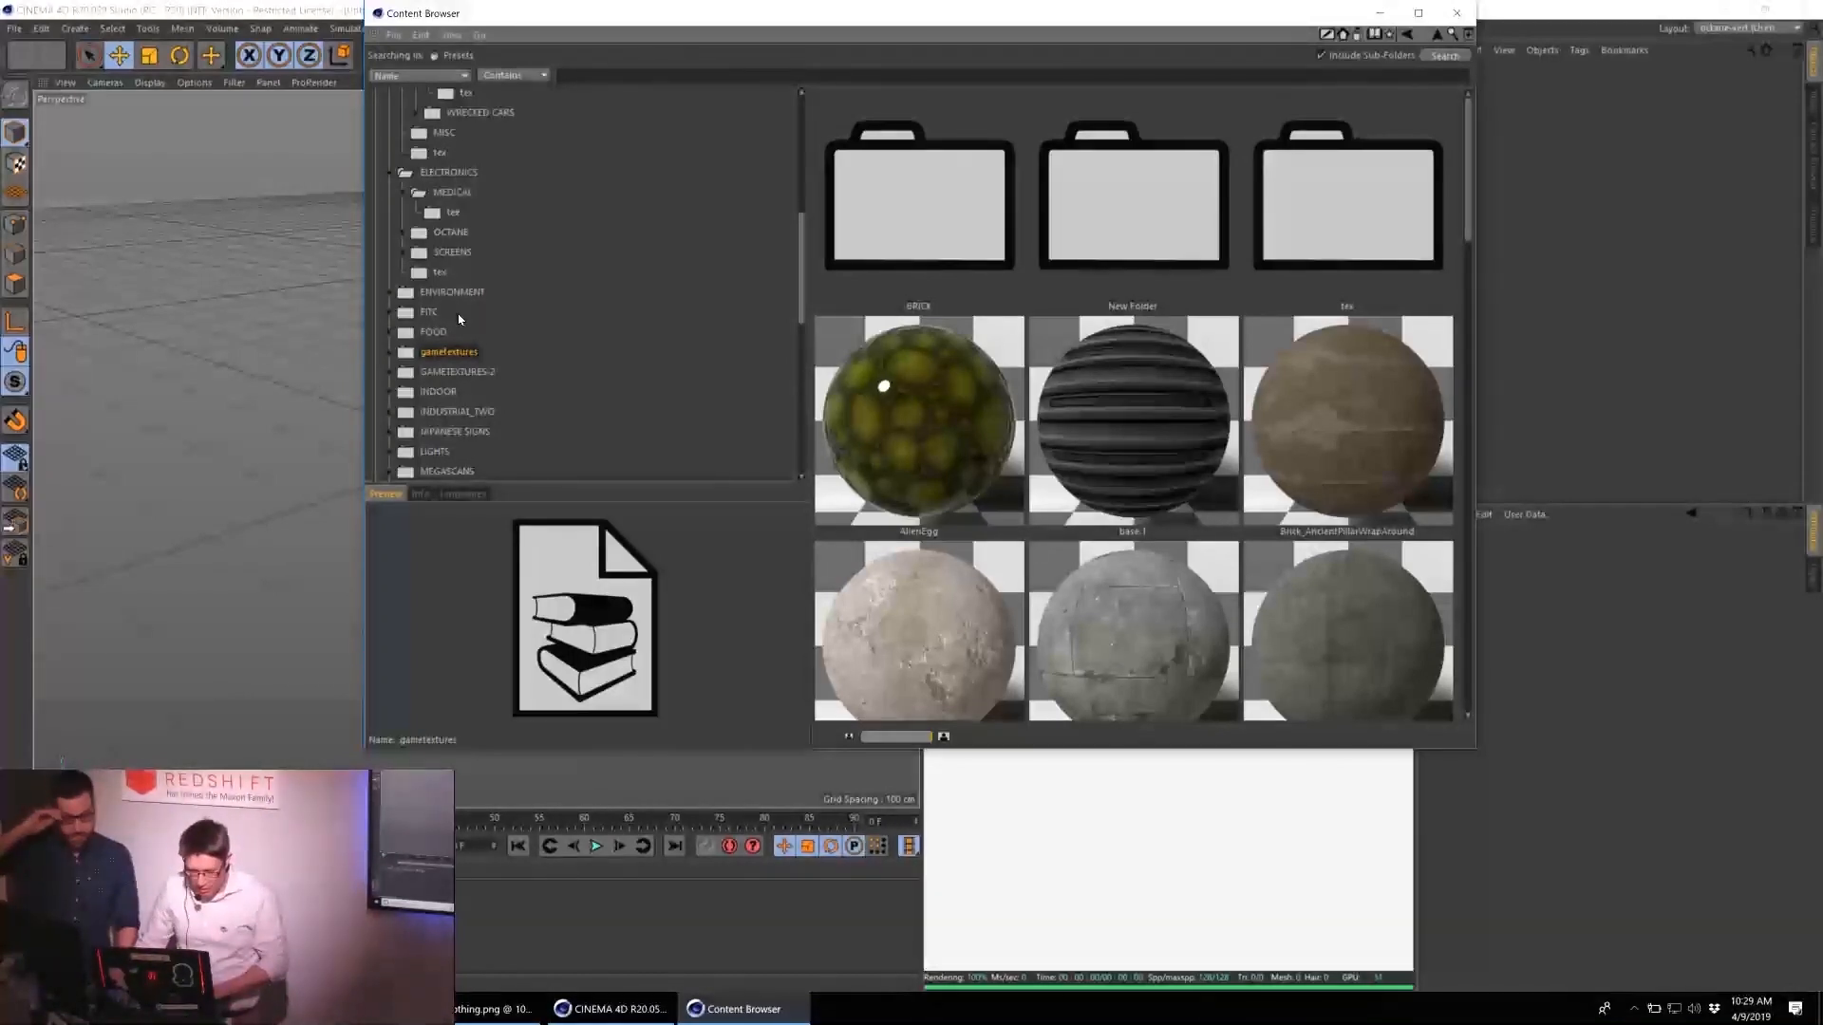
Load the AM165_060 rubble model from the RUBBLE preset folder into the scene and close the Content Browser.
scroll(458, 319, "up", 5)
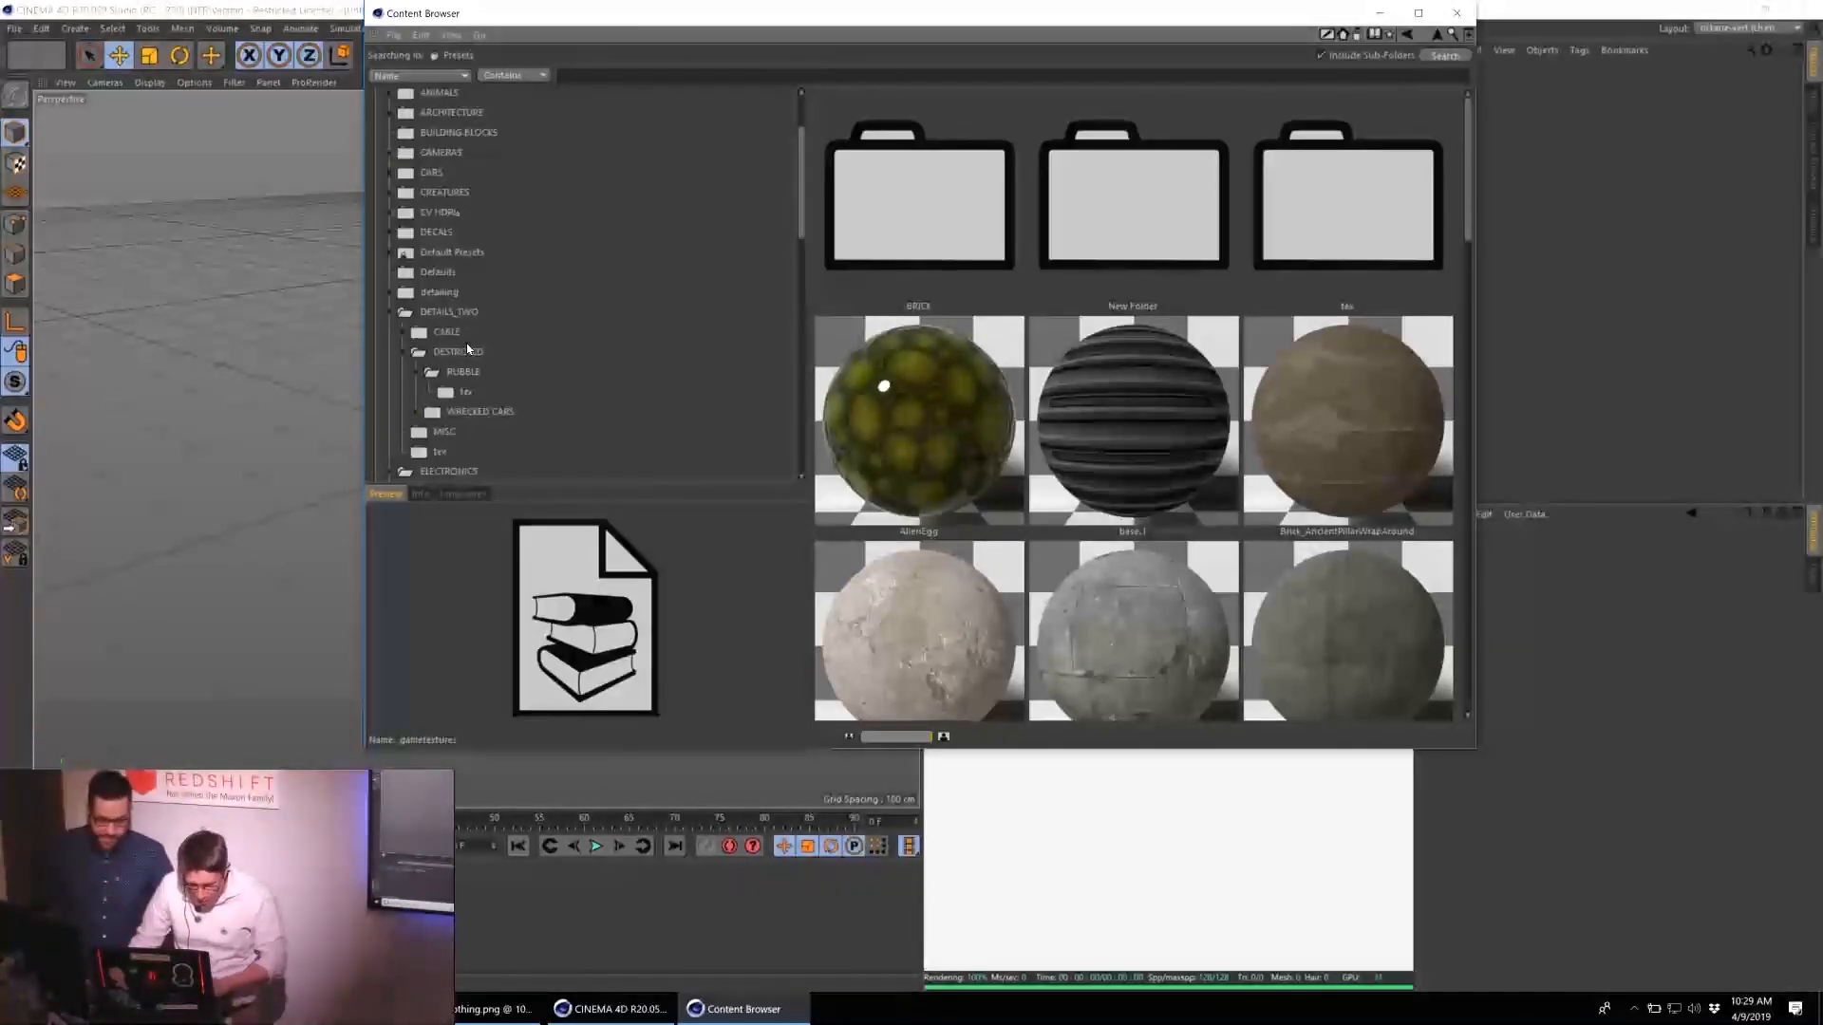
left_click(475, 372)
left_click(1381, 355)
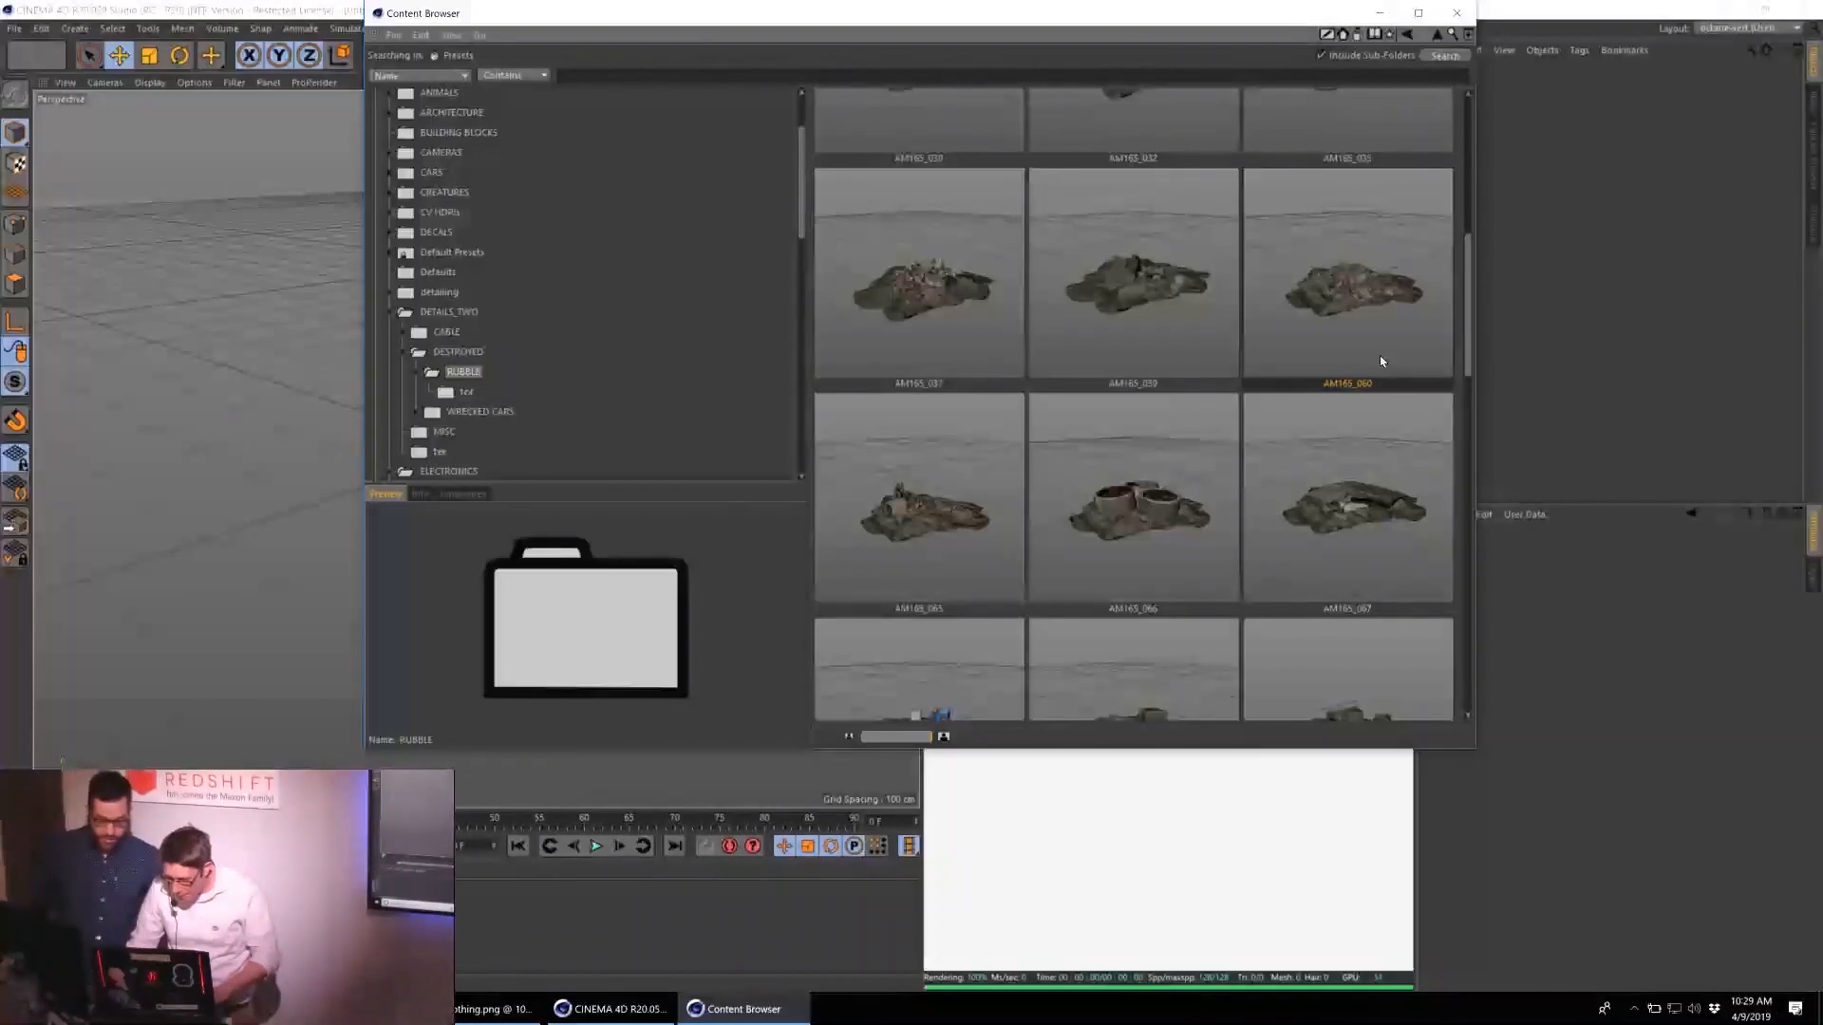
scroll(1219, 564, "down", 3)
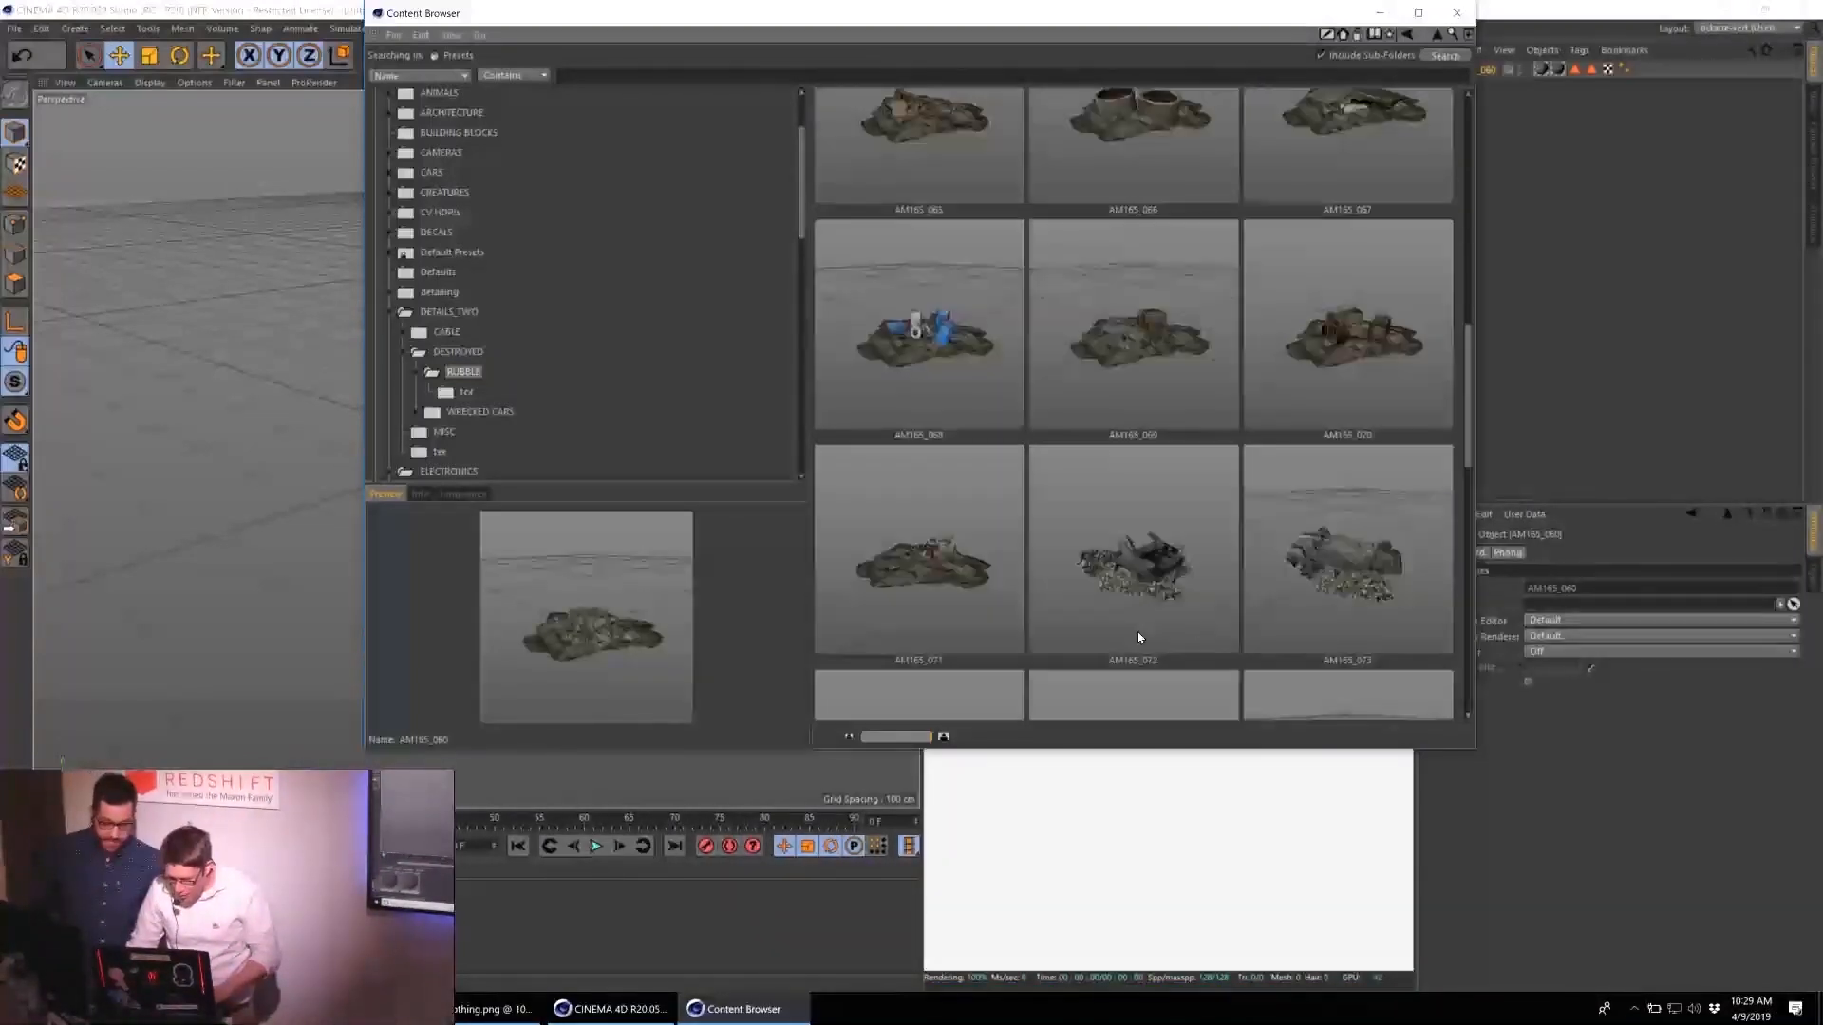
double_click(994, 355)
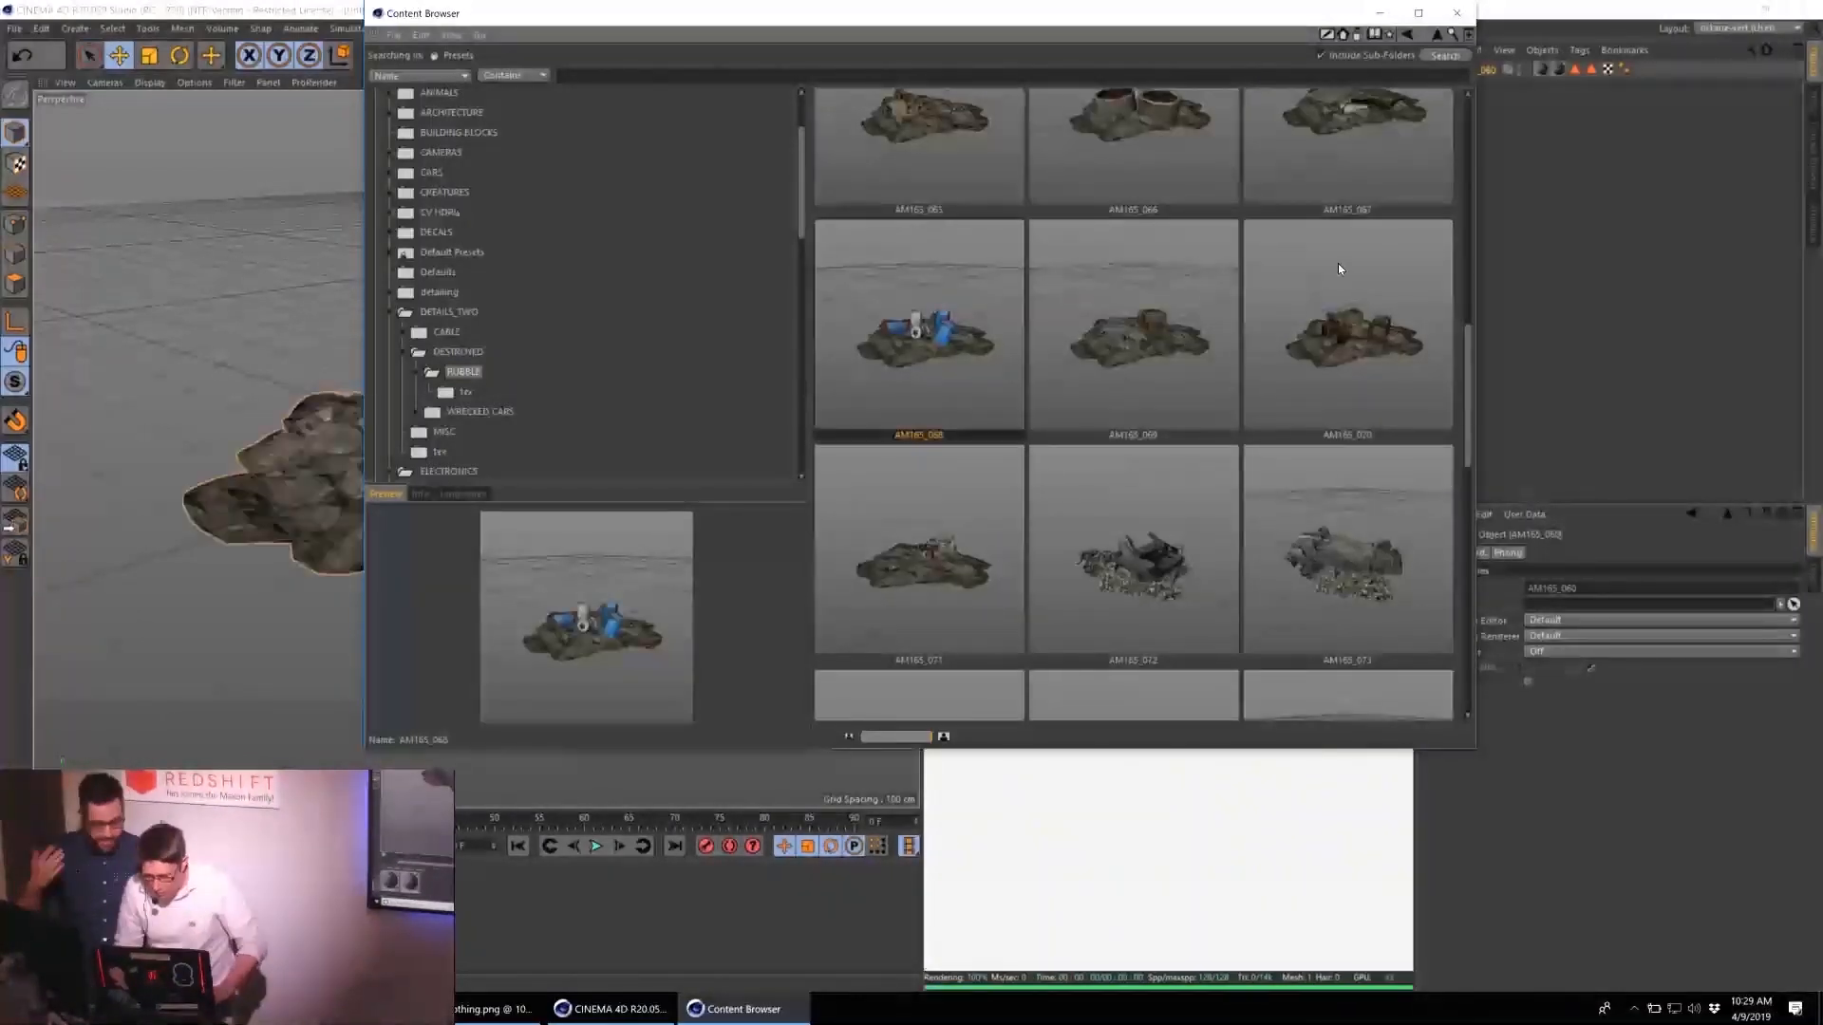
left_click(1458, 13)
left_click_drag(1410, 9, 1116, 157)
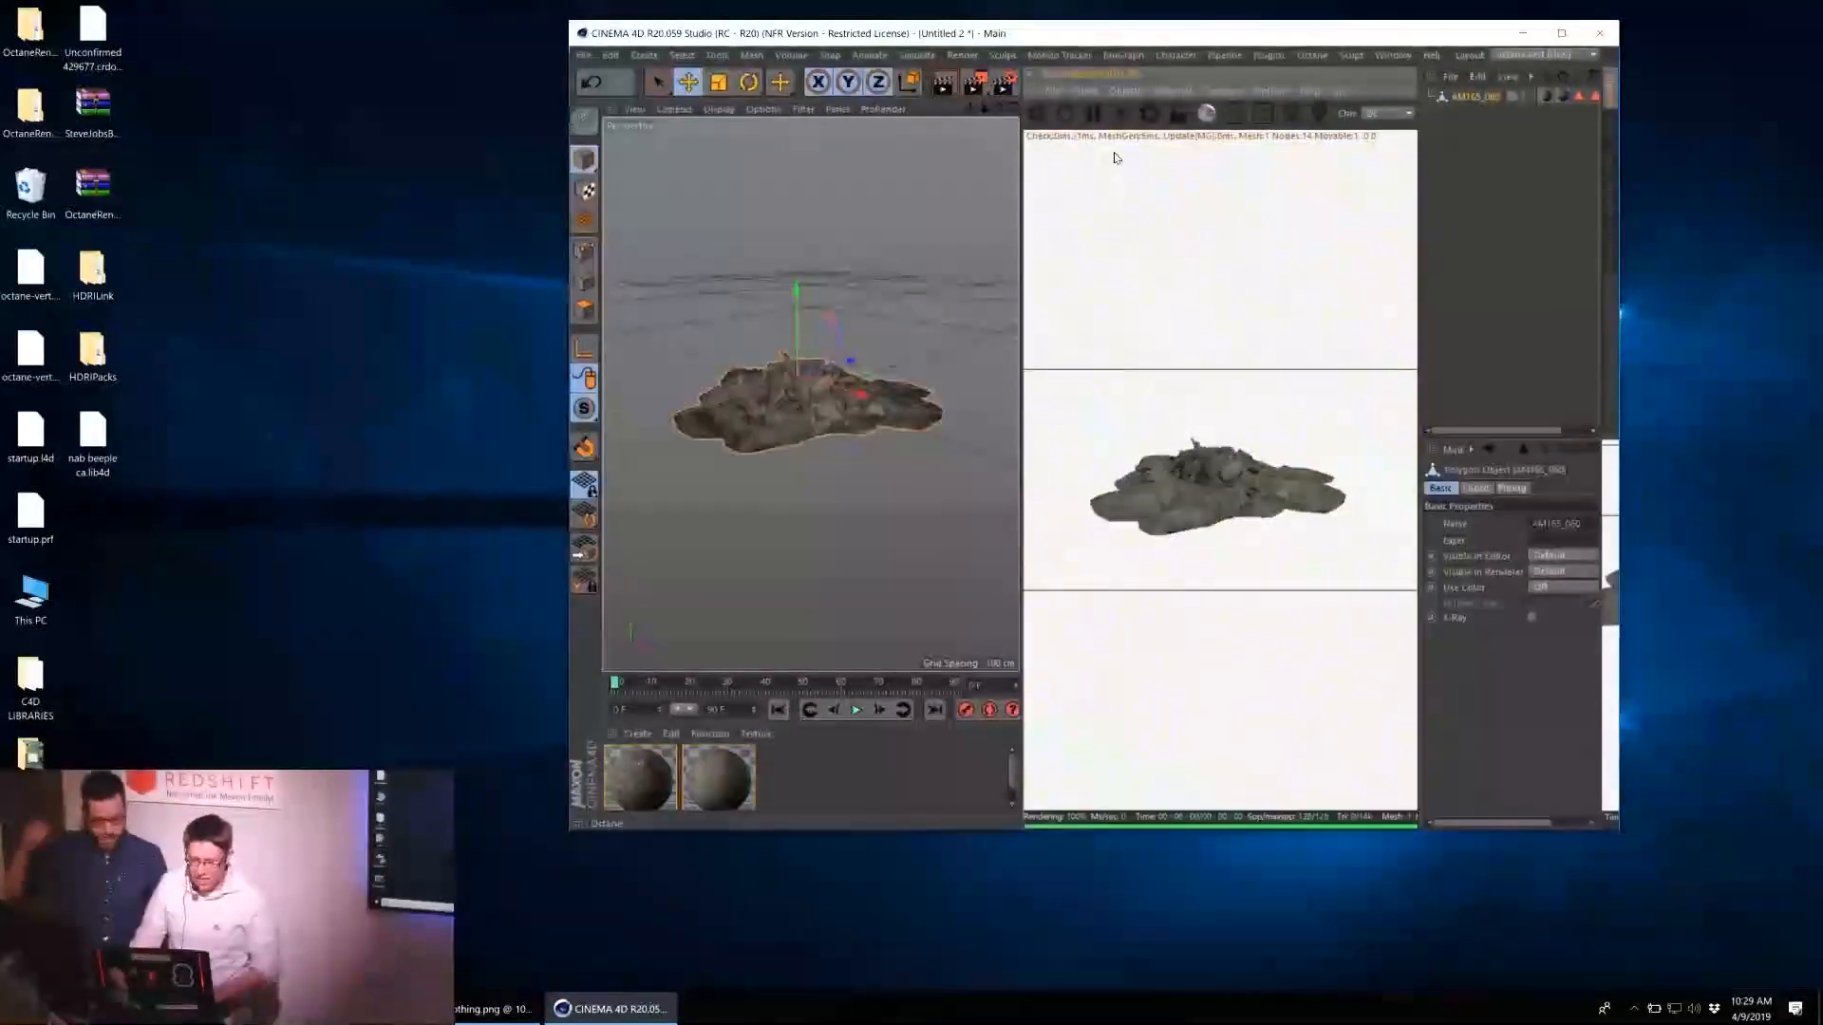
double_click(1134, 38)
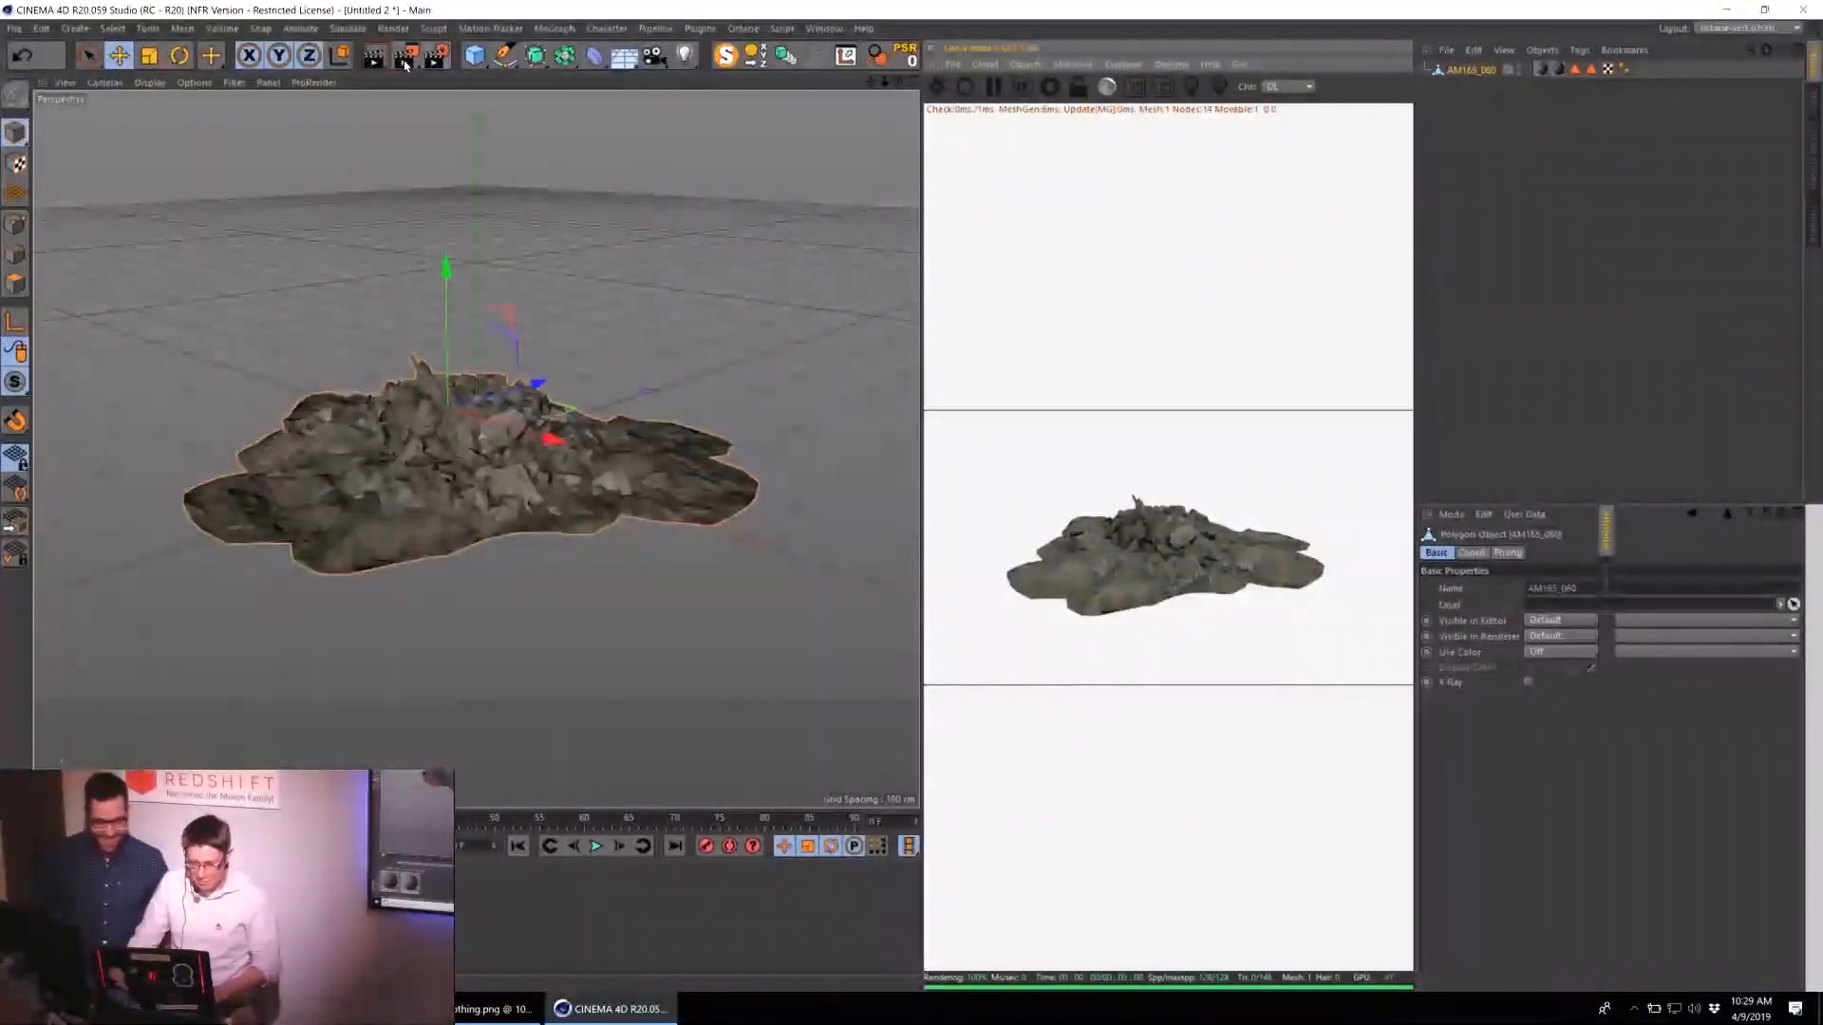
left_click(480, 59)
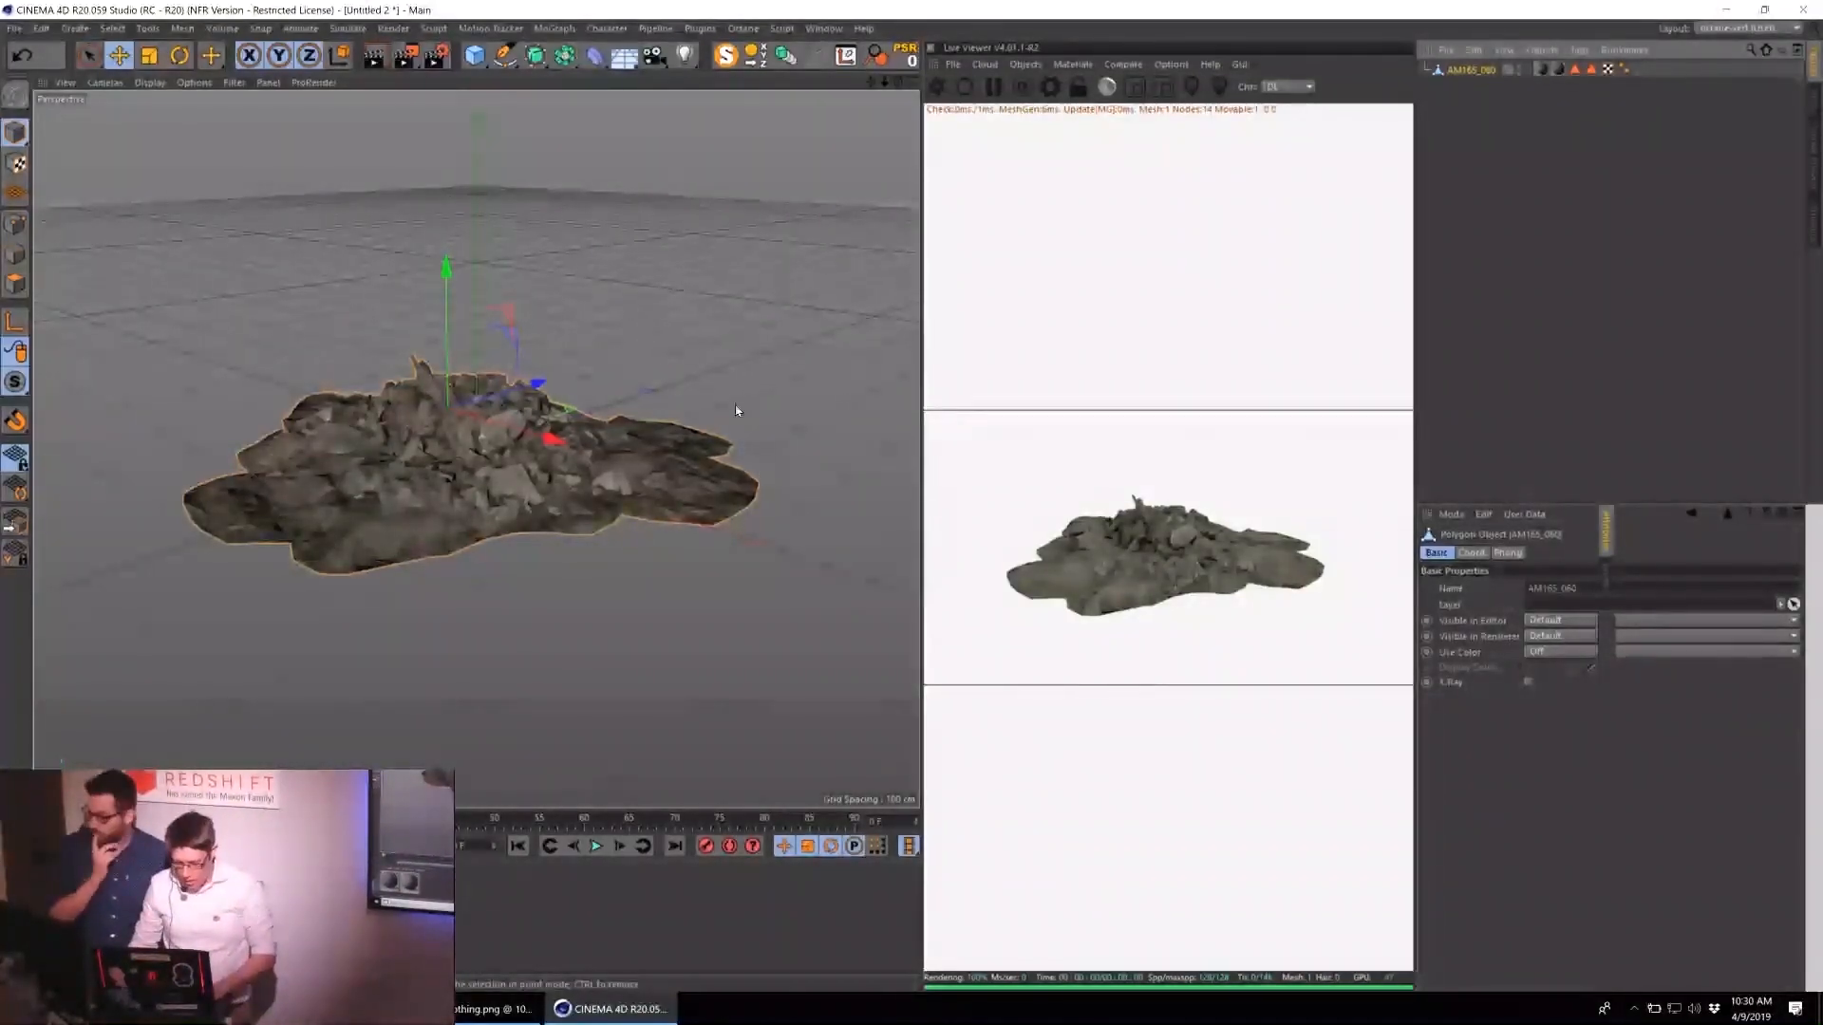
left_click_drag(538, 384, 575, 368)
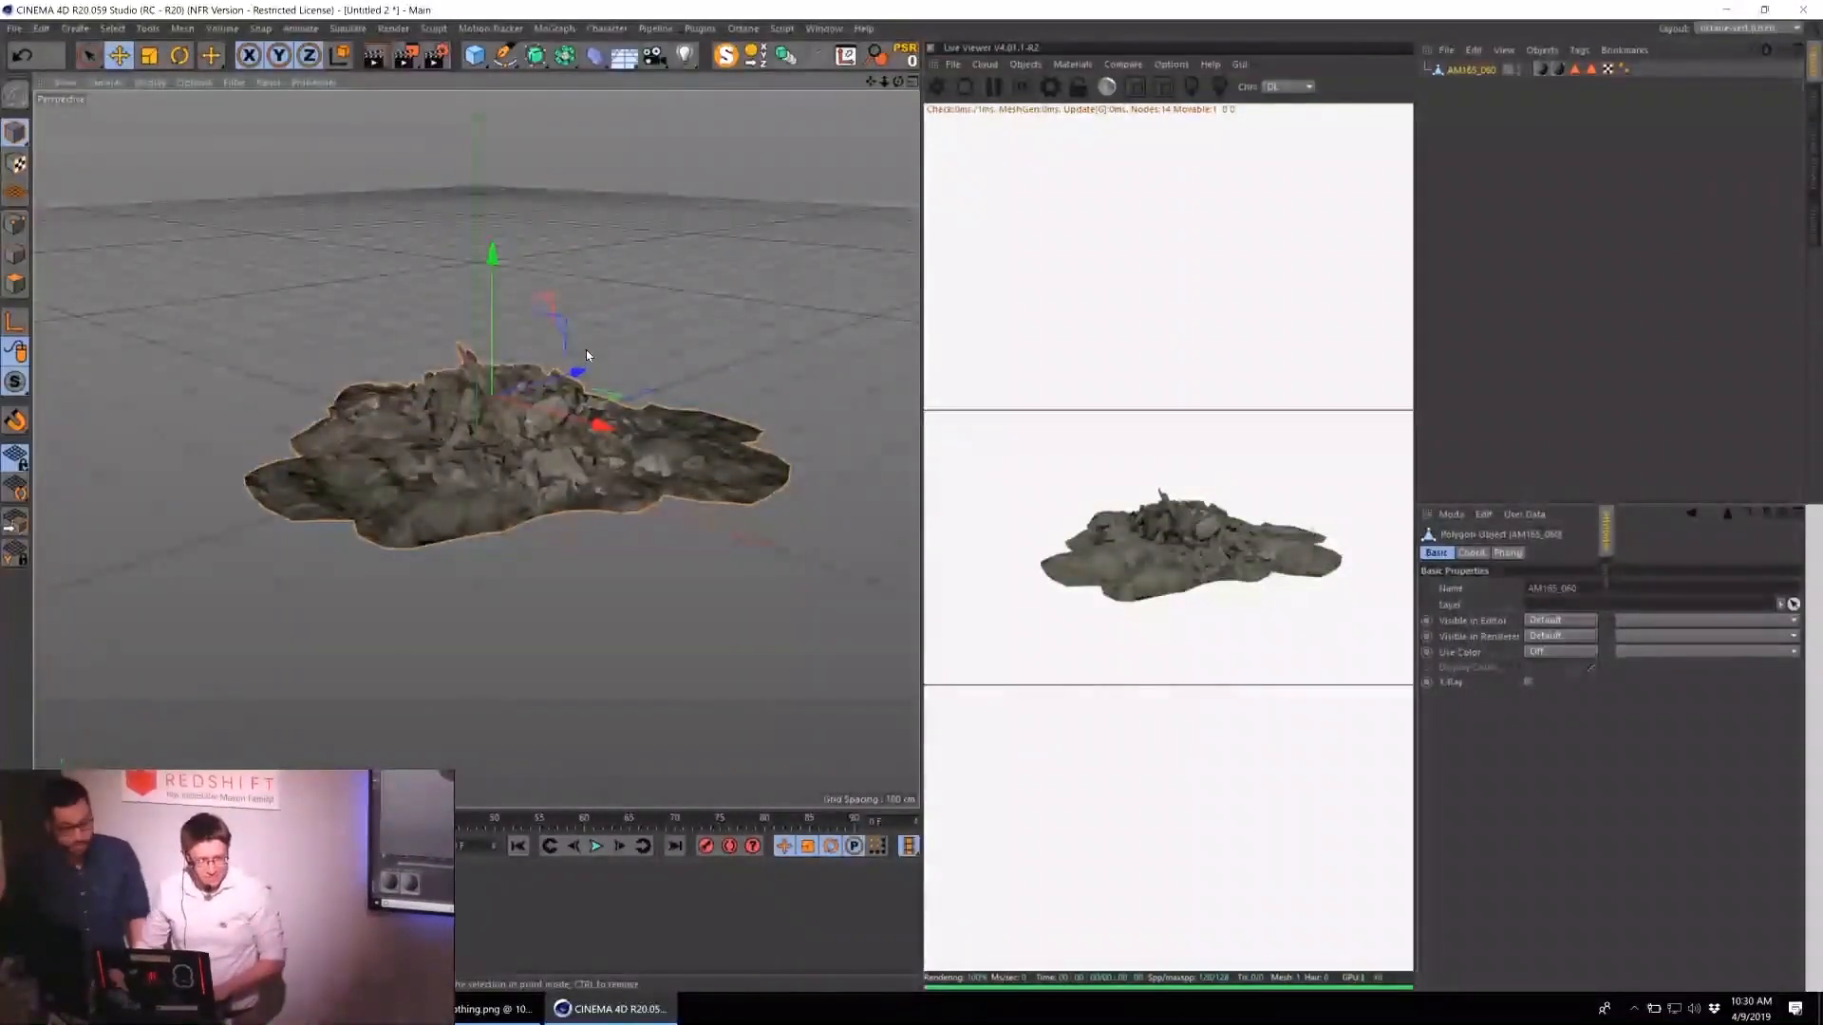
Open the Content Browser again and view the INDUSTRIAL_TWO preset folder.
left_click(824, 28)
left_click(864, 114)
scroll(907, 370, "down", 5)
left_click(813, 397)
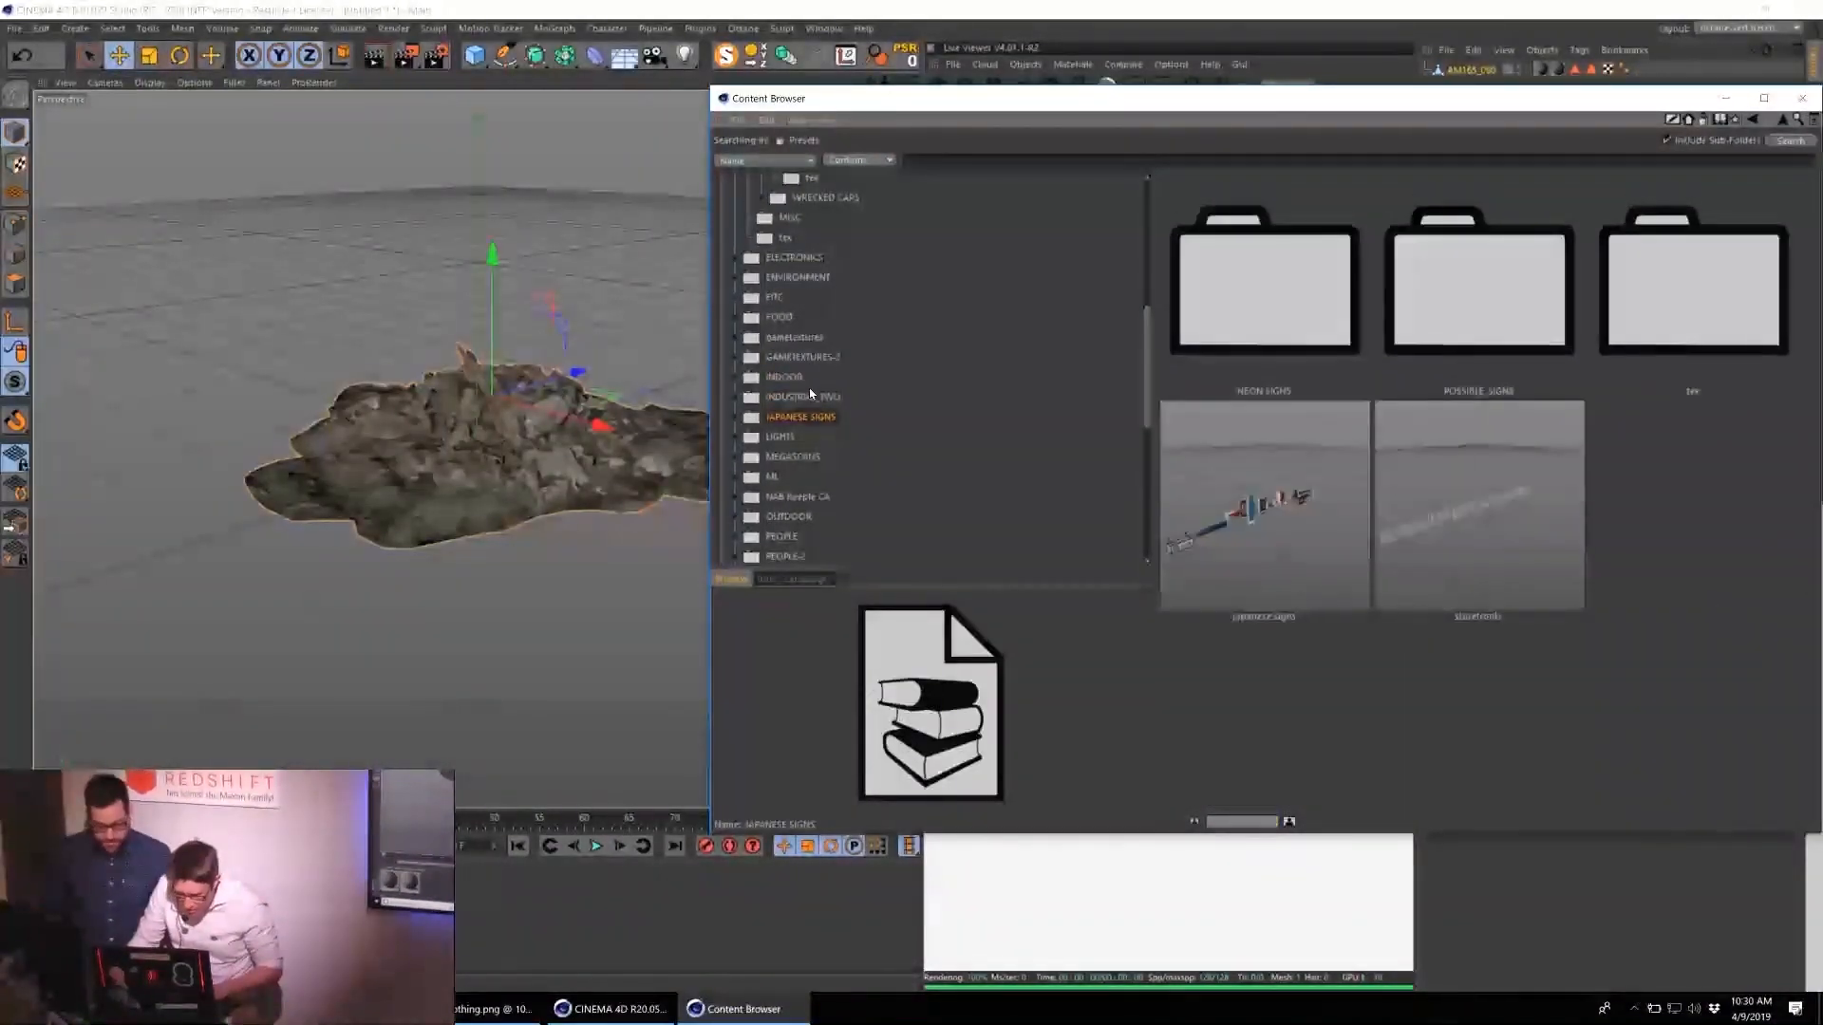
scroll(817, 401, "up", 2)
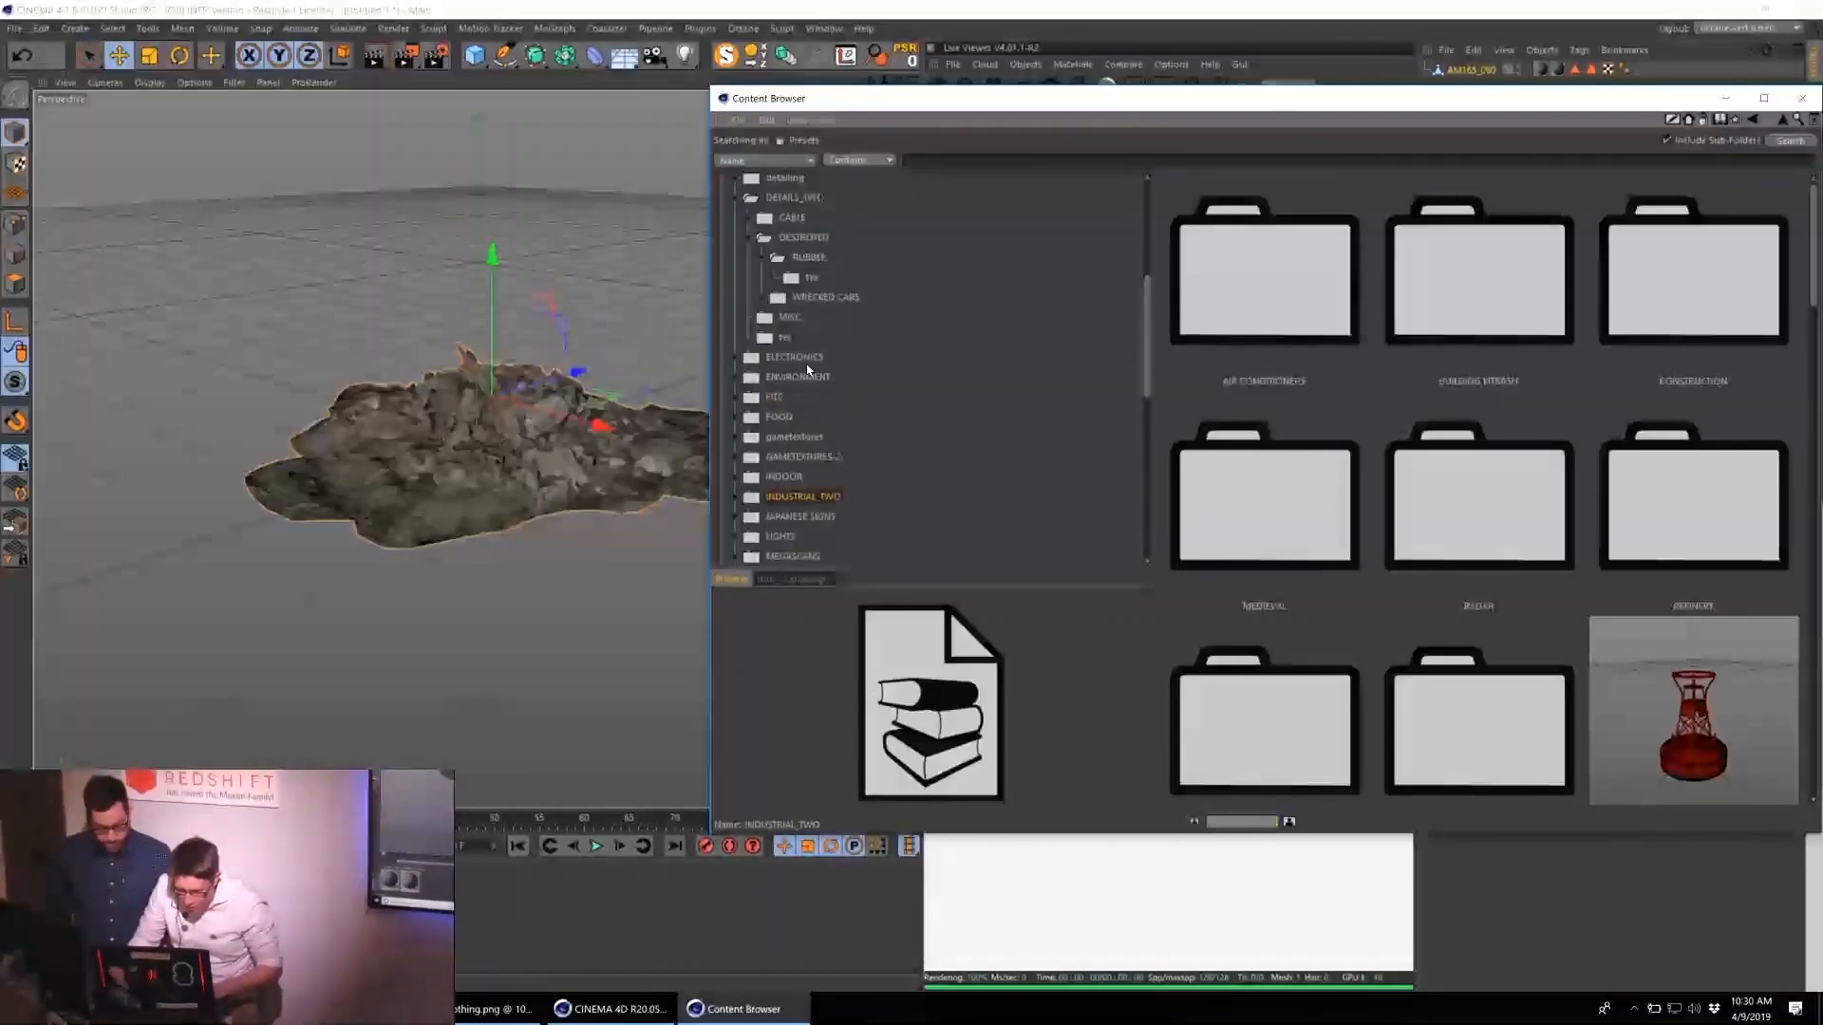
Add the moog synthesizer model from the ELECTRONICS preset folder to the scene.
left_click(794, 357)
scroll(1392, 386, "down", 5)
scroll(1331, 362, "down", 3)
scroll(1340, 362, "up", 10)
scroll(1421, 379, "up", 2)
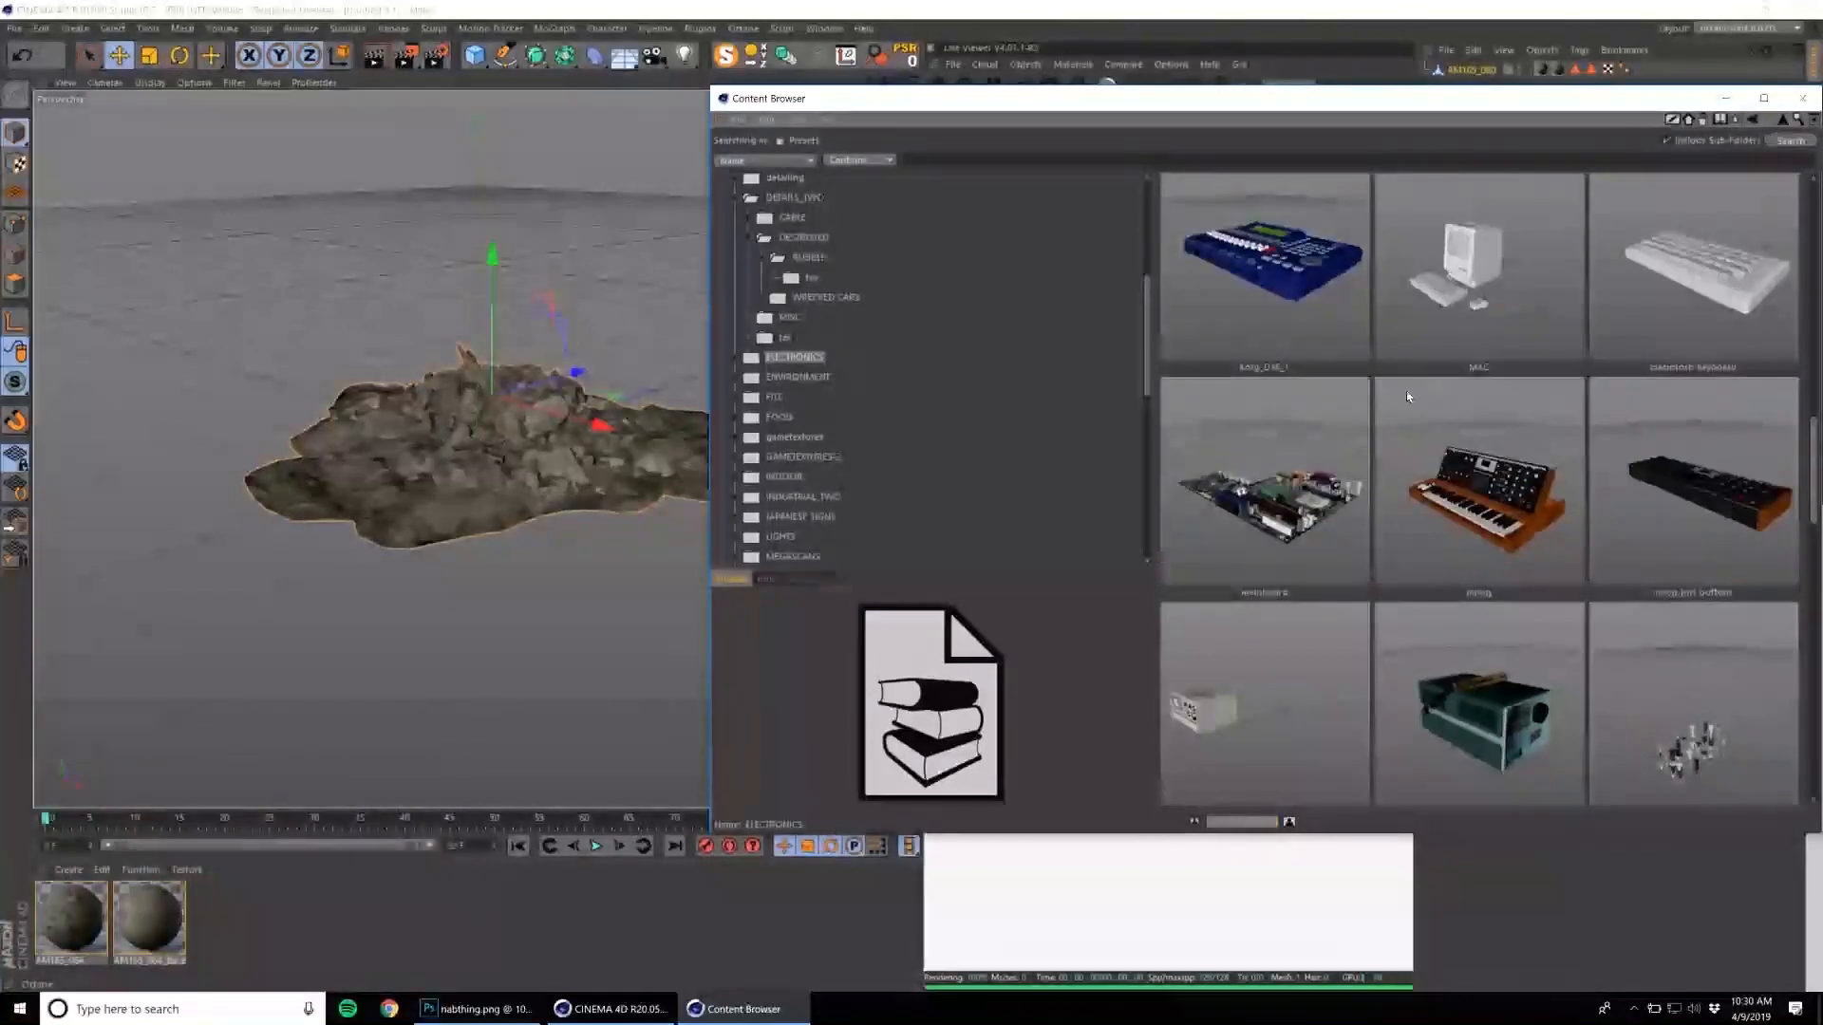
left_click(1517, 471)
double_click(1520, 469)
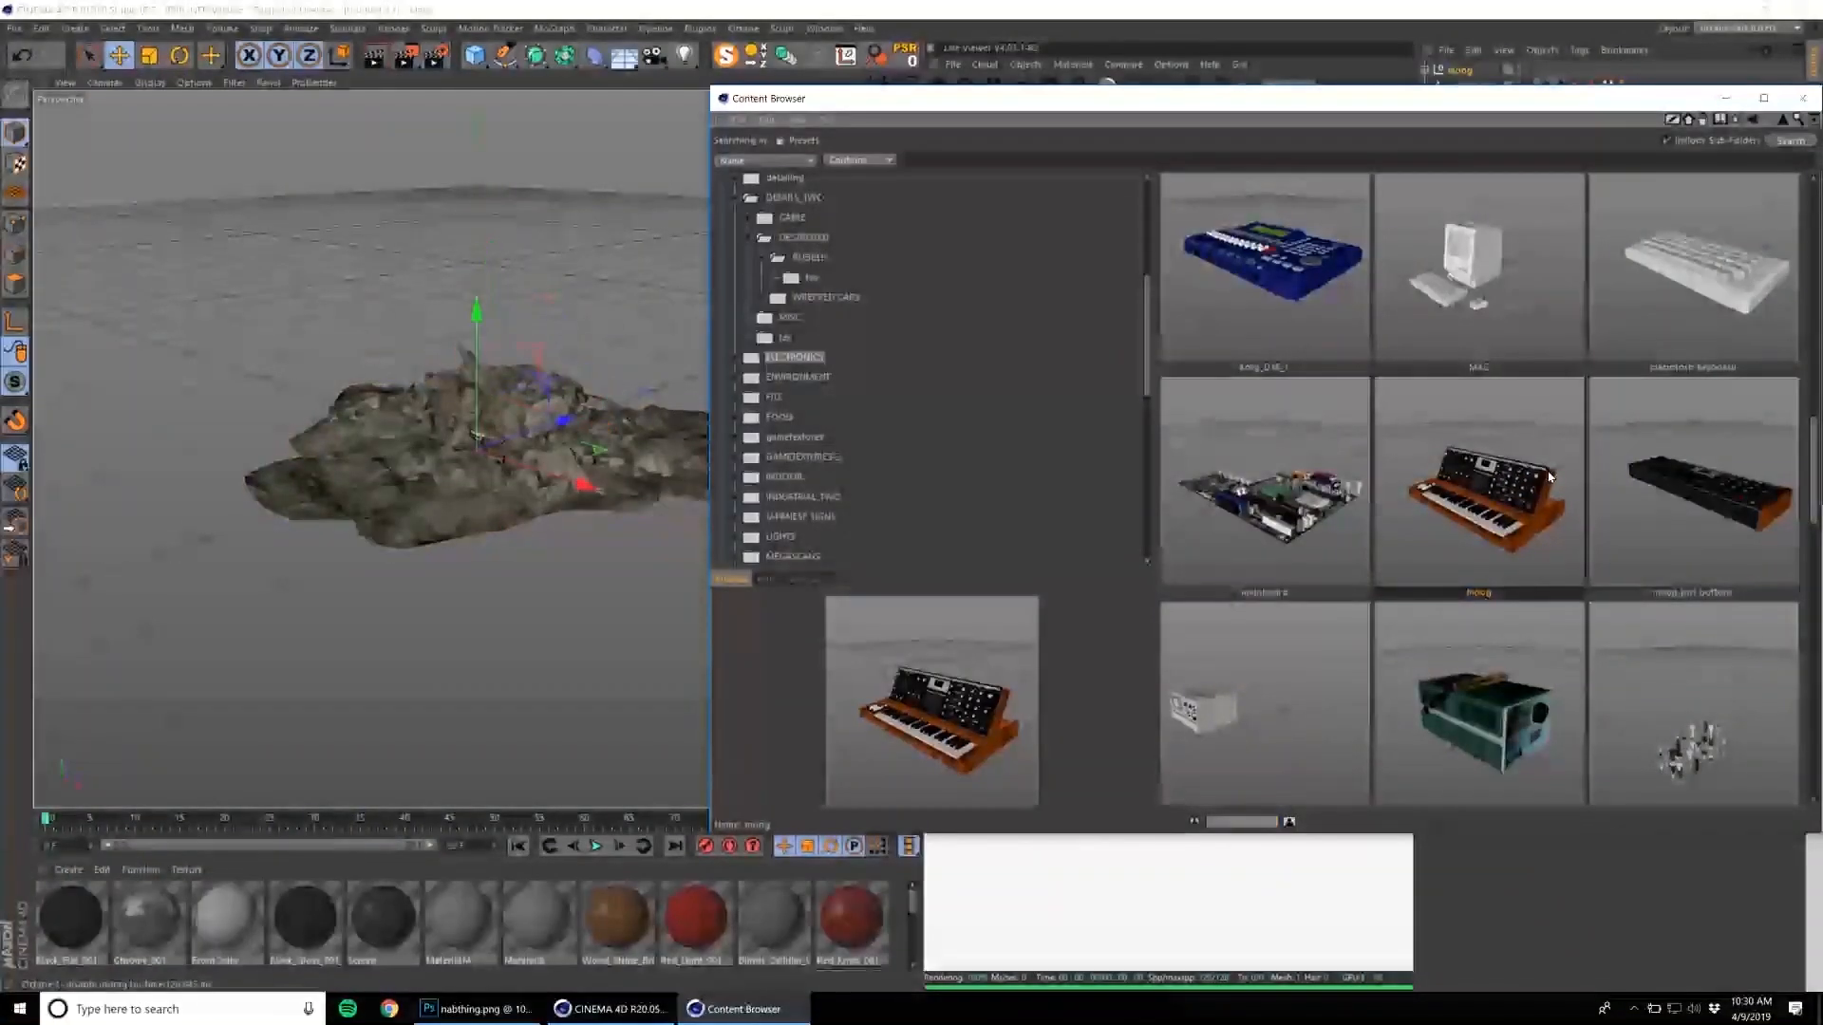
Look through the models in the ANIMALS preset folder down to the end of the list.
scroll(861, 501, "up", 5)
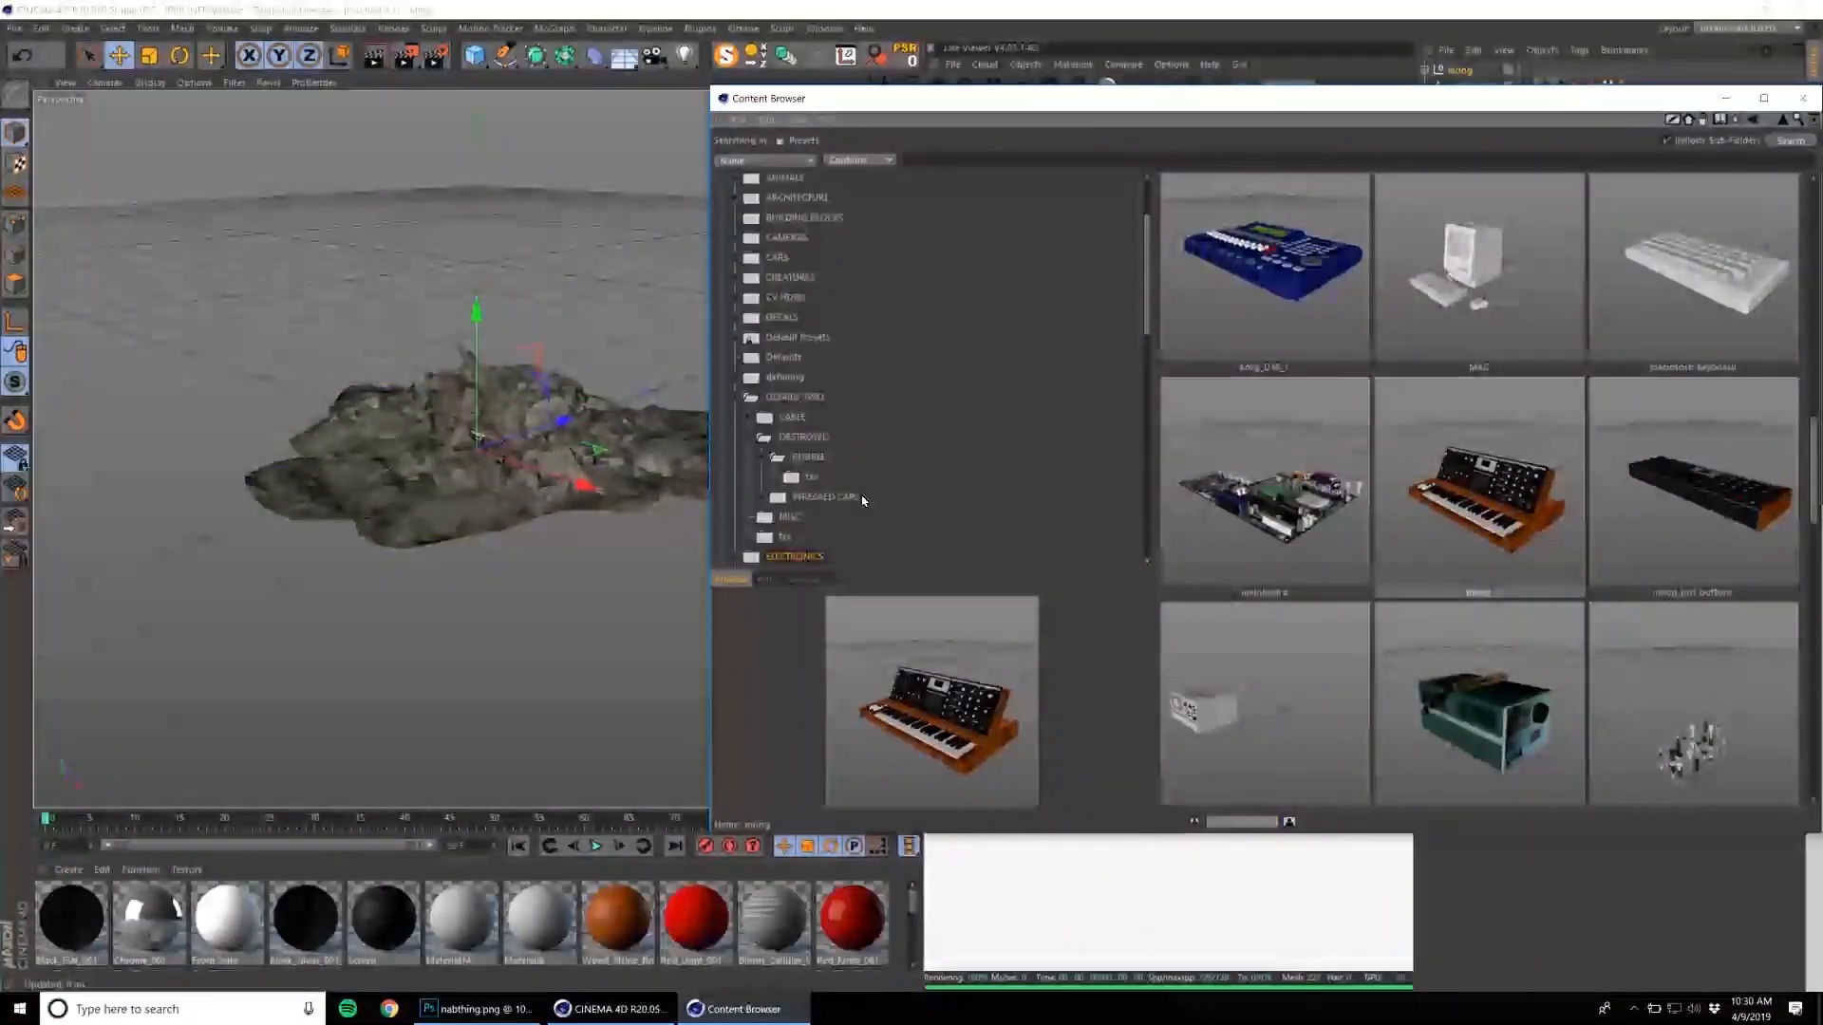
scroll(778, 501, "up", 3)
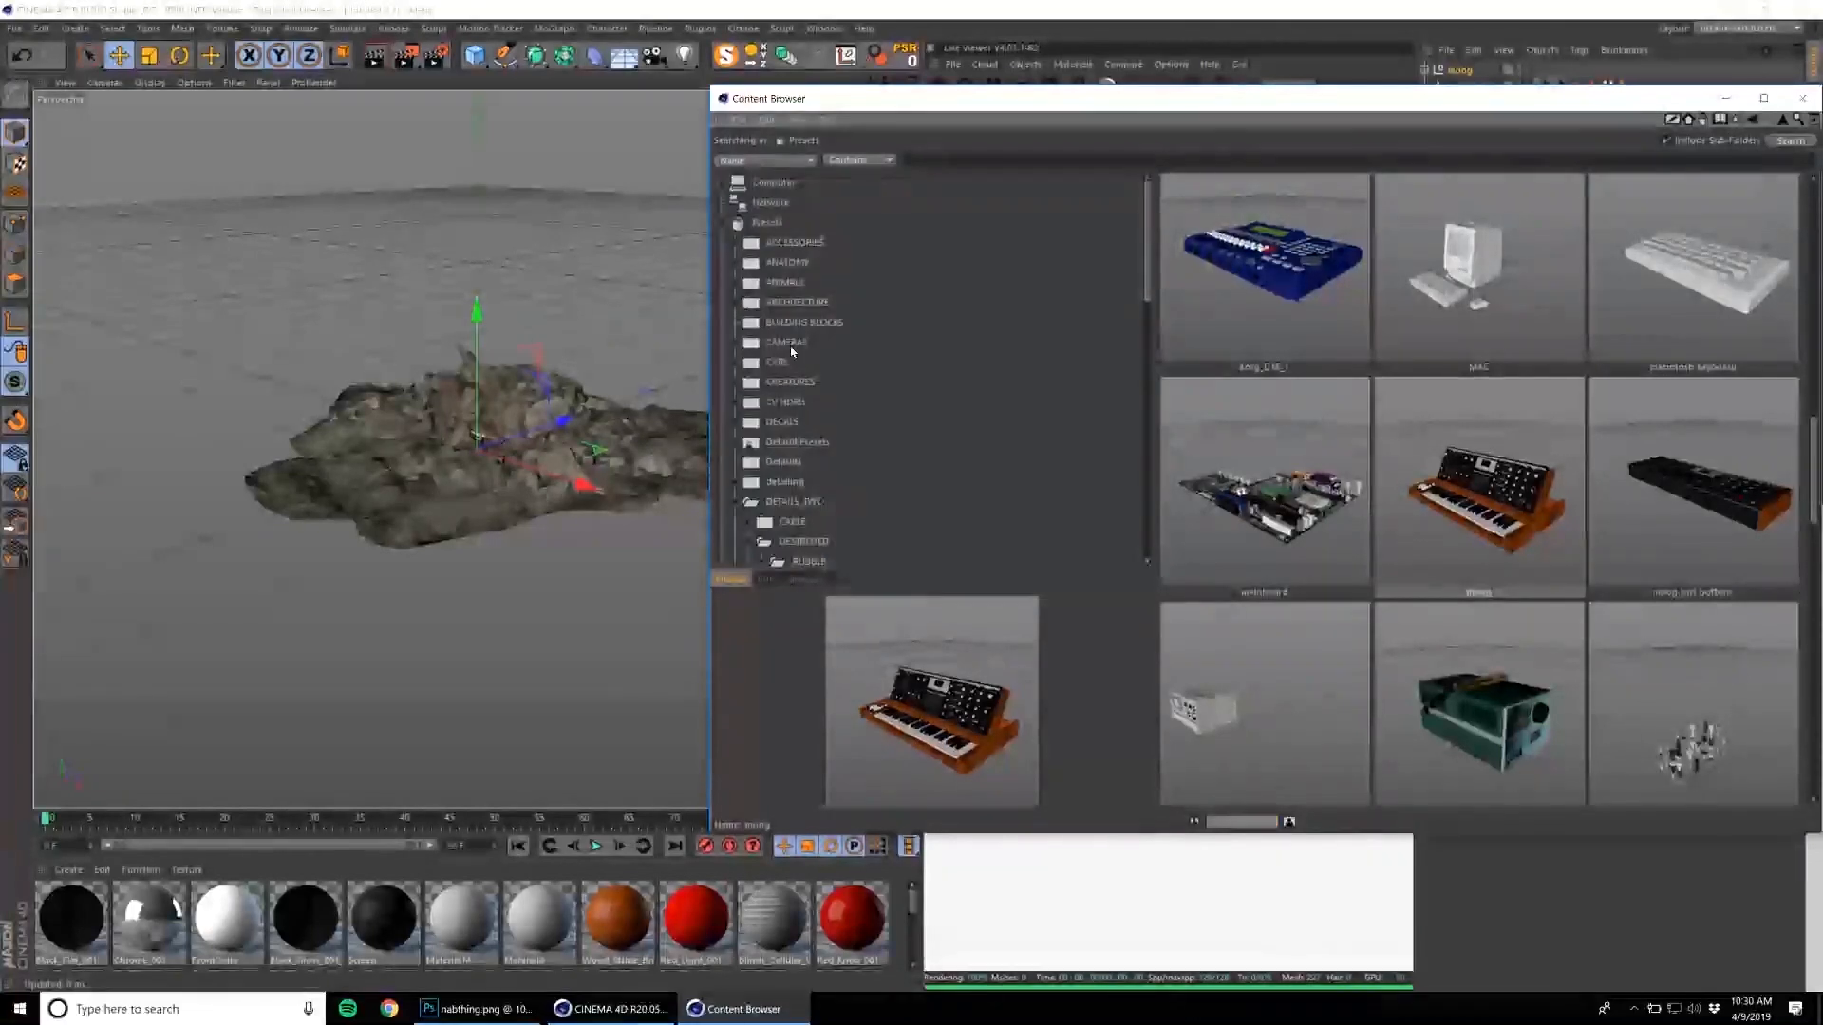
left_click(785, 283)
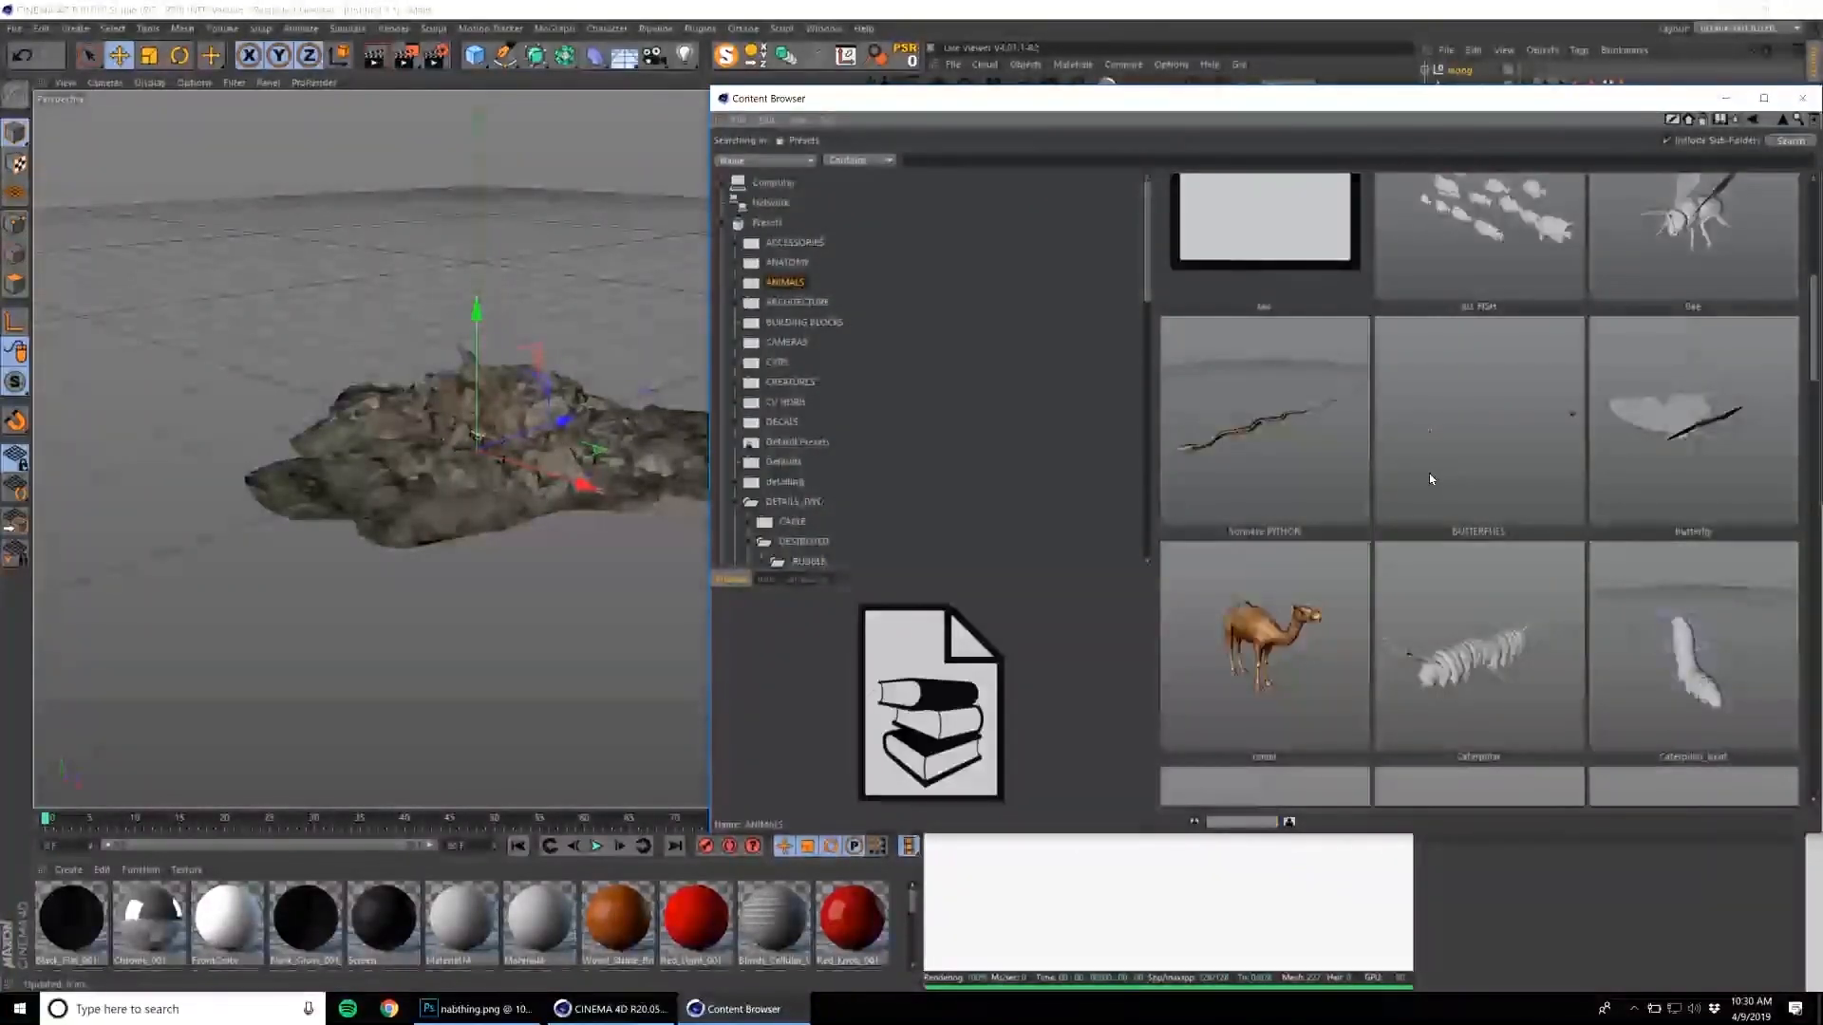
scroll(1428, 473, "down", 5)
scroll(1451, 469, "down", 3)
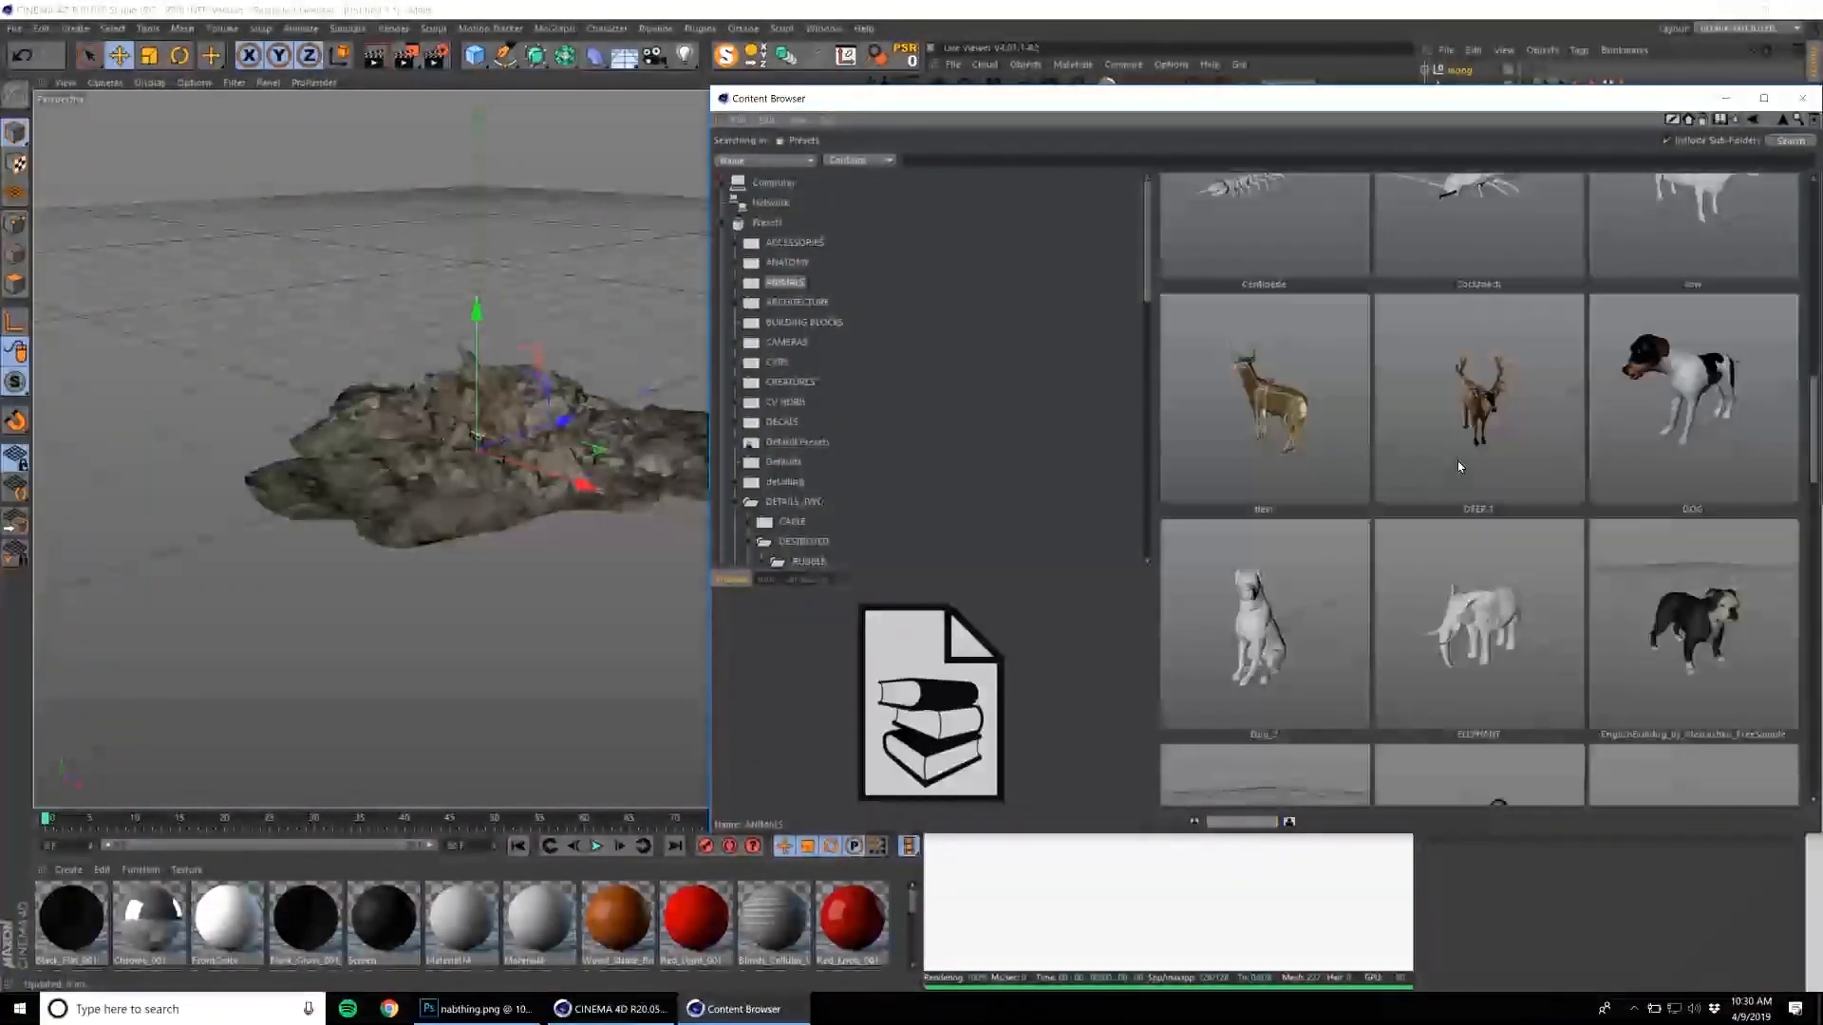
scroll(1662, 588, "down", 12)
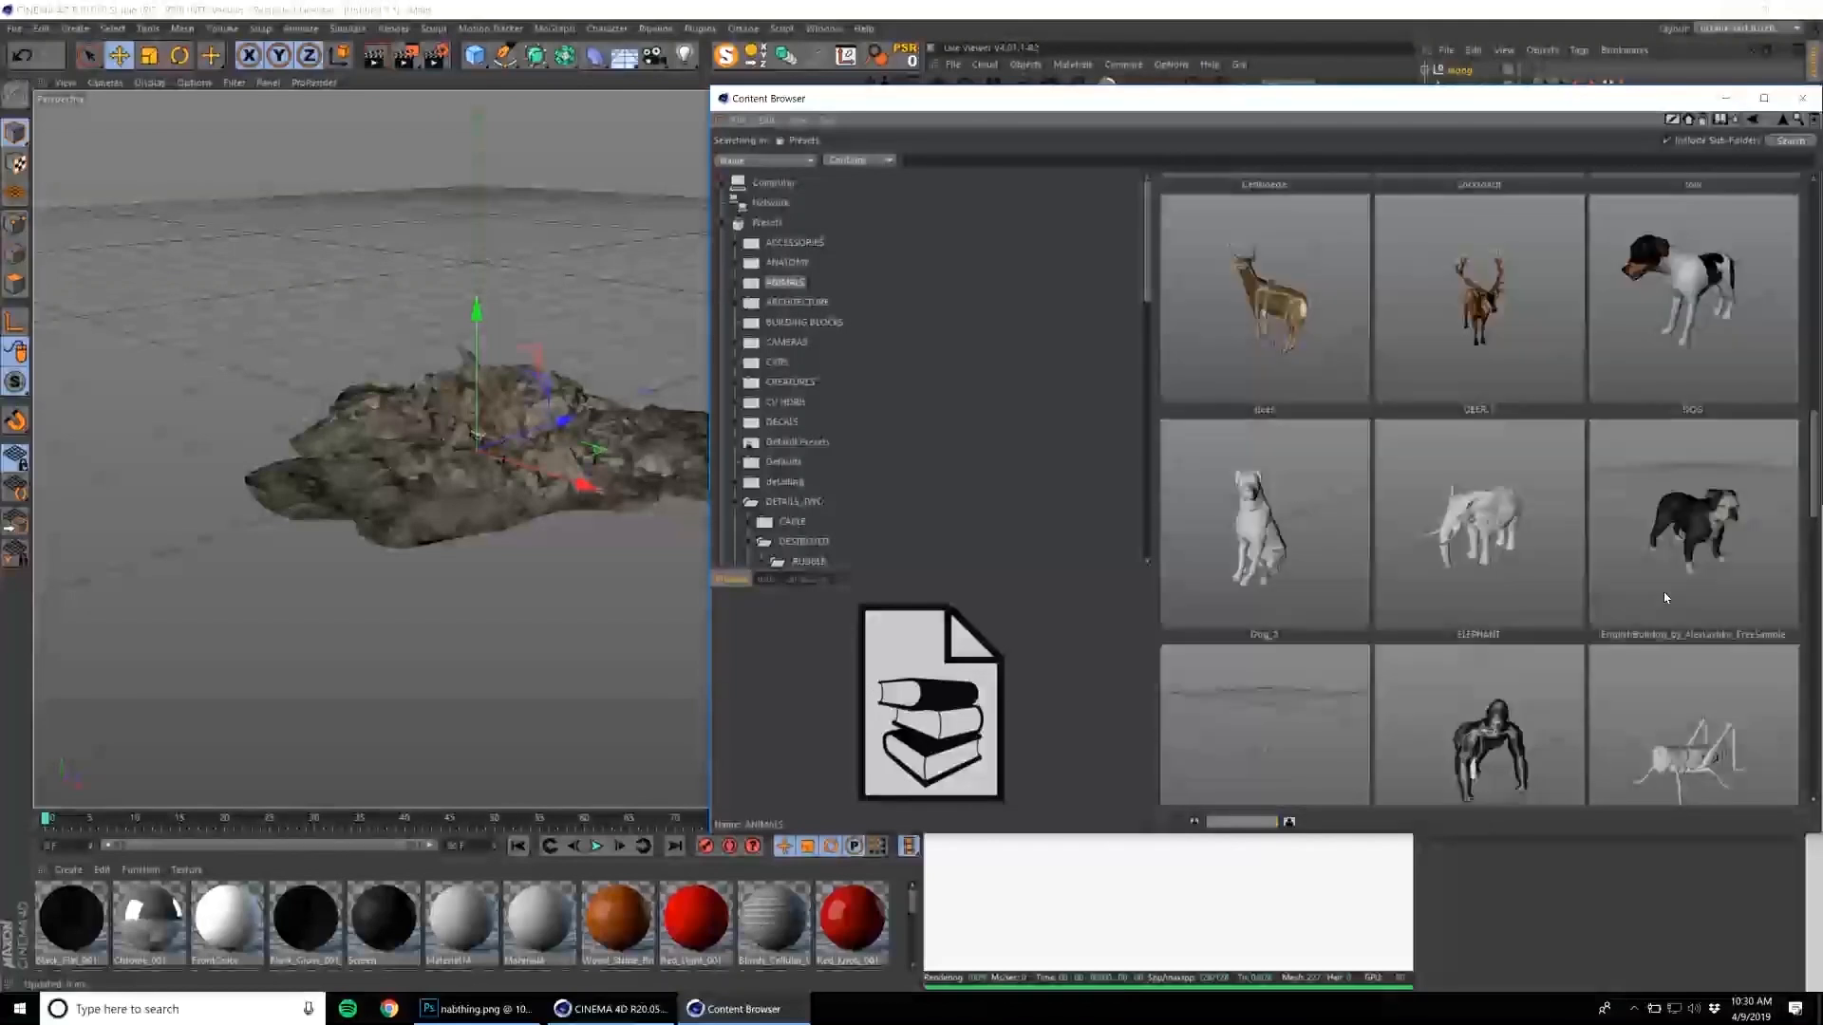
scroll(1665, 588, "down", 3)
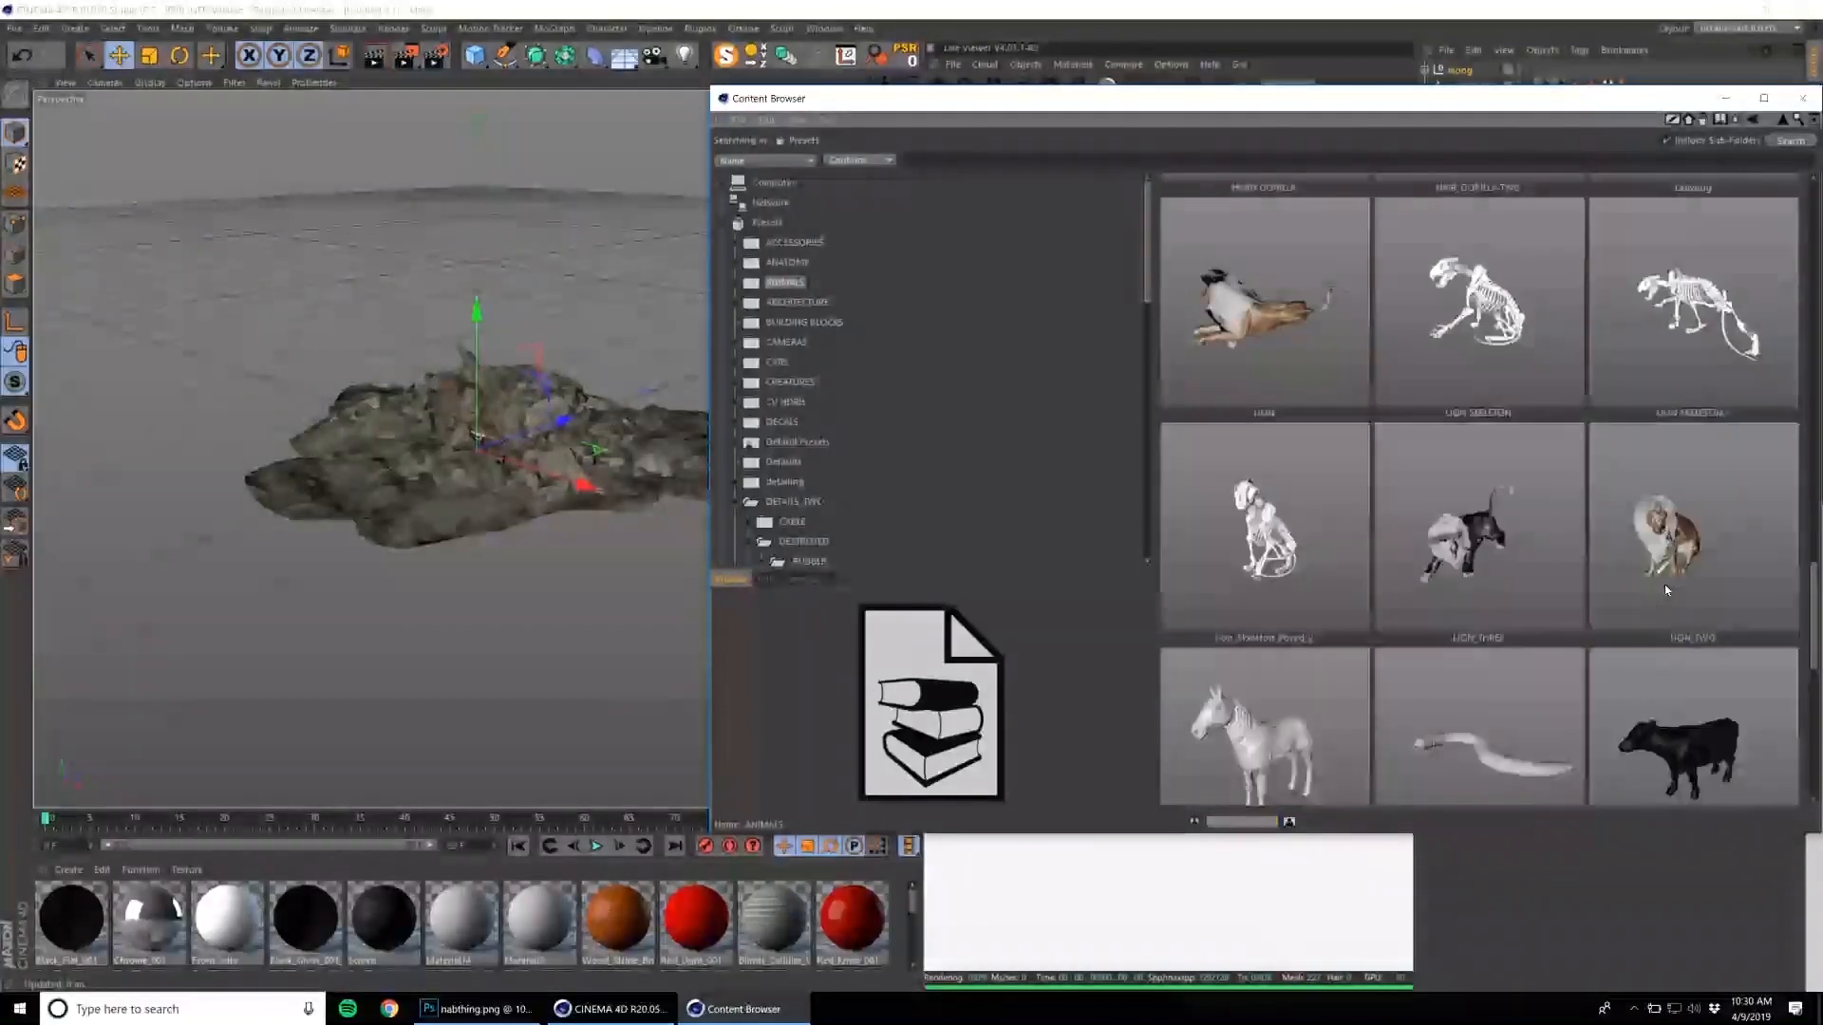
scroll(1618, 512, "down", 6)
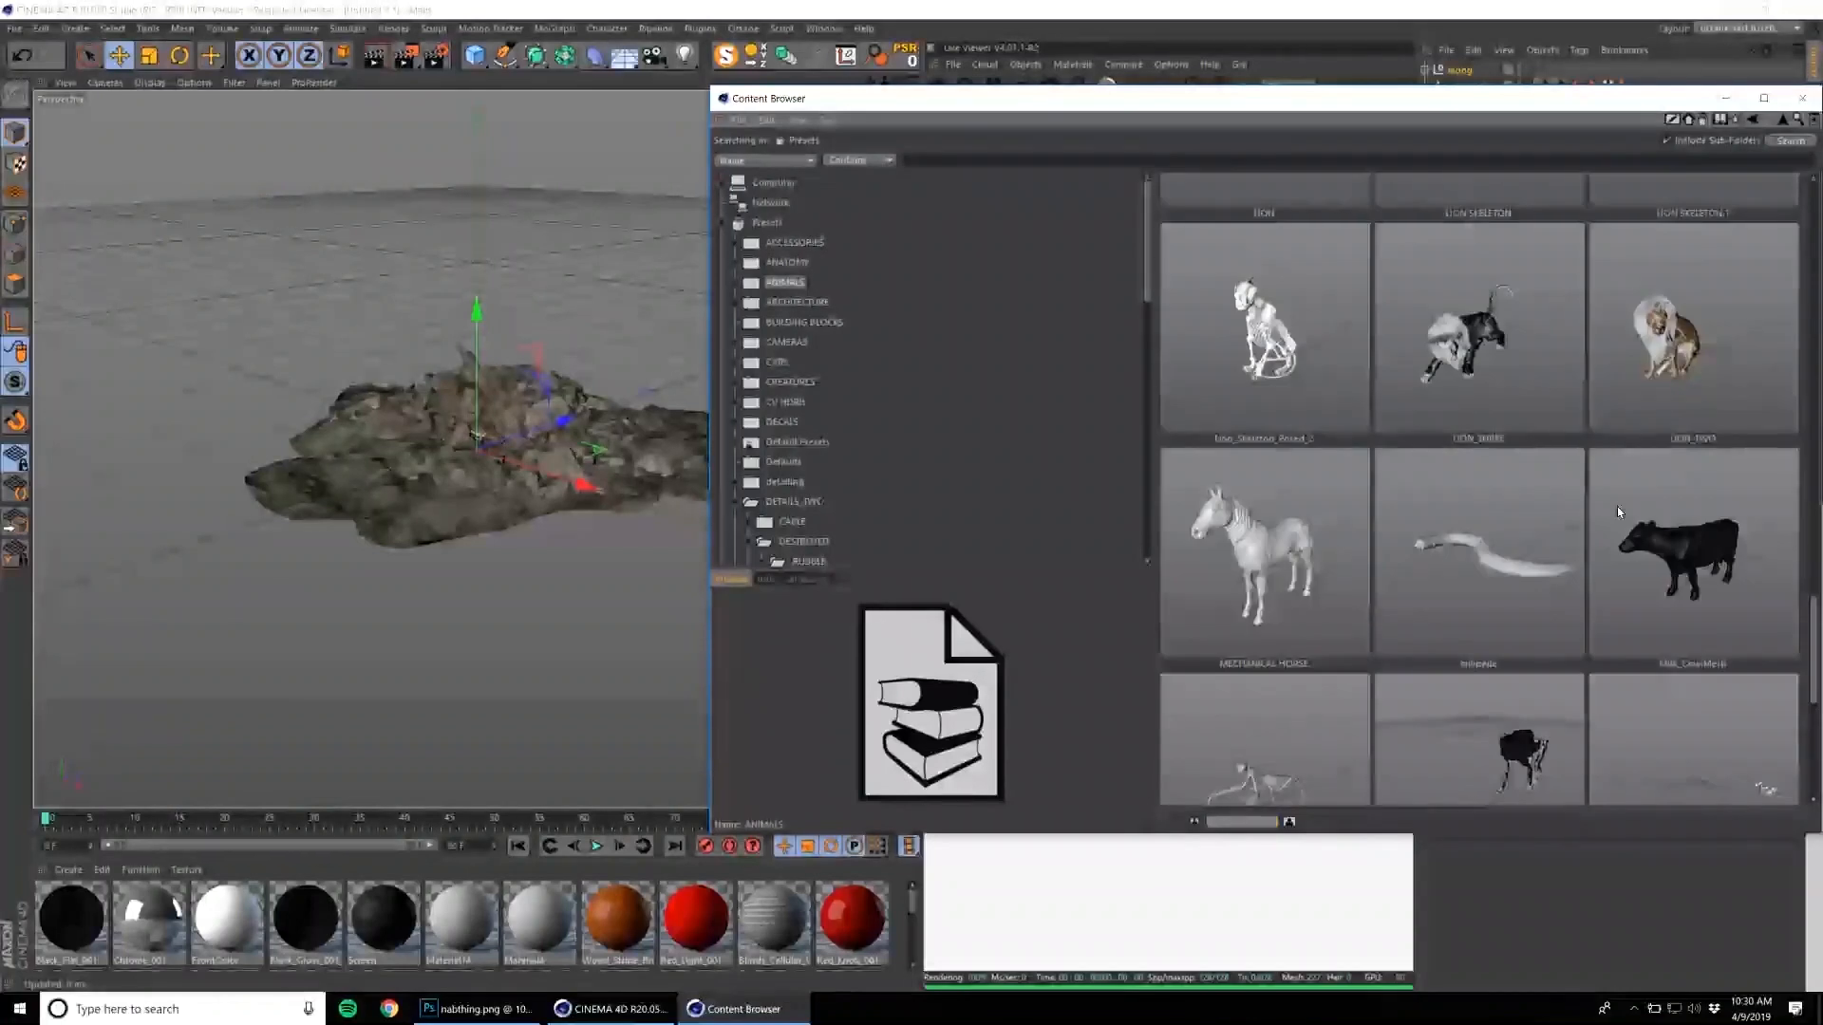
scroll(1618, 512, "up", 6)
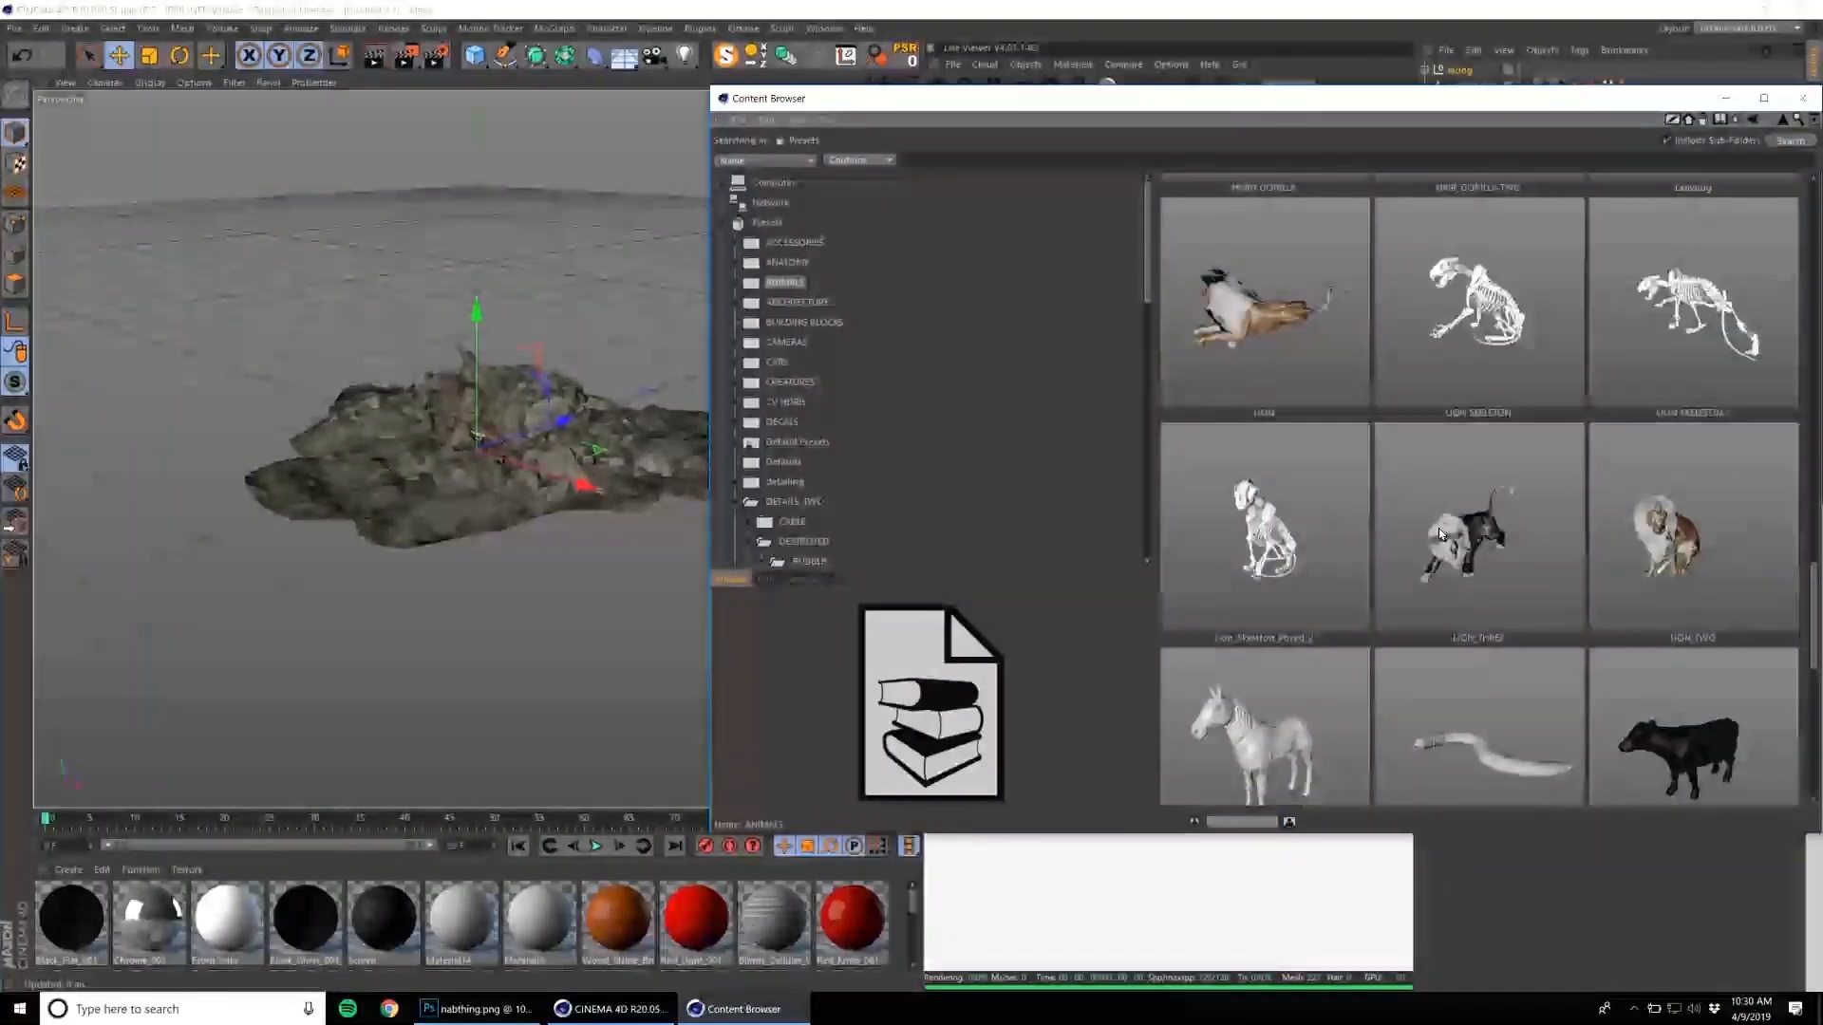
scroll(1540, 469, "down", 4)
scroll(1547, 467, "down", 4)
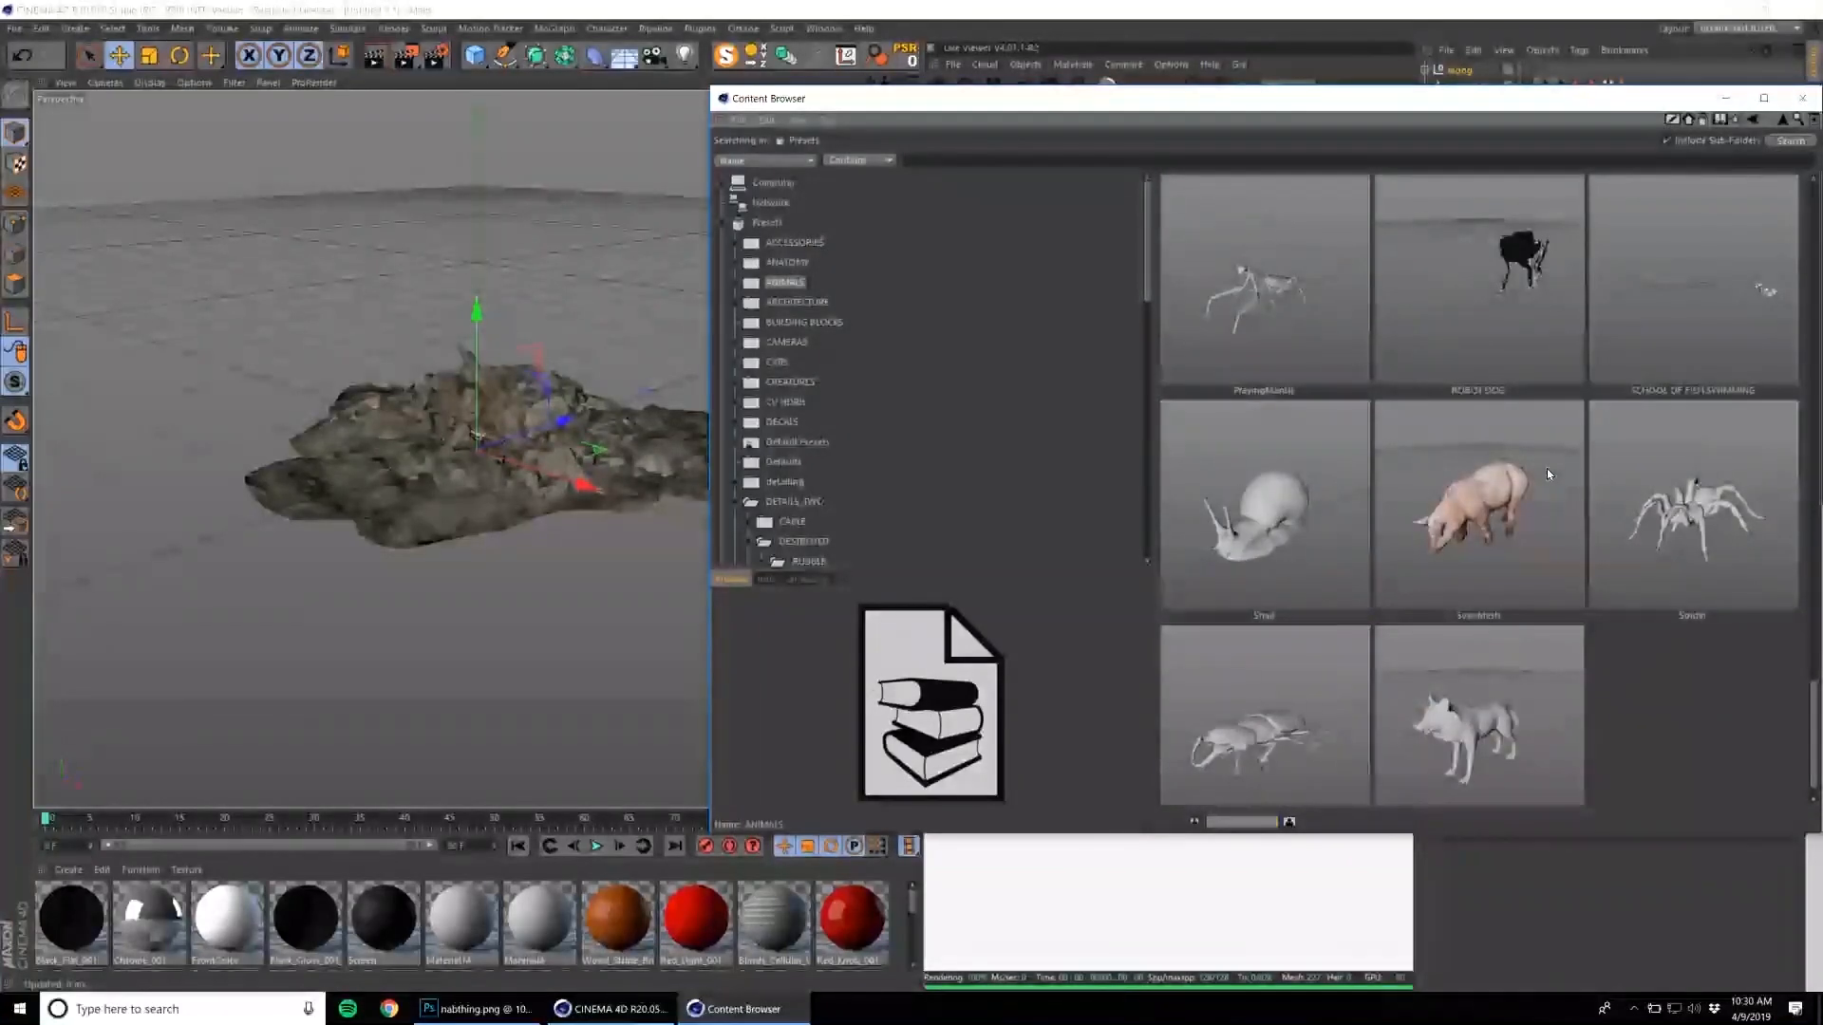
scroll(1548, 472, "down", 2)
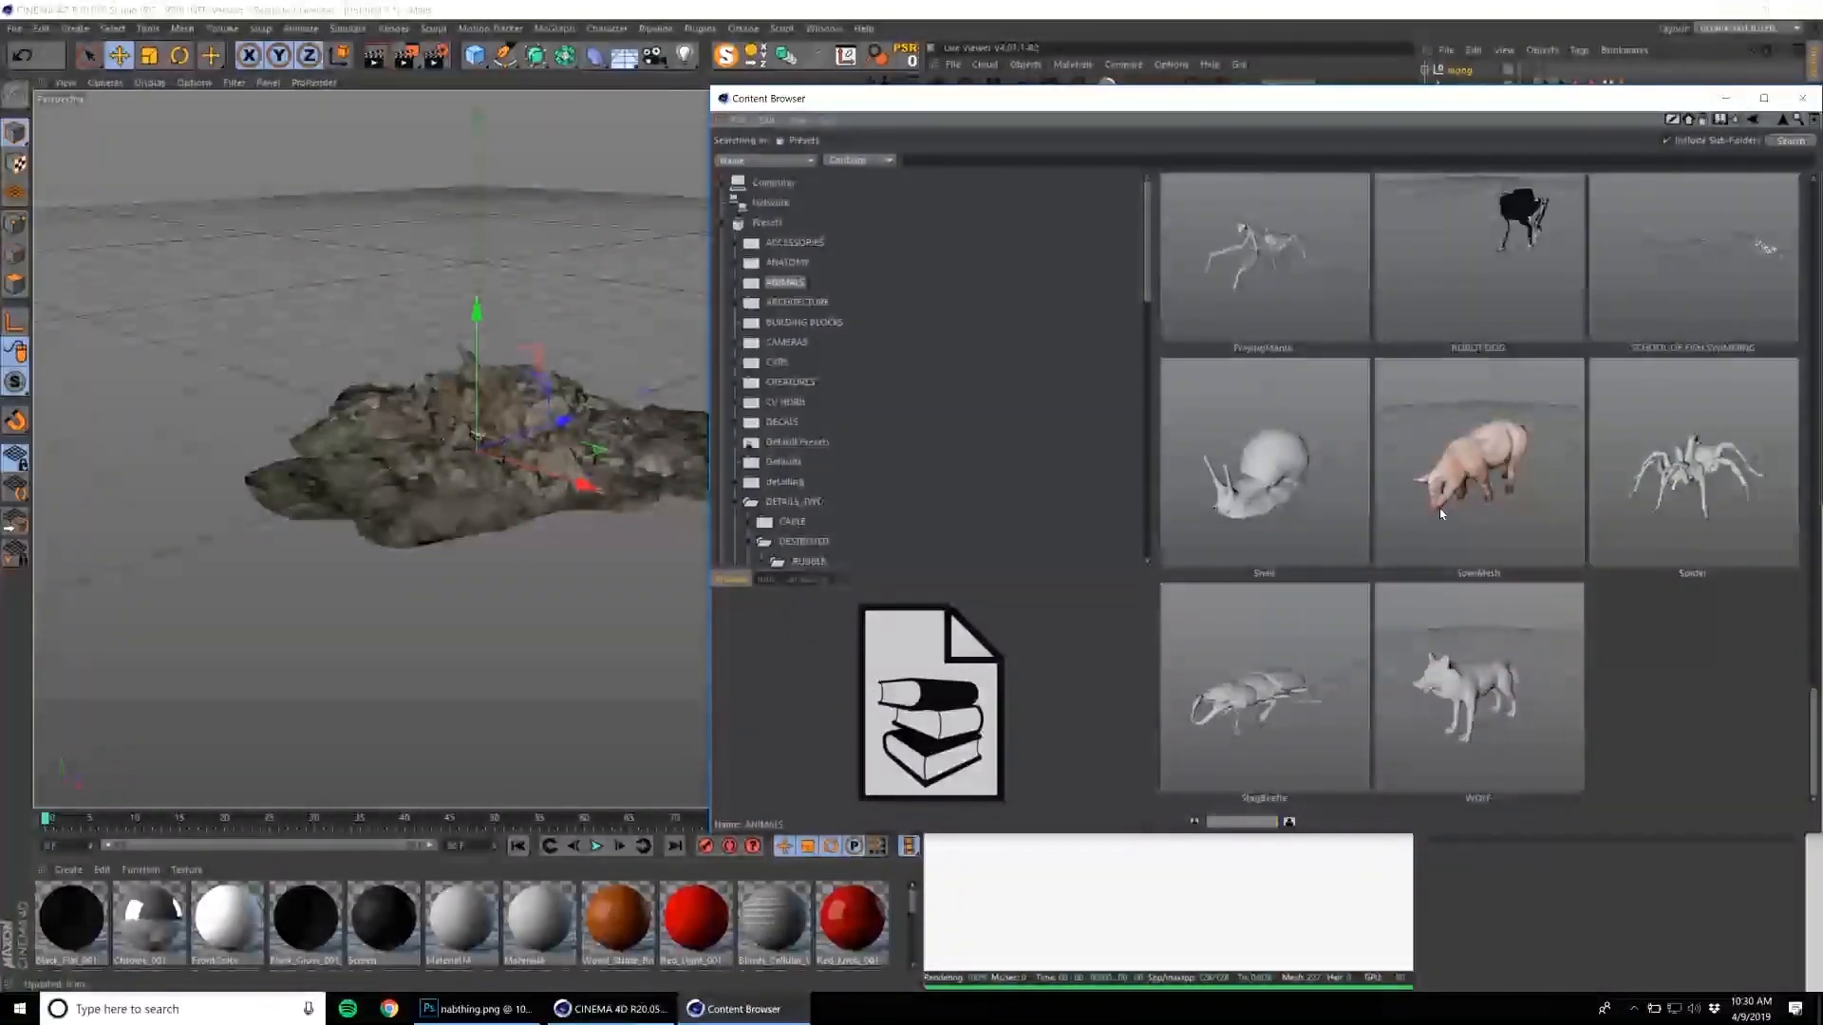
Add the WOLF model from the ANIMALS presets to the scene and close the Content Browser.
scroll(1420, 522, "up", 1)
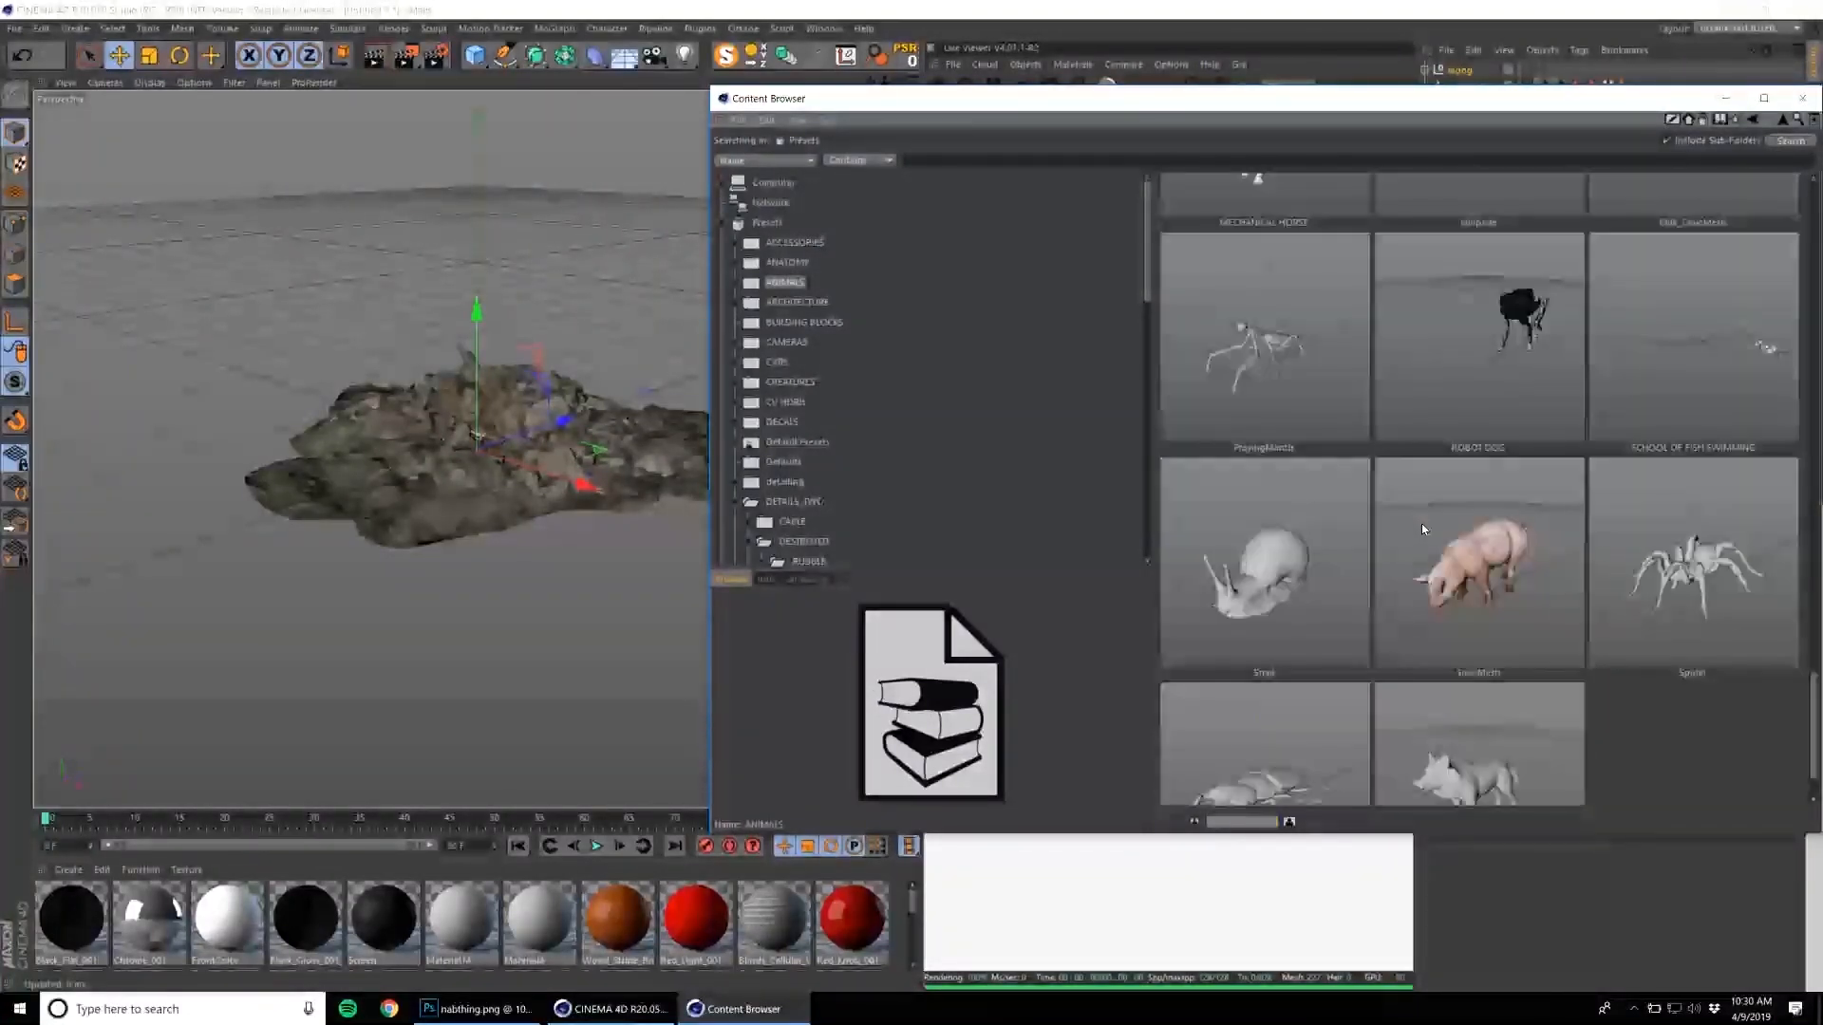
scroll(1538, 510, "down", 1)
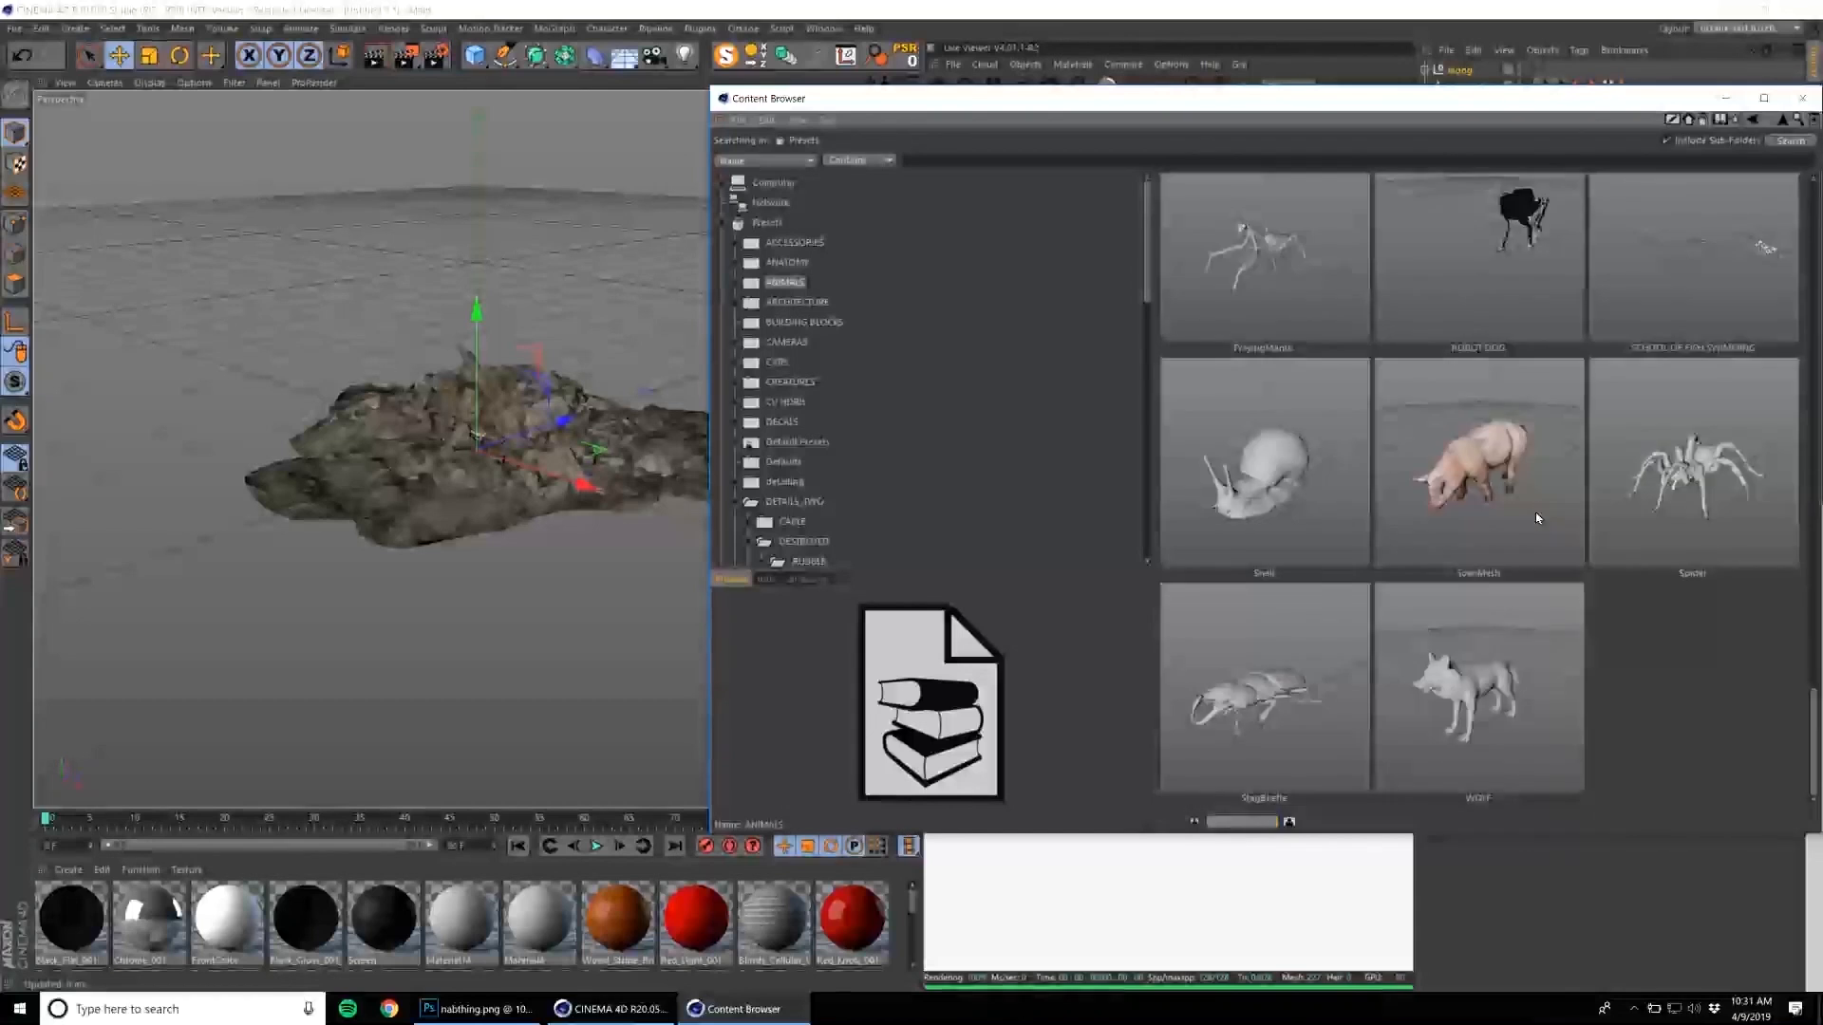
double_click(1468, 681)
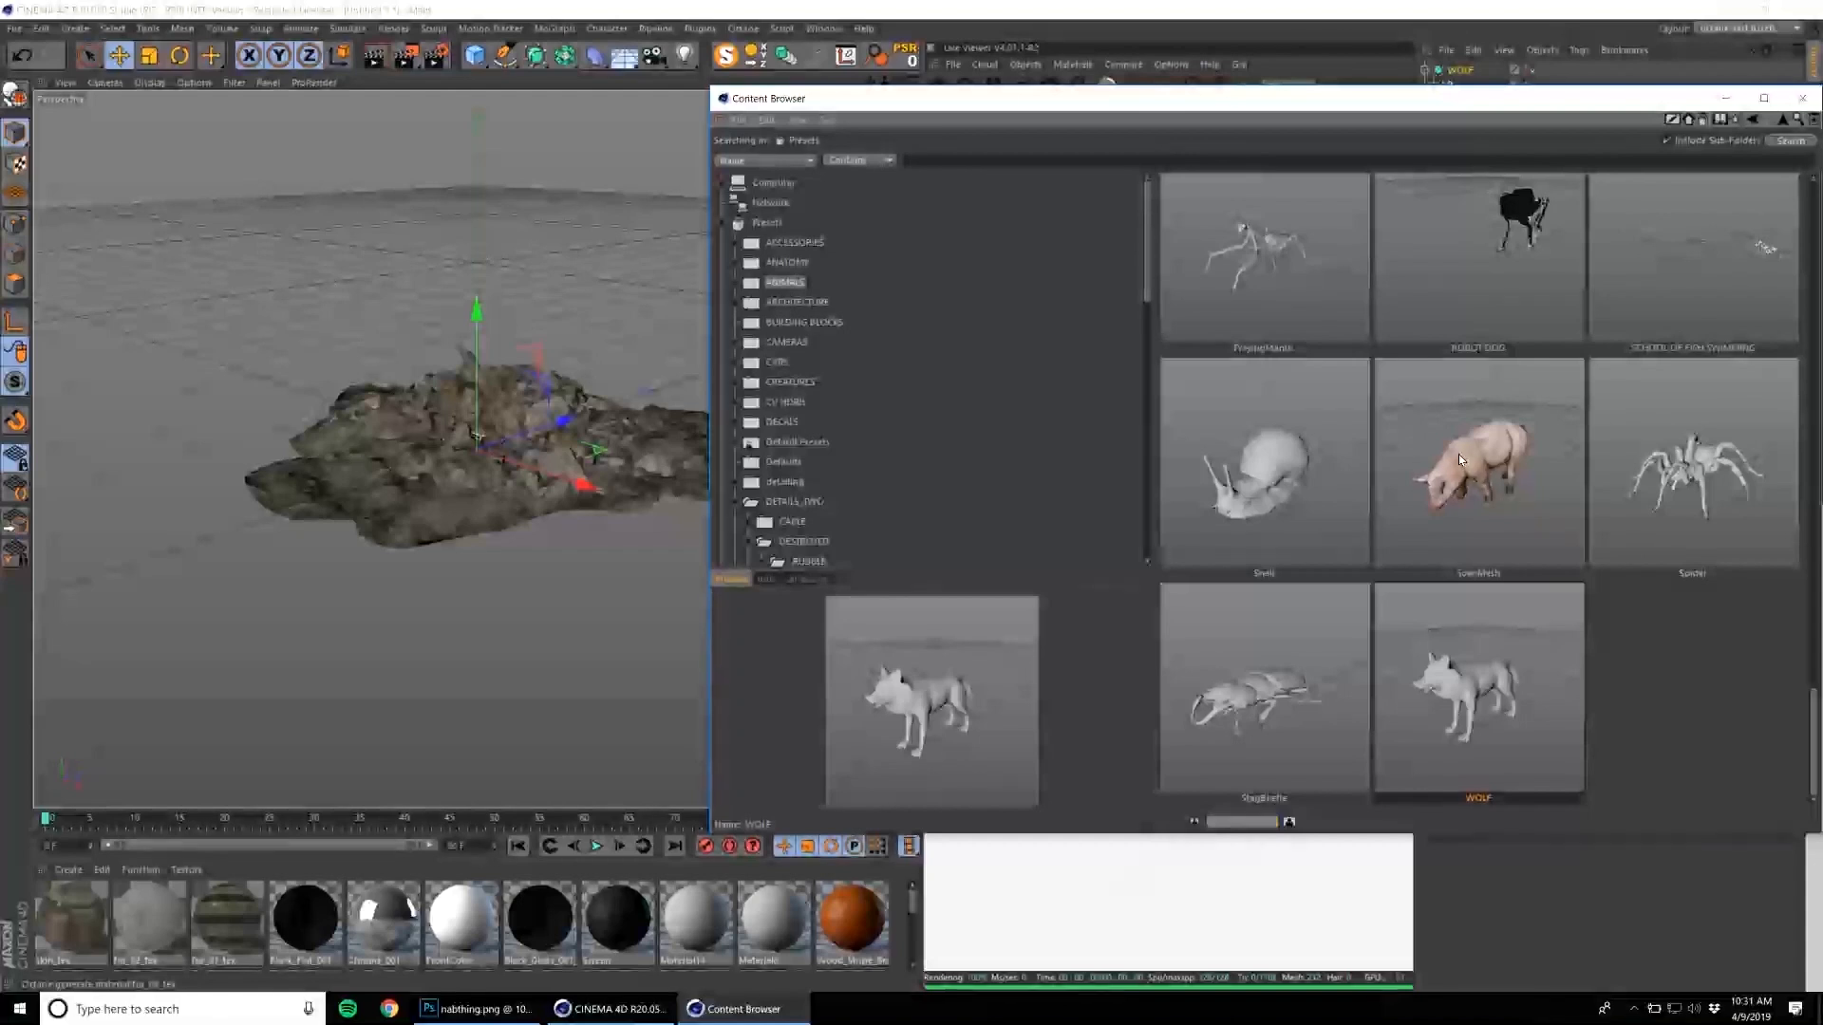
mouse_move(545, 431)
left_mouse_down()
mouse_move(560, 423)
mouse_move(545, 429)
left_mouse_up()
left_click(1804, 98)
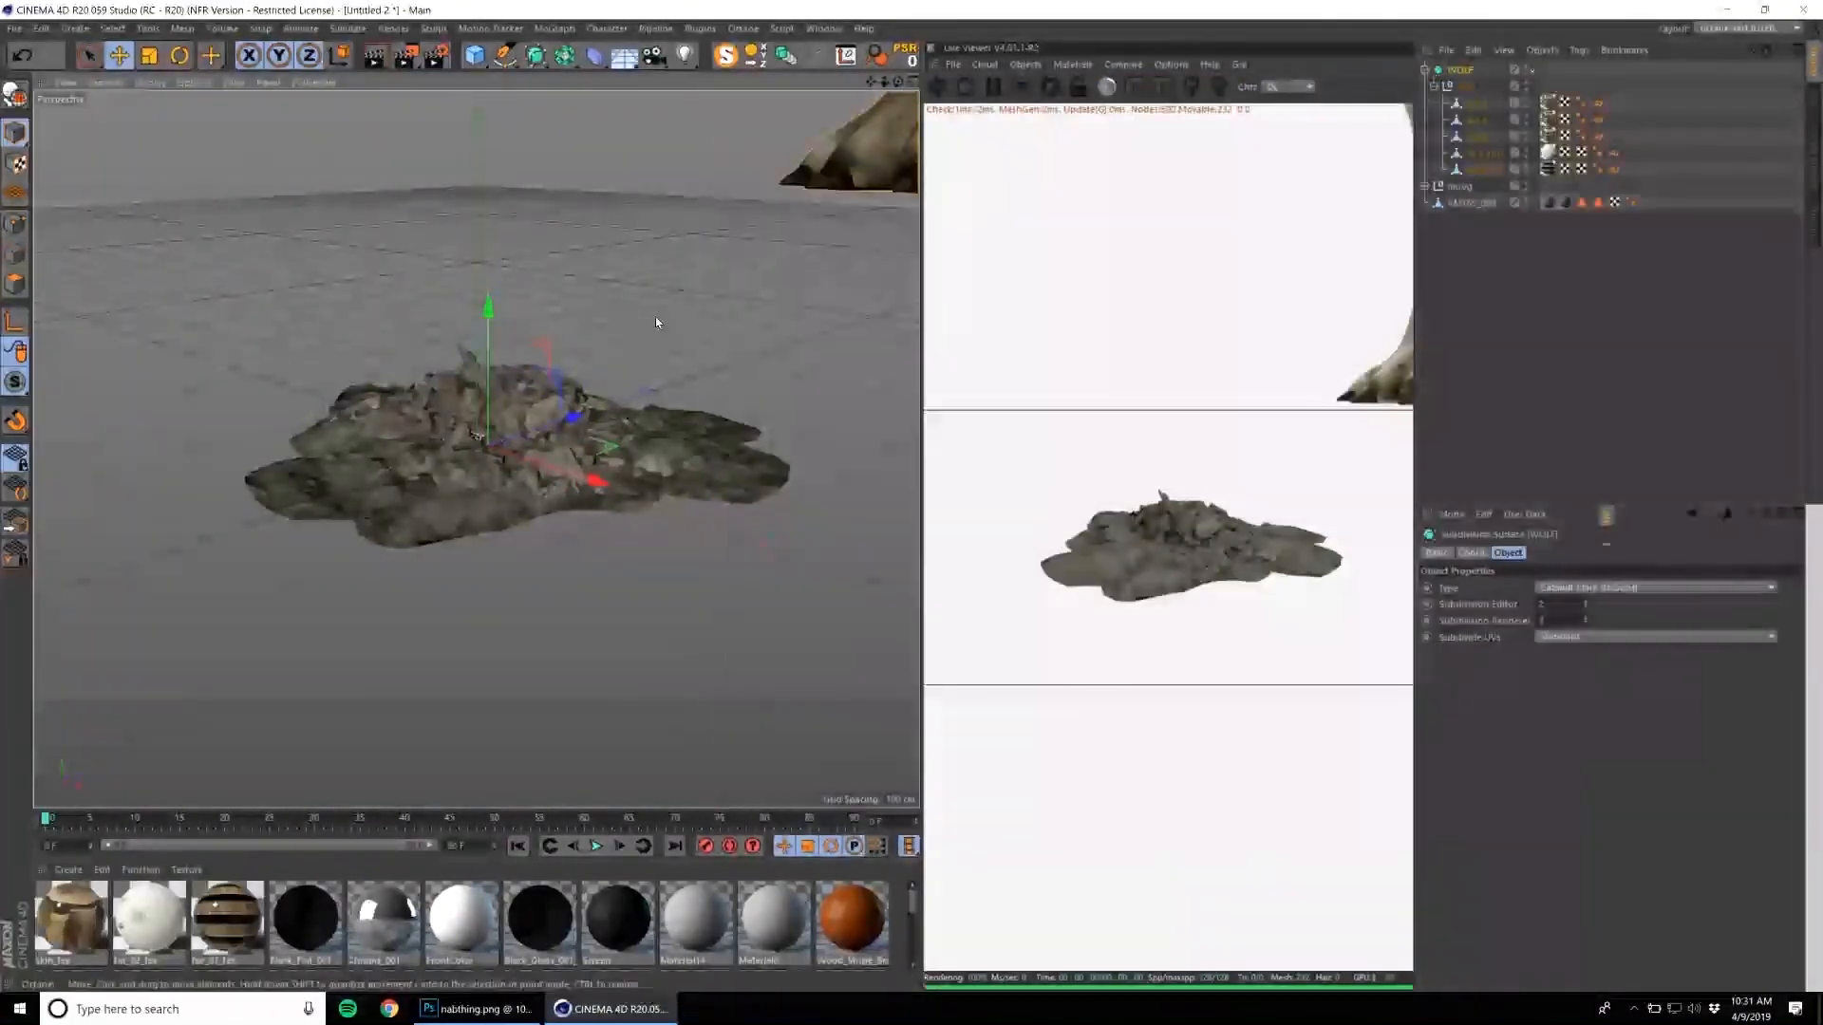
Reframe the perspective view so the whole wolf fits in the Live Viewer render.
right_click_drag(639, 326, 580, 380, "alt")
middle_click_drag(668, 325, 578, 369, "alt")
right_click_drag(615, 326, 484, 470, "alt")
left_click_drag(476, 447, 575, 475, "alt")
right_click_drag(622, 323, 536, 356, "alt")
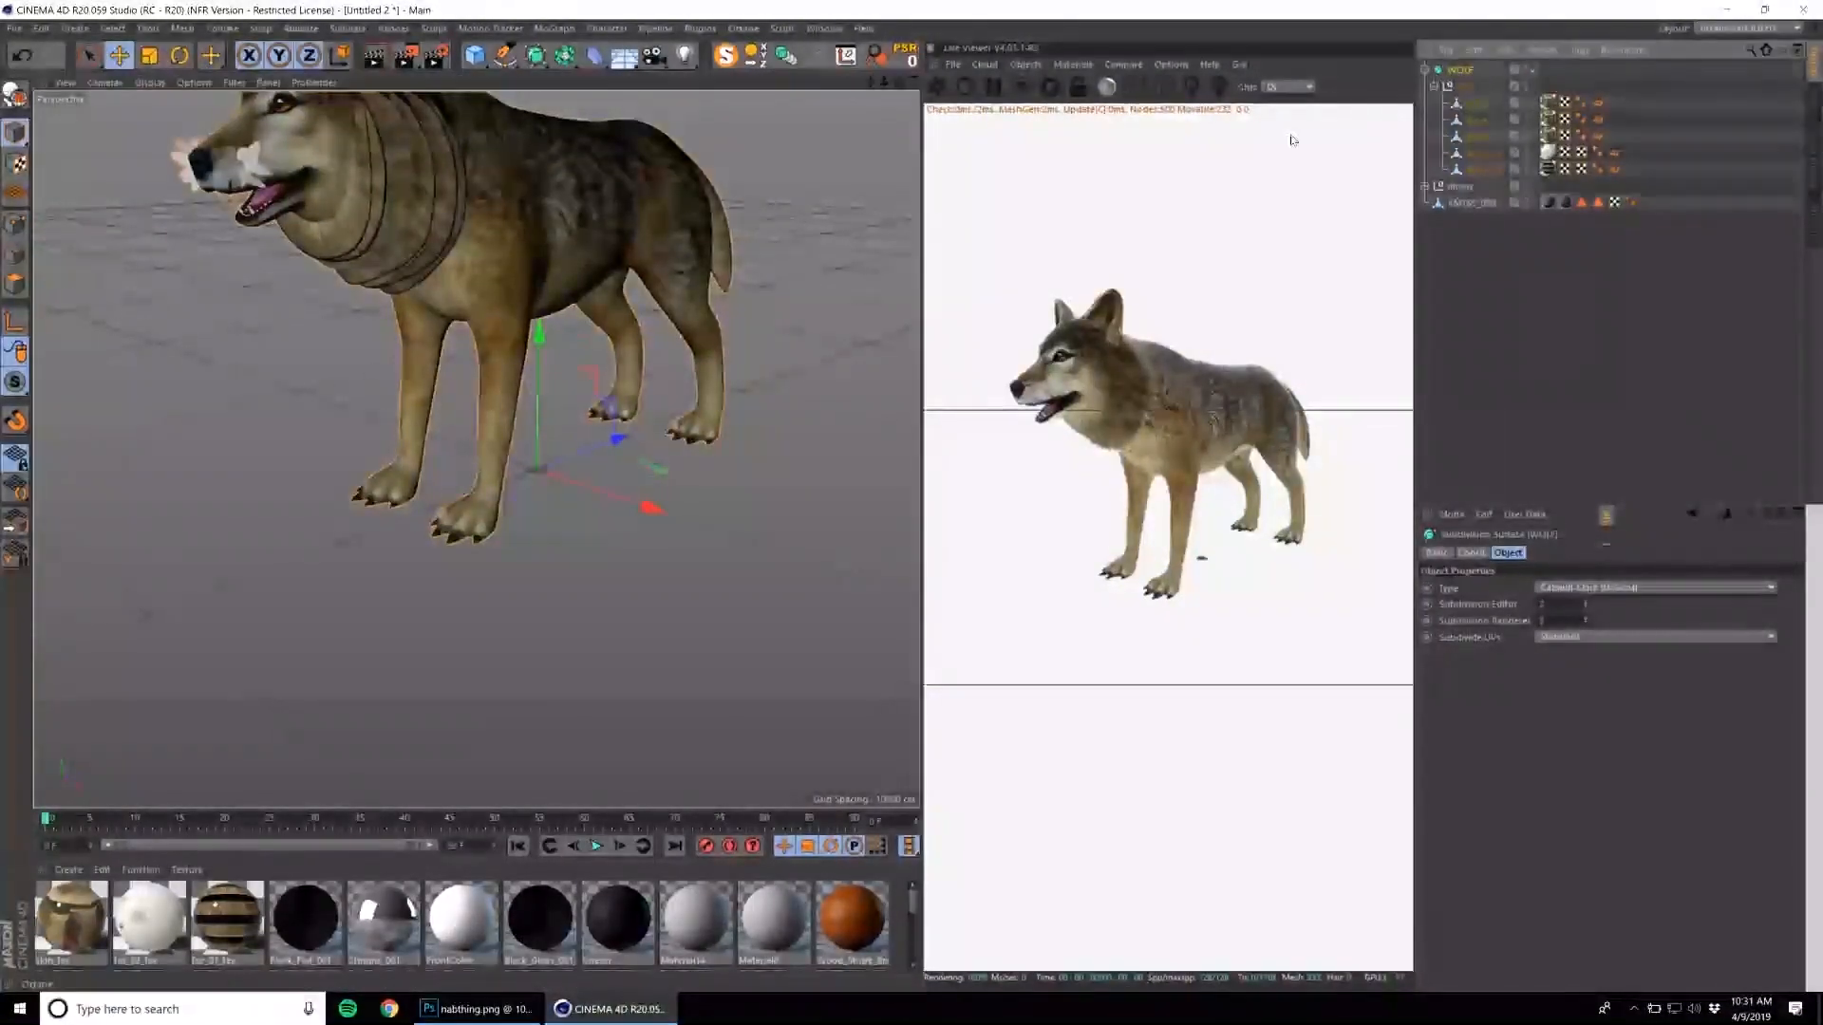
Scale the wolf down and add a large plane beneath it as the floor.
left_click_drag(15, 133, 76, 186)
key("t")
left_click_drag(574, 240, 352, 588)
right_click_drag(532, 490, 826, 190, "alt")
left_click_drag(474, 55, 611, 99)
left_click_drag(544, 270, 526, 354)
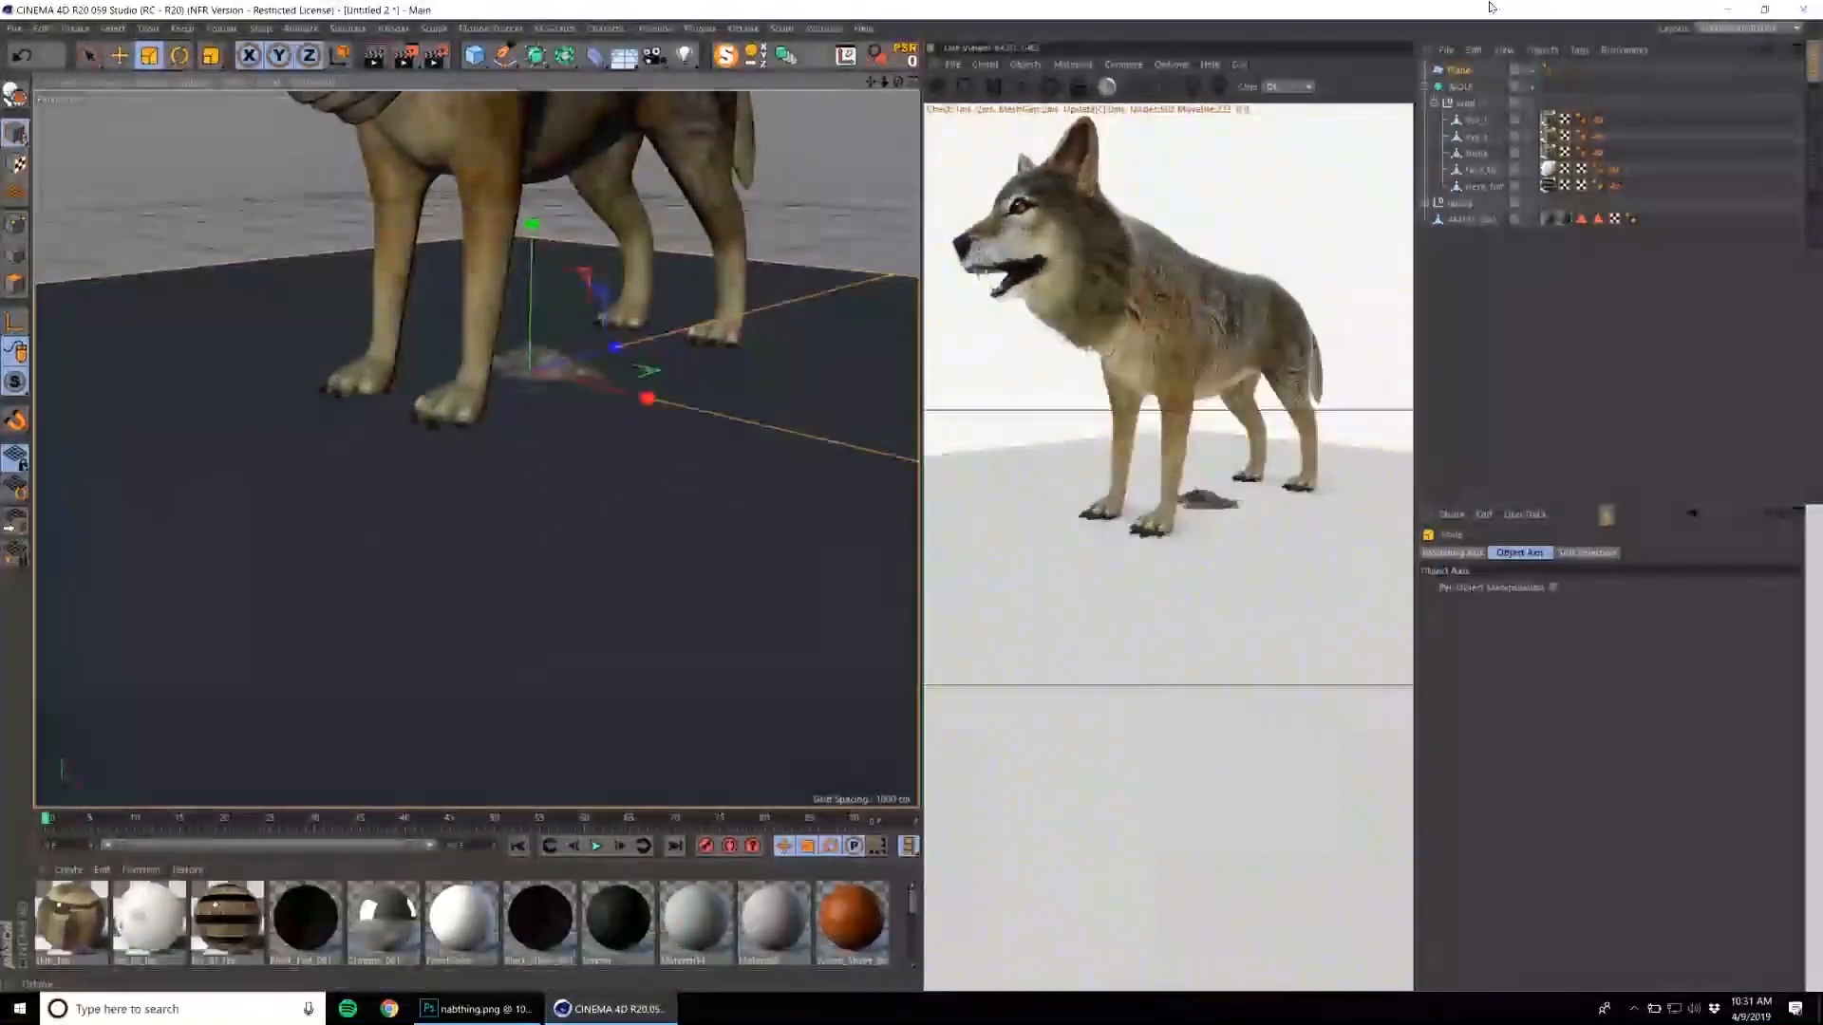
Scale the WOLF object down further until it is close to the rubble pile in size.
left_click(1460, 86)
left_click_drag(676, 197, 435, 582)
scroll(541, 372, "up", 6)
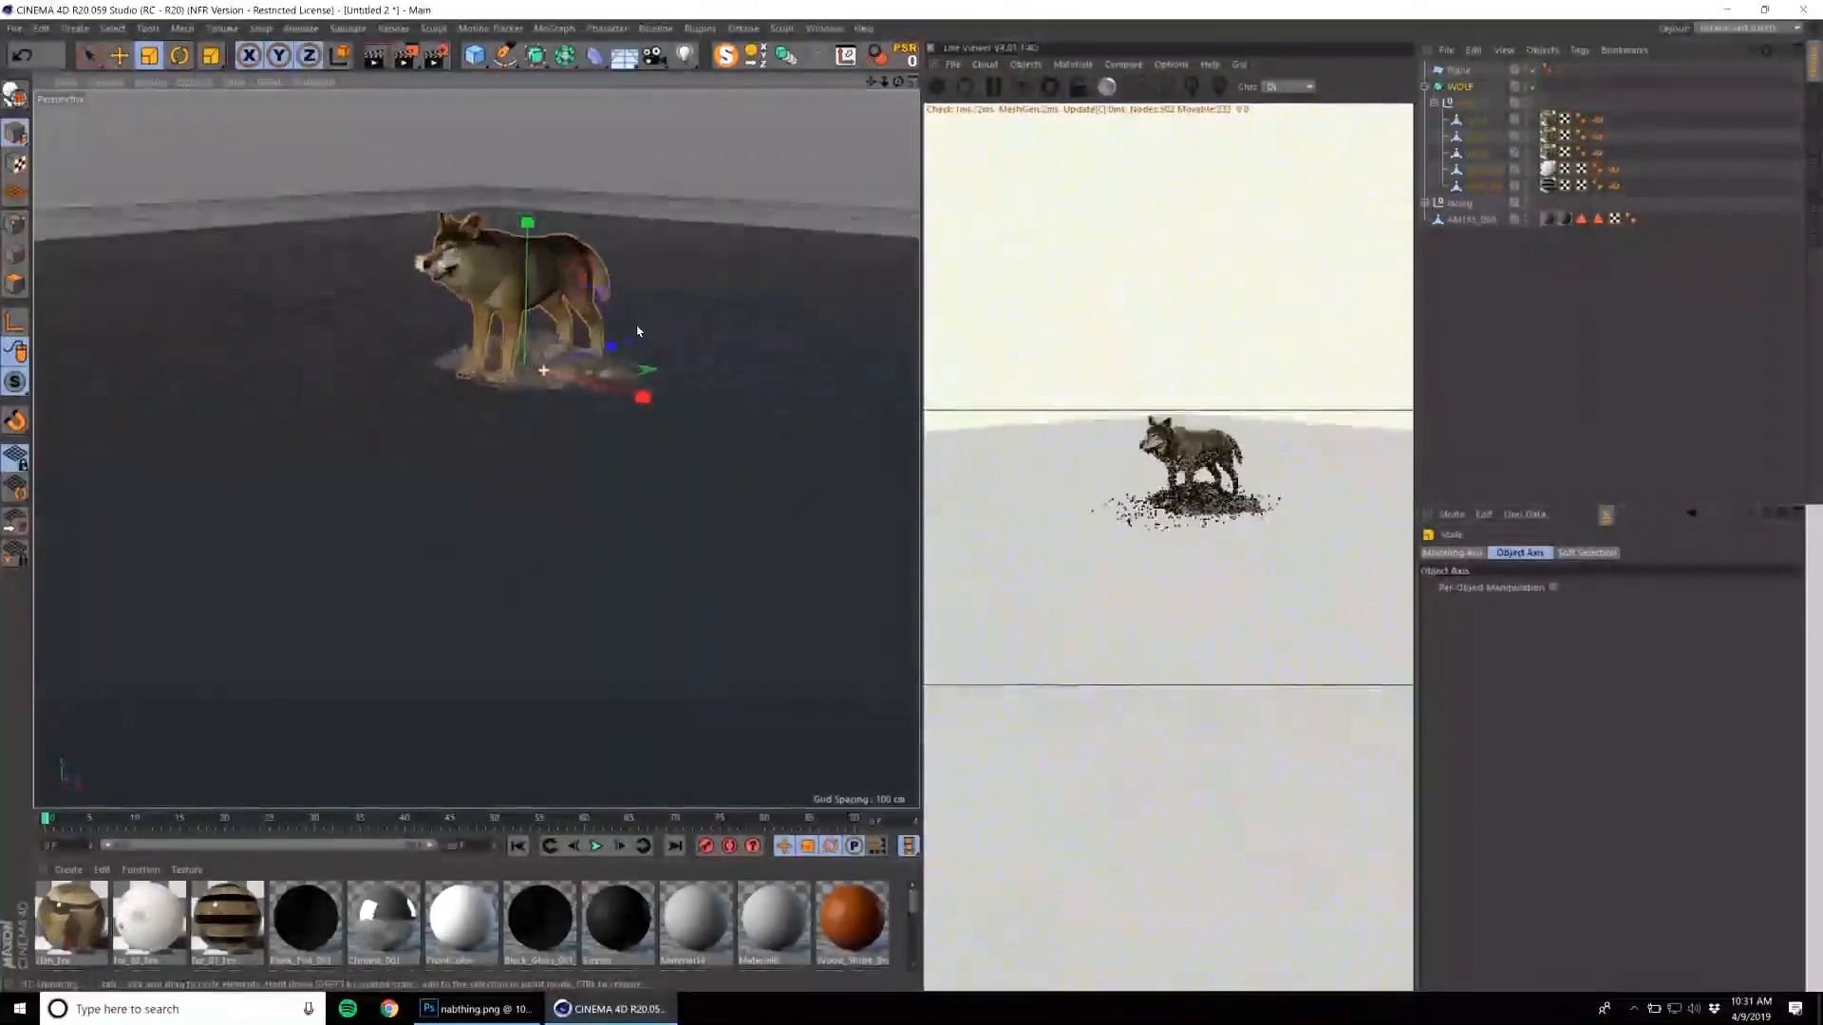
Move the rubble pile across the floor so it lies in front of the wolf.
left_click(607, 360)
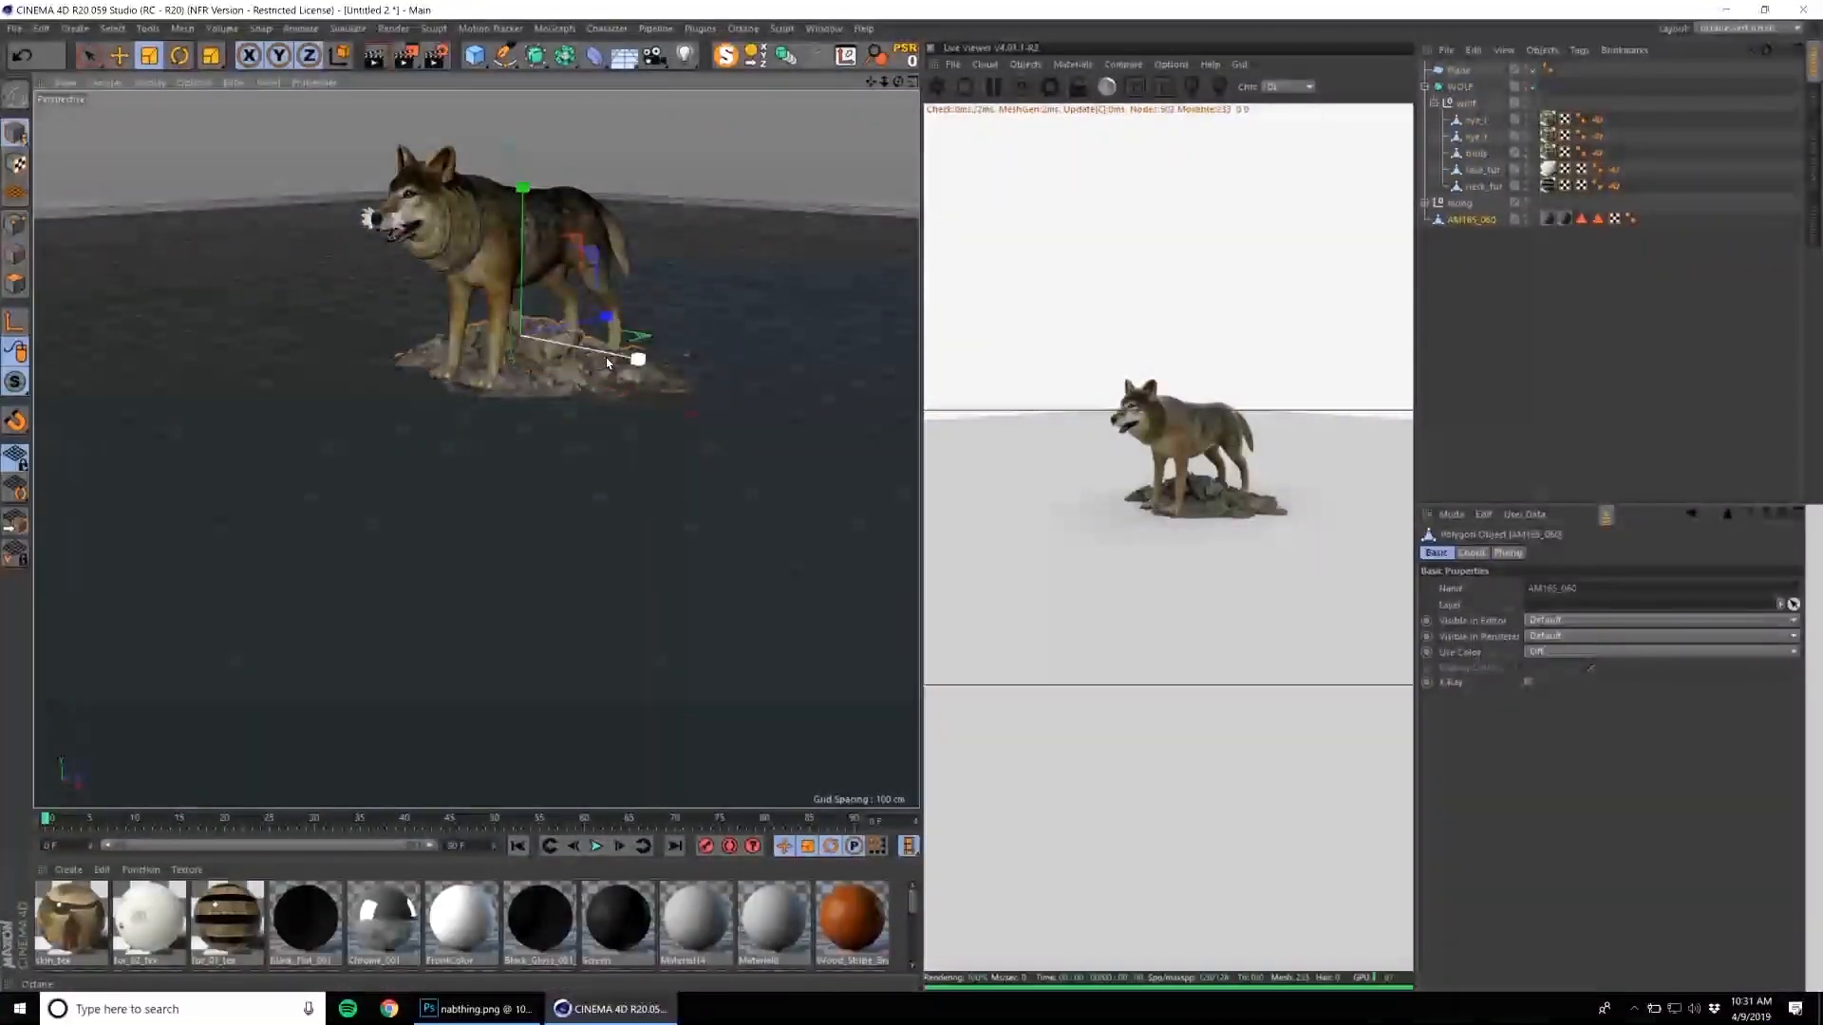
scroll(544, 338, "up", 3)
key("e")
left_click_drag(571, 326, 427, 371)
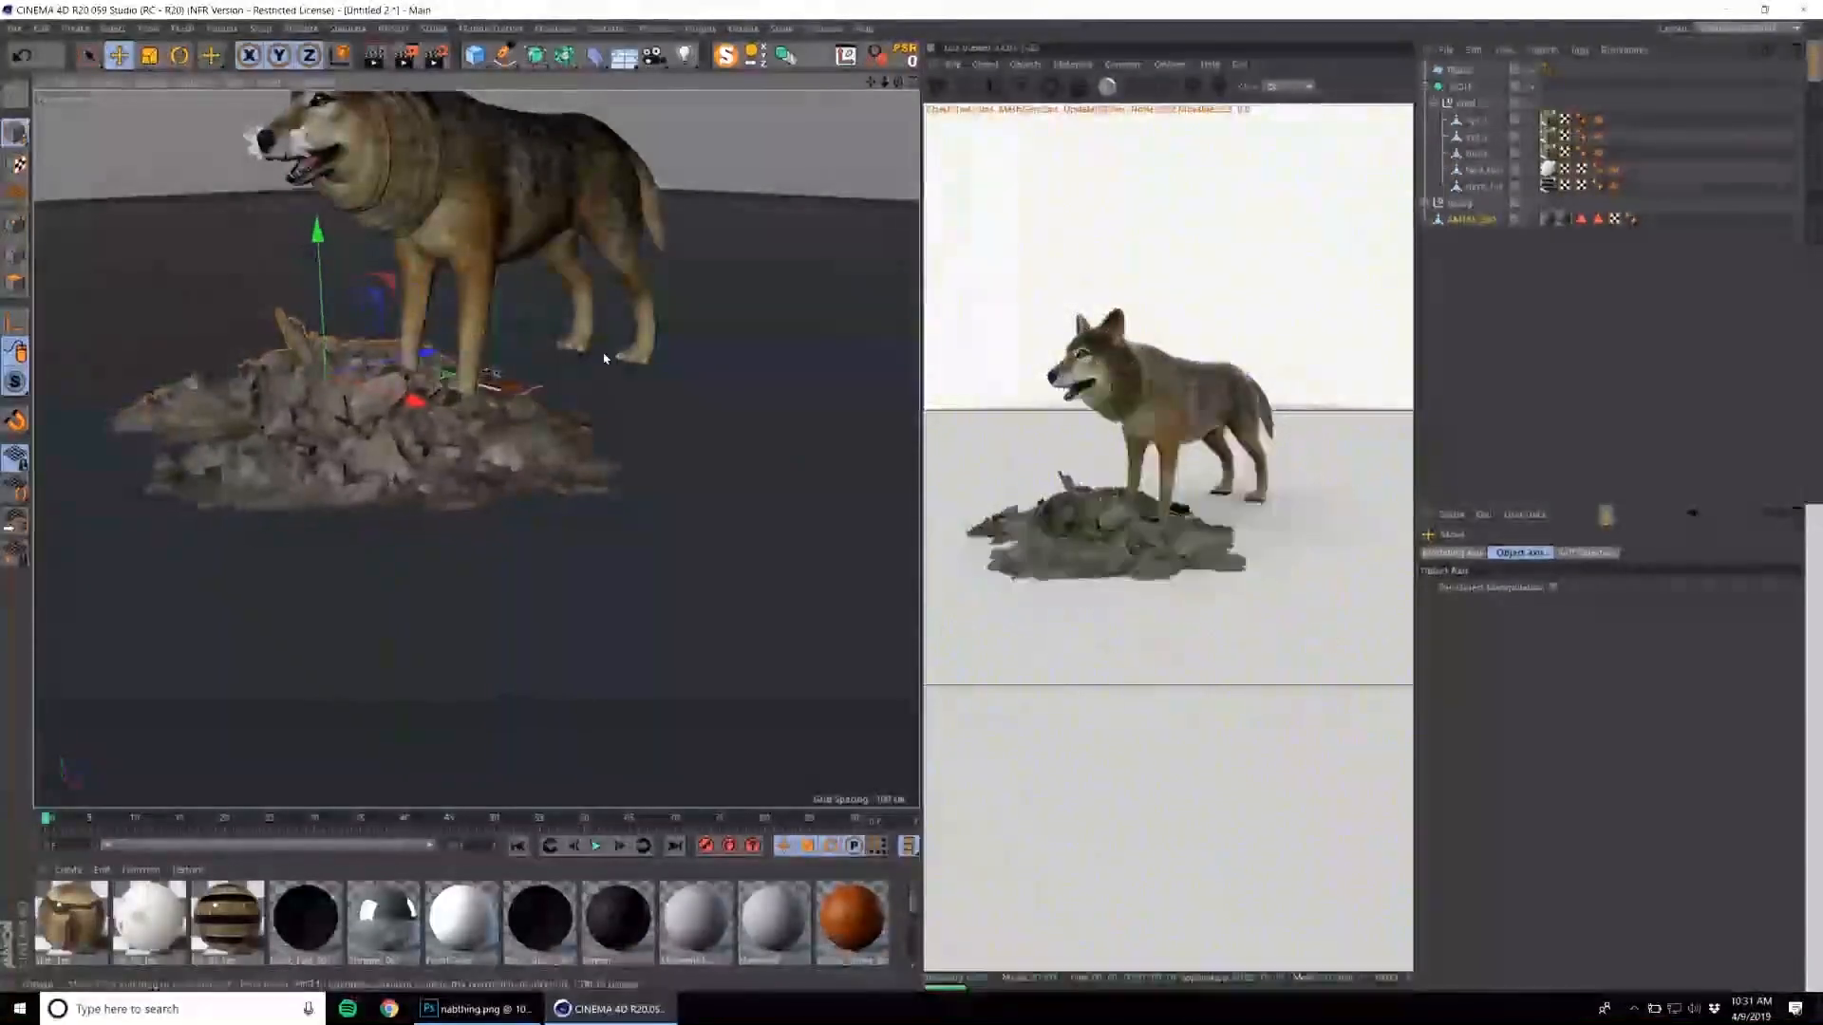
Select the moog group, move it out from under the wolf and resize it.
left_click(1459, 86)
left_click(1462, 206)
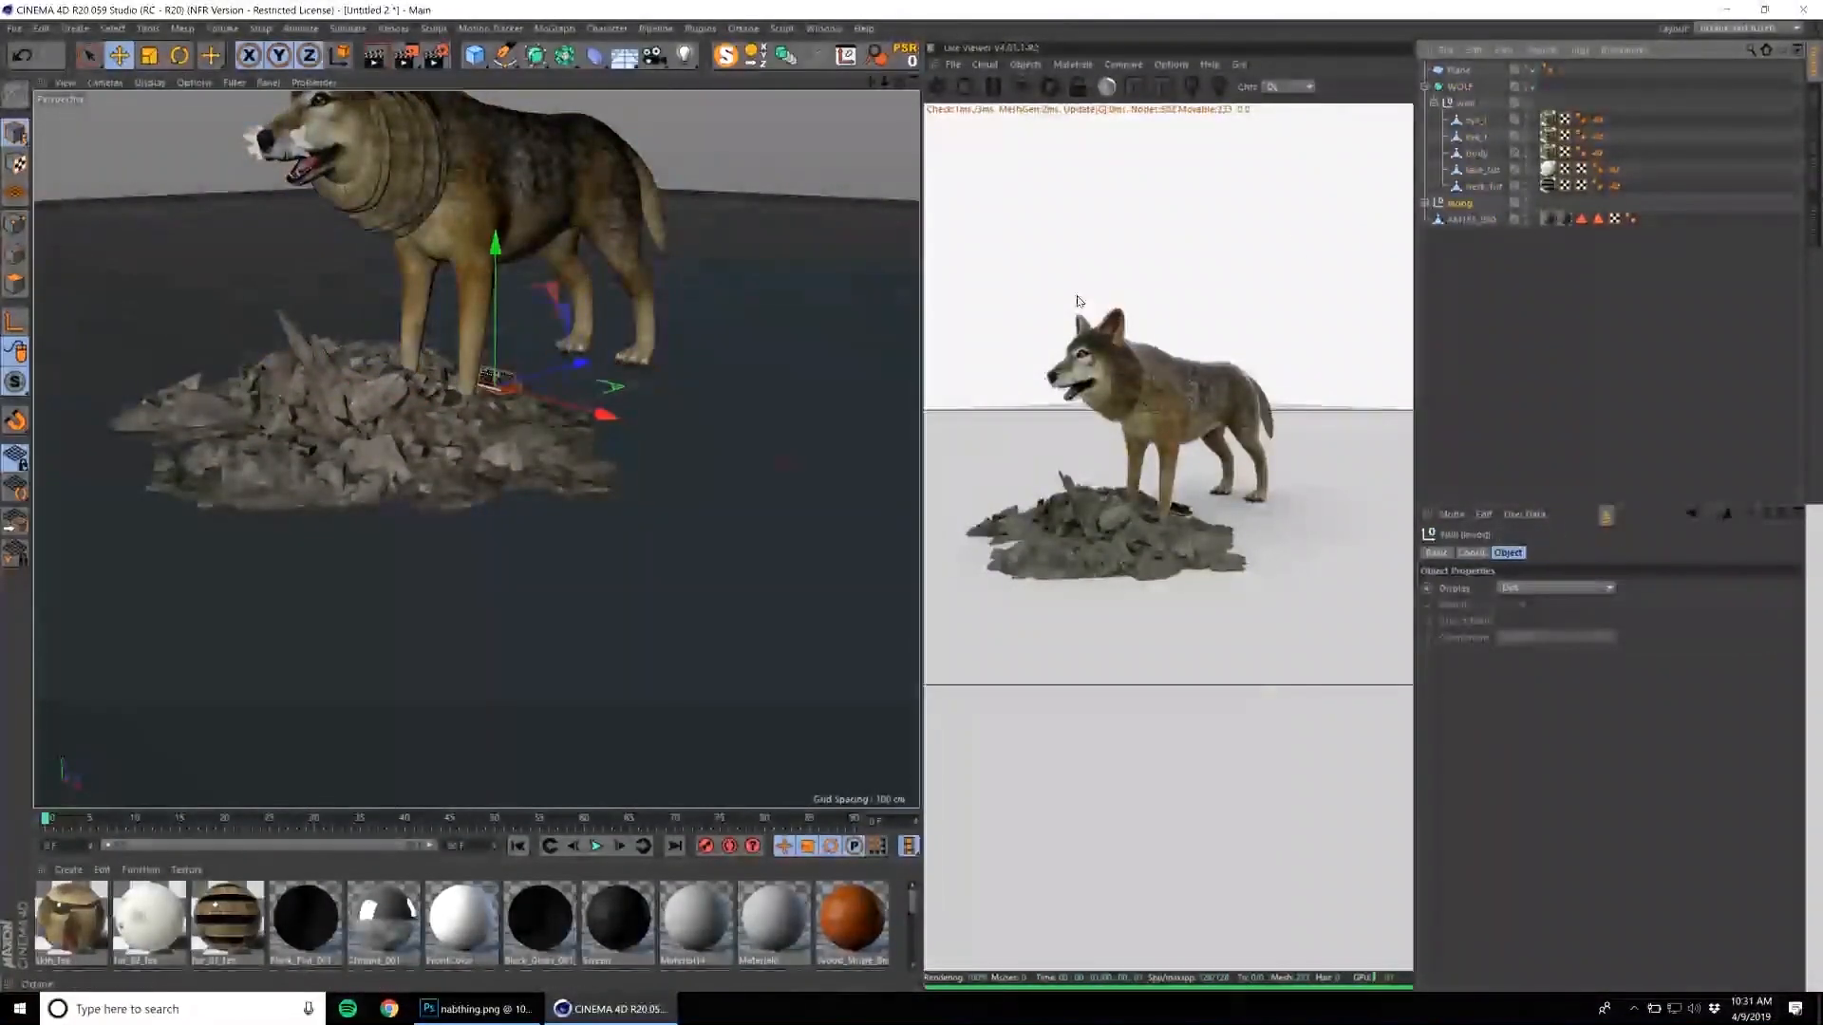
key("e")
left_click_drag(615, 411, 749, 450)
key("t")
left_click_drag(736, 382, 792, 366)
right_click_drag(760, 368, 665, 372, "alt")
Raise the moog synthesizer onto the wolf's back, then scale and rotate it to sit along the body.
key("e")
left_click_drag(758, 332, 734, 186)
right_click_drag(696, 193, 704, 296, "alt")
key("t")
left_click_drag(714, 333, 543, 420)
left_click_drag(613, 398, 484, 379, "alt")
key("r")
left_click_drag(579, 342, 730, 314)
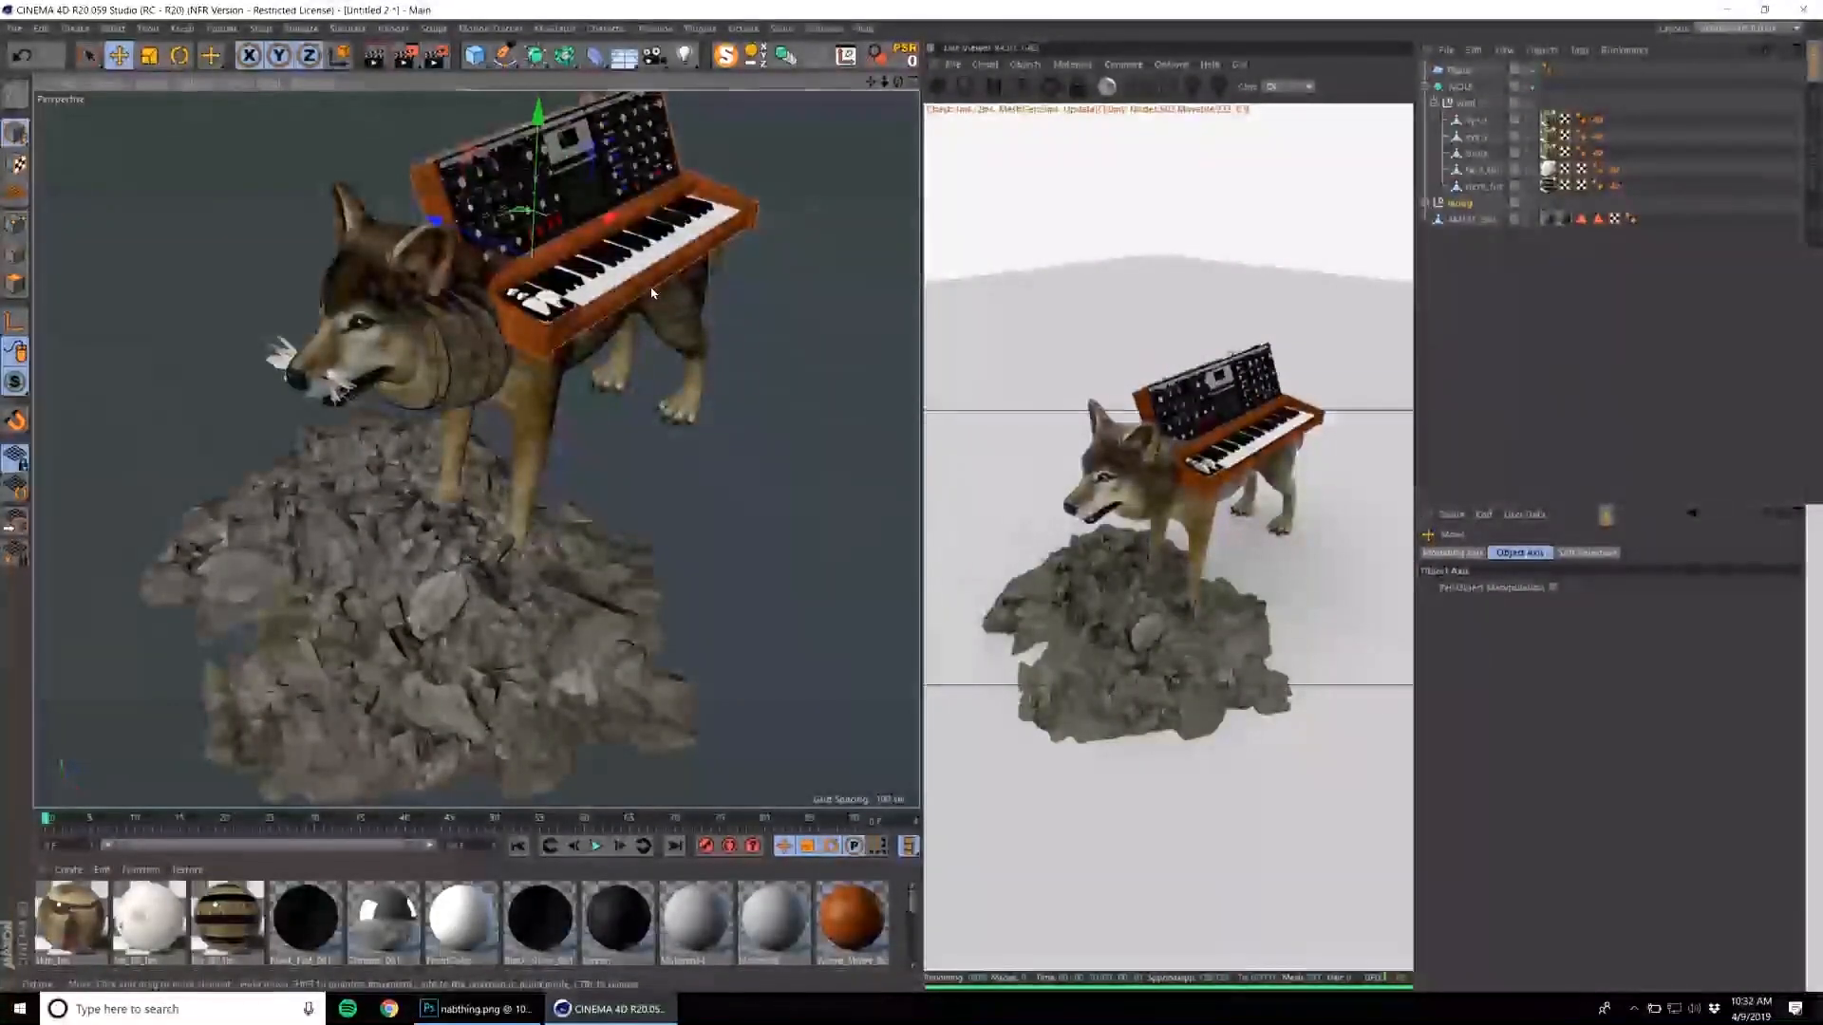
Select the rubble pile and scale it up so it spreads wider in front of the wolf.
left_click_drag(655, 299, 399, 246, "alt")
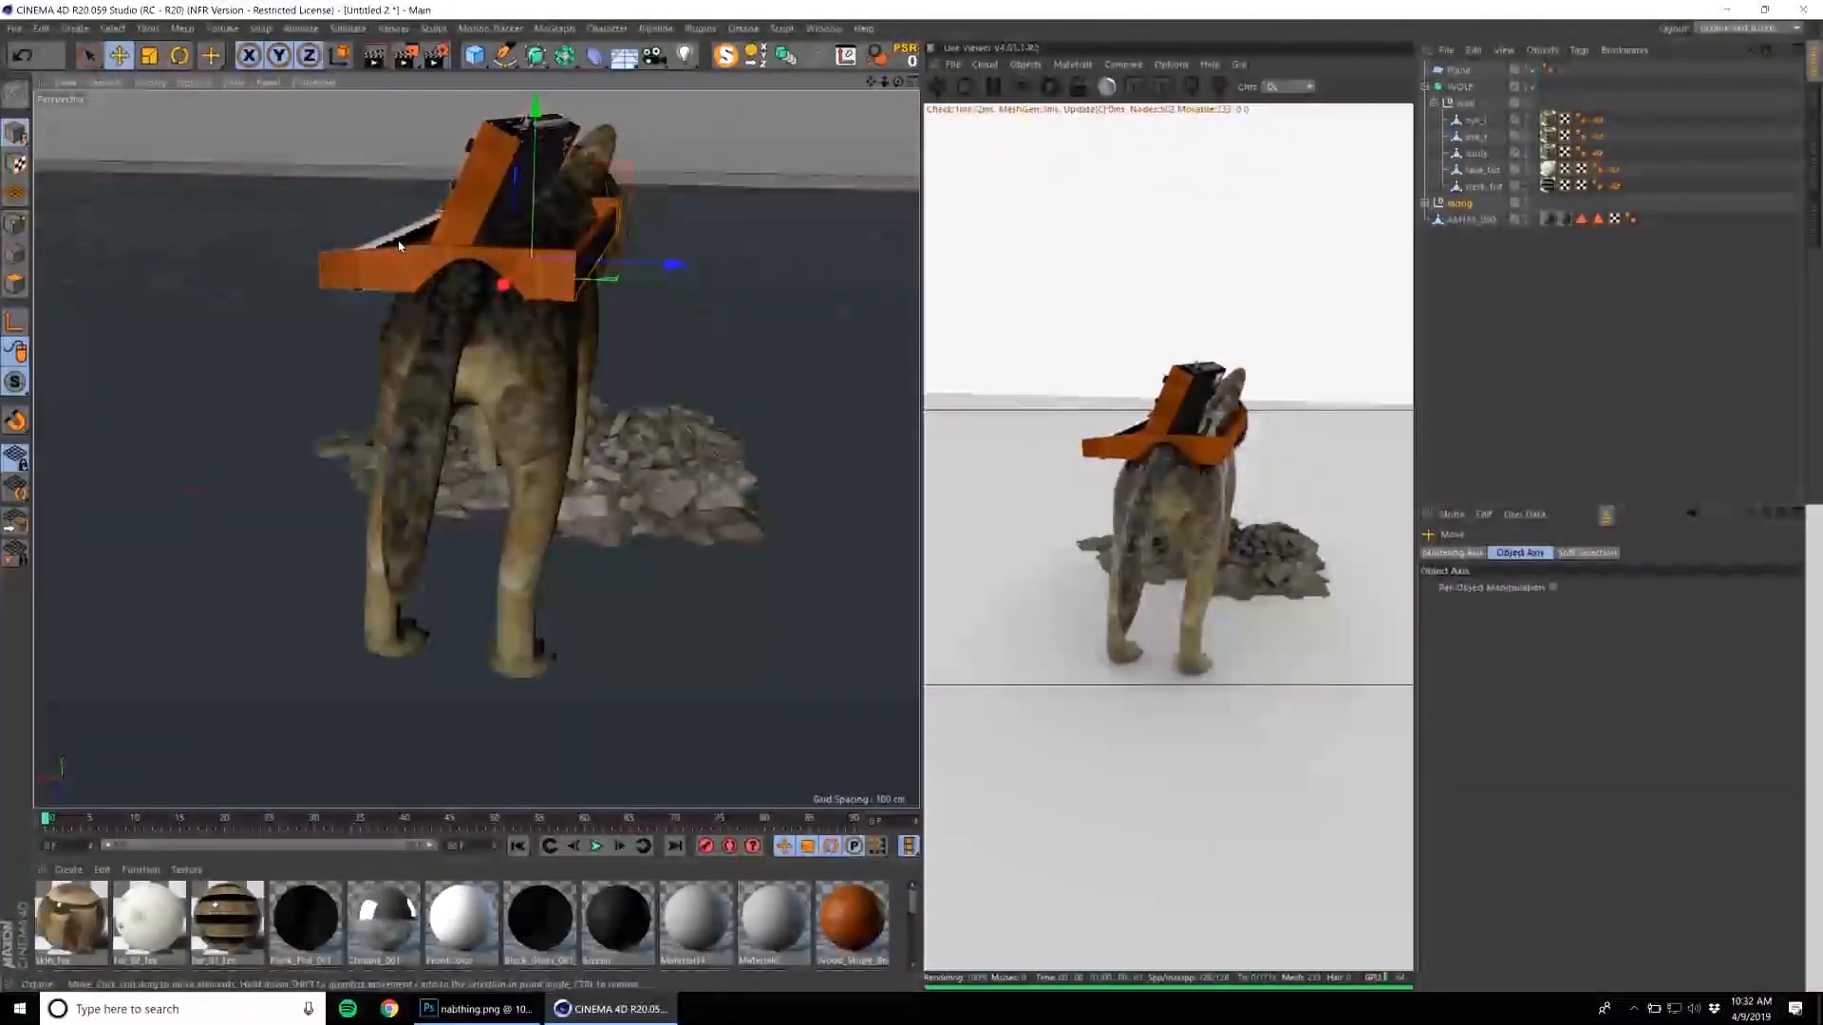
left_click(691, 475)
key("t")
left_click_drag(725, 418, 722, 420)
scroll(730, 418, "down", 5)
left_click_drag(730, 417, 466, 534, "alt")
key("e")
scroll(752, 387, "down", 4)
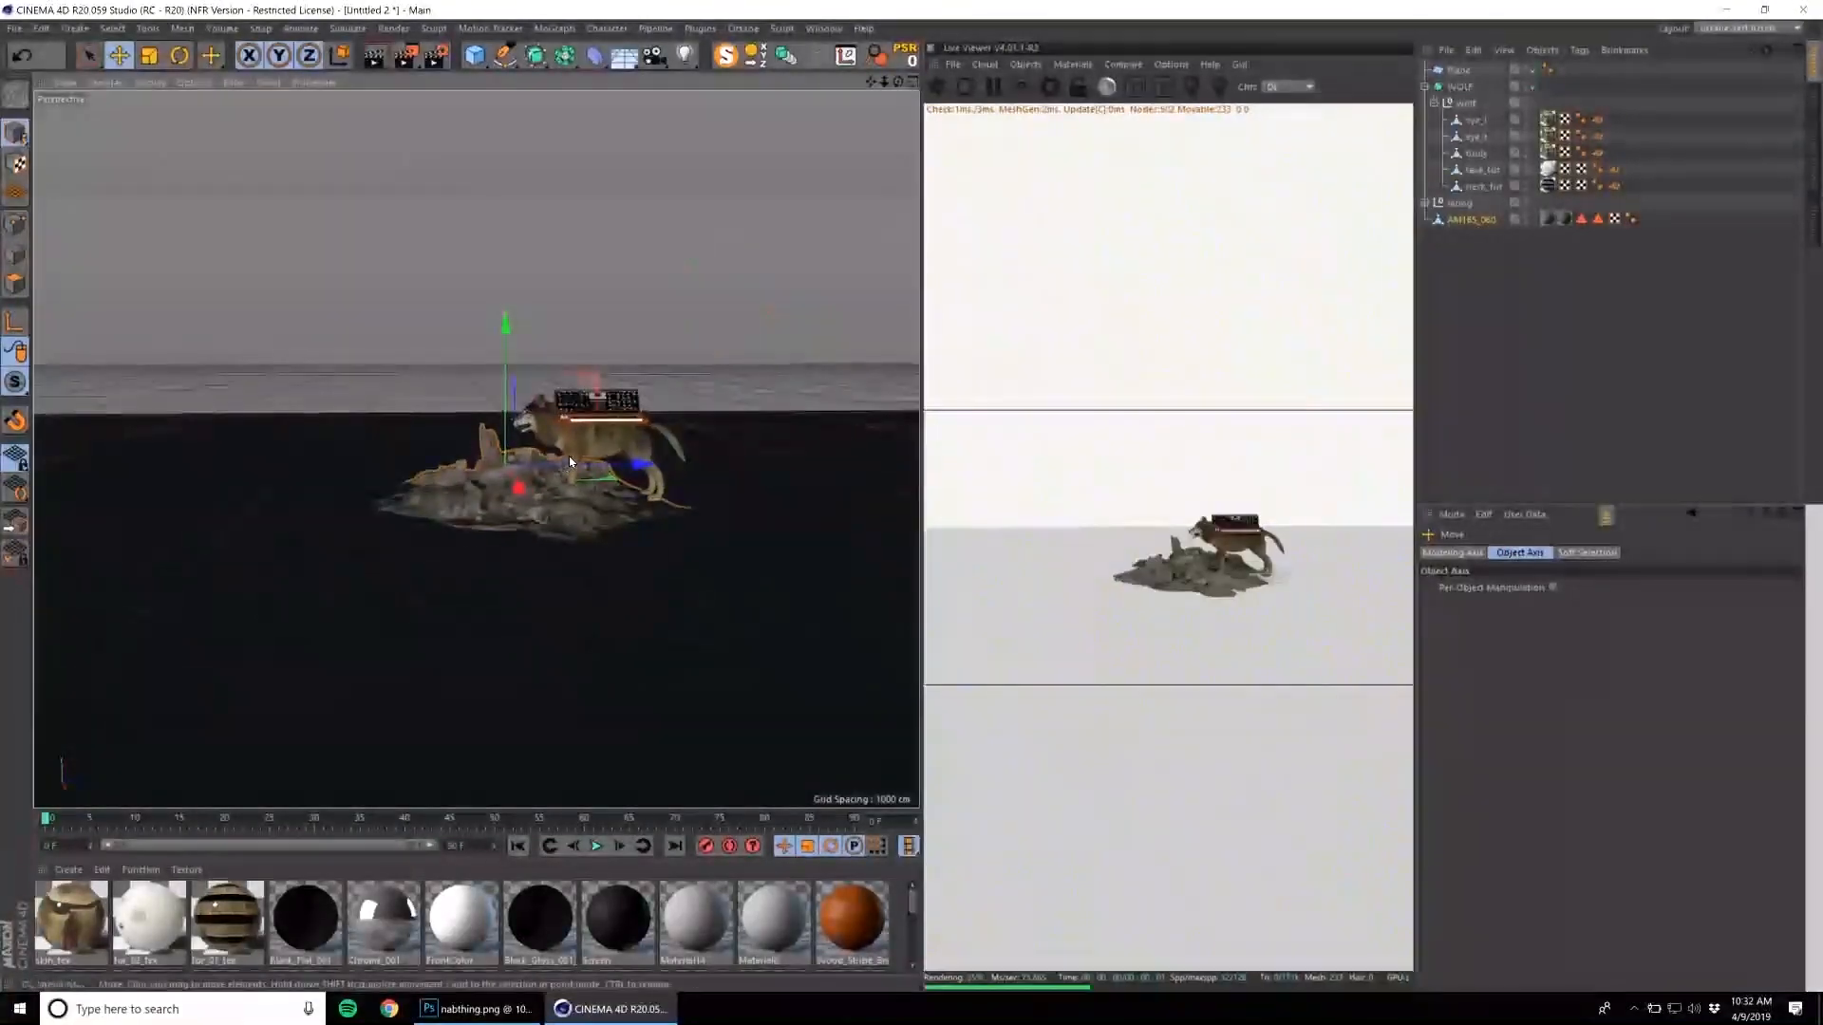
Duplicate the rubble pile and place the copy behind the wolf.
scroll(564, 459, "up", 5)
left_click_drag(554, 482, 935, 418, "ctrl")
scroll(617, 455, "down", 5)
middle_click_drag(738, 472, 629, 498, "alt")
mouse_move(565, 513)
left_mouse_down()
mouse_move(528, 508)
mouse_move(591, 503)
left_mouse_up()
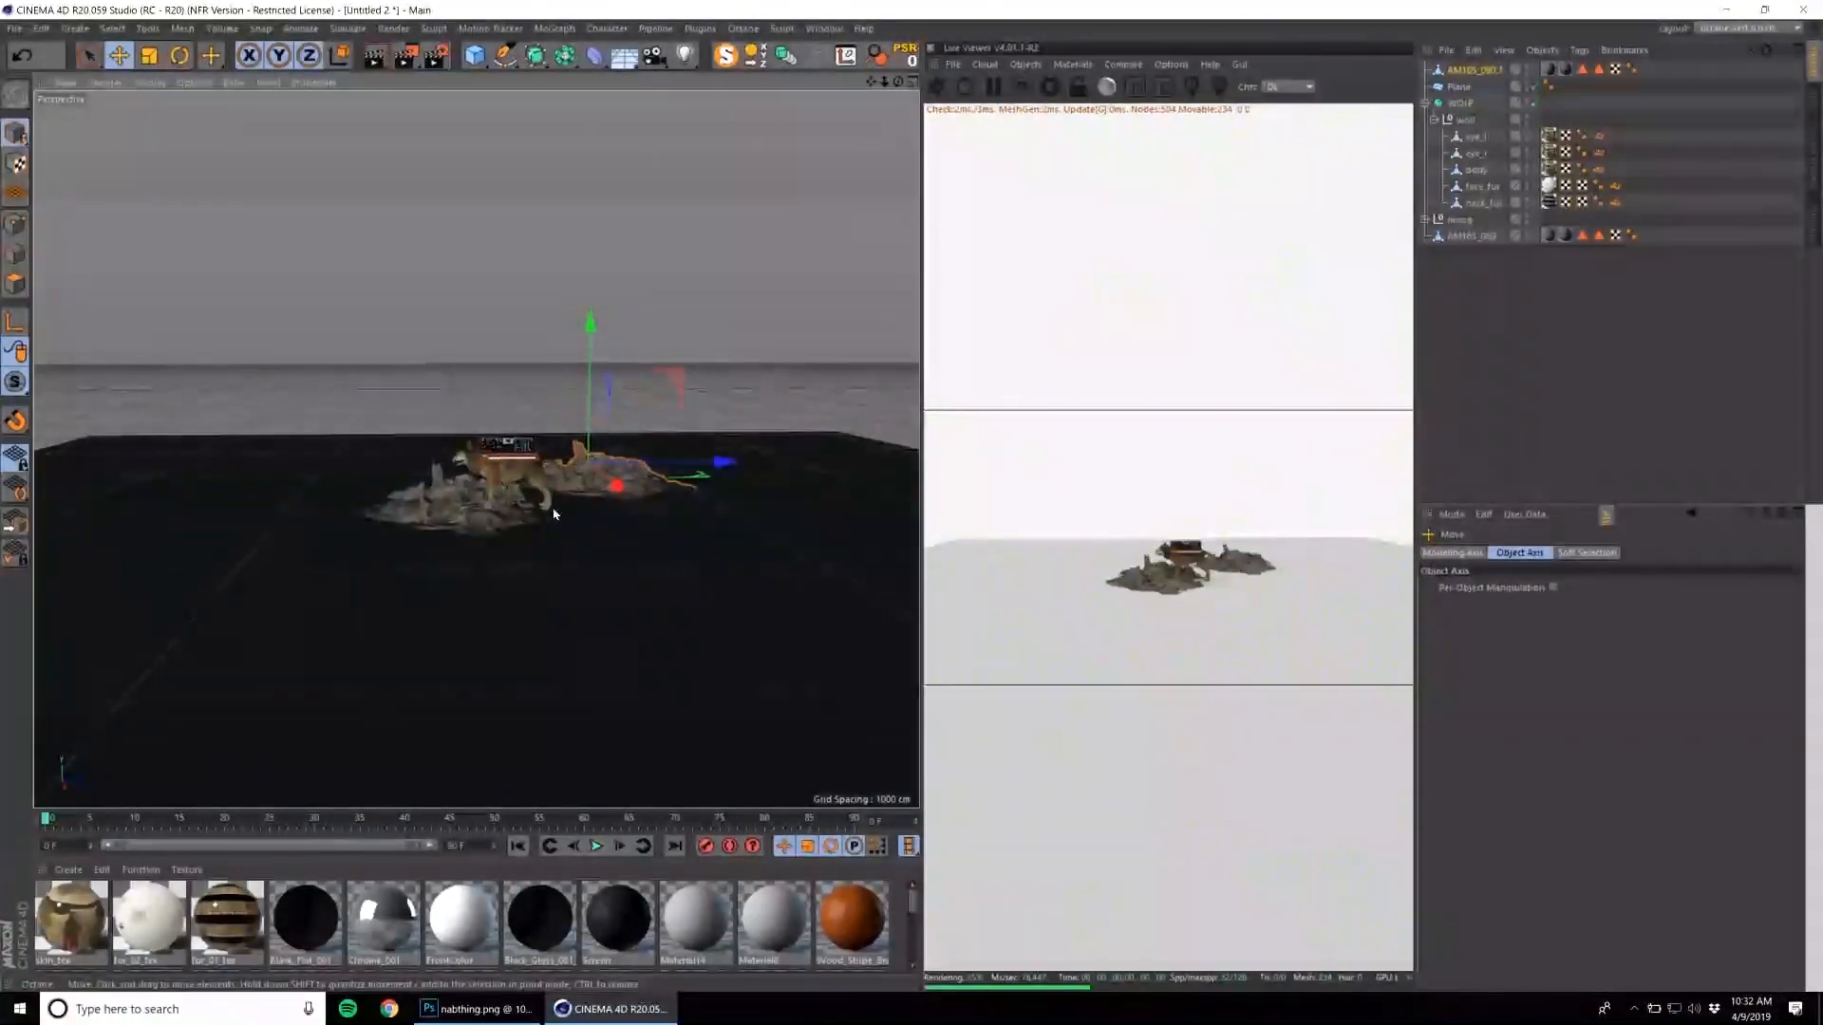
scroll(591, 503, "up", 5)
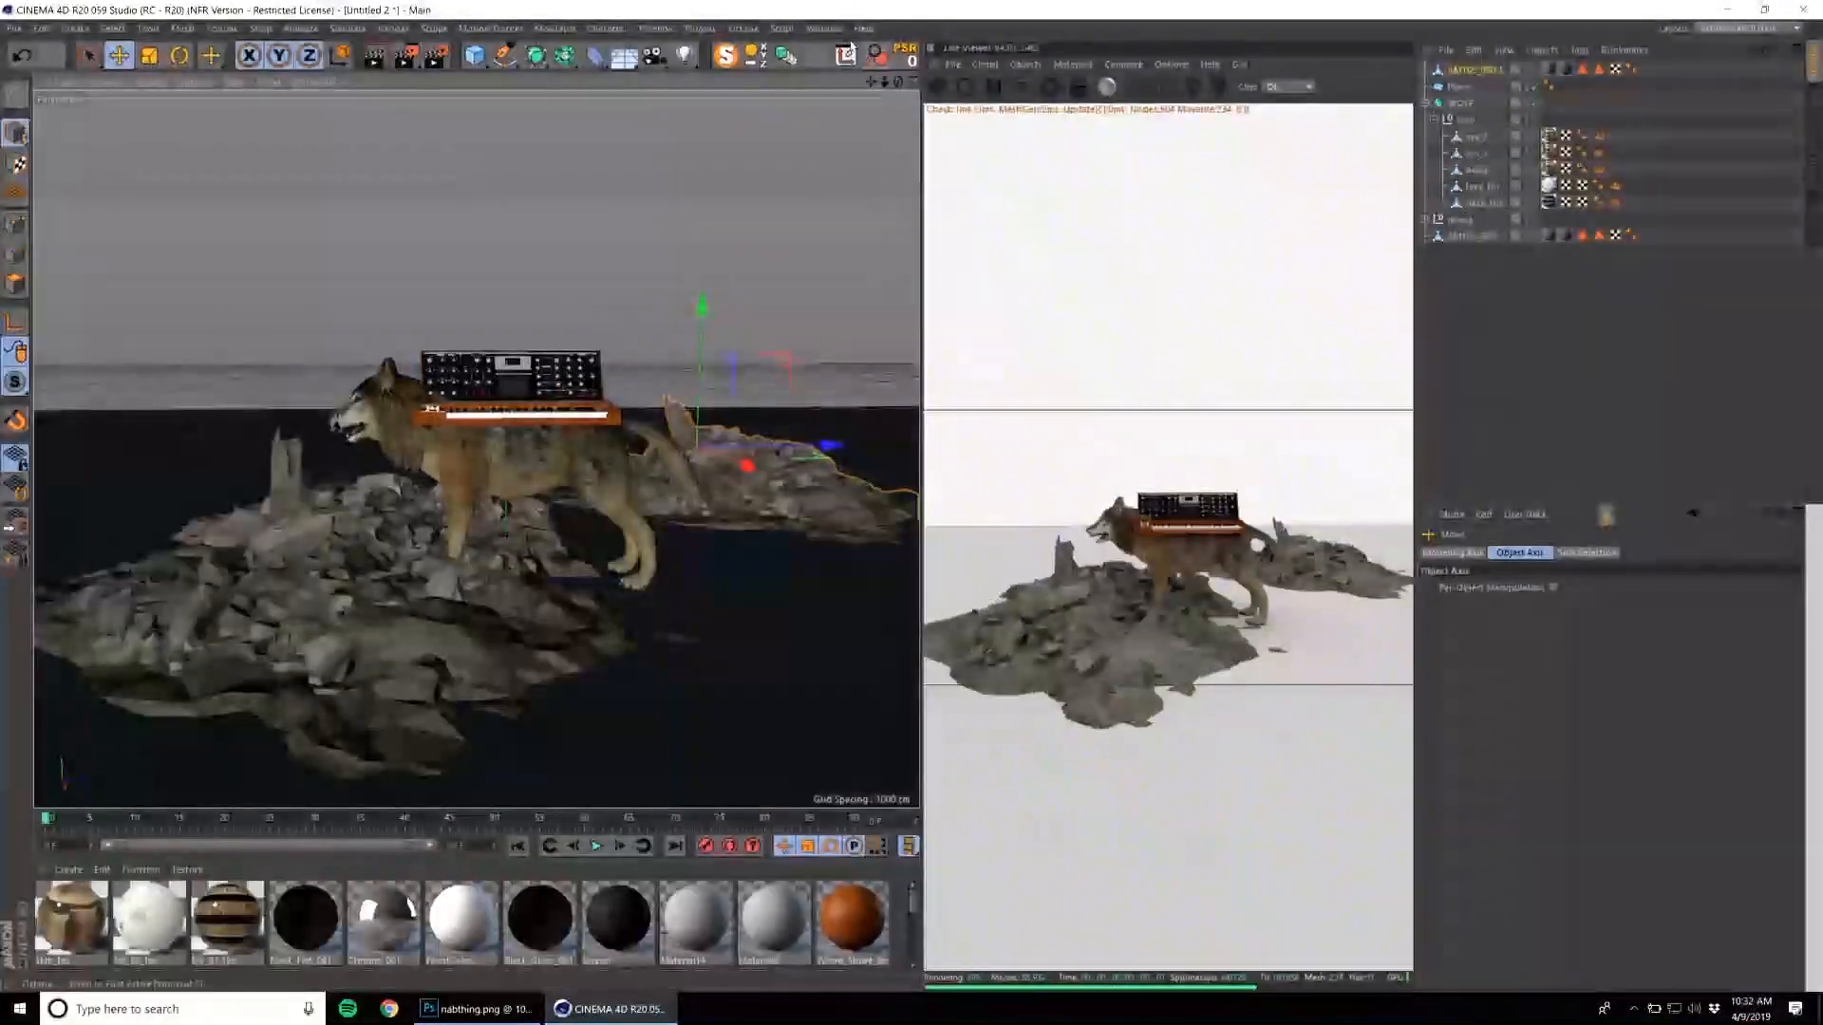
Look through the DRAGONS, low-poly animal and STREET preset folders in the Content Browser.
left_click(822, 28)
left_click(886, 116)
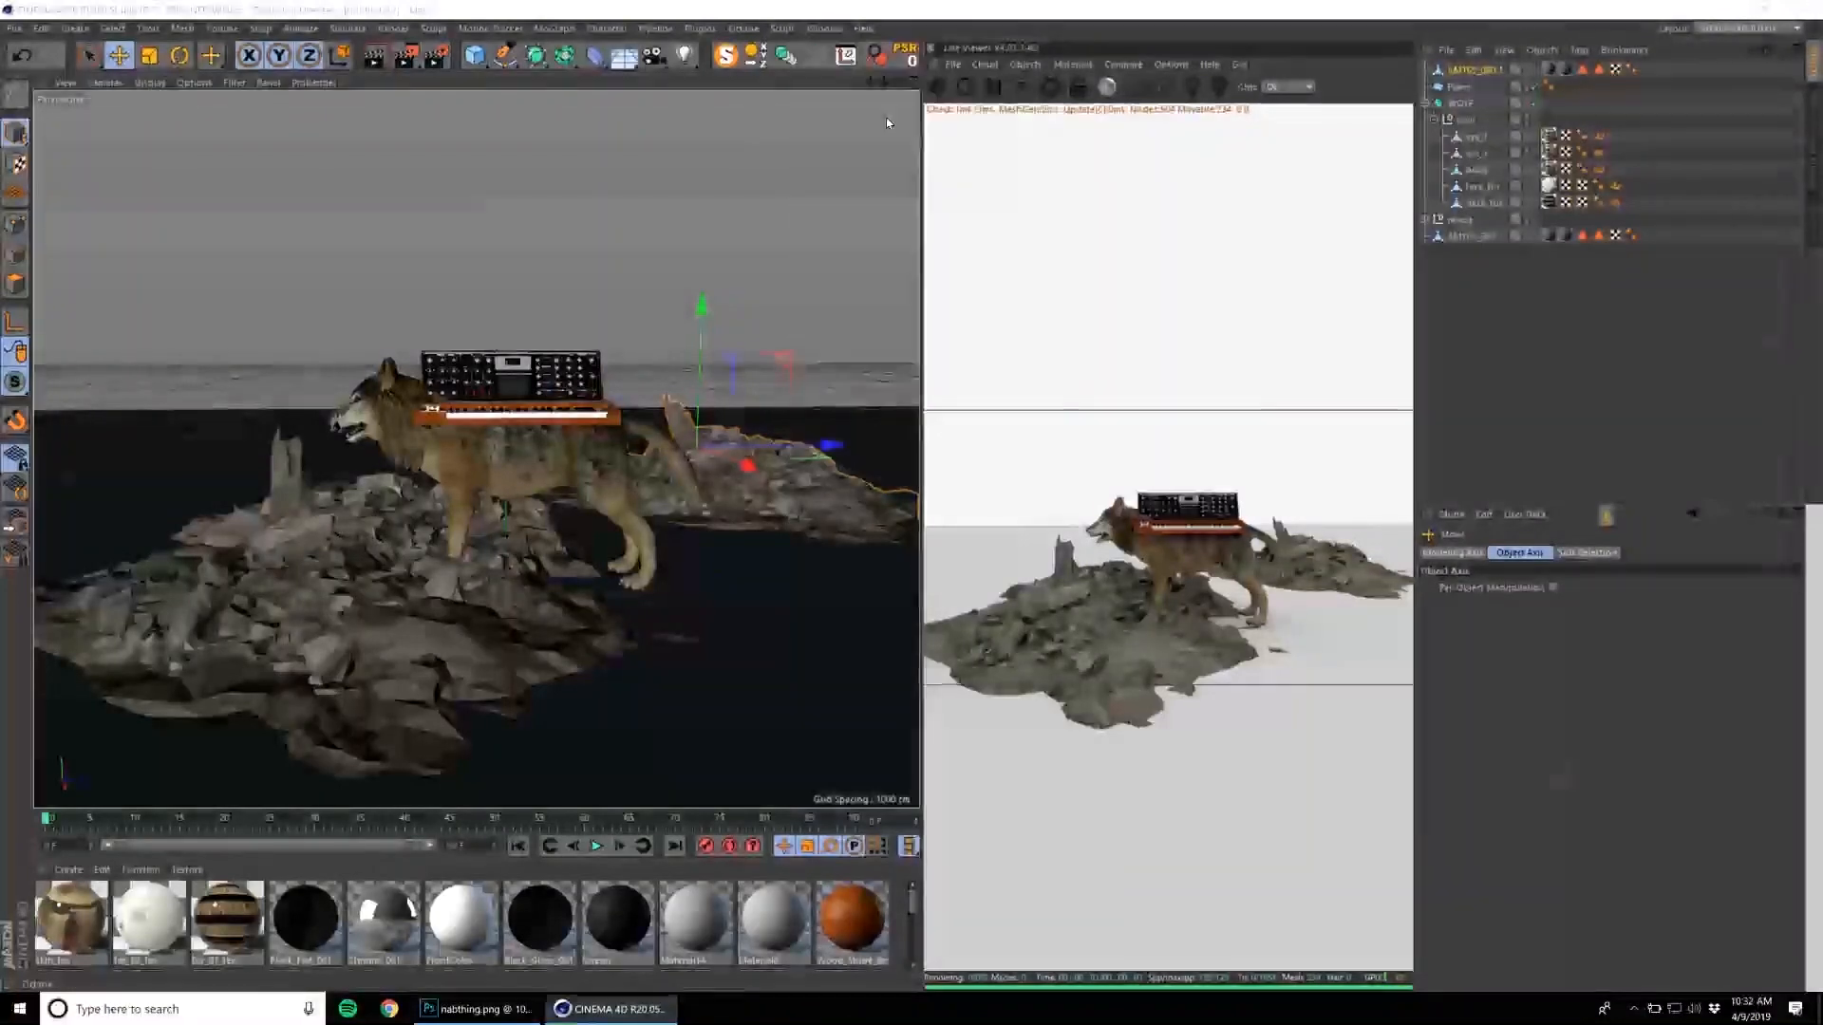
left_click(837, 369)
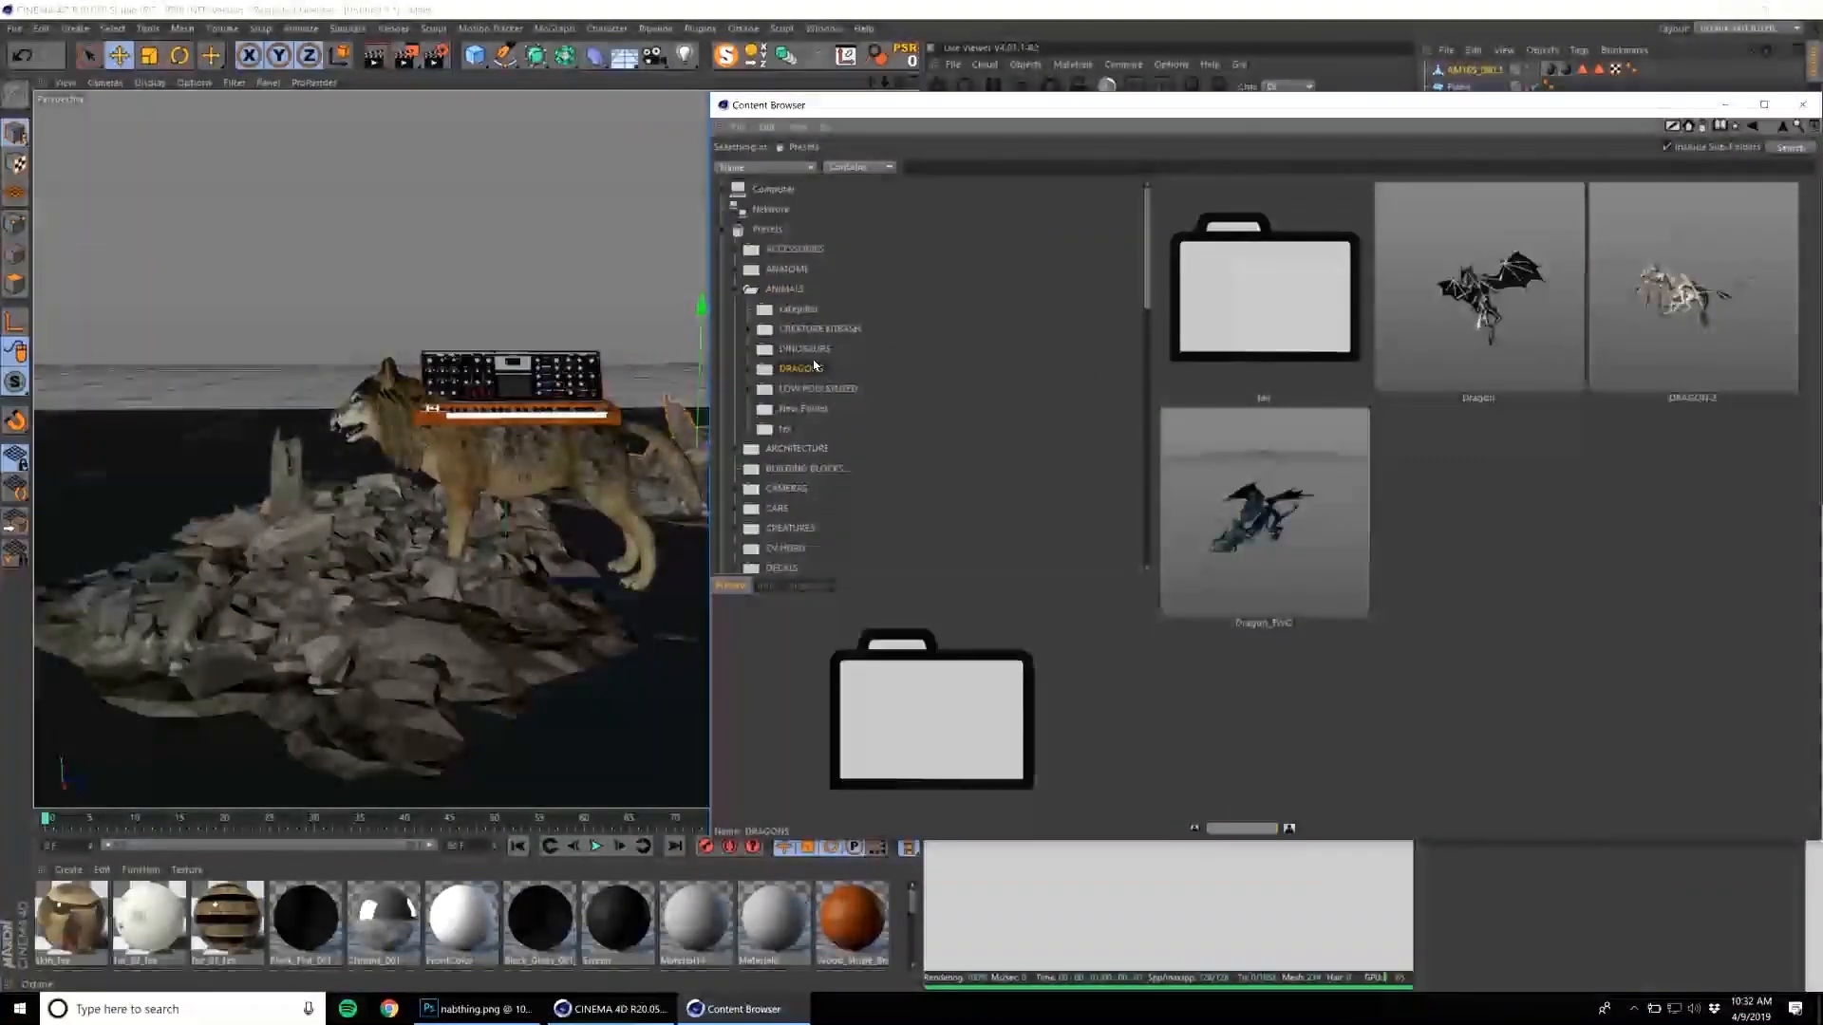
left_click(818, 388)
scroll(822, 418, "down", 5)
scroll(814, 380, "down", 2)
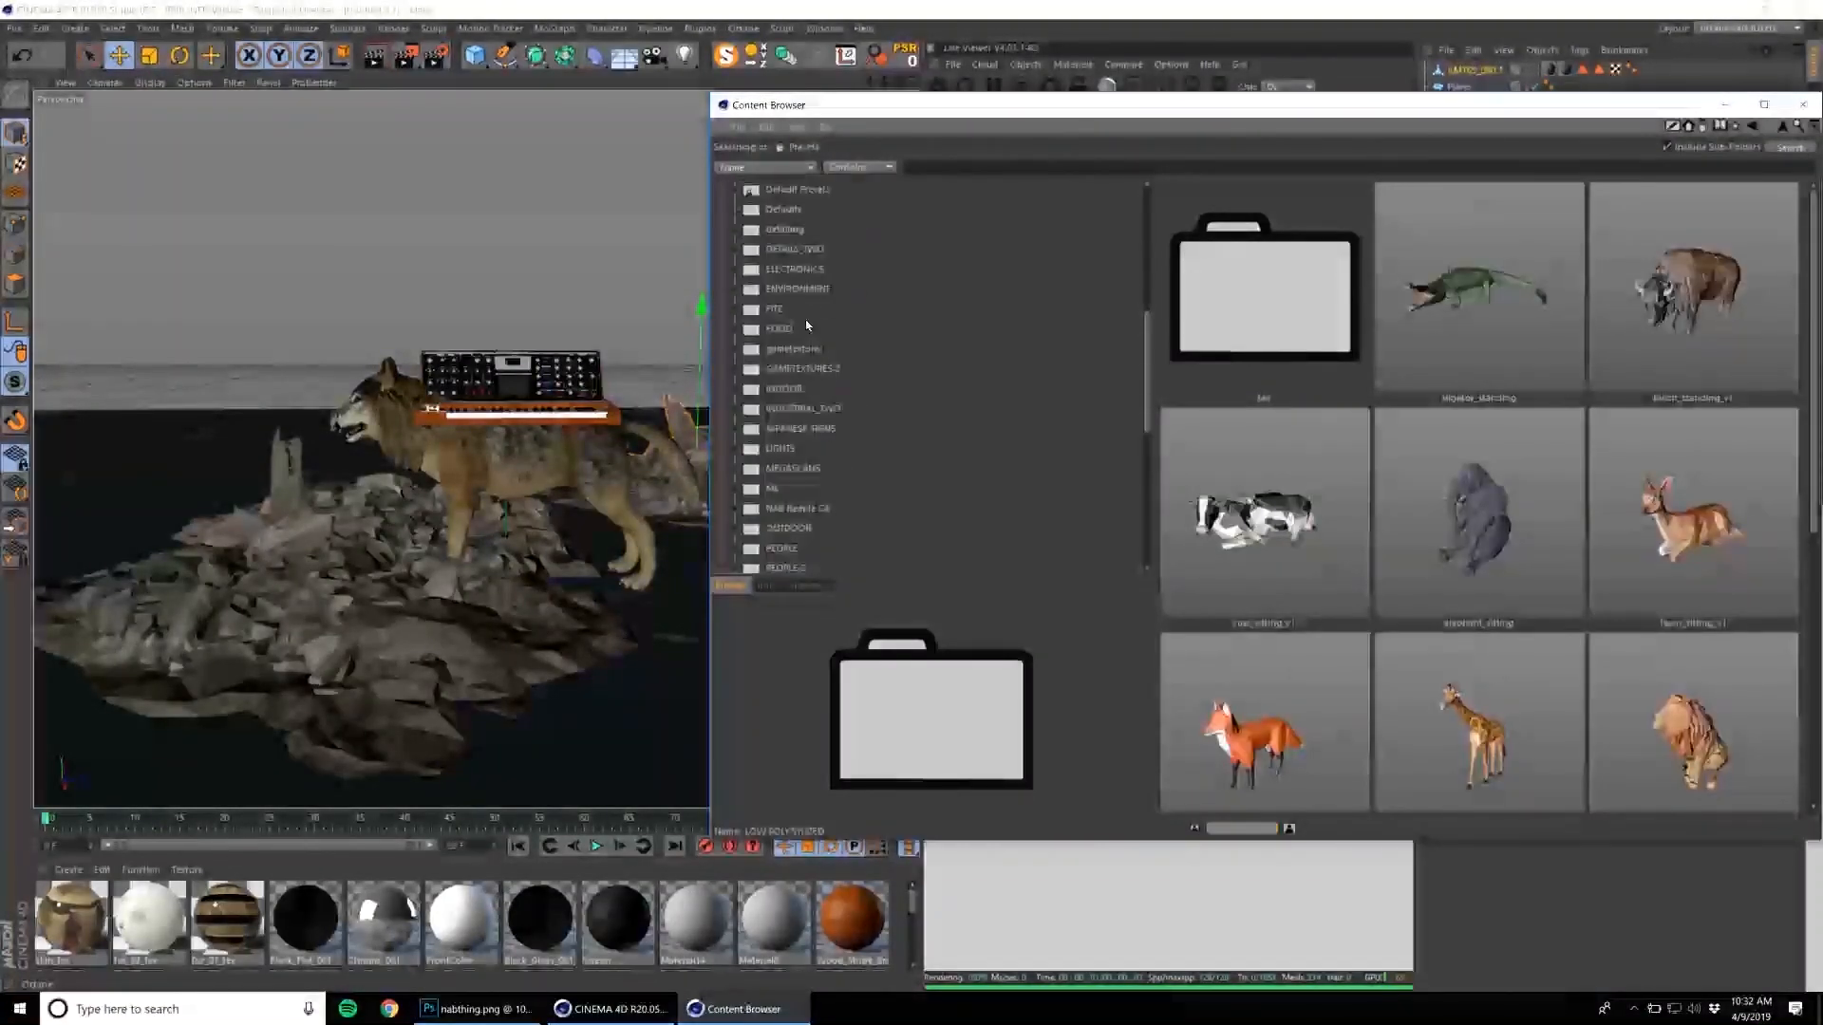
scroll(811, 342, "down", 5)
left_click(791, 469)
left_click(792, 410)
left_click(777, 351)
scroll(1515, 424, "down", 1)
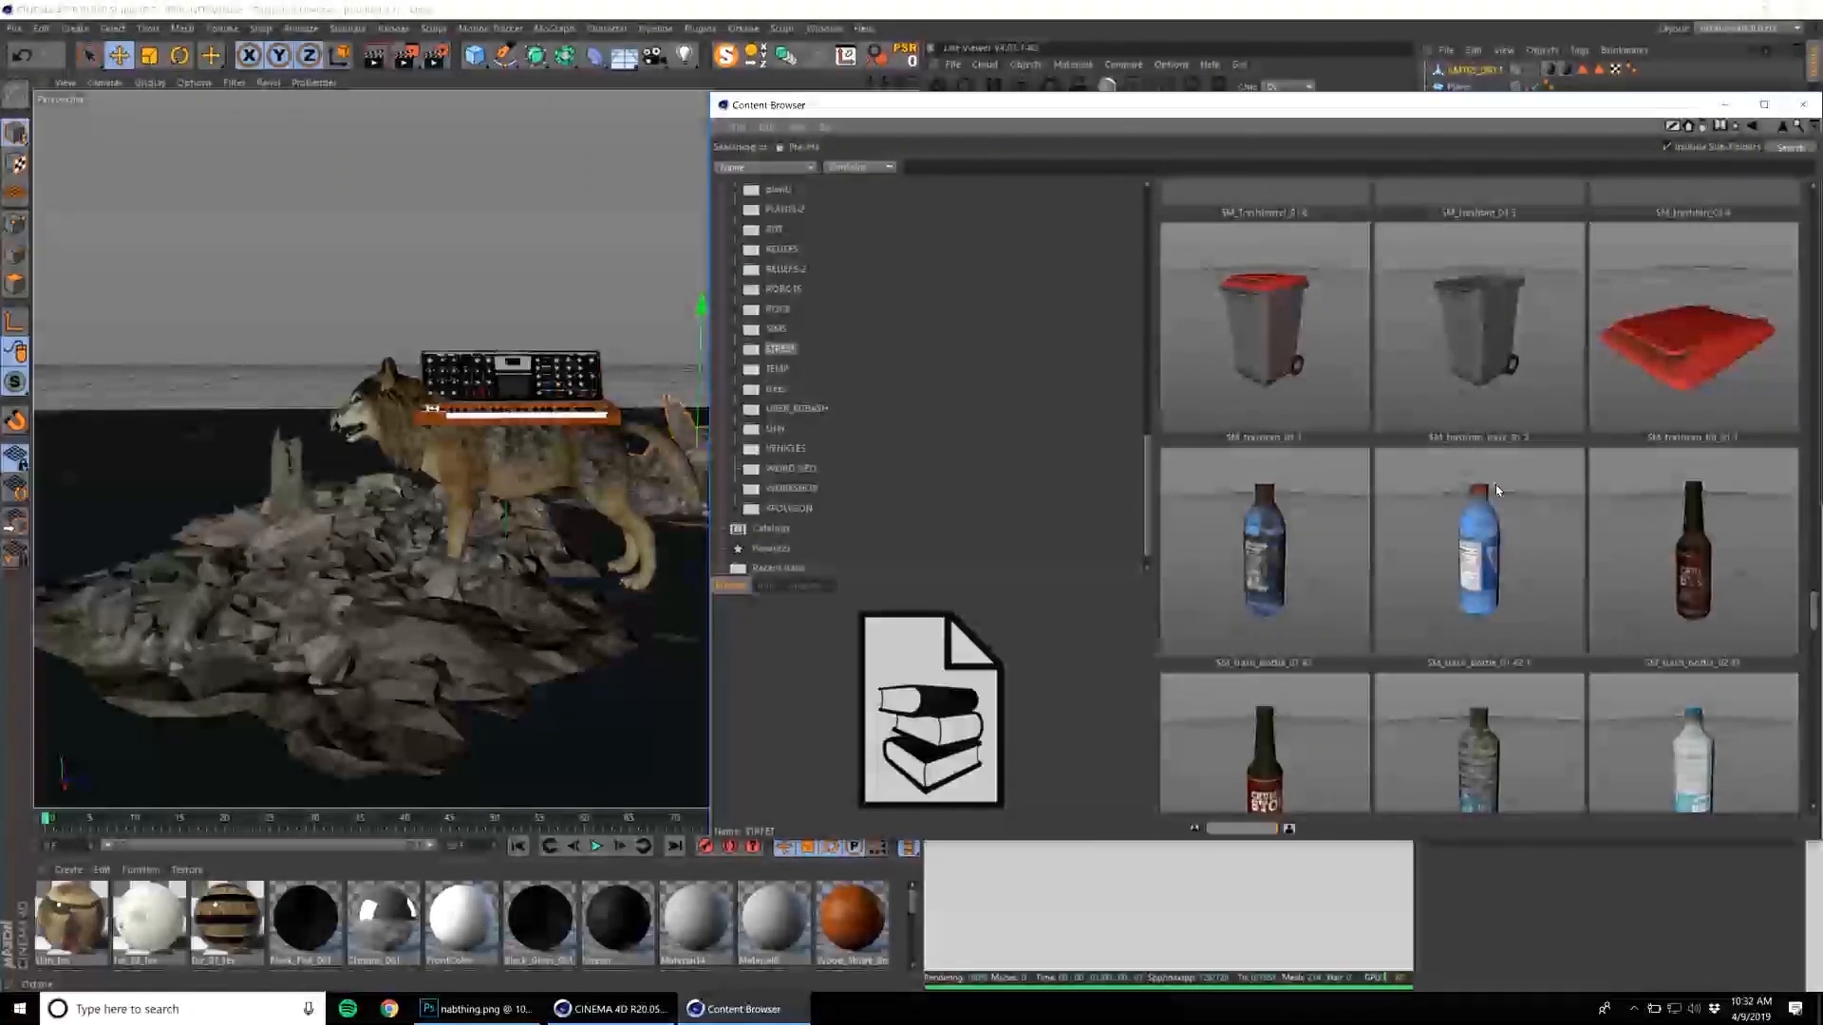
With the wolf selected, add a spline-generating plugin object to the scene and close the Content Browser.
left_click(541, 485)
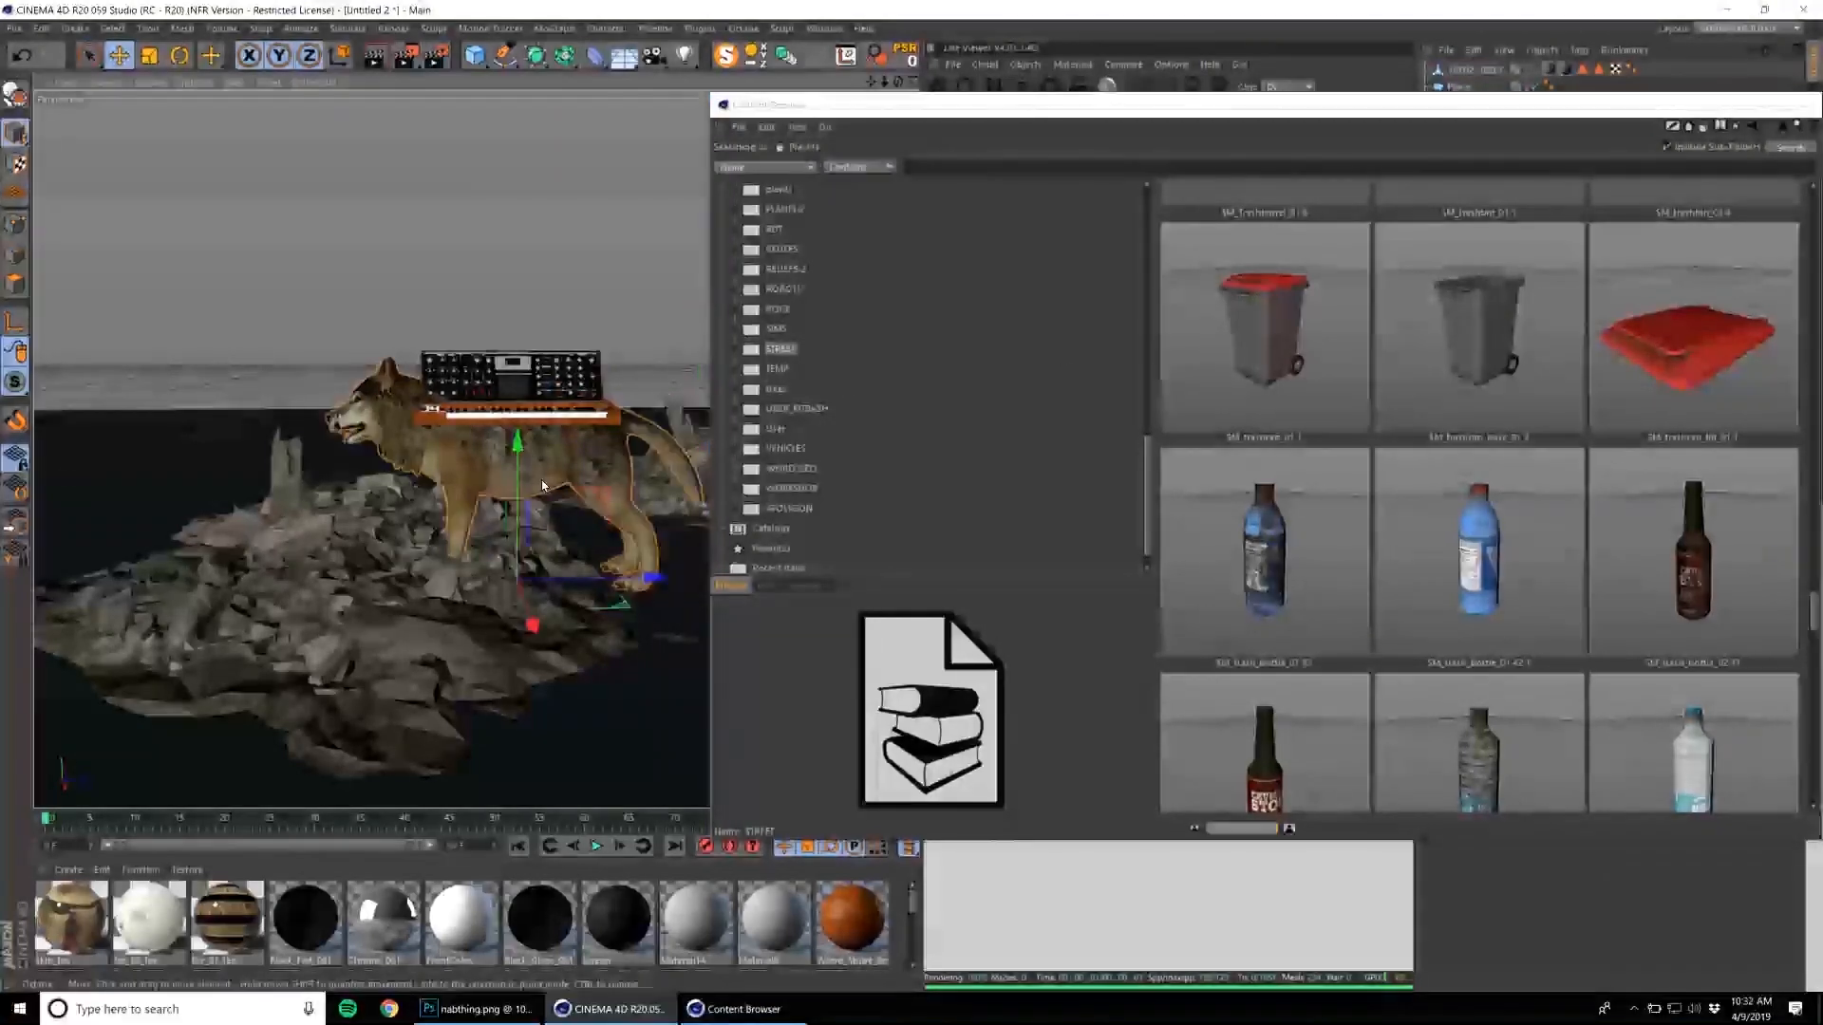
scroll(581, 454, "up", 4)
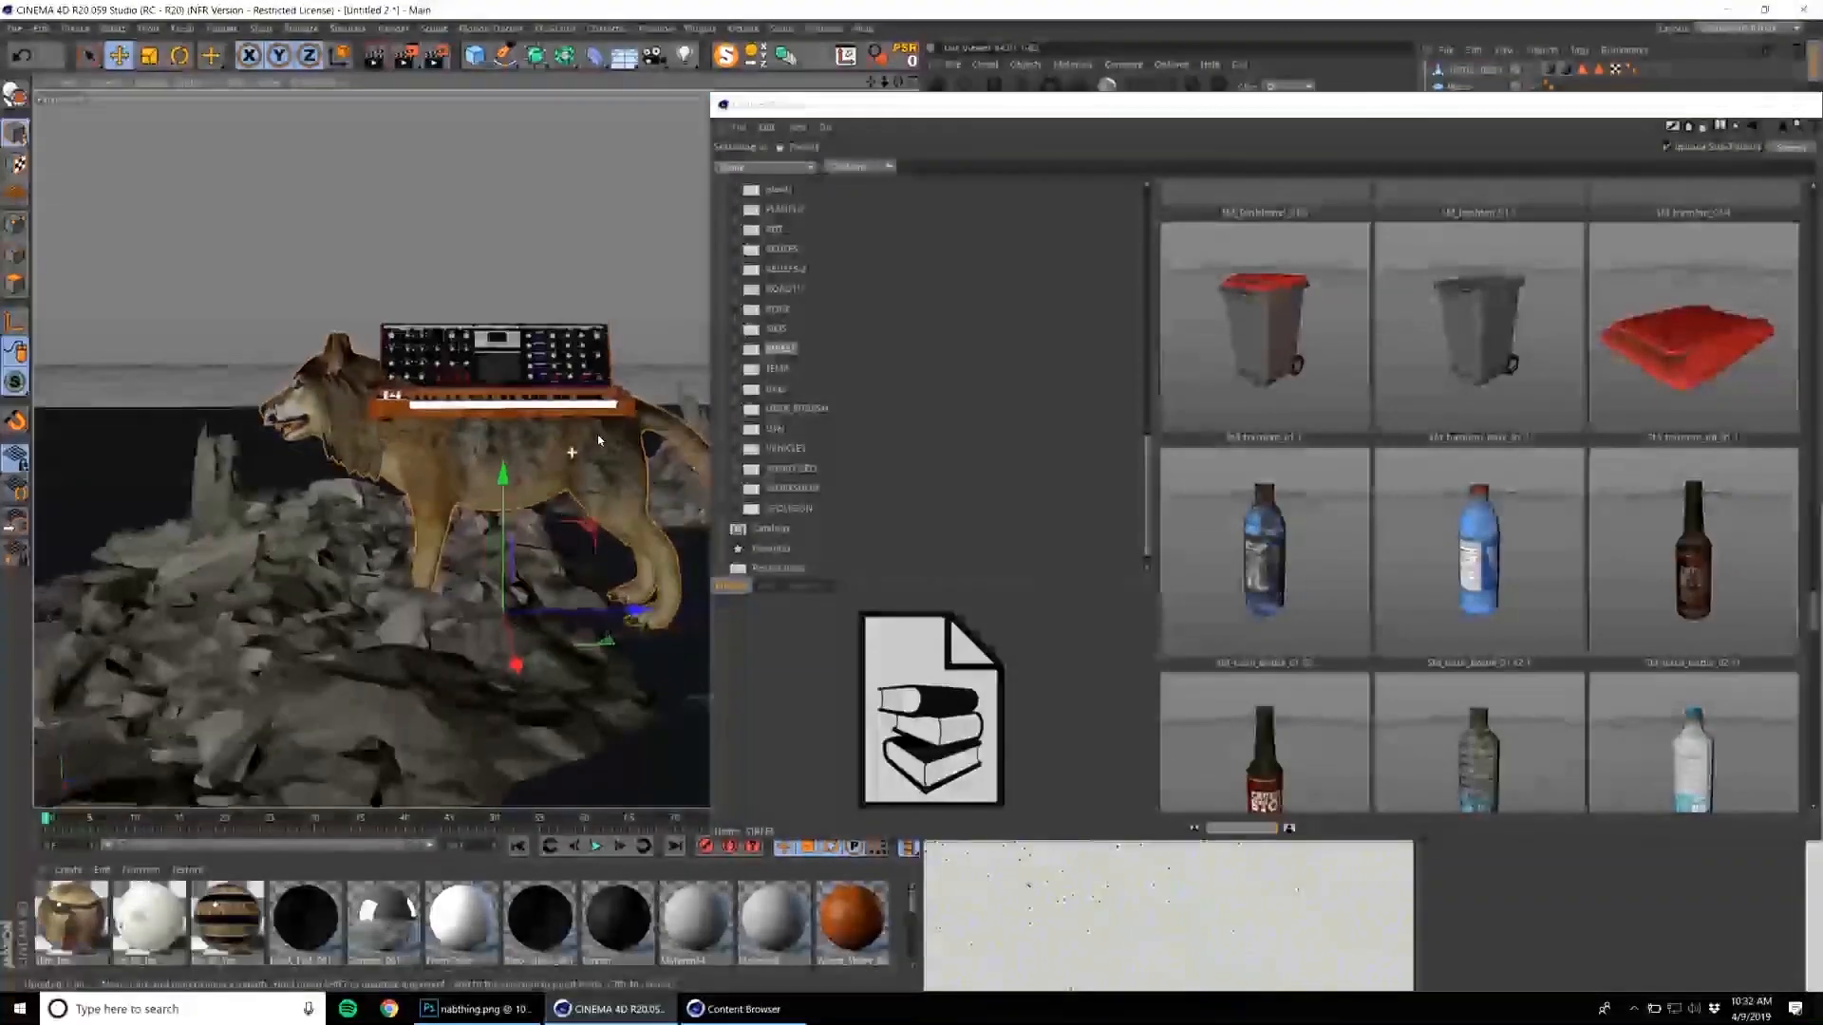
middle_click(539, 356)
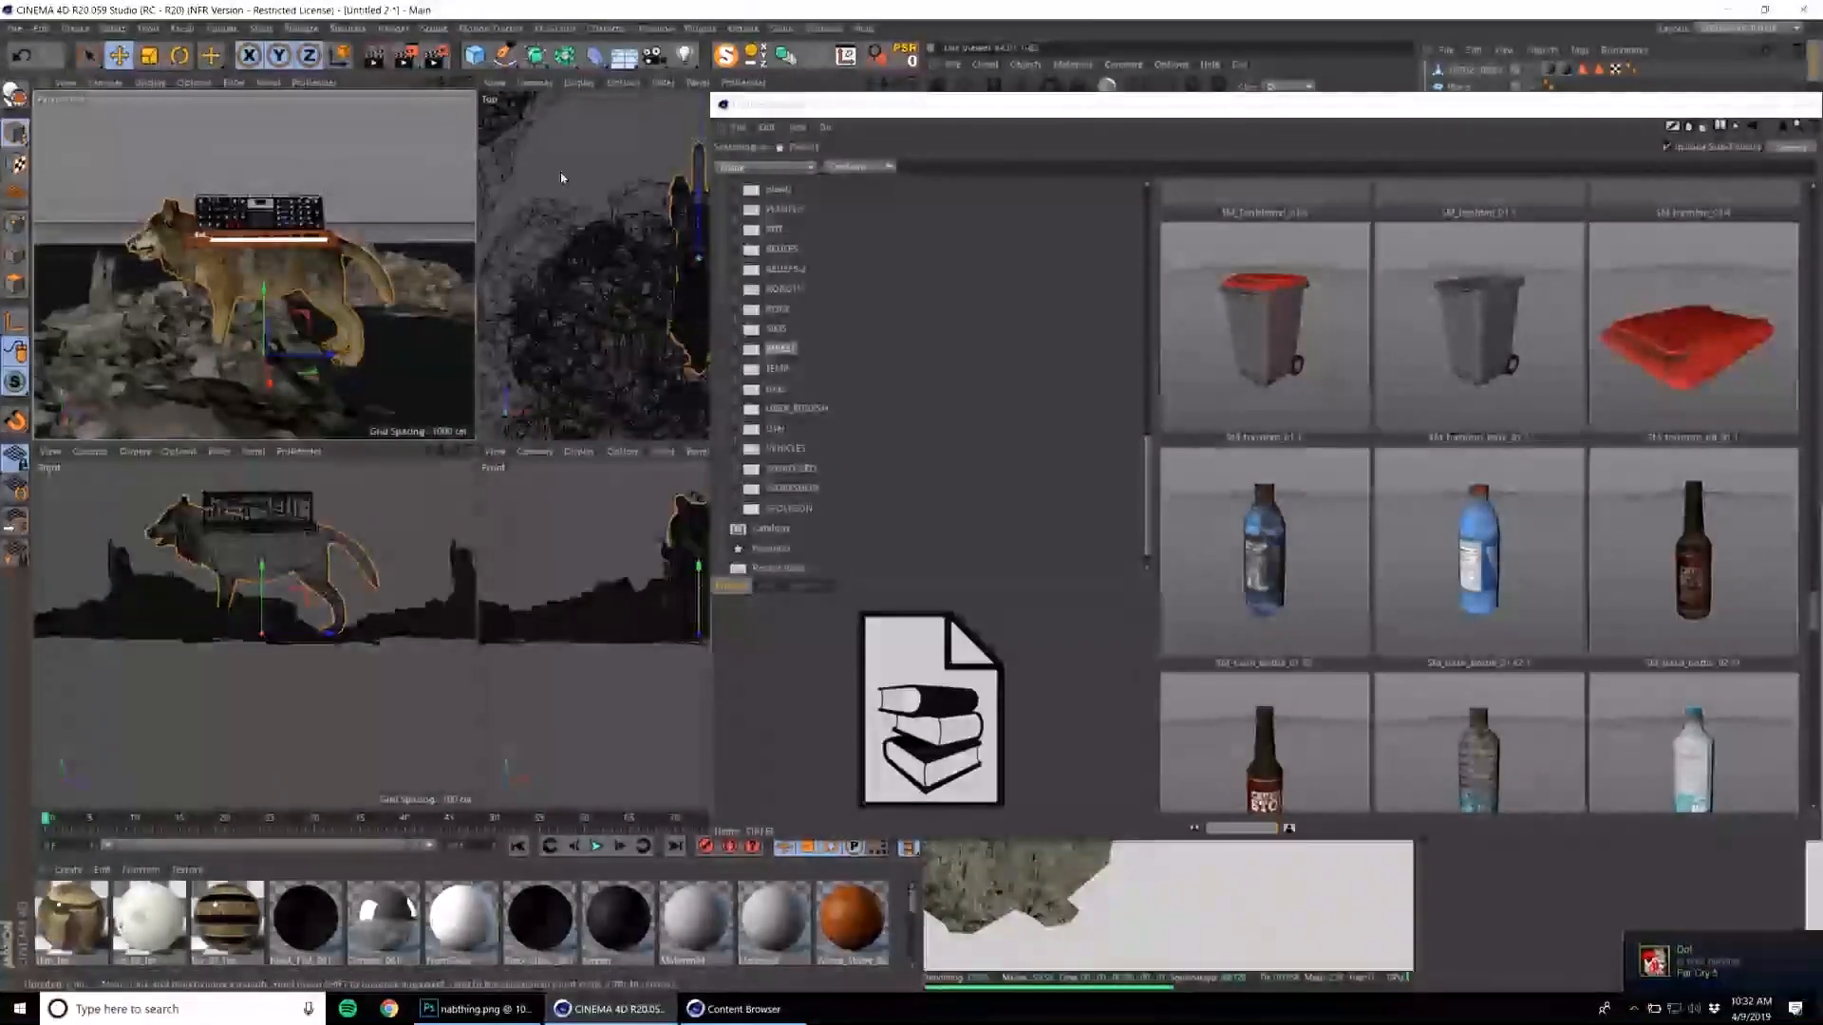
left_click(700, 27)
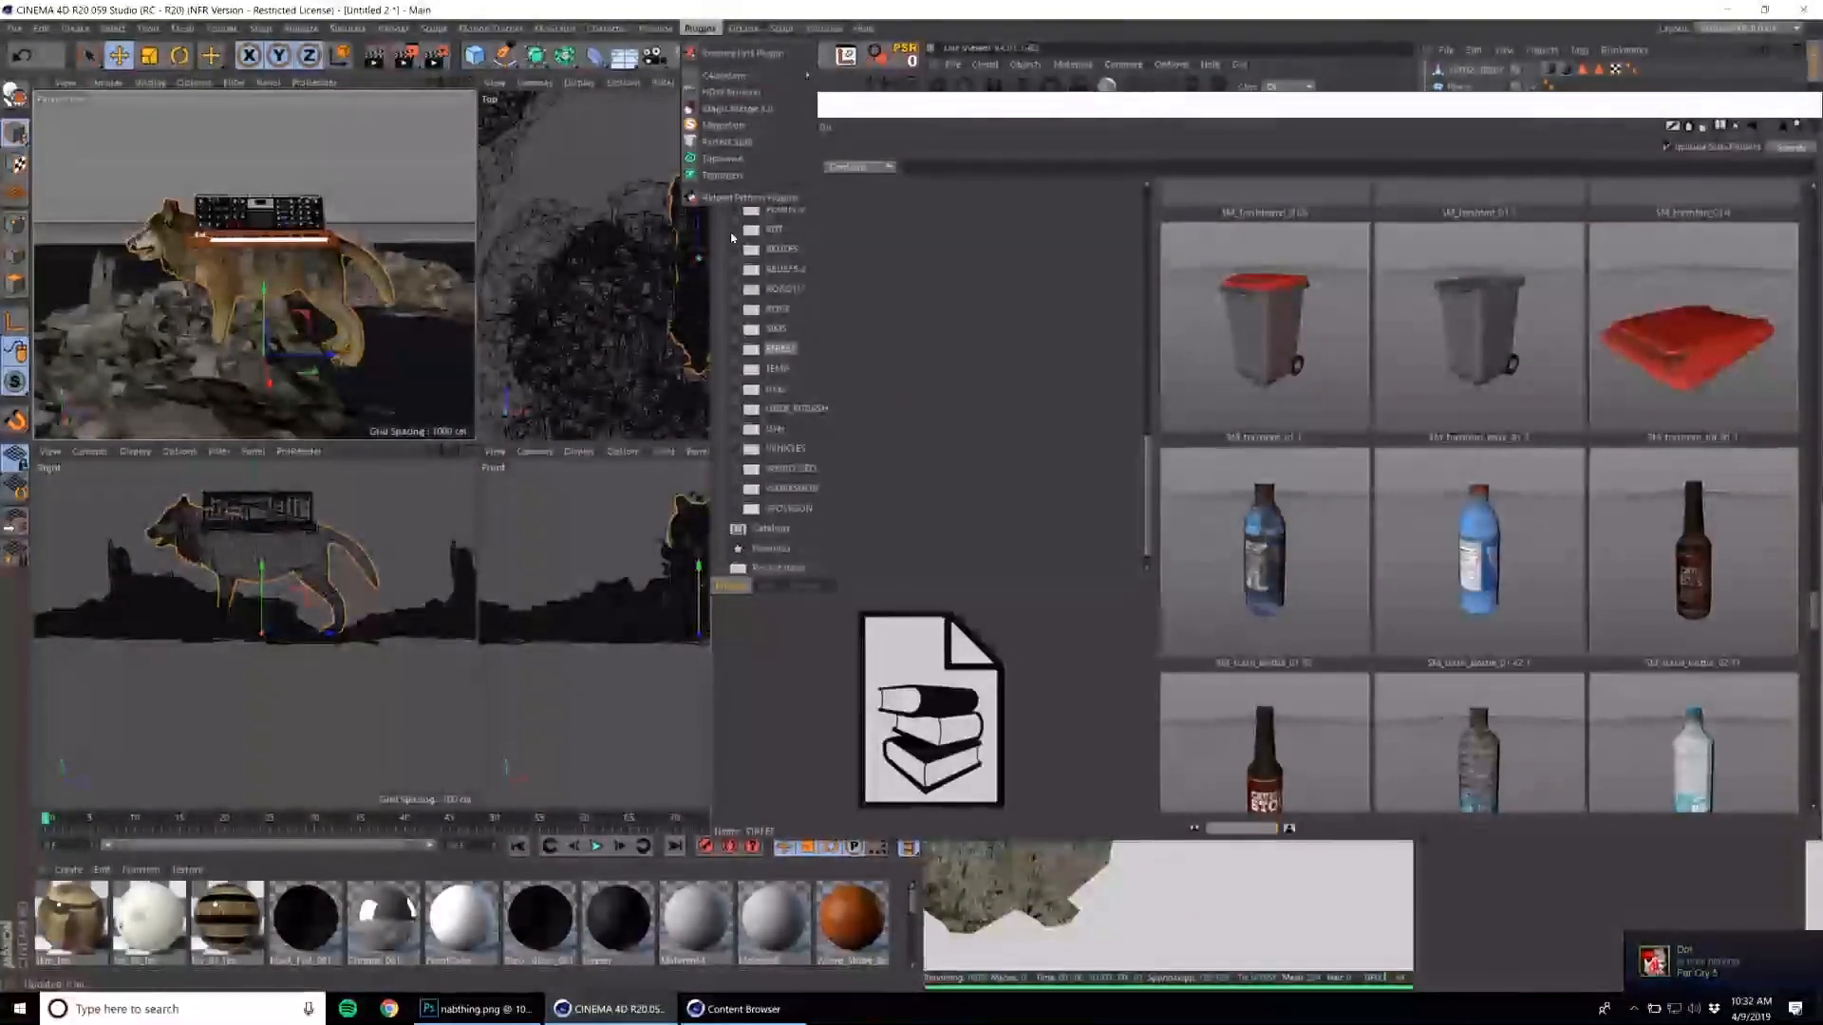
left_click(729, 161)
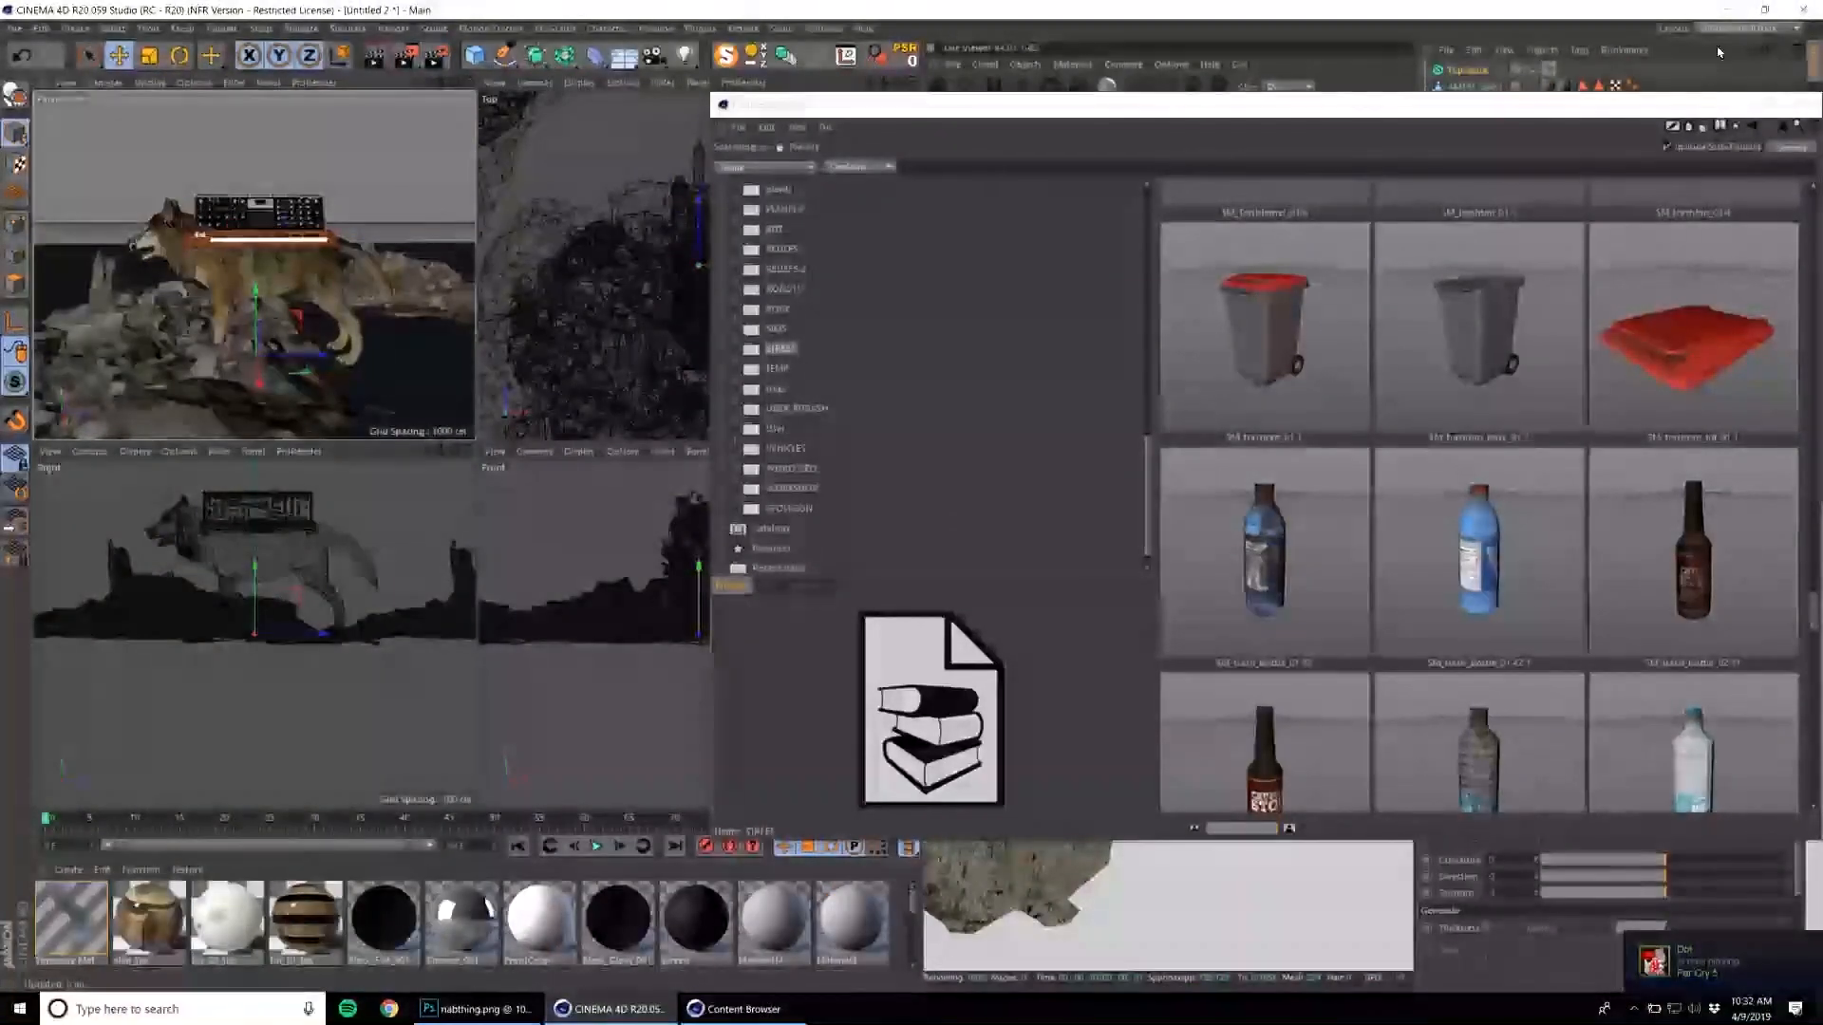
left_click(1800, 103)
scroll(387, 326, "down", 8)
middle_click(389, 319)
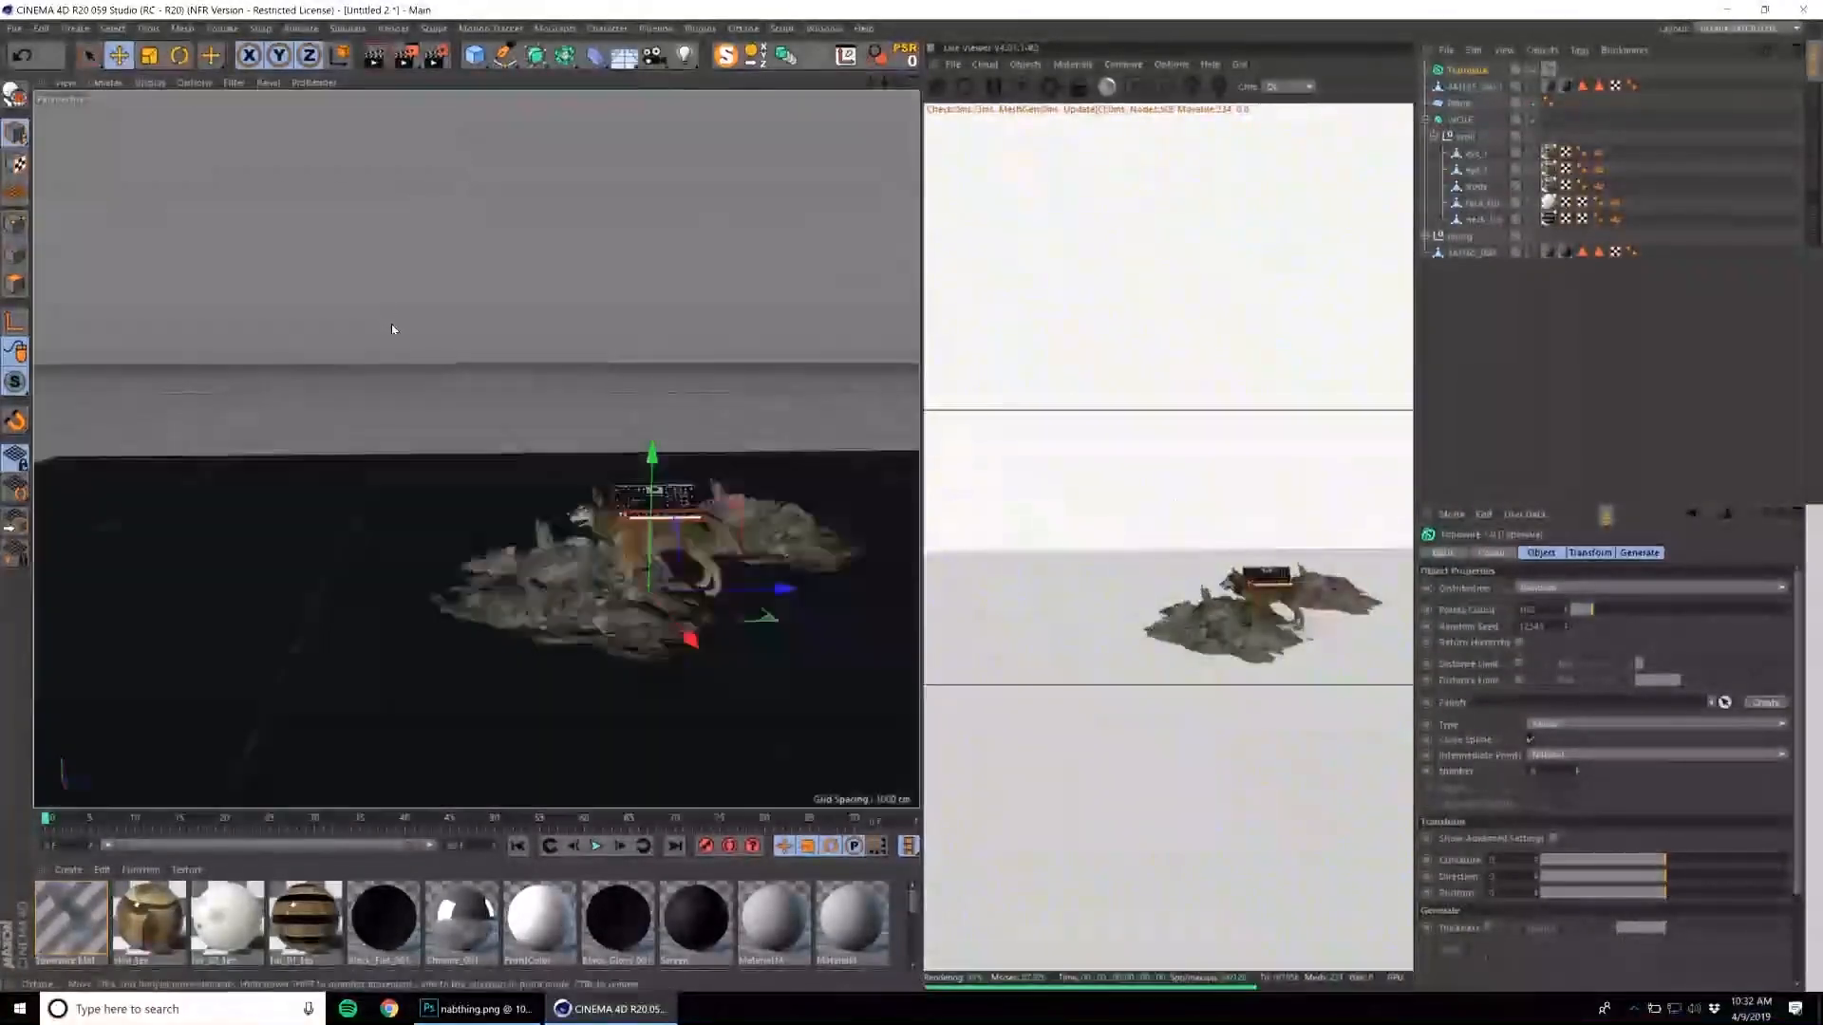
Try lifting the wolf high above the rubble piles and undo the move.
left_click_drag(590, 408, 710, 412, "alt")
middle_click_drag(710, 413, 618, 464, "alt")
right_click_drag(618, 464, 693, 452, "alt")
left_click(1487, 116)
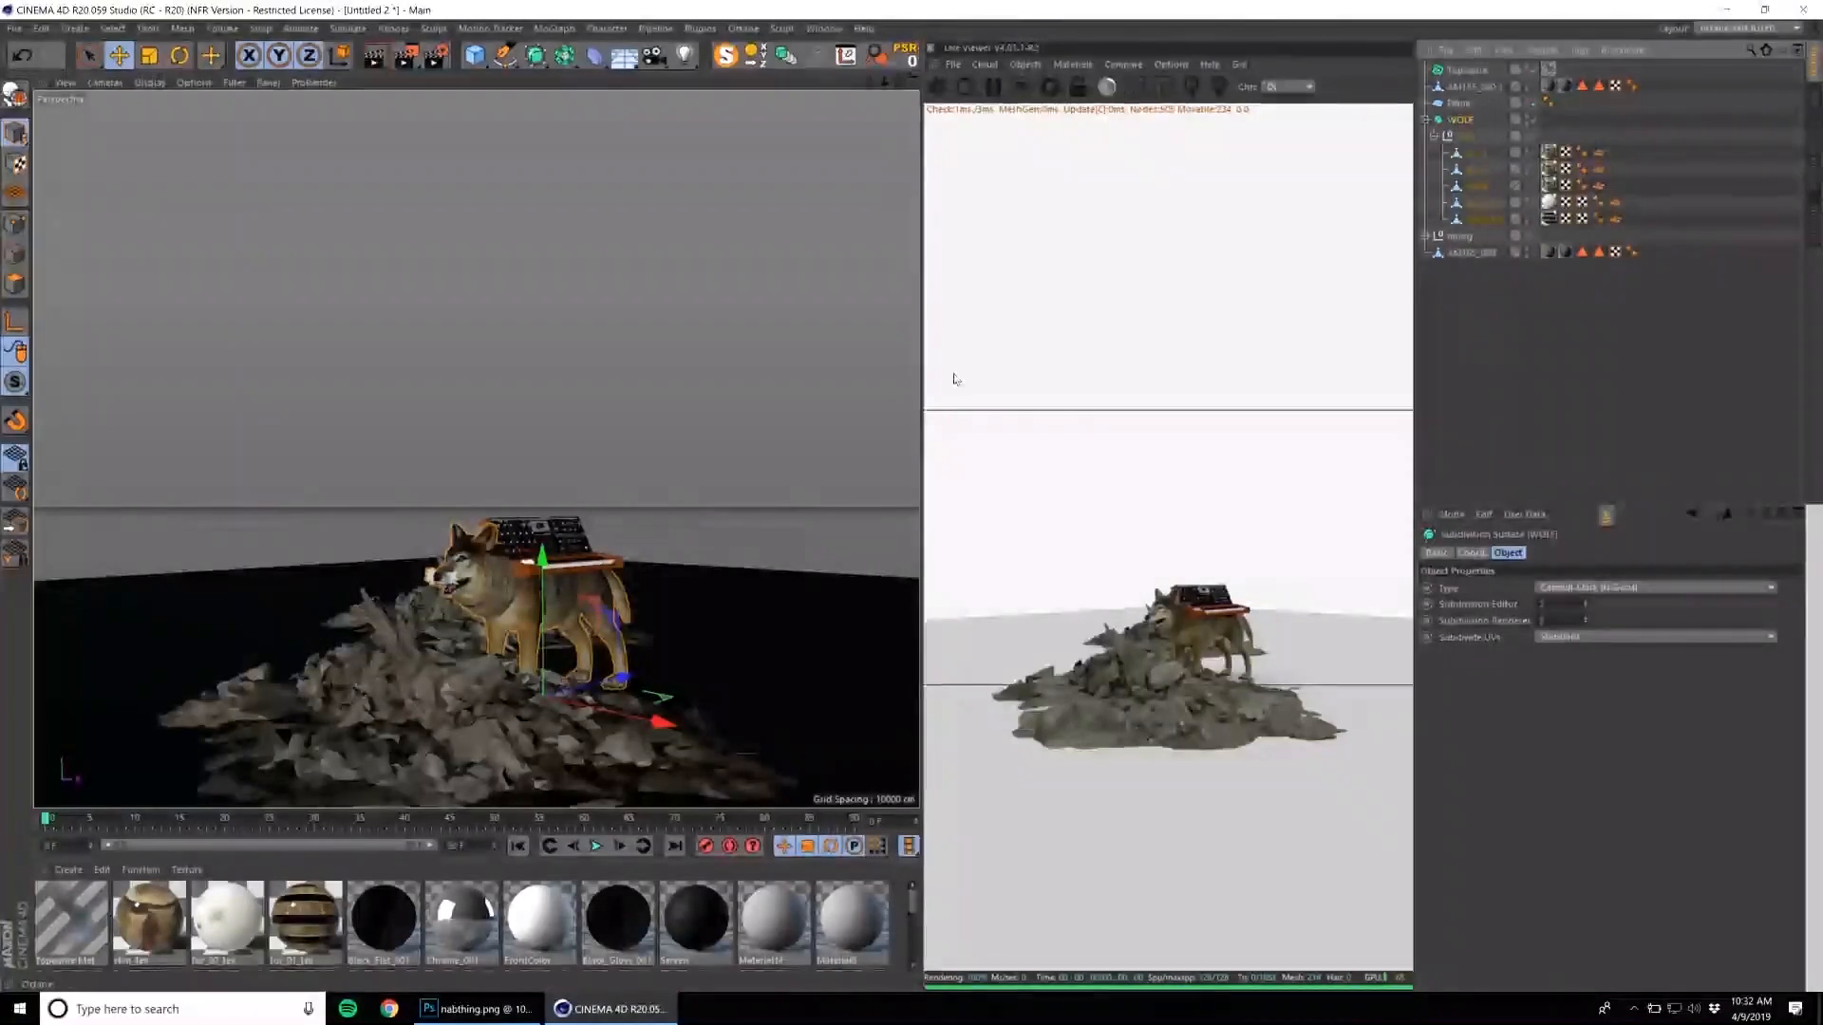
key("e")
left_click_drag(542, 616, 547, 302)
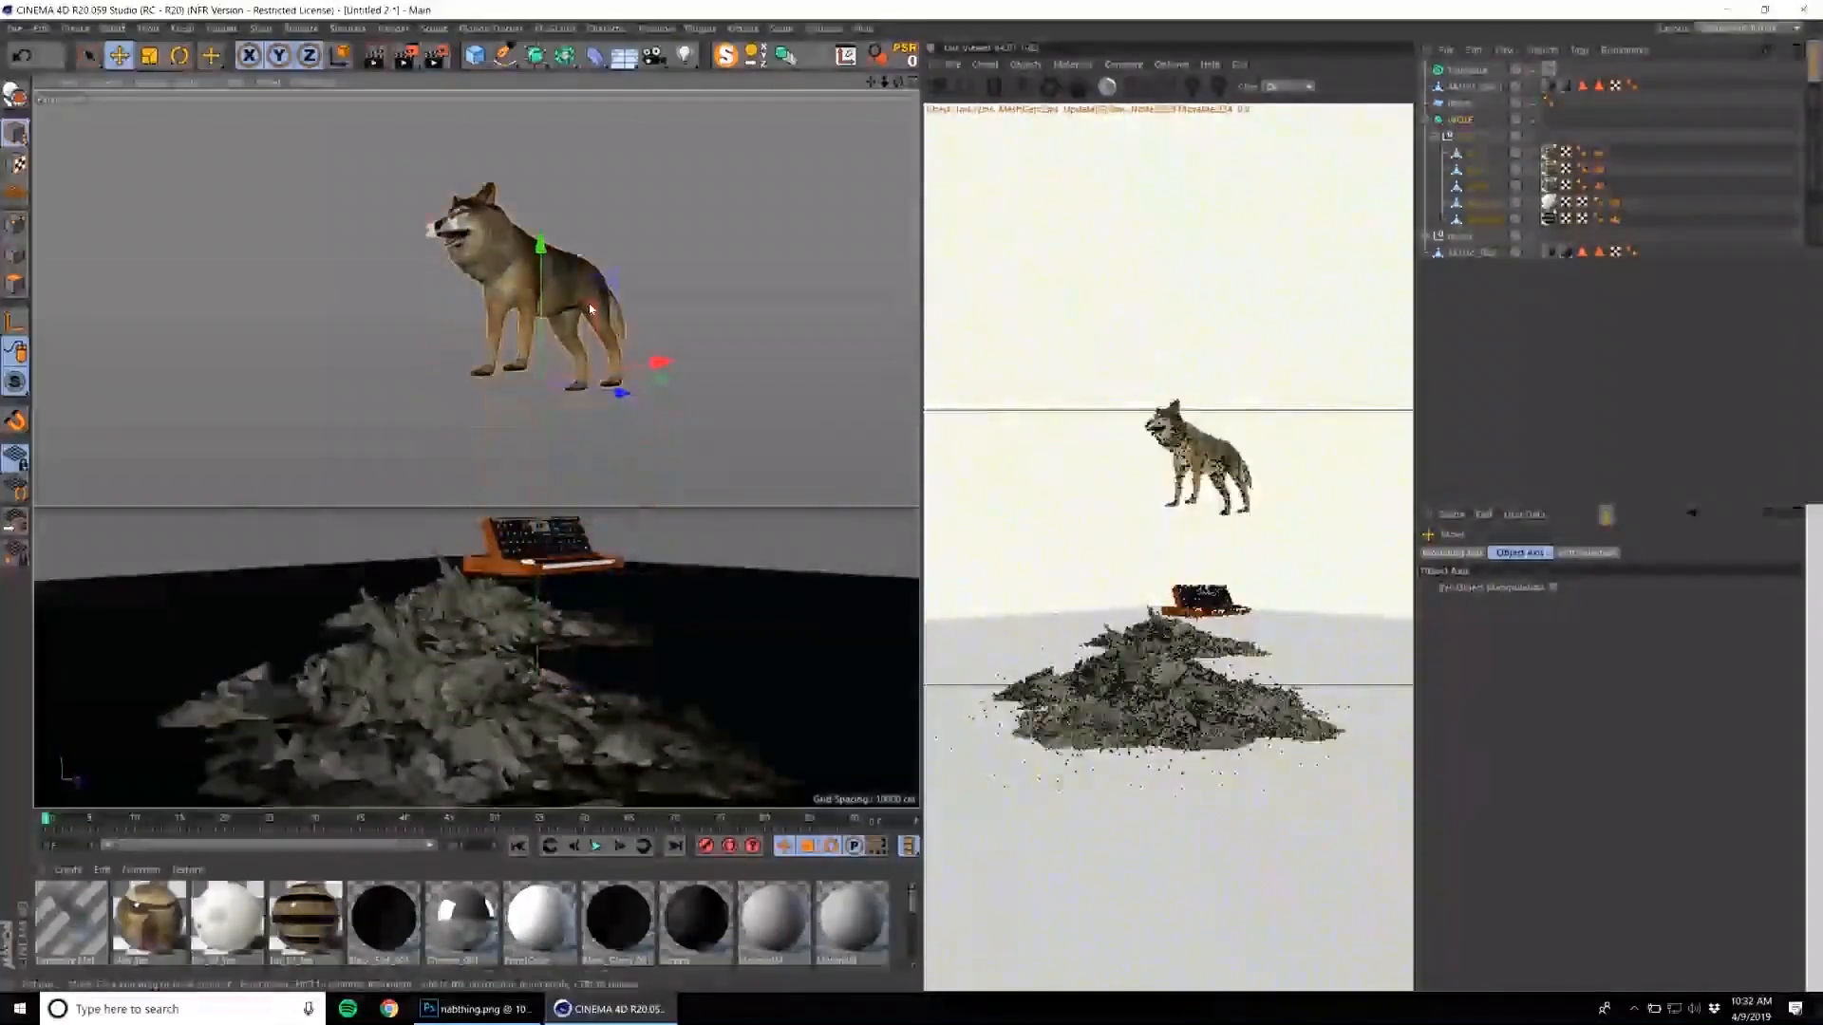
scroll(607, 357, "down", 2)
key("ctrl+z")
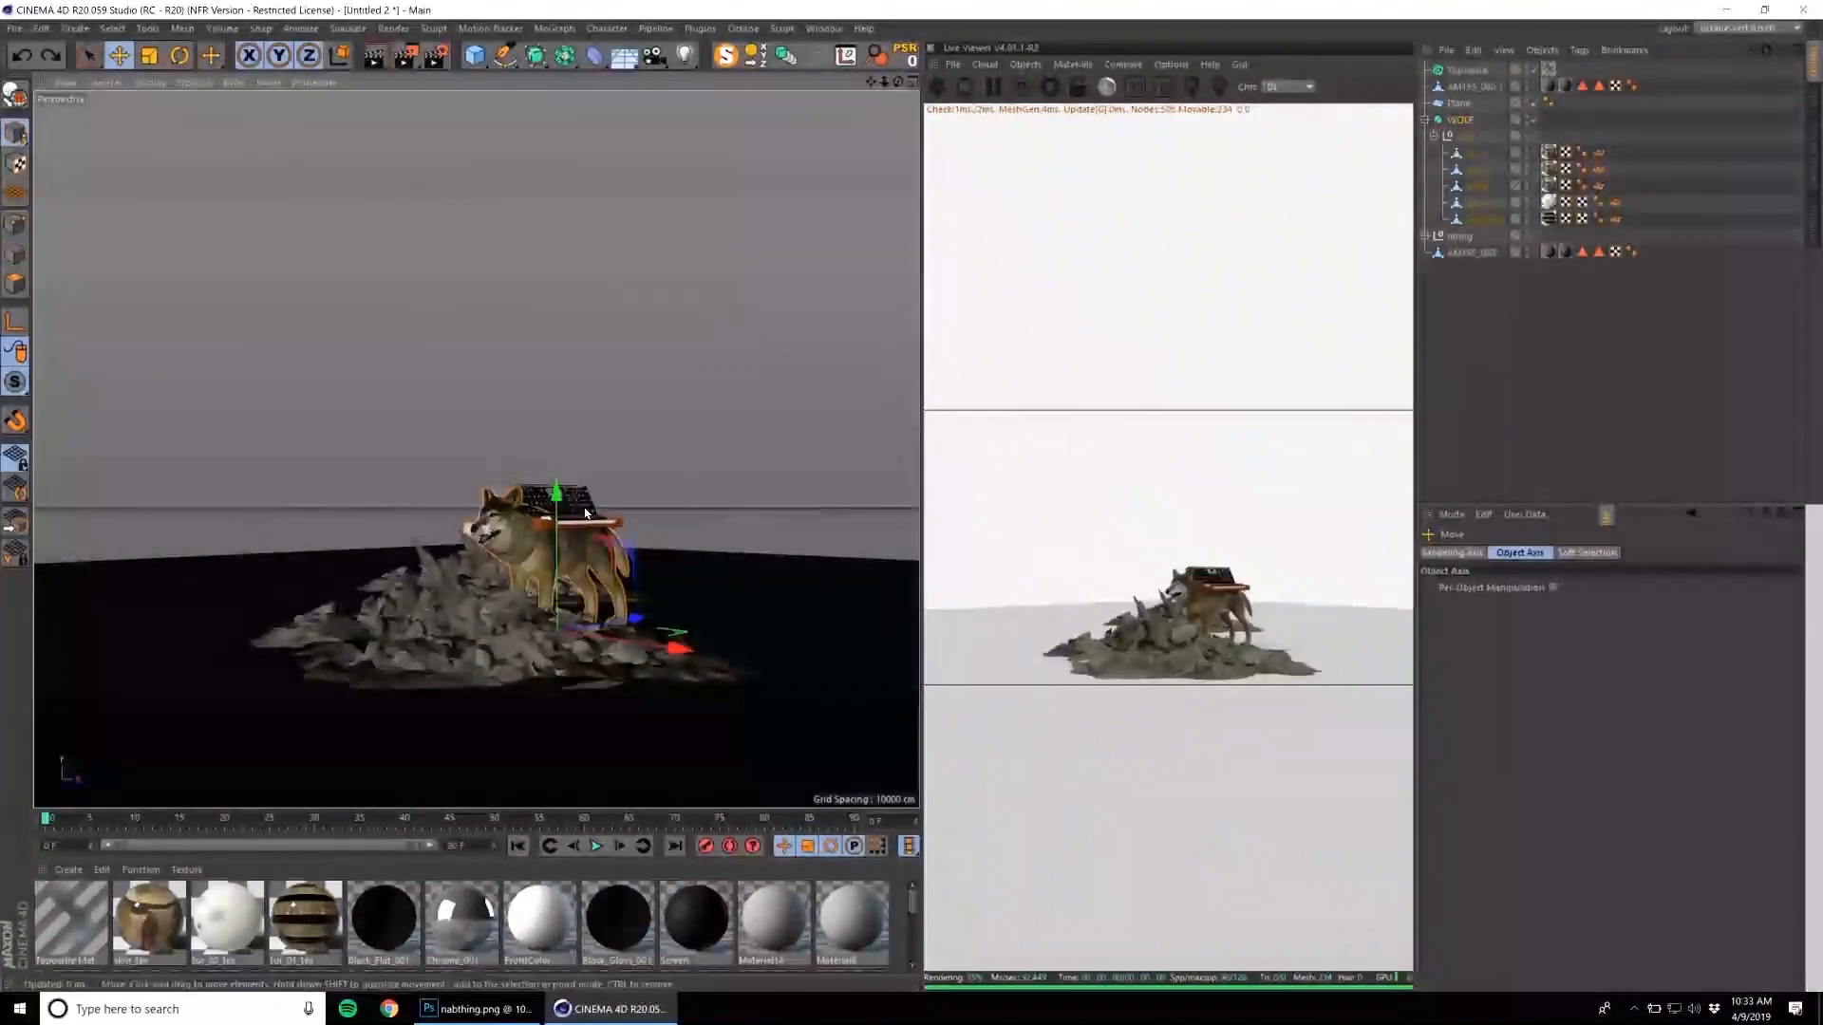
Select the whole moog group and scale the synthesizer up until it dwarfs the wolf.
left_click(585, 514)
scroll(585, 514, "up", 3)
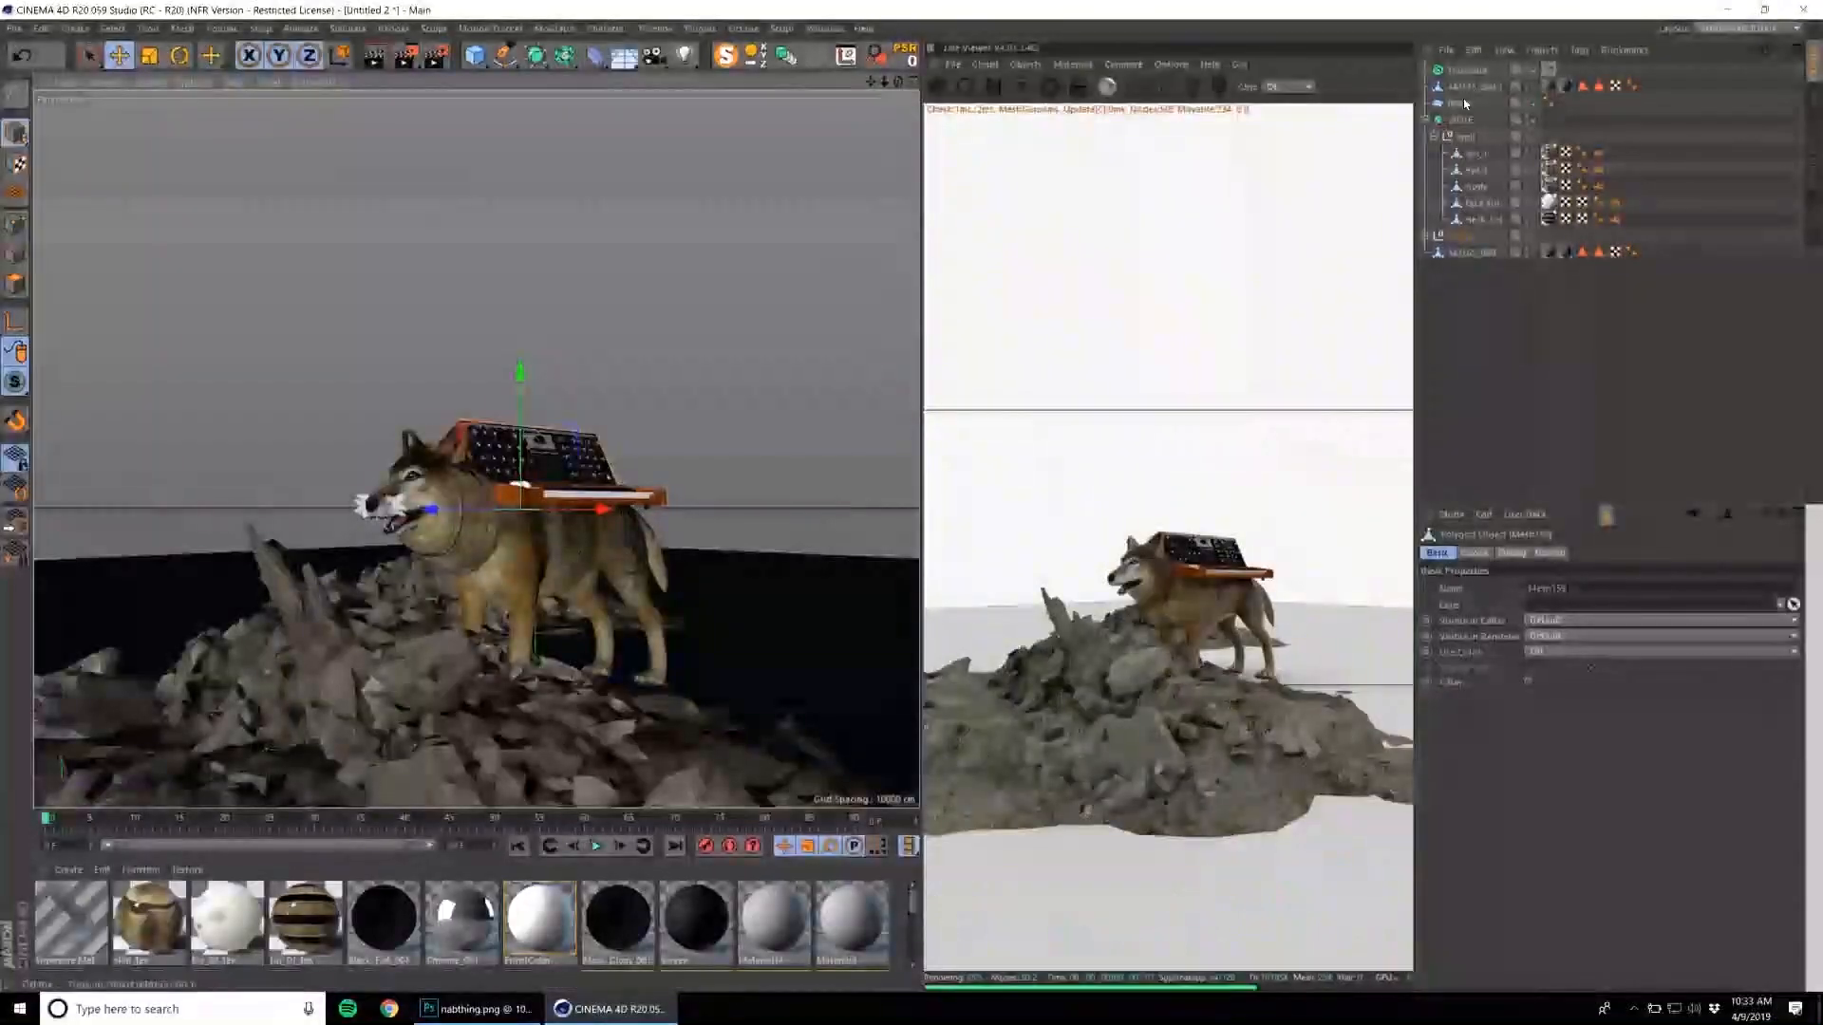
left_click(1464, 121)
left_click(1471, 251)
left_click(1464, 236)
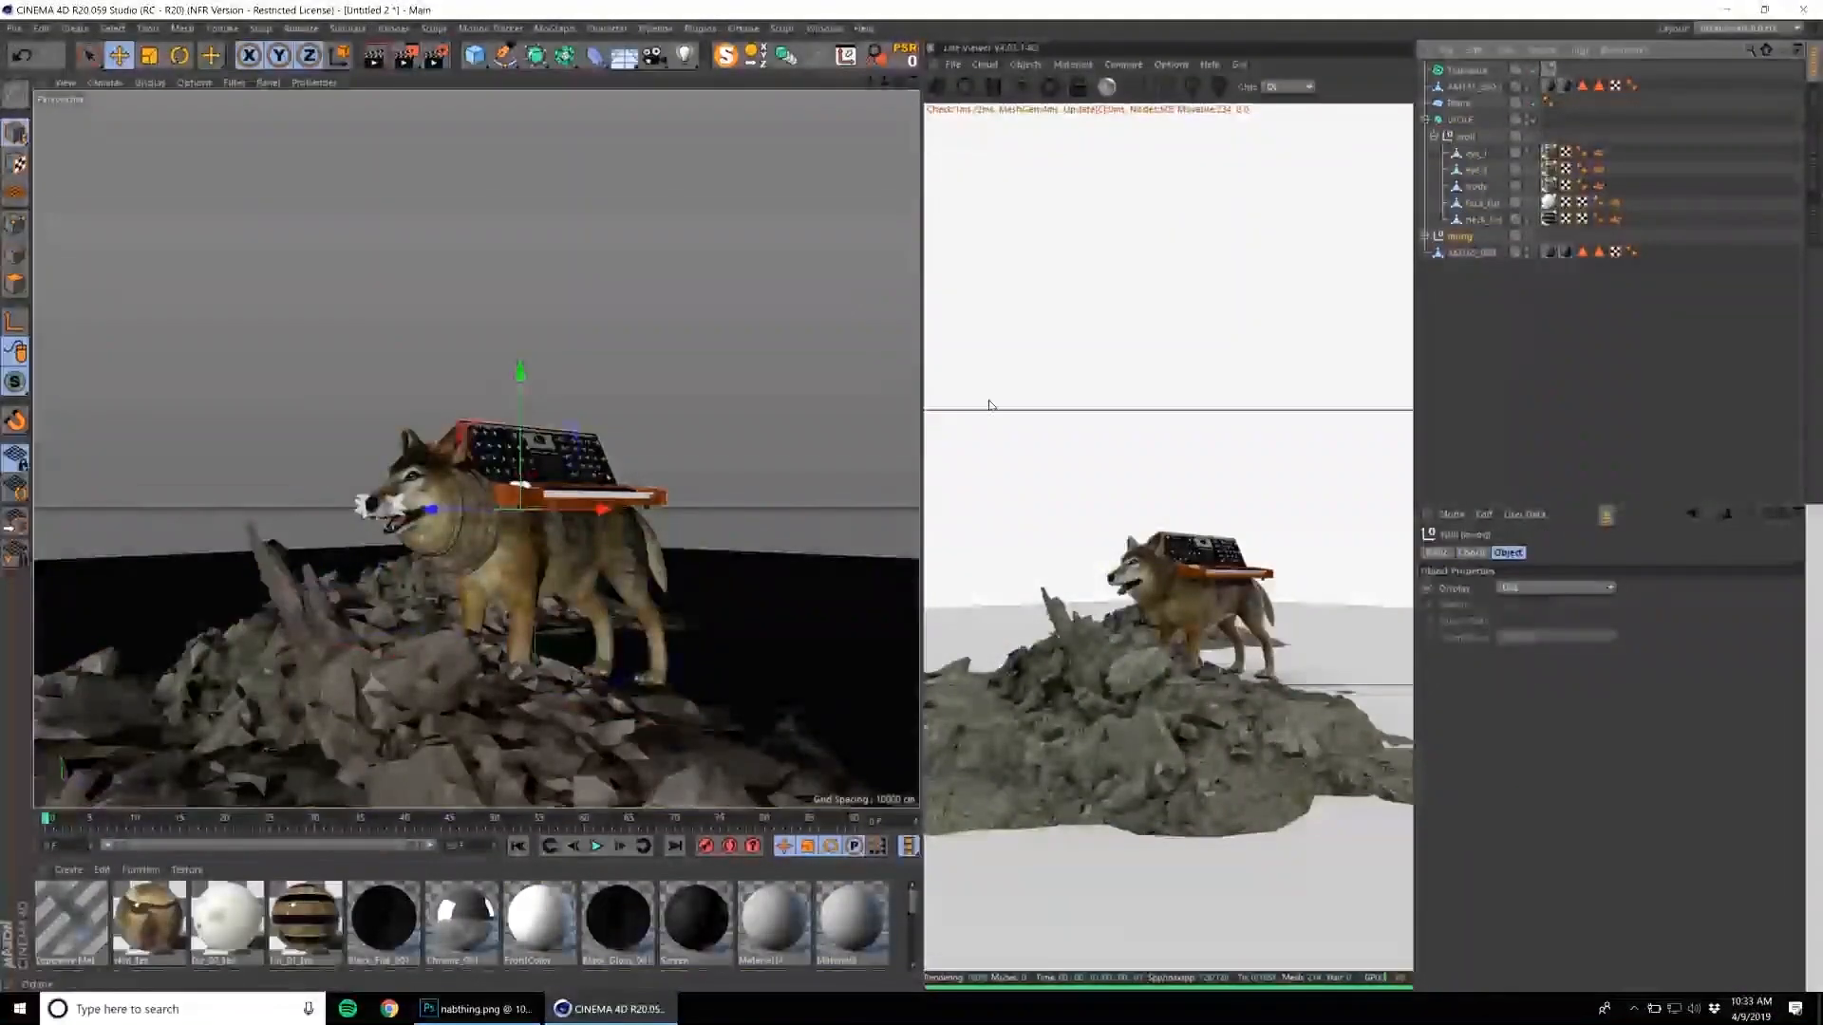
key("t")
left_click_drag(752, 519, 1187, 399)
scroll(697, 574, "down", 5)
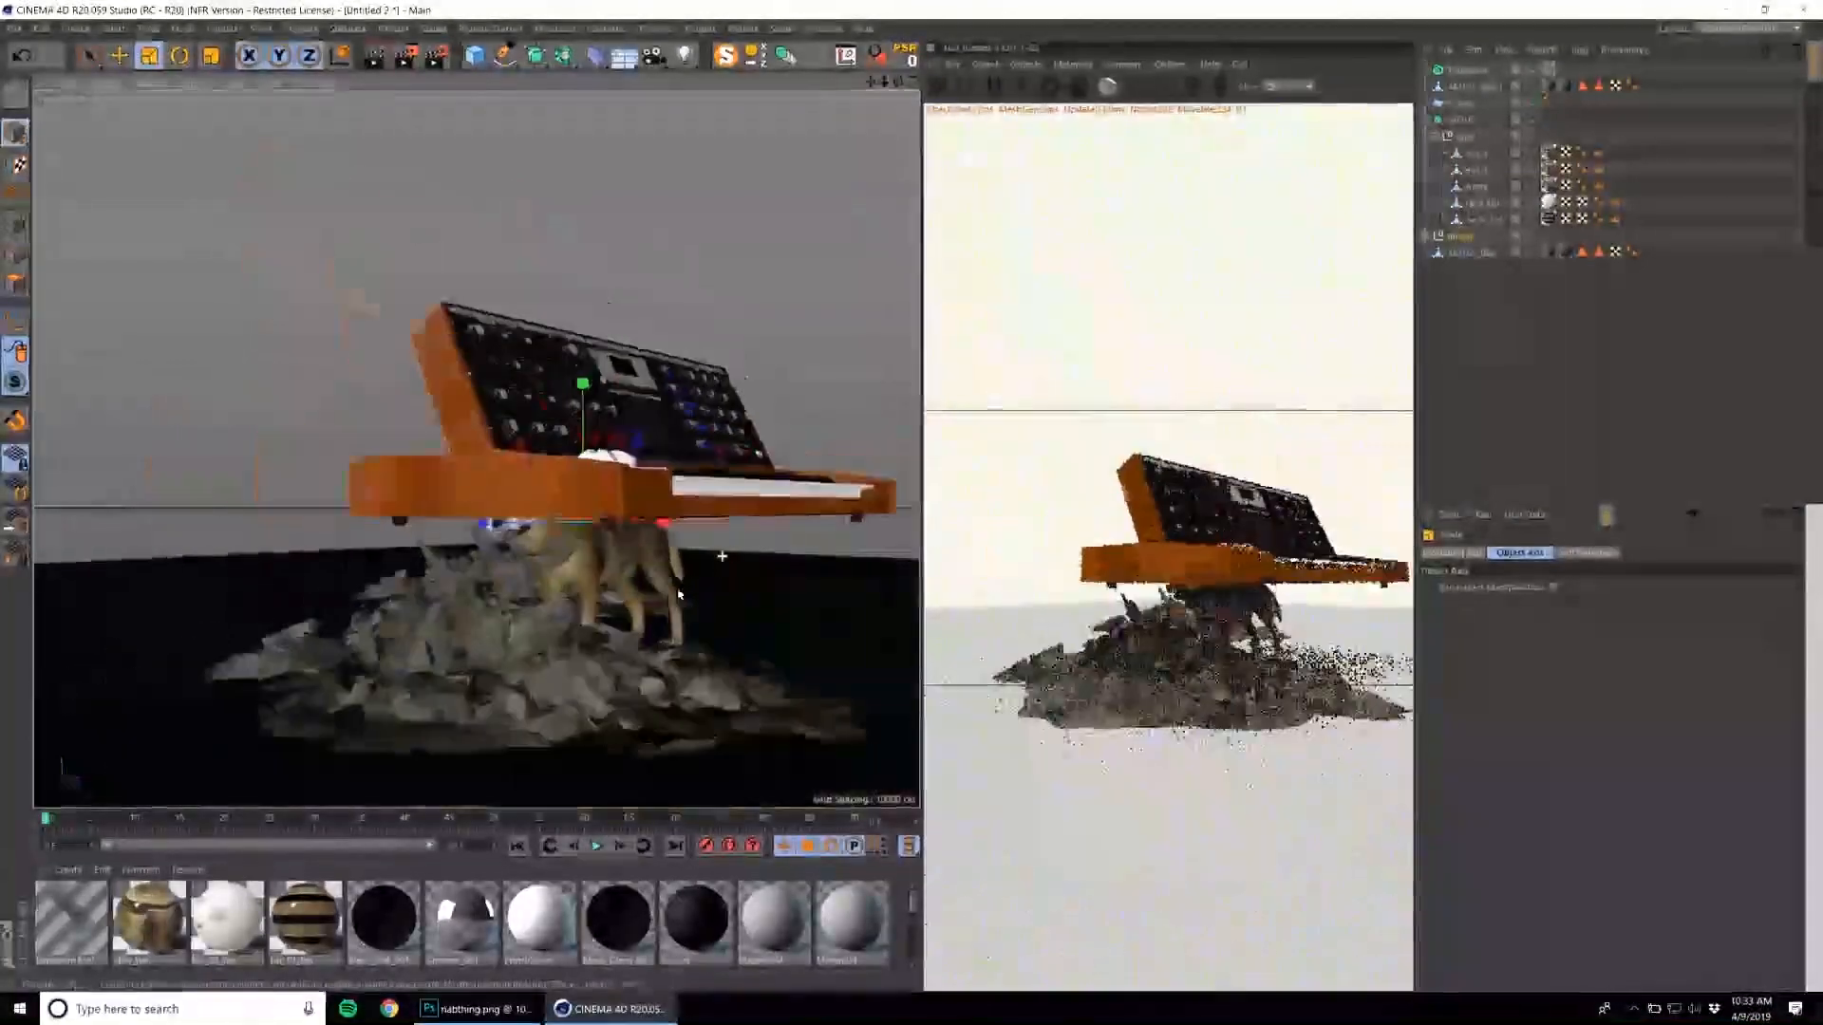
middle_click_drag(566, 639, 414, 671, "alt")
left_click_drag(570, 589, 895, 468)
Rotate the giant moog about its vertical axis and move it so its keyboard stands behind the wolf and rubble.
key("r")
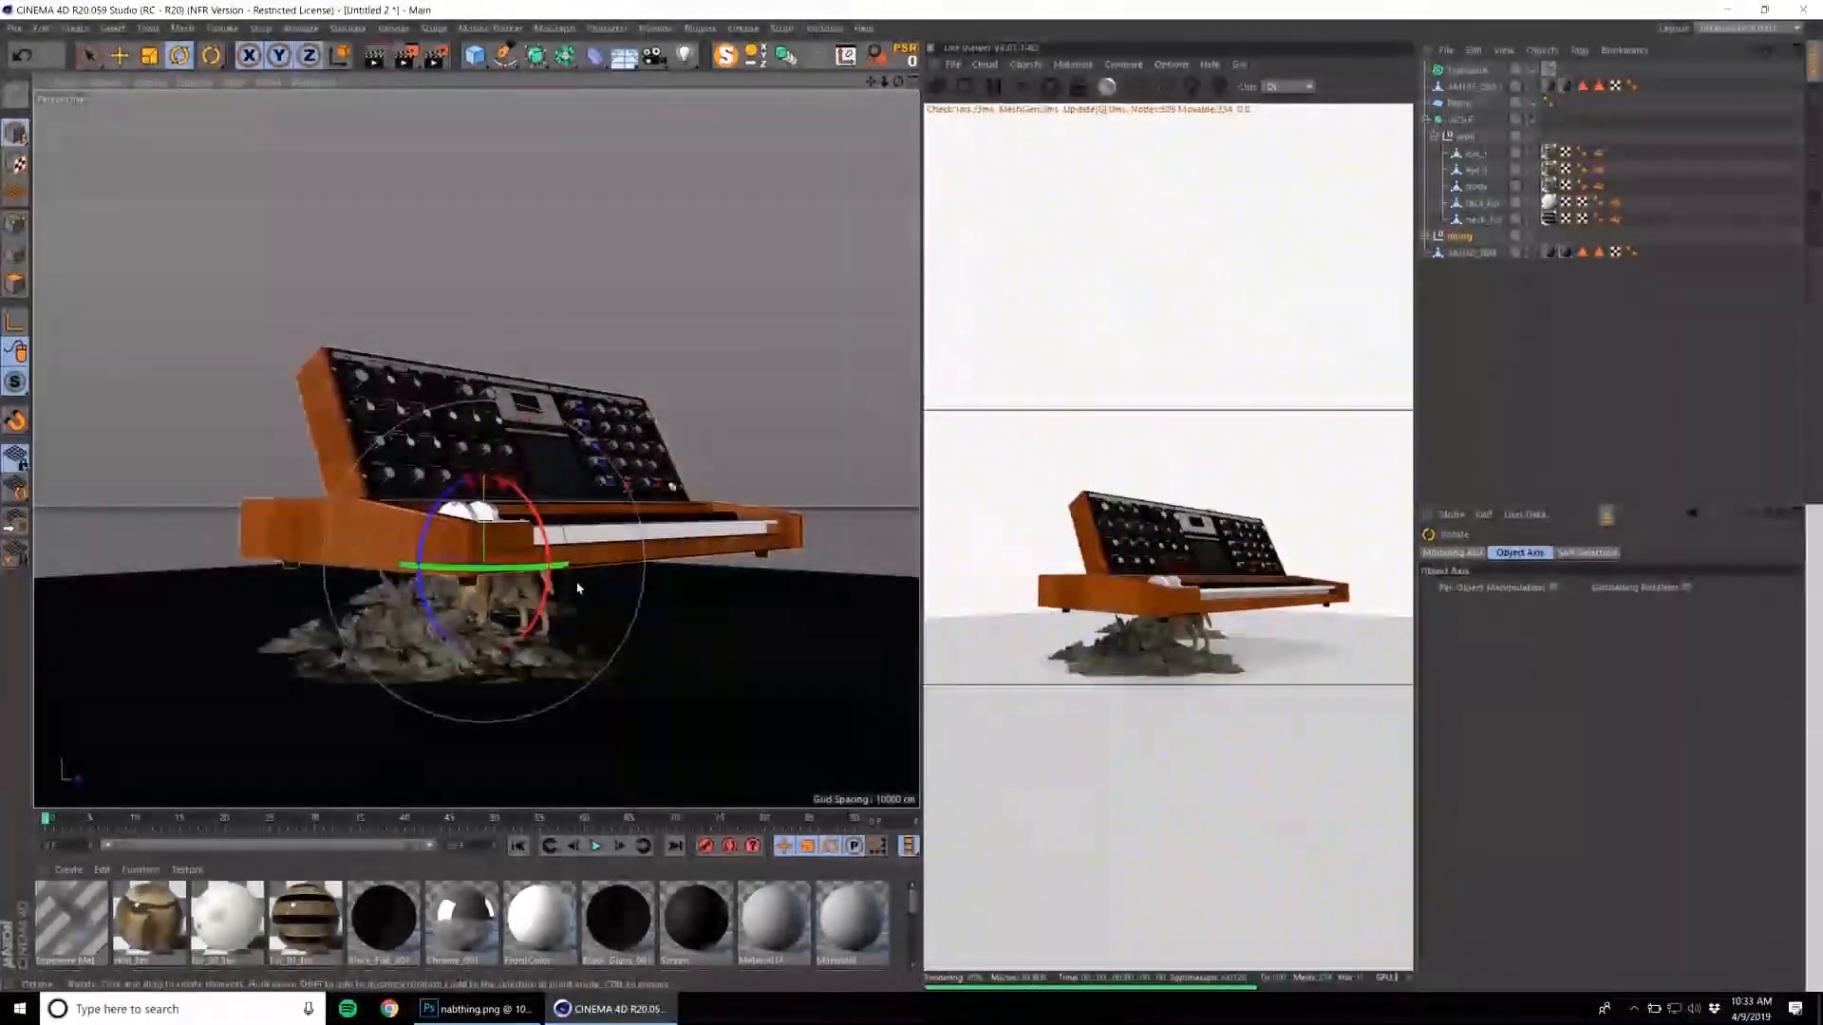
left_click_drag(535, 586, 348, 631)
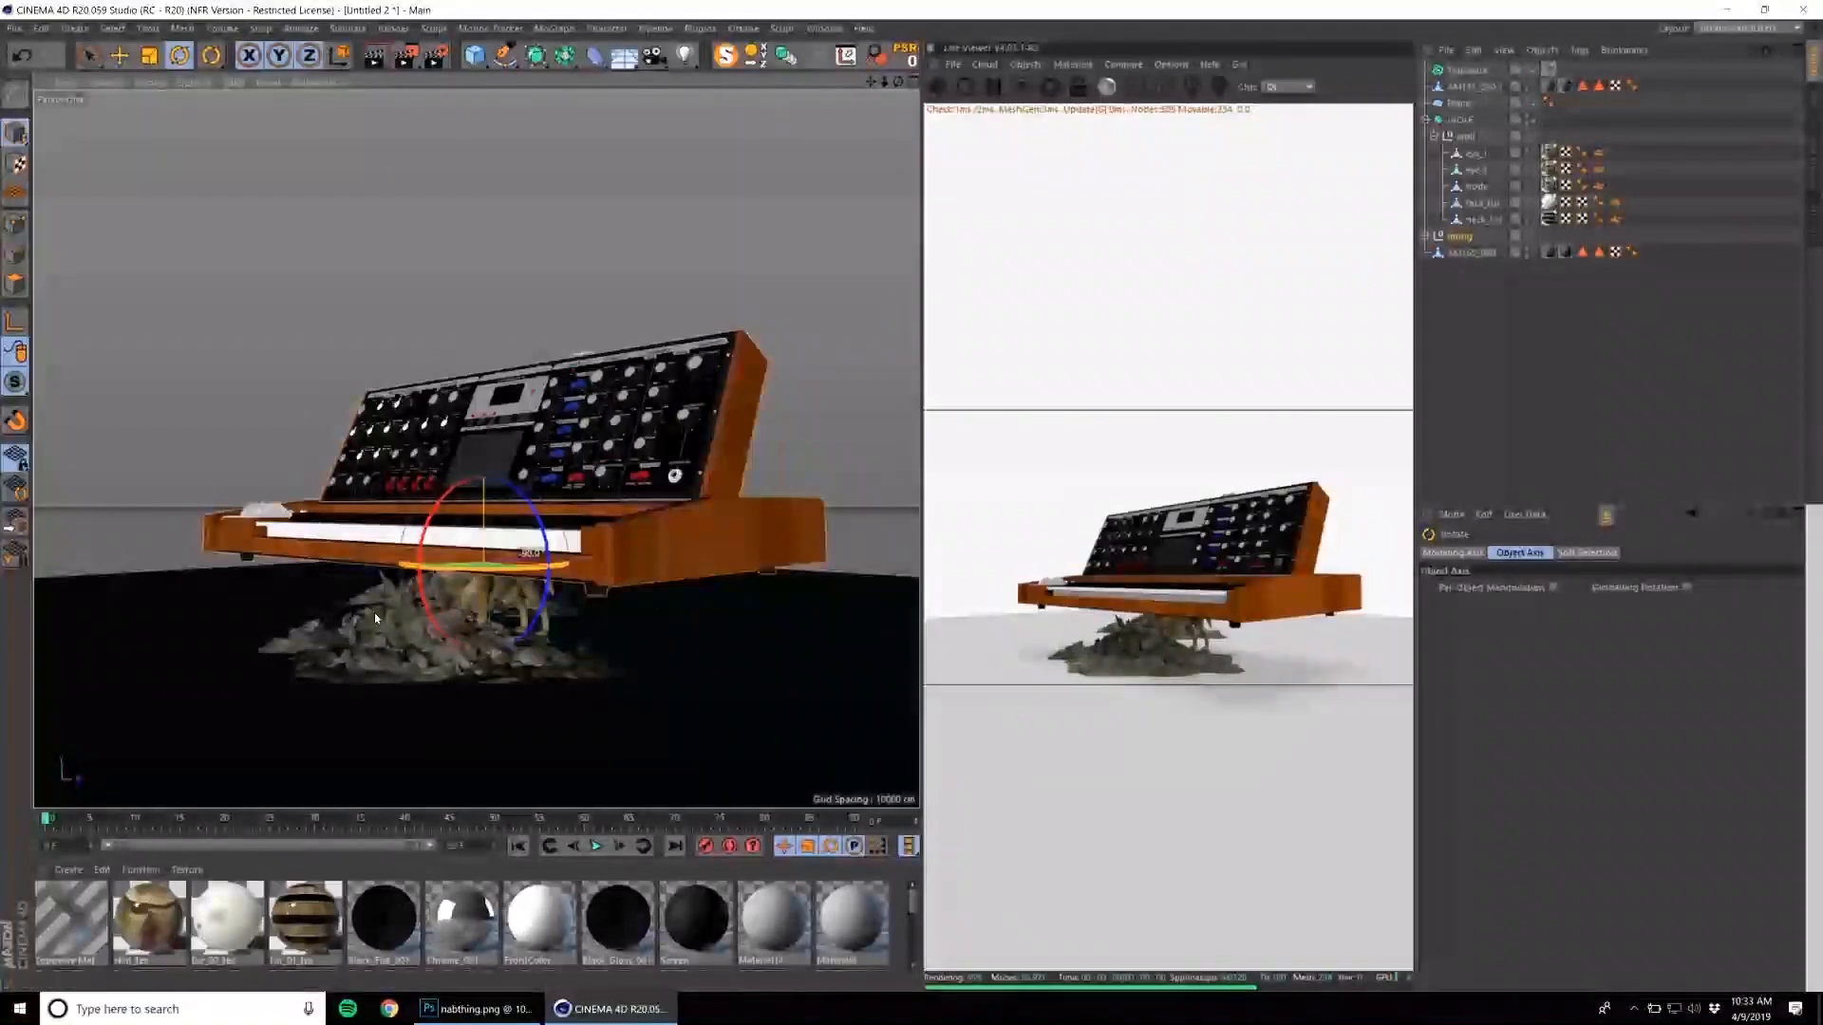
left_click_drag(511, 552, 700, 536, "alt")
left_click_drag(503, 454, 442, 442, "alt")
key("t")
left_click_drag(655, 418, 886, 372)
key("e")
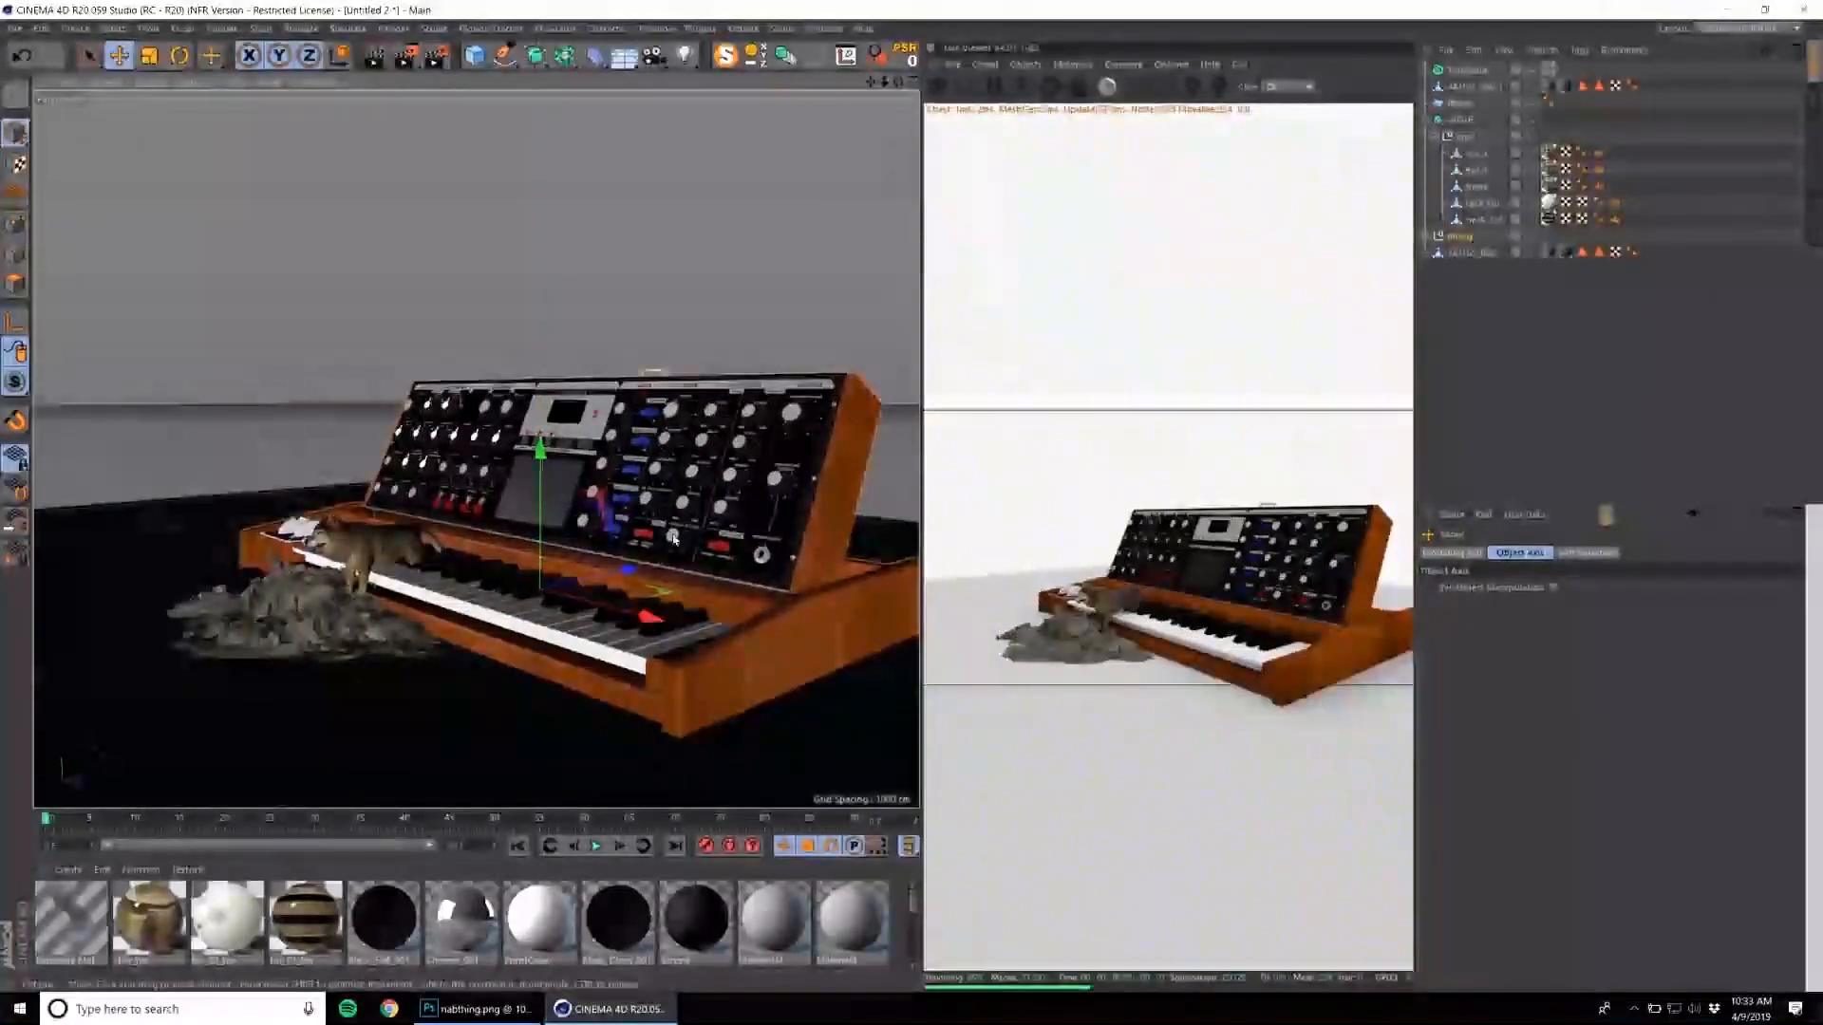
left_click_drag(626, 570, 682, 559)
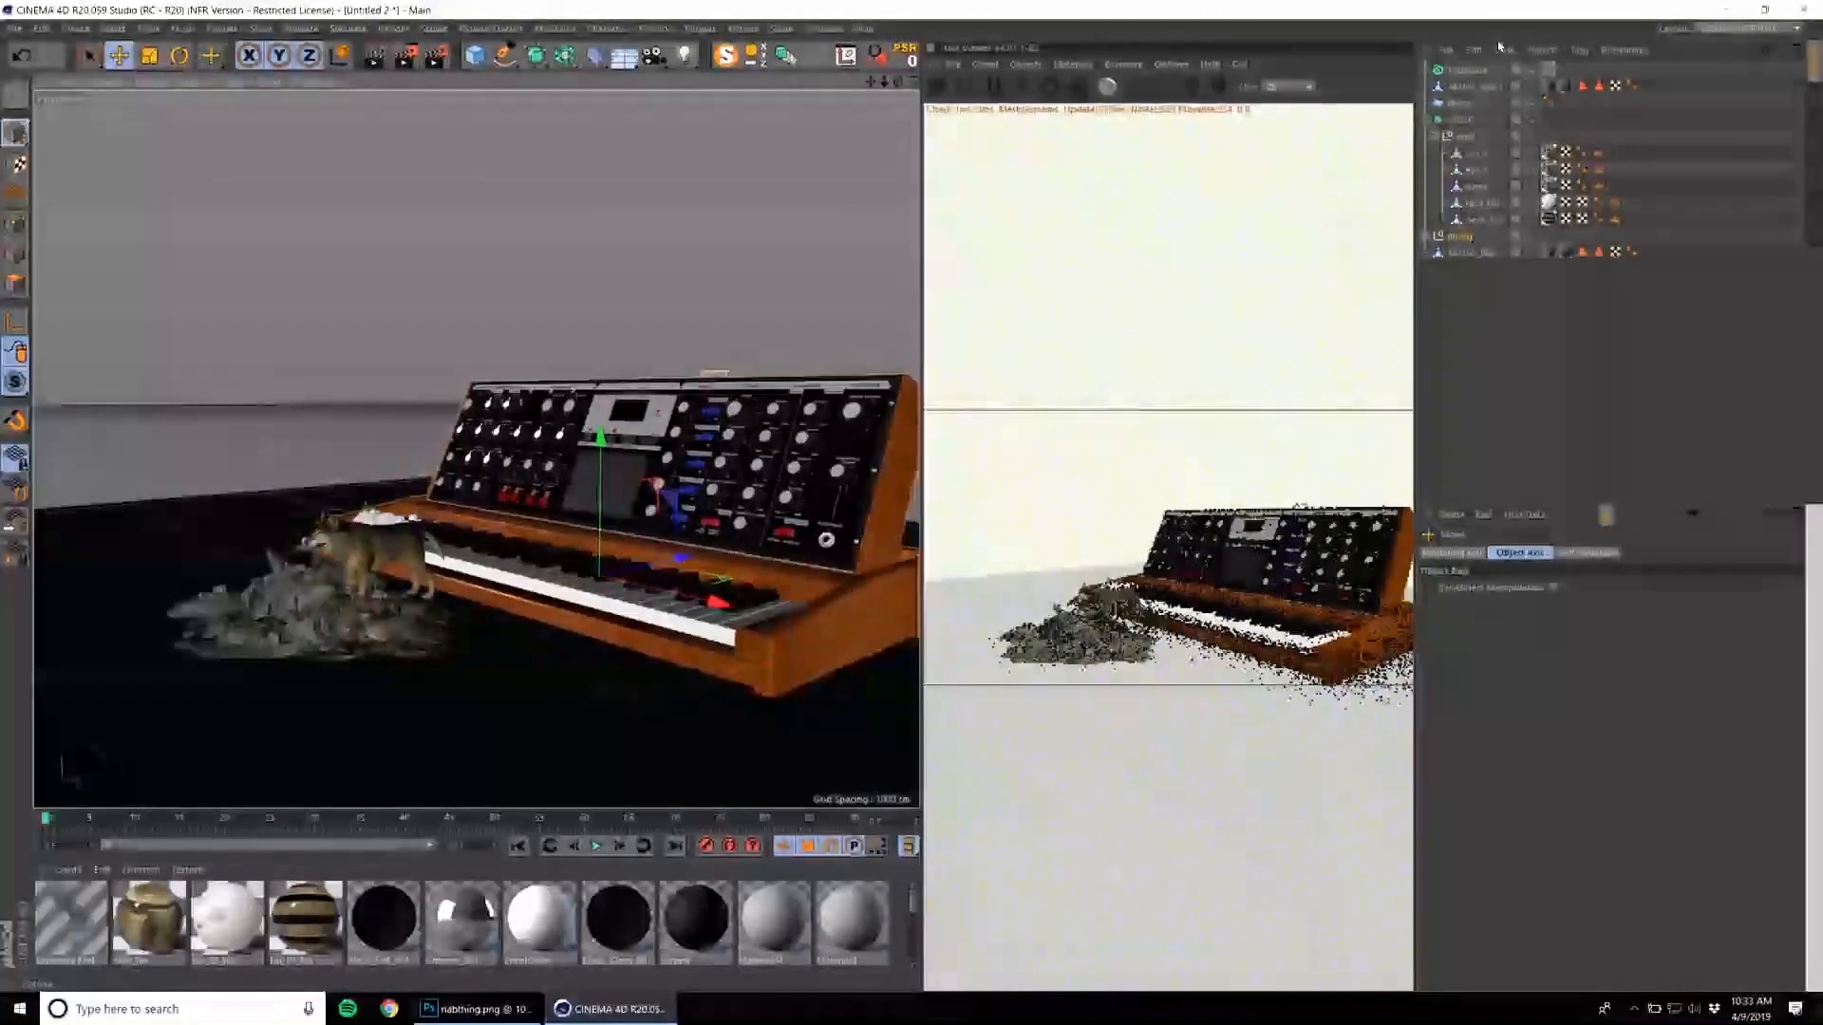
Move the wolf away from the rubble and rotate it to face the synthesizer's keyboard.
left_click(1461, 122)
key("e")
left_click_drag(477, 611, 354, 773)
key("t")
key("r")
left_click_drag(473, 727, 163, 663)
right_click_drag(395, 631, 521, 582, "alt")
left_click_drag(521, 582, 550, 643, "alt")
middle_click_drag(550, 643, 692, 532, "alt")
left_click_drag(691, 531, 658, 594, "alt")
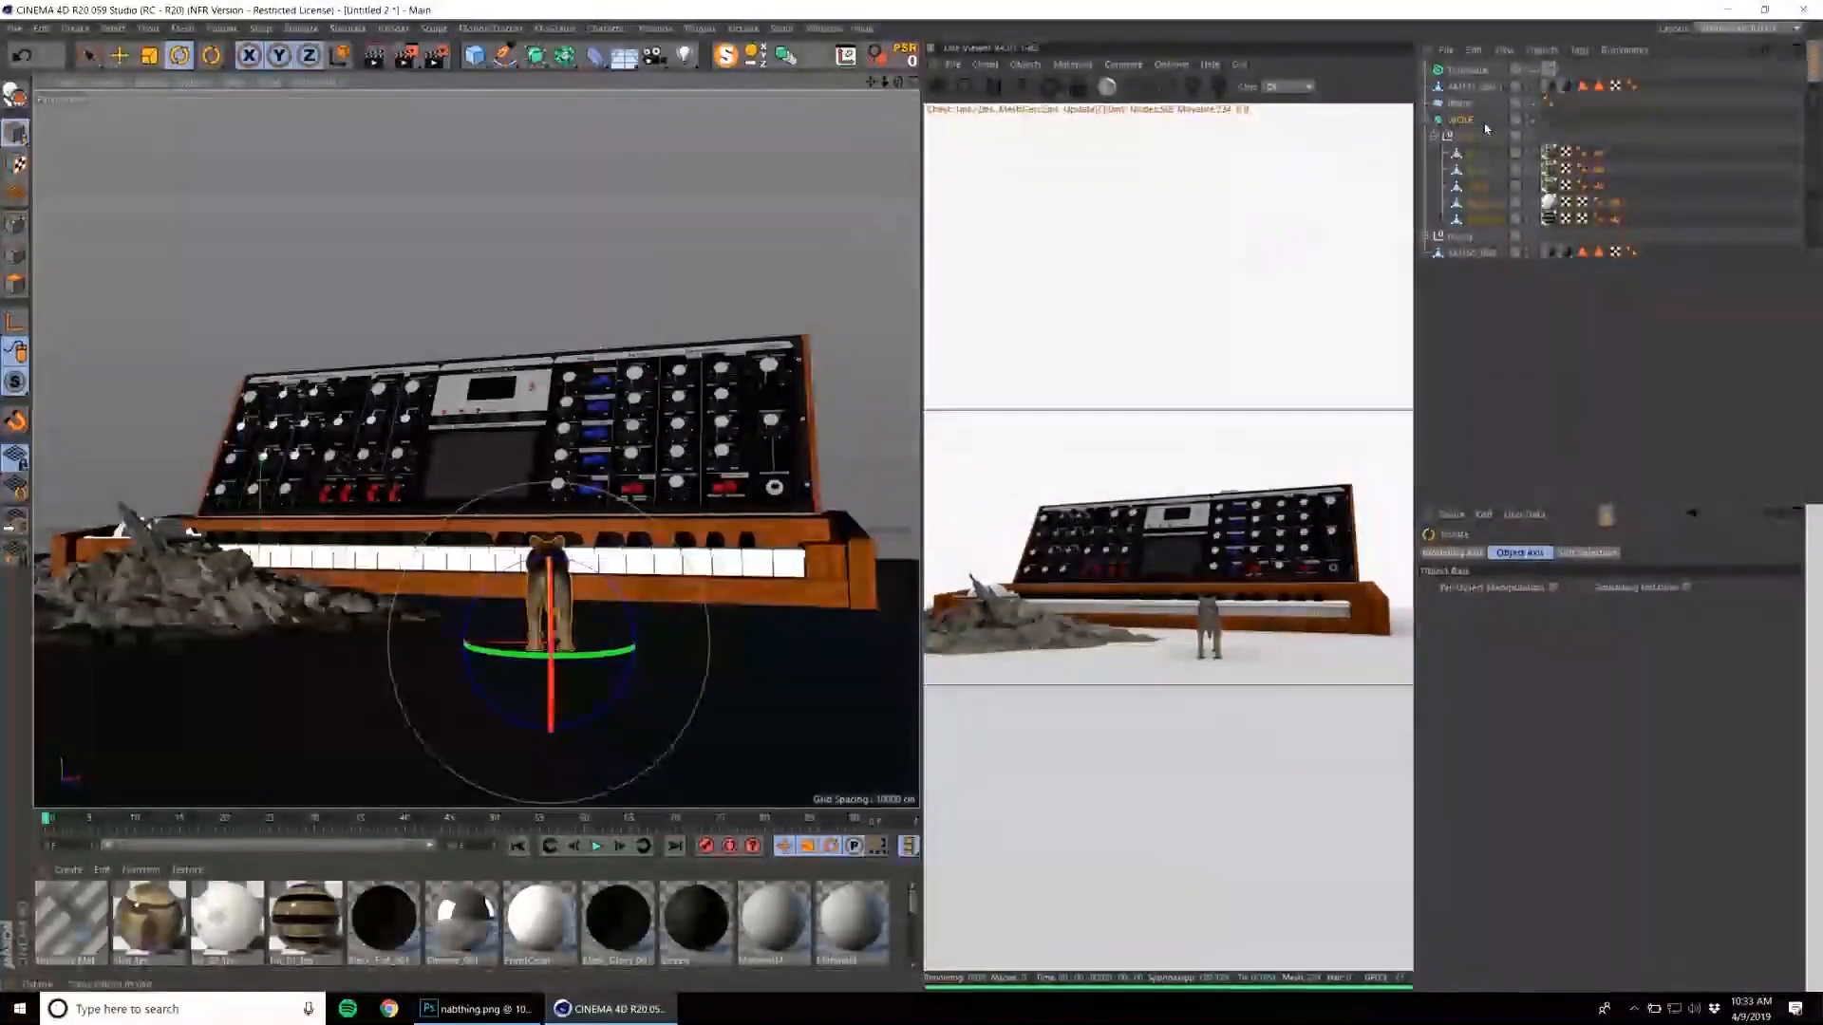
Duplicate the wolf and place the copy on the floor beside the original, farther from the keyboard.
key("e")
left_click_drag(527, 615, 796, 685, "ctrl")
left_click_drag(645, 505, 611, 524, "alt")
scroll(610, 523, "down", 2)
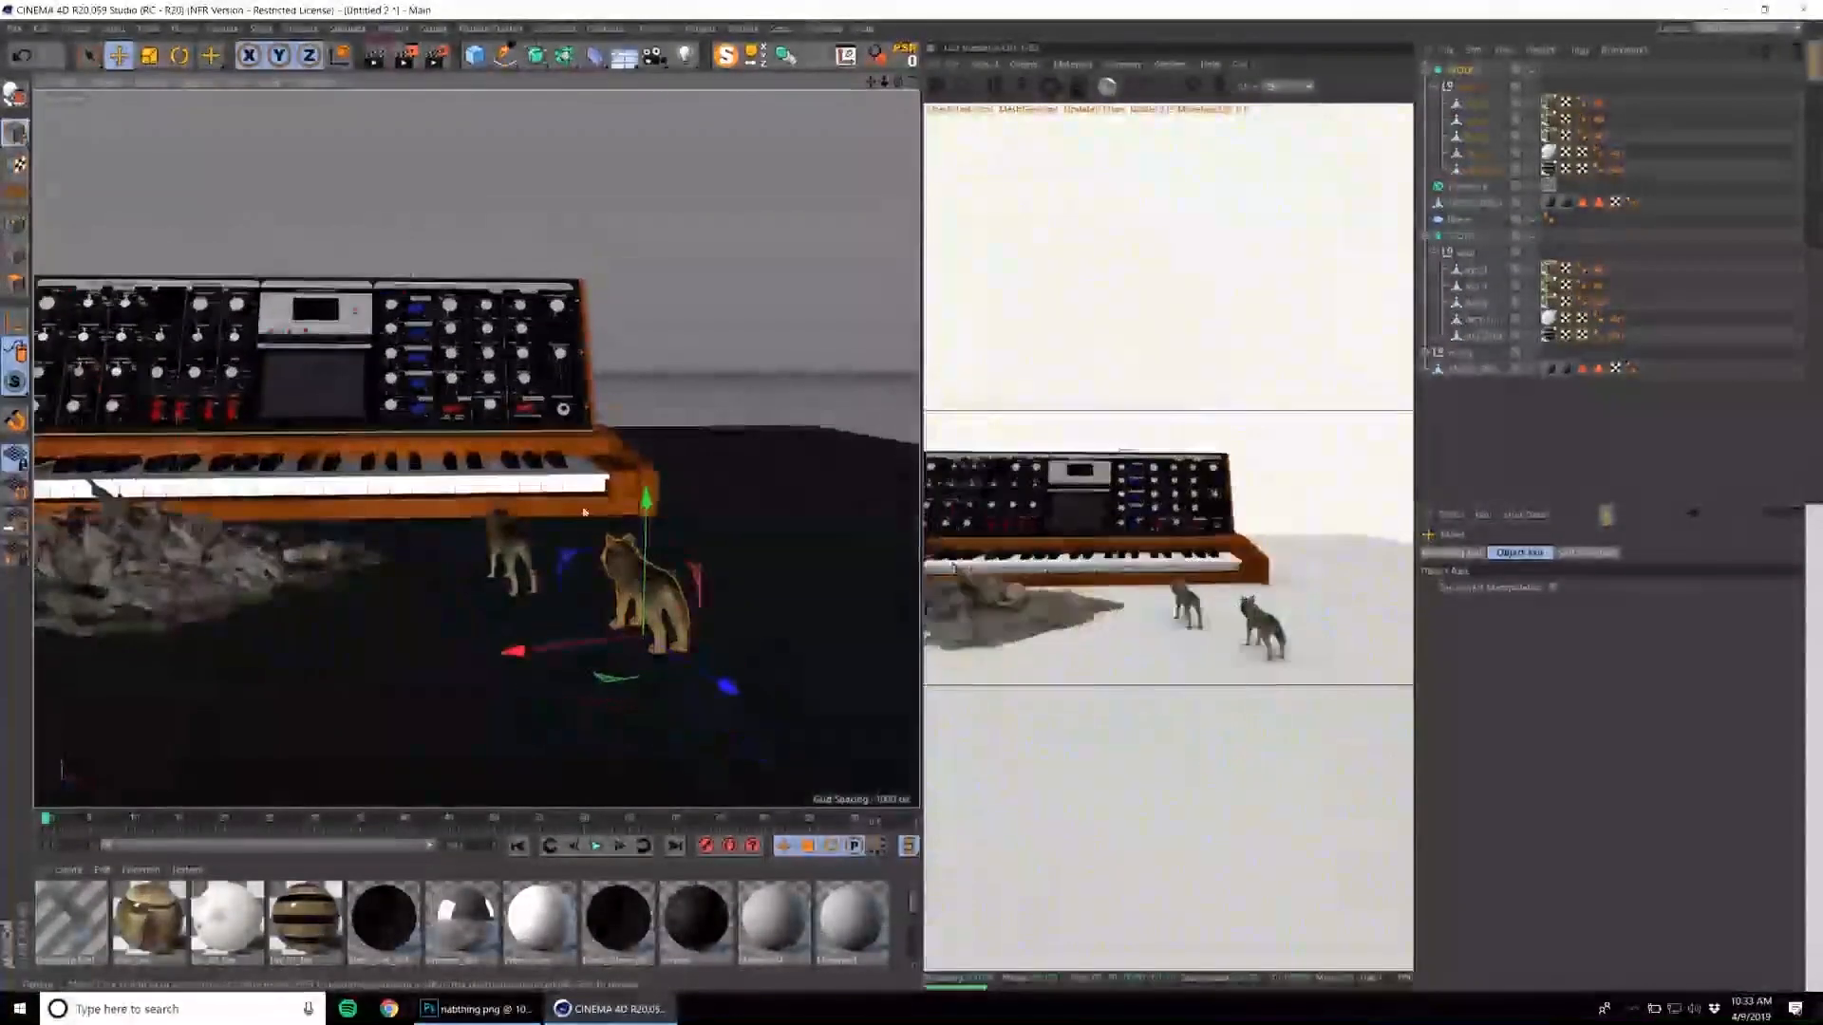
Load the mossy green ForestFloor material from the Content Browser library into the scene's materials.
left_click(985, 64)
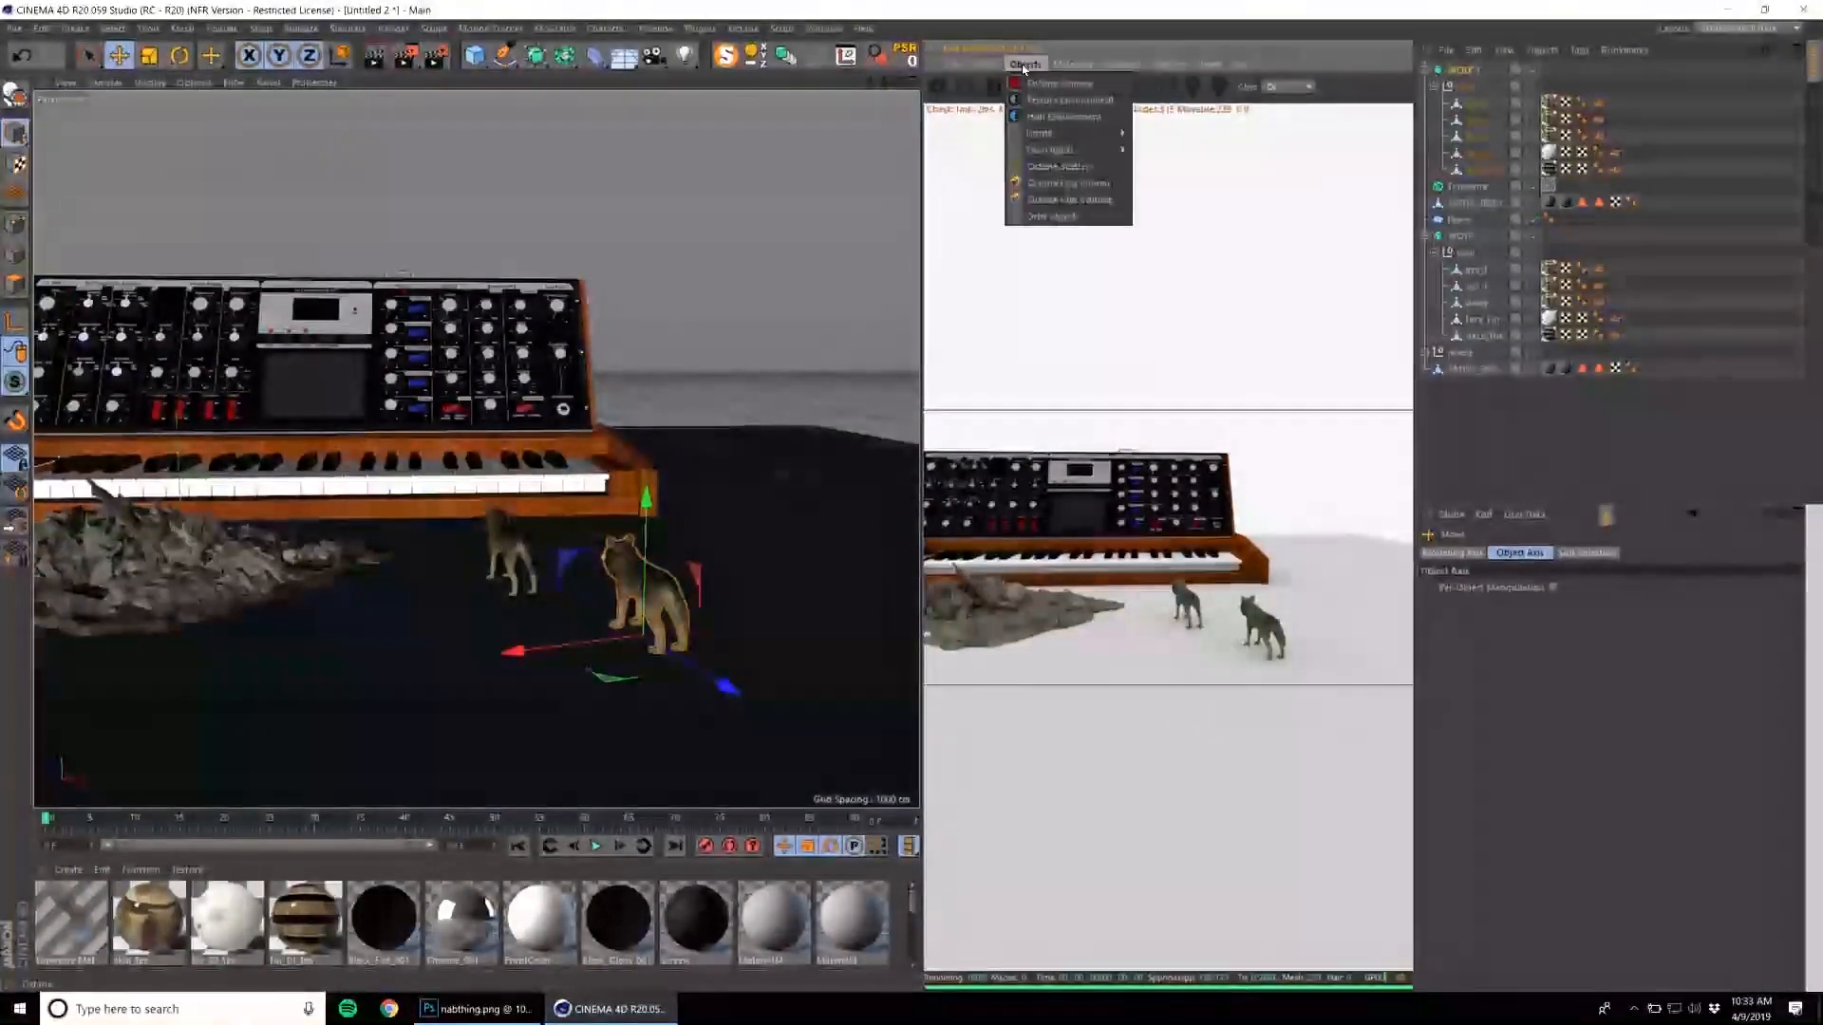
left_click(830, 27)
left_click(858, 111)
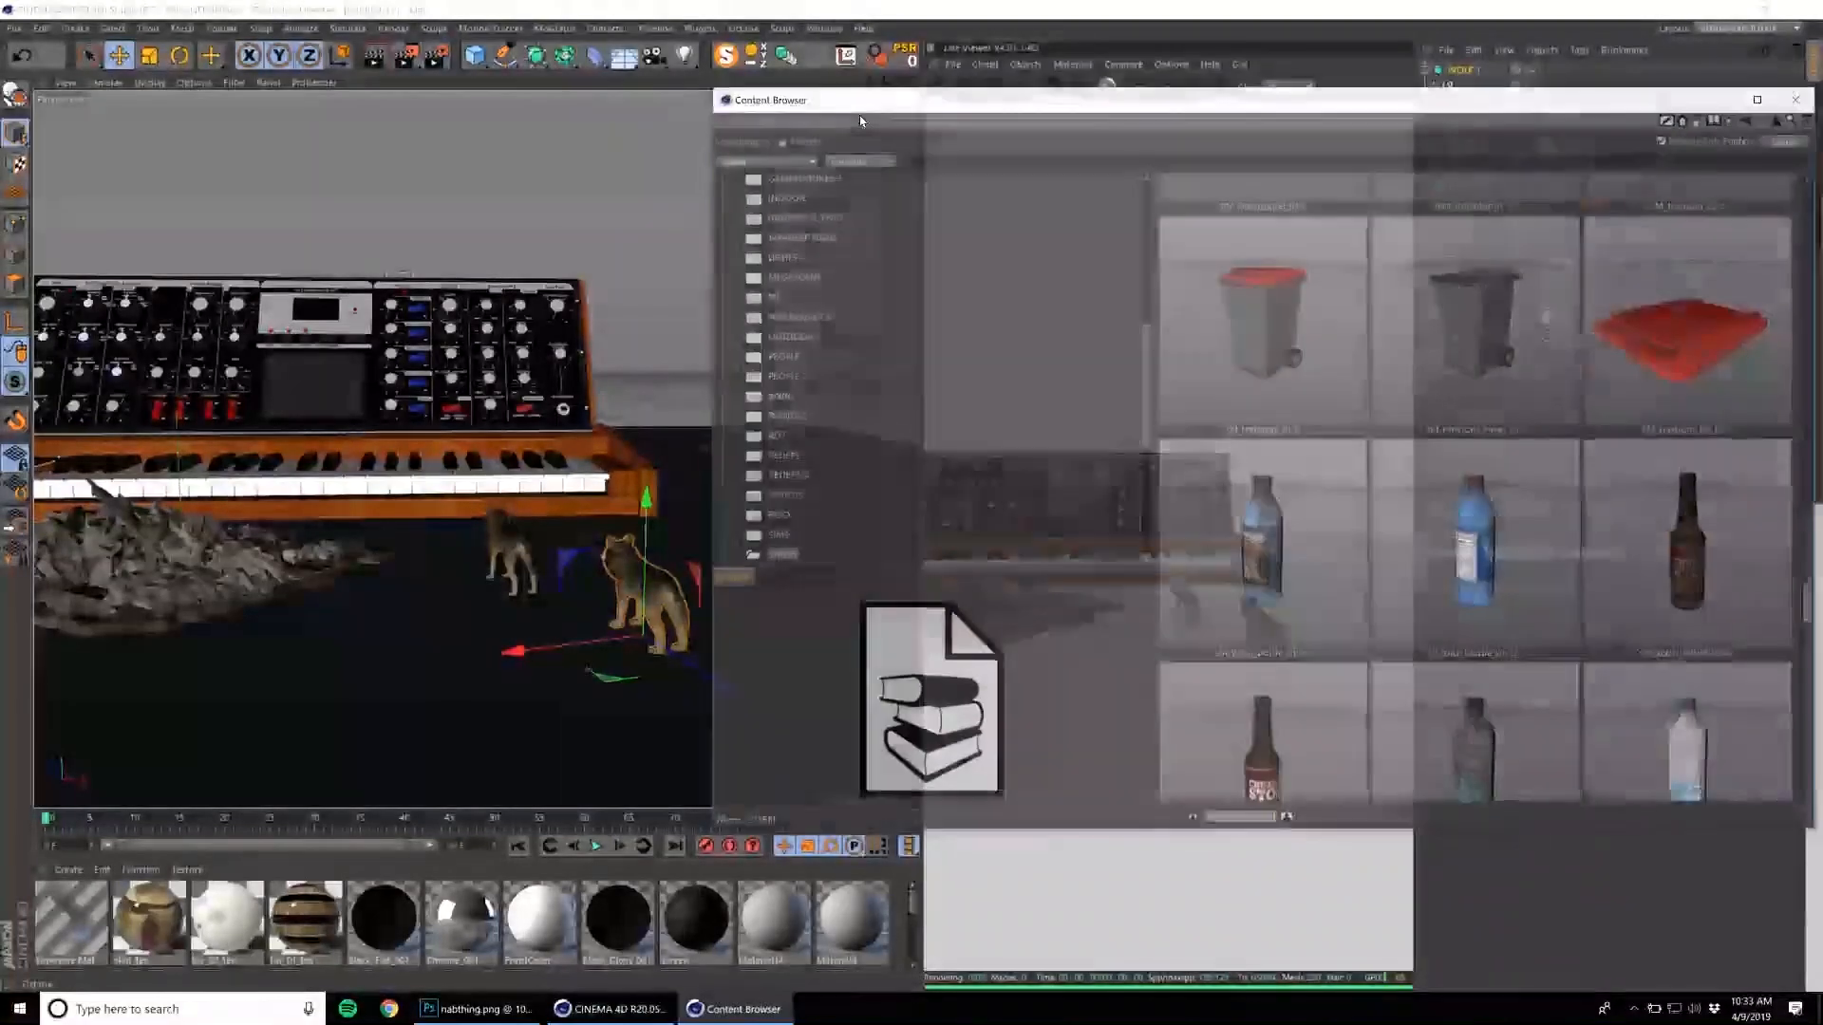
scroll(803, 389, "up", 5)
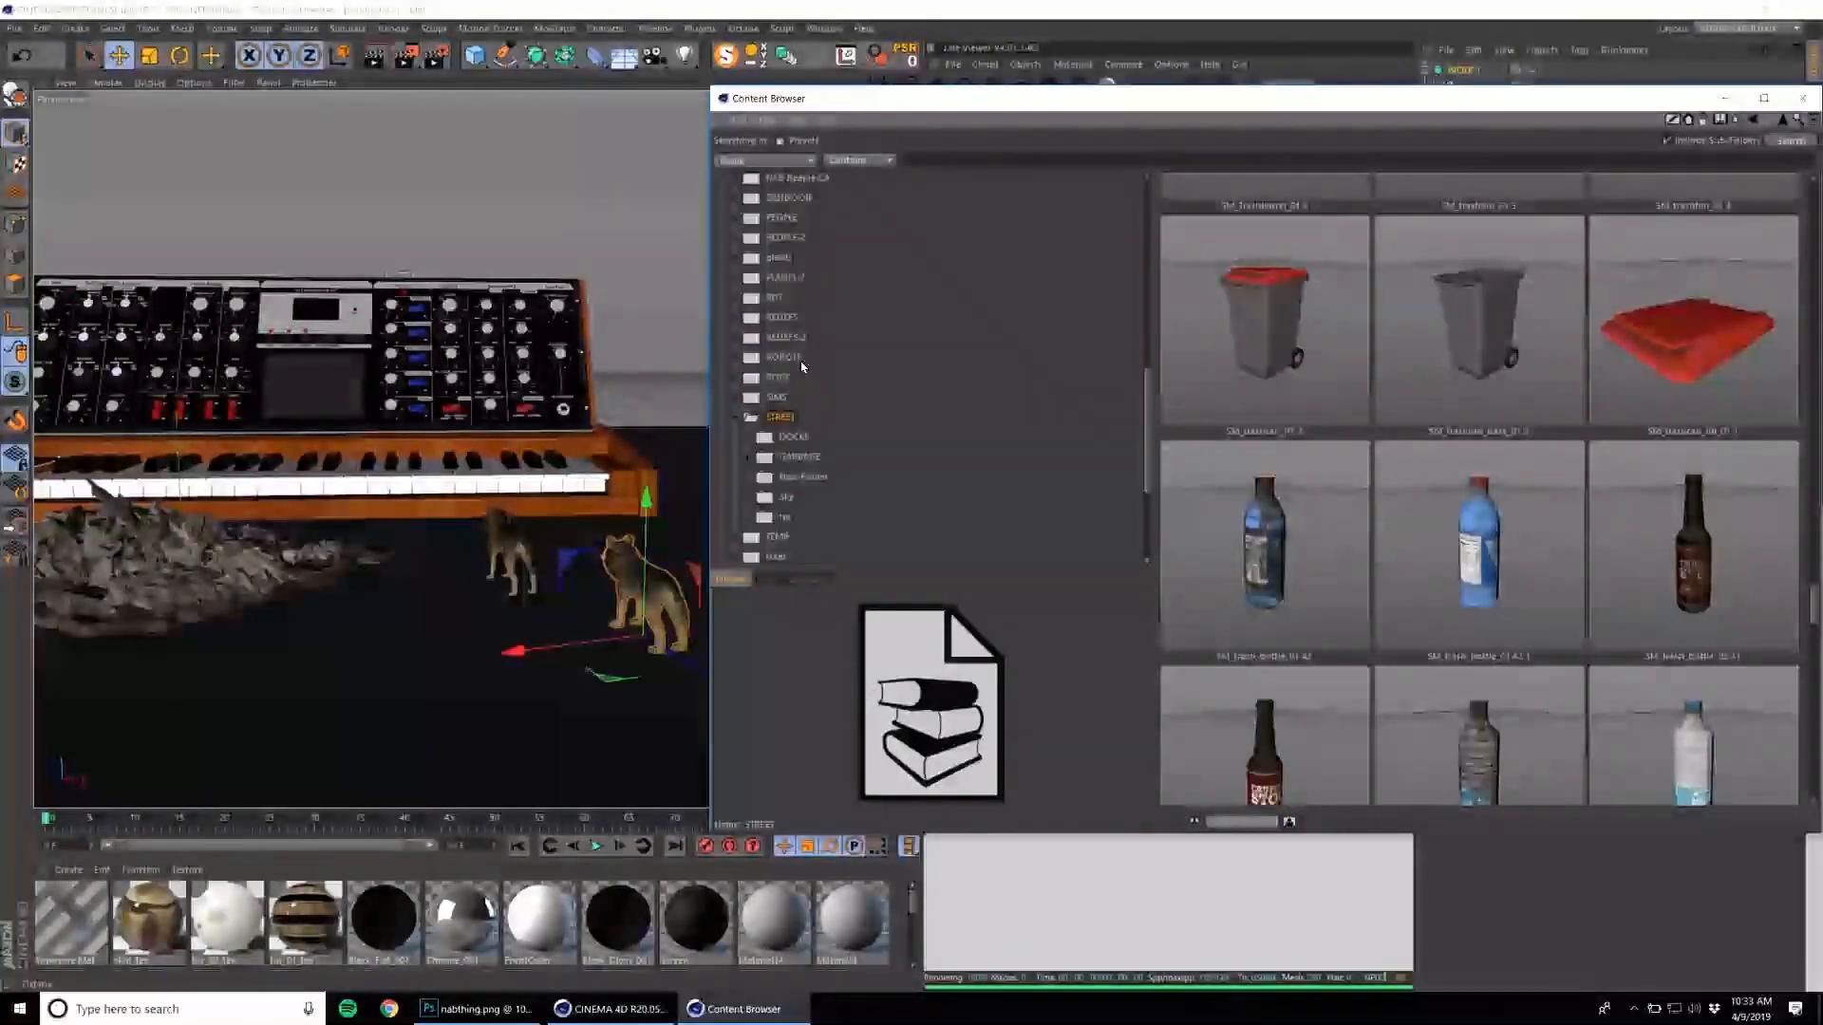
left_click(774, 296)
scroll(1481, 475, "down", 5)
double_click(1502, 461)
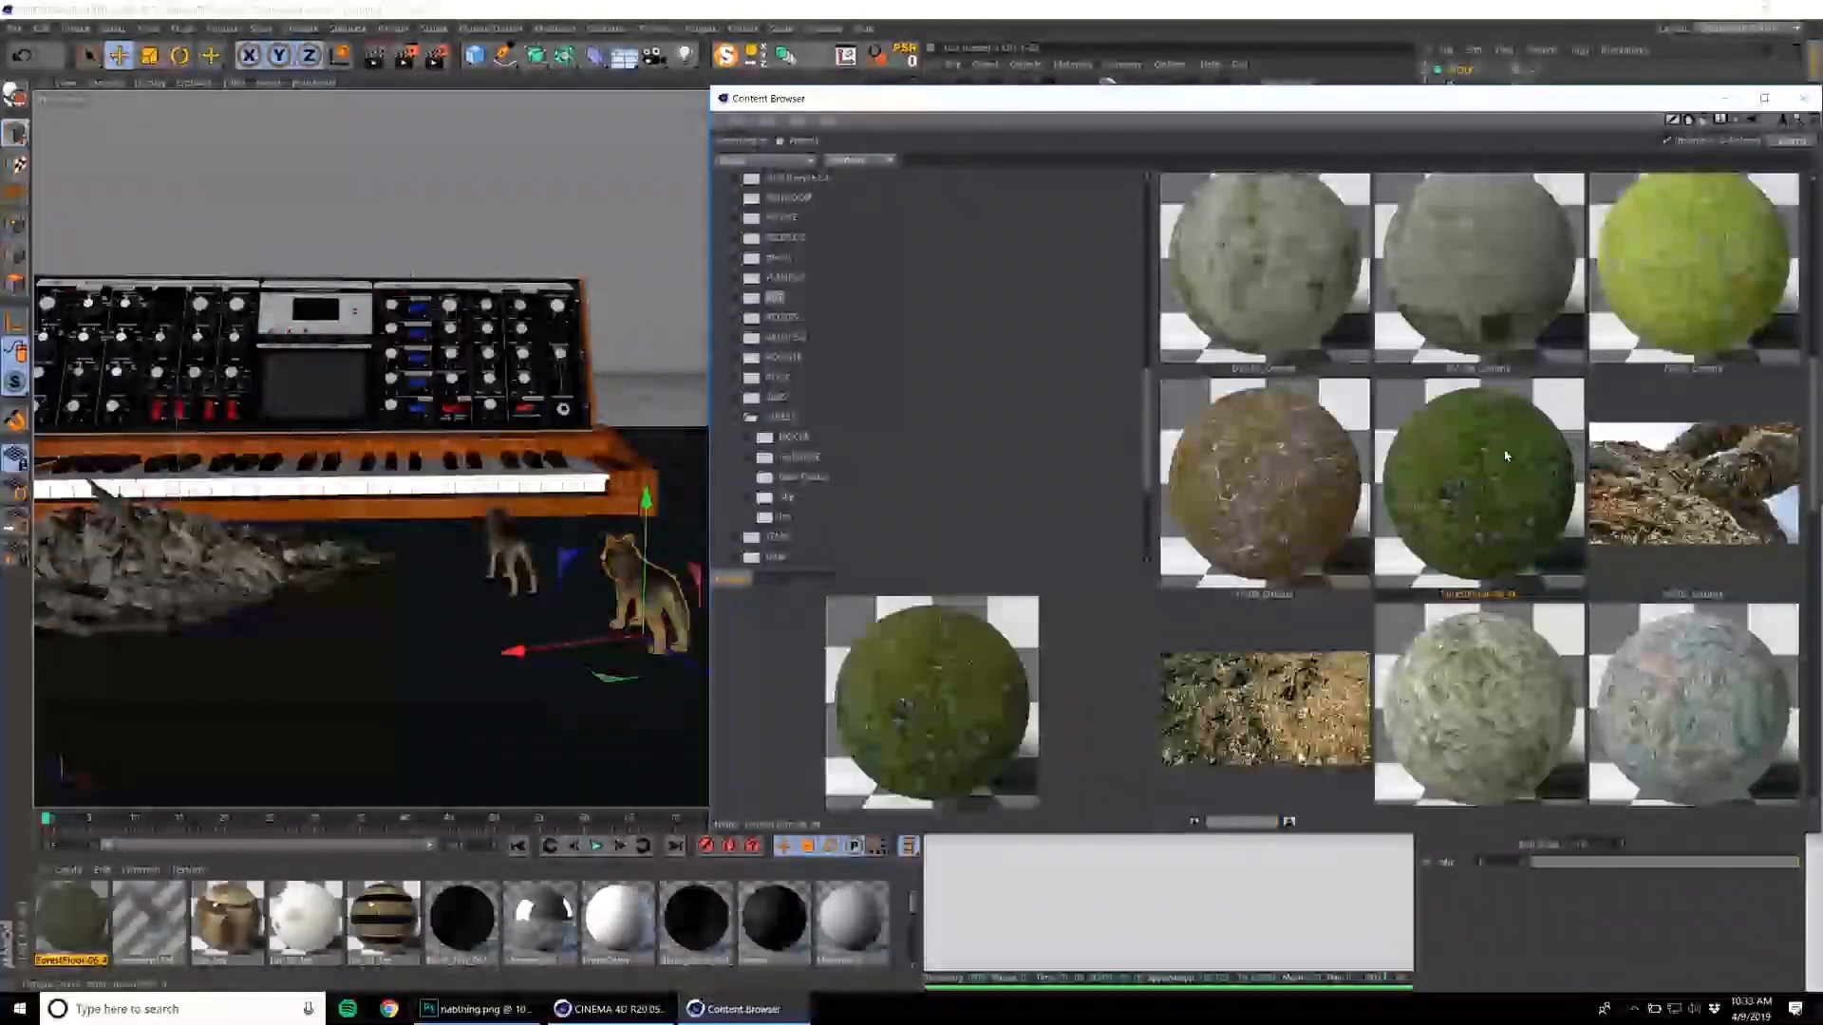
left_click(1805, 102)
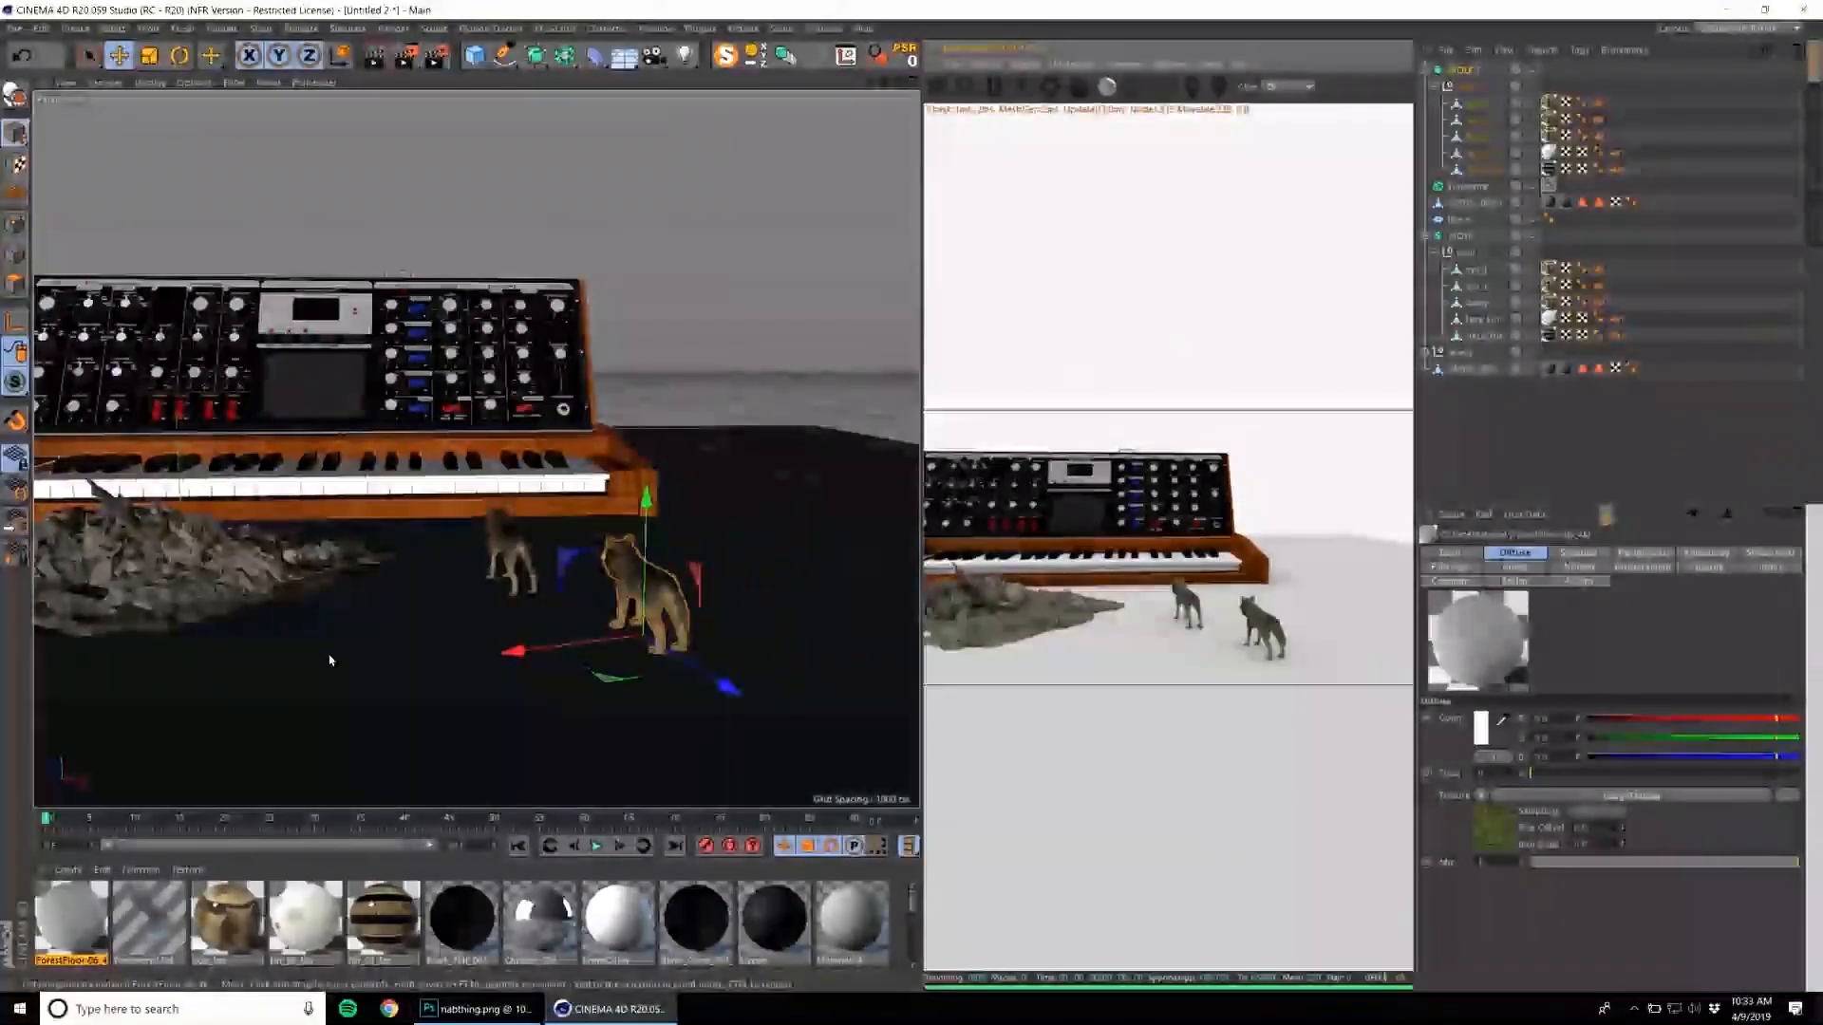
Add an Octane Scatter object to the scene.
right_click(672, 278)
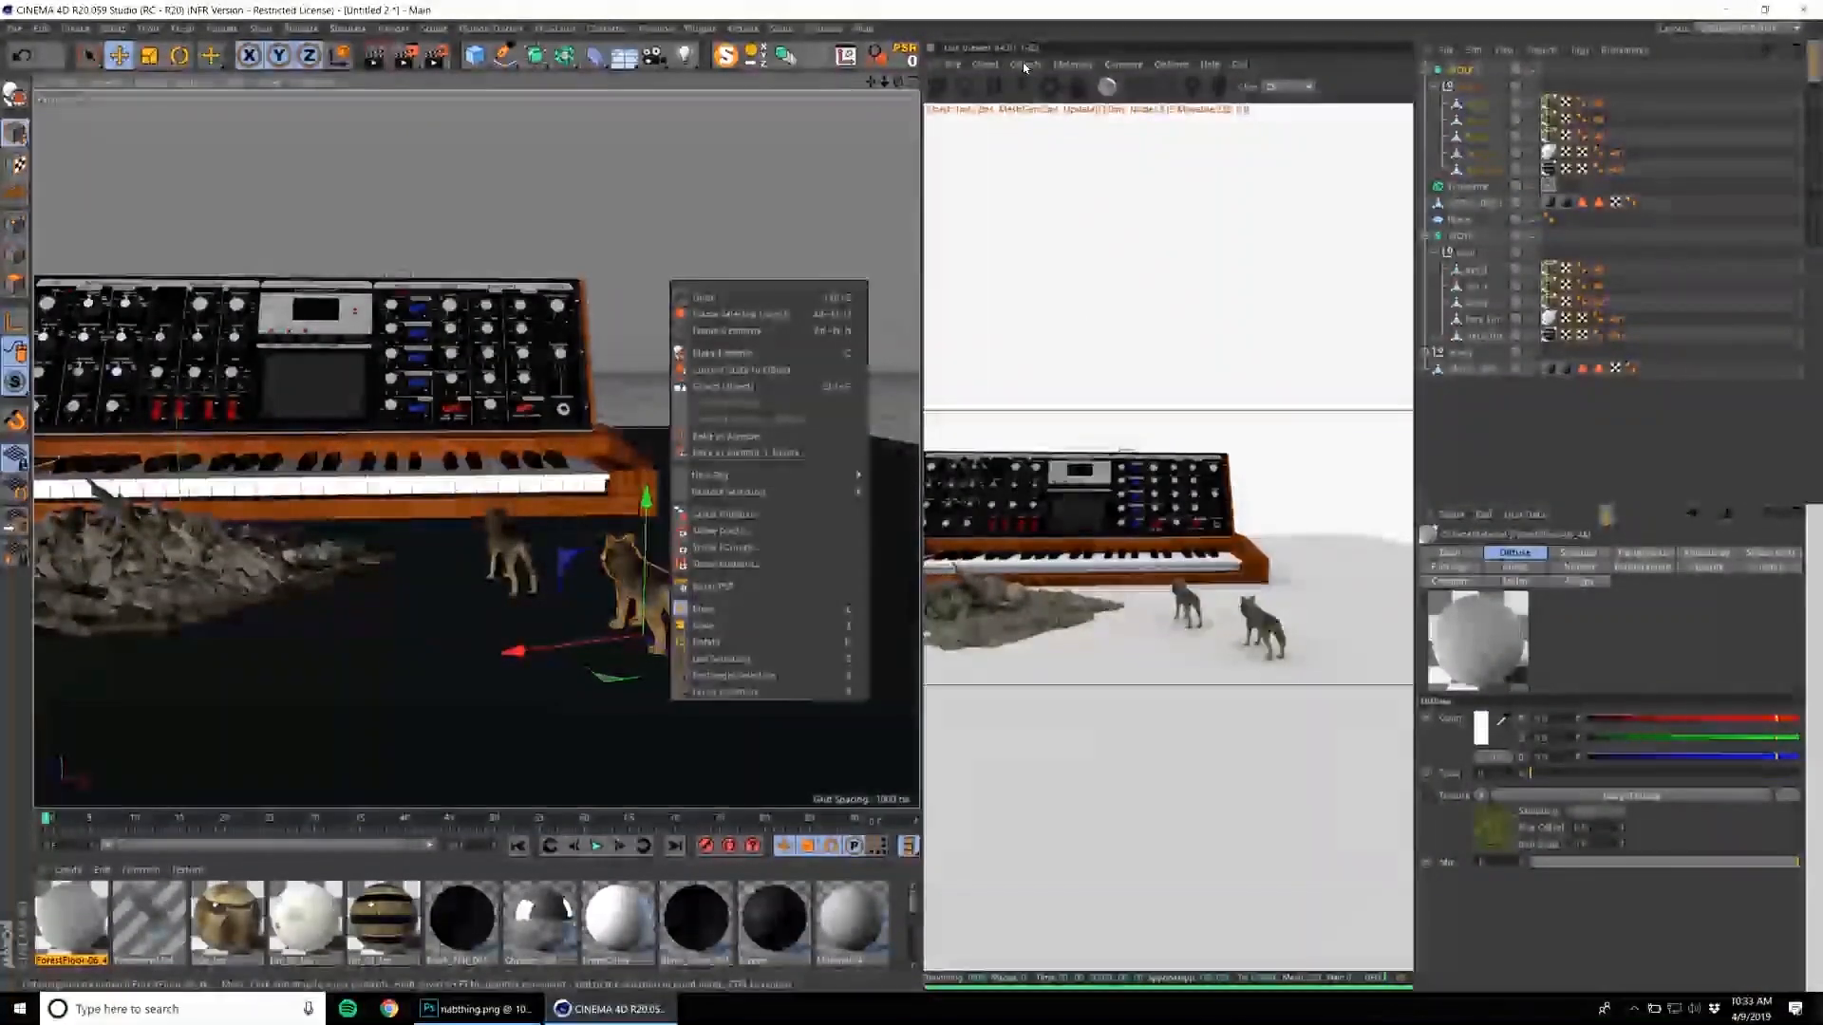
left_click(1026, 64)
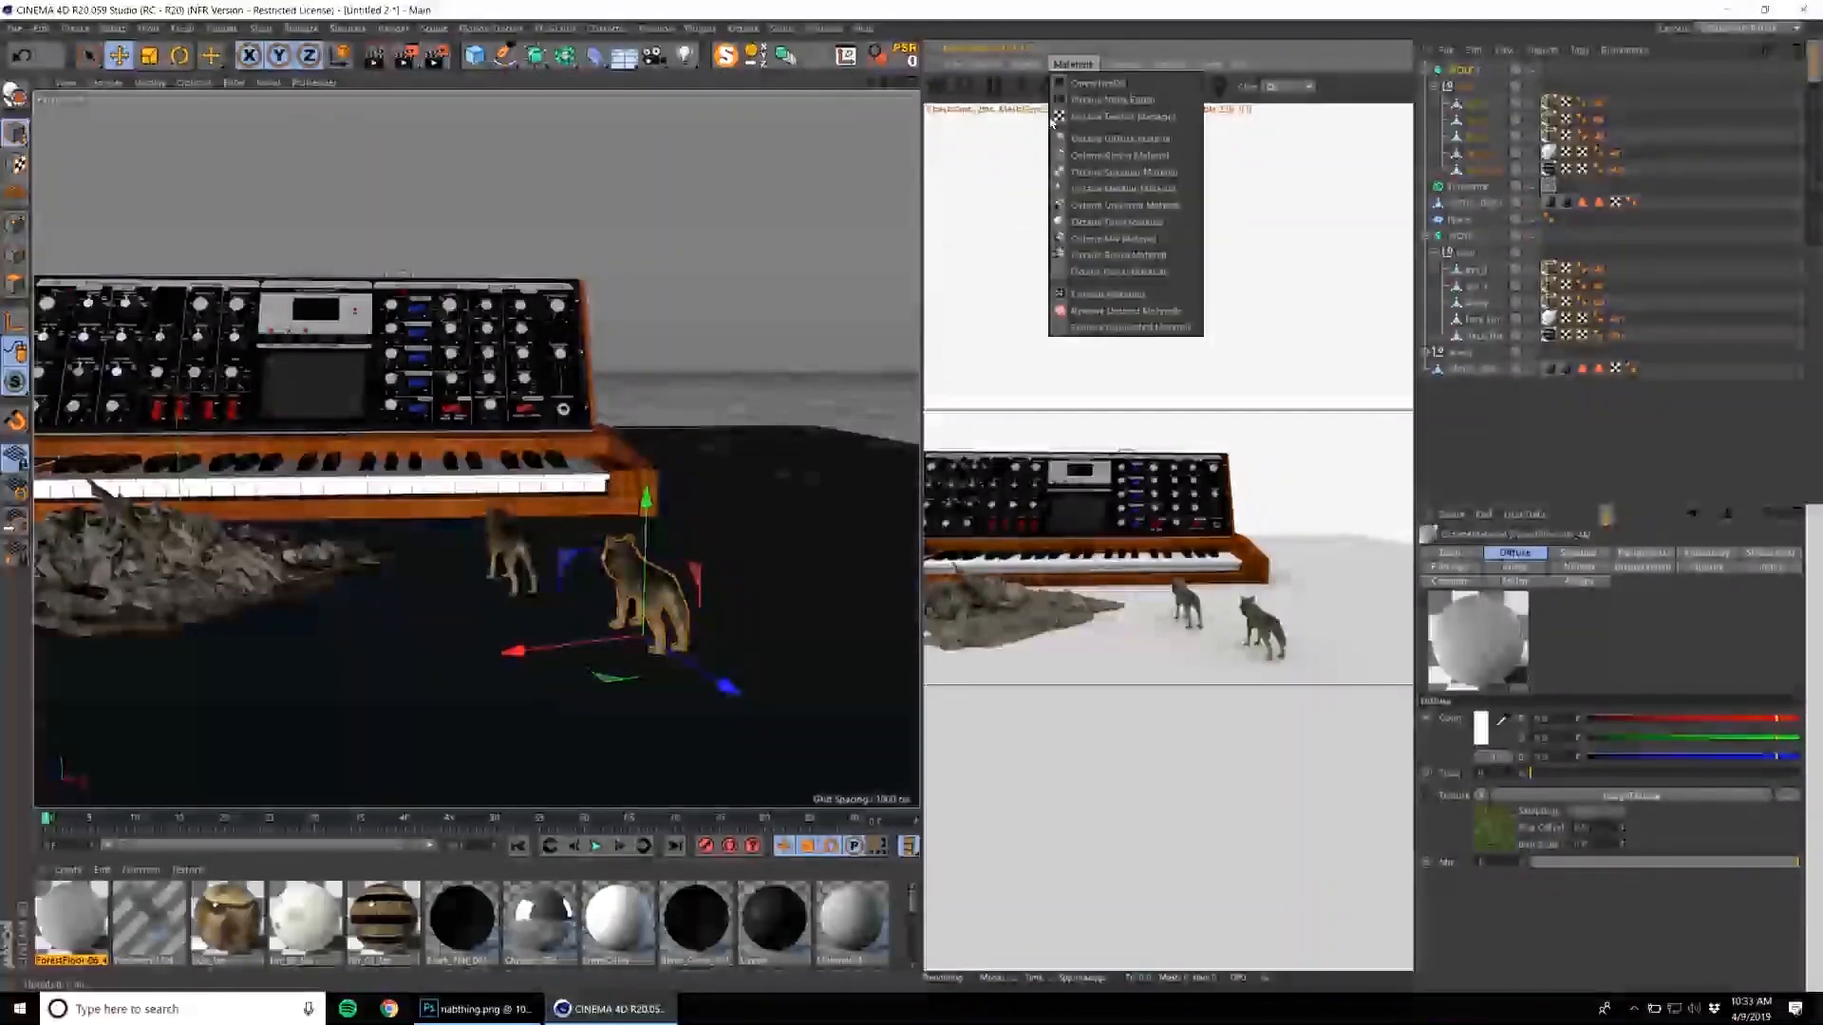
left_click(1057, 167)
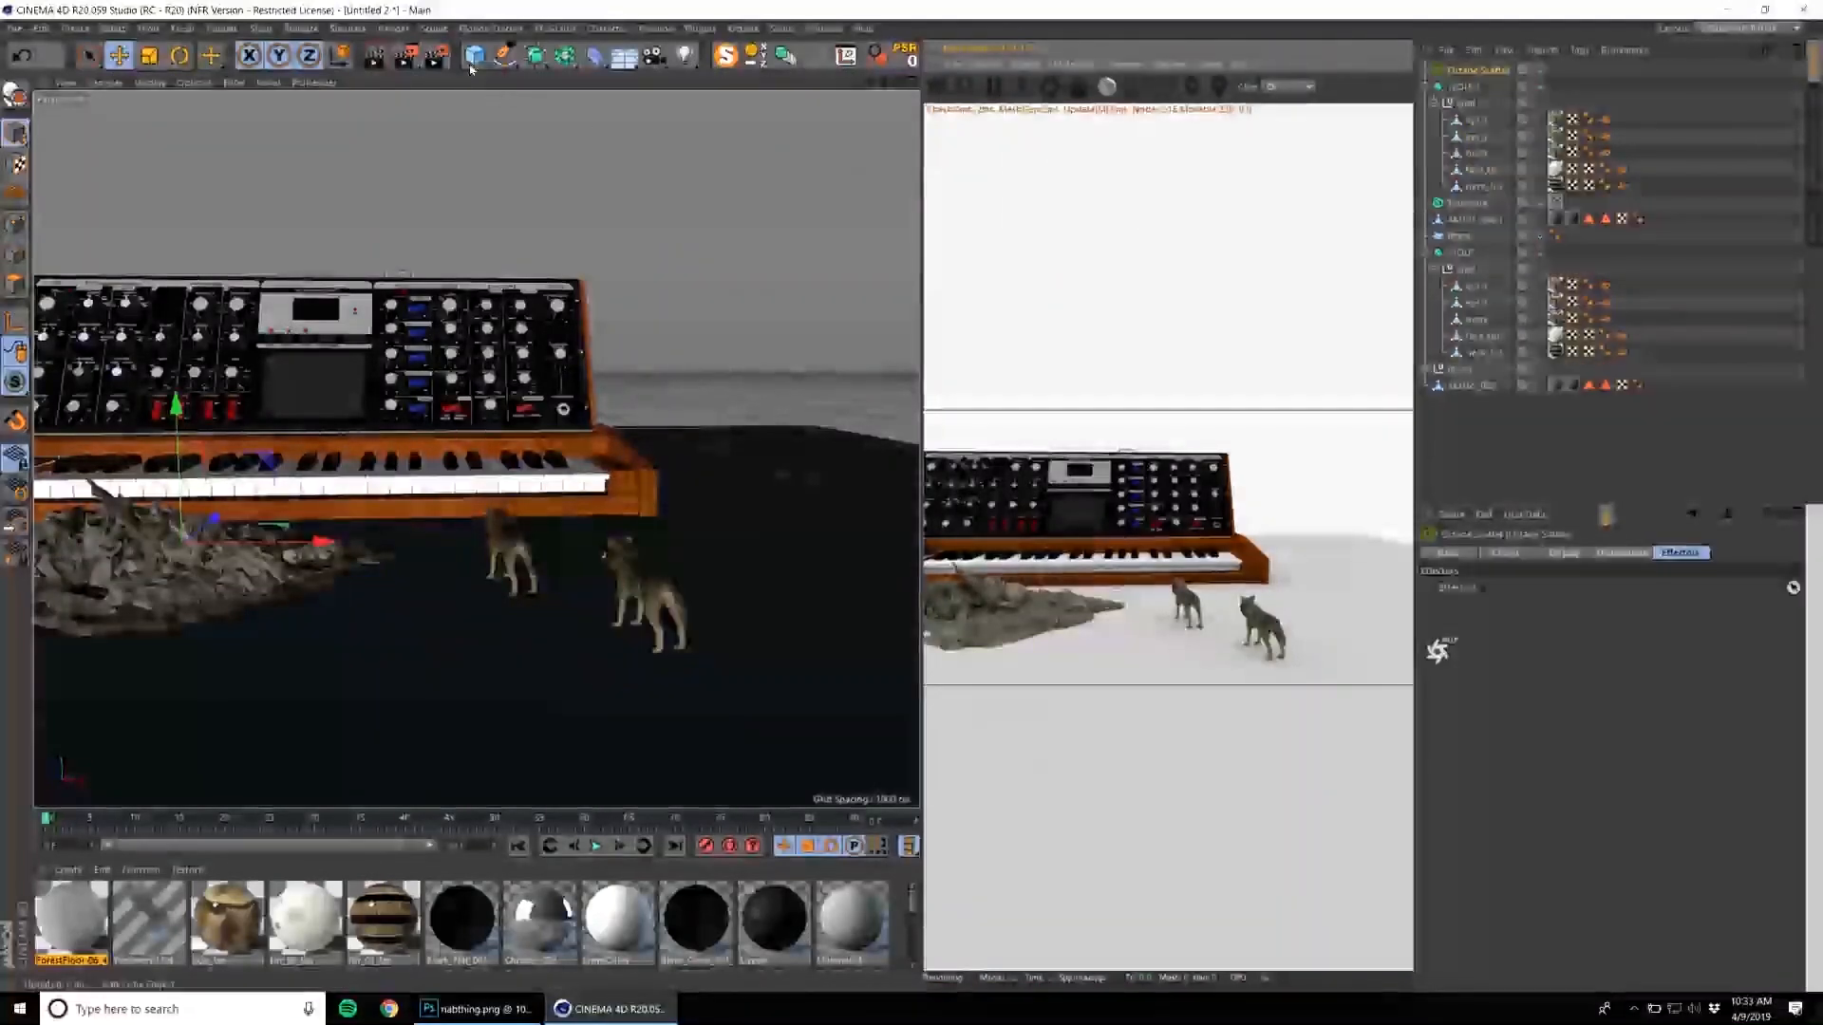
Create a second plane and enlarge it to spread across the floor around the synthesizer, rubble and wolves.
double_click(453, 12)
left_click(486, 37)
double_click(494, 15)
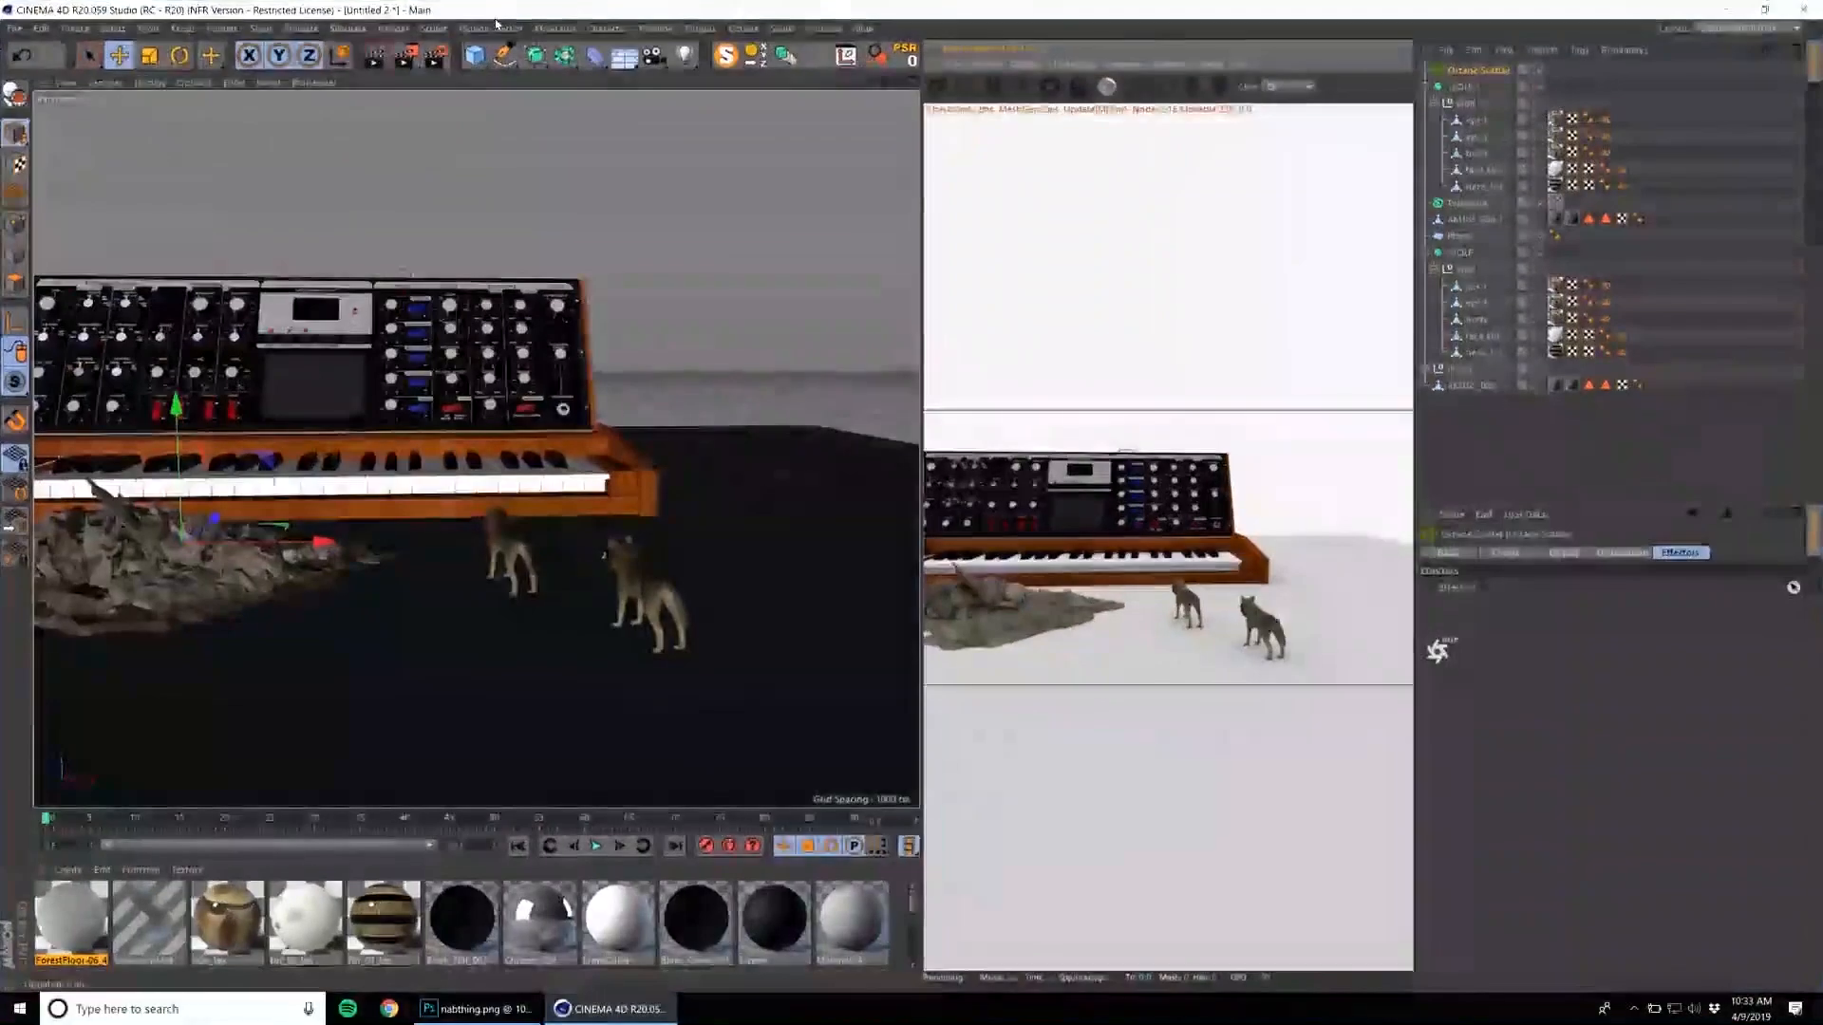
left_click(480, 60)
left_click(598, 108)
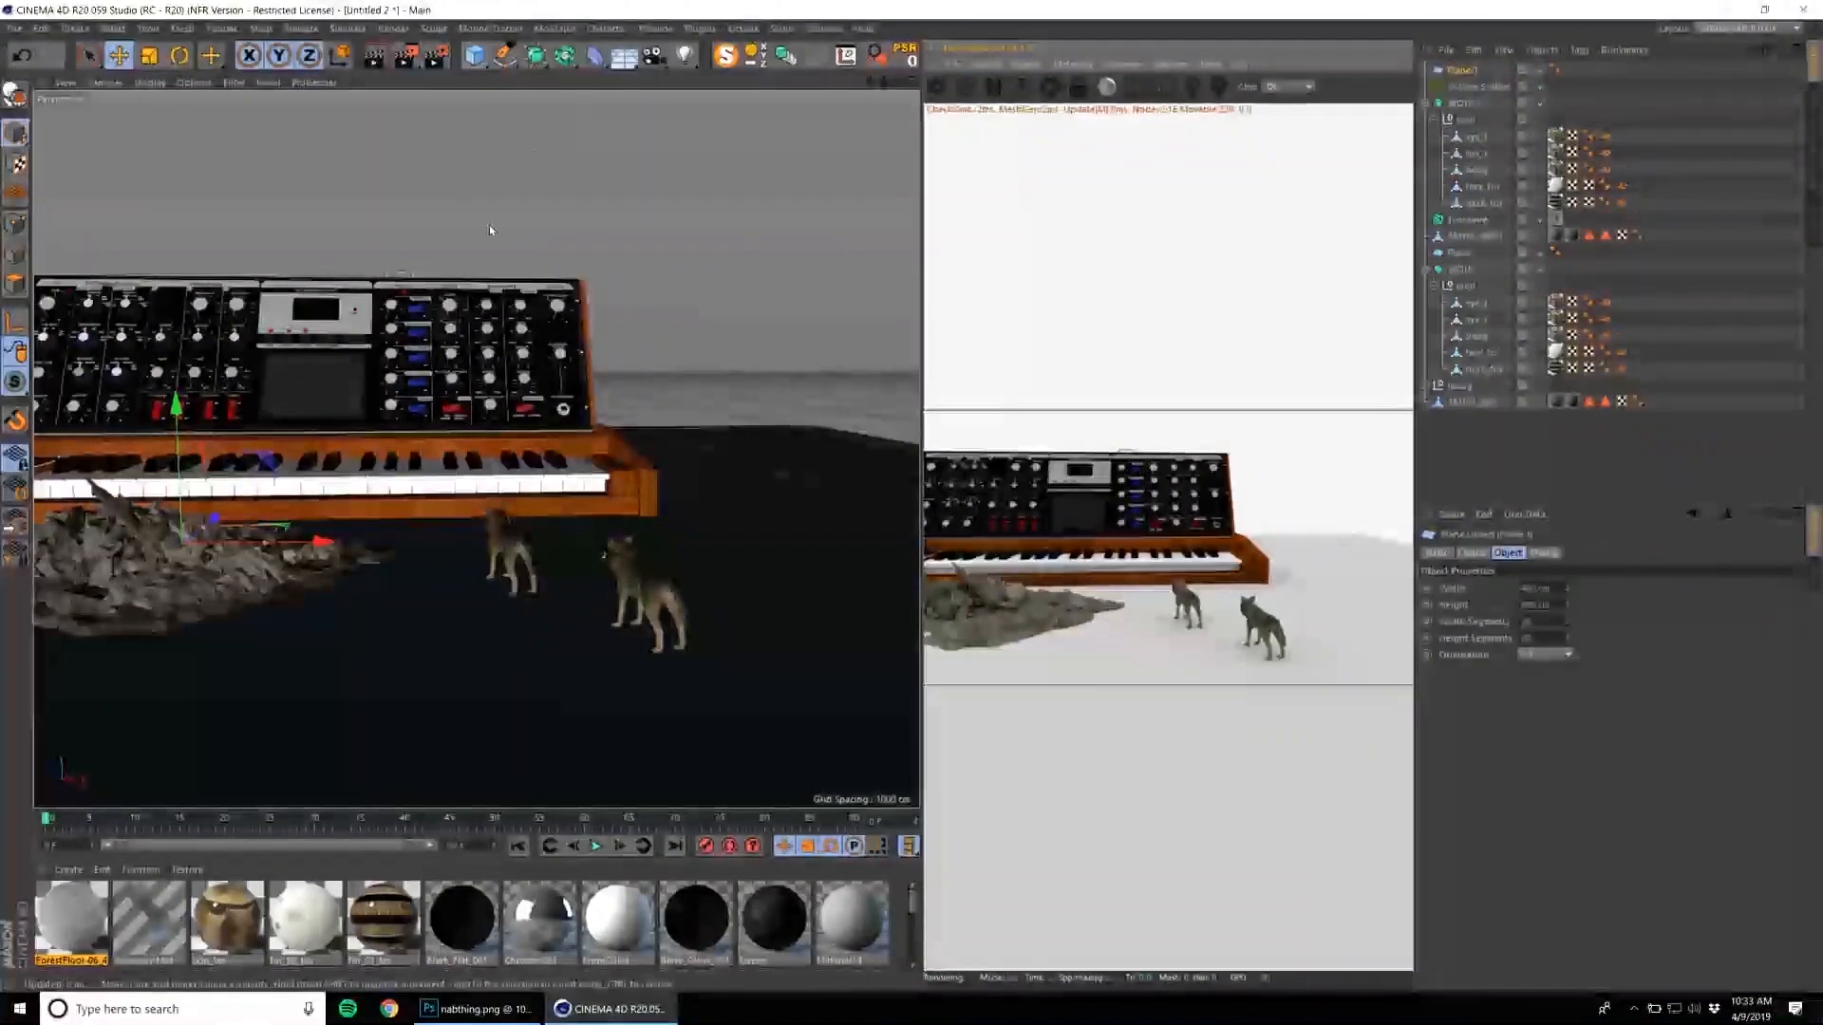
scroll(376, 417, "down", 5)
left_click_drag(376, 417, 460, 472, "alt")
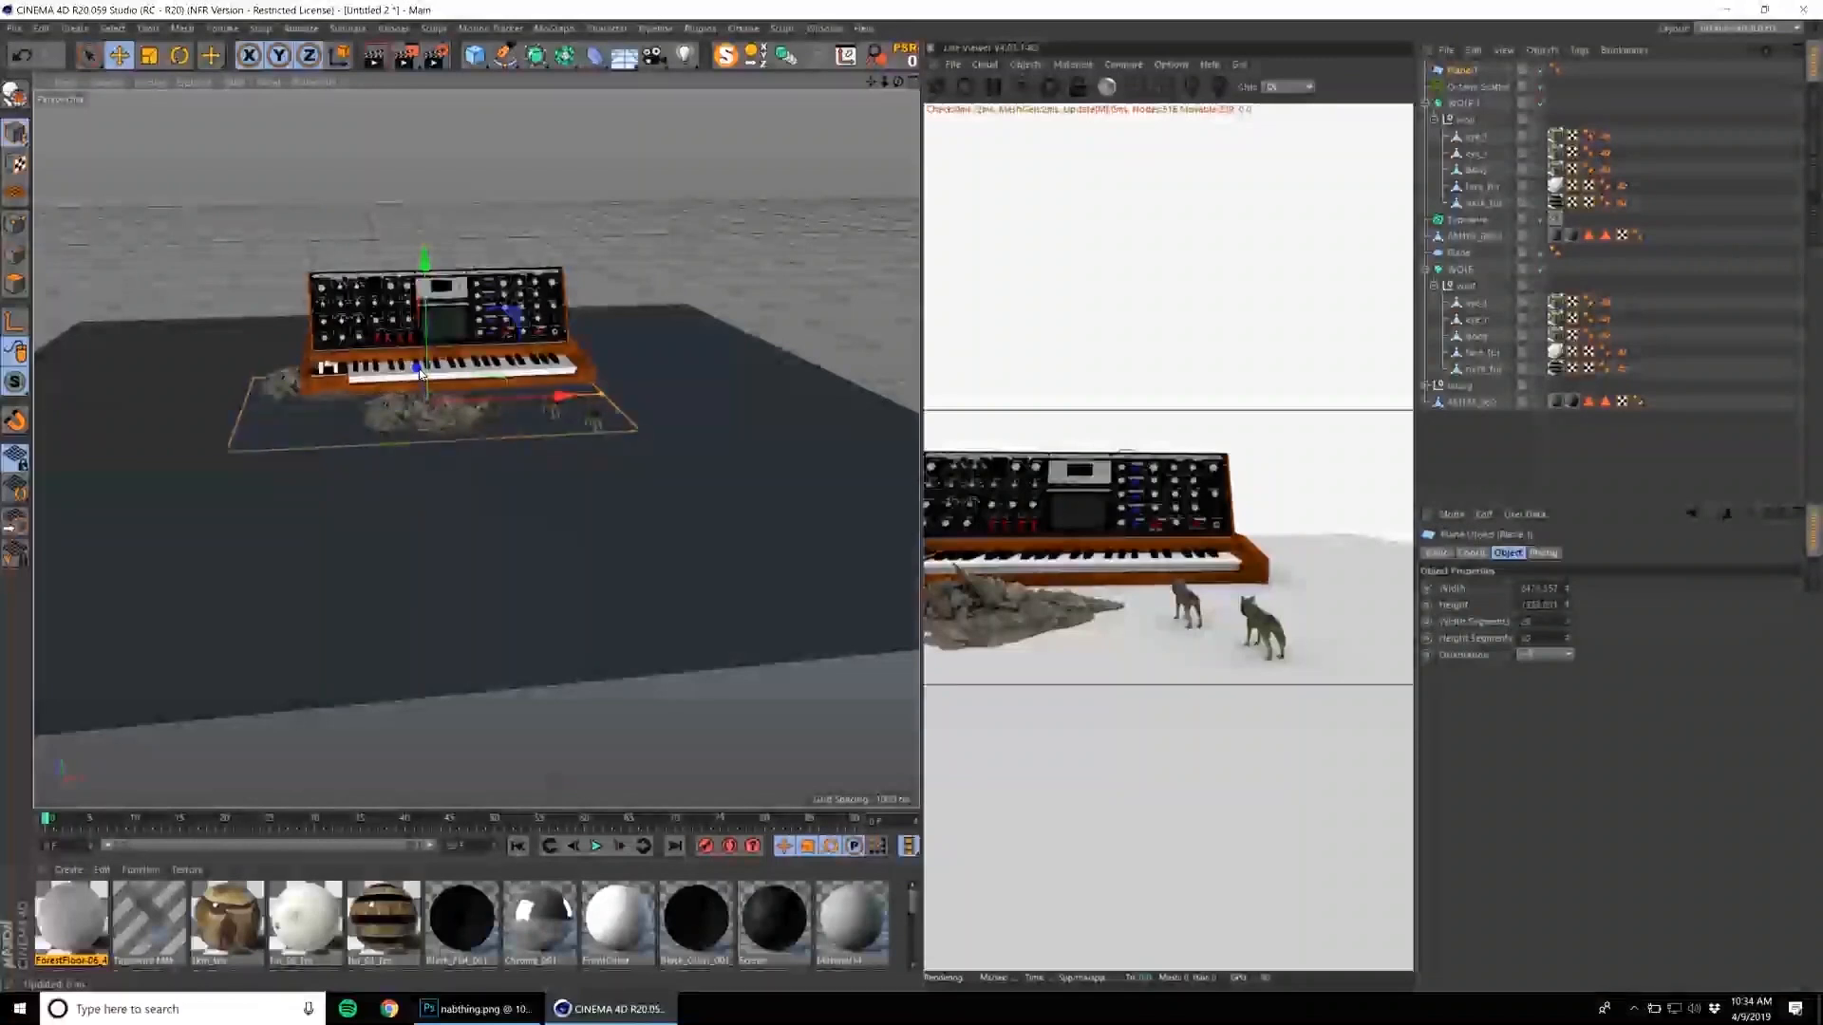
left_click_drag(412, 330, 409, 326)
left_click_drag(602, 396, 722, 375)
scroll(606, 402, "up", 4)
left_click_drag(606, 403, 570, 361, "alt")
scroll(570, 379, "up", 4)
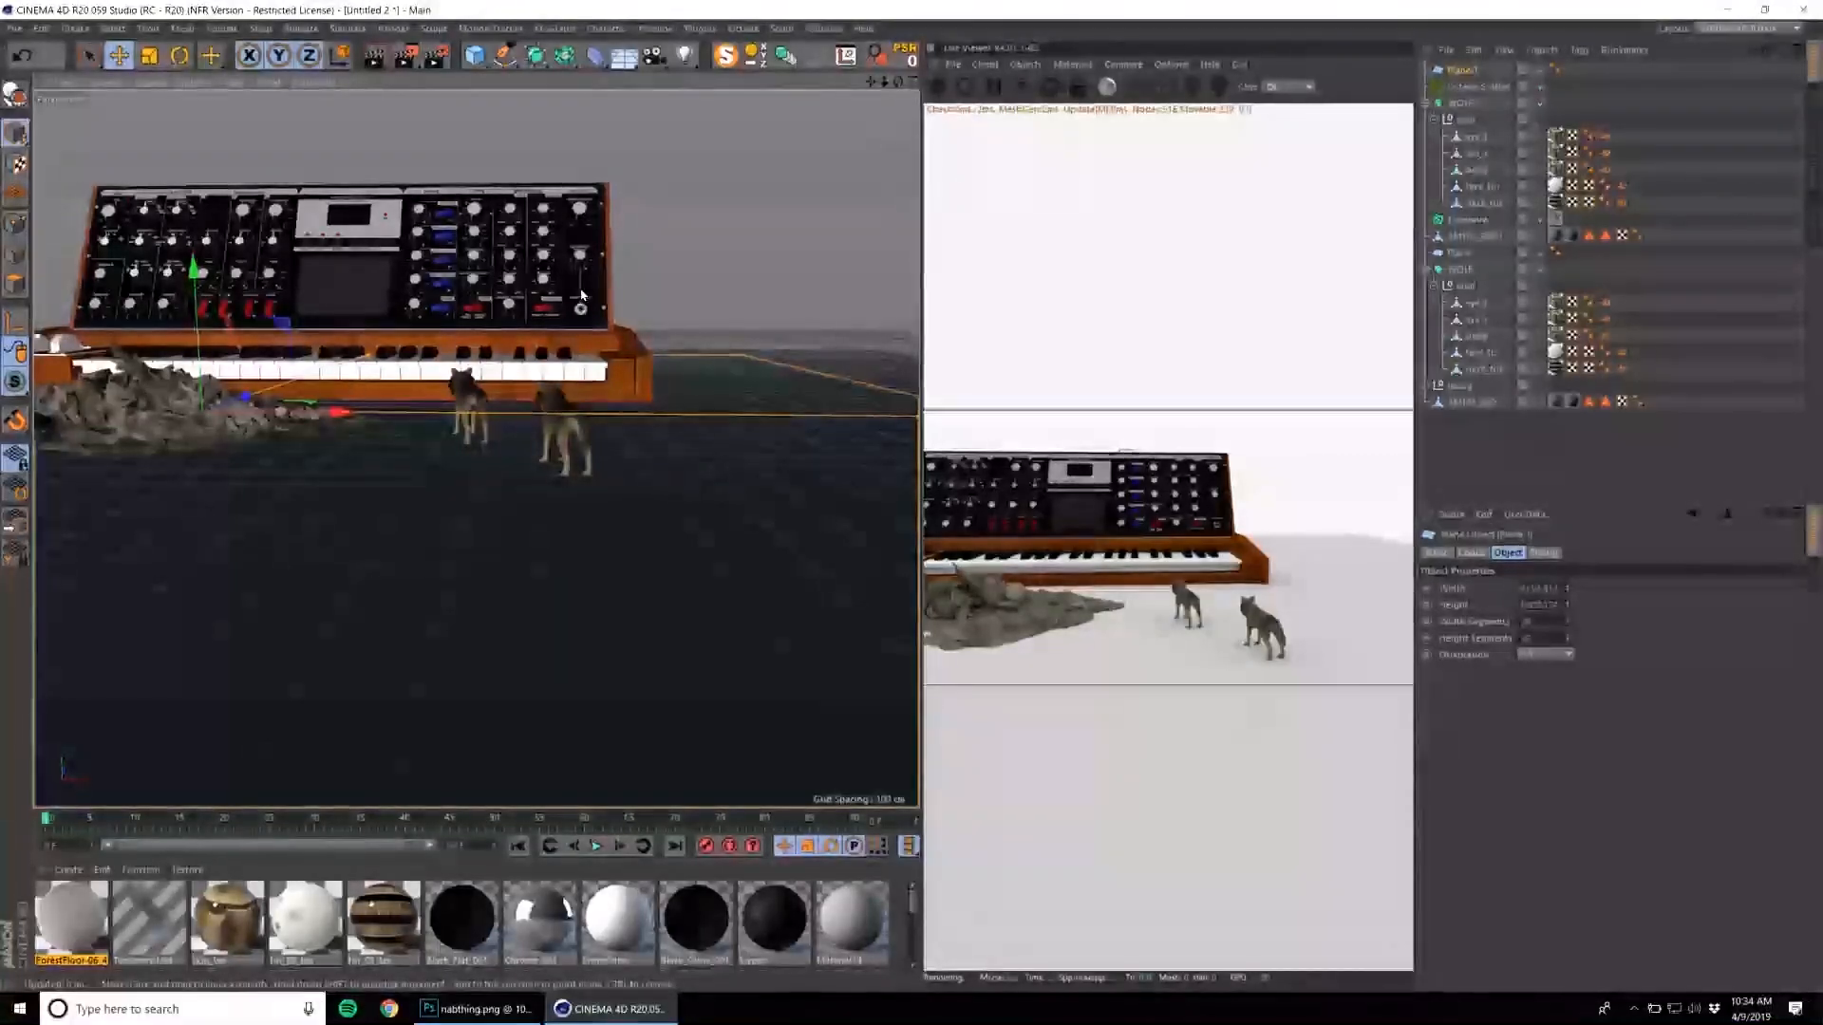
Nest the duplicated wolf inside the Octane Scatter and assign the new plane as its distribution surface.
key("F2")
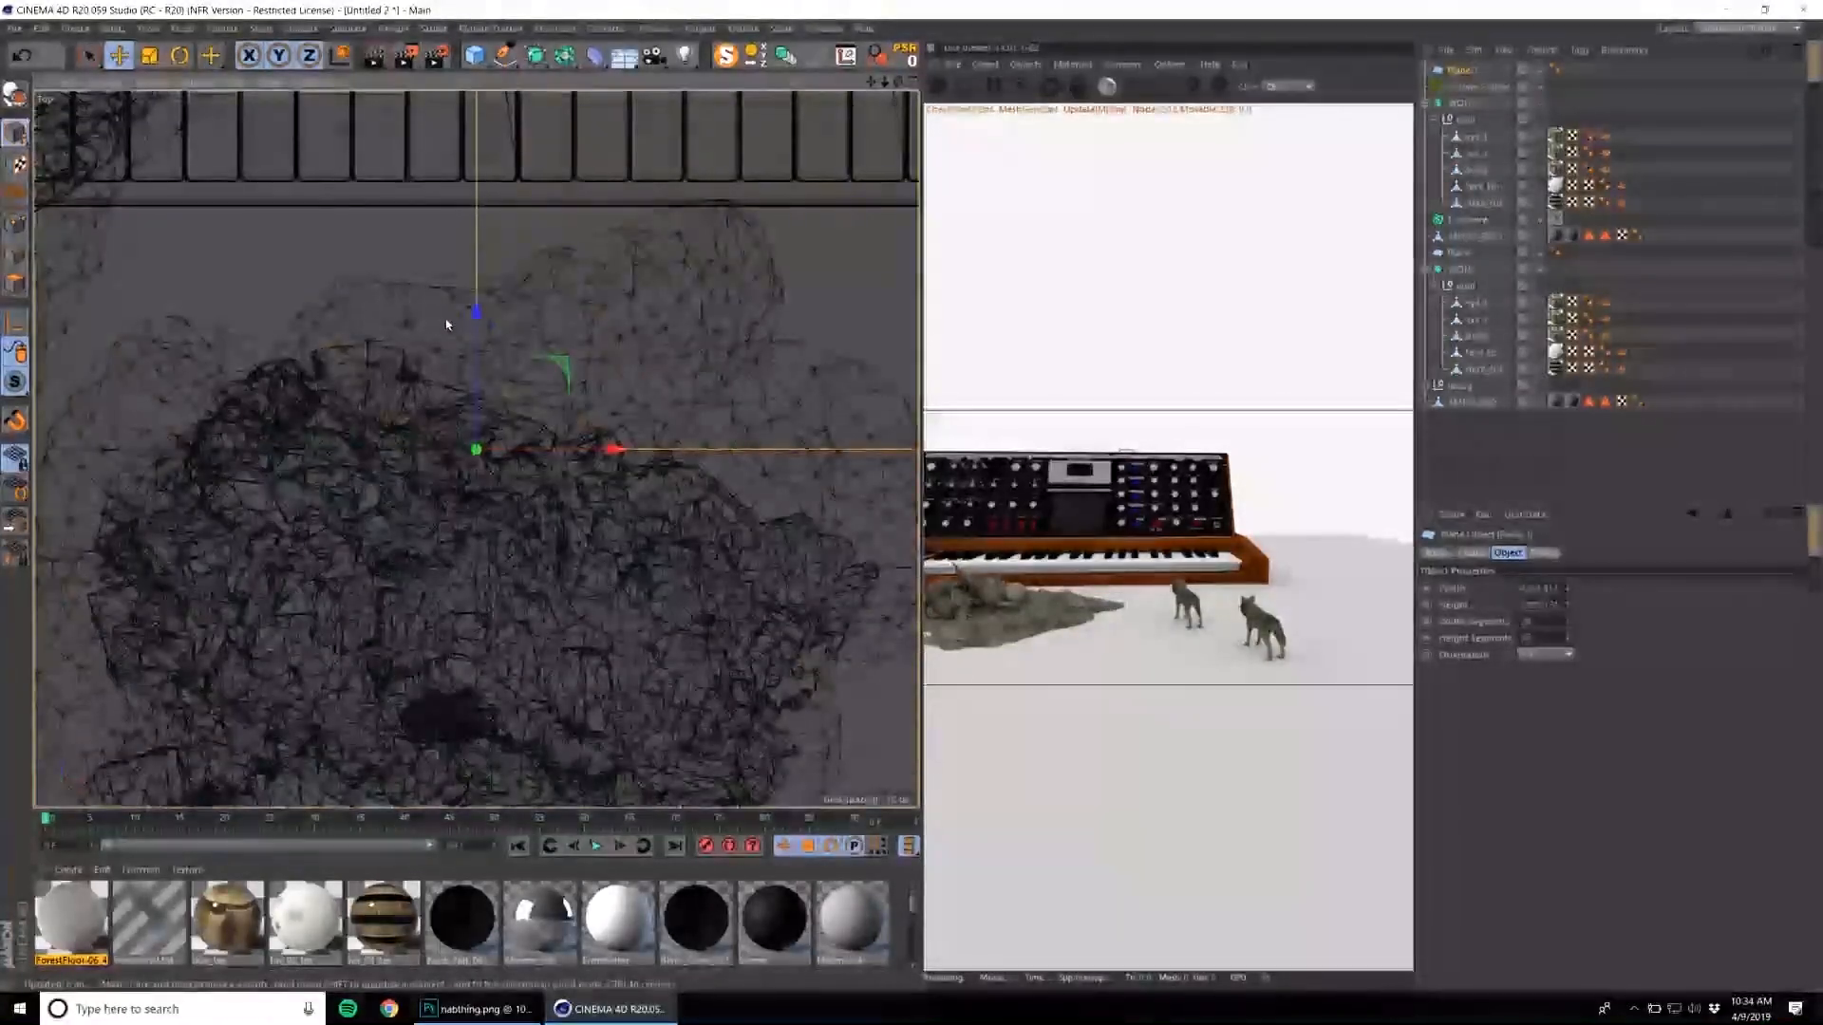
key("F5")
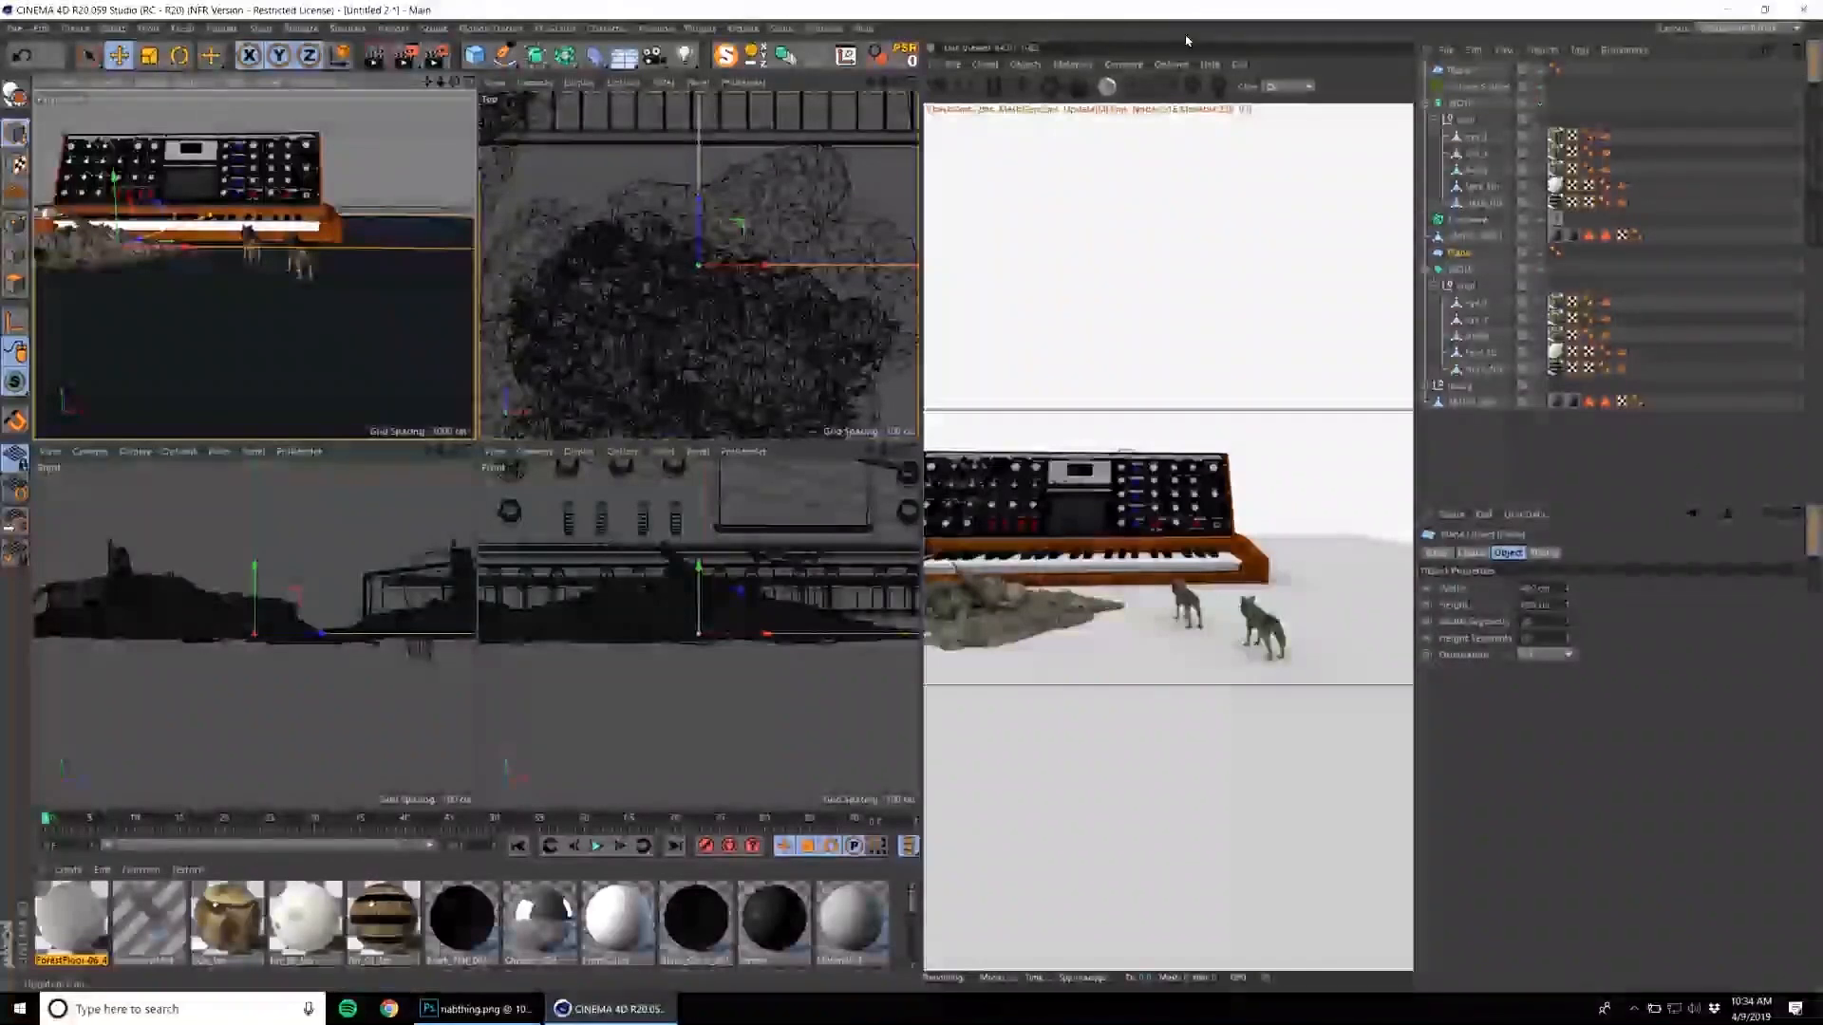
left_click(1472, 88)
left_click(1463, 74)
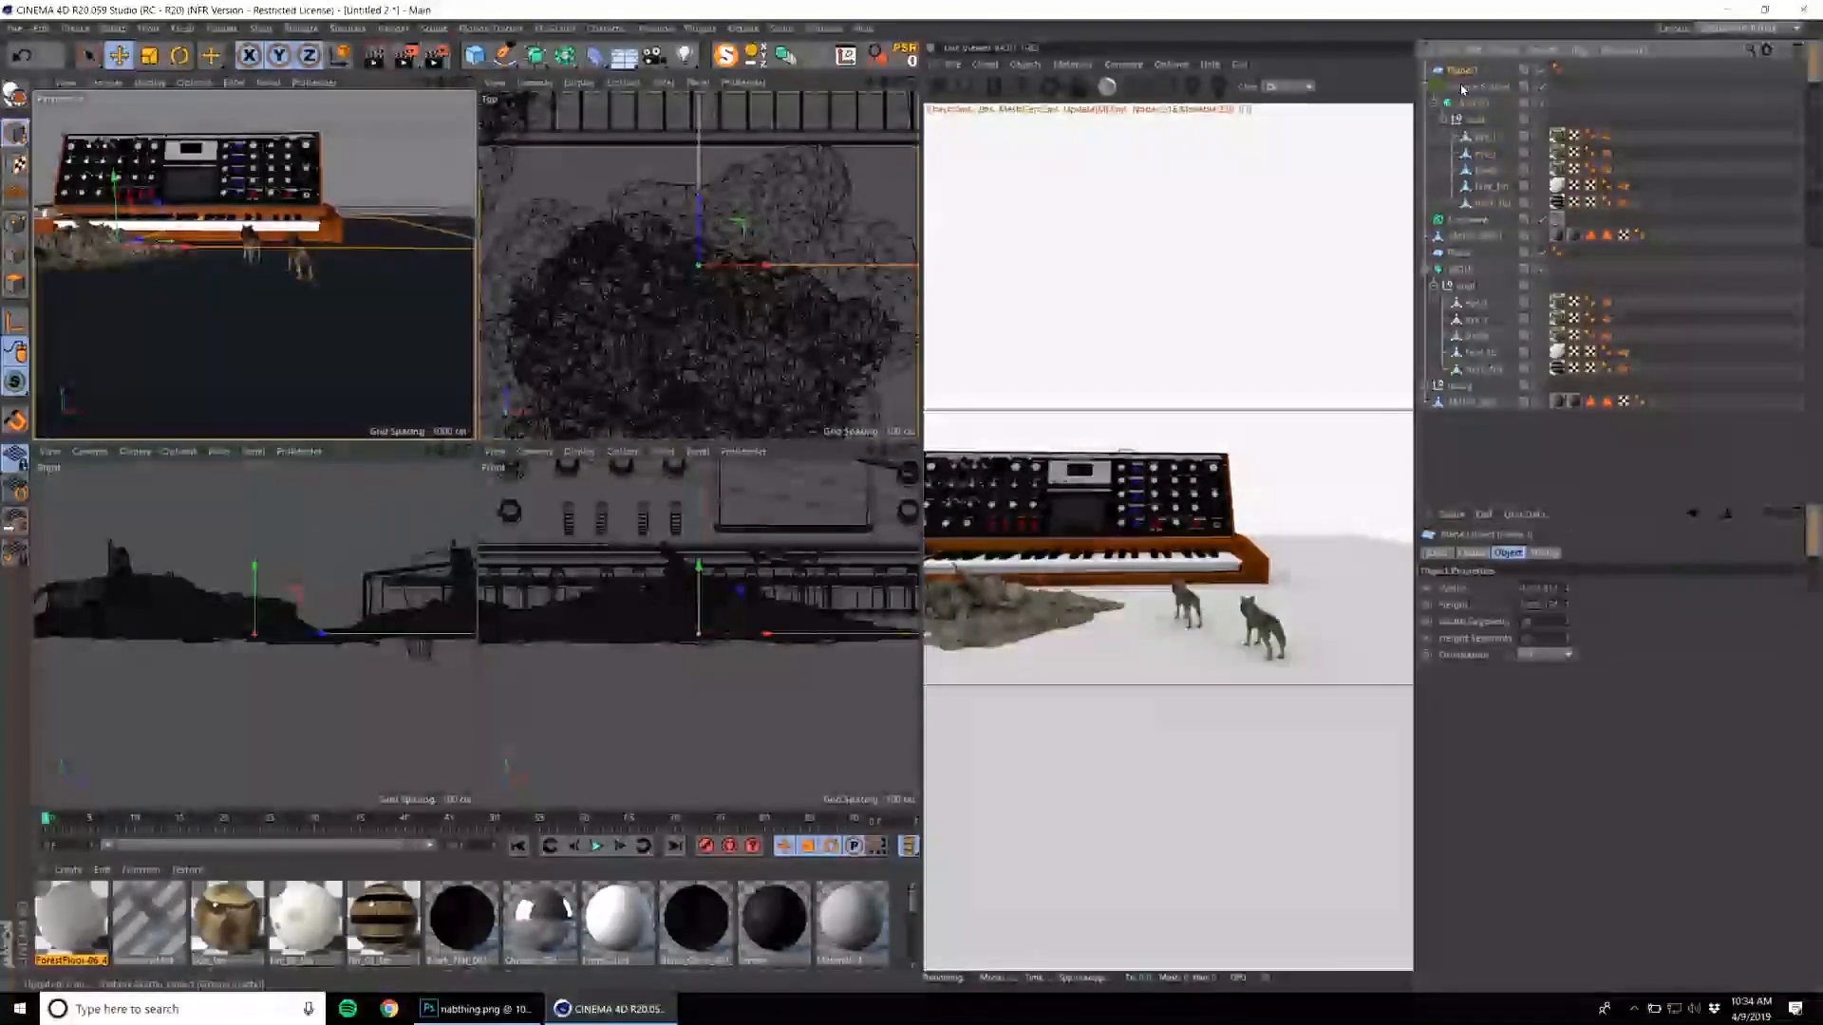
left_click(1474, 88)
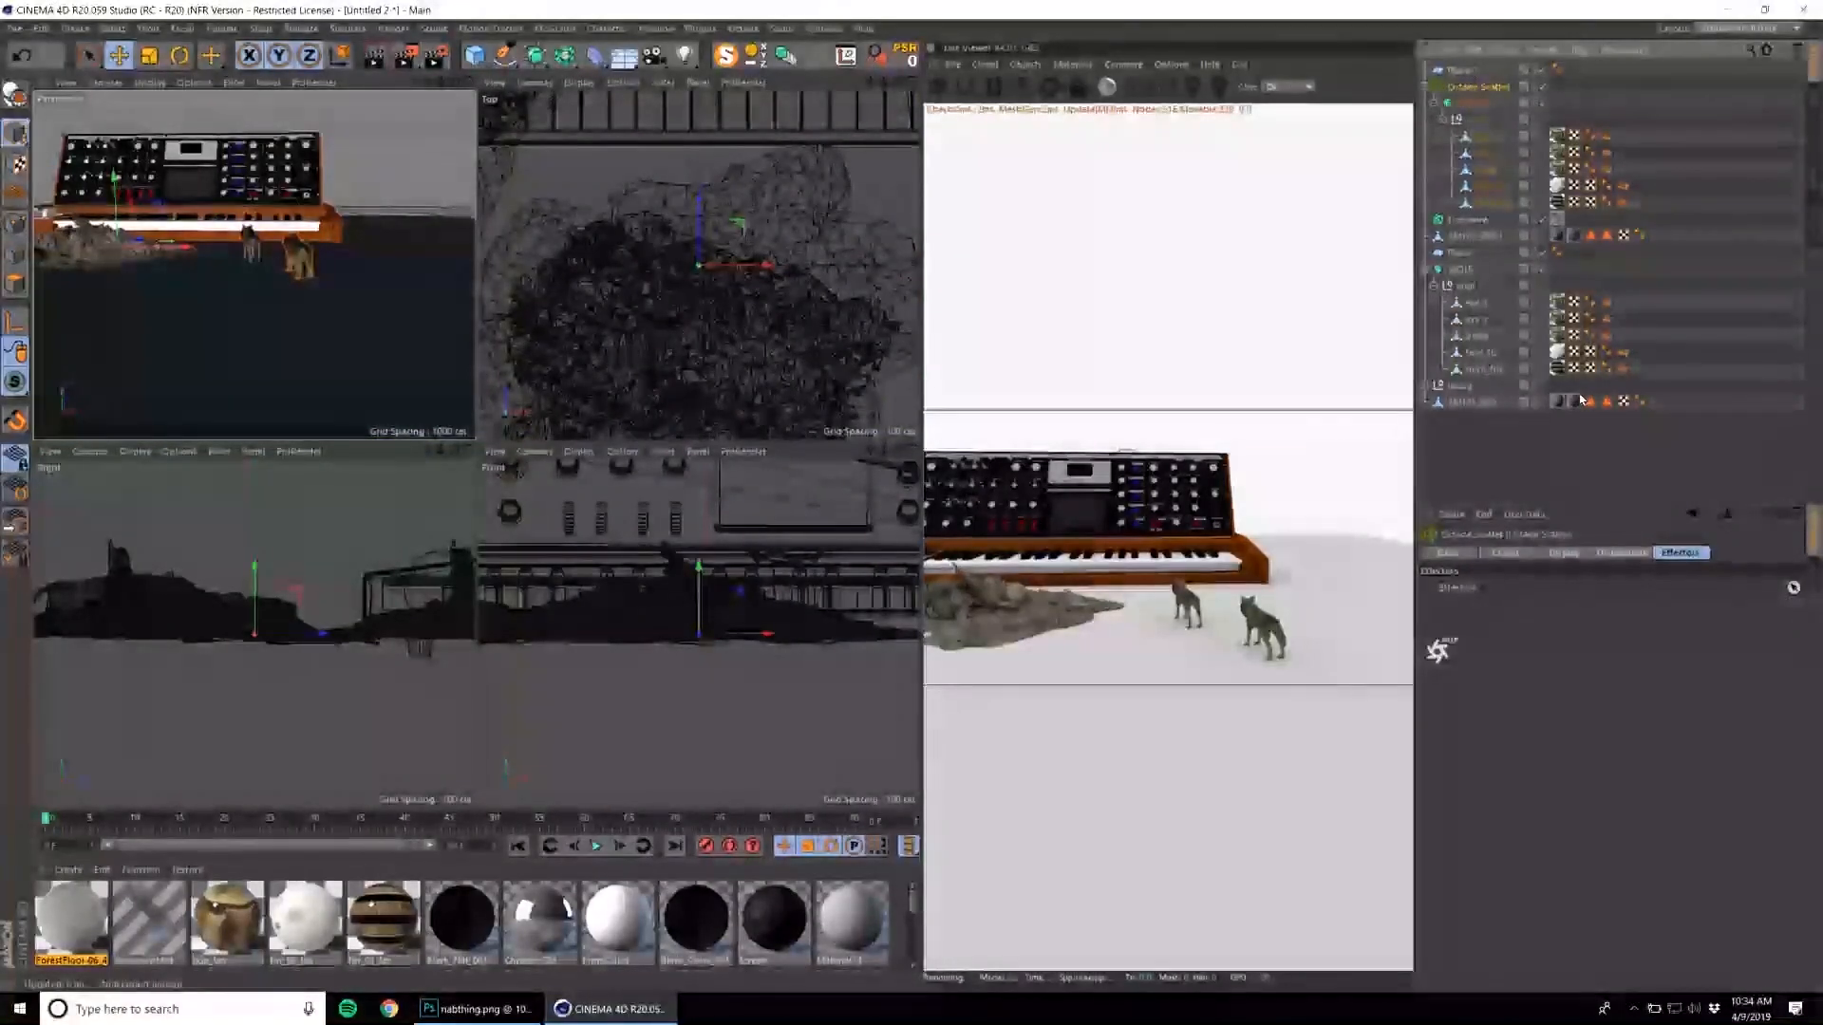
left_click(1620, 553)
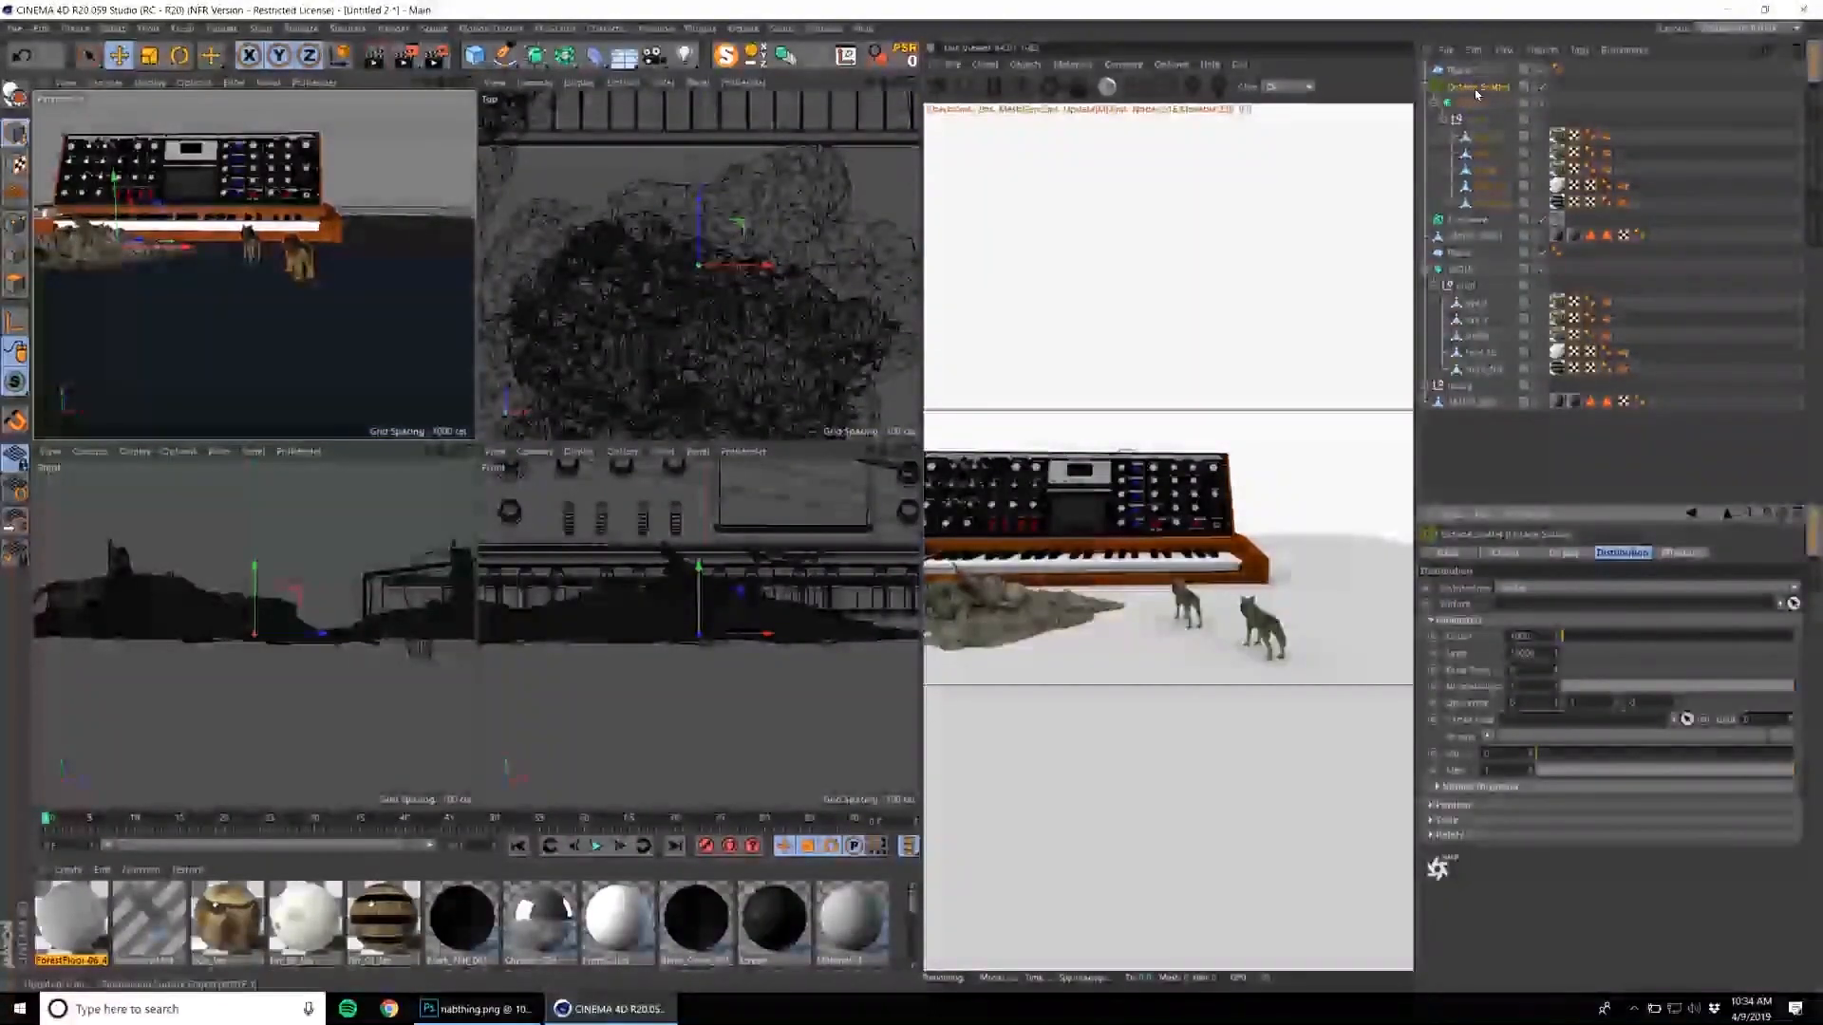
left_click_drag(1554, 611, 1554, 607)
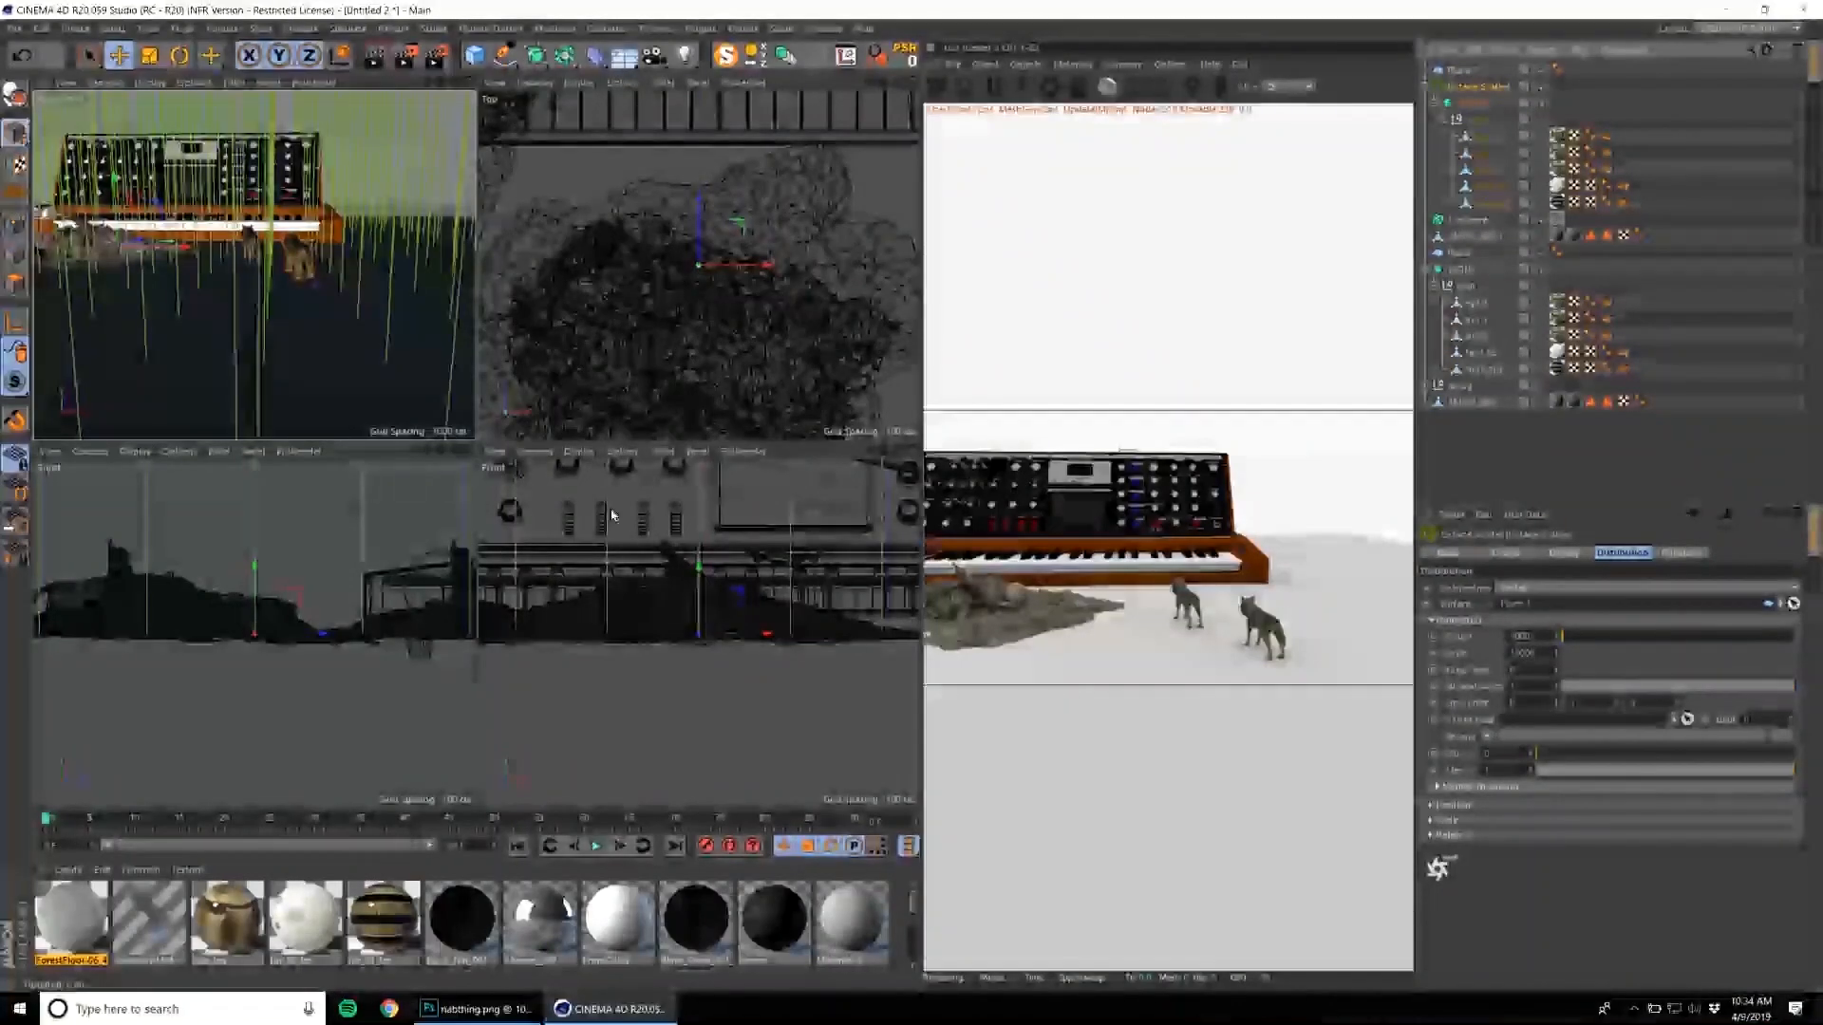
Try to rescale the wolf inside the scatter object by eye.
left_click(1466, 106)
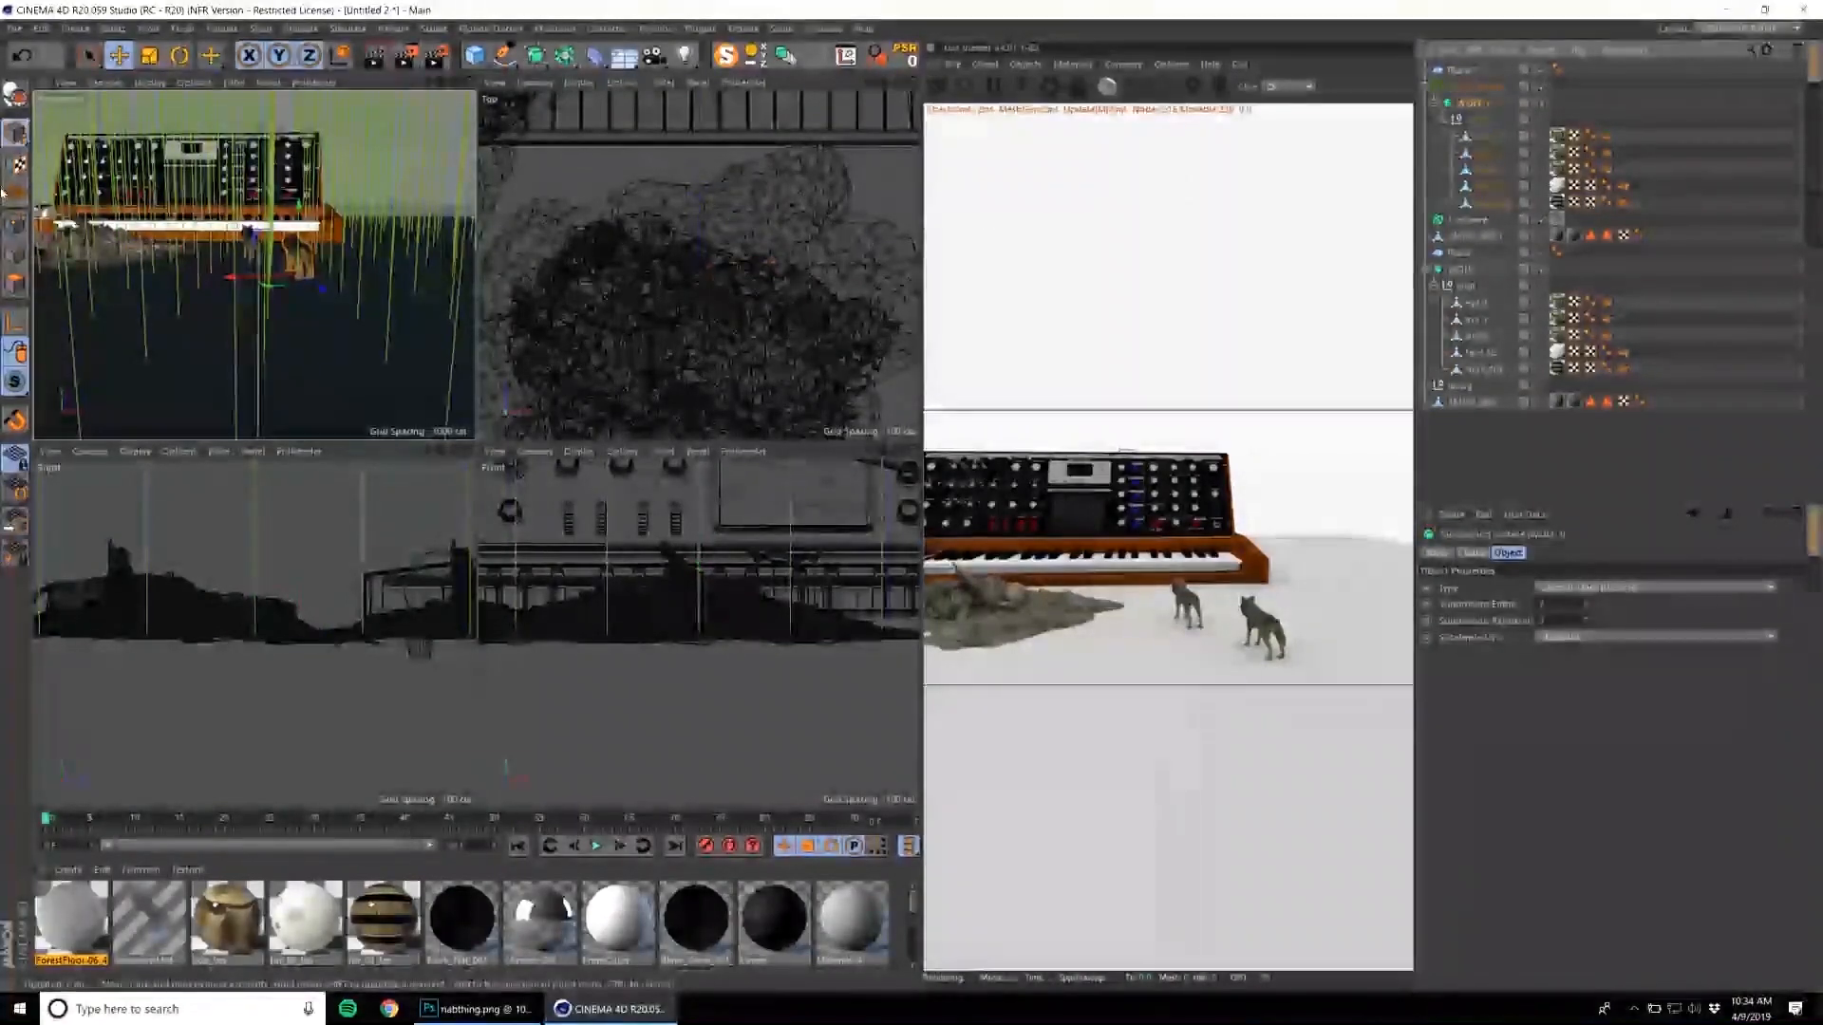
key("t")
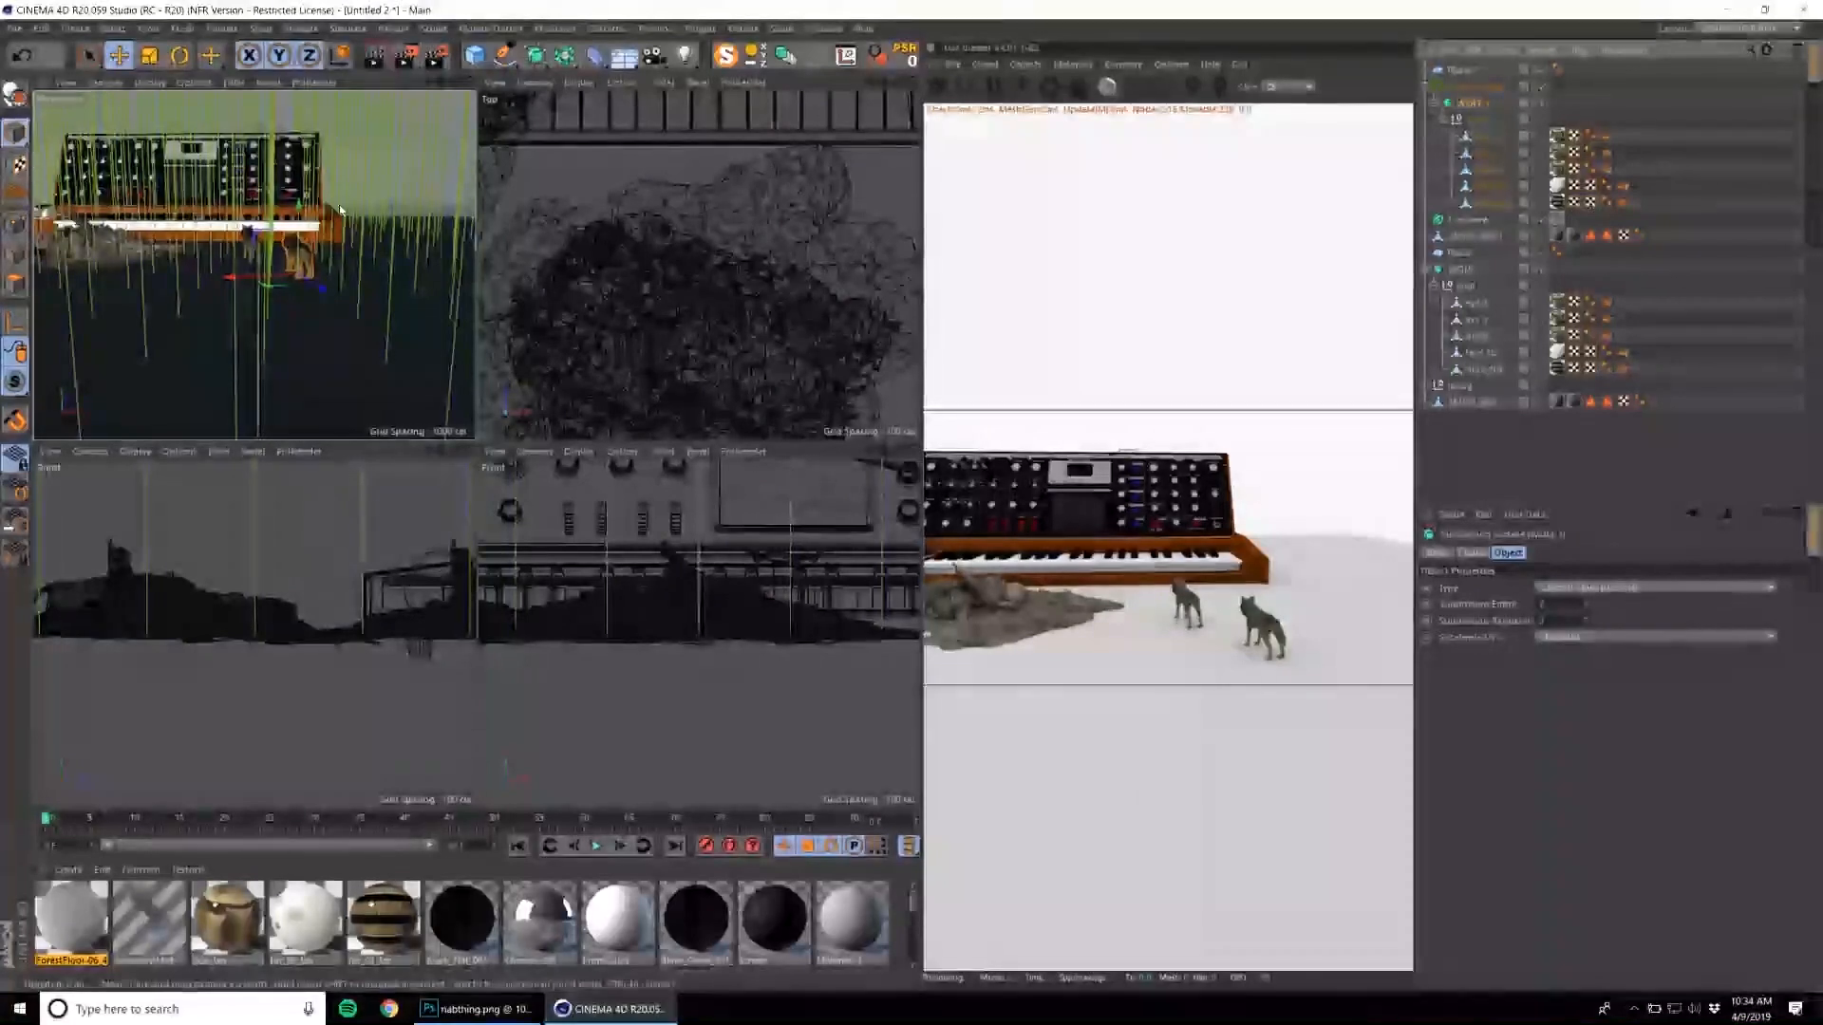
left_click_drag(231, 366, 892, 244)
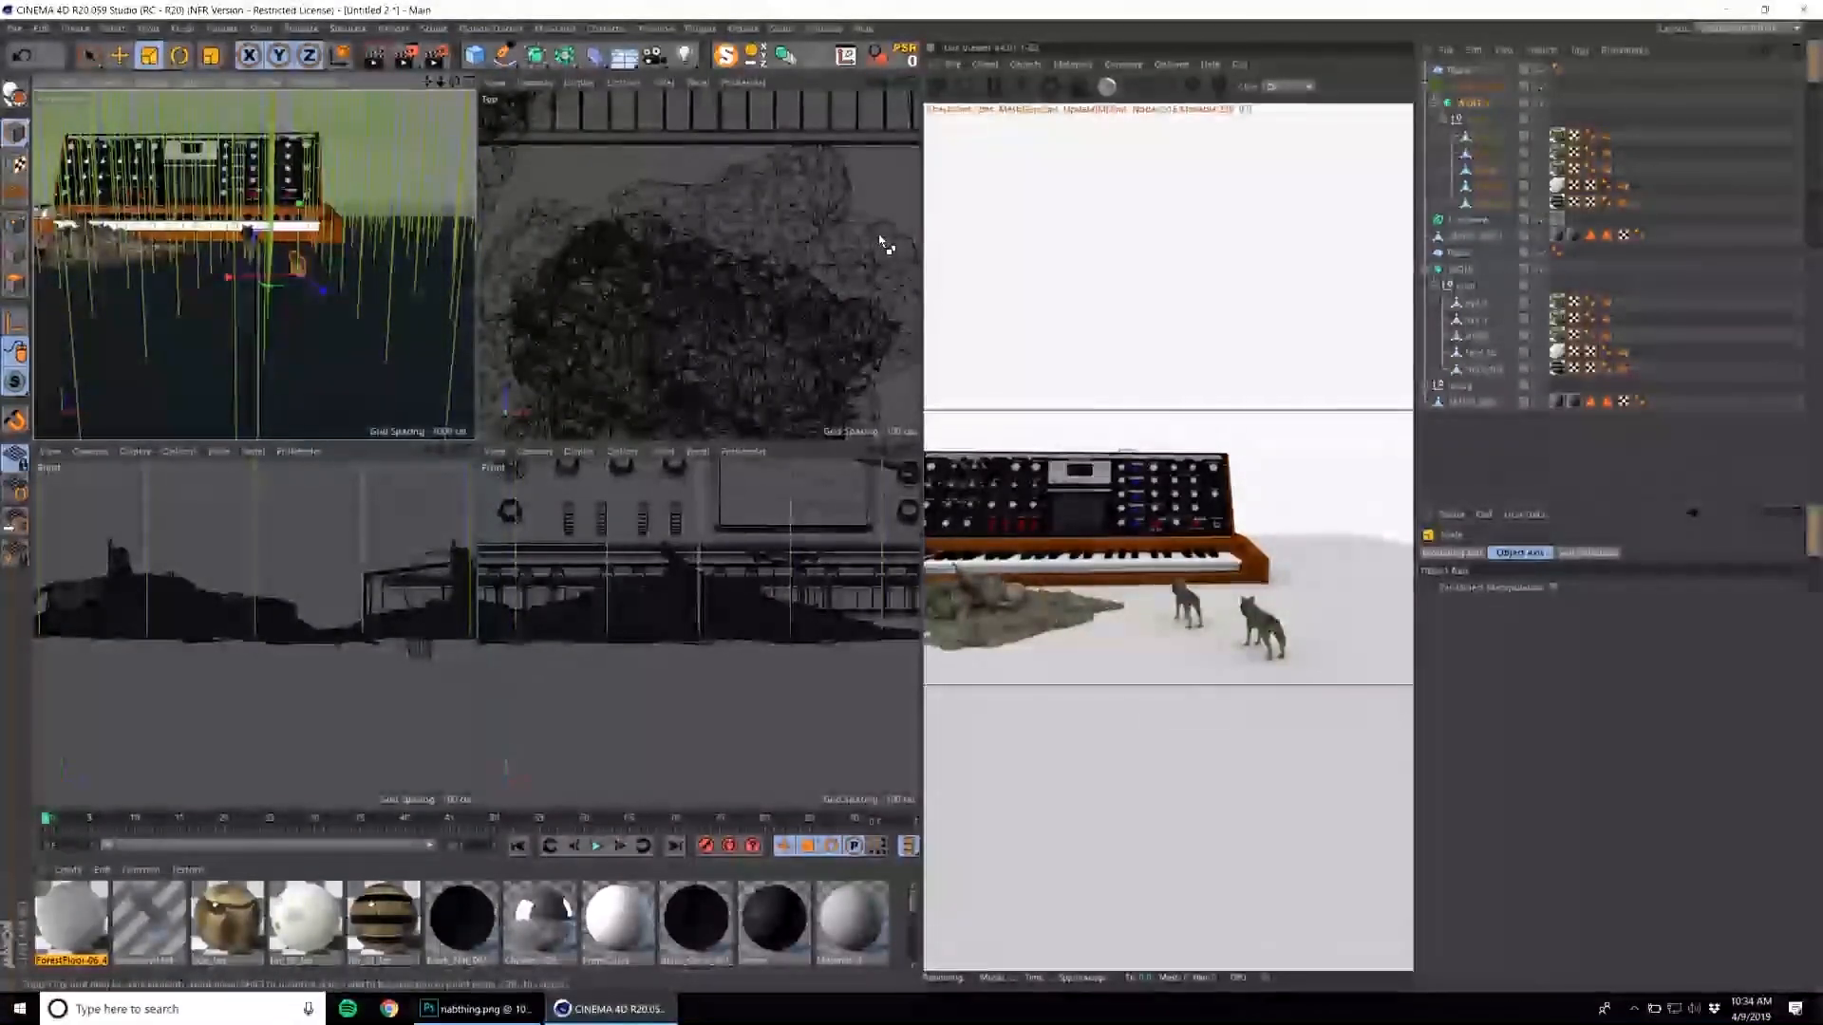
key("ctrl+z")
left_click_drag(436, 198, 392, 290)
left_click_drag(416, 131, 322, 366)
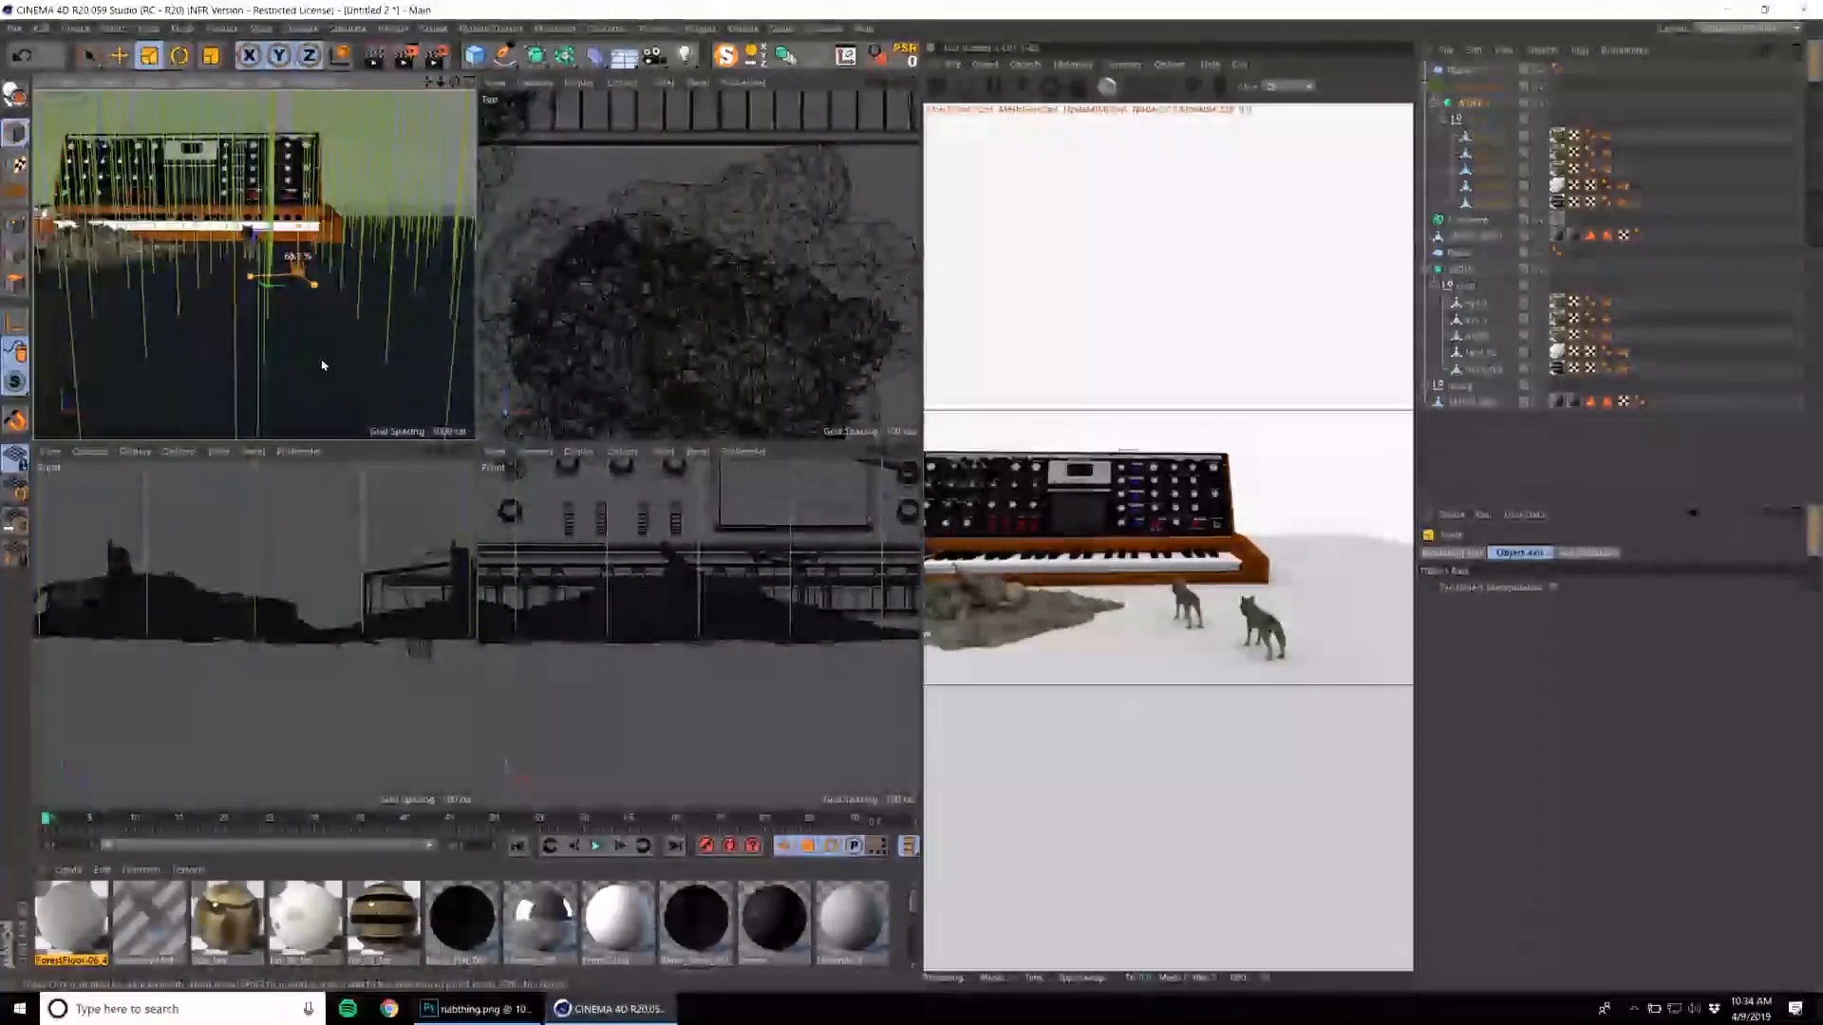
Set the nested wolf's X, Y and Z scale to 1.
left_click(1478, 105)
left_click(1474, 552)
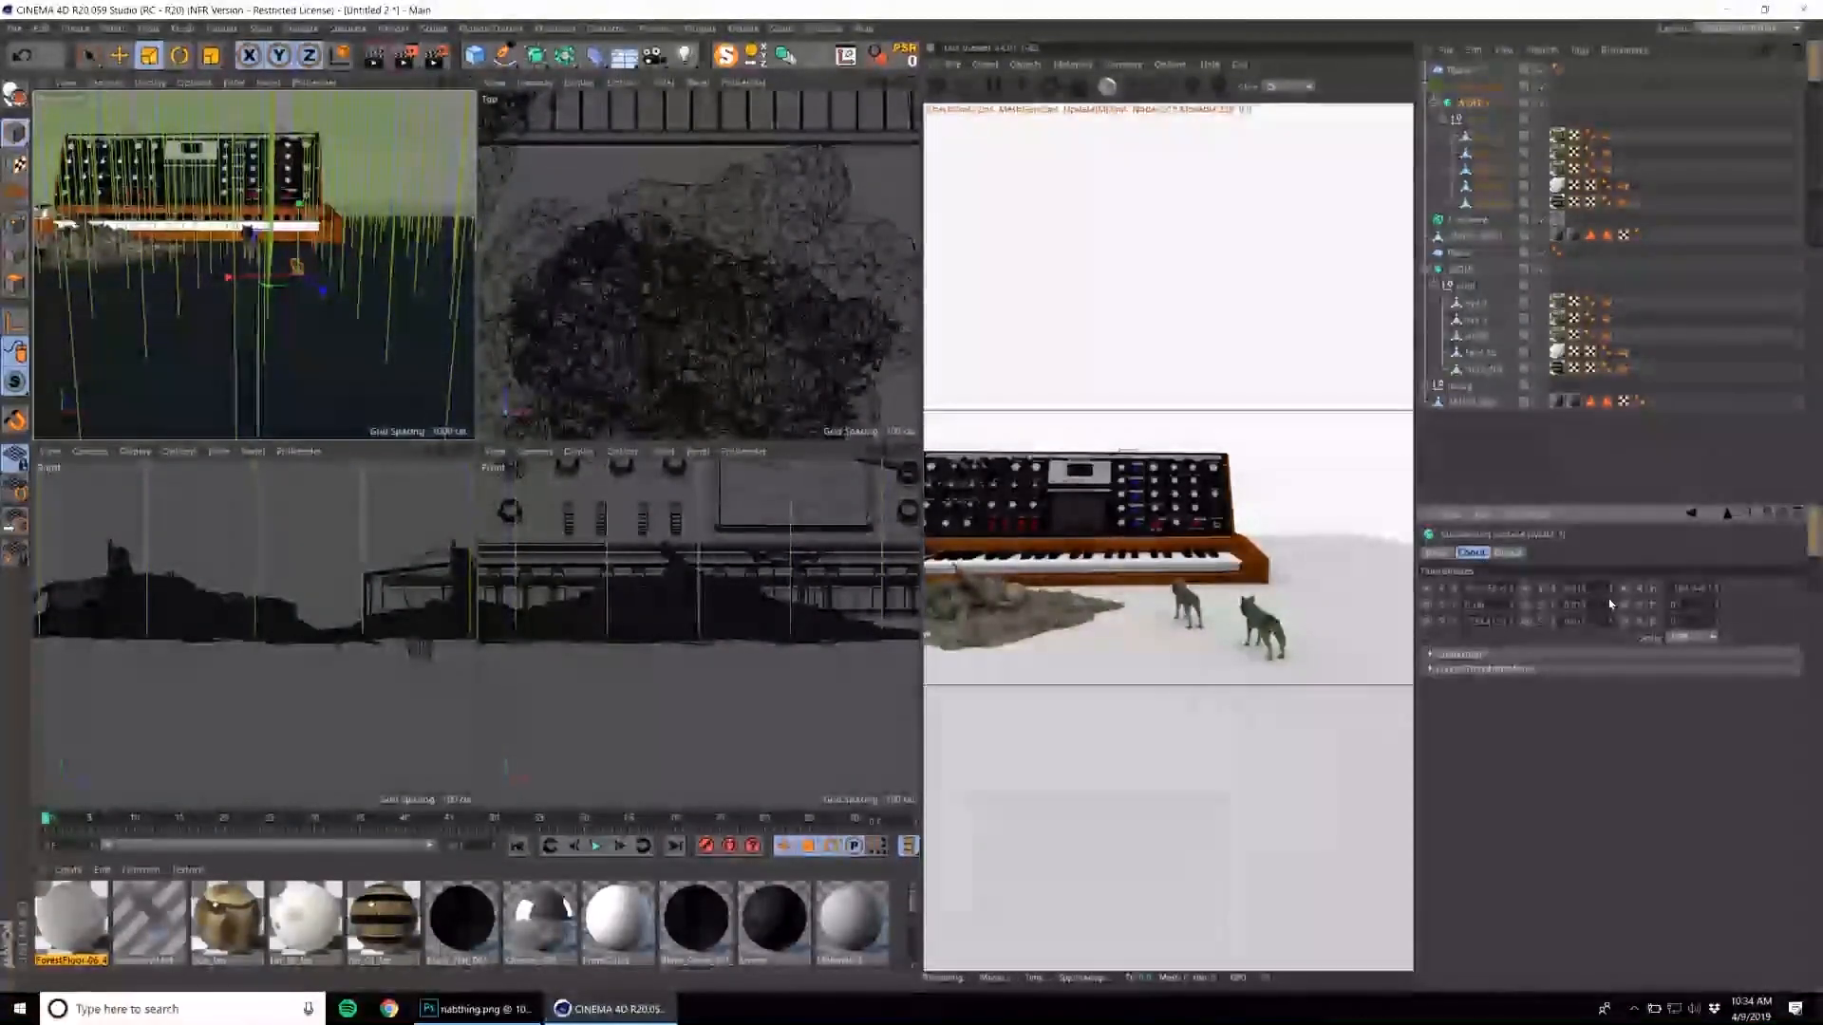
left_click_drag(1574, 590, 1604, 594)
type("1")
key("Tab")
type("1")
key("Tab")
type("1")
key("Return")
Select the Octane Scatter and restart the live render to include the wolf instances with the synthesizer.
right_click_drag(342, 339, 261, 391, "alt")
left_click_drag(333, 278, 268, 357)
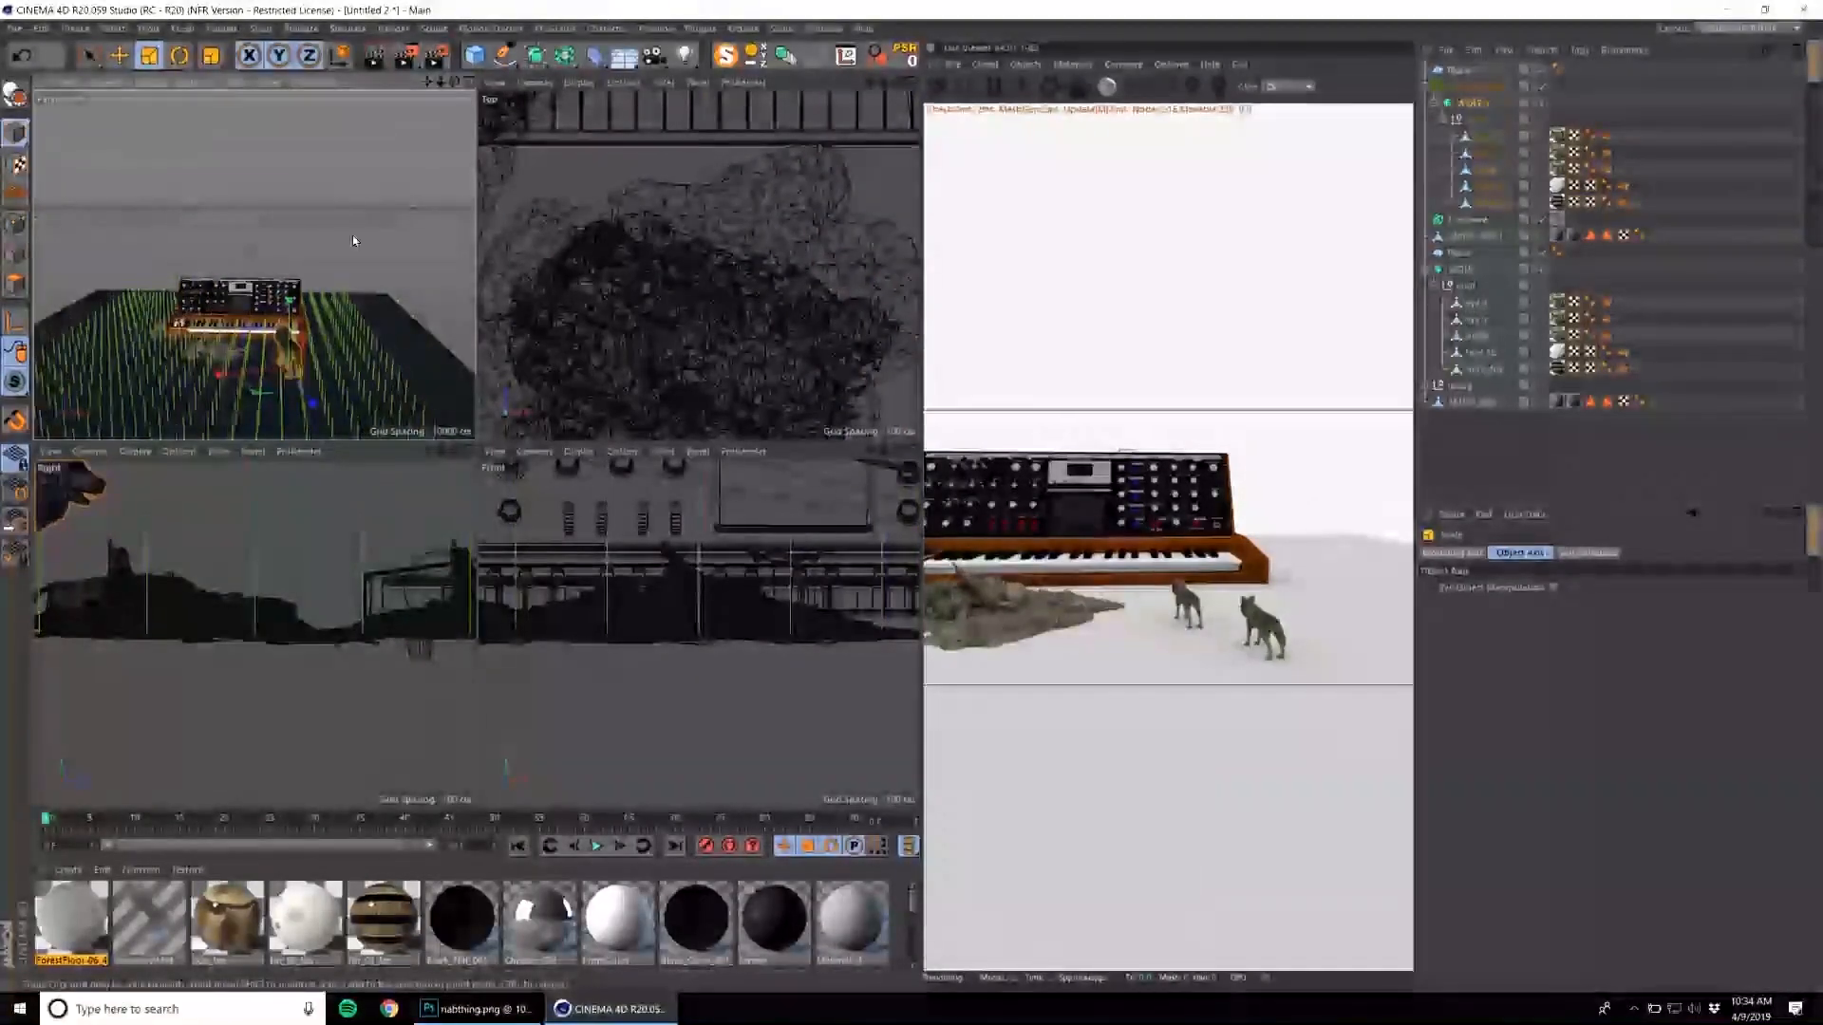
right_click_drag(235, 335, 448, 256, "alt")
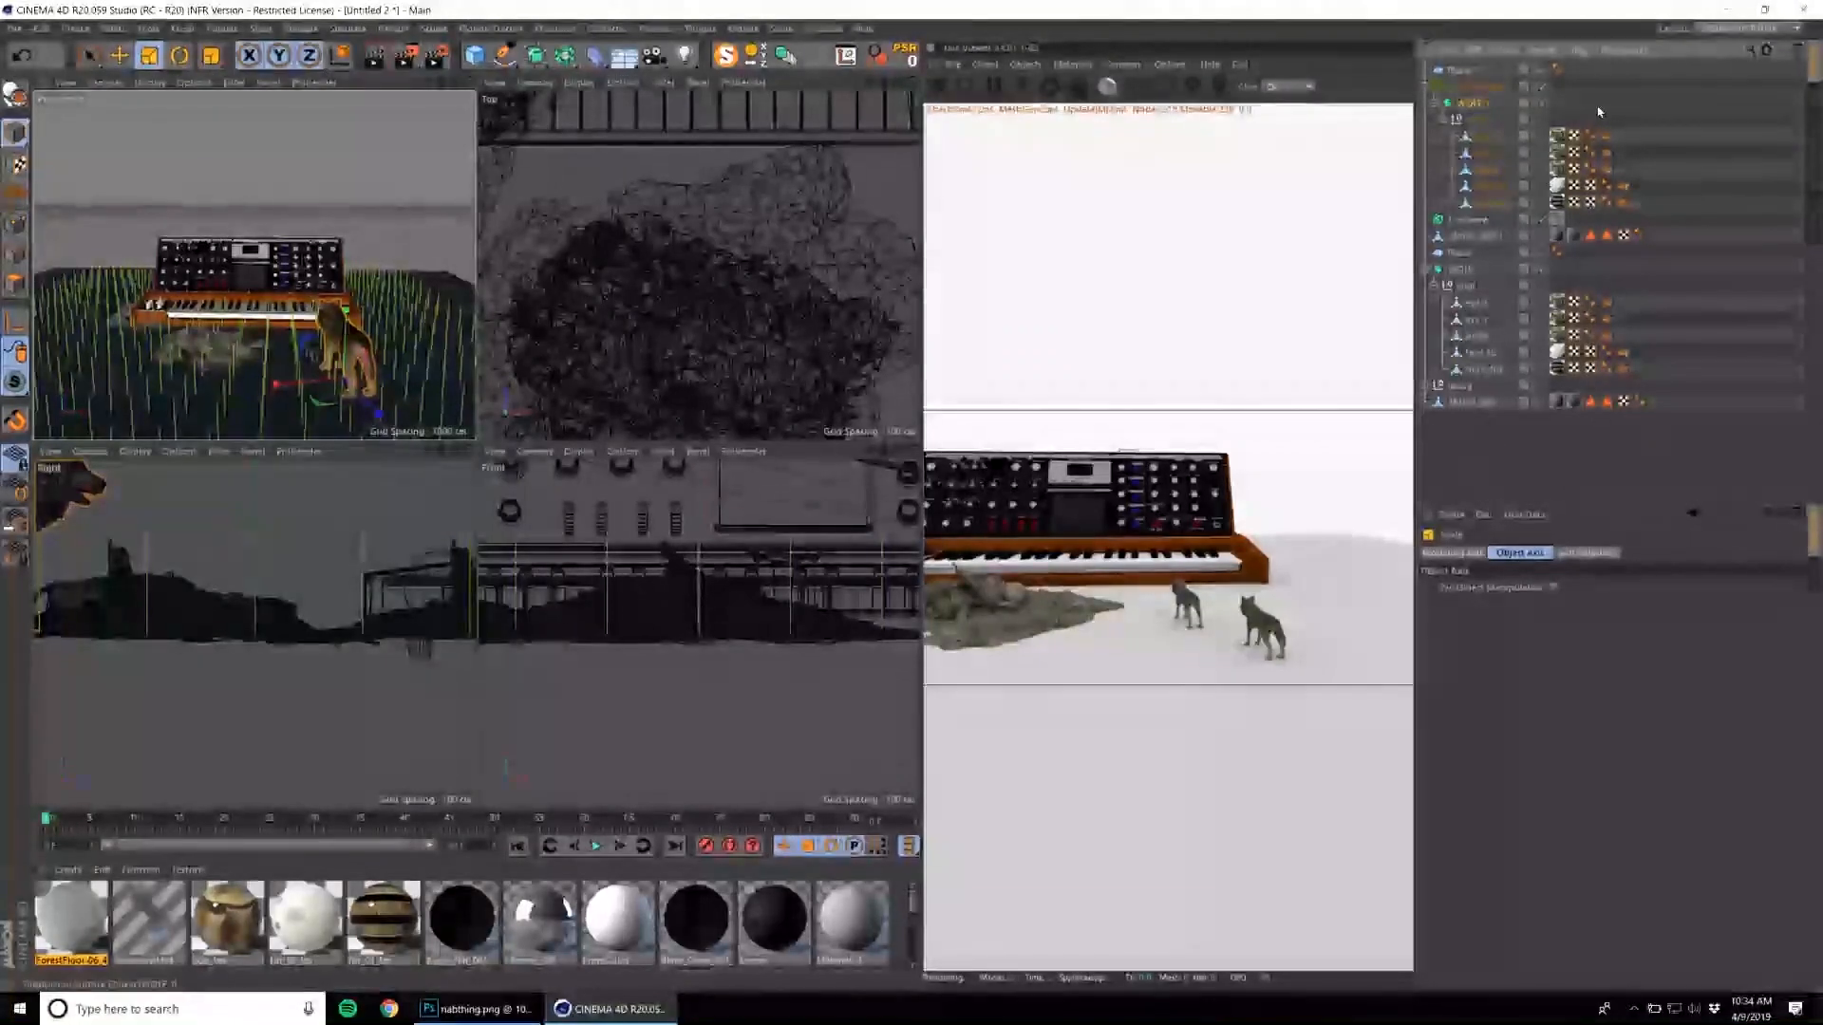
left_click(1500, 88)
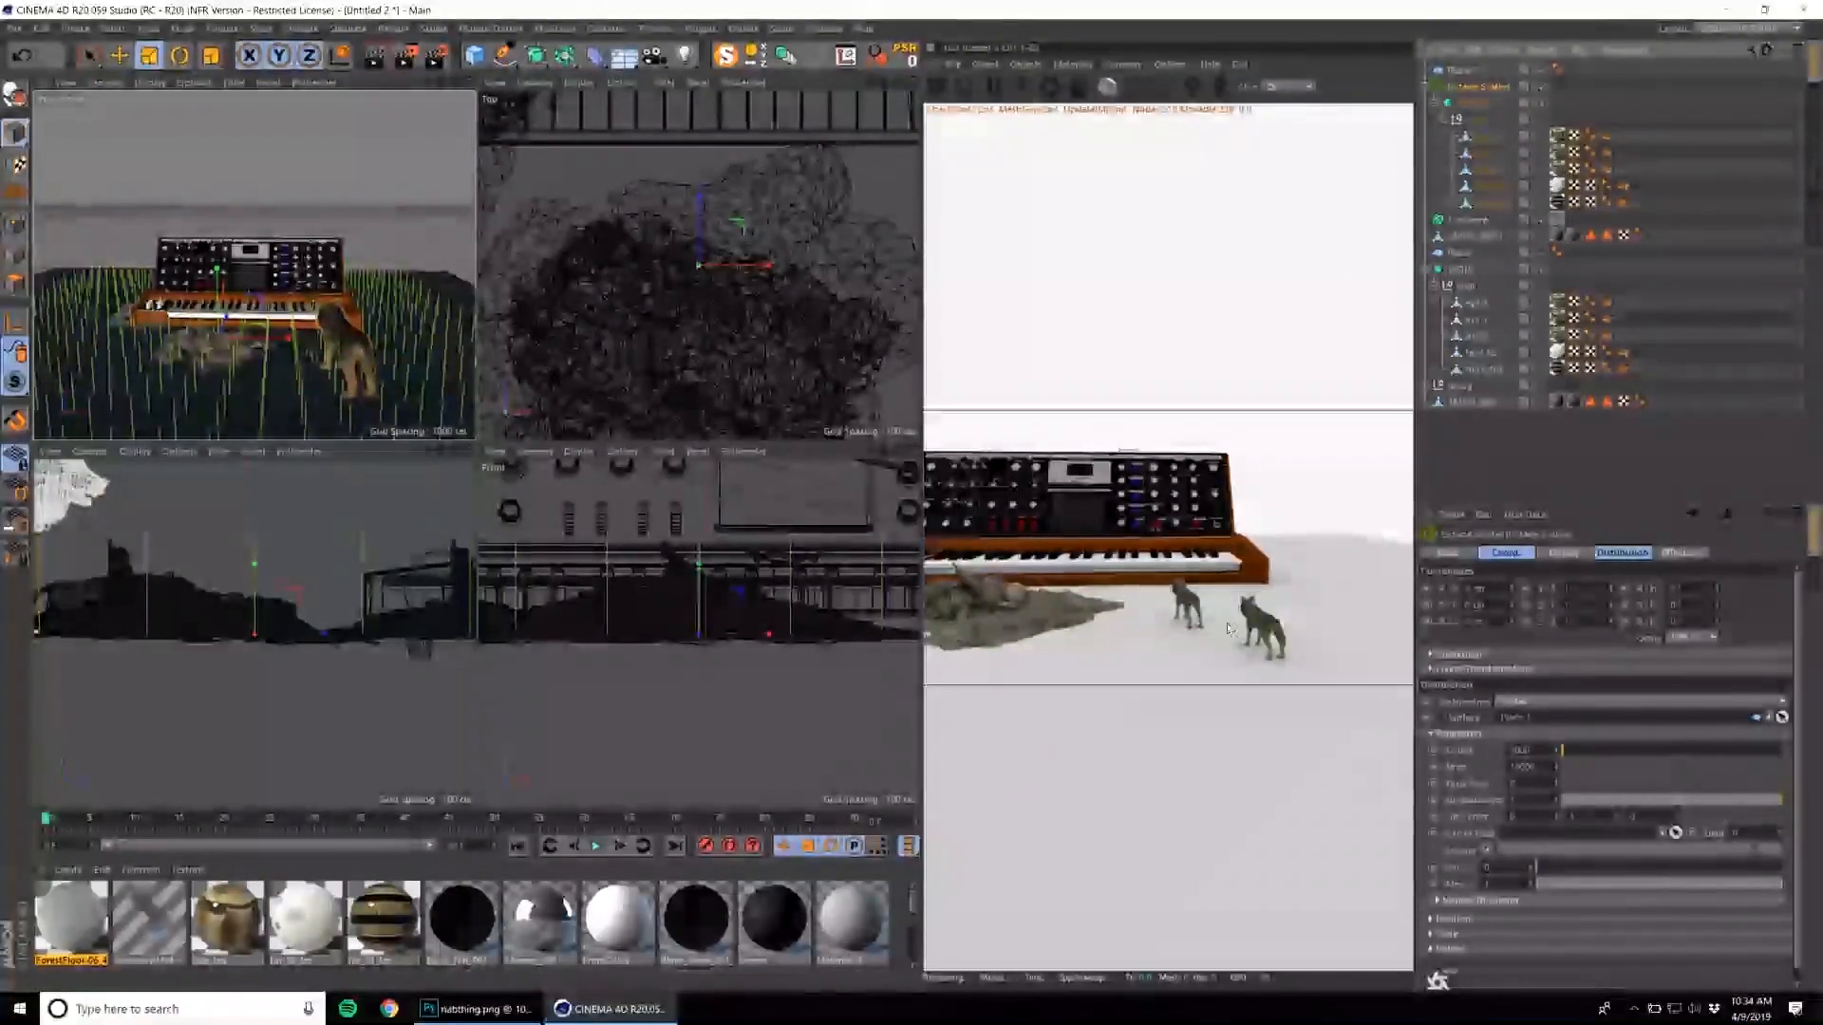
left_click(938, 88)
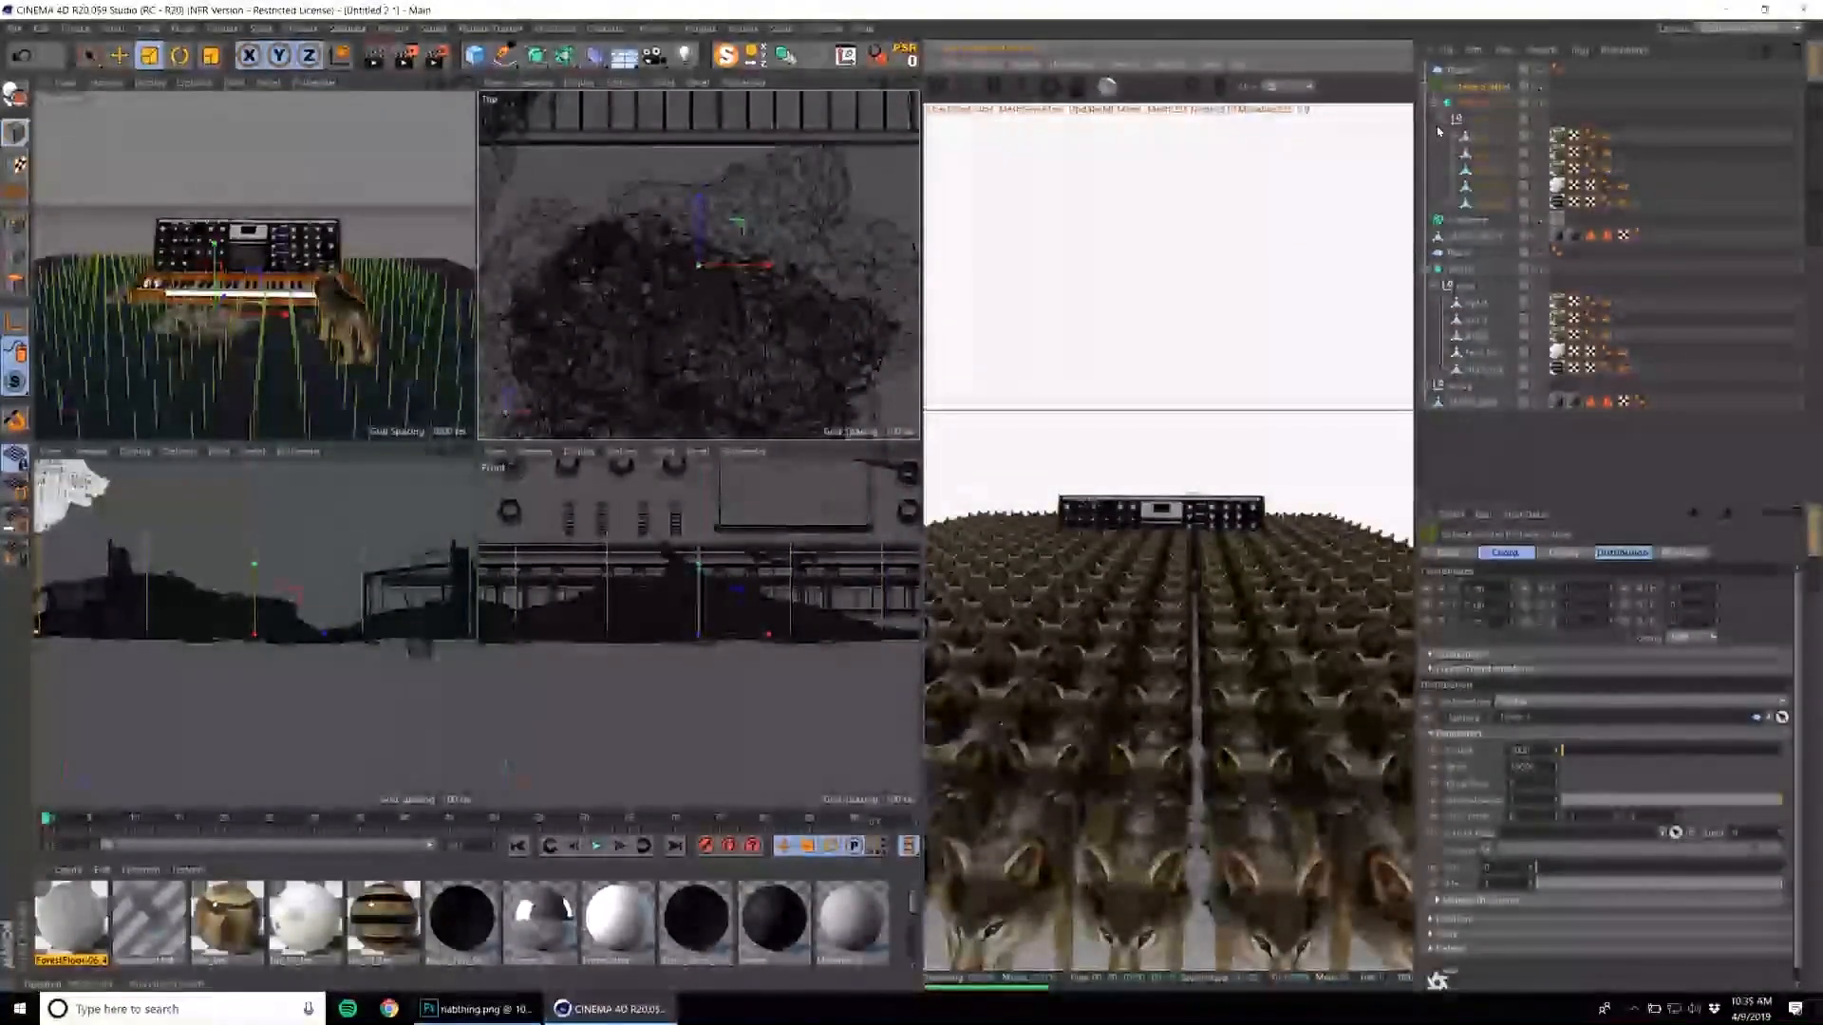
Scale down the nested wolf so the scattered copies stand apart in front of the synthesizer.
left_click(347, 318)
key("t")
left_click_drag(404, 379, 297, 435)
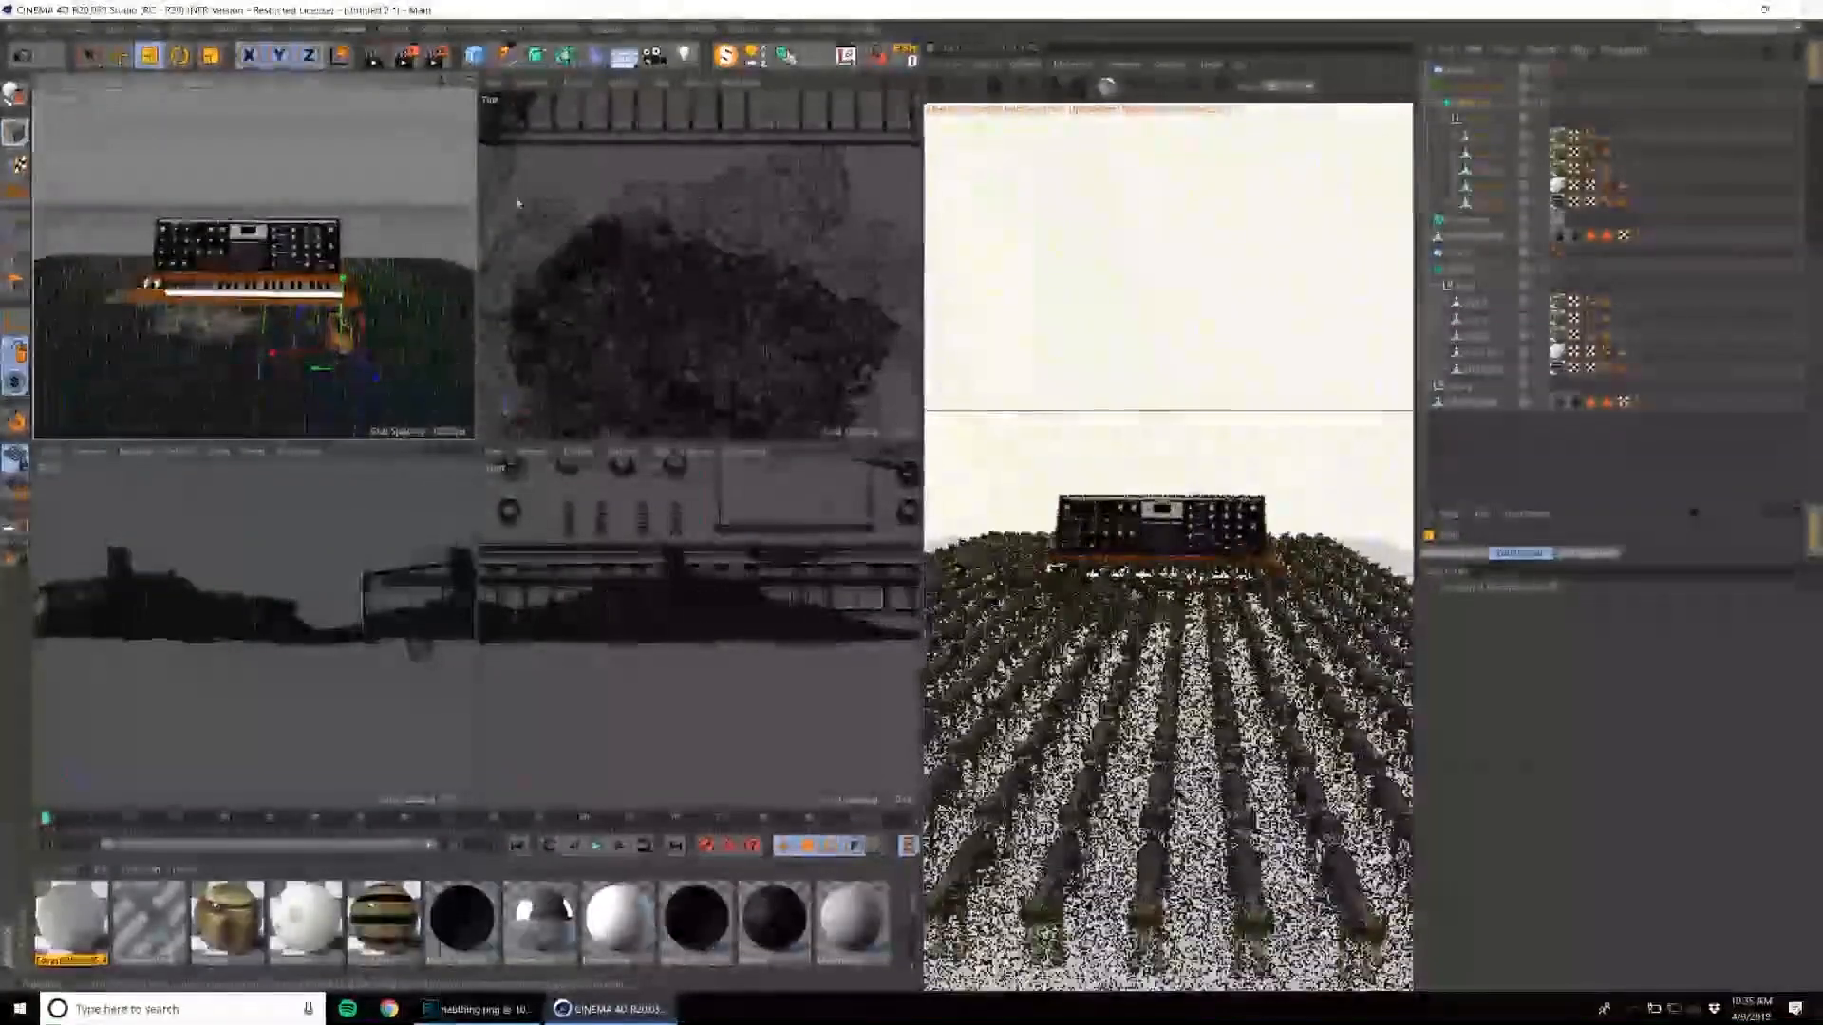
Switch the Octane Scatter's distribution to Surface and adjust its count down to a sparse, irregular pack of wolves.
left_click(1517, 85)
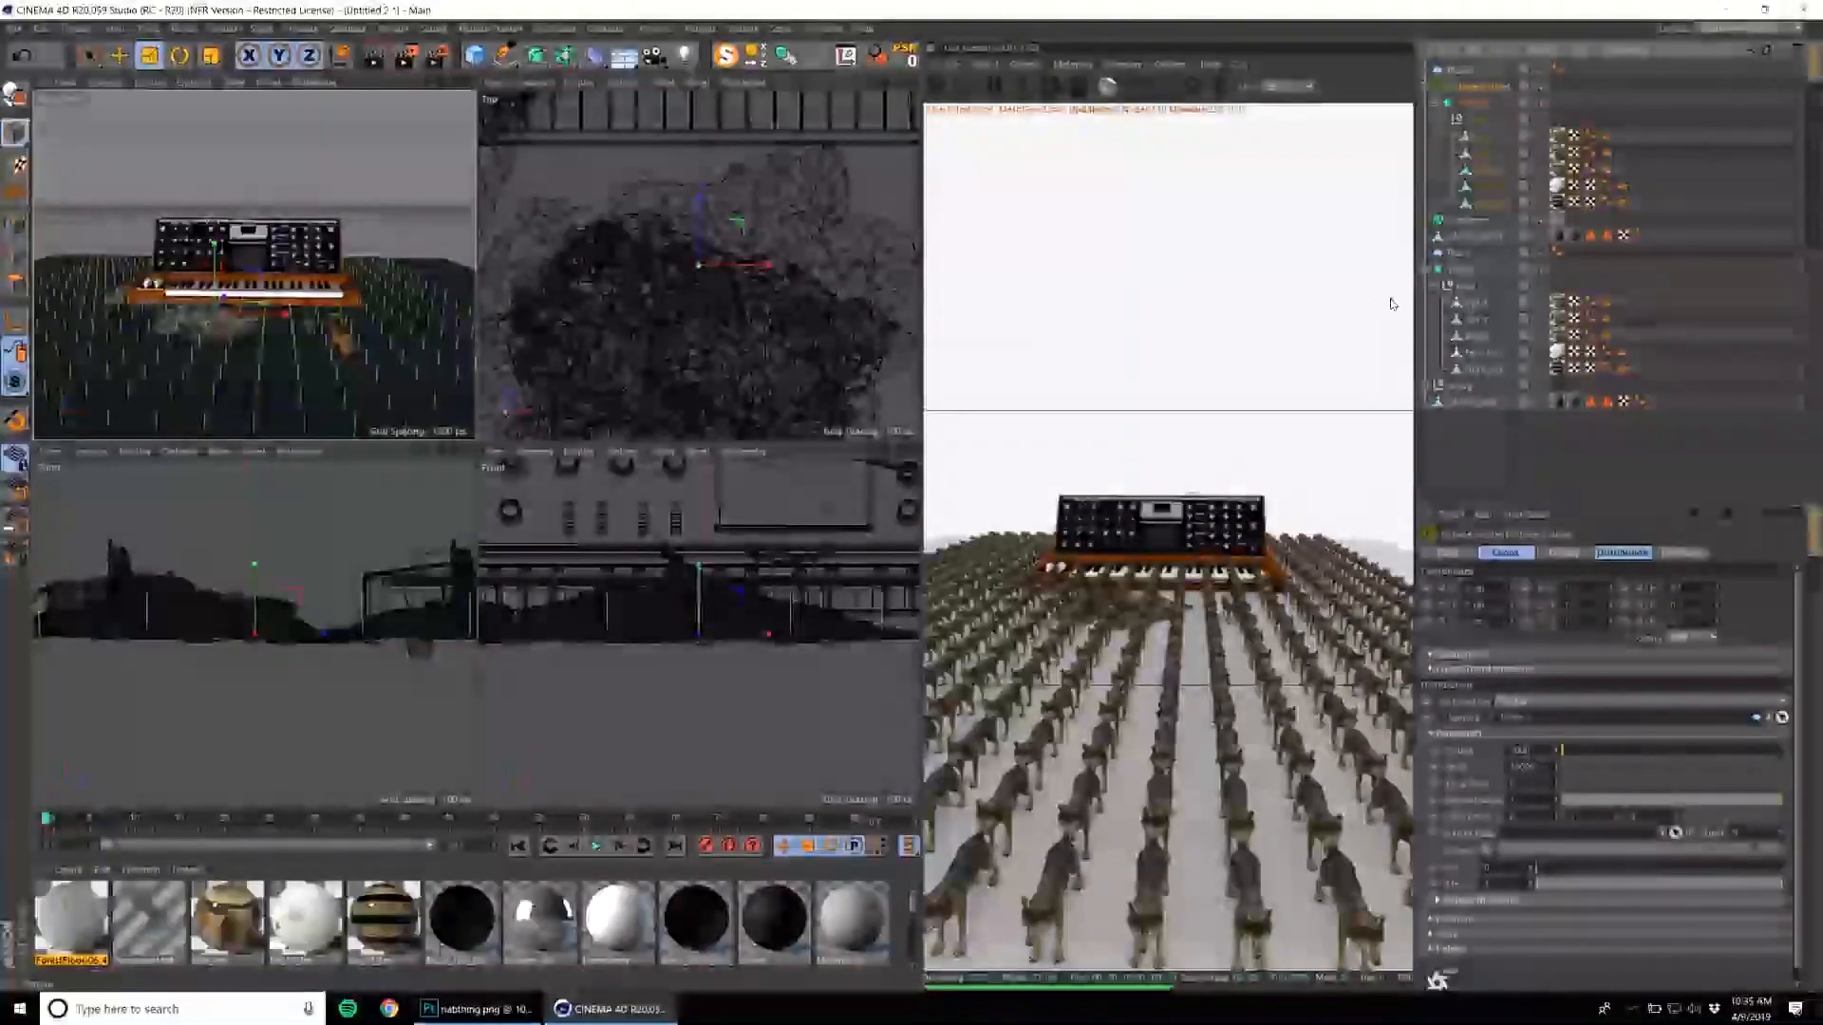
left_click(1584, 751)
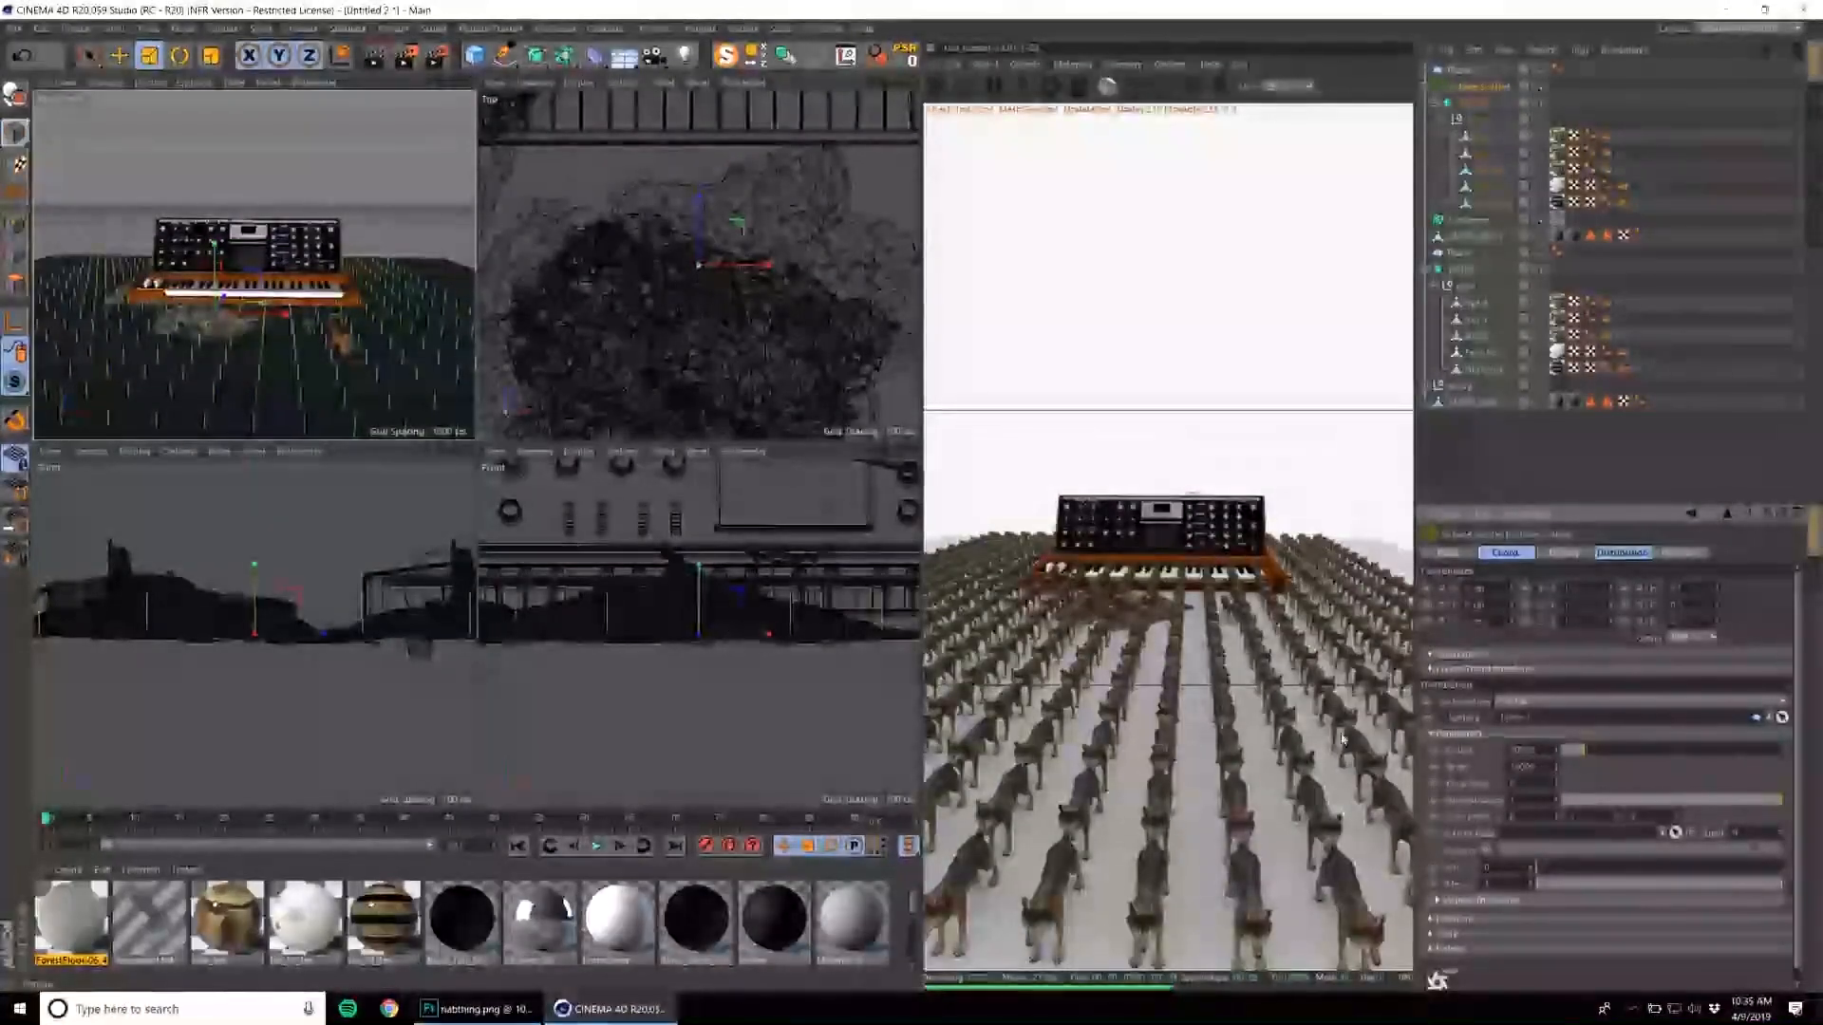
left_click(1535, 119)
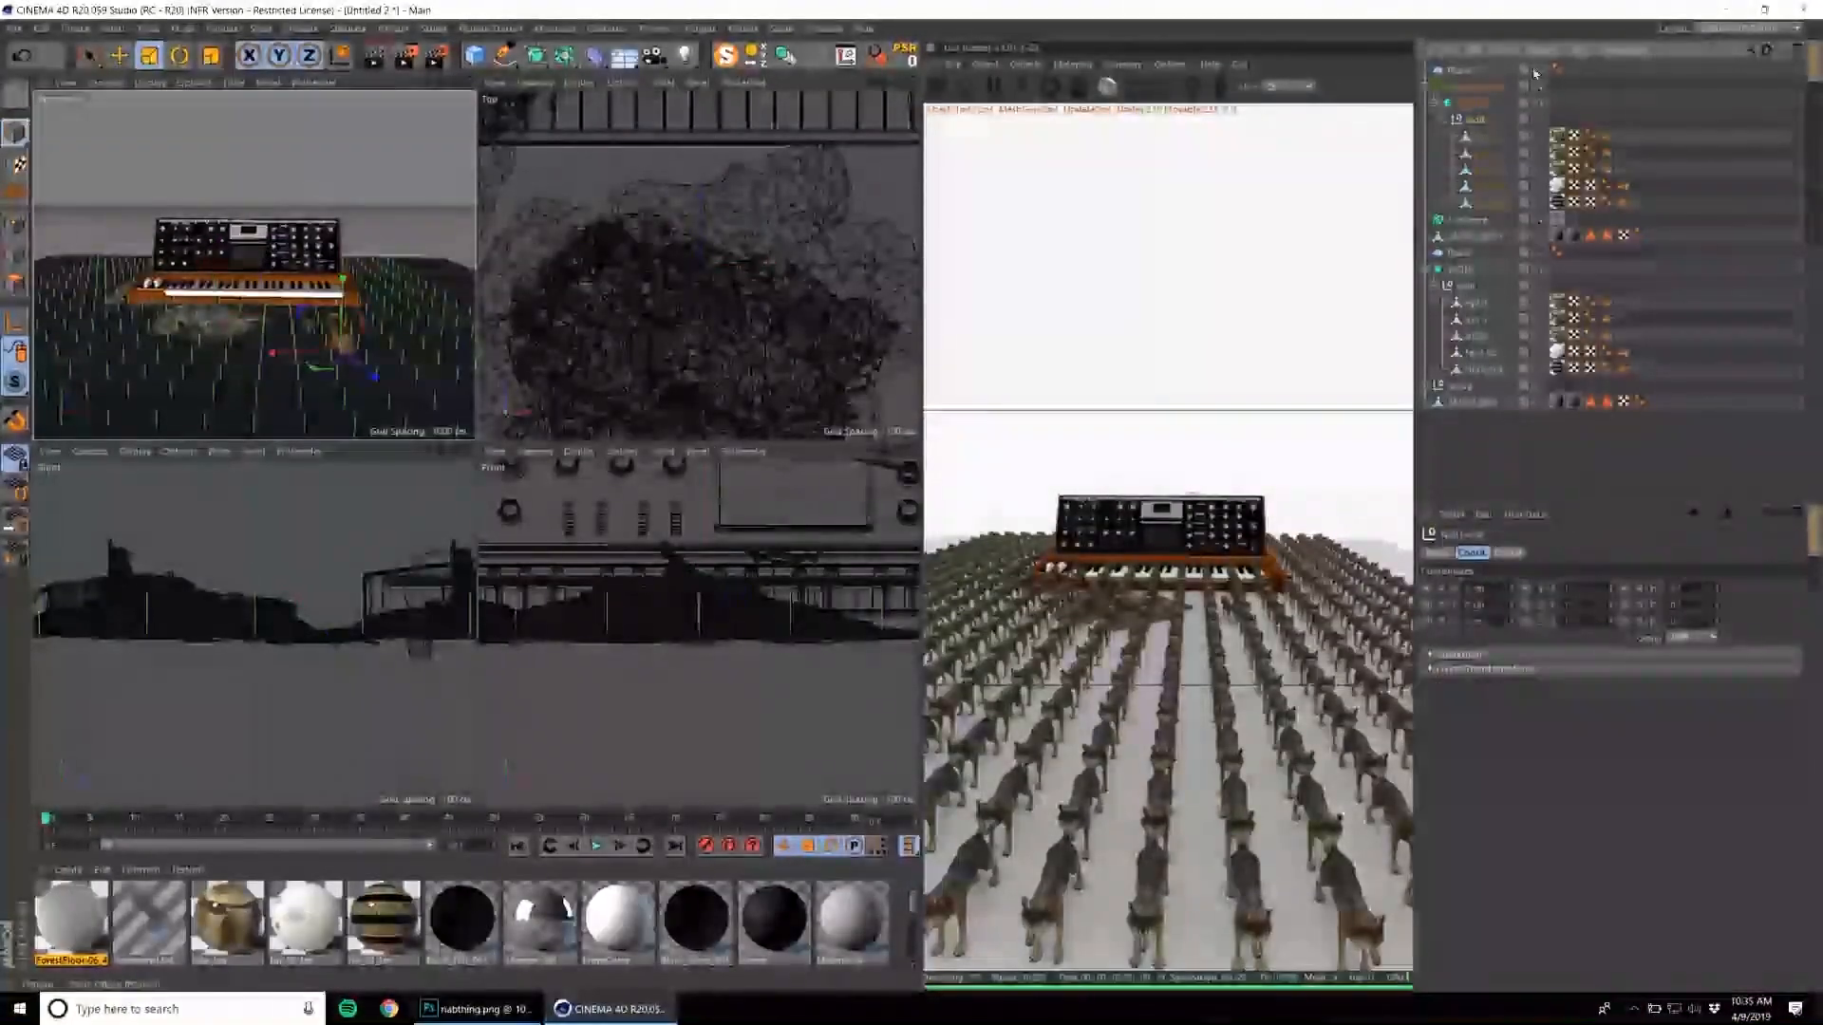
left_click(1509, 90)
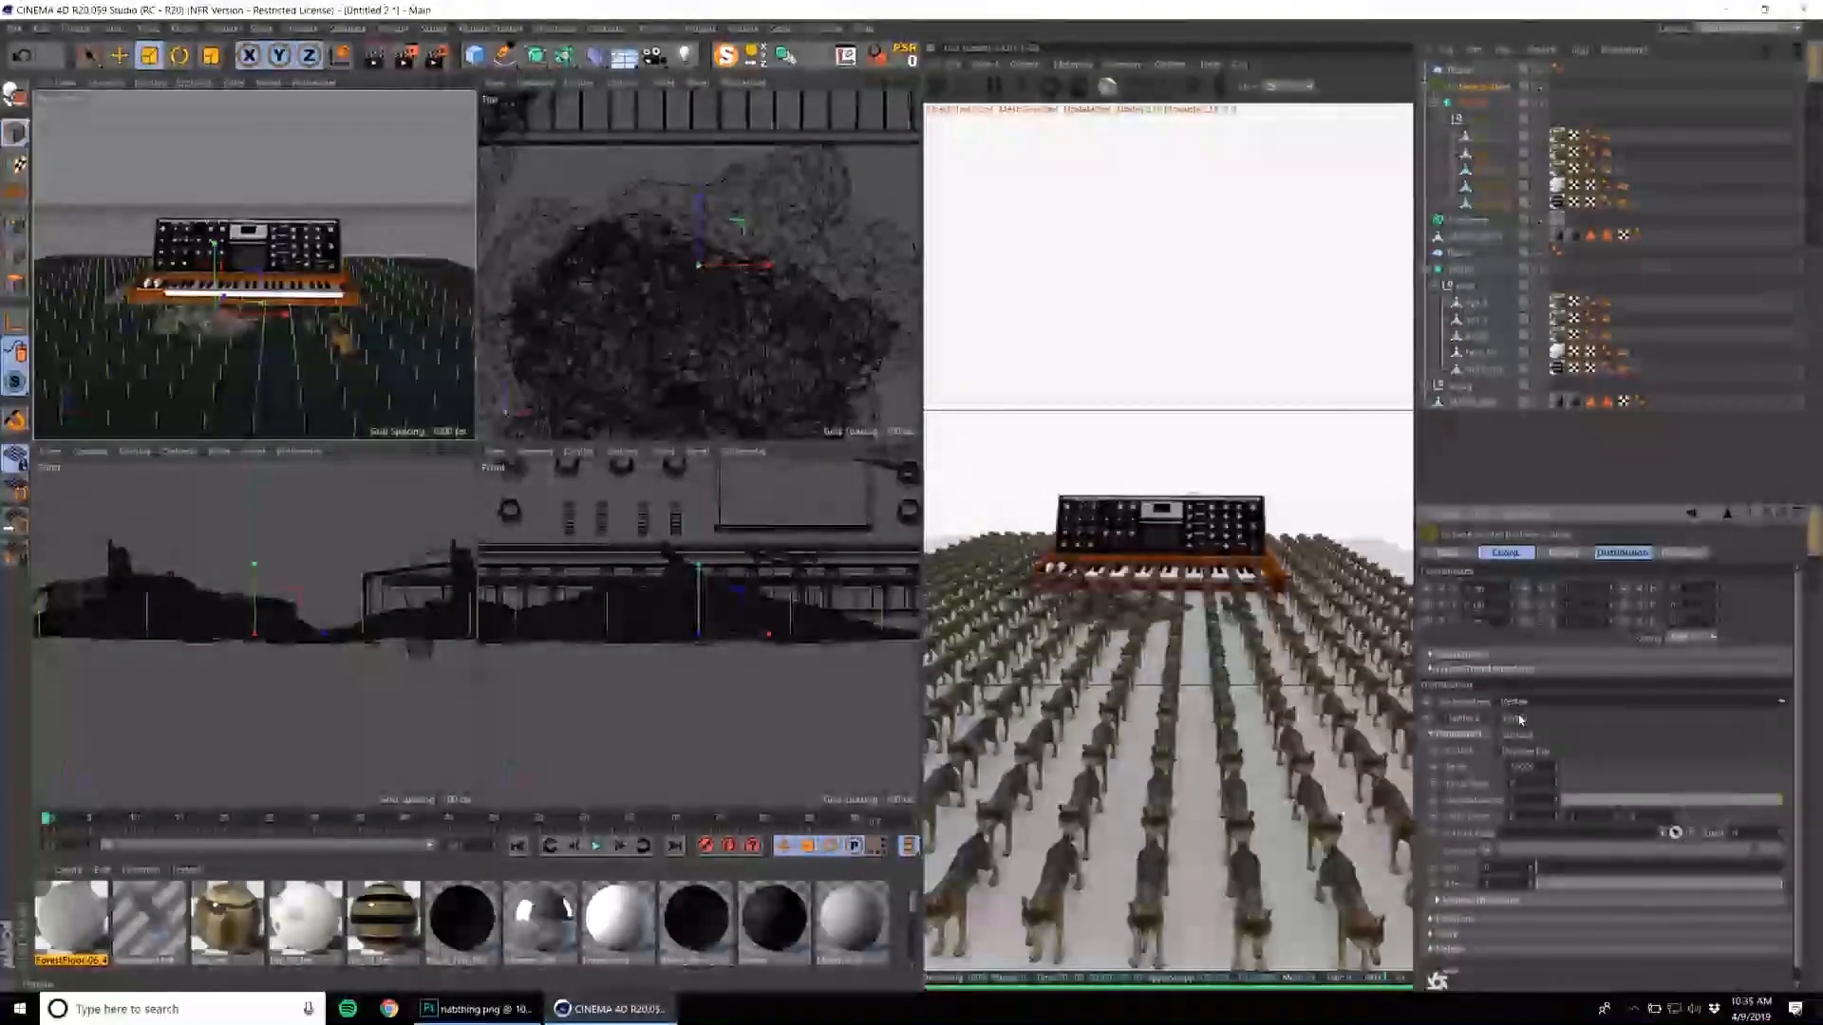
left_click(1527, 736)
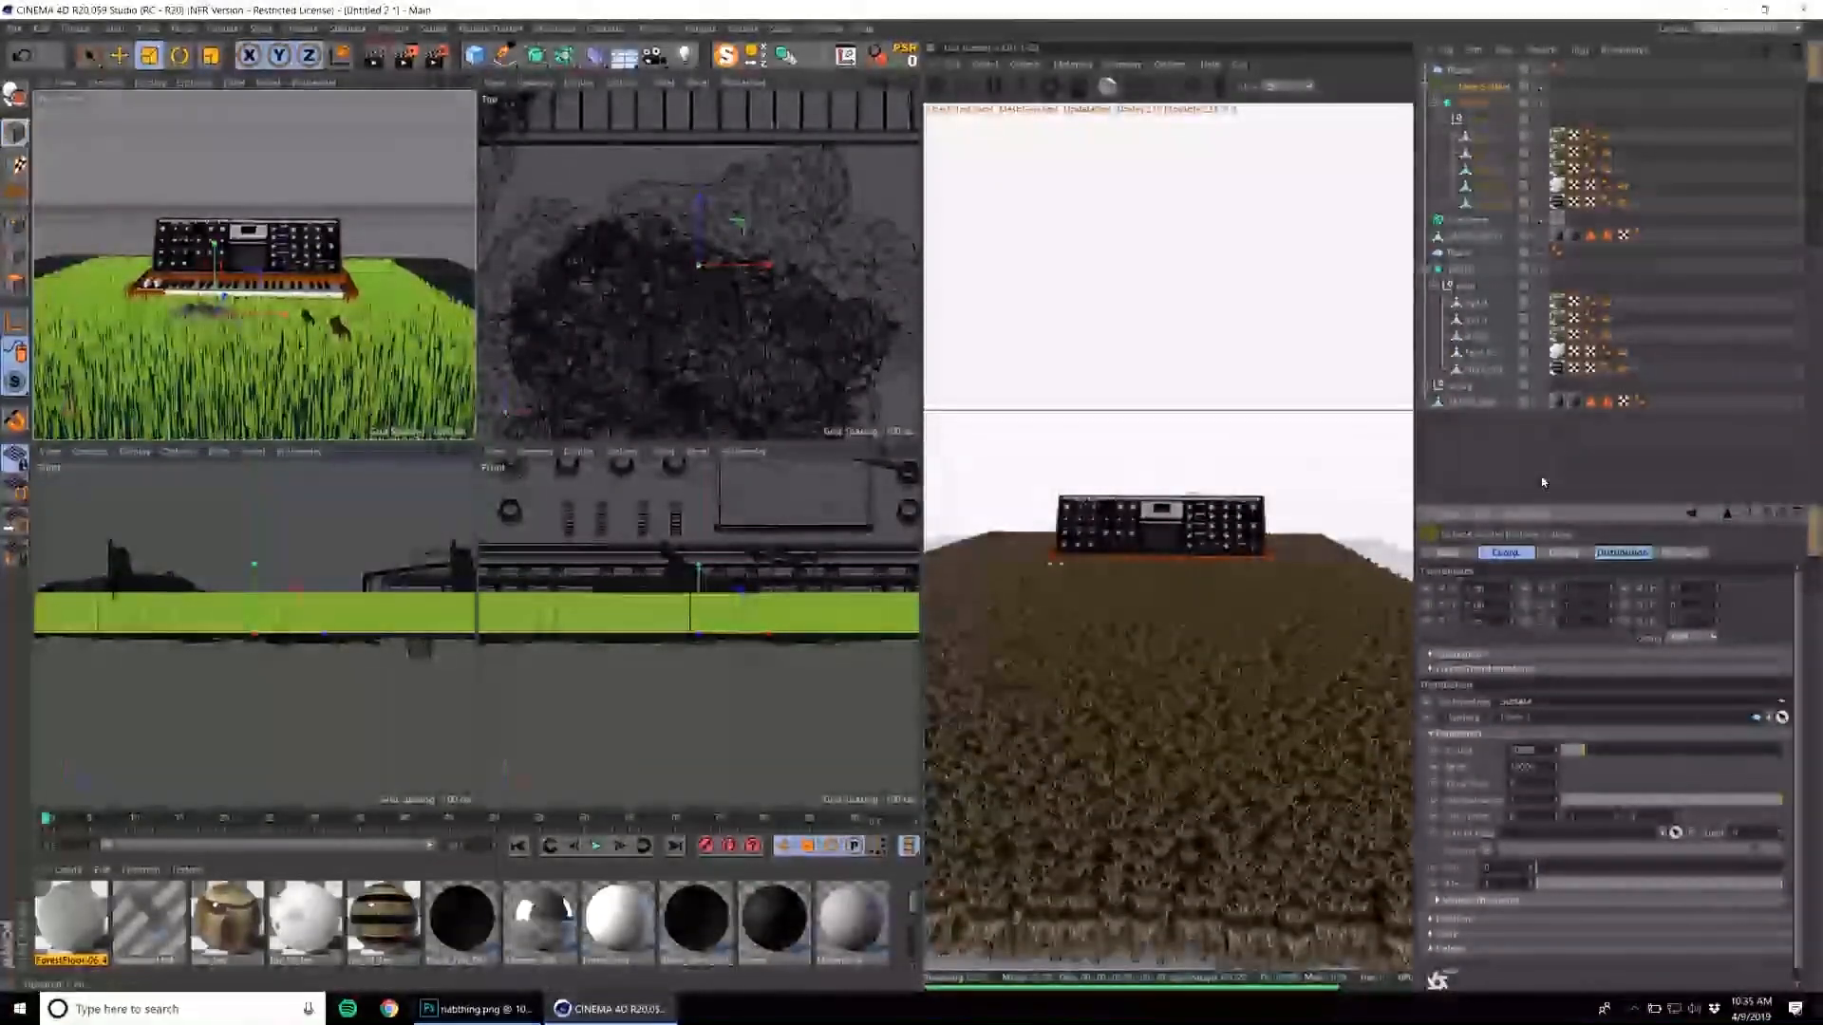
left_click_drag(1569, 752, 1563, 751)
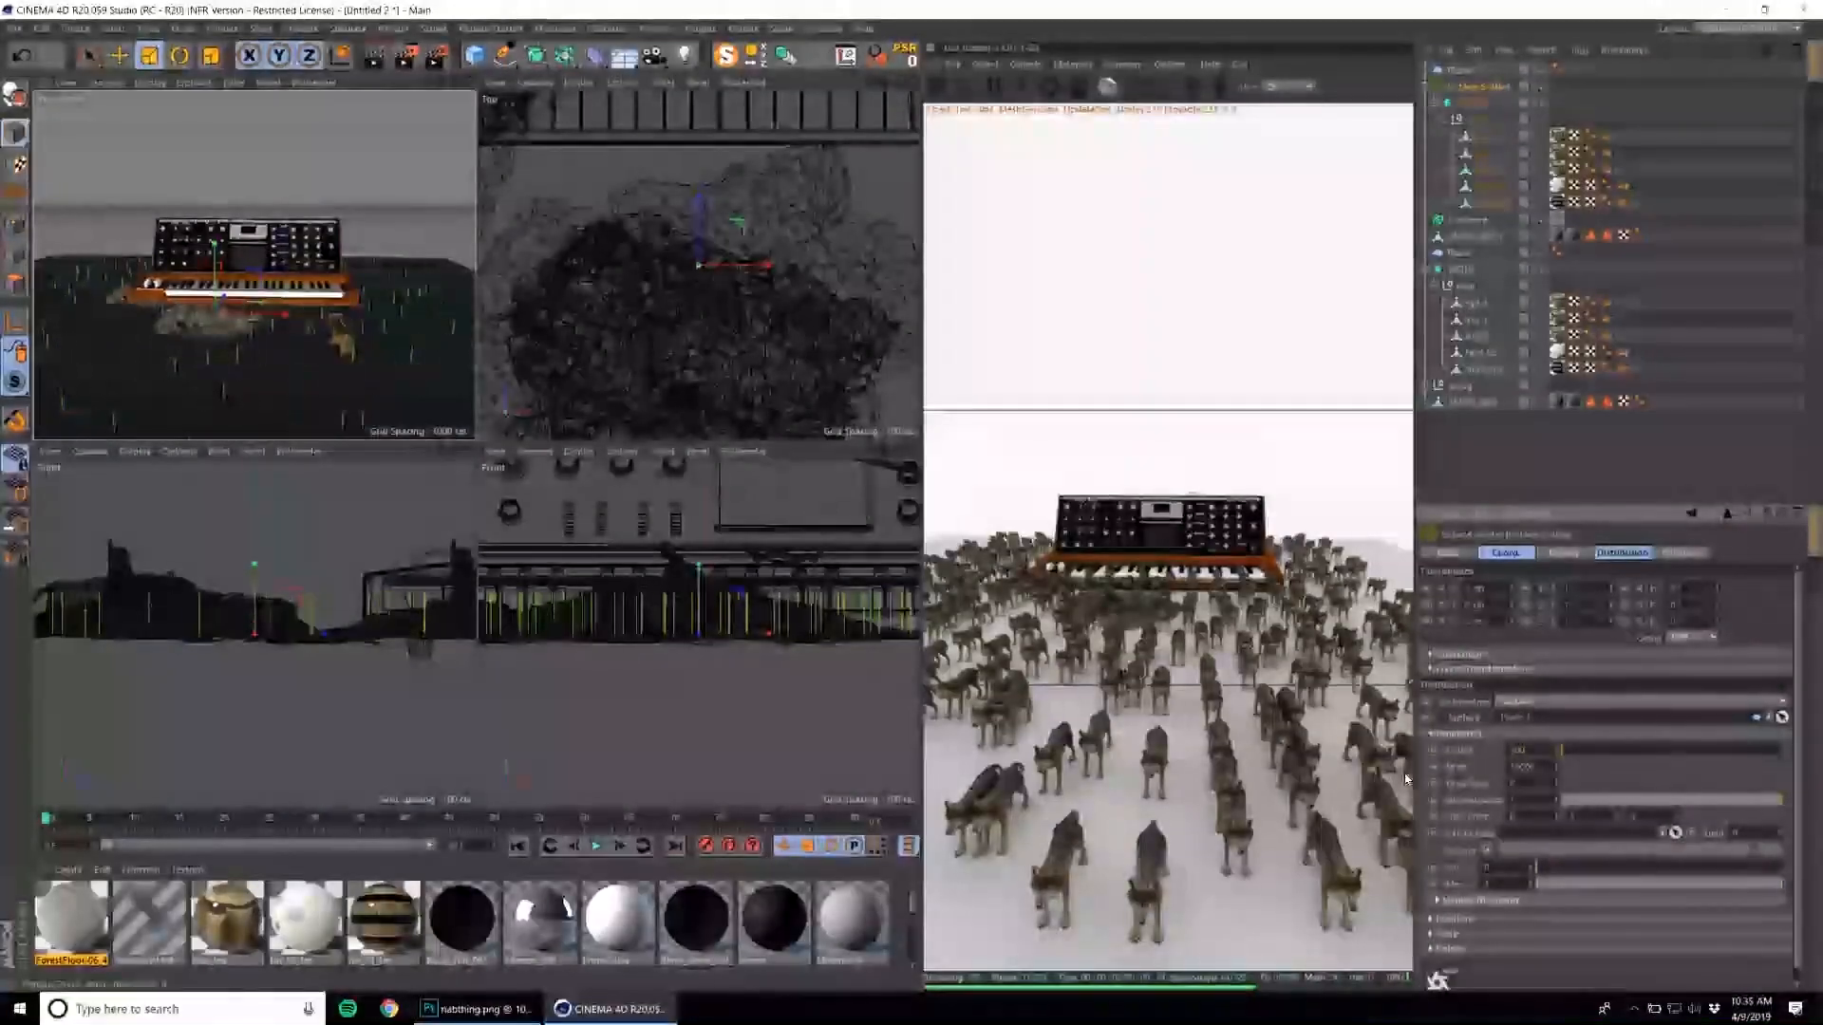
key("Return")
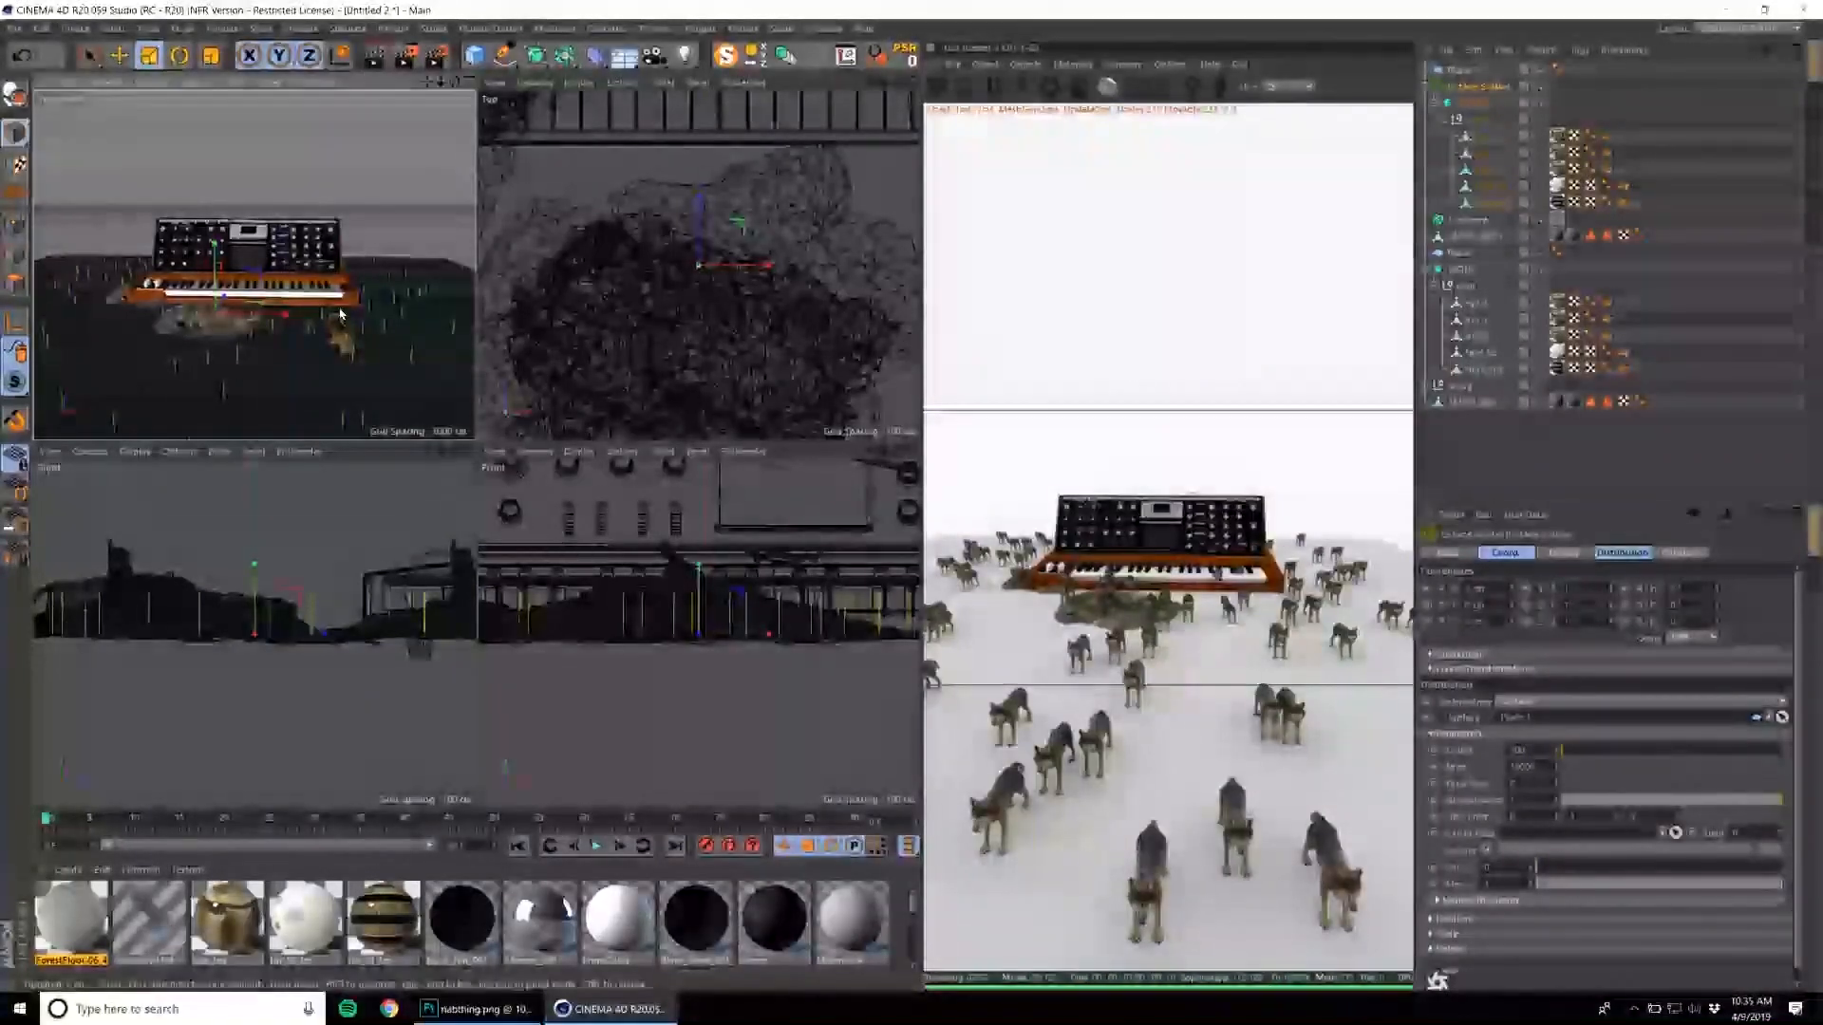
Add an Octane camera from a close, low viewpoint facing the synthesizer and wolves, and look through it.
scroll(342, 314, "down", 2)
left_click(1453, 70)
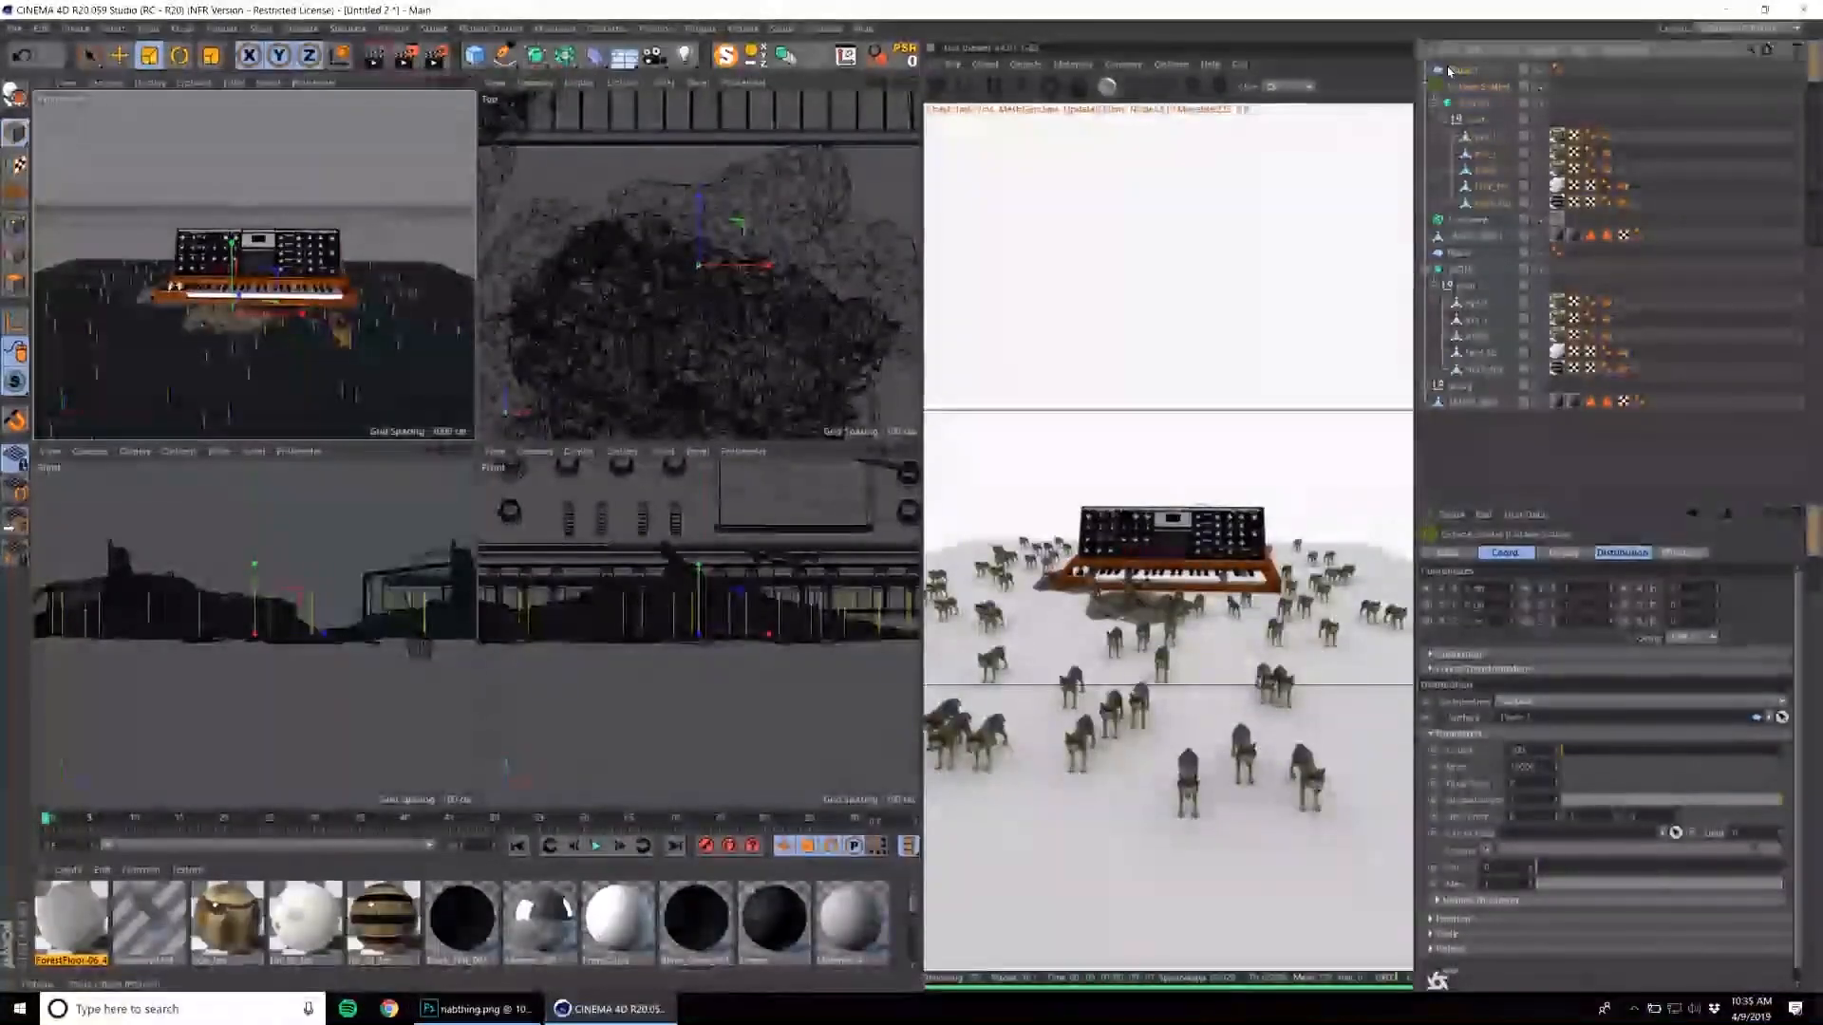
key("r")
left_click_drag(220, 334, 309, 252)
right_click_drag(309, 251, 380, 249, "alt")
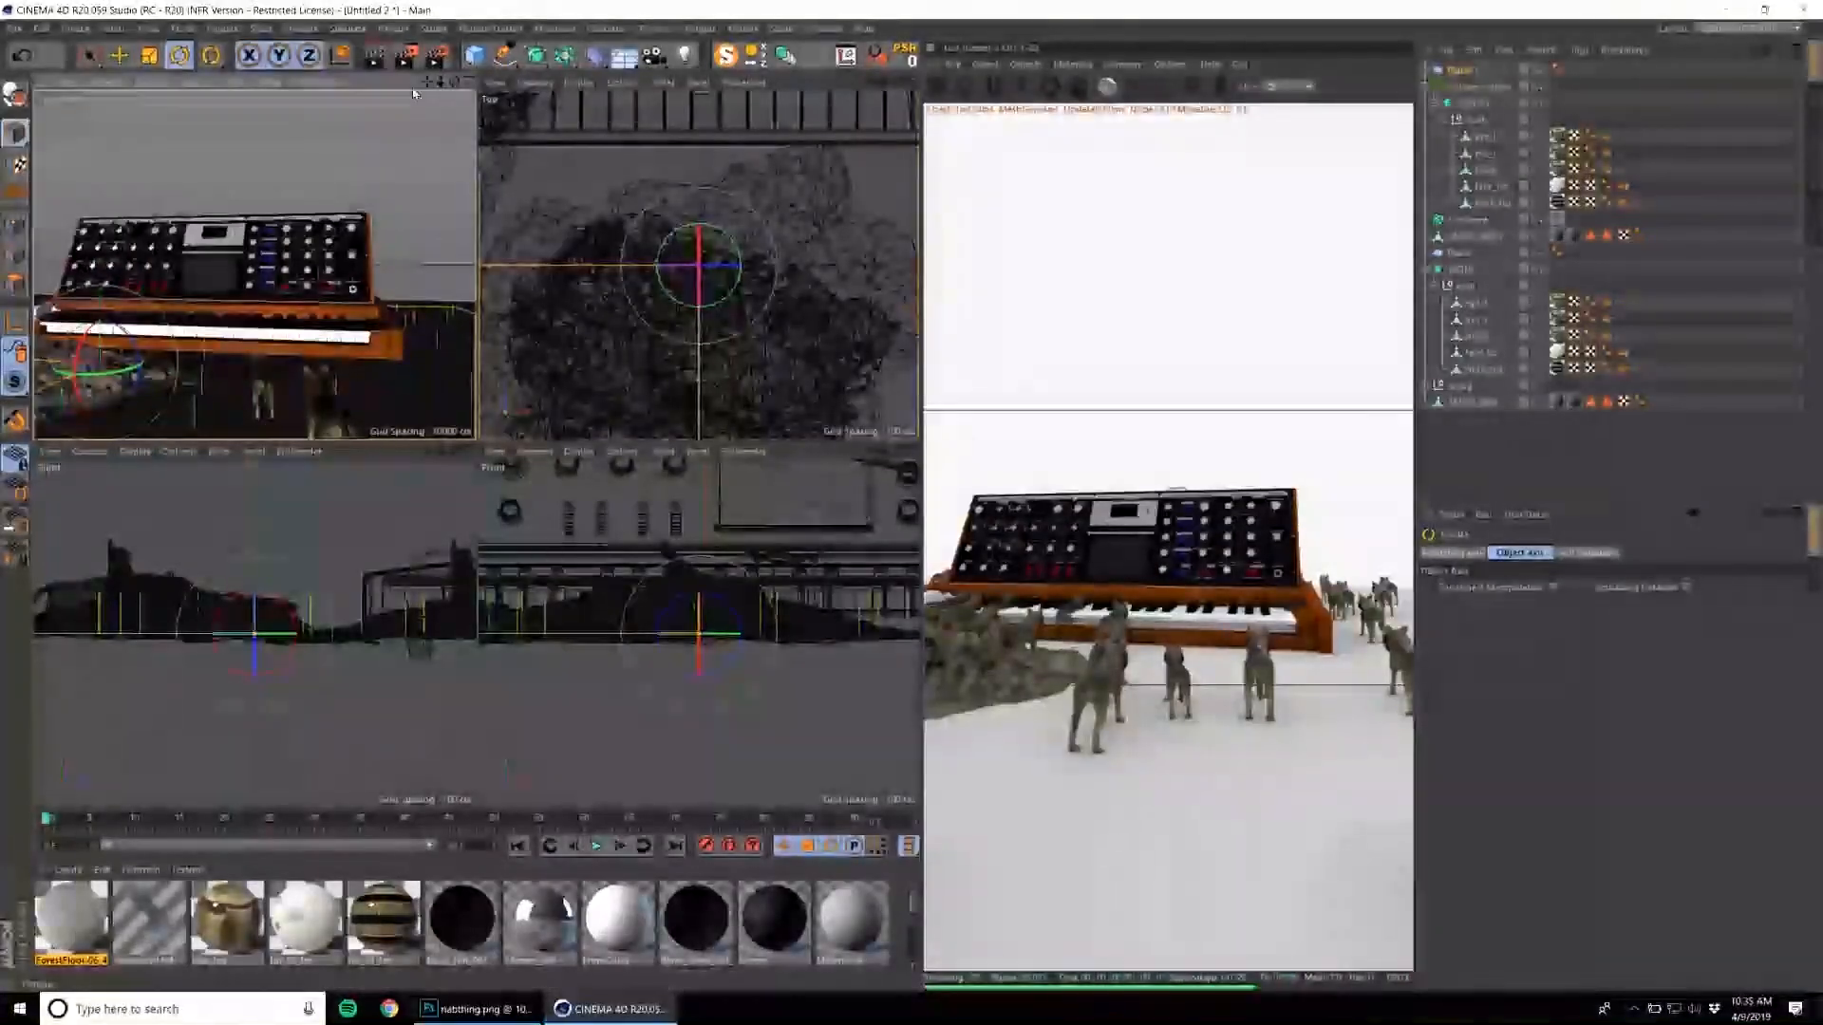
left_click(1023, 64)
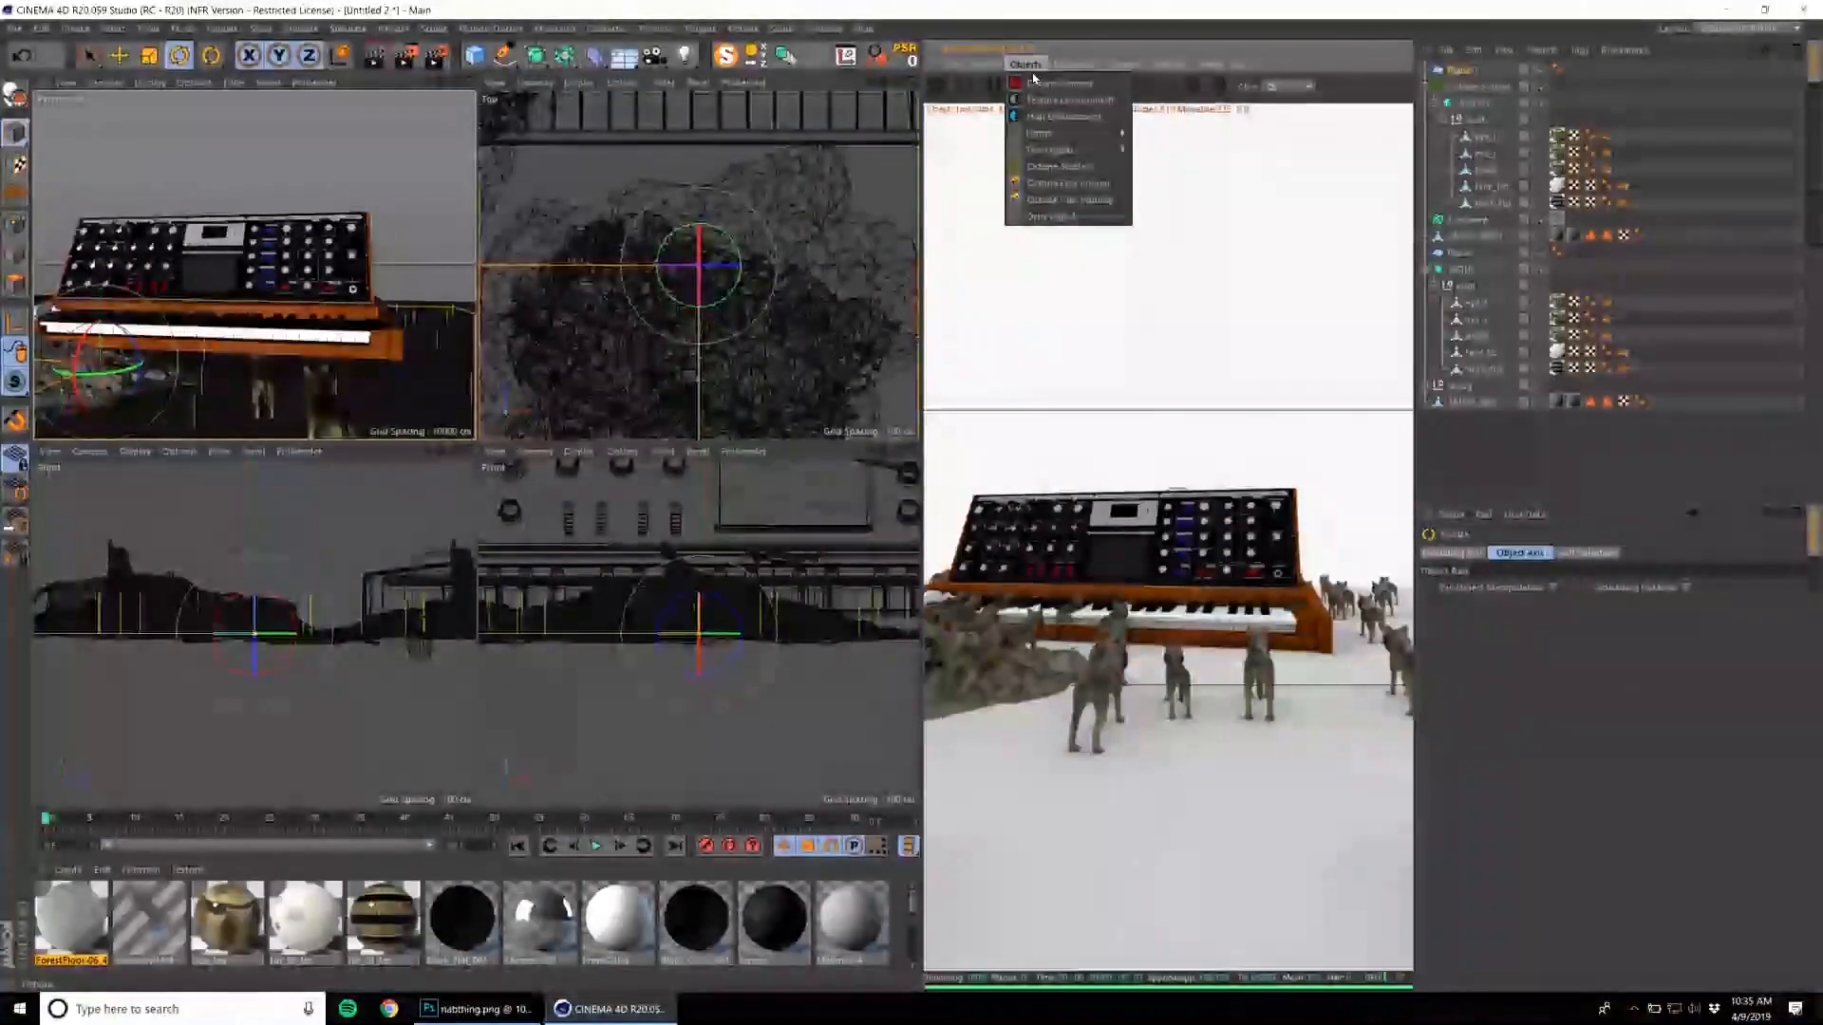
left_click(1049, 83)
left_click(1543, 73)
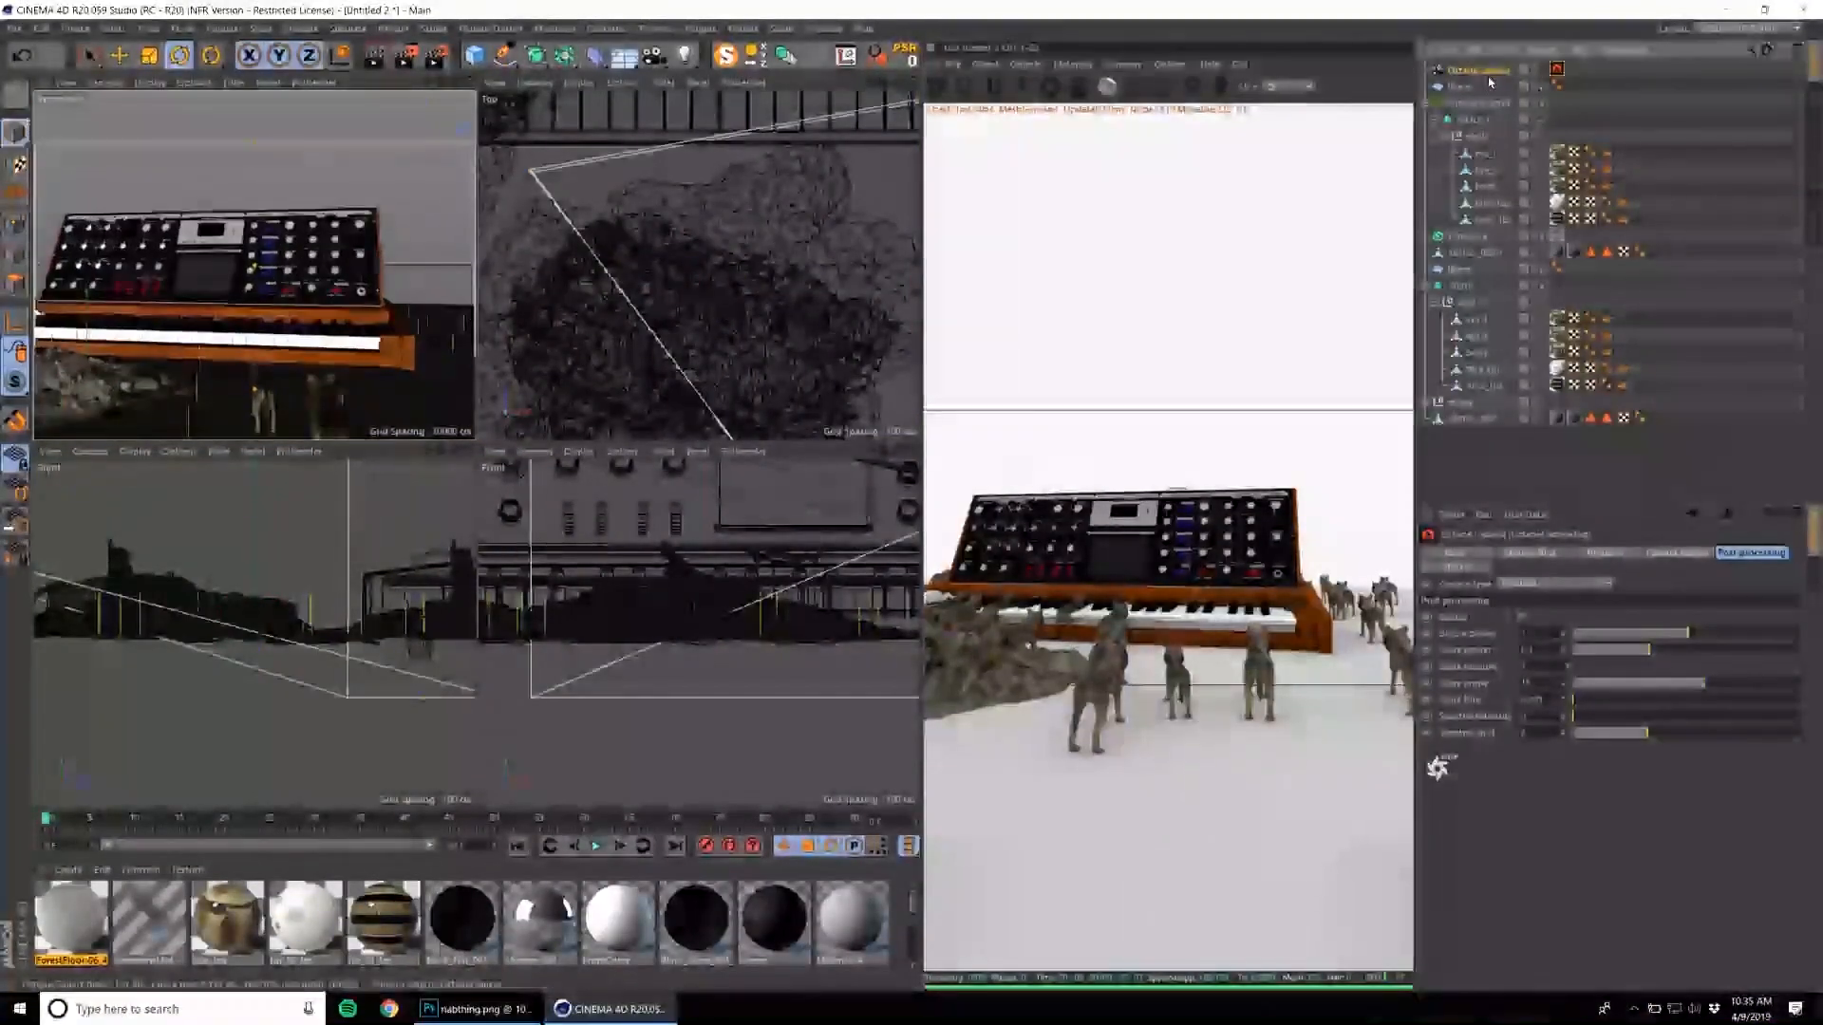
Set the Octane camera's focal length to 70.
left_click(1490, 74)
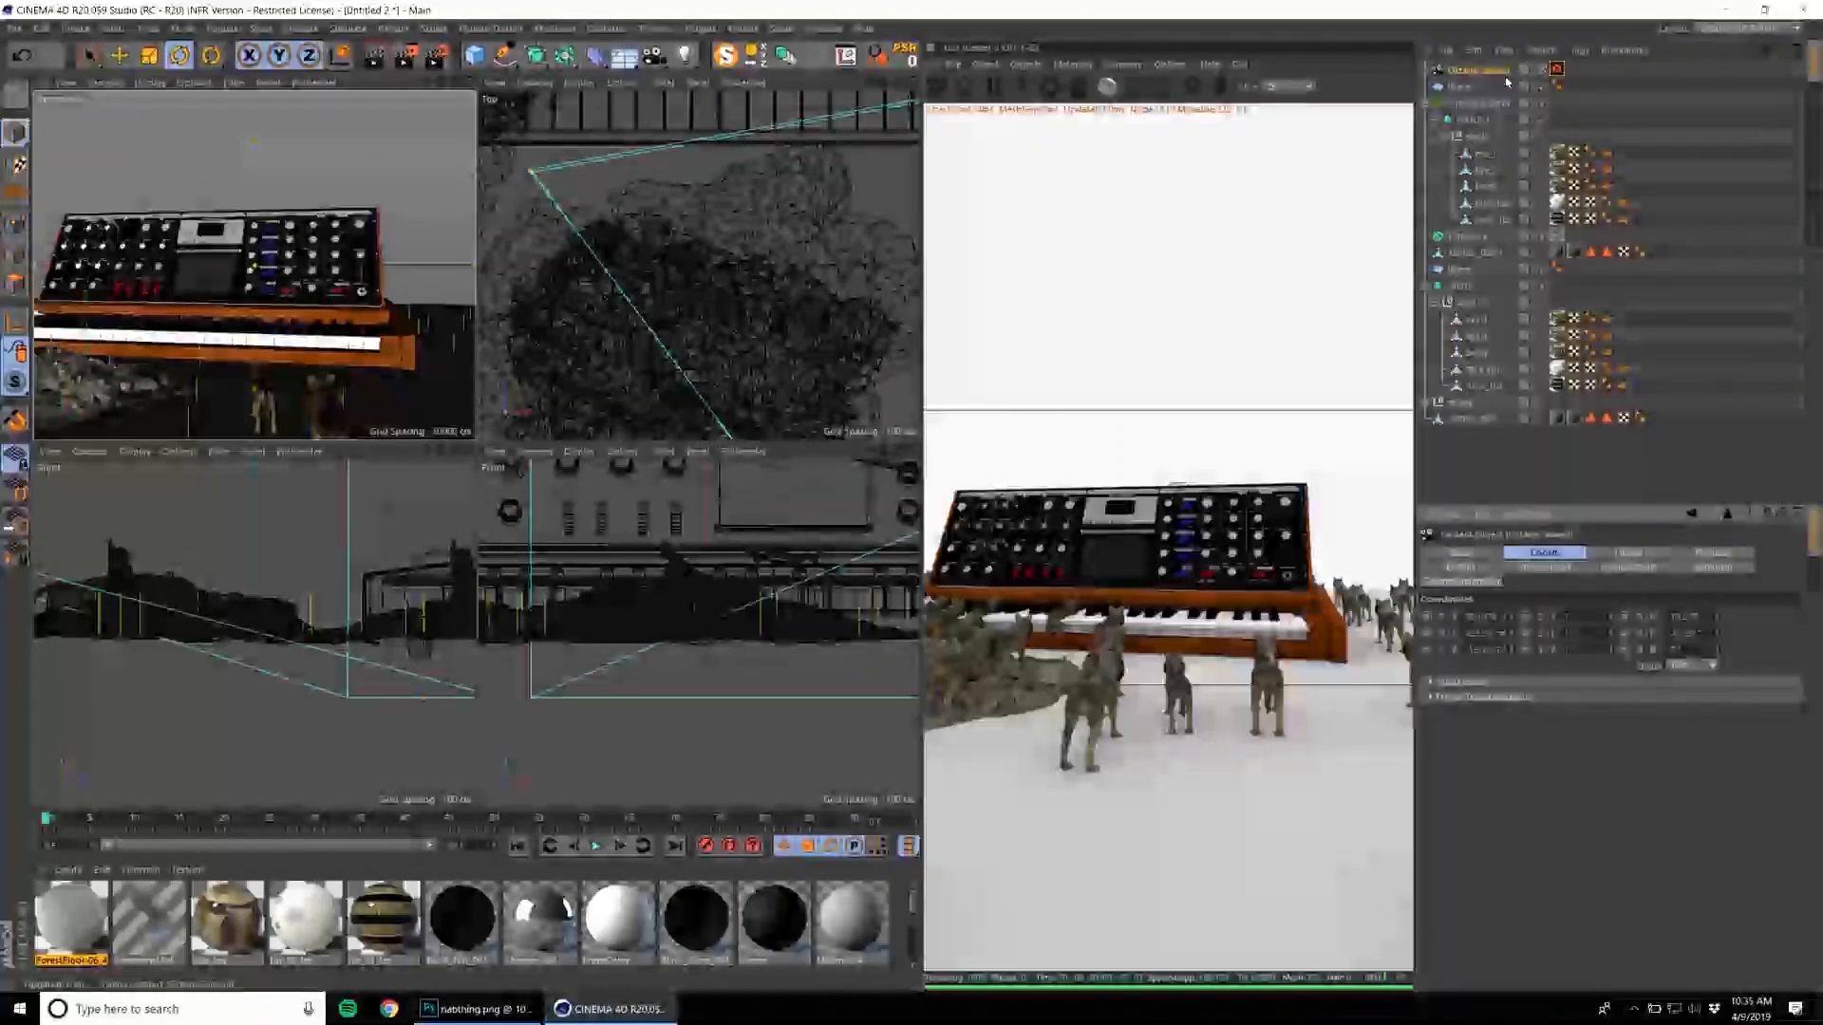
left_click(1626, 552)
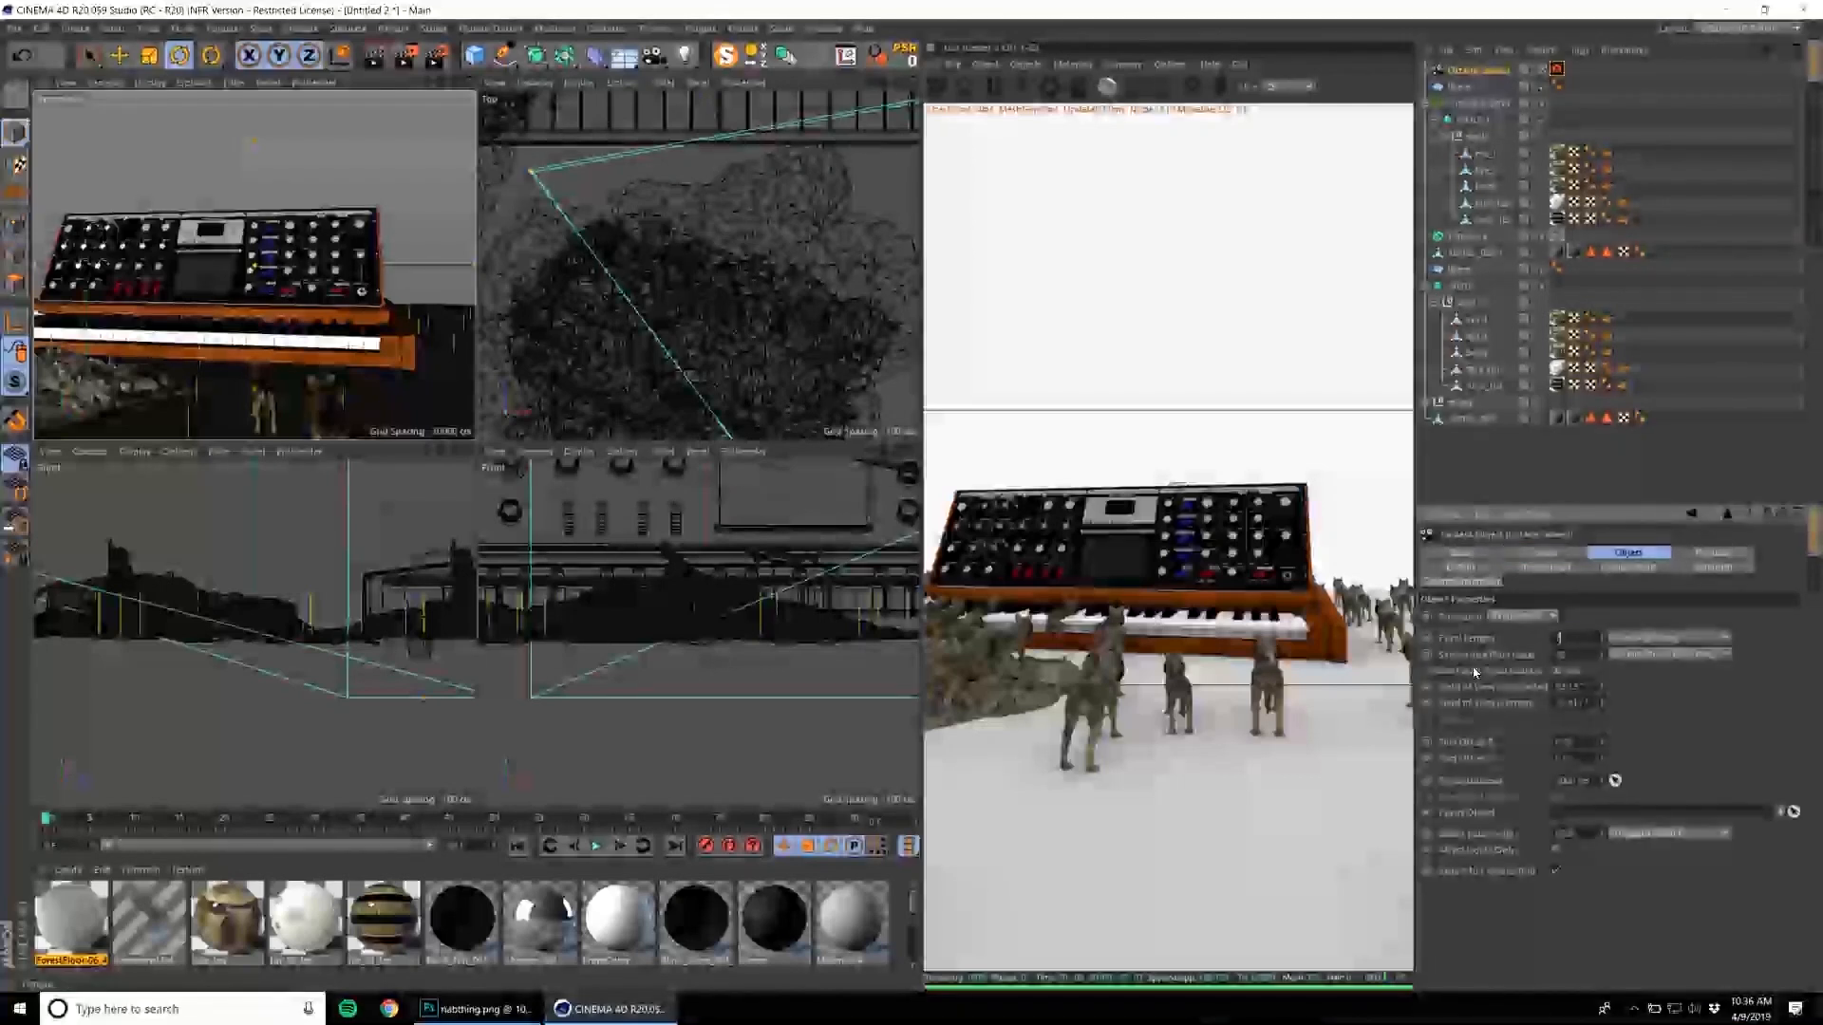
type("70")
key("Return")
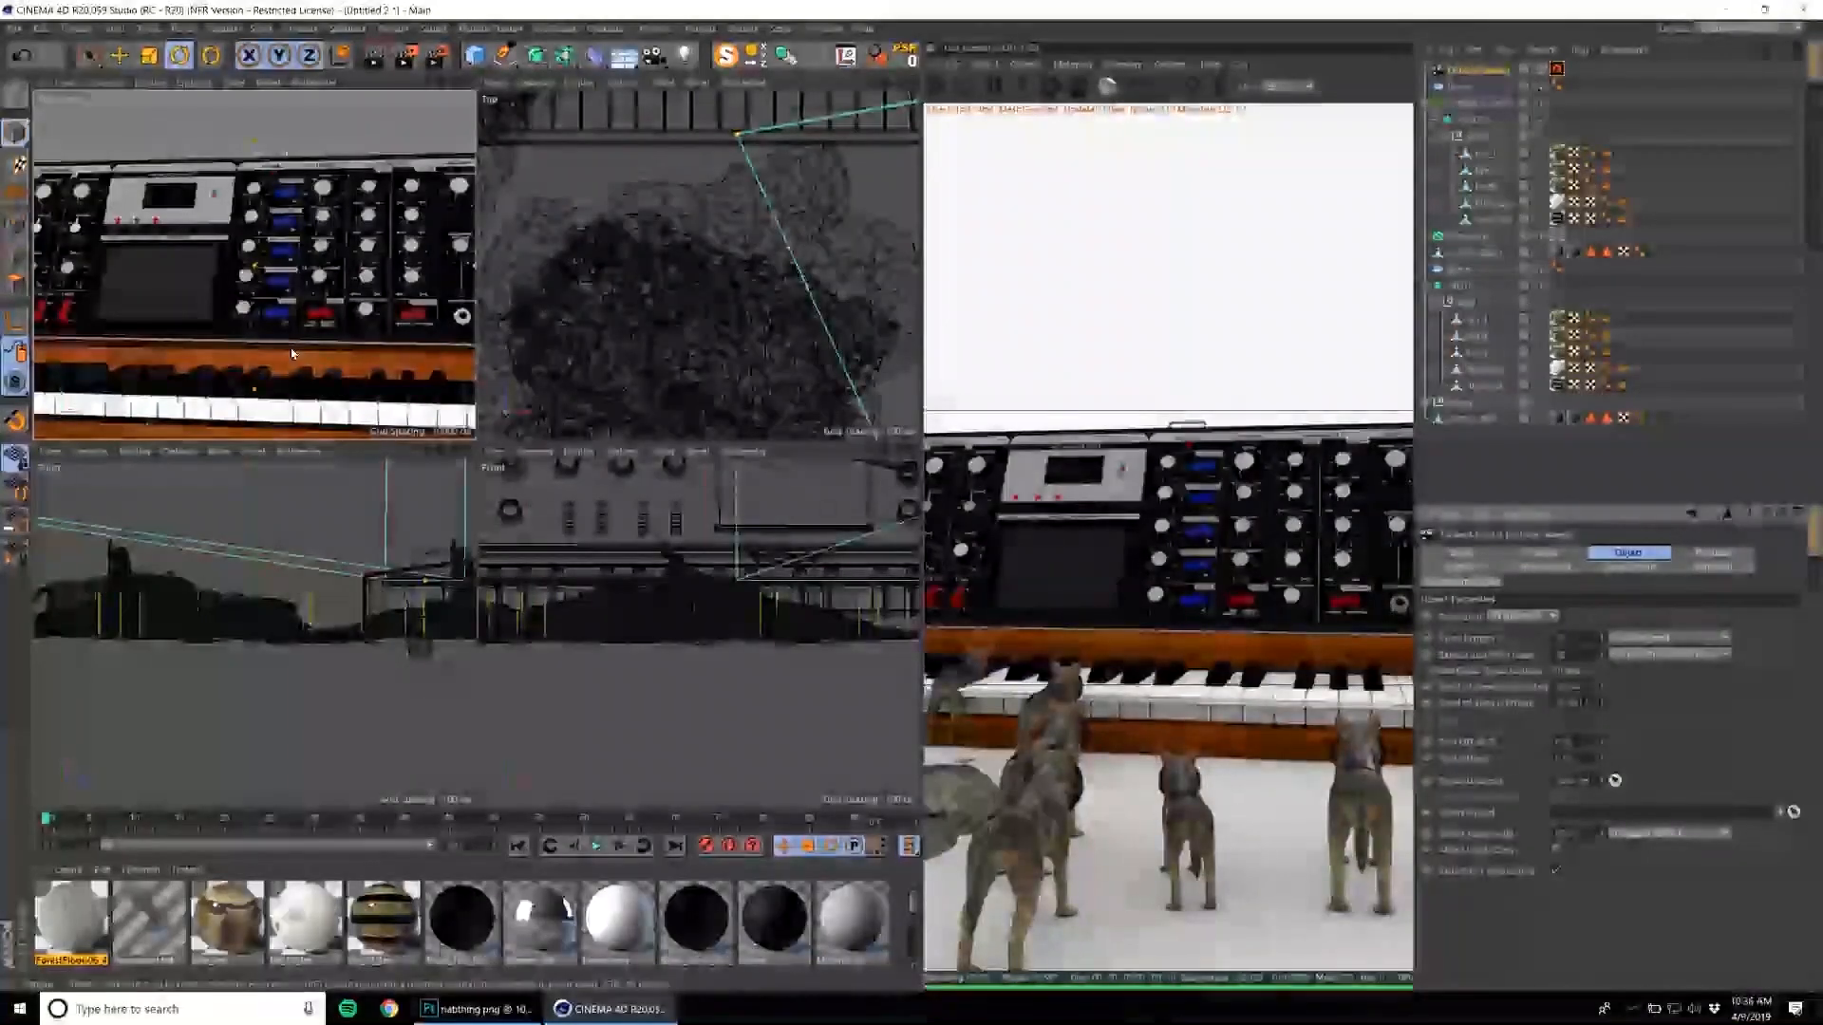
Apply the ForestFloor material to the ground plane and tile its texture more finely.
middle_click(291, 353)
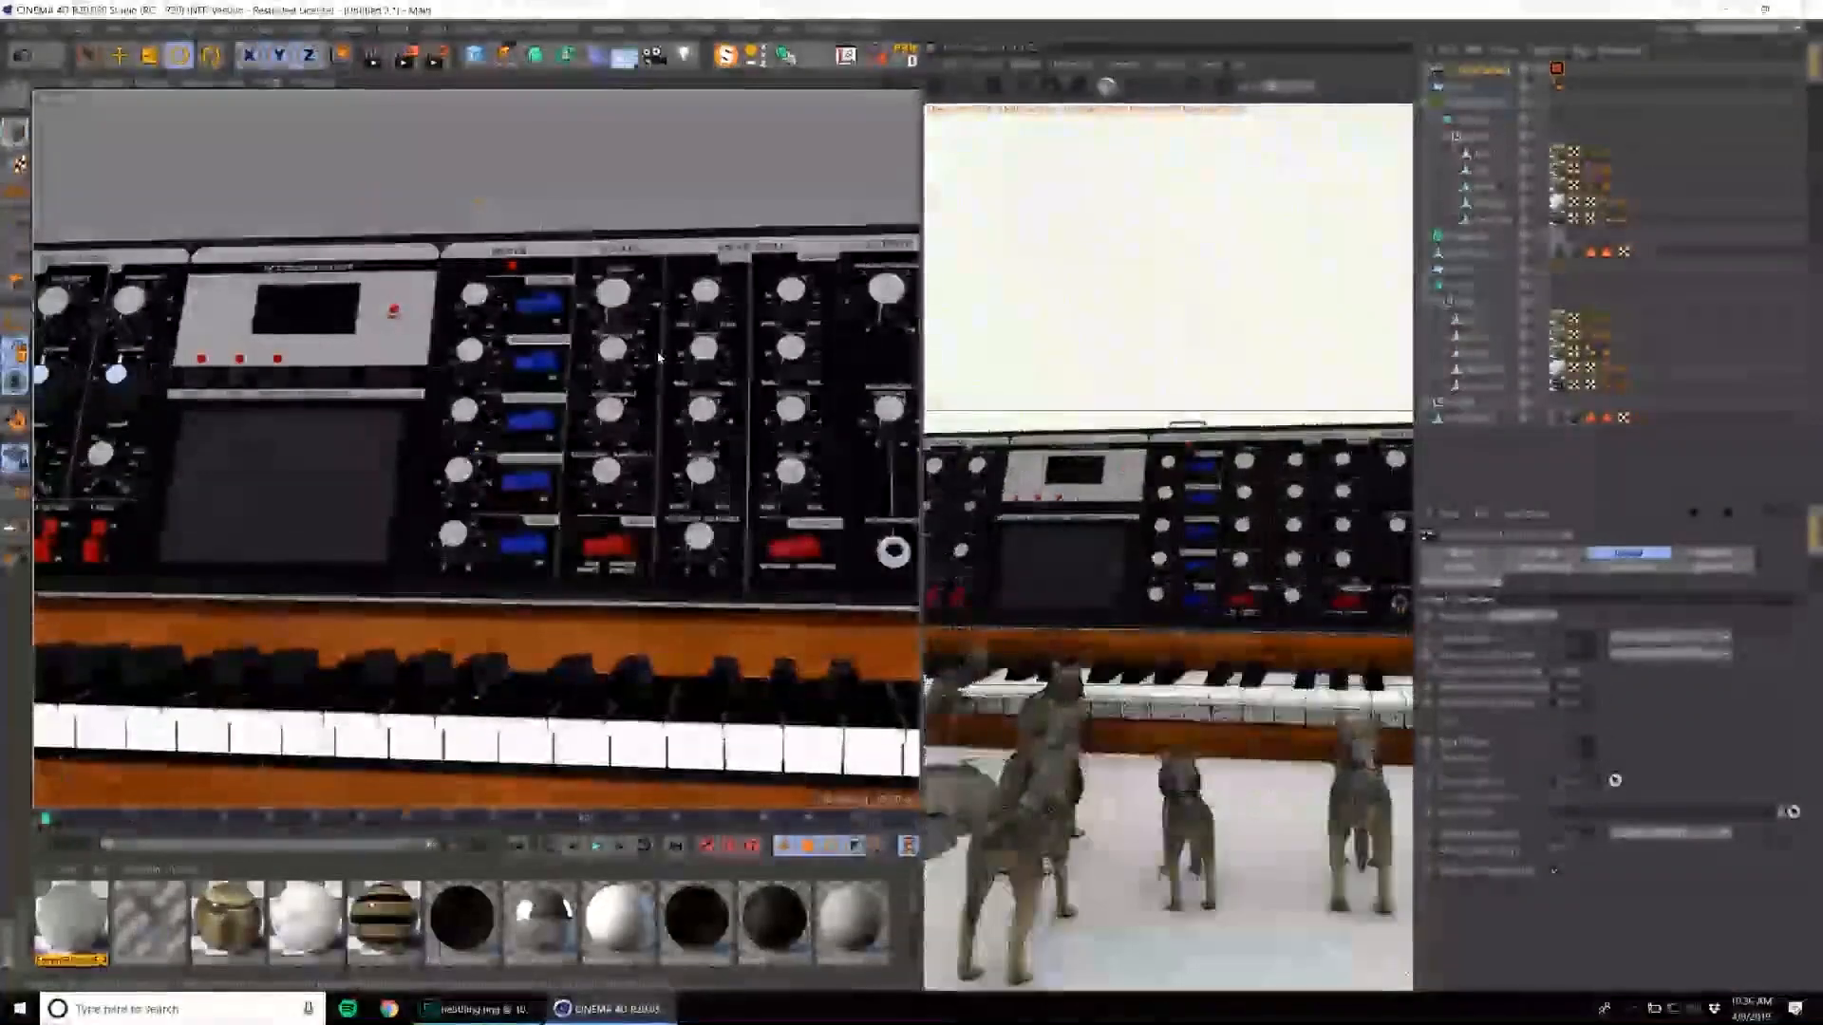
left_click(634, 368)
right_click_drag(634, 368, 460, 460, "alt")
left_click_drag(460, 460, 851, 416, "alt")
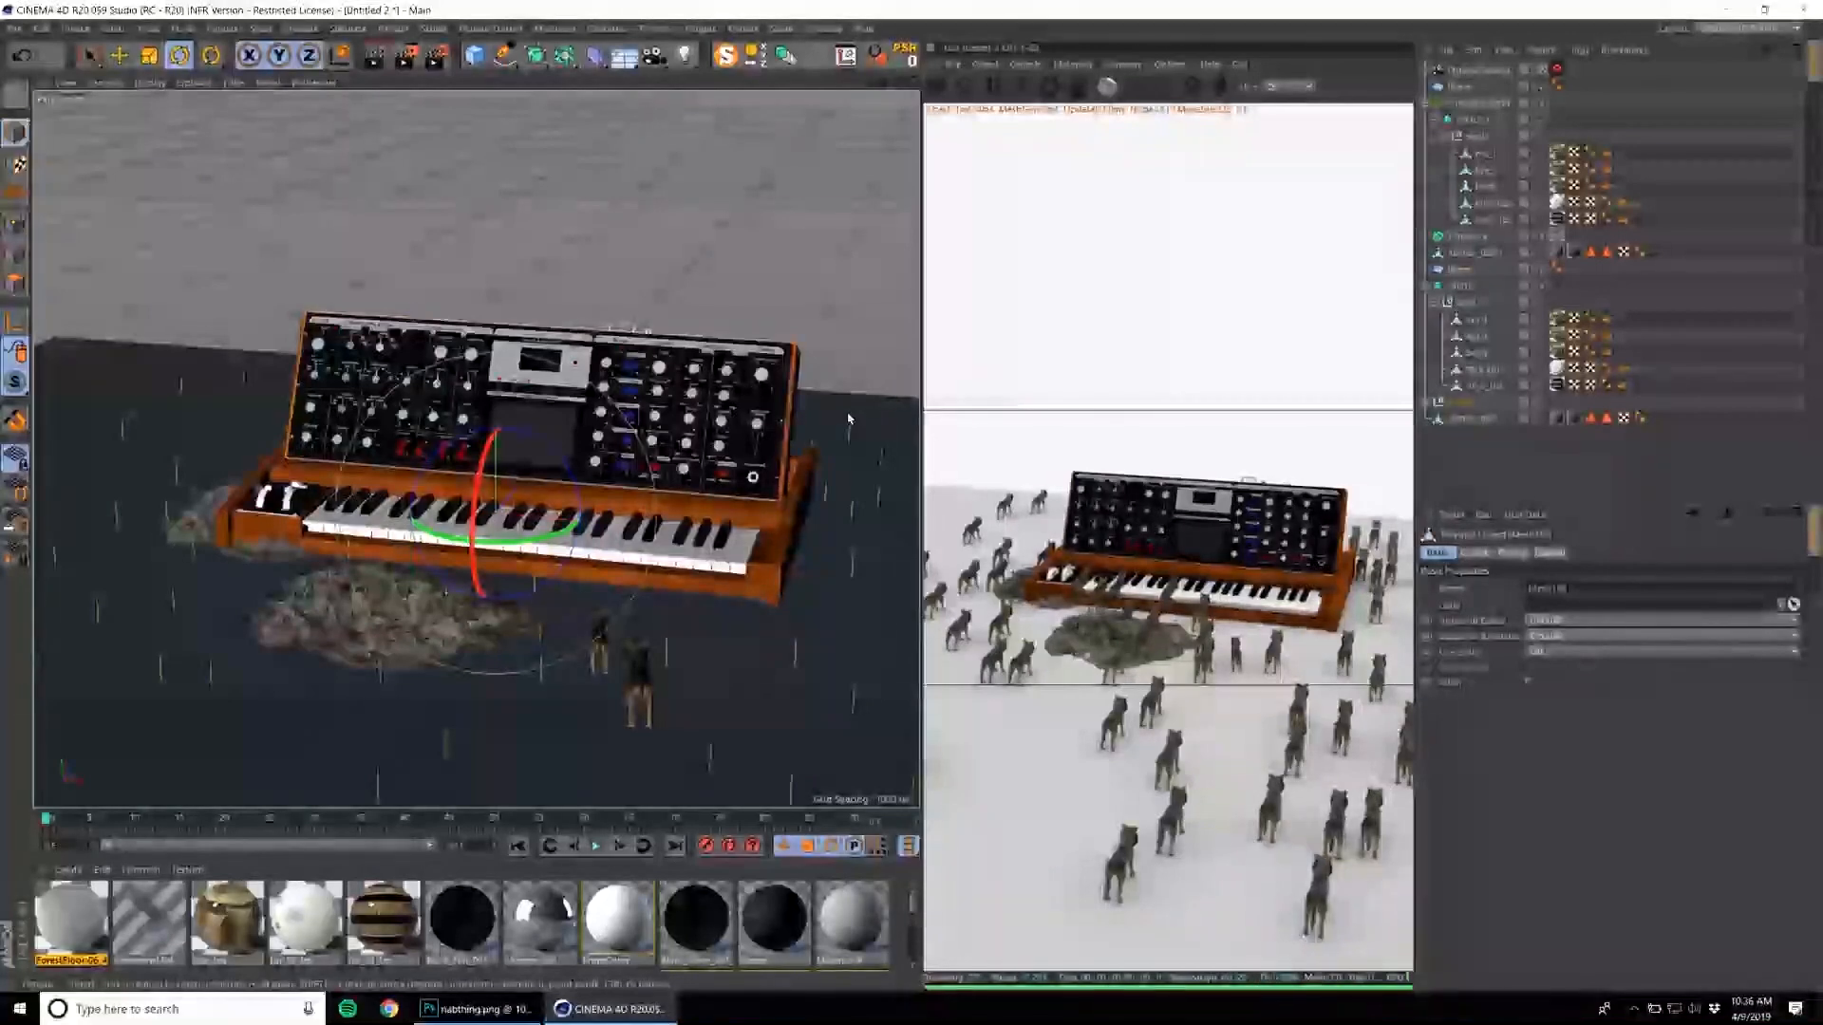
left_click(805, 449)
left_click_drag(482, 810, 494, 610)
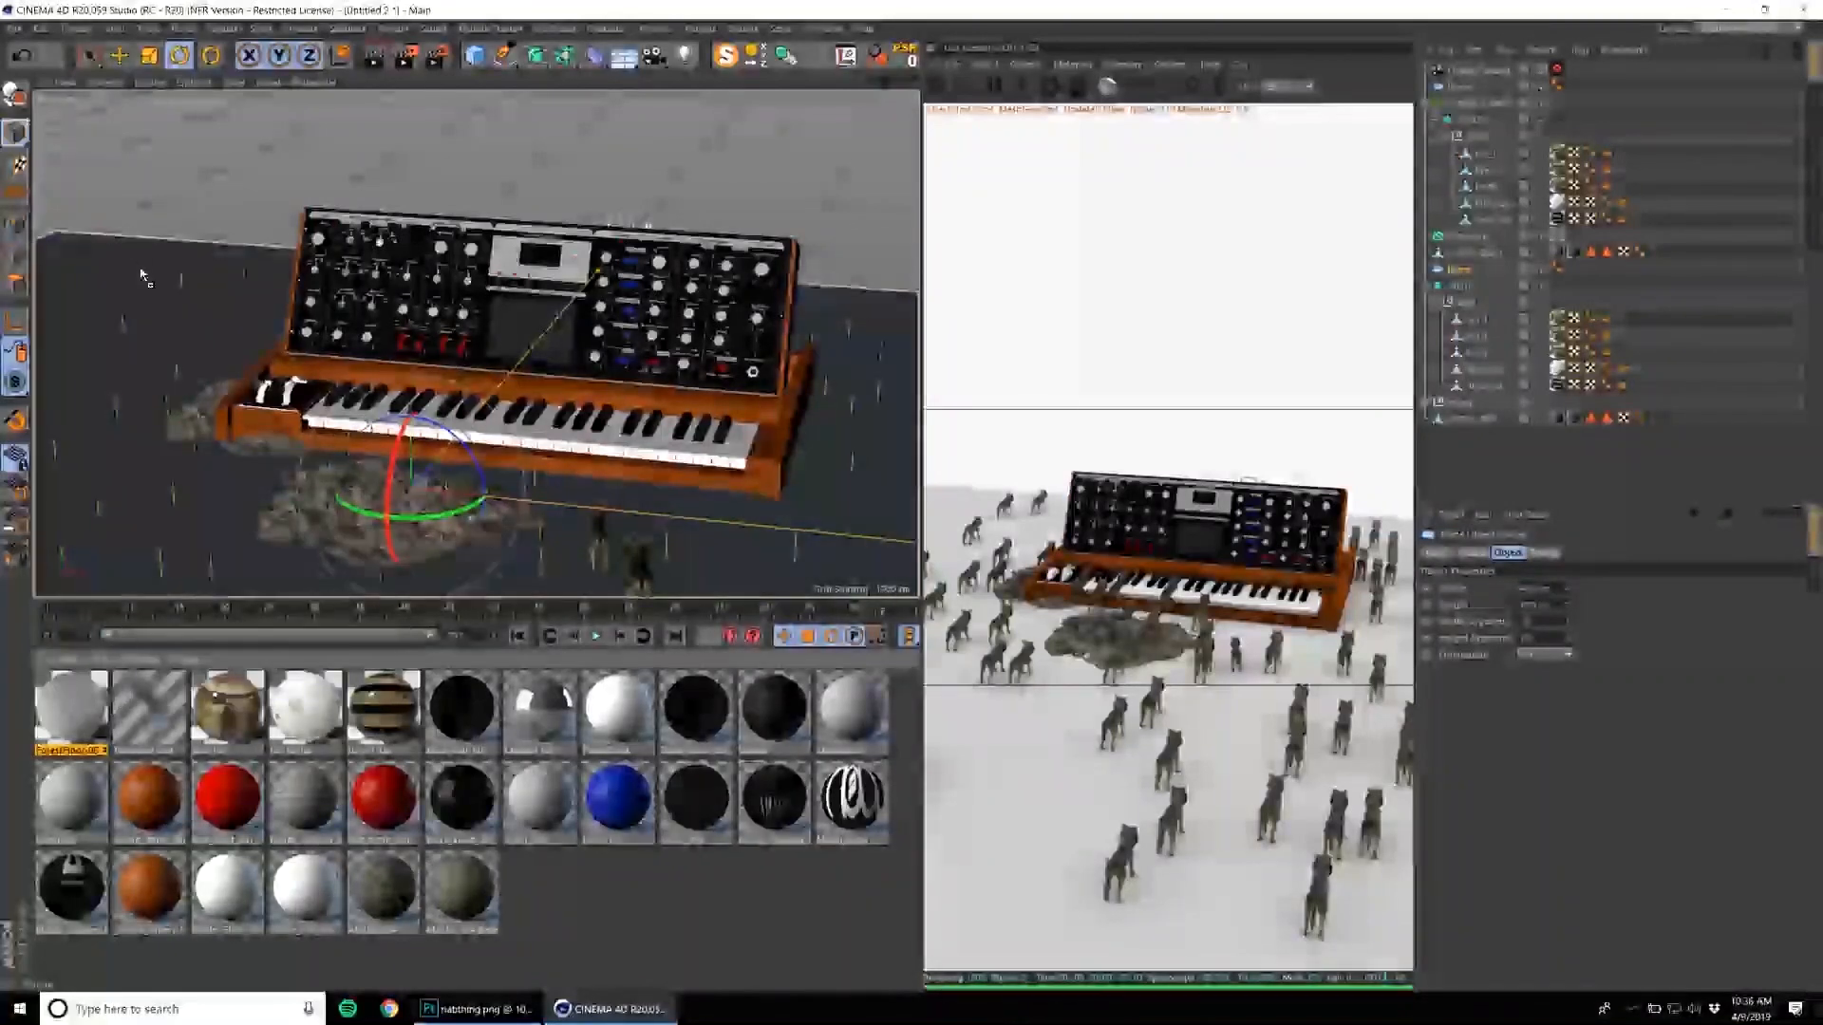
left_click_drag(1464, 275, 1460, 277)
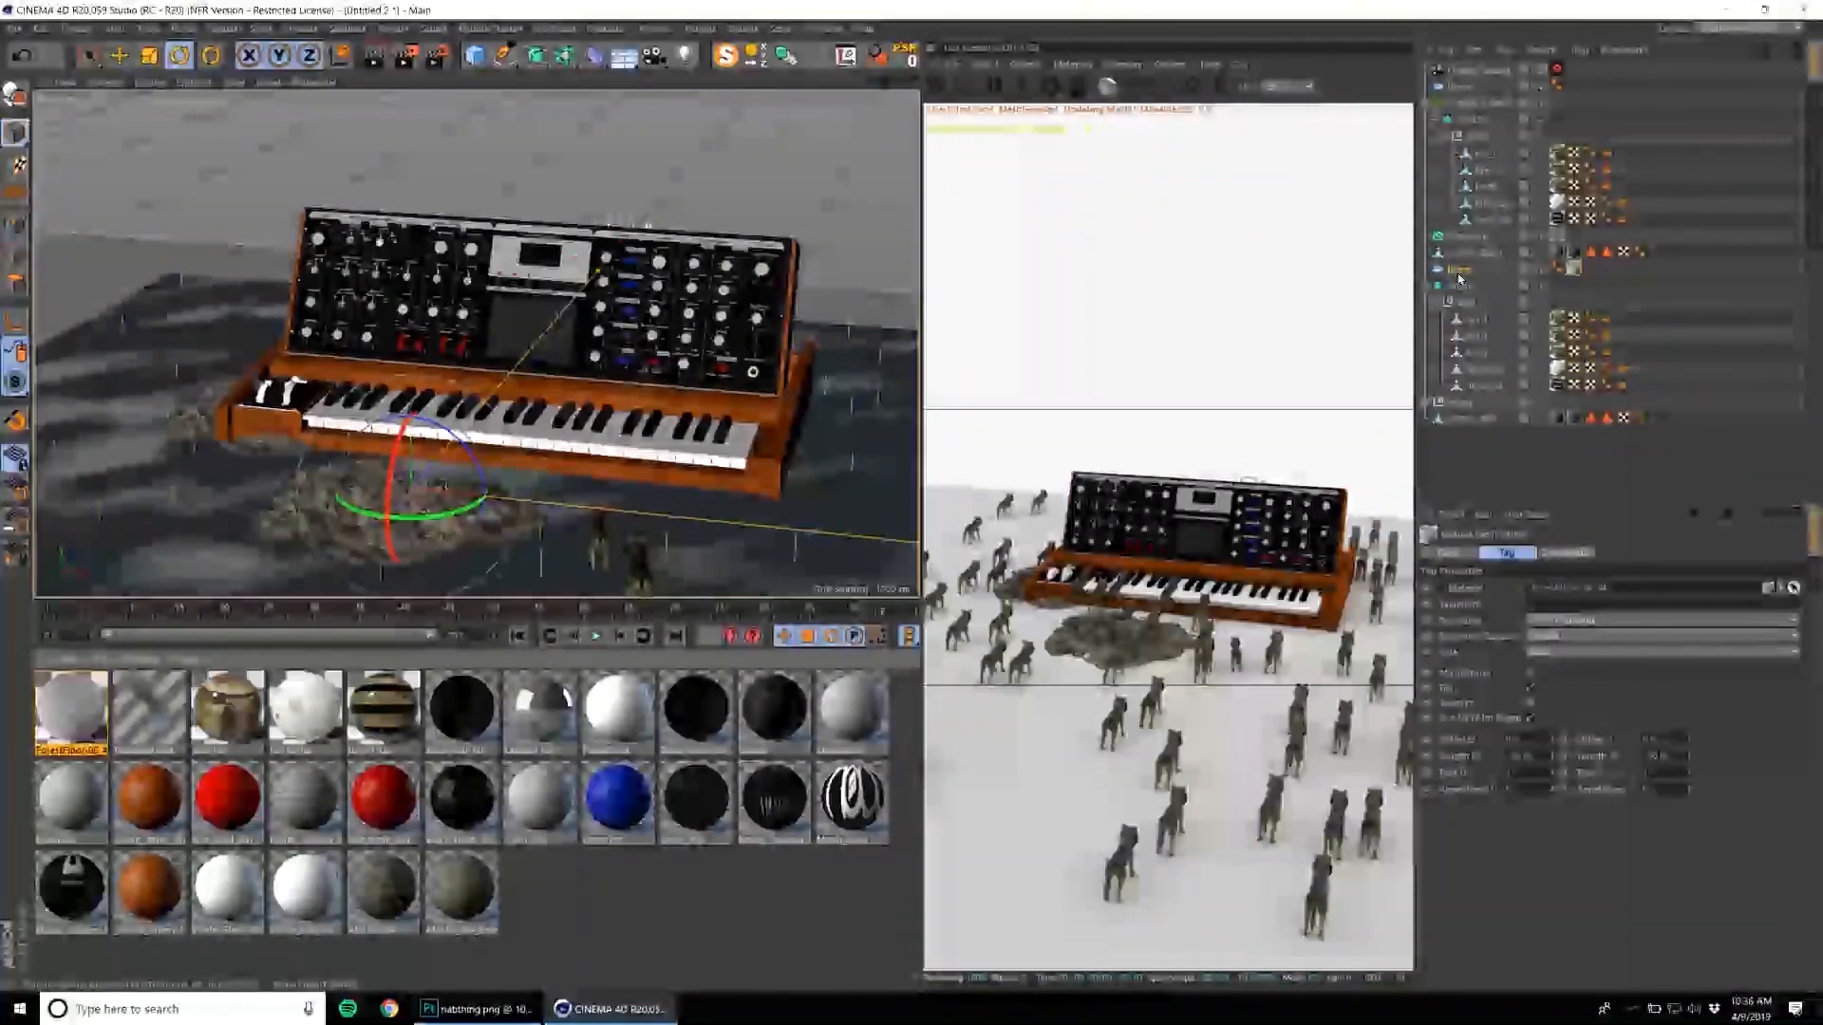
left_click(1563, 249)
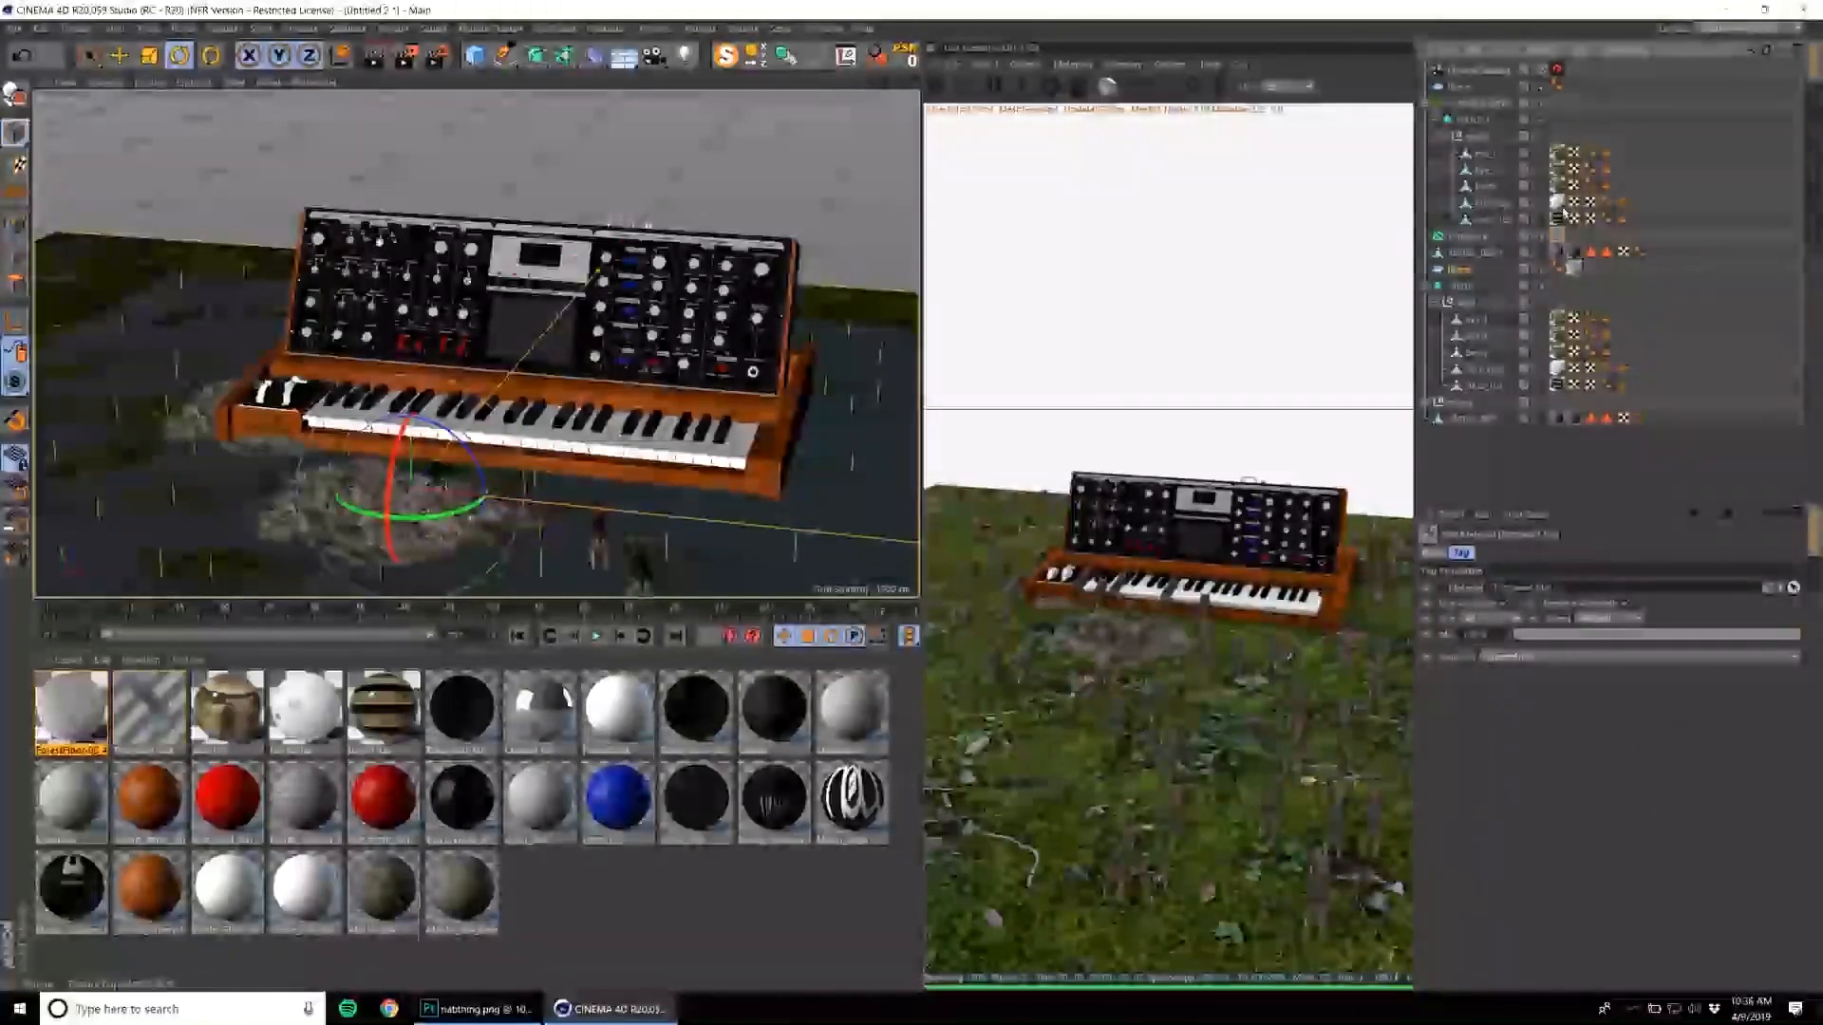
left_click(1571, 270)
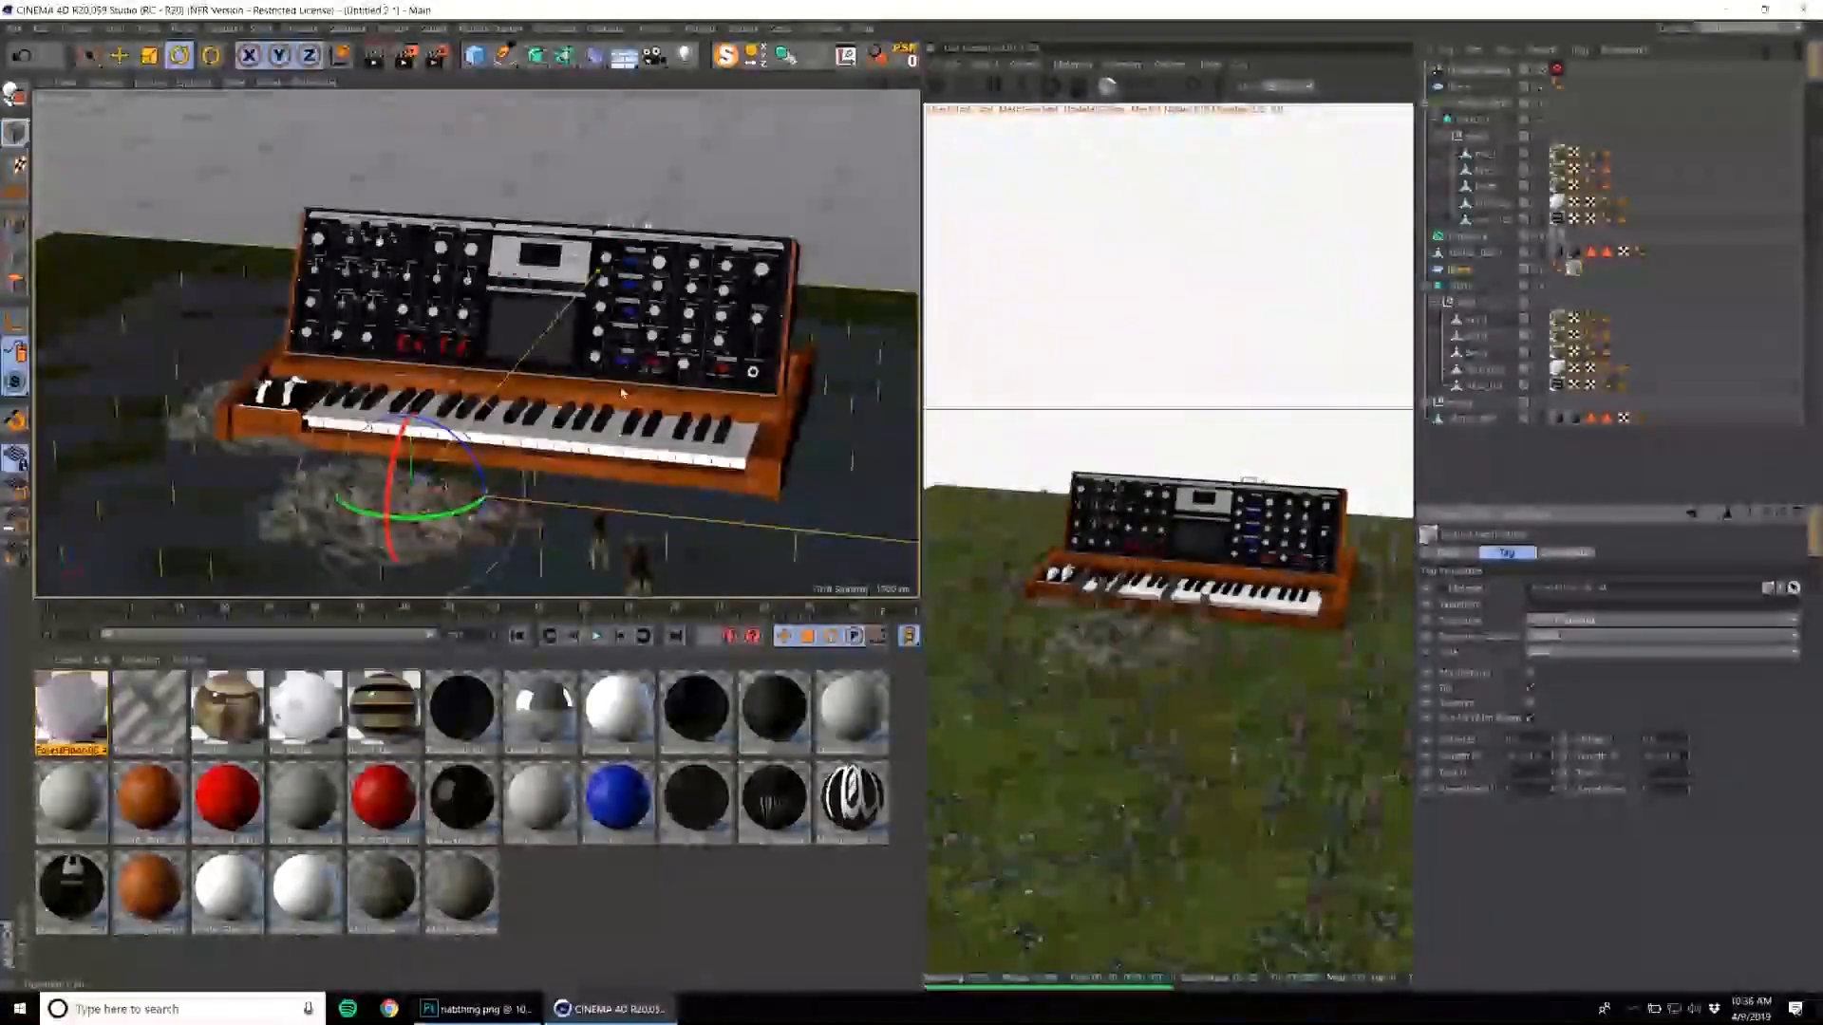
Move the second rubble pile forward beside the left end of the synthesizer's keyboard.
left_click_drag(830, 399, 679, 376, "alt")
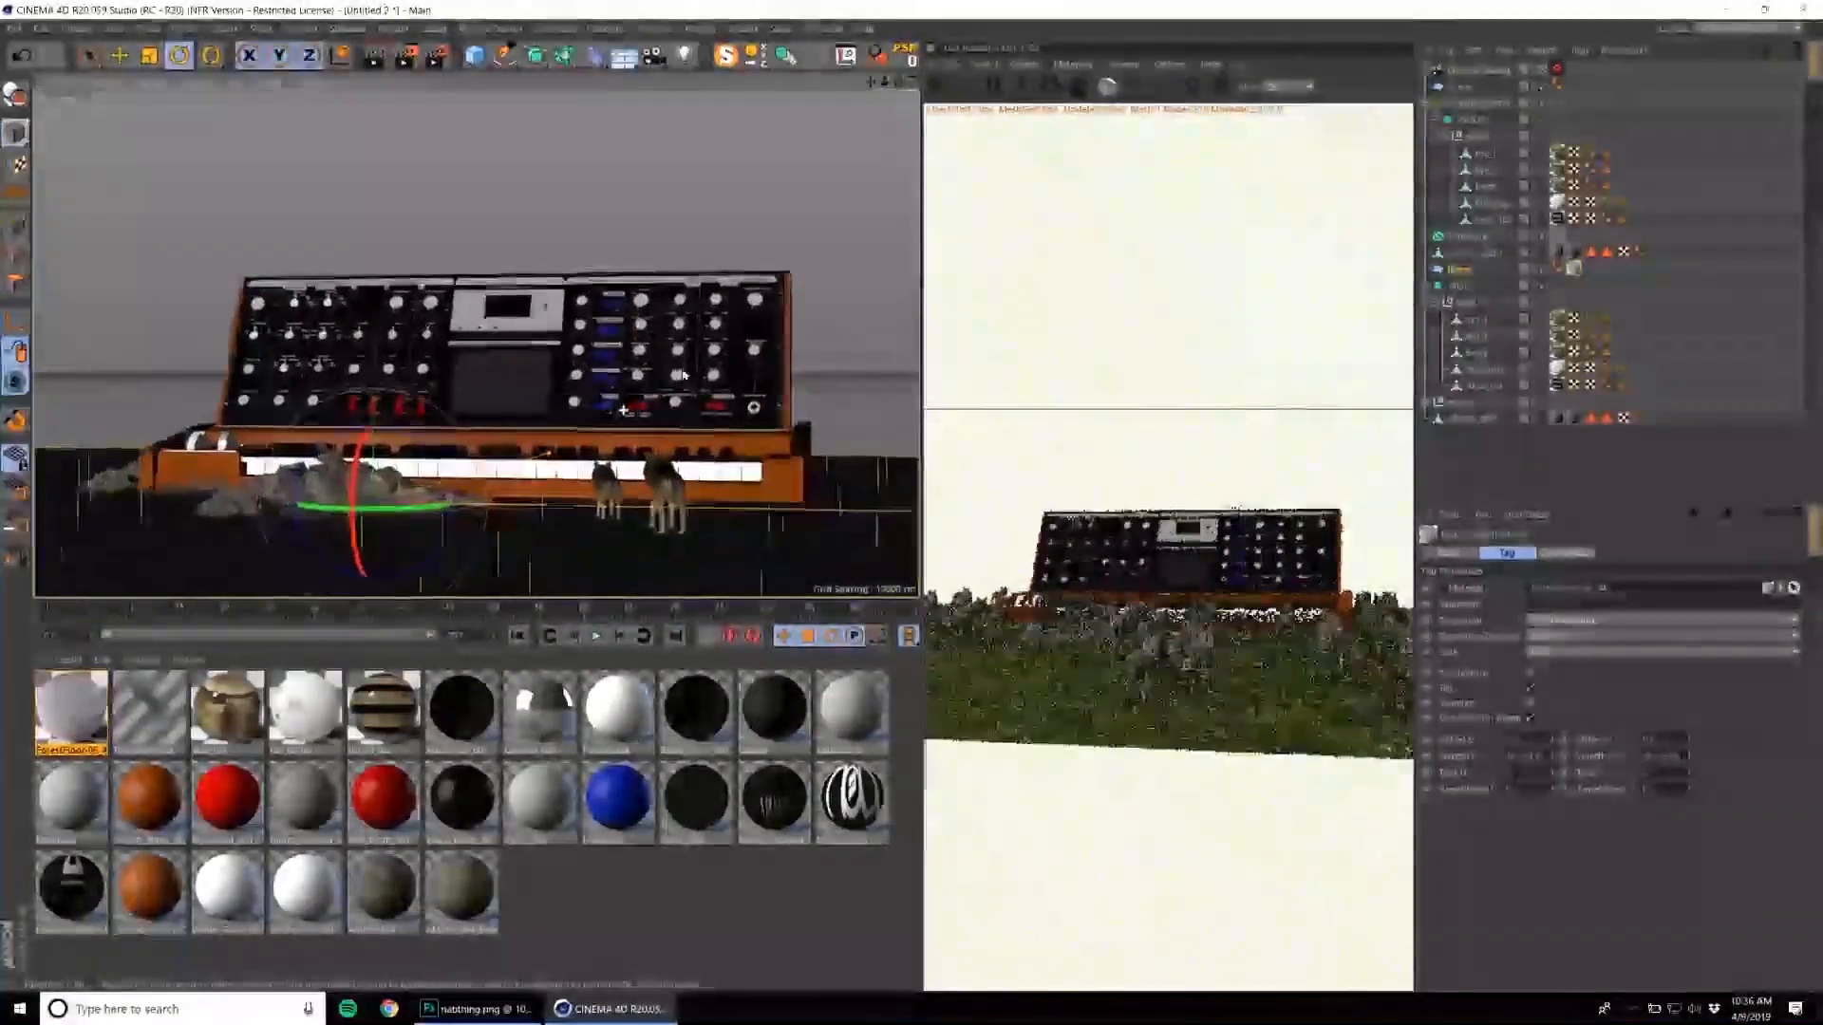
right_click_drag(679, 376, 740, 370, "alt")
middle_click_drag(532, 373, 604, 380, "alt")
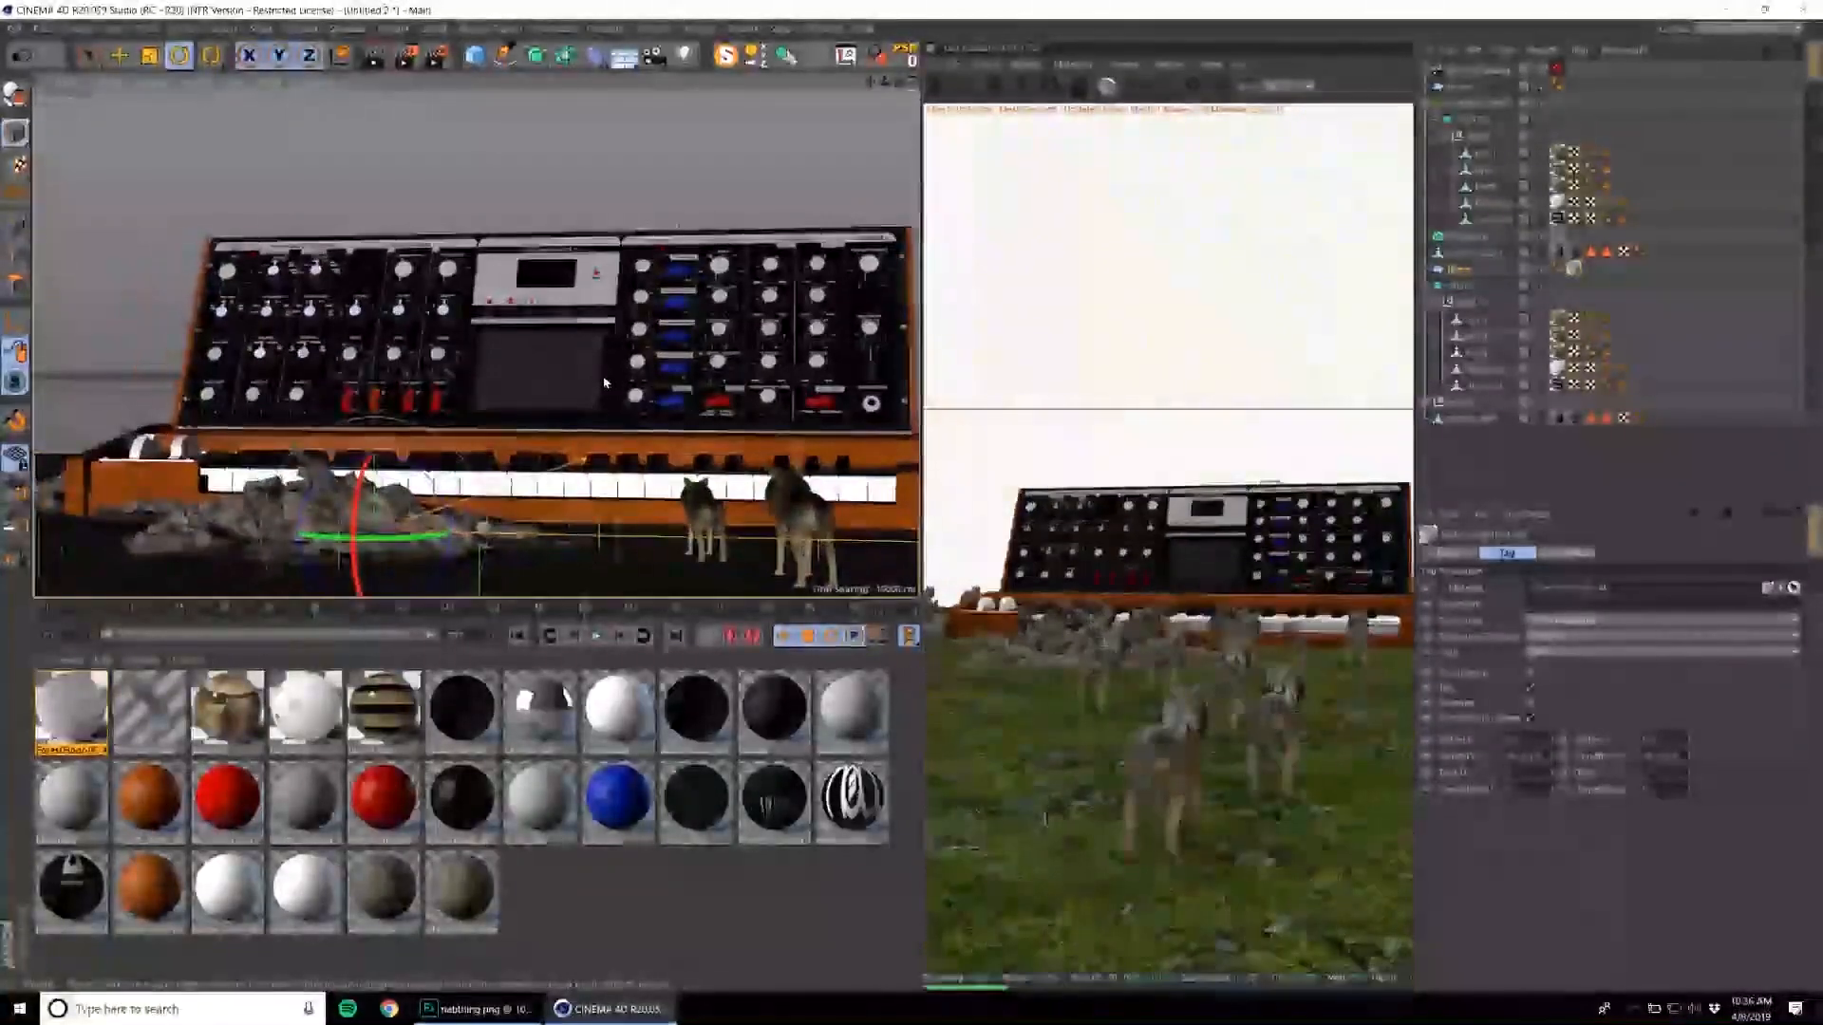
left_click_drag(604, 380, 601, 392, "alt")
left_click(342, 489)
middle_click_drag(342, 489, 481, 444, "alt")
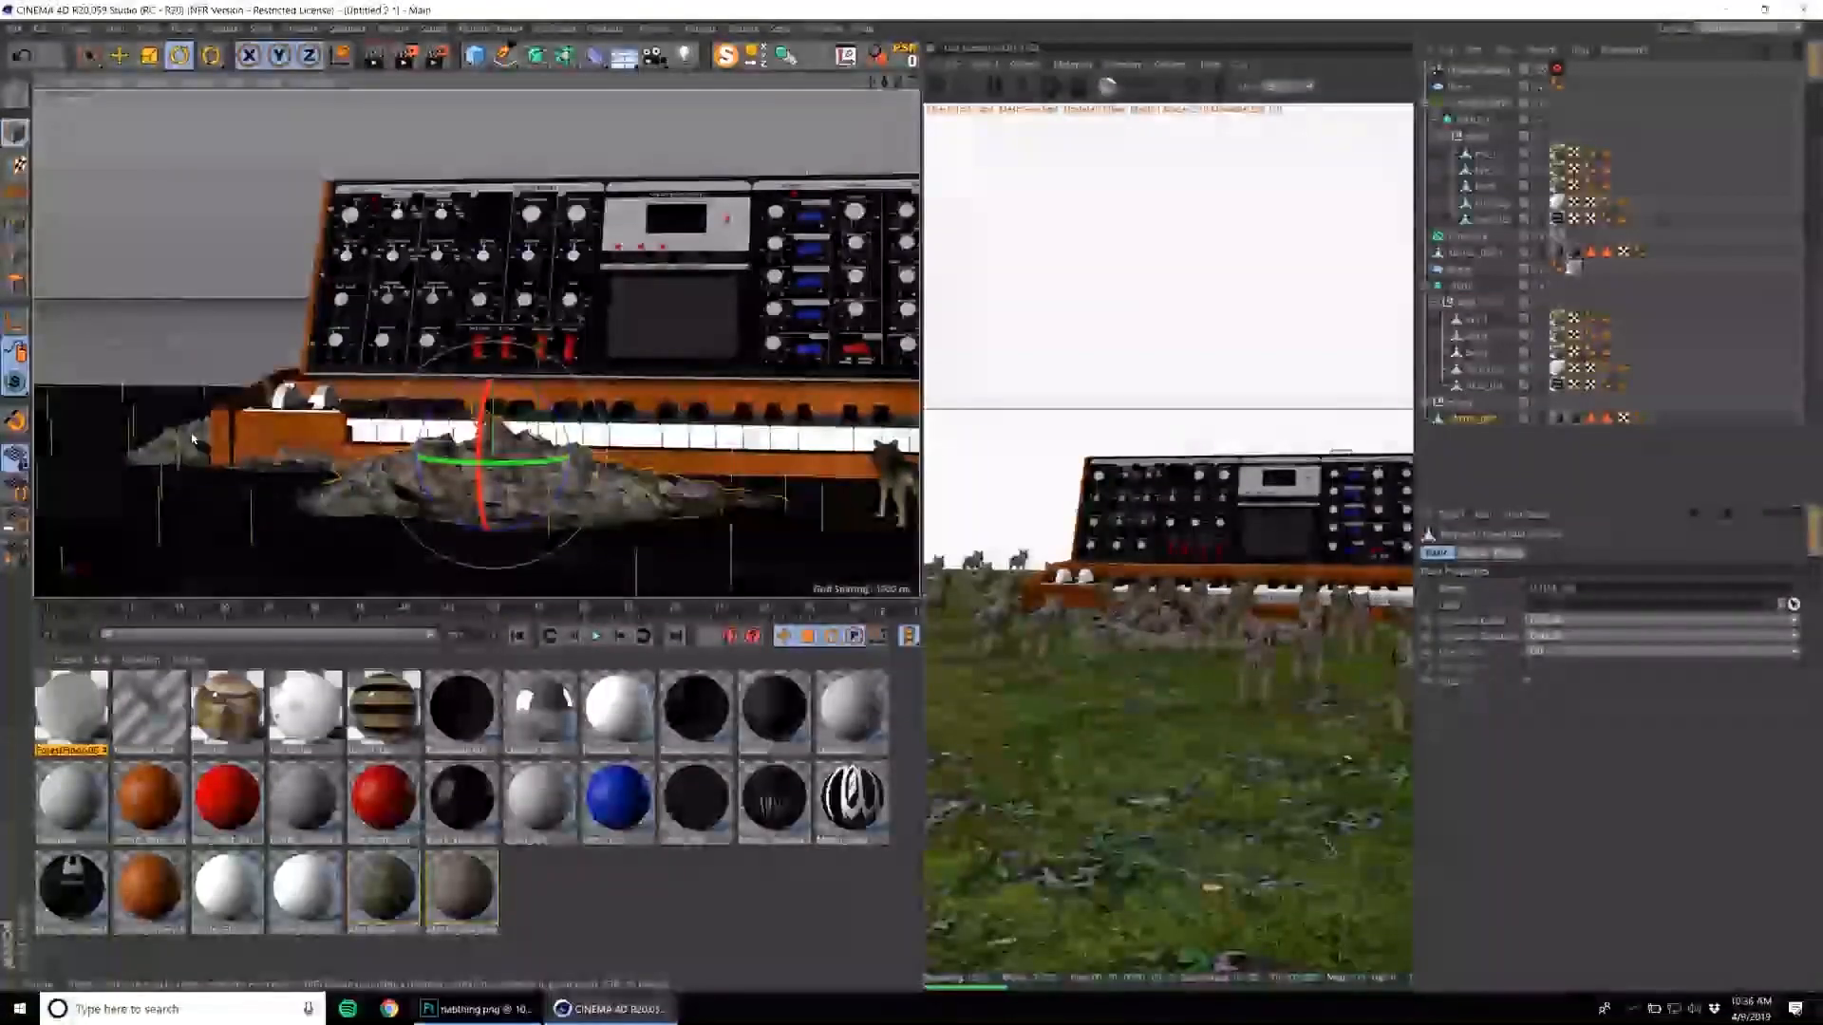
left_click(195, 440)
left_click_drag(302, 399, 275, 467, "alt")
key("e")
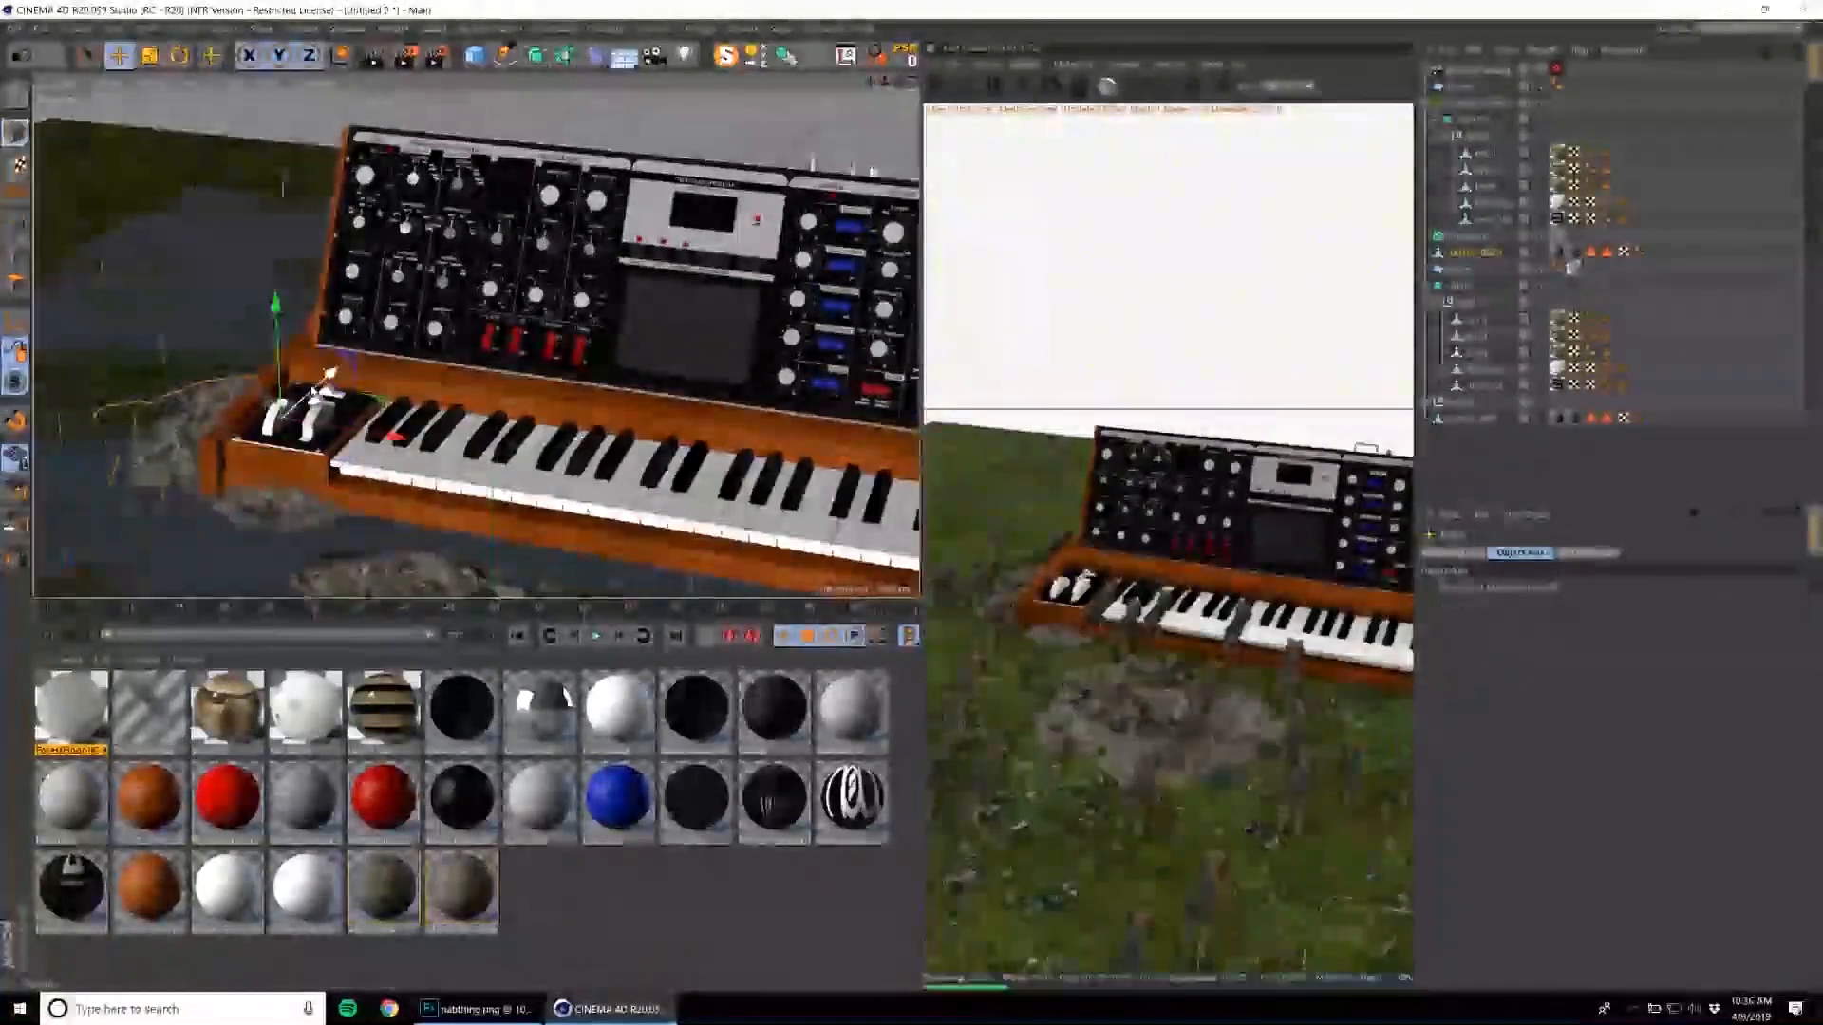
left_click_drag(329, 375, 307, 396)
mouse_move(253, 325)
left_mouse_down()
mouse_move(249, 245)
mouse_move(252, 324)
left_mouse_up()
left_click_drag(853, 255, 864, 190, "alt")
left_click_drag(729, 277, 815, 265)
left_click_drag(643, 357, 835, 371, "alt")
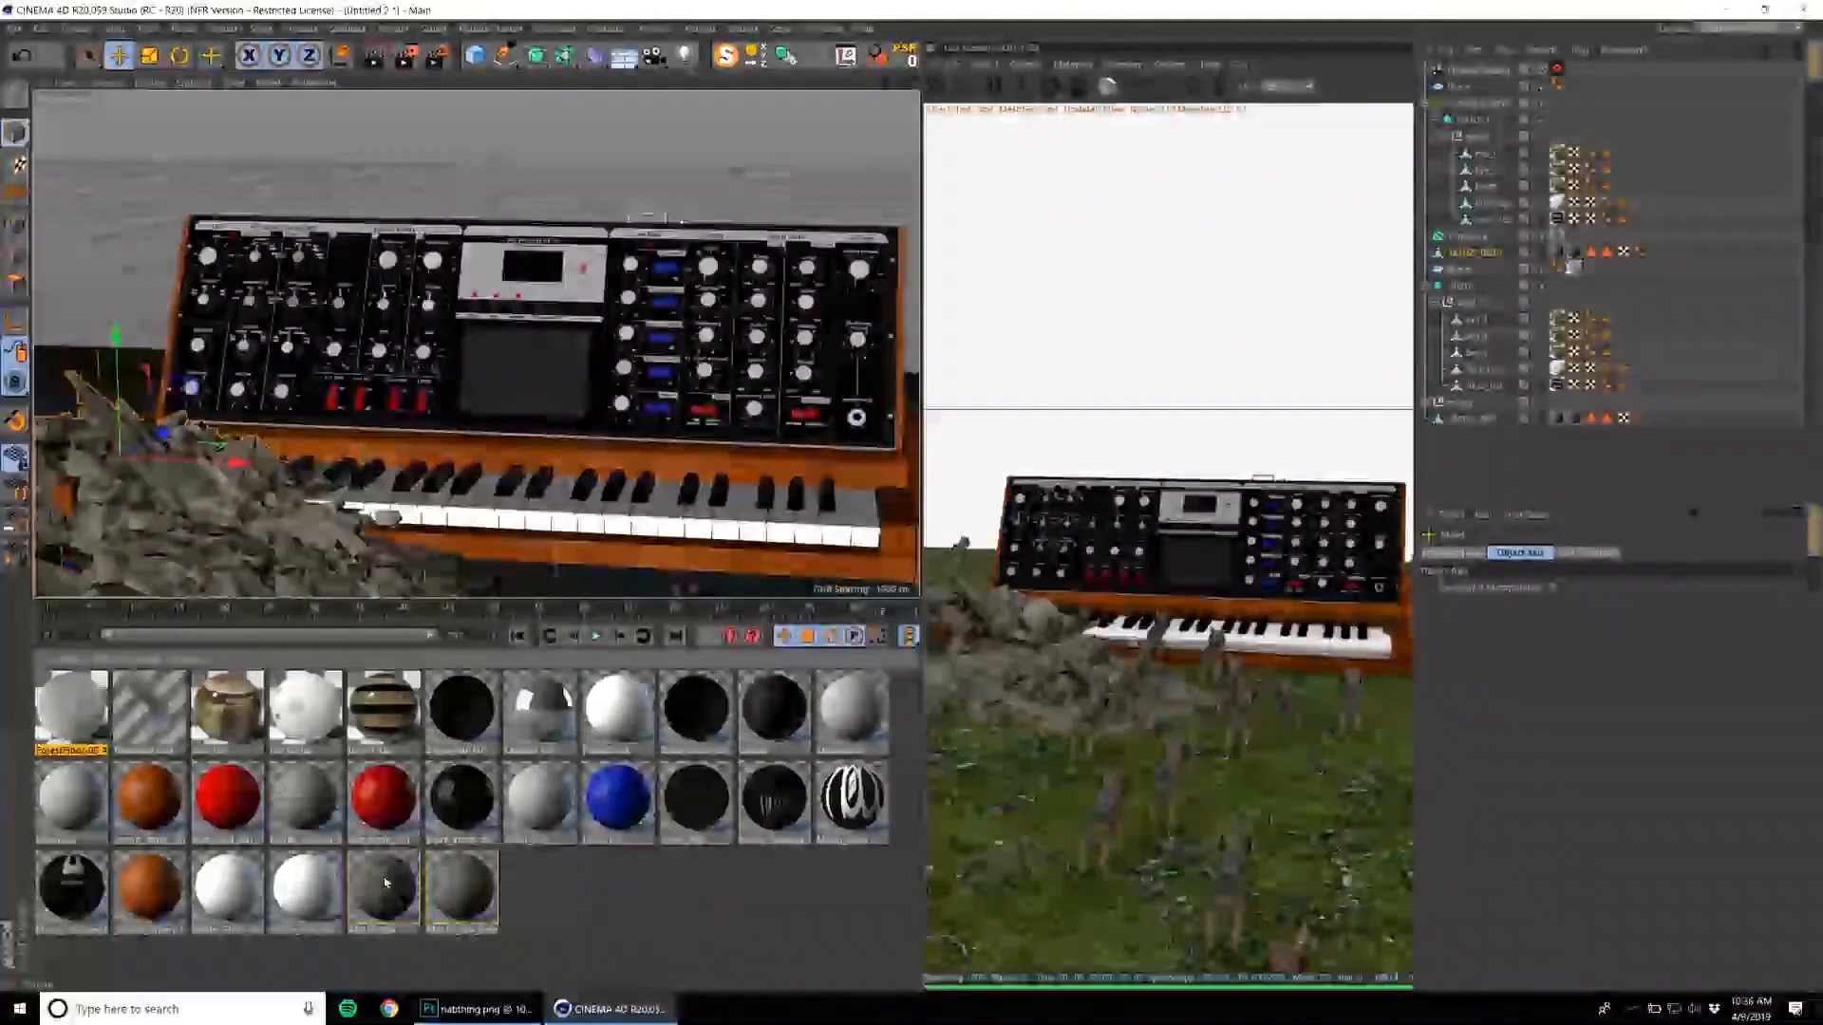
Change the wolf's skin material to the Diffuse material type.
left_click(385, 885)
left_click(236, 725)
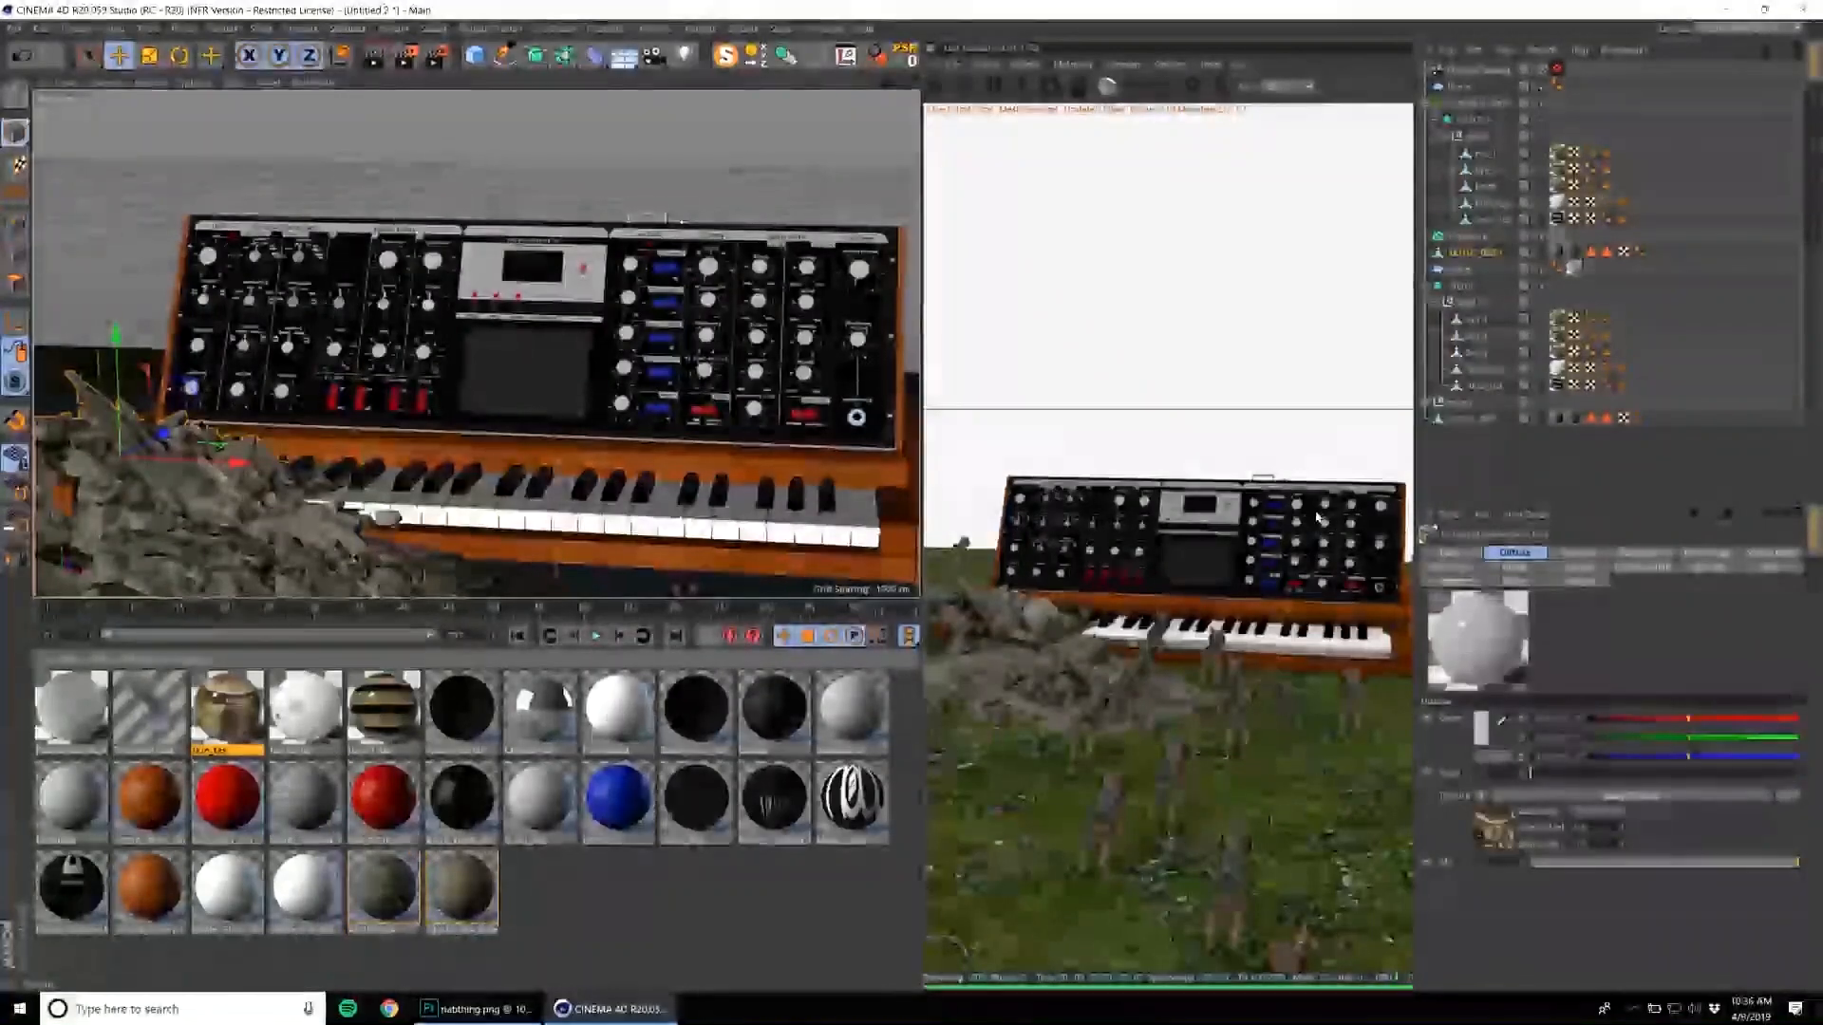
left_click(1449, 552)
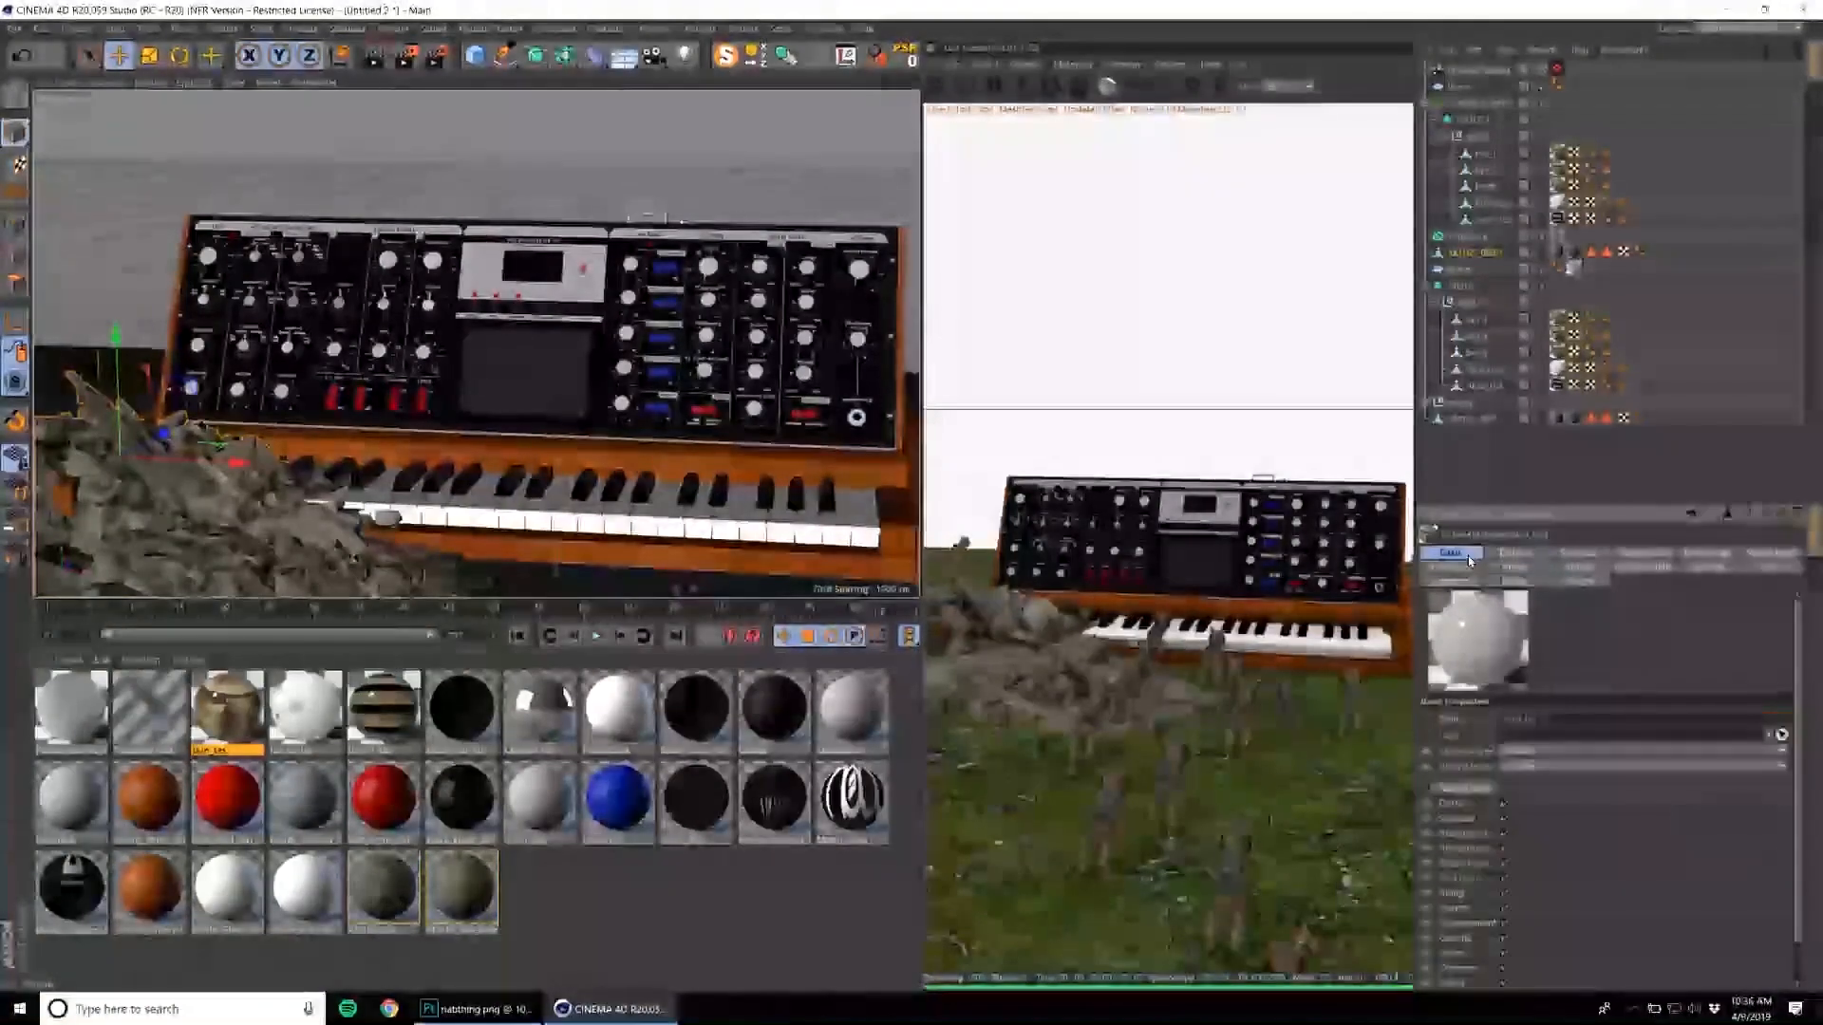
left_click(1548, 753)
left_click(1538, 768)
Set the render output to a portrait 4:5 frame 800 pixels wide.
left_click_drag(689, 439, 602, 326, "alt")
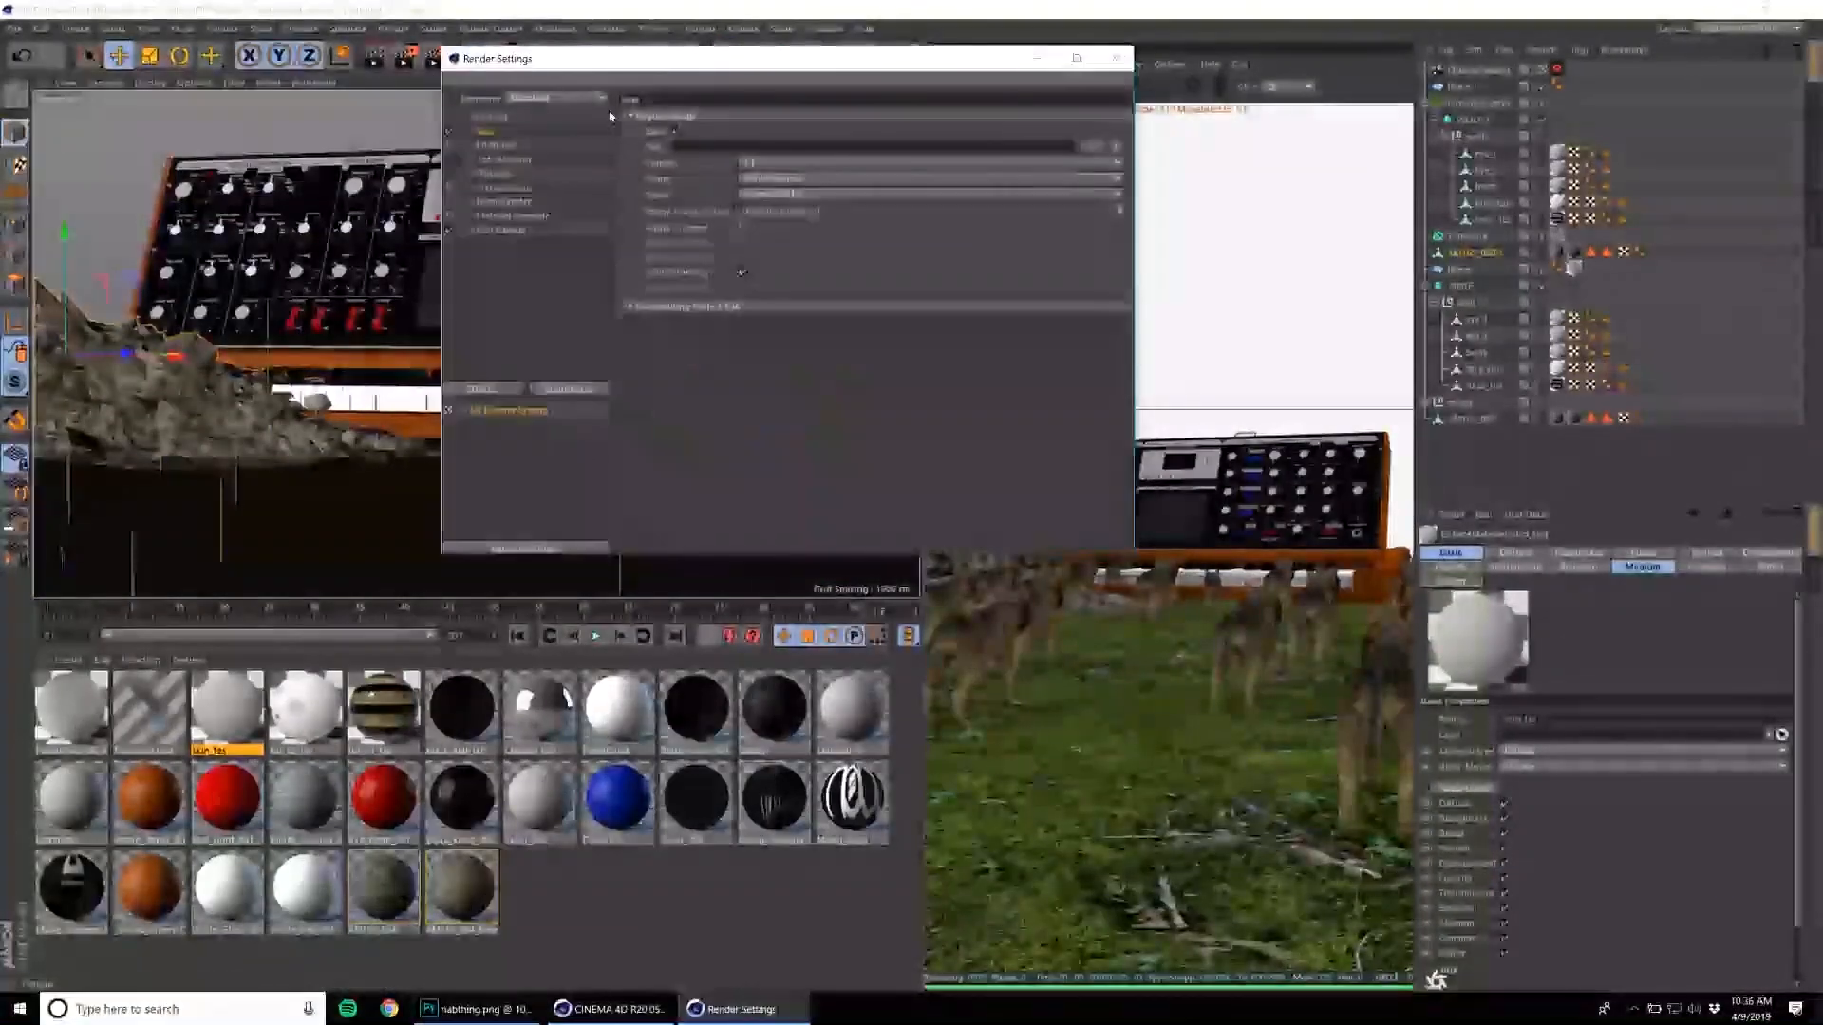
left_click(488, 118)
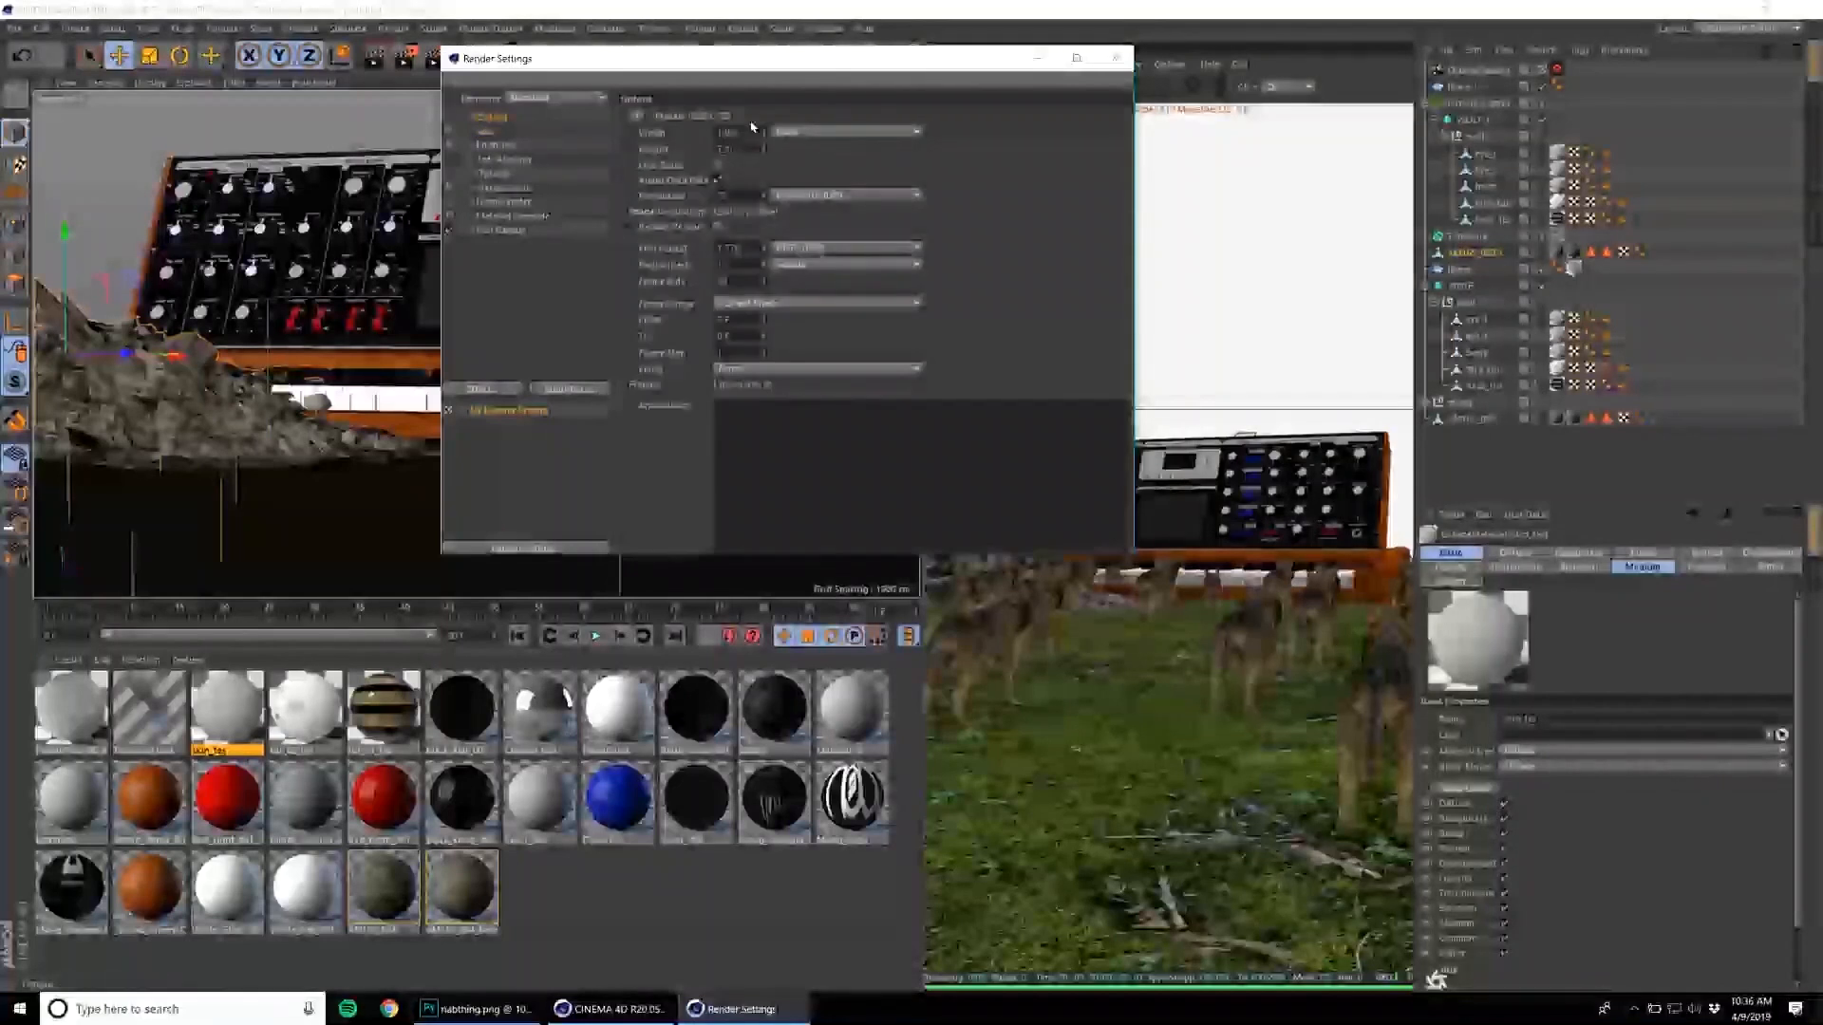
key("Tab")
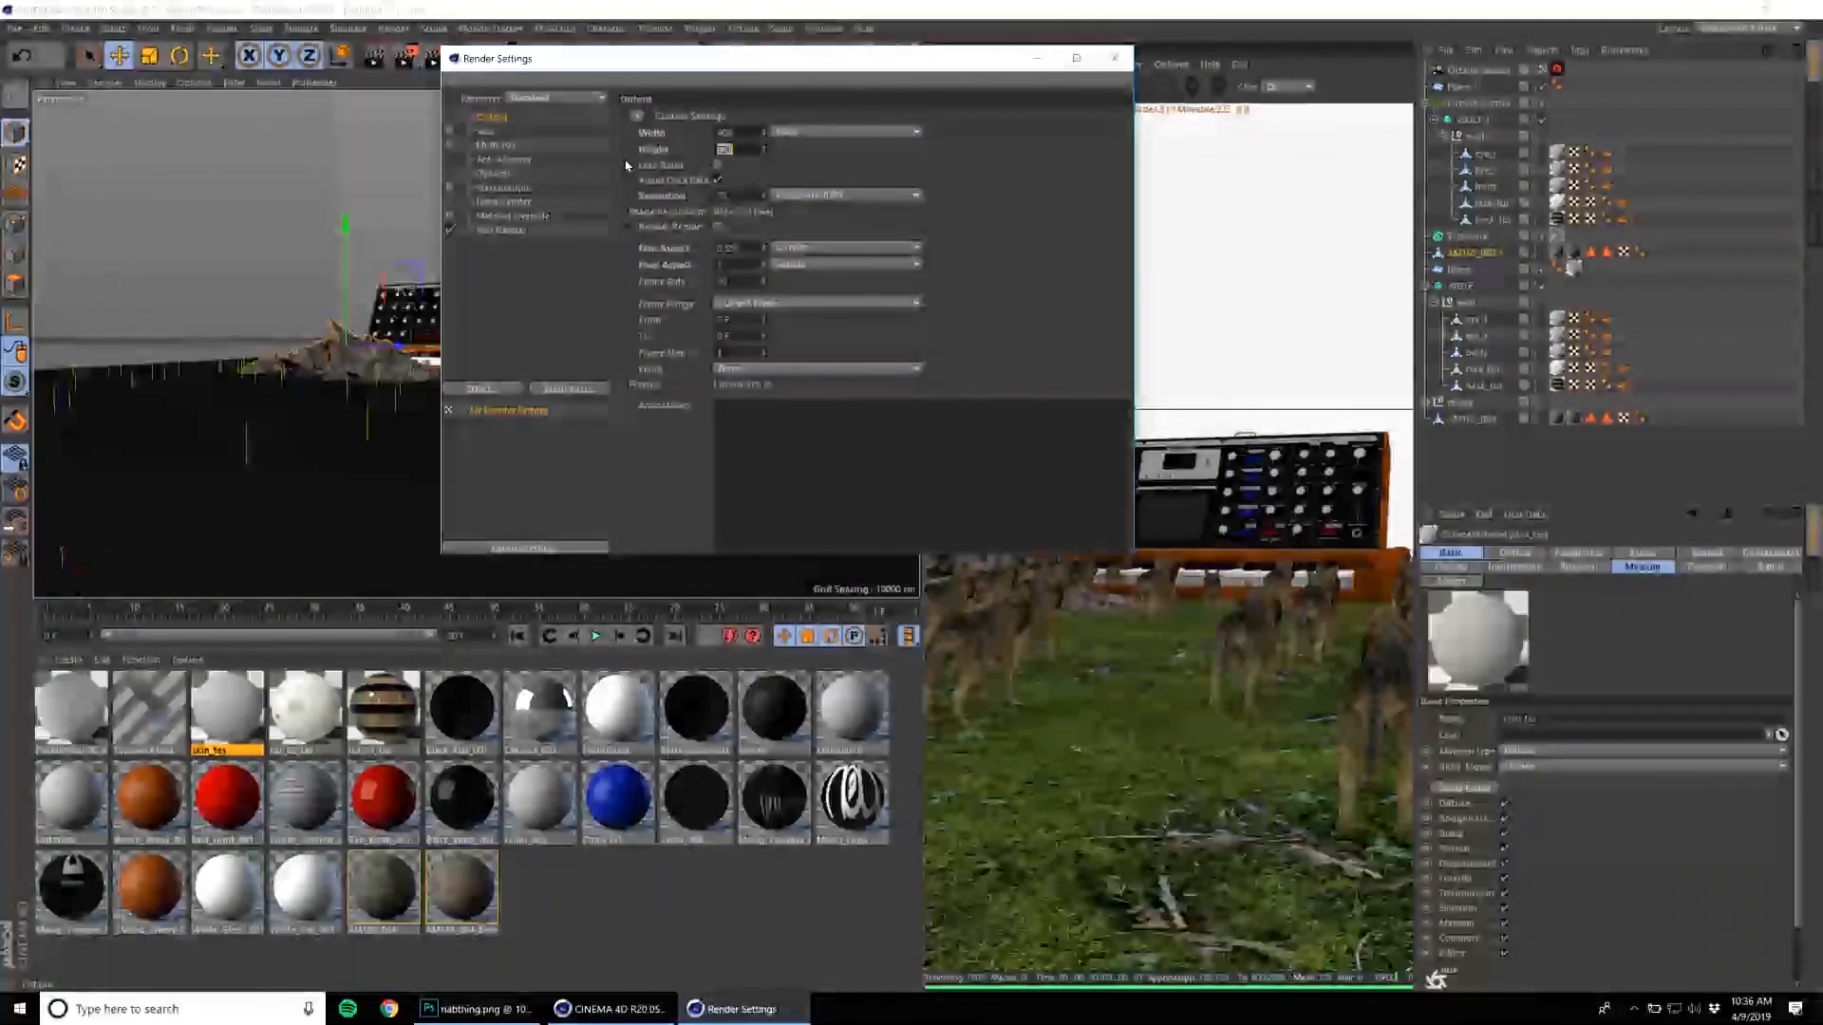
type("800")
key("Return")
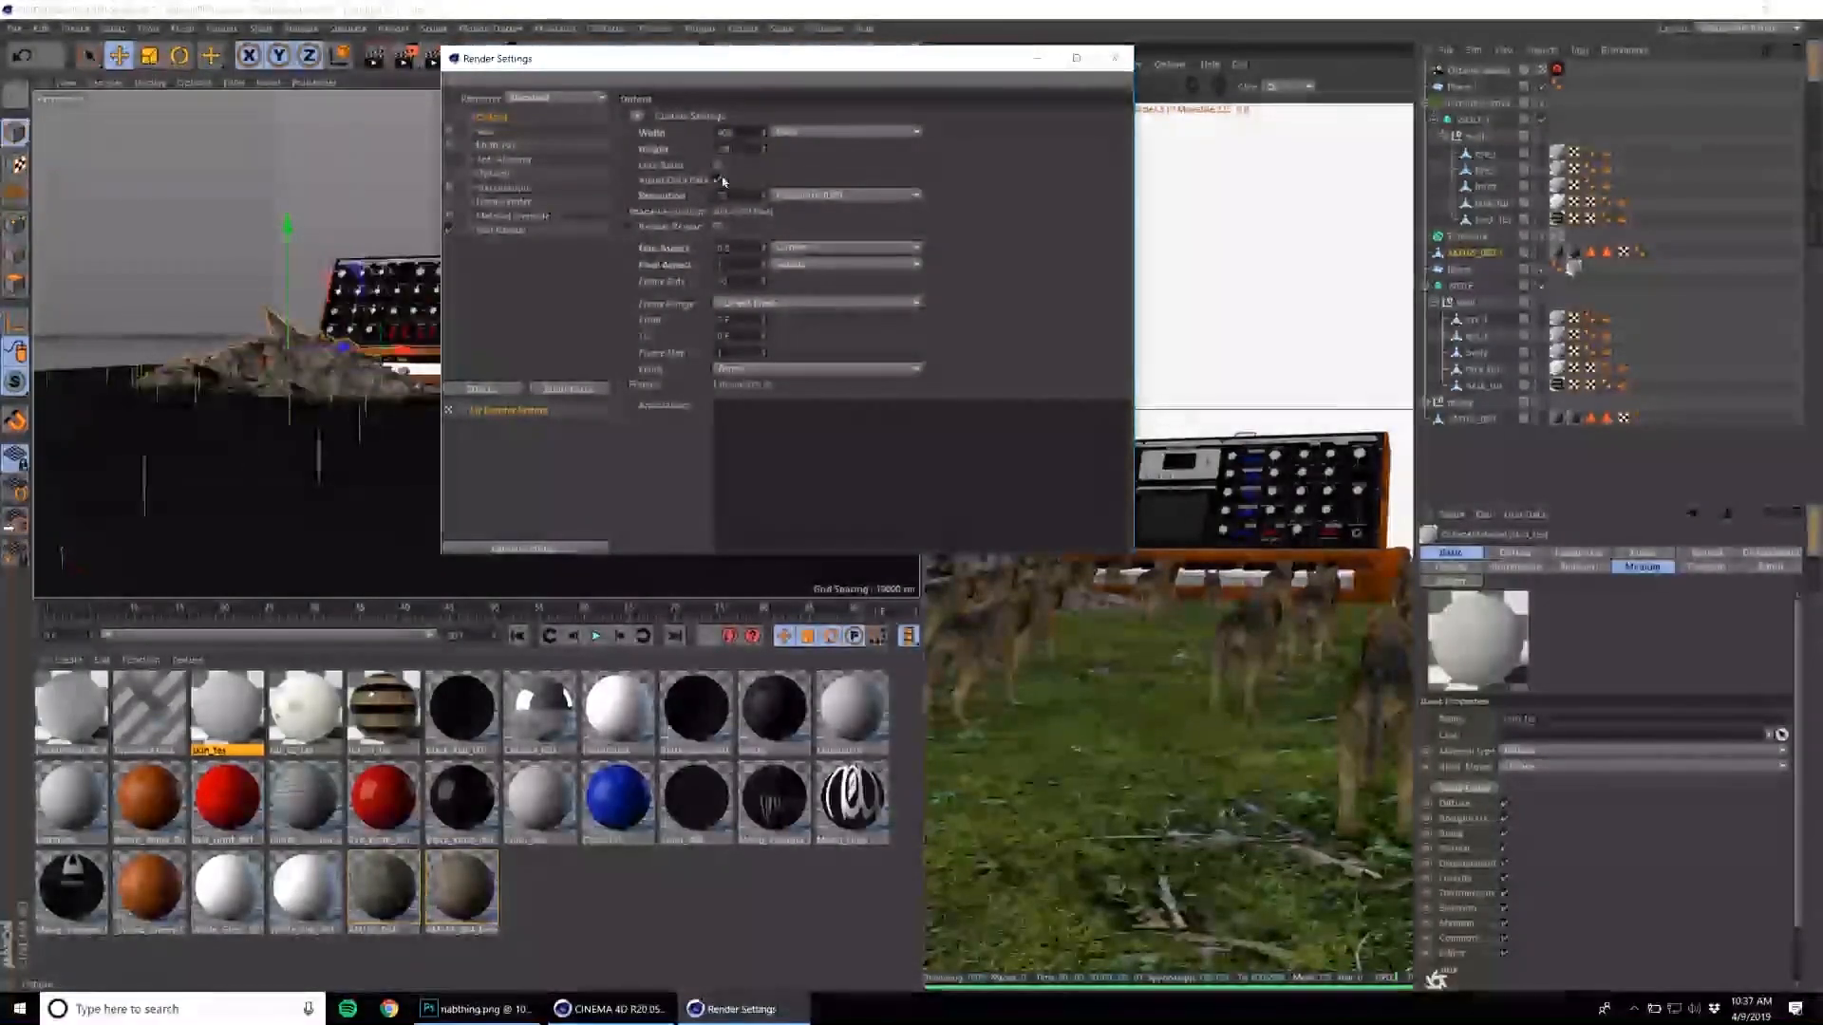
left_click(1115, 58)
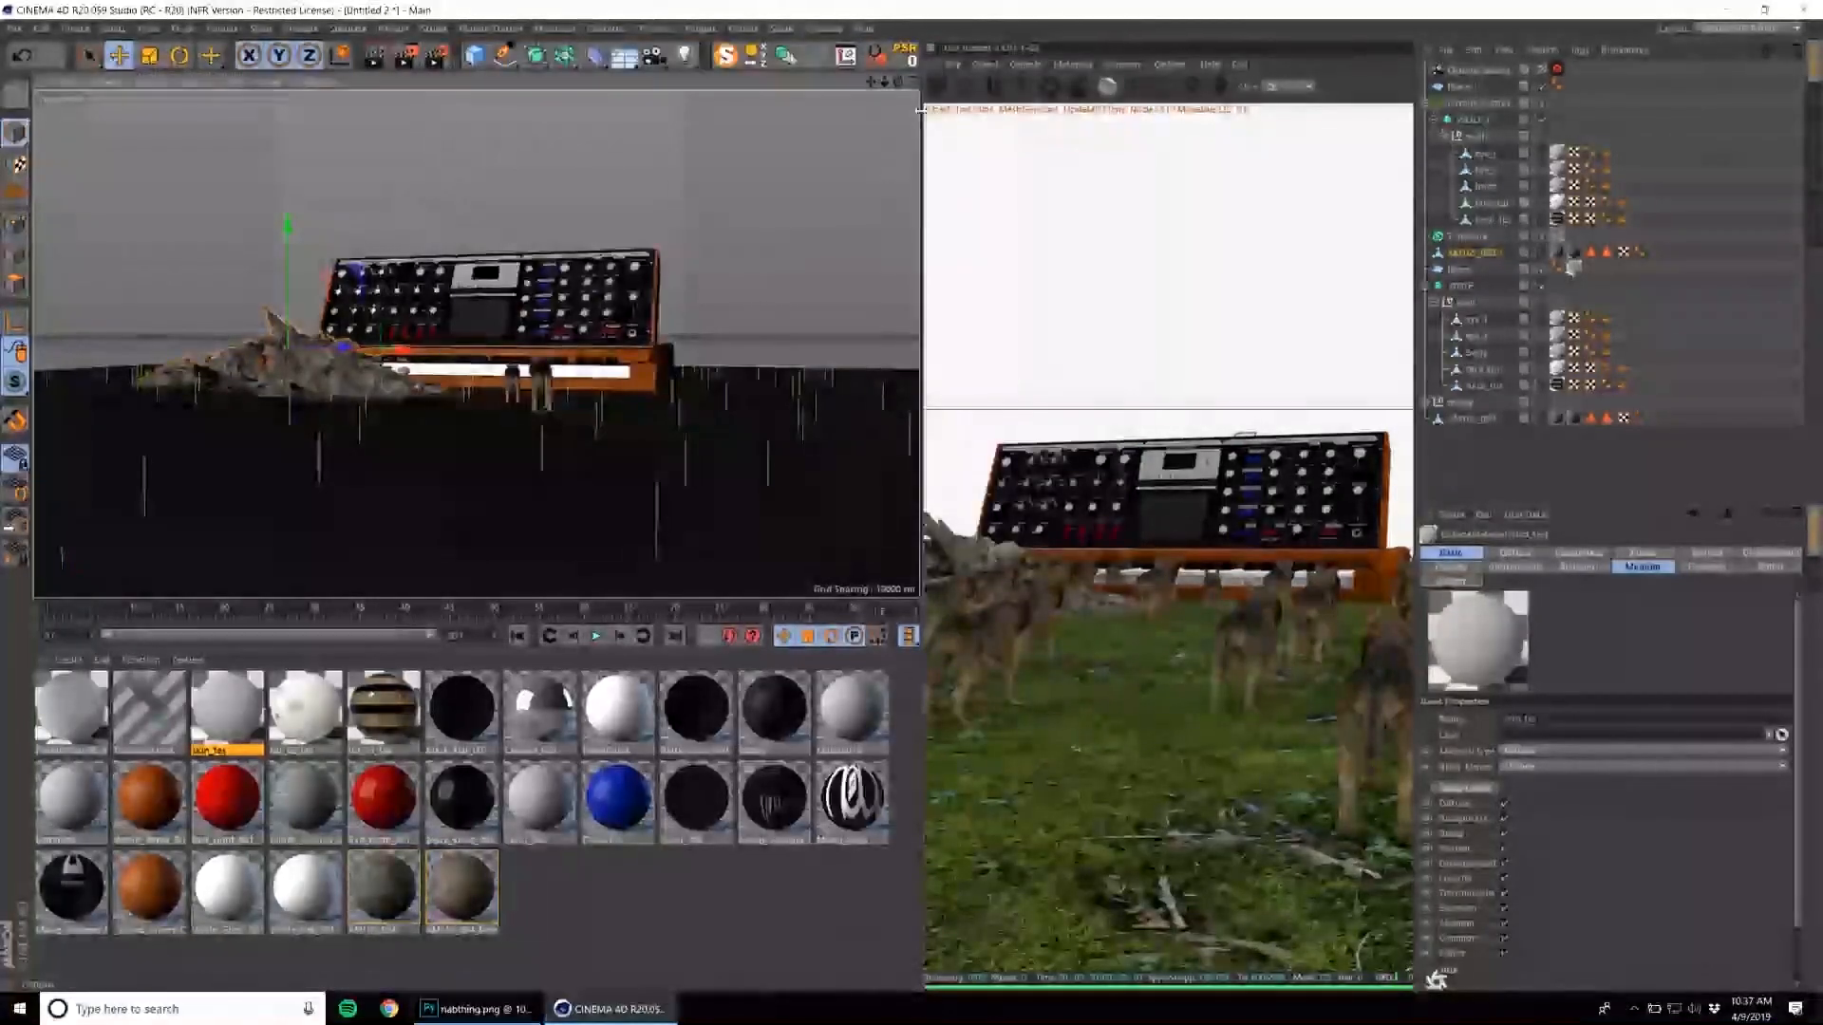
Restart the Octane live render, widen the viewport slightly and lock the live view to the output resolution.
left_click(937, 87)
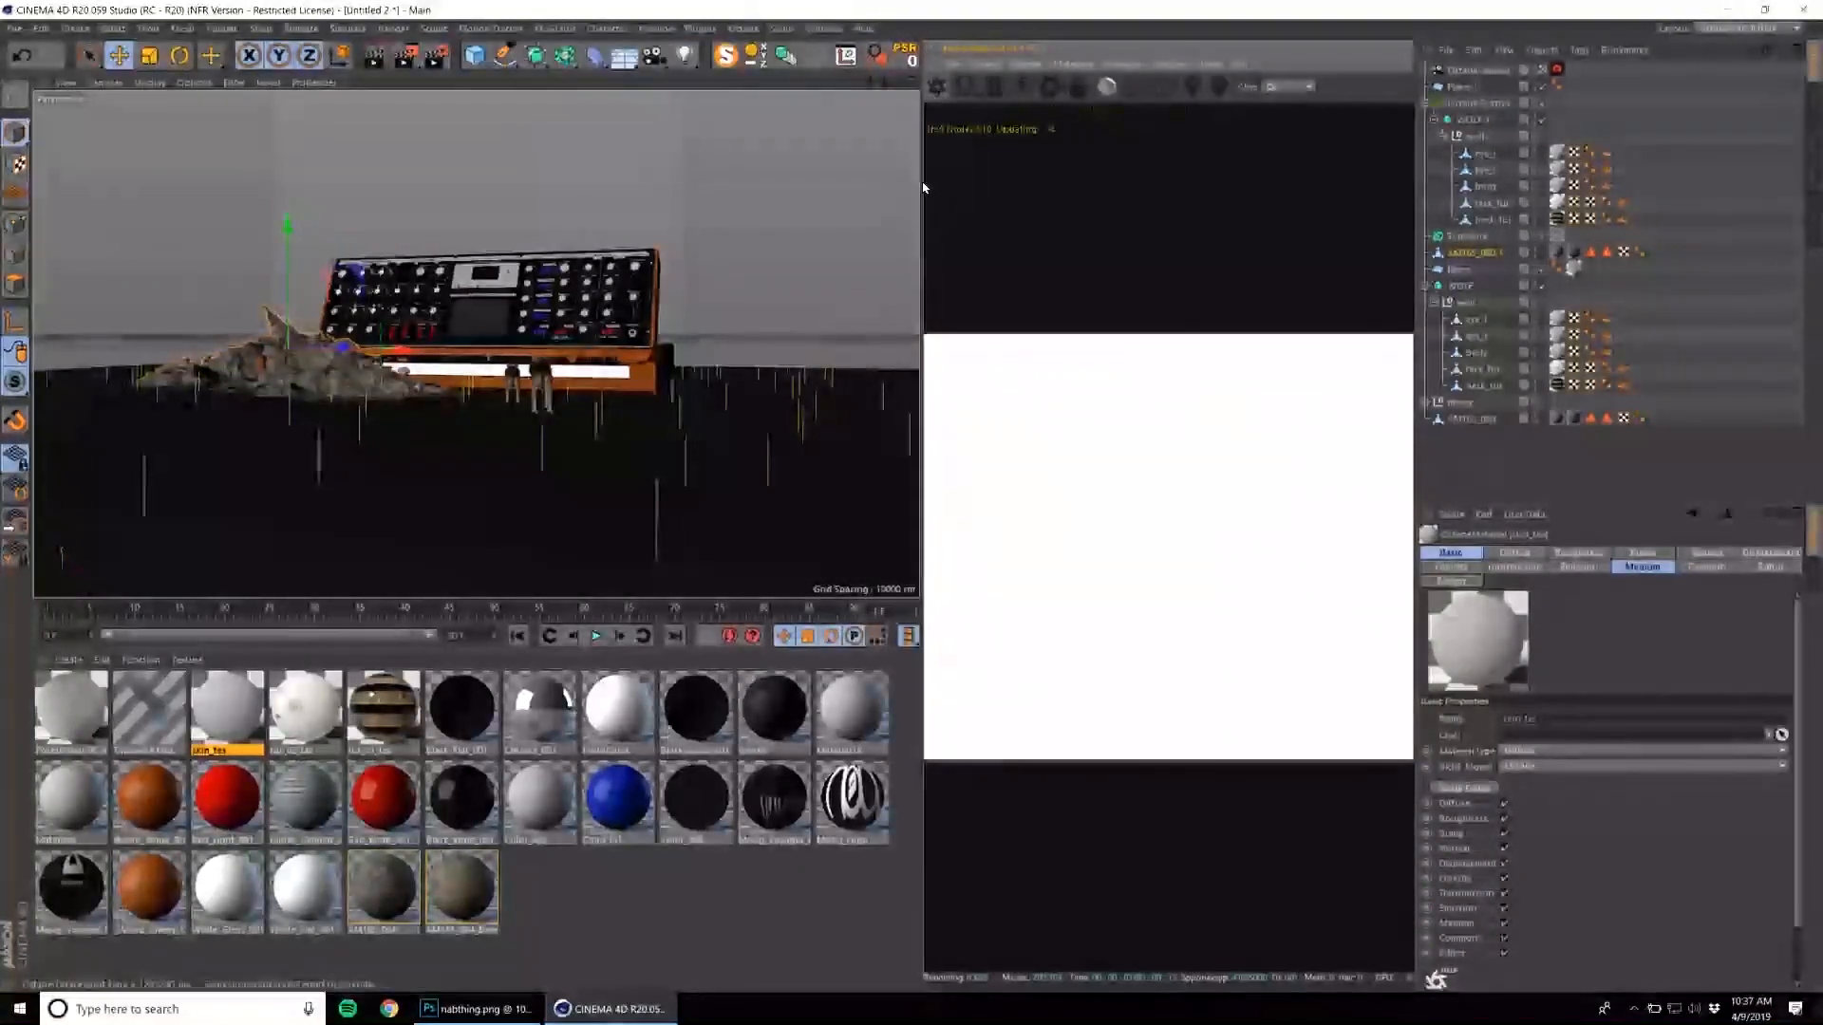
left_click_drag(924, 187, 942, 181)
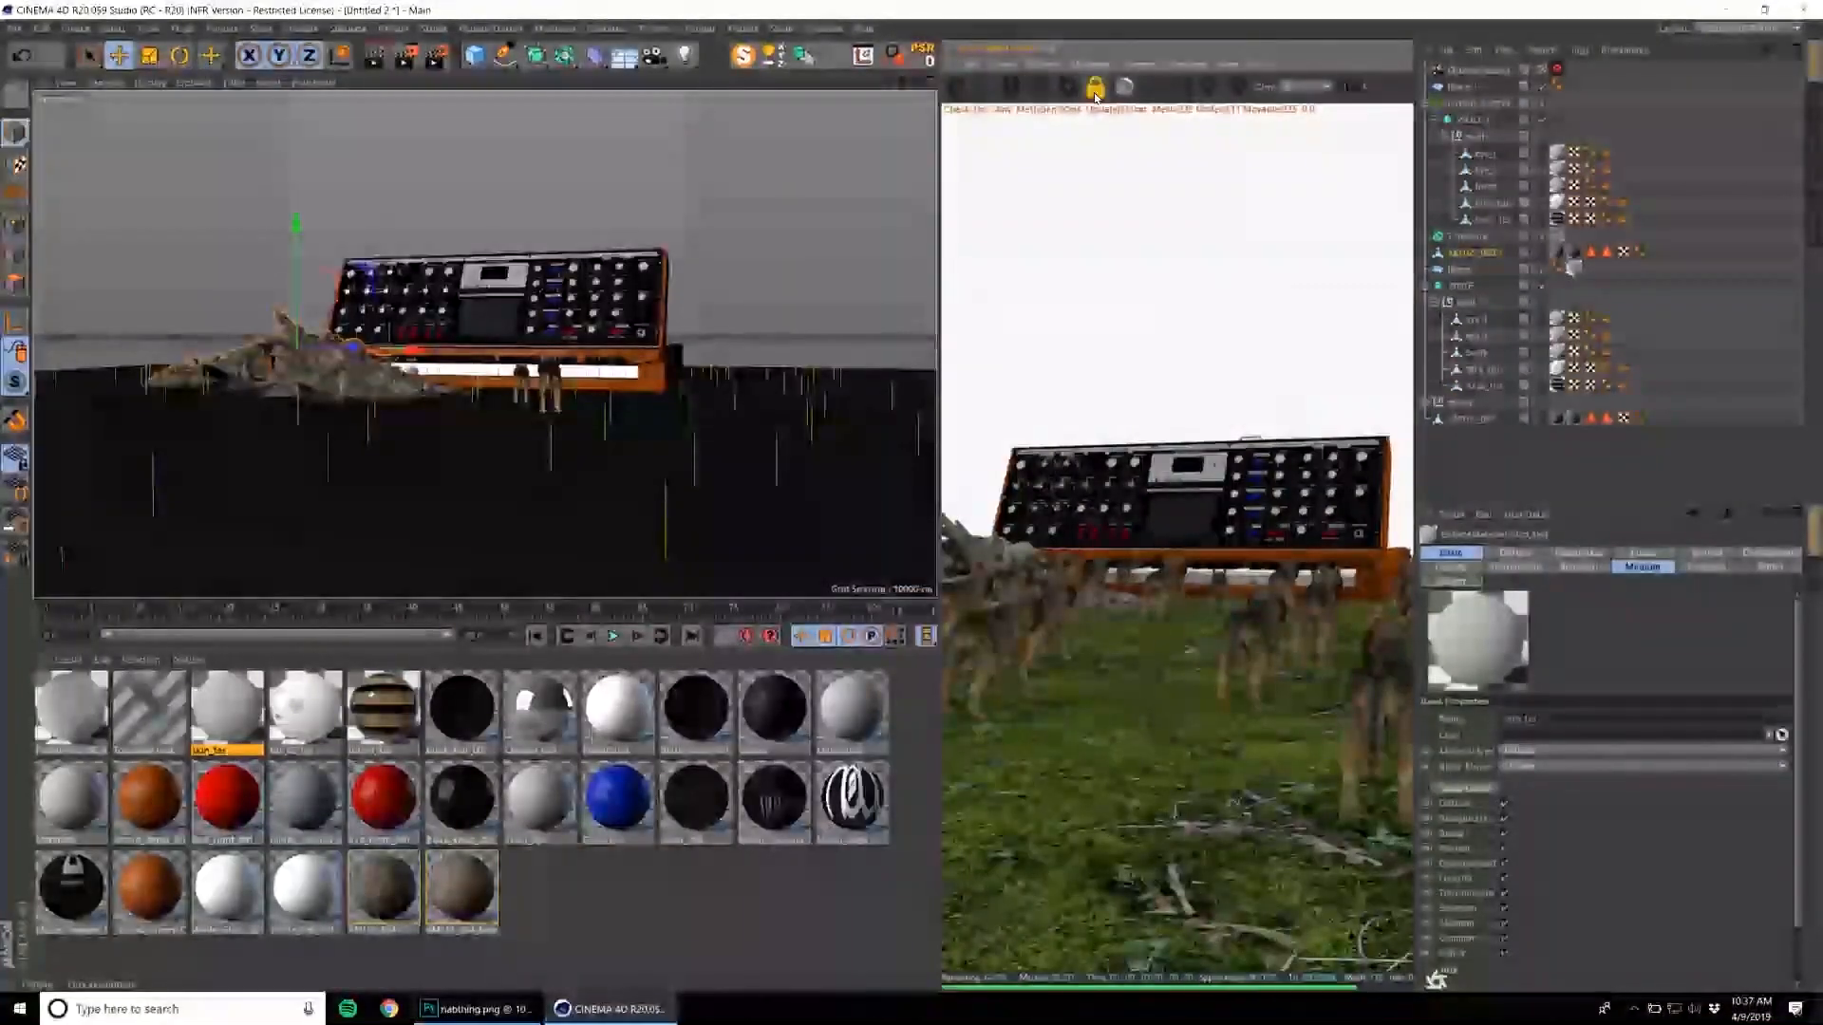
left_click(1094, 88)
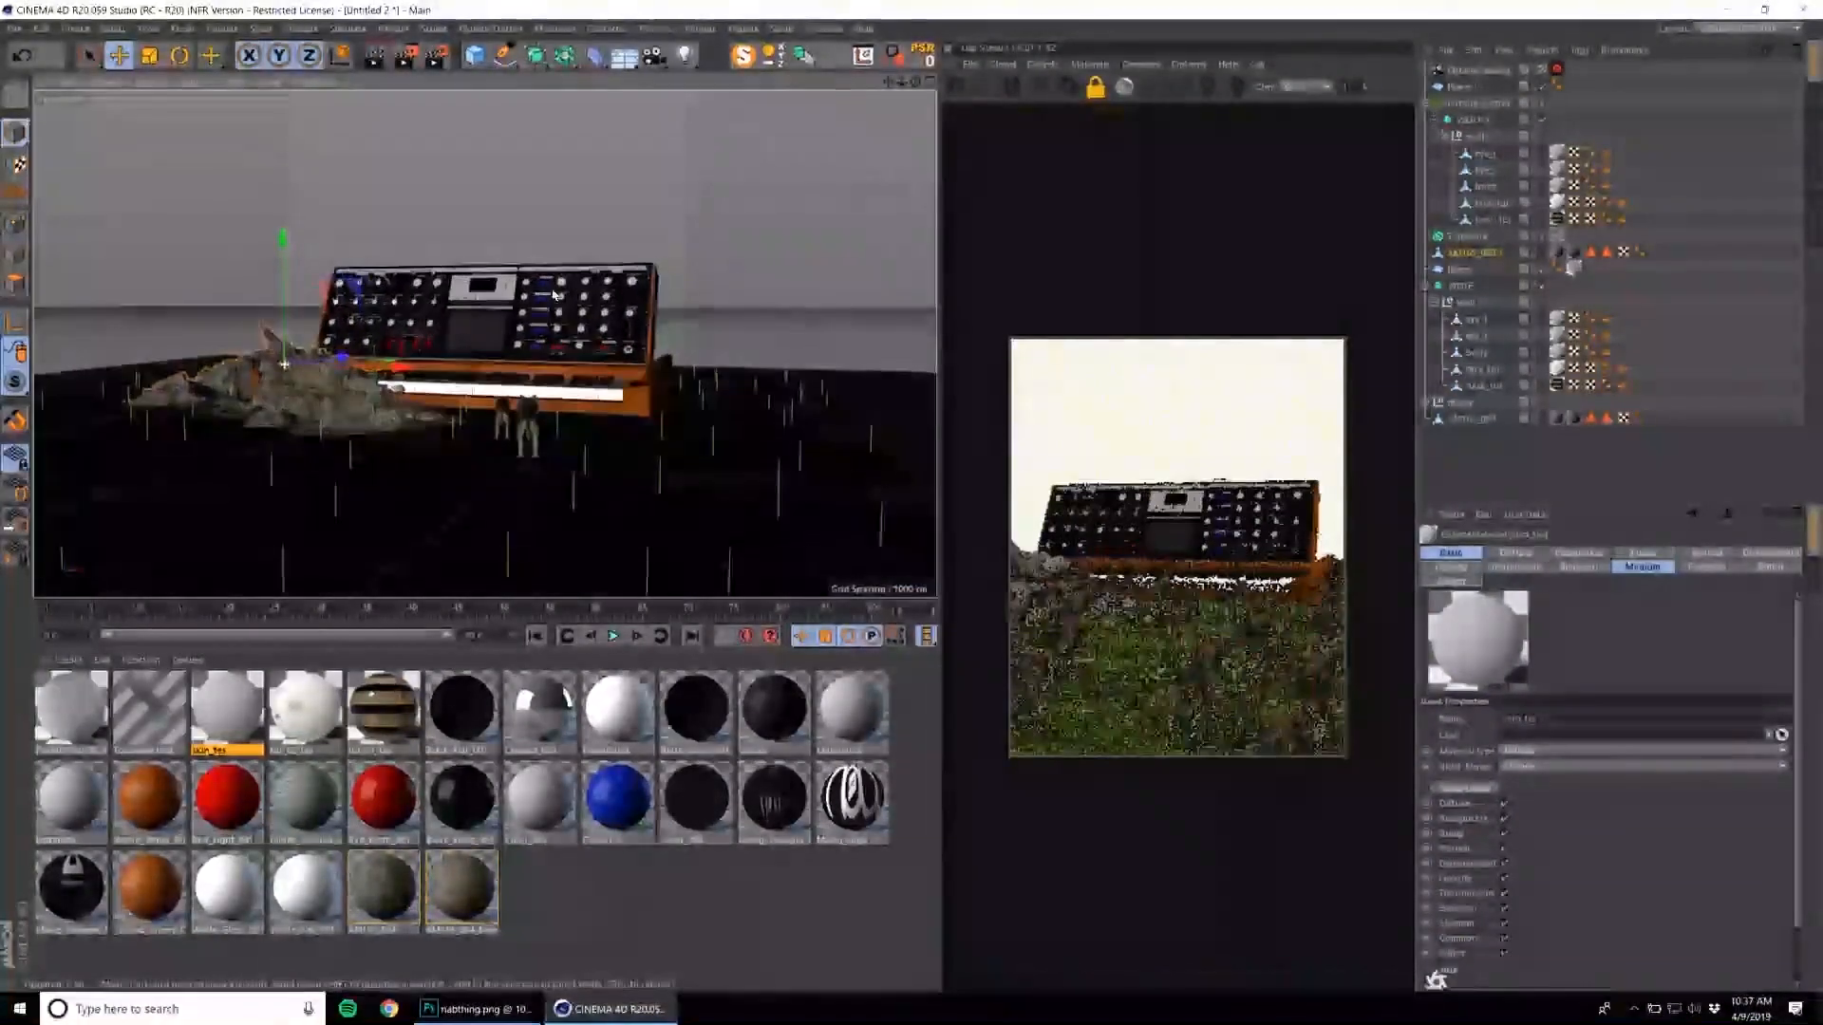
Move the whole synthesizer group farther back and to the right of the rubble.
left_click(555, 294)
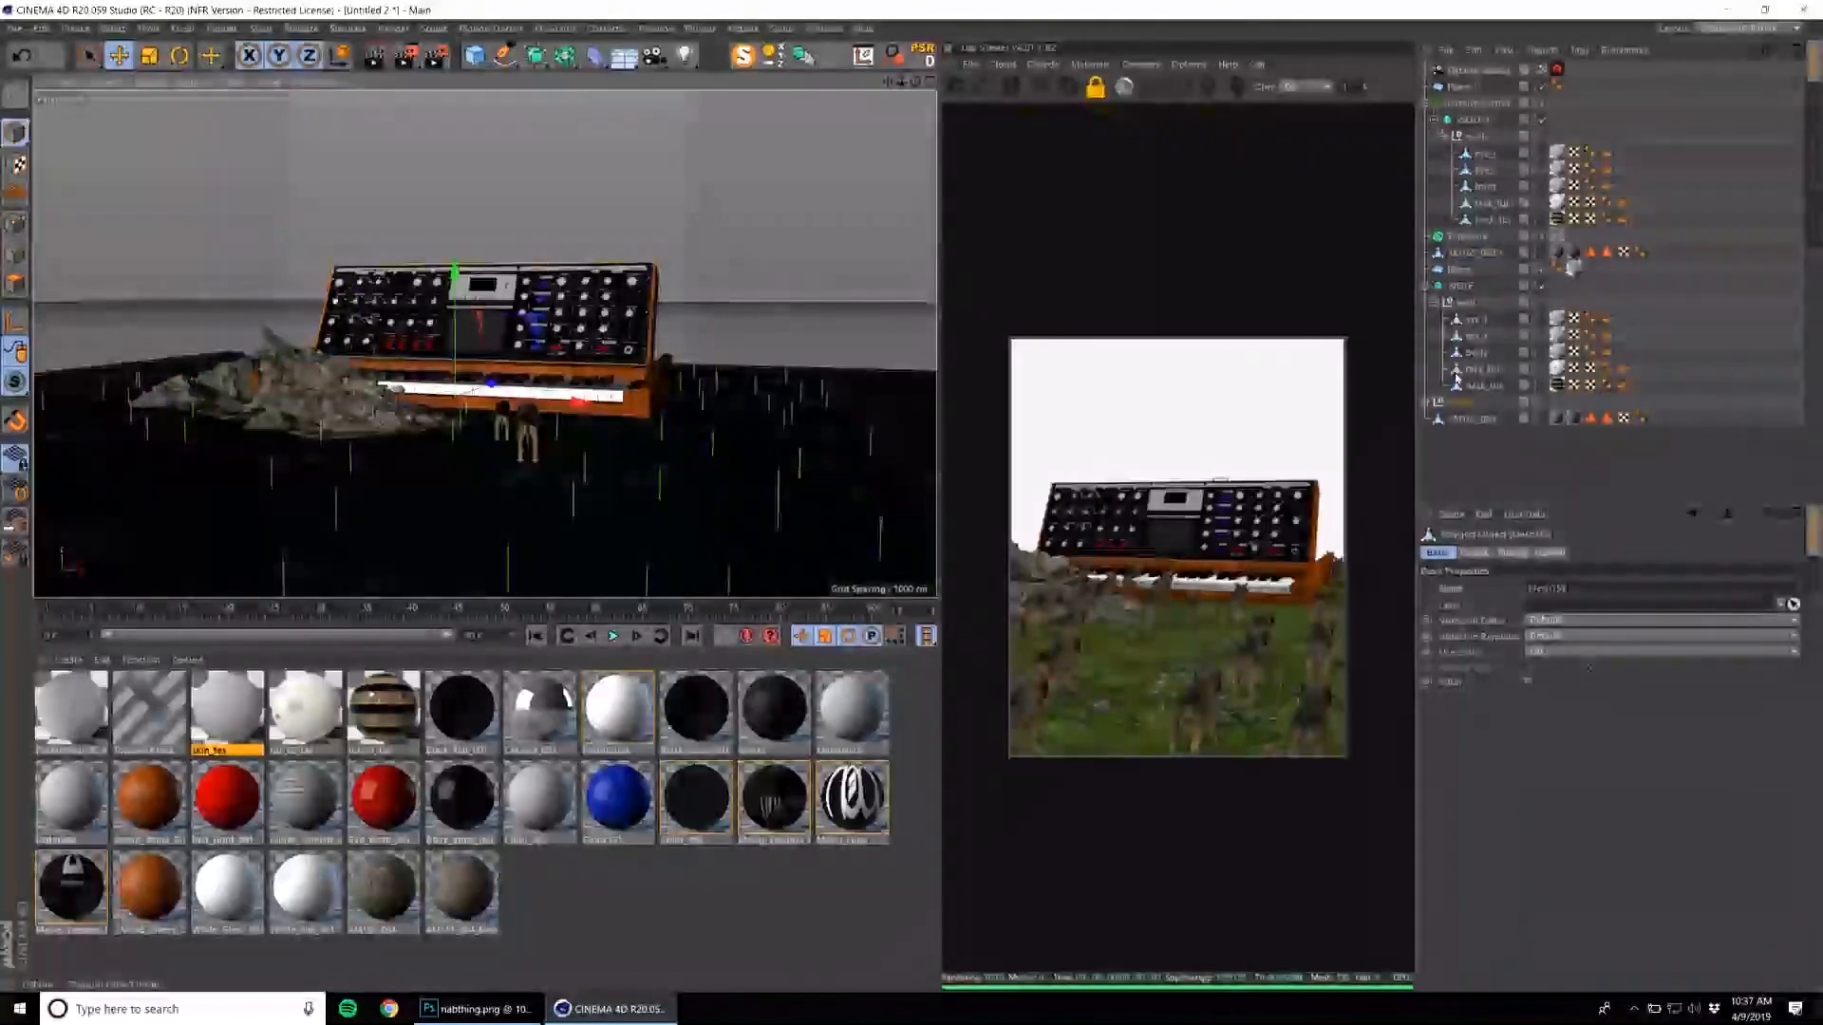
left_click(1460, 403)
key("e")
left_click_drag(494, 390, 570, 311)
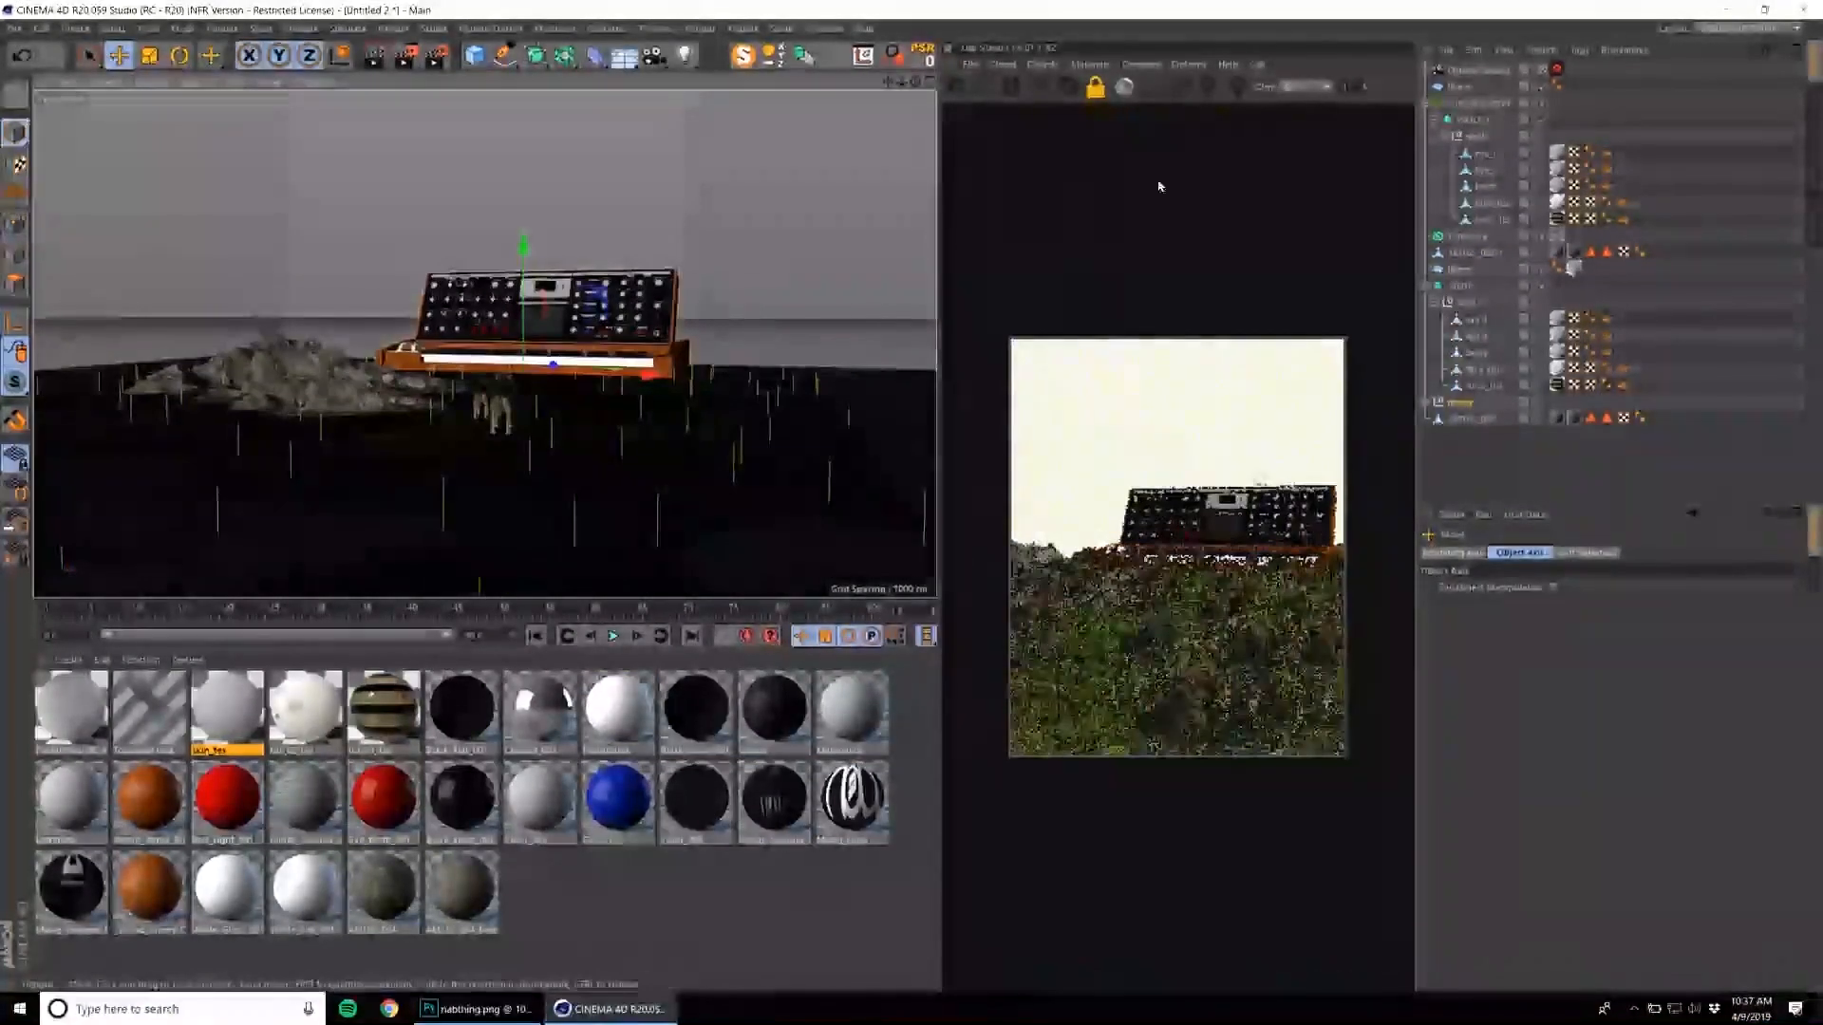
Scale down the nested wolf and raise the Octane Scatter's count for a much denser pack across the ground.
left_click(1478, 121)
key("t")
left_click_drag(590, 435, 530, 524)
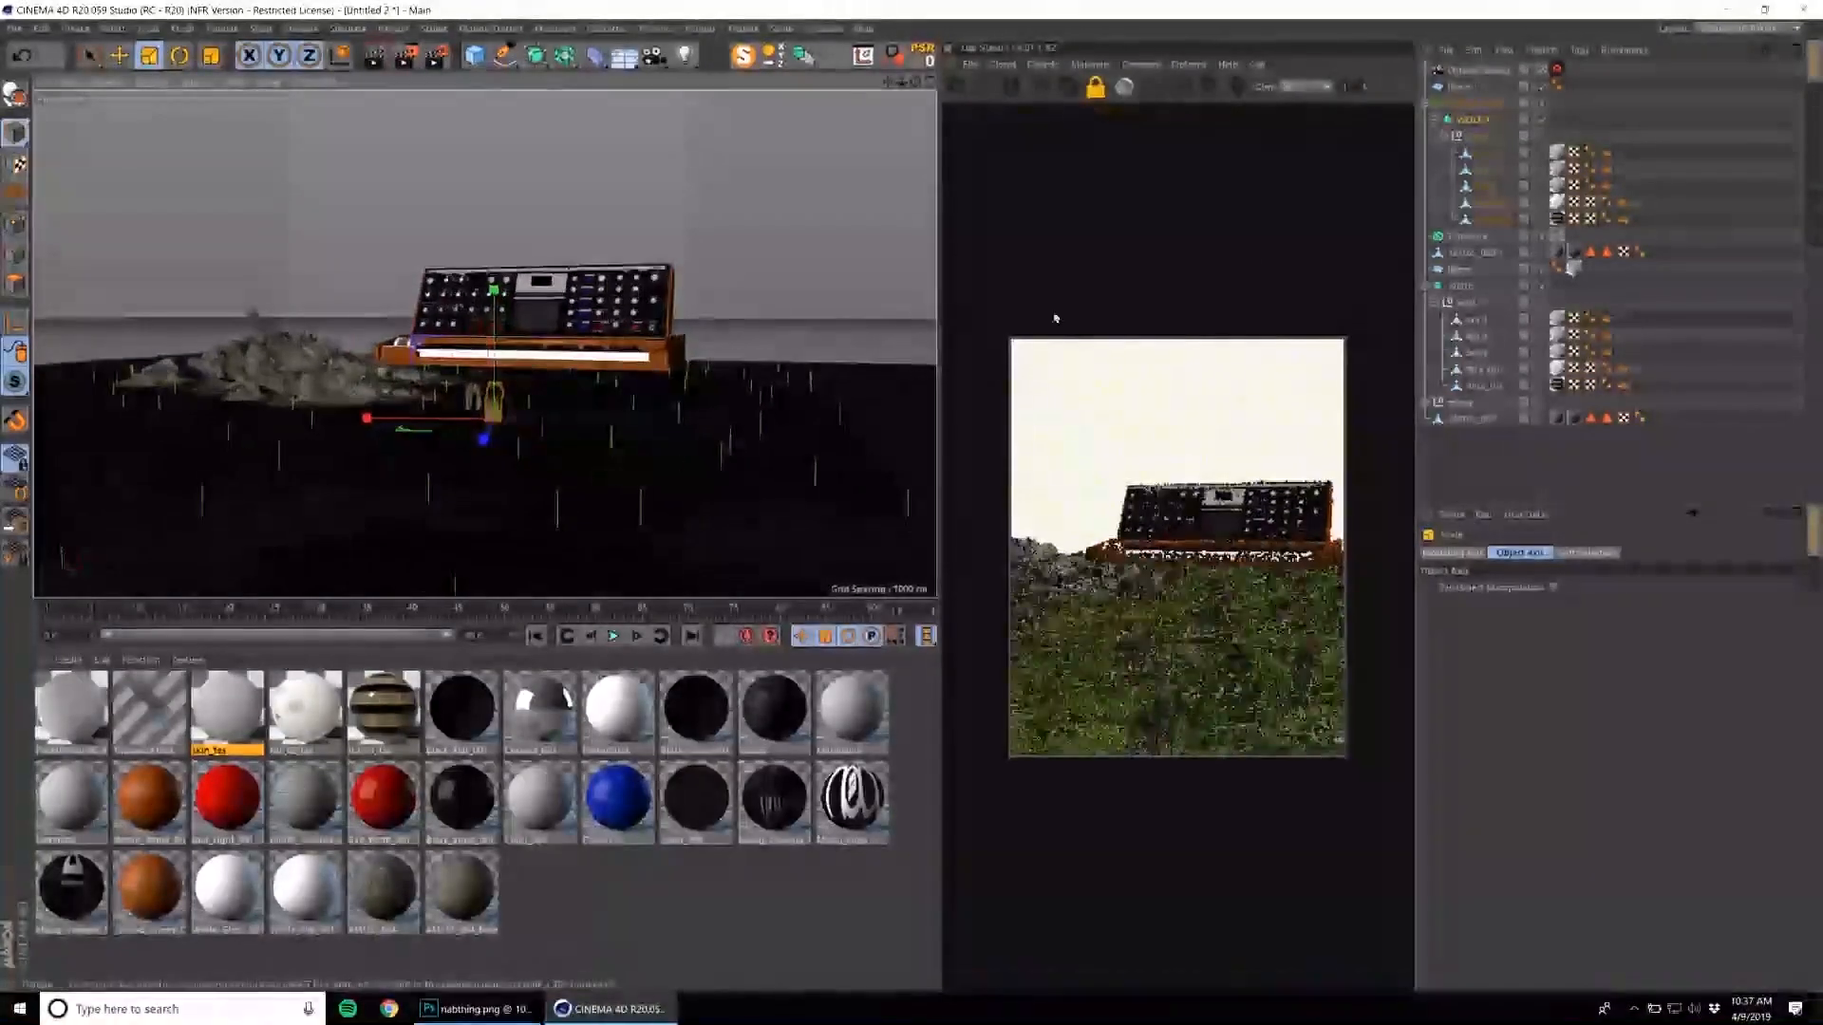
left_click(1478, 103)
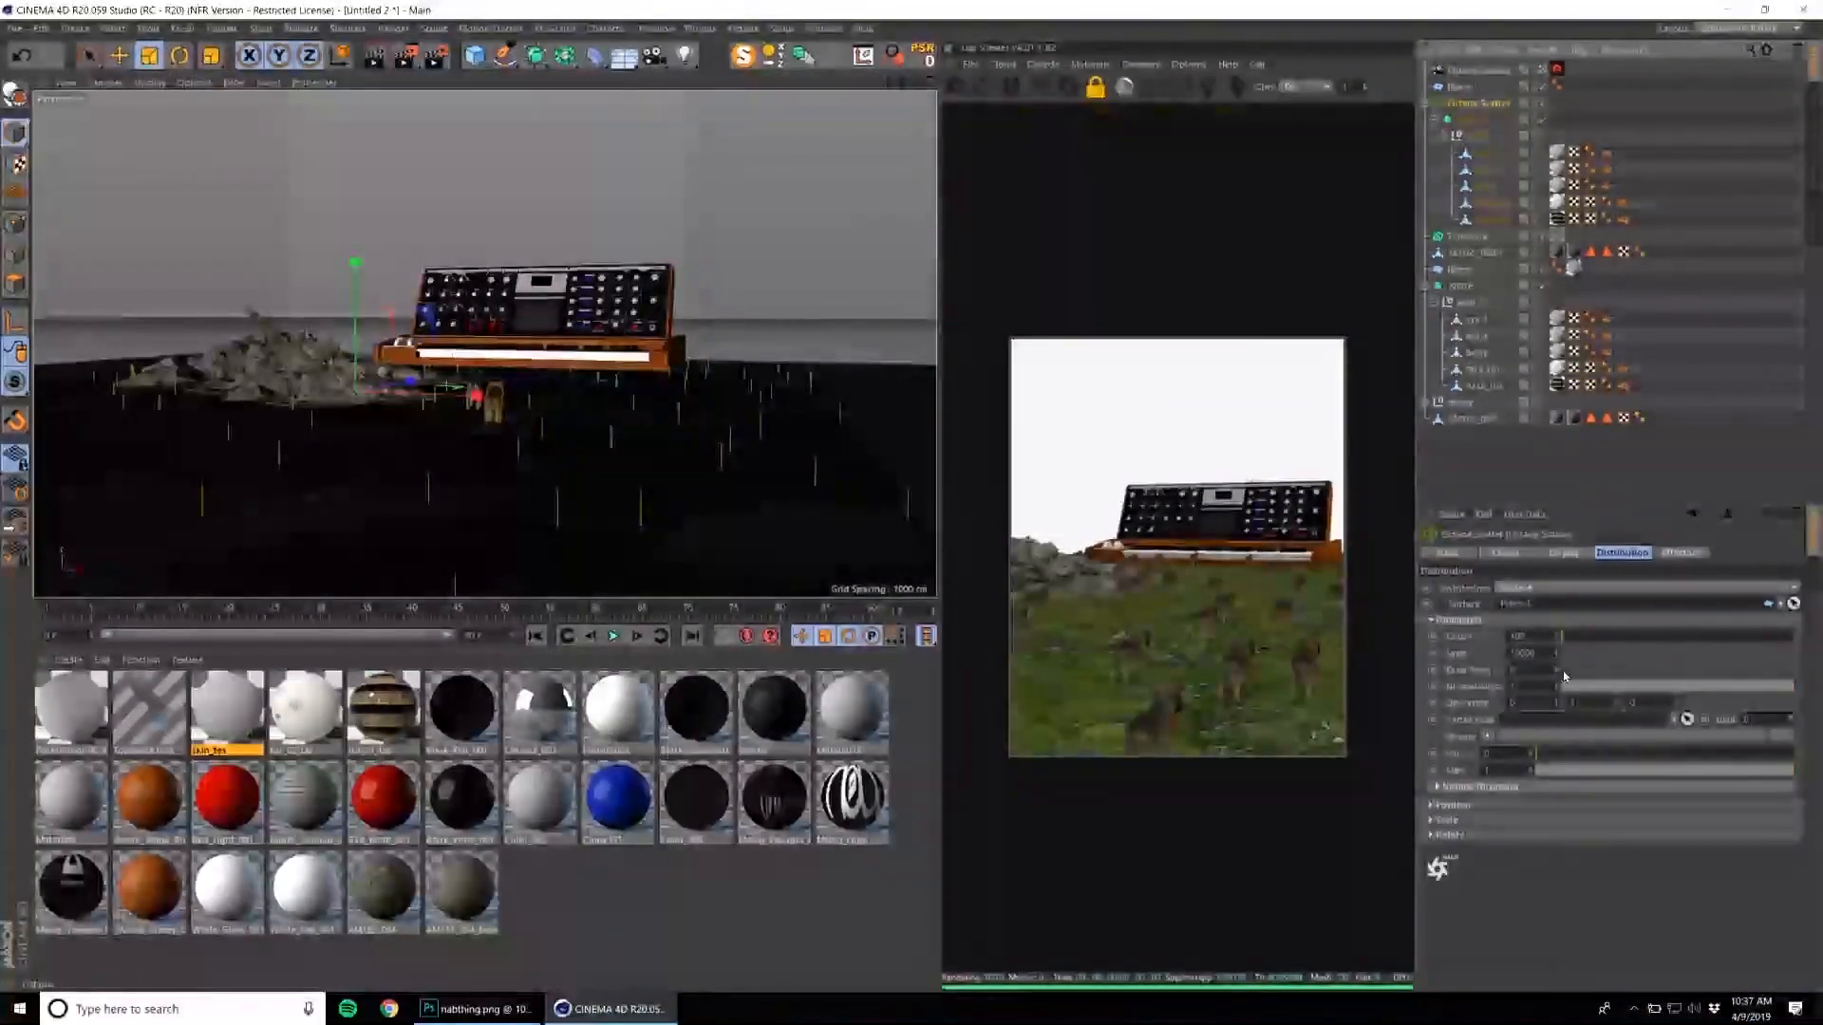
left_click_drag(1565, 640, 1563, 638)
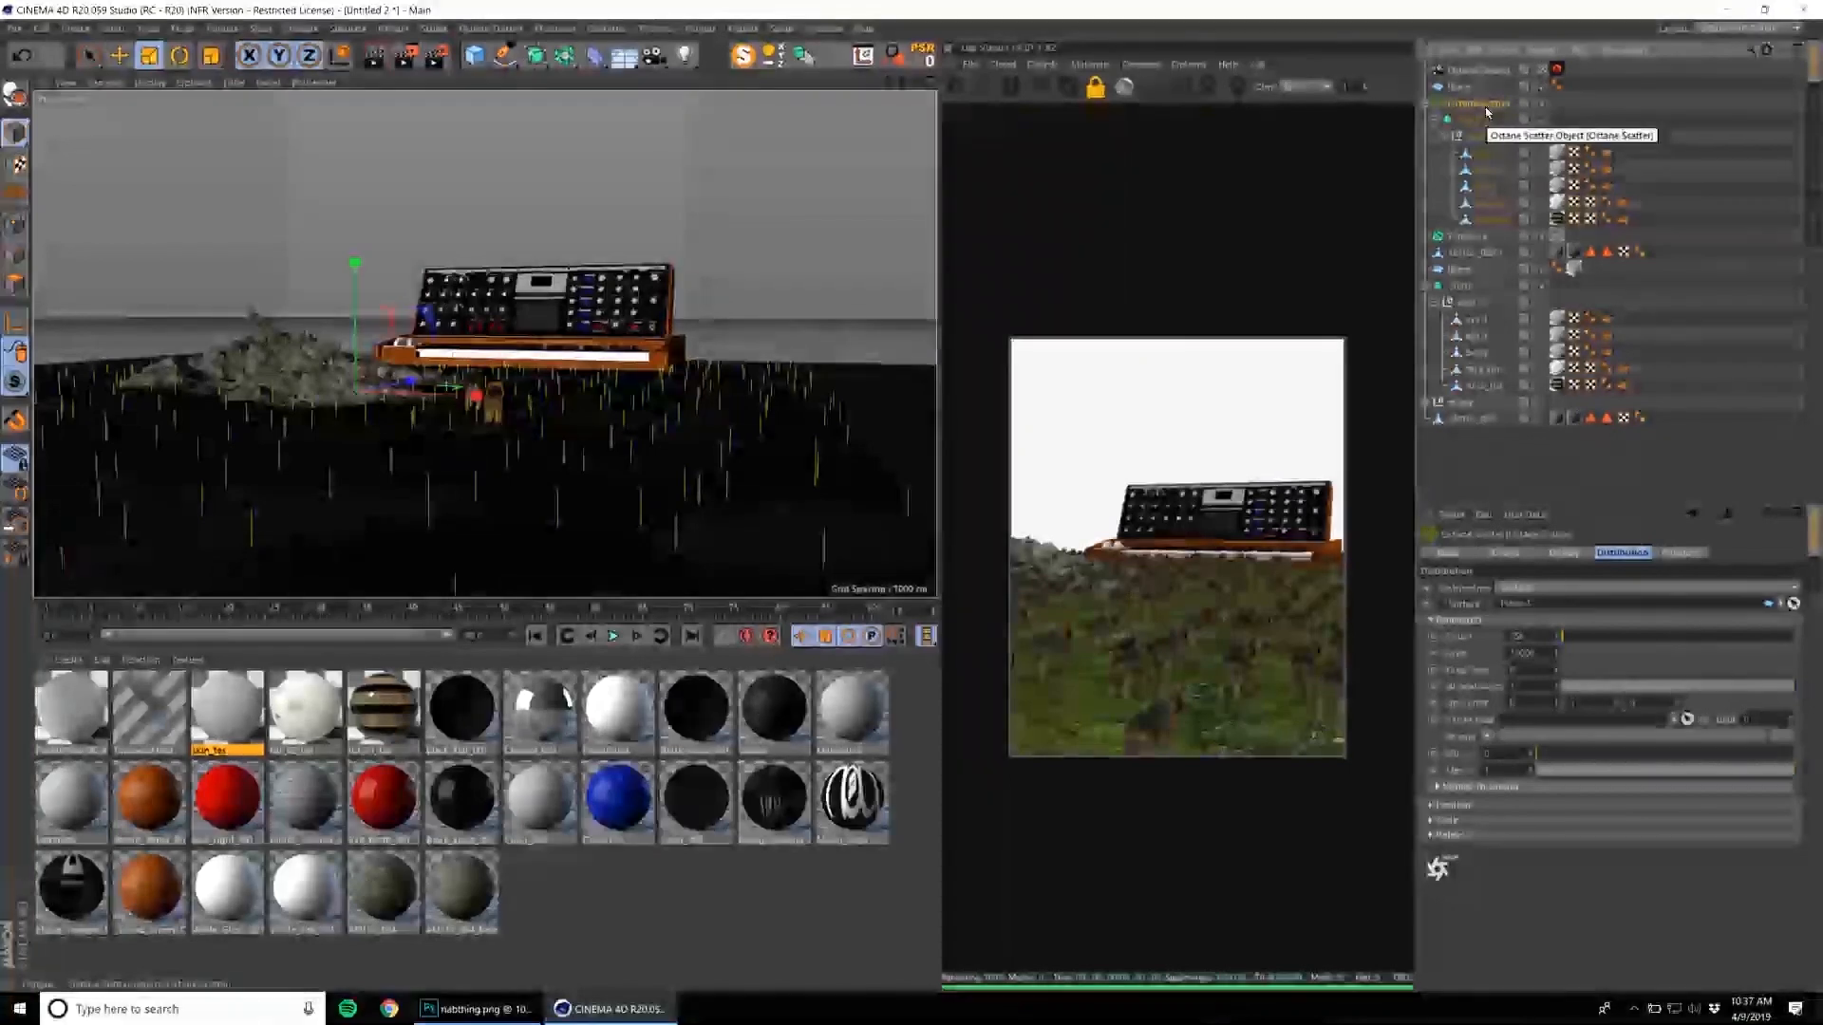
Add a Noise shader to the Octane Scatter's scale settings and change its noise type to Naki.
left_click(1435, 820)
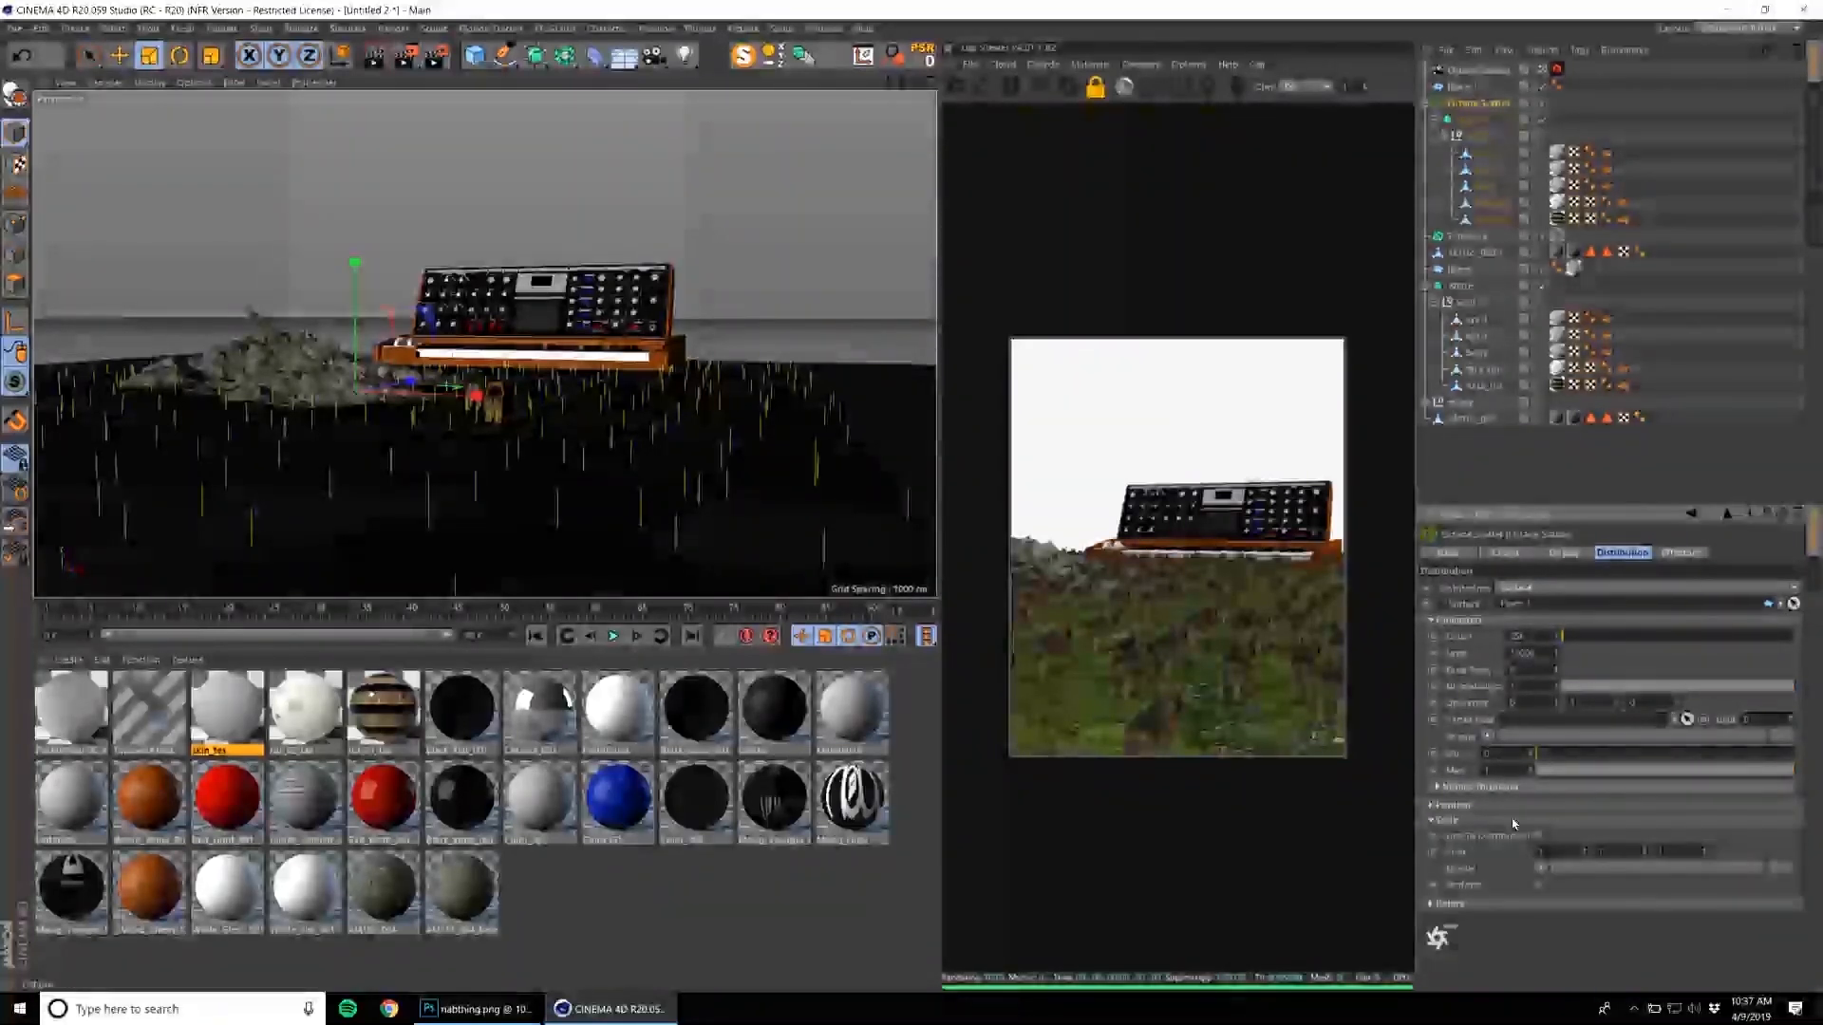
left_click(1543, 870)
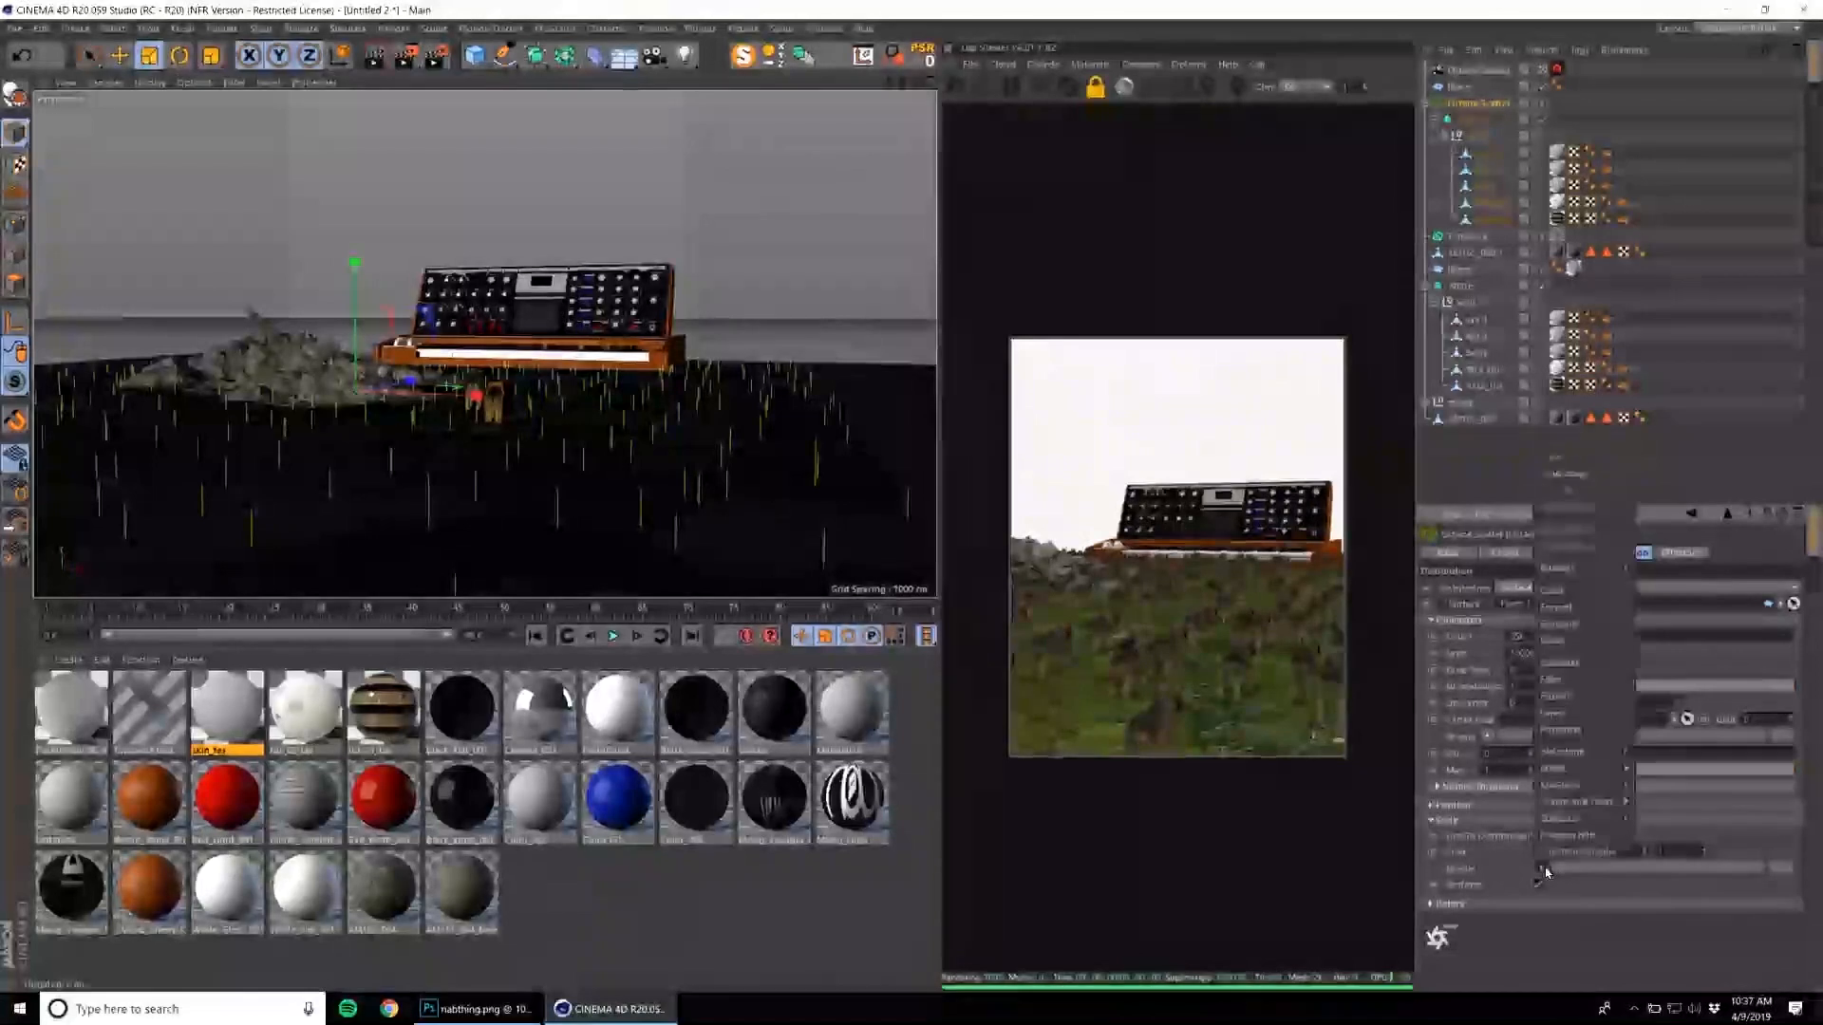
left_click(1569, 649)
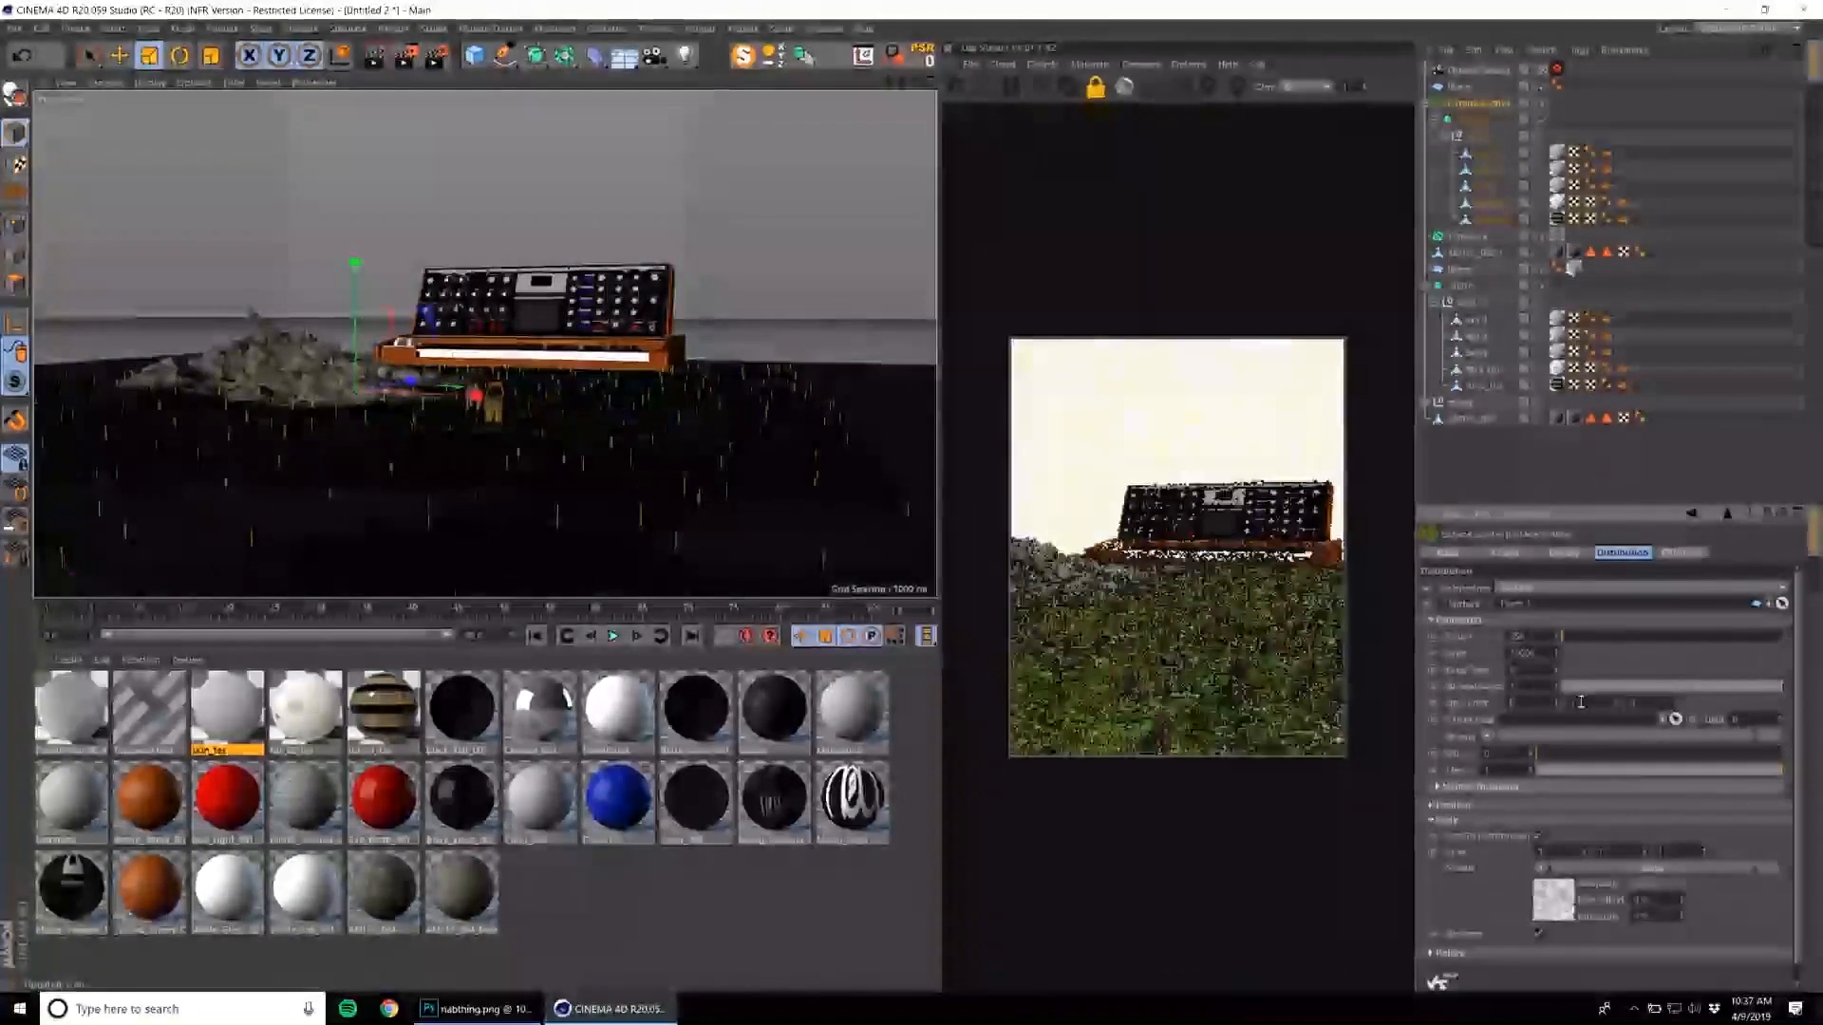
left_click(1557, 906)
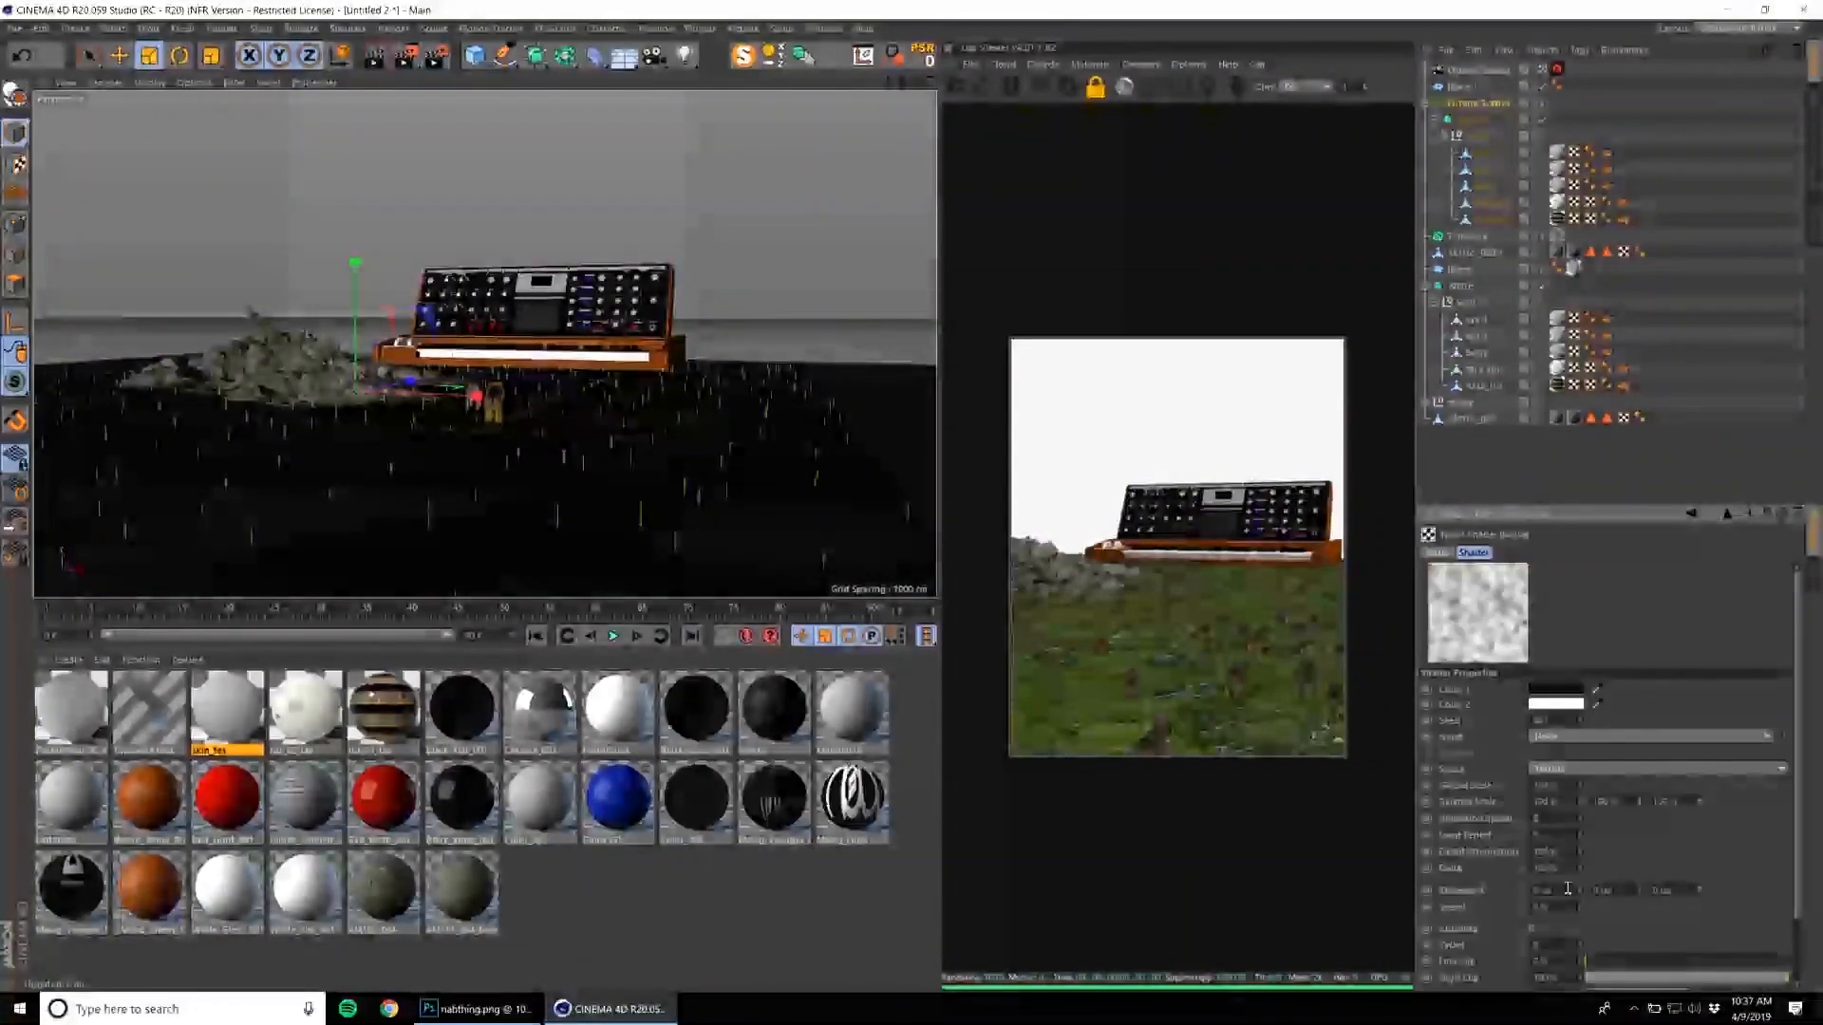
left_click(1562, 738)
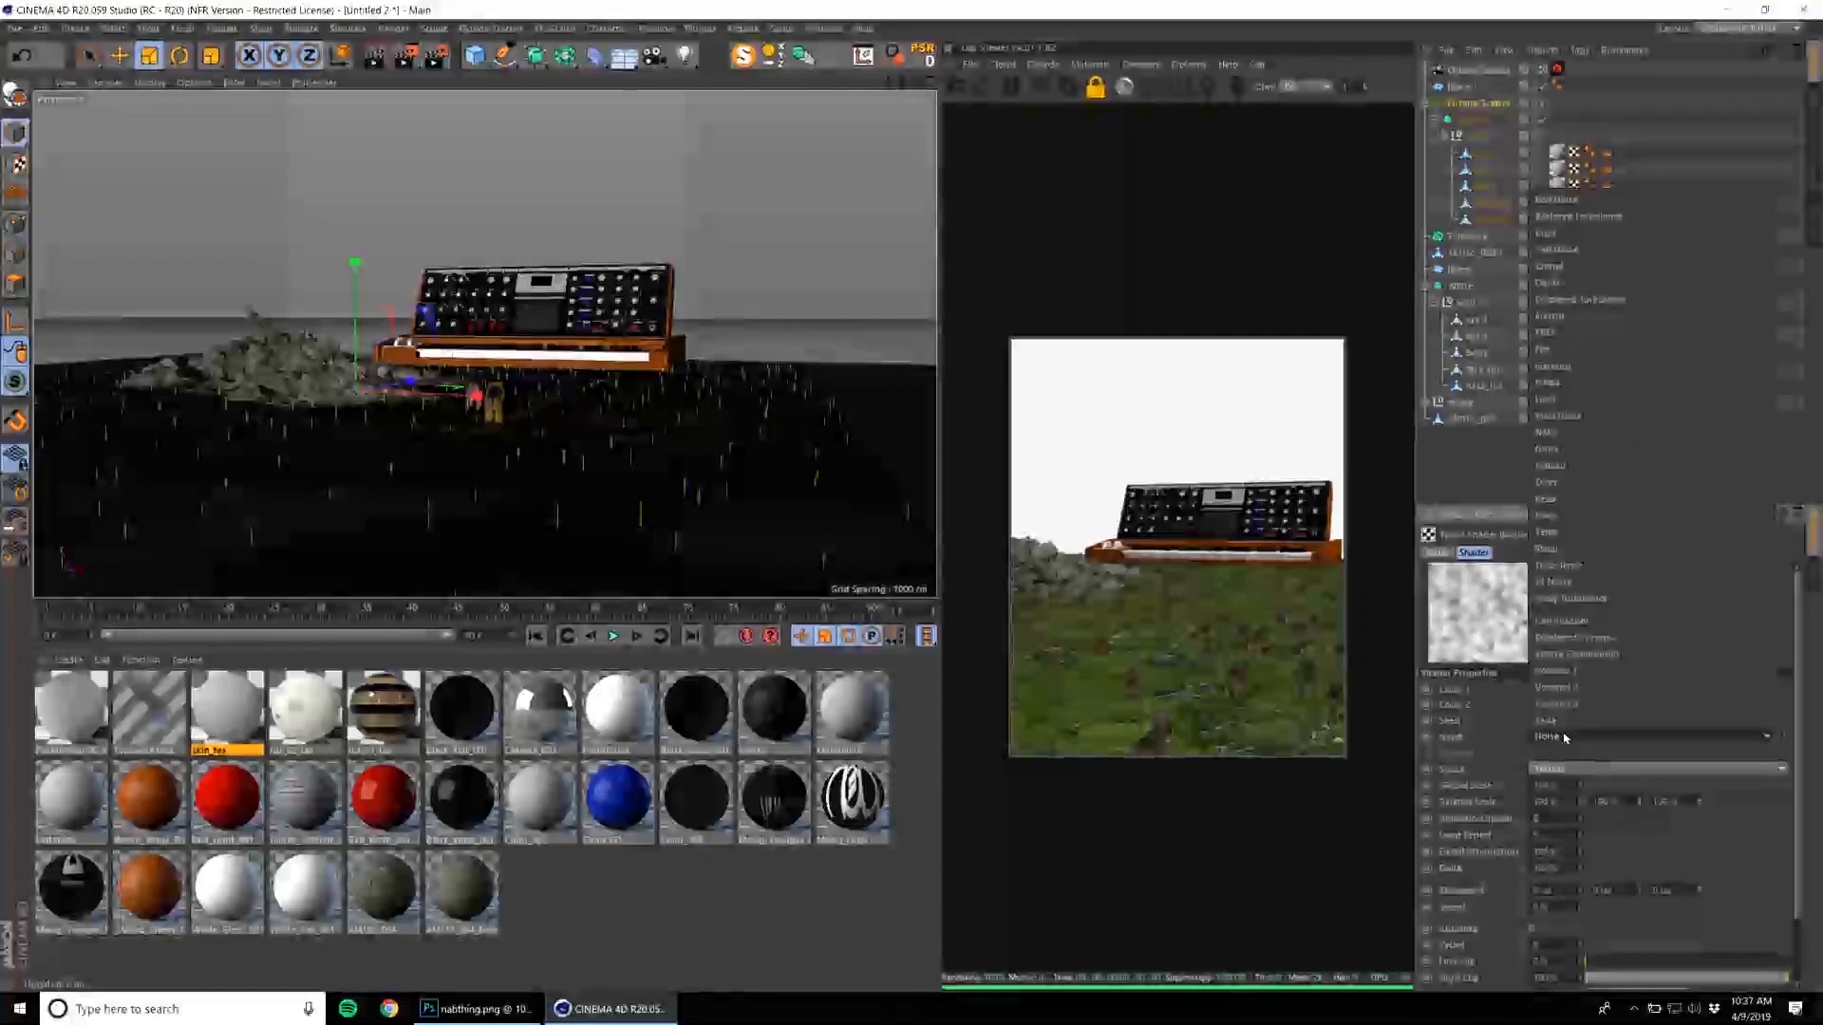
left_click(1587, 431)
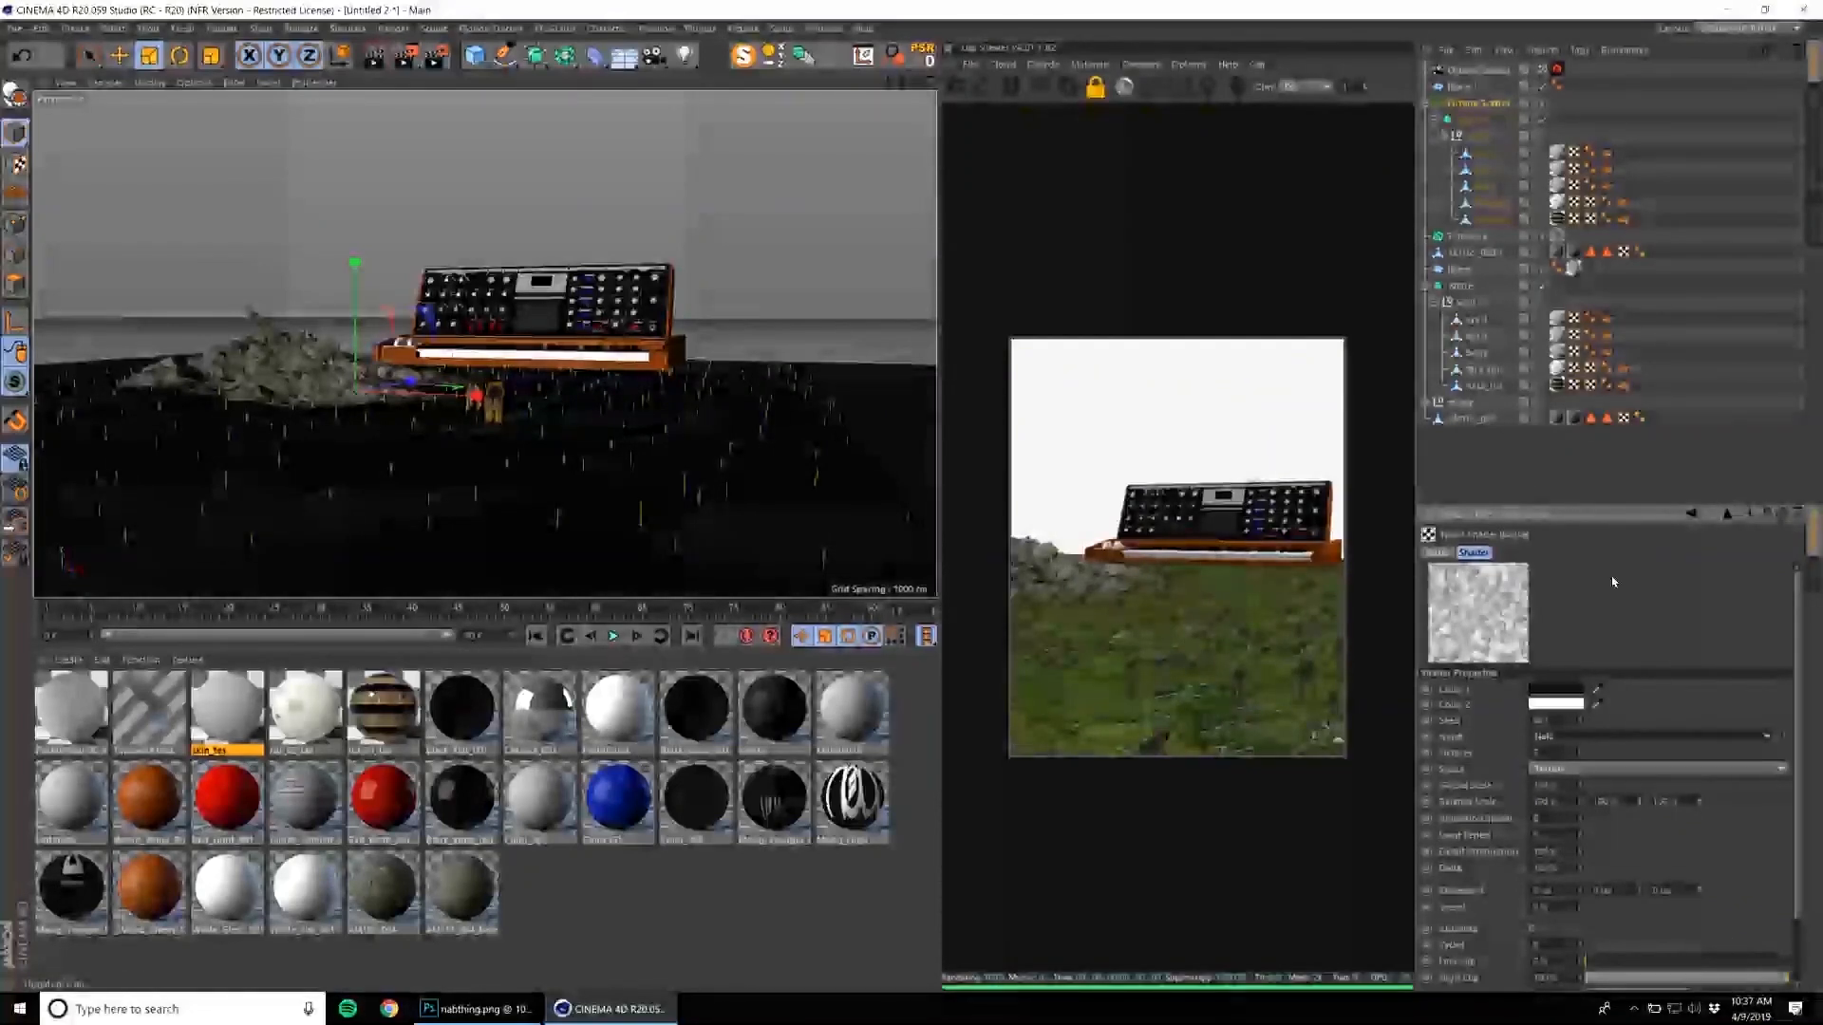
Enlarge the attributes area and scale up the wolf nested under the Octane Scatter.
left_click_drag(1583, 514, 1614, 370)
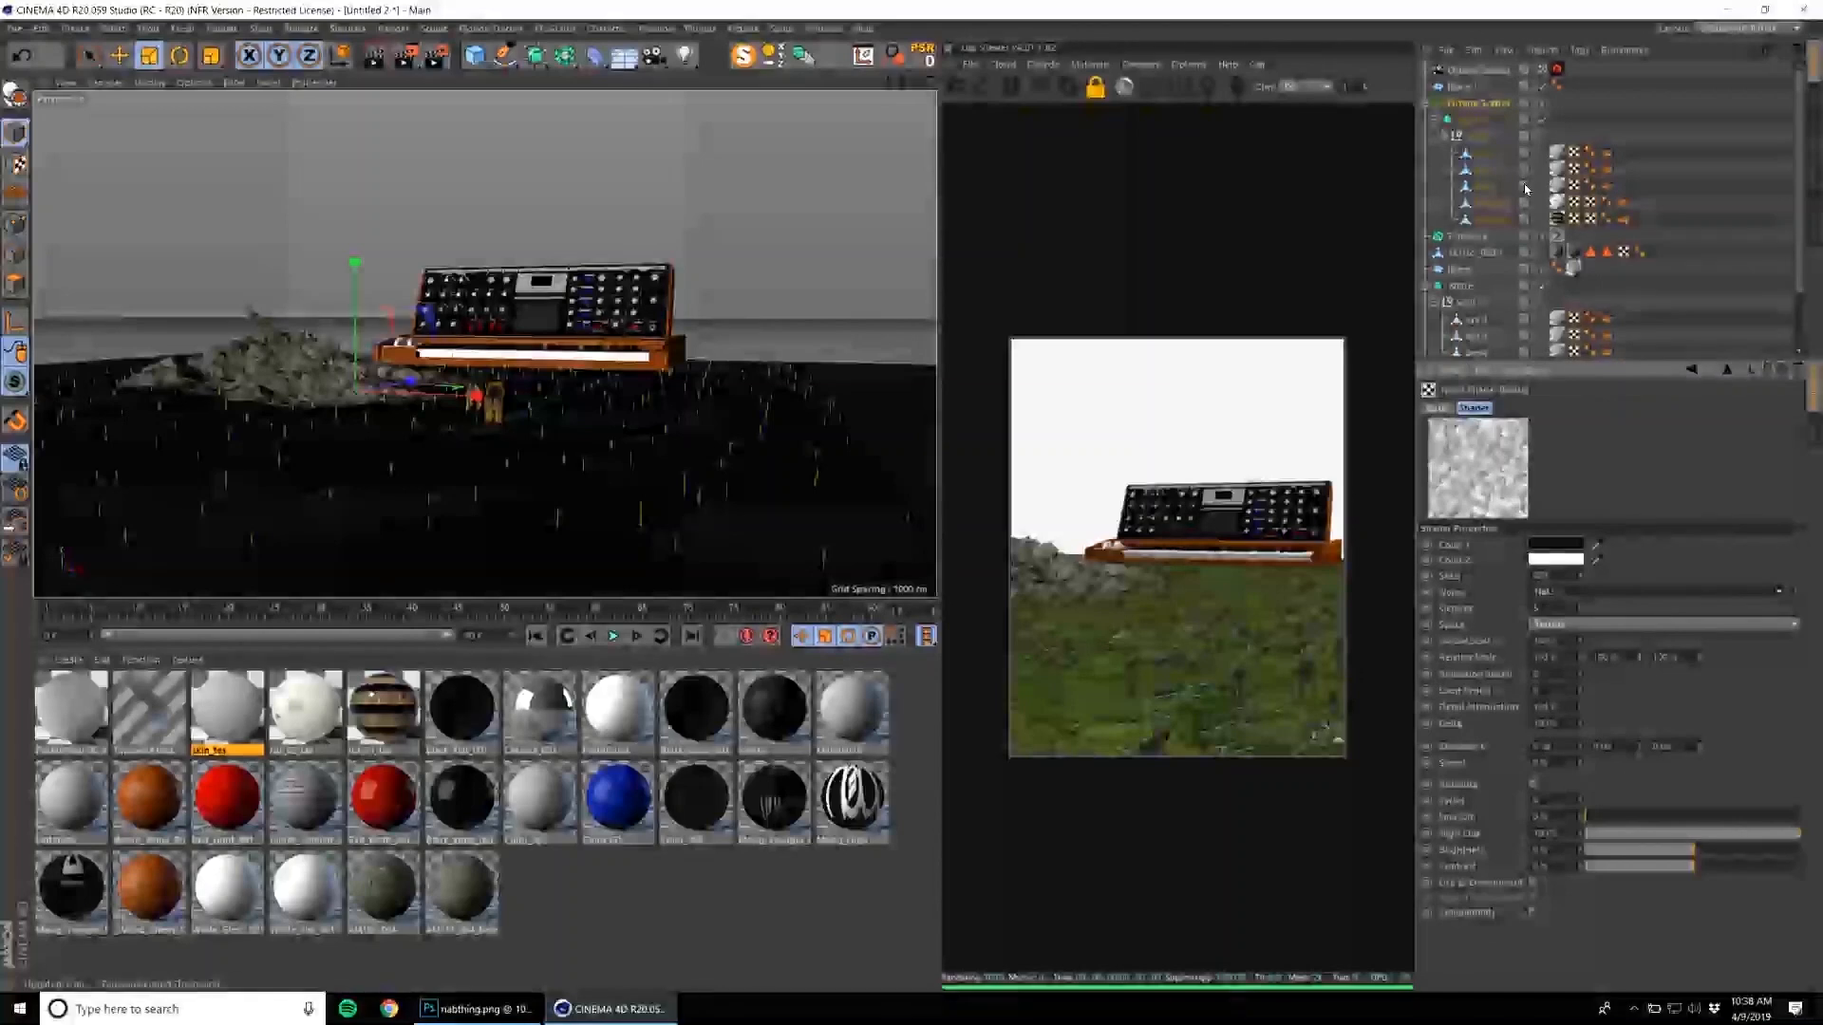
left_click(1472, 119)
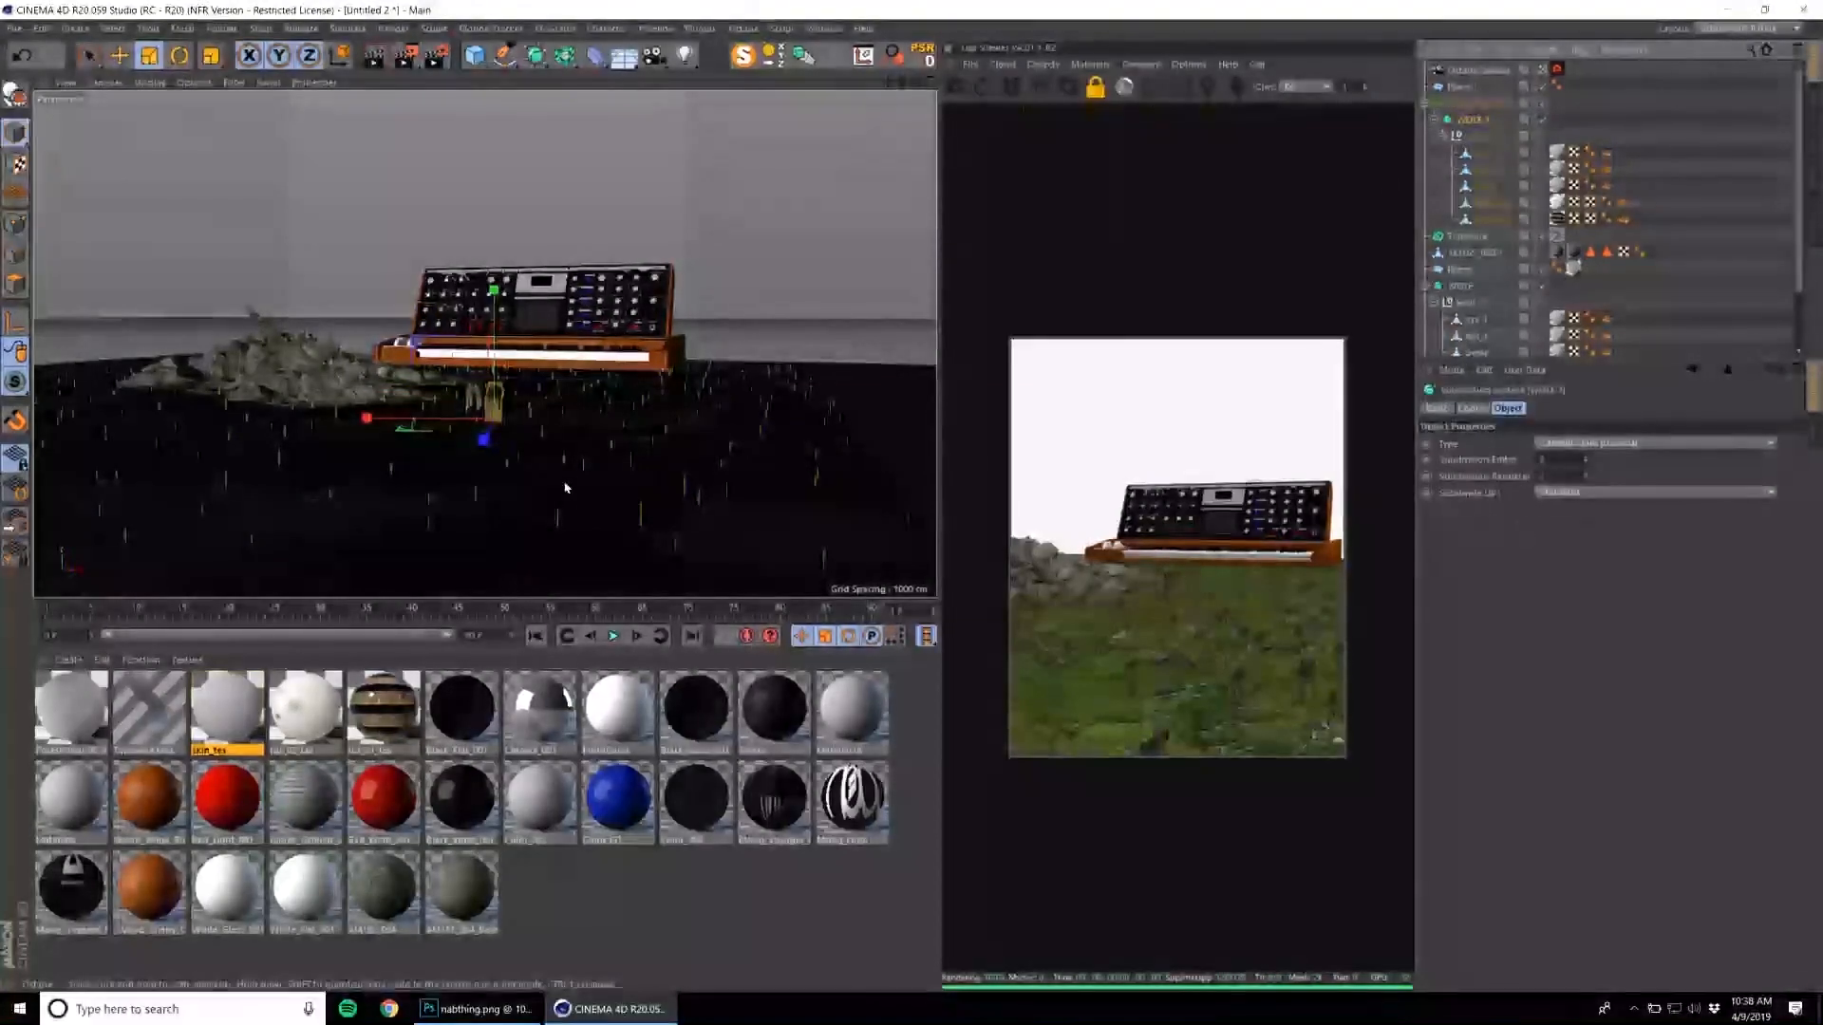
key("t")
left_click_drag(577, 464, 919, 309)
right_click_drag(545, 478, 561, 419, "alt")
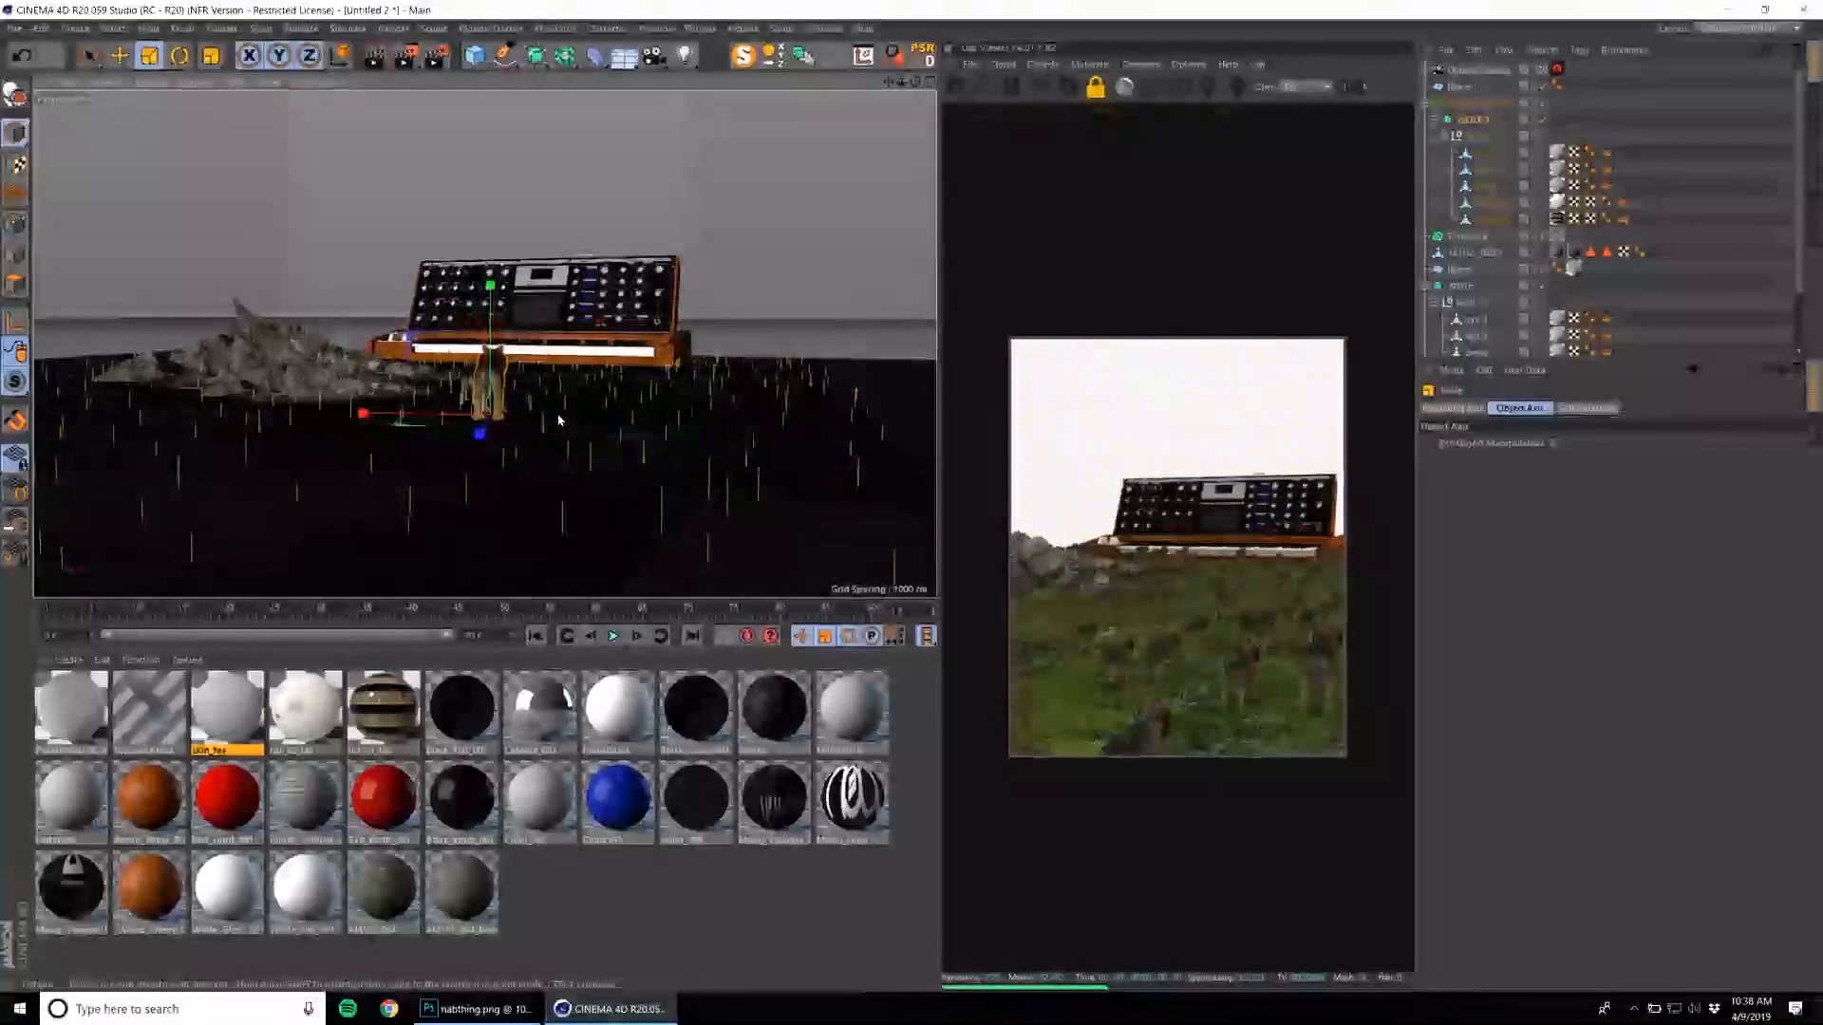
Maximize the scatter noise's contrast, reset its High Clip to default and lower its brightness to thin the wolves into clusters.
left_click(1476, 103)
left_click(1539, 765)
mouse_move(1670, 852)
left_mouse_down()
mouse_move(1633, 853)
mouse_move(1706, 837)
mouse_move(1681, 840)
left_mouse_up()
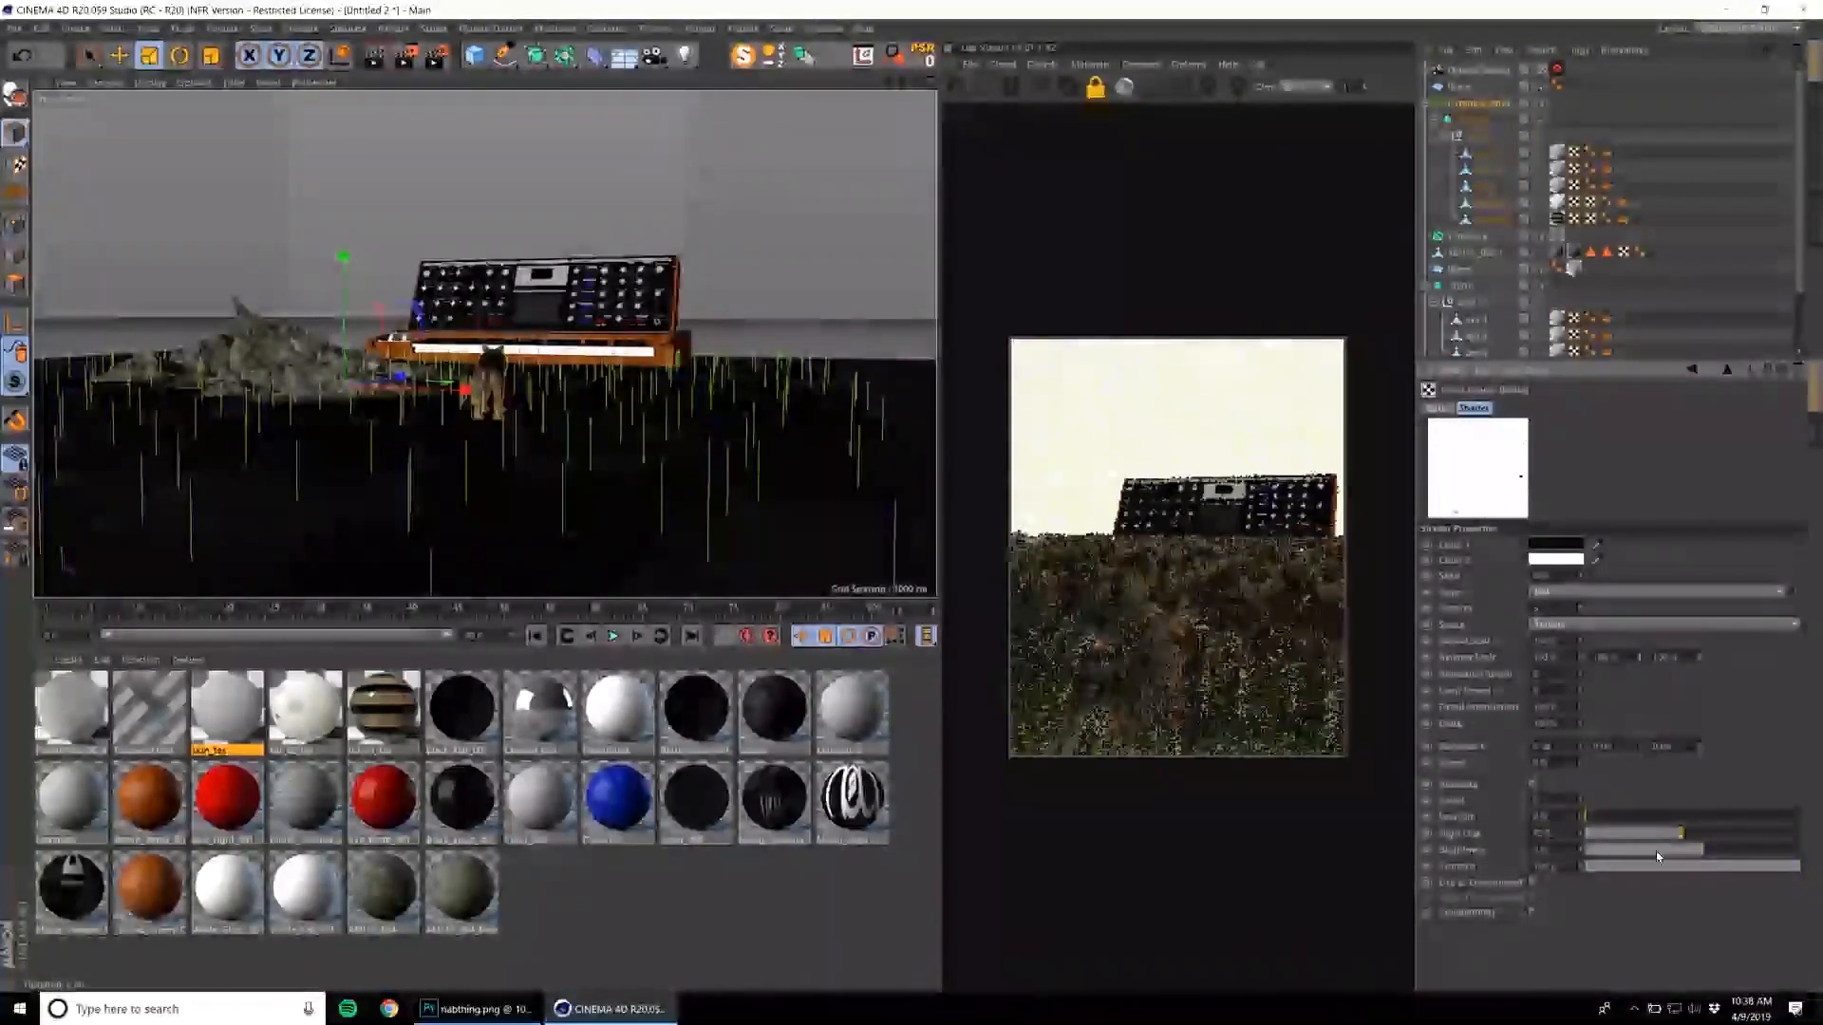
right_click(1470, 840)
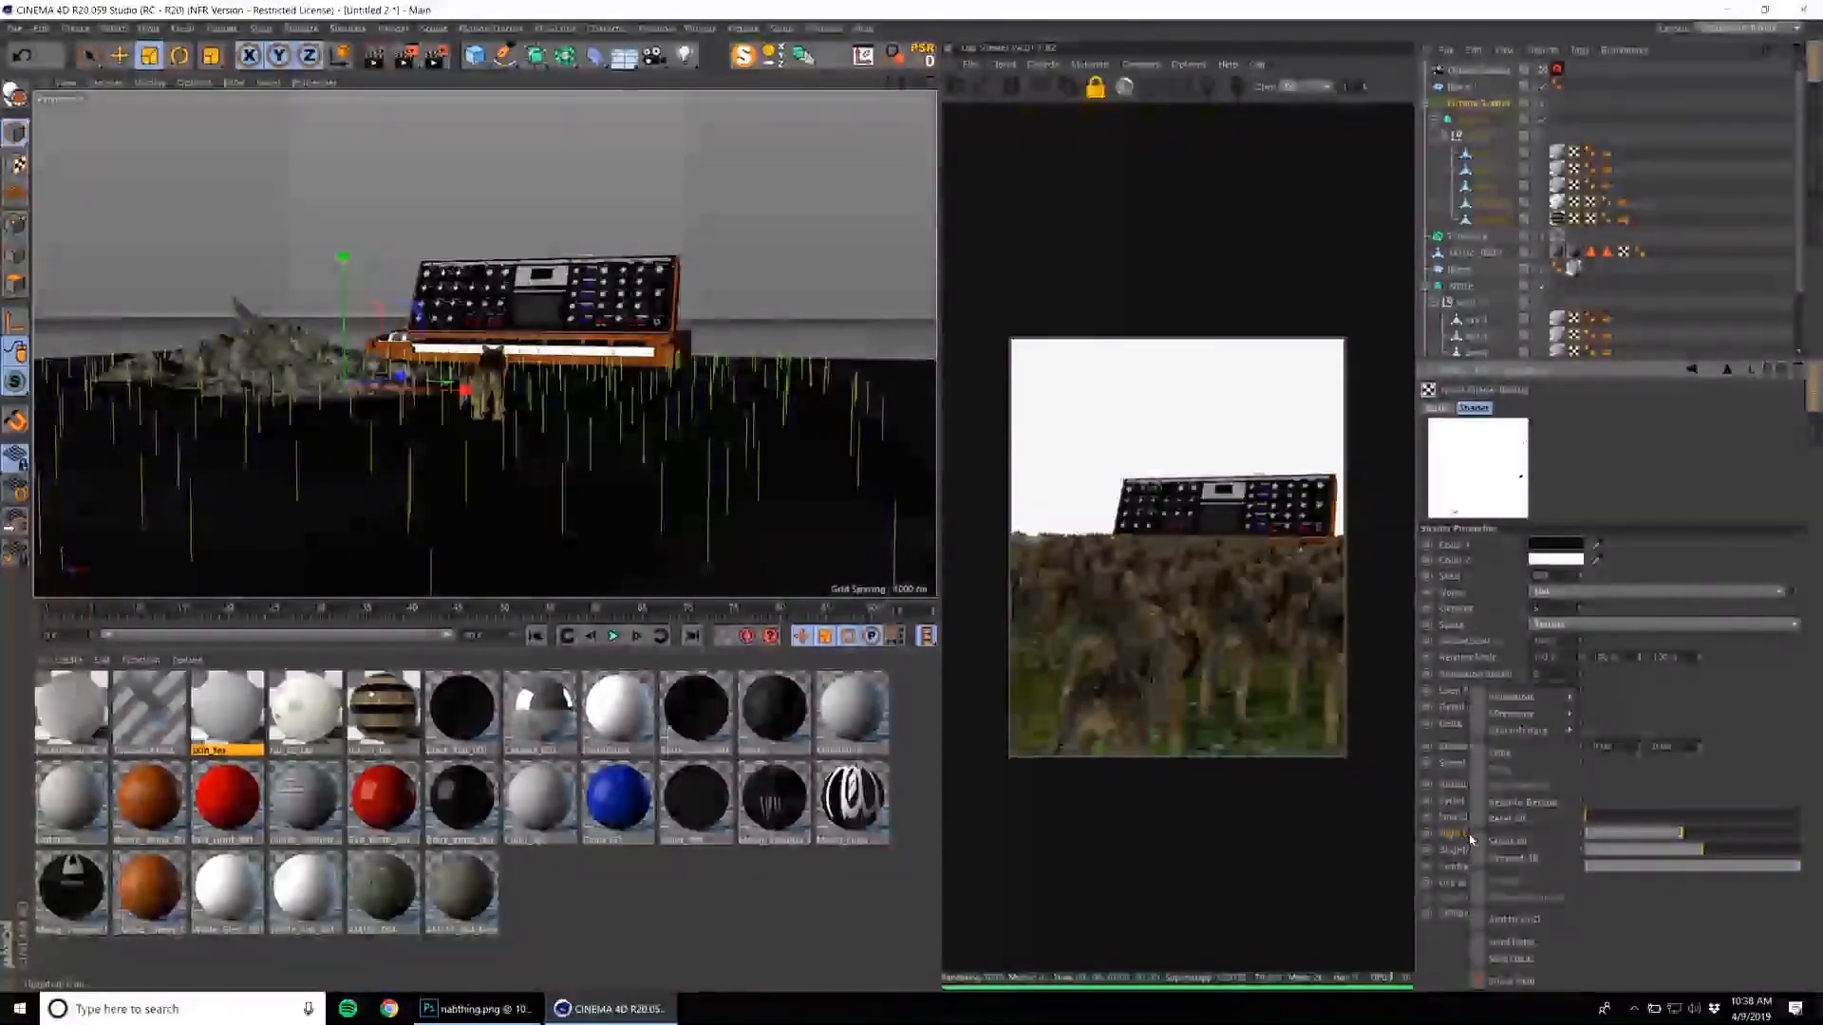
left_click(1531, 804)
left_click_drag(1700, 851, 1694, 854)
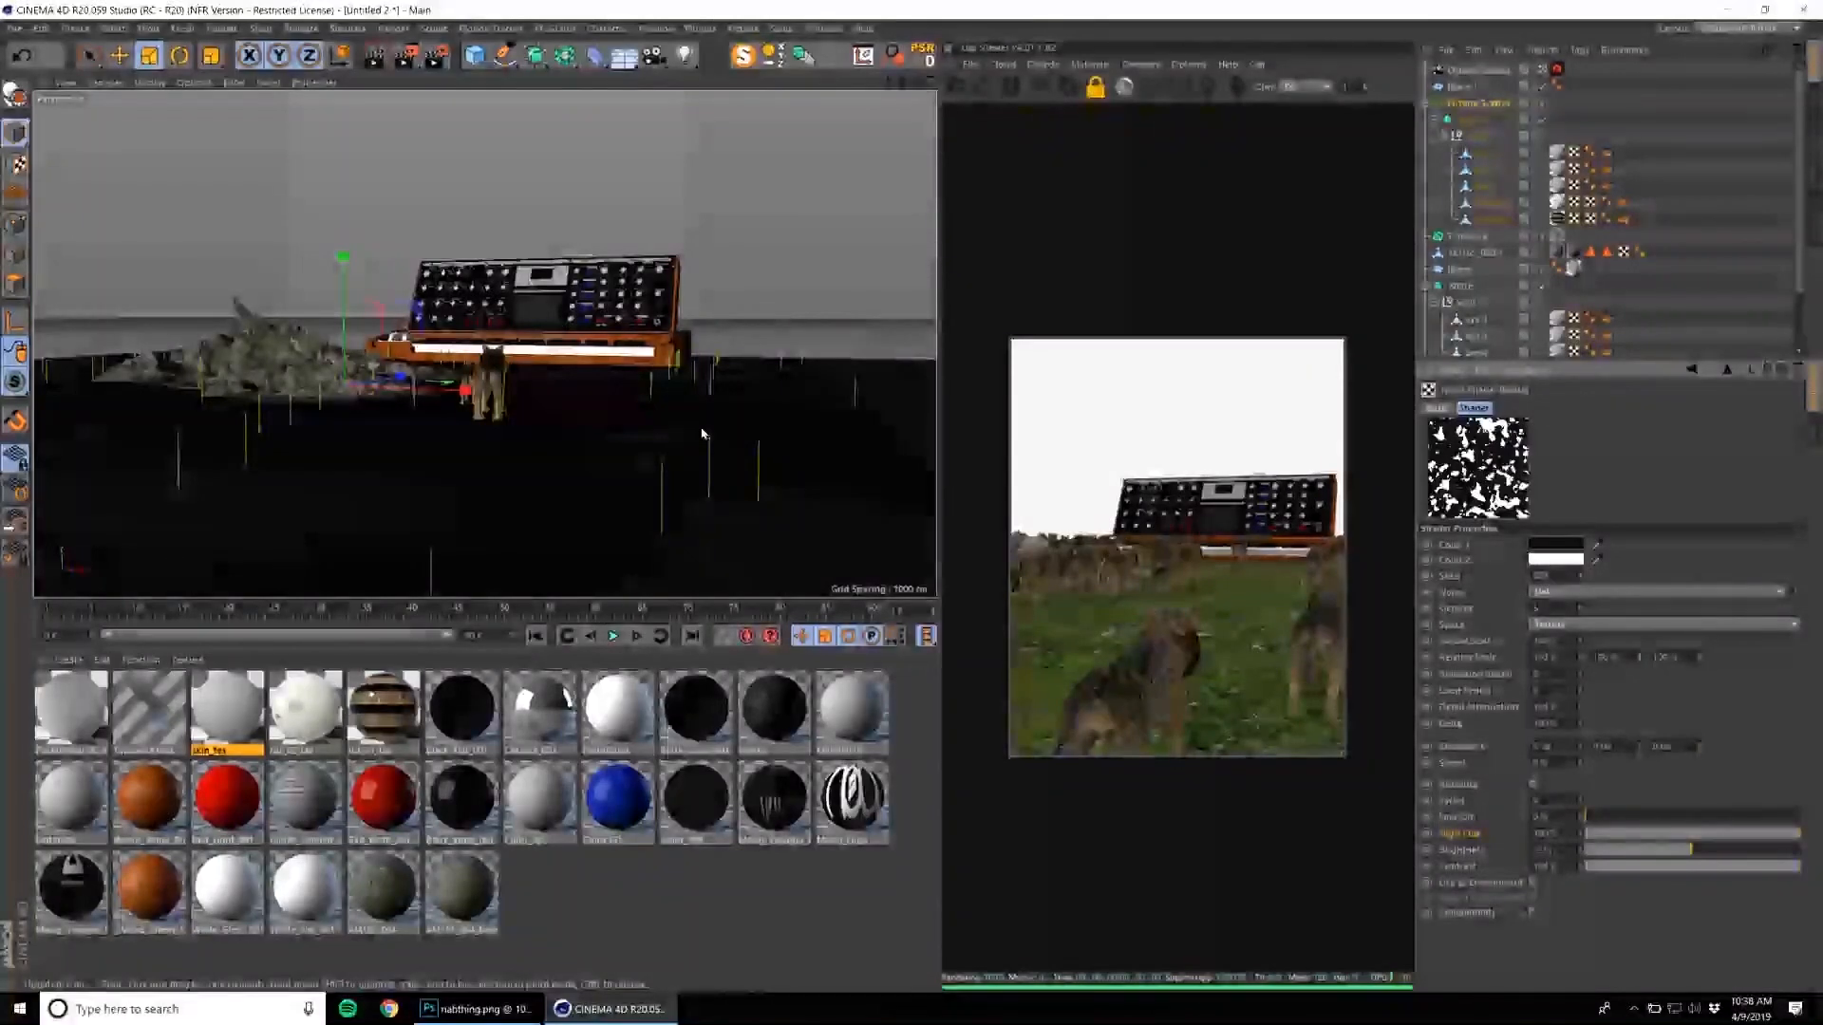
Reframe the scene from a slightly higher angle with the rubble and synthesizer both in view.
left_click_drag(503, 328, 586, 359, "alt")
middle_click_drag(585, 359, 542, 399, "alt")
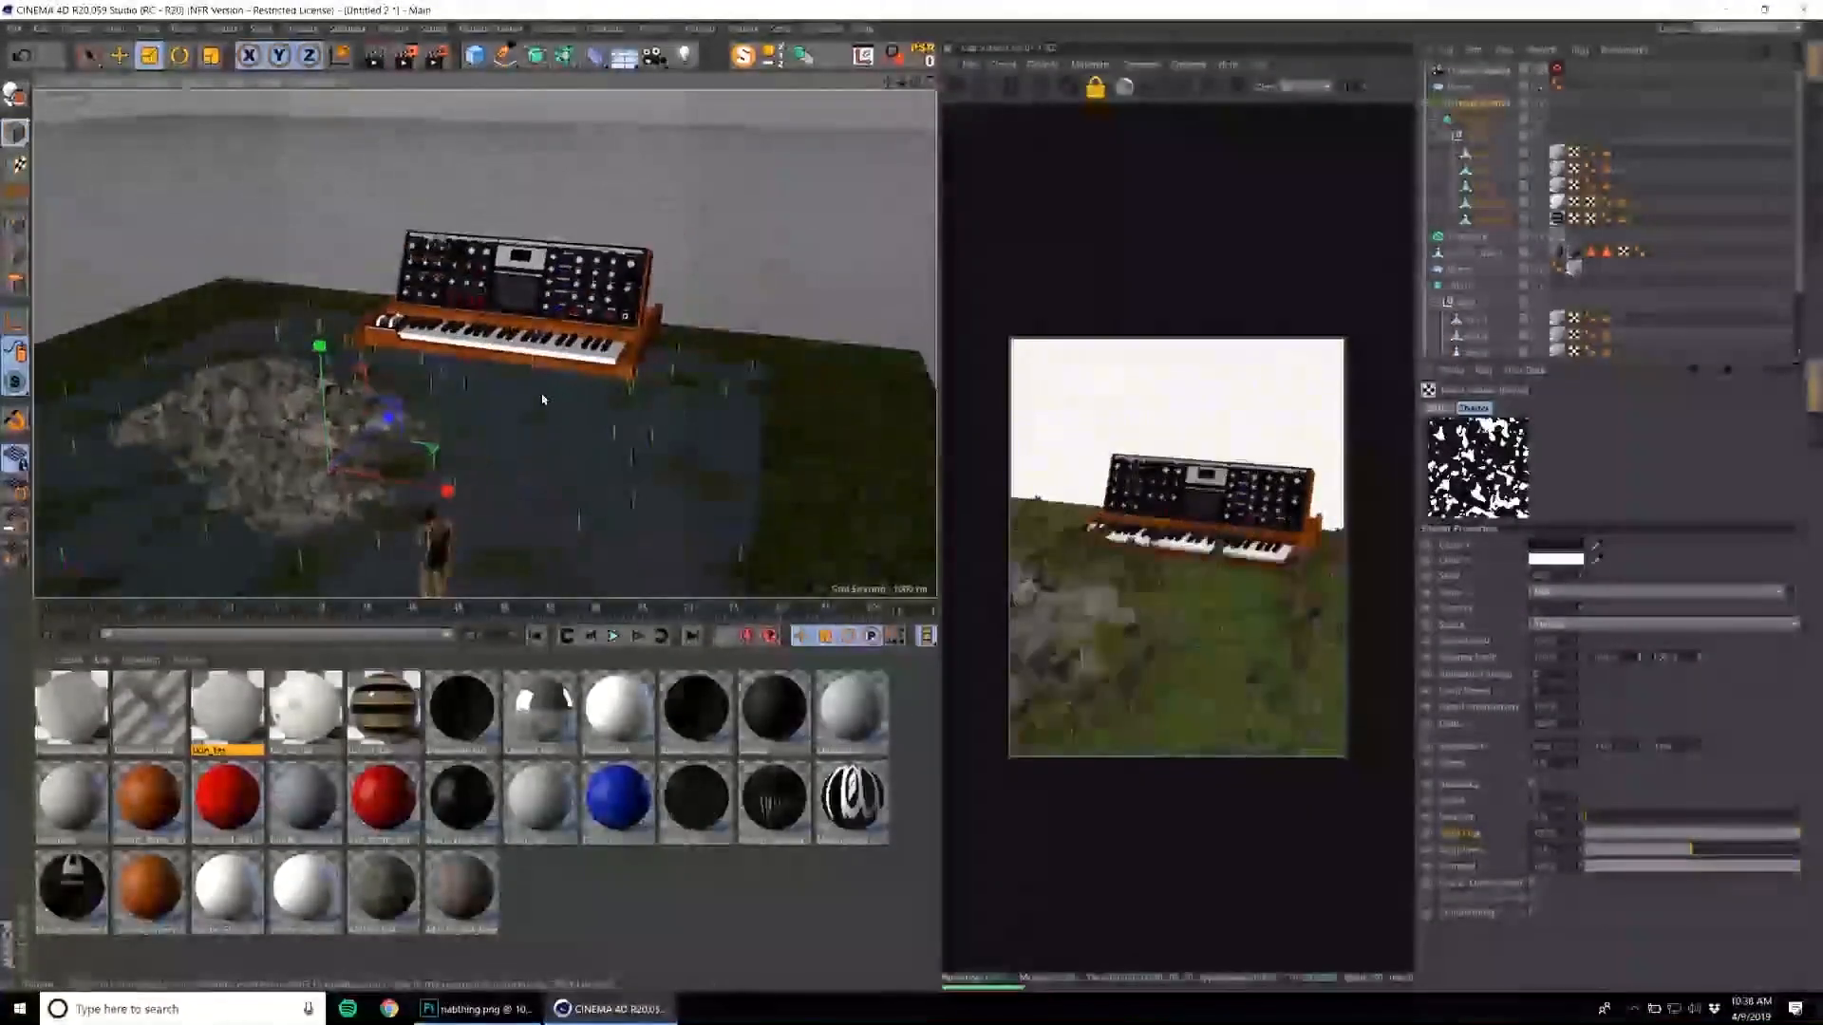
left_click(582, 293)
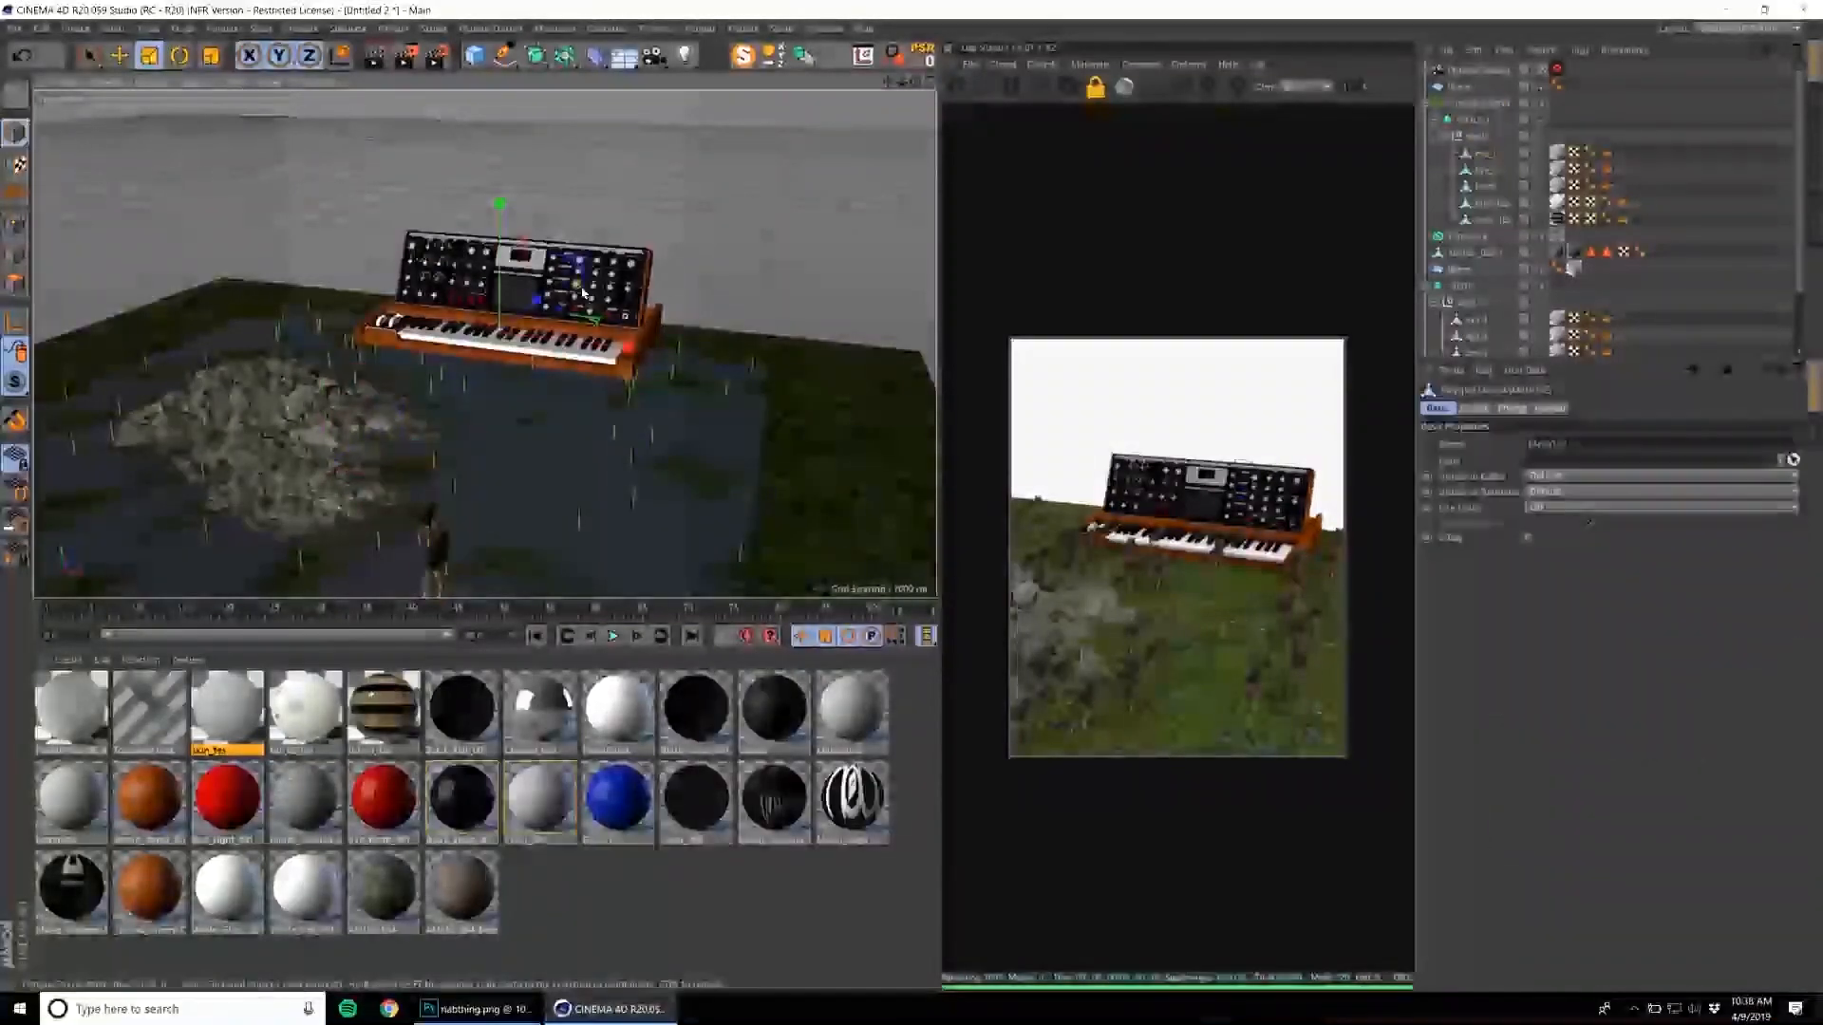
left_click_drag(582, 293, 579, 255, "alt")
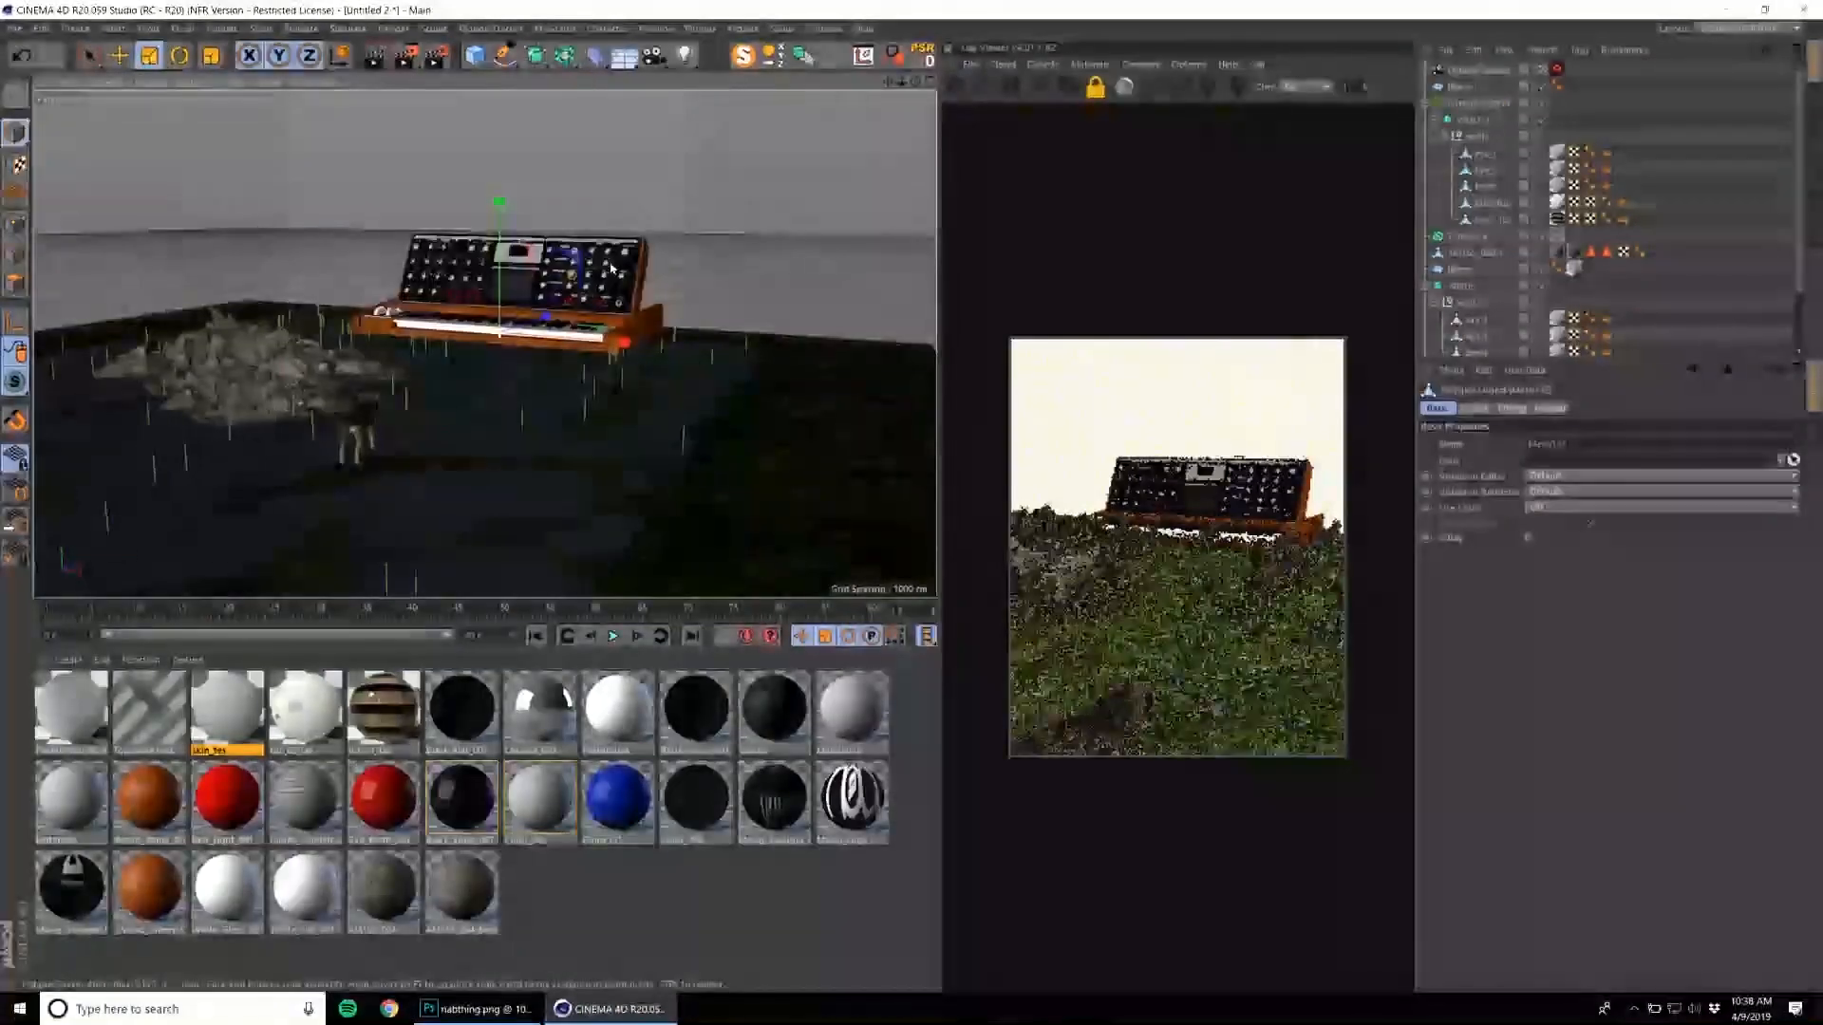
Load a refinery tower and the spherical storage tank from the industrial library's REFINERY folder, closing the Content Browser when finished.
left_click(824, 29)
left_click(893, 112)
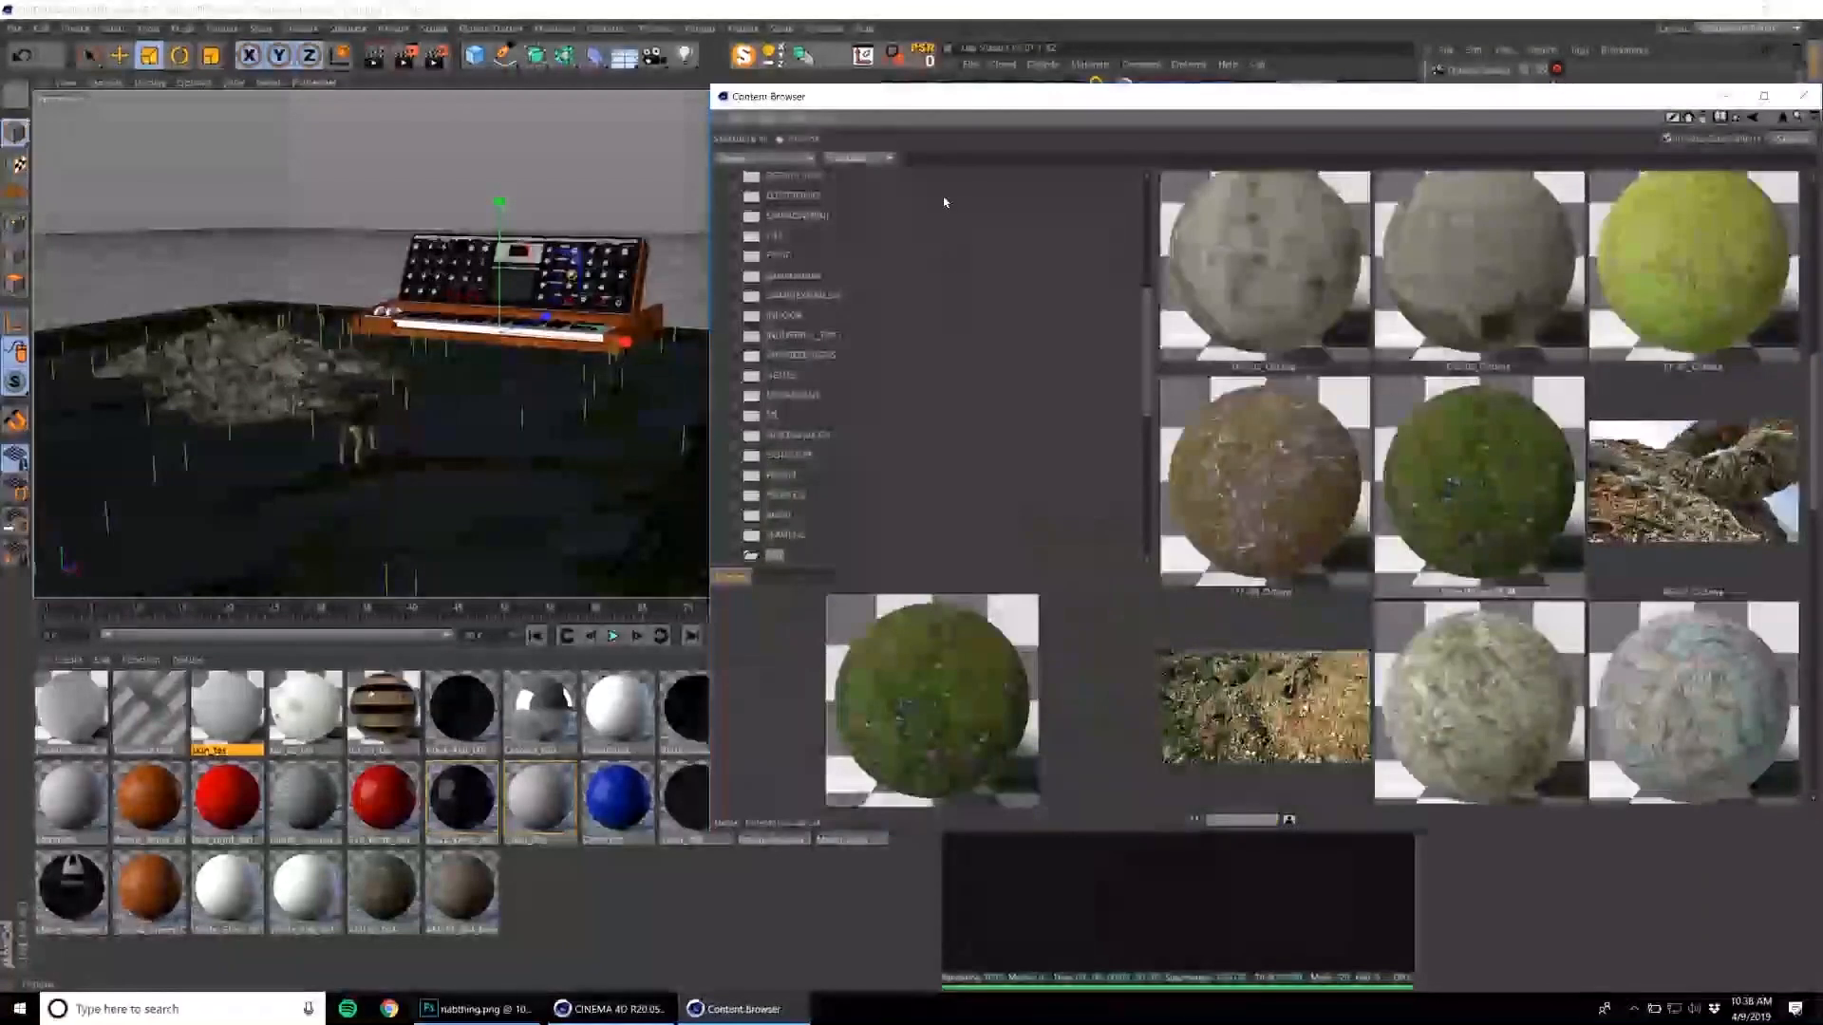
left_click(813, 337)
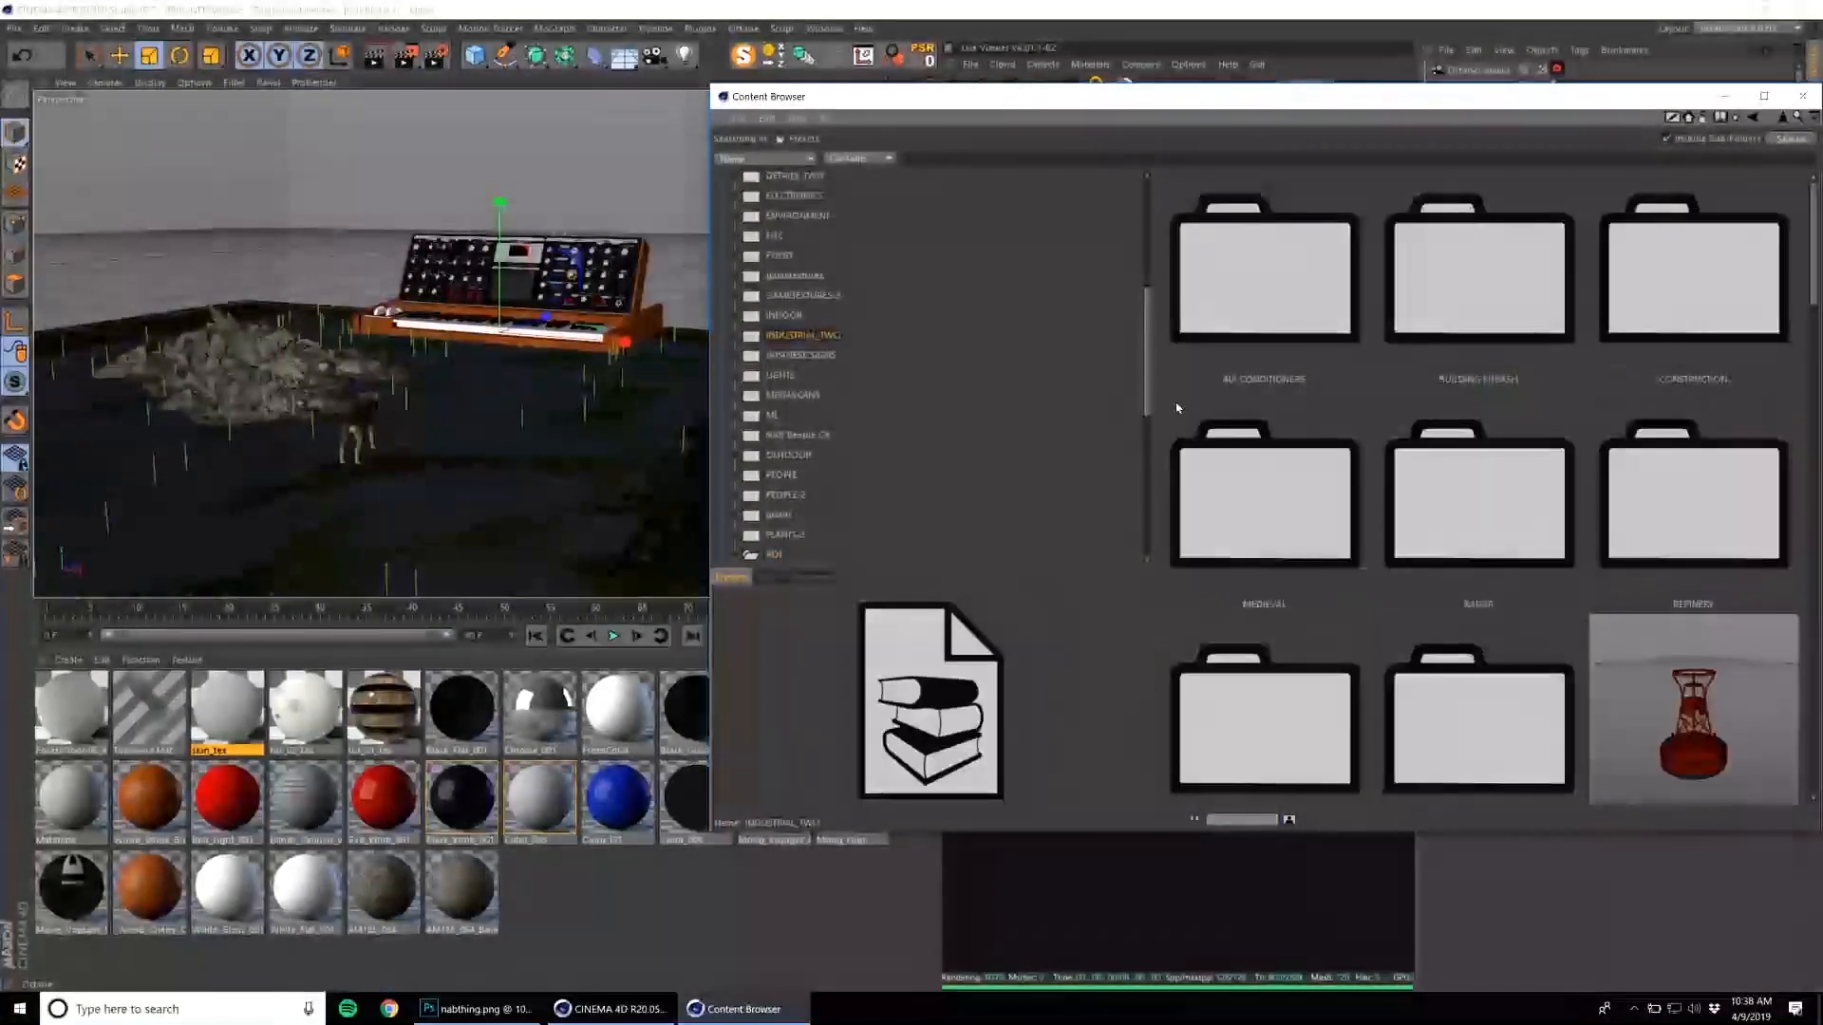
scroll(1325, 413, "down", 1)
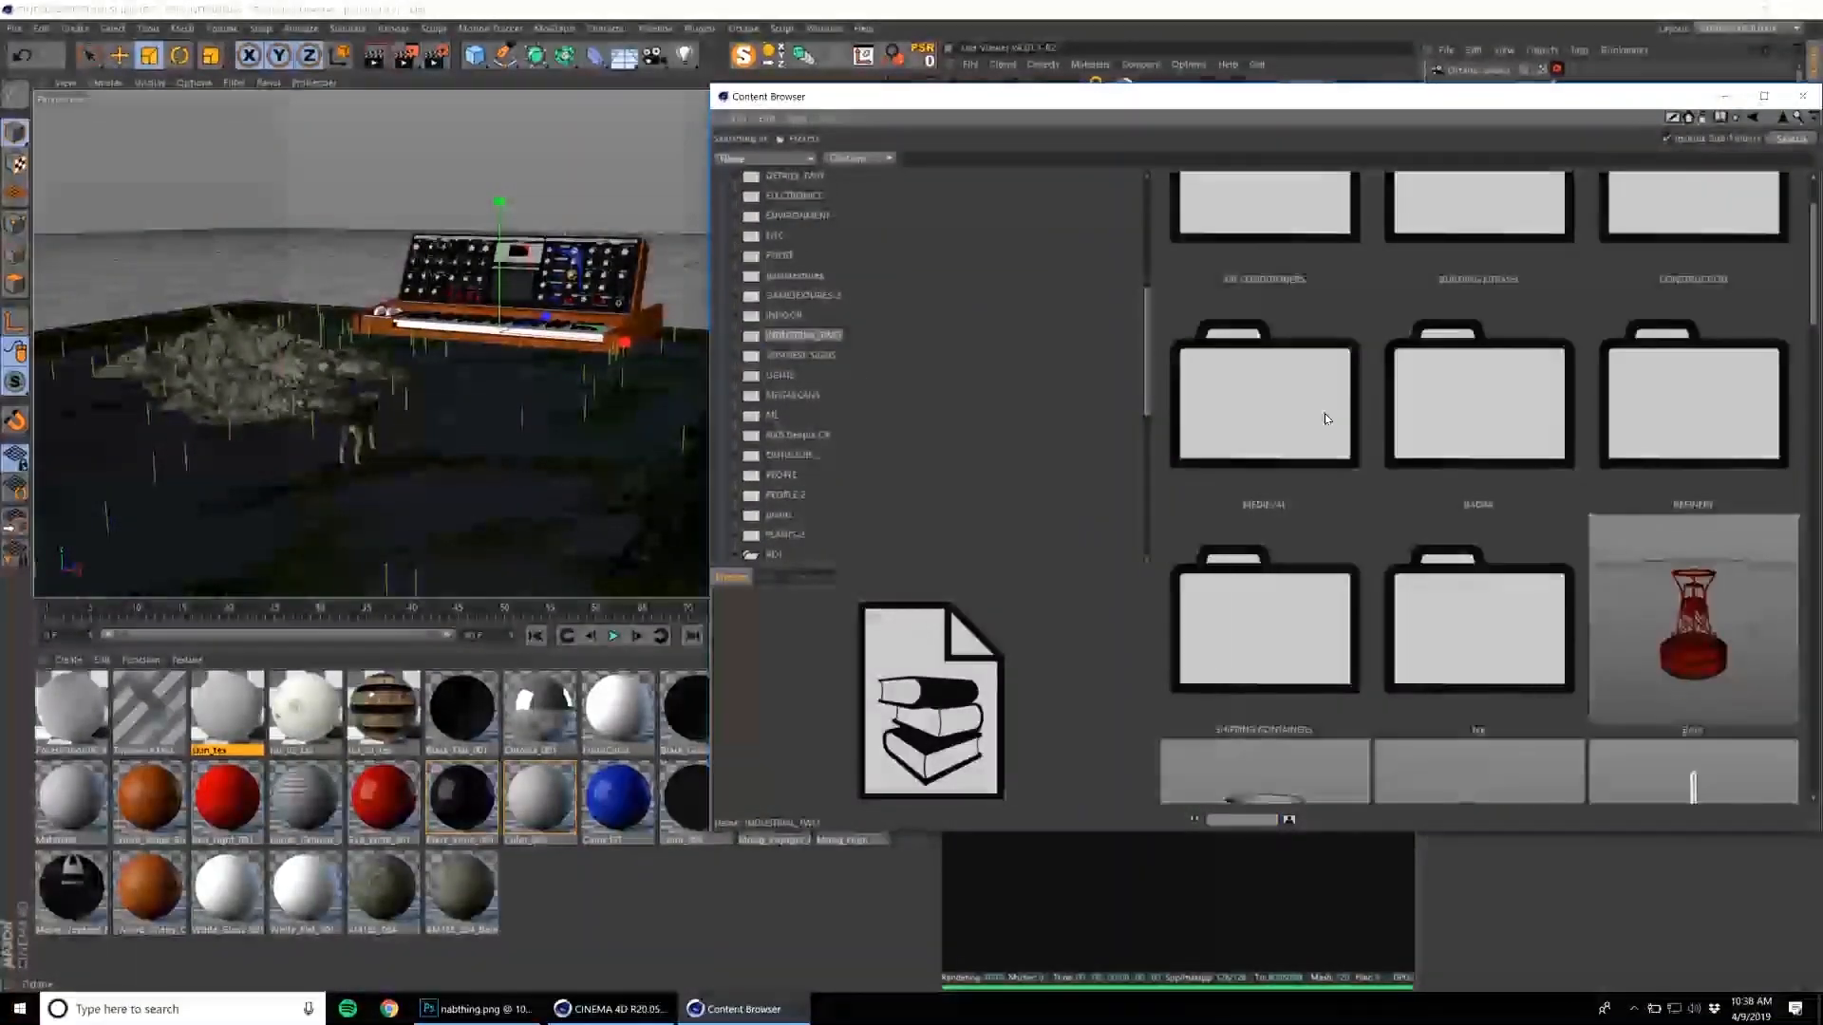
left_click(1464, 412)
double_click(1658, 385)
scroll(1647, 399, "down", 3)
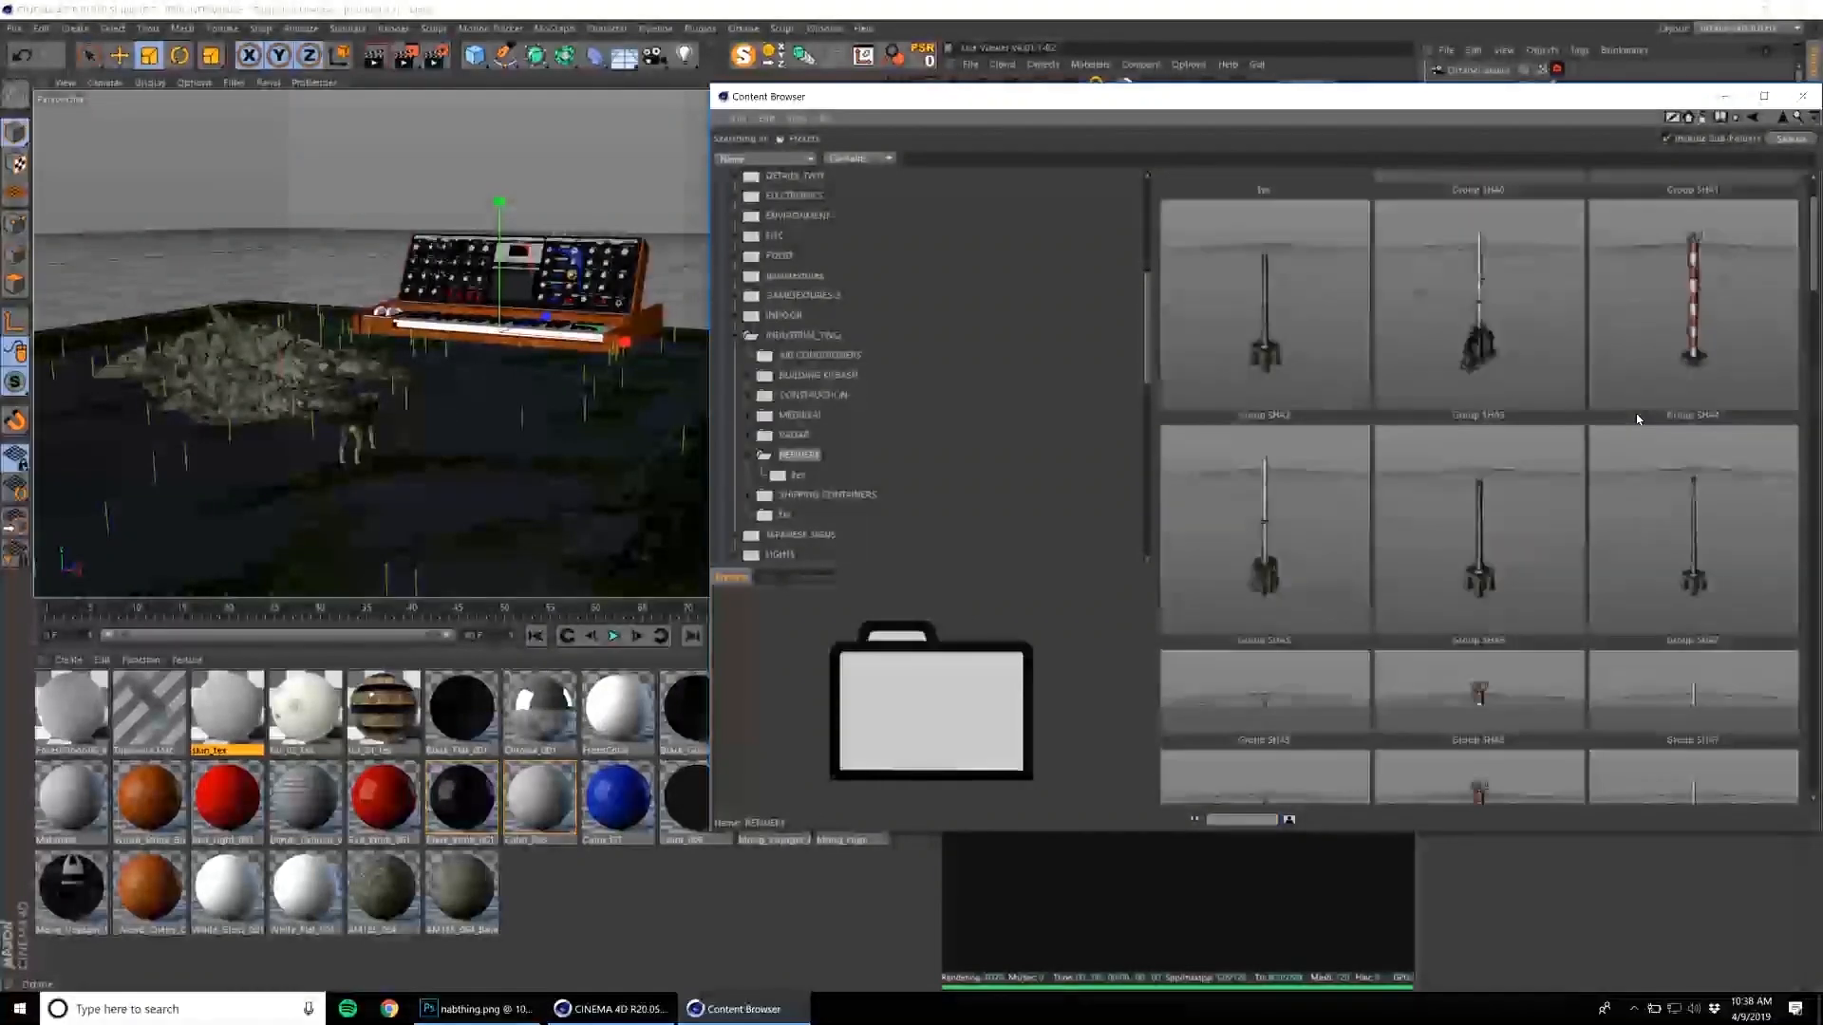
left_click(1481, 470)
scroll(1484, 470, "down", 1)
double_click(1486, 472)
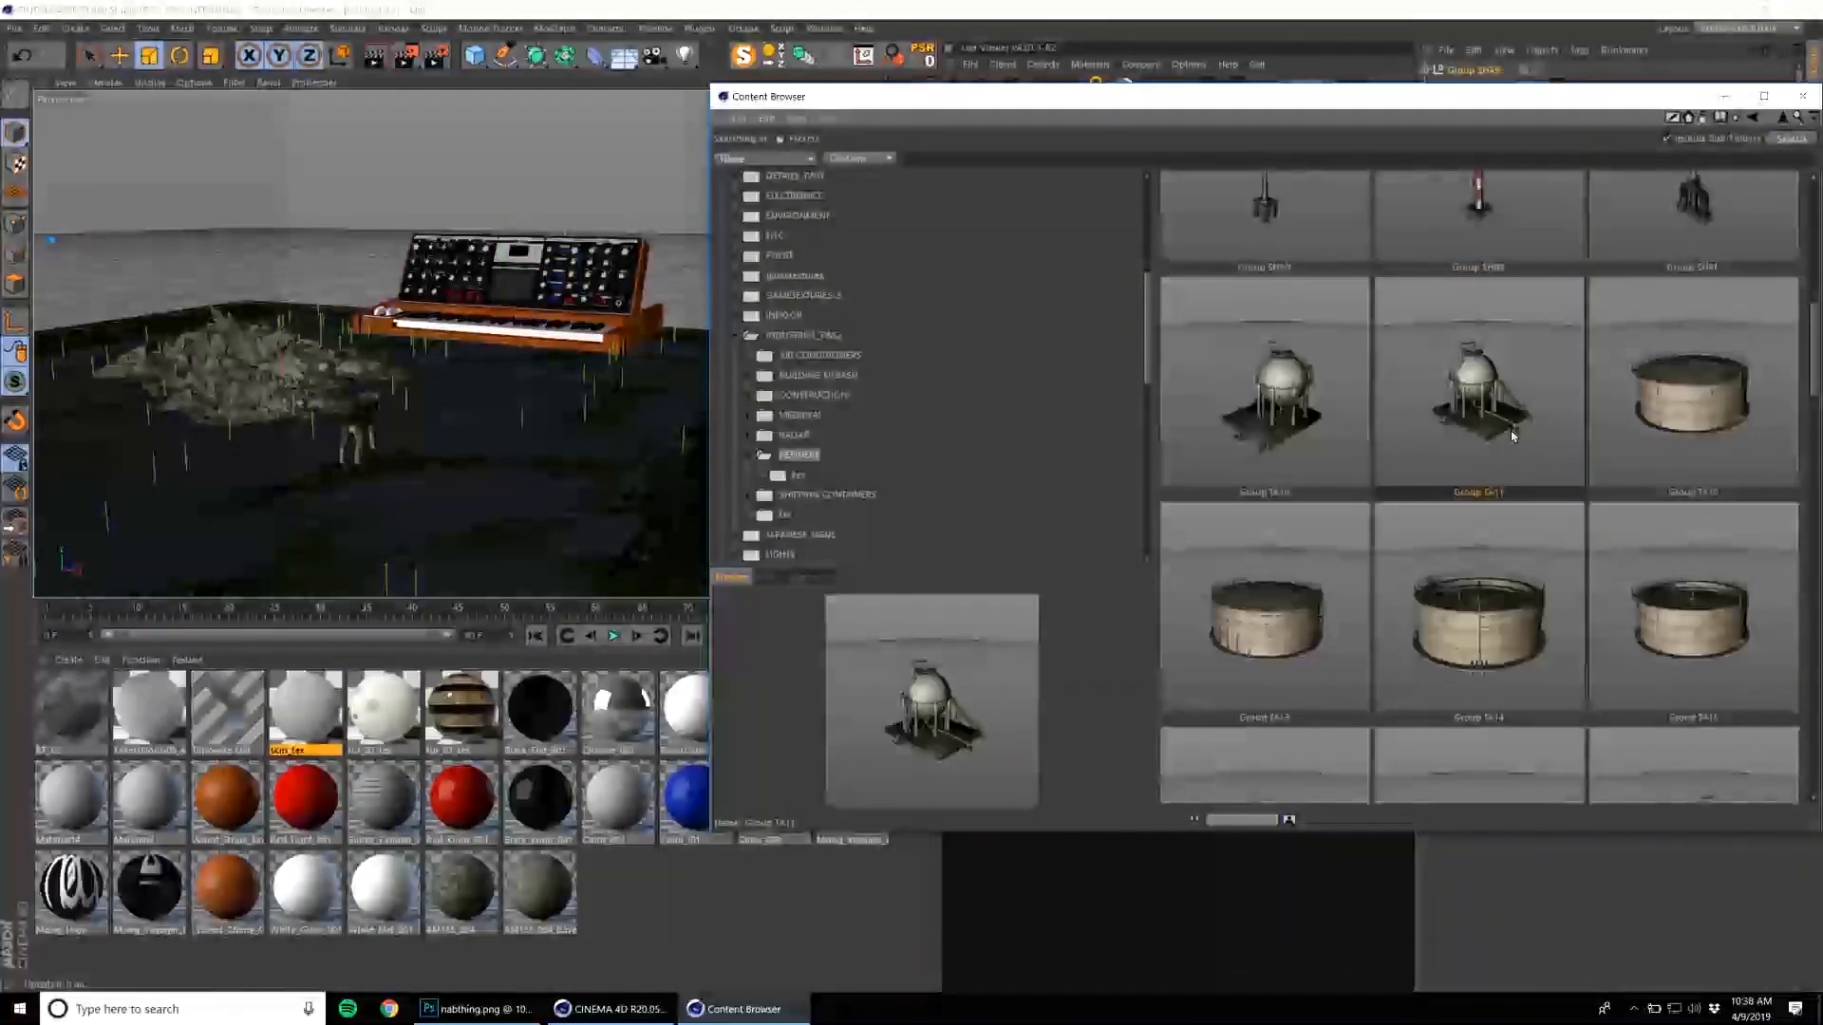
left_click(1802, 96)
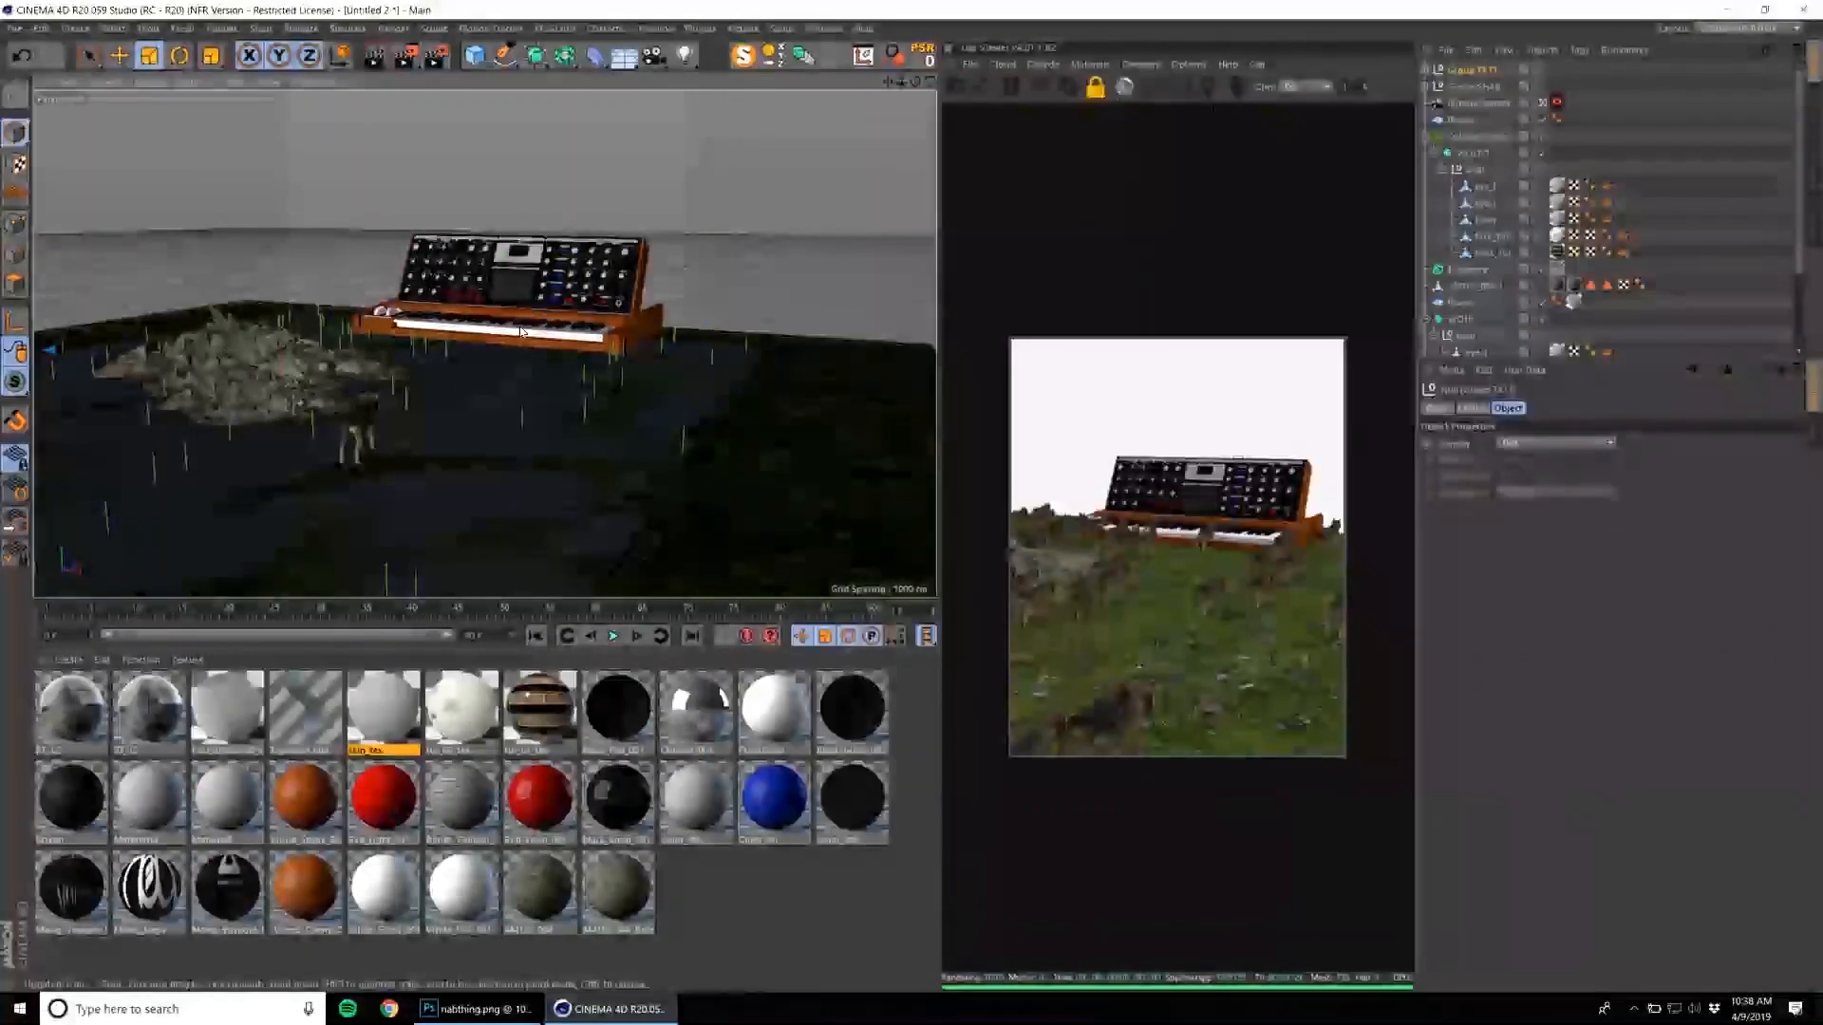
Collapse the Octane Scatter's hierarchy and select the whole synthesizer group.
left_click(1474, 155)
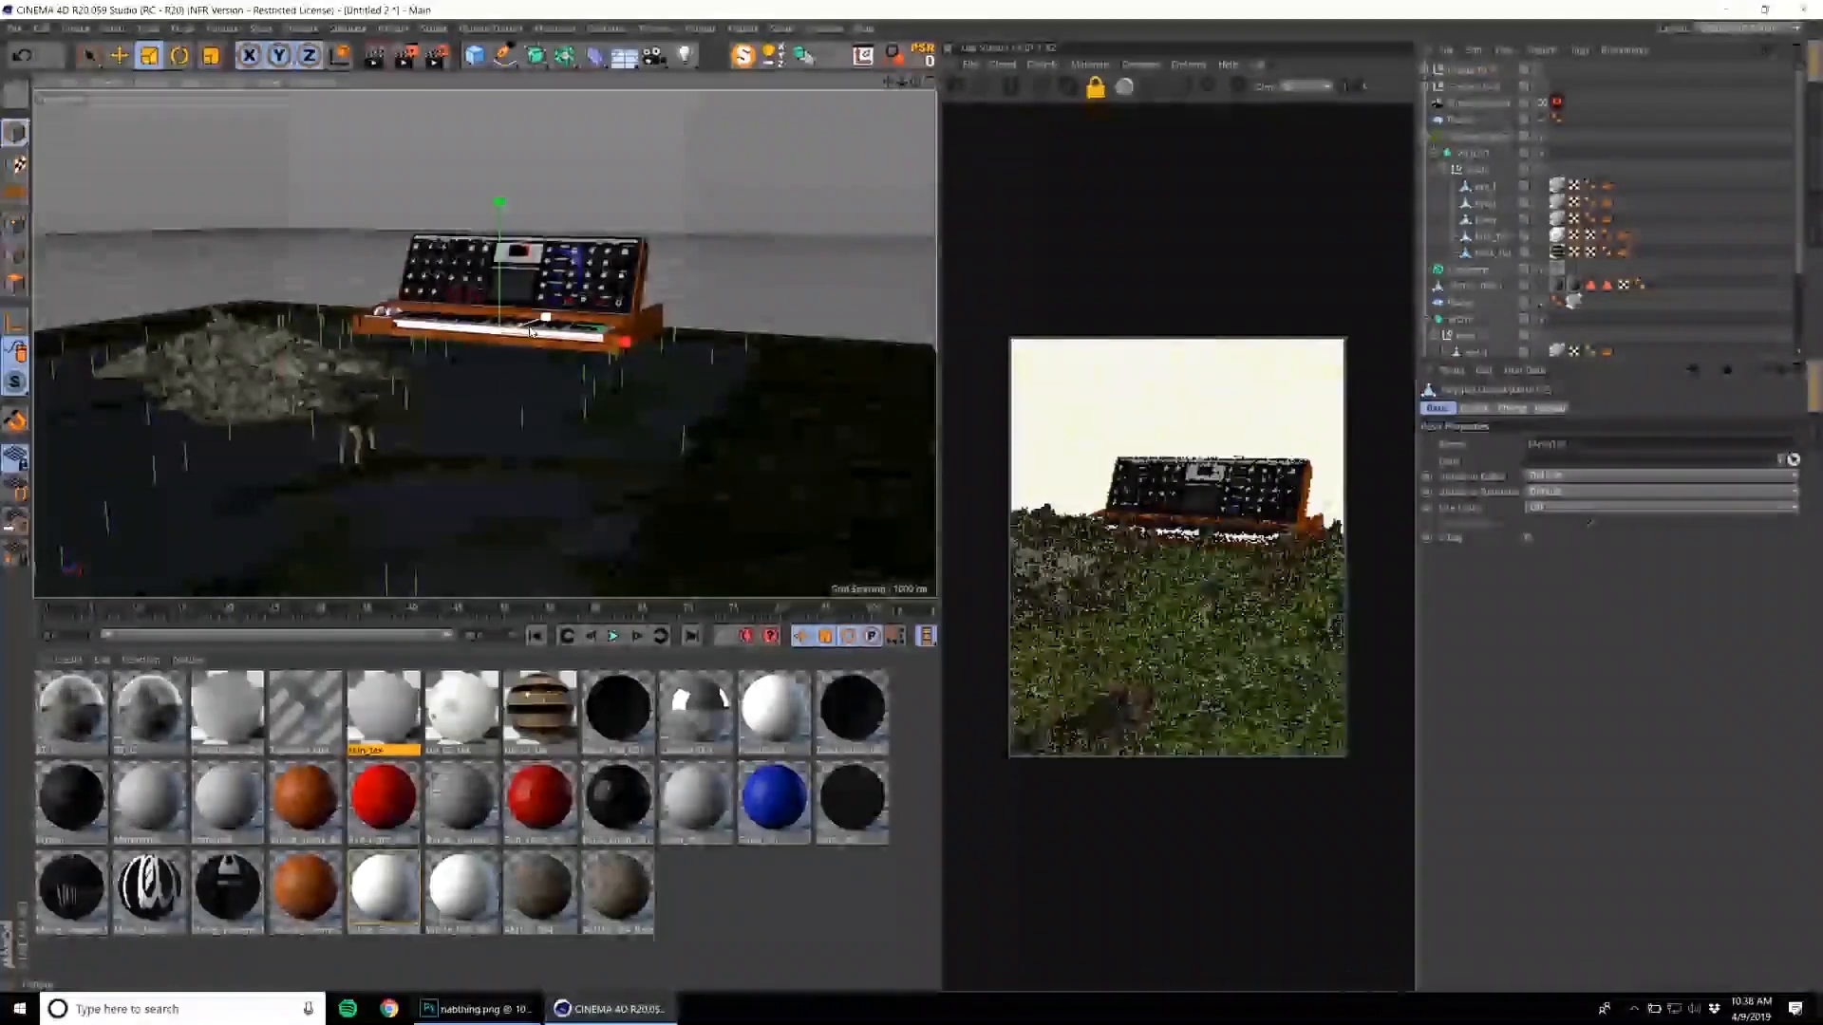
left_click(1433, 152)
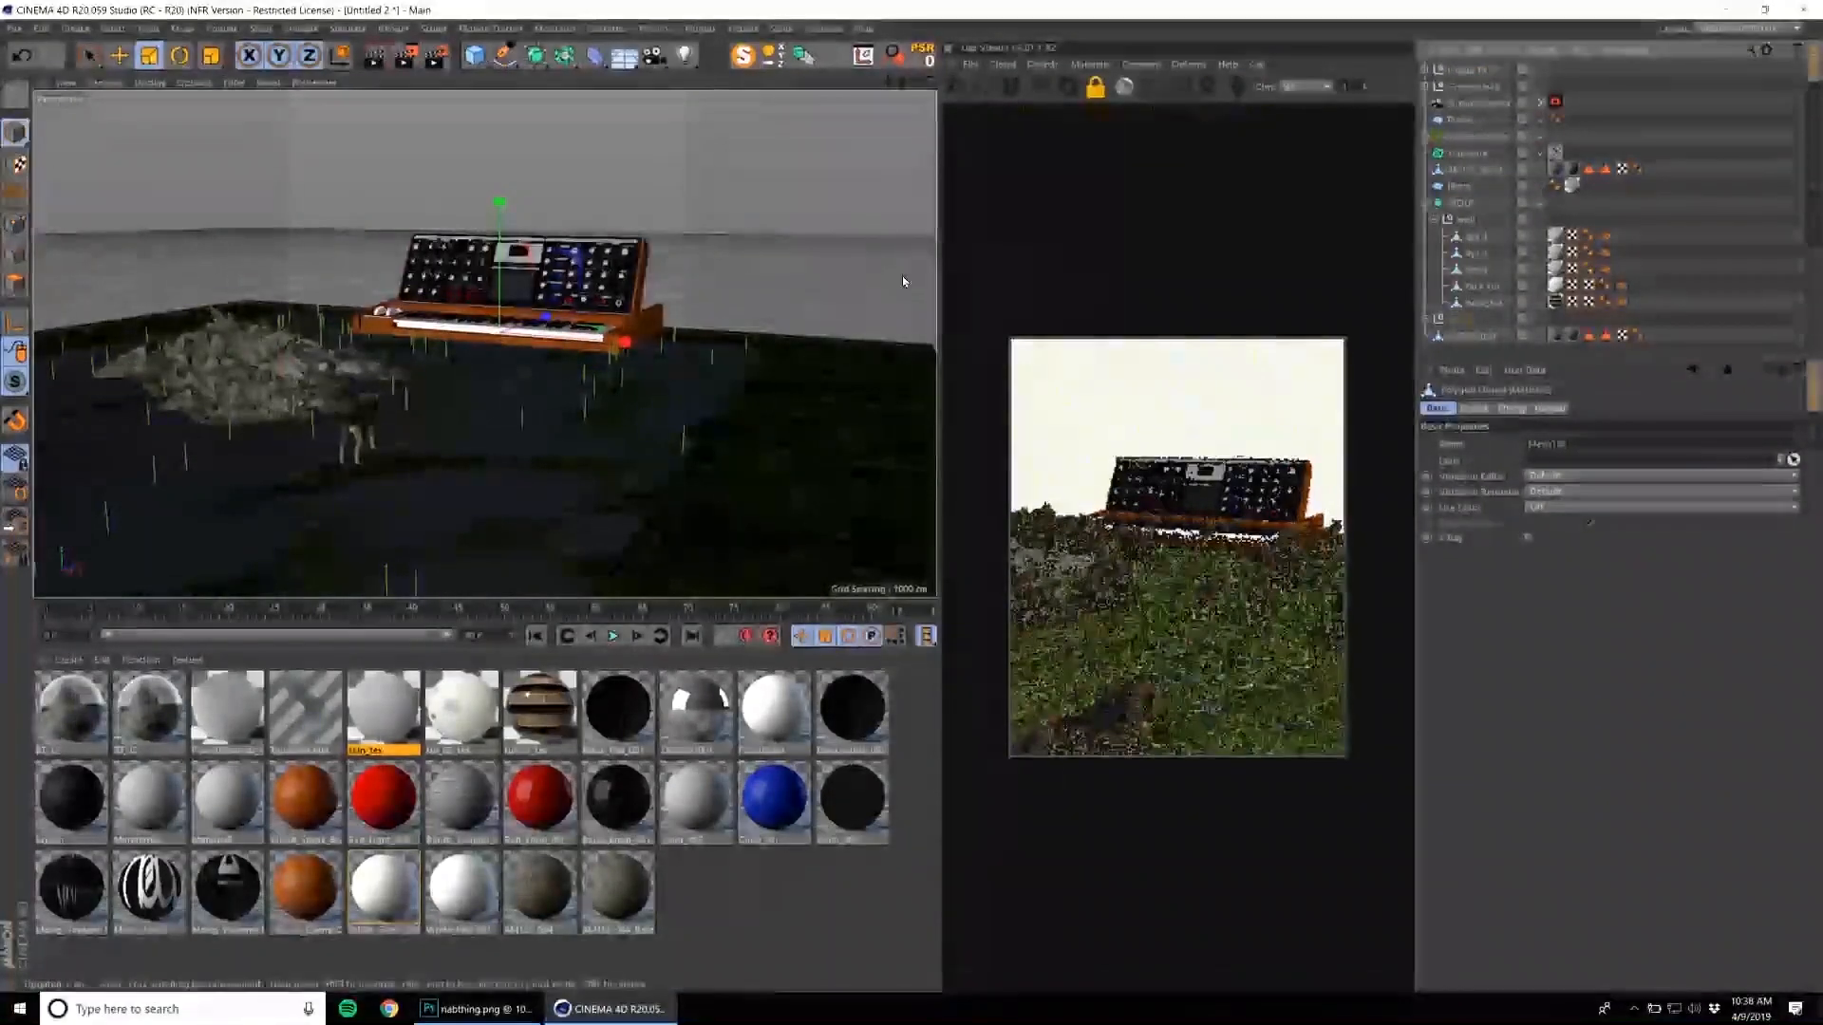
key("e")
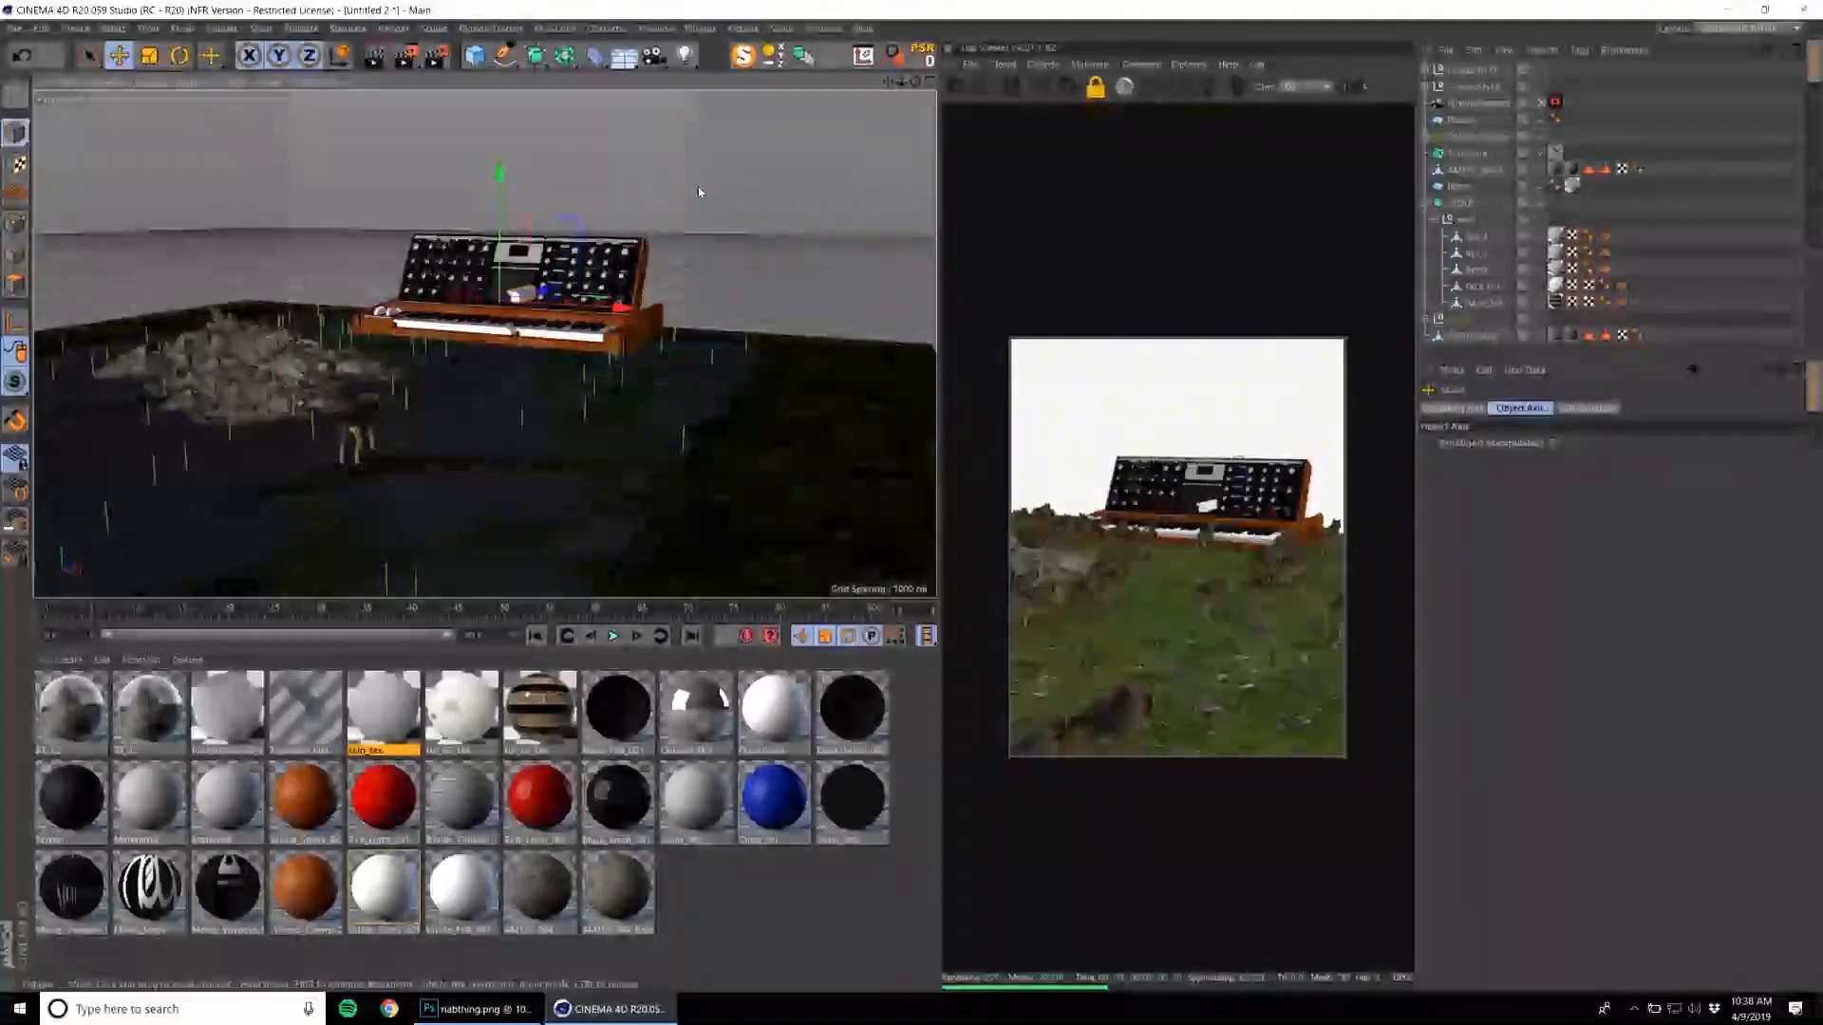
left_click(1426, 171)
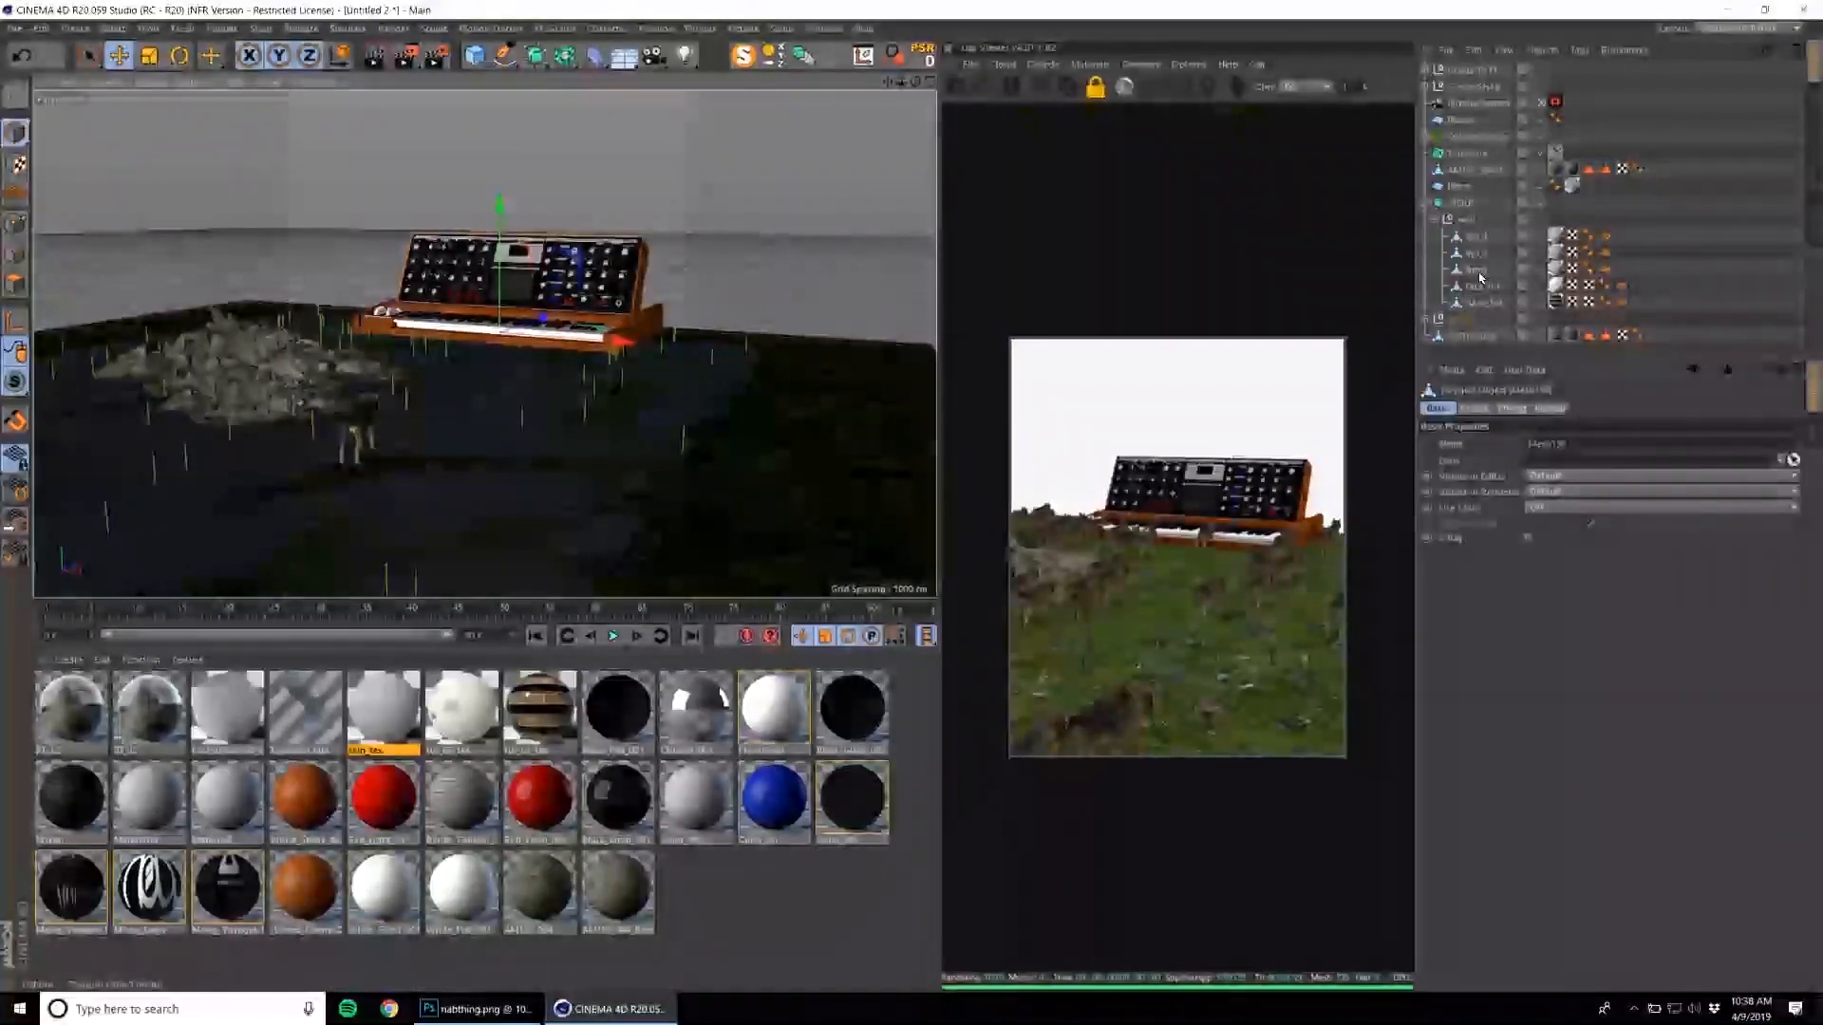
left_click(1461, 320)
Load the tall, columned Hobbit Rock model from the rock library's Lord of the Rings folder and close the Content Browser.
left_click(824, 28)
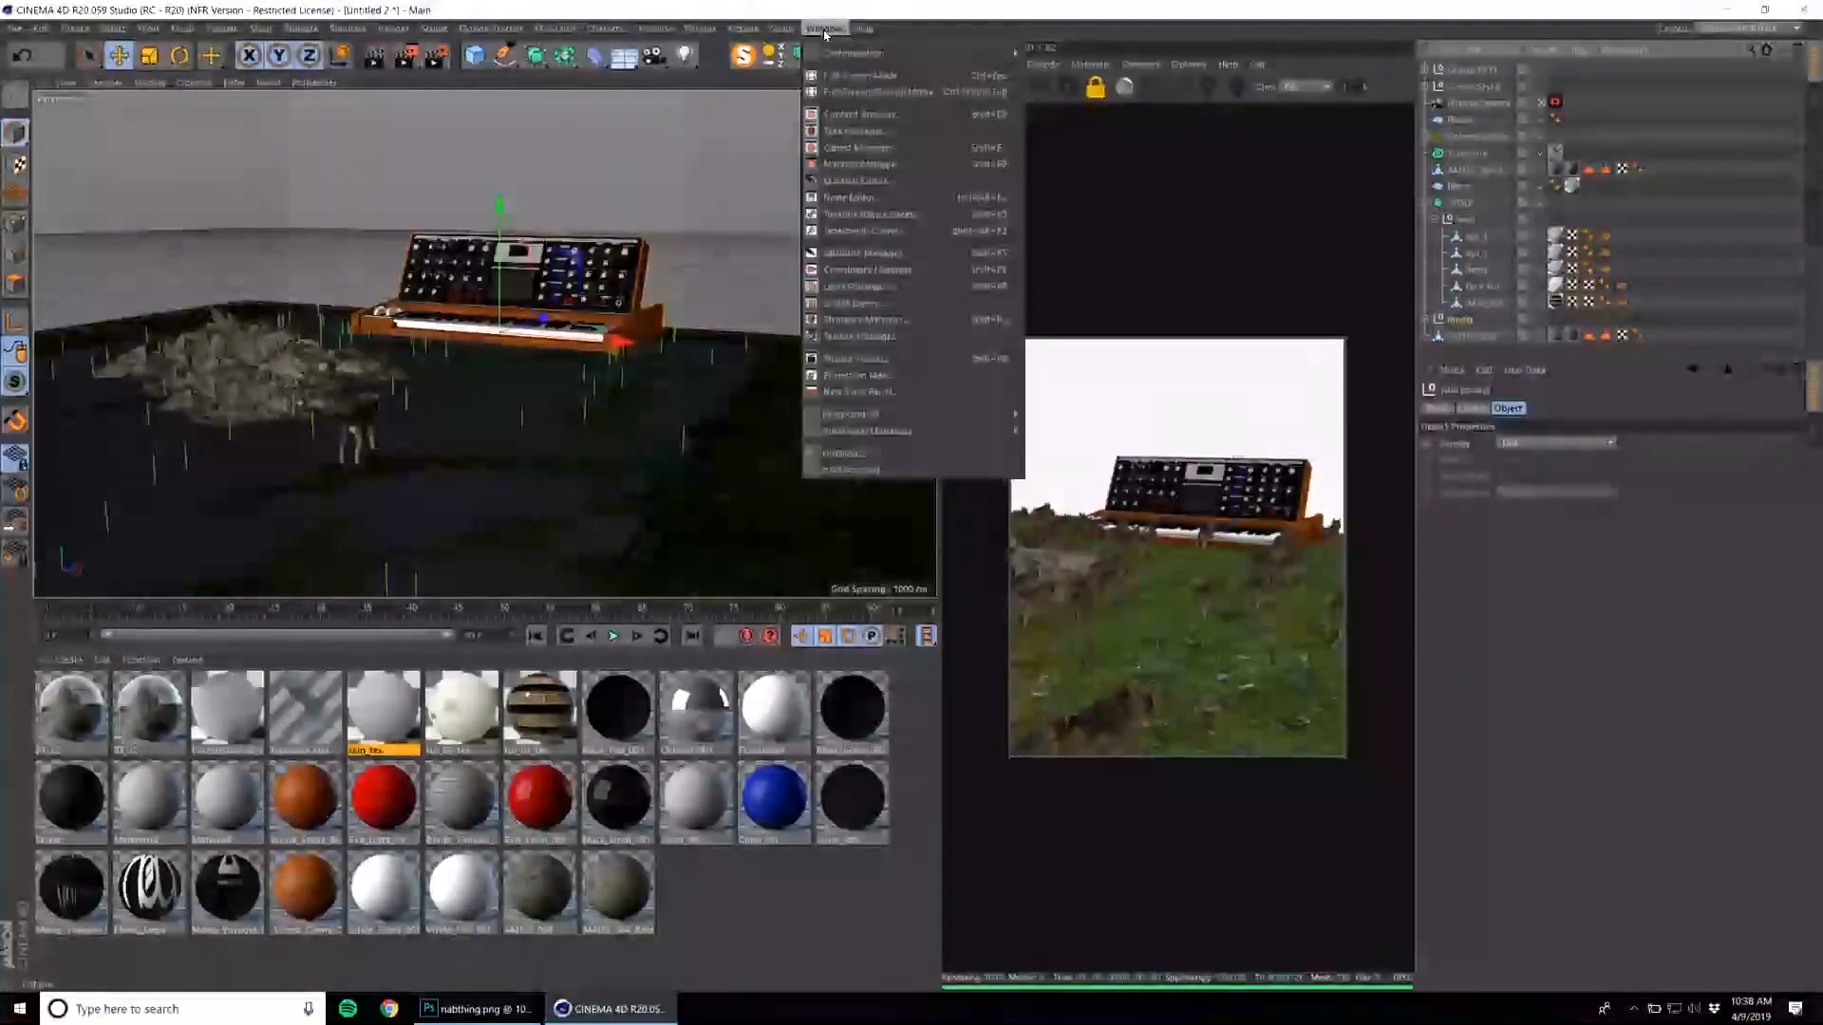
left_click(858, 114)
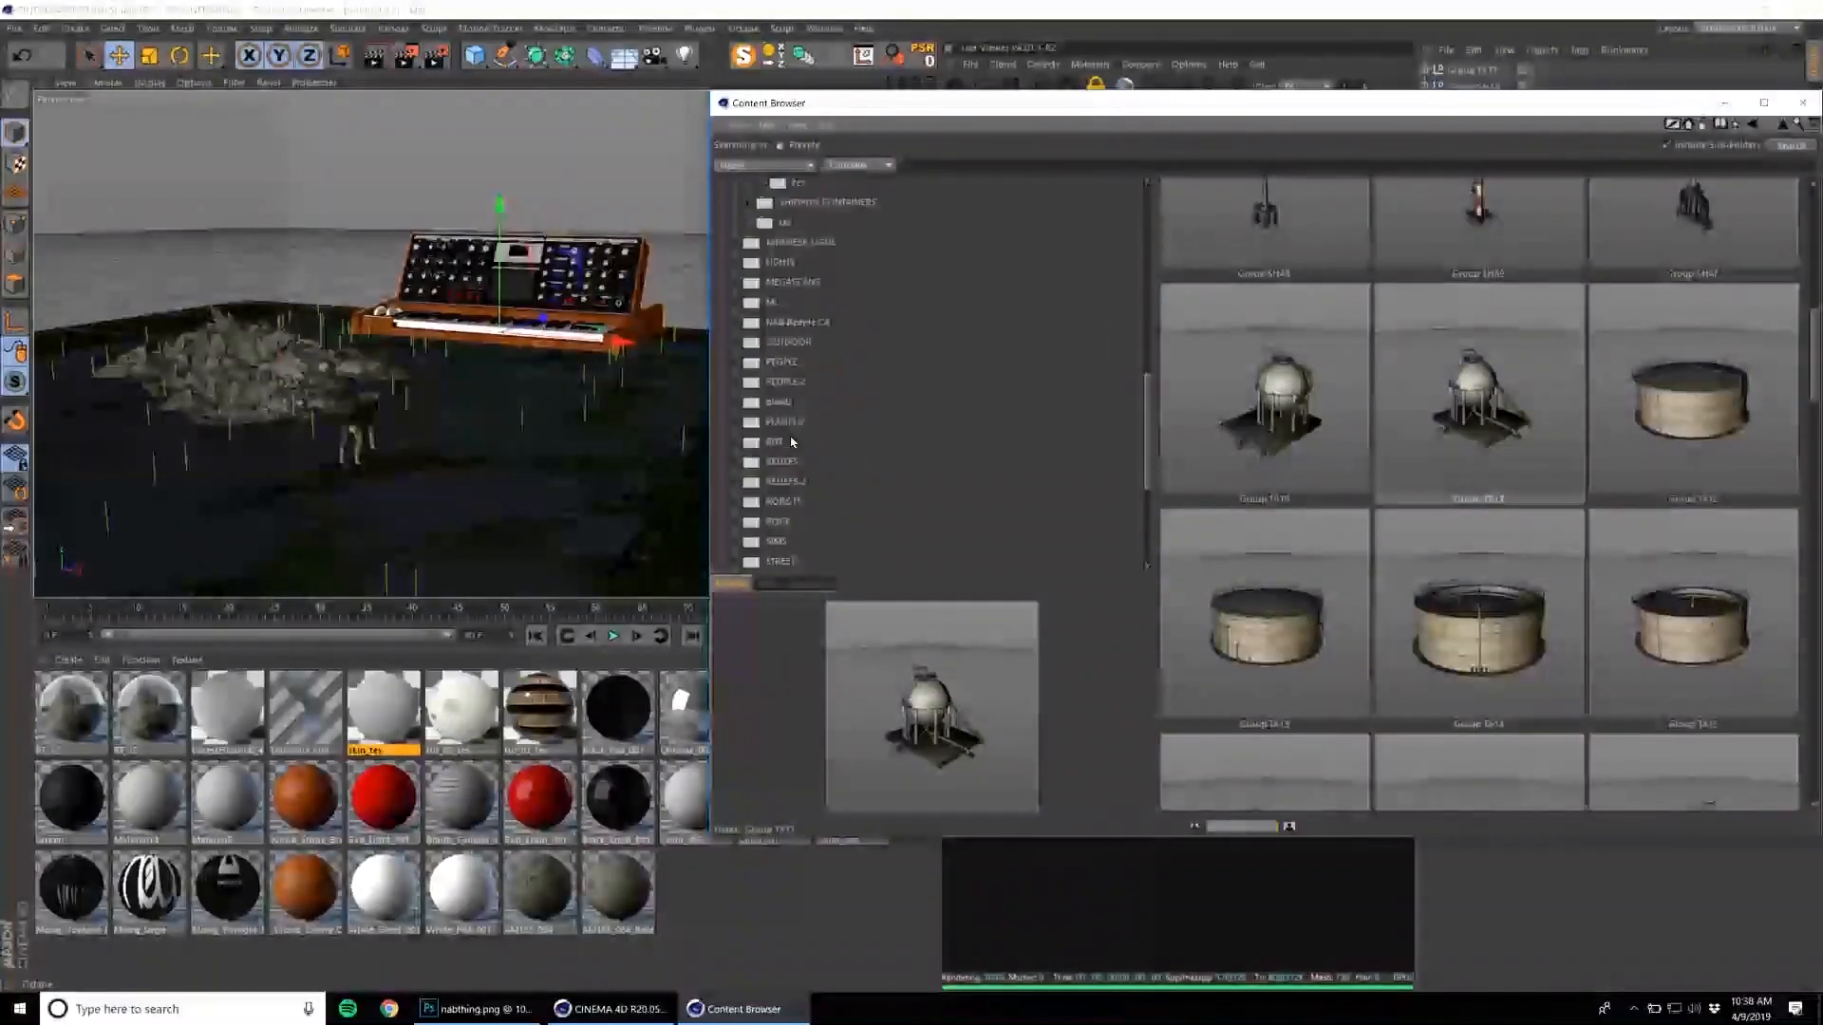
left_click(785, 421)
left_click(780, 522)
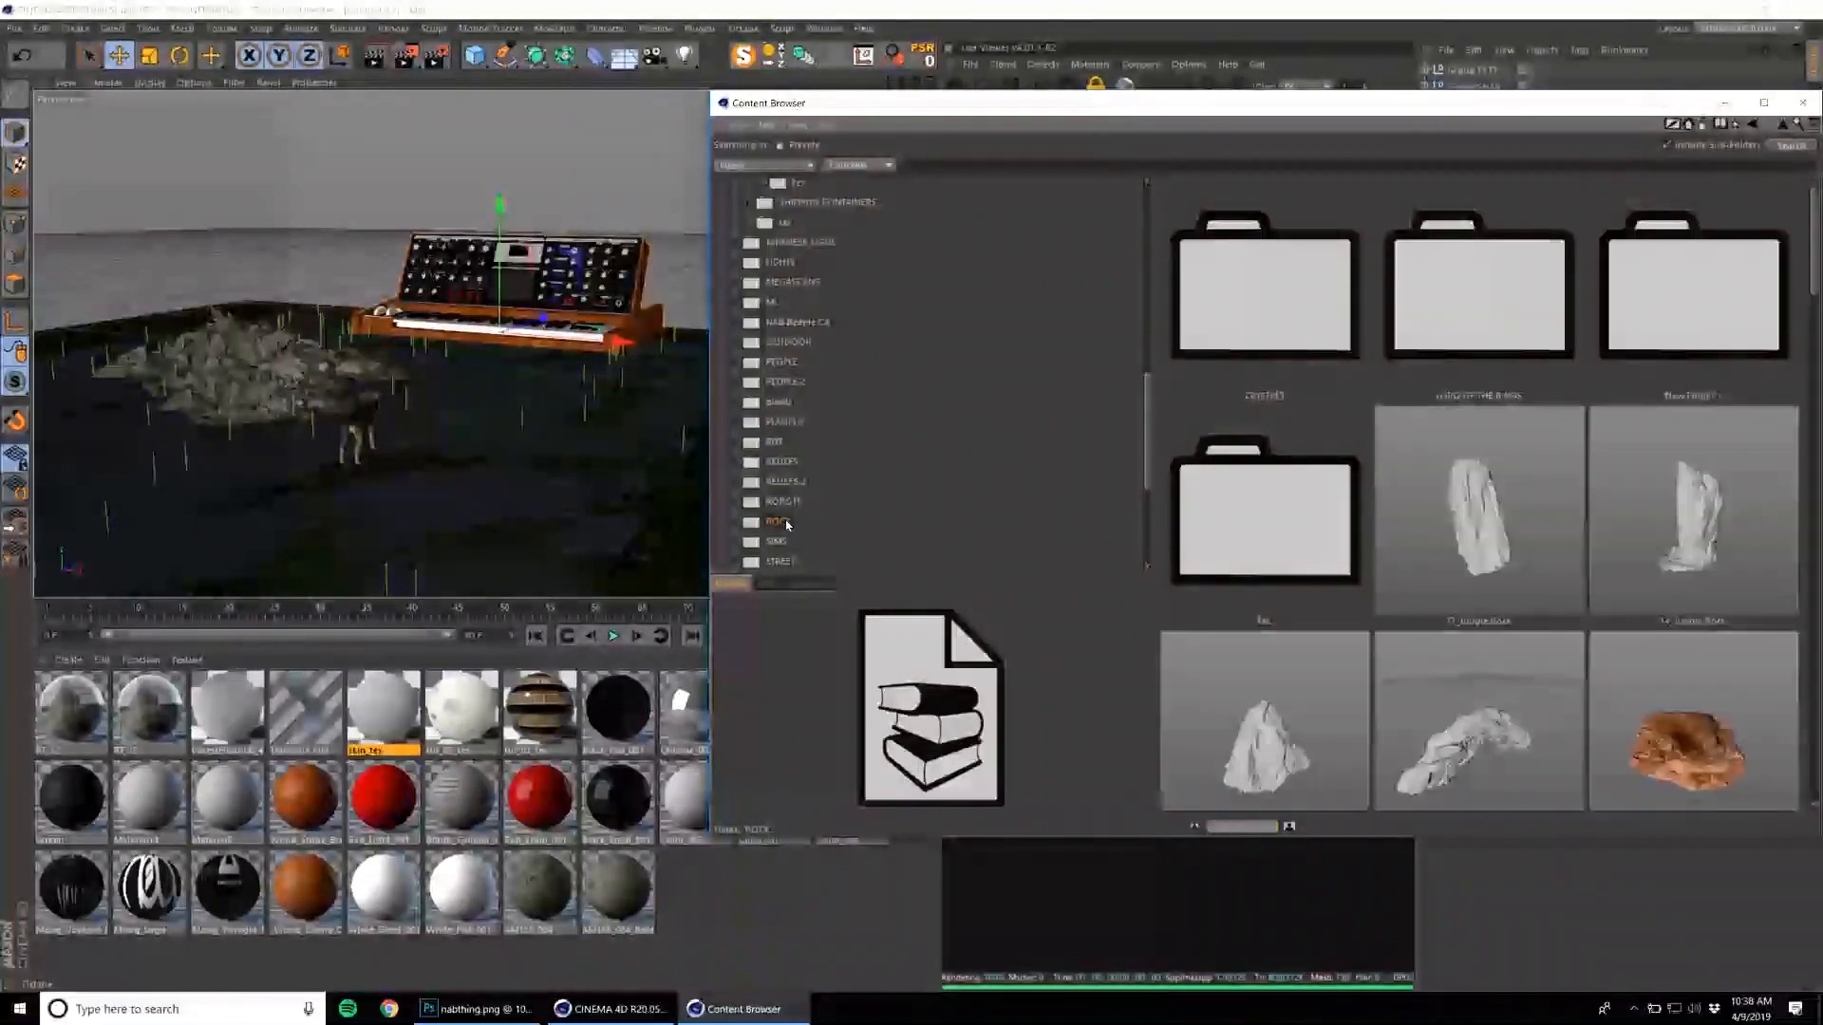
double_click(1516, 397)
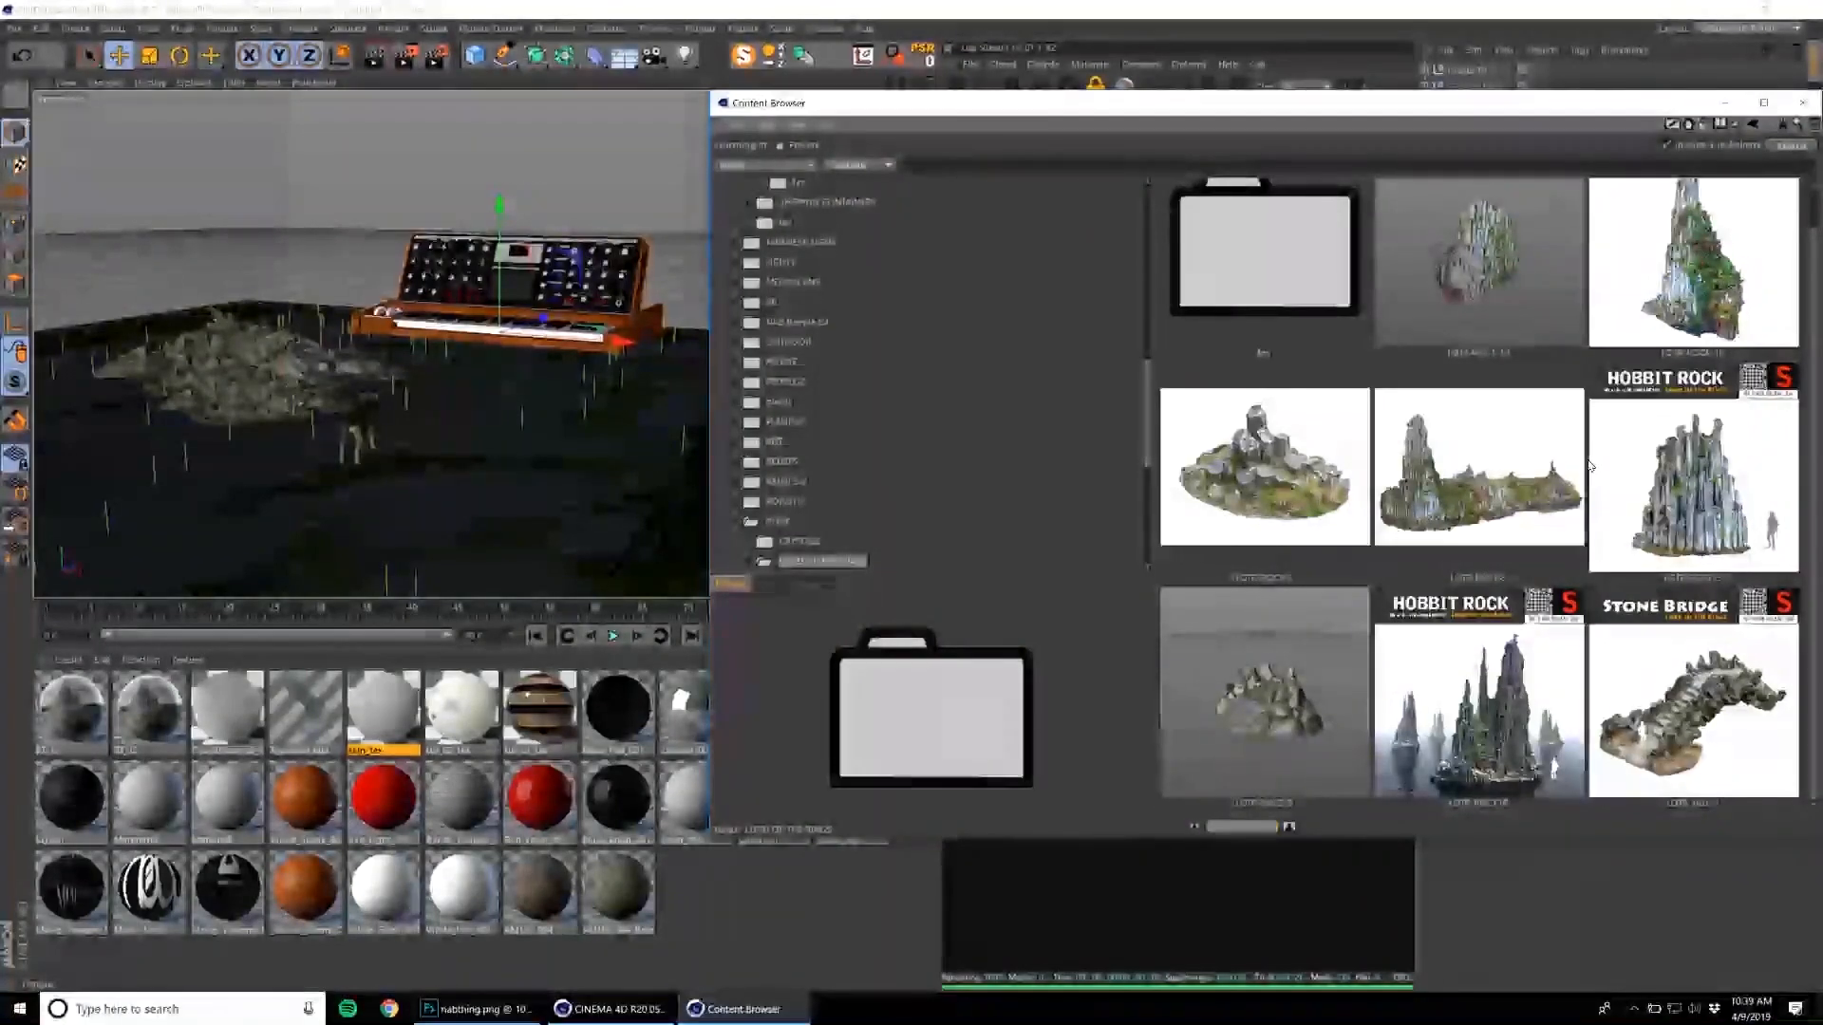
left_click(1496, 671)
left_click(1481, 494)
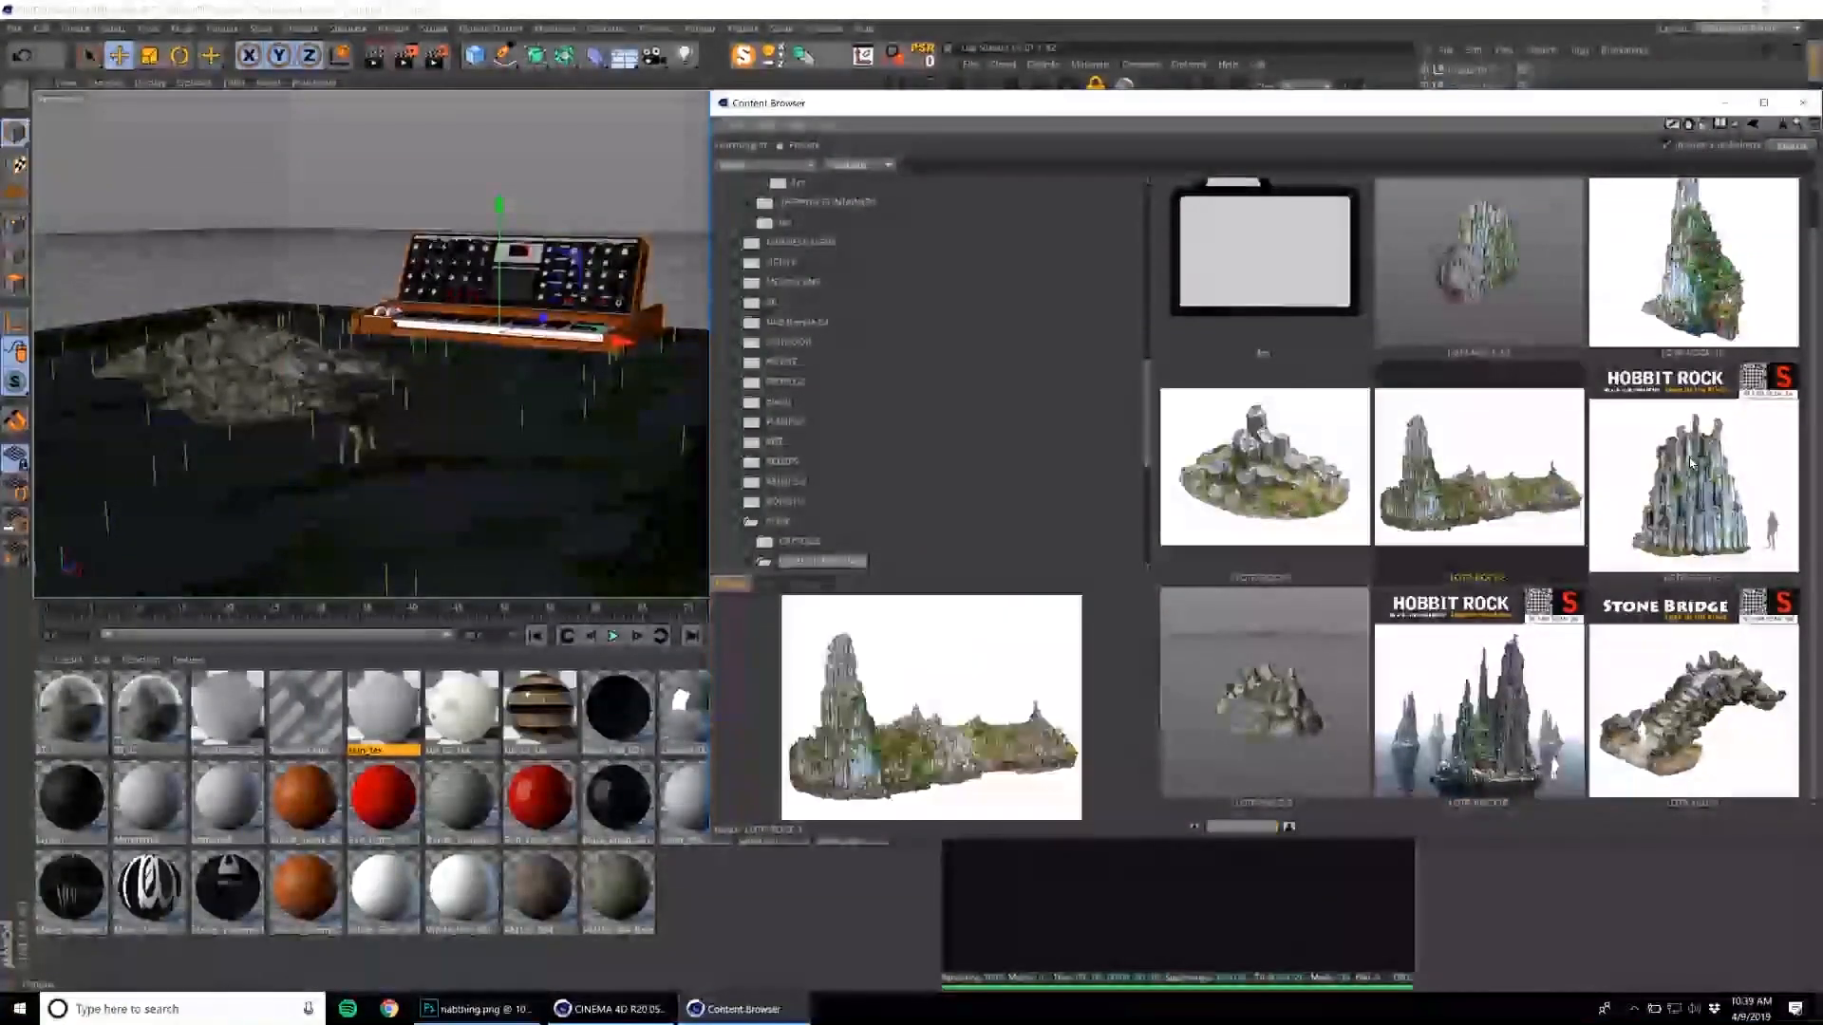
double_click(1656, 484)
scroll(1476, 520, "up", 1)
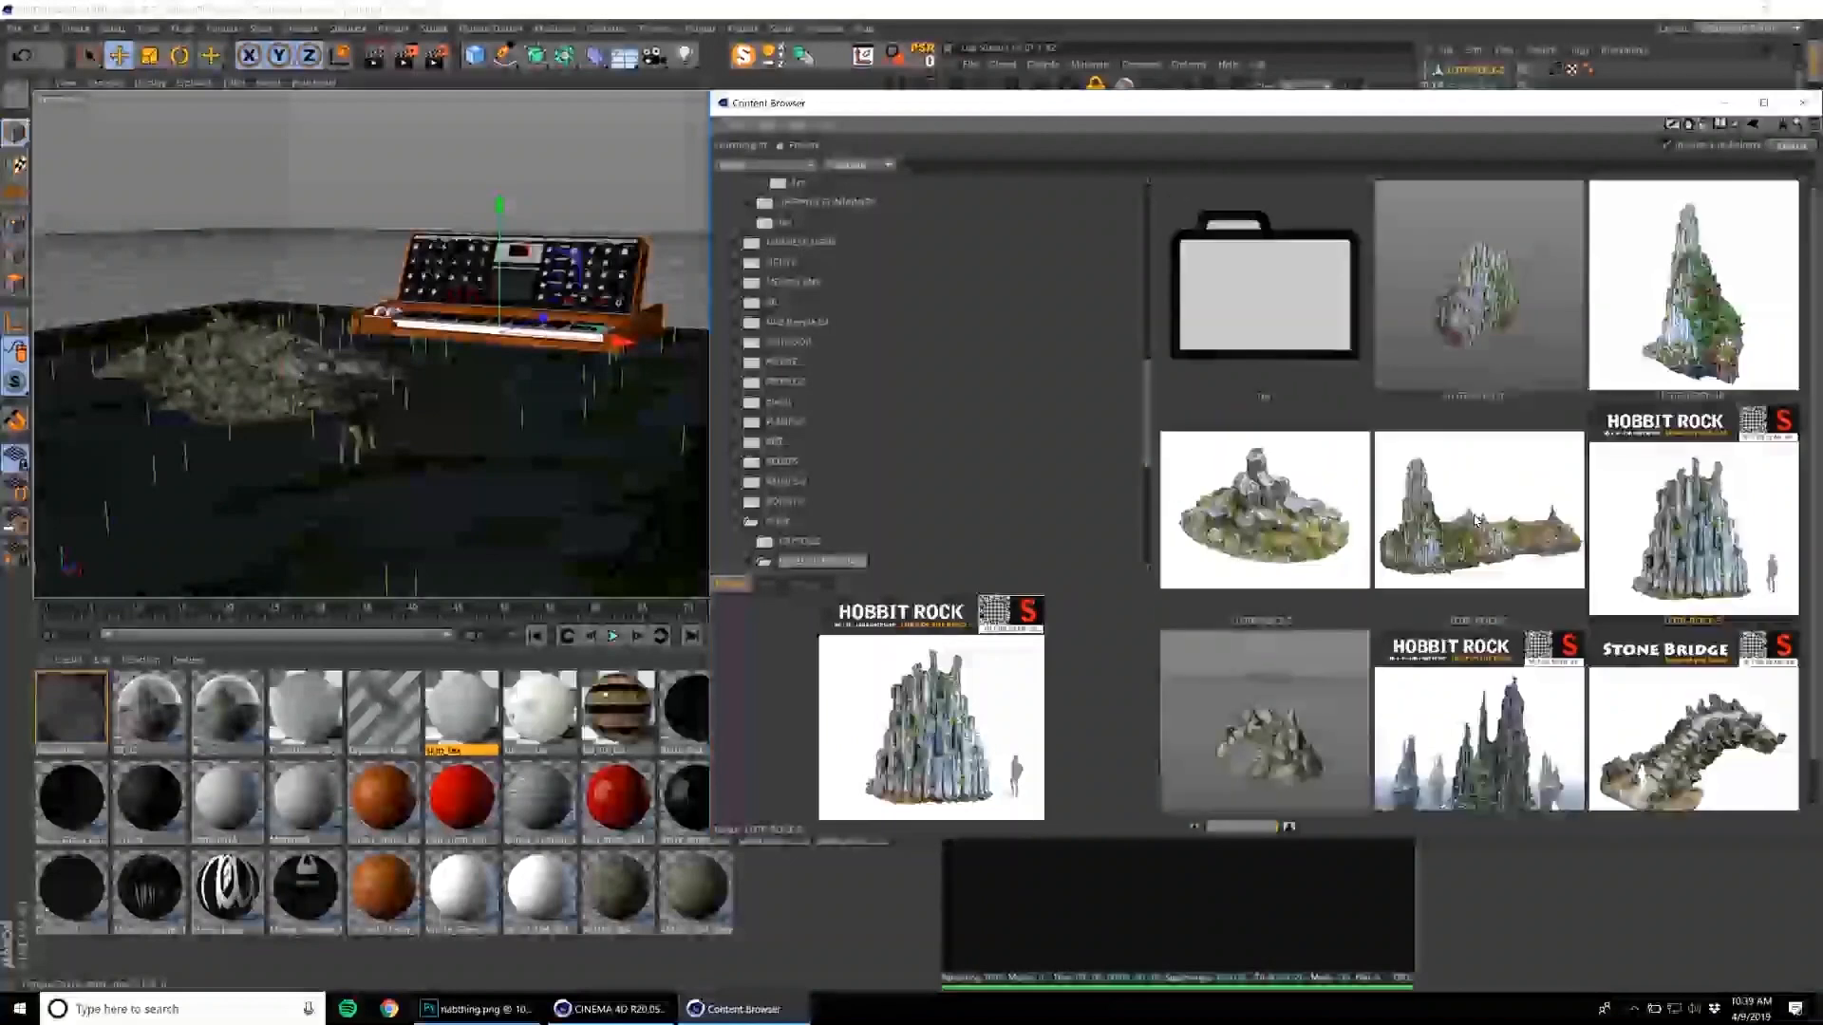
scroll(1477, 520, "down", 1)
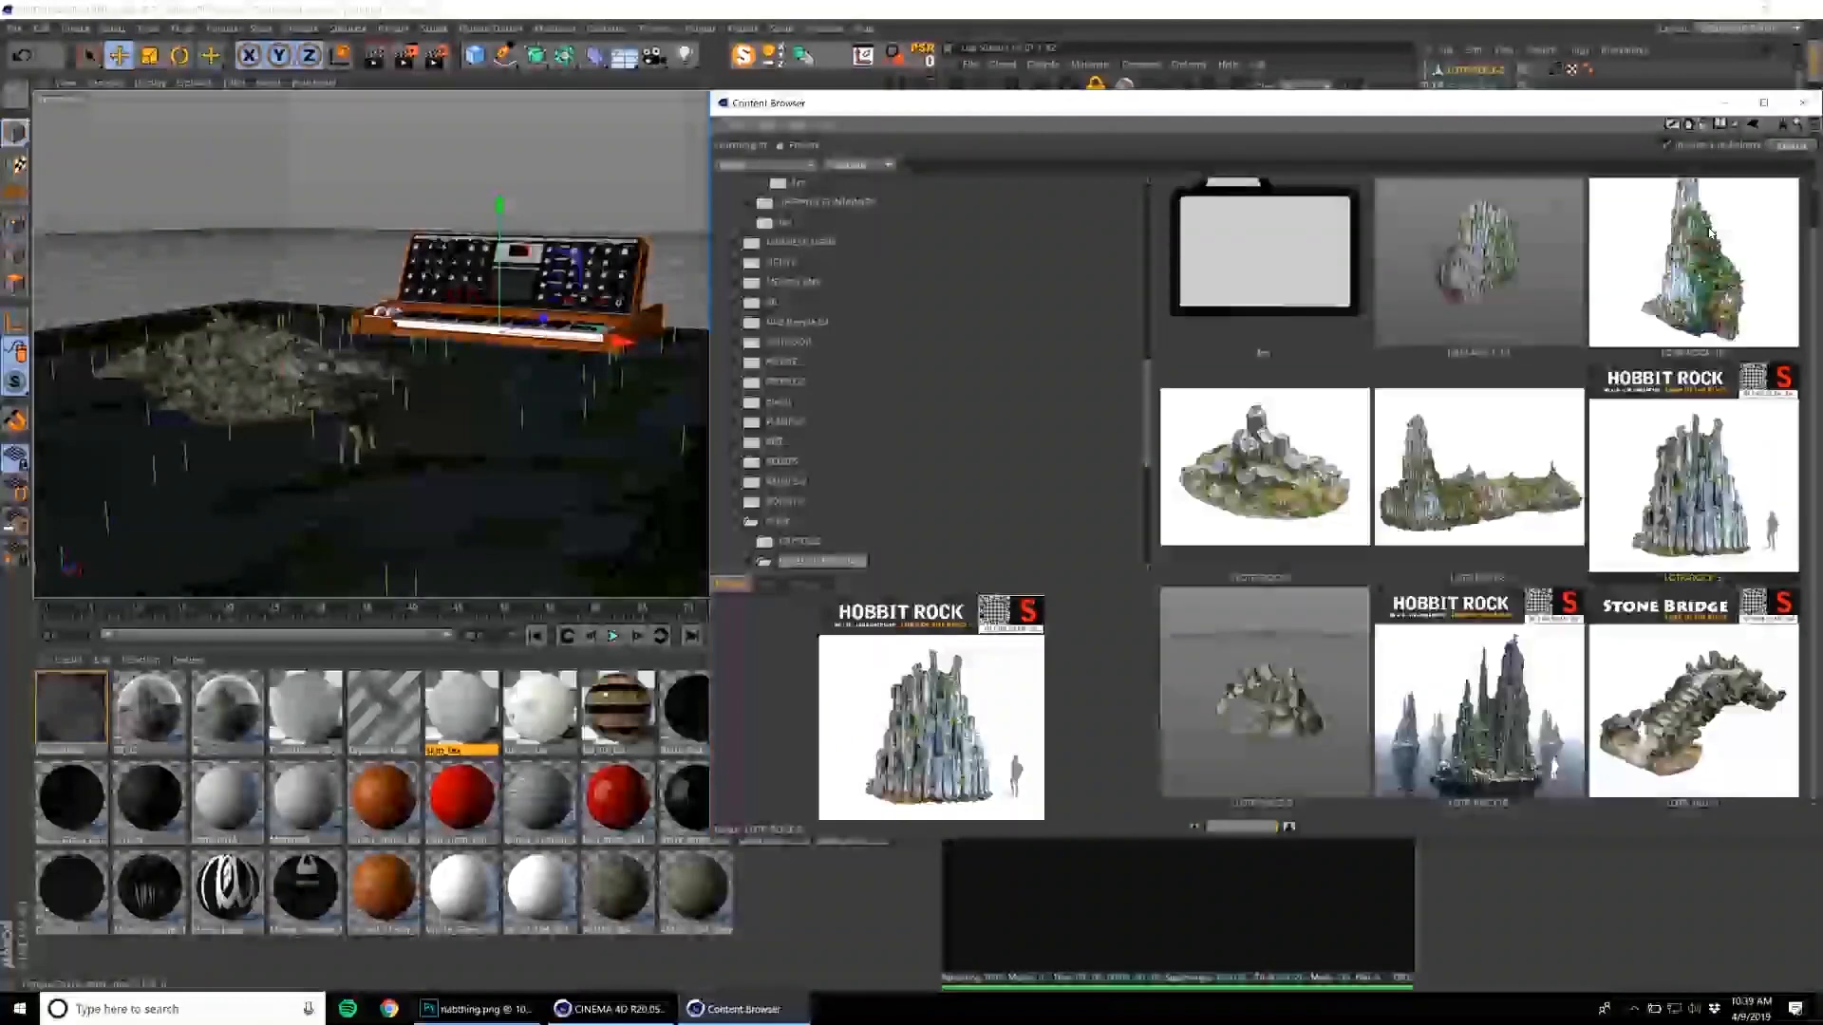
left_click(1815, 104)
Reframe the shot lower and closer so the synthesizer fills the frame's width, with its whole group selected.
right_click_drag(558, 299, 649, 299, "alt")
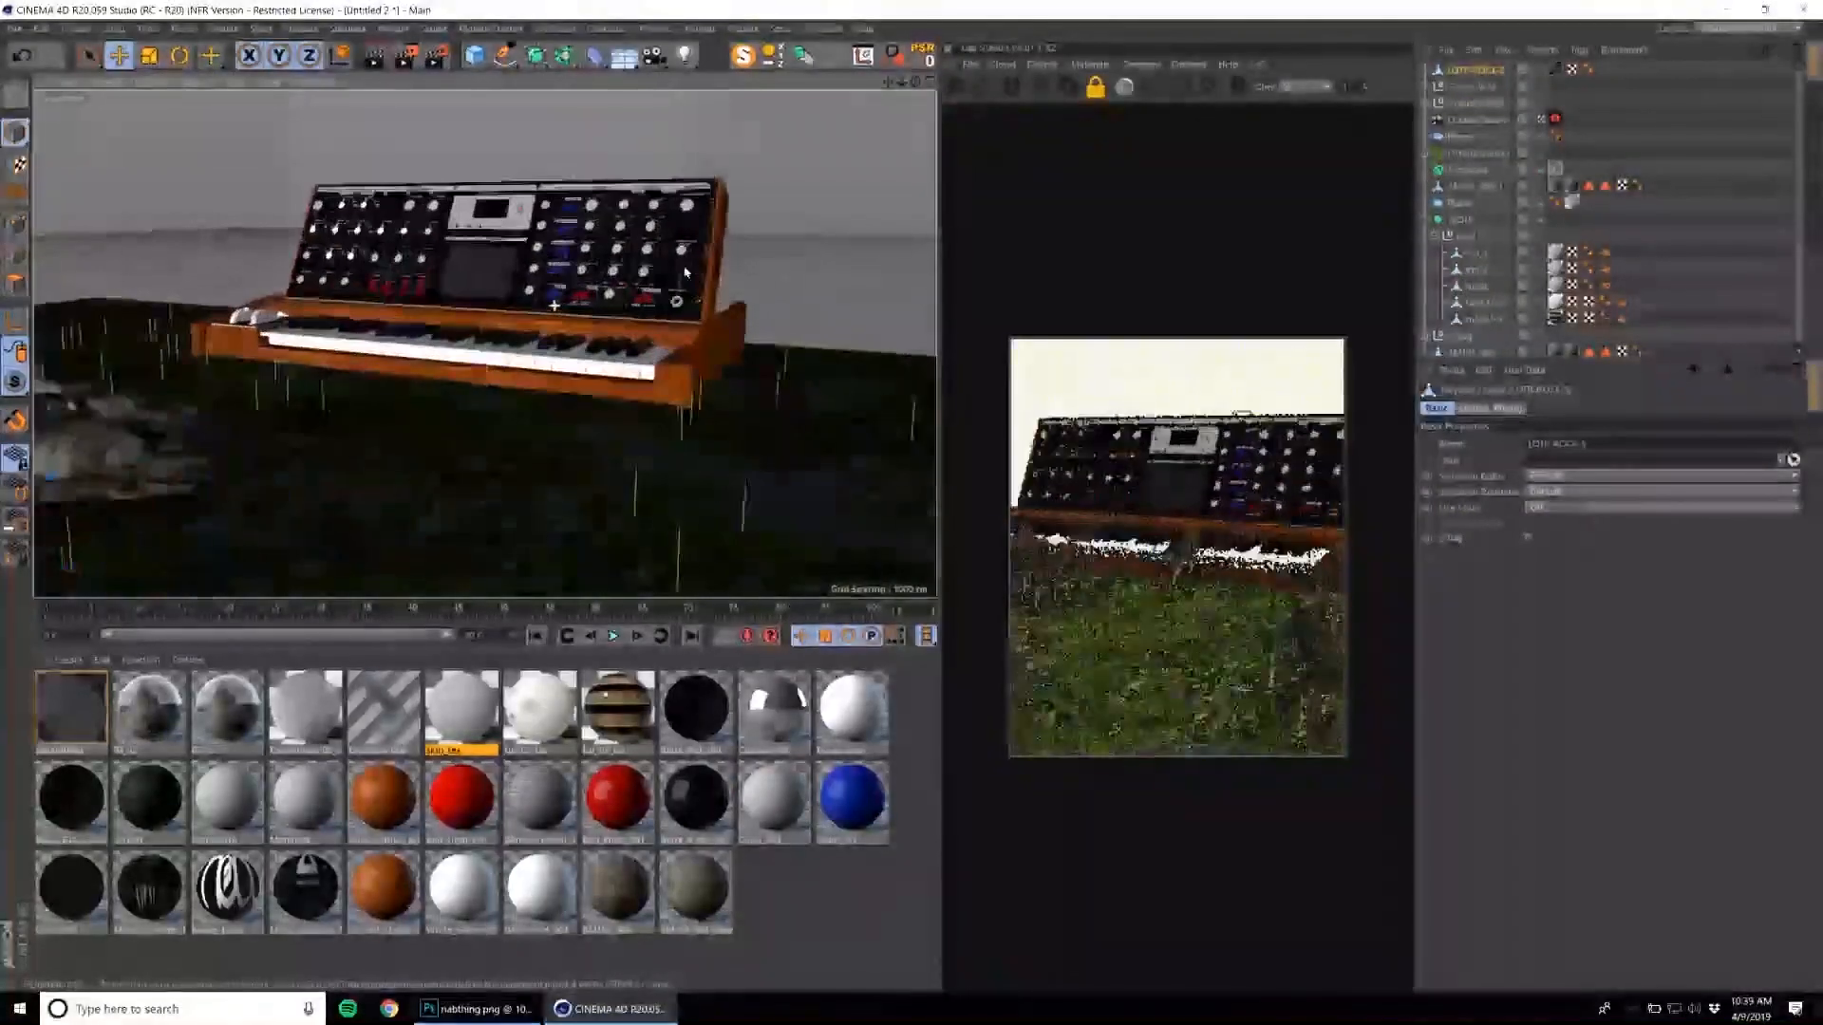
left_click(649, 299)
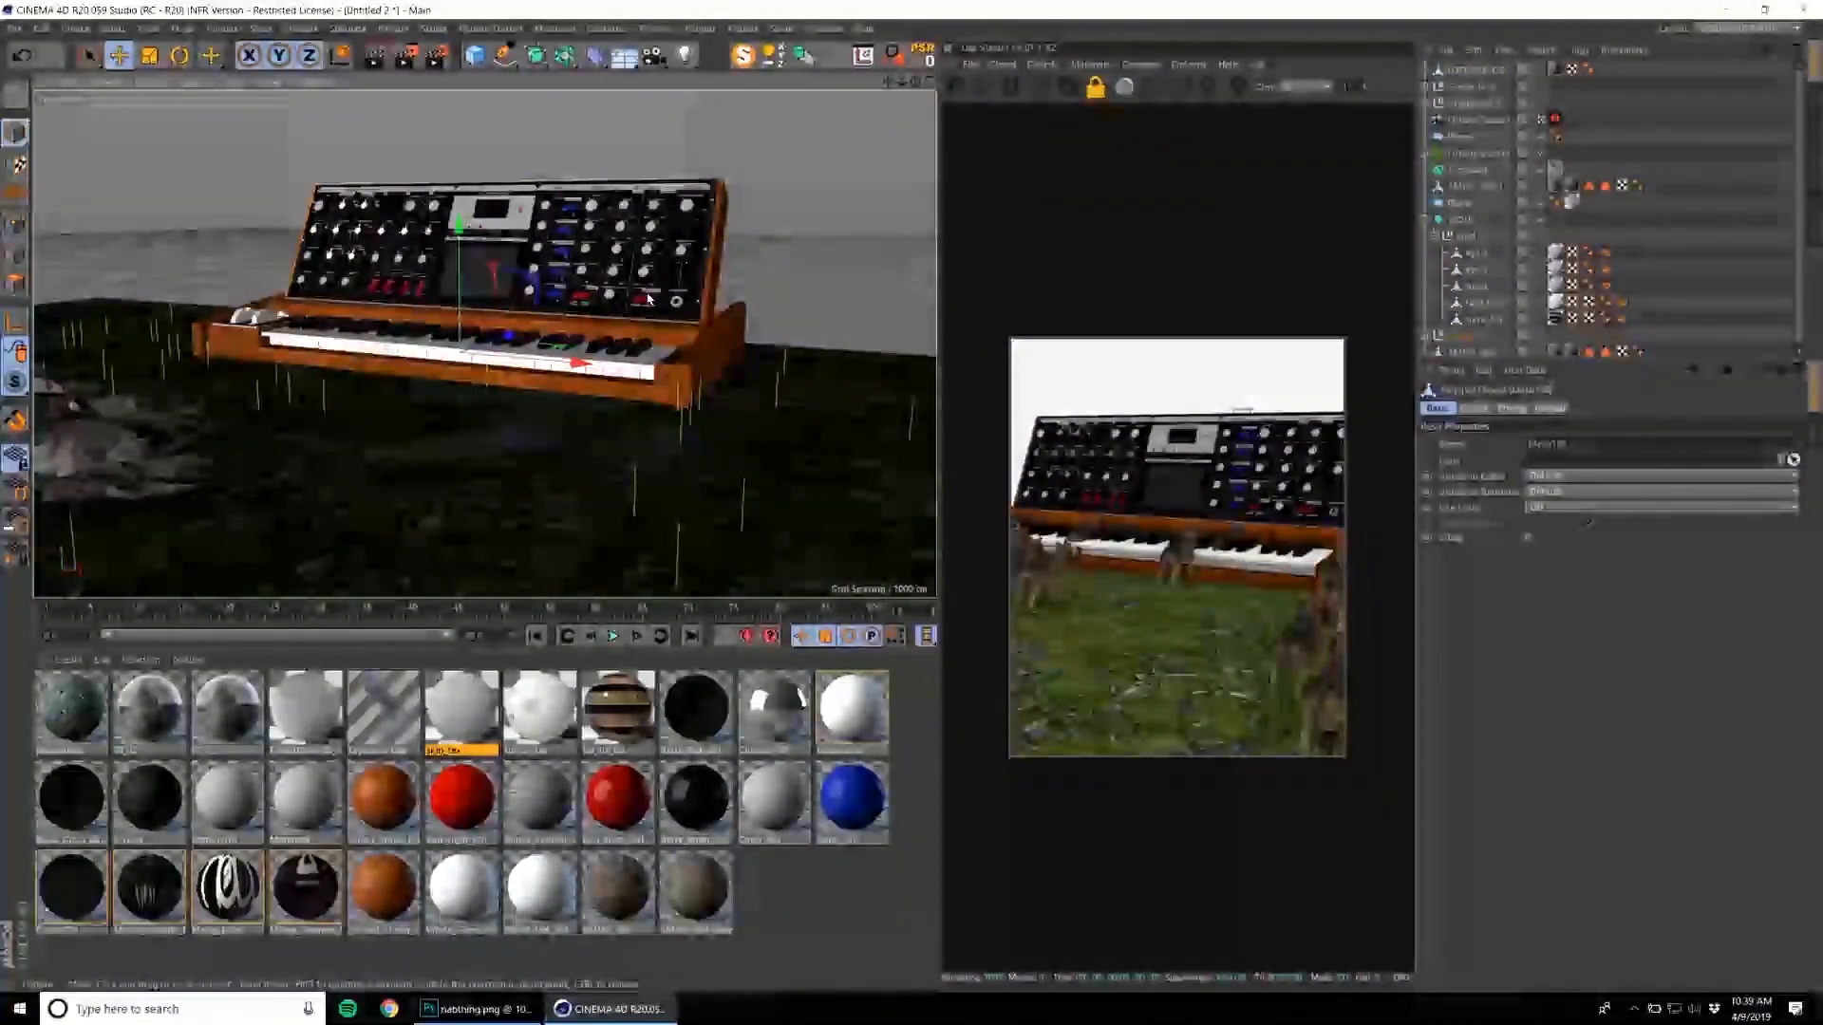
left_click(1465, 336)
left_click_drag(883, 123, 1067, 99, "alt")
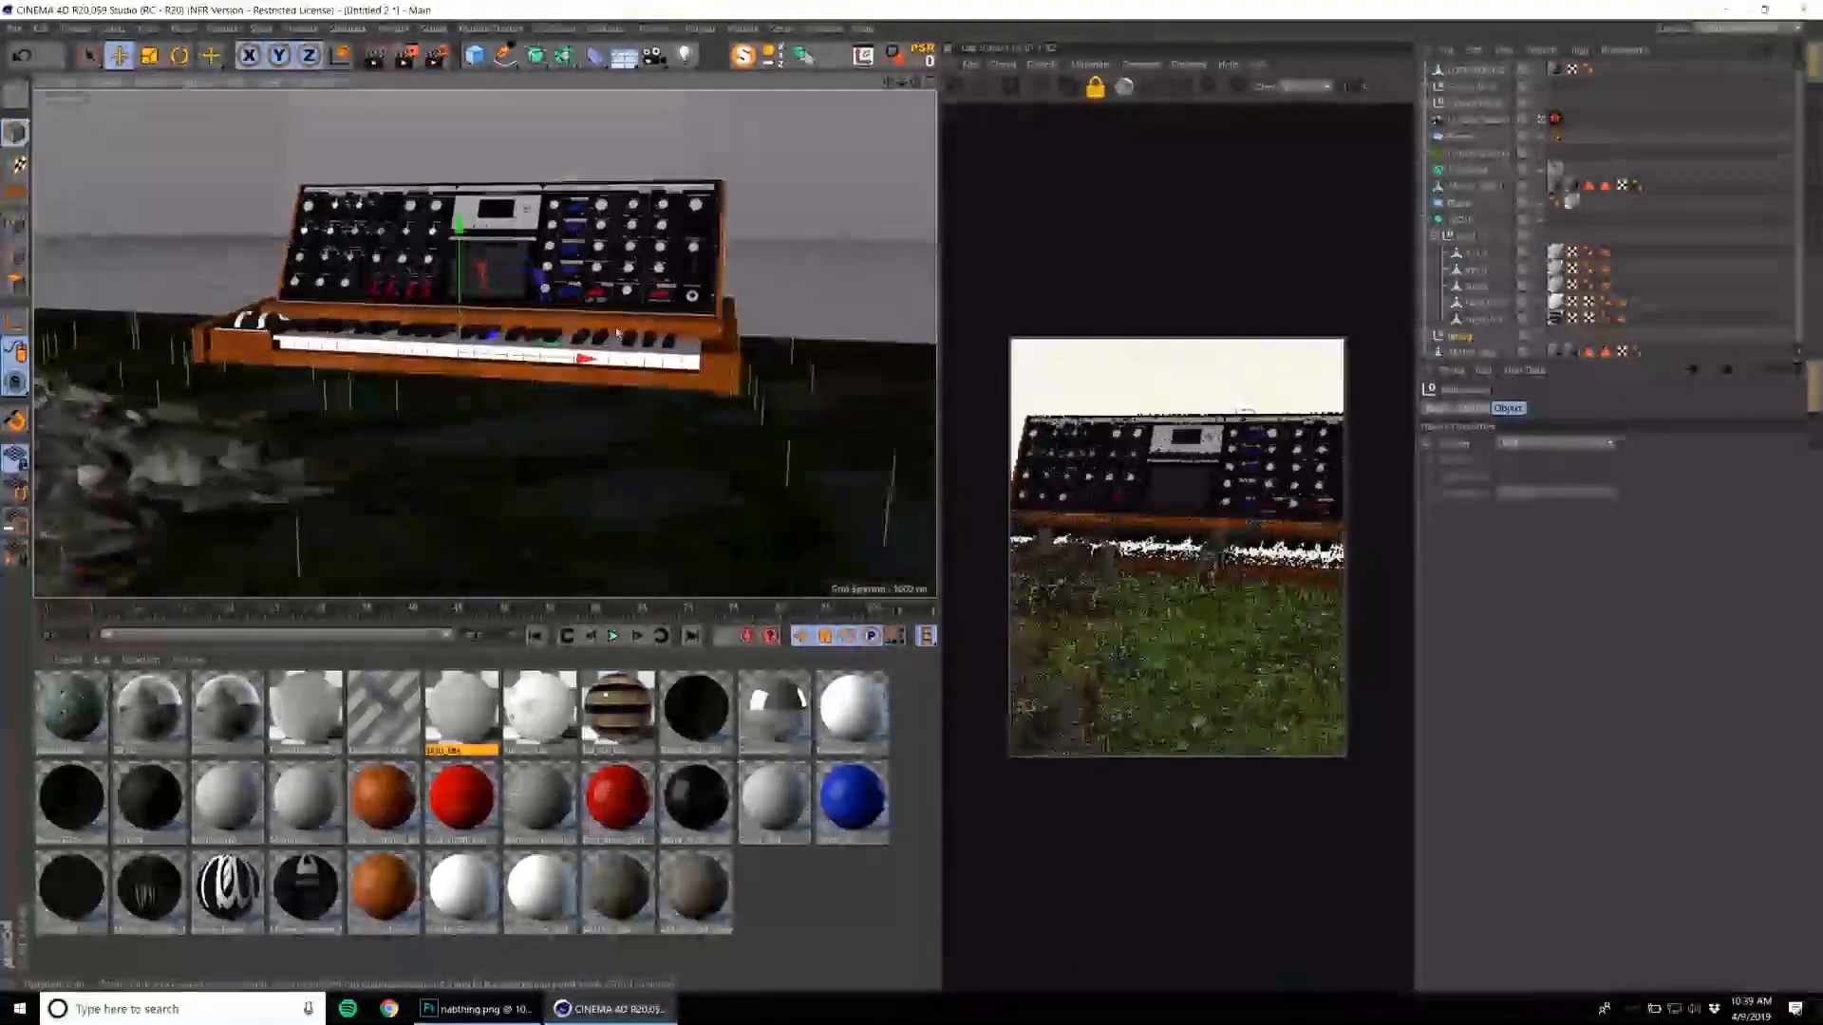
Add an Octane Daylight to the scene and select it.
left_click(1042, 63)
mouse_move(1084, 133)
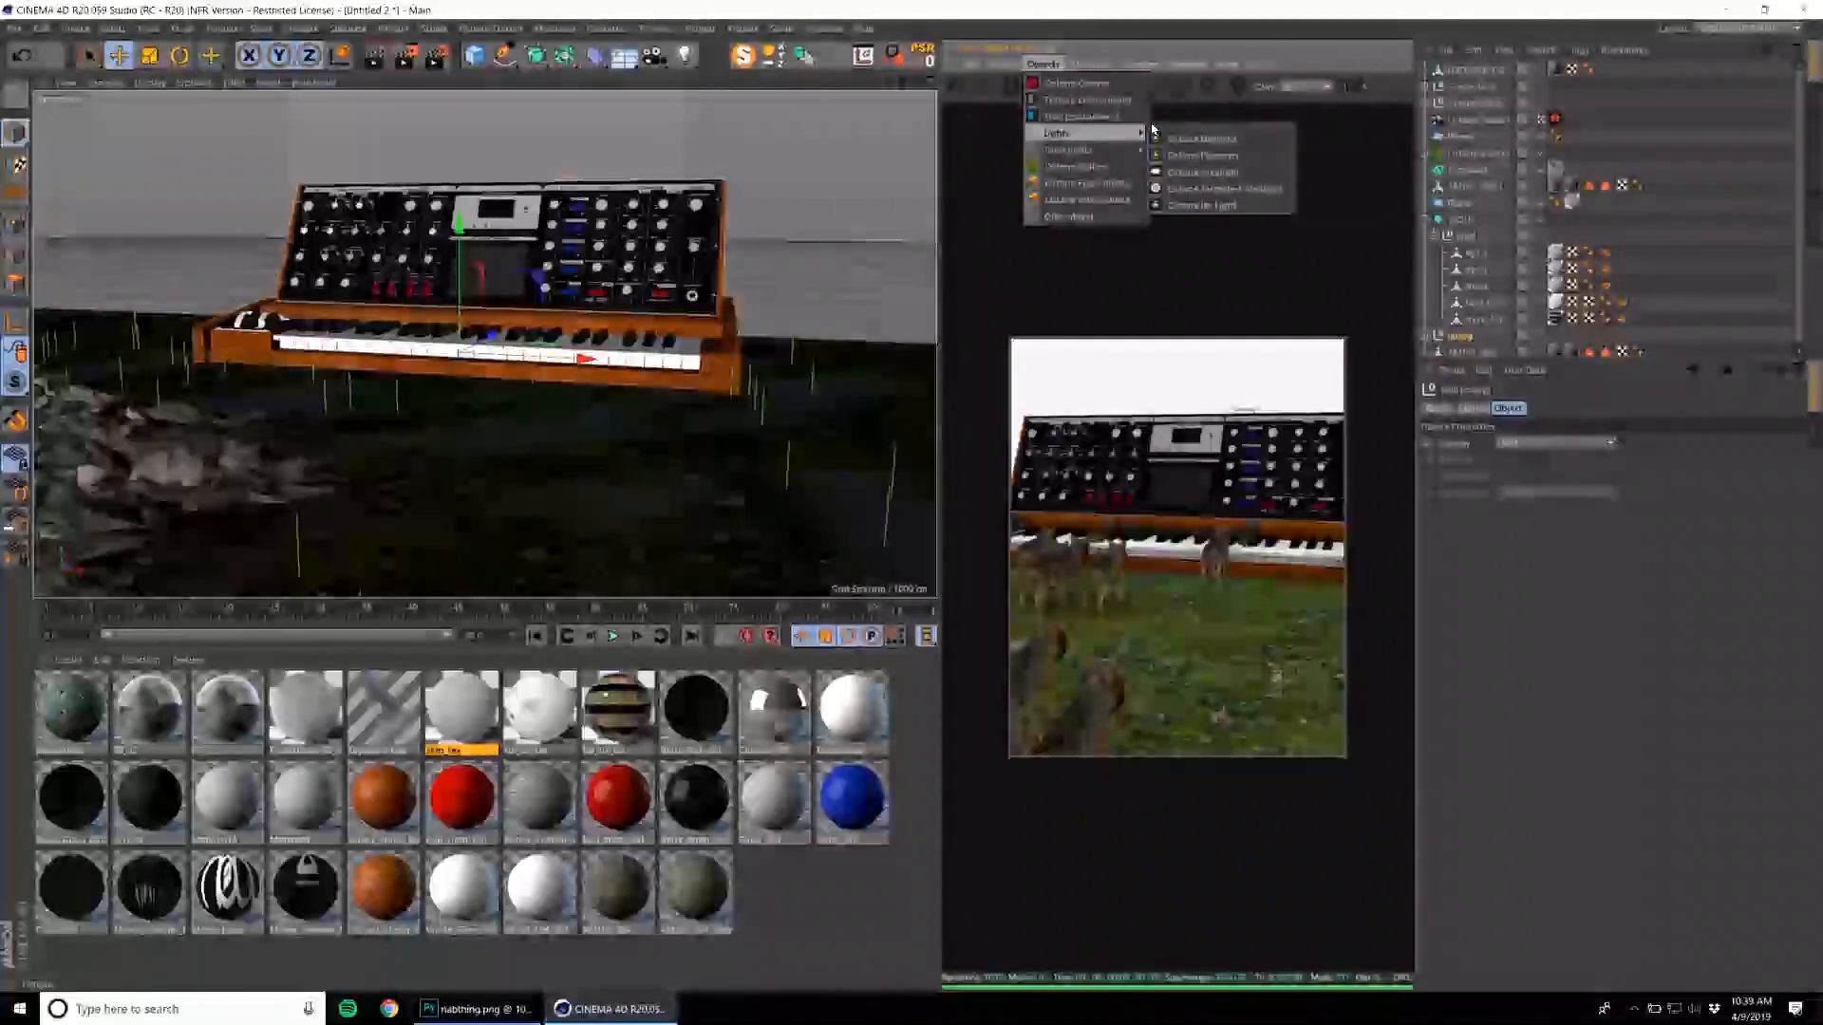
left_click(1169, 139)
key("r")
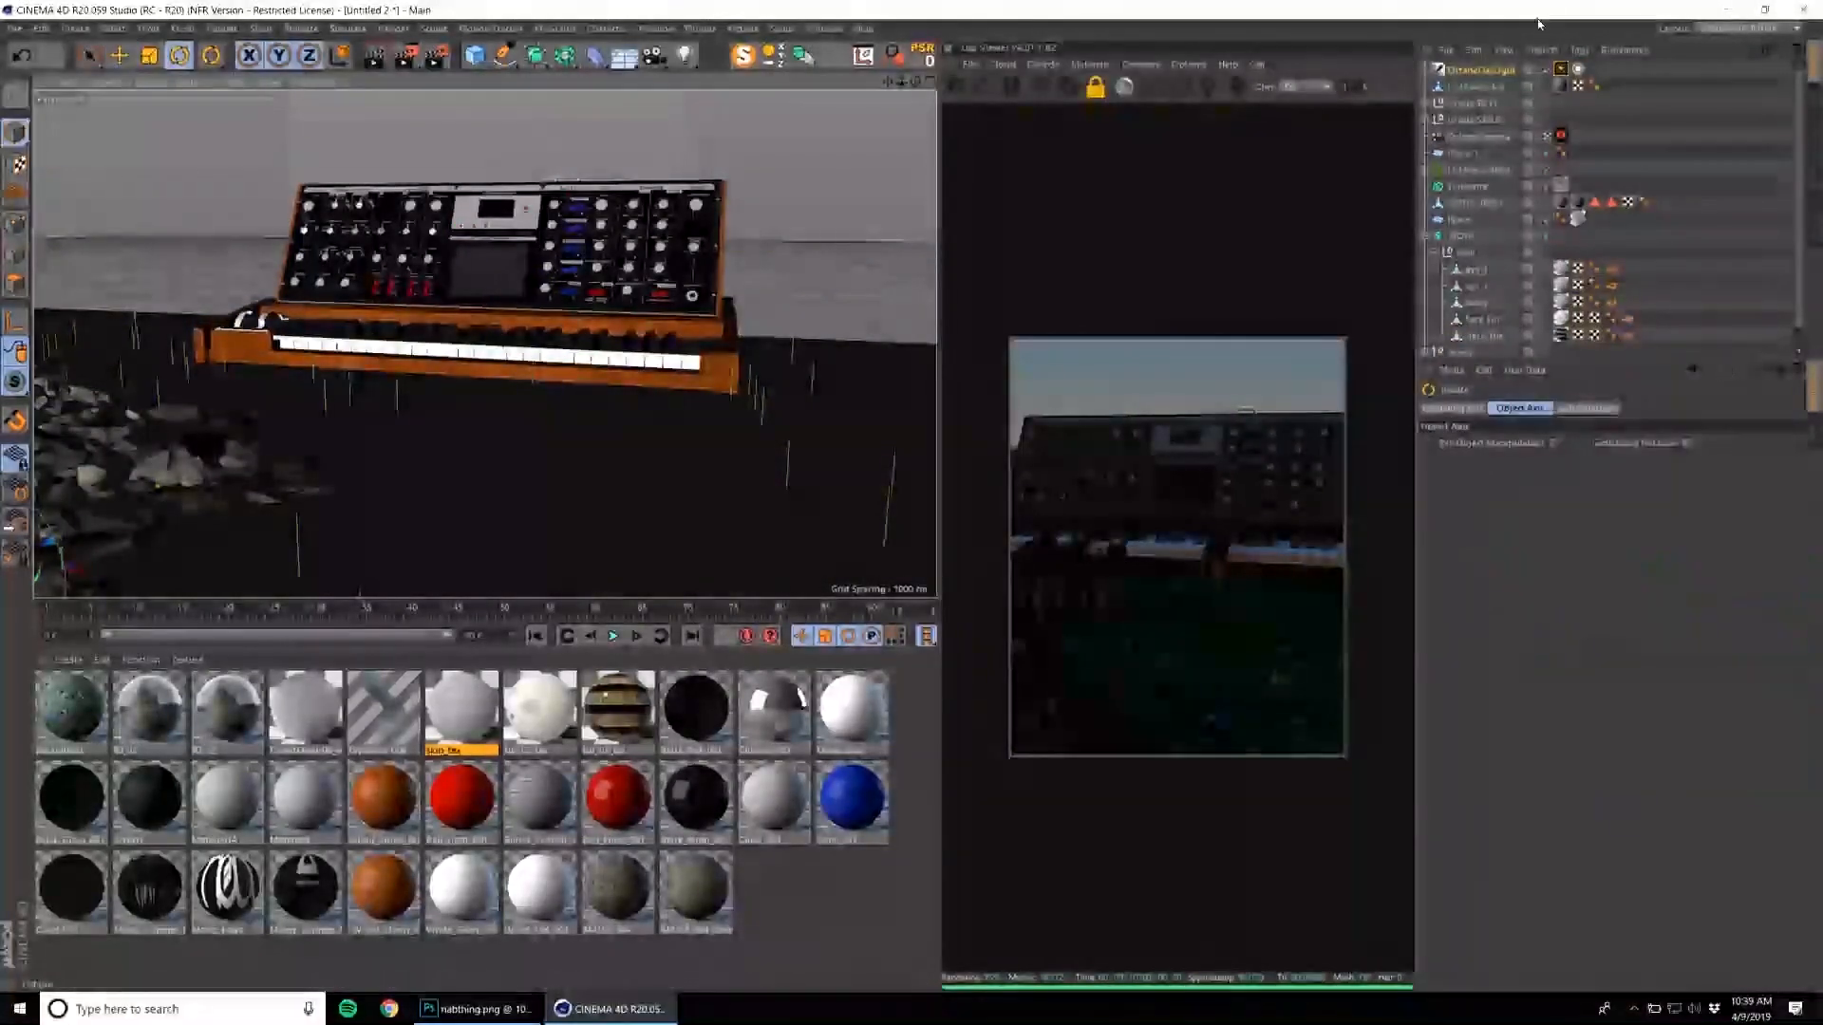
left_click(1489, 71)
Scale up the grass ground plane so it extends behind the synthesizer toward the horizon.
scroll(488, 366, "down", 5)
left_click_drag(267, 427, 550, 342)
left_click(865, 403)
key("t")
left_click_drag(691, 419, 817, 419)
middle_click_drag(668, 411, 615, 411, "alt")
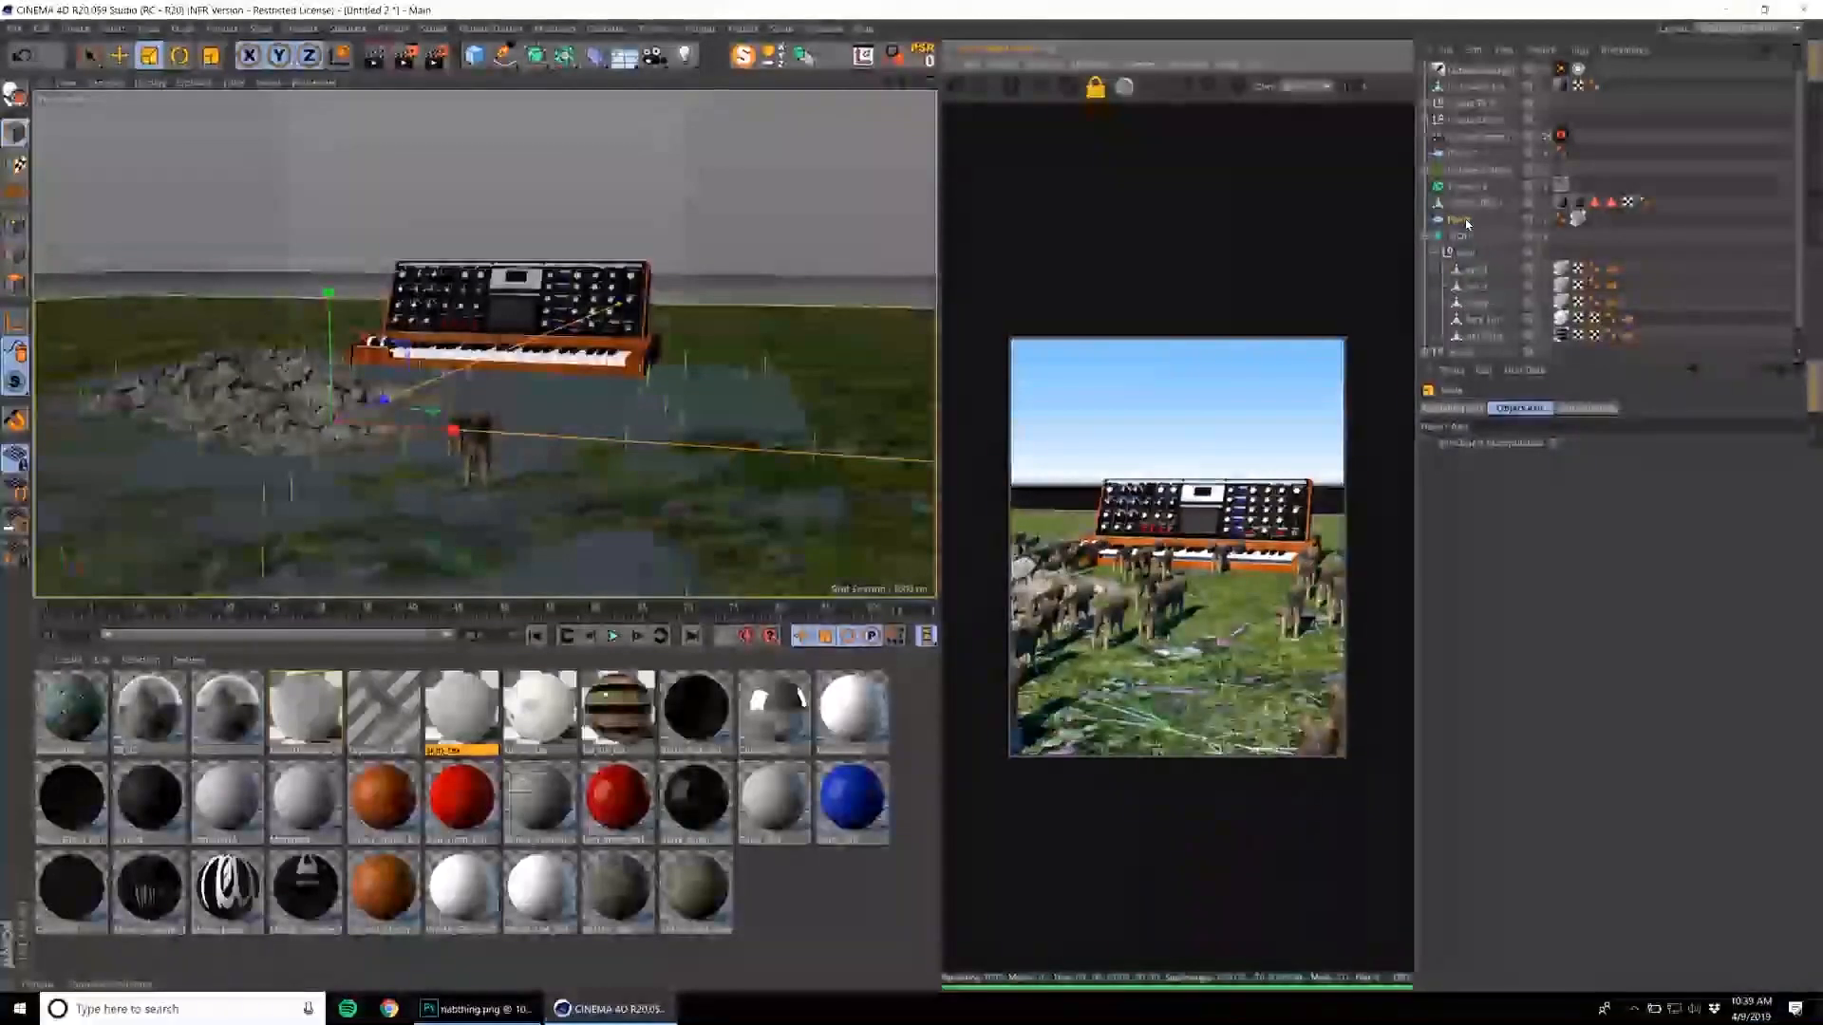
Set the ground plane's texture tiling to 10 in both U and V.
left_click(1578, 219)
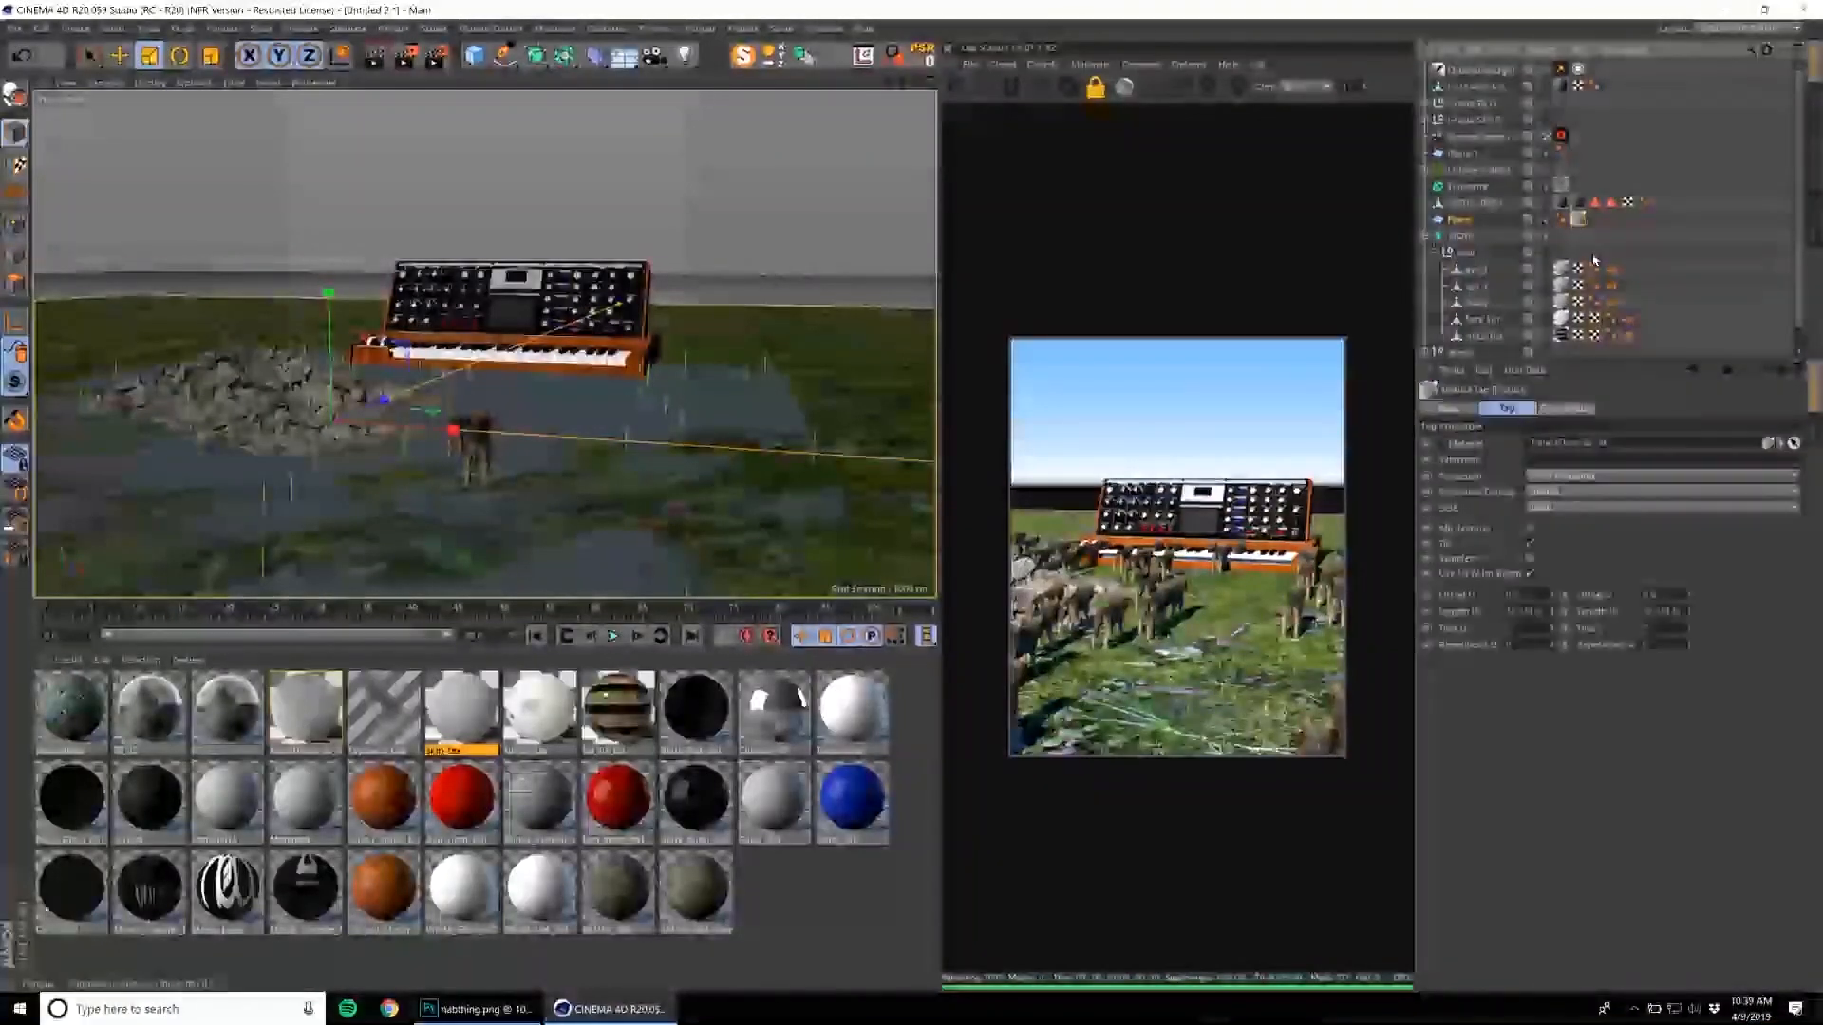
type("10")
key("Tab")
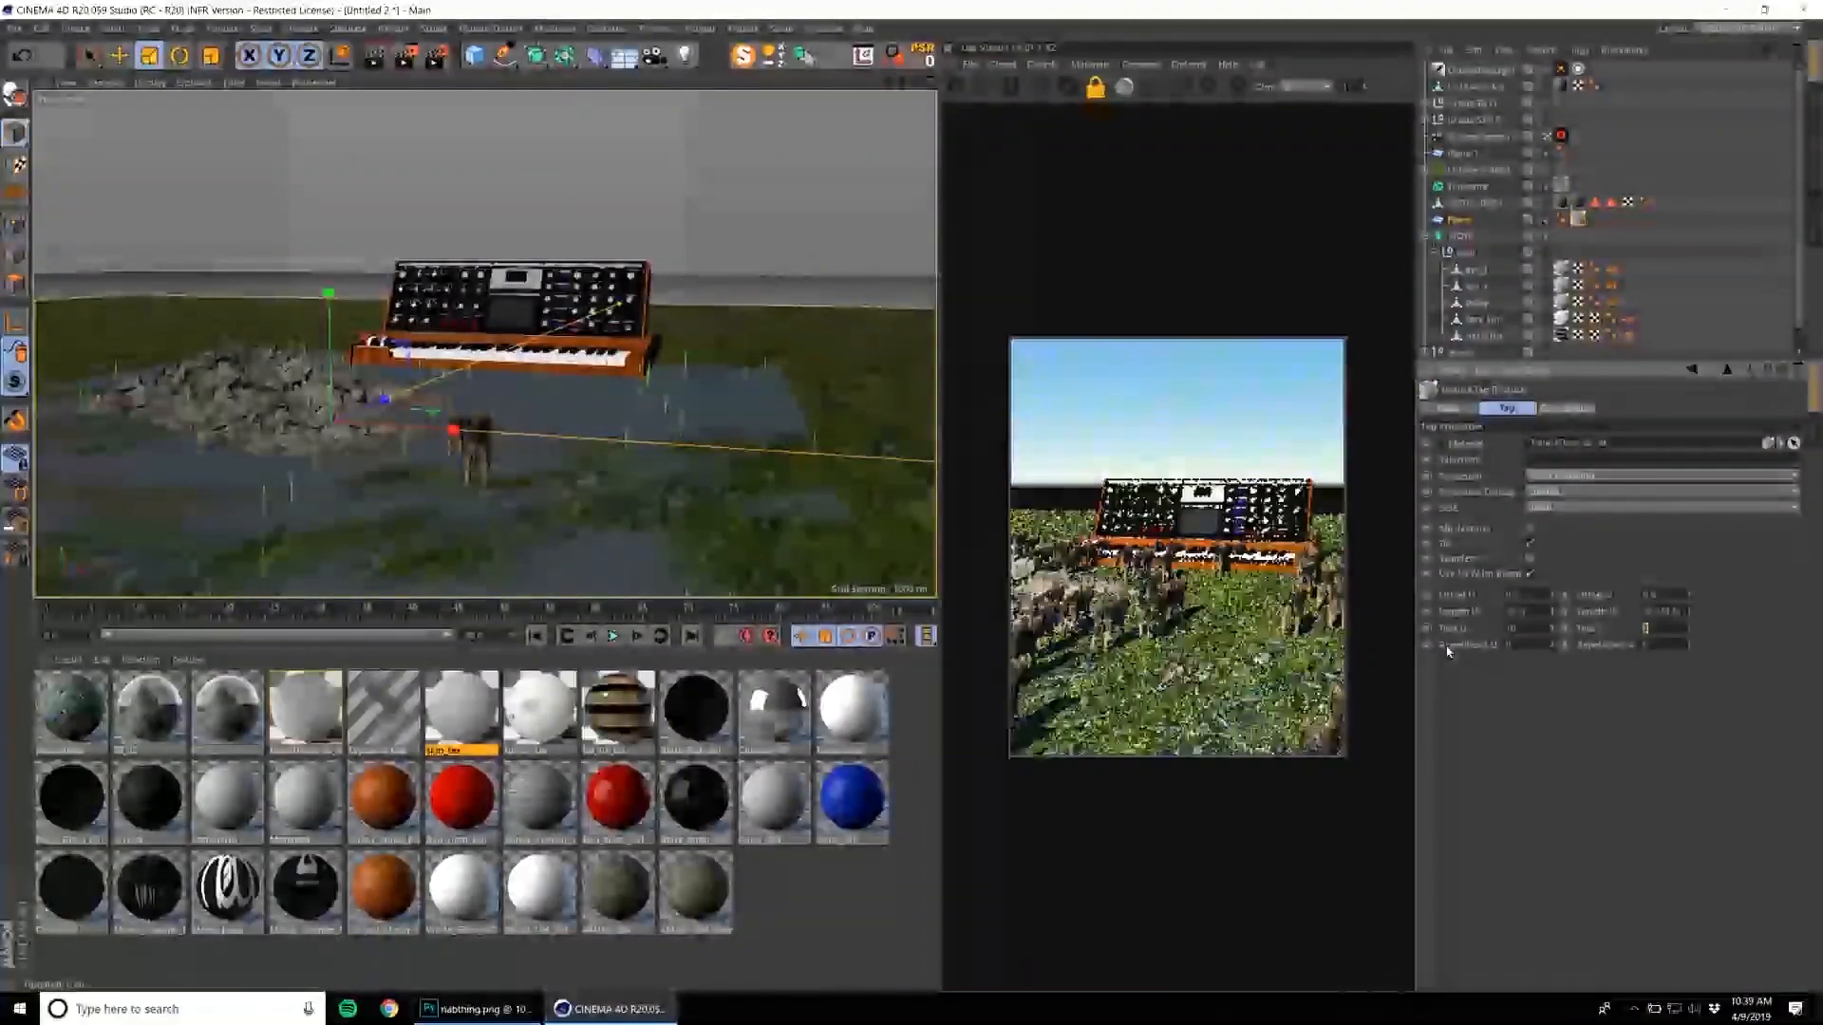
type("10")
key("Return")
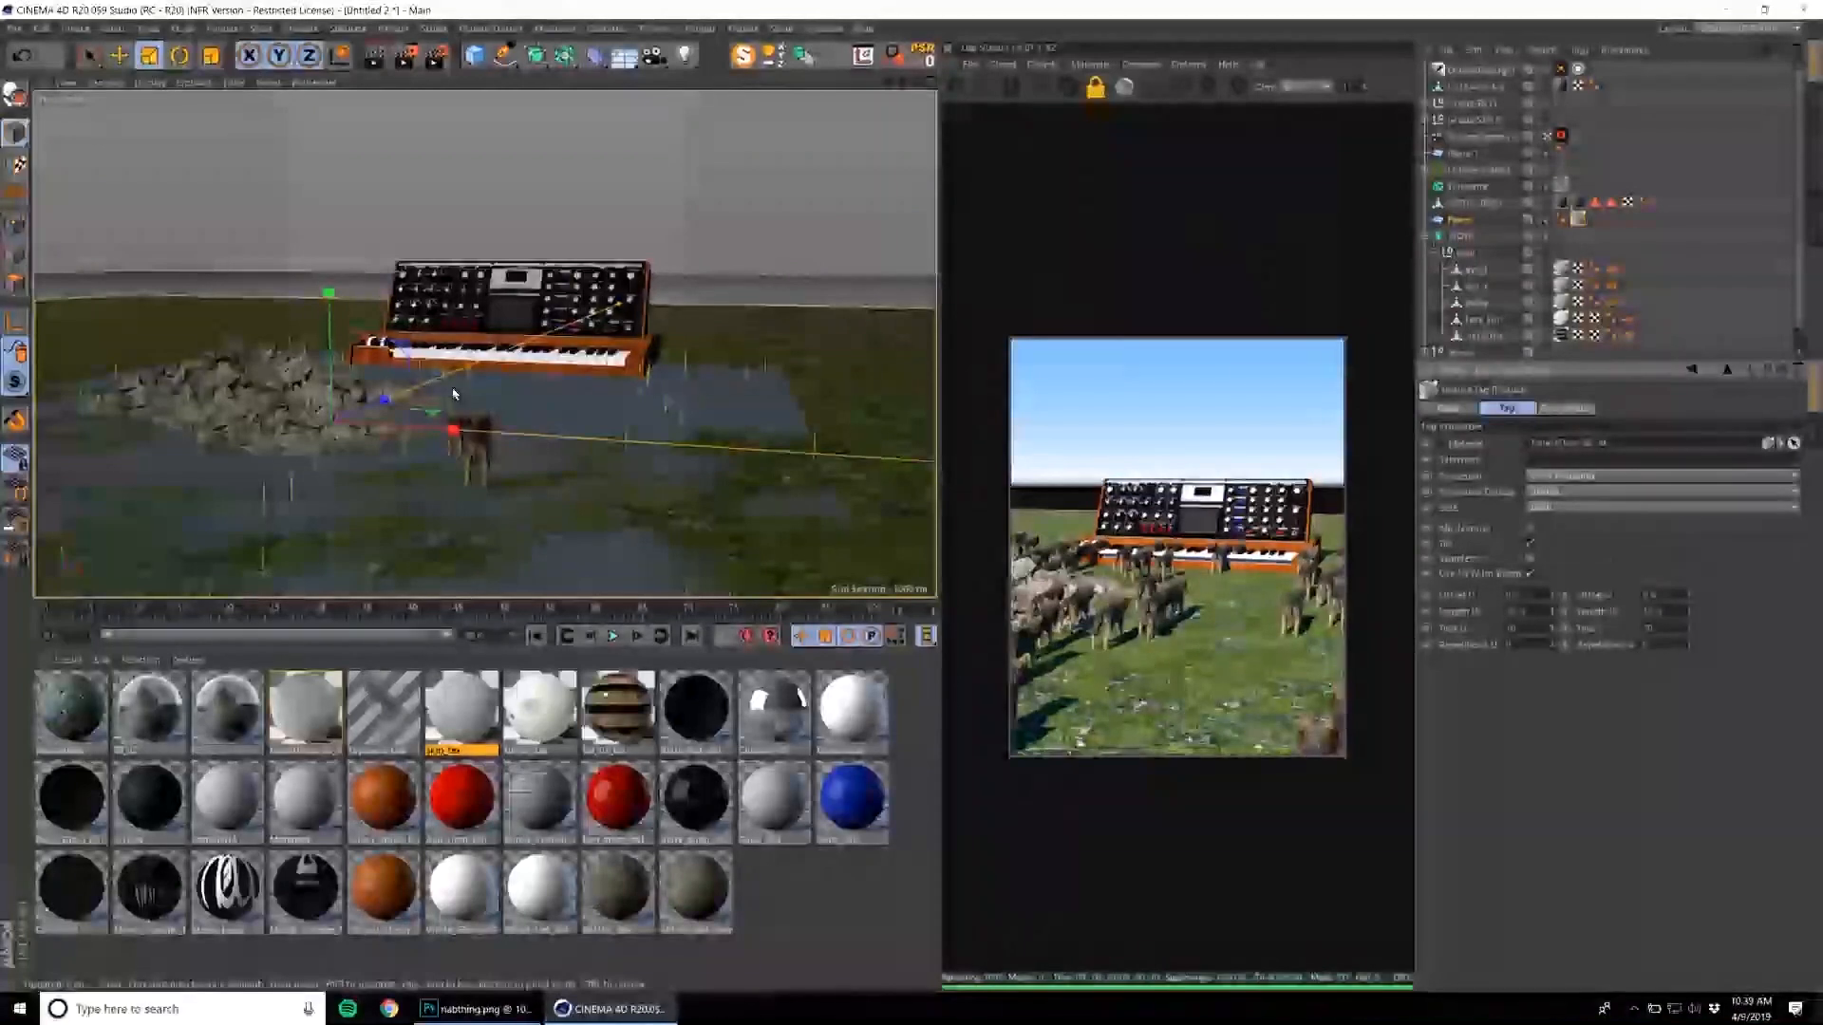
left_click(498, 407)
left_click(1510, 50)
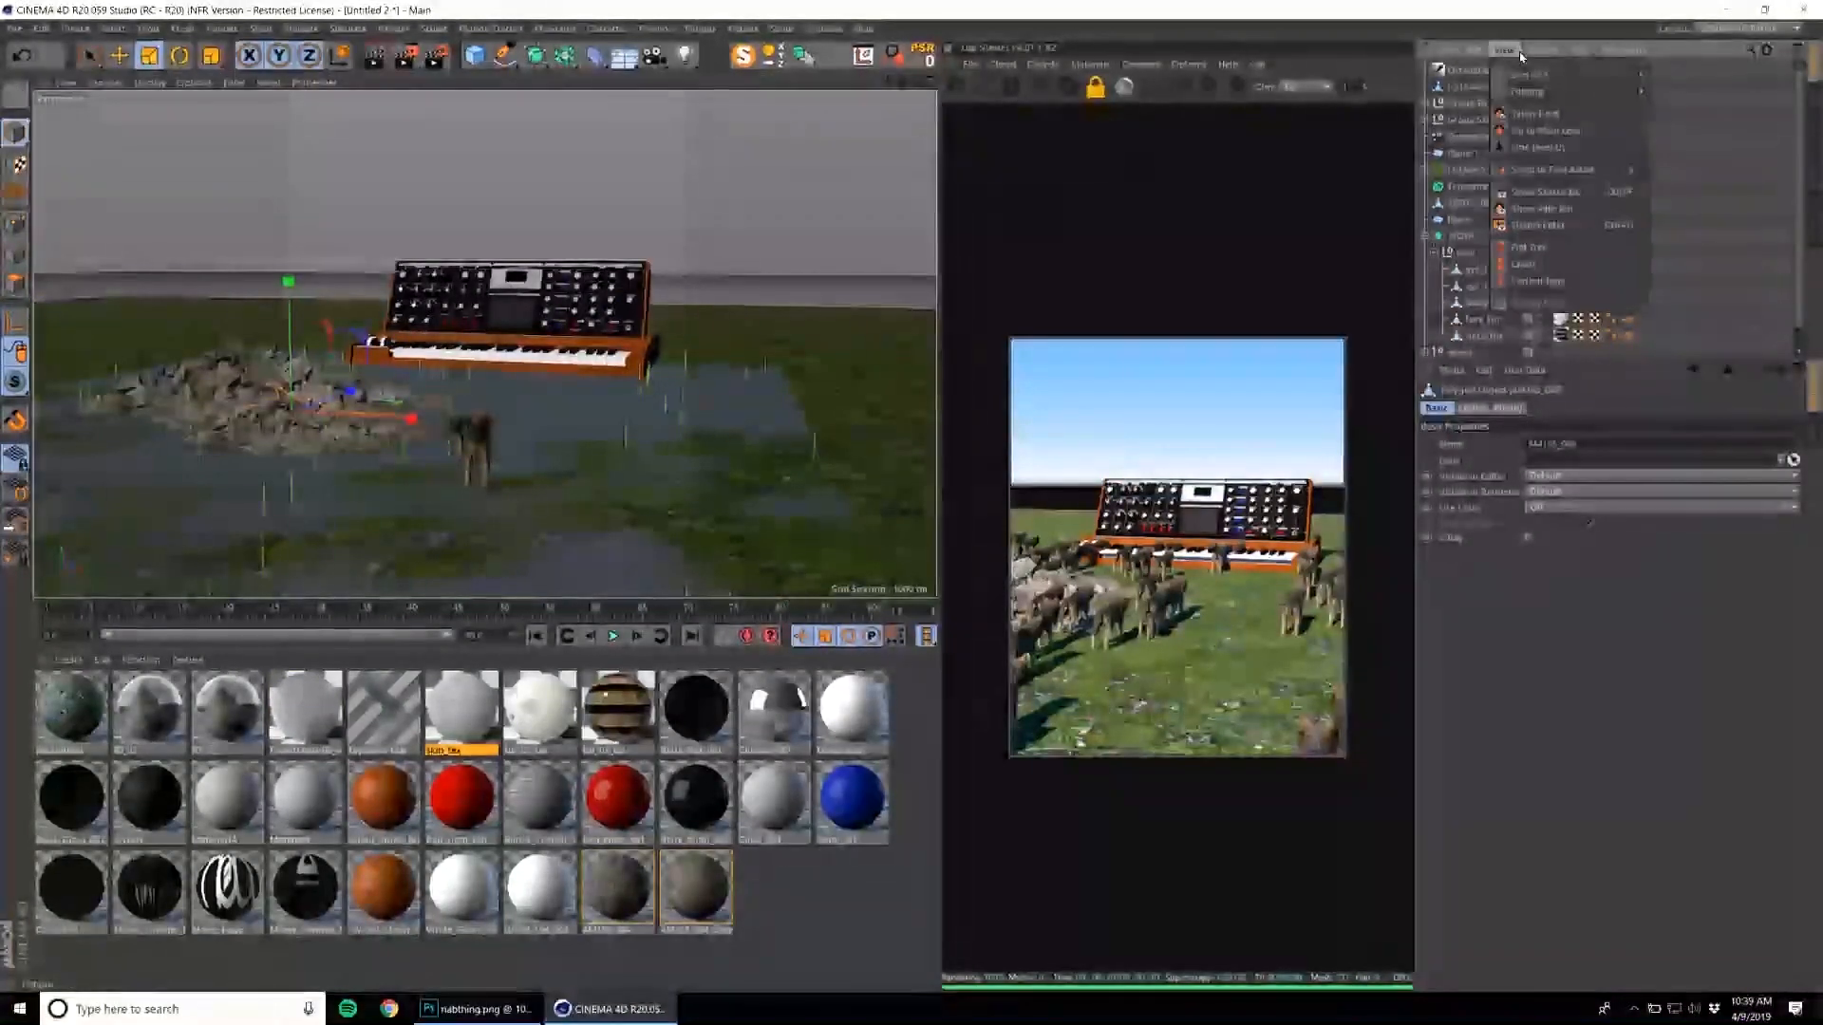
left_click(1478, 101)
left_click(1471, 102)
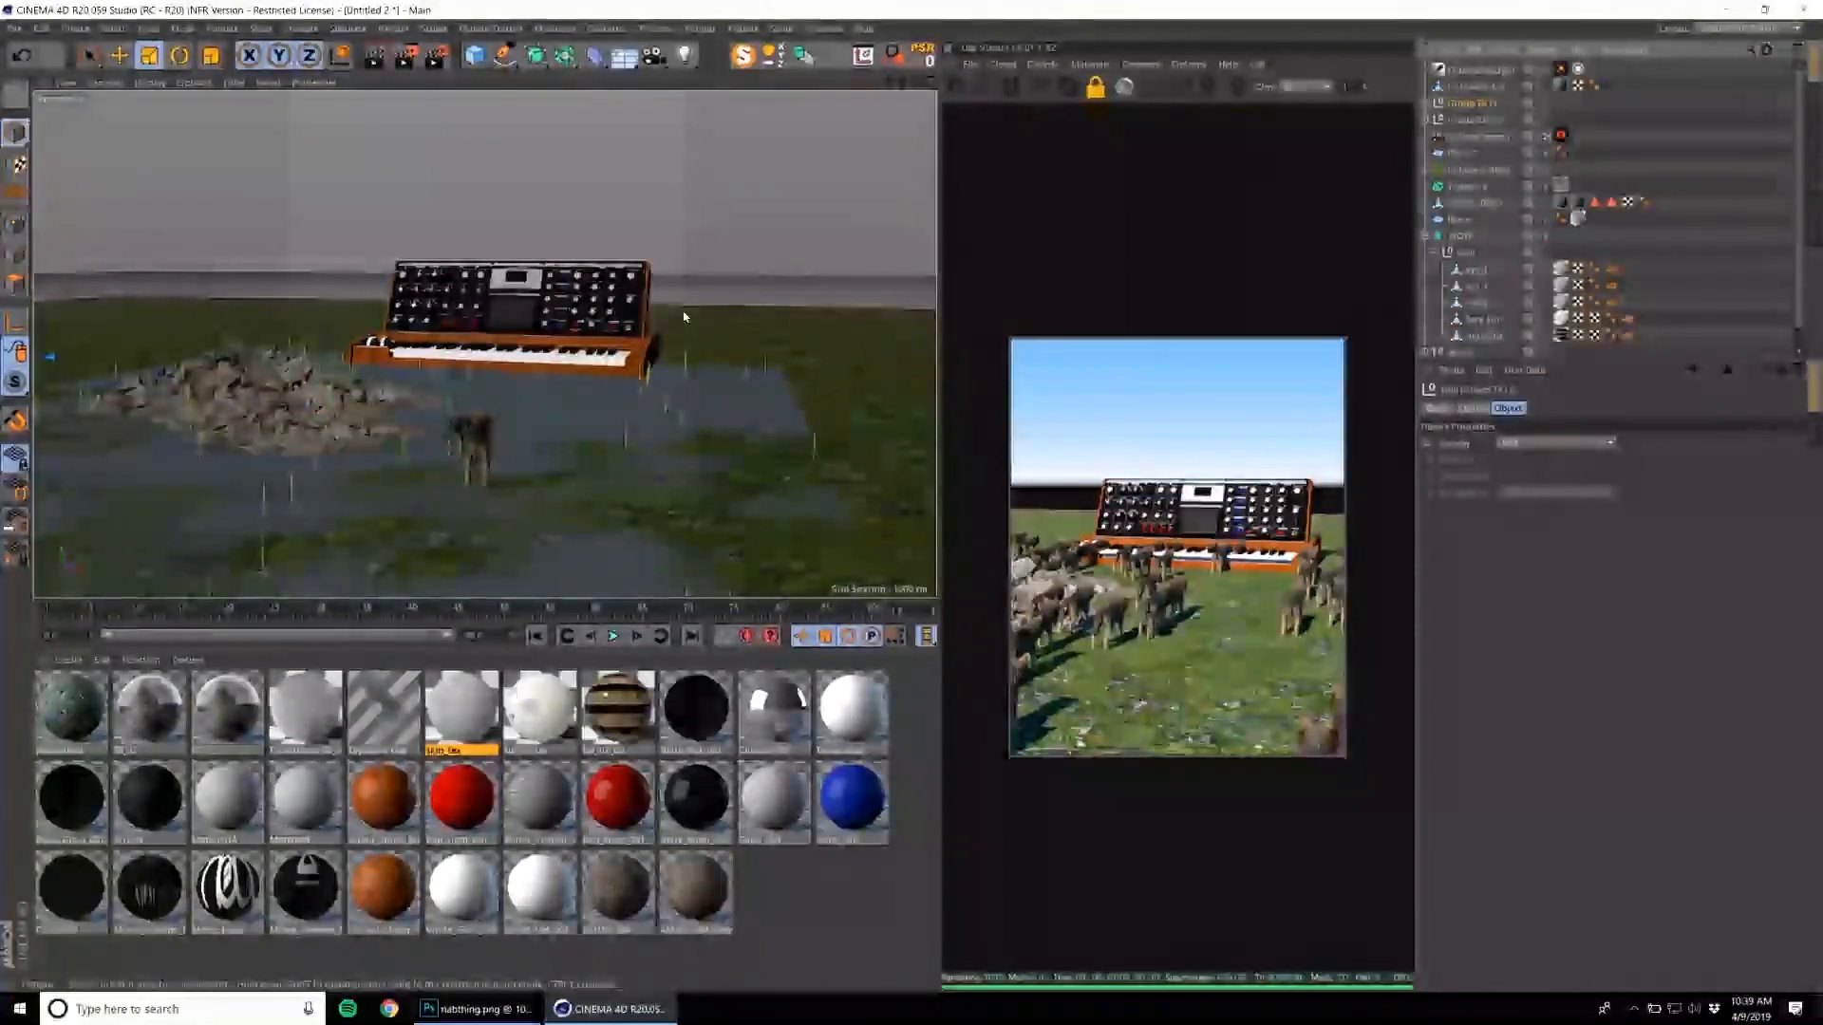
Raise the ground start angle in the daylight's settings to blend the dark horizon band into the sky.
left_click(1562, 72)
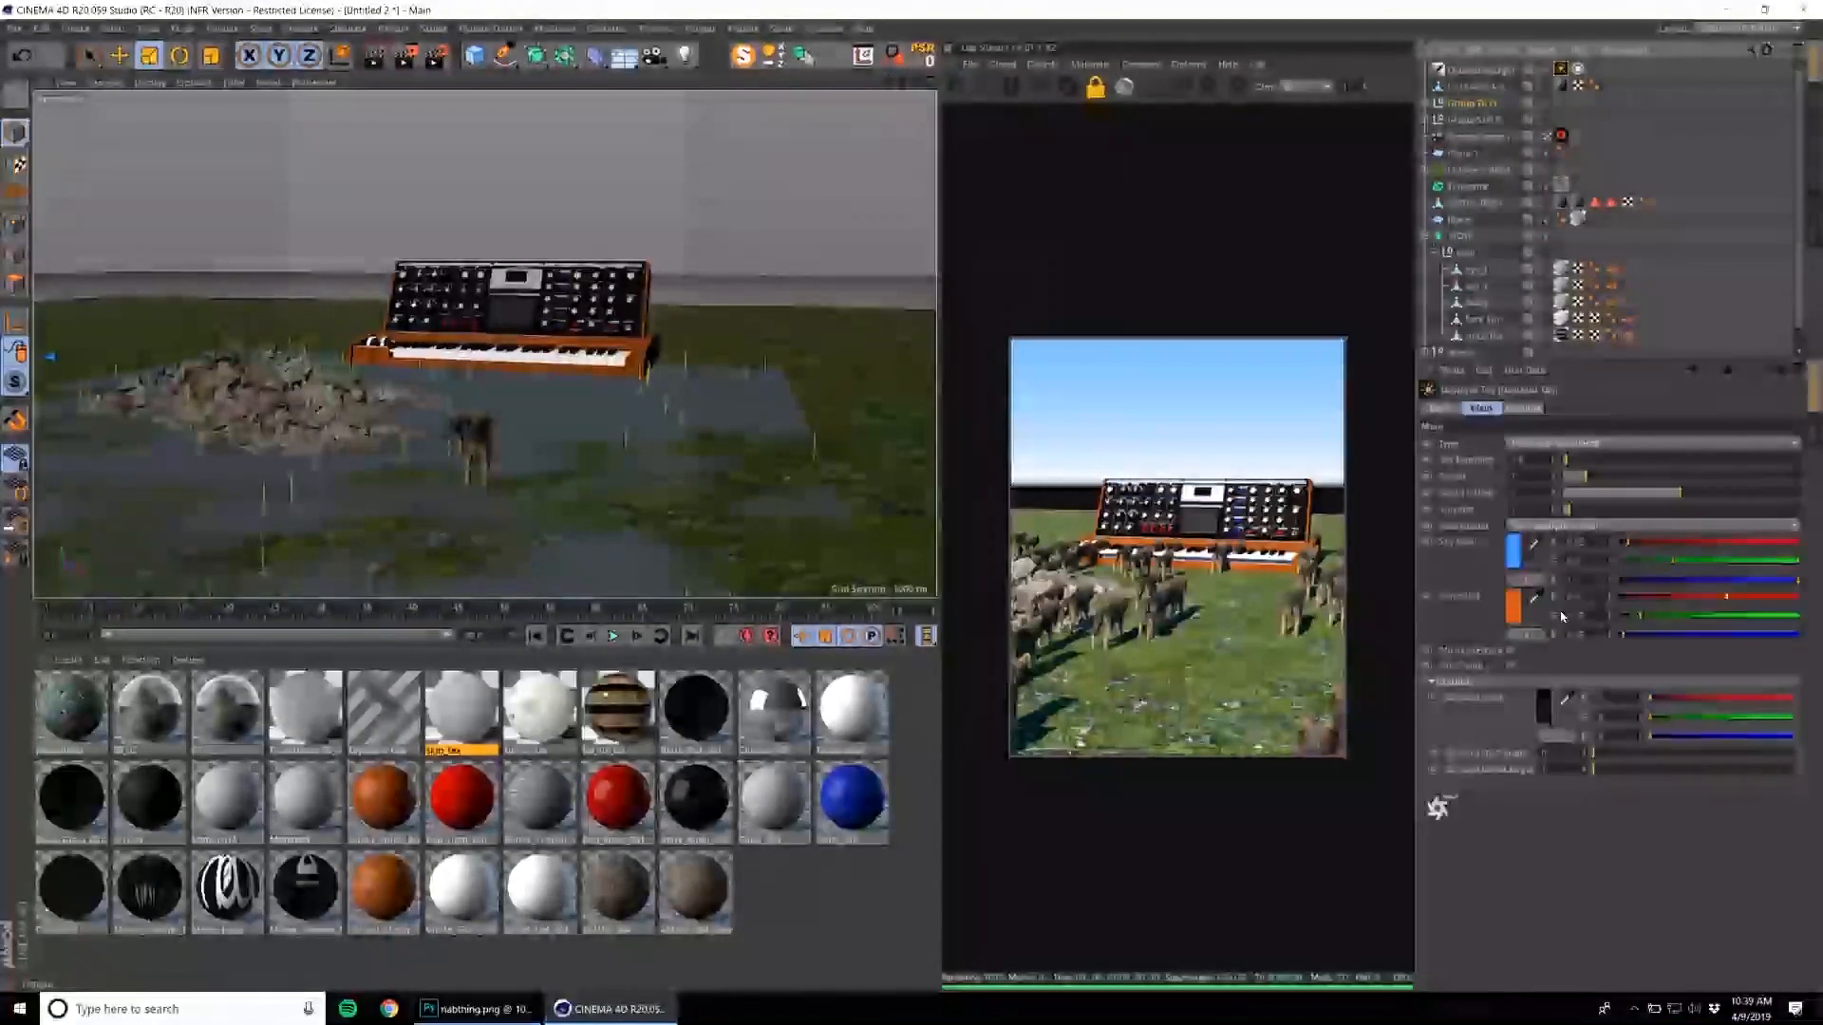
left_click(1608, 755)
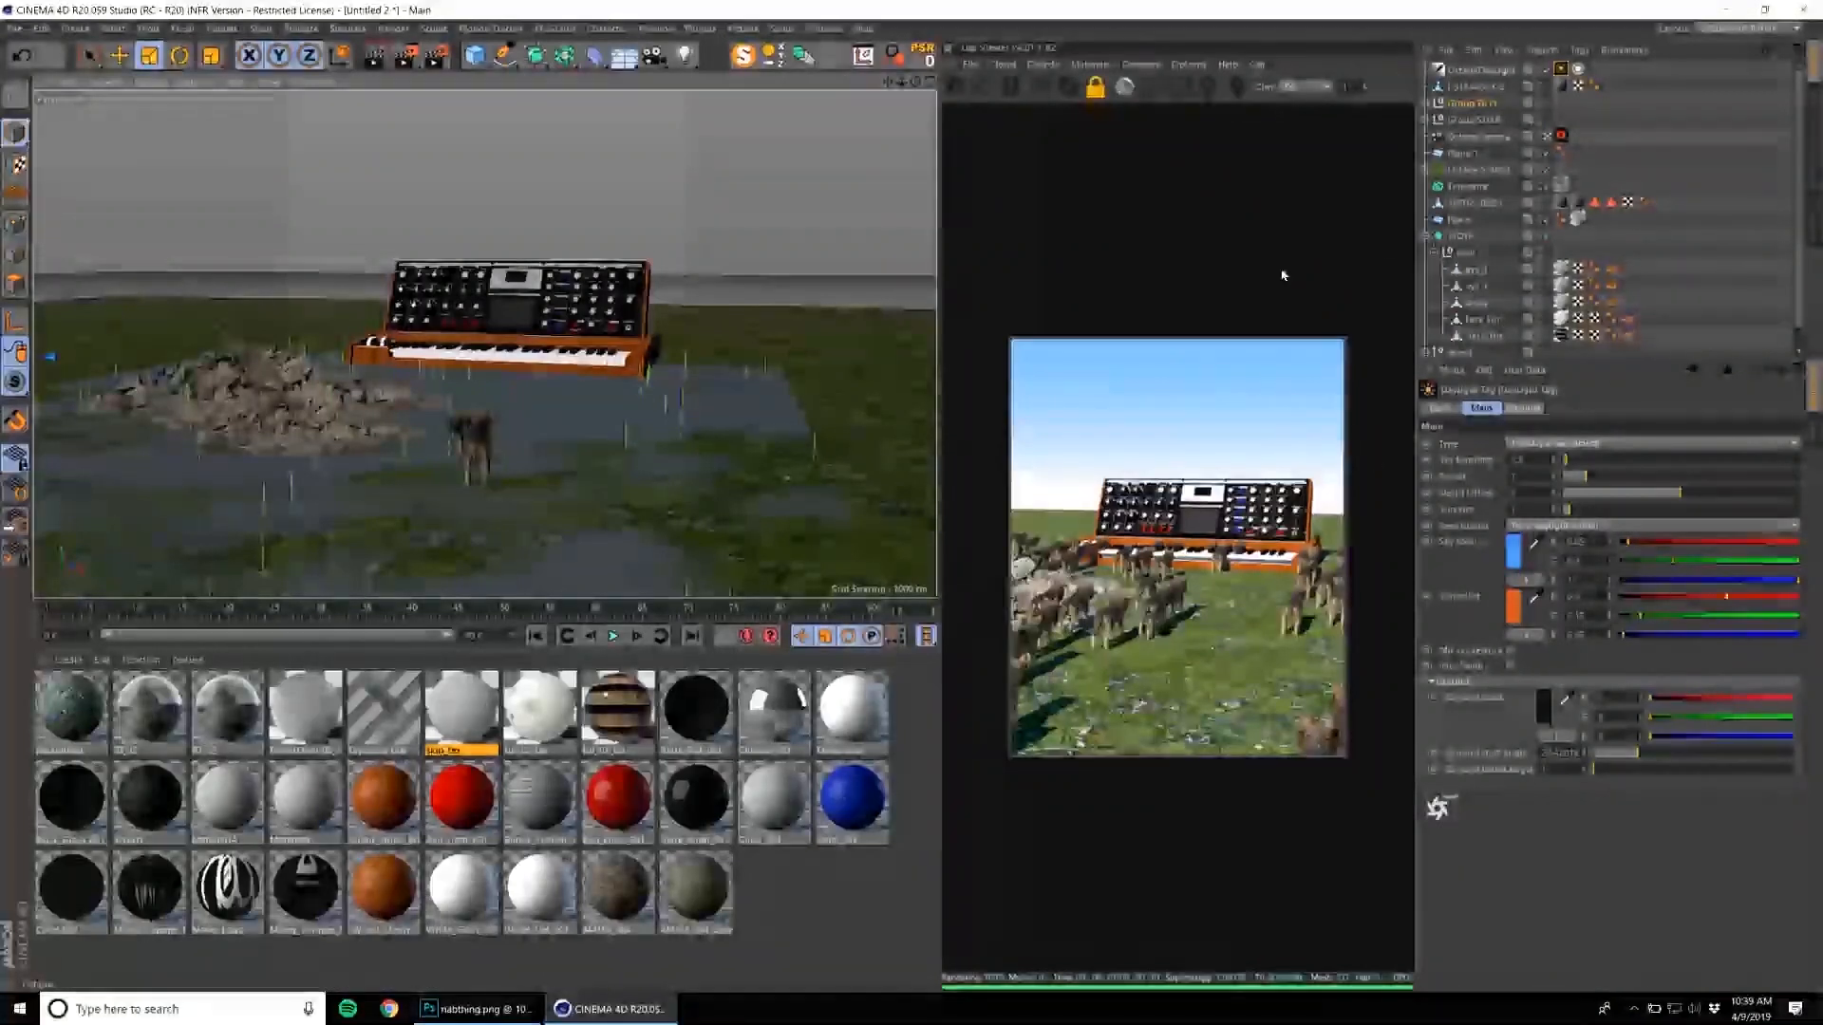
Rotate the Octane Daylight so the sun strikes from the side and rear, casting long shadows from the wolves.
left_click(1491, 72)
key("r")
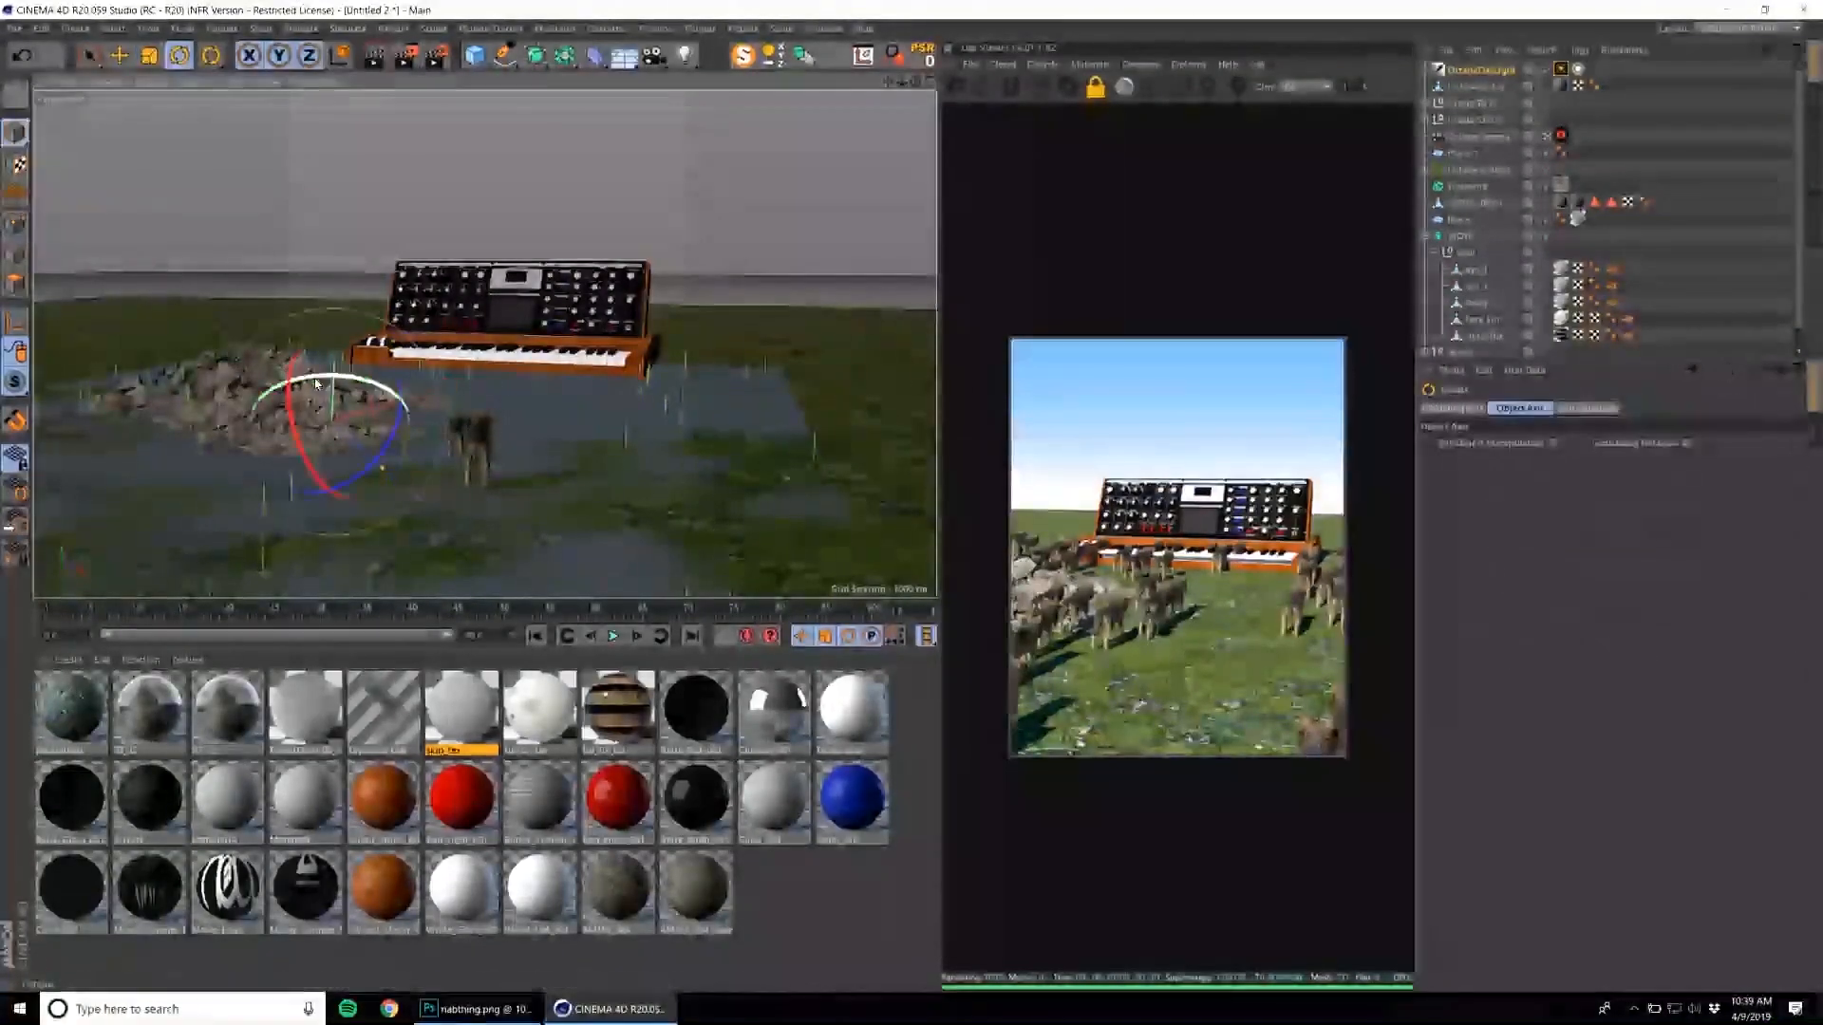
left_click_drag(313, 391, 369, 358)
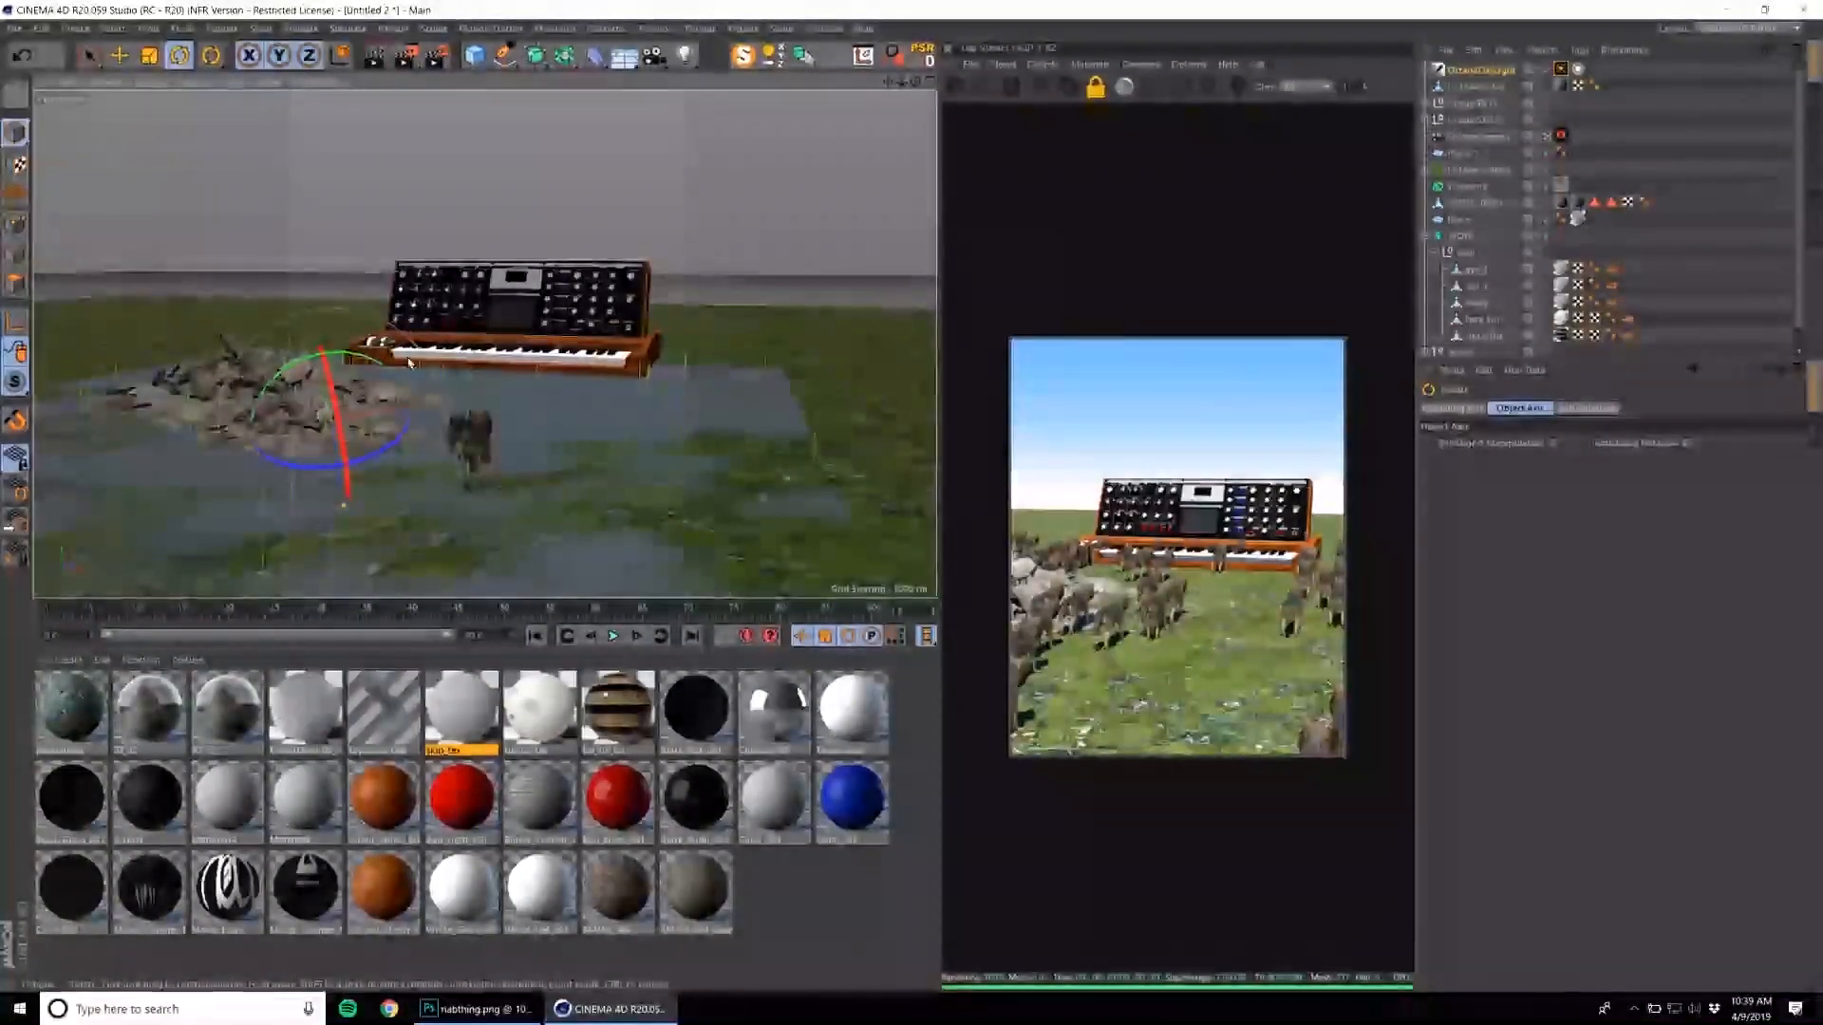
left_click_drag(379, 393, 301, 362)
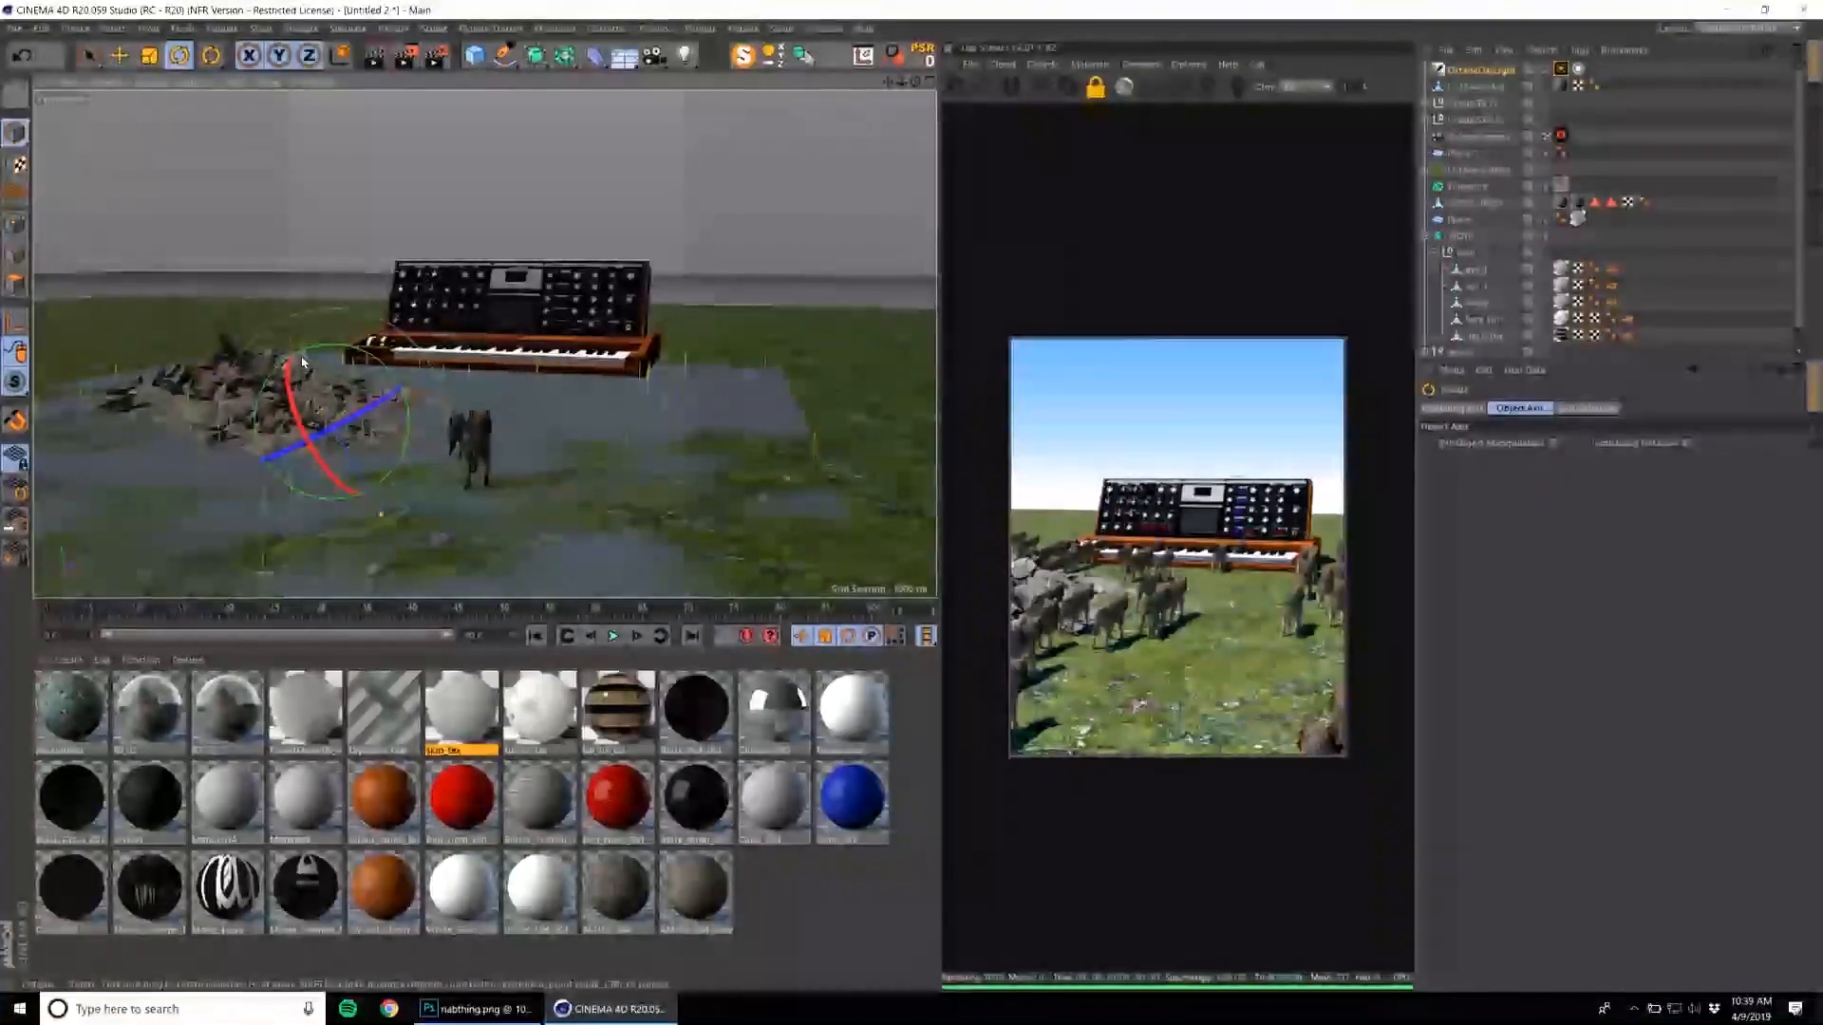
left_click_drag(326, 391, 285, 361)
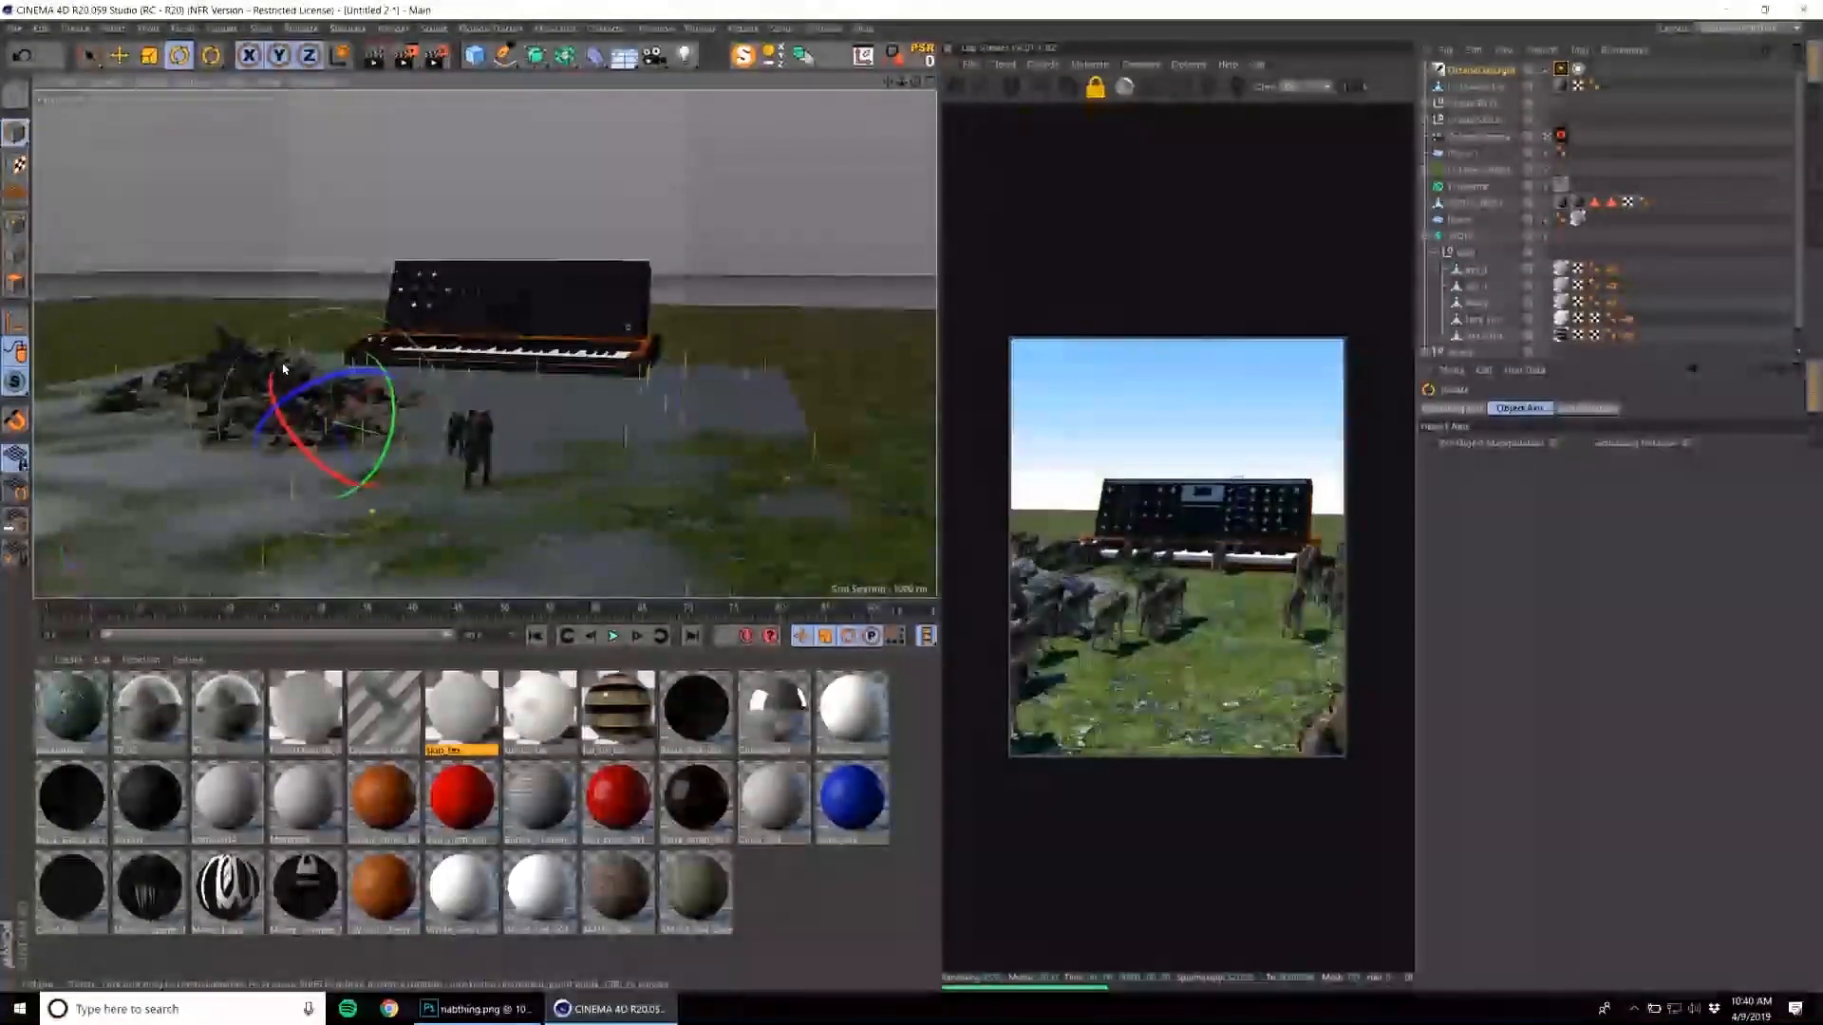
left_click_drag(321, 415, 503, 323)
middle_click(457, 337)
middle_click(499, 318)
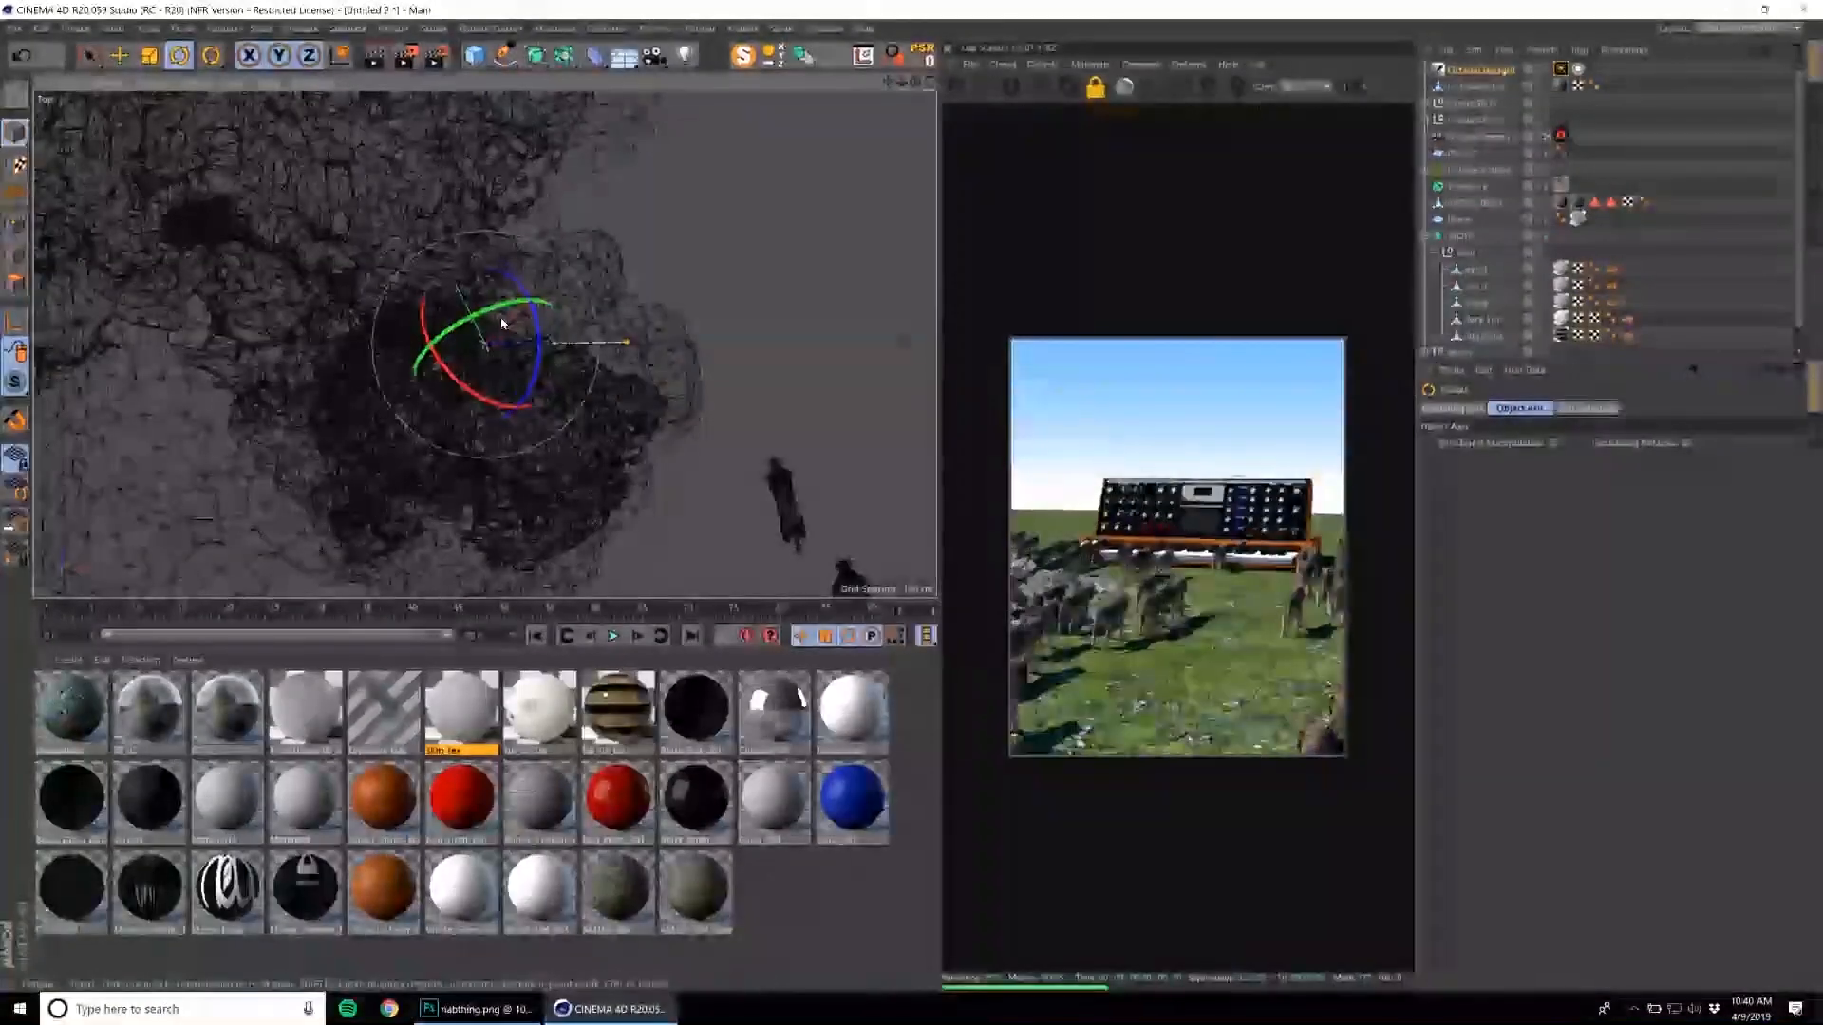
middle_click(502, 320)
middle_click(416, 272)
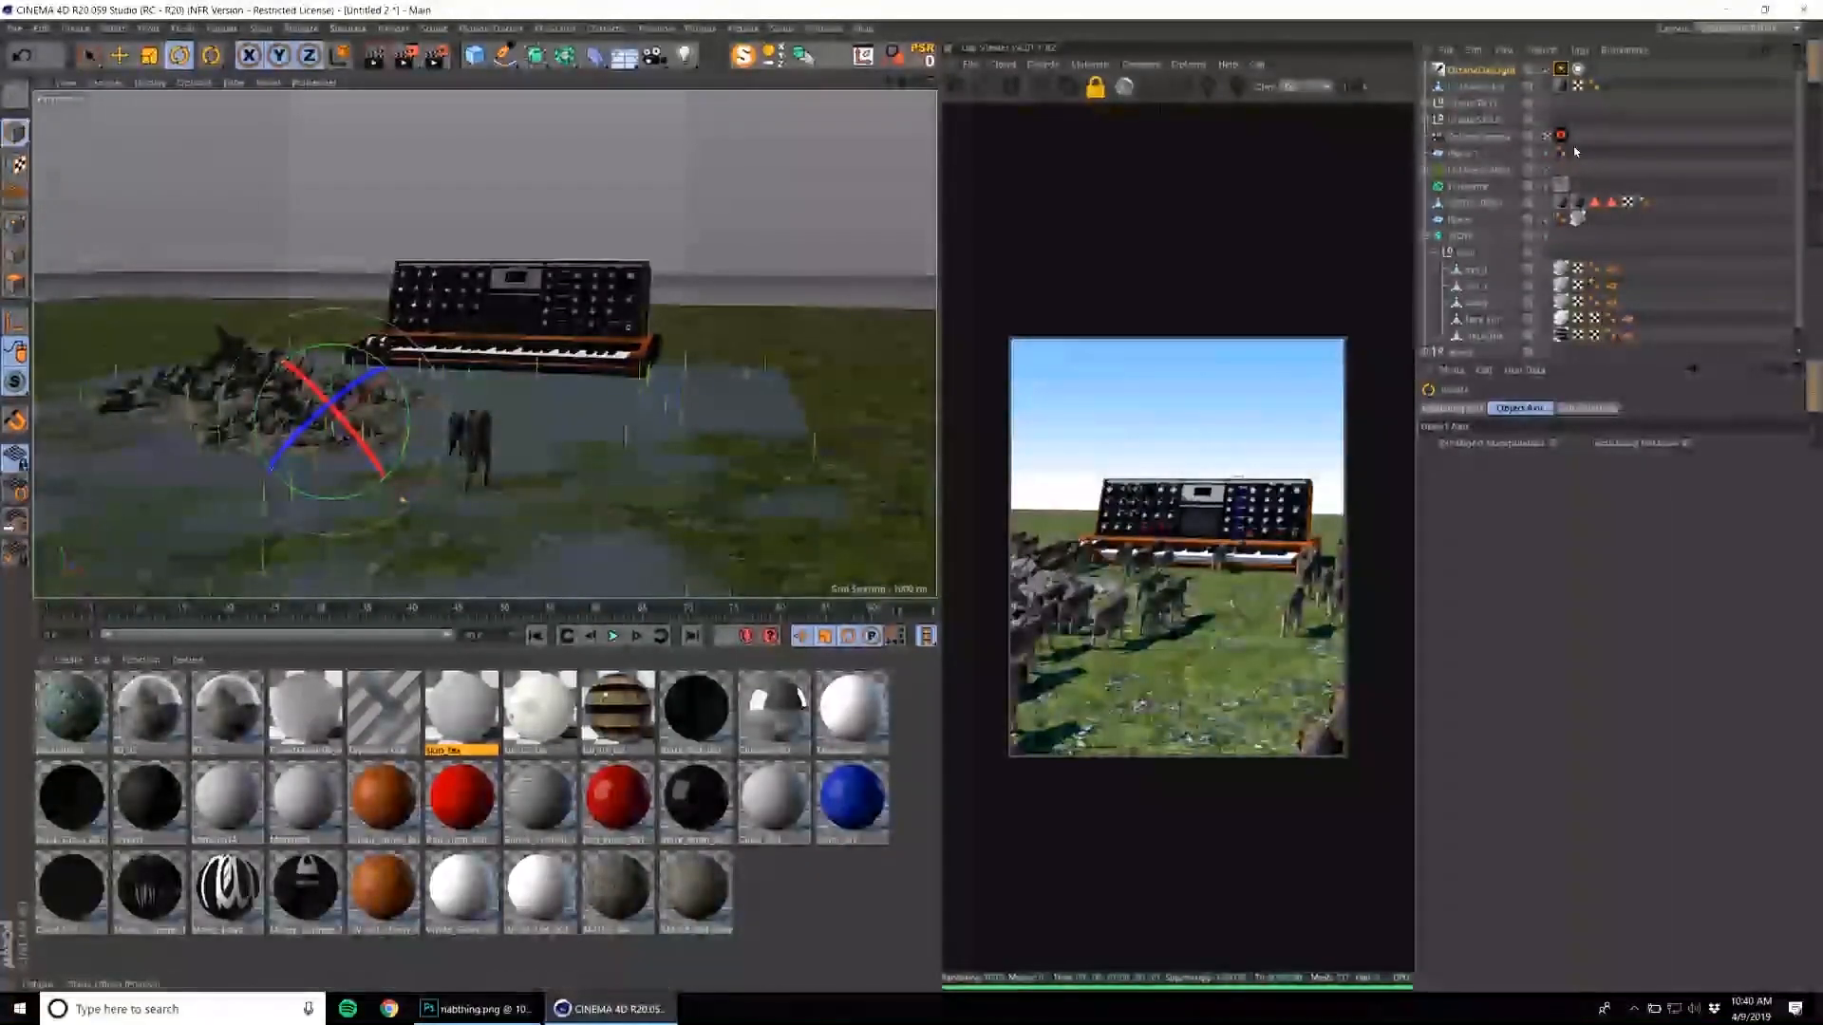
Reset the spherical storage tank group's transform and place it behind the rubble, beside the synthesizer's left end.
left_click(1476, 103)
key("e")
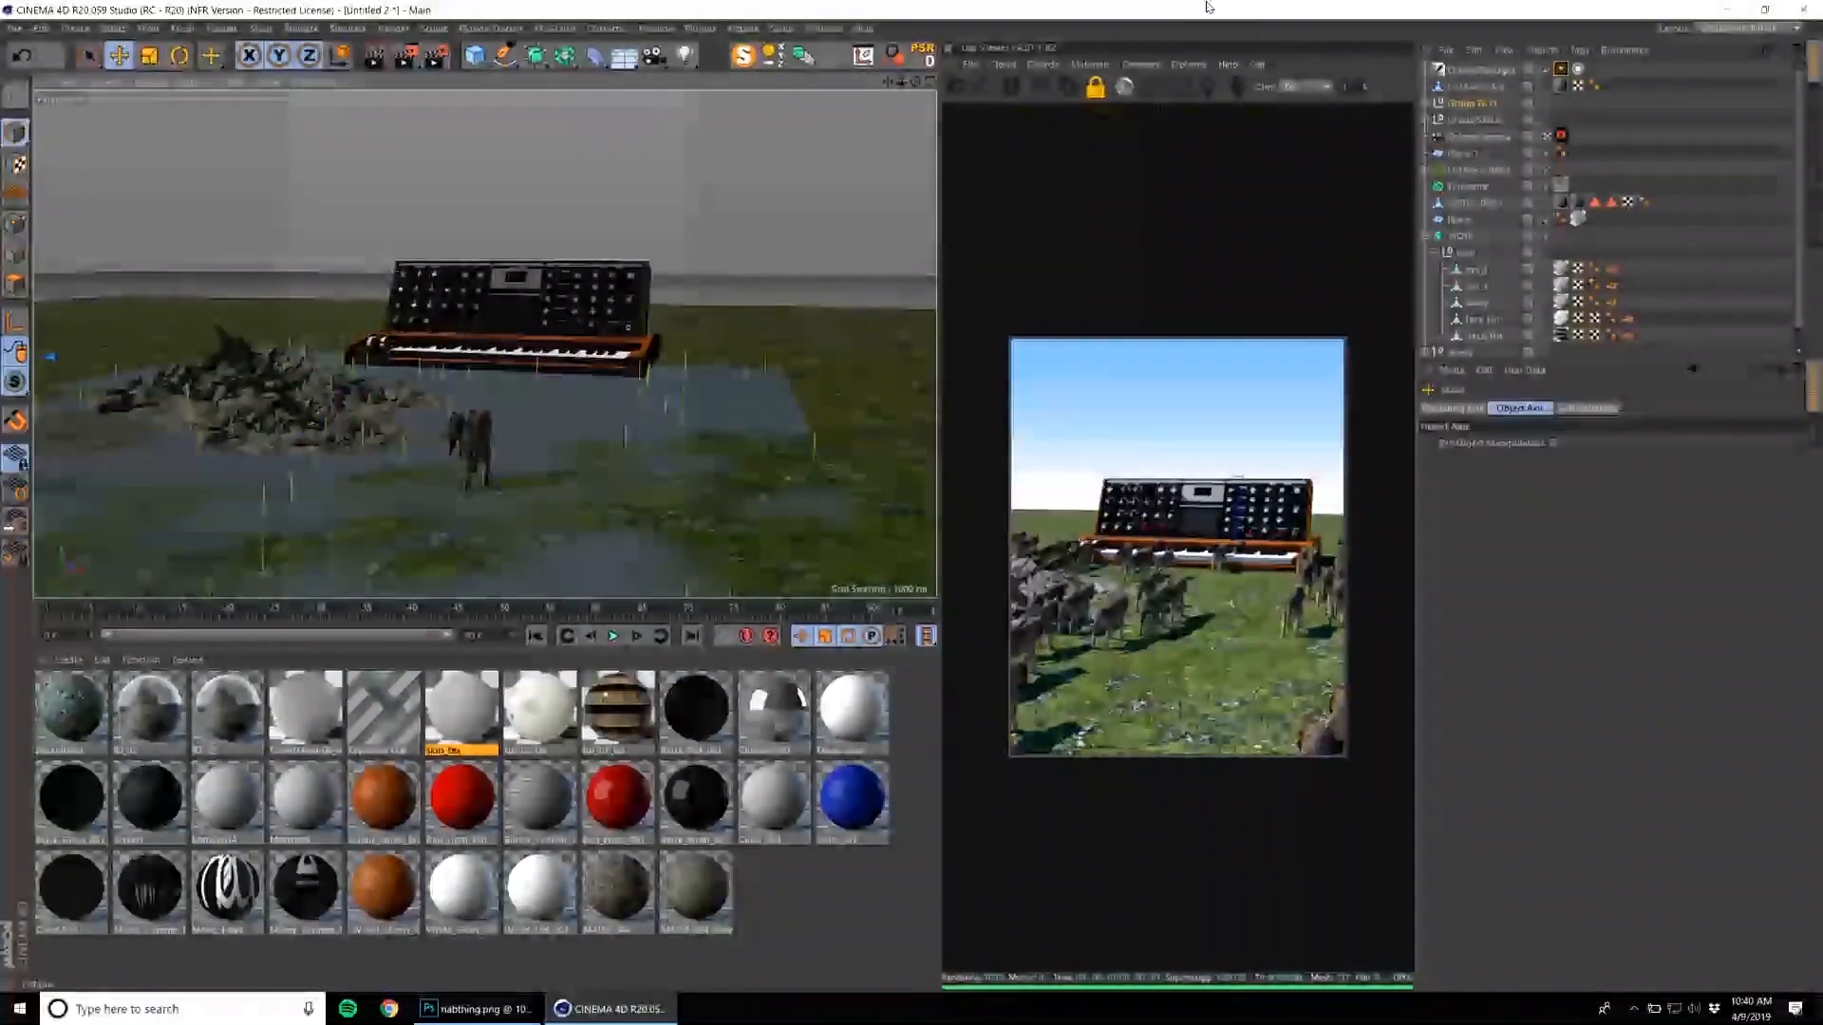
left_click(927, 61)
left_click_drag(381, 393, 423, 351)
left_click_drag(408, 273, 394, 226)
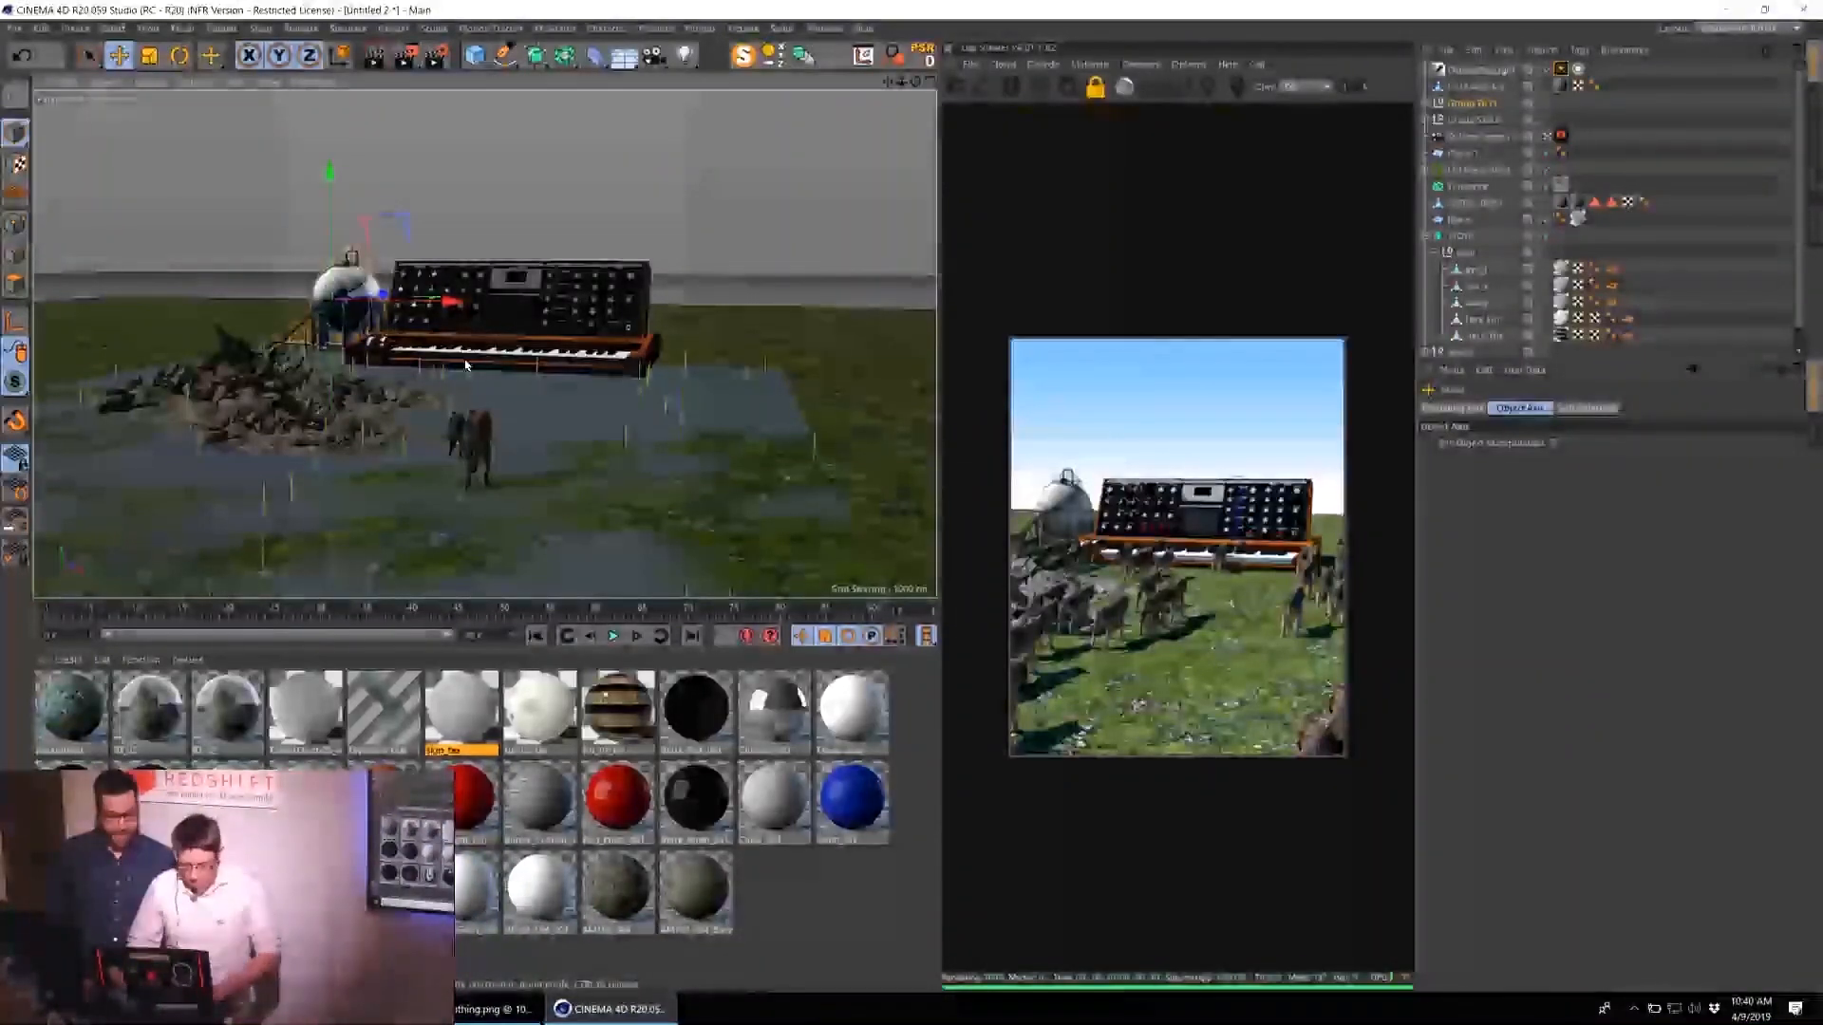
left_click_drag(447, 302, 570, 408)
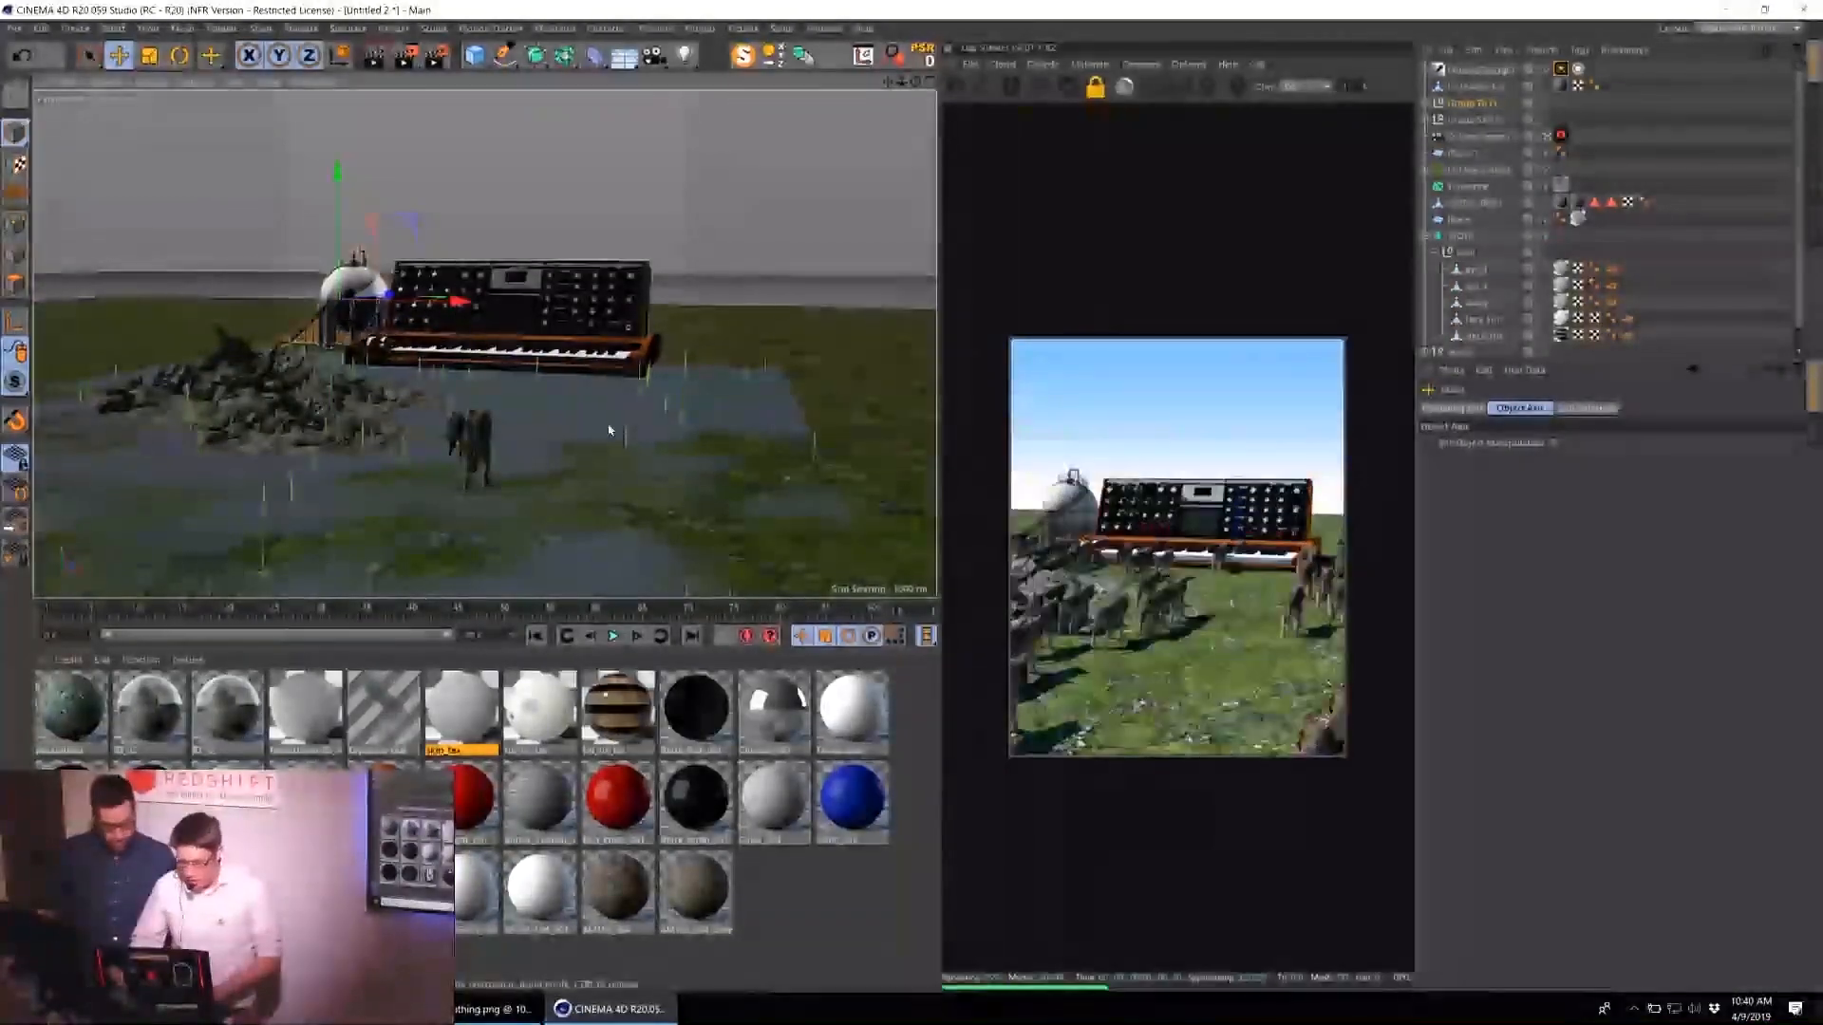
Lift the whole synthesizer group into the sky so it floats above the storage tank and the wolves.
left_click(500, 332)
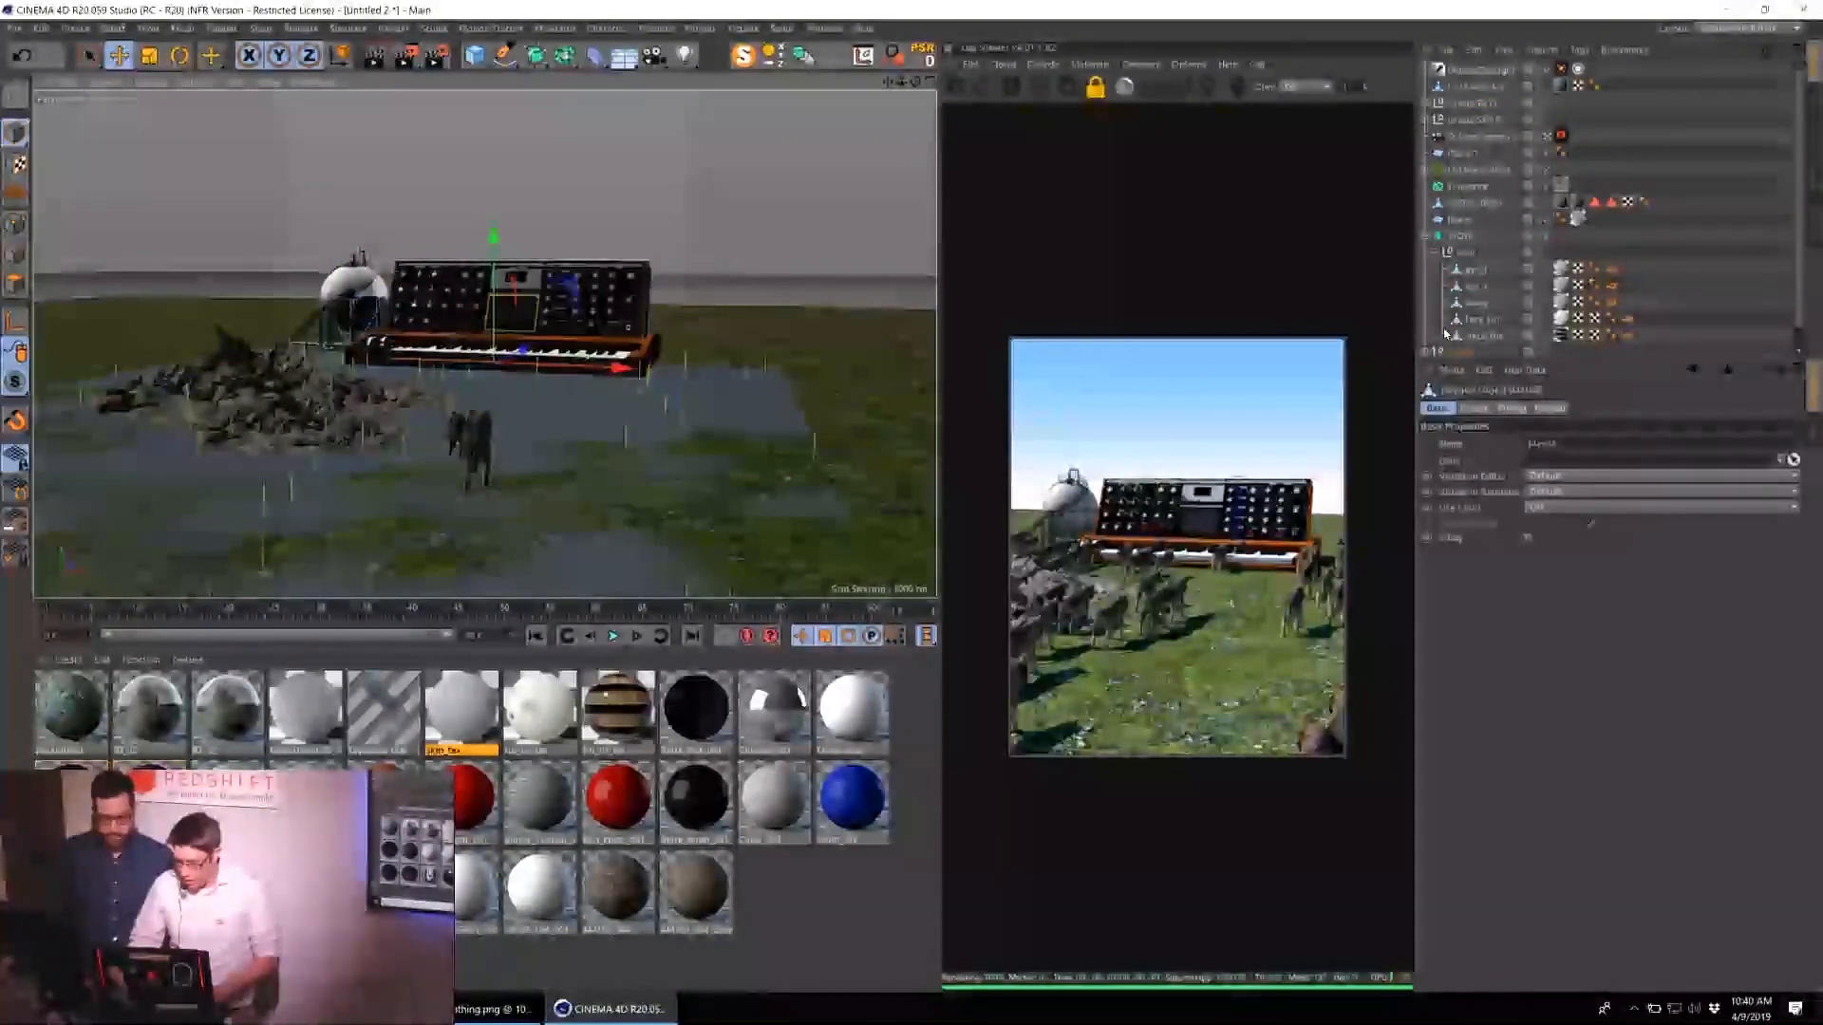
left_click(1458, 354)
key("e")
left_click_drag(662, 289, 640, 189)
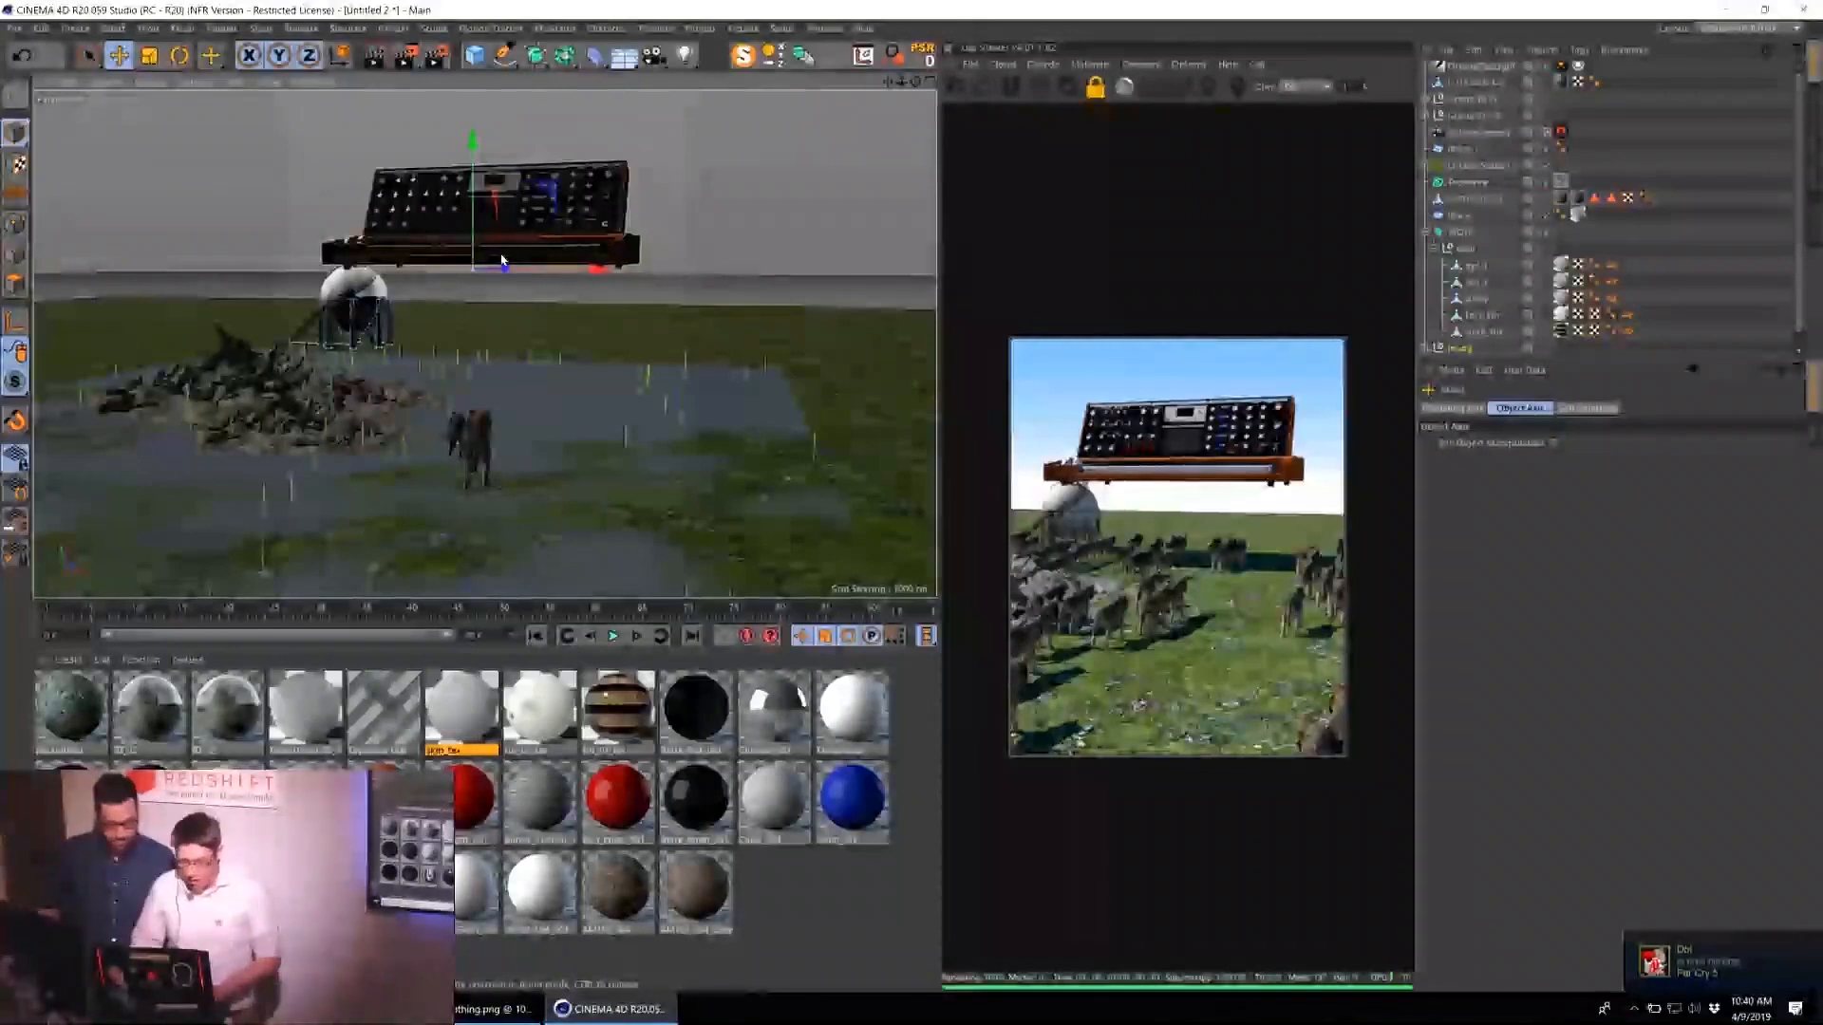
left_click_drag(494, 300, 564, 244, "alt")
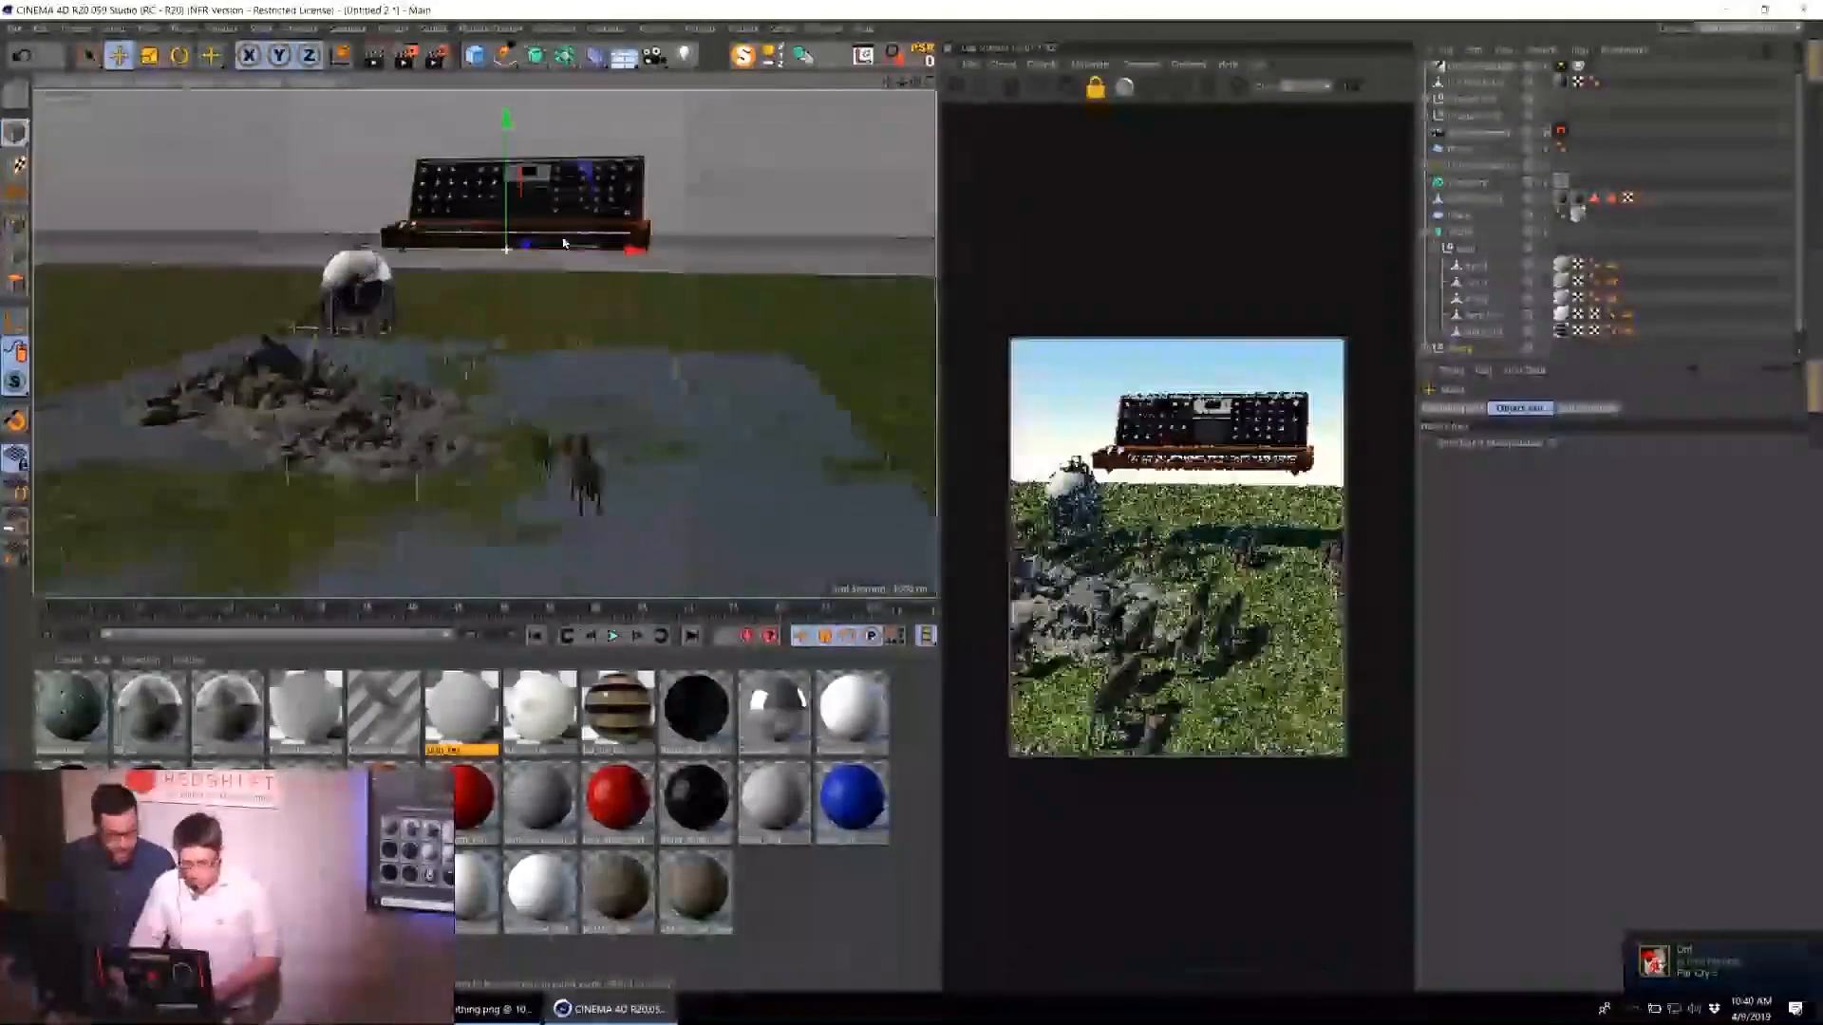
Reset the striped refinery tower group's transform and stand it at the synthesizer's right end, rising above the frame.
left_click(1481, 120)
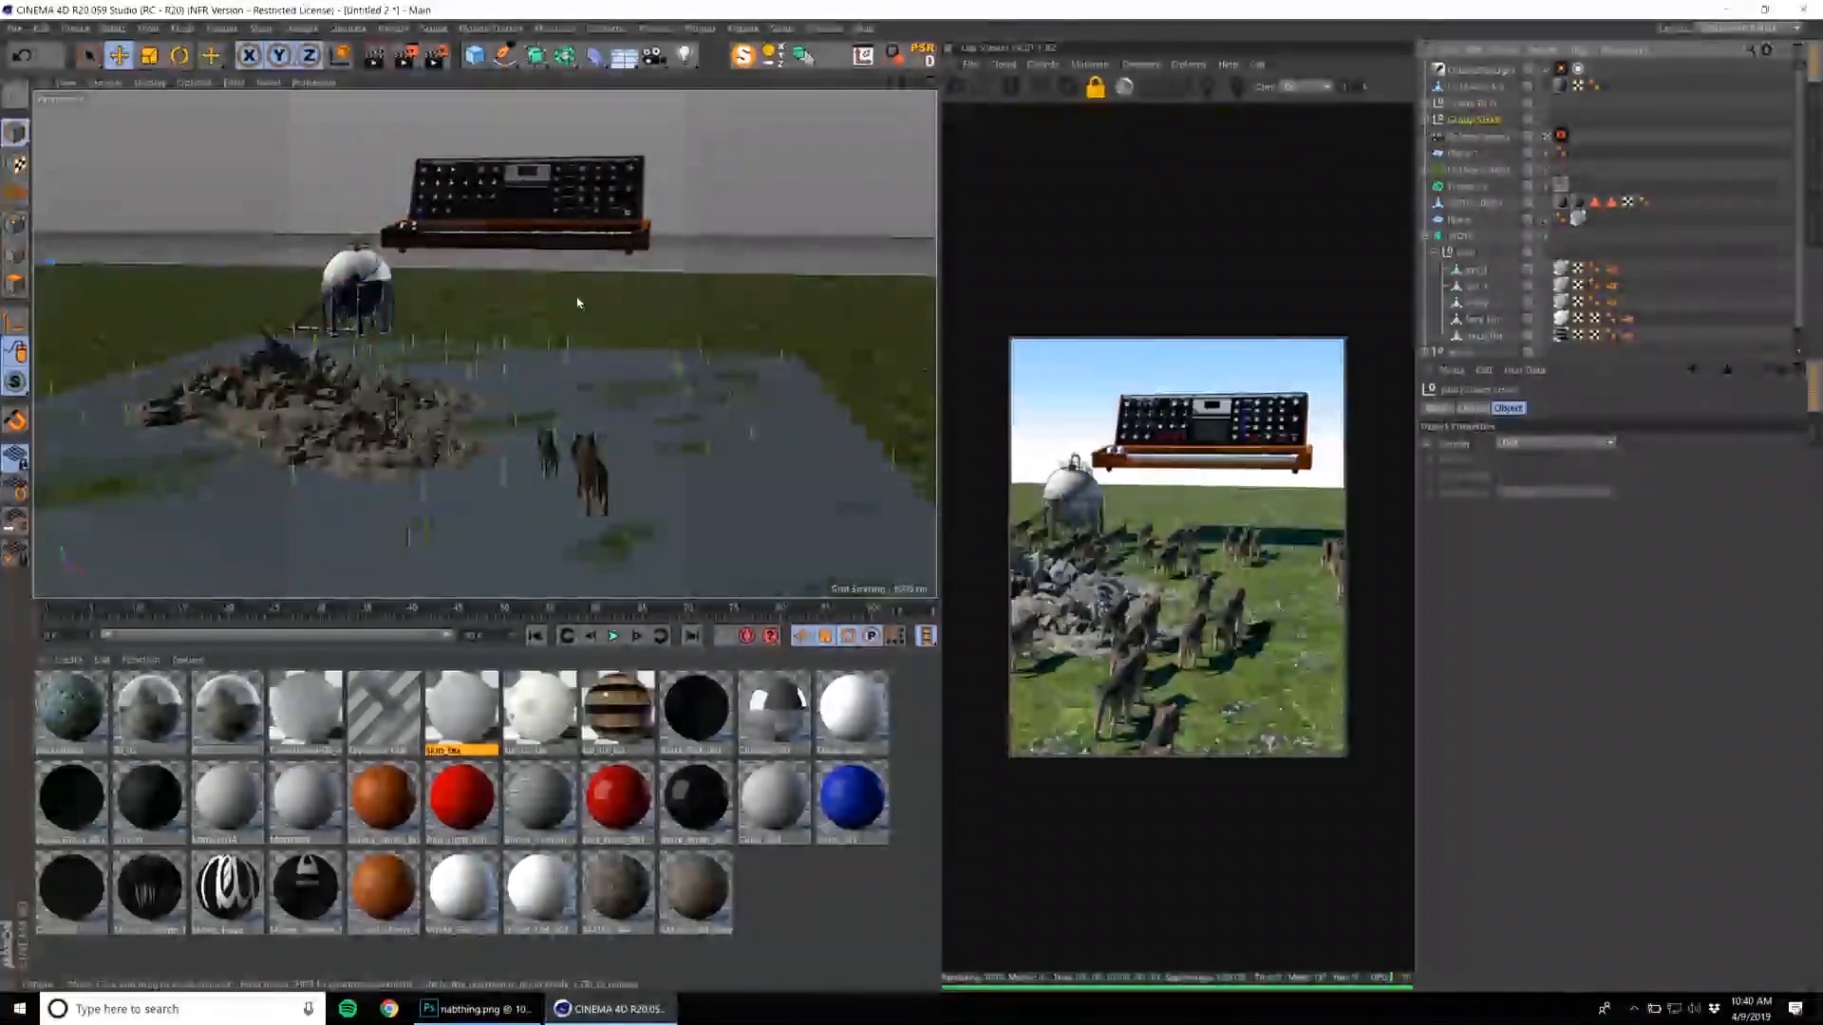
key("e")
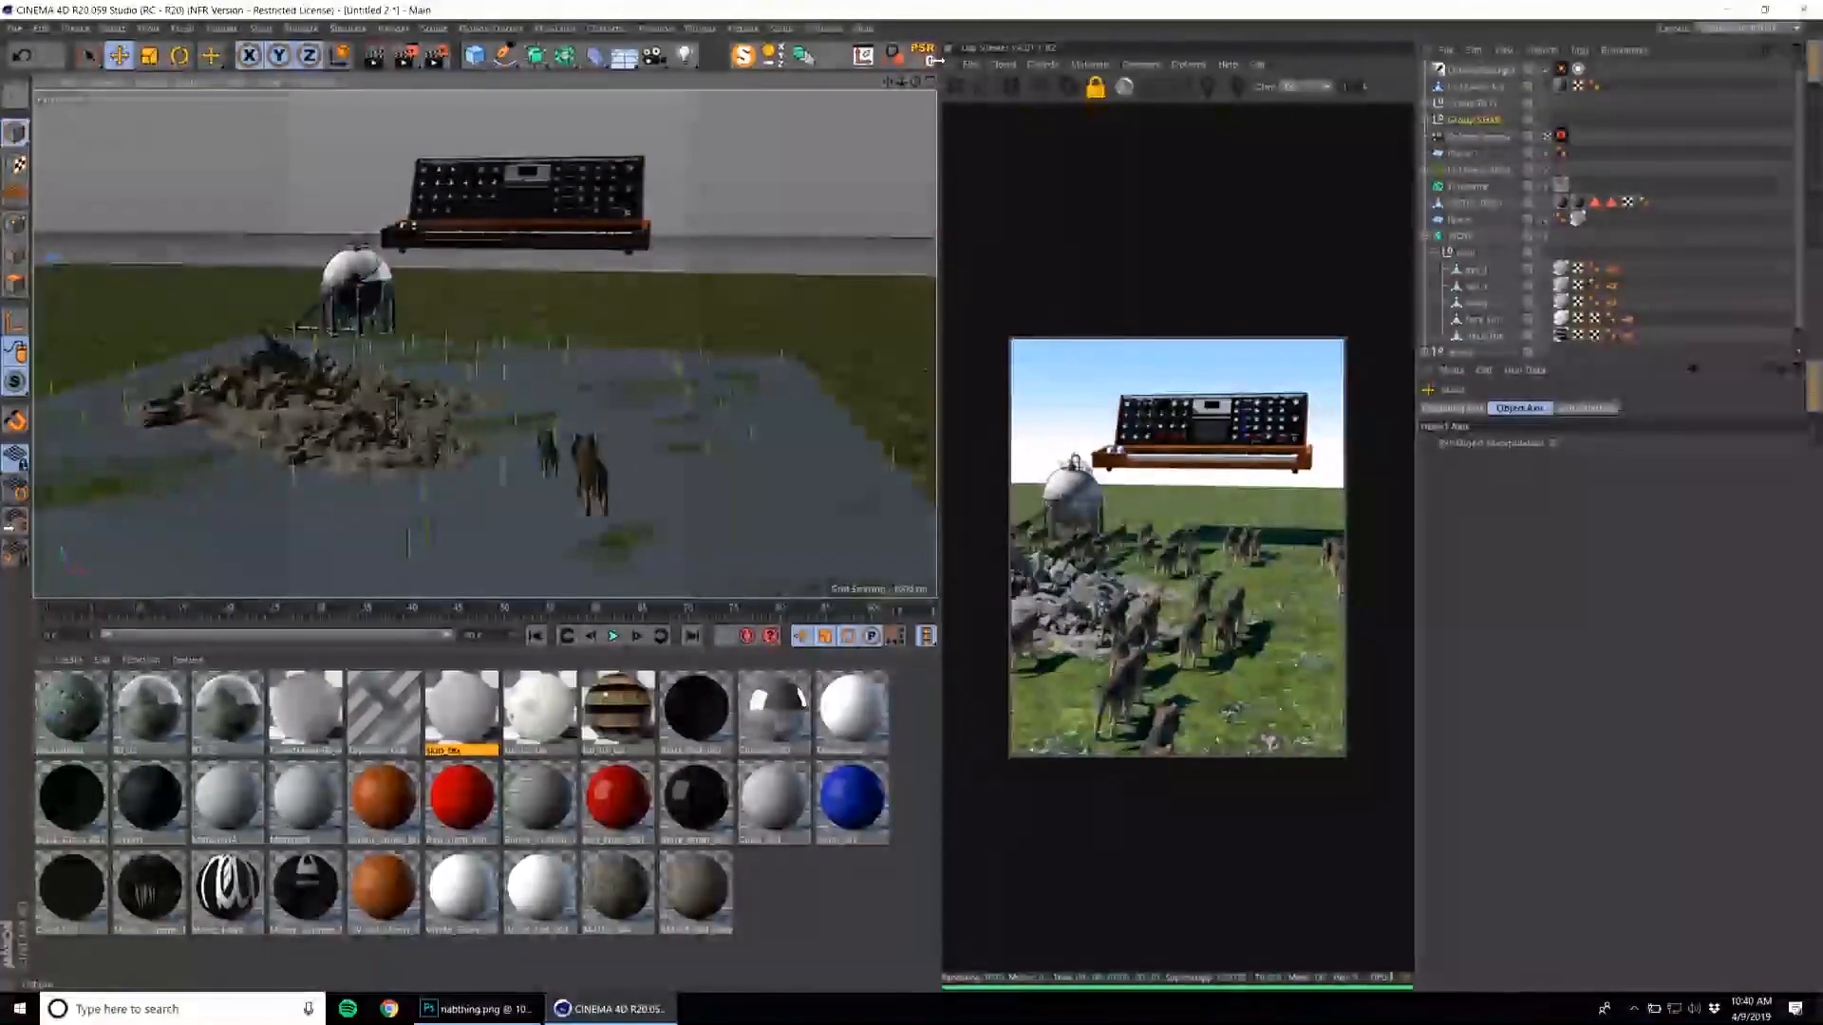
left_click(923, 56)
left_click_drag(433, 401, 528, 330)
left_click_drag(643, 289, 797, 88)
middle_click_drag(628, 355, 600, 430, "alt")
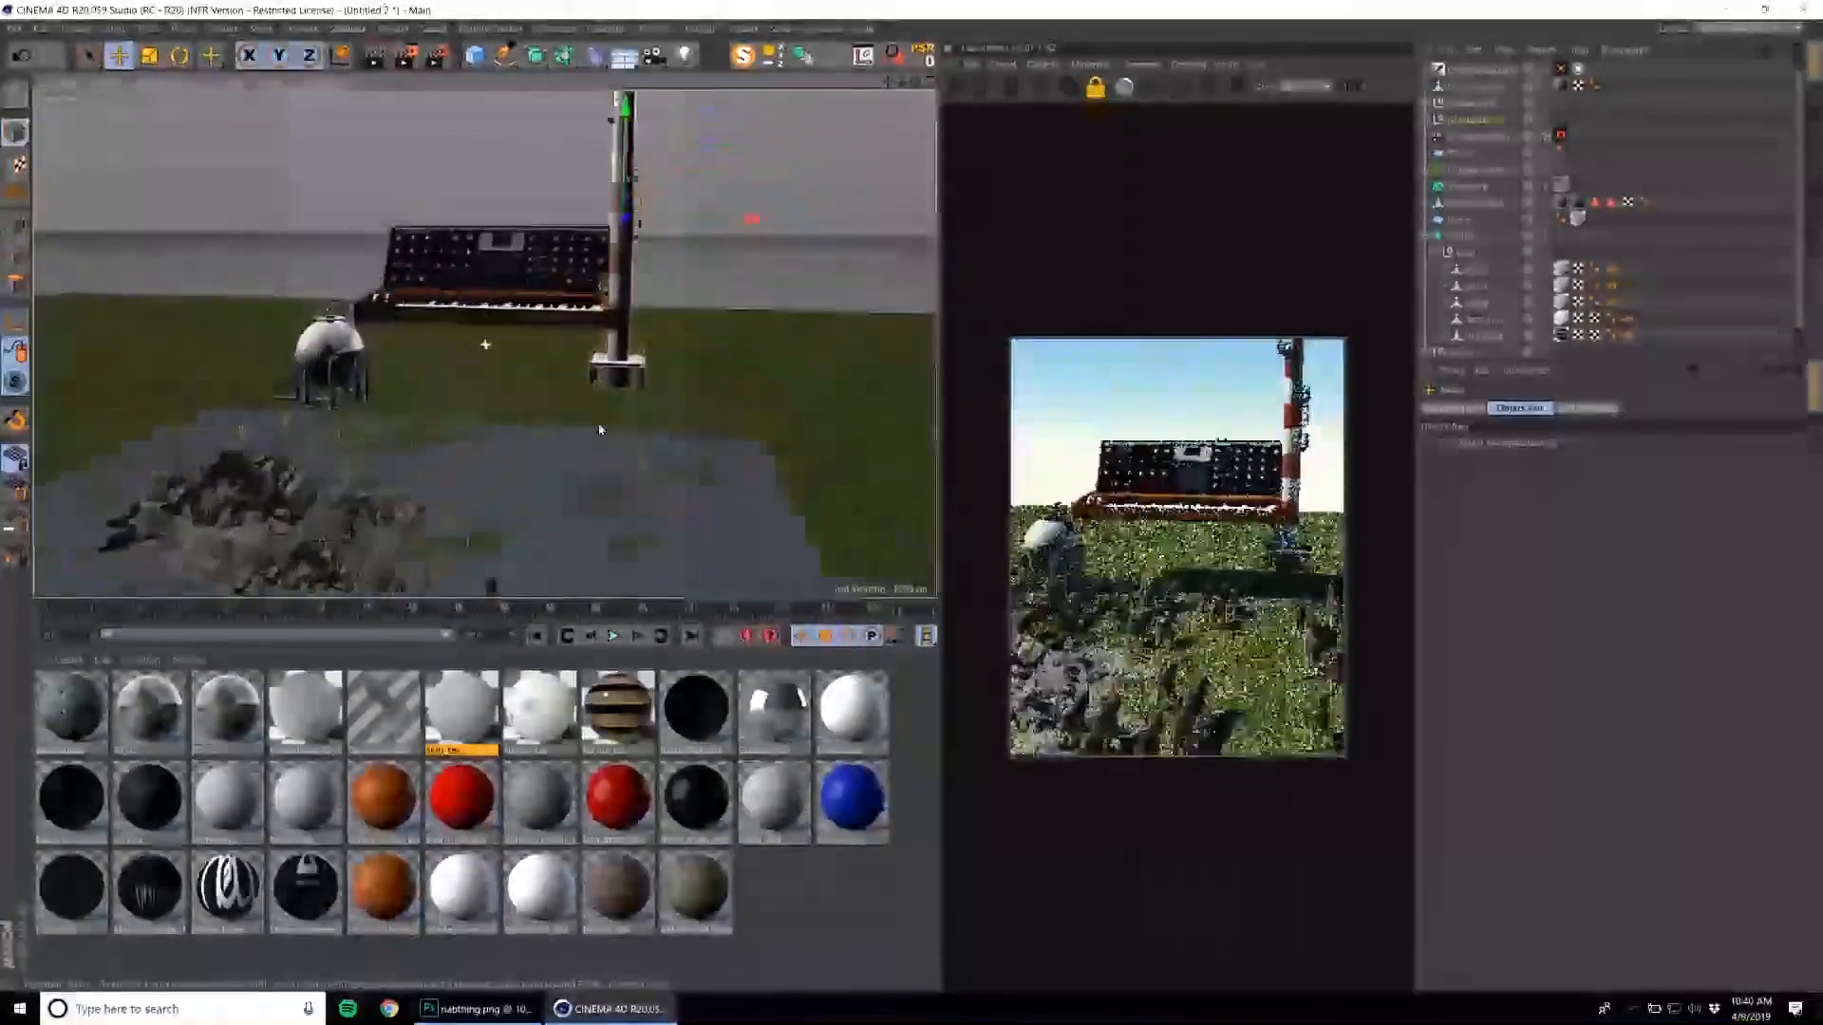
left_click_drag(600, 430, 427, 479, "alt")
key("t")
key("e")
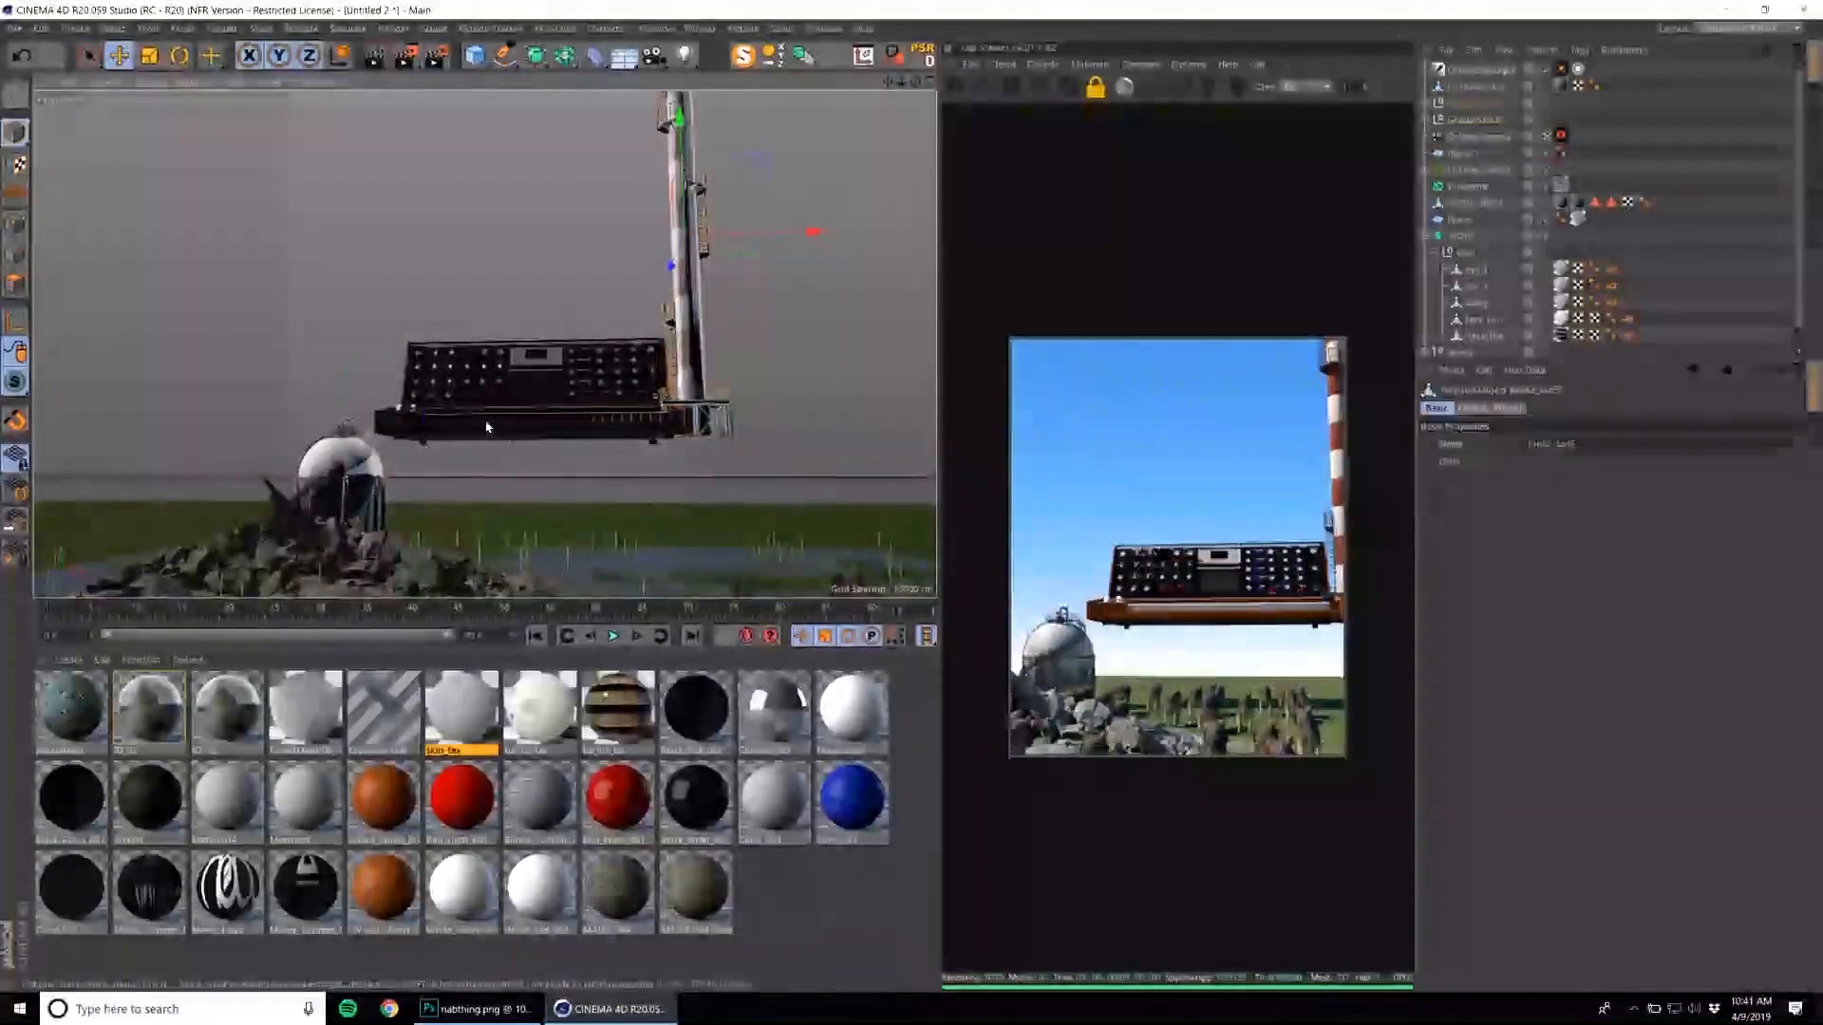
Open the Content Browser and look through the library folders, including the UBER KITBASH folder's BUILDING KITBASH subfolder, for more models.
left_click(357, 463)
left_click(508, 391)
left_click(824, 28)
left_click(847, 110)
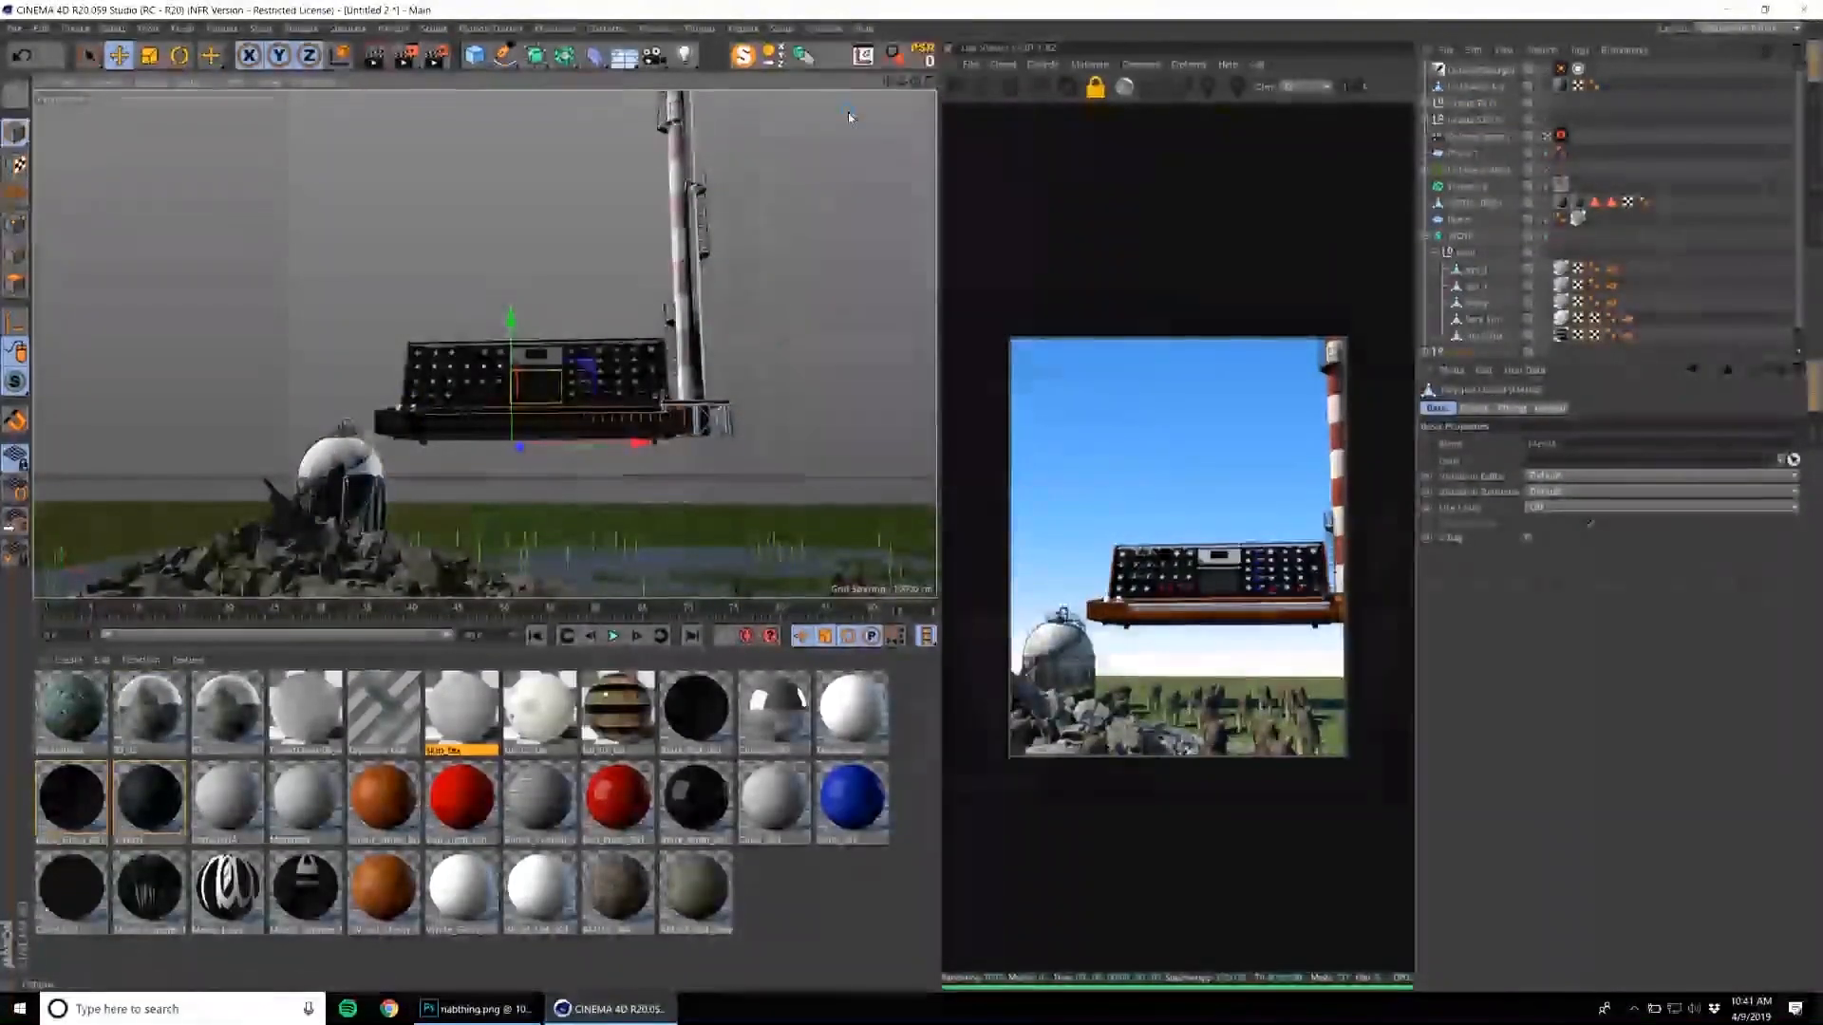
scroll(809, 433, "down", 5)
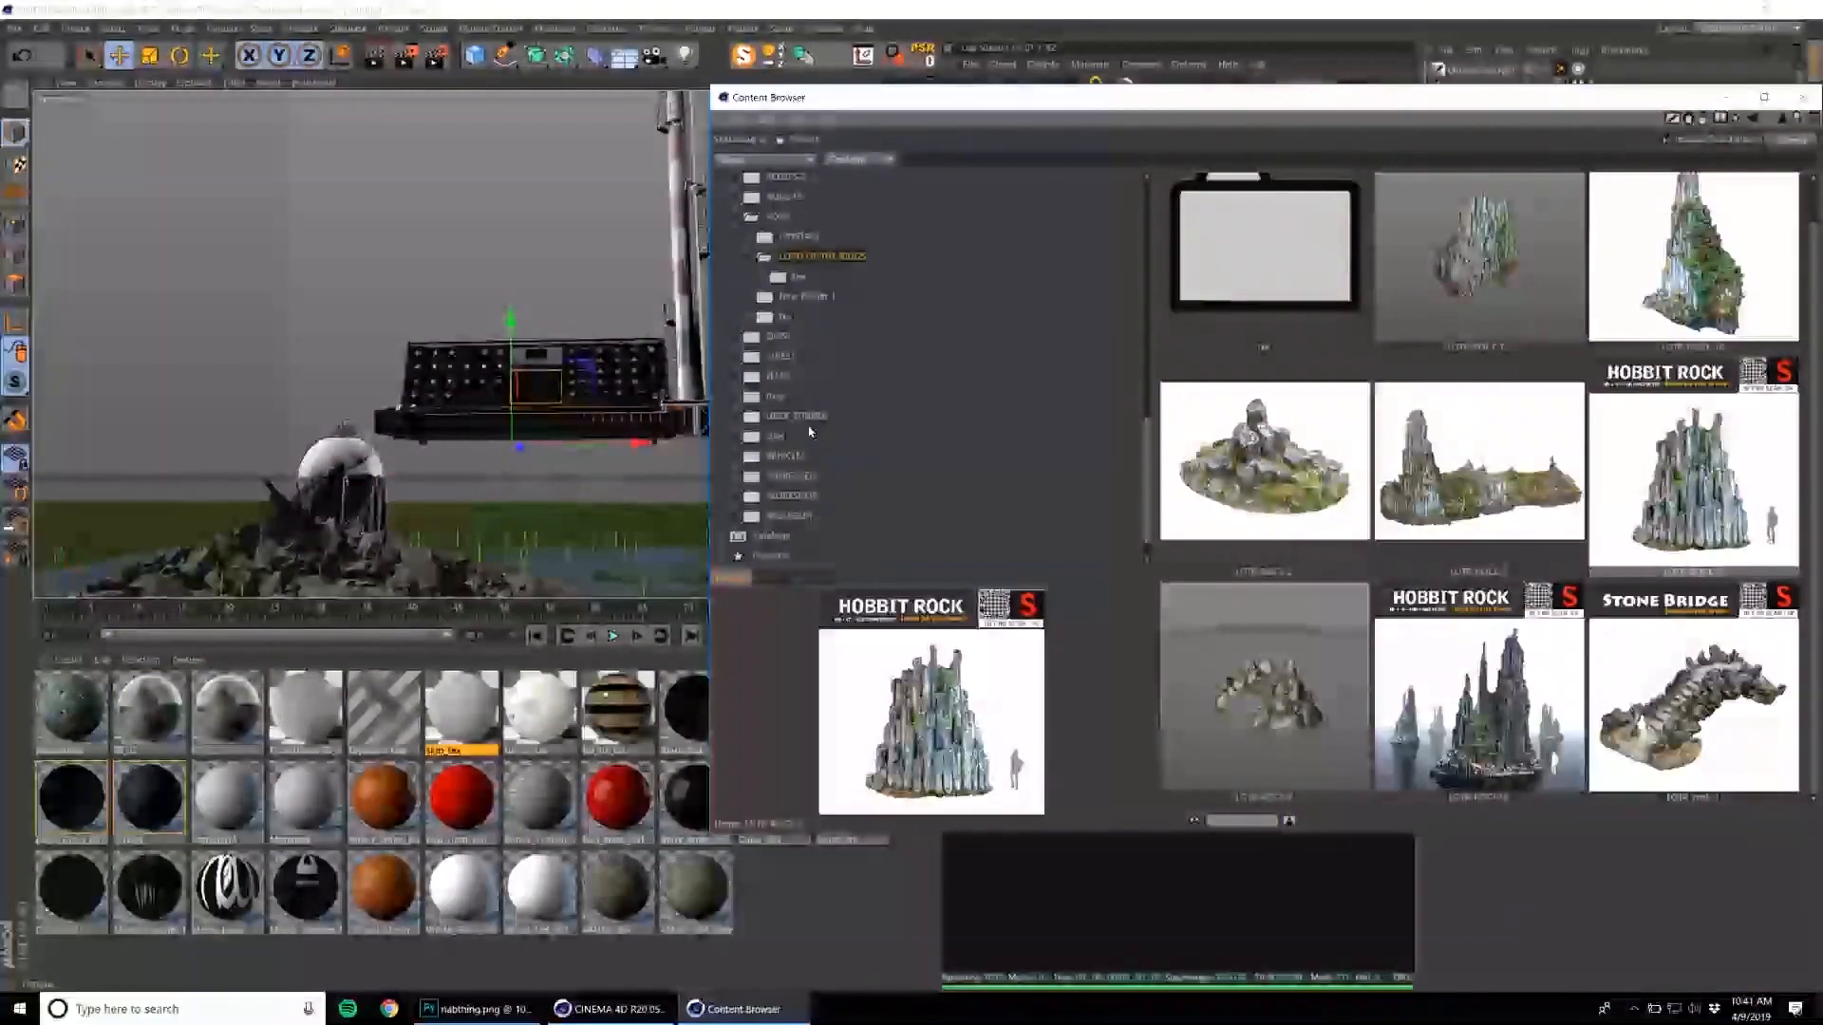
left_click(817, 416)
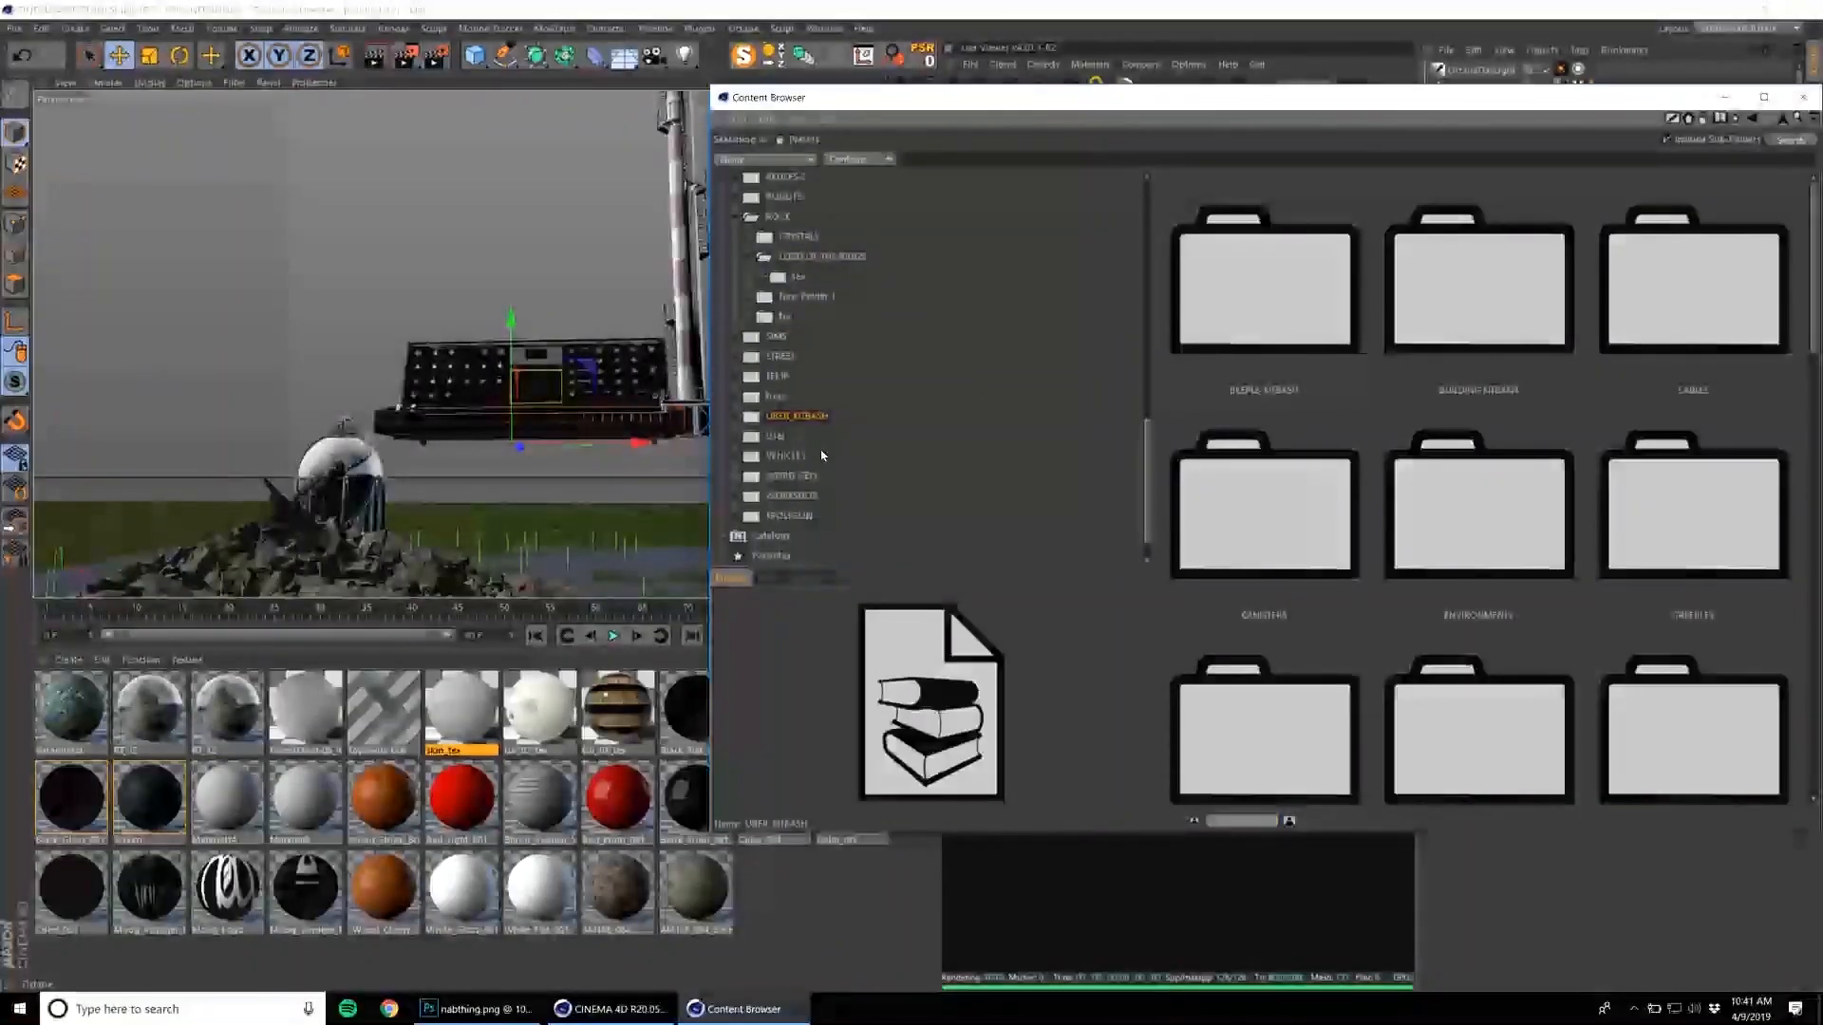
left_click(779, 377)
left_click(793, 477)
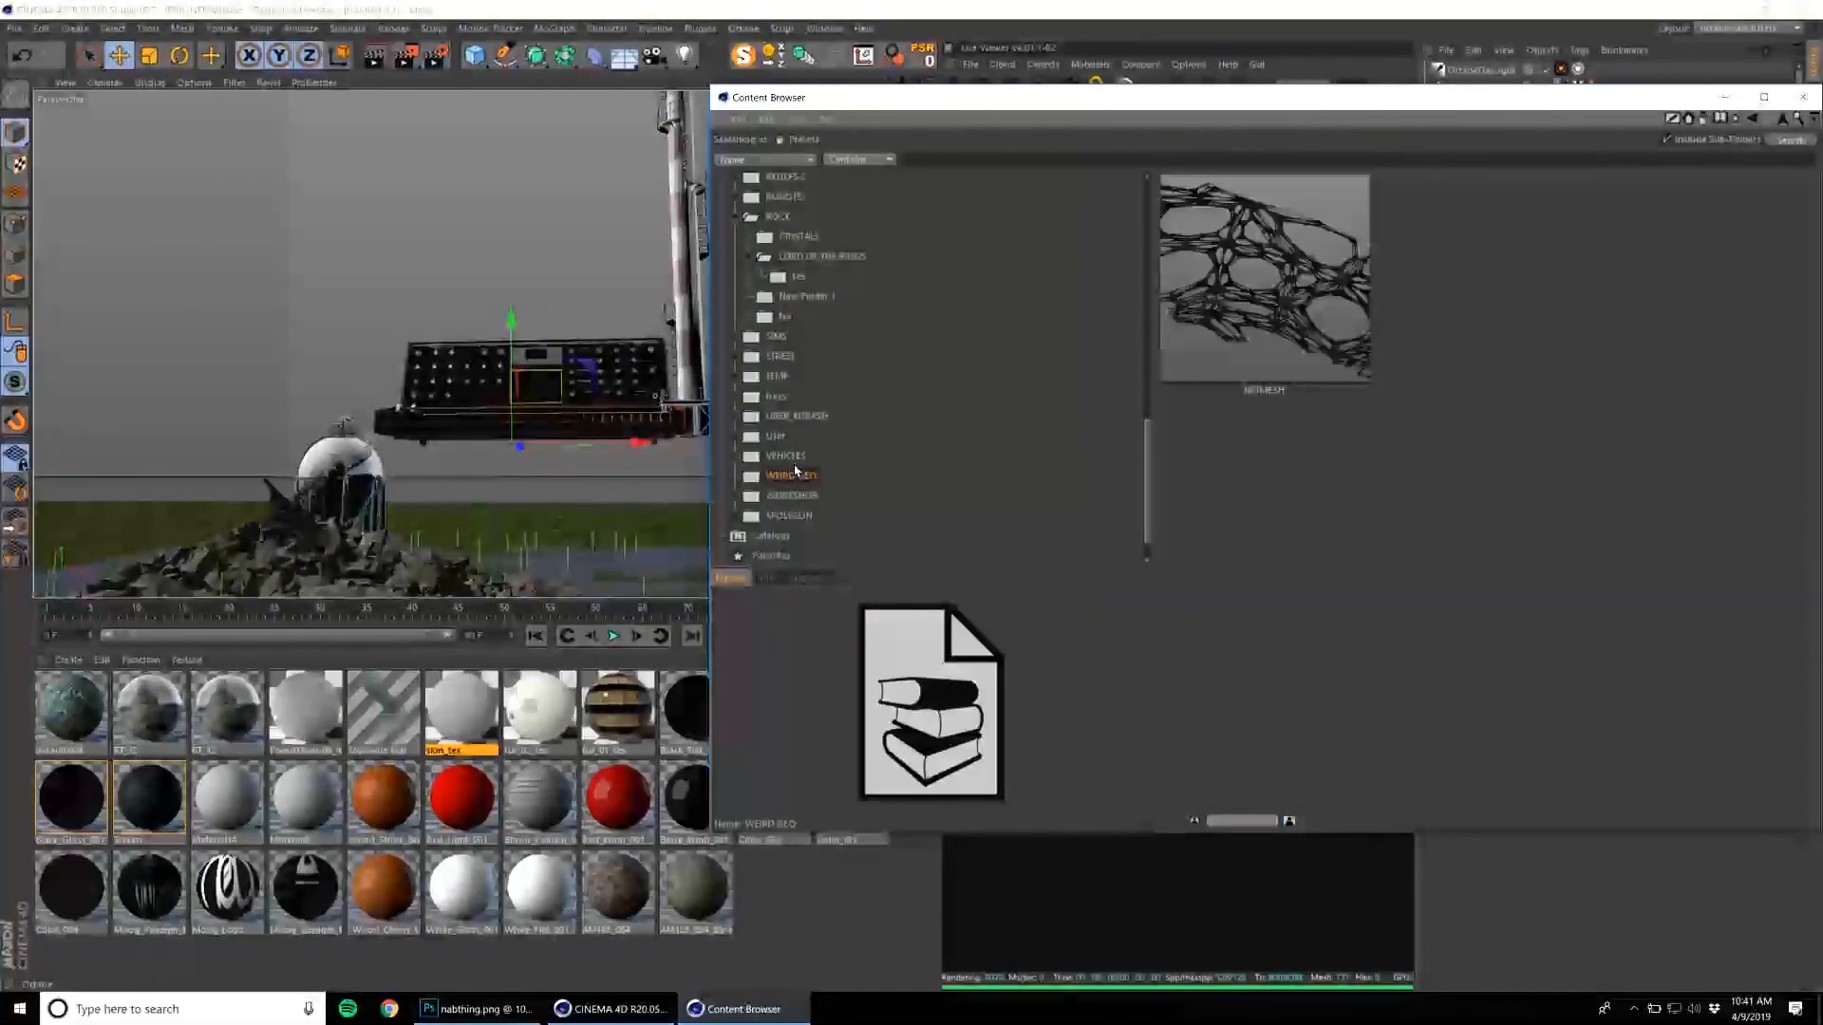
left_click(805, 515)
left_click(815, 418)
left_click(1447, 300)
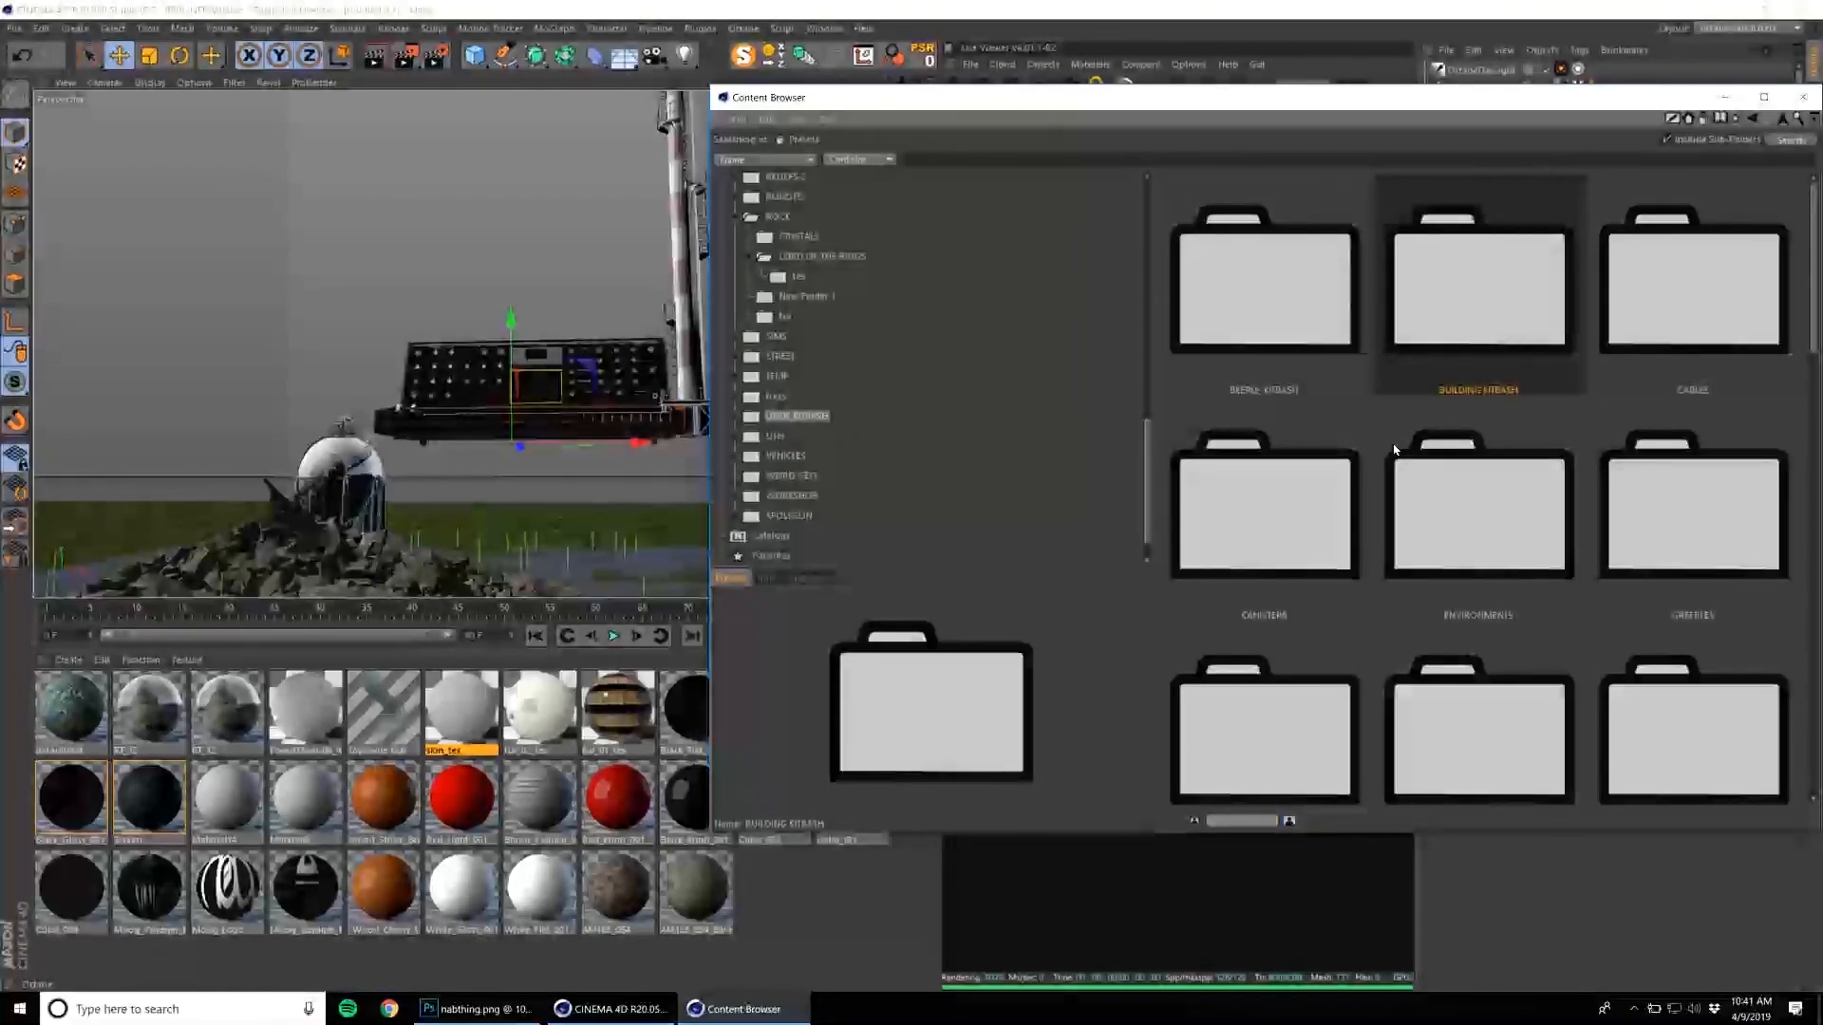
Load the boxy unit on an angled support frame from the BUILDING KITBASH folder and leave the Content Browser.
double_click(1486, 312)
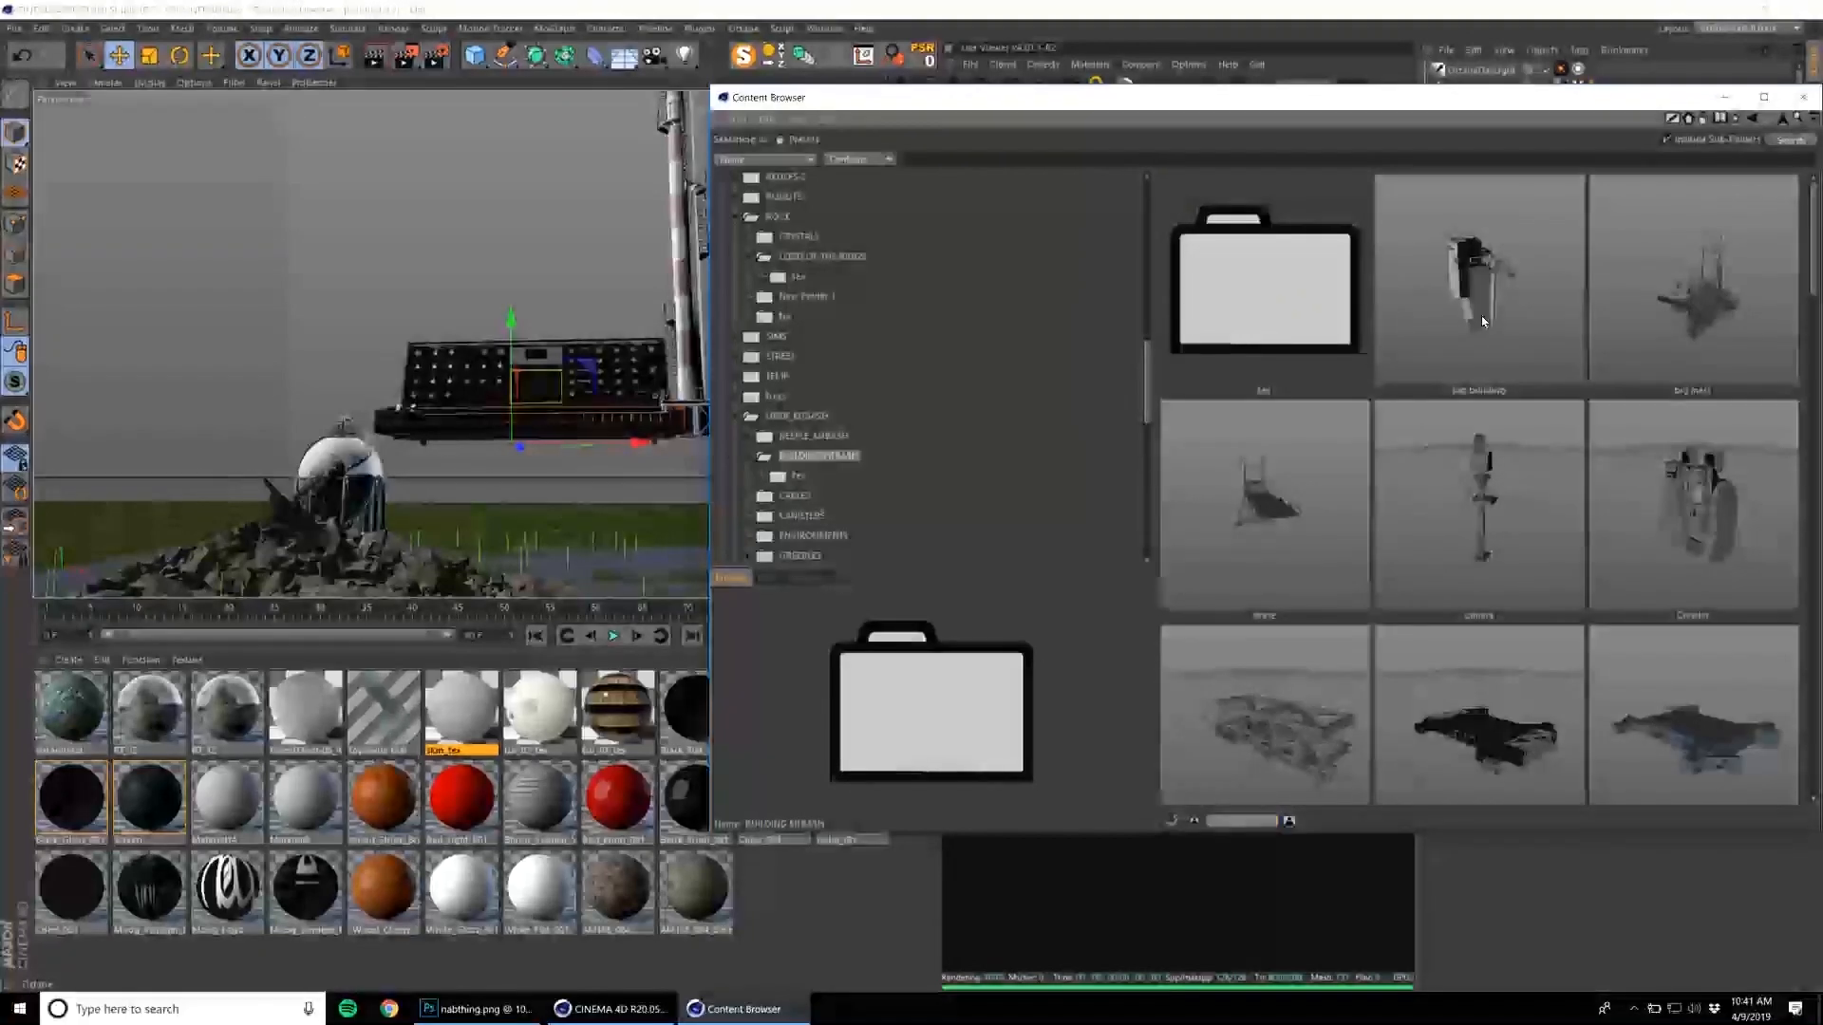
scroll(1519, 380, "down", 5)
scroll(1567, 446, "down", 10)
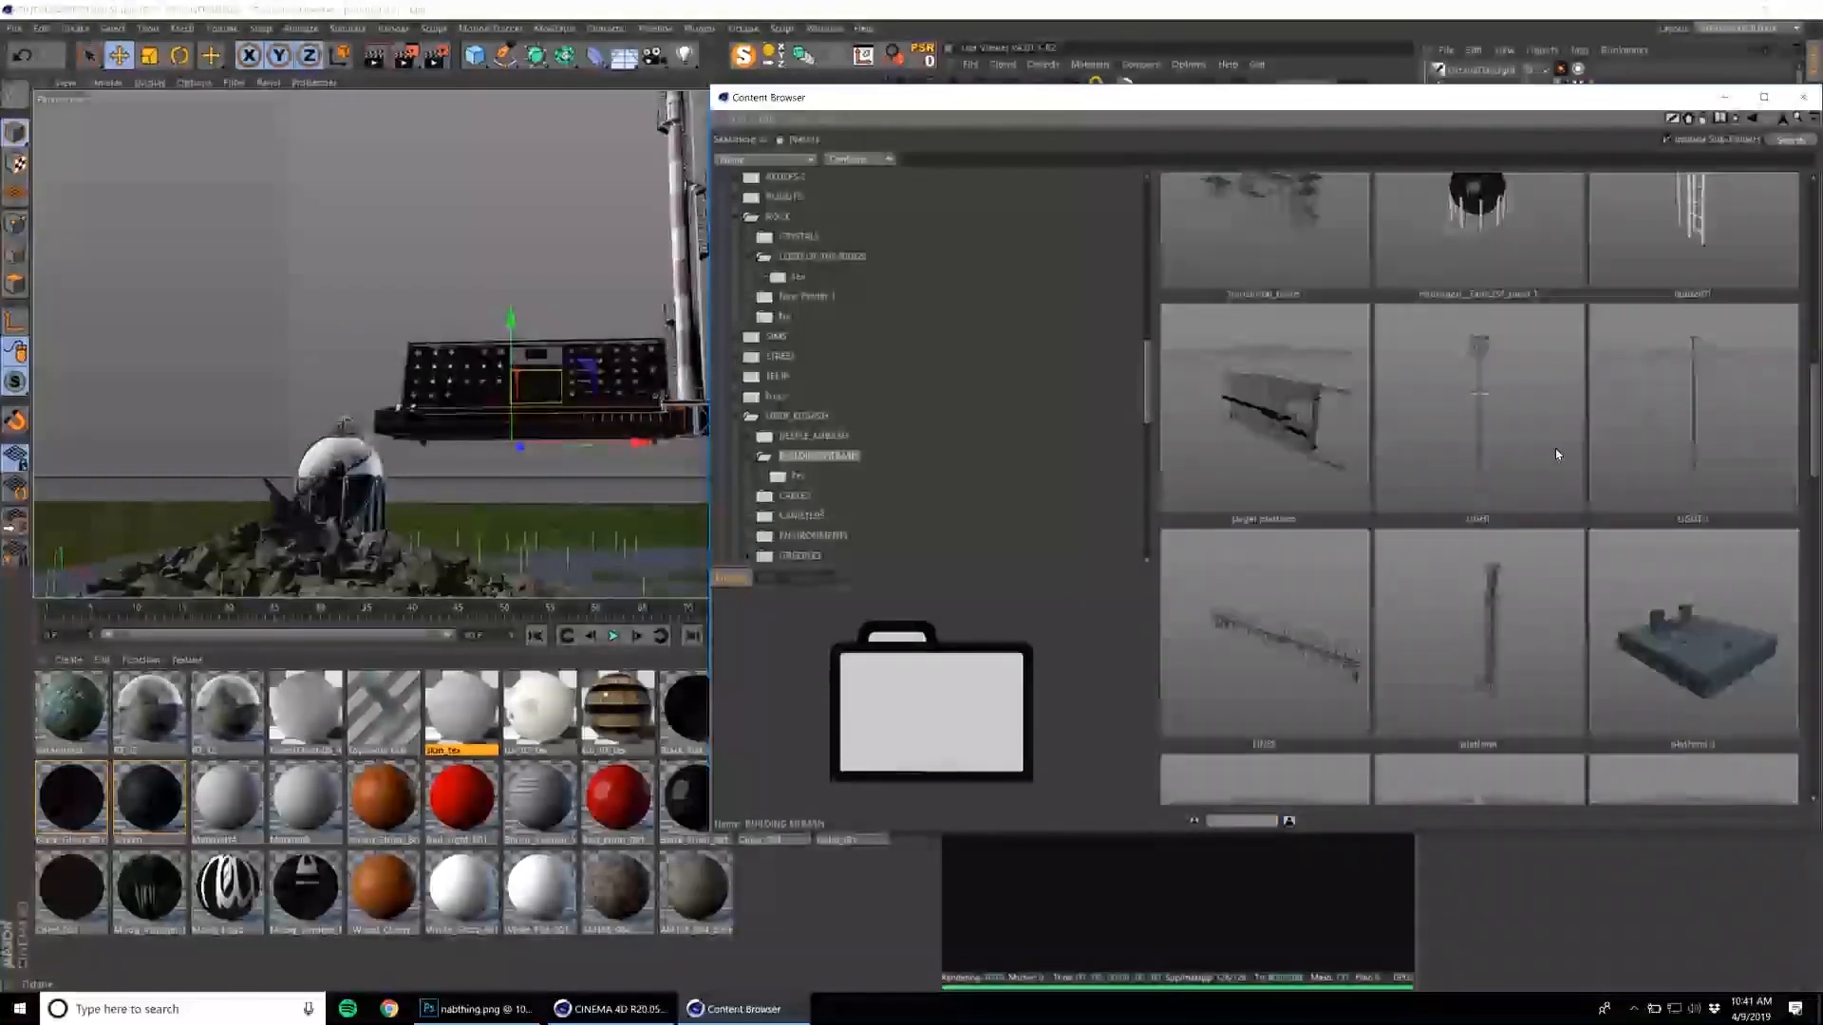
scroll(1557, 454, "down", 3)
double_click(1498, 328)
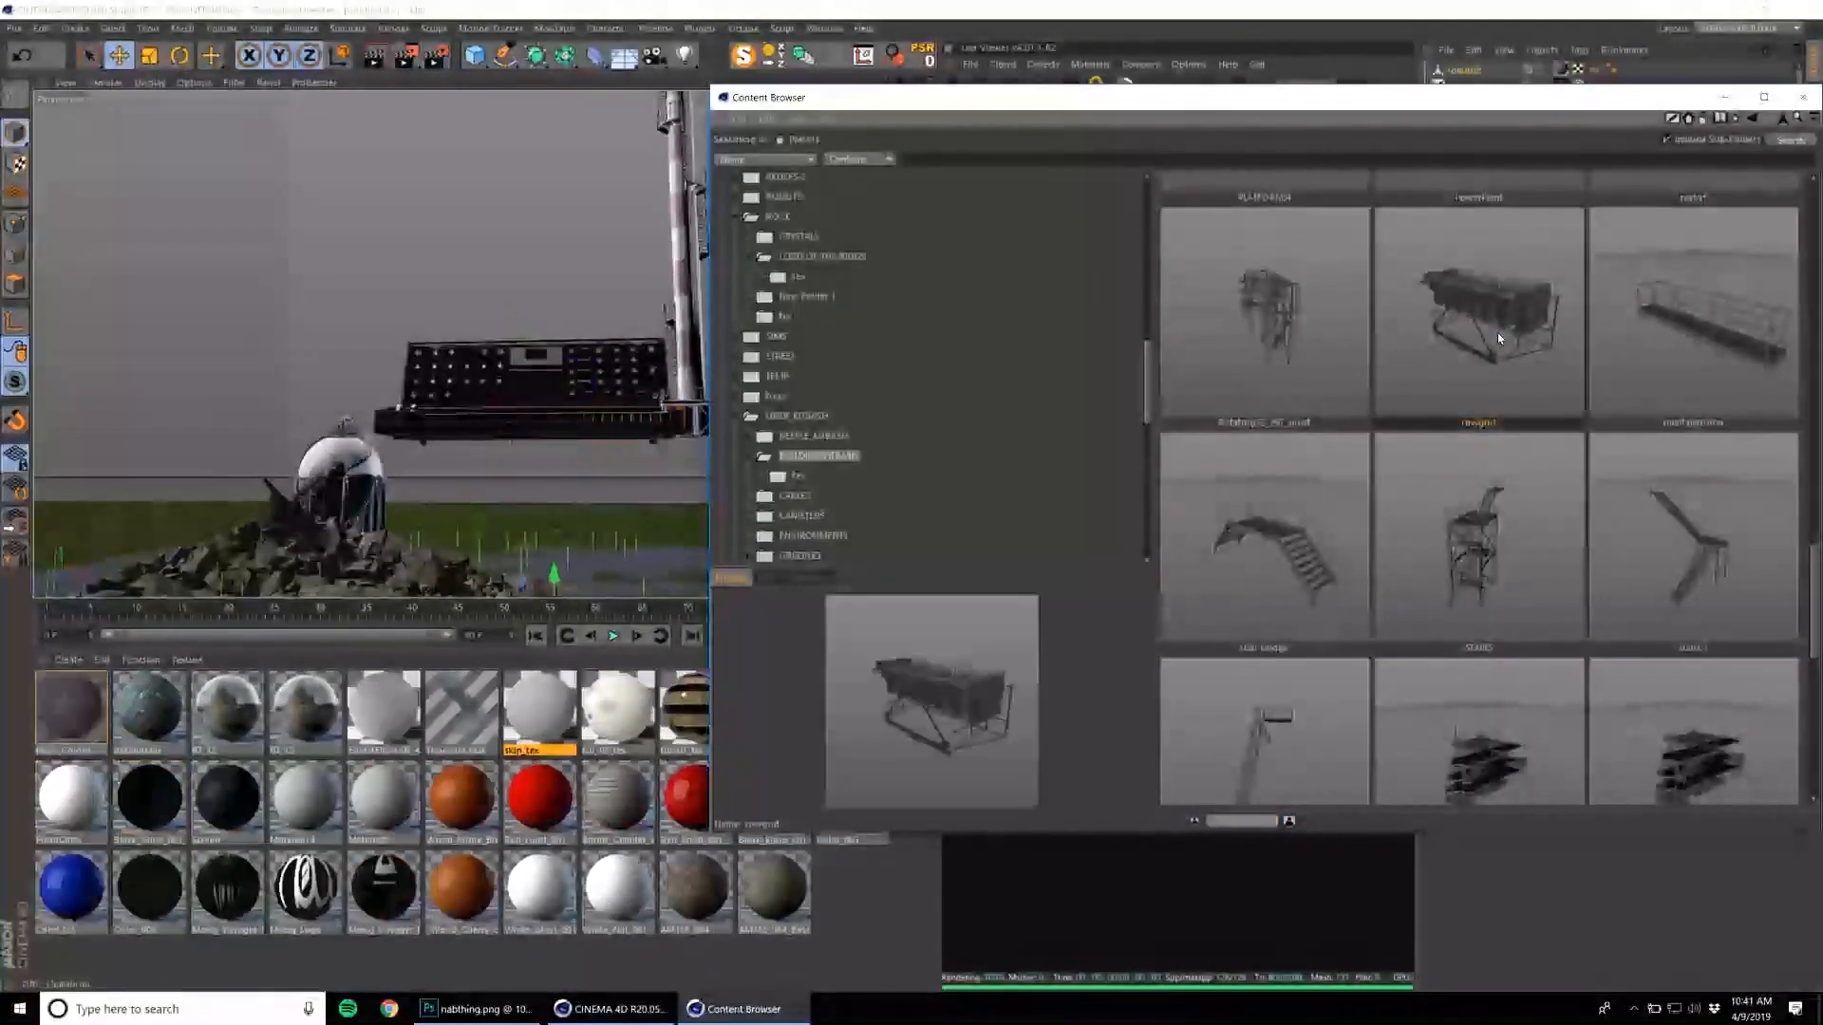
scroll(1561, 515, "down", 5)
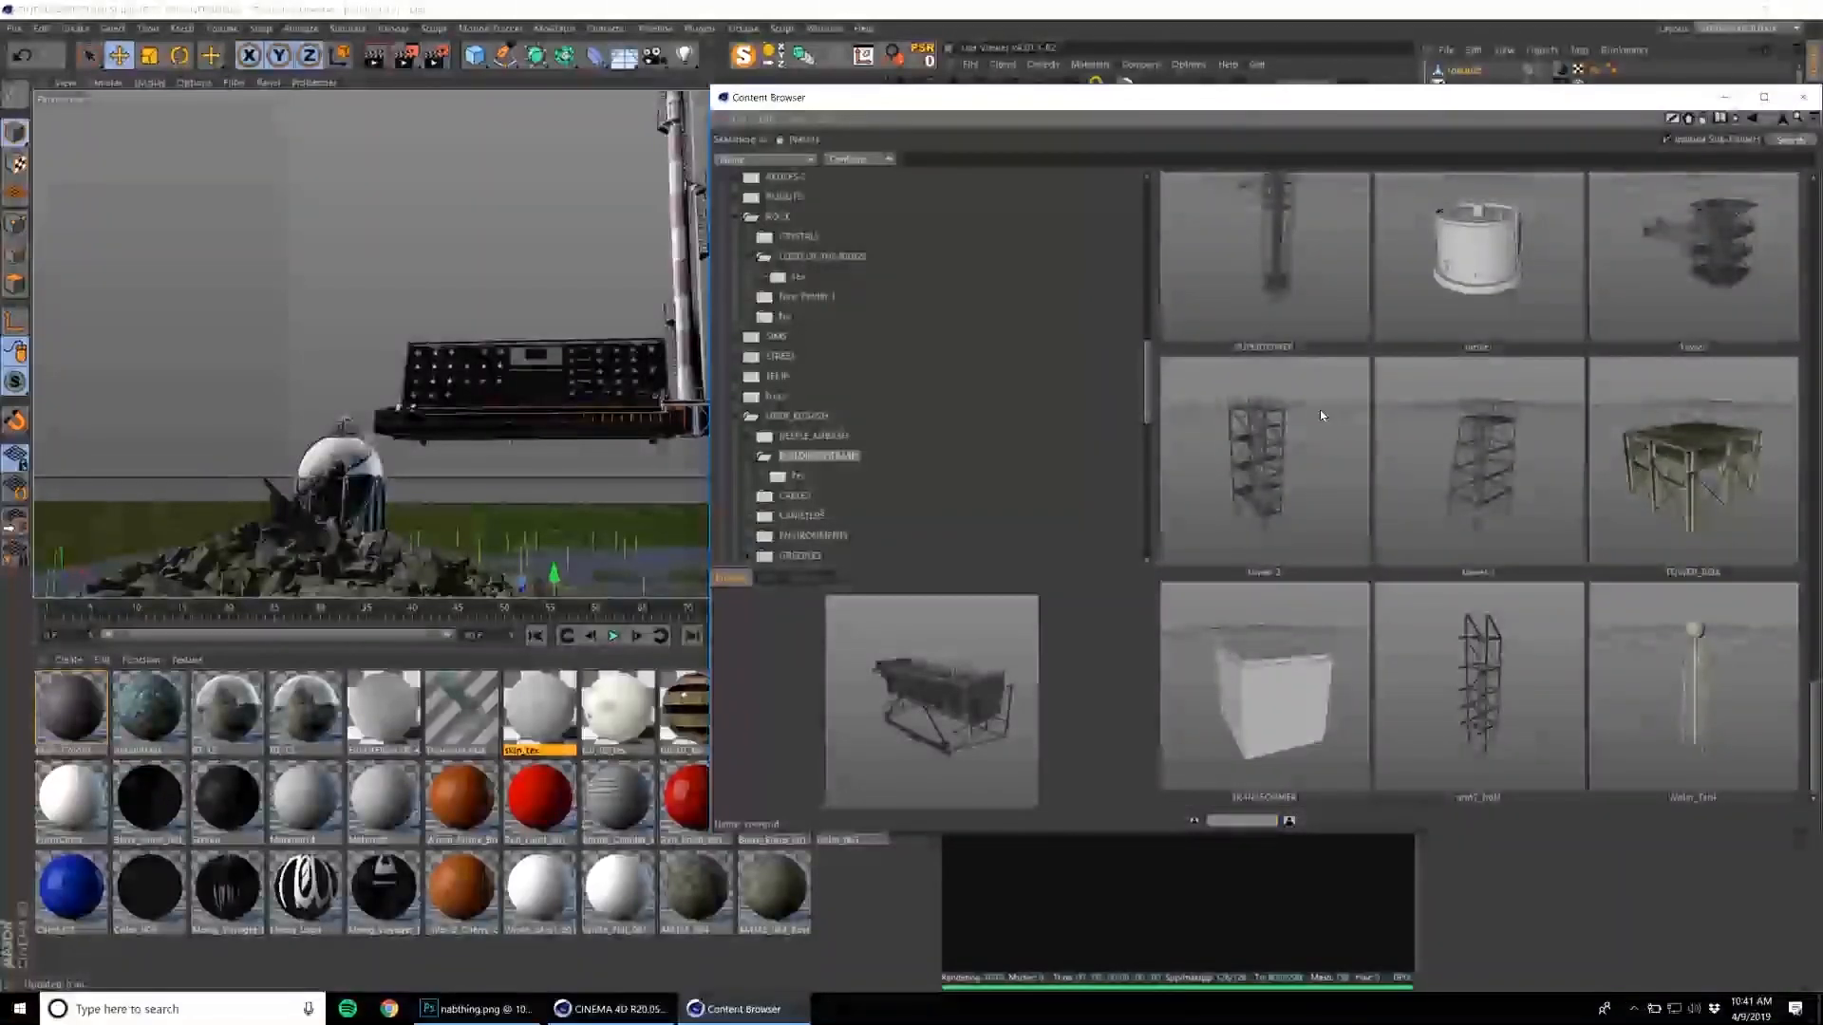
middle_click(526, 361)
middle_click(416, 271)
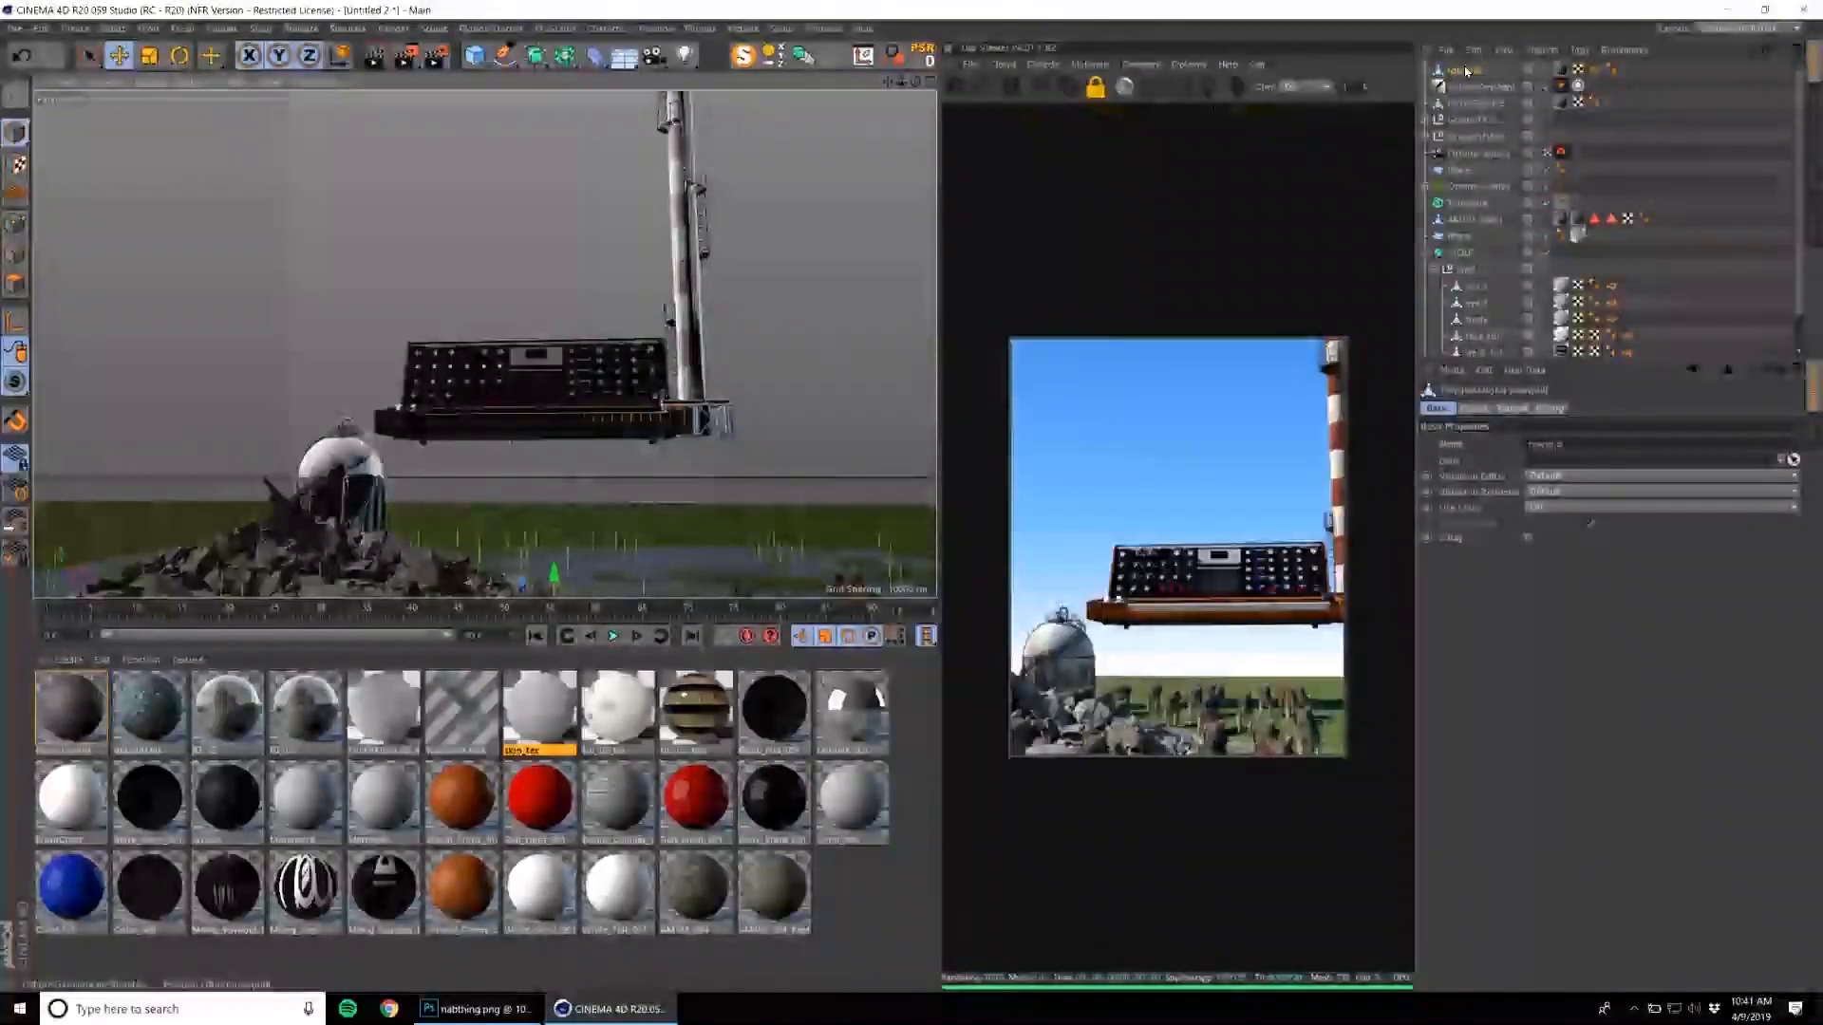
Move the loaded support-frame unit beneath the floating synthesizer and scale it up to about the synthesizer's width.
left_click_drag(594, 465, 479, 513, "alt")
key("e")
left_click_drag(558, 594, 830, 497)
left_click_drag(787, 389, 807, 275)
middle_click_drag(827, 327, 653, 331, "alt")
key("t")
left_click_drag(645, 408, 584, 315)
Rotate the support-frame unit so its long side faces the camera and shift it to carry the synthesizer.
key("e")
key("t")
key("e")
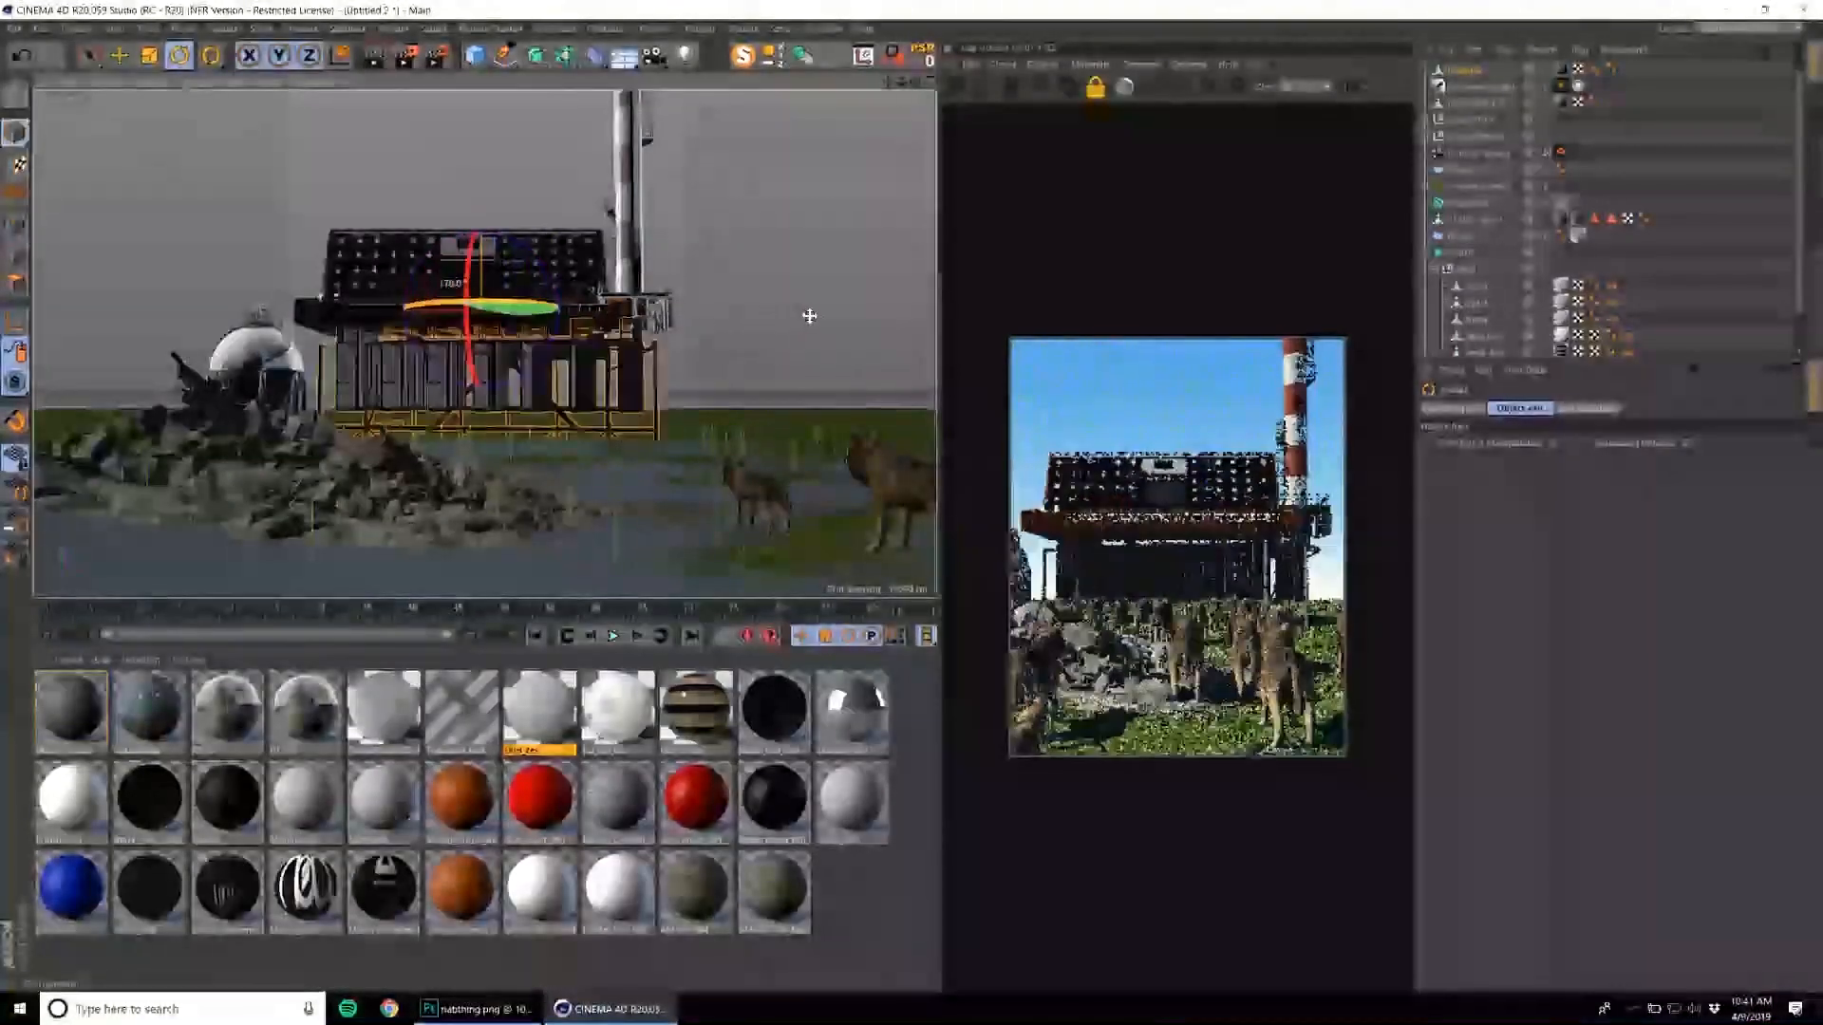
key("e")
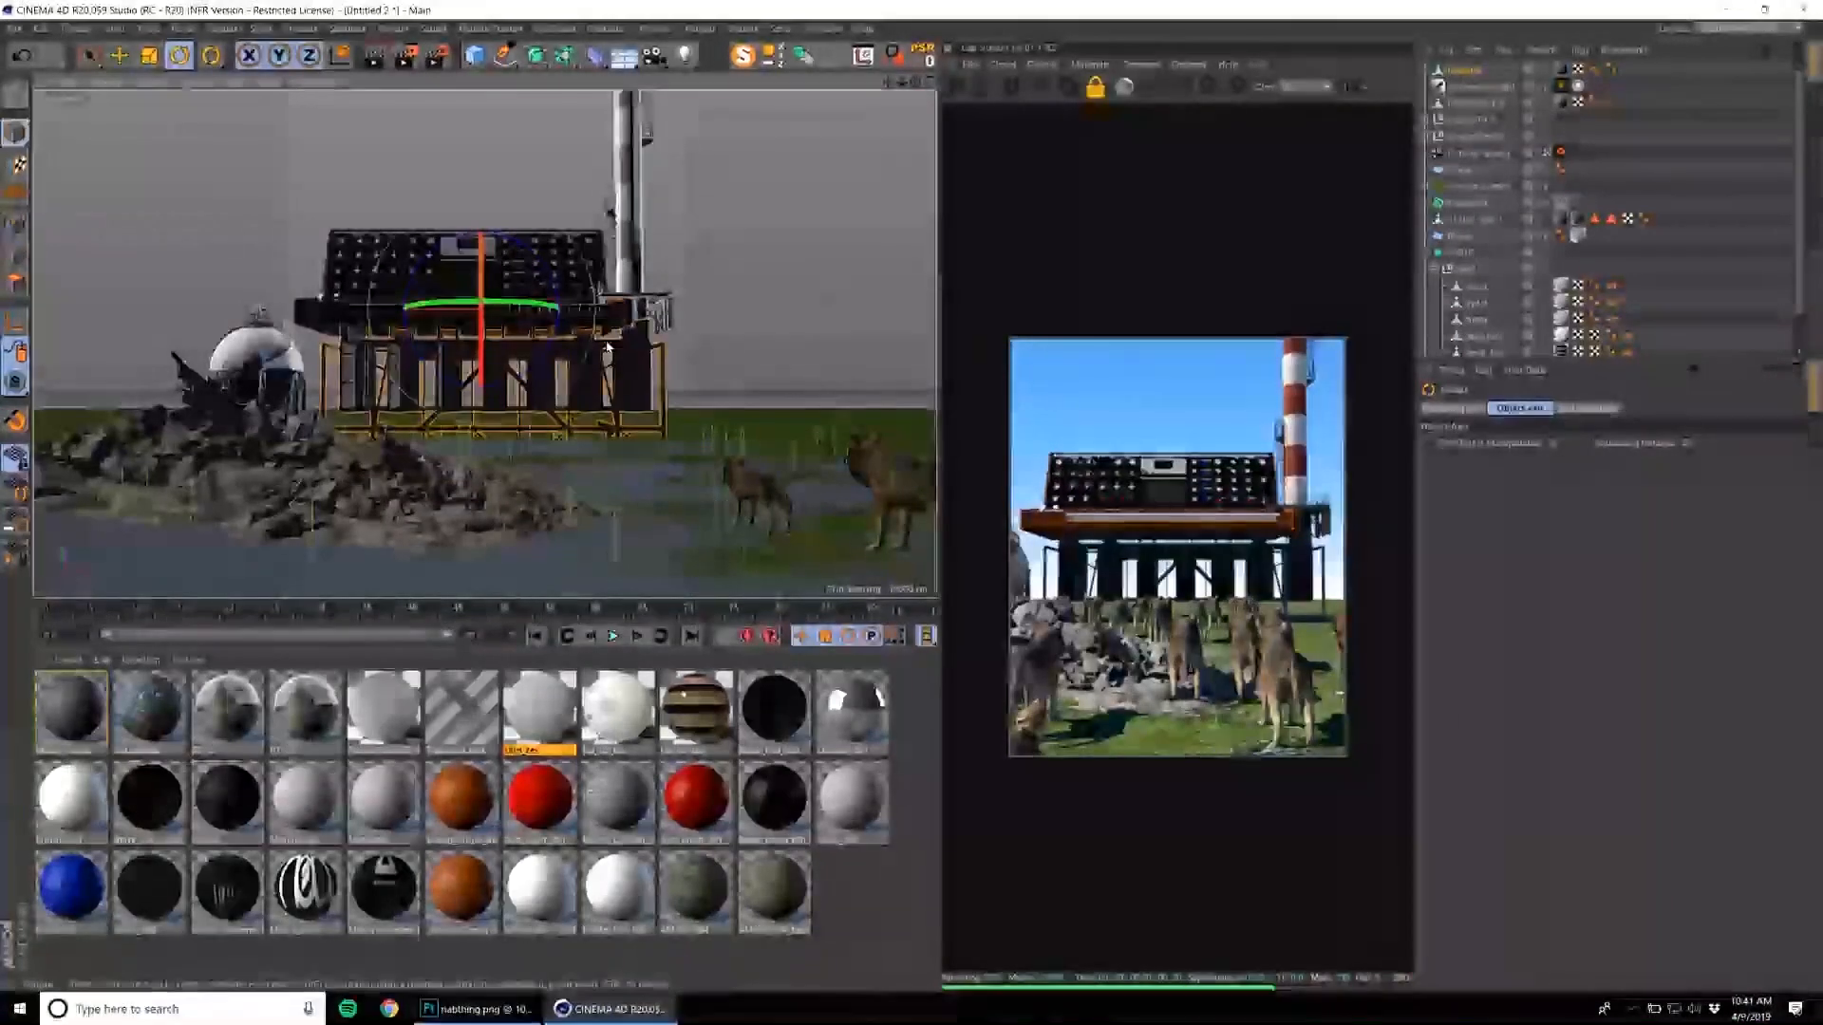
left_click_drag(400, 316, 288, 382)
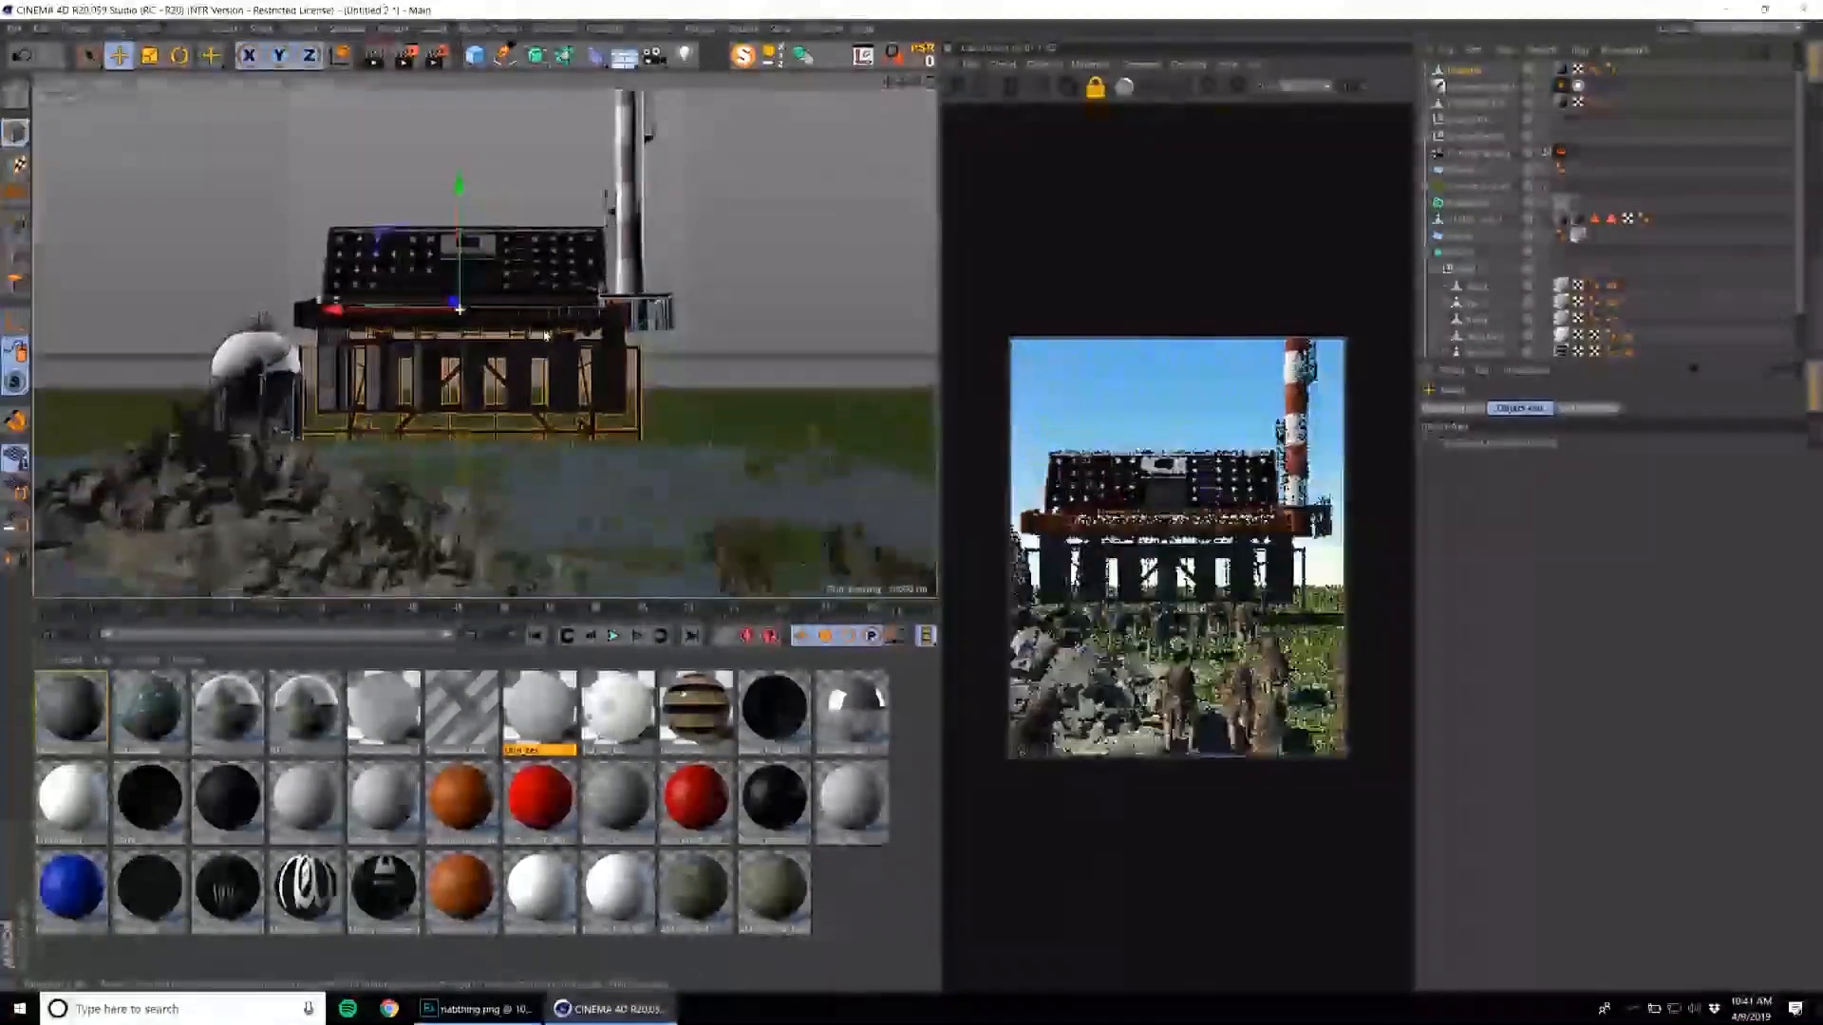
Select the spherical storage tank and reframe the camera on the supported synthesizer, tank, rubble and wolves.
left_click(256, 365)
right_click_drag(569, 284, 494, 275, "alt")
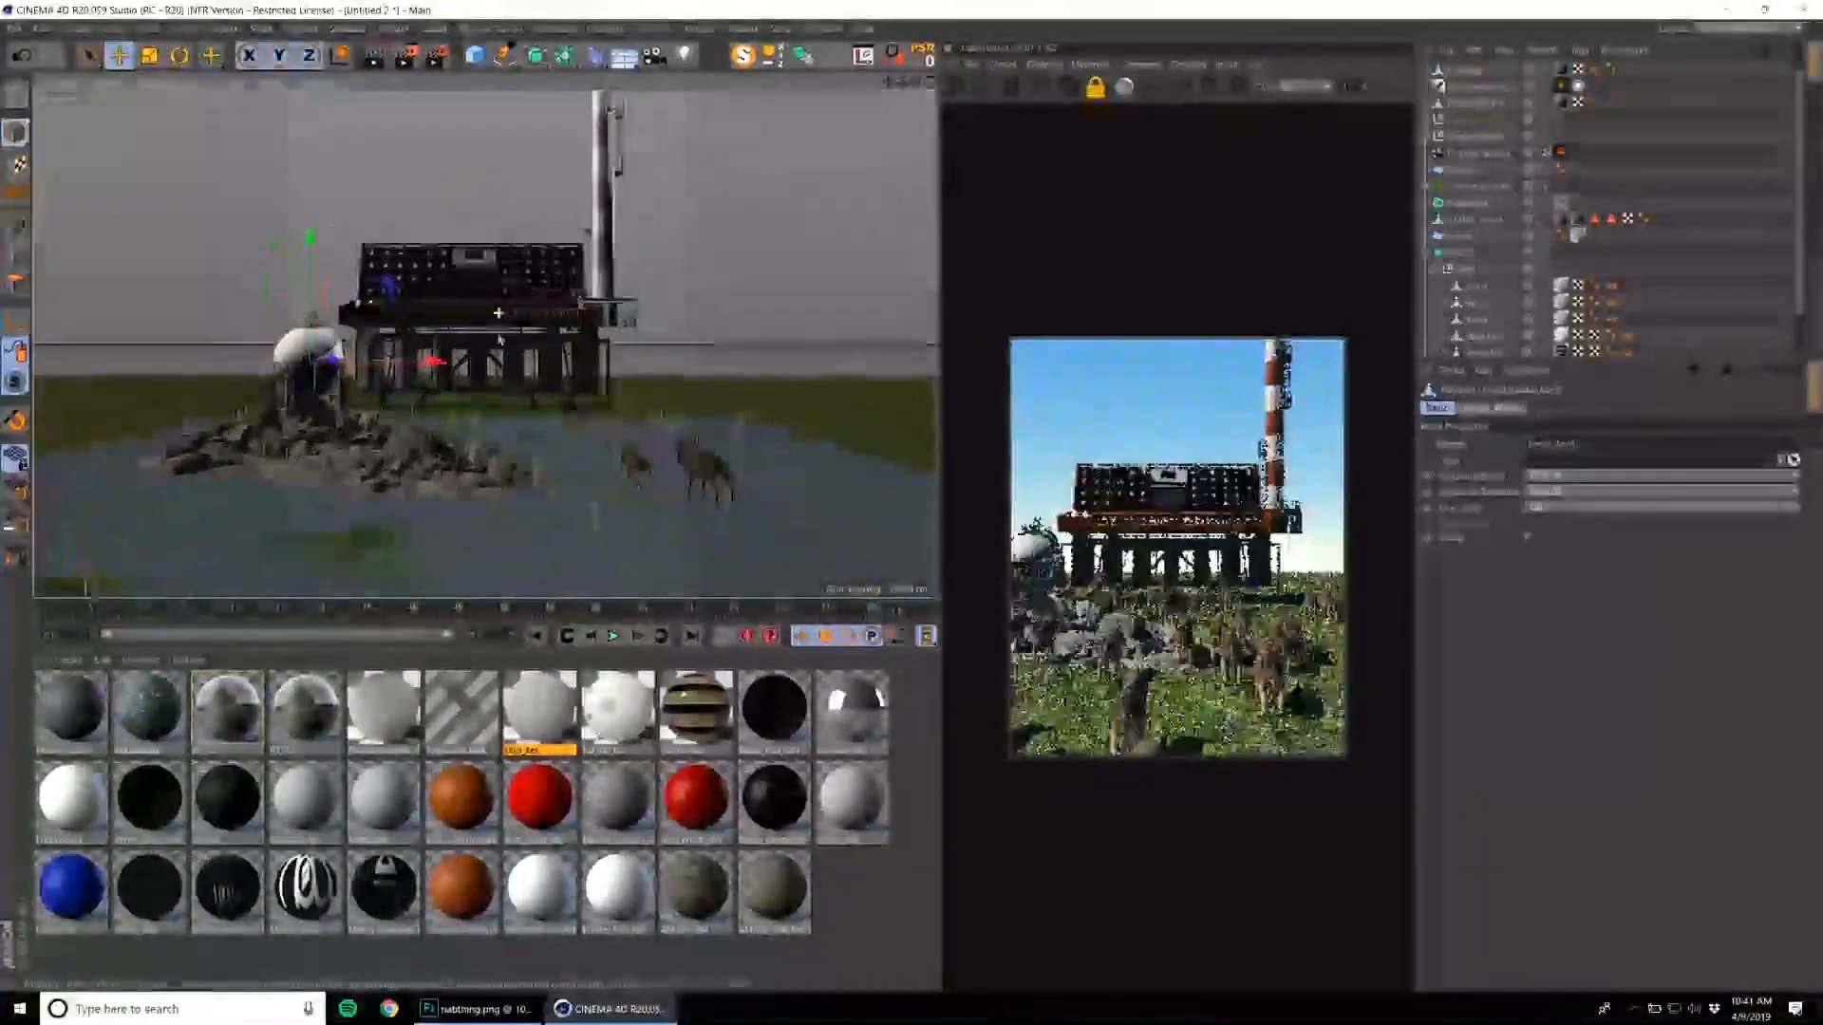
left_click_drag(588, 233, 574, 228, "alt")
middle_click_drag(573, 226, 588, 258, "alt")
Look through the Content Browser's ENVIRONMENT and ELECTRONICS folders for more models, and leave the browser.
left_click(836, 29)
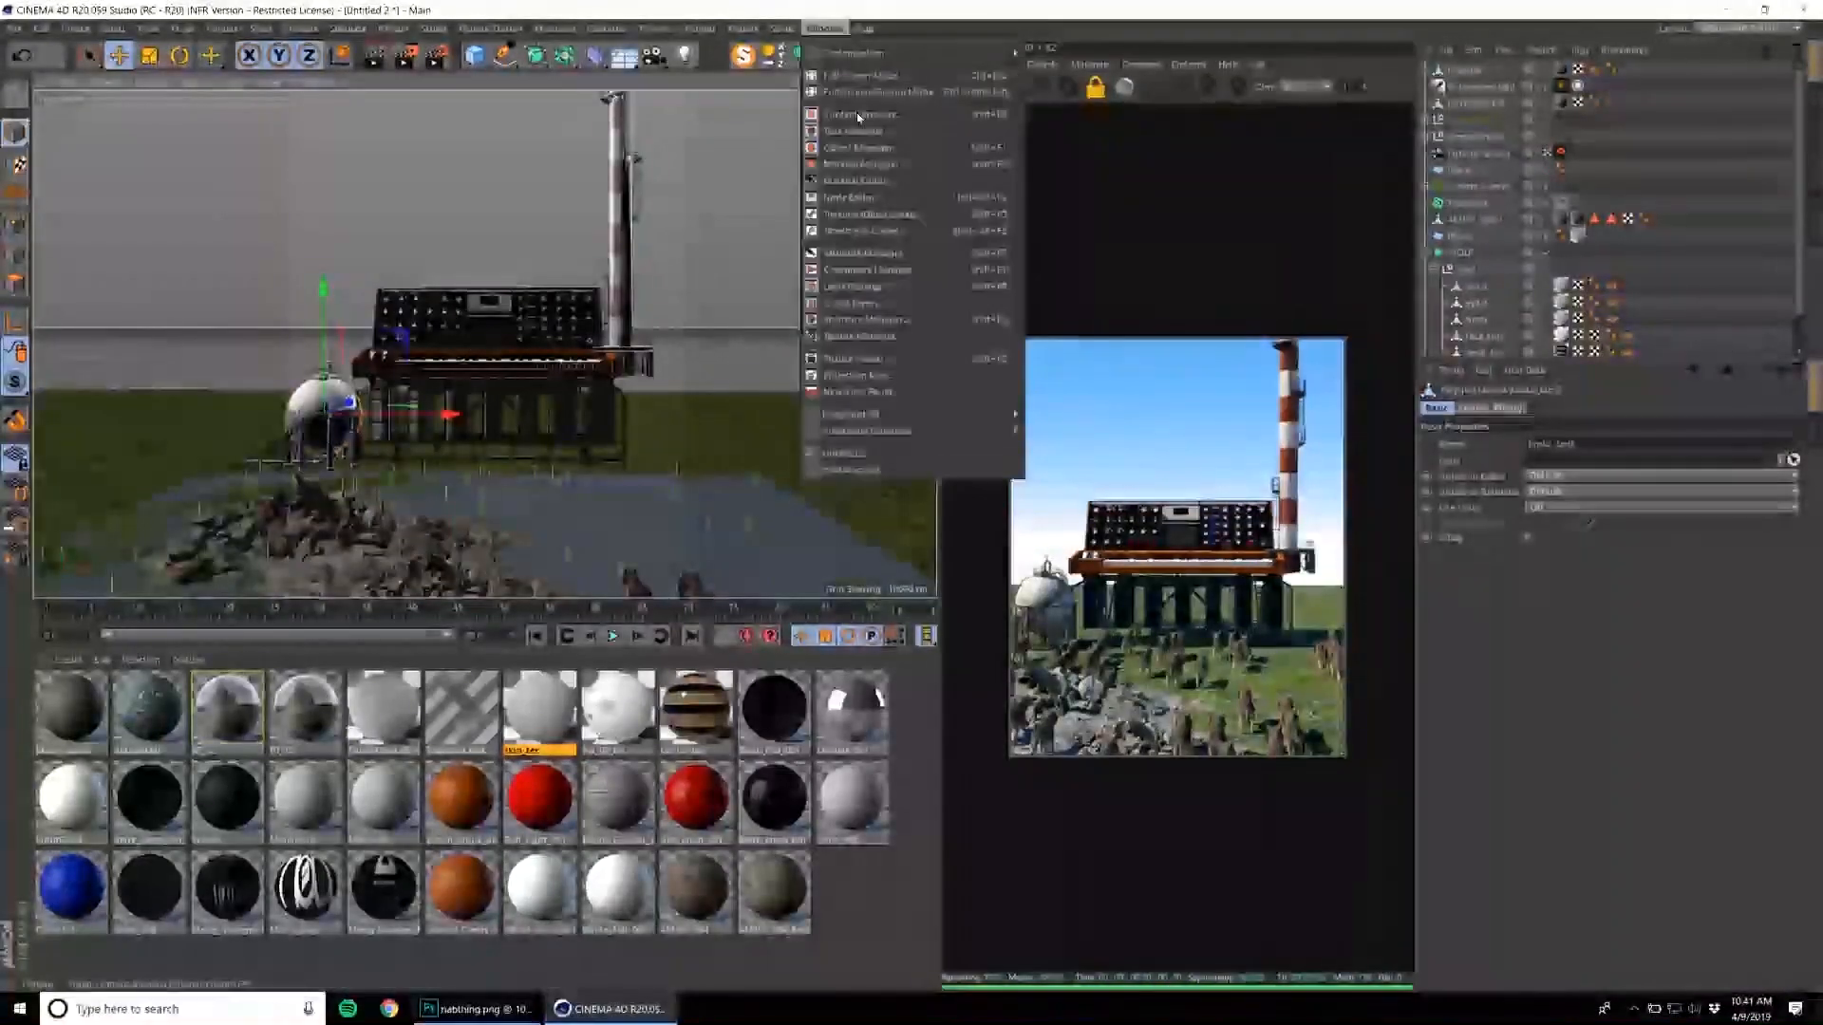
left_click(863, 152)
scroll(802, 379, "up", 2)
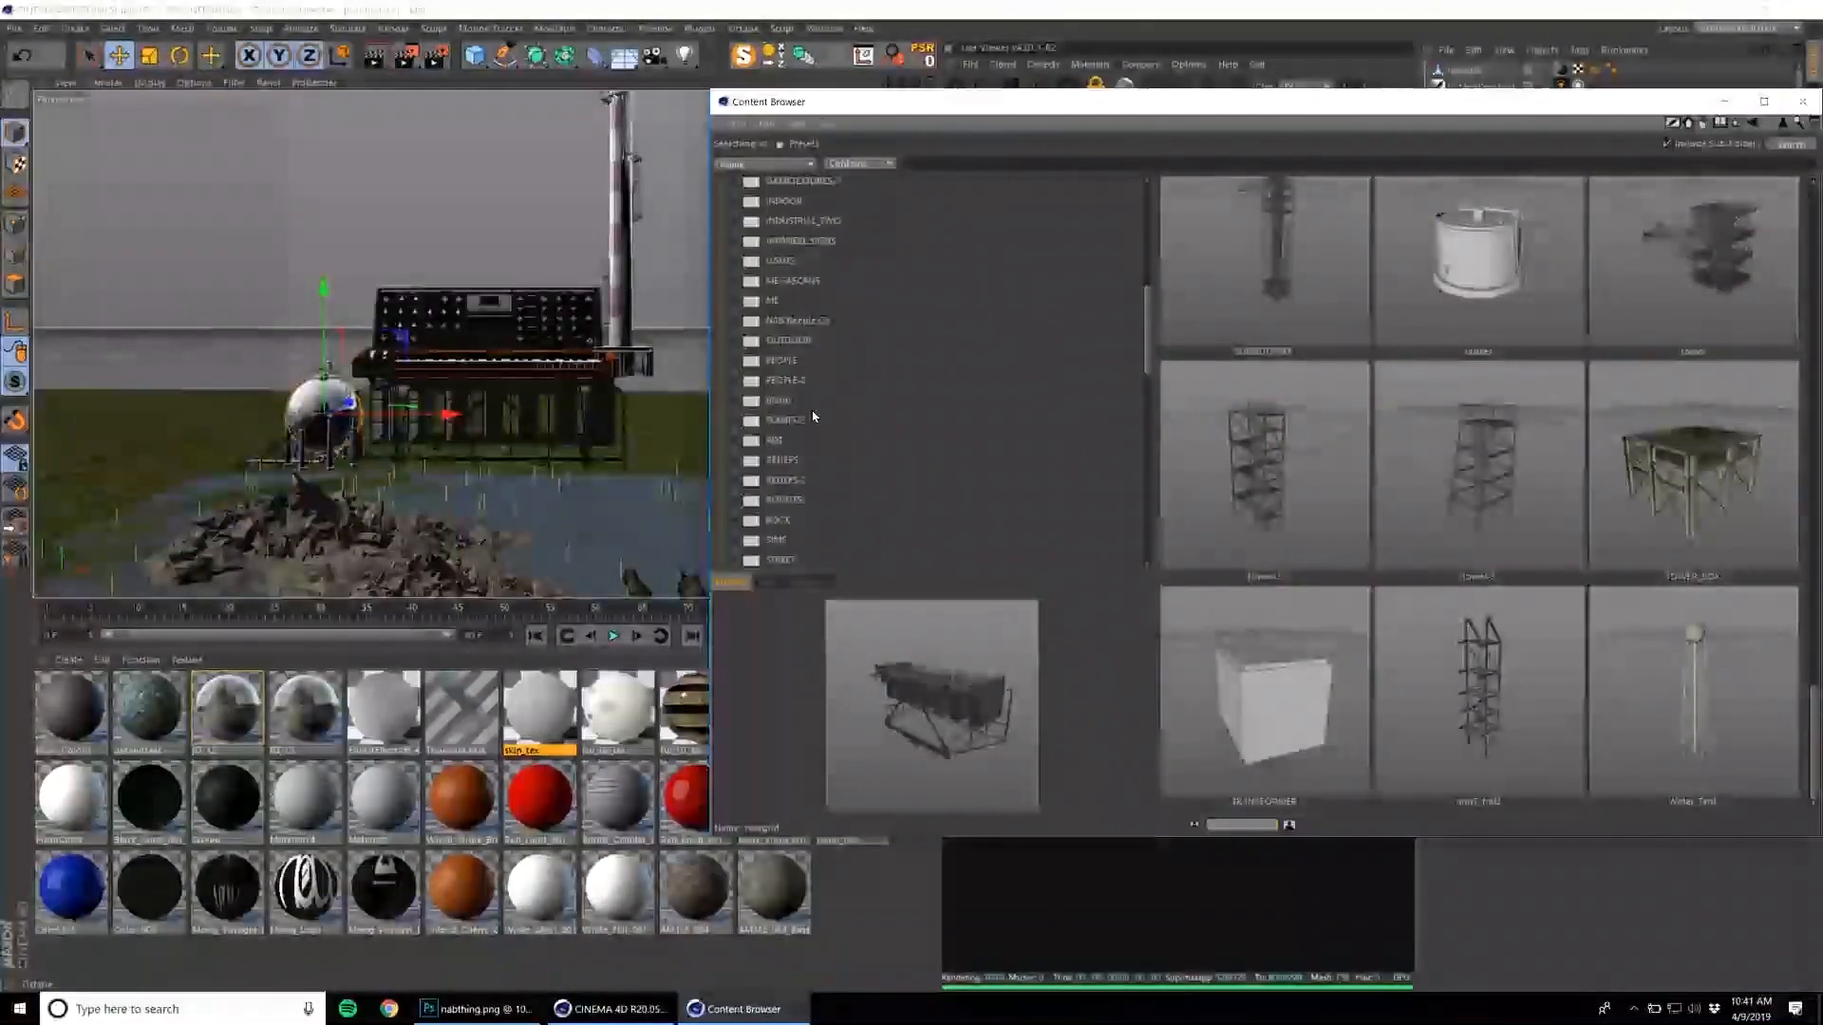
left_click(802, 481)
scroll(801, 393, "up", 4)
left_click(794, 281)
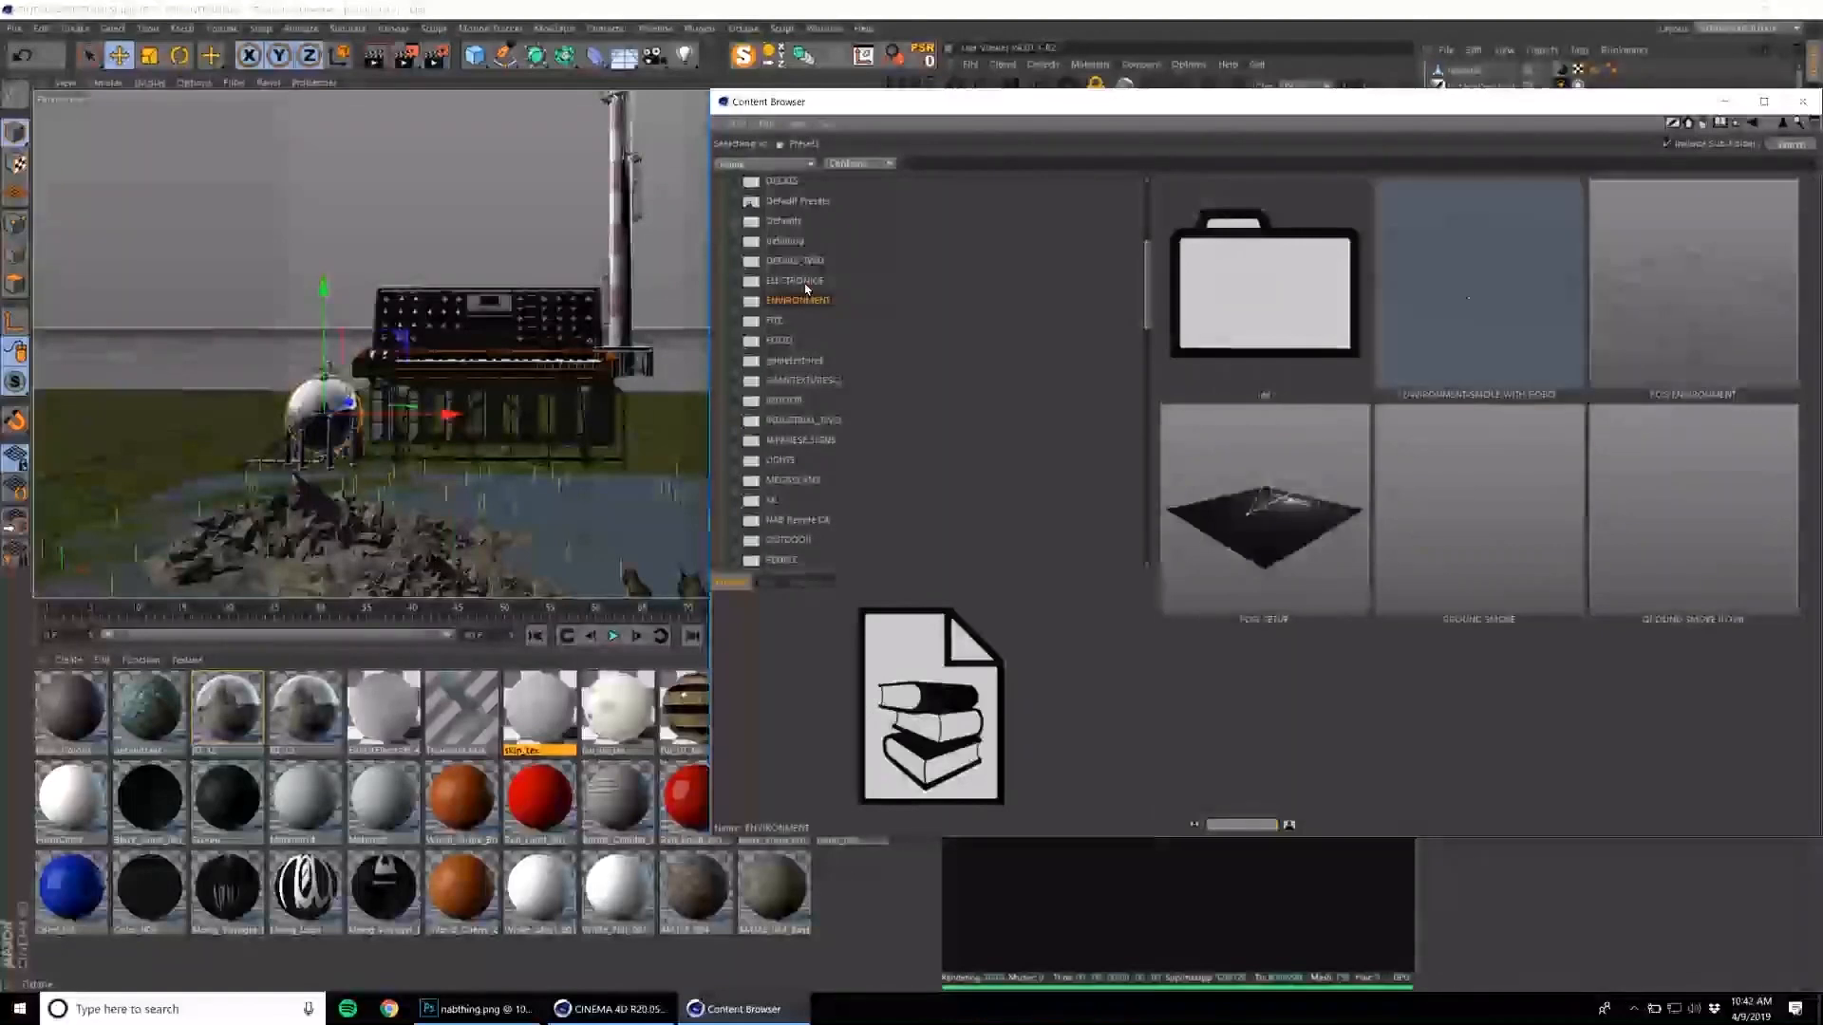
scroll(1482, 438, "down", 10)
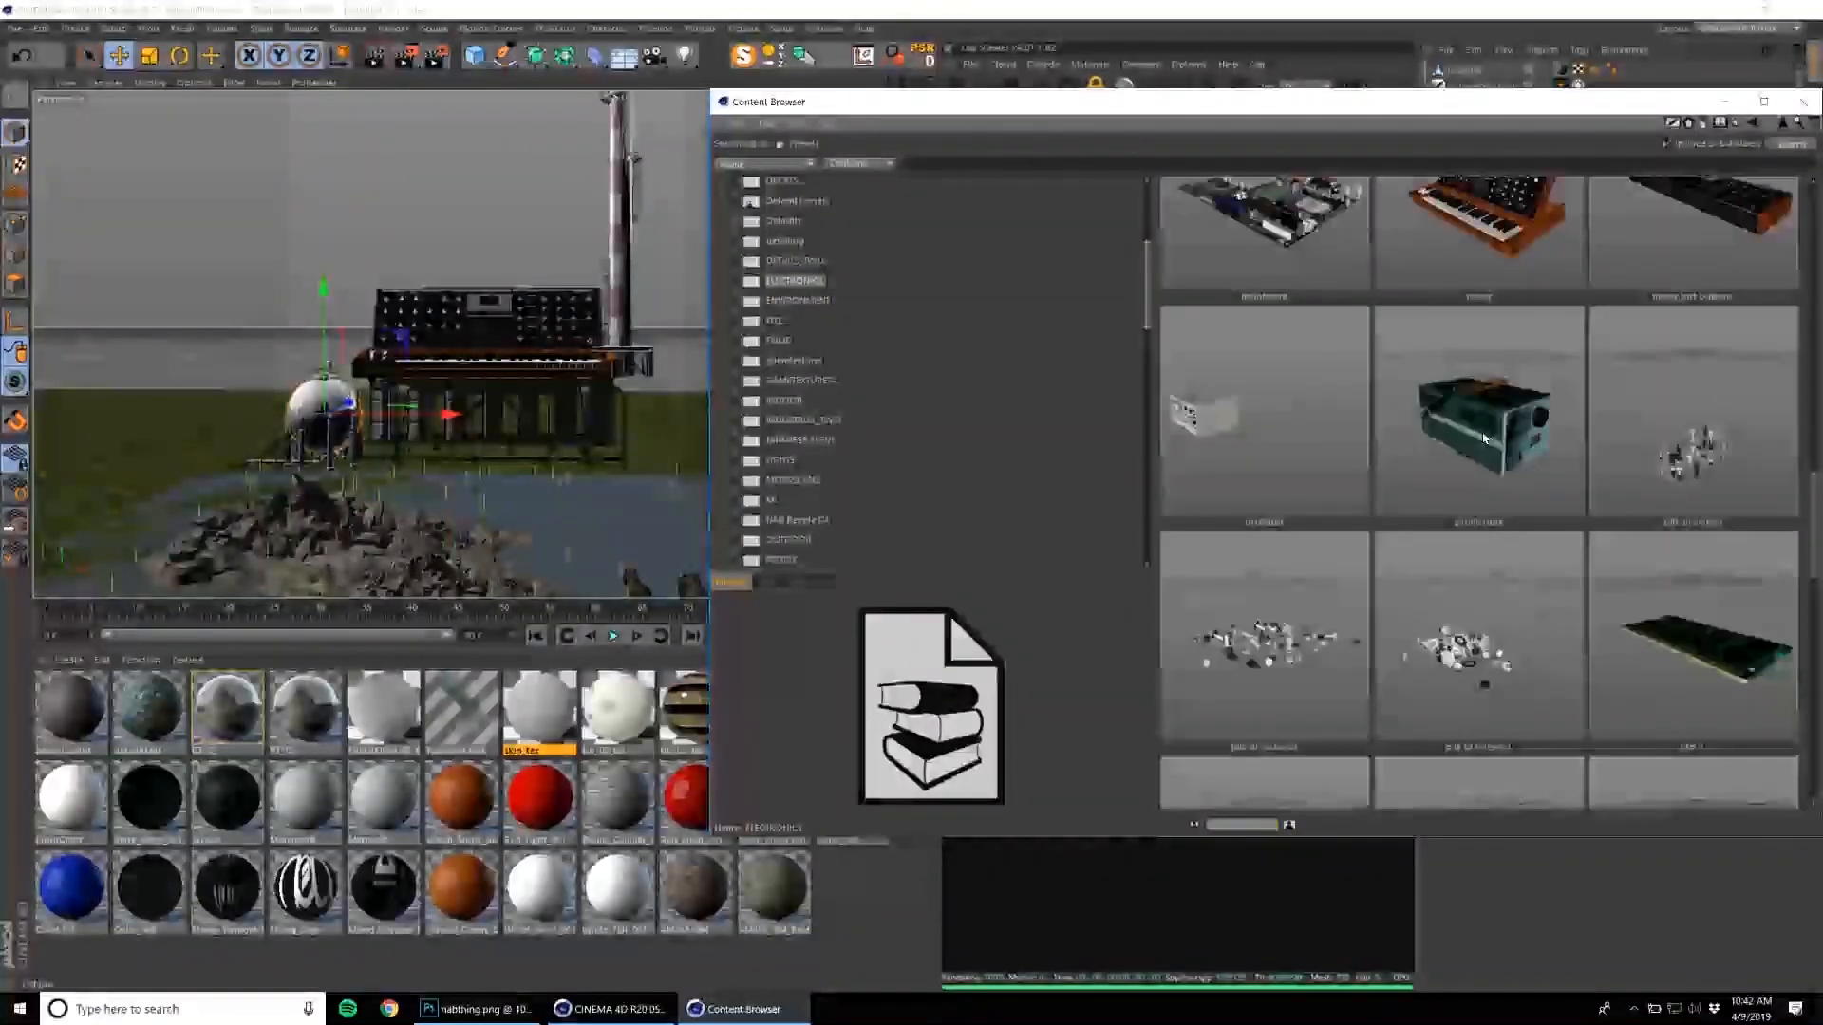
scroll(1483, 446, "down", 6)
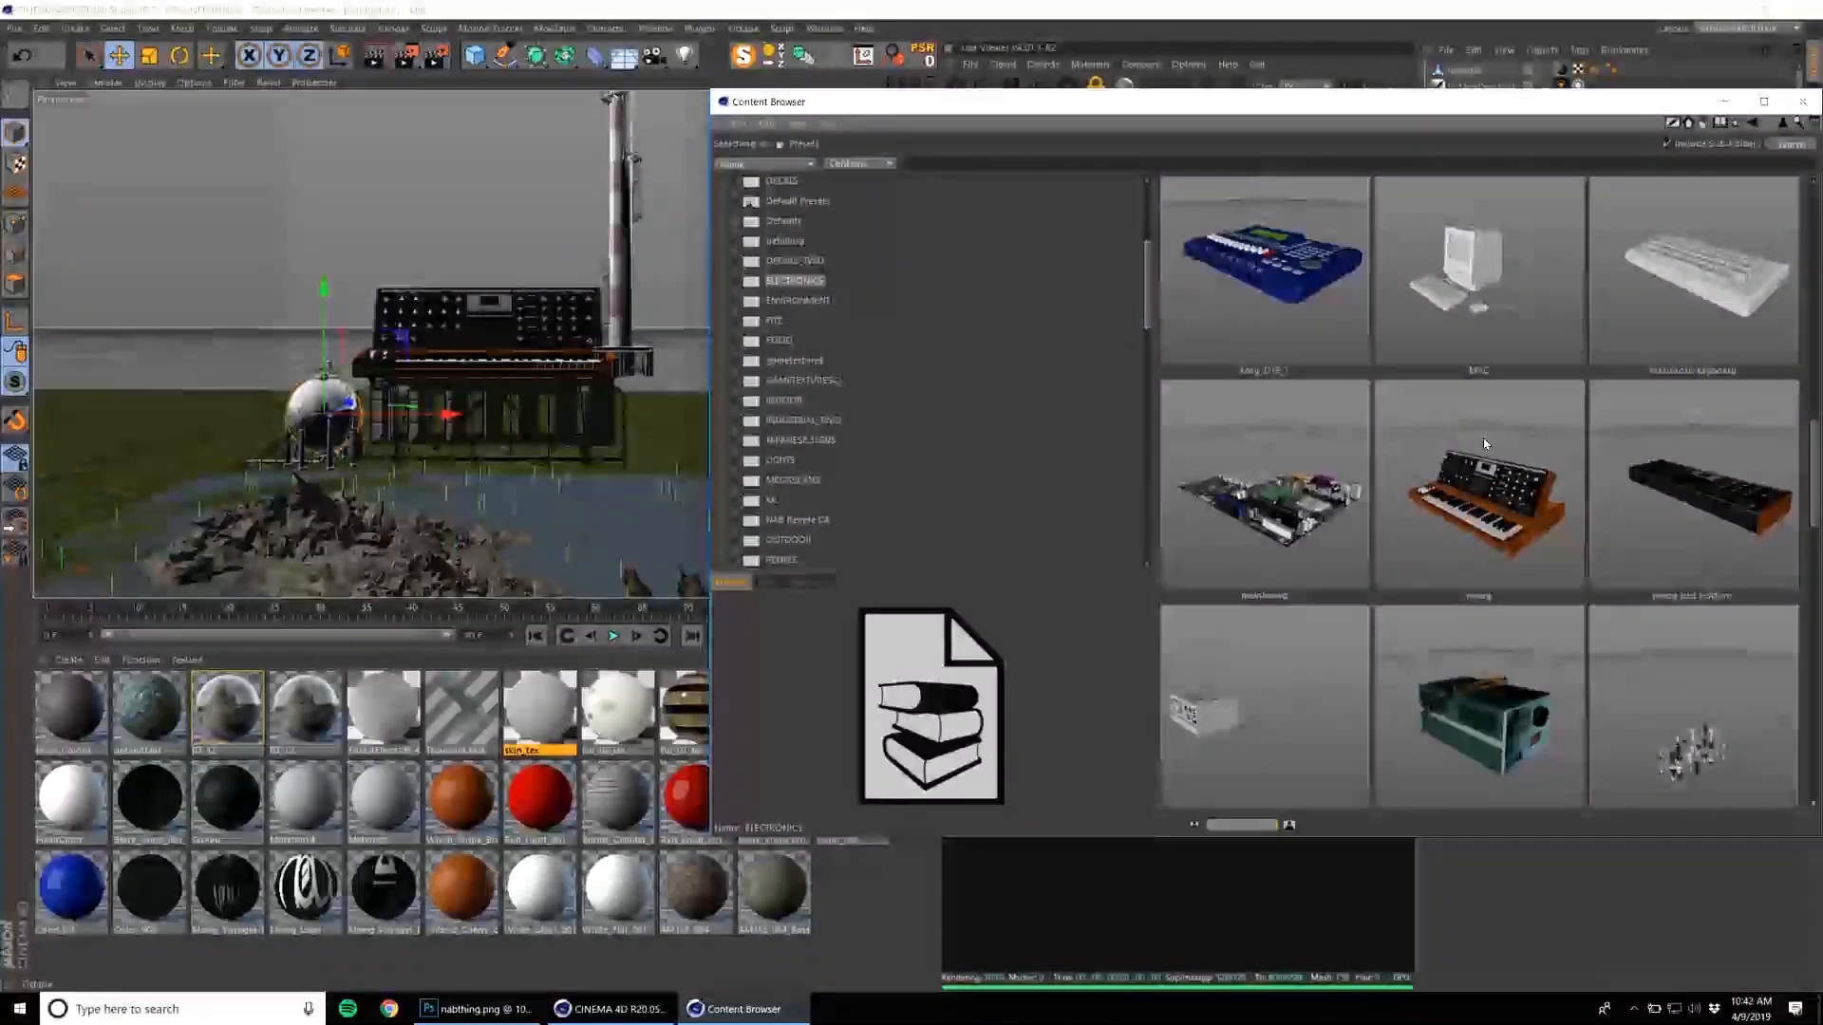
left_click(1800, 102)
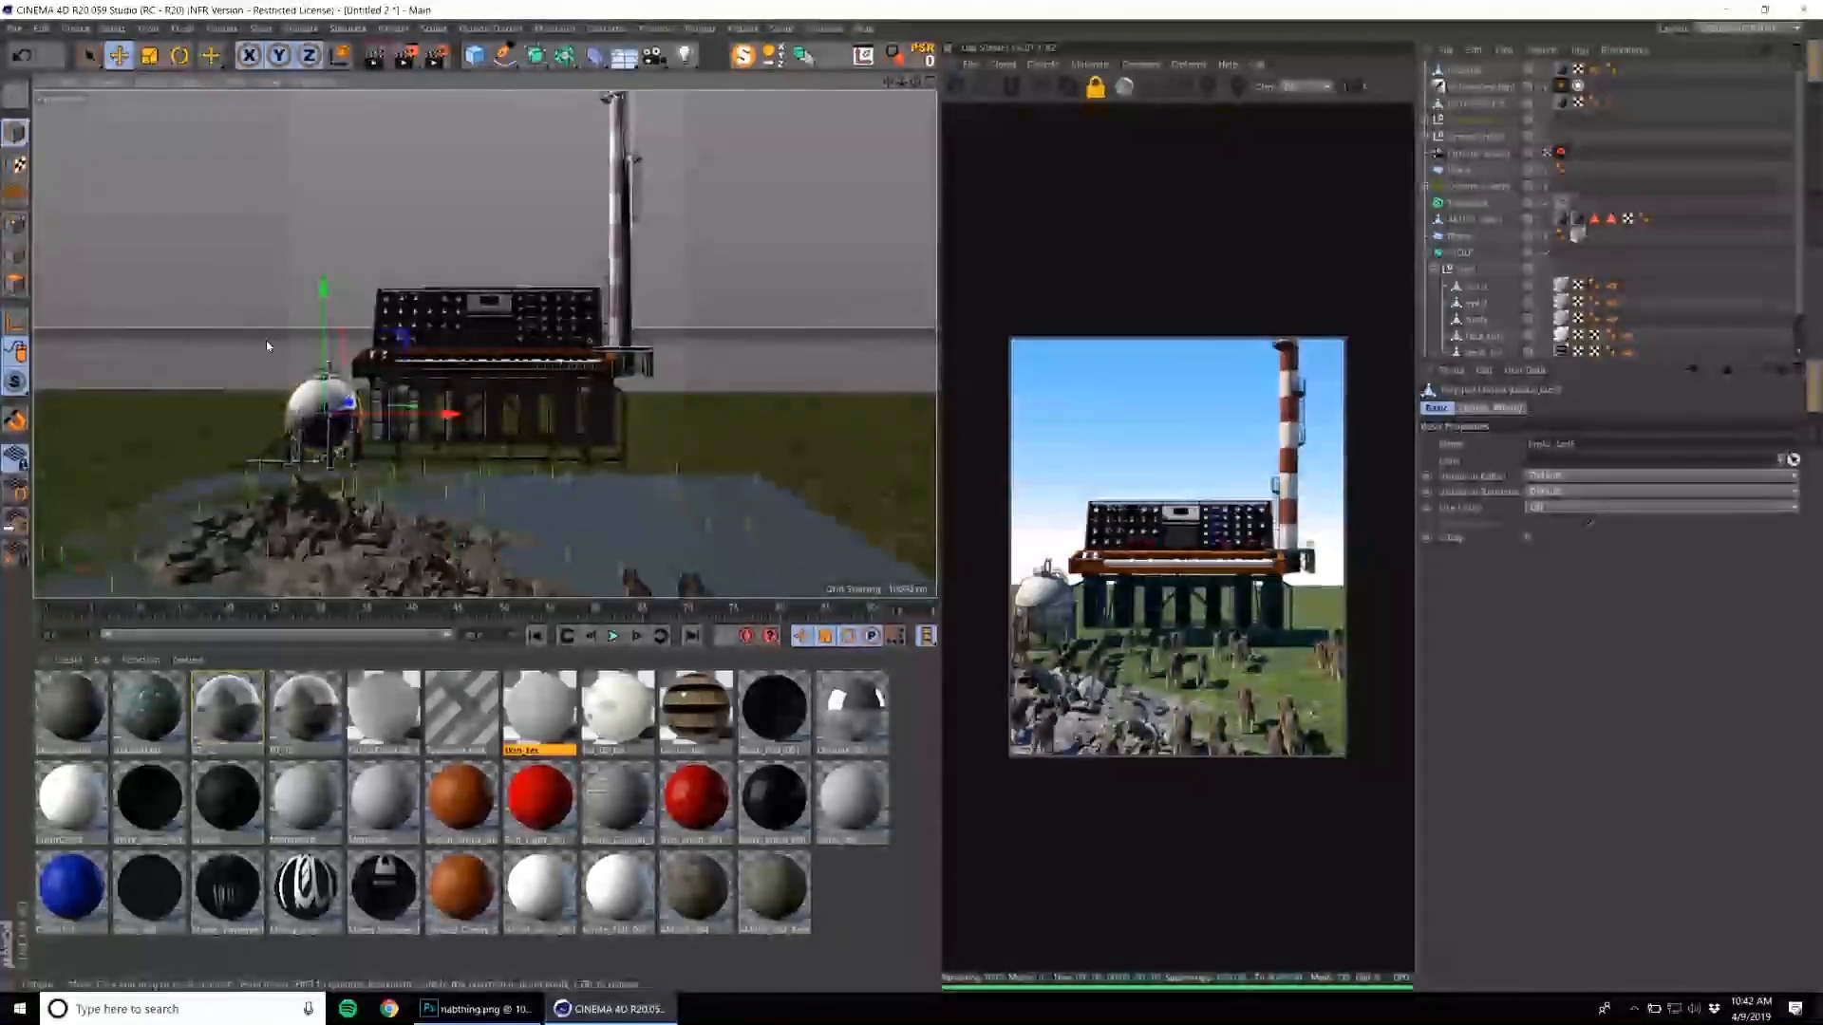
Look through the Content Browser's ARCHITECTURE folder and its building subfolders for more scene elements.
middle_click_drag(347, 369, 334, 366, "alt")
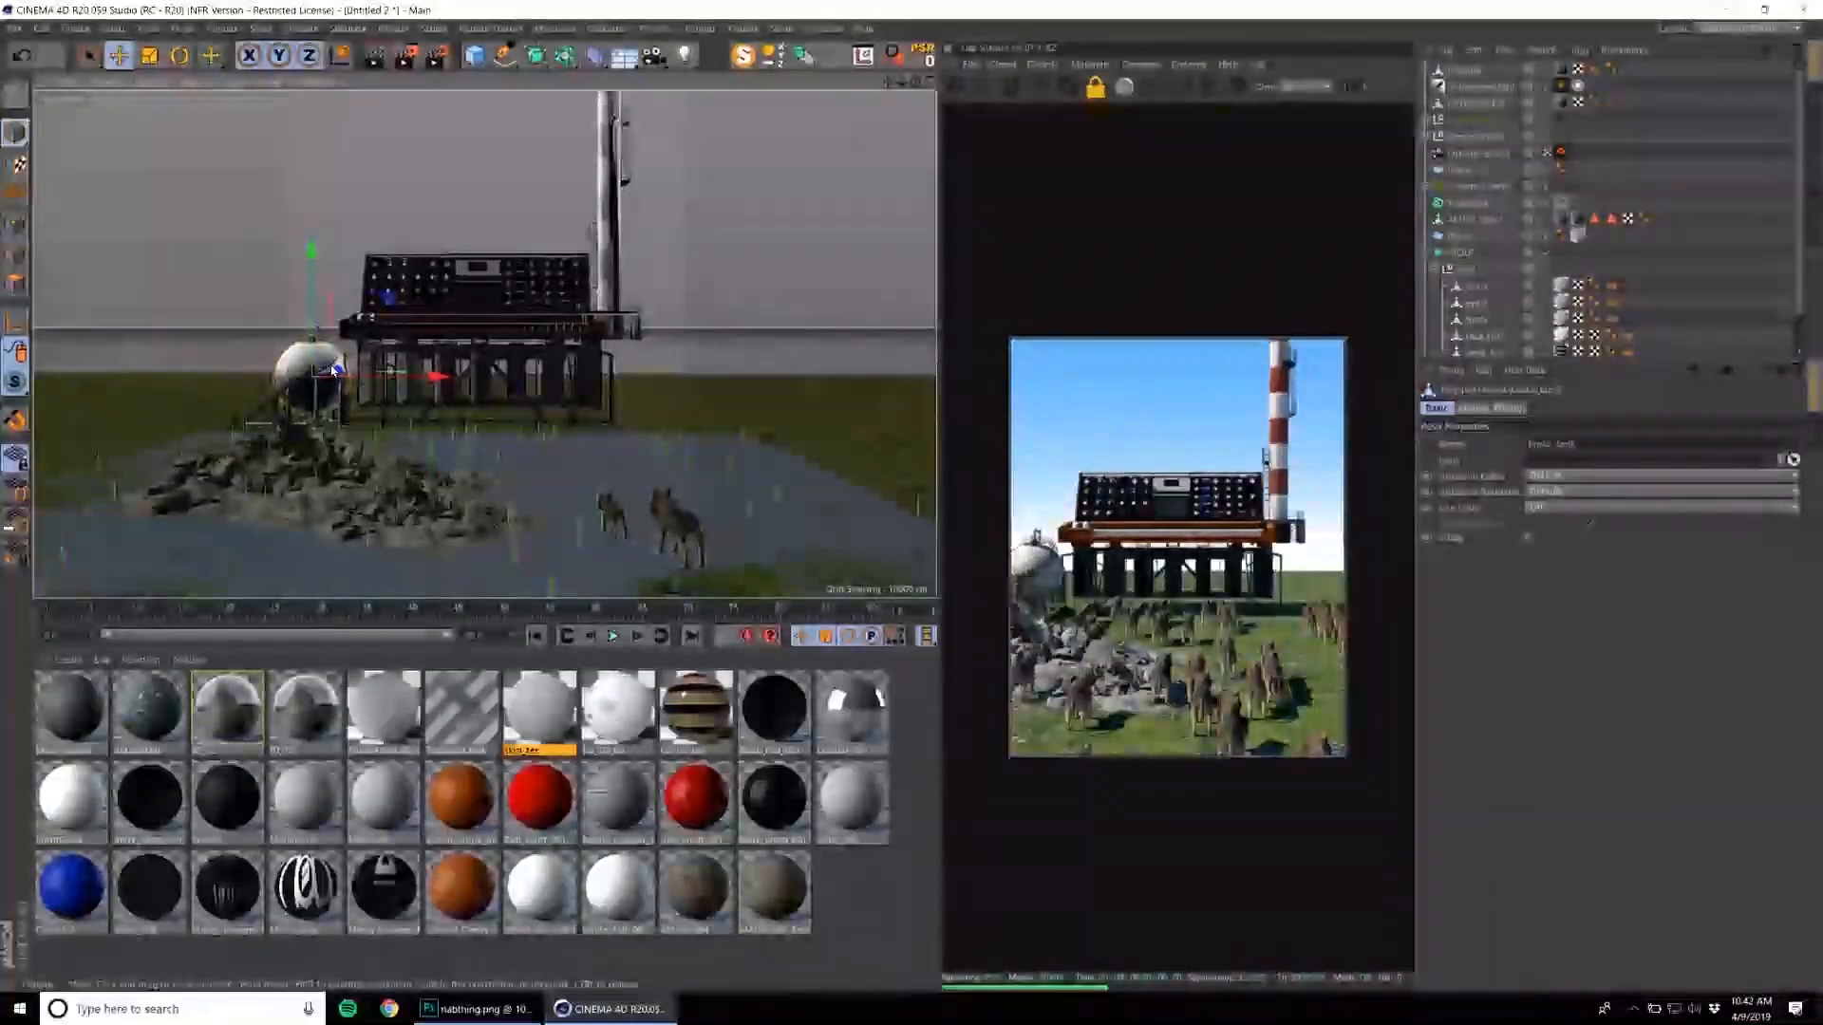
left_click(829, 31)
left_click(860, 129)
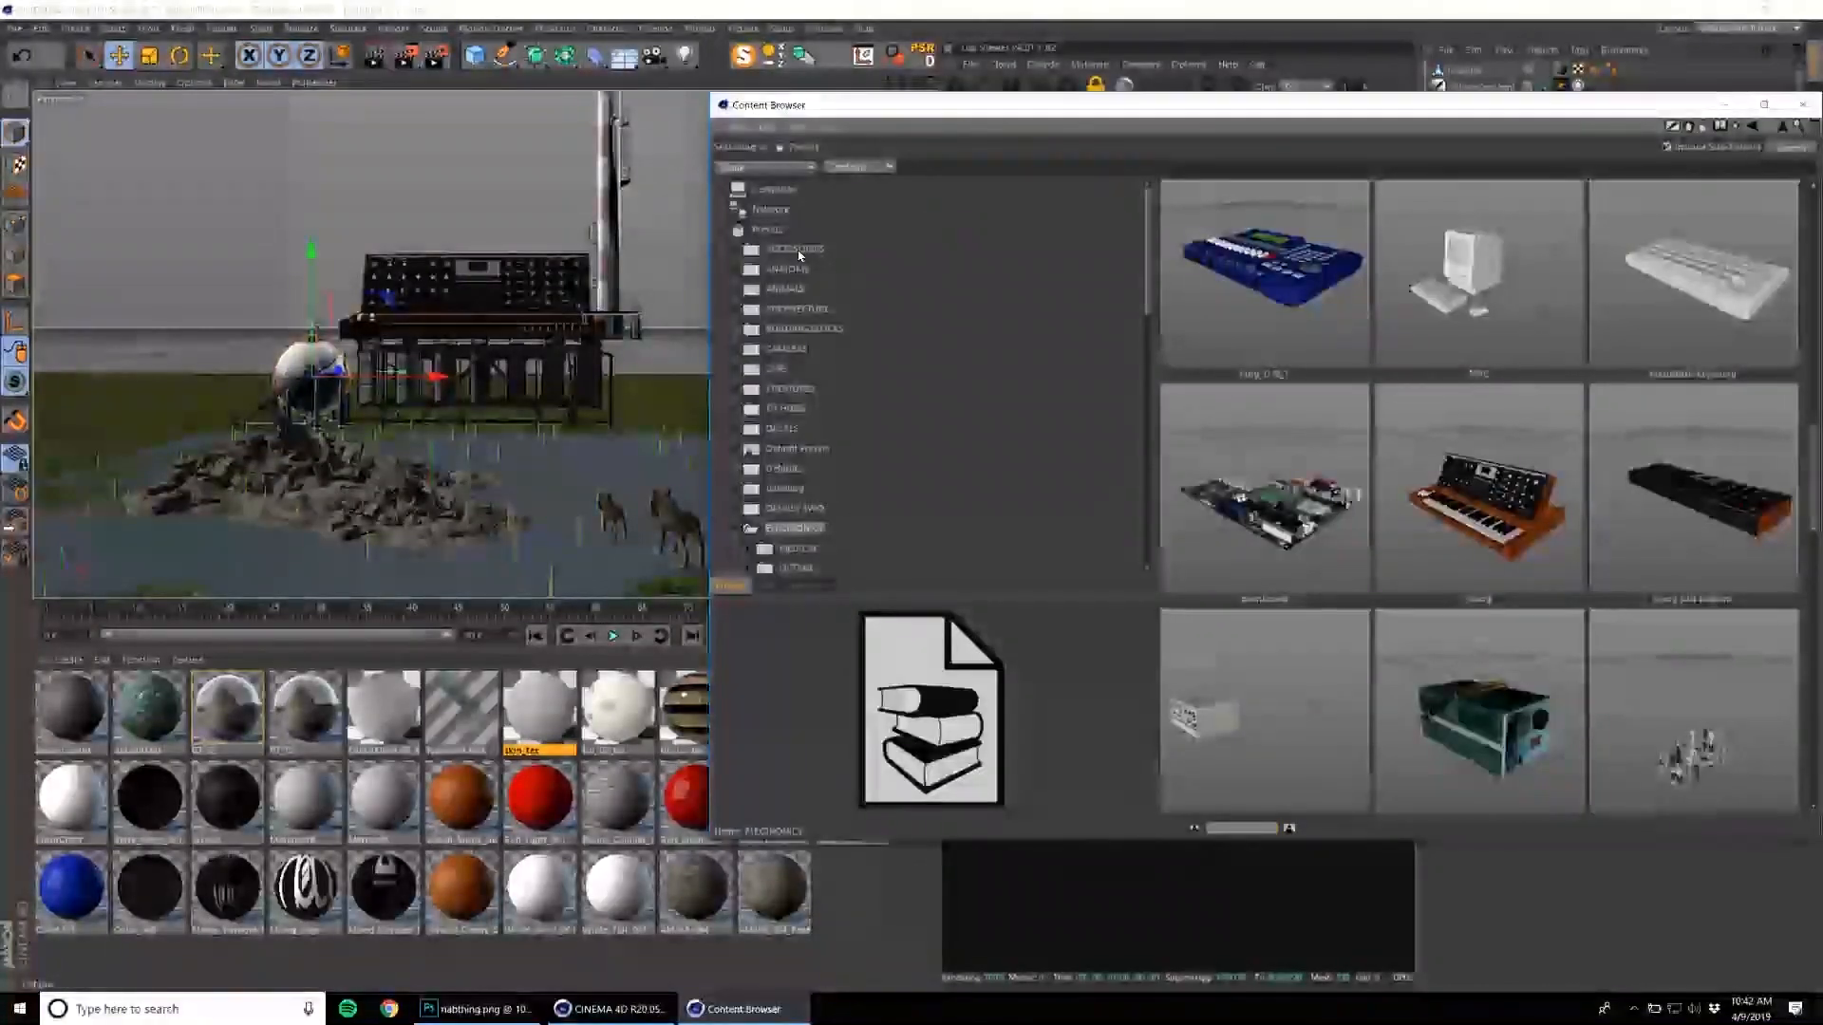
left_click(796, 249)
left_click(797, 308)
scroll(1565, 358, "down", 10)
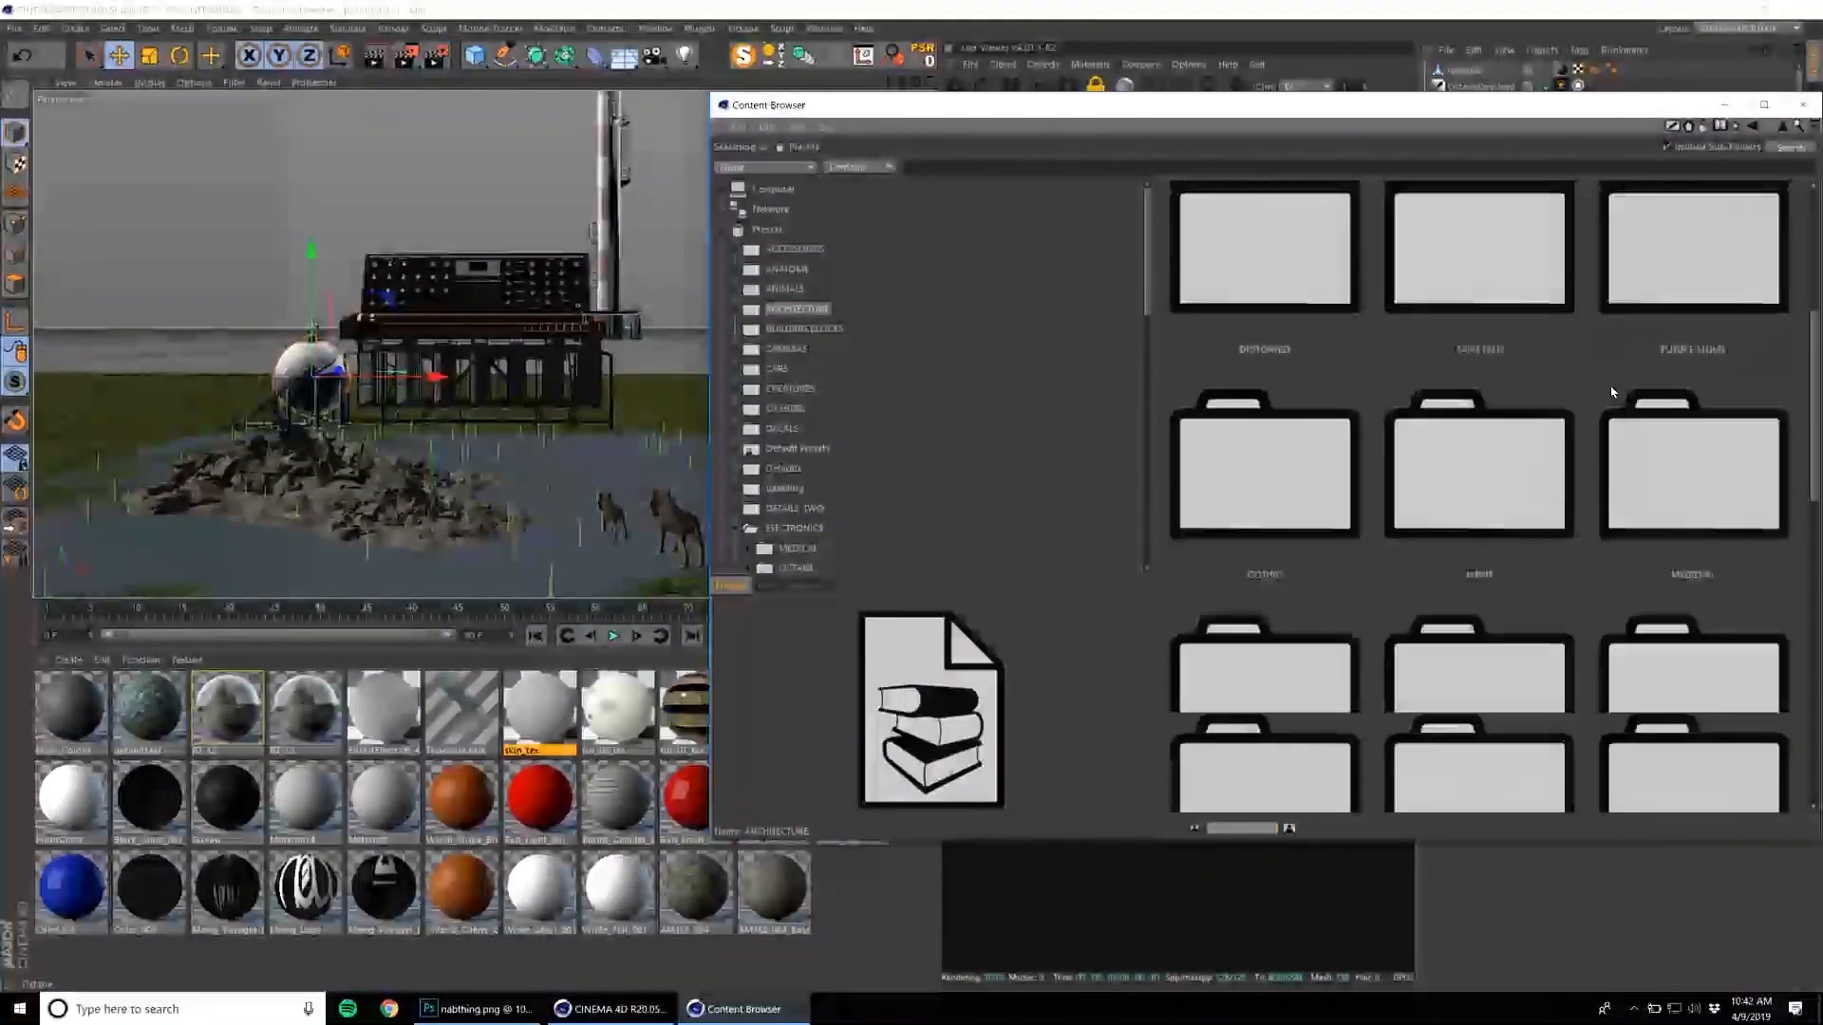
scroll(1616, 389, "down", 1)
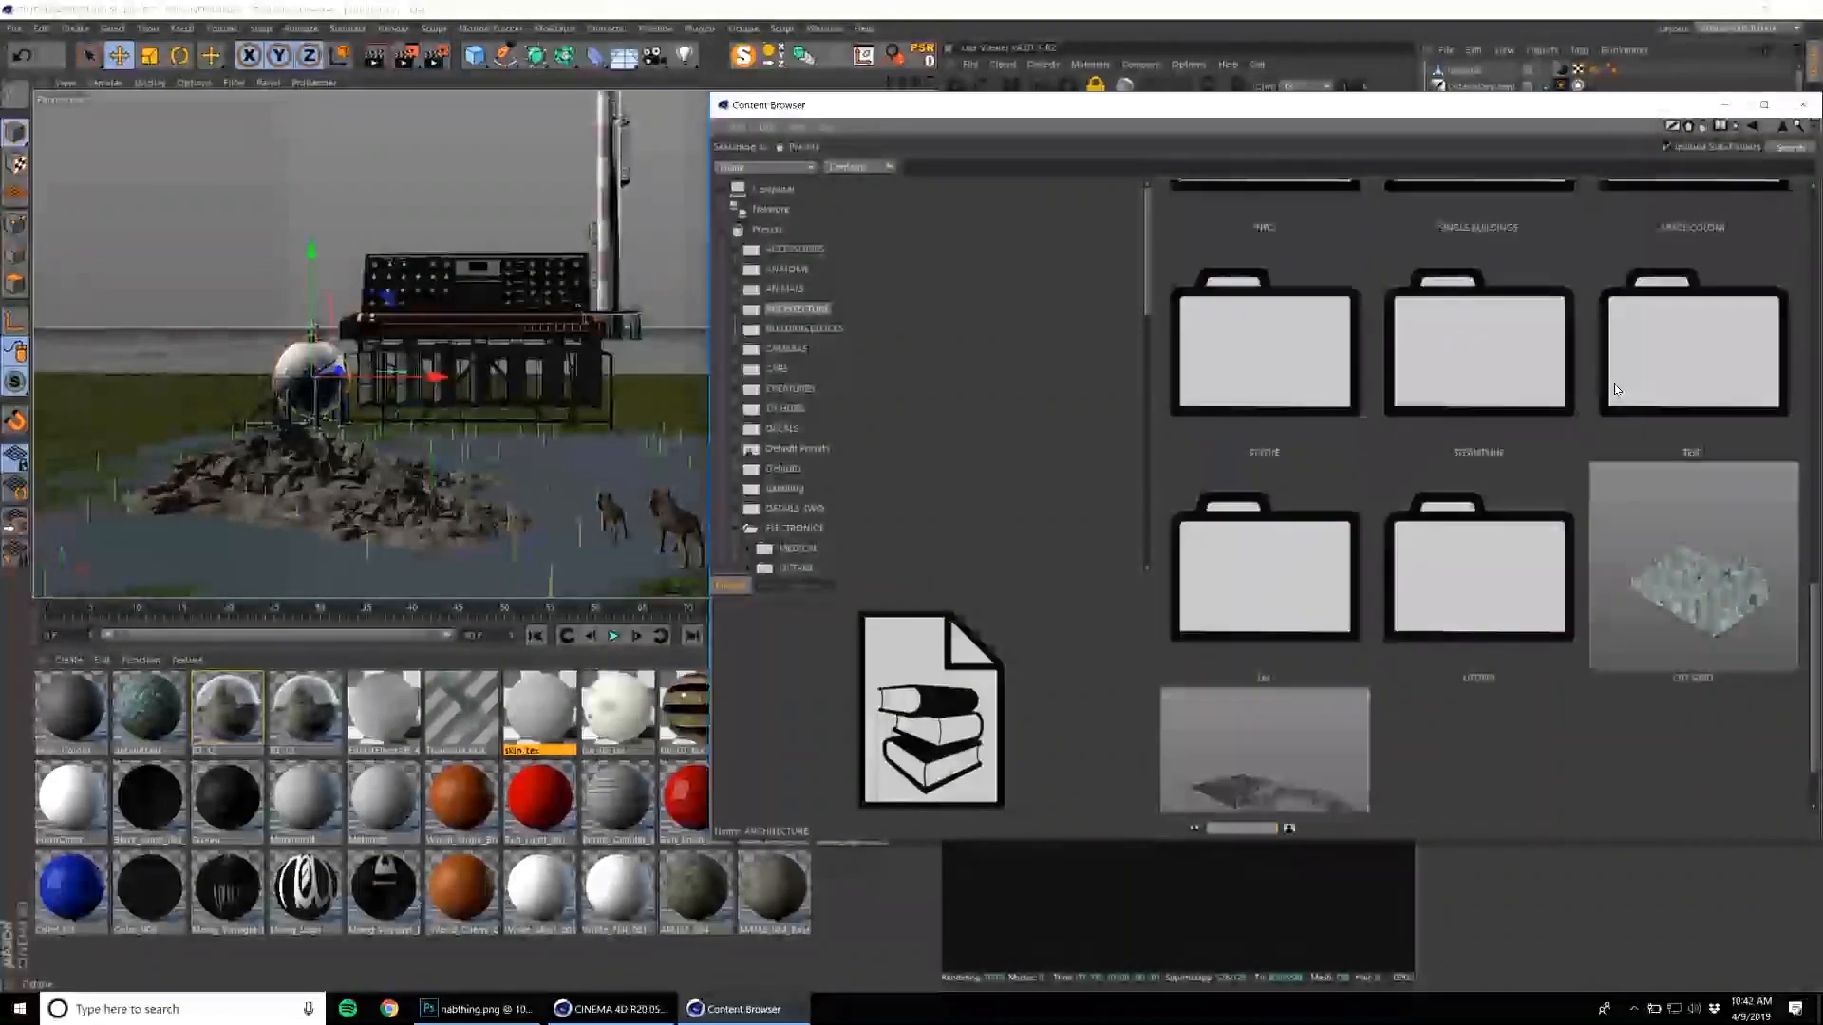
scroll(1616, 389, "up", 2)
scroll(1616, 391, "up", 1)
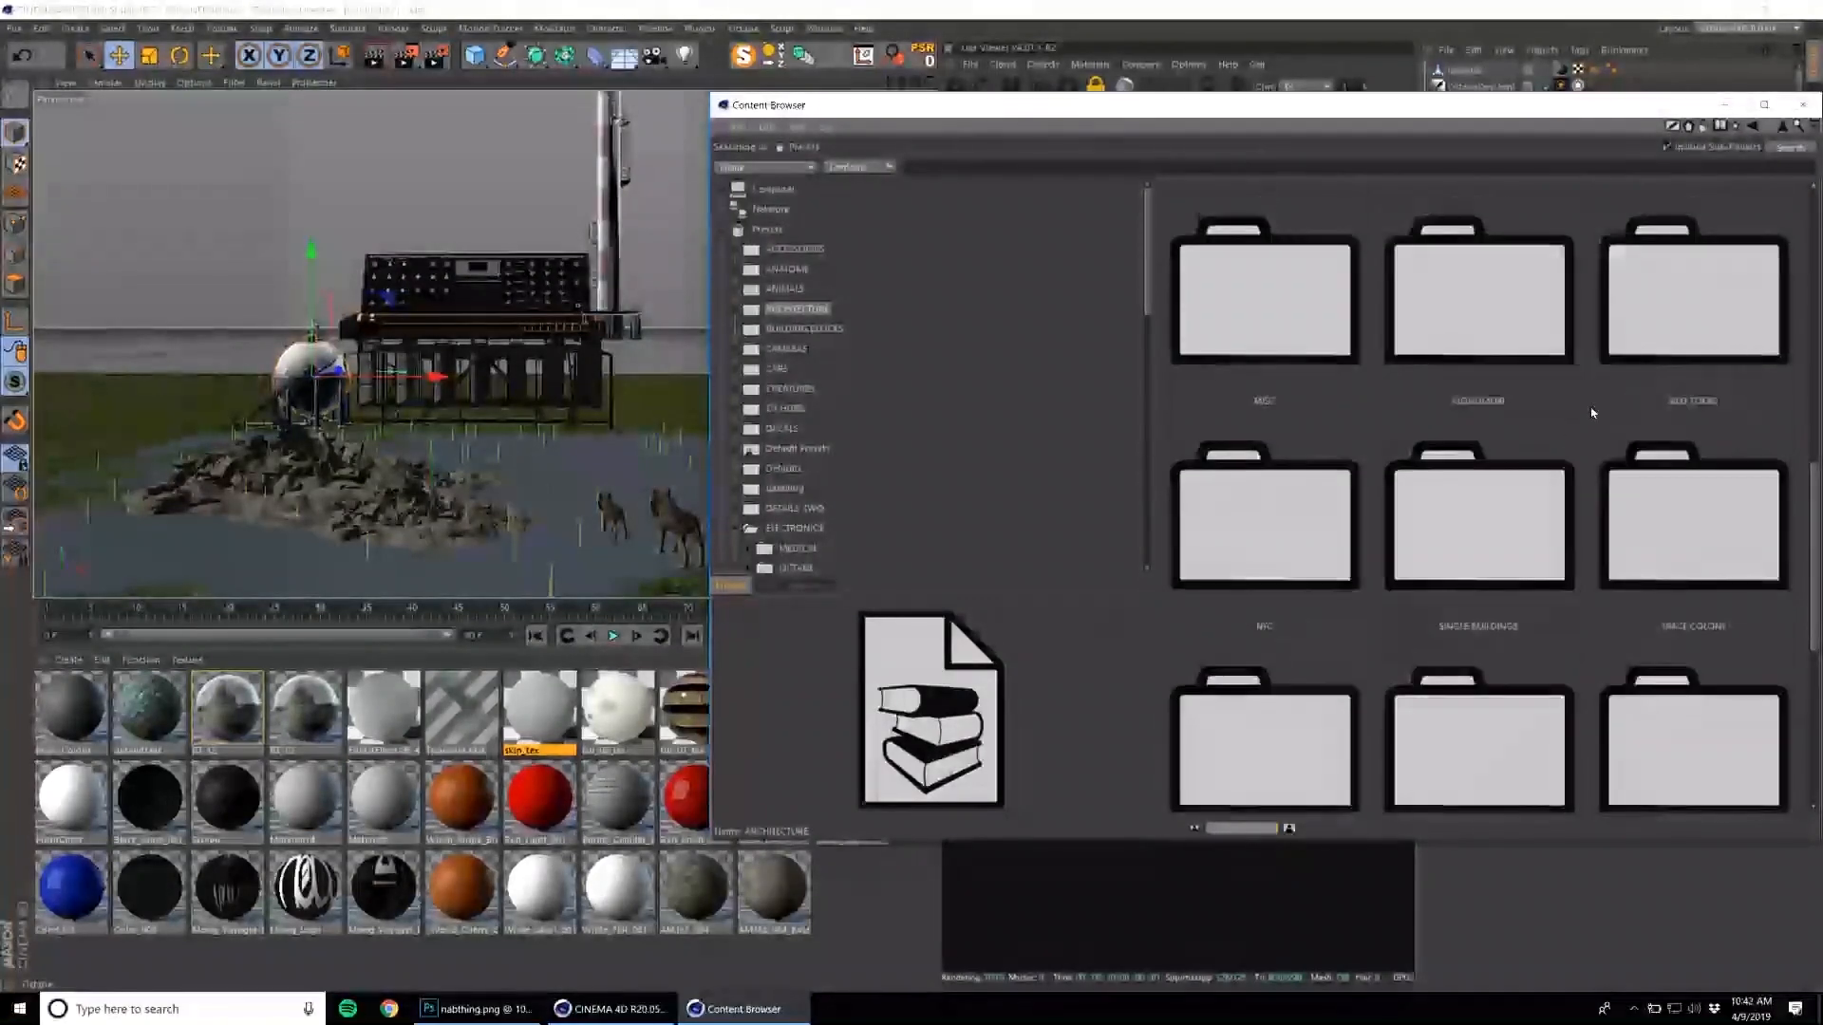
left_click(1533, 511)
scroll(1629, 482, "up", 1)
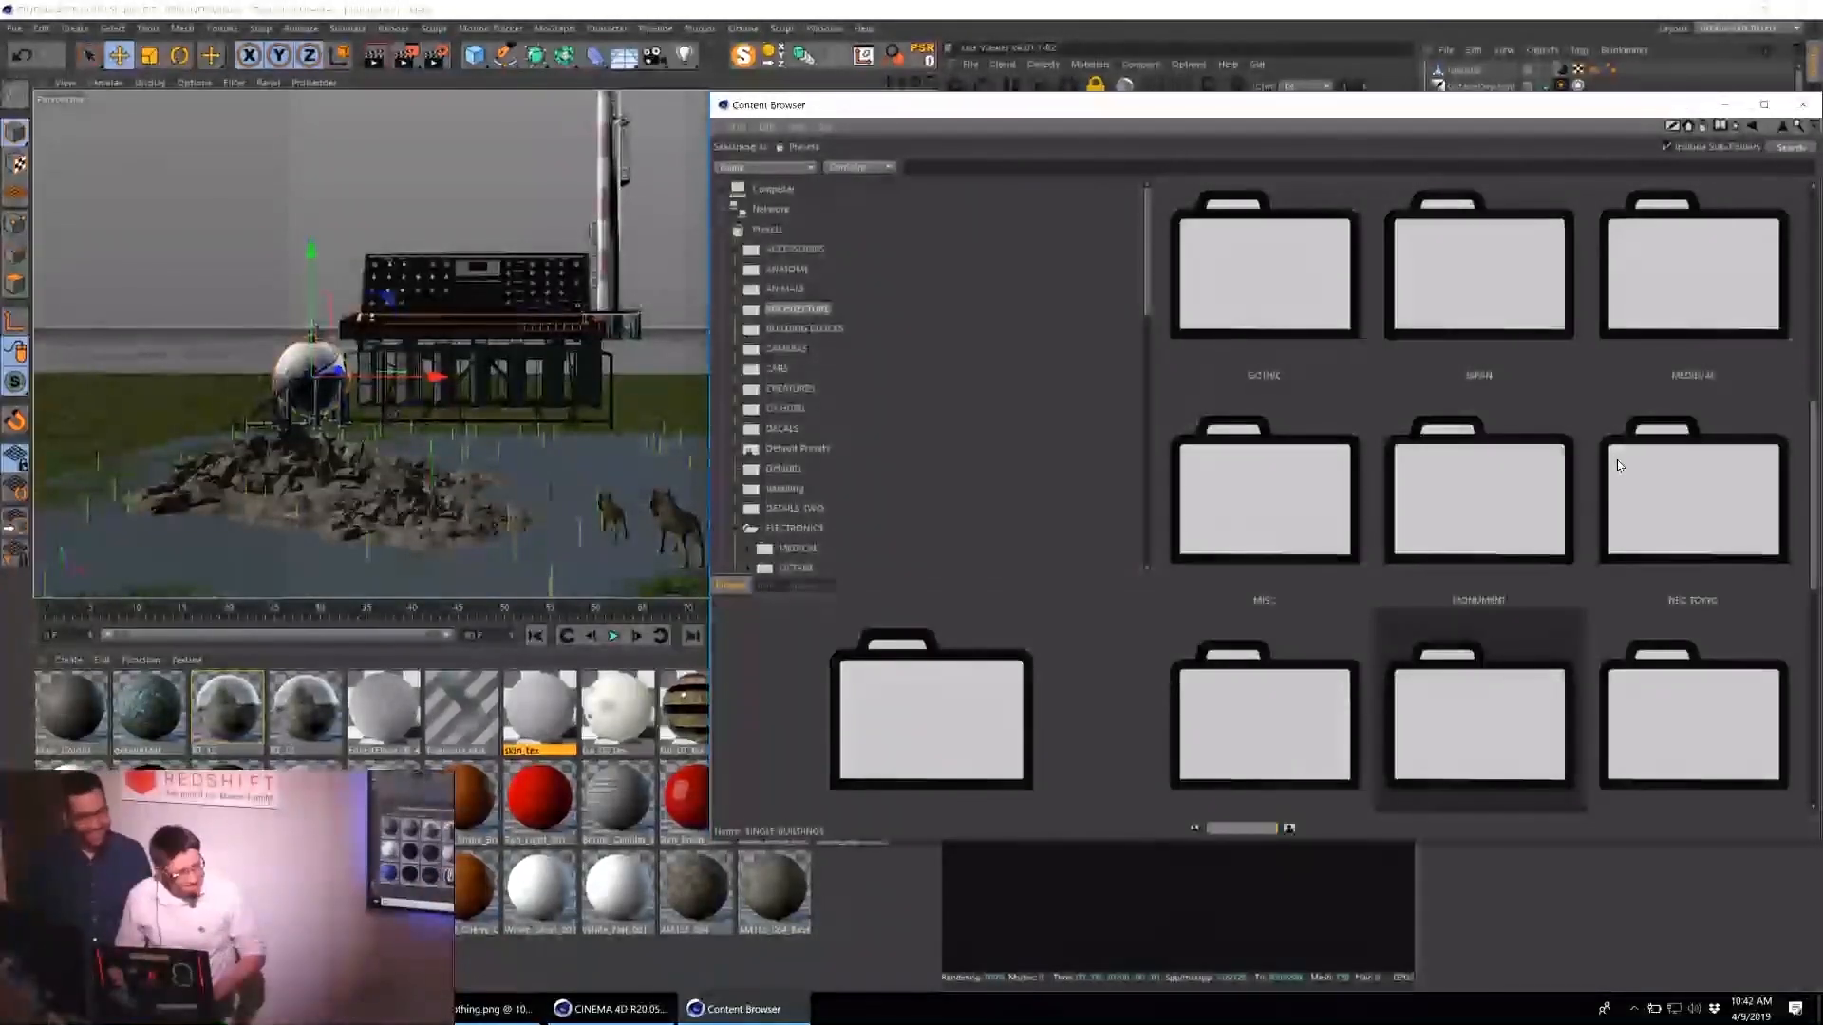
scroll(1618, 465, "down", 1)
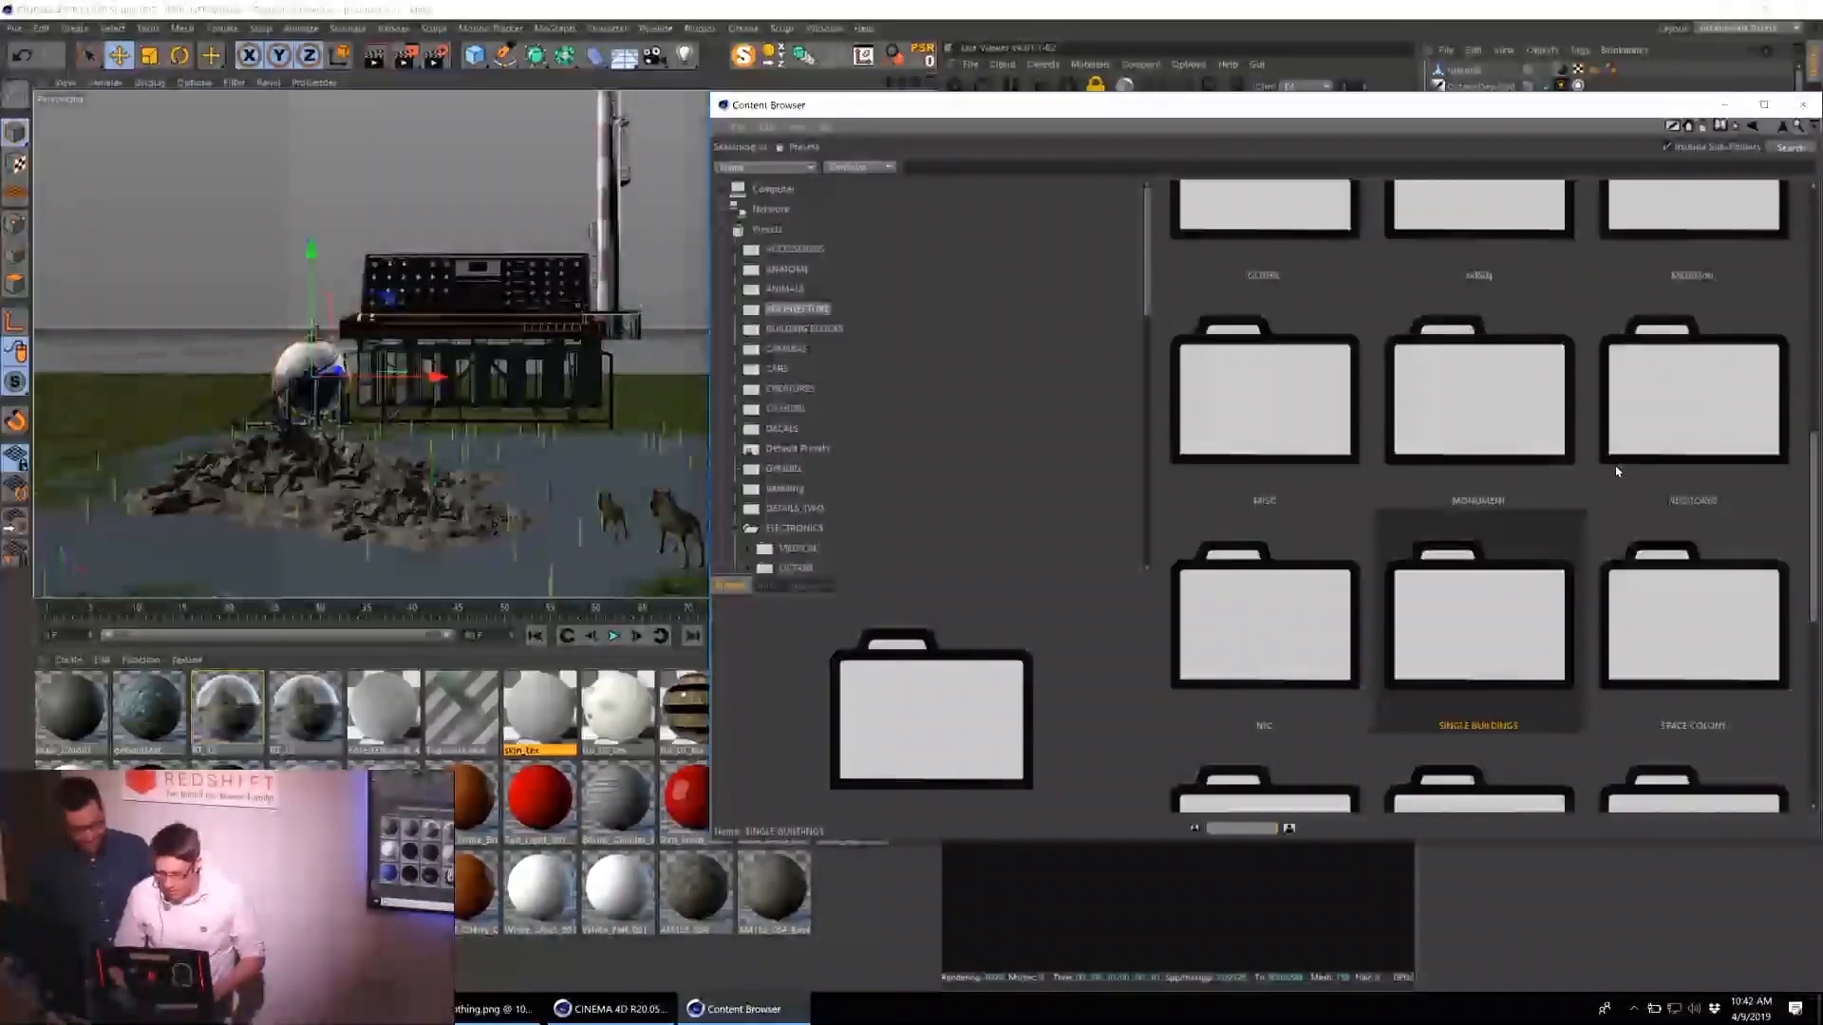
scroll(906, 448, "down", 10)
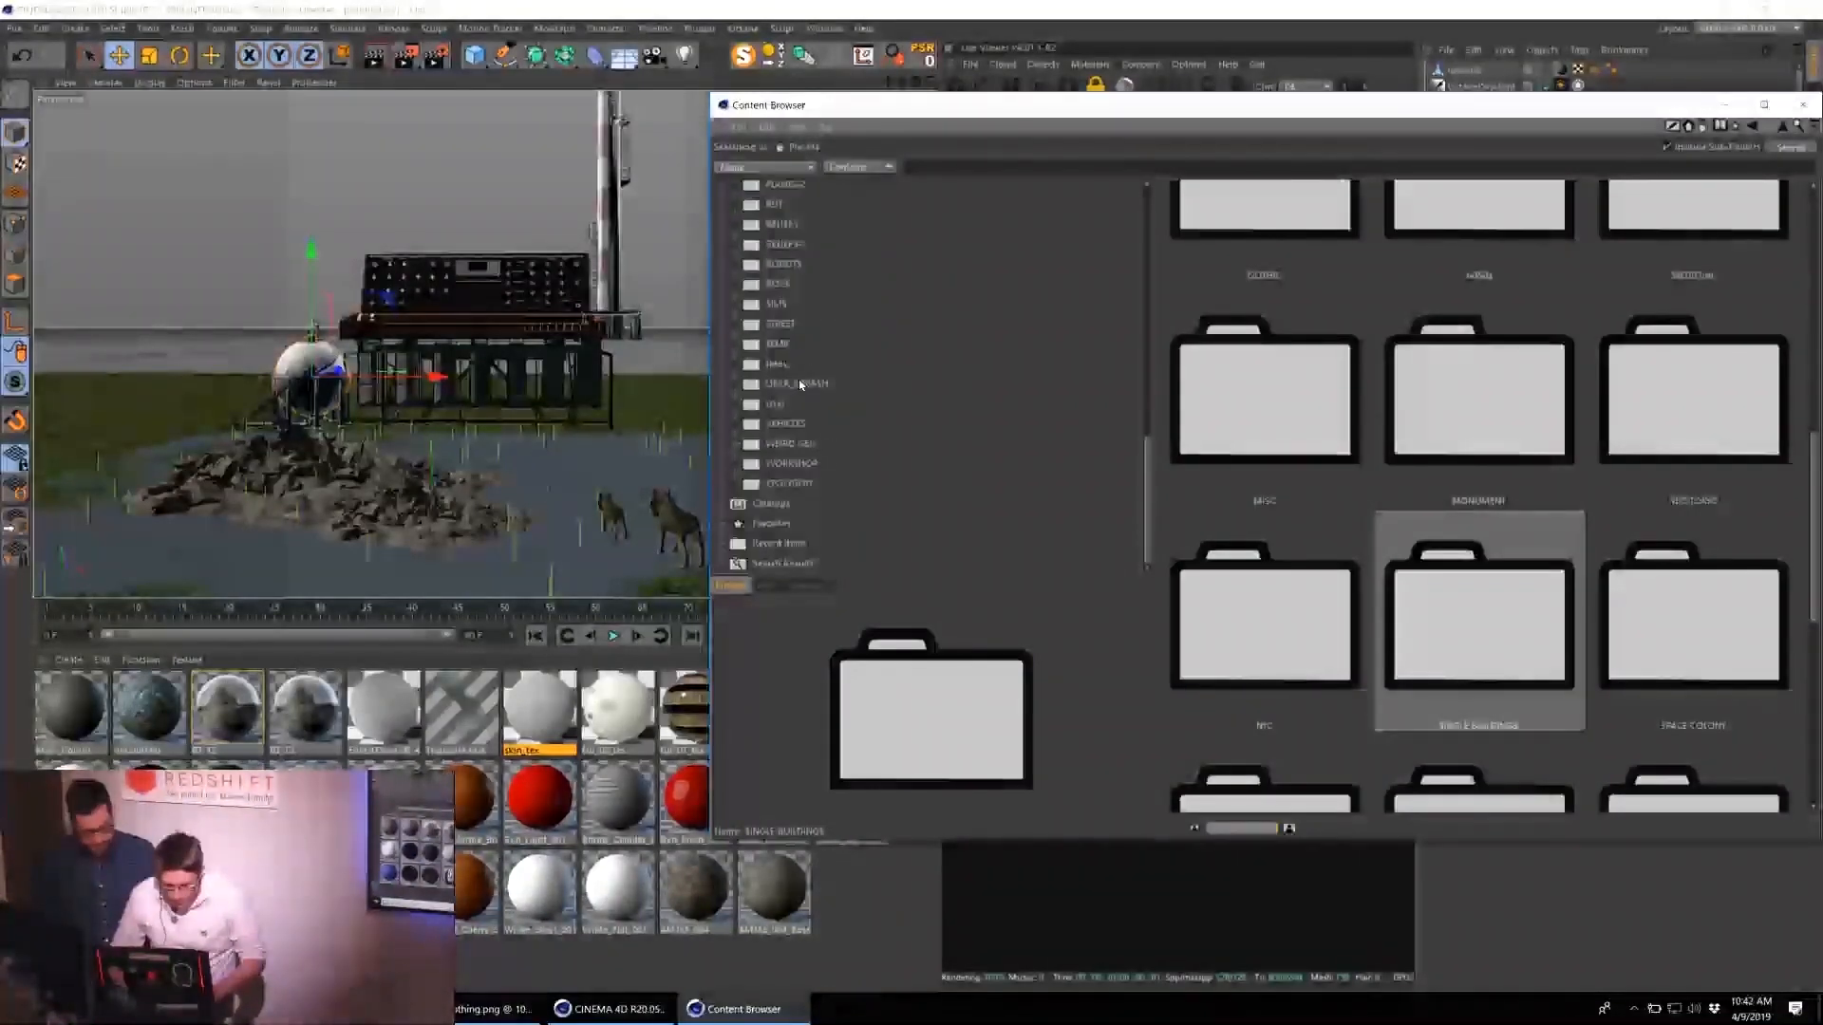
Load the BIGGER BOX set of boxy kitbash parts from the UBER KITBASH folder into the scene.
left_click(798, 383)
scroll(1563, 605, "down", 8)
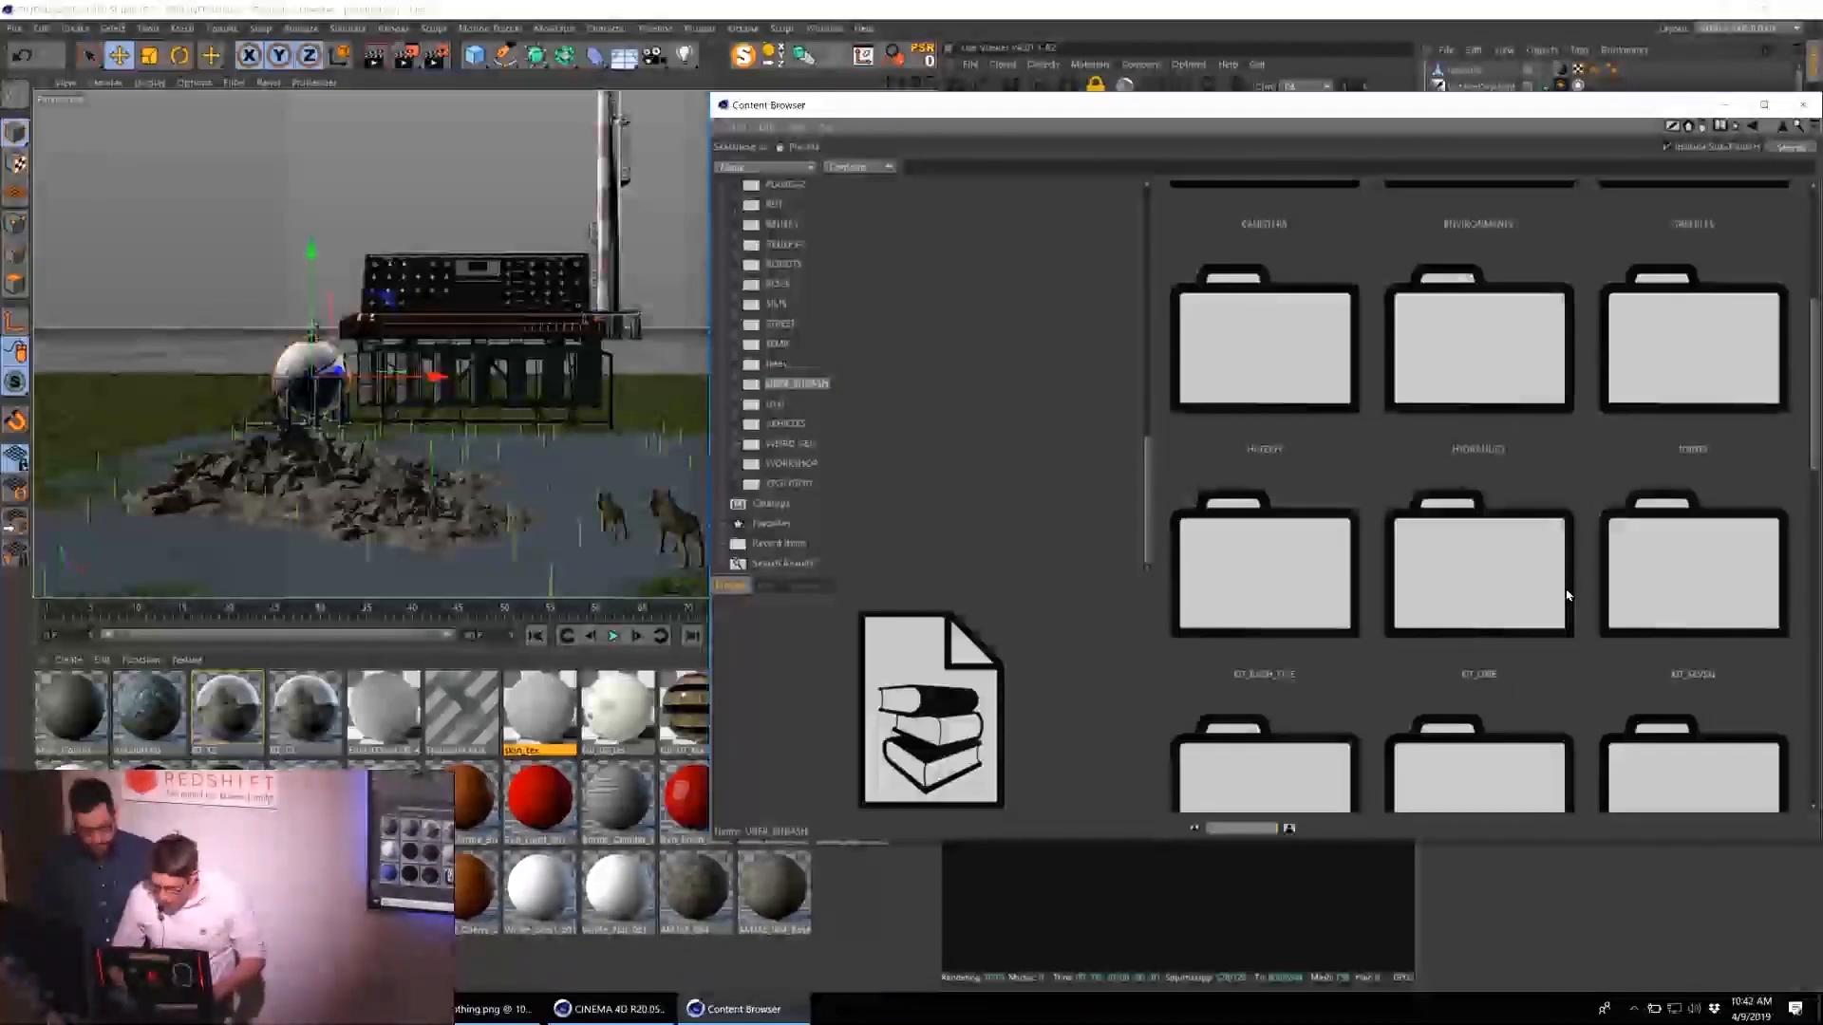
double_click(1713, 329)
left_click(1519, 361)
left_click(1264, 544)
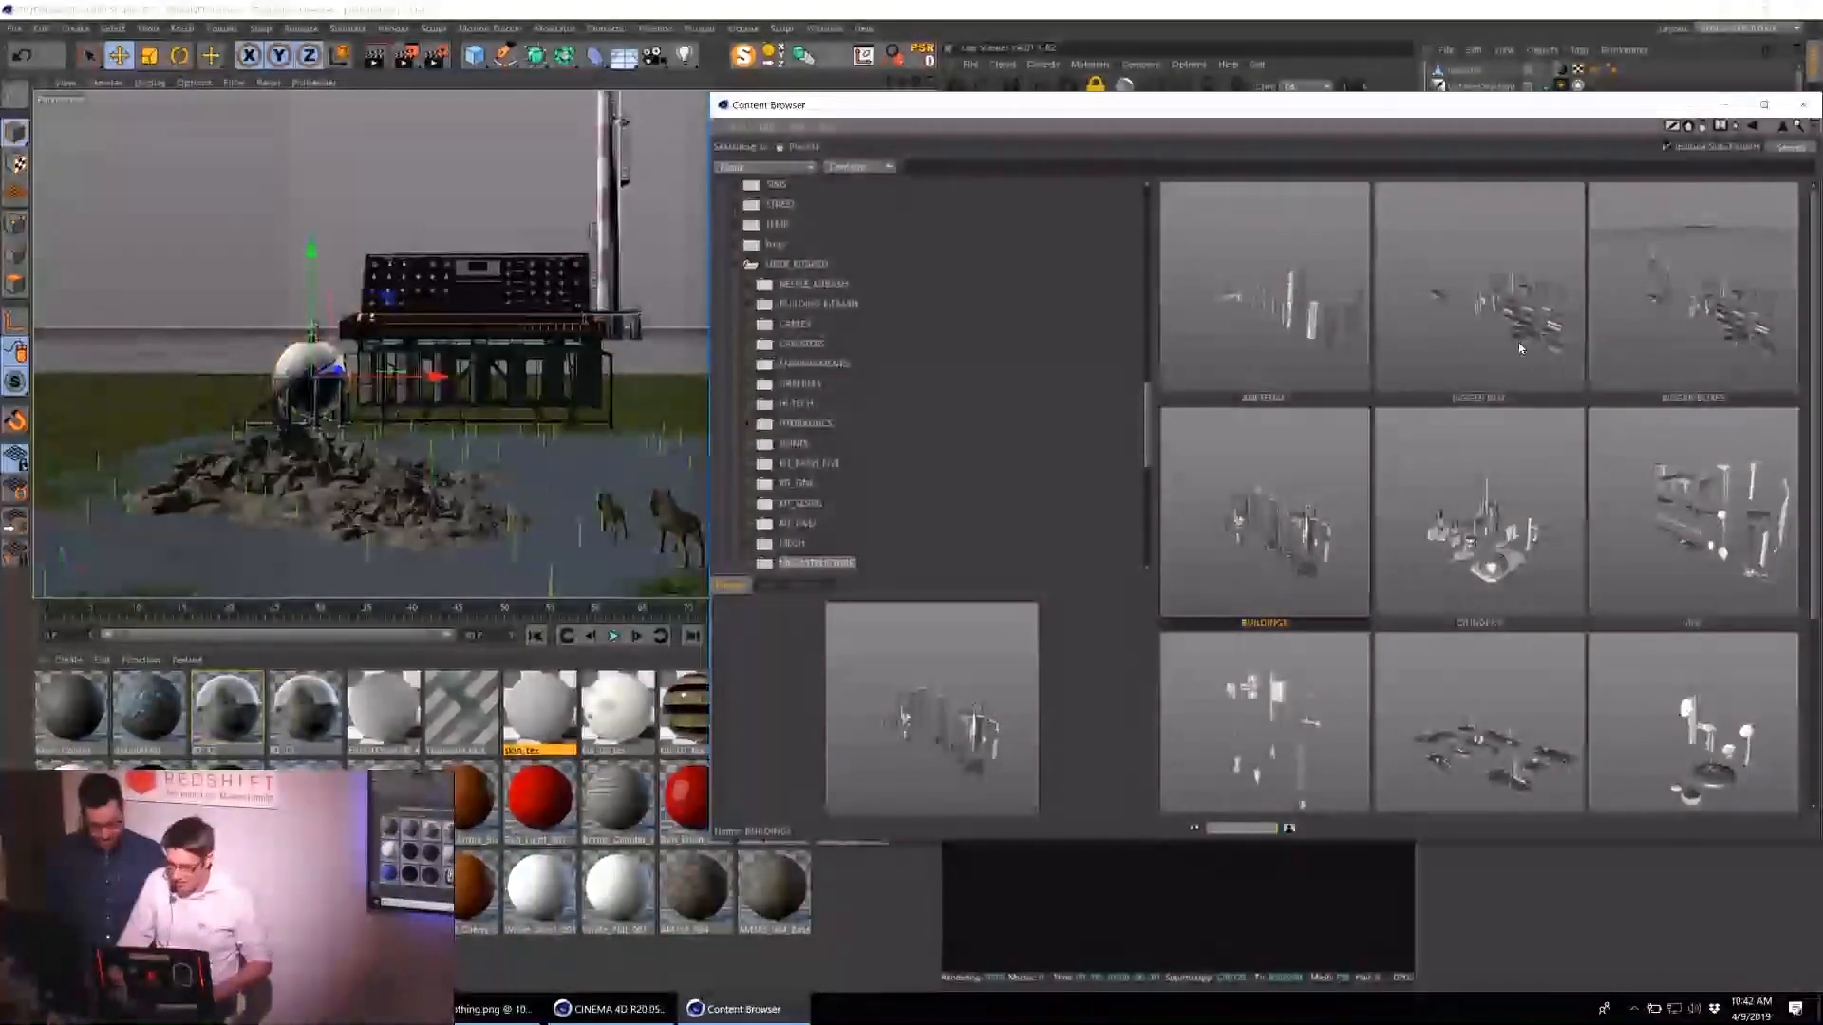
double_click(1474, 380)
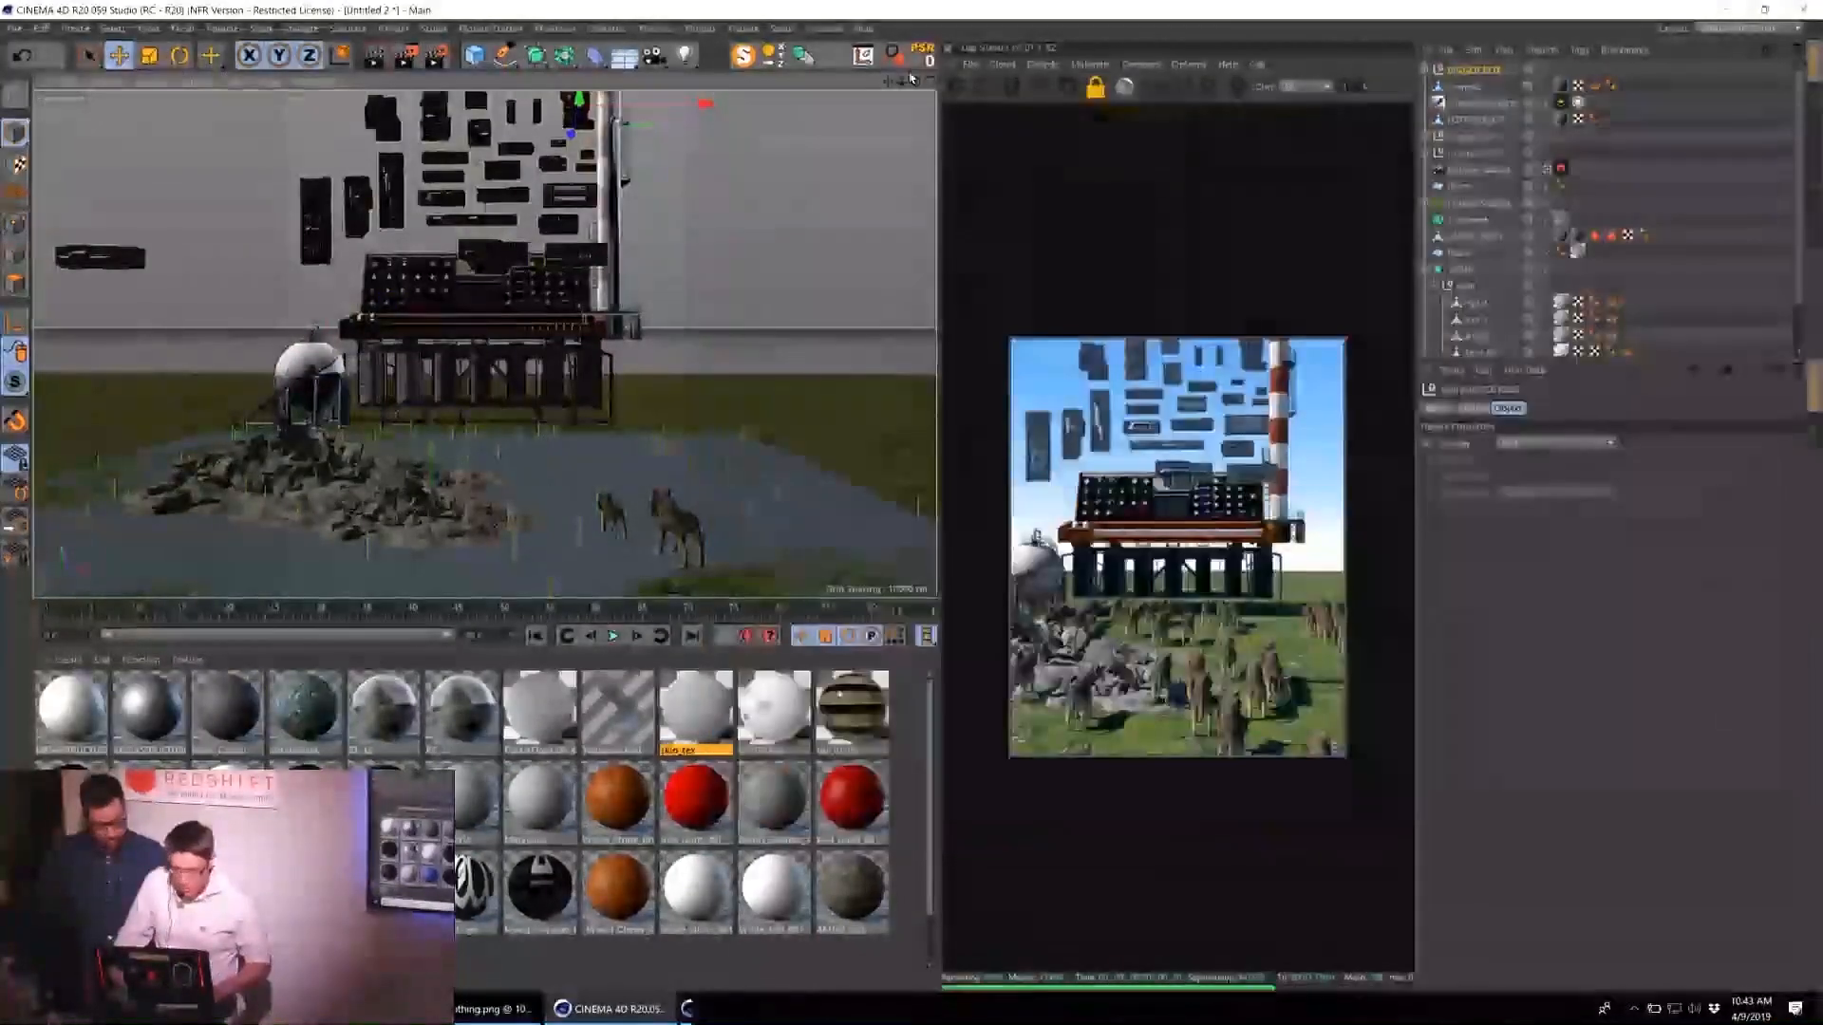
Reopen the Content Browser and look through the ANIMALS folder for a creature to add.
left_click(824, 28)
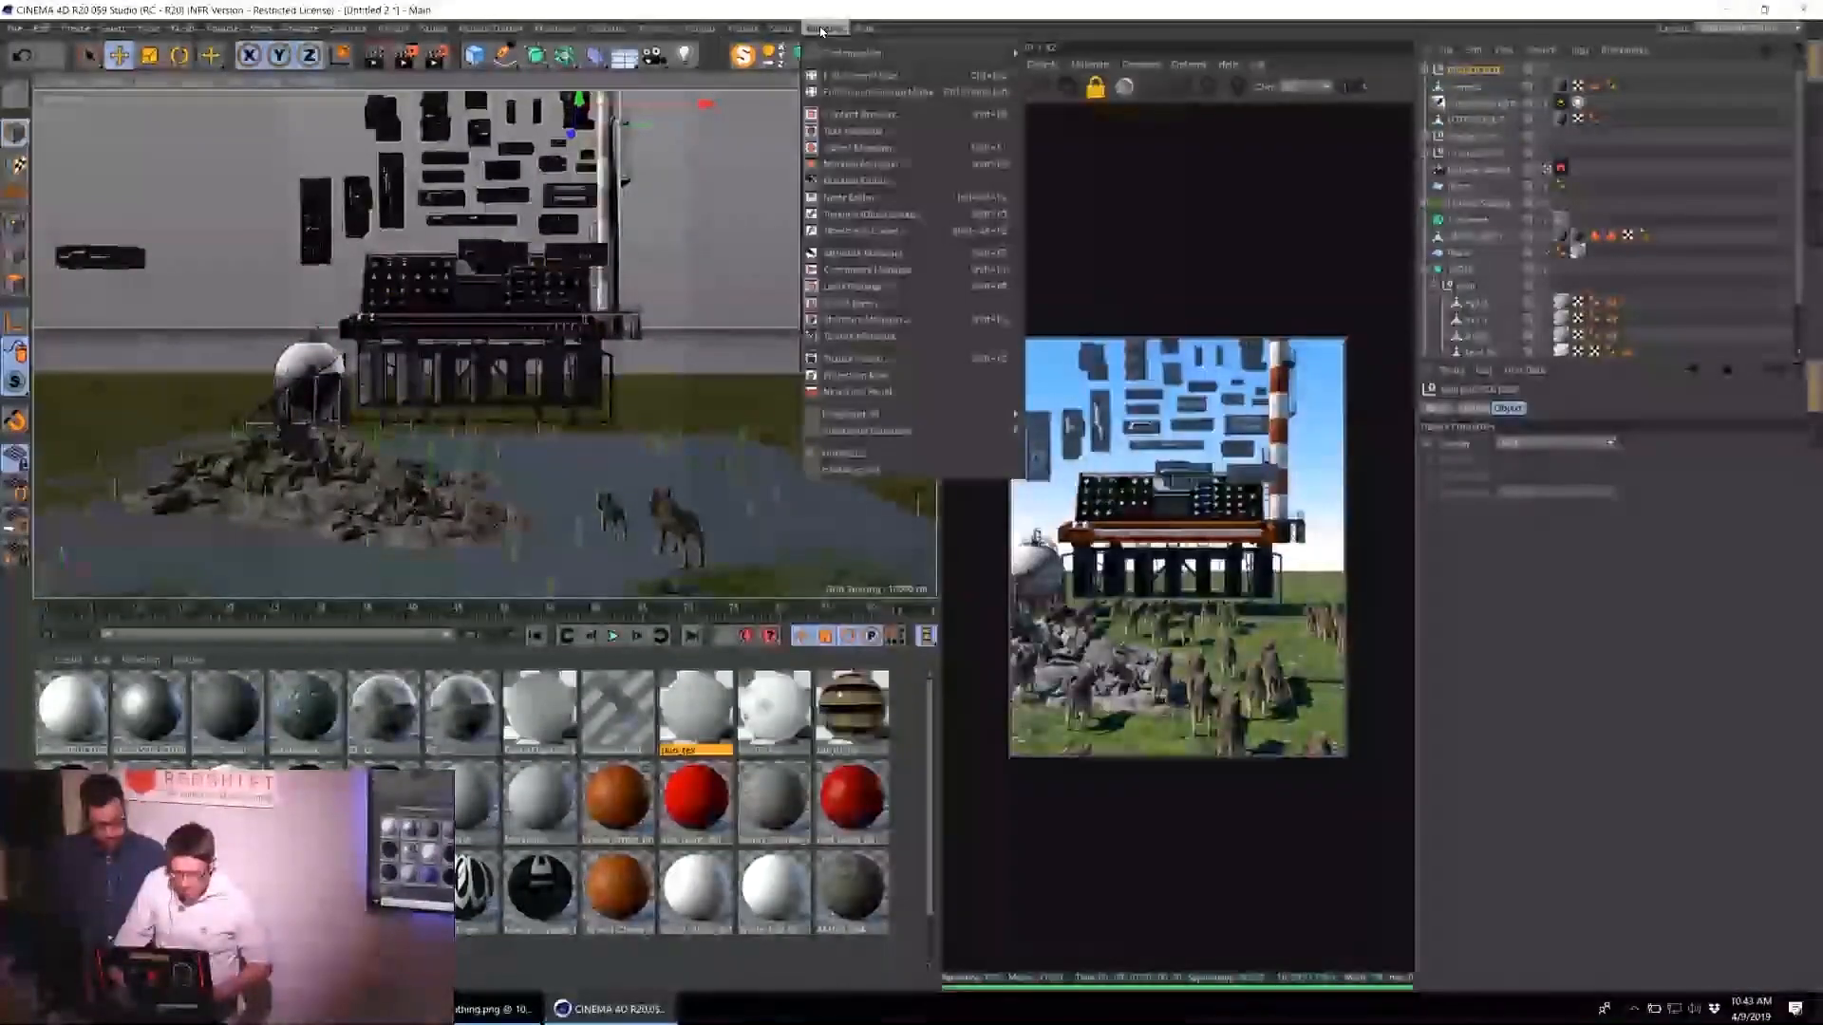
left_click(875, 120)
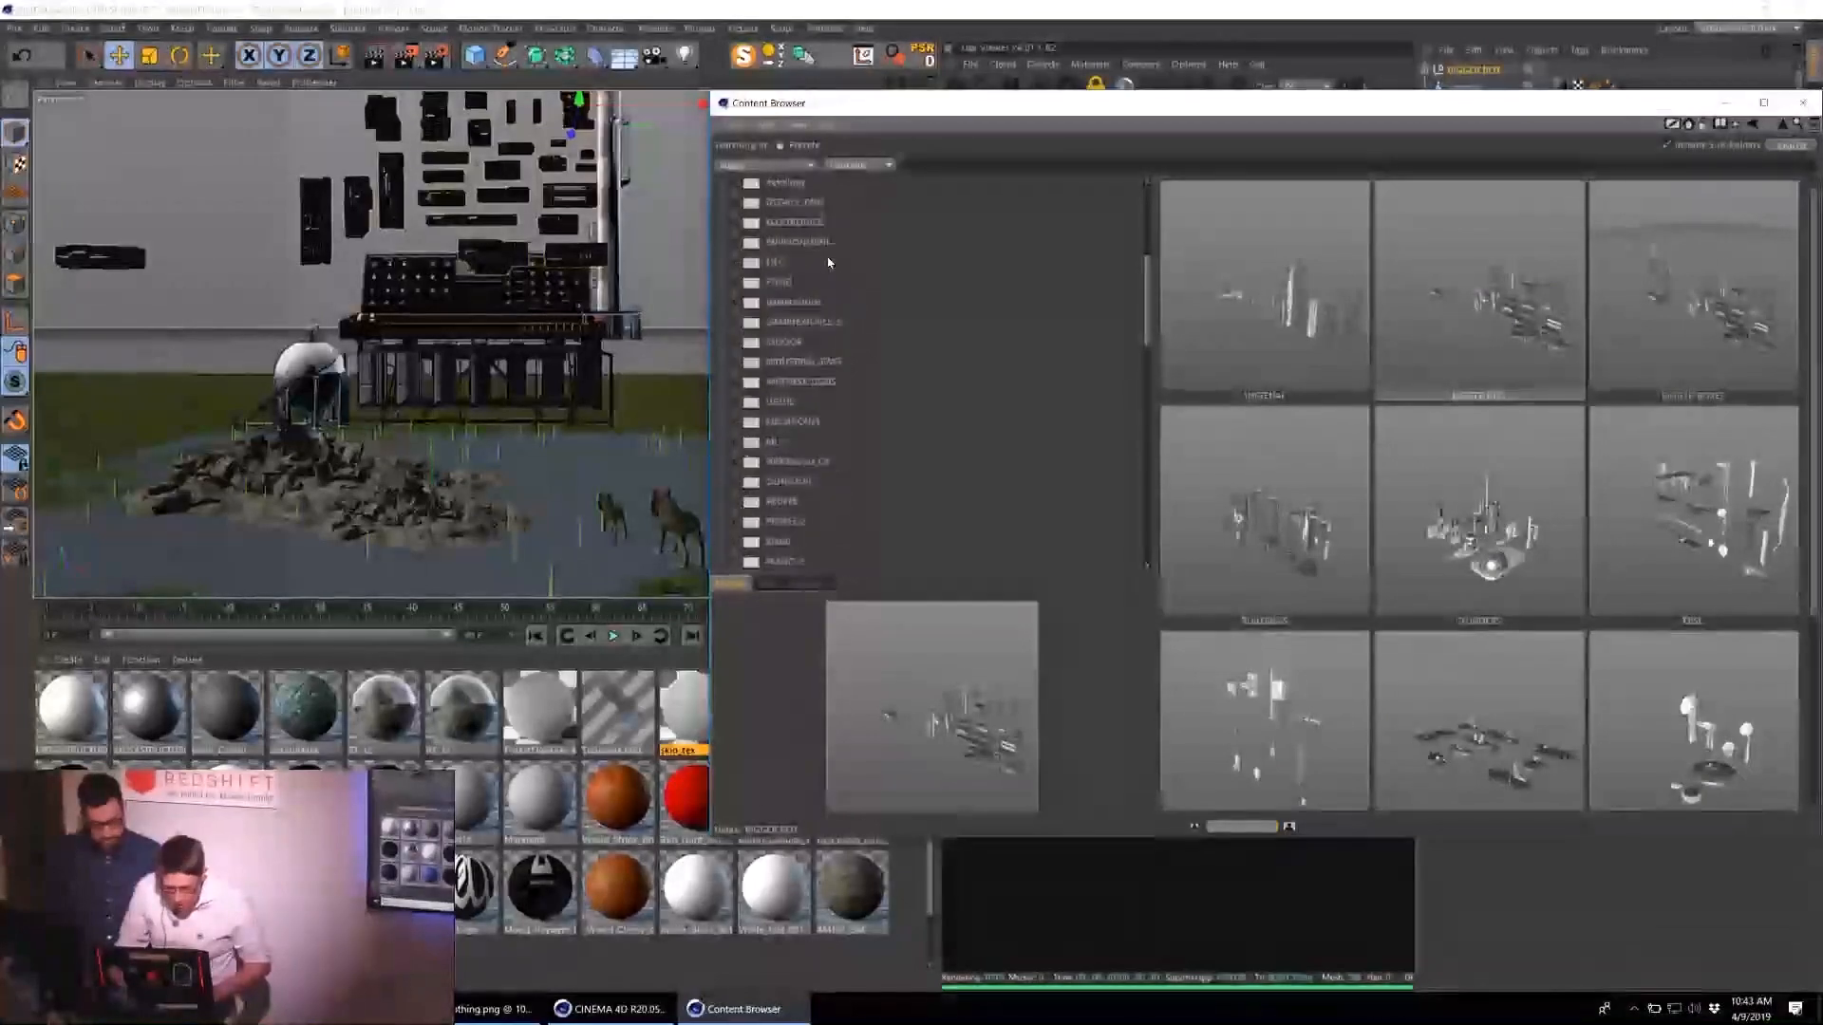
left_click(784, 282)
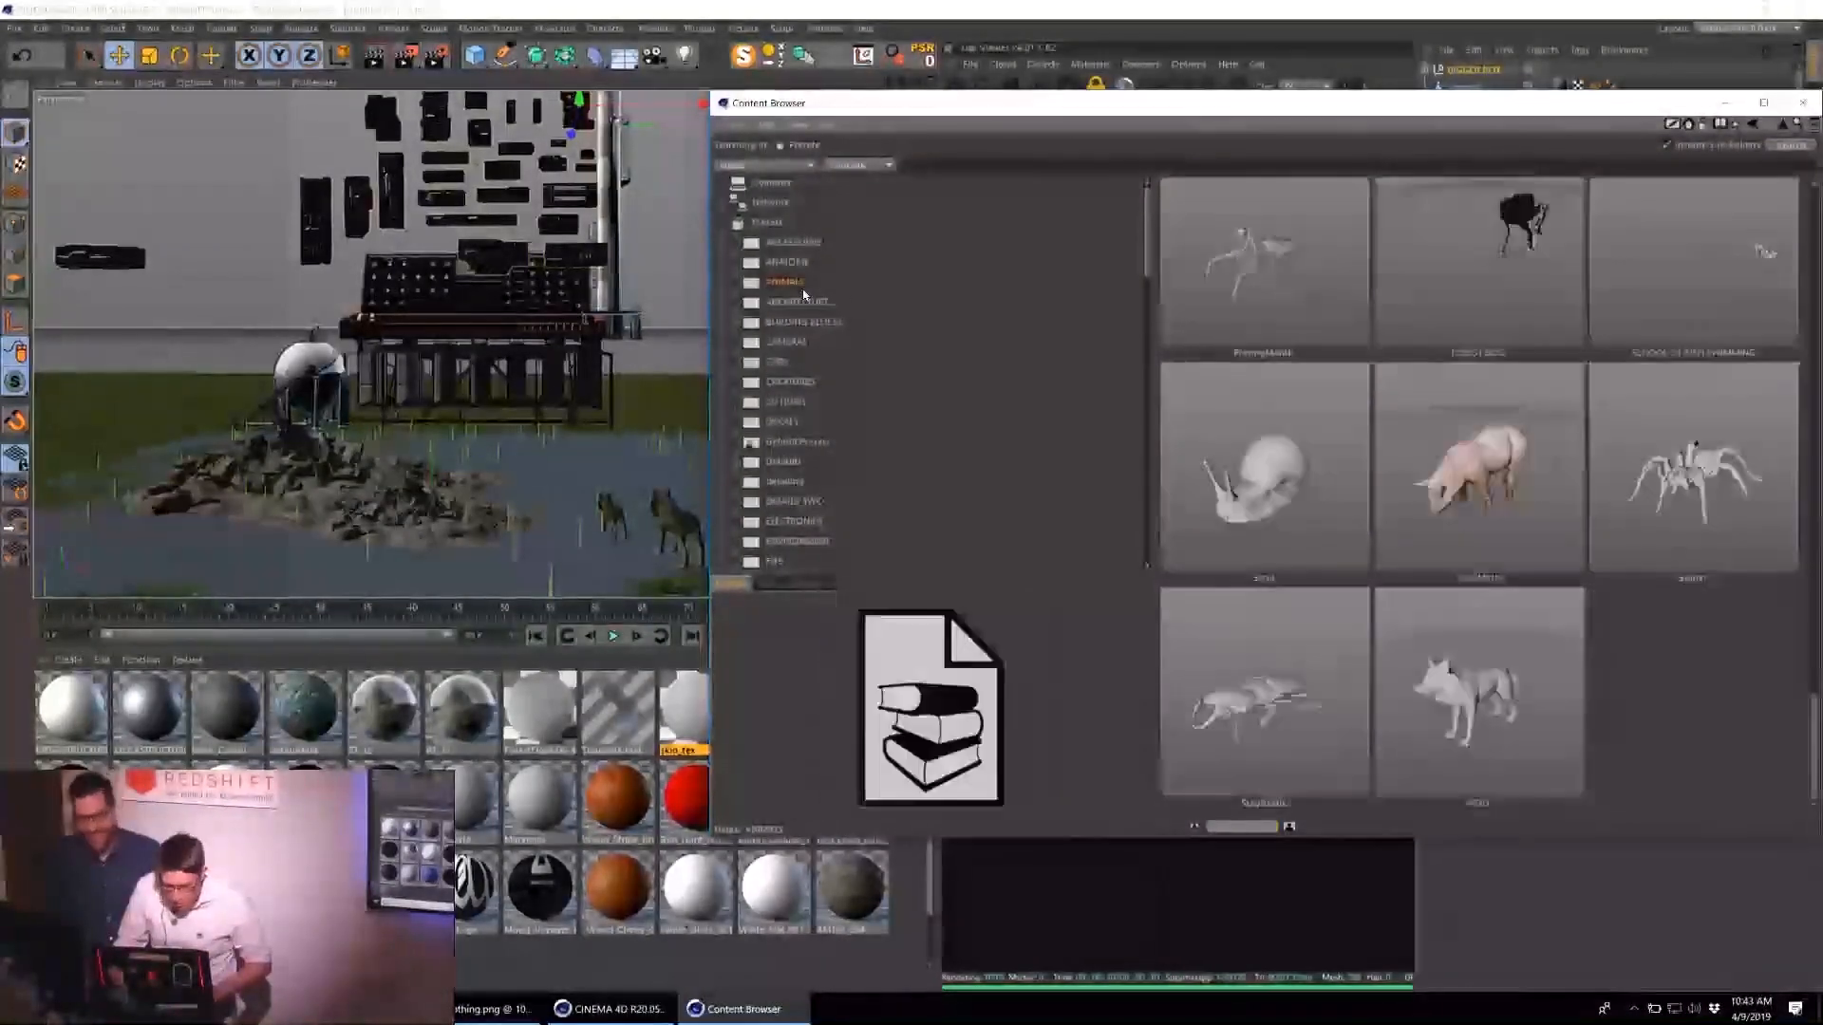
scroll(1594, 452, "up", 2)
scroll(1594, 454, "up", 10)
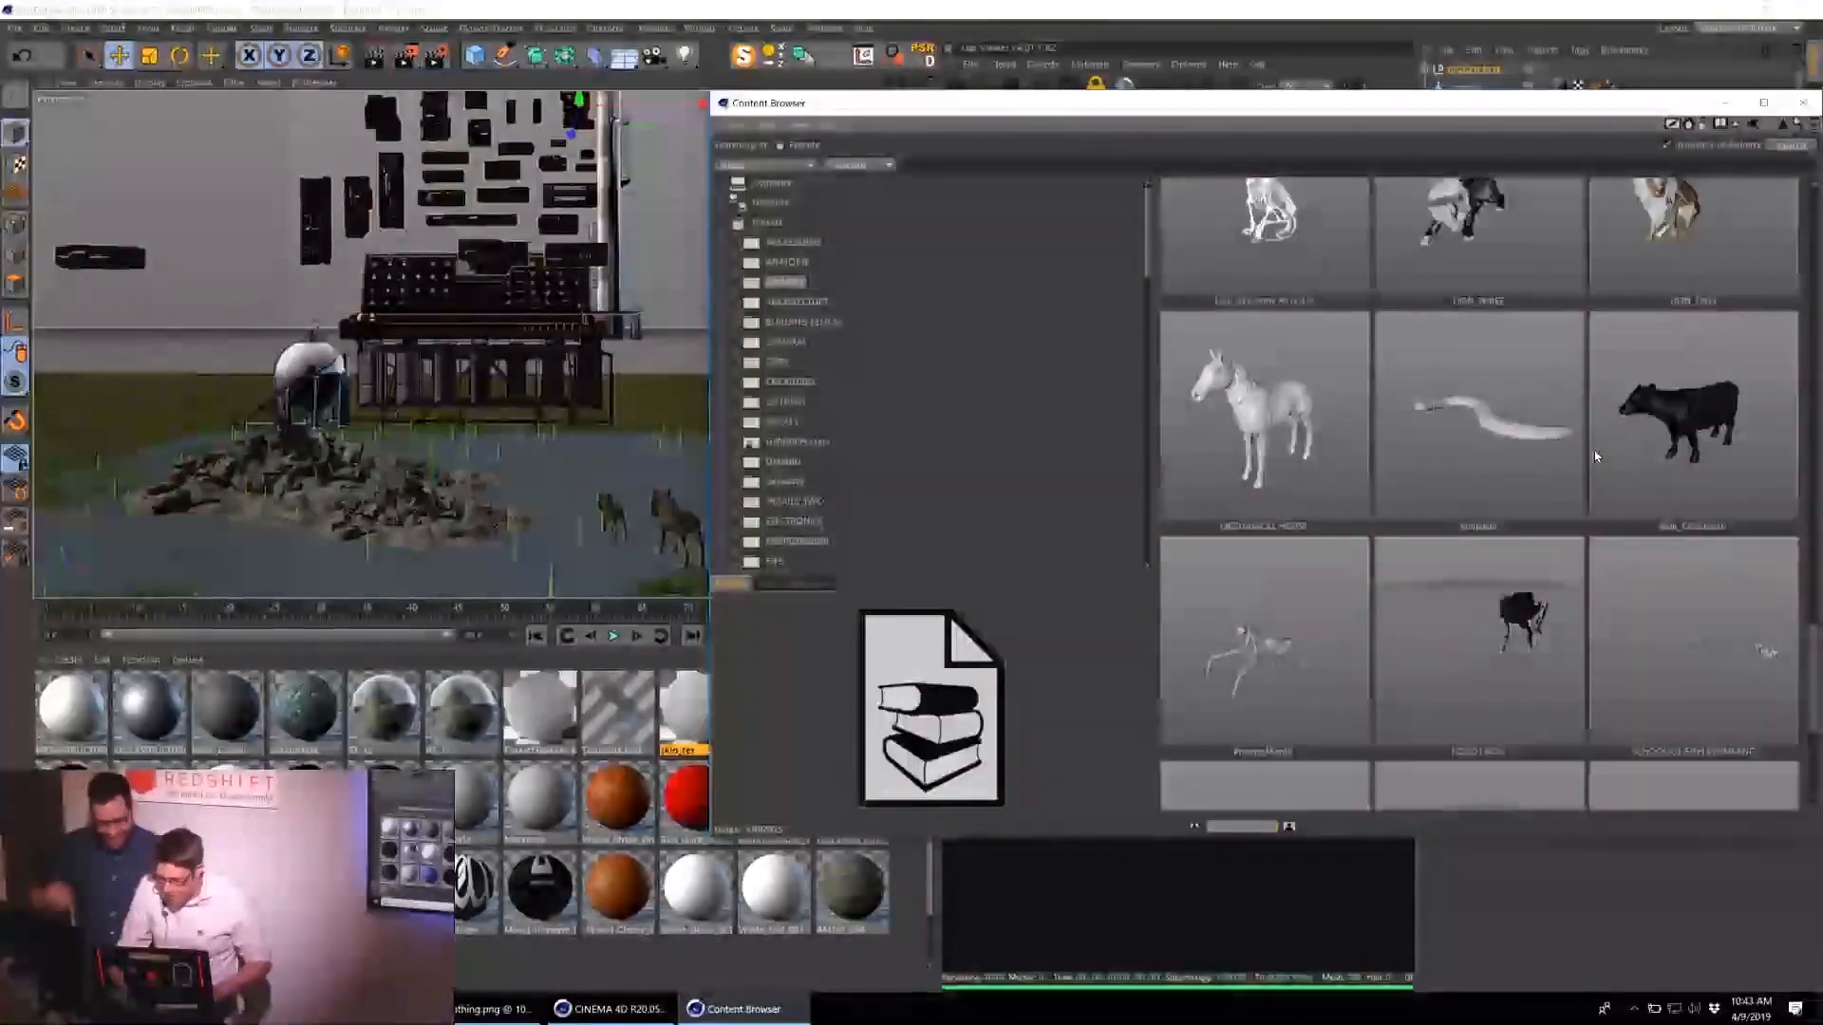
scroll(1597, 456, "up", 5)
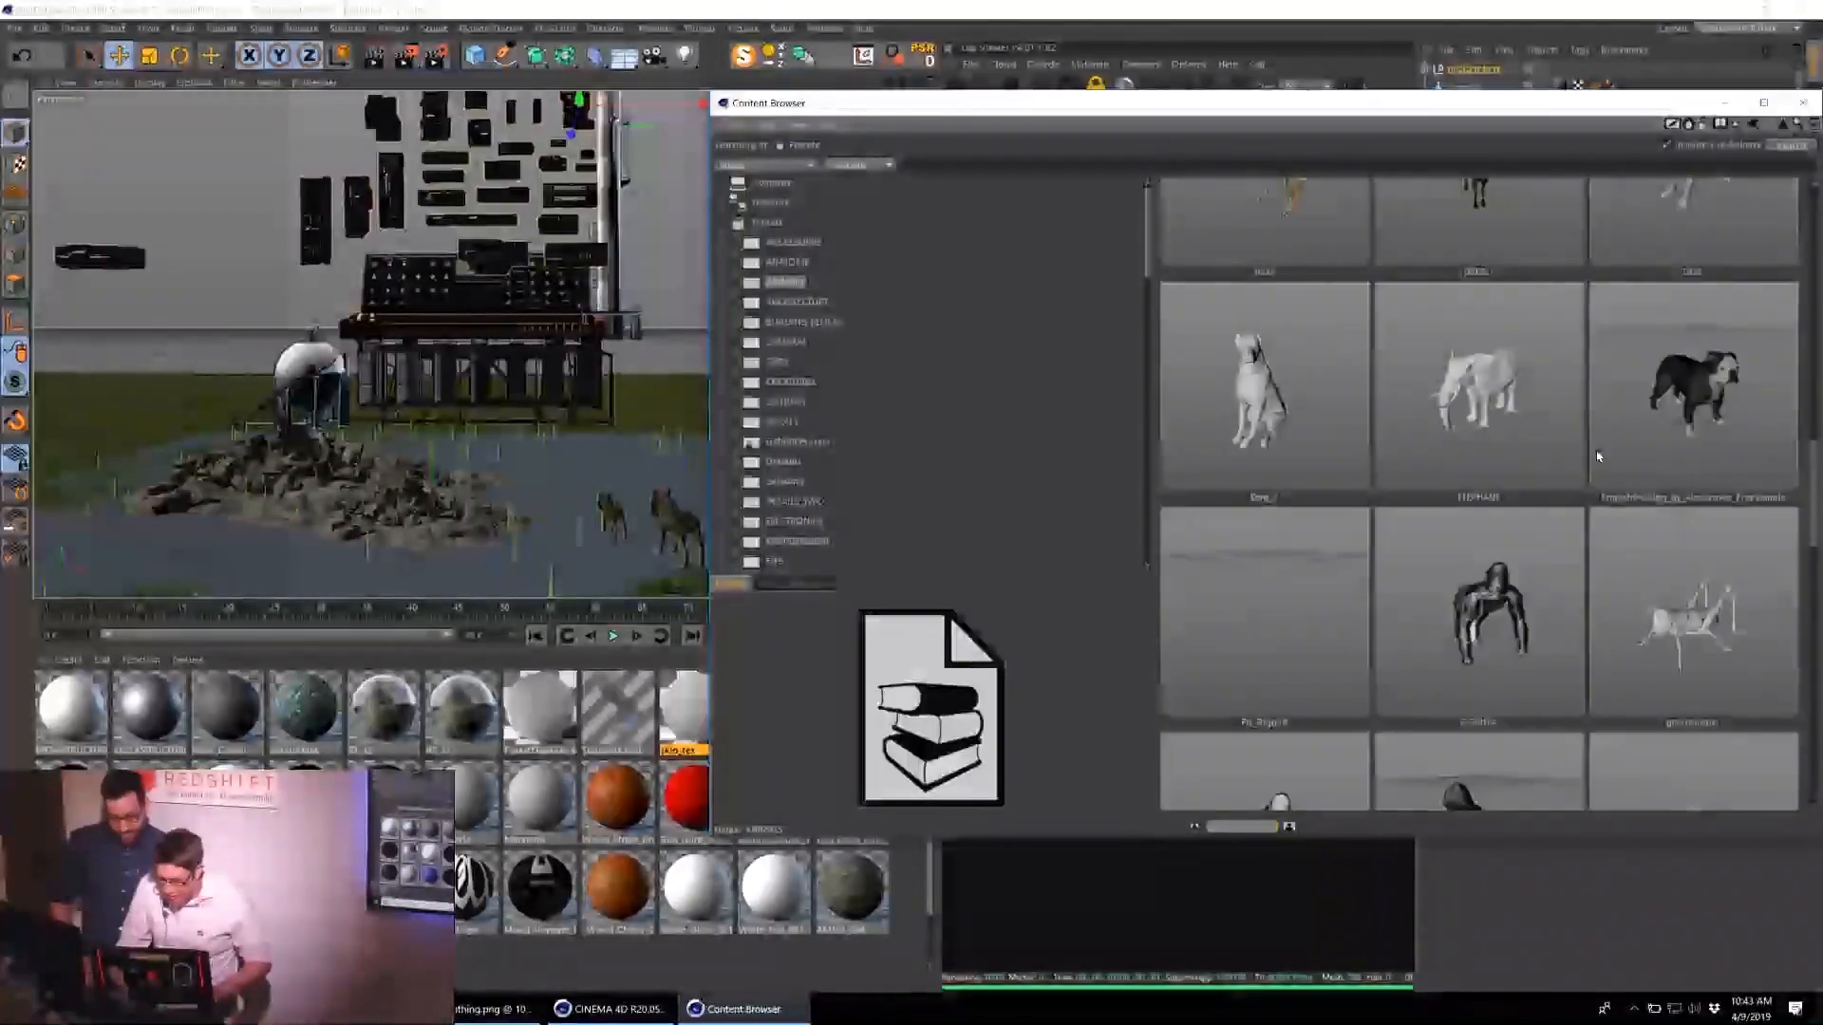
scroll(1598, 459, "up", 3)
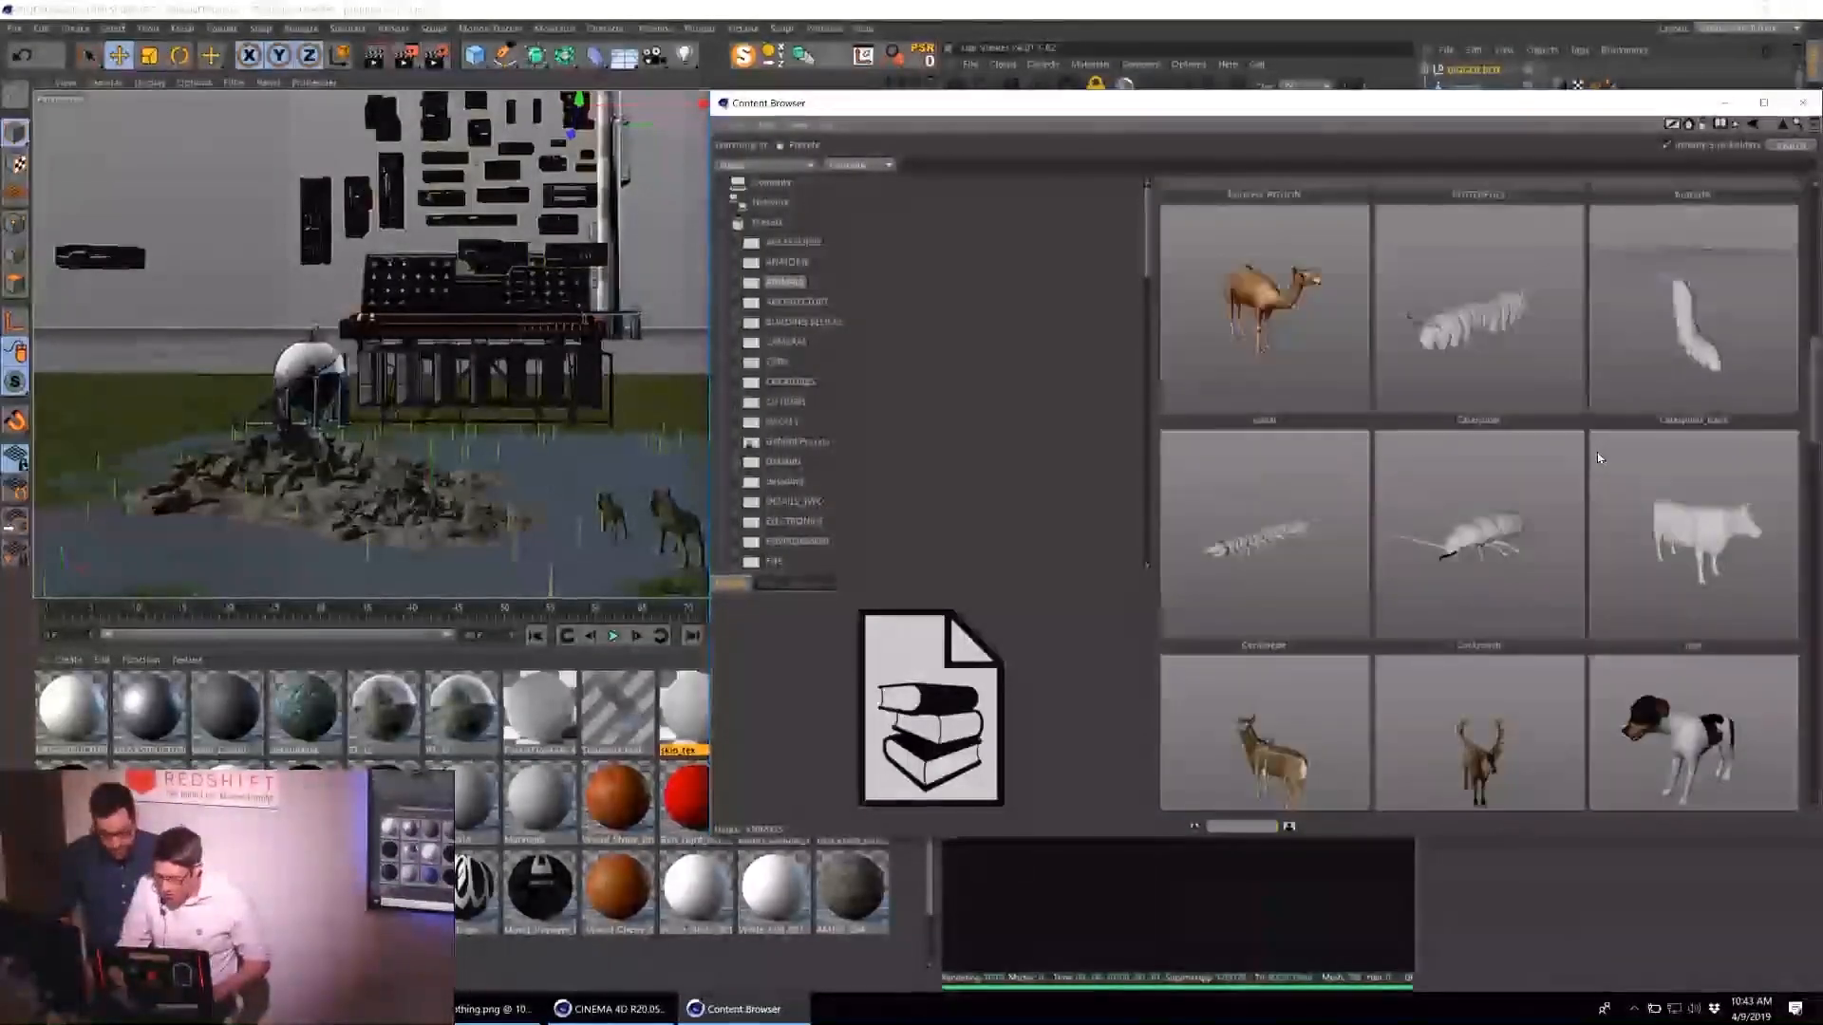
scroll(1599, 460, "down", 10)
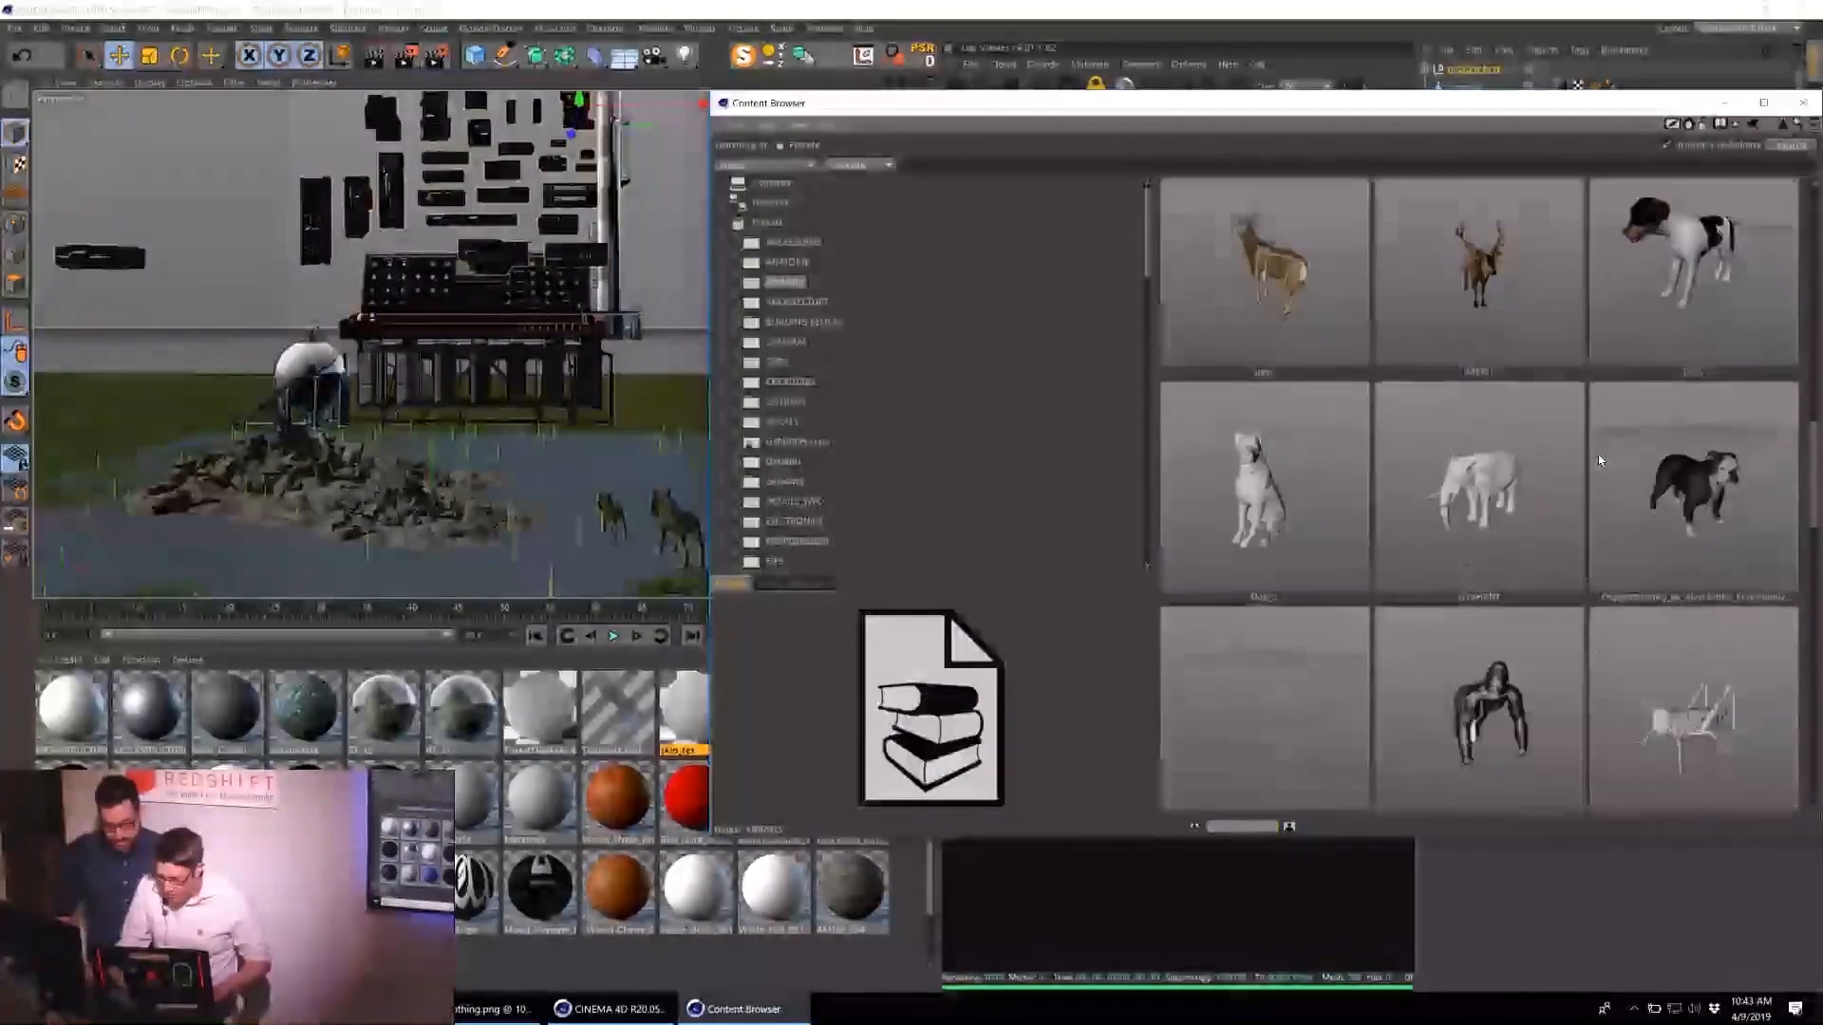
scroll(1590, 467, "down", 5)
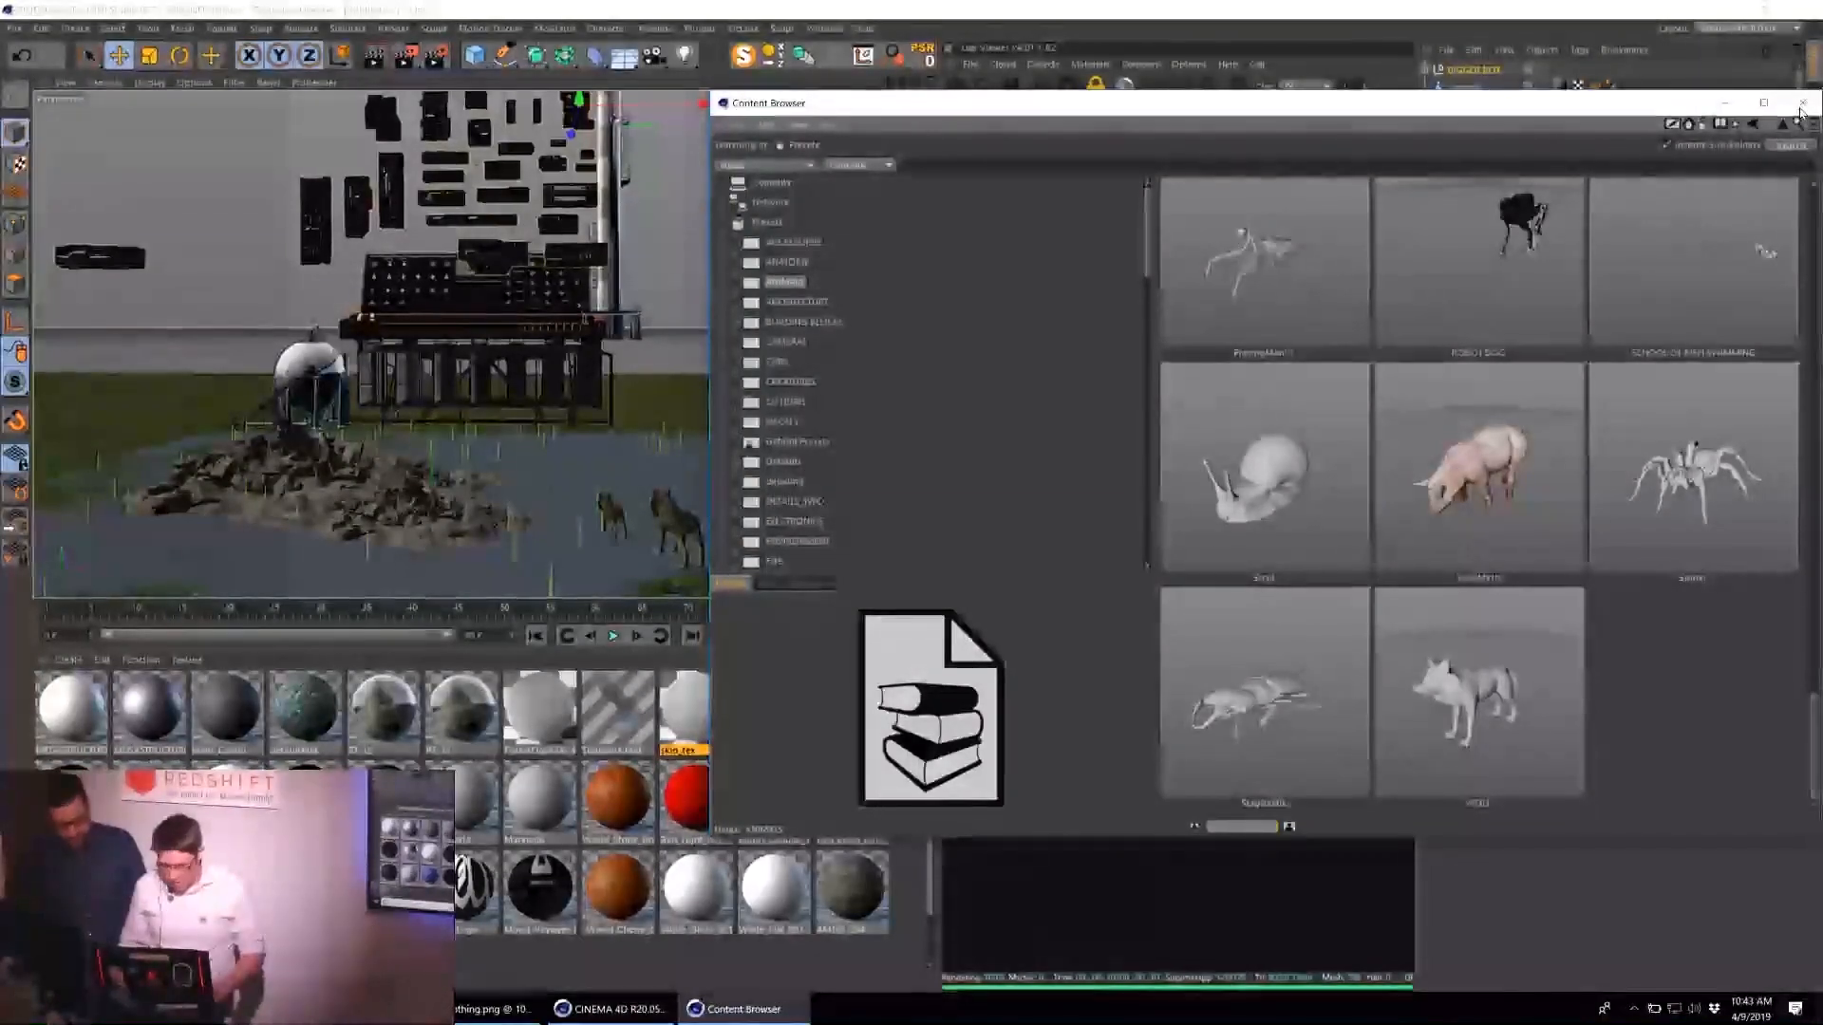
scroll(1441, 372, "up", 4)
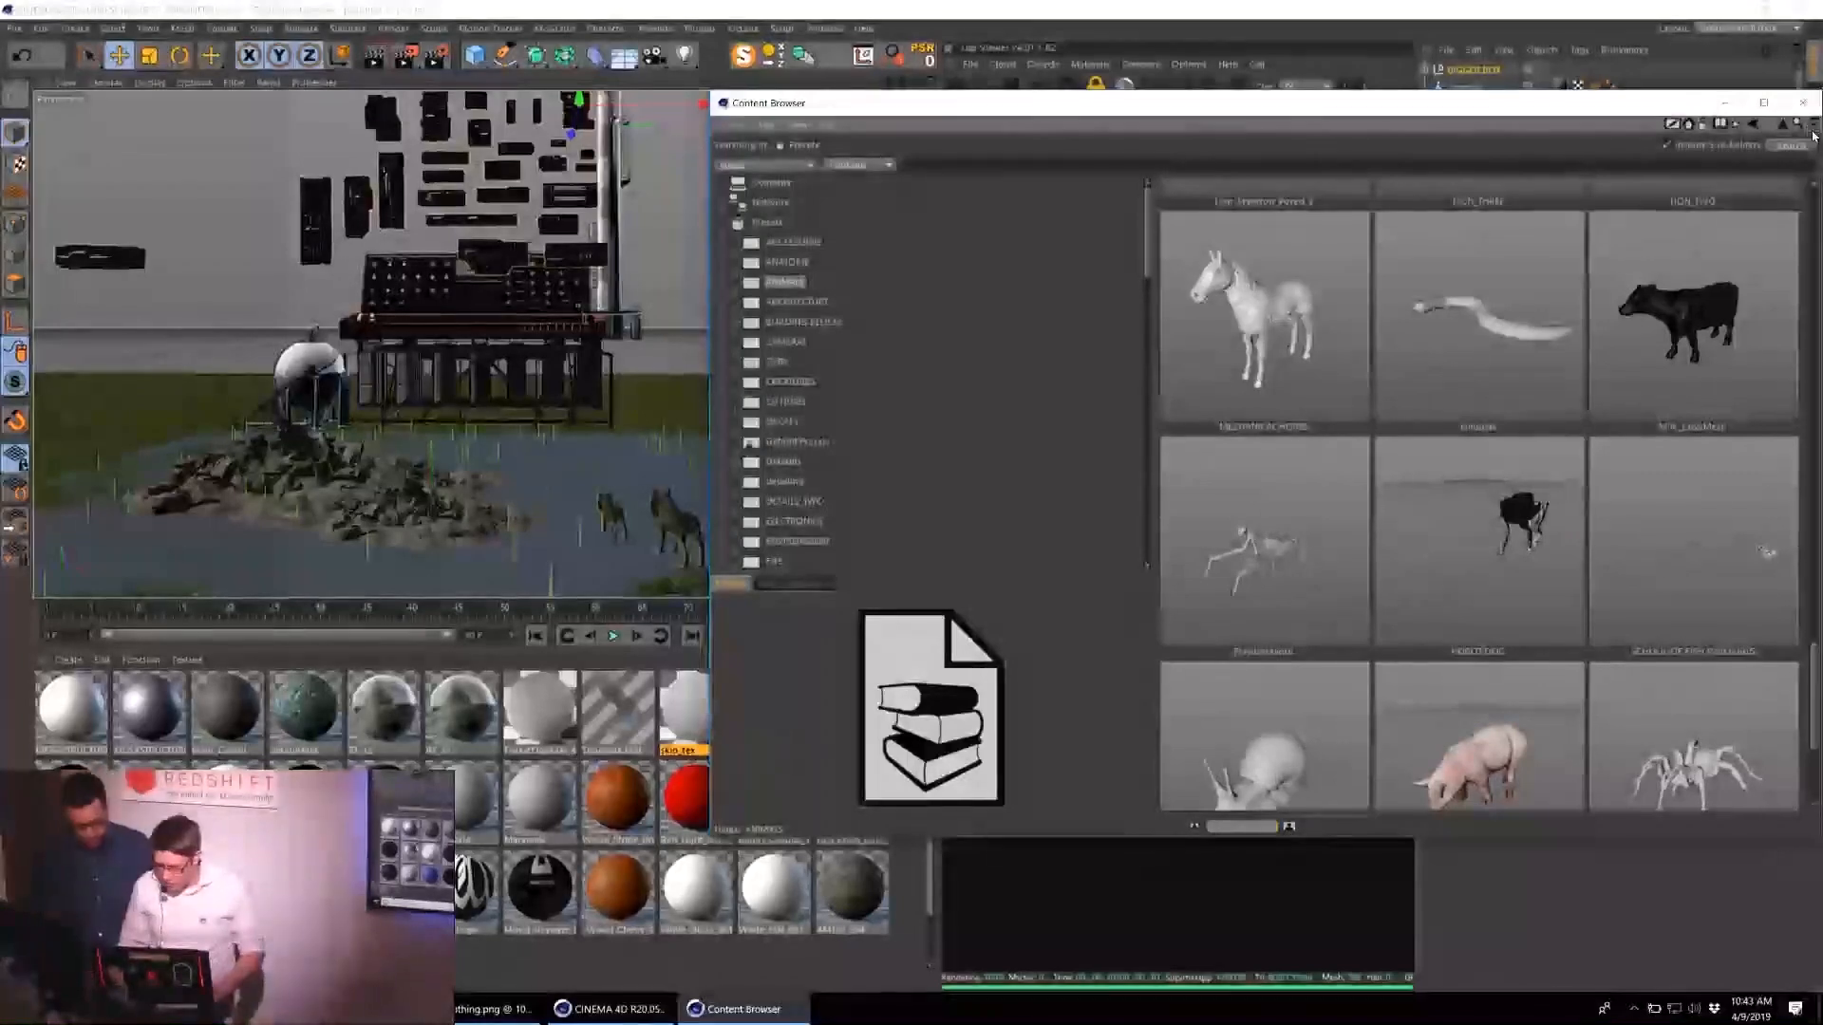
scroll(1553, 399, "up", 5)
scroll(1557, 399, "up", 5)
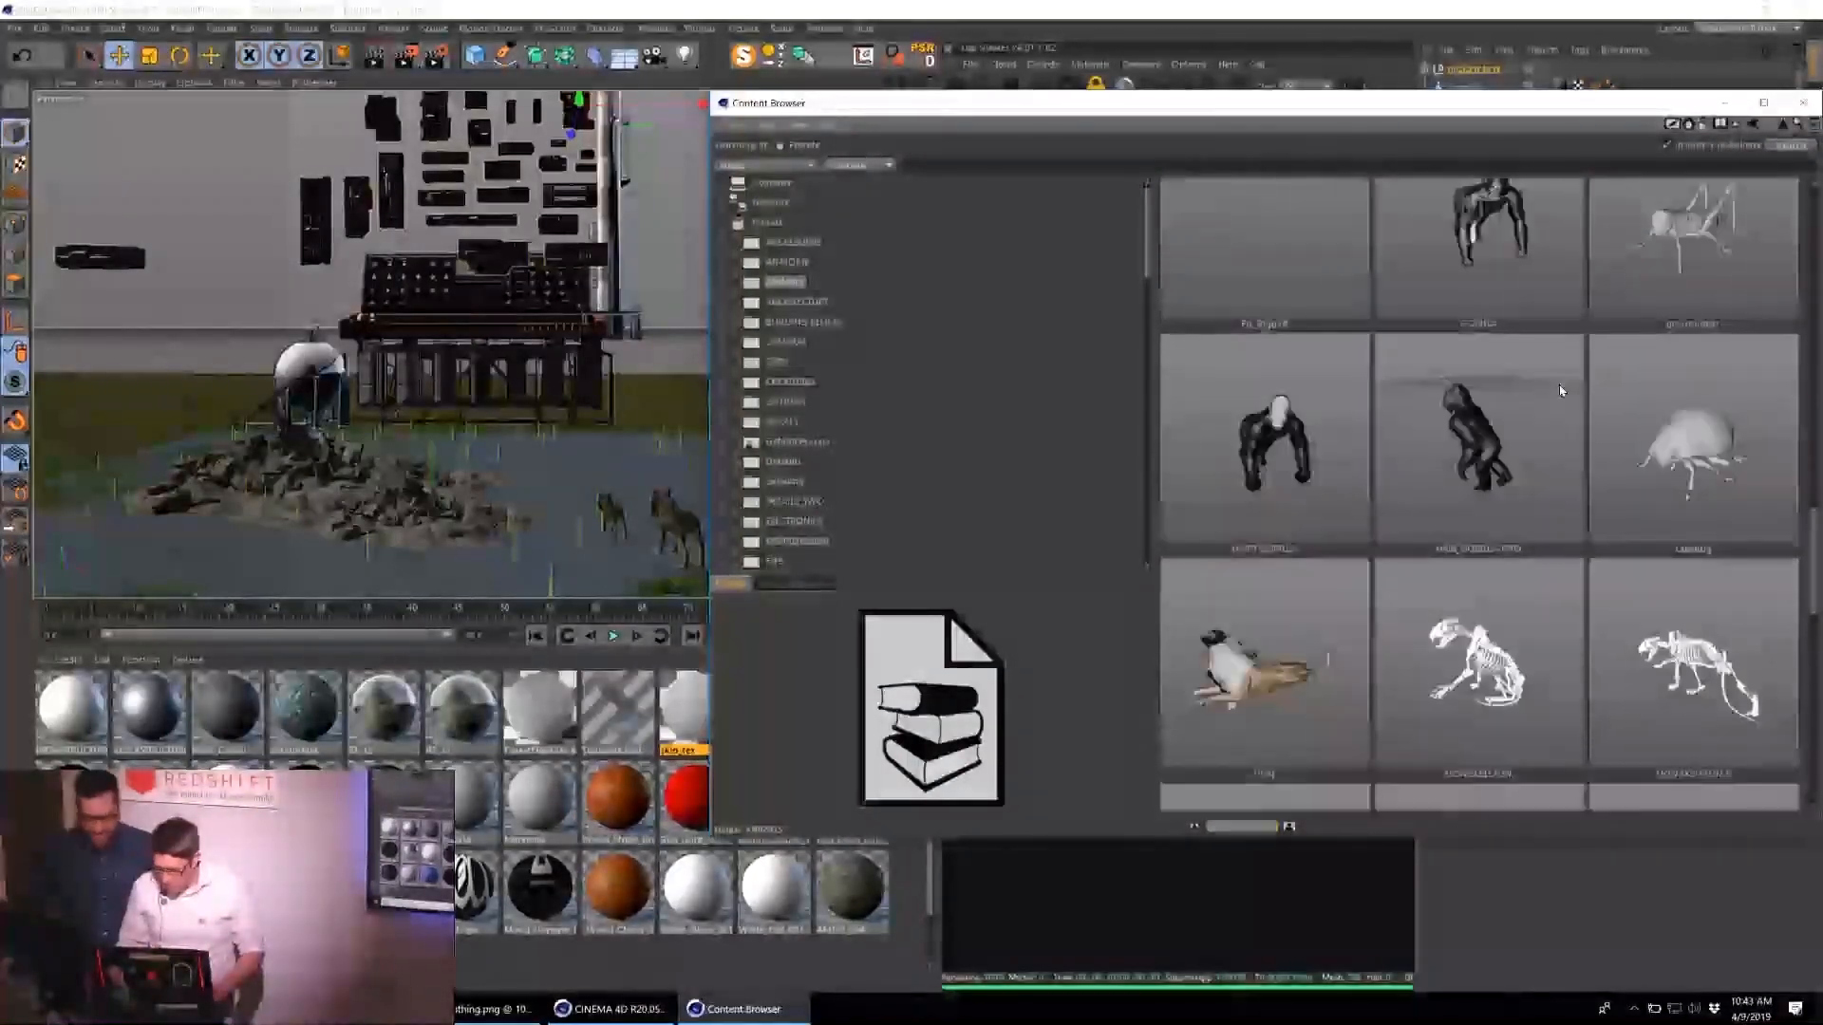
Load the gorilla model from the ANIMALS folder and leave the Content Browser.
left_click(1493, 565)
left_click(1510, 403)
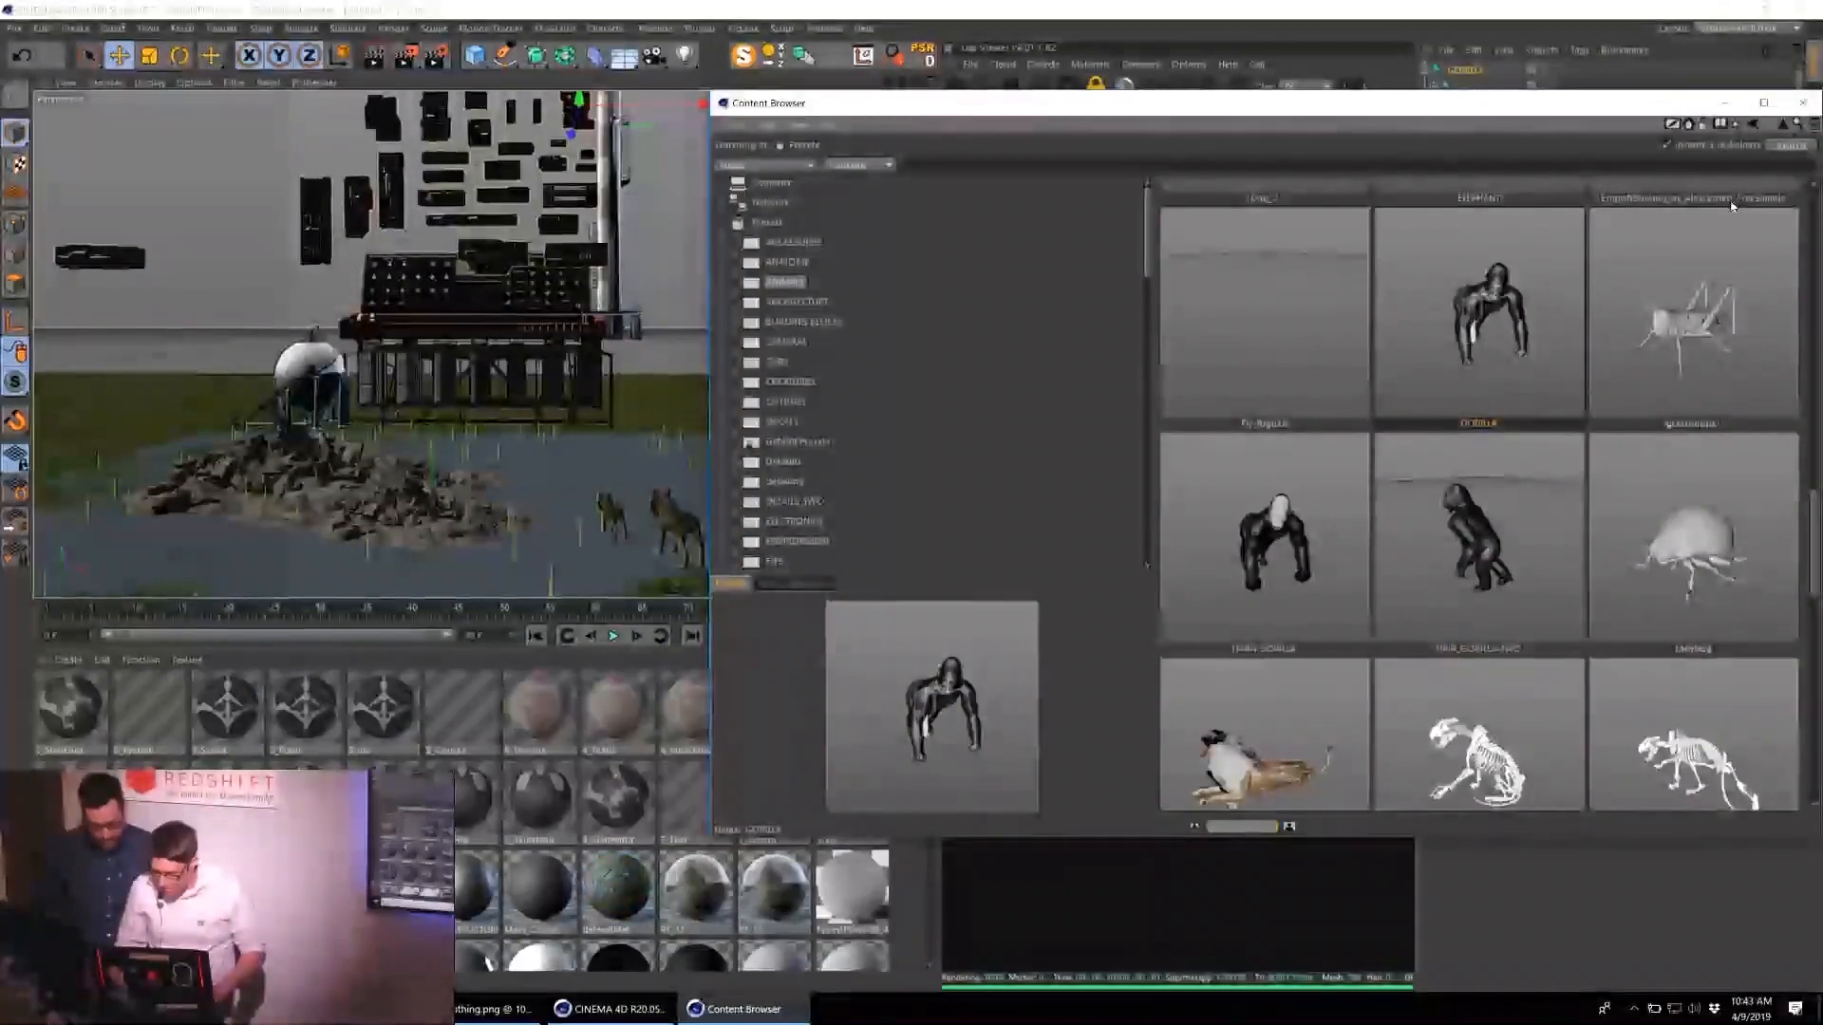
left_click(1809, 102)
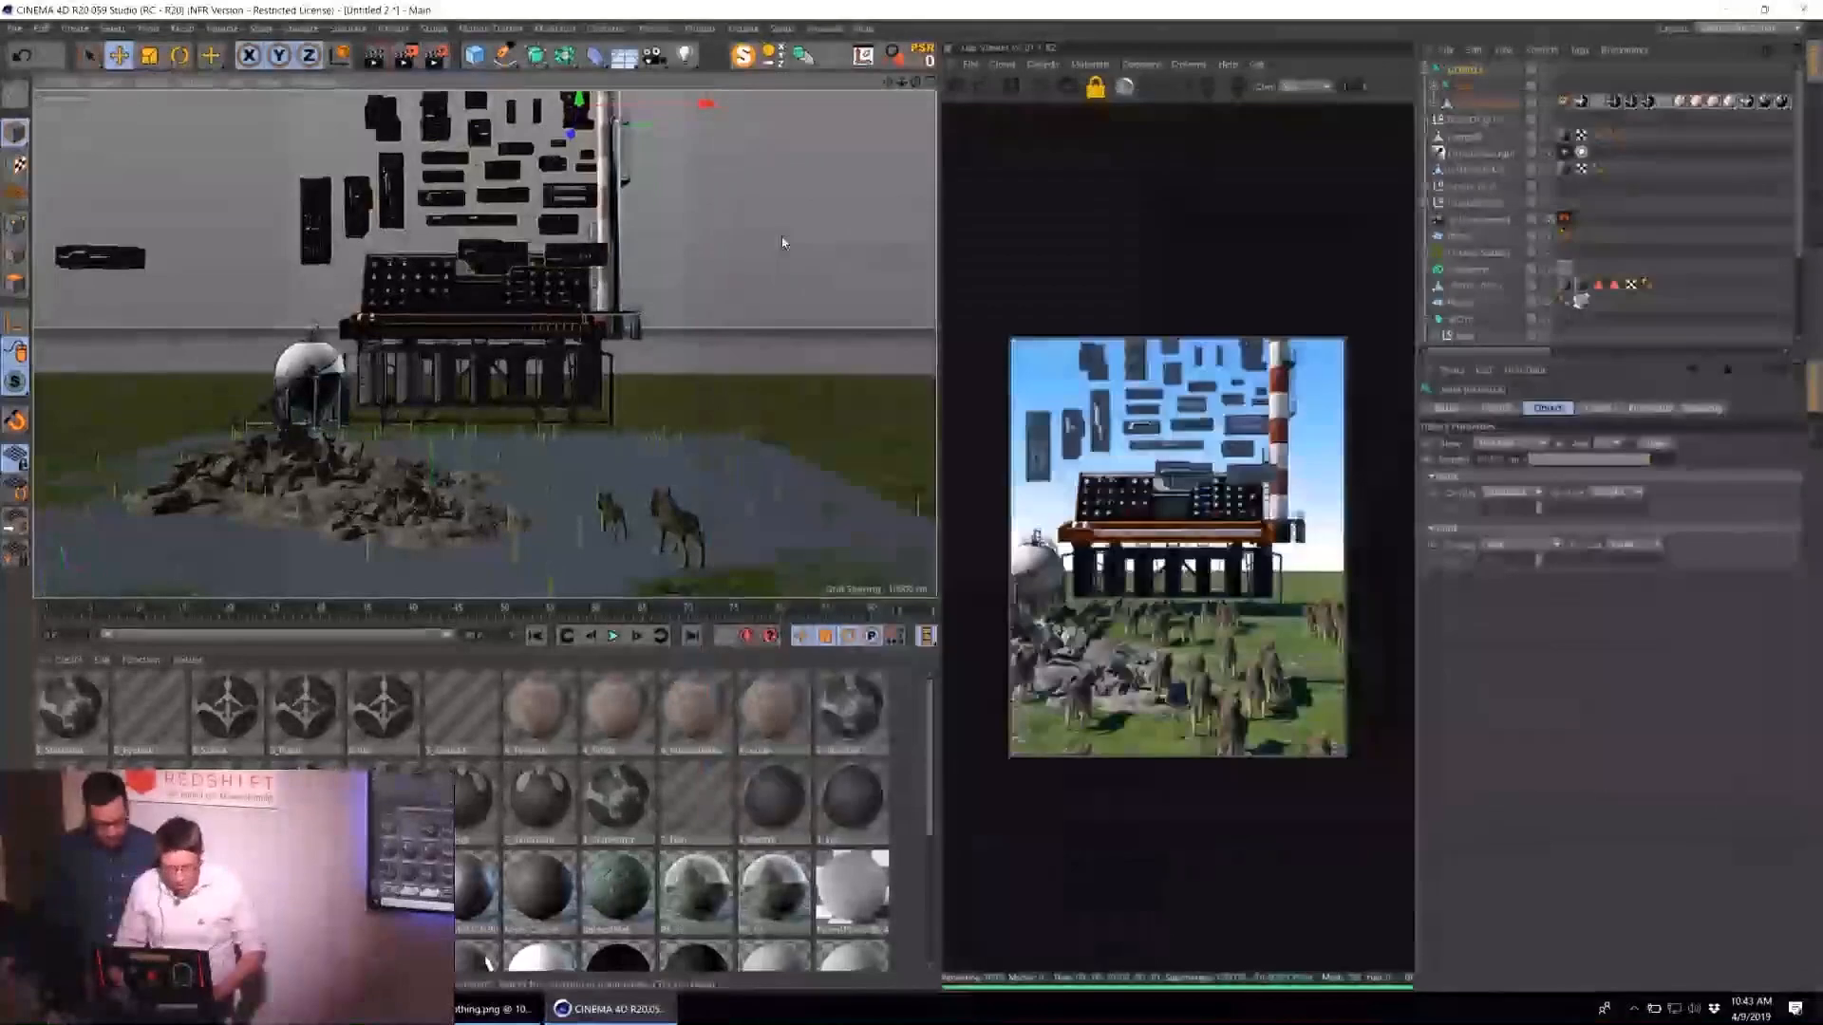
Select the gorilla's top-level object and scale it up to a giant that towers over the storage tank.
left_click(542, 336)
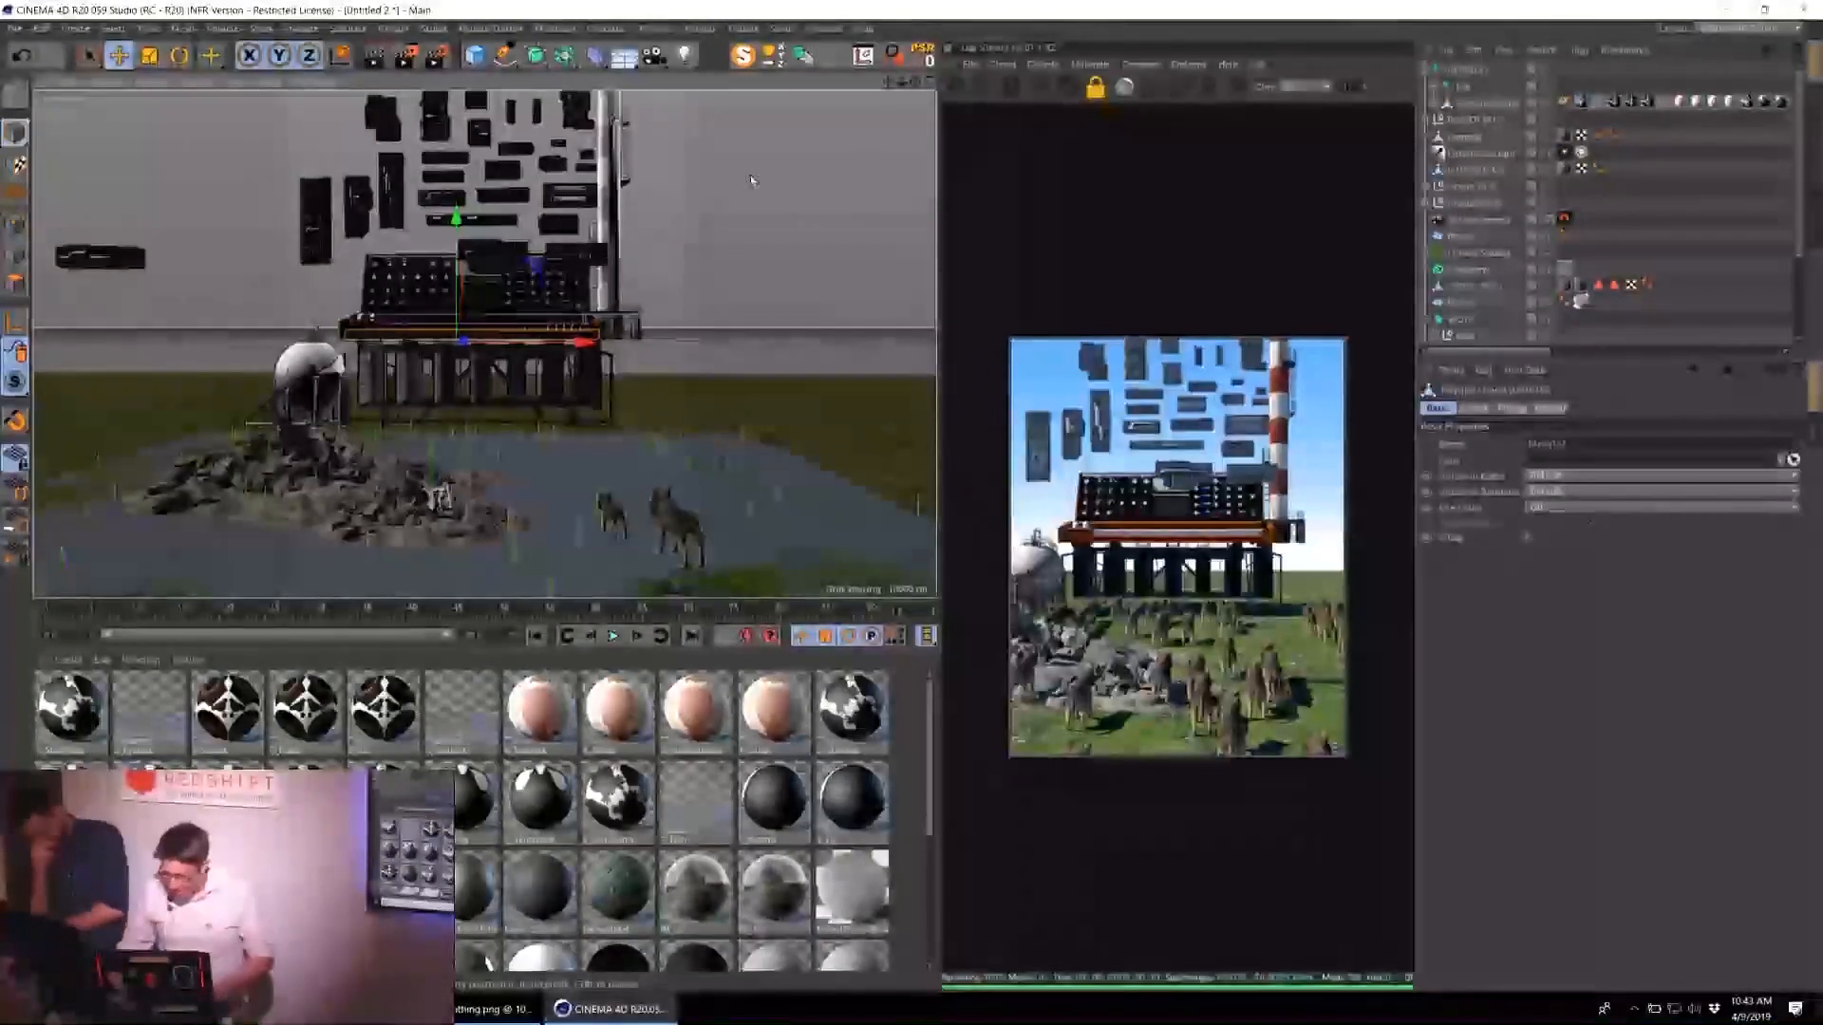
left_click(1465, 69)
left_click_drag(15, 133, 54, 194)
key("t")
left_click_drag(544, 380, 807, 382)
left_click_drag(790, 258, 902, 223)
Turn the gorilla to a new facing direction and move it across to the giant synthesizer.
key("r")
left_click_drag(451, 539, 176, 530)
key("e")
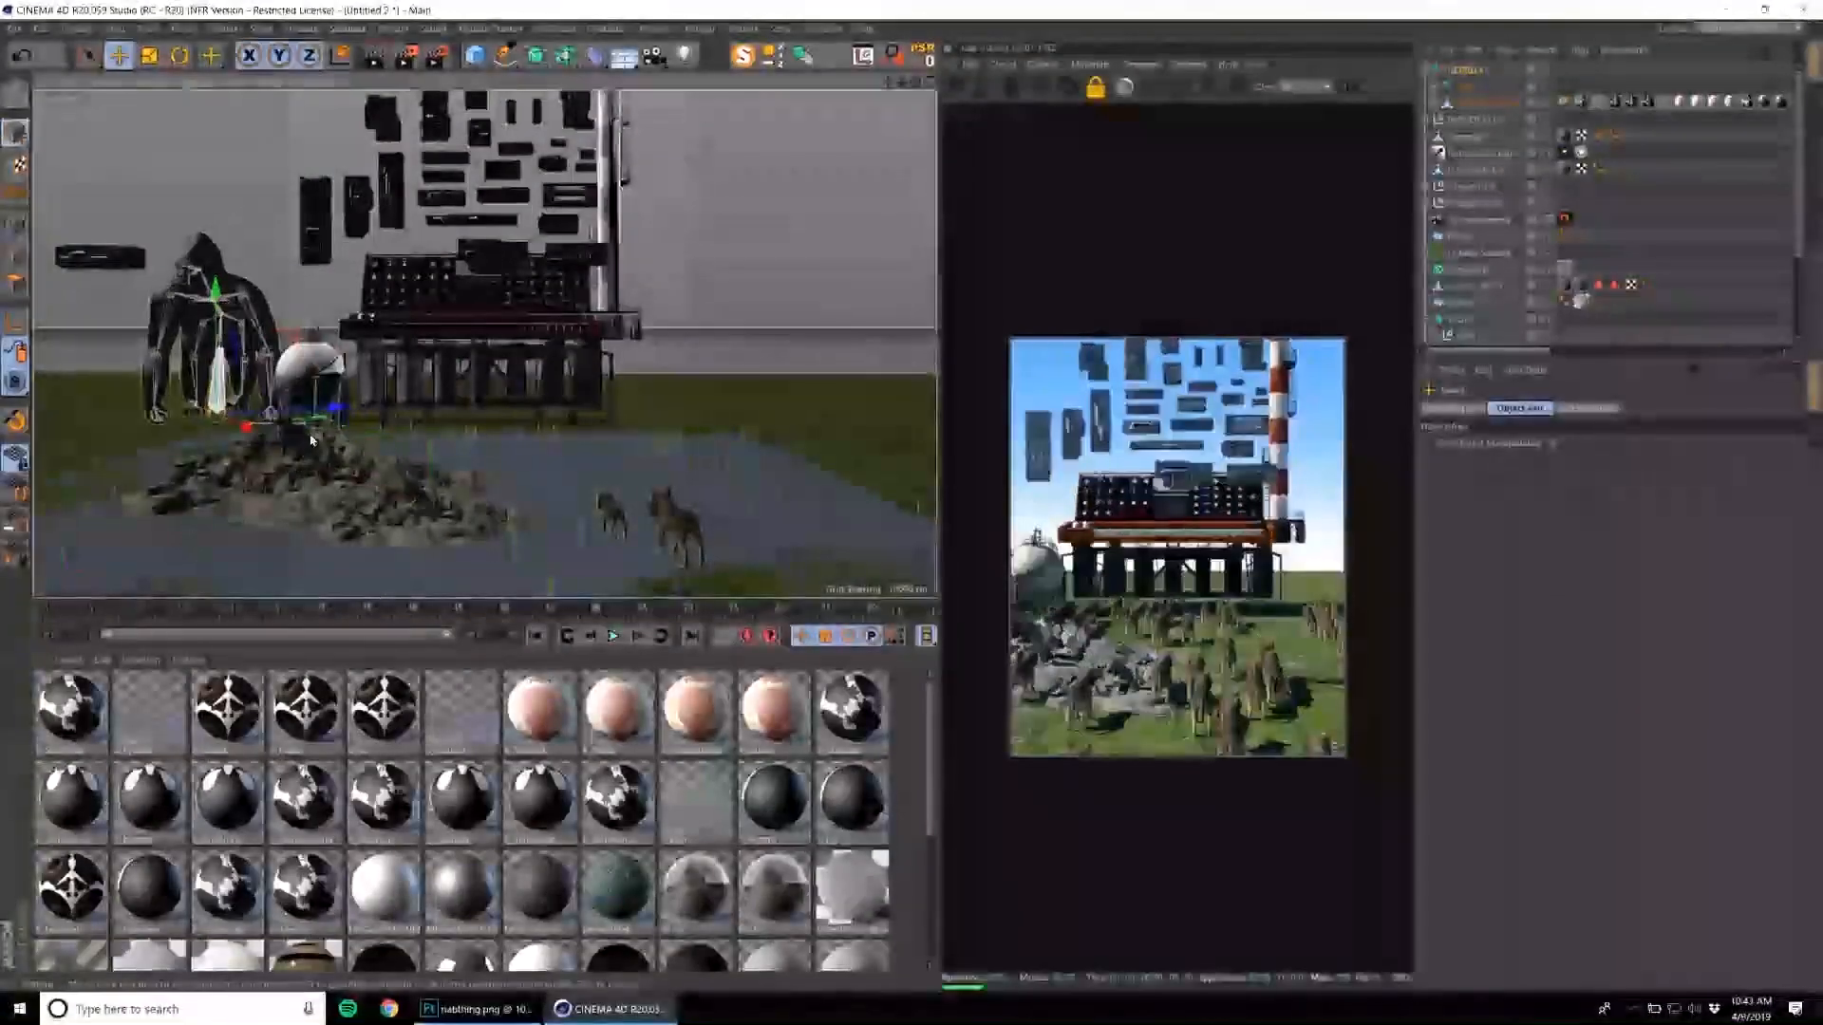
left_click_drag(361, 403, 470, 382)
Scale the gorilla up until it towers over the synthesizer, and centre it behind the keyboard.
key("t")
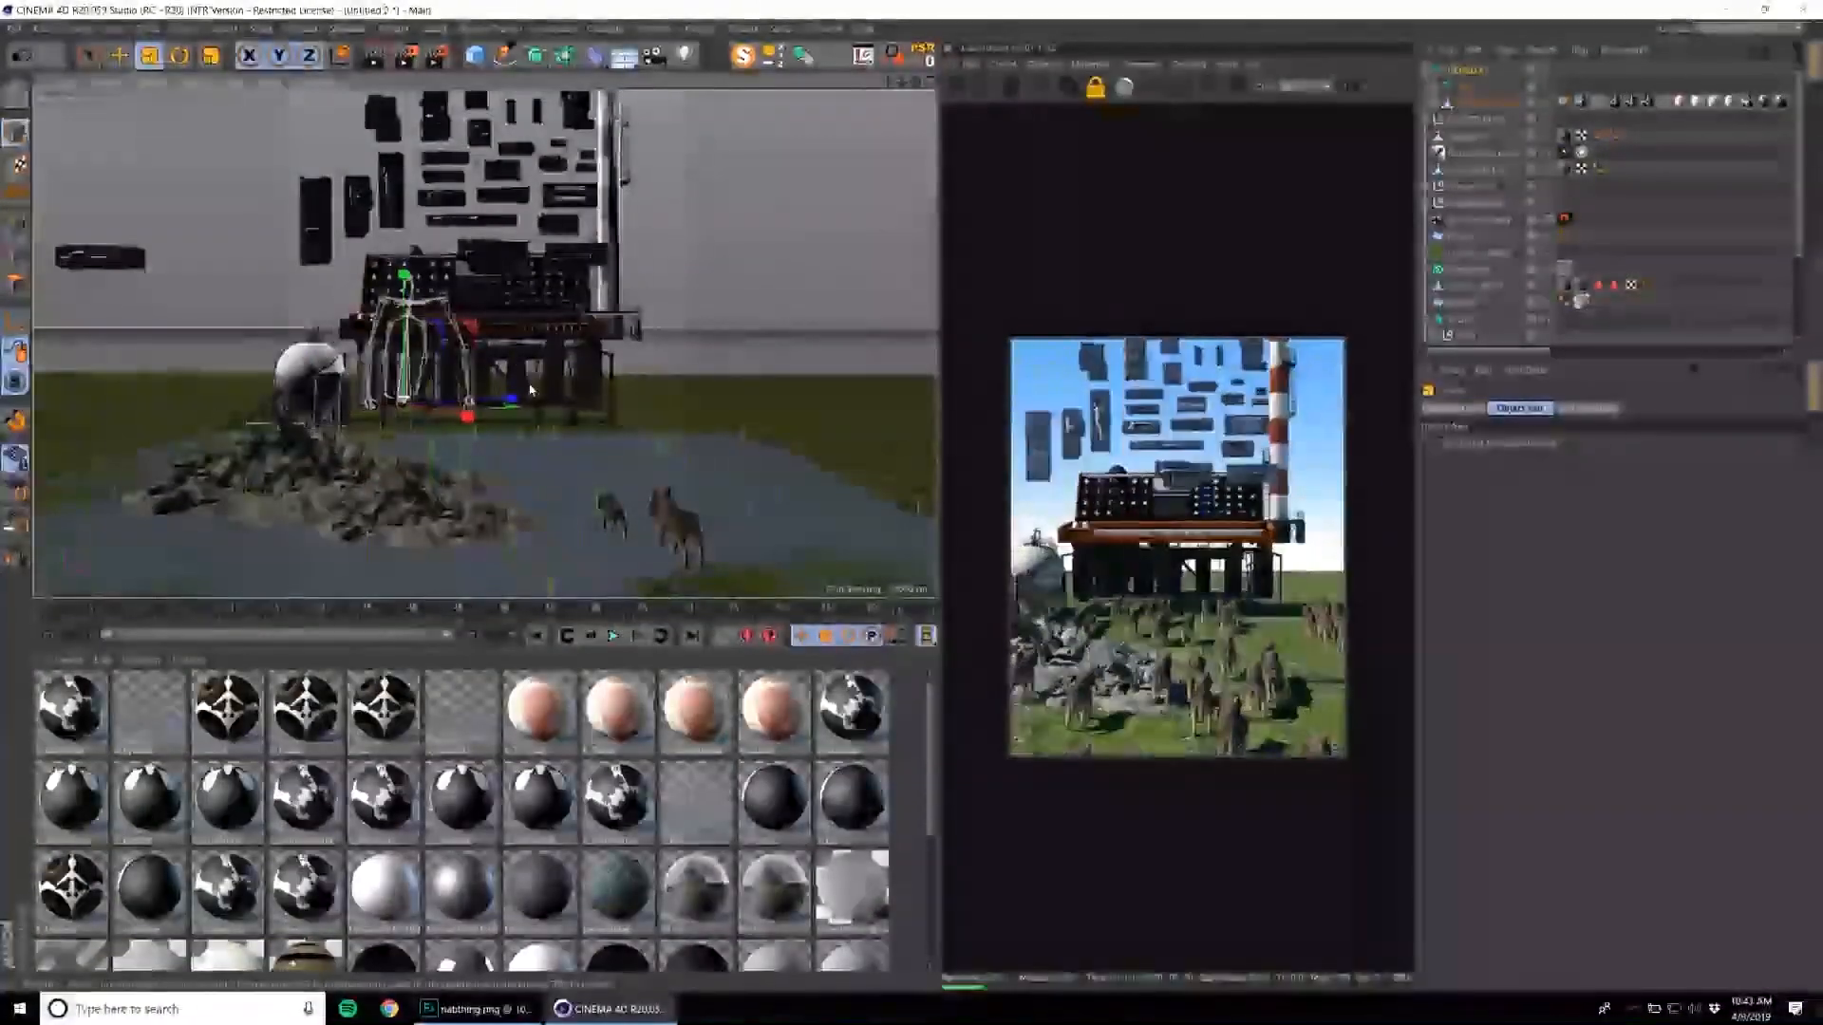
left_click_drag(588, 285, 612, 283)
key("e")
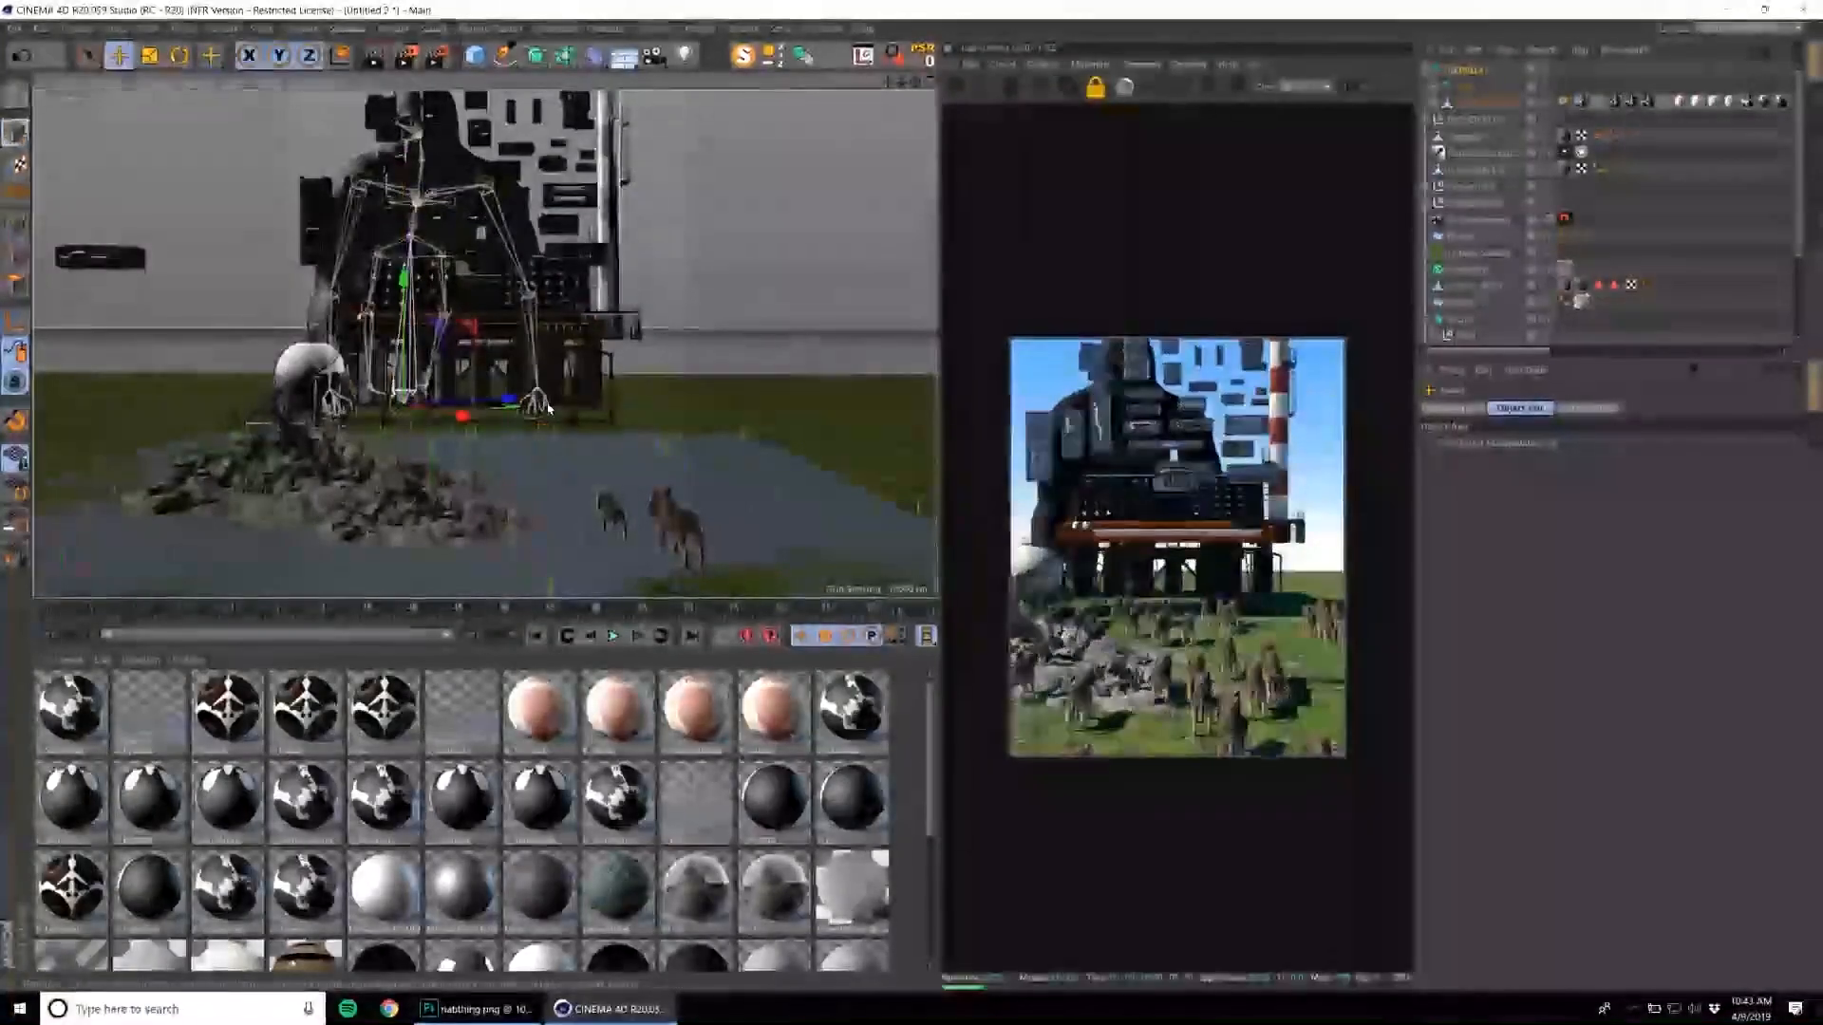
left_click_drag(459, 411, 493, 403)
Expand the BIGGER BOX kit's hierarchy, select the whole kit and move it sideways, clear of the gorilla.
left_click(1460, 136)
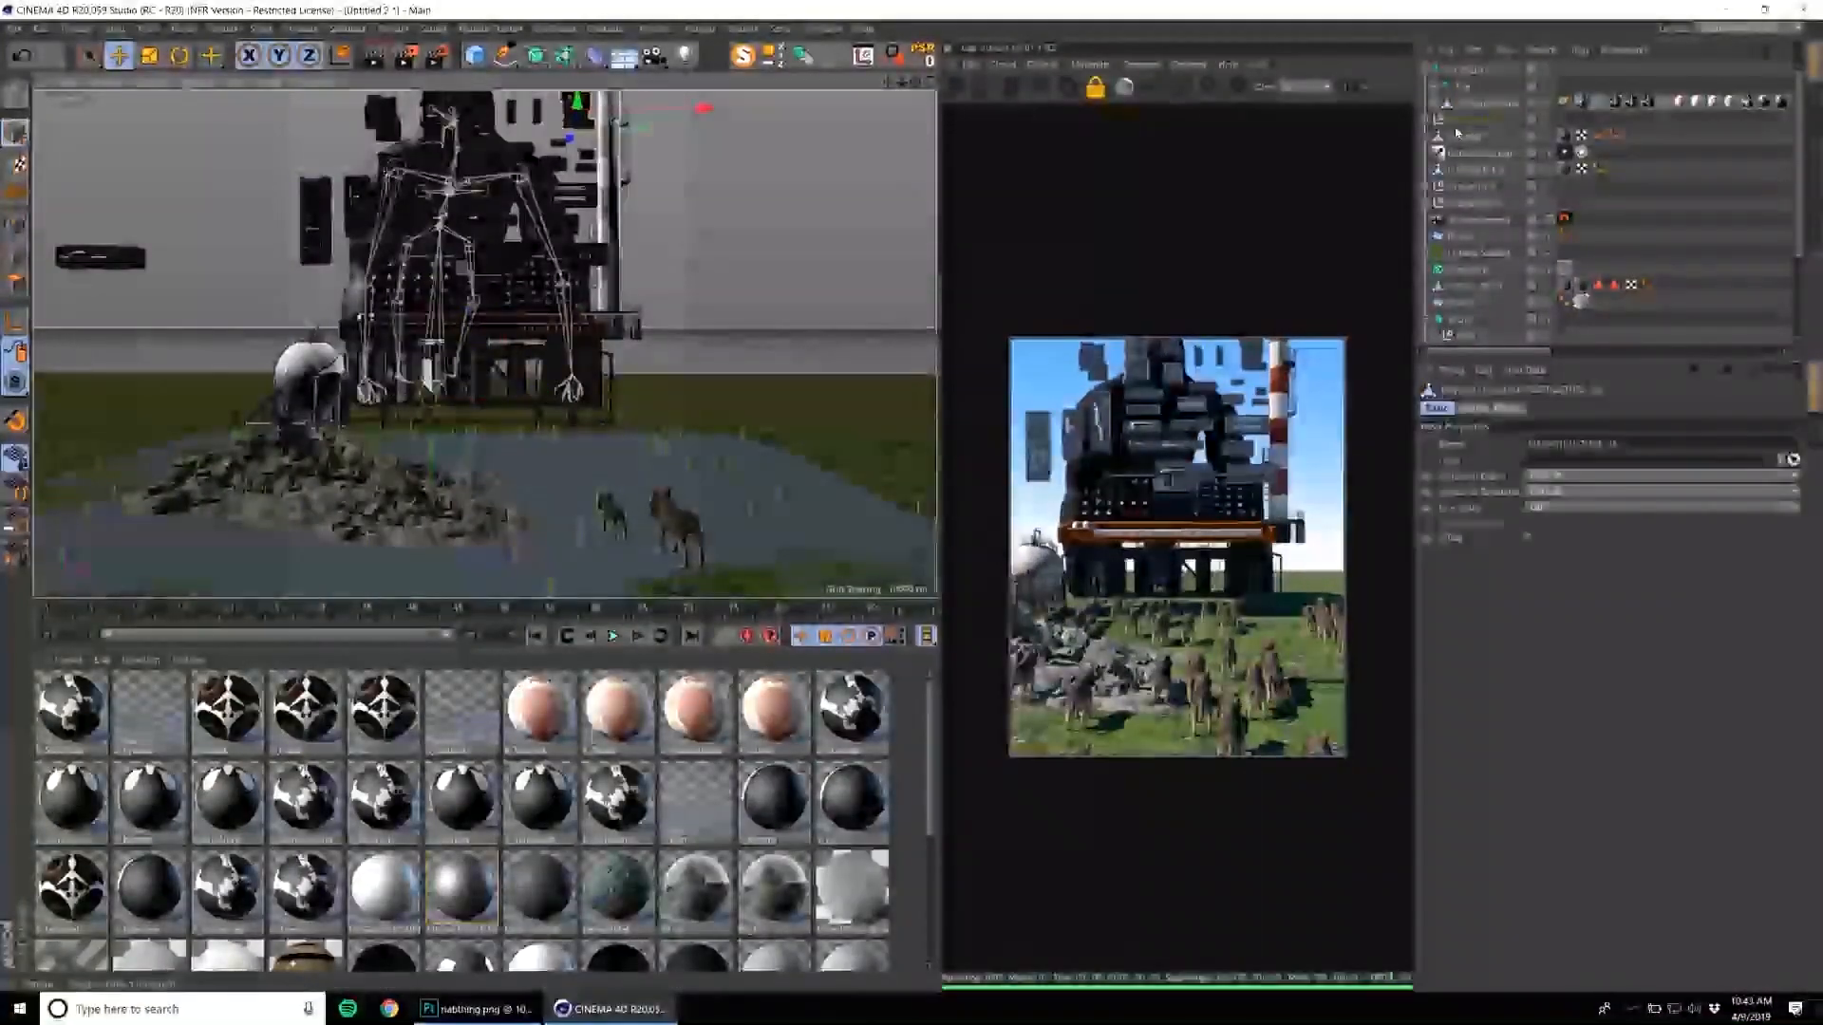
left_click(1438, 120)
left_click(1437, 137)
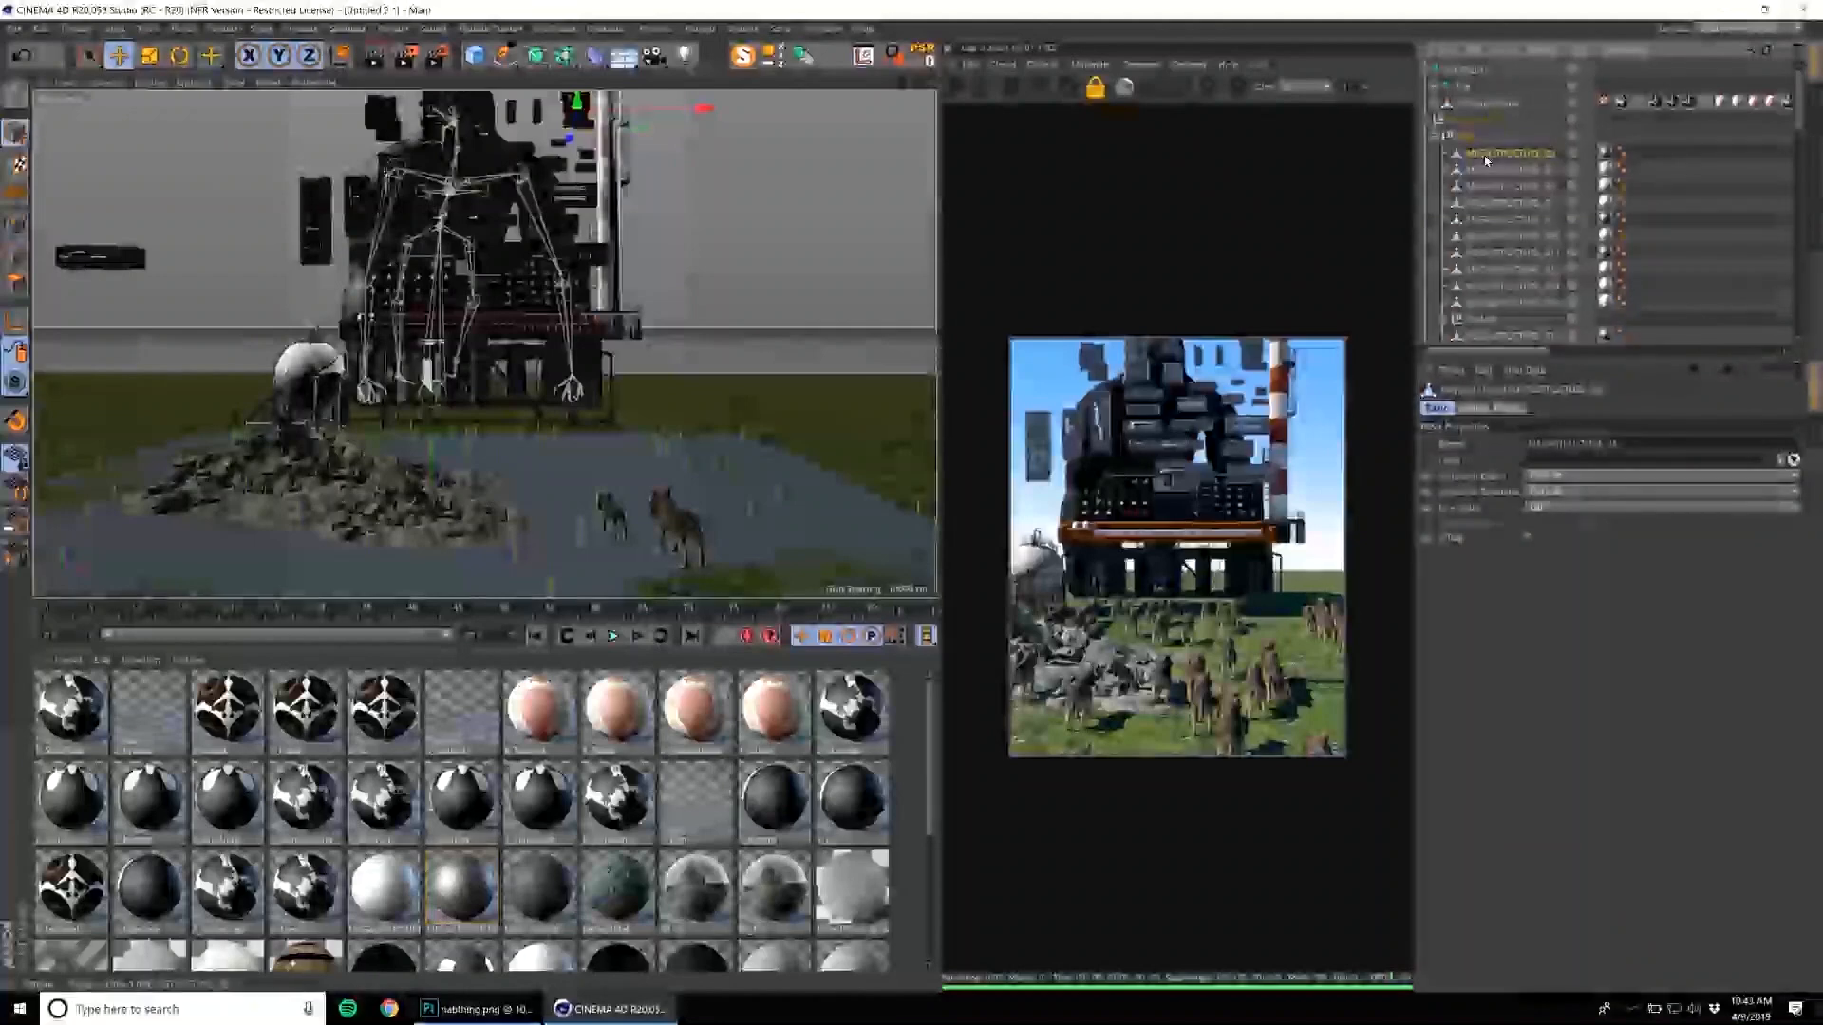
left_click(1472, 126)
left_click_drag(700, 108, 433, 126)
Adjust the selection tool's options and select the tall block with antennas among the BIGGER BOX parts.
middle_click_drag(294, 209, 410, 296, "alt")
right_click_drag(410, 296, 485, 288, "alt")
left_click_drag(486, 288, 531, 344, "alt")
right_click_drag(532, 344, 607, 332, "alt")
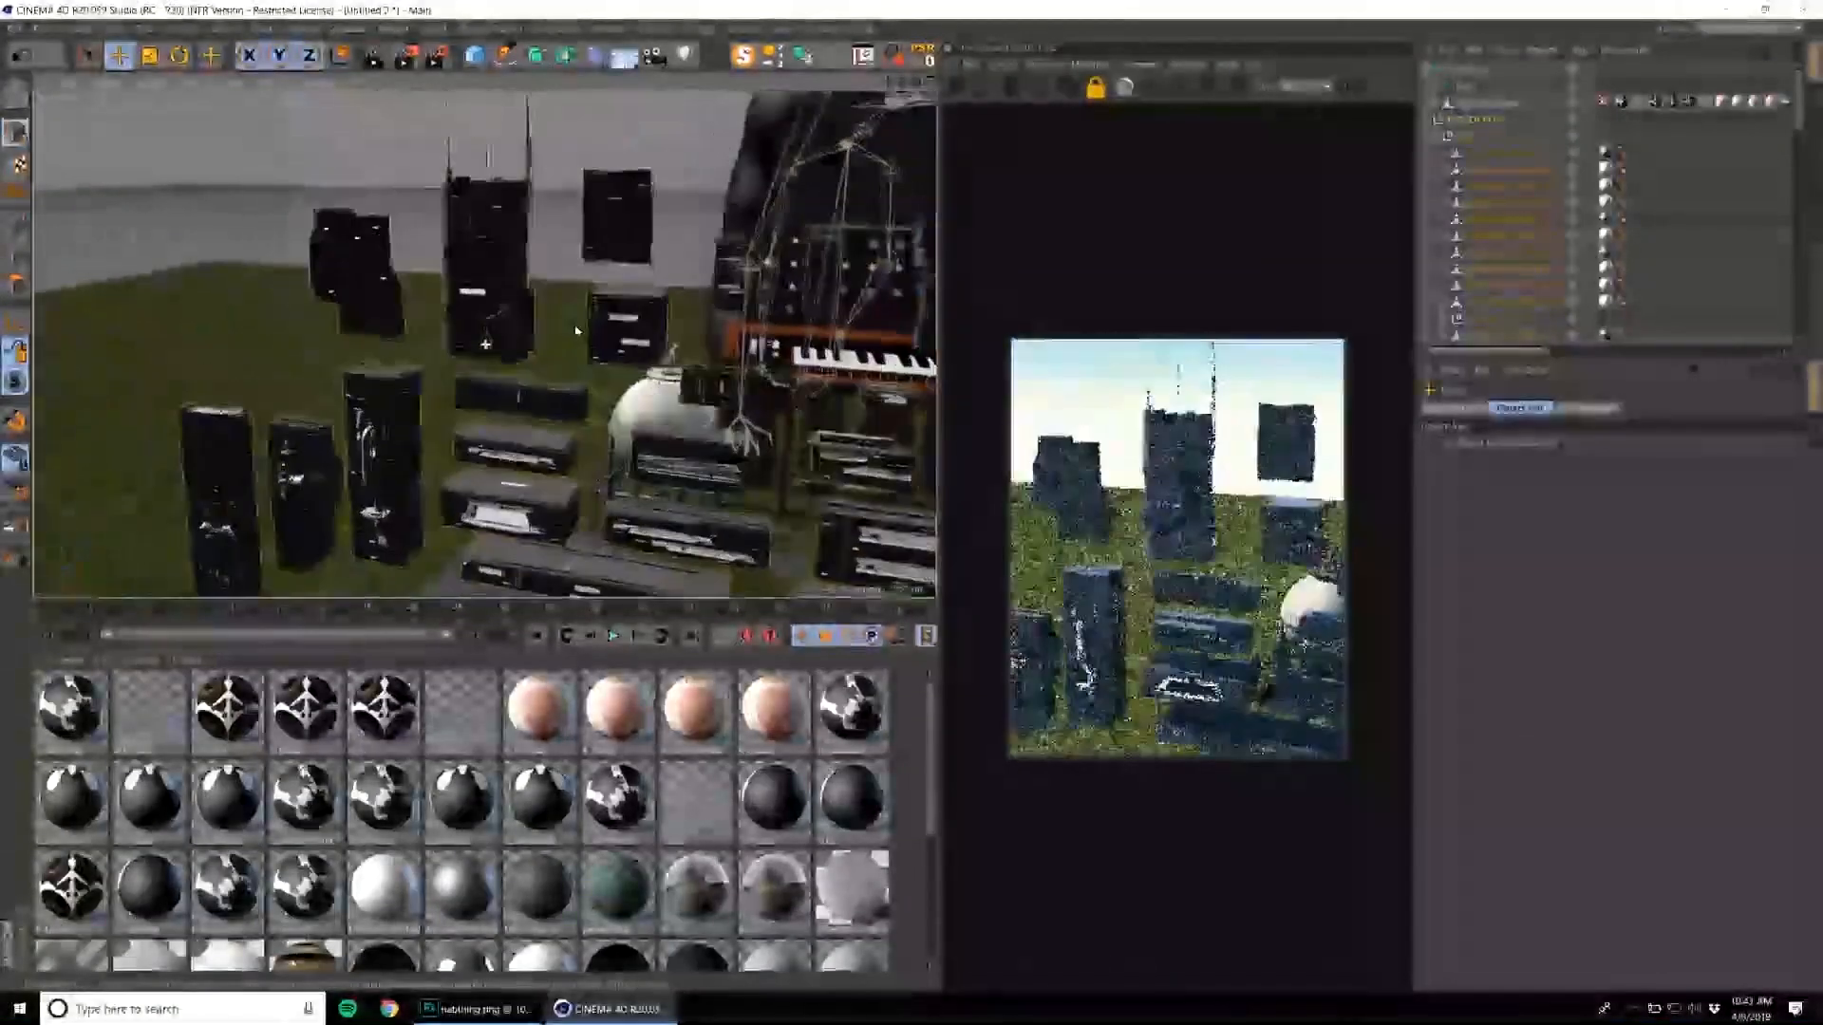
left_click_drag(608, 332, 585, 291, "alt")
key("space")
left_click(1546, 412)
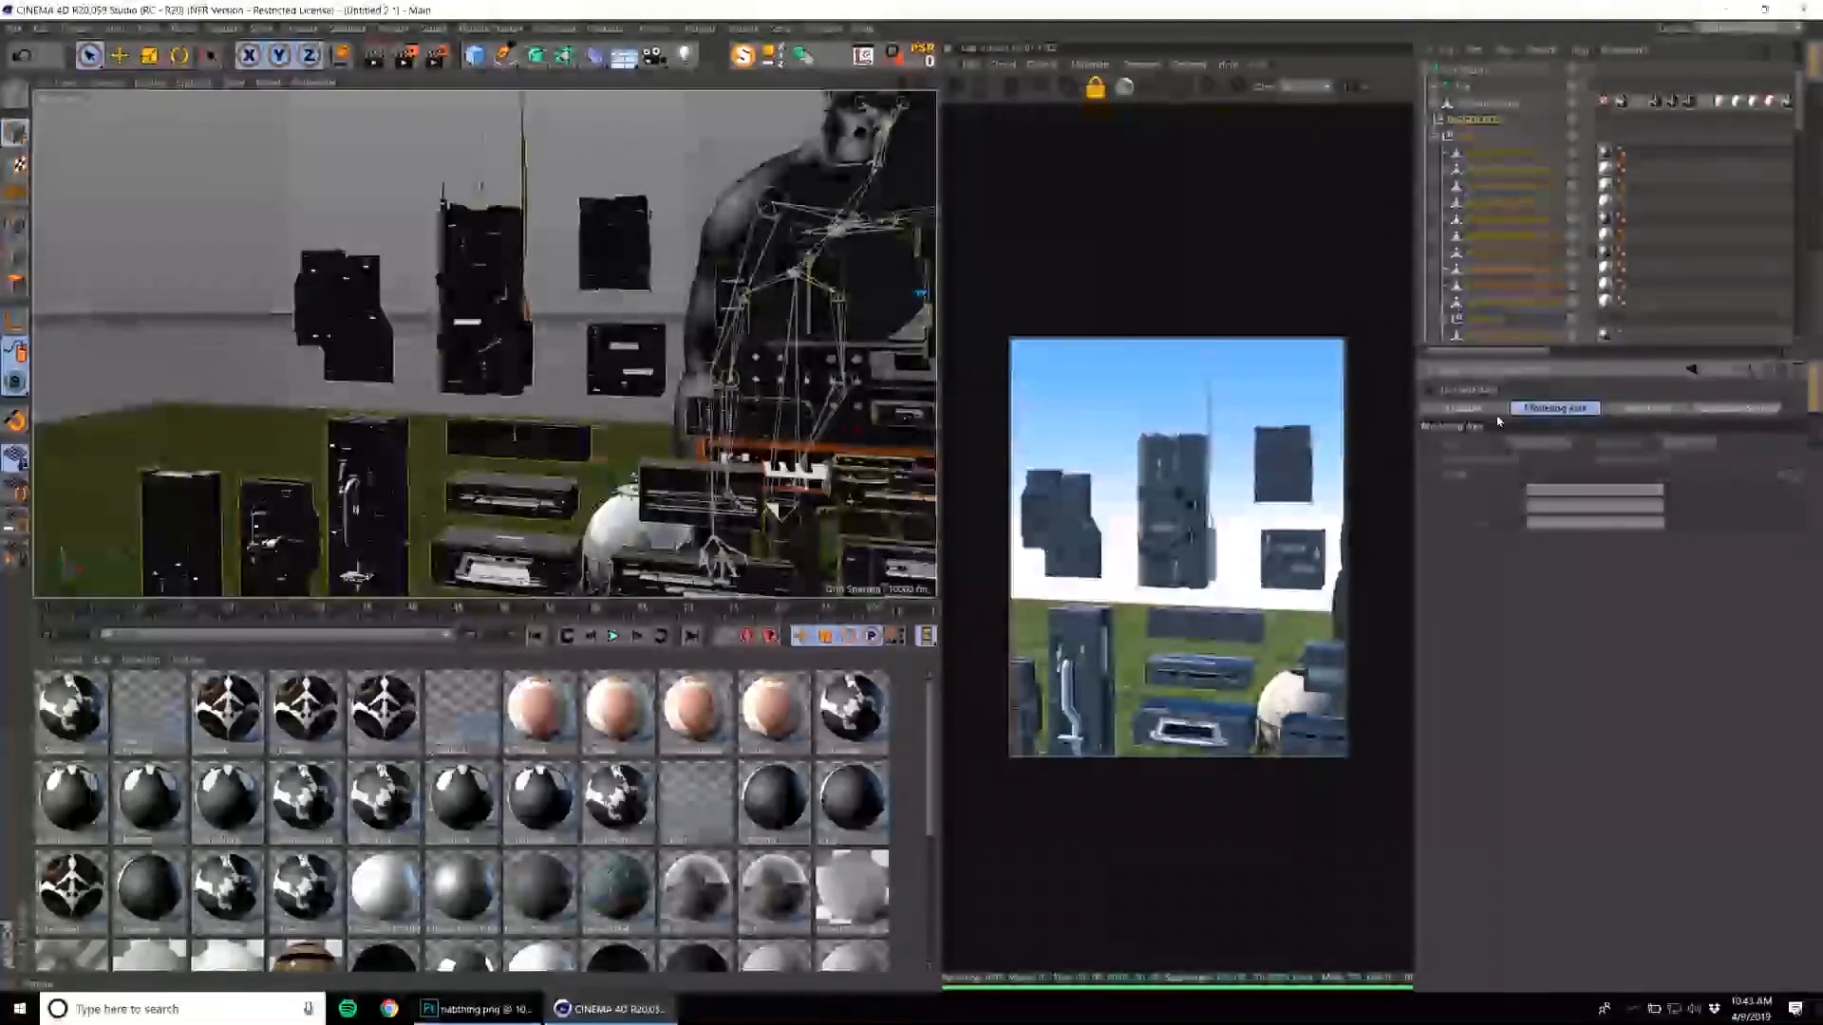
left_click(1489, 412)
left_click(1586, 473)
left_click_drag(549, 373, 537, 330, "alt")
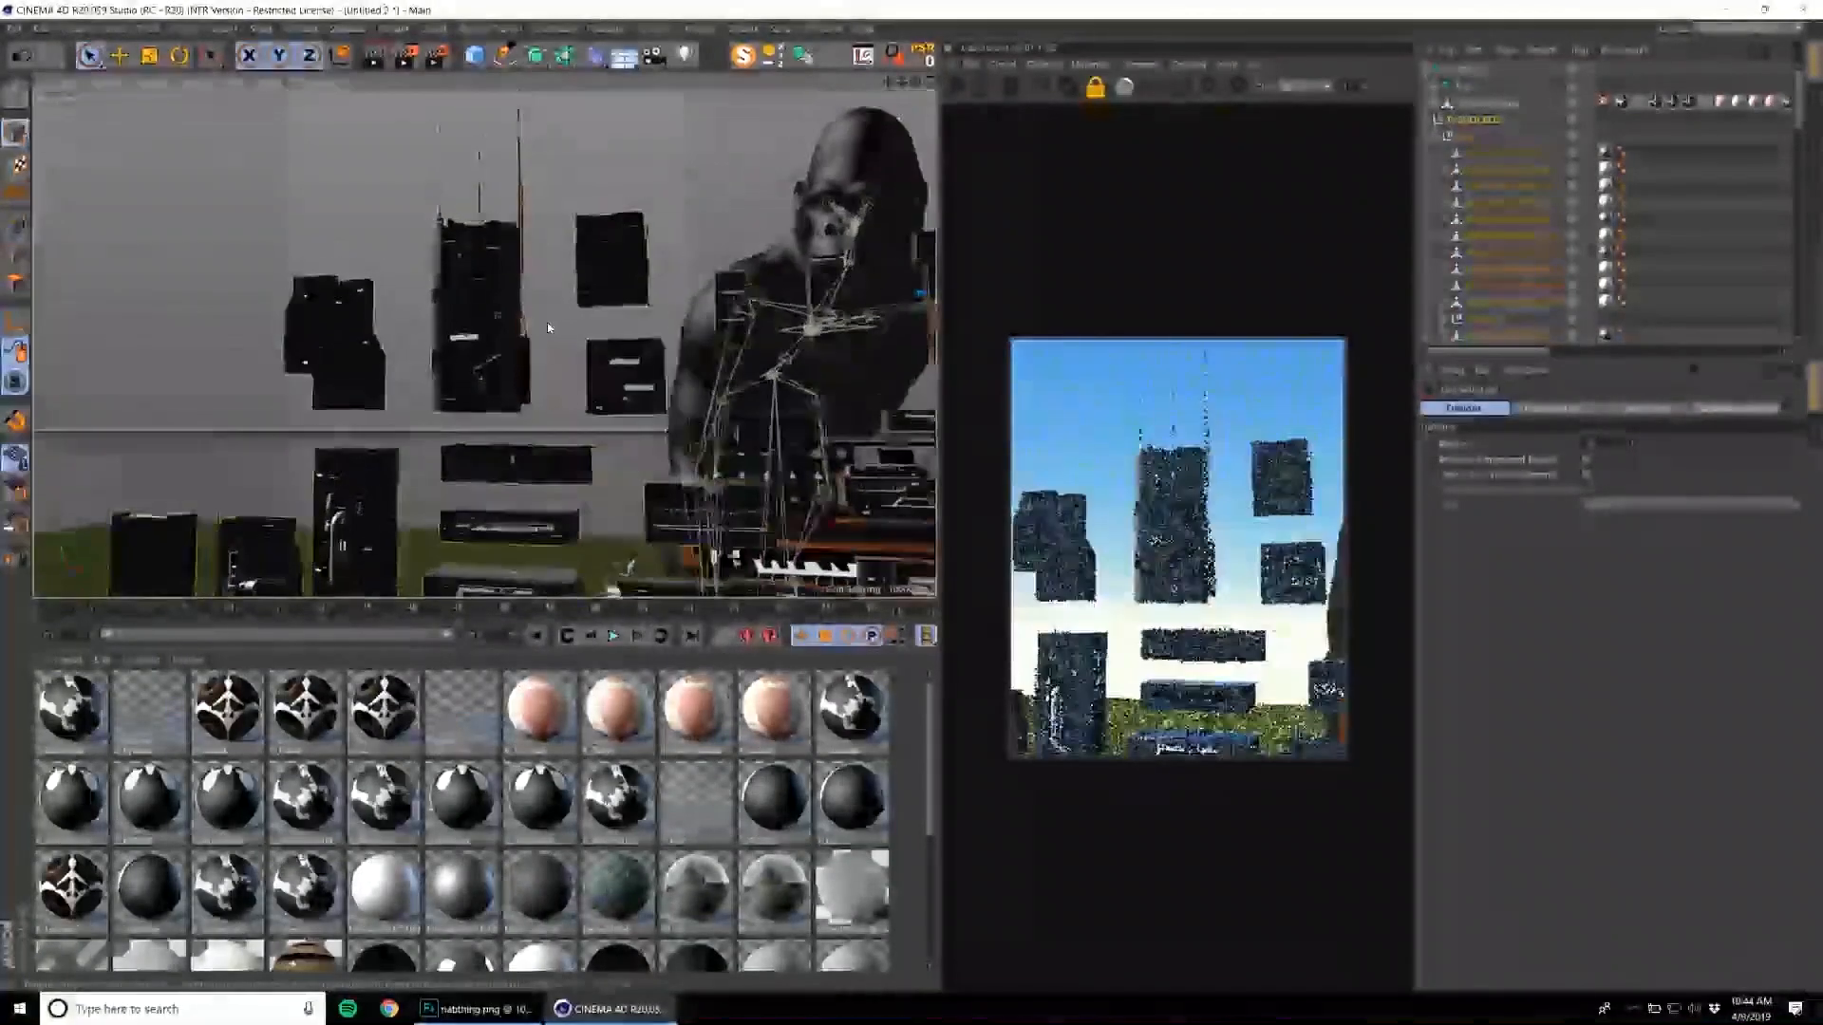
left_click(479, 242)
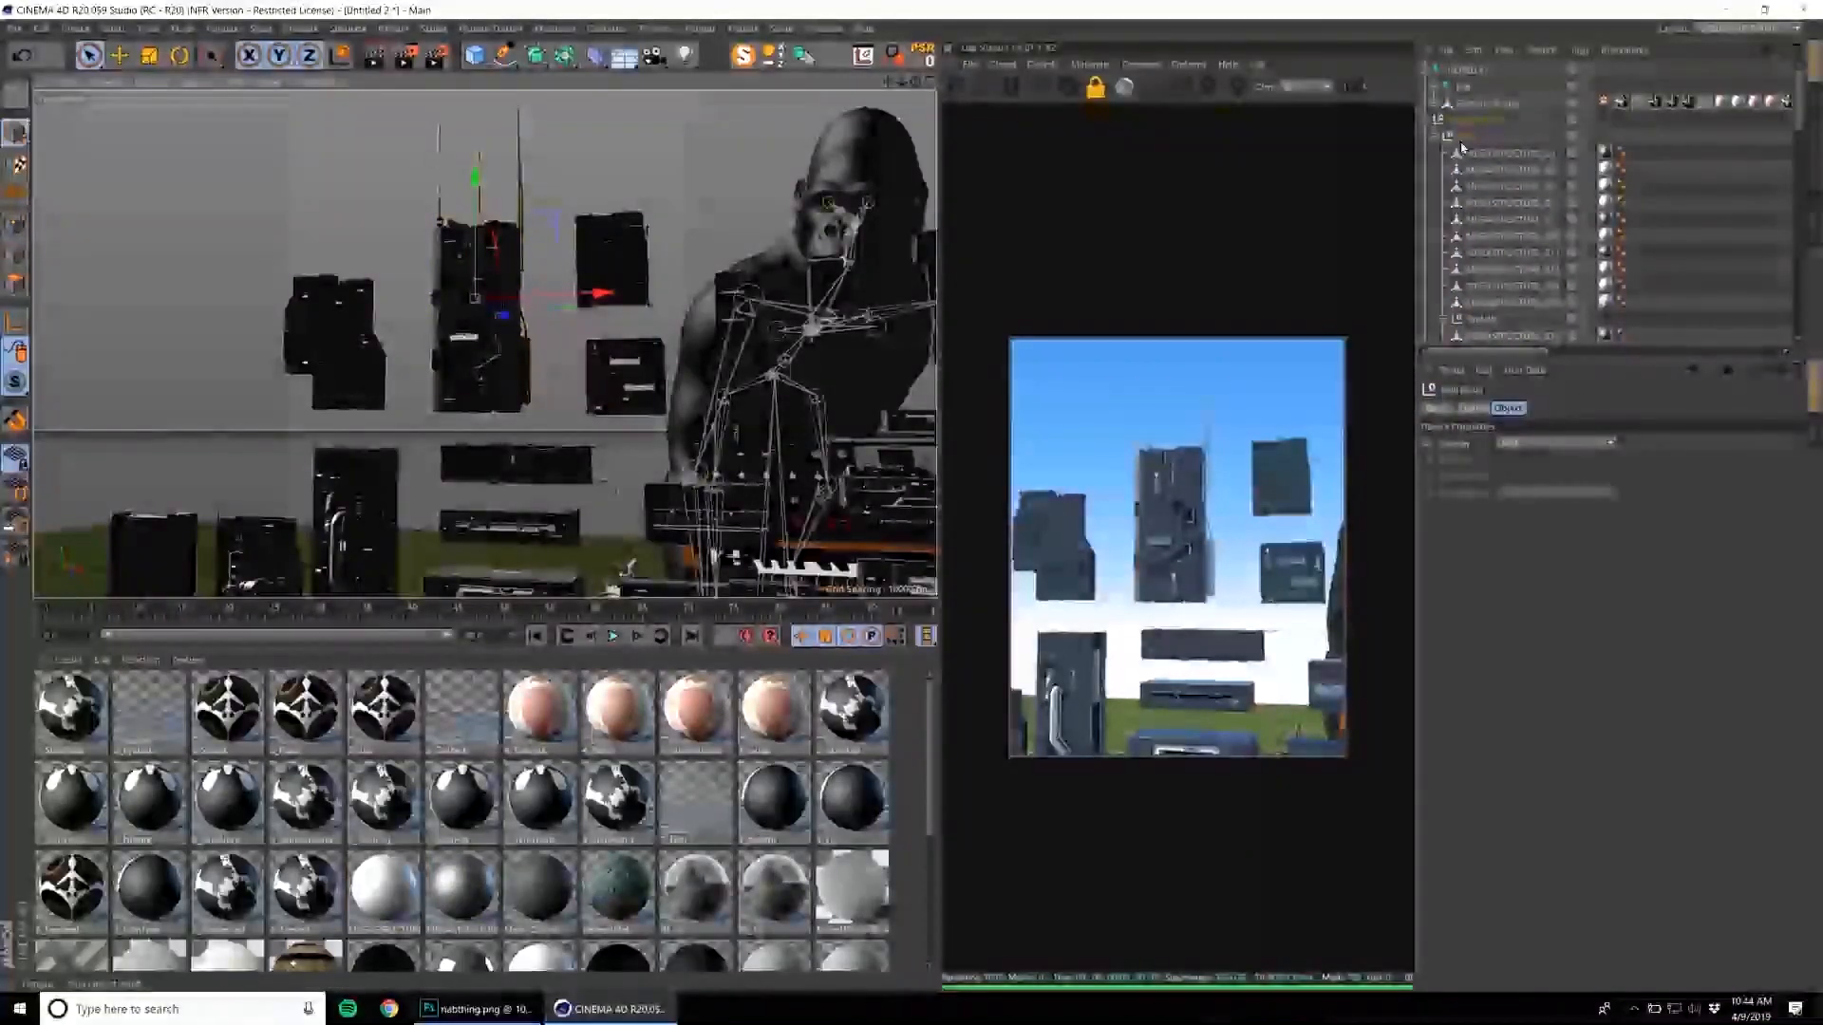
Take the antenna tower out of the BIGGER BOX group to the top level and delete the rest of the kit.
scroll(1476, 180, "down", 6)
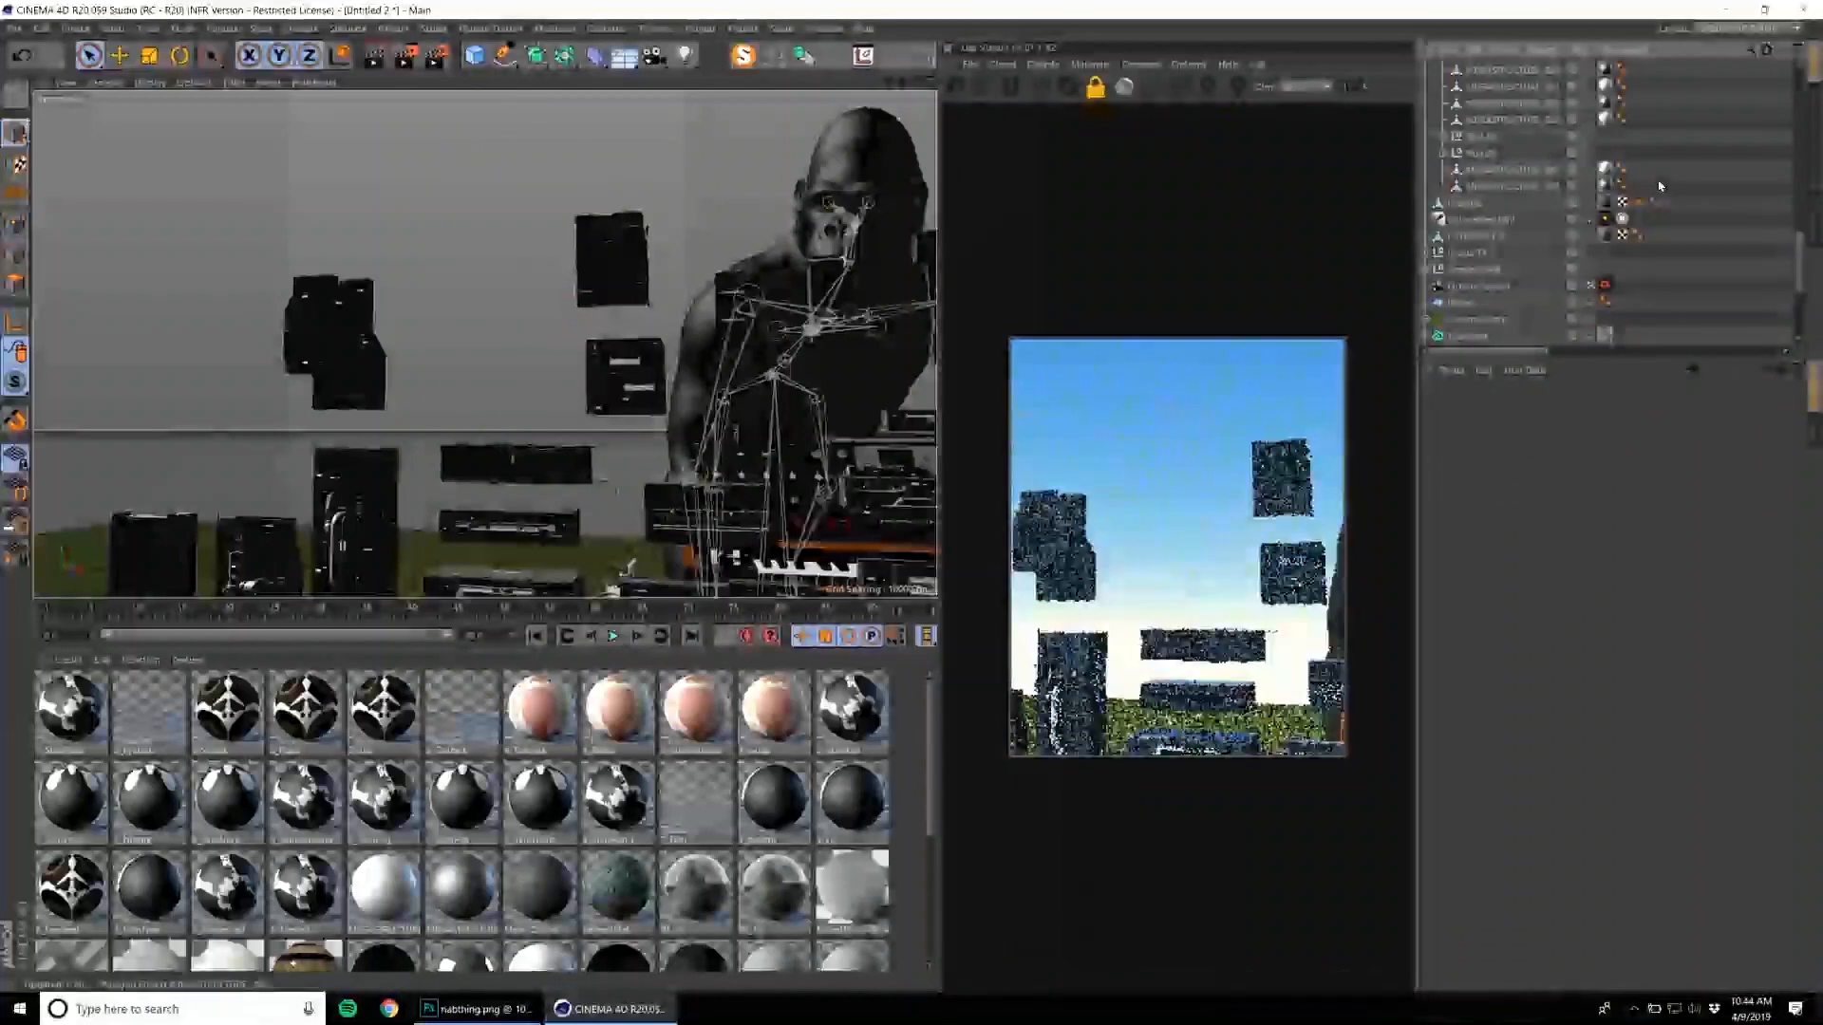
scroll(1614, 204, "up", 5)
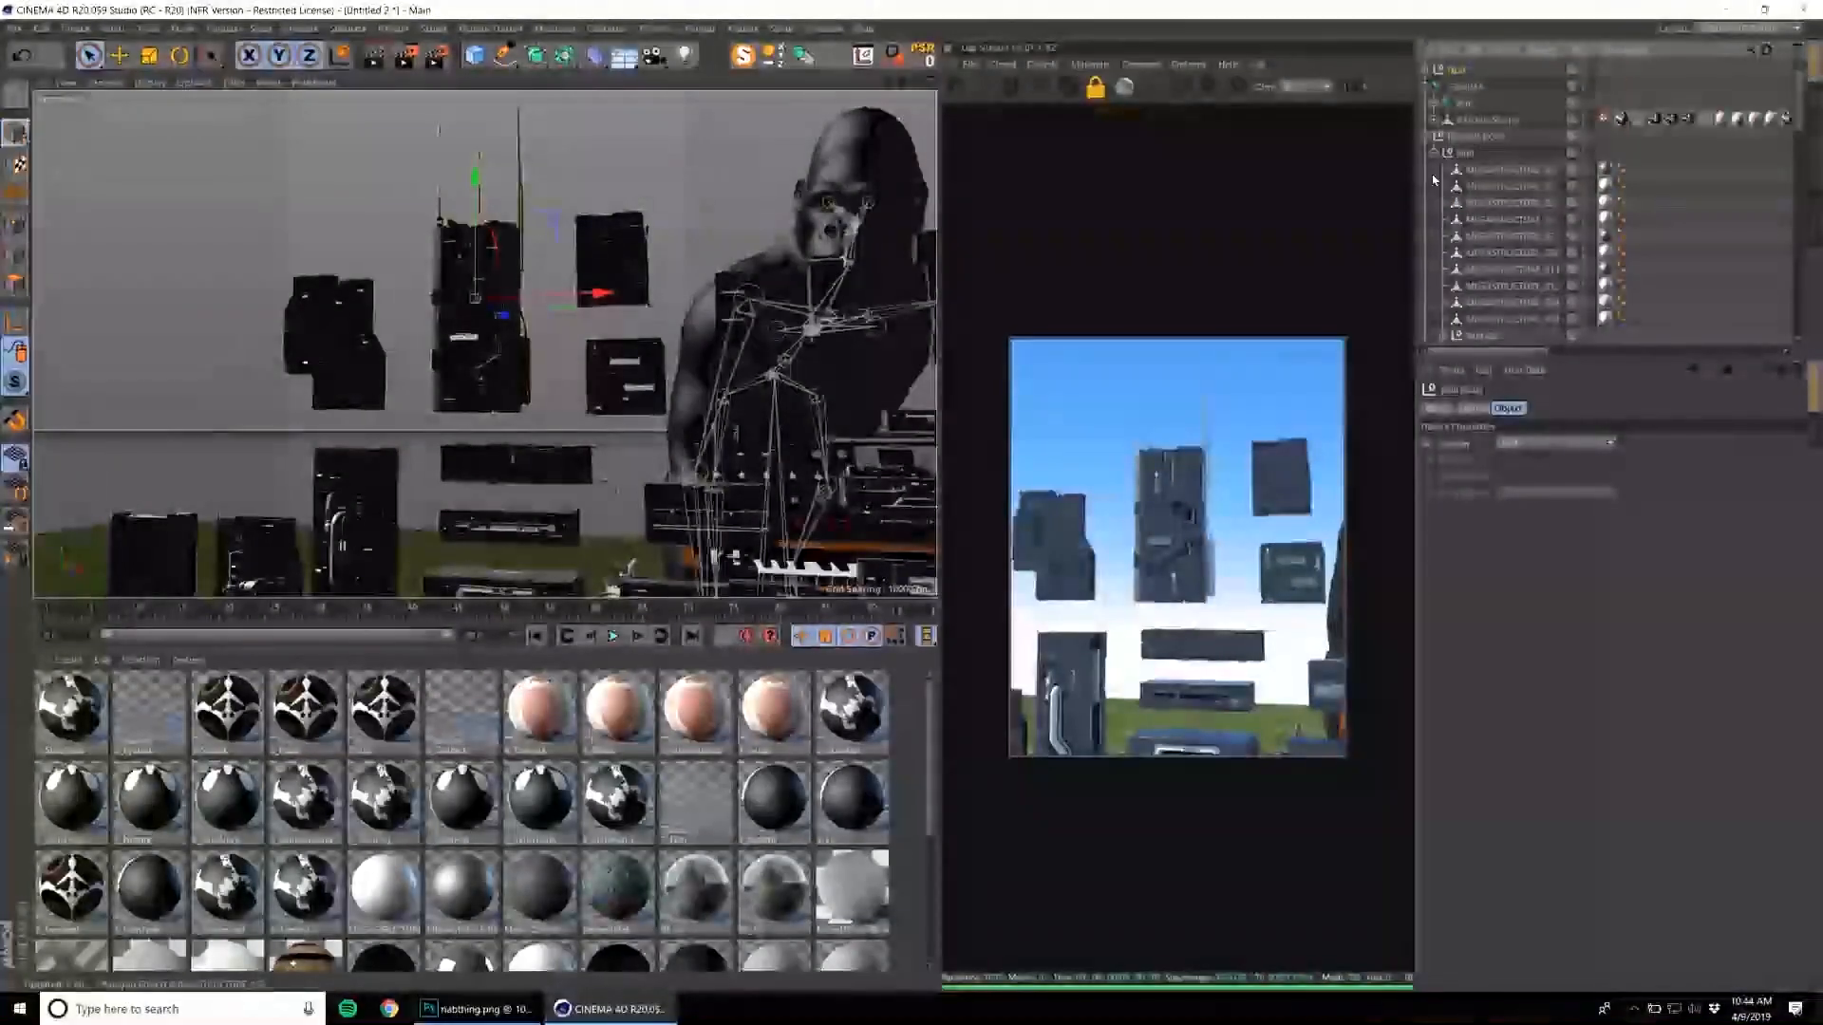
left_click(1427, 137)
left_click(1470, 137)
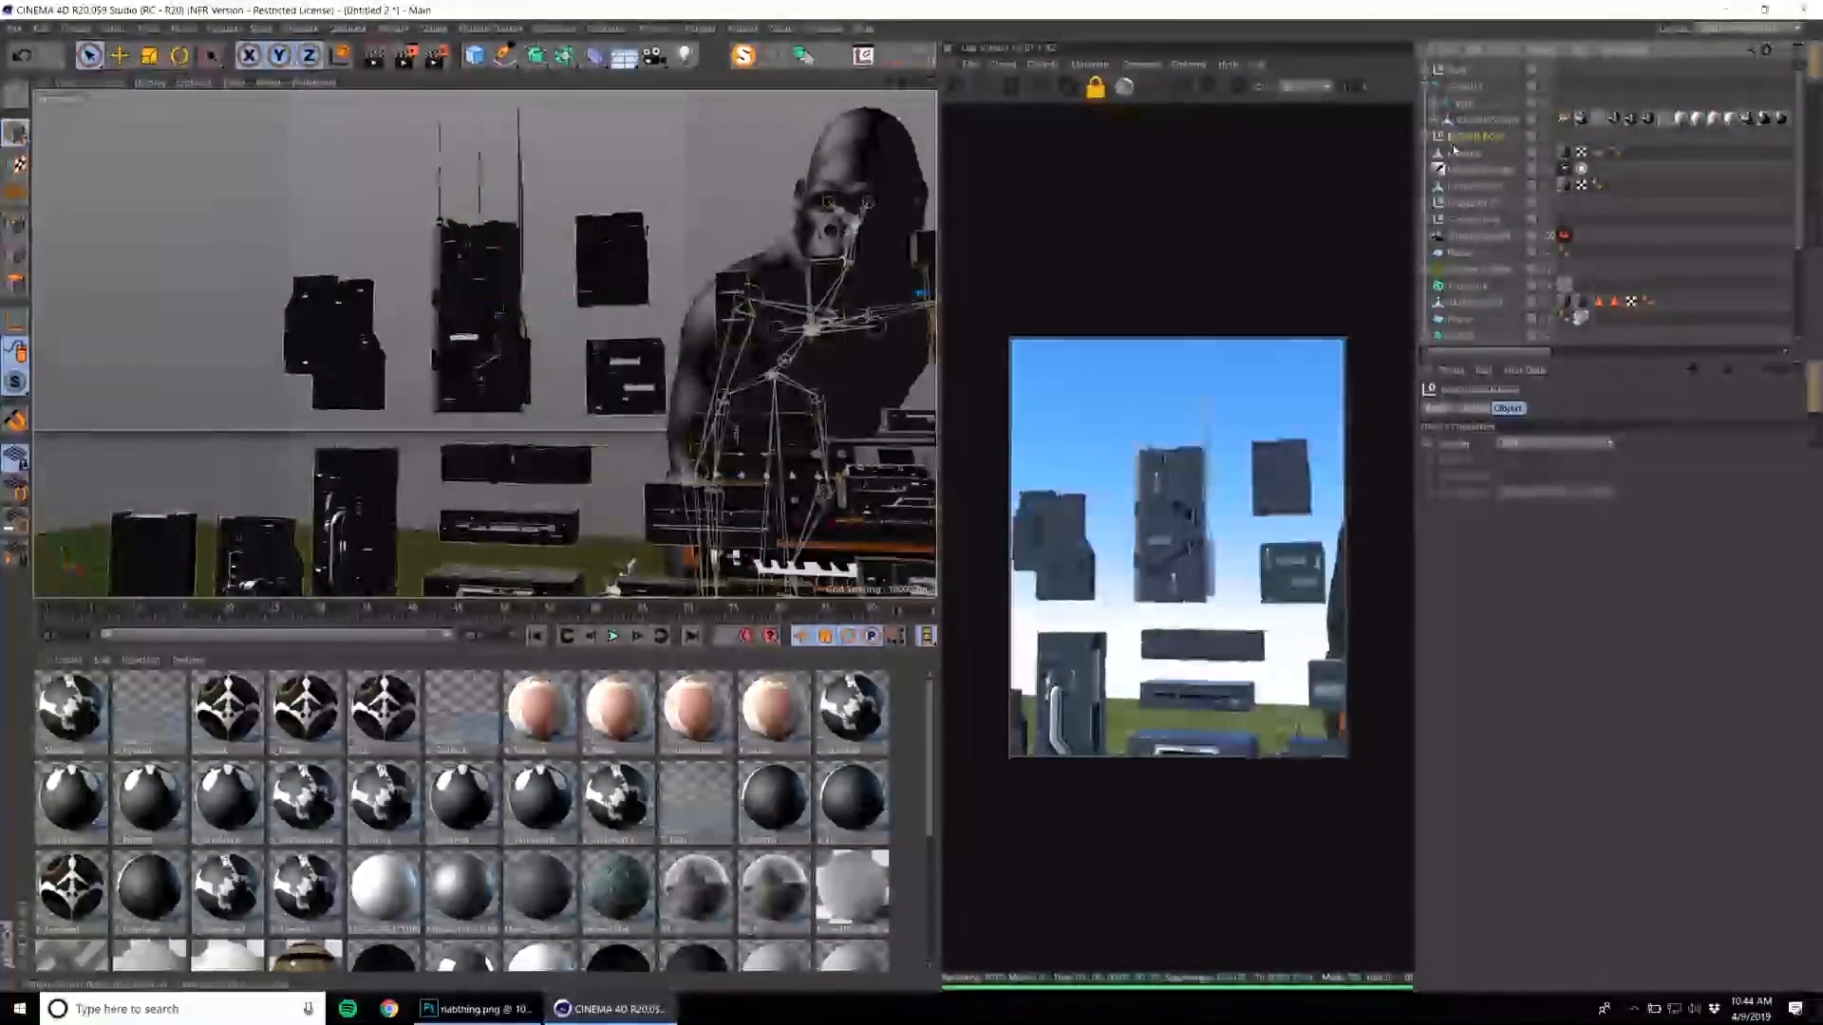
key("Delete")
Select the remaining antenna tower and move it back into the distance beside the gorilla.
left_click(503, 311)
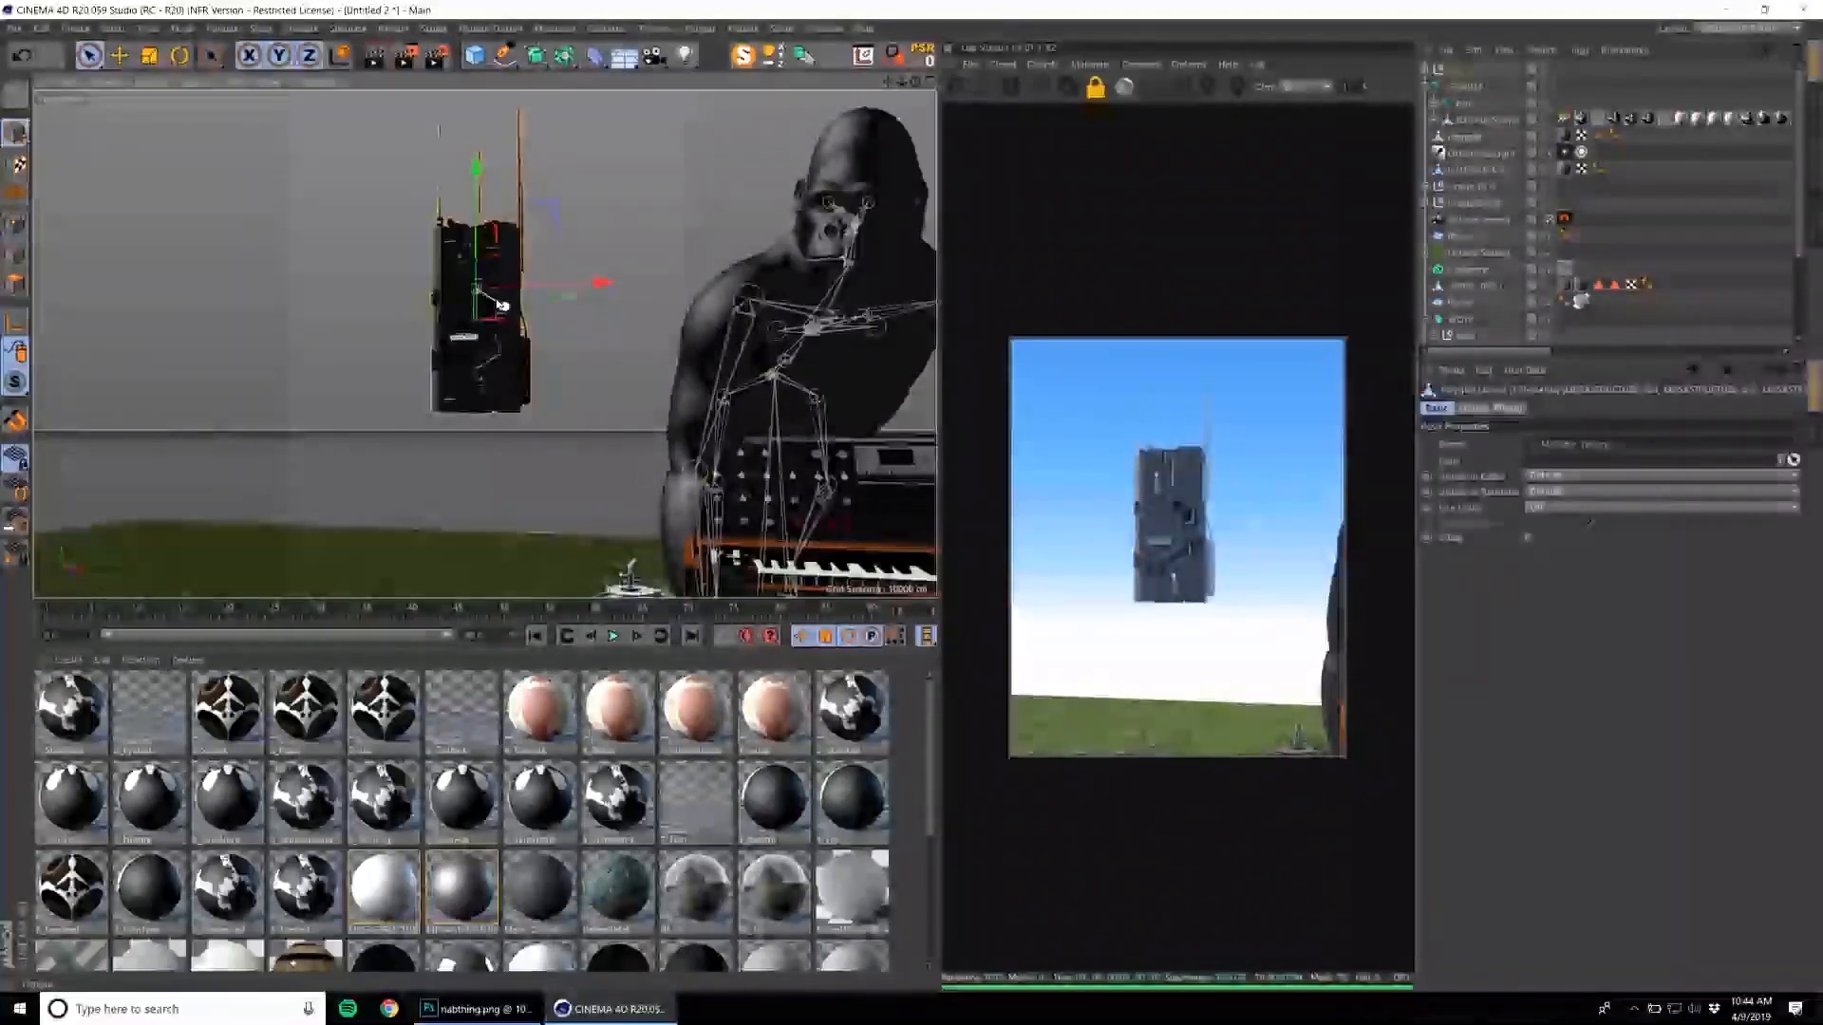
key("e")
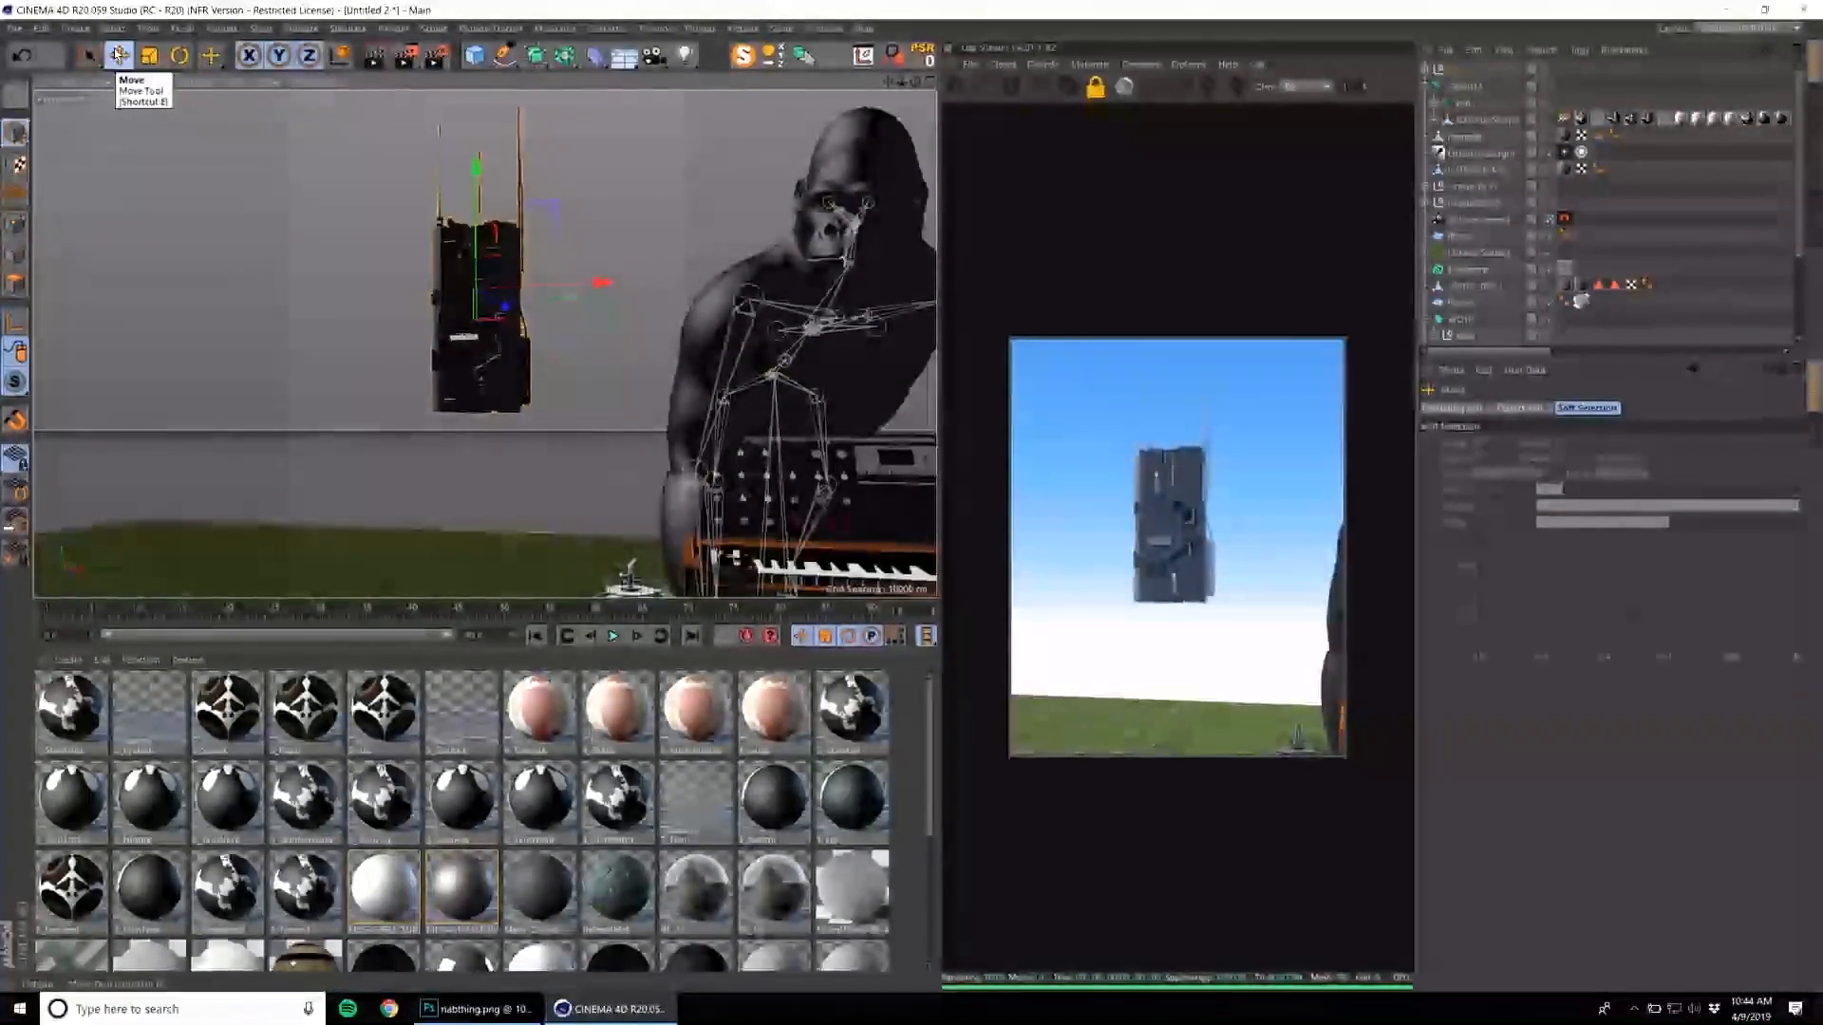
left_click_drag(503, 304, 570, 332)
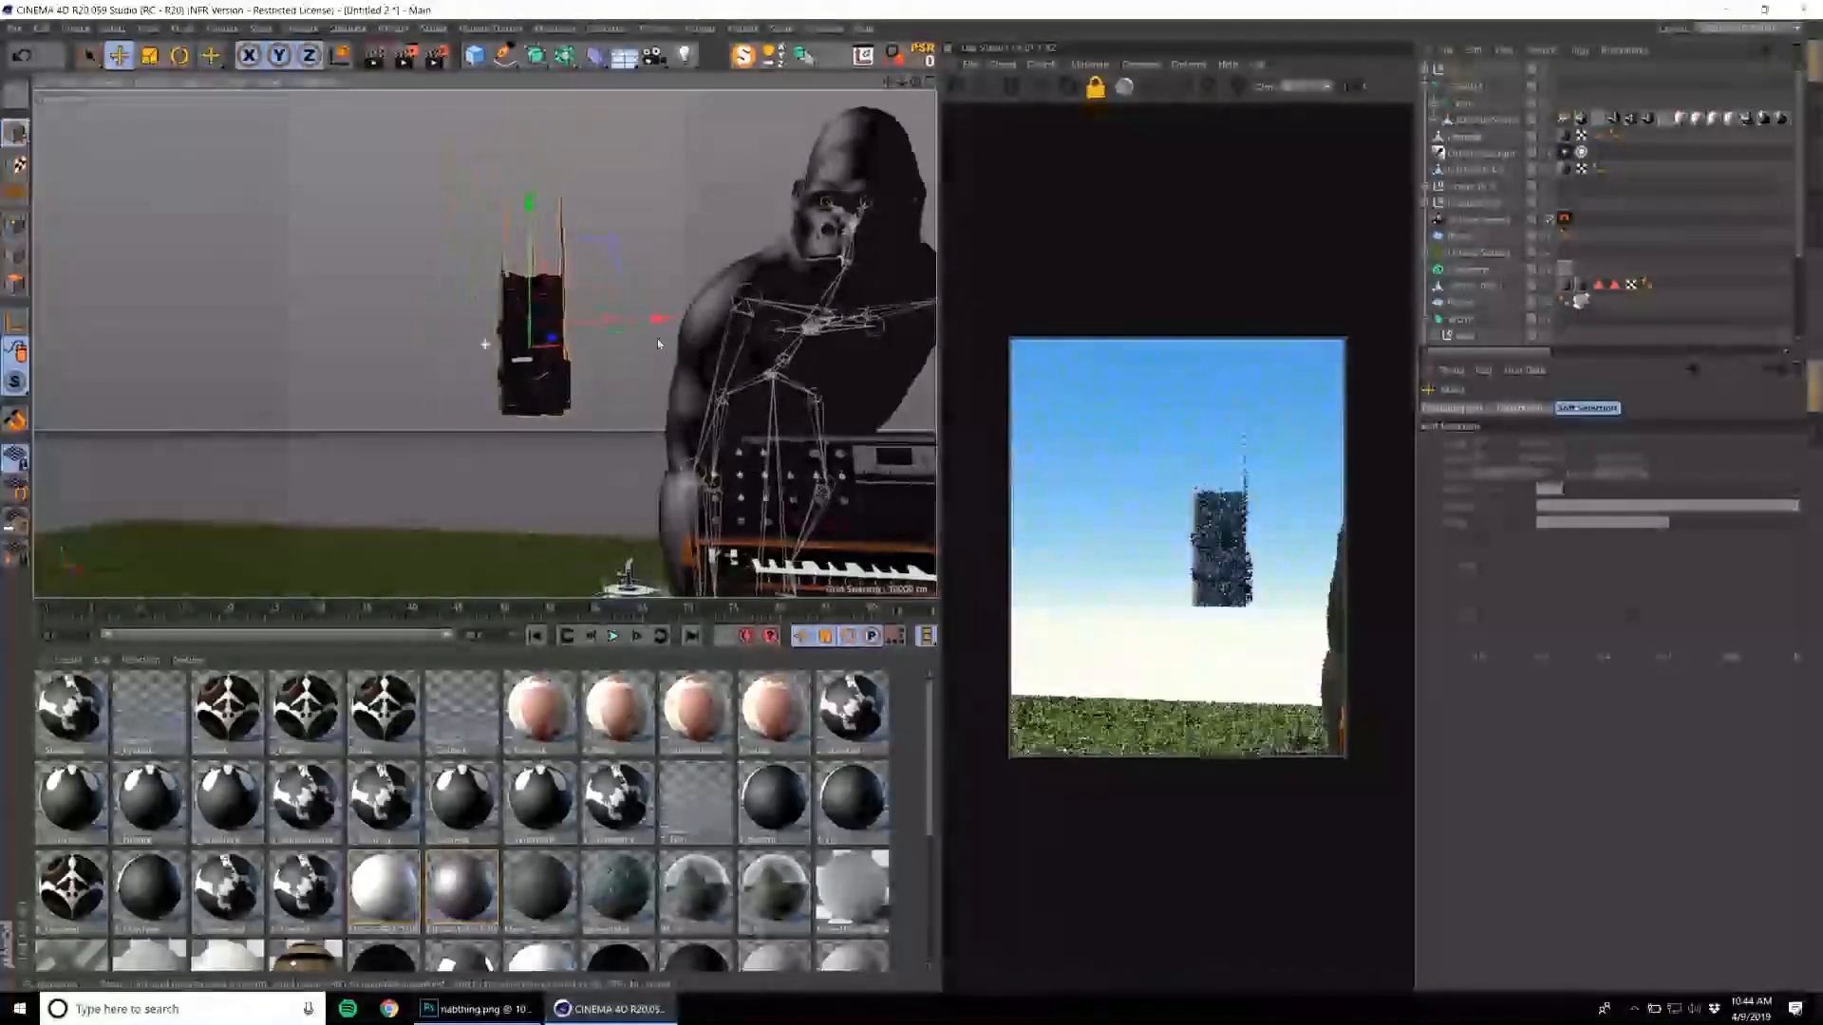
middle_click_drag(607, 337, 484, 346, "alt")
right_click_drag(484, 345, 313, 372, "alt")
middle_click_drag(427, 374, 287, 402, "alt")
left_click_drag(365, 318, 498, 390, "alt")
Scale the antenna tower up to the size of a large building behind the storage tank.
key("t")
left_click_drag(817, 325, 1026, 323)
left_click_drag(455, 570, 702, 446)
key("e")
key("t")
middle_click_drag(715, 440, 703, 465, "alt")
Fine-tune the tower's position behind the storage tank and reframe the scene with the wolves in the foreground.
scroll(702, 465, "up", 2)
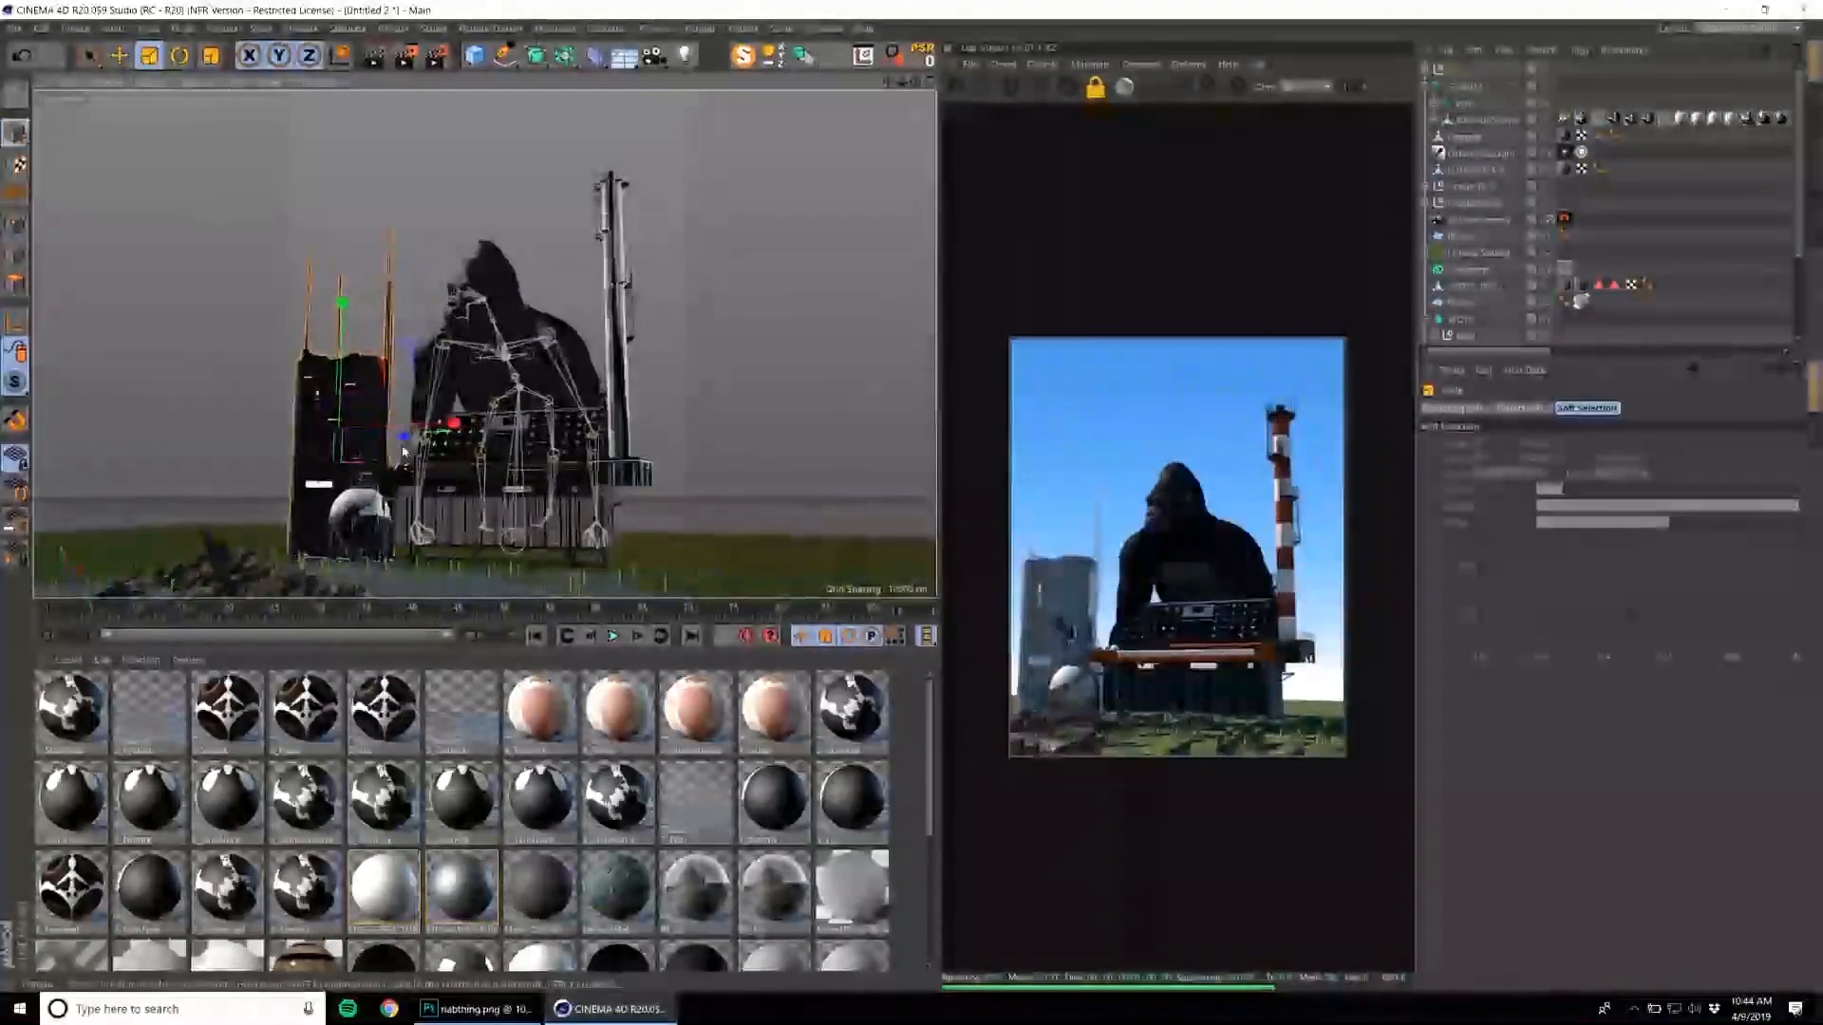
key("e")
mouse_move(407, 443)
left_mouse_down()
mouse_move(509, 452)
mouse_move(419, 449)
left_mouse_up()
middle_click_drag(489, 513, 527, 482, "alt")
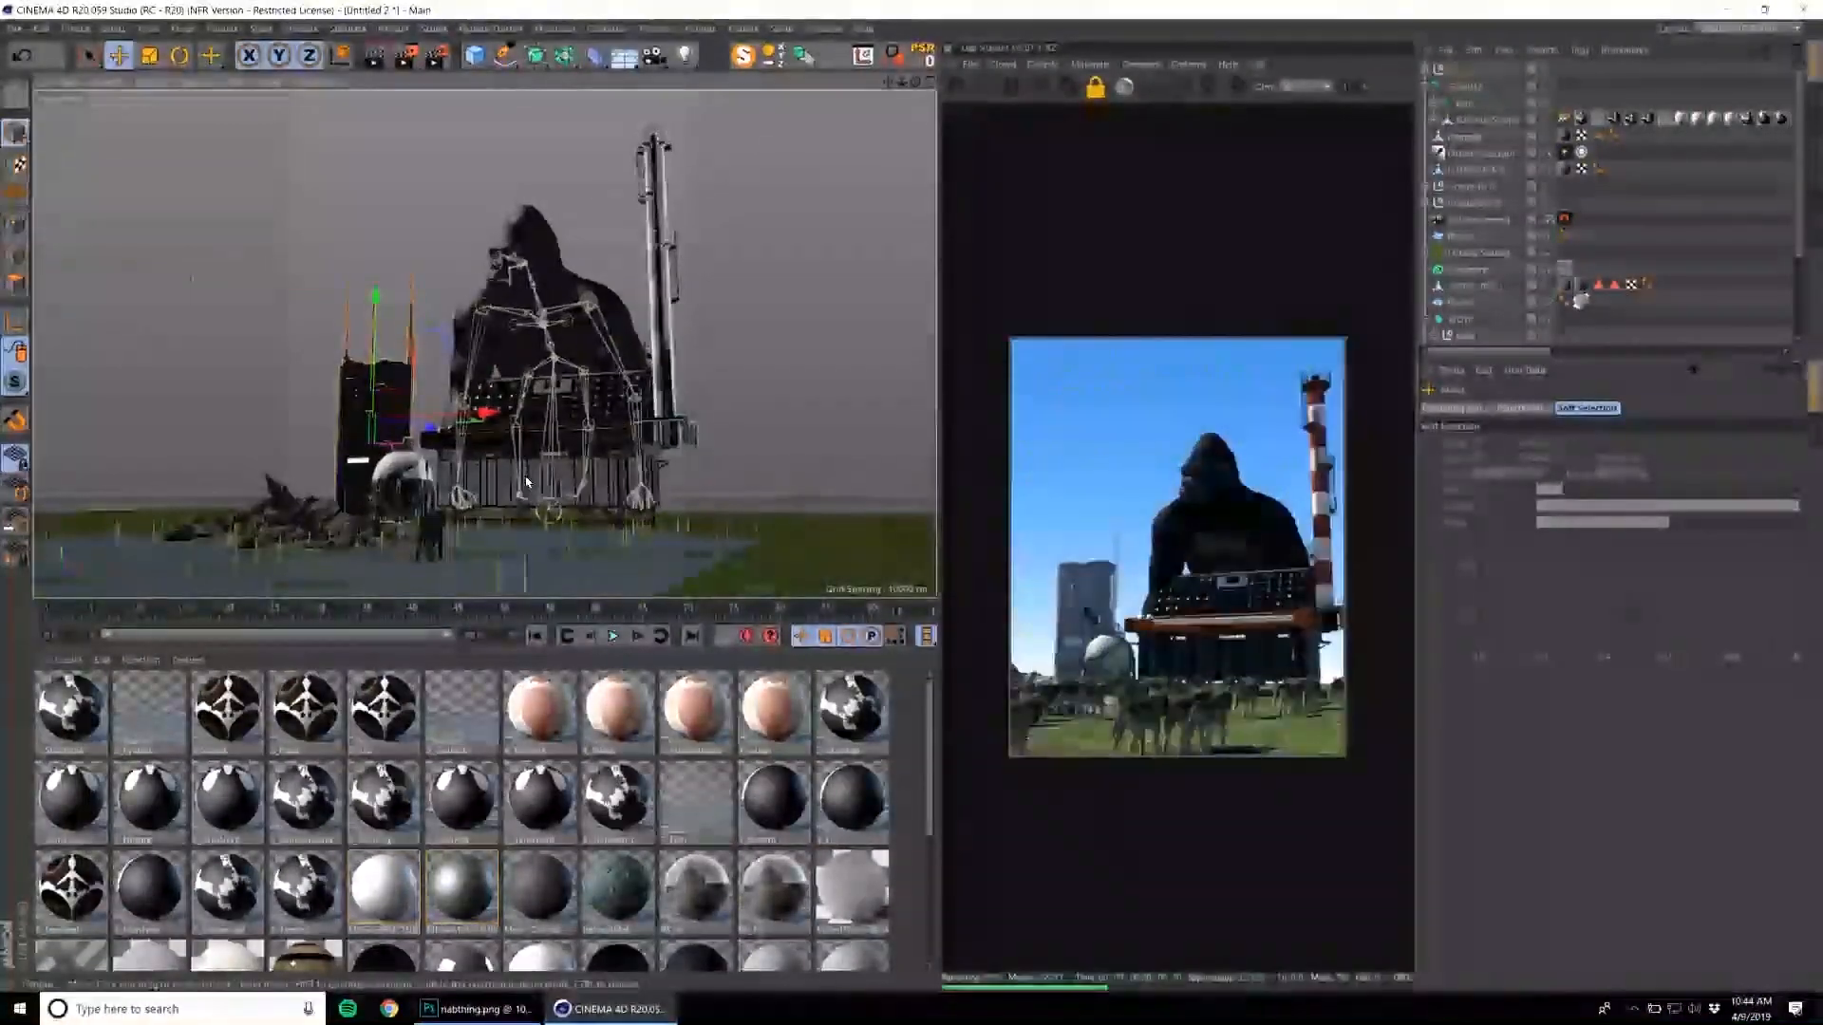
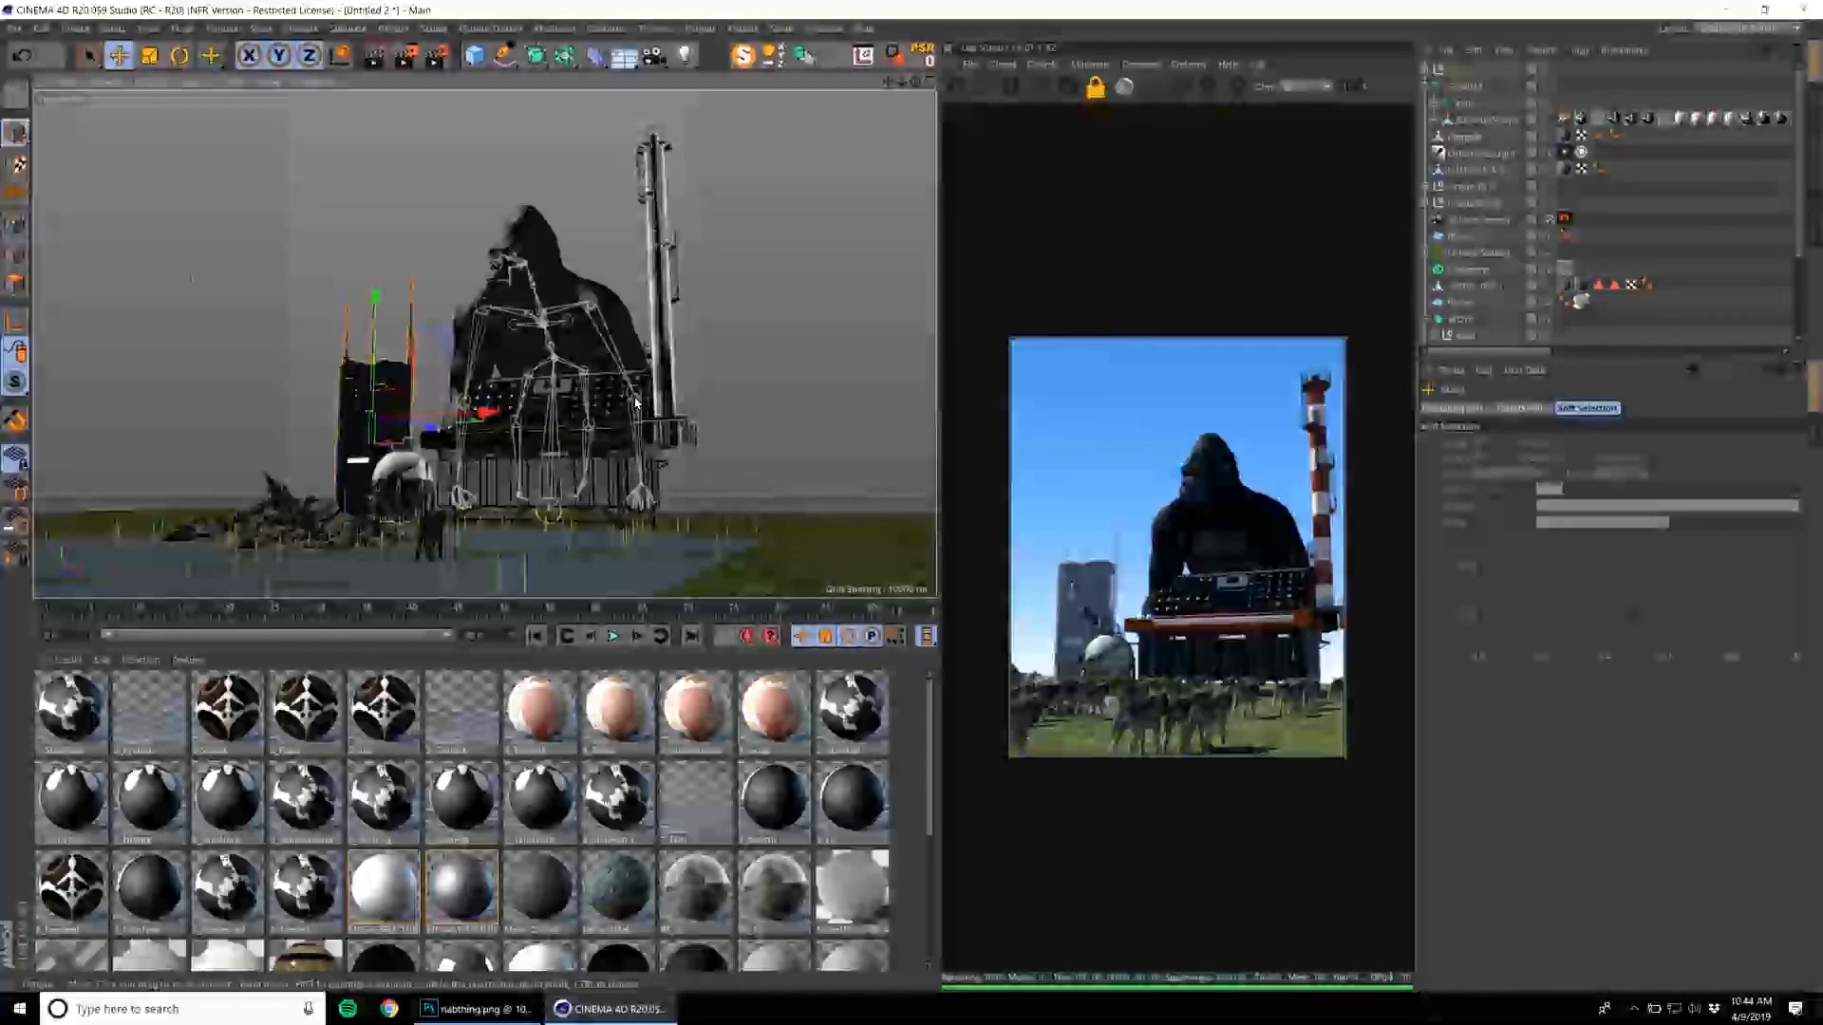
Reframe the composition closer on the gorilla and synthesizer, with the wolf pack spread across the foreground grass.
middle_click_drag(576, 469, 582, 446, "alt")
left_click_drag(582, 446, 579, 463, "alt")
right_click_drag(579, 463, 557, 503, "alt")
middle_click_drag(556, 503, 560, 488, "alt")
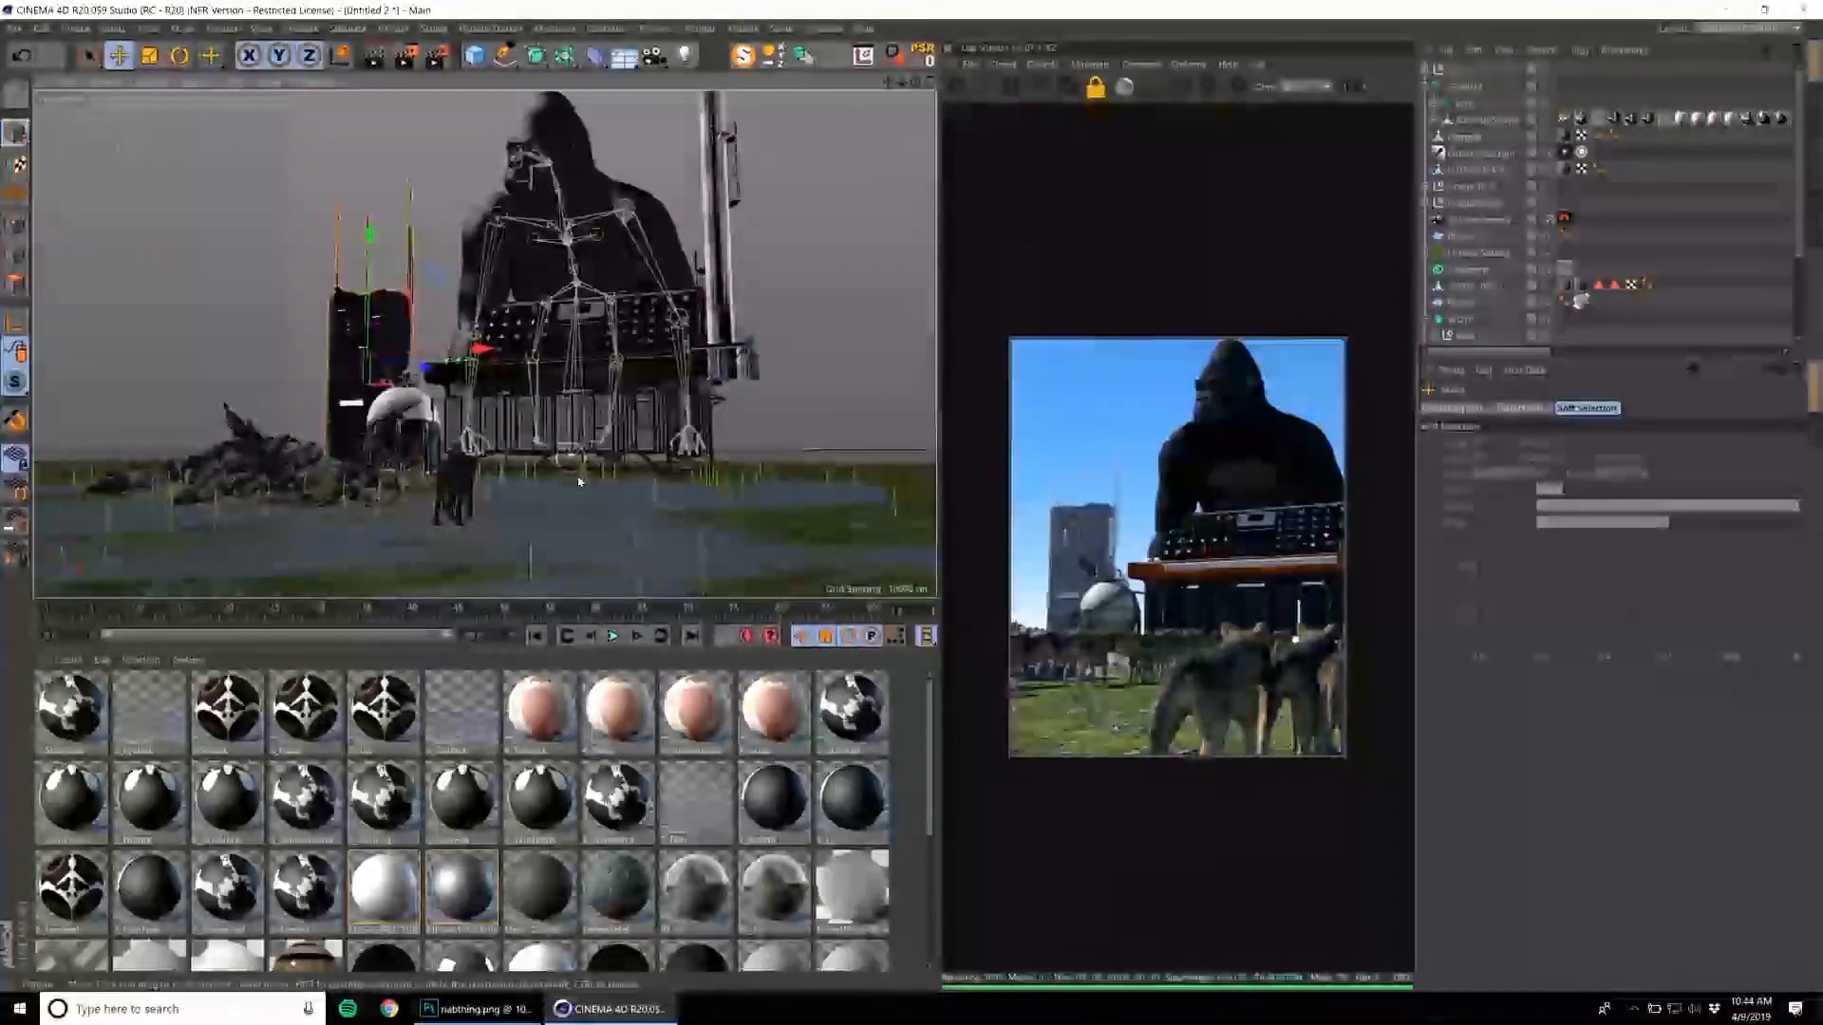
left_click_drag(581, 491, 574, 481, "alt")
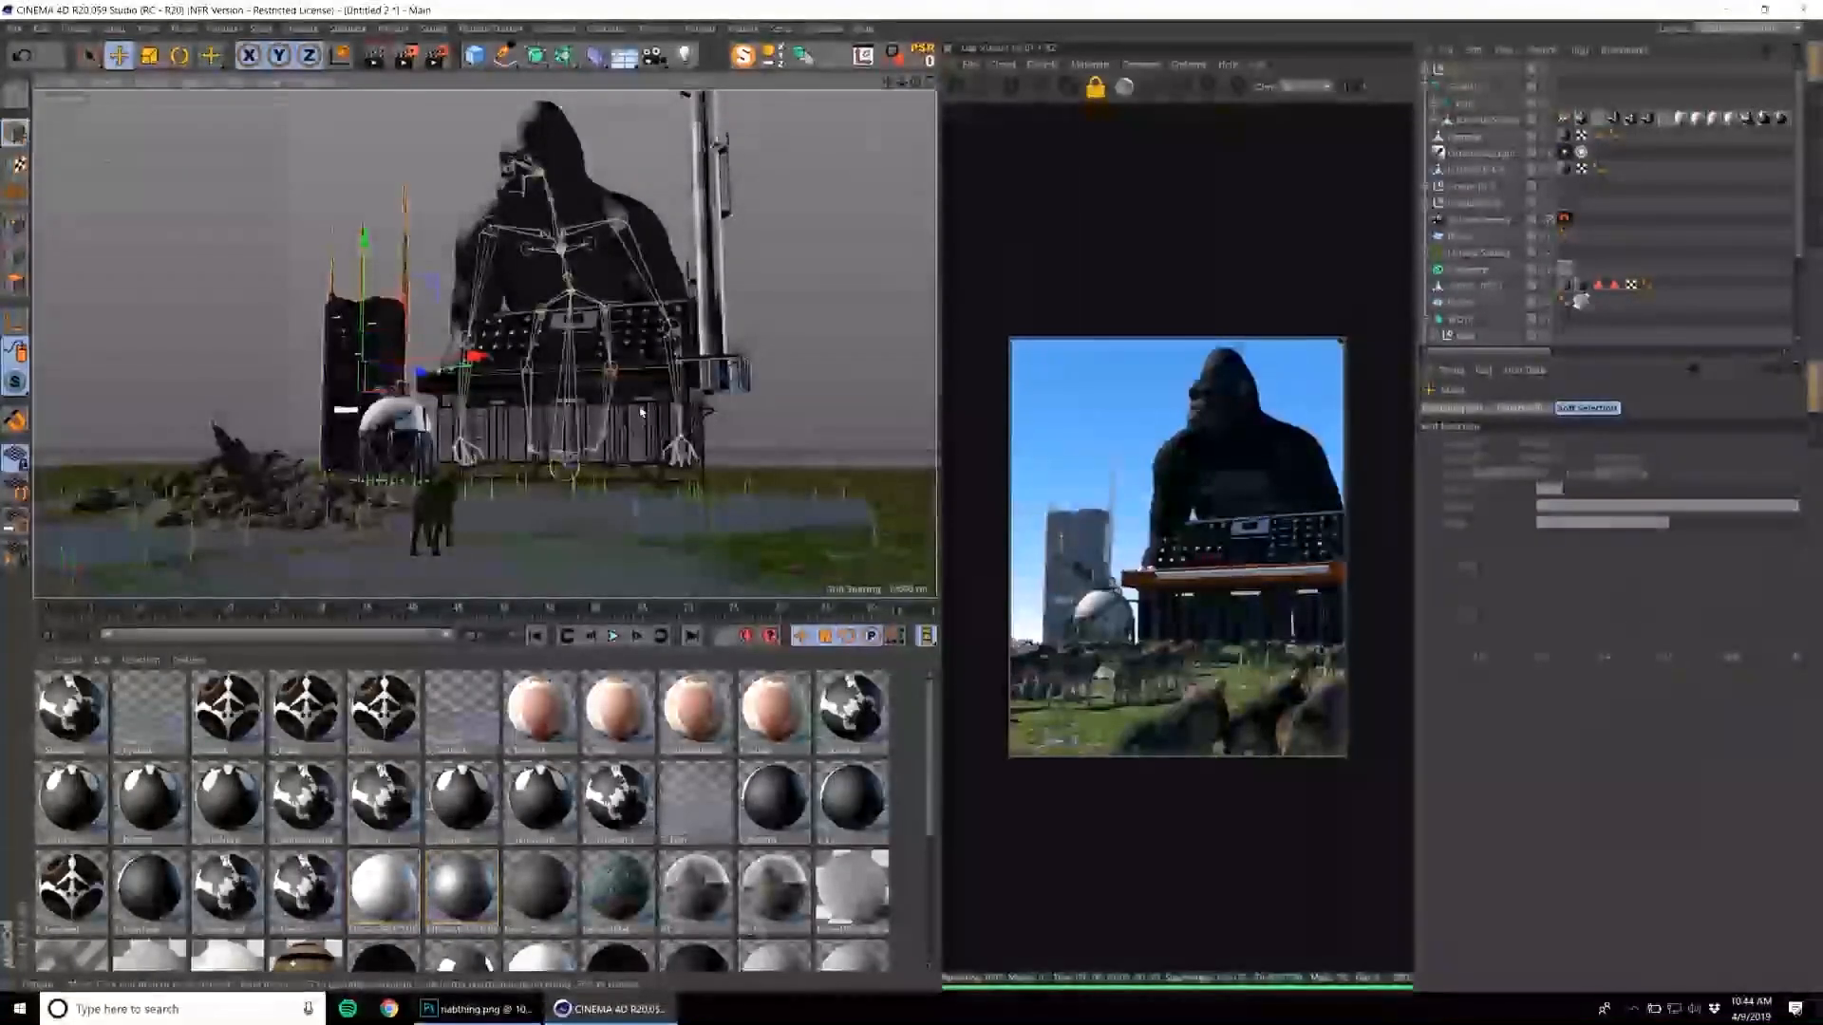
left_click_drag(618, 399, 628, 401, "alt")
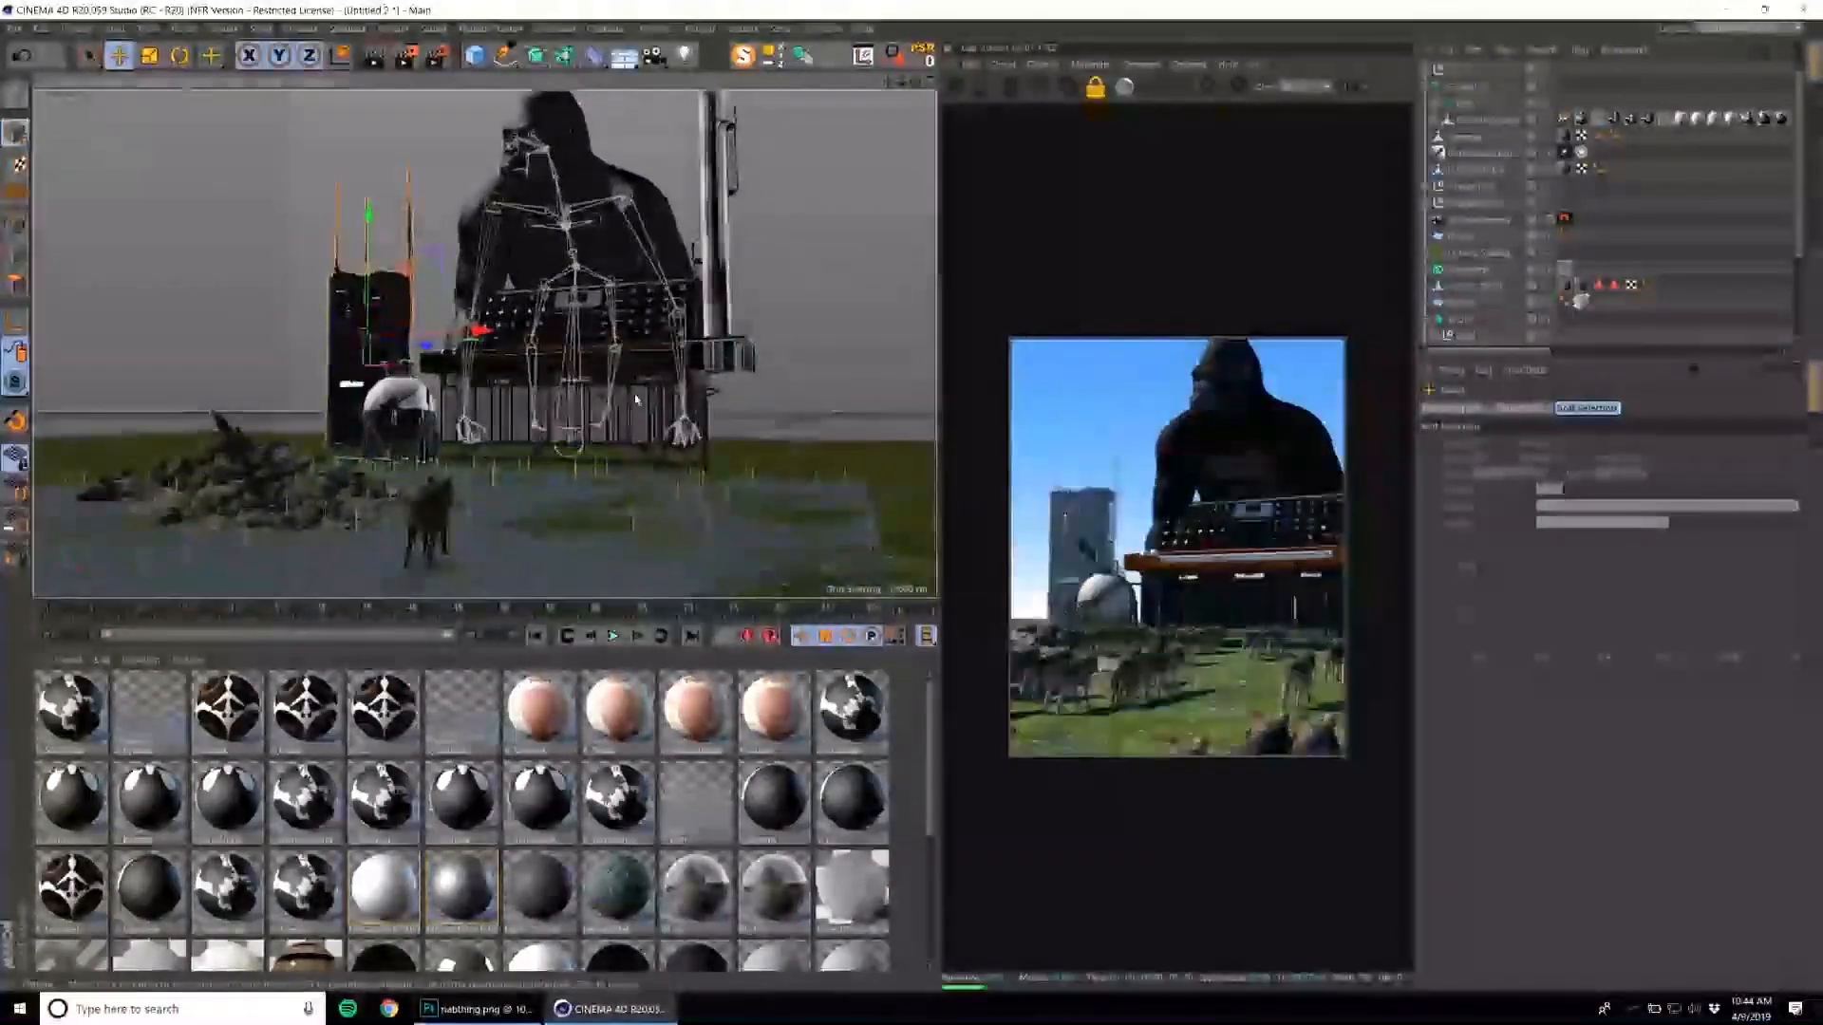
middle_click_drag(637, 380, 624, 385, "alt")
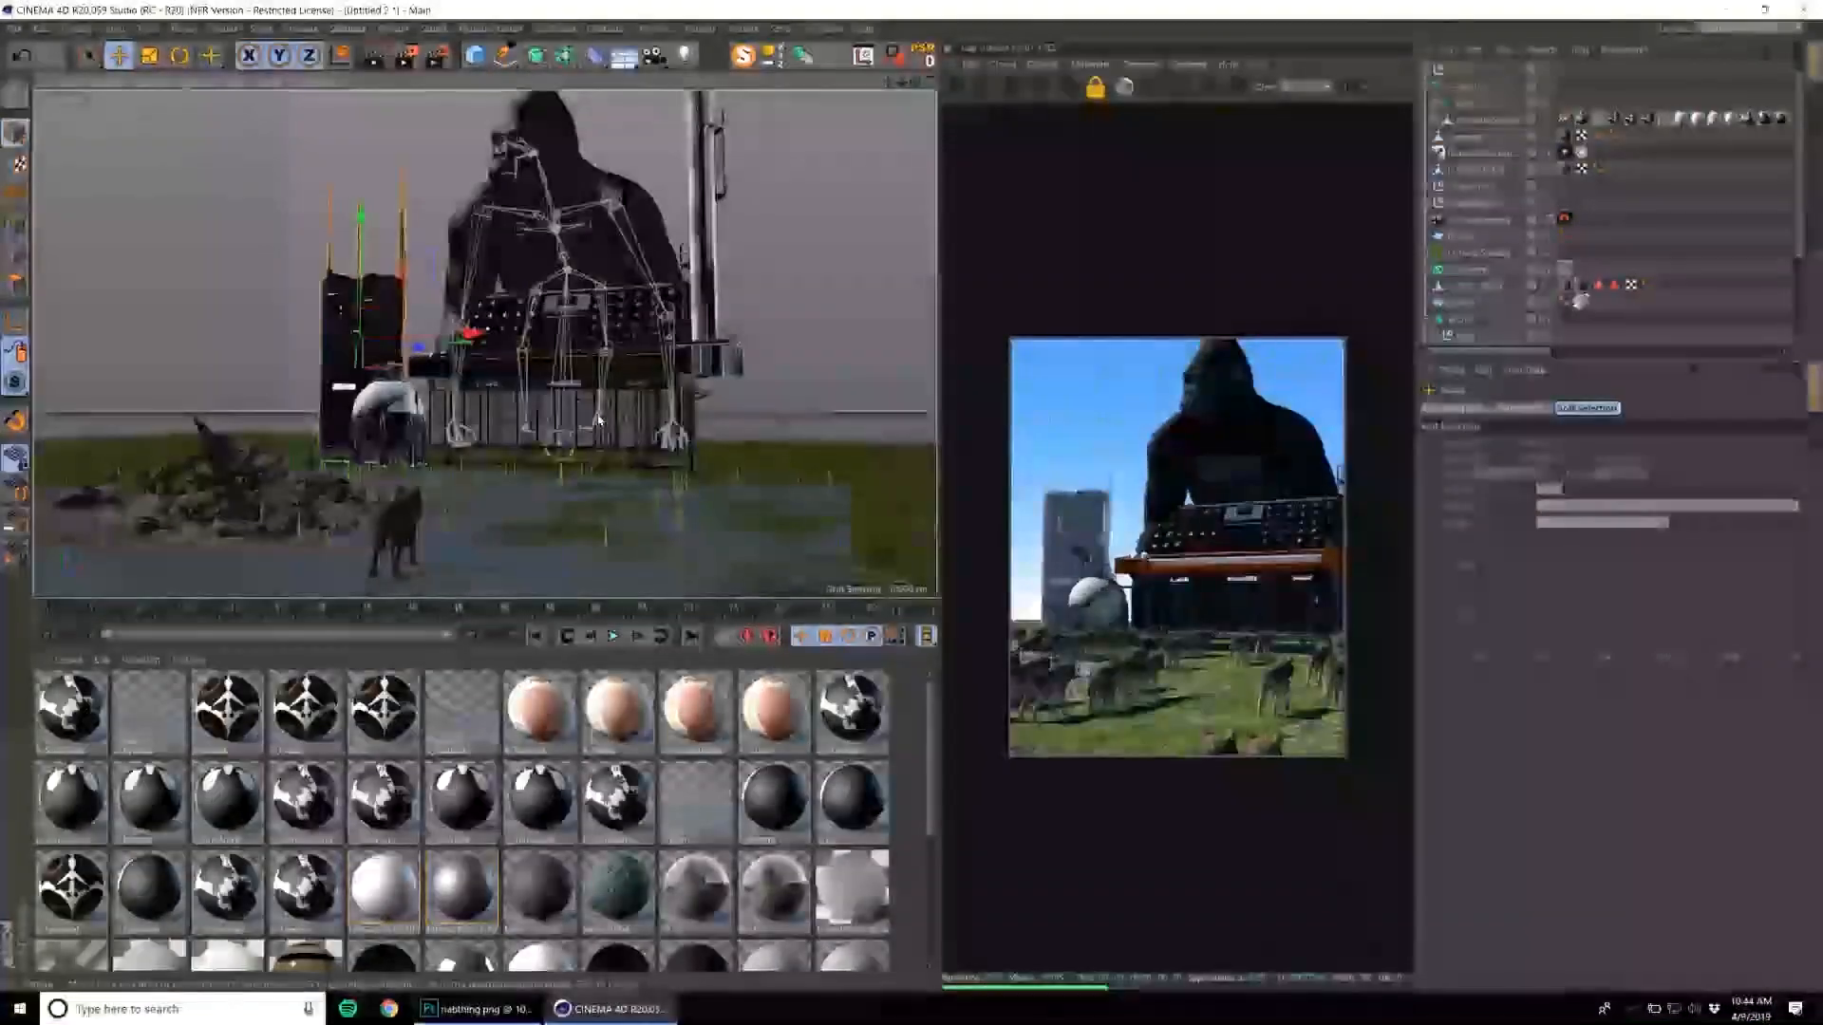
Try the red-and-white striped chimney between the antenna tower and the gorilla.
left_click(709, 243)
left_click(1467, 203)
key("e")
left_click_drag(834, 146, 472, 286)
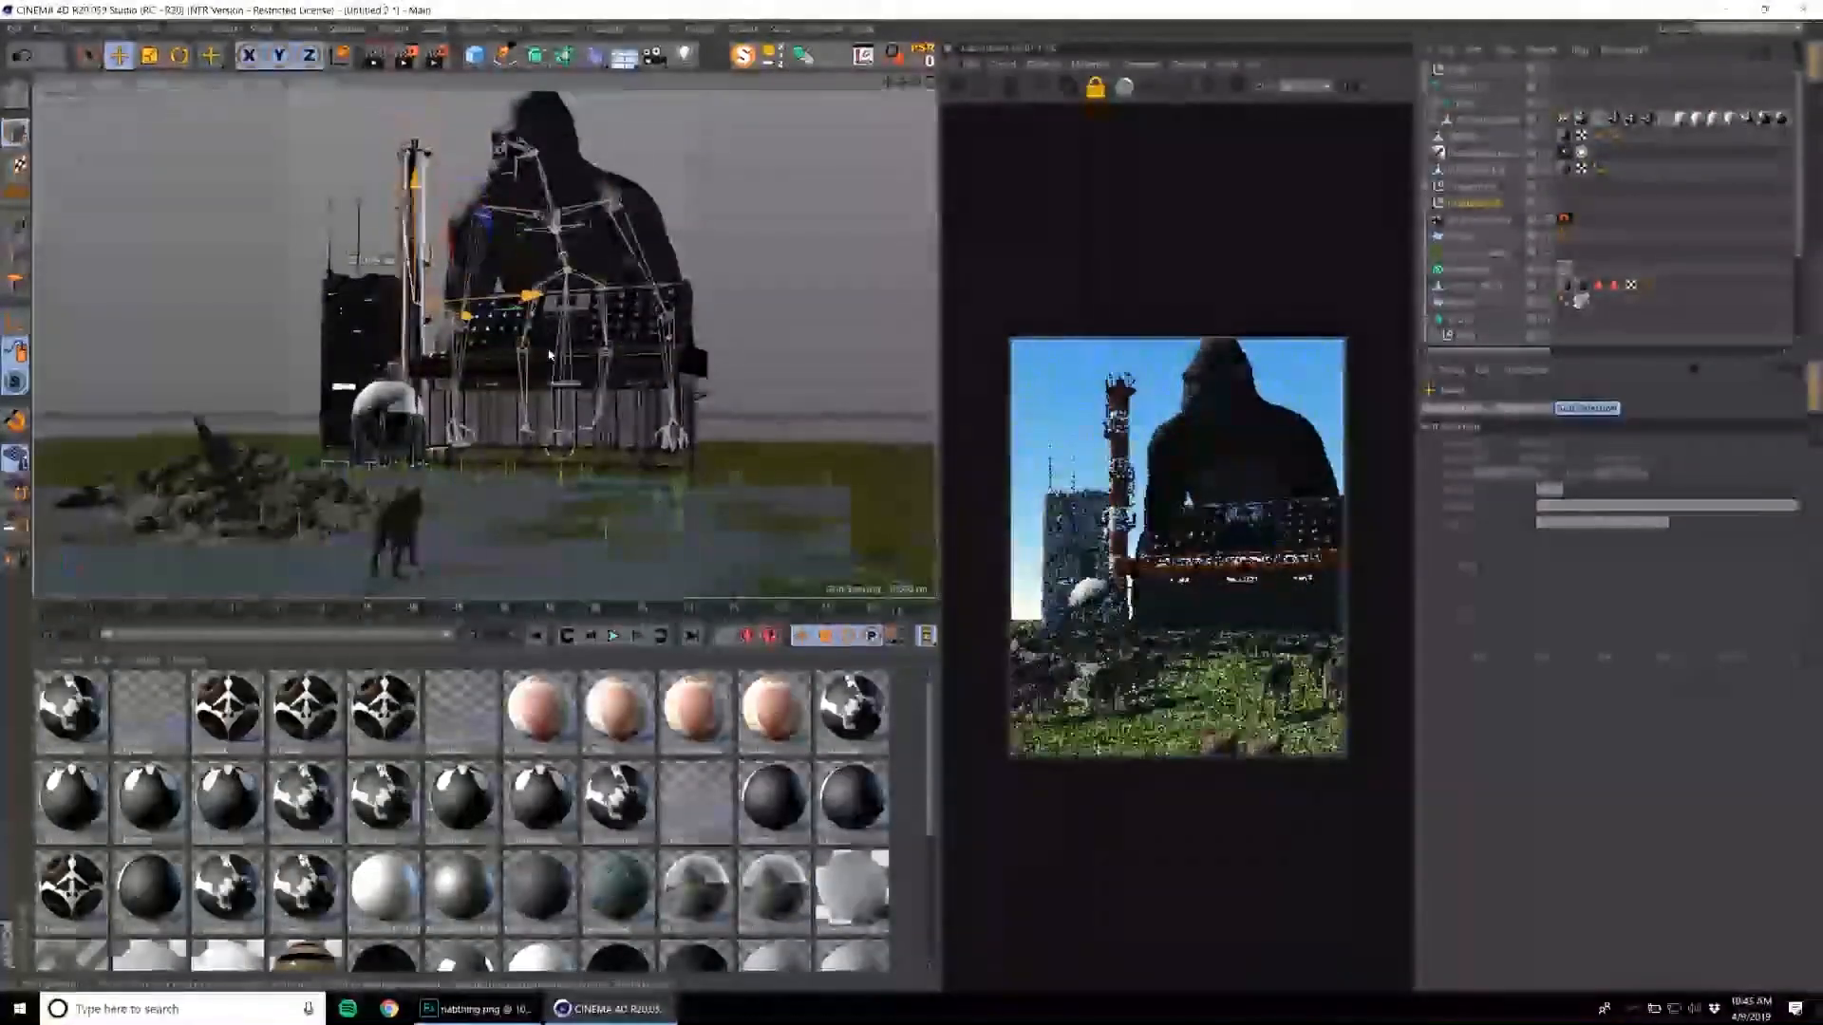
middle_click_drag(722, 218, 699, 214, "alt")
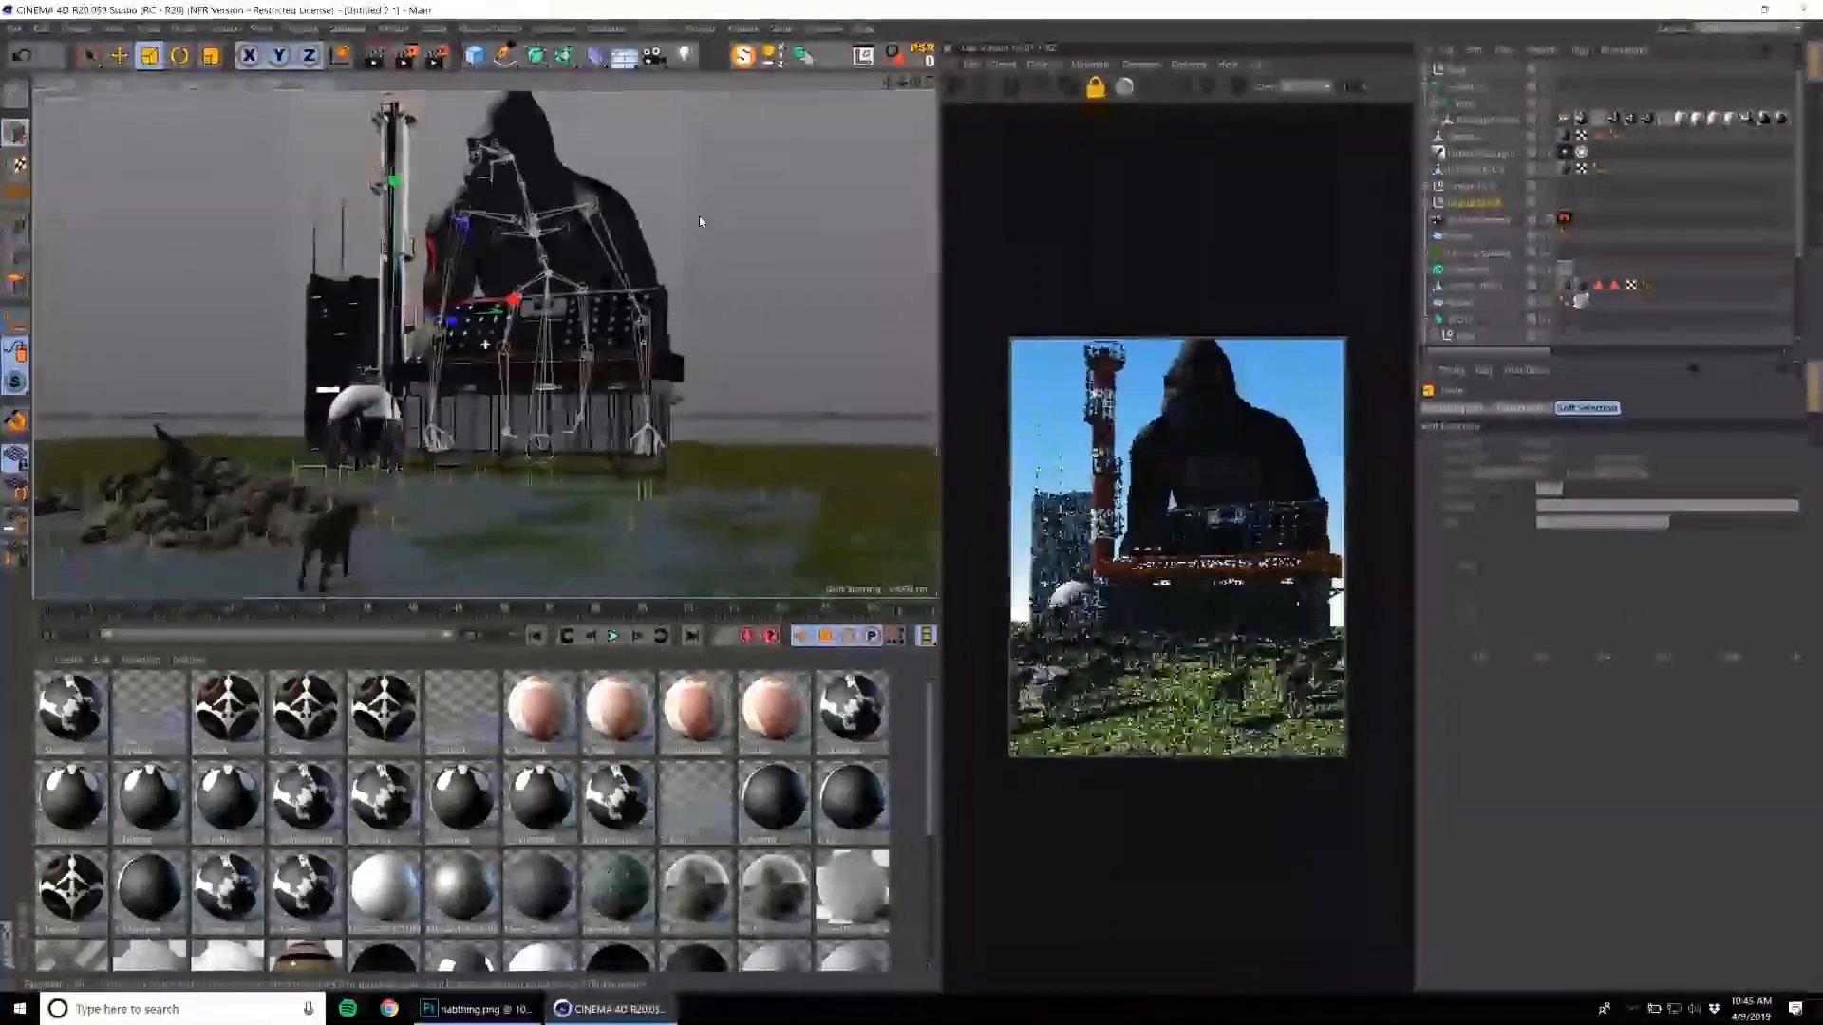
Move the striped chimney back to the far side of the gorilla, behind the end of the synthesizer.
key("e")
left_click_drag(513, 293, 807, 197)
left_click_drag(691, 236, 747, 226)
middle_click_drag(737, 248, 716, 230, "alt")
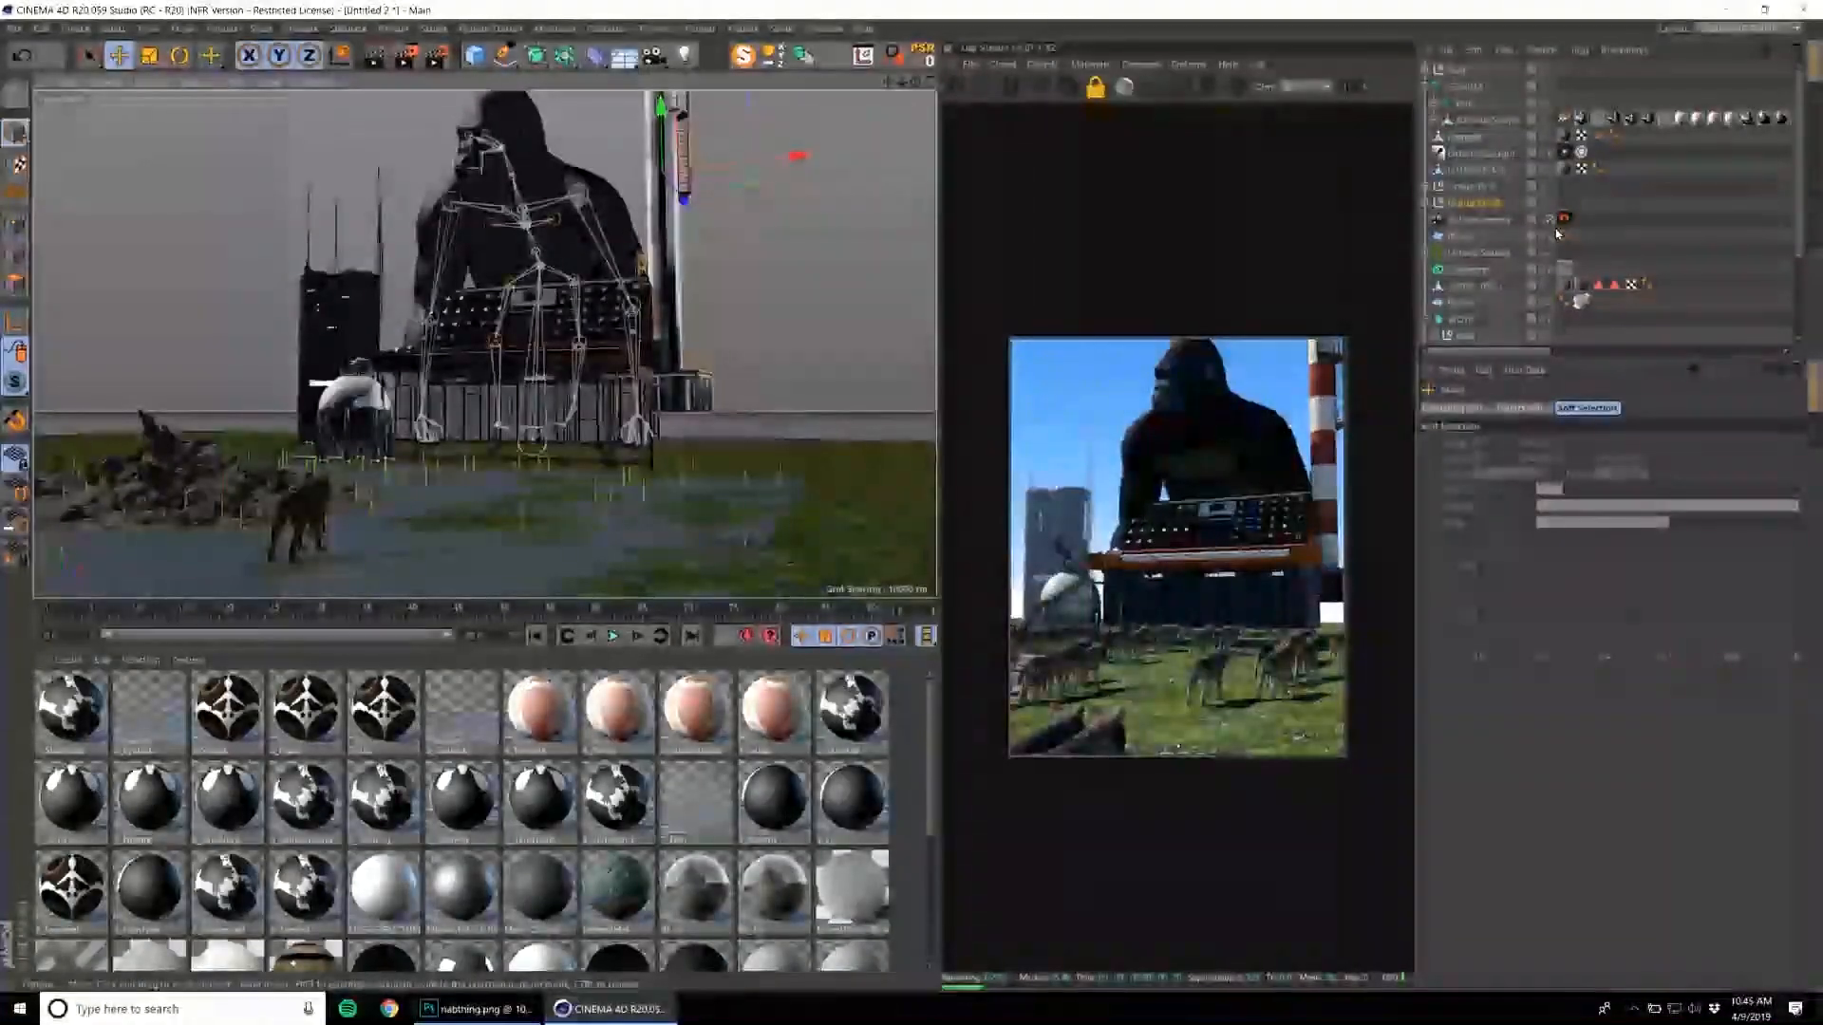
Select the gorilla and shift it relative to the synthesizer so its arms come down around the instrument.
left_click(1471, 86)
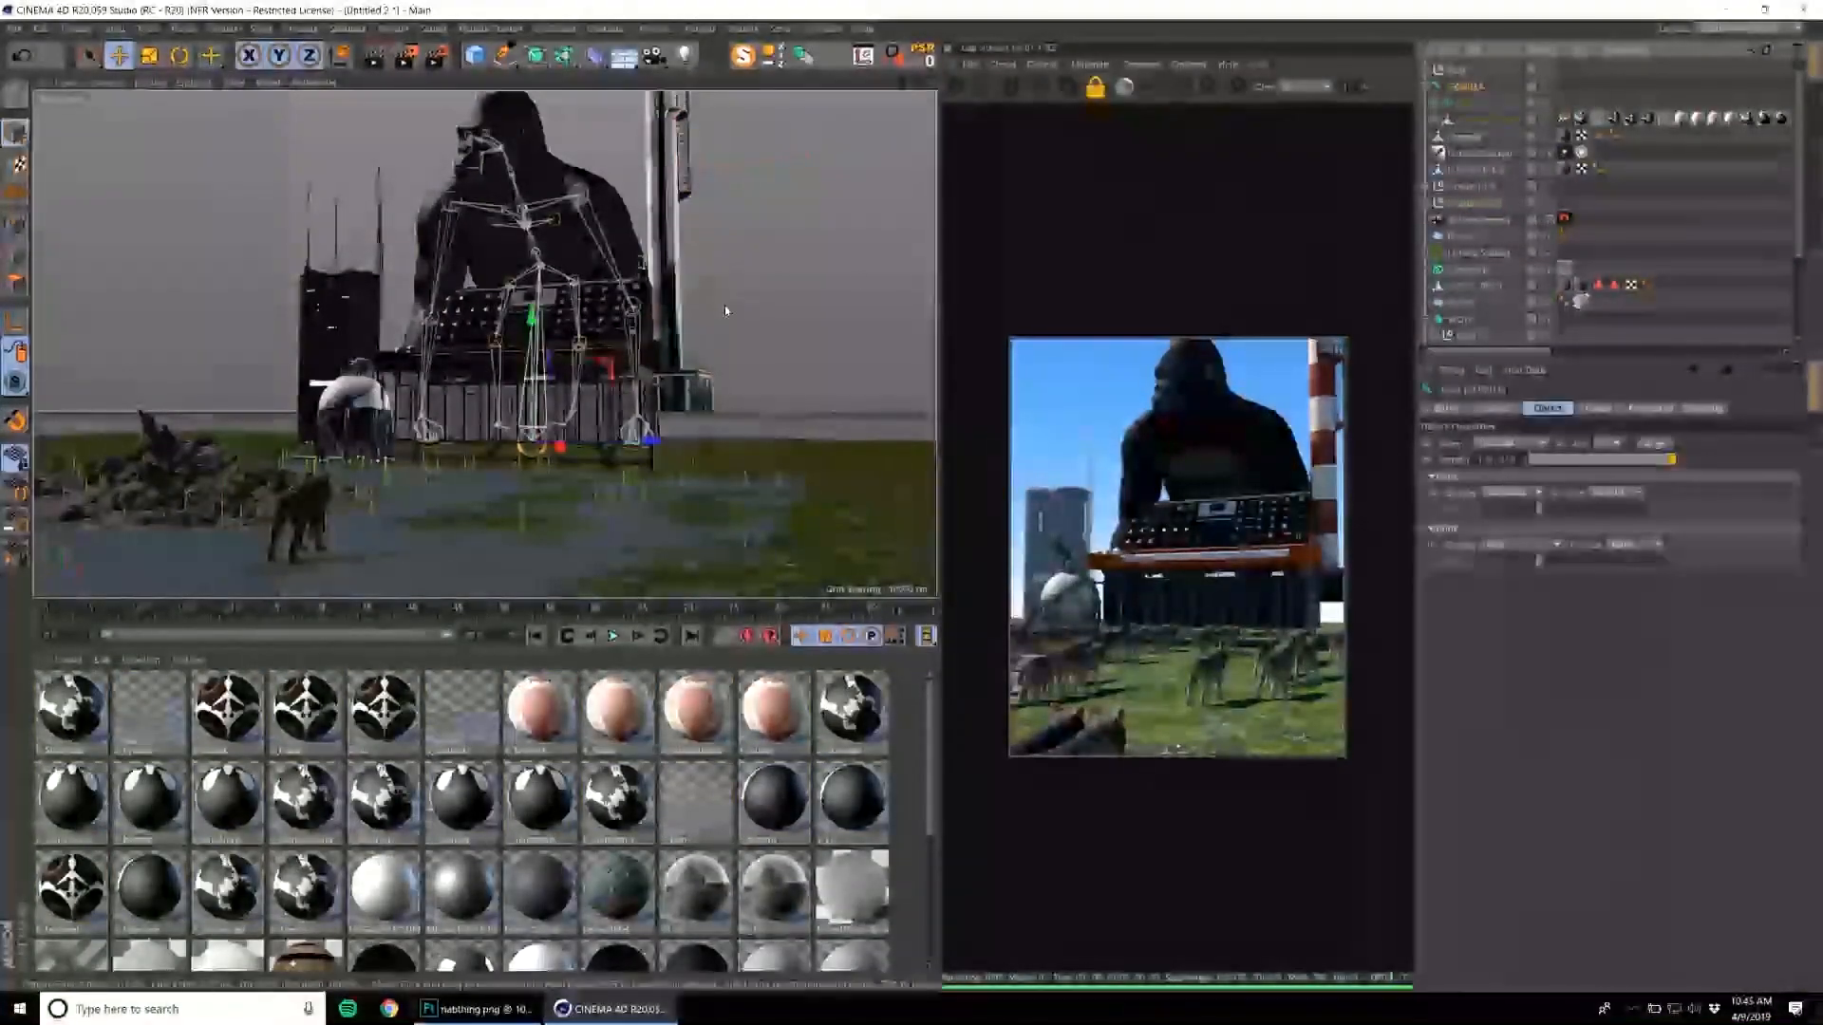
left_click_drag(672, 350, 770, 233)
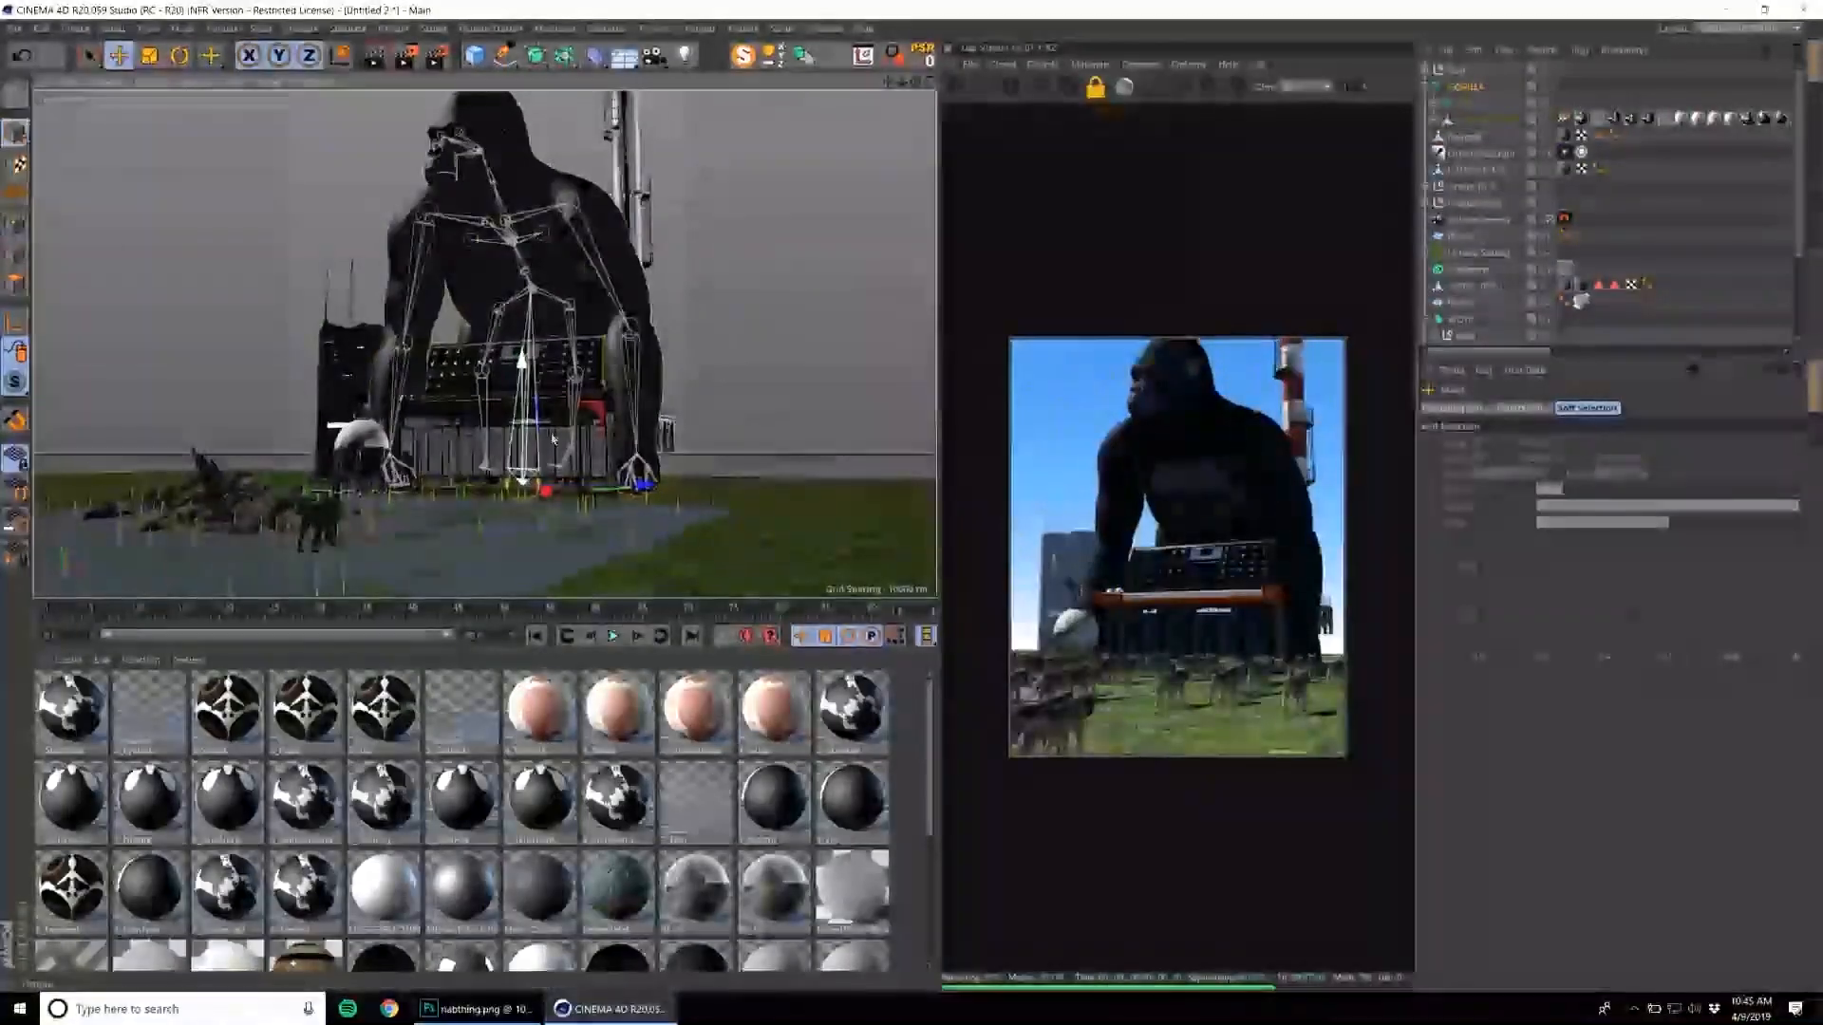
left_click_drag(591, 486, 505, 504)
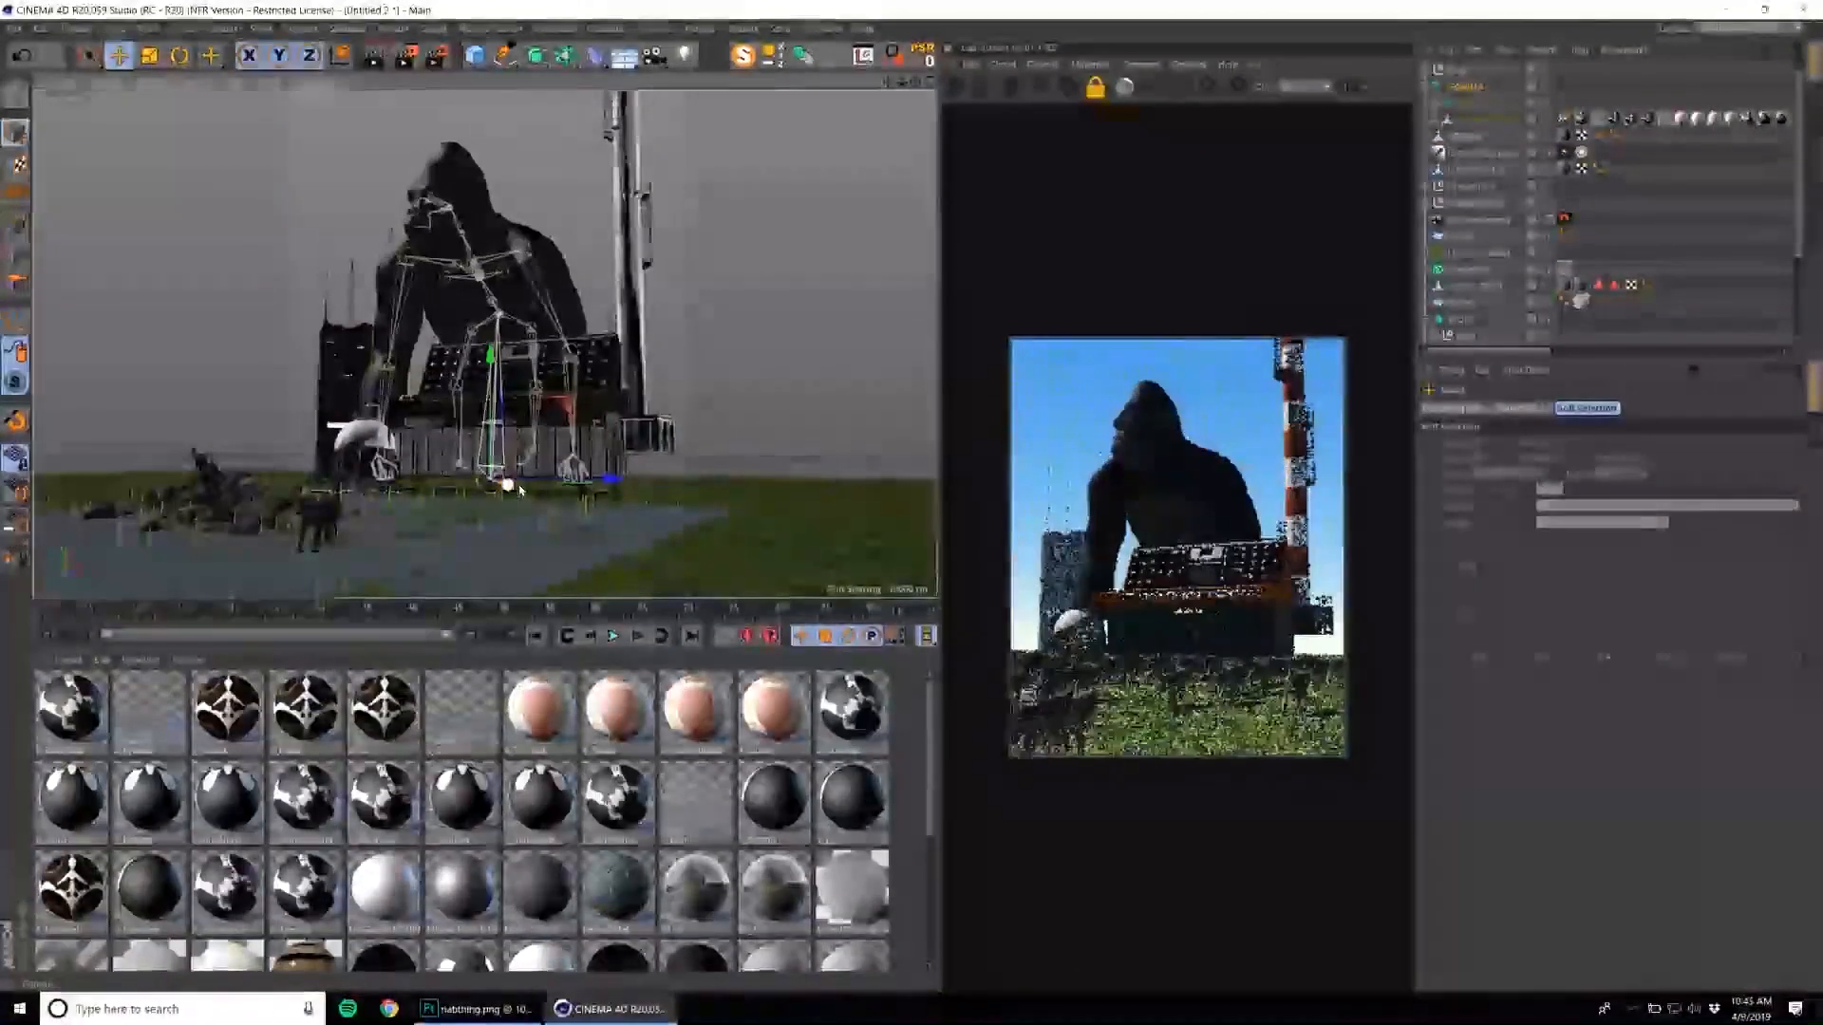
Delete the industrial structure supporting the synthesizer so the gorilla's legs are no longer hidden.
left_click(344, 377)
left_click(371, 458)
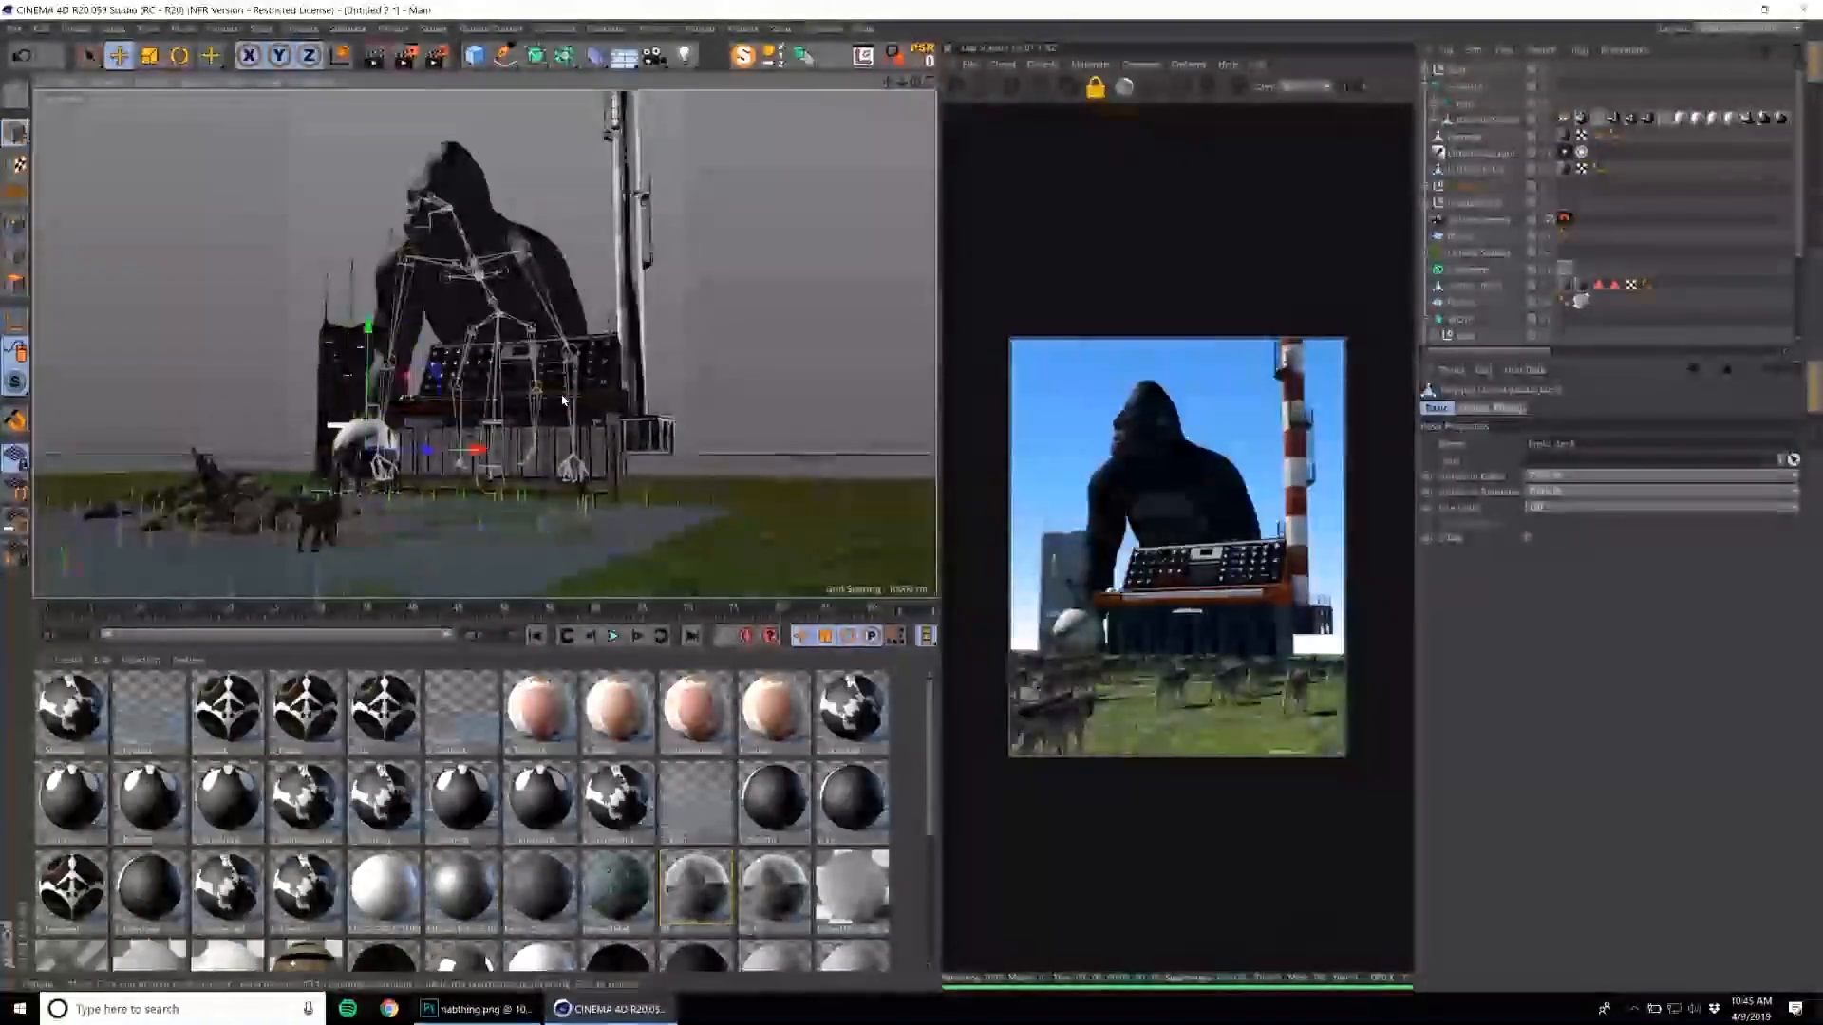
key("Delete")
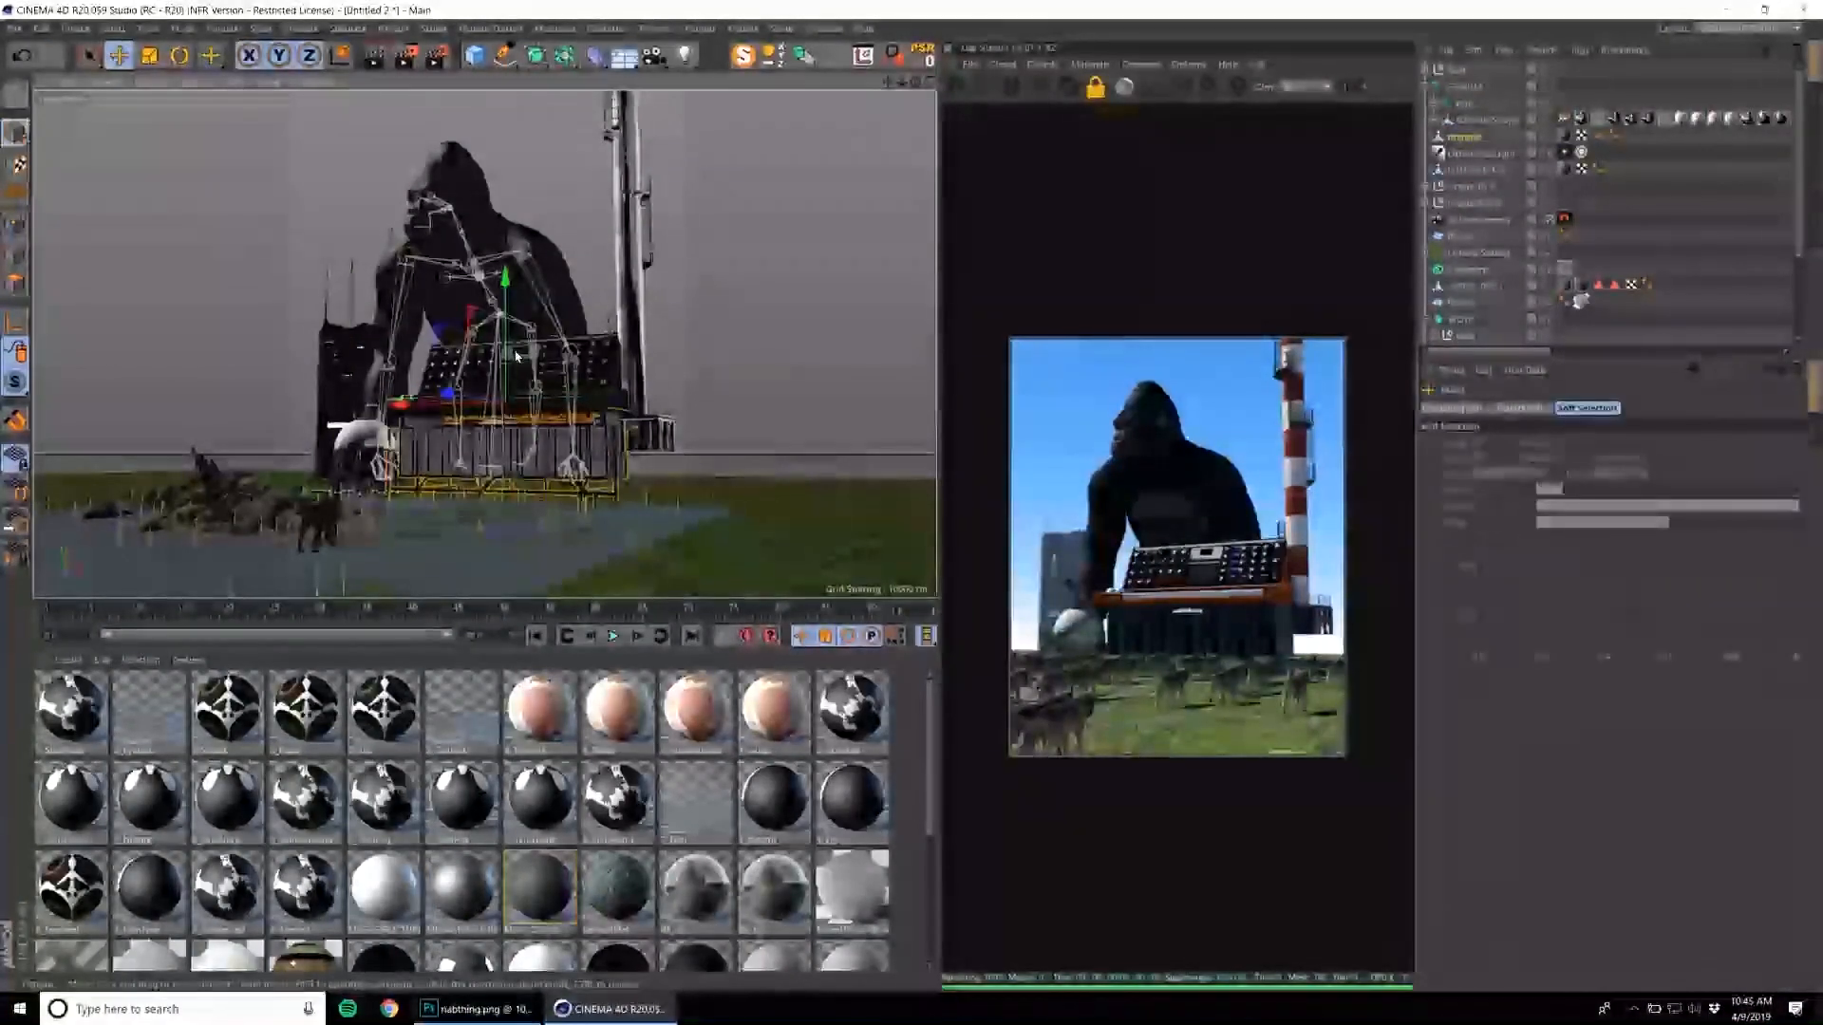
left_click(593, 399)
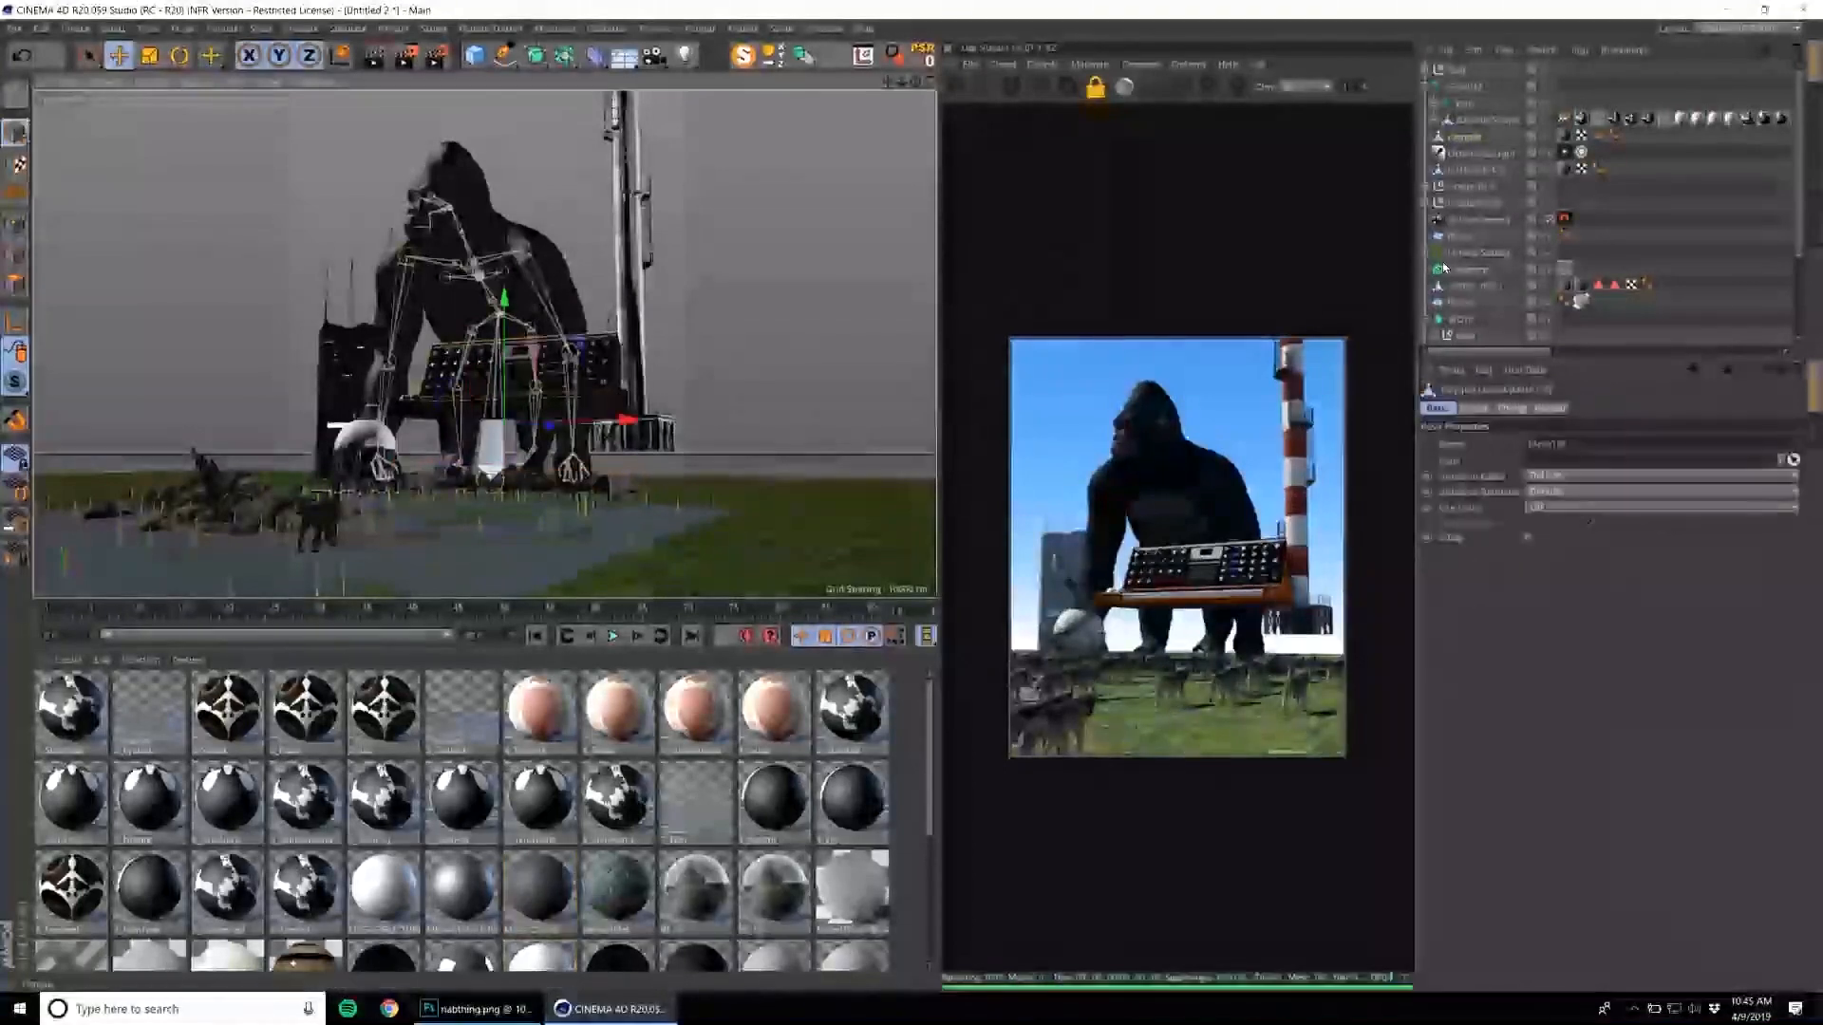
Select the gorilla, enlarge the object list and expand the top levels of its rig hierarchy.
left_click(1469, 88)
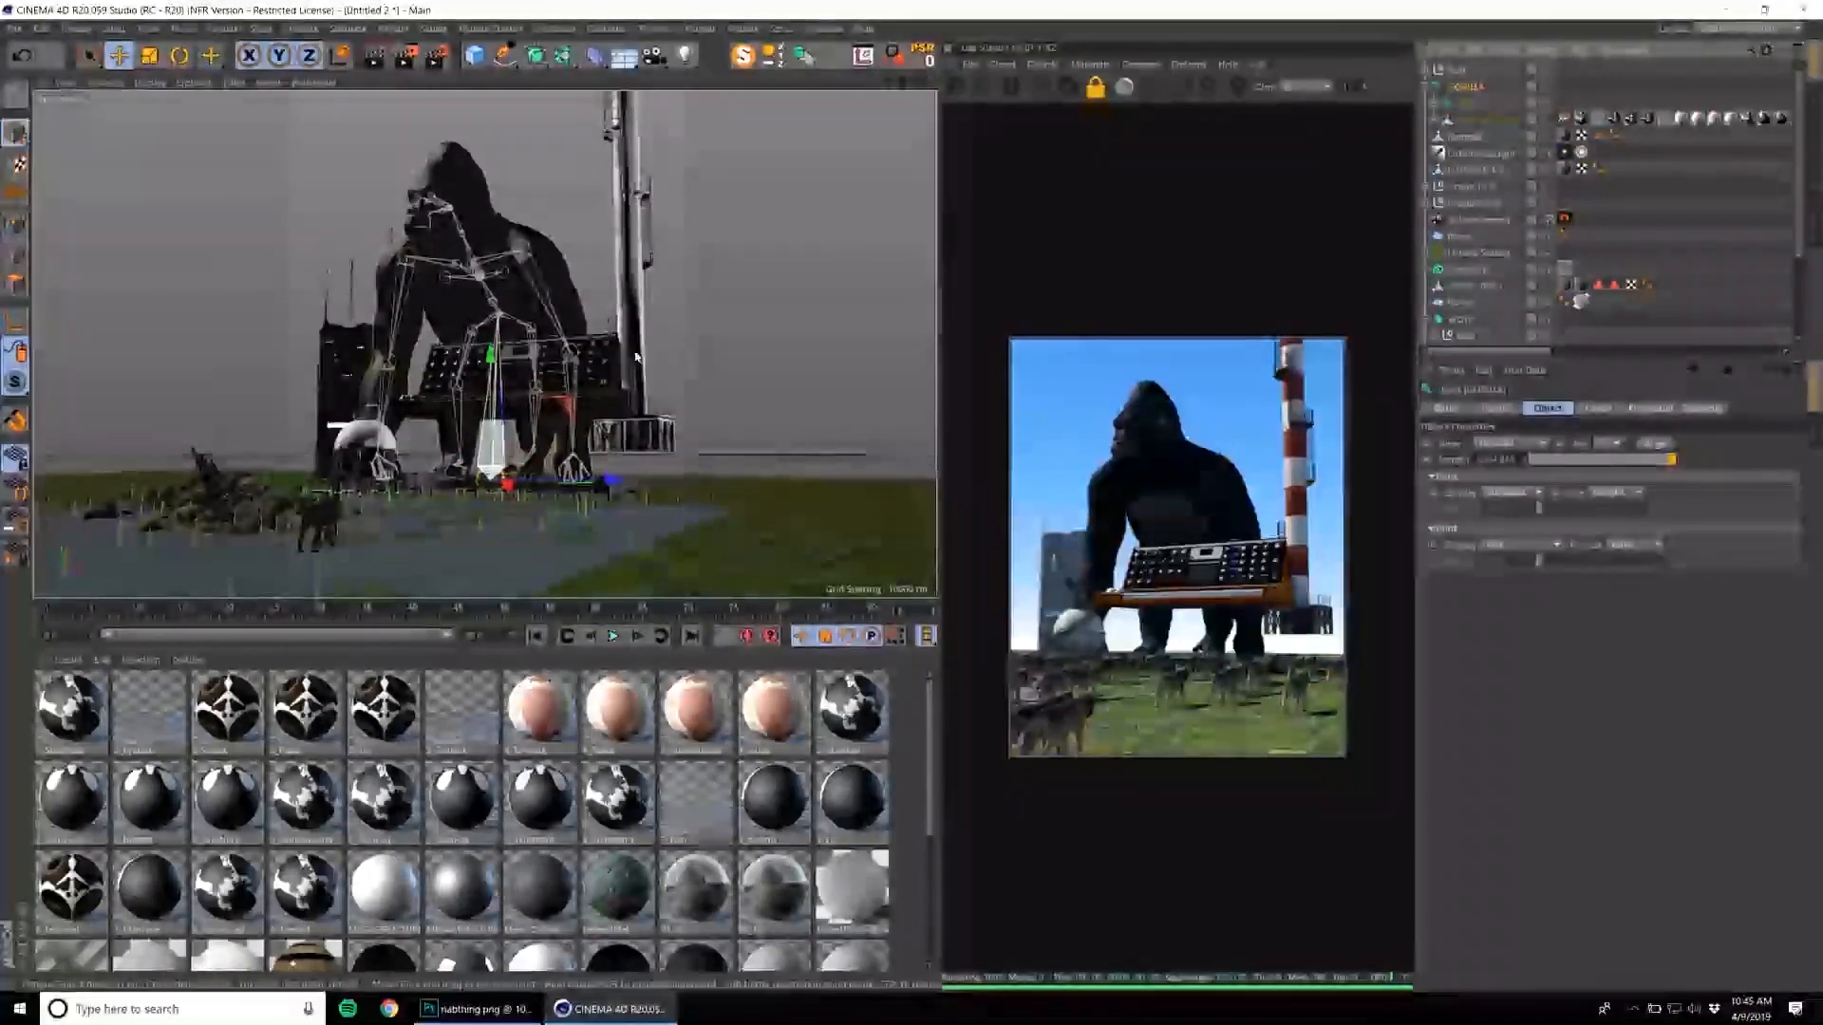
scroll(1491, 301, "down", 1)
left_click_drag(1513, 363, 1515, 471)
left_click_drag(719, 287, 650, 325, "alt")
left_click_drag(649, 324, 679, 312)
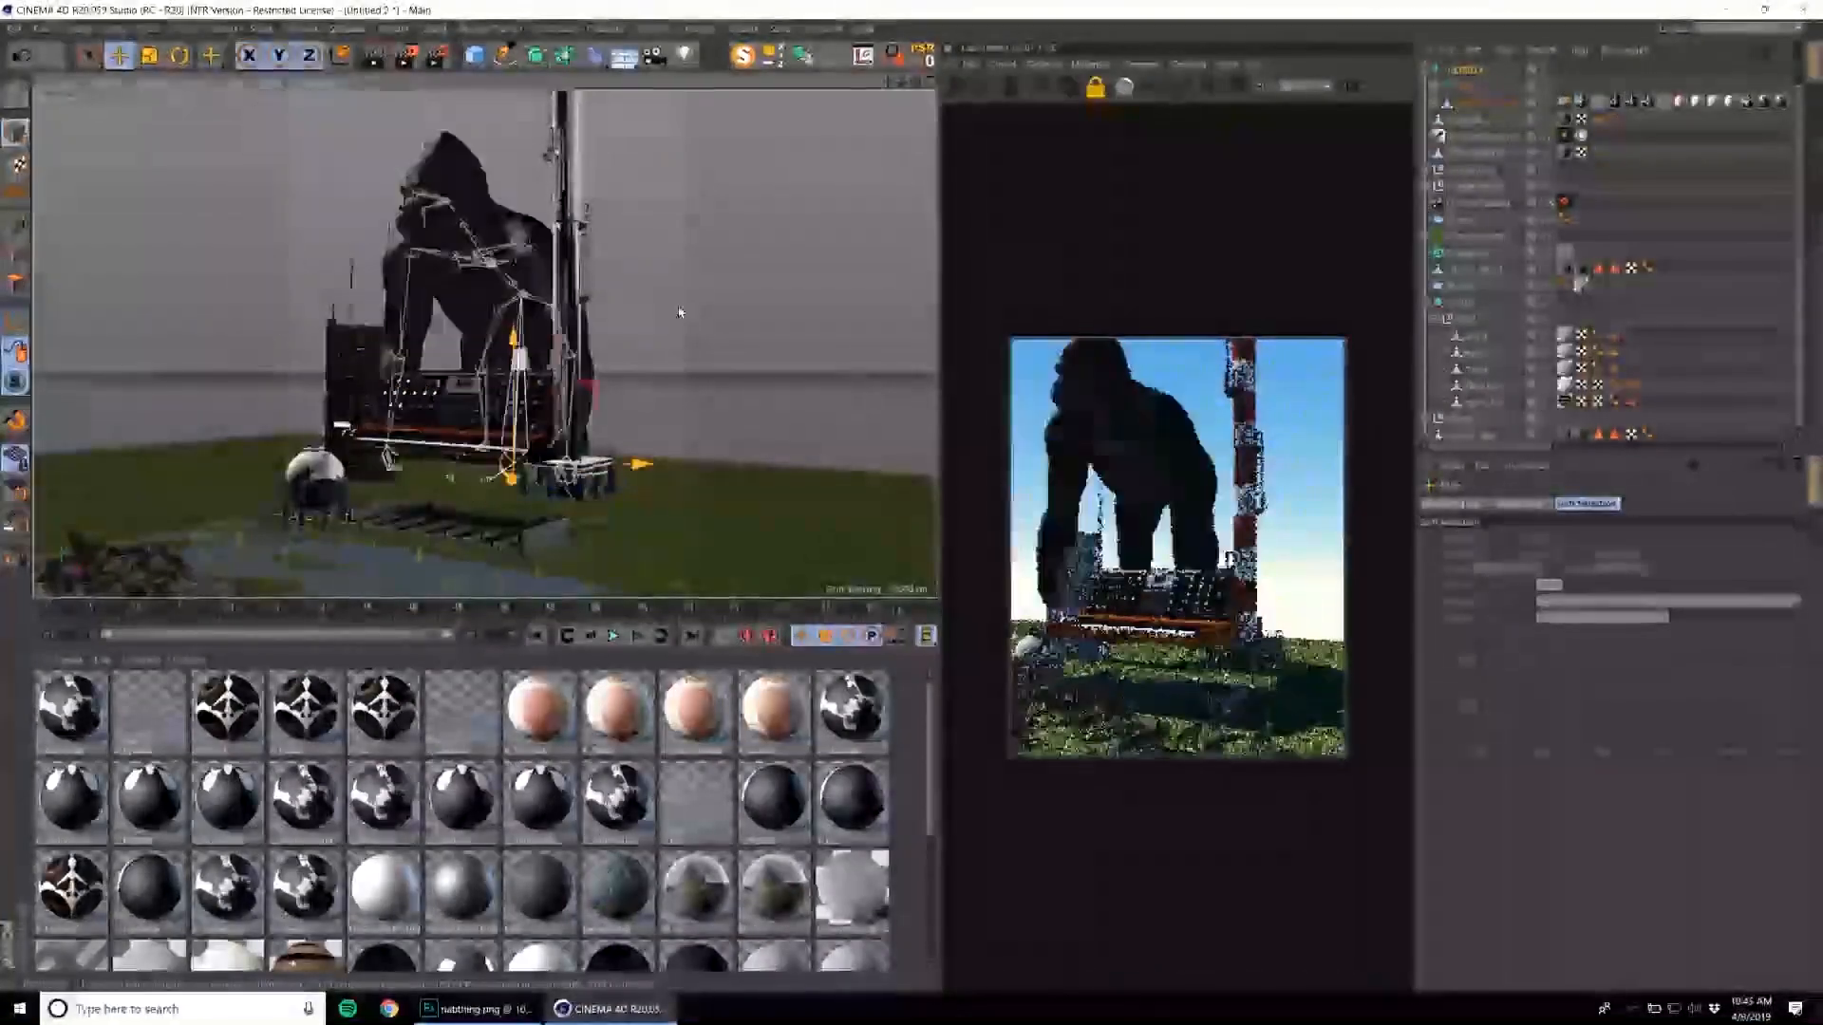
left_click(416, 262)
left_click(1435, 103)
left_click(1438, 89)
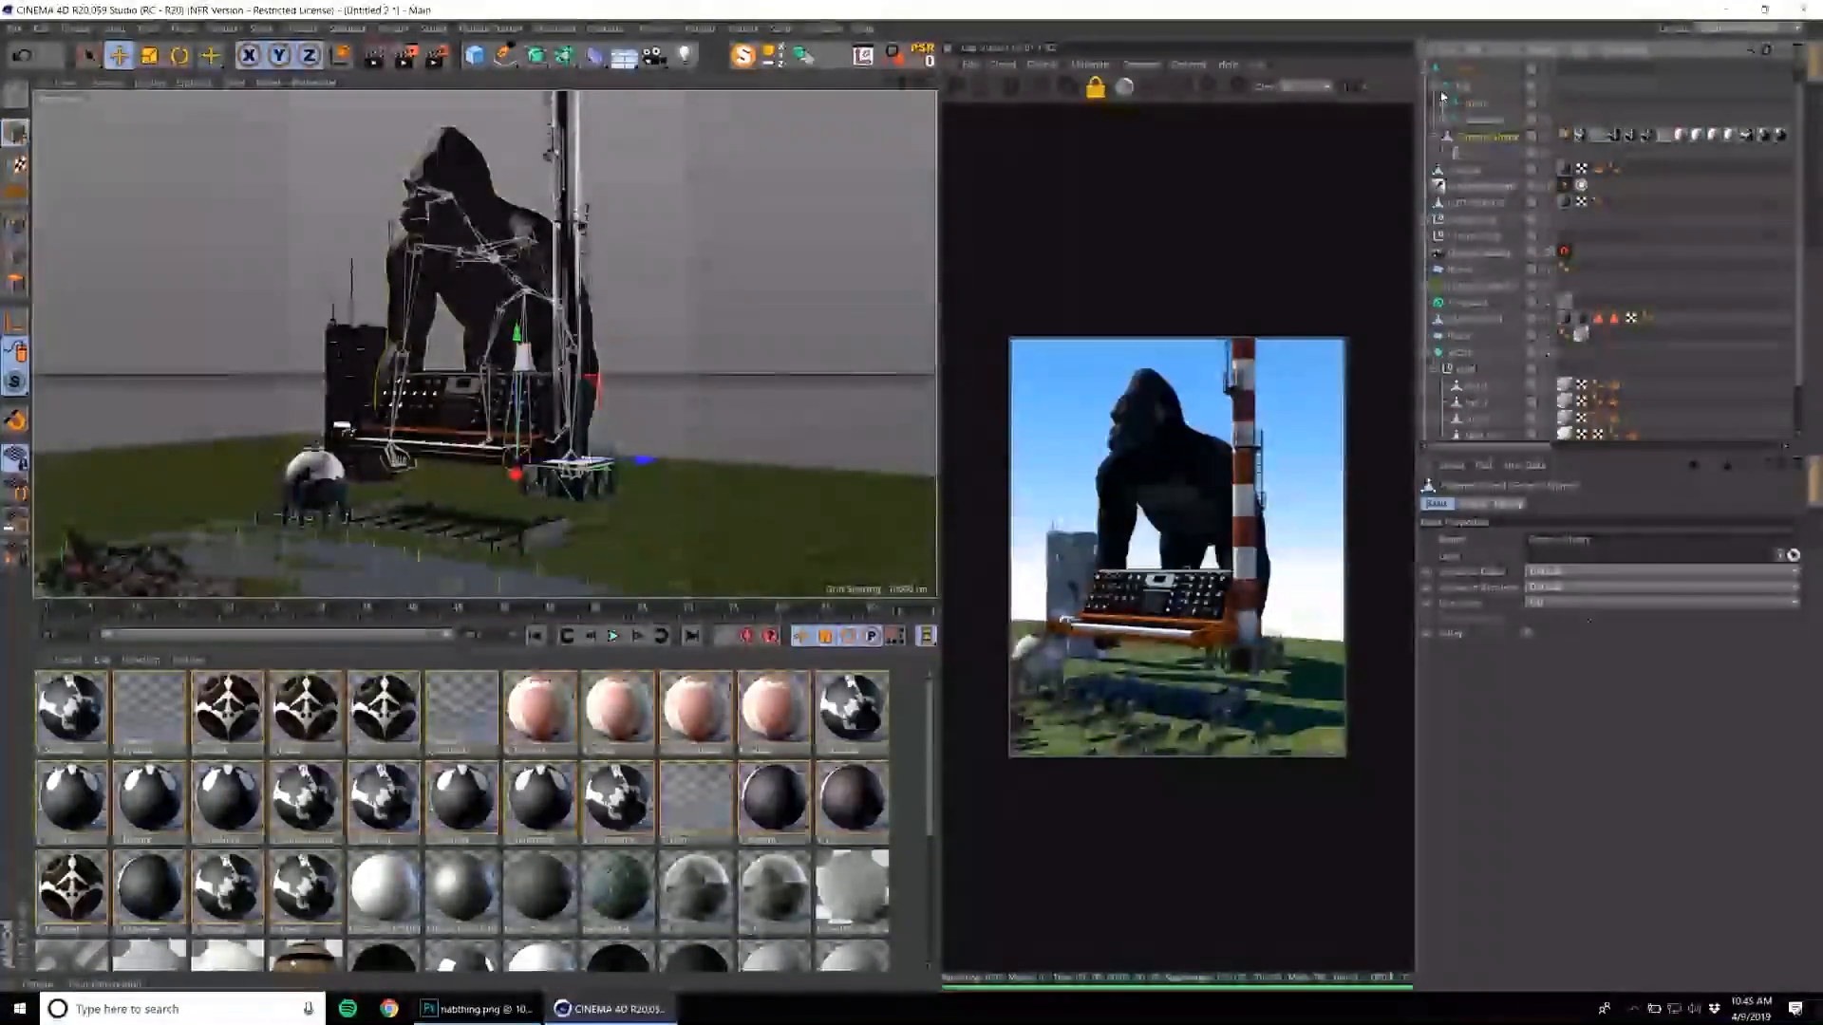
Unfold the gorilla rig's leg and spine joint branches and select an upper-body joint that drives one arm.
left_click(1444, 103)
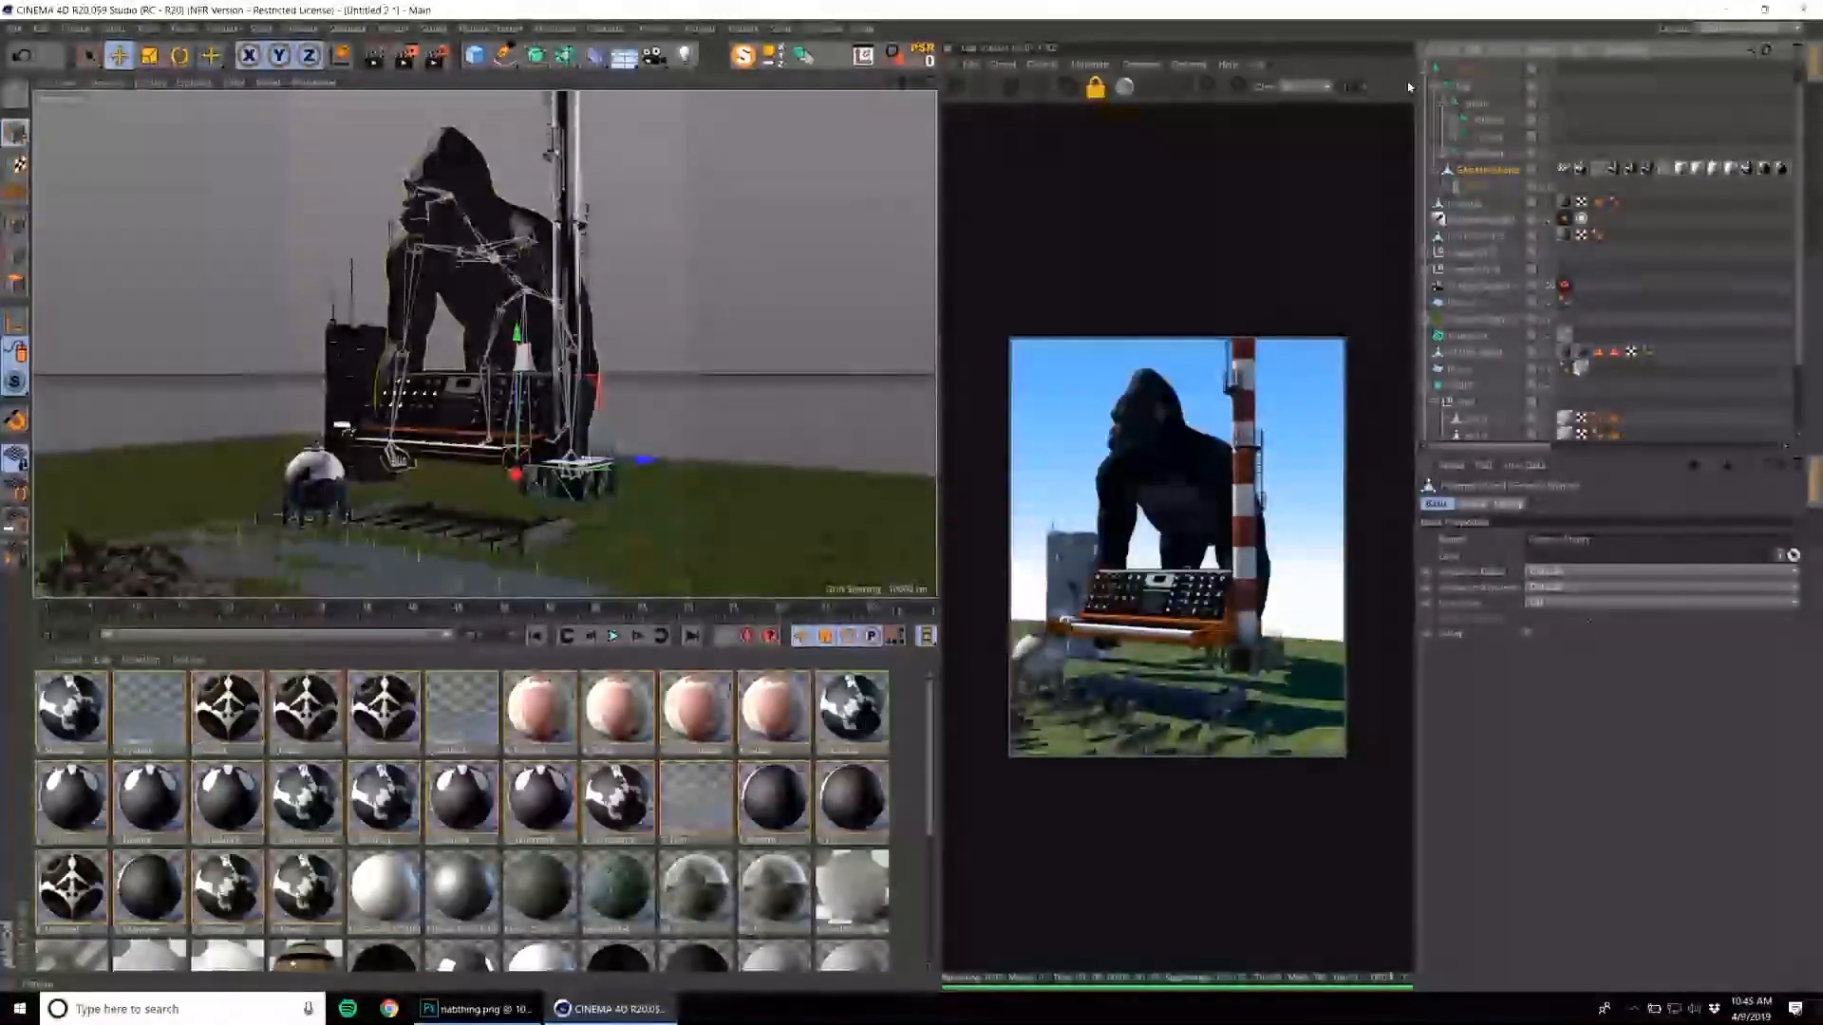
left_click(1454, 118)
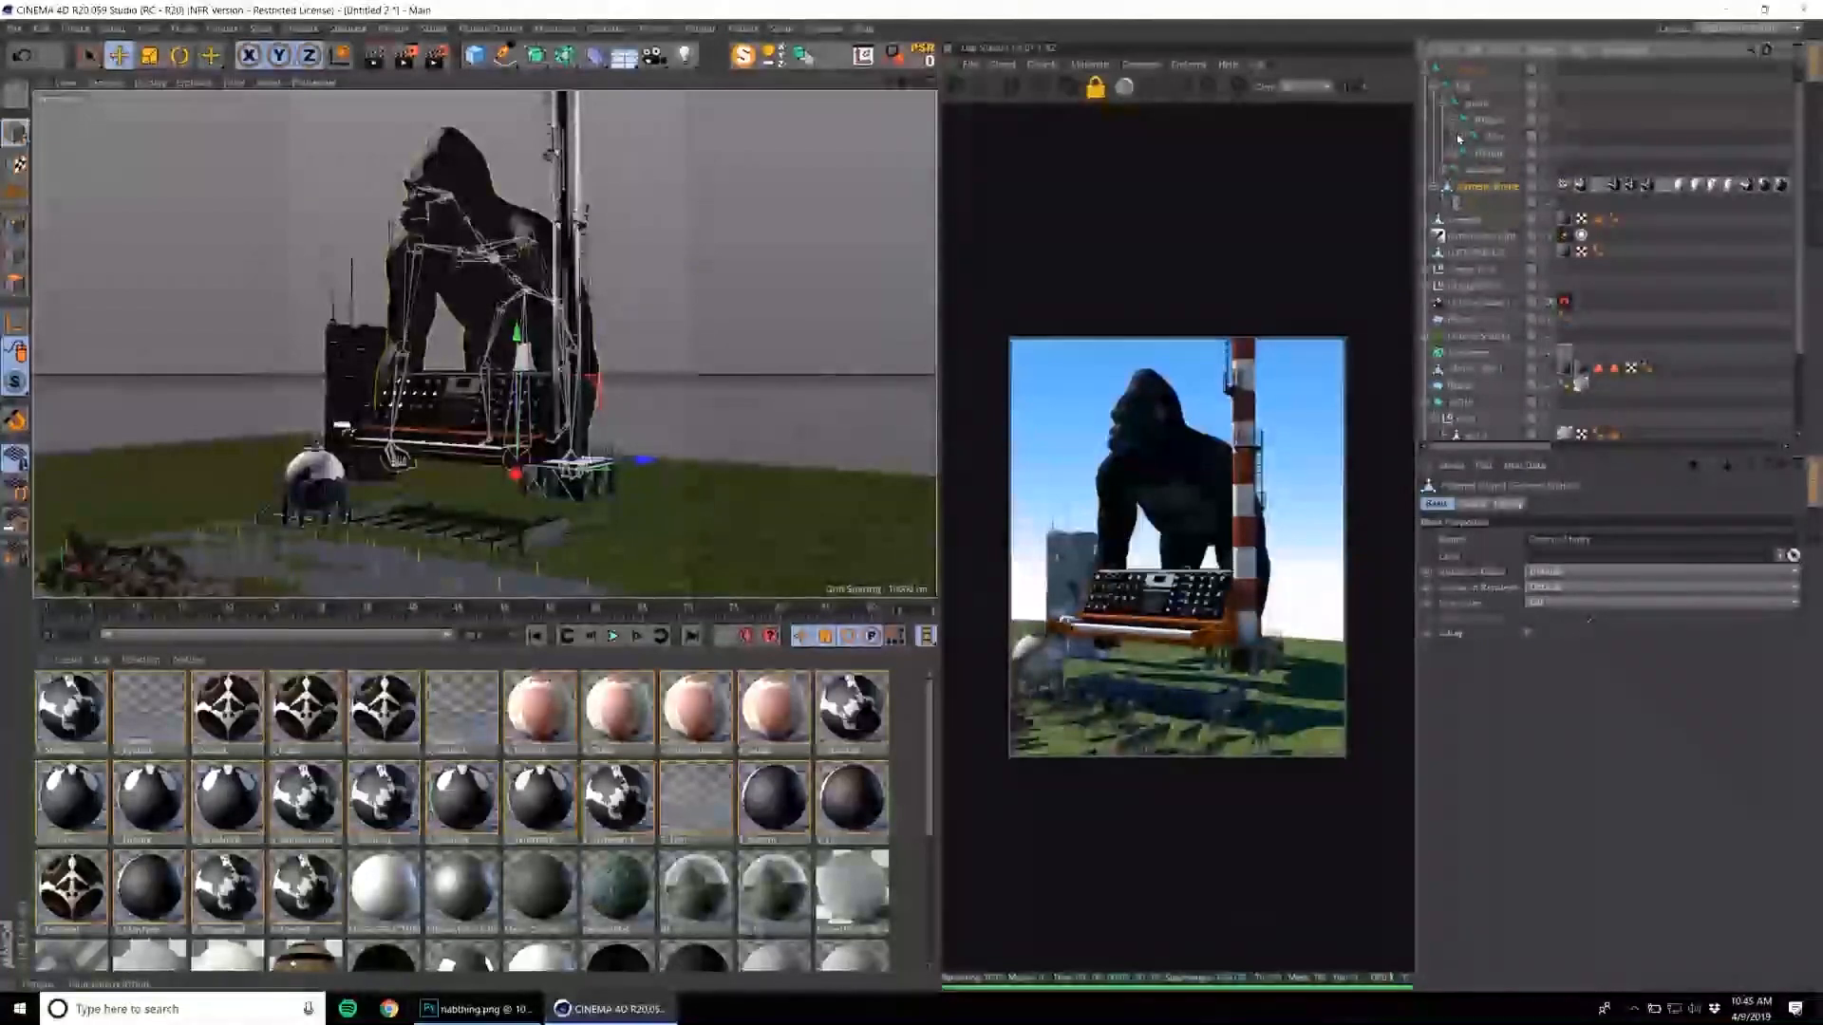
left_click(1463, 138)
left_click(1471, 154)
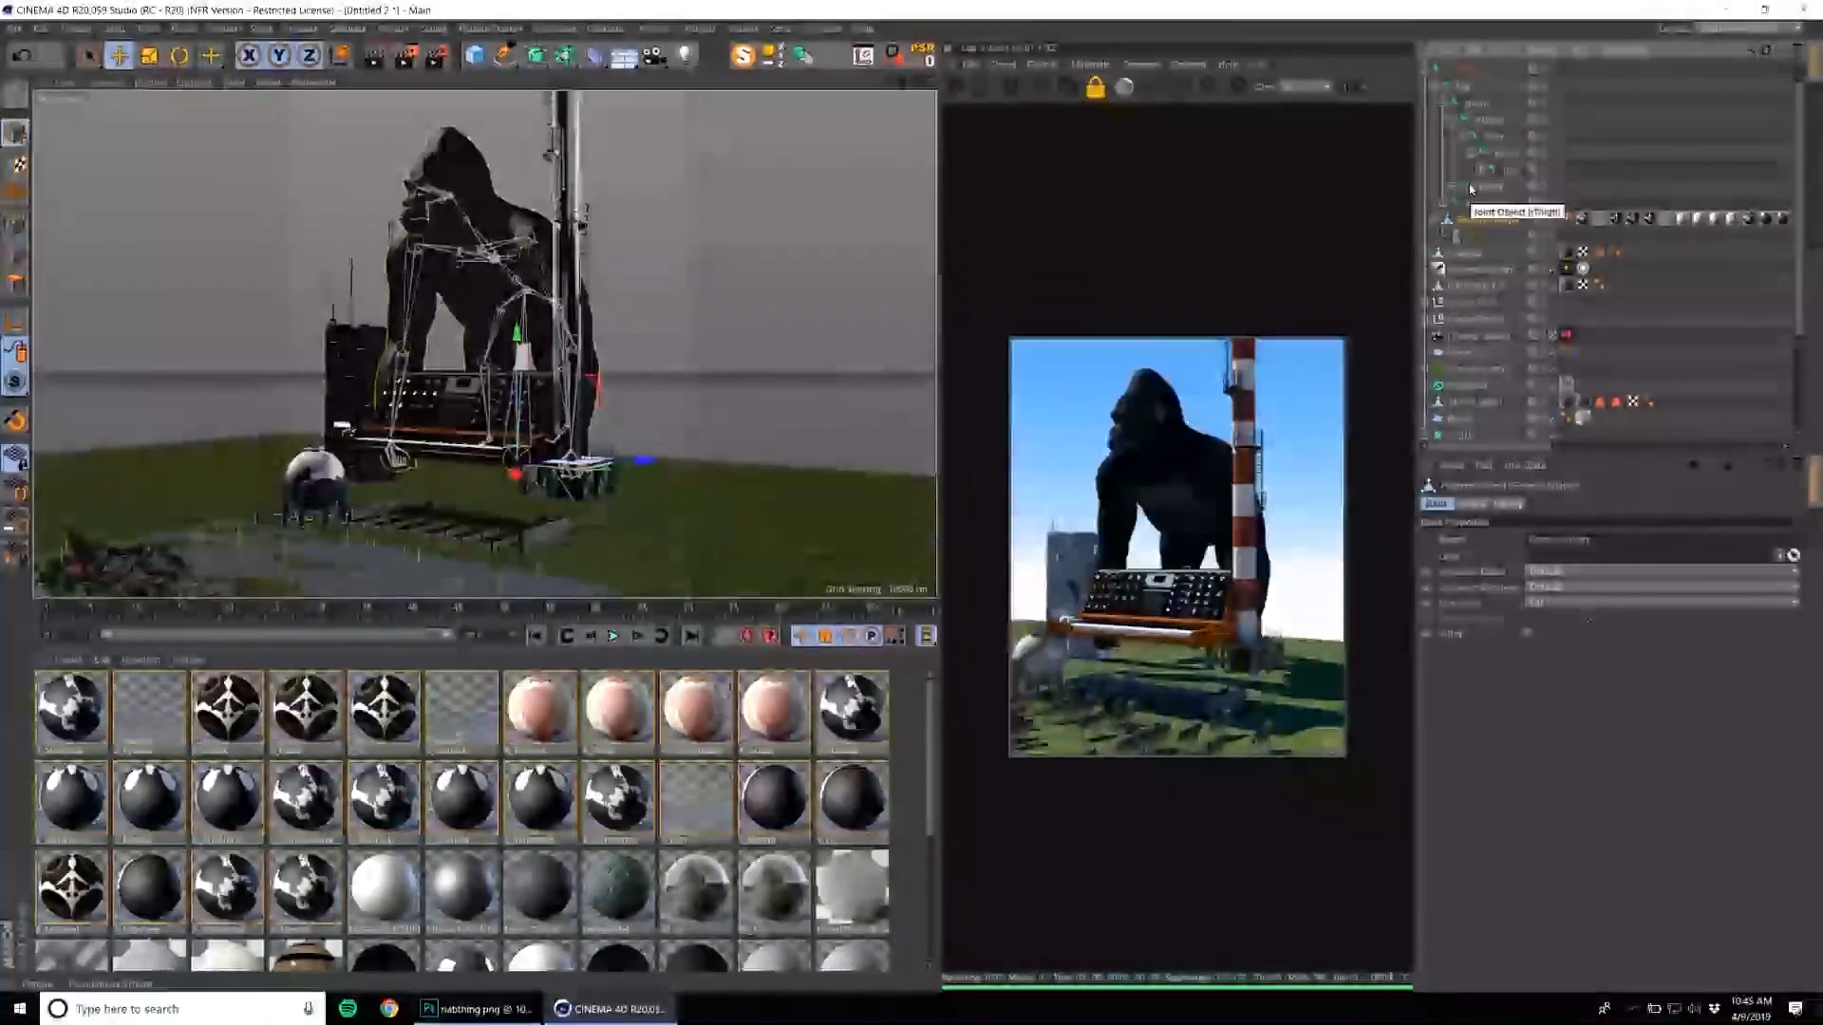
left_click(1445, 203)
left_click(1454, 219)
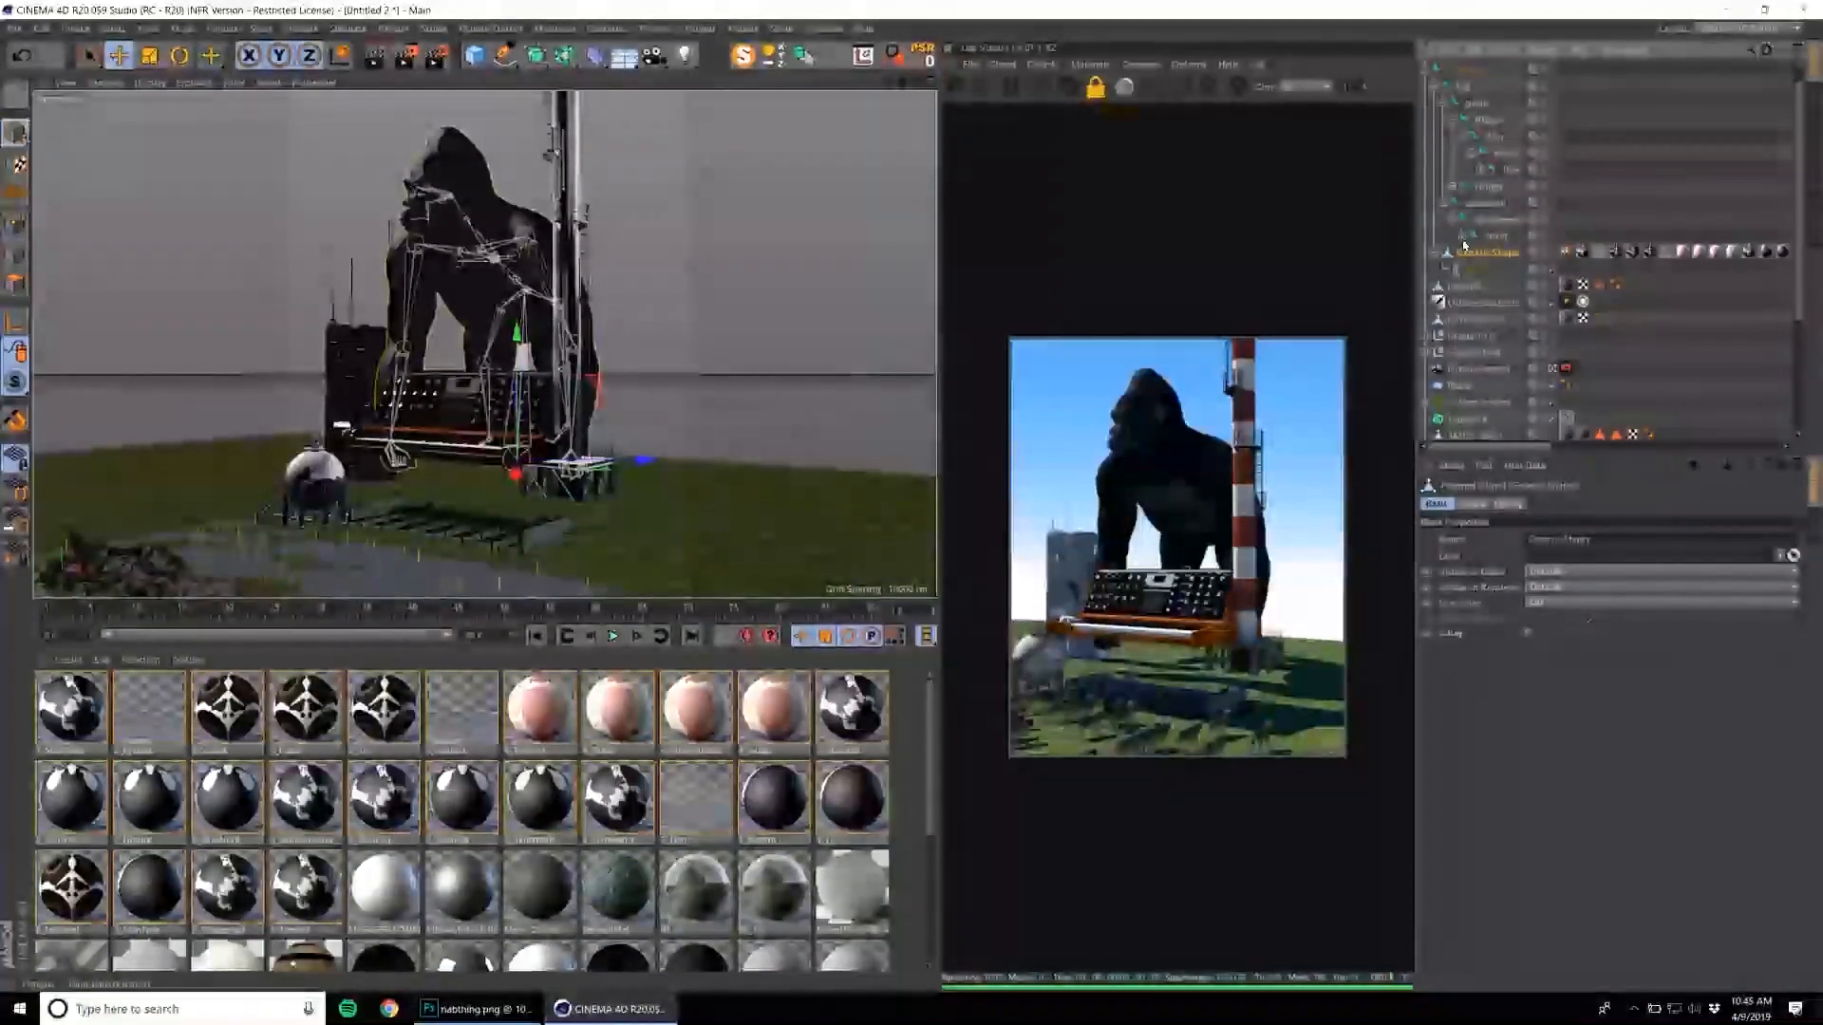
left_click(1463, 236)
left_click(1508, 270)
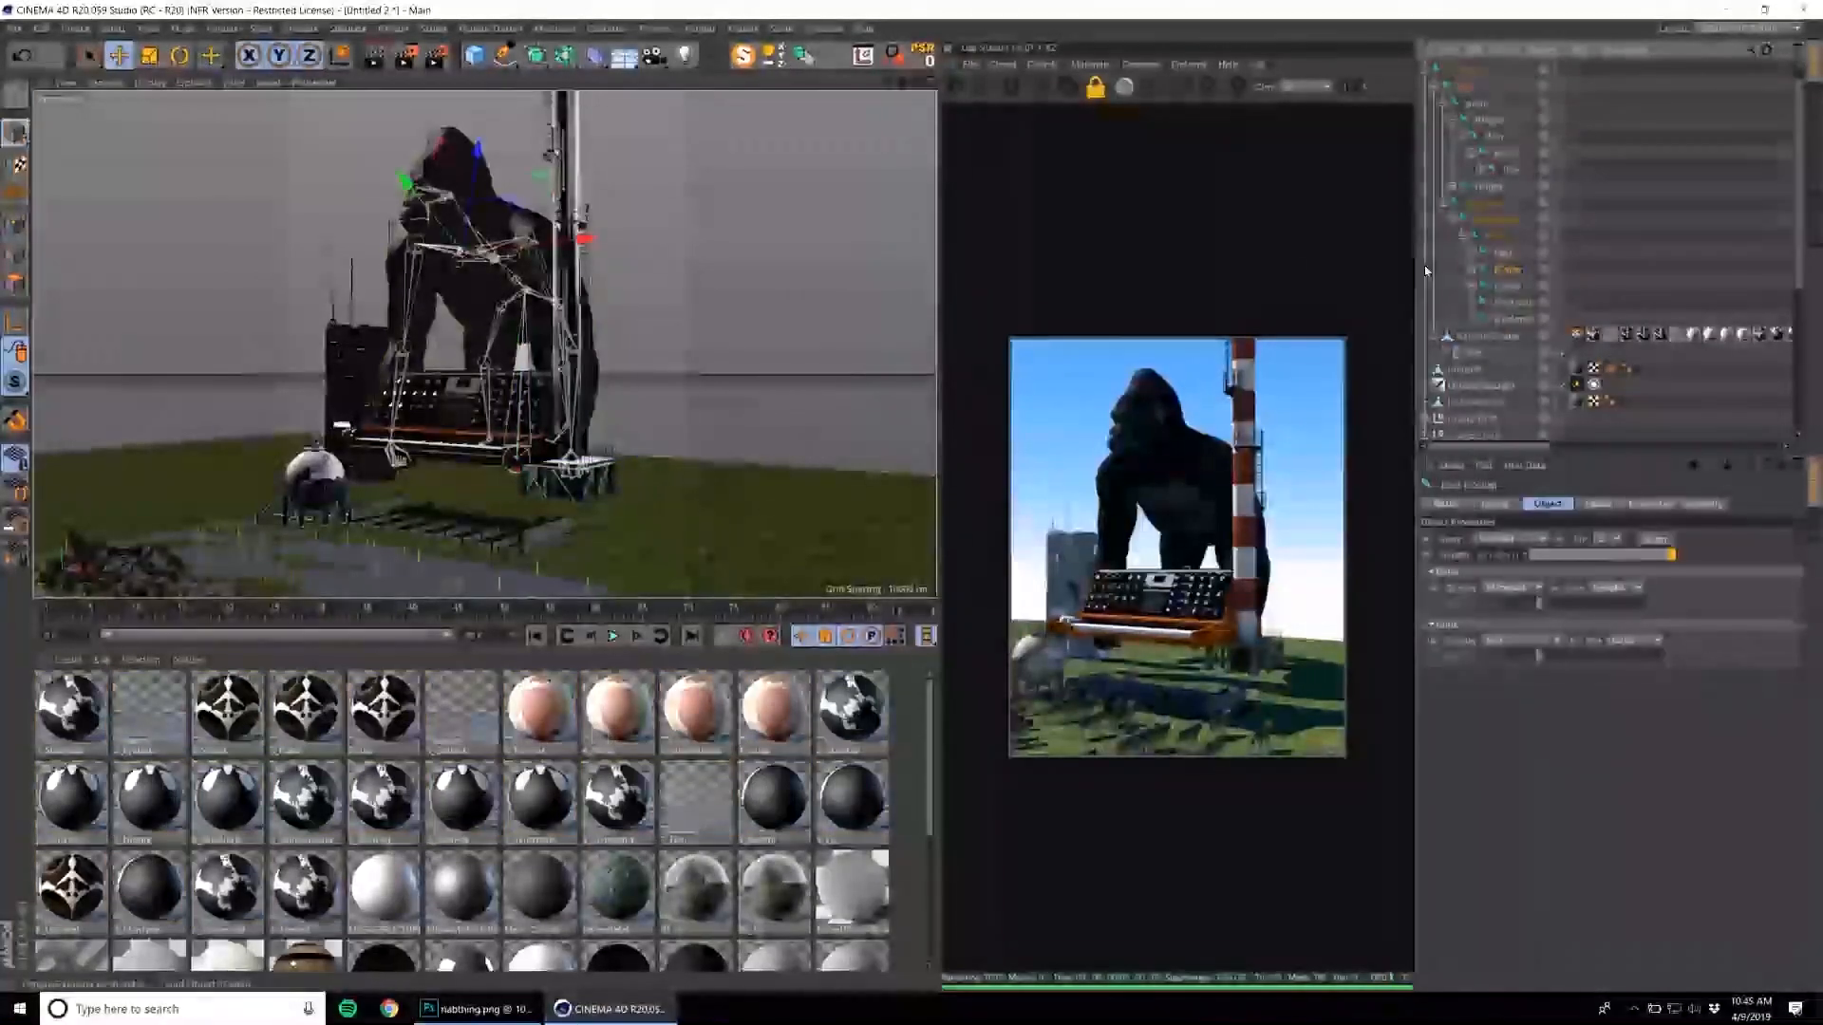
Rotate the selected joint to raise one of the gorilla's arms overhead with its fist in the air.
key("r")
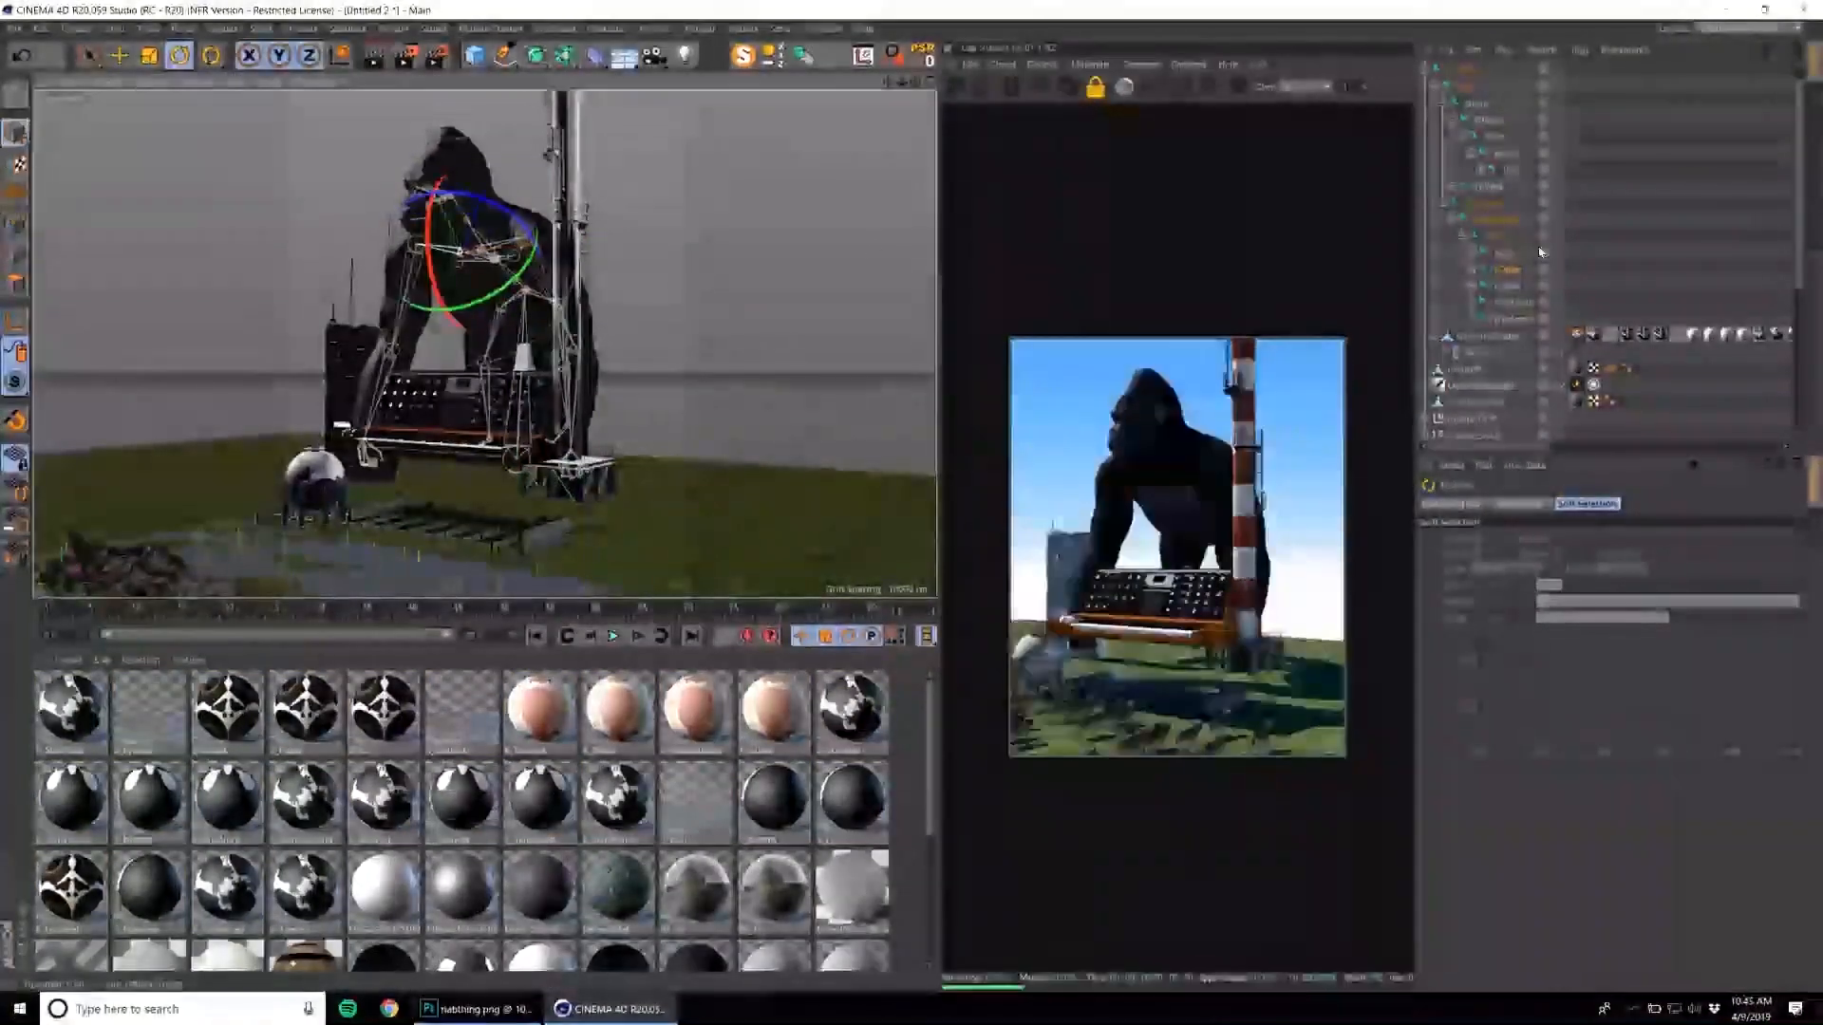
left_click(1511, 303)
left_click(1497, 505)
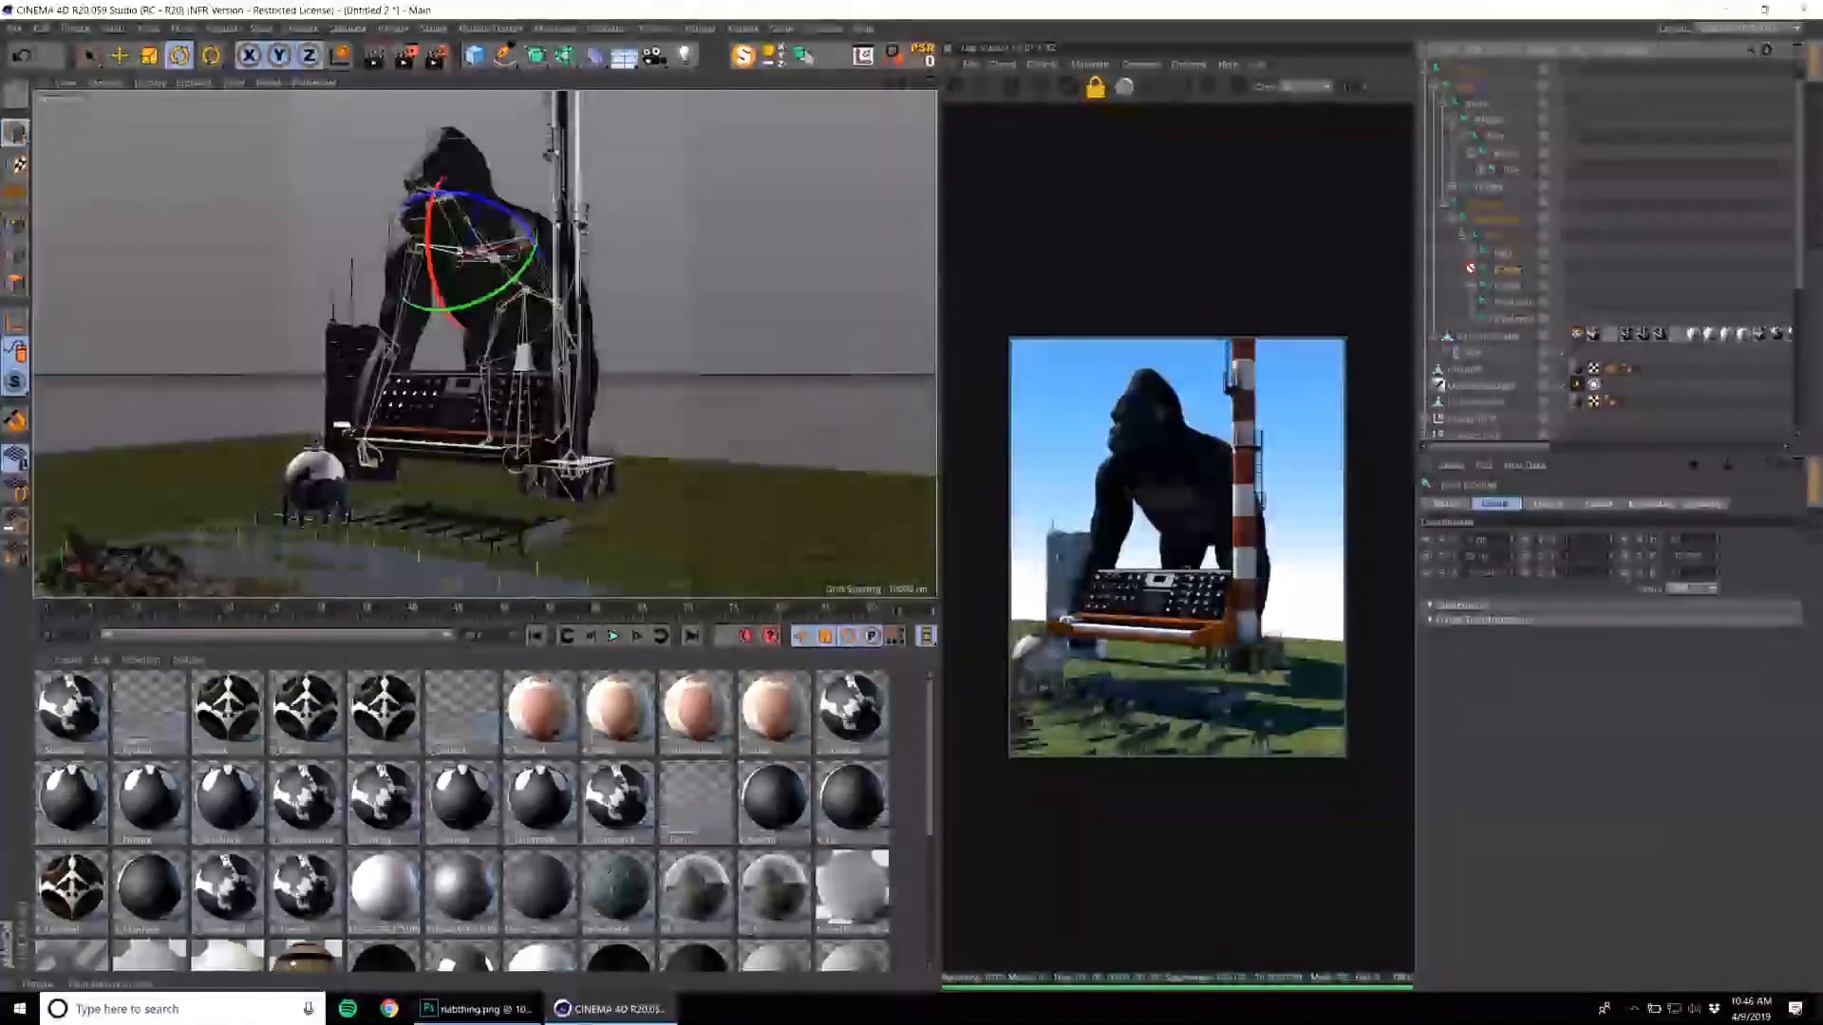
left_click_drag(429, 257, 423, 193)
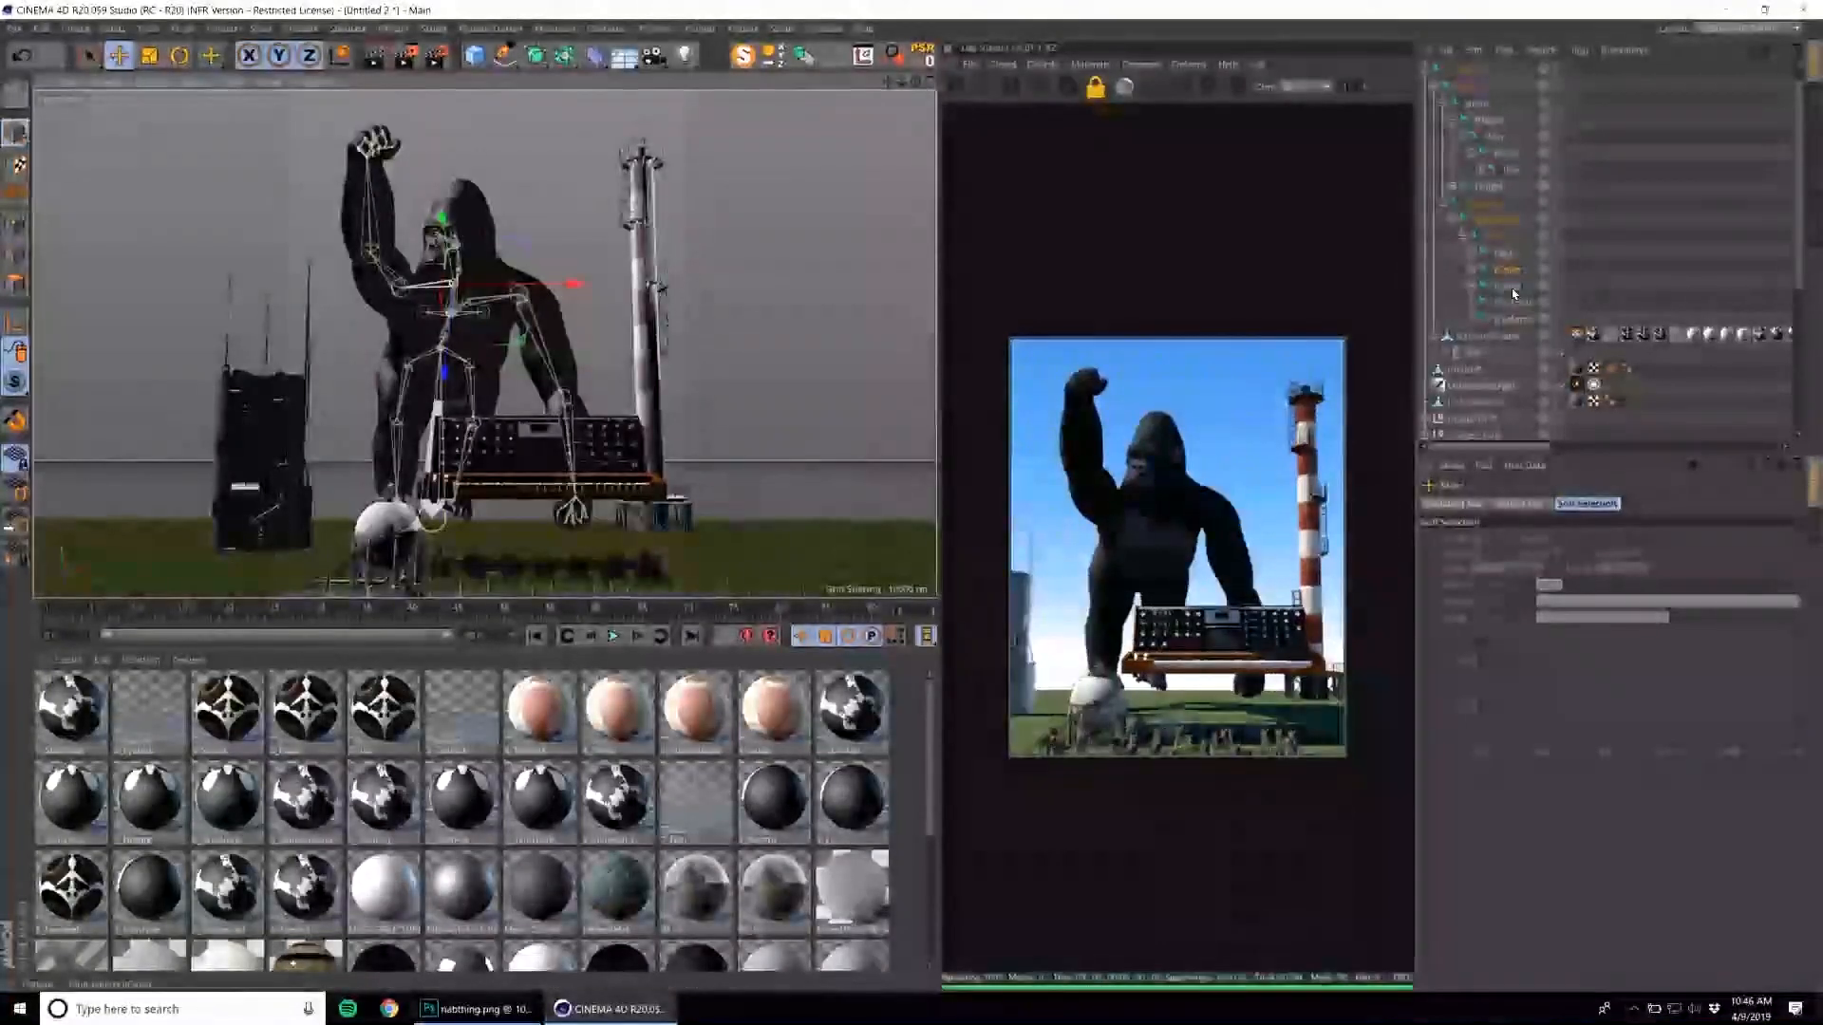
Try rotating a neighbouring upper-body joint and undo the arm posing.
left_click(1509, 286)
key("r")
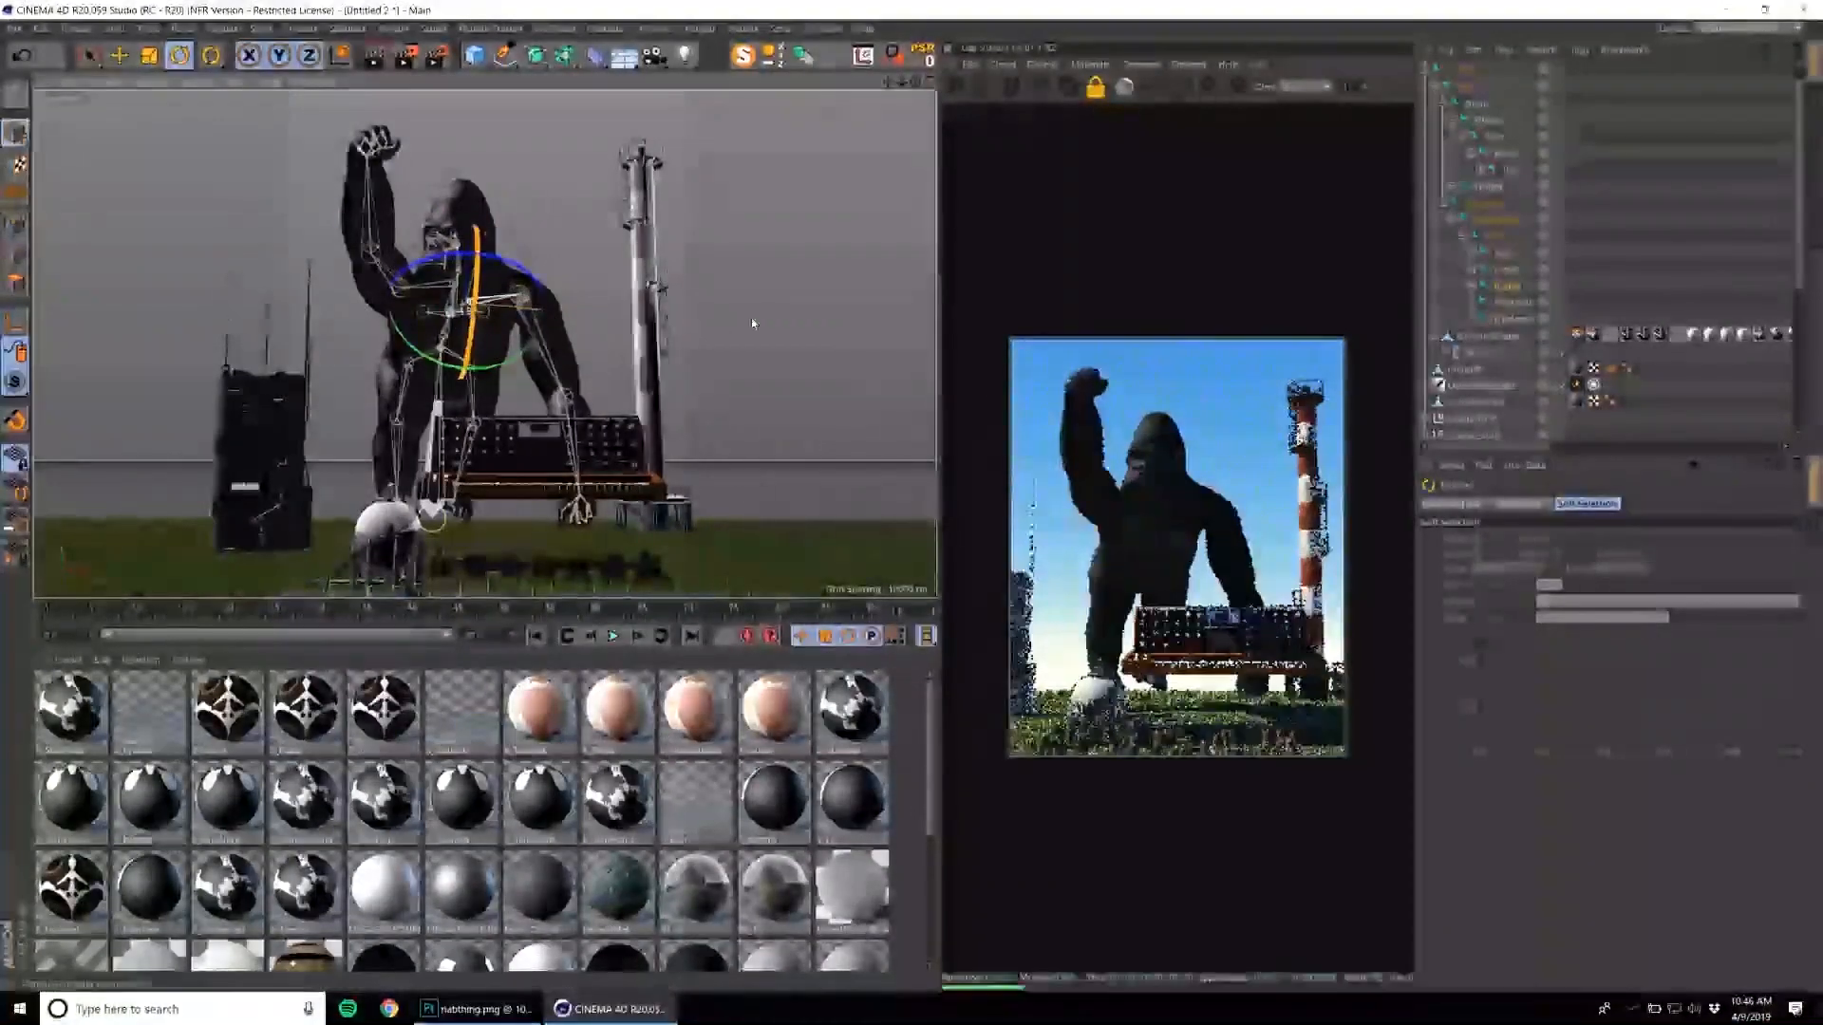
left_click(1475, 286)
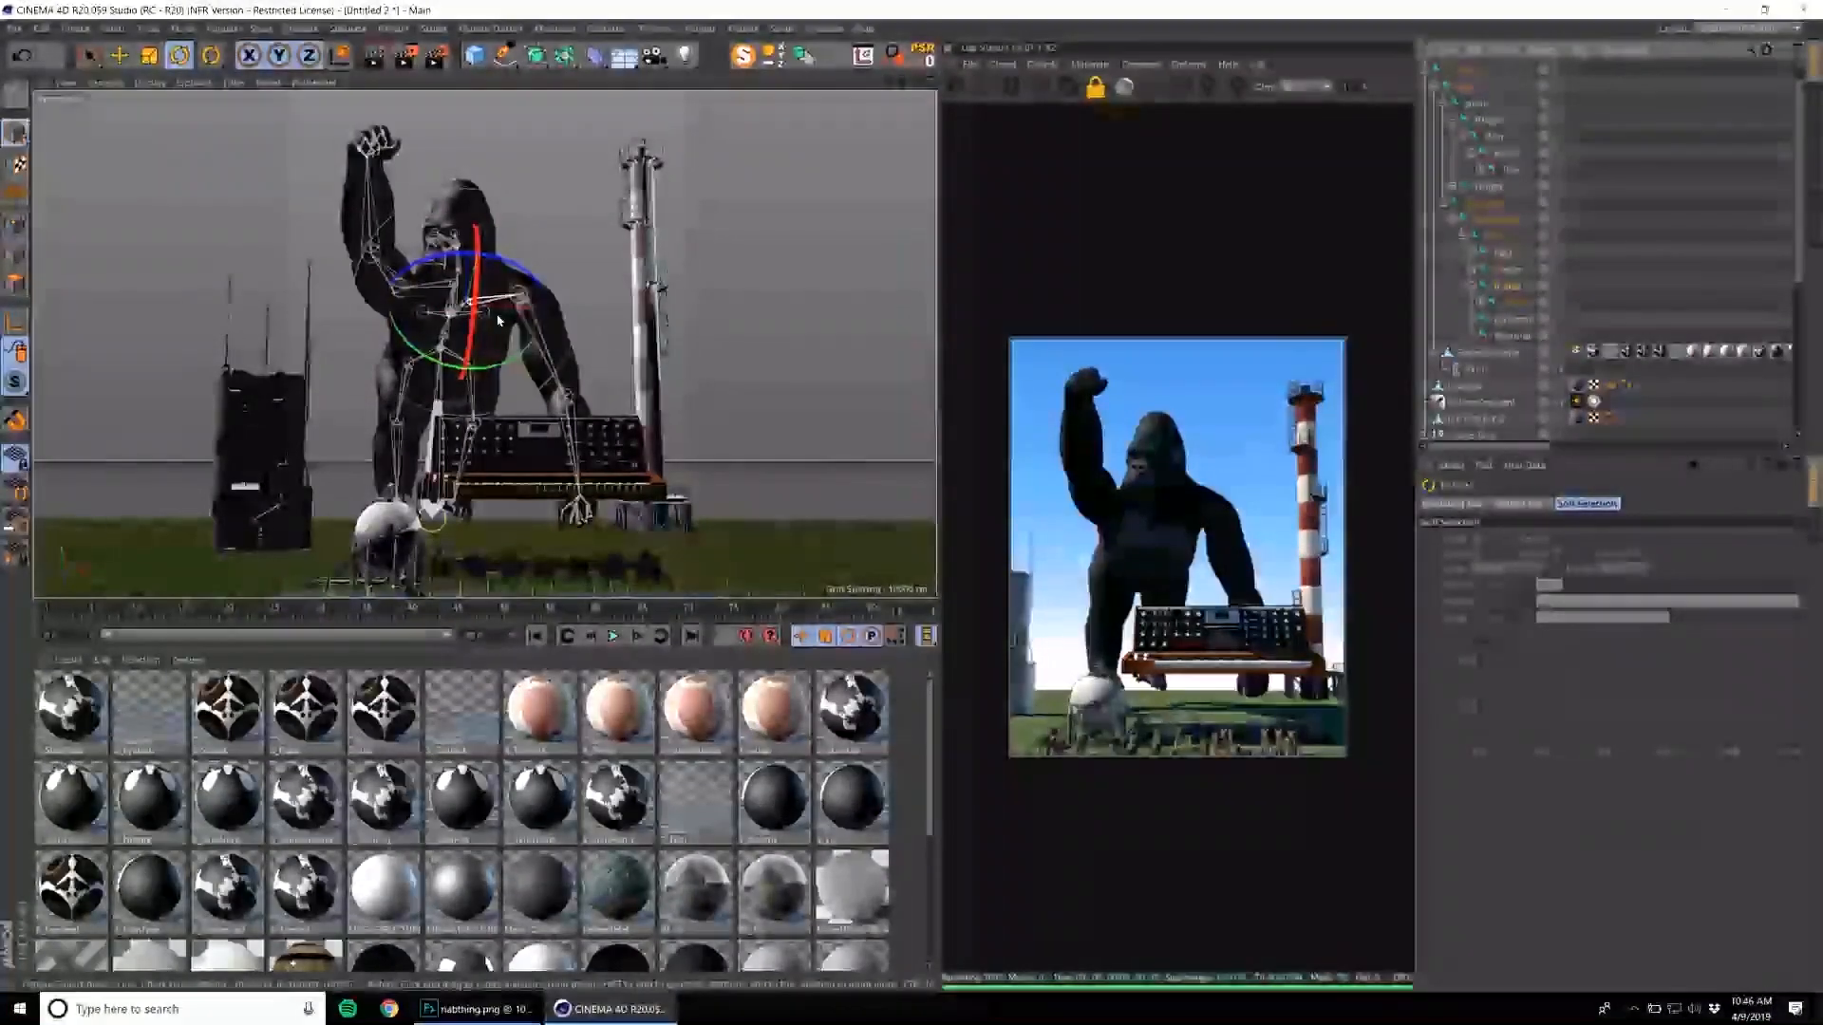
left_click_drag(472, 334, 484, 169)
left_click_drag(548, 372, 634, 485, "alt")
key("ctrl+z")
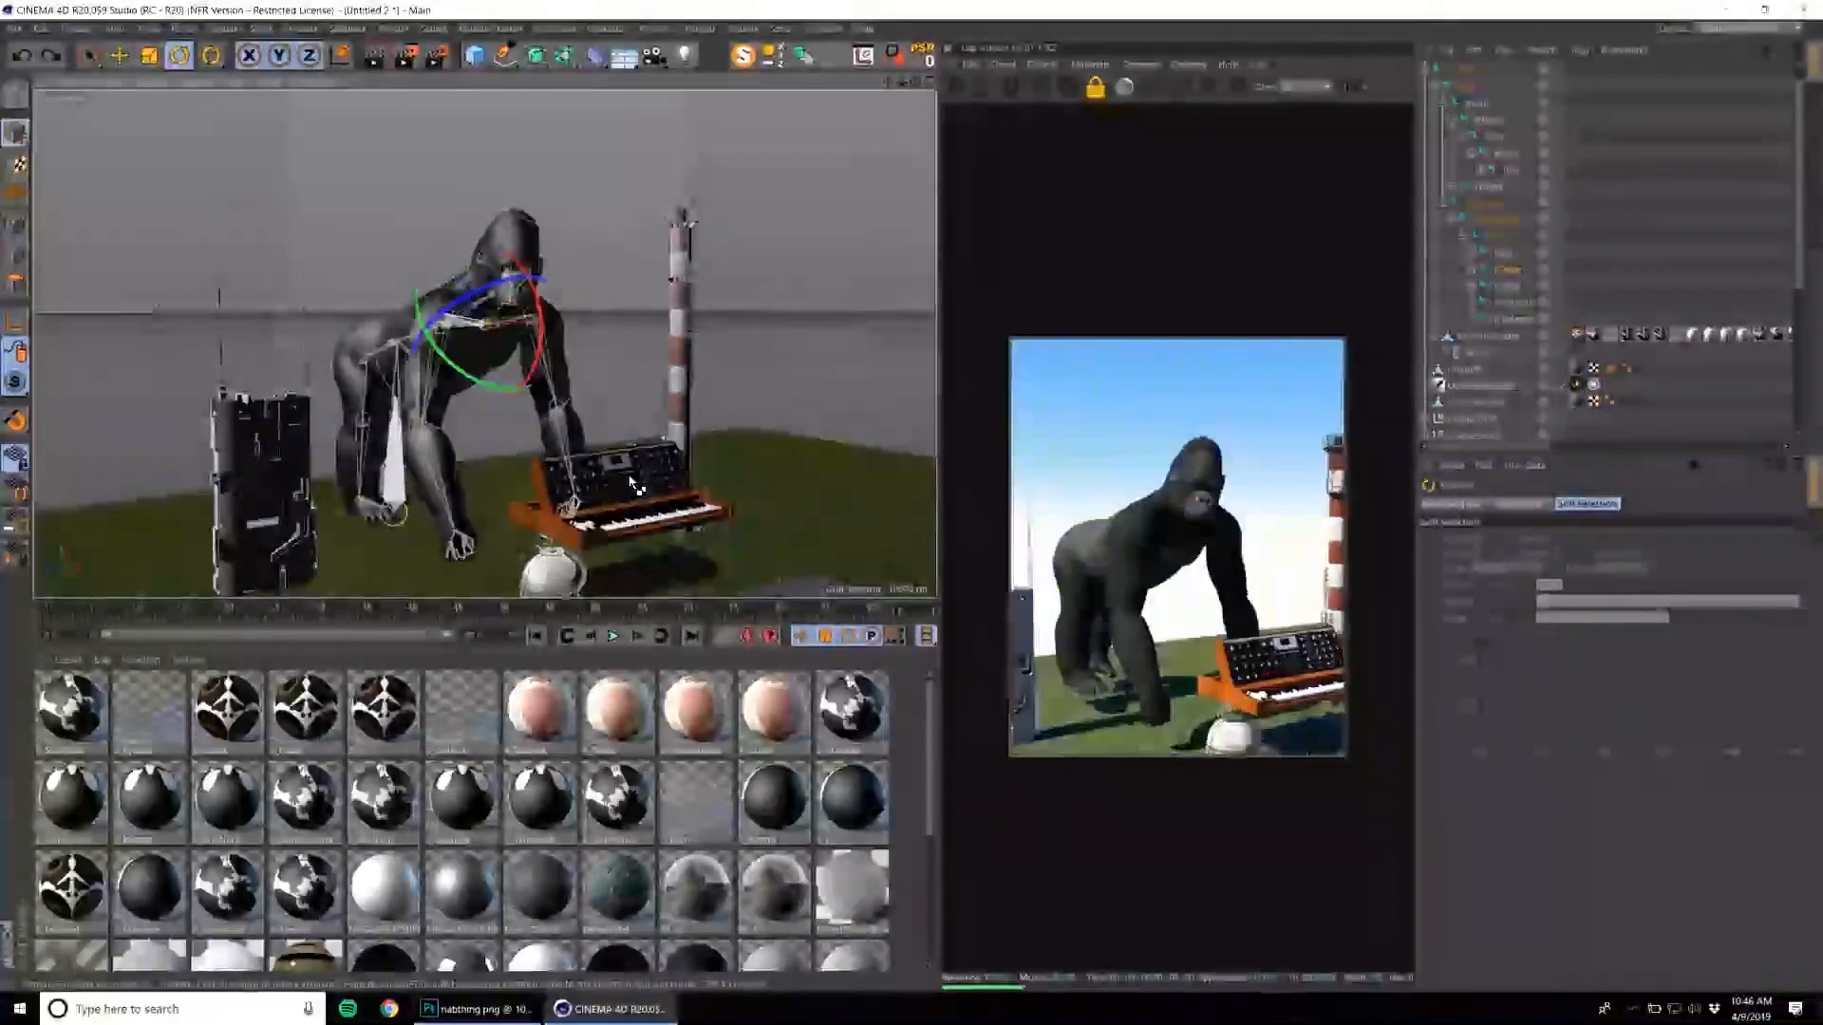
Select the whole synthesizer group and test its rotation in front of the gorilla.
left_click(634, 486)
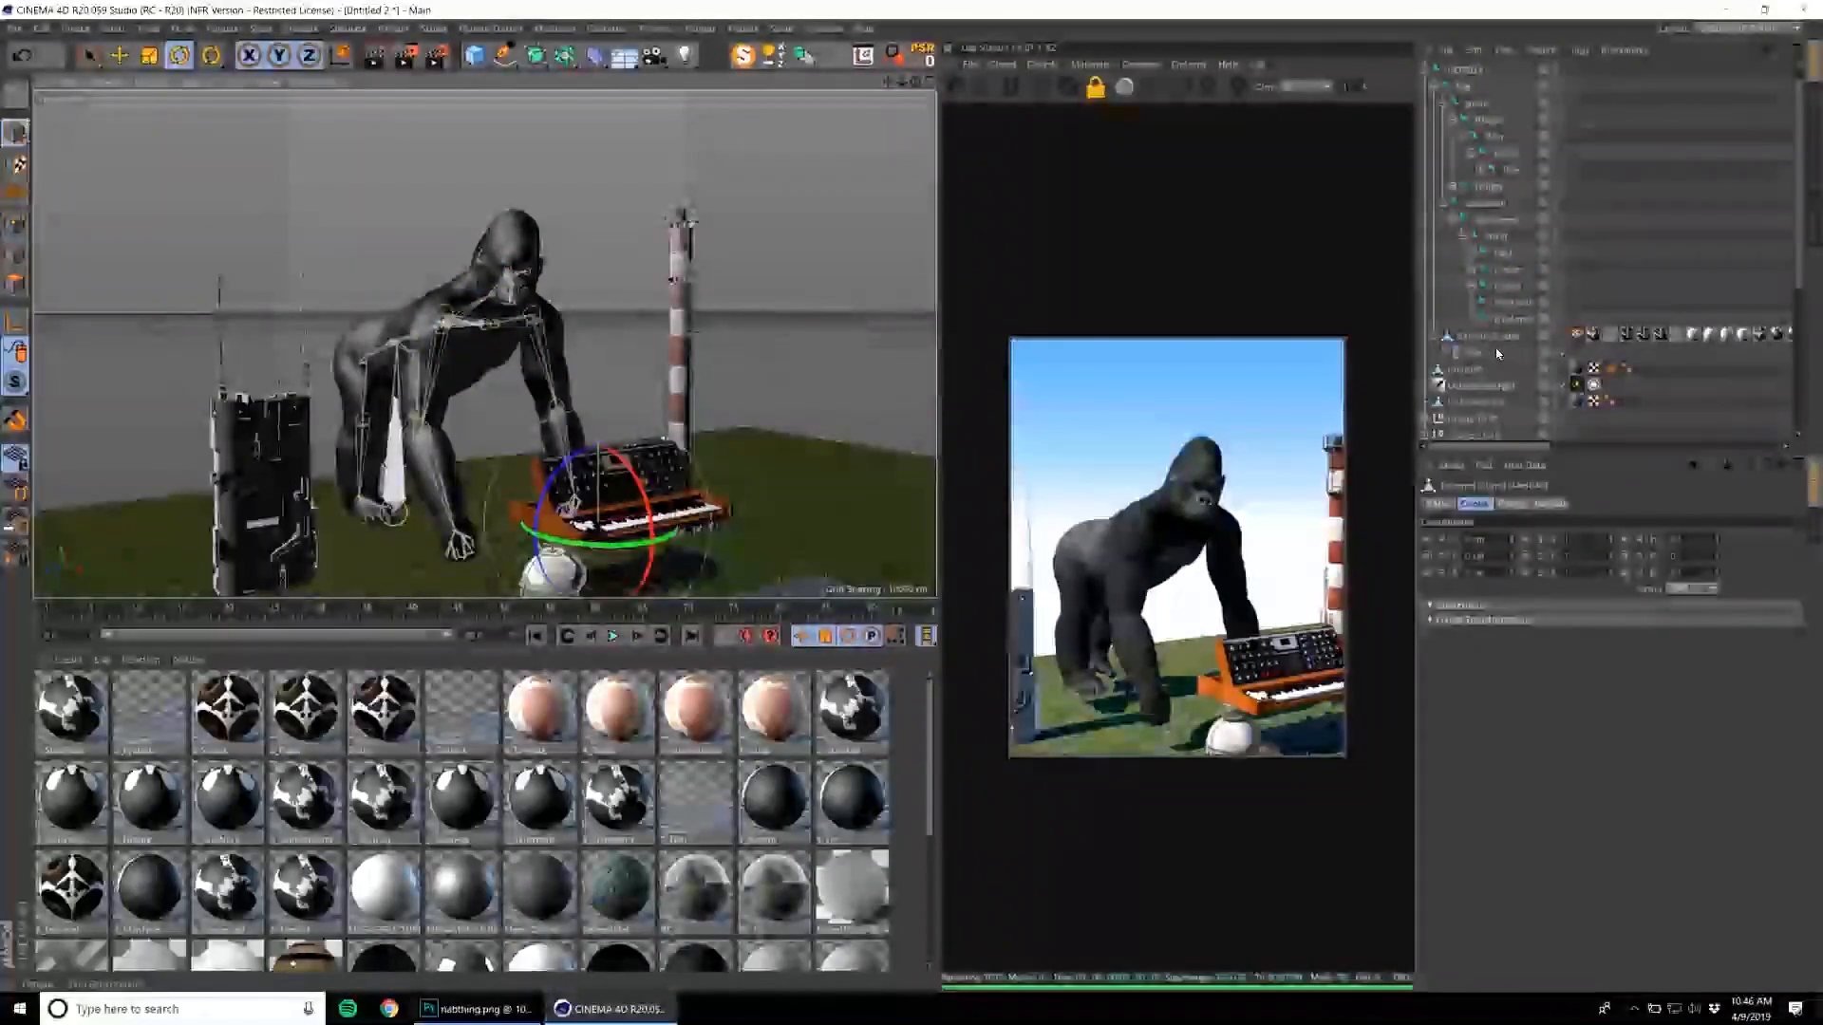
scroll(1497, 349, "down", 4)
scroll(1497, 348, "up", 5)
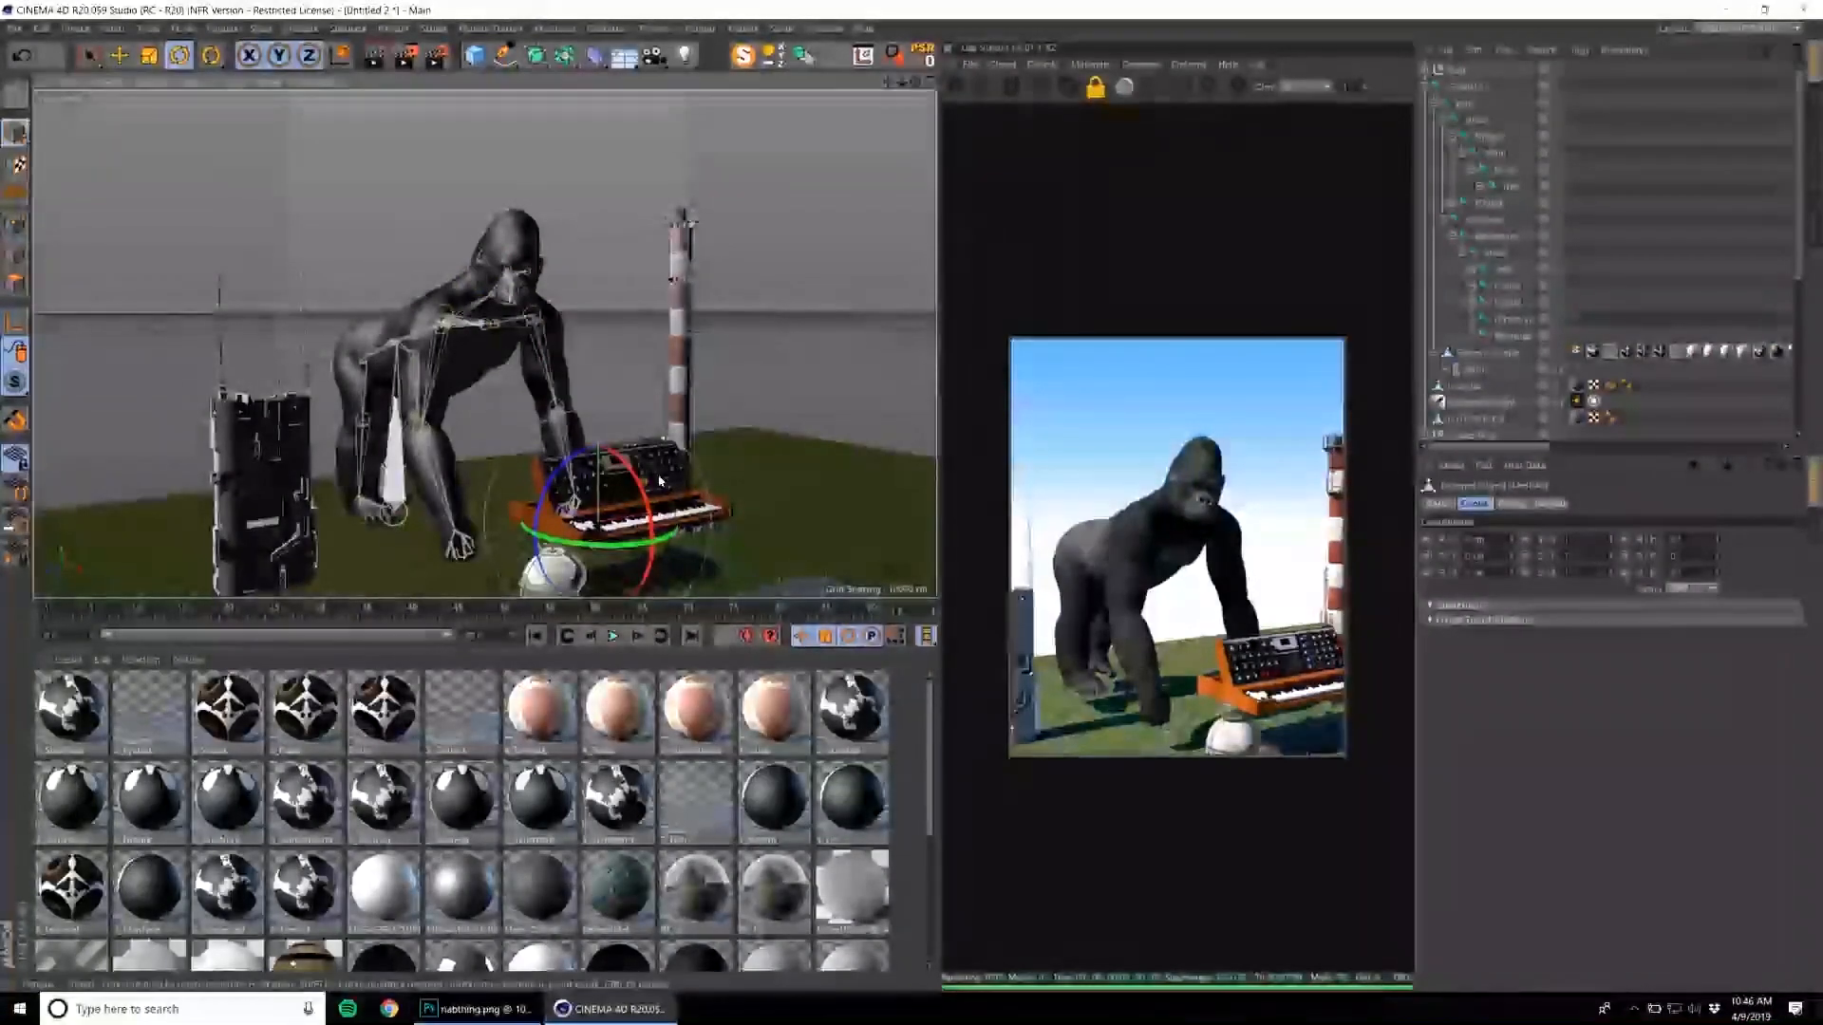
scroll(1510, 382, "down", 5)
left_click(1459, 418)
left_click_drag(708, 387, 740, 253, "alt")
key("e")
key("r")
key("ctrl+z")
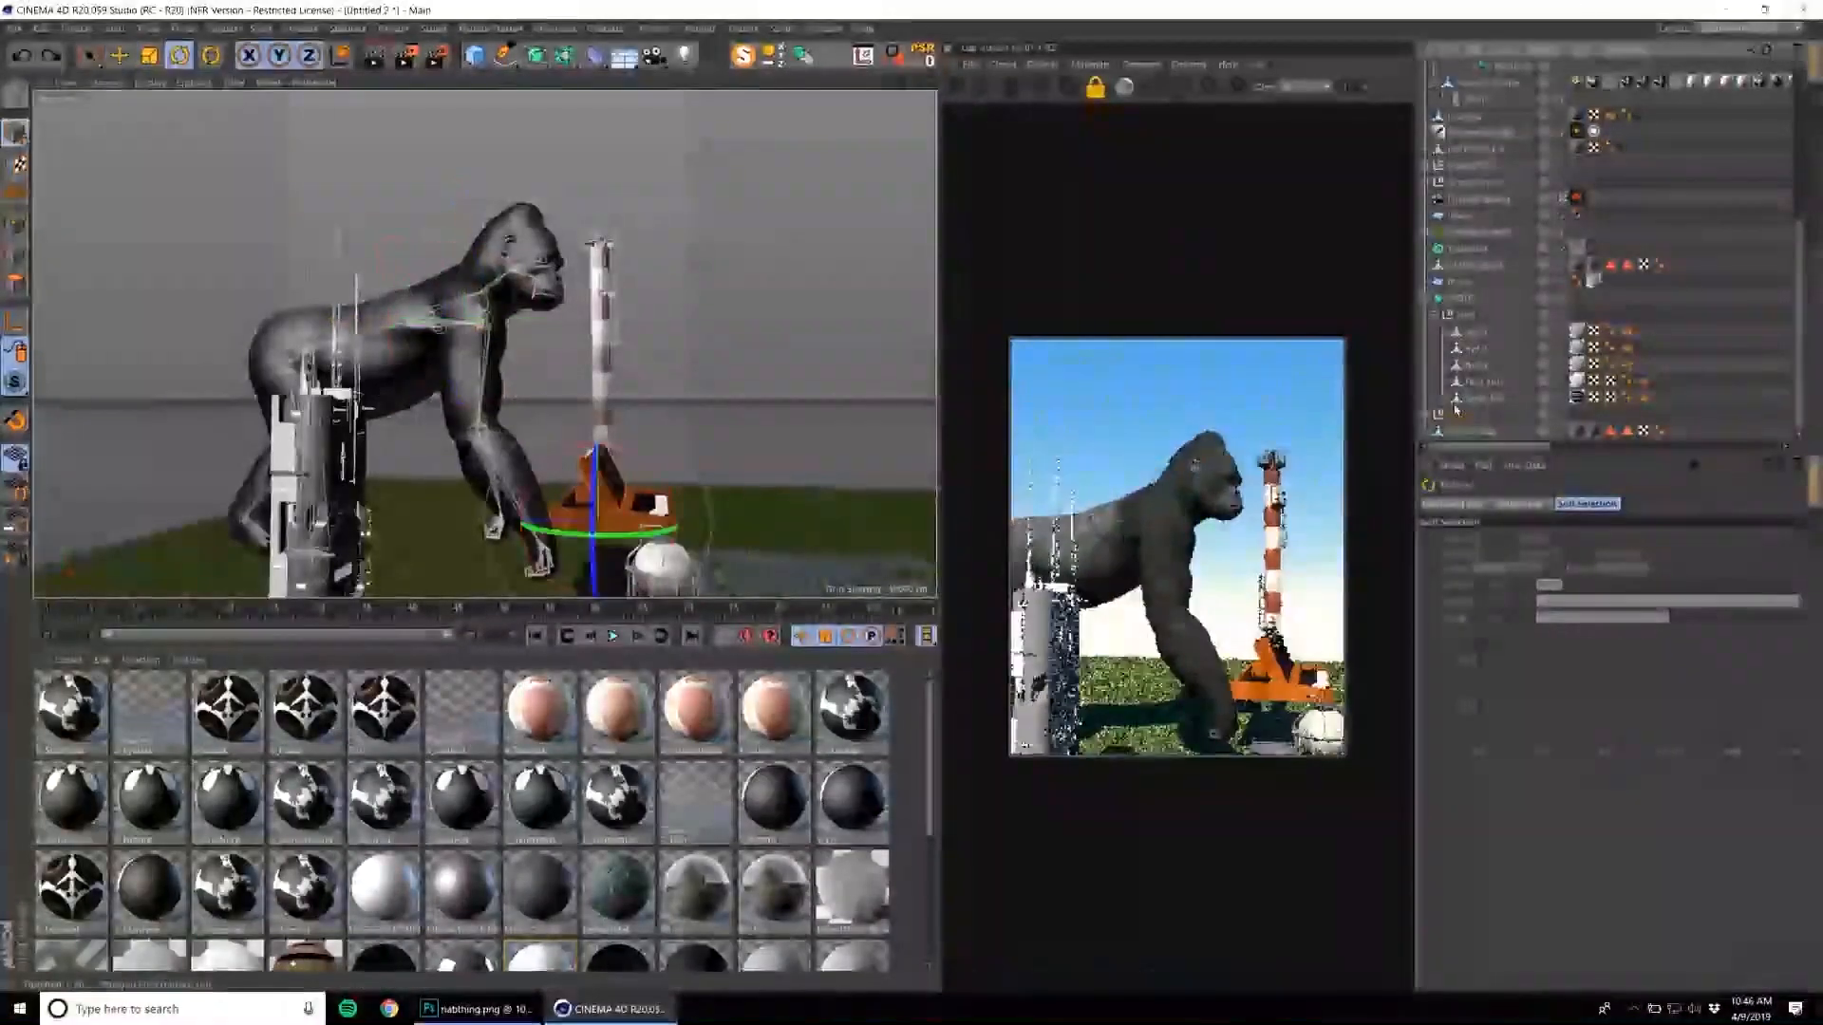
Move and turn the synthesizer group so it lines up in front of the gorilla's hands.
left_click_drag(764, 359, 650, 344, "alt")
key("e")
left_click_drag(828, 389, 662, 592)
key("t")
key("e")
key("r")
middle_click_drag(766, 524, 692, 452, "alt")
key("e")
Scale the synthesizer and adjust its position so it fits between the gorilla's hands.
left_click_drag(635, 519, 604, 520)
right_click_drag(653, 452, 671, 452, "alt")
key("t")
left_click_drag(671, 451, 814, 344)
right_click_drag(787, 359, 655, 380, "alt")
left_click_drag(655, 380, 569, 423, "alt")
left_click(1489, 83)
key("ctrl+z")
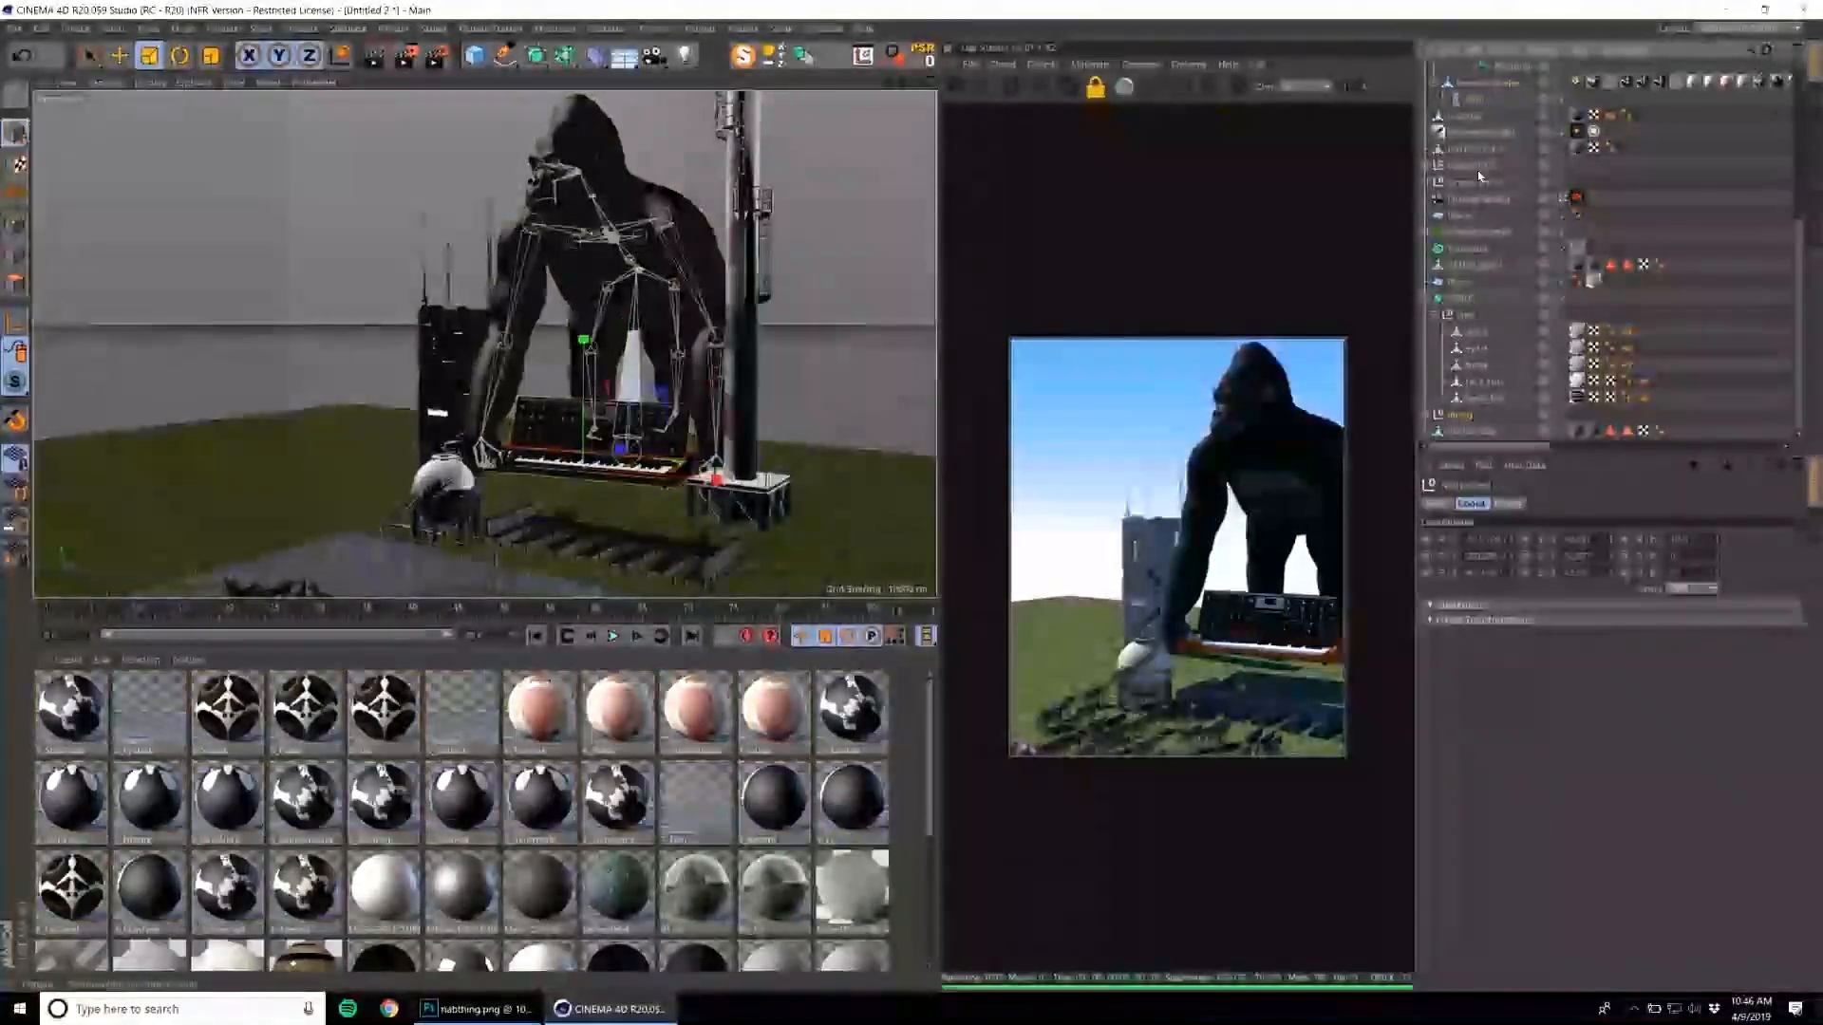
Select the gorilla, move it behind the synthesizer and rotate it to face the instrument squarely.
scroll(1491, 149, "up", 5)
left_click(1469, 87, "ctrl")
key("e")
left_click_drag(611, 334, 767, 411)
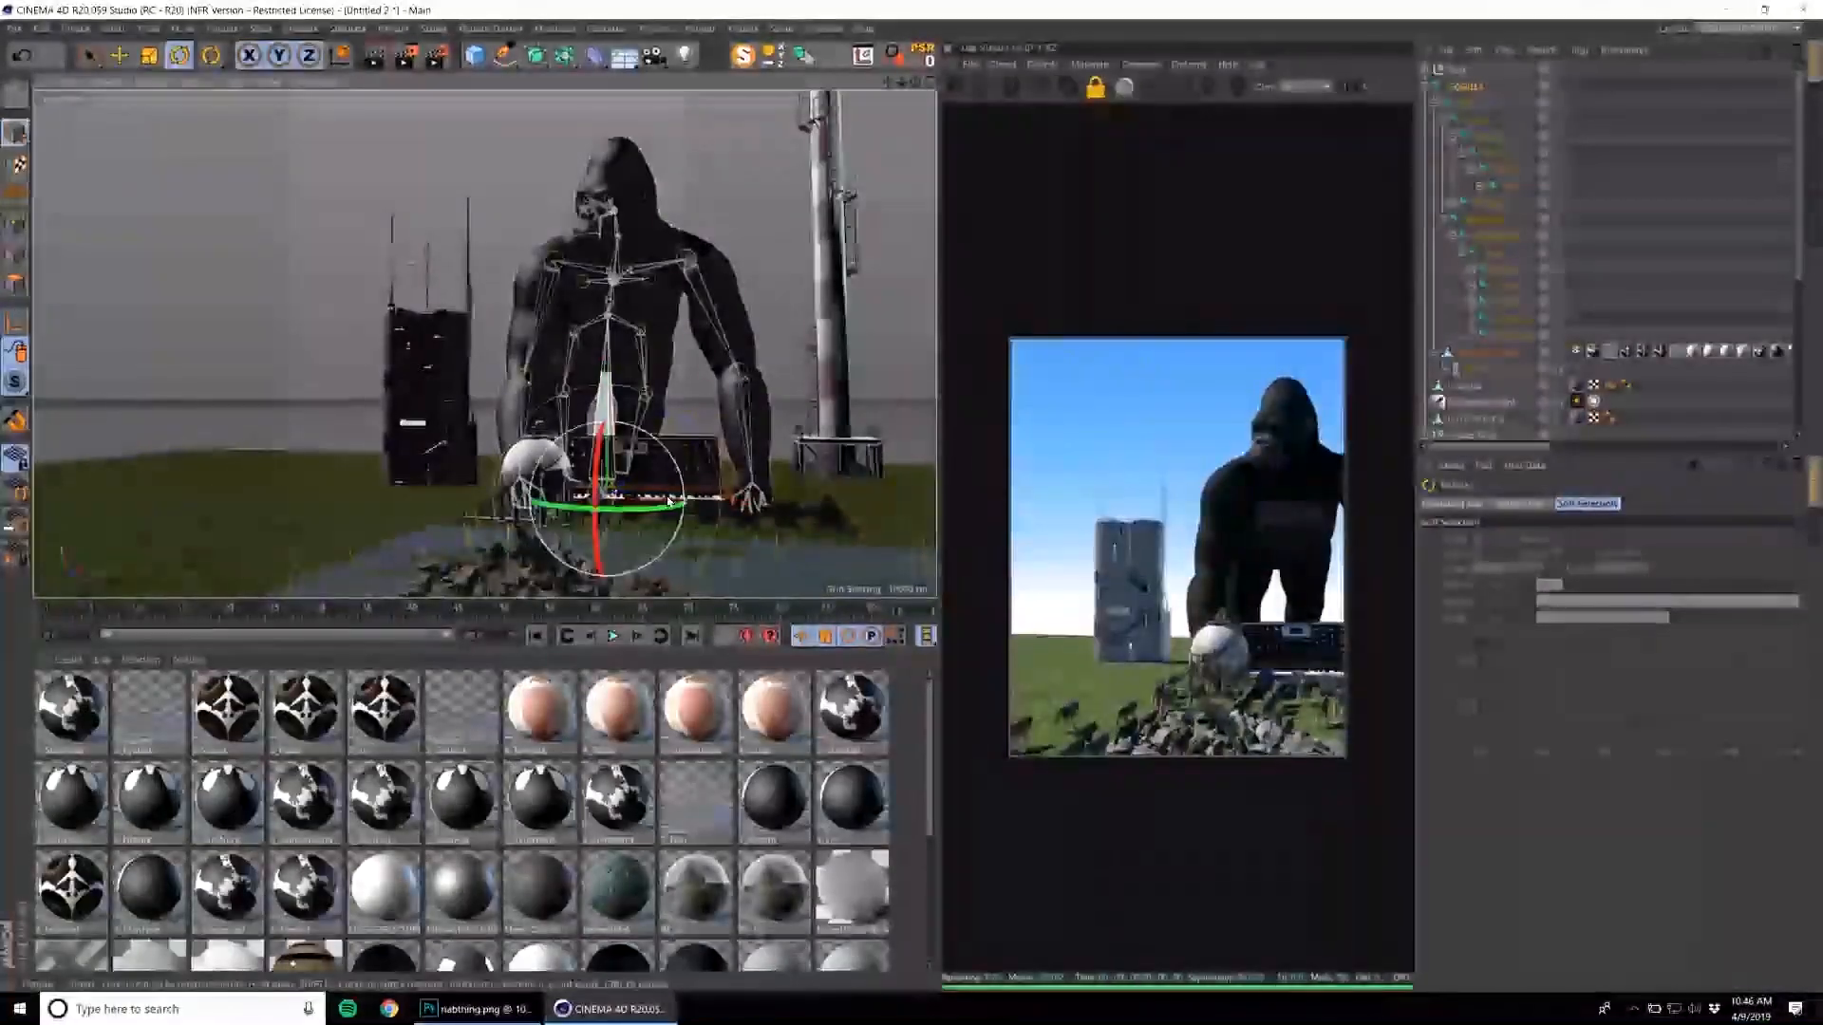
left_click_drag(660, 511, 717, 513)
key("r")
Move the storage tank group away from the gorilla's hand and reframe the gorilla behind the wolf pack.
left_click(1465, 149)
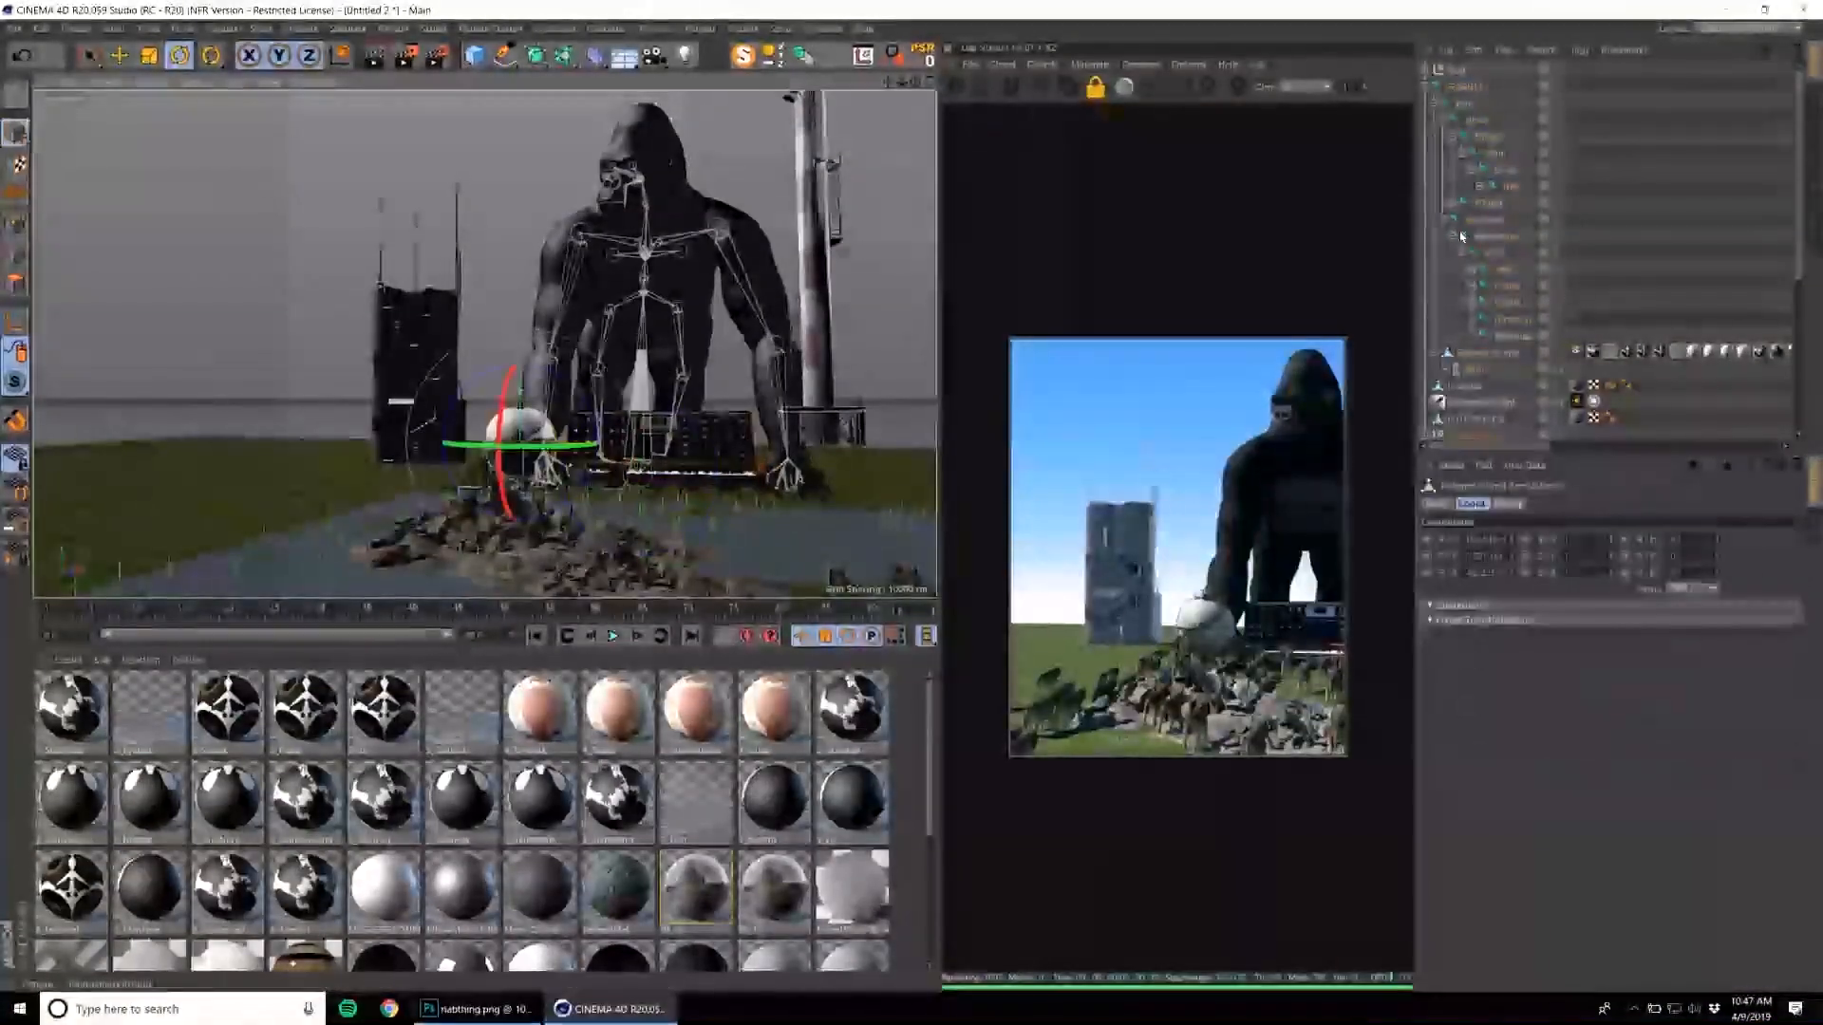
left_click(1469, 438)
key("e")
left_click_drag(765, 353, 660, 575)
left_click(1470, 432)
key("e")
left_click_drag(605, 382, 716, 492)
left_click(515, 513)
middle_click_drag(716, 493, 650, 499, "alt")
Select the striped chimney beside the gorilla, try it lower and smaller, and delete it from the scene.
left_click(670, 242)
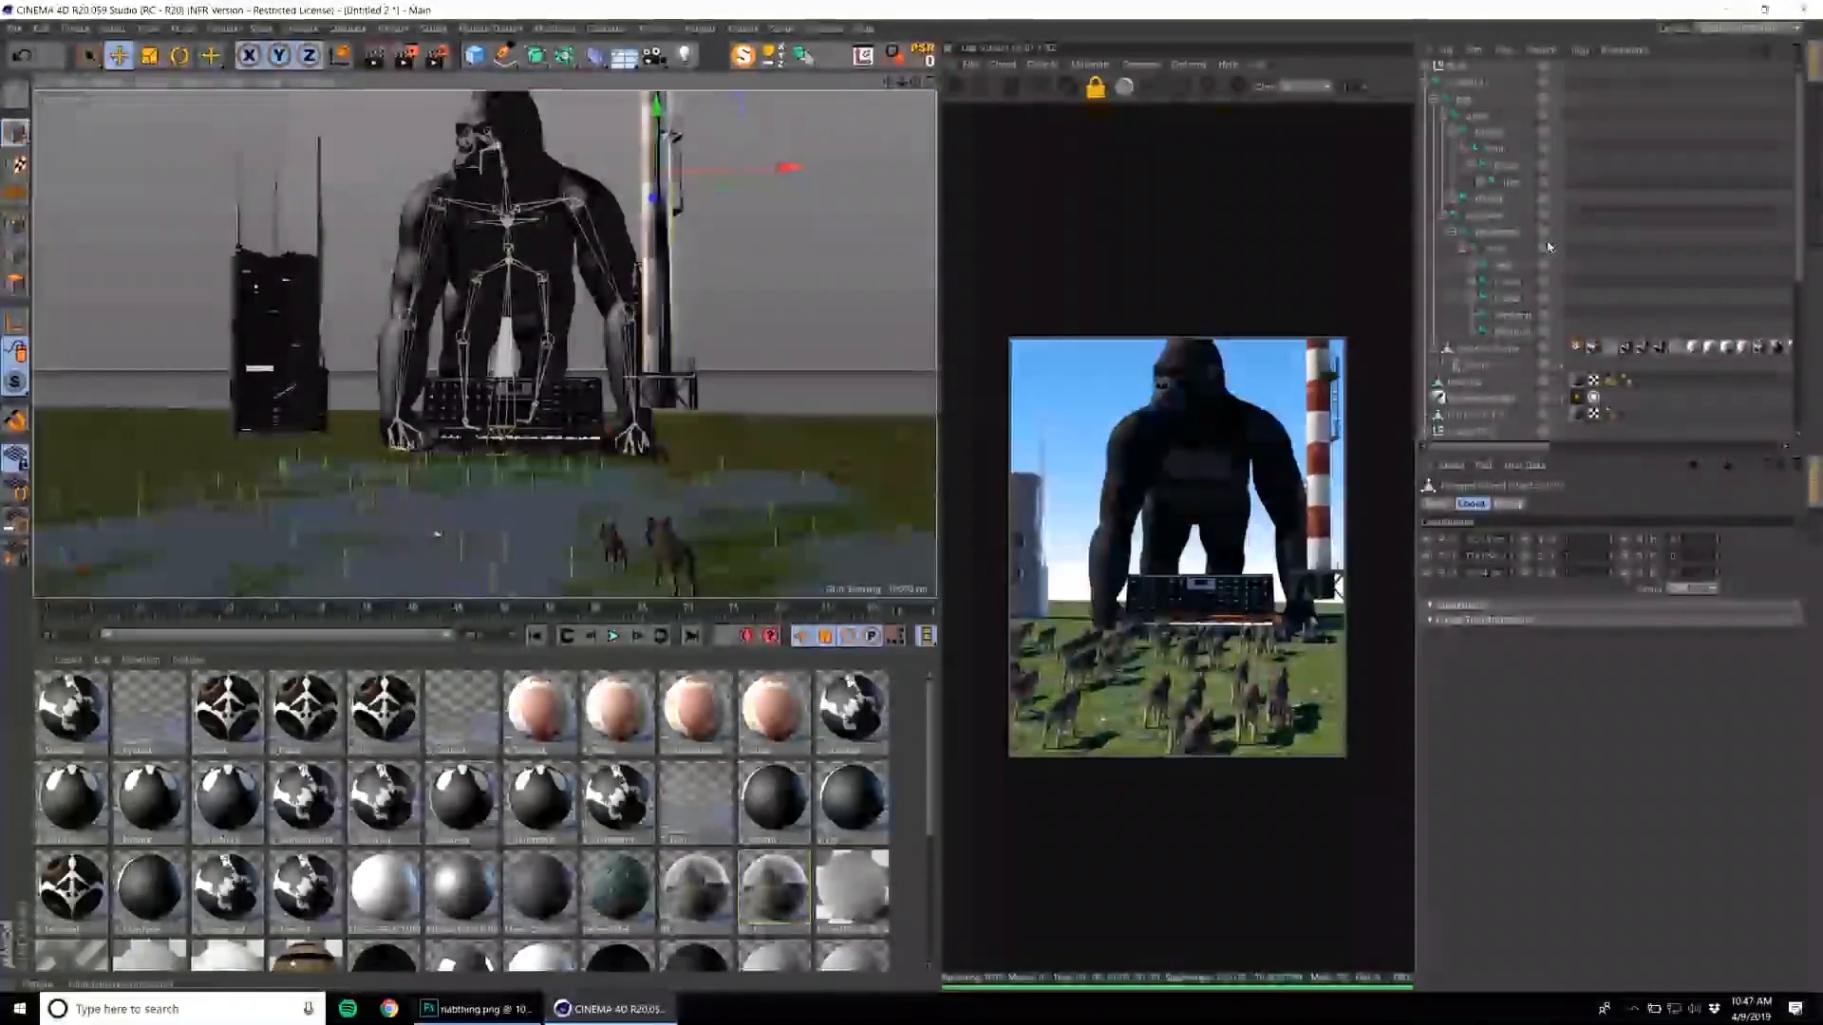
scroll(1516, 355, "down", 5)
left_click(1477, 183)
key("e")
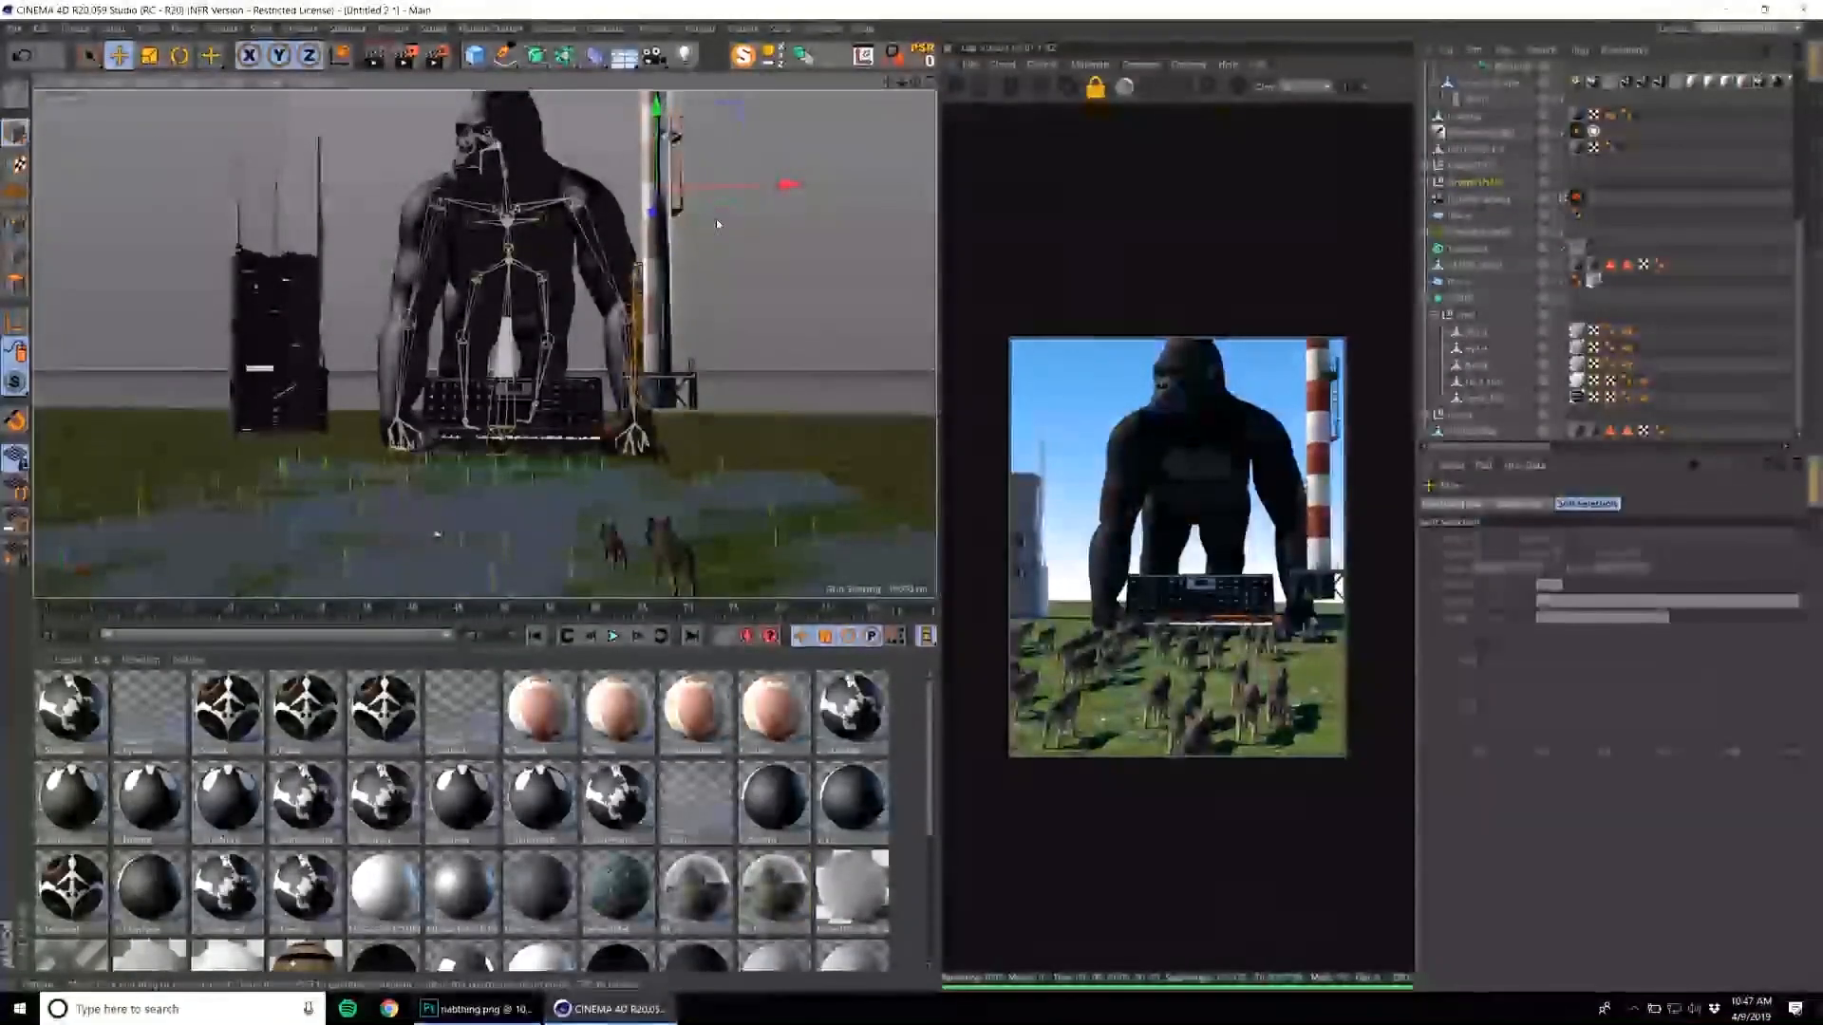
left_click_drag(652, 207, 642, 275)
key("t")
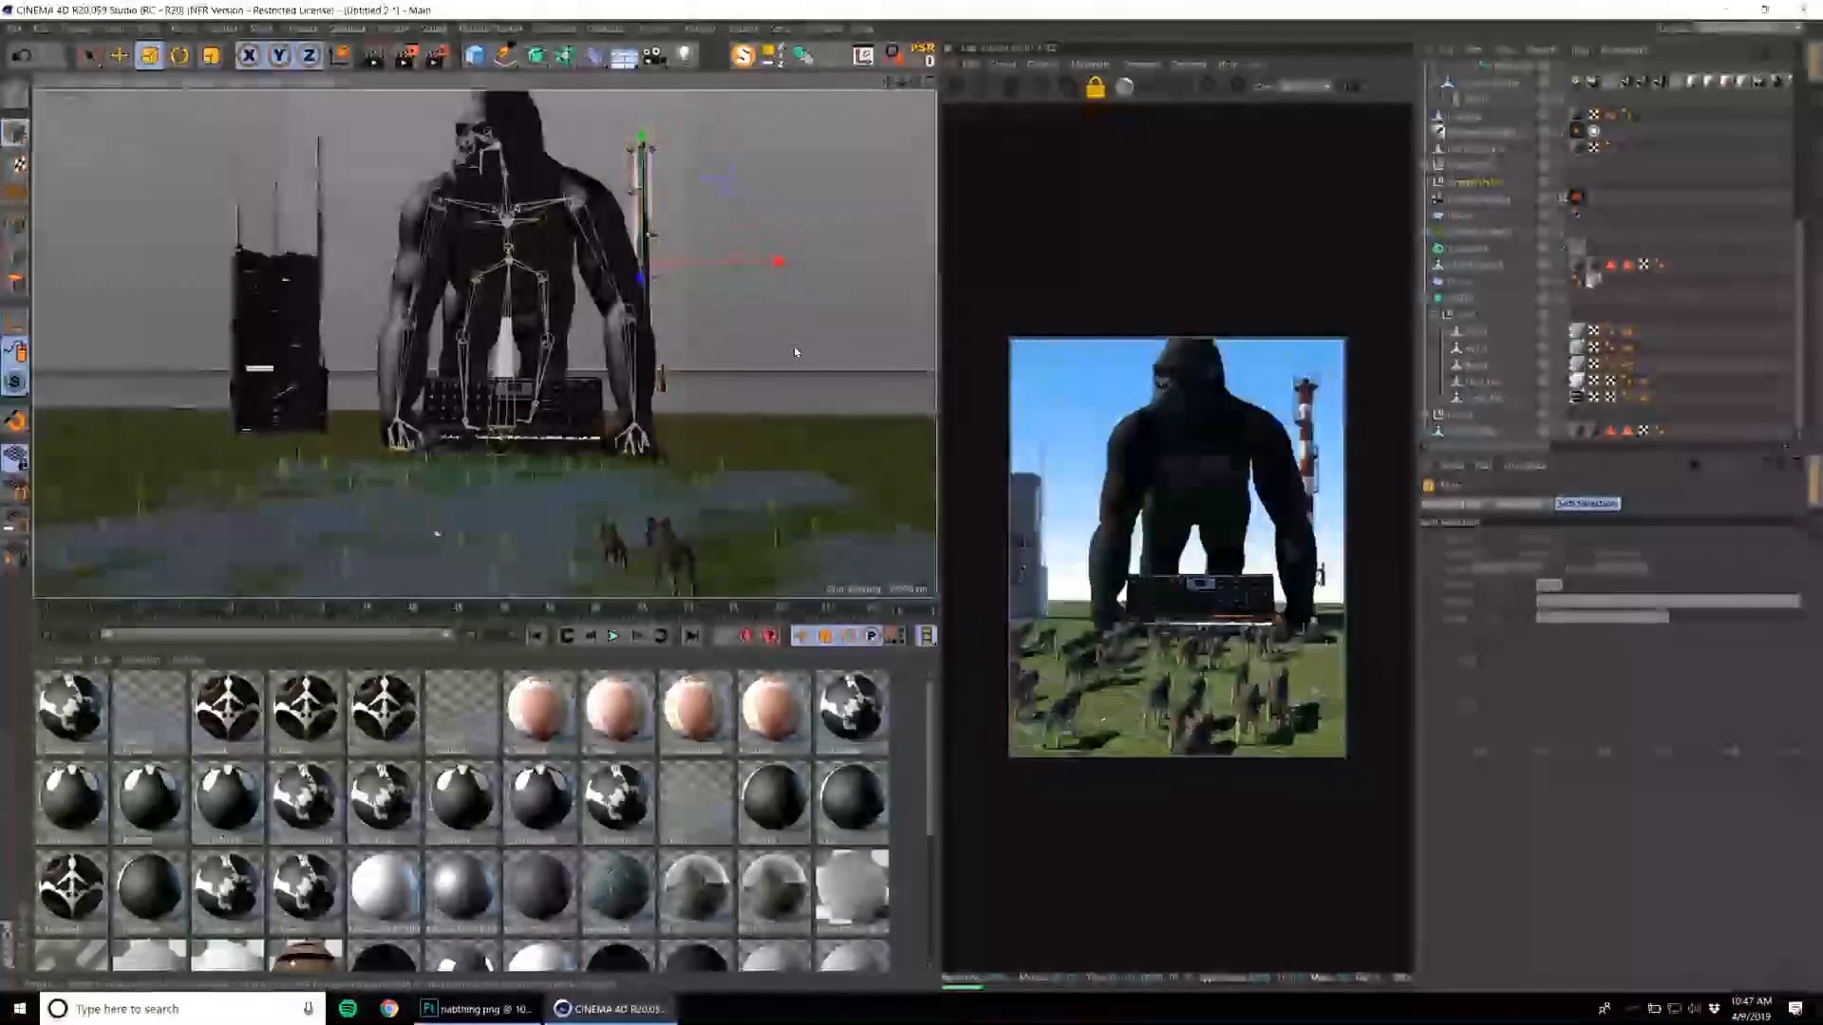
left_click_drag(759, 344, 714, 380)
key("e")
key("Delete")
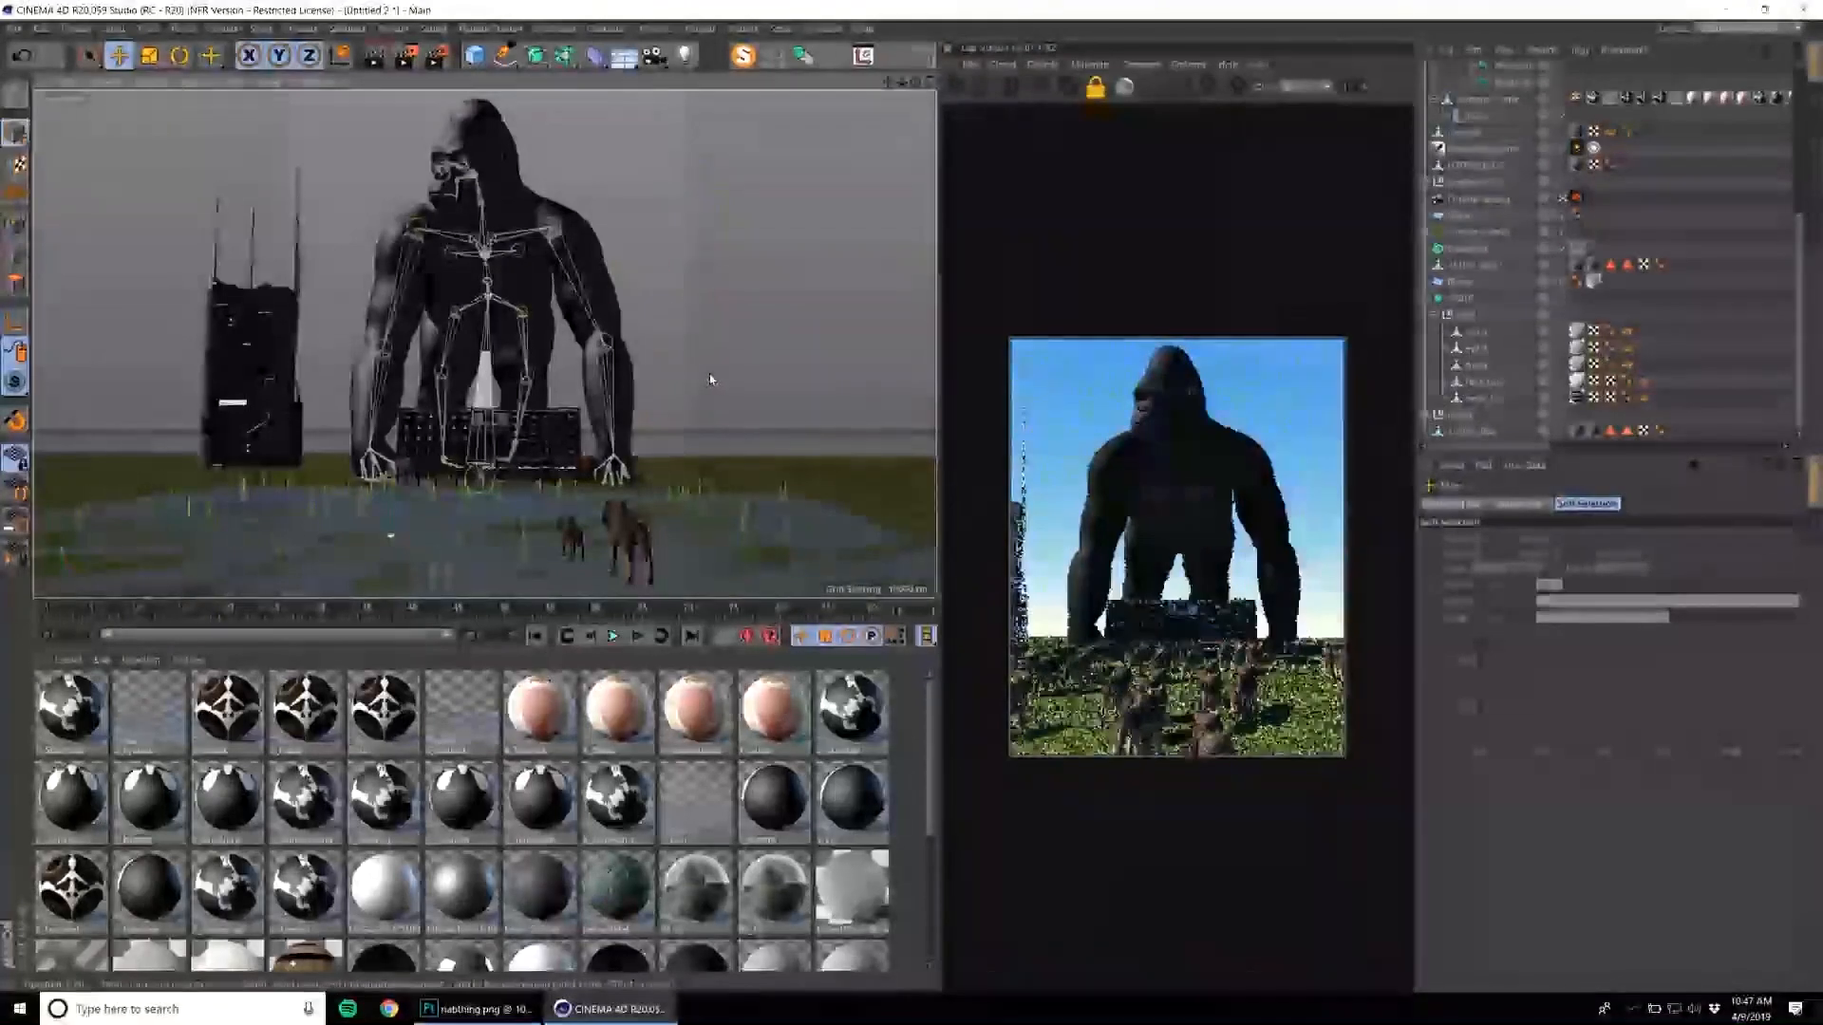
Select the whole tower block group, scale it down and place it behind the gorilla's hand.
left_click(221, 363)
middle_click_drag(494, 435, 558, 413, "alt")
left_click_drag(555, 409, 597, 451, "alt")
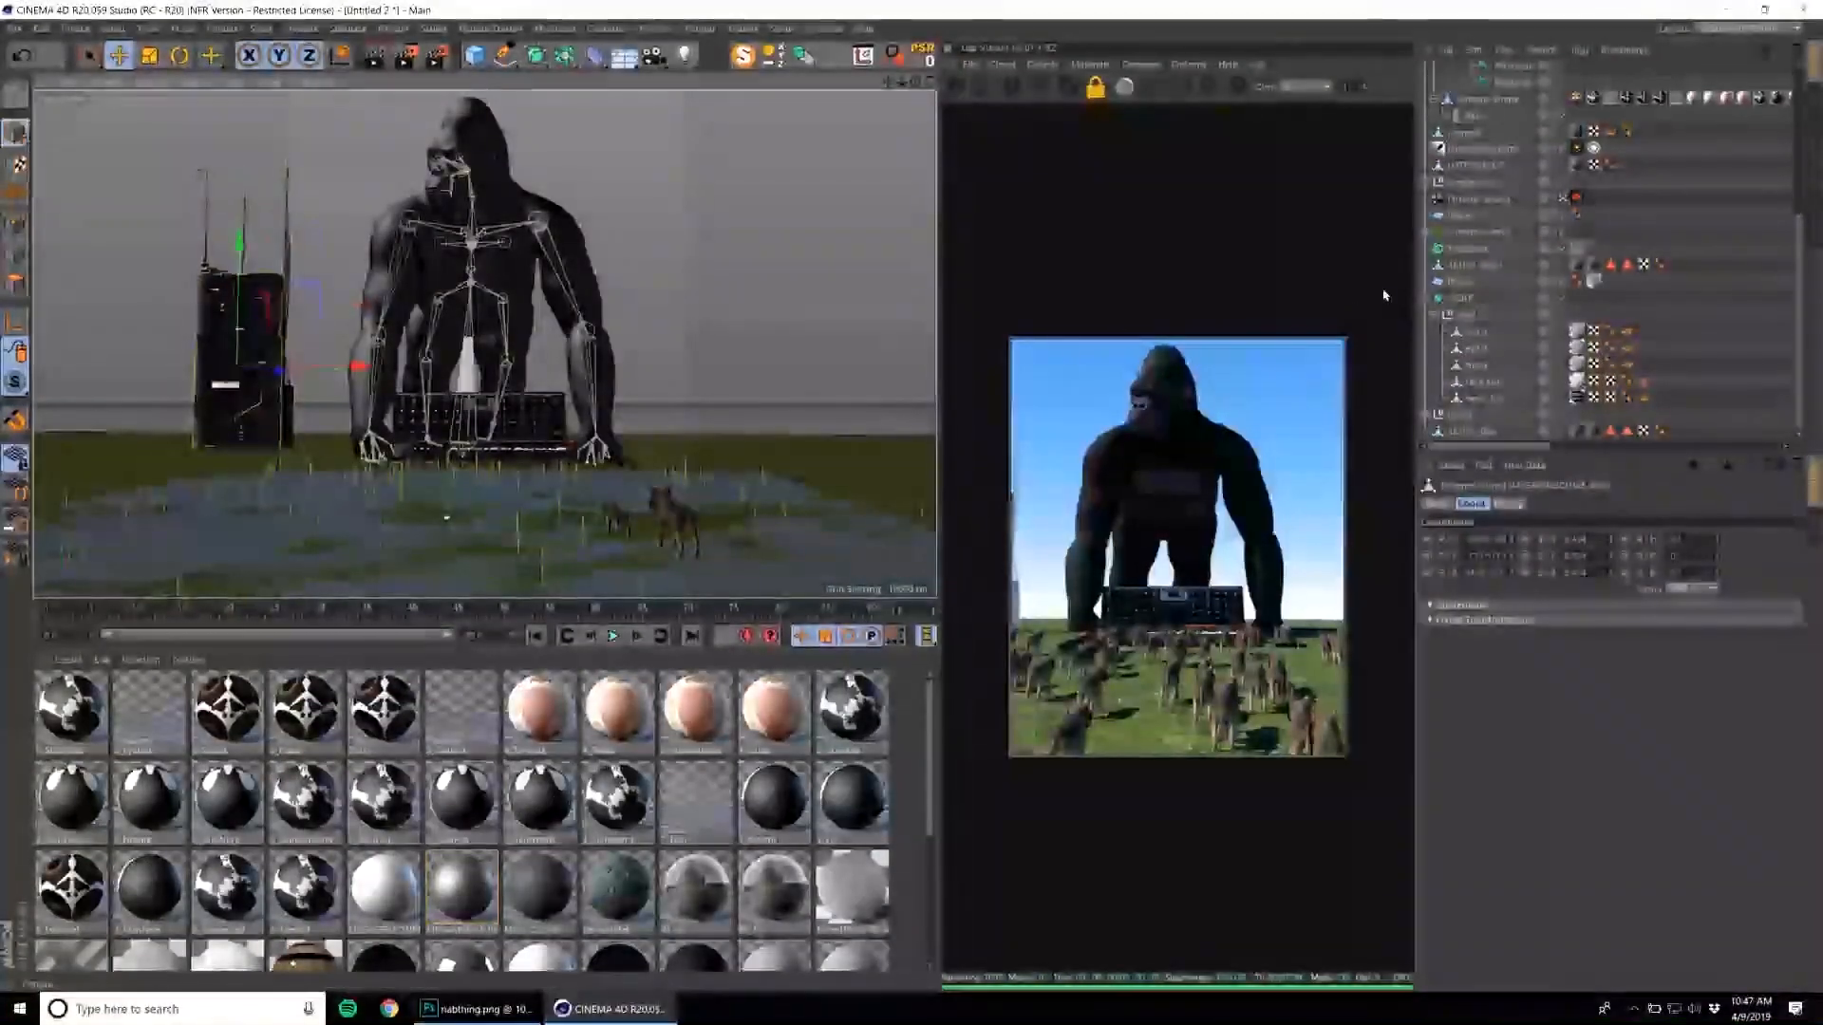
scroll(1457, 278, "up", 5)
left_click_drag(245, 199, 399, 259)
key("t")
left_click_drag(410, 364, 470, 378)
key("e")
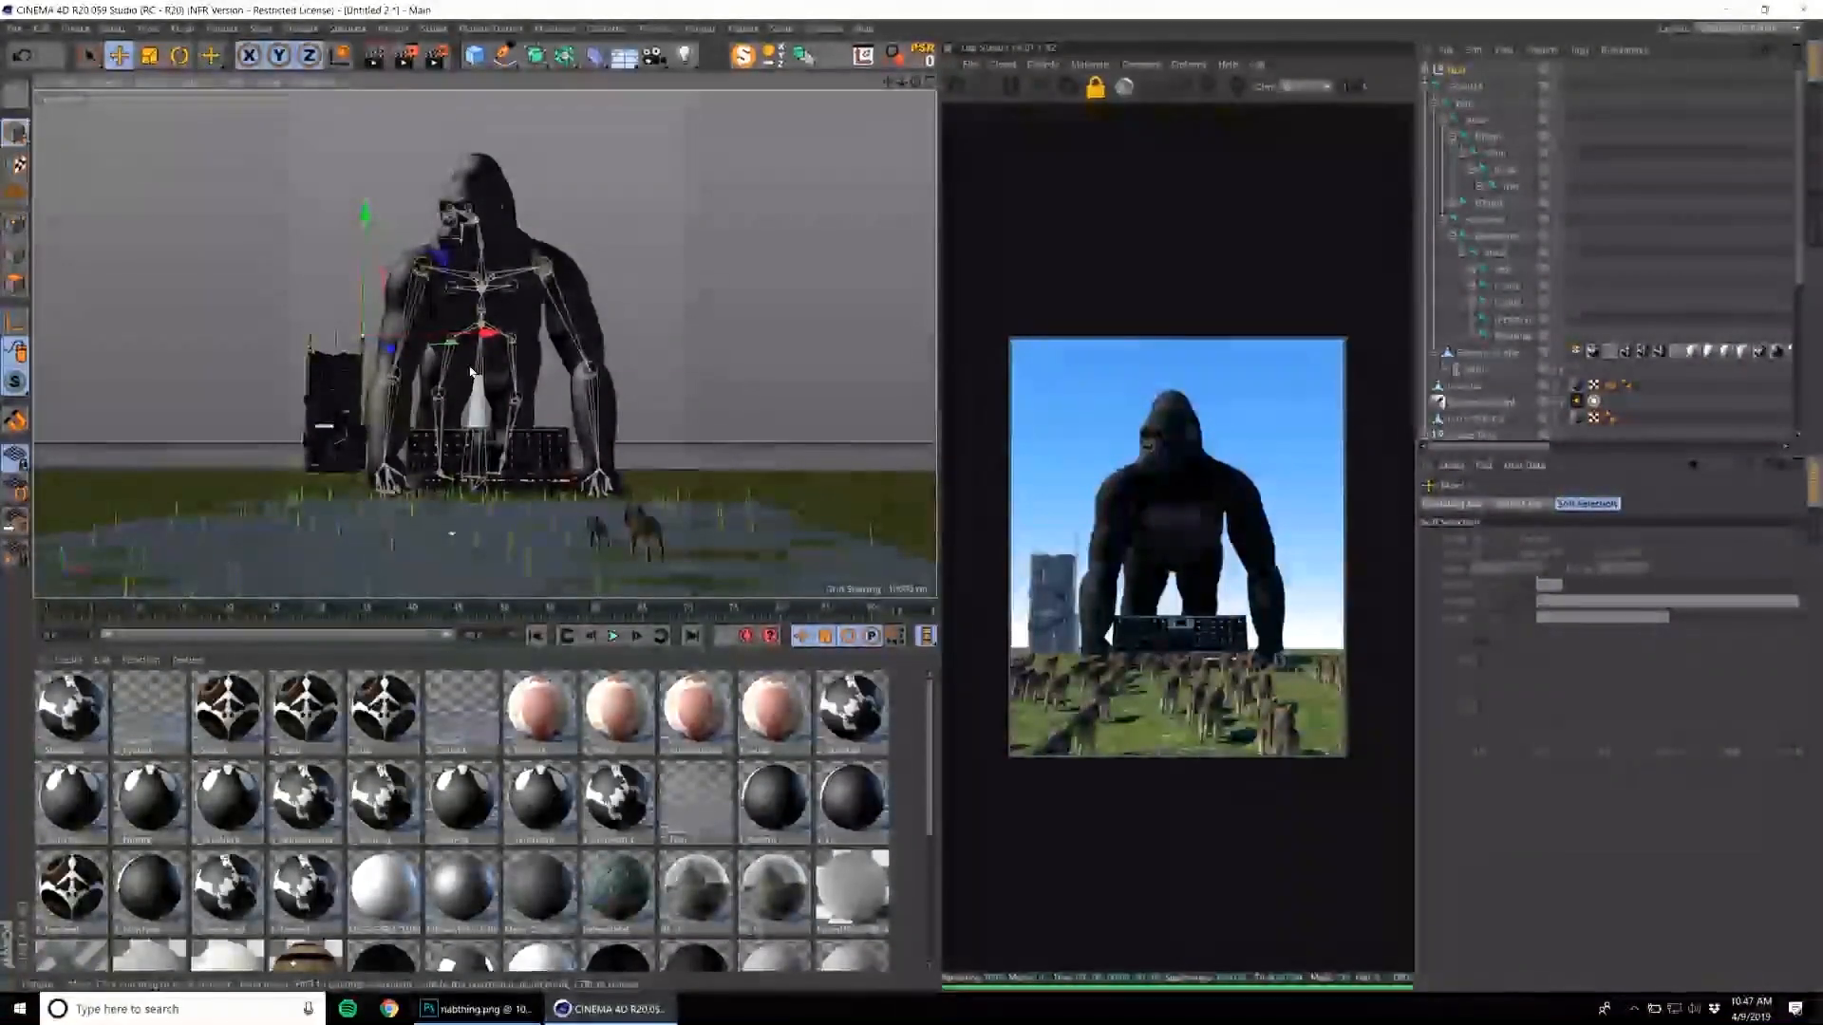
Try lower and closer camera angles that frame the gorilla and synthesizer above the wolf pack.
middle_click_drag(568, 403, 592, 392, "alt")
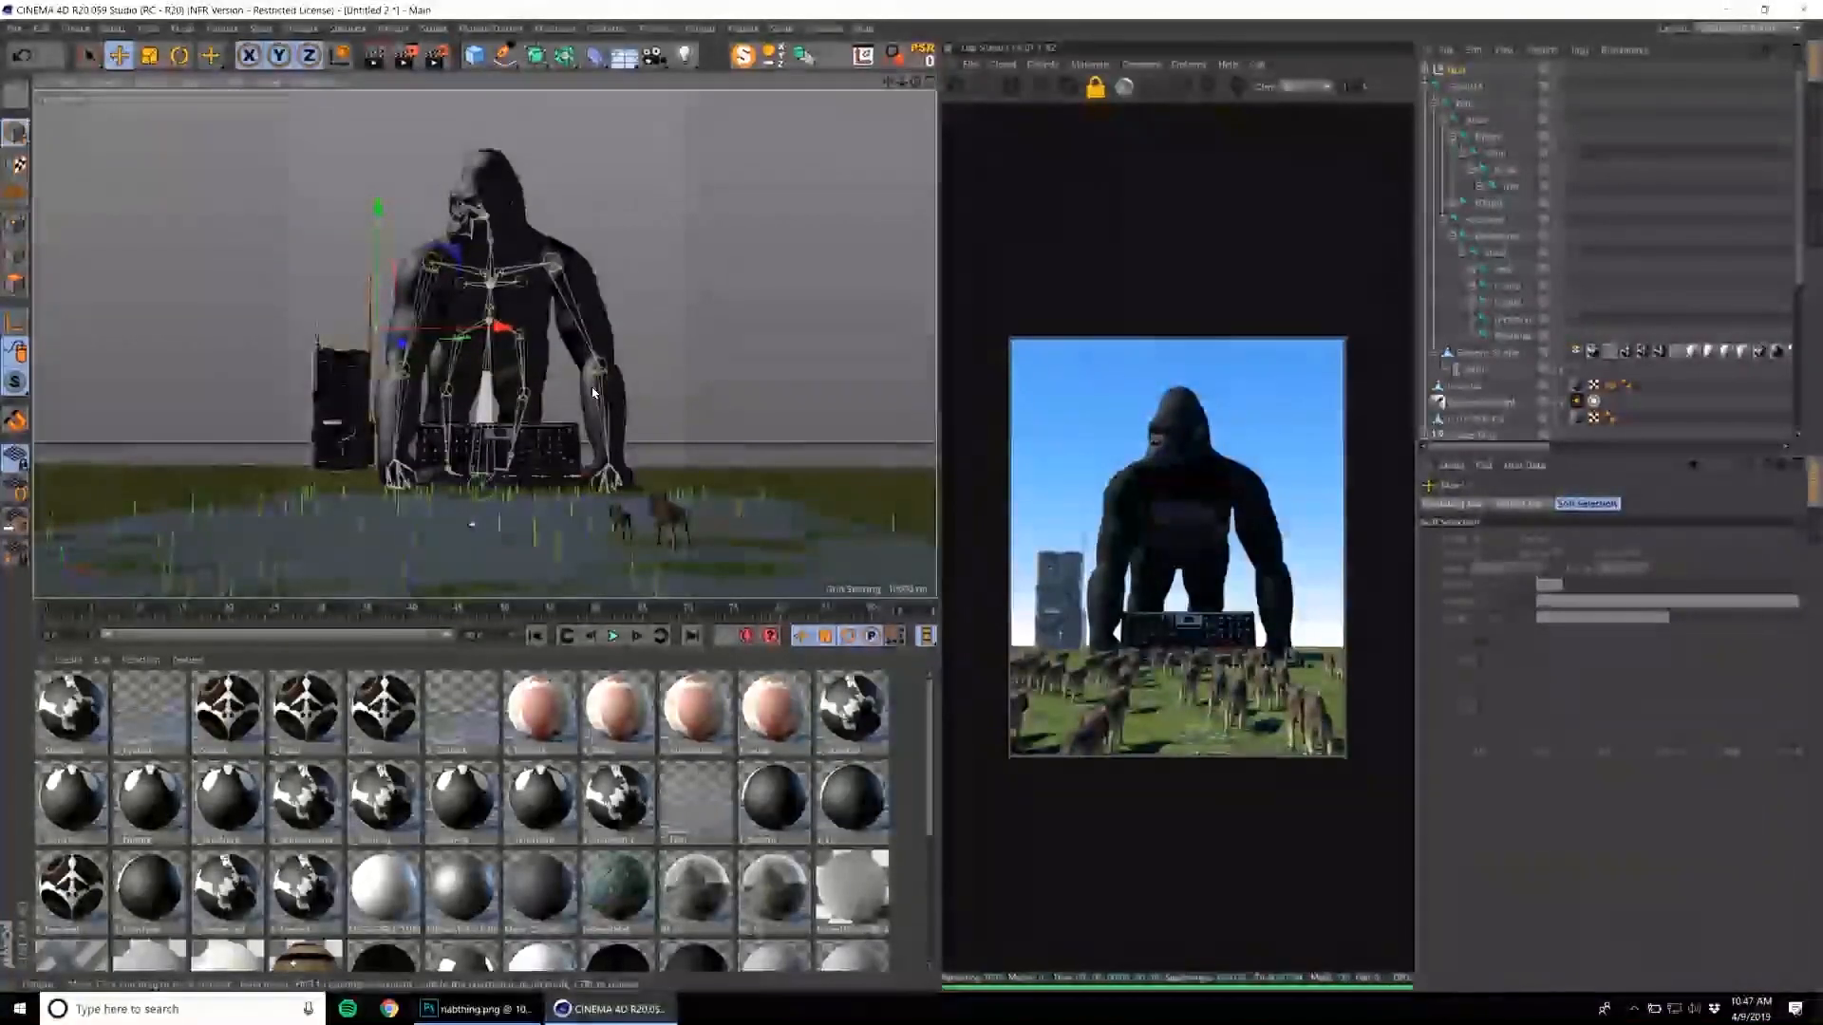
right_click_drag(587, 389, 772, 447, "alt")
middle_click_drag(773, 447, 768, 463, "alt")
left_click_drag(767, 463, 707, 447, "alt")
right_click_drag(707, 446, 643, 511, "alt")
middle_click_drag(676, 465, 635, 521, "alt")
left_click_drag(635, 521, 683, 501, "alt")
middle_click_drag(683, 500, 611, 485, "alt")
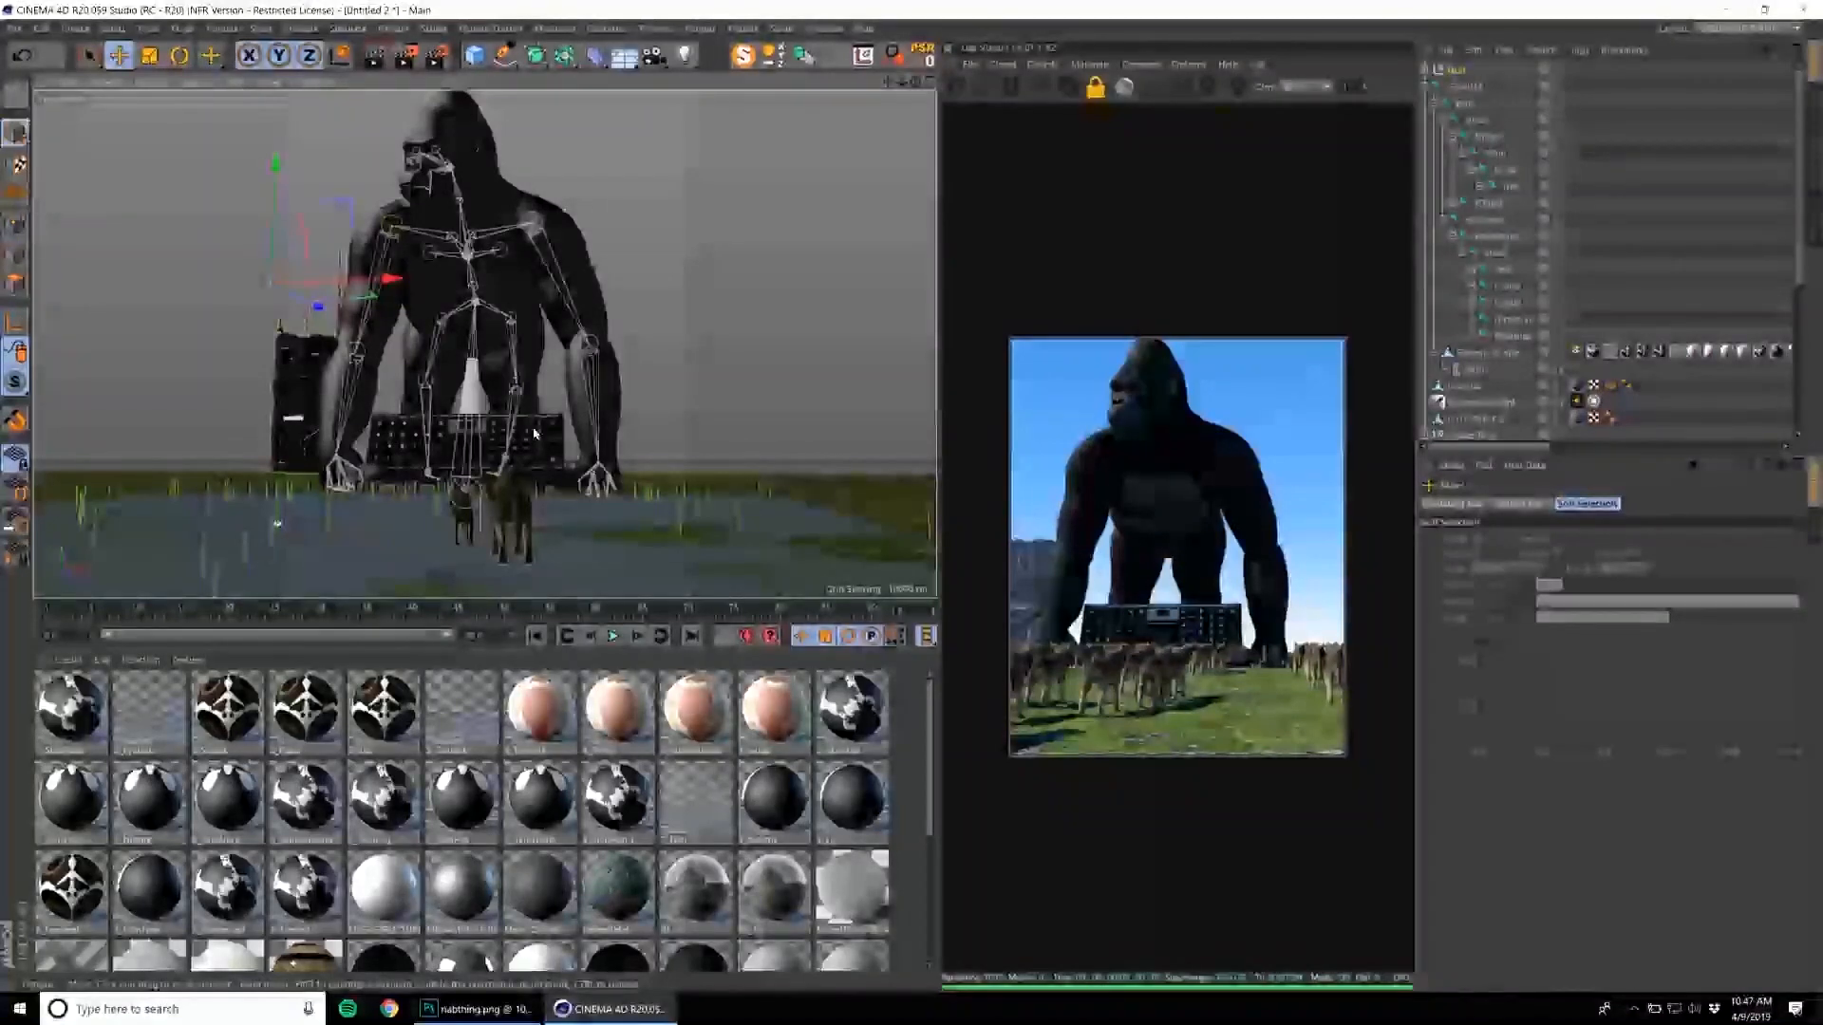
middle_click_drag(506, 410, 504, 426, "alt")
left_click_drag(504, 426, 513, 429, "alt")
middle_click_drag(513, 429, 537, 423, "alt")
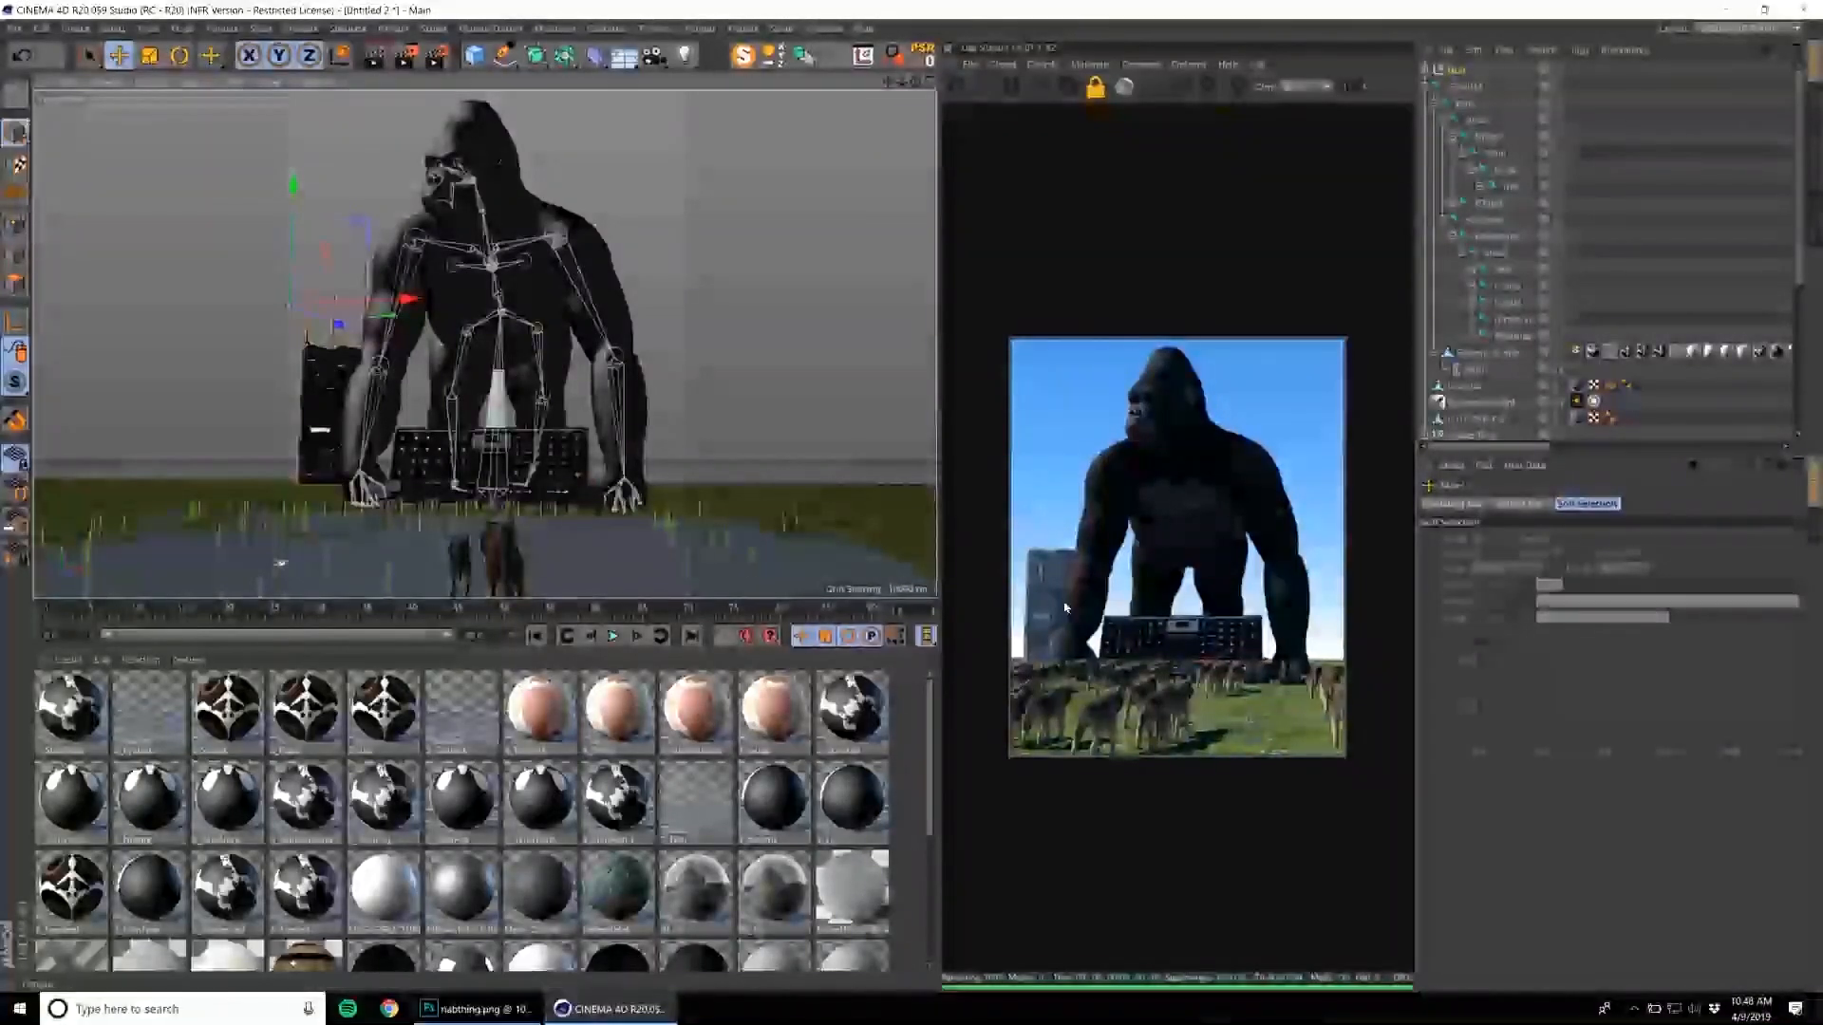
middle_click_drag(505, 498, 532, 488, "alt")
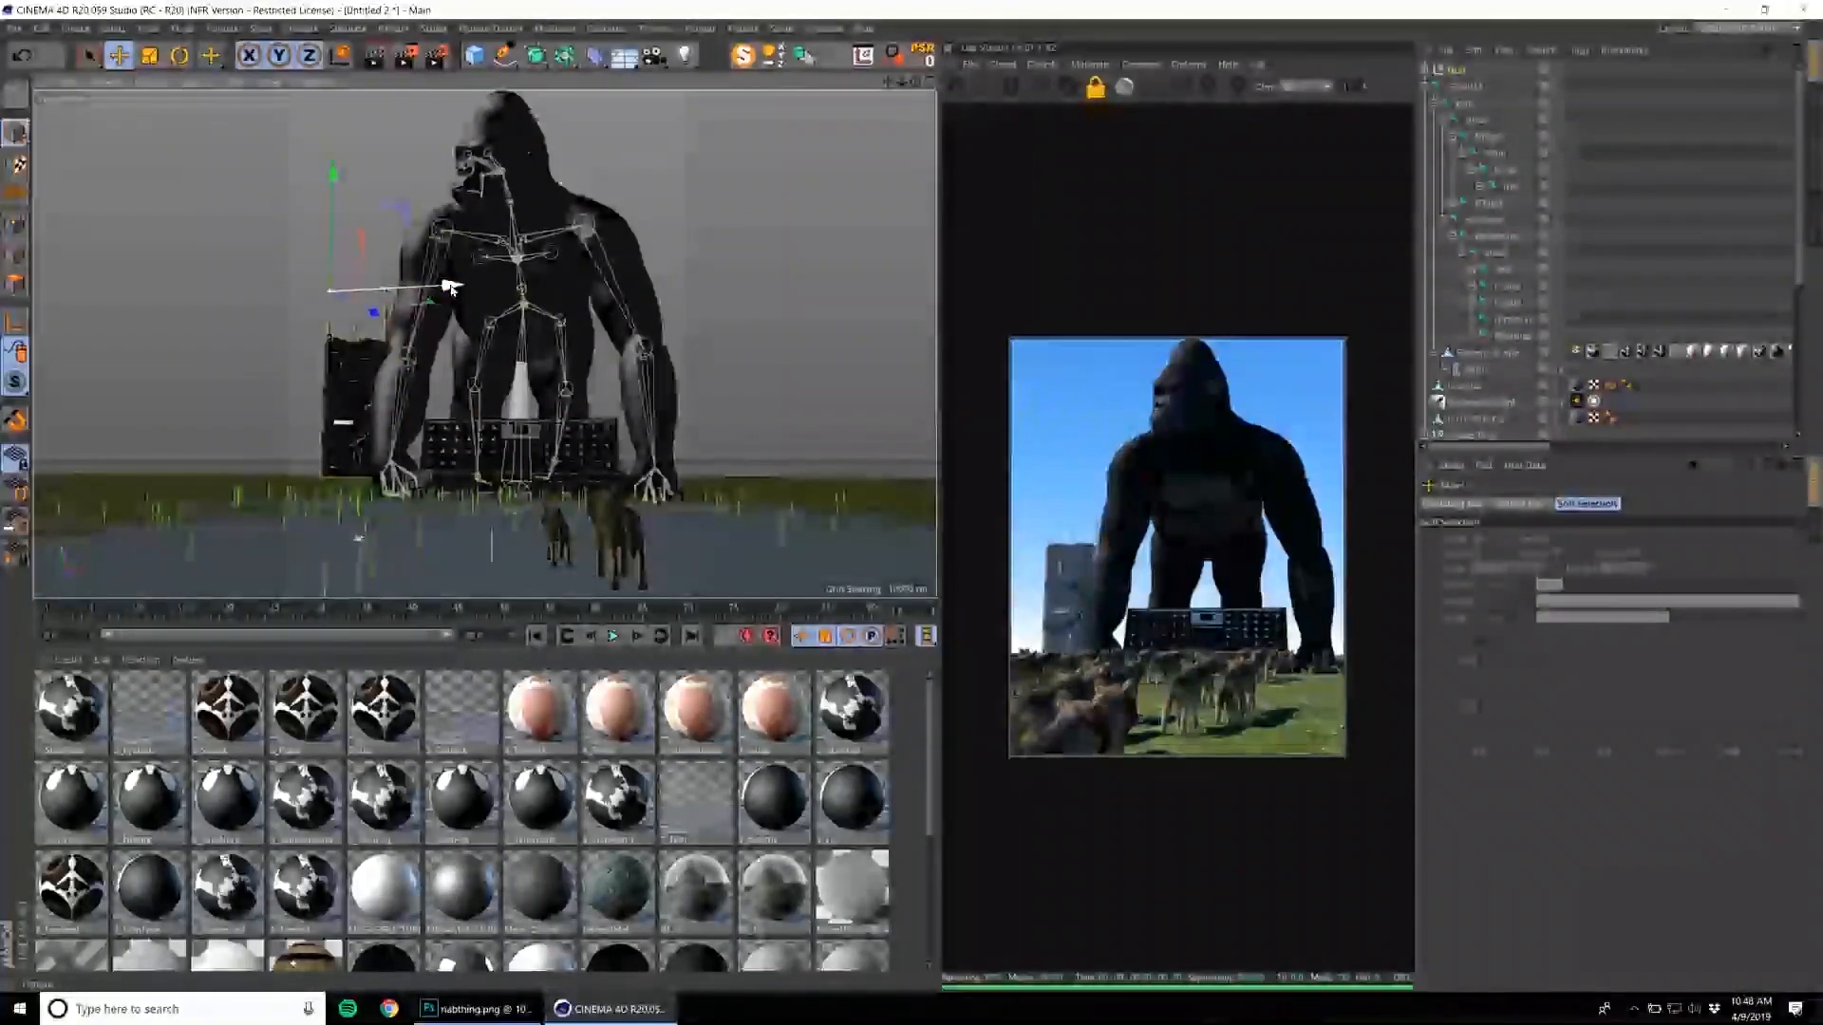
Shrink the tower block group further and stand it upright on the horizon, clear of the gorilla's arm.
left_click_drag(446, 288, 398, 290)
left_click_drag(508, 345, 400, 457)
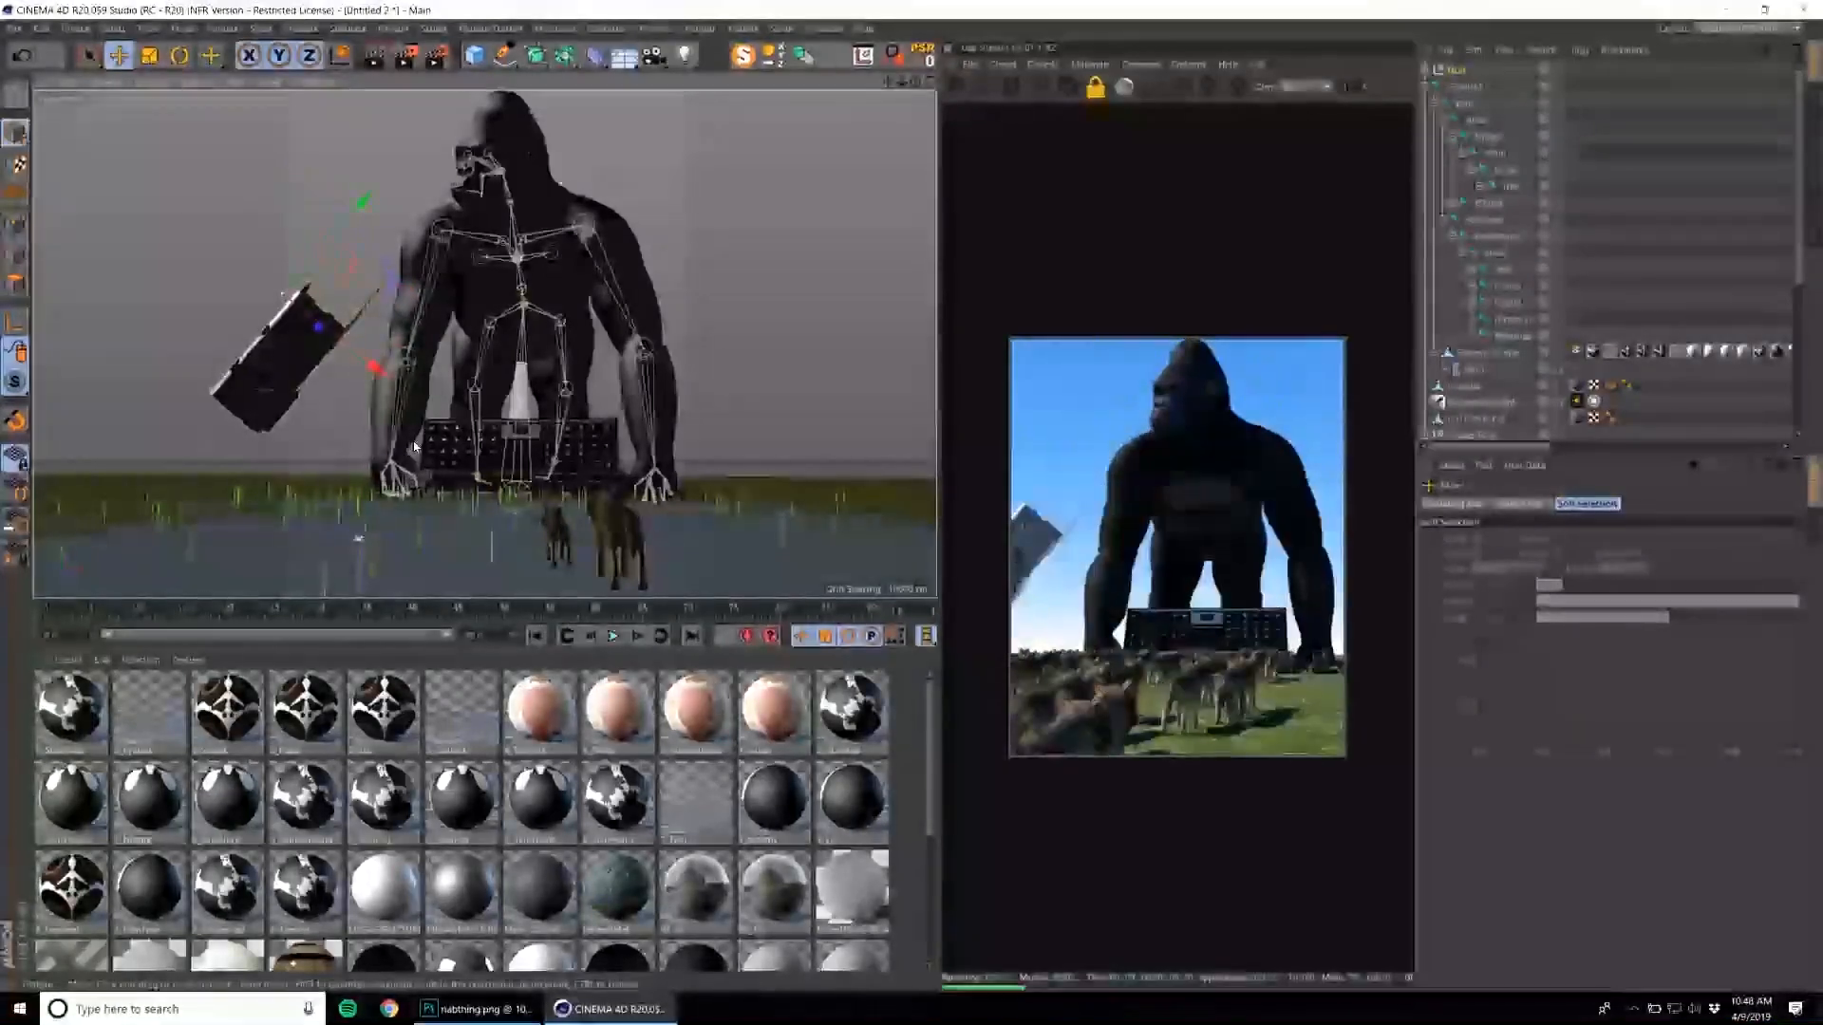
key("ctrl+z")
left_click_drag(480, 396, 300, 313)
key("e")
left_click_drag(292, 307, 344, 396)
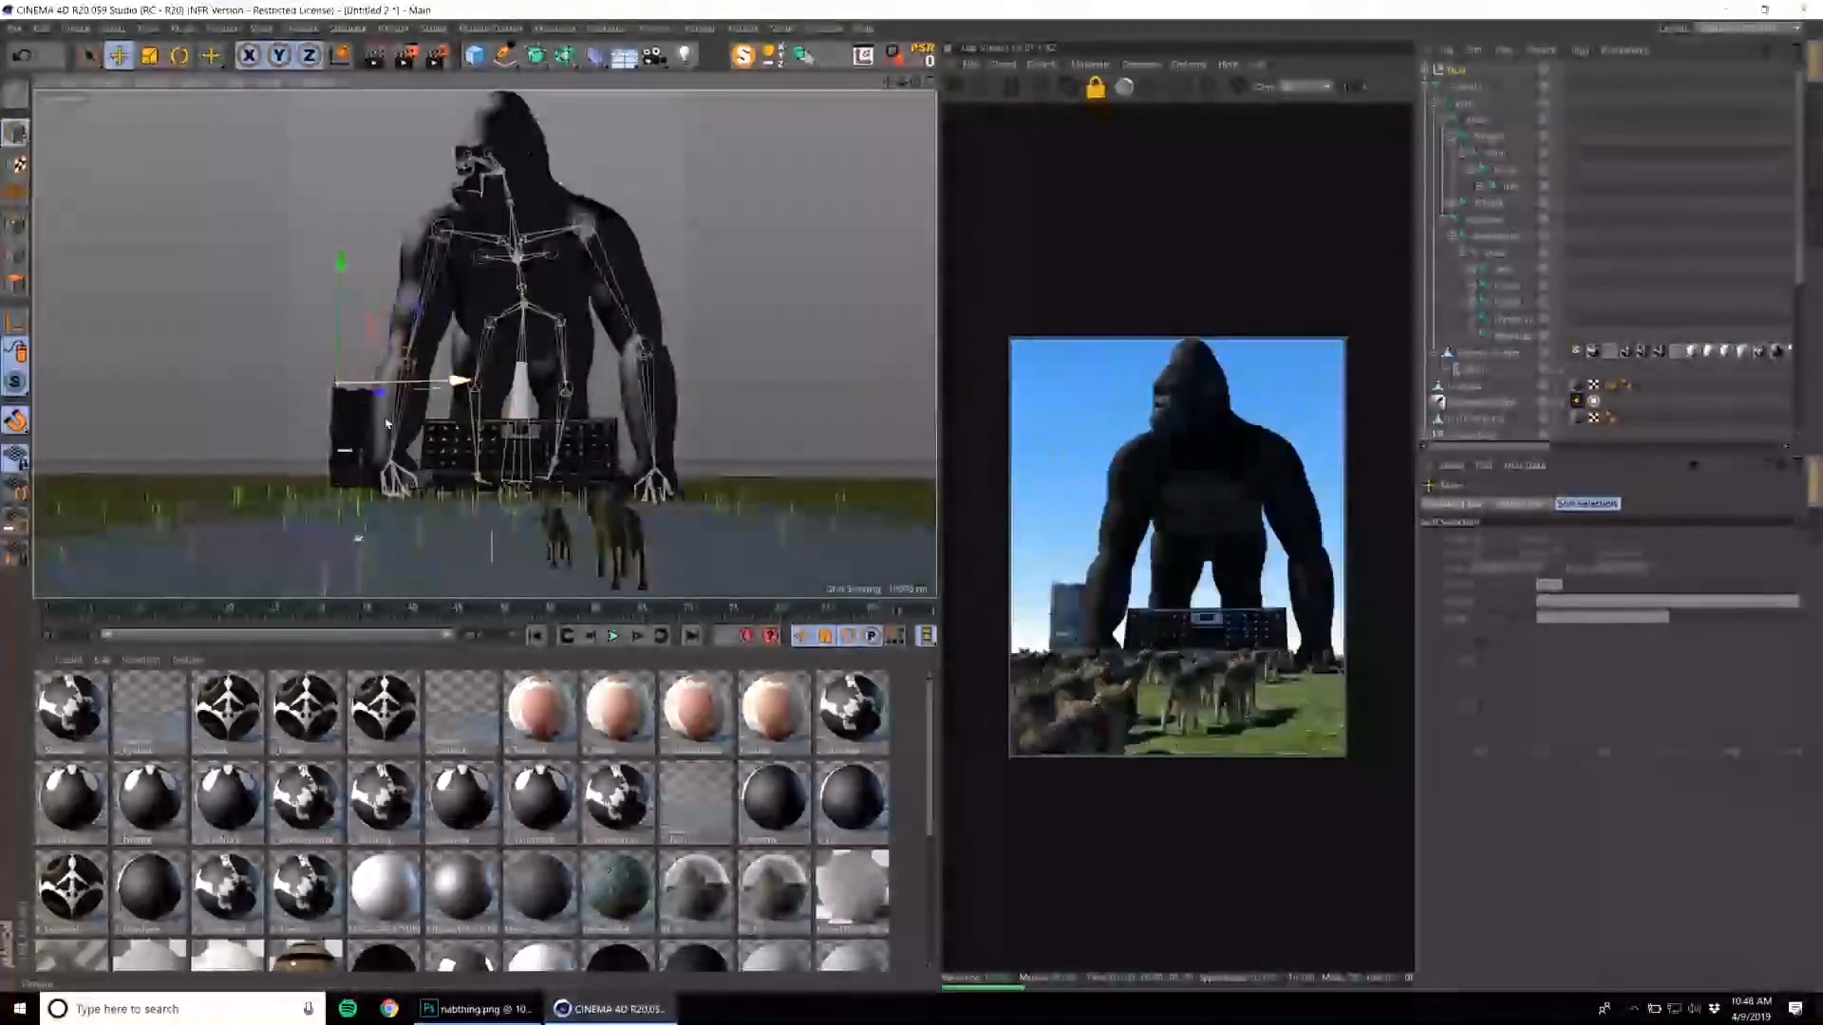
left_click_drag(342, 266, 342, 299)
left_click_drag(410, 417, 315, 331)
middle_click_drag(593, 405, 595, 419, "alt")
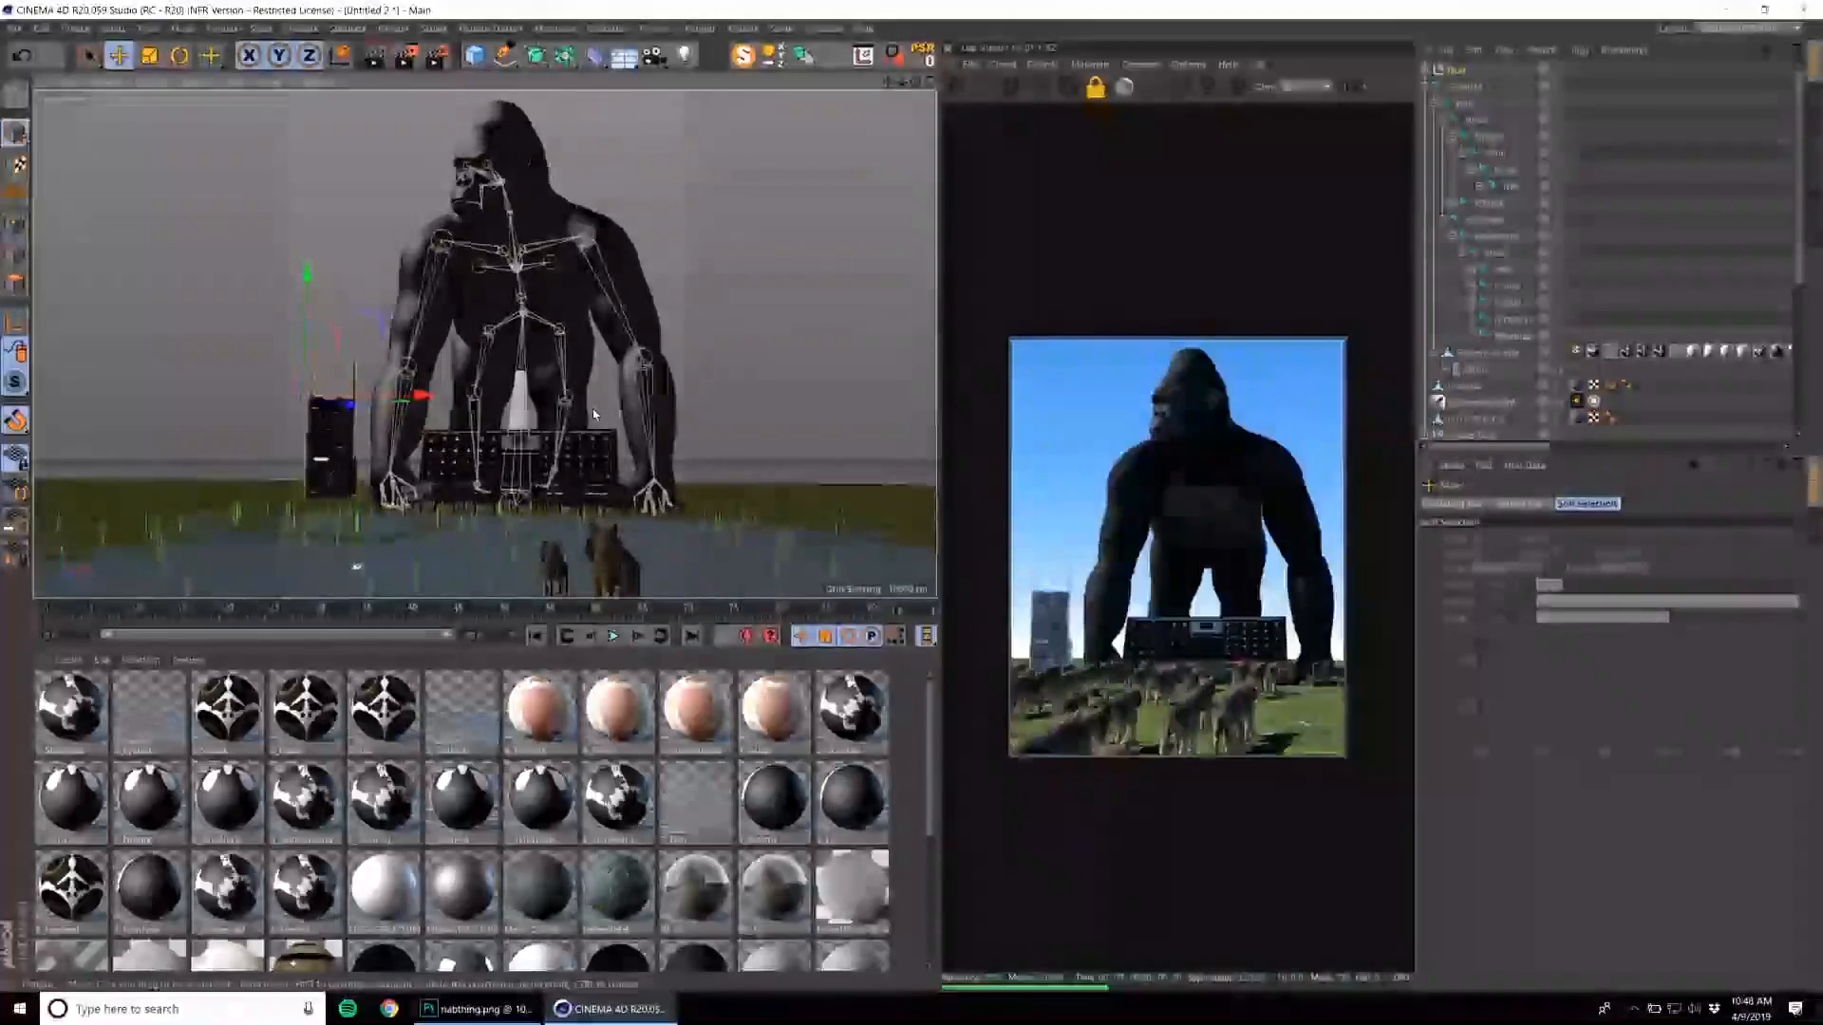
Shift the plane that carries the wolves and add a Noise shader to the rotation of their Octane Scatter object.
left_click(677, 550)
left_click_drag(282, 573, 374, 595)
scroll(1504, 263, "down", 5)
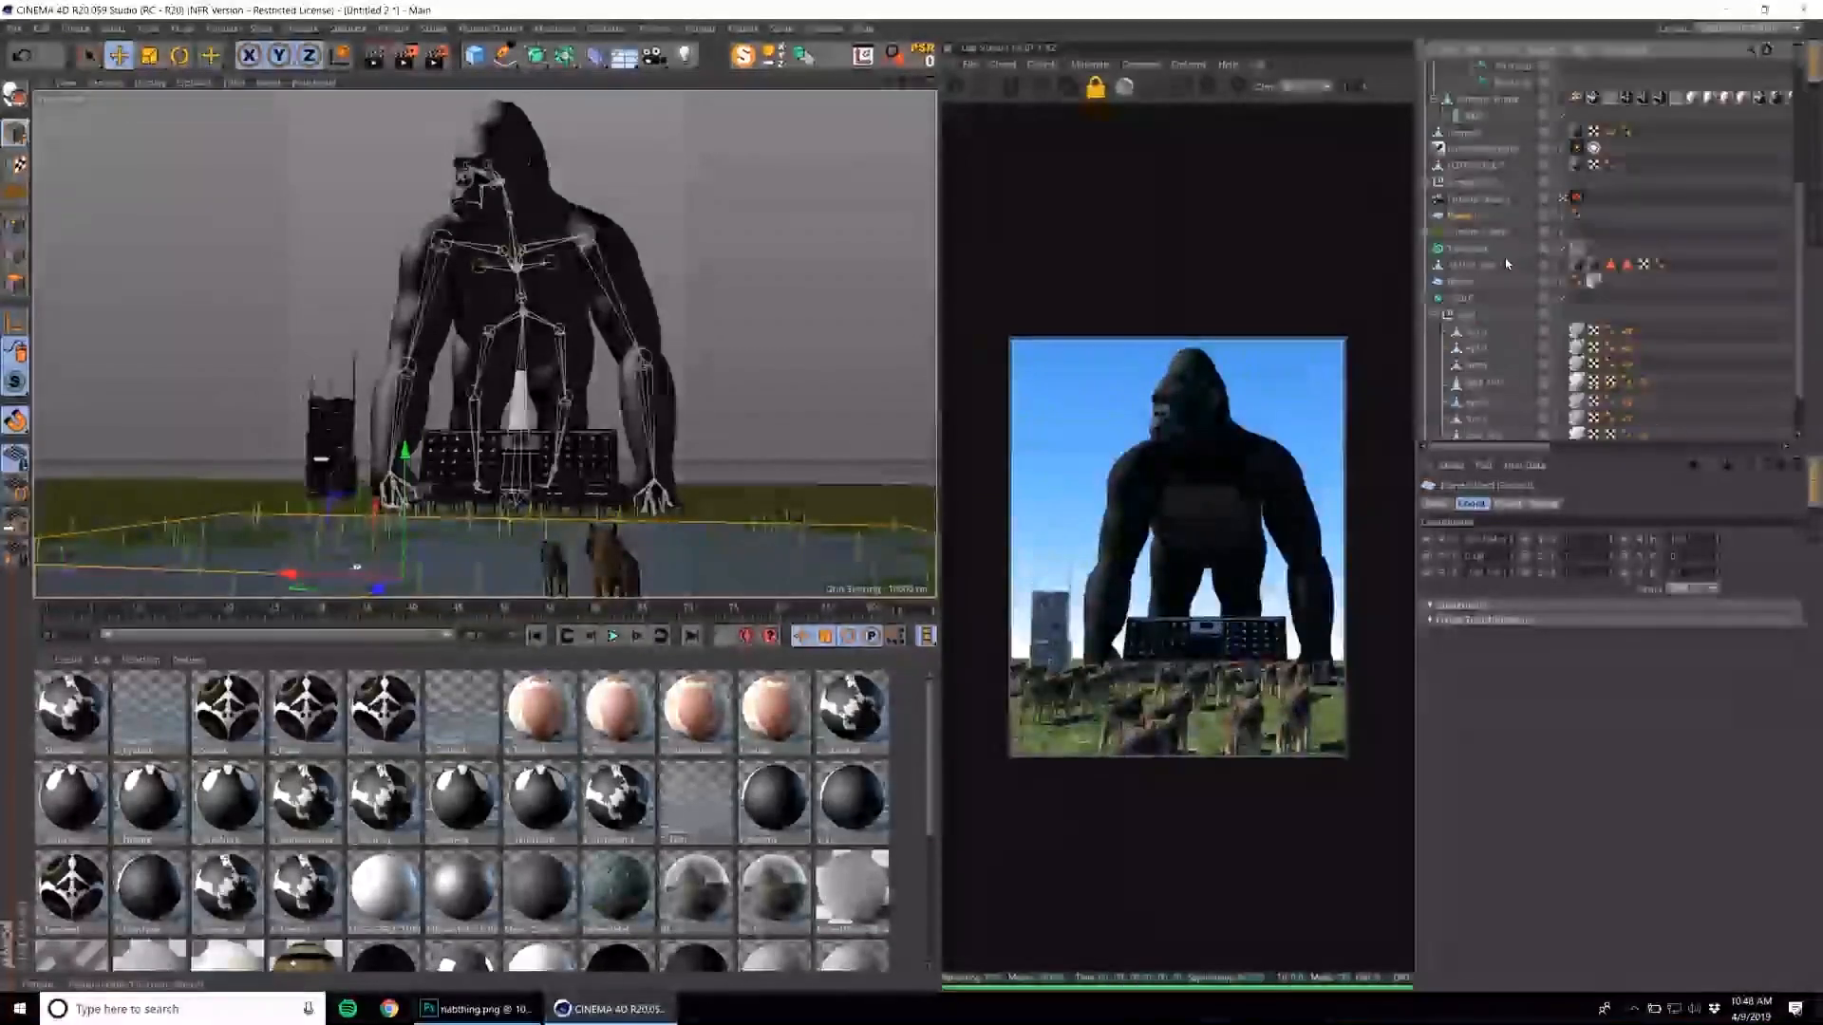
left_click(1483, 231)
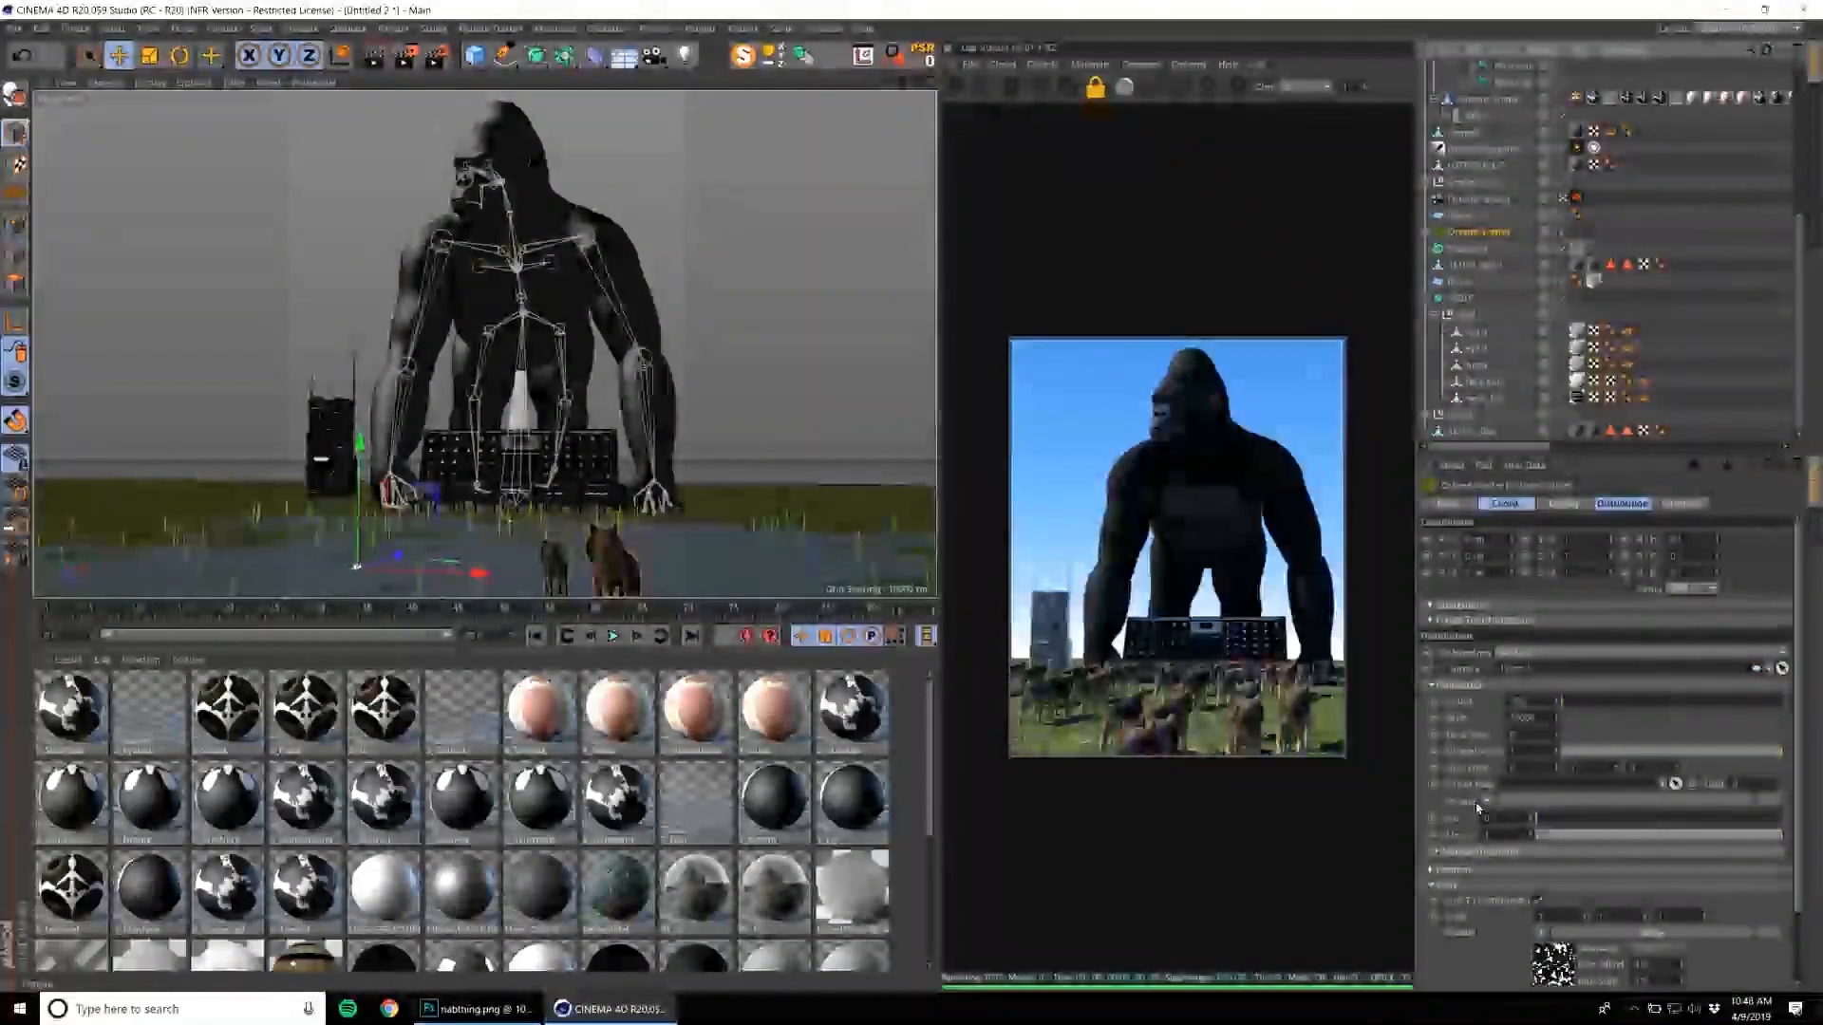
left_click_drag(1488, 447, 1488, 290)
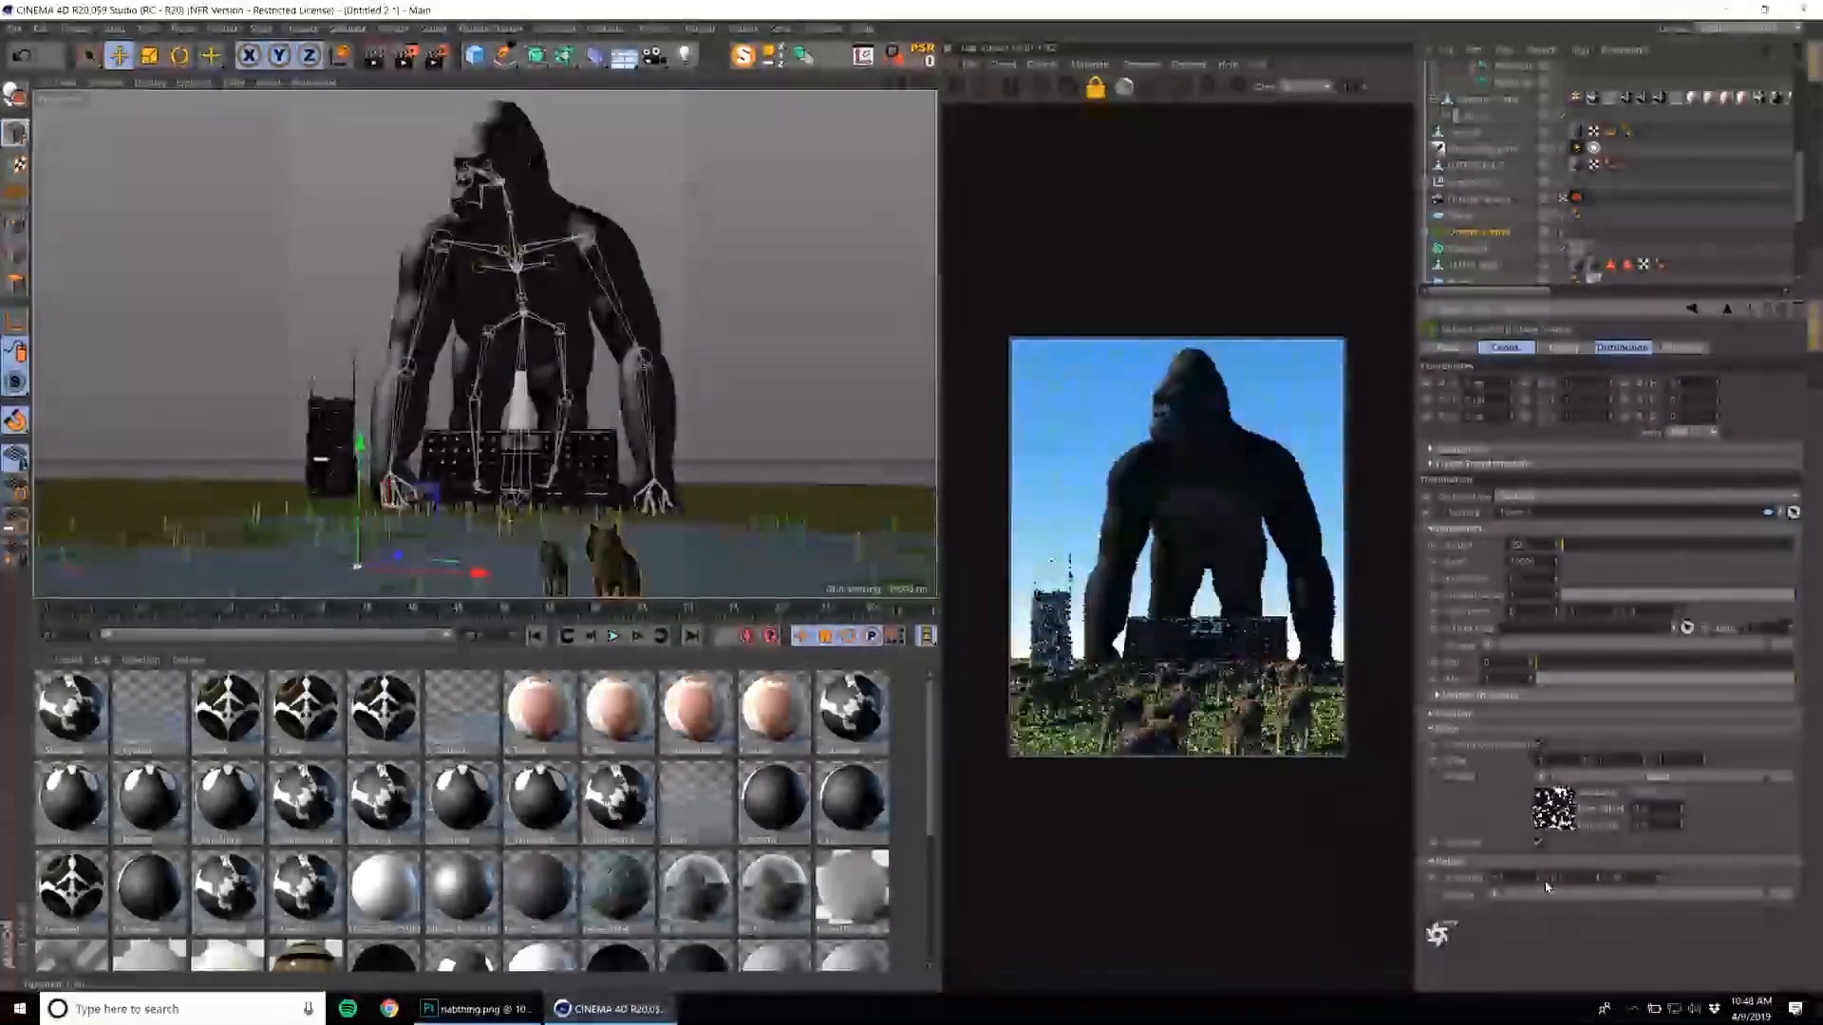
key("ctrl+z")
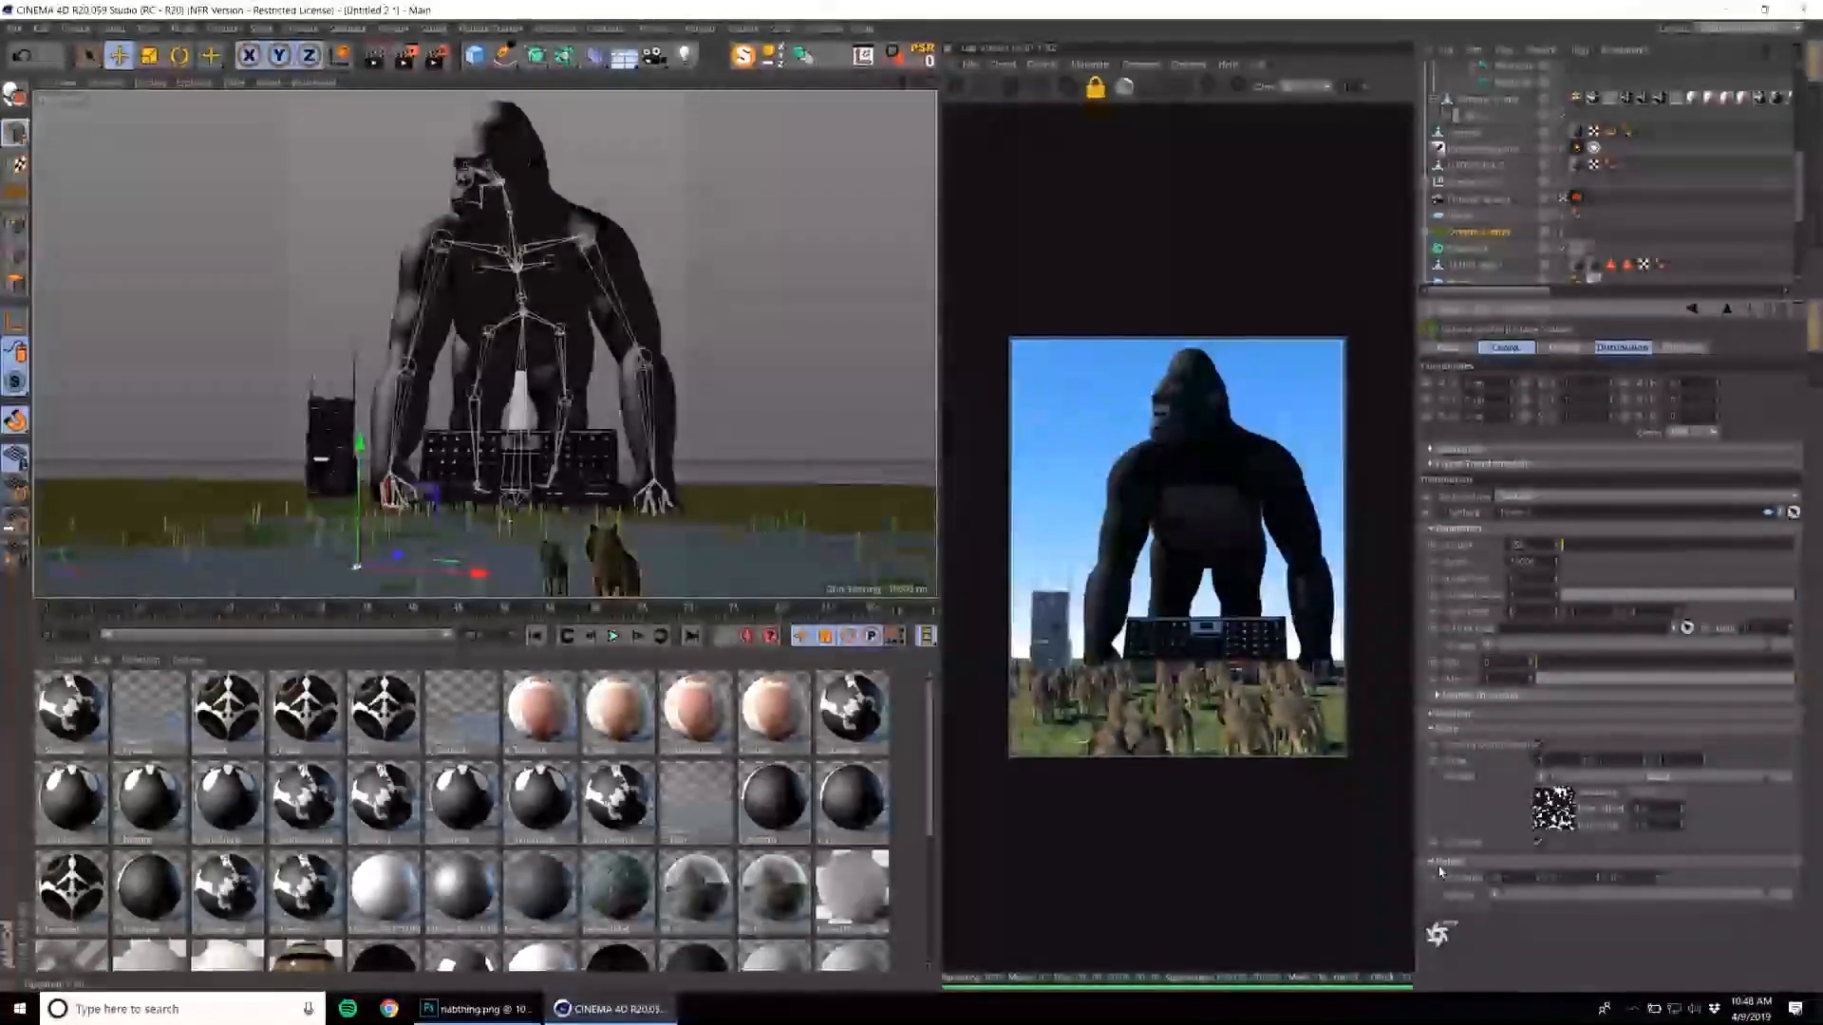
left_click(1494, 901)
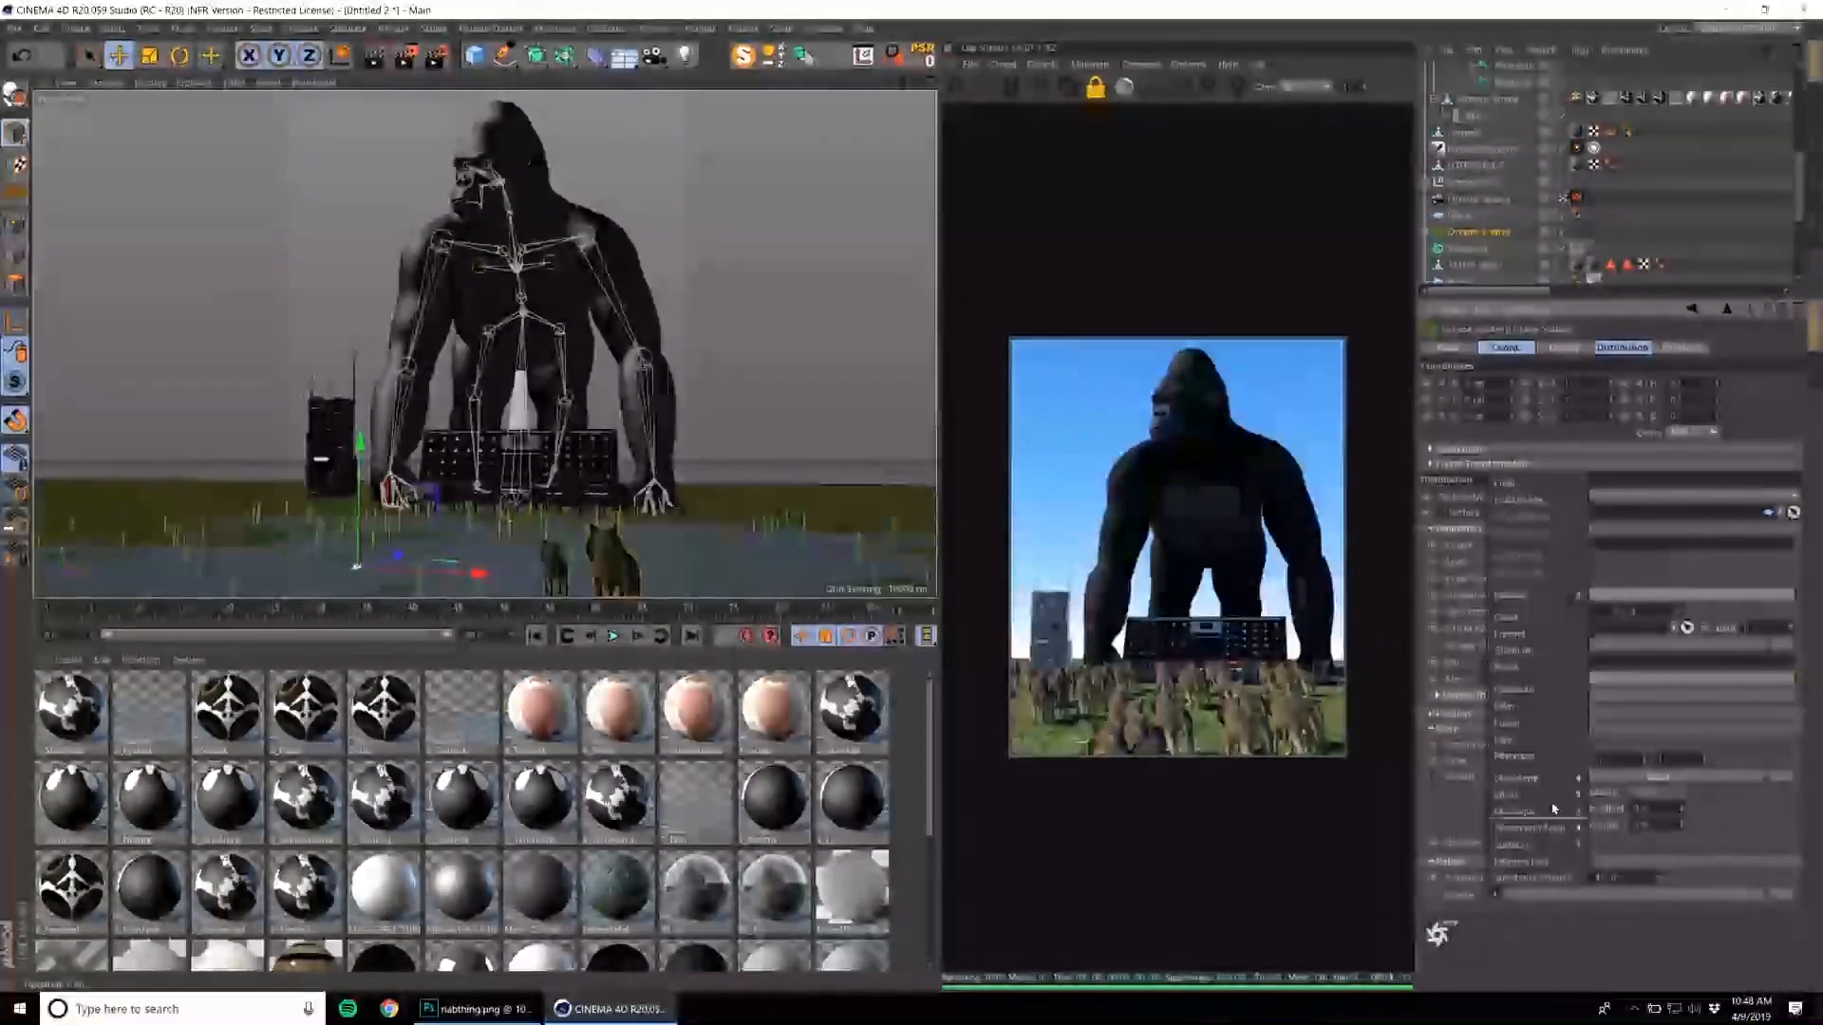
left_click(1543, 671)
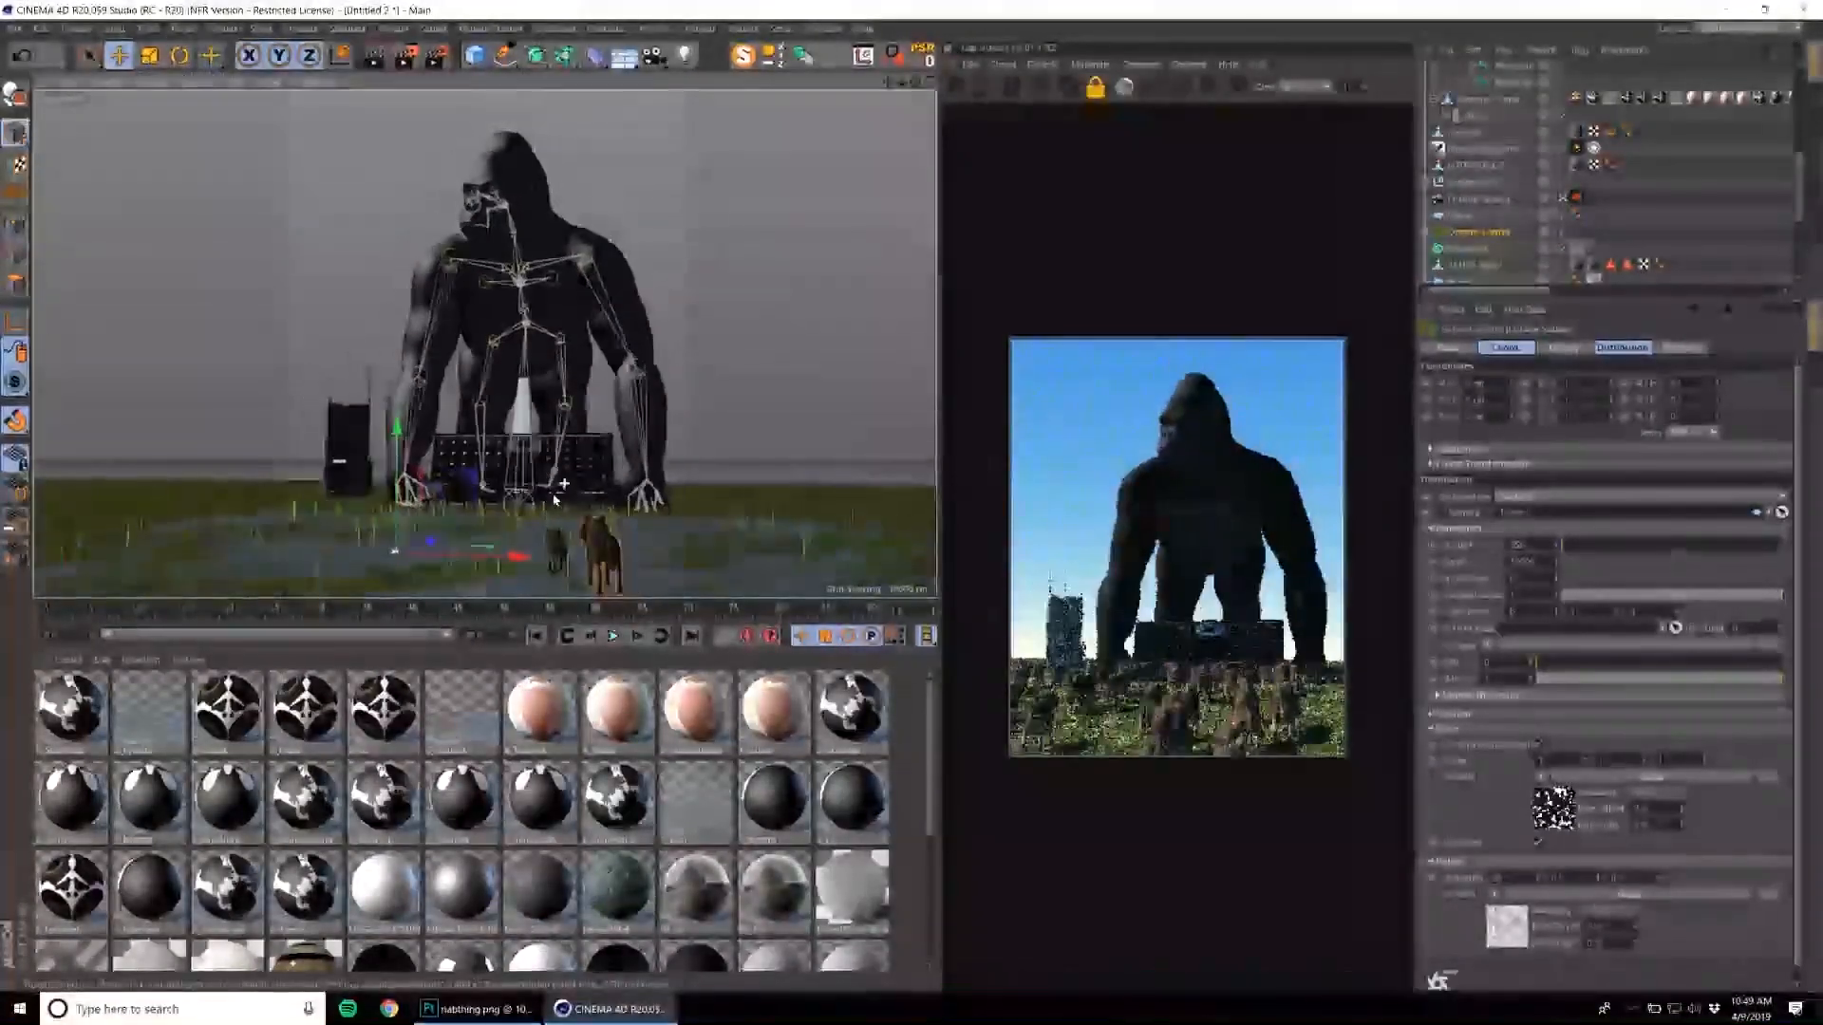
Pull the camera back and reframe so the whole gorilla stands against the sky with the scattered wolves in the foreground.
scroll(698, 503, "up", 5)
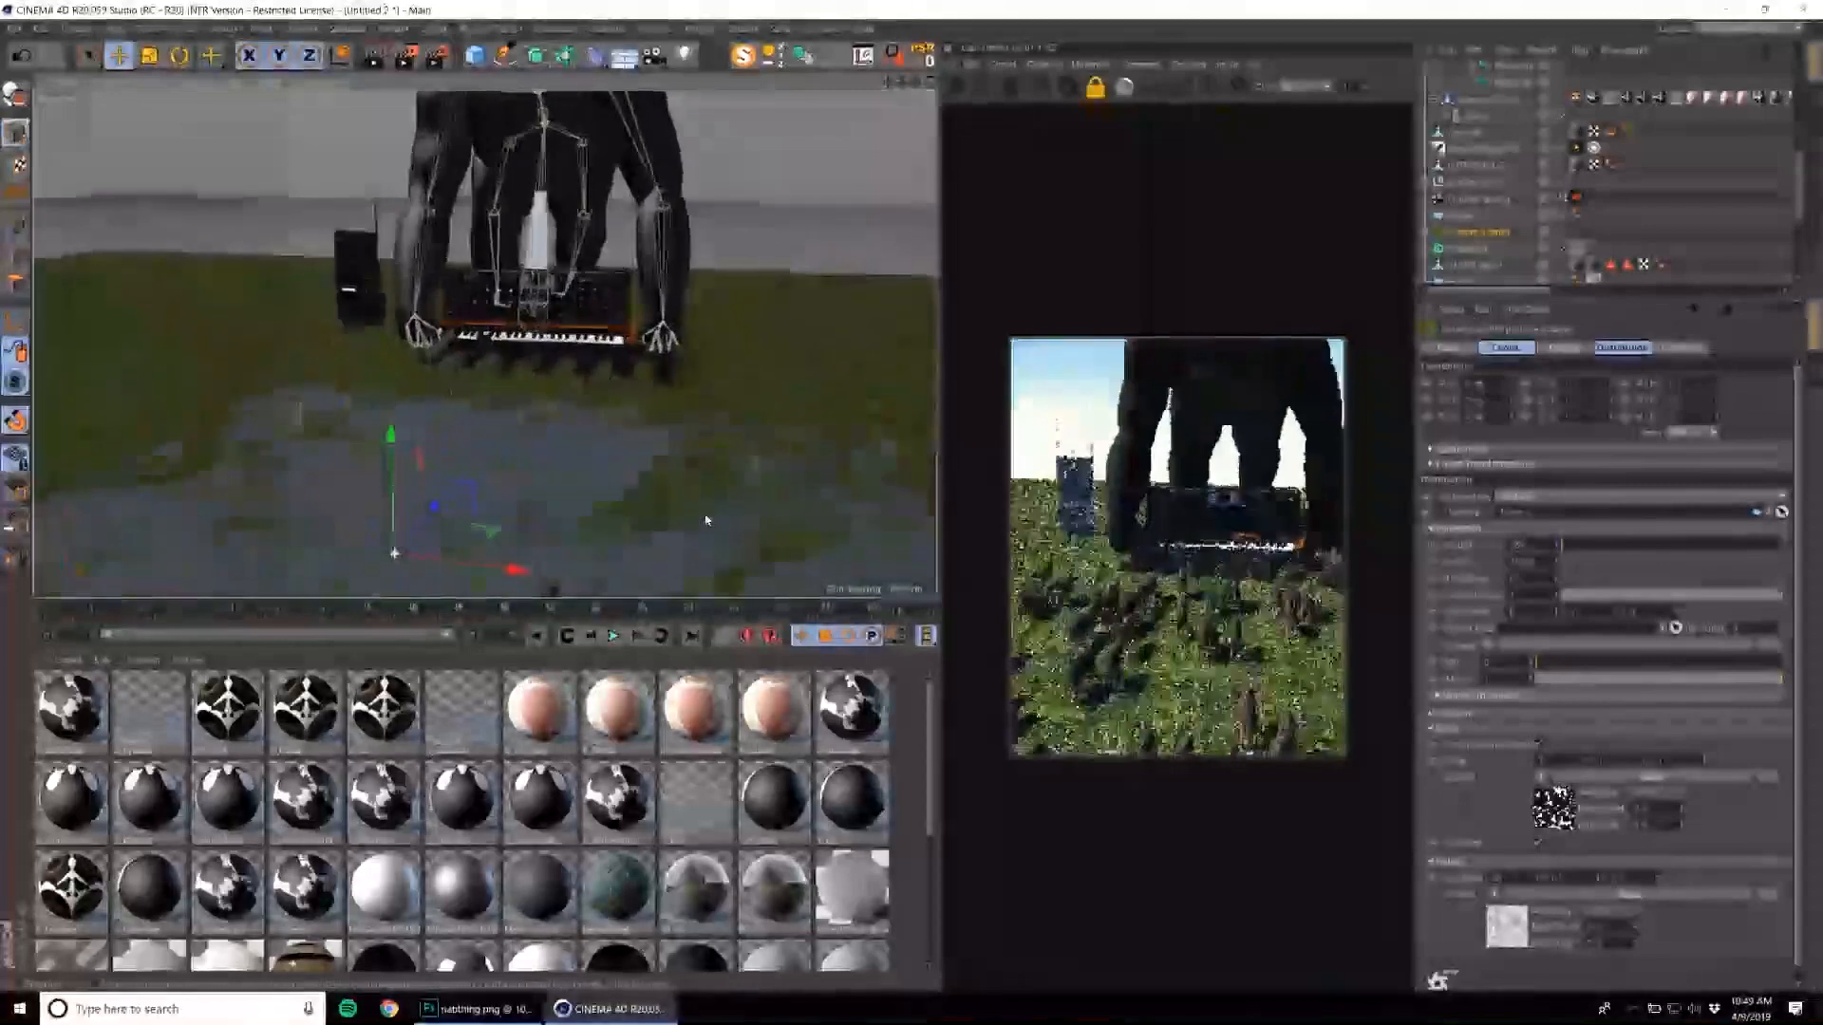
scroll(706, 521, "down", 8)
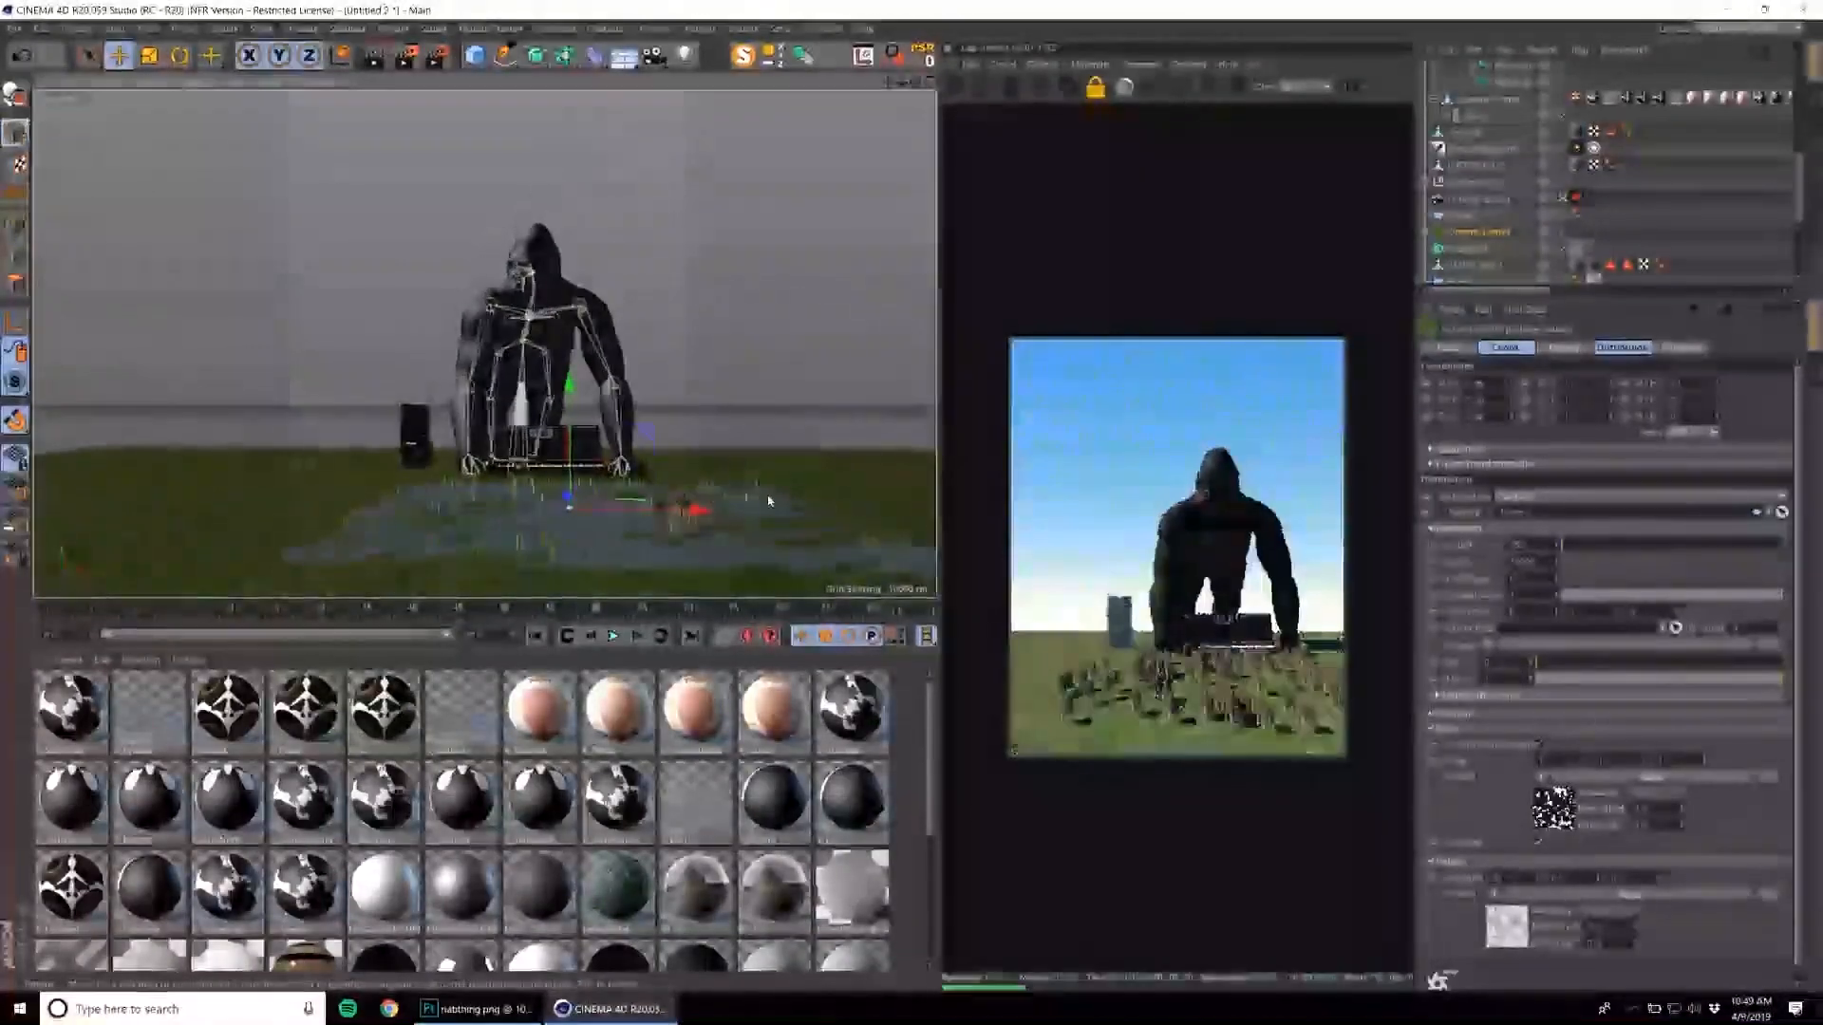
scroll(769, 500, "up", 4)
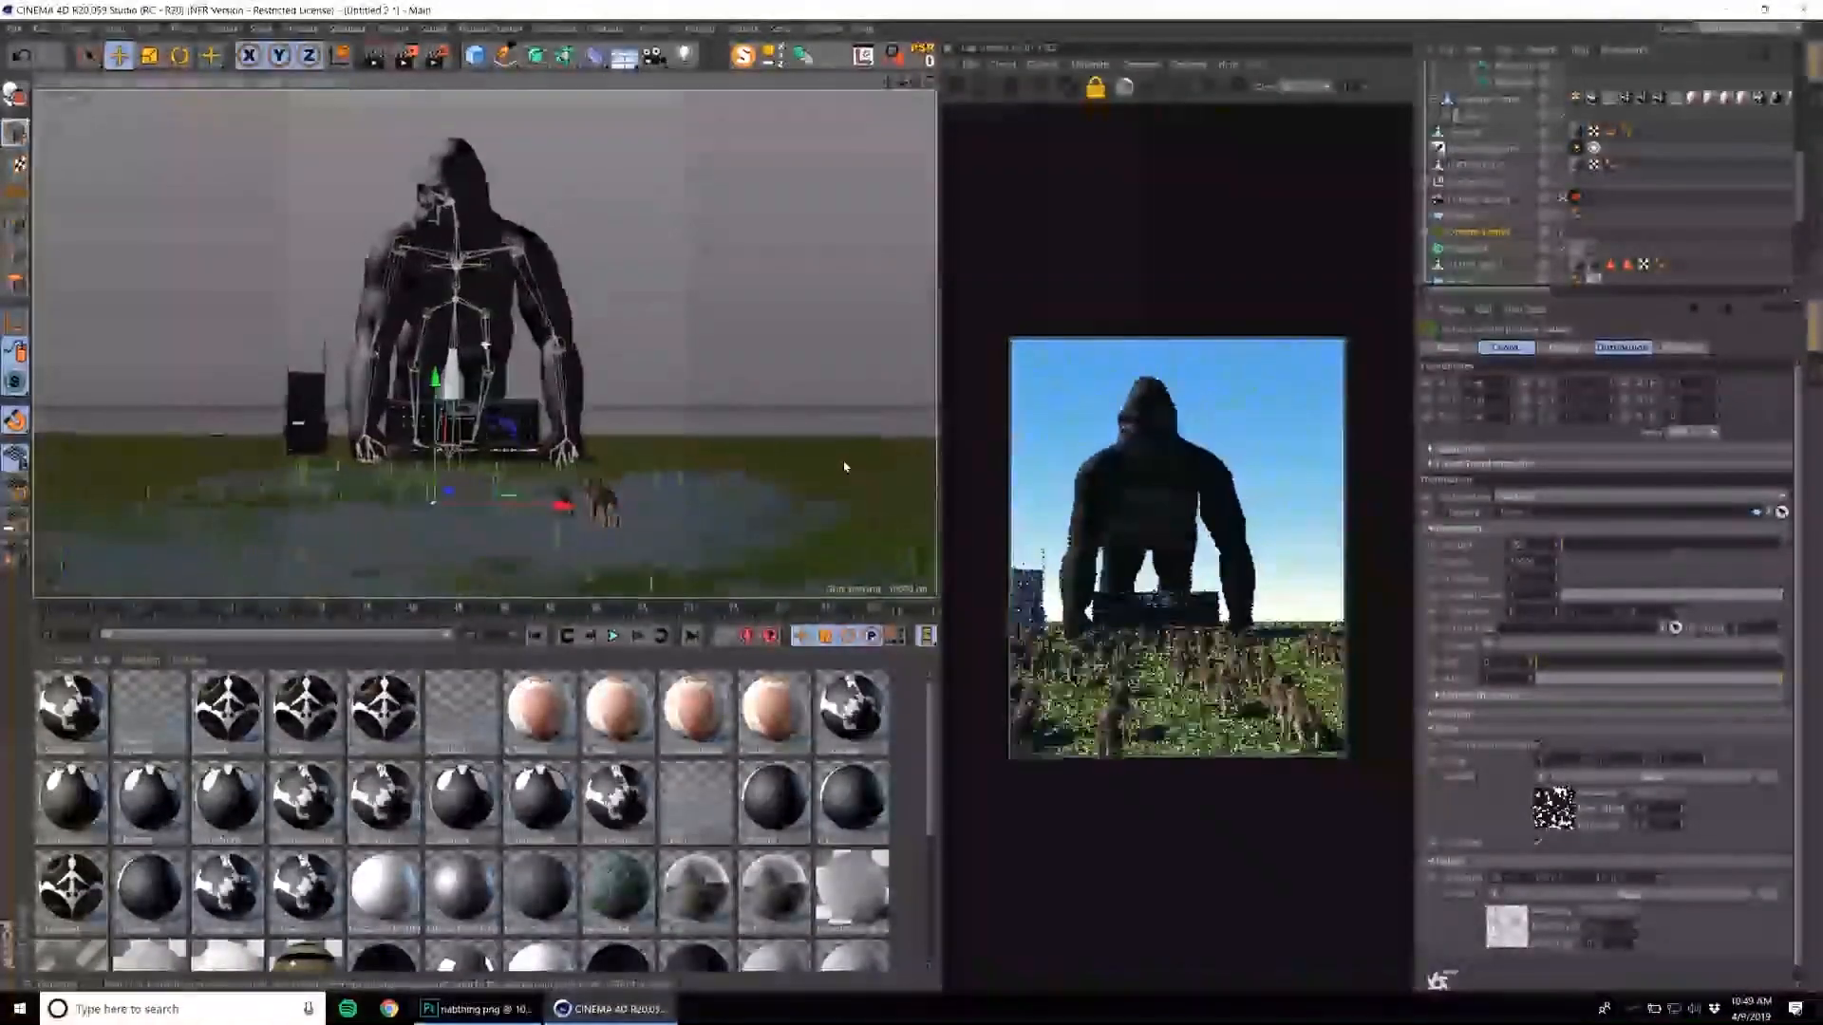
scroll(849, 465, "up", 2)
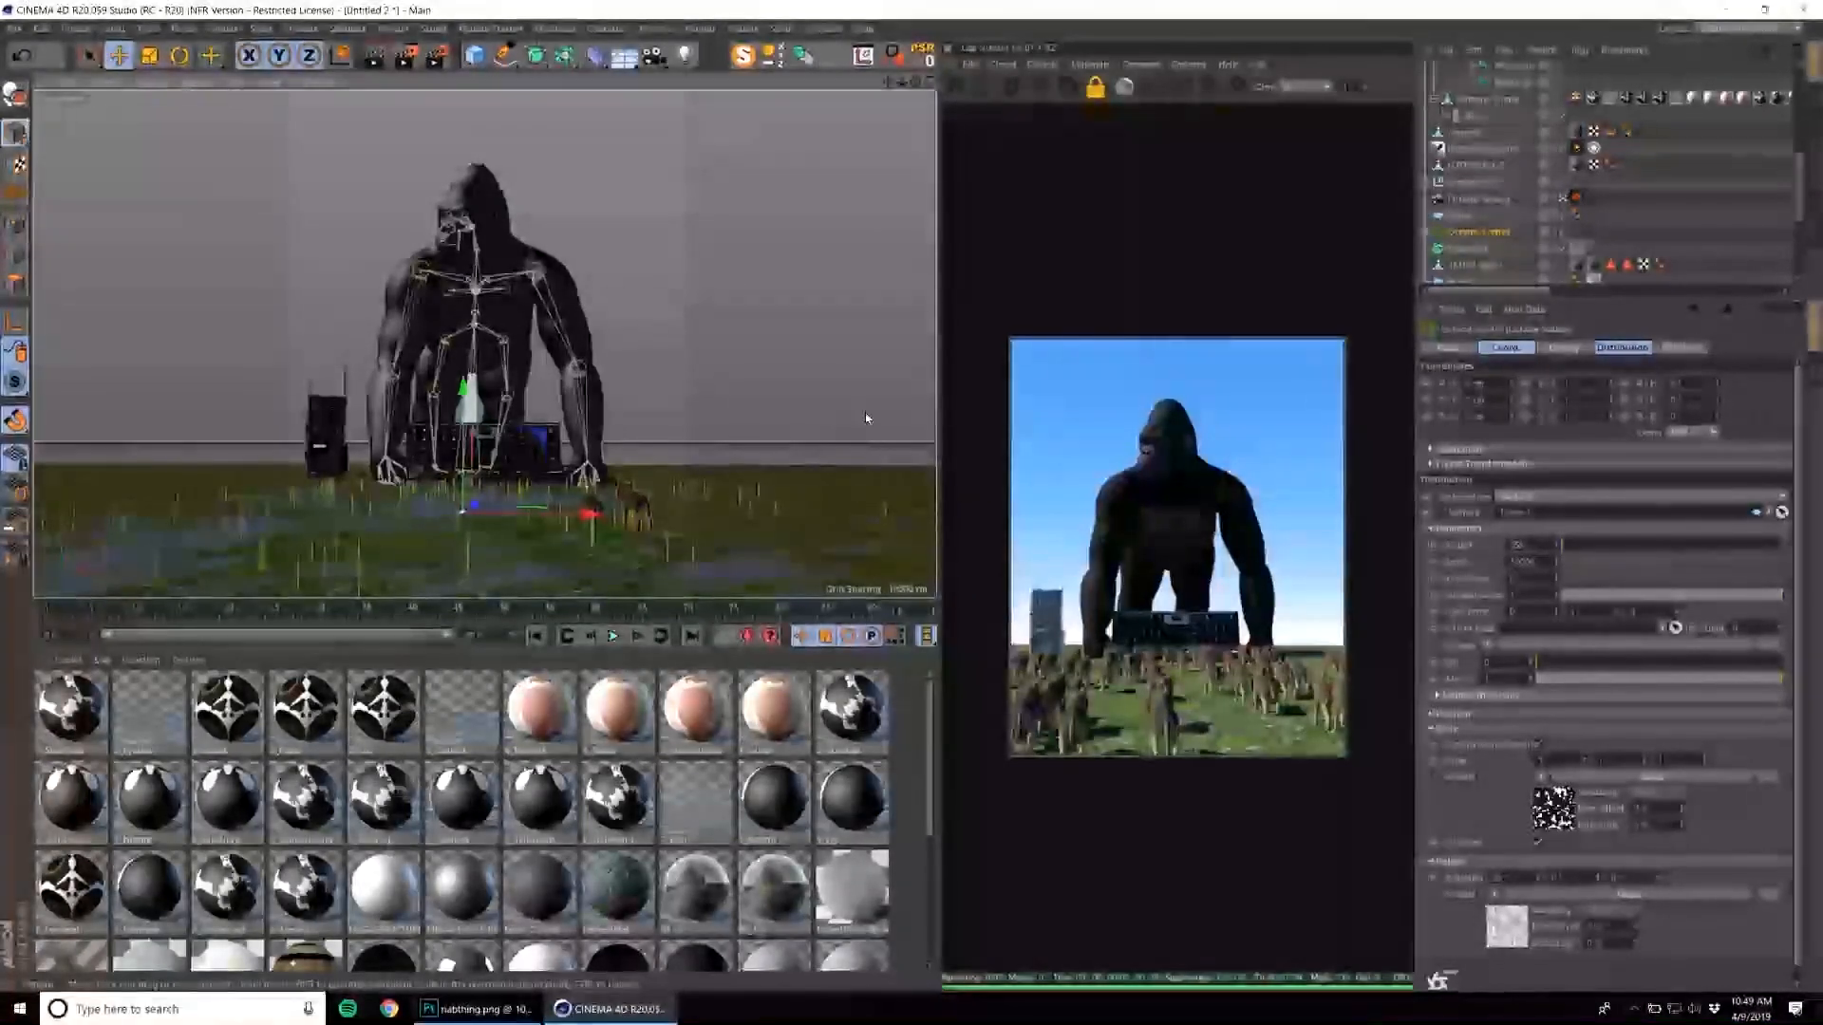
left_click_drag(648, 410, 606, 421, "alt")
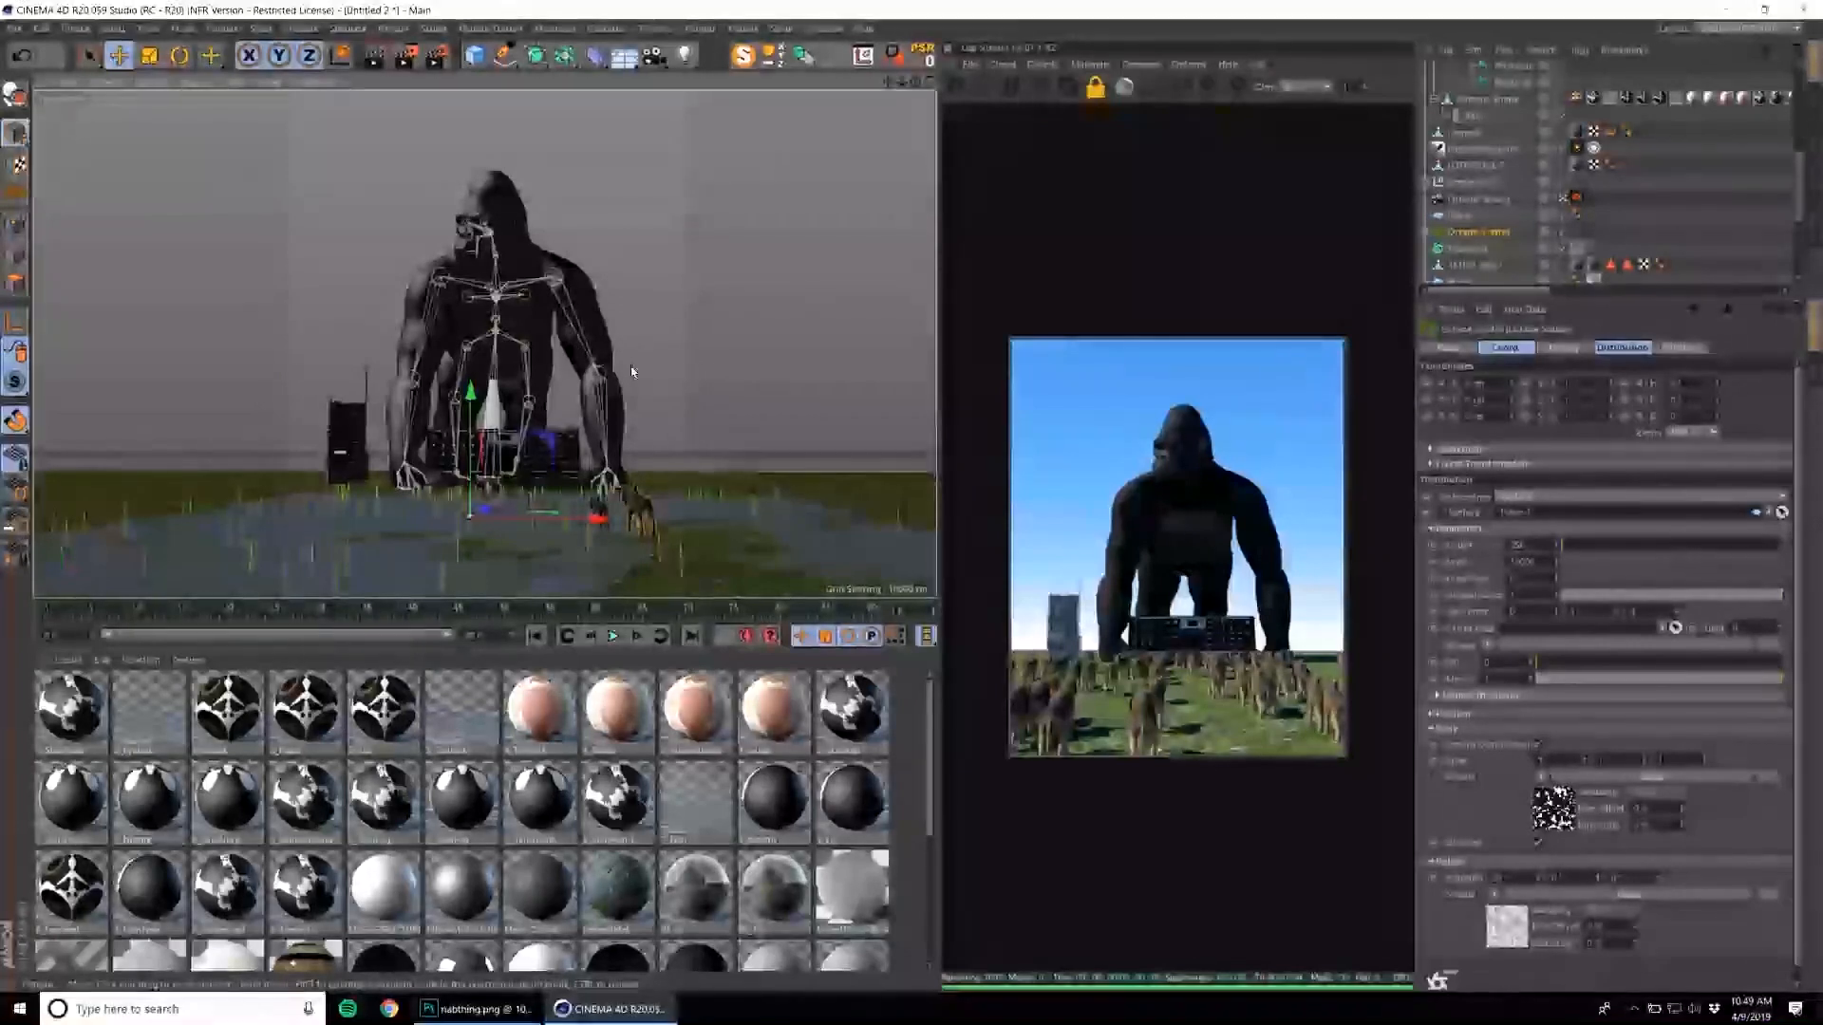
middle_click_drag(534, 428, 527, 426, "alt")
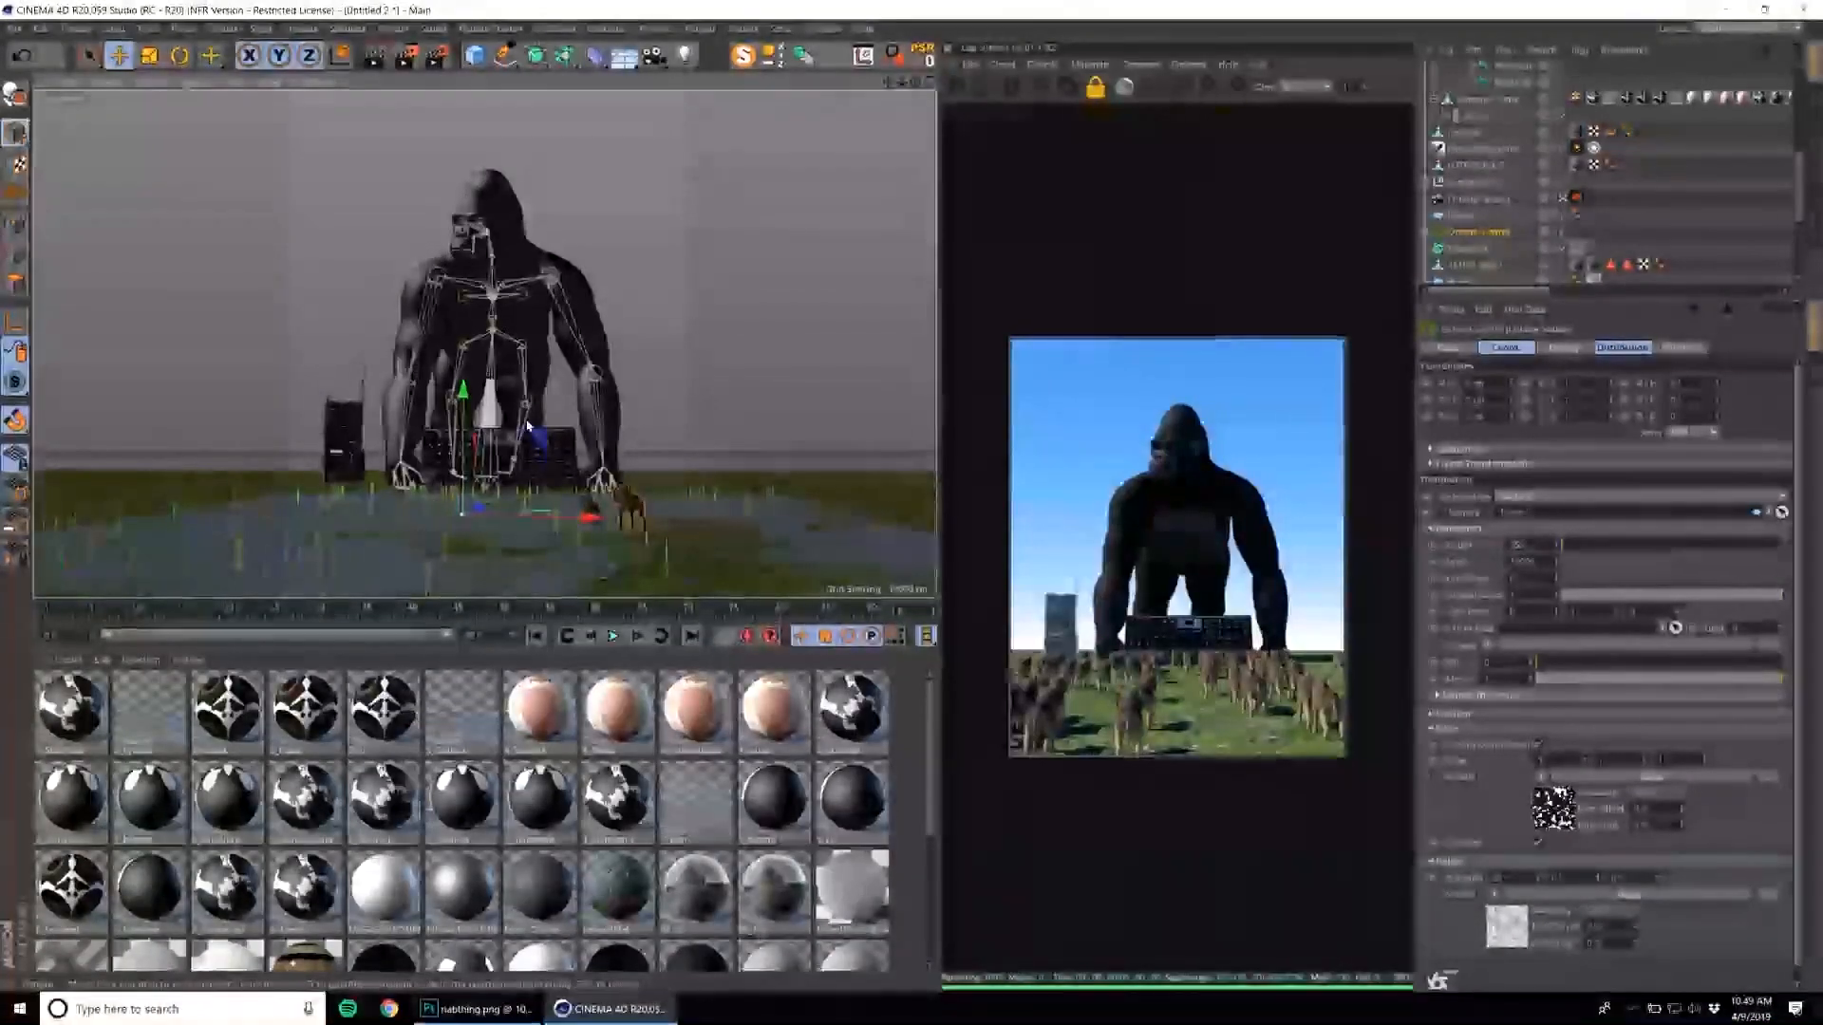
right_click_drag(526, 426, 608, 418, "alt")
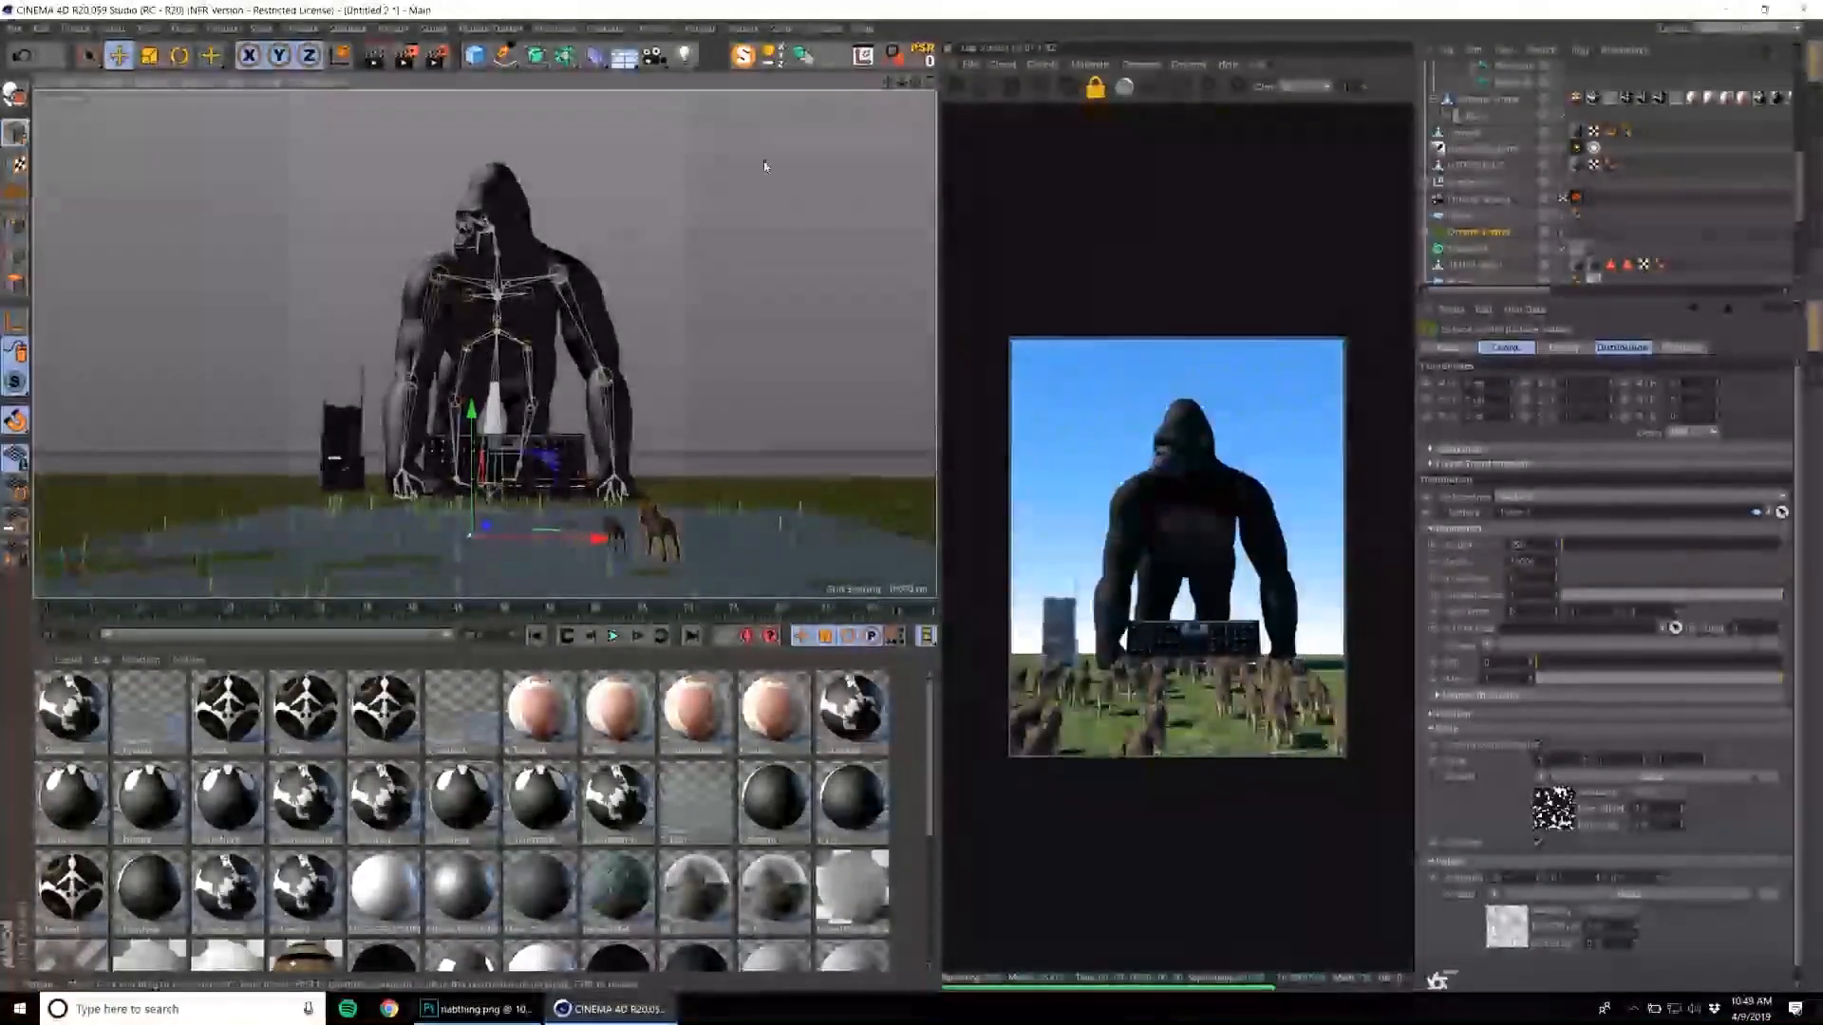
Load the helicopter model from the aircraft folder of the Content Browser library into the scene and close the browser.
left_click(836, 28)
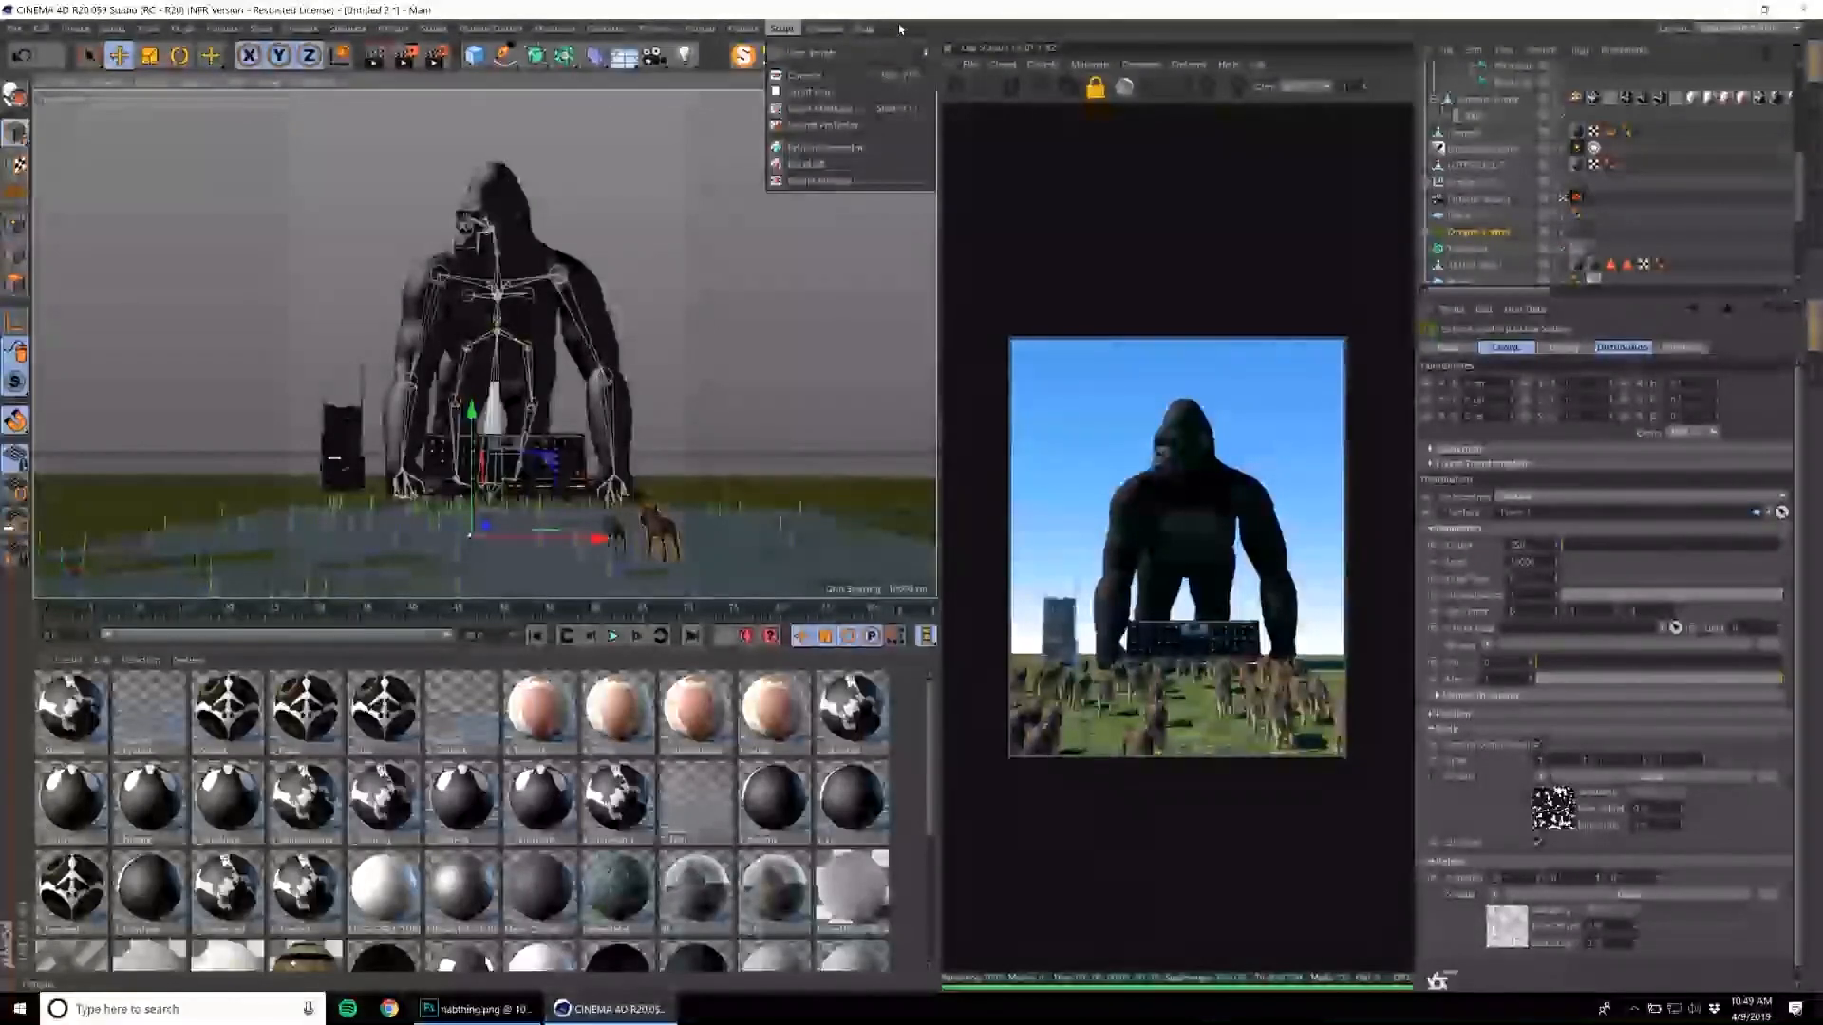
mouse_move(750, 31)
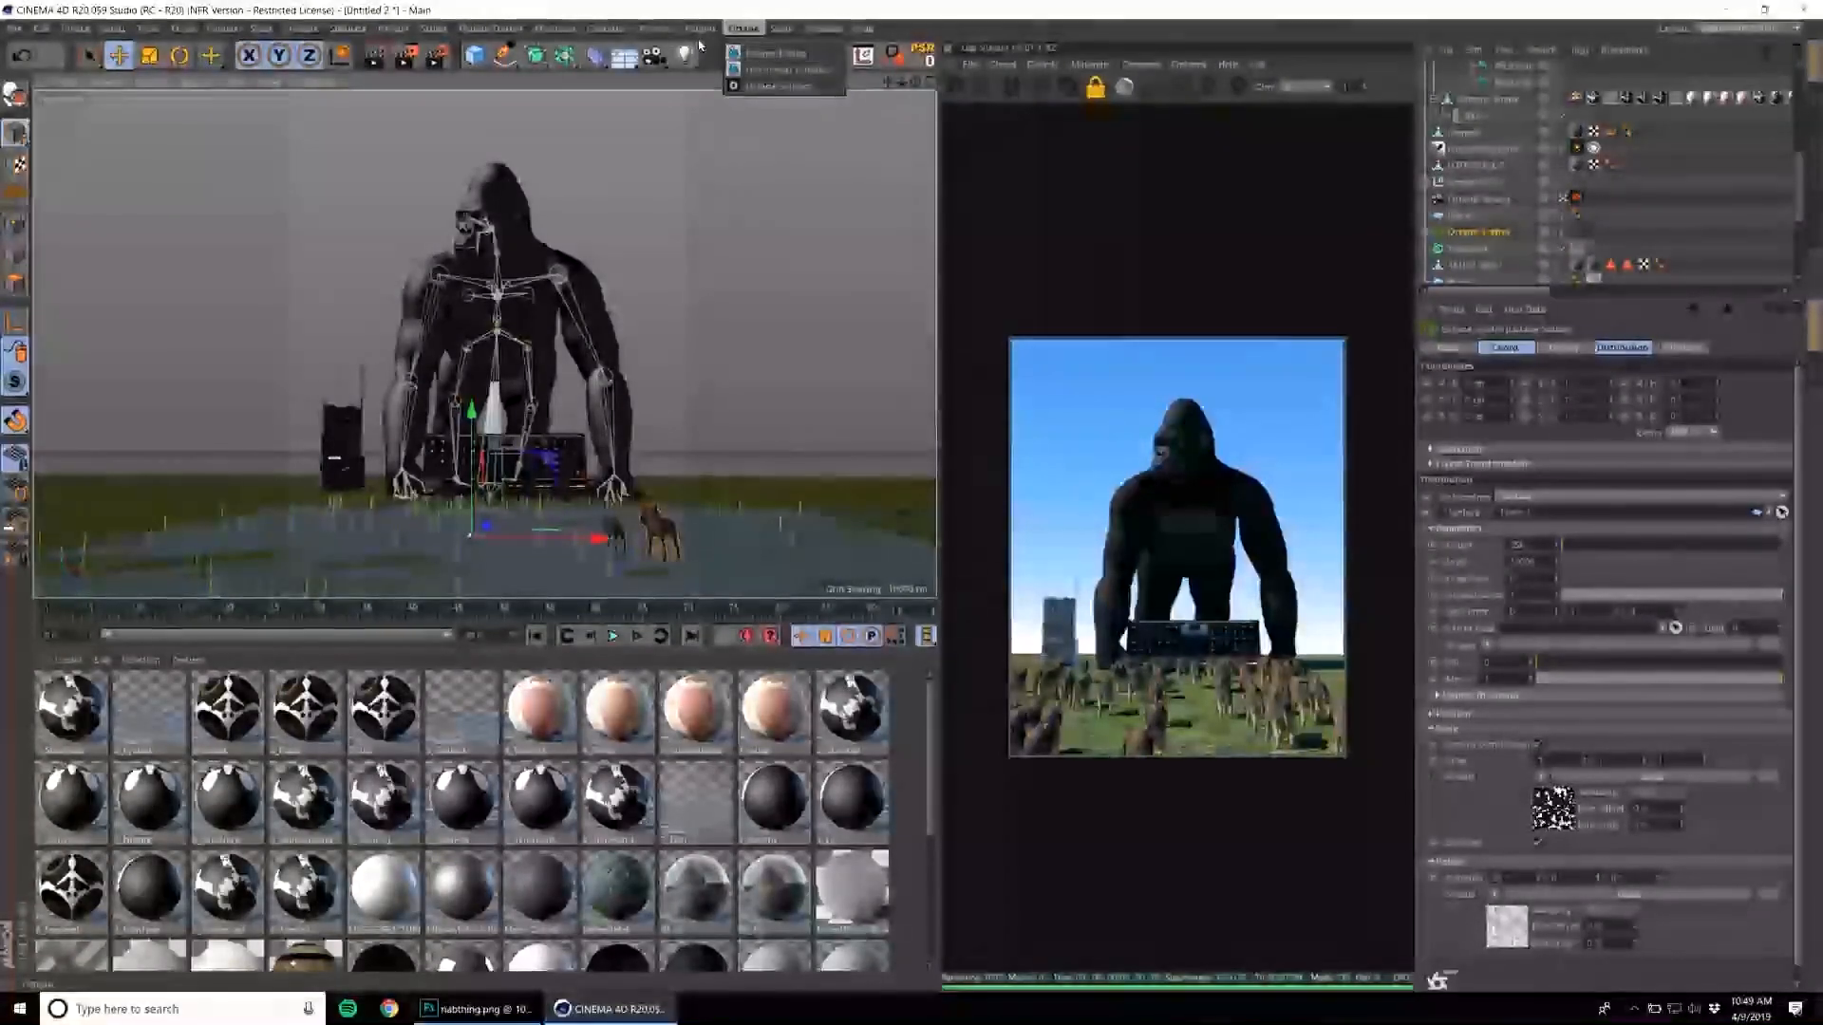
left_click(857, 116)
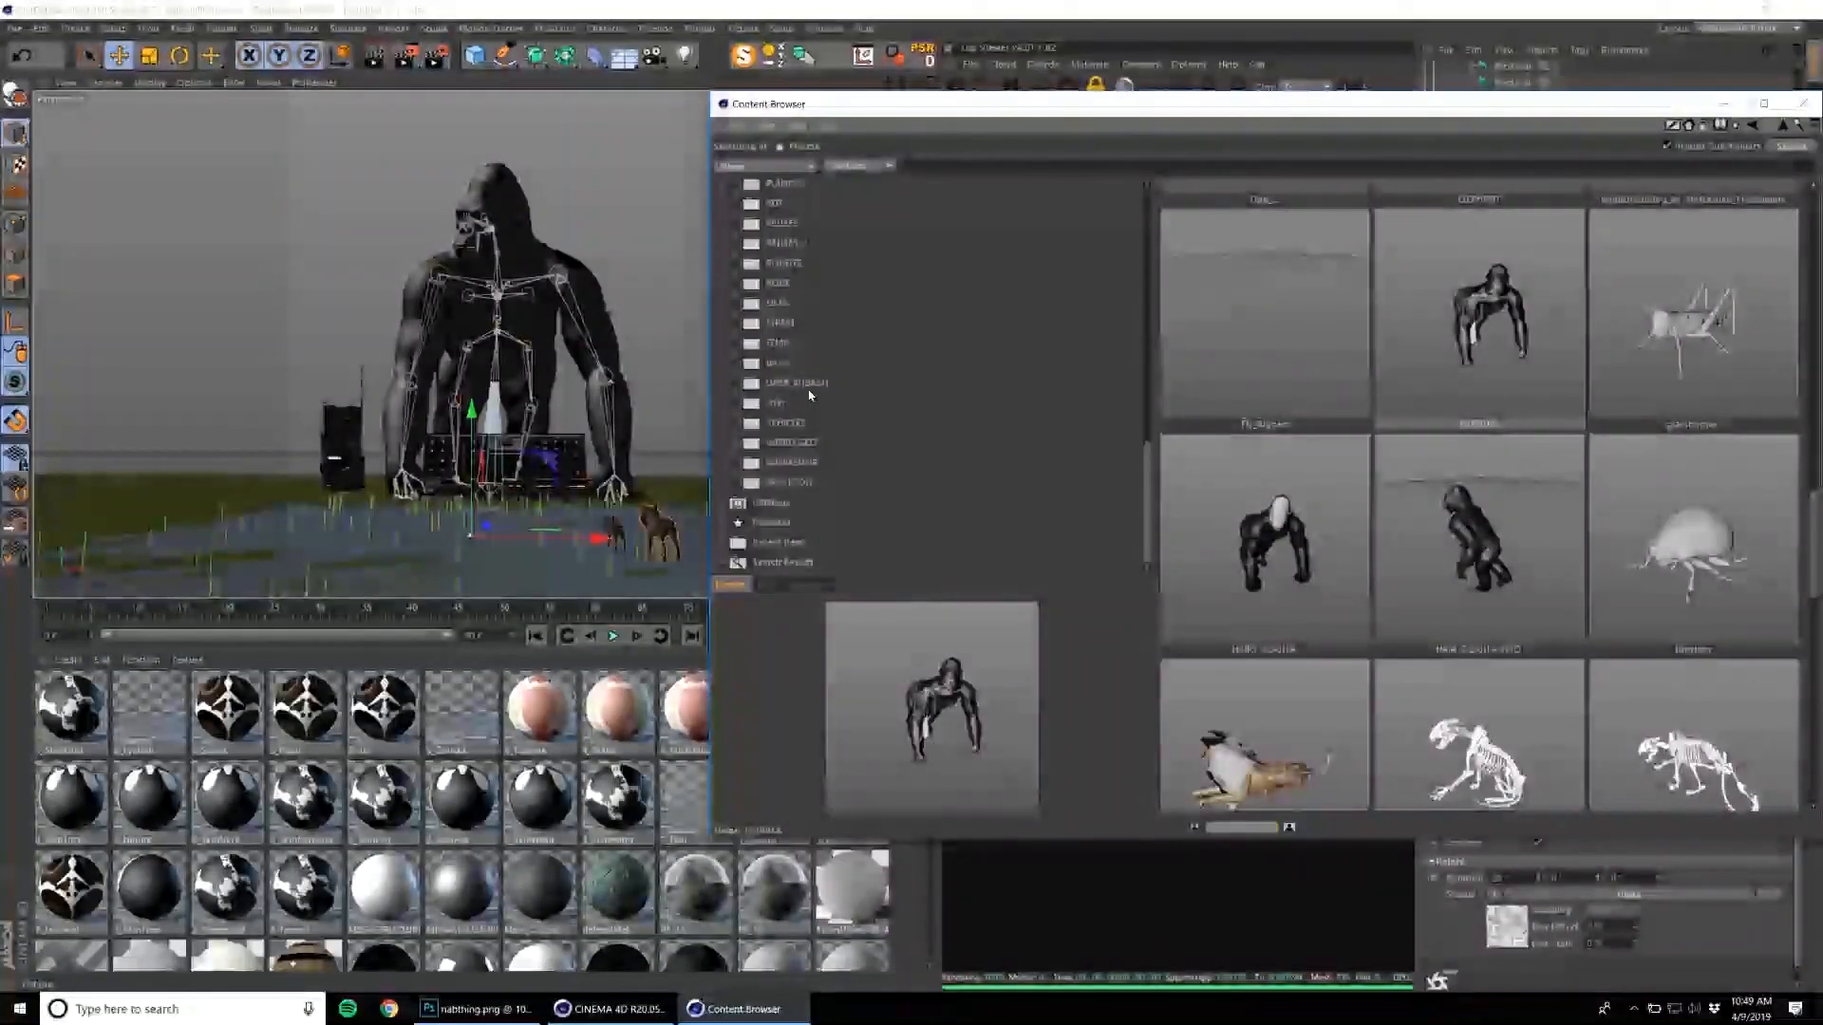
left_click(807, 384)
scroll(819, 397, "up", 5)
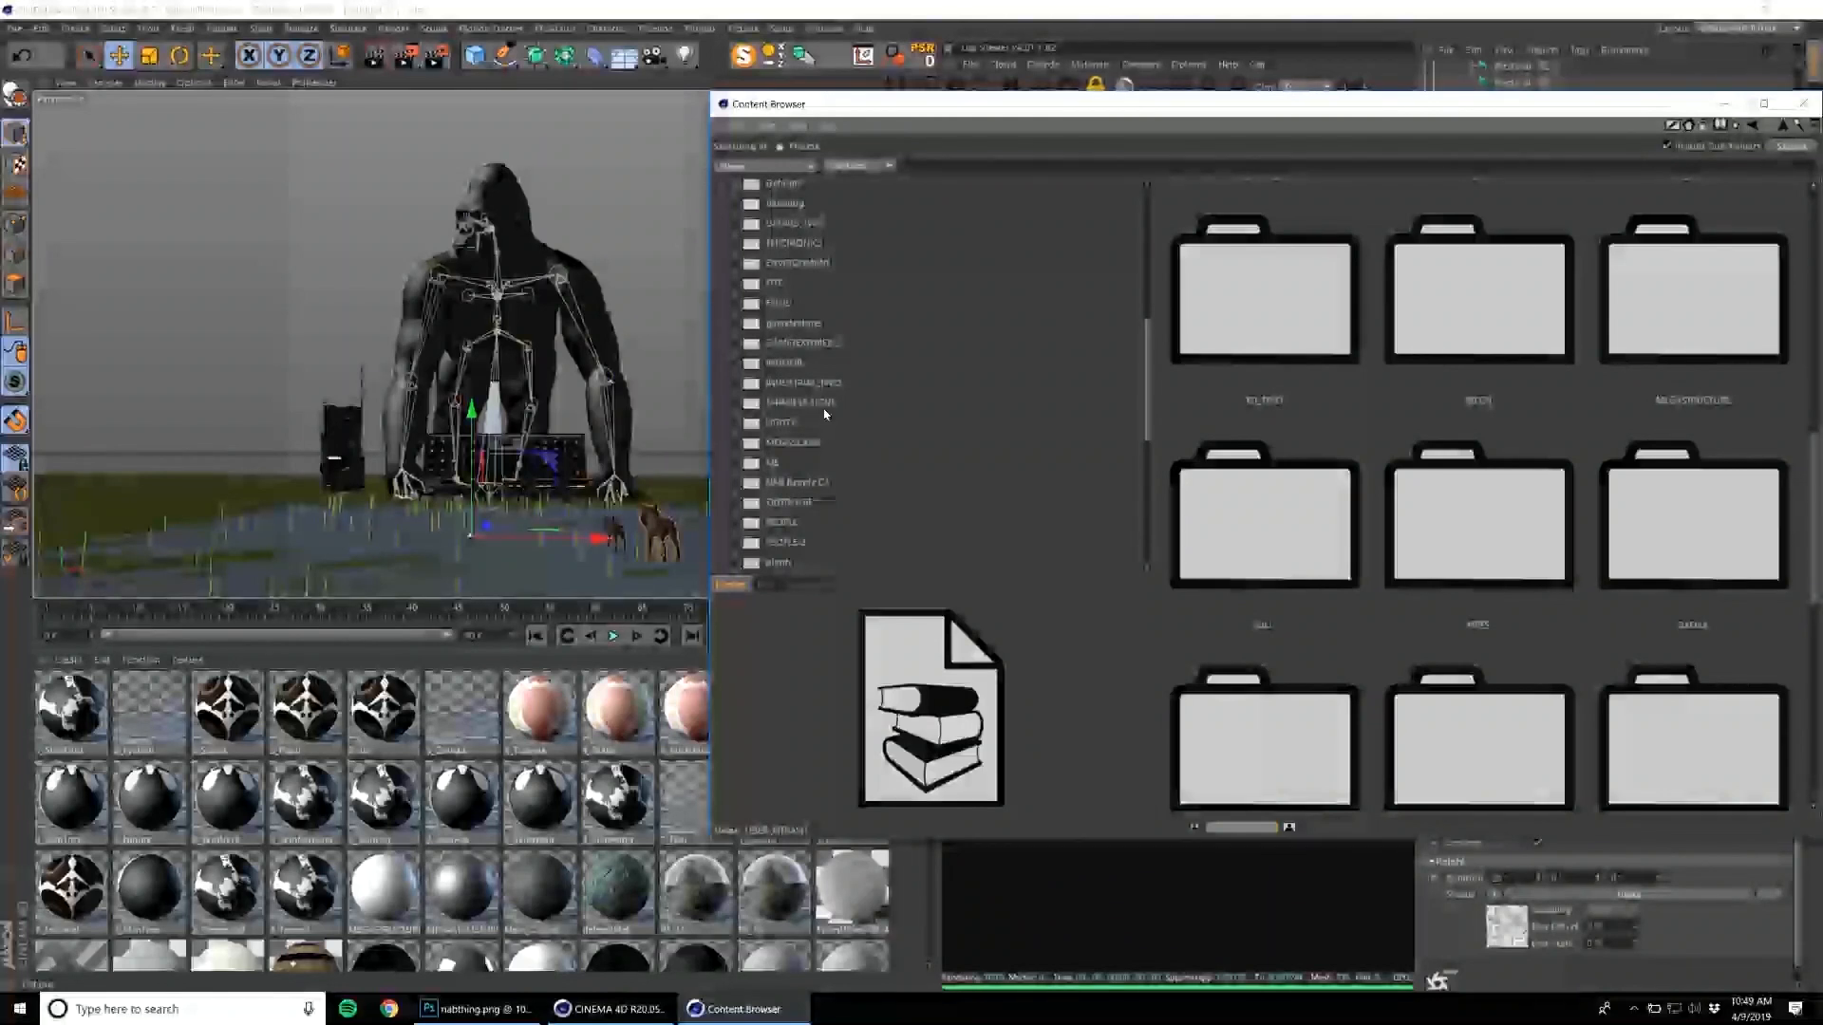
scroll(817, 427, "down", 5)
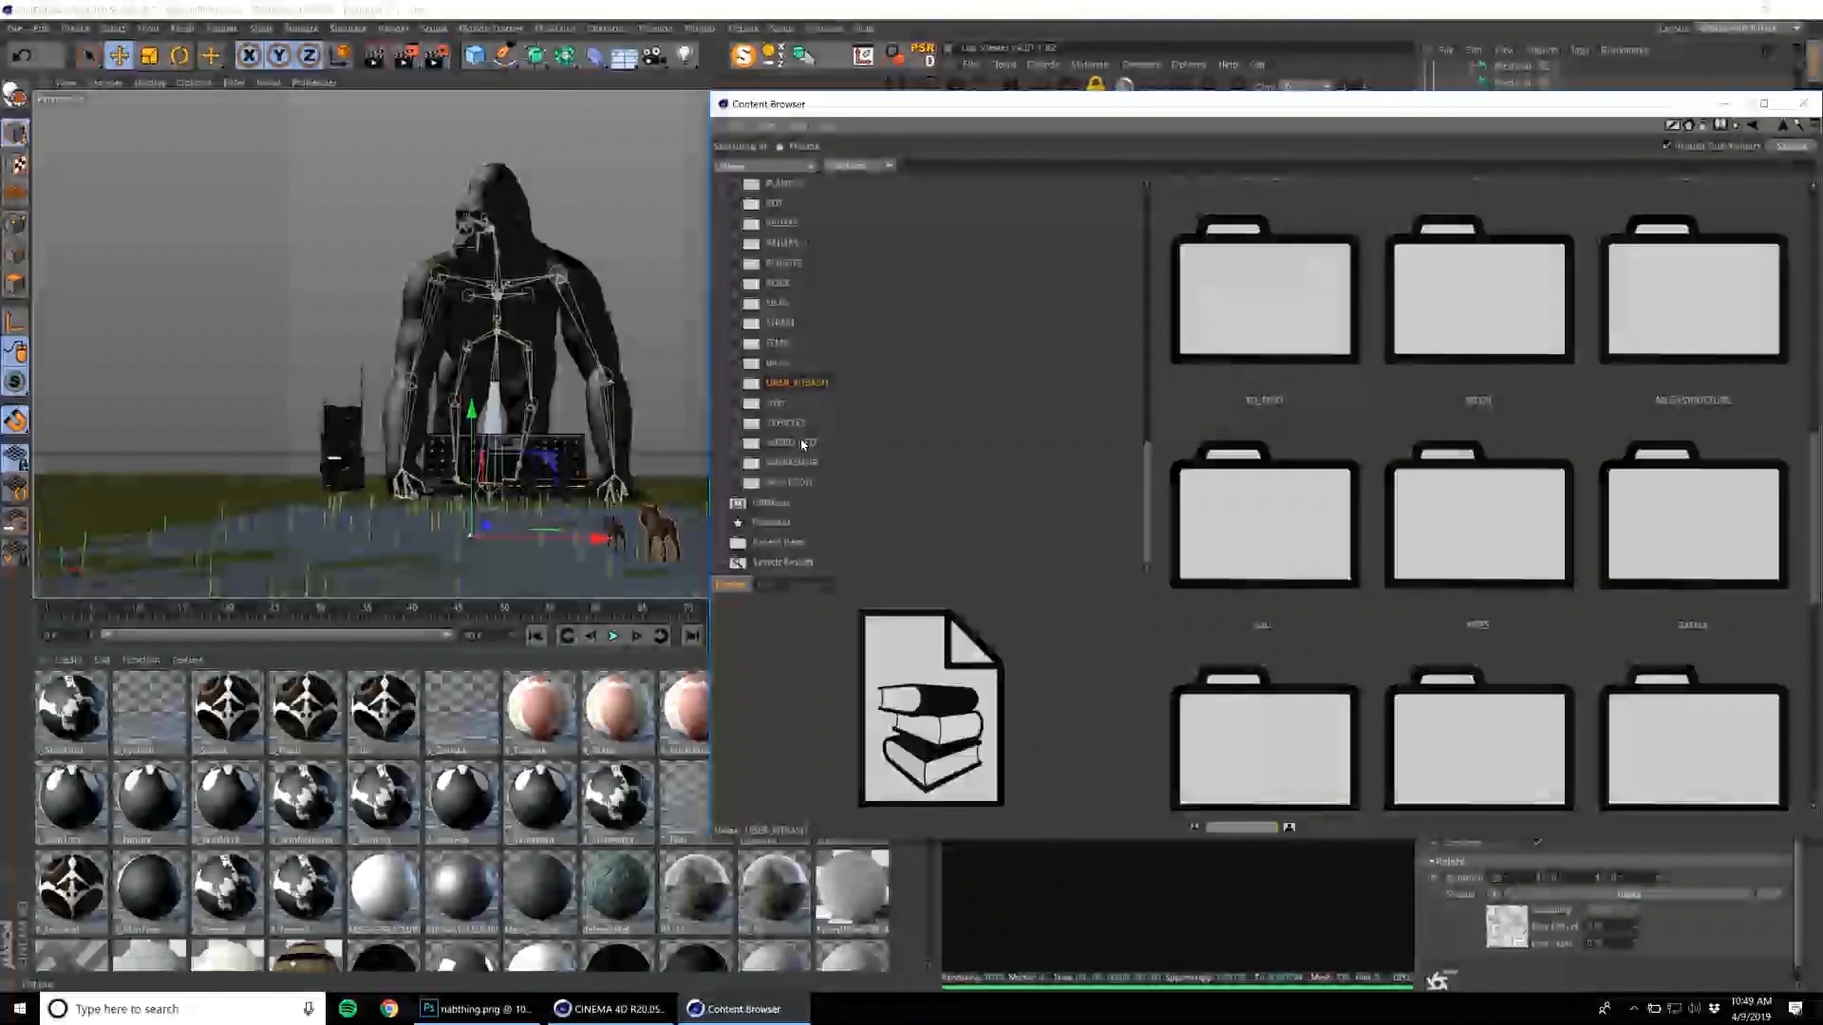
double_click(1304, 321)
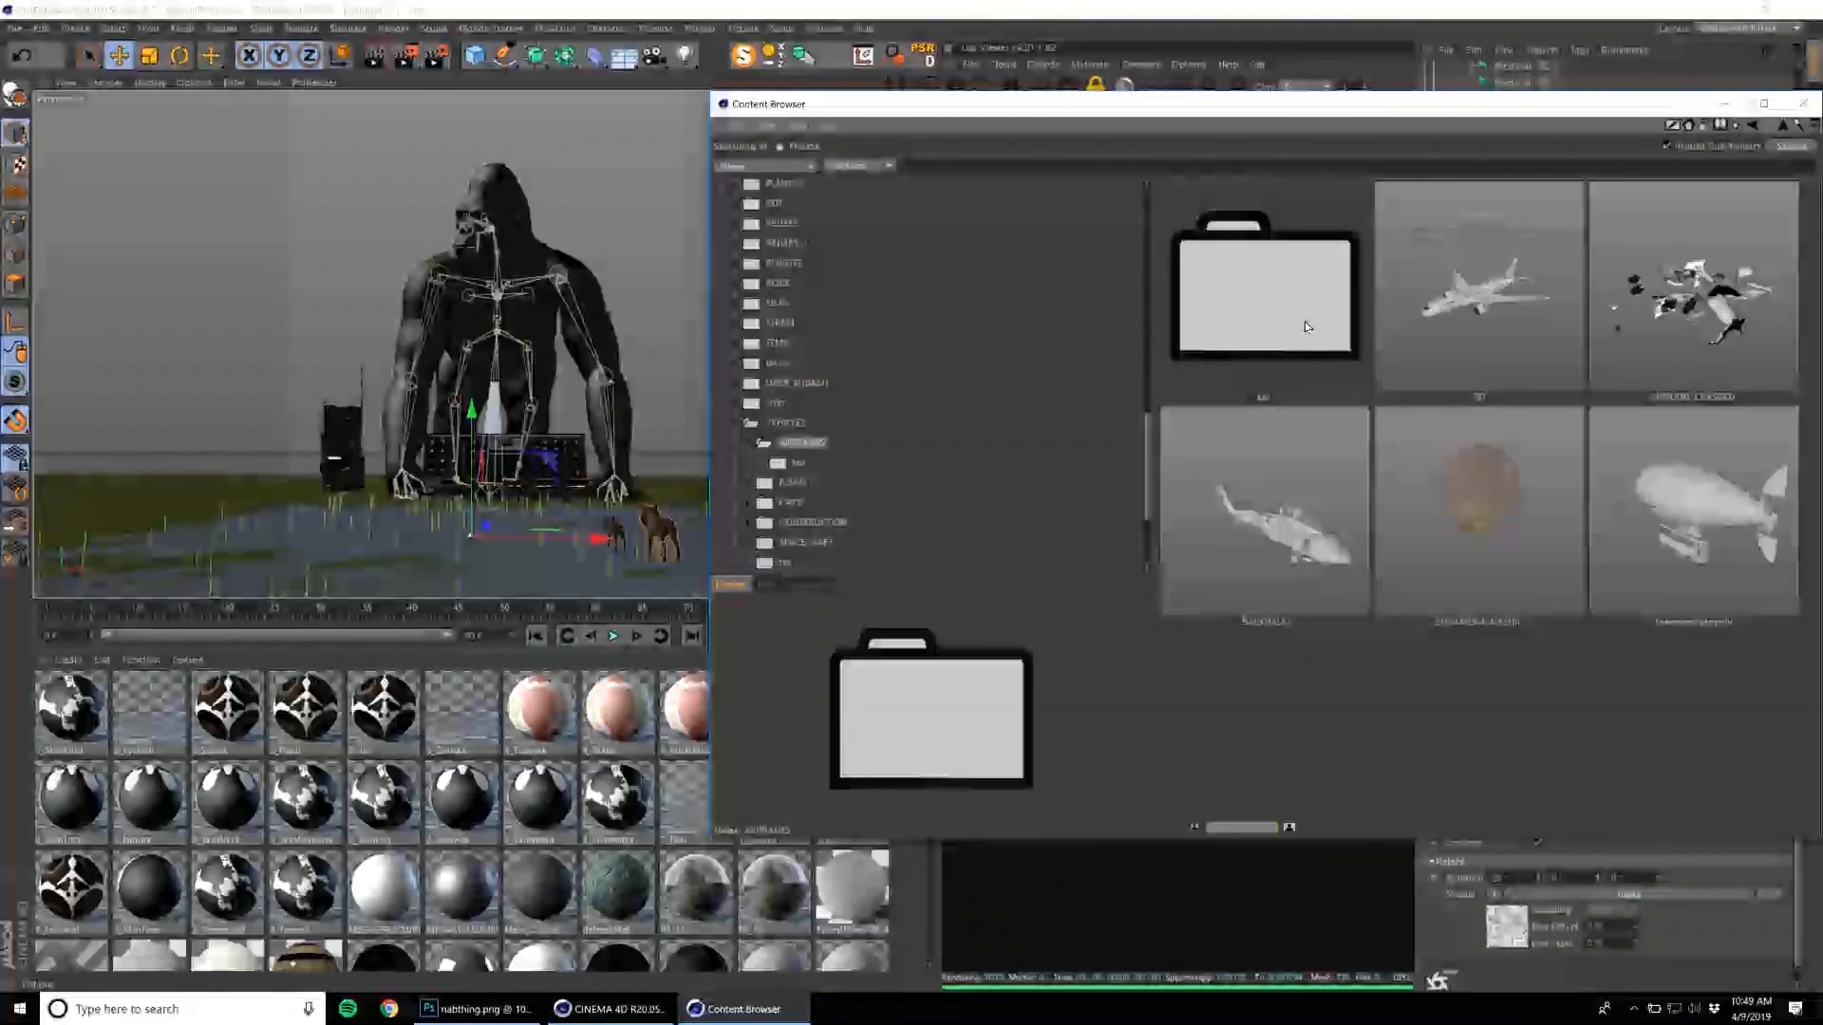
double_click(1358, 518)
left_click(1021, 569)
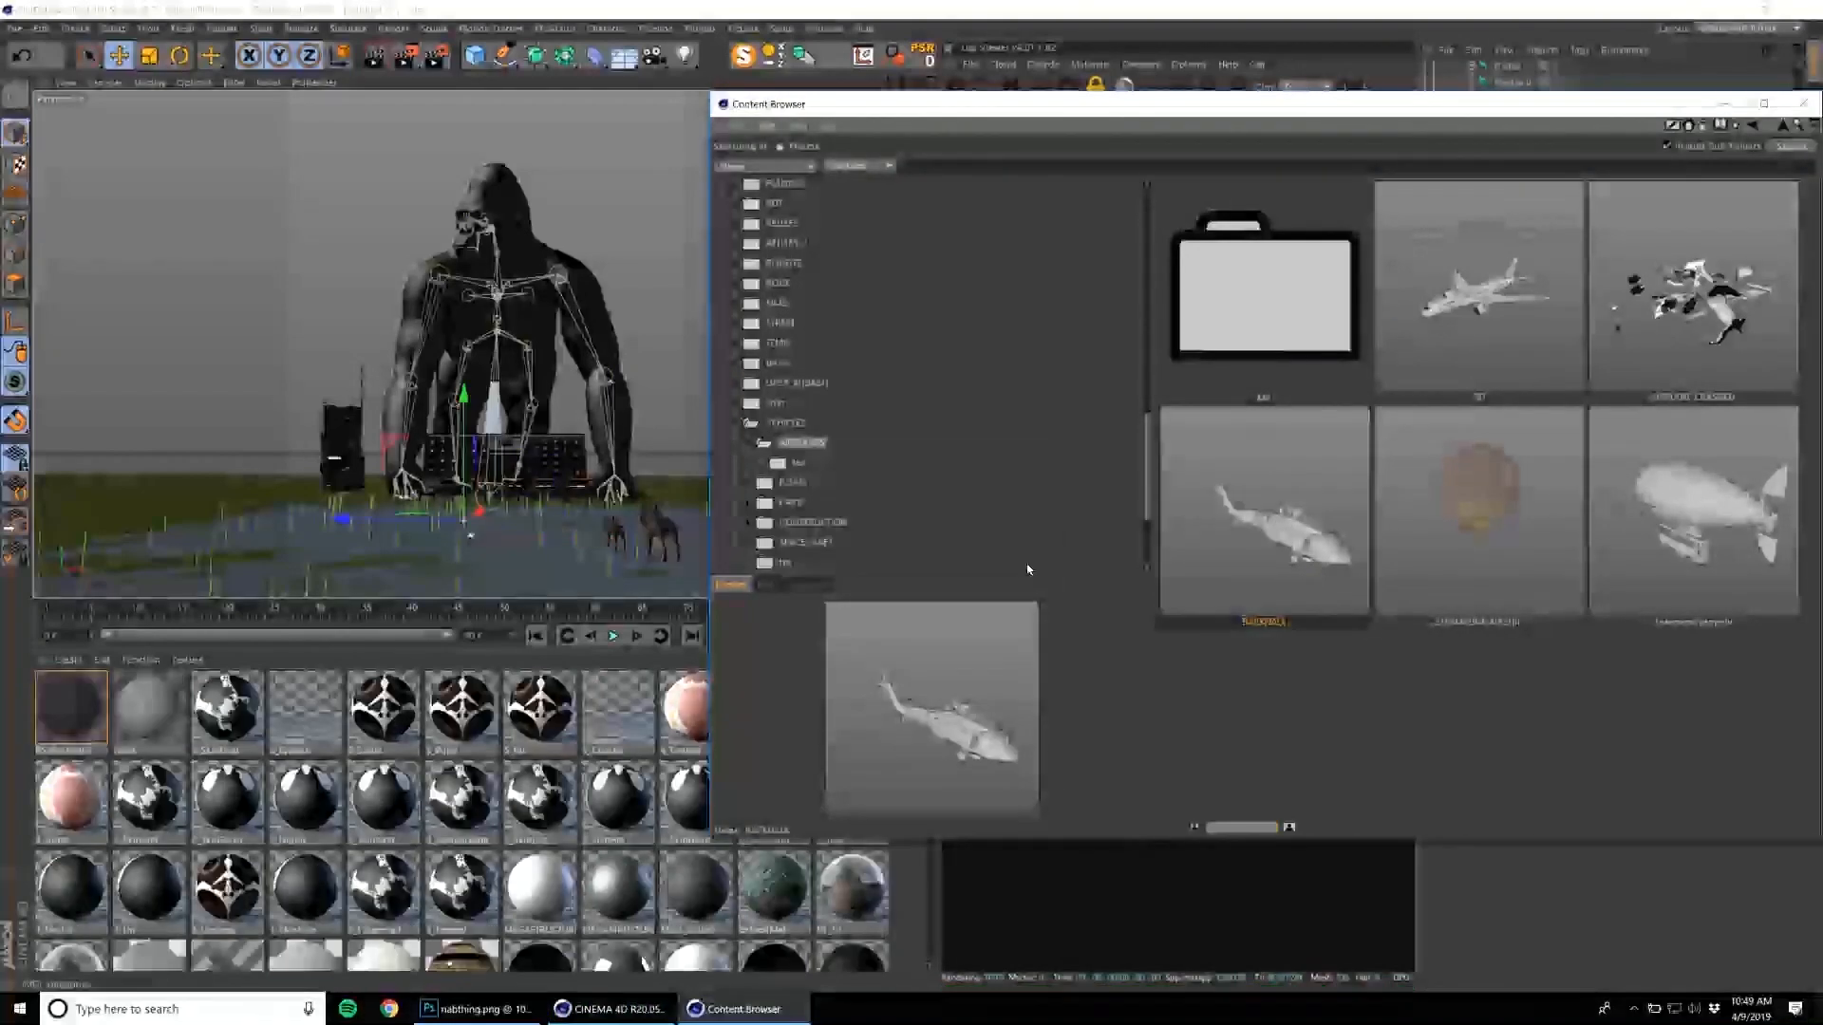
left_click(1803, 103)
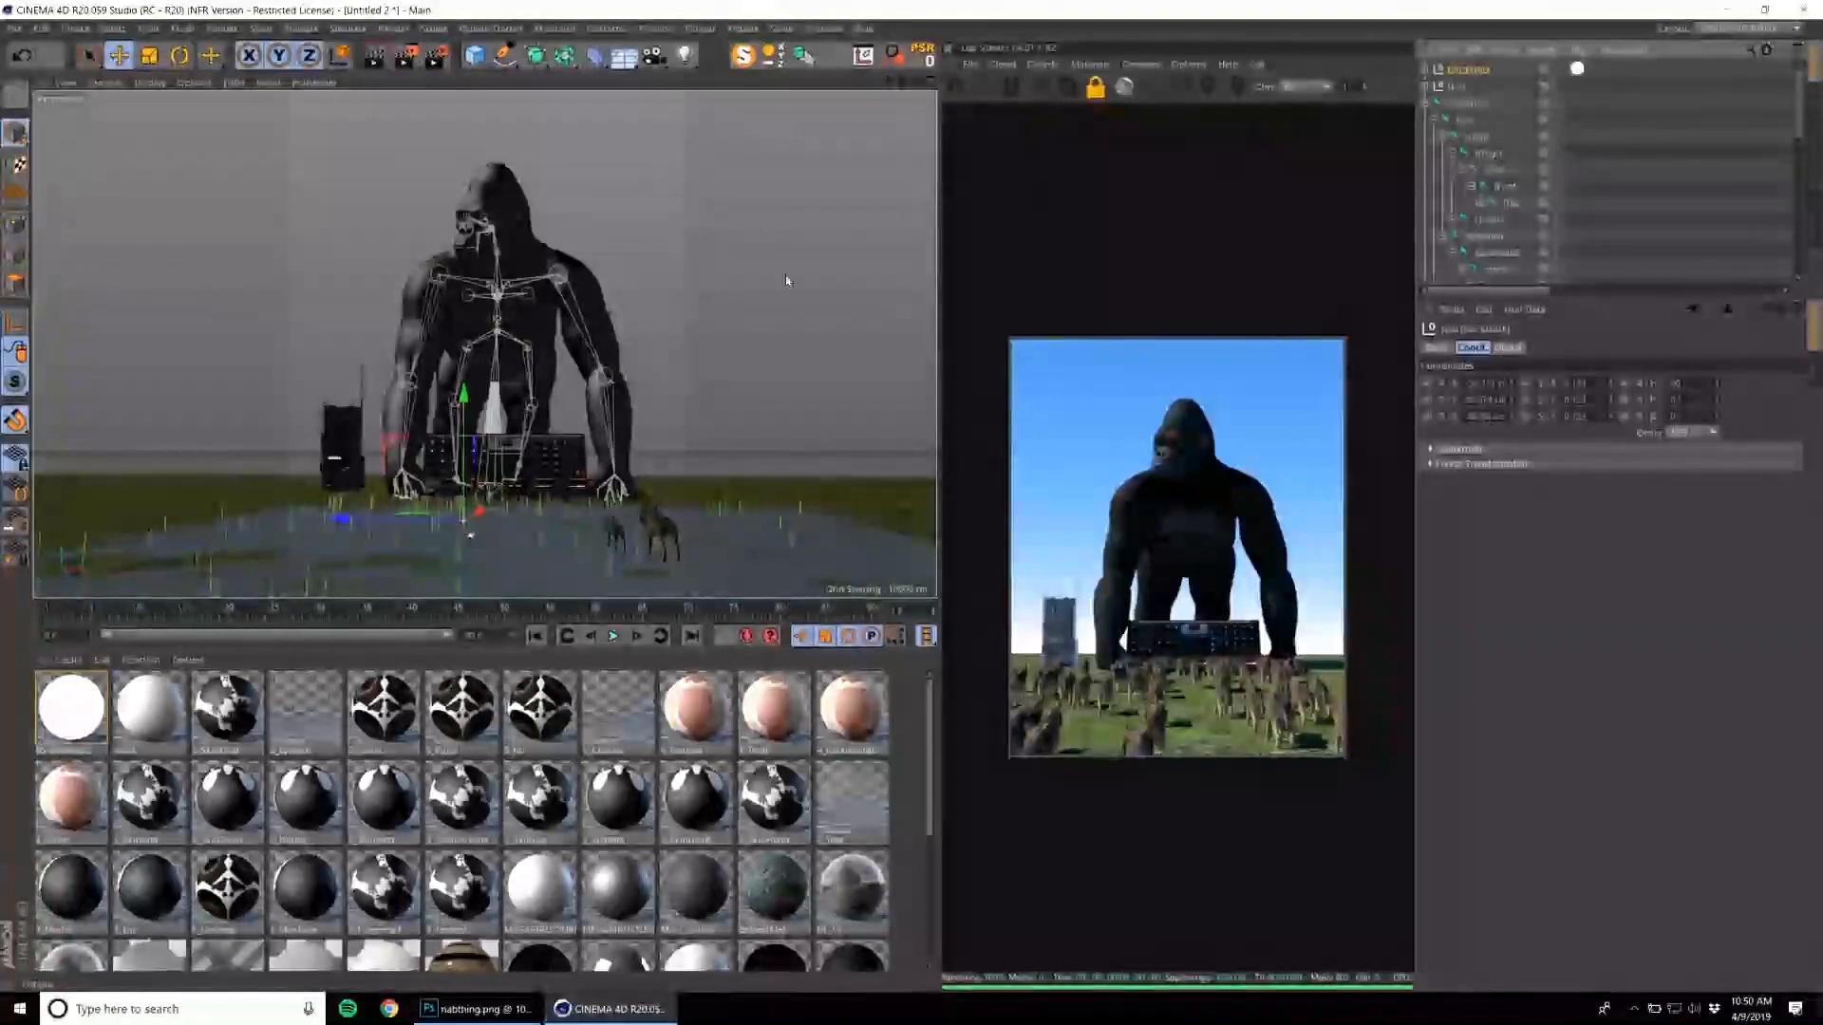
Reset the helicopter's position, scale and rotation with Reset PSR and raise it into the sky beside the gorilla's head.
key("e")
left_click_drag(469, 513, 602, 215)
left_click(926, 55)
left_click_drag(472, 534, 610, 215)
Scale and rotate the helicopter so it flies side-on next to the gorilla's head, keeping its group selected.
key("t")
left_click_drag(712, 272, 790, 221)
key("t")
key("r")
left_click_drag(632, 199, 697, 224)
key("e")
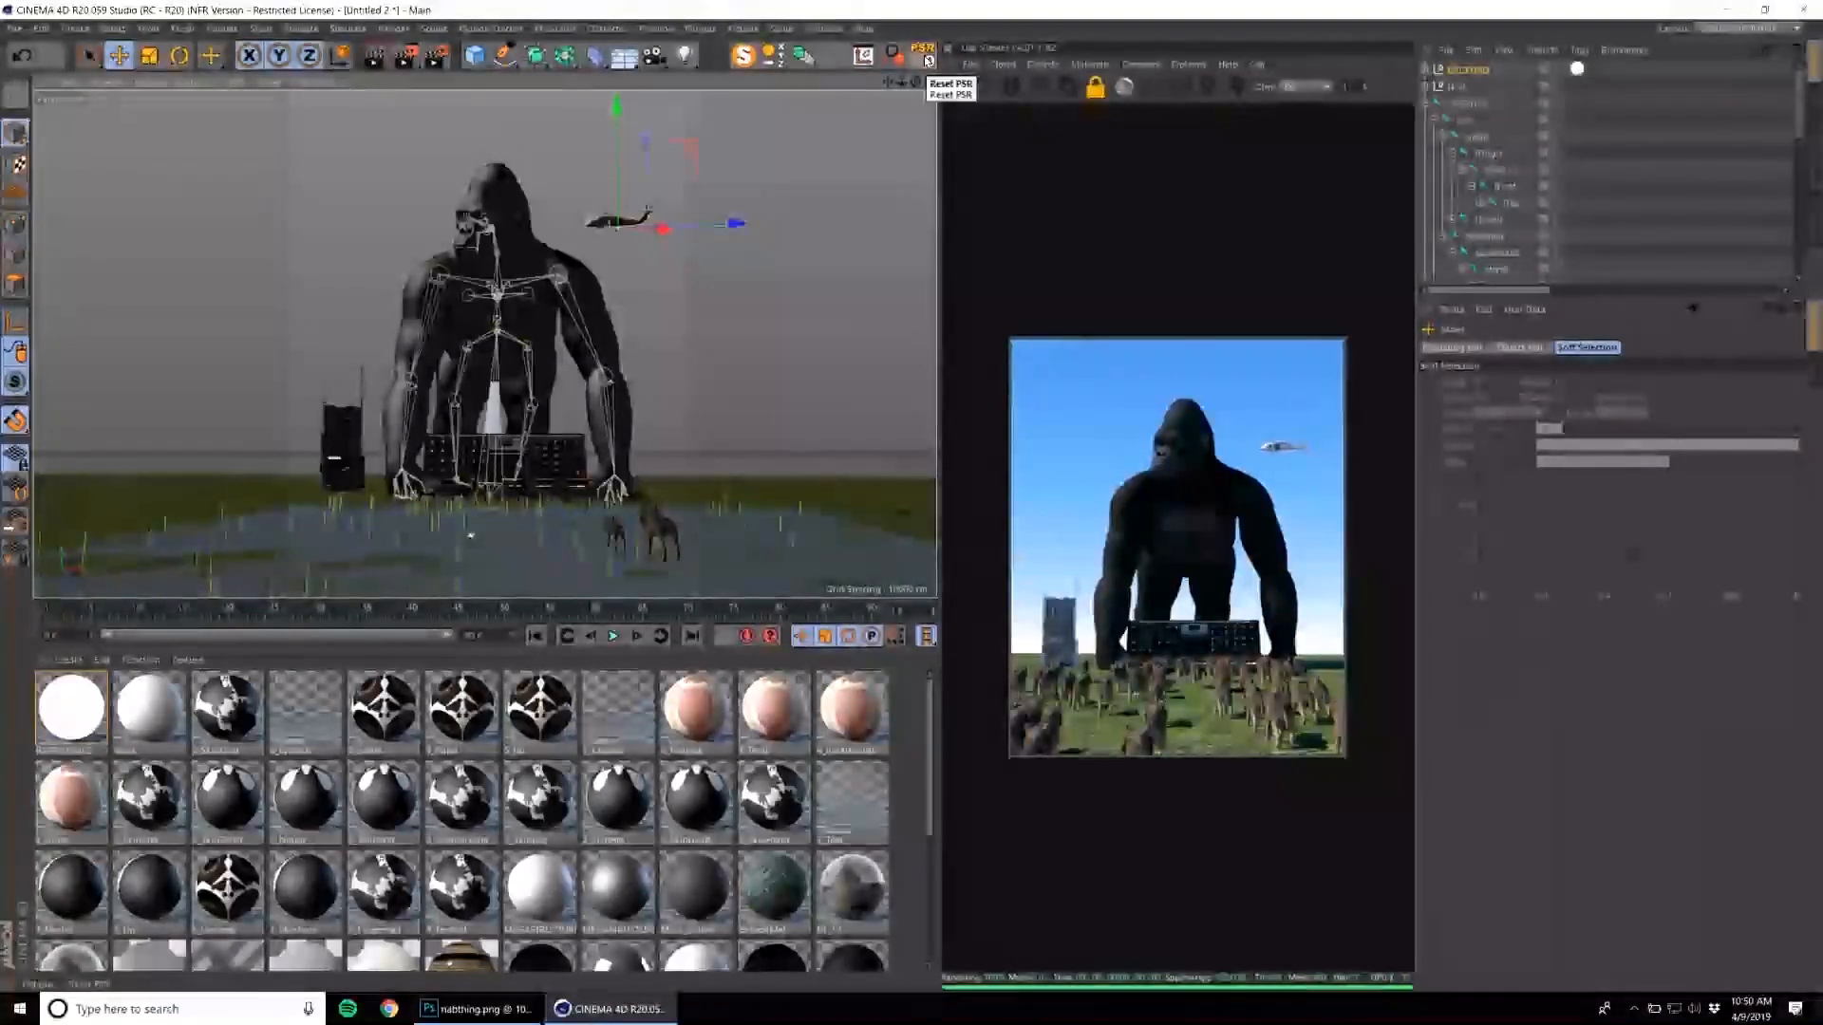
left_click(1481, 68)
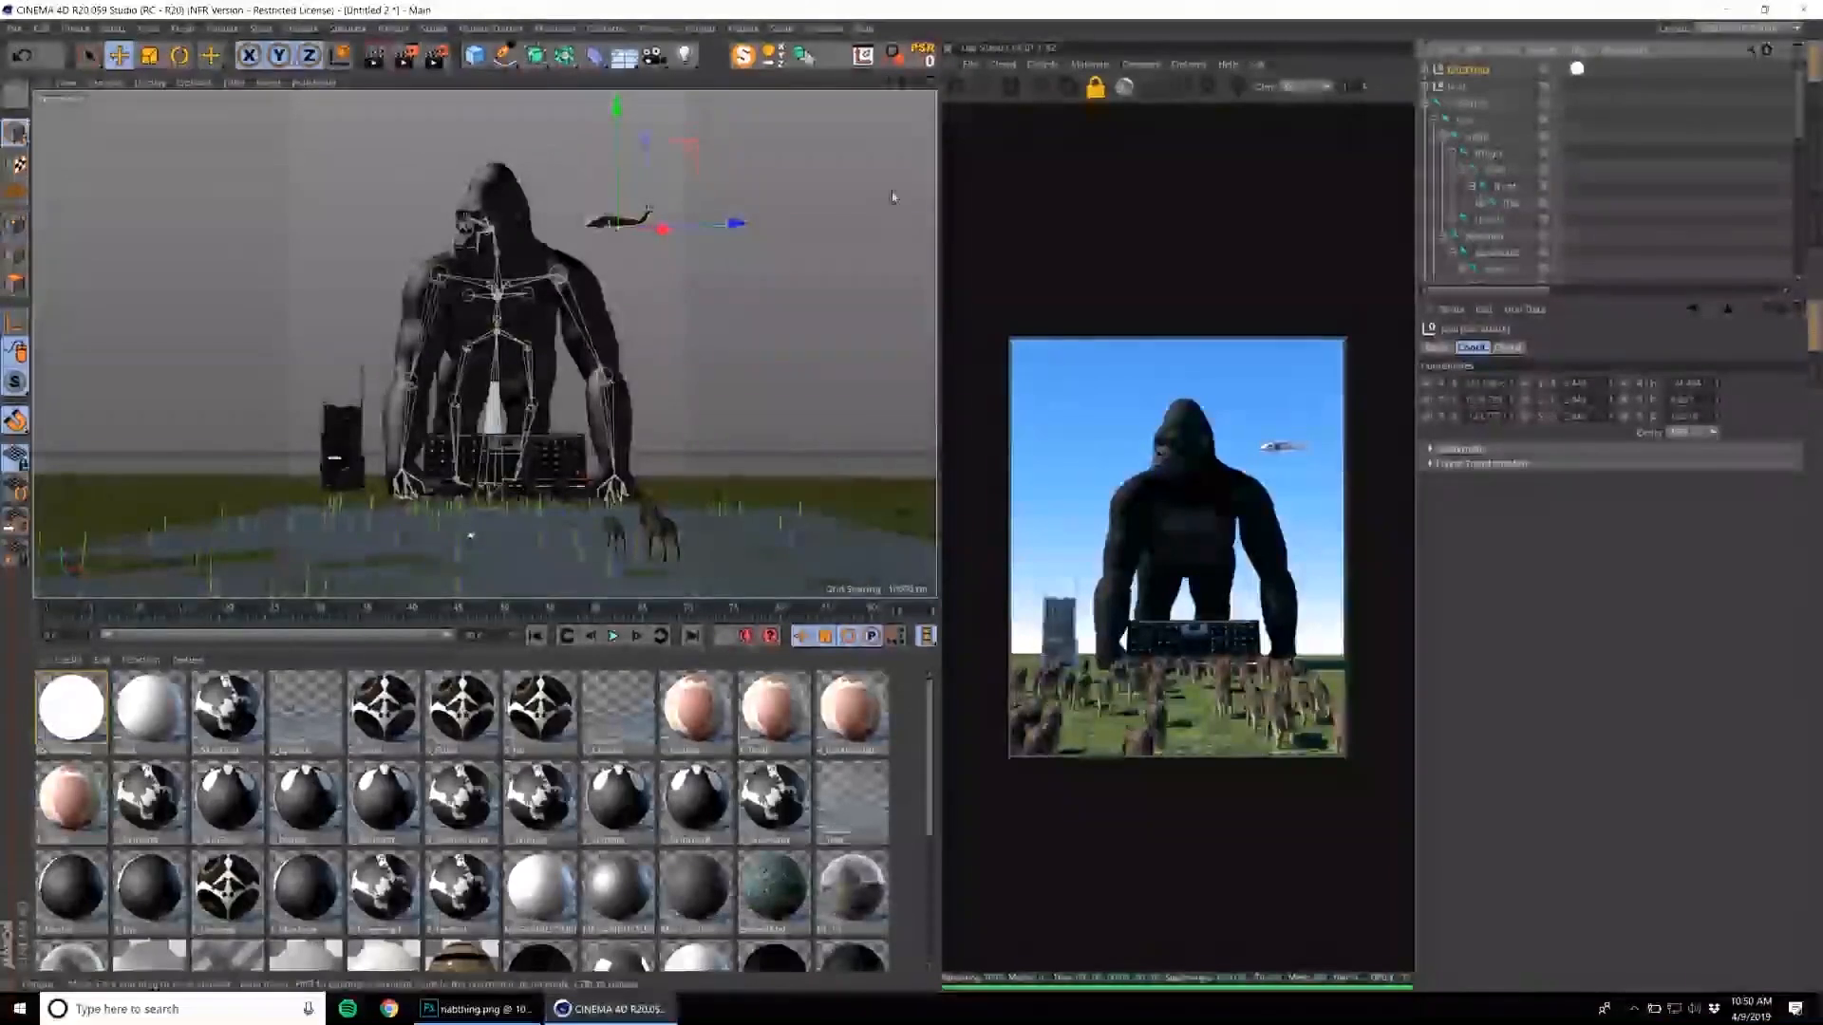
Reset the helicopter's placement with Reset PSR again and move it into the open air beside the gorilla.
left_click(928, 68)
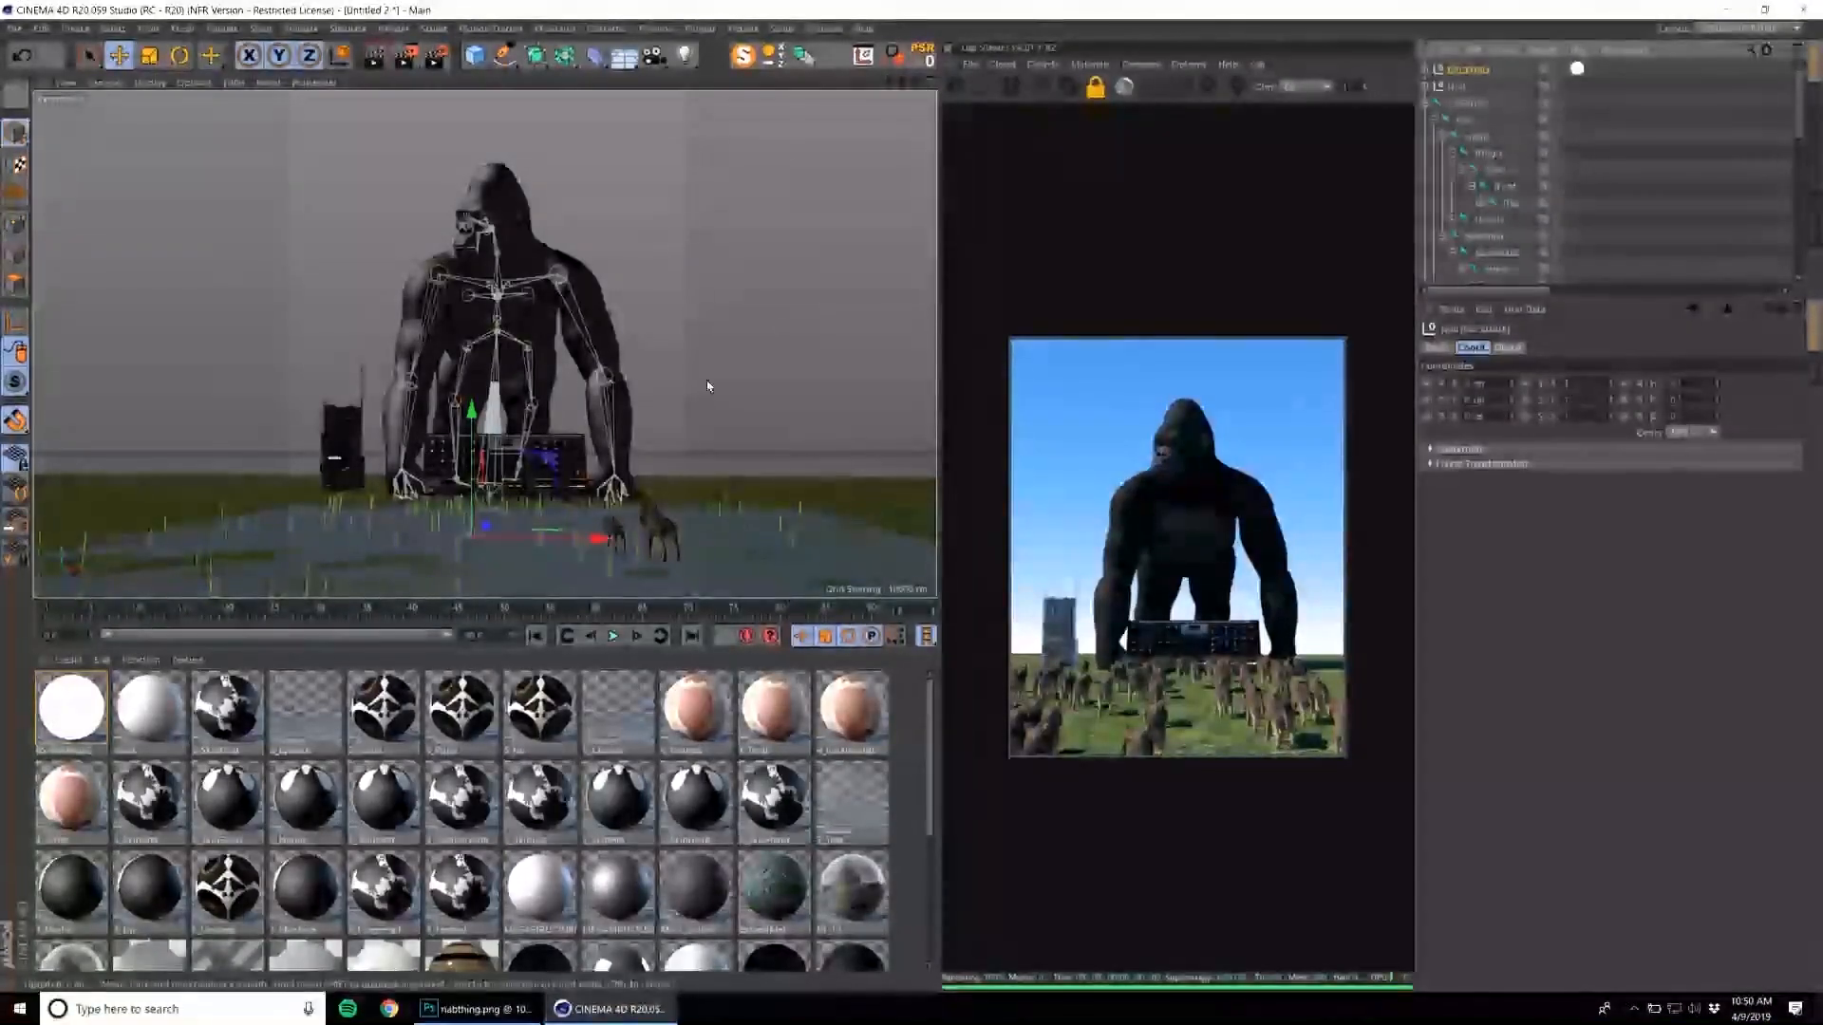
left_click_drag(472, 443, 471, 104)
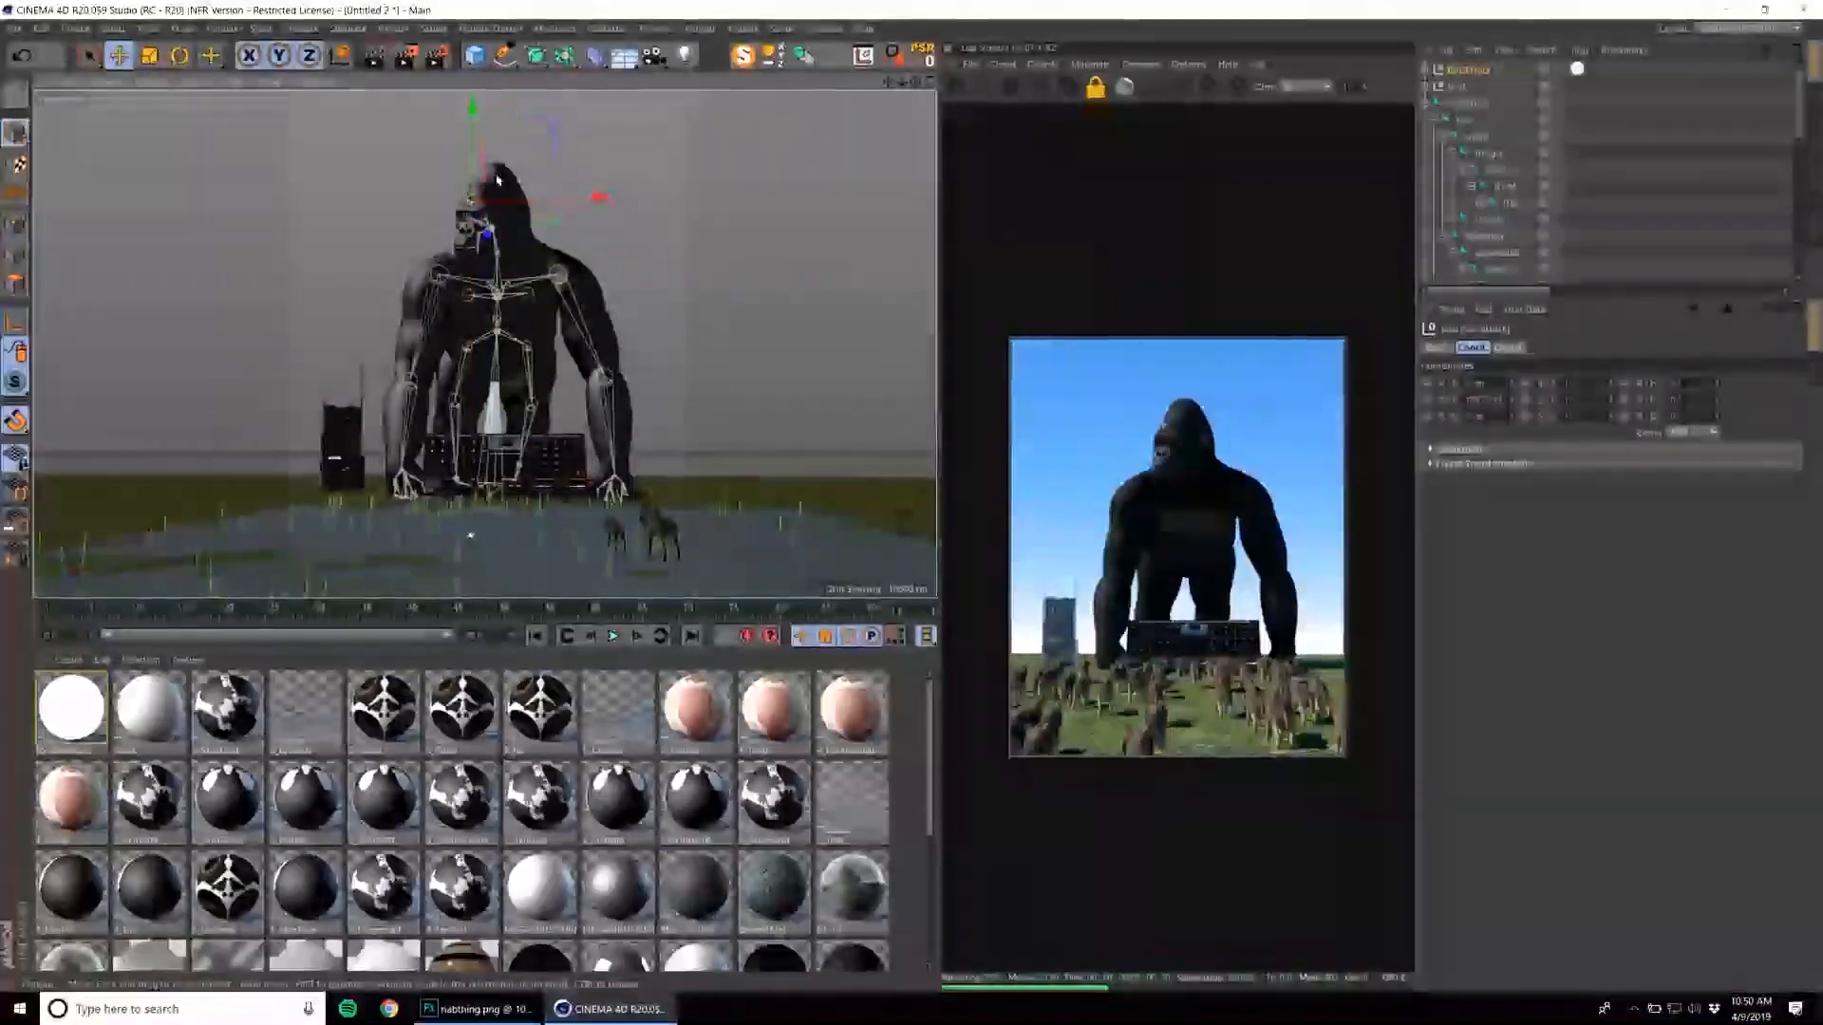
key("ctrl+z")
left_click(1426, 104)
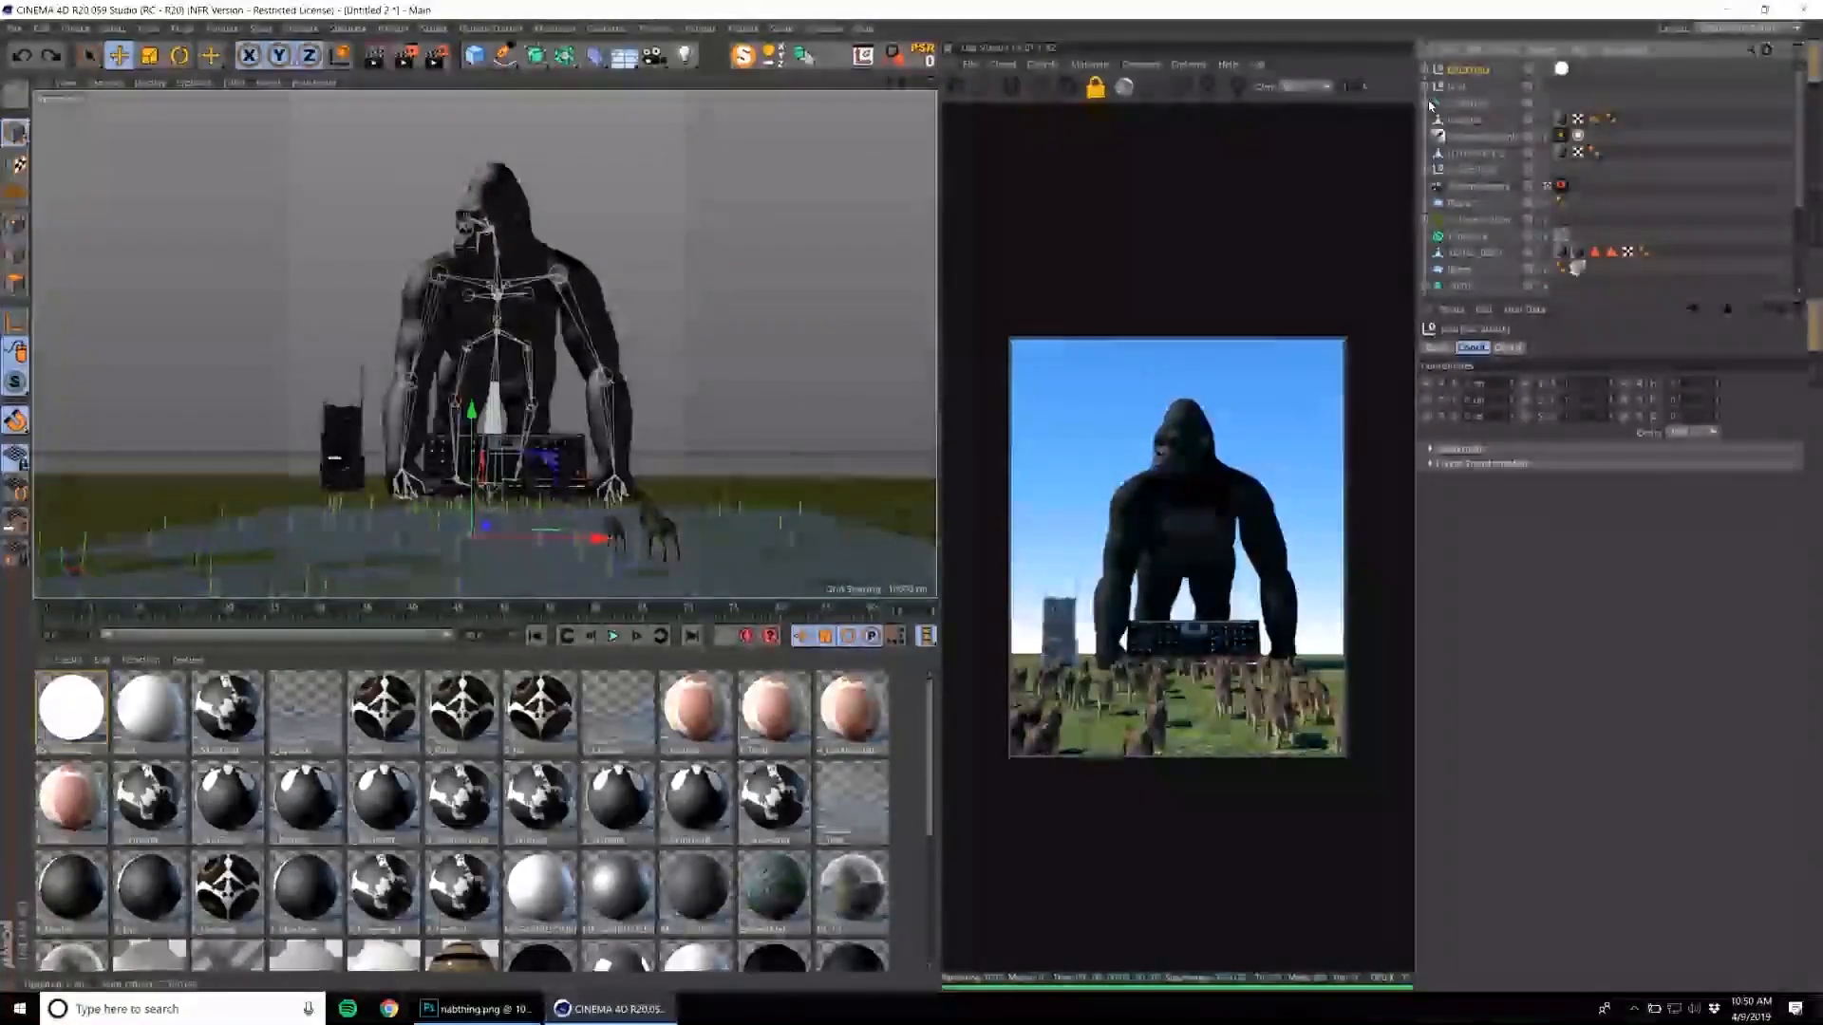
mouse_move(755, 250)
left_mouse_down()
mouse_move(760, 178)
mouse_move(785, 152)
mouse_move(765, 255)
left_mouse_up()
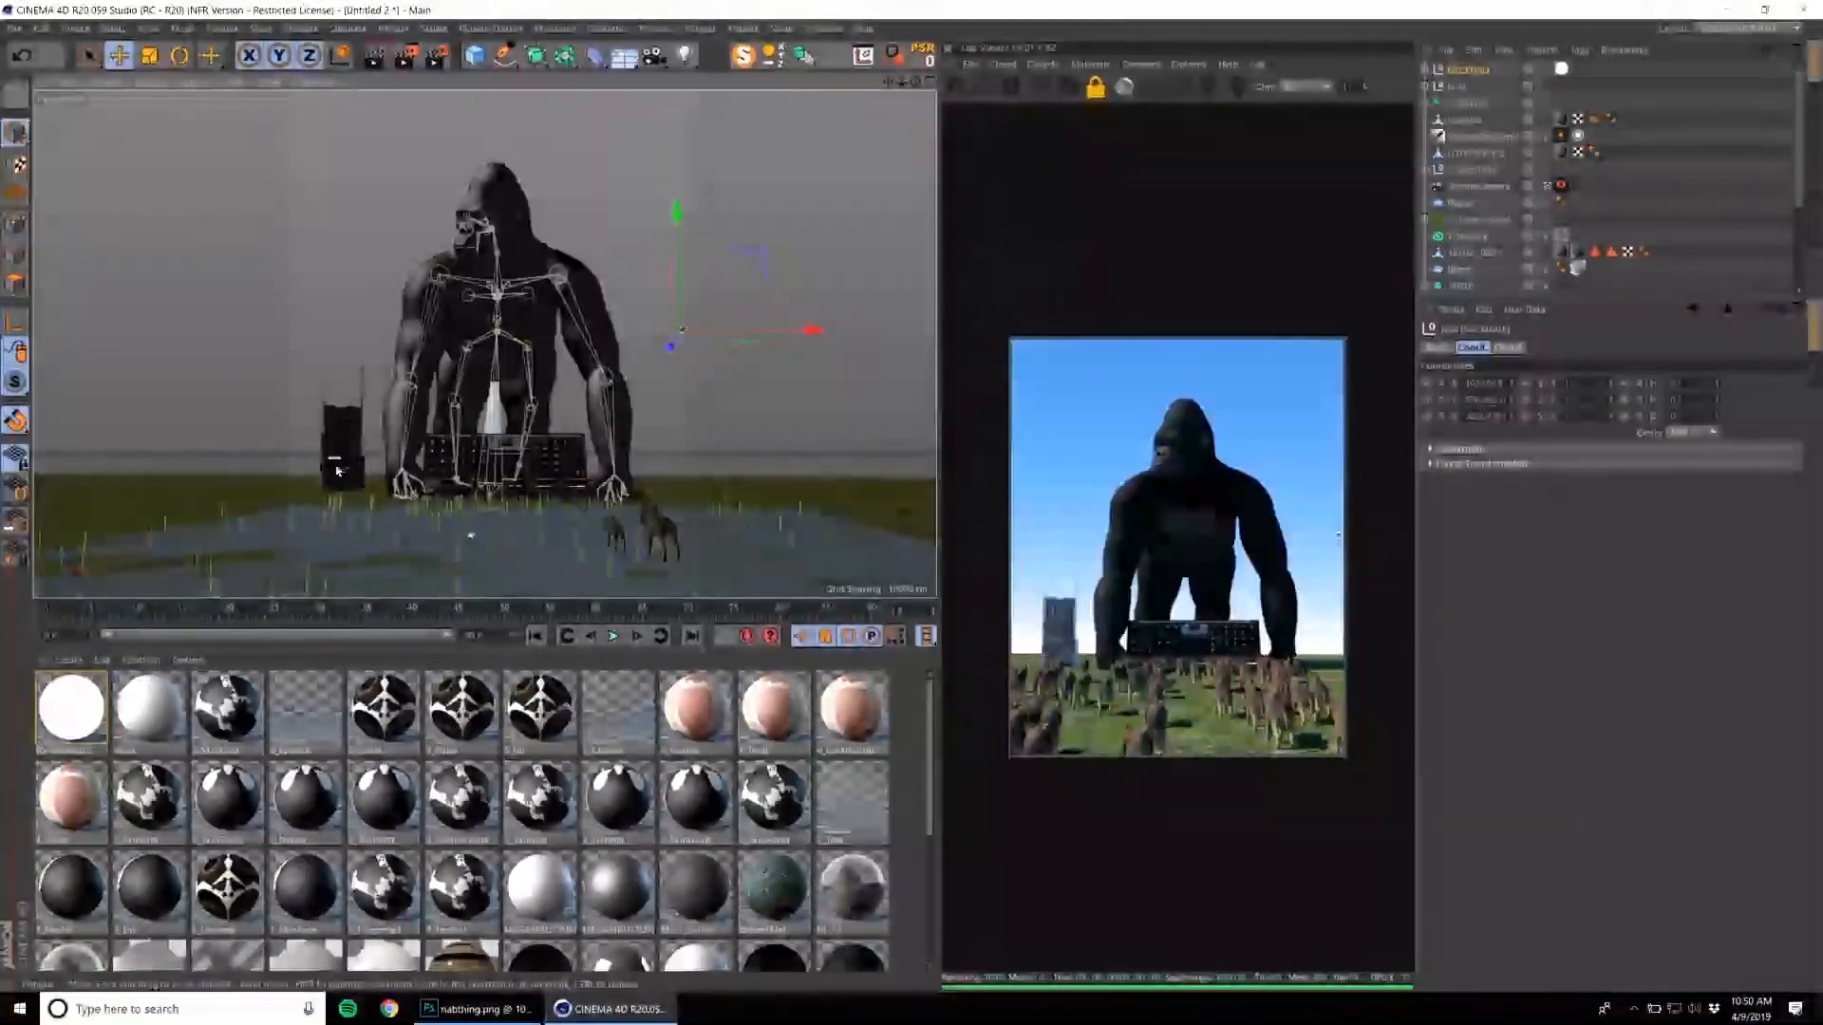
Relocate the helicopter to the tower by temporarily nesting it in the tower's group, and shift it above the roof with snapping disabled.
left_click_drag(1461, 71, 1459, 88)
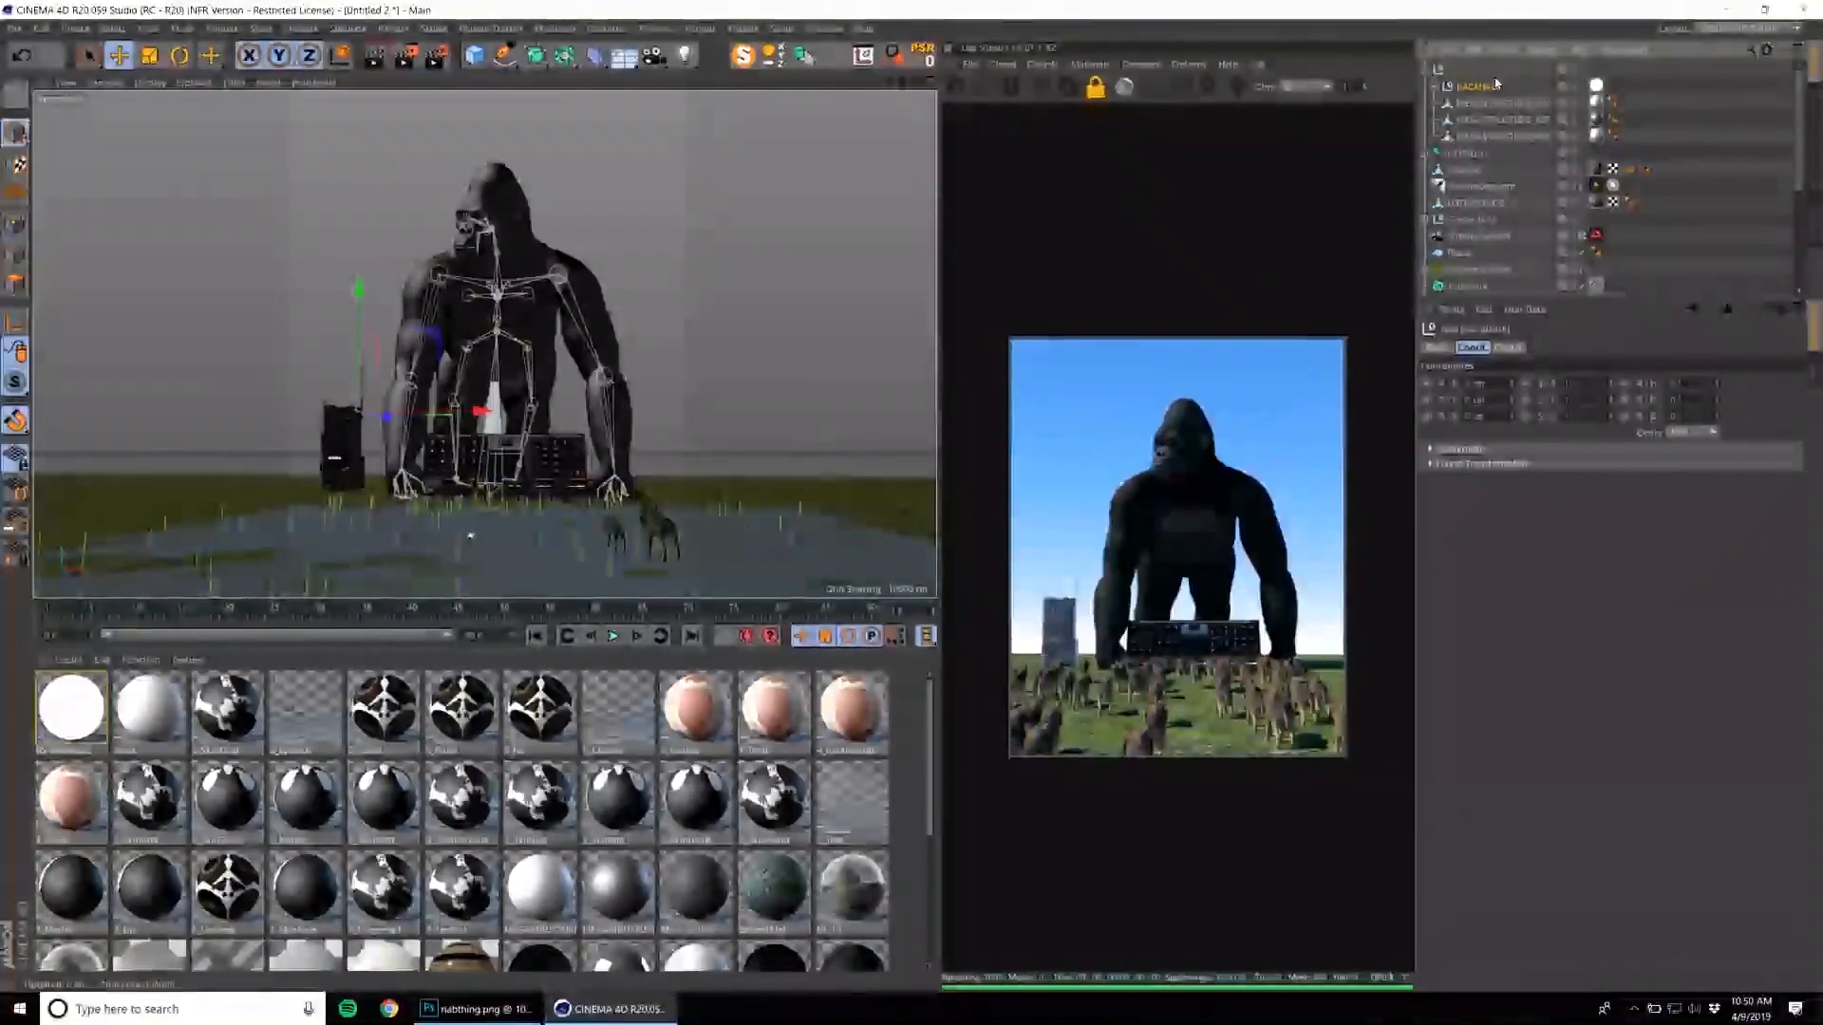
left_click_drag(354, 342, 356, 310)
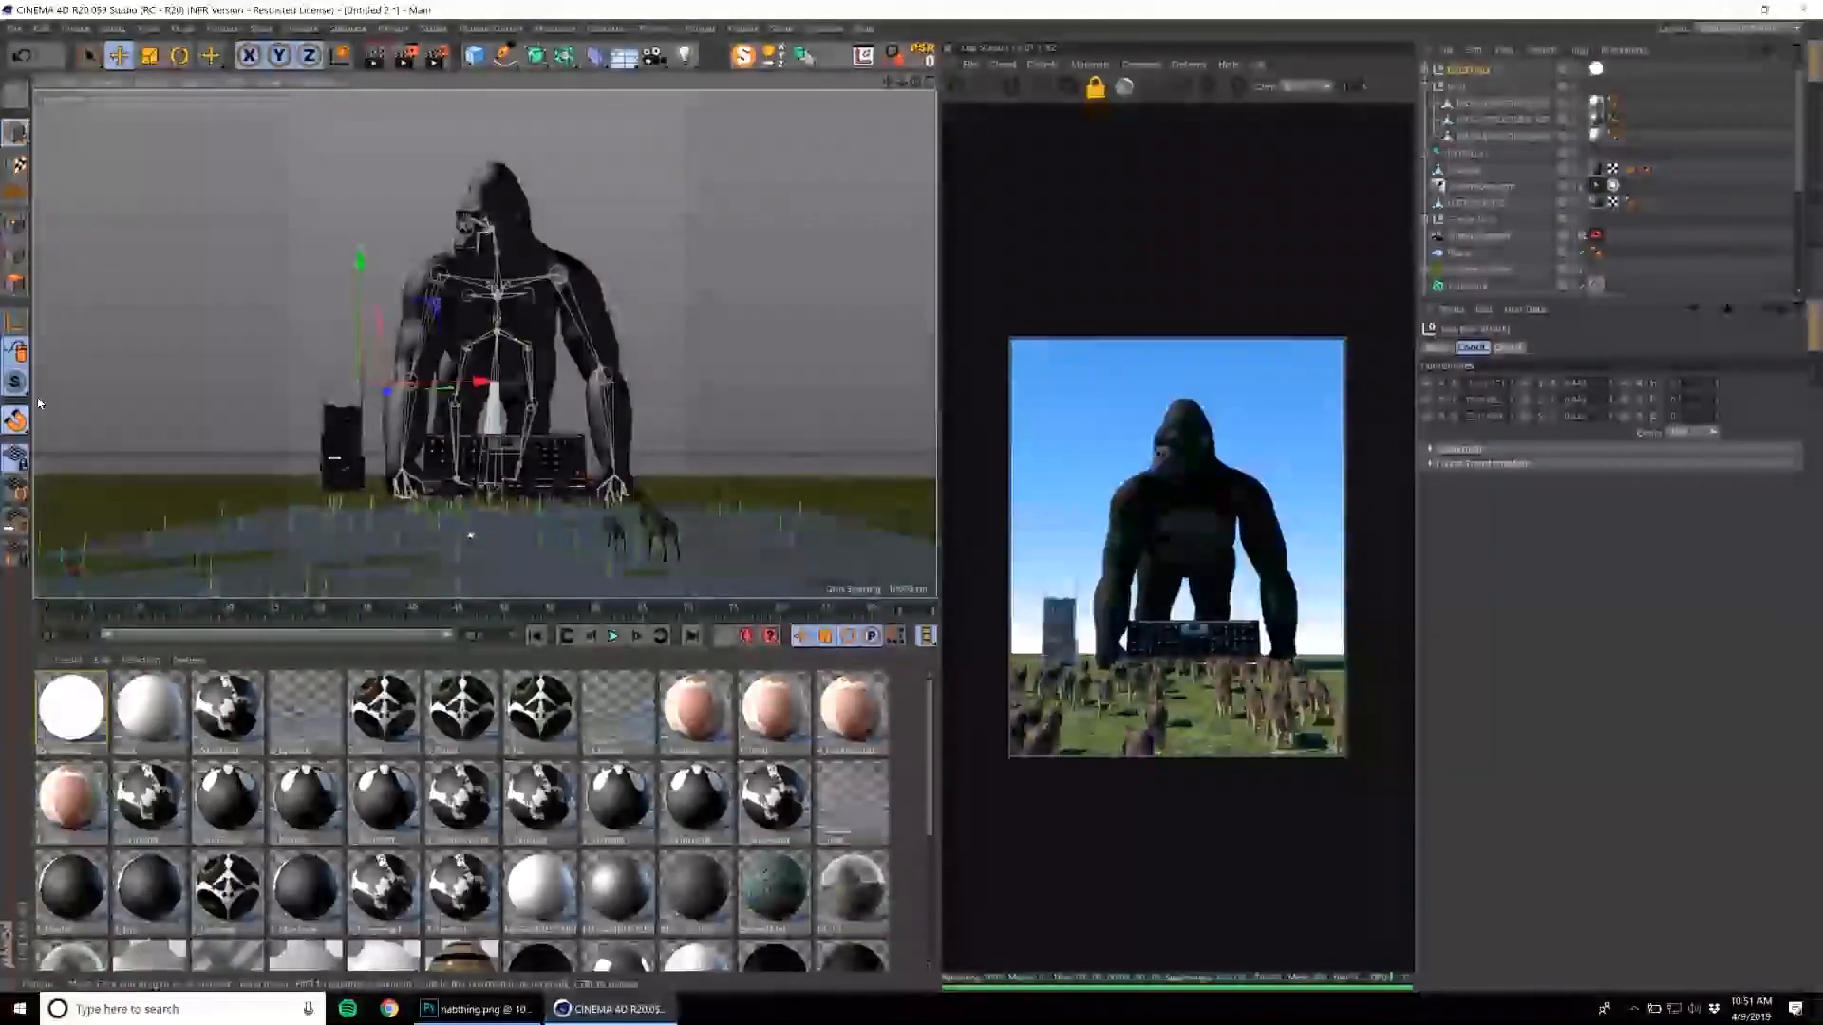
right_click(185, 498)
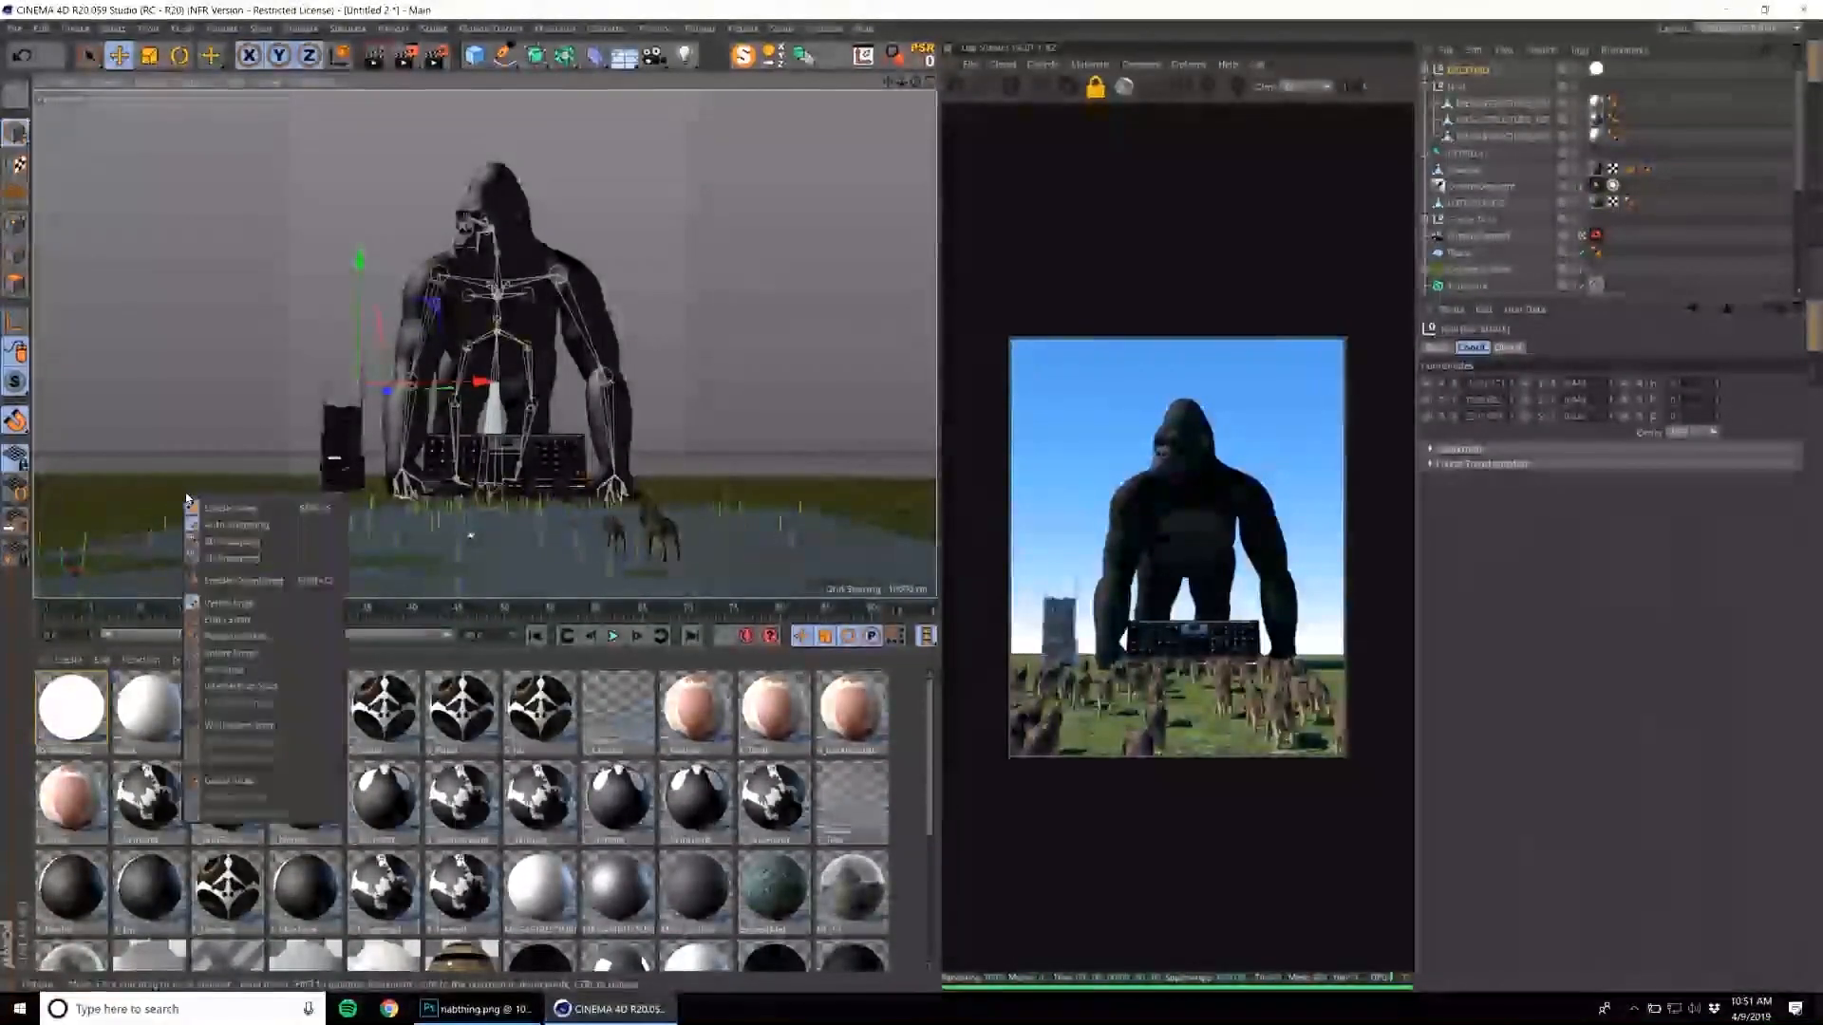
left_click(206, 511)
left_click_drag(383, 393, 366, 391)
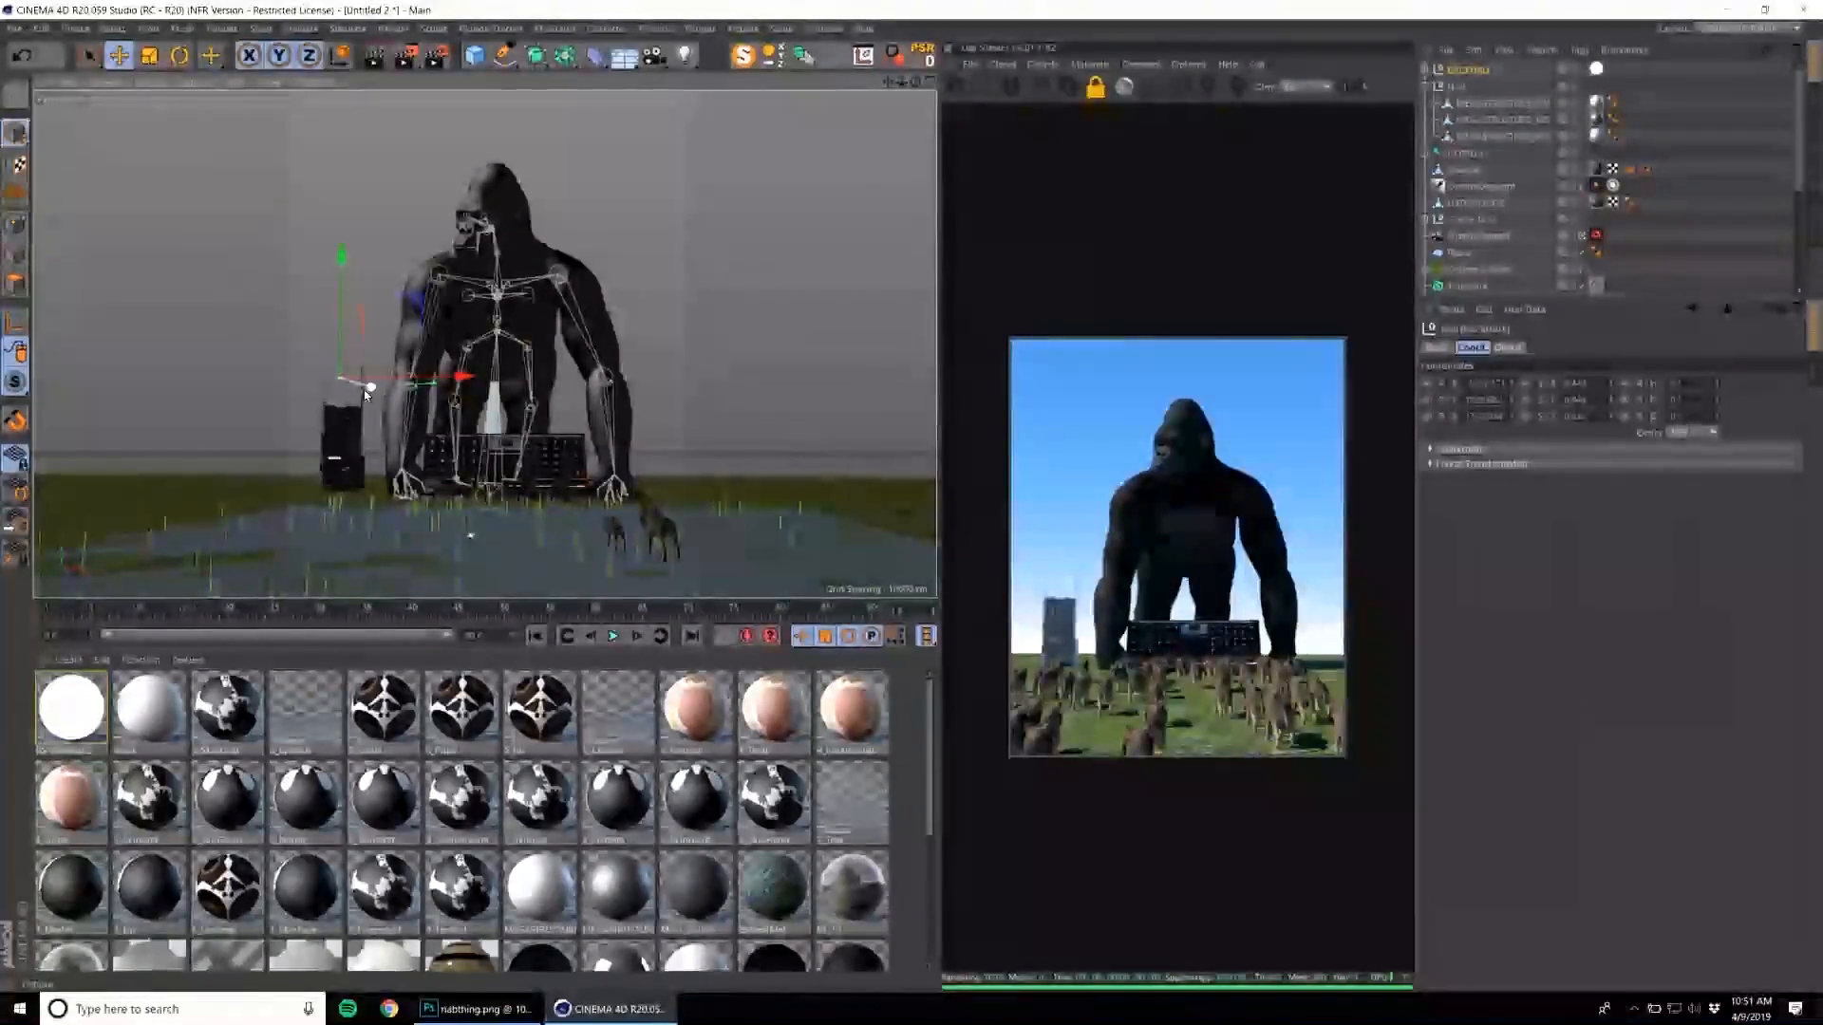
Scale the helicopter up and move it from above the tower into the sky beside the gorilla's head.
key("t")
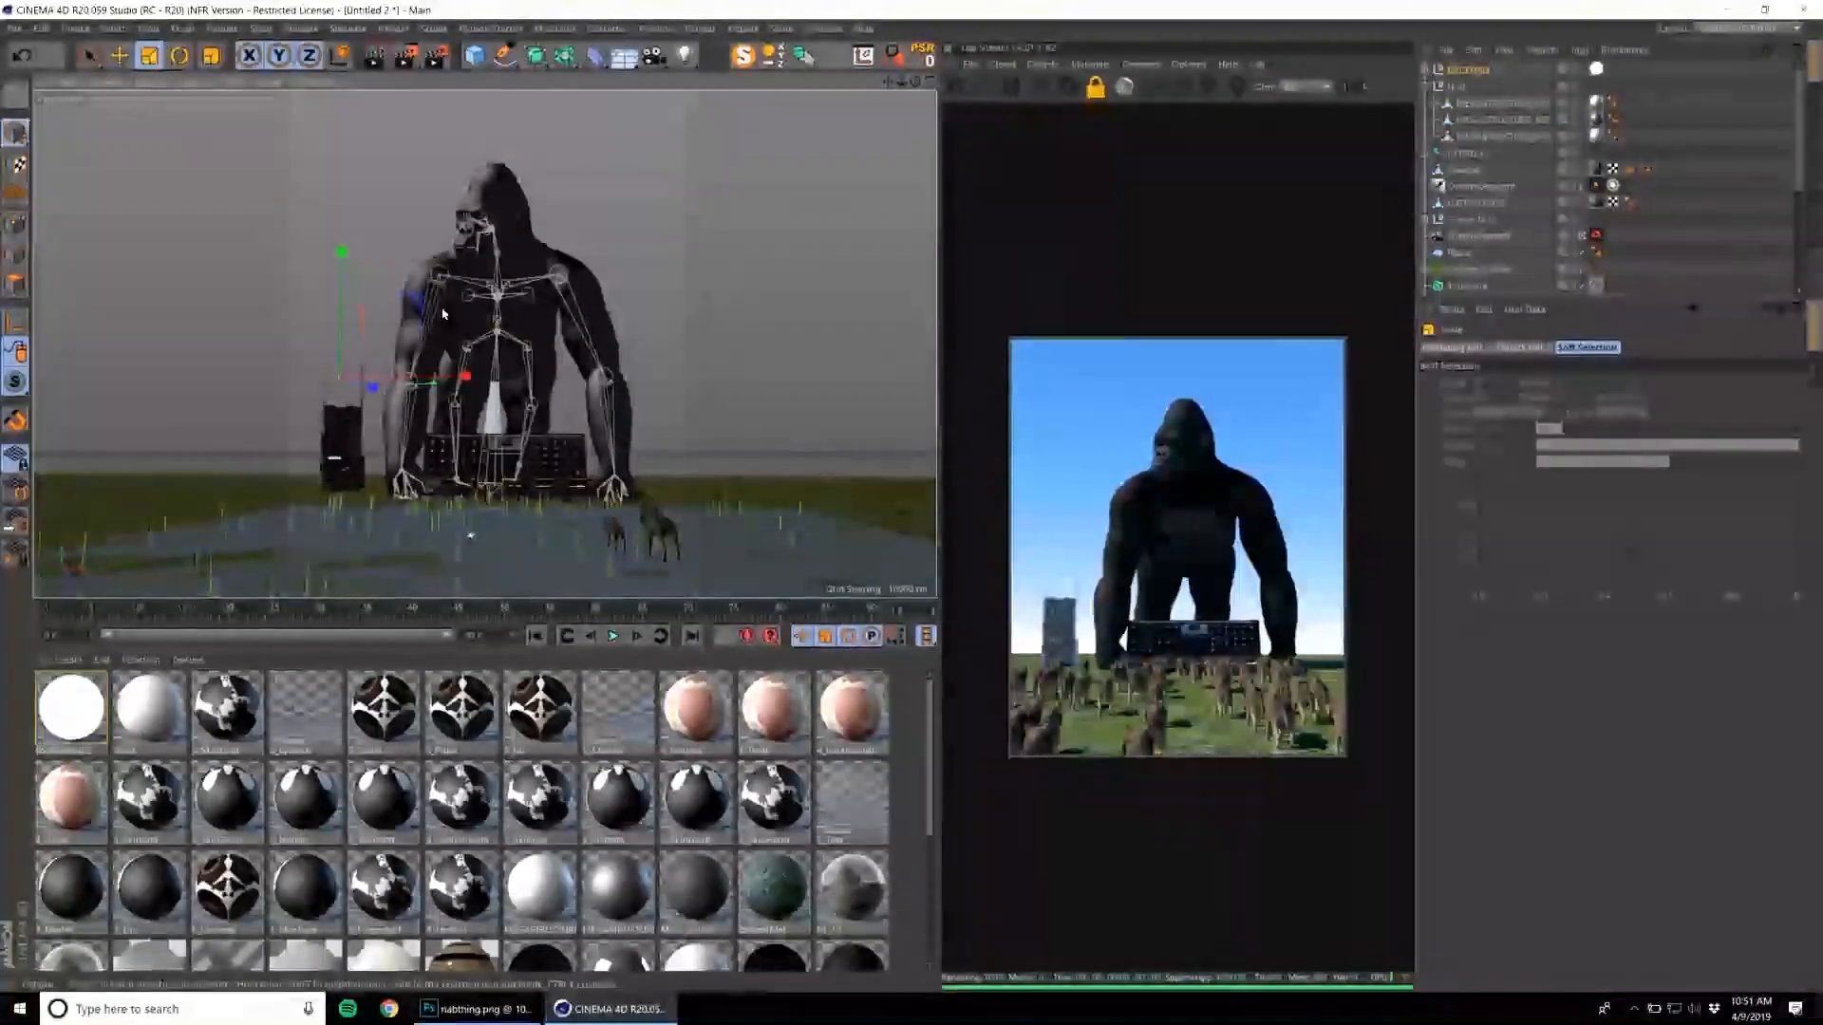
left_click_drag(1015, 99, 1025, 95)
left_click_drag(702, 285, 1025, 163)
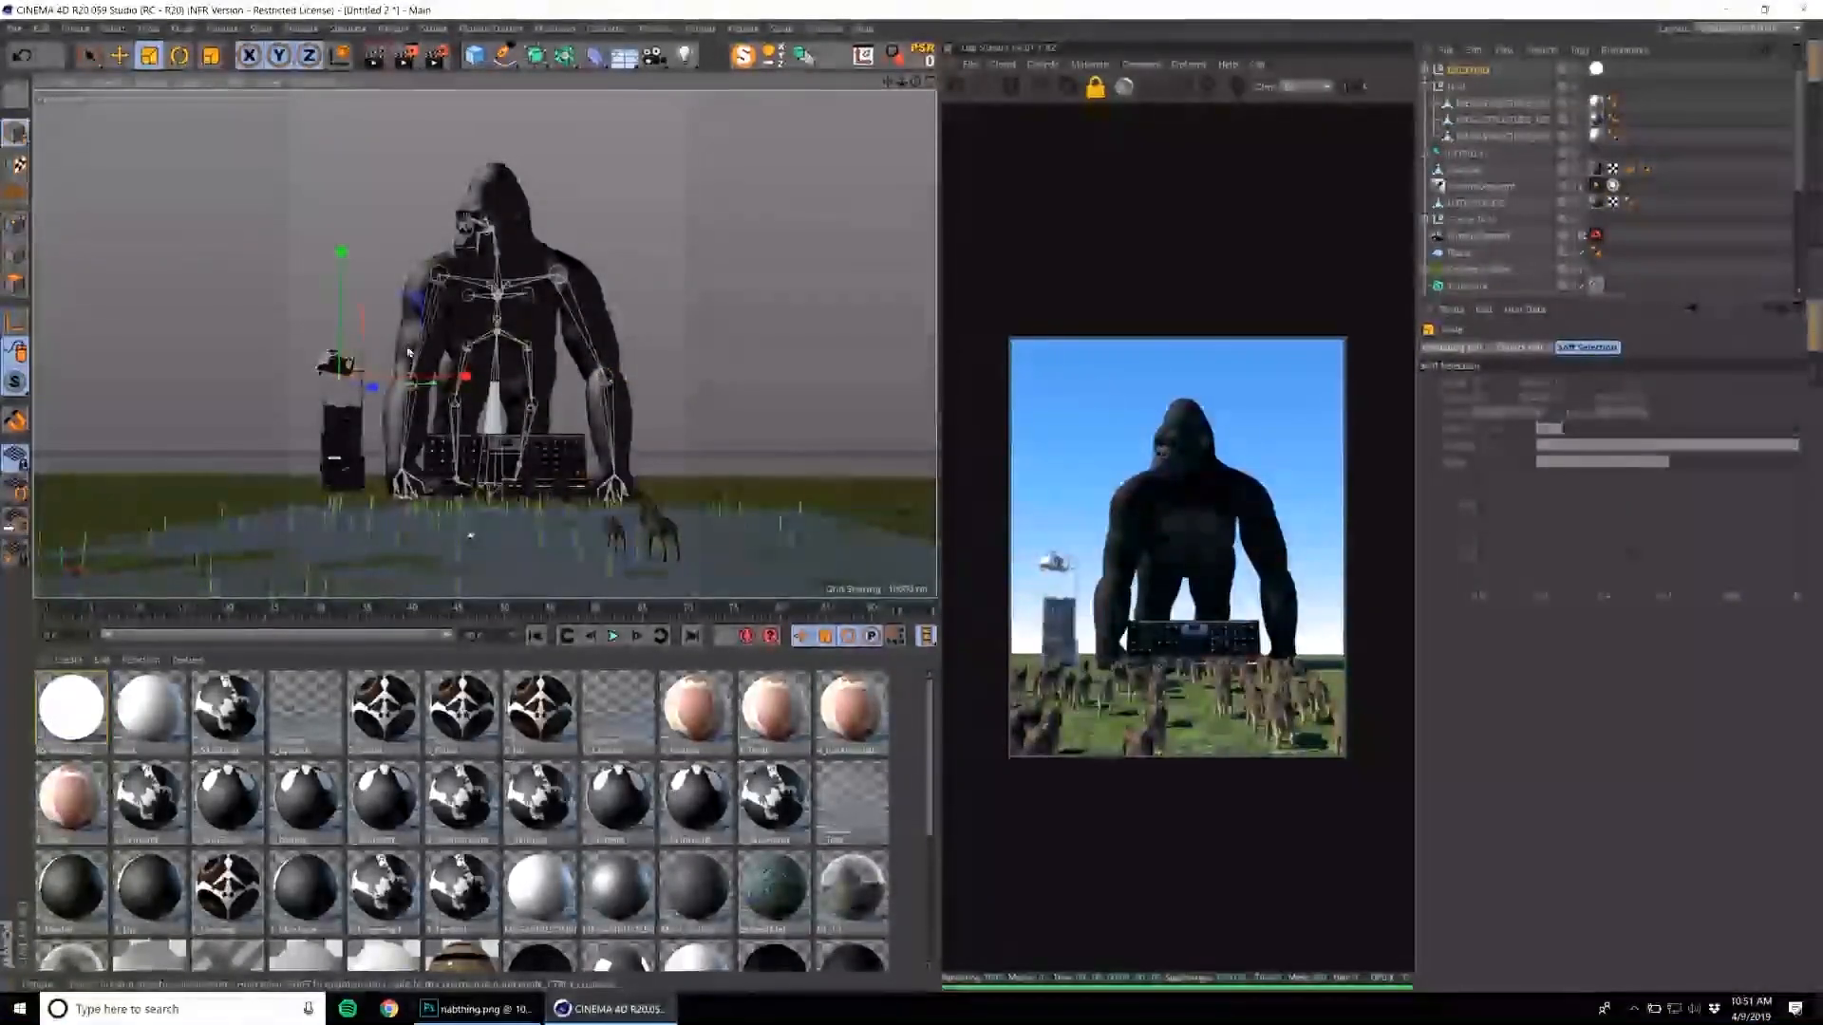
key("r")
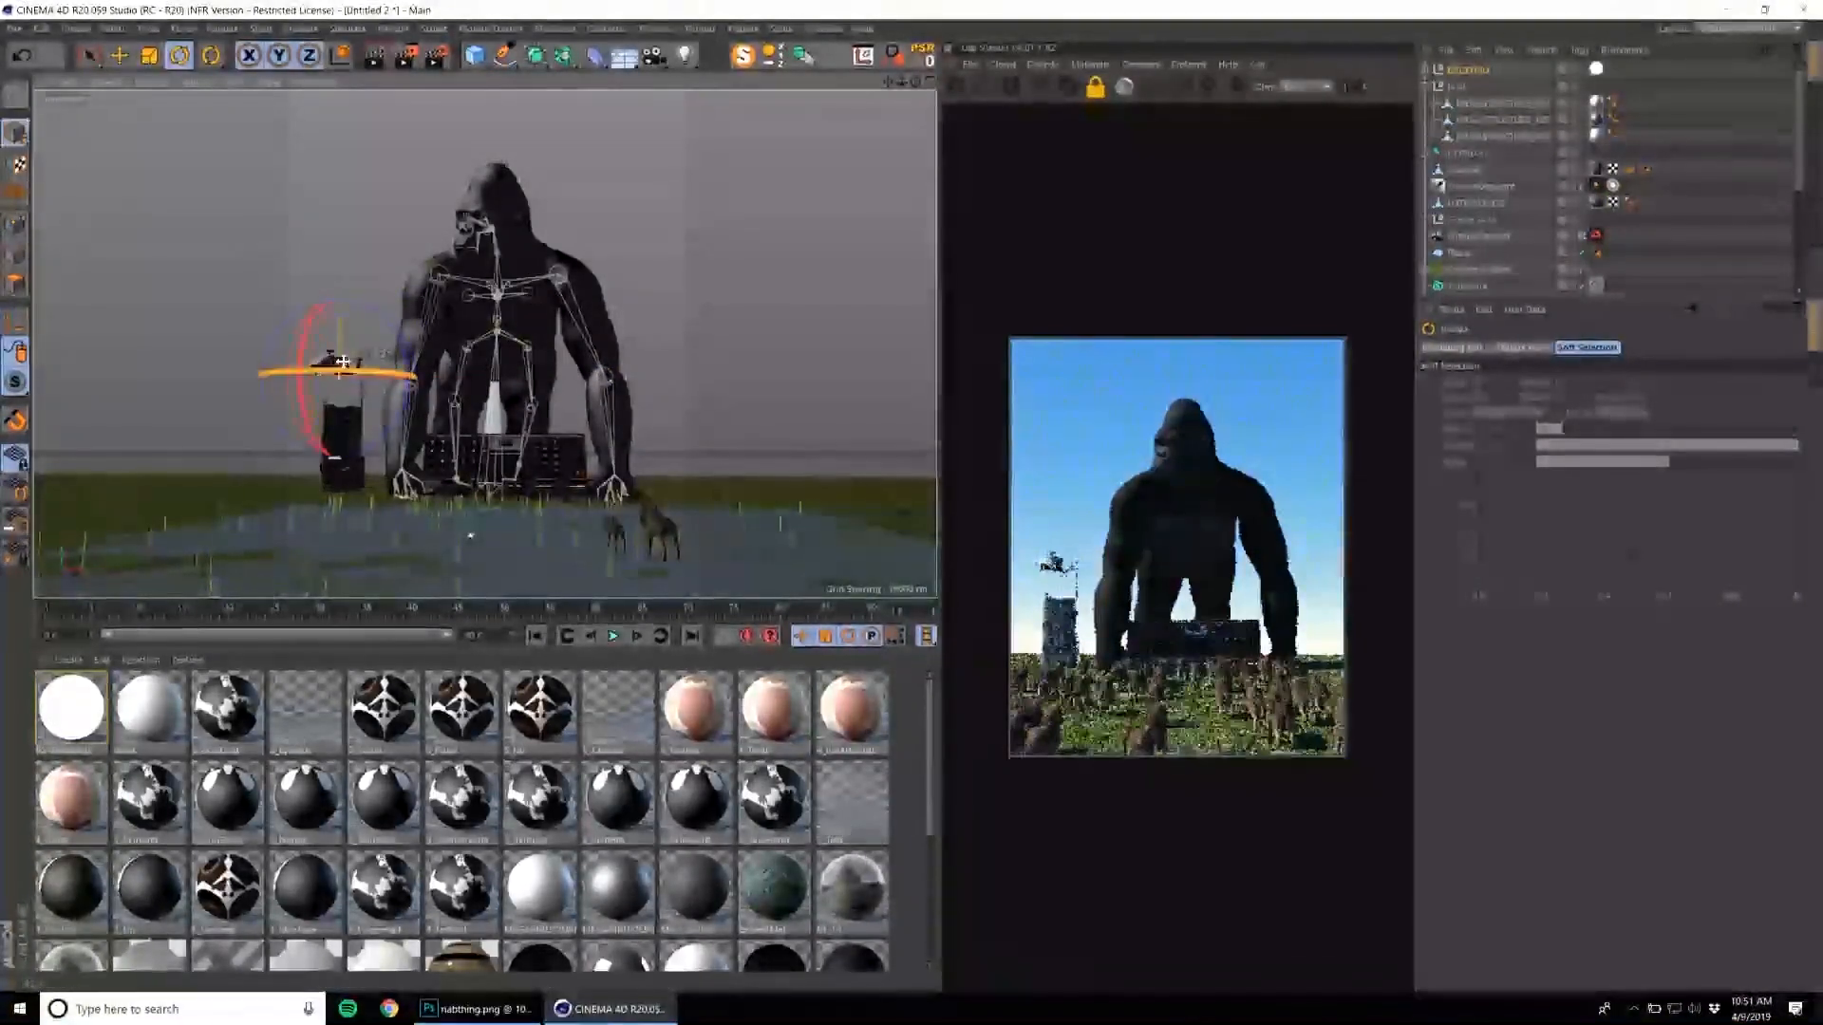
key("e")
left_click_drag(604, 269, 874, 109)
Tilt the helicopter nose-down toward the gorilla's head and make it slightly smaller.
key("r")
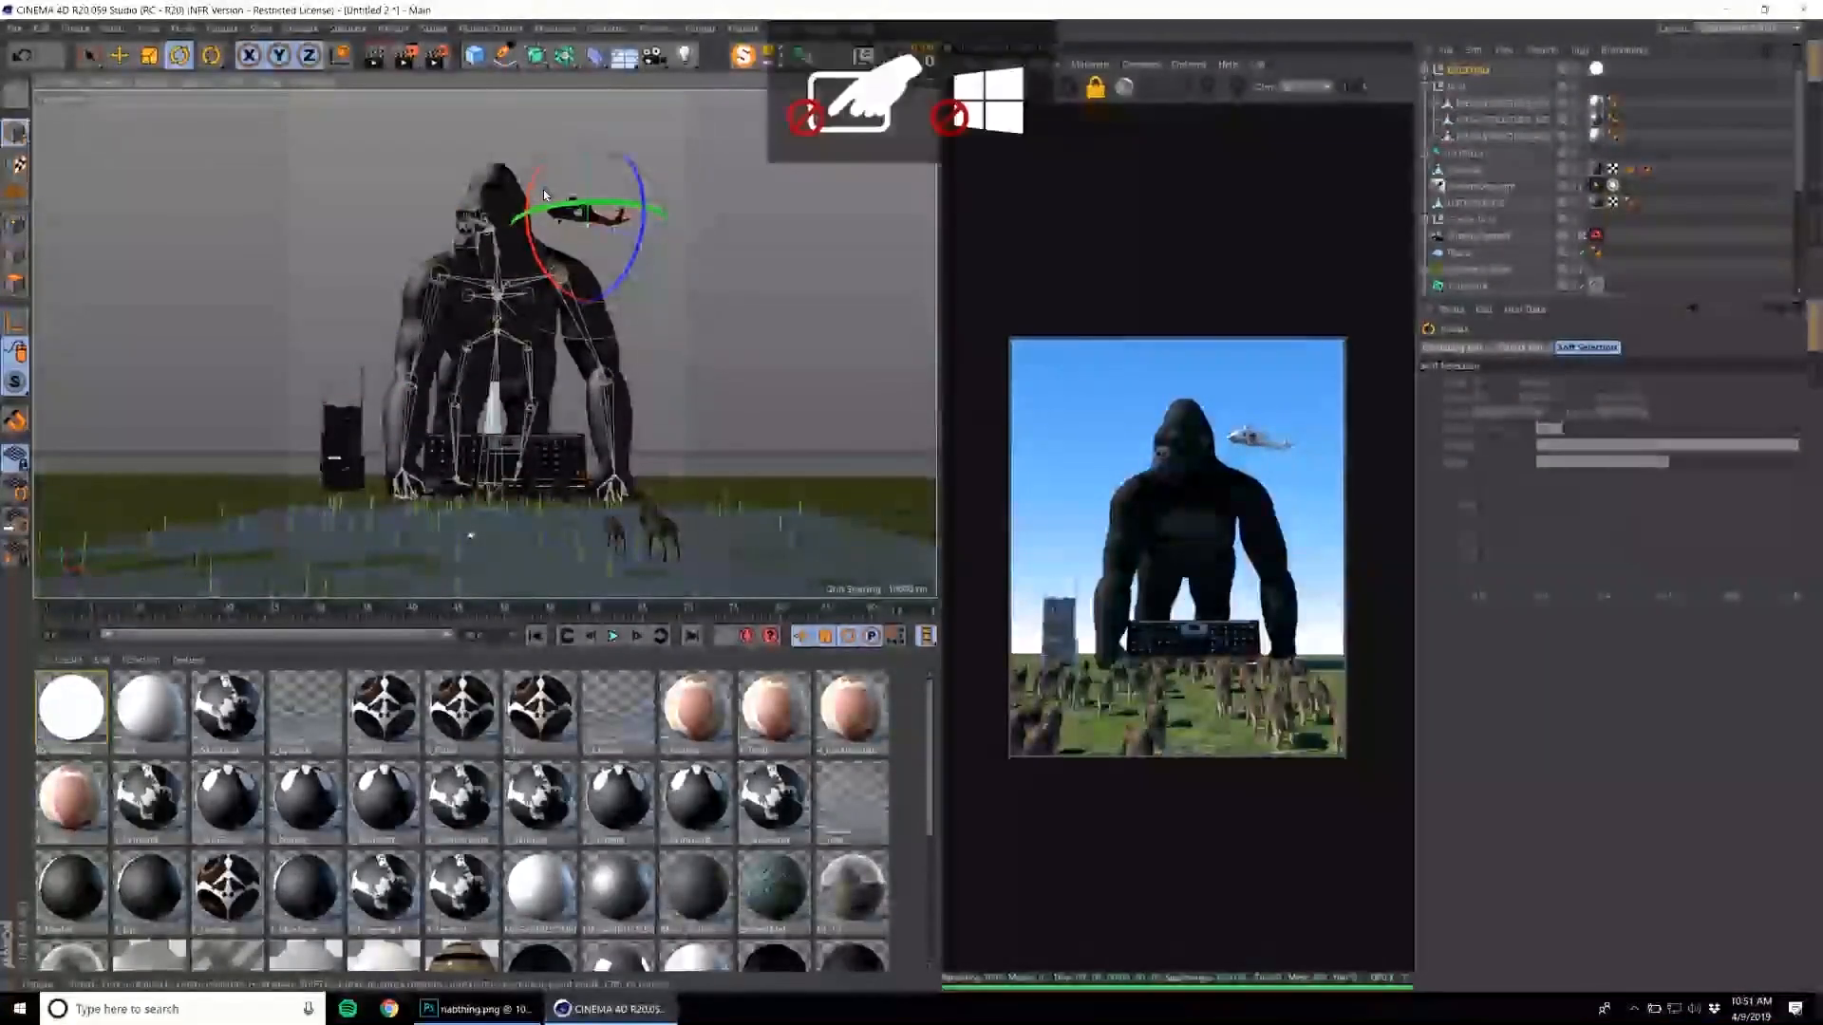
left_click_drag(533, 190, 530, 227)
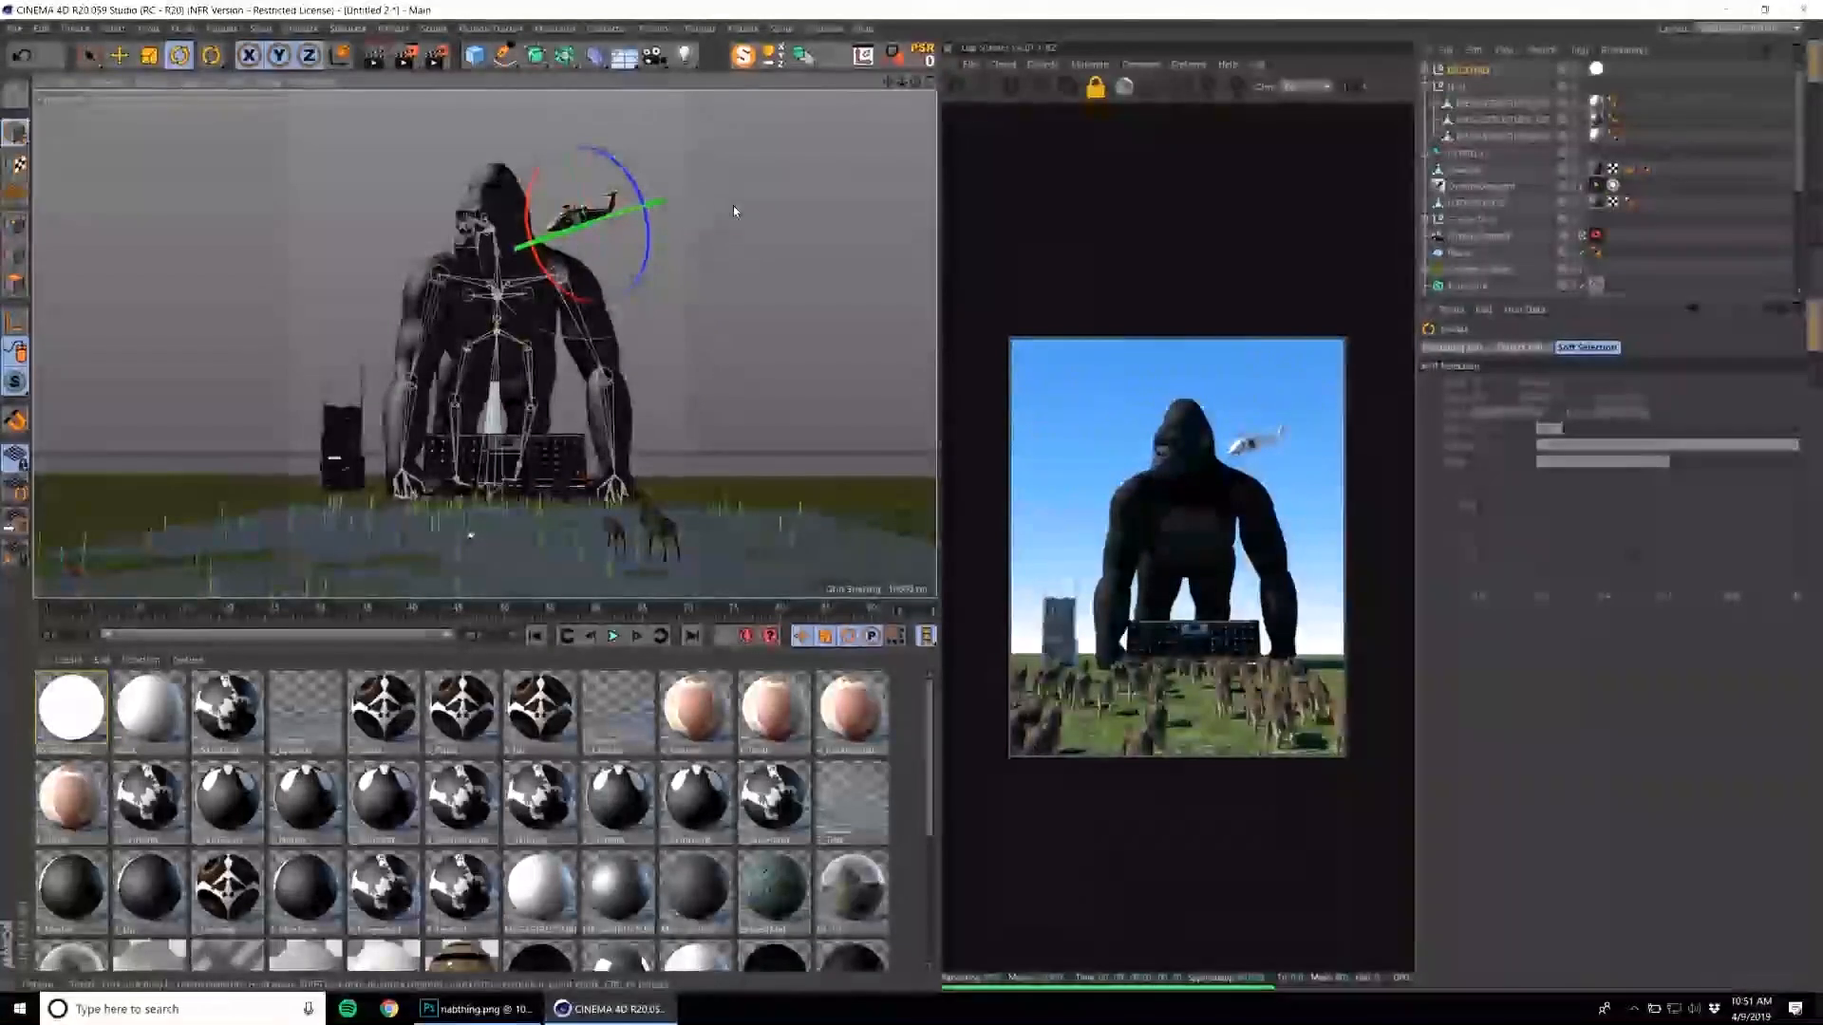
key("t")
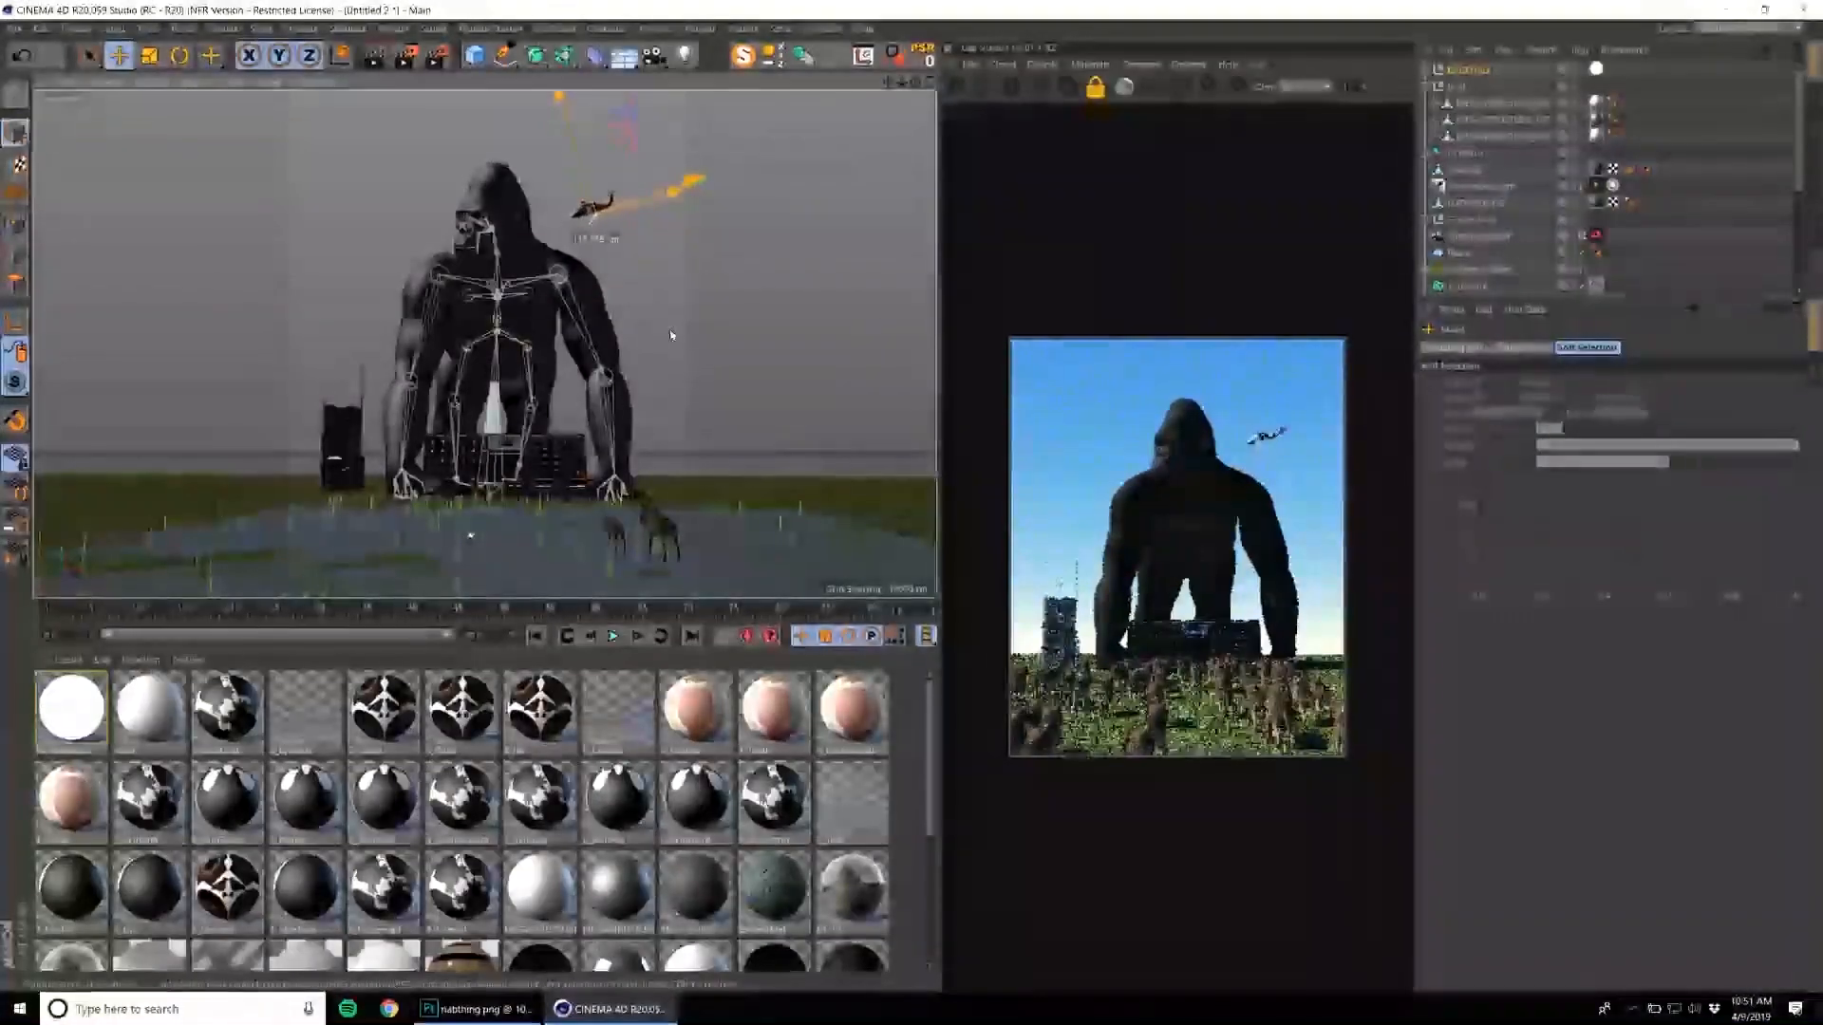
key("e")
Create a new Octane Diffuse material and apply it to the helicopter's group.
left_click(1085, 69)
left_click(1106, 144)
left_click(1429, 70)
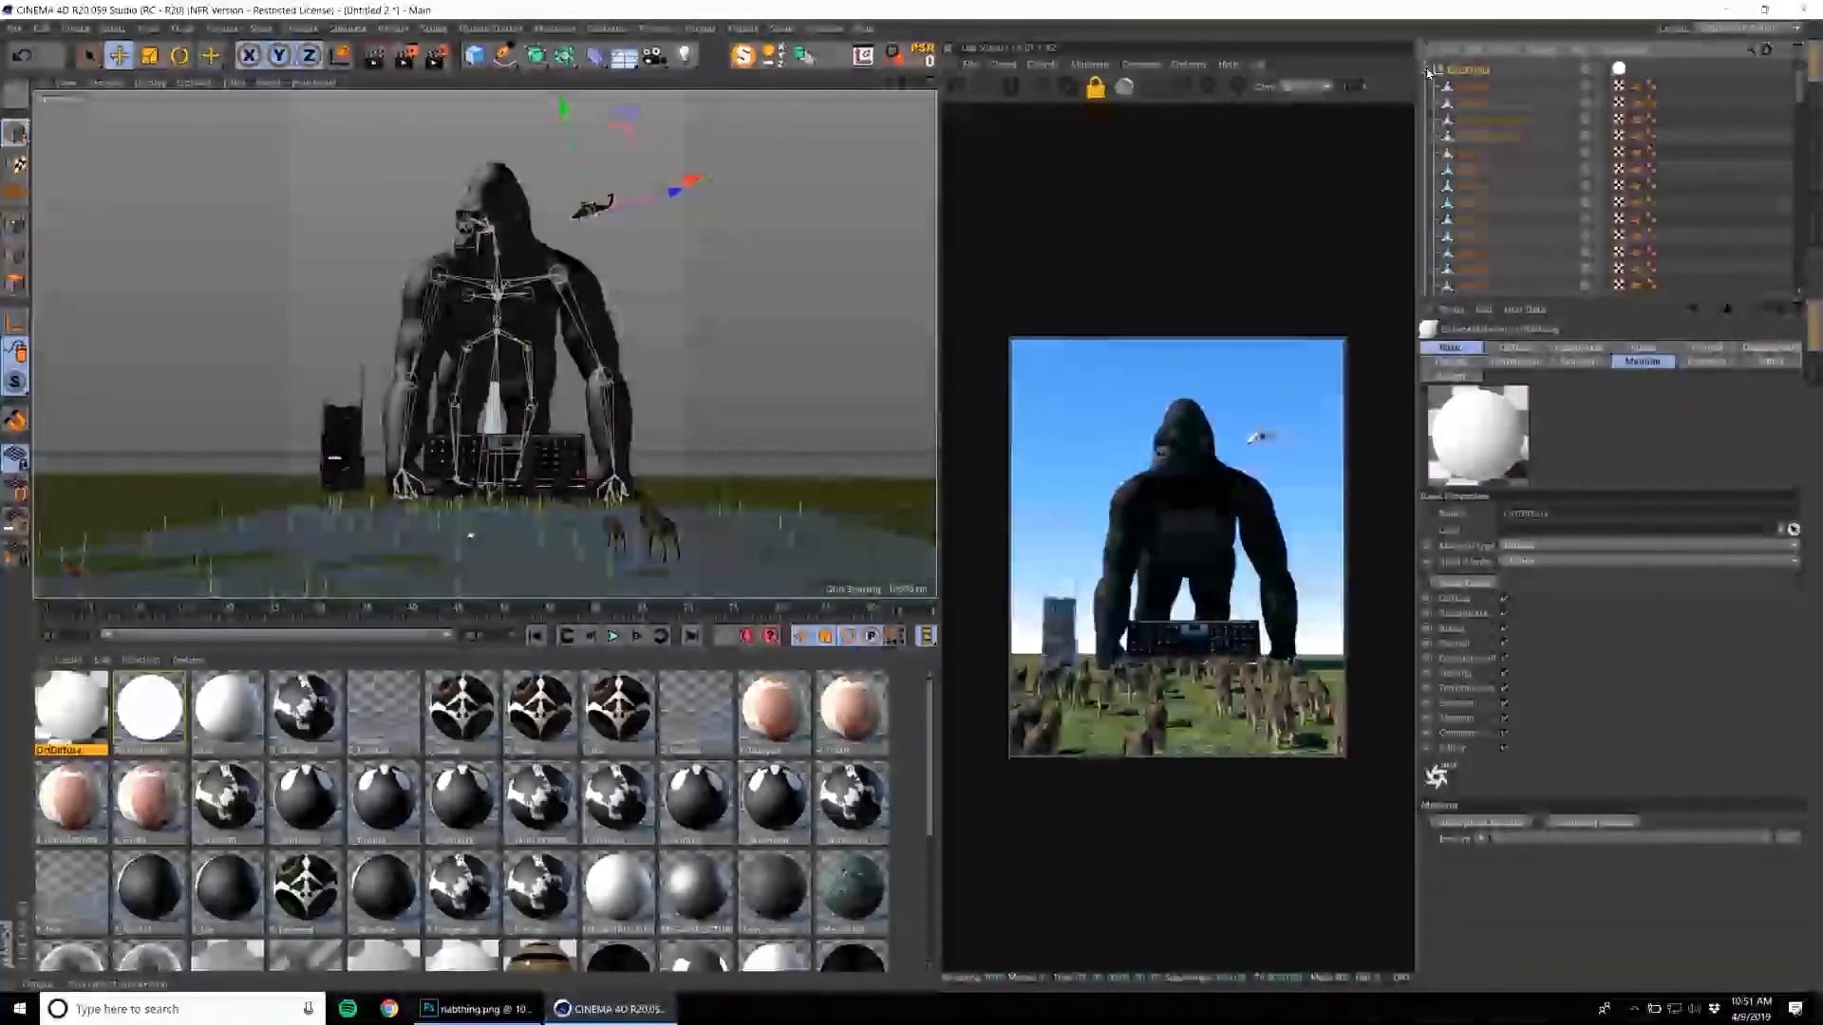
left_click_drag(258, 574, 535, 446)
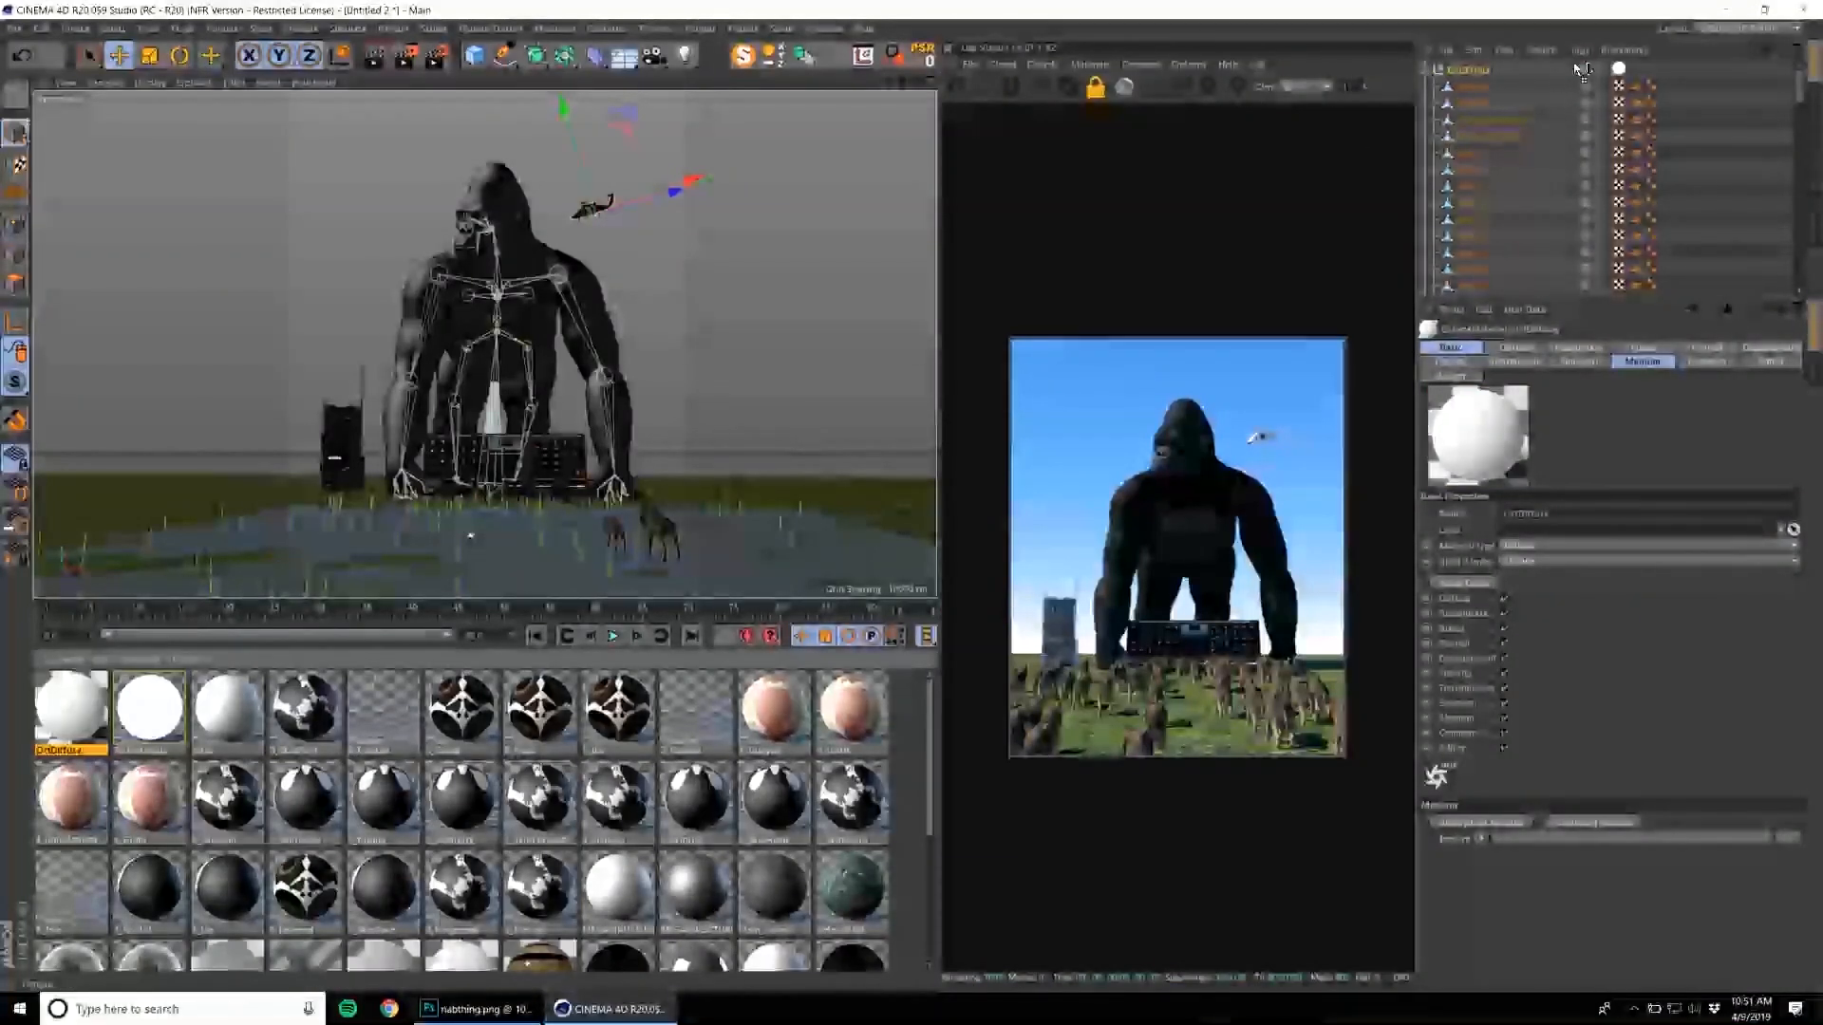
left_click_drag(1622, 72, 1620, 72)
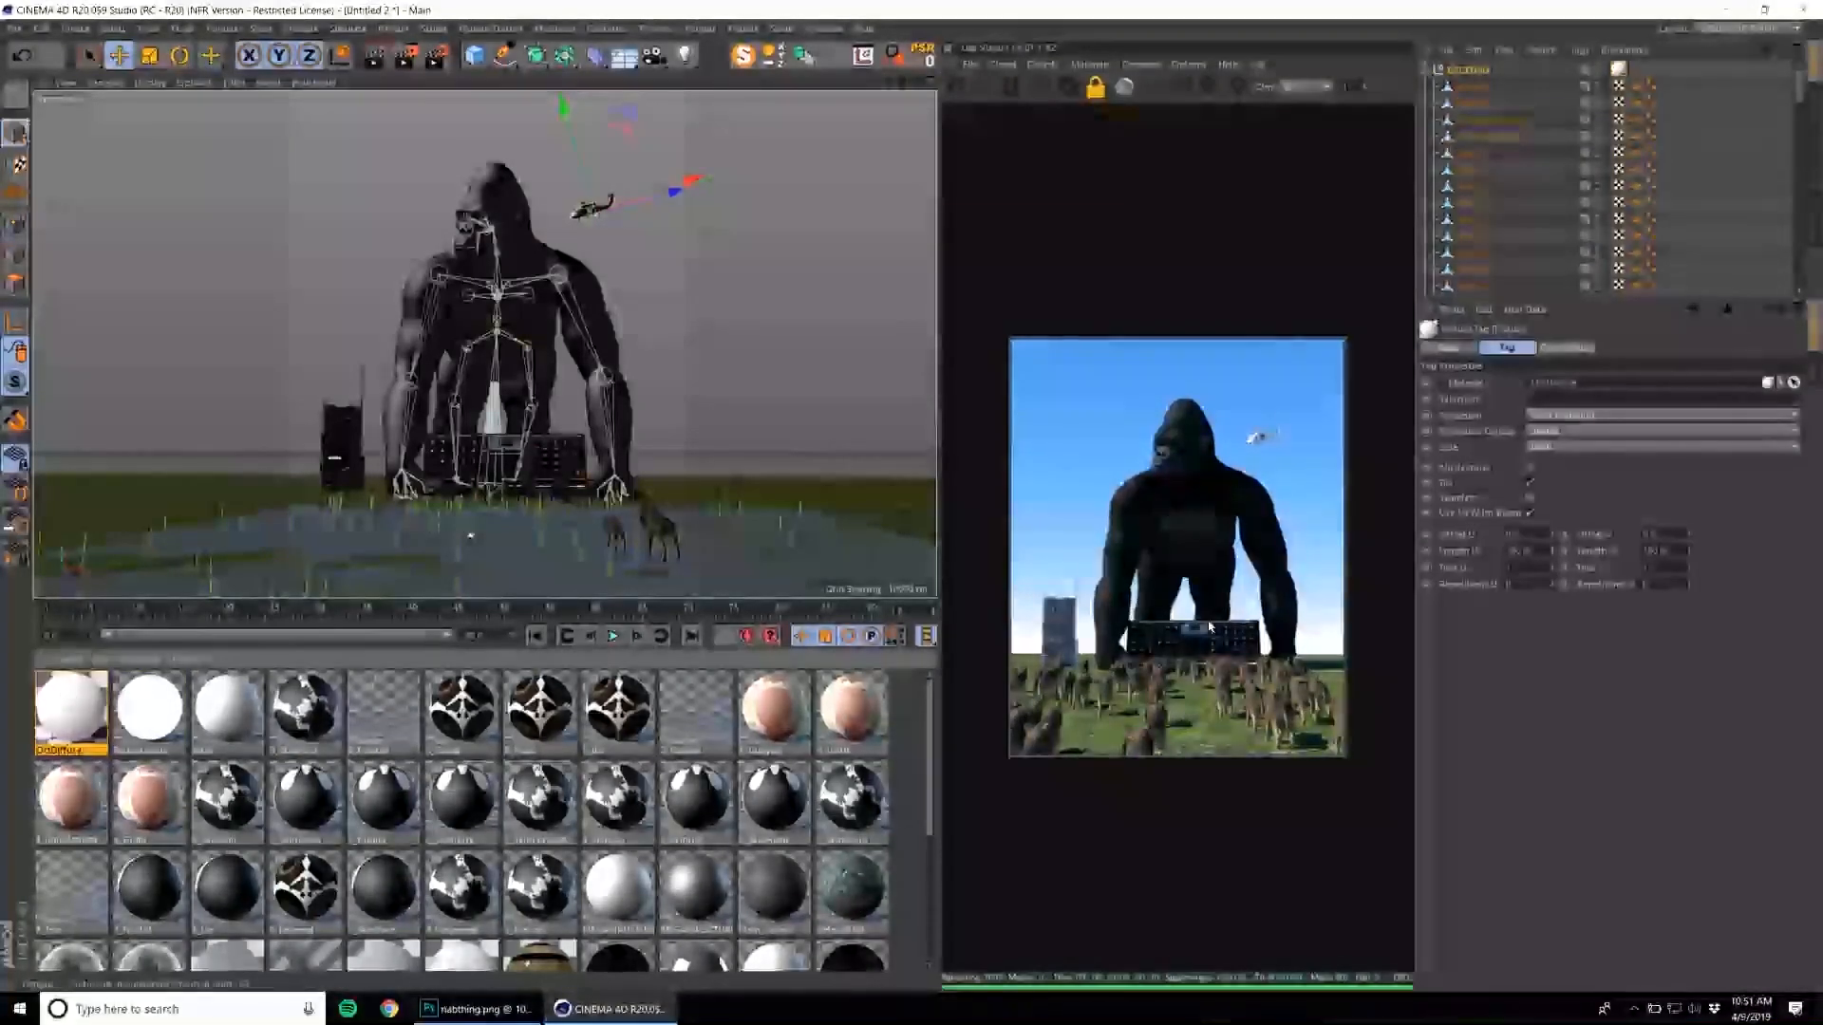
Set the diffuse color of the helicopter's new material to black.
left_click(181, 698)
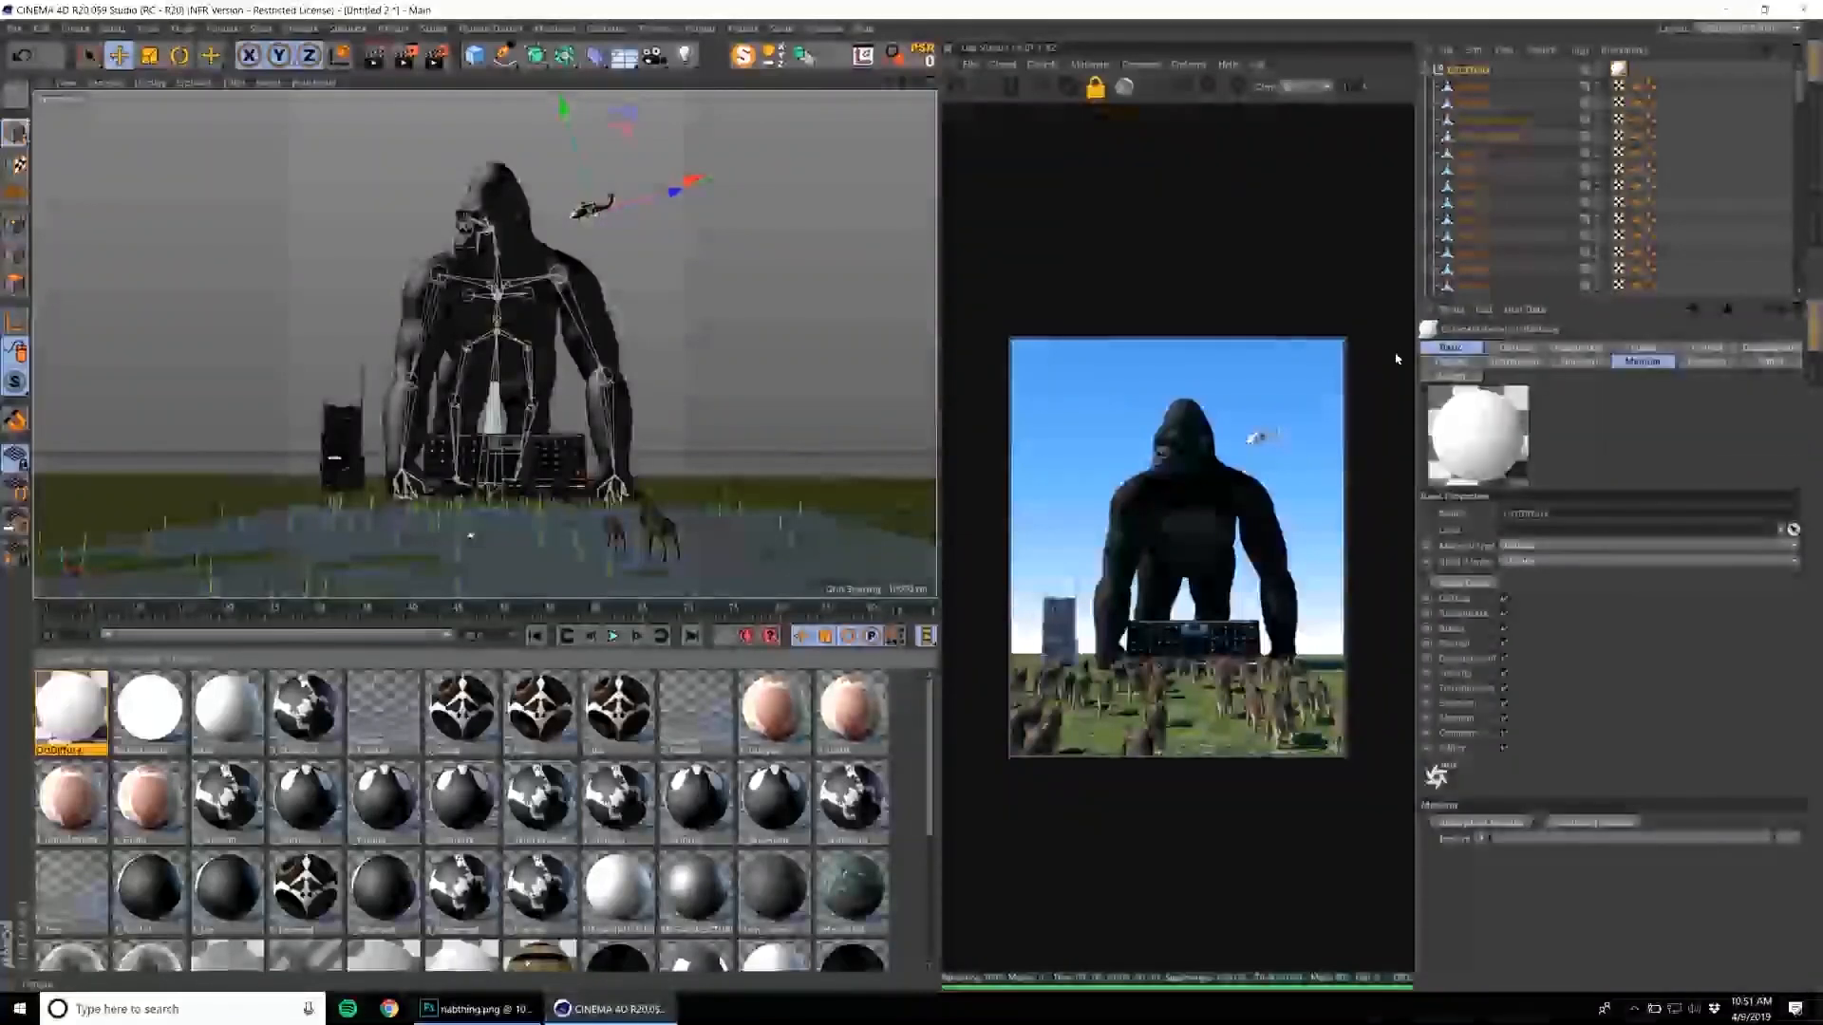
left_click(1515, 348)
left_click(1482, 535)
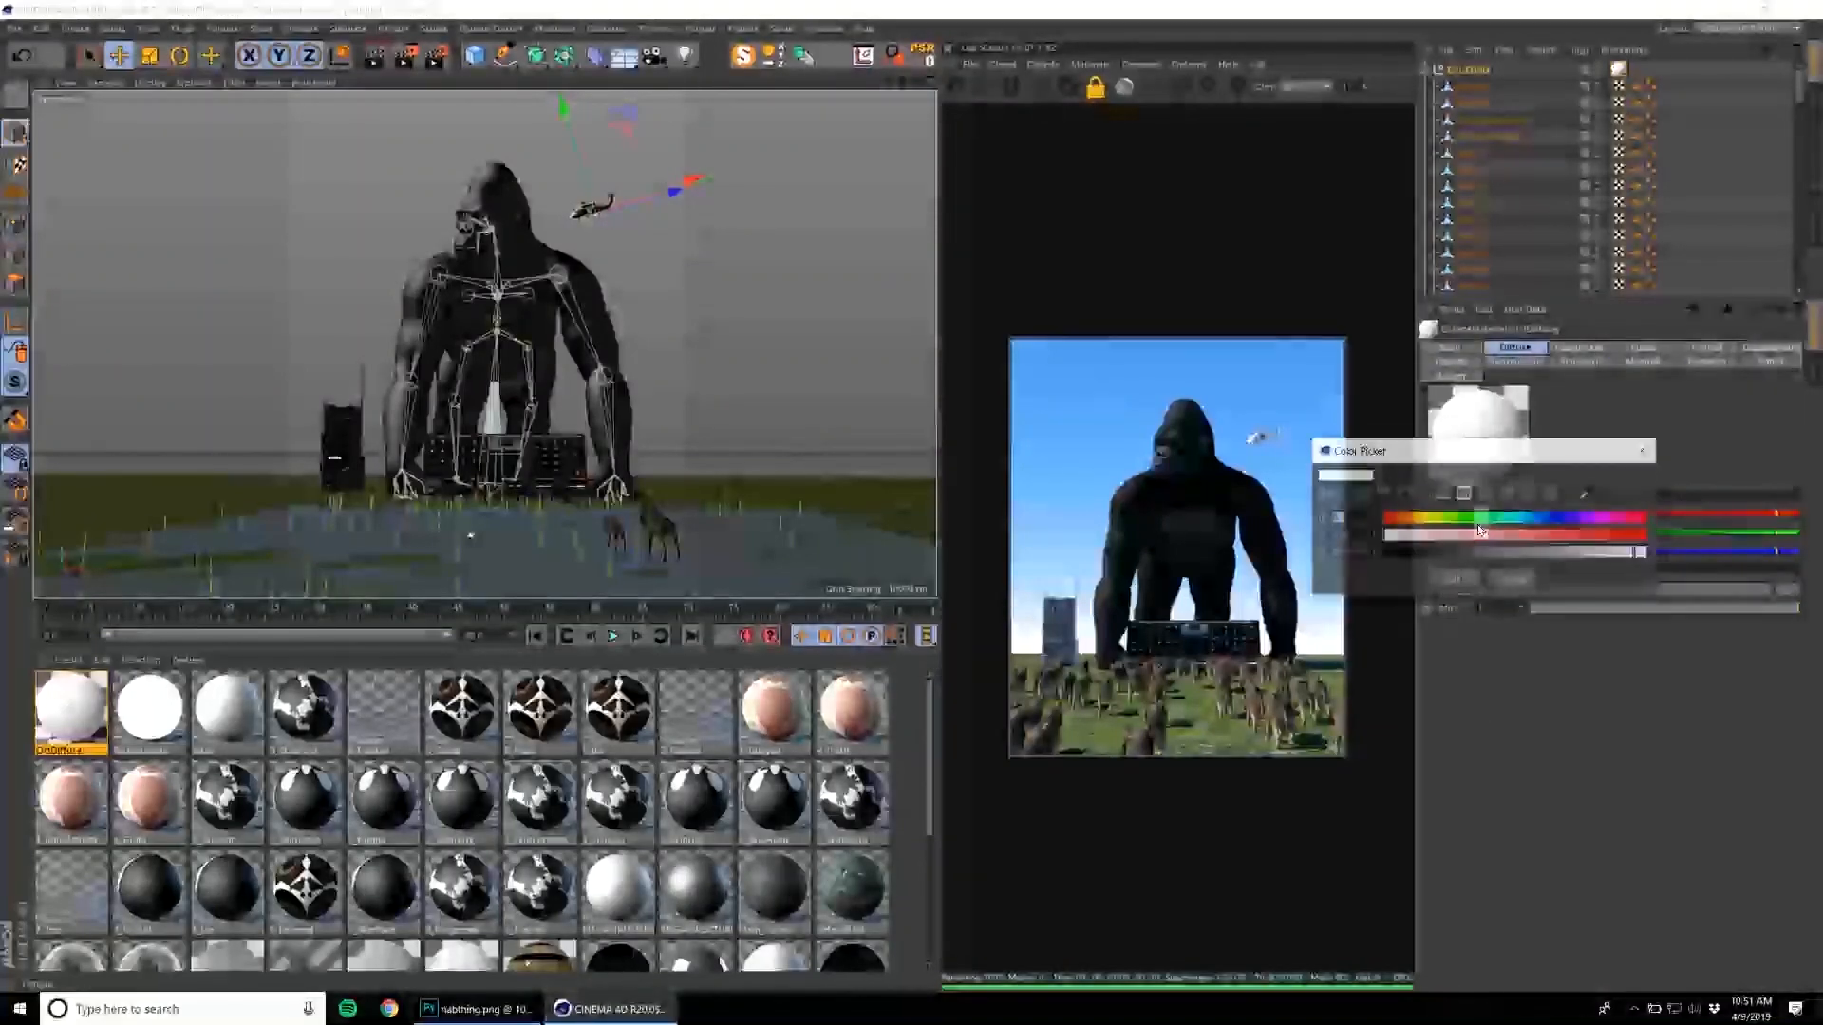
left_click_drag(1448, 552, 1379, 552)
left_click(1453, 580)
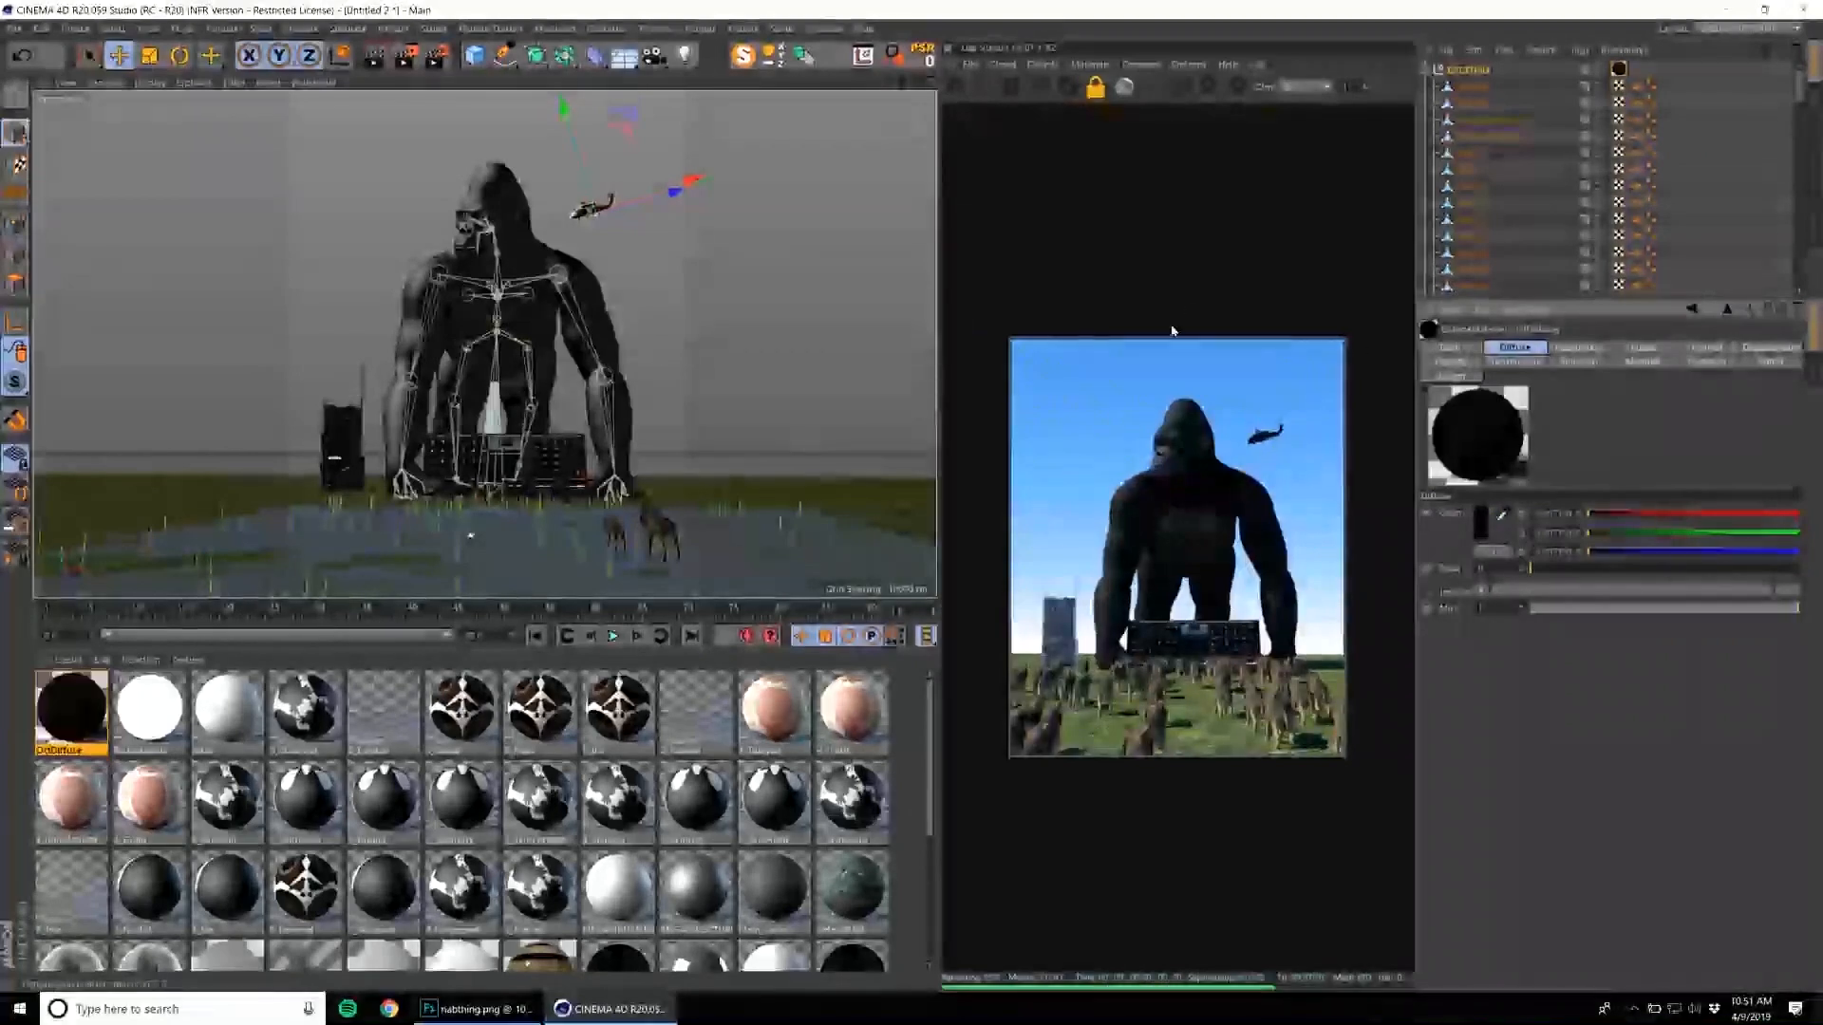
Change the helicopter material's type to Glossy and raise its roughness to just over half.
left_click(1450, 348)
left_click(1533, 546)
left_click(1538, 580)
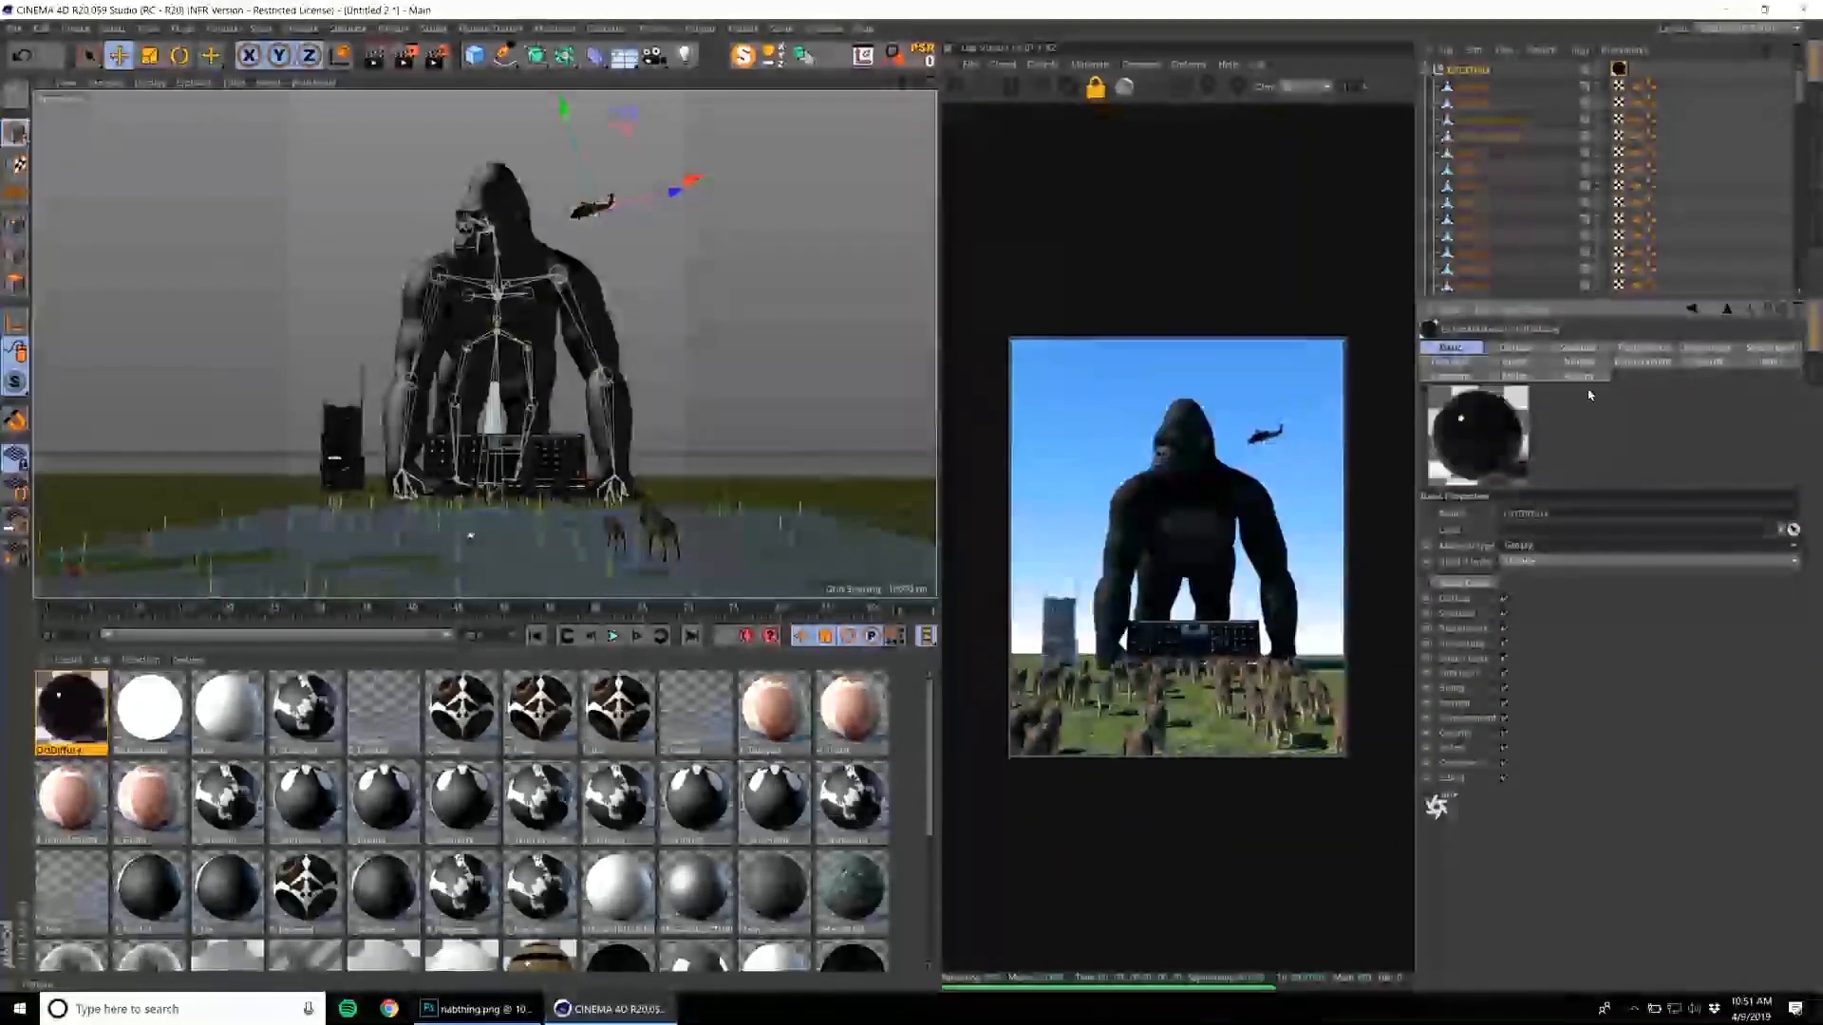
left_click(1642, 347)
left_click_drag(1579, 569, 1679, 567)
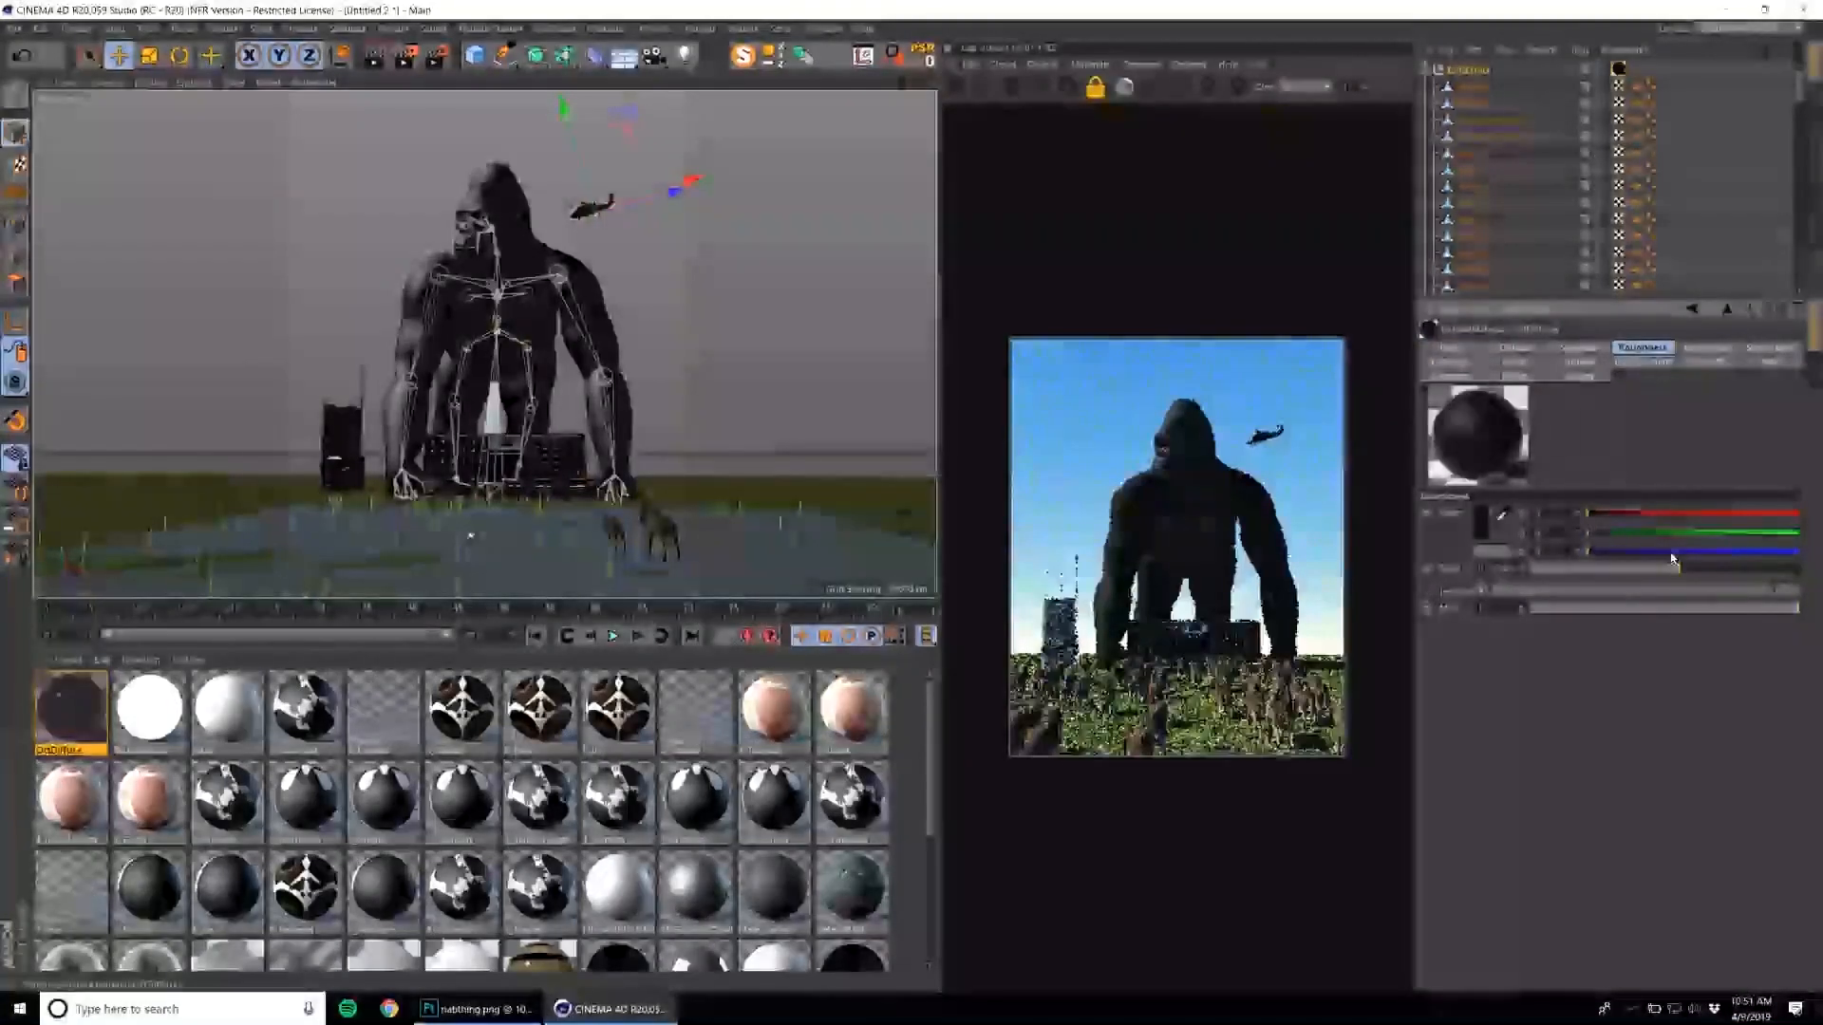
Select the helicopter's group and rotate it so the aircraft flies nearly level.
left_click(1488, 68)
key("r")
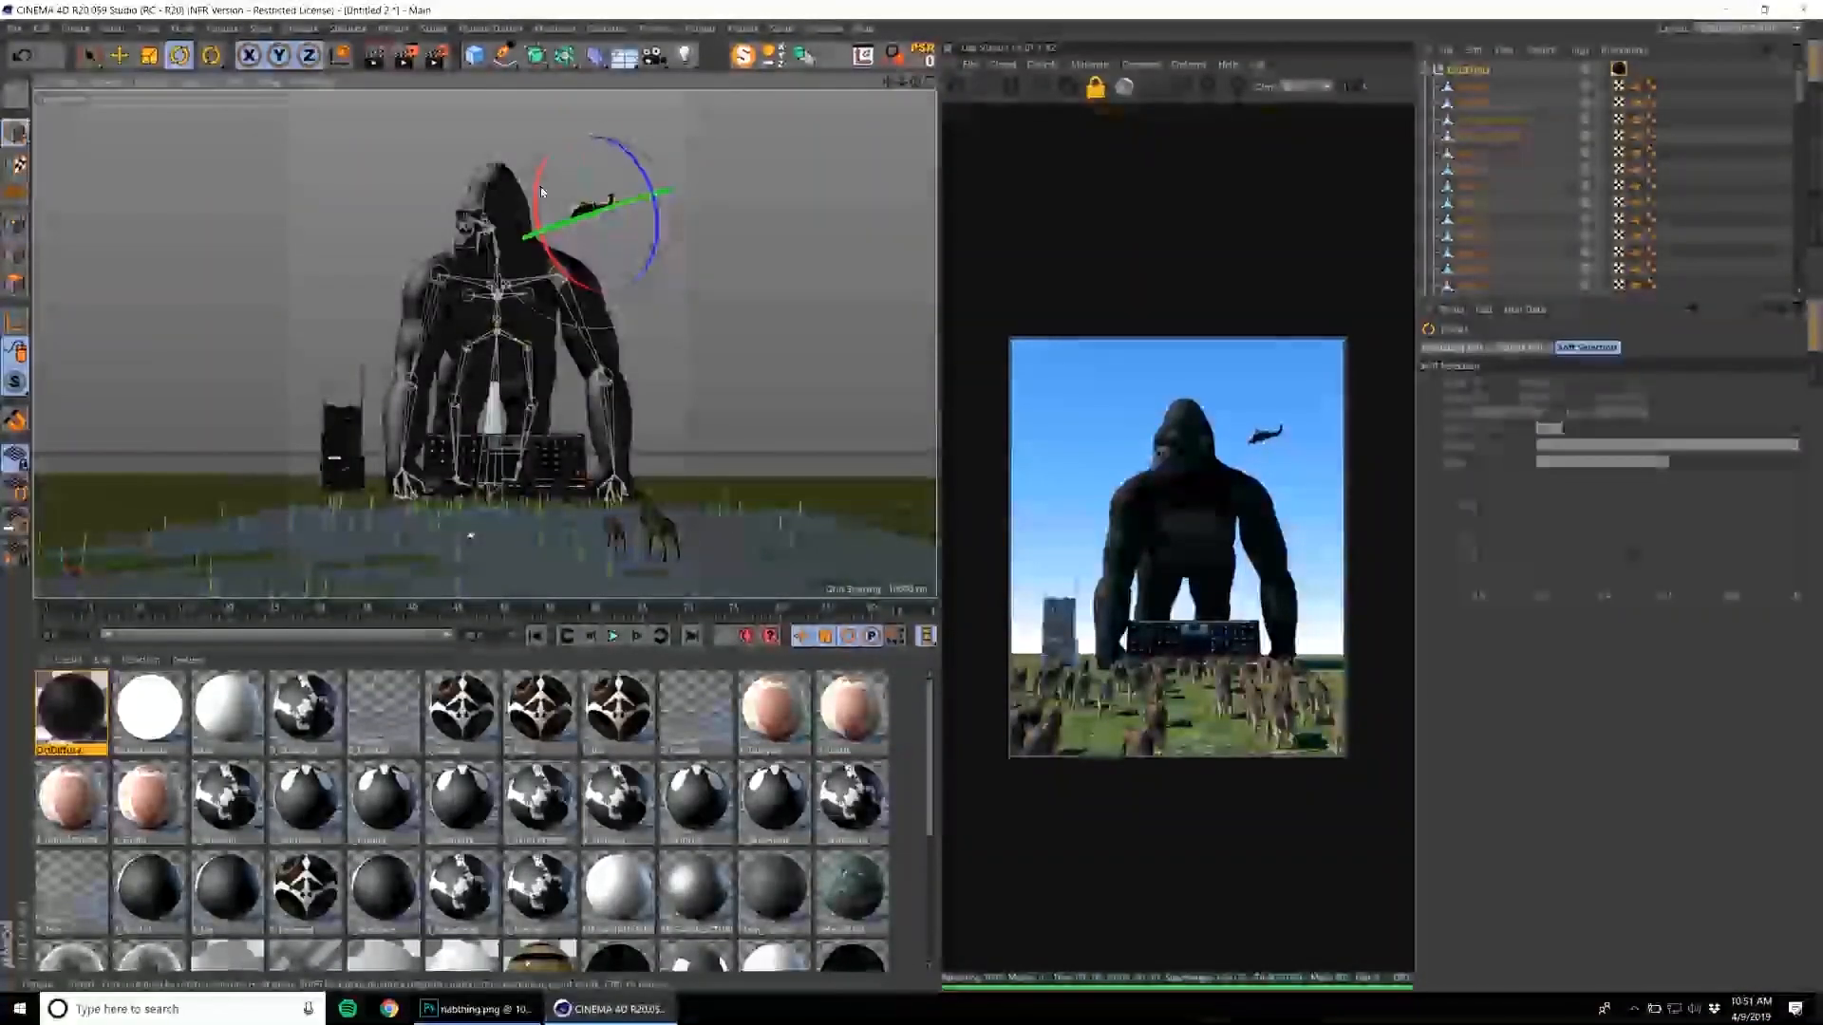
left_click_drag(622, 197, 543, 219)
Duplicate the helicopter to the opposite side of the gorilla's head and turn the copy to face the gorilla.
key("ctrl+c")
key("ctrl+v")
key("e")
key("r")
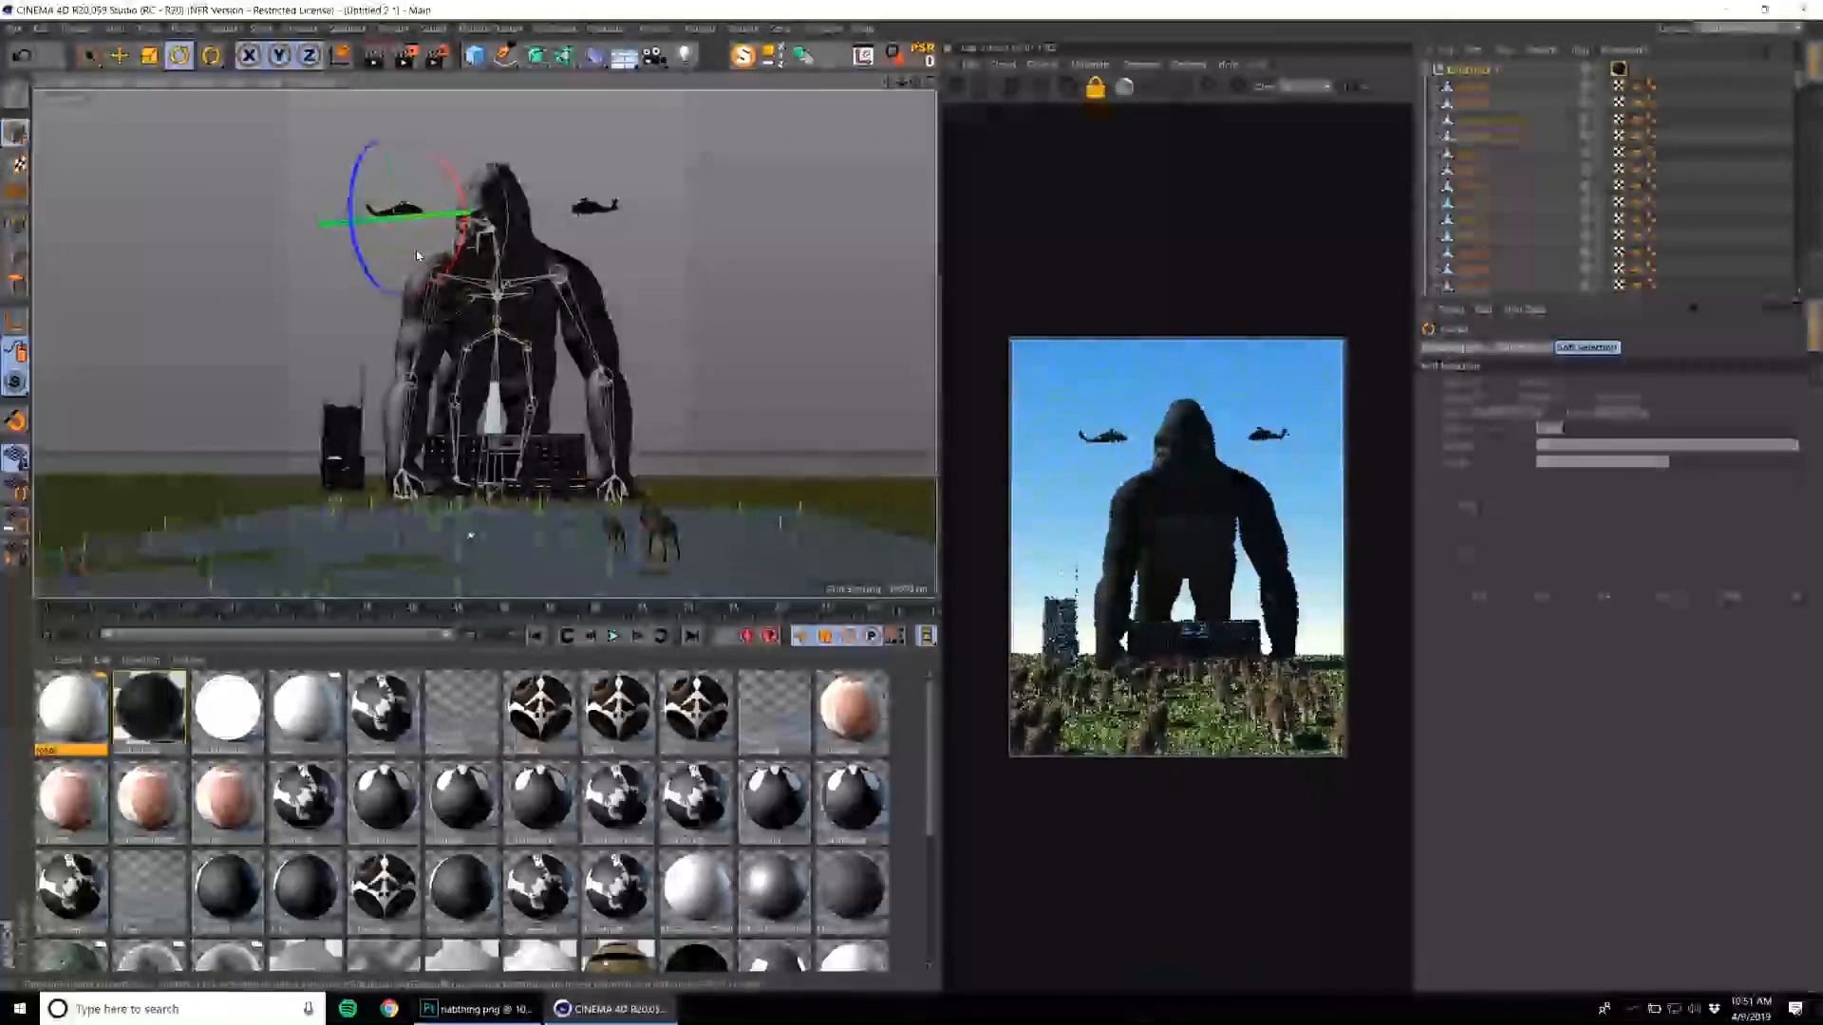
Add a cube to the scene and move it back across the ground toward the synthesizer.
left_click(570, 27)
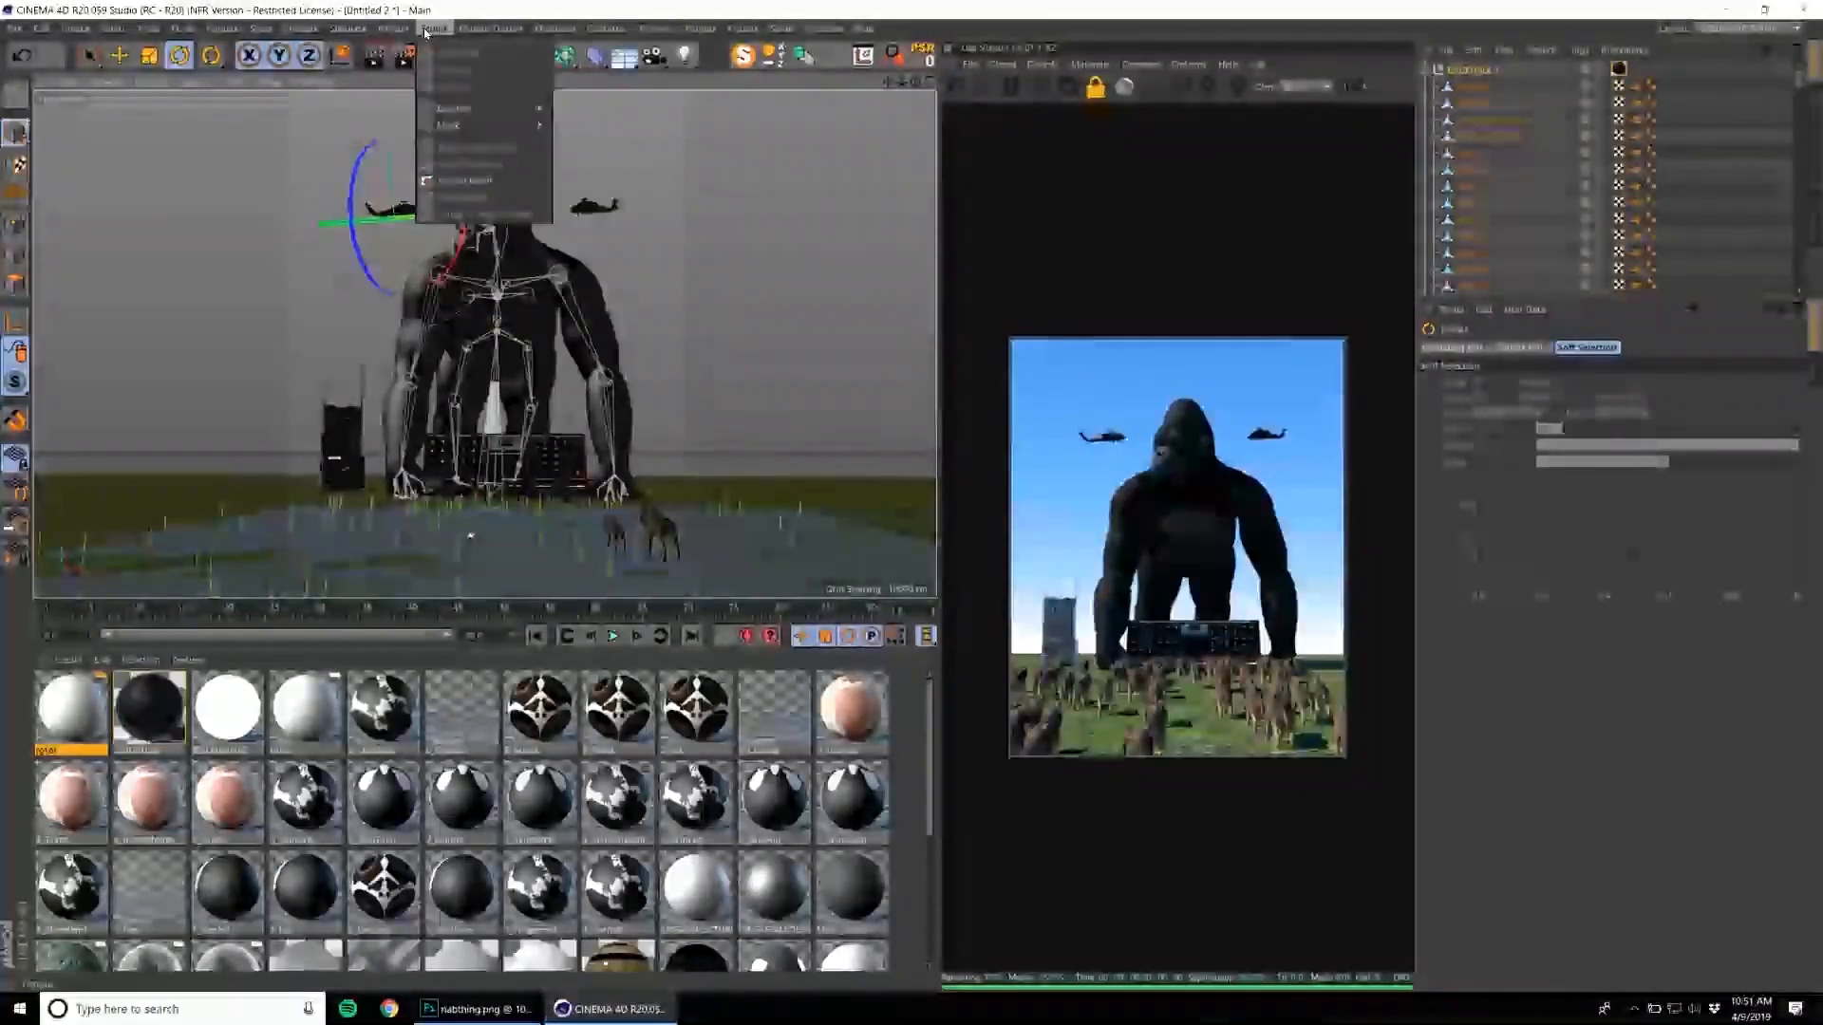
left_click(483, 32)
left_click(475, 55)
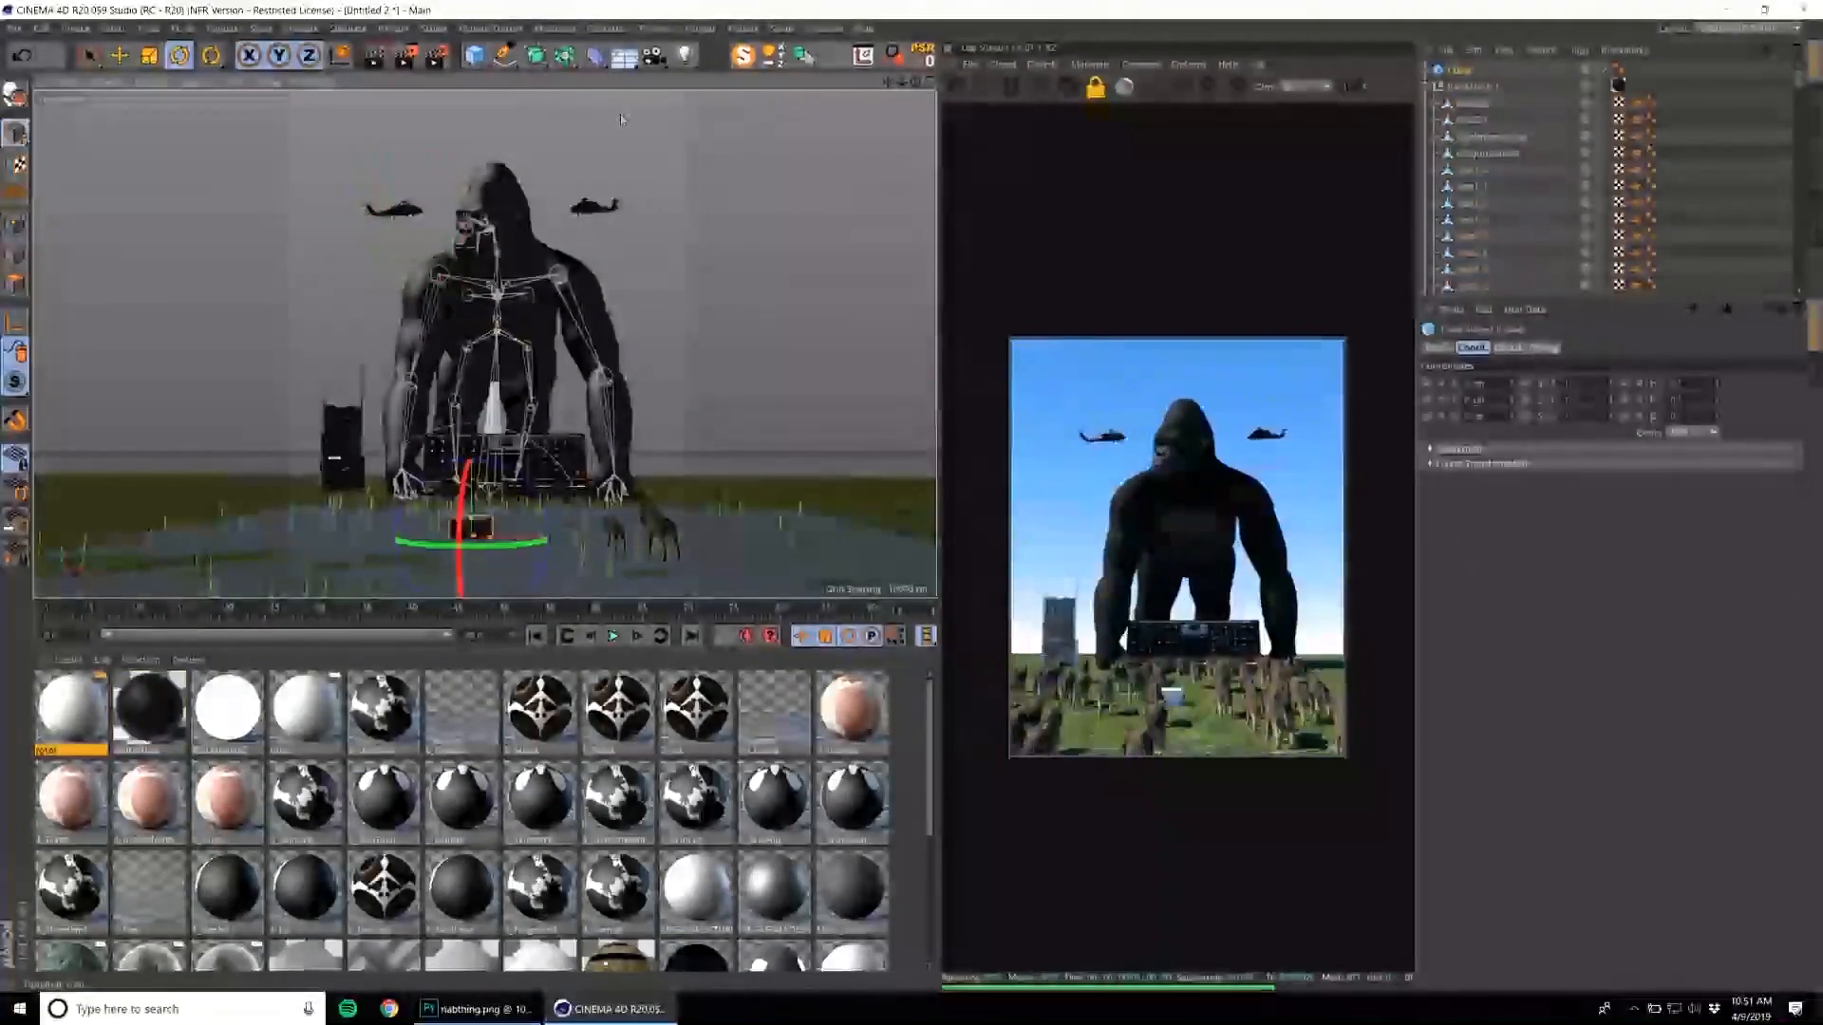
key("e")
left_click_drag(495, 525, 530, 510)
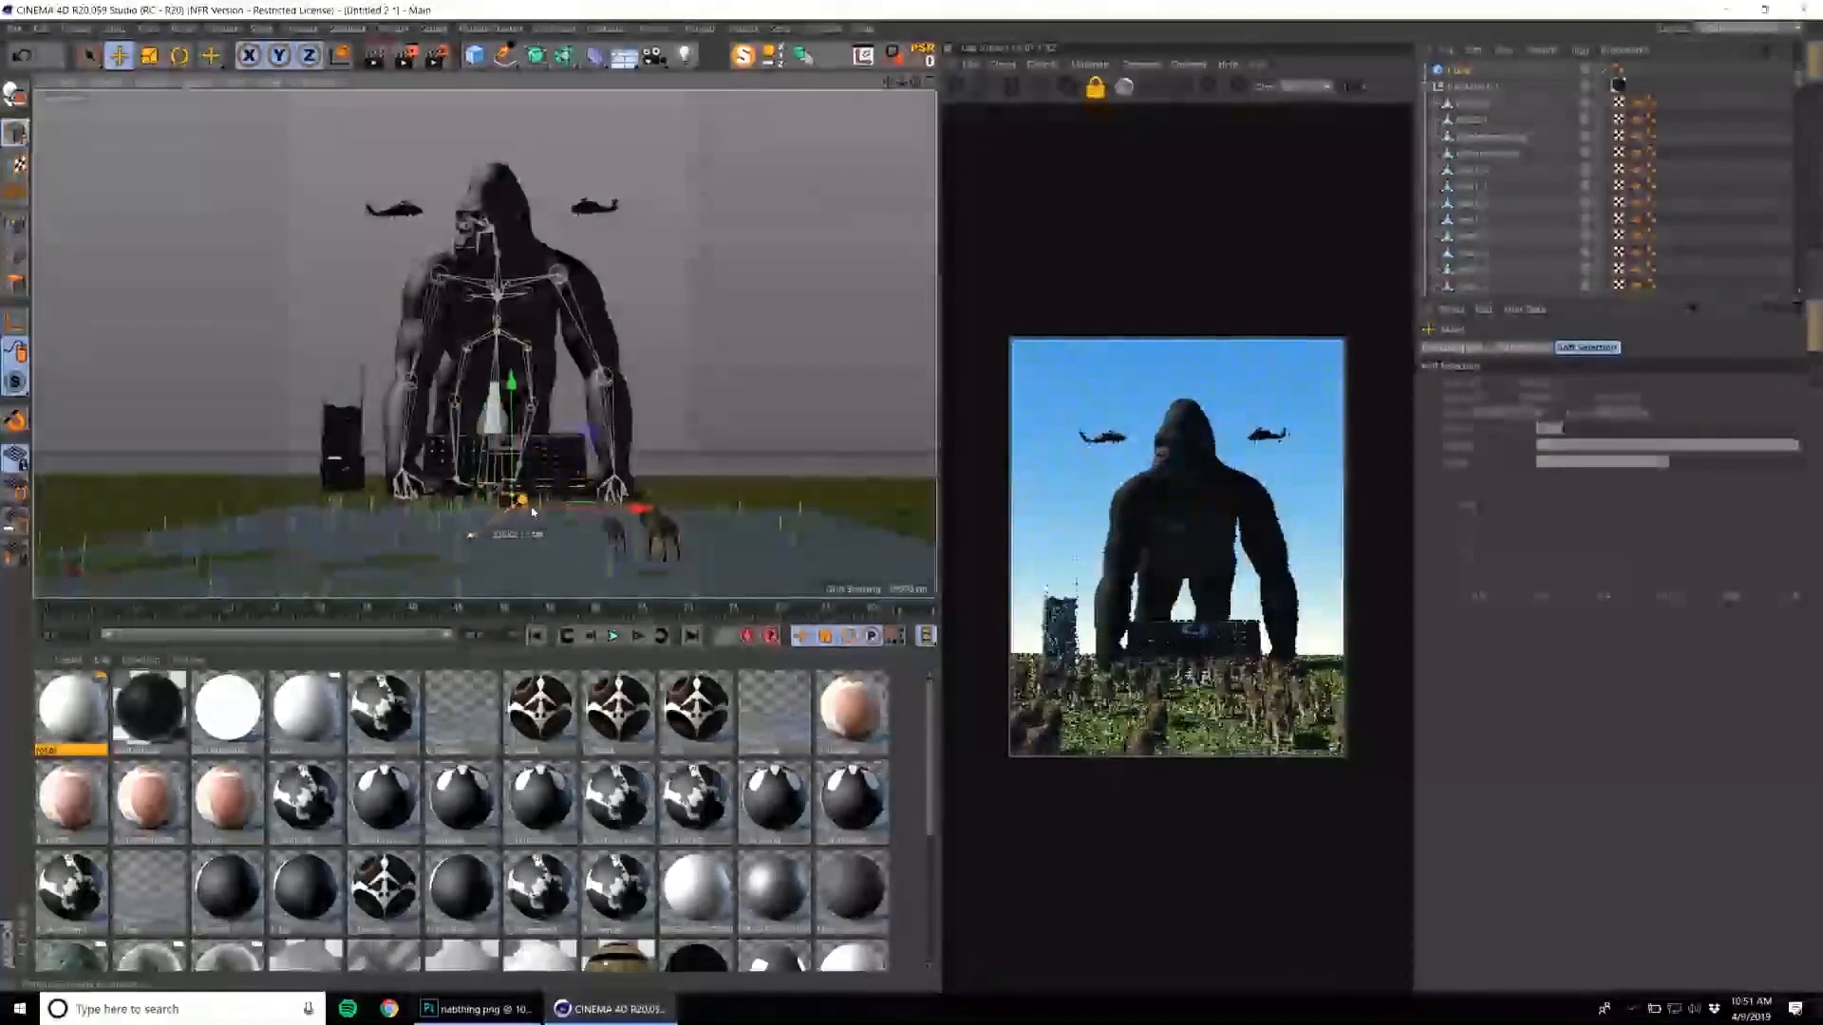
left_click(602, 213)
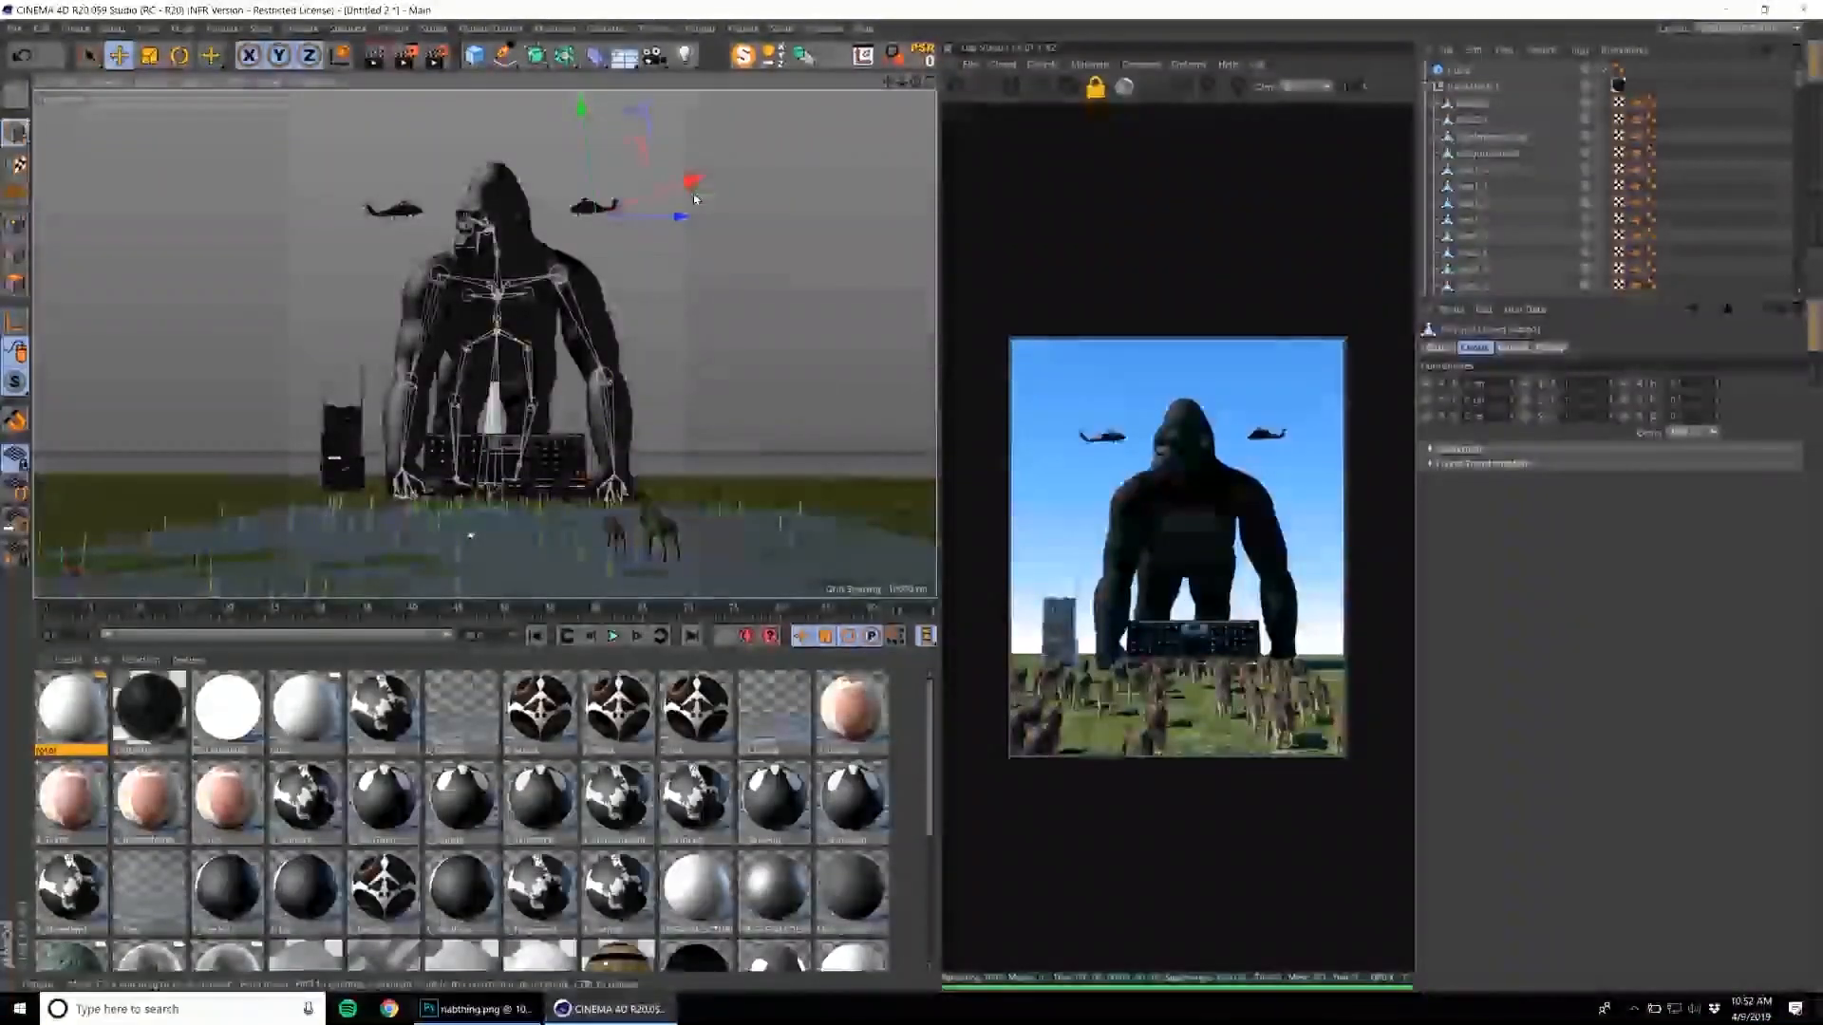
left_click(414, 208)
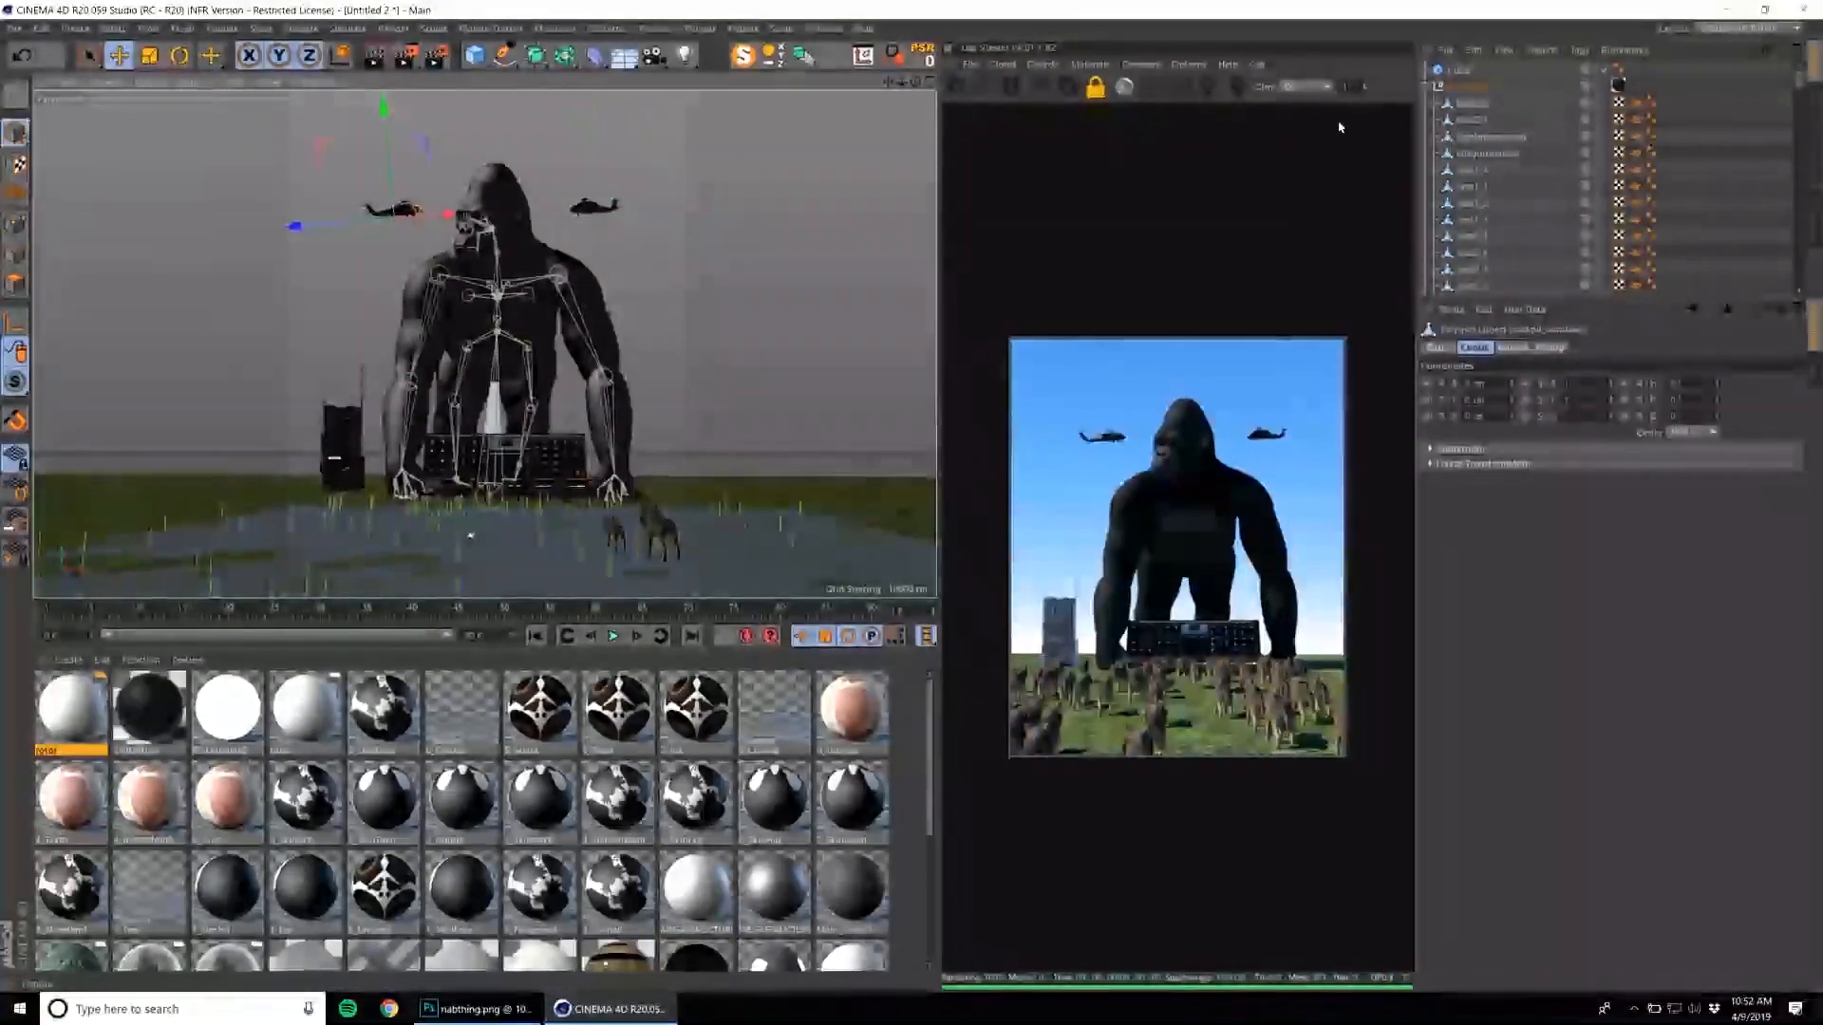
left_click(553, 30)
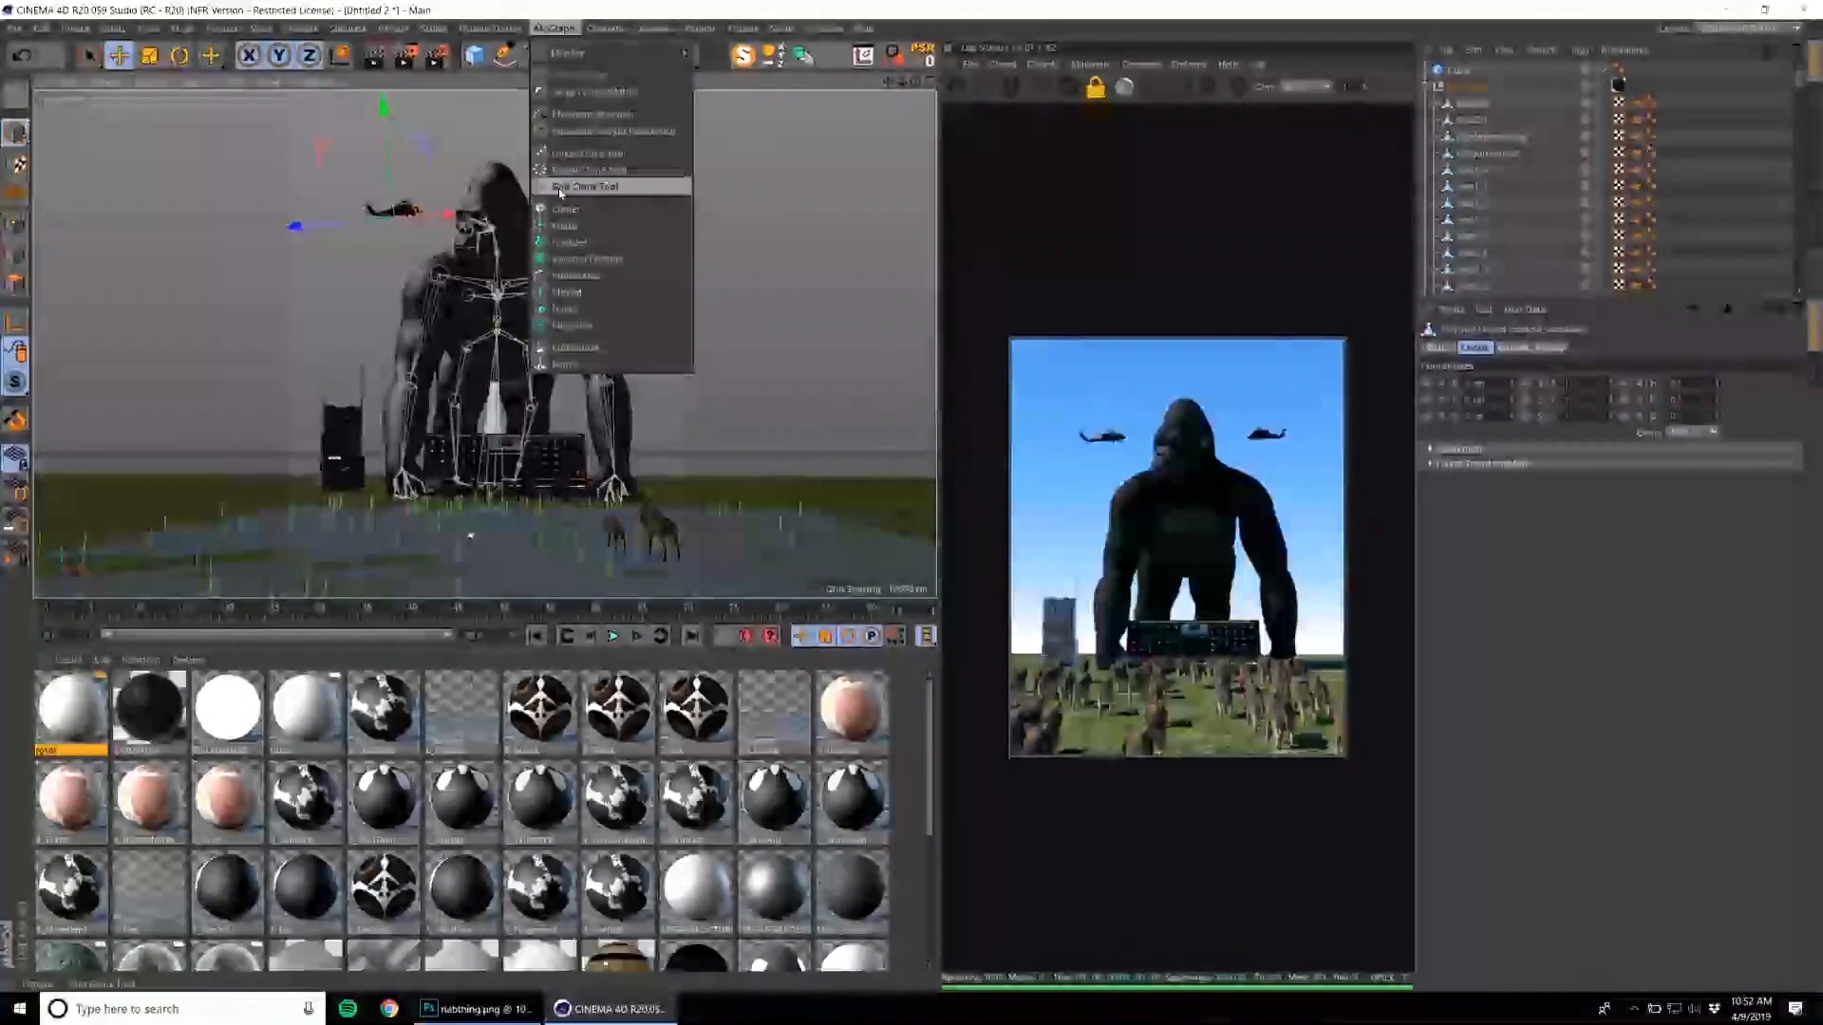
left_click(567, 30)
Add two more cubes, nesting one in the copied helicopter's group and placing it at the helicopter with Reset PSR.
left_click_drag(482, 60, 612, 78)
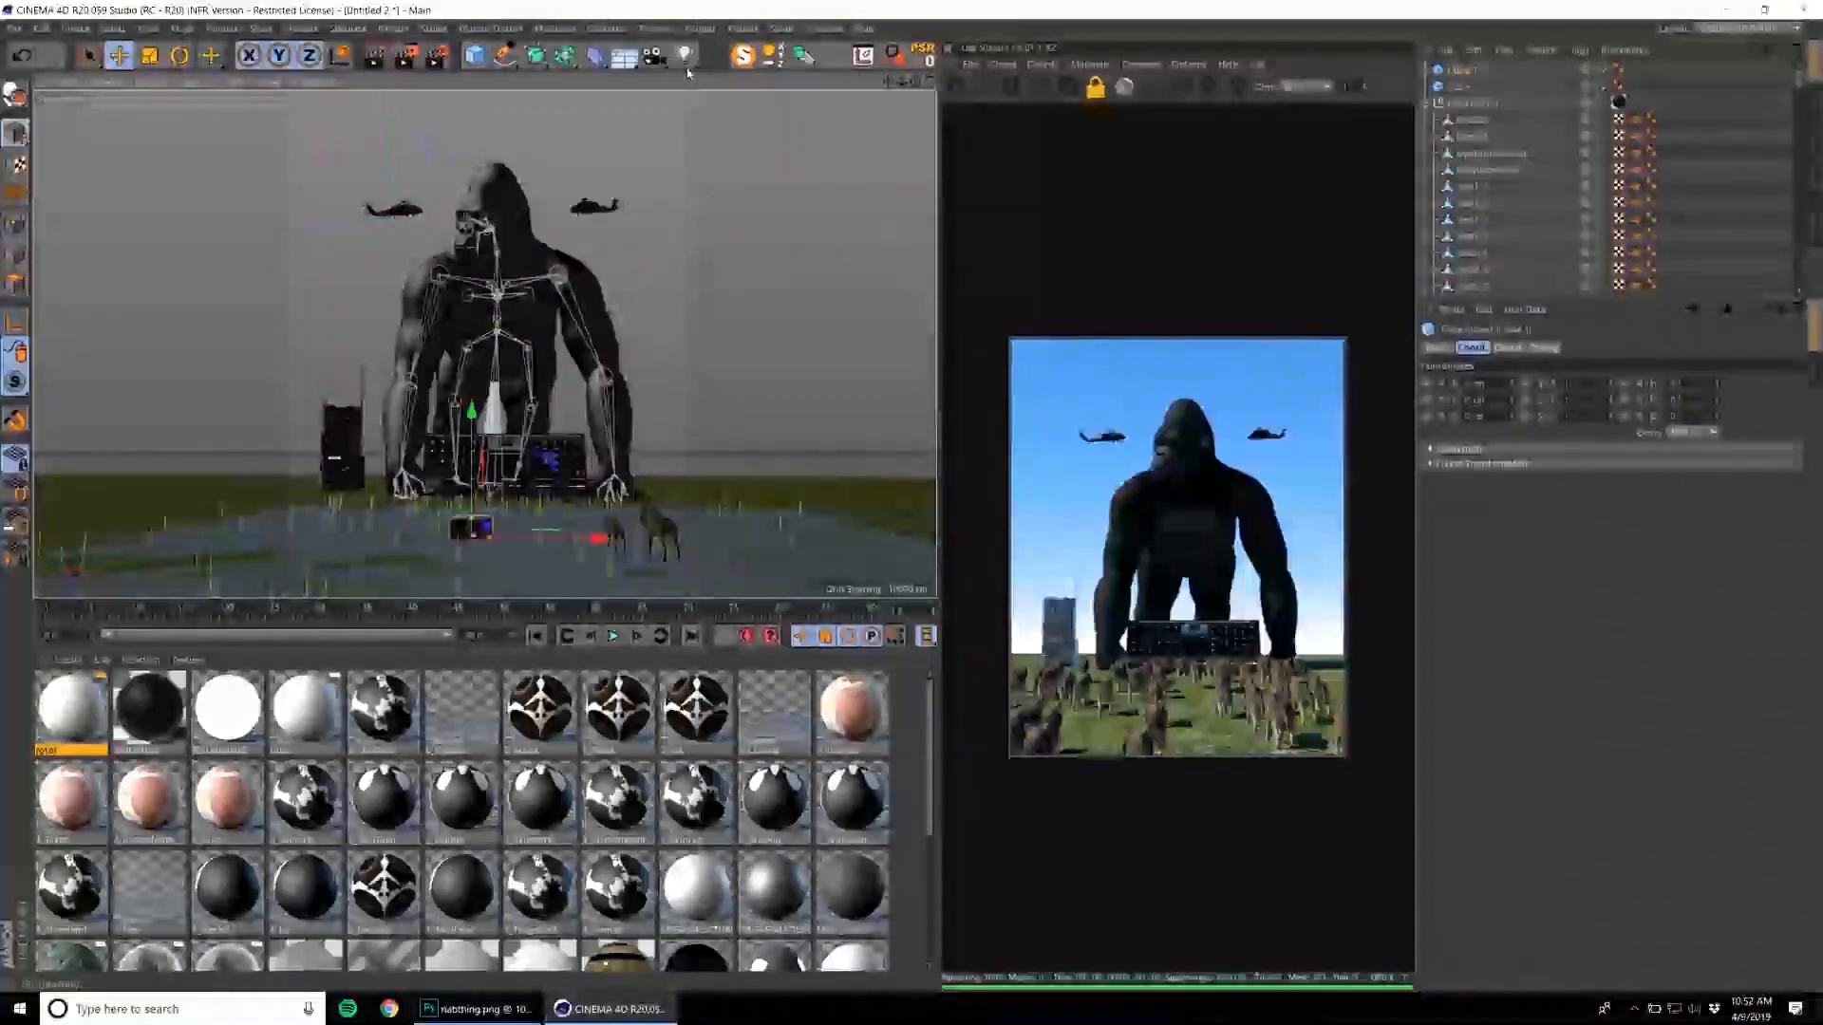
left_click_drag(1463, 70, 1455, 104)
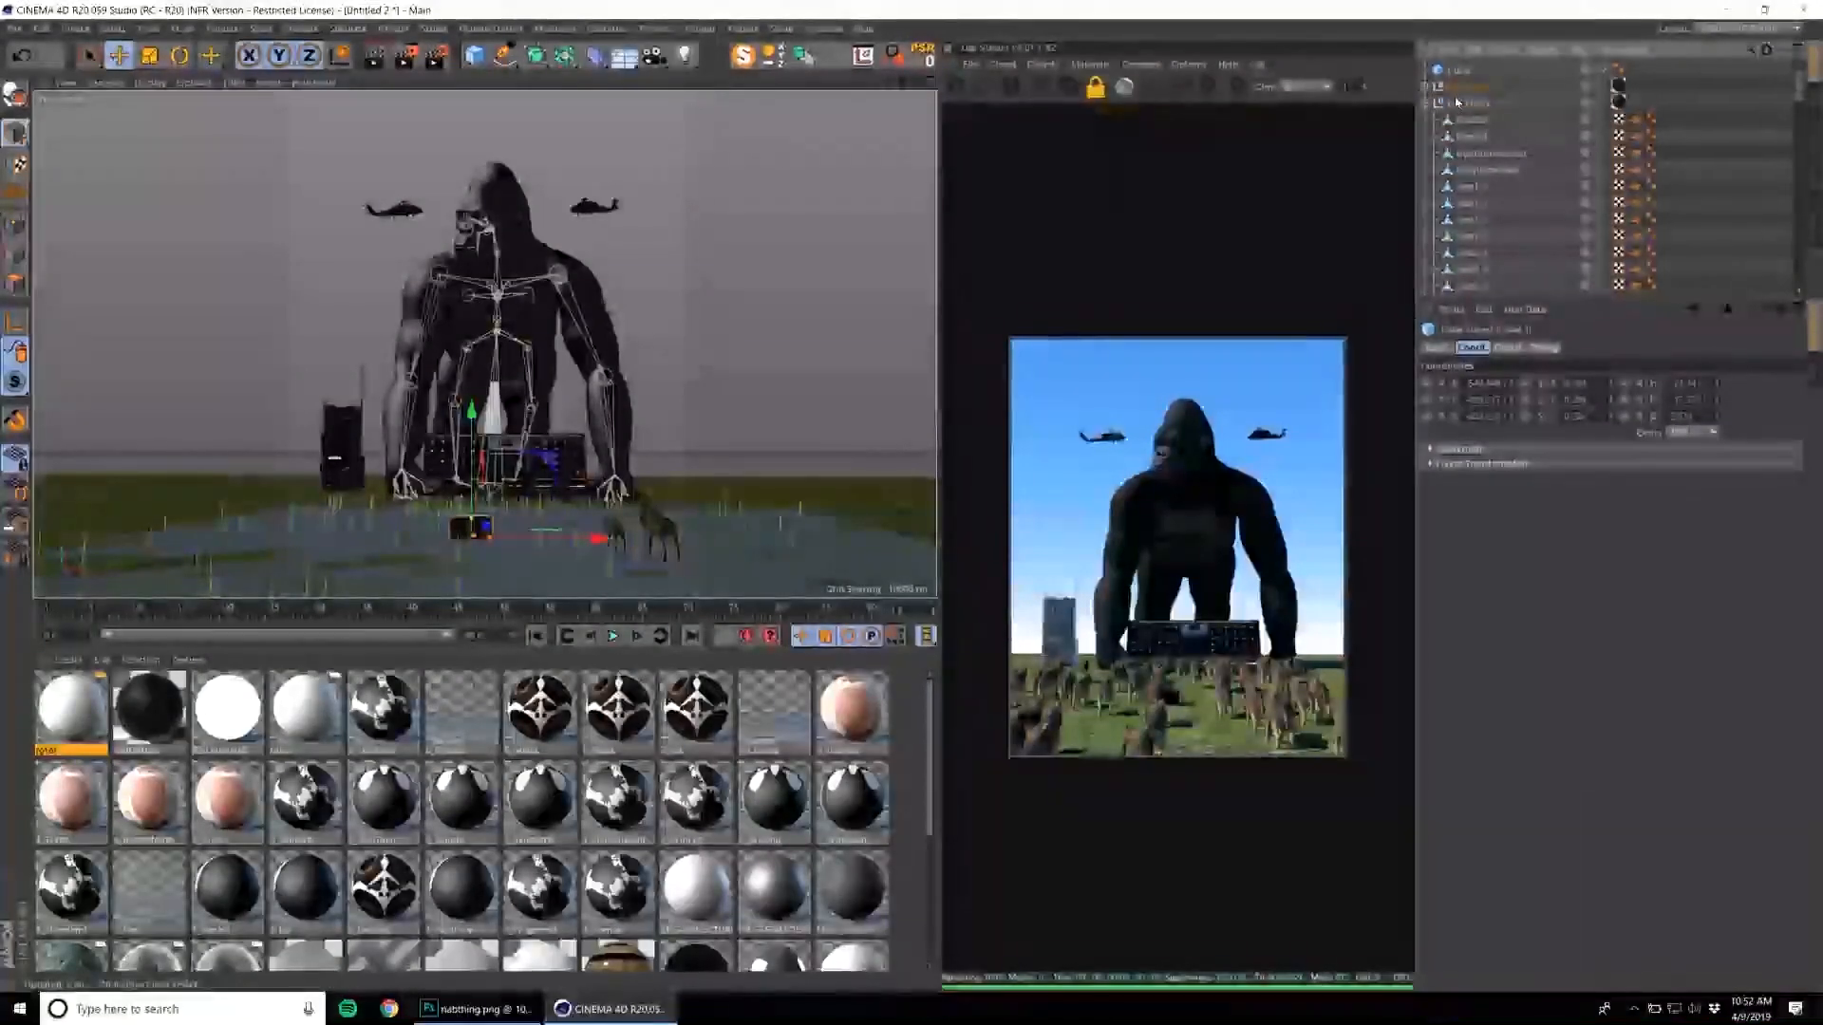
left_click_drag(470, 55, 613, 81)
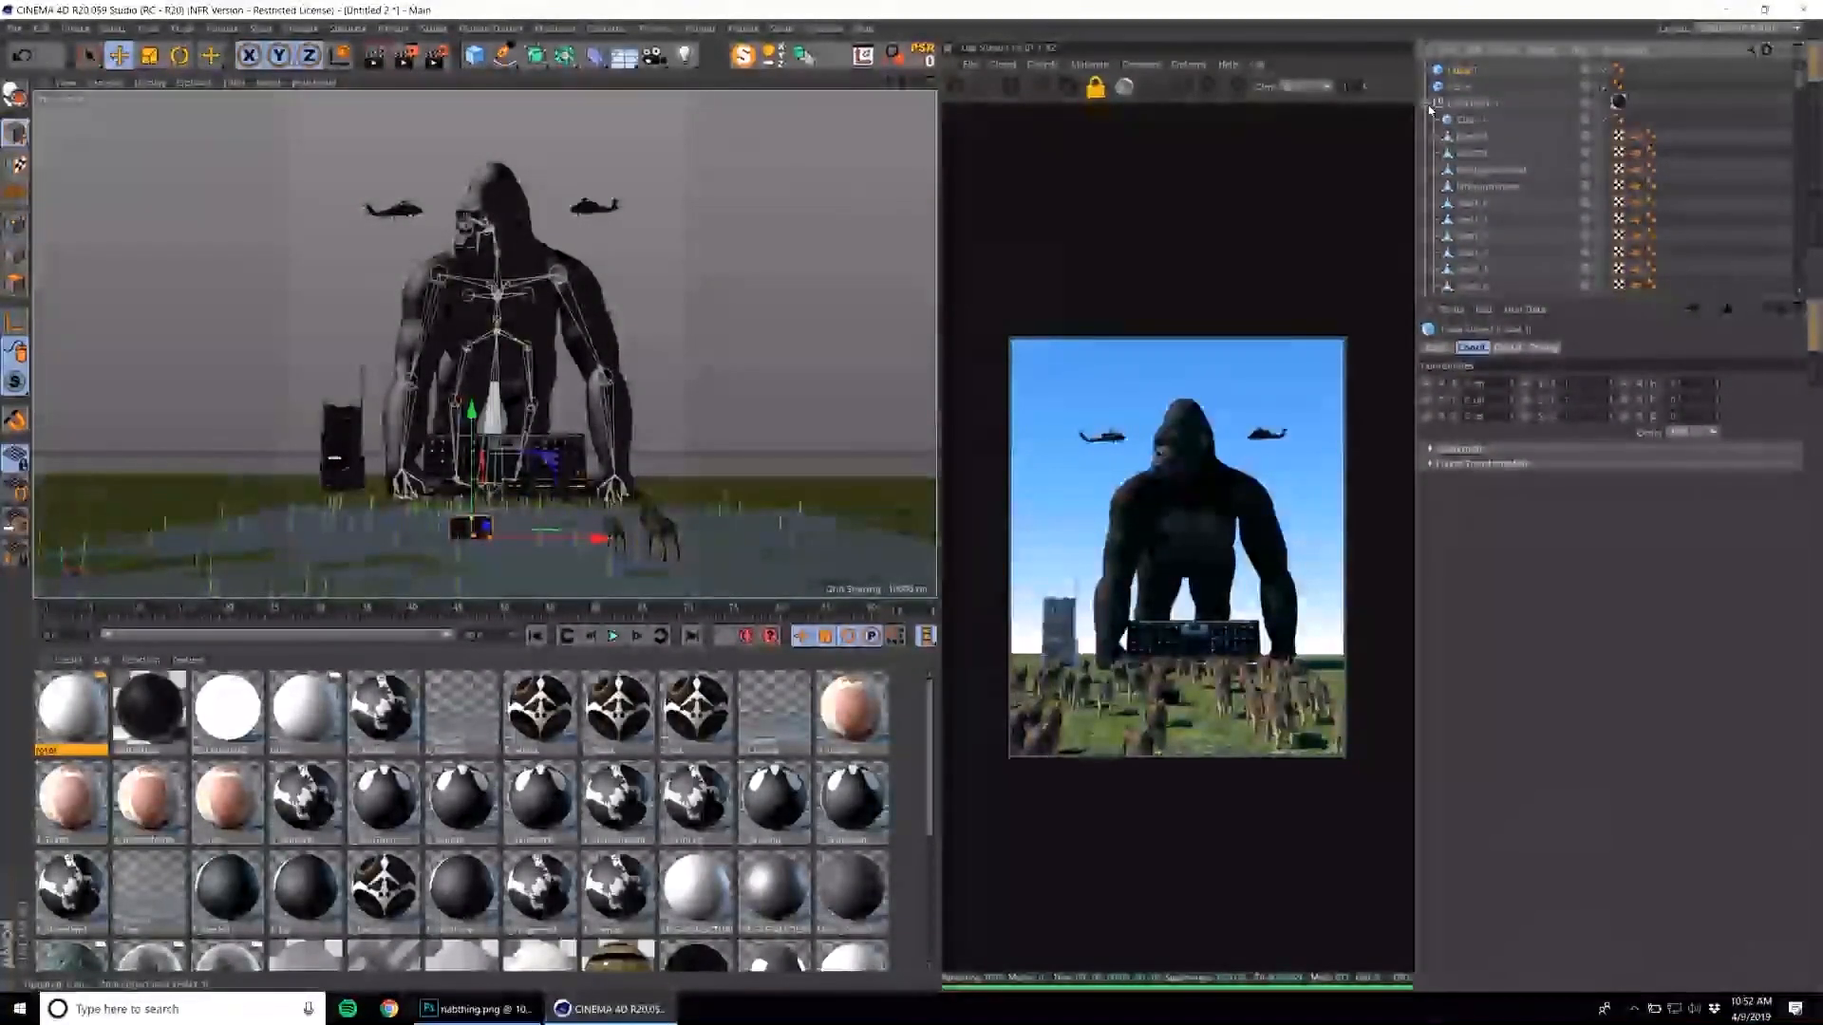
left_click(922, 57)
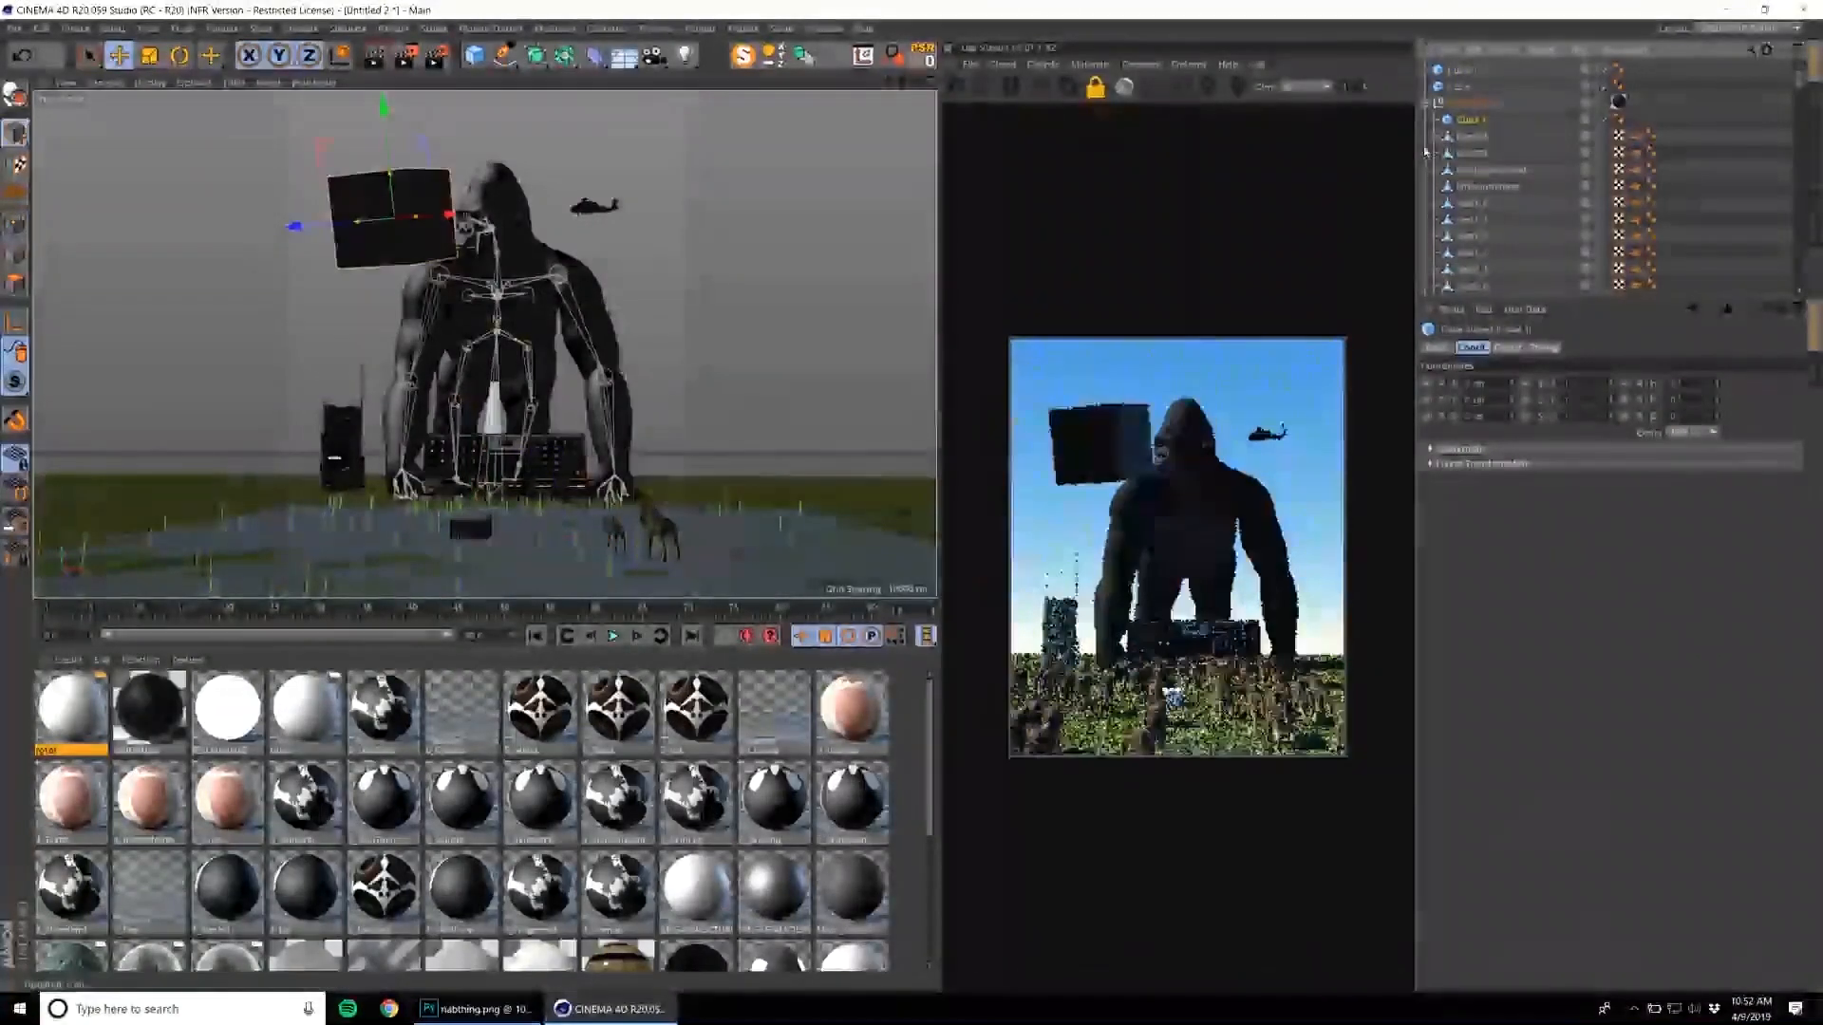
left_click(1427, 102)
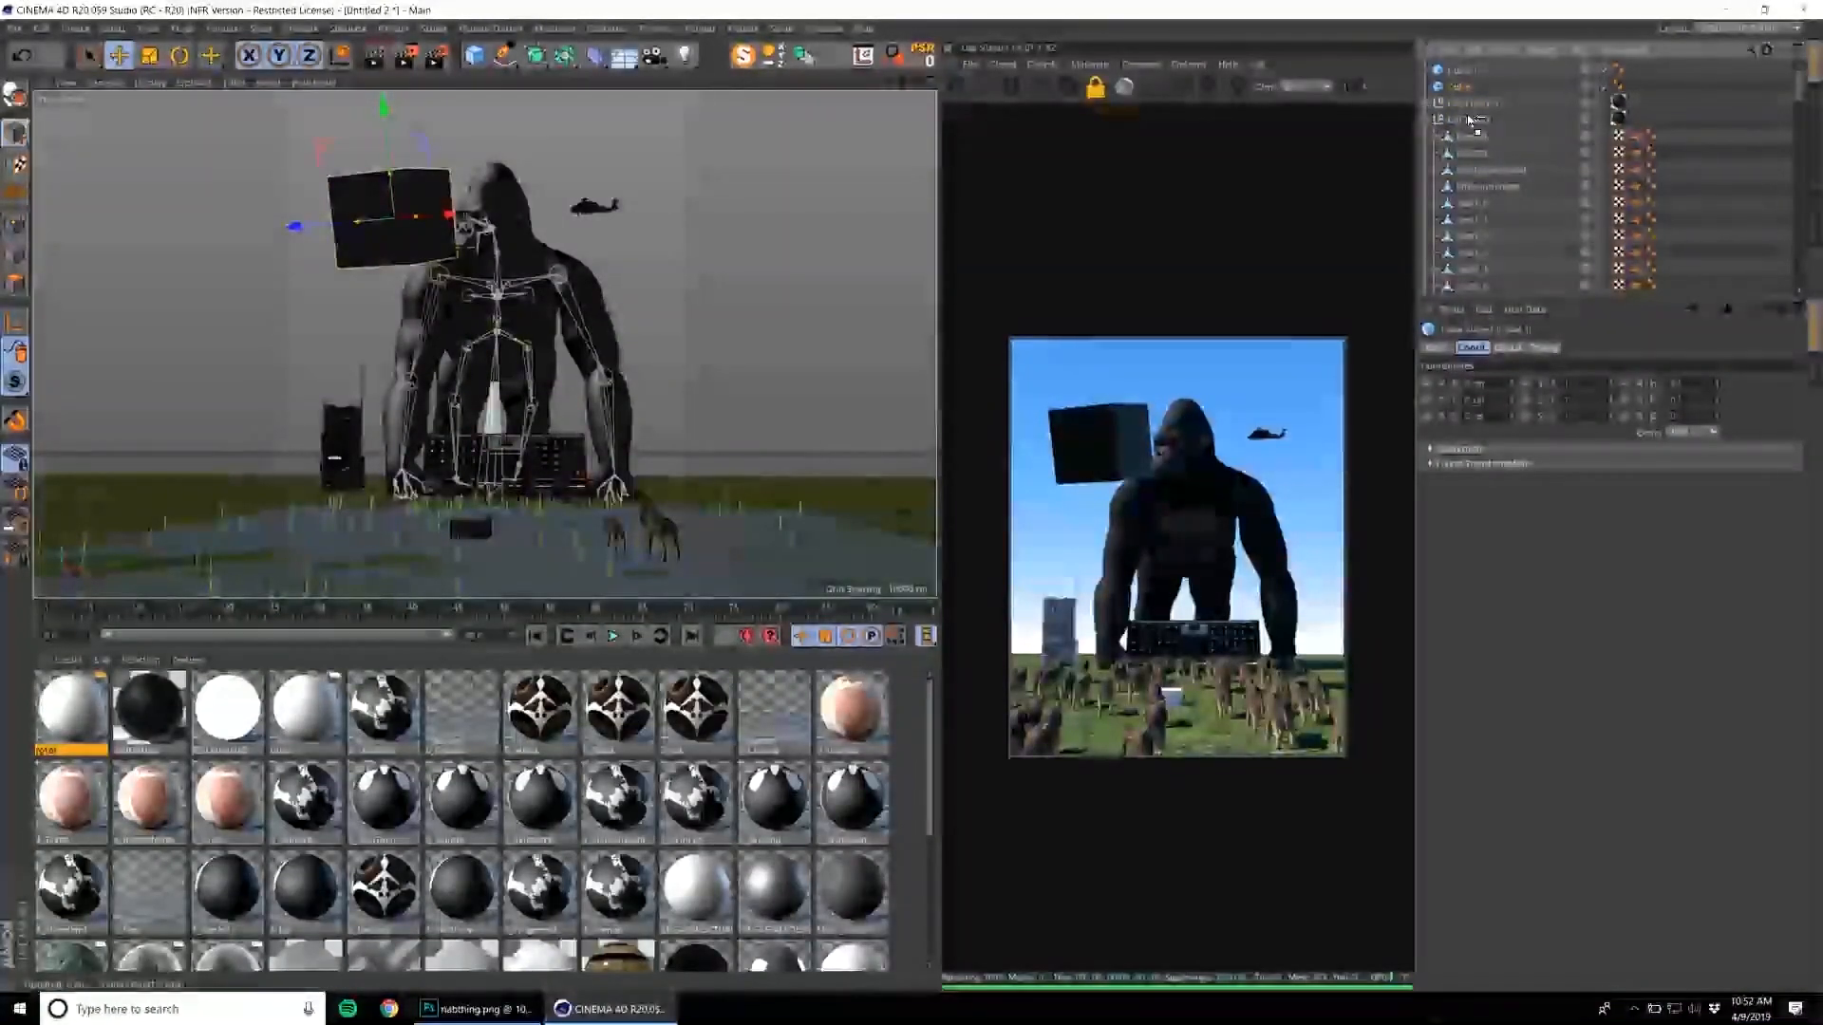
Nest the remaining cube in the other helicopter's group and align it to that helicopter with Reset PSR.
mouse_move(1464, 126)
left_mouse_down()
mouse_move(1443, 77)
mouse_move(1455, 95)
left_mouse_up()
left_click(922, 57)
left_click(1426, 120)
left_click(1426, 103)
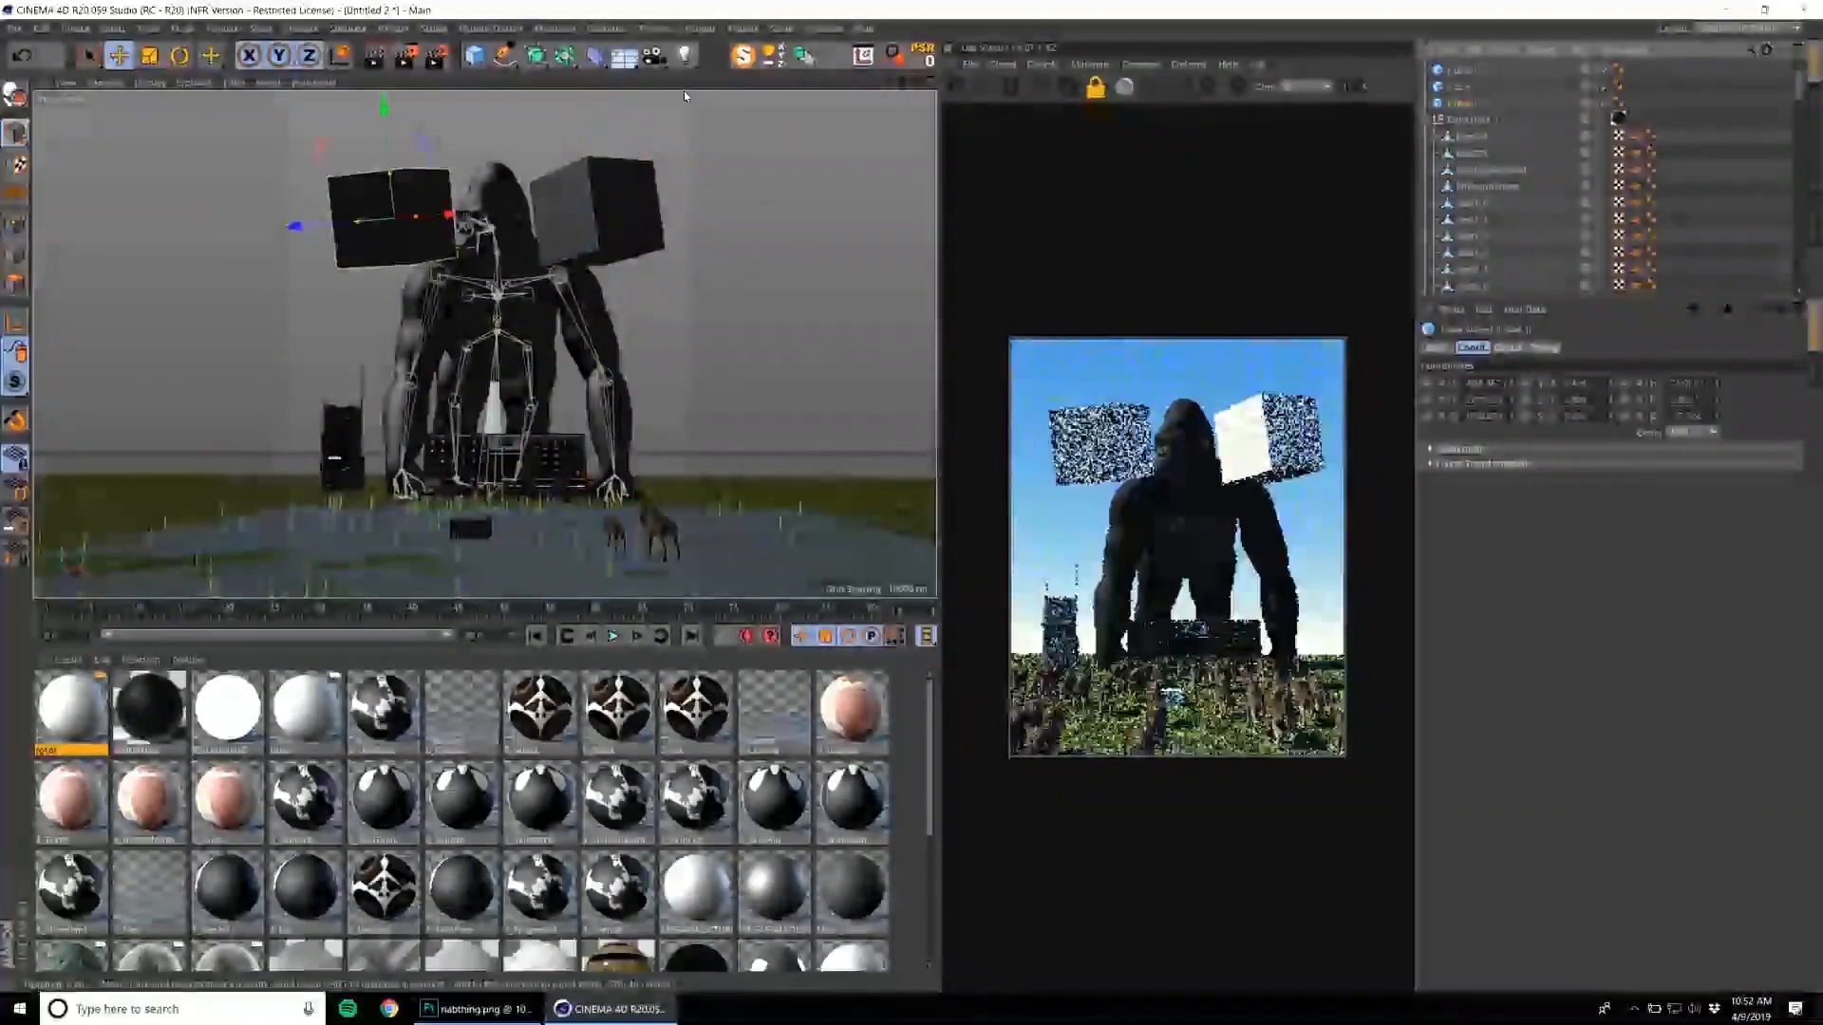
Add the wire-generating plugin object and nest the three cubes inside it so strands connect them.
left_click(554, 27)
mouse_move(699, 28)
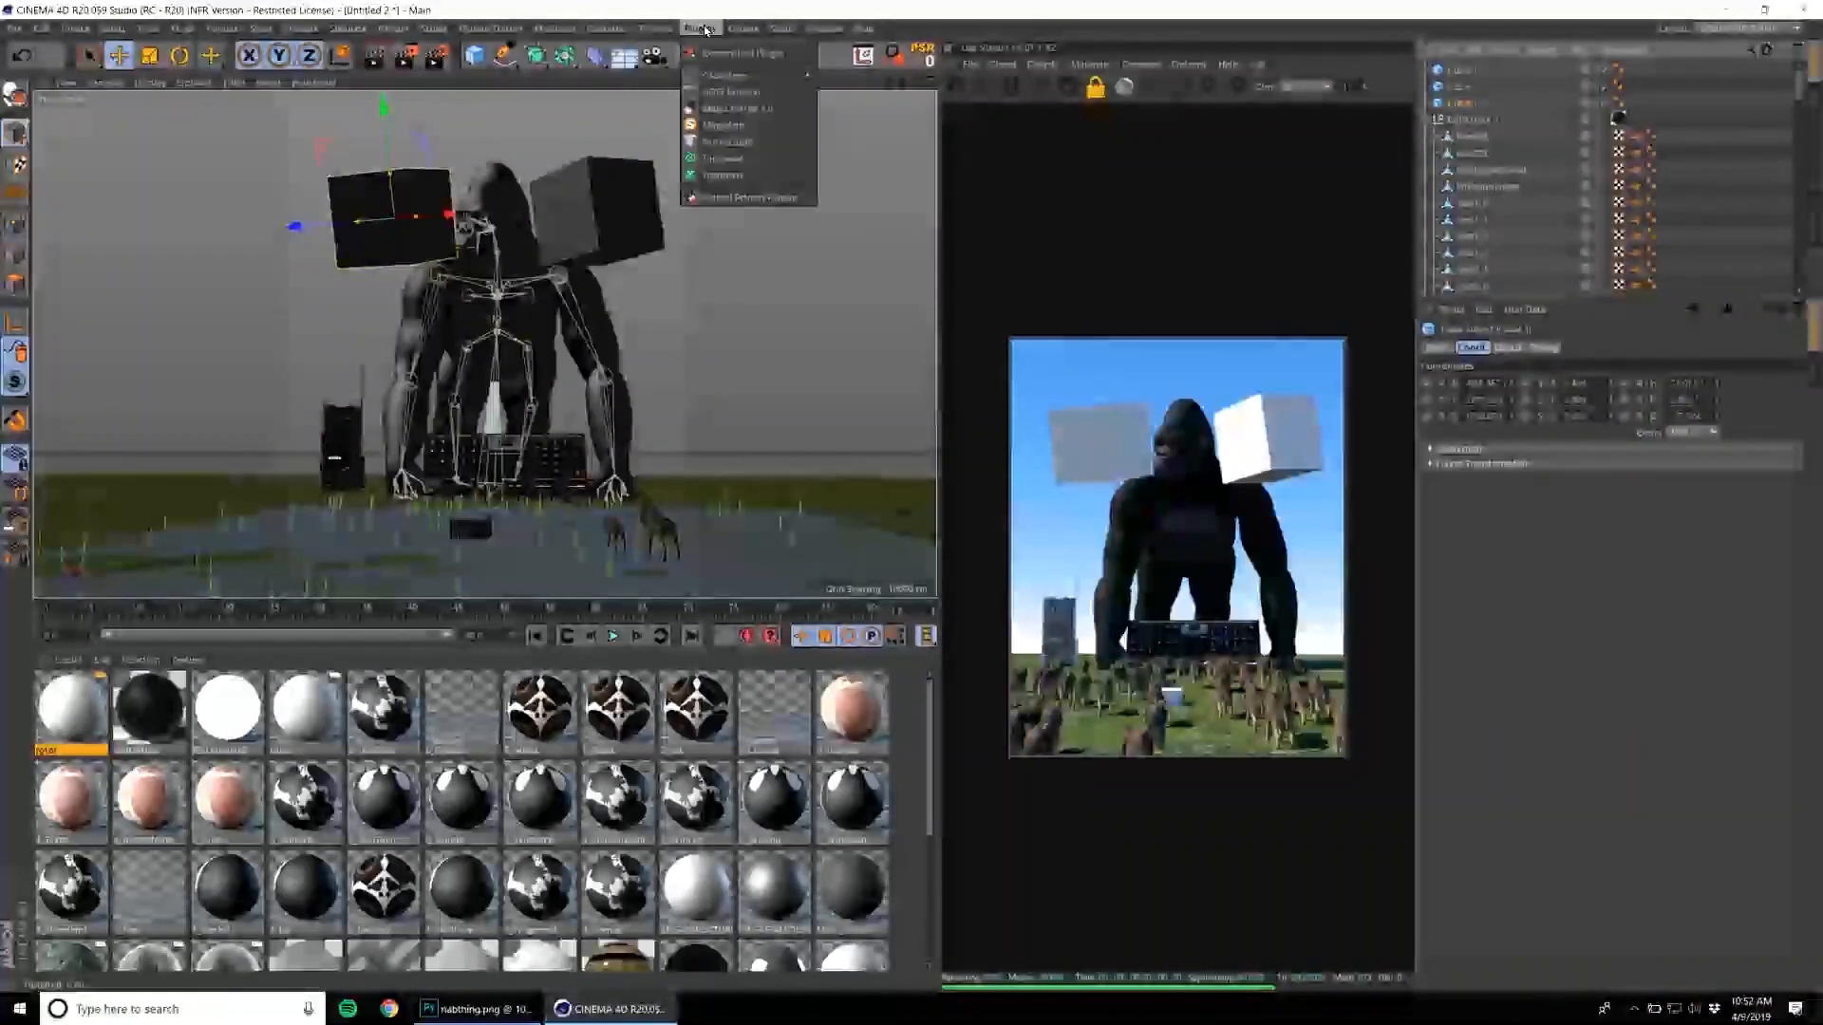
left_click(722, 159)
left_click(1462, 118)
left_click(1465, 85, "ctrl")
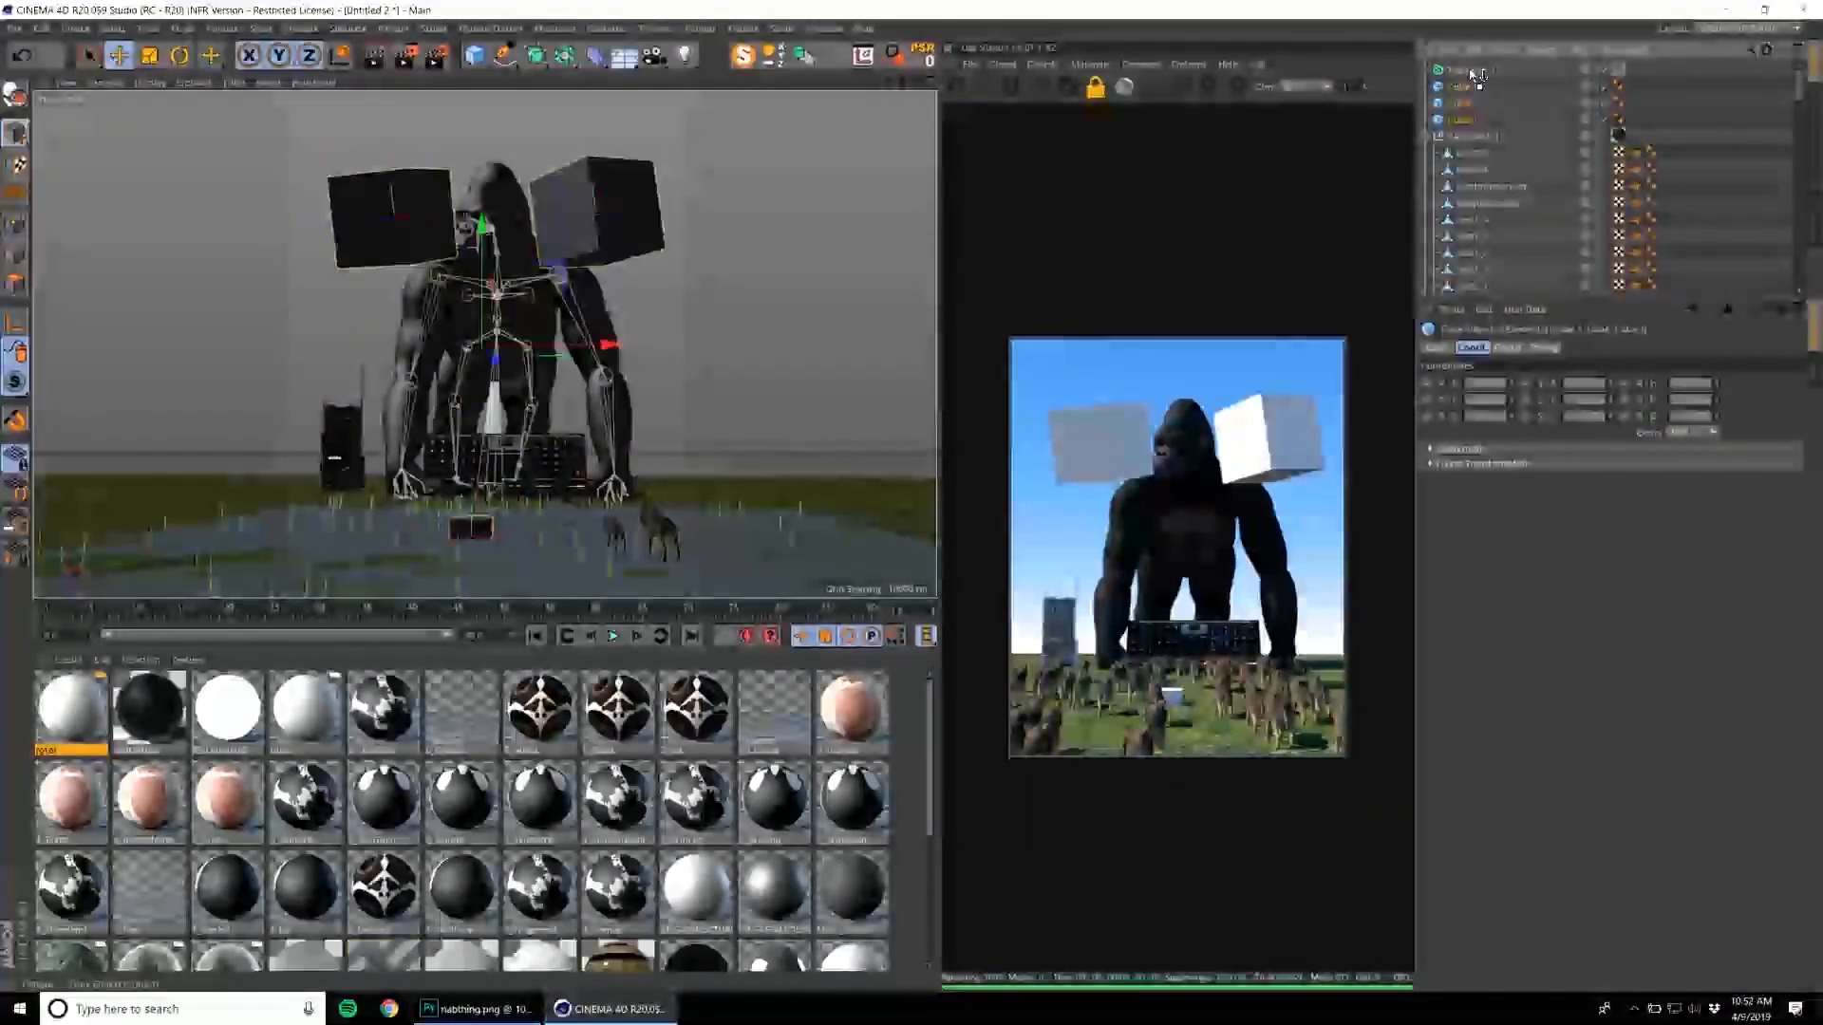
left_click_drag(1467, 70, 1468, 71)
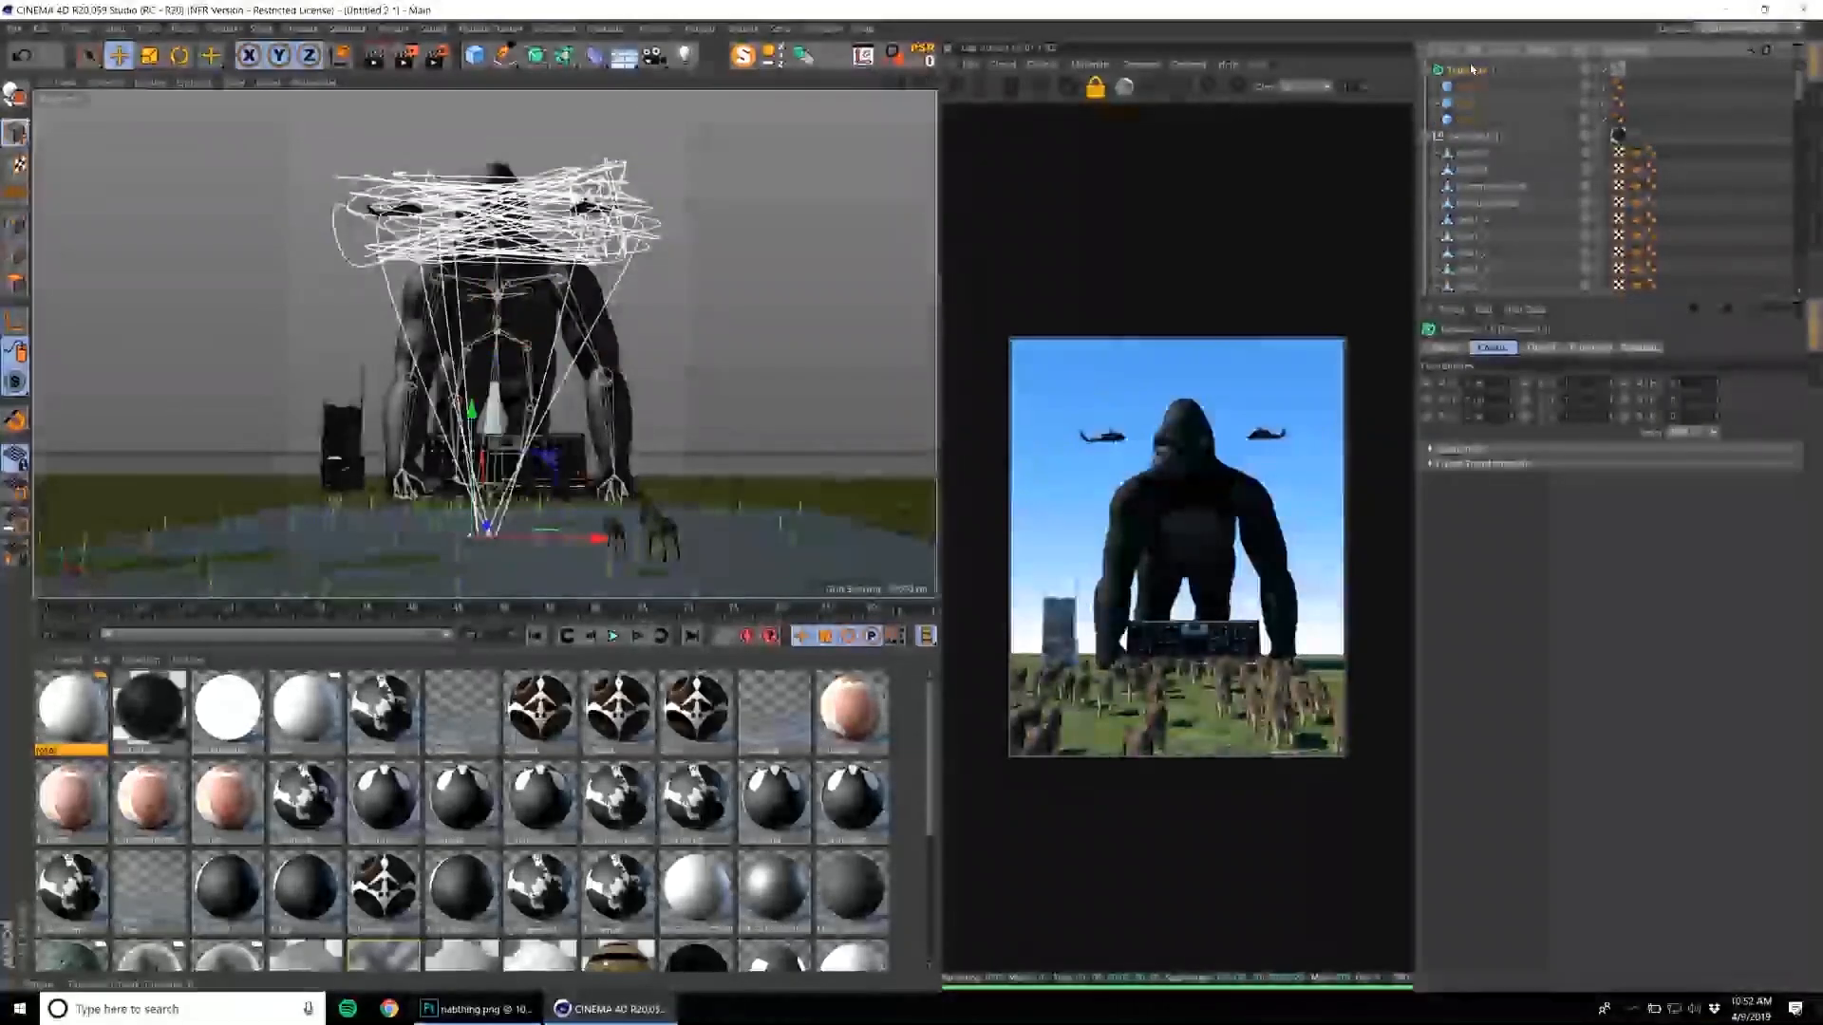
Restyle the generated wires so they sag between the cubes, and reduce the number of strands.
left_click(1541, 348)
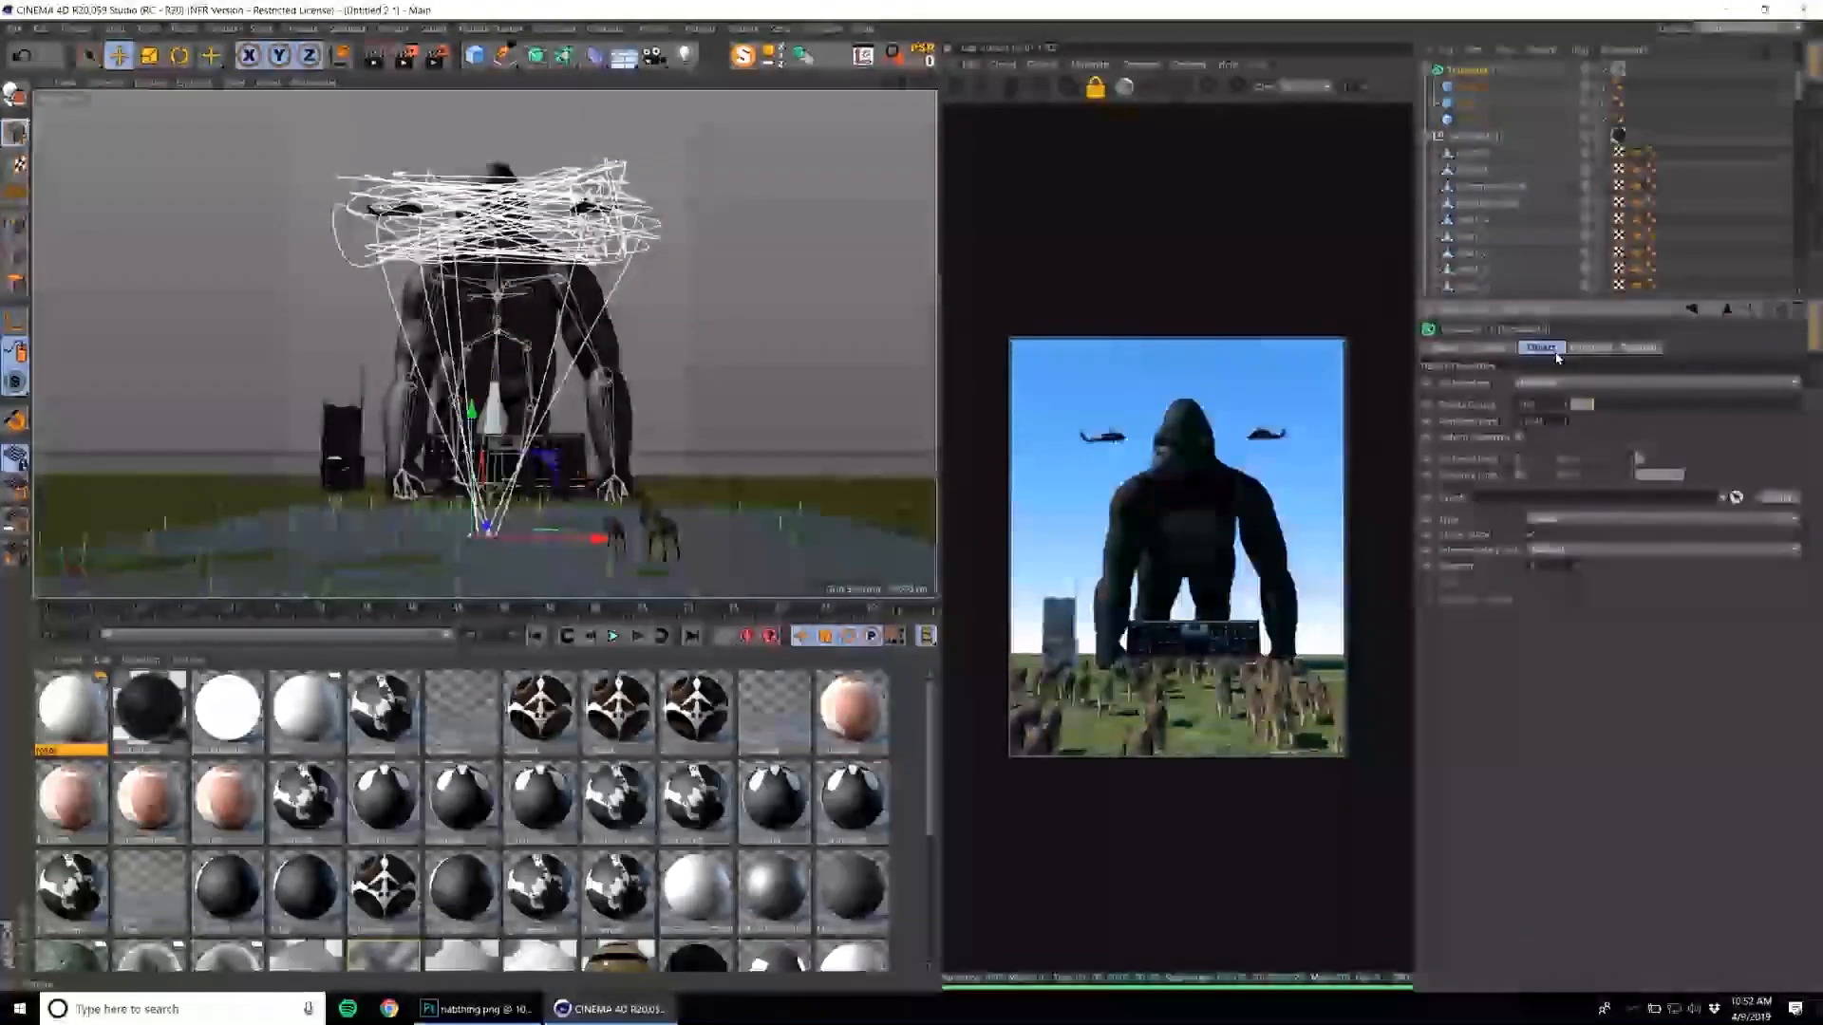
left_click(1532, 538)
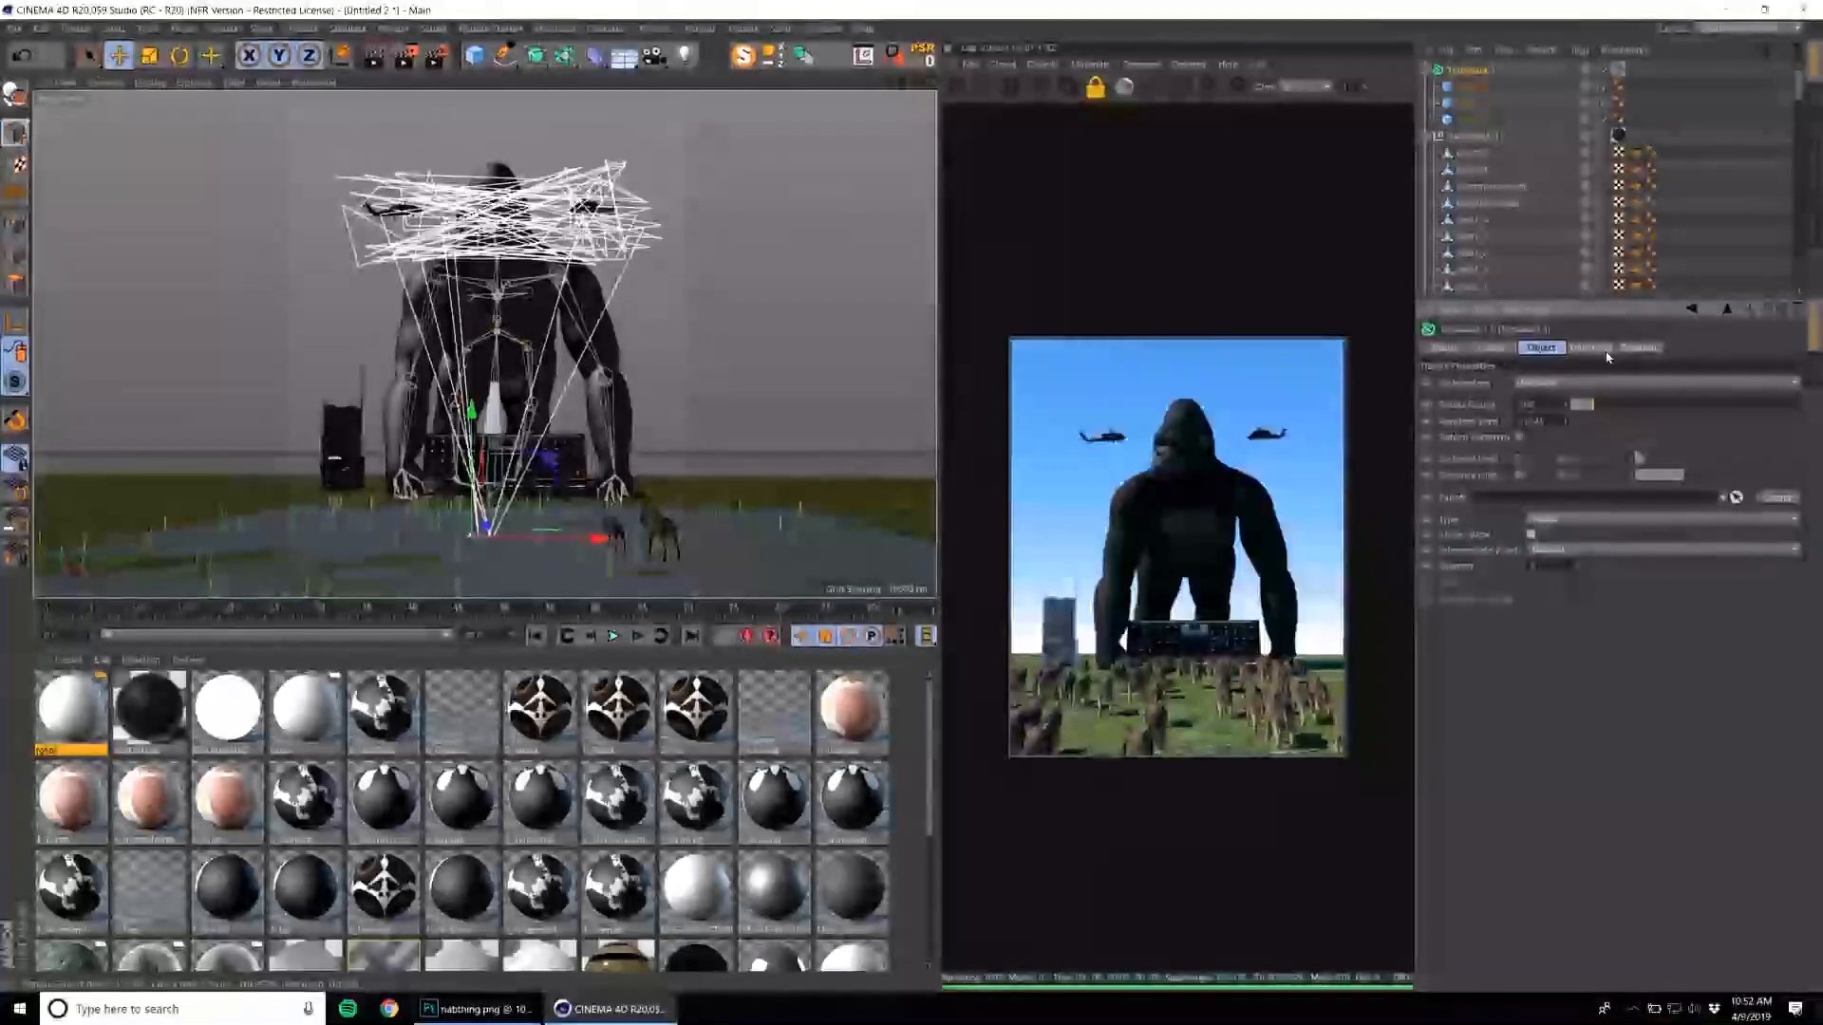
left_click(1590, 347)
left_click_drag(1643, 416, 1546, 404)
left_click(1538, 348)
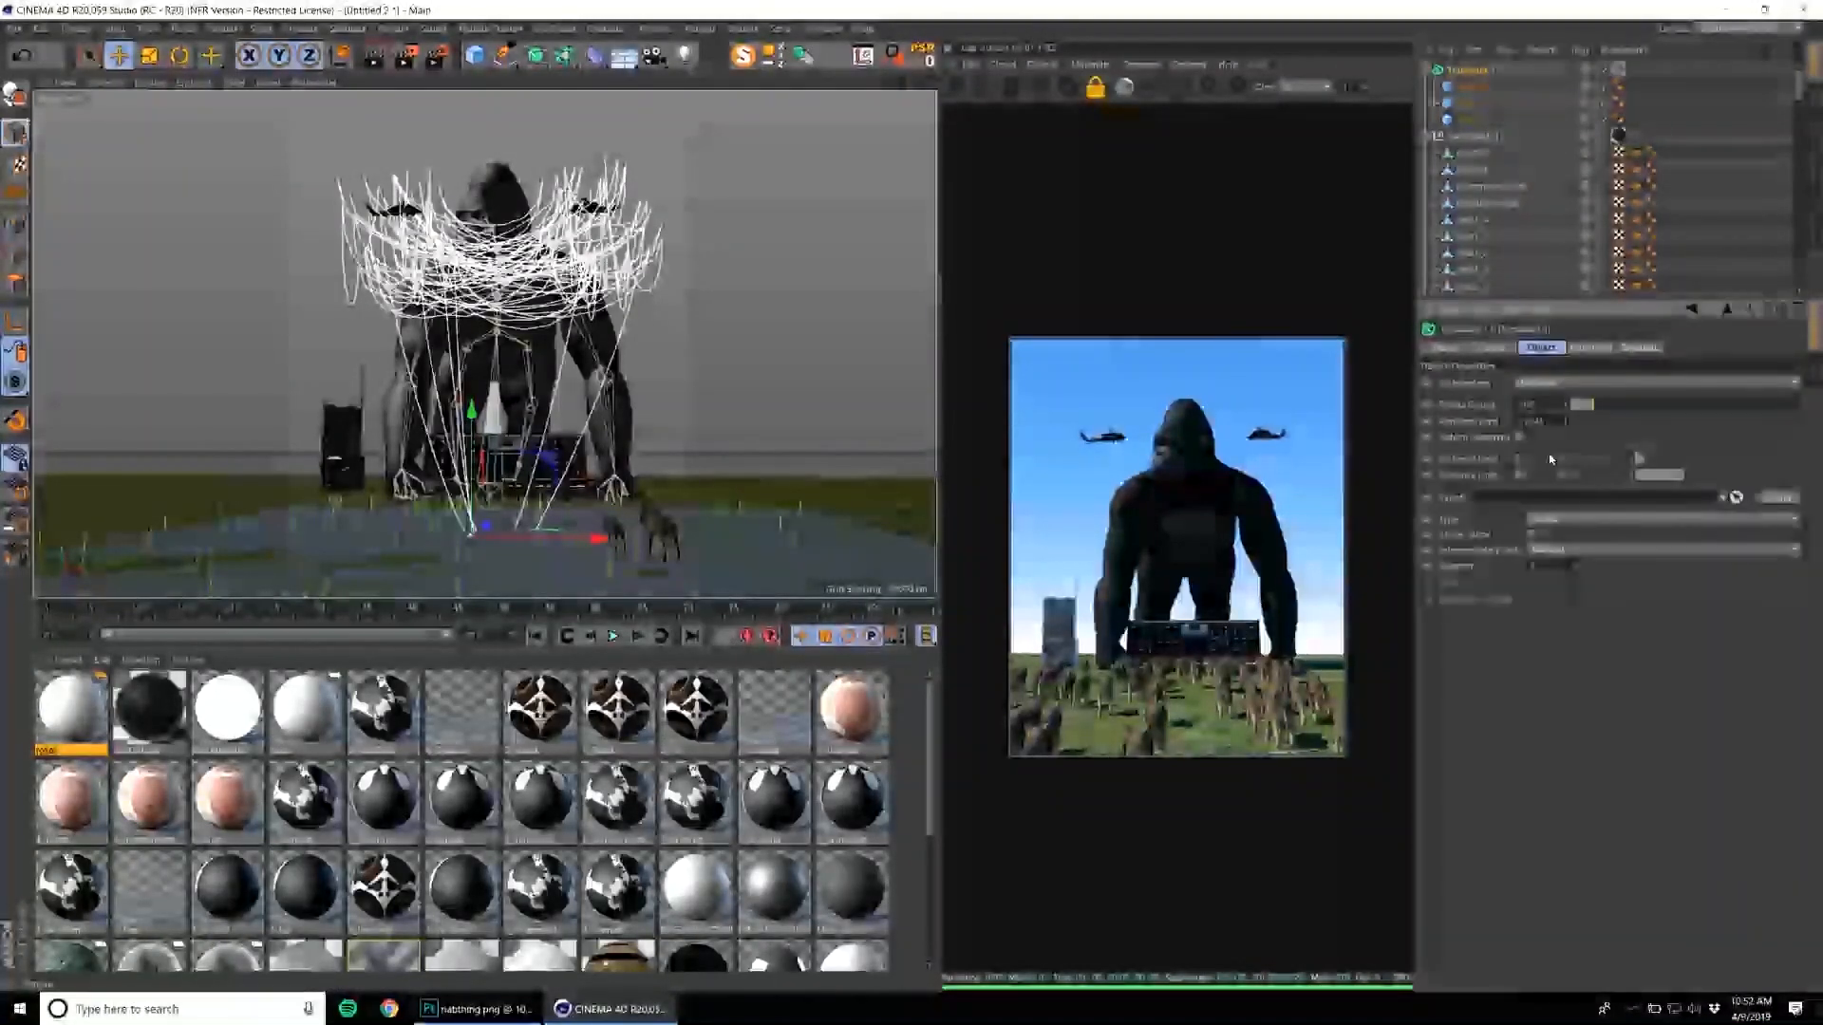
key("Return")
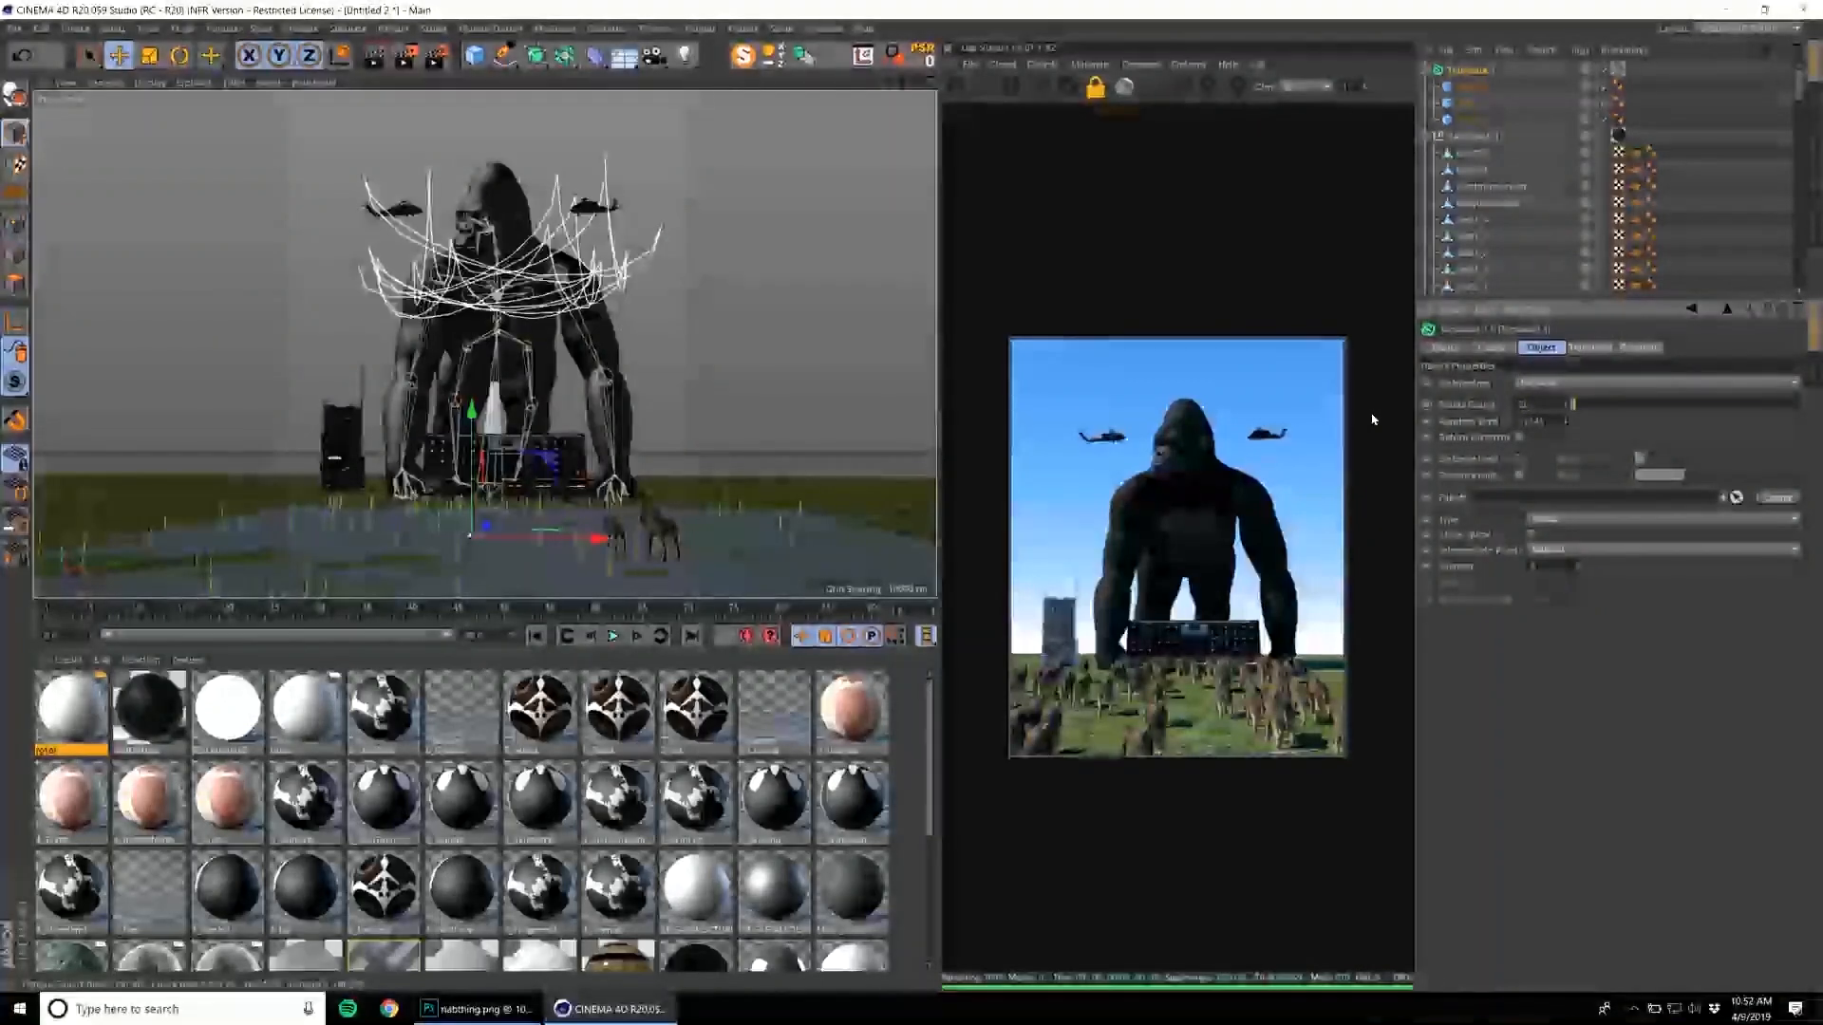
Move the cube near the ground aside and delete it from the wire generator.
left_click(1470, 86)
left_click_drag(546, 462, 782, 484)
left_click(1451, 118)
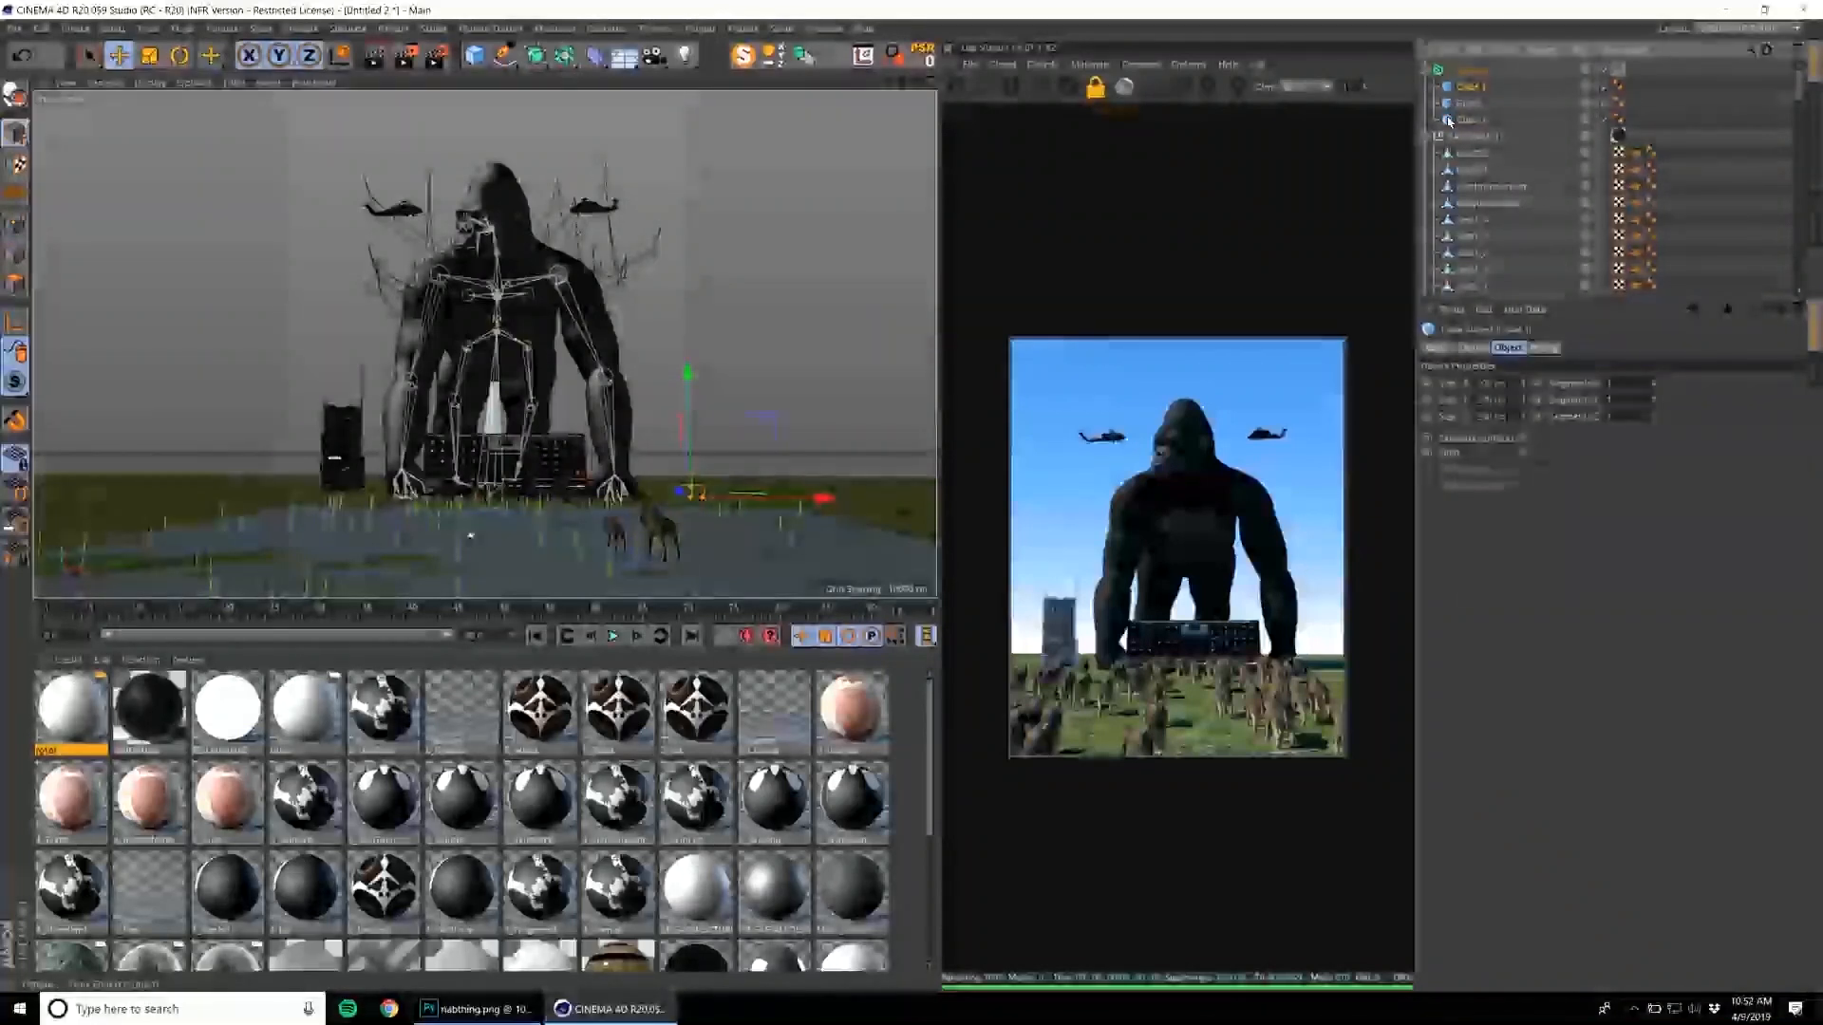
left_click(1468, 88)
key("Delete")
Enable geometry for the wire generator so the strands between the helicopters appear in the render.
left_click(1471, 70)
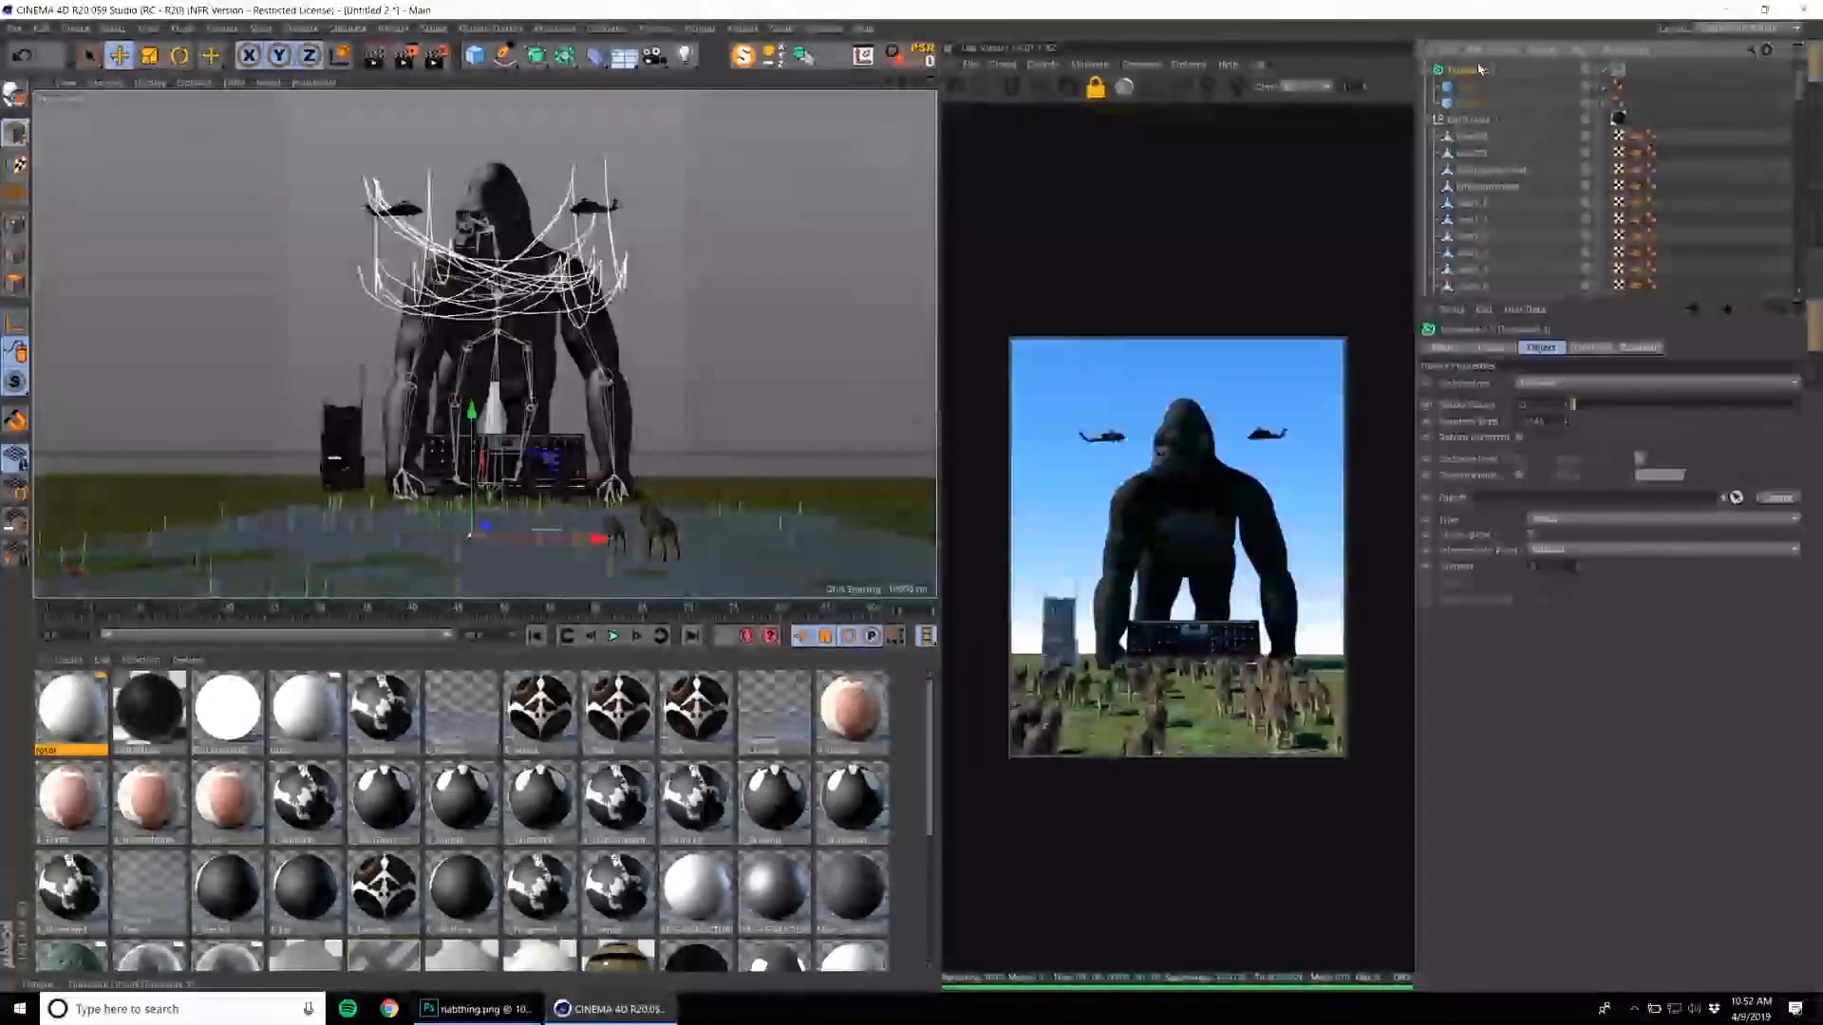
left_click(1640, 347)
left_click(1488, 381)
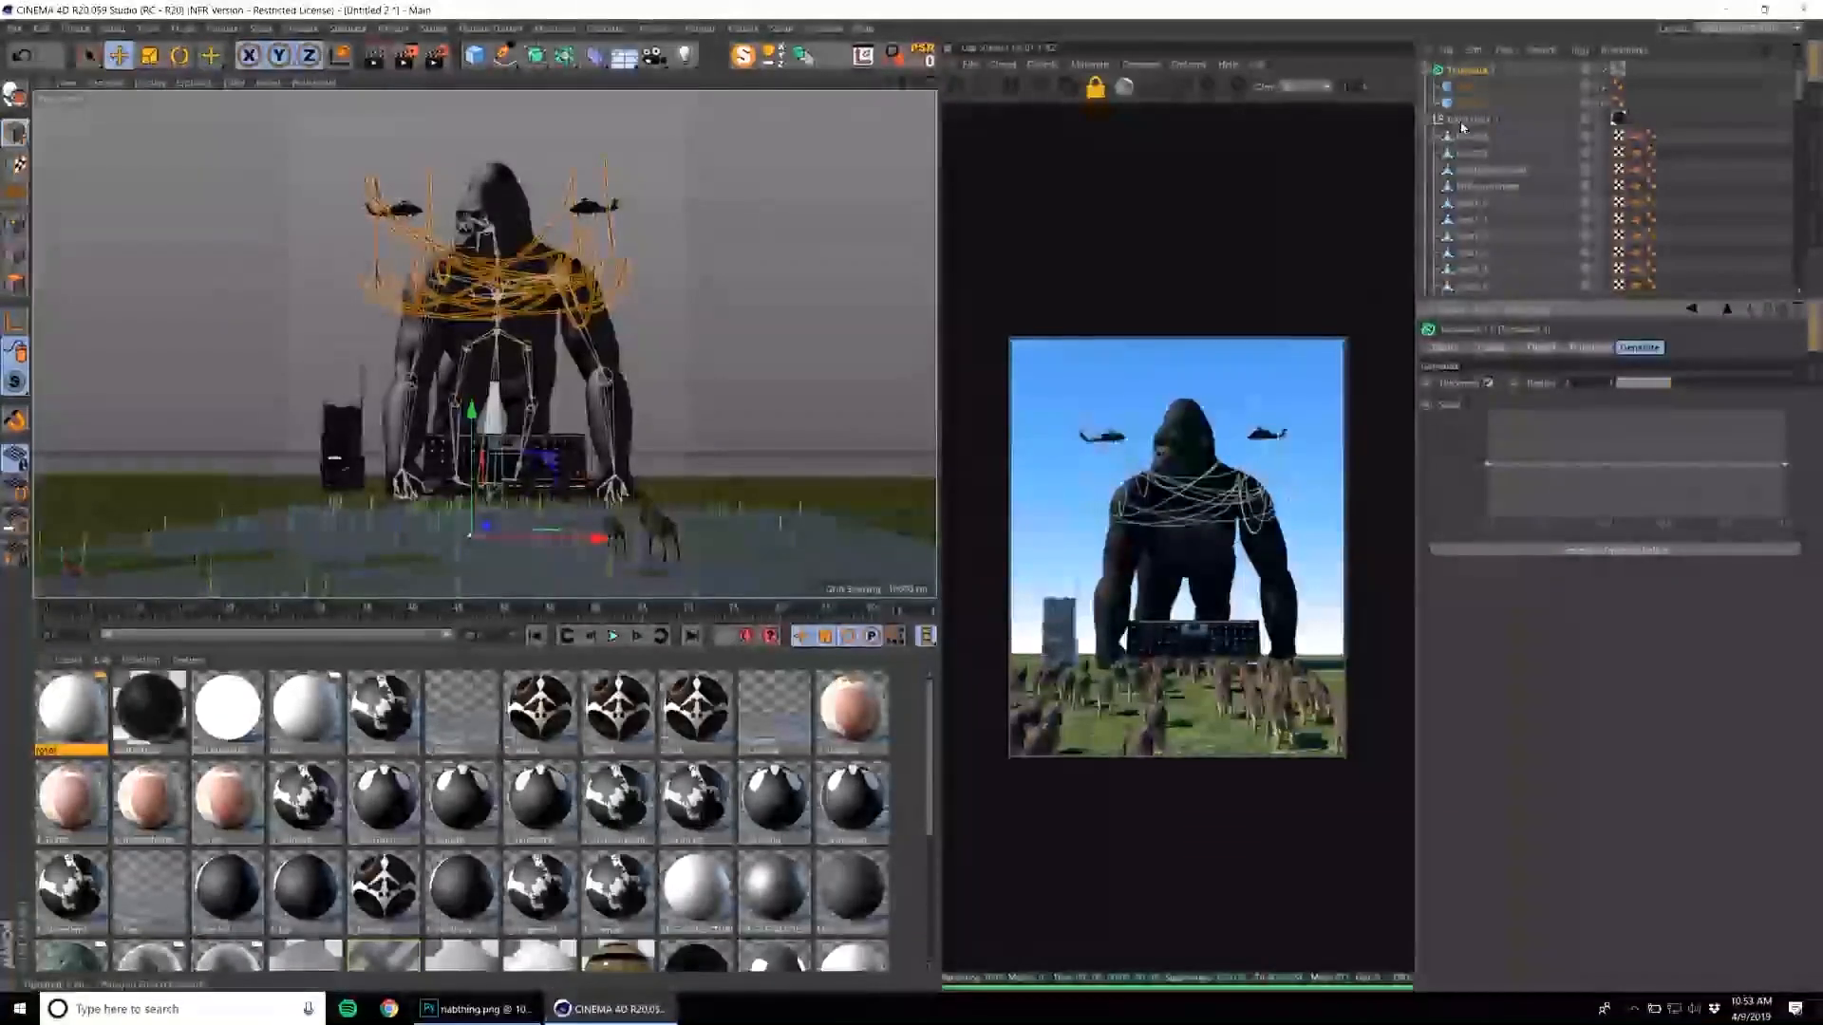
Scale down the first helicopter's cube and position it under the aircraft so the wires gather there.
left_click(1470, 89)
key("t")
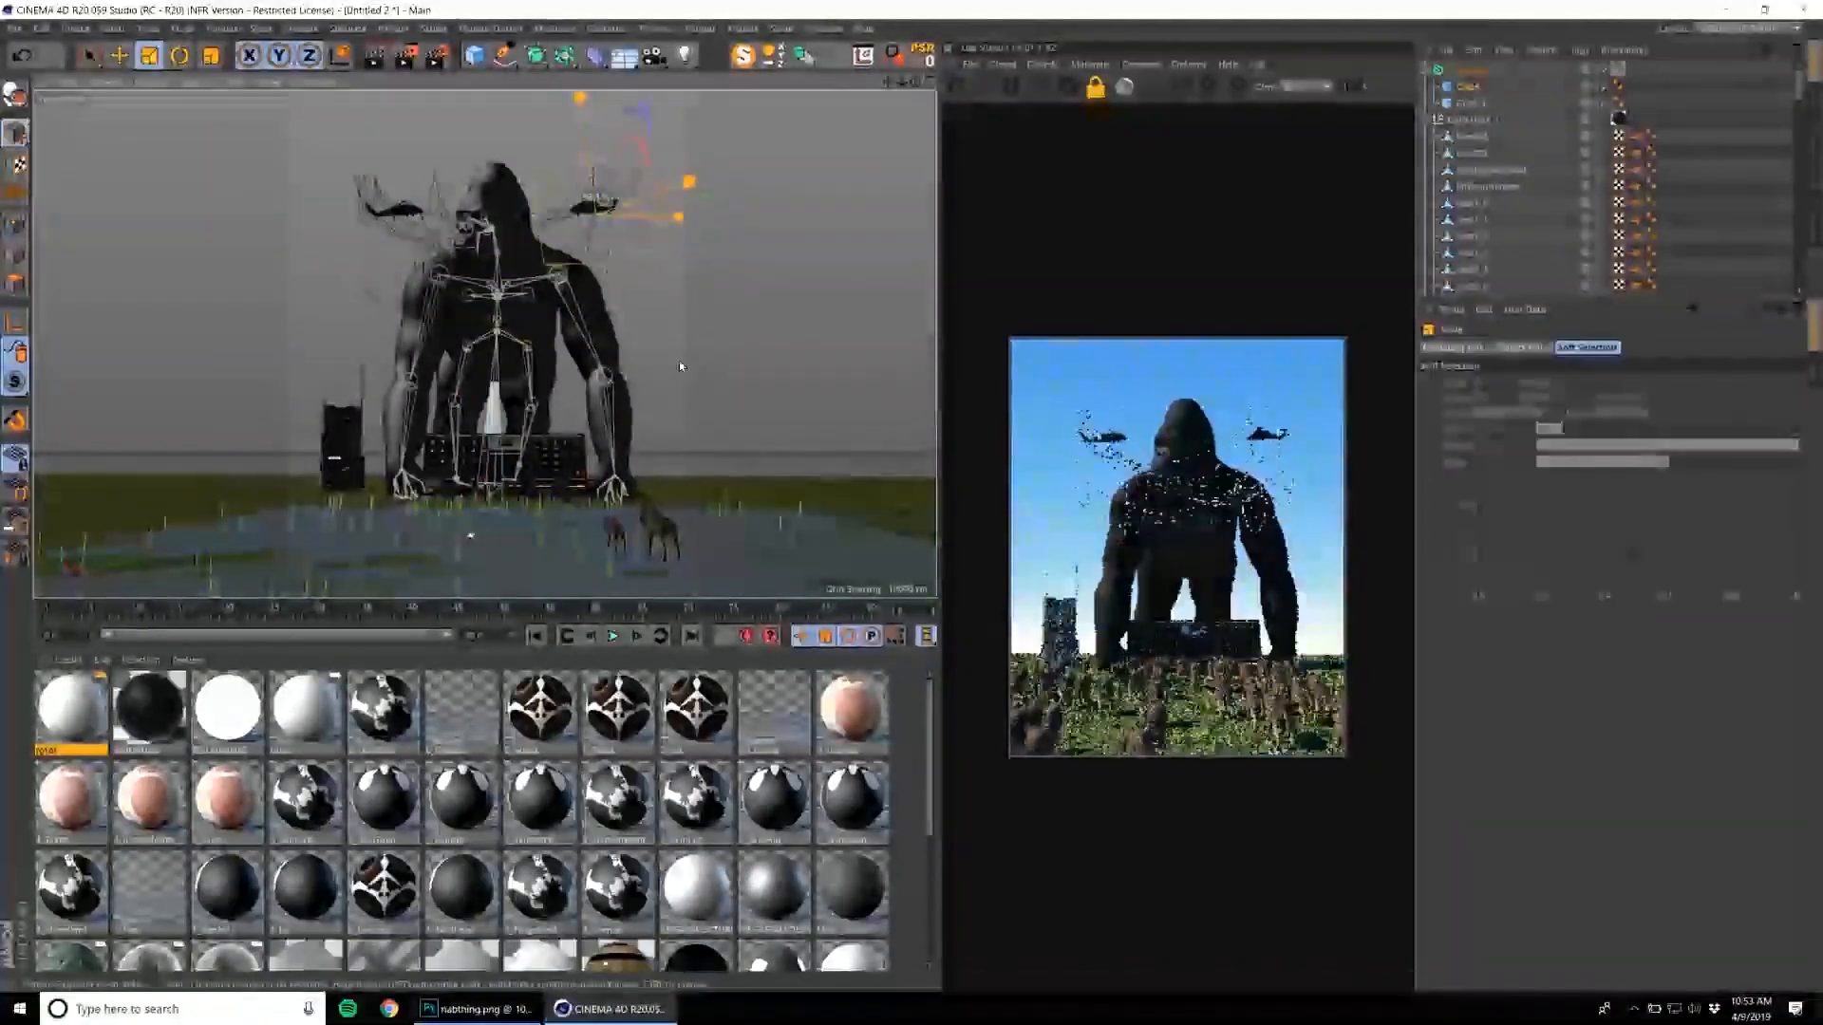
key("e")
right_click_drag(695, 367, 822, 192, "alt")
middle_click_drag(823, 193, 680, 232, "alt")
key("t")
key("e")
Scale down the second helicopter's cube and fit it against the underside of that aircraft.
left_click(1474, 102)
left_click_drag(564, 219, 538, 242, "alt")
right_click_drag(537, 242, 380, 353, "alt")
key("t")
left_click_drag(379, 366, 84, 395)
right_click_drag(520, 171, 534, 244, "alt")
left_click_drag(534, 244, 511, 249, "alt")
key("t")
left_click_drag(388, 344, 370, 347)
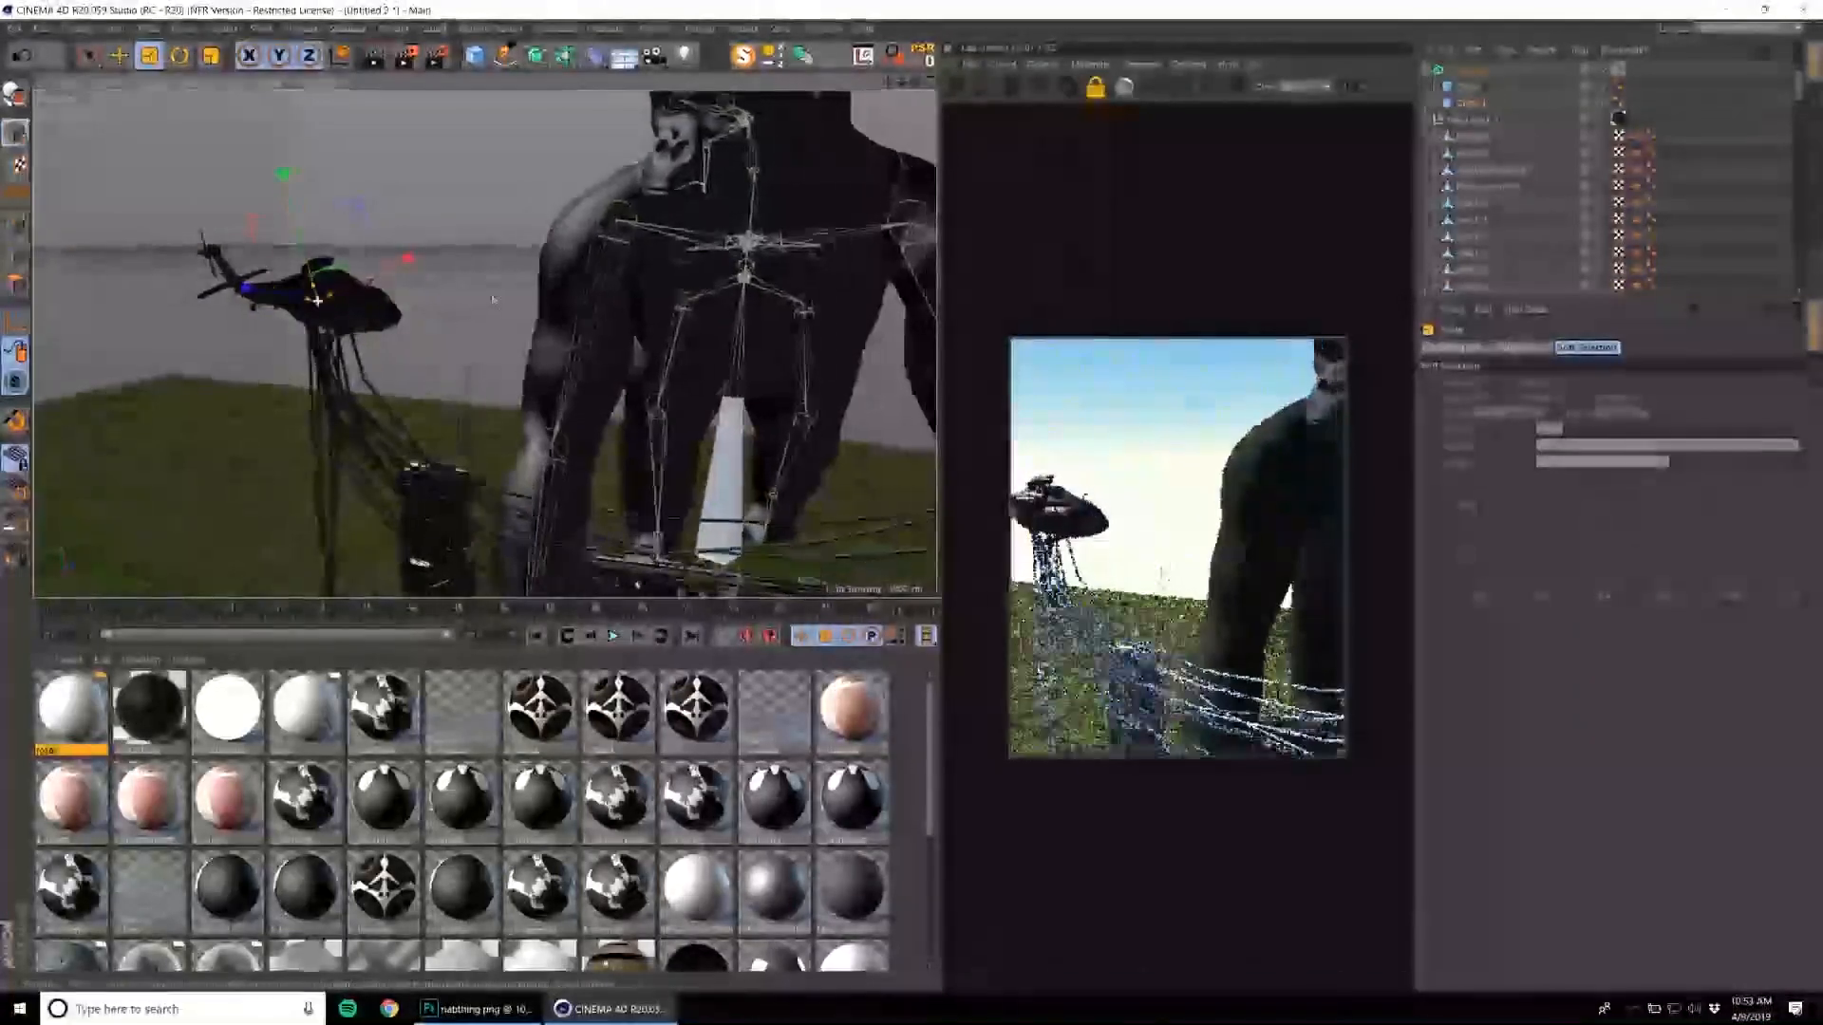
left_click_drag(513, 275, 589, 256, "alt")
right_click_drag(590, 257, 561, 256, "alt")
left_click_drag(561, 256, 663, 253, "alt")
right_click_drag(664, 252, 655, 247, "alt")
Group the wire generator together with both helicopter groups.
left_click(1463, 72)
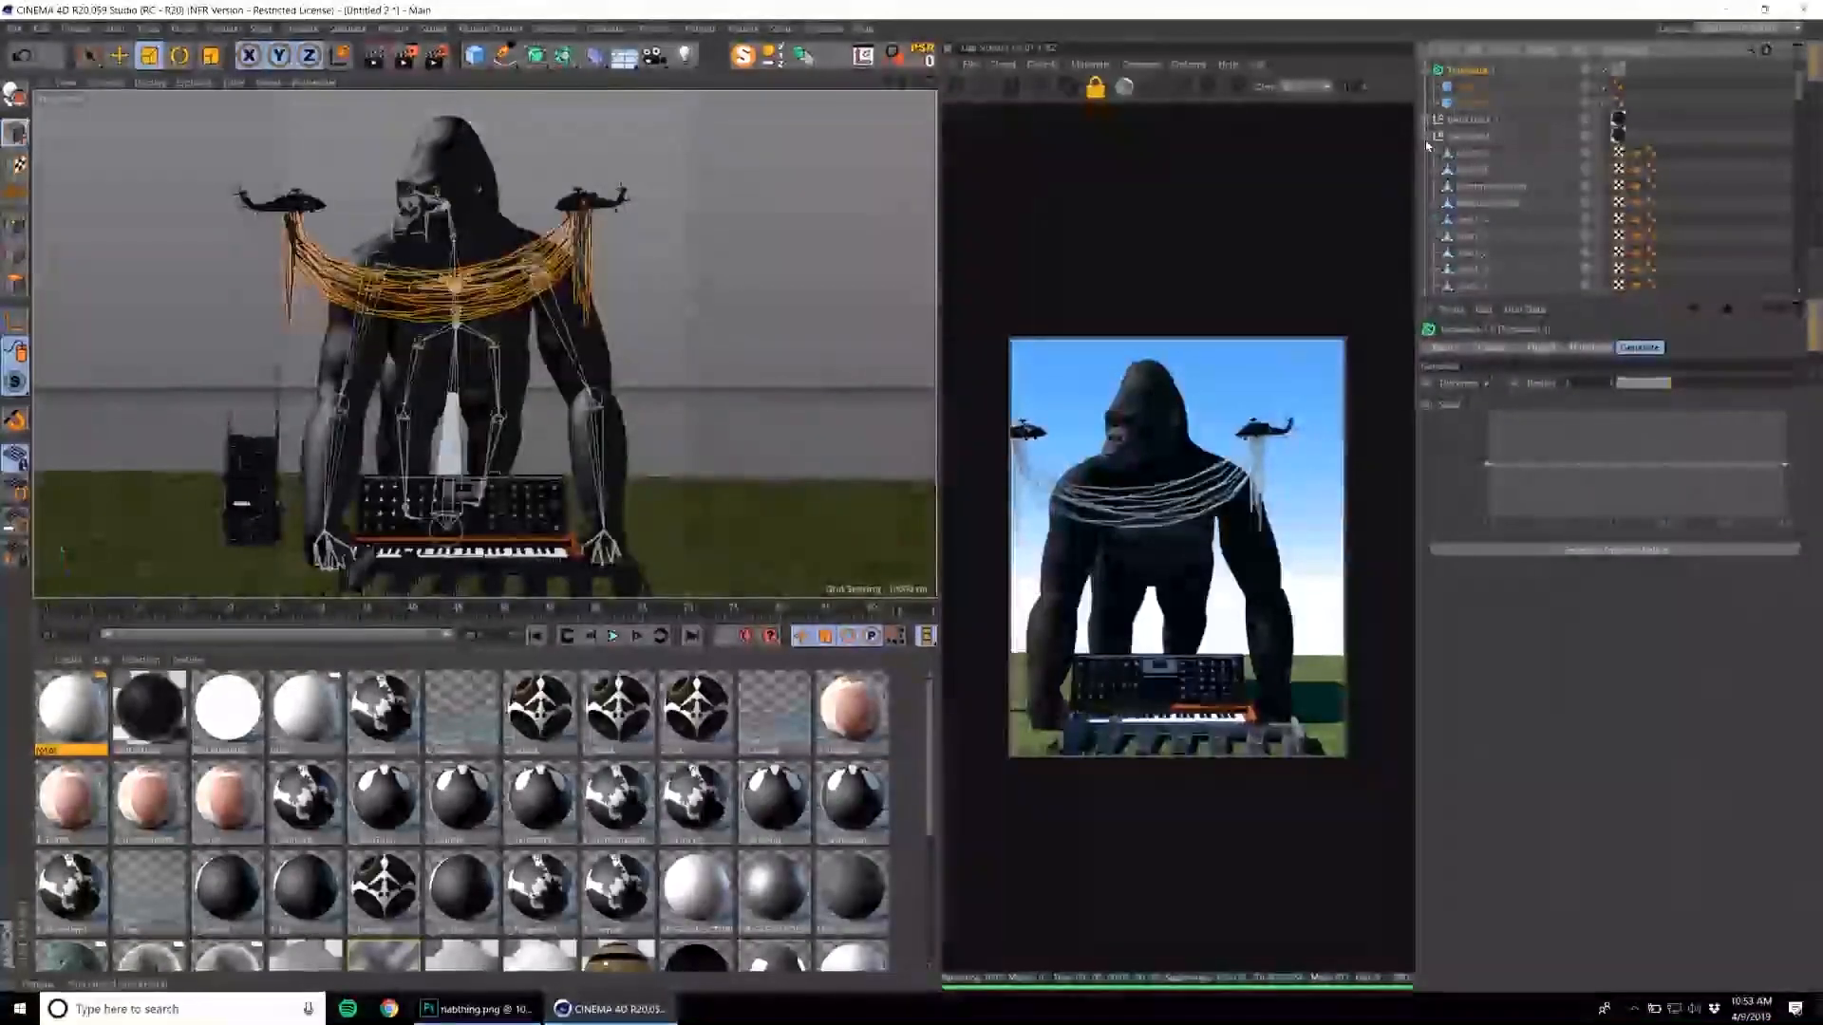
left_click(1426, 137)
left_click(1468, 137)
left_click(1465, 73, "shift")
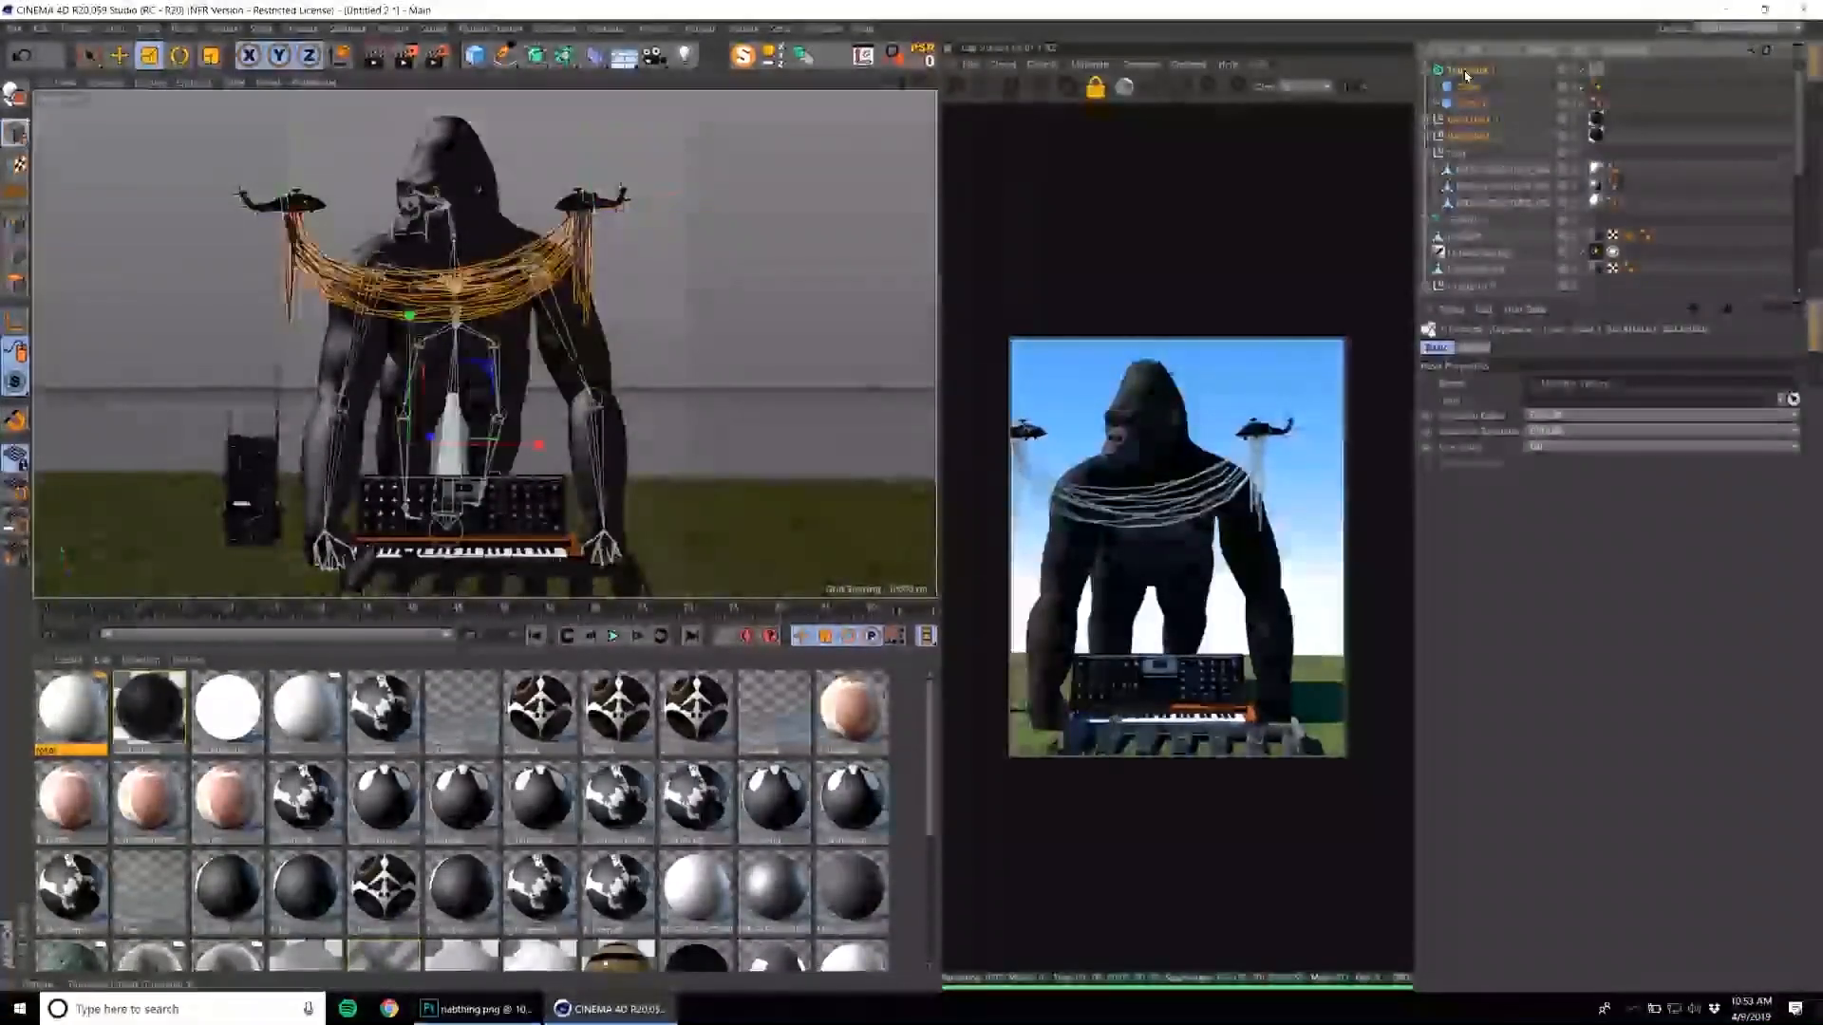
key("alt+g")
Move the grouped helicopters and wires higher so they hover on either side above the gorilla's shoulders.
key("e")
left_click_drag(442, 370, 600, 288)
right_click_drag(600, 287, 572, 285, "alt")
middle_click_drag(573, 285, 586, 278, "alt")
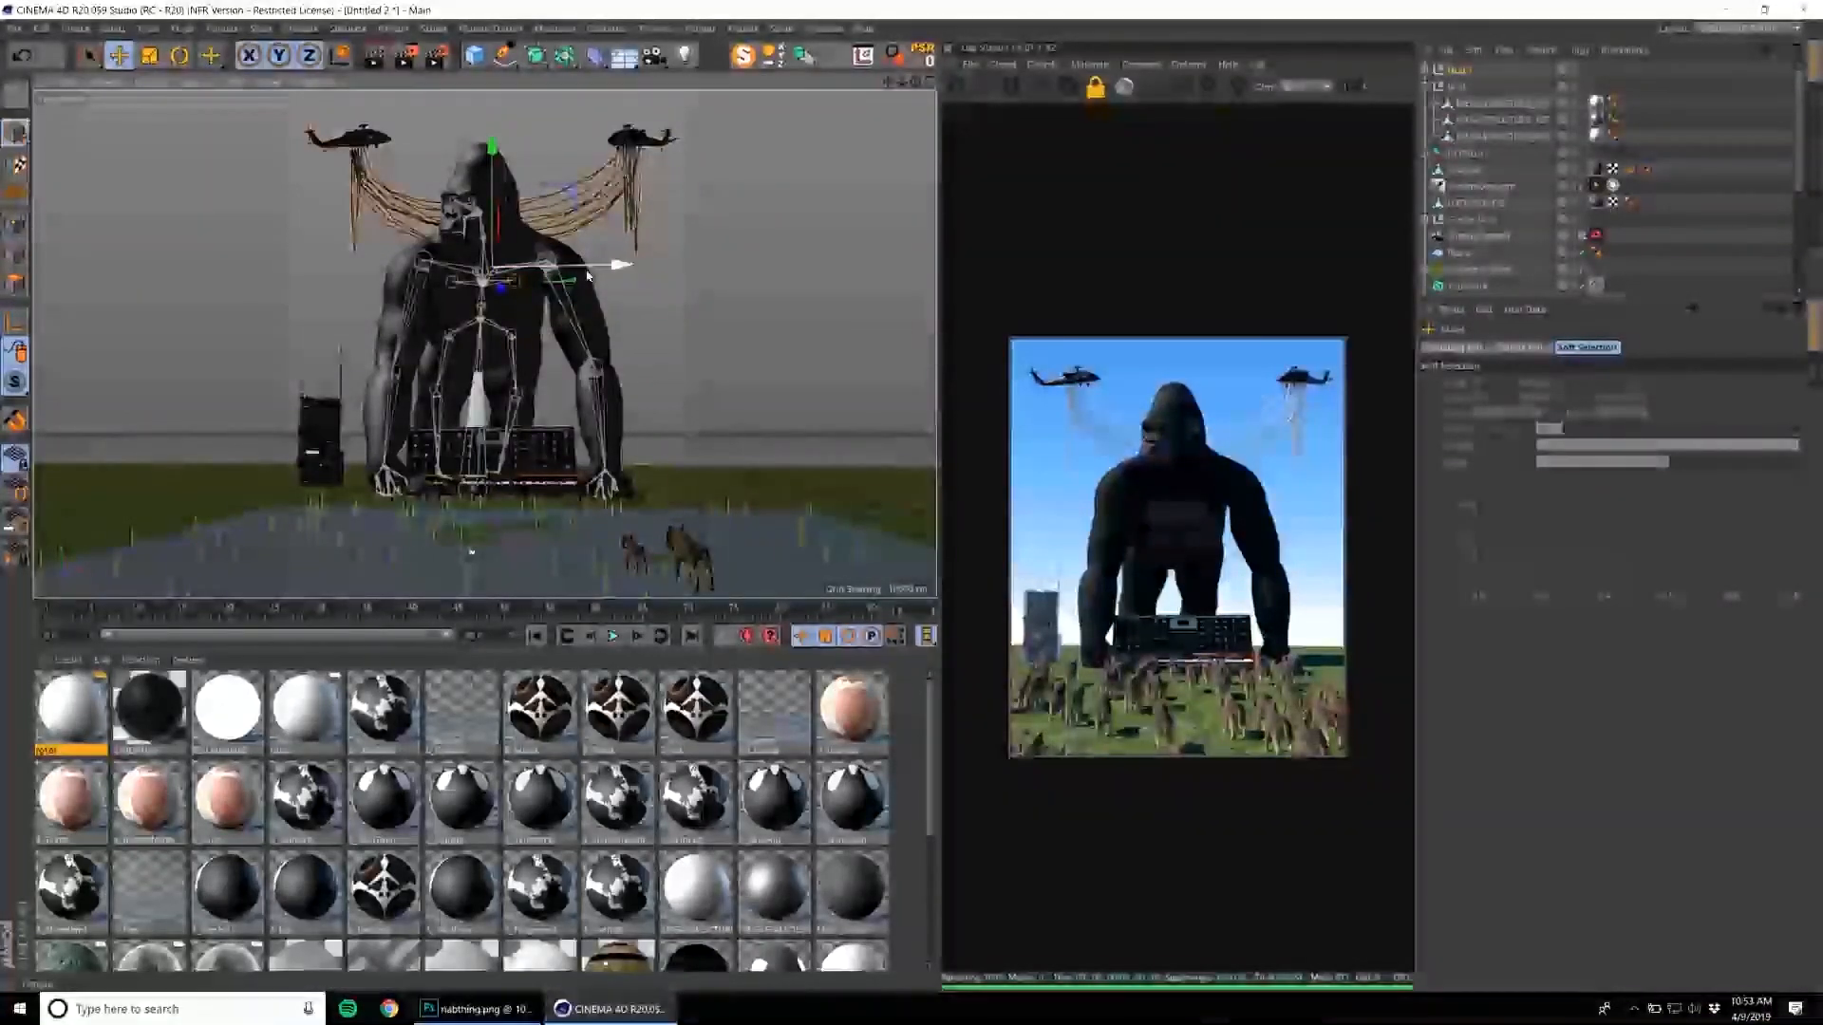
Browse the Content Browser's model folders and load the orange-red roasted meat model from the food folder into the scene.
left_click(837, 35)
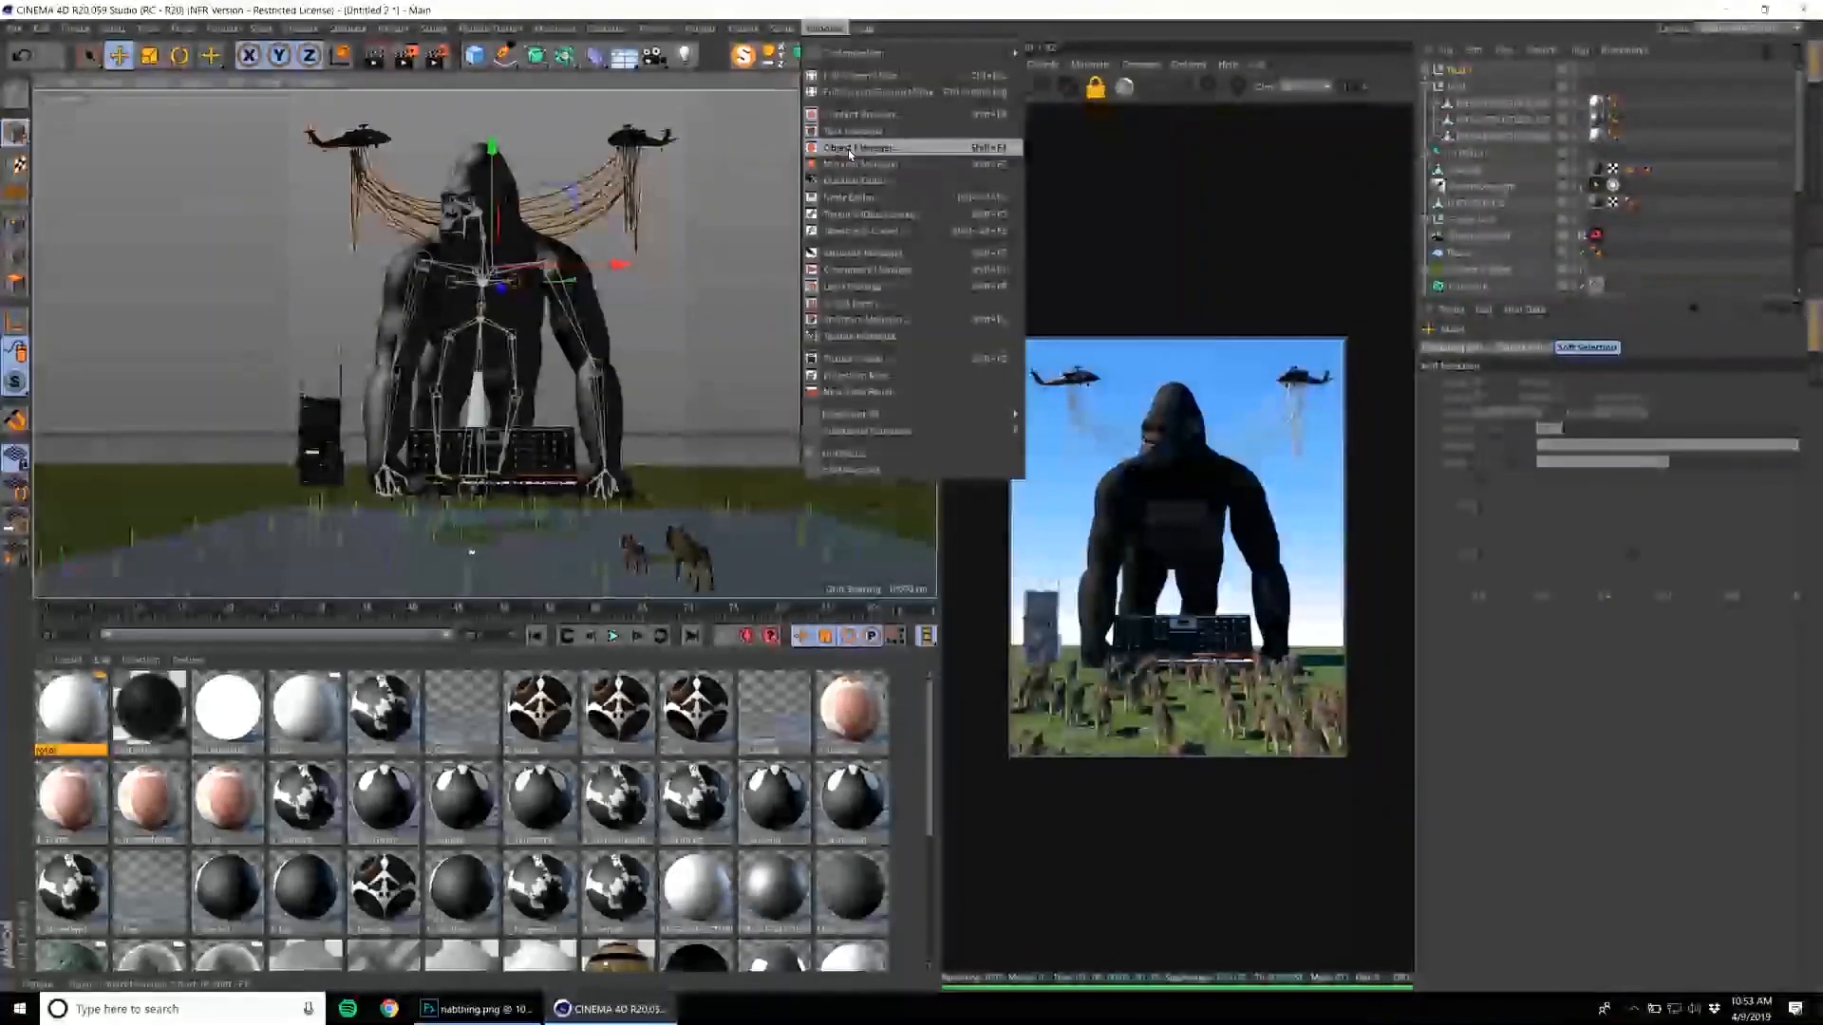
left_click(860, 117)
scroll(824, 392, "down", 3)
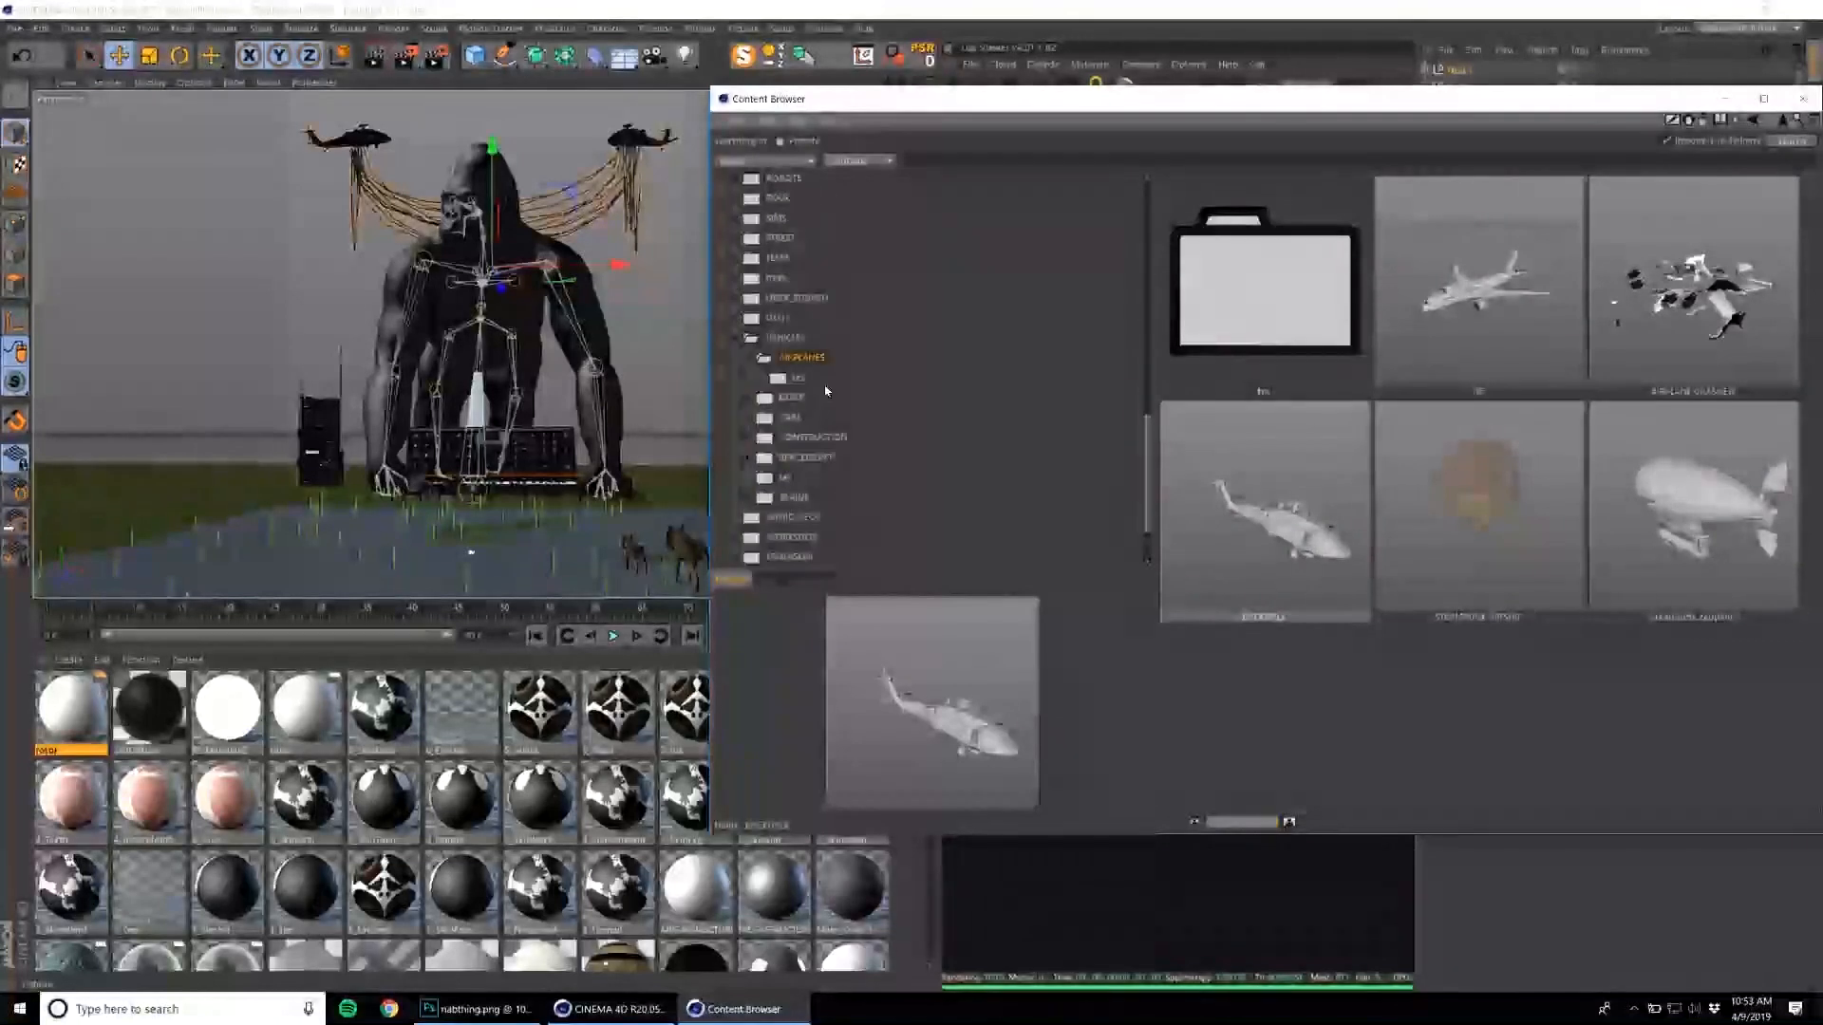
left_click(785, 336)
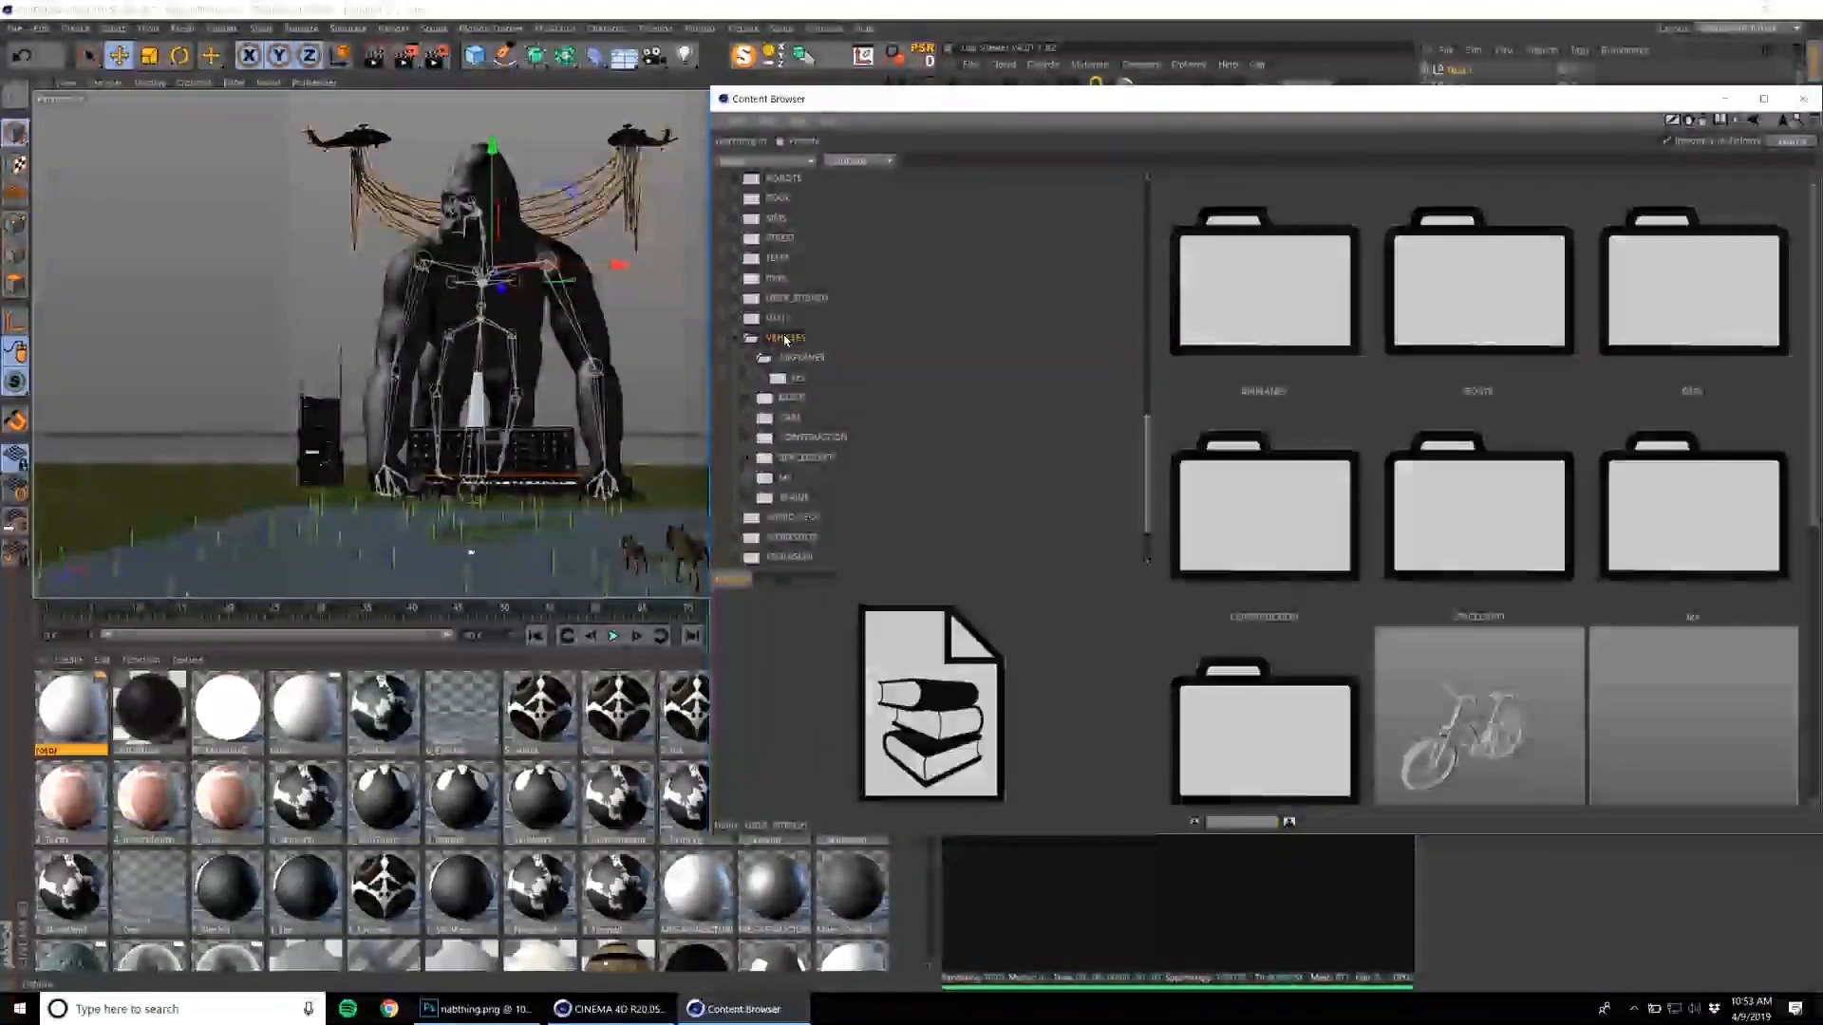
left_click(784, 320)
left_click(738, 339)
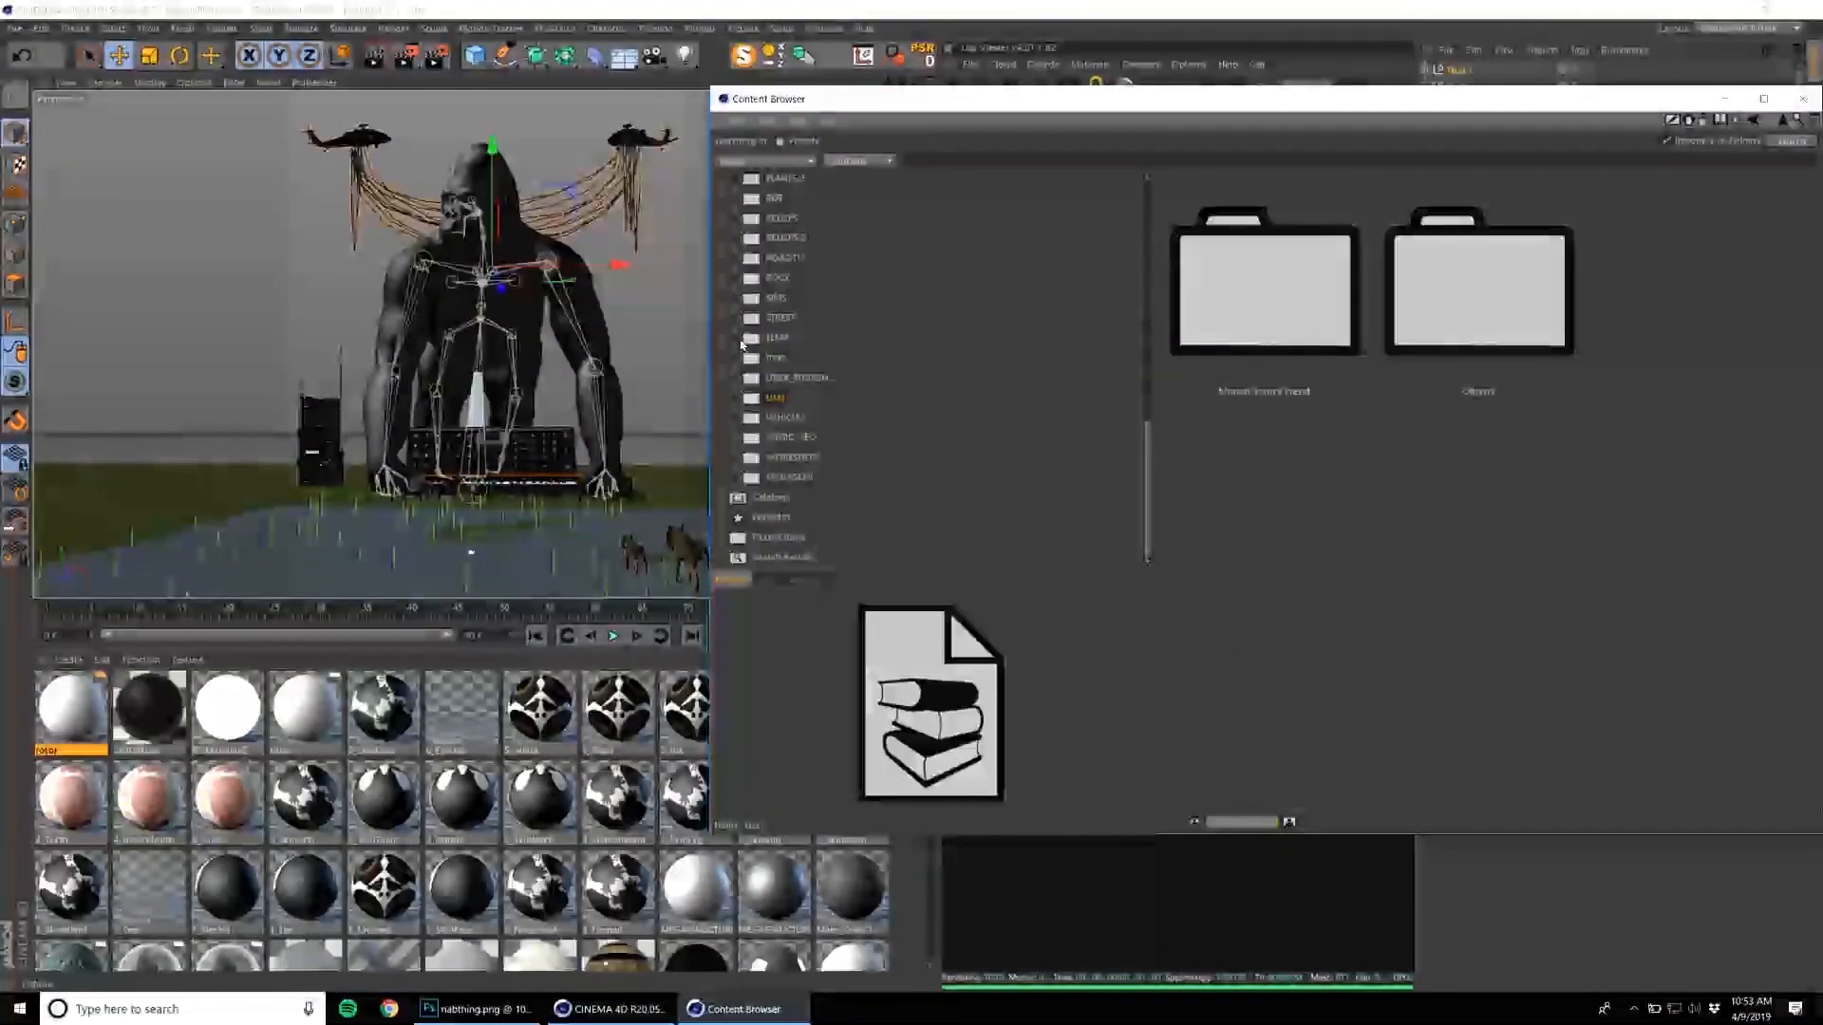
scroll(796, 292, "up", 3)
left_click(793, 297)
scroll(801, 335, "up", 3)
left_click(800, 357)
left_click(787, 300)
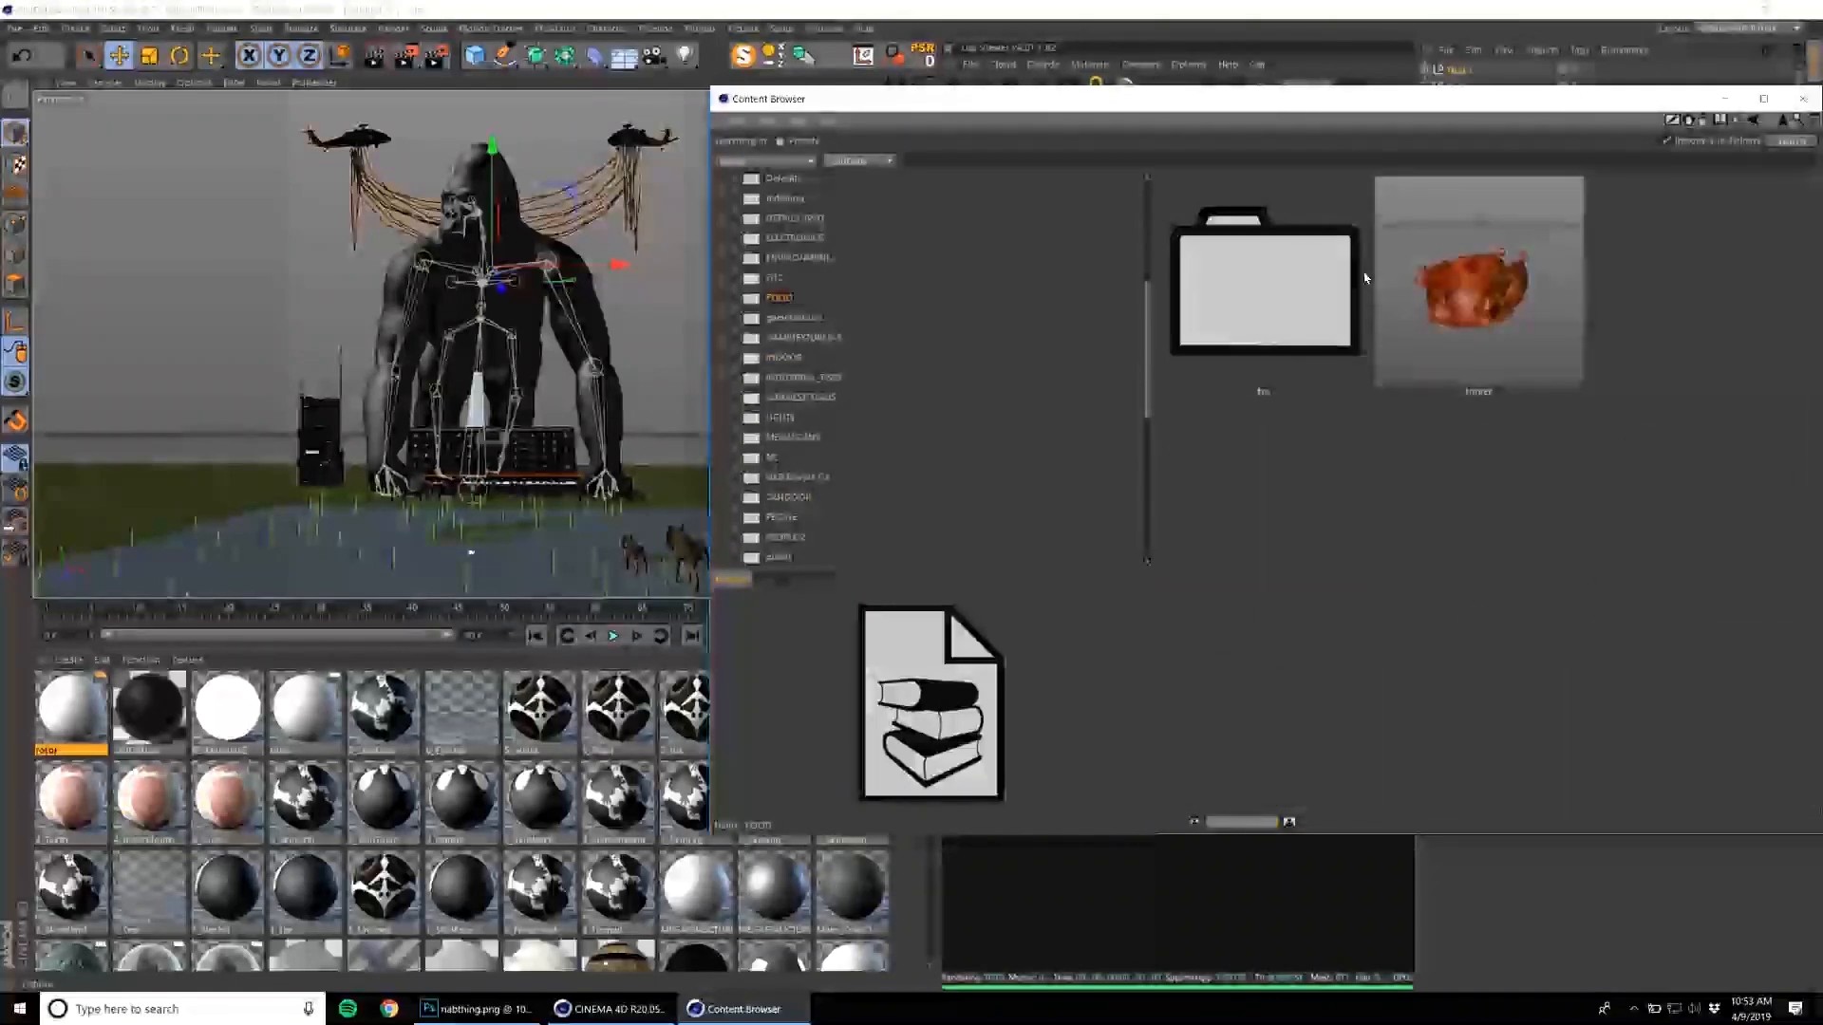
double_click(1478, 285)
left_click(1803, 98)
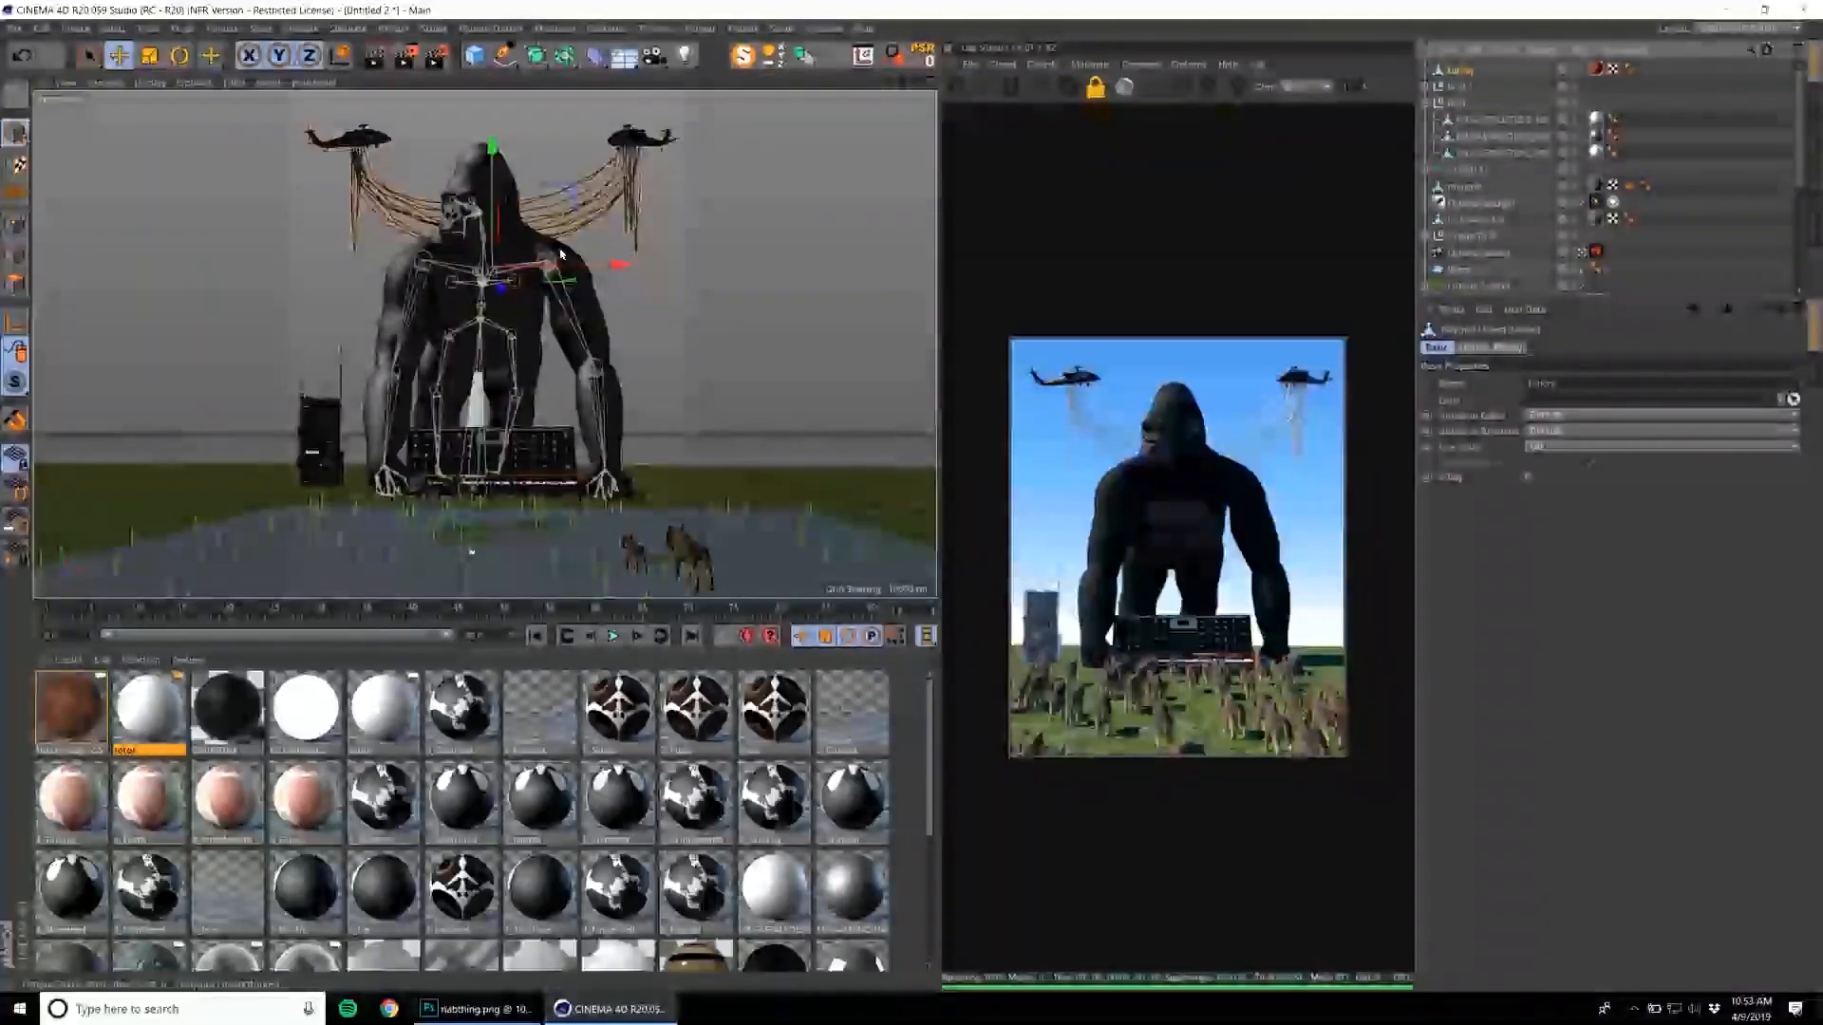
key("e")
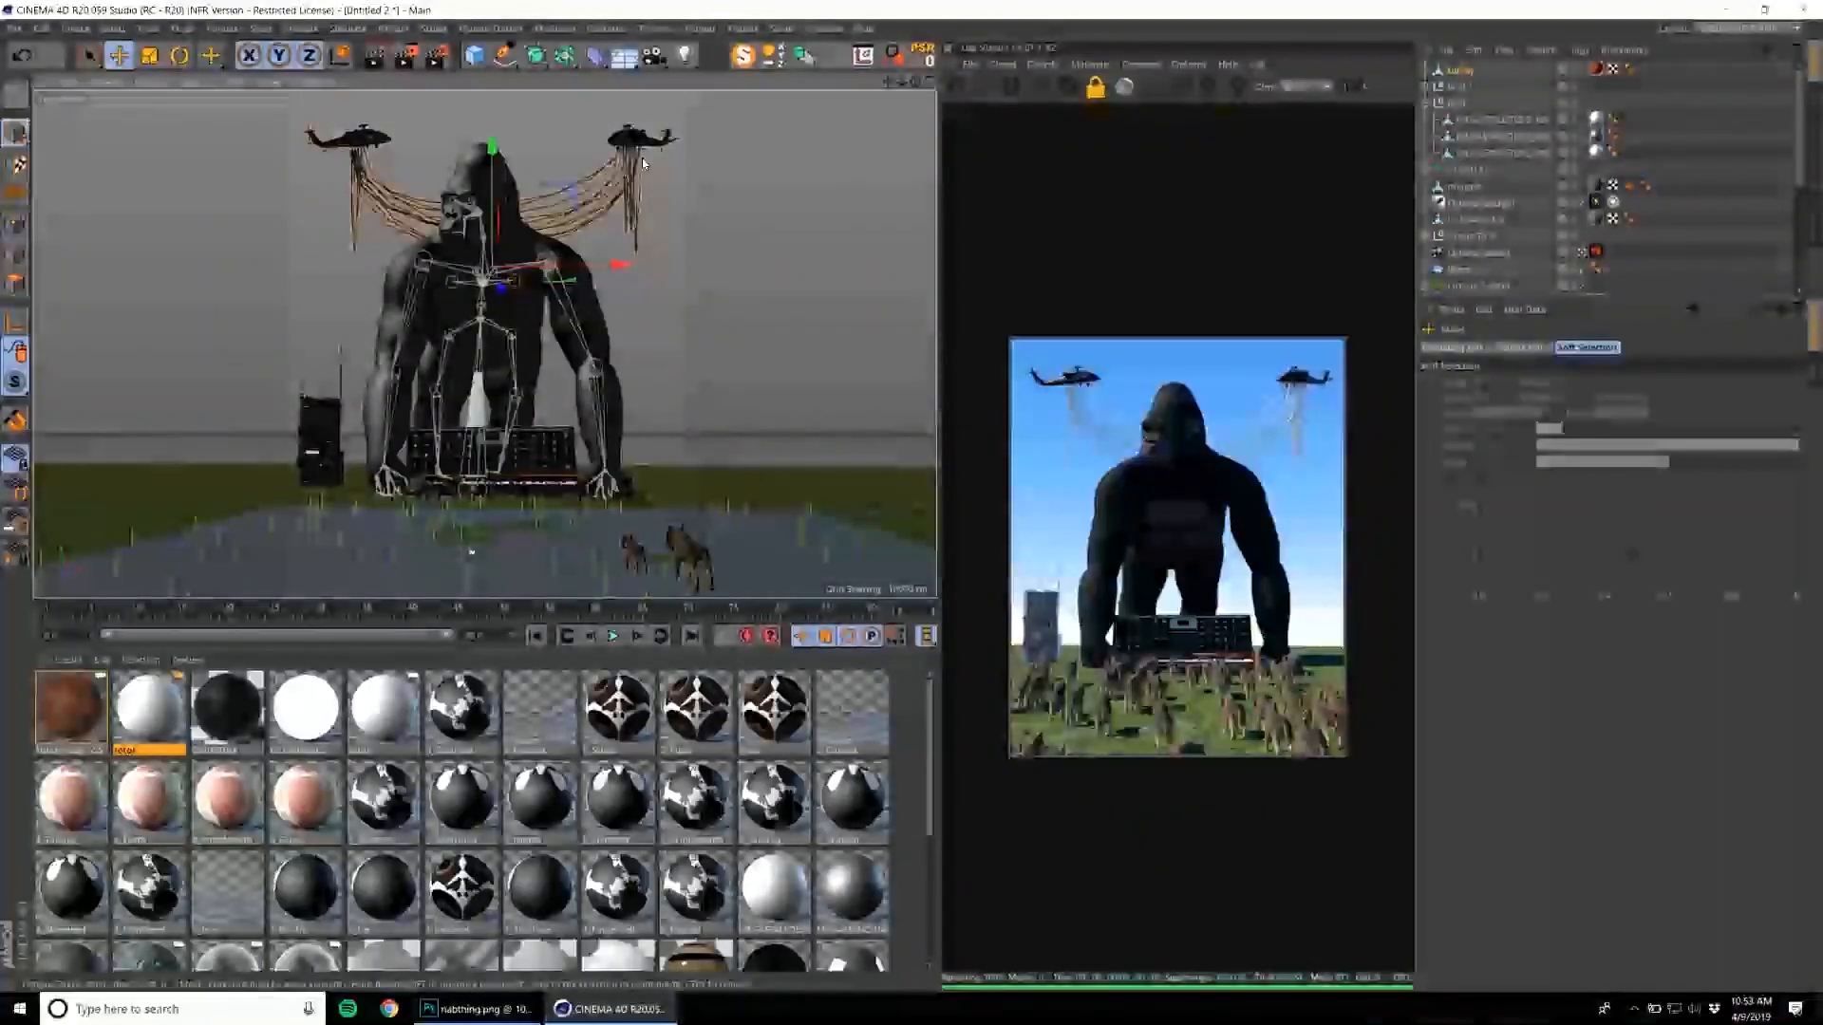
key("s")
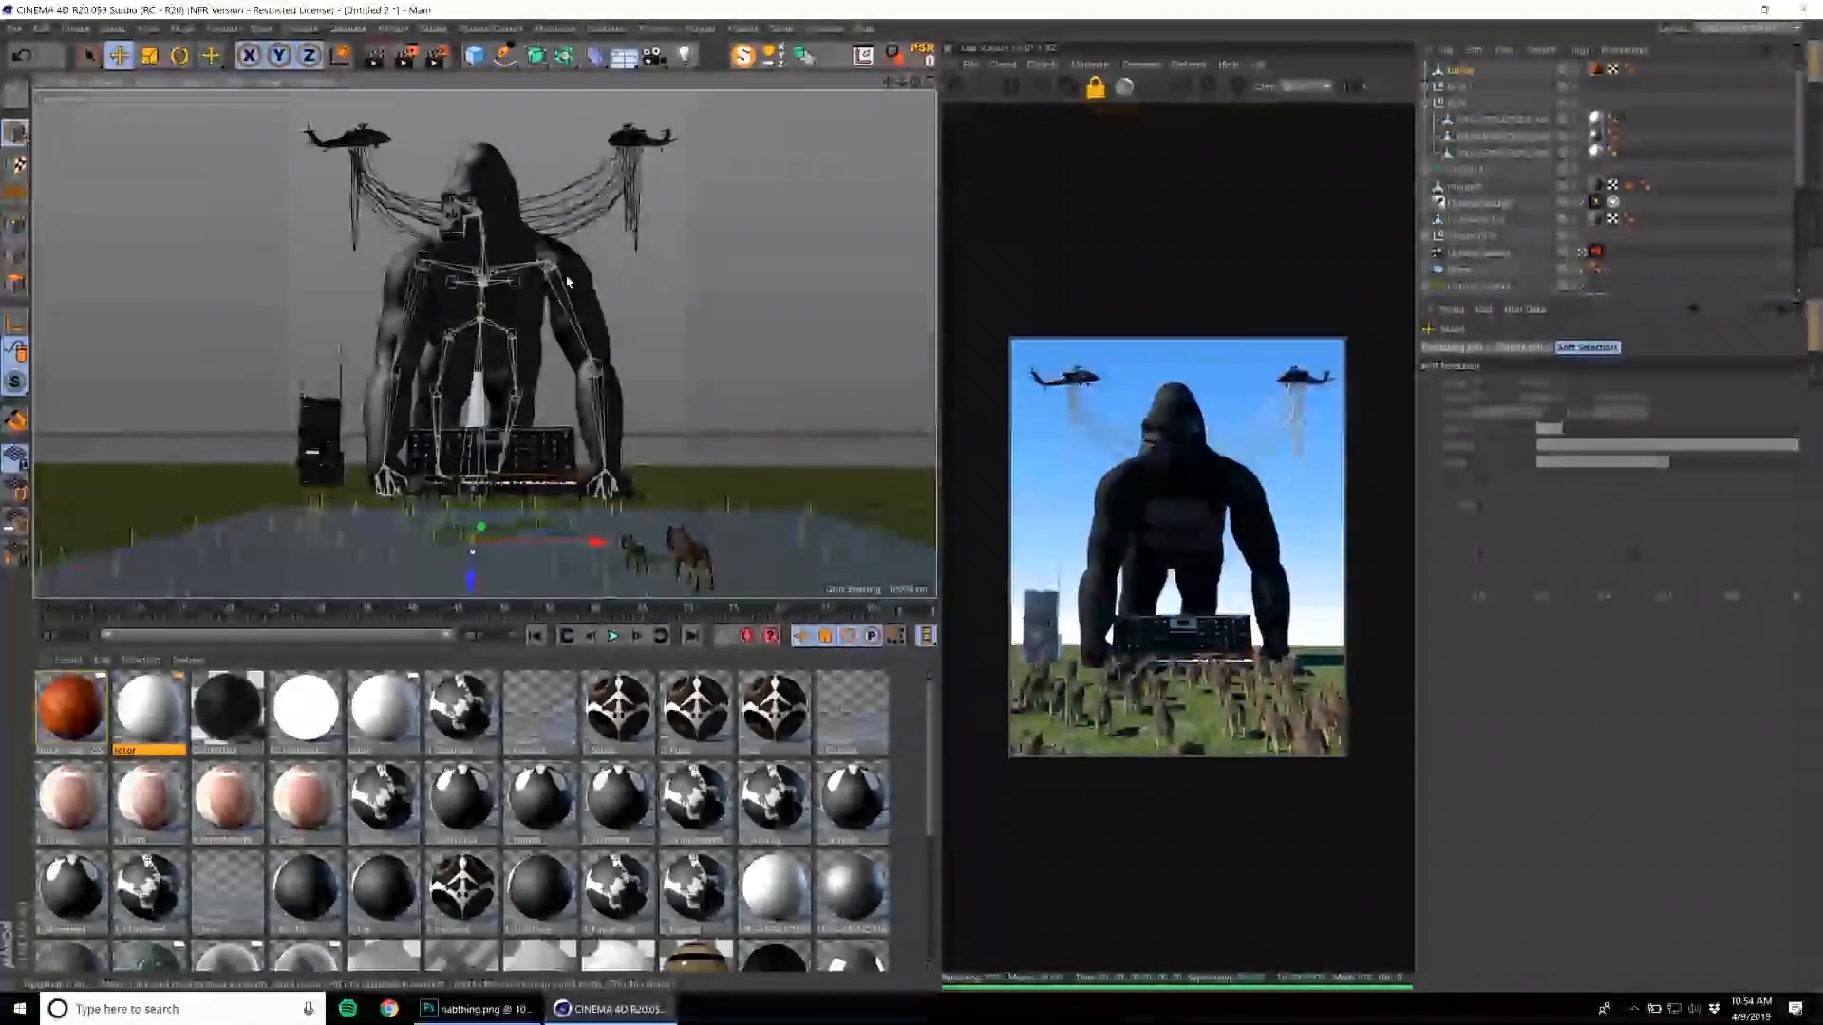
left_click(302, 444)
middle_click_drag(648, 433, 640, 430, "alt")
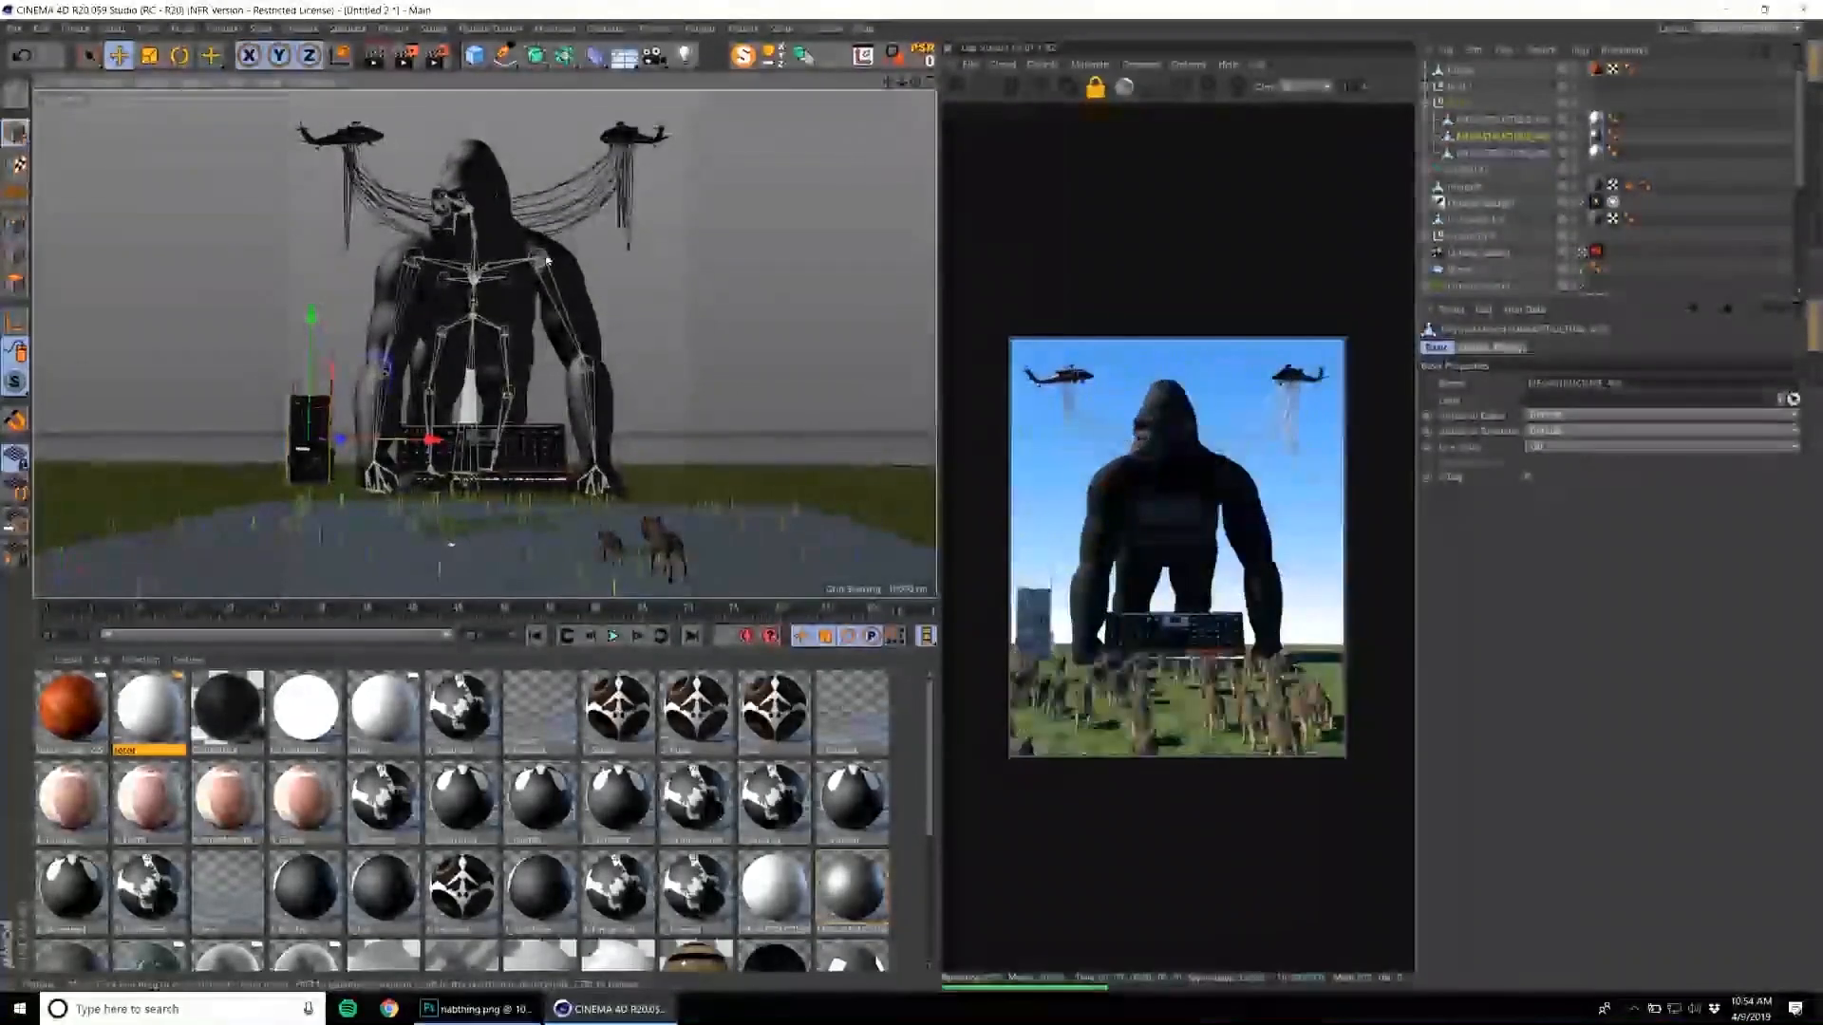
Load the boombox model from the Content Browser's electronics folder into the scene.
left_click(792, 31)
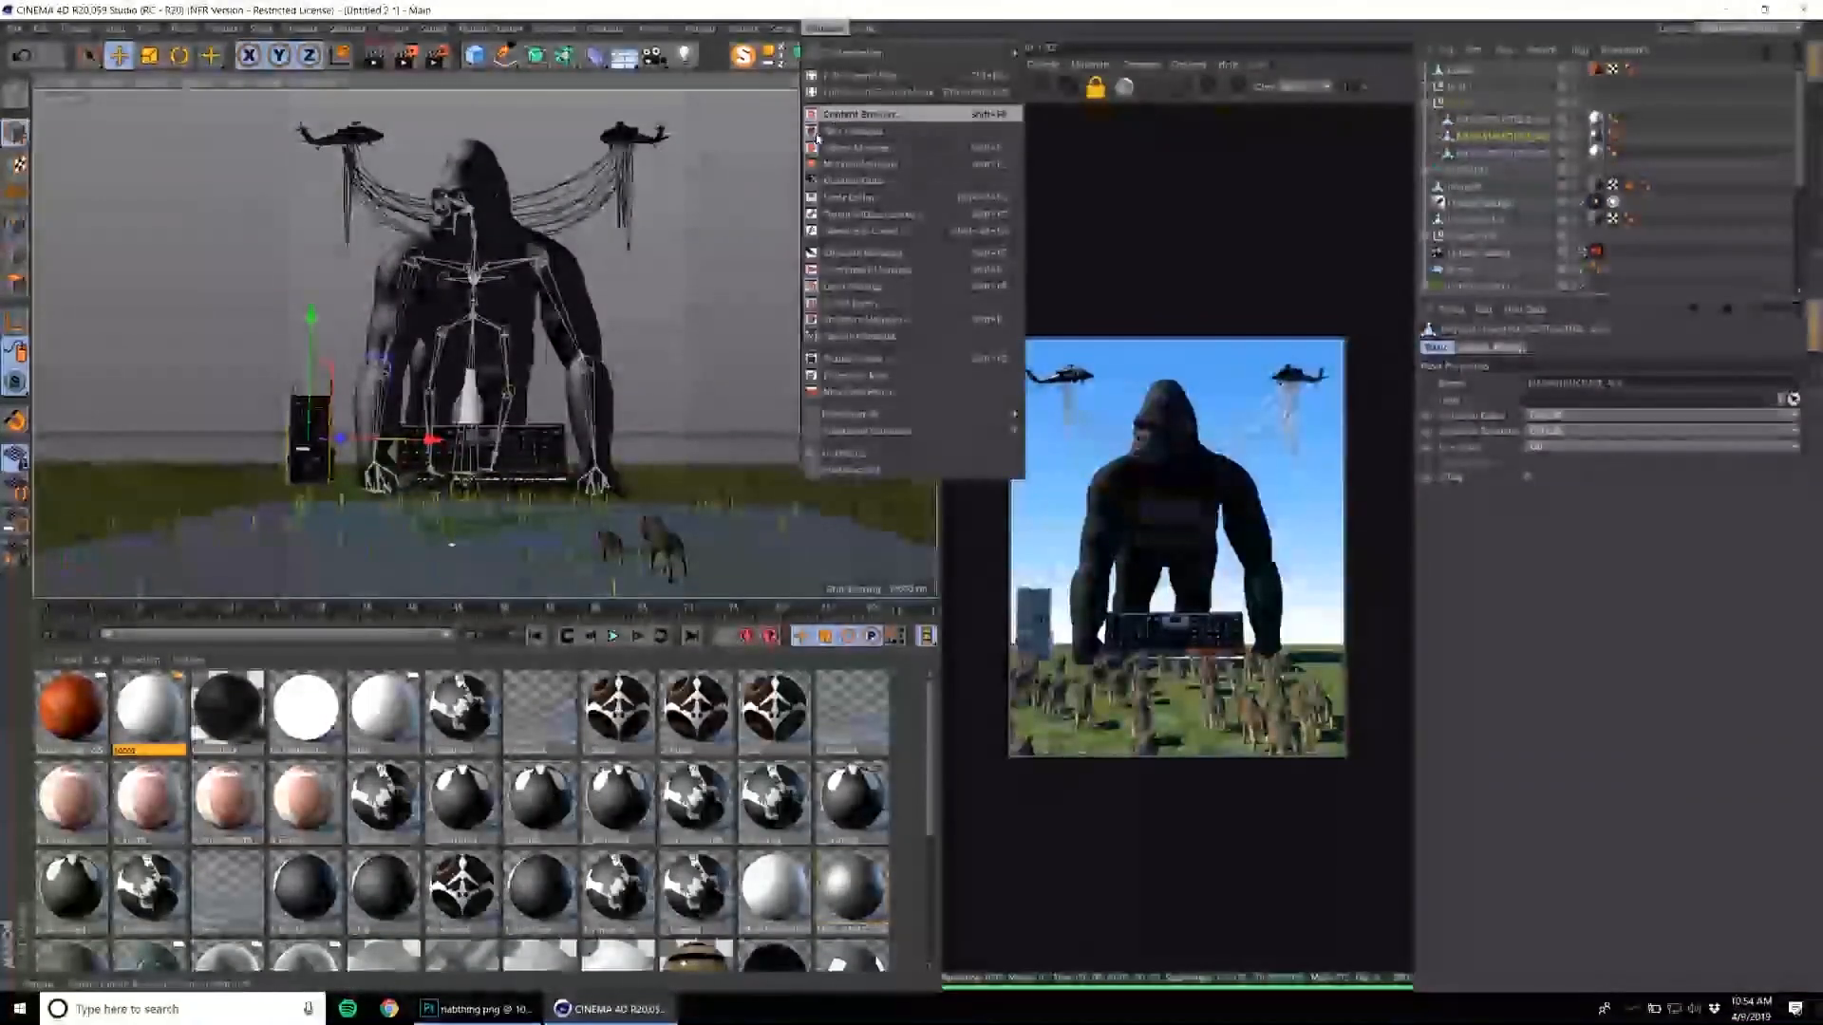
left_click(824, 114)
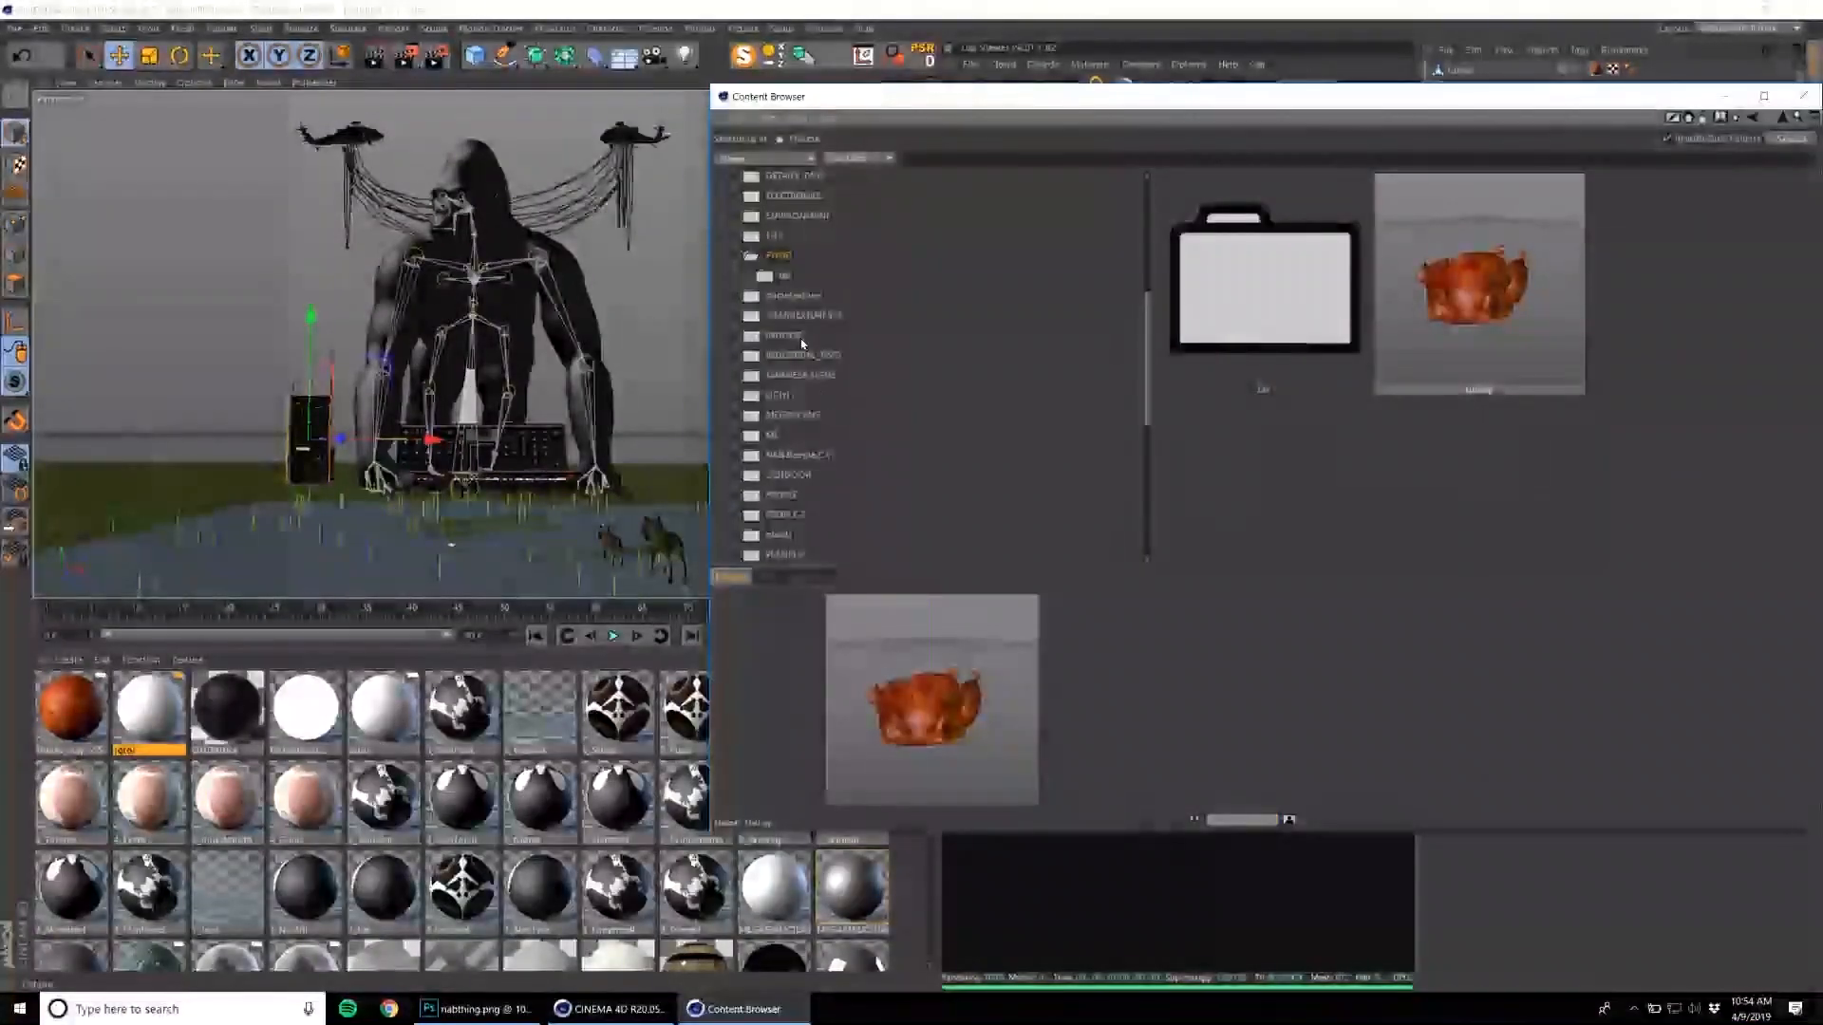
left_click(813, 314)
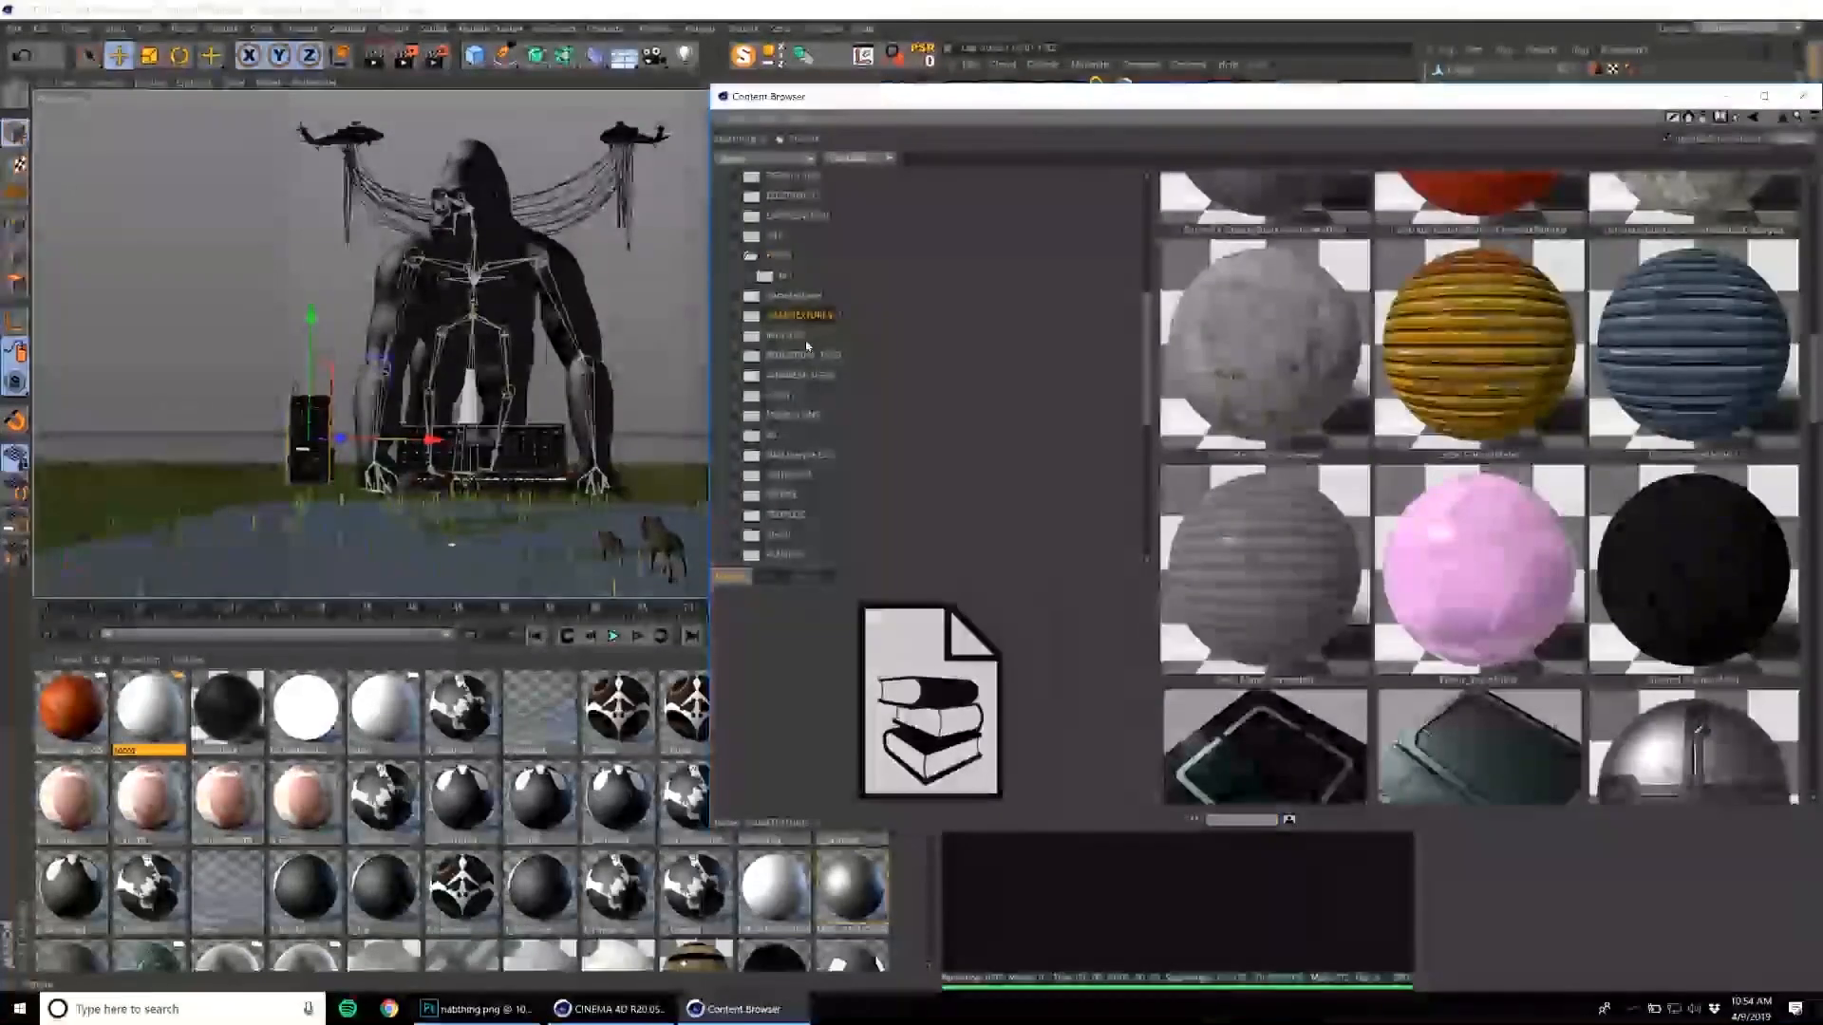
left_click(802, 198)
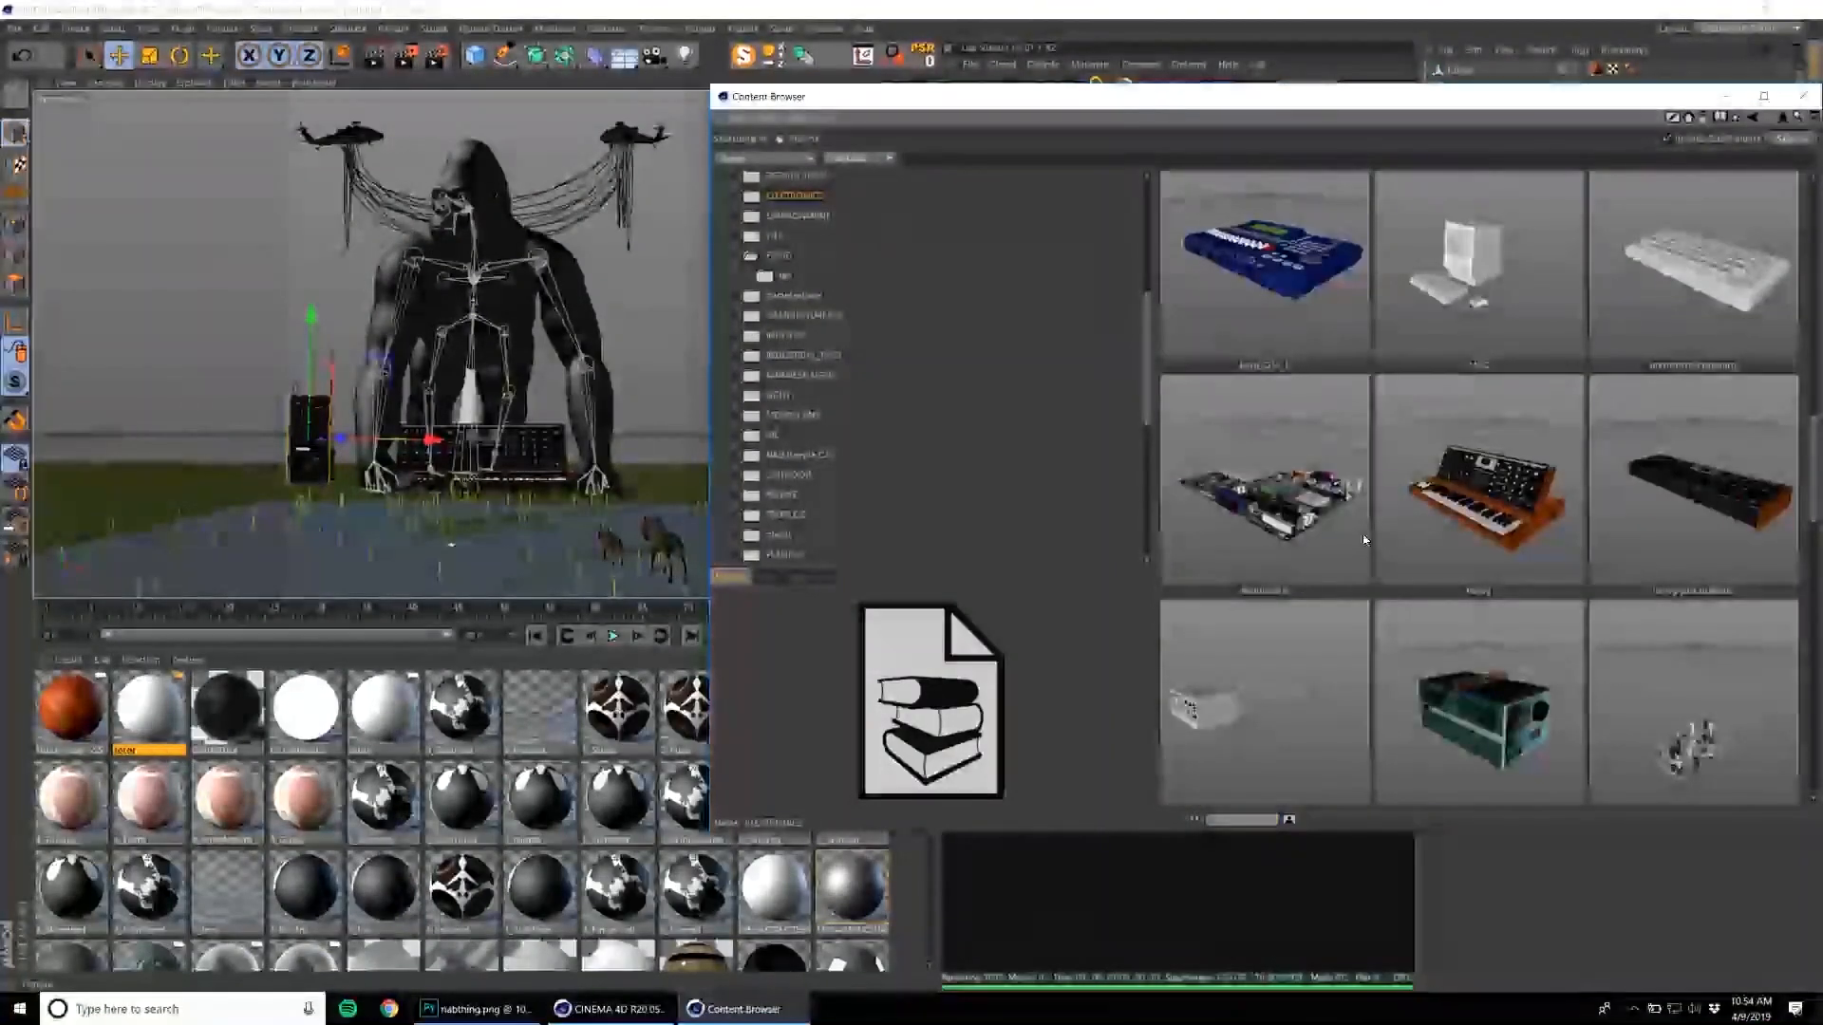
scroll(1364, 539, "down", 10)
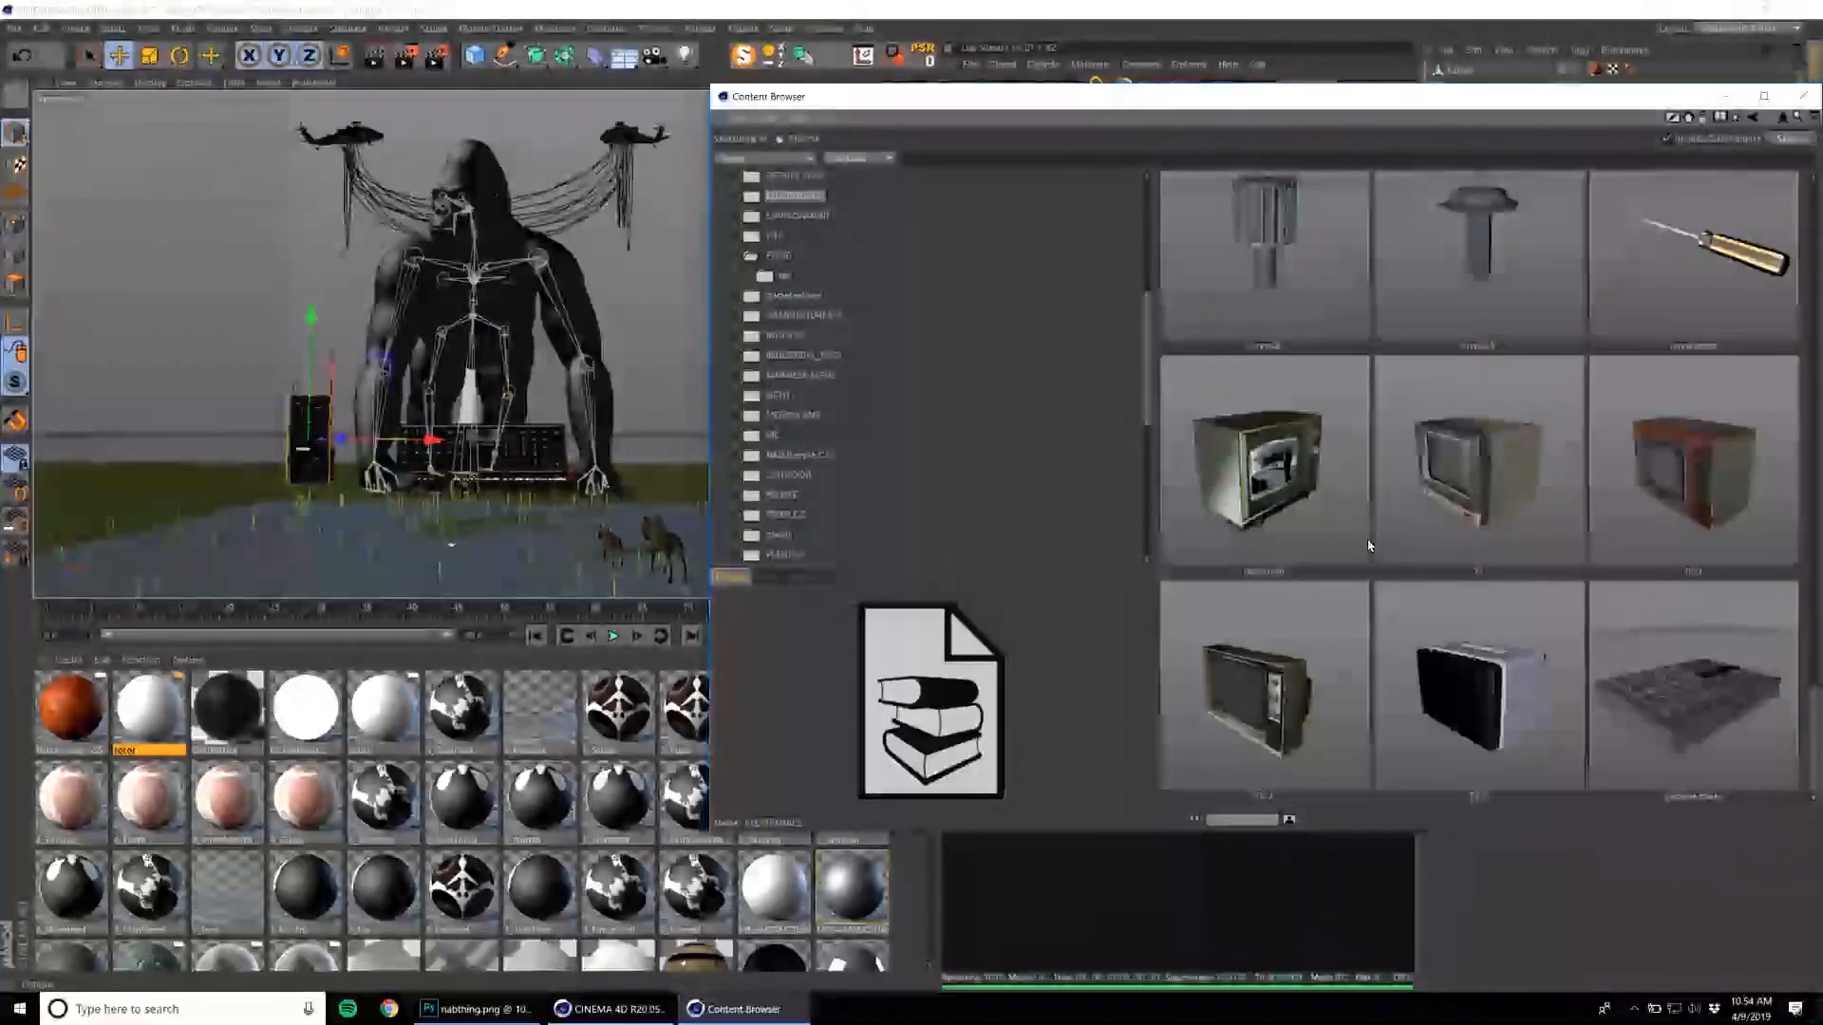
scroll(1369, 544, "up", 10)
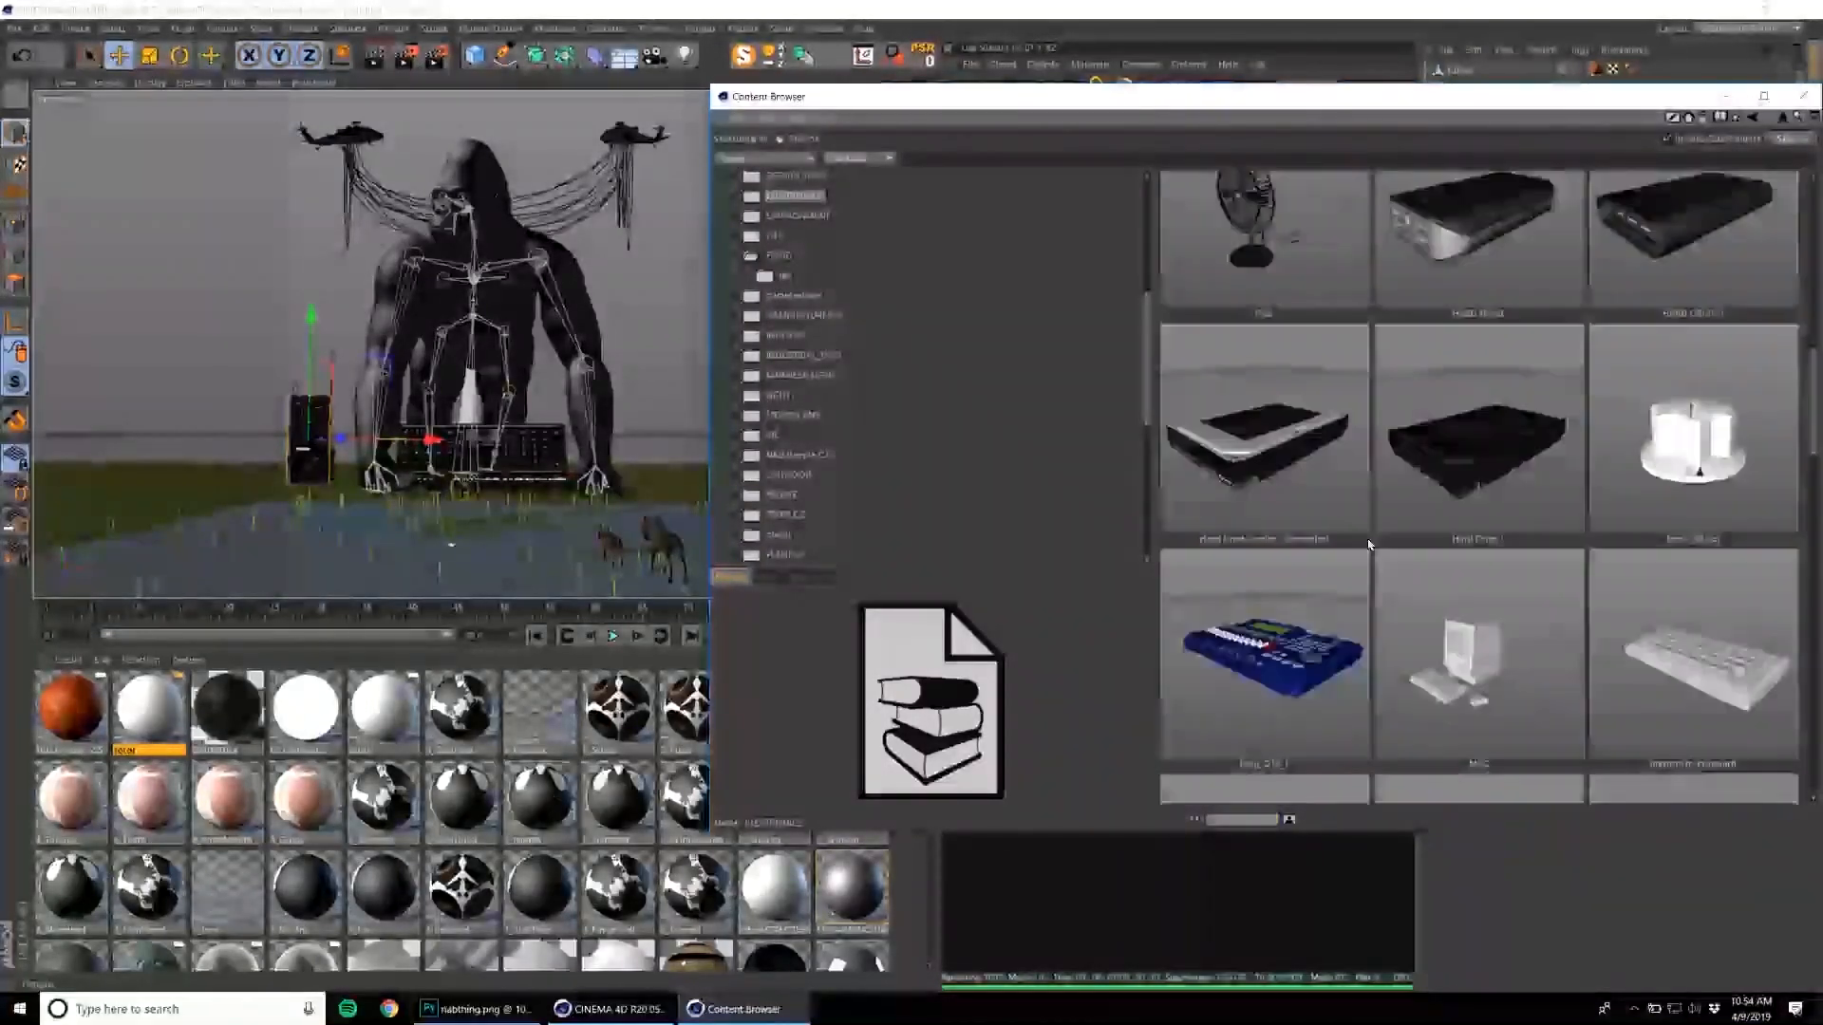
scroll(1367, 537, "up", 4)
left_click(1448, 442)
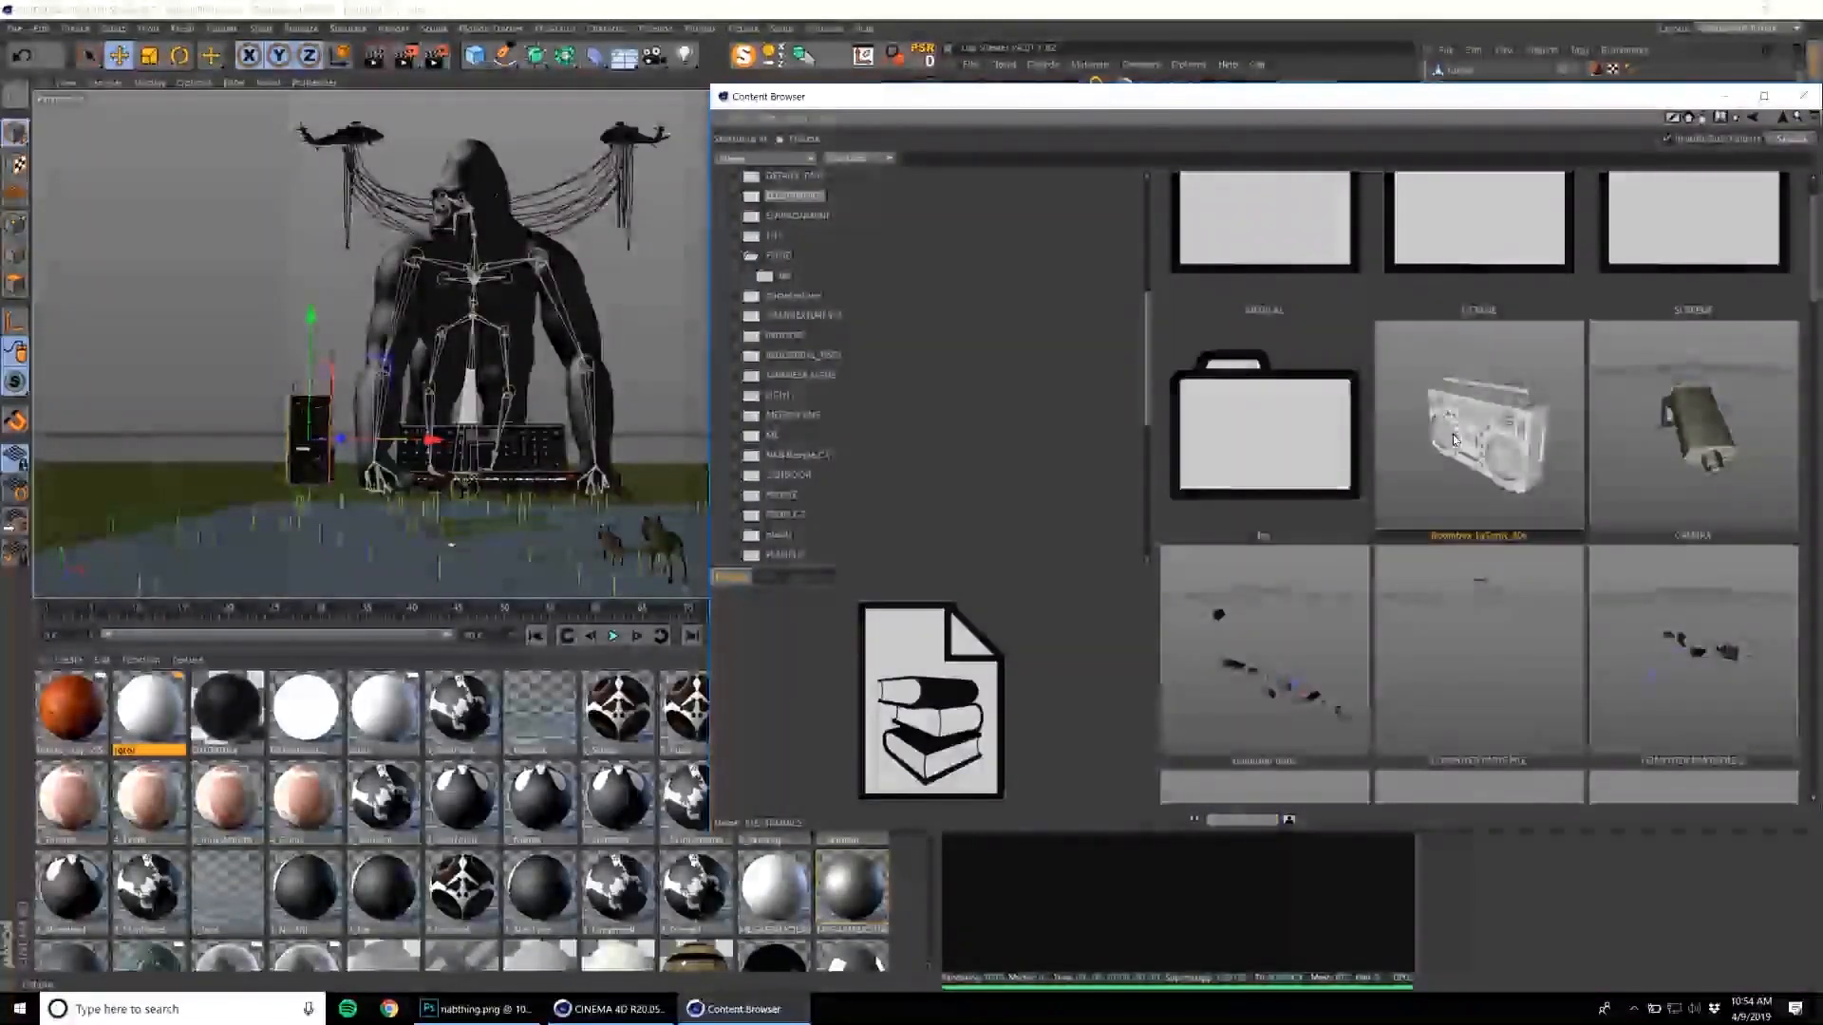
left_click(1810, 96)
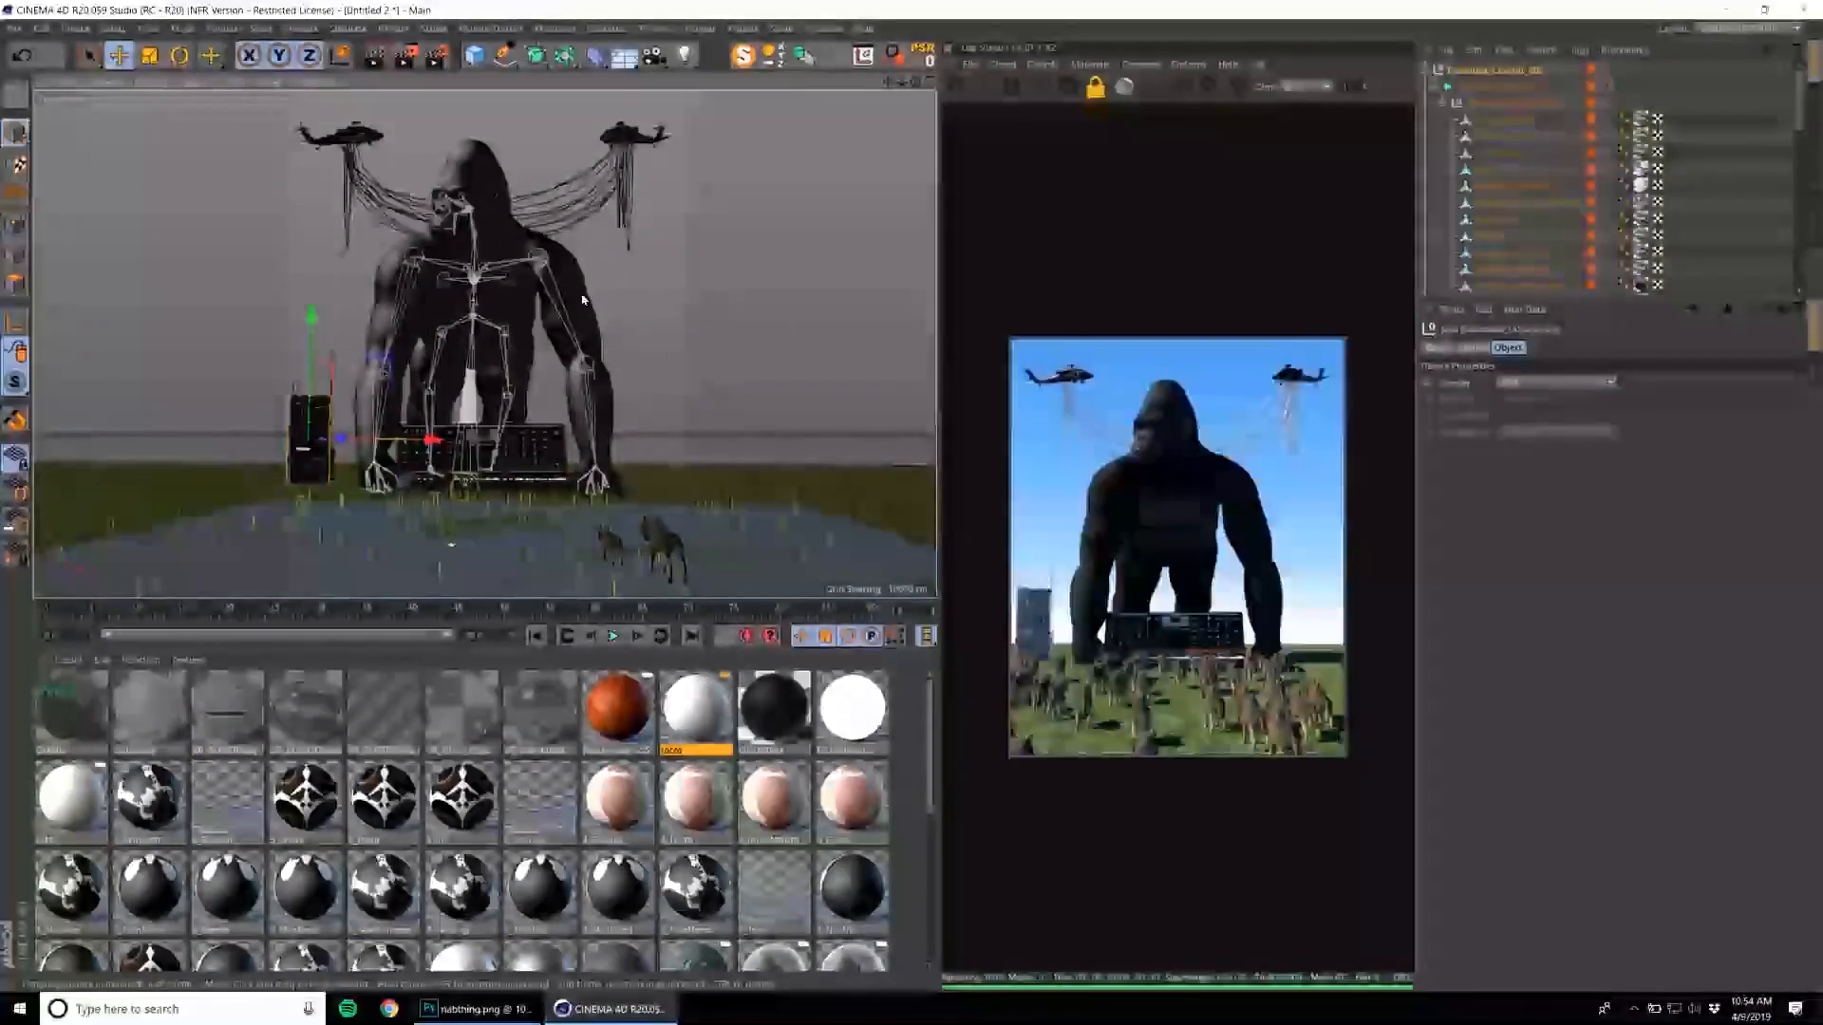
Raise the boombox above the ground in front of the synthesizer and rotate it to face the camera.
left_click(1430, 71)
left_click_drag(439, 514, 449, 416)
key("r")
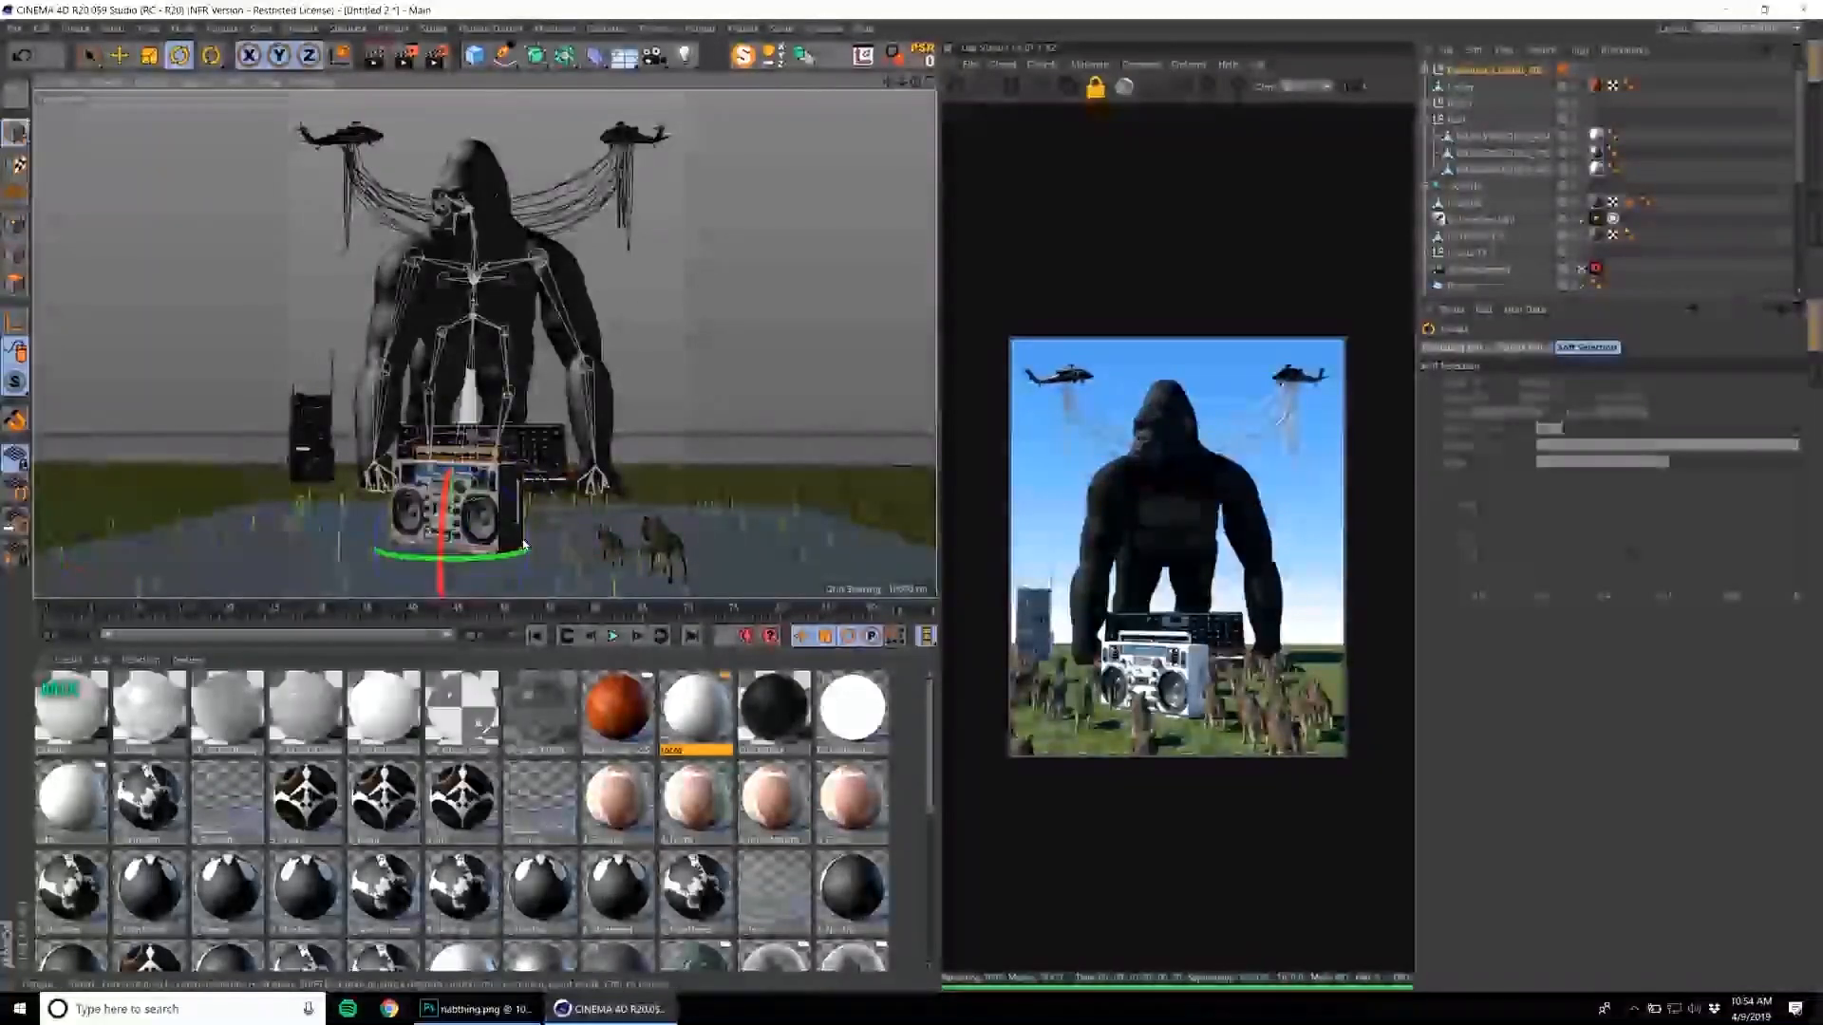
mouse_move(496, 557)
left_mouse_down()
mouse_move(538, 549)
mouse_move(514, 541)
left_mouse_up()
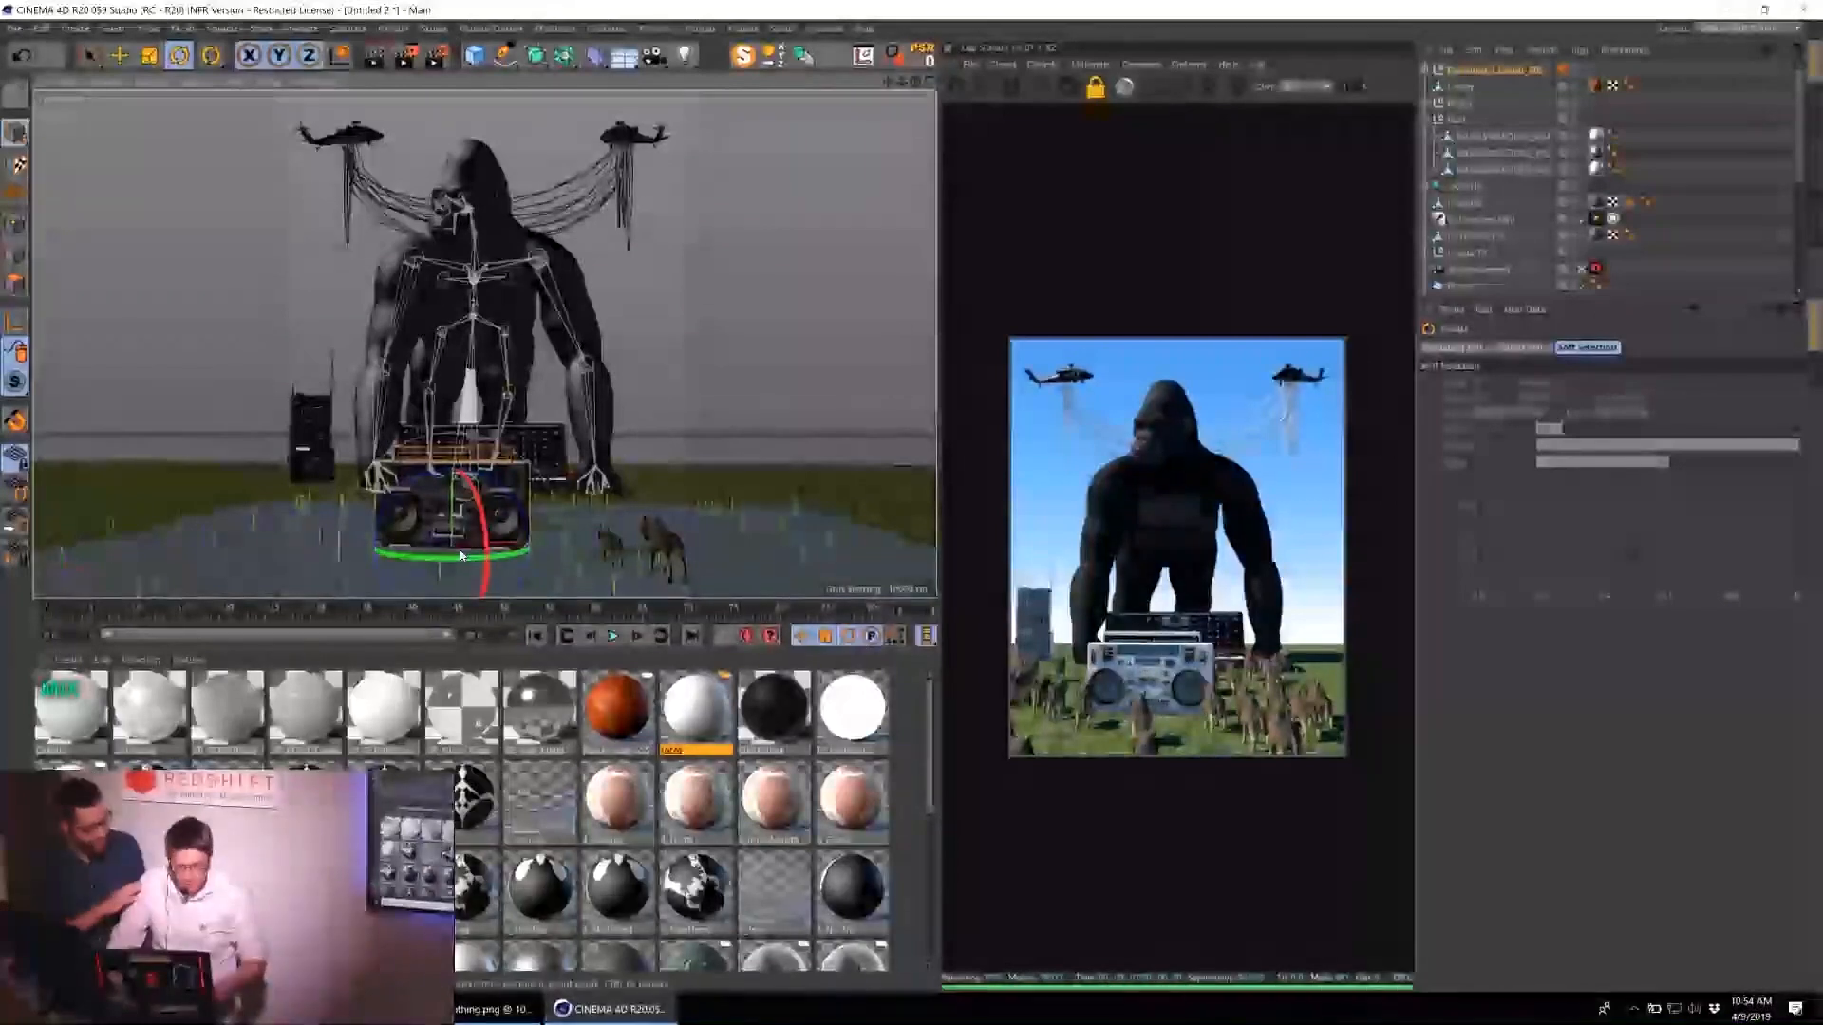
Save the scene as 04-09-19.c4d in the 04-09-19 folder inside the april2019 renders folder.
key("e")
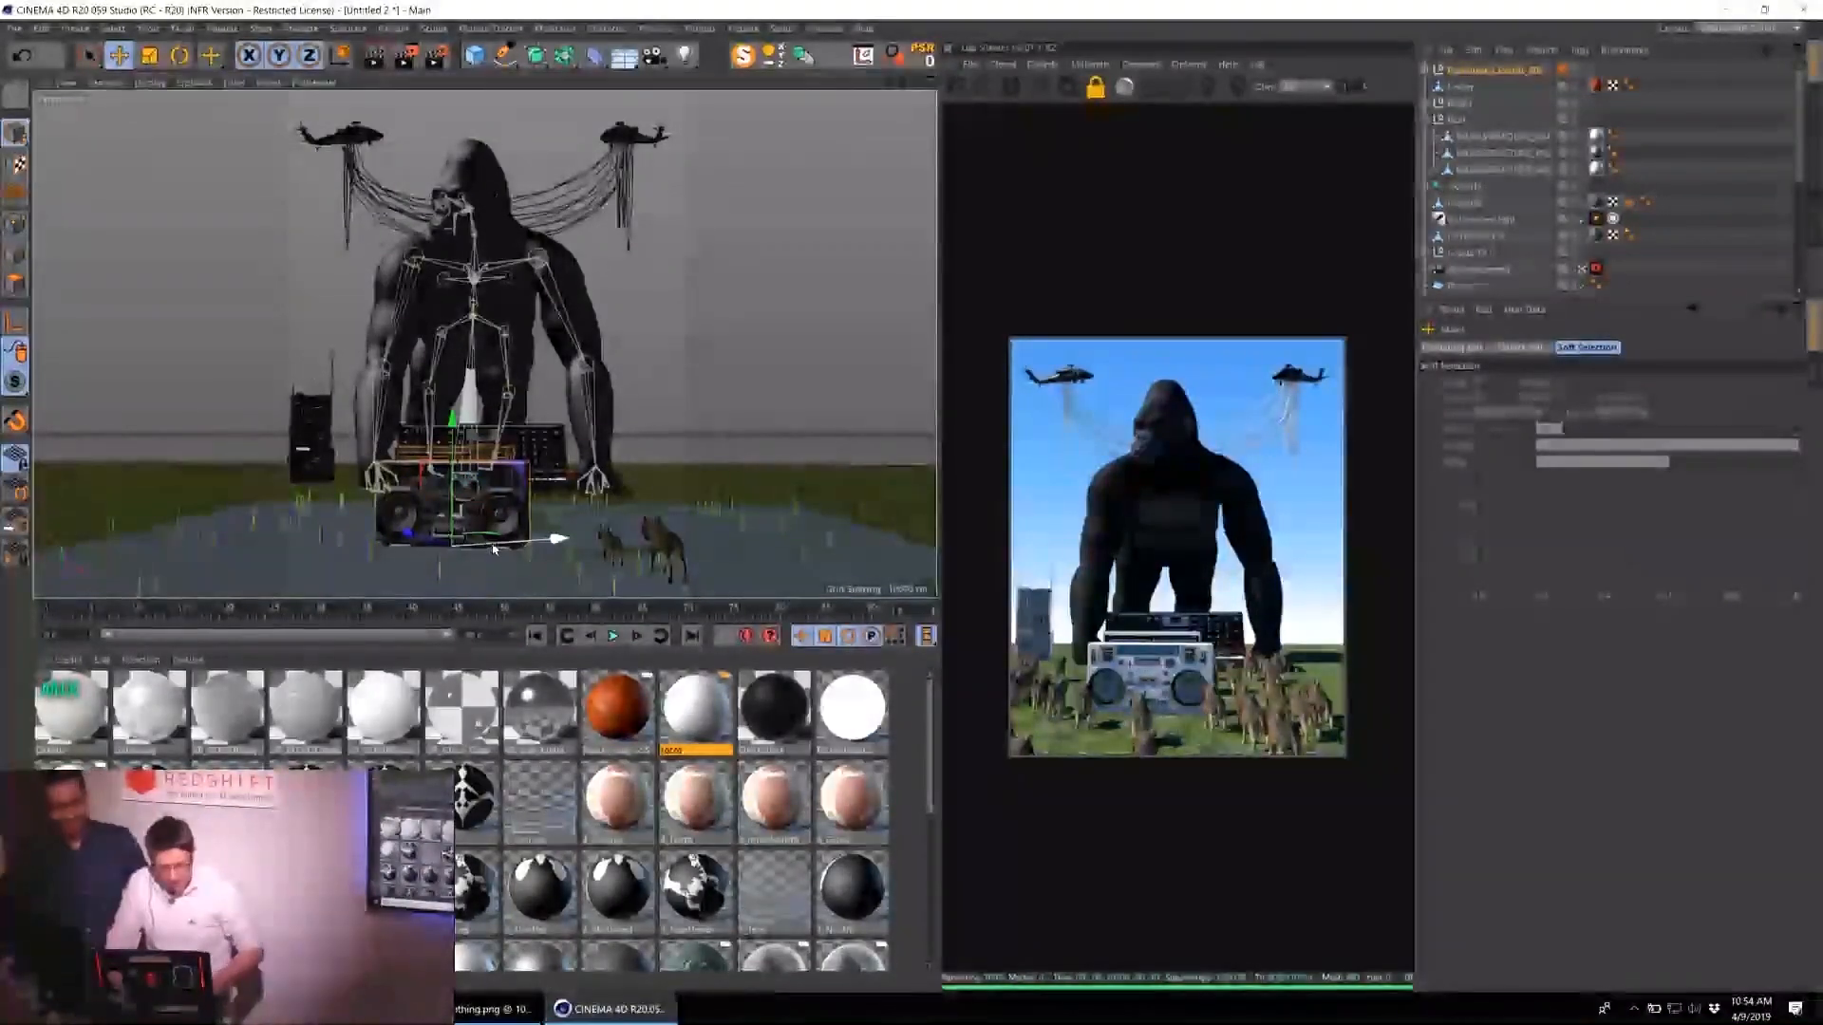
key("ctrl+s")
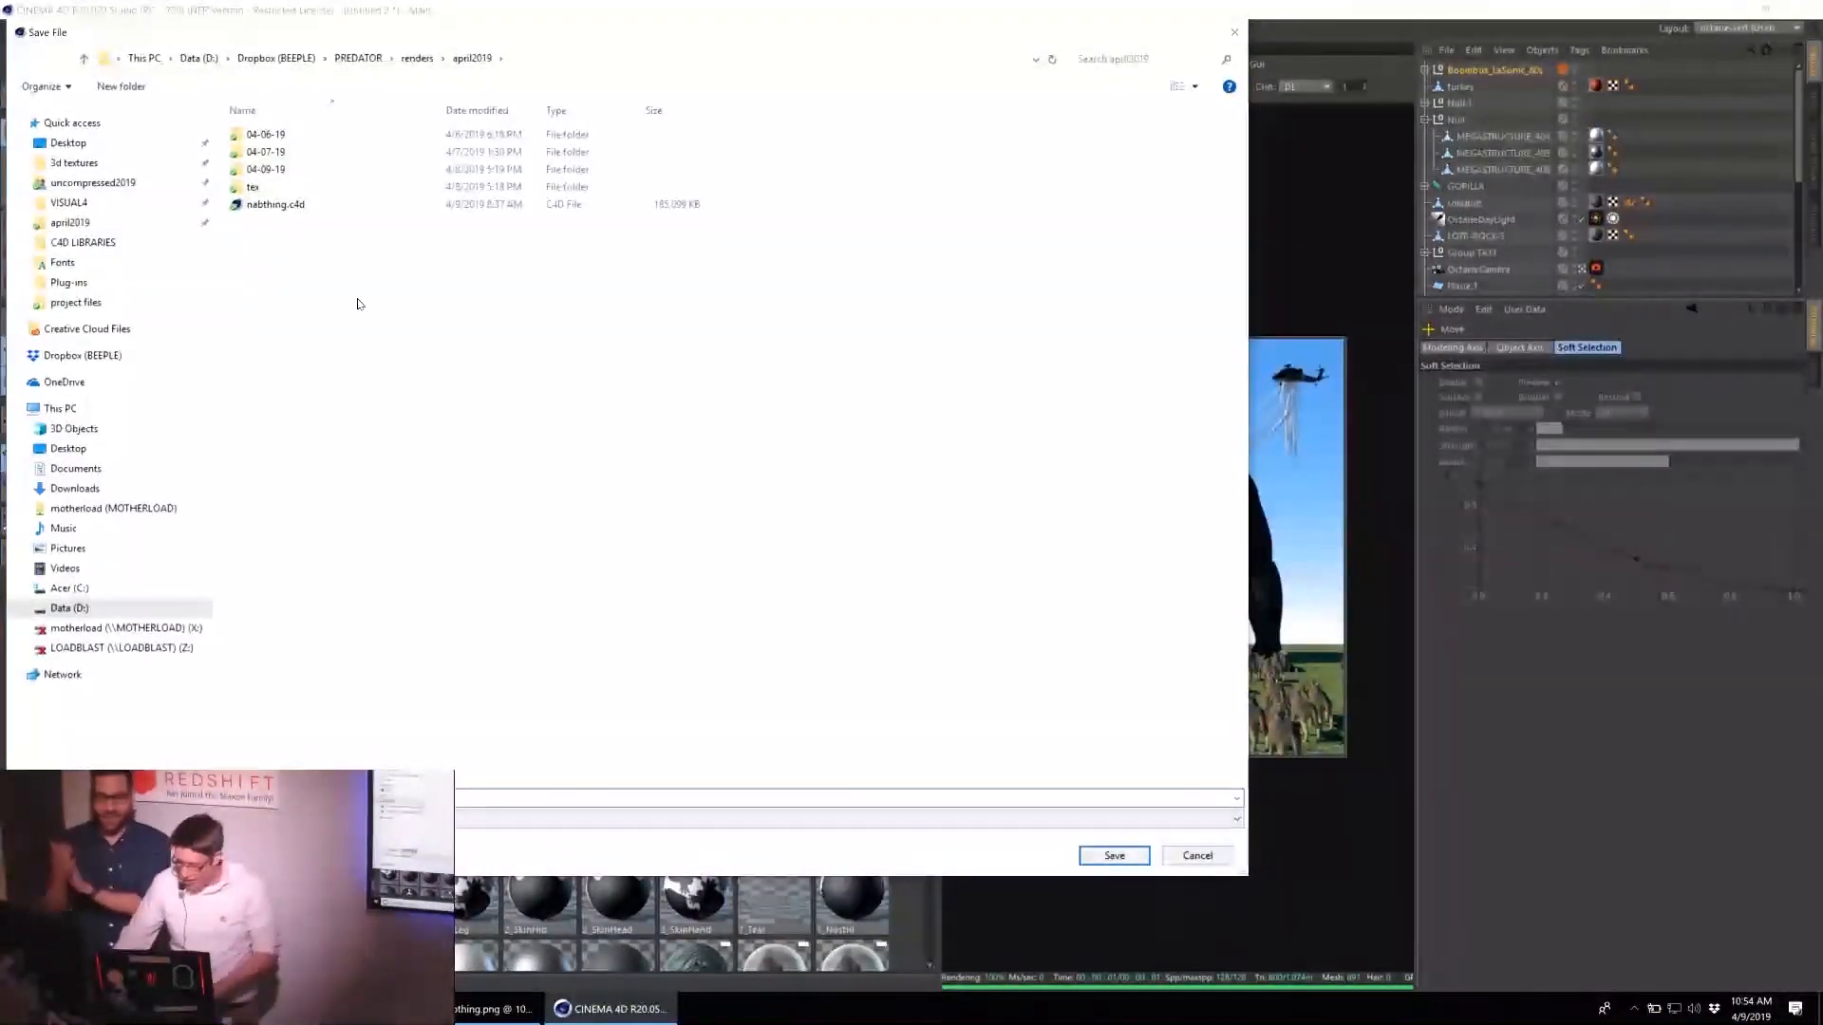
right_click(322, 408)
left_click(298, 177)
double_click(298, 177)
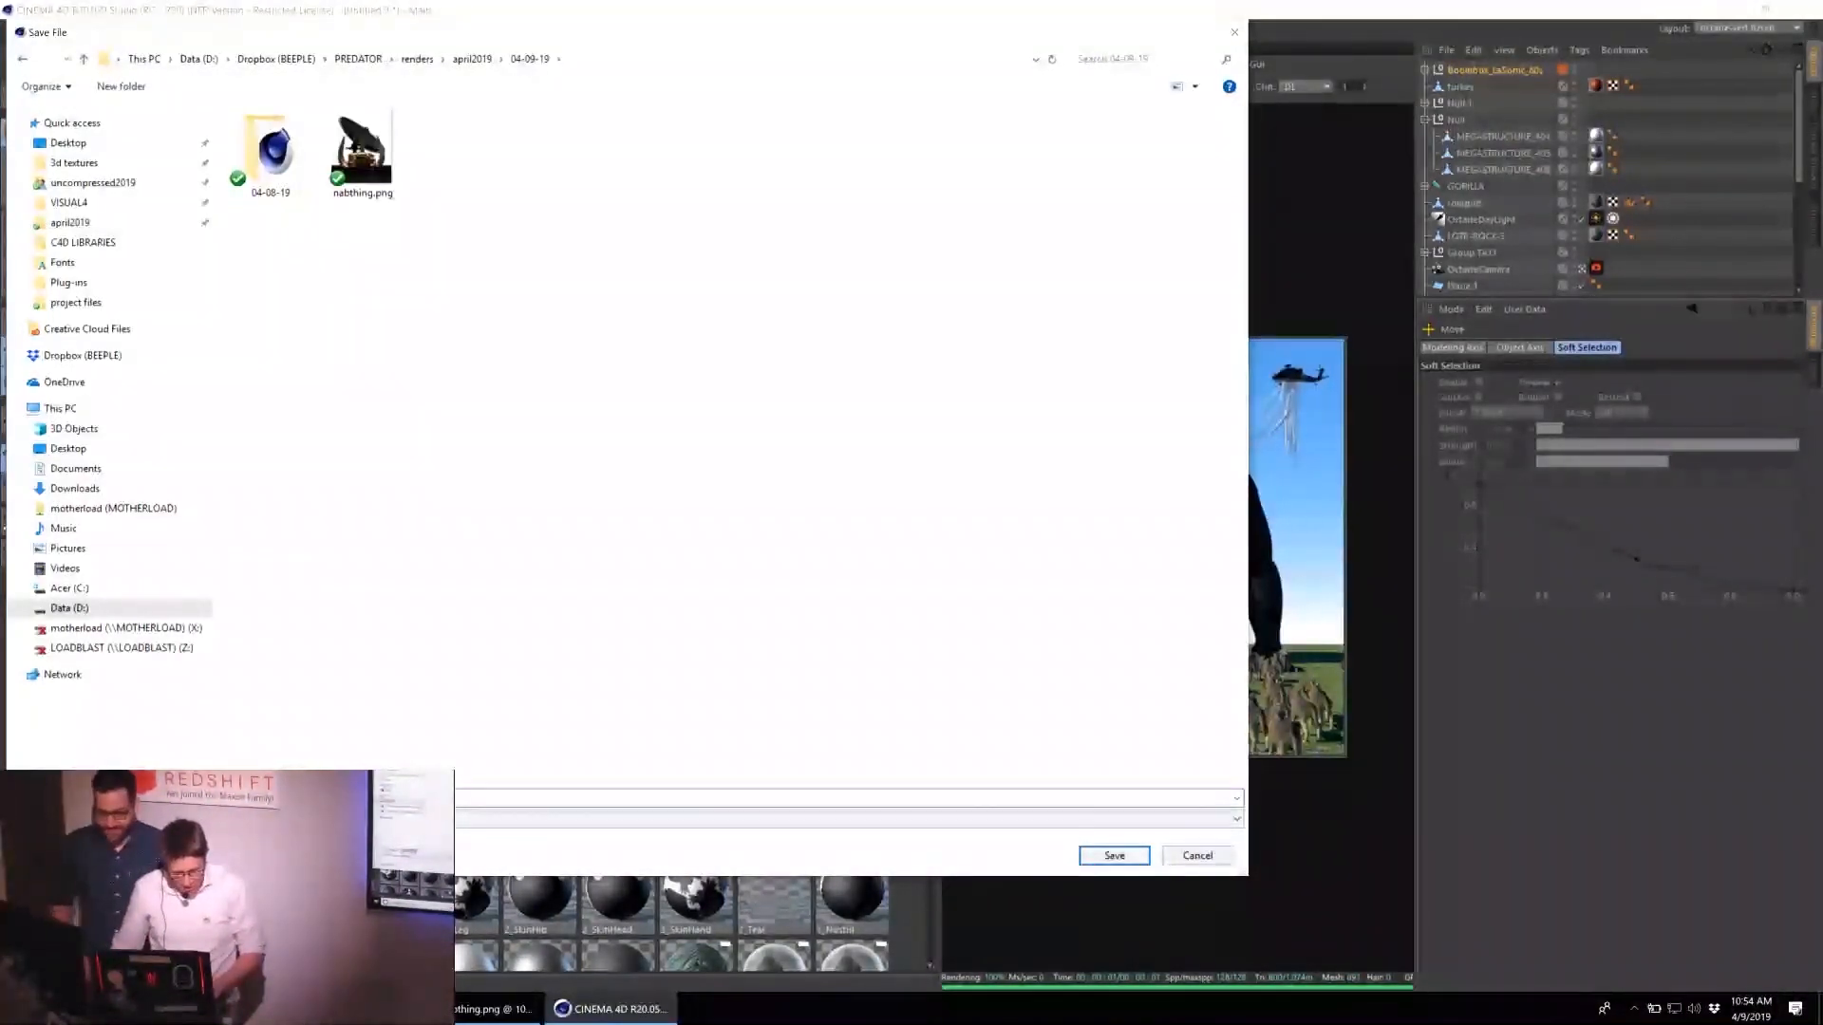
type("n")
key("Return")
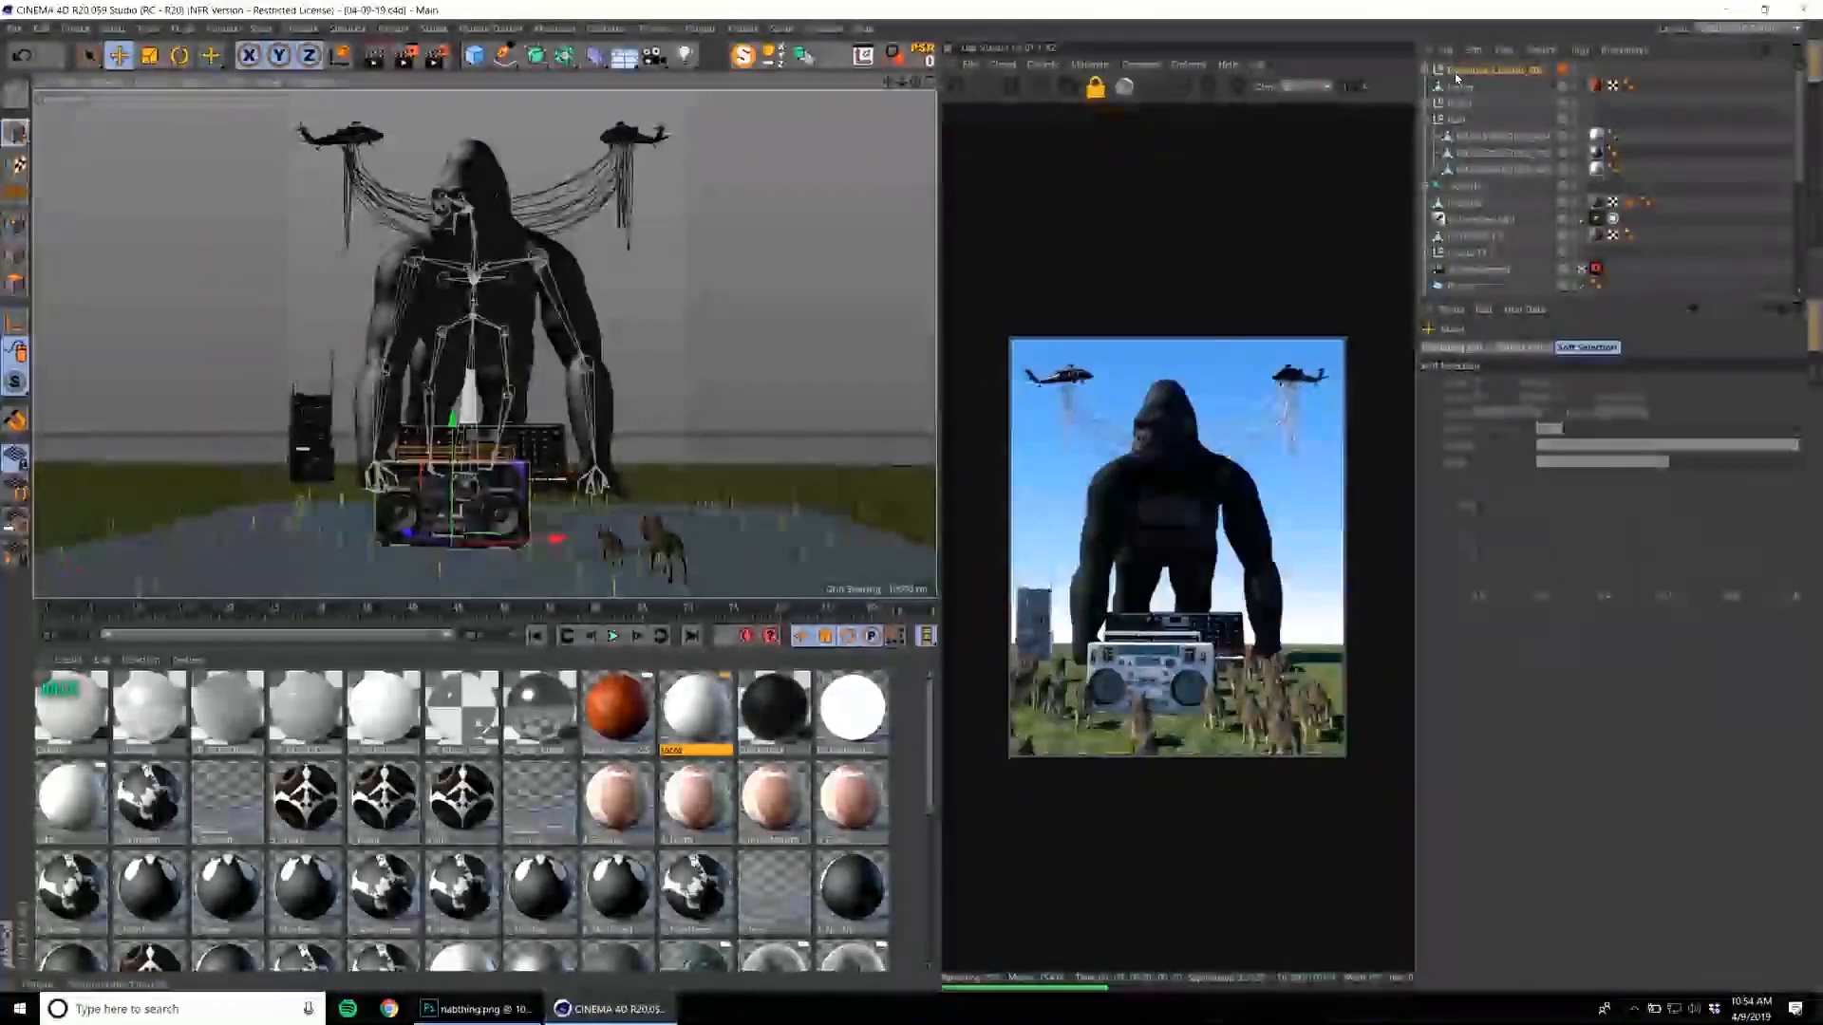
Move the boombox next to the gorilla, in front of the electronics tower, and scale it up.
left_click(1450, 247)
key("w")
left_click_drag(473, 538, 414, 498)
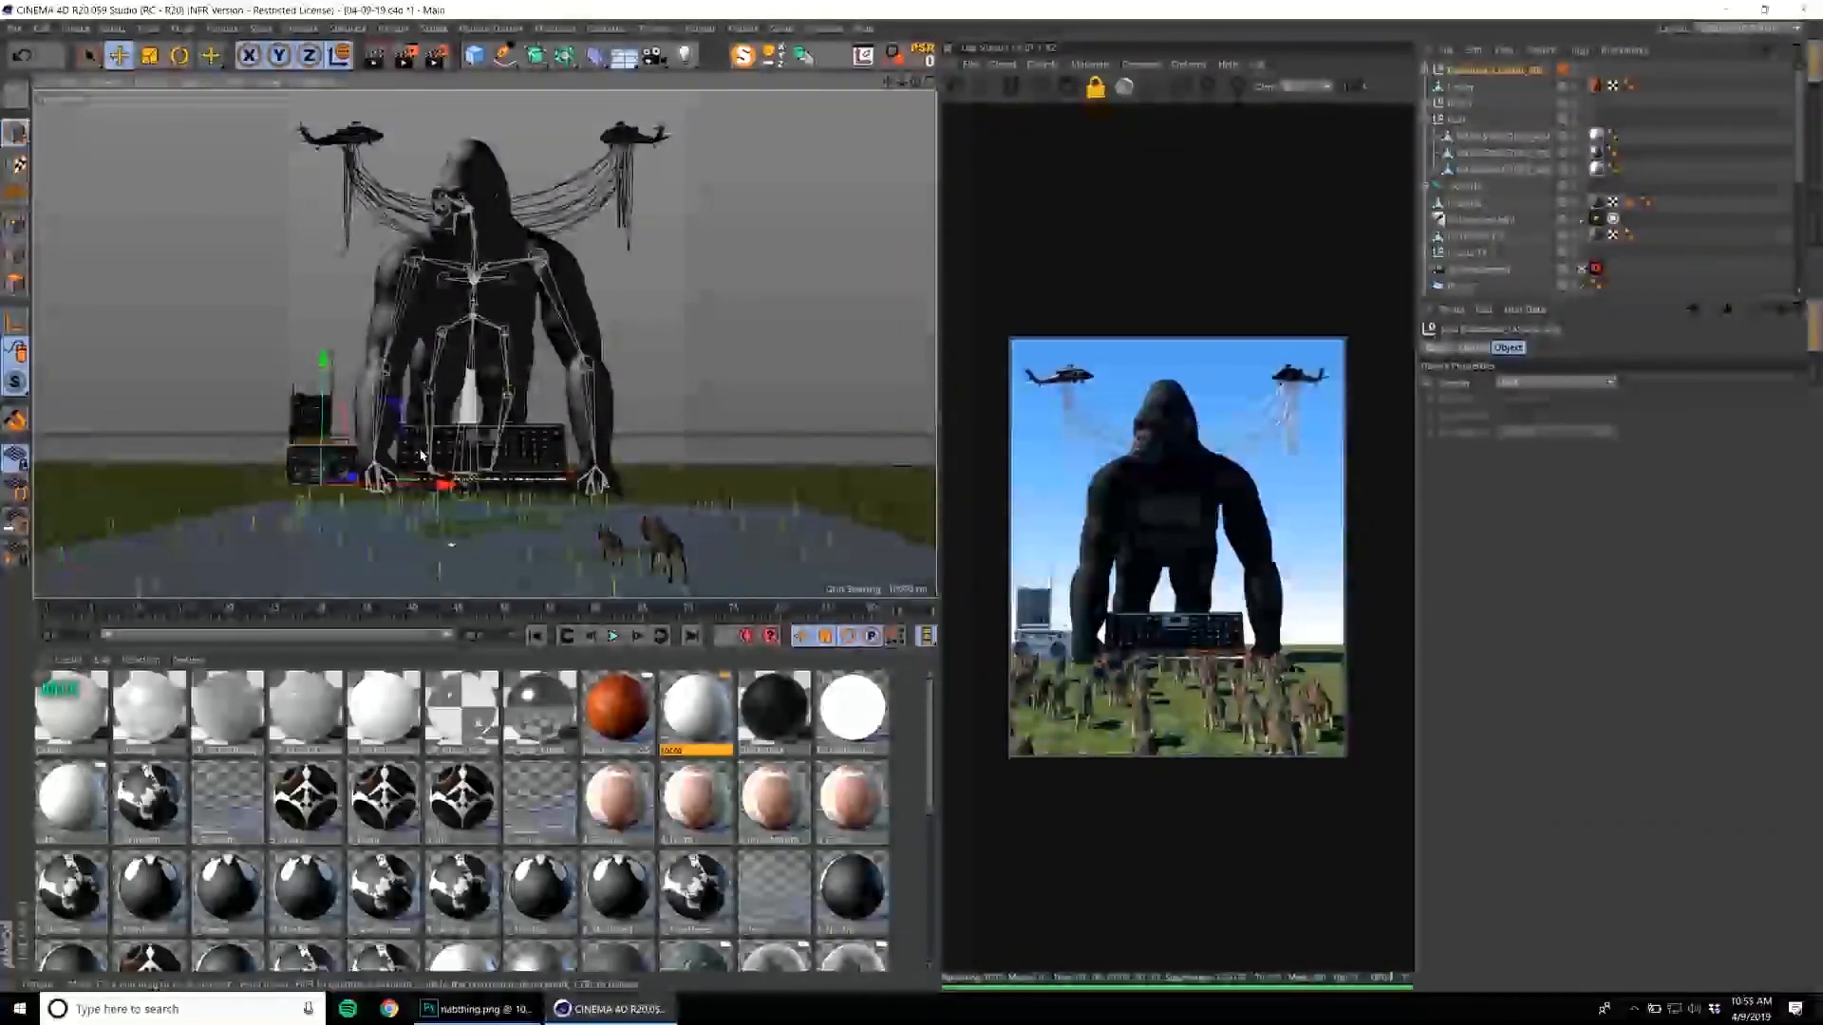
key("t")
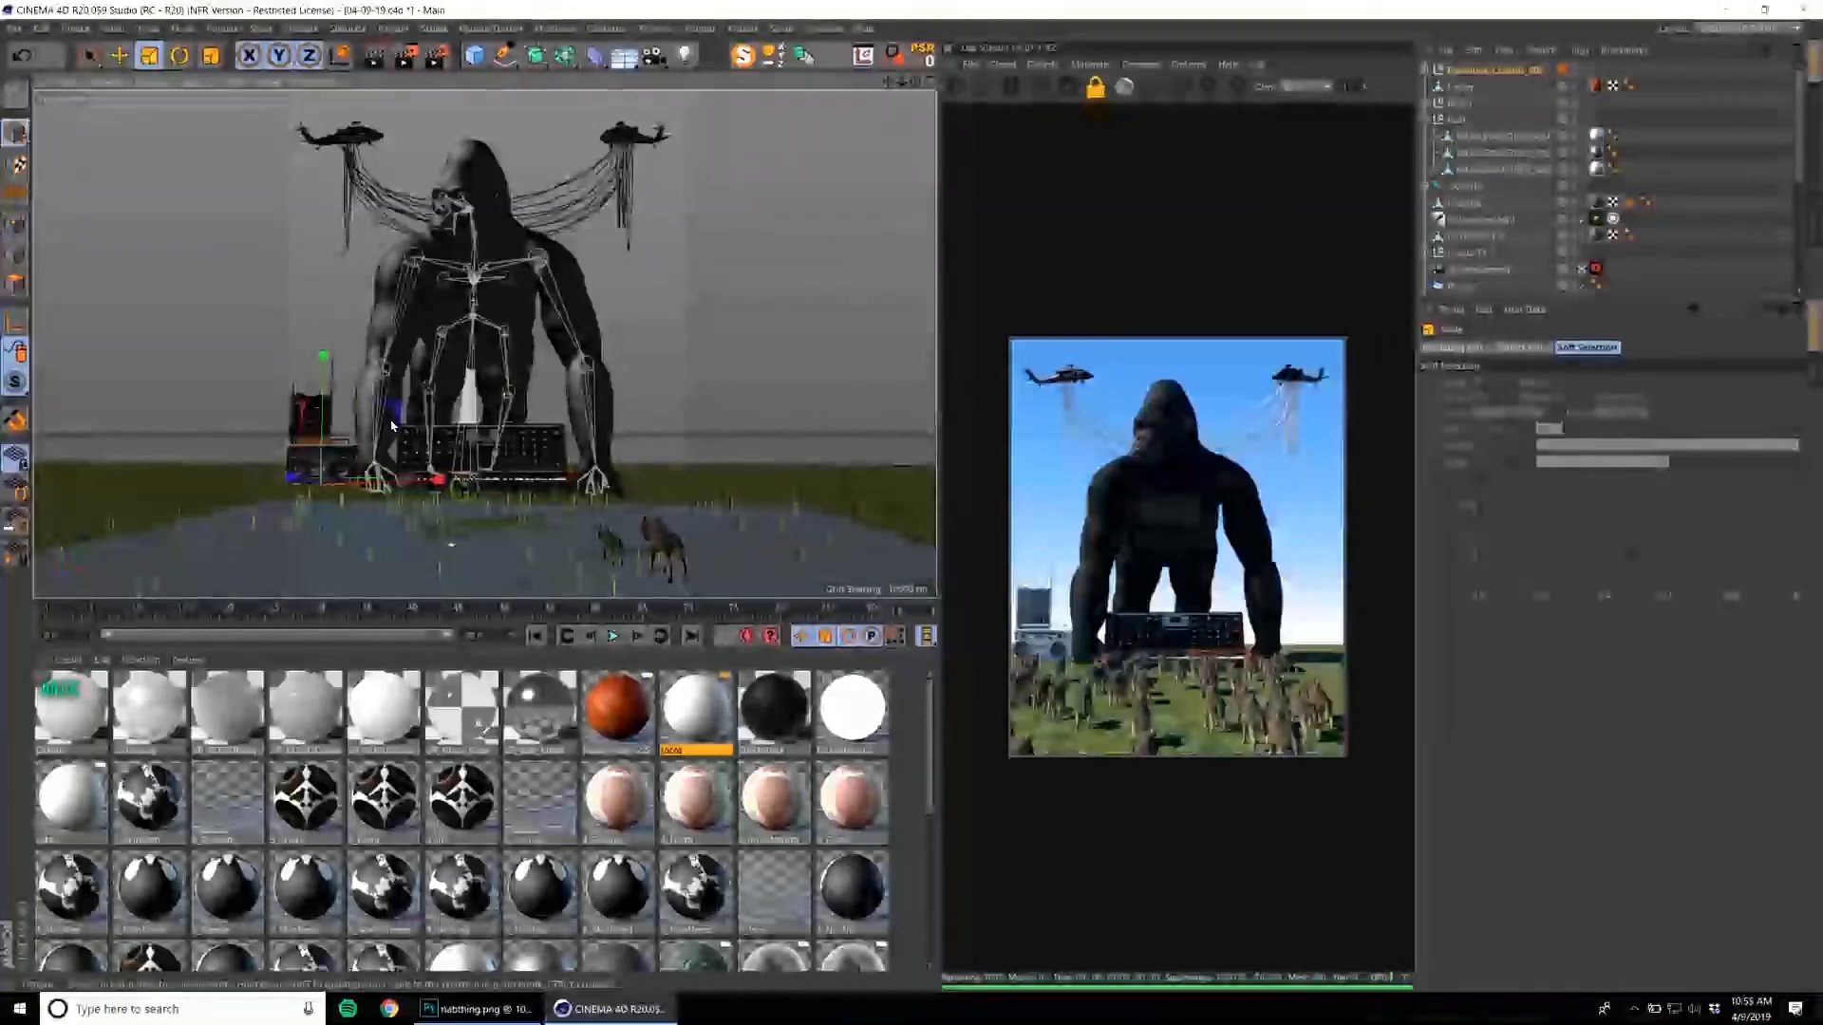
left_click_drag(590, 329, 637, 319)
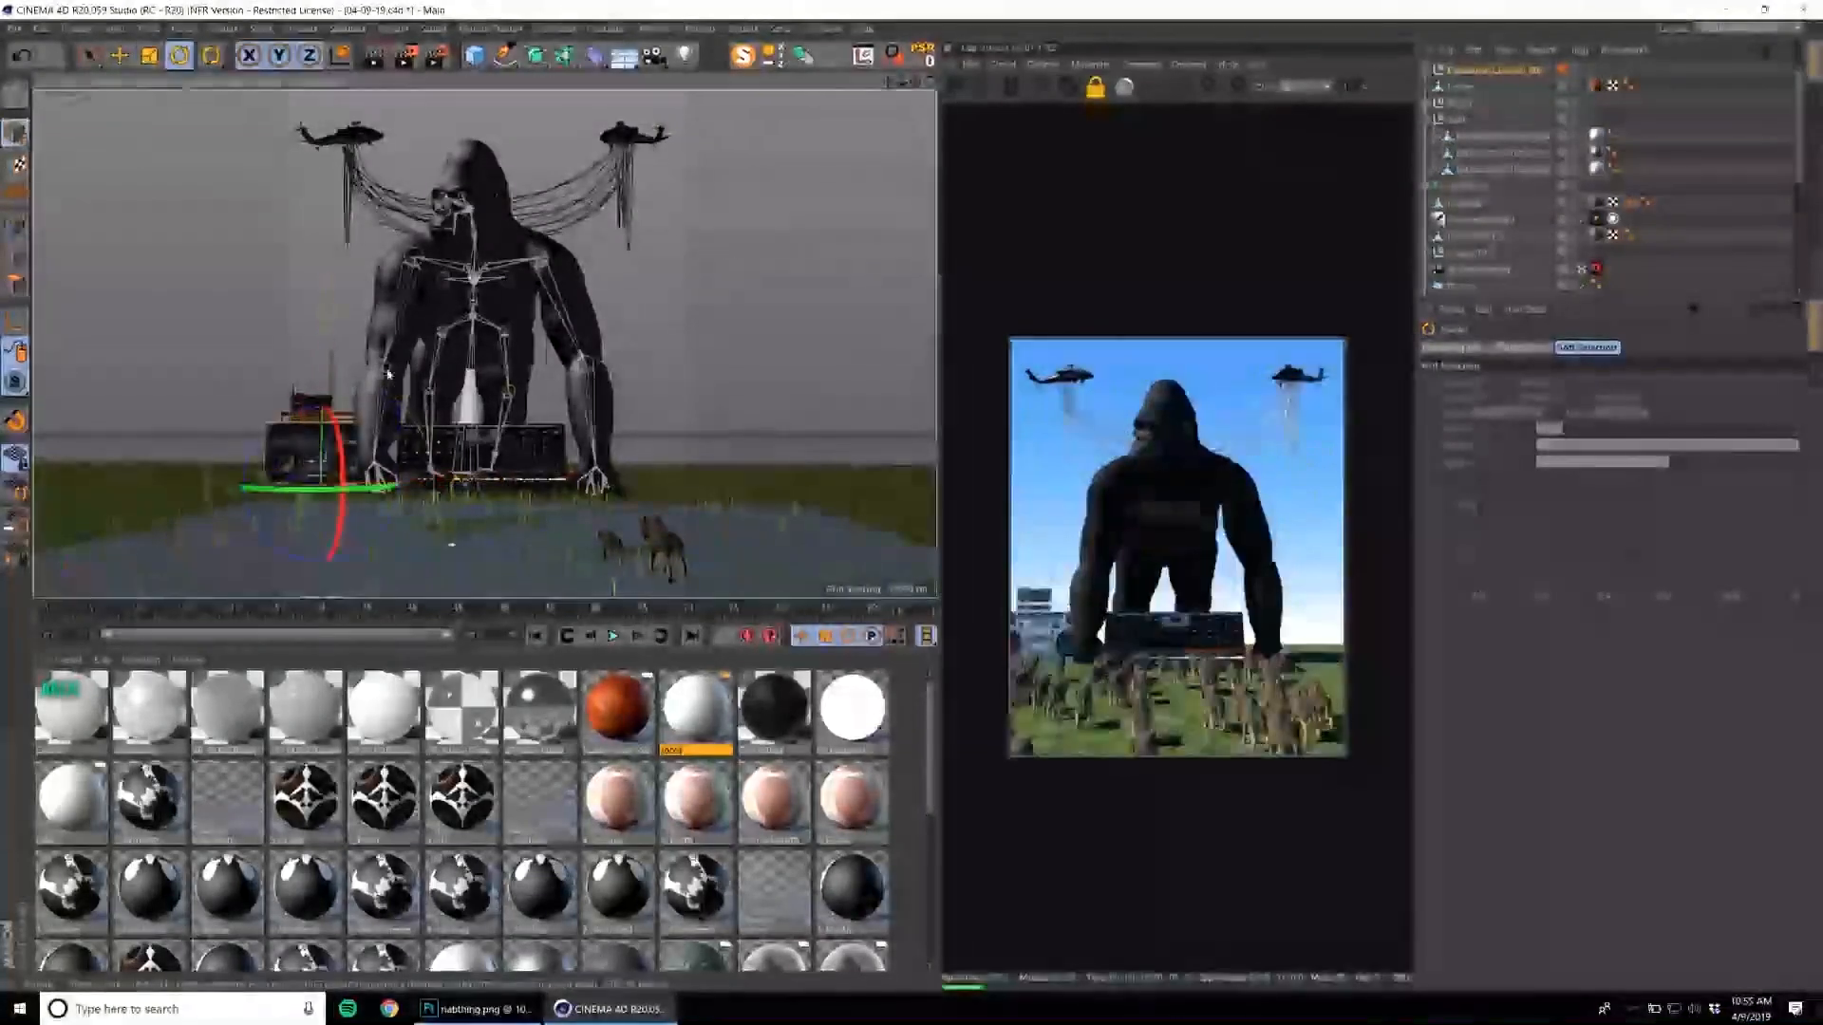
Rotate the enlarged boombox onto its short end so its two speakers are stacked vertically.
left_click_drag(314, 451, 387, 514, "alt")
scroll(308, 446, "up", 6)
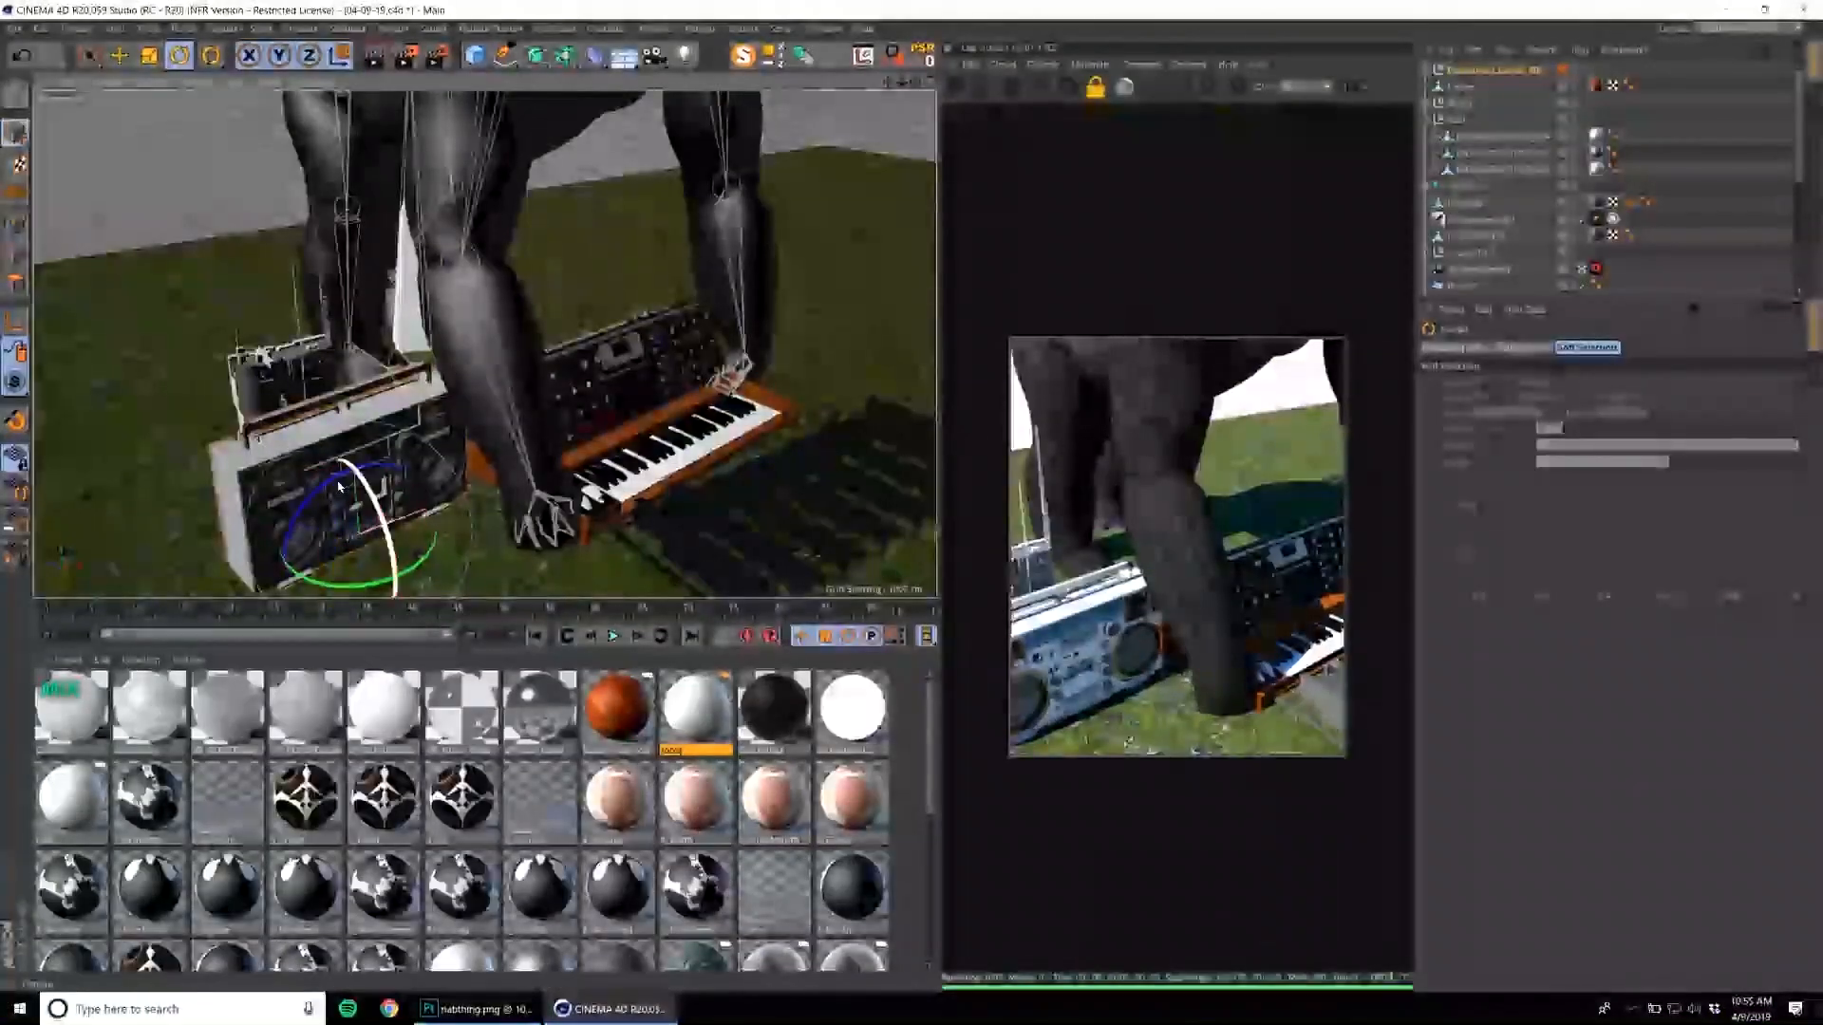
left_click_drag(314, 504, 382, 421)
key("ctrl+z")
middle_click(388, 359)
middle_click(389, 349)
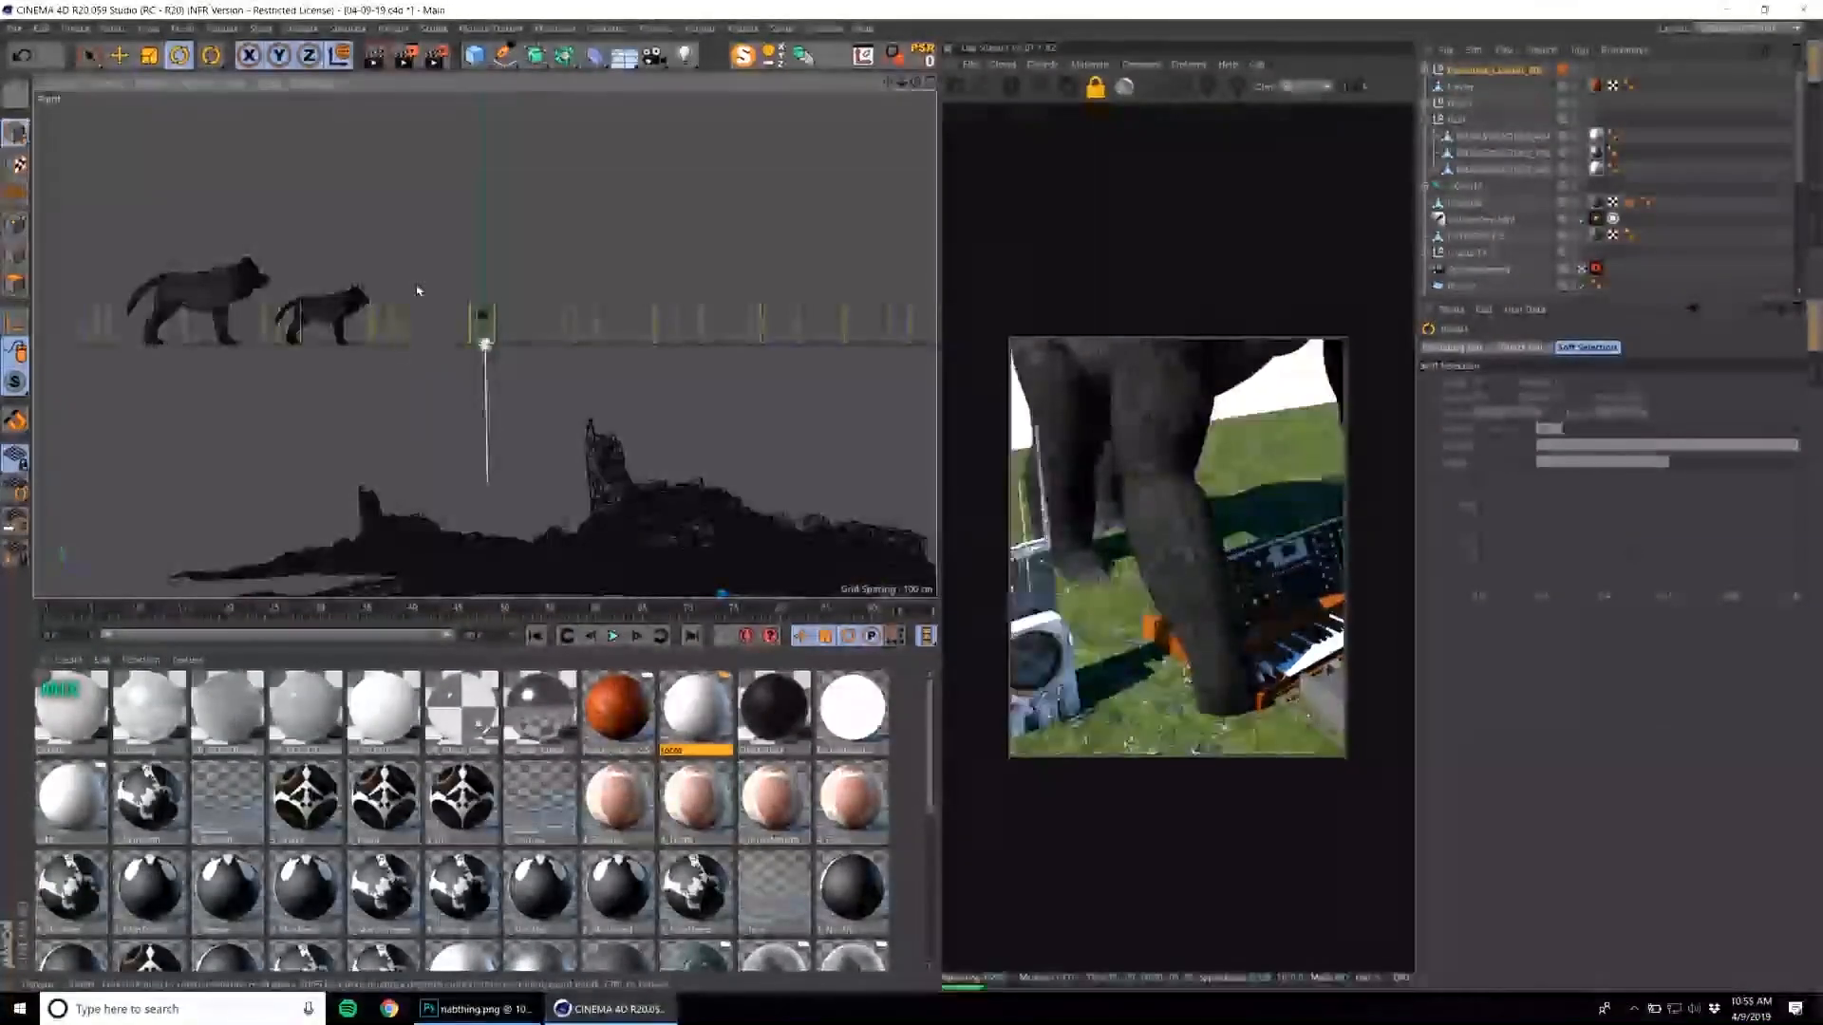
middle_click(340, 248)
middle_click(315, 232)
Position the upright boombox on the ground just outside the gorilla's arm.
left_click_drag(382, 275, 315, 222, "alt")
key("e")
left_click_drag(600, 312, 639, 250)
scroll(659, 244, "down", 3)
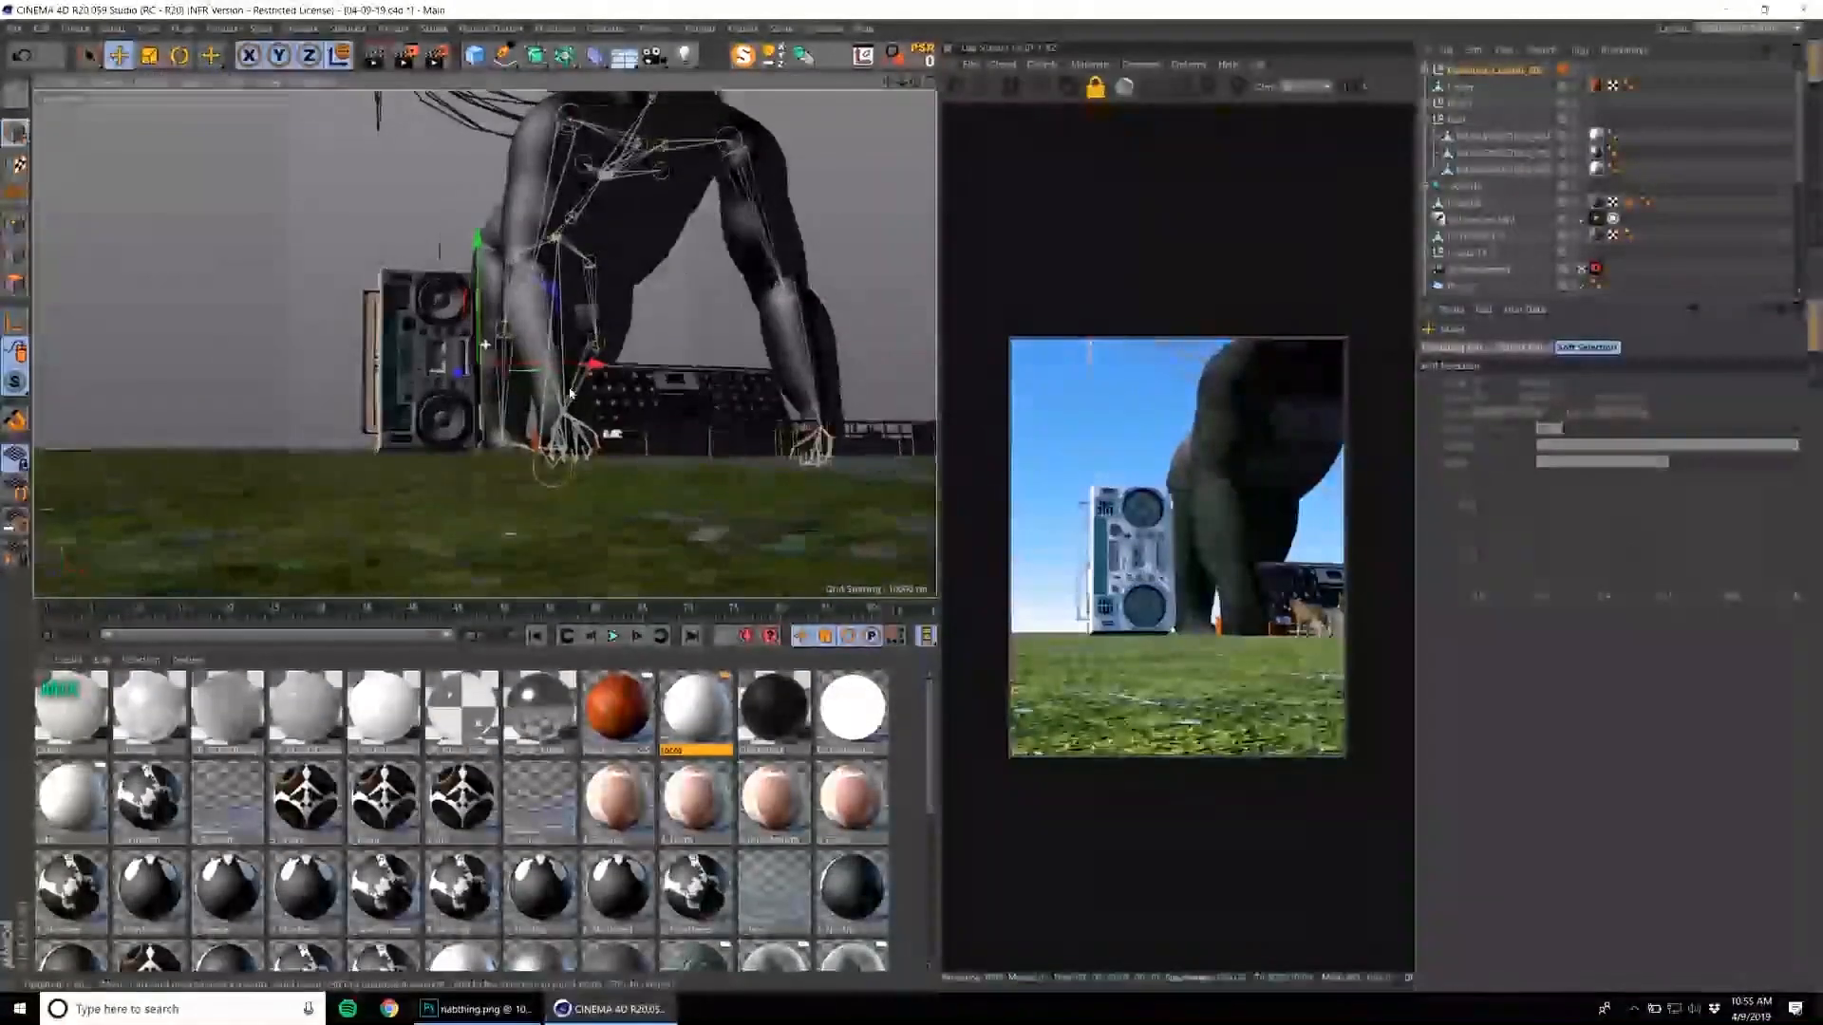
middle_click_drag(596, 380, 451, 420, "alt")
scroll(522, 380, "down", 3)
left_click_drag(524, 379, 562, 318, "alt")
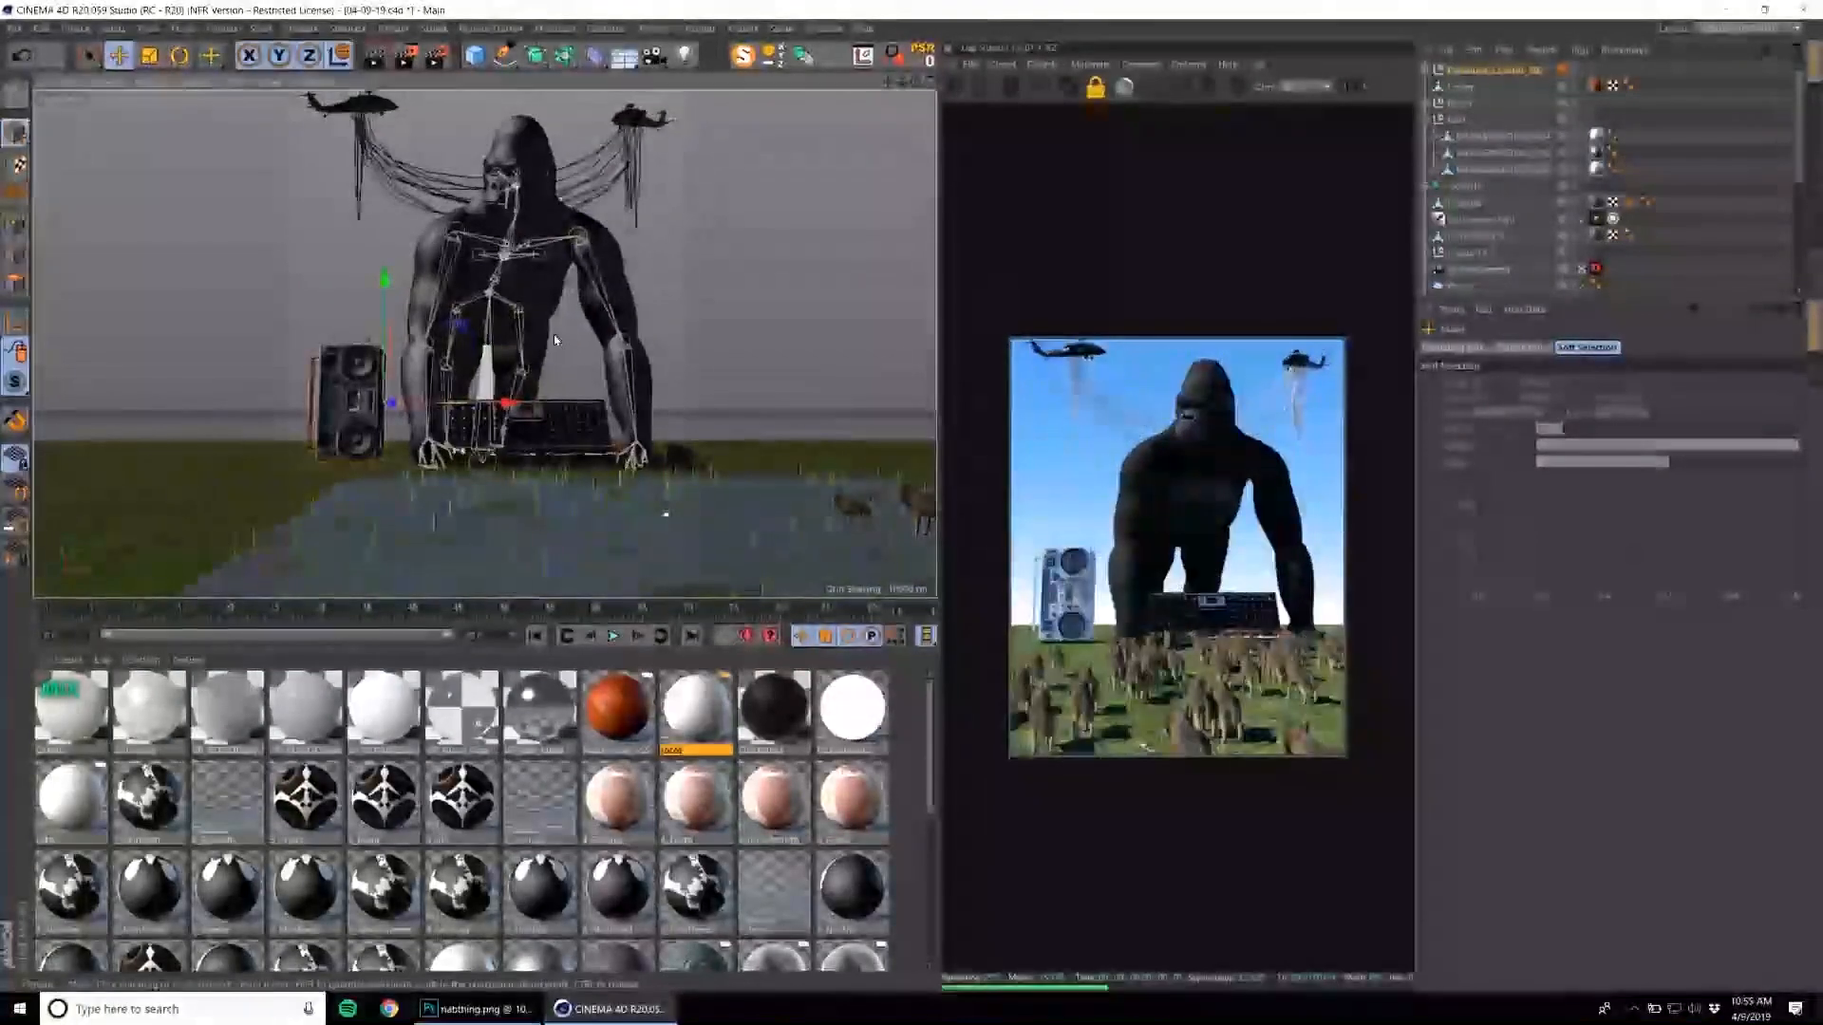
Move the electronics tower group so it stands directly behind the upright boombox.
left_click(1469, 121)
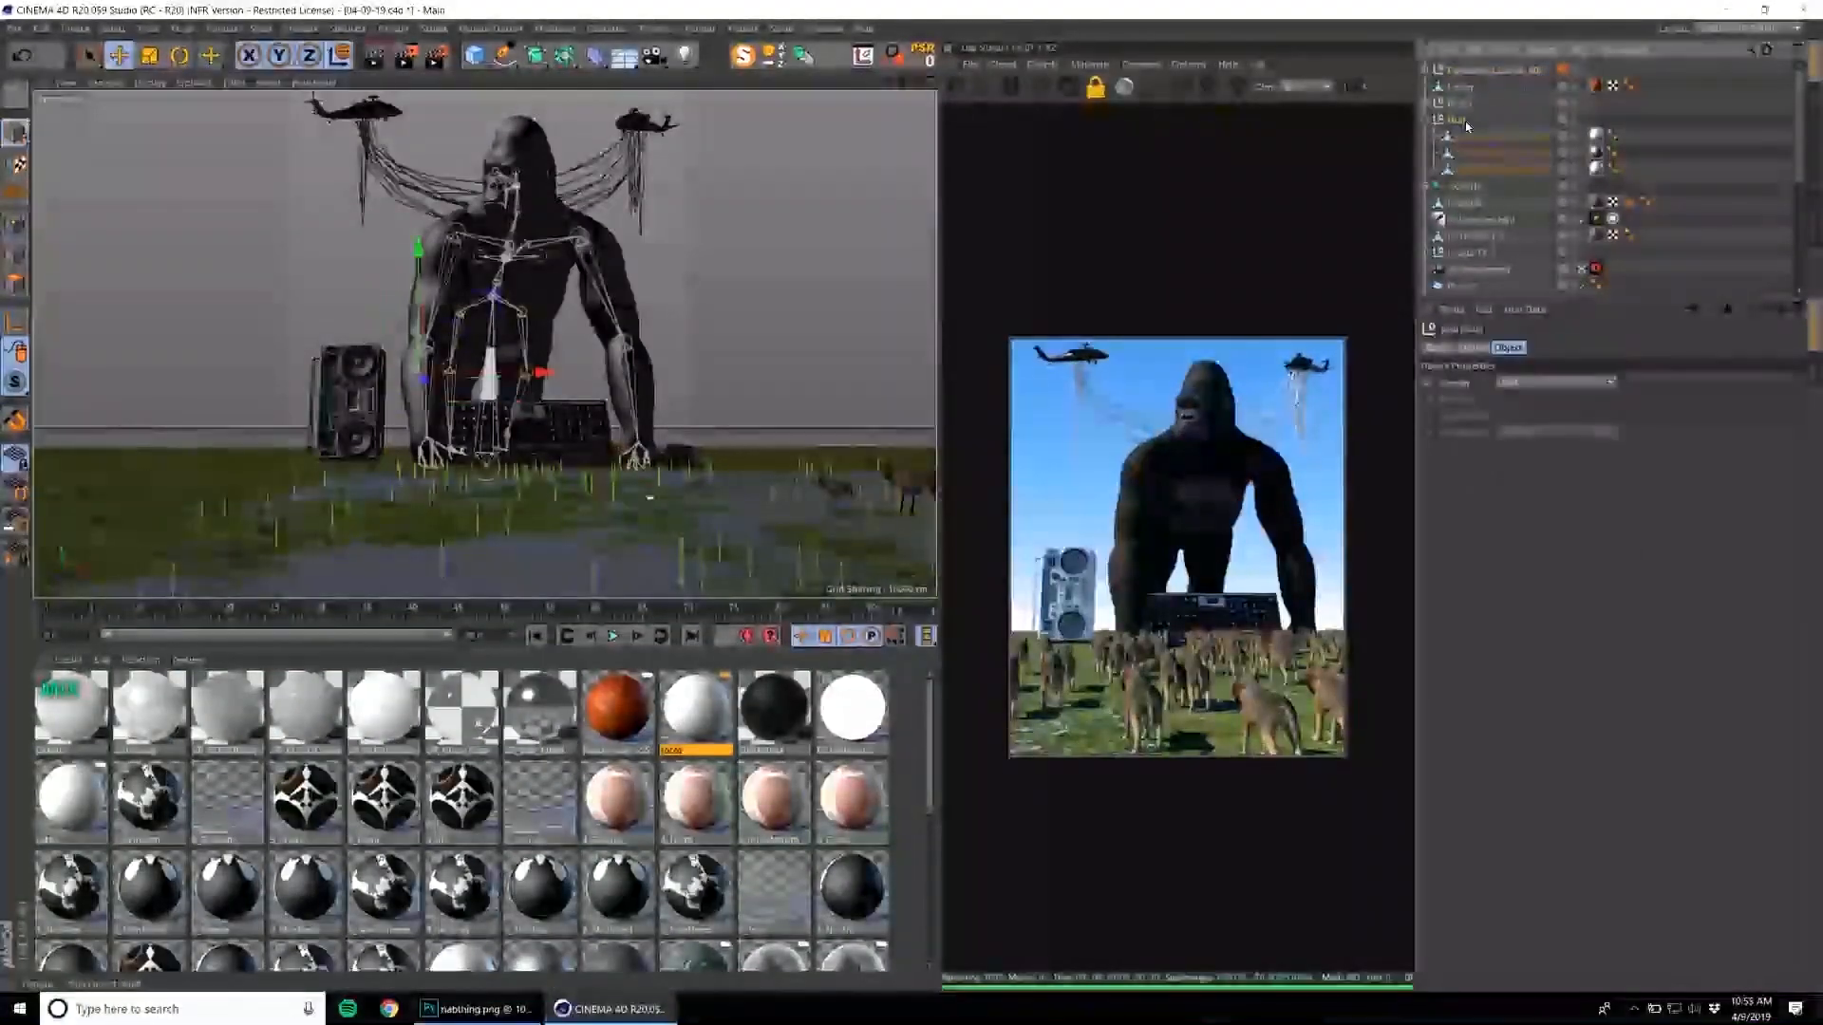
left_click_drag(432, 386, 456, 311)
left_click_drag(444, 309, 536, 359)
Group the boombox with the electronics tower and place a duplicate of the stack on the gorilla's other side.
left_click(1495, 121)
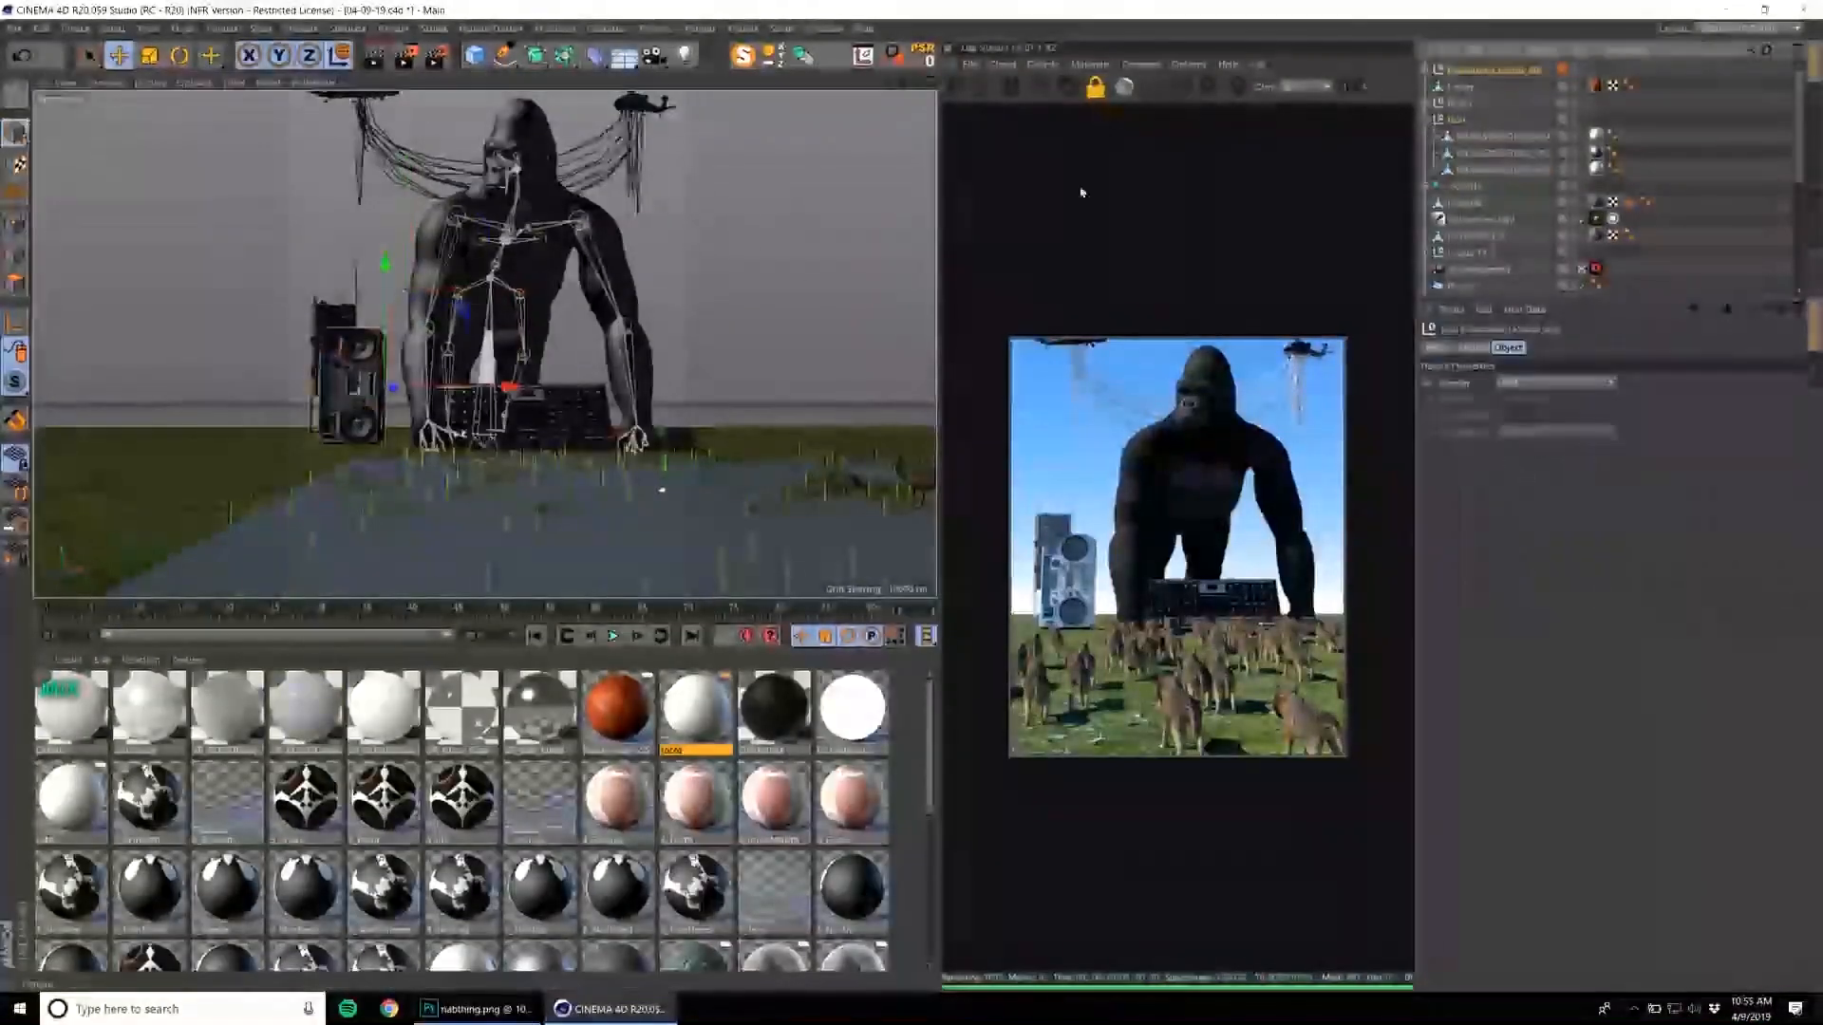
left_click(1464, 123, "ctrl")
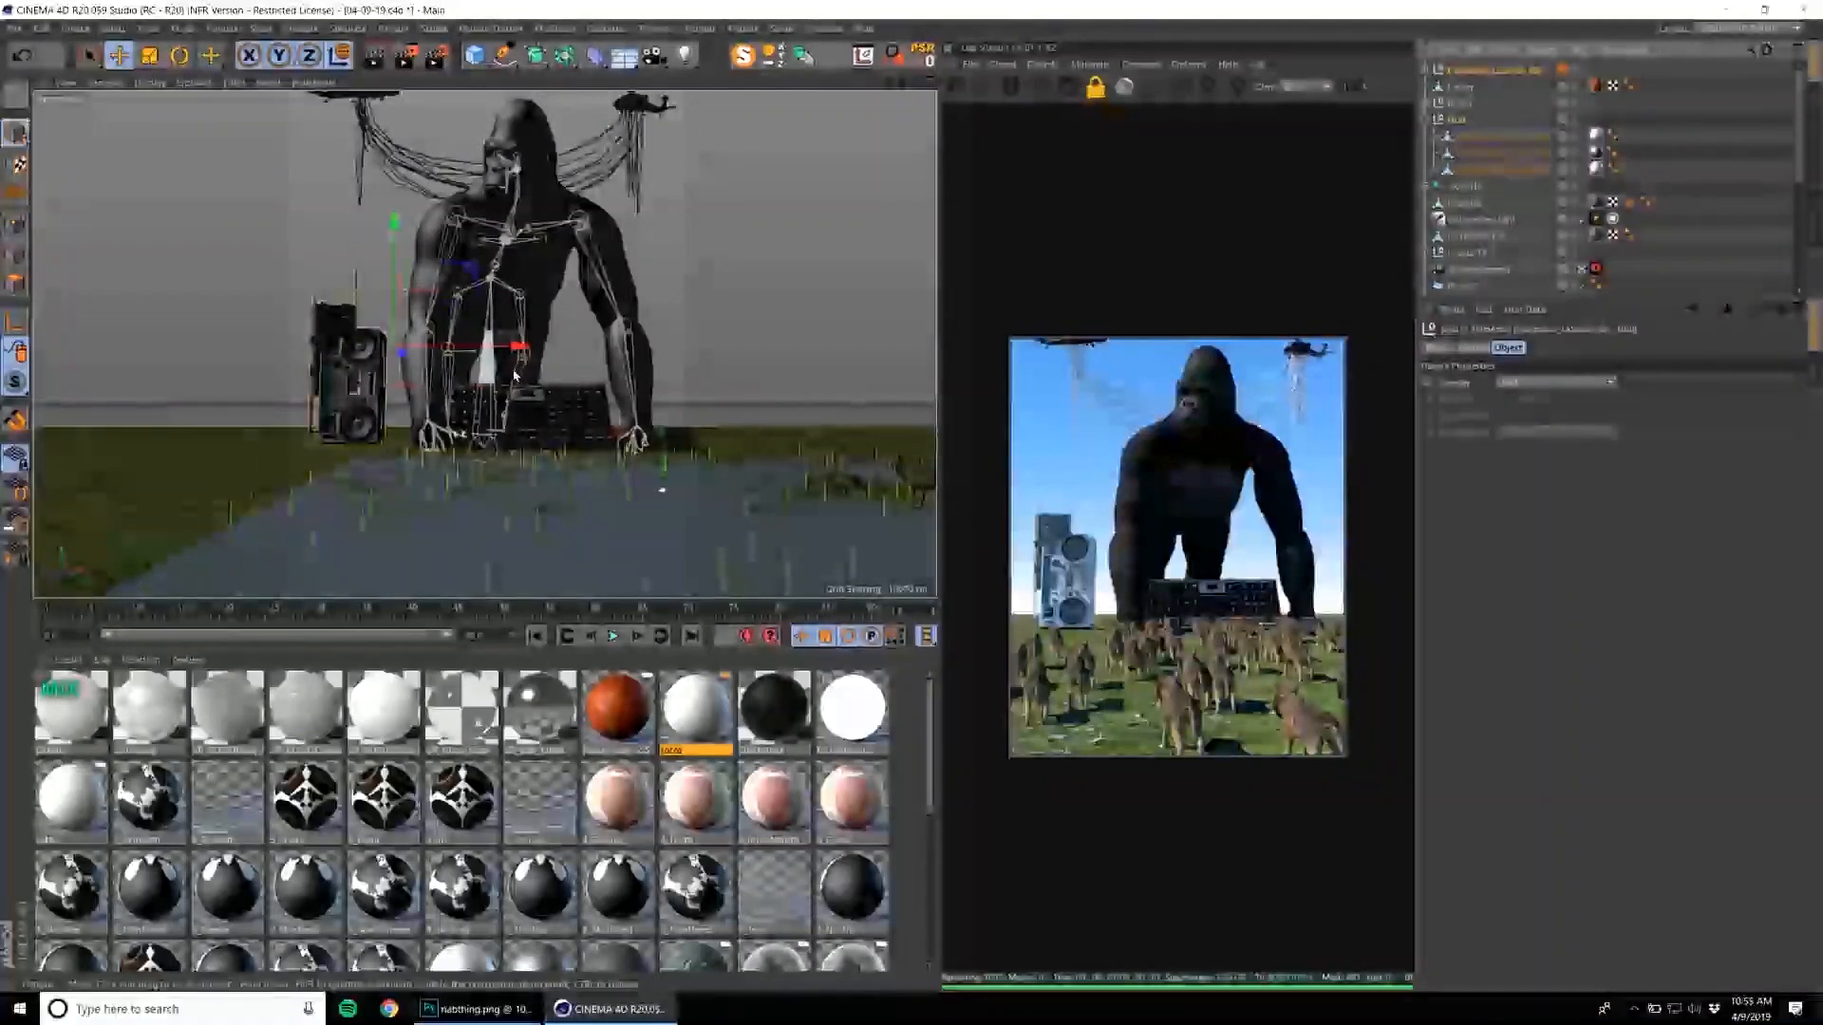
left_click_drag(513, 353, 907, 350)
key("alt+g")
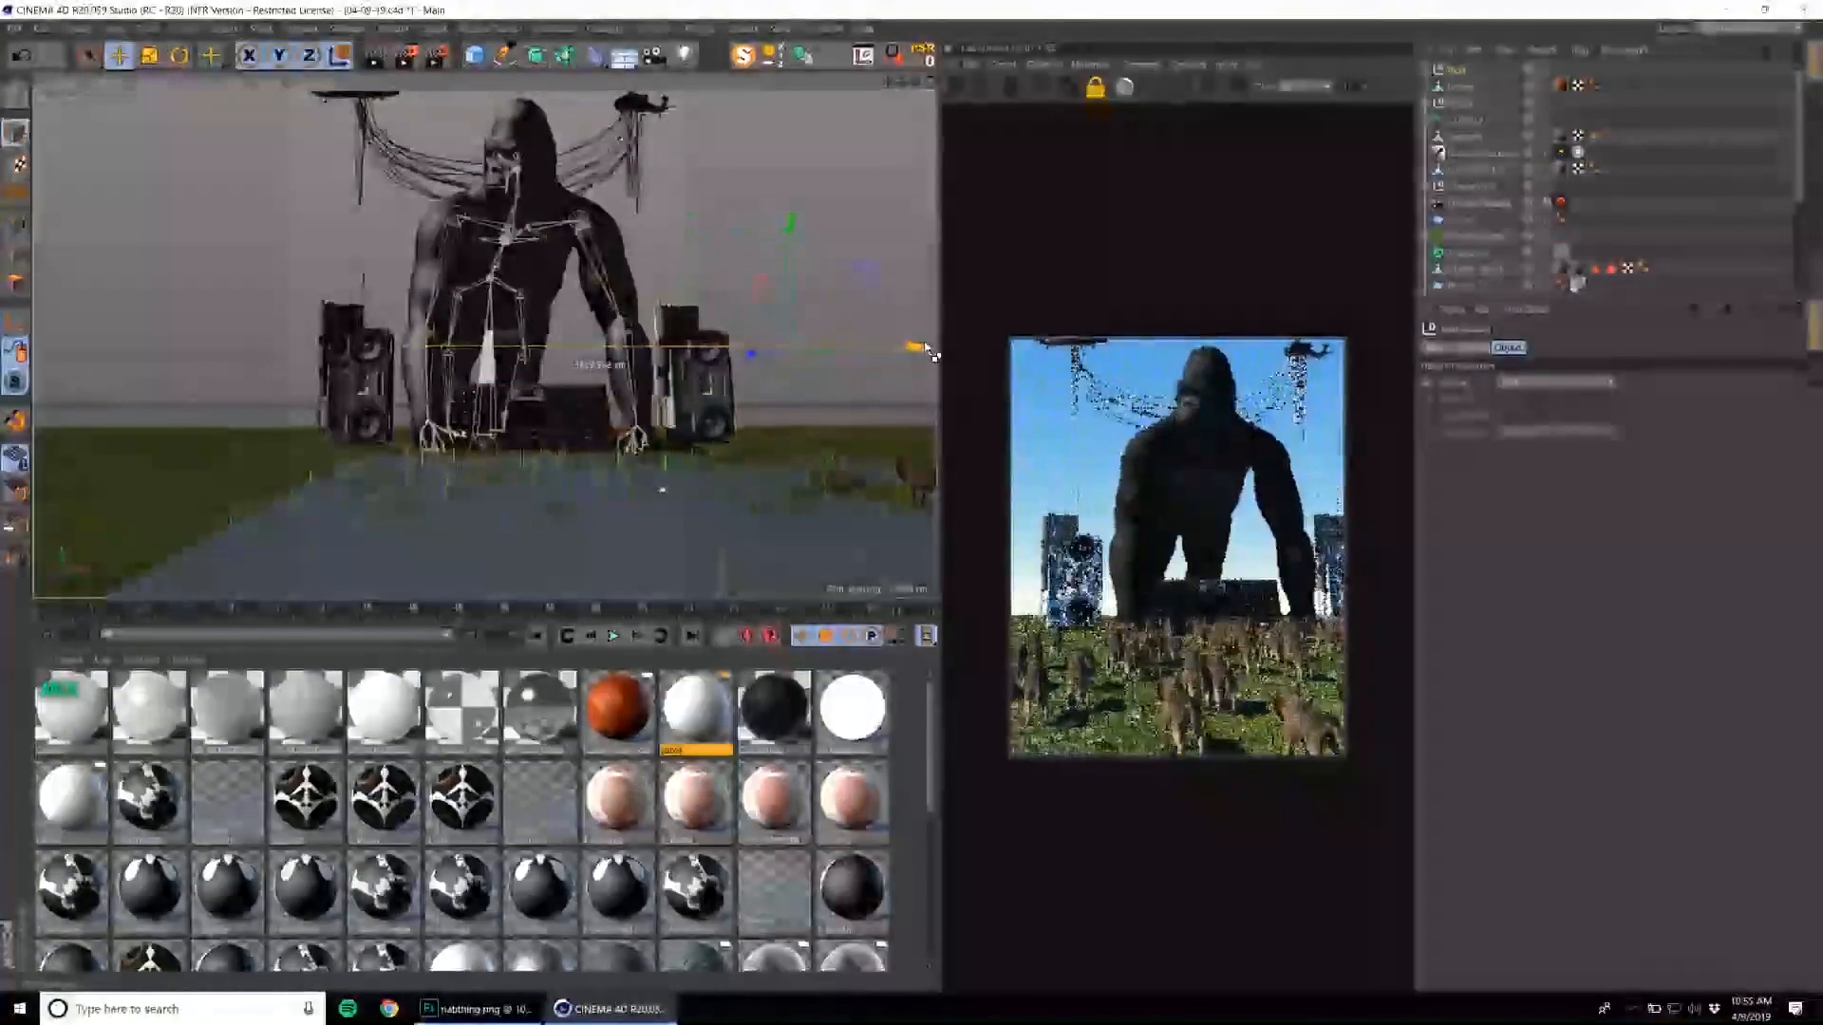
Fine-tune the duplicated stack's position beside the gorilla's other arm and display its coordinates.
scroll(724, 380, "down", 3)
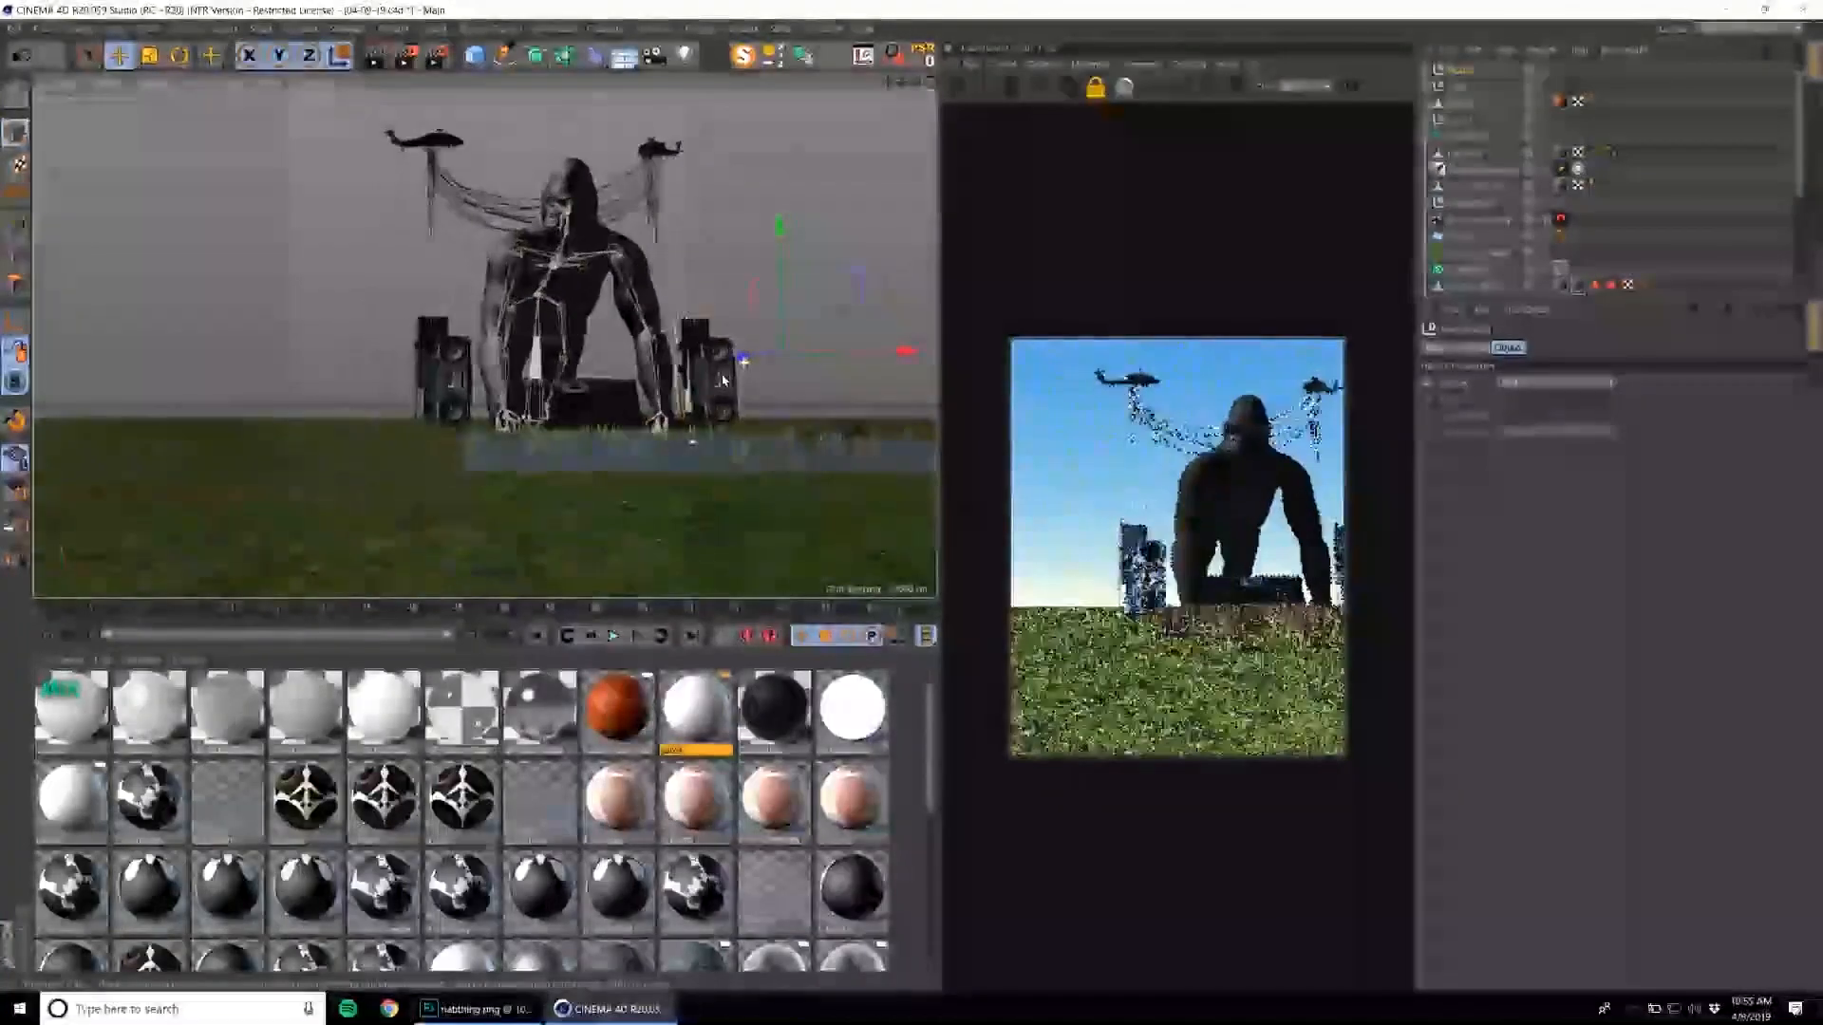
left_click_drag(724, 380, 626, 377, "alt")
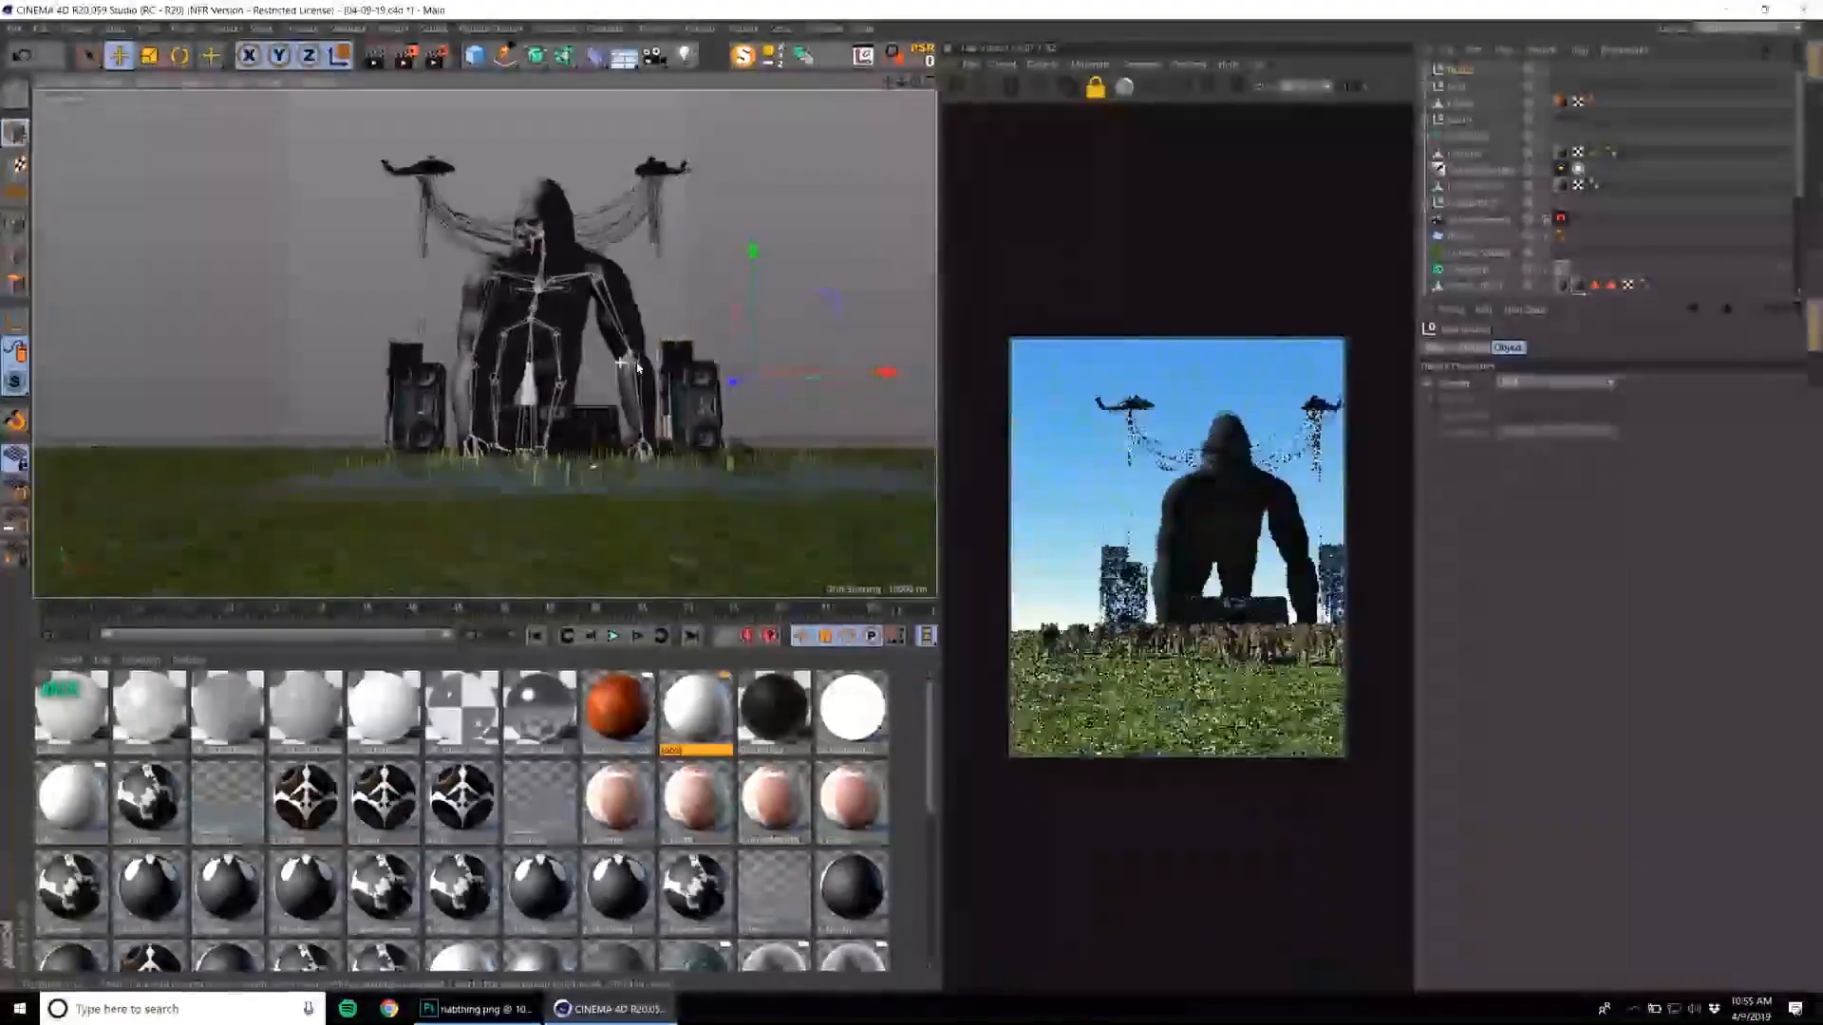
scroll(624, 370, "up", 3)
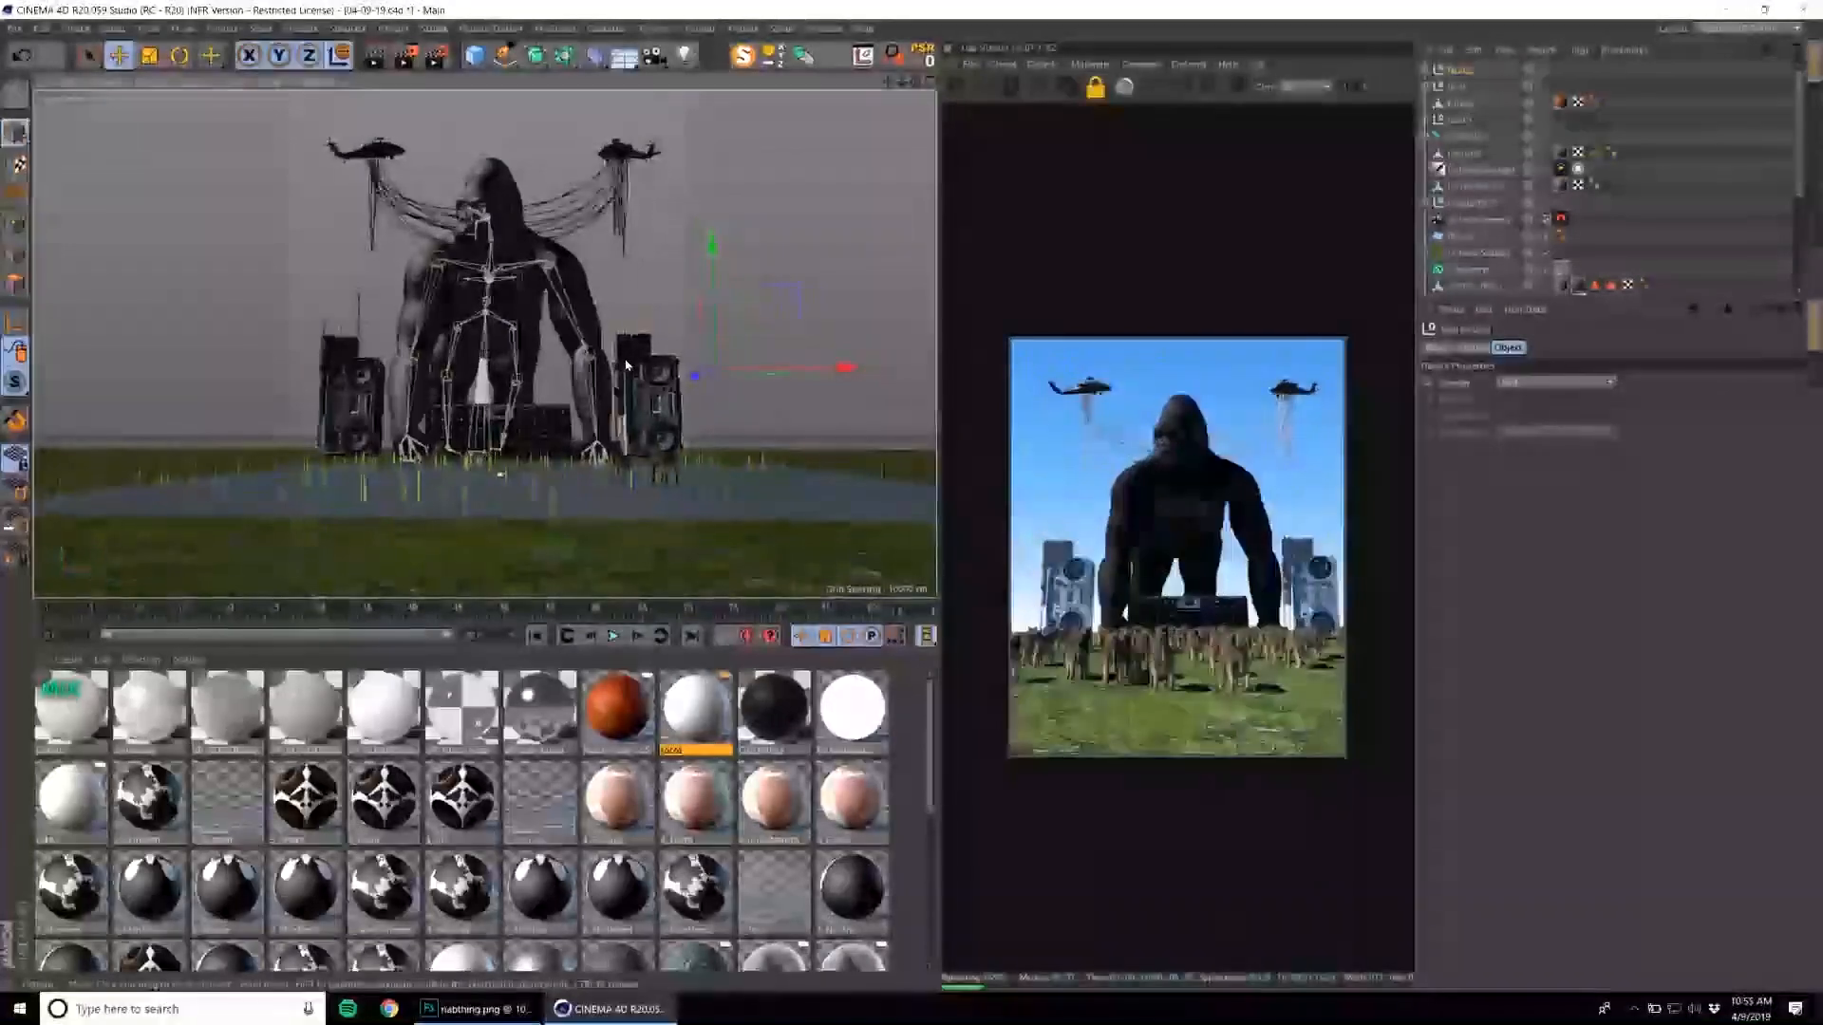
left_click_drag(697, 375, 766, 382)
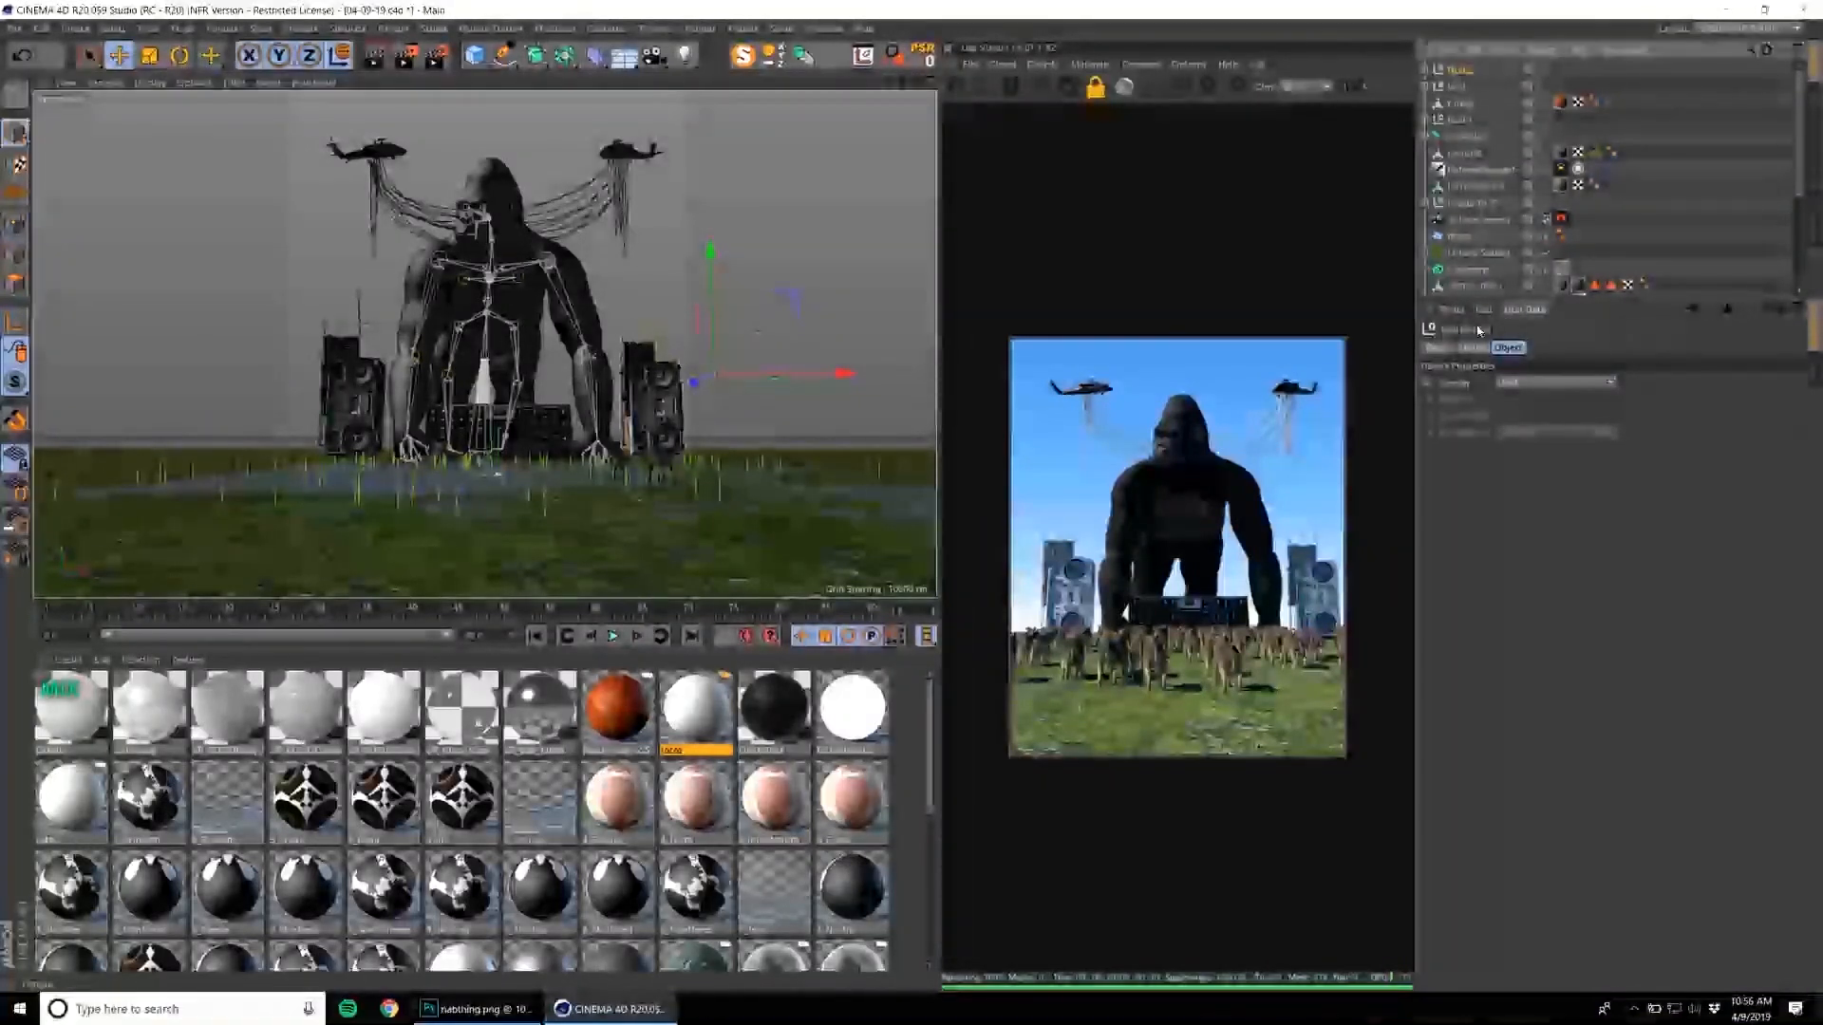
left_click(1484, 349)
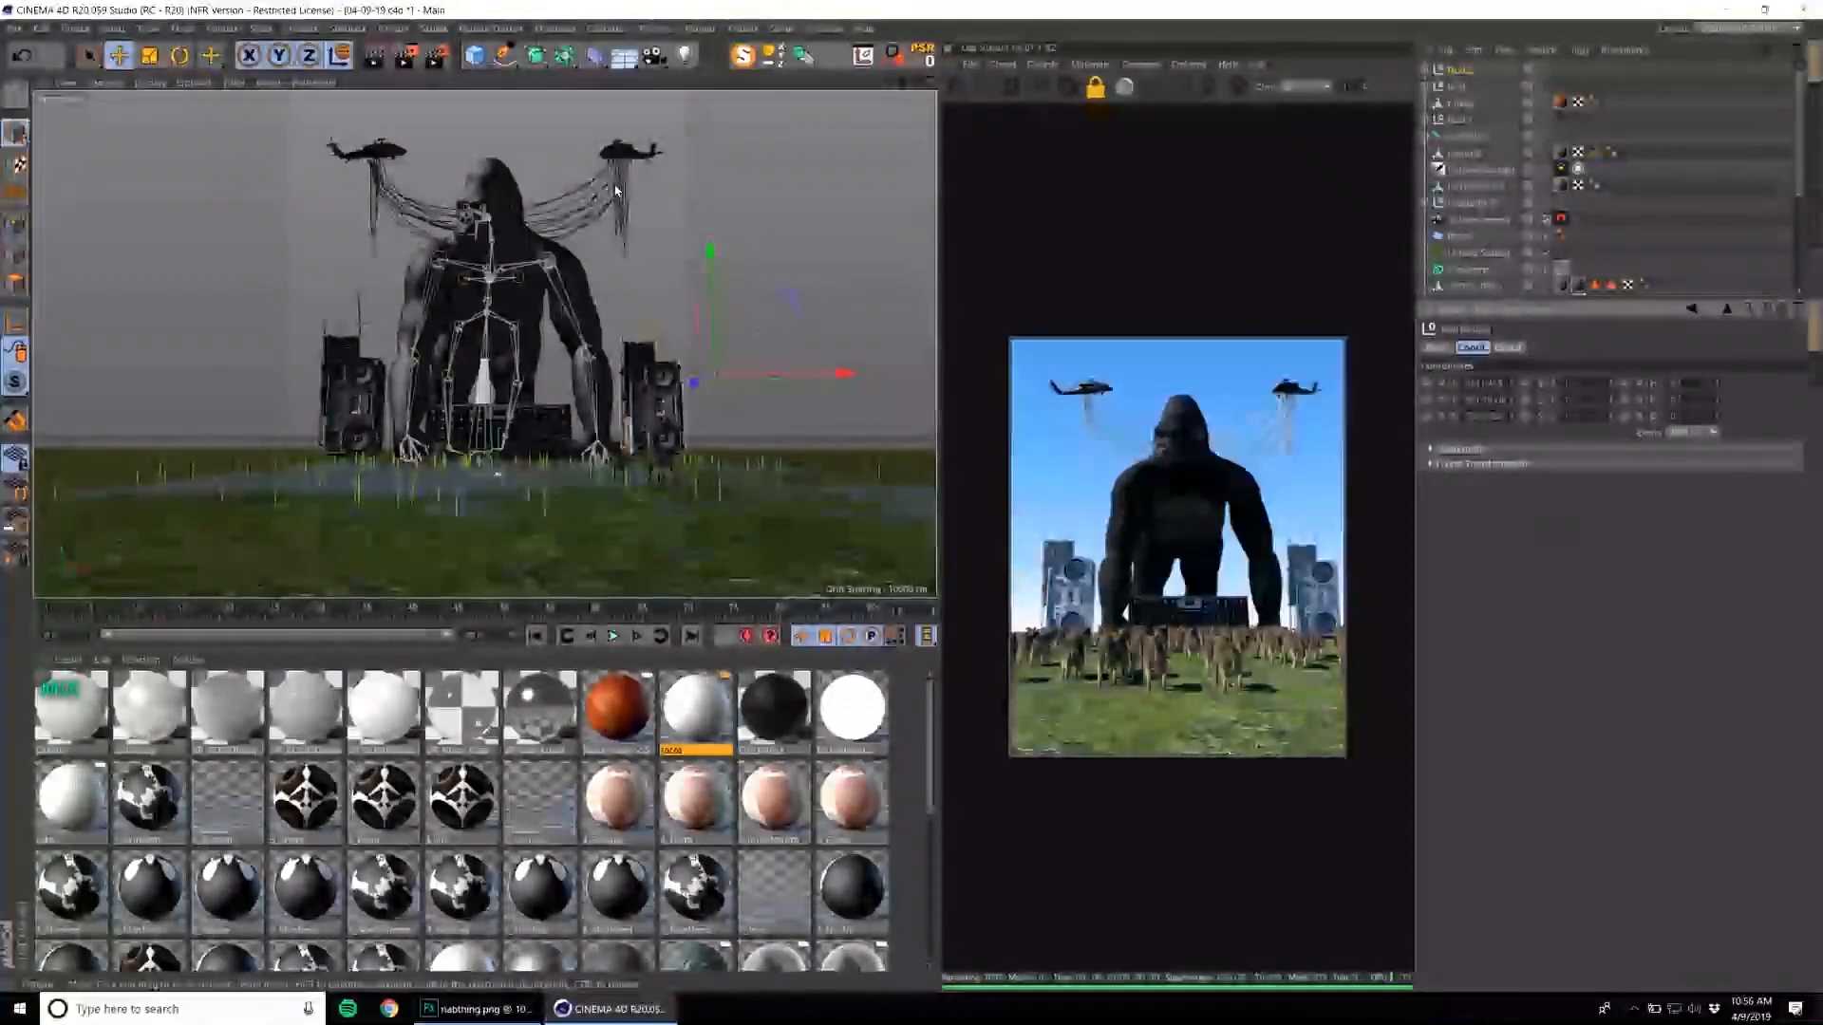
left_click_drag(608, 207, 673, 248, "alt")
scroll(607, 247, "down", 2)
scroll(637, 243, "up", 1)
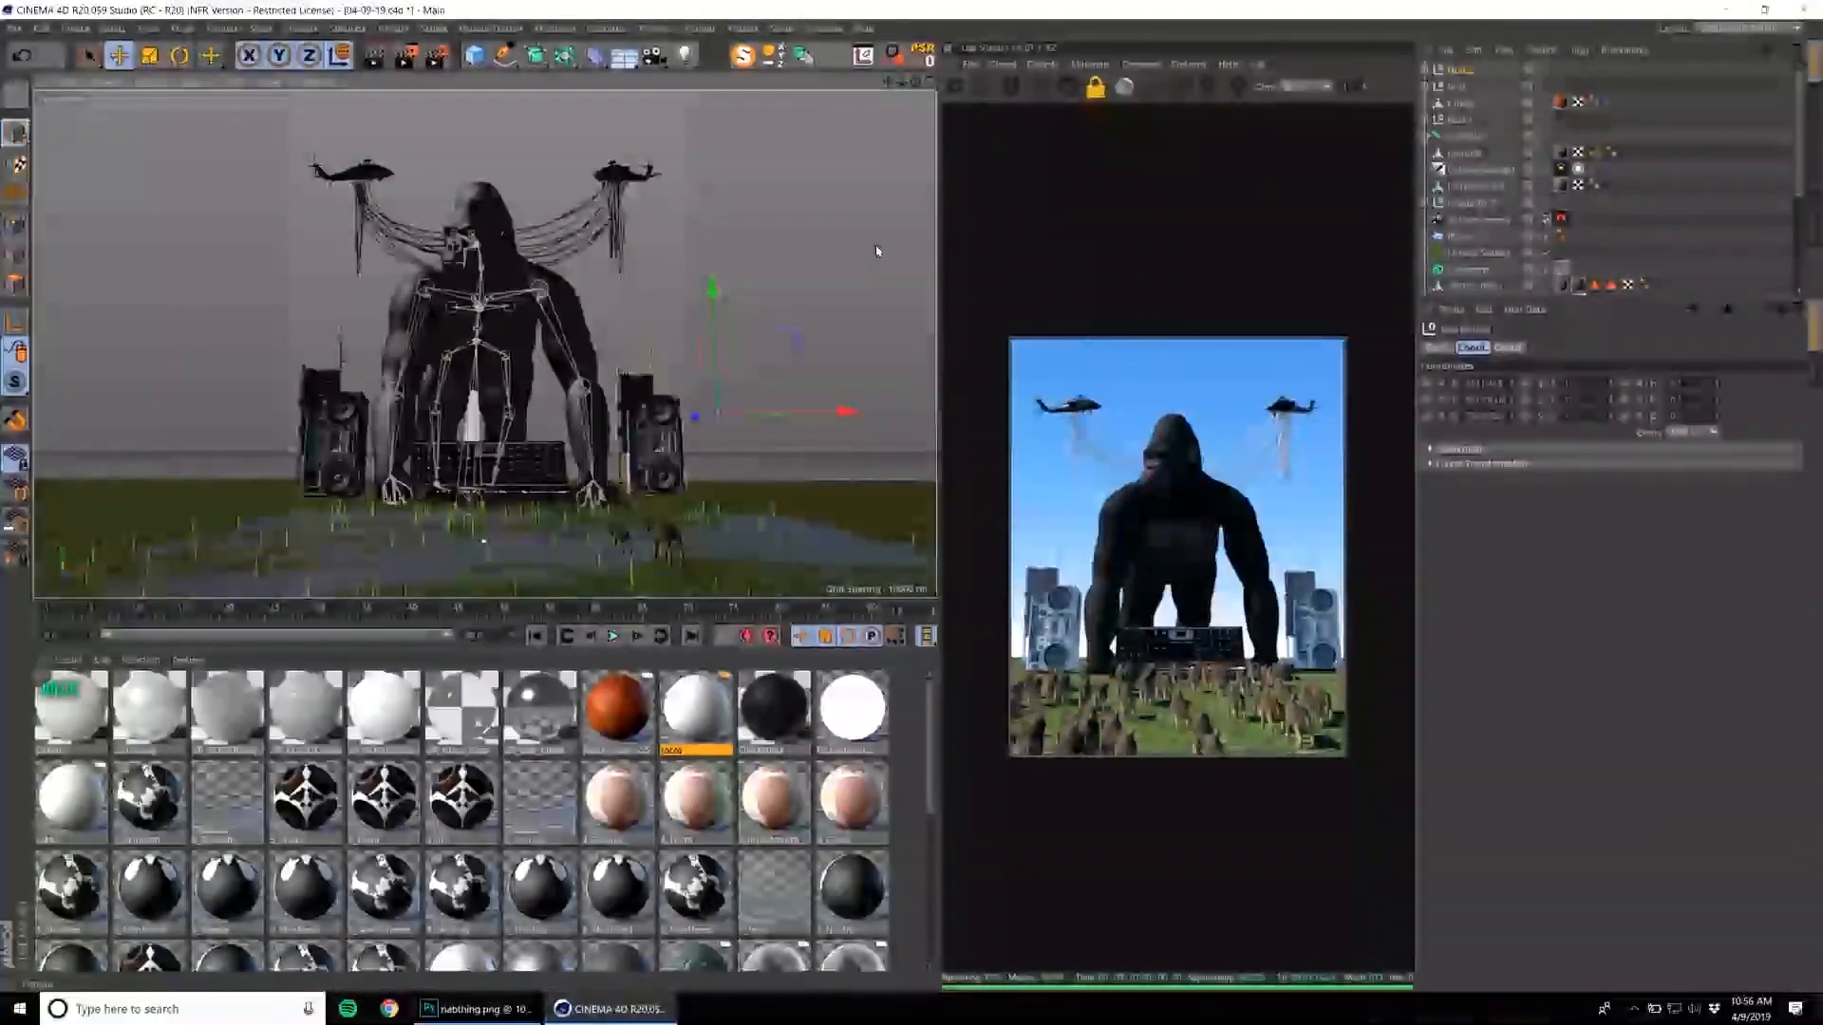
Browse the Content Browser's people models and load the black-robed Death figure into the scene.
left_click(784, 28)
left_click(866, 117)
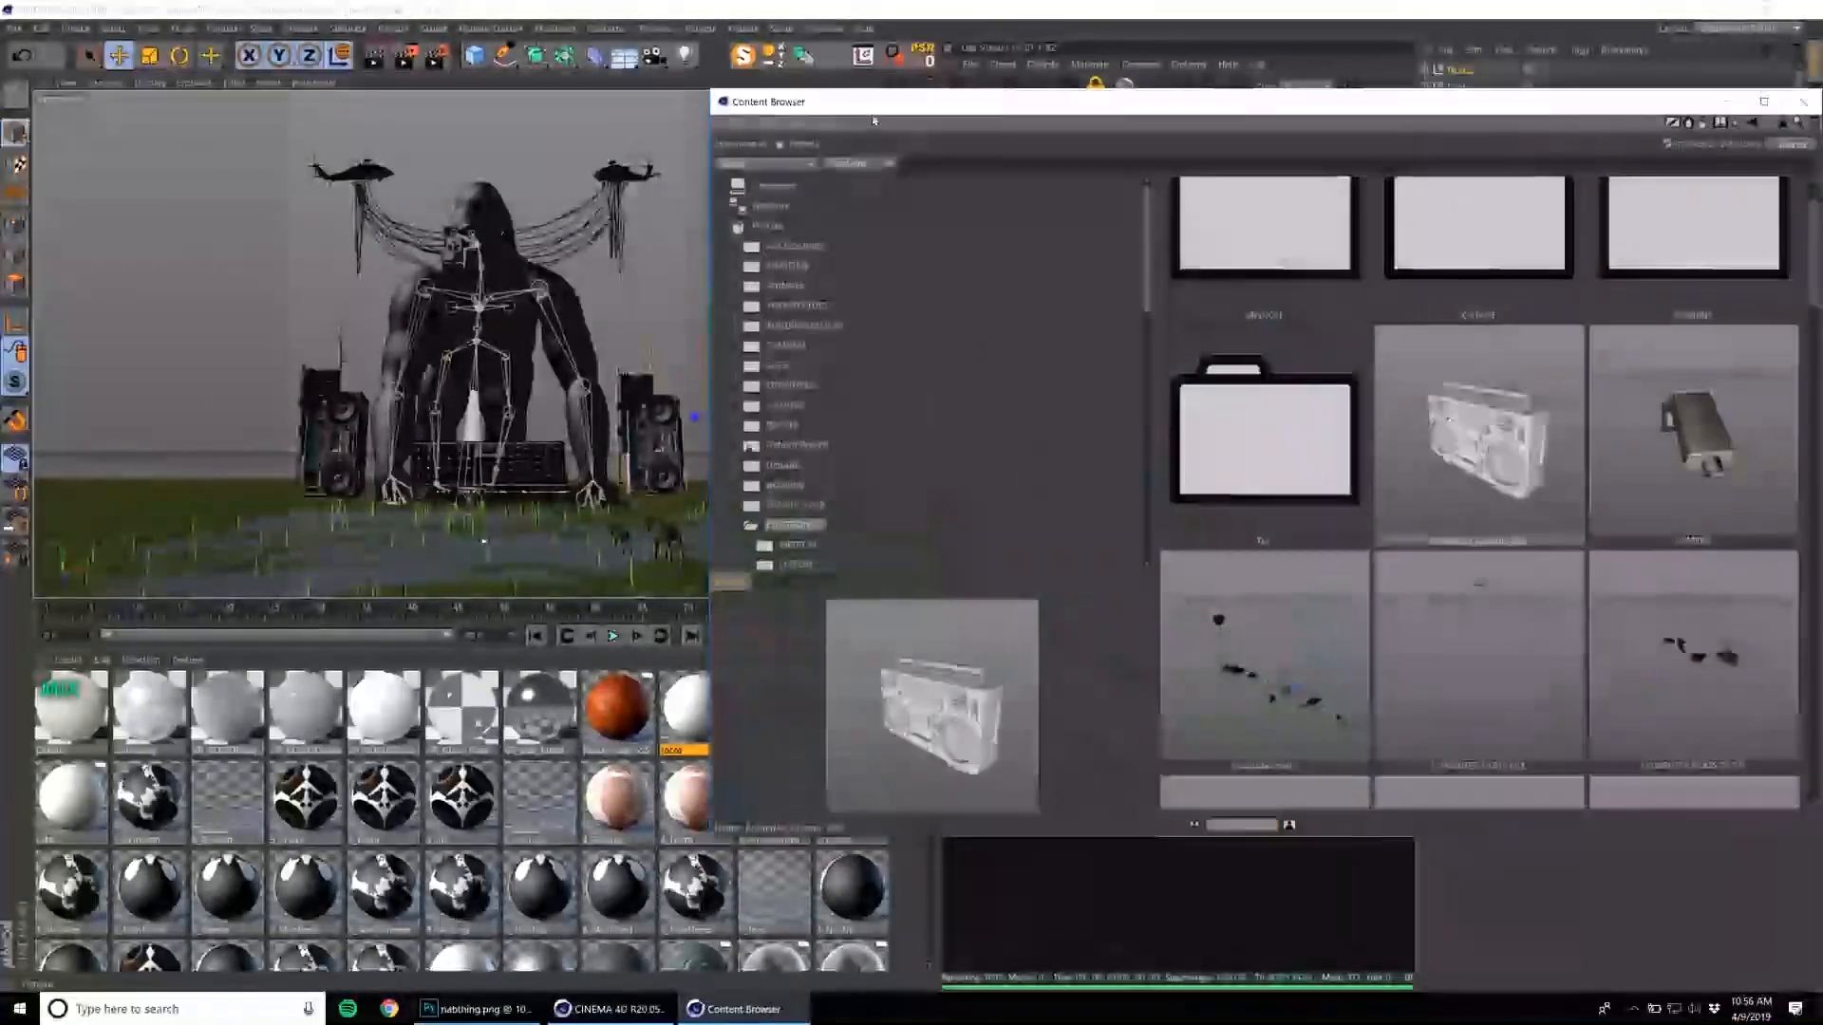
scroll(788, 446, "down", 10)
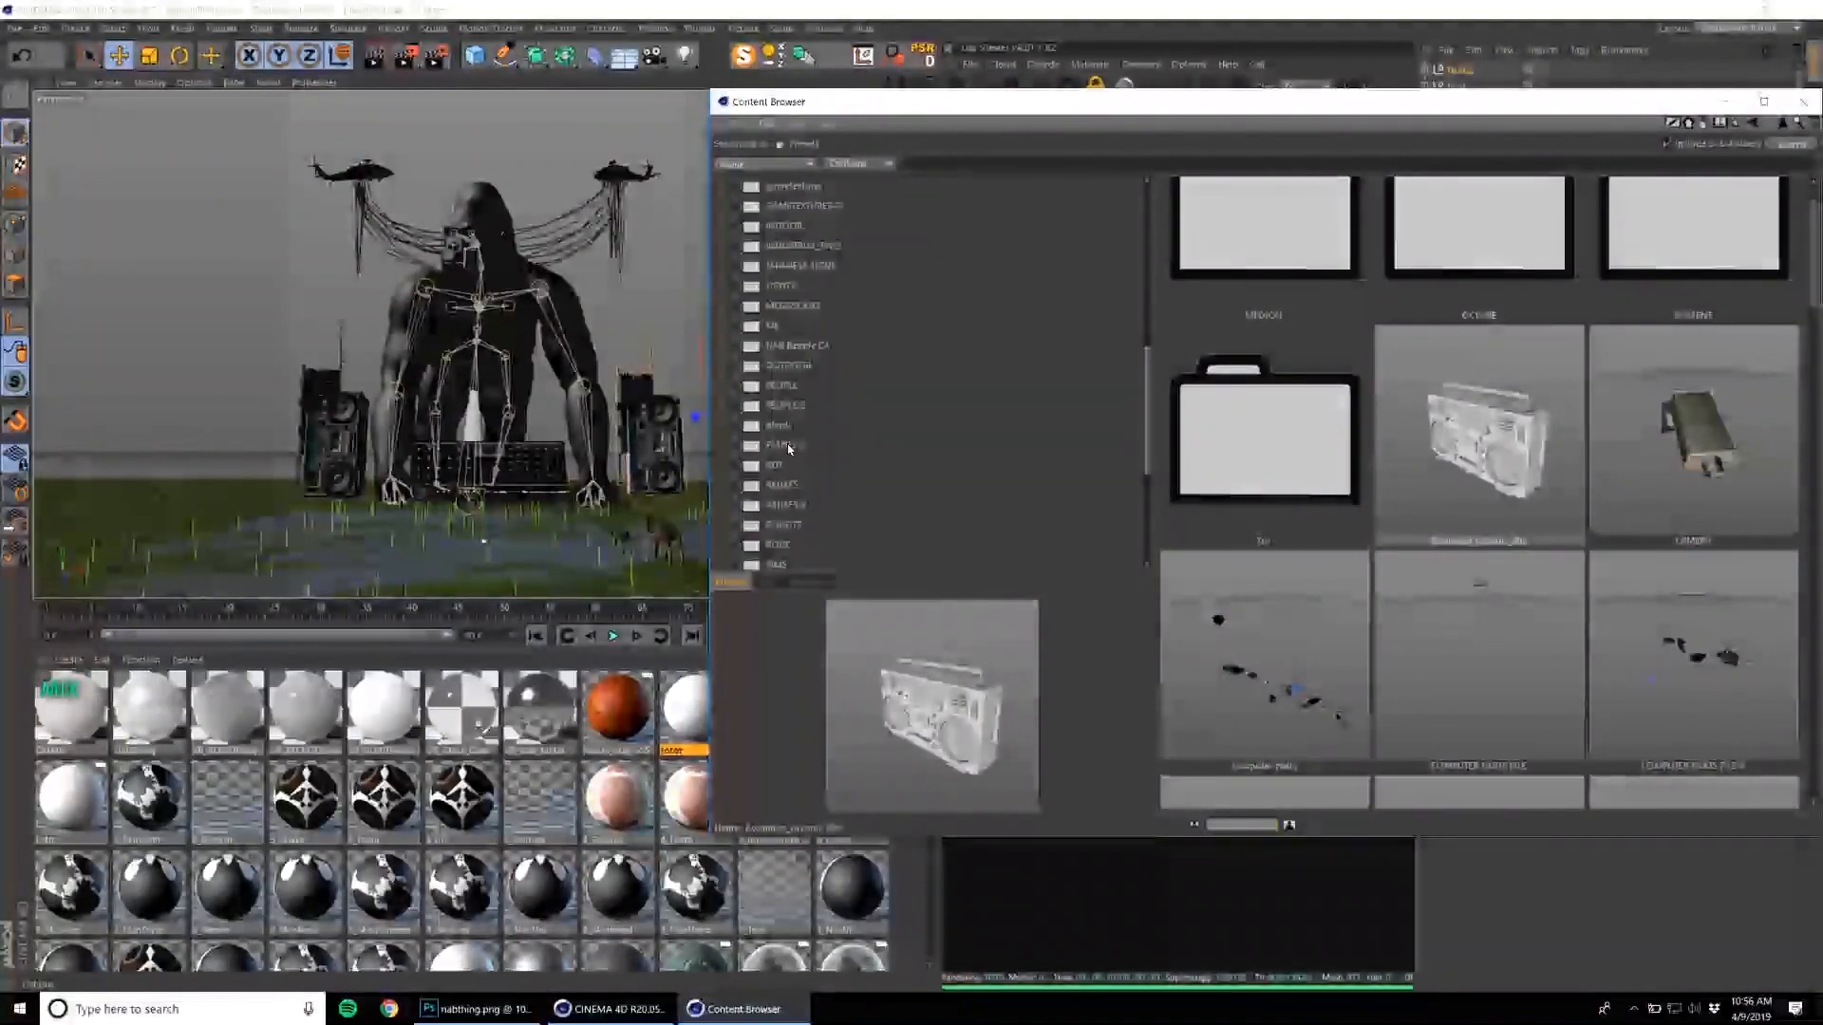
left_click(785, 404)
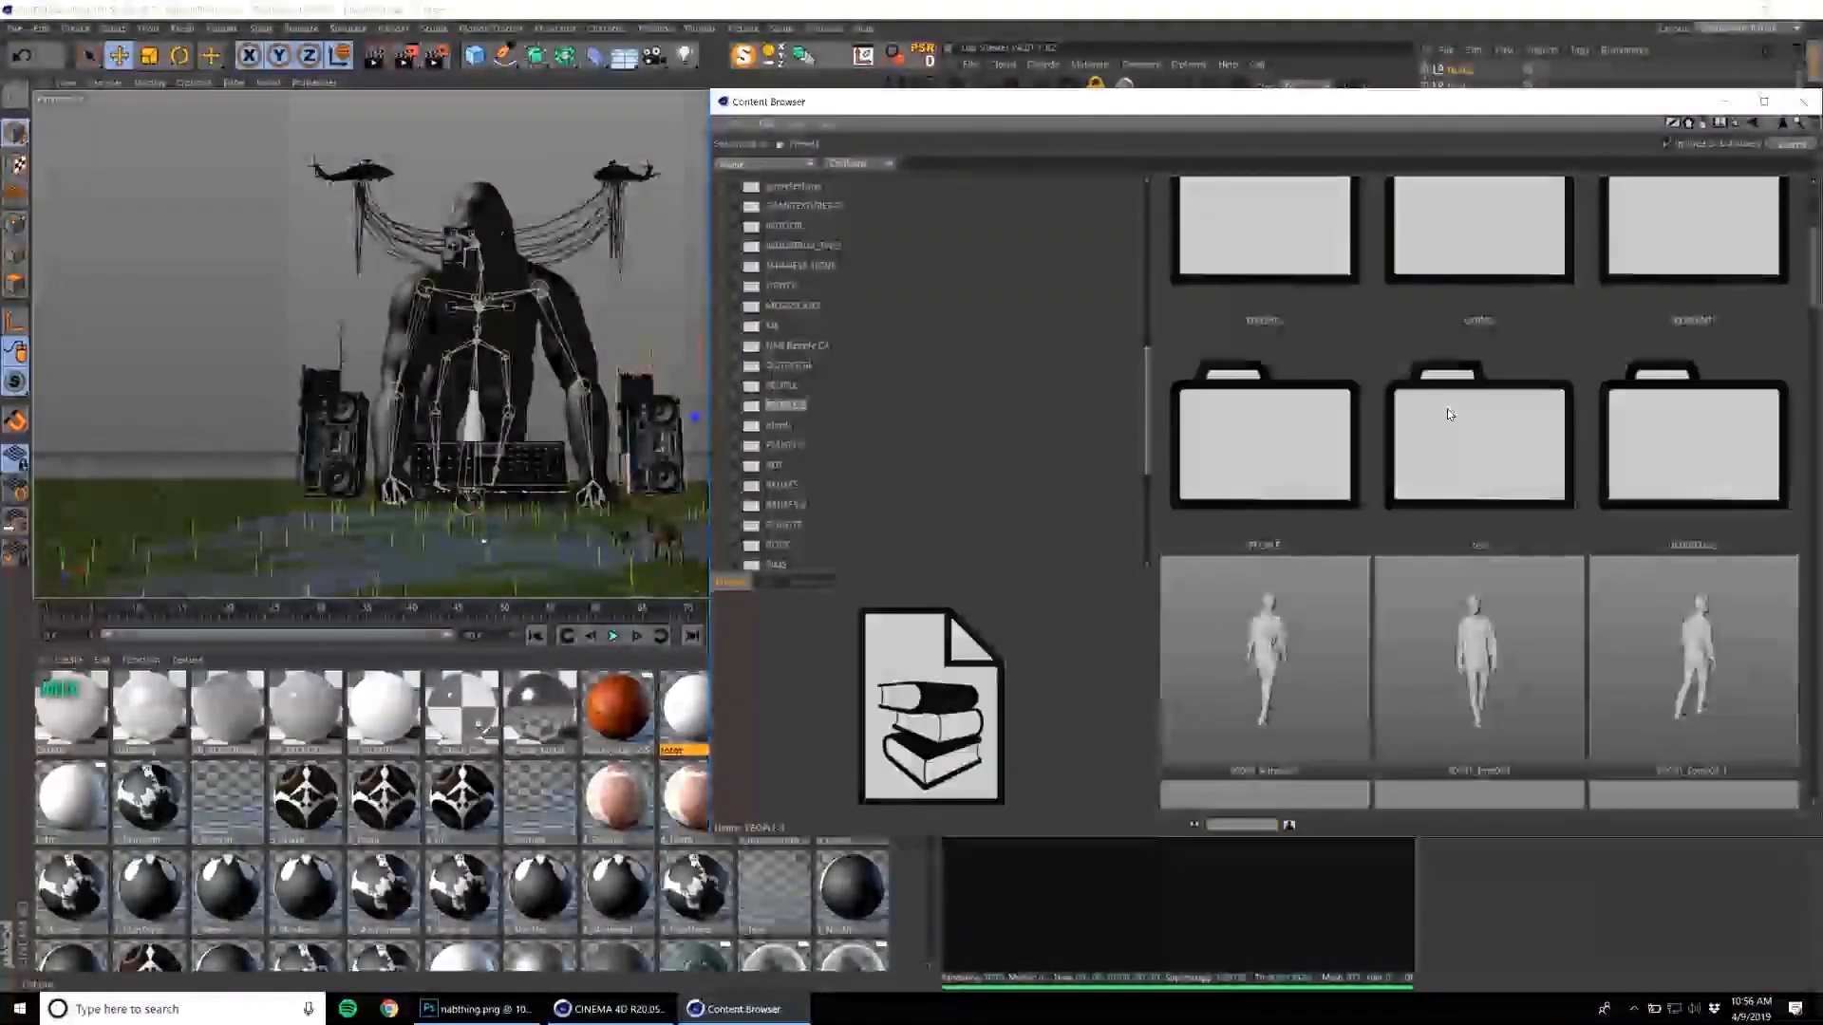
scroll(1447, 414, "down", 10)
scroll(1427, 408, "up", 3)
left_click(1693, 437)
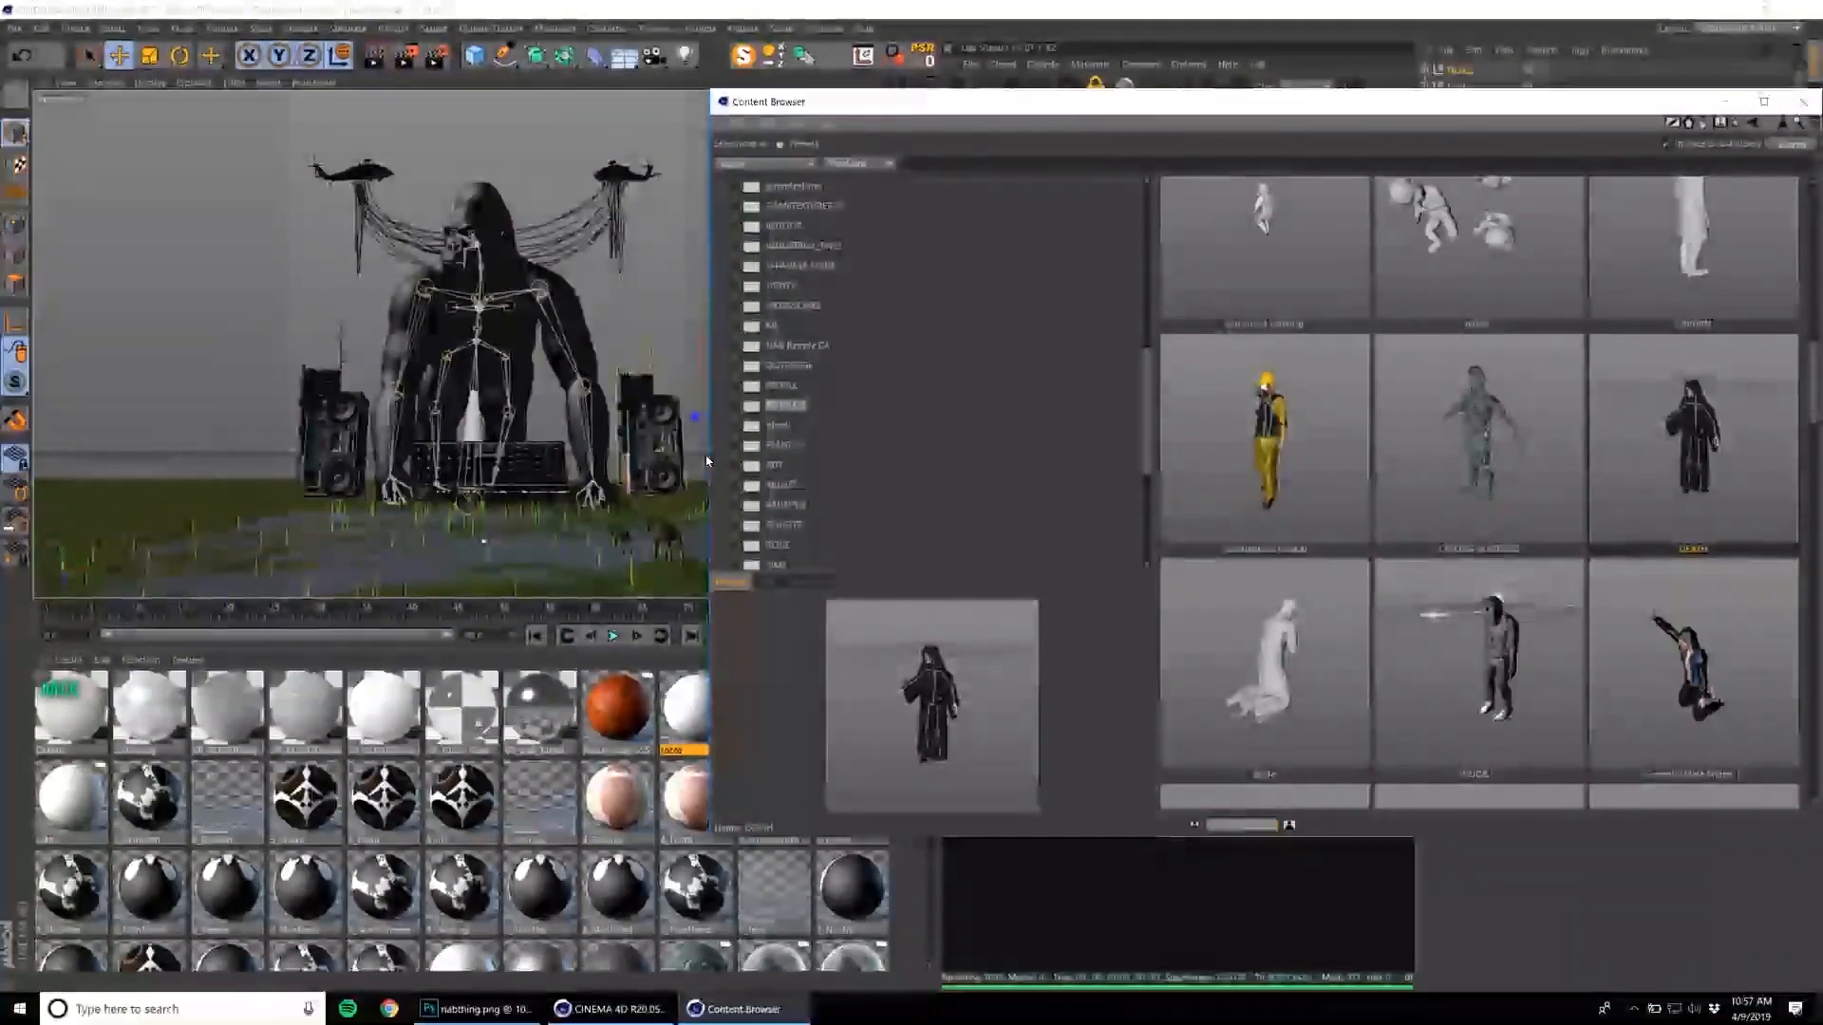
Switch to Task Manager, force the frozen Cinema 4D to quit, and close Task Manager.
key("ctrl+alt+Delete")
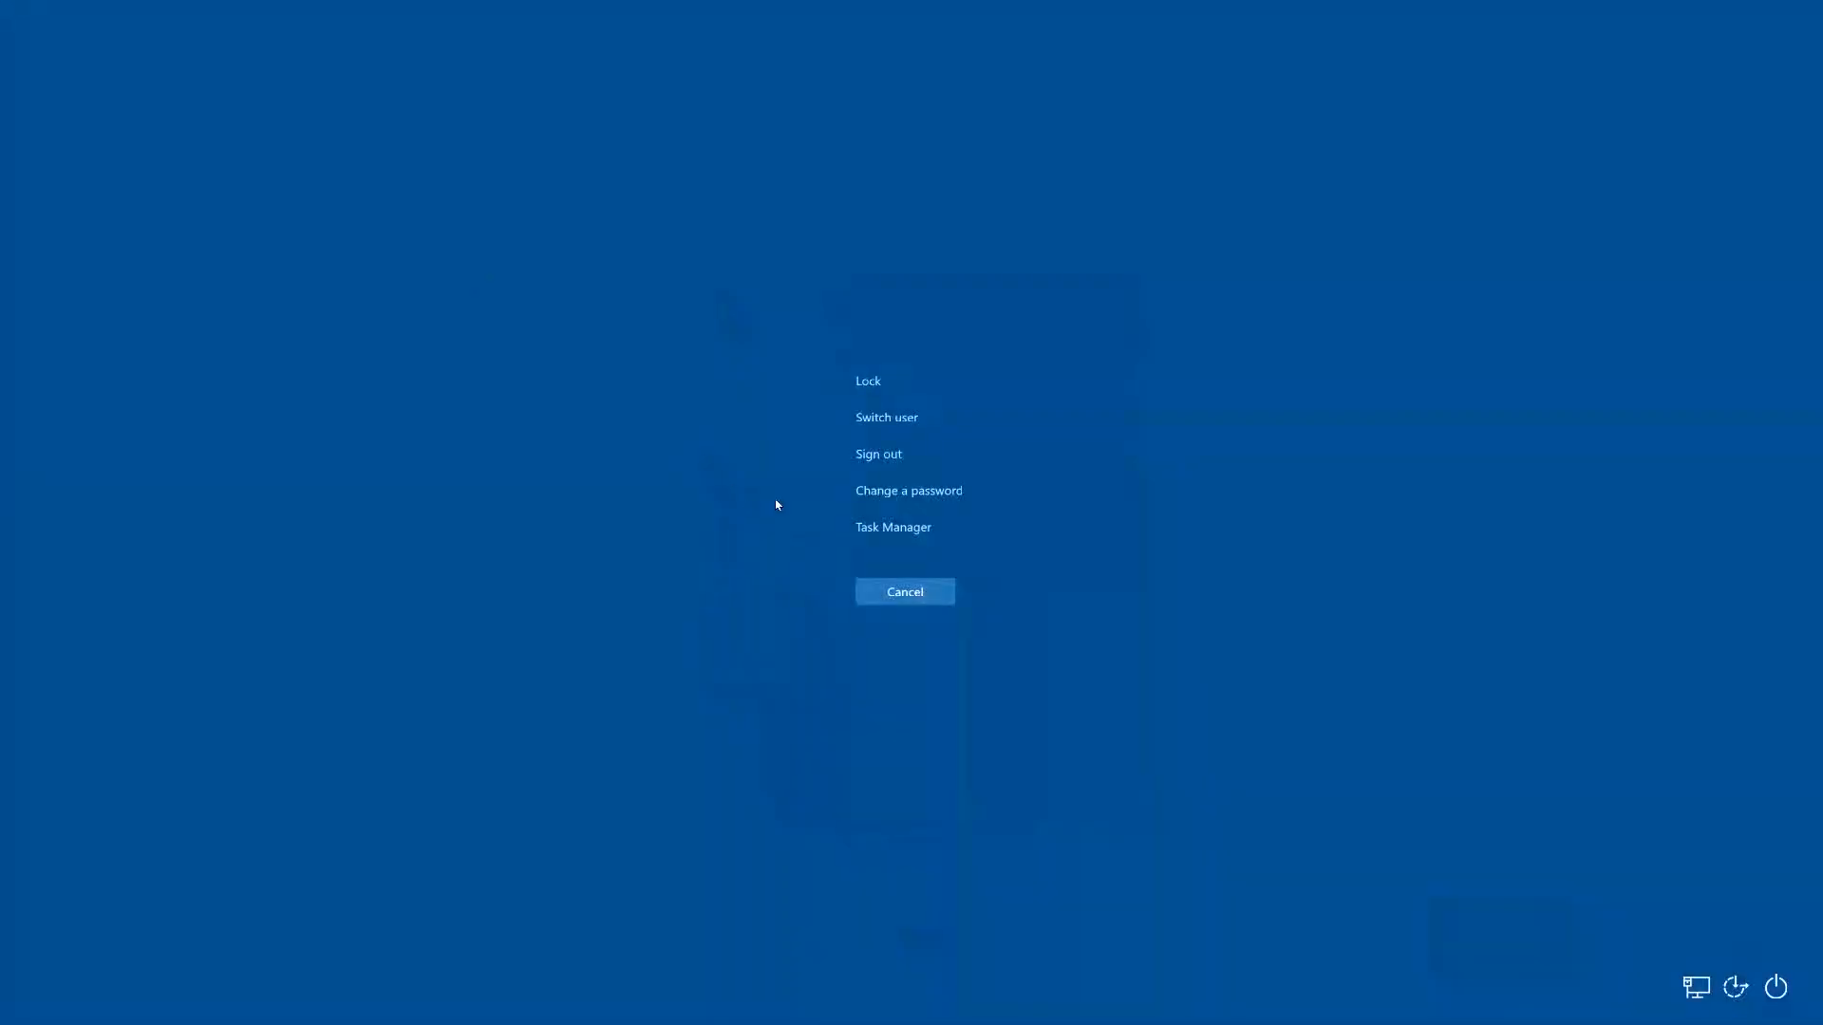
left_click(882, 528)
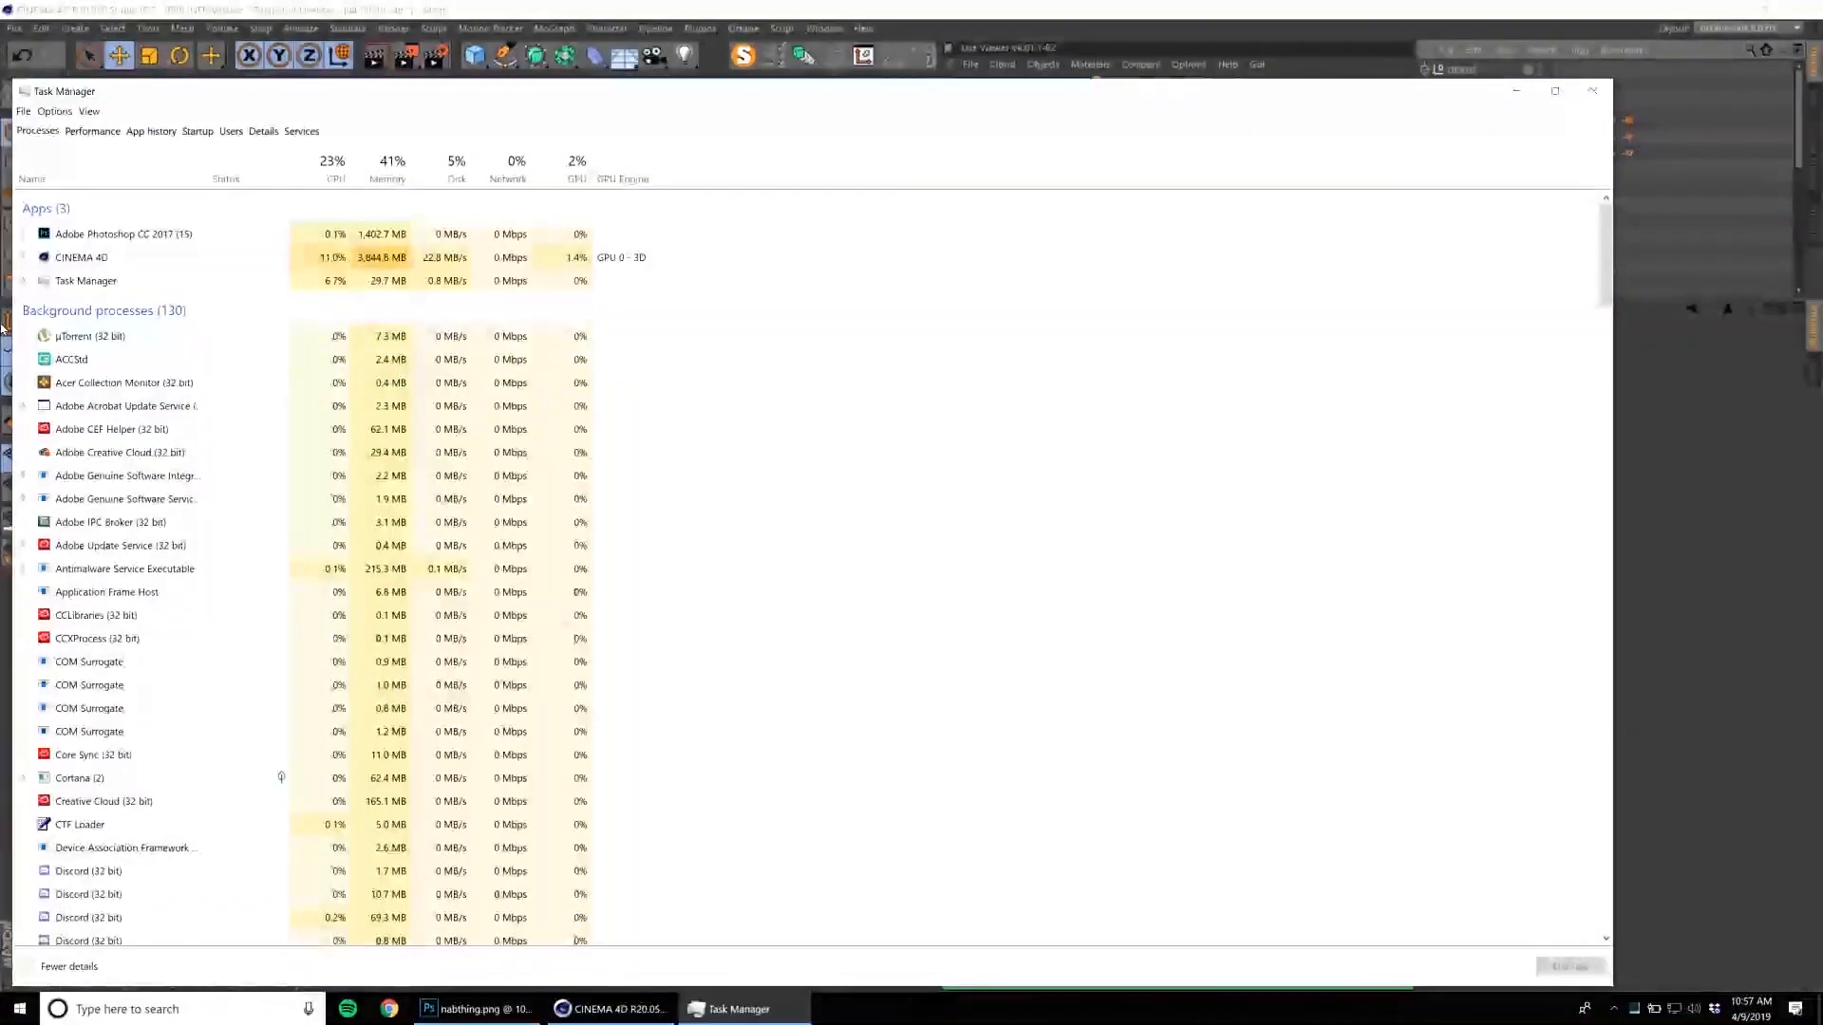
left_click(104, 261)
right_click(105, 261)
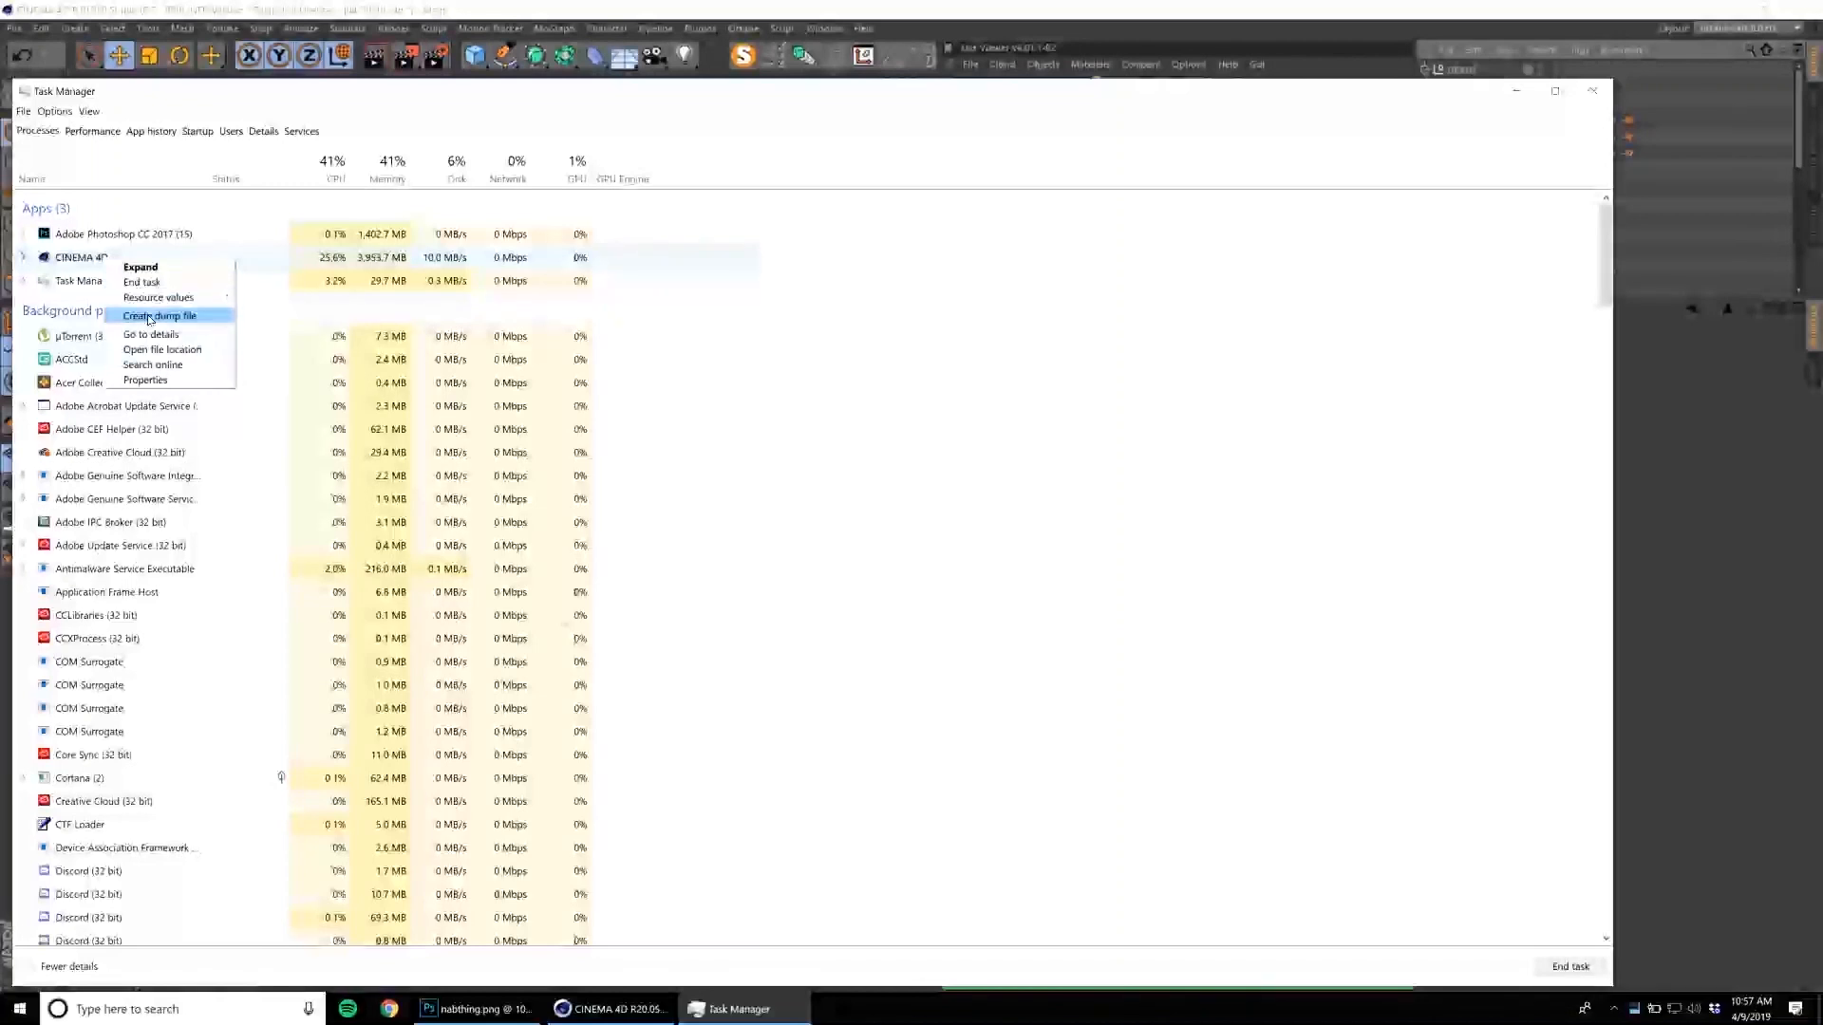
left_click(152, 285)
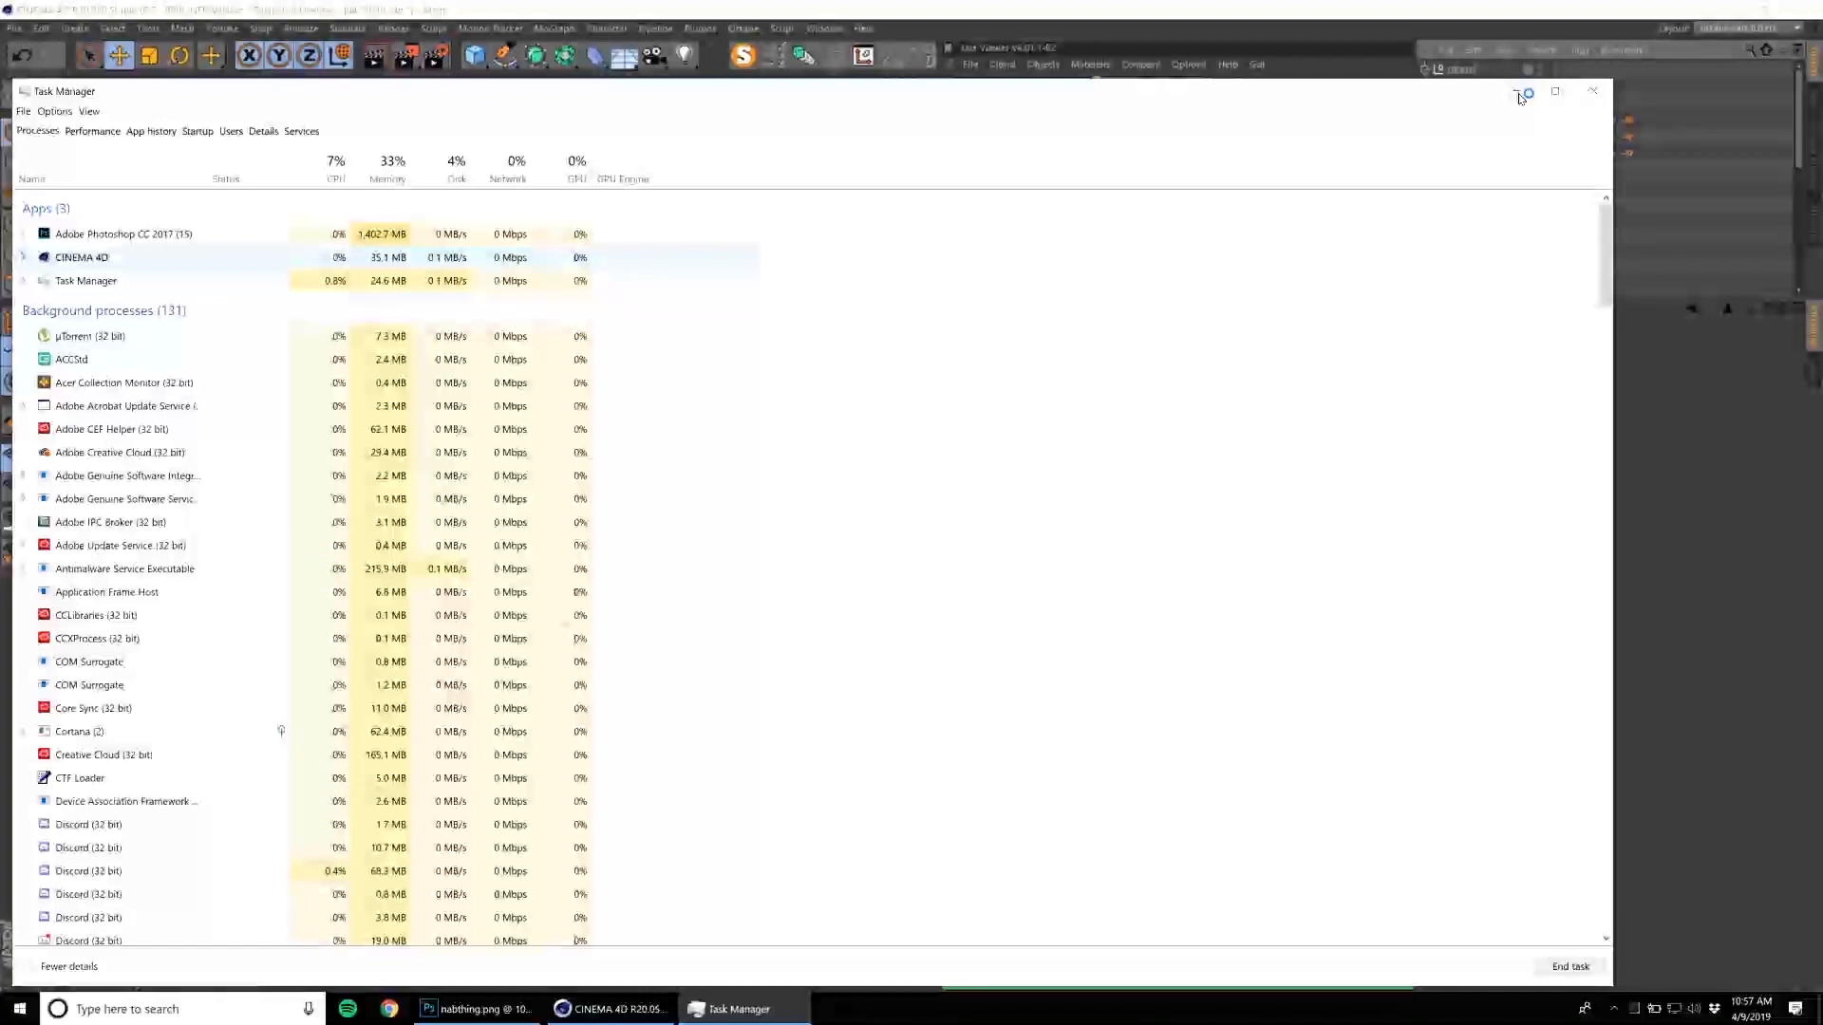
left_click(1517, 93)
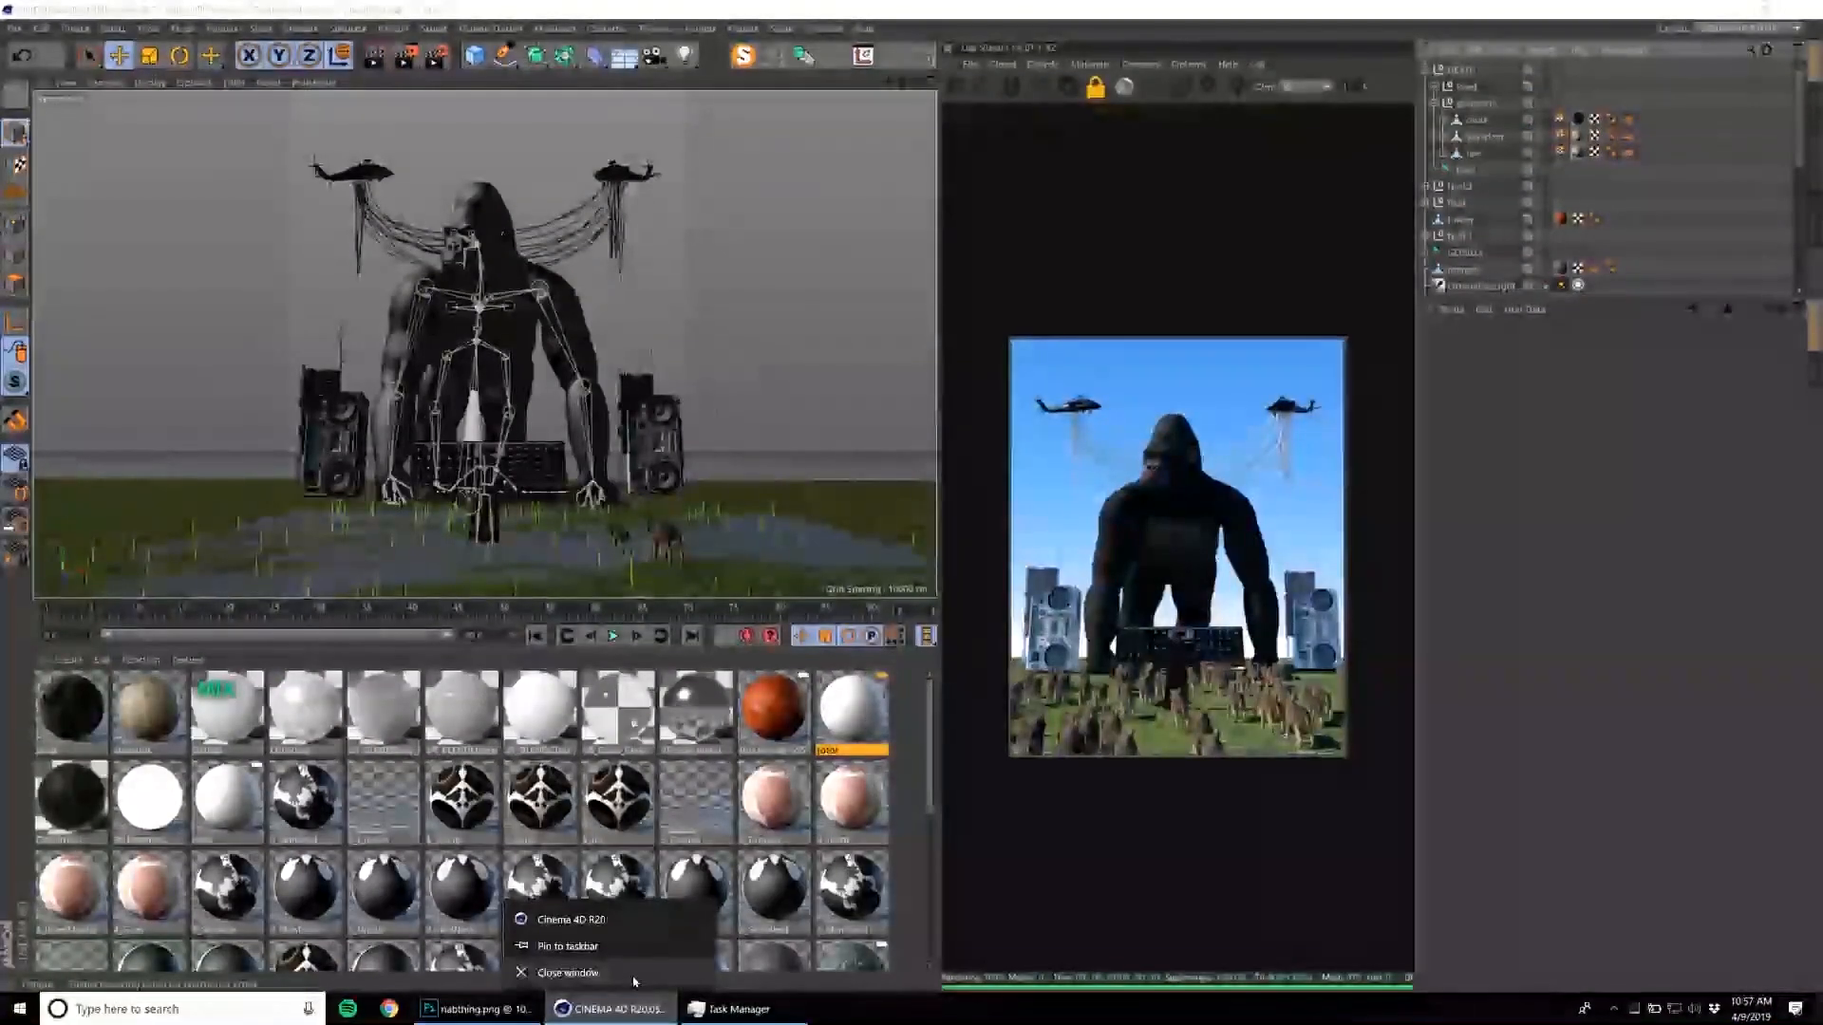
left_click(738, 1009)
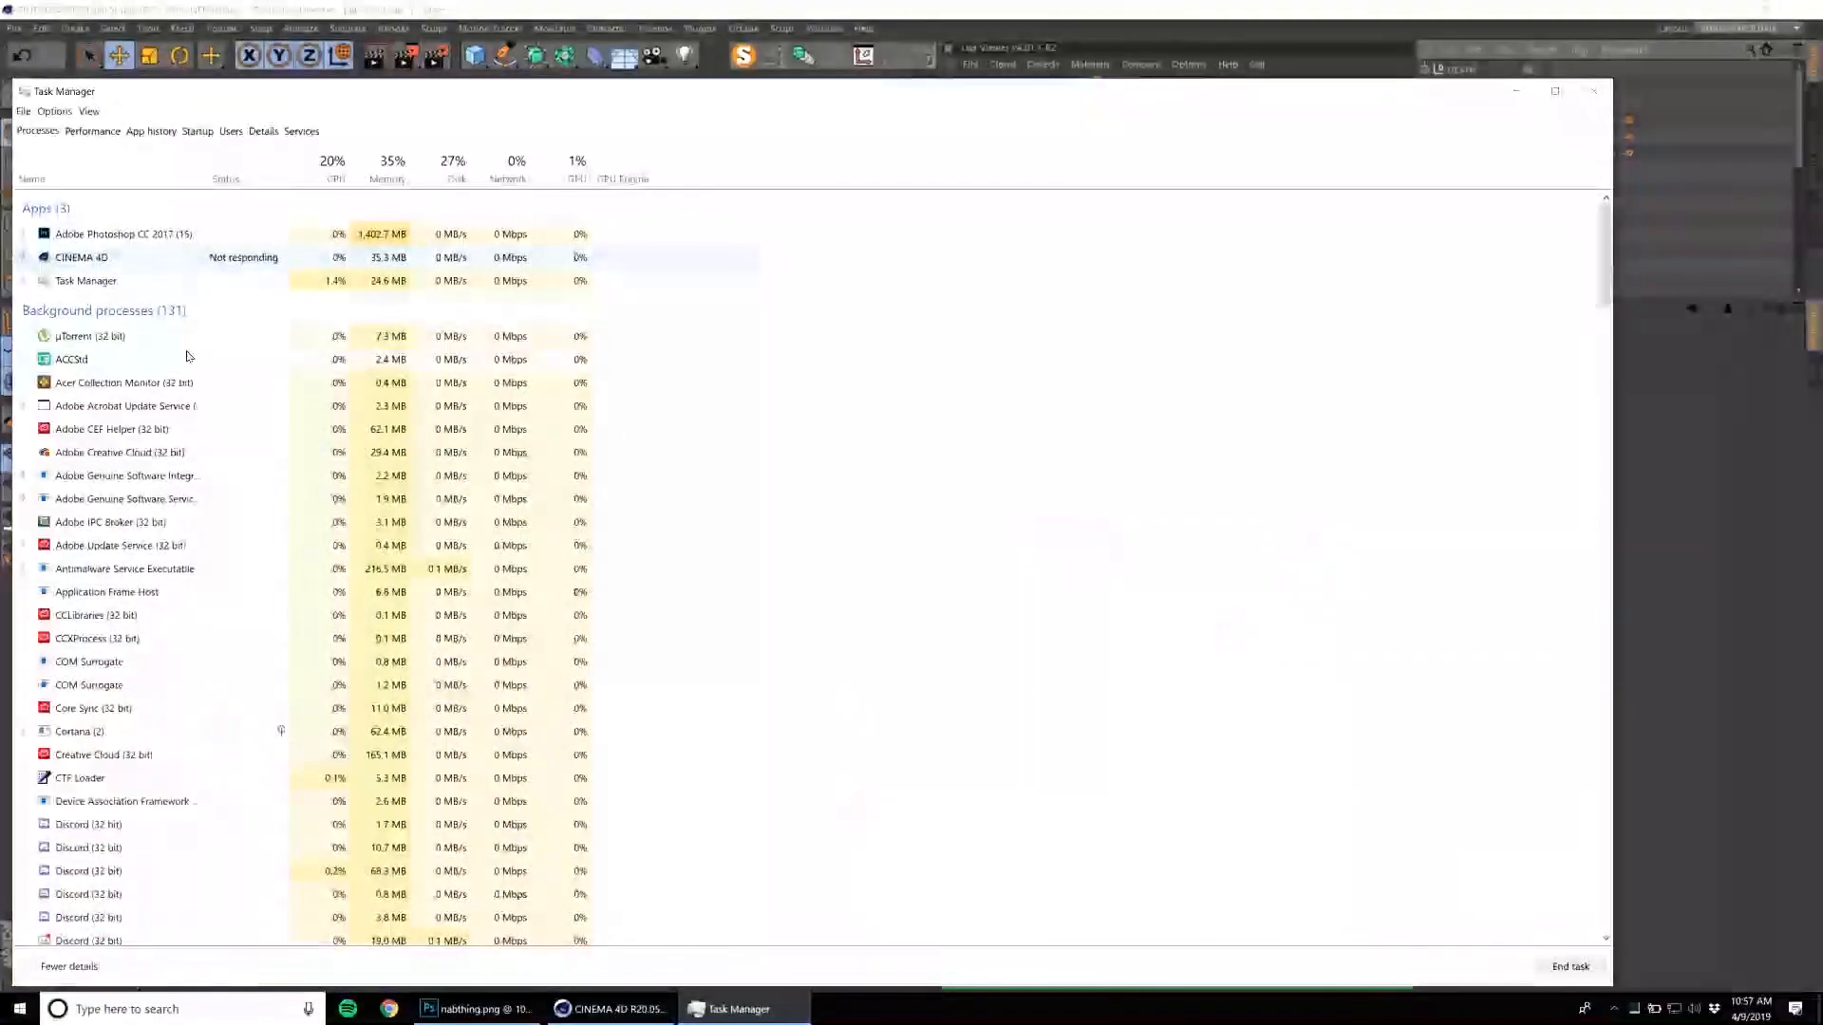
right_click(199, 265)
left_click(232, 281)
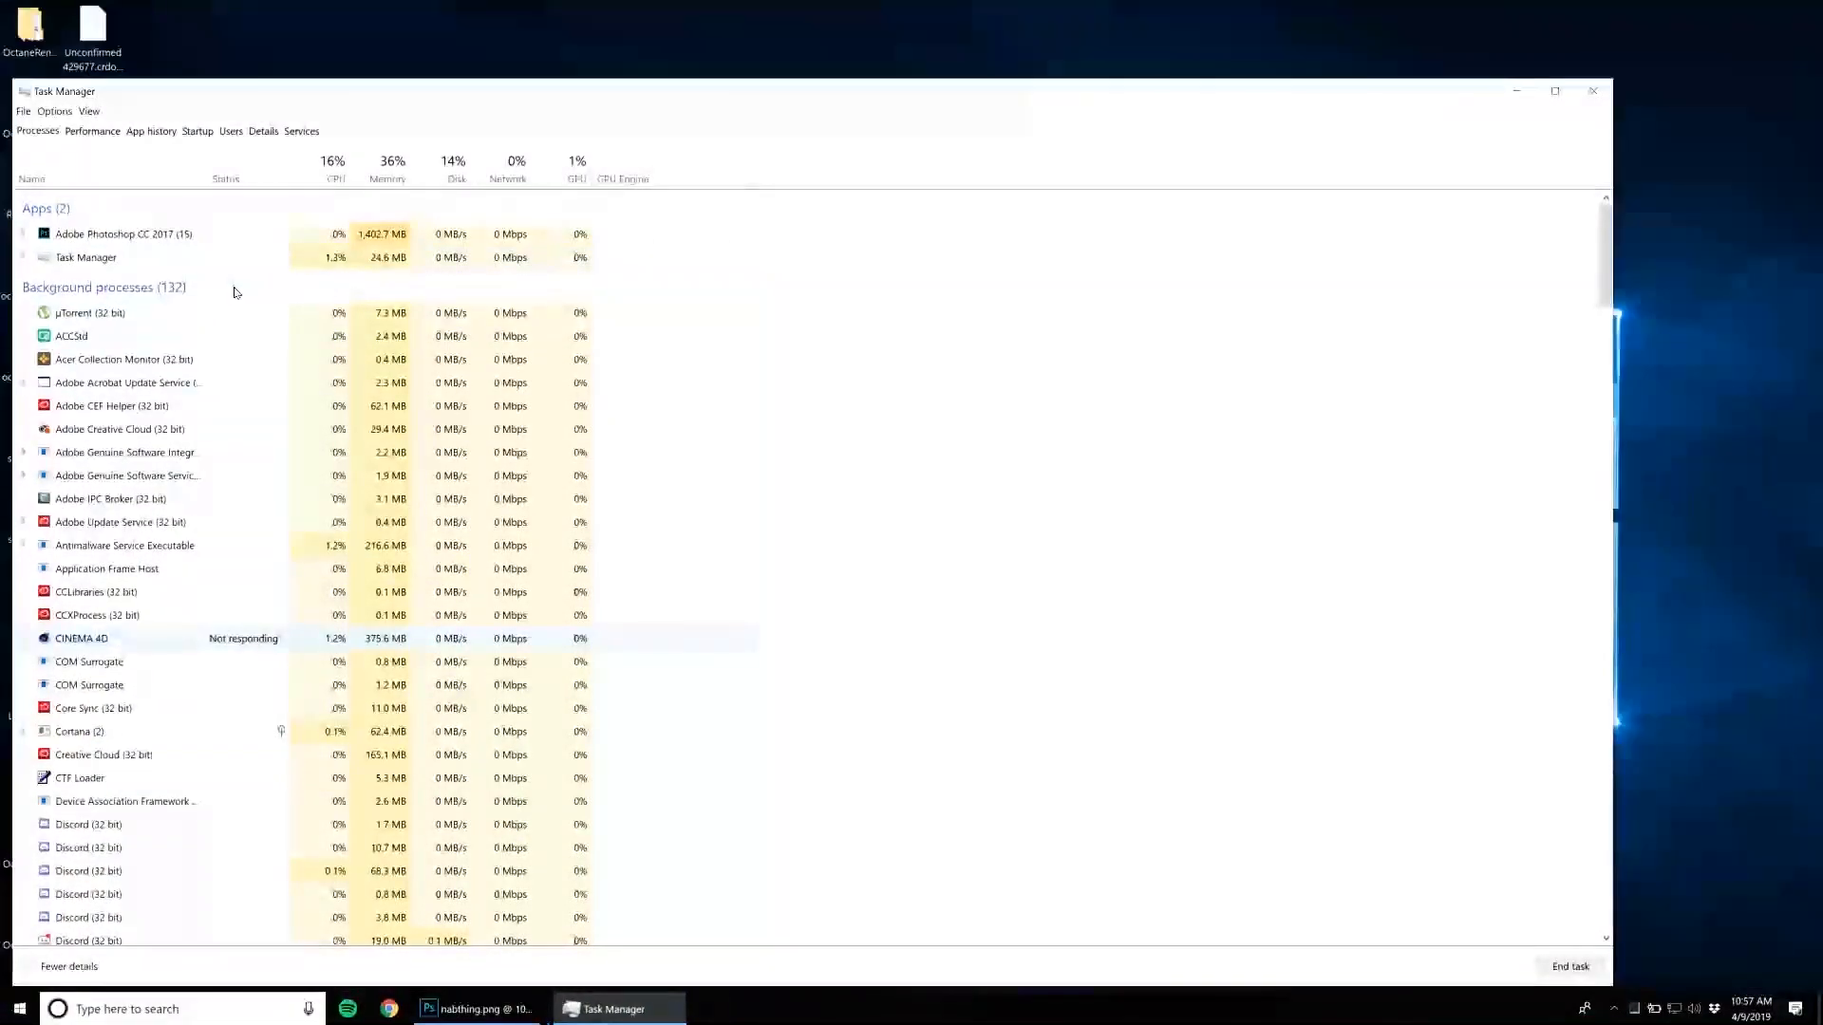
left_click(1593, 91)
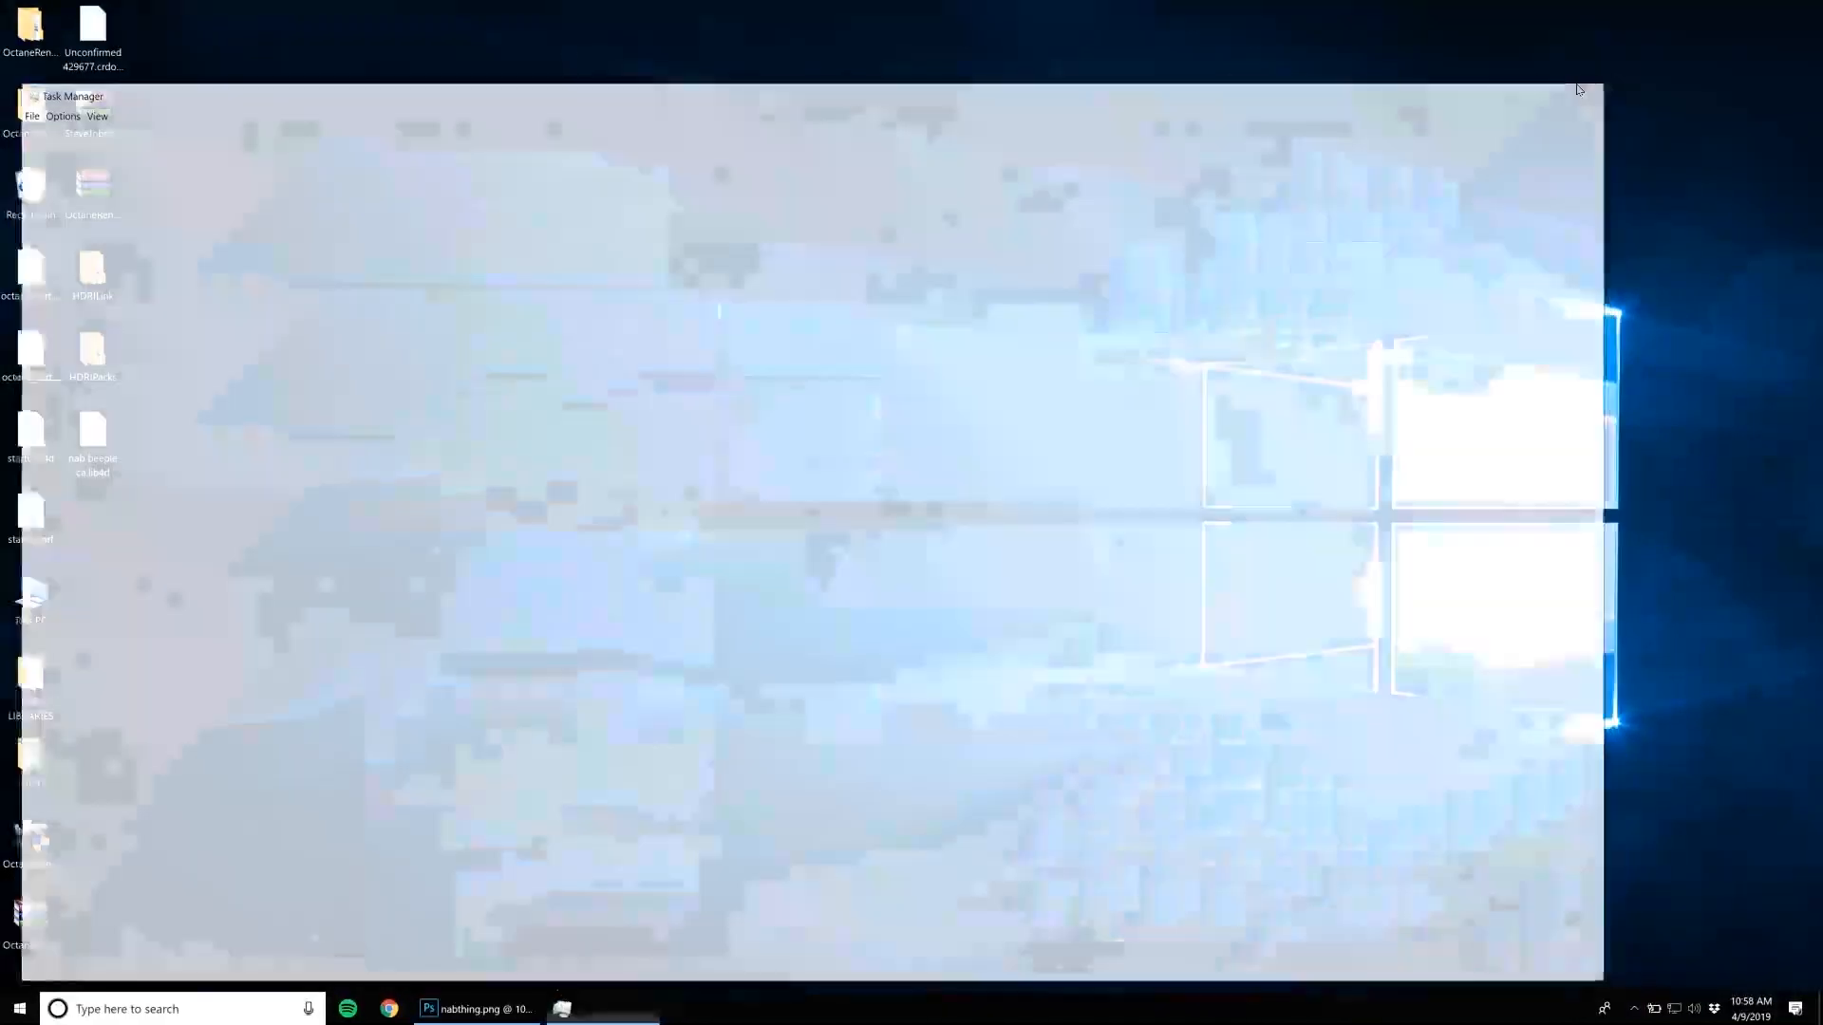
Relaunch Cinema 4D from the desktop.
left_click(5, 1014)
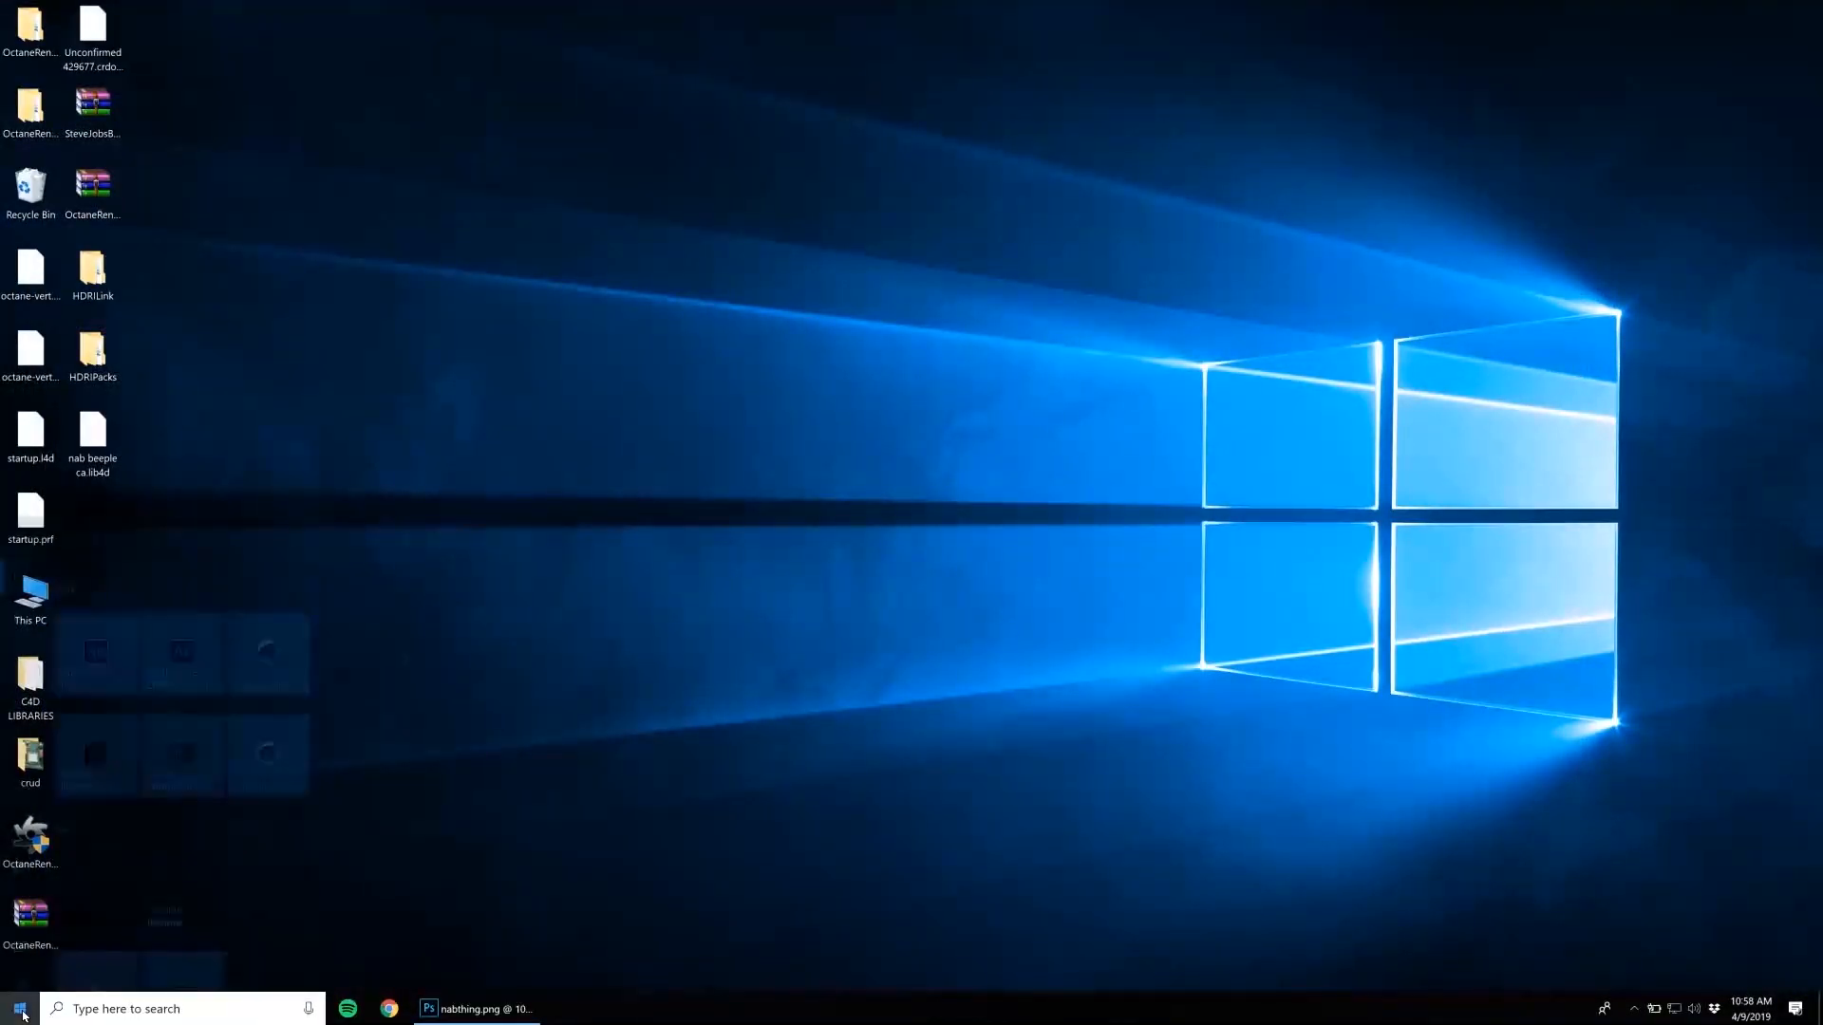
left_click(264, 617)
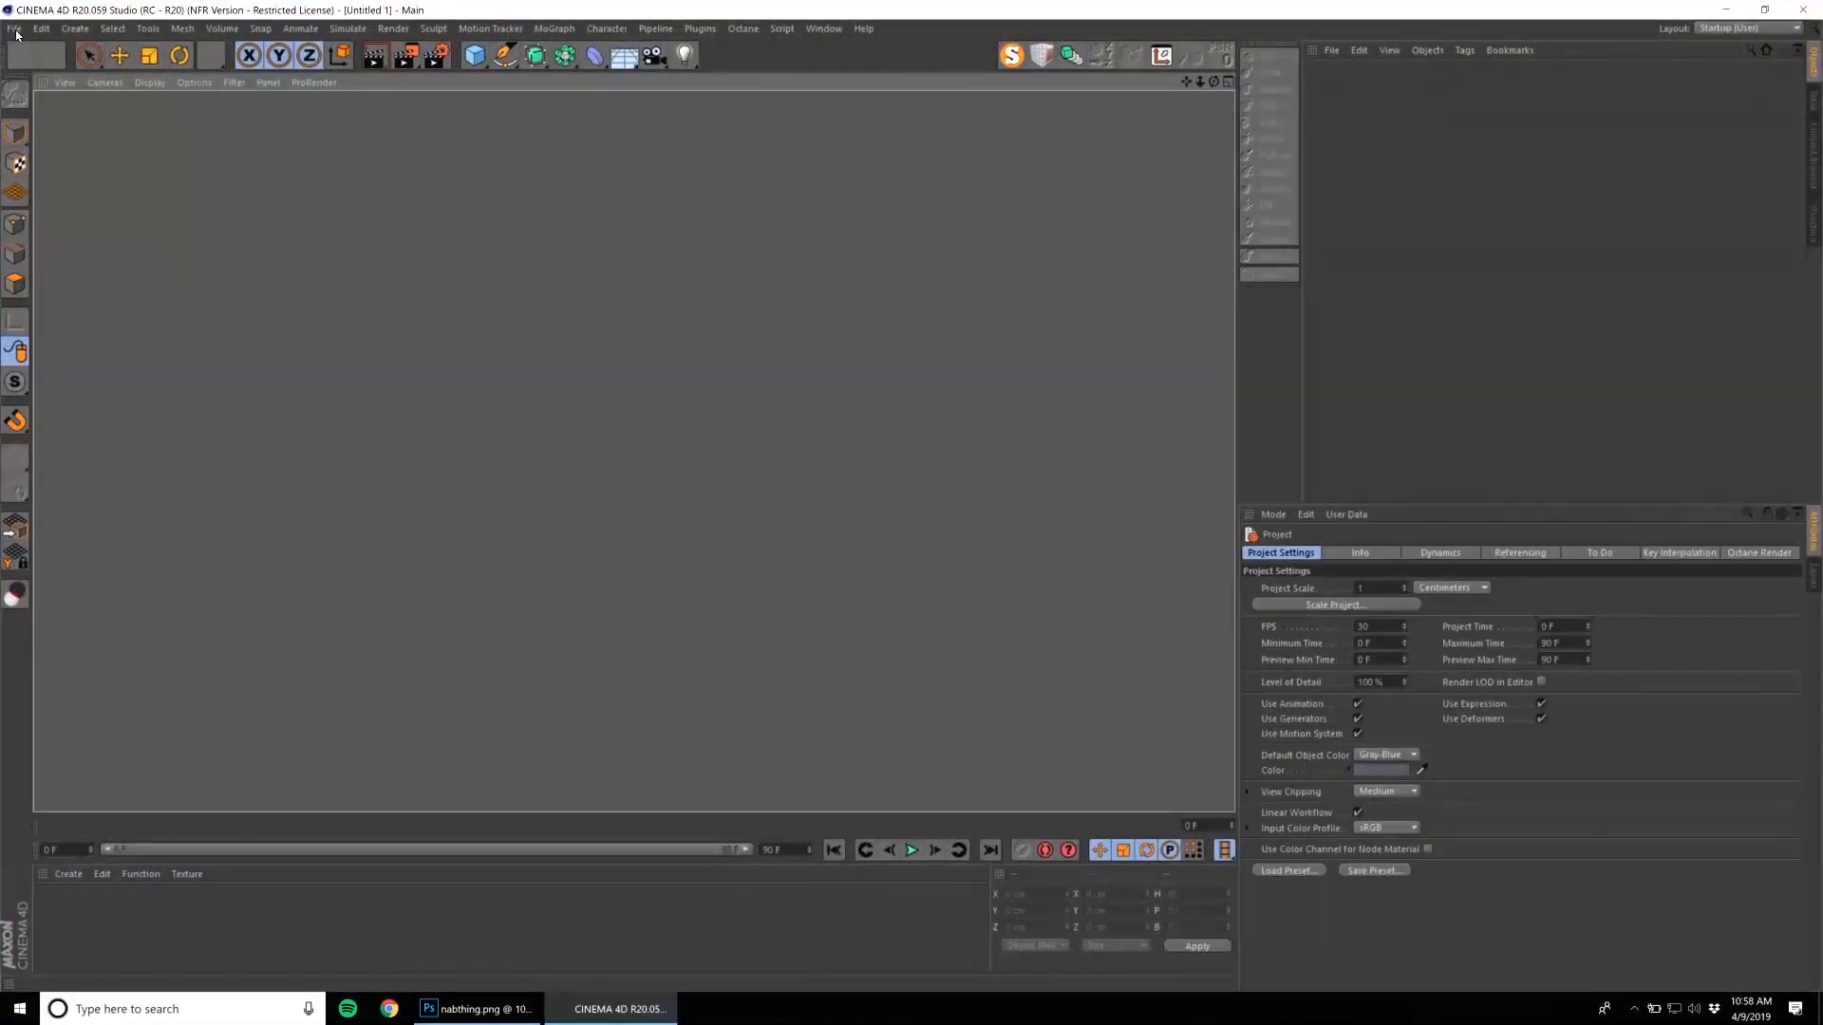
left_click(910, 603)
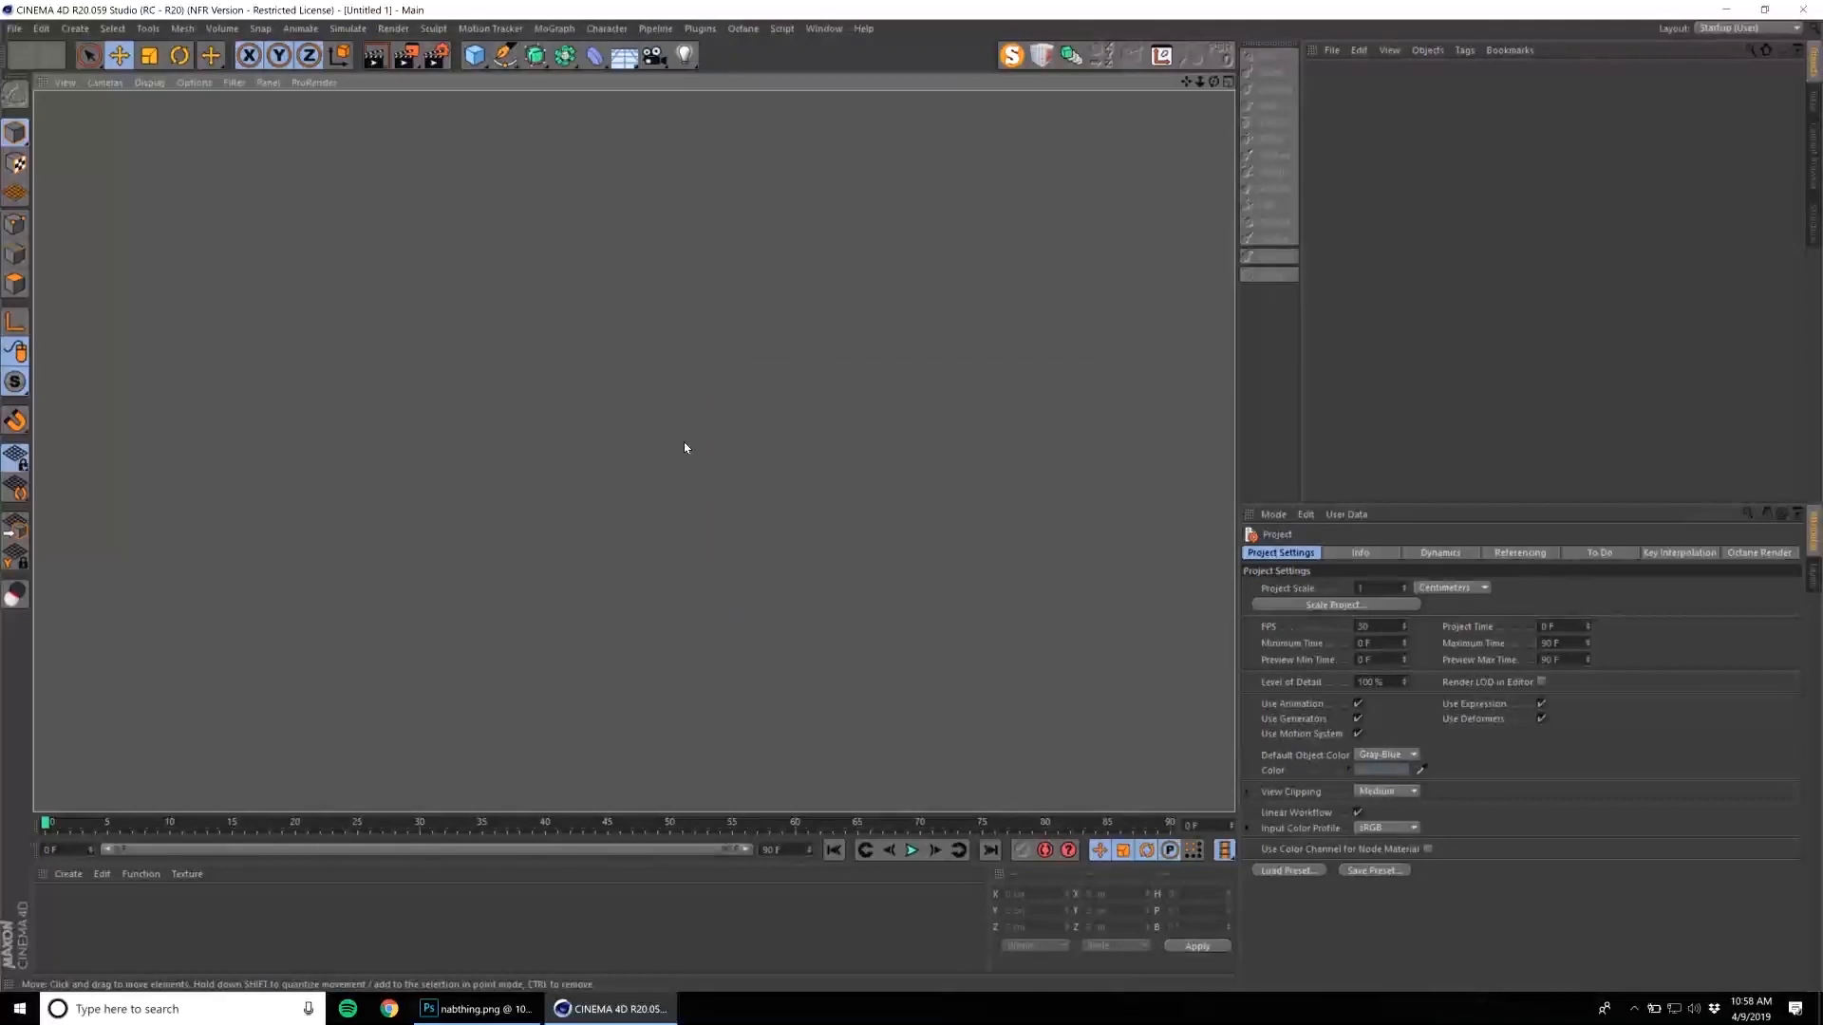
Open 04-09-19.c4d from the 04-09-19 folder and dismiss the missing-plugin warning.
left_click(14, 27)
left_click(67, 82)
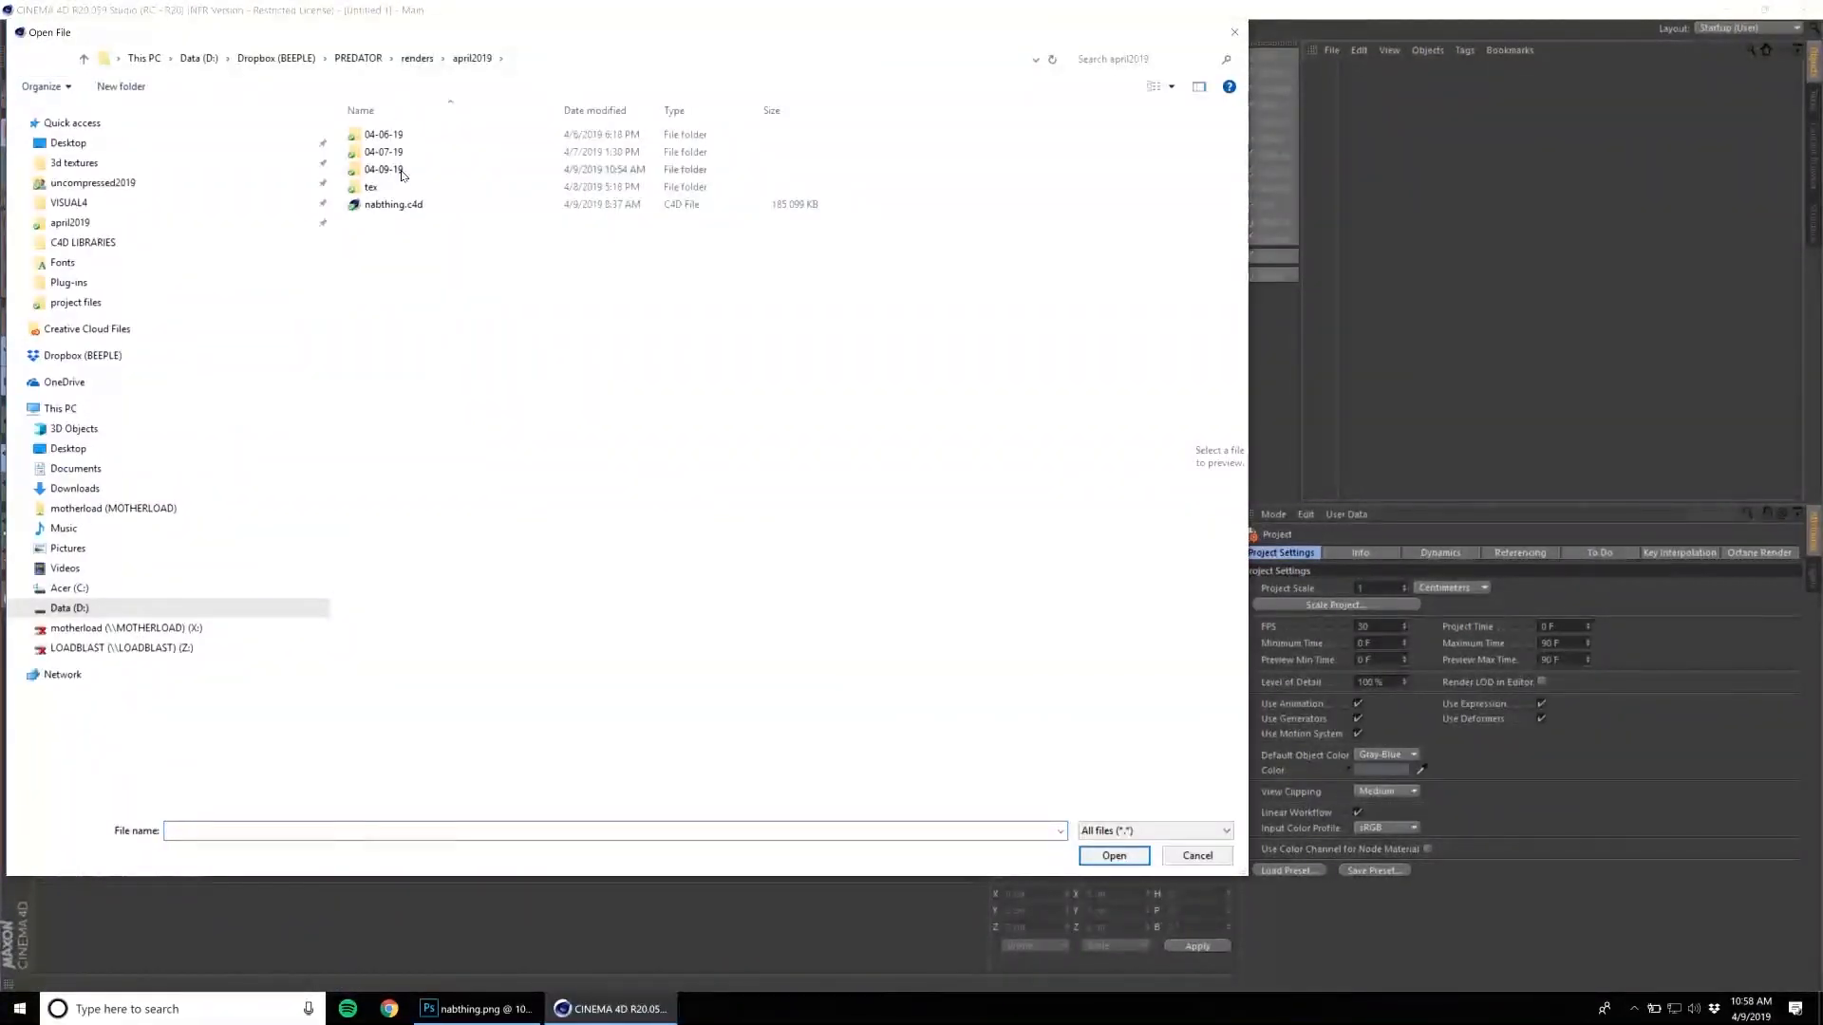
double_click(402, 174)
left_click(649, 172)
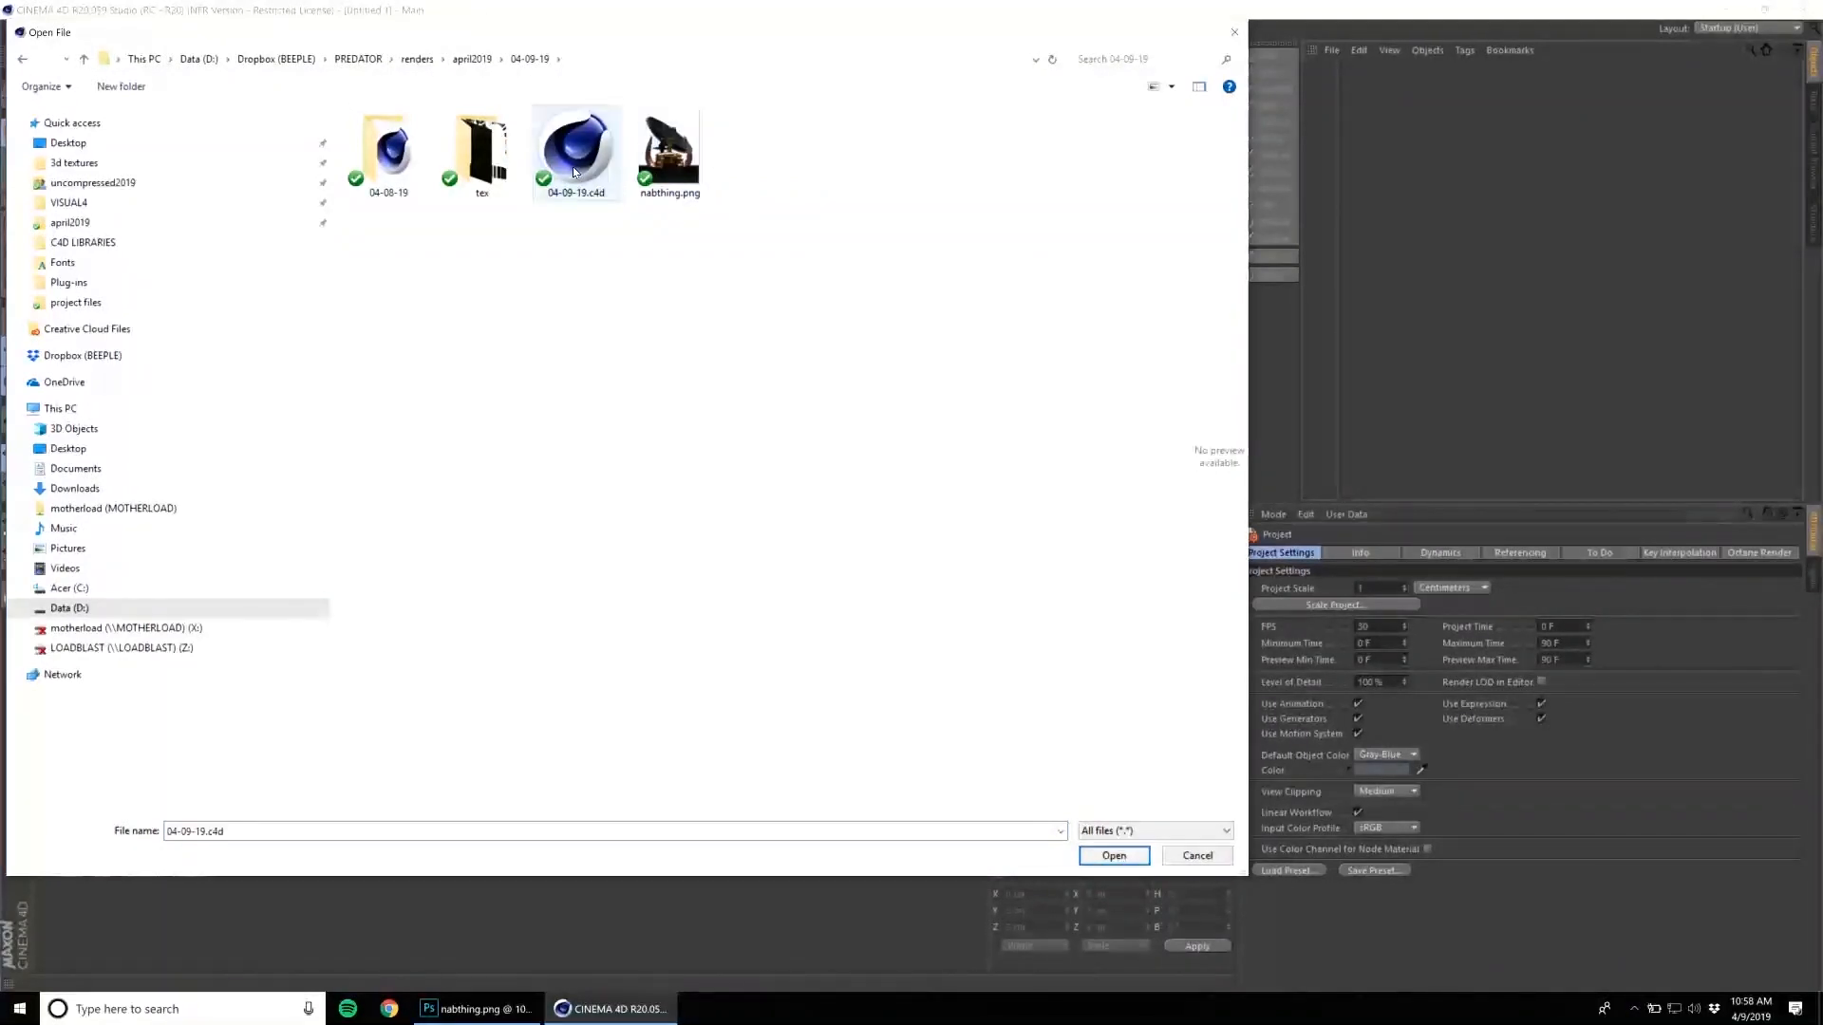
double_click(573, 172)
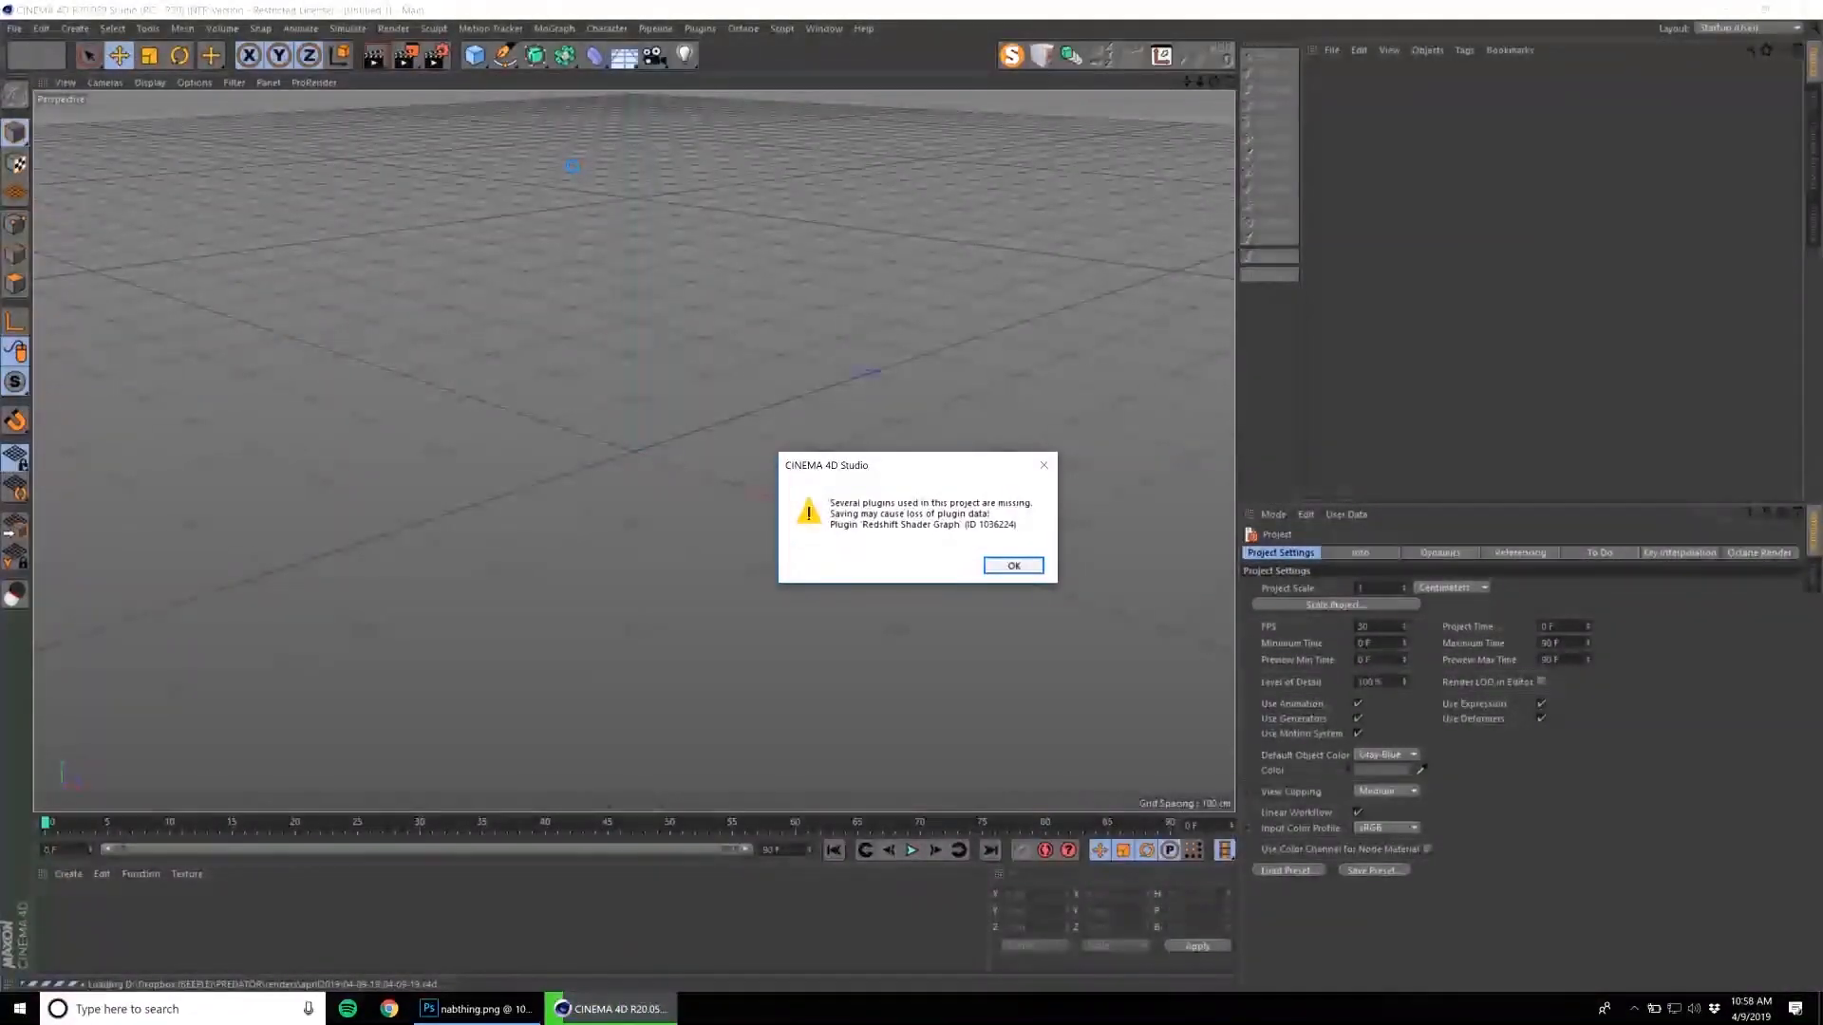
left_click(1006, 562)
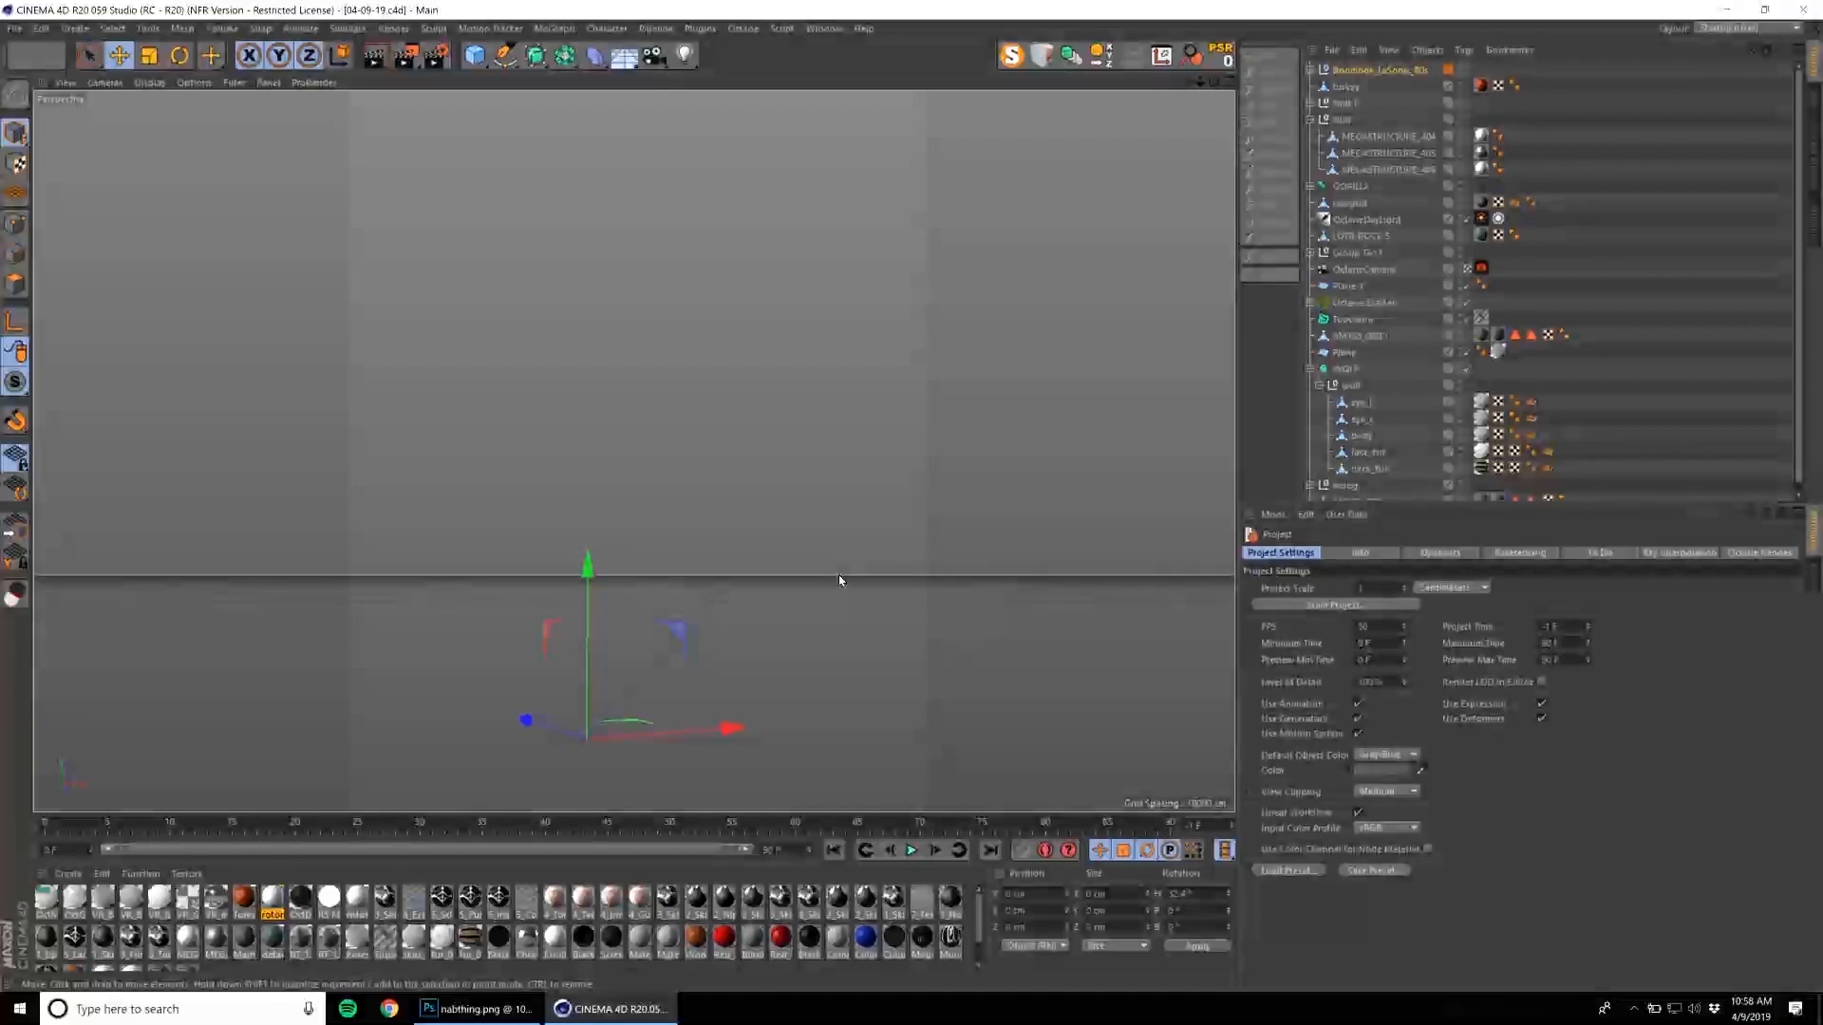
left_click(828, 602)
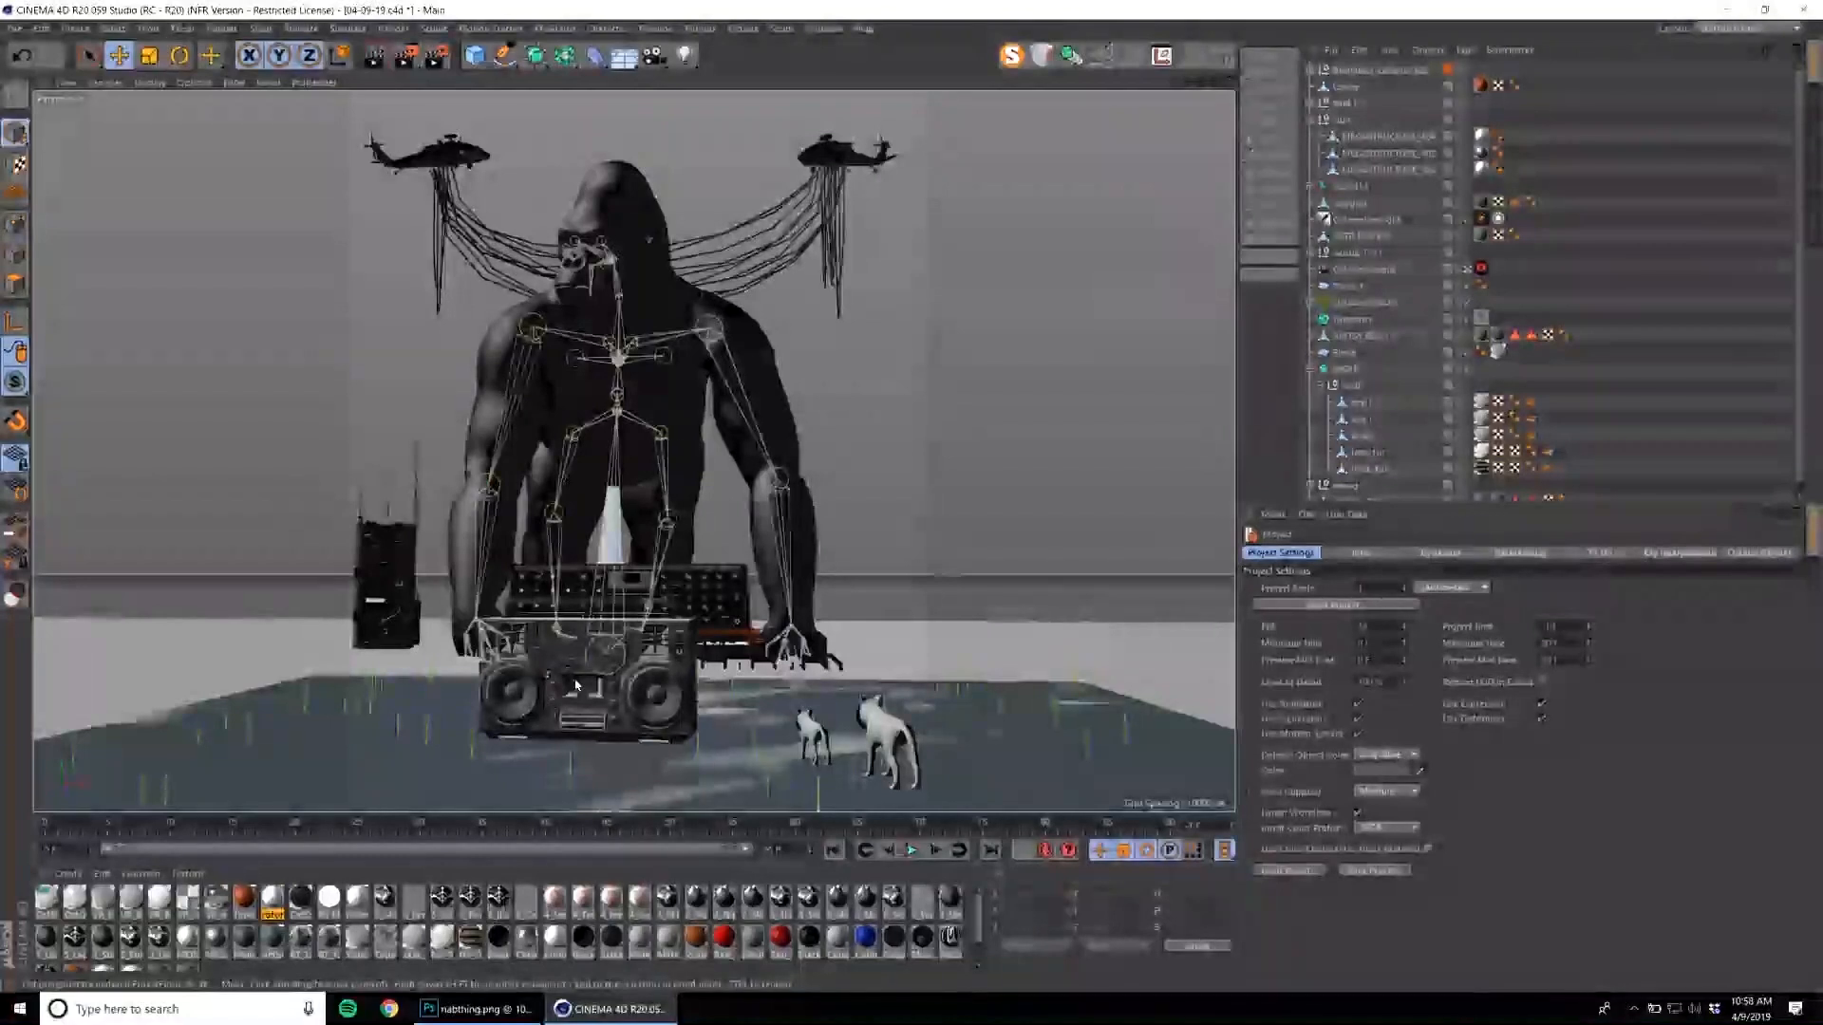
Select the whole boombox group and dismiss the Octane version update notice.
left_click(1431, 180)
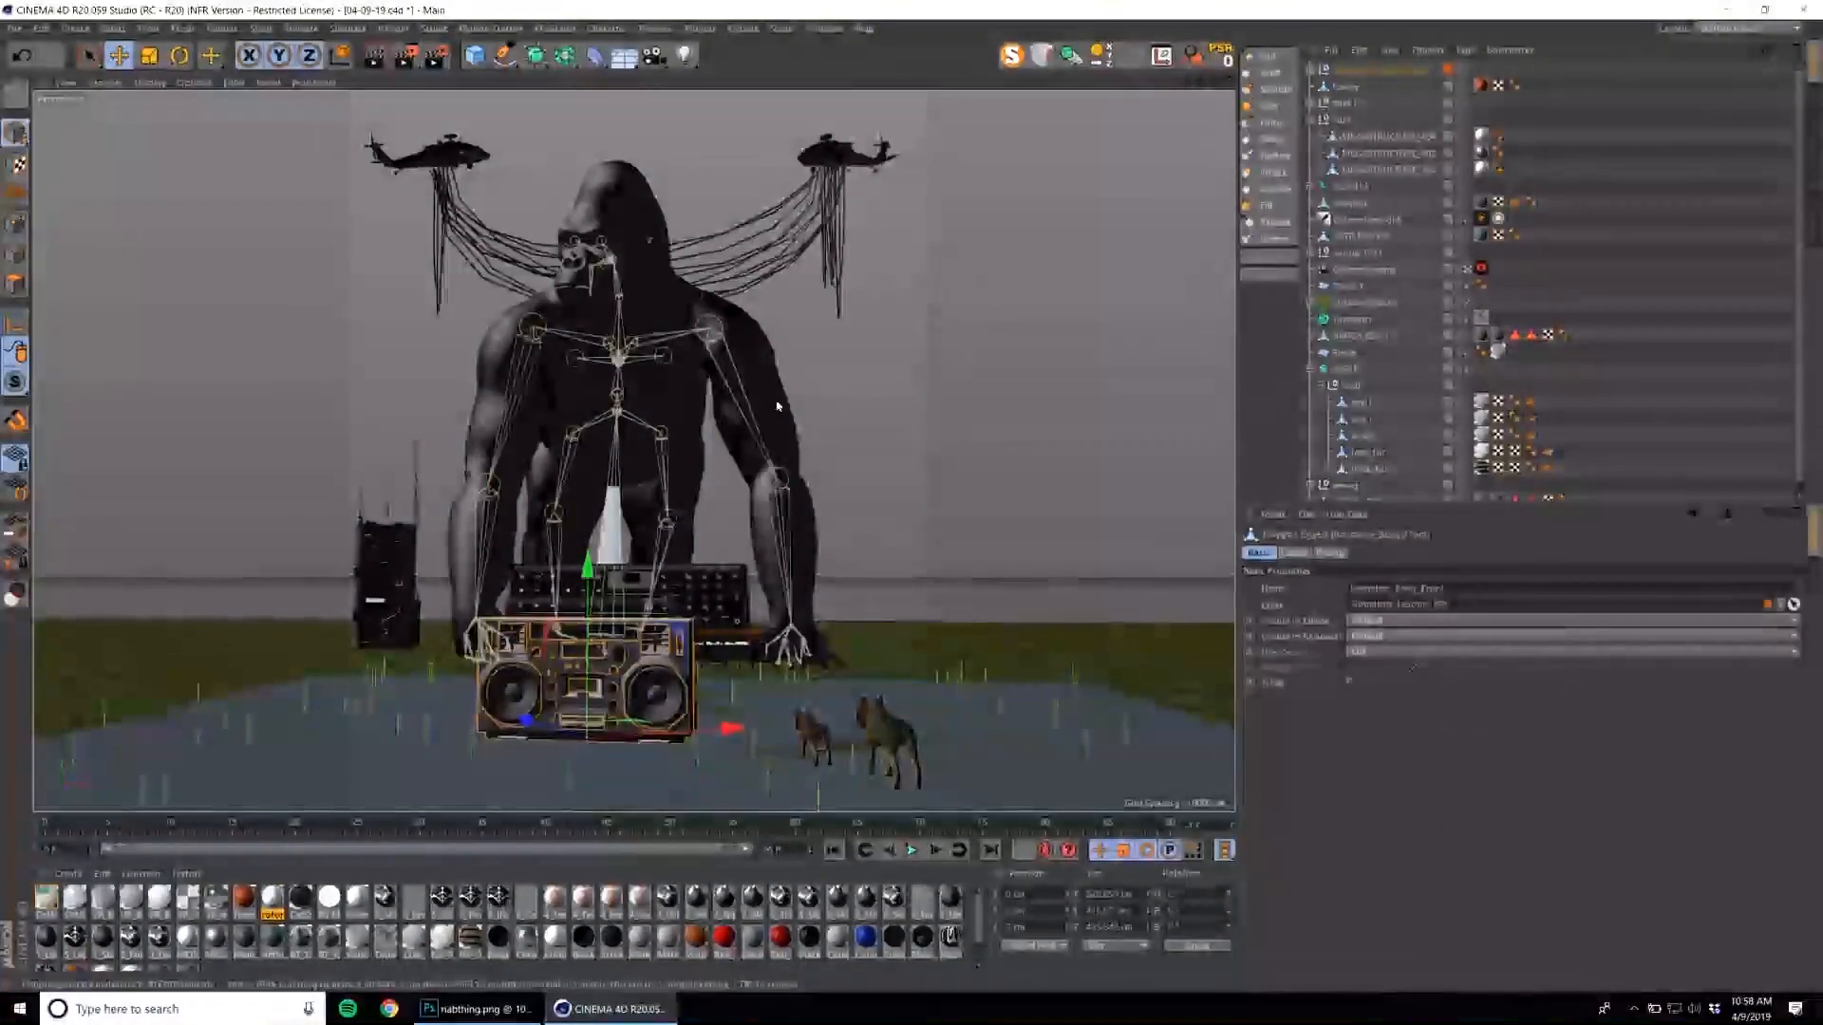
left_click(668, 615)
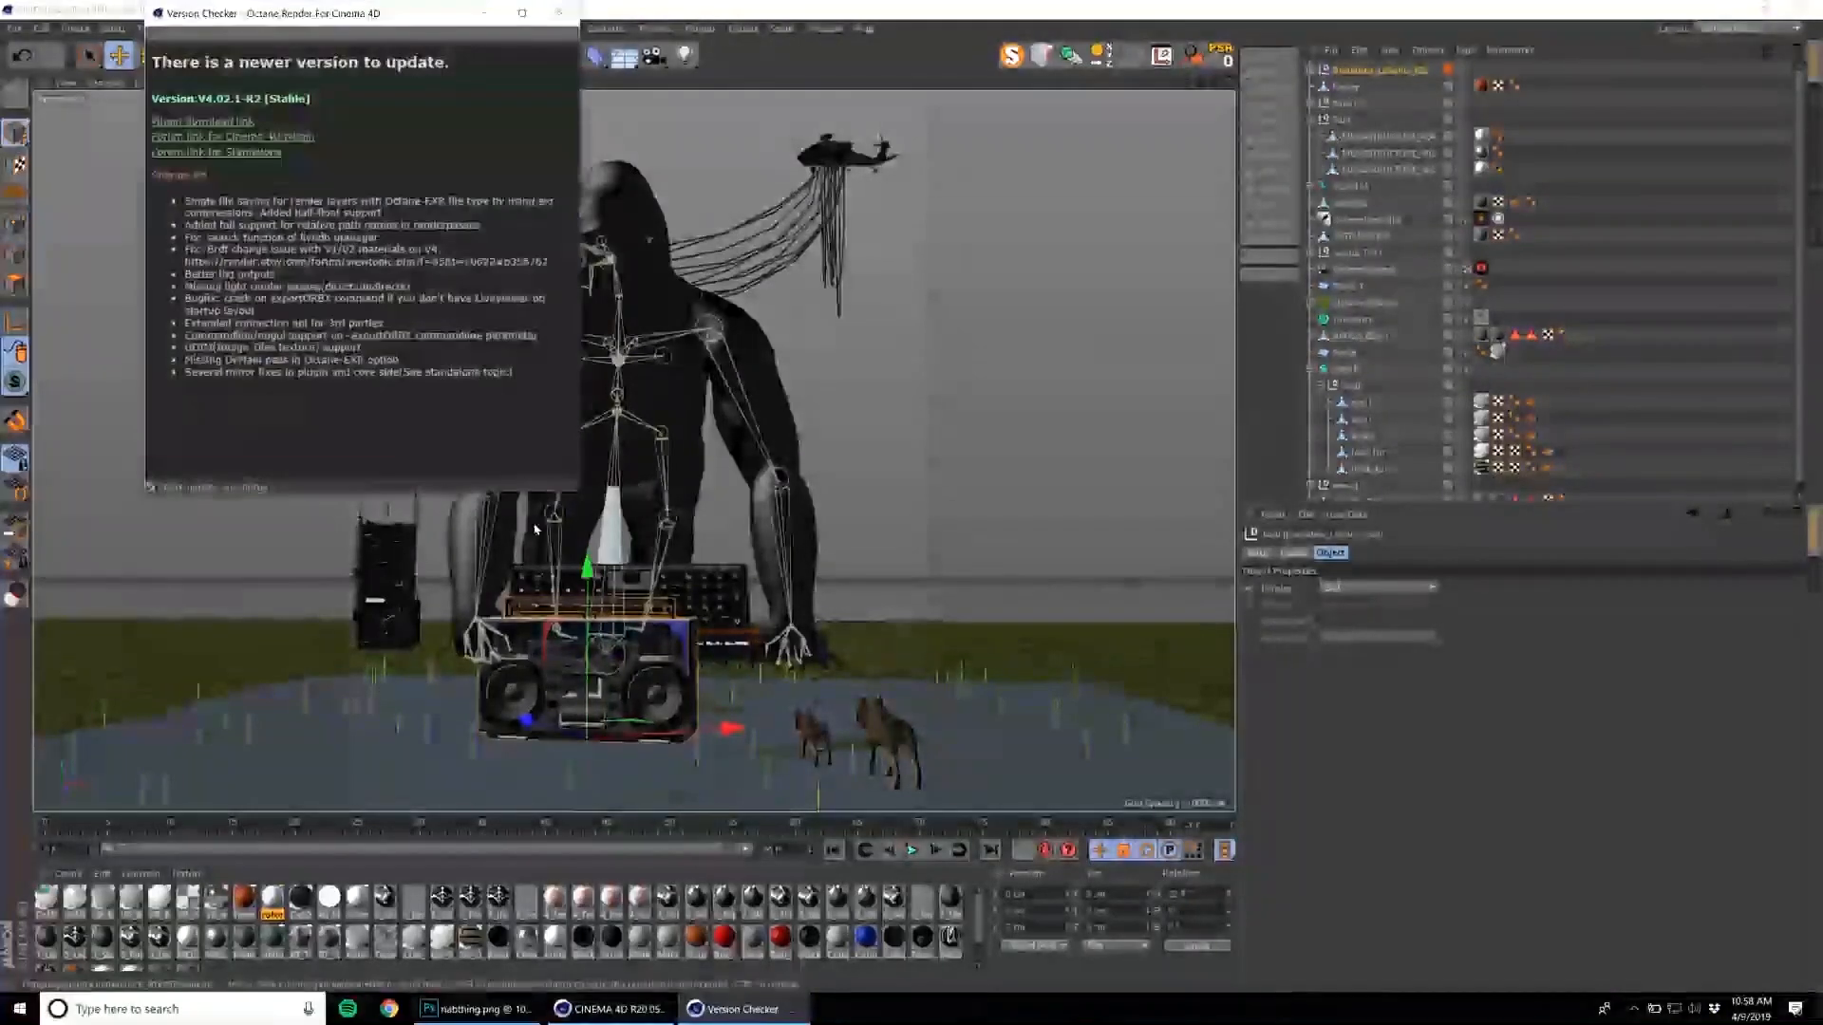
left_click_drag(570, 1, 569, 8)
left_click(565, 17)
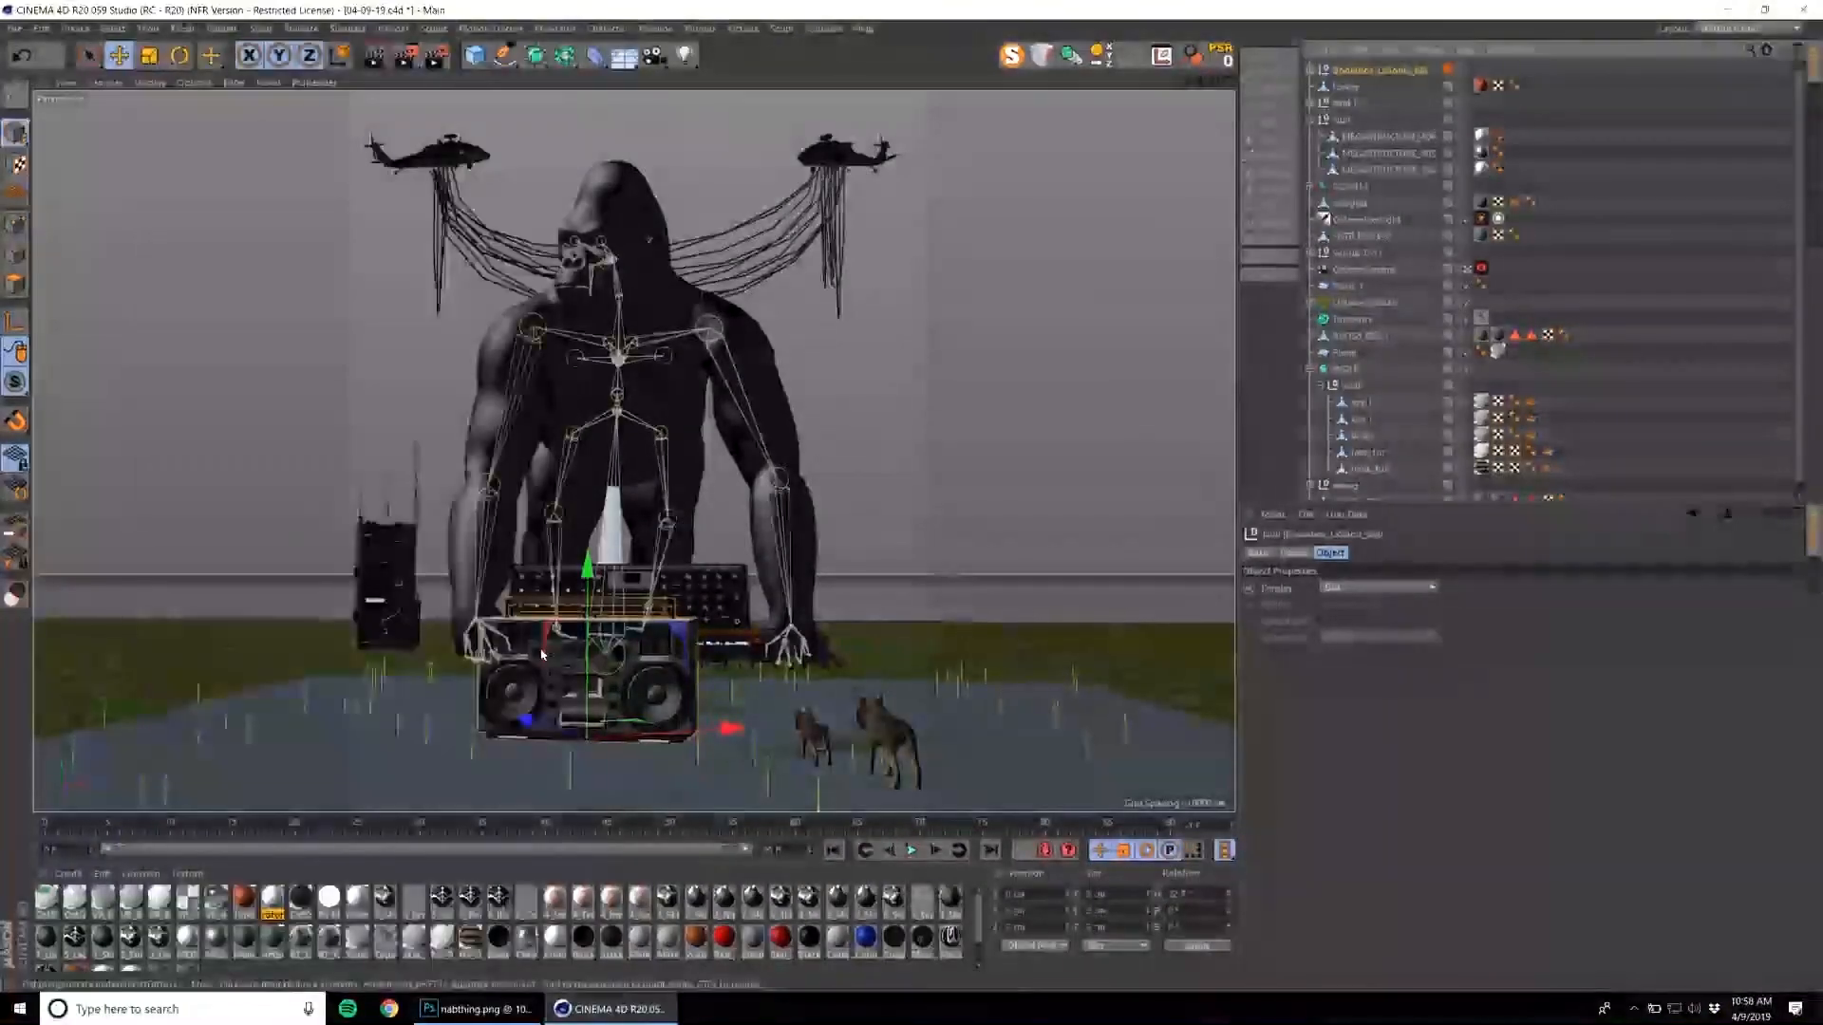
Move the boombox away from the synthesizer to beside the gorilla's arm and rotate it to stand upright on its end.
left_click_drag(592, 734, 489, 629)
key("r")
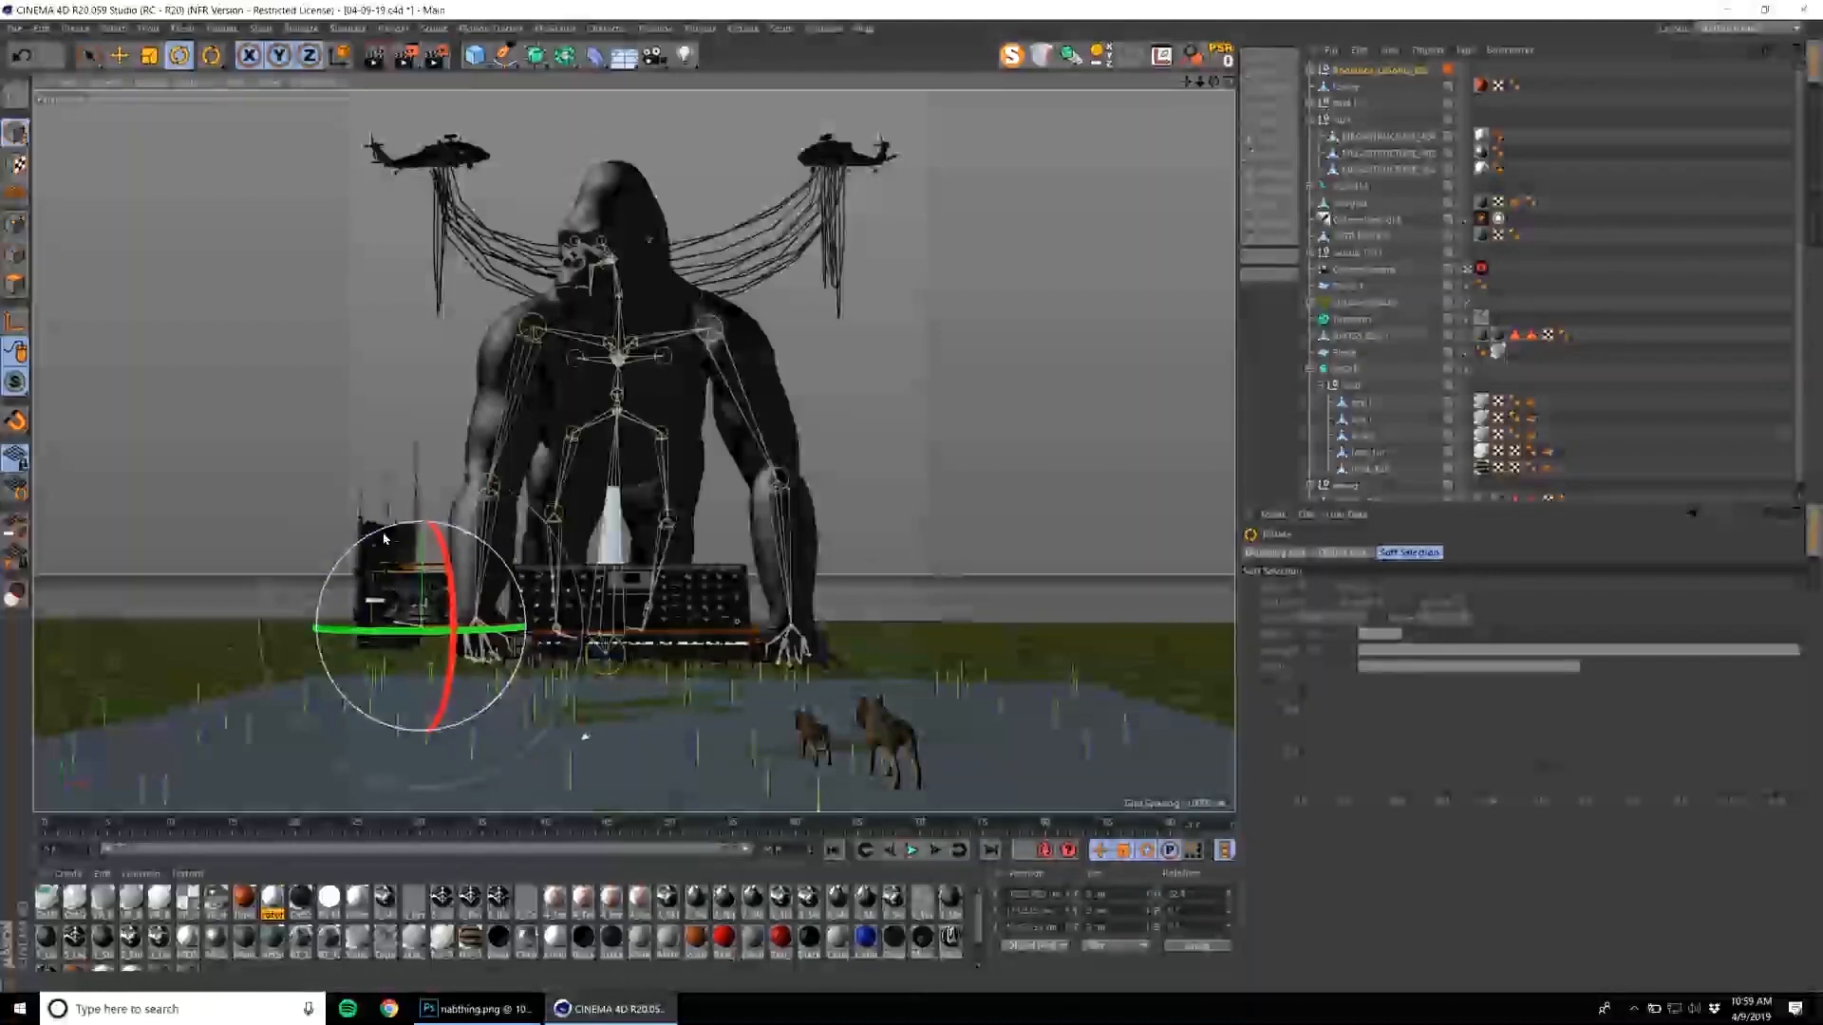
left_click_drag(377, 577, 415, 549, "alt")
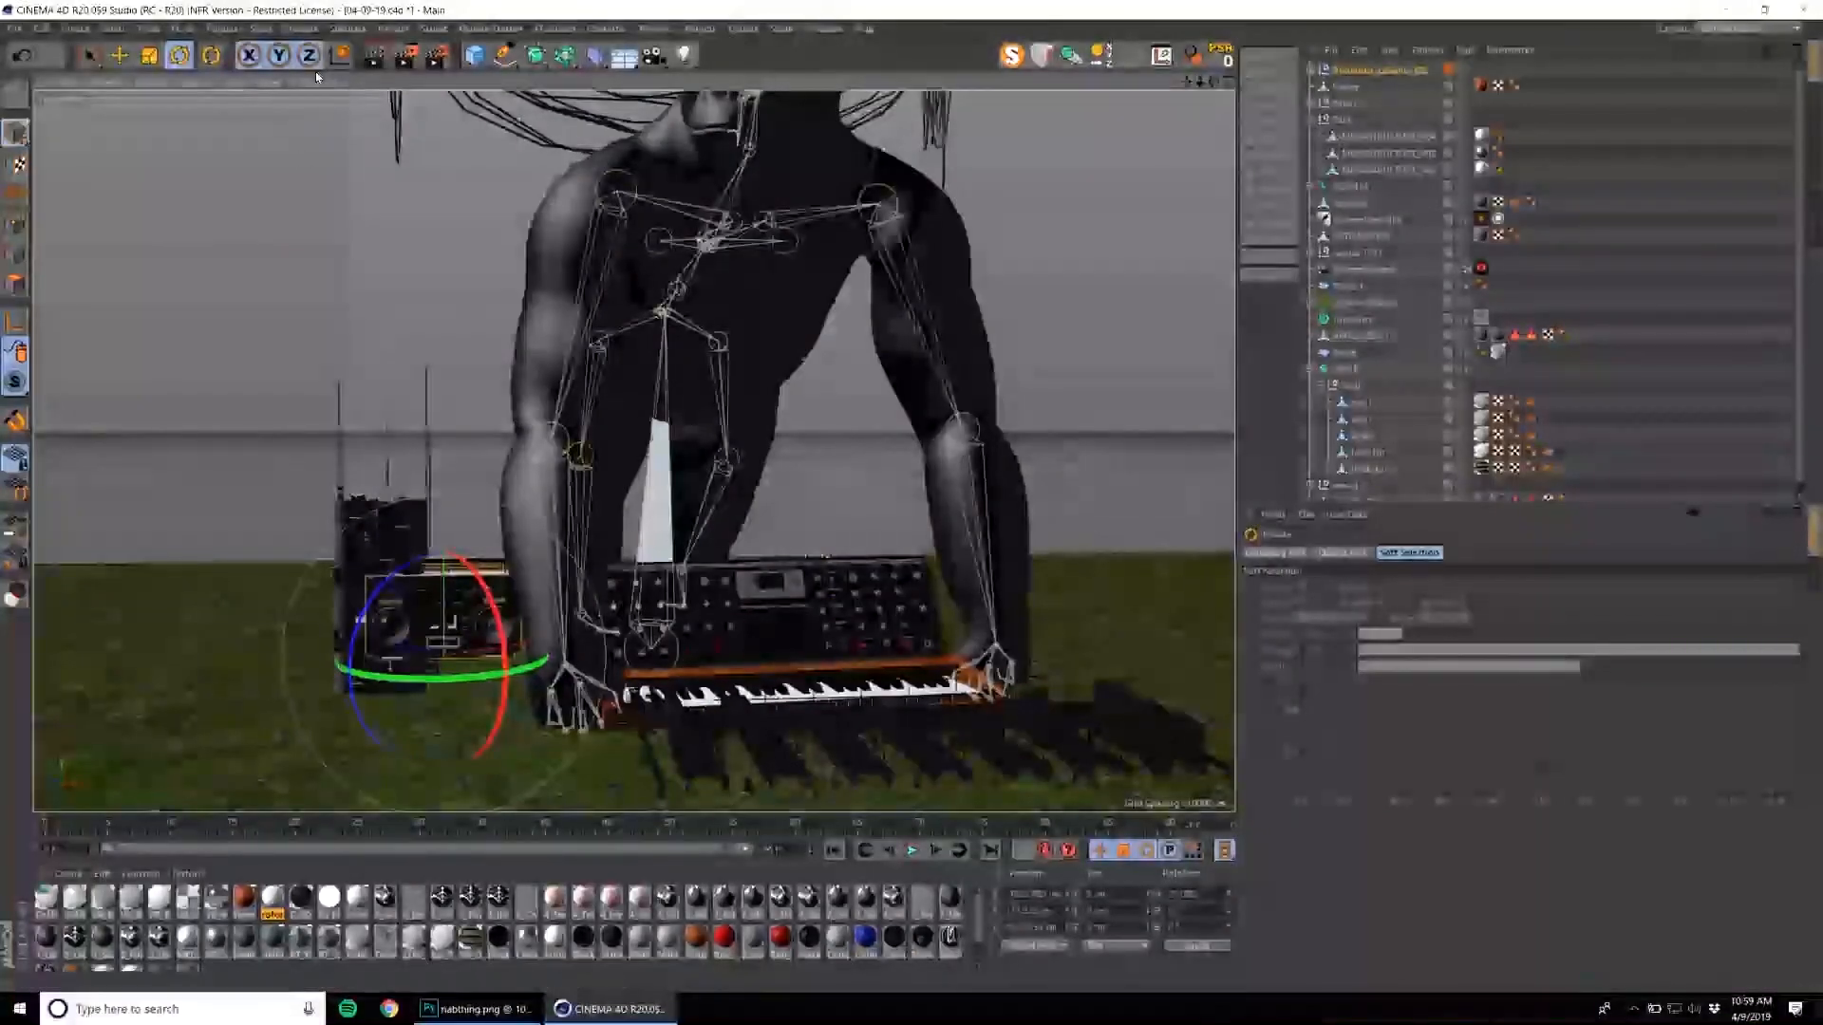
scroll(430, 600, "up", 5)
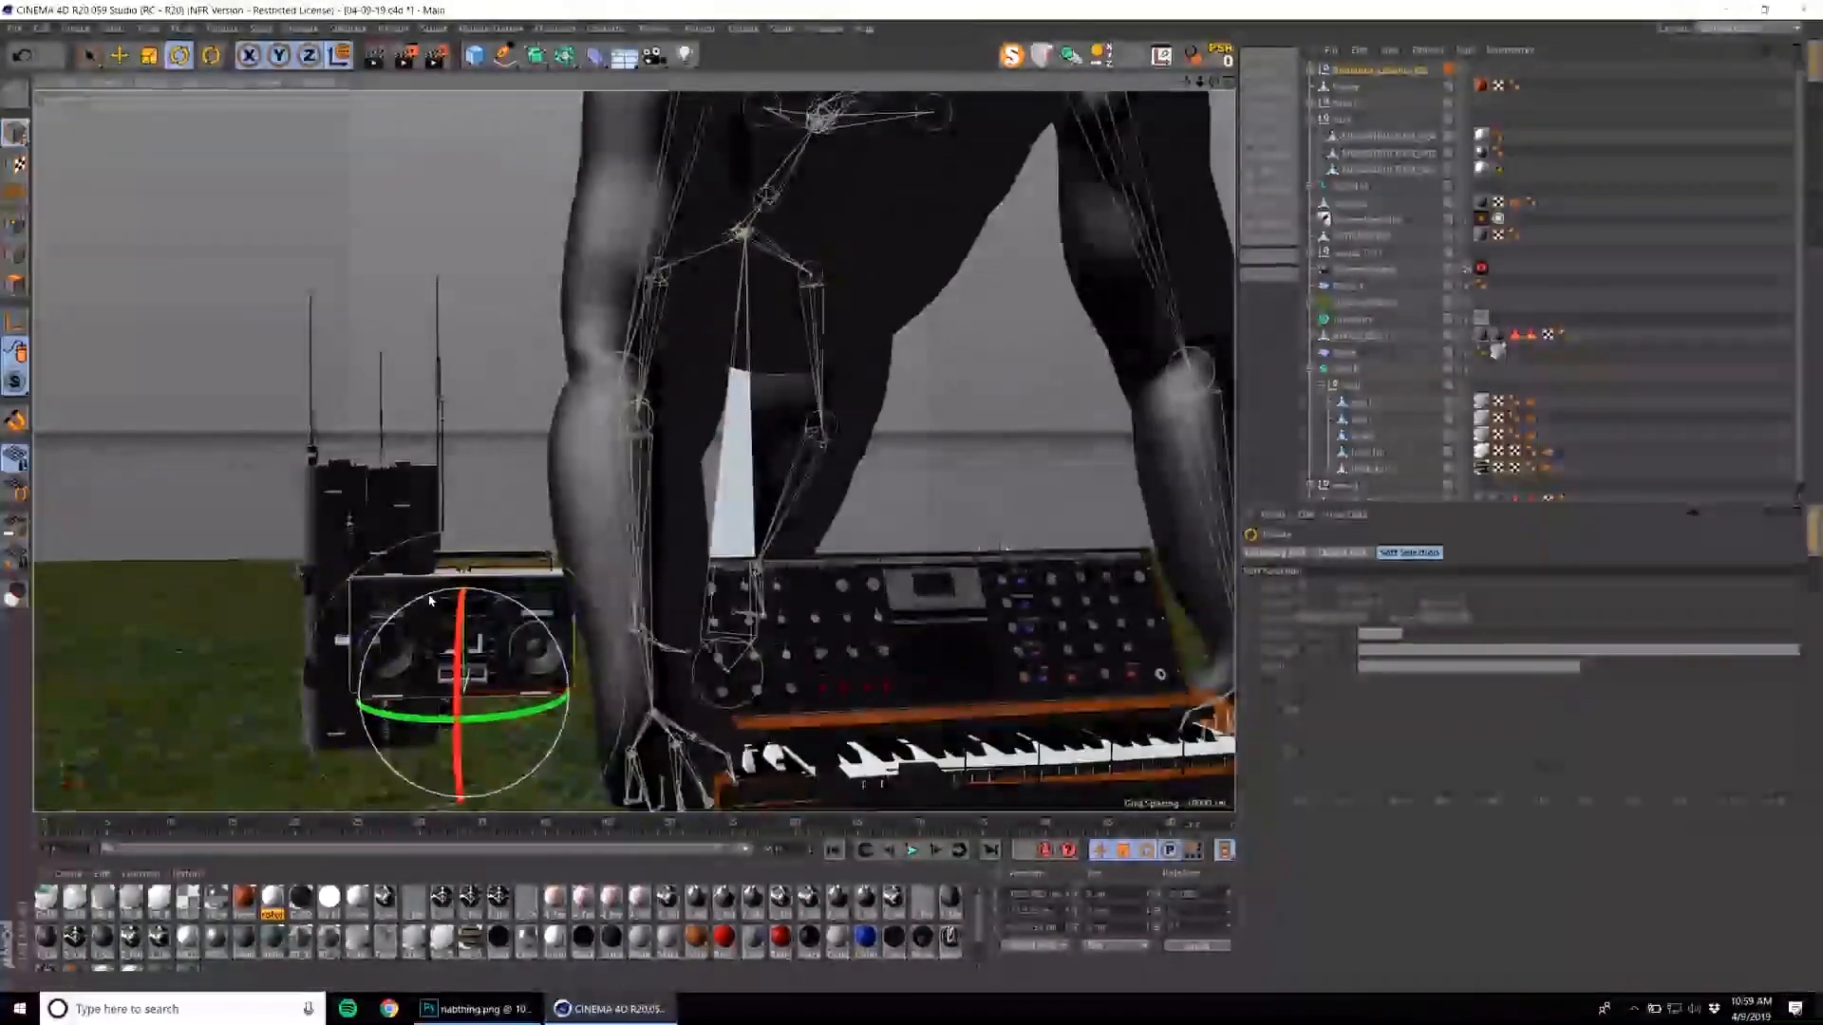
left_click_drag(430, 600, 366, 712)
Enlarge the upright boombox, then fine-tune its position and angle next to the gorilla's arm.
key("t")
left_click_drag(577, 476, 1177, 109)
key("e")
left_click_drag(964, 286, 1025, 123)
left_click_drag(615, 488, 545, 549, "alt")
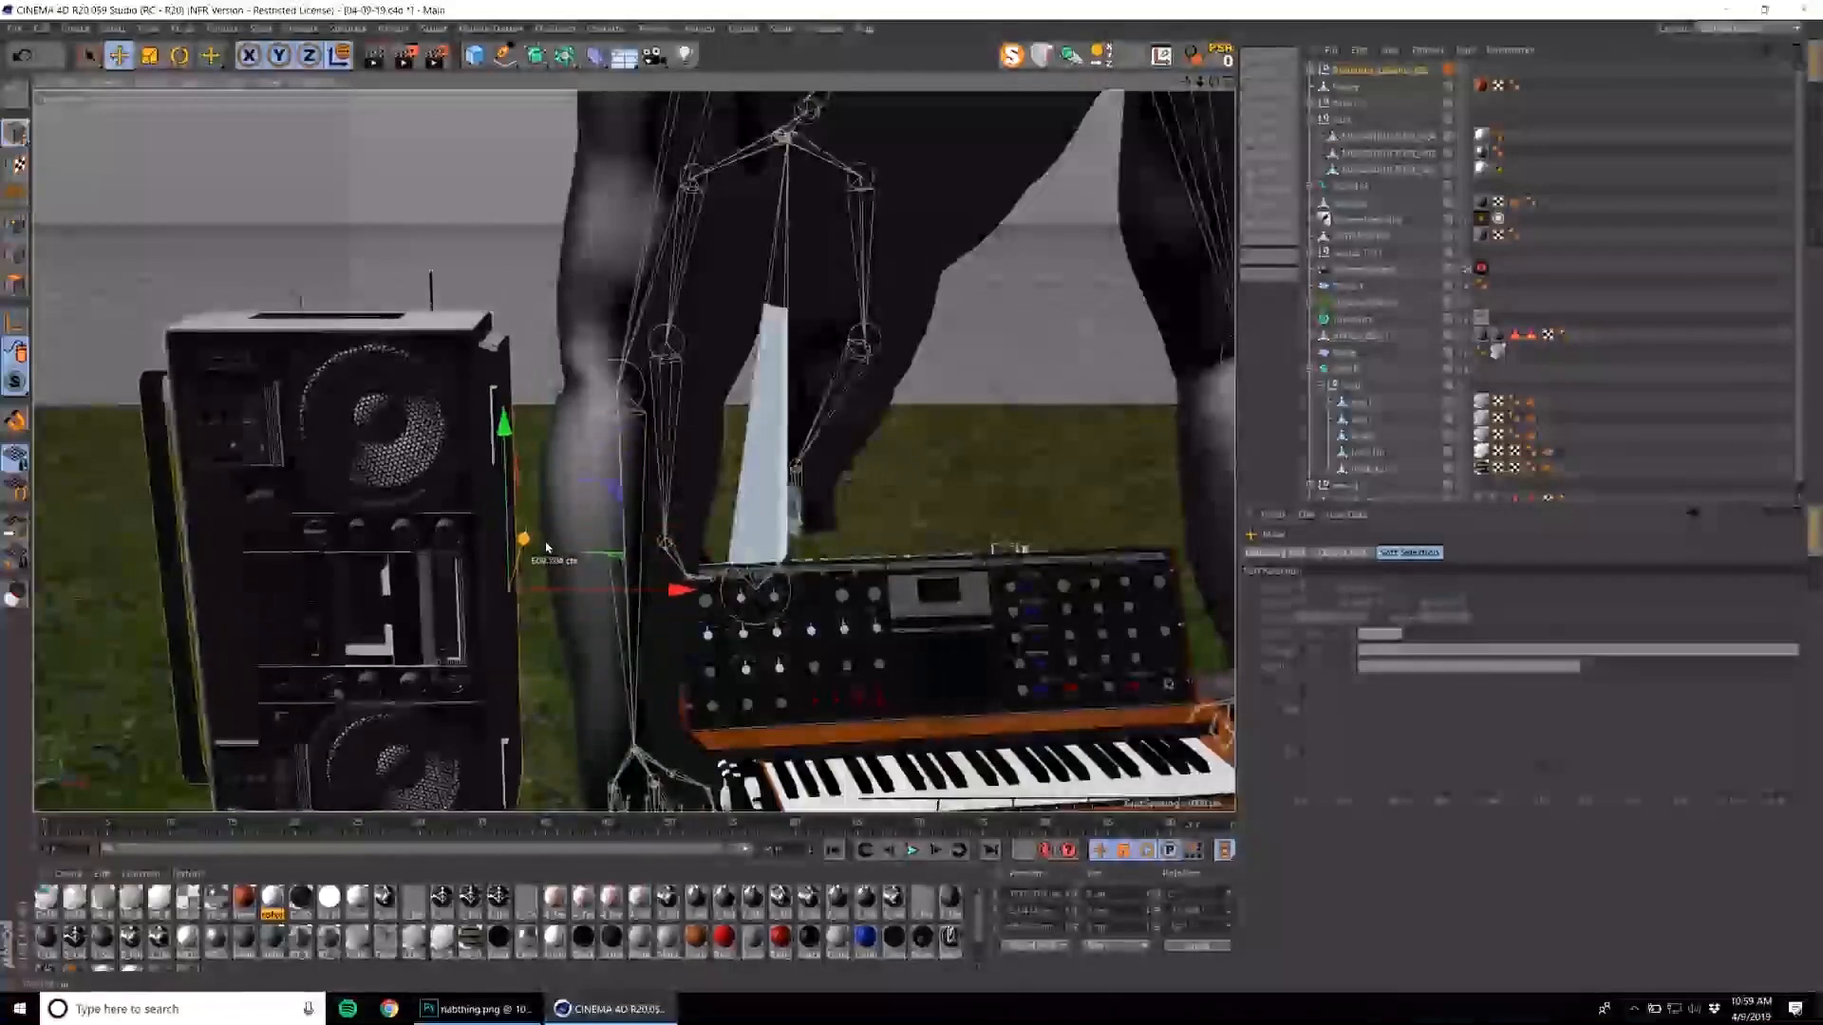
key("r")
left_click_drag(562, 625, 596, 634)
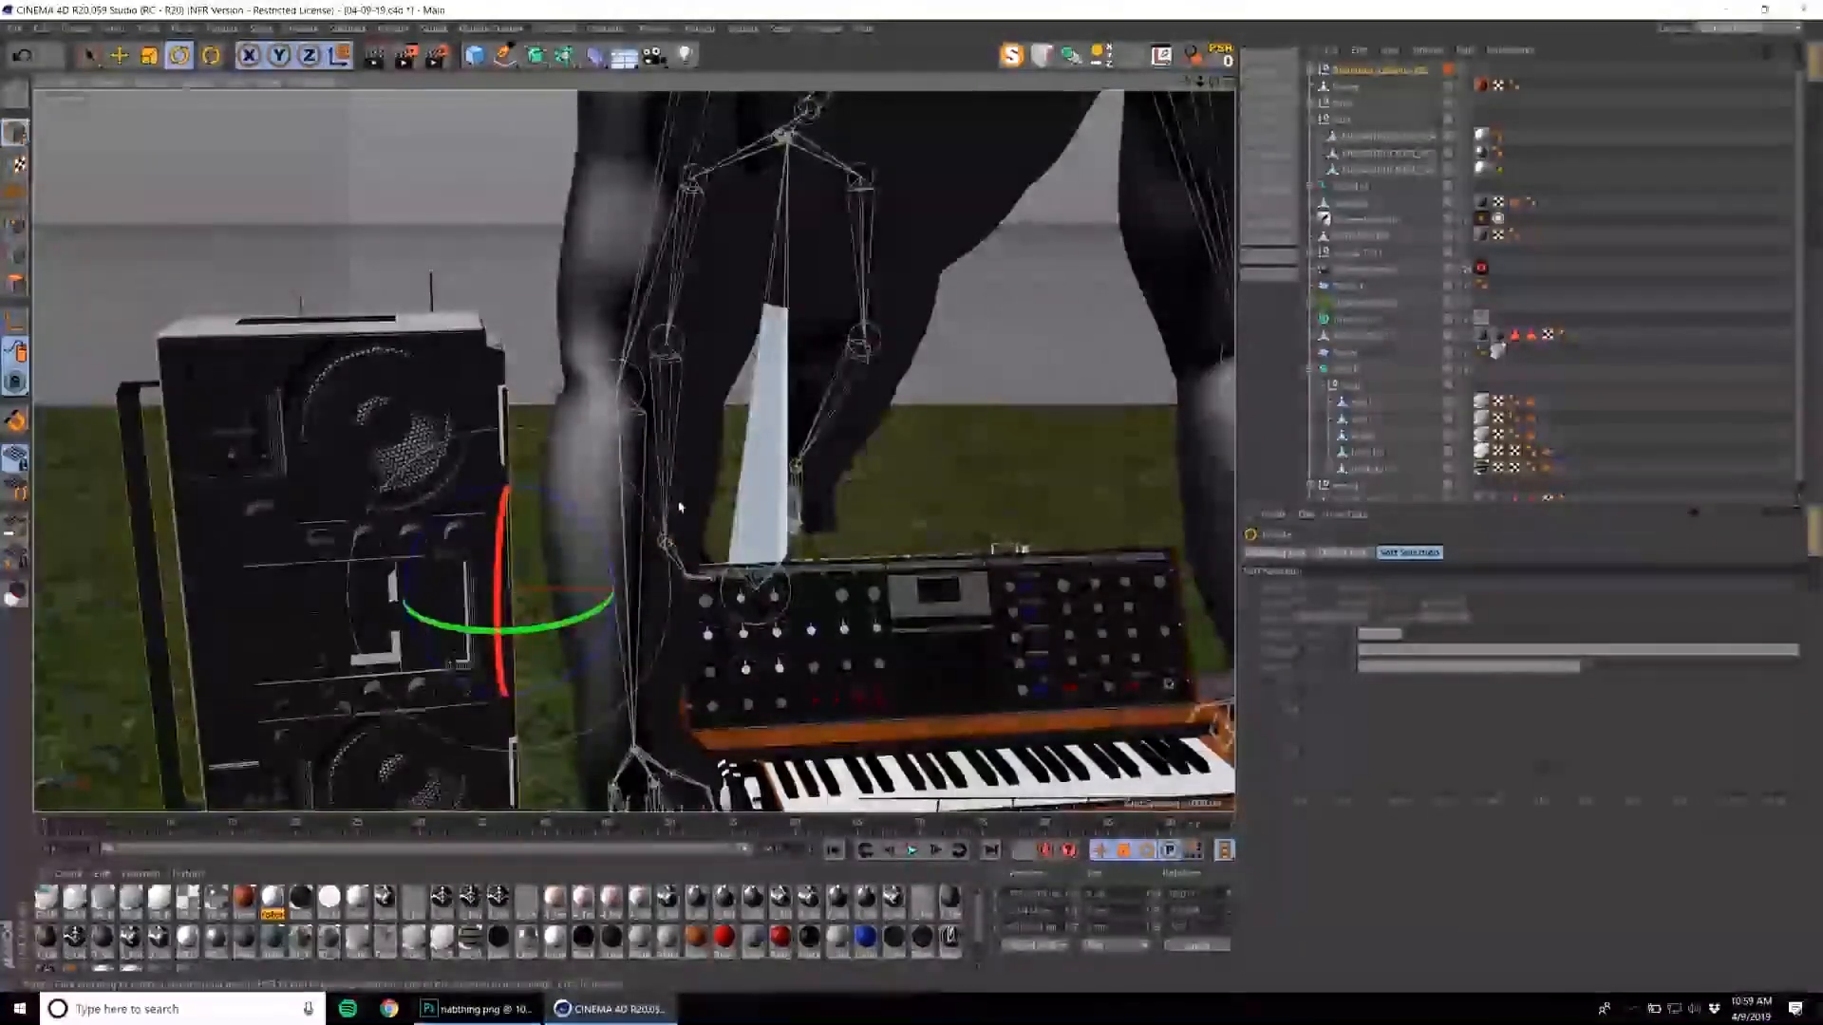
Select the antenna-topped megastructure group and reposition it so it rises above the upright boombox.
scroll(679, 507, "down", 2)
left_click(1346, 101)
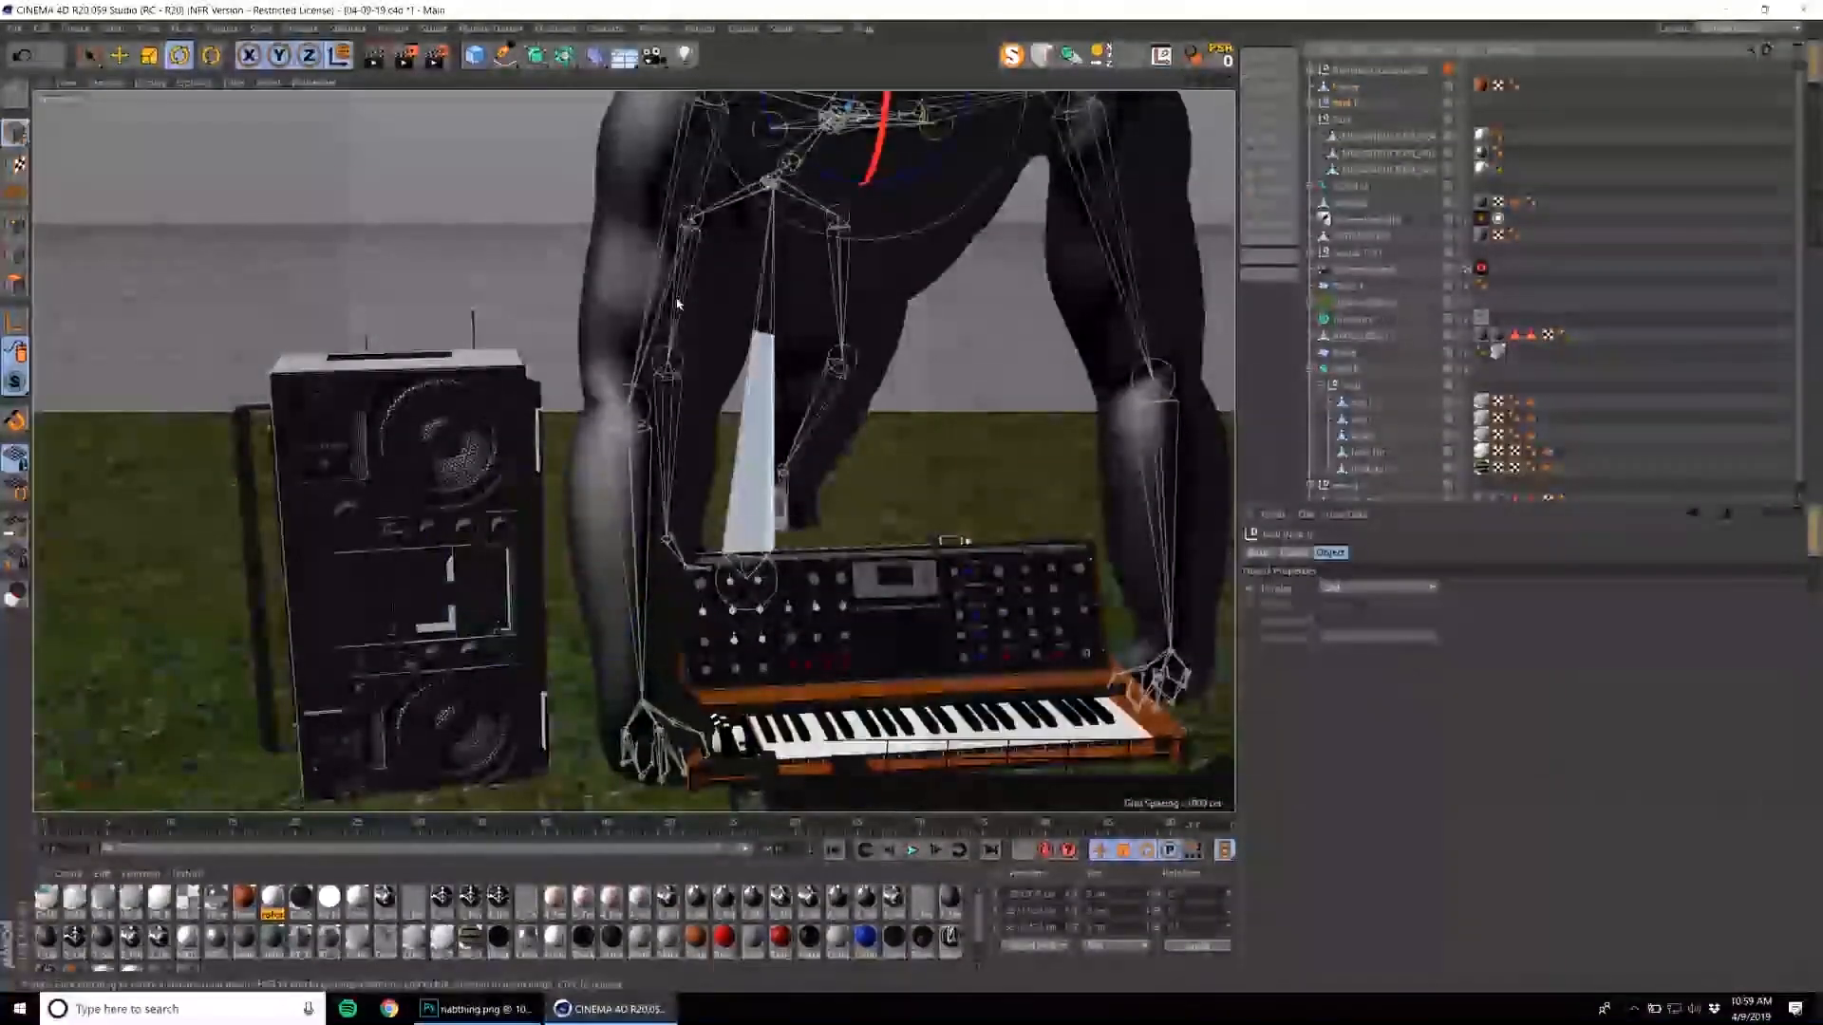
left_click_drag(498, 310, 518, 496, "alt")
left_click(518, 496)
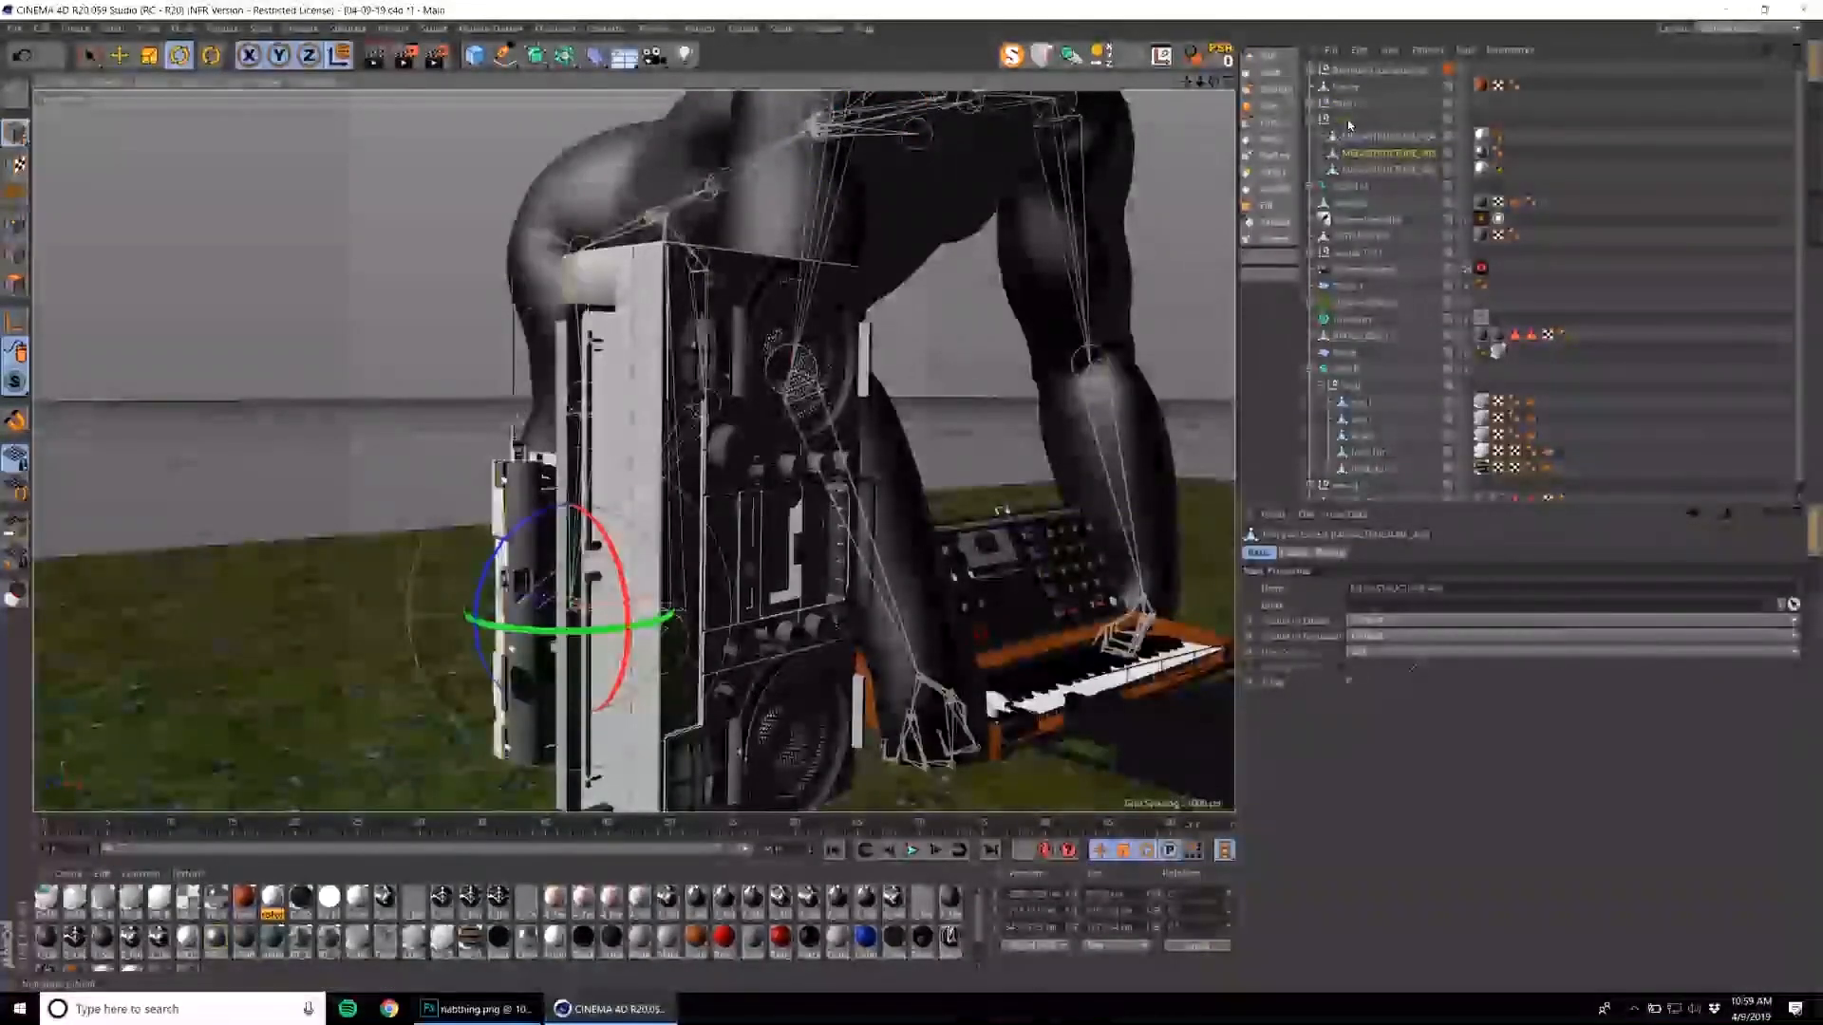
left_click(568, 391)
key("e")
left_click_drag(636, 414, 840, 333, "alt")
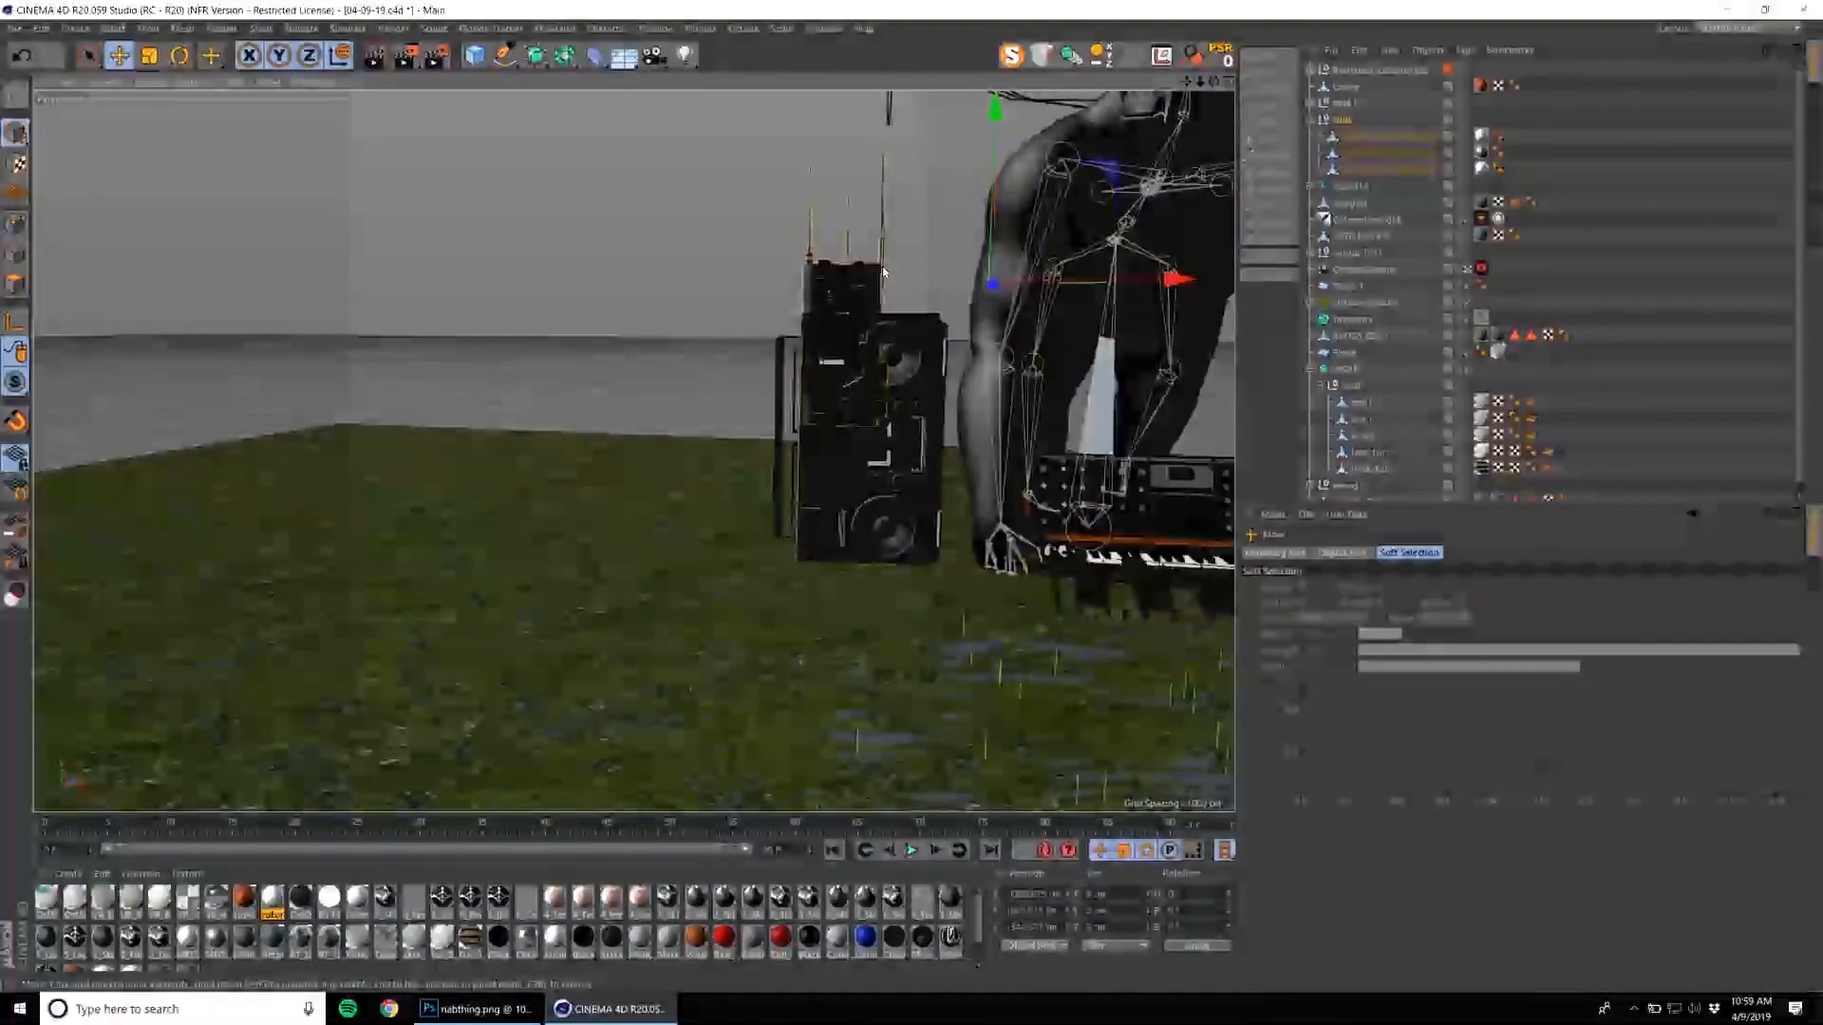
right_click_drag(897, 299, 785, 410, "alt")
middle_click_drag(785, 409, 661, 414, "alt")
left_click_drag(661, 414, 705, 364, "alt")
Switch to the layout with the Octane Live Viewer and start the live render.
left_click(1736, 29)
left_click(1758, 128)
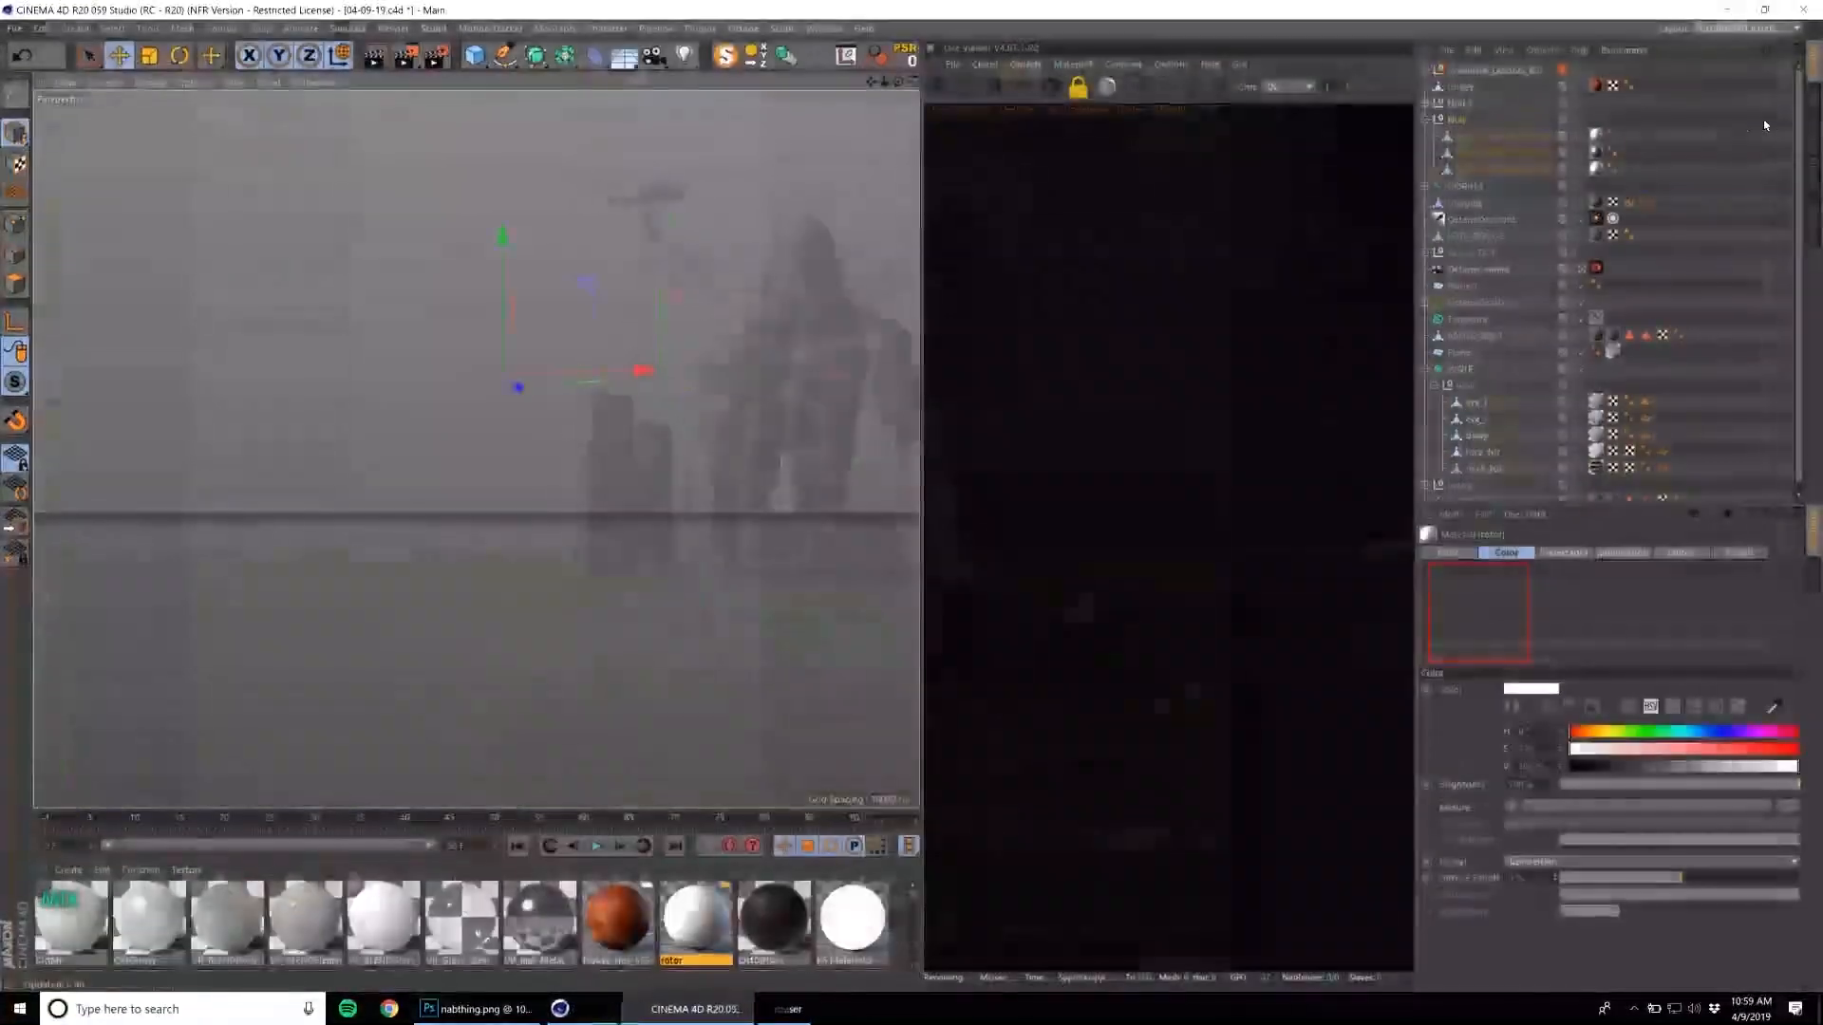
left_click(940, 89)
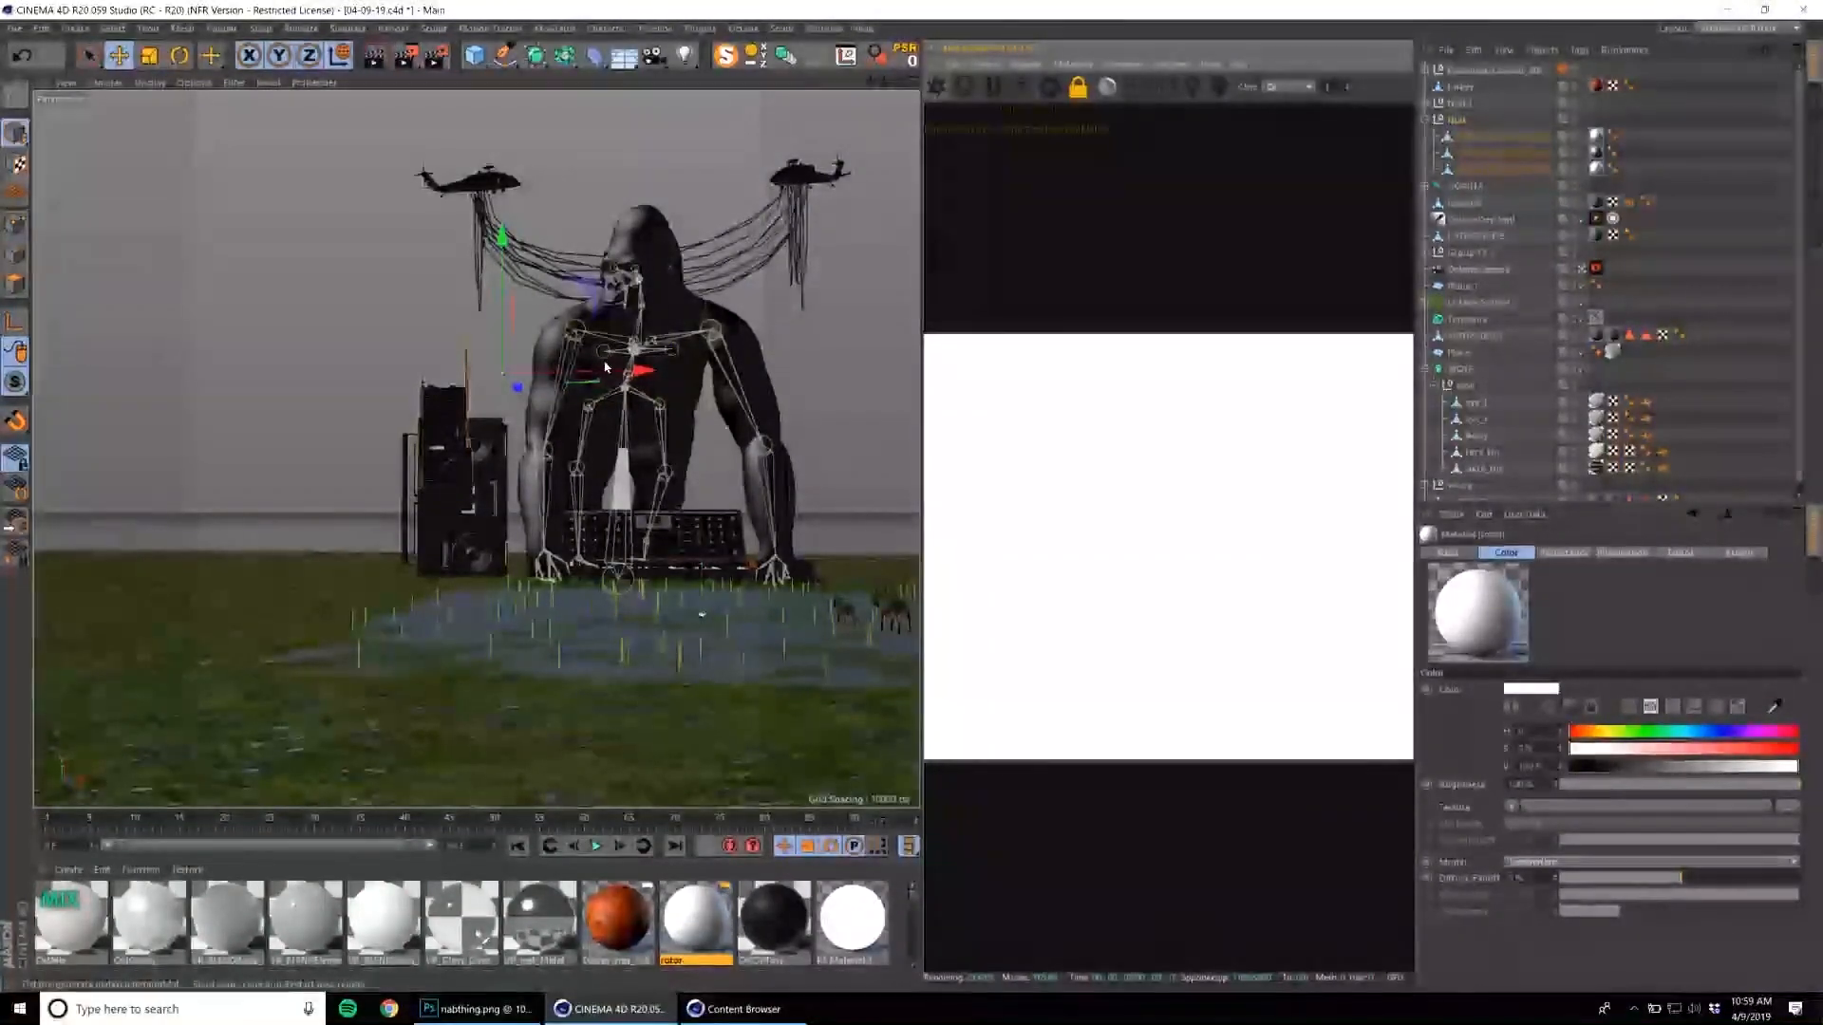
Open the Content Browser, display the PEOPLE-2 folder, and enlarge the browser window.
left_click(831, 29)
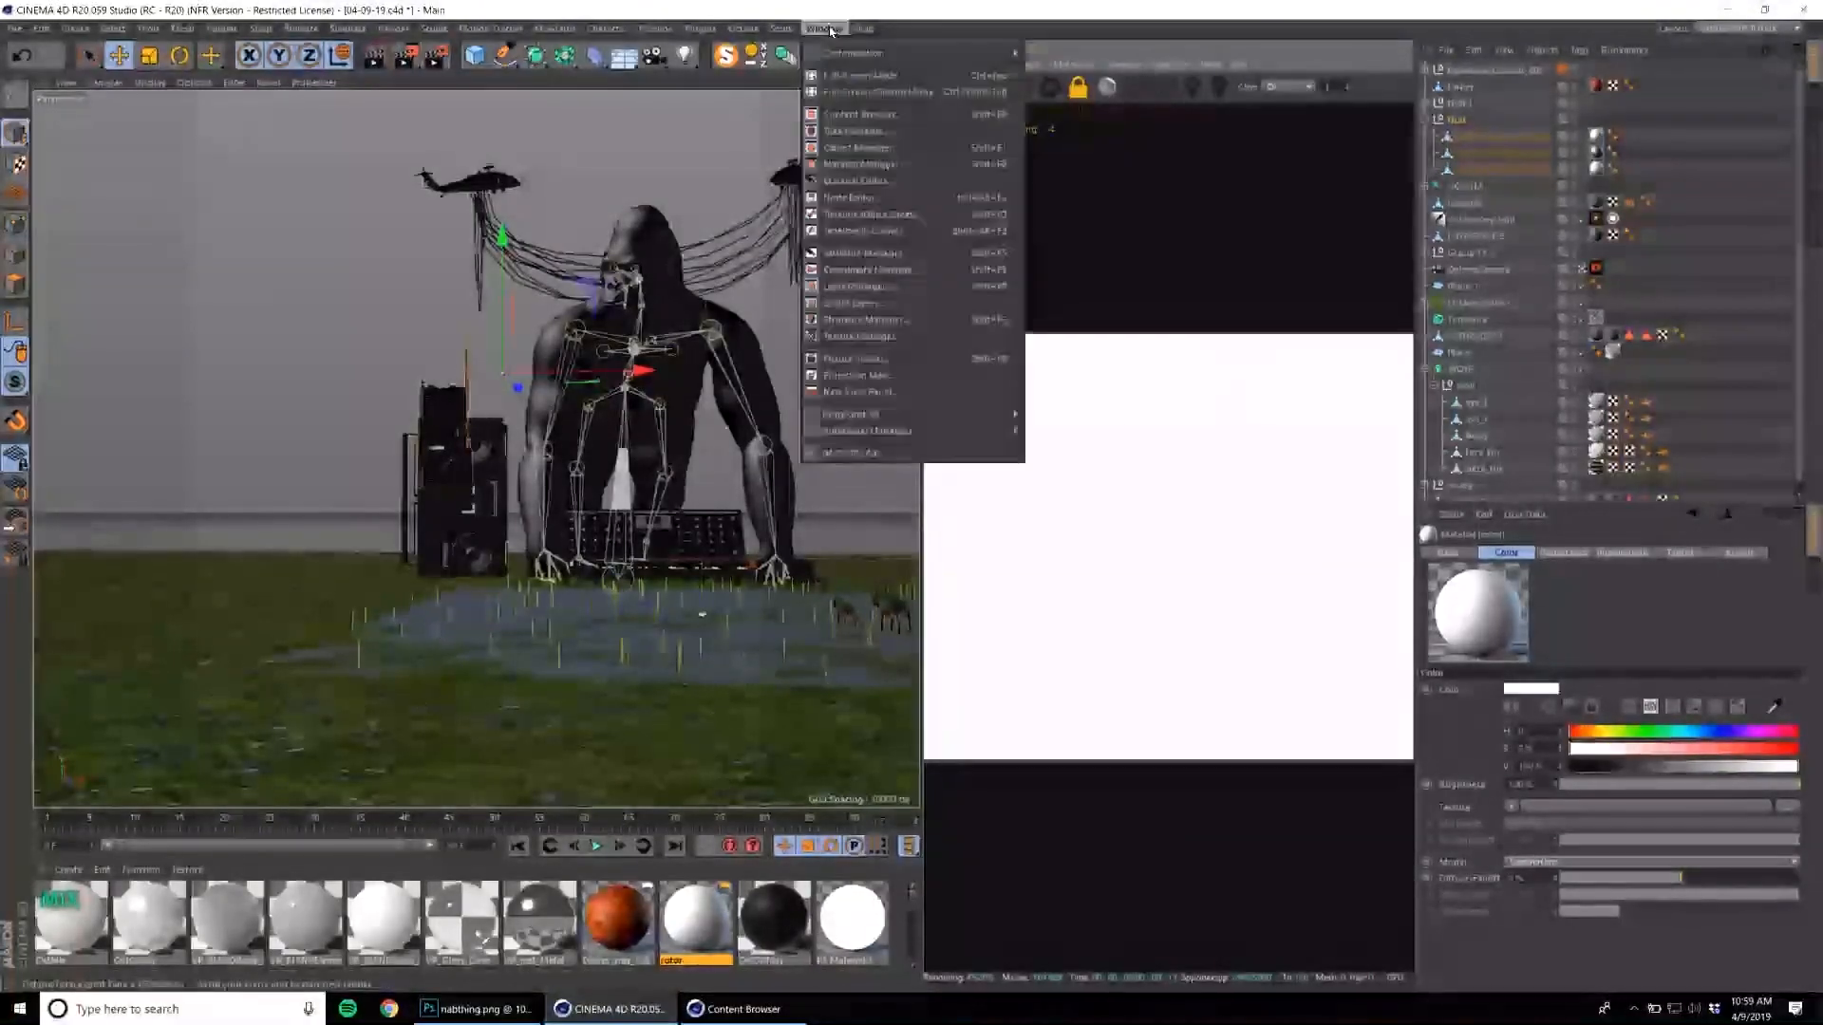
left_click(823, 115)
scroll(88, 315, "down", 7)
left_click(76, 354)
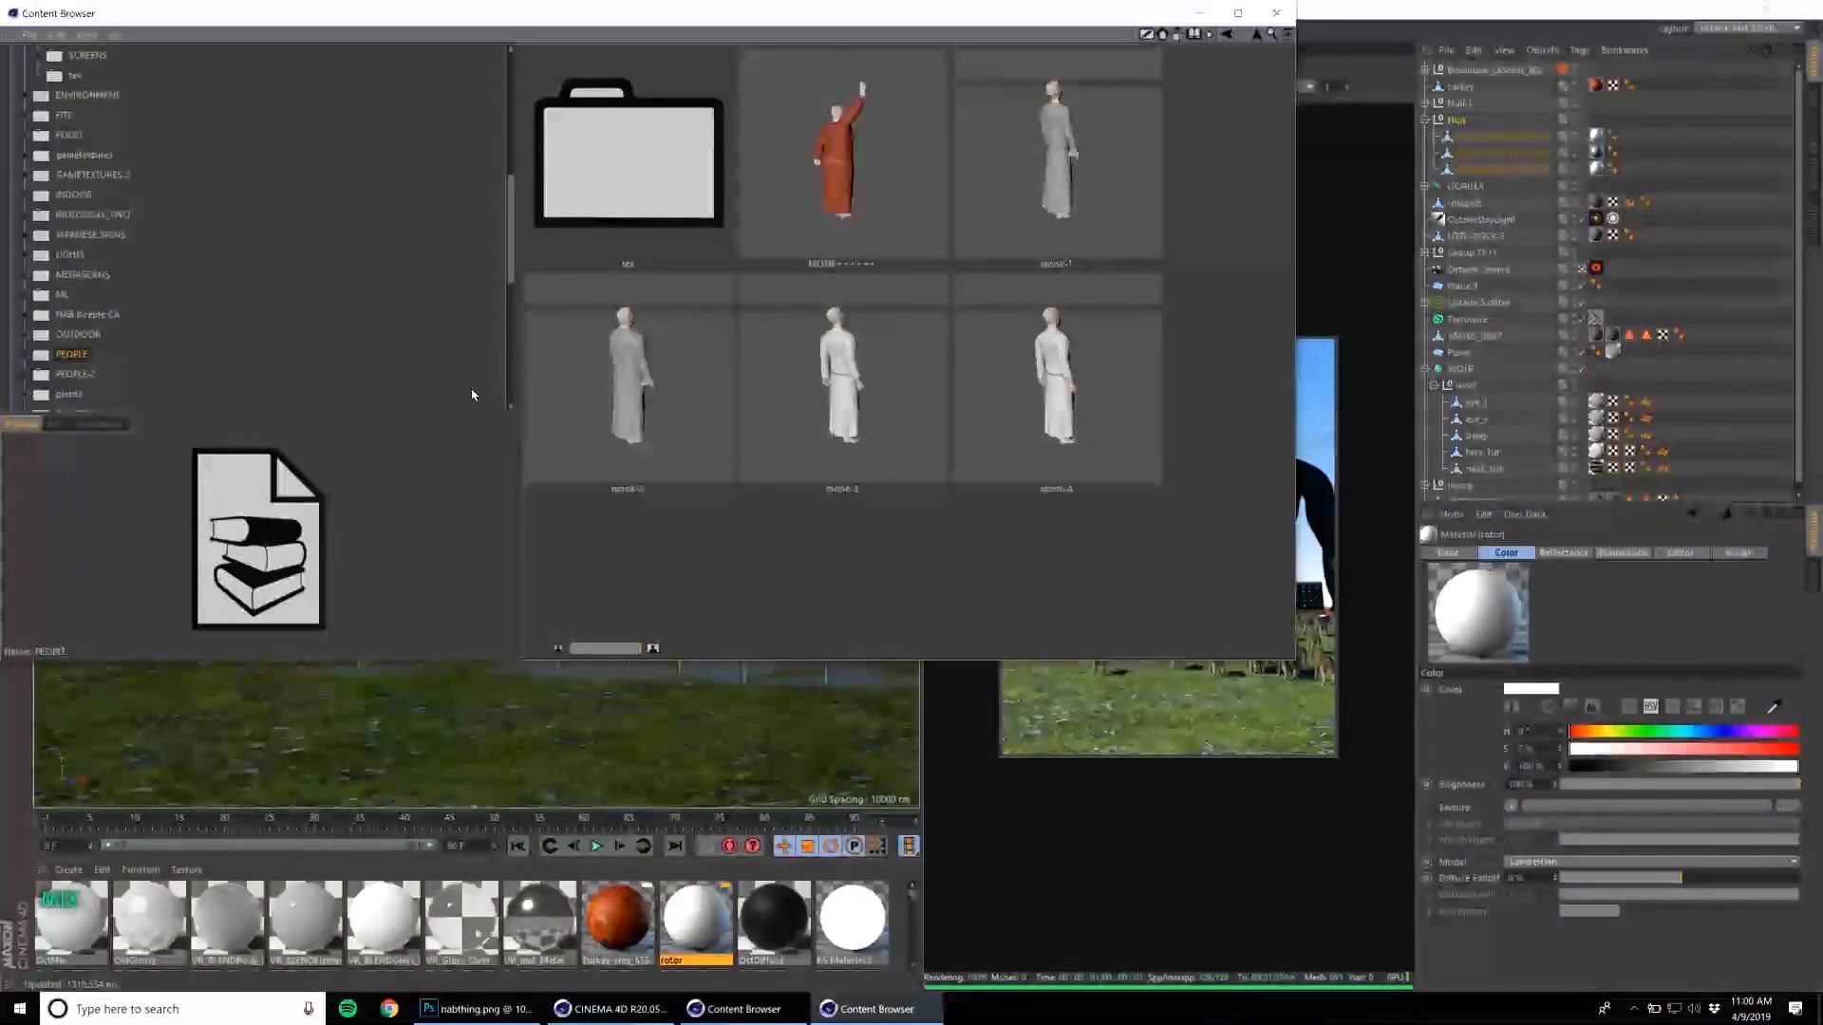
left_click(75, 376)
scroll(898, 422, "down", 3)
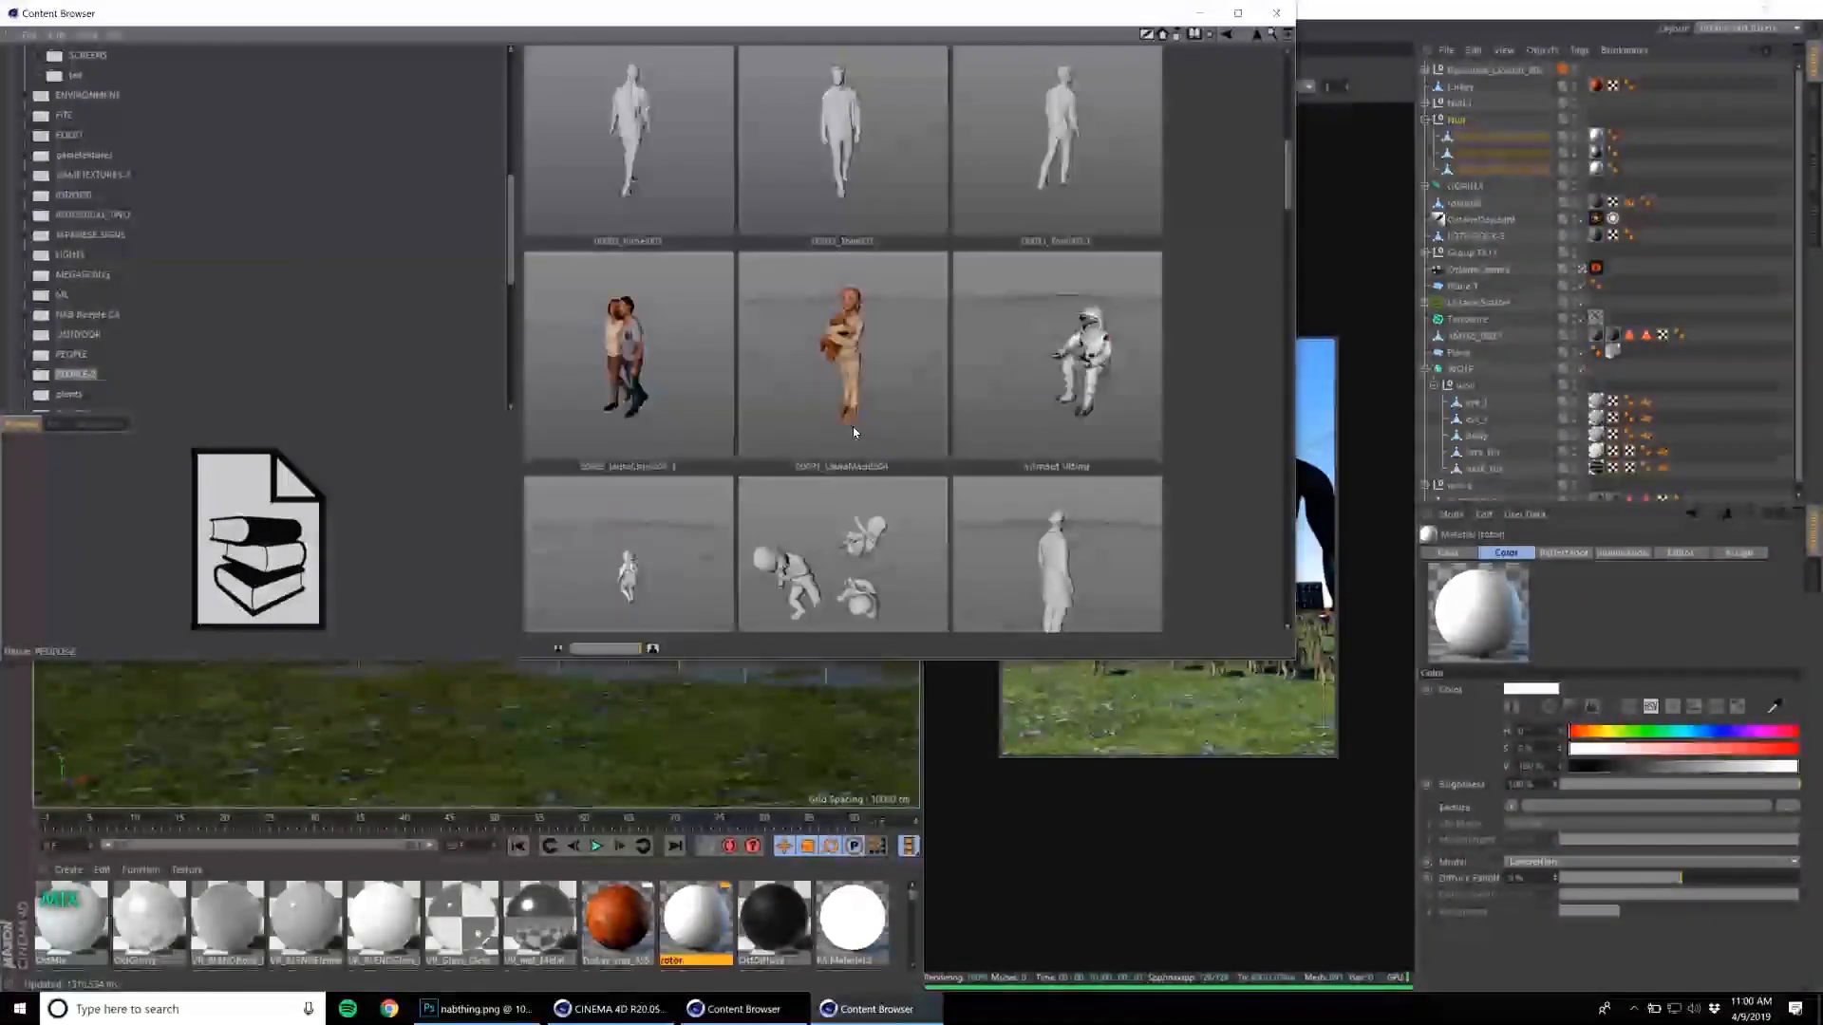
left_click_drag(1293, 662, 1486, 854)
Browse the PEOPLE-2 models, load the babies model into the scene, and close the Content Browser.
scroll(1094, 678, "down", 10)
scroll(1093, 676, "down", 8)
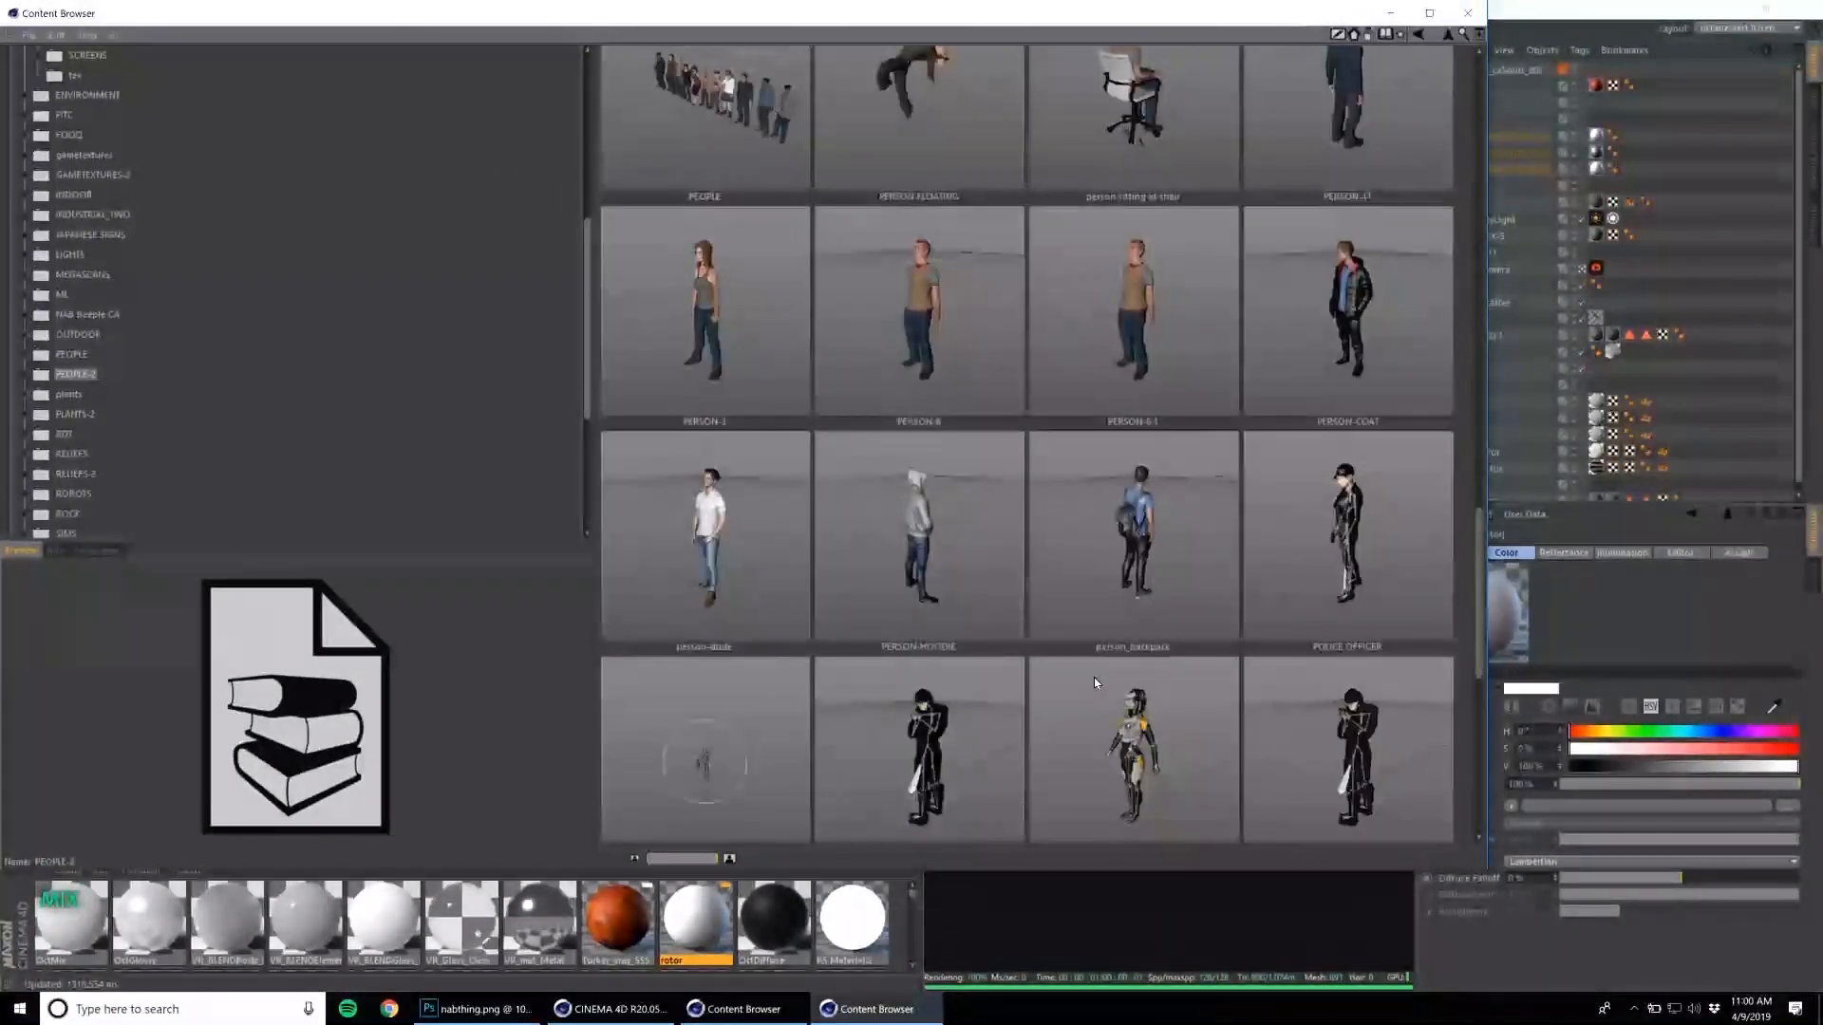
scroll(1095, 683, "down", 2)
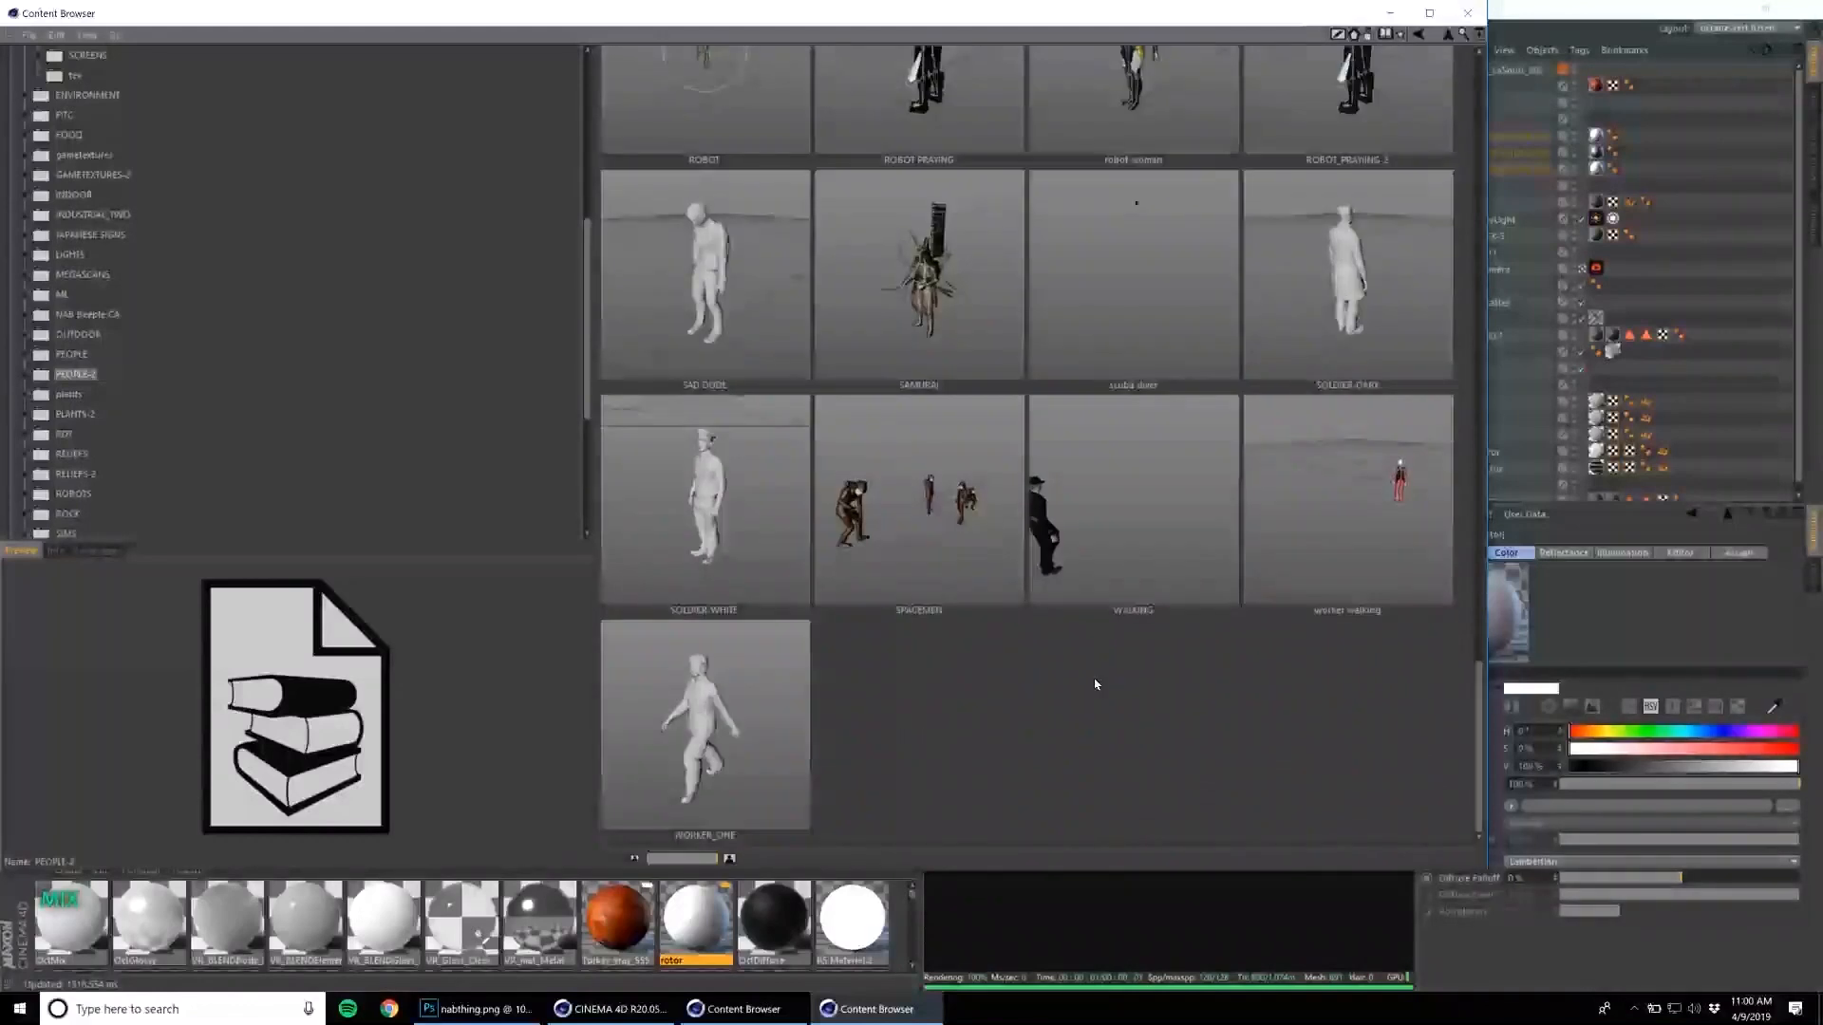
scroll(1095, 683, "up", 10)
scroll(1095, 683, "up", 2)
scroll(1093, 679, "up", 4)
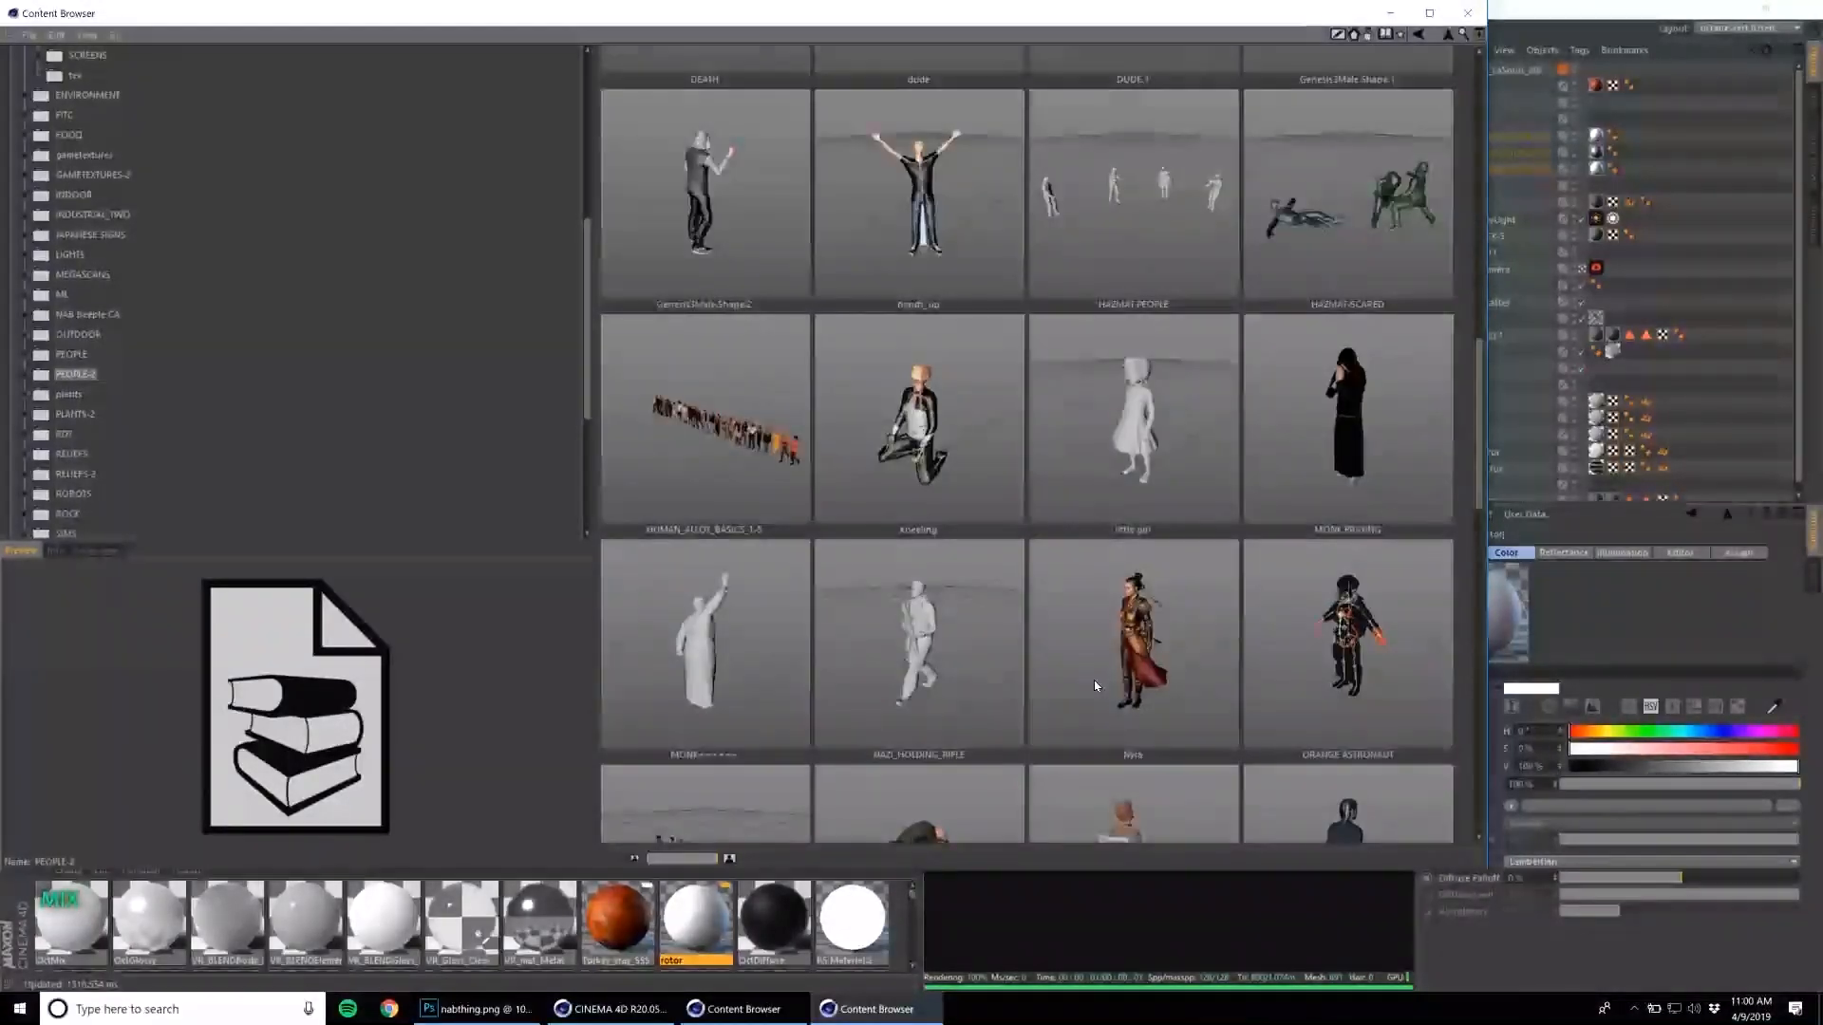
scroll(1093, 680, "up", 8)
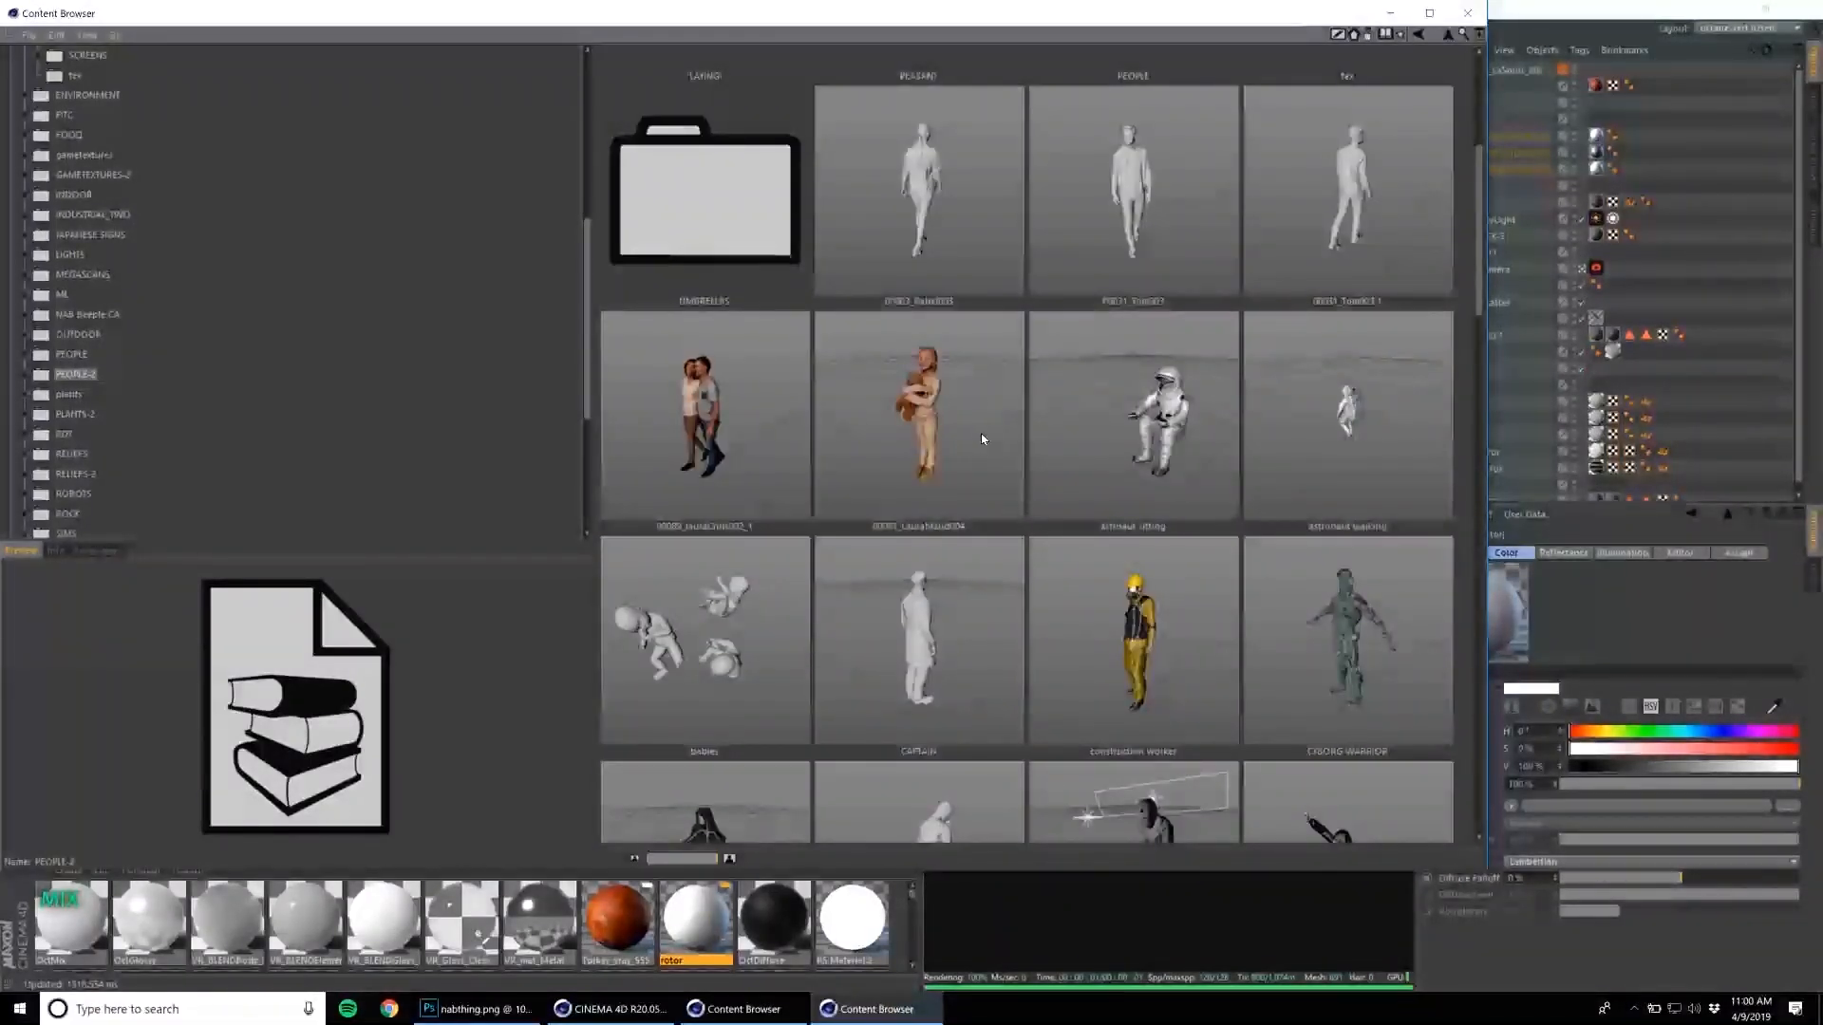
scroll(997, 558, "down", 2)
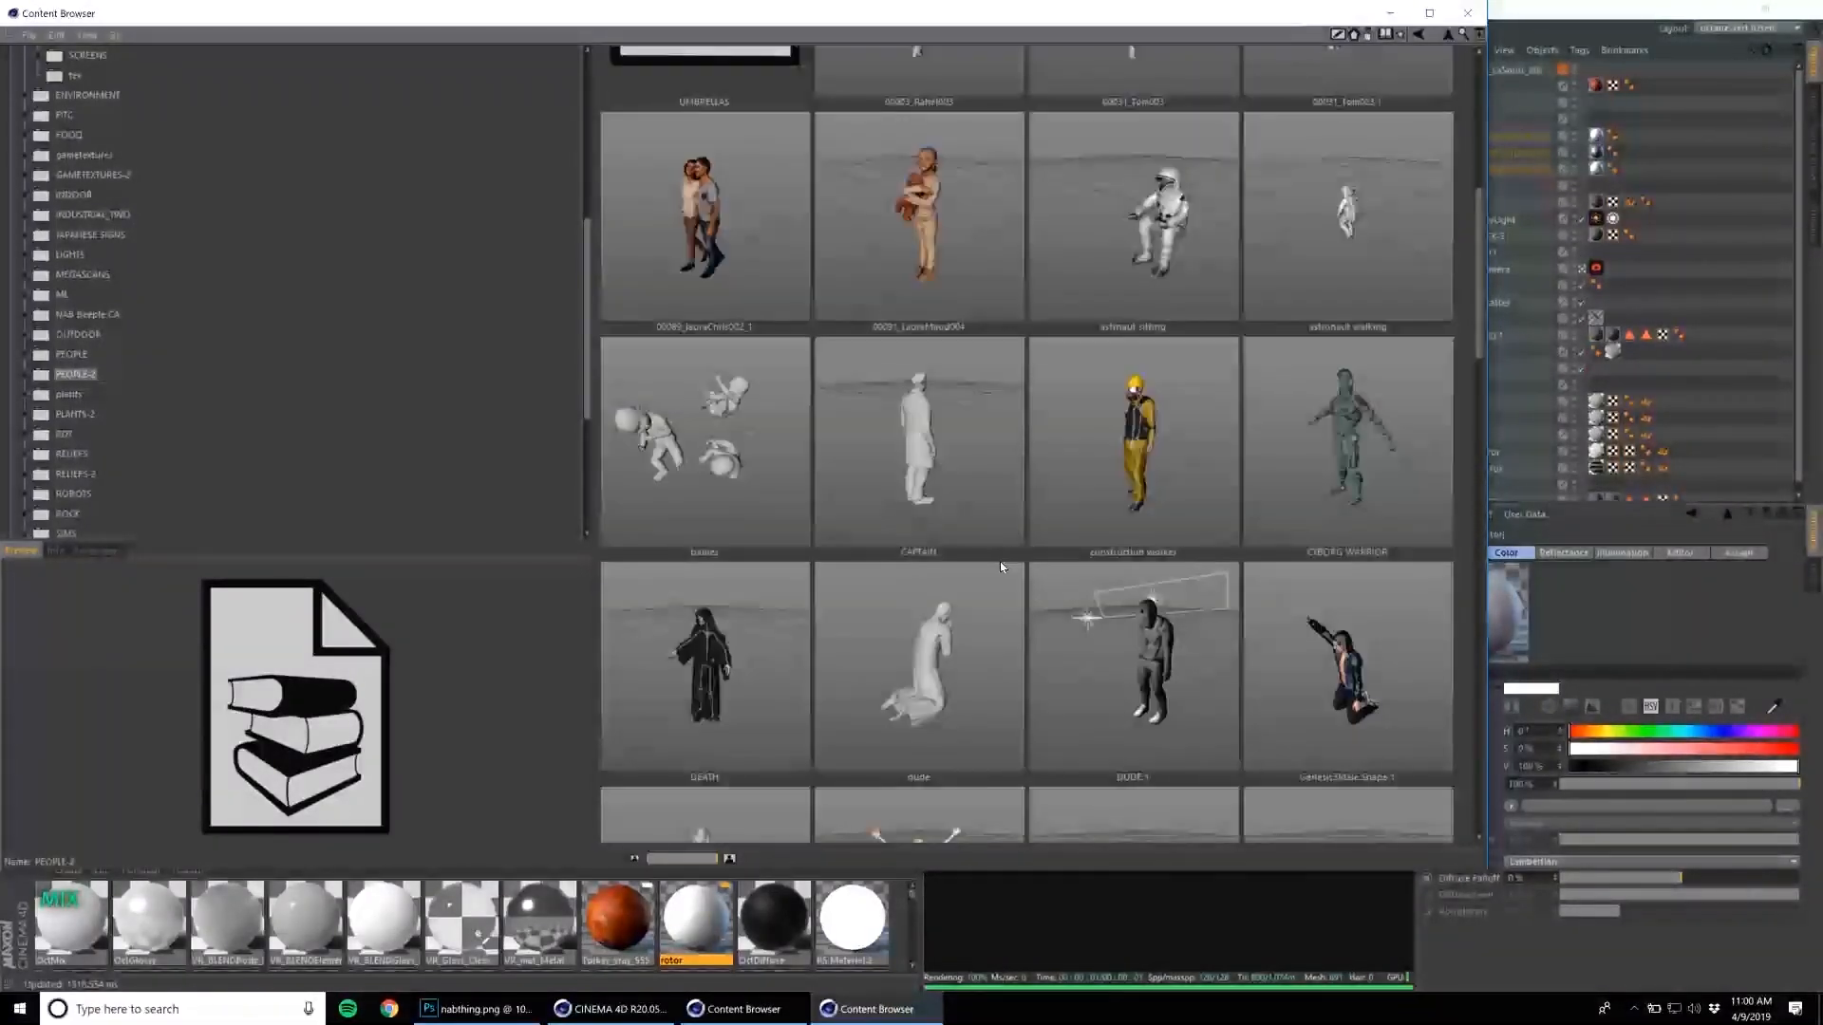
double_click(727, 452)
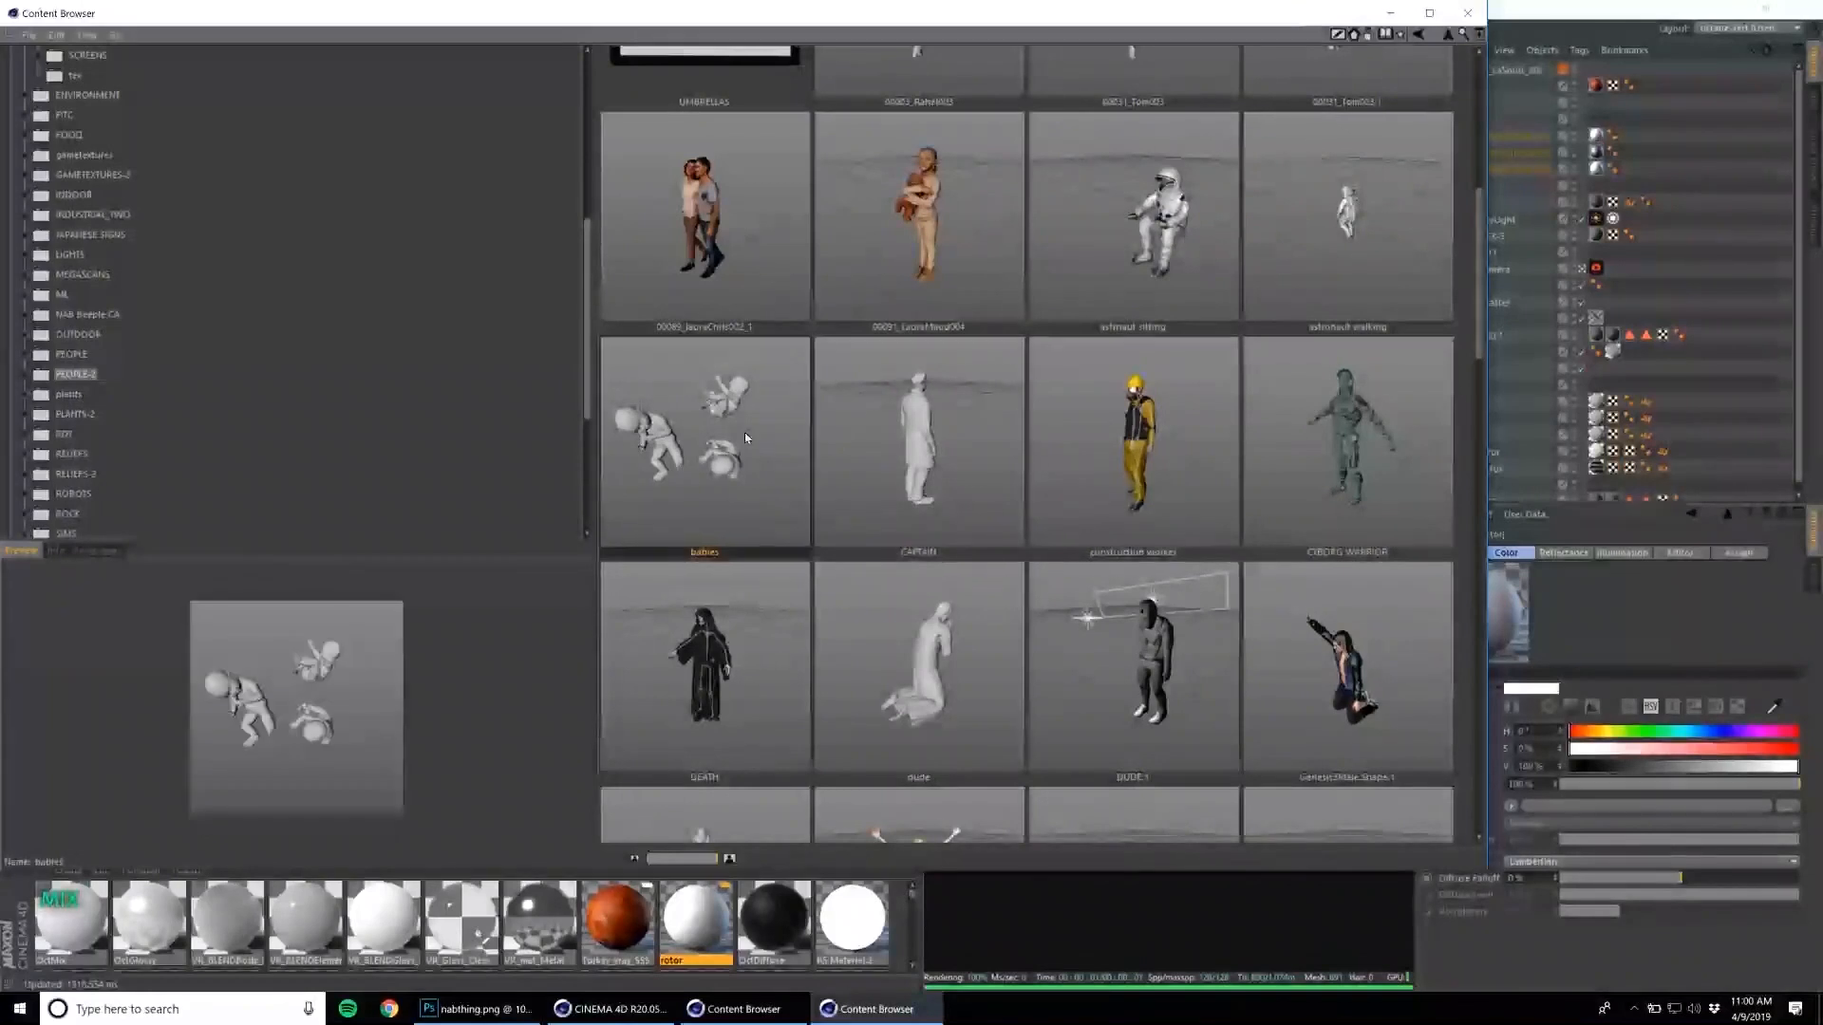
left_click(1473, 13)
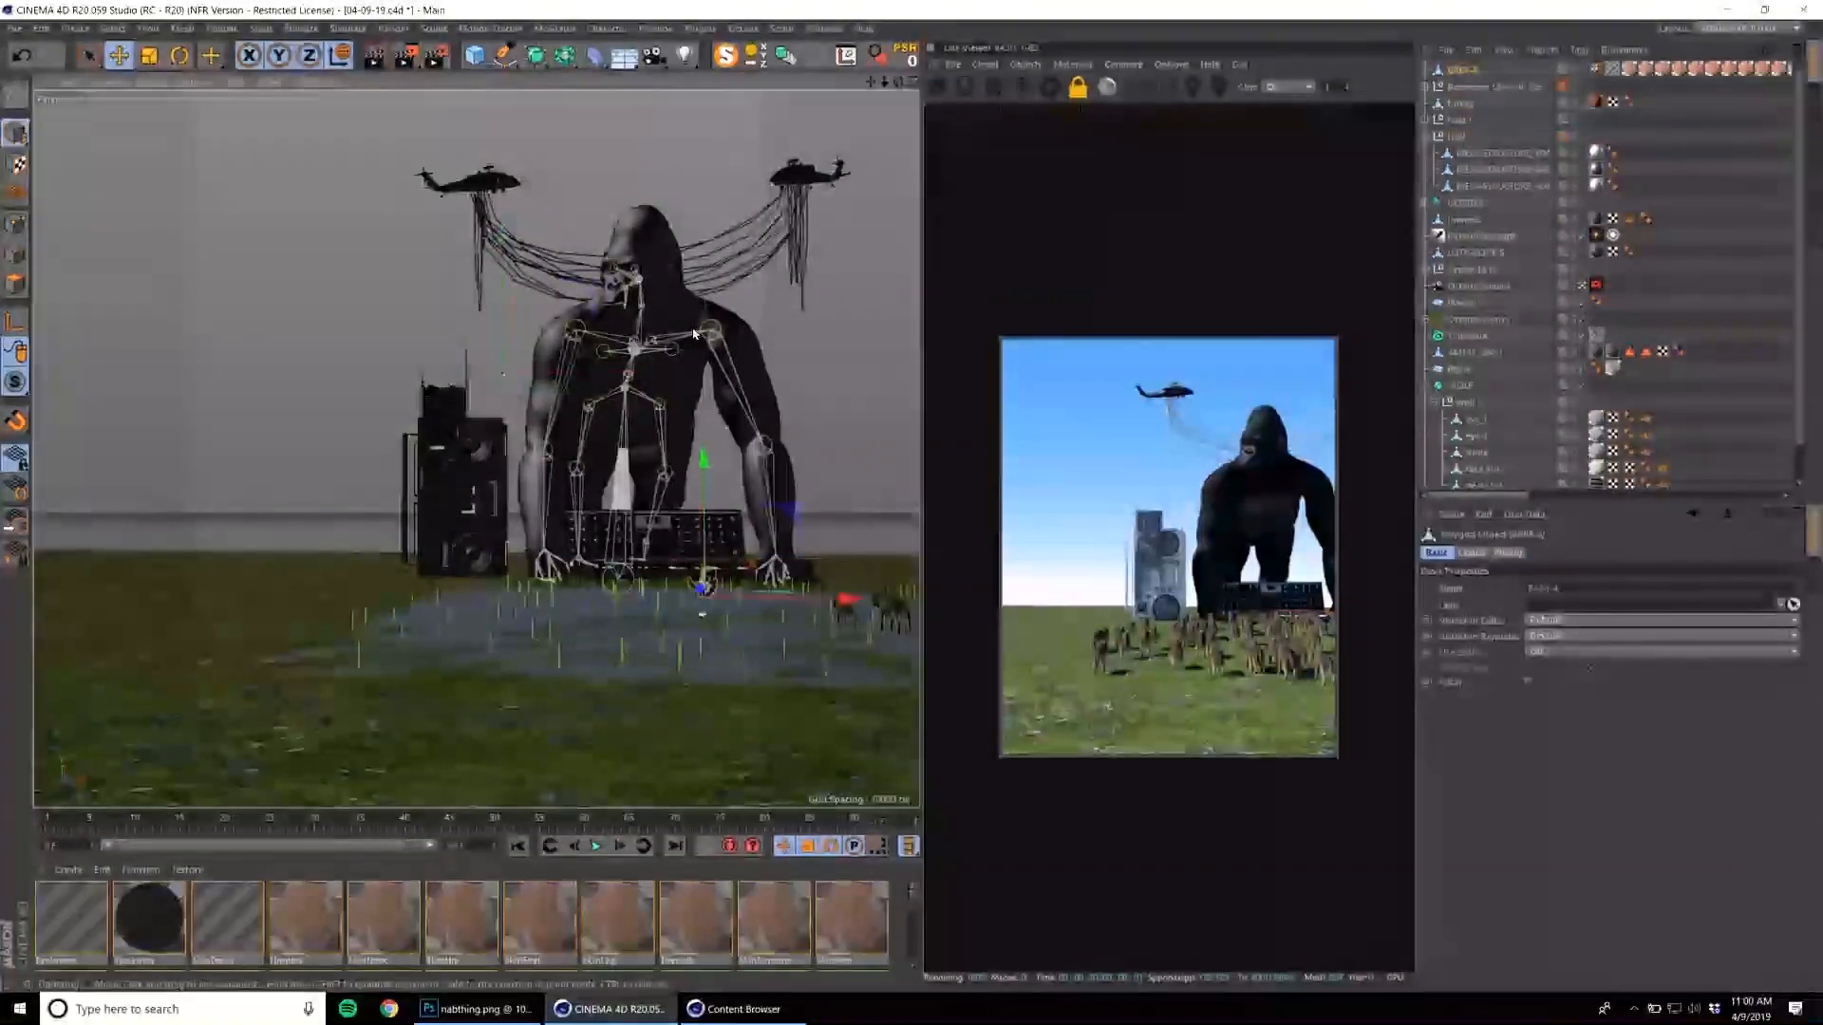
Keep a single baby in front of the synthesizer and rotate it to lie tilted backwards.
middle_click_drag(752, 522, 655, 527, "alt")
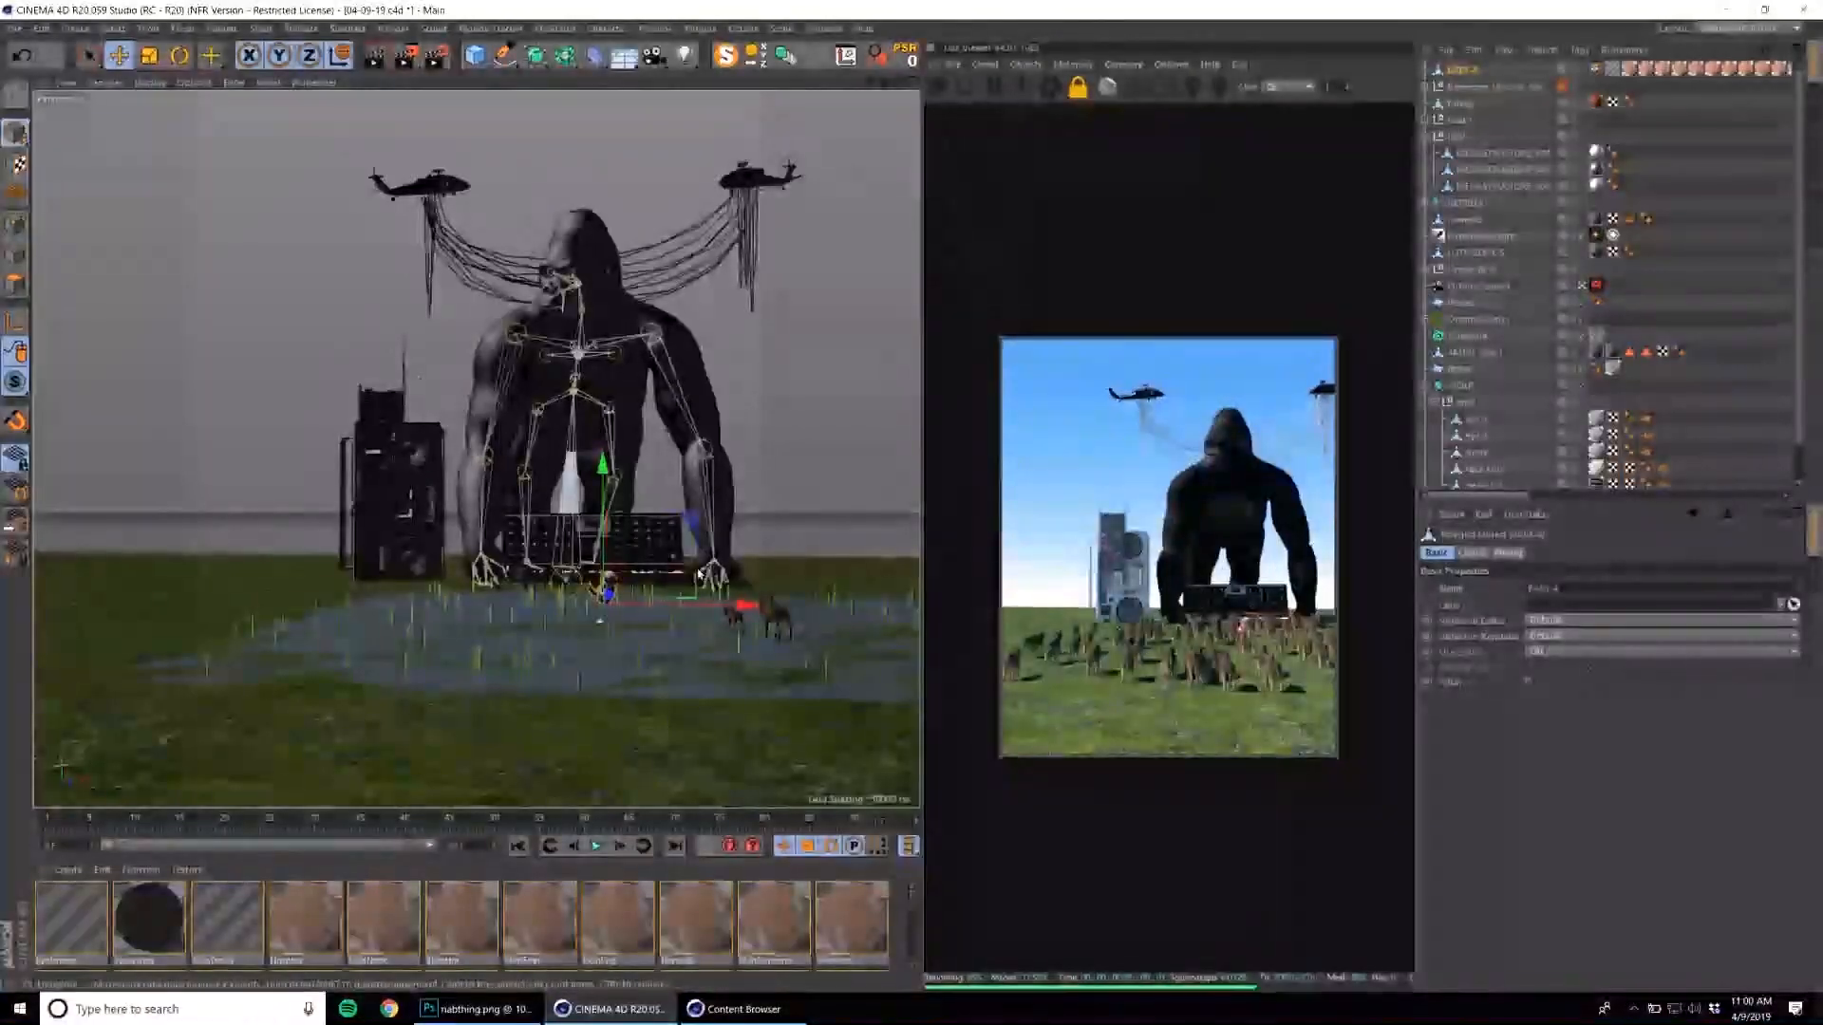
scroll(655, 528, "up", 3)
key("r")
left_click_drag(607, 609, 640, 566)
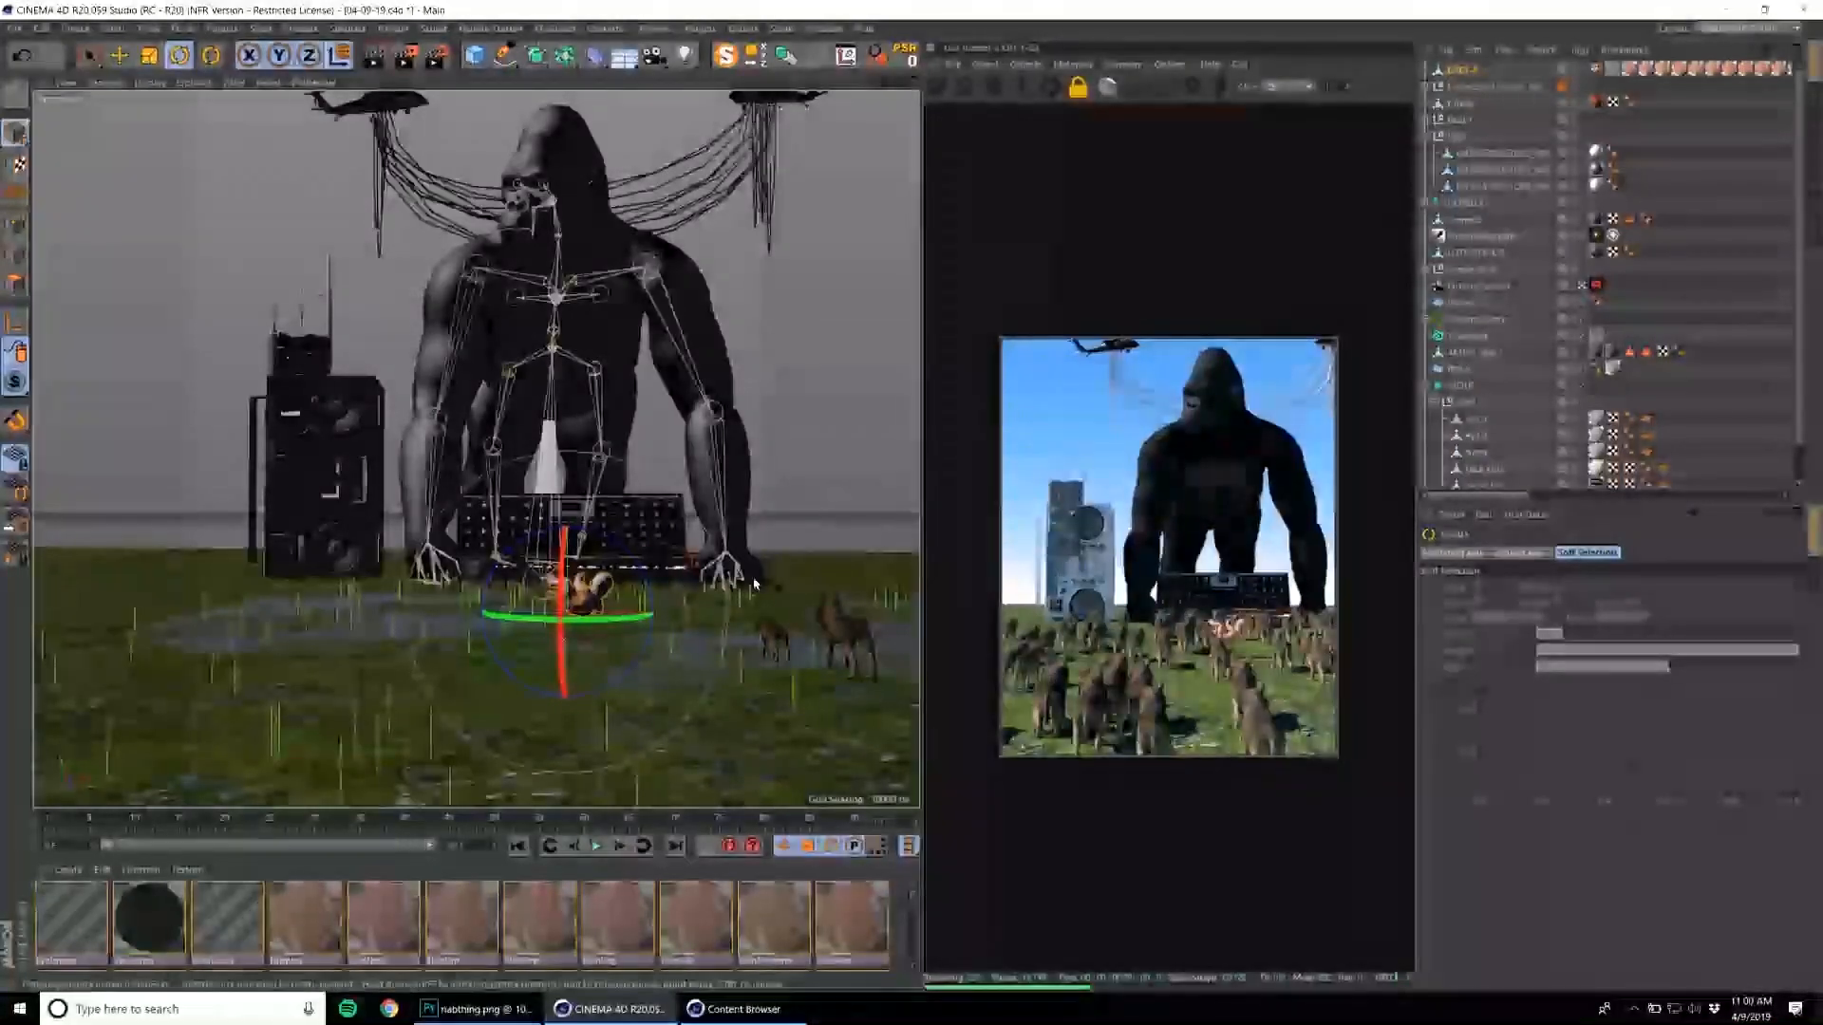
Move the baby forward in front of the gorilla's synthesizer and enlarge it.
key("e")
scroll(723, 596, "up", 2)
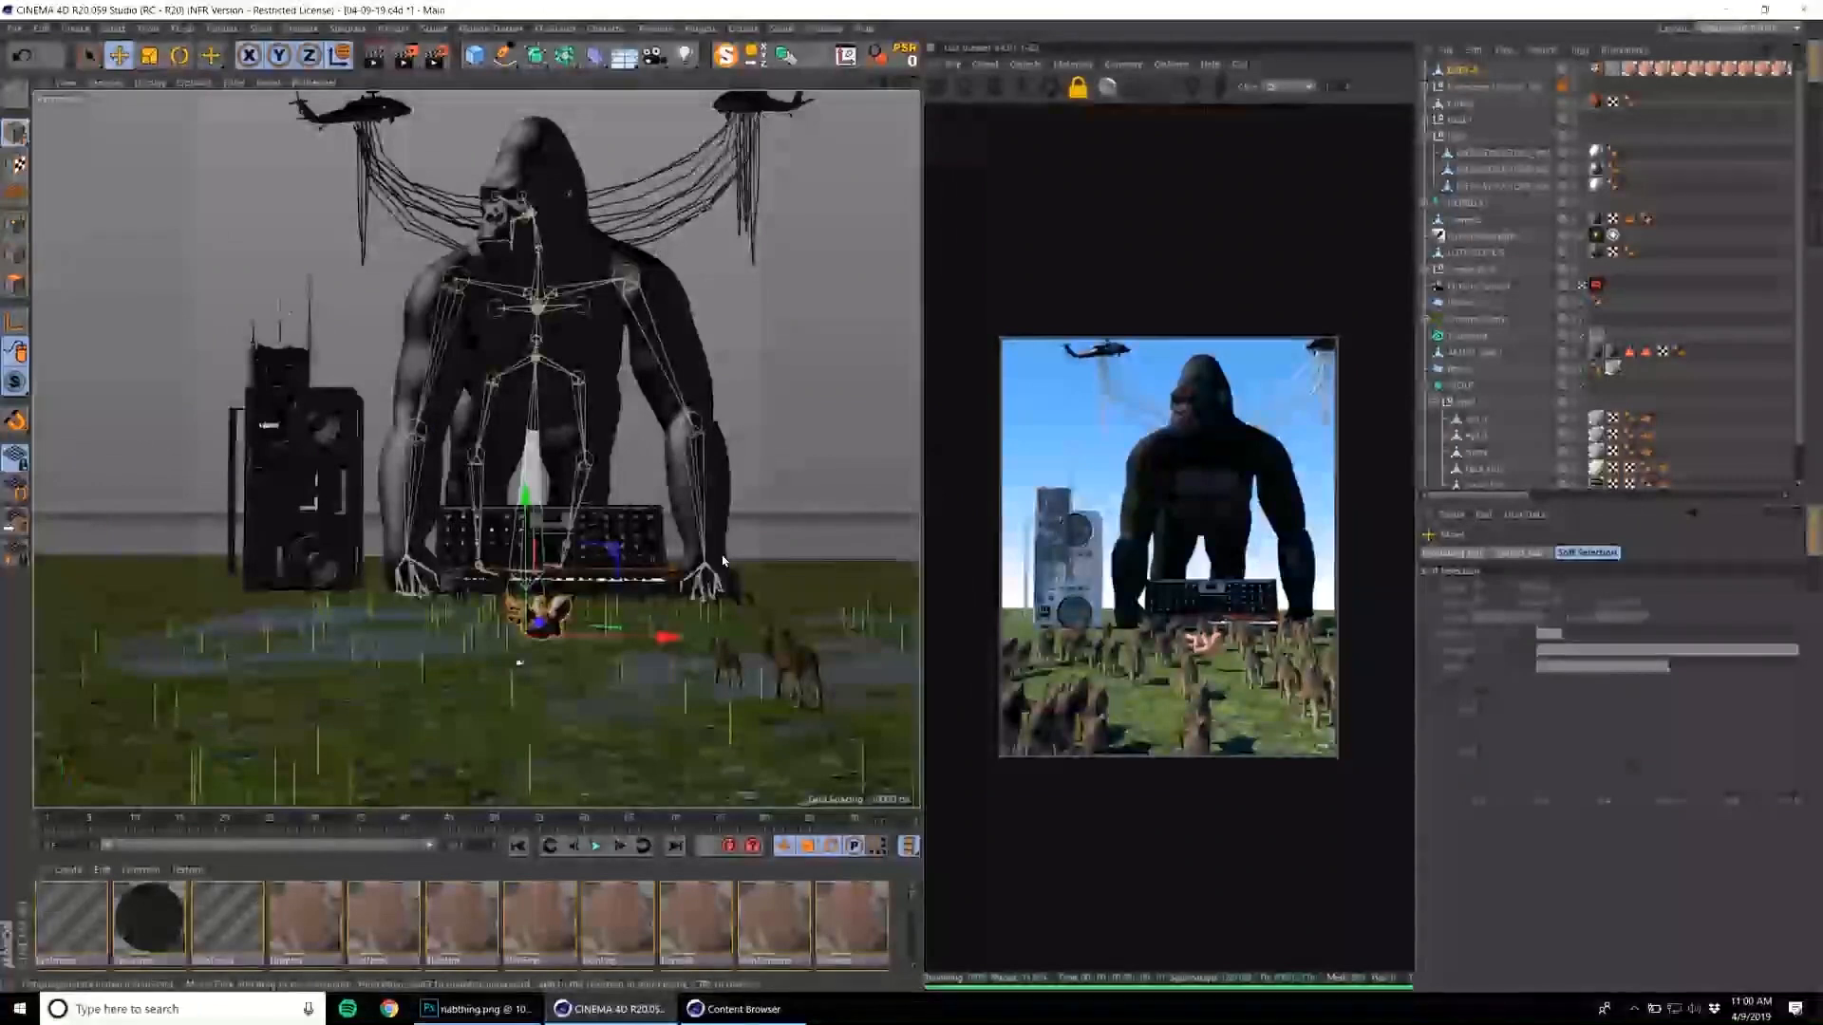
scroll(638, 624, "up", 2)
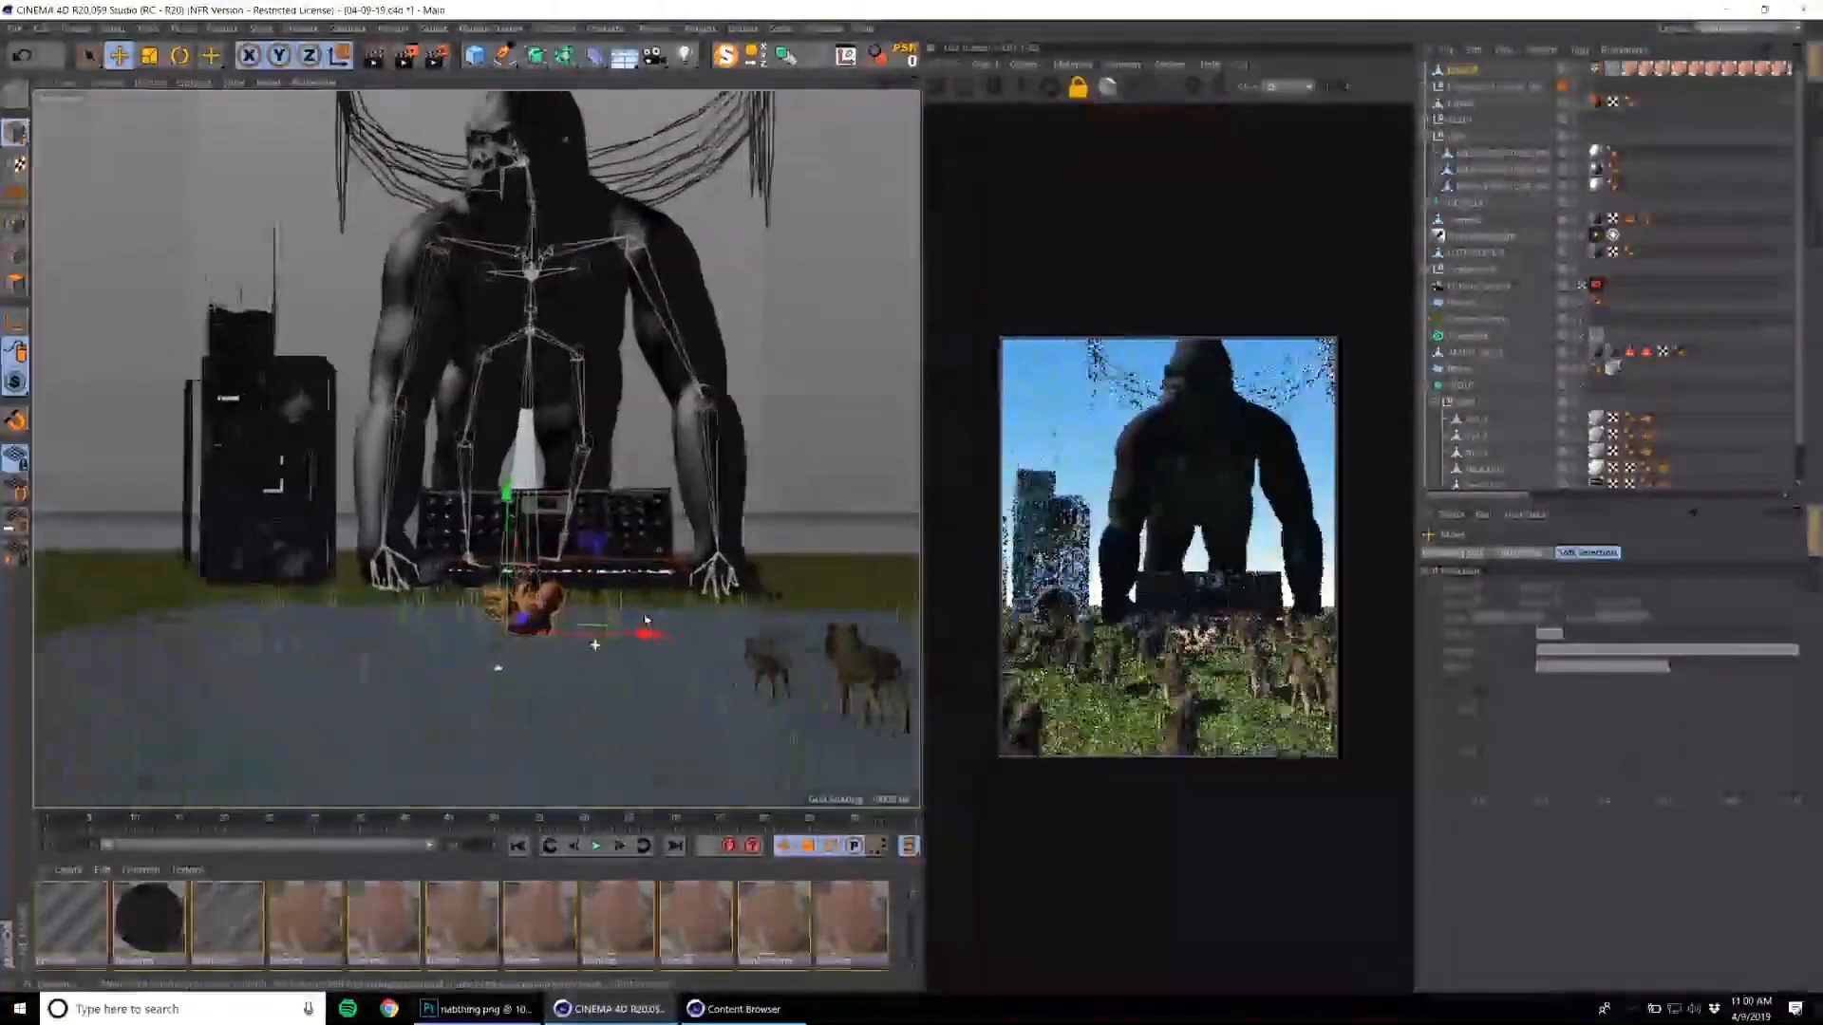
scroll(638, 624, "up", 1)
left_click_drag(638, 624, 562, 649, "alt")
left_click_drag(568, 578, 771, 531)
key("t")
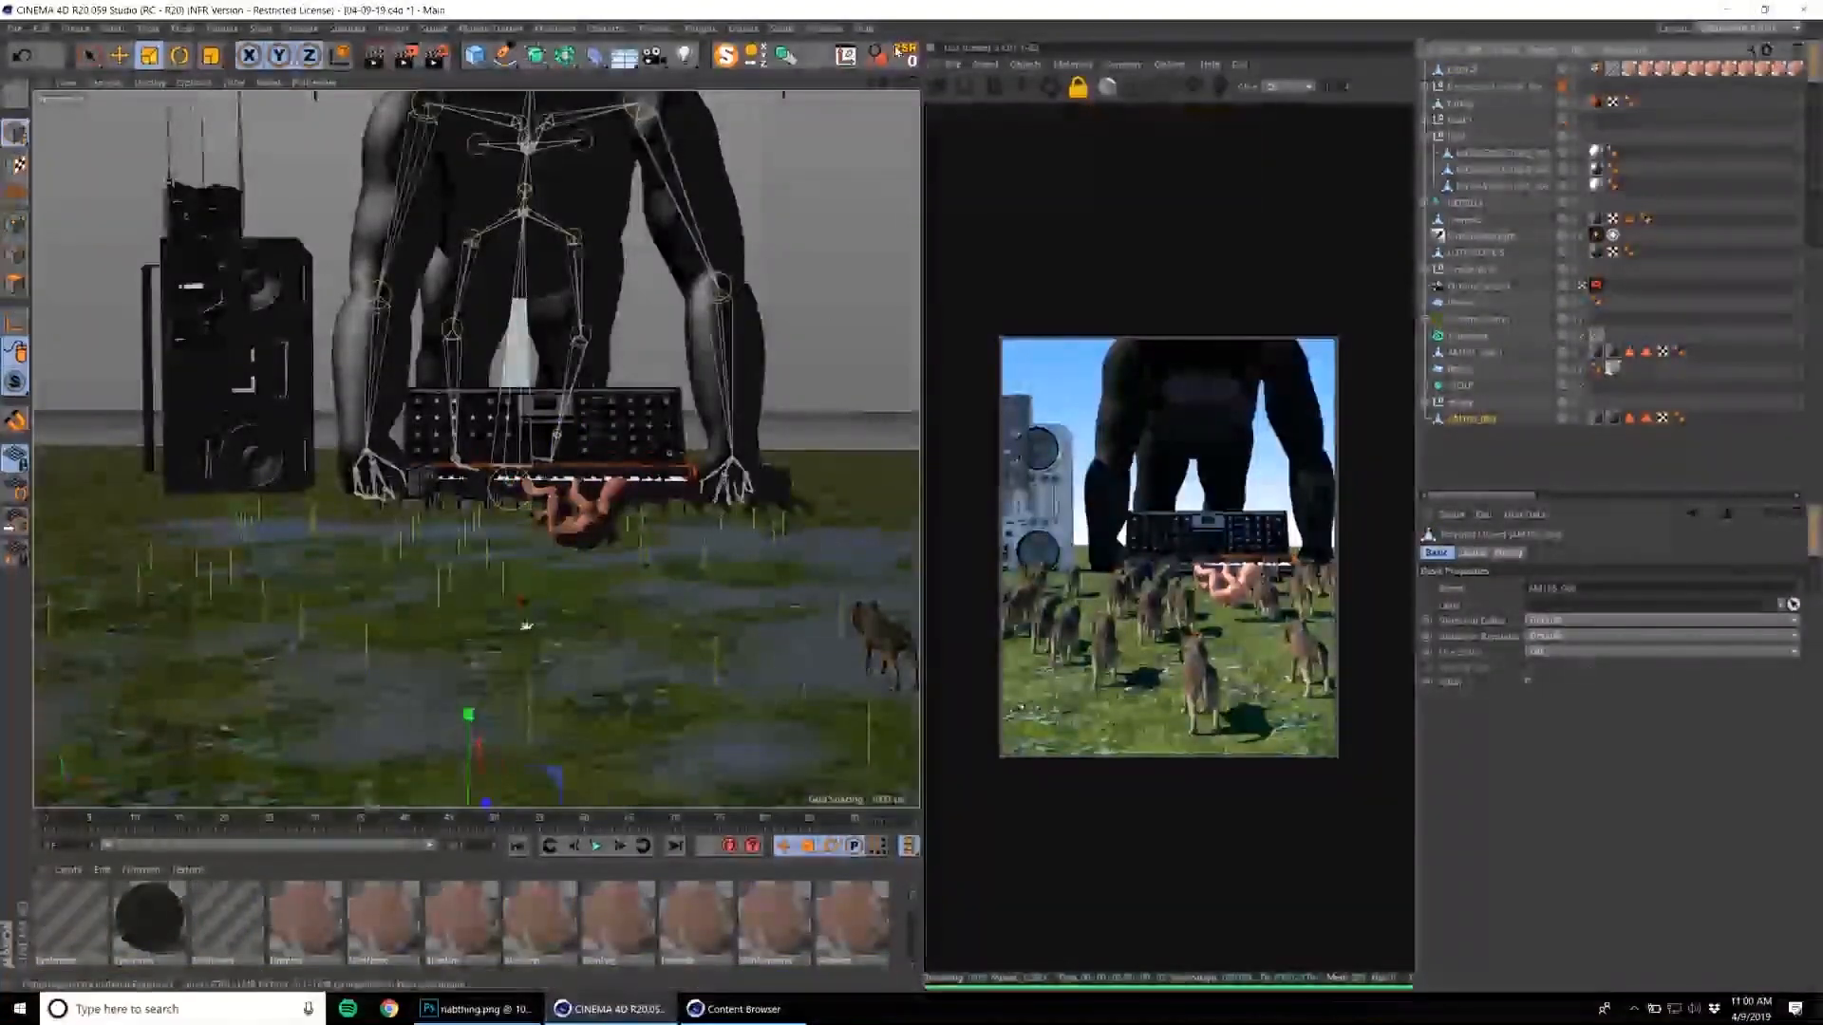
Move the rock pile onto the grass beneath the baby and enlarge it.
key("e")
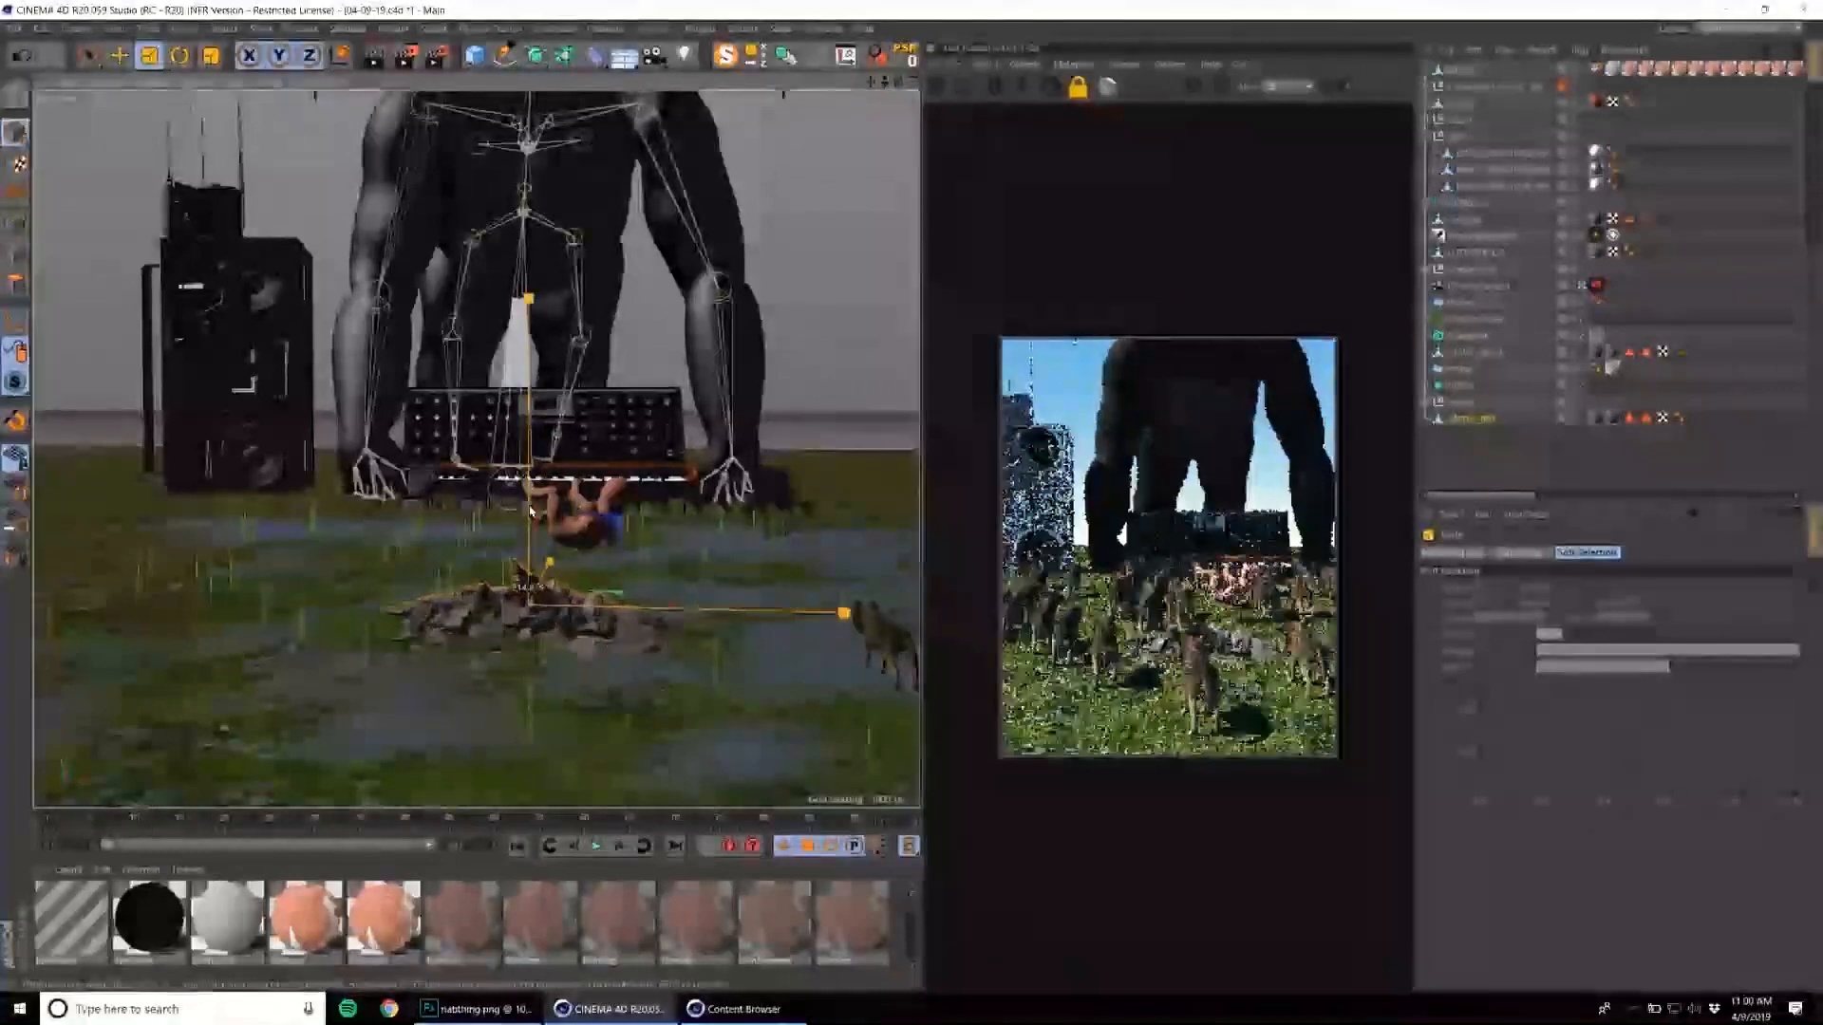
left_click_drag(589, 570, 635, 477)
key("e")
key("t")
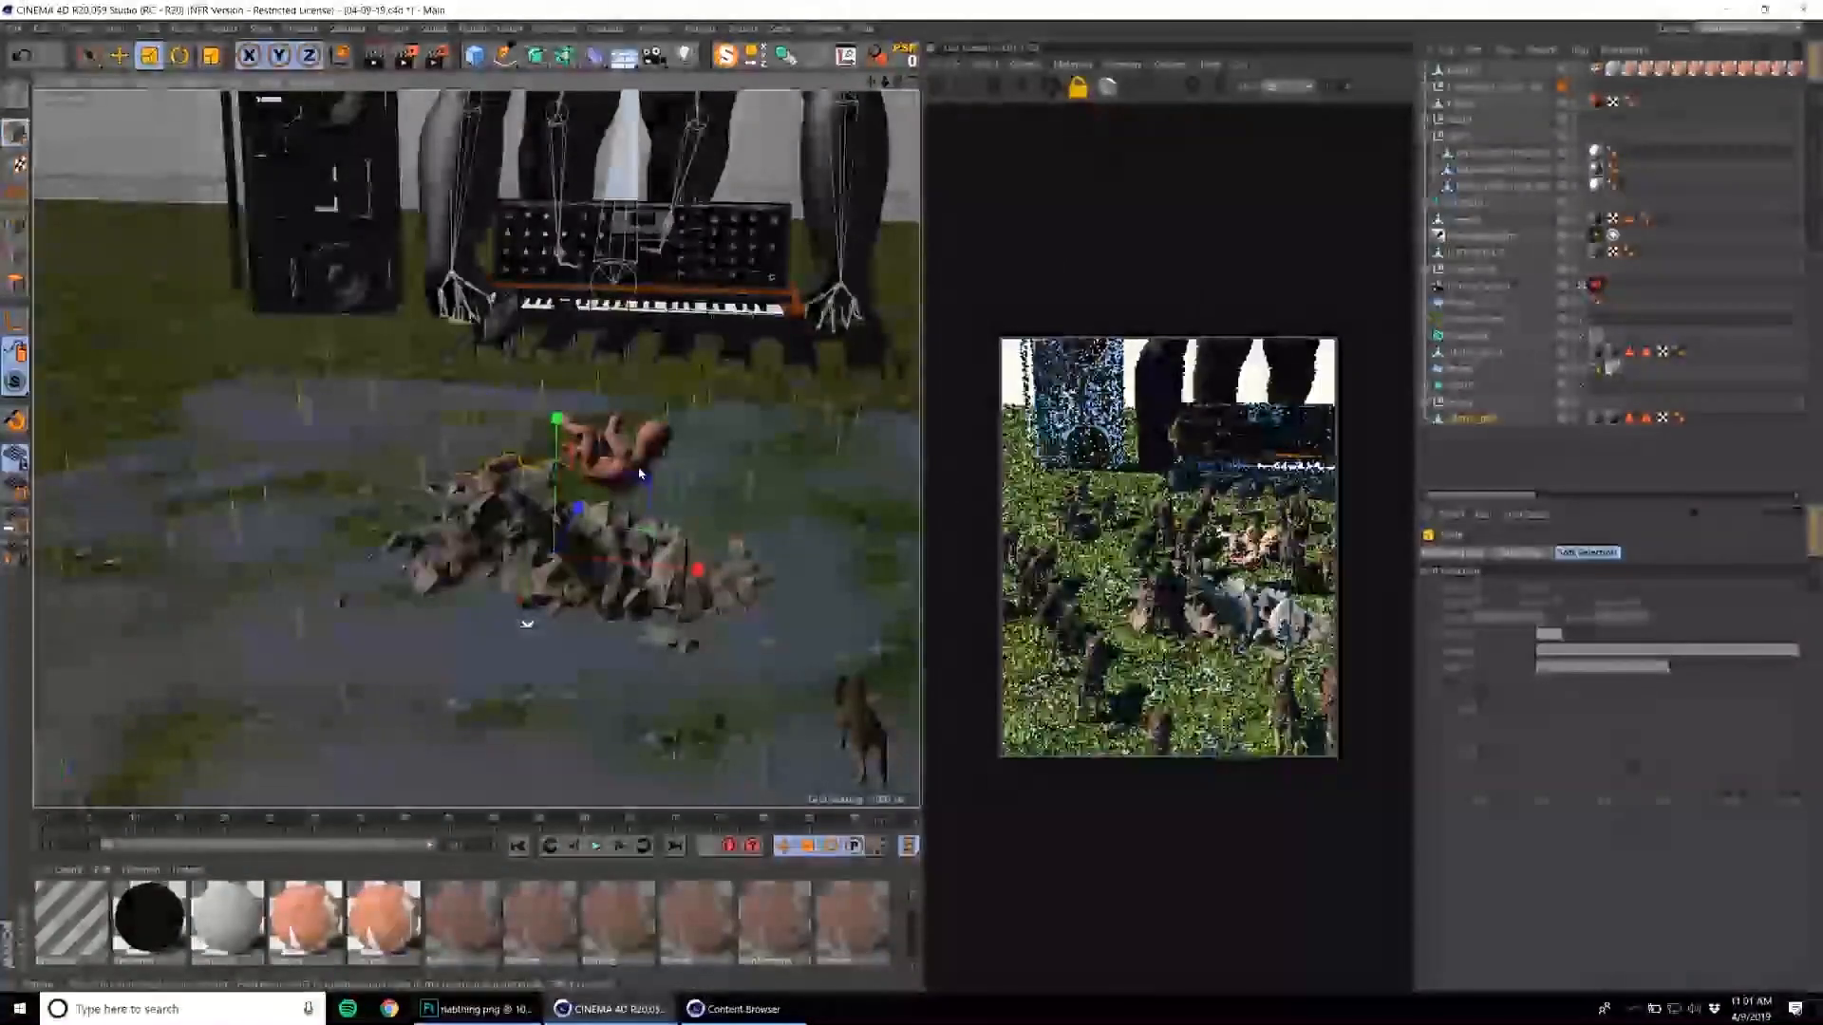
Enlarge the baby and move it so that it sits above the rock pile in front of the synthesizer.
left_click(1463, 71)
left_click(1492, 123)
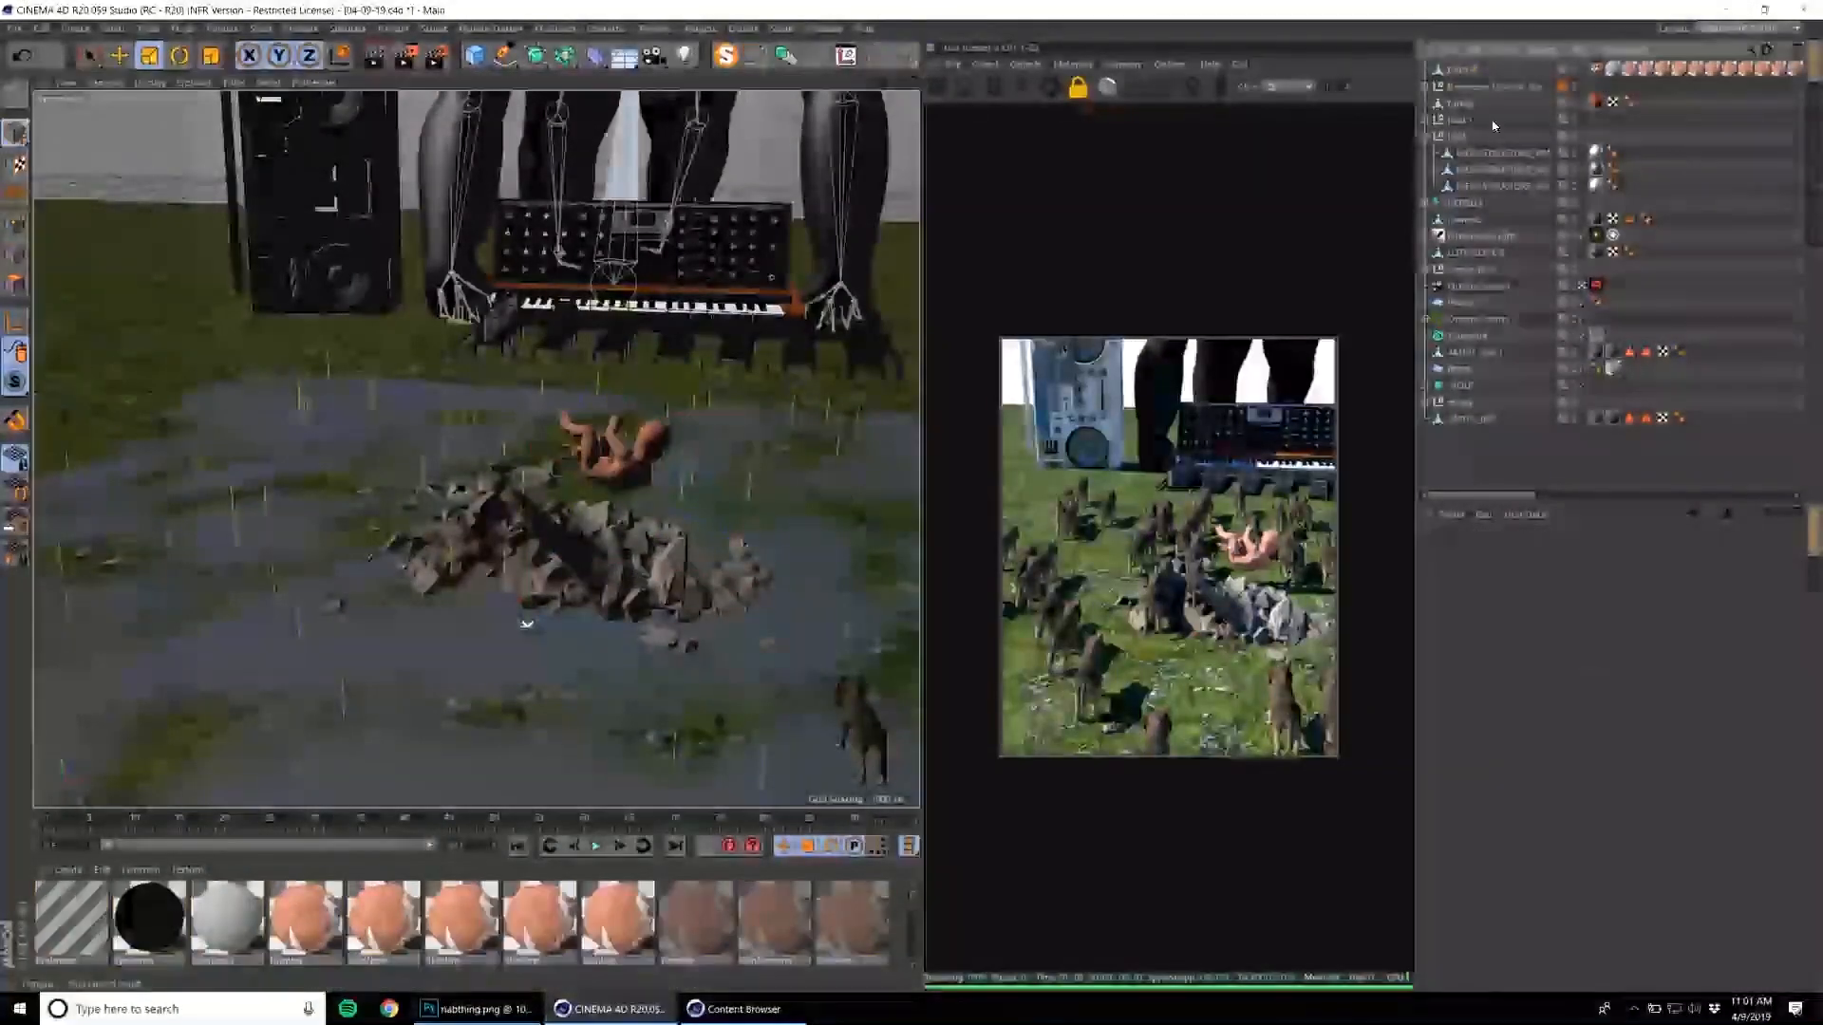
left_click(1472, 72)
left_click_drag(882, 579, 665, 488, "alt")
key("e")
key("r")
left_click_drag(801, 457, 841, 456)
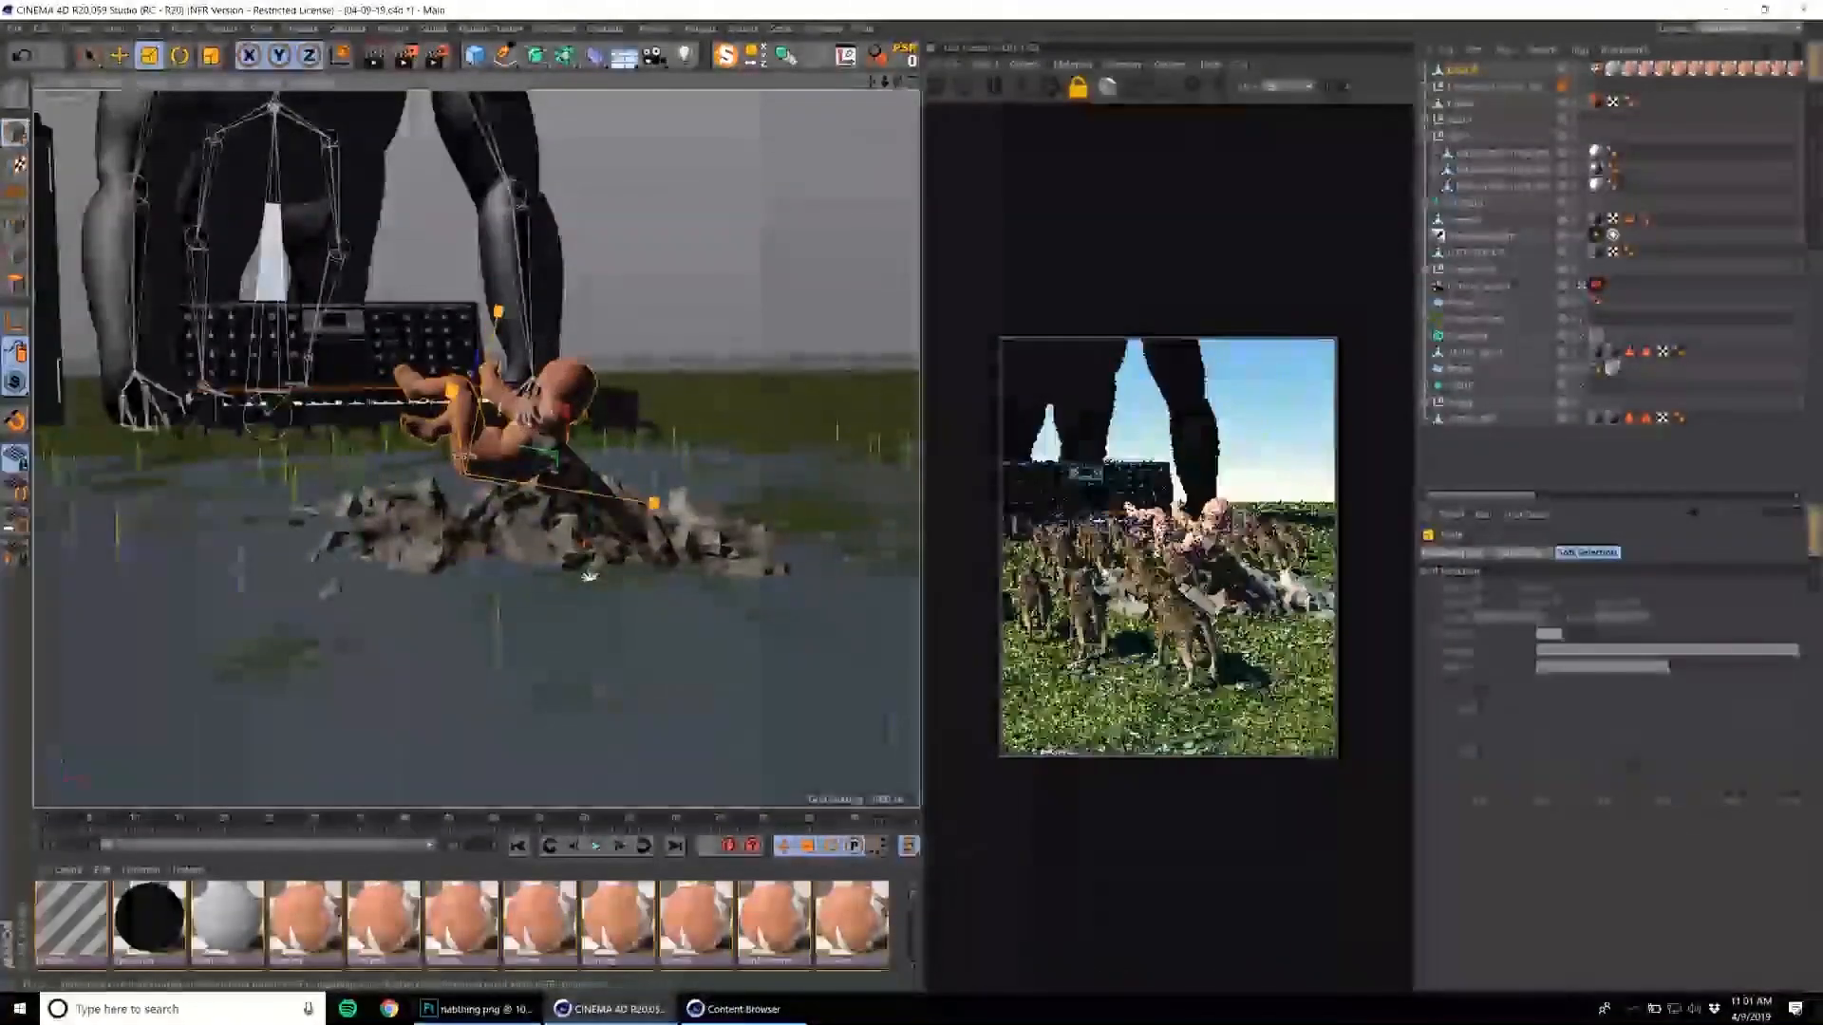
left_click_drag(665, 512, 539, 536)
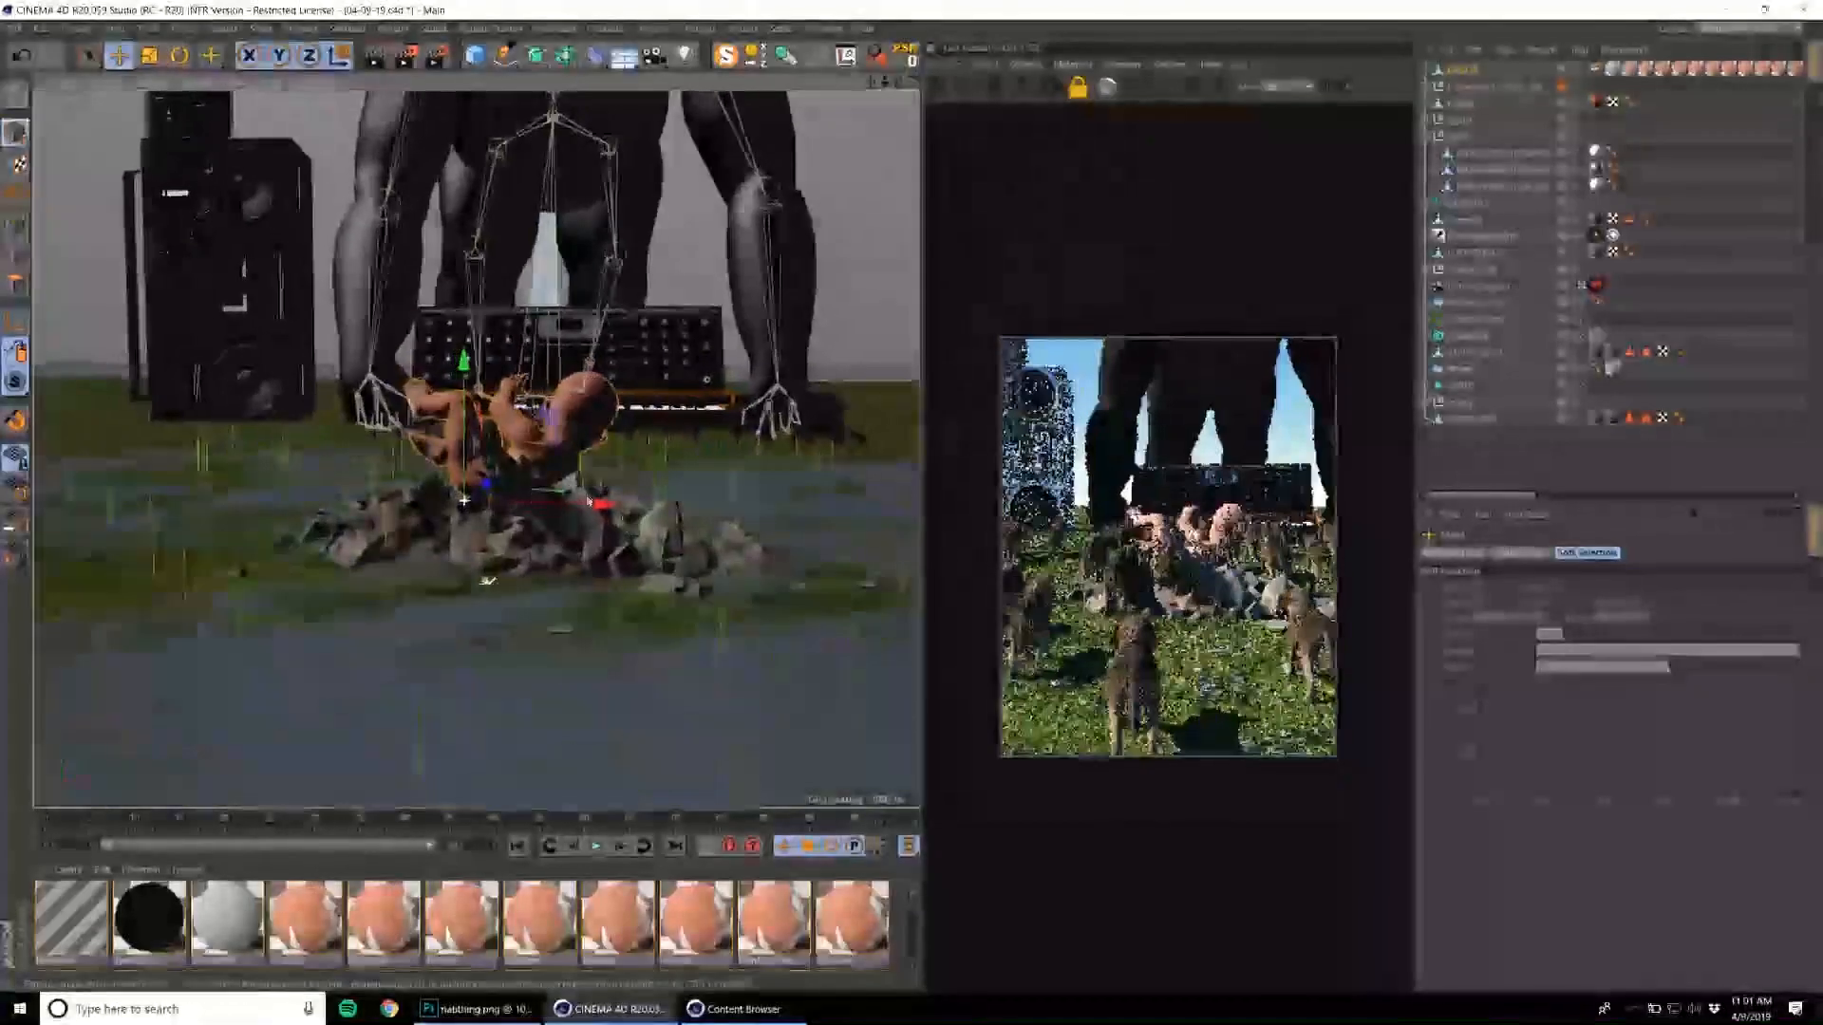
Scale the rock pile beneath the baby into a flatter, wider bed of stones.
left_click(489, 417)
key("t")
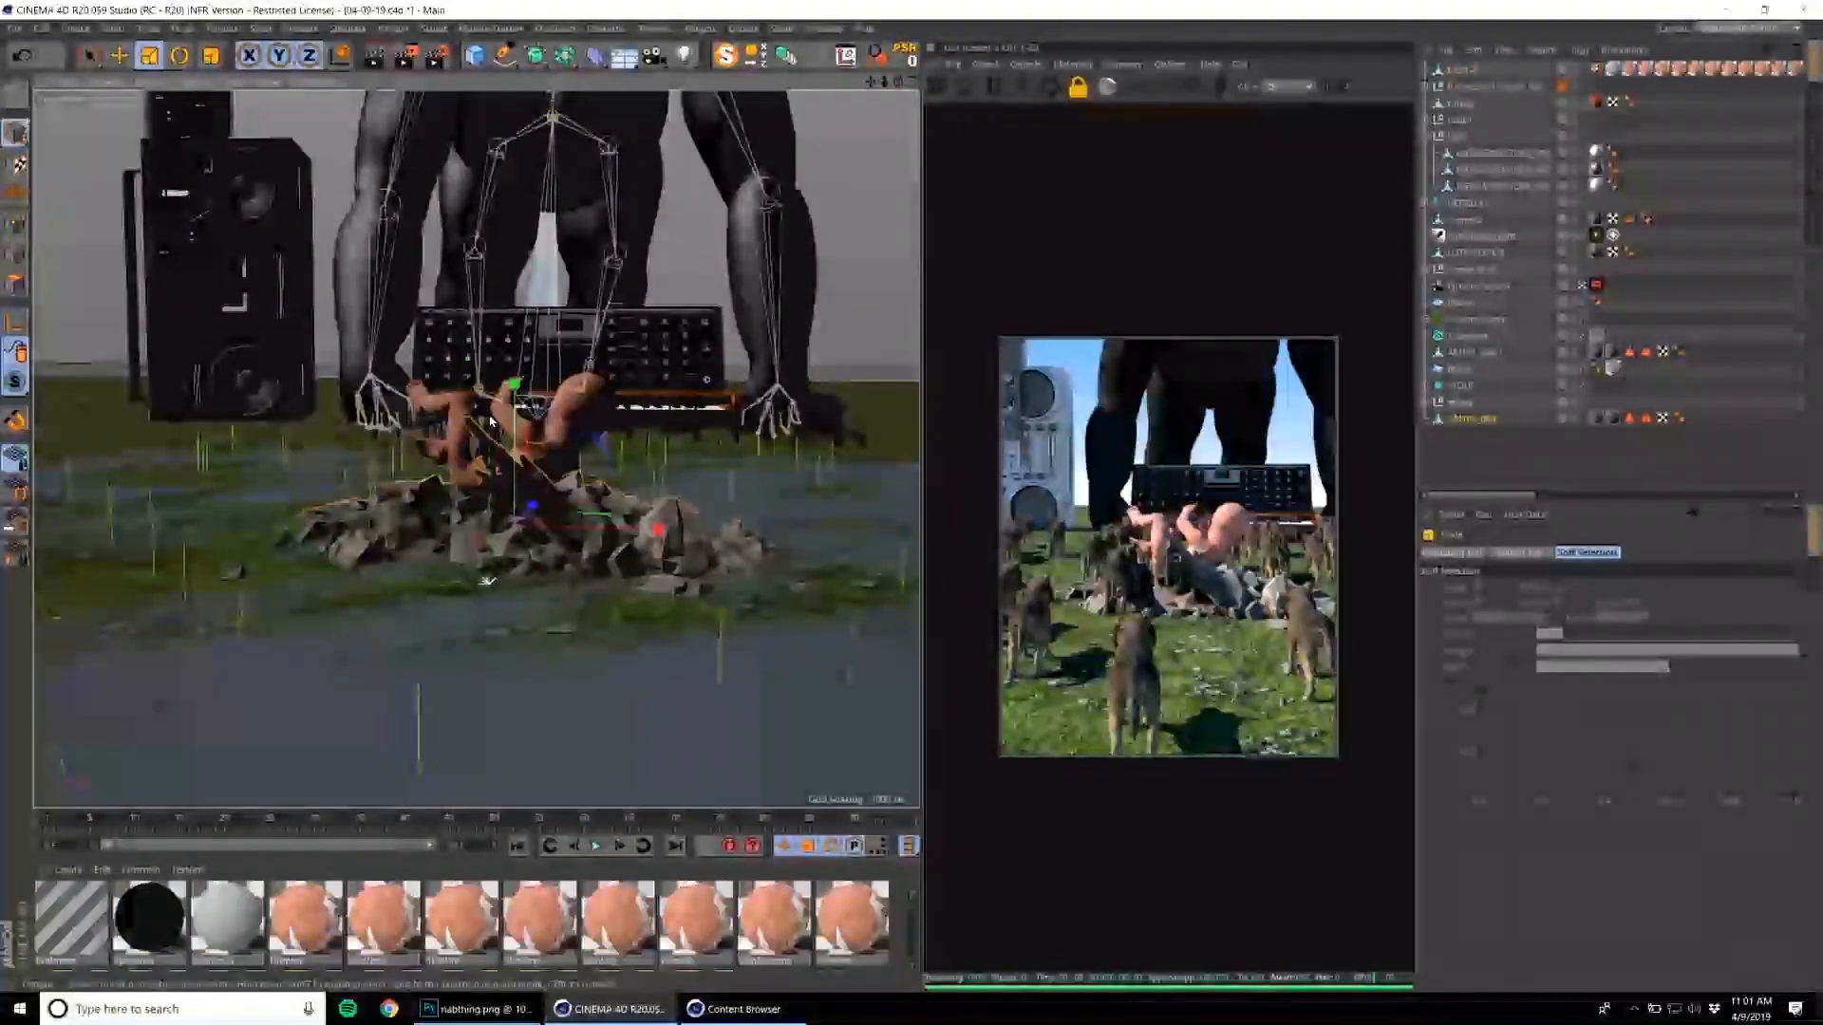
left_click_drag(513, 385, 521, 457)
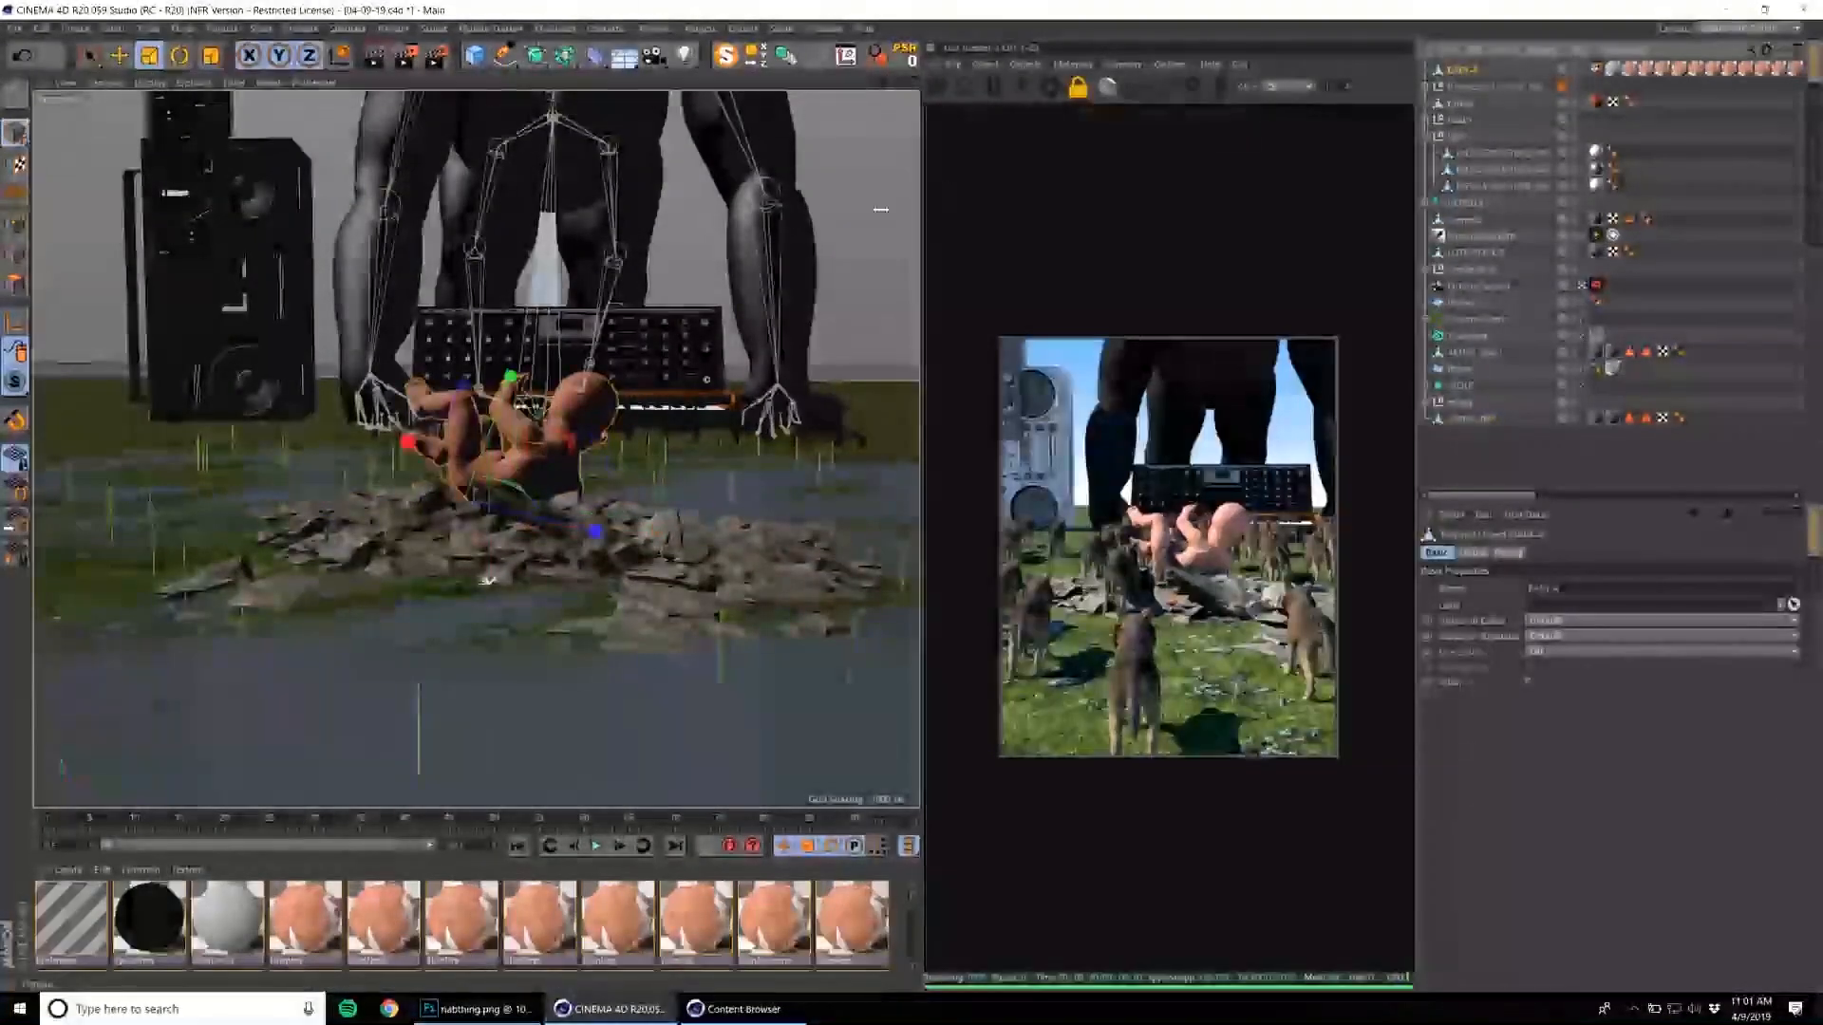
Tilt the baby further back and lower it so that it lies on the flattened rocks.
left_click_drag(474, 511, 744, 441)
key("e")
key("r")
left_click_drag(448, 511, 409, 533)
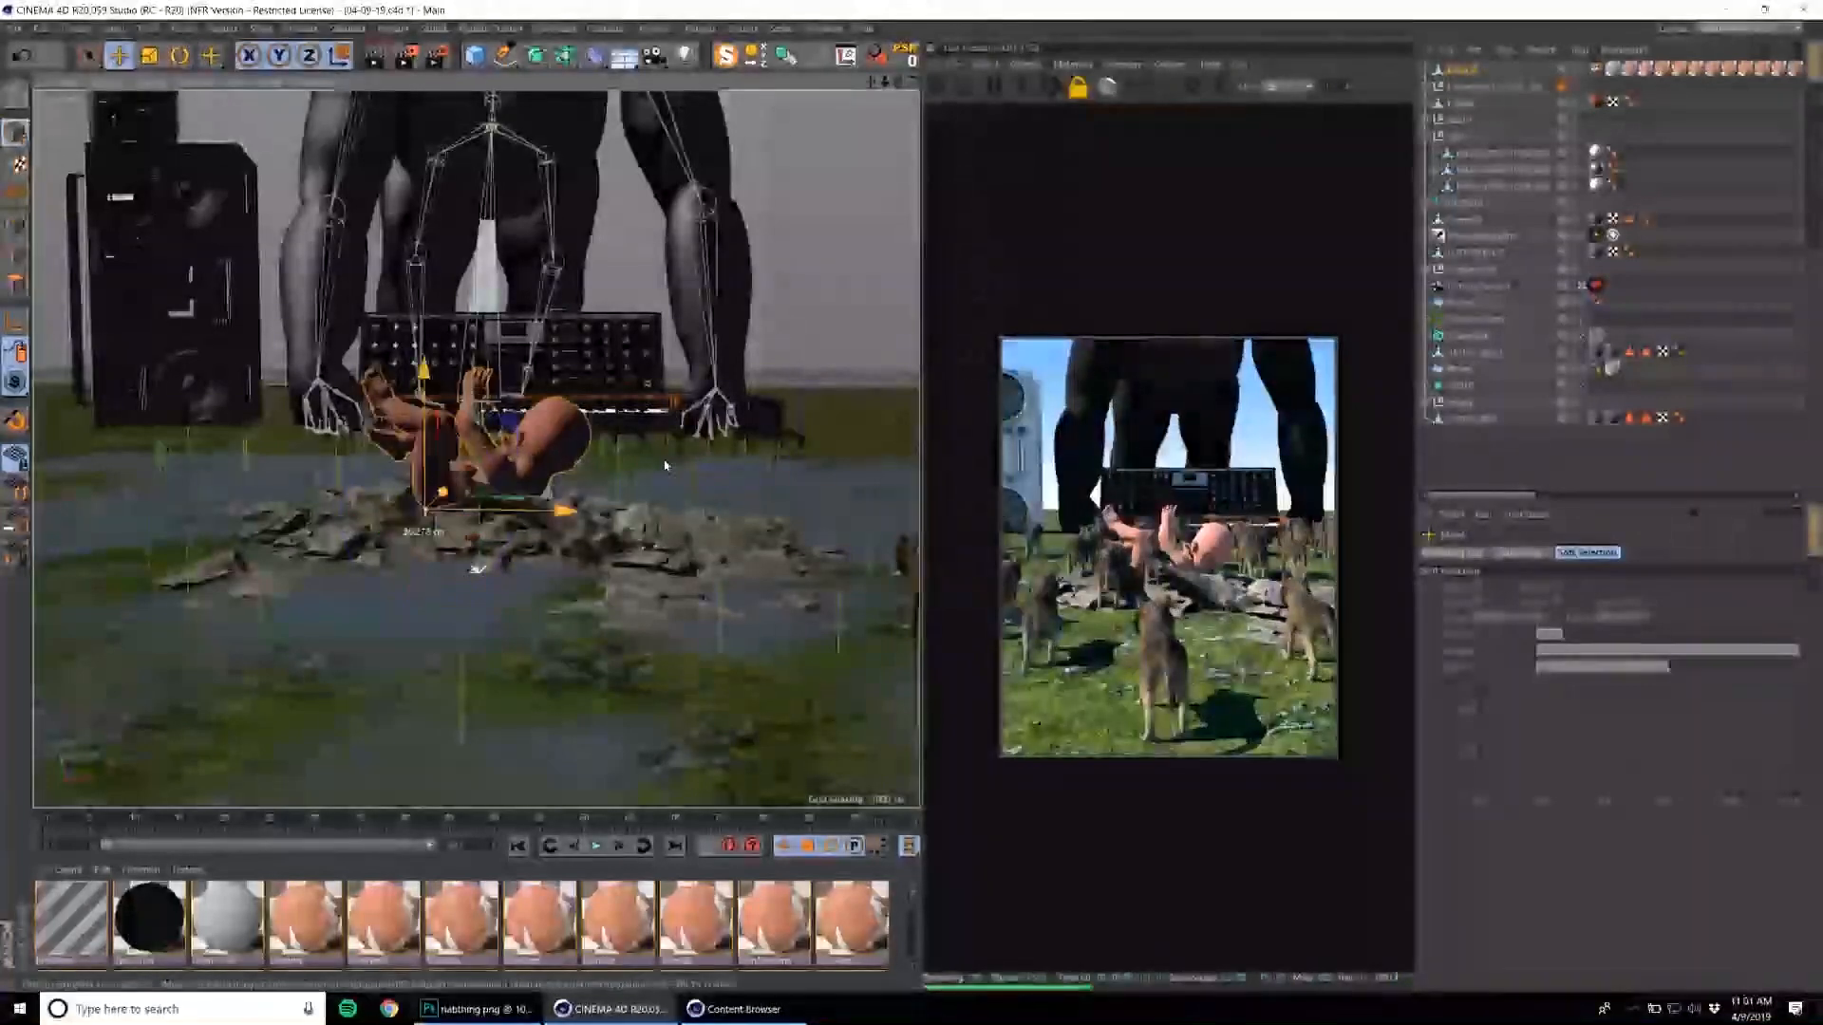
key("e")
left_click_drag(669, 464, 663, 454)
key("r")
scroll(668, 460, "down", 4)
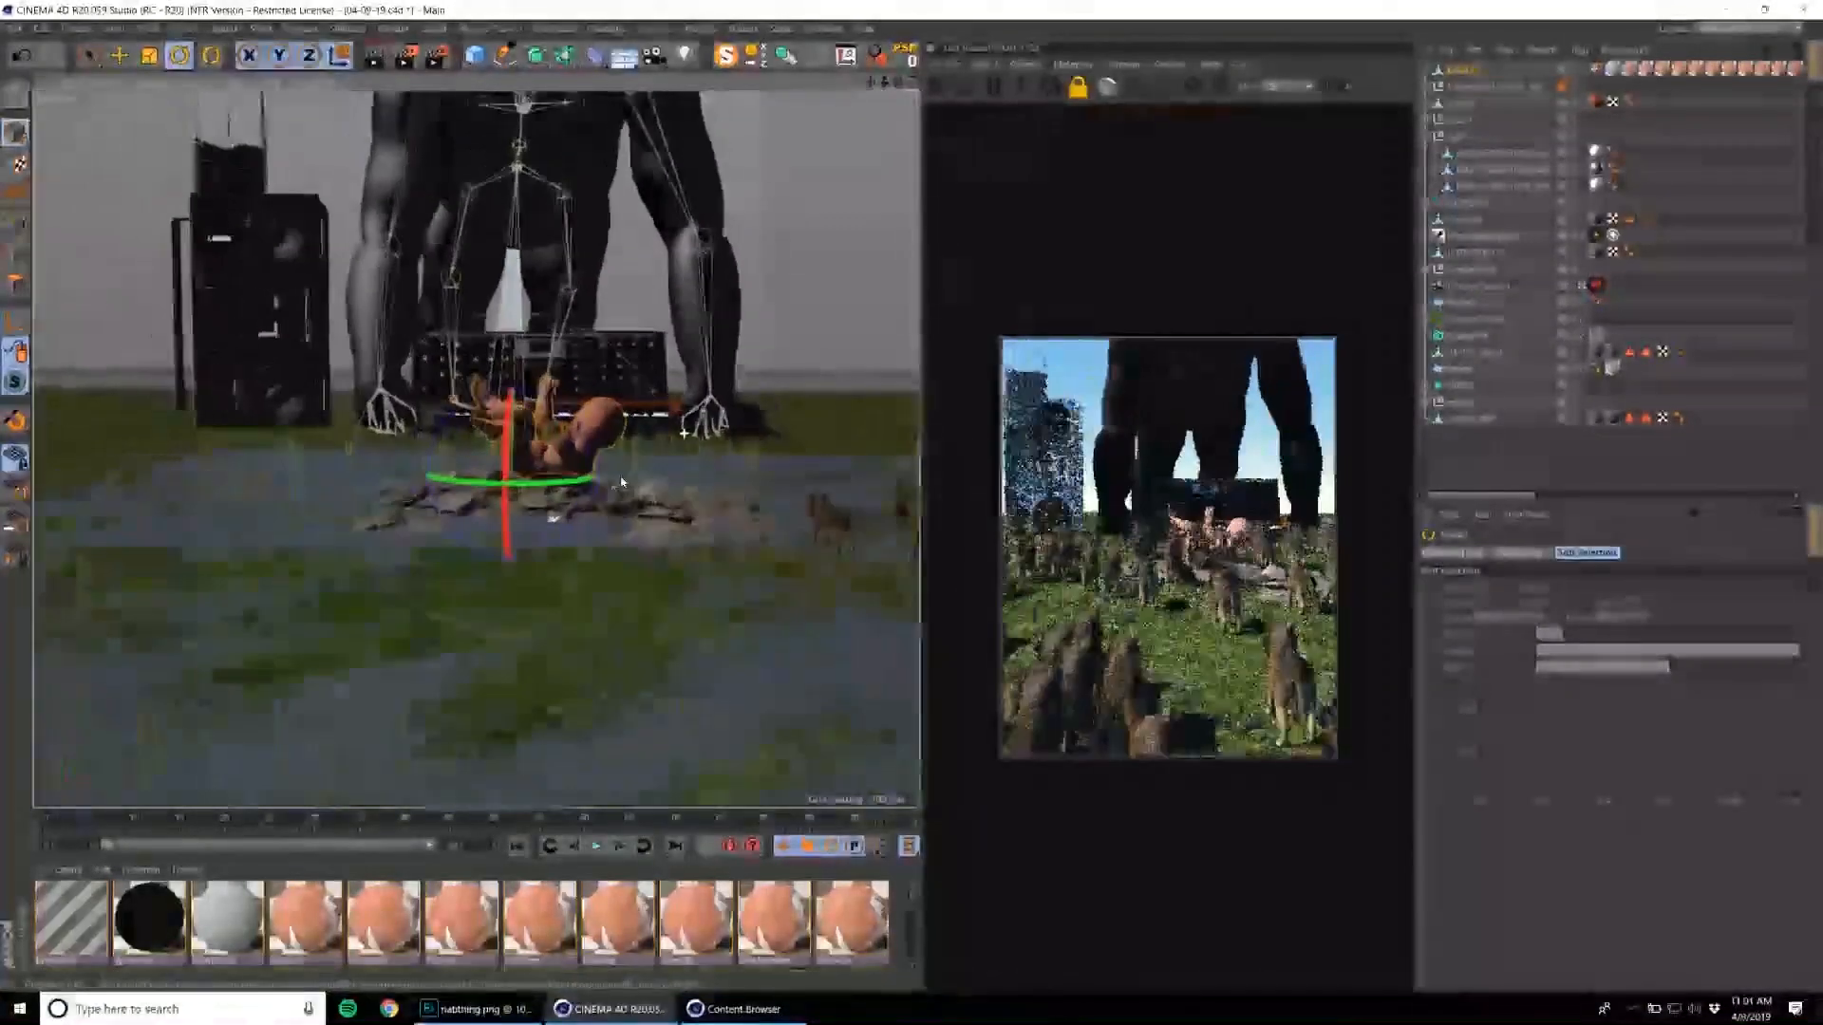
scroll(688, 424, "down", 6)
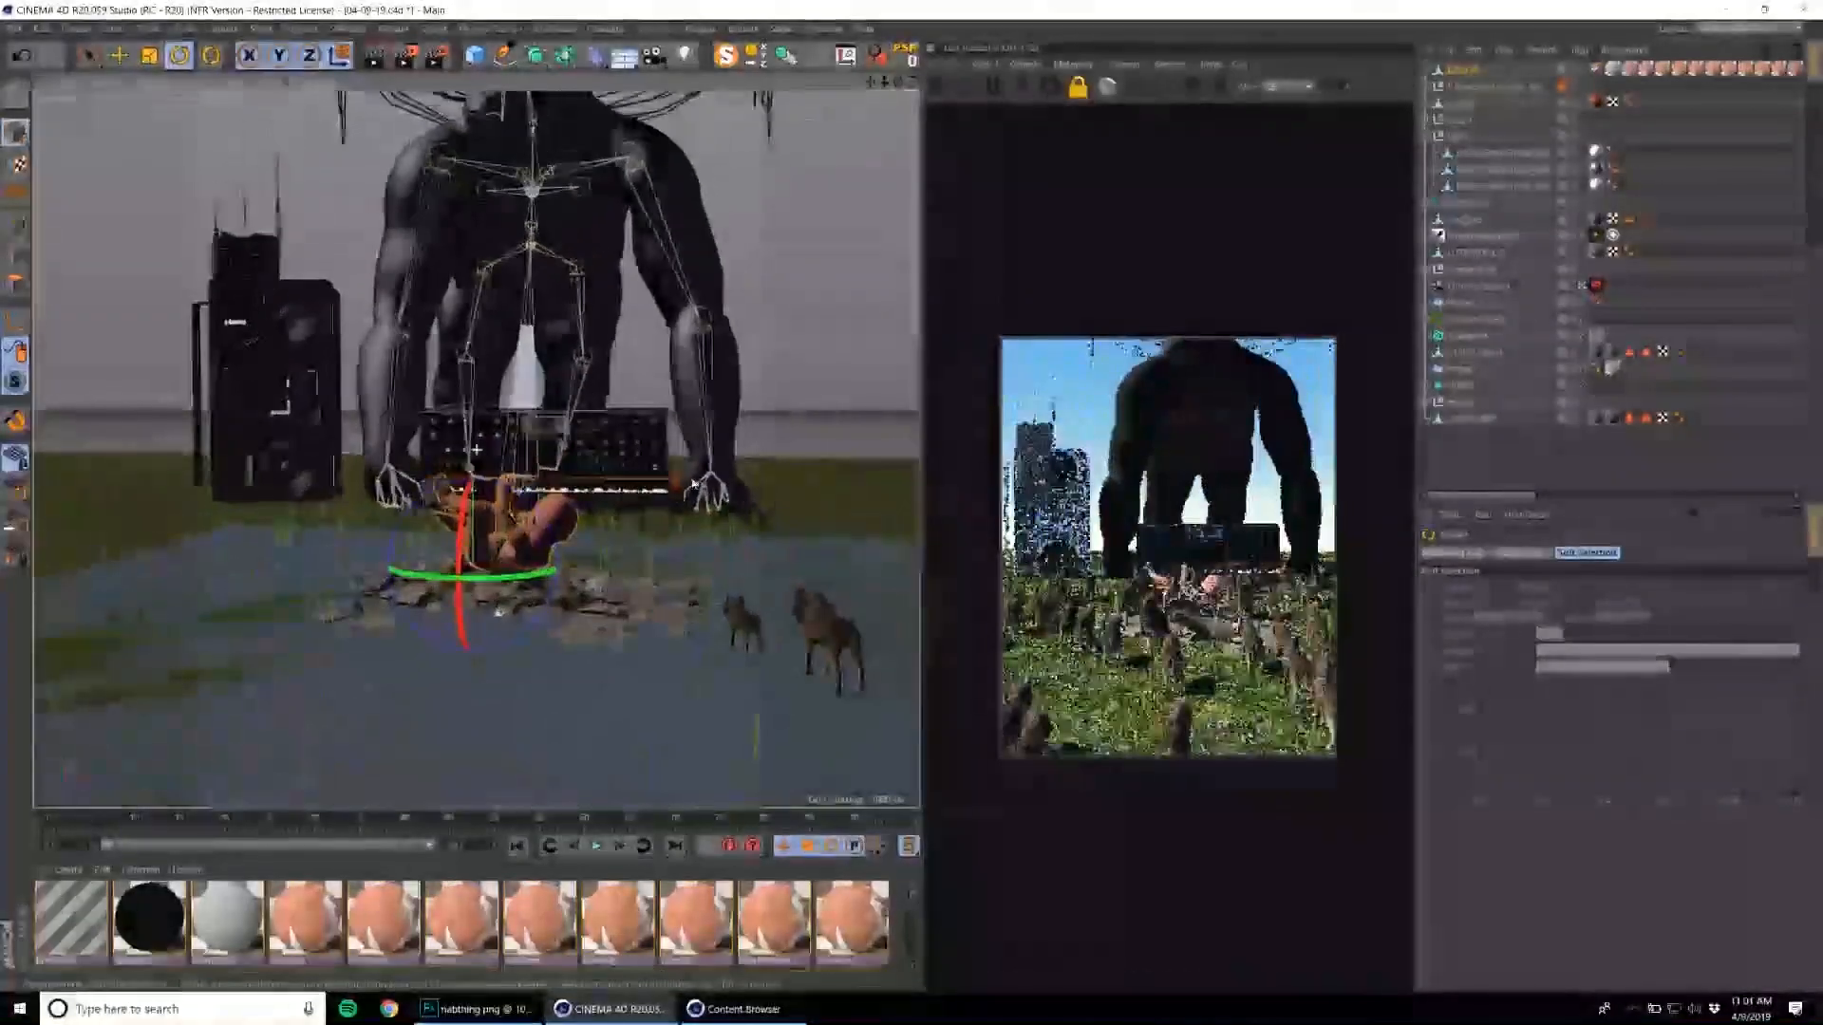
middle_click_drag(708, 519, 697, 525, "alt")
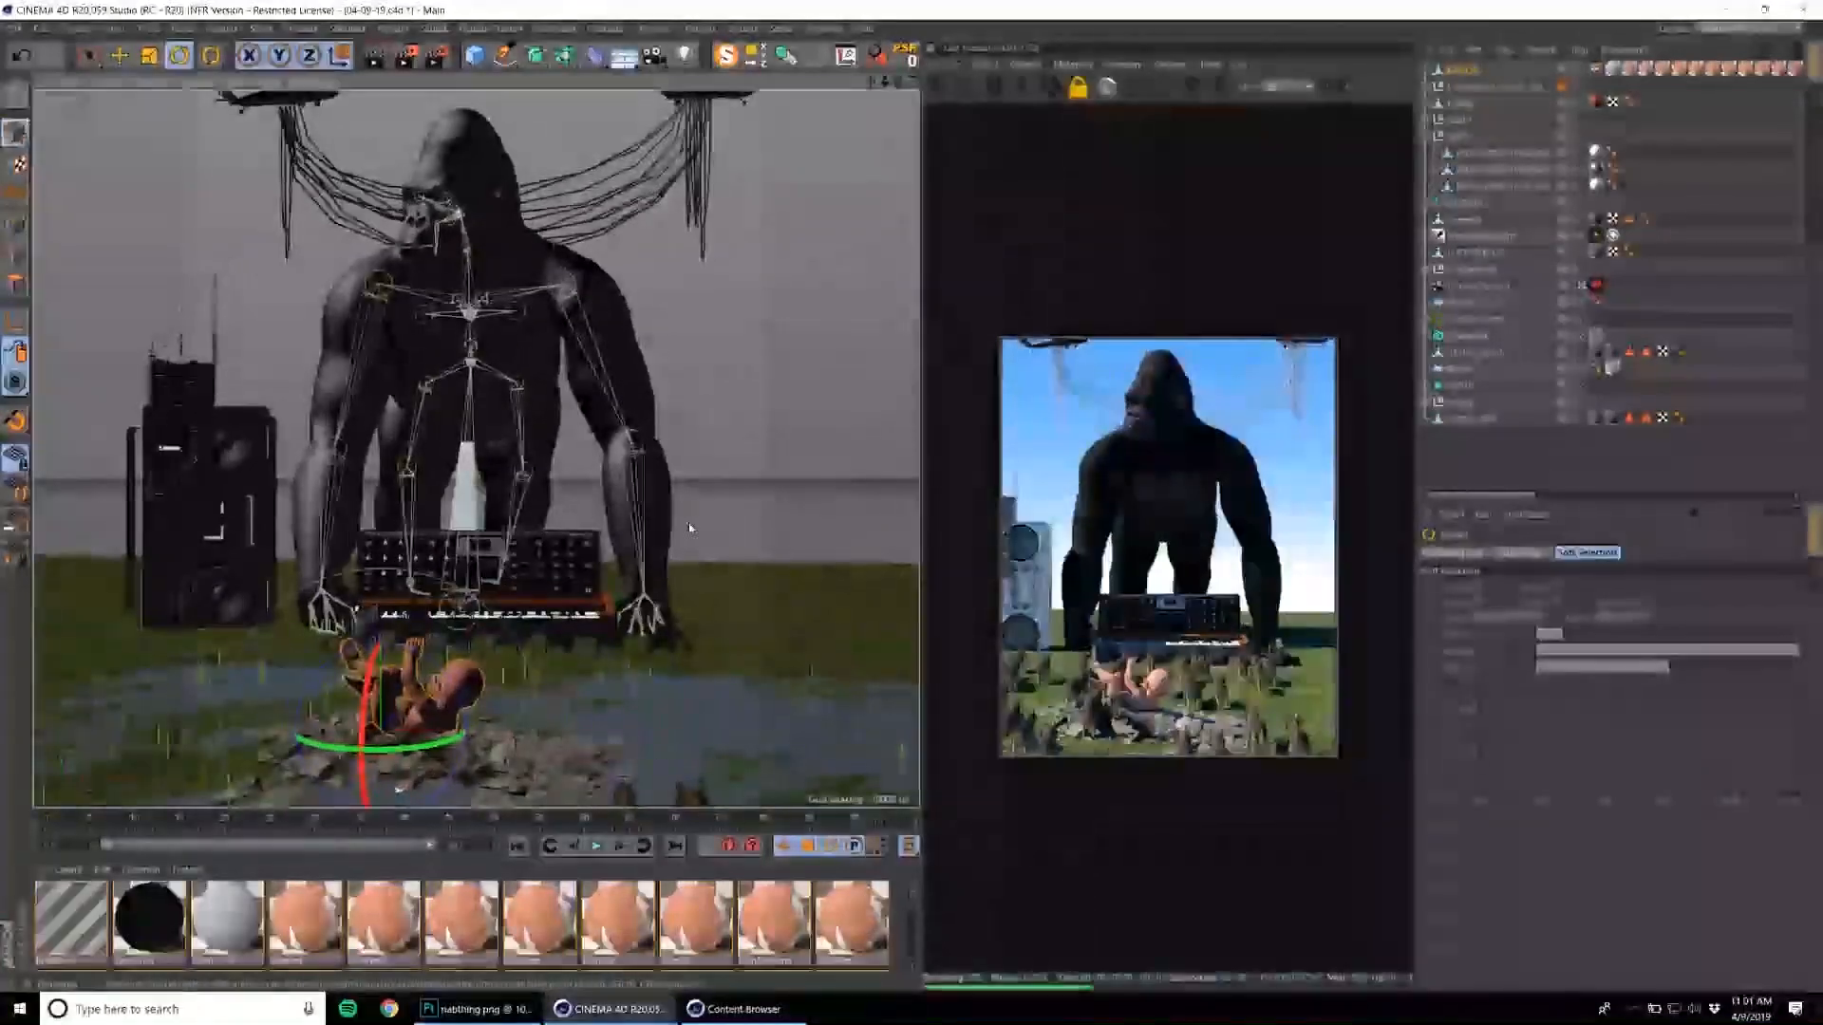
scroll(694, 522, "down", 3)
left_click_drag(737, 516, 787, 503, "alt")
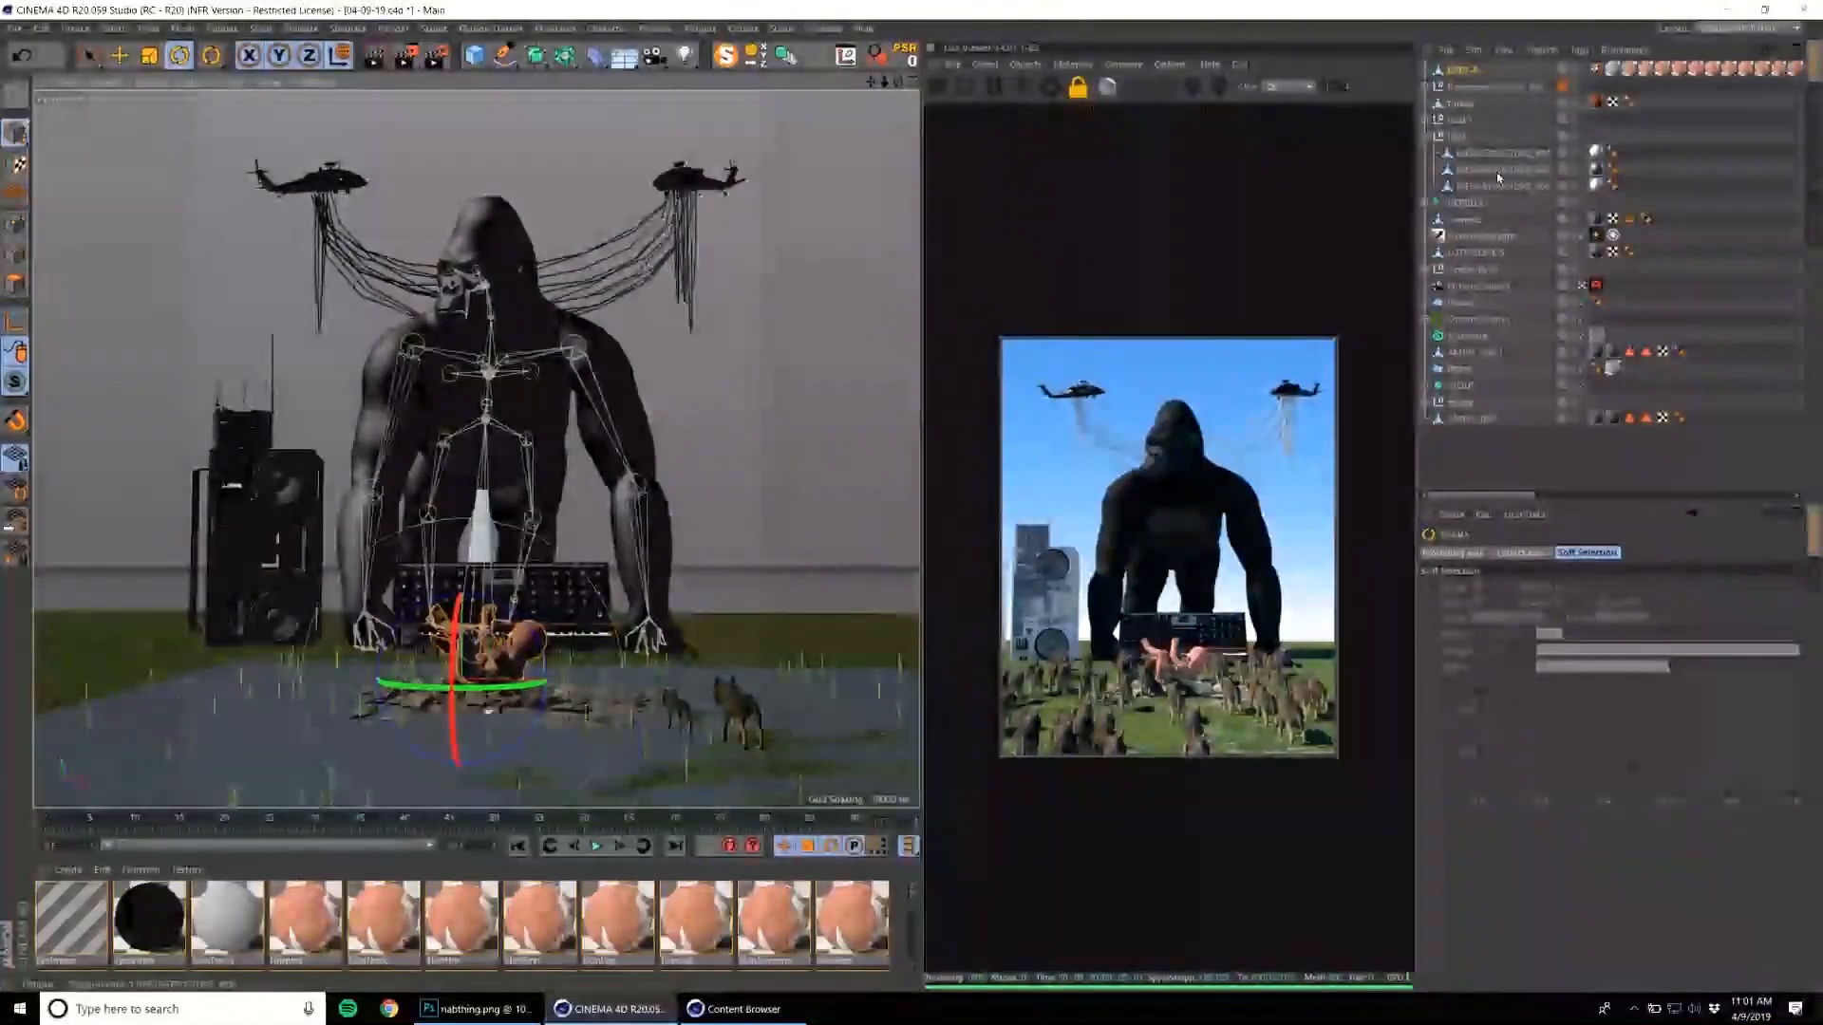
Create a MoGraph Plain effector and assign it to the effectors of the Octane Scatter that distributes the wolves.
left_click(1476, 69)
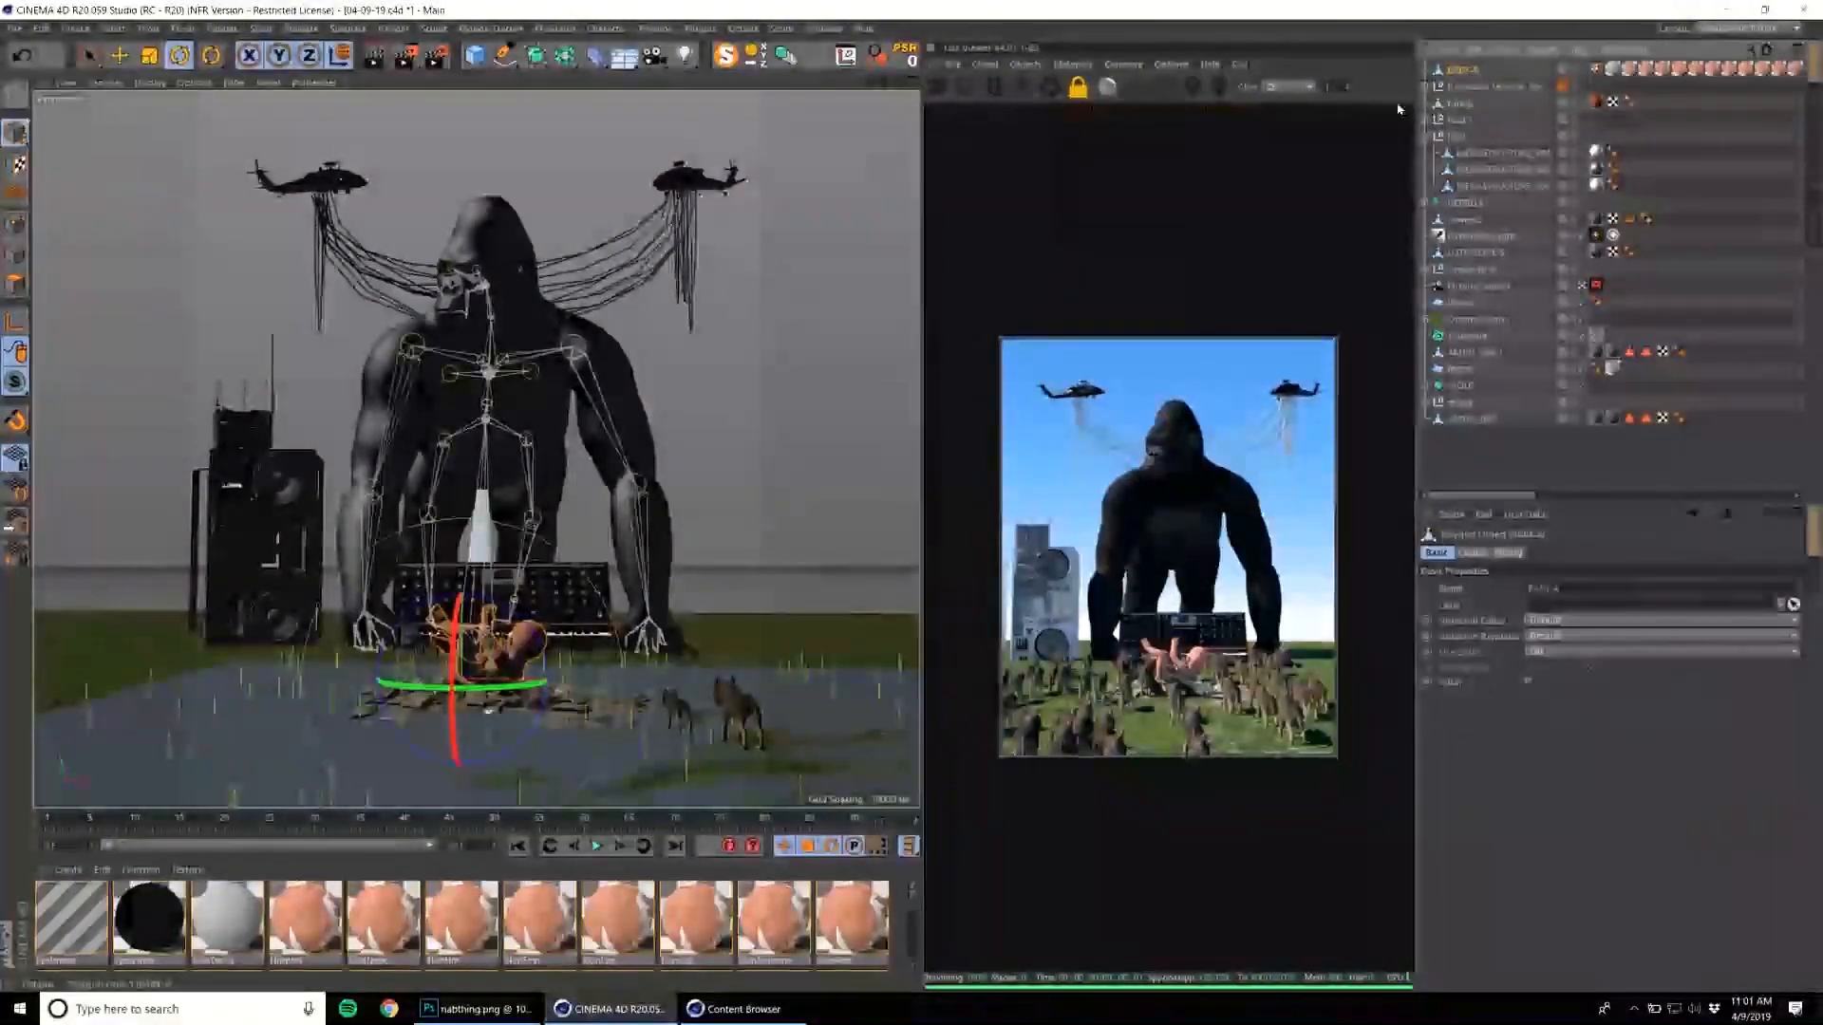
left_click(1479, 287)
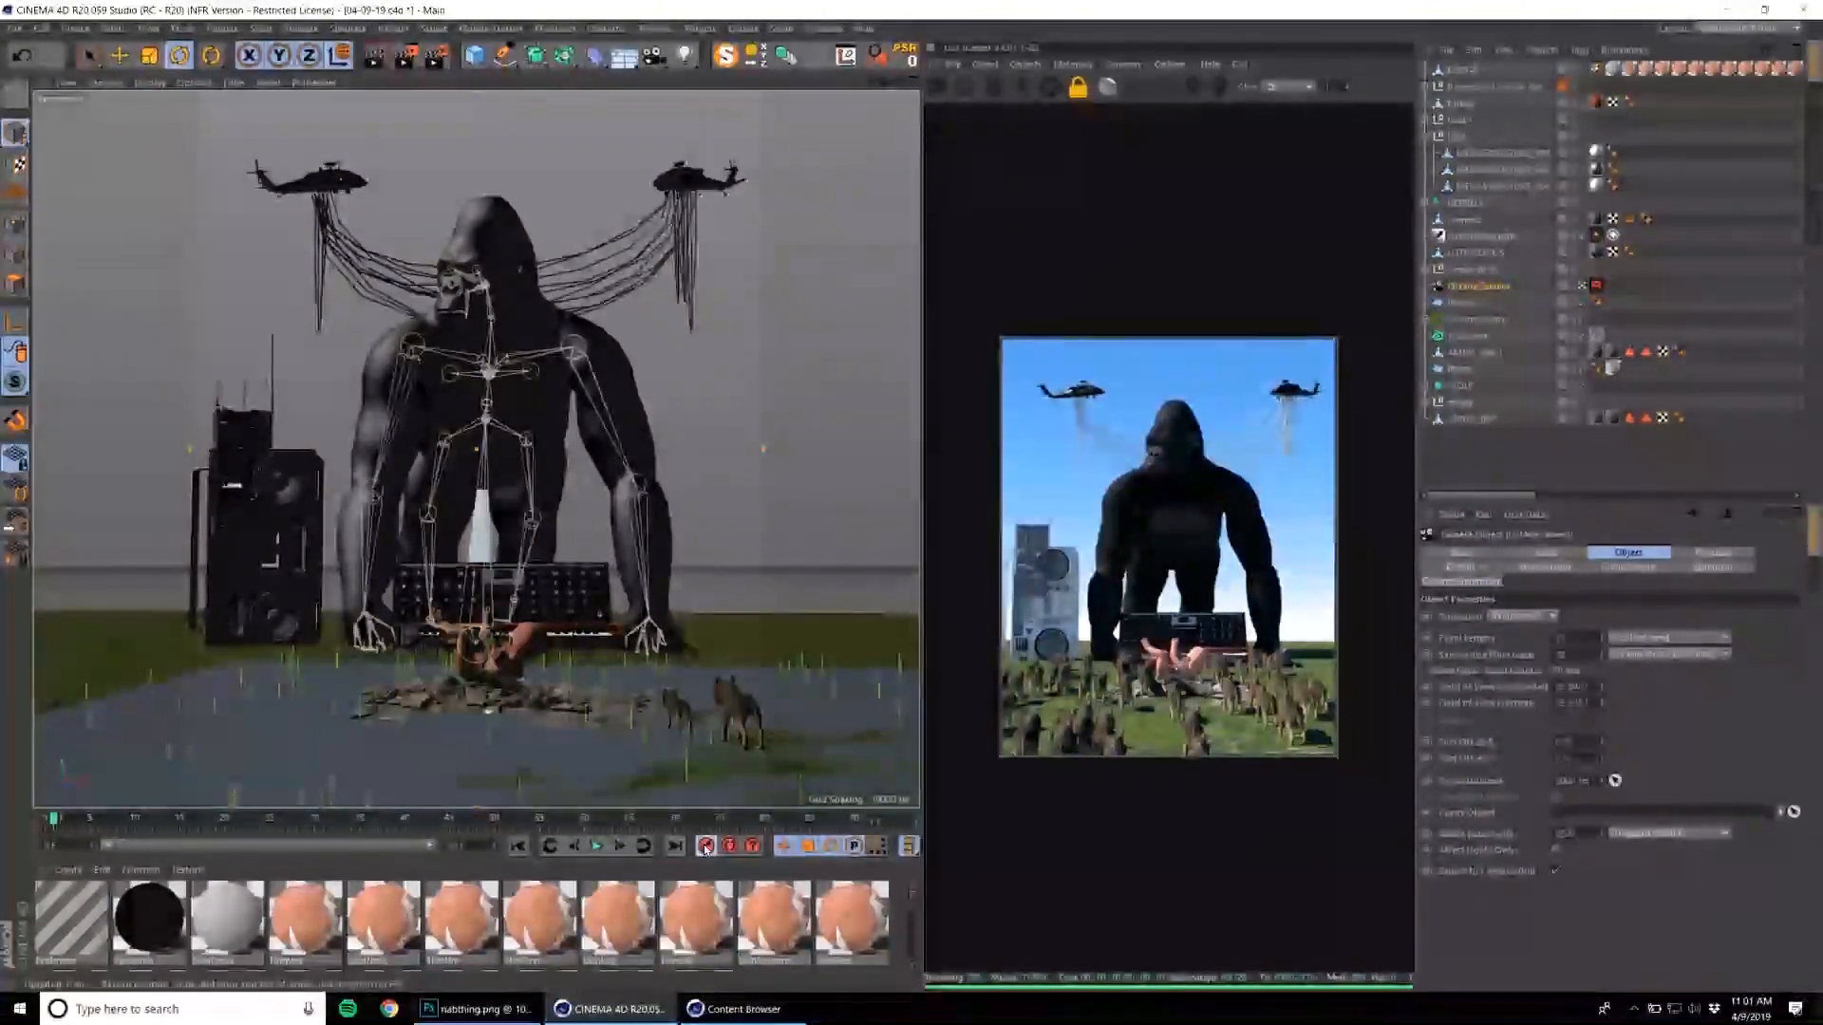
left_click(1476, 320)
left_click(554, 27)
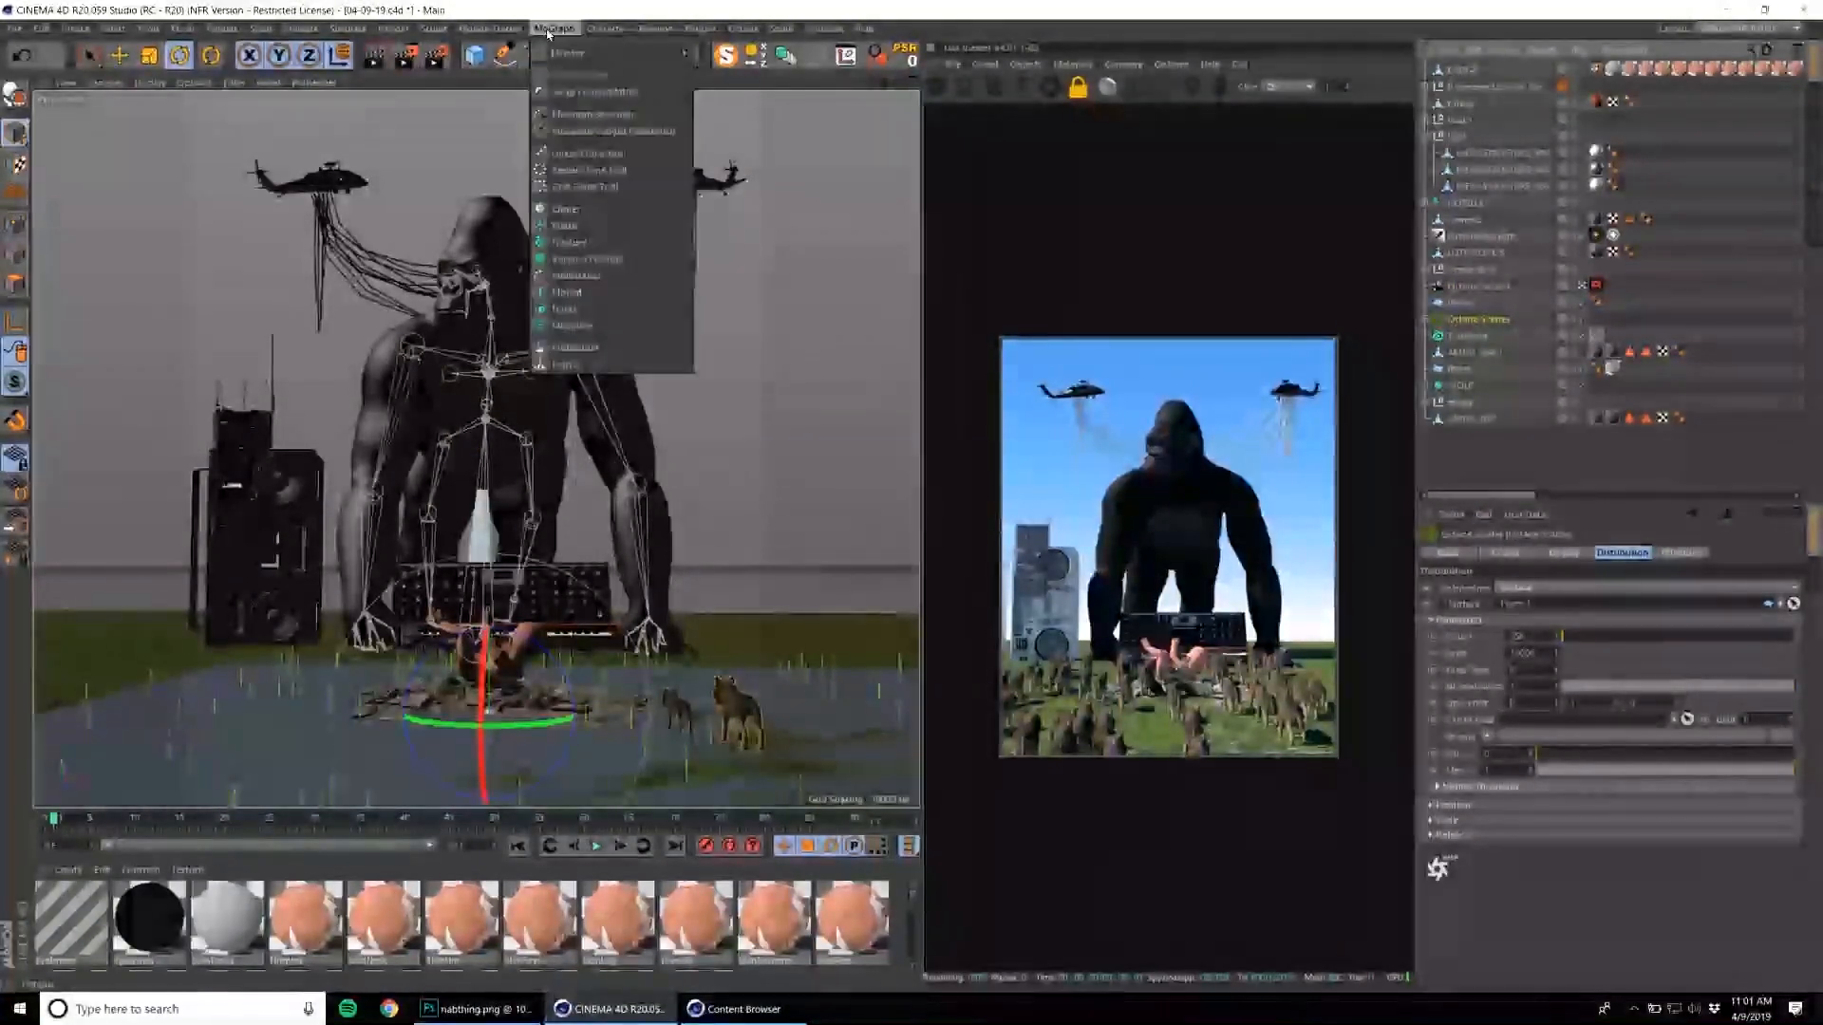
mouse_move(664, 53)
left_click(718, 82)
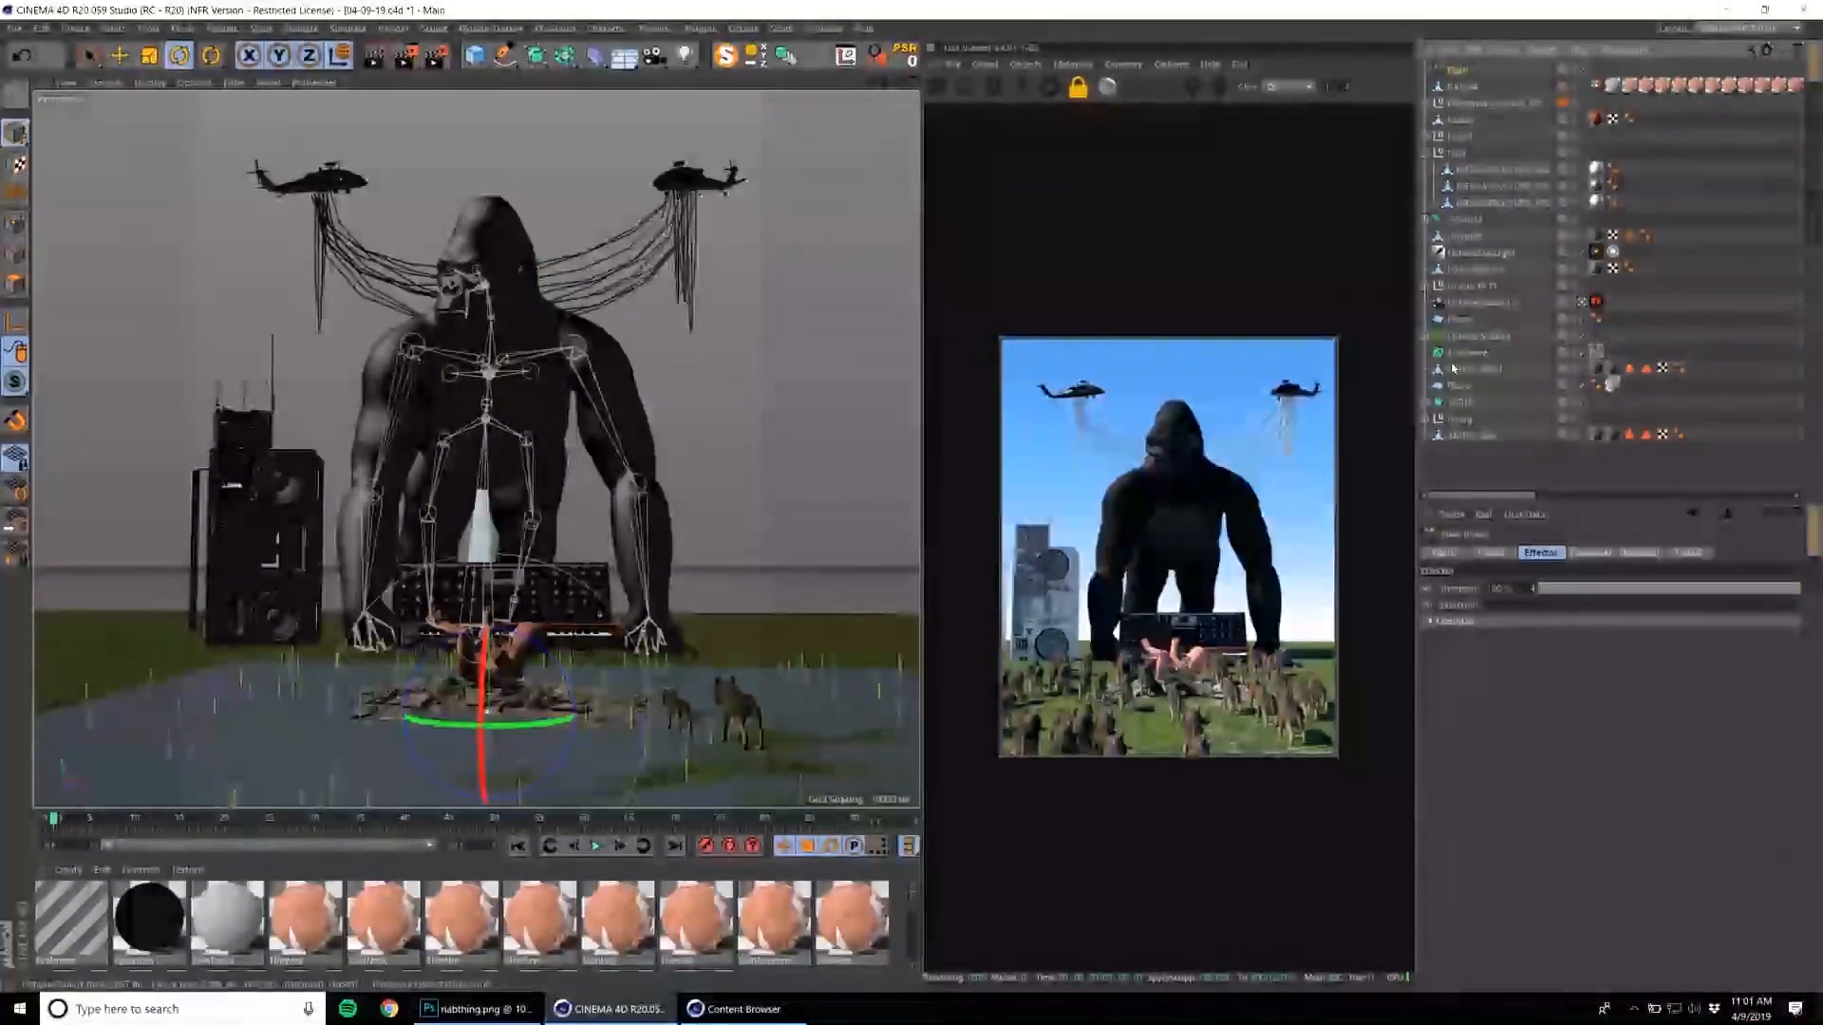
left_click(1469, 336)
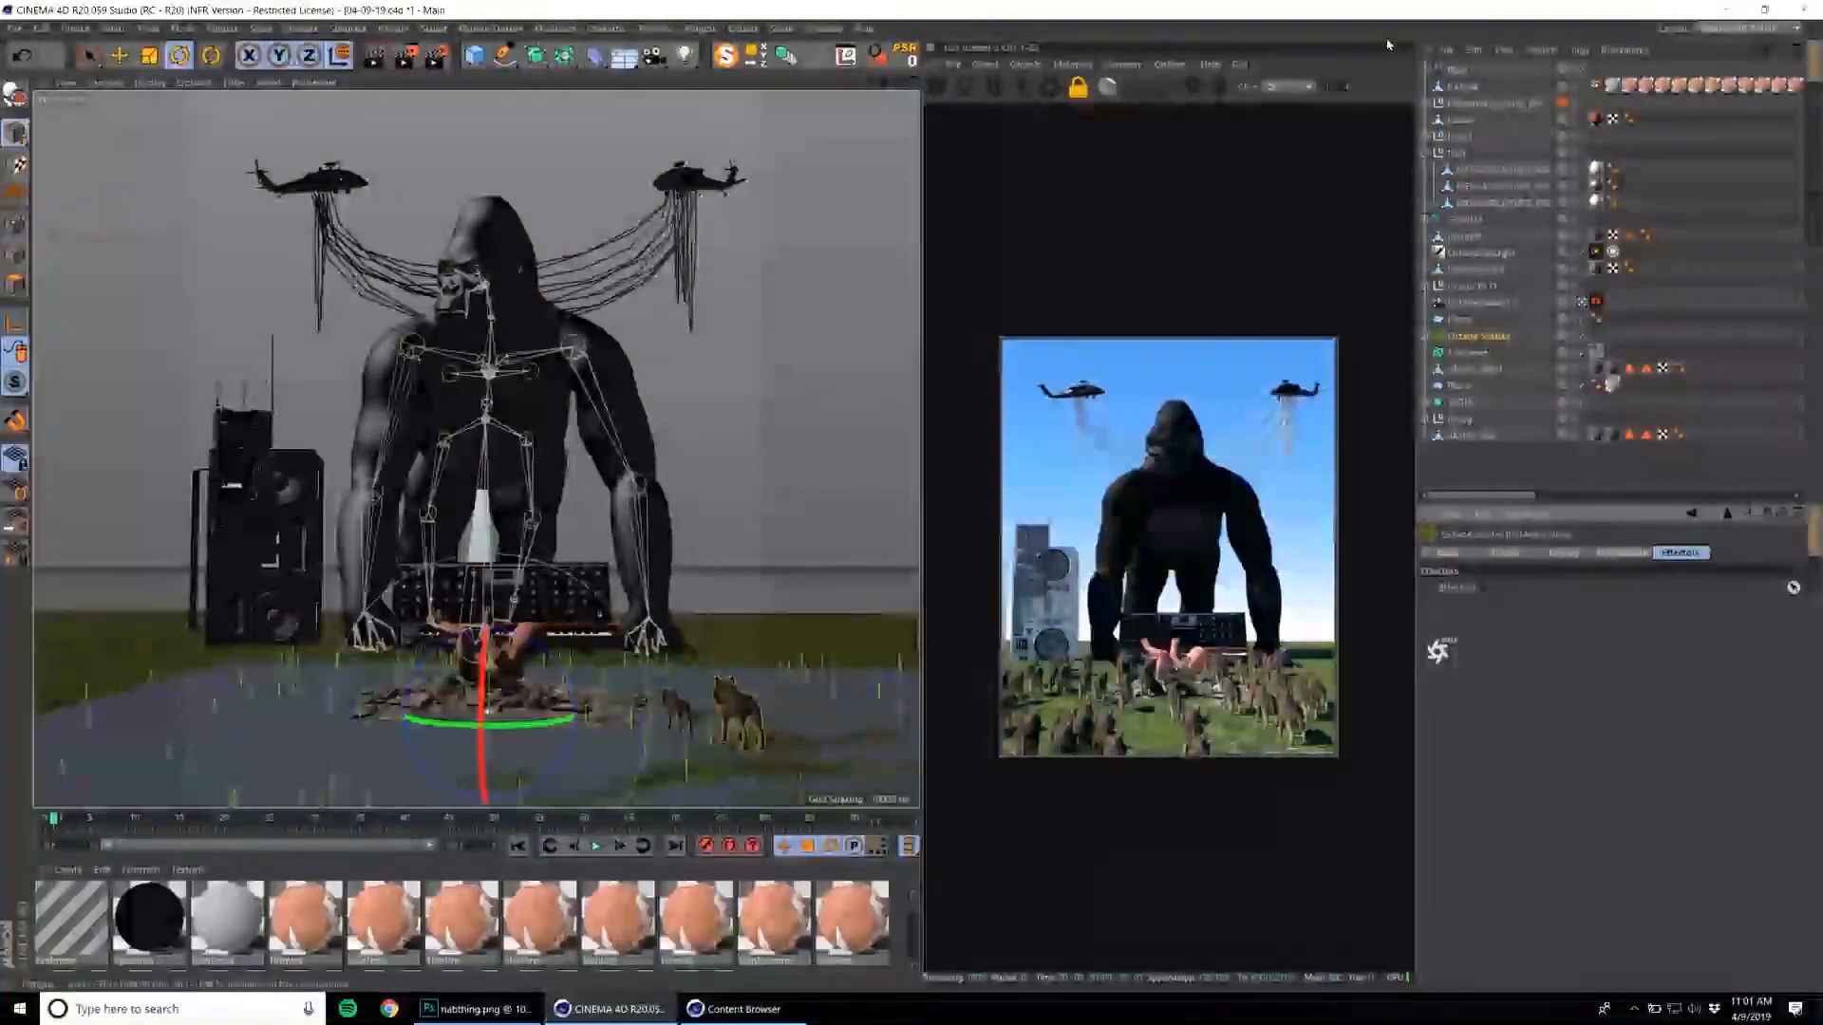
left_click_drag(1462, 82, 1540, 558)
Switch the Plain effector from position to uniform scale to shrink the scattered wolves away, and open its falloff settings.
left_click(1458, 73)
left_click(1591, 553)
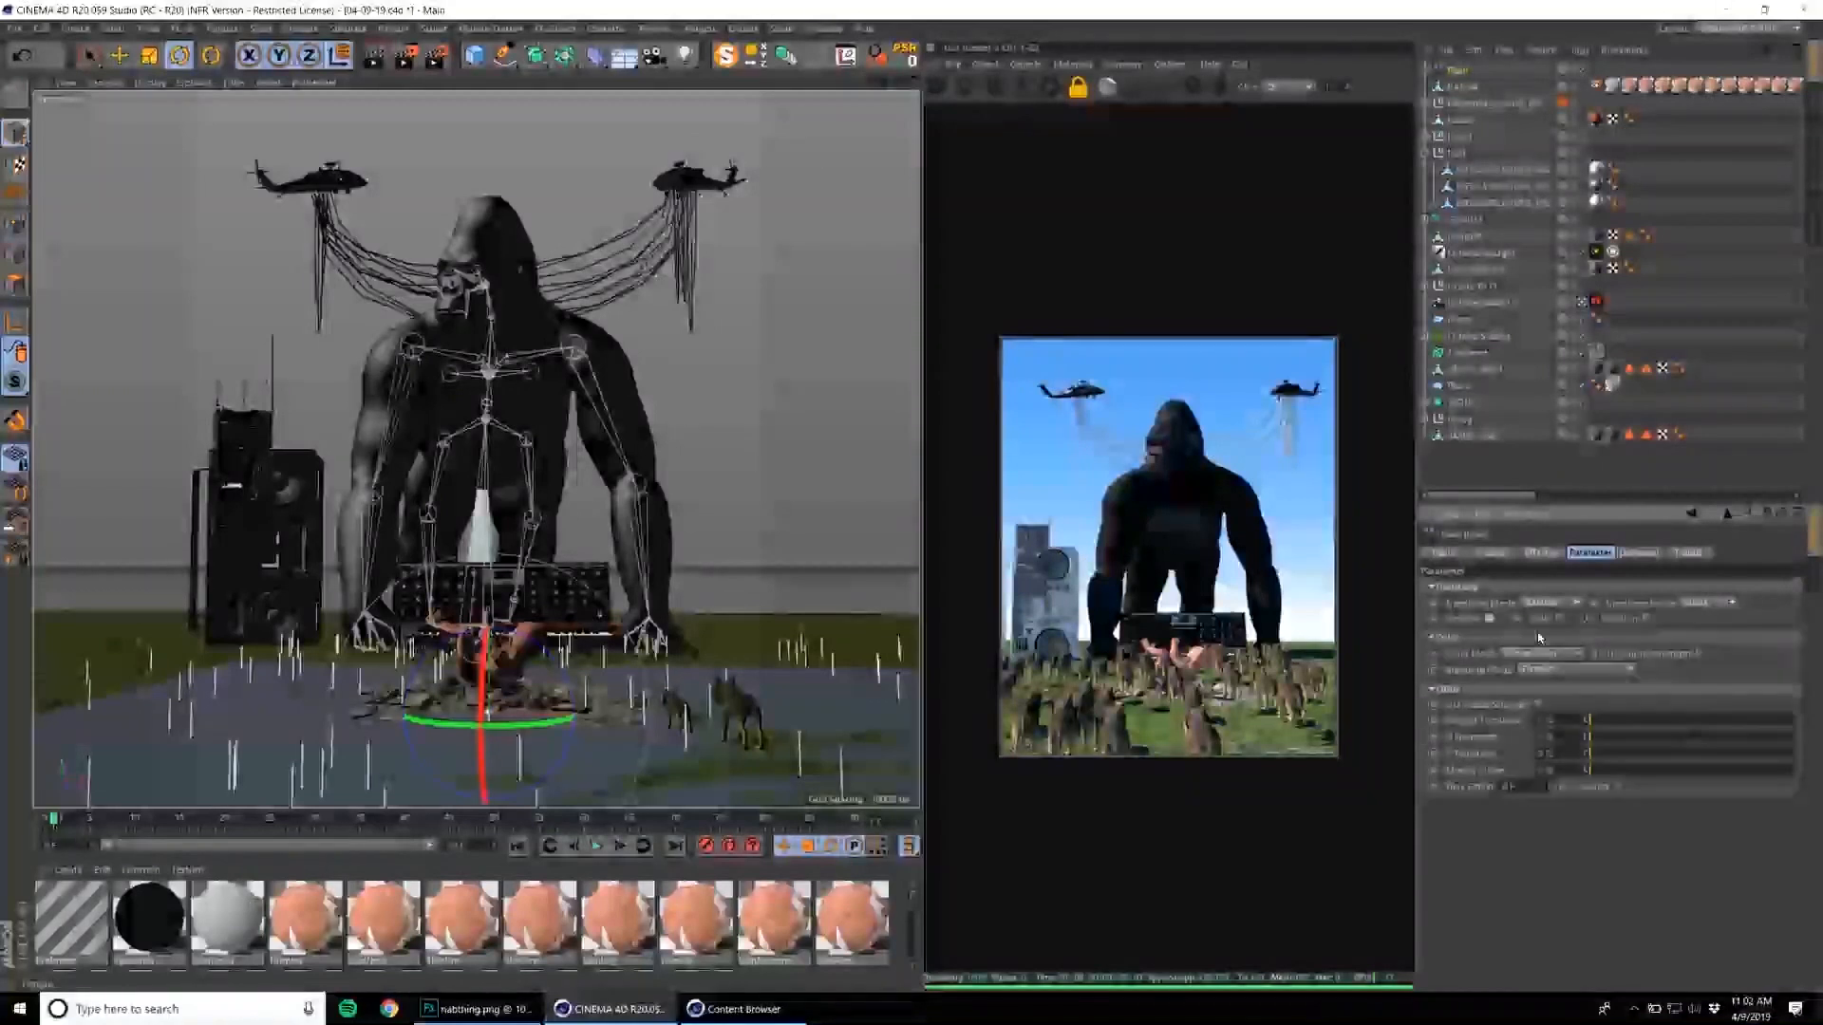
left_click(1489, 619)
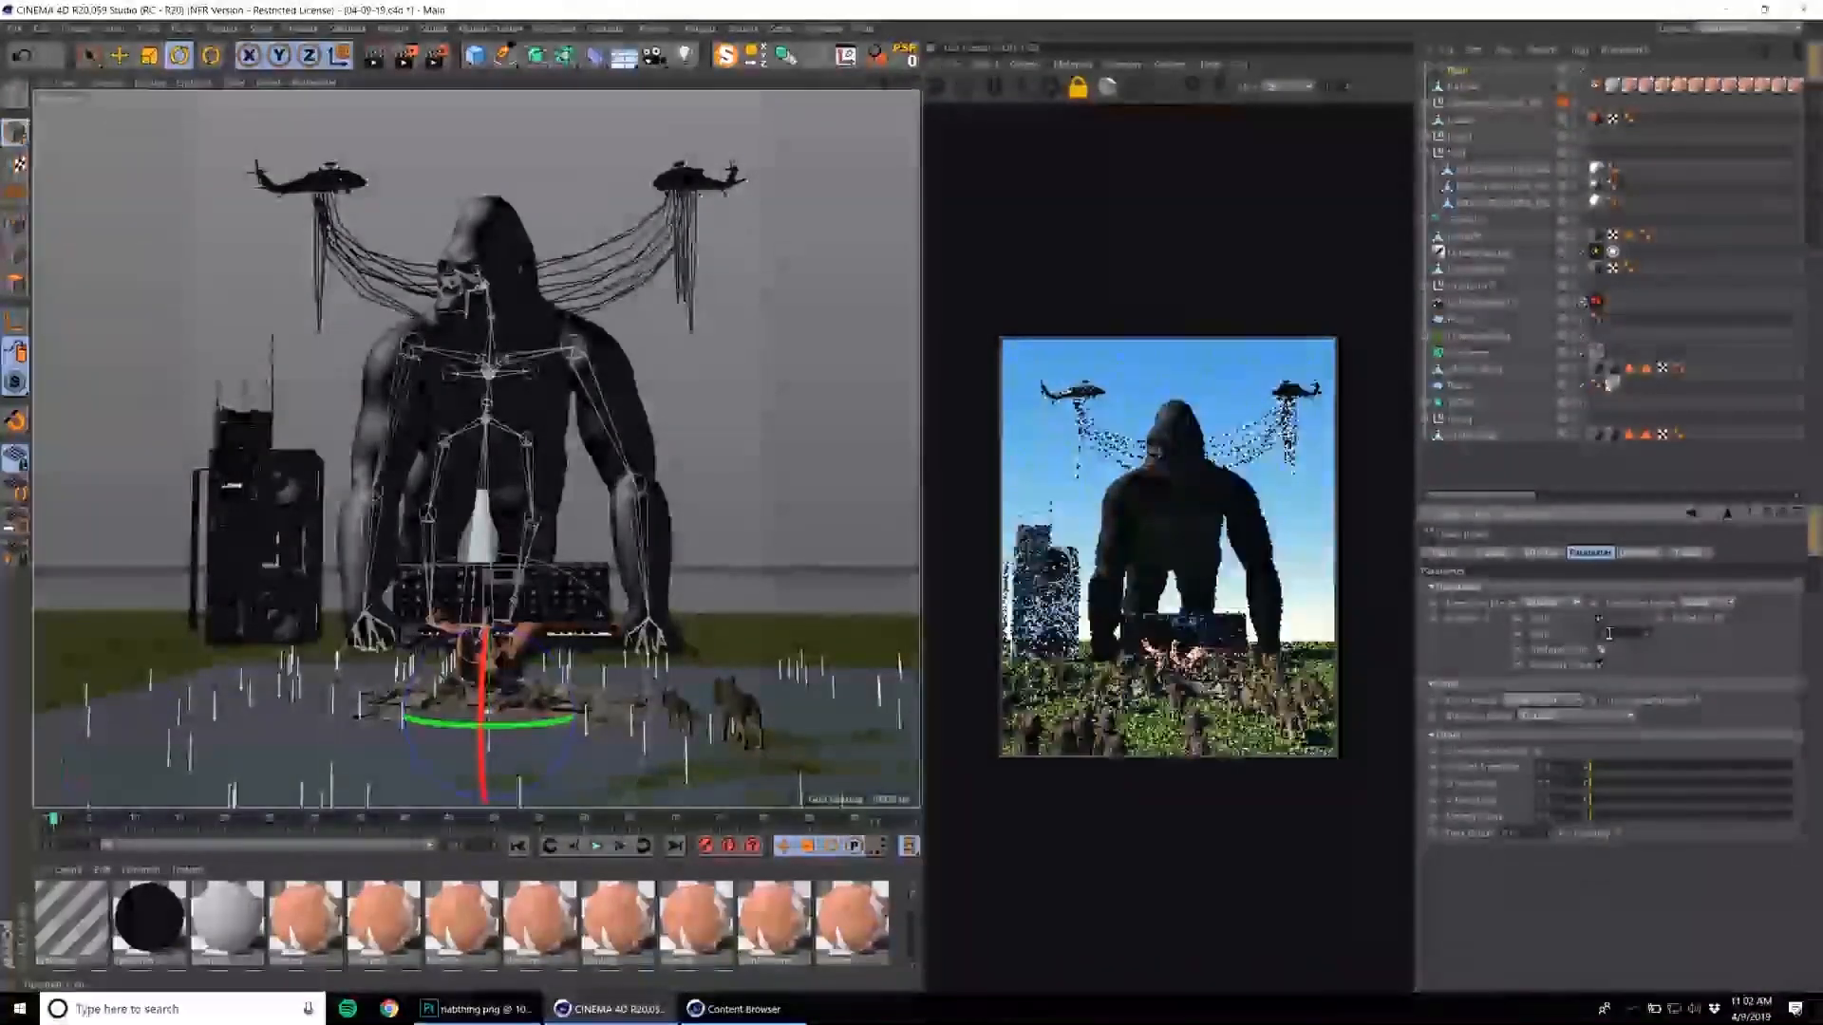
left_click(1598, 650)
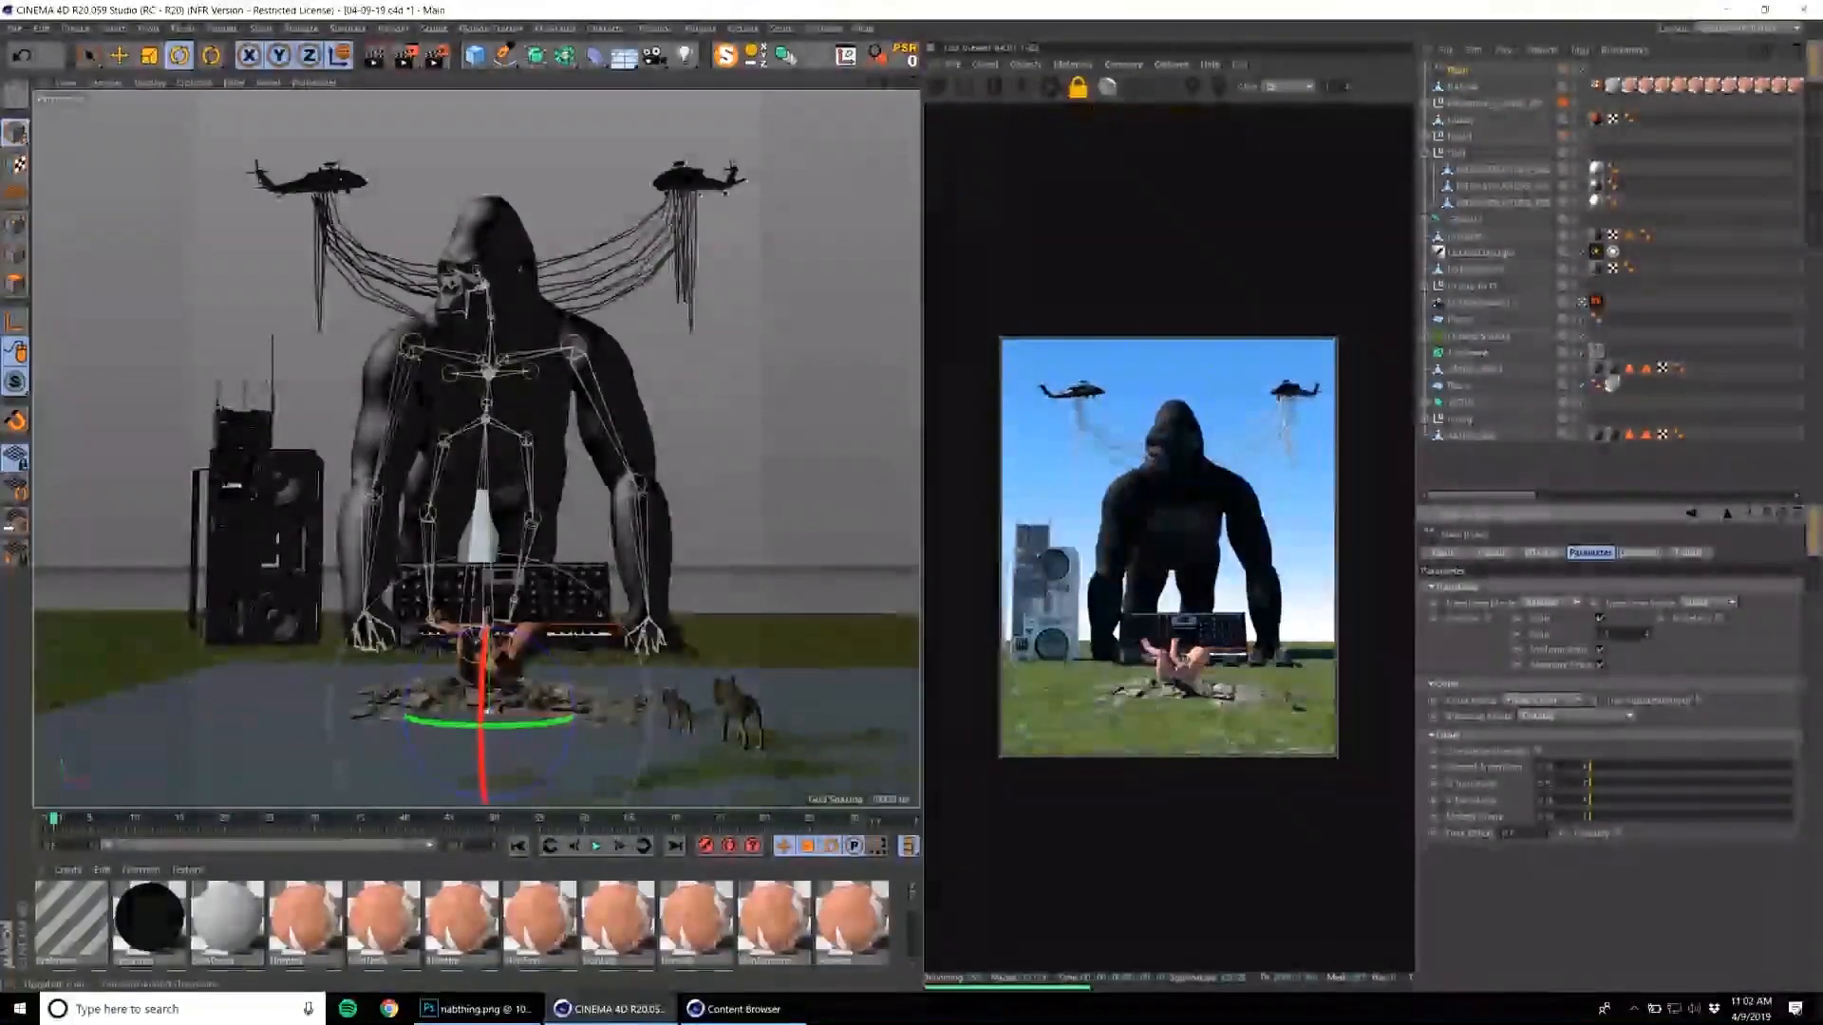
left_click(1688, 553)
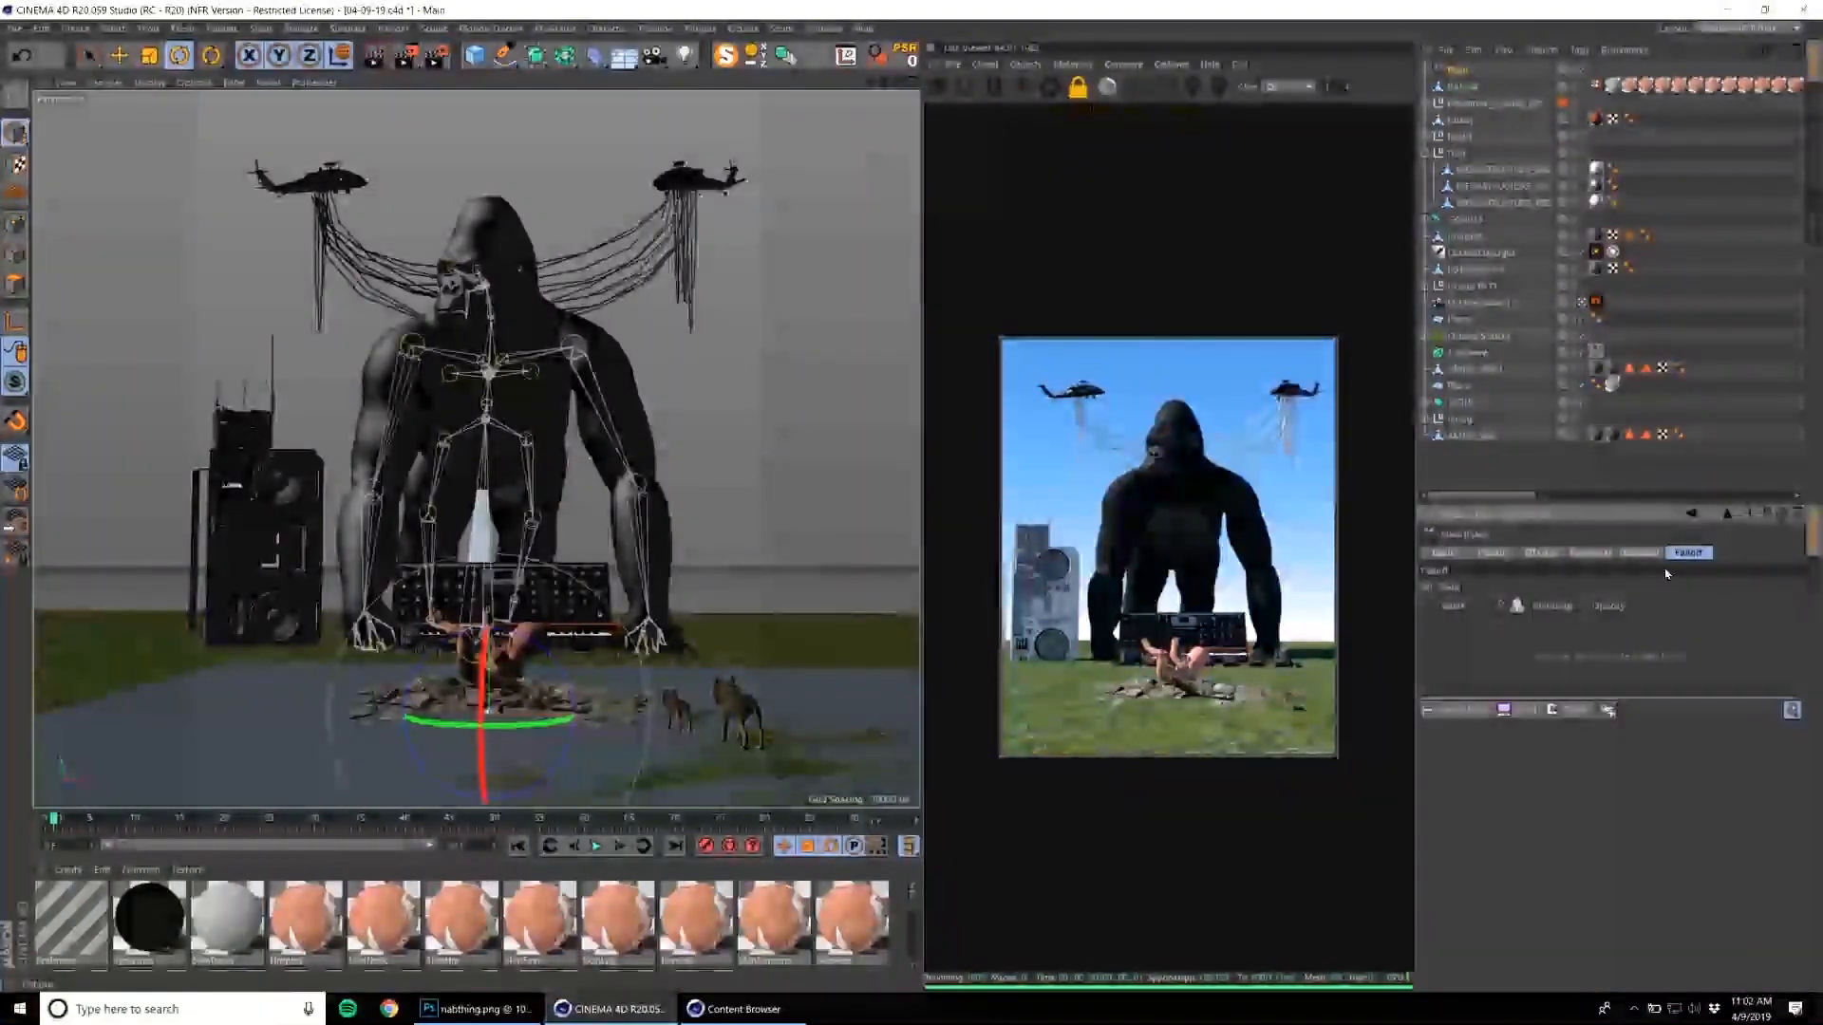
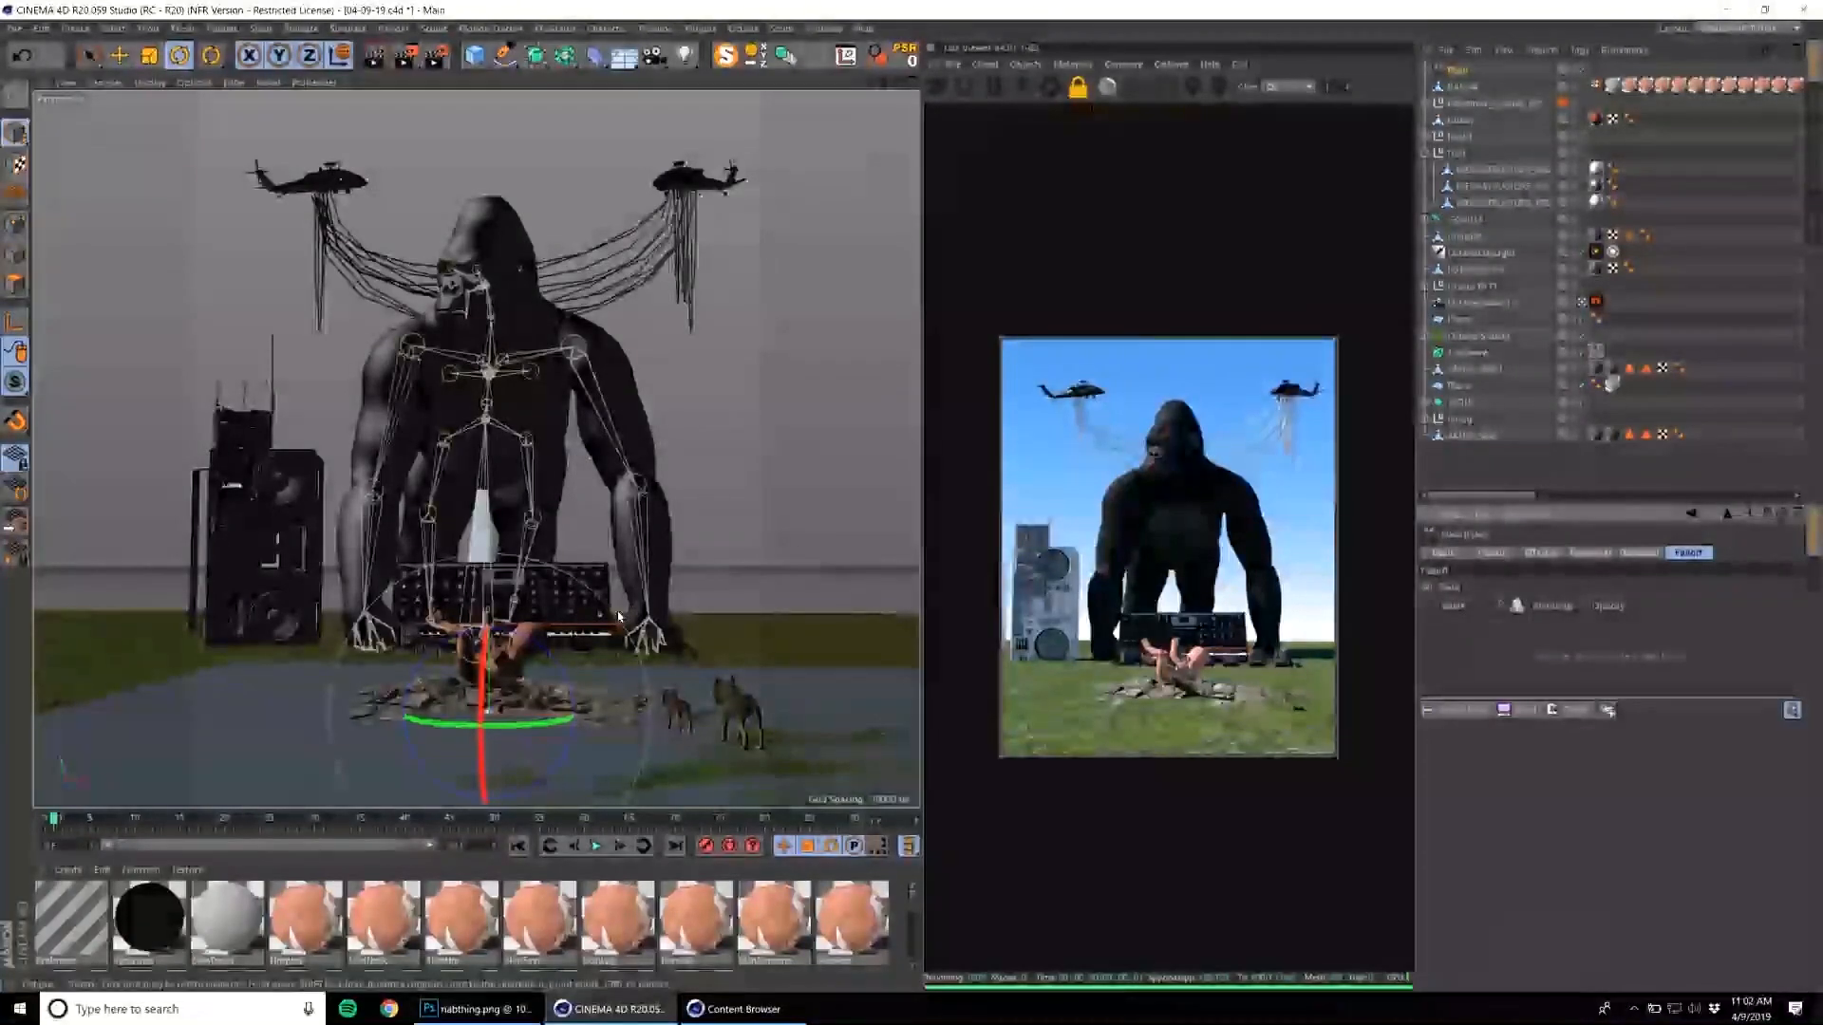
Try a Linear Field as the falloff of the Plain effector that shrinks the wolves.
scroll(627, 614, "up", 3)
left_click_drag(627, 614, 622, 654, "alt")
key("e")
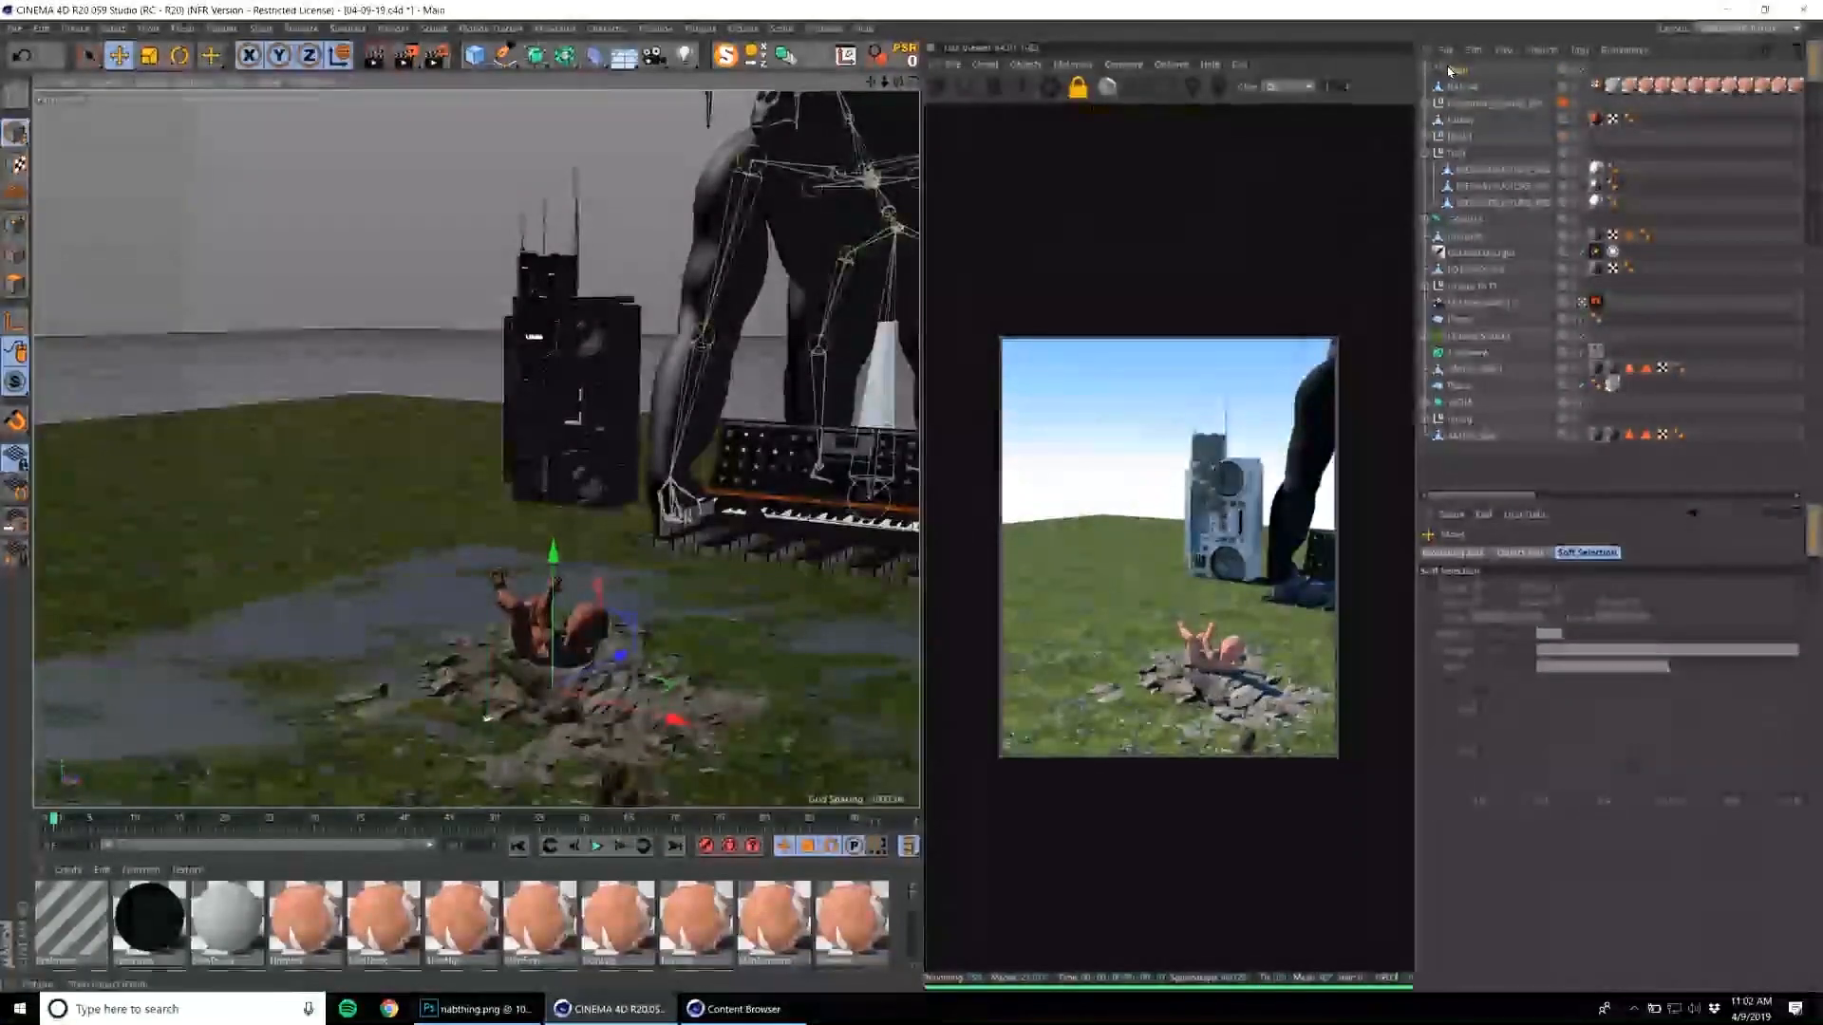
left_click(1450, 70)
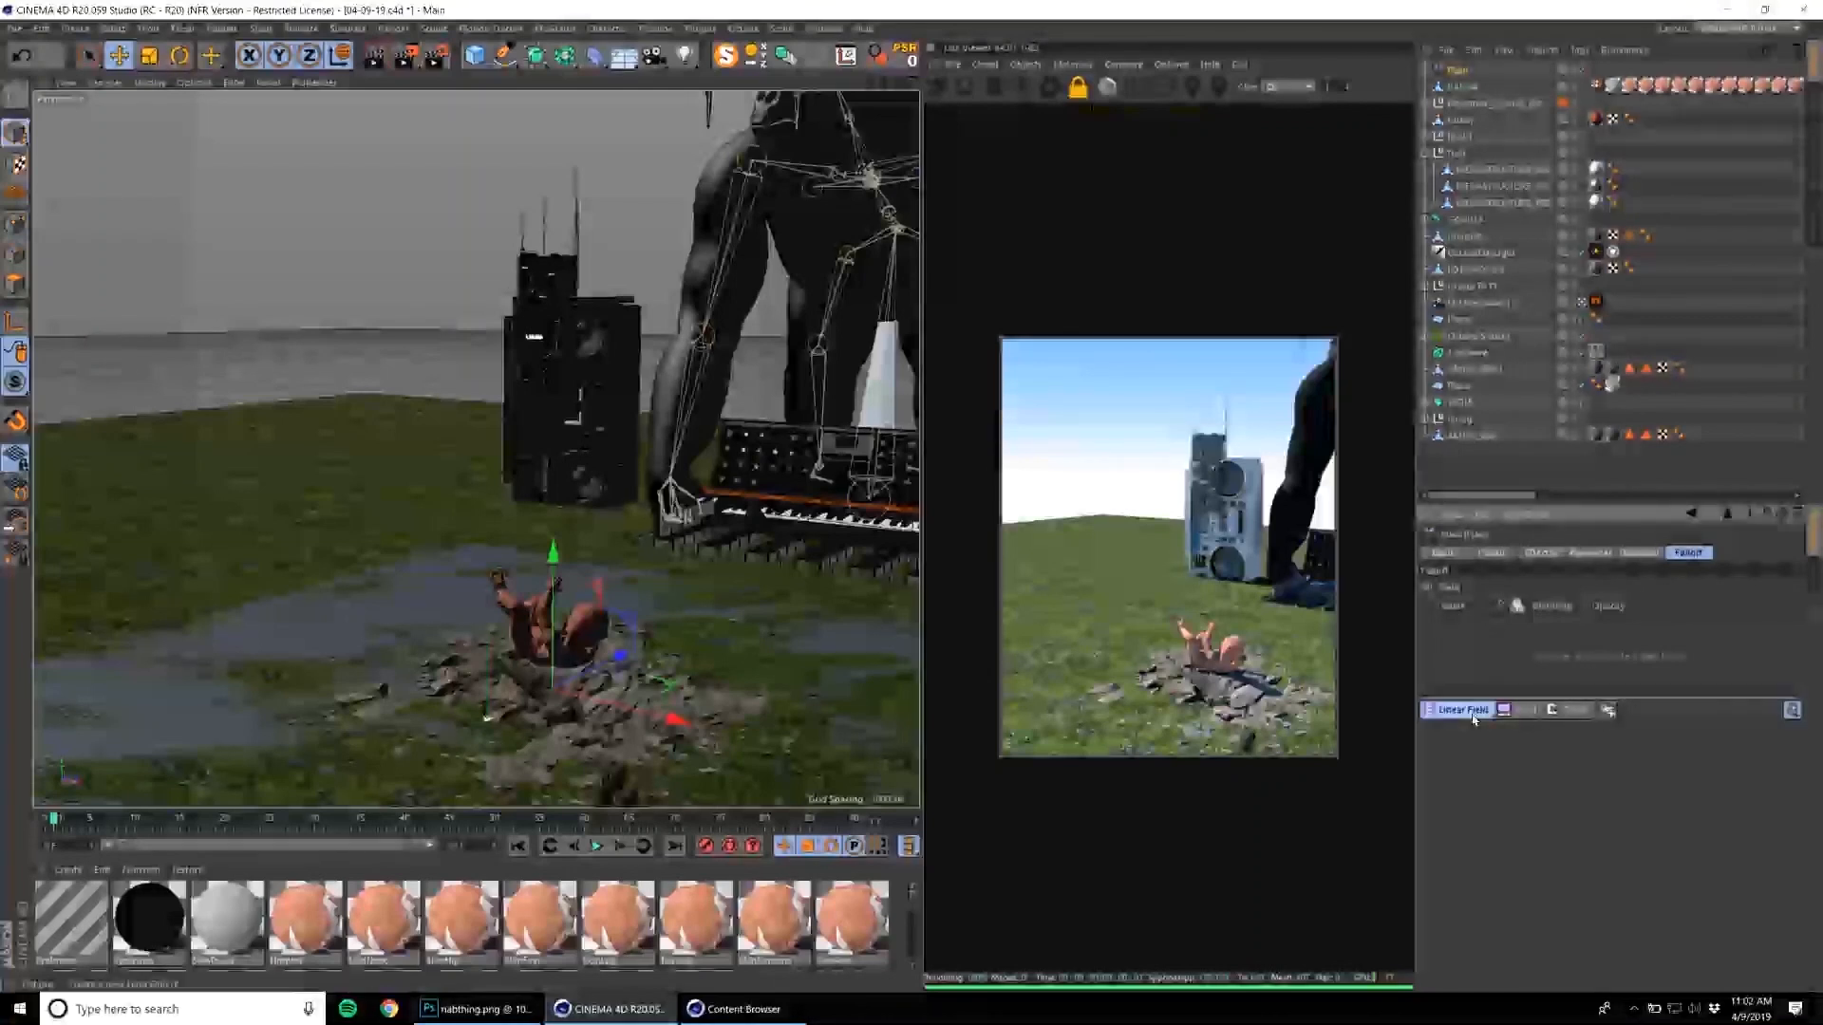
left_click(1456, 711)
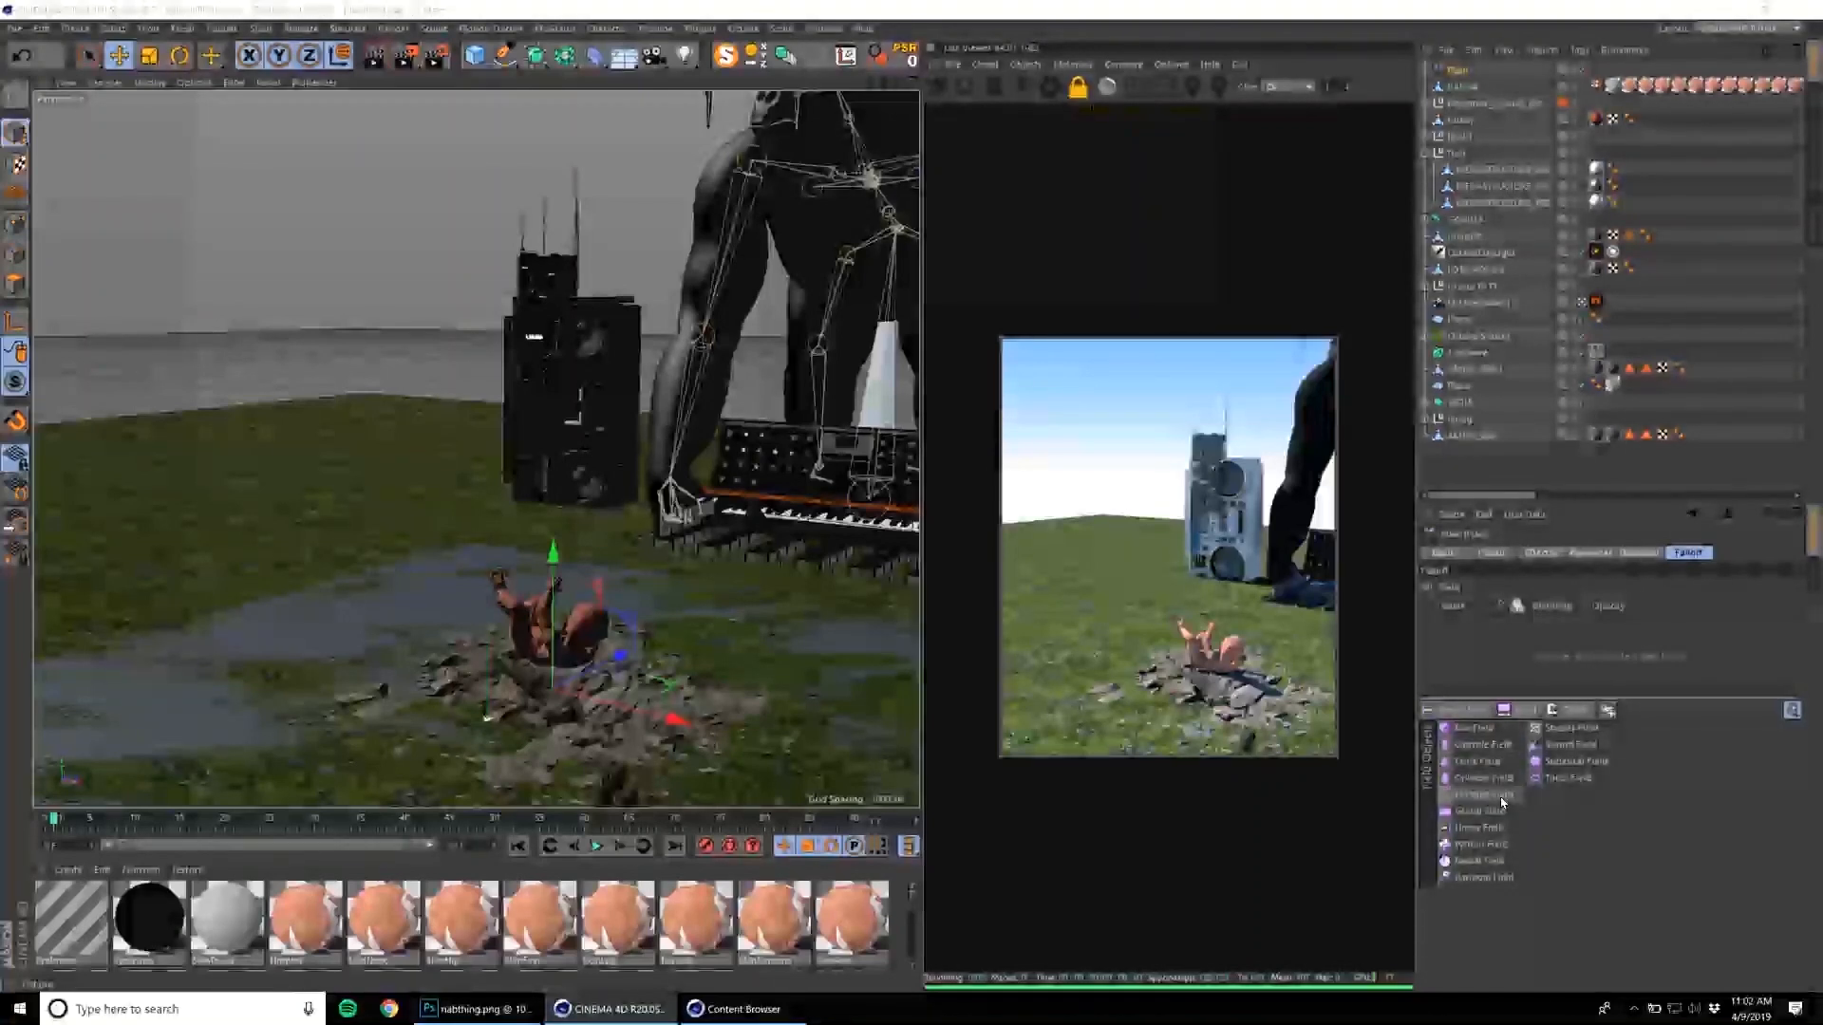
left_click(1492, 828)
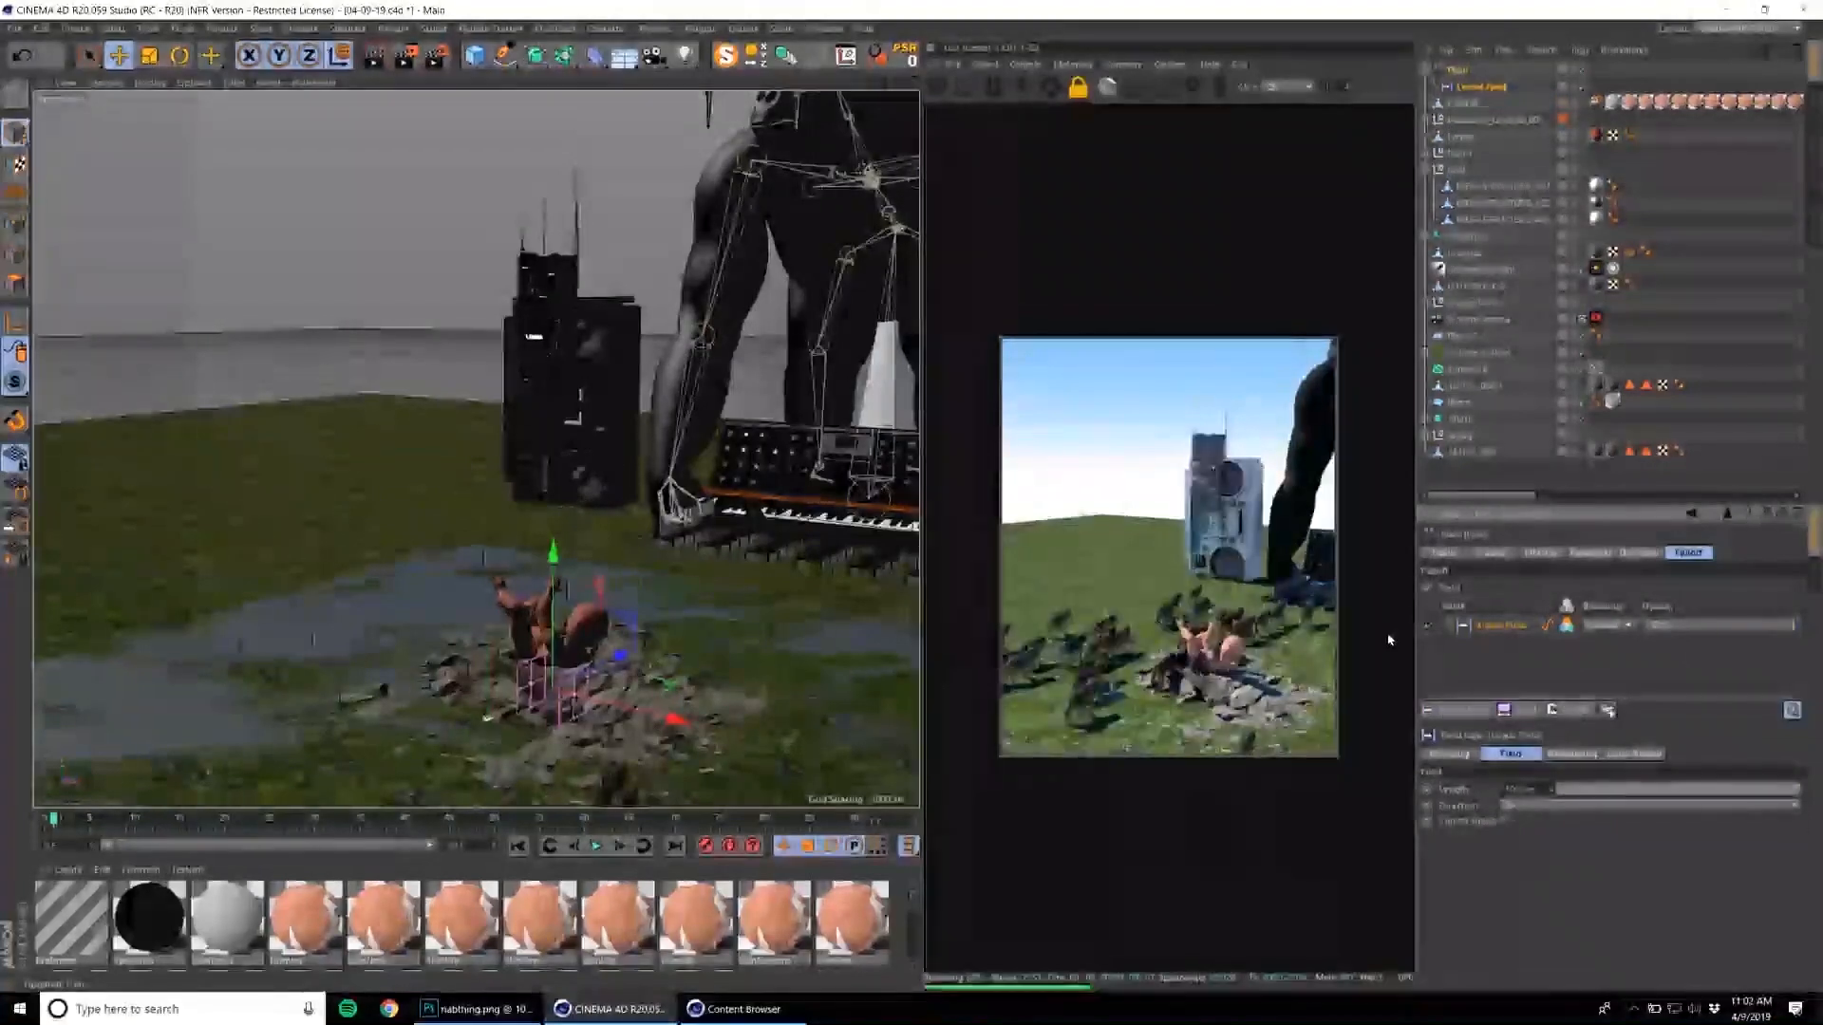
key("ctrl+z")
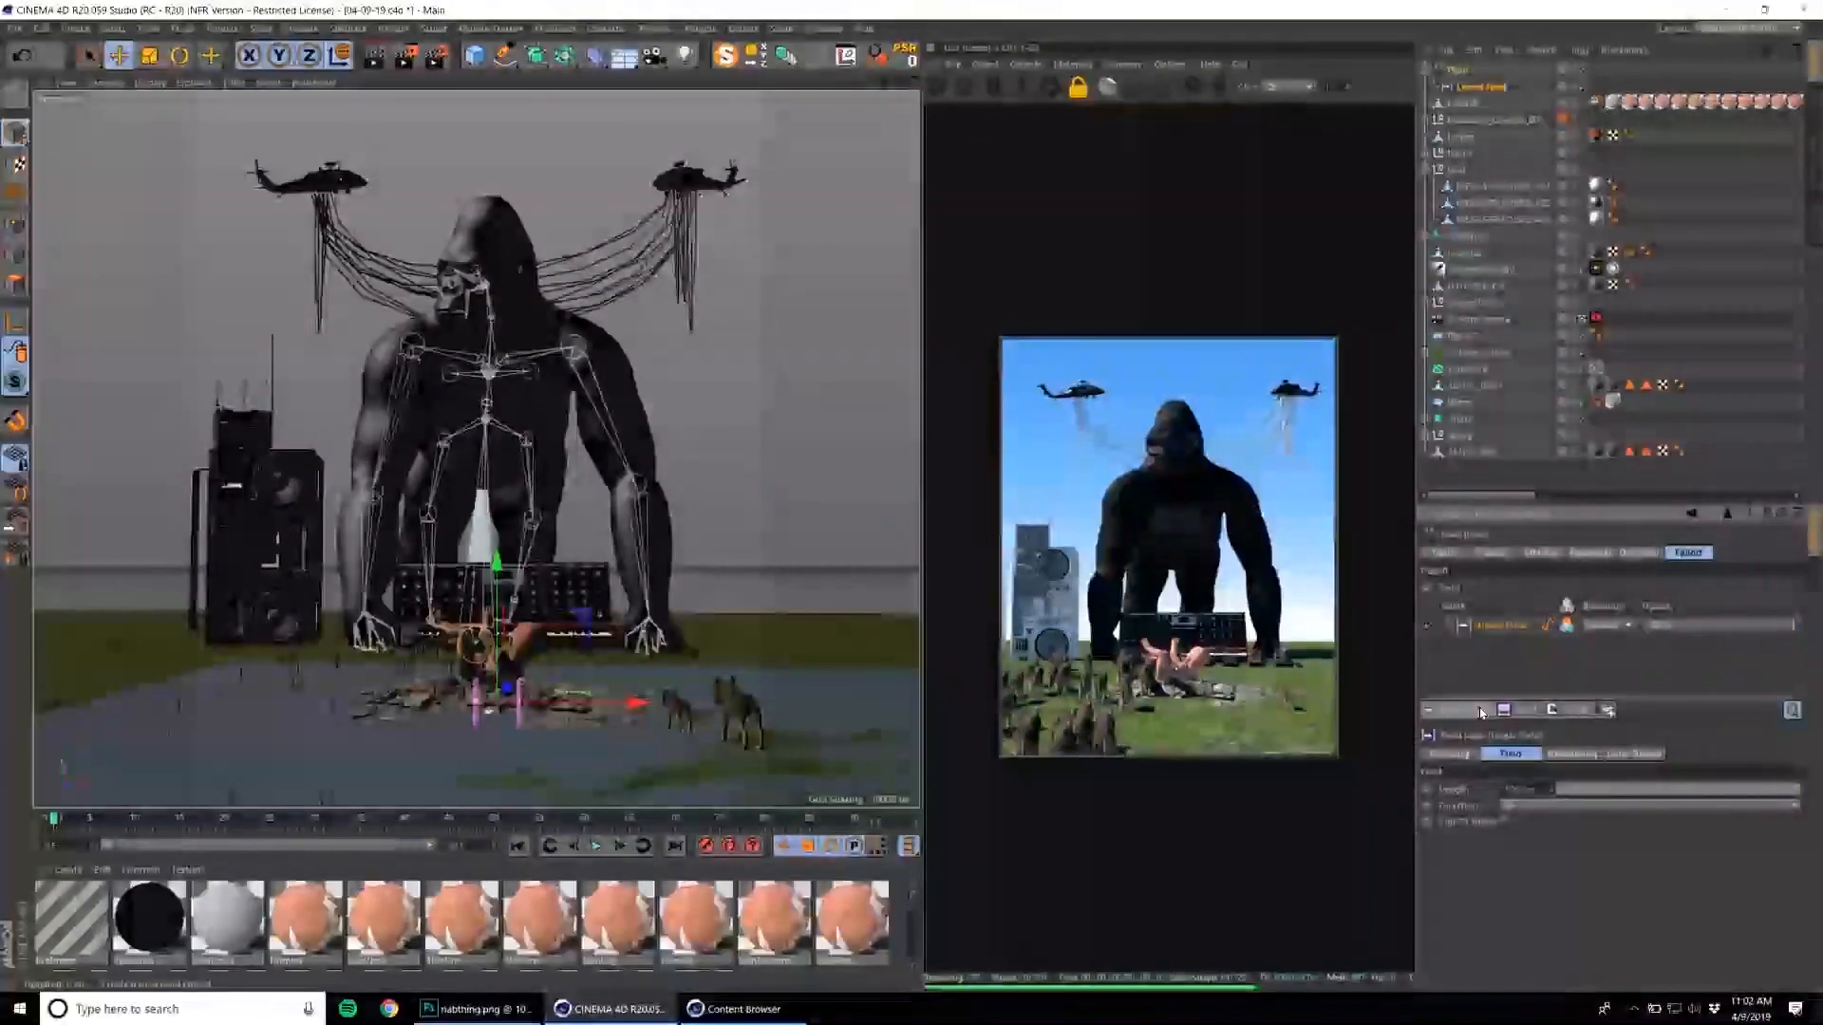
Add a Spherical Field to the Plain effector's falloff, enlarging and positioning it to clear wolves around the baby and rocks.
left_click(1481, 710)
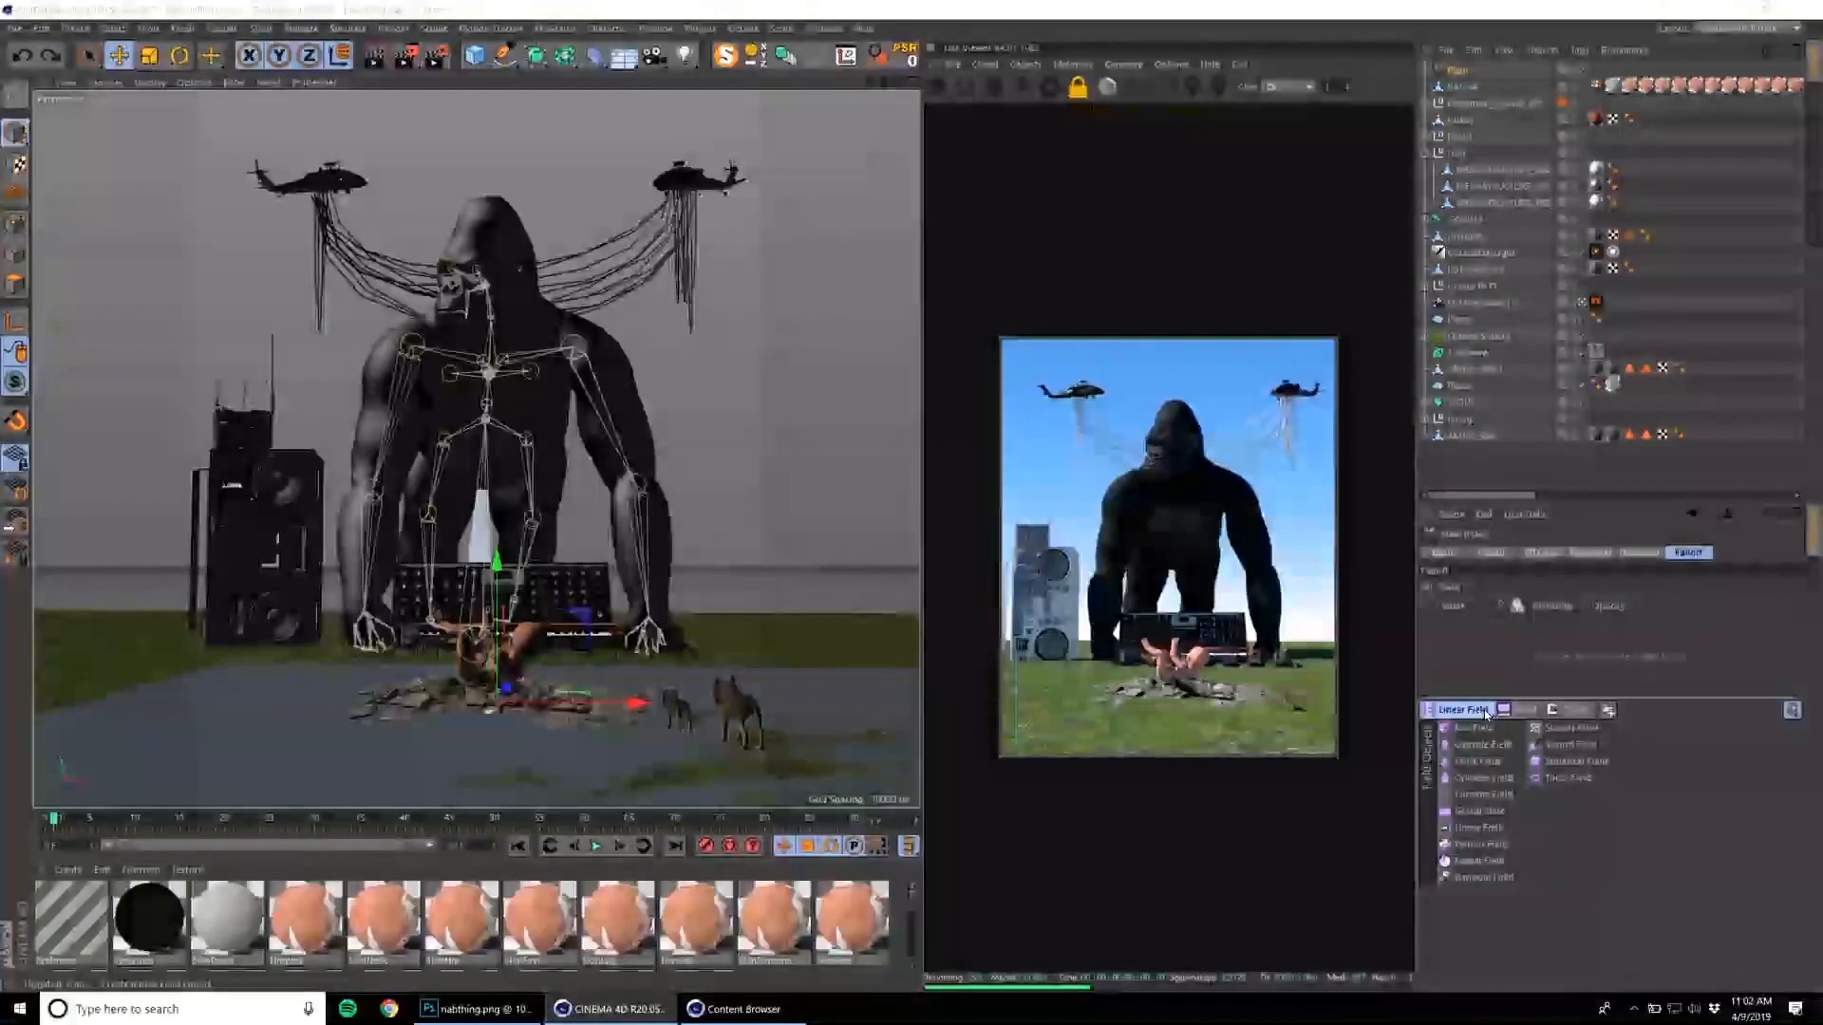
left_click(1582, 760)
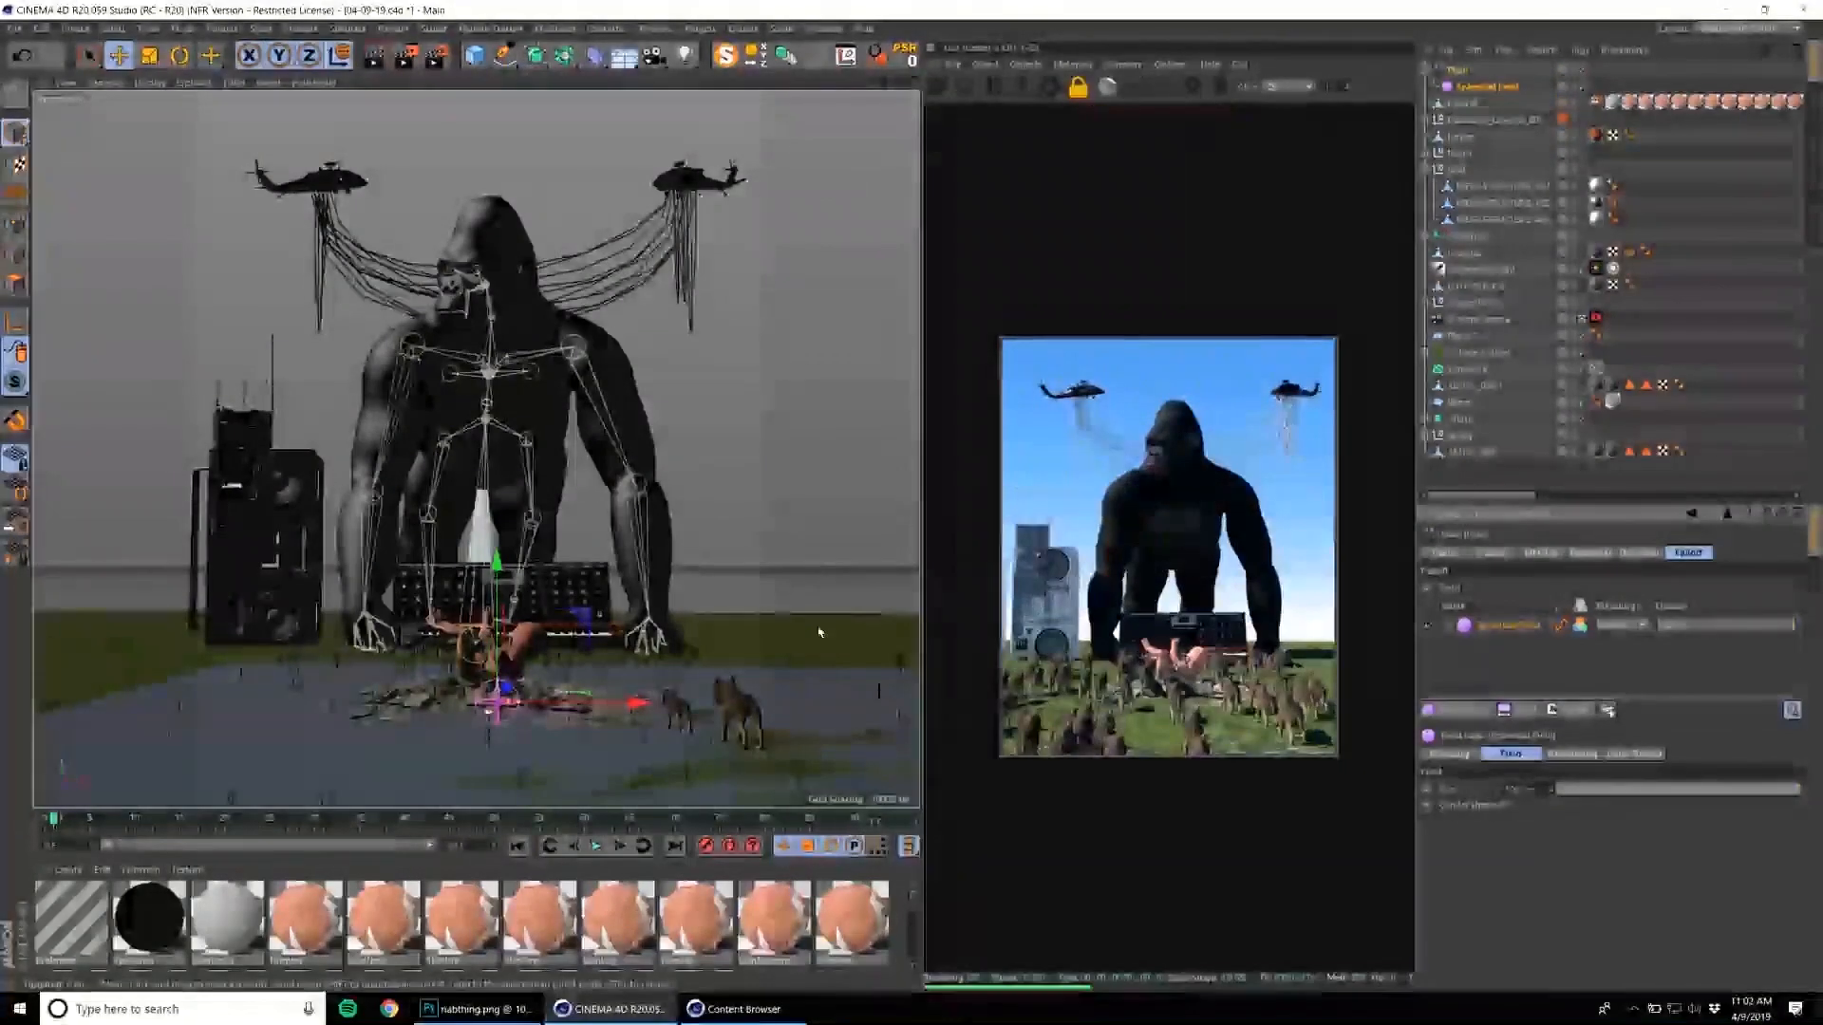
left_click_drag(520, 704, 635, 690)
key("e")
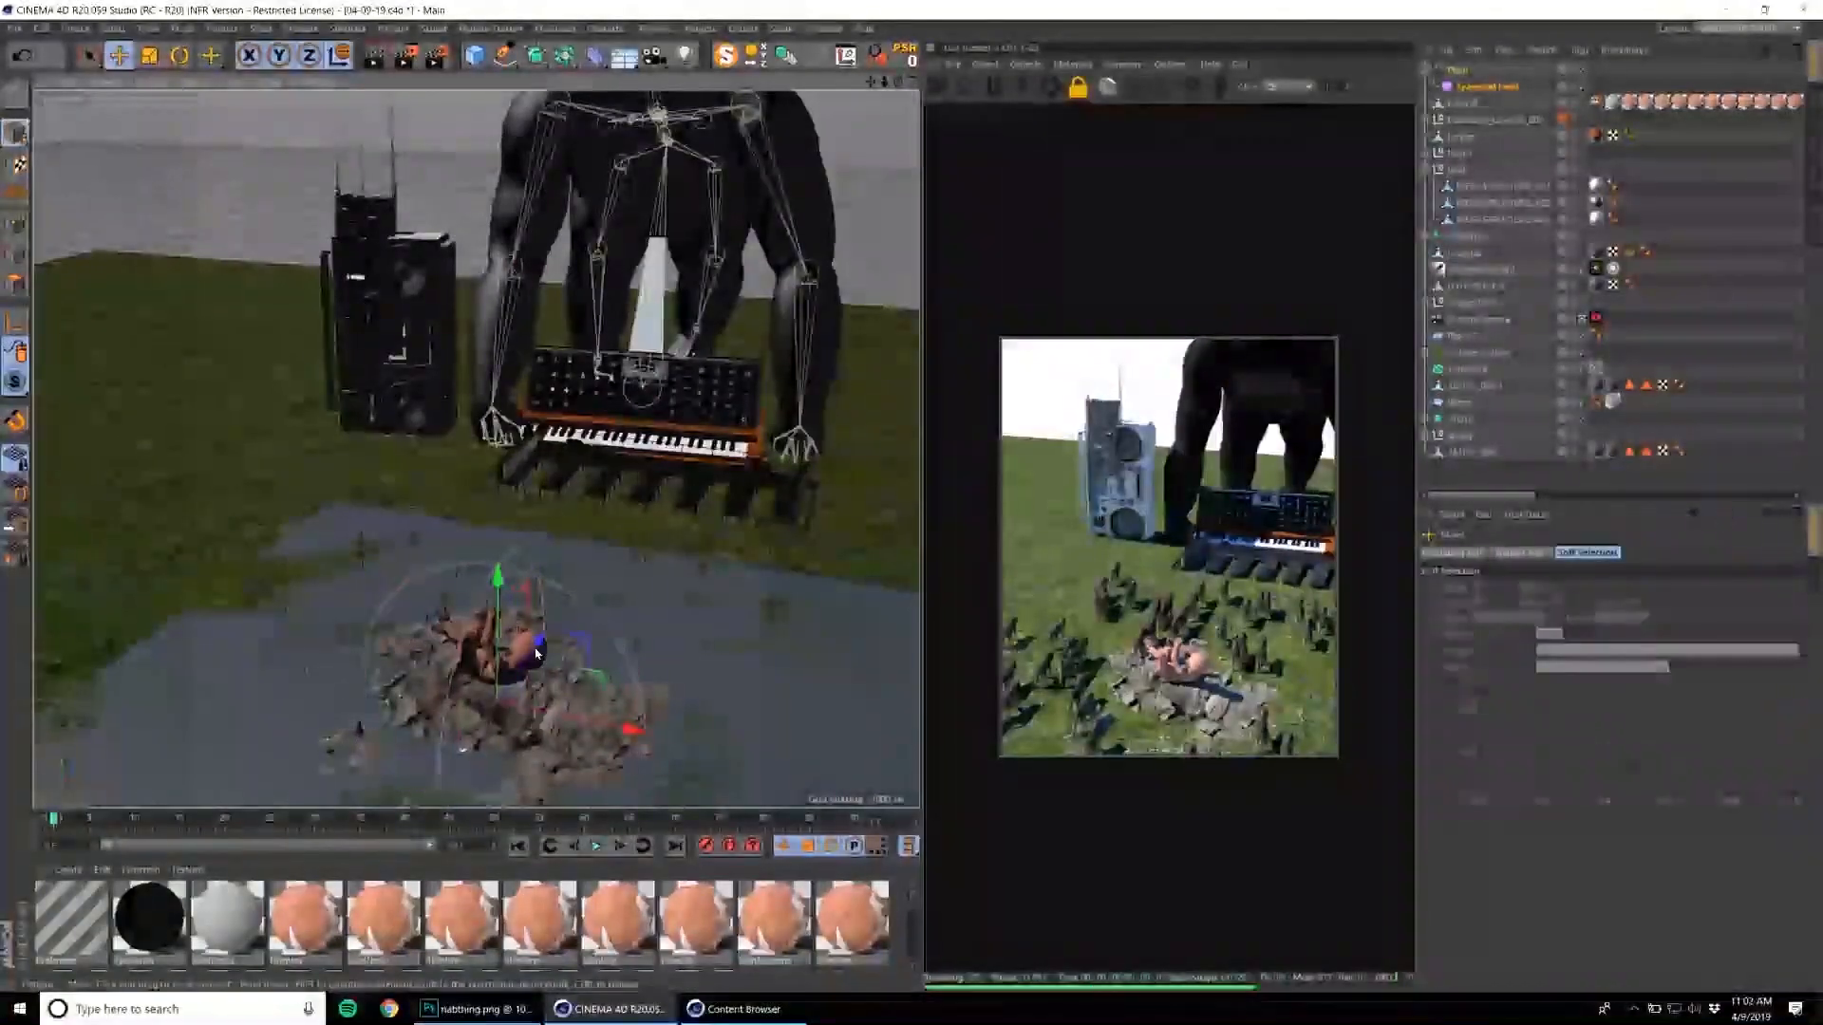
left_click_drag(544, 643, 598, 617)
scroll(600, 613, "up", 1)
middle_click_drag(600, 613, 617, 601, "alt")
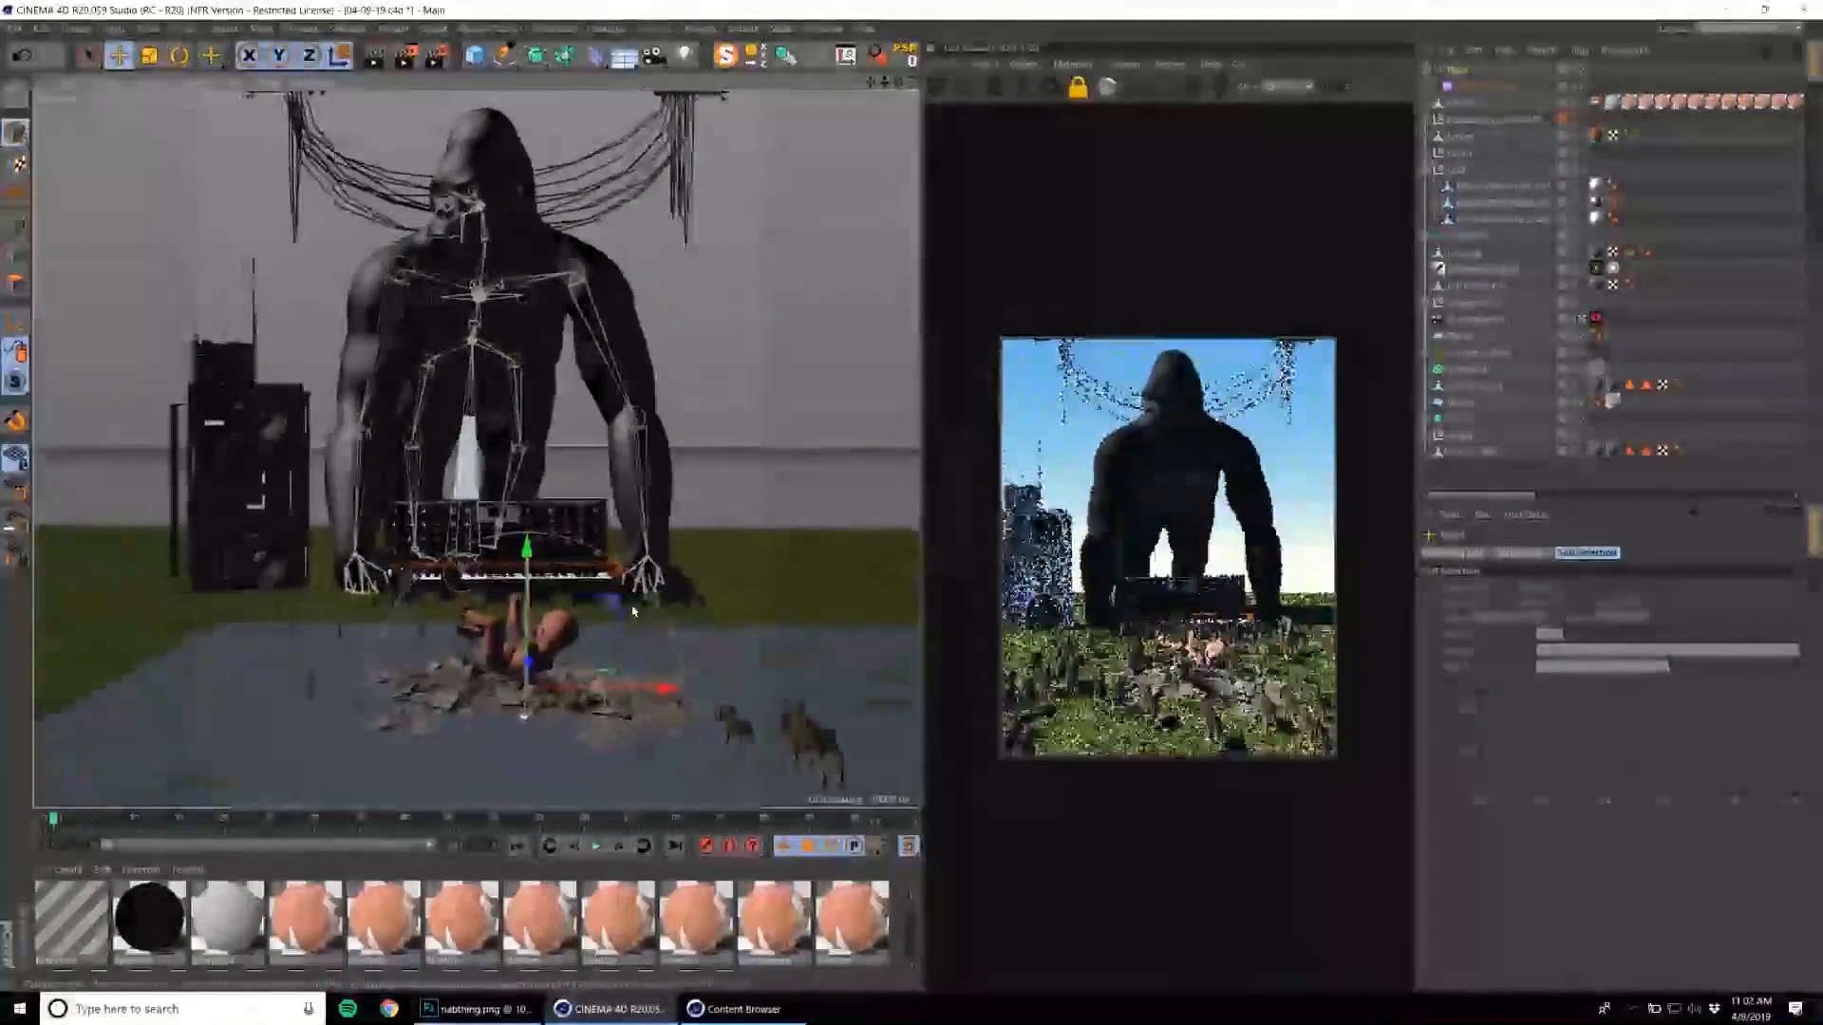
scroll(622, 603, "down", 3)
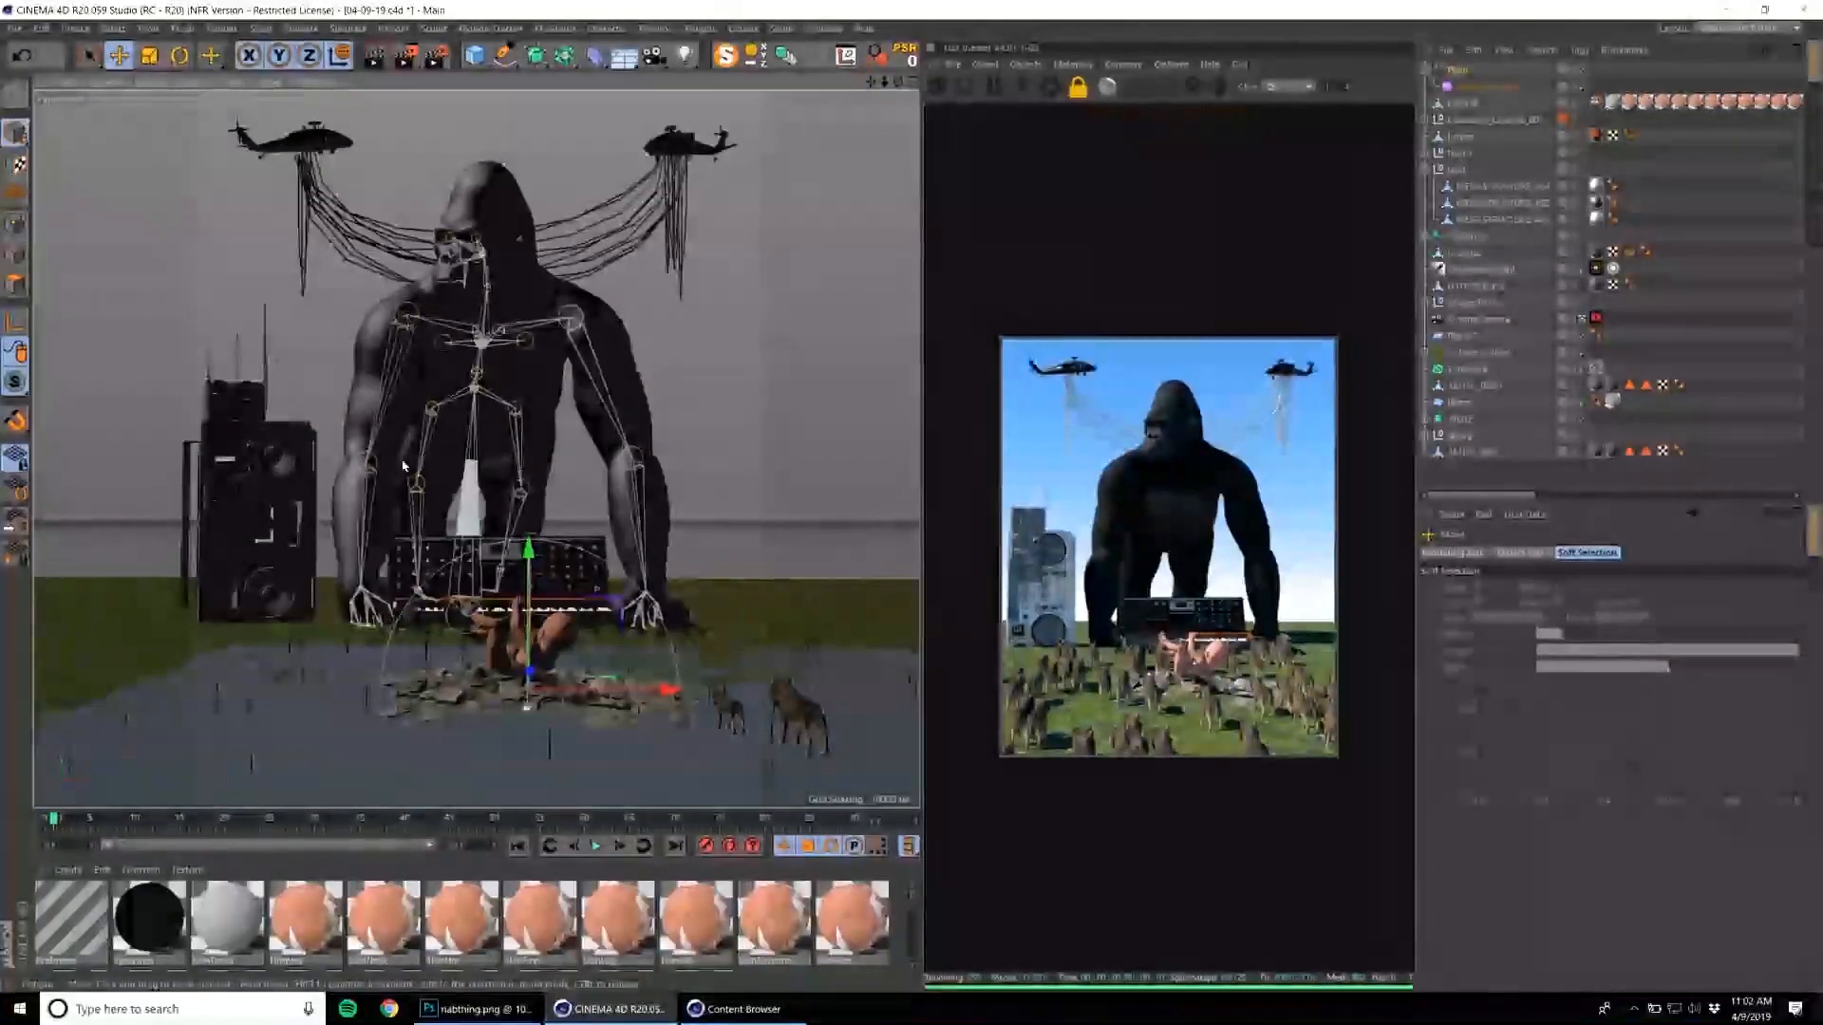
Hide the group of structure meshes standing above the boombox.
left_click(386, 392)
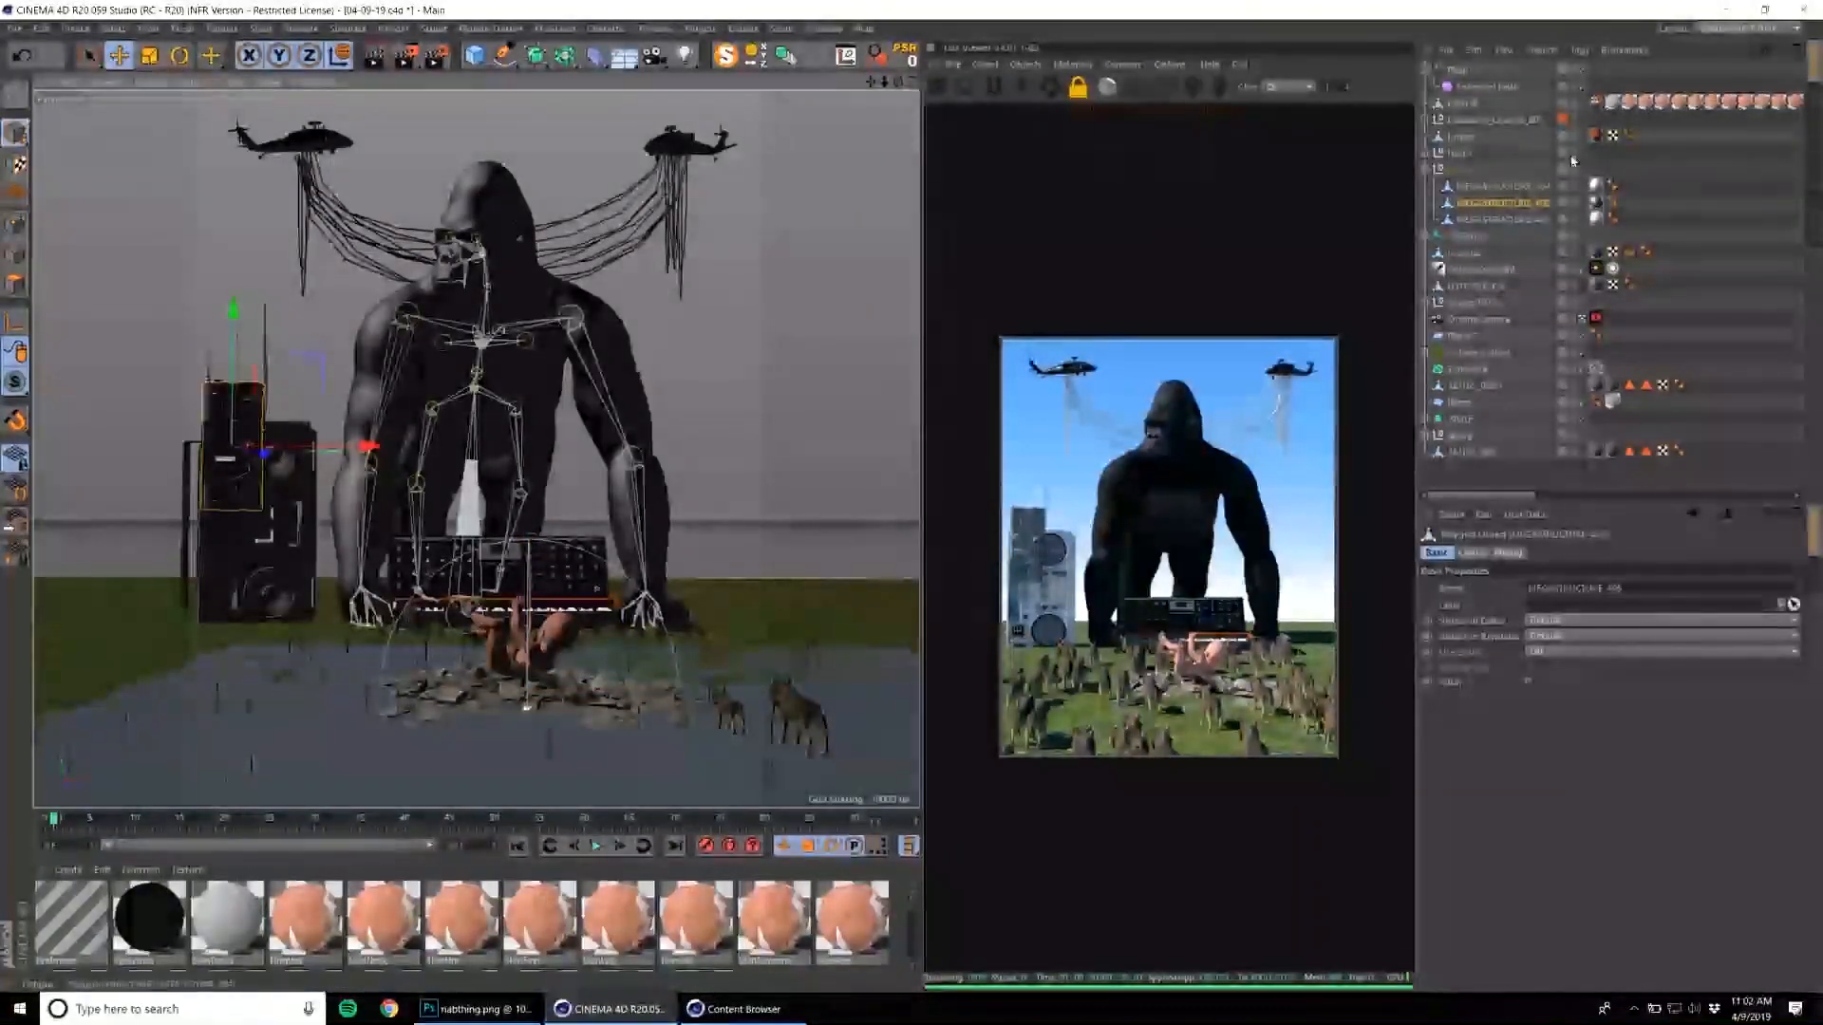
double_click(1574, 169, "alt")
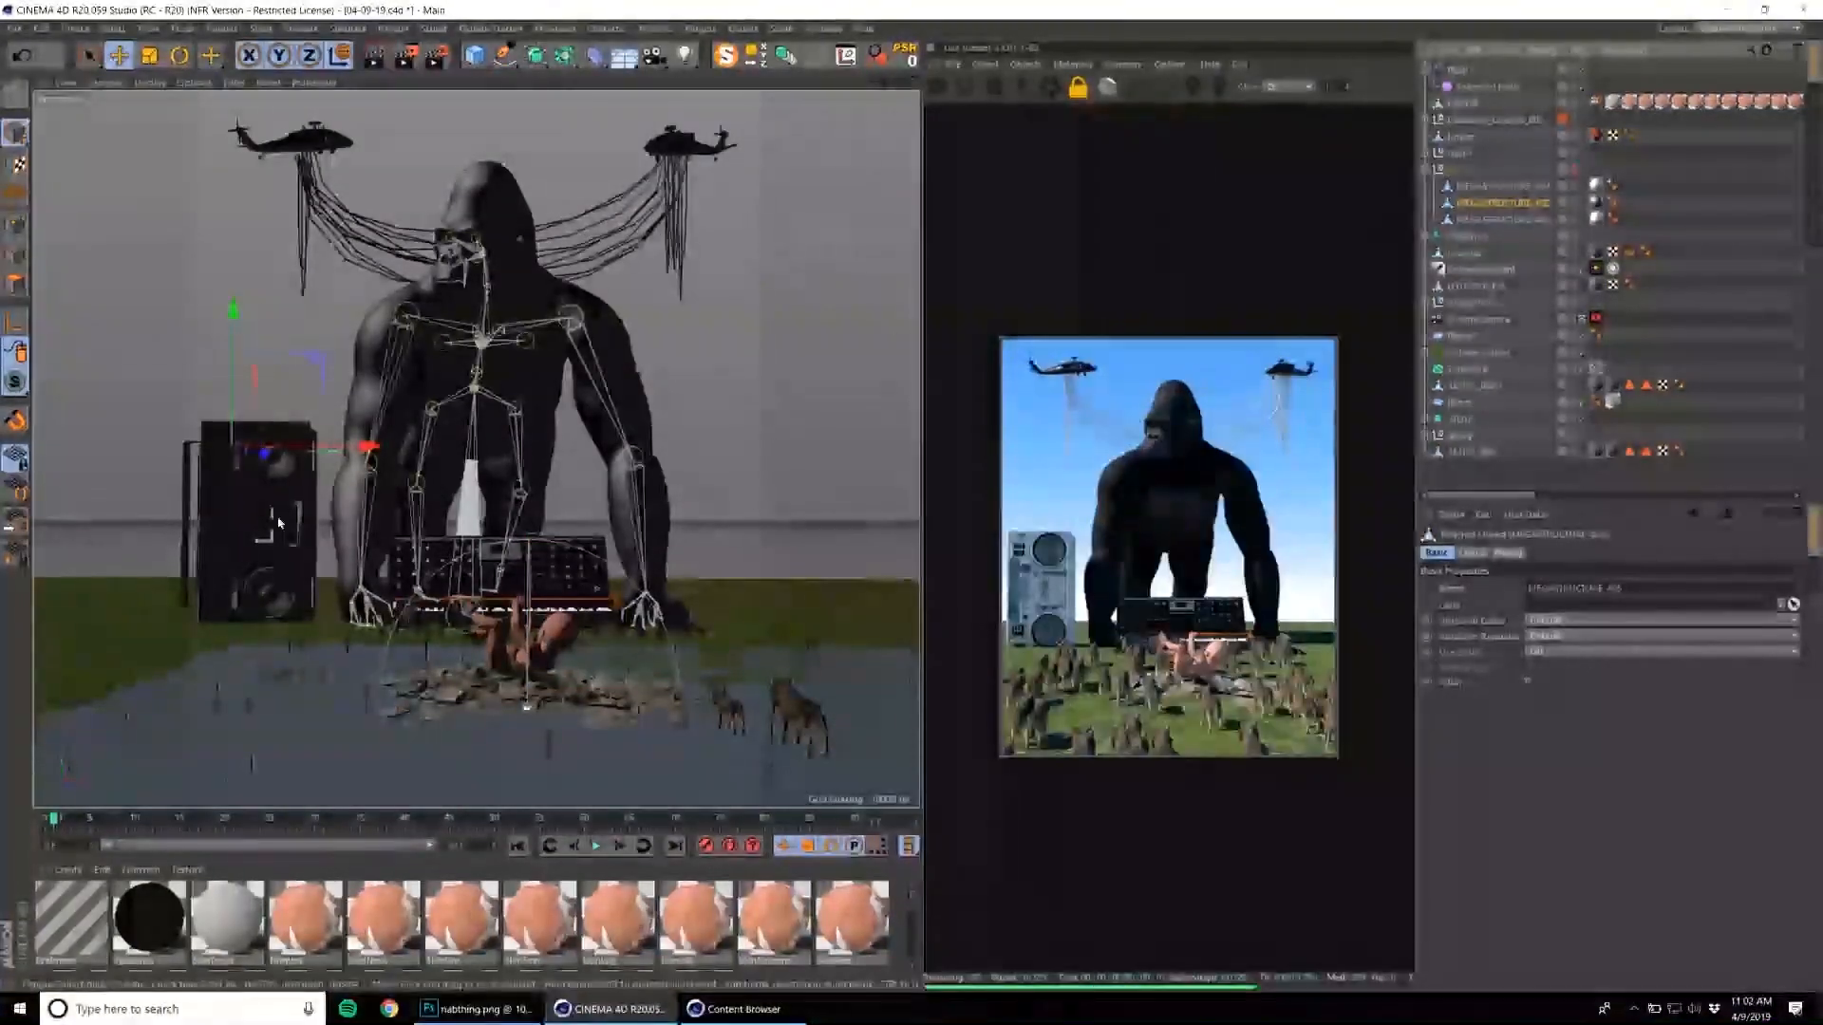
left_click(1476, 116)
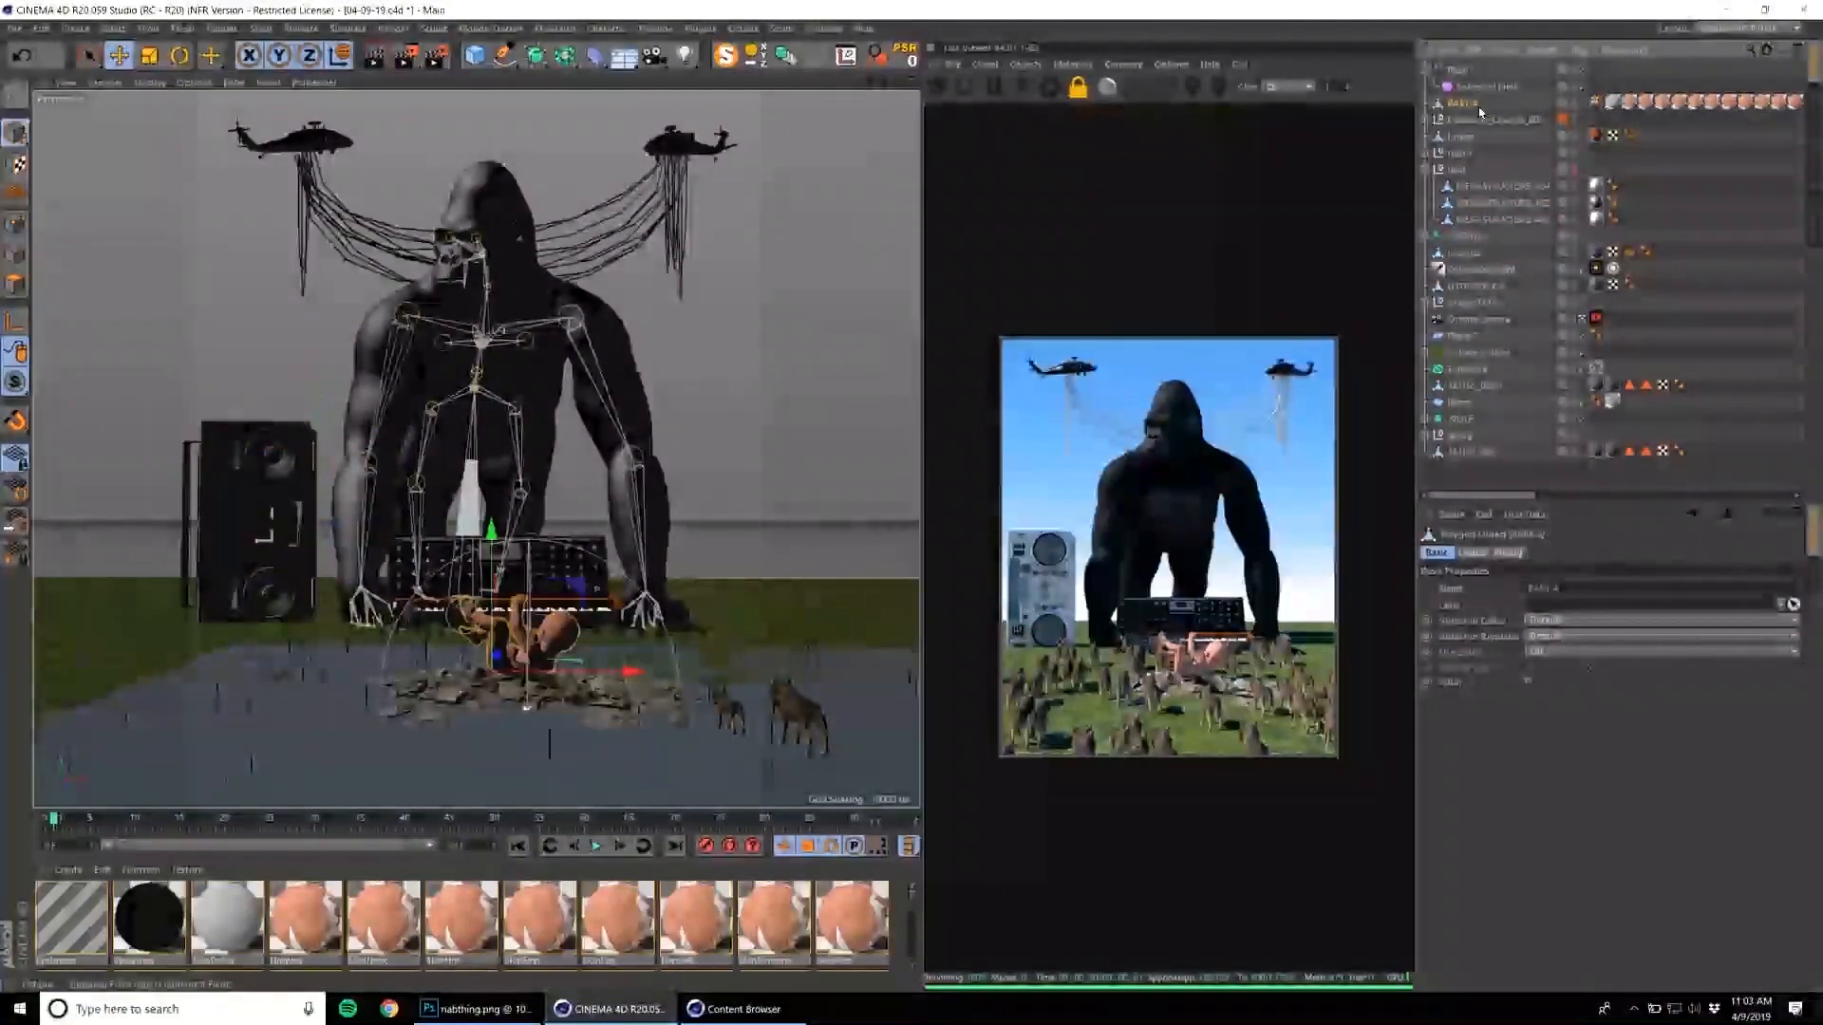
Scale the complete boombox group down so that it stands smaller beside the gorilla.
left_click(254, 514)
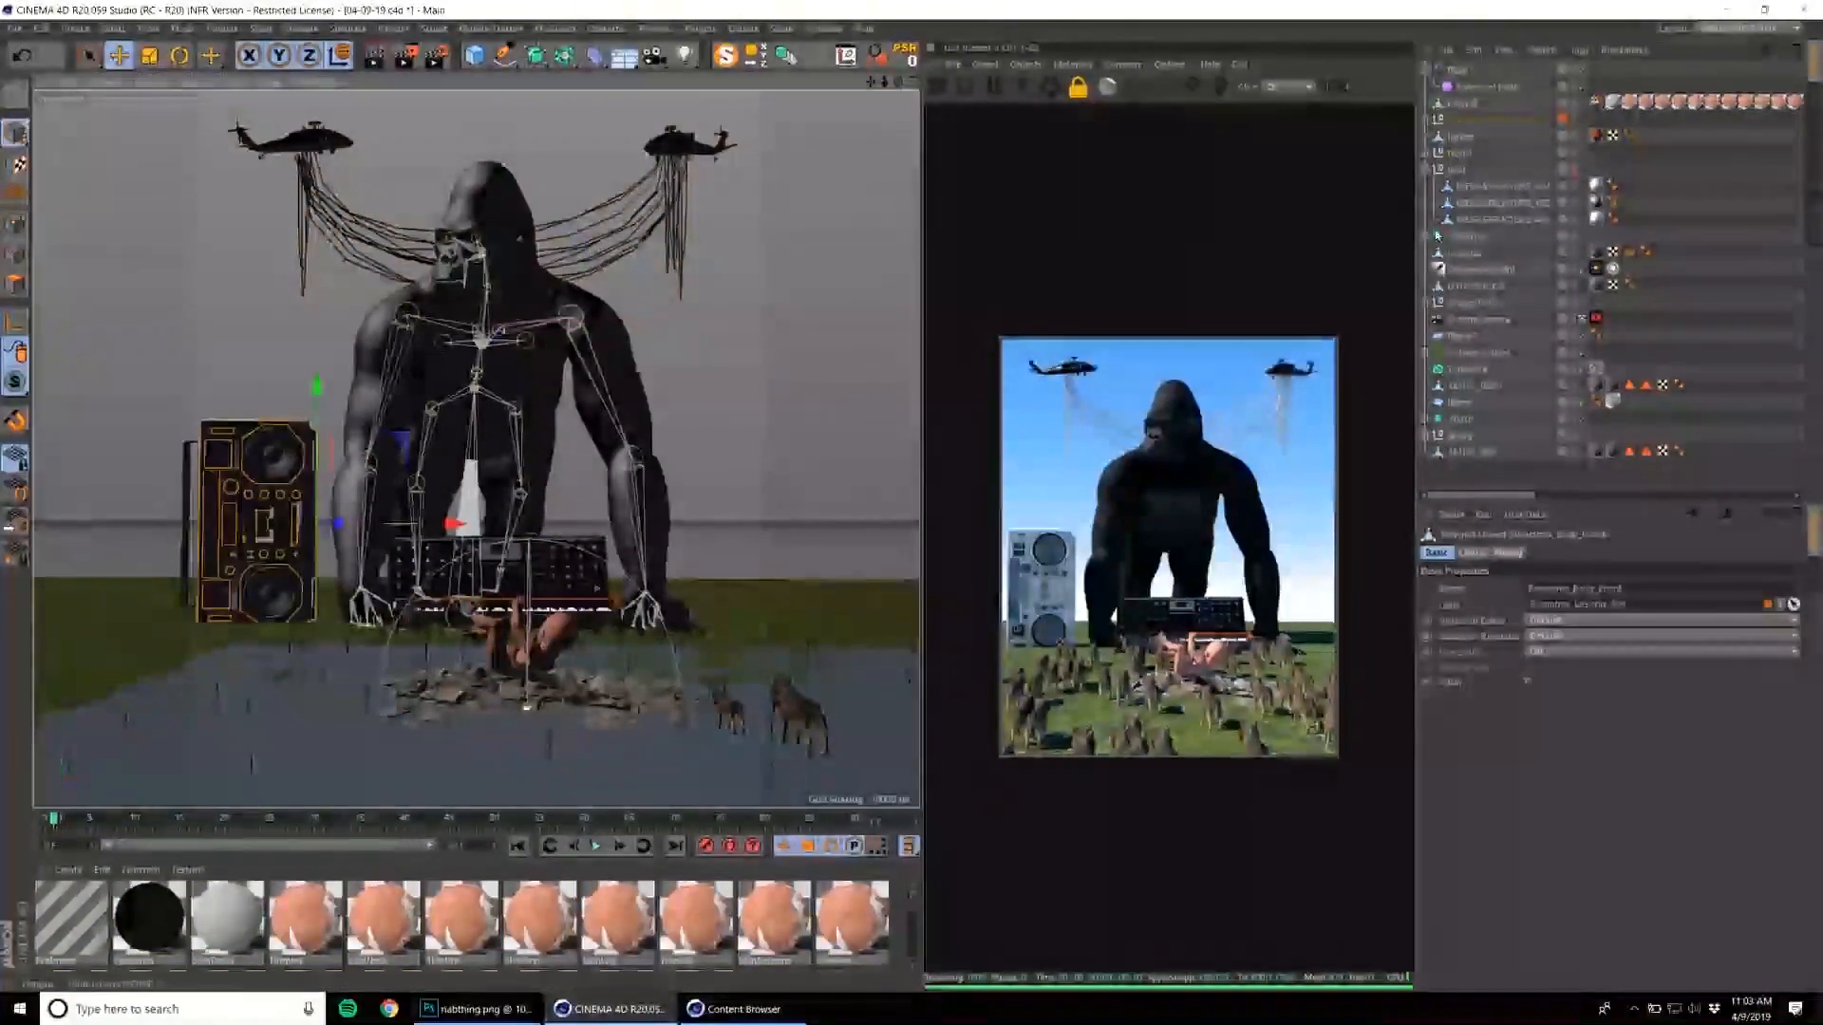
key("t")
key("ctrl+z")
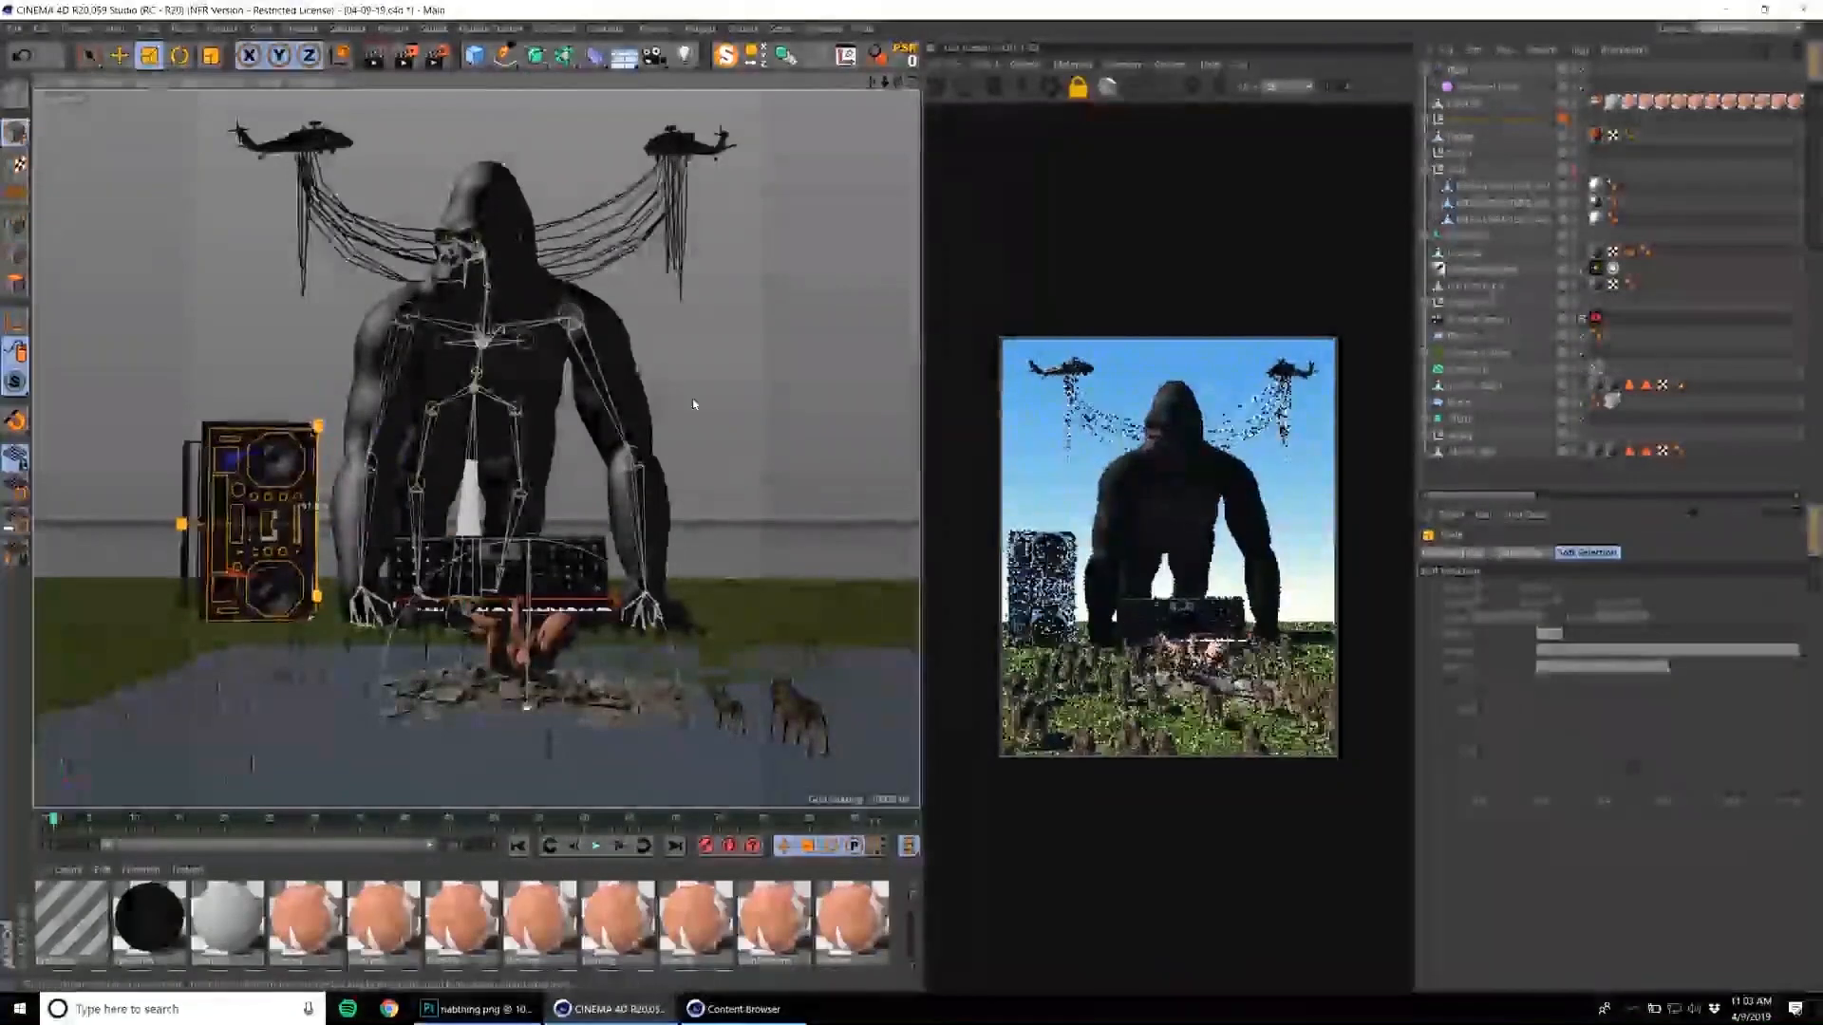
left_click_drag(500, 440, 465, 418, "alt")
left_click(1483, 120)
key("t")
mouse_move(501, 573)
left_mouse_down()
mouse_move(456, 579)
mouse_move(498, 559)
left_mouse_up()
key("e")
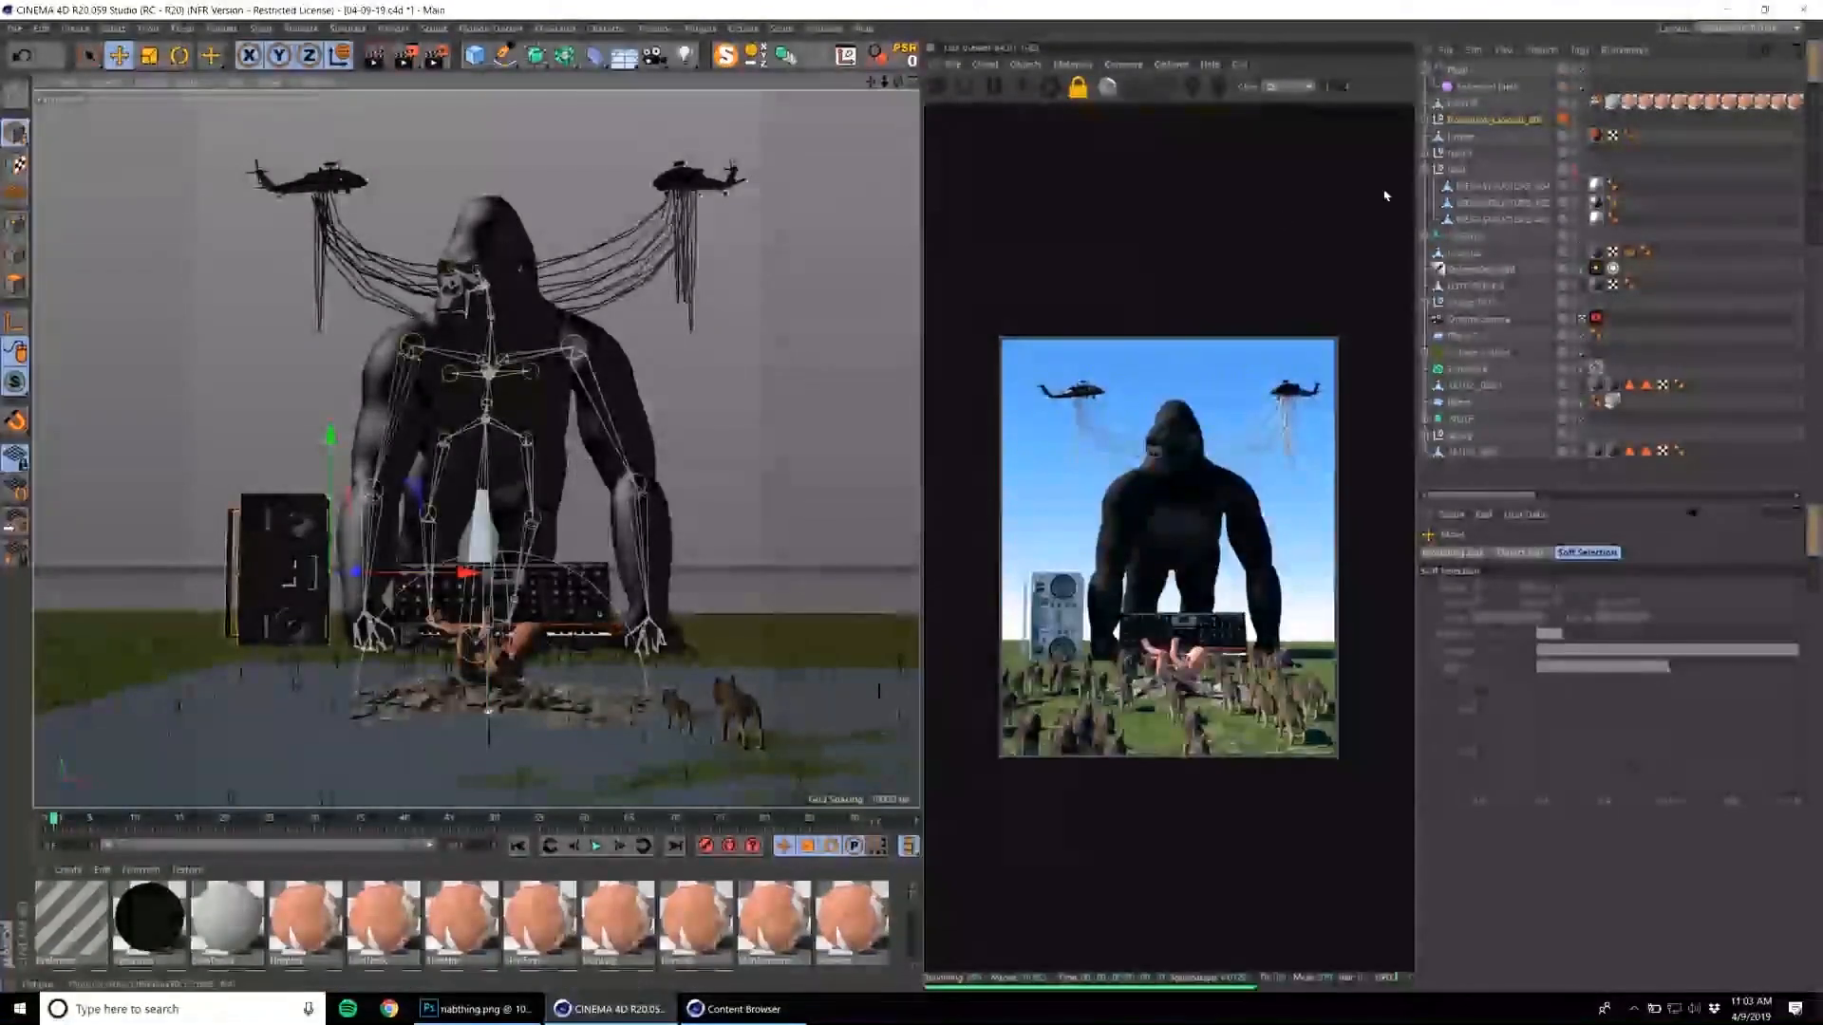
Create an instance of the boombox group and move it along X to the gorilla's opposite side.
left_click_drag(432, 580, 868, 553)
key("Delete")
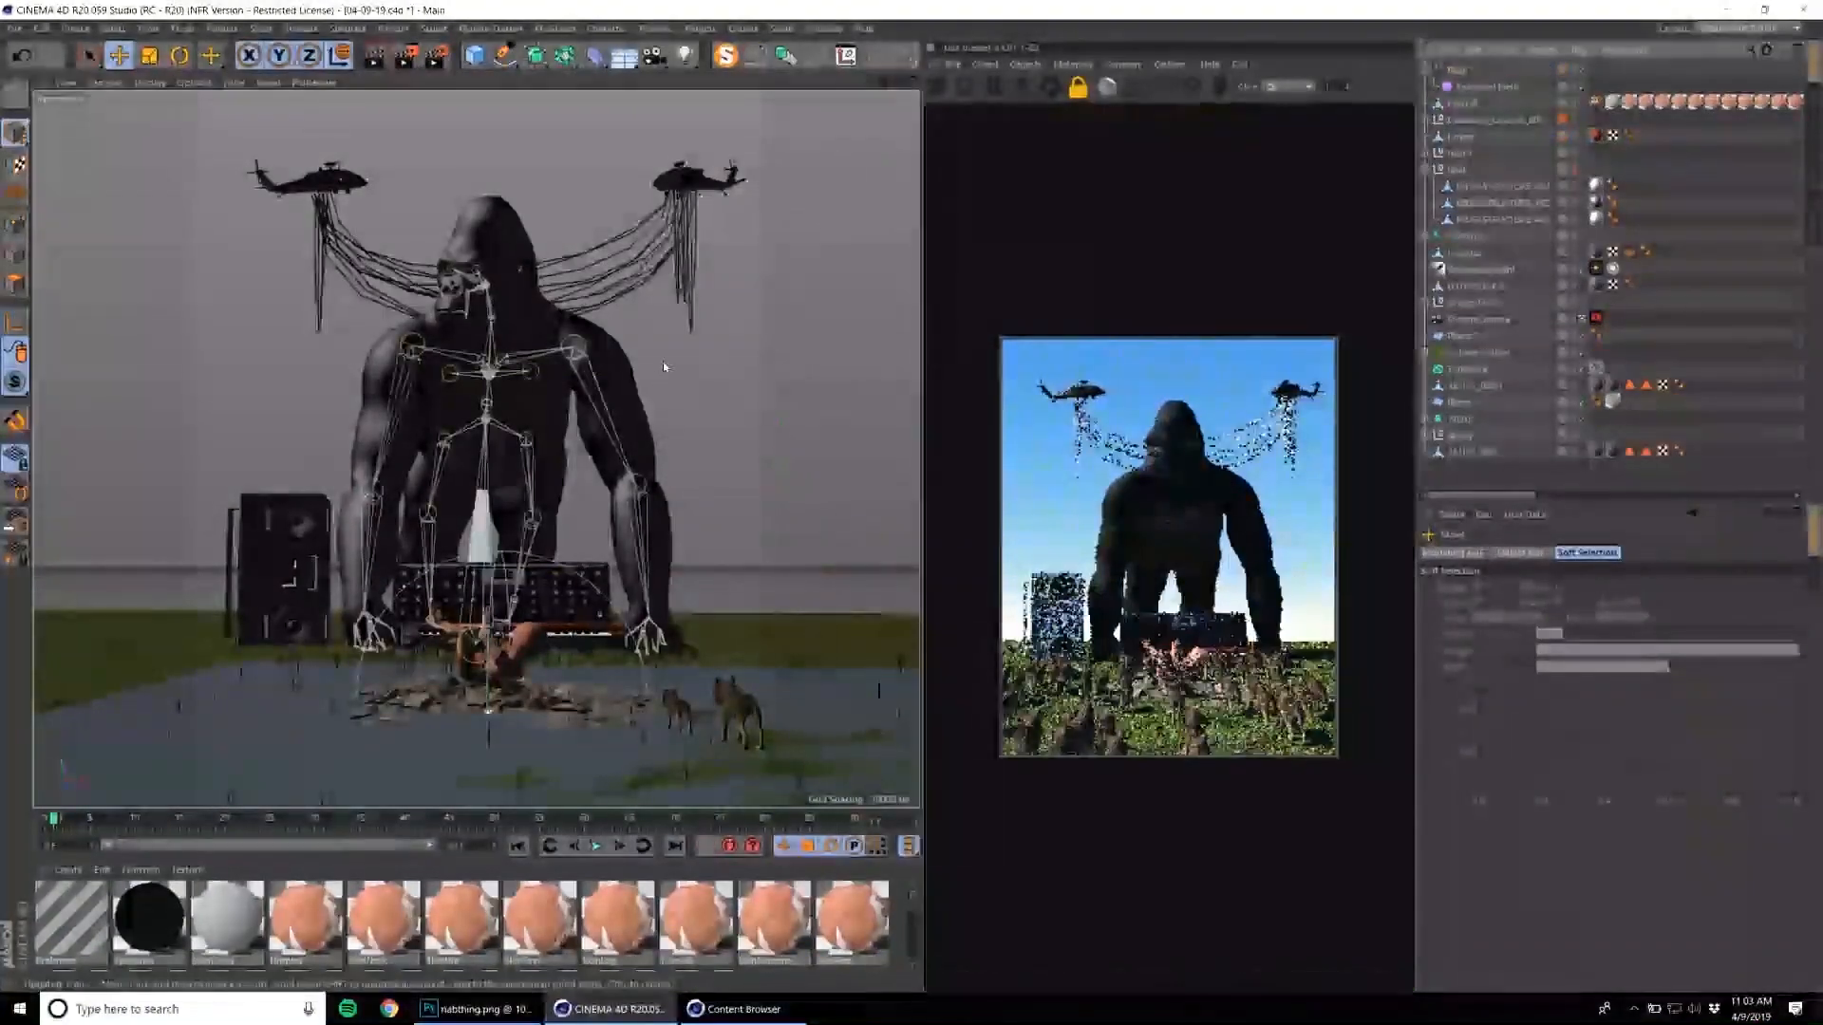
left_click(257, 528)
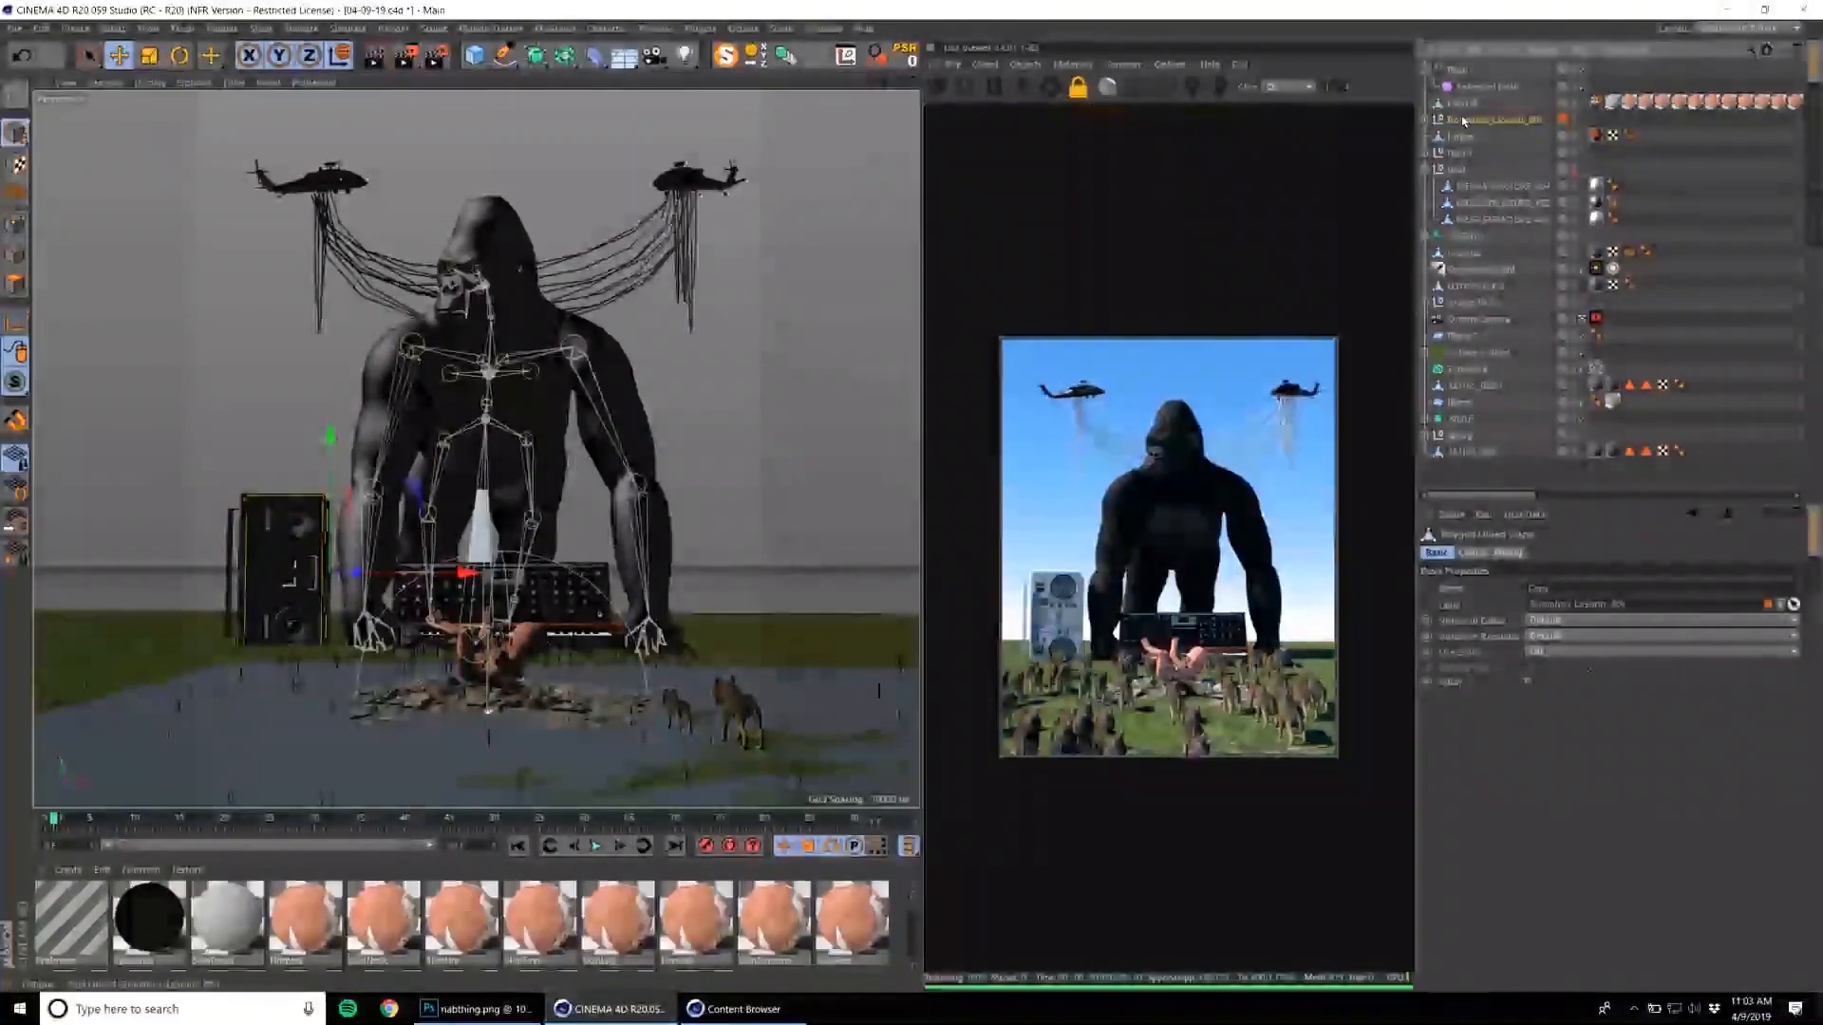
left_click(786, 56)
left_click_drag(459, 575, 880, 582)
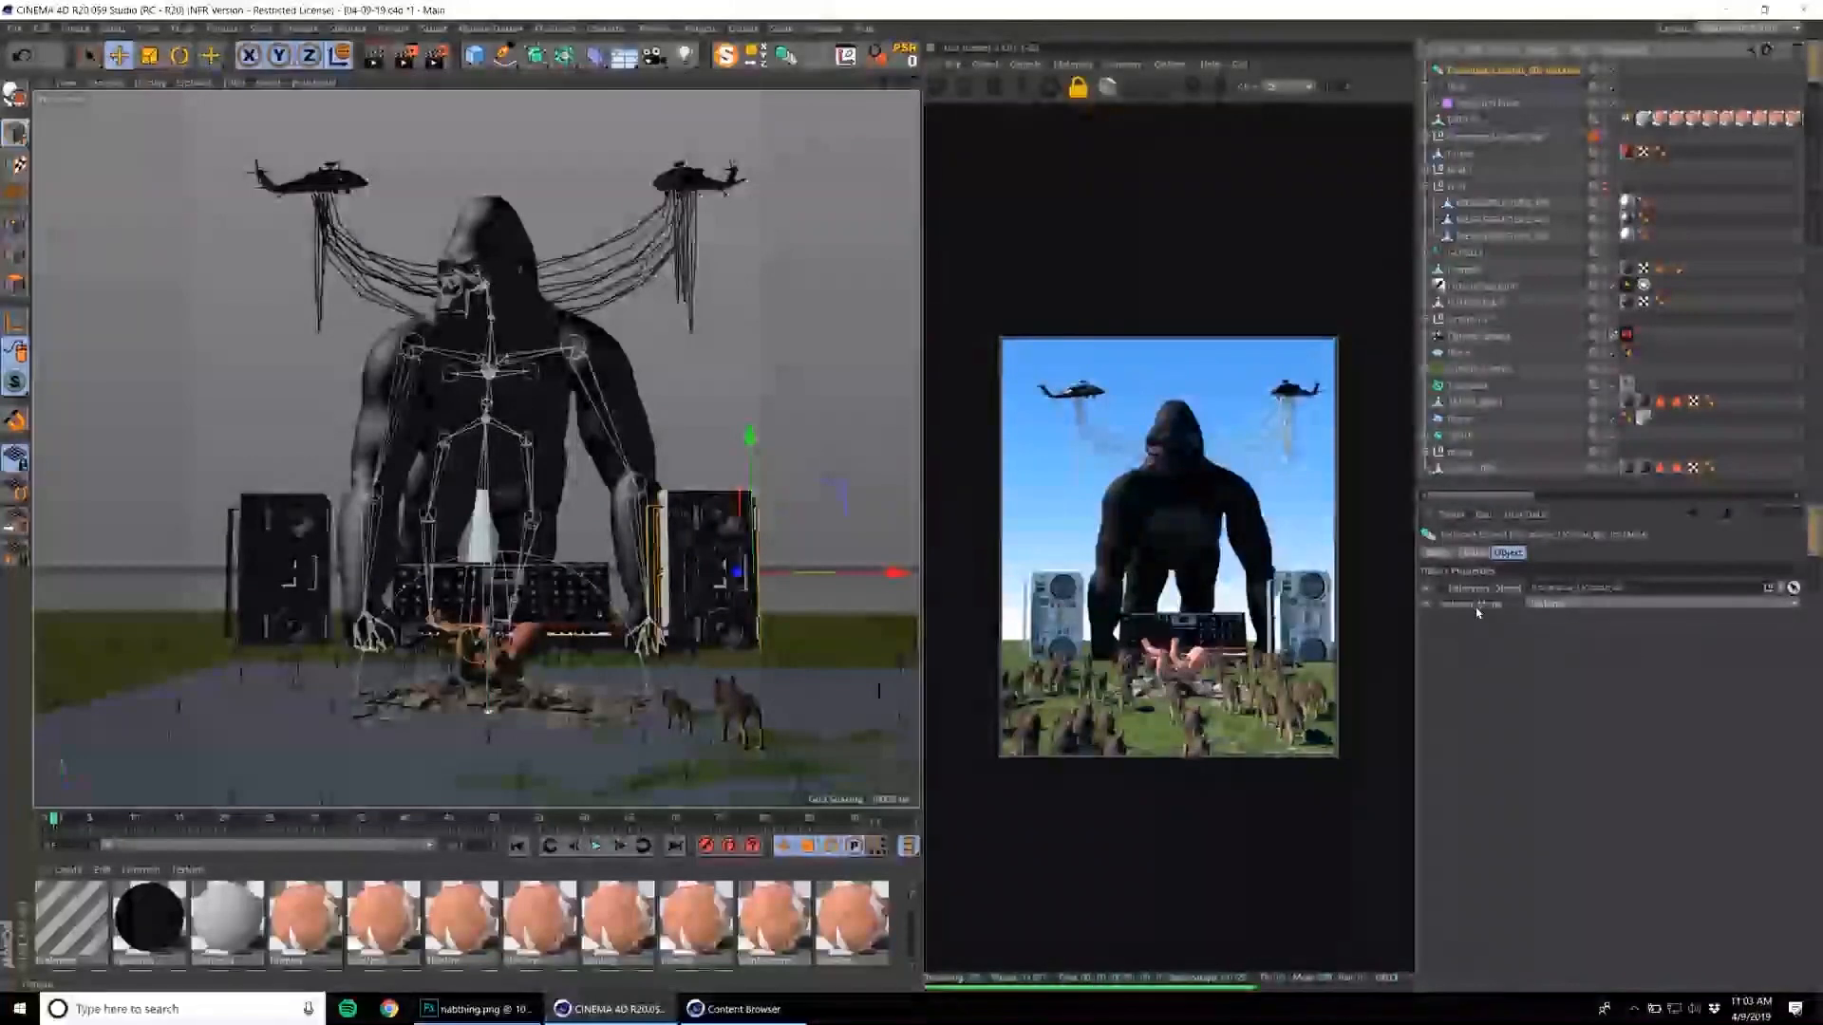
Try to mirror the boombox instance by entering a negative X scale.
left_click(1473, 554)
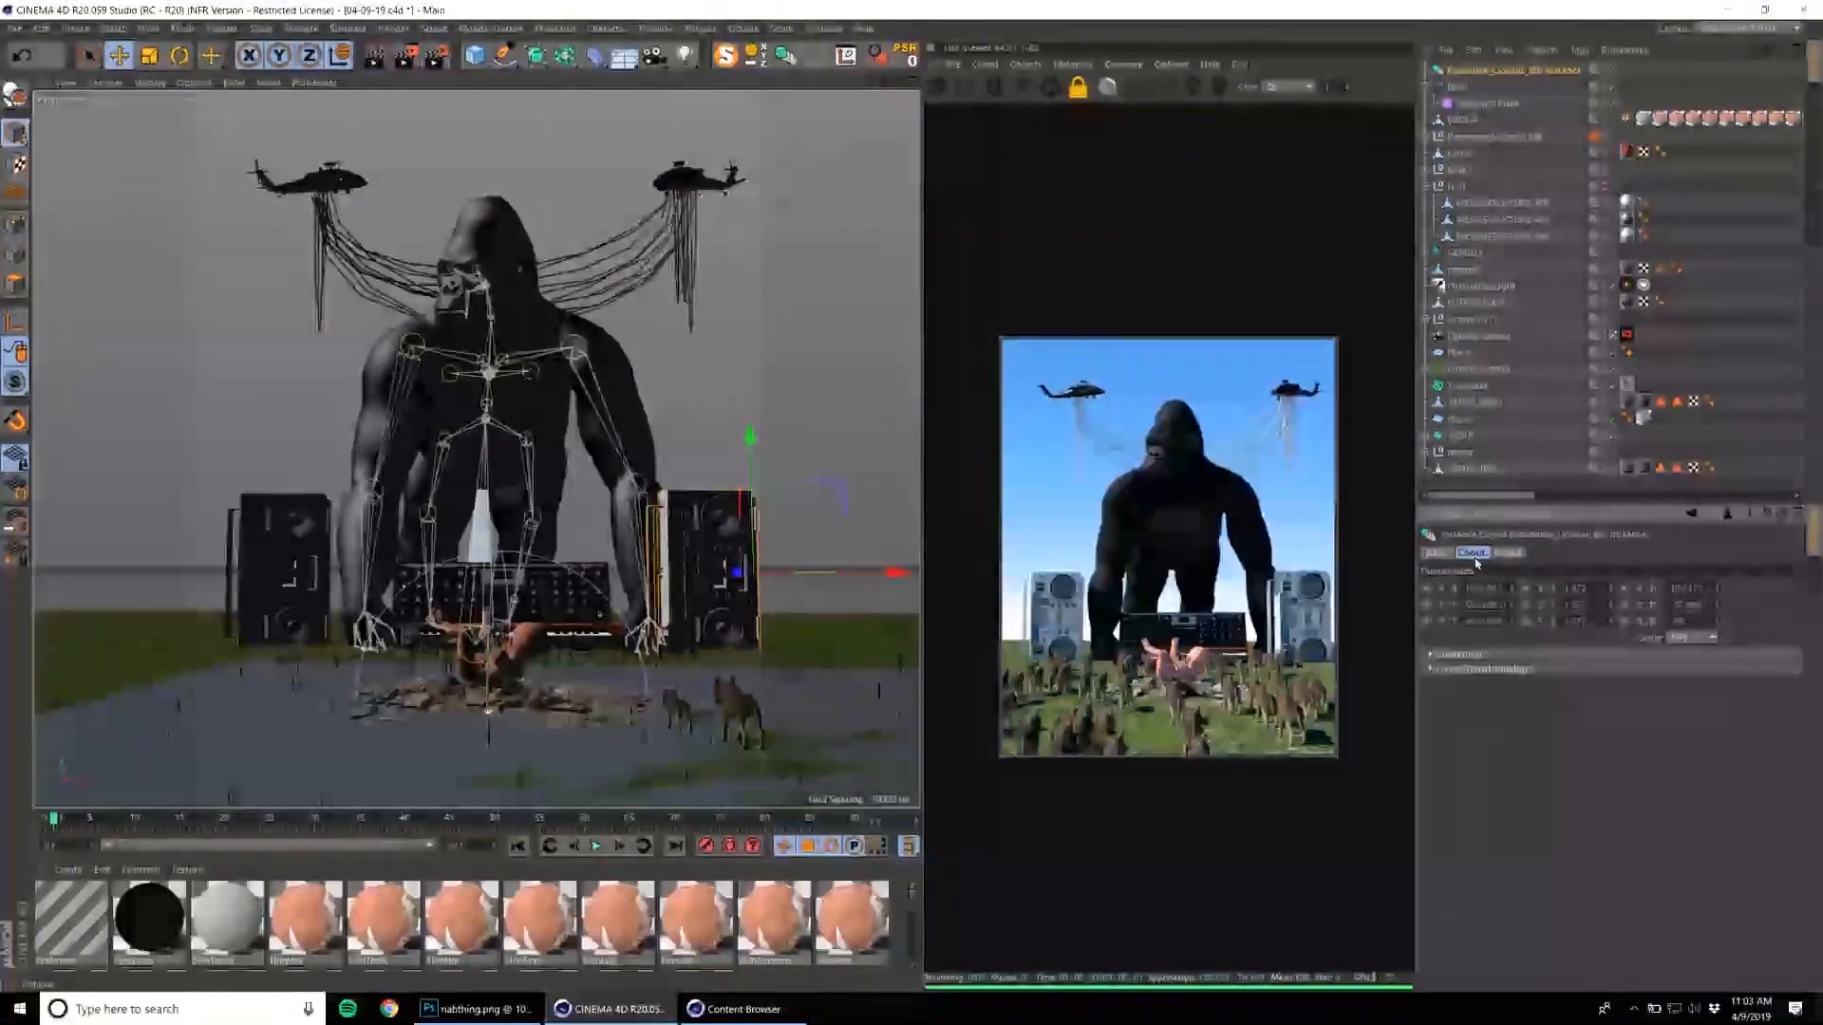
left_click(1562, 588)
type("-")
key("Return")
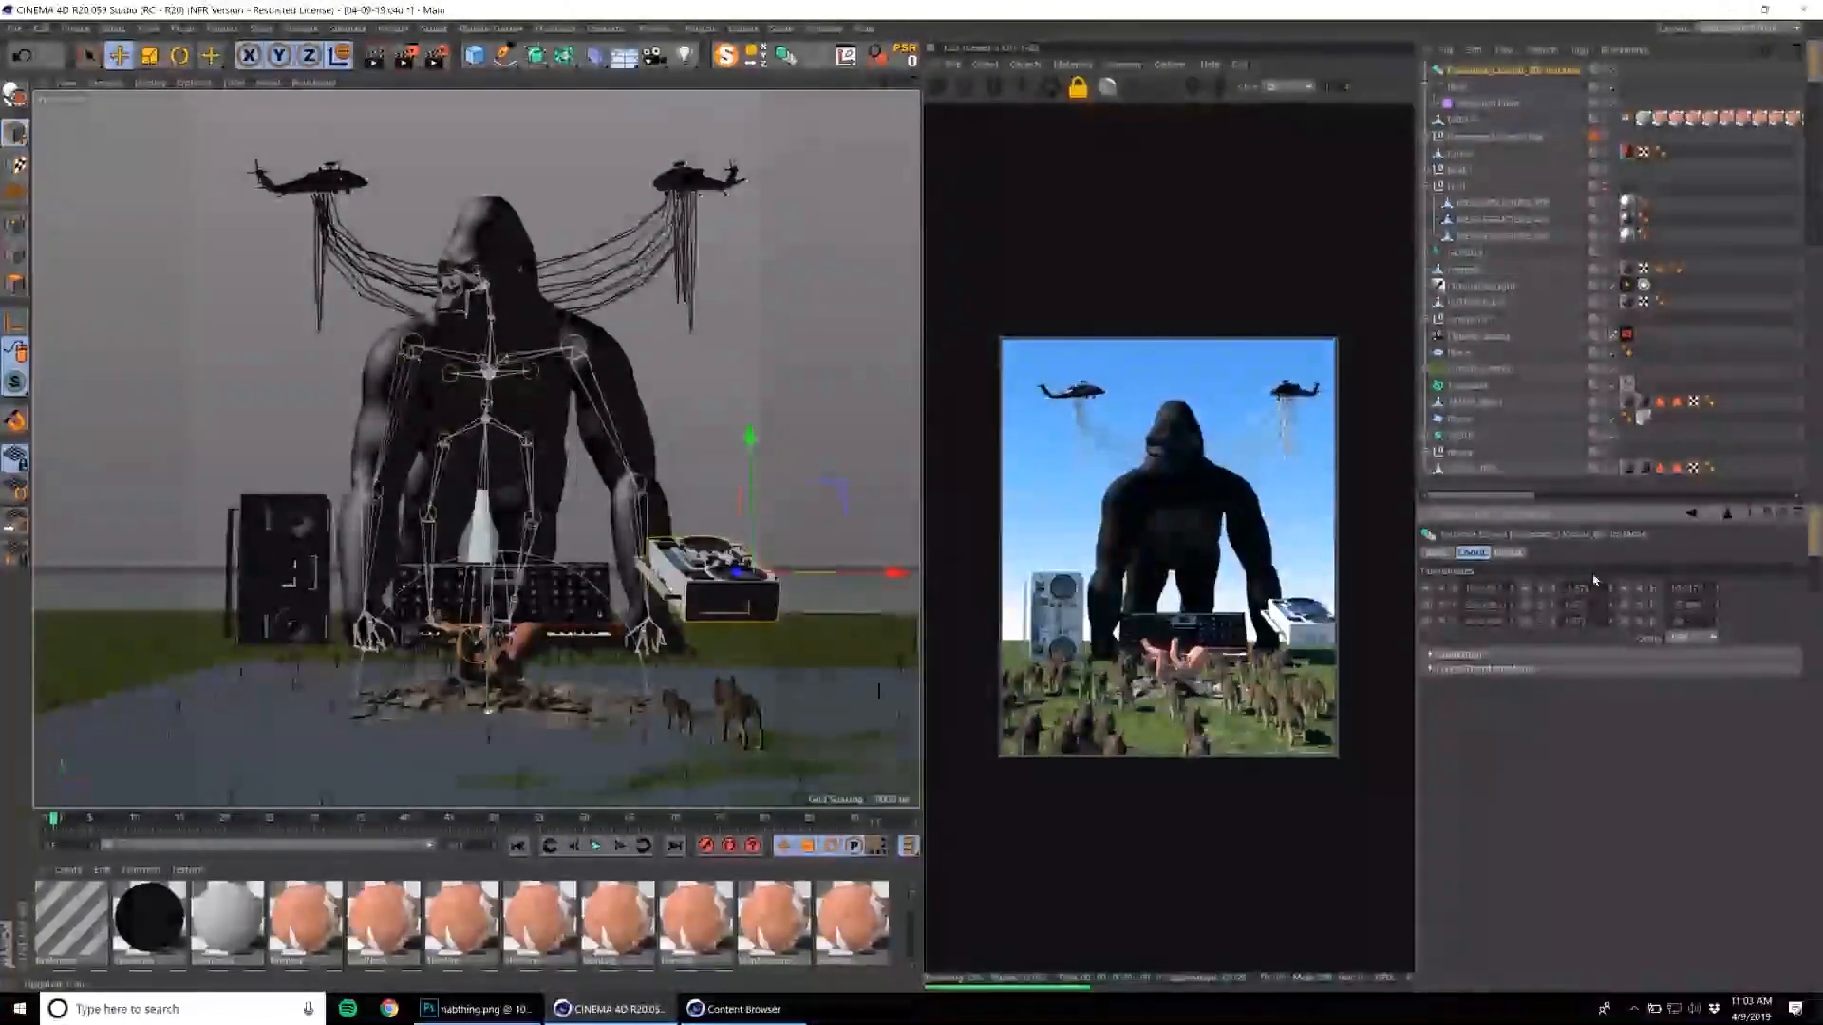
key("ctrl+z")
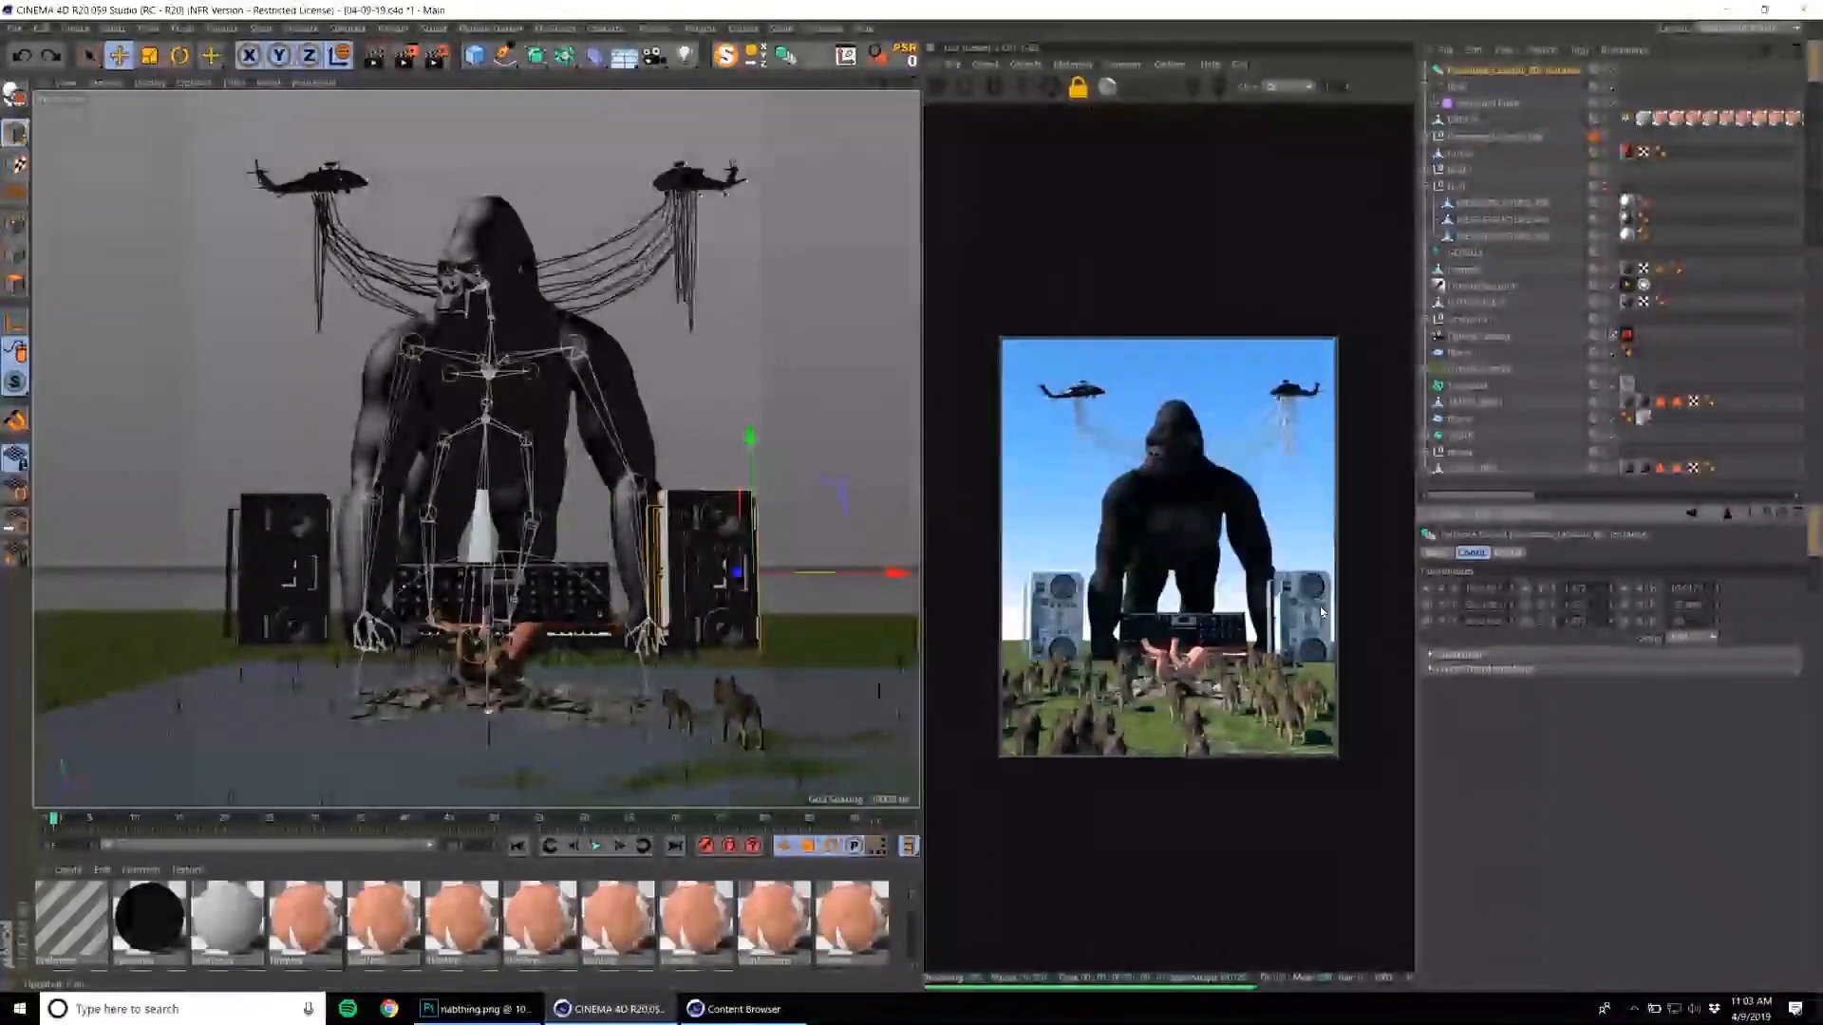
Rotate the boombox instance to mirror the original's angle and position it beside the gorilla's arm.
left_click_drag(819, 607, 726, 655, "alt")
left_click(343, 63)
left_click_drag(825, 480, 781, 605, "alt")
key("r")
key("e")
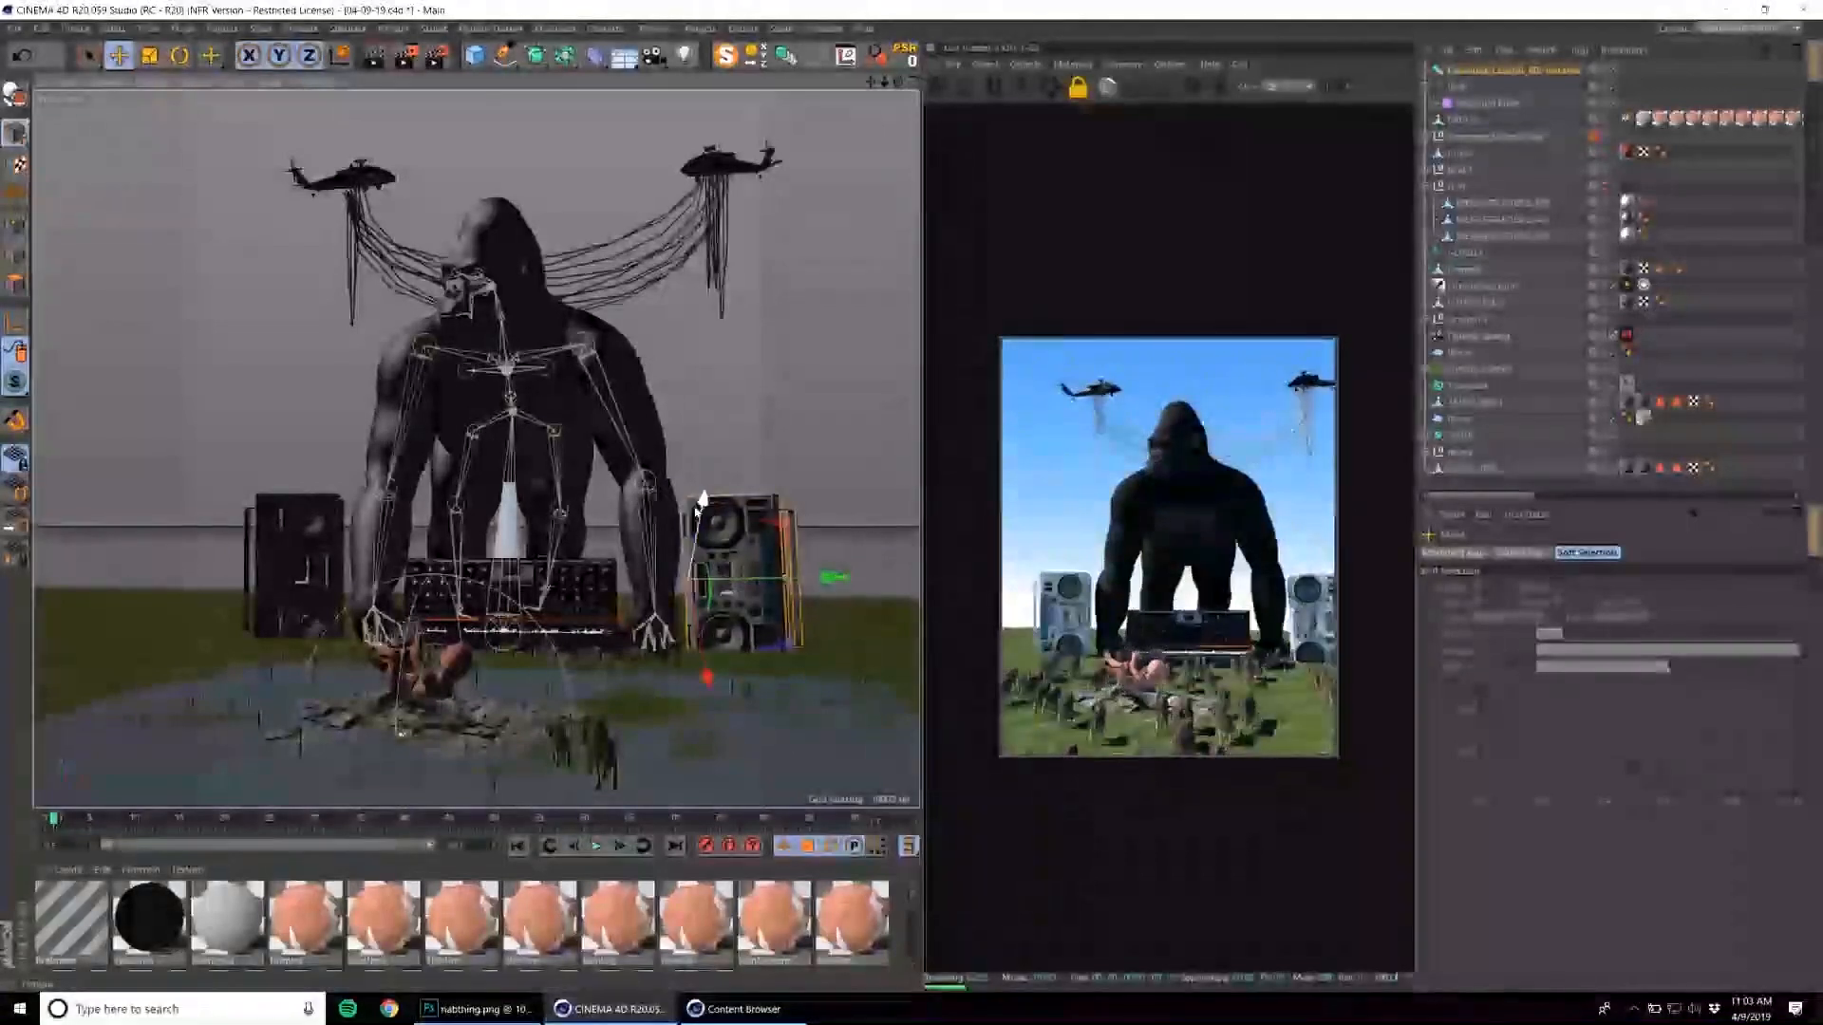
left_click_drag(782, 531, 843, 514, "alt")
middle_click_drag(843, 514, 788, 544, "alt")
left_click_drag(788, 540, 836, 523, "alt")
middle_click_drag(835, 523, 852, 518, "alt")
left_click_drag(853, 518, 921, 527, "alt")
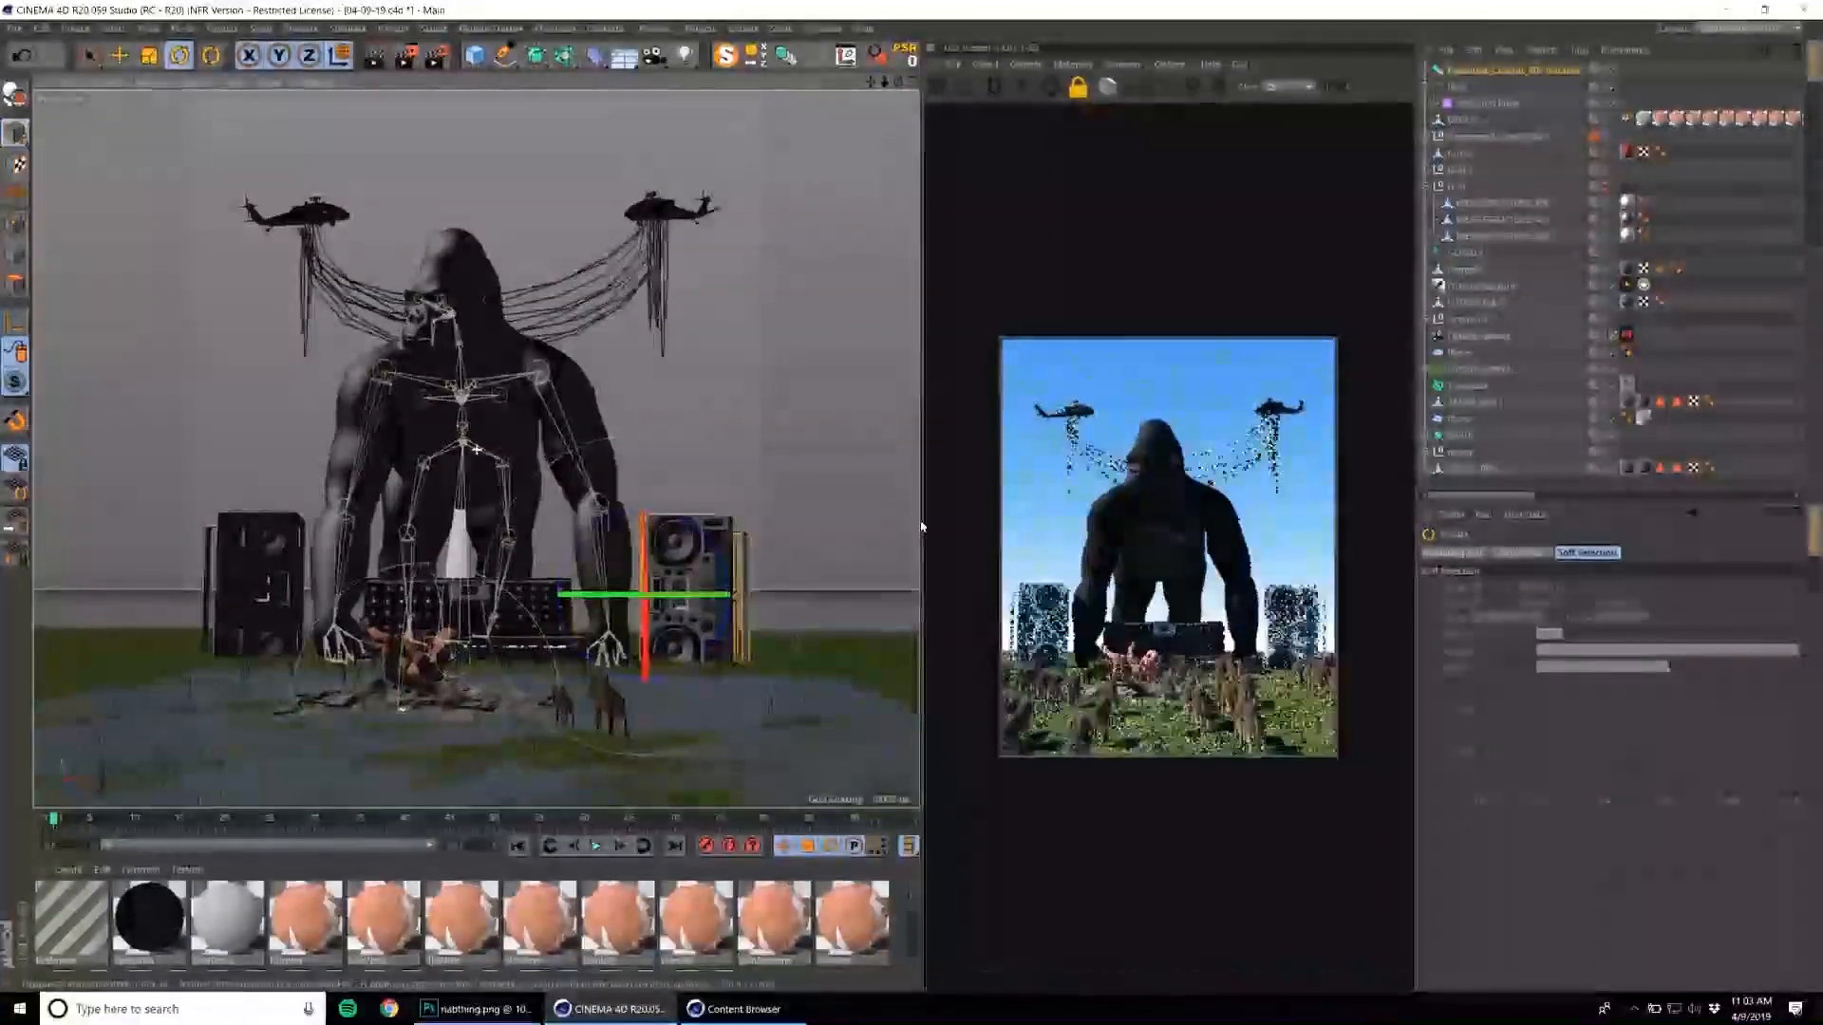
Go to about frame 8 and reframe the Octane camera to a lower, more level view of the gorilla.
left_click(1486, 337)
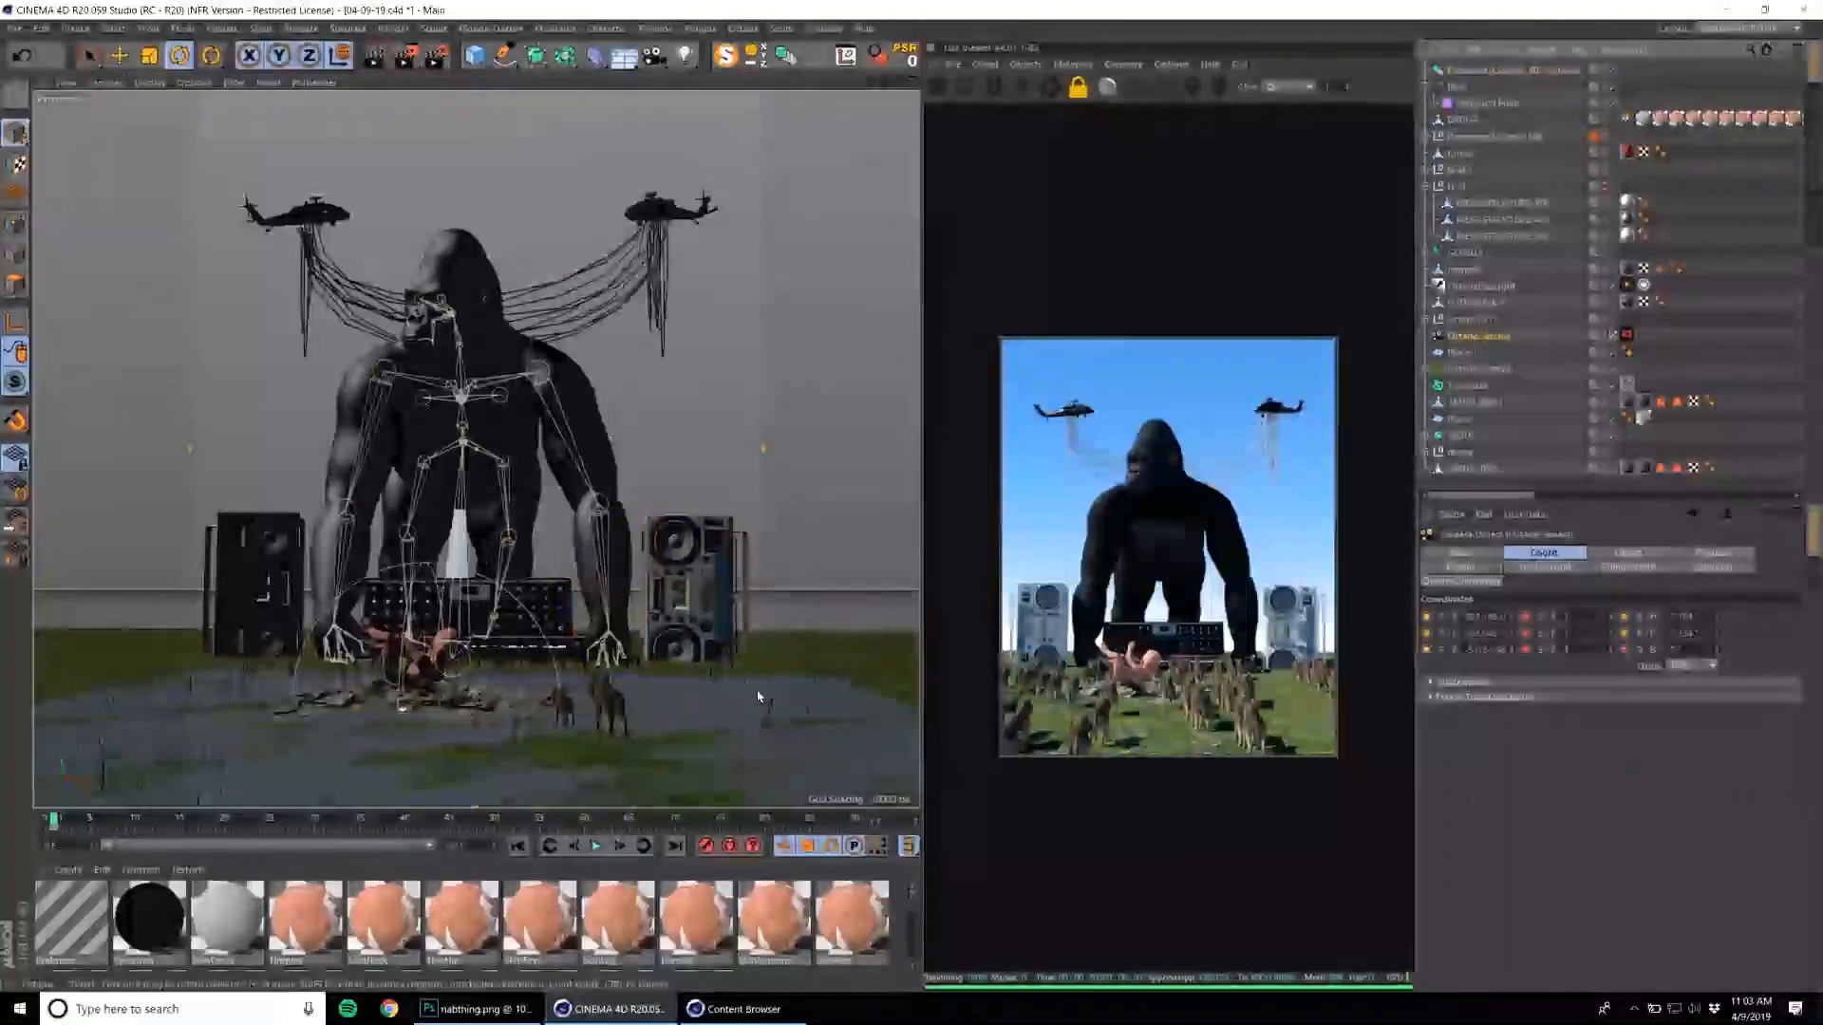
left_click(119, 820)
left_click(530, 423)
mouse_move(533, 423)
left_mouse_down("alt")
mouse_move(579, 432)
mouse_move(560, 447)
left_mouse_up("alt")
middle_click_drag(642, 407, 634, 407, "alt")
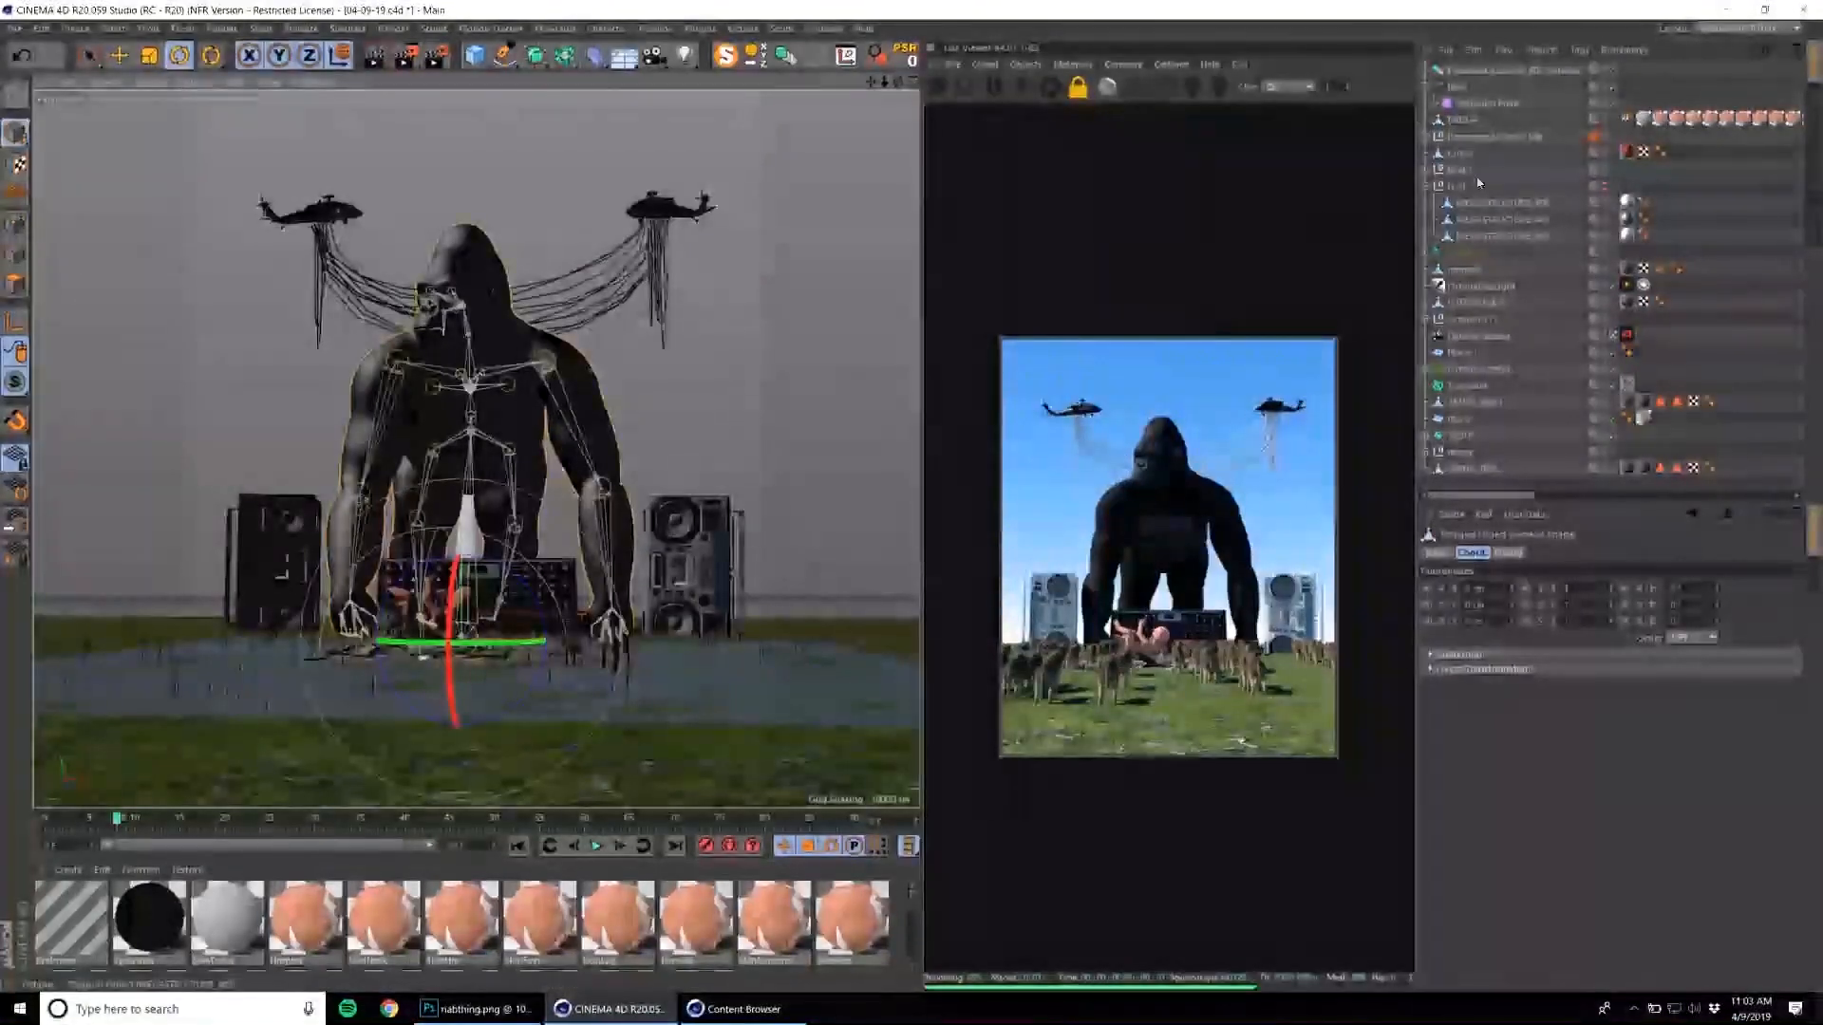
left_click(1473, 338)
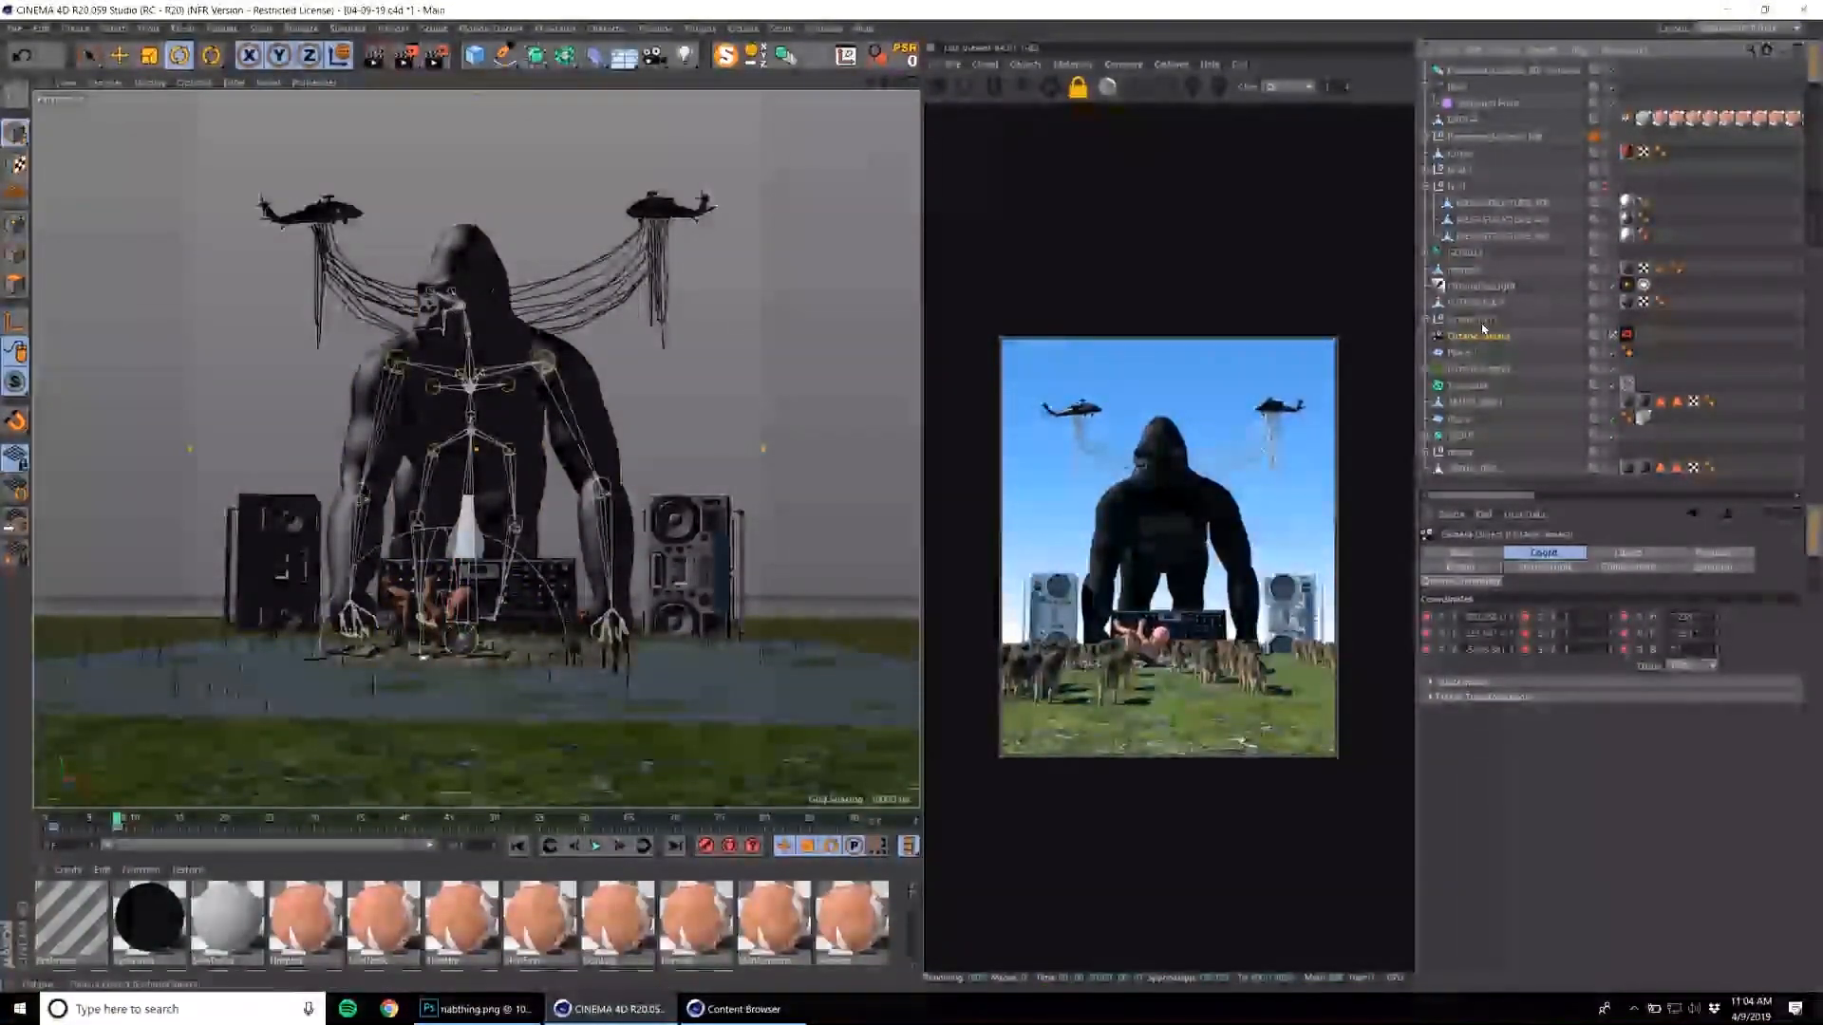
Rotate the Octane daylight so that the sun lights the front of the boomboxes.
left_click(1483, 292)
key("r")
left_click_drag(418, 629, 376, 619)
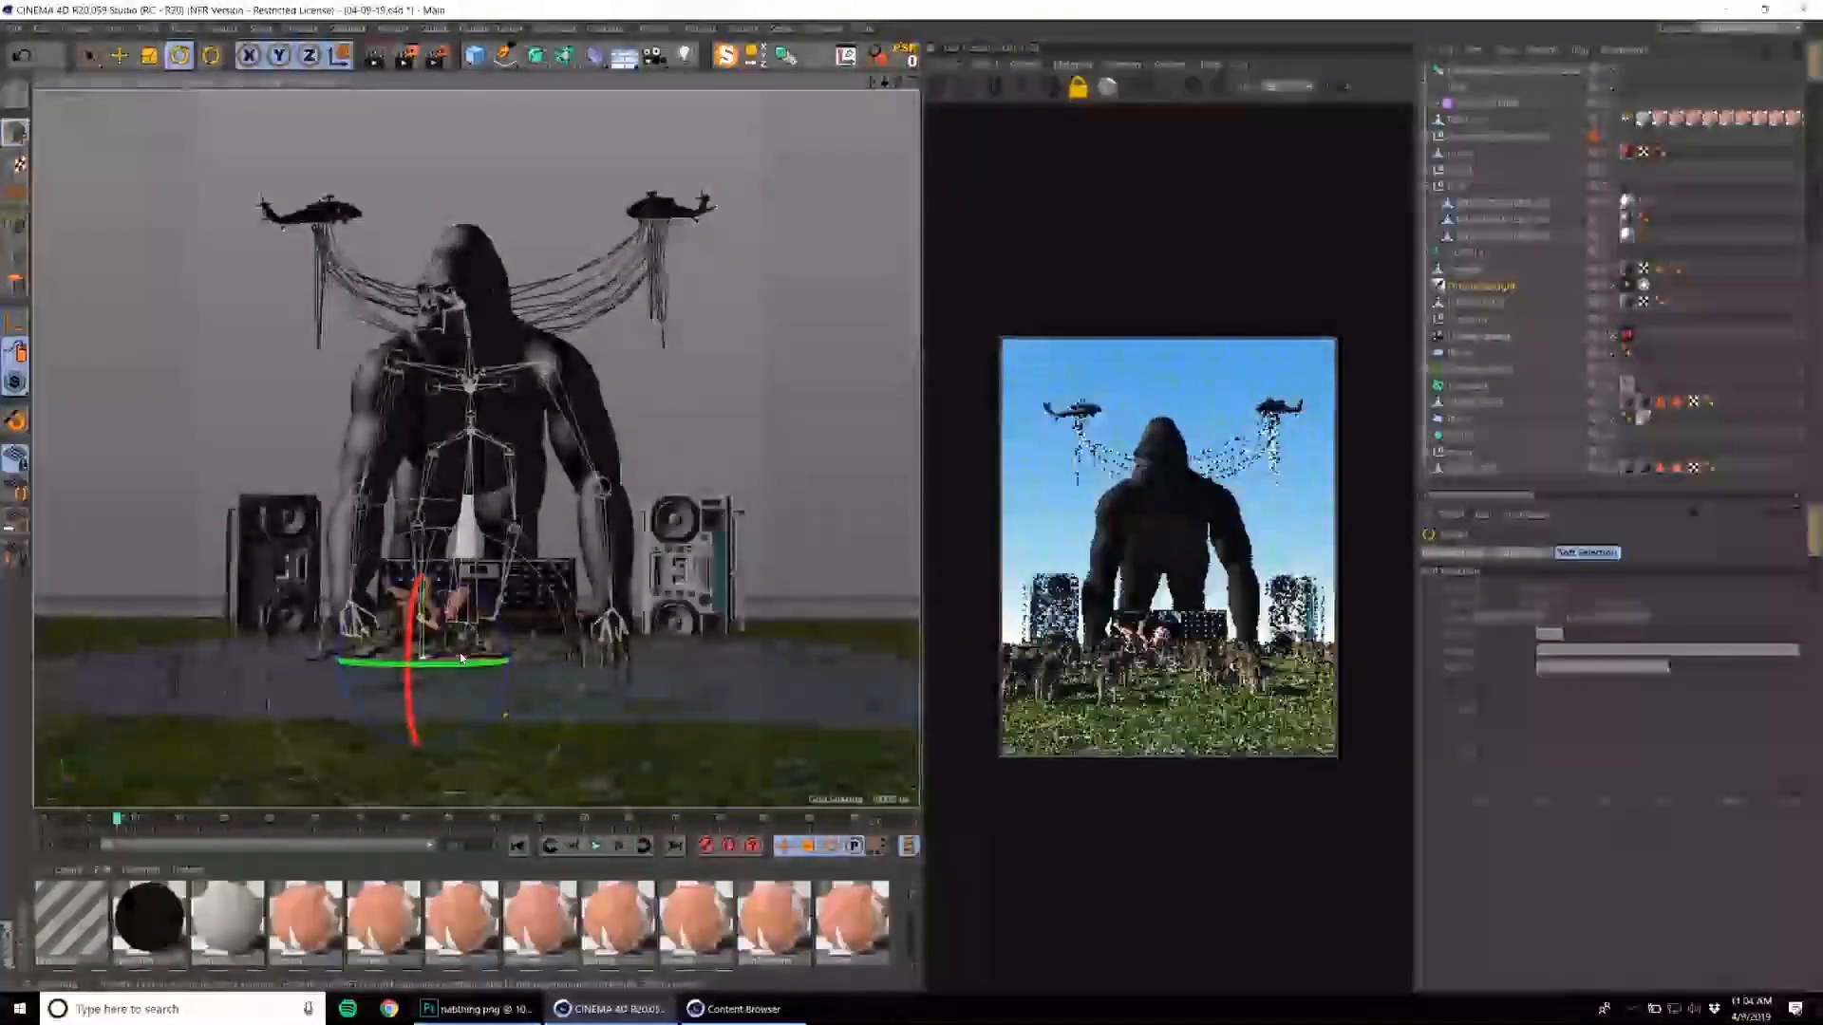
Expand the group holding the hanging cables and adjust the cable generator's count setting.
left_click(660, 270)
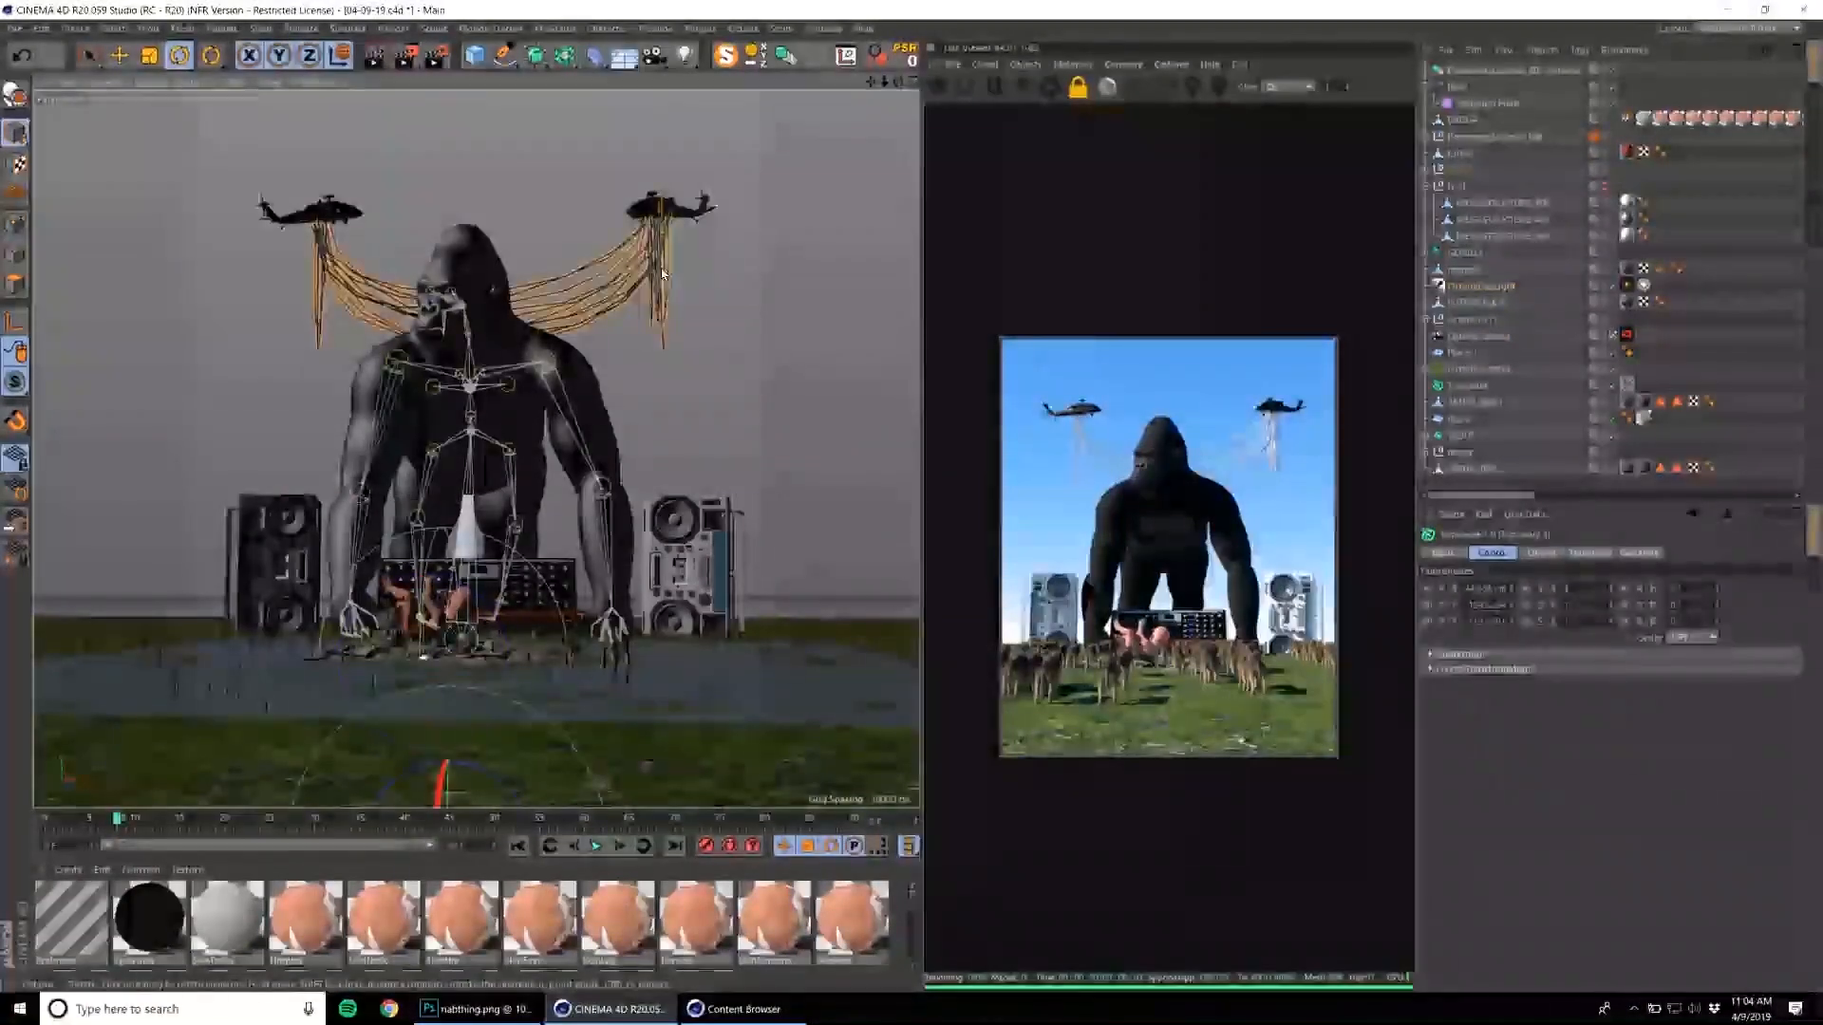
left_click(1427, 169)
left_click(1541, 552)
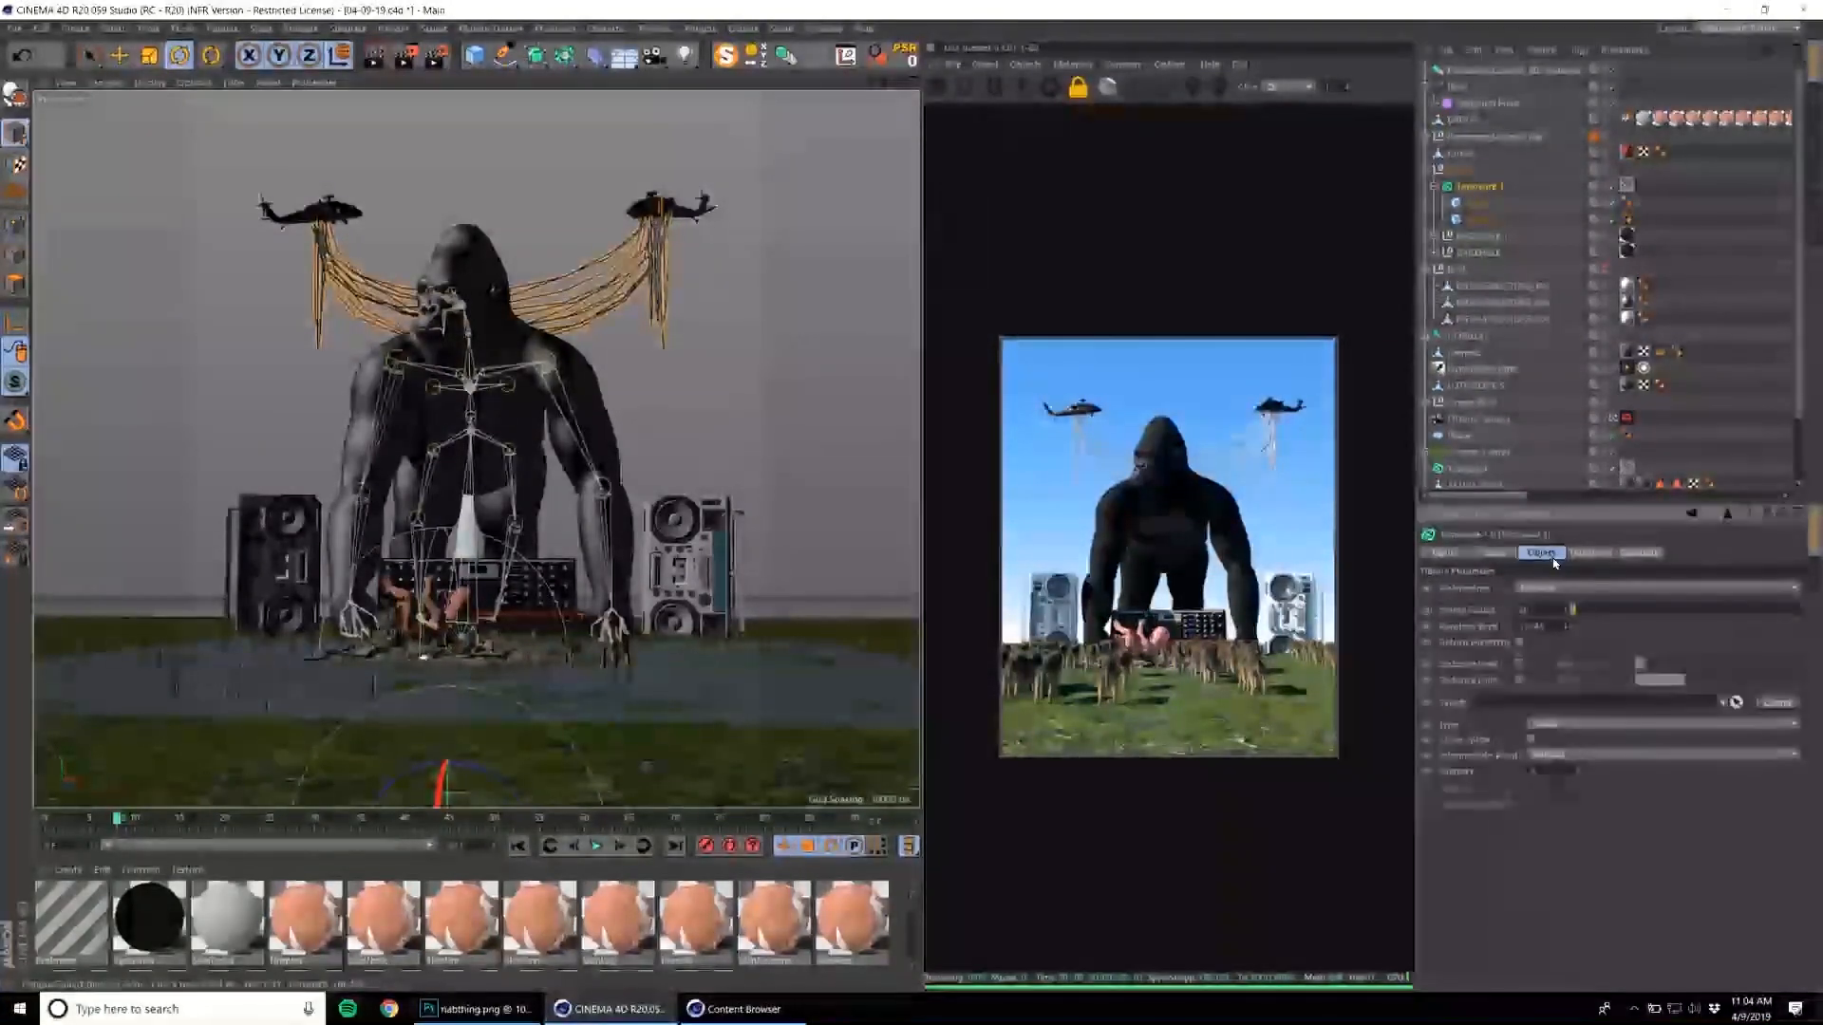
mouse_move(1573, 610)
left_mouse_down()
mouse_move(1598, 609)
mouse_move(1577, 609)
left_mouse_up()
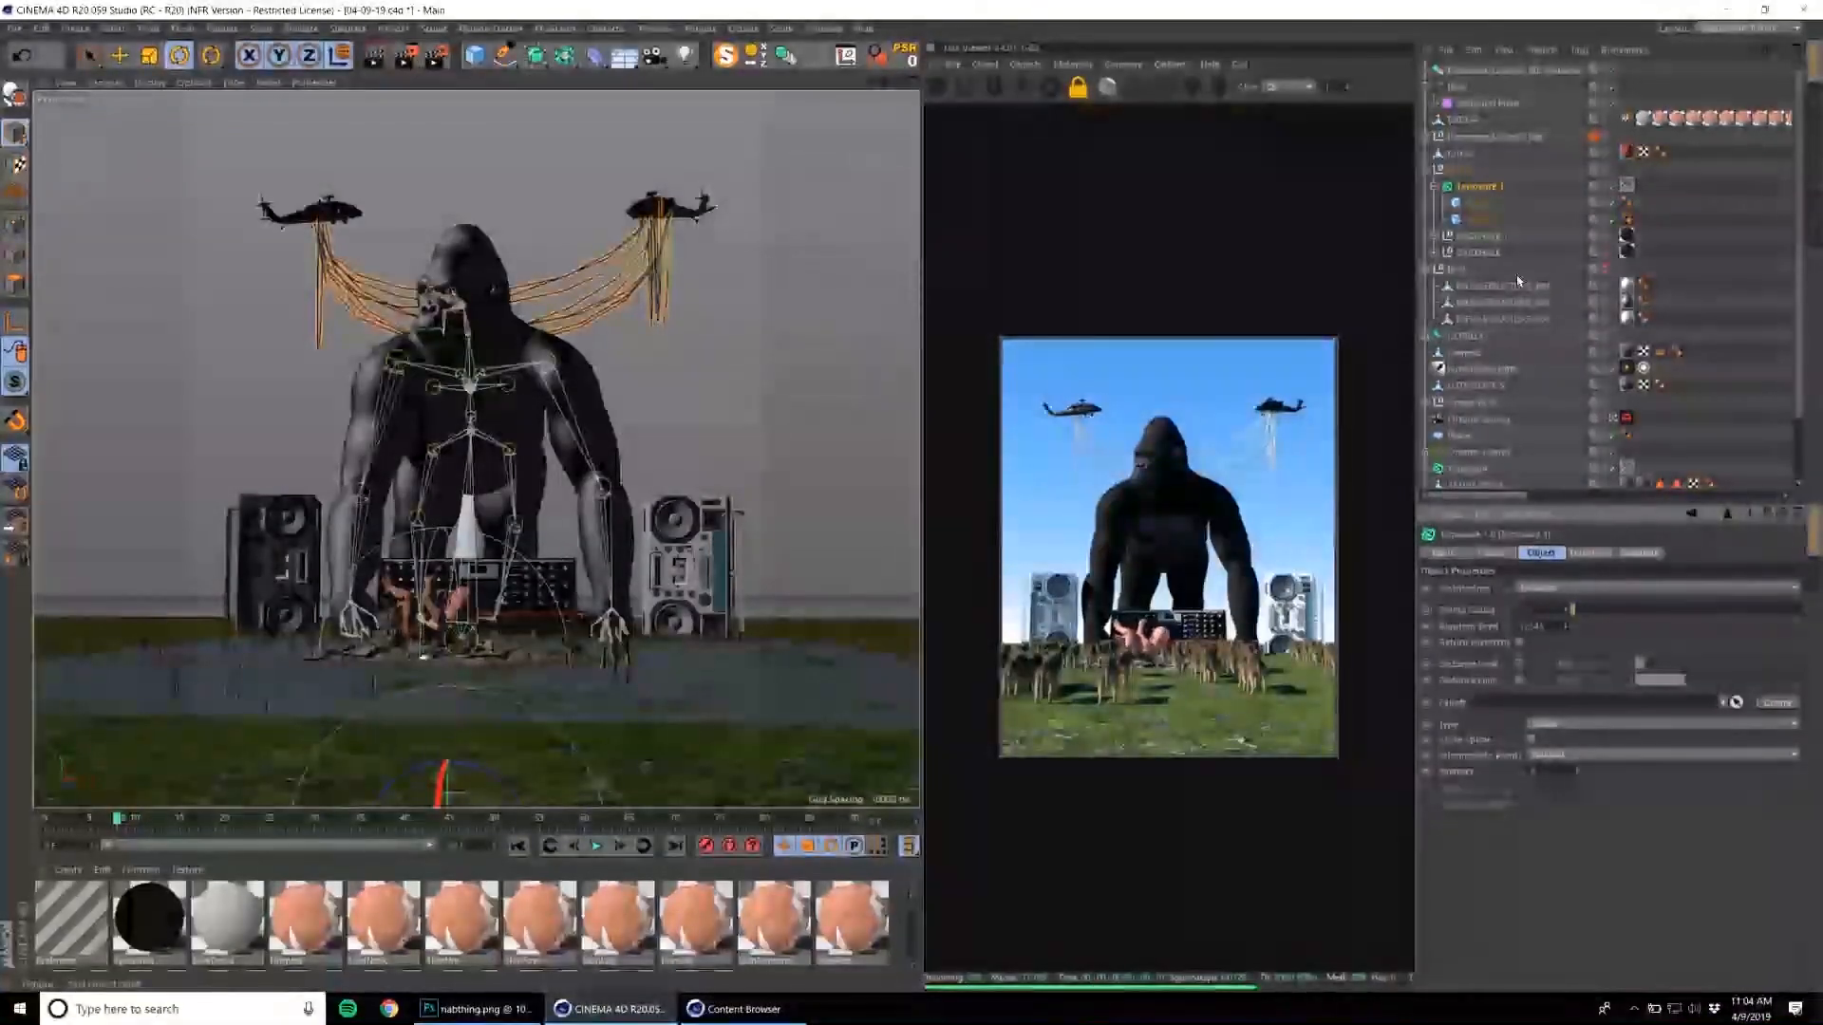
Duplicate a cable anchor cube and move the copy down to the instanced boombox so cables run to it.
left_click(1466, 205)
left_click_drag(1472, 204, 1472, 197, "ctrl")
key("e")
left_click_drag(835, 243, 948, 646)
left_click_drag(830, 391, 748, 402)
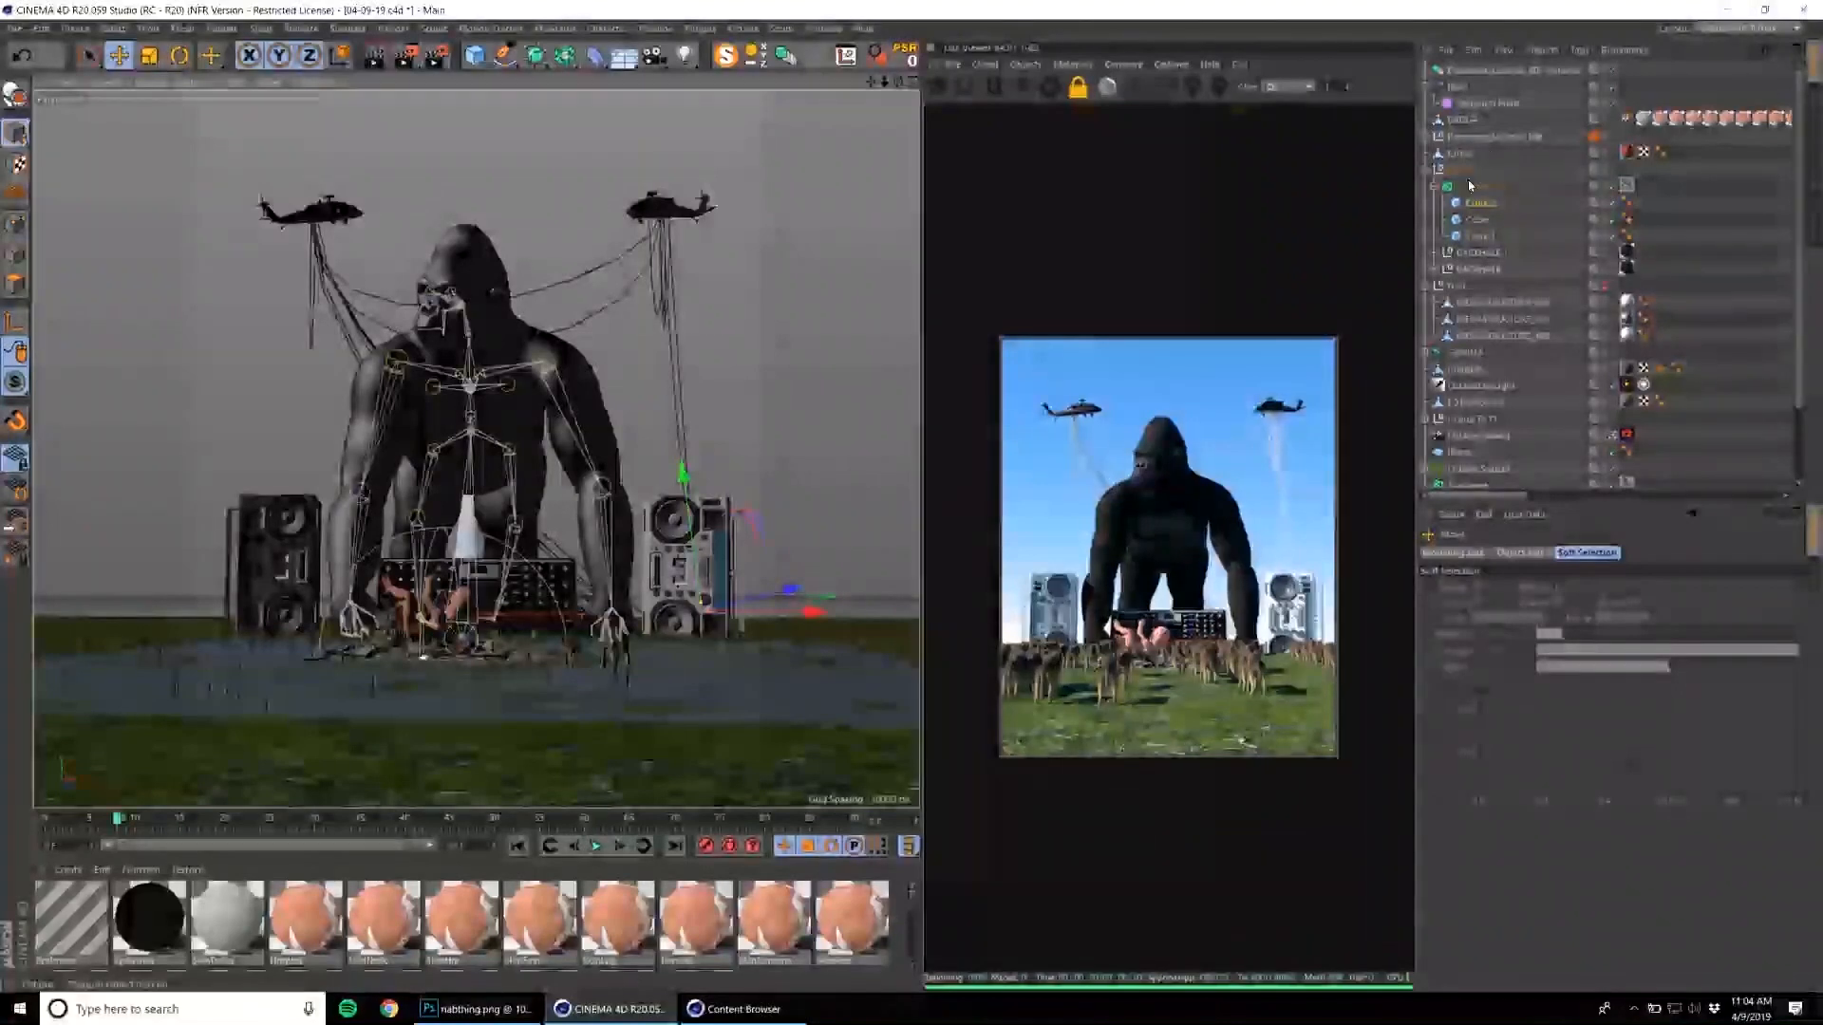
Duplicate the anchor cube onto the original boombox to run cables there, and reopen the cable generator's object settings.
left_click_drag(1478, 204, 1474, 197, "ctrl")
left_click_drag(645, 528, 422, 520)
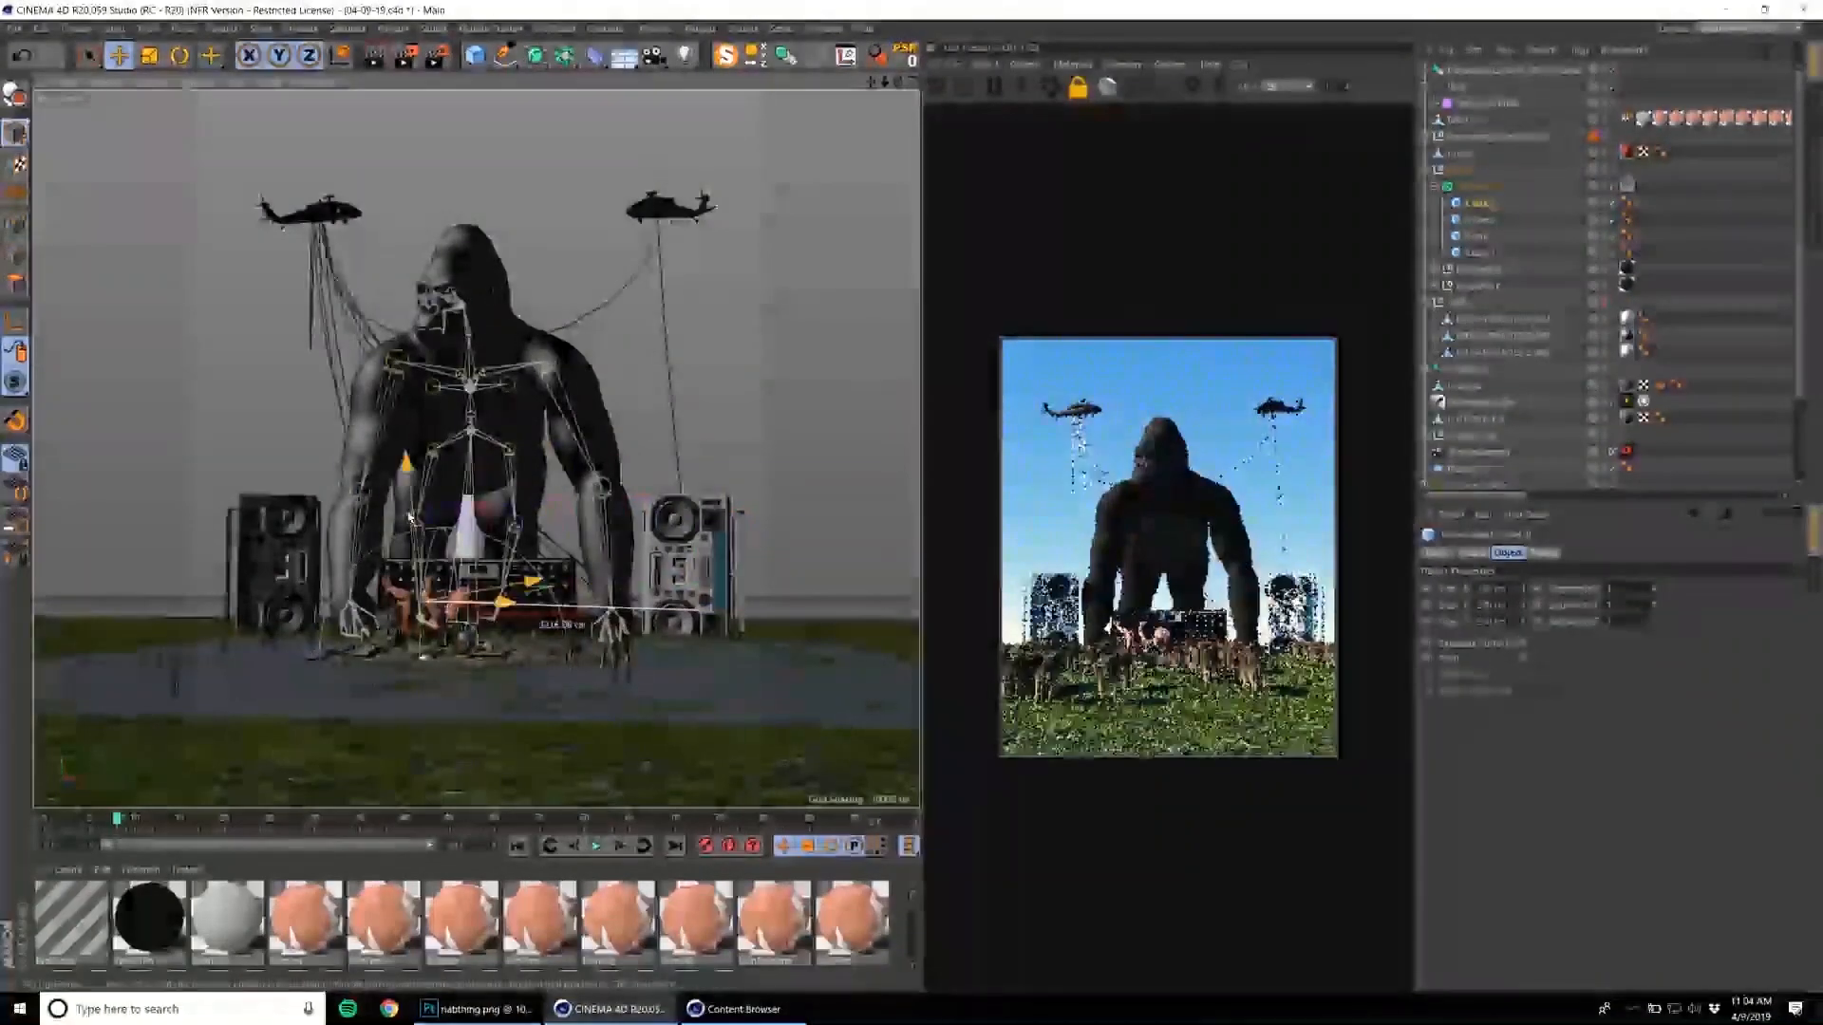
left_click_drag(299, 509, 292, 509)
left_click_drag(247, 451, 247, 457)
left_click_drag(354, 511, 345, 517)
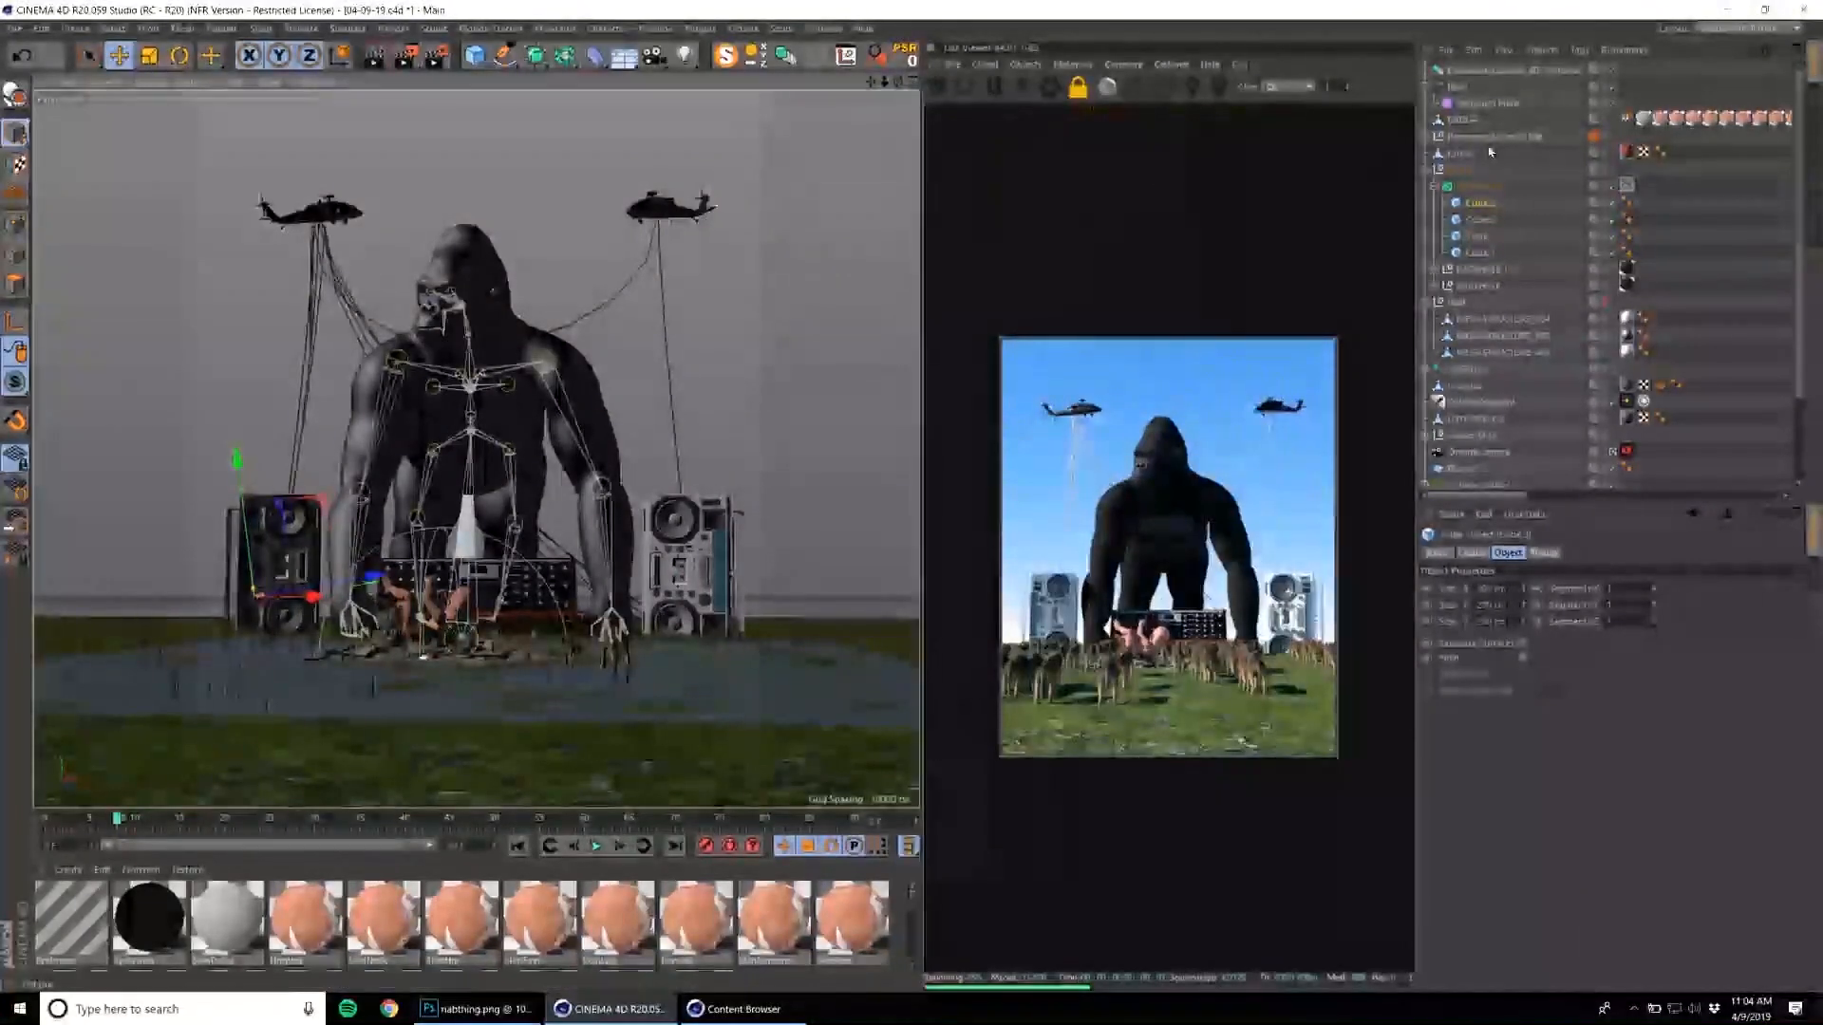
left_click(1477, 187)
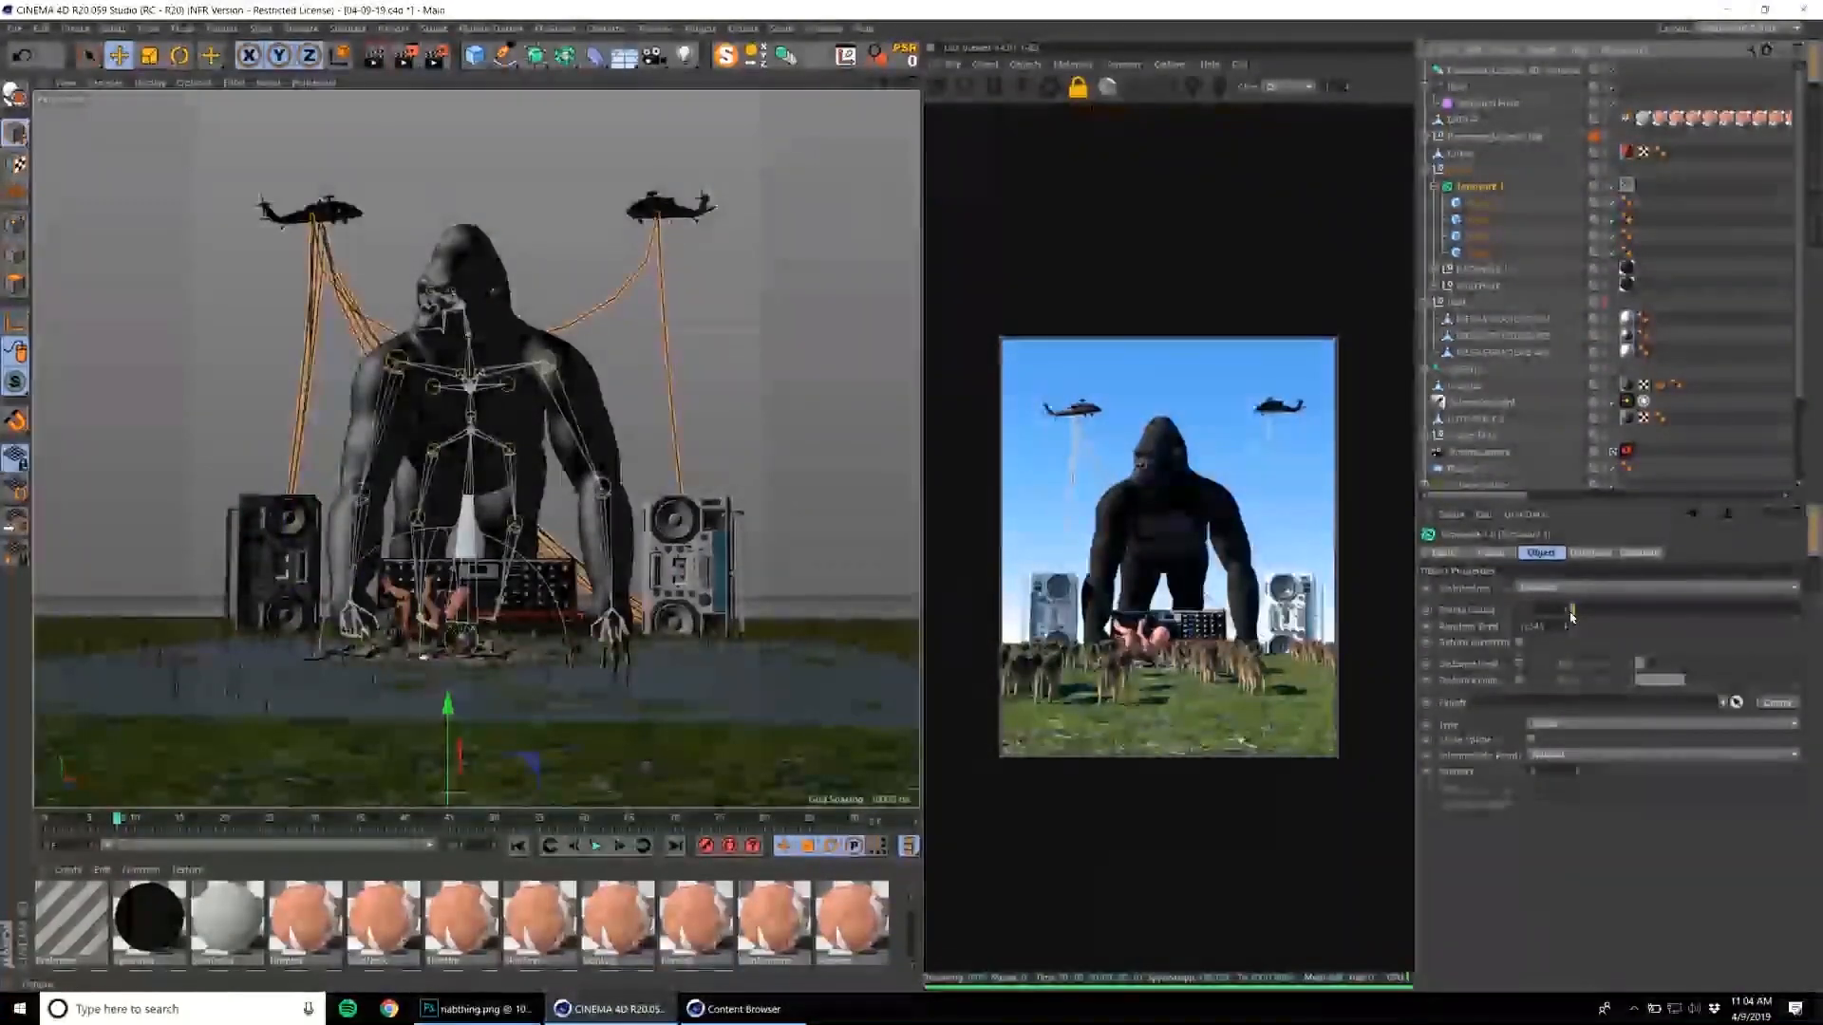
Increase the cable generator's count and give the cables a dark Octane material that renders them black.
left_click(1579, 614)
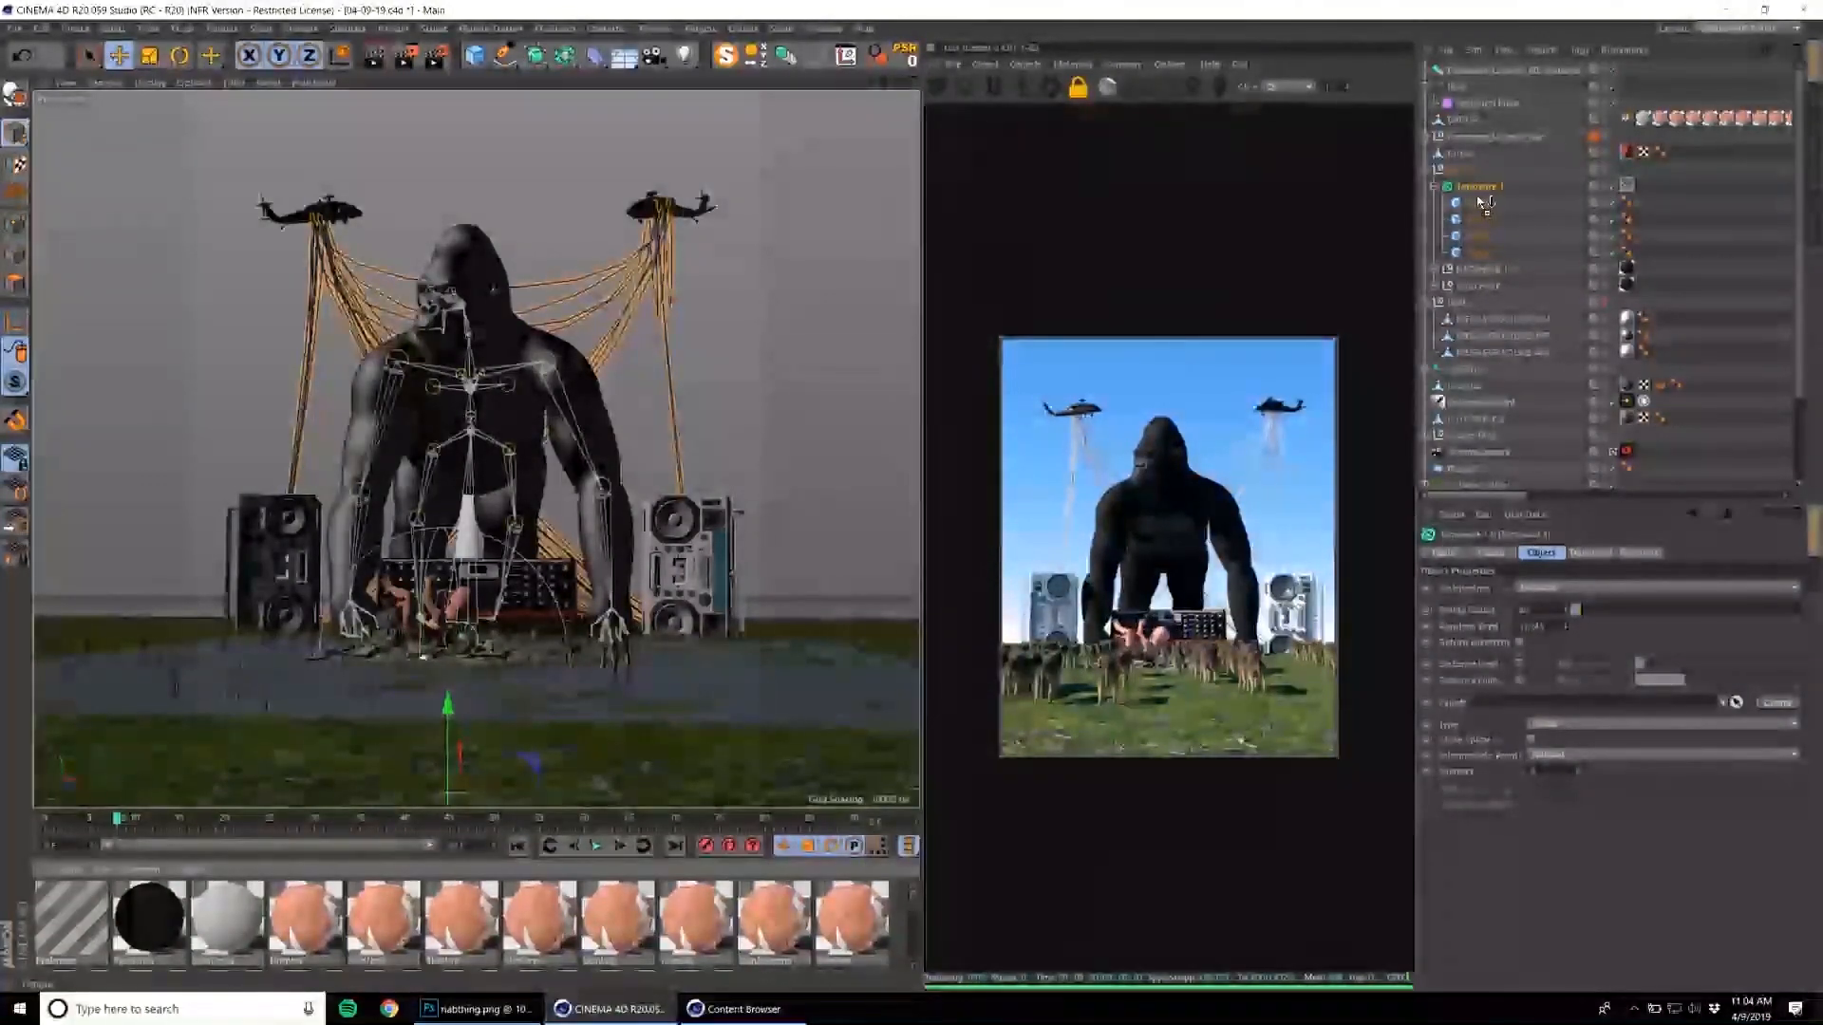
left_click_drag(1470, 193, 1474, 191)
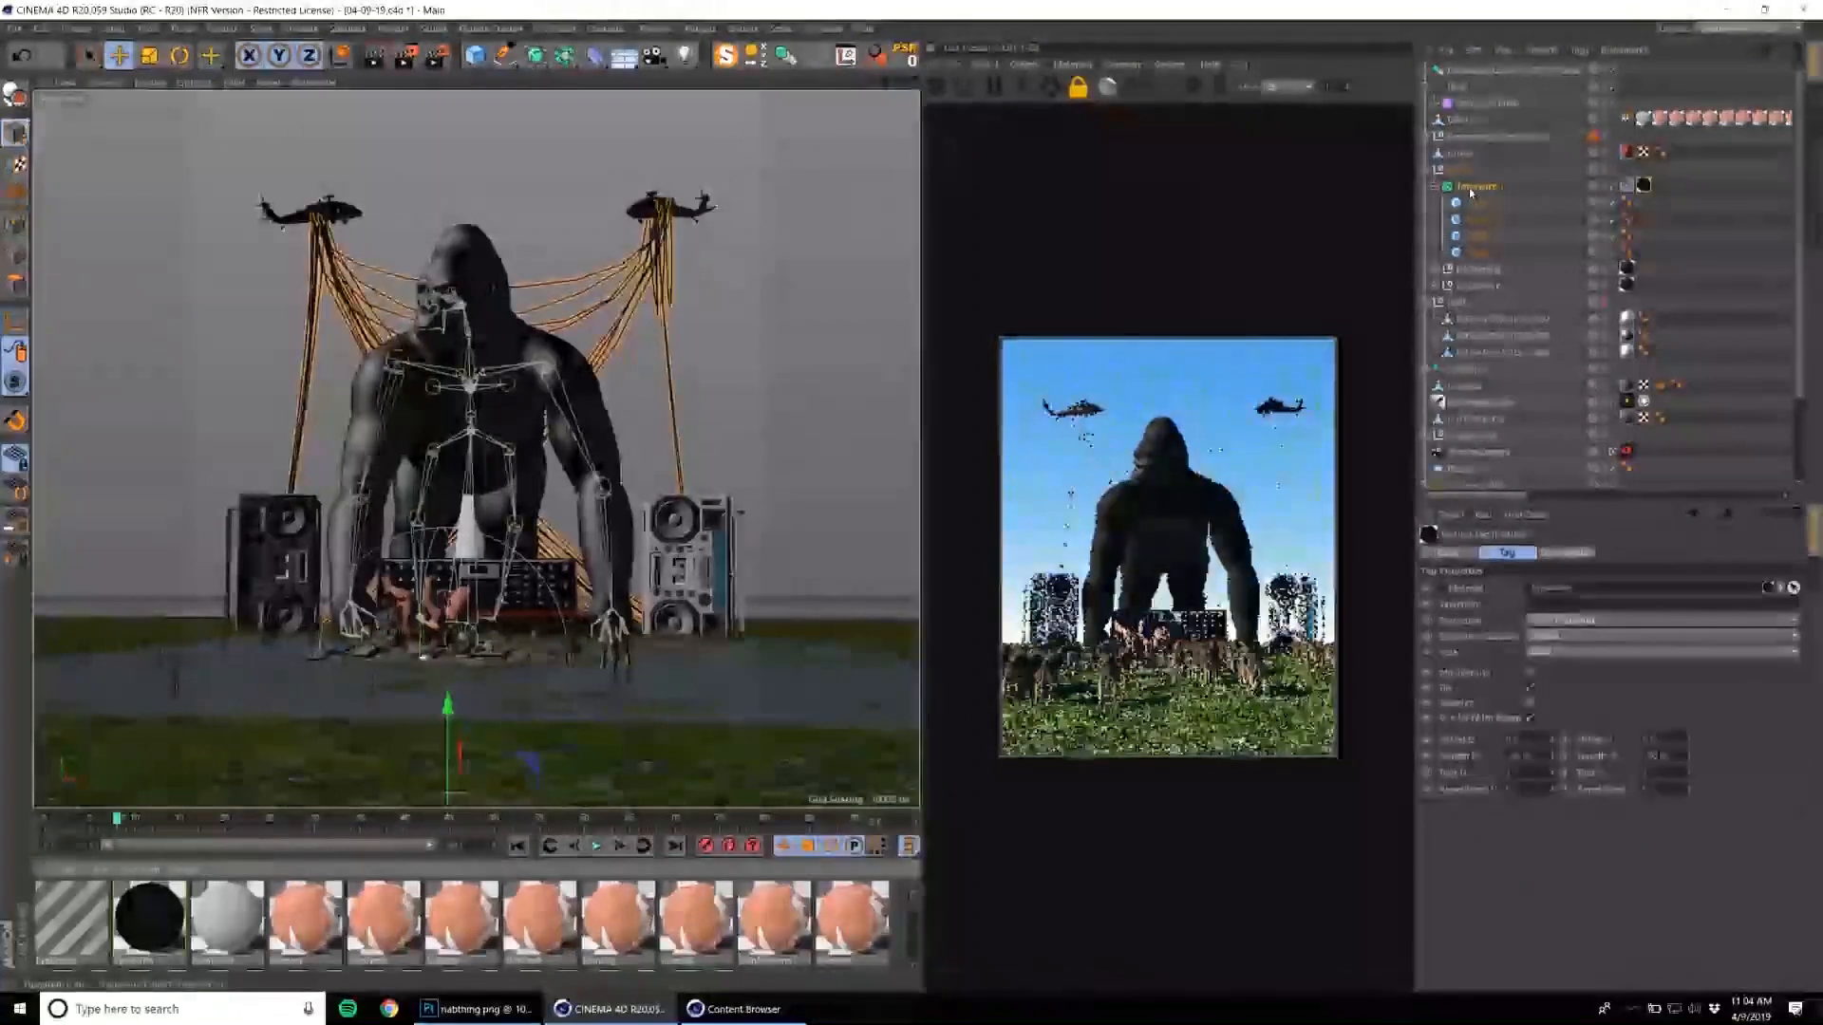
left_click(1071, 65)
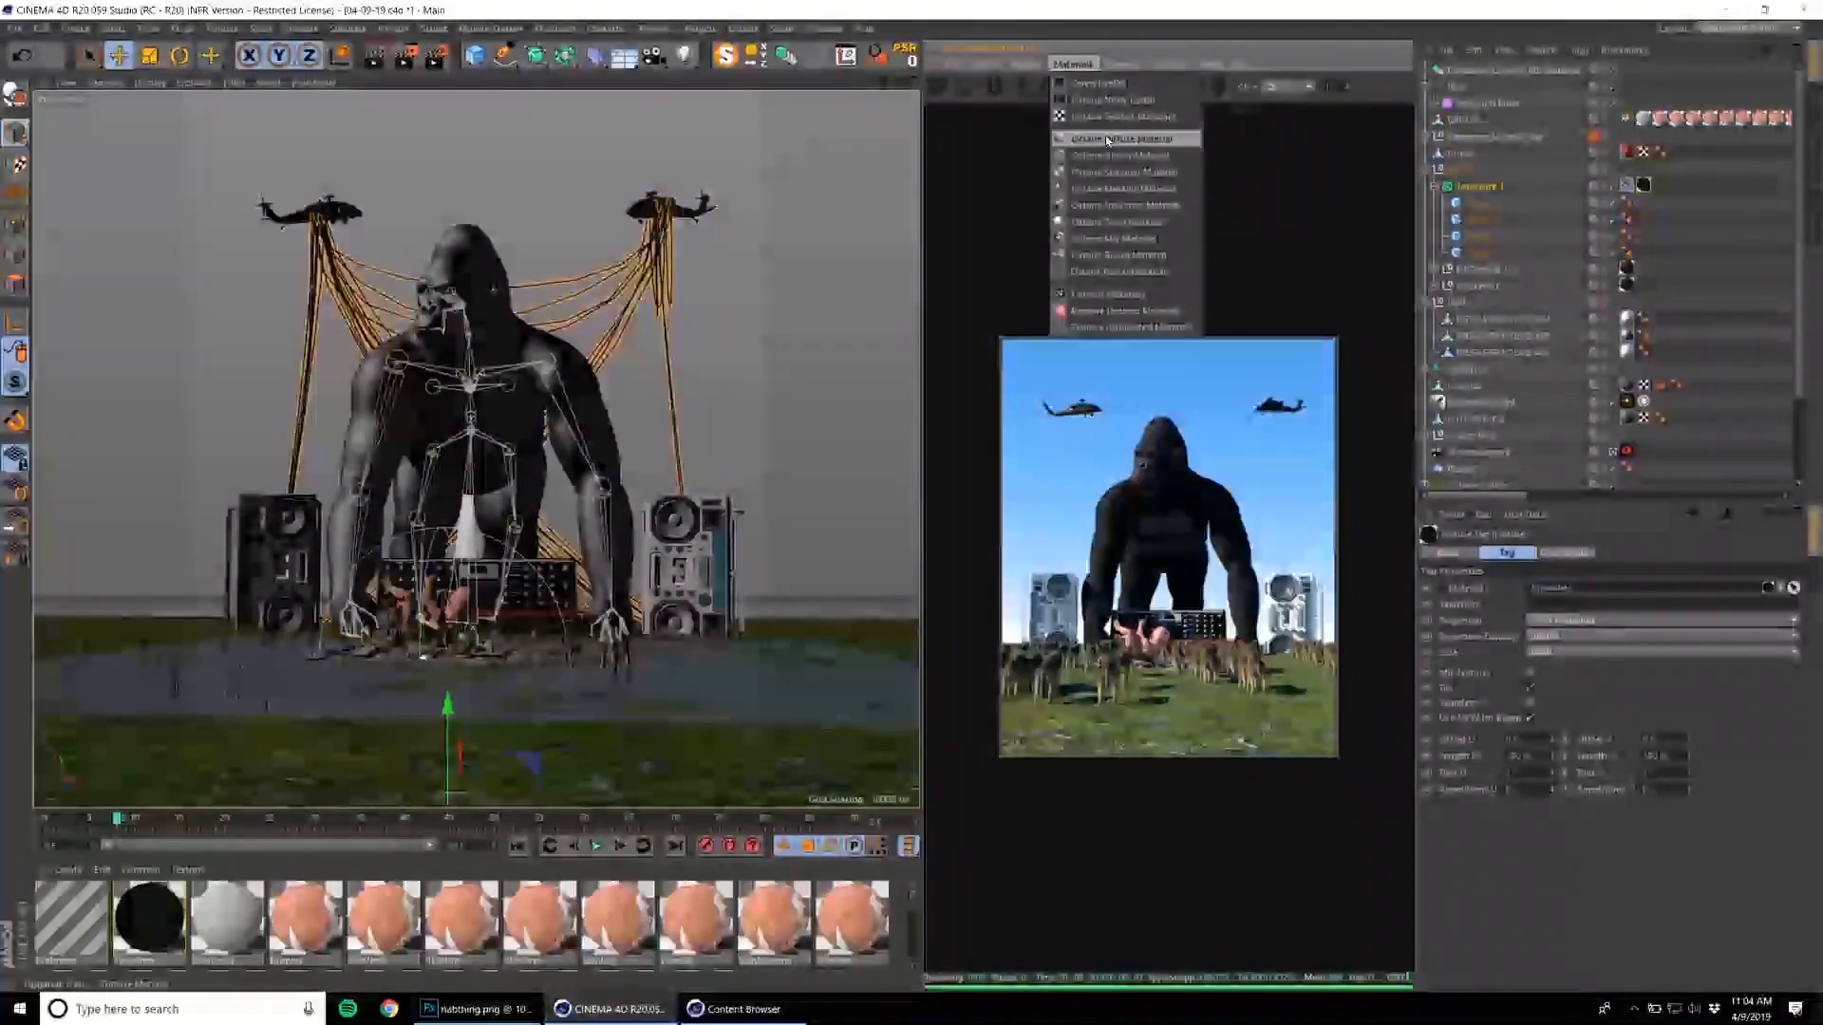
left_click_drag(570, 810, 570, 548)
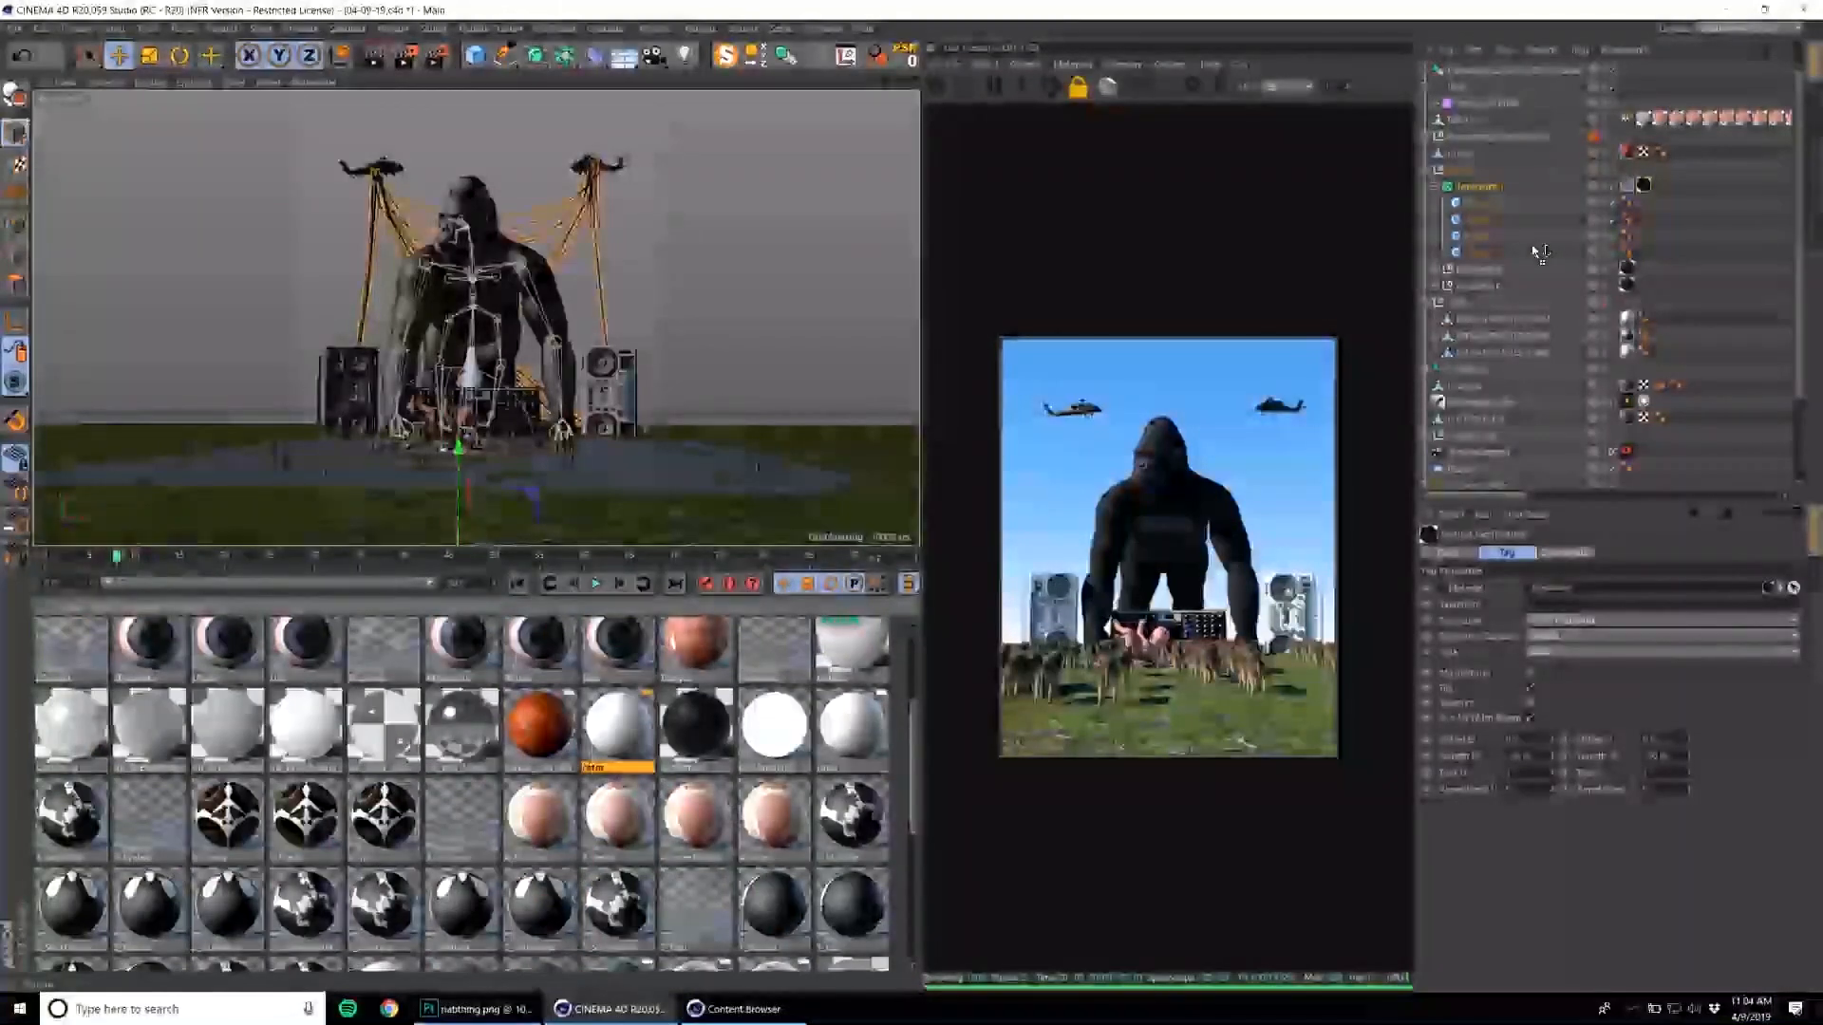
left_click_drag(1652, 184, 1650, 185)
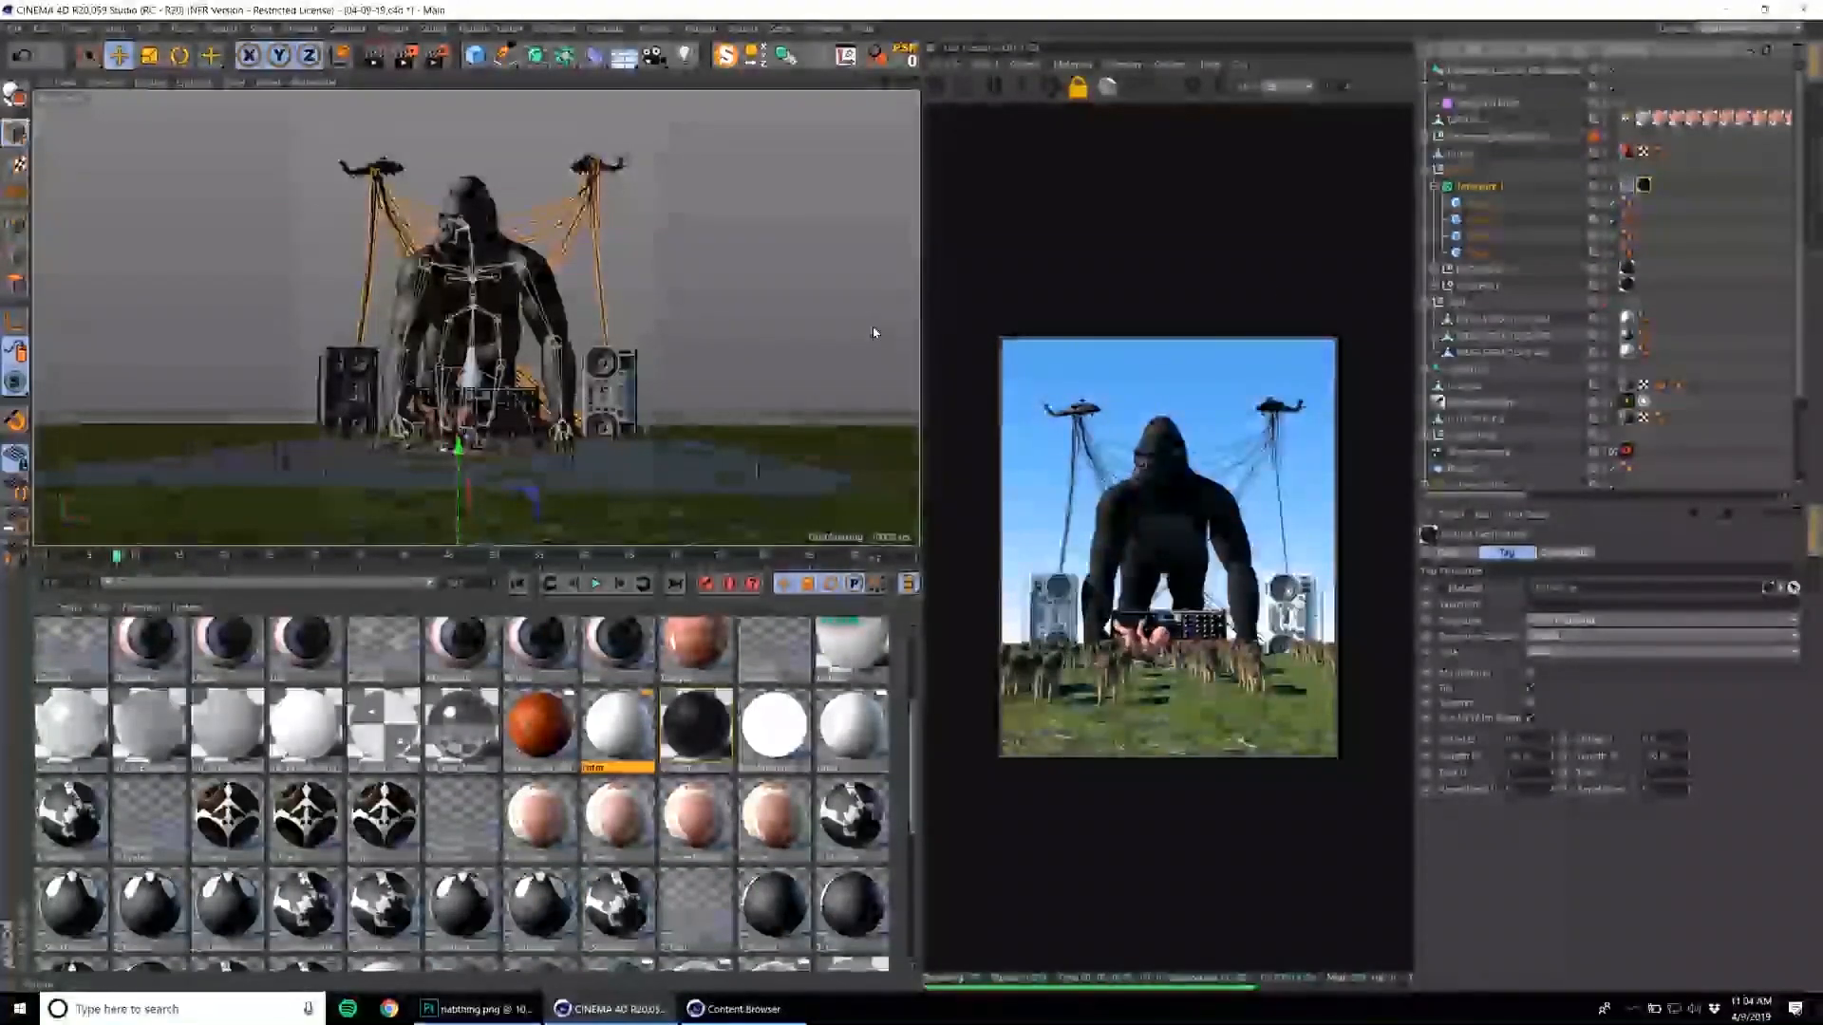
Pick a spline type in the cable generator's object settings.
left_click(1489, 188)
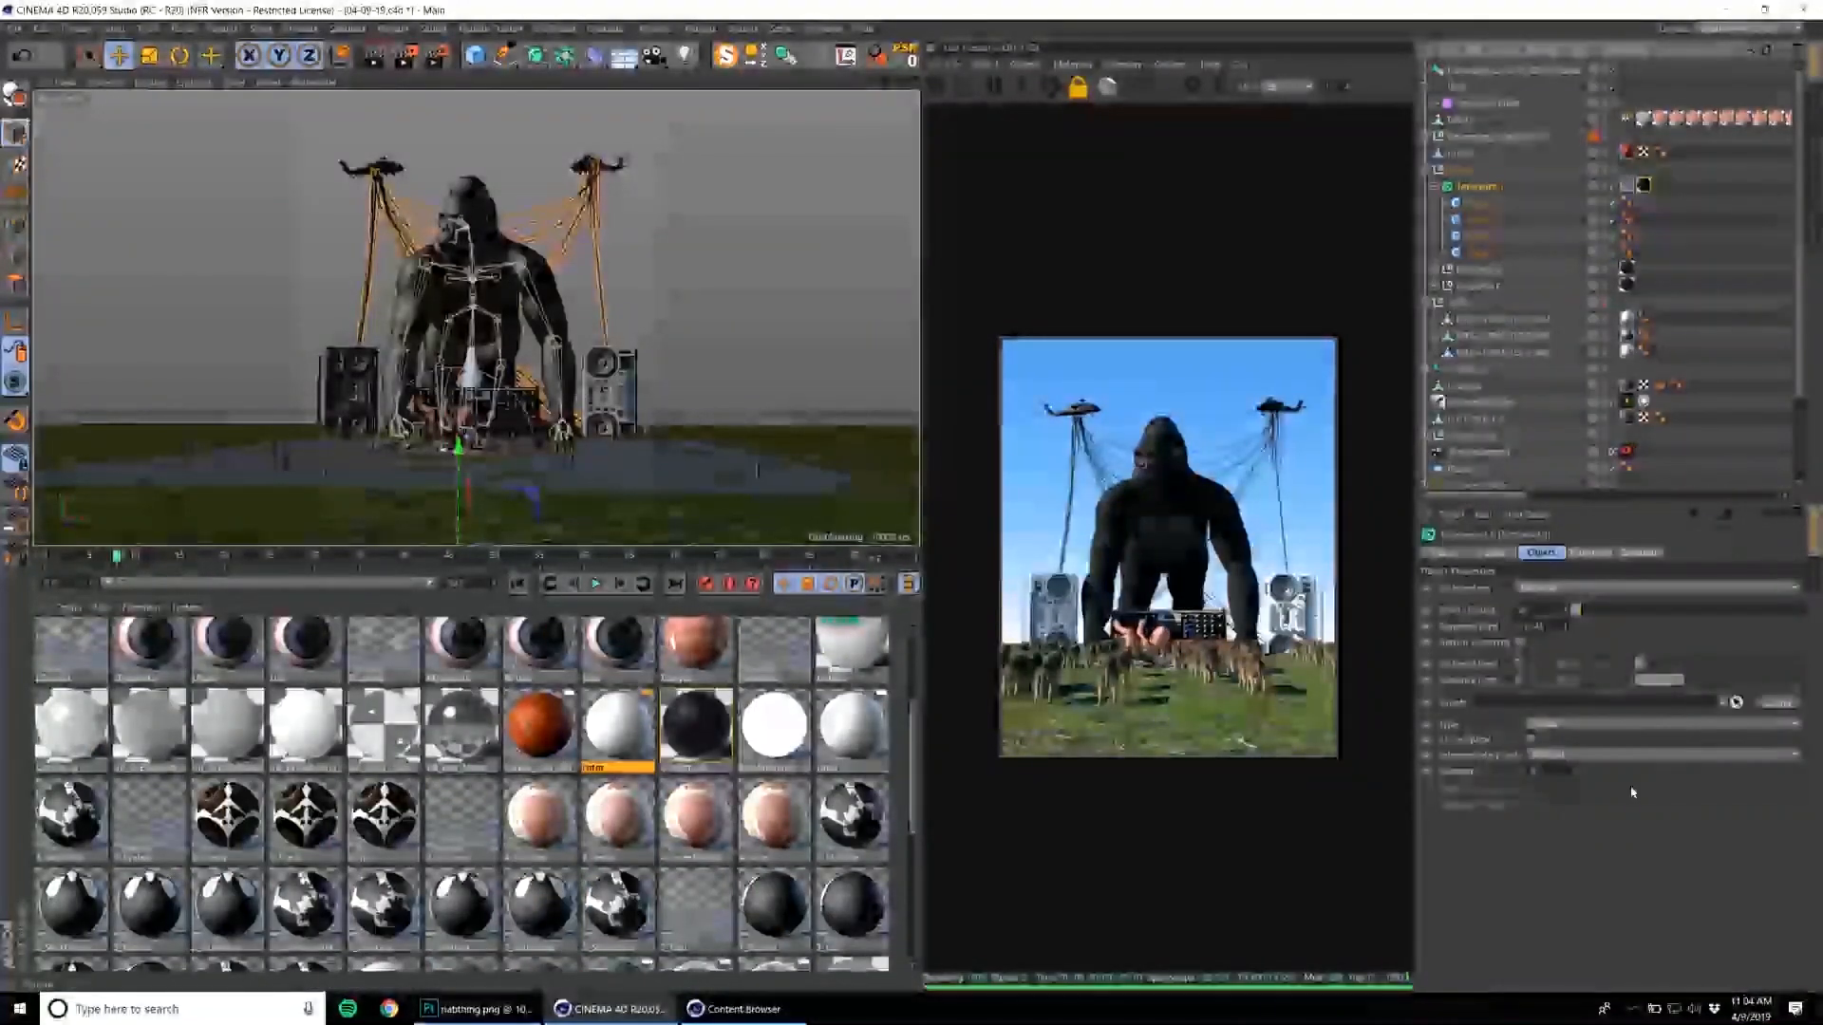
left_click(1543, 726)
left_click(1557, 750)
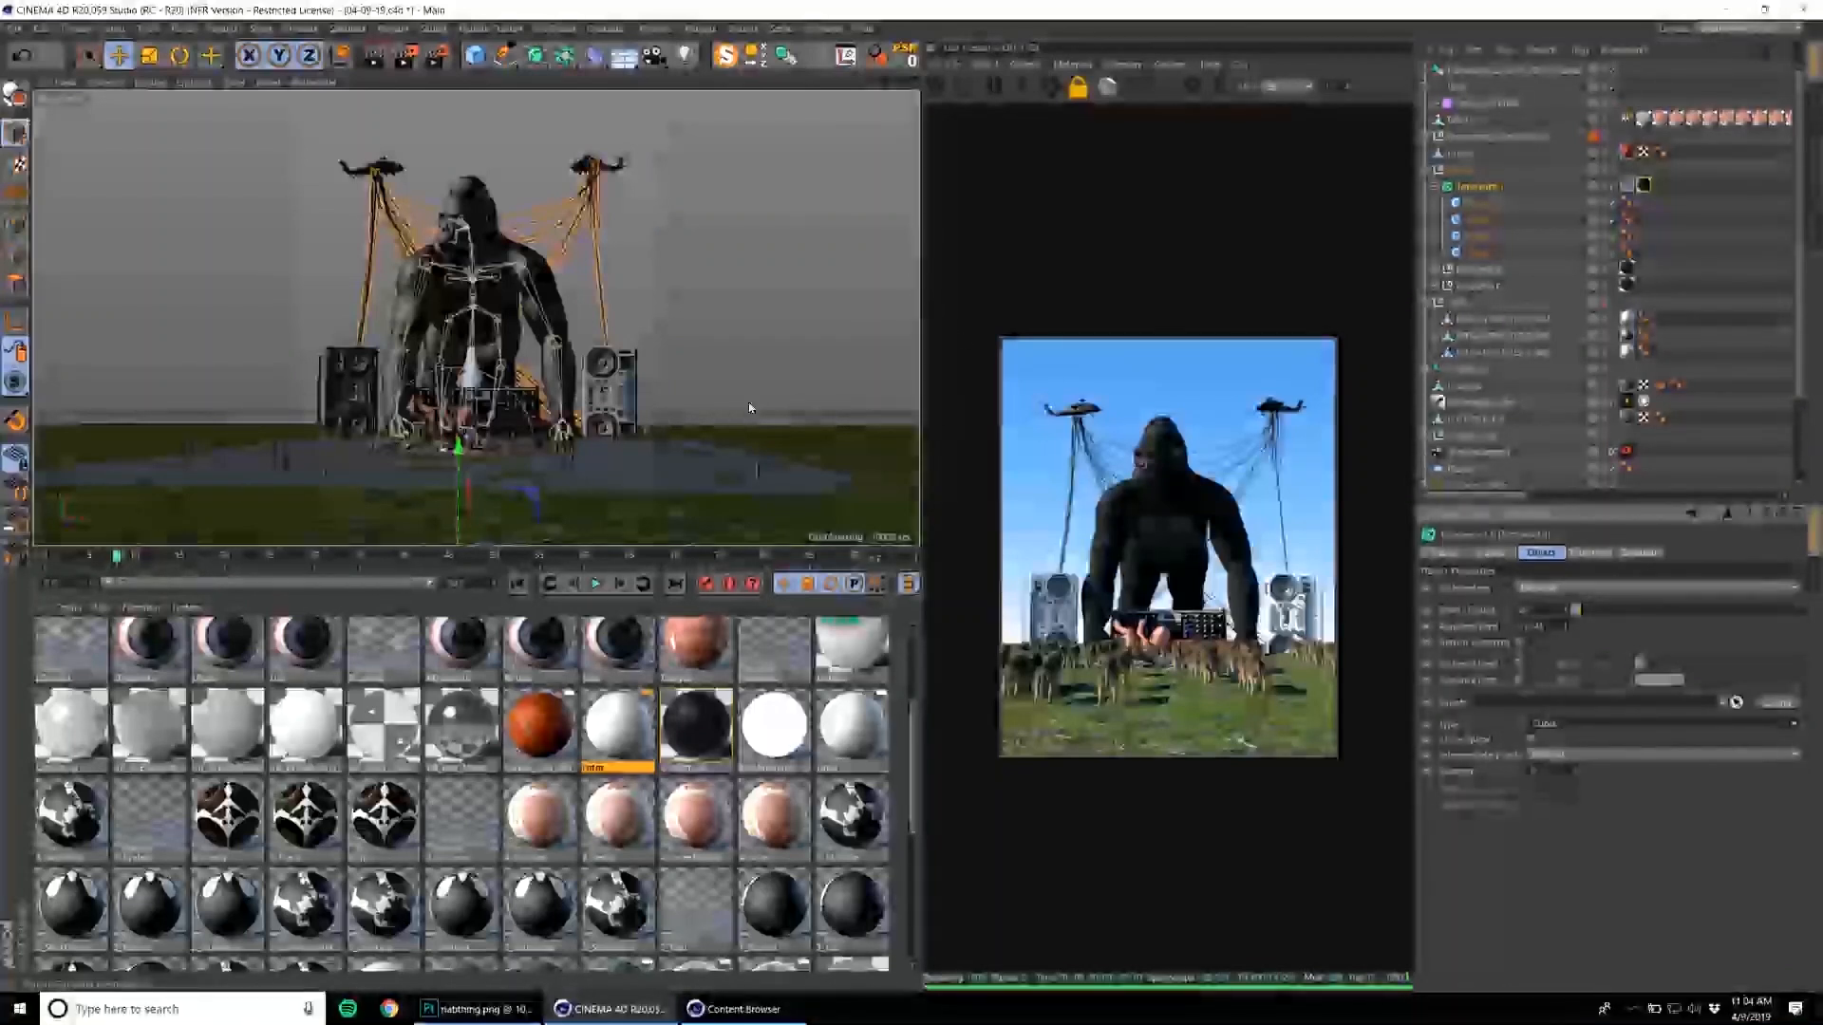
Select the ground plane and browse the Megascans and neighbouring folders of the content library for ground assets.
left_click(859, 460)
left_click(822, 28)
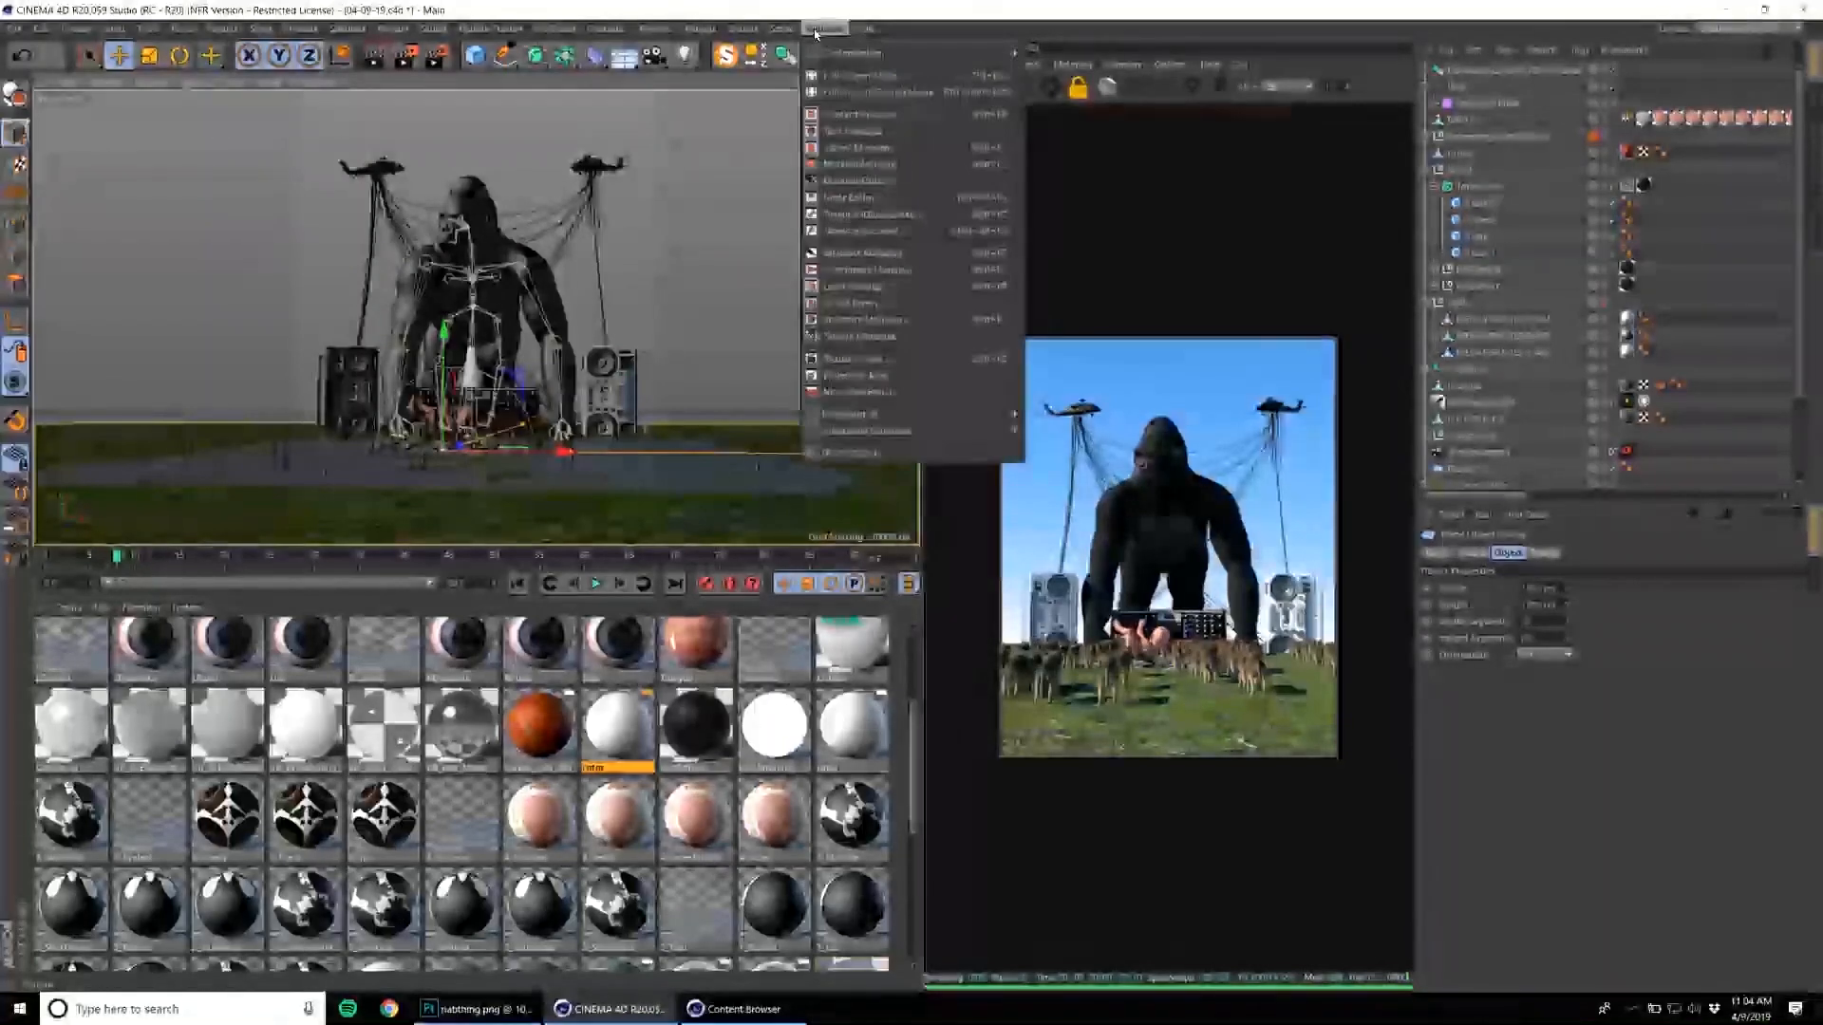
left_click(858, 115)
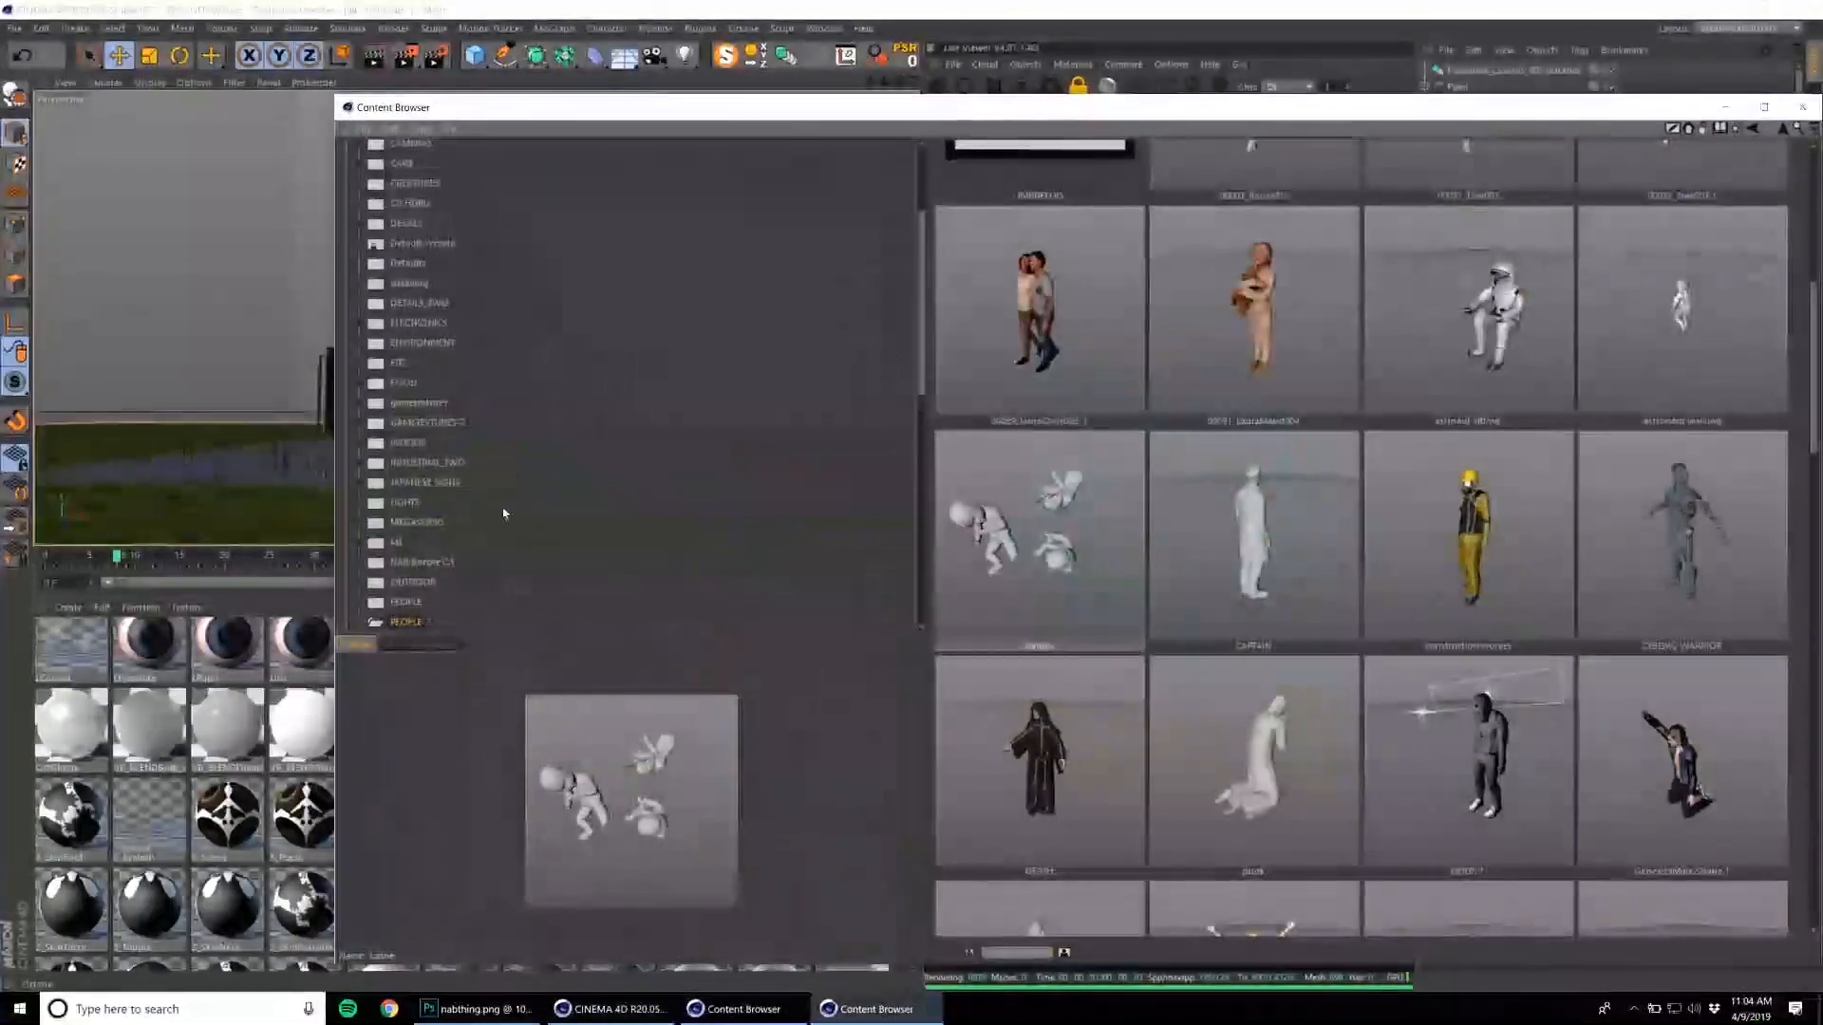
left_click(446, 525)
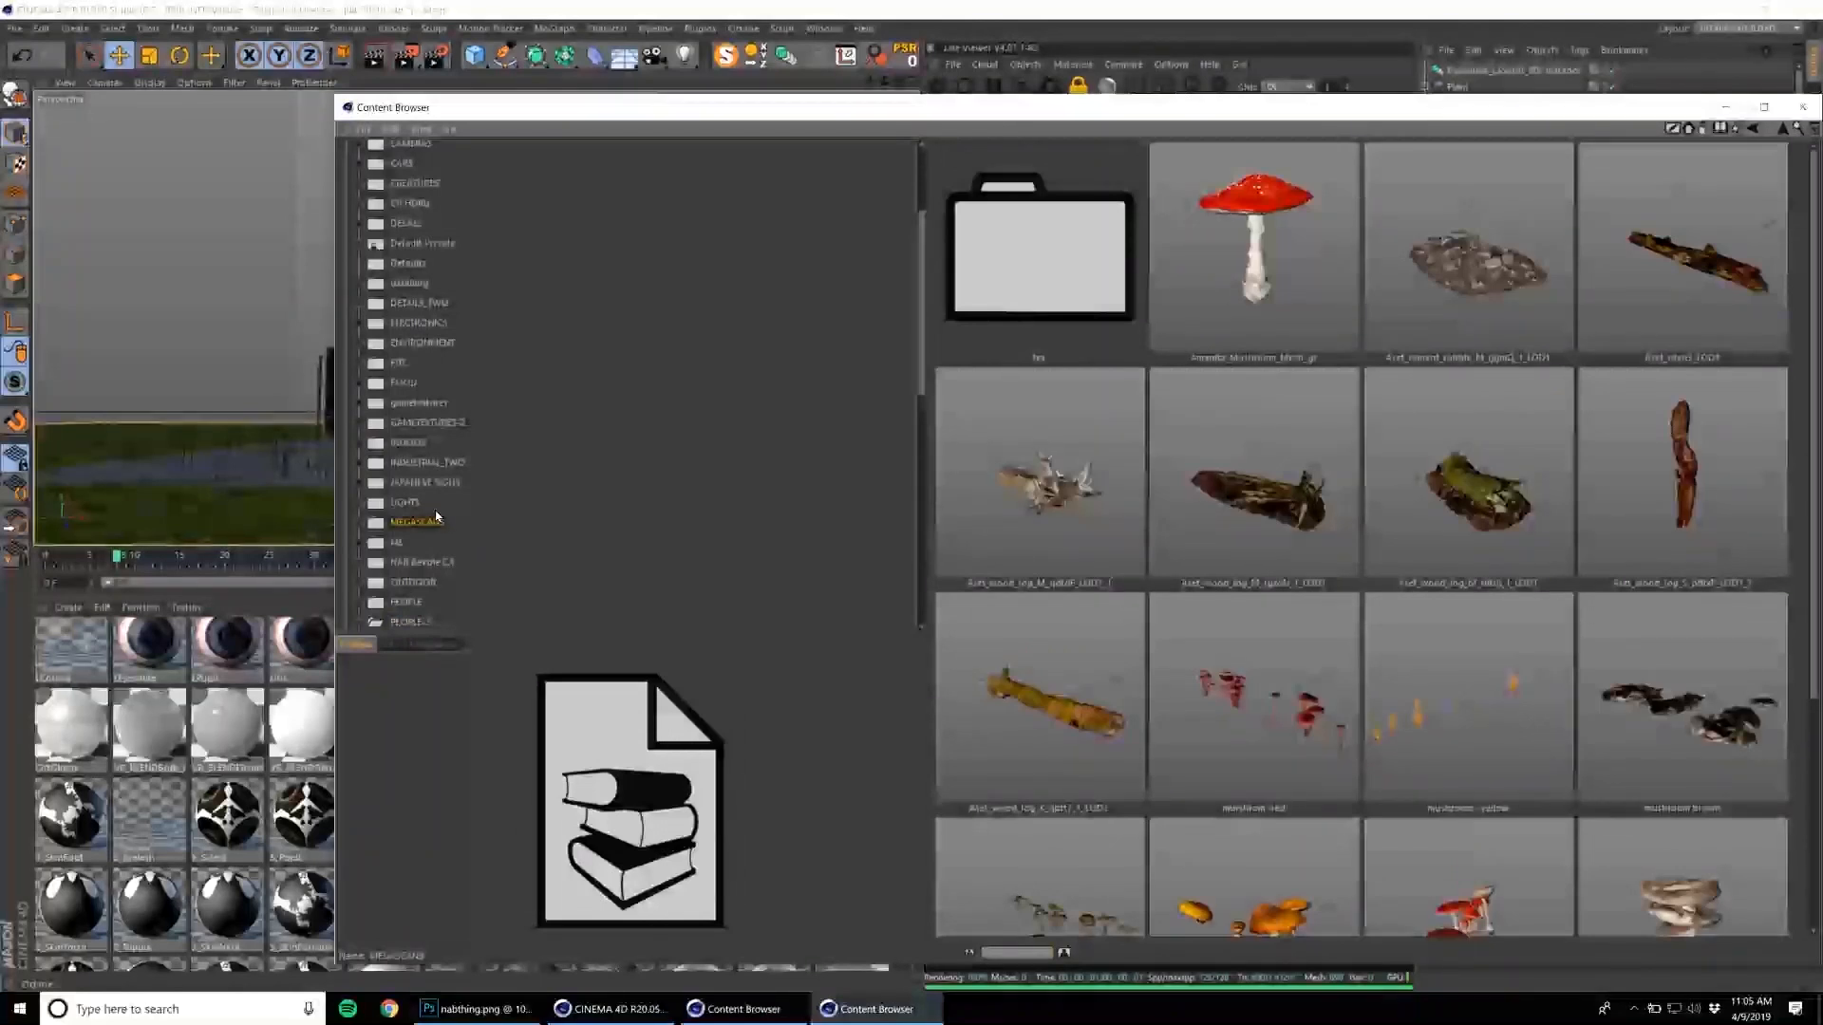
scroll(446, 553, "down", 2)
scroll(446, 554, "down", 3)
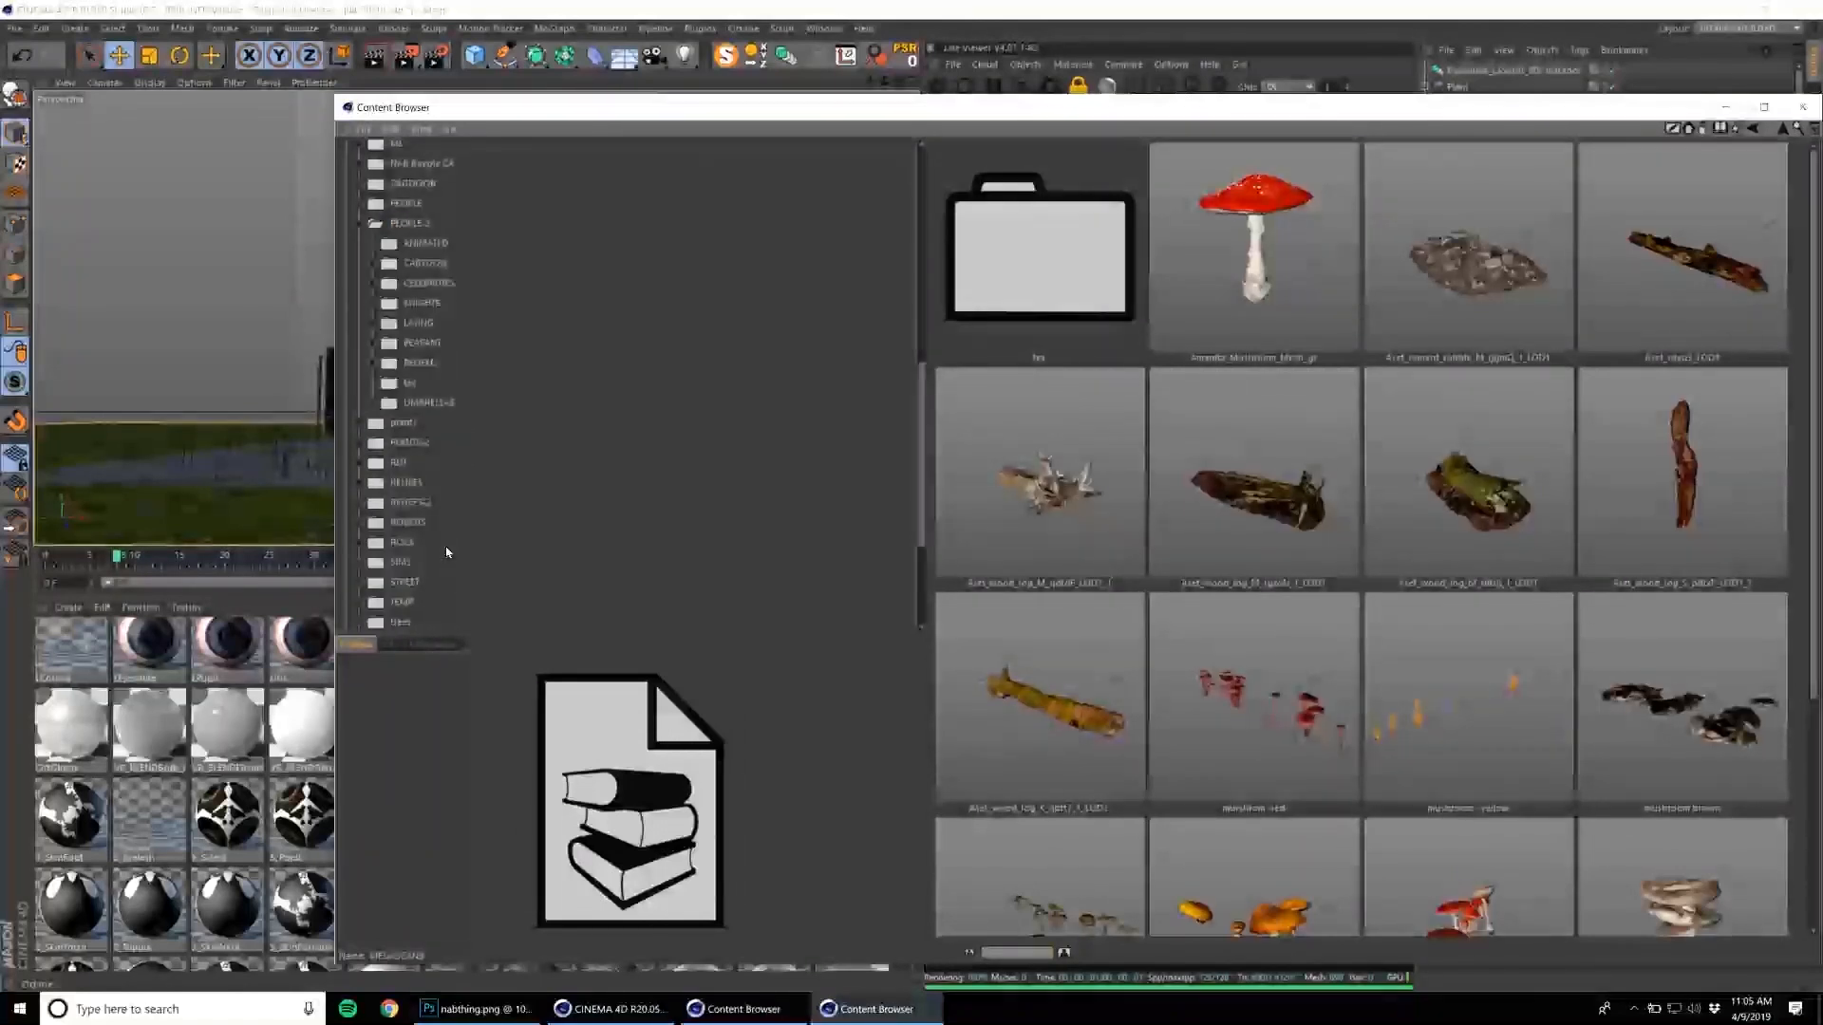
Examine the surface material collections, including the game textures folder, for a suitable ground material.
left_click(399, 466)
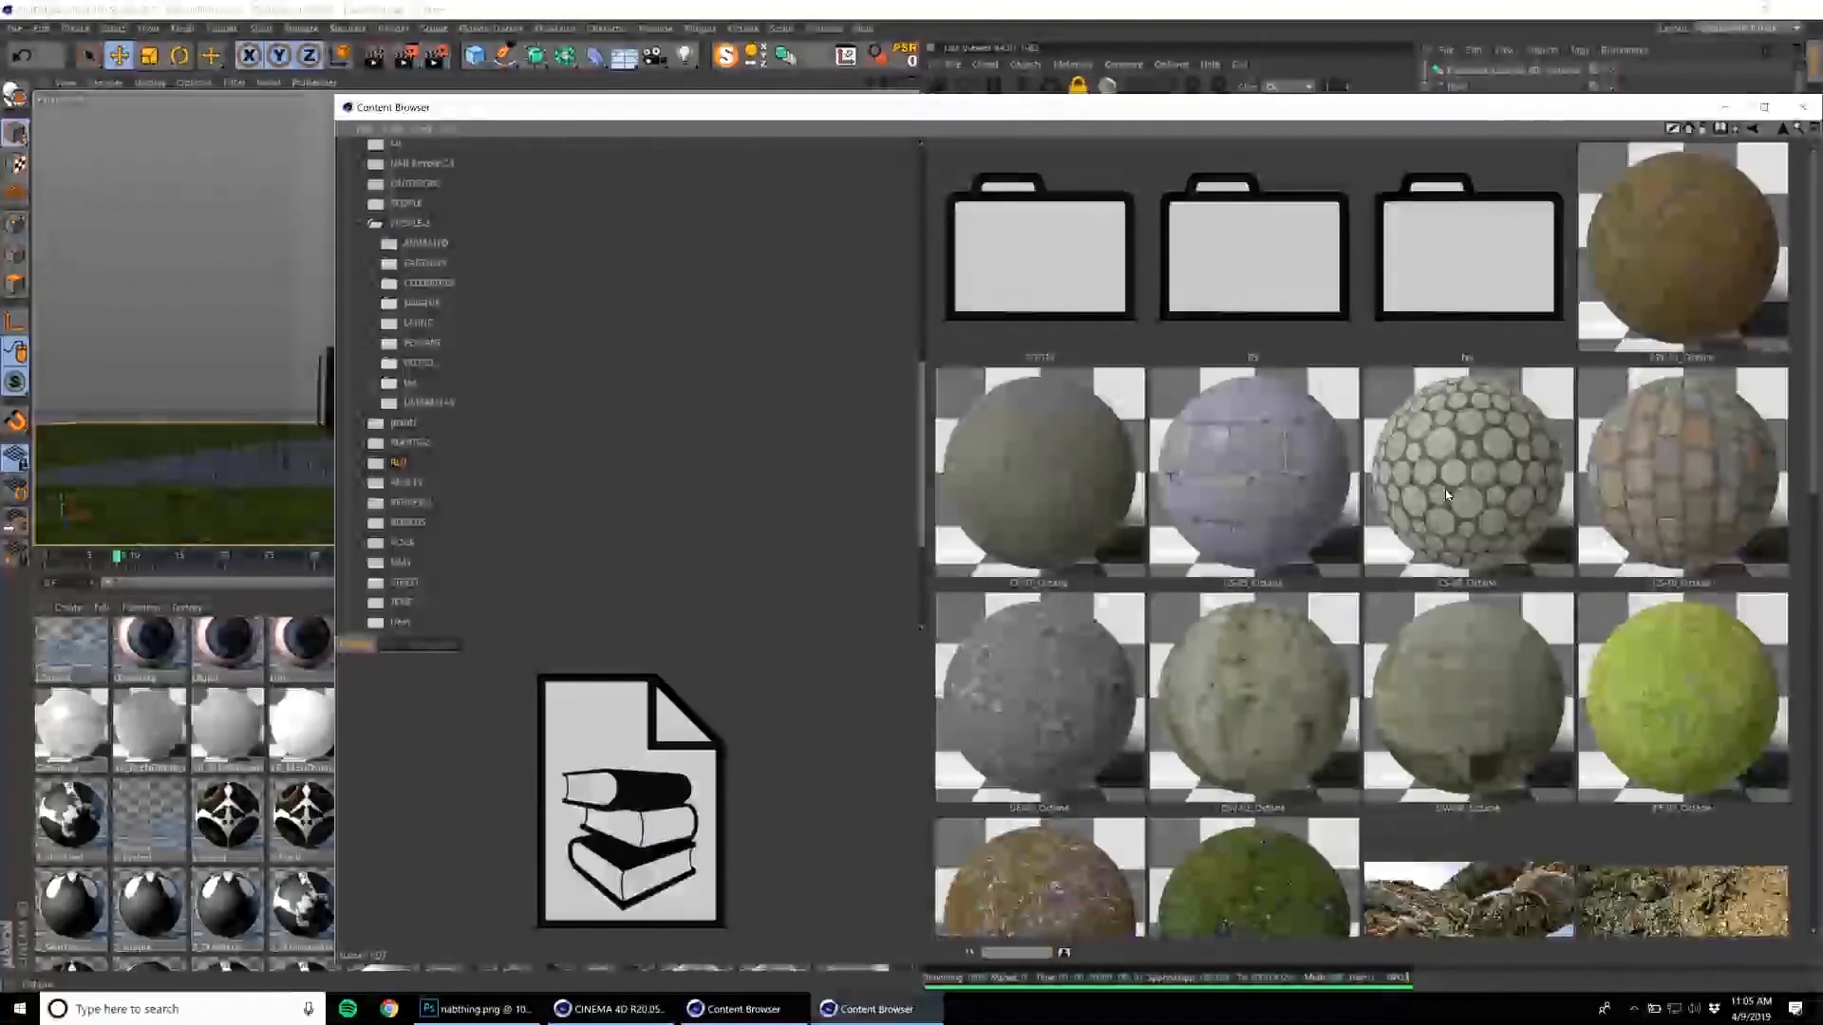
scroll(1481, 517, "down", 5)
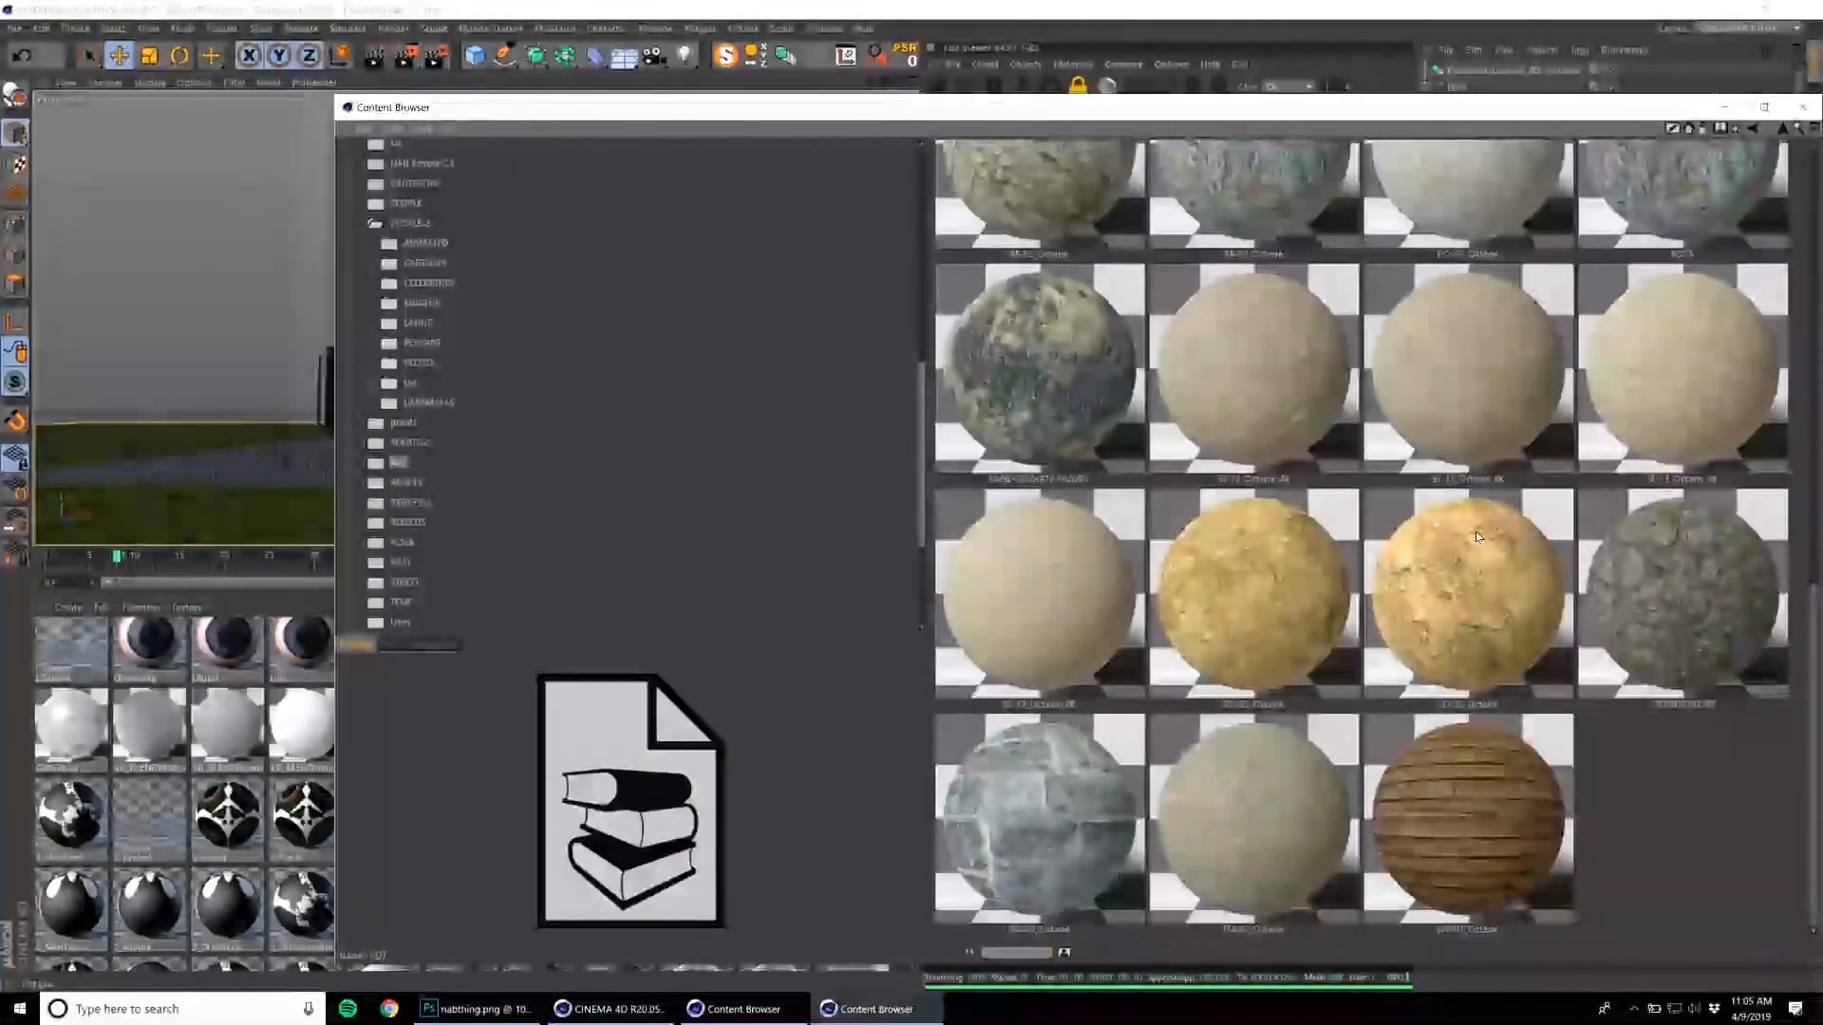
scroll(466, 492, "up", 5)
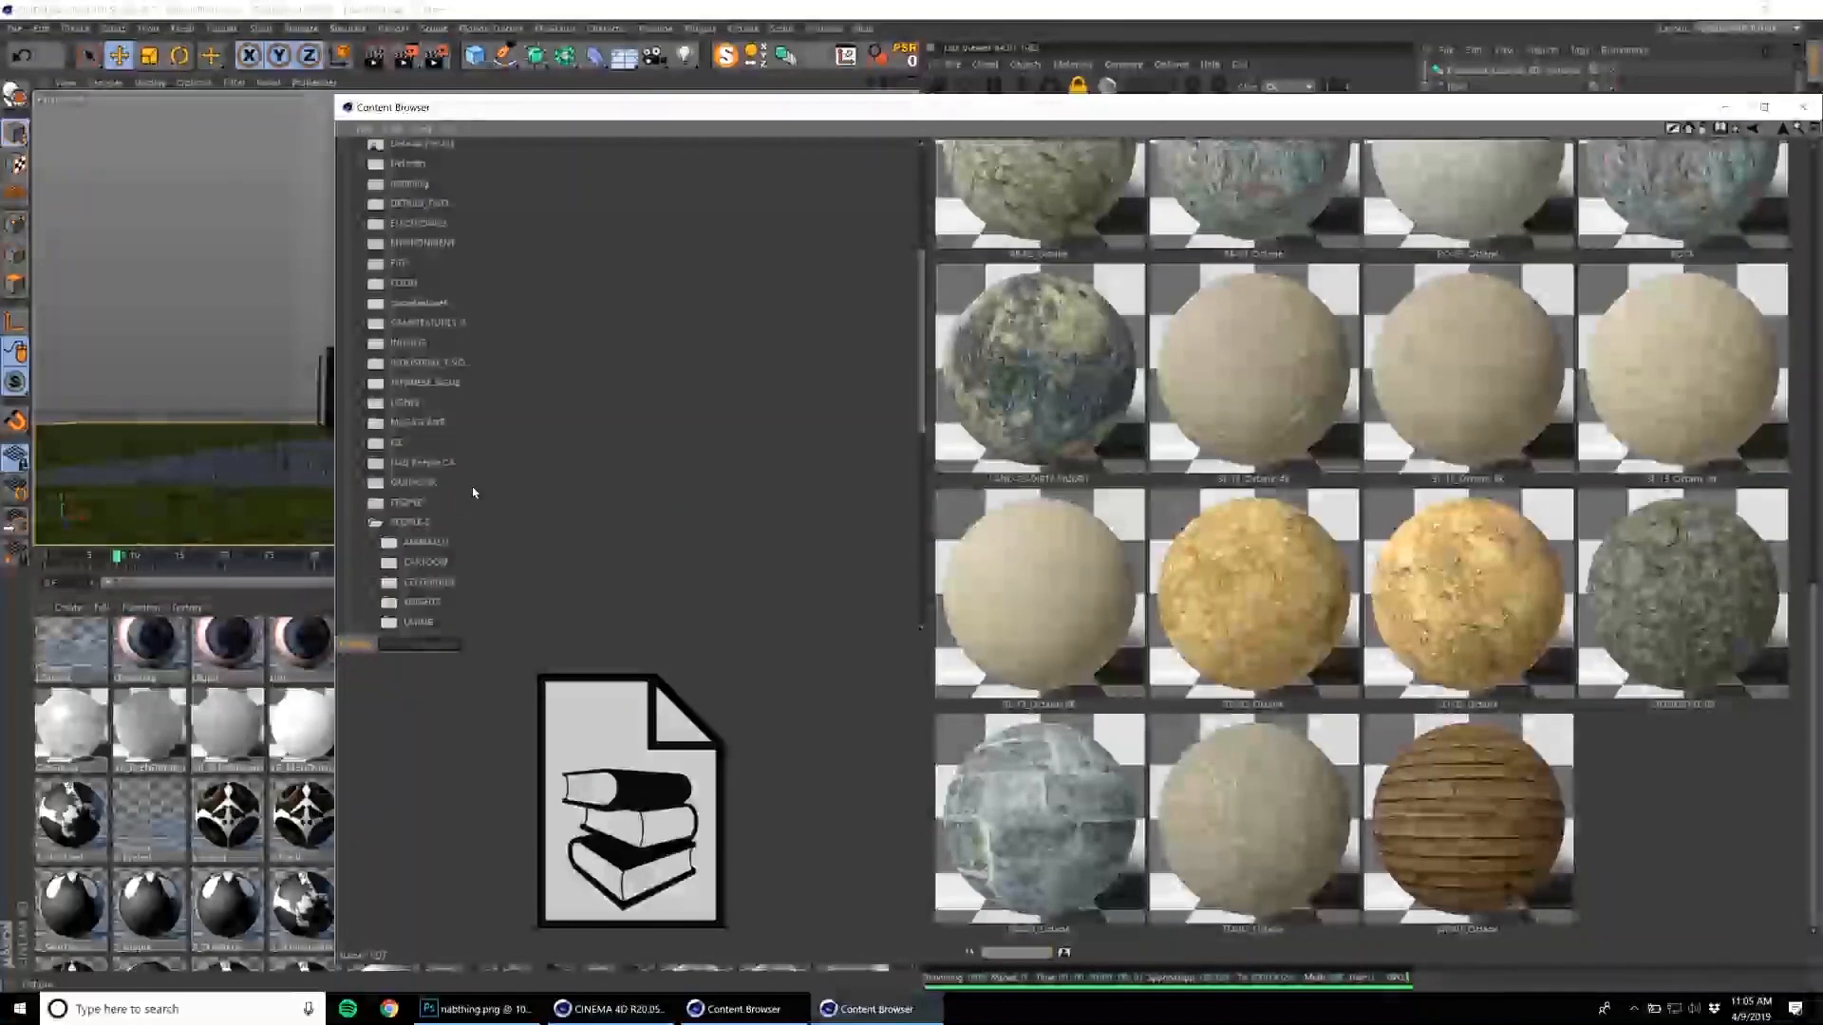
left_click(449, 324)
scroll(1343, 551, "down", 10)
scroll(1343, 551, "down", 5)
scroll(1275, 555, "up", 6)
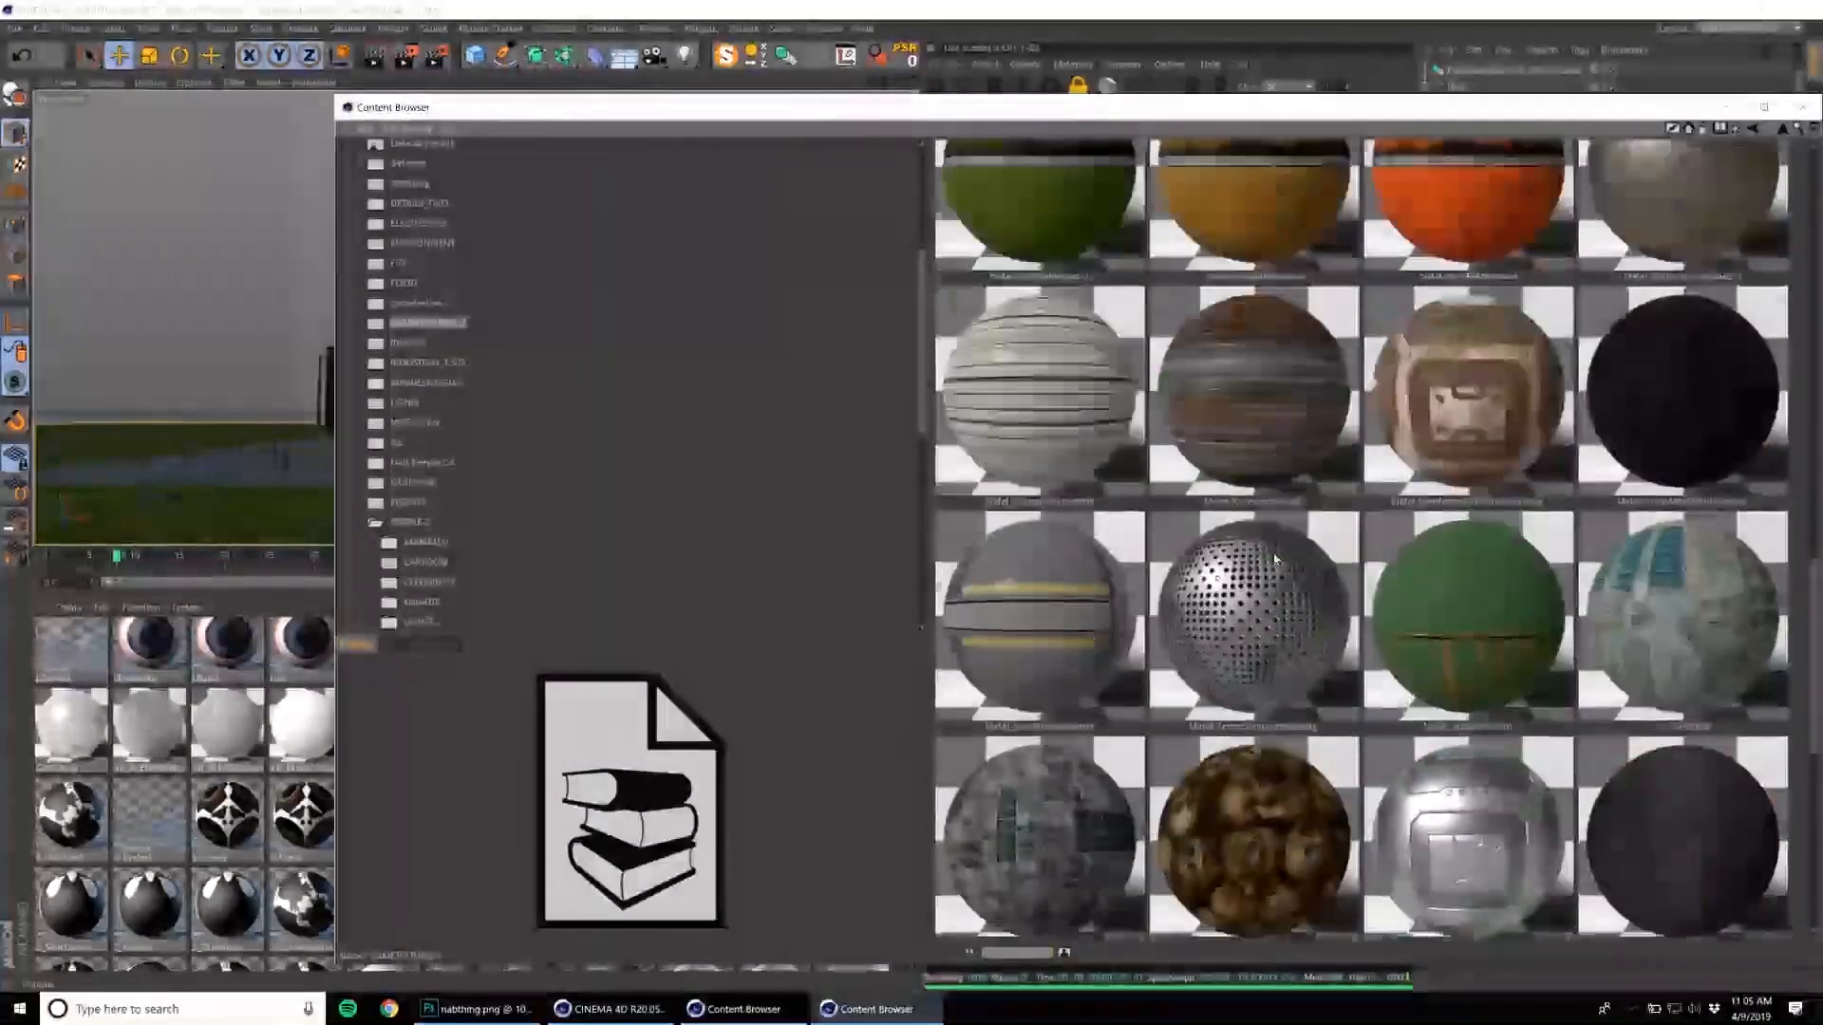
scroll(1274, 558, "up", 10)
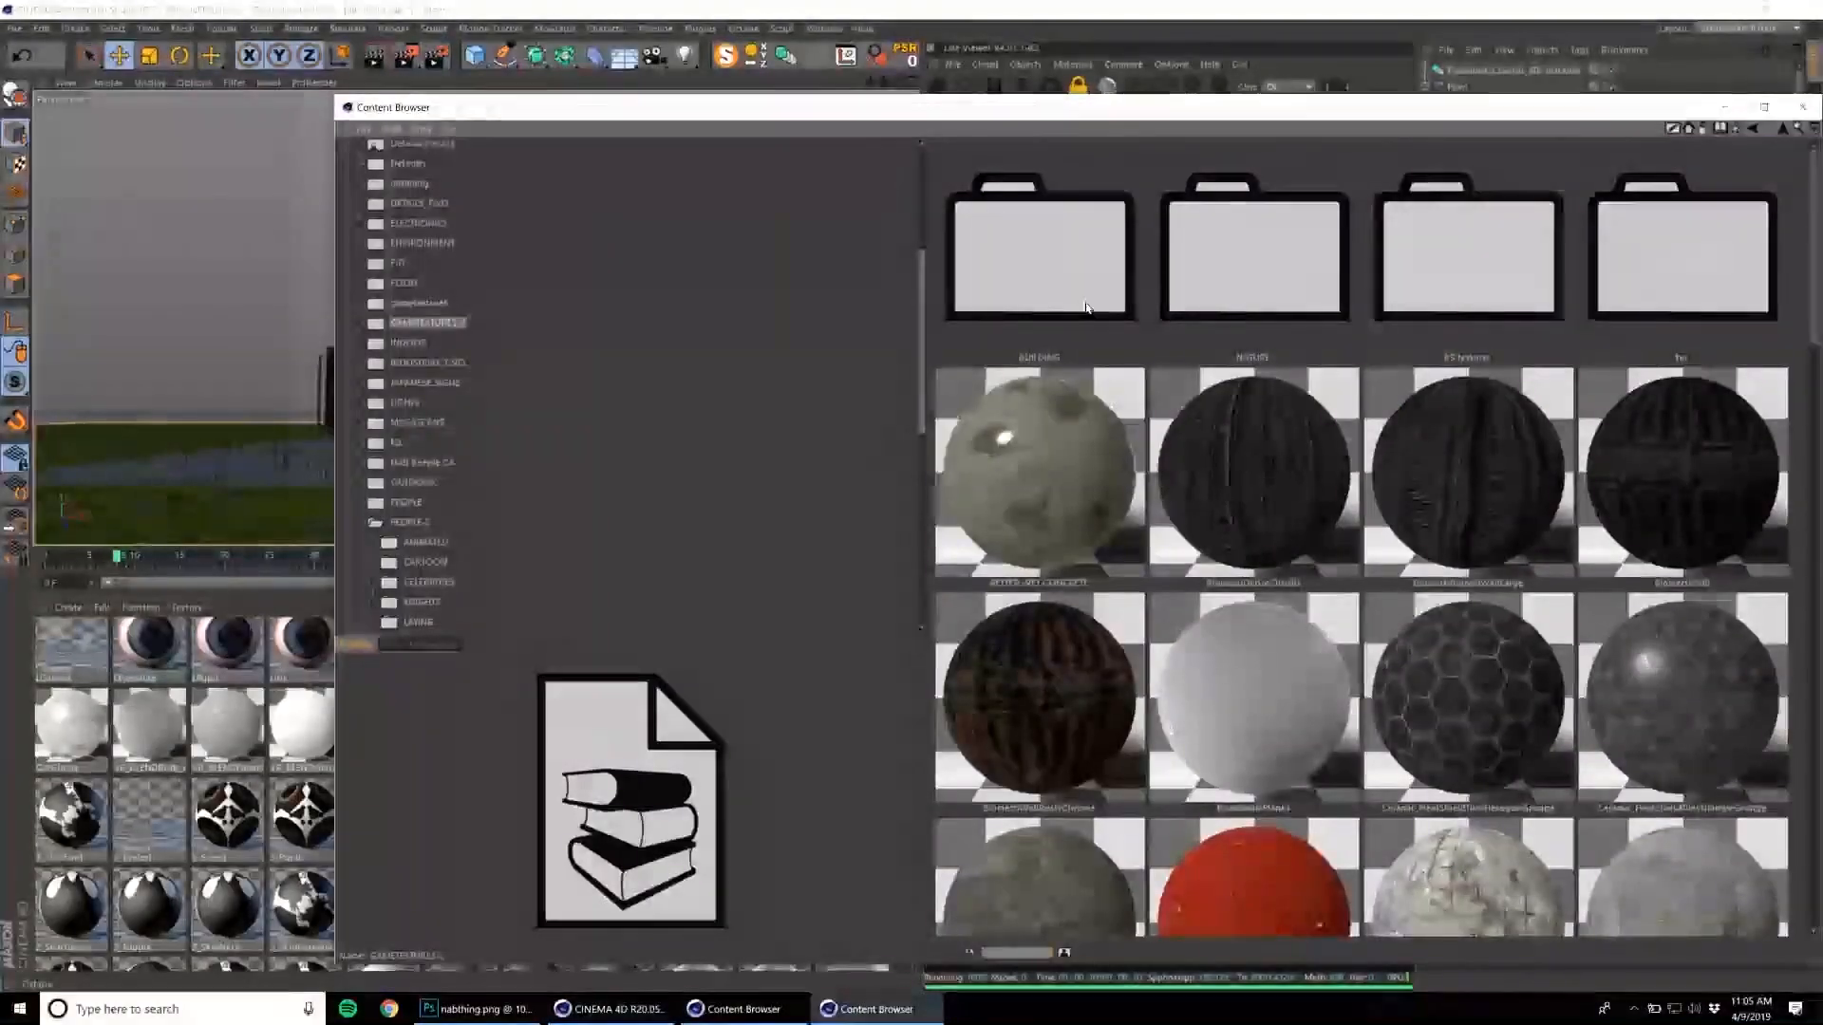
scroll(493, 541, "down", 5)
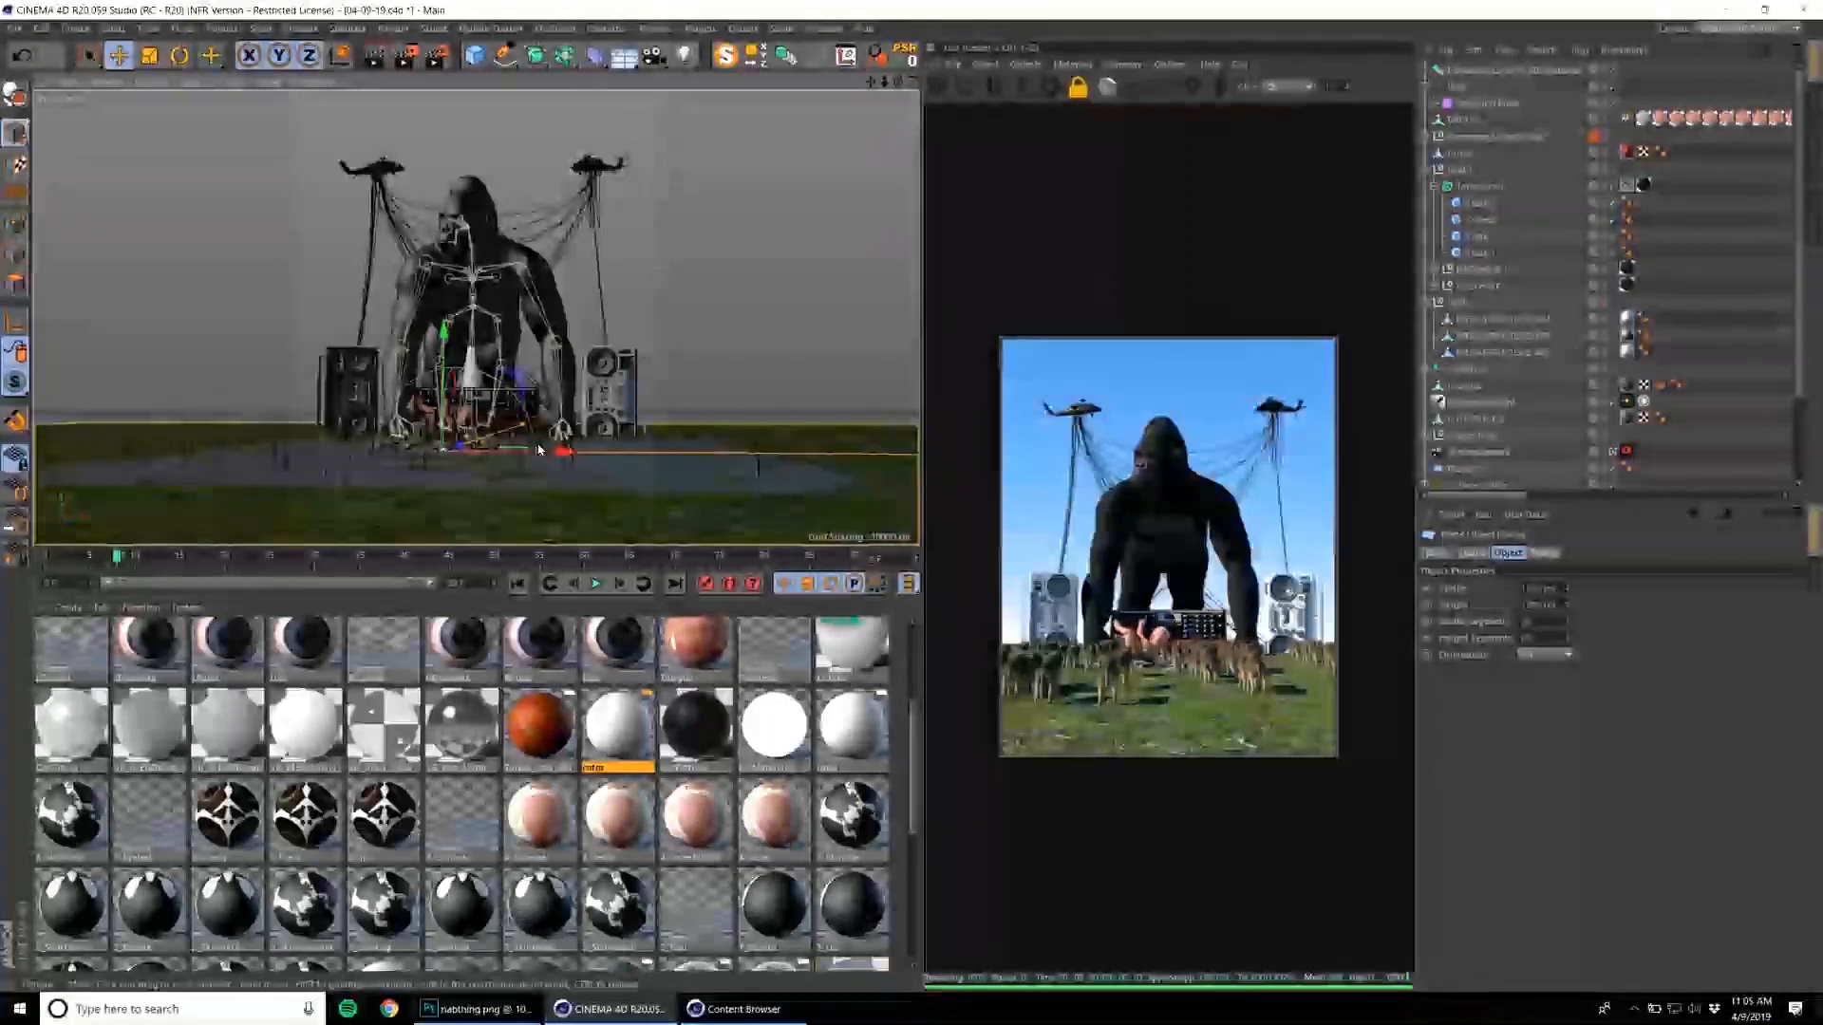
Pick out the baby in the scene, try shifting it sideways, and undo the shift.
left_click(421, 444)
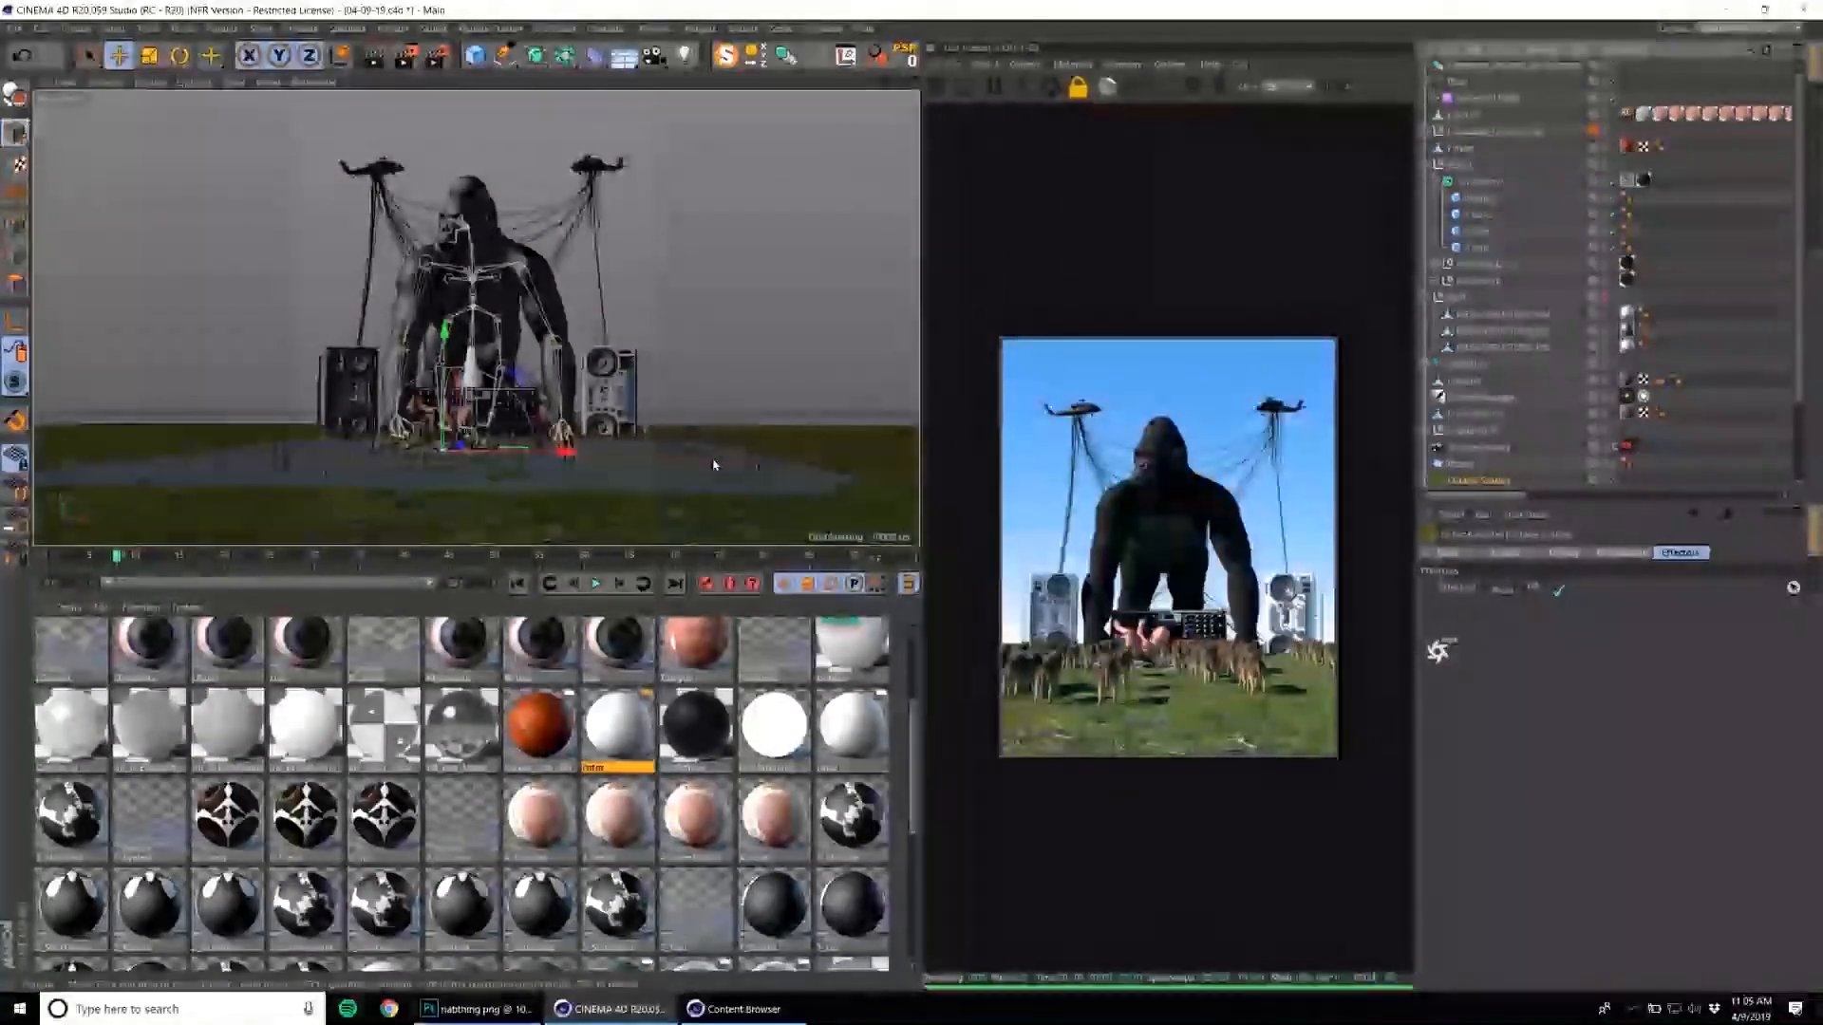
left_click_drag(567, 452, 601, 461)
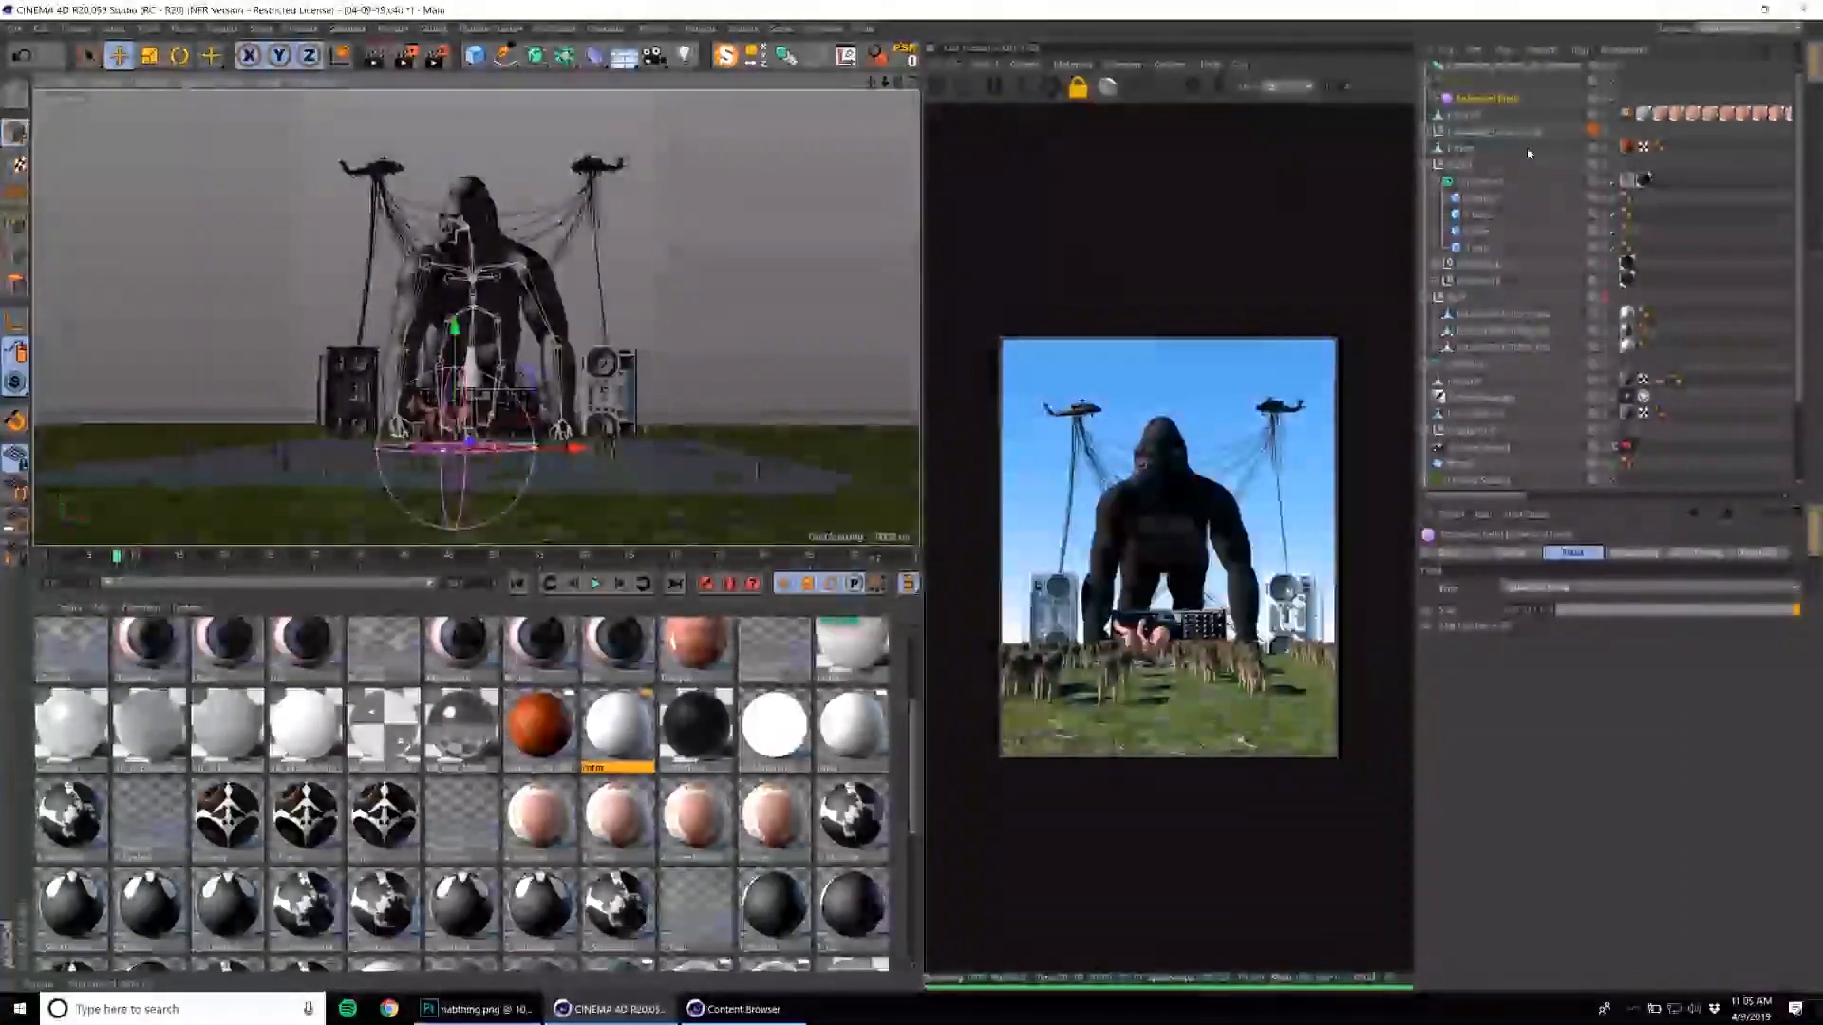
left_click(1496, 132)
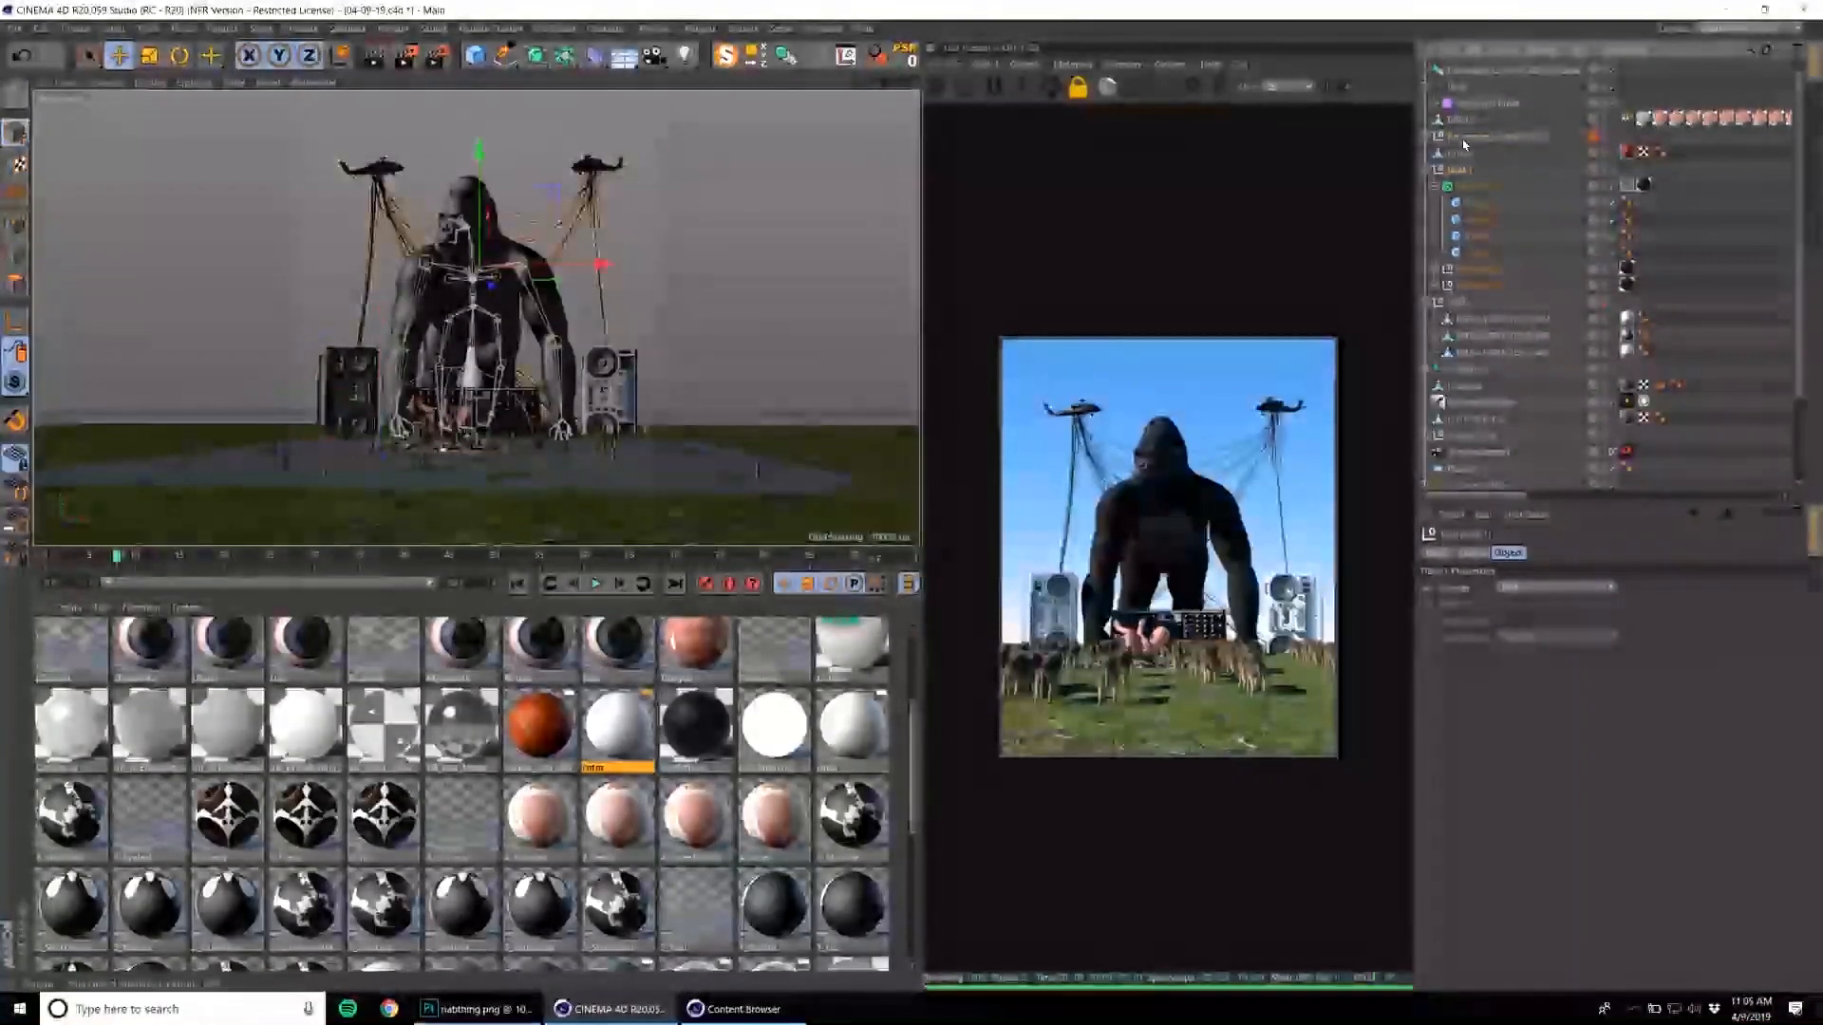
left_click(1462, 119)
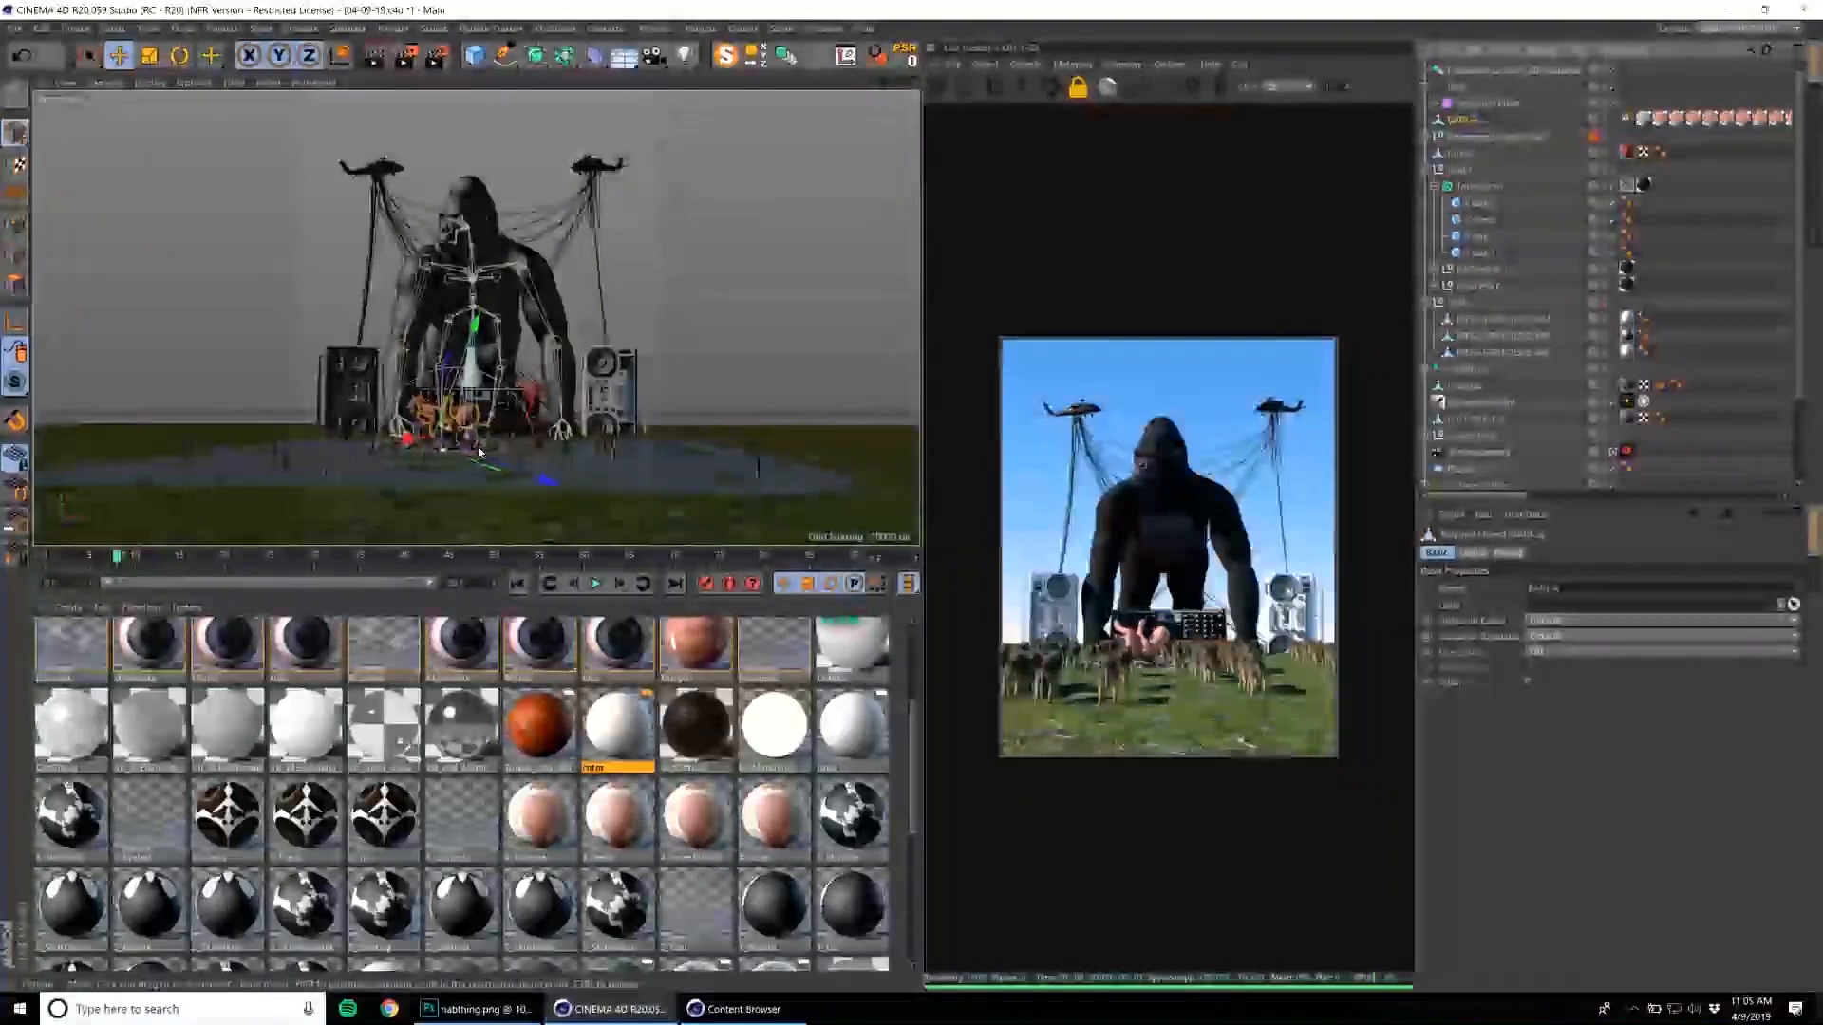
right_click_drag(428, 450, 564, 450, "alt")
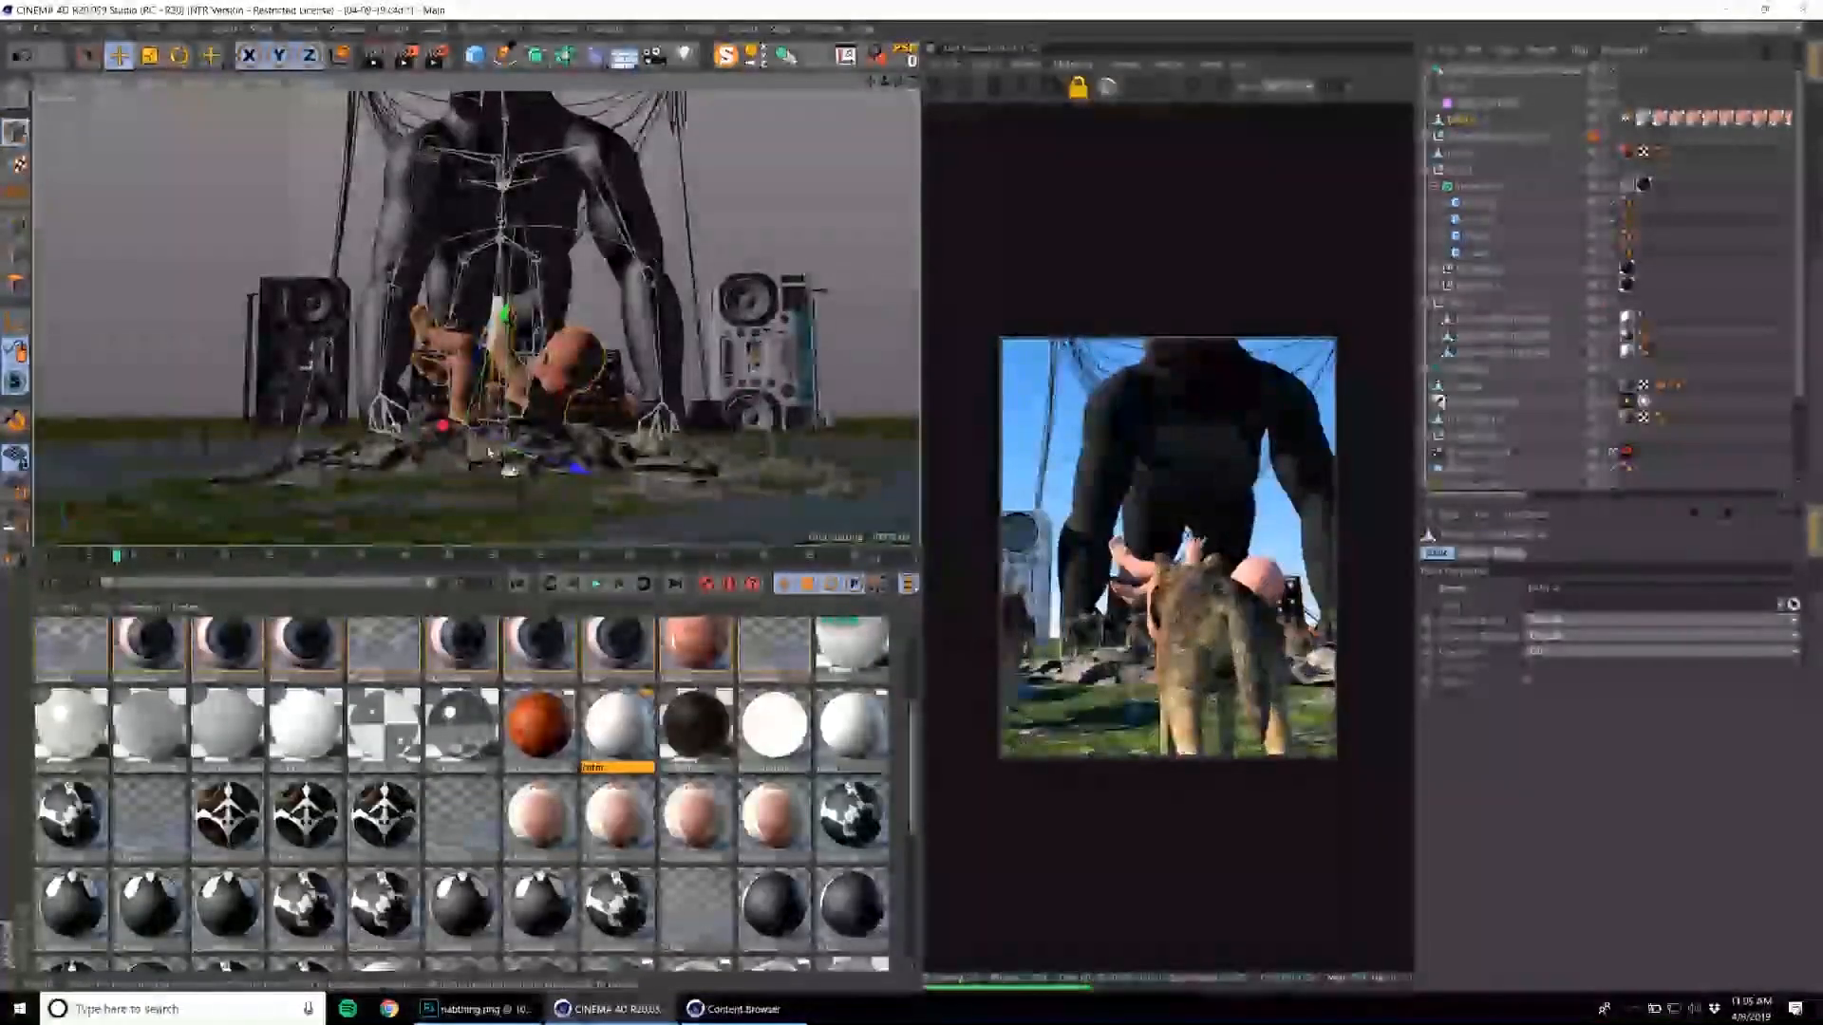
key("ctrl+z")
key("ctrl+z")
key("ctrl+z")
key("ctrl+z")
key("ctrl+z")
key("ctrl+z")
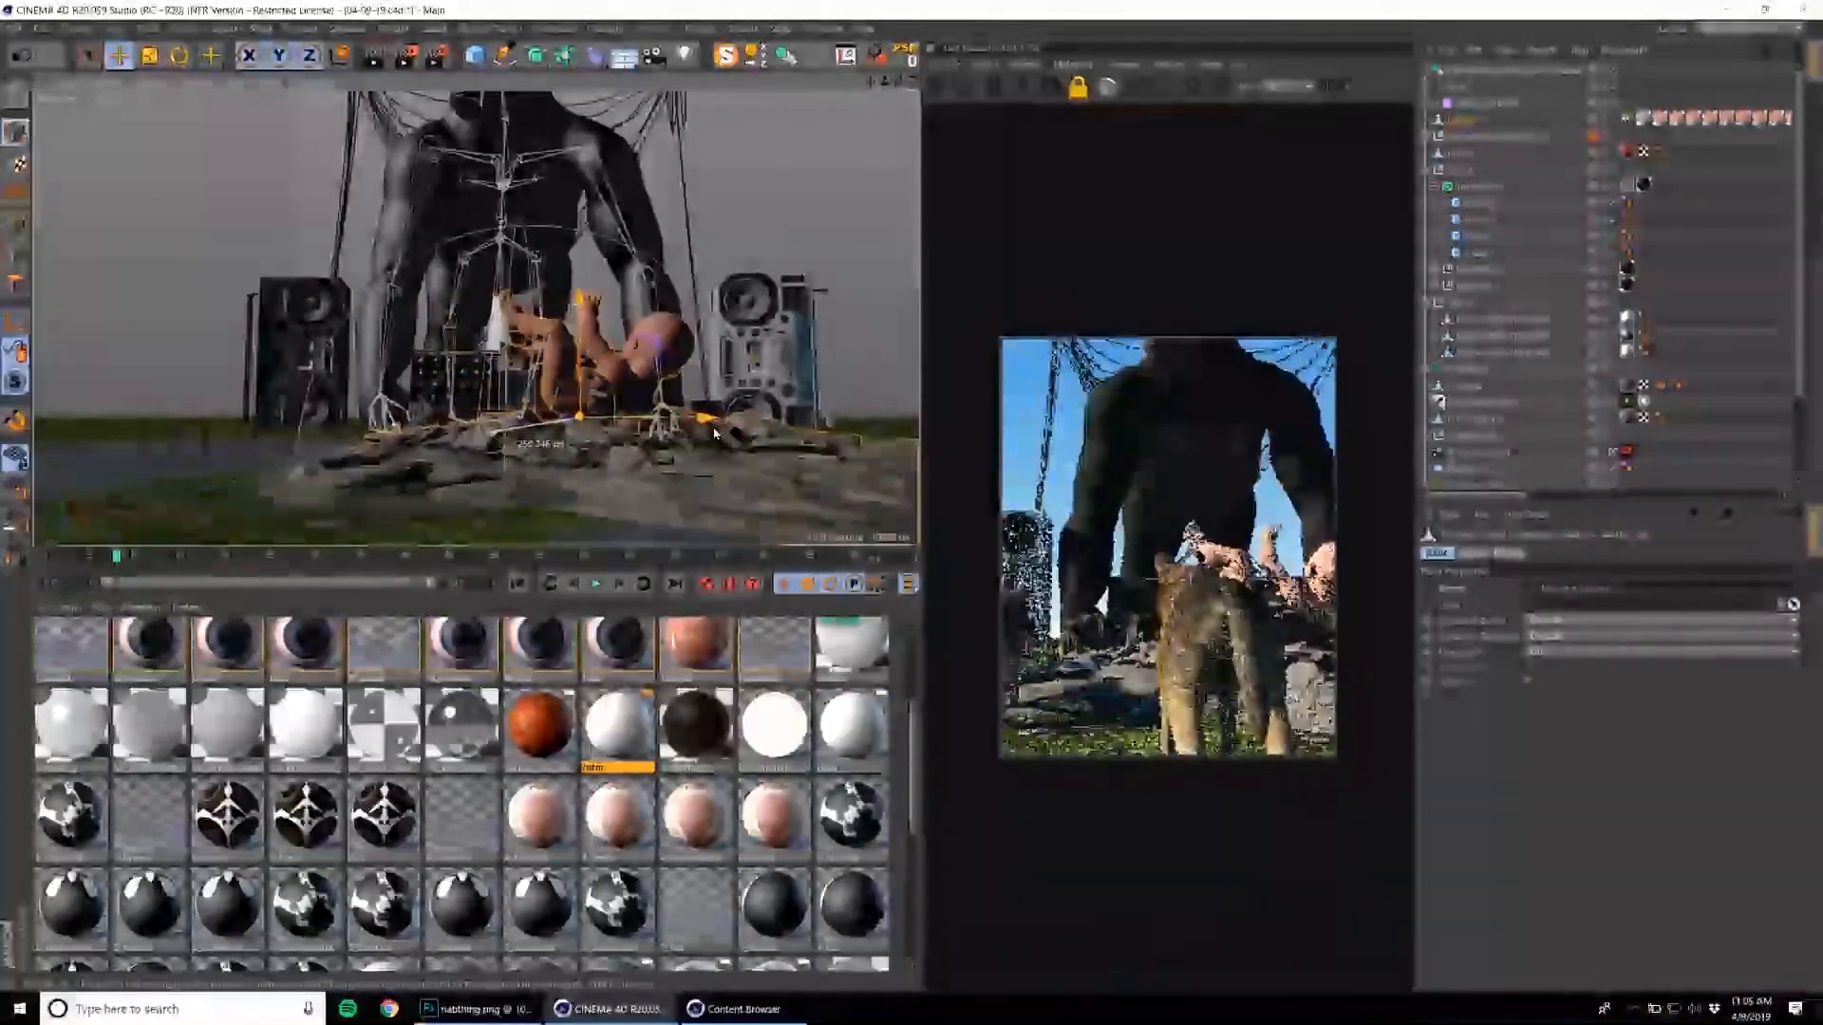
Advance the timeline, then centre the baby and rocks together in front of the gorilla and scale them up.
left_click(318, 556)
left_click_drag(552, 442, 562, 443)
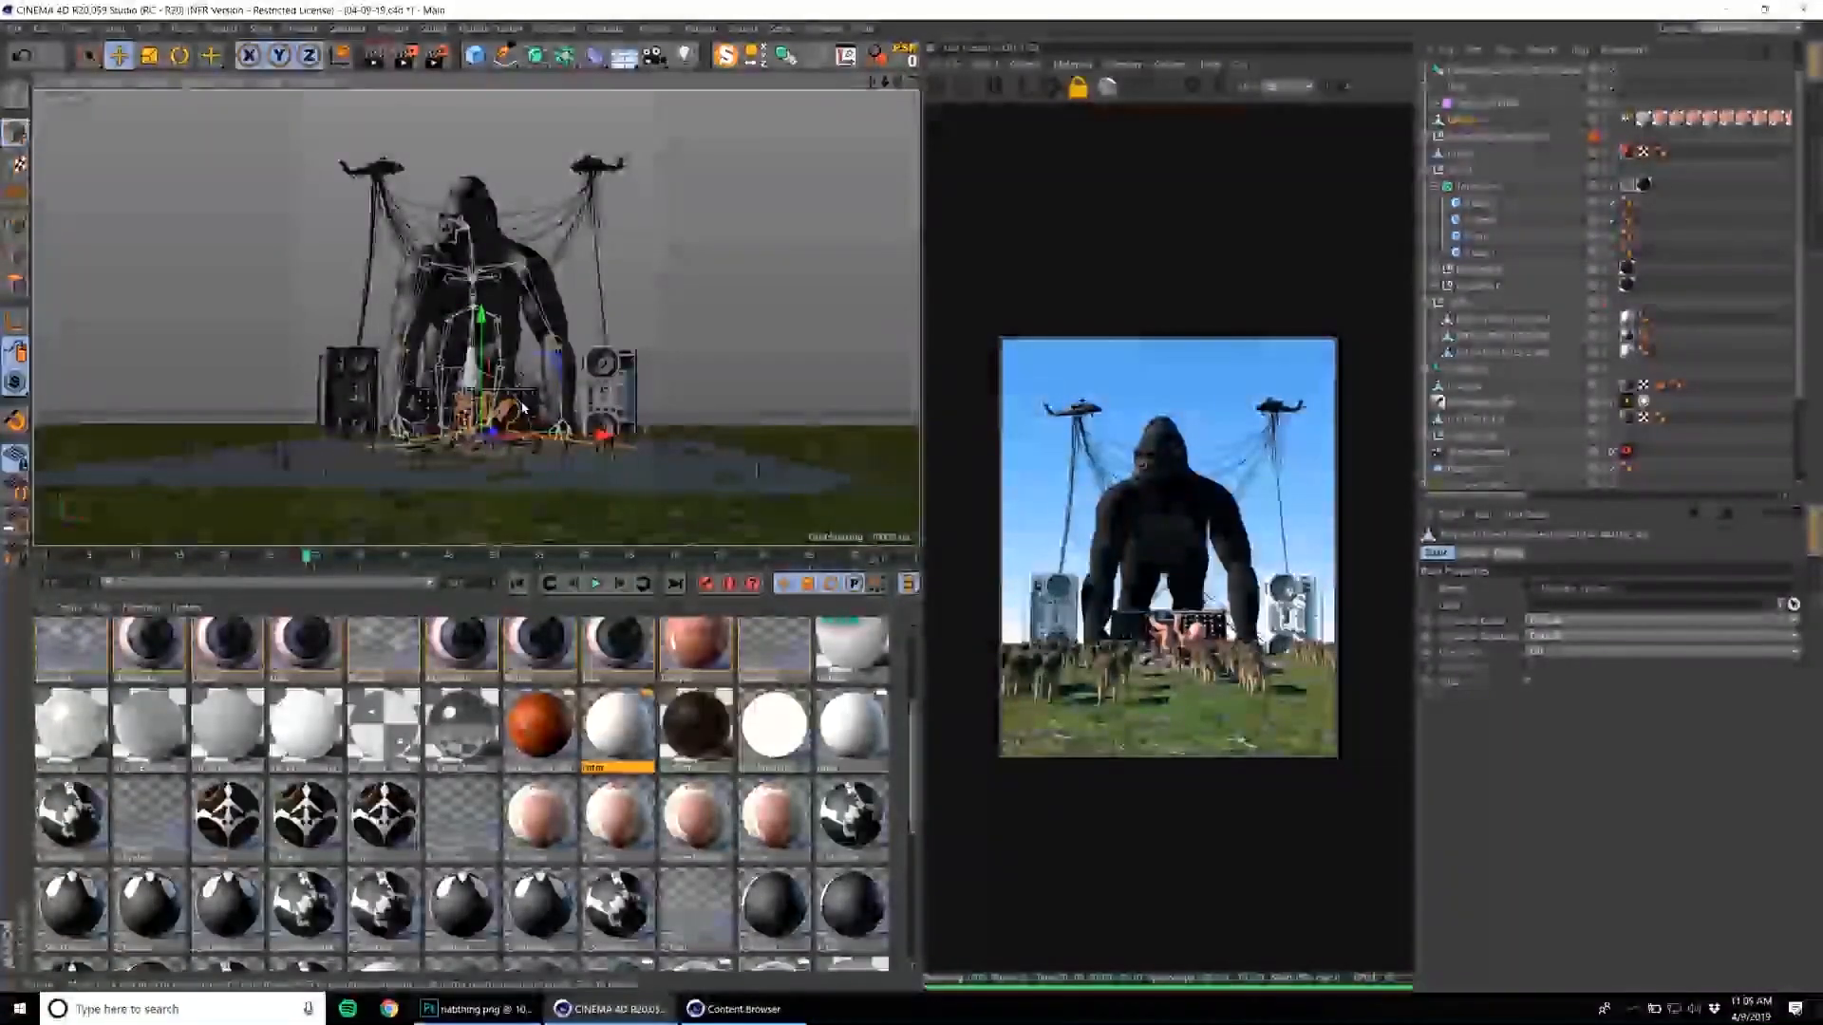
key("t")
left_click_drag(617, 330, 892, 270)
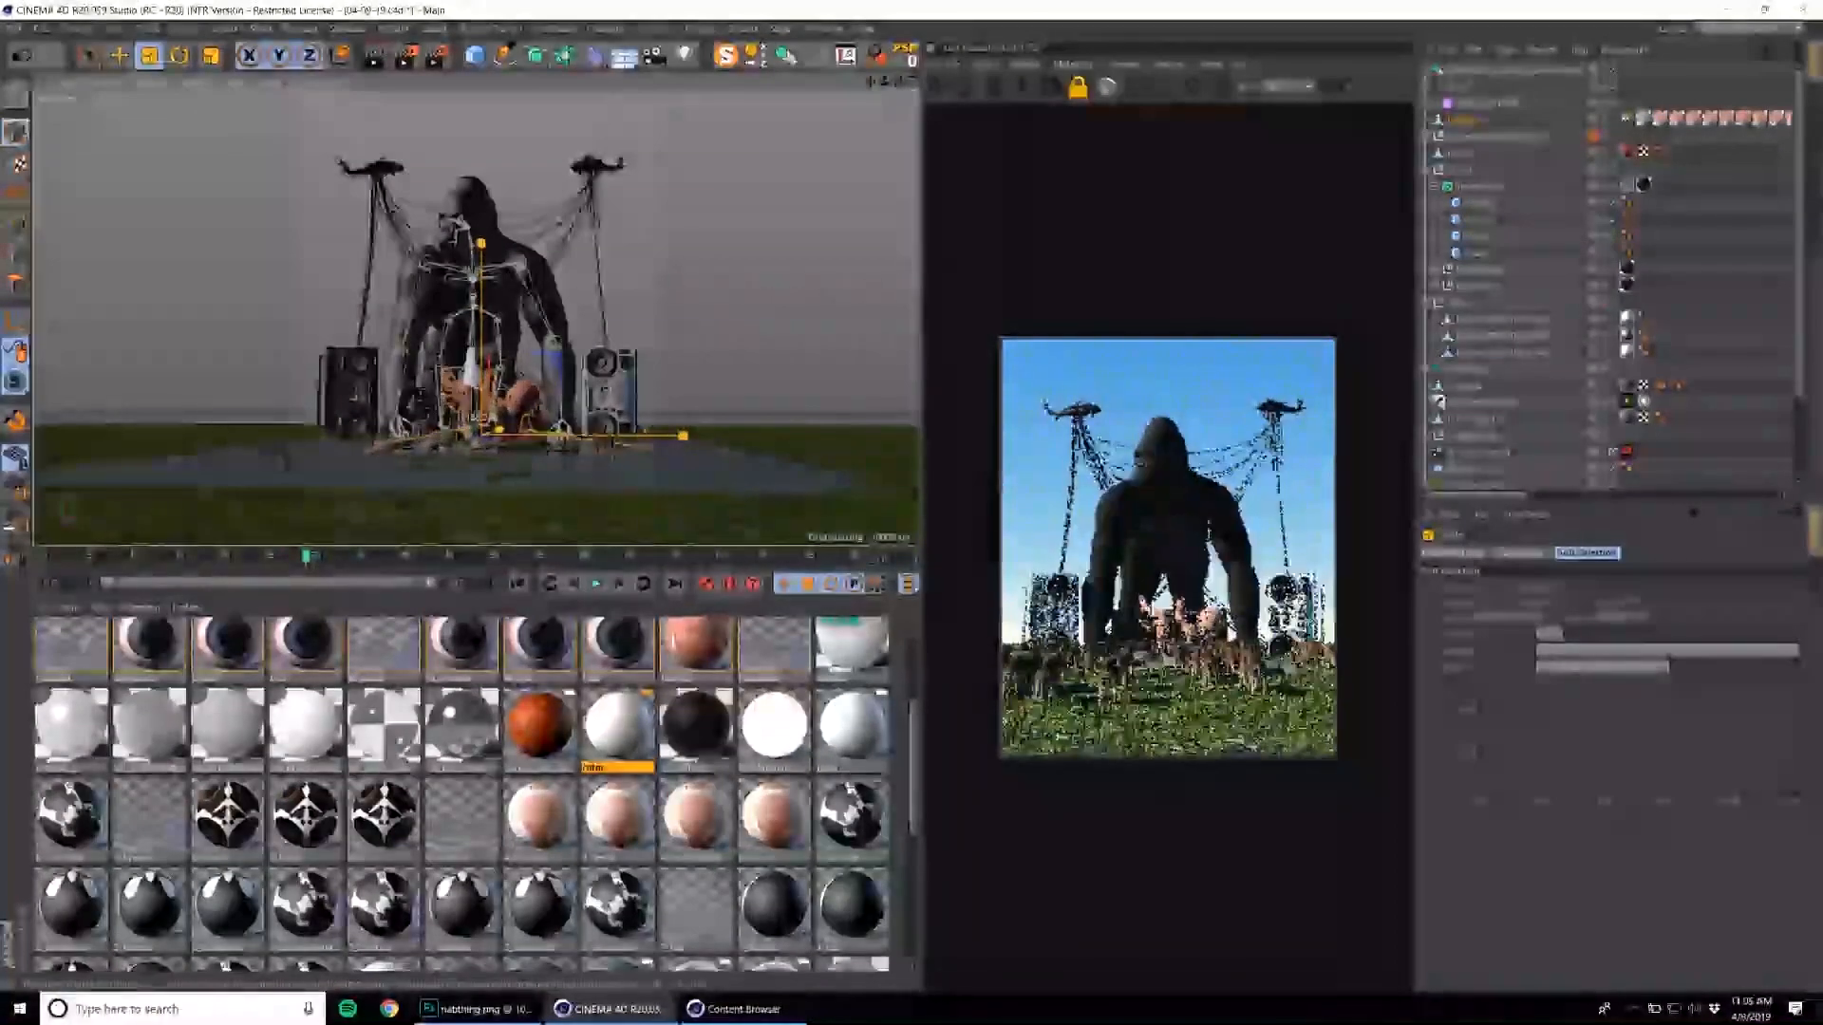
Reposition the enlarged baby and rocks lower in front of the gorilla and between the boomboxes.
key("e")
left_click_drag(461, 300, 461, 321)
middle_click_drag(599, 398, 613, 450, "alt")
left_click_drag(613, 450, 657, 434, "alt")
Enable the alpha channel in the Octane settings and raise the daylight's sky turbidity and power.
left_click(1490, 455)
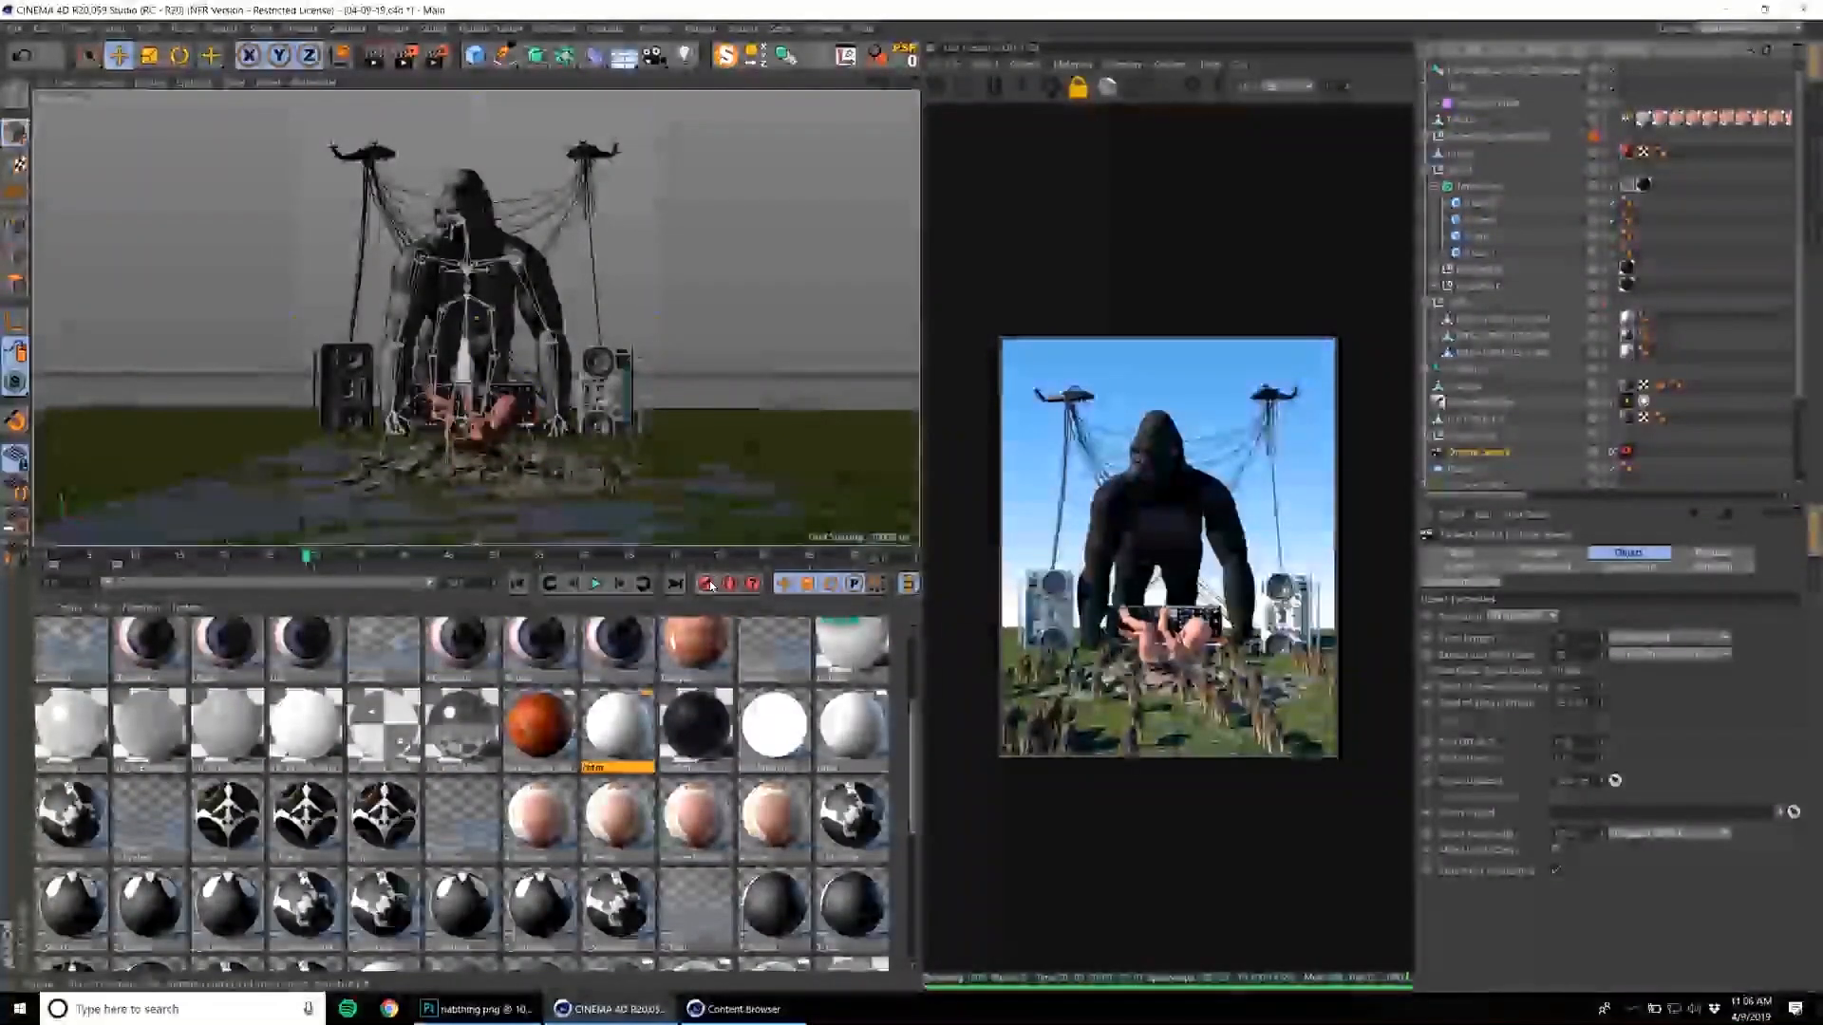
left_click(1052, 92)
left_click(72, 278)
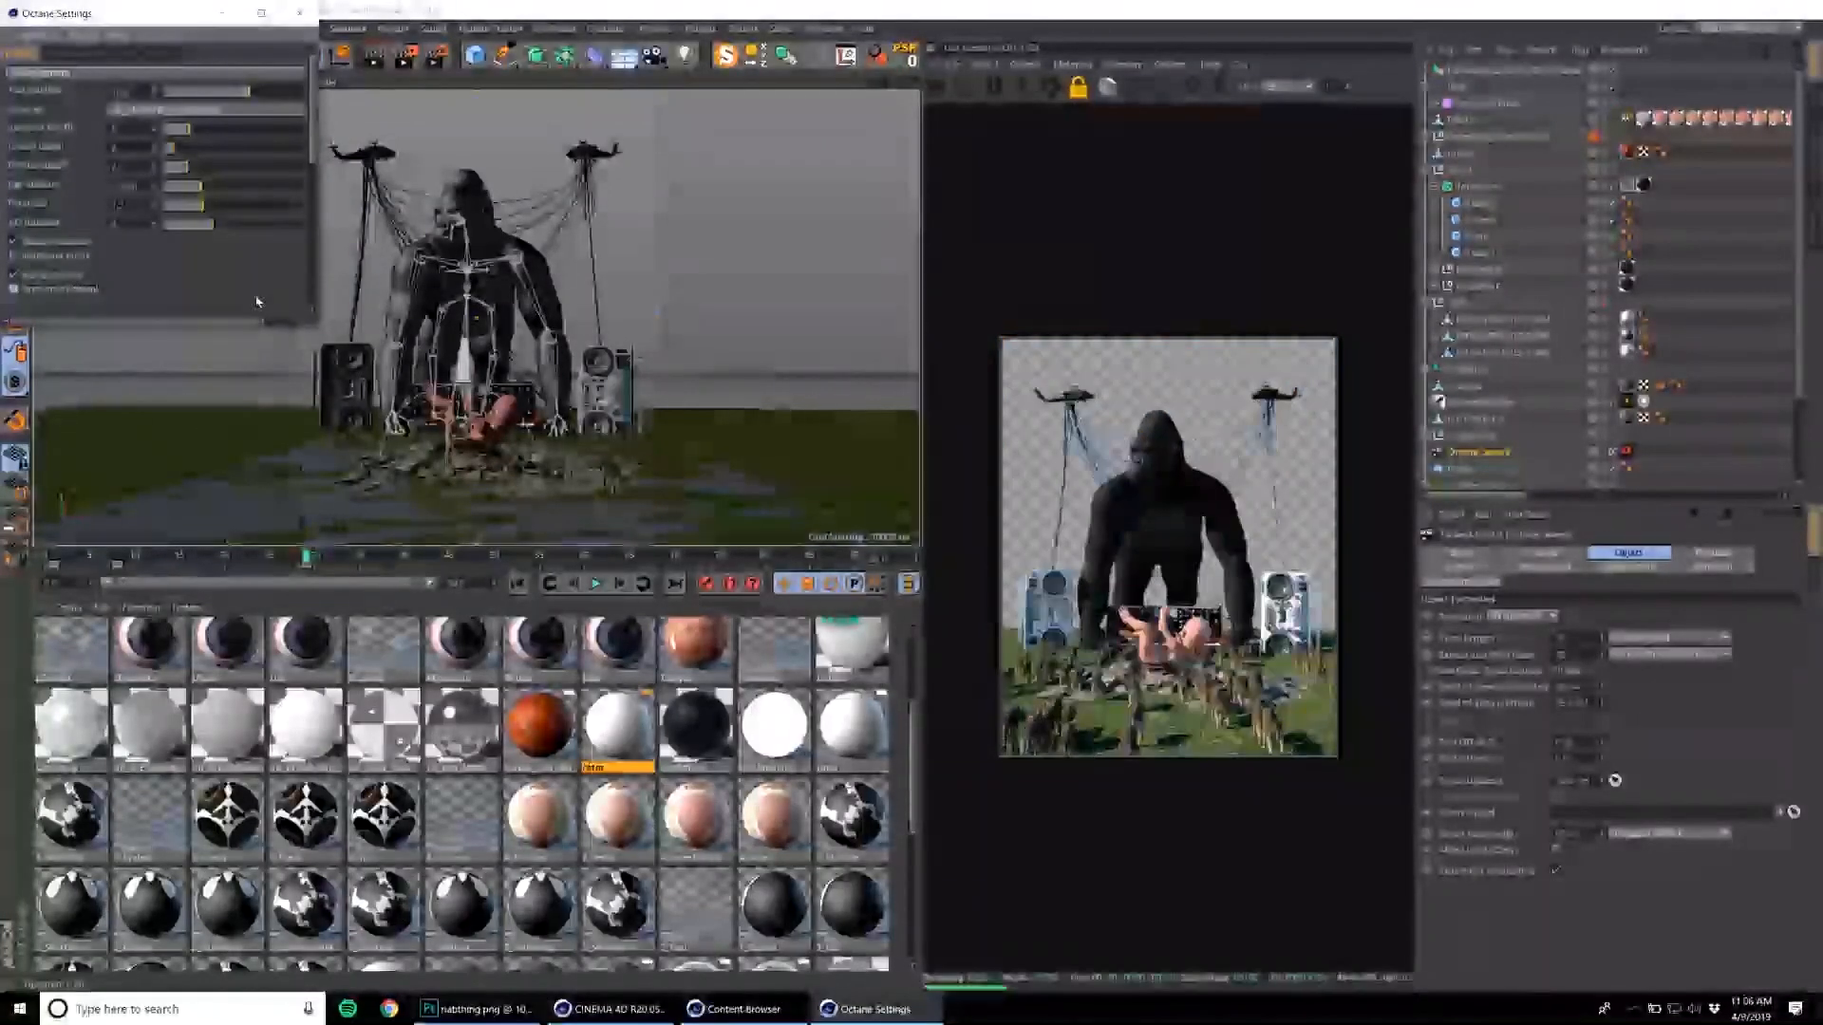
left_click(1627, 403)
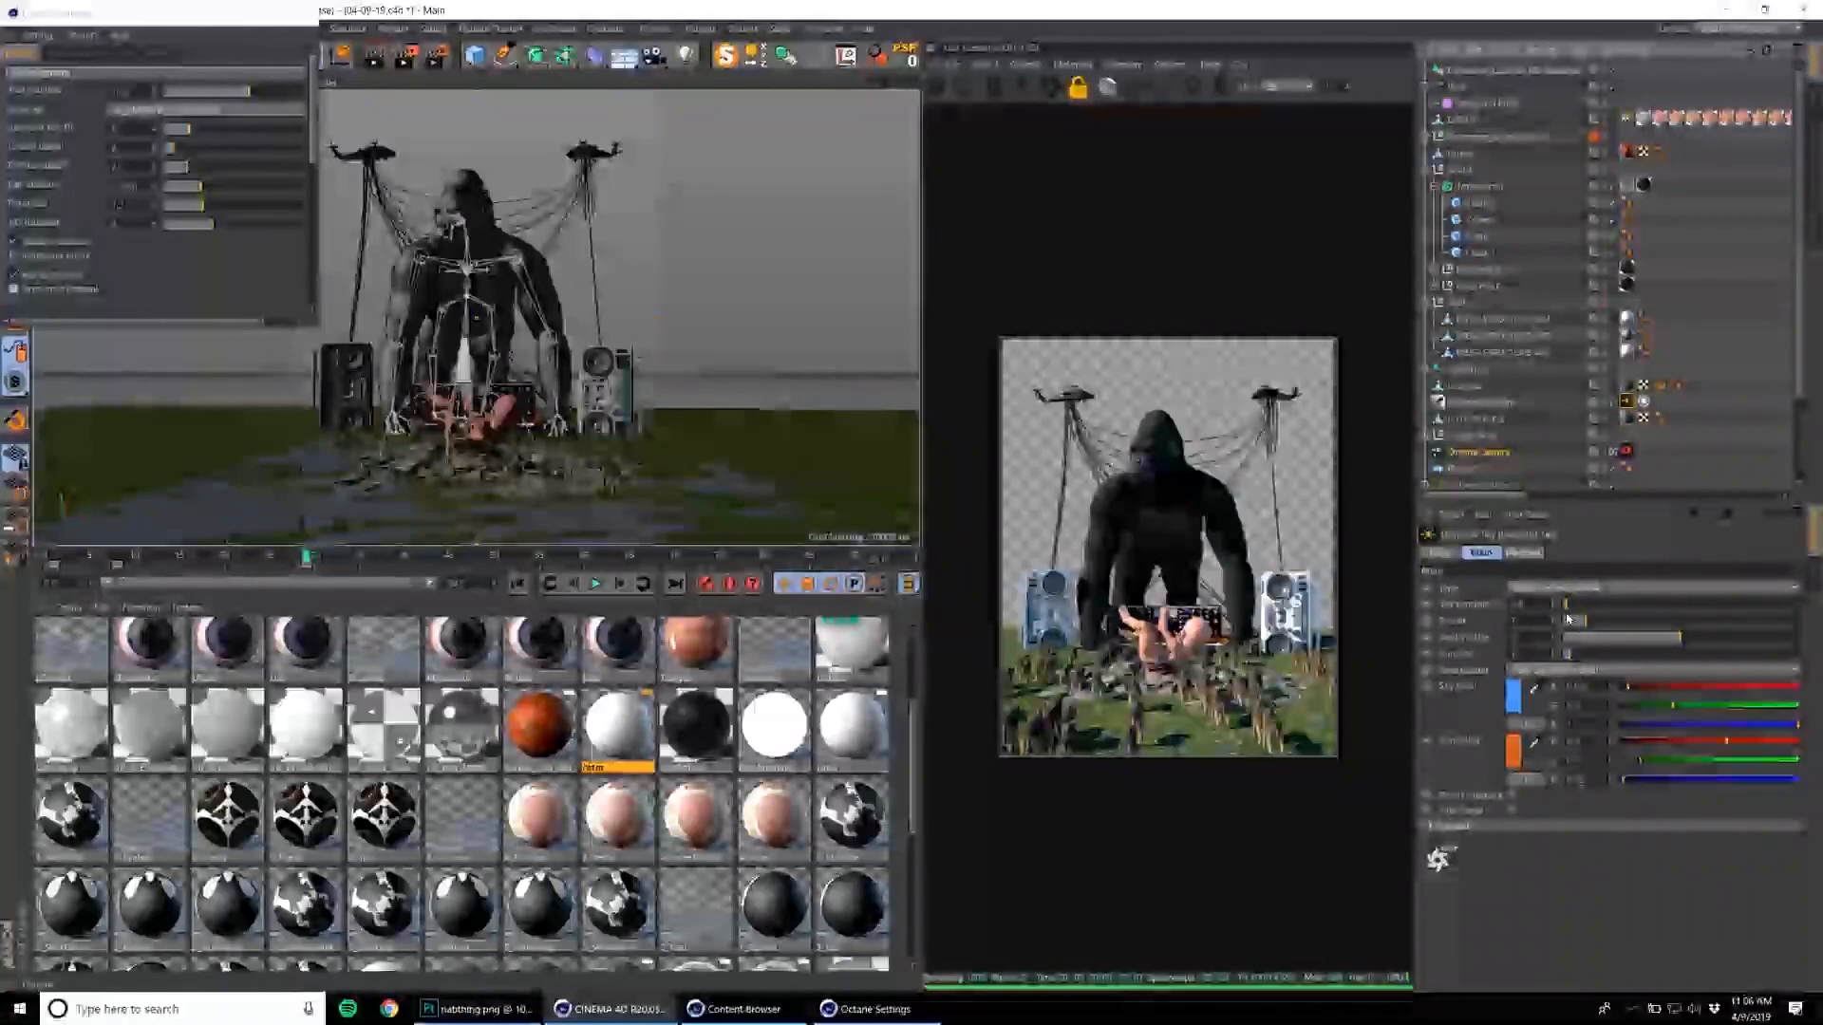
mouse_move(1580, 606)
left_mouse_down()
mouse_move(1617, 628)
mouse_move(1597, 625)
left_mouse_up()
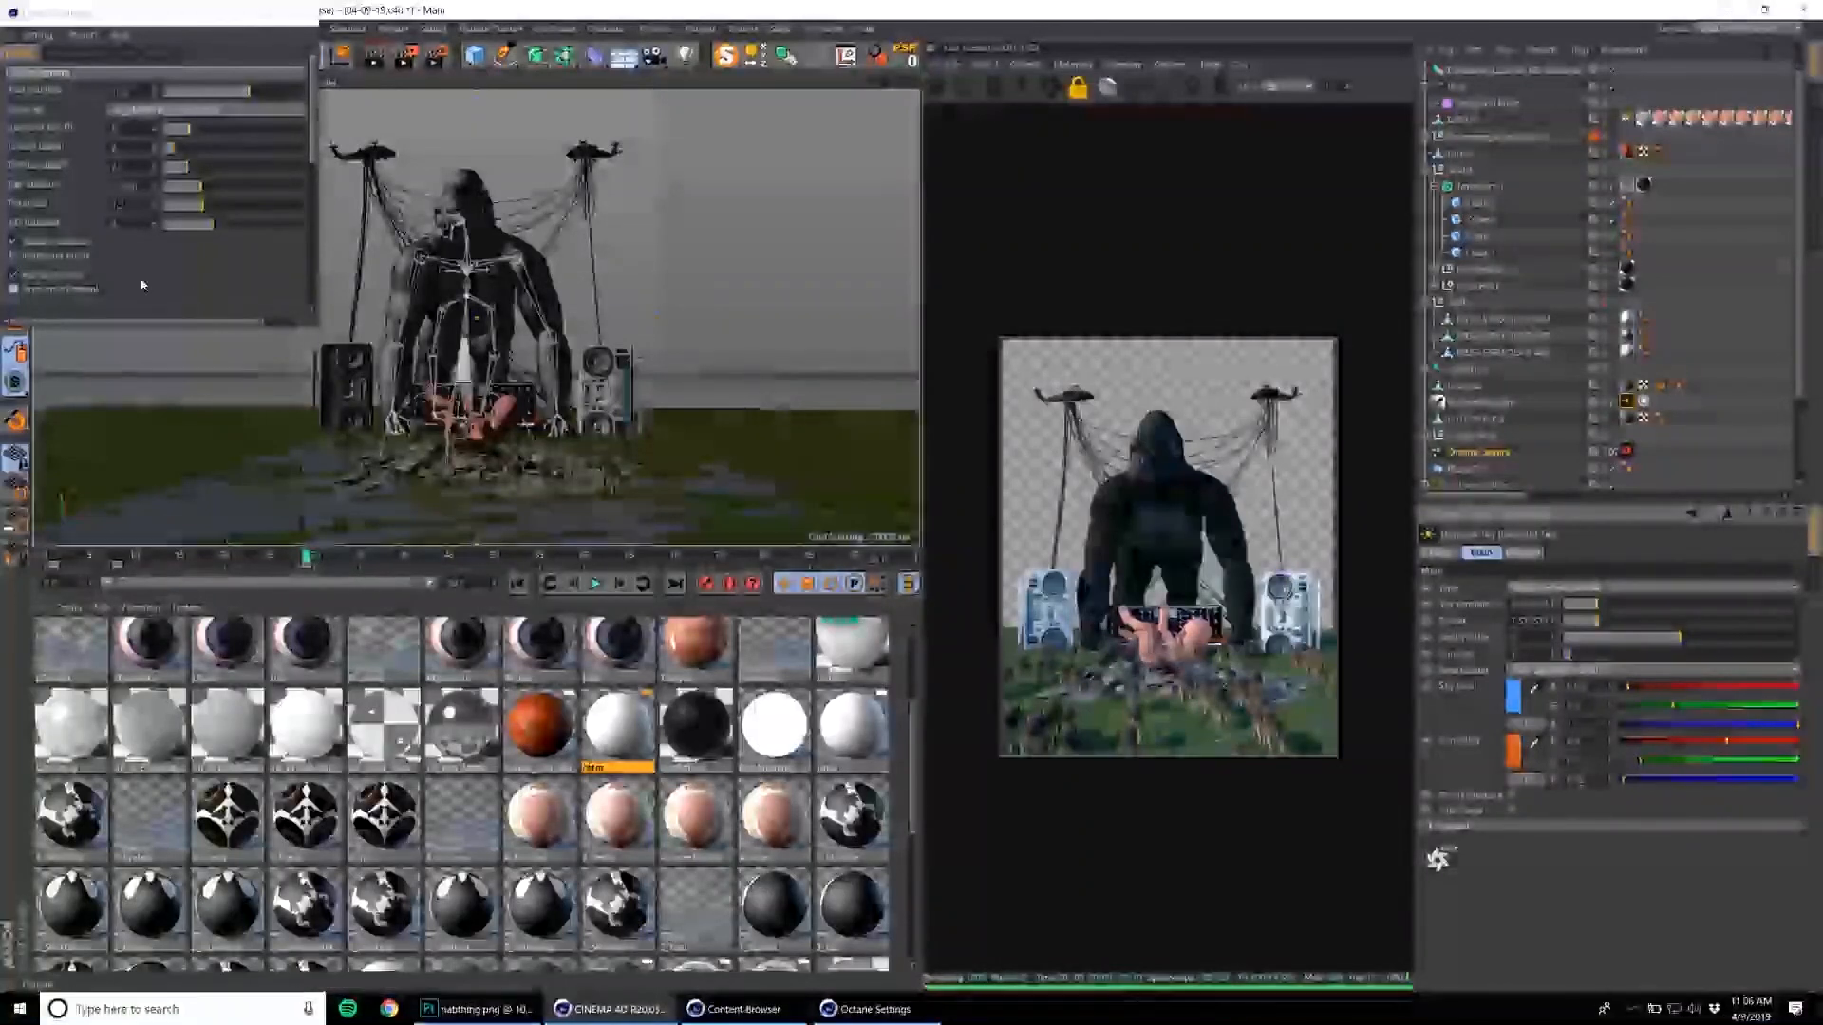
Set Octane's maximum samples to 10000 and close the Octane settings.
left_click_drag(318, 325, 638, 510)
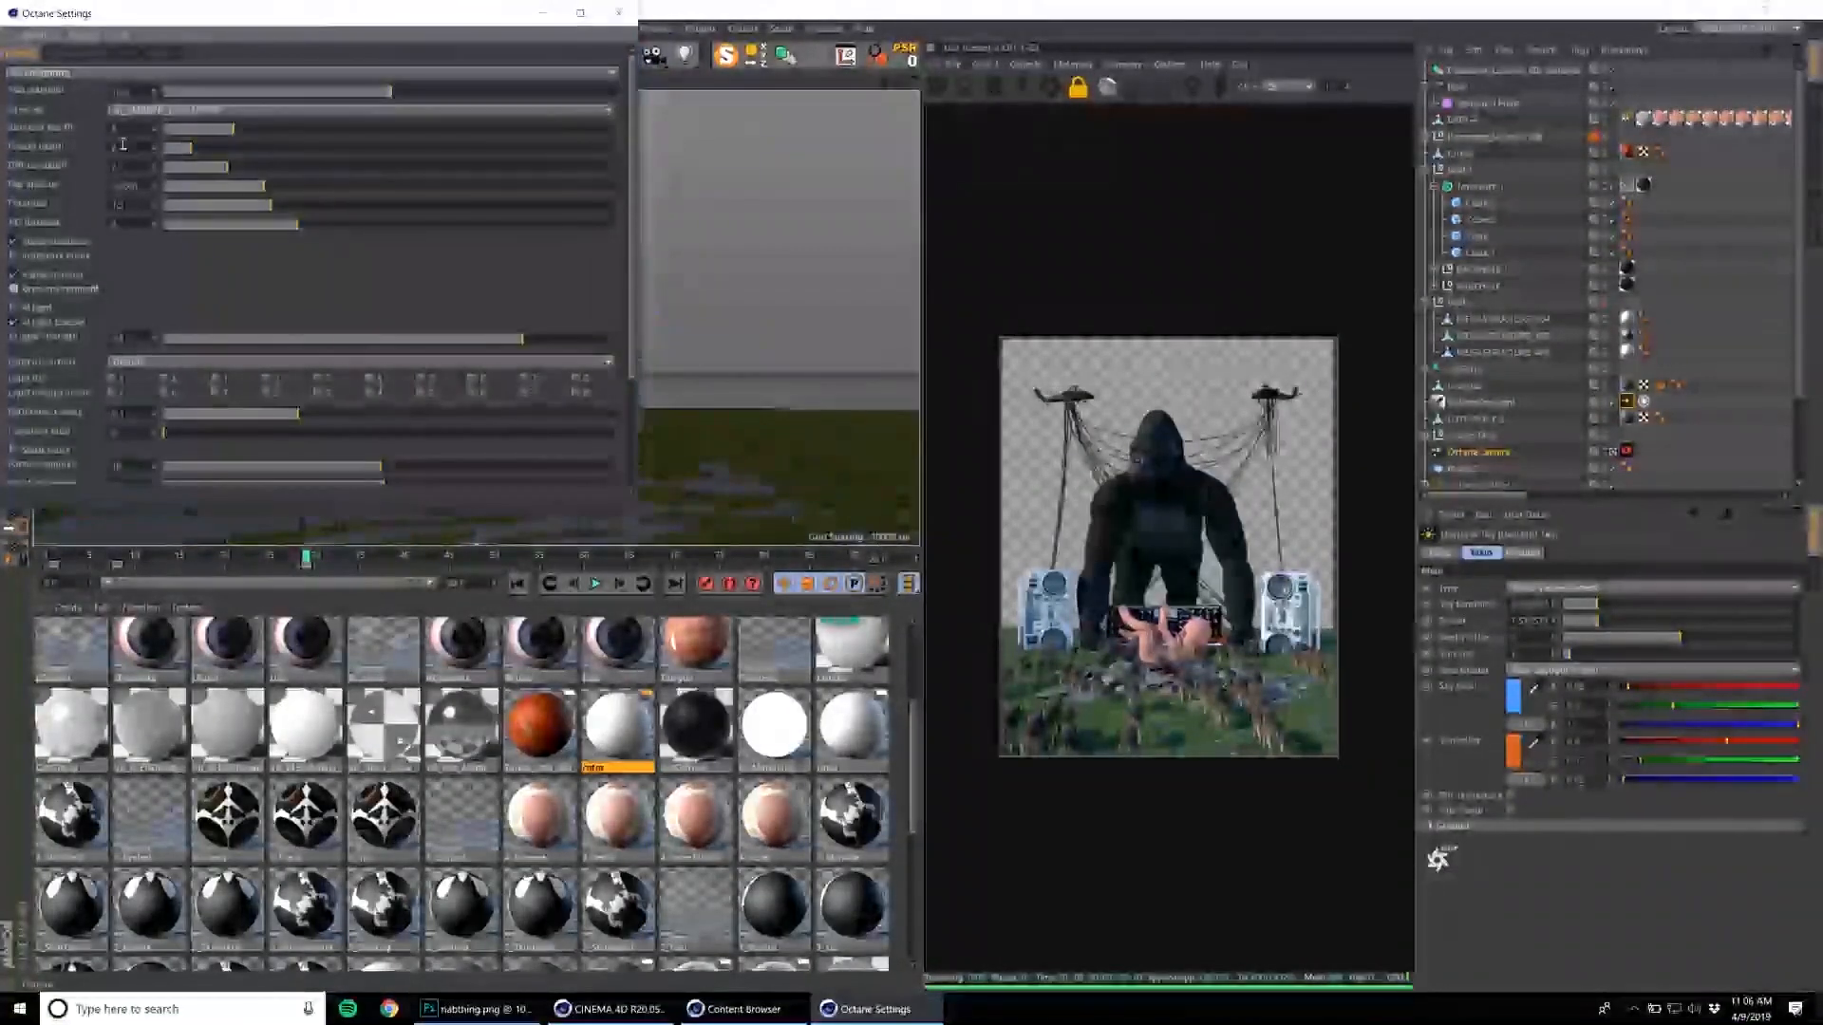
double_click(140, 91)
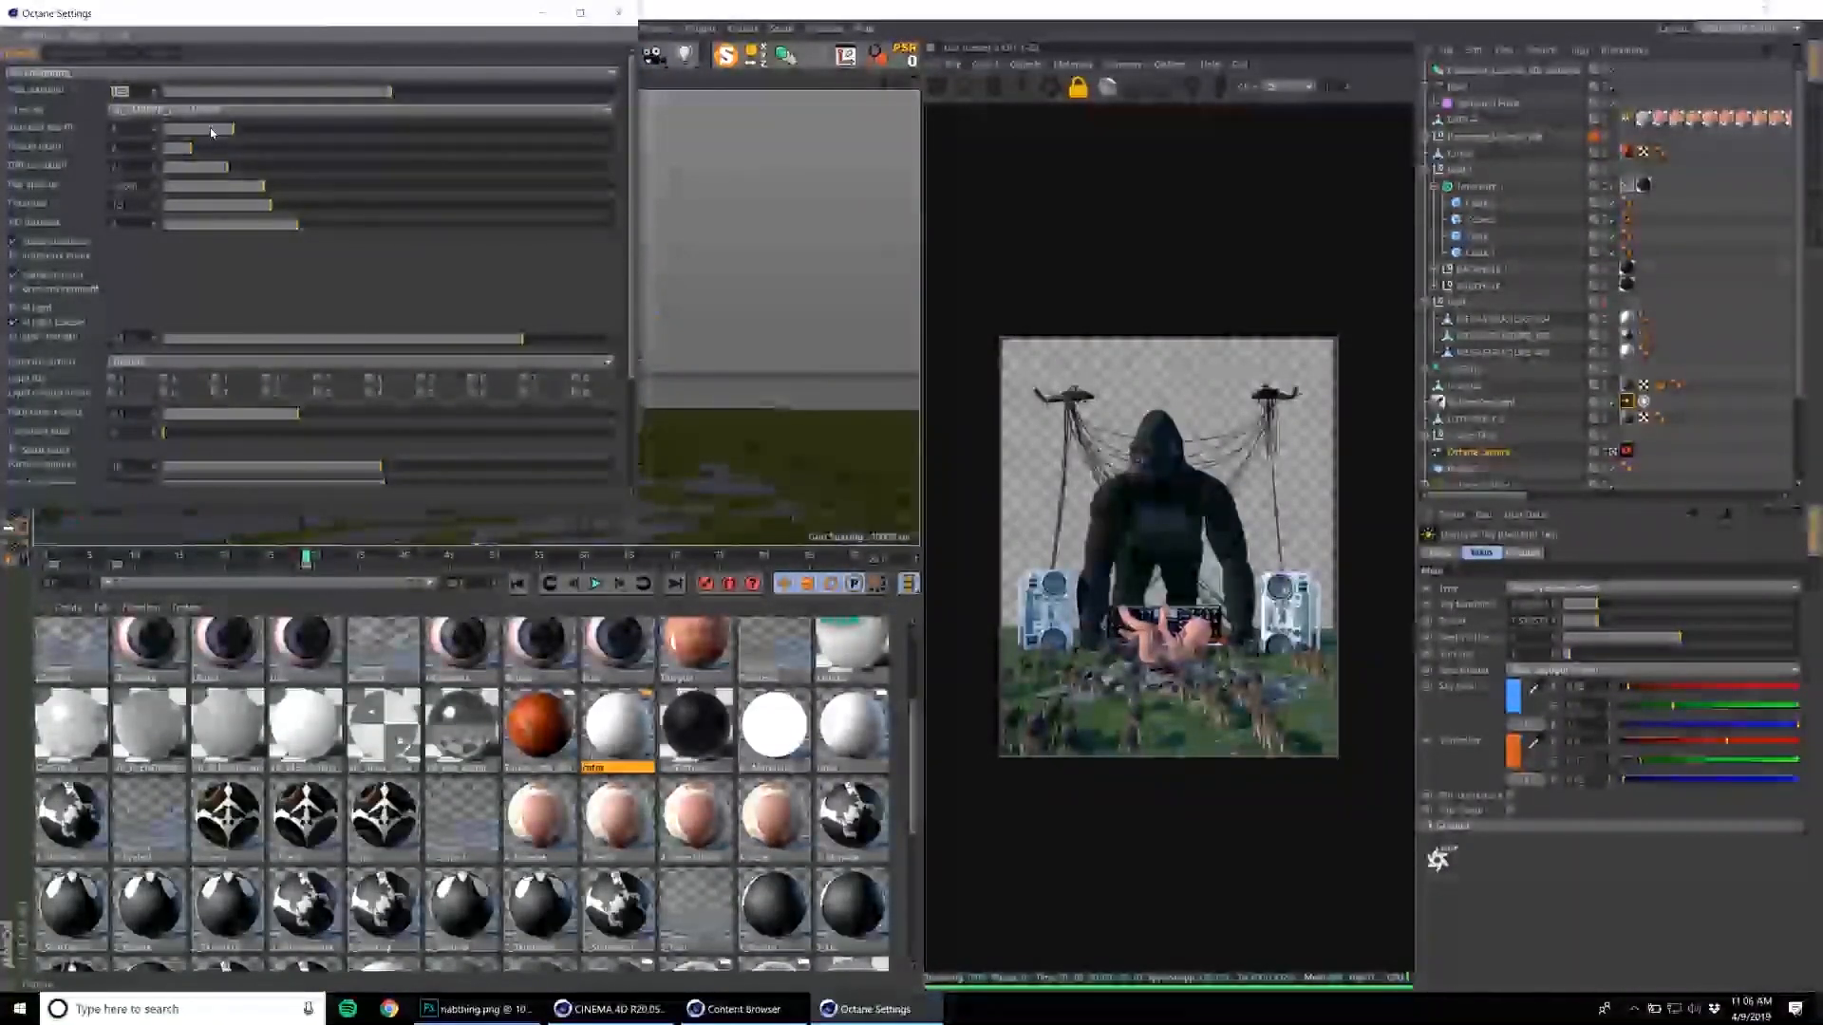
type("10000")
key("Return")
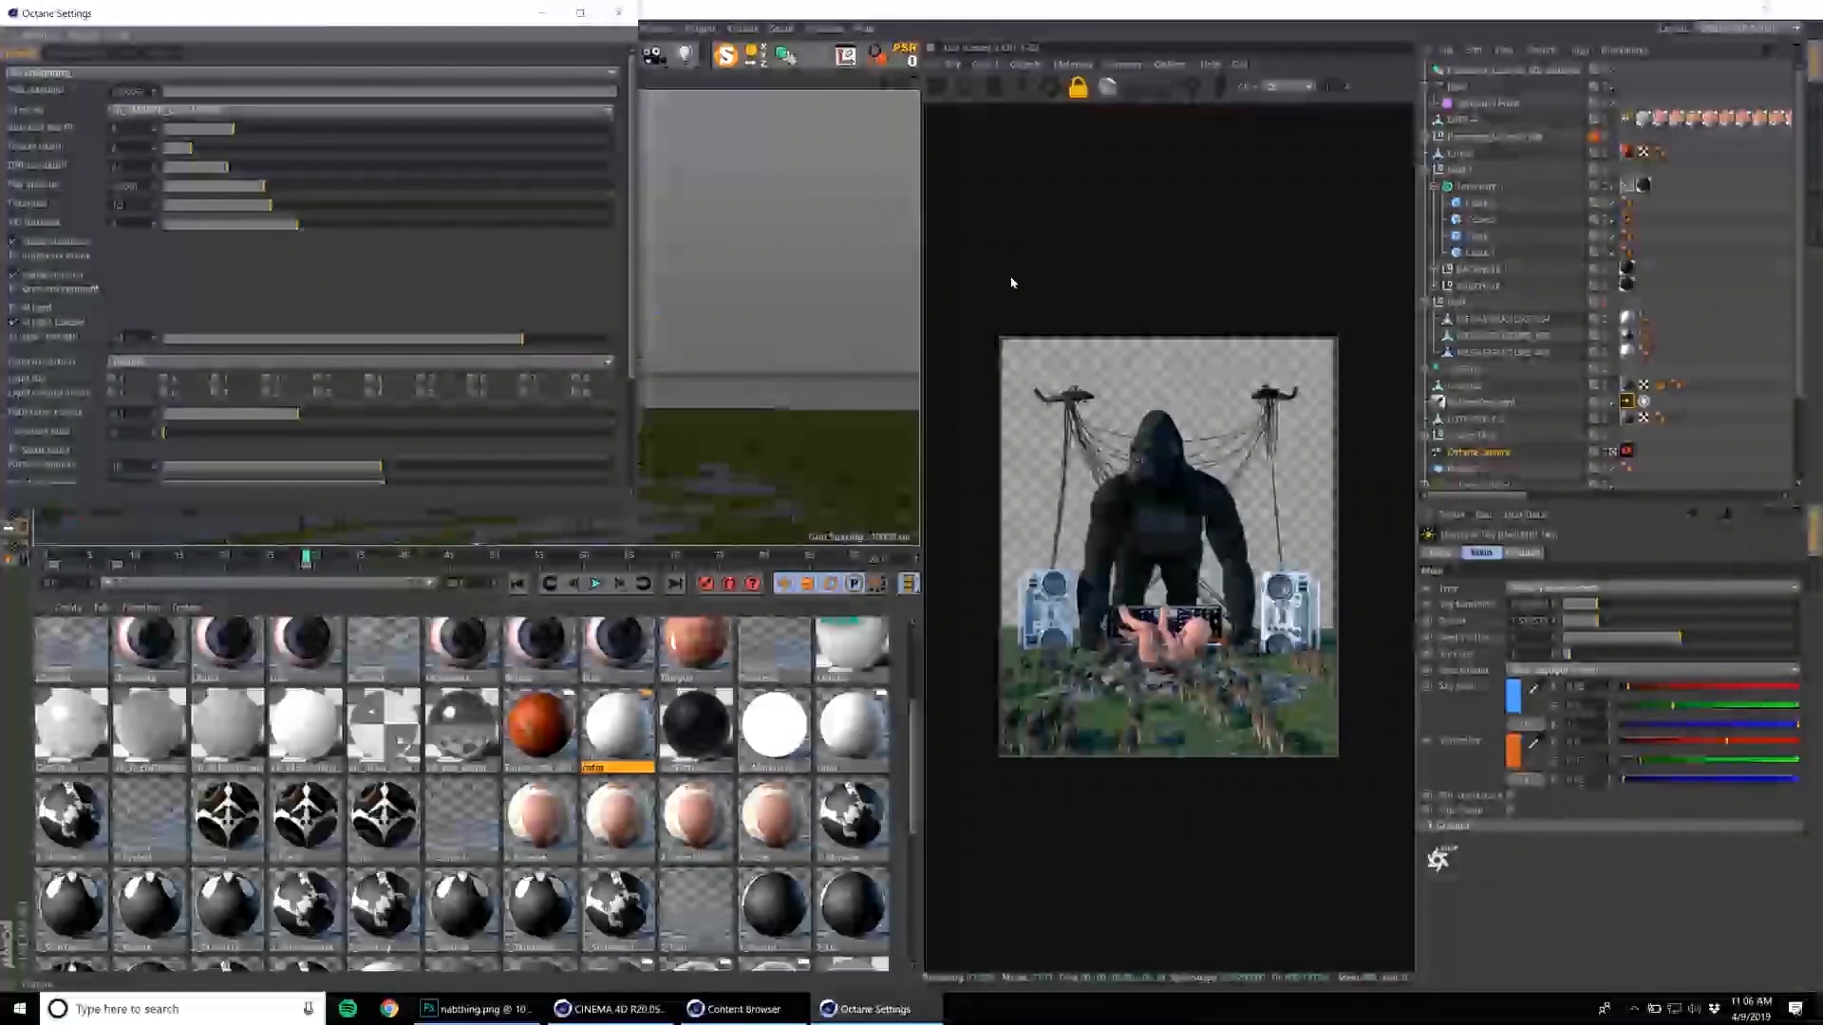
left_click(620, 13)
Set the output height to 1500 pixels in the render settings.
left_click(437, 58)
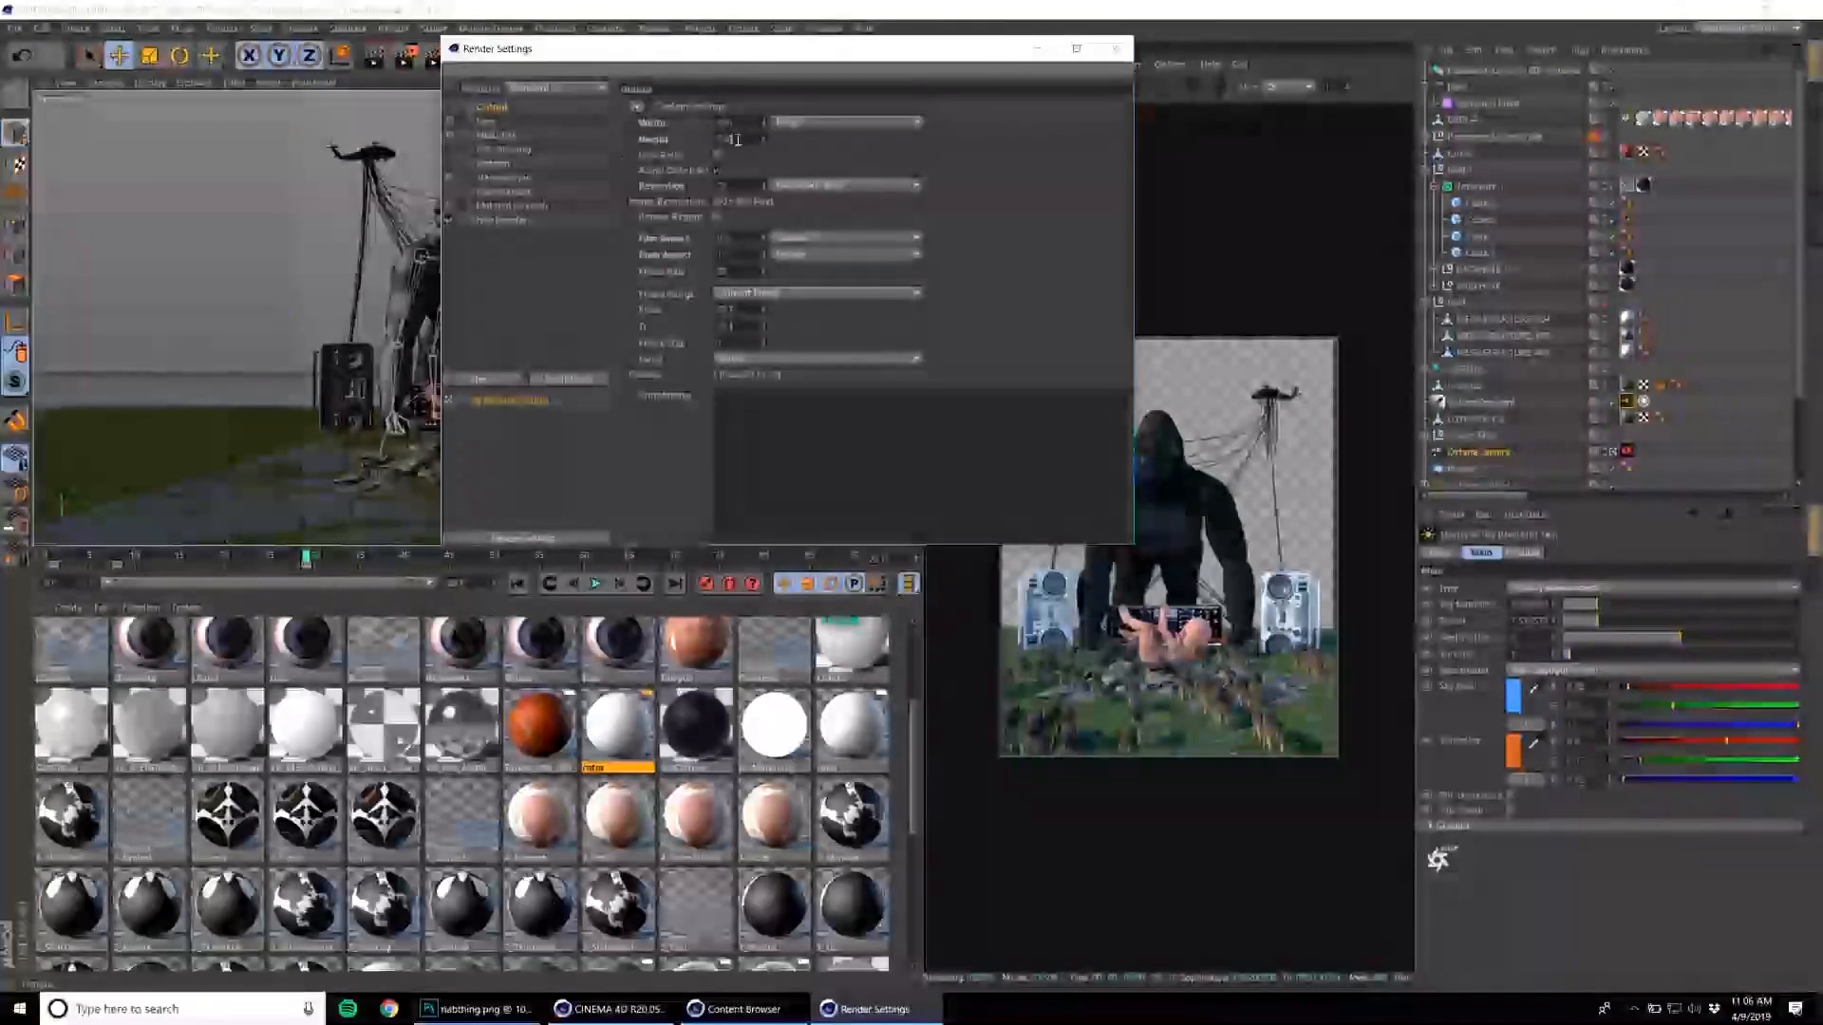
type("1500")
key("Return")
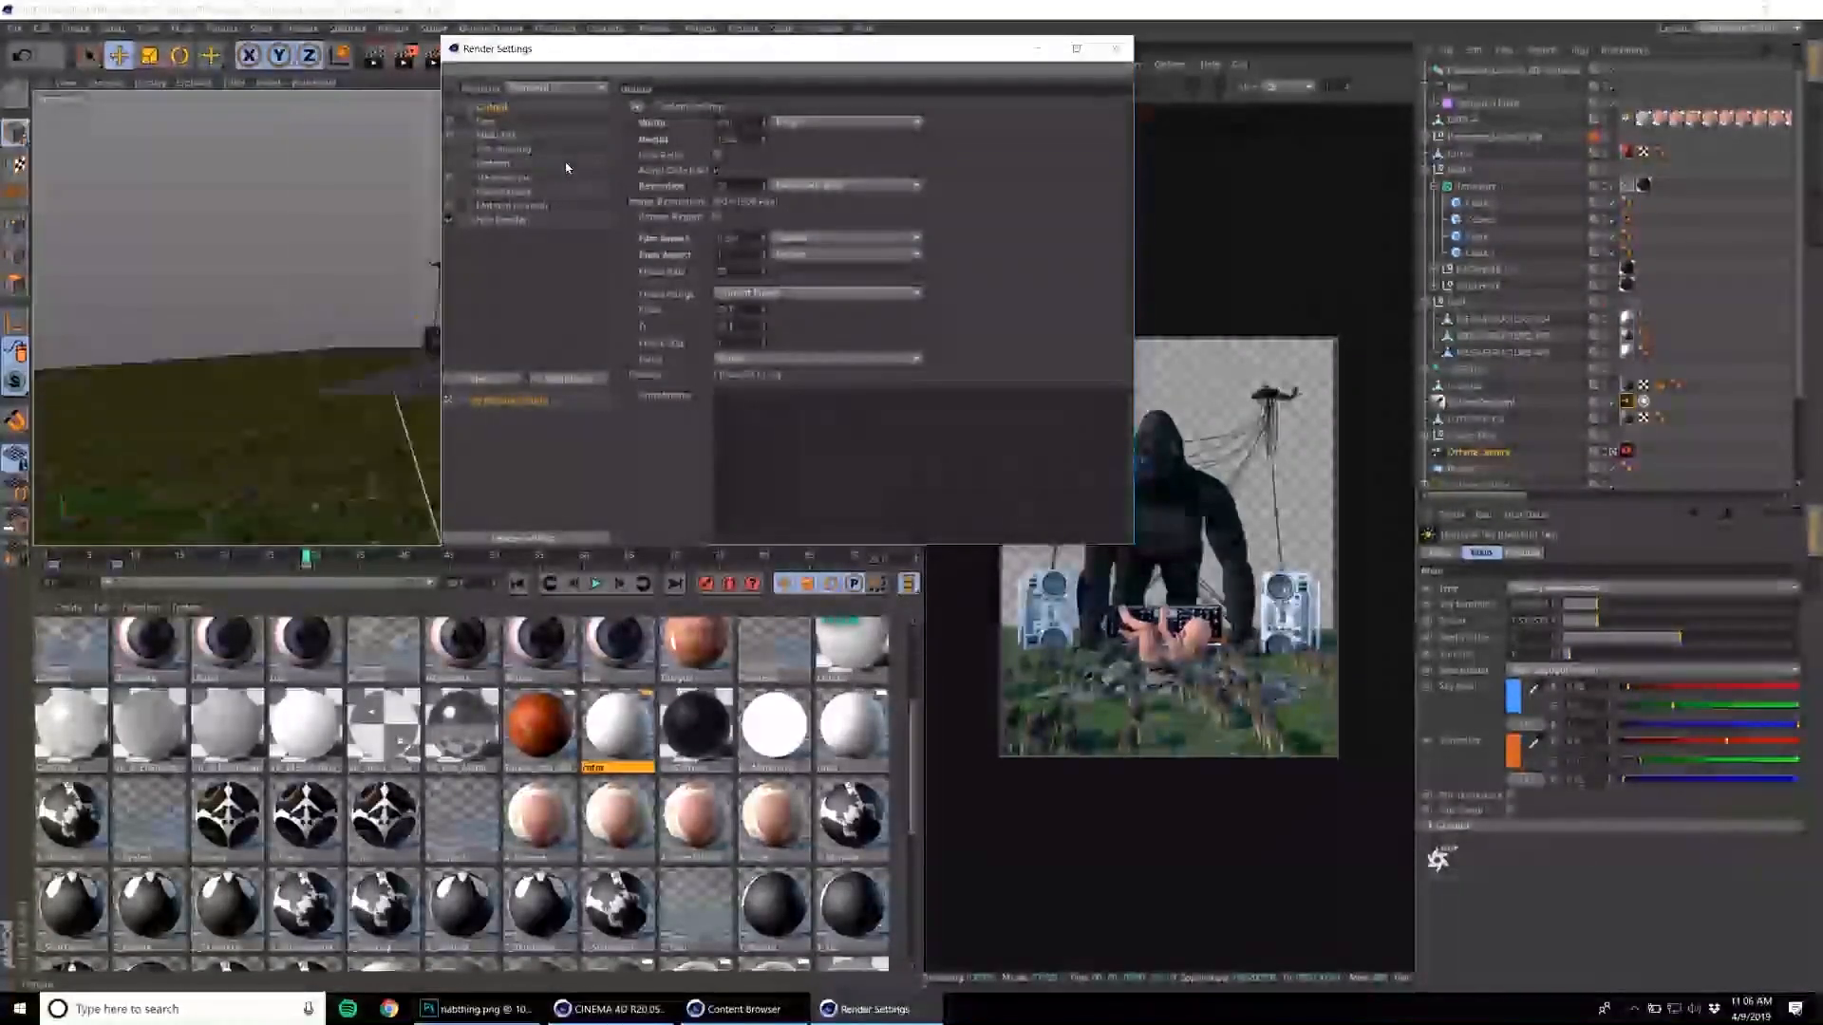
Switch the renderer to Octane and open its renderer settings.
left_click(552, 88)
left_click(532, 188)
left_click(508, 221)
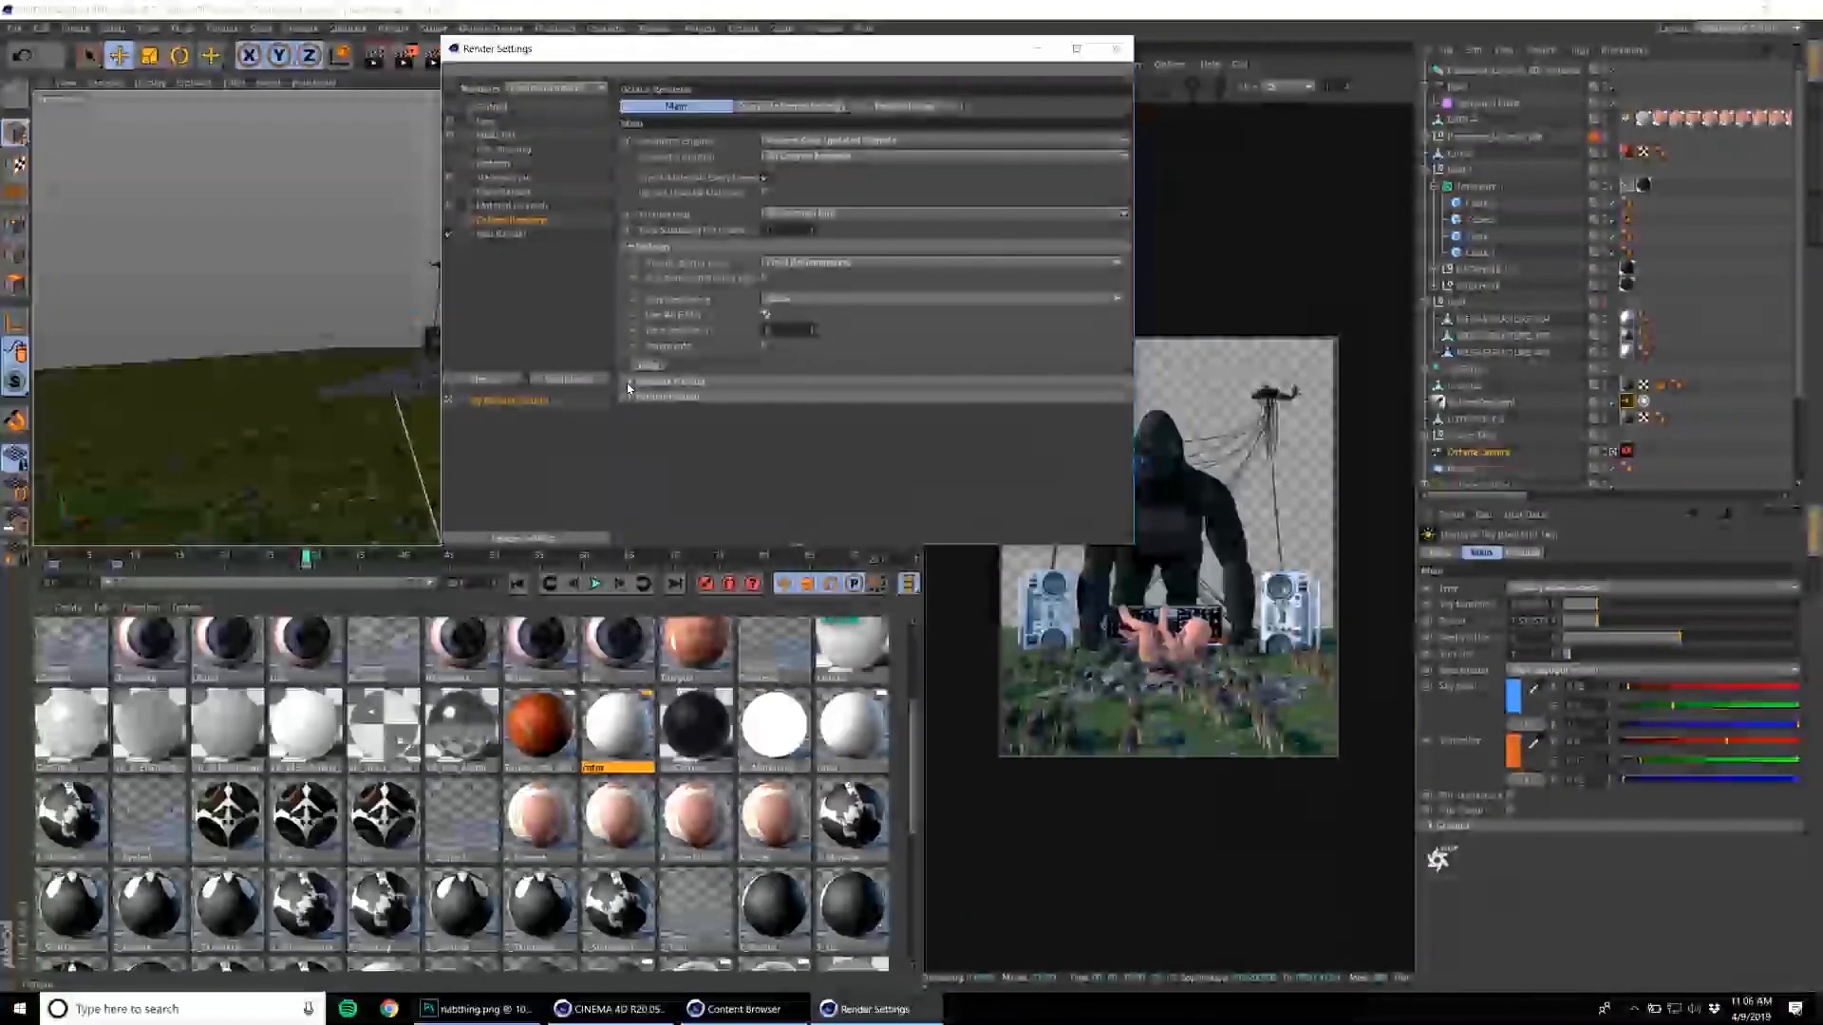
Enable straight alpha in the save options of the render settings and close the render settings.
left_click(485, 122)
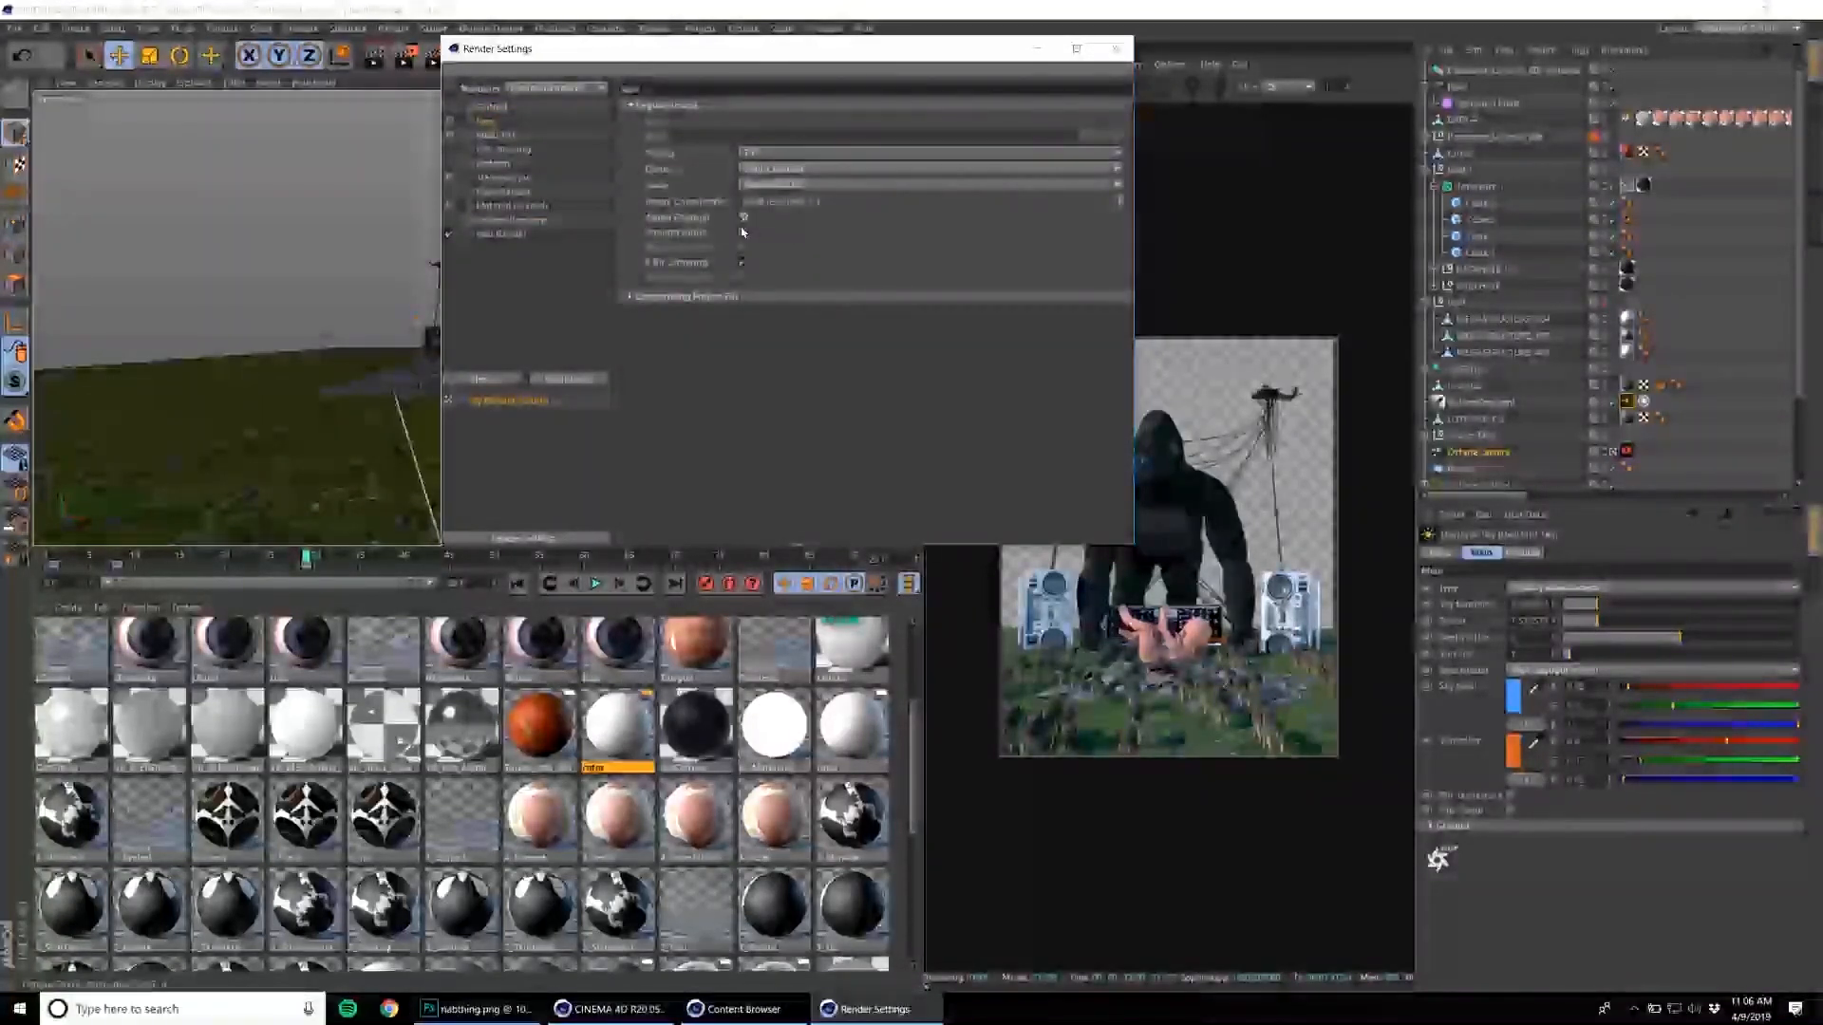
left_click(1116, 48)
Turn off the minimize net traffic option in the Octane settings and close them.
left_click(1051, 89)
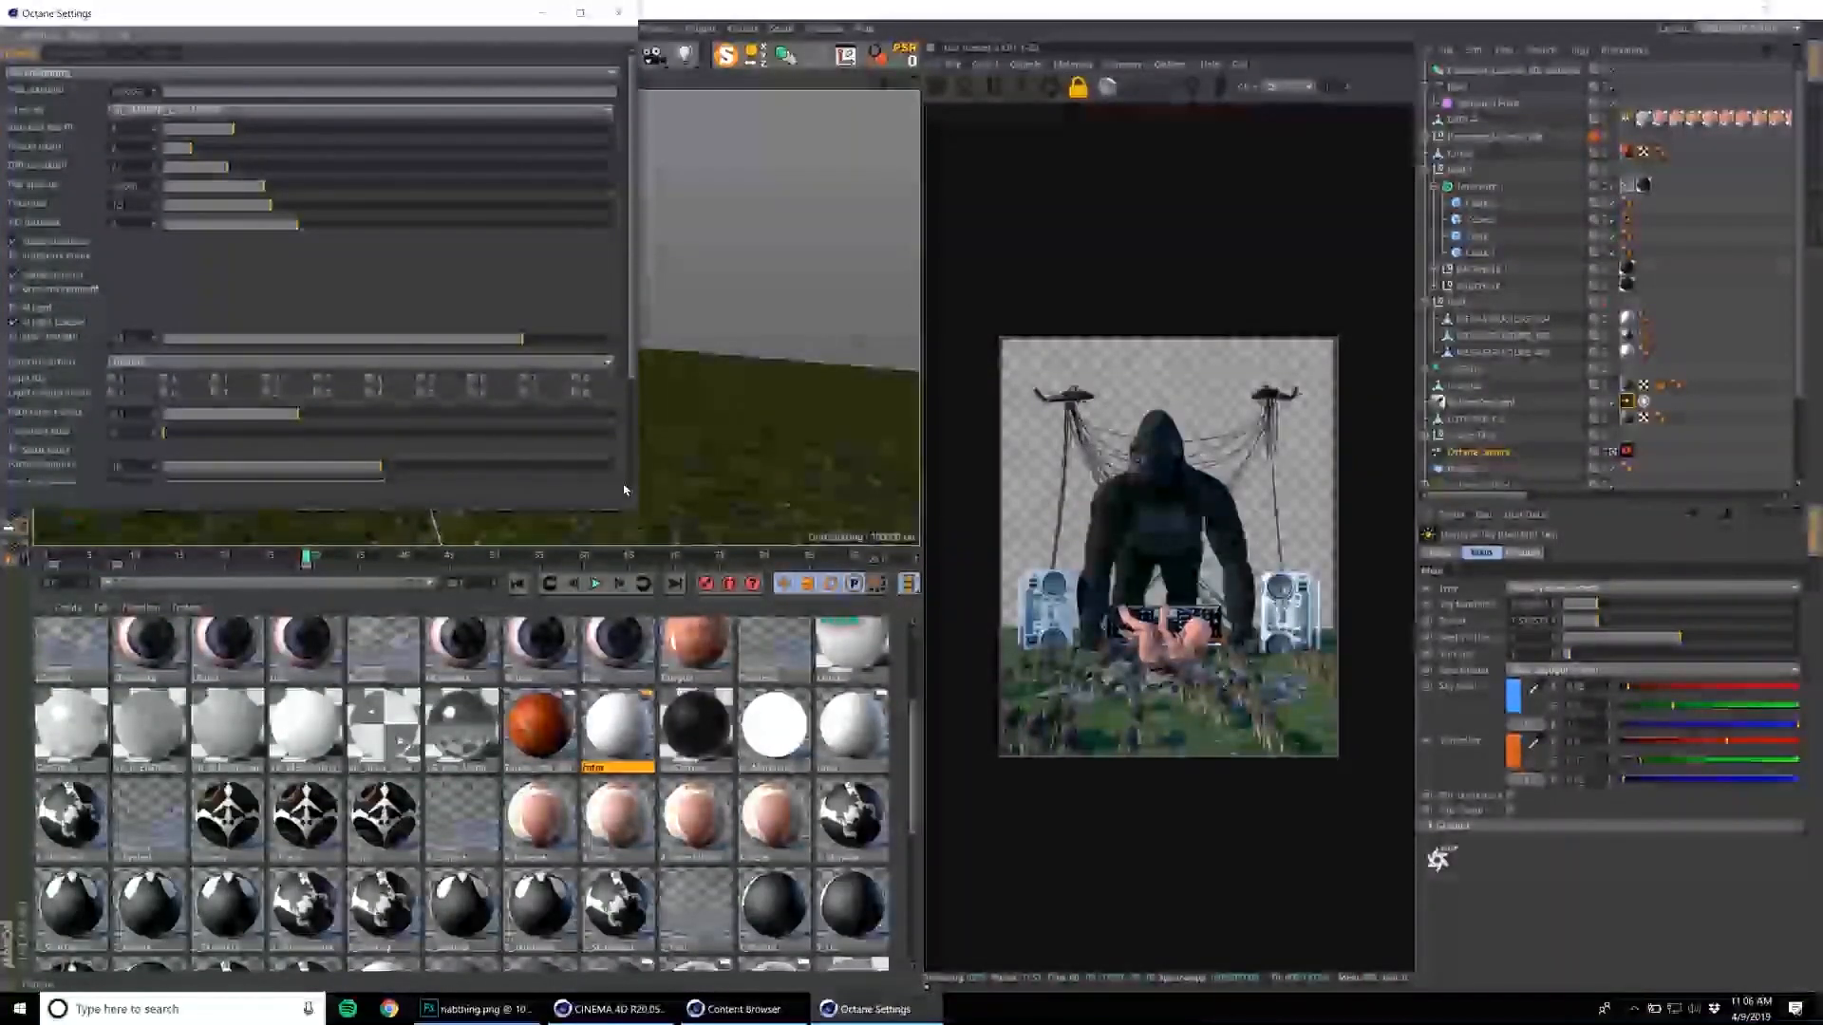
left_click_drag(645, 524, 714, 633)
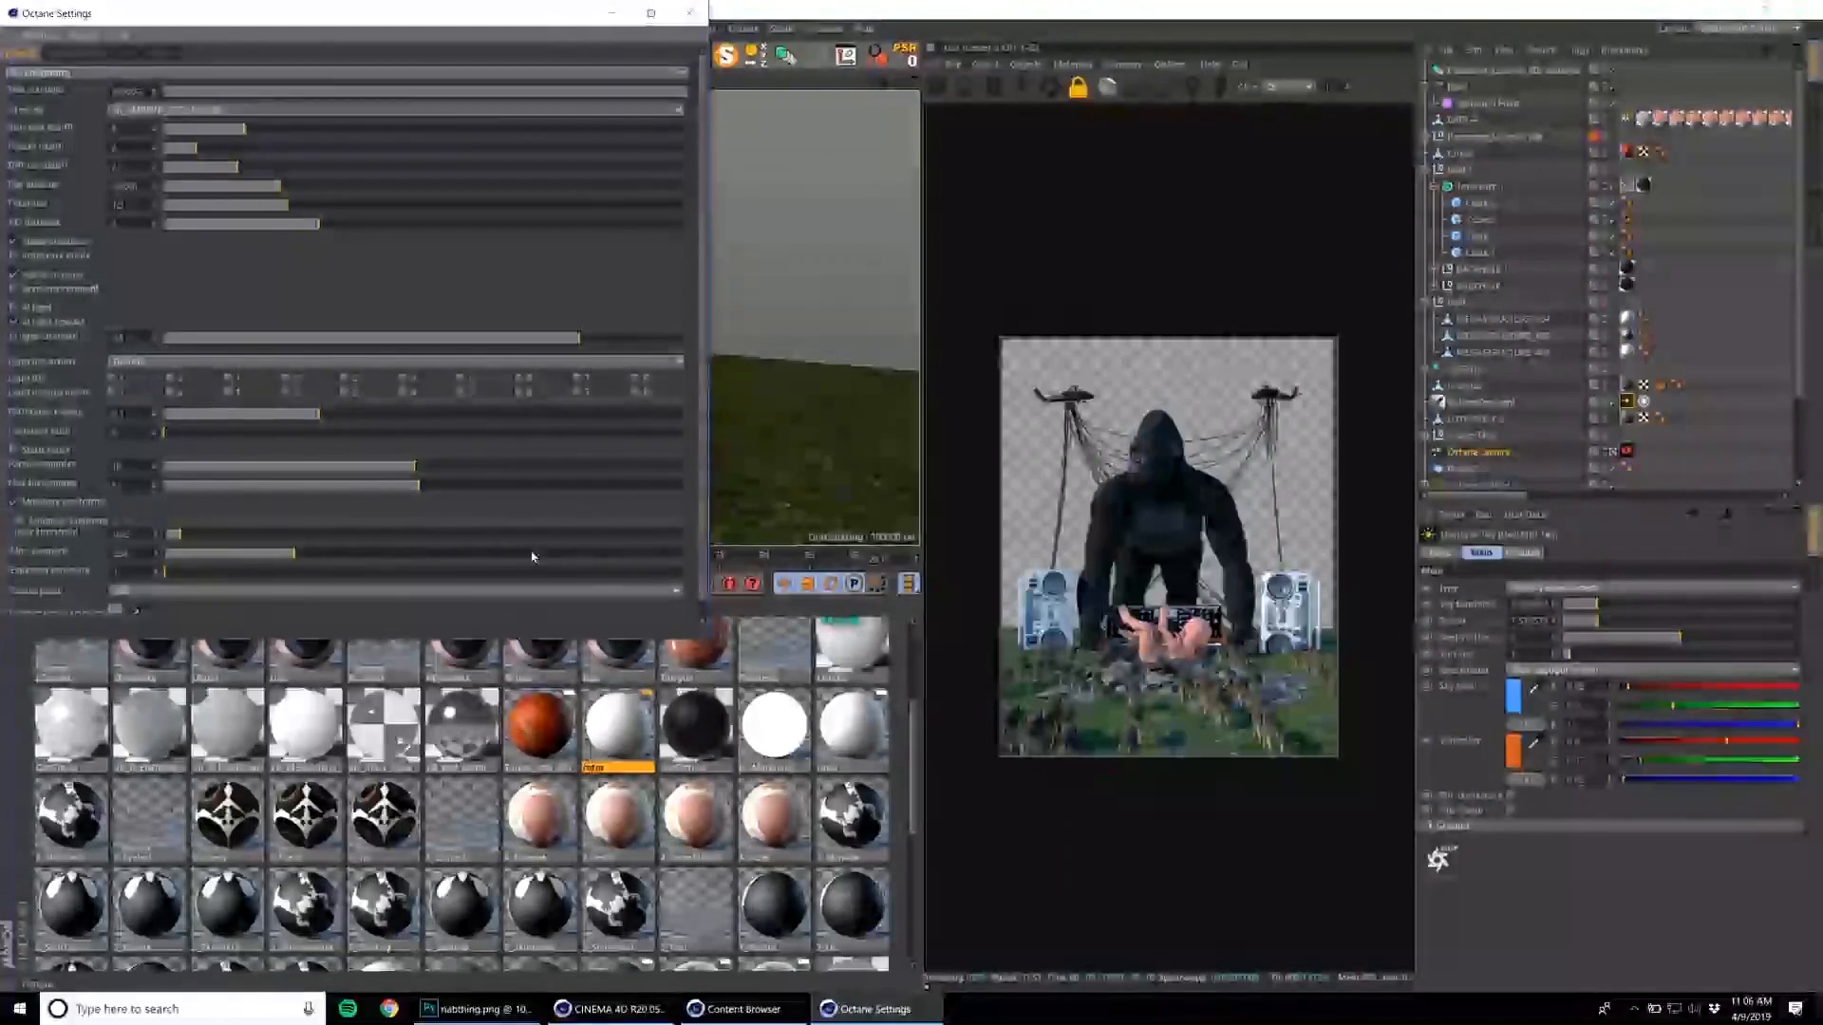
left_click(73, 502)
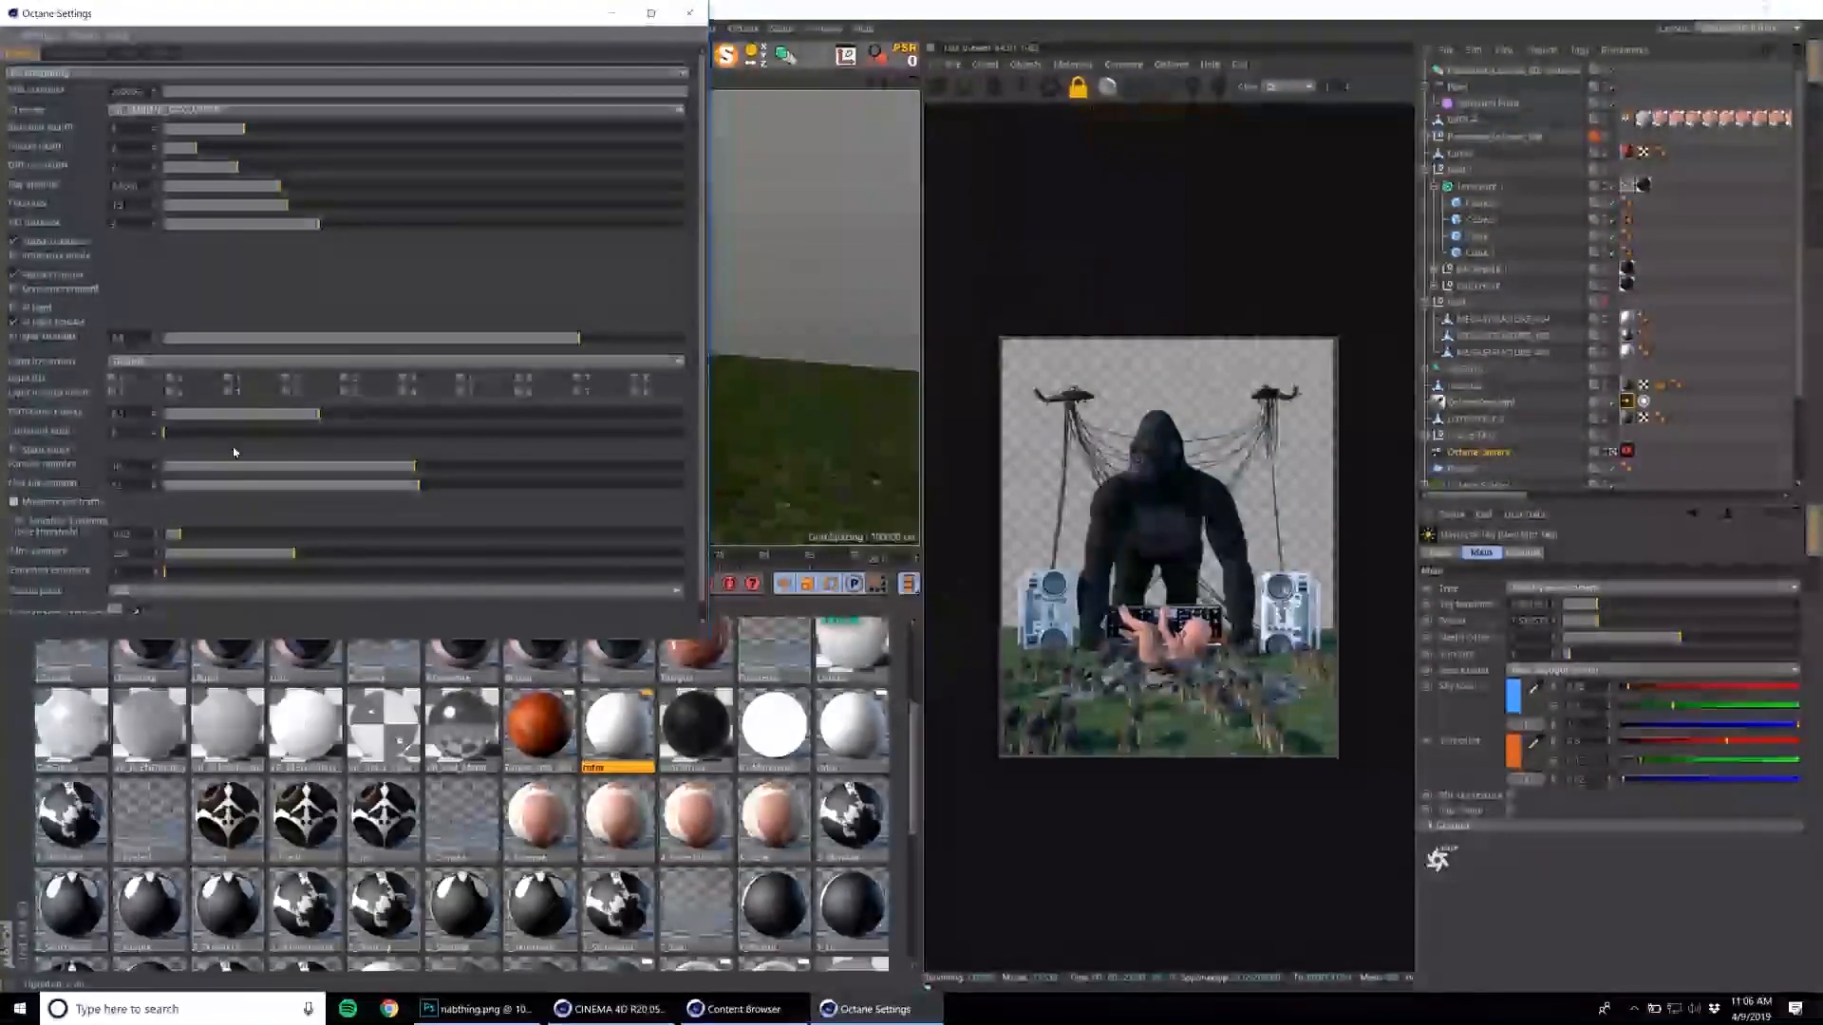
left_click(690, 13)
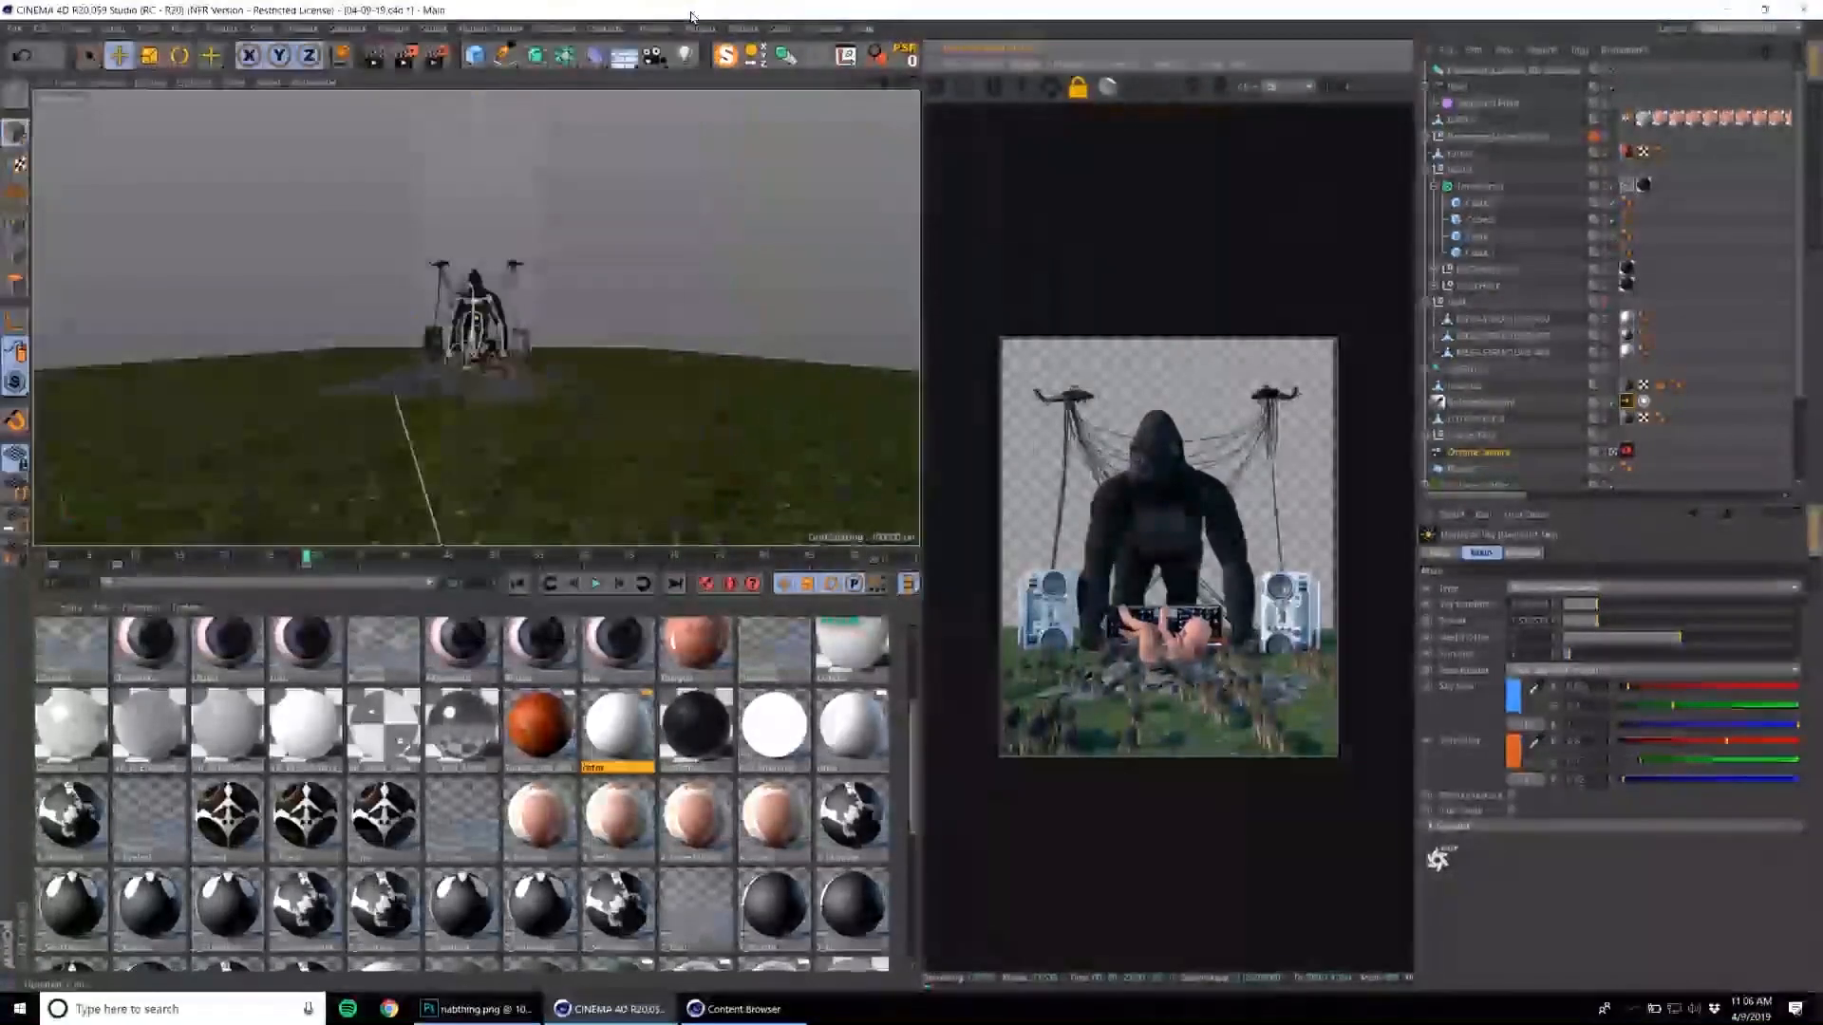
Lock the output's aspect ratio and set its height to 3000 pixels in the render settings.
left_click(436, 56)
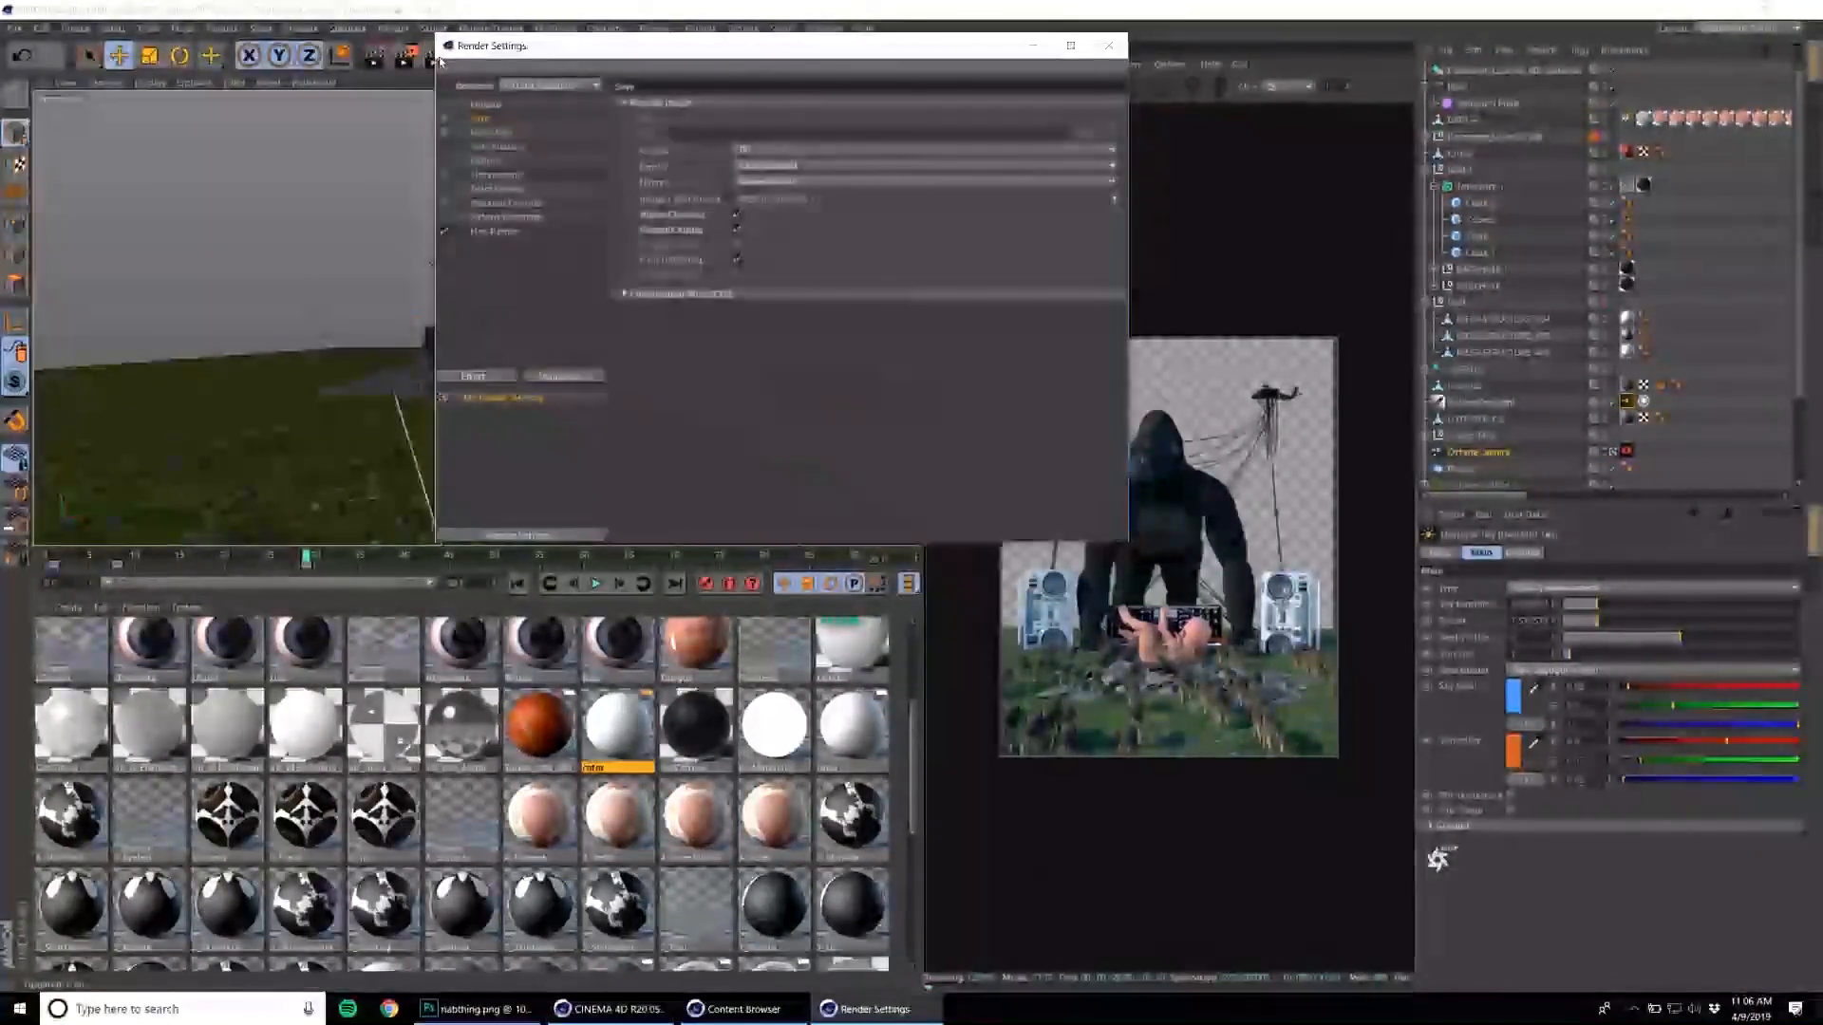
left_click(486, 103)
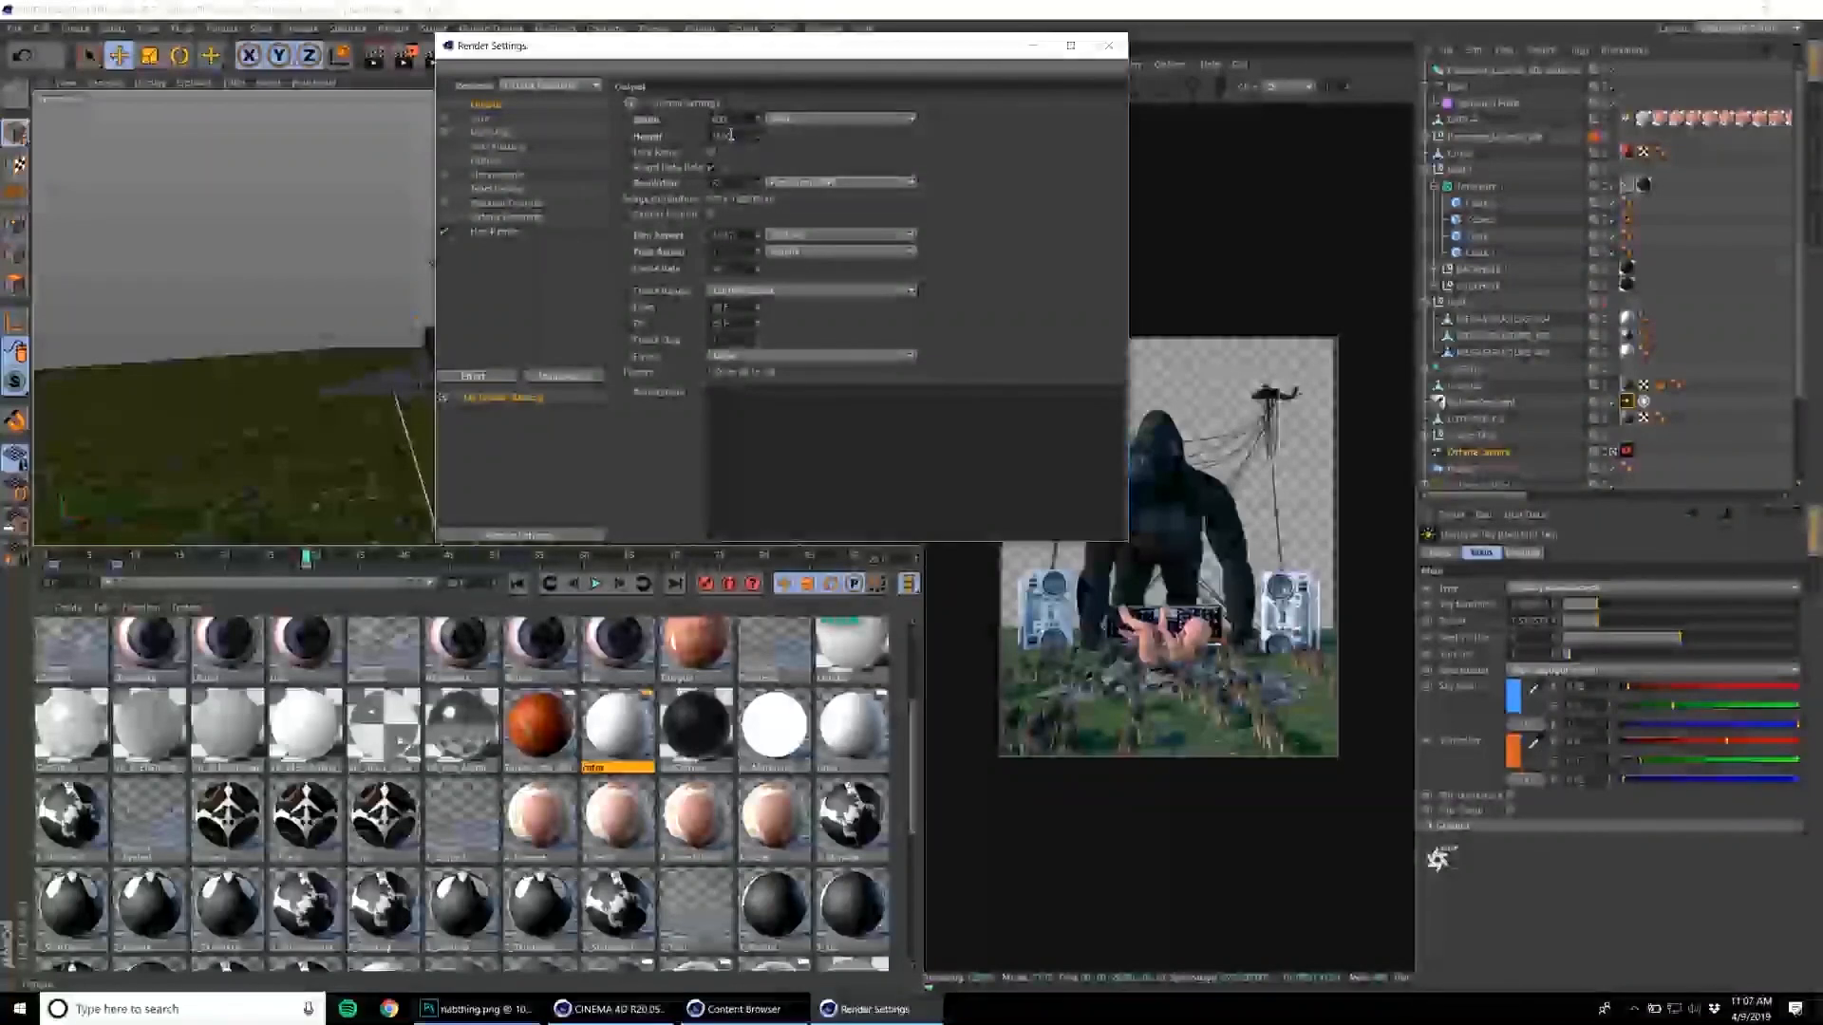
type("1")
key("ctrl+z")
left_click(712, 151)
left_click_drag(729, 137, 696, 142)
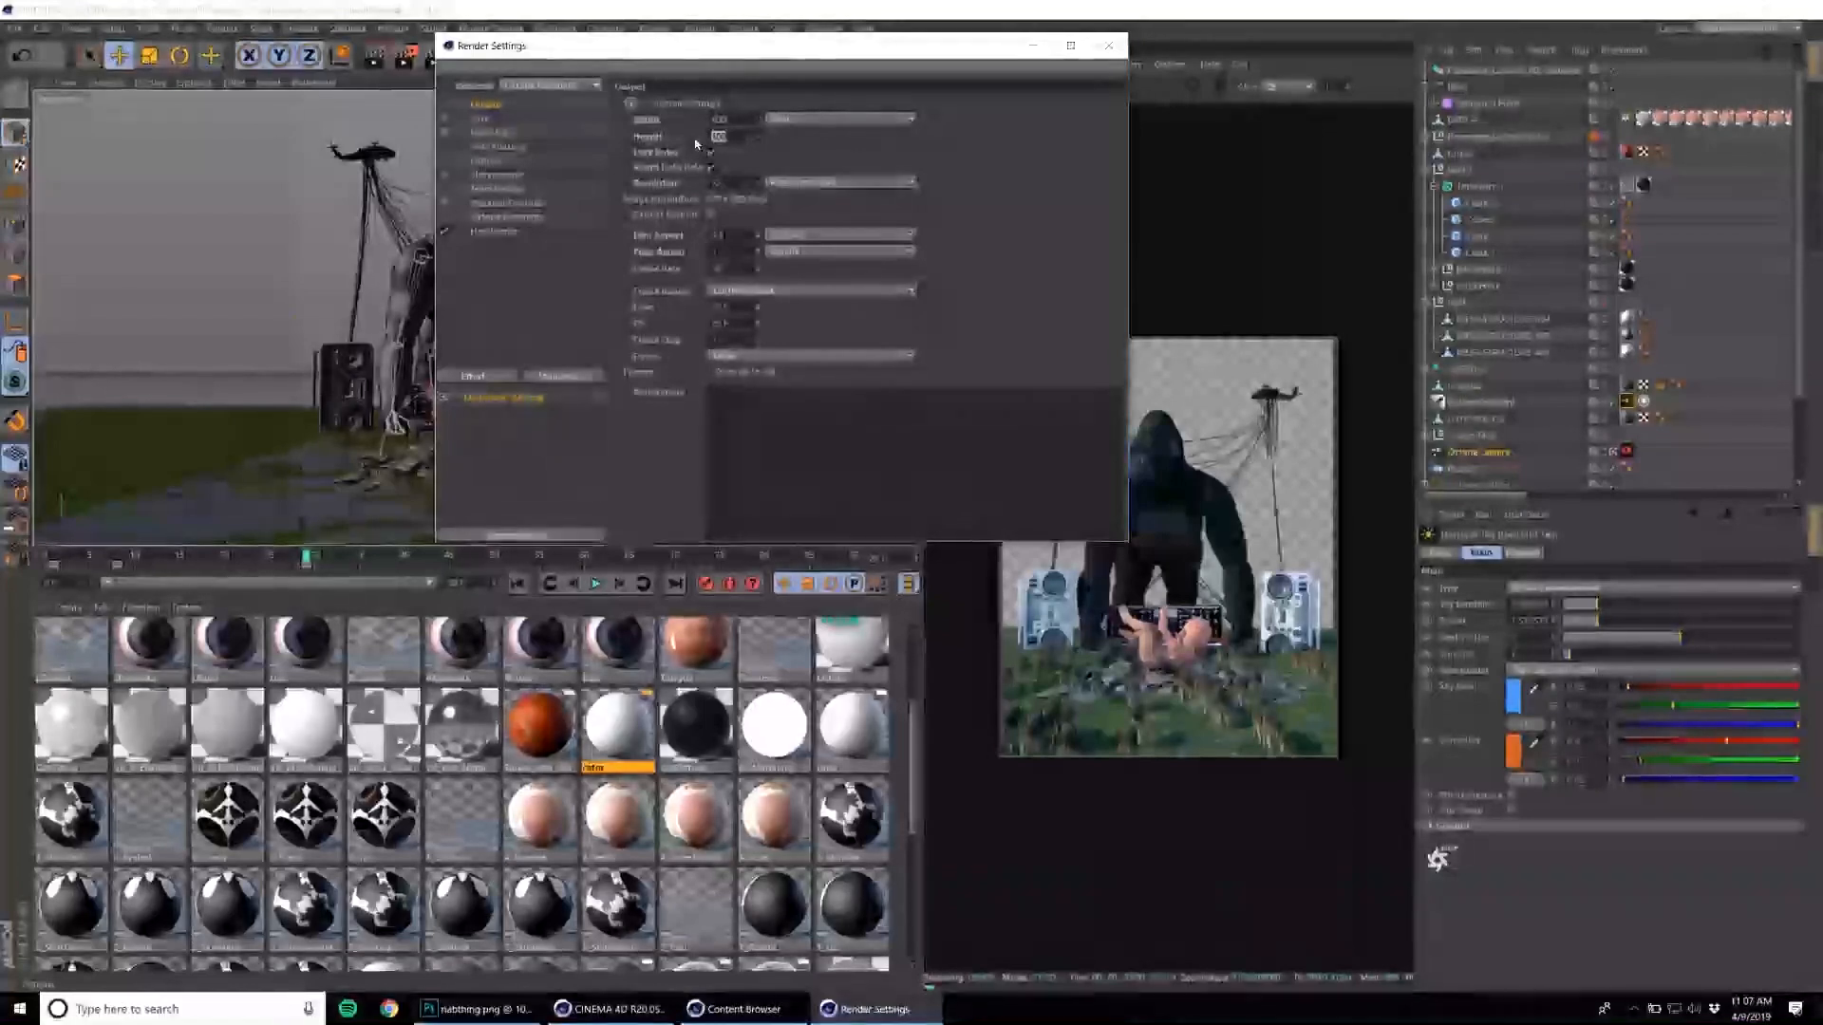
type("1000")
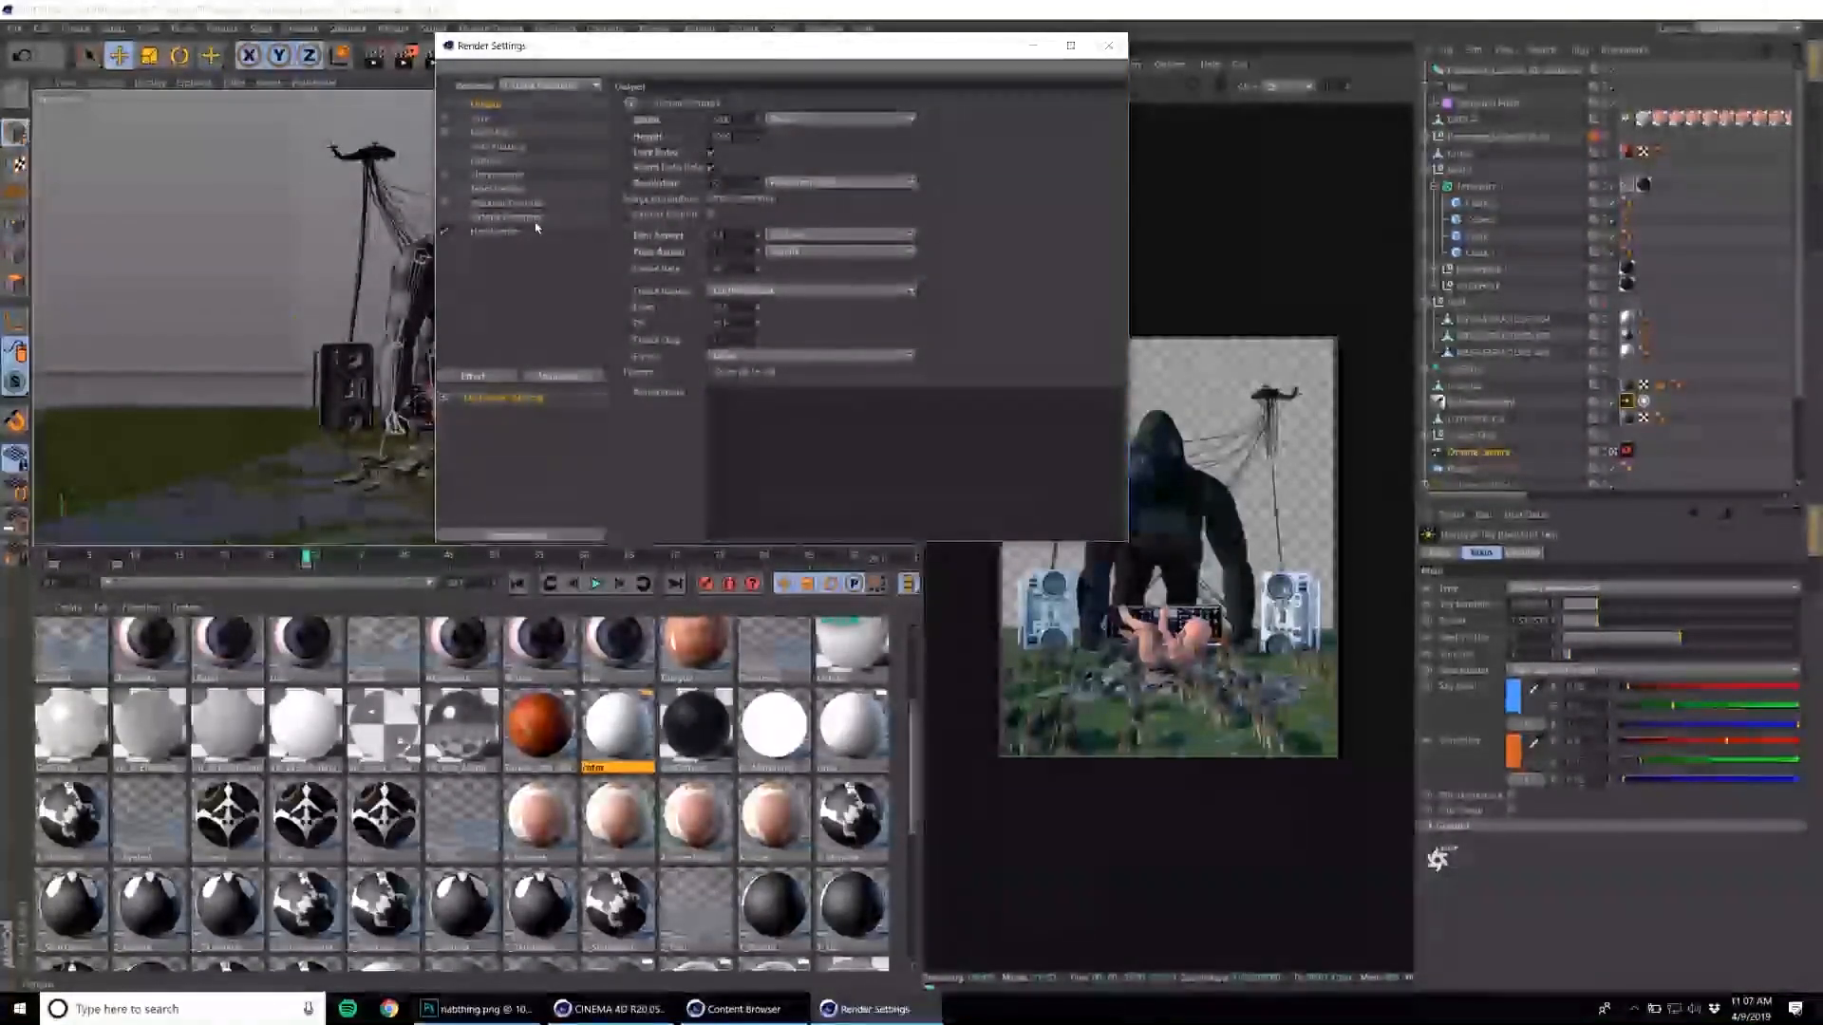
Review the Octane renderer and output options once more and close the render settings.
left_click(506, 217)
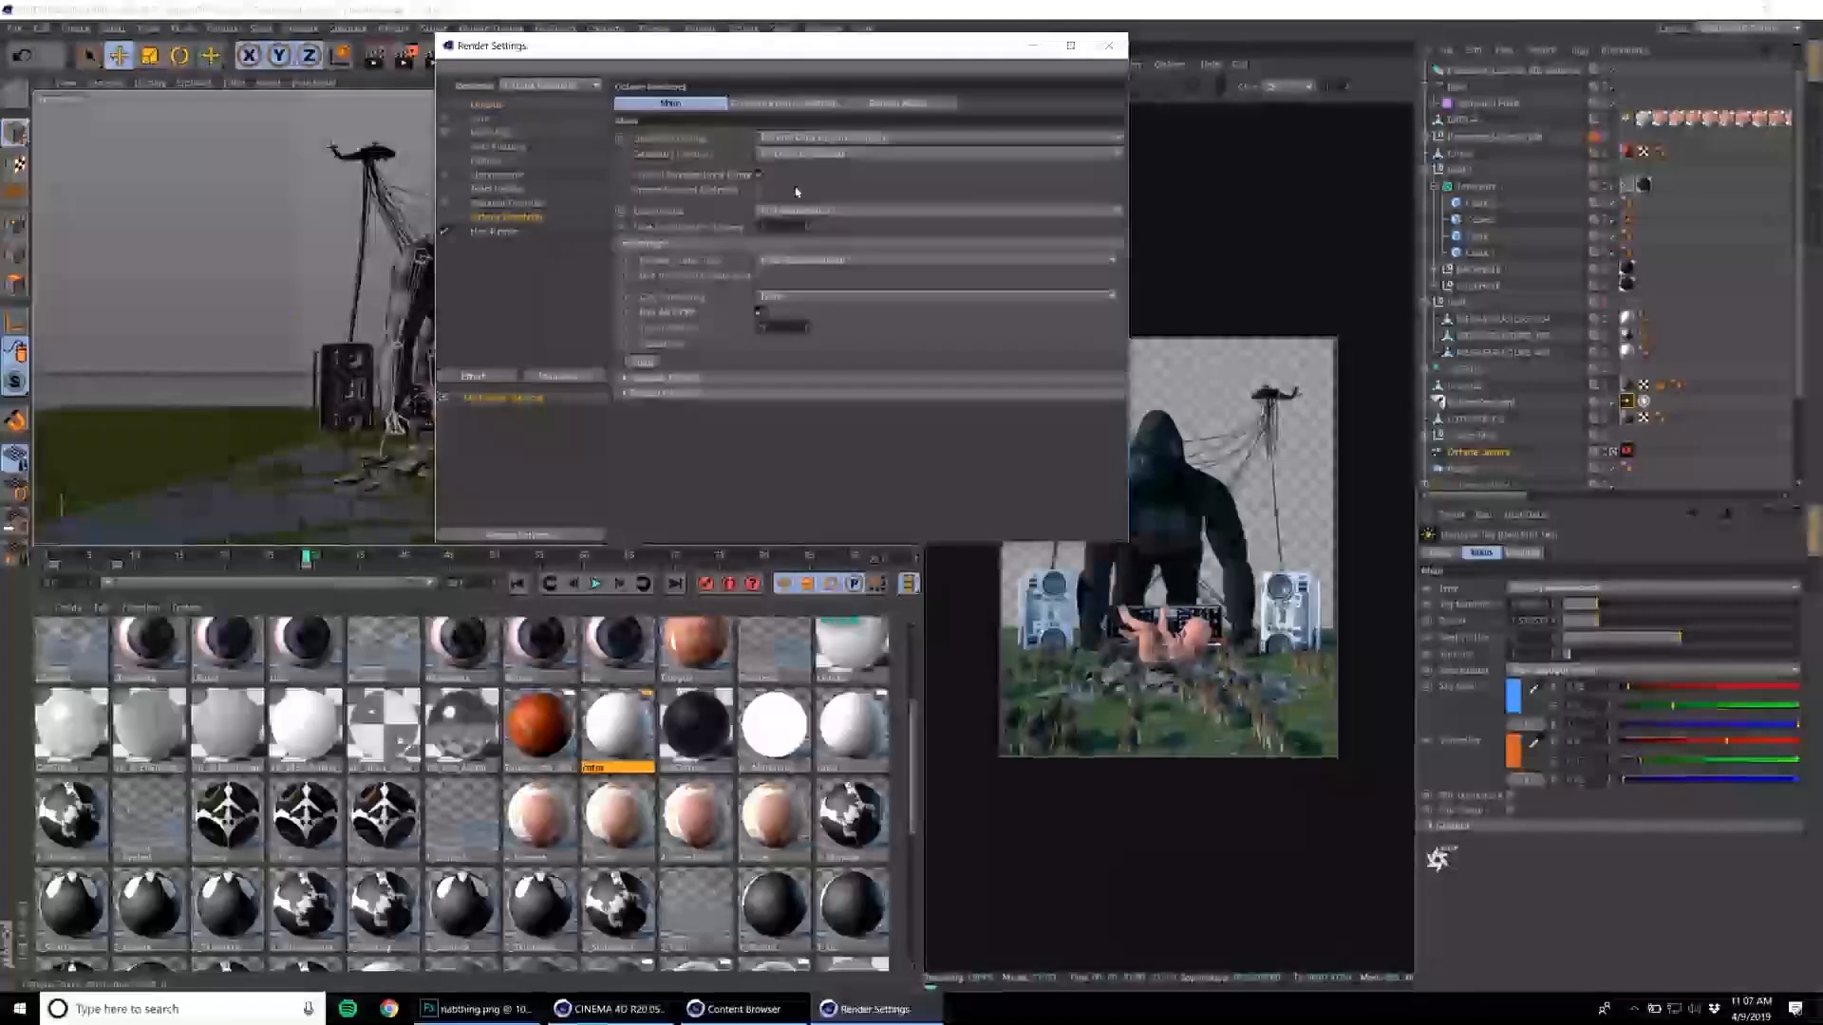
left_click(631, 379)
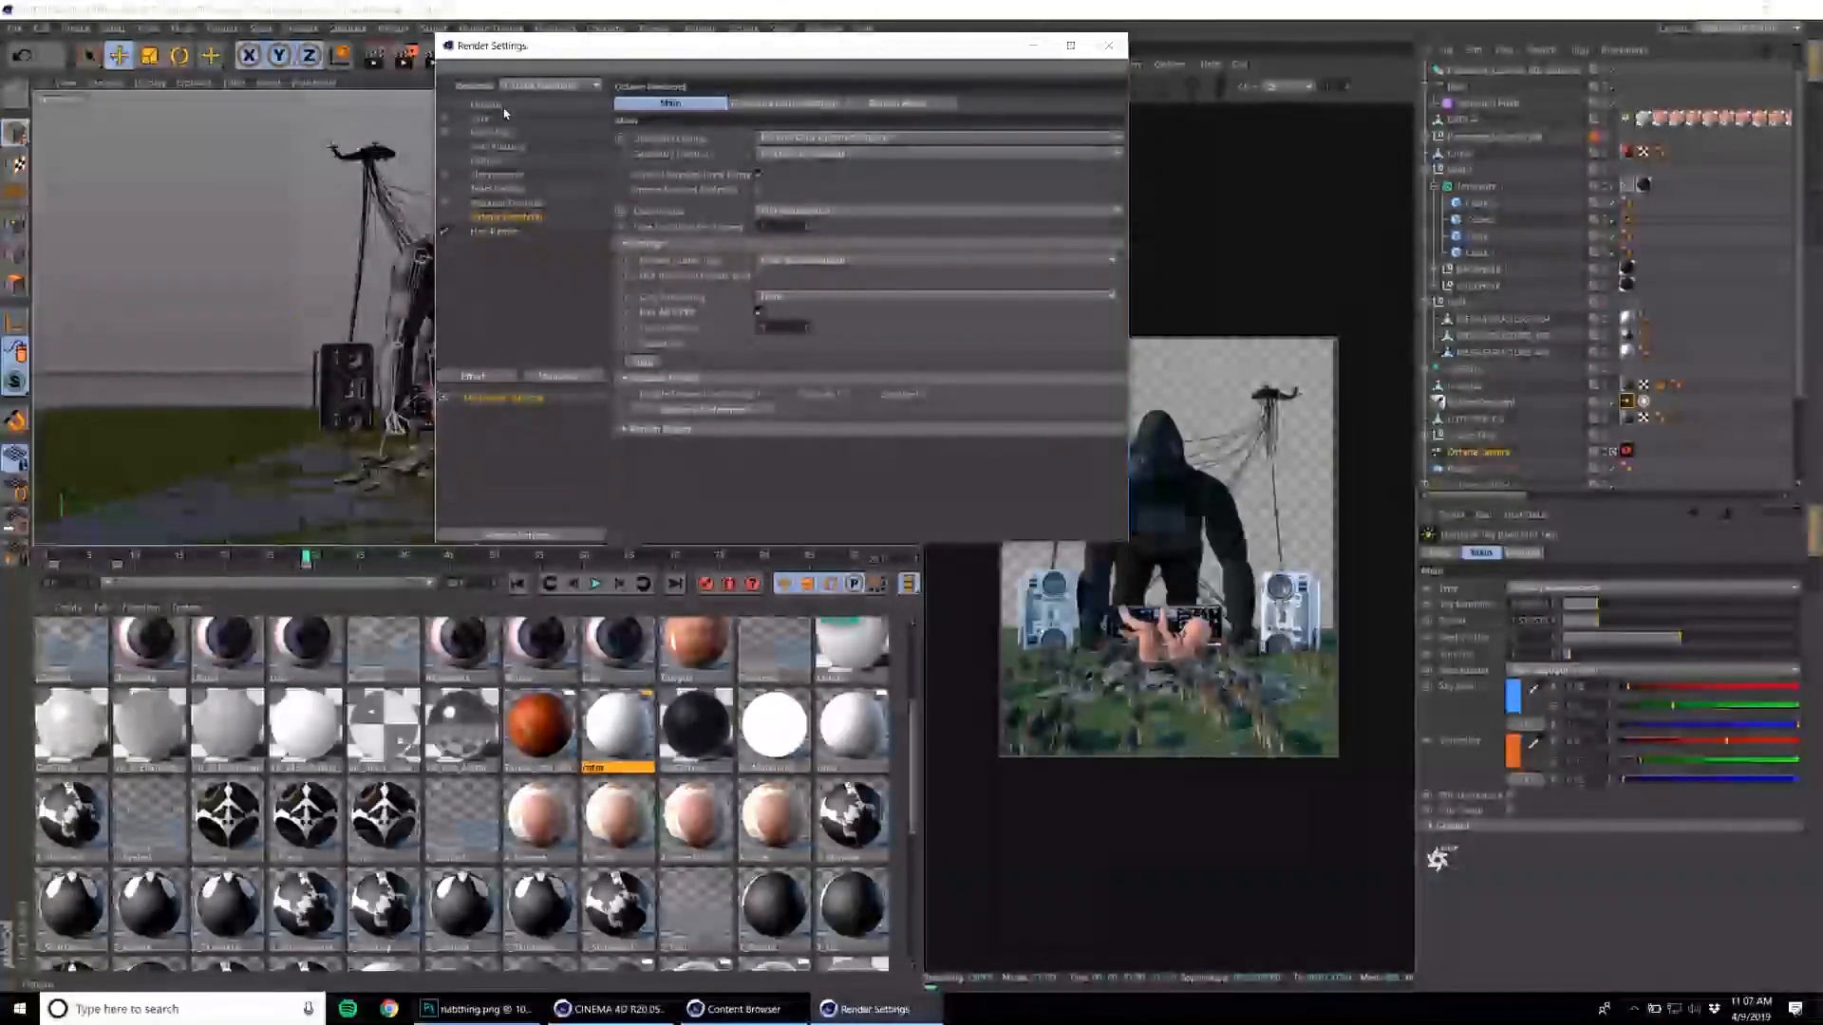
left_click(496, 106)
left_click(1109, 46)
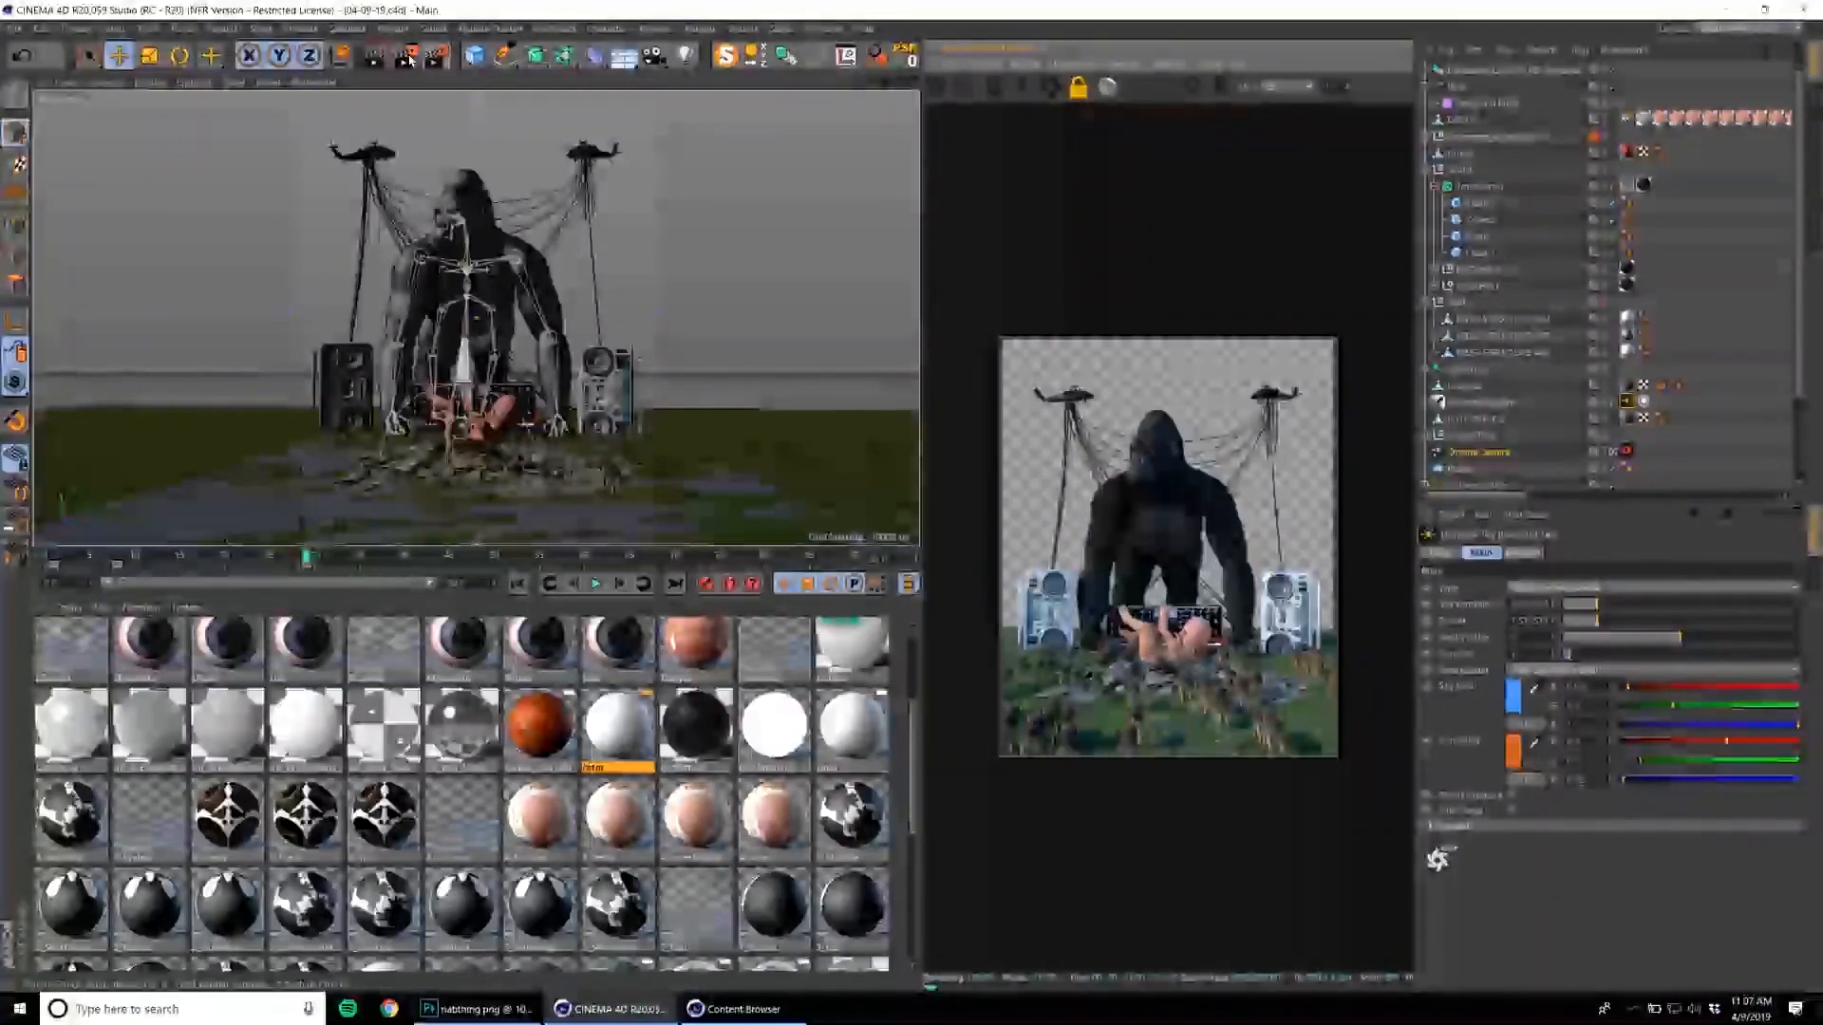
Render the scene to the Picture Viewer and end the render by closing the viewer.
left_click(408, 58)
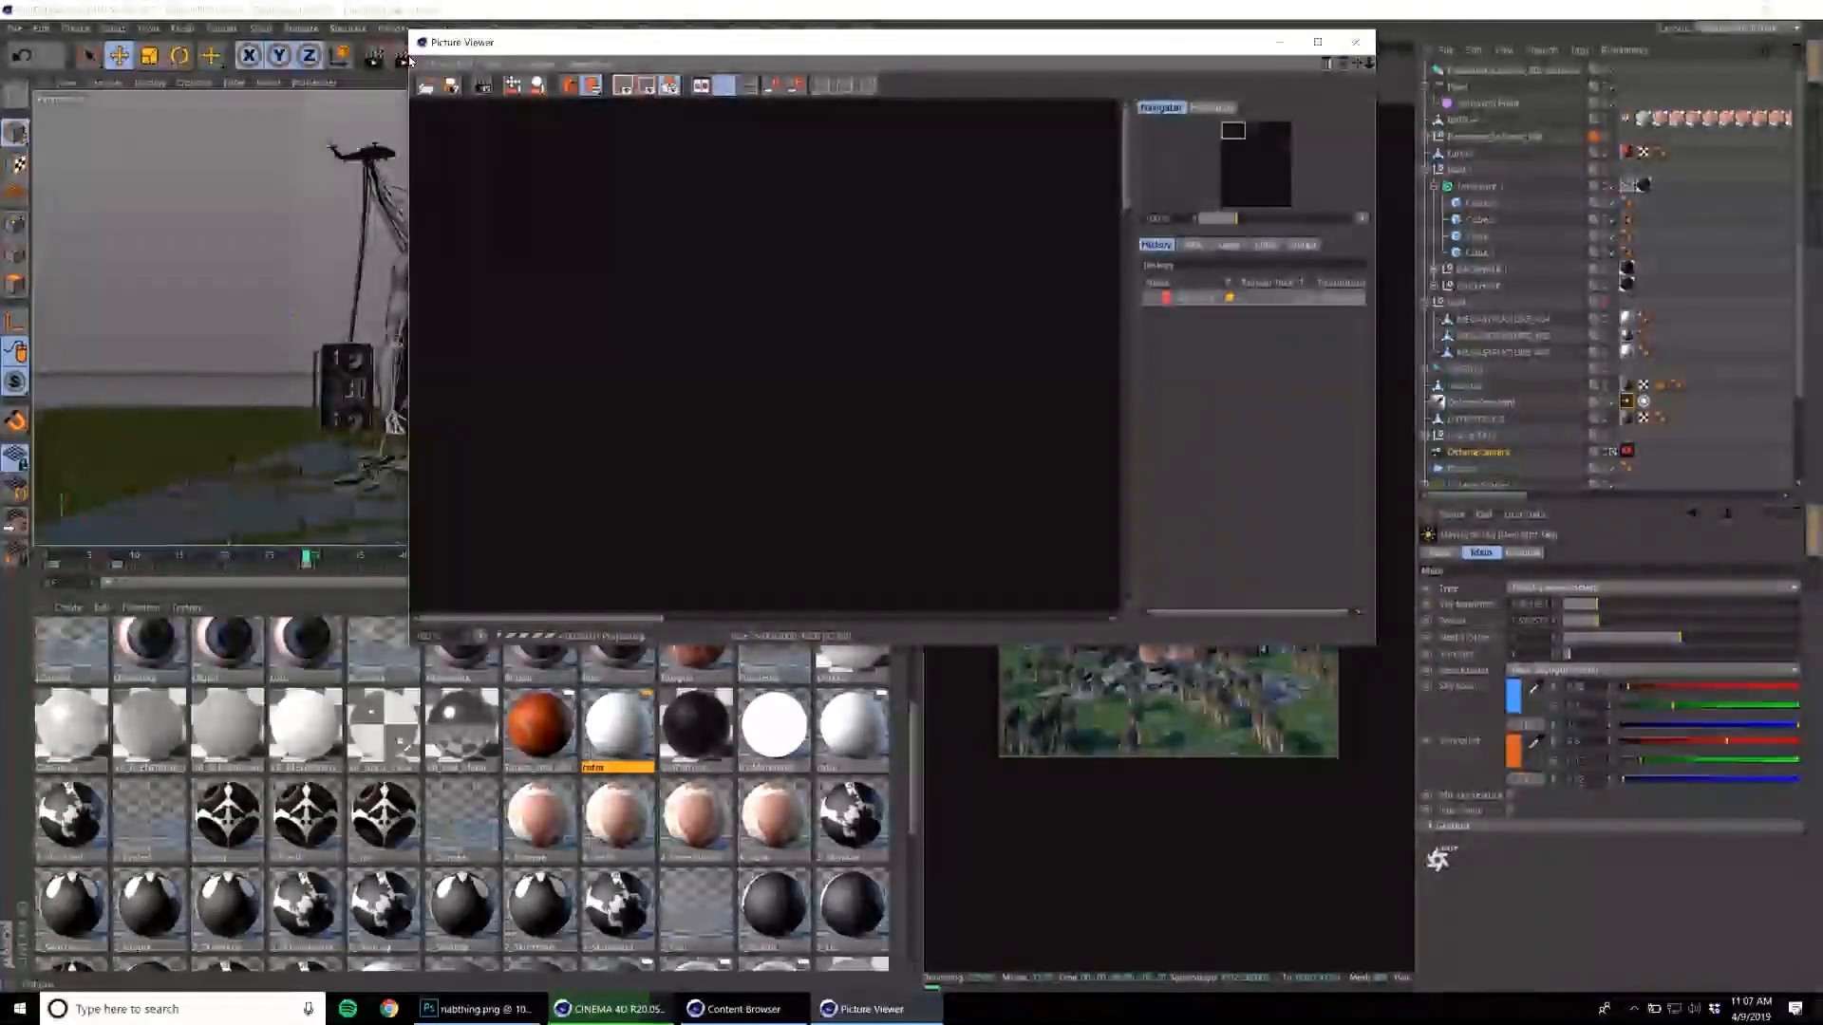
double_click(986, 55)
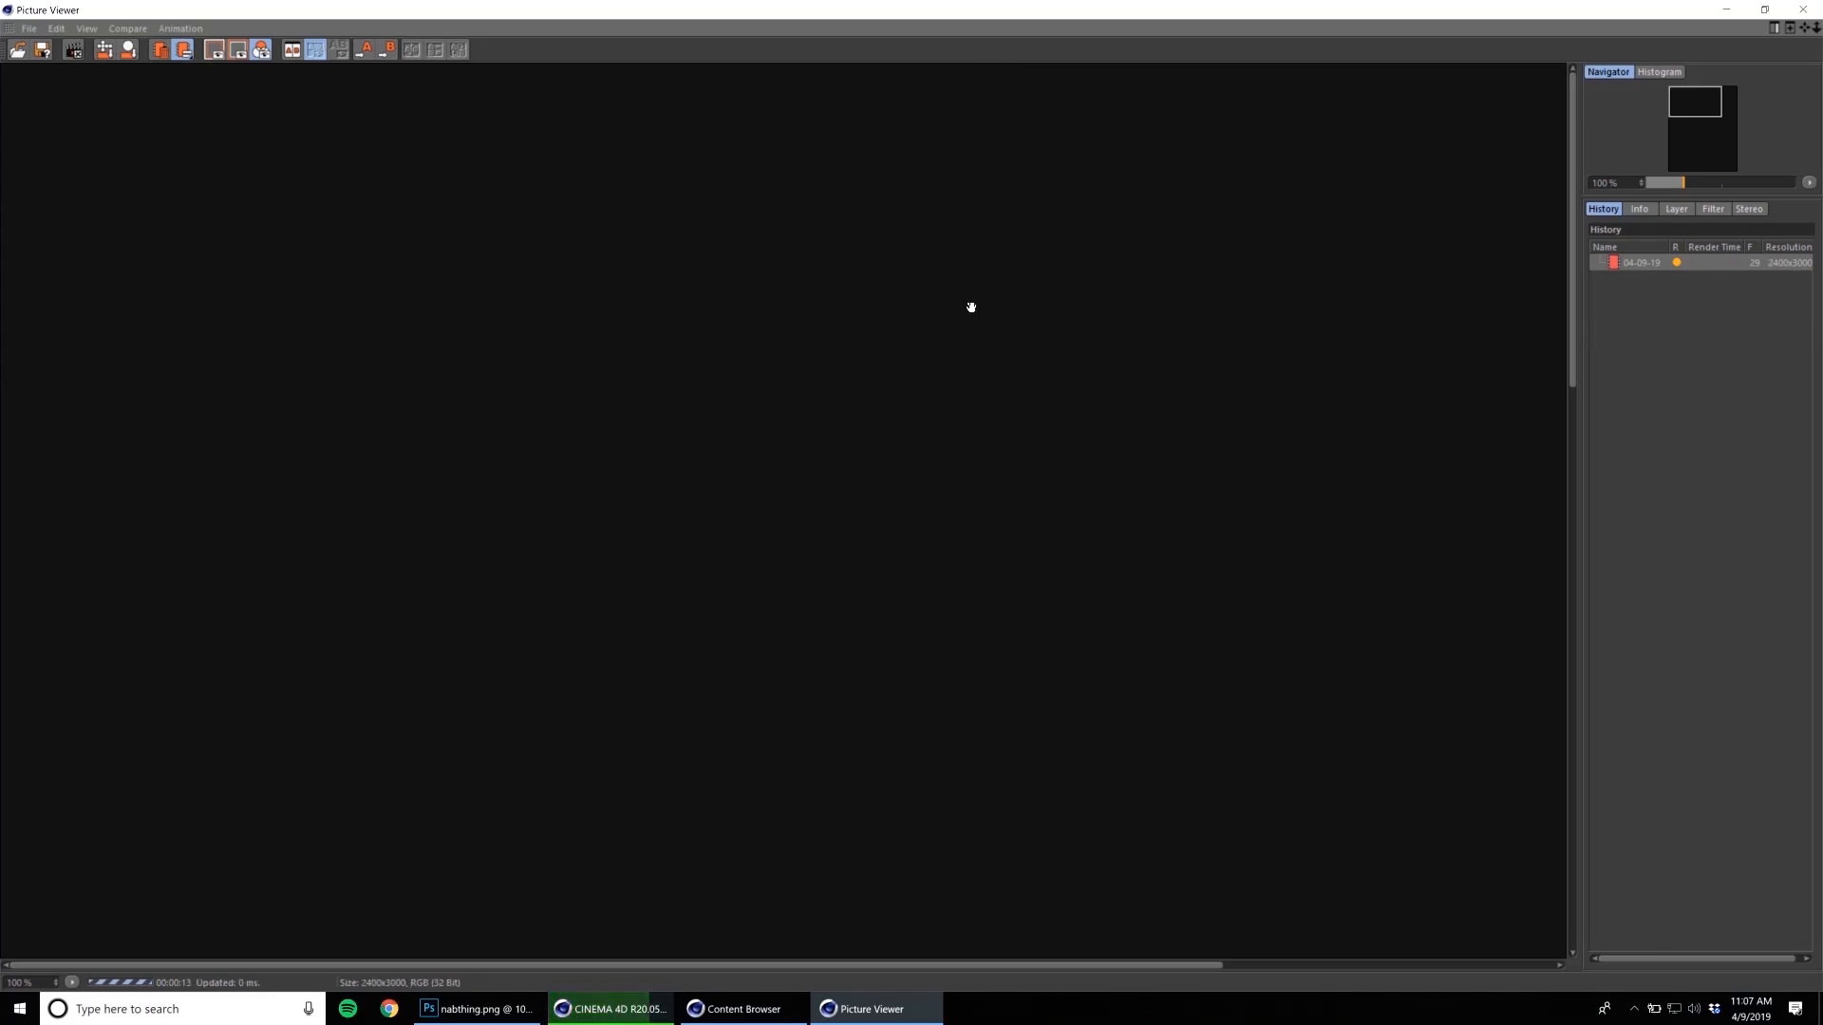
scroll(965, 309, "down", 2)
scroll(968, 302, "down", 1)
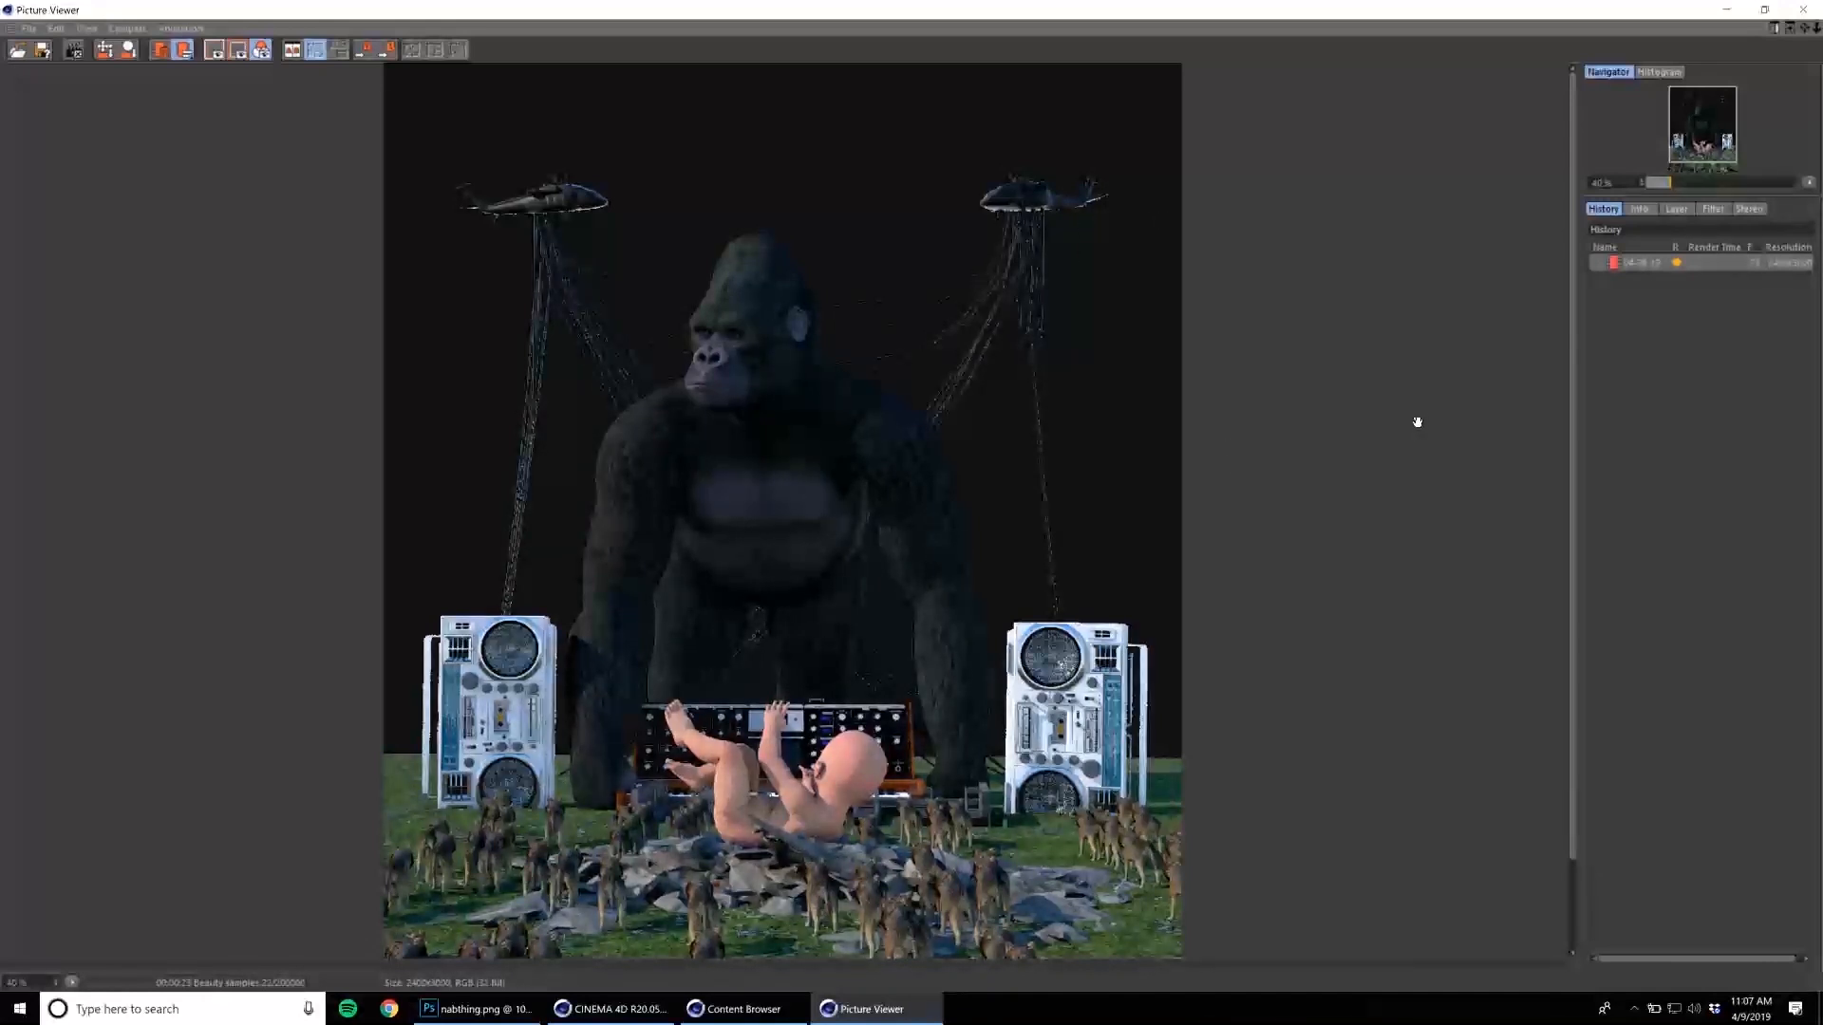
left_click(1807, 13)
left_click(939, 566)
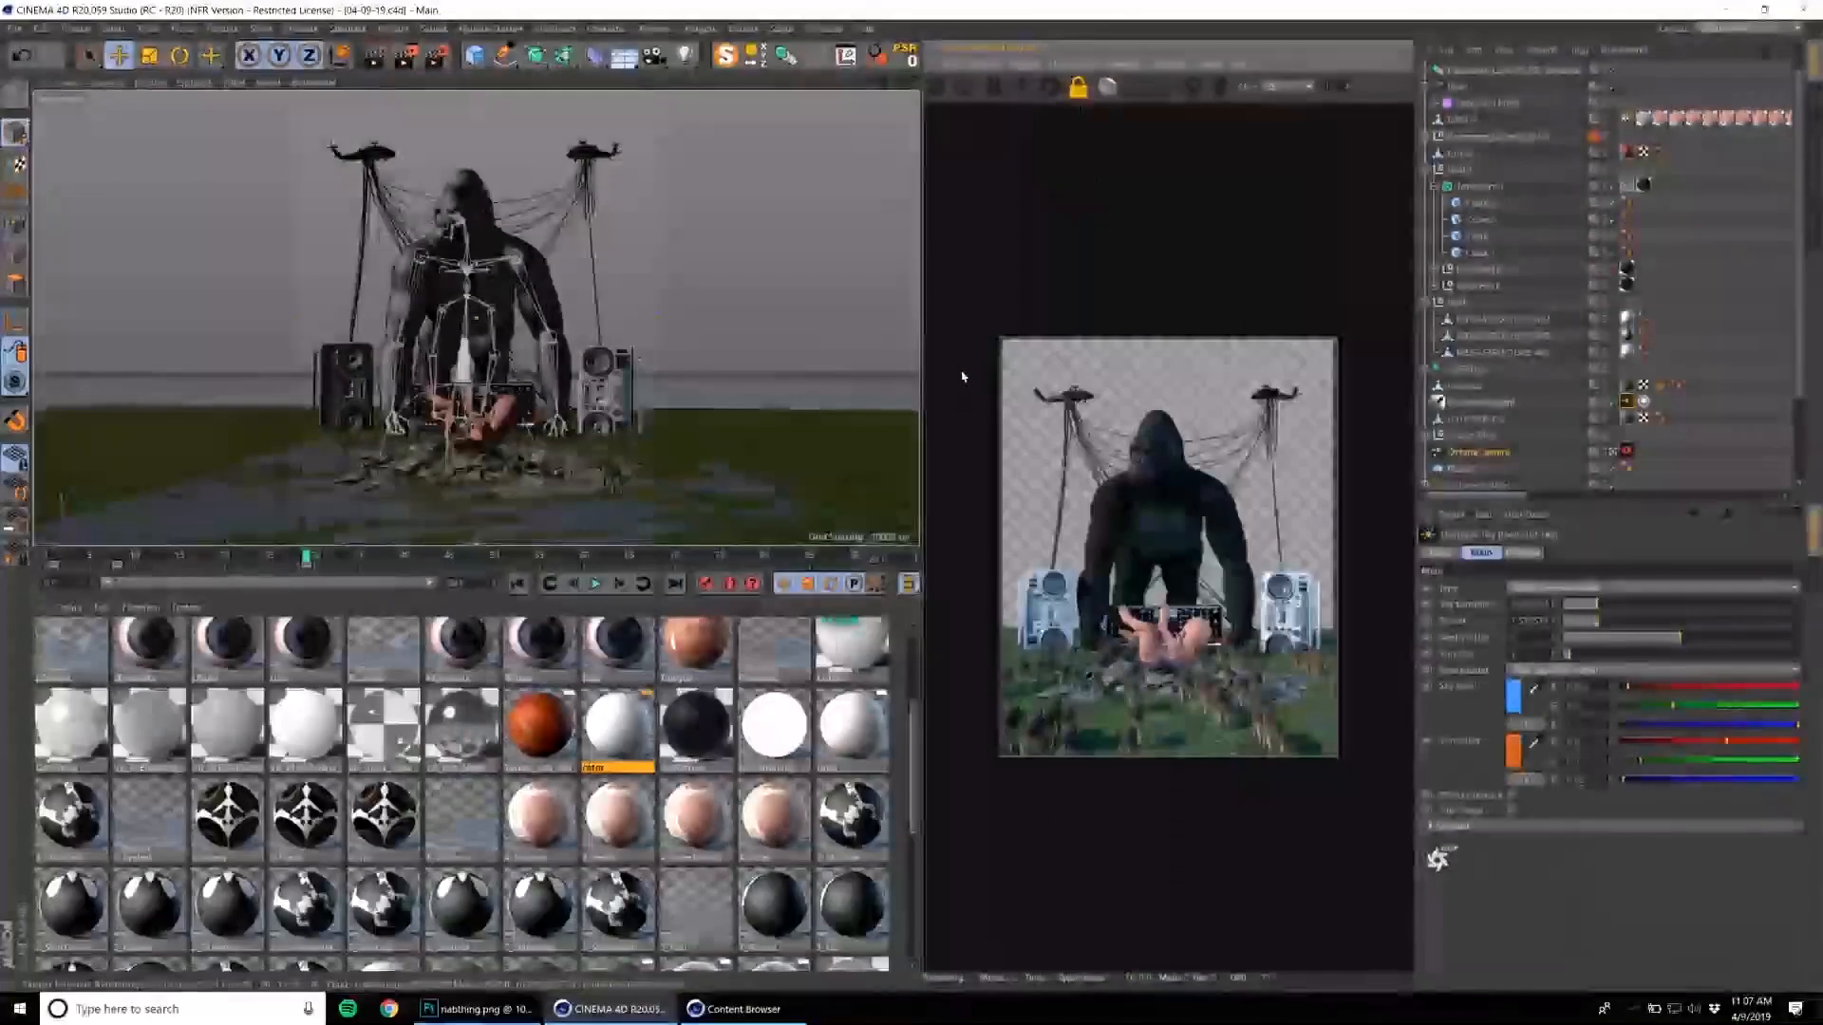
Reopen the Picture Viewer and choose PNG as the format for saving the rendered image.
left_click(824, 27)
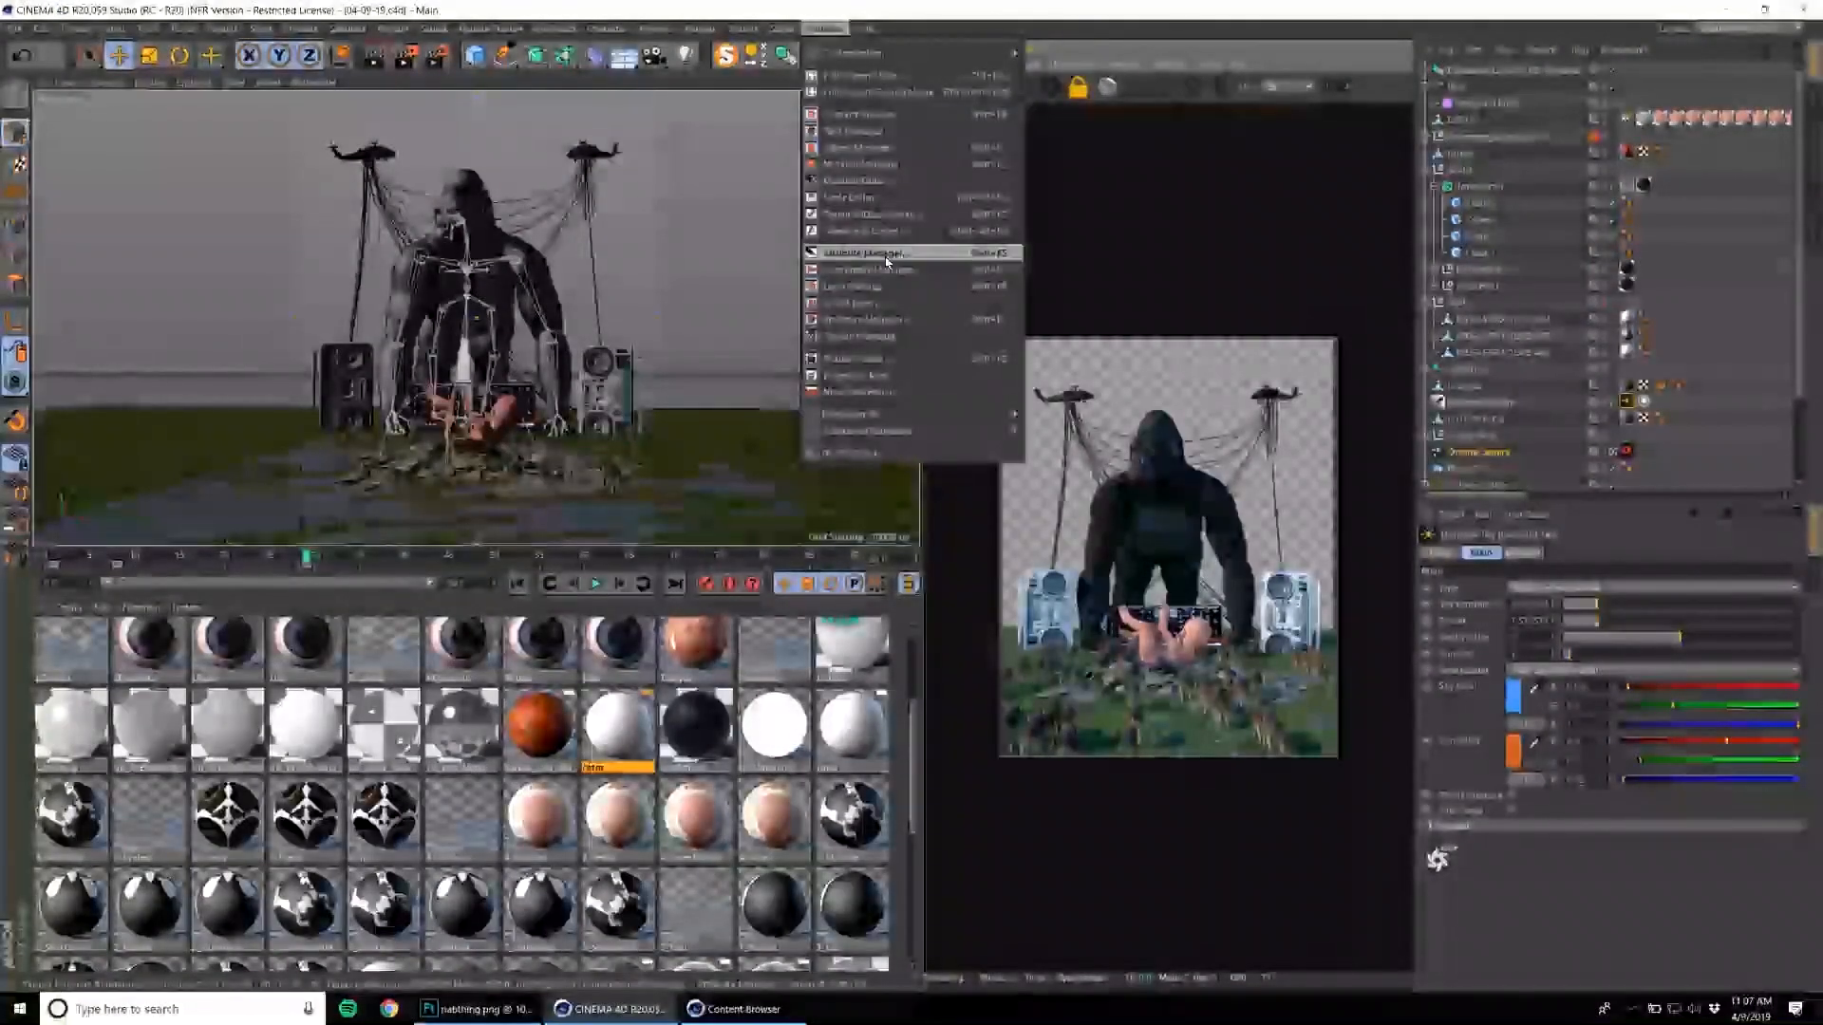
left_click(863, 359)
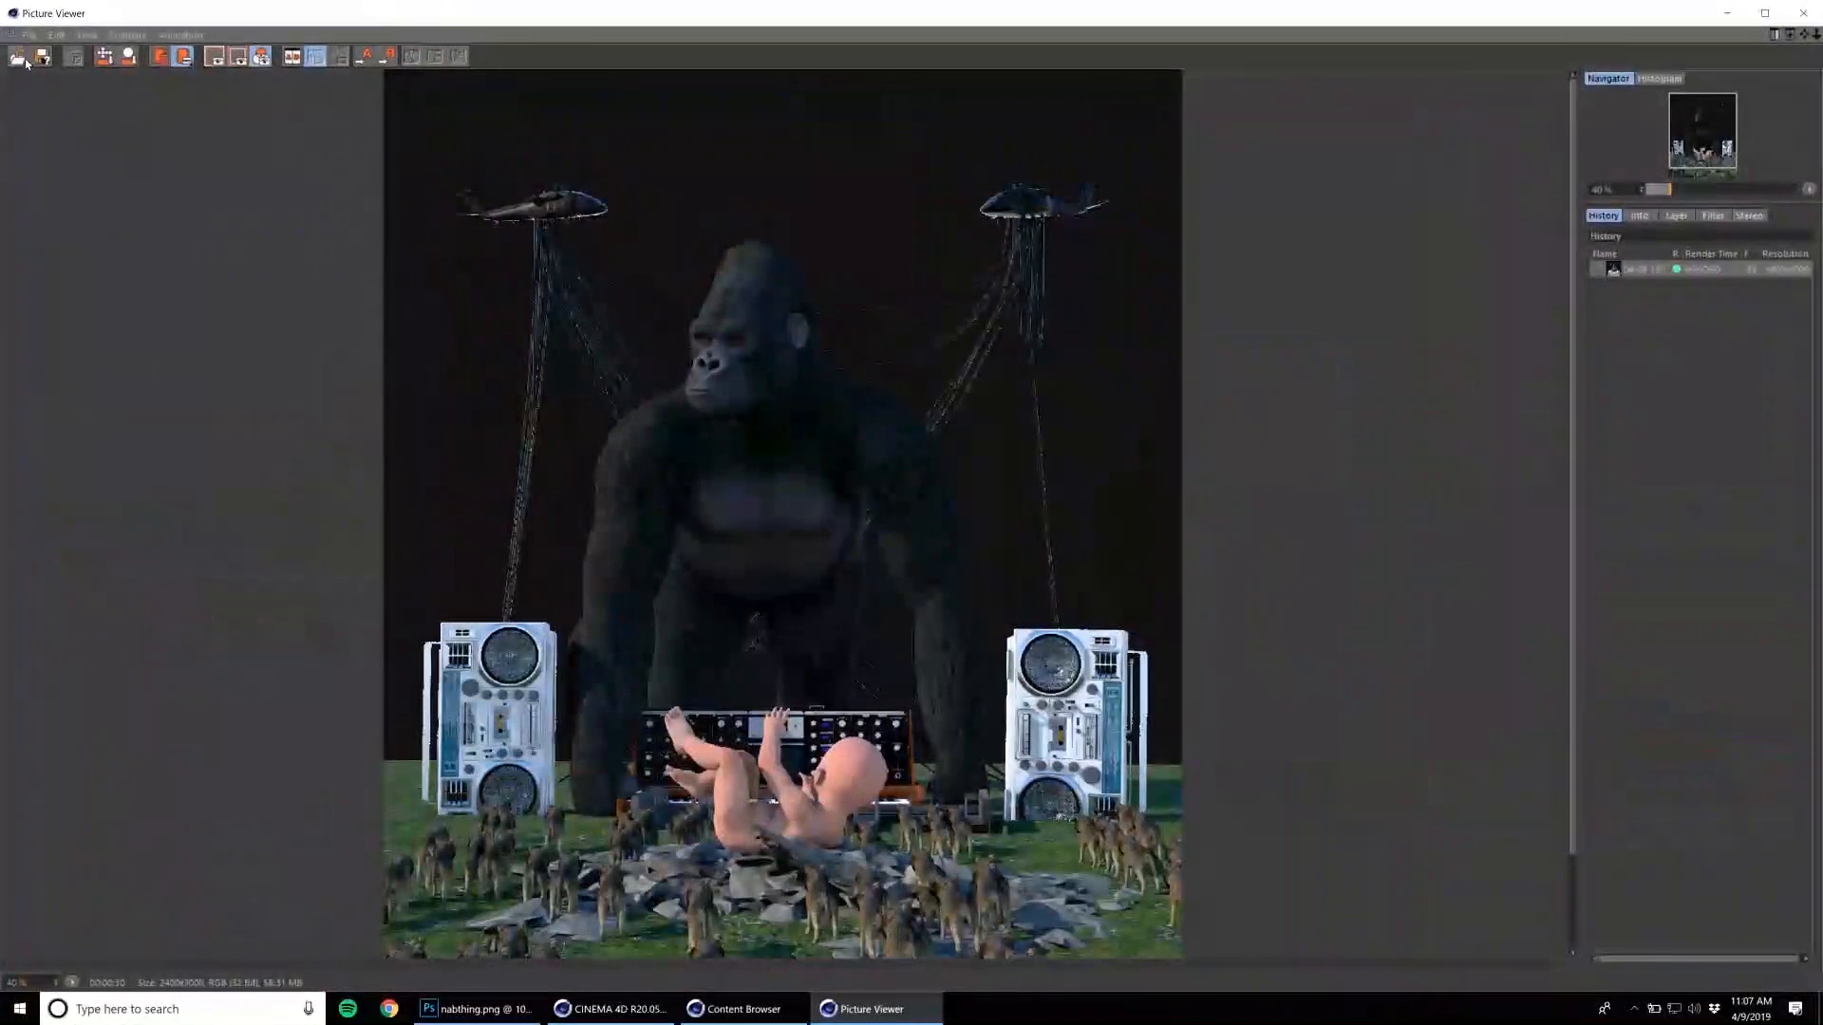
left_click(29, 35)
left_click(44, 76)
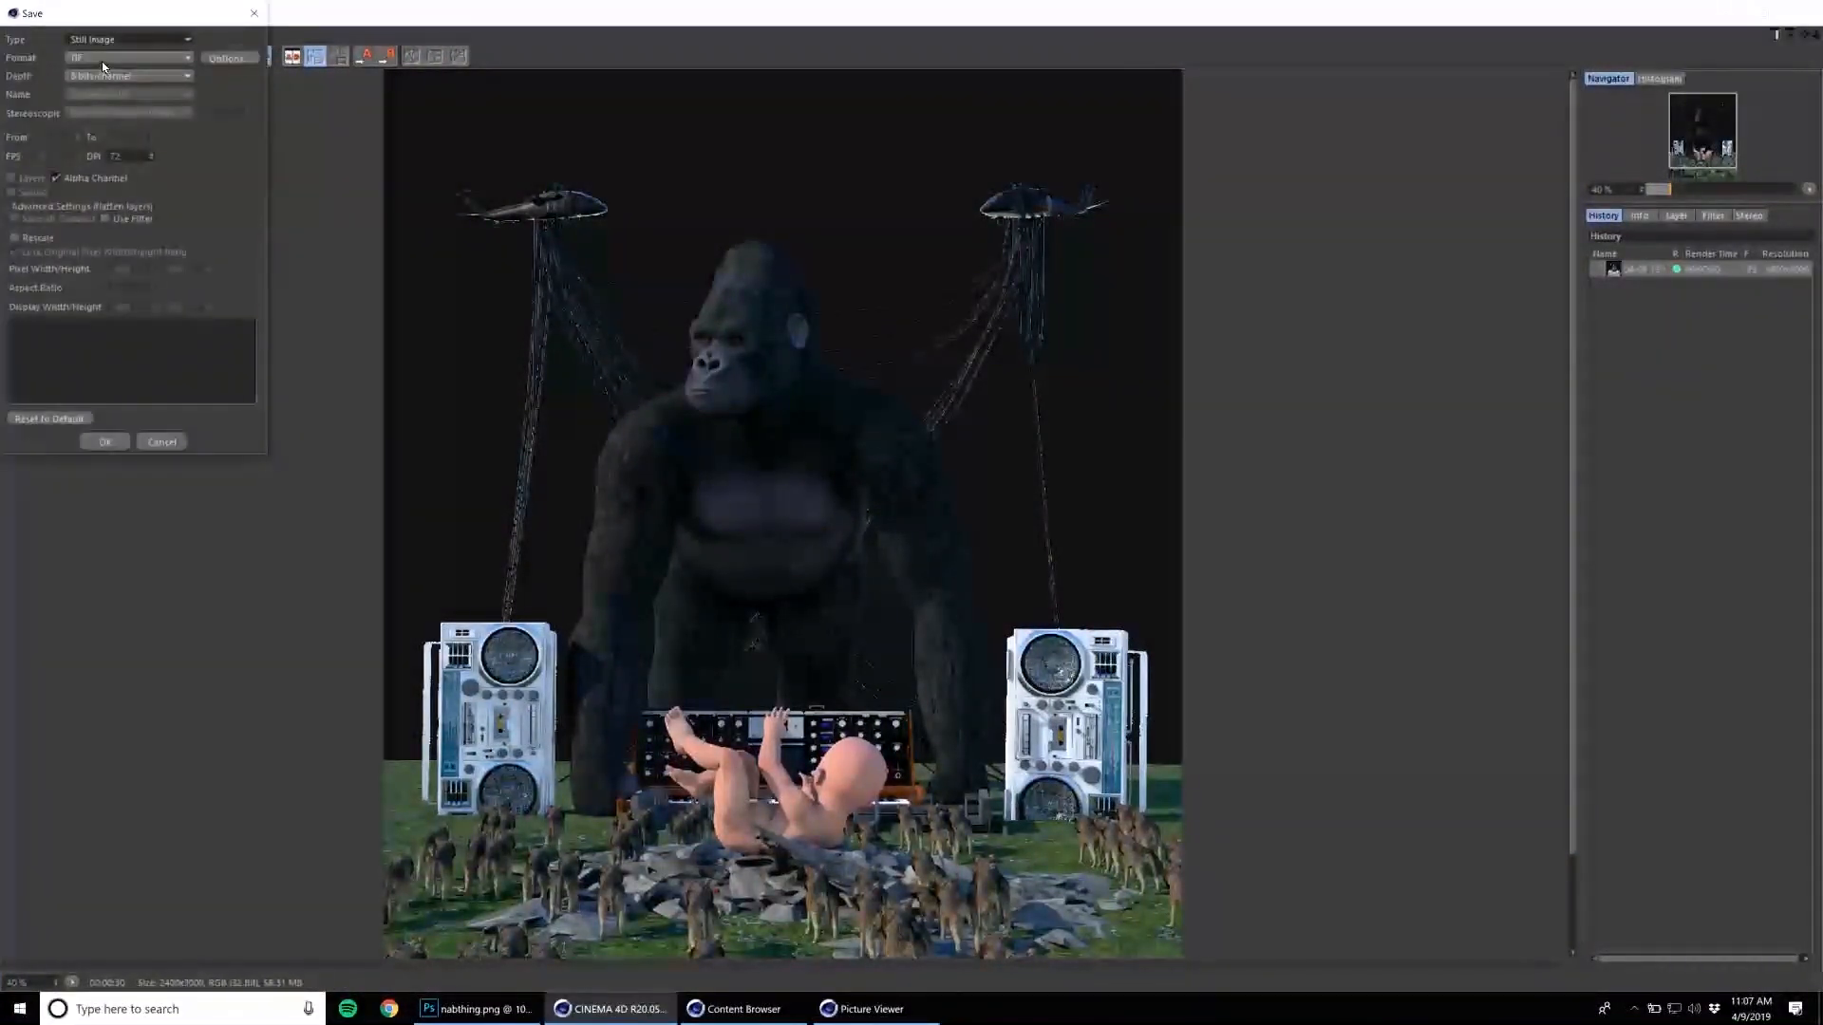
left_click(130, 57)
left_click(112, 224)
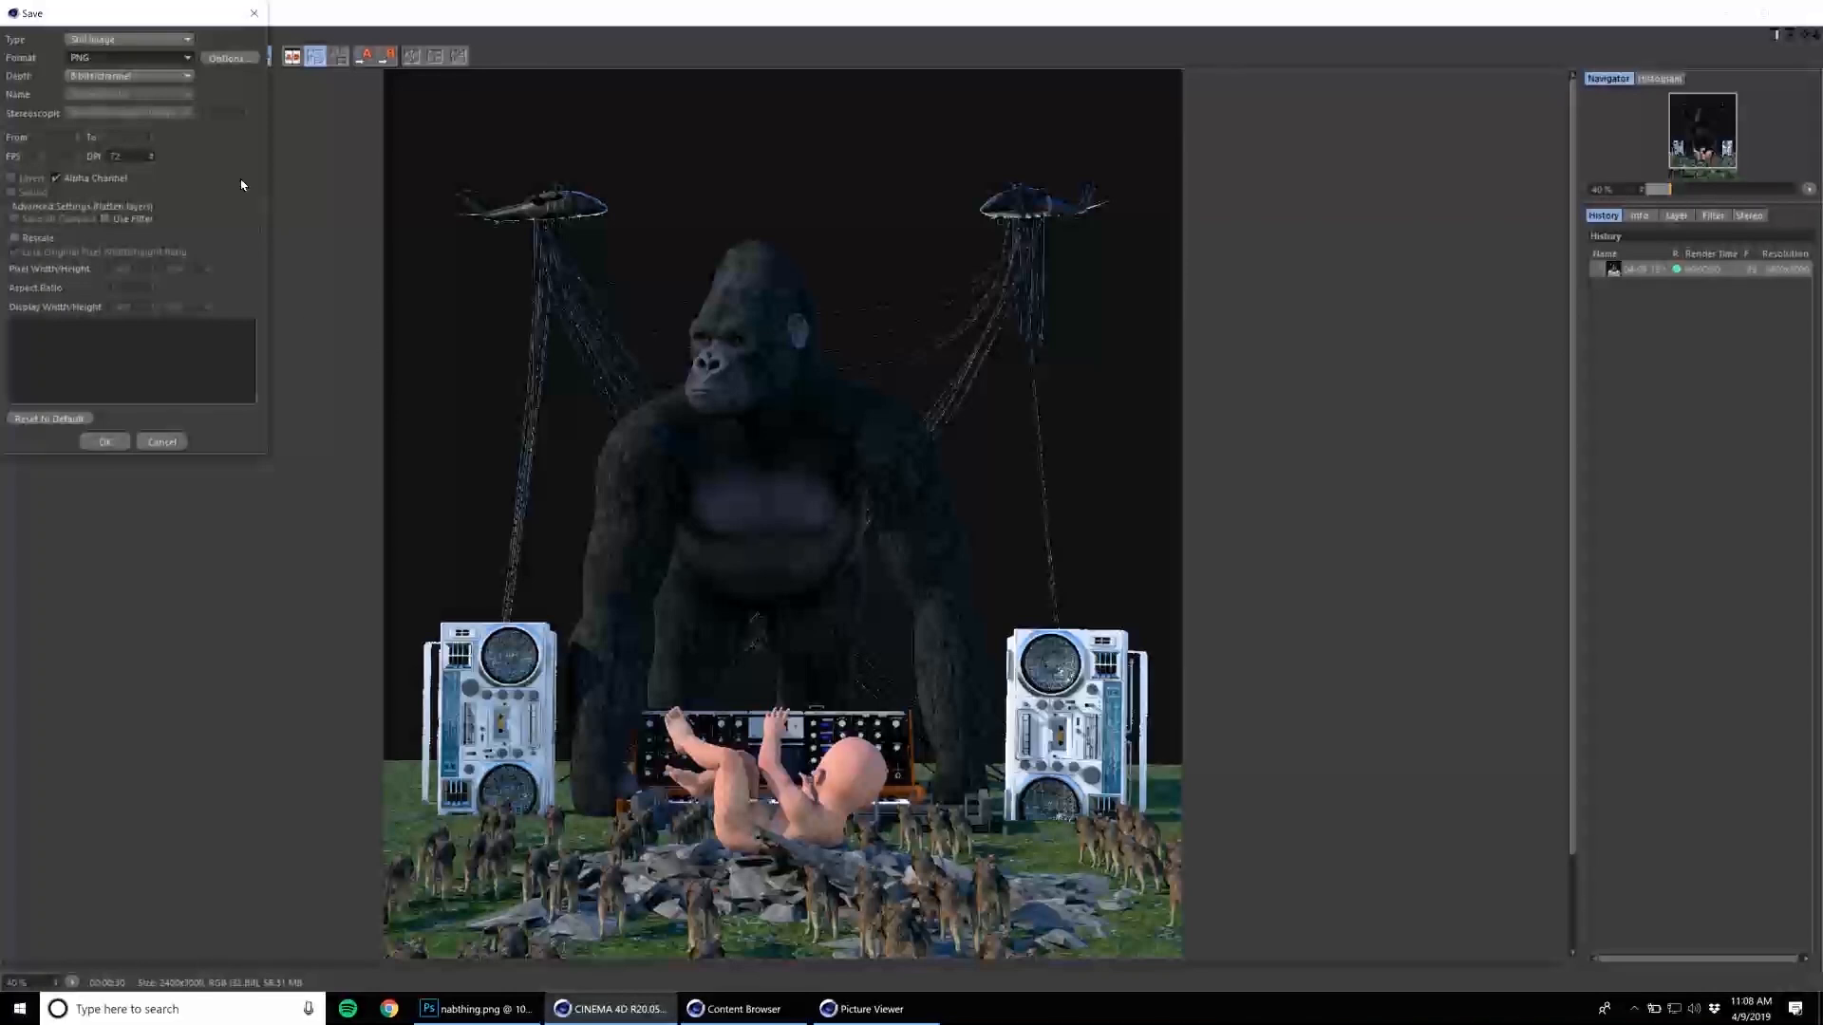
Save the rendered image as 04-09-19.png in the 04-09-19 folder inside april2019.
left_click(97, 442)
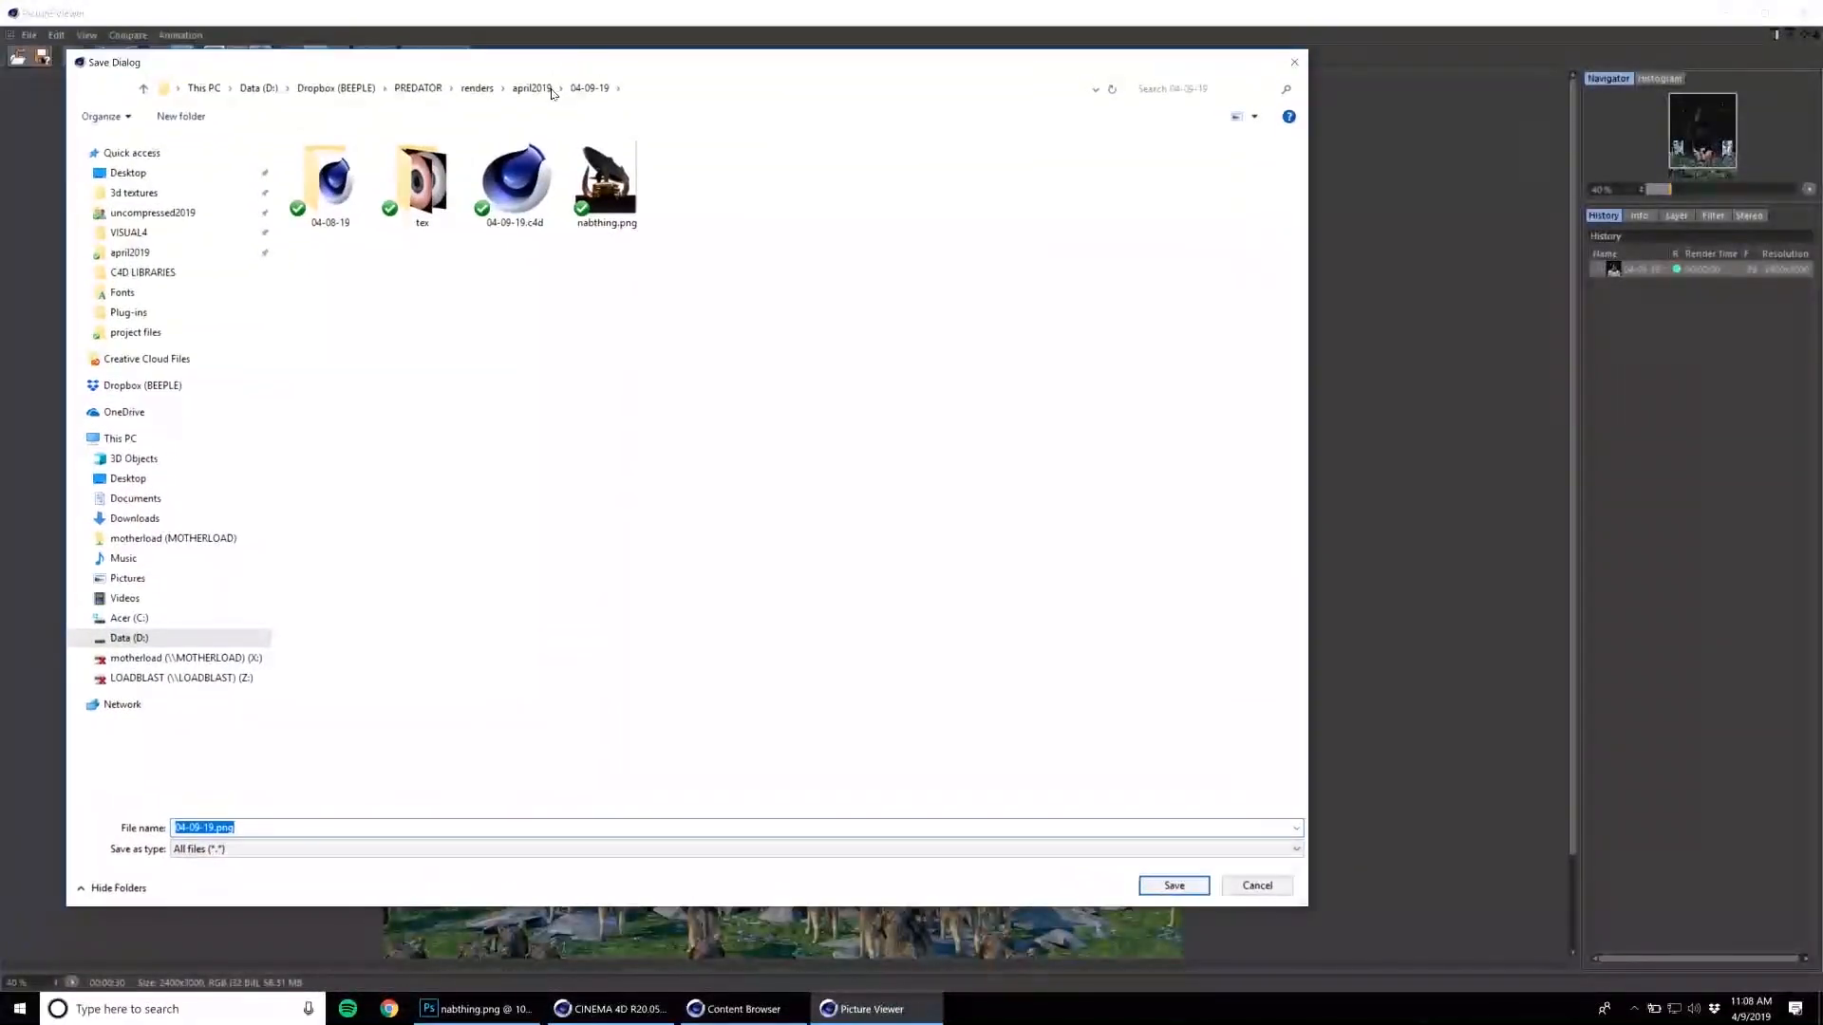
left_click(533, 88)
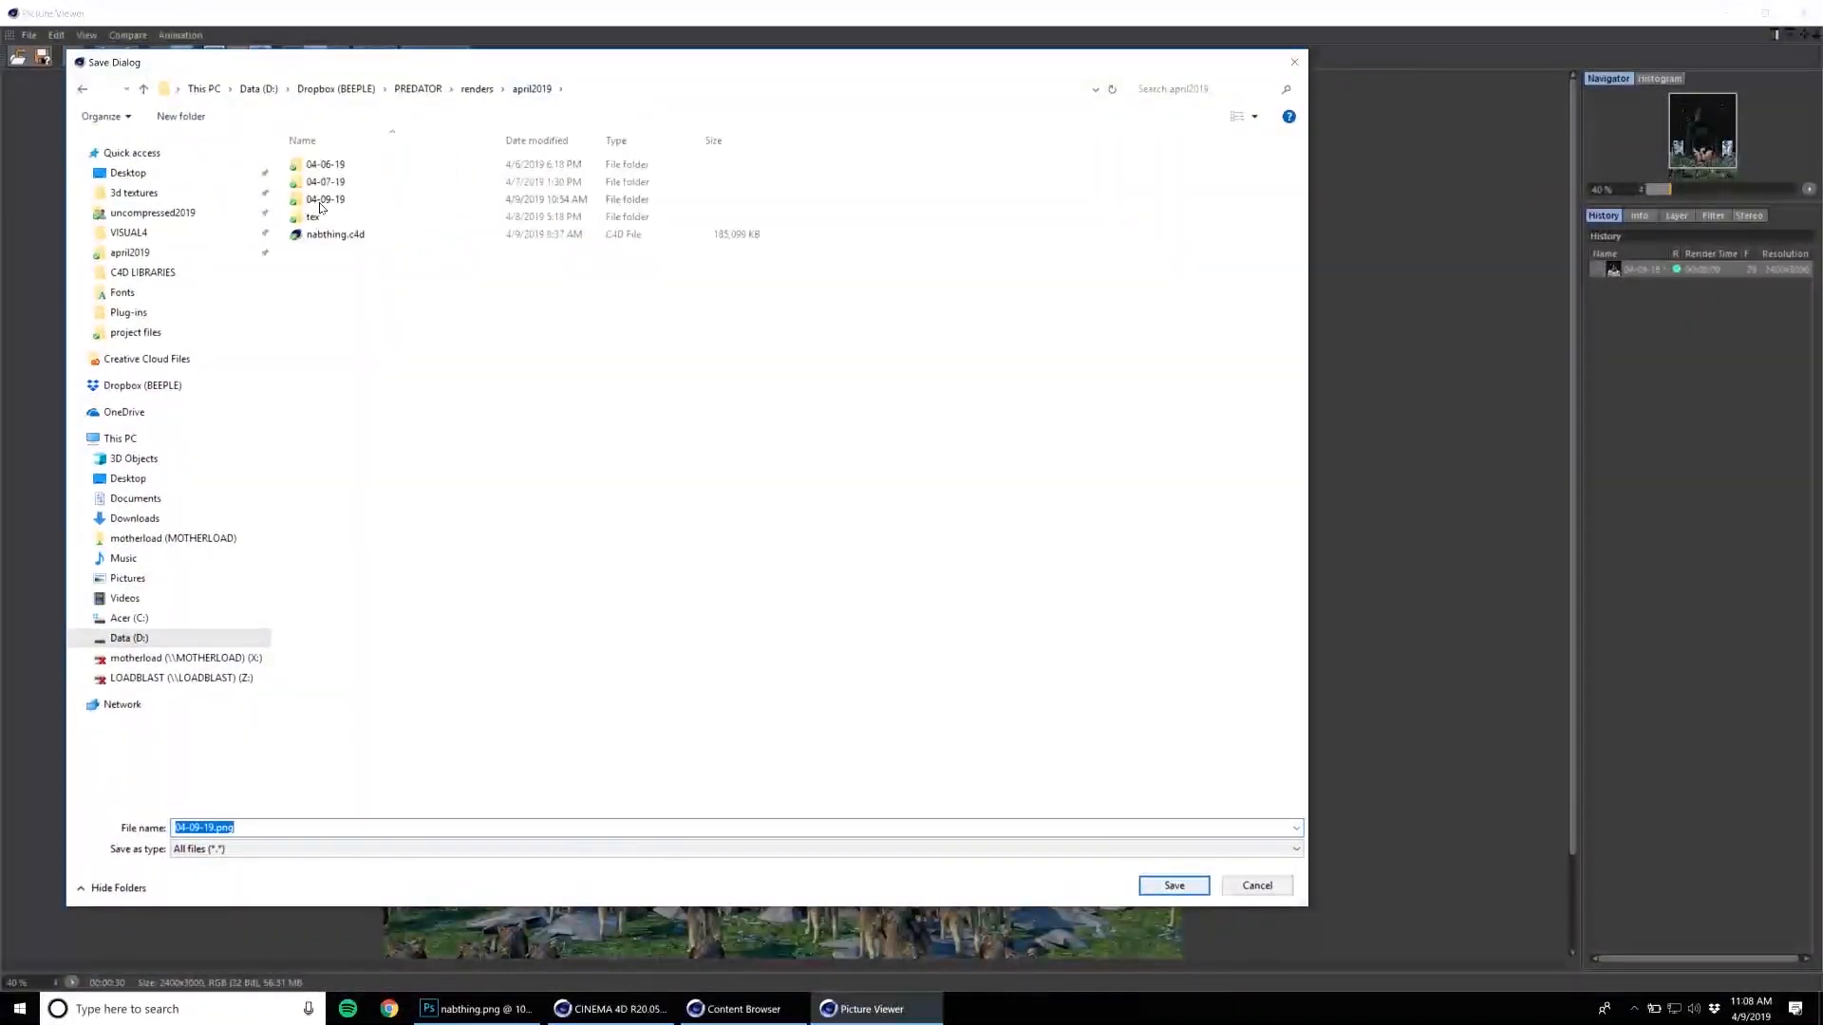
double_click(321, 201)
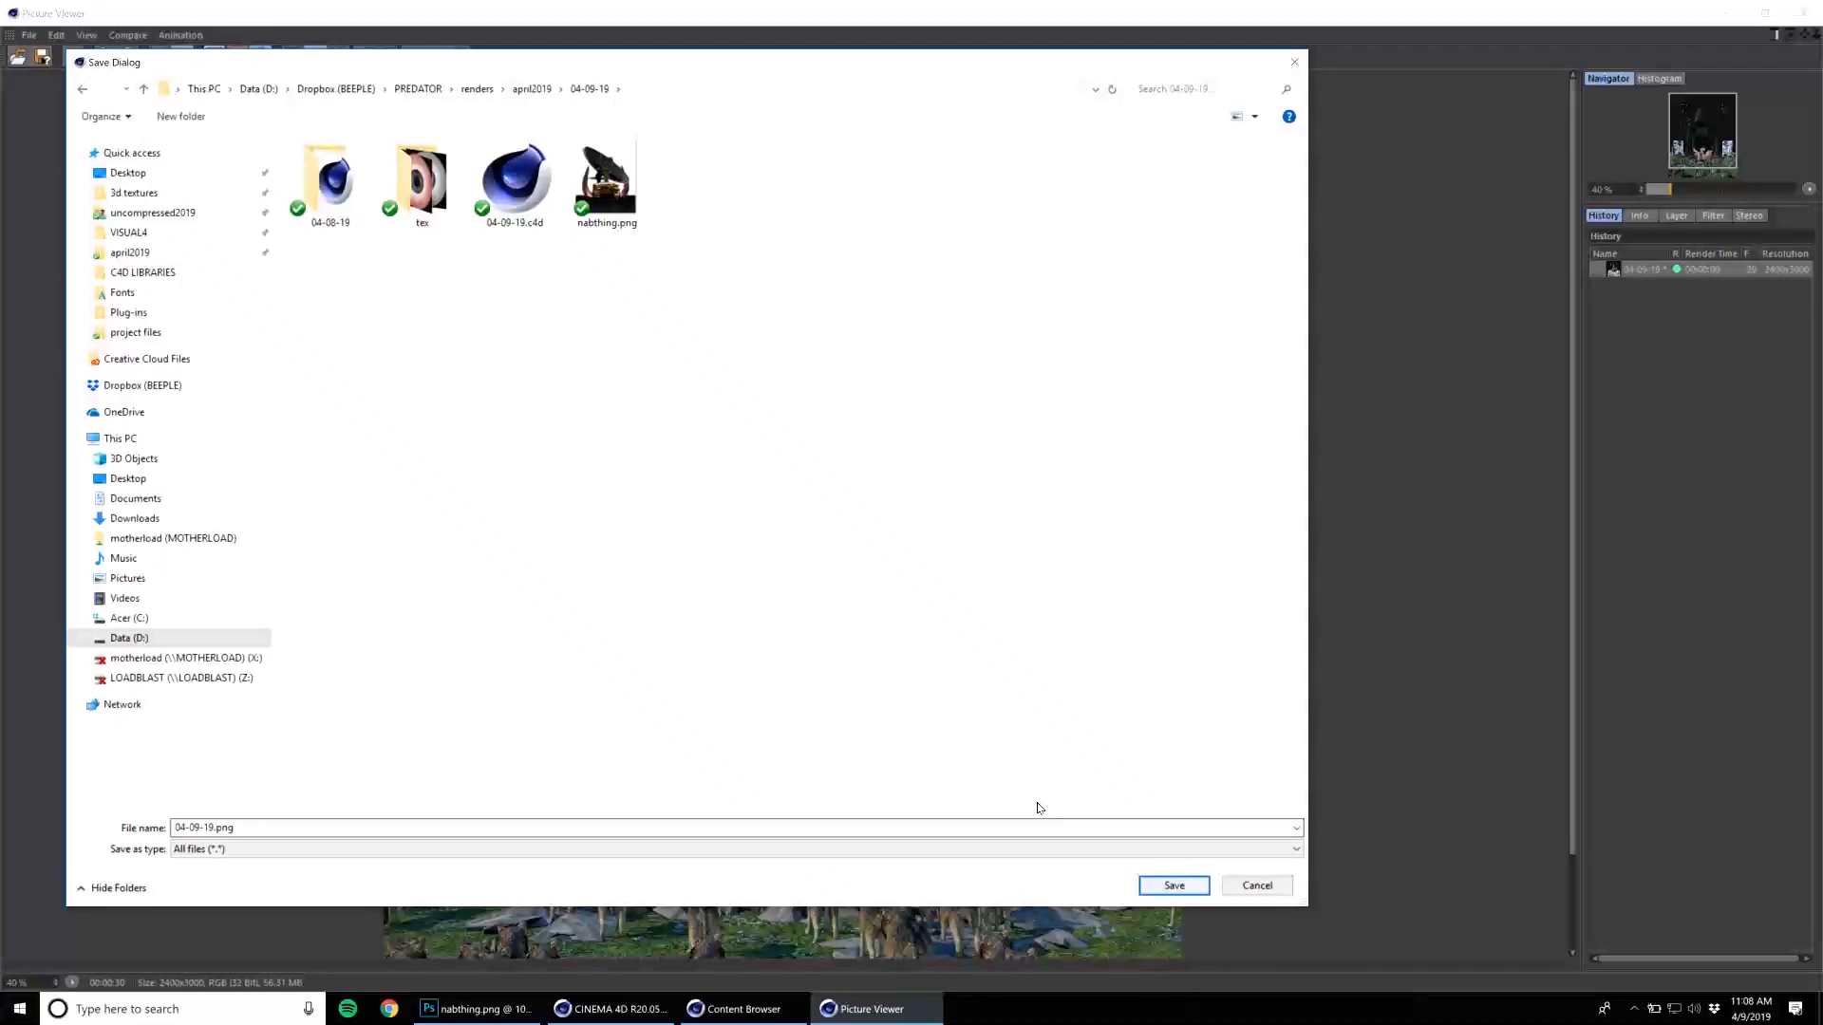
left_click(1160, 884)
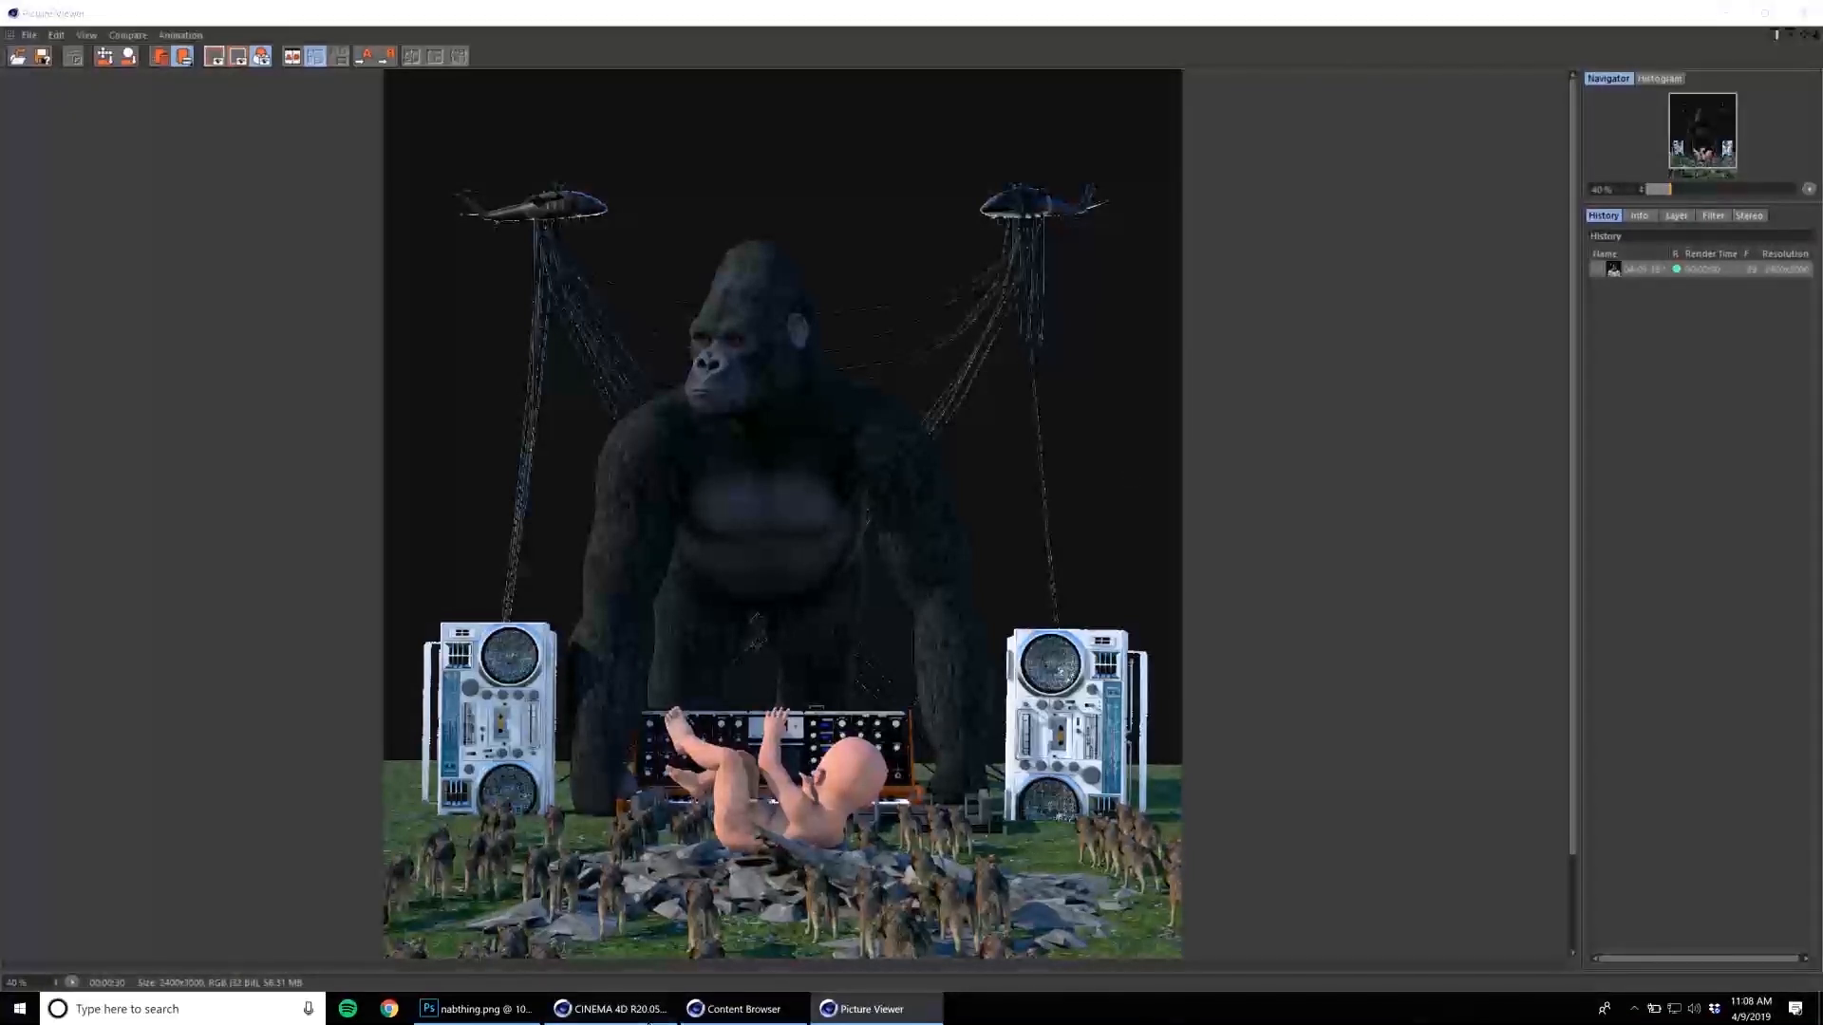
left_click(1726, 16)
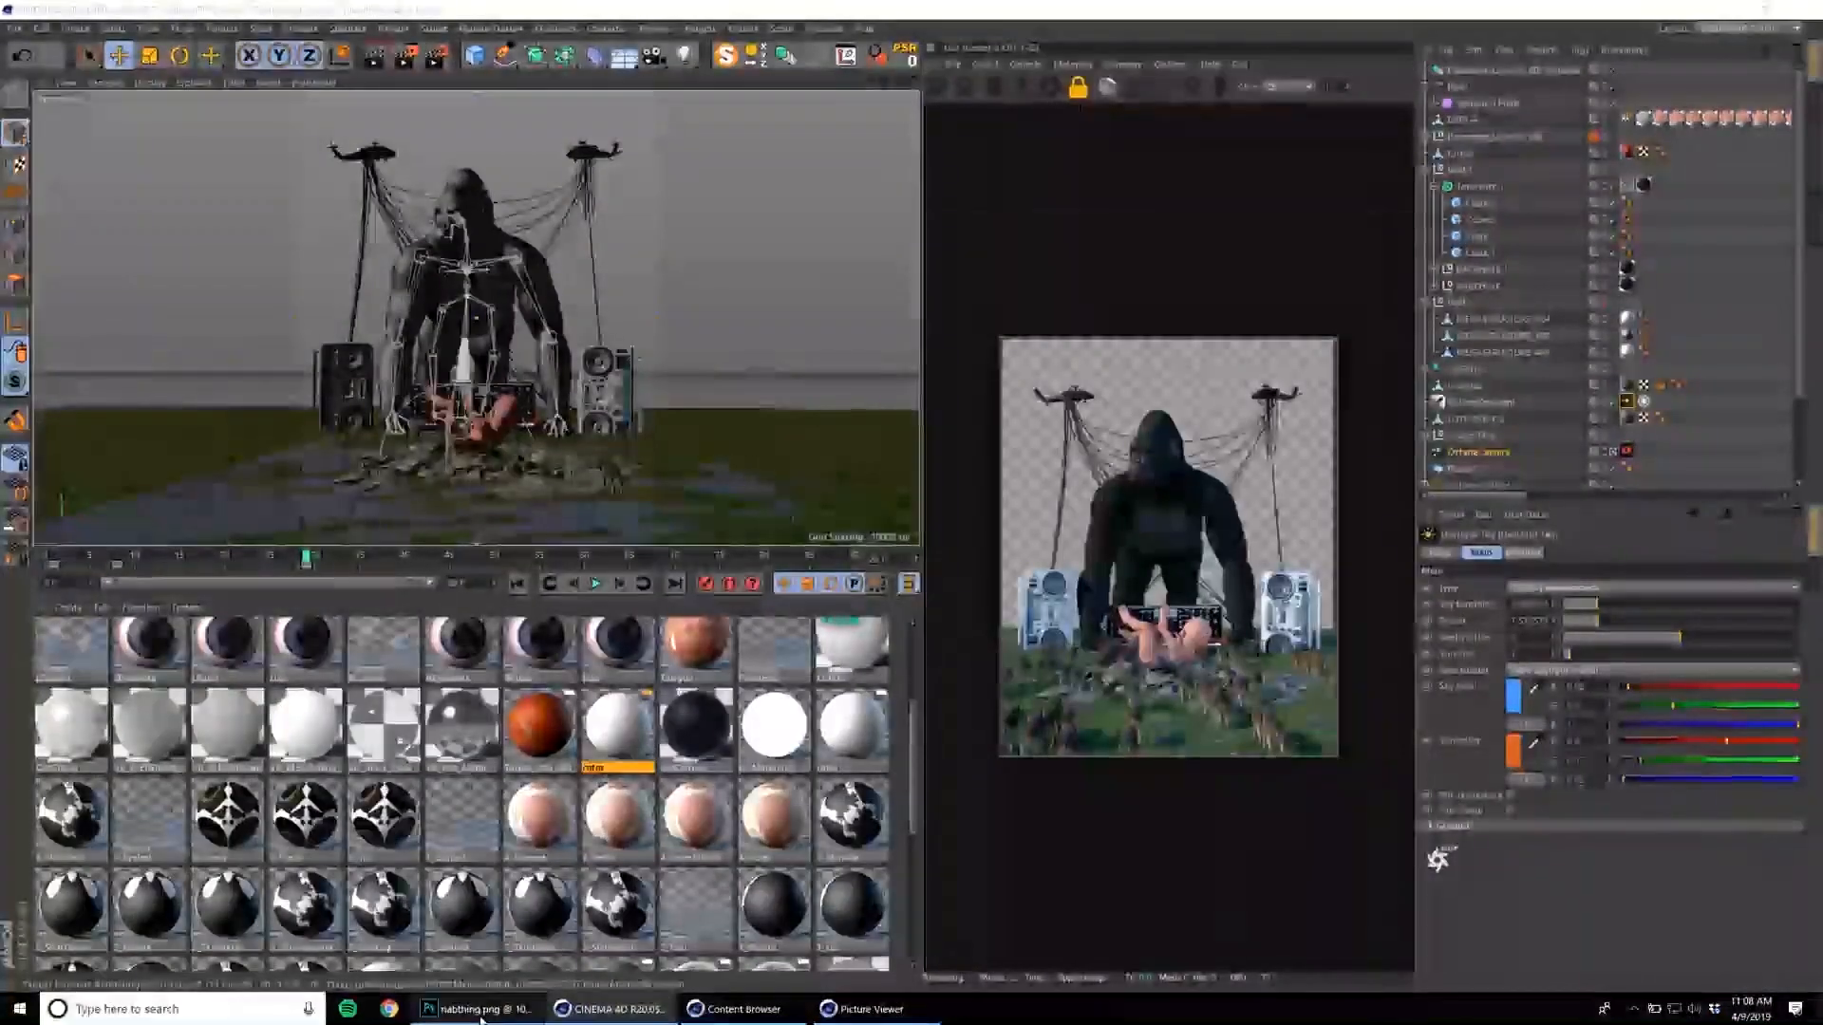
left_click(479, 1011)
left_click(53, 13)
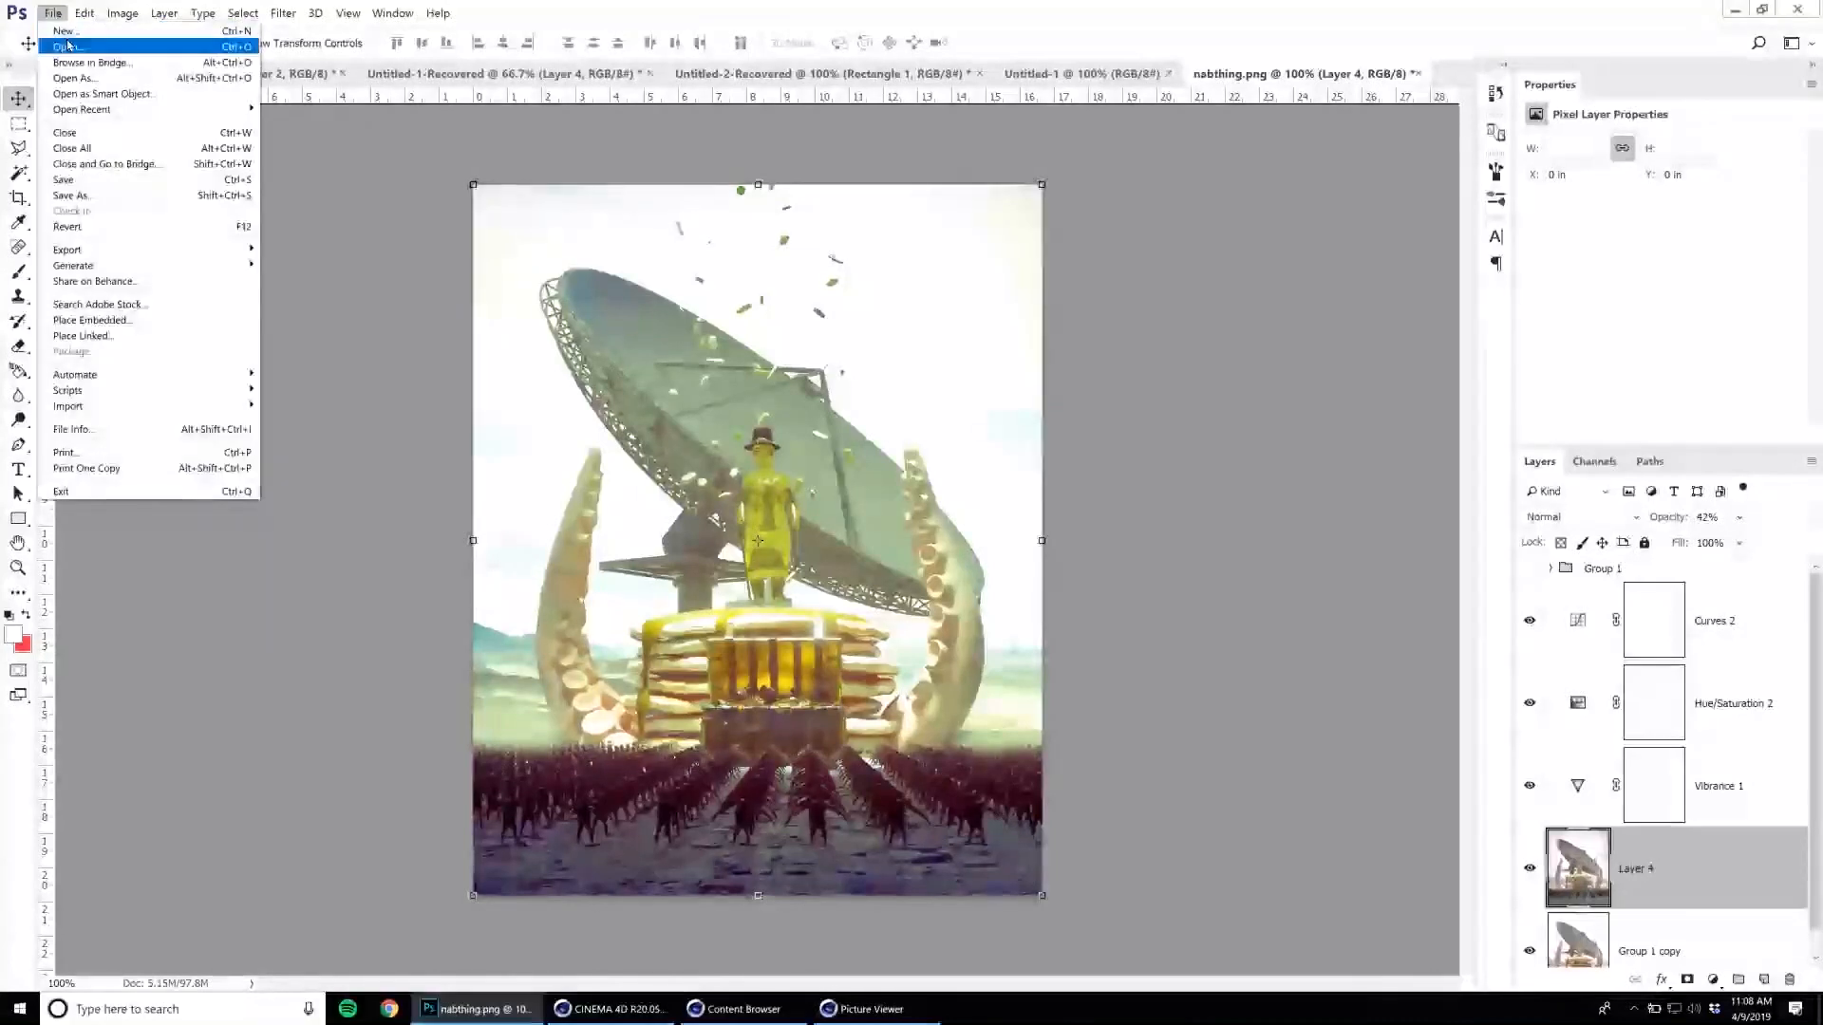
left_click(67, 46)
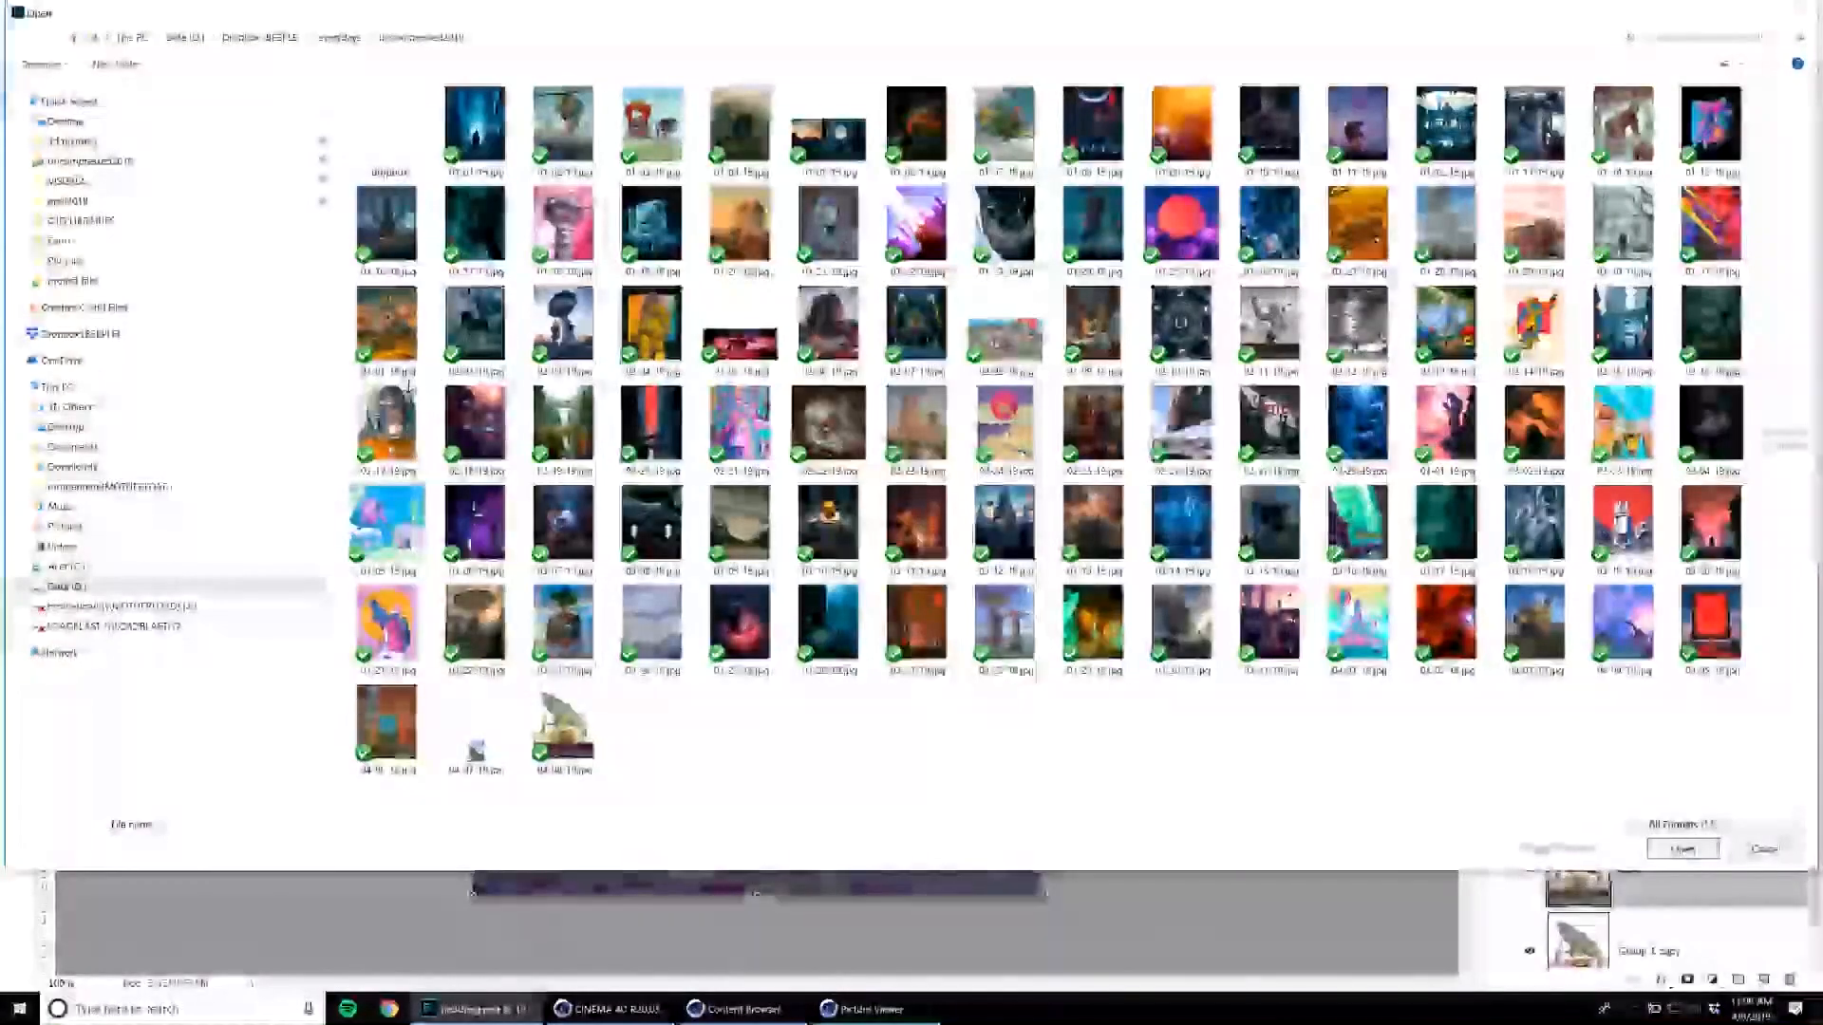
left_click(106, 201)
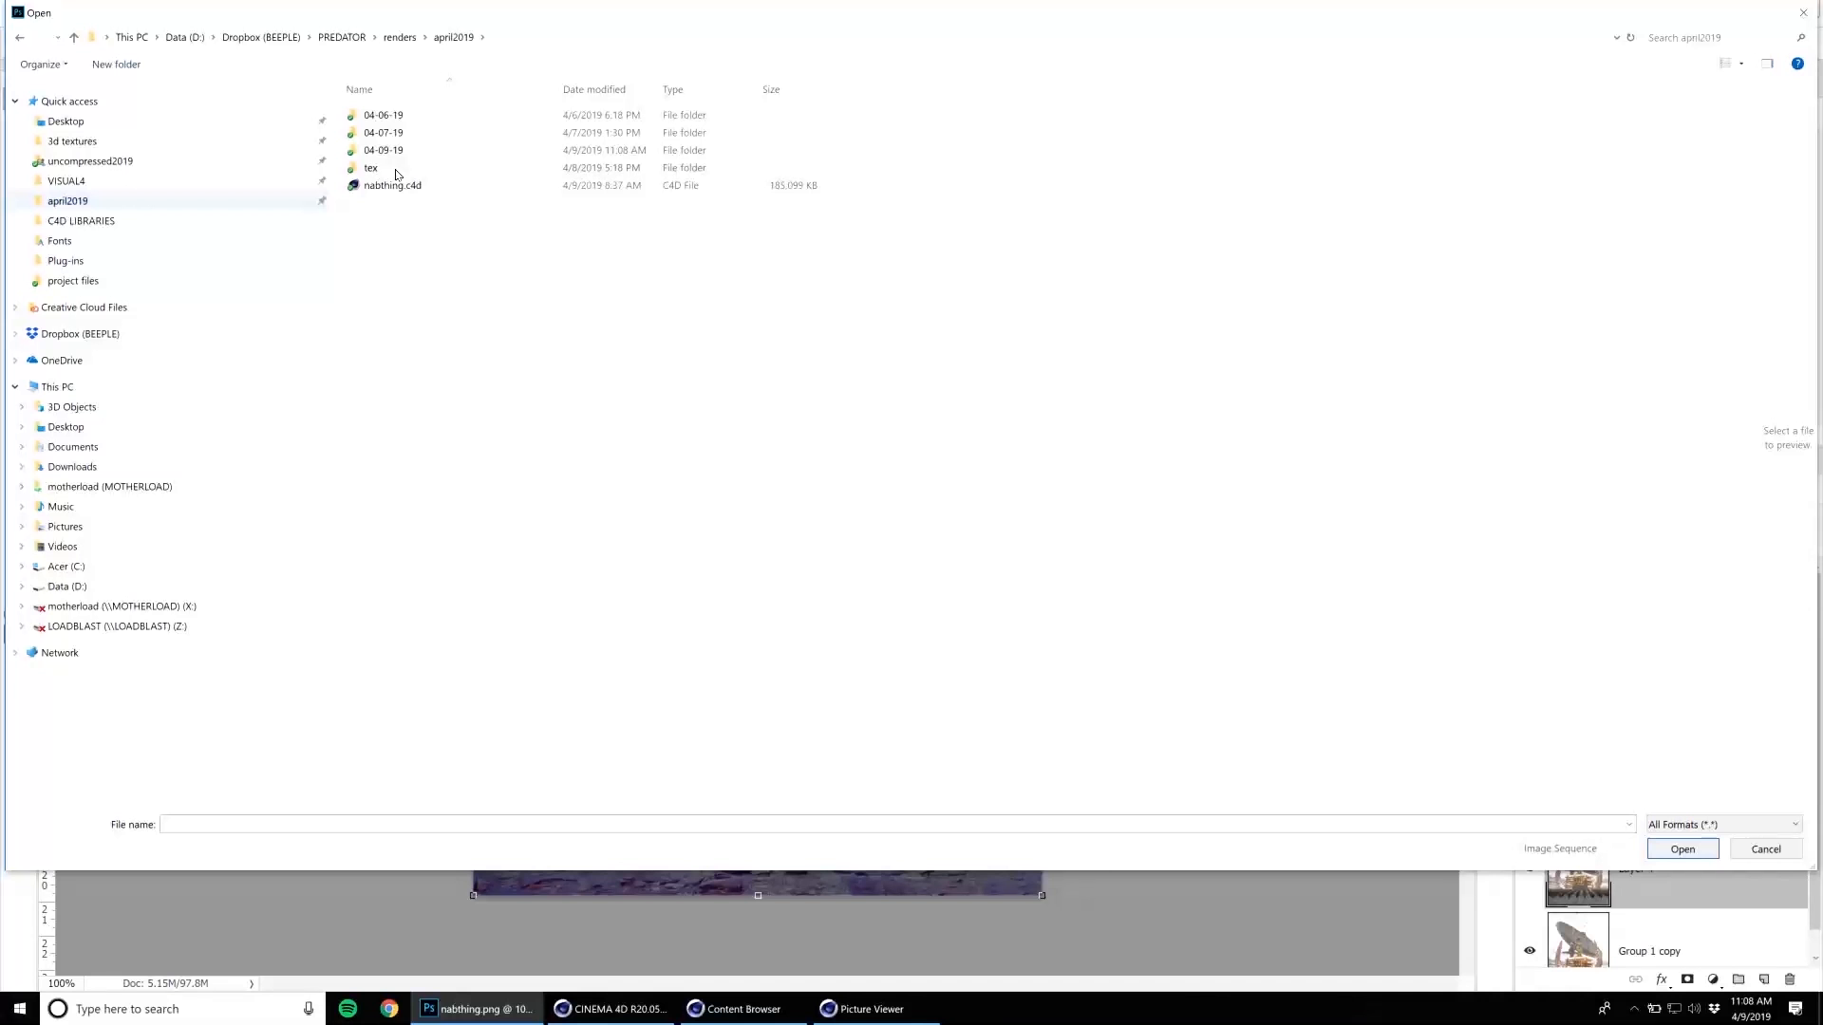
double_click(400, 166)
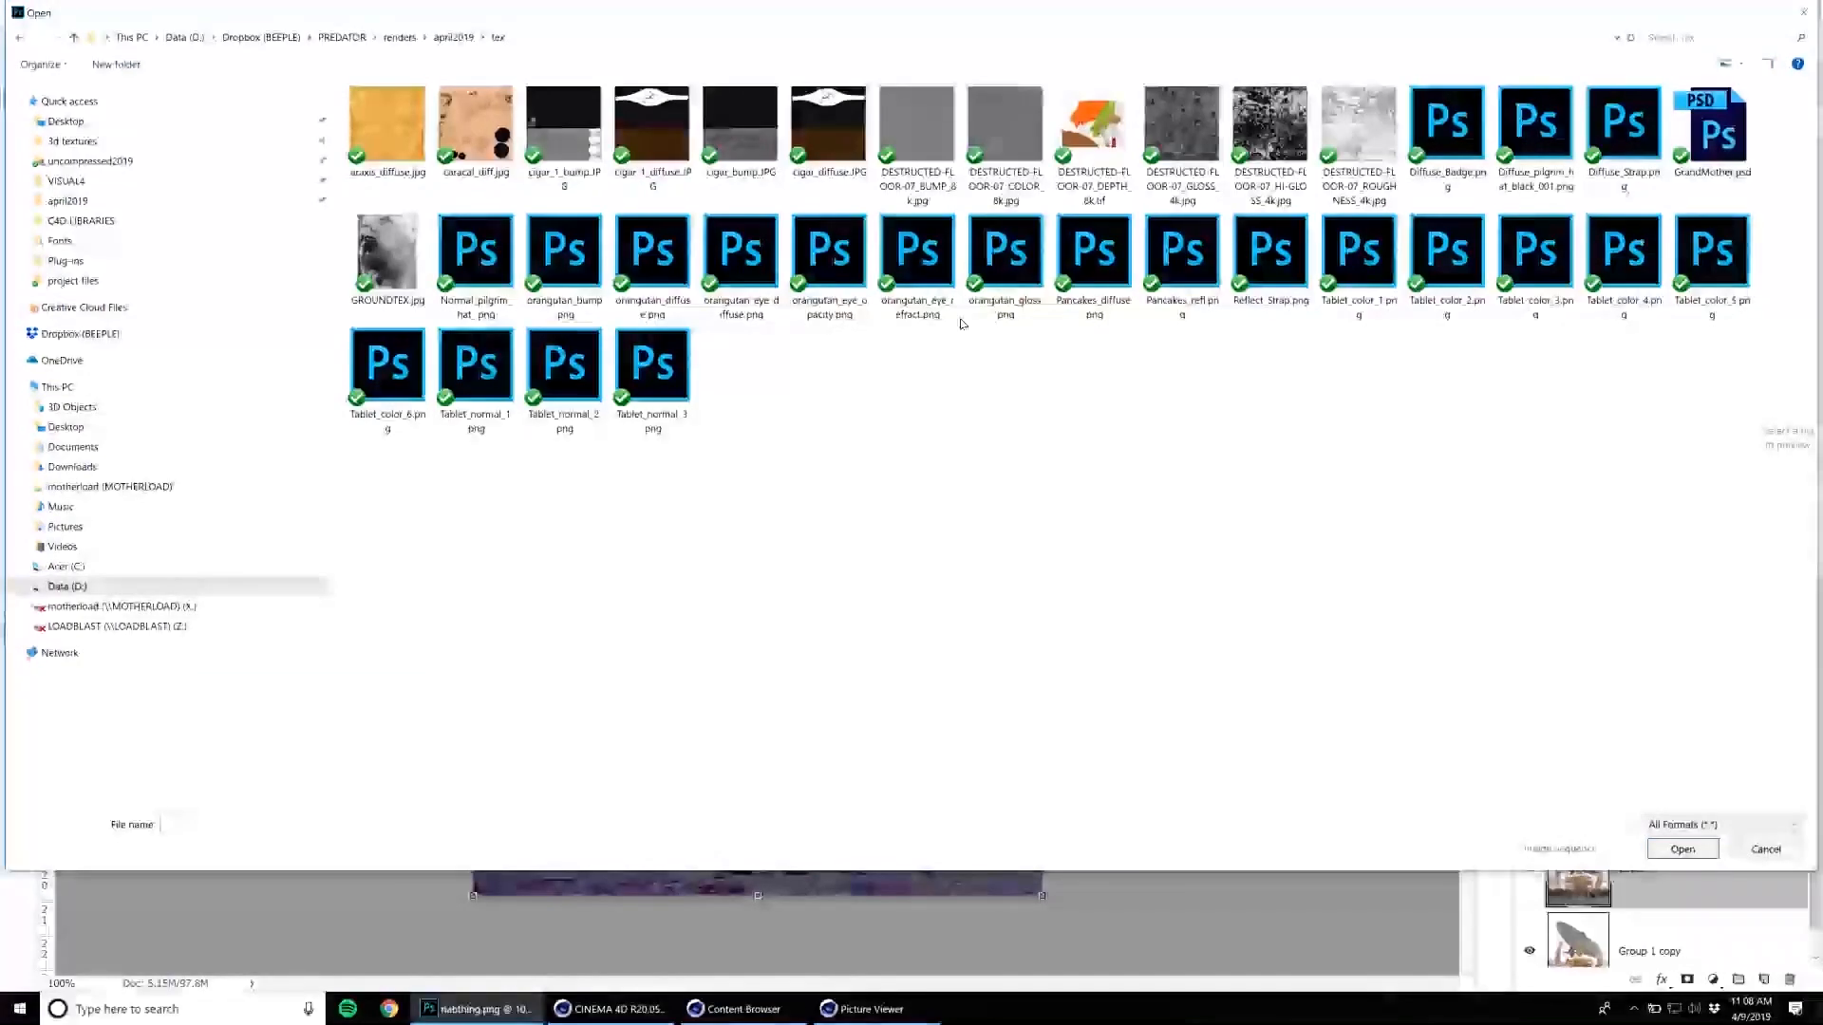
left_click(1766, 849)
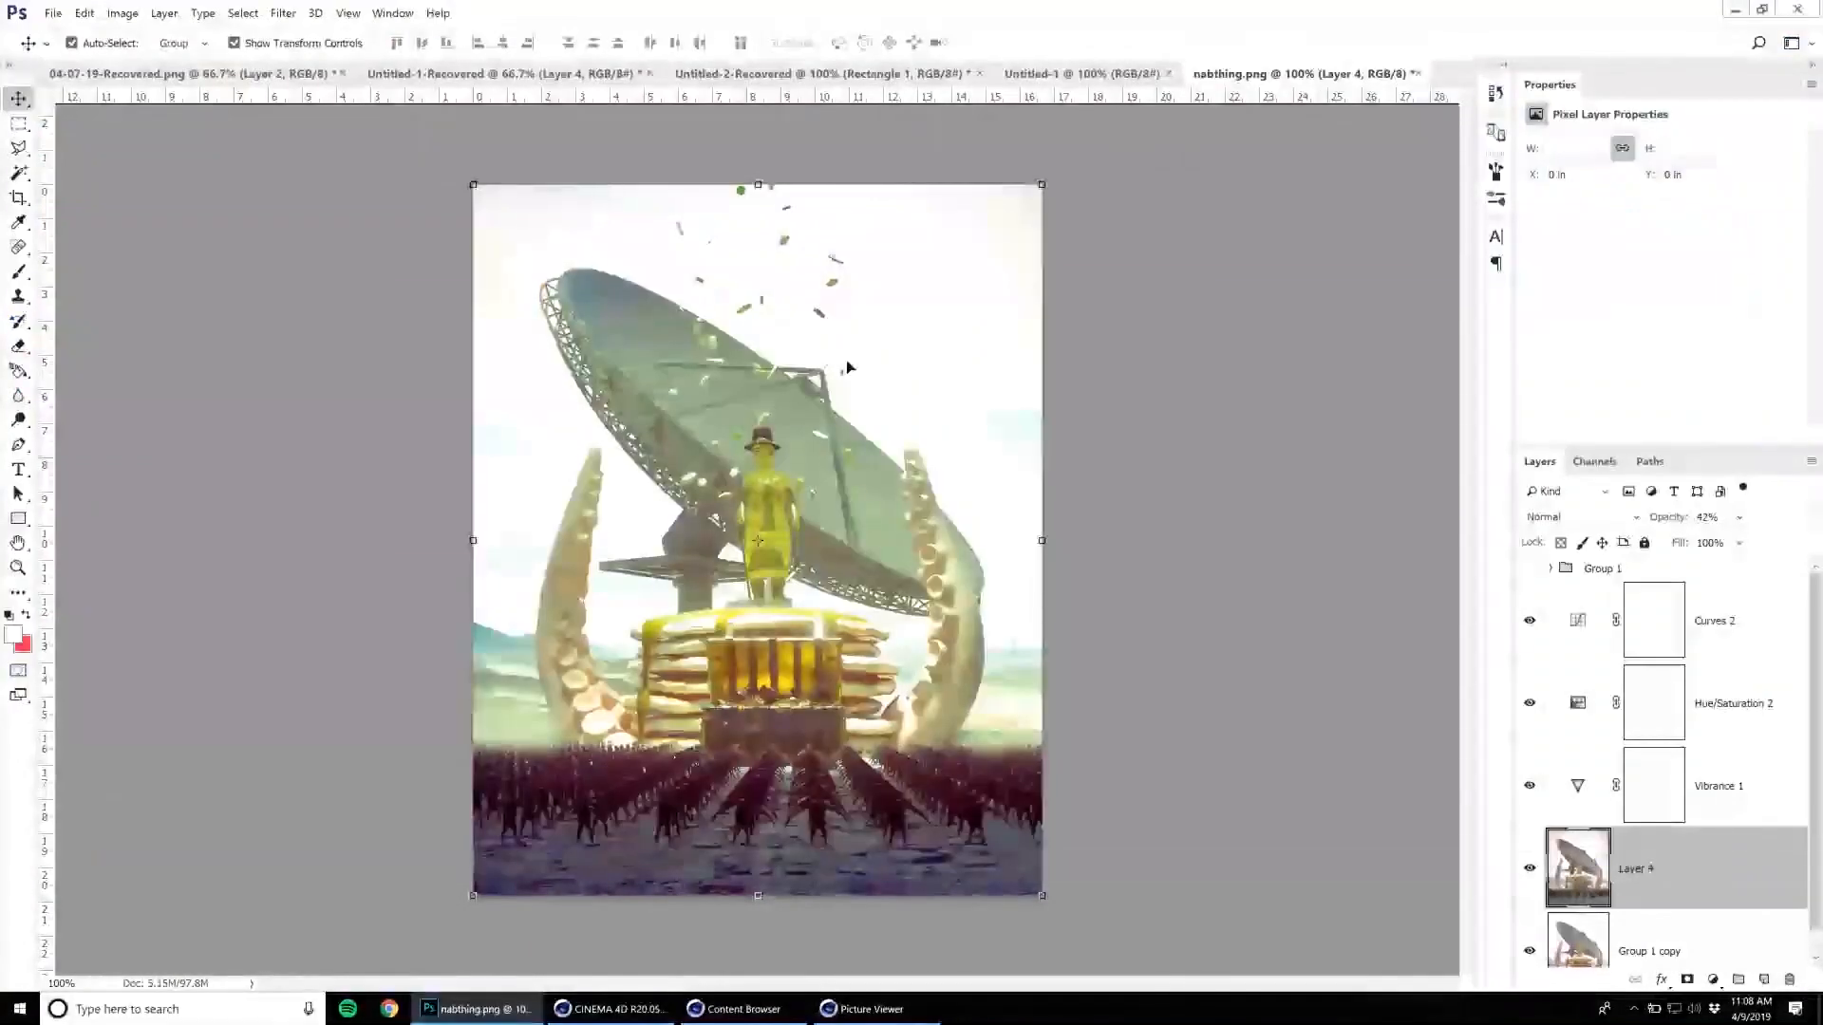
Check in the Picture Viewer's save dialog which folder holds the saved render, and cancel the dialog.
left_click(612, 1008)
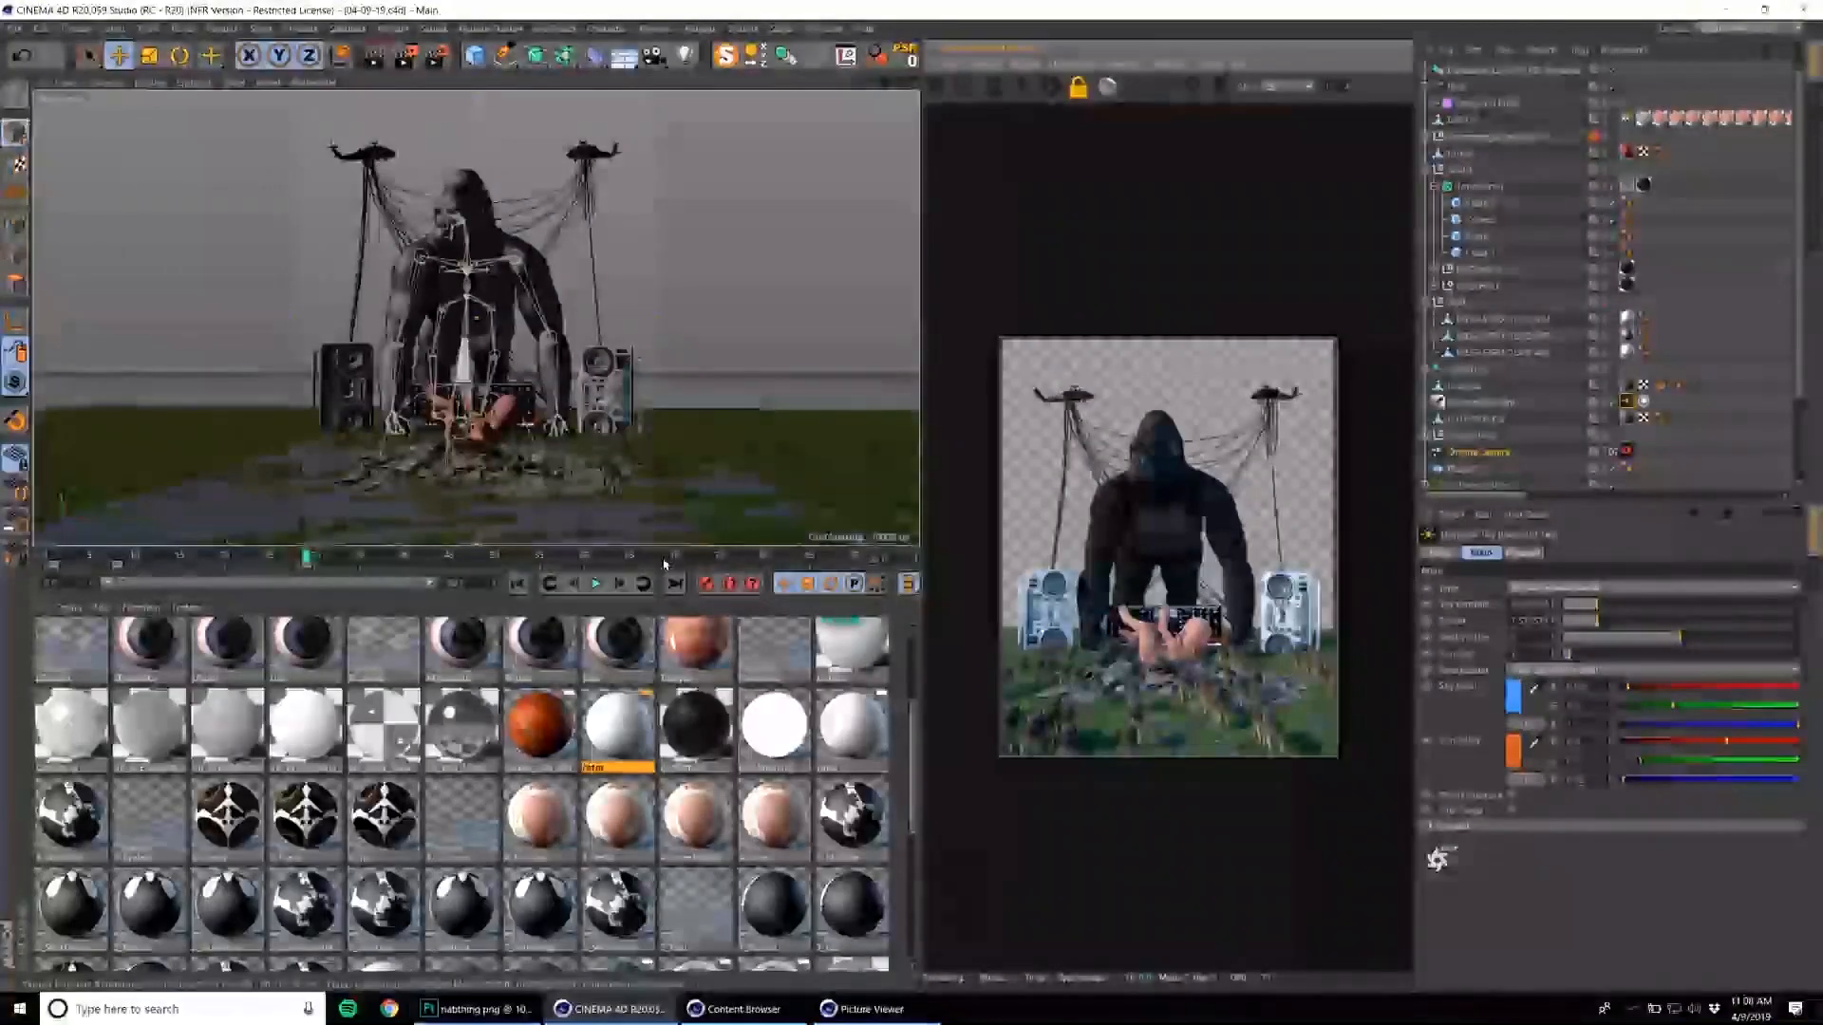
left_click(867, 1008)
left_click(29, 35)
left_click(46, 76)
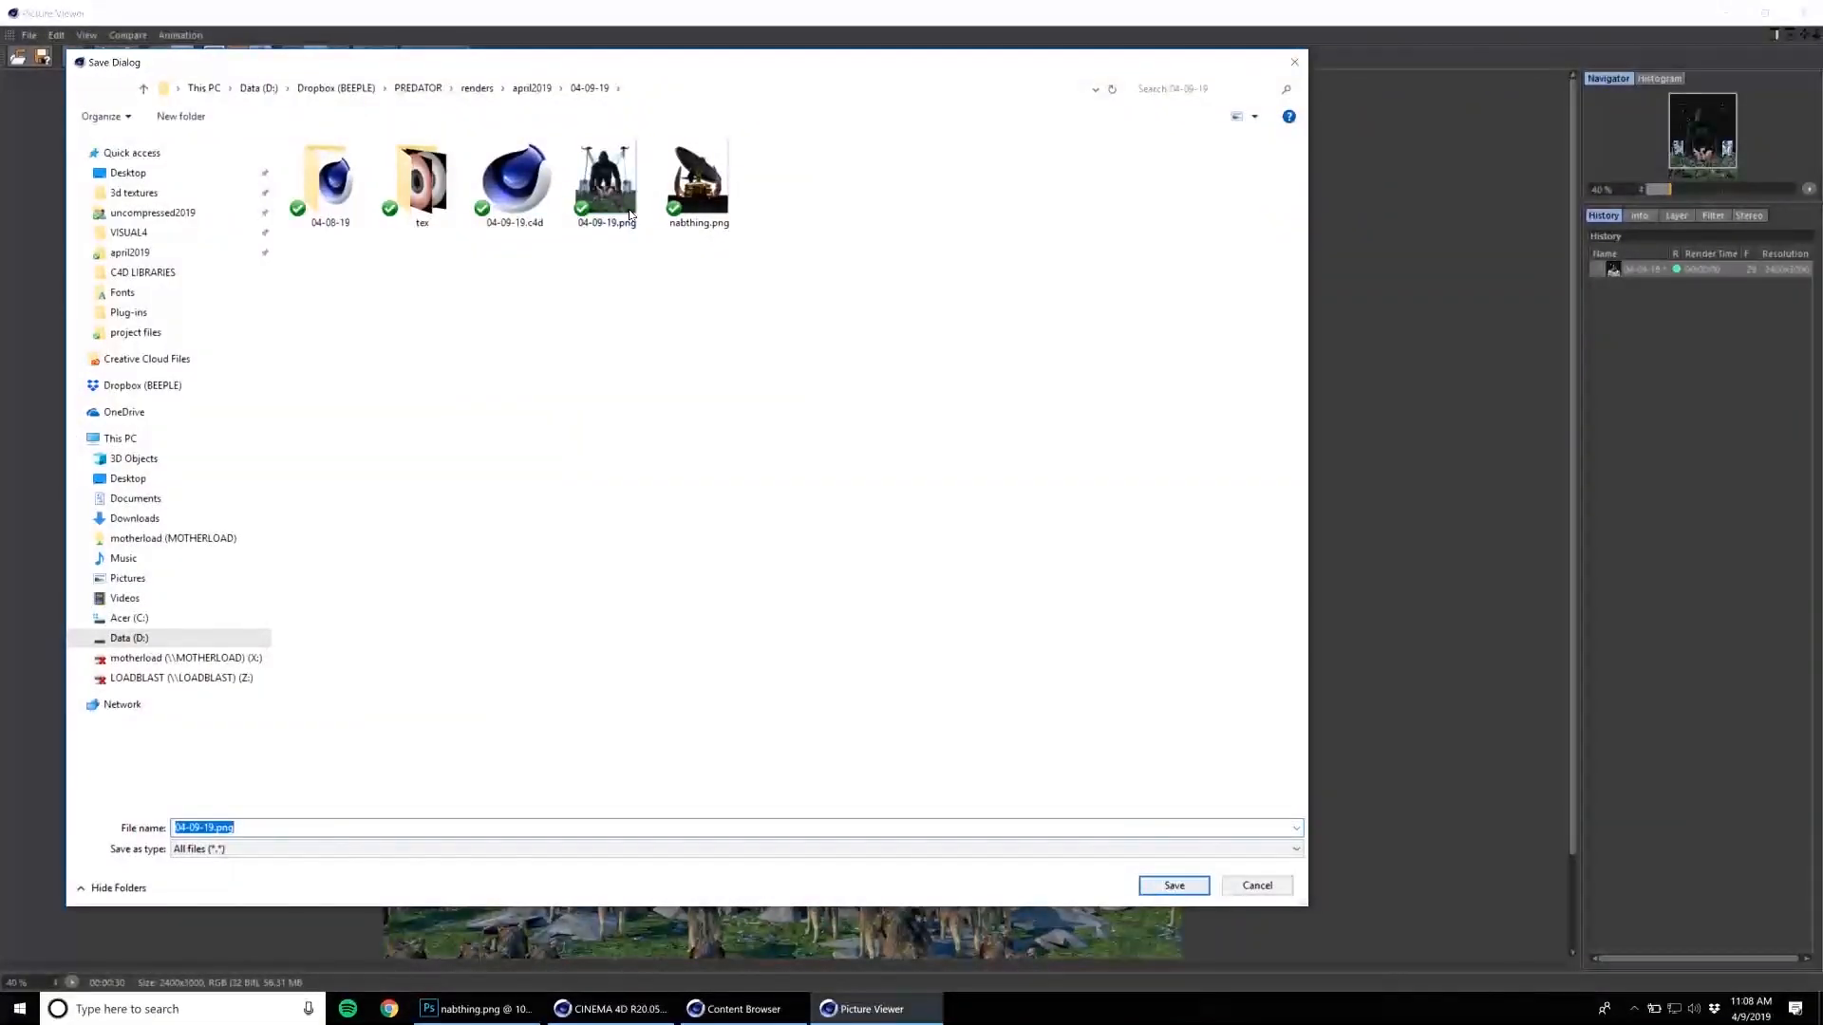
left_click(1252, 884)
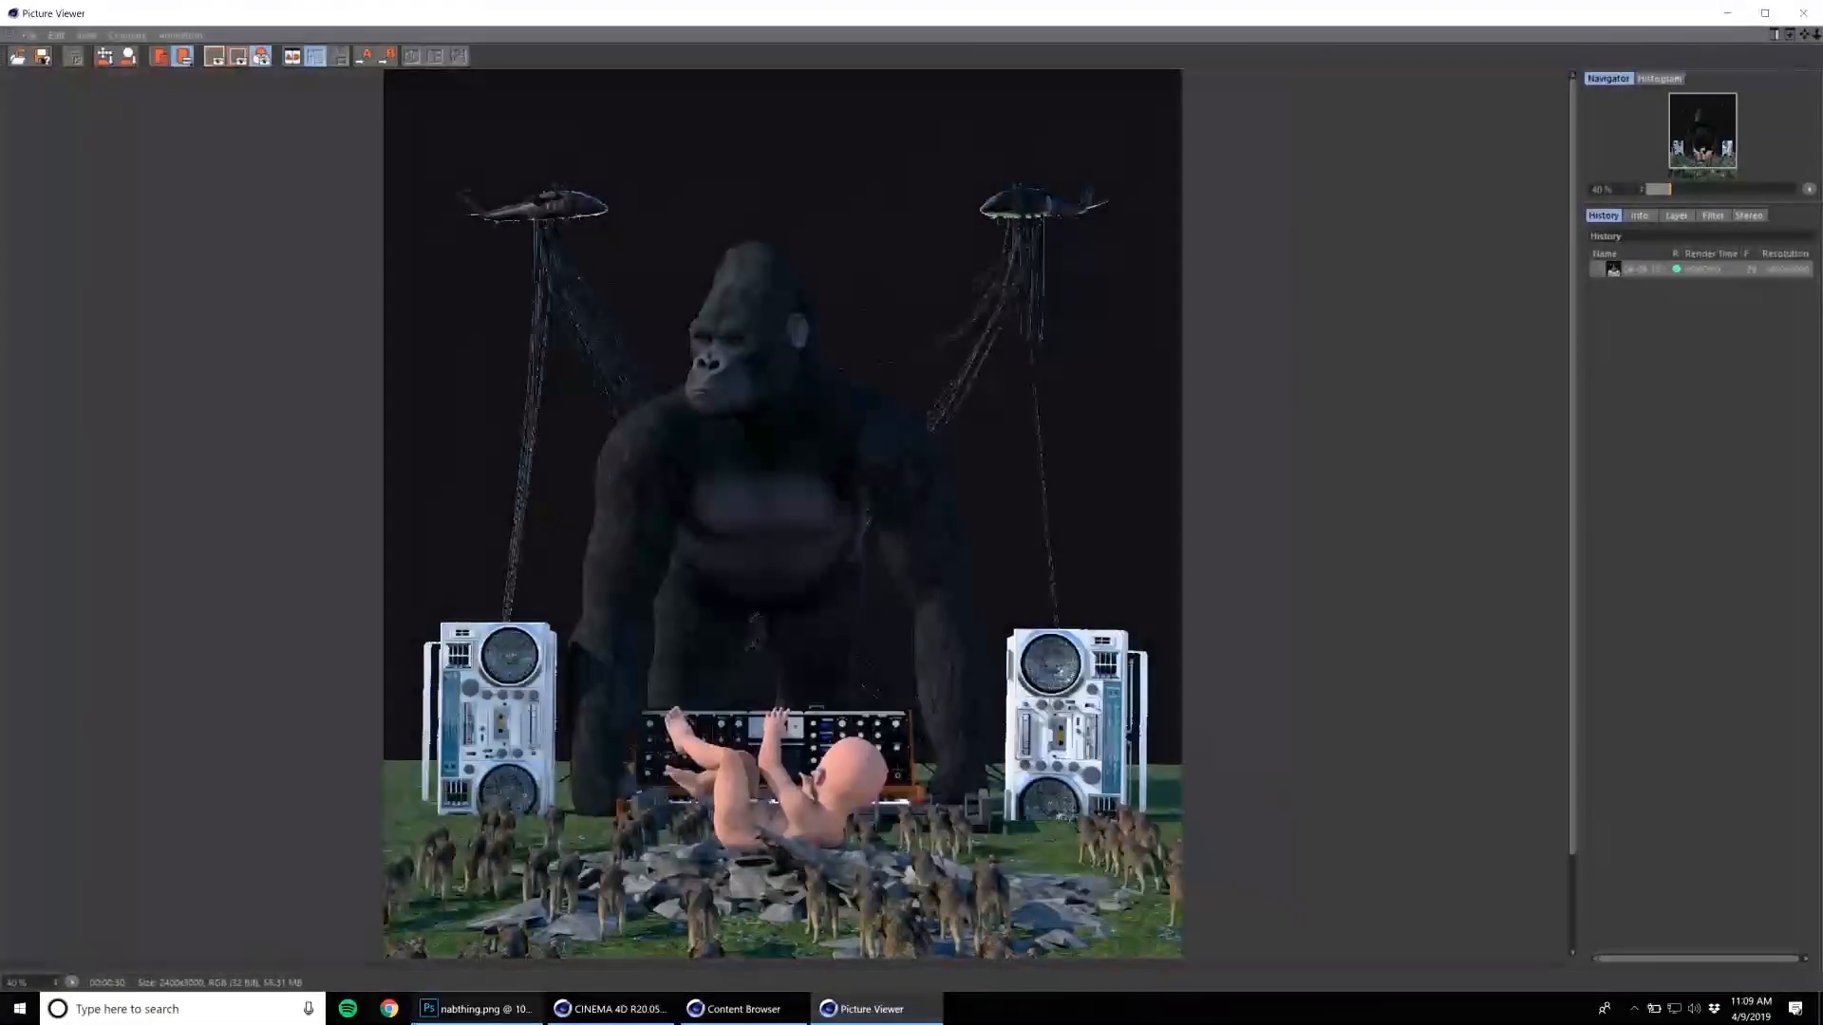
Switch to Photoshop and open the render 04-09-19.png from the april2019 project's 04-09-19 folder.
left_click(475, 1009)
left_click(53, 12)
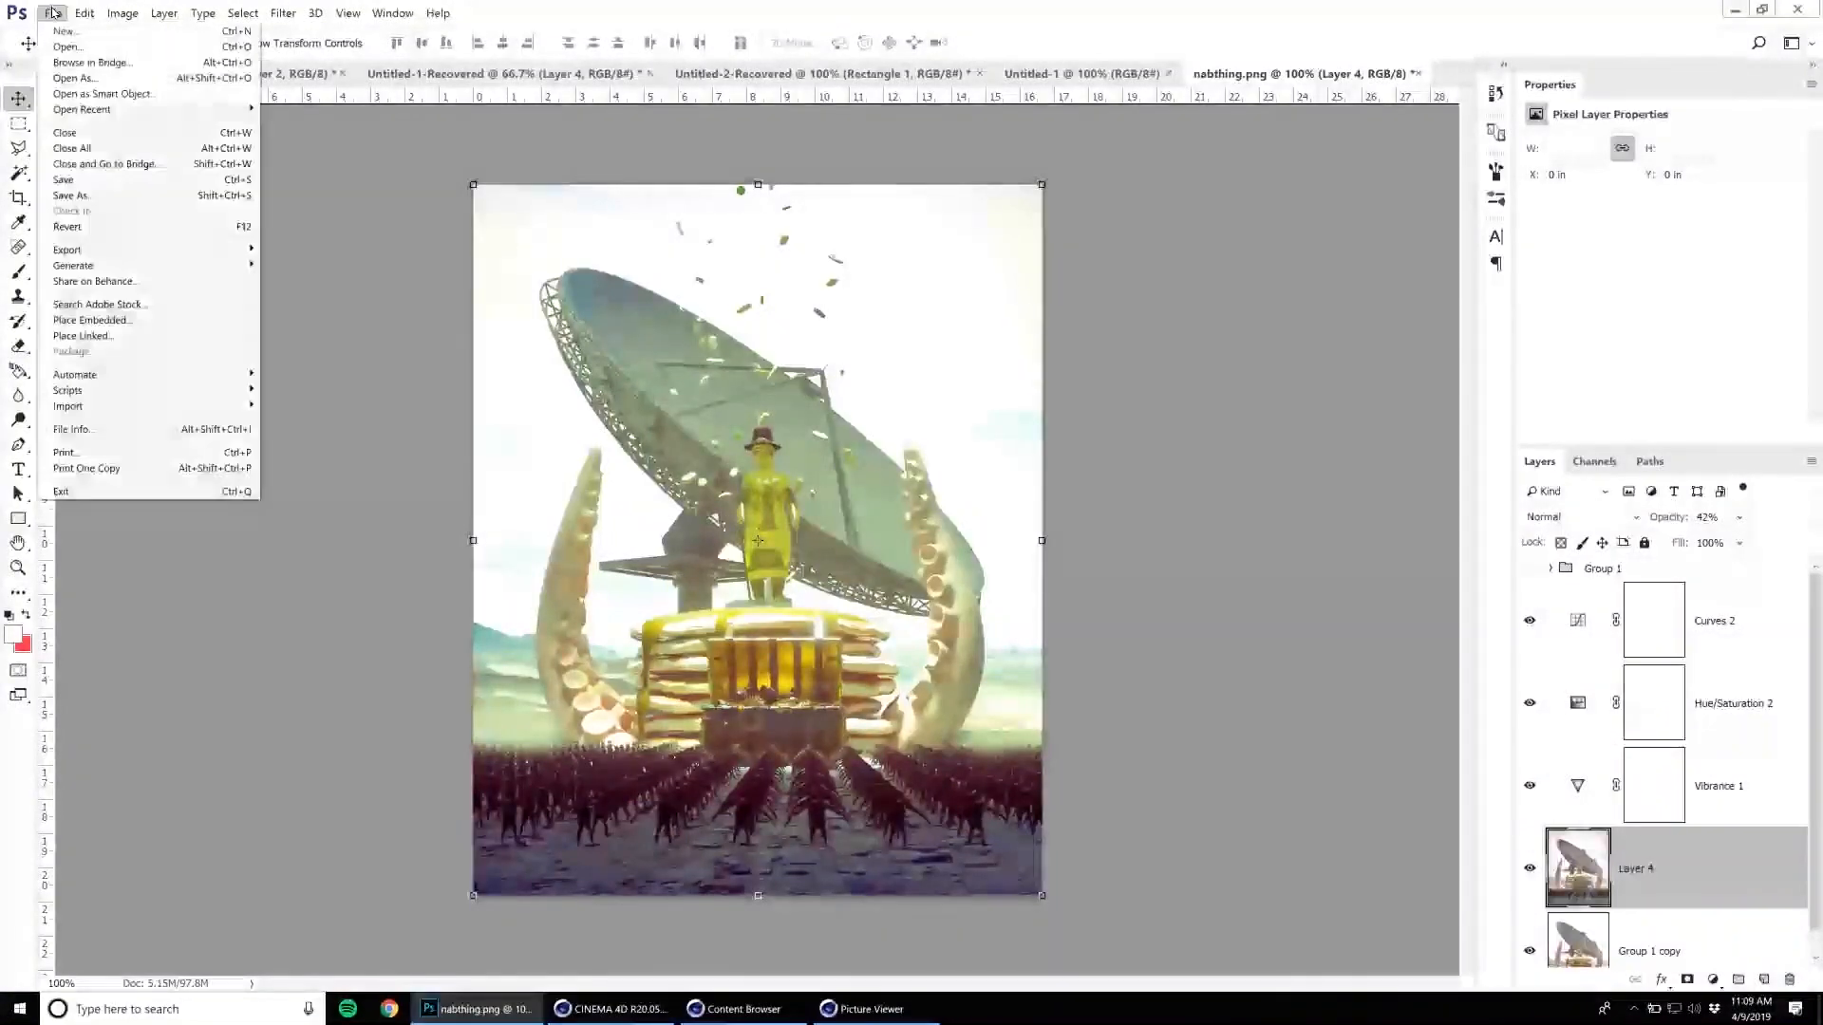
left_click(66, 55)
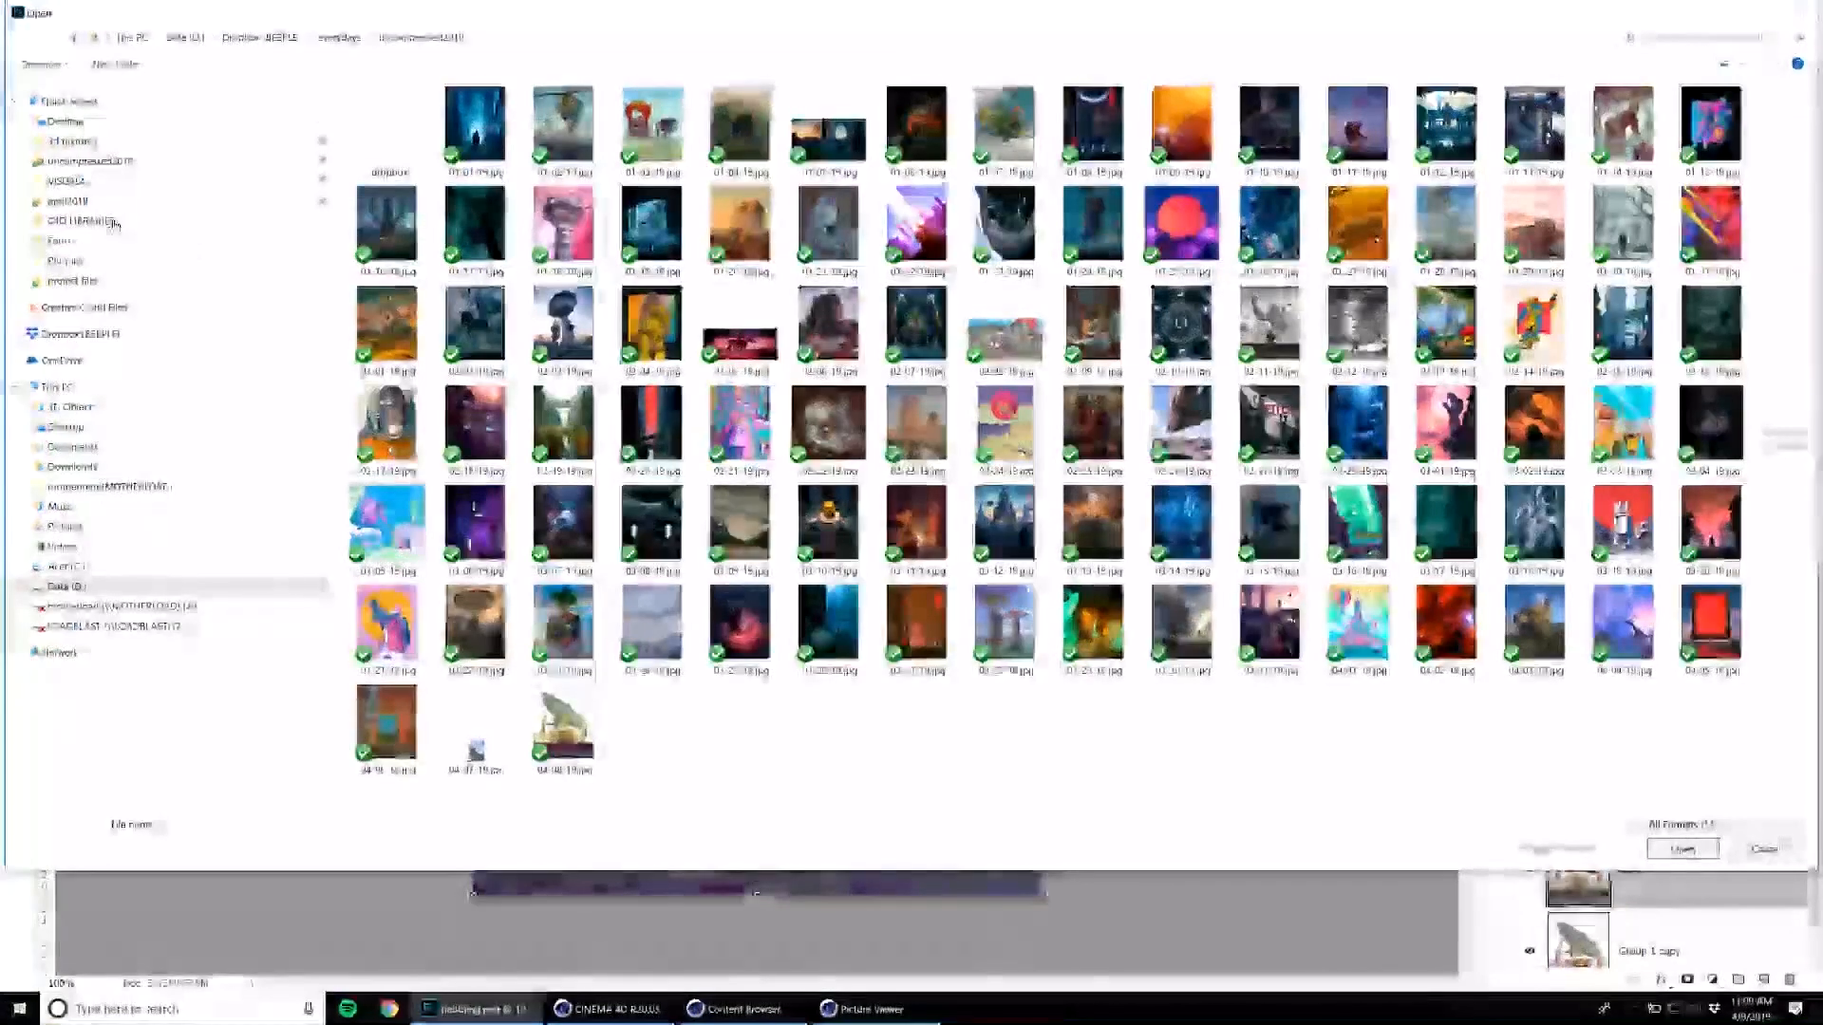
left_click(68, 201)
double_click(400, 152)
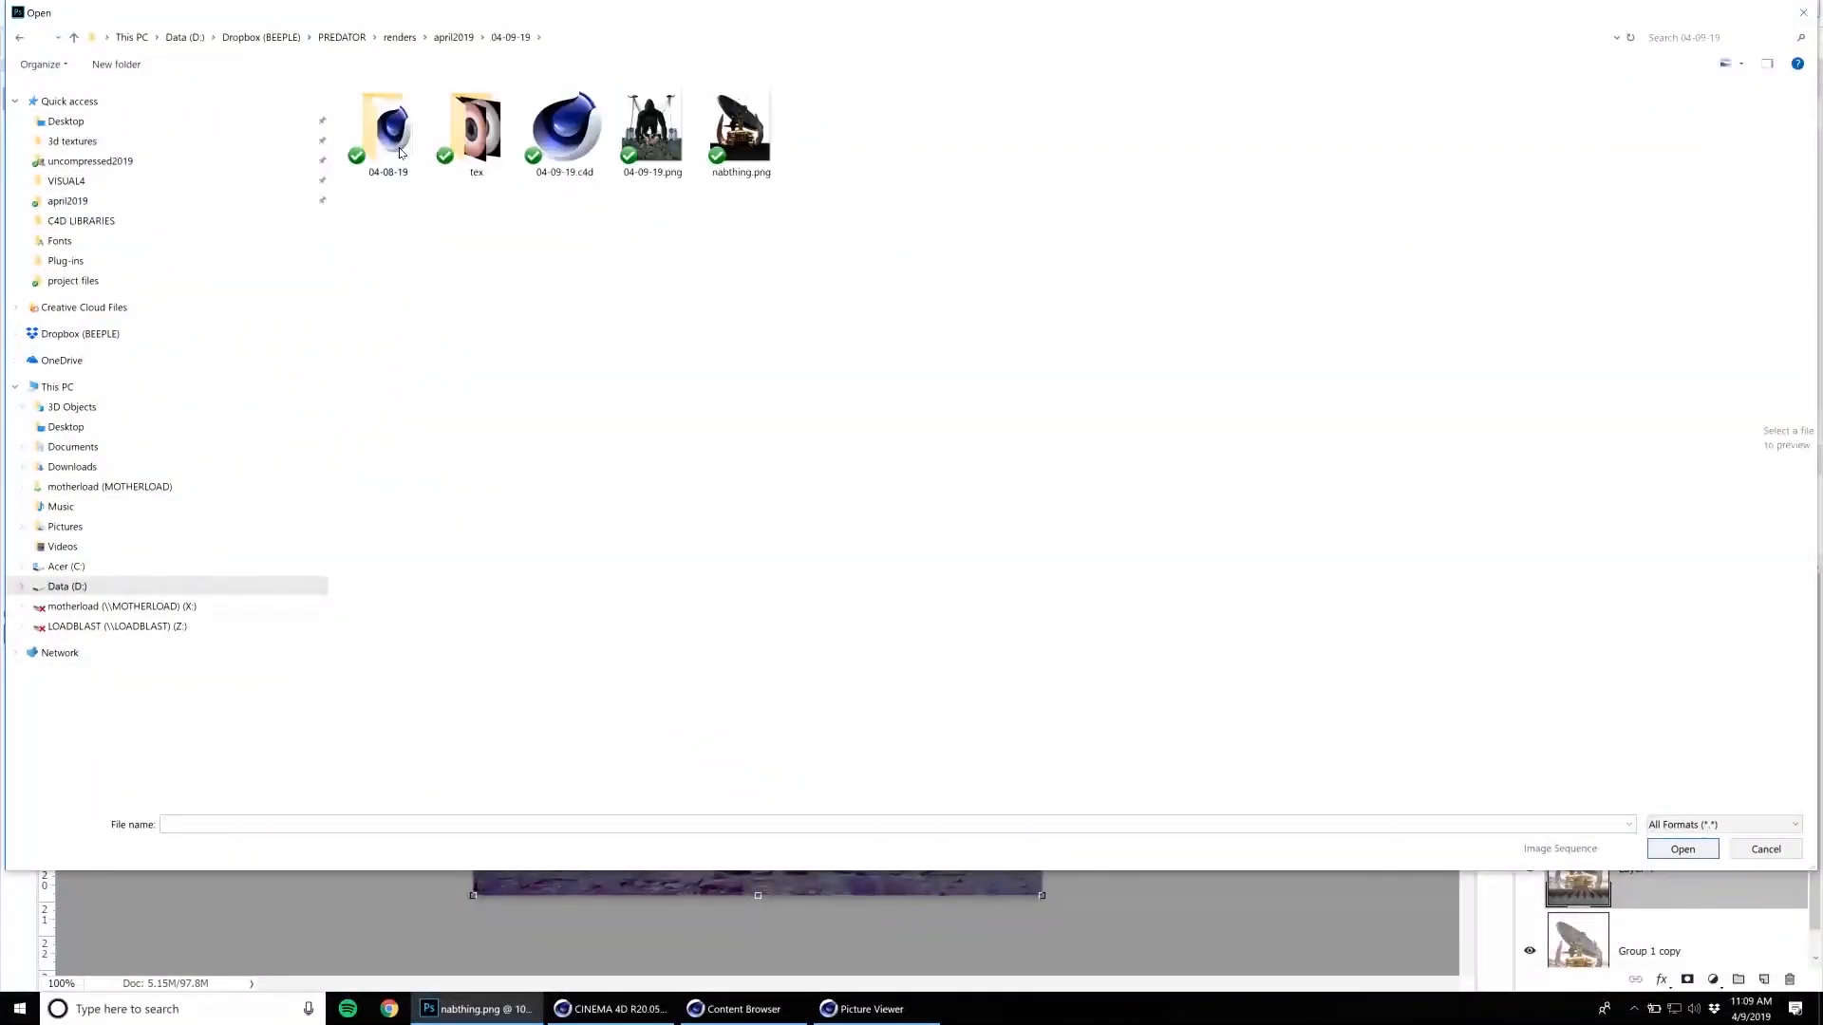
key("Escape")
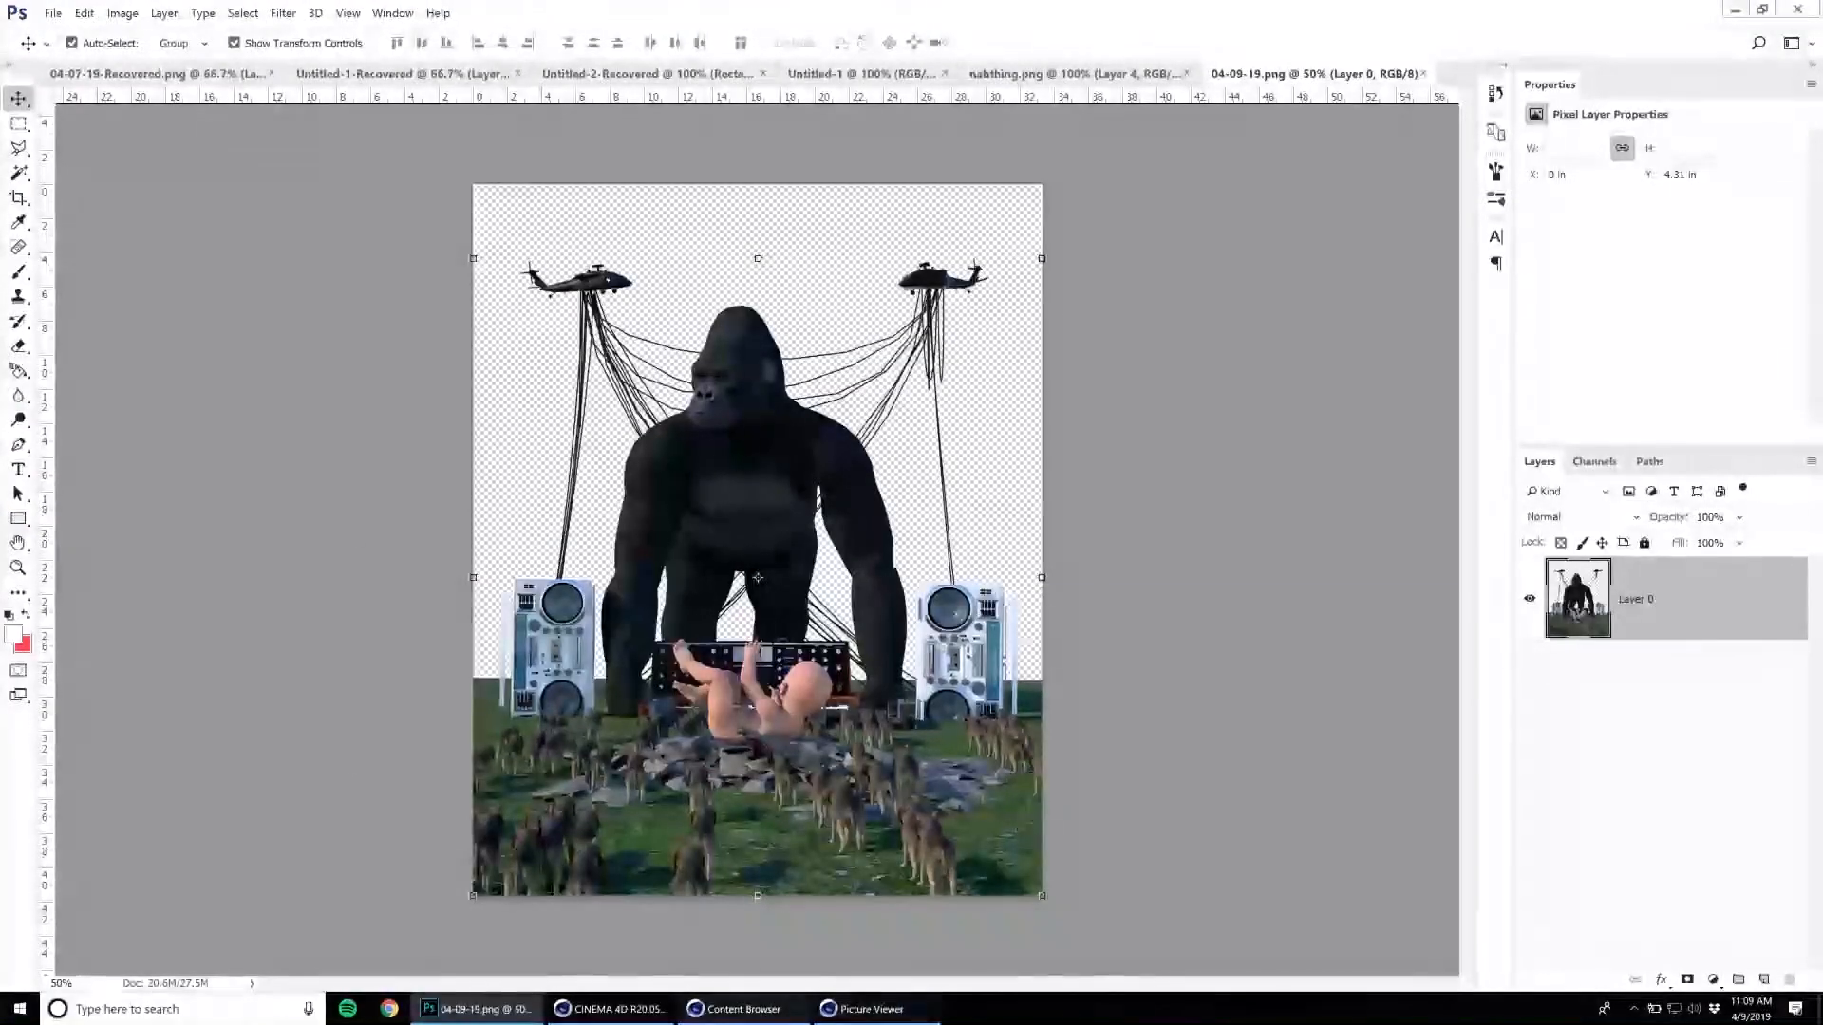
Start placing an embedded image and go to the sky folder inside 3d textures.
left_click(54, 13)
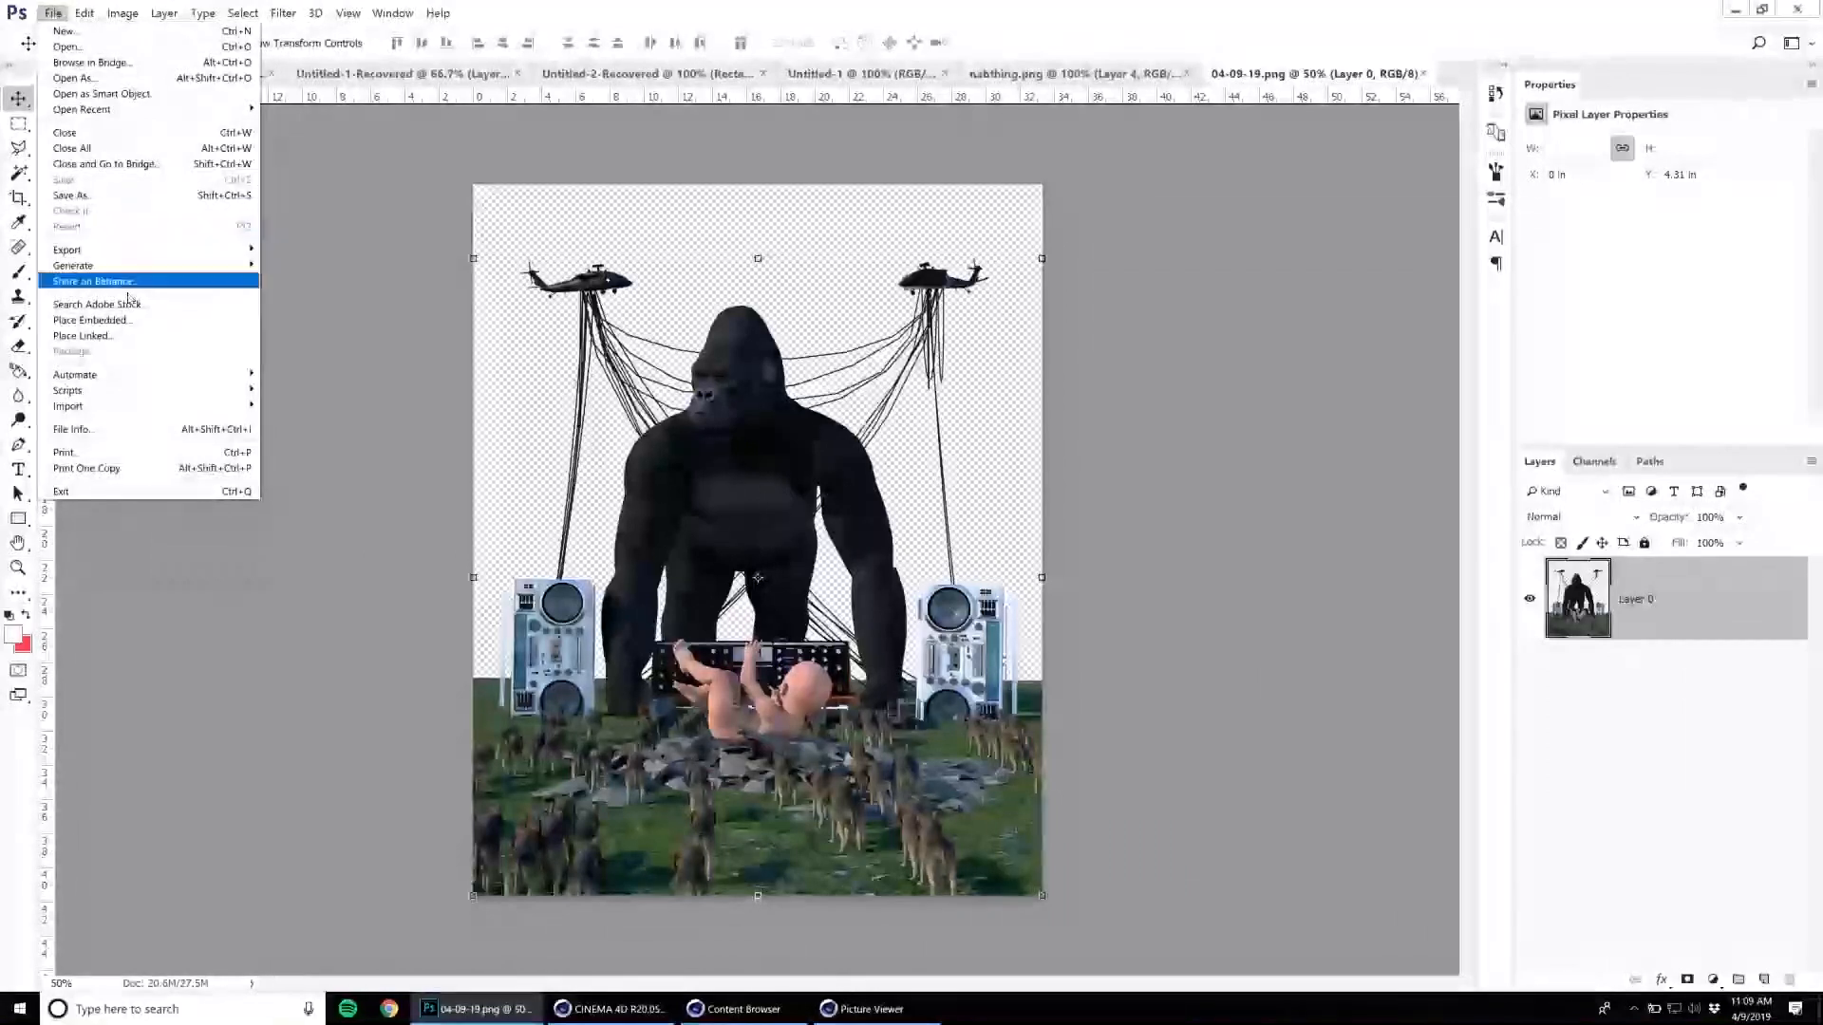
left_click(90, 320)
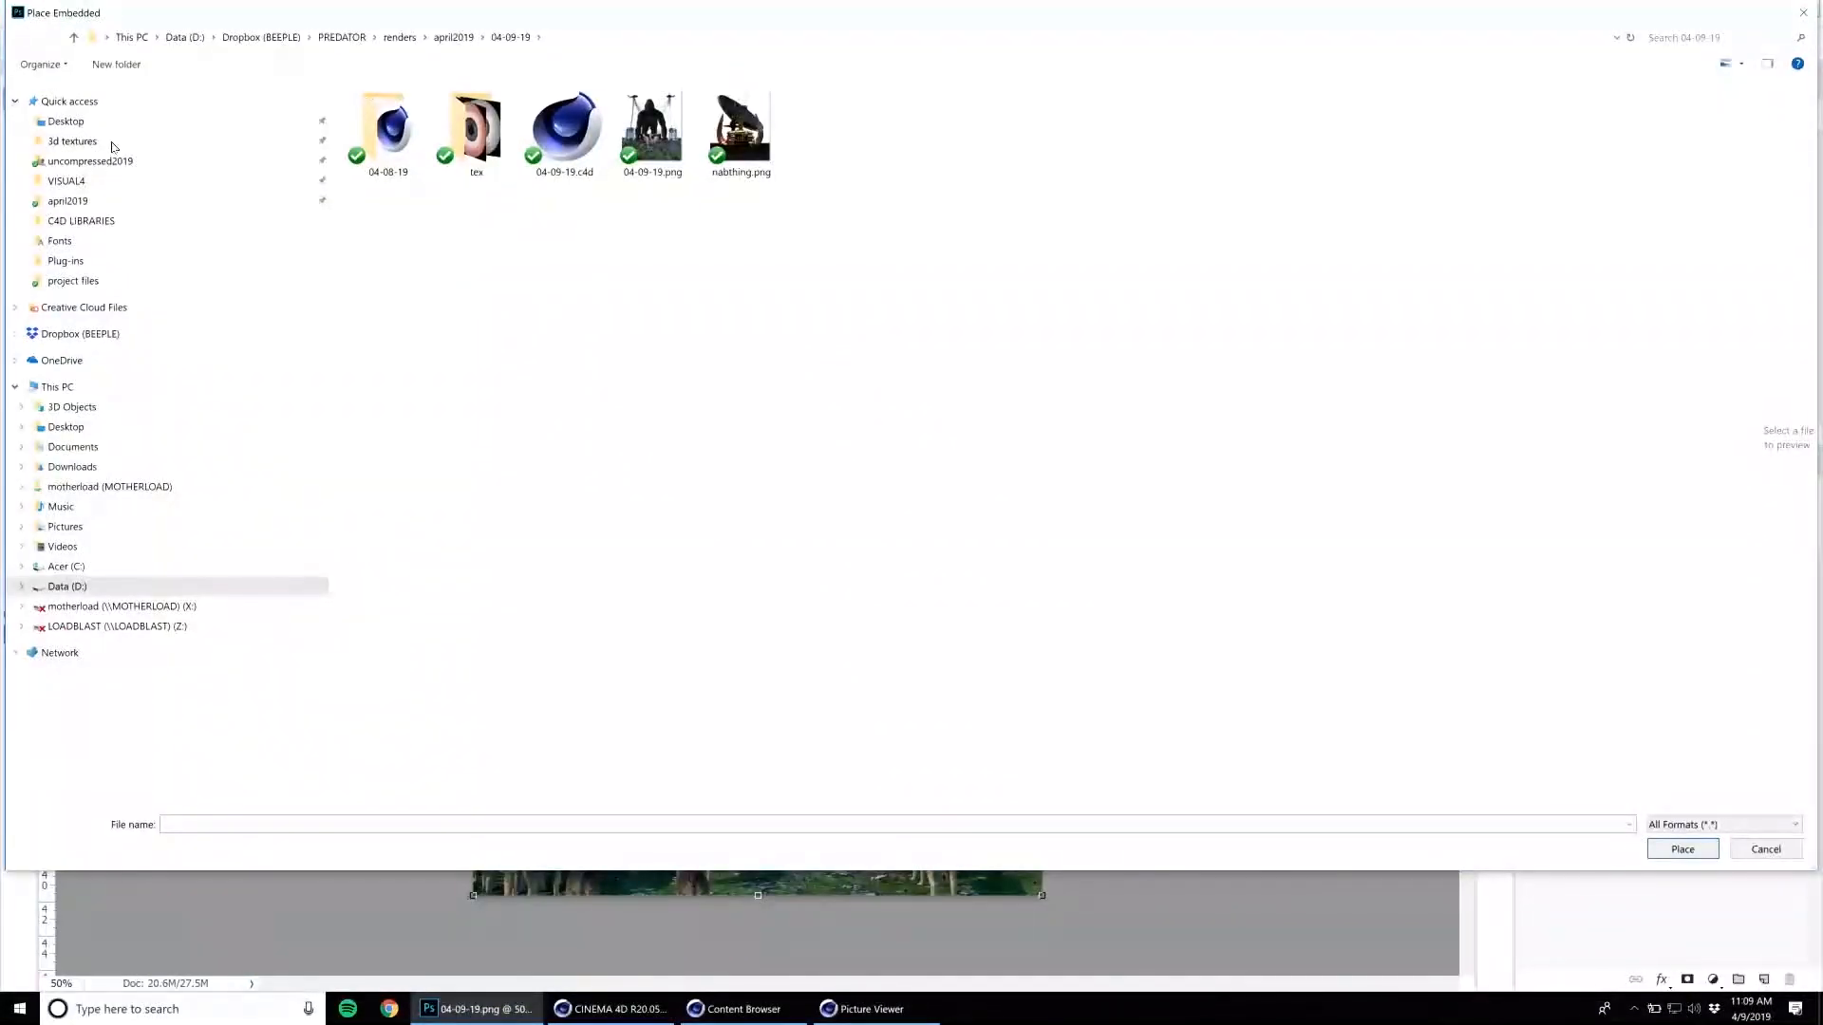
left_click(111, 143)
scroll(528, 504, "down", 10)
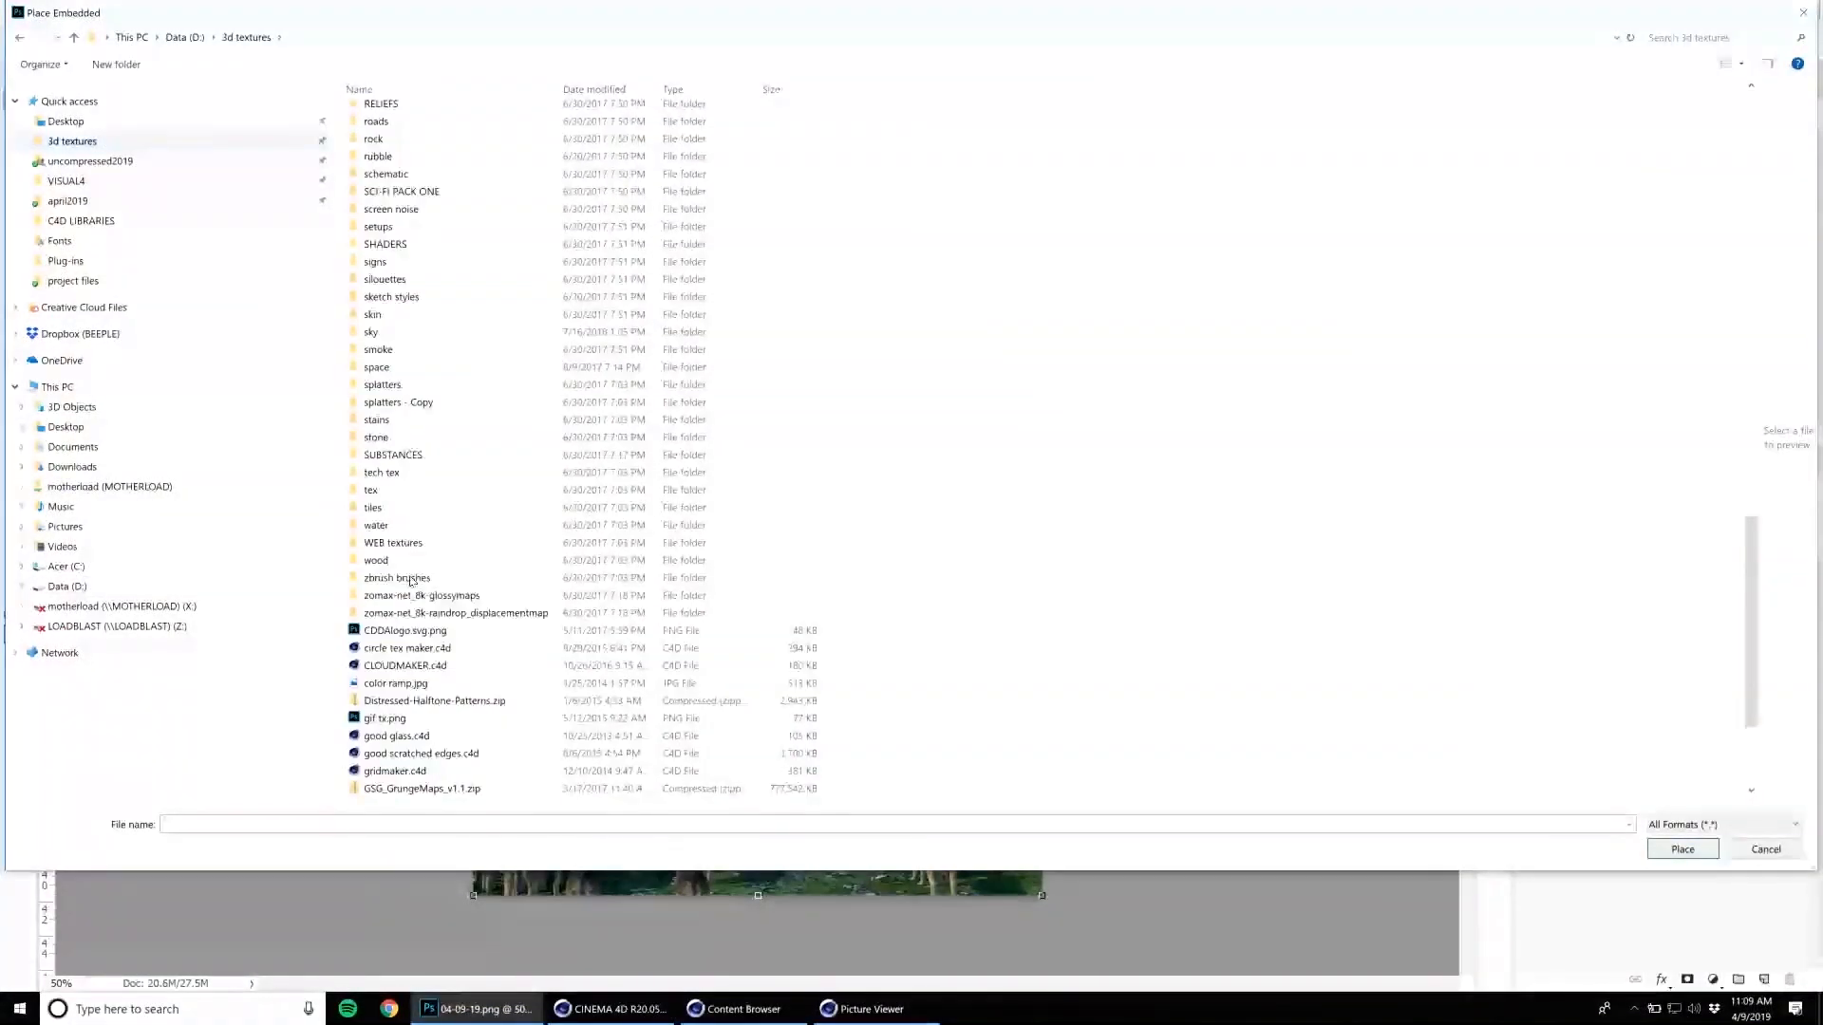
left_click(385, 419)
double_click(391, 333)
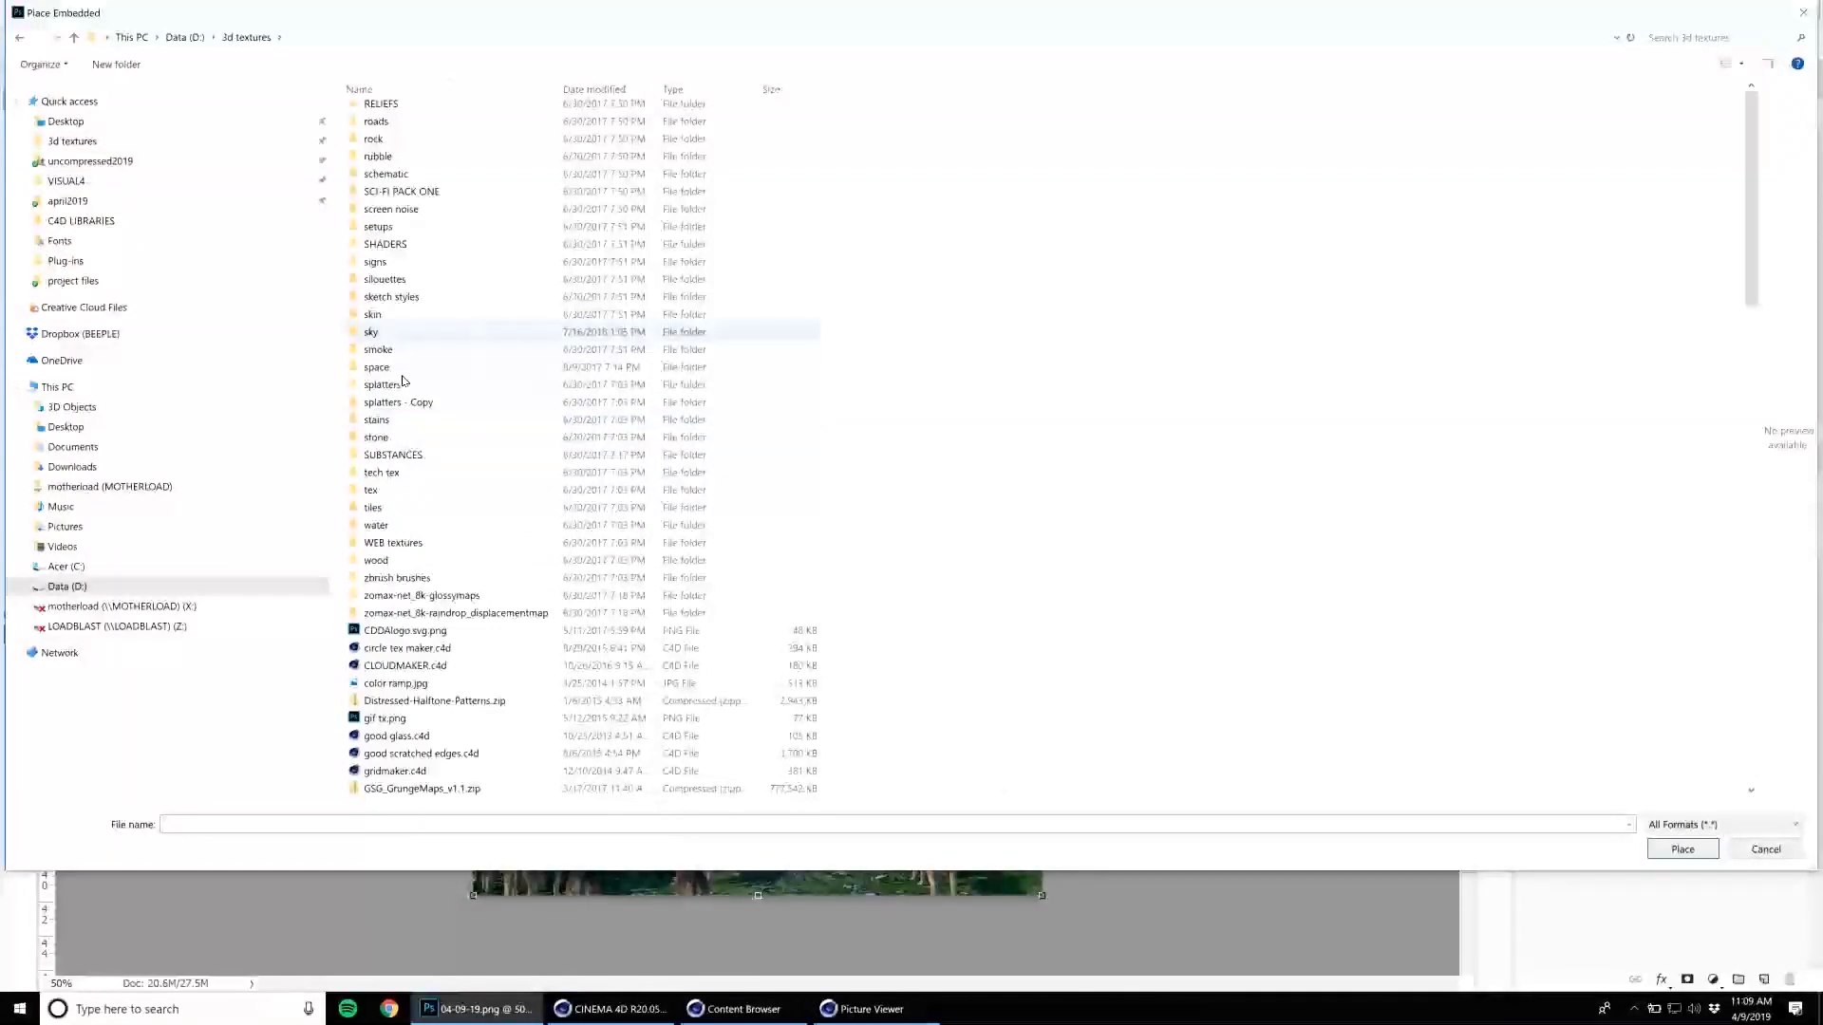
Browse the sky photos and place the blue sunrise image sunrise-165094 in the document.
left_click(821, 495)
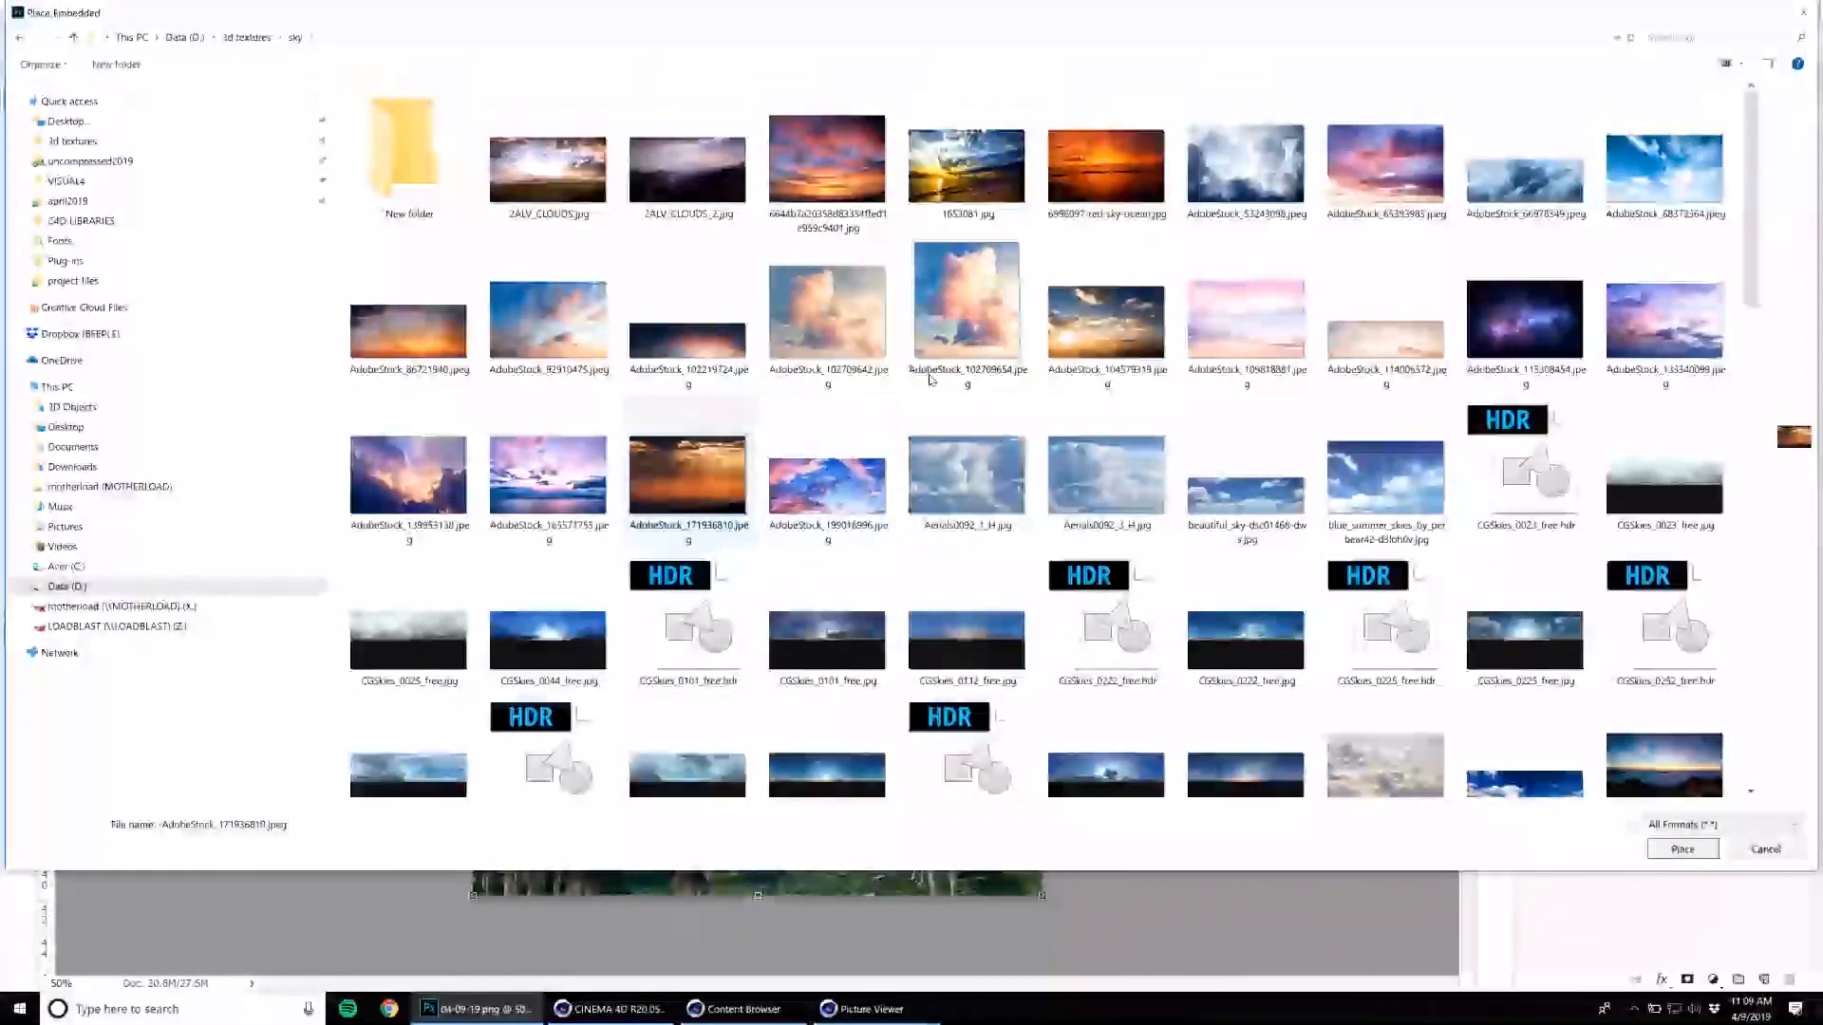
left_click(1115, 327)
scroll(1310, 573, "down", 15)
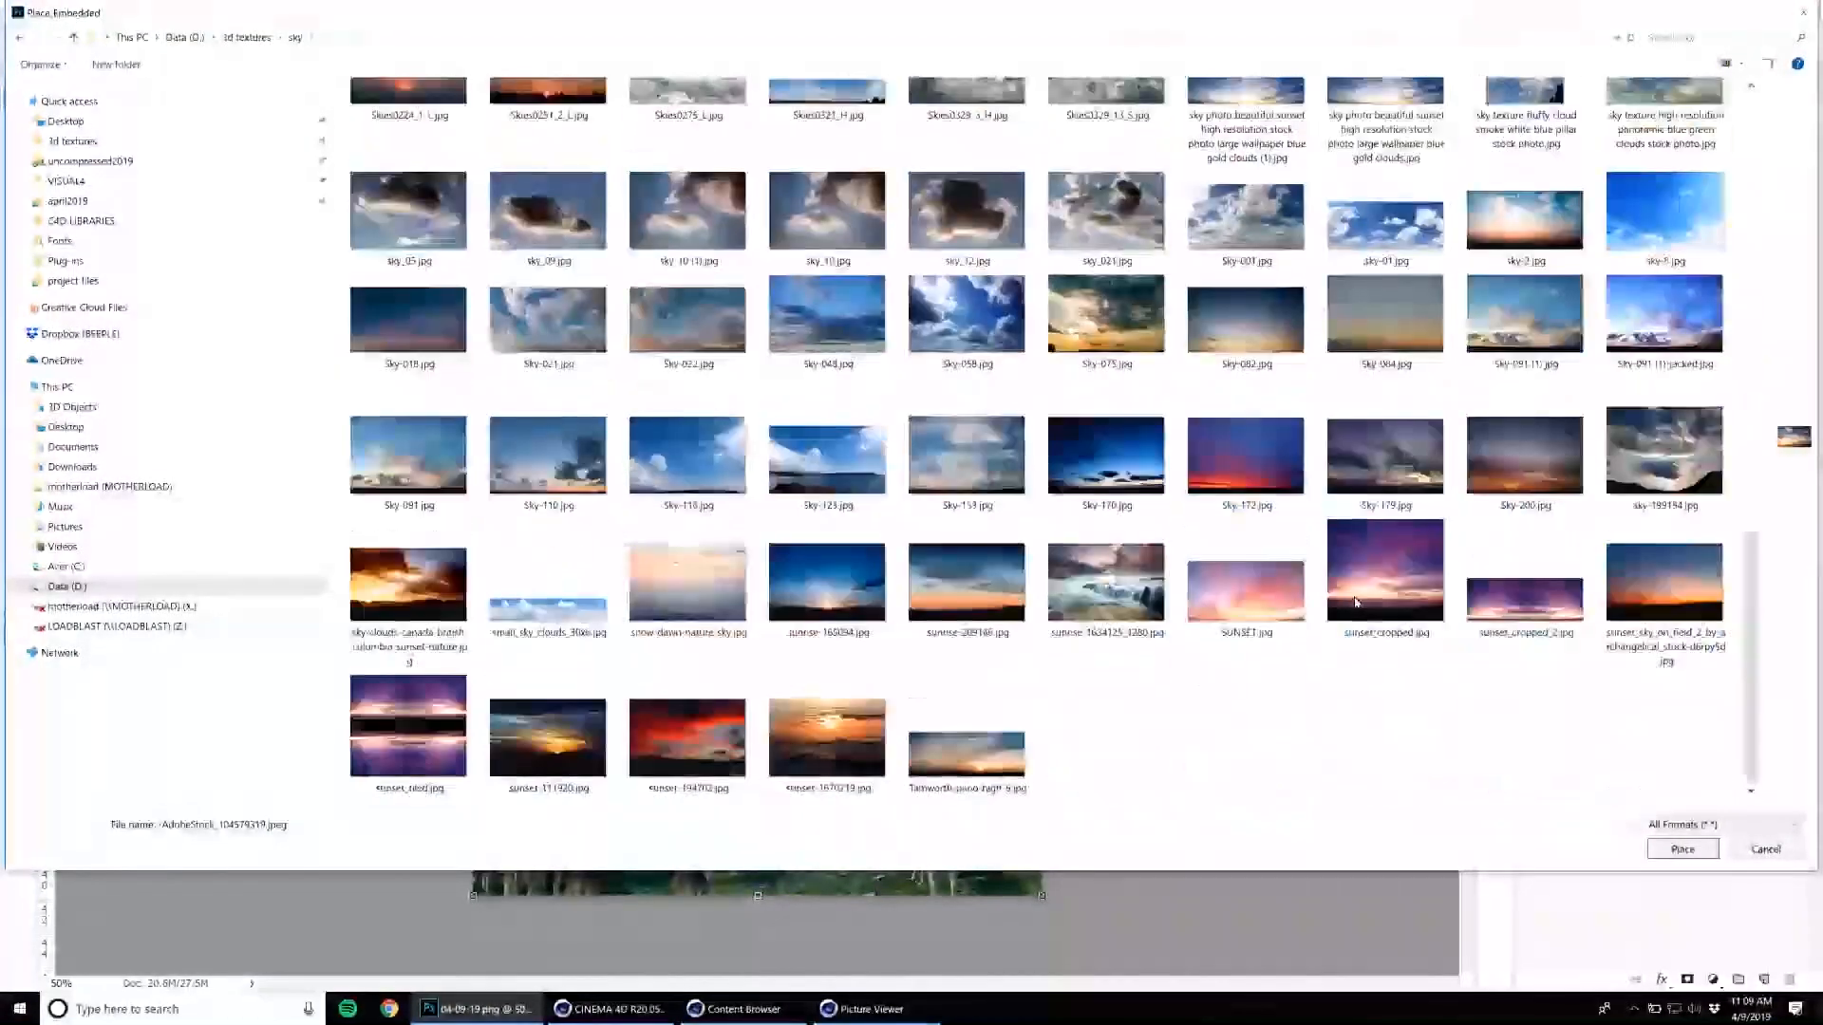
left_click(1386, 574)
left_click(1135, 397)
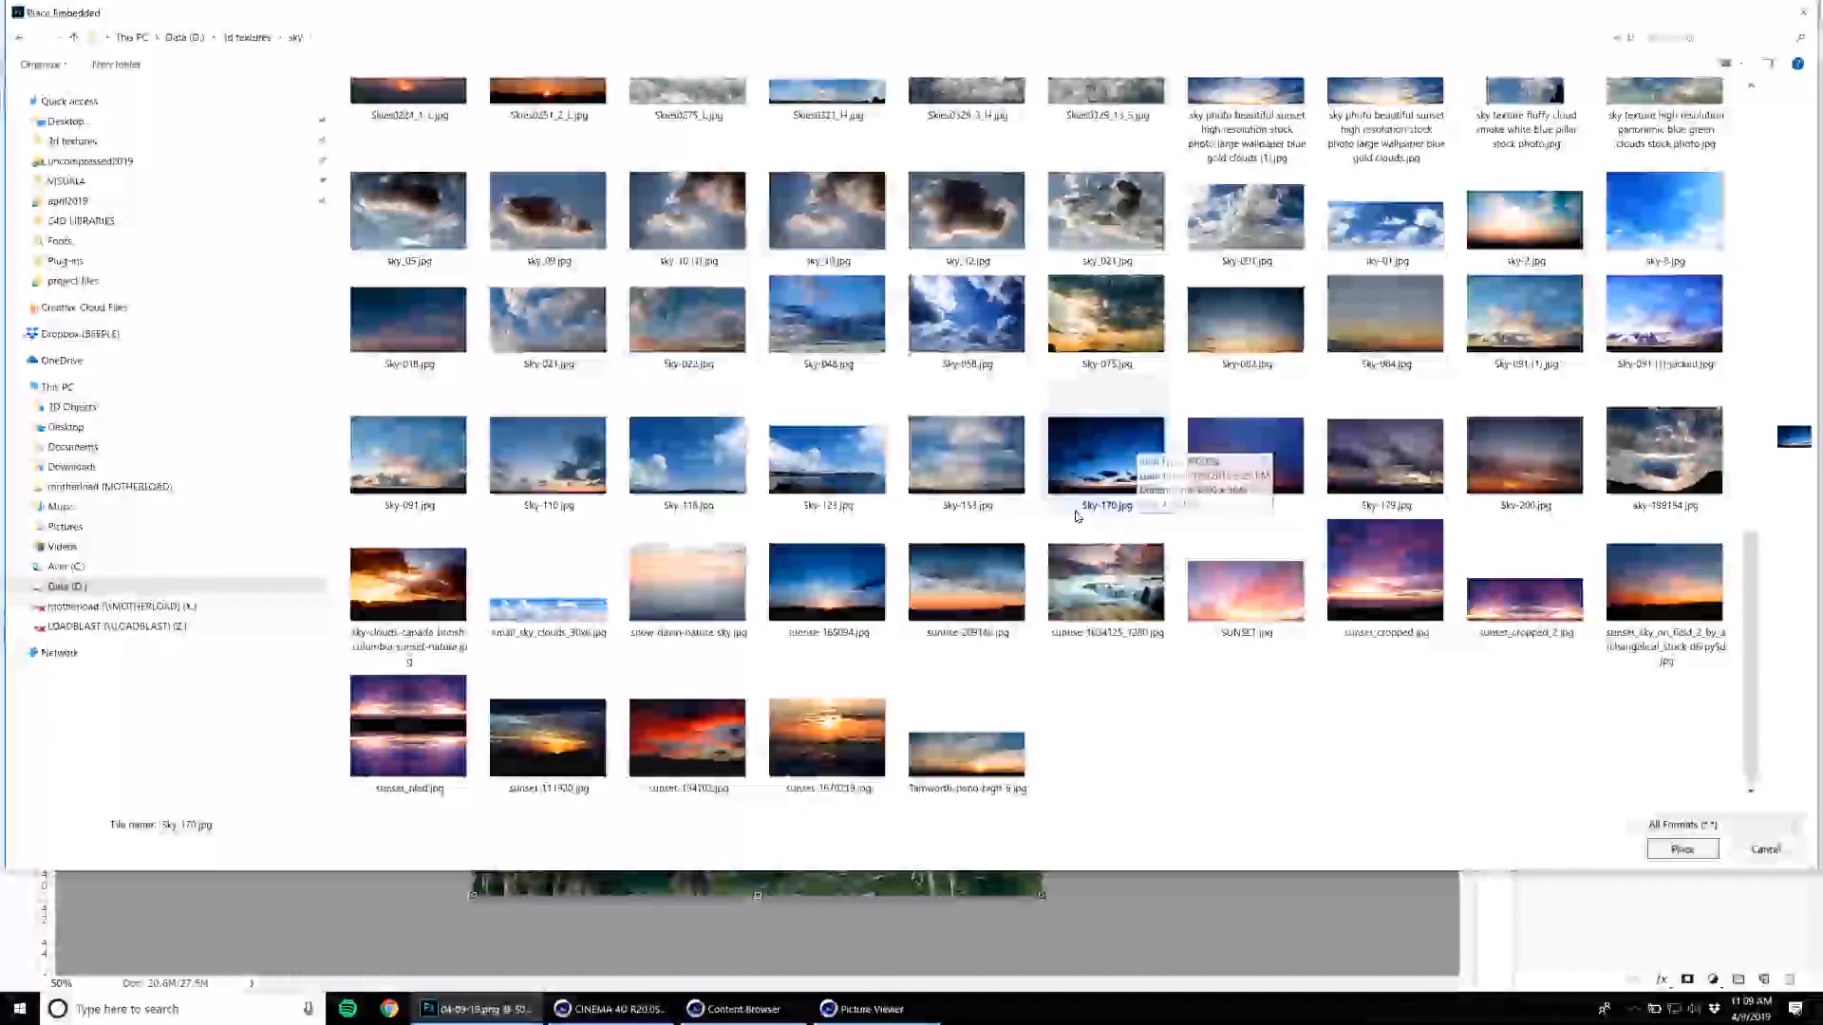
left_click(1239, 588)
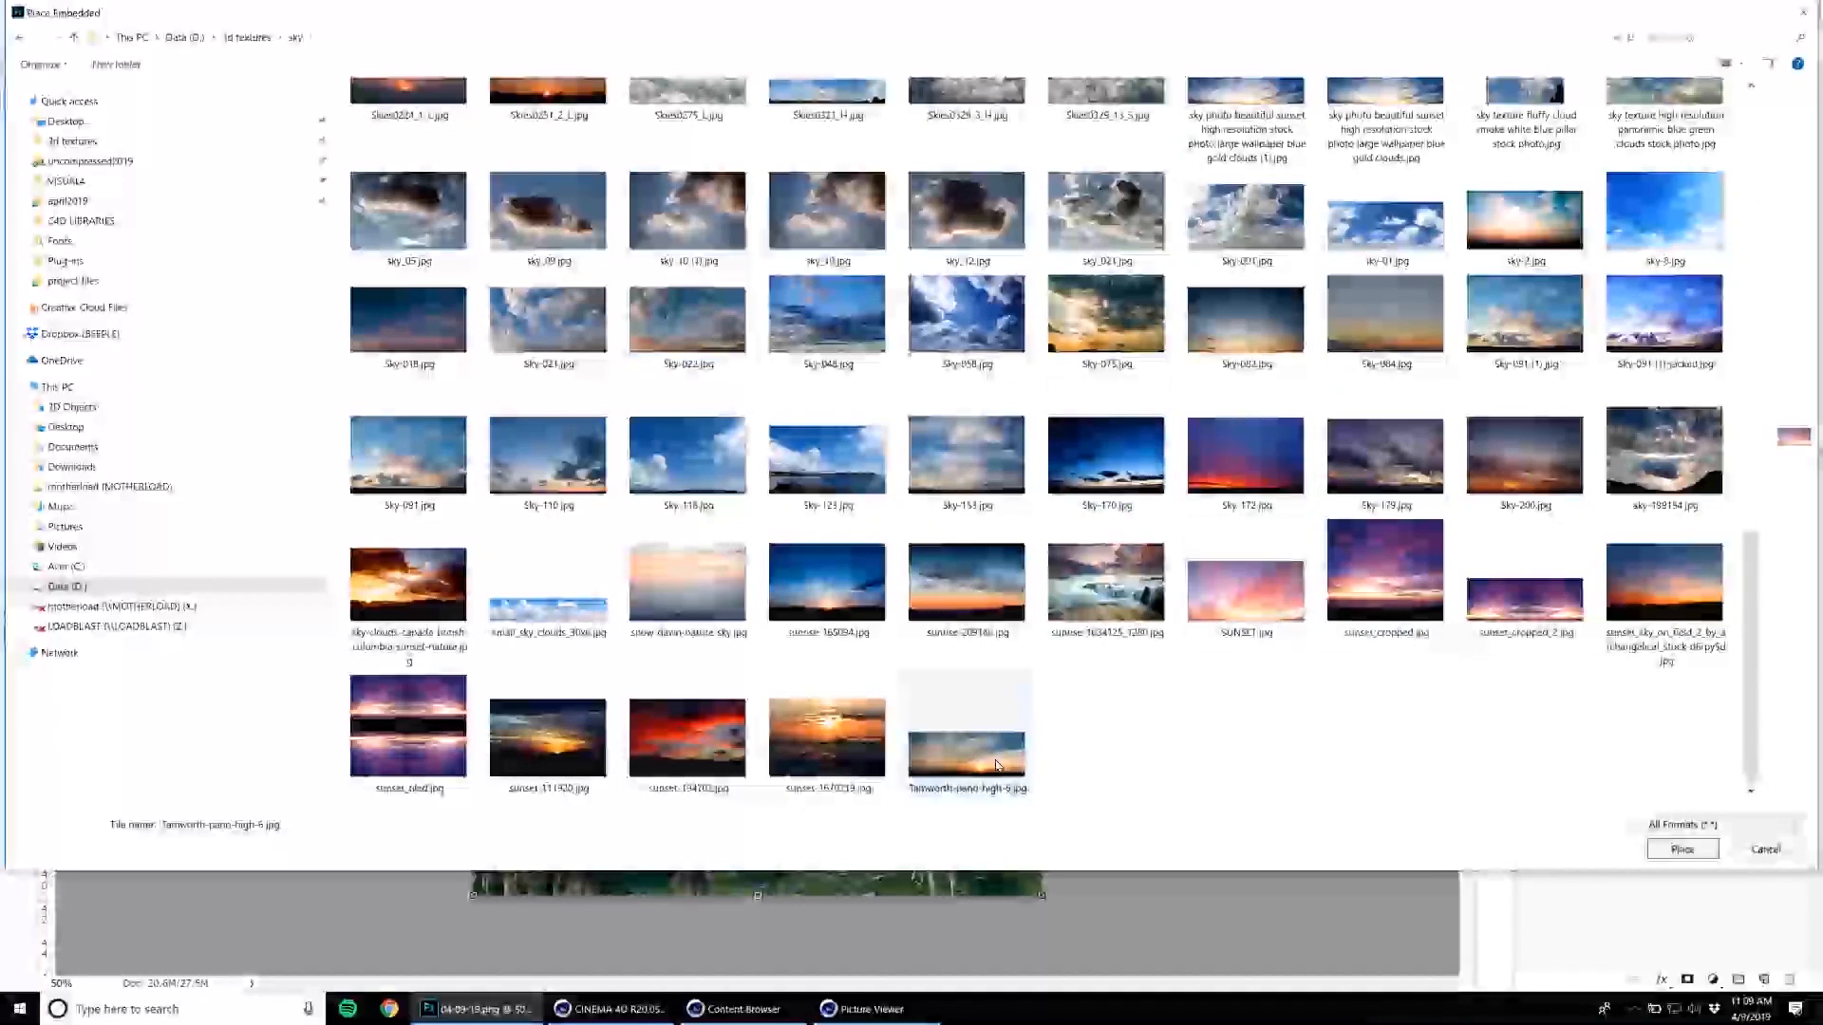
double_click(841, 613)
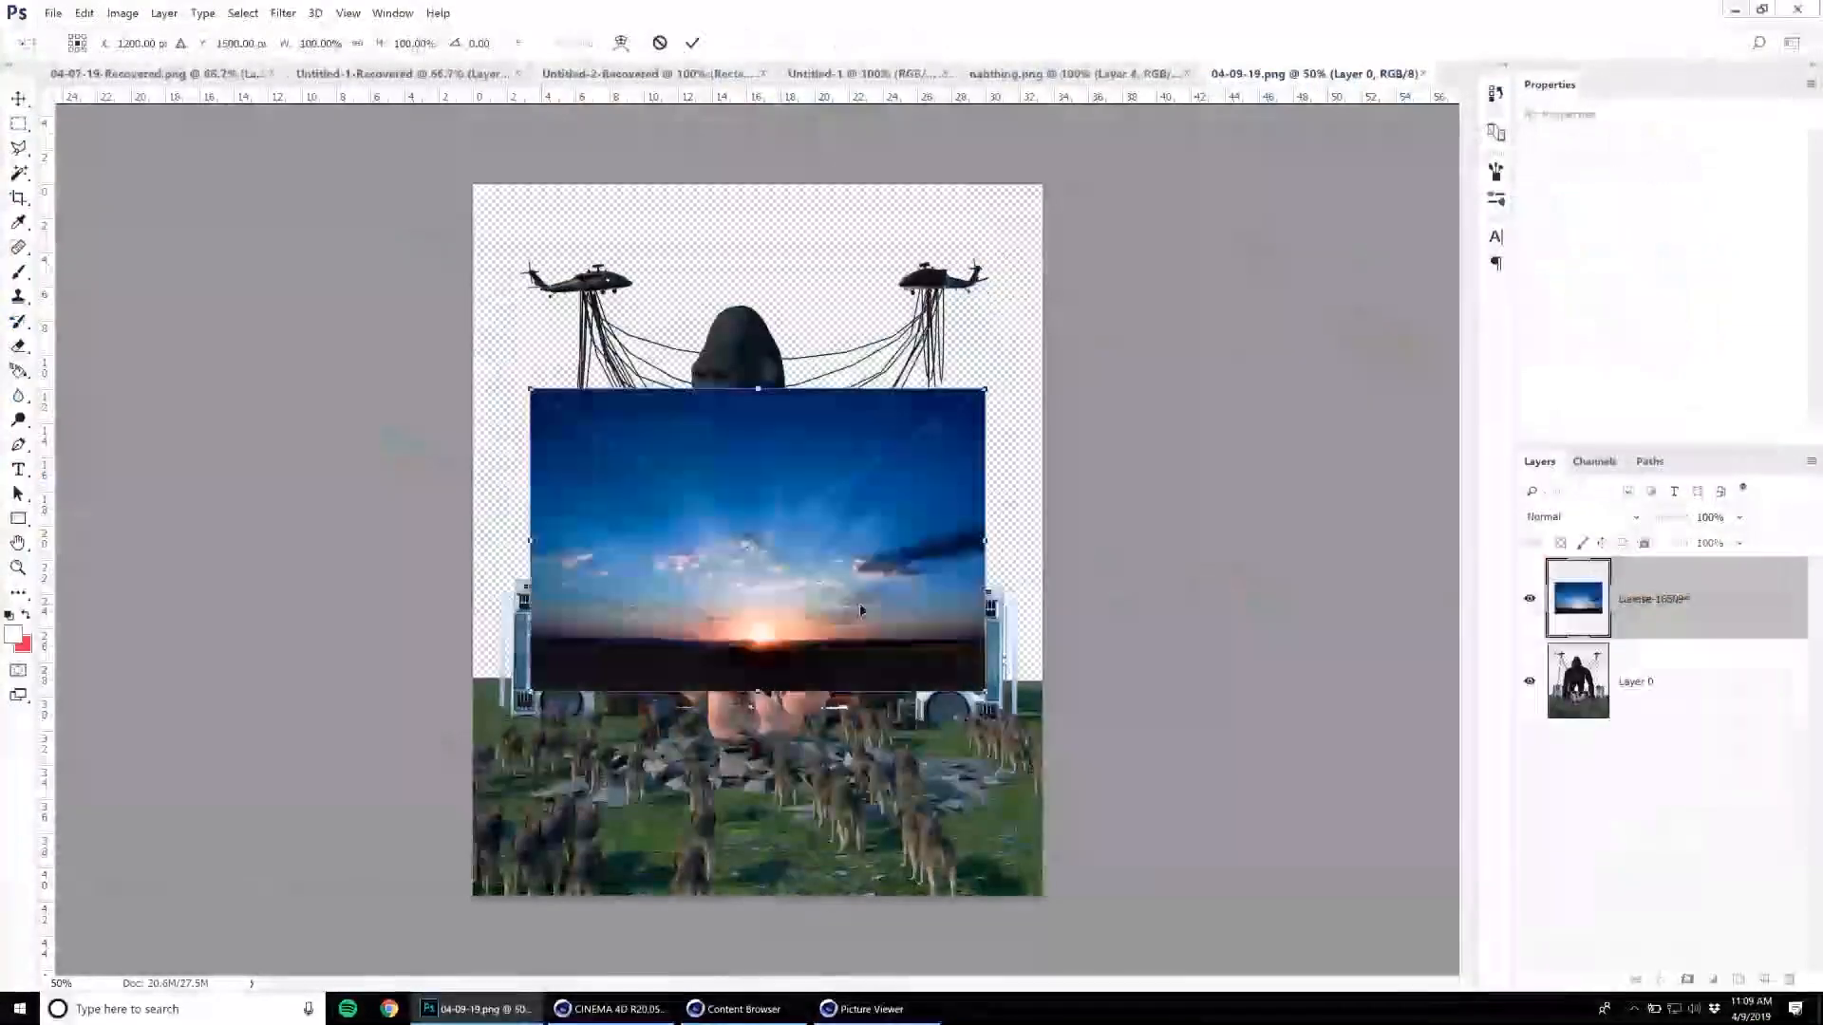
Enlarge the sunrise image to span the canvas width, align it with the canvas top and move its layer below the gorilla render layer.
left_click_drag(531, 389, 252, 203)
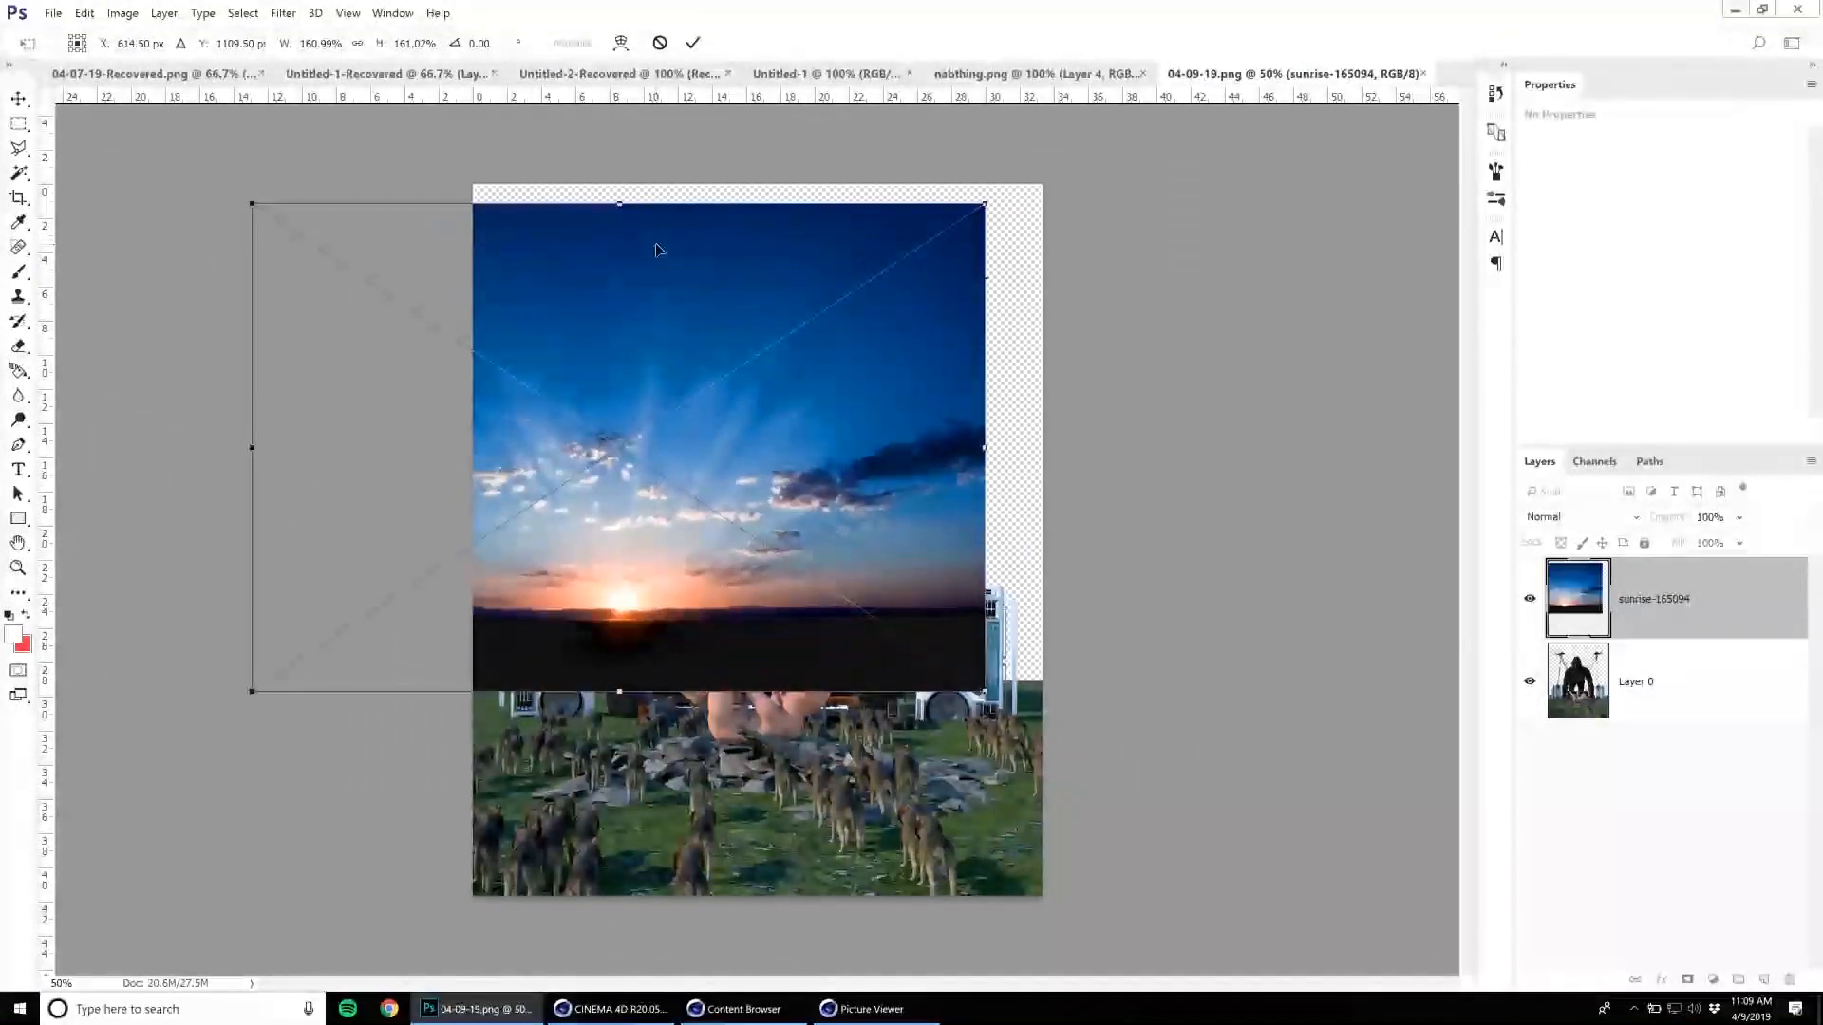
left_click_drag(985, 204, 1156, 90, "shift")
left_click_drag(910, 395, 945, 446)
key("Return")
left_click_drag(1572, 604, 1571, 718)
left_click_drag(817, 559, 835, 602)
Try a reduced opacity on the gorilla render layer.
key("ctrl")
left_click(1602, 619)
key("2")
key("2")
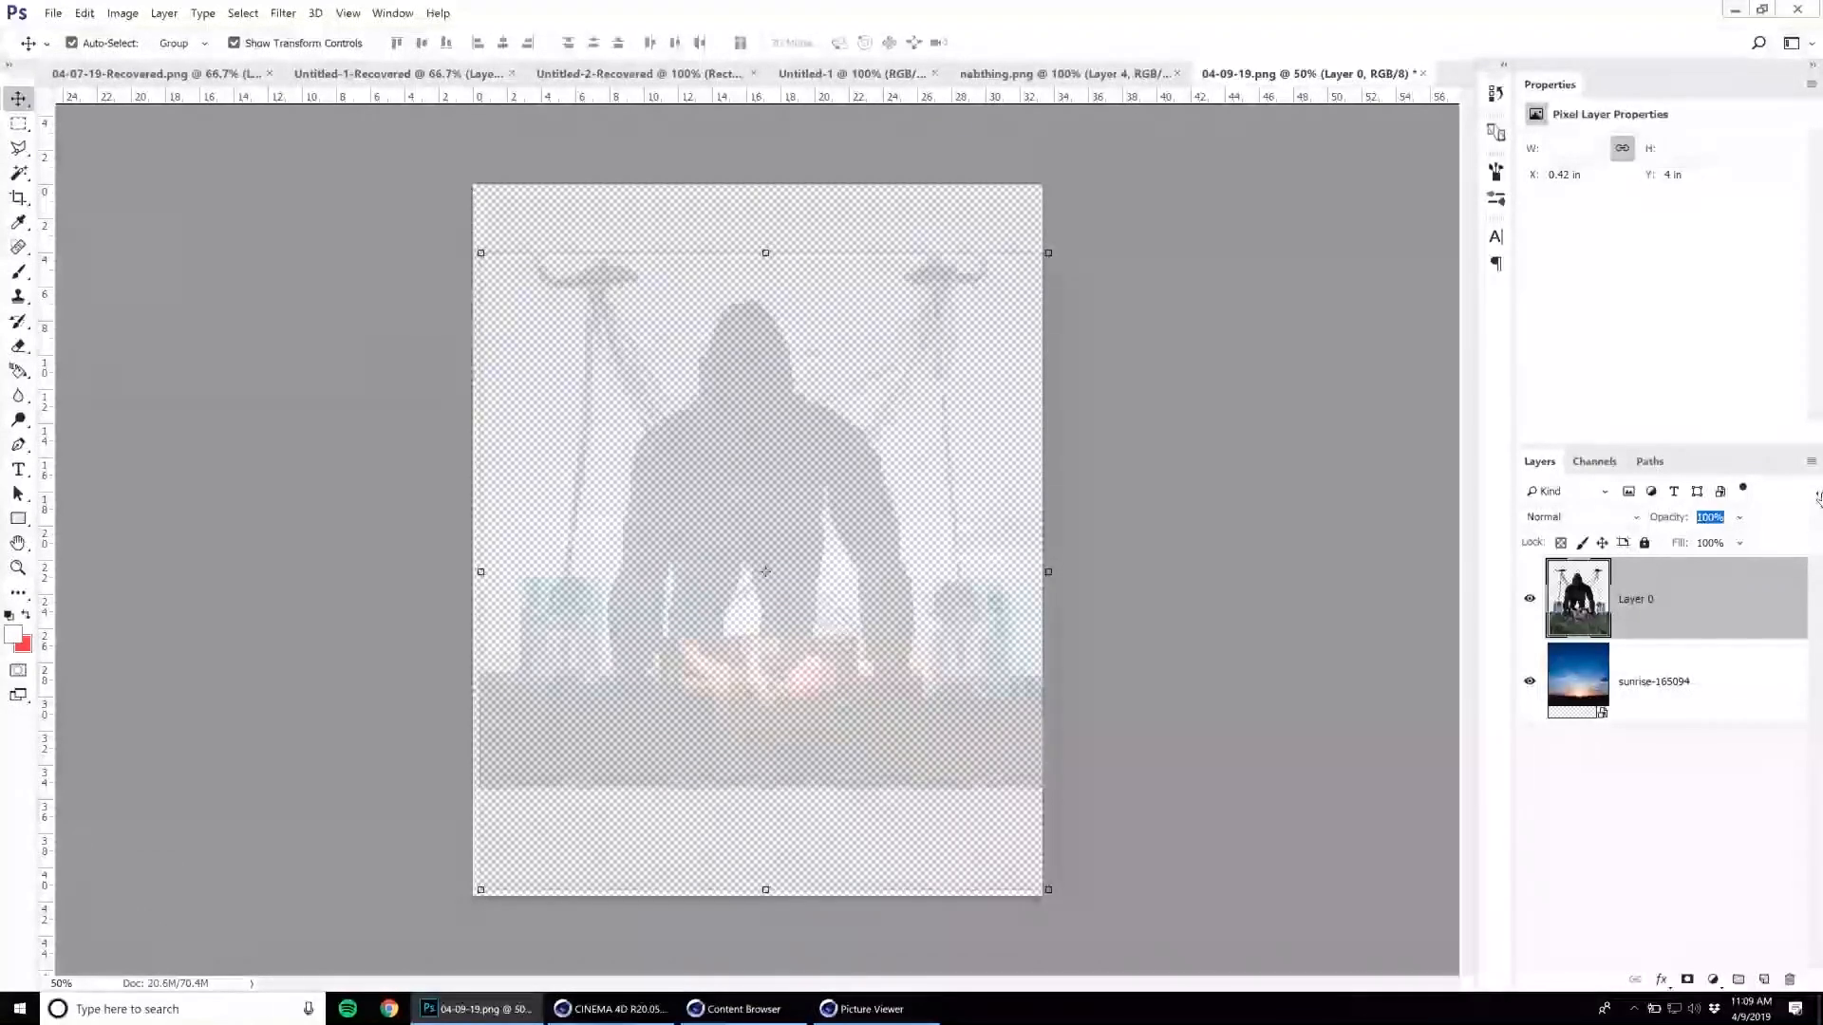
type("98")
key("Return")
Try the sunrise sky layer at 33% opacity and undo the change.
left_click(1642, 712)
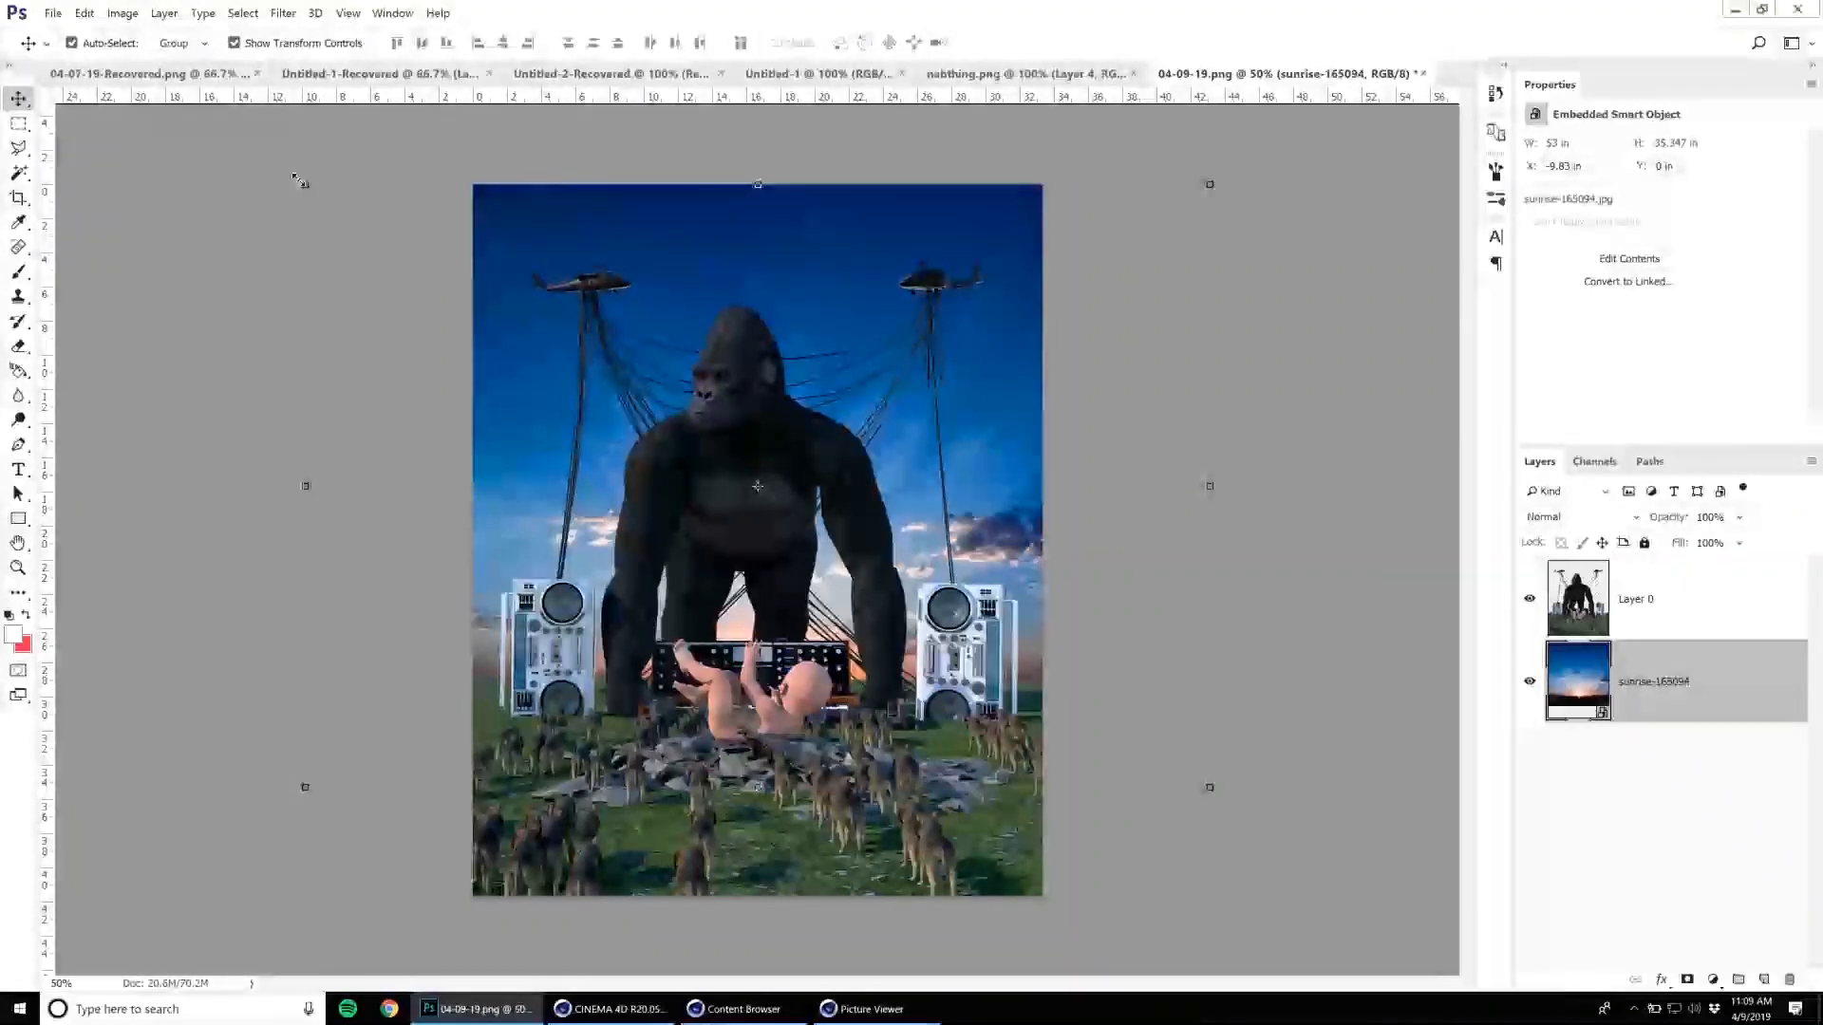
key("3")
key("3")
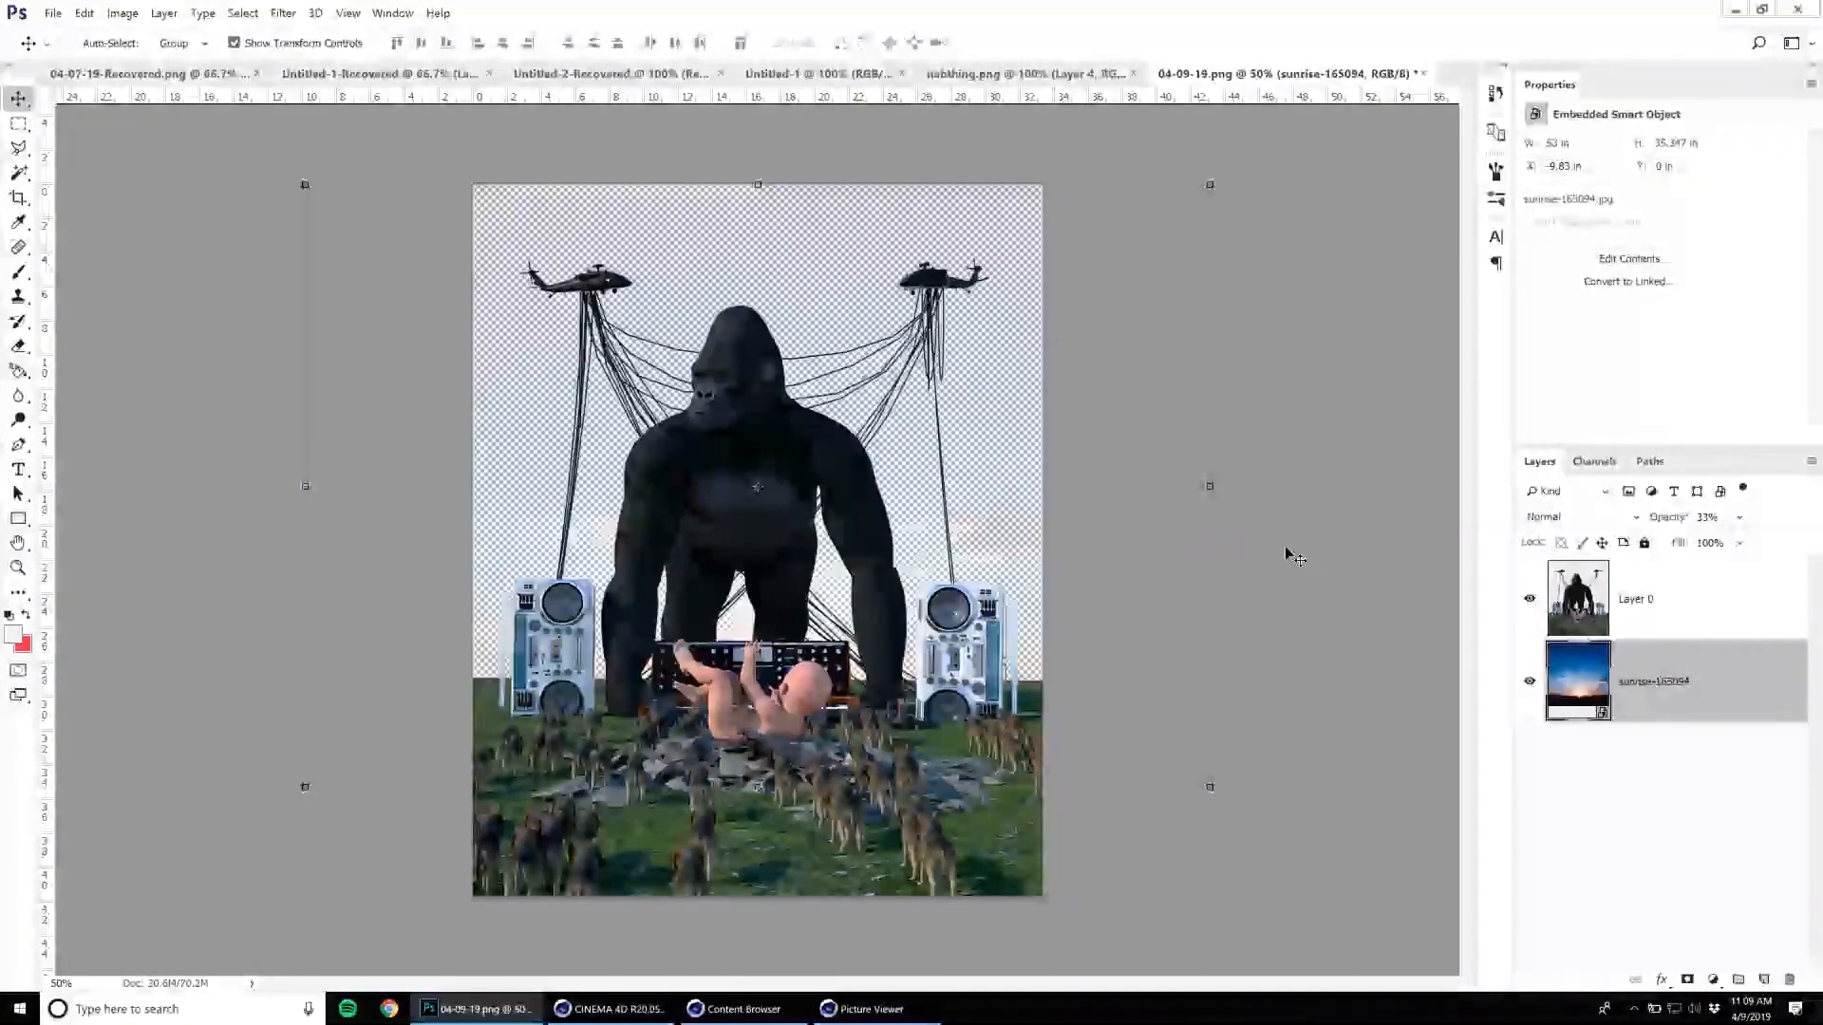
left_click(1348, 629)
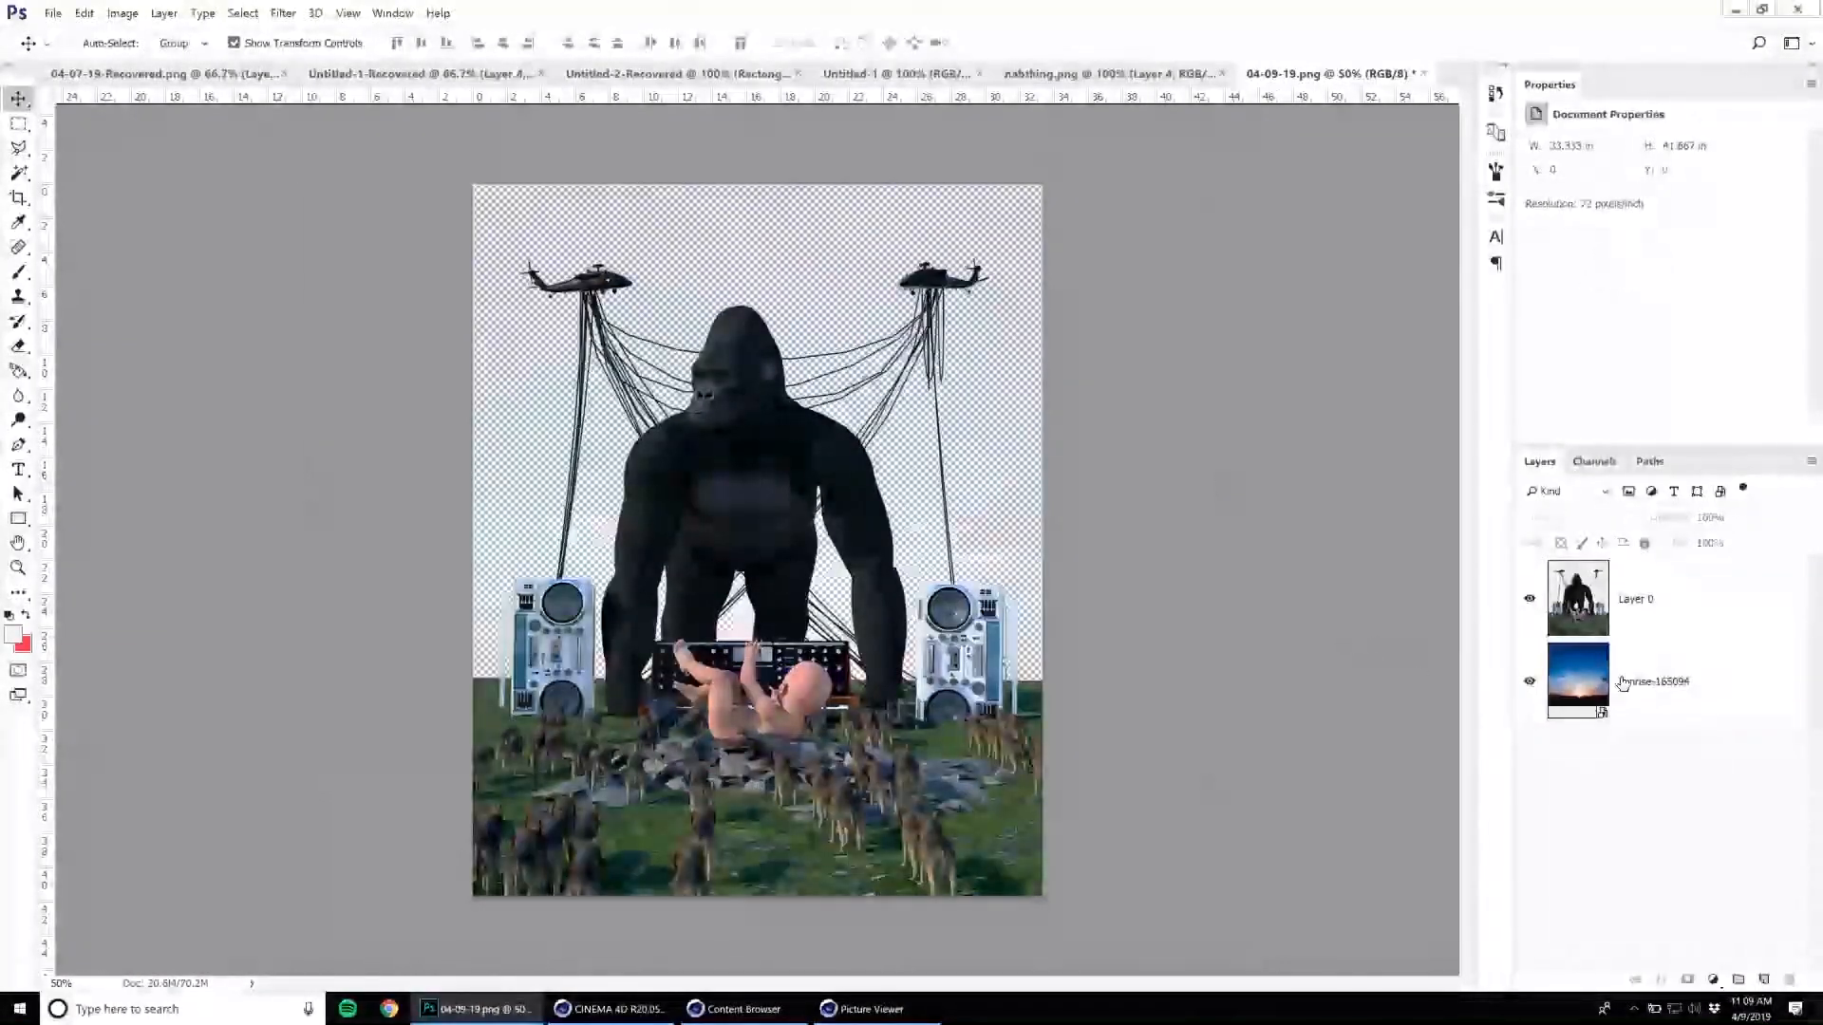
left_click(805, 332)
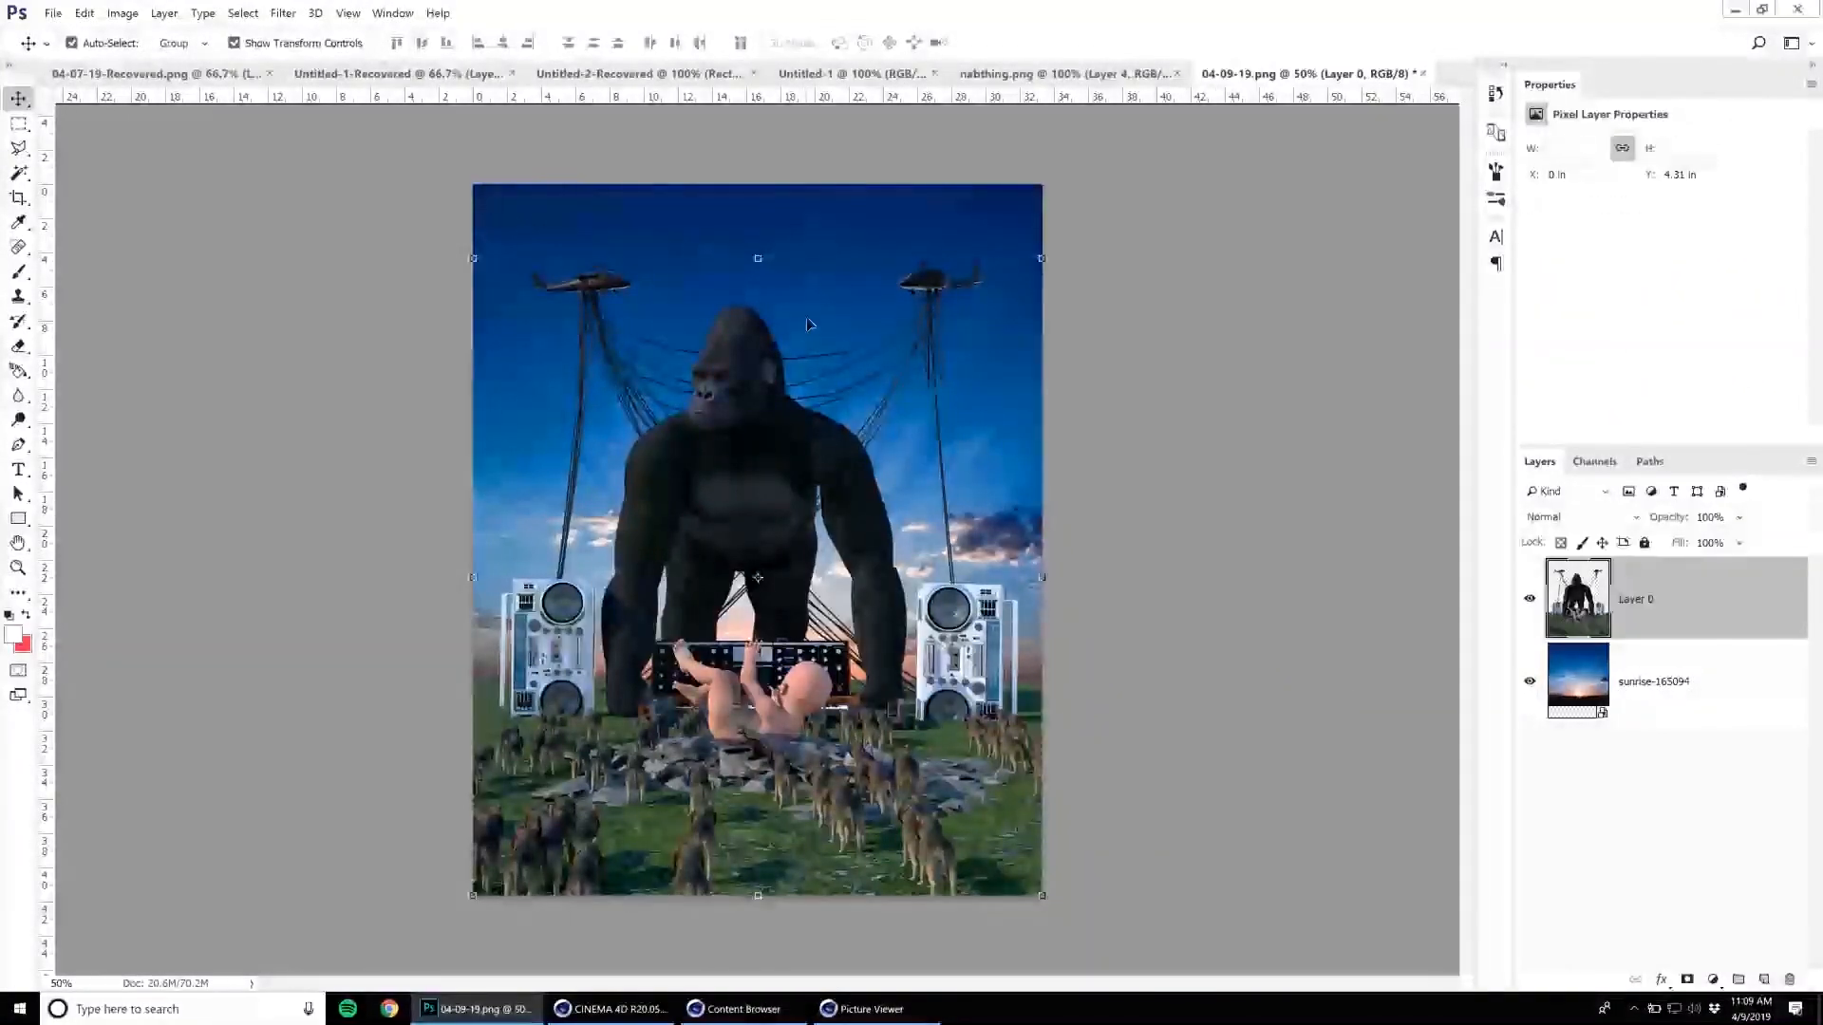
left_click(812, 256)
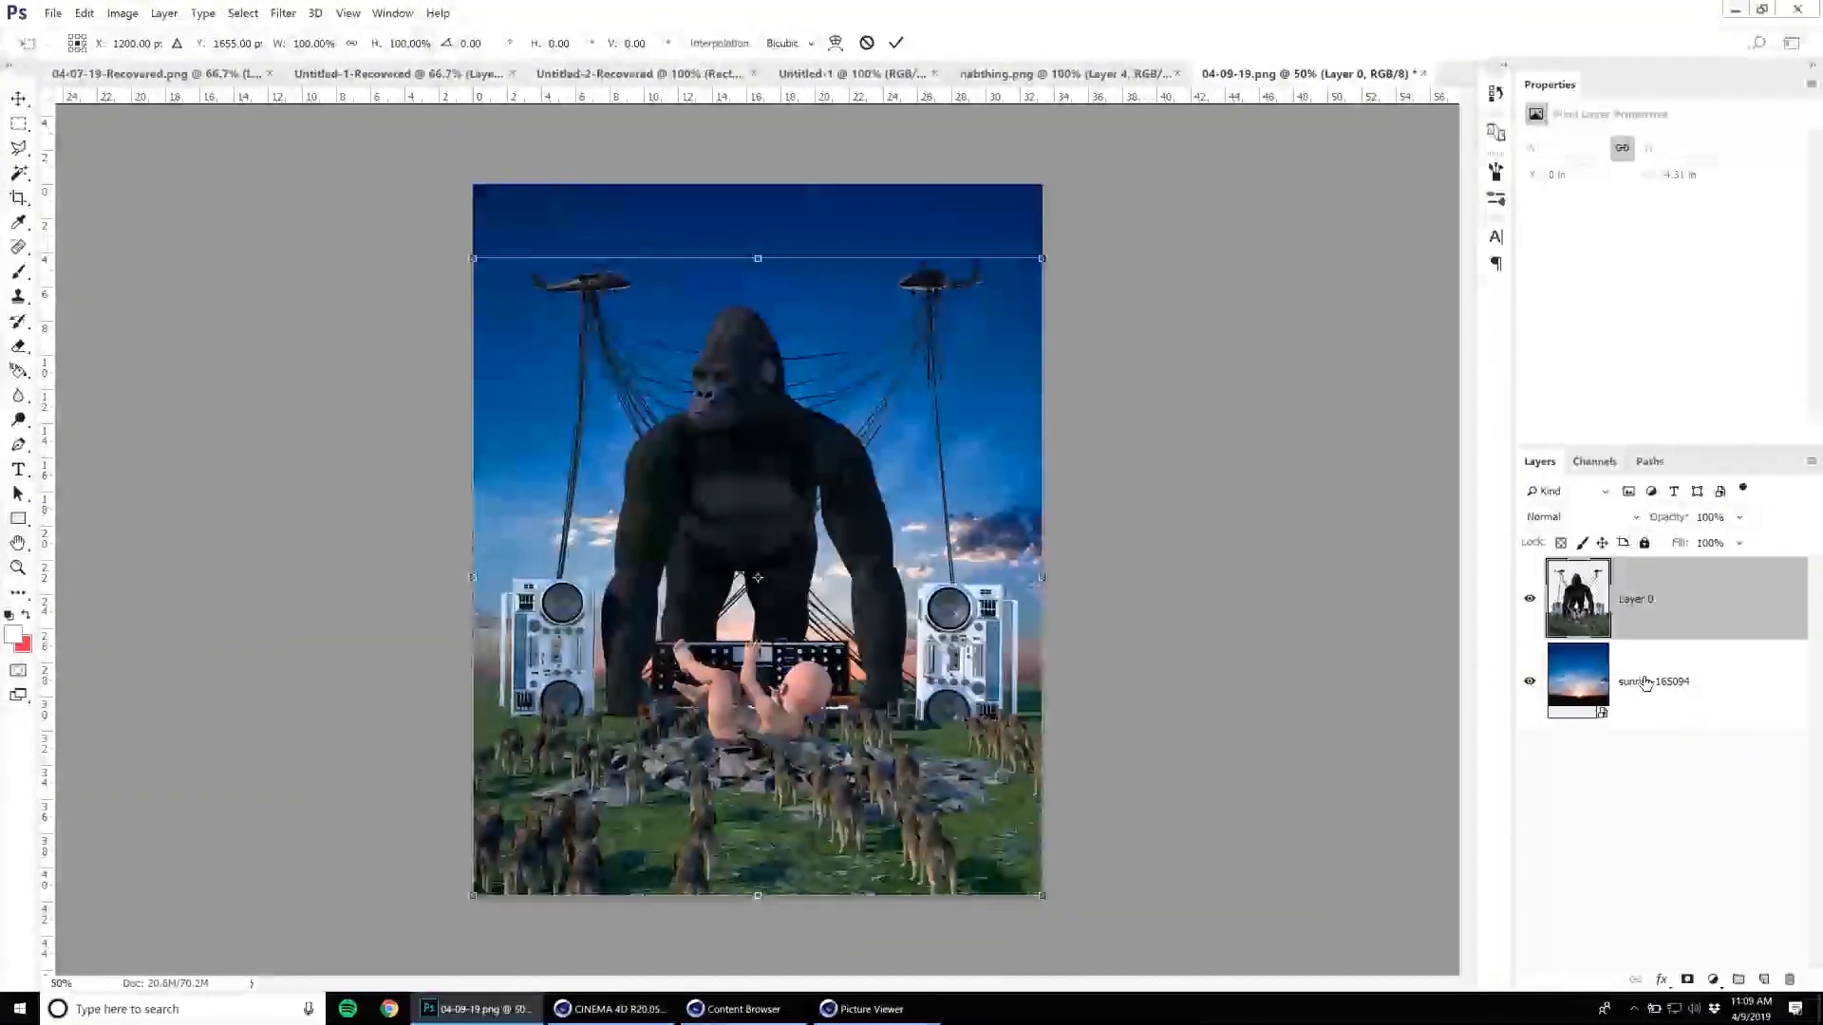
key("Return")
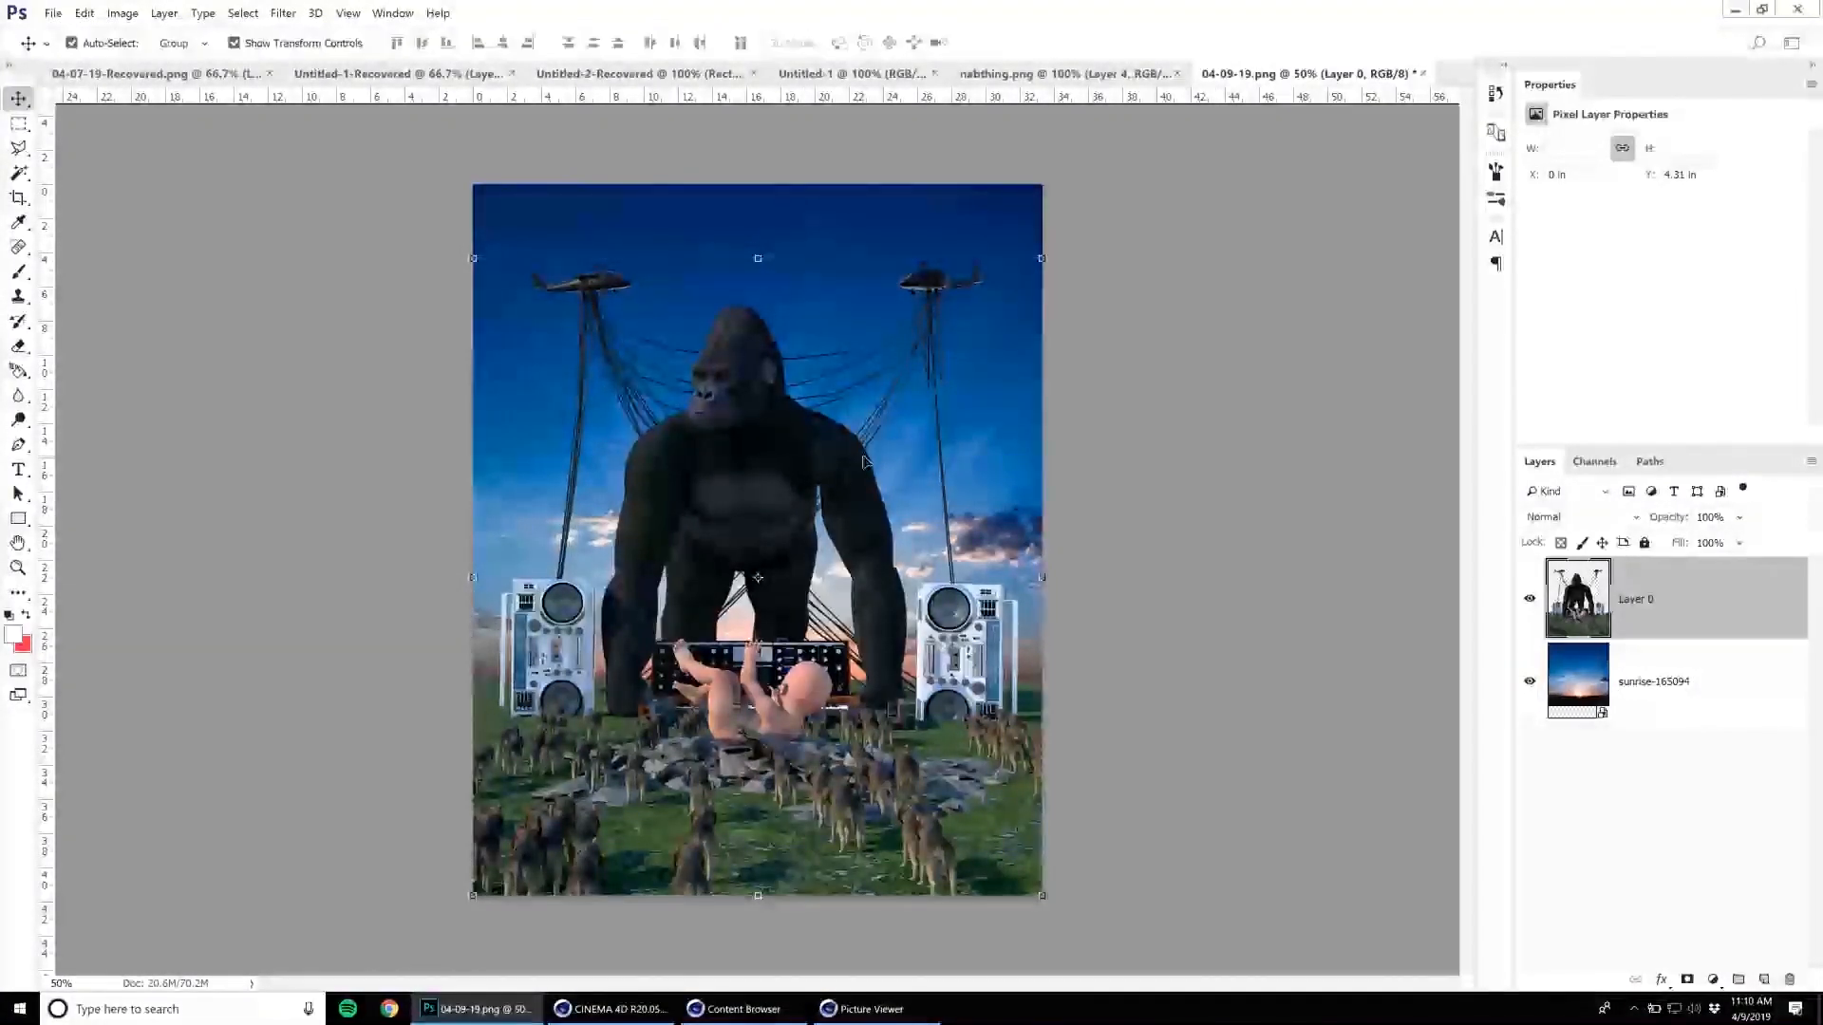
Rasterize the sunrise sky layer, enlarge it to about 104% and shift it slightly upward behind the gorilla.
left_click(1676, 682)
right_click(1674, 683)
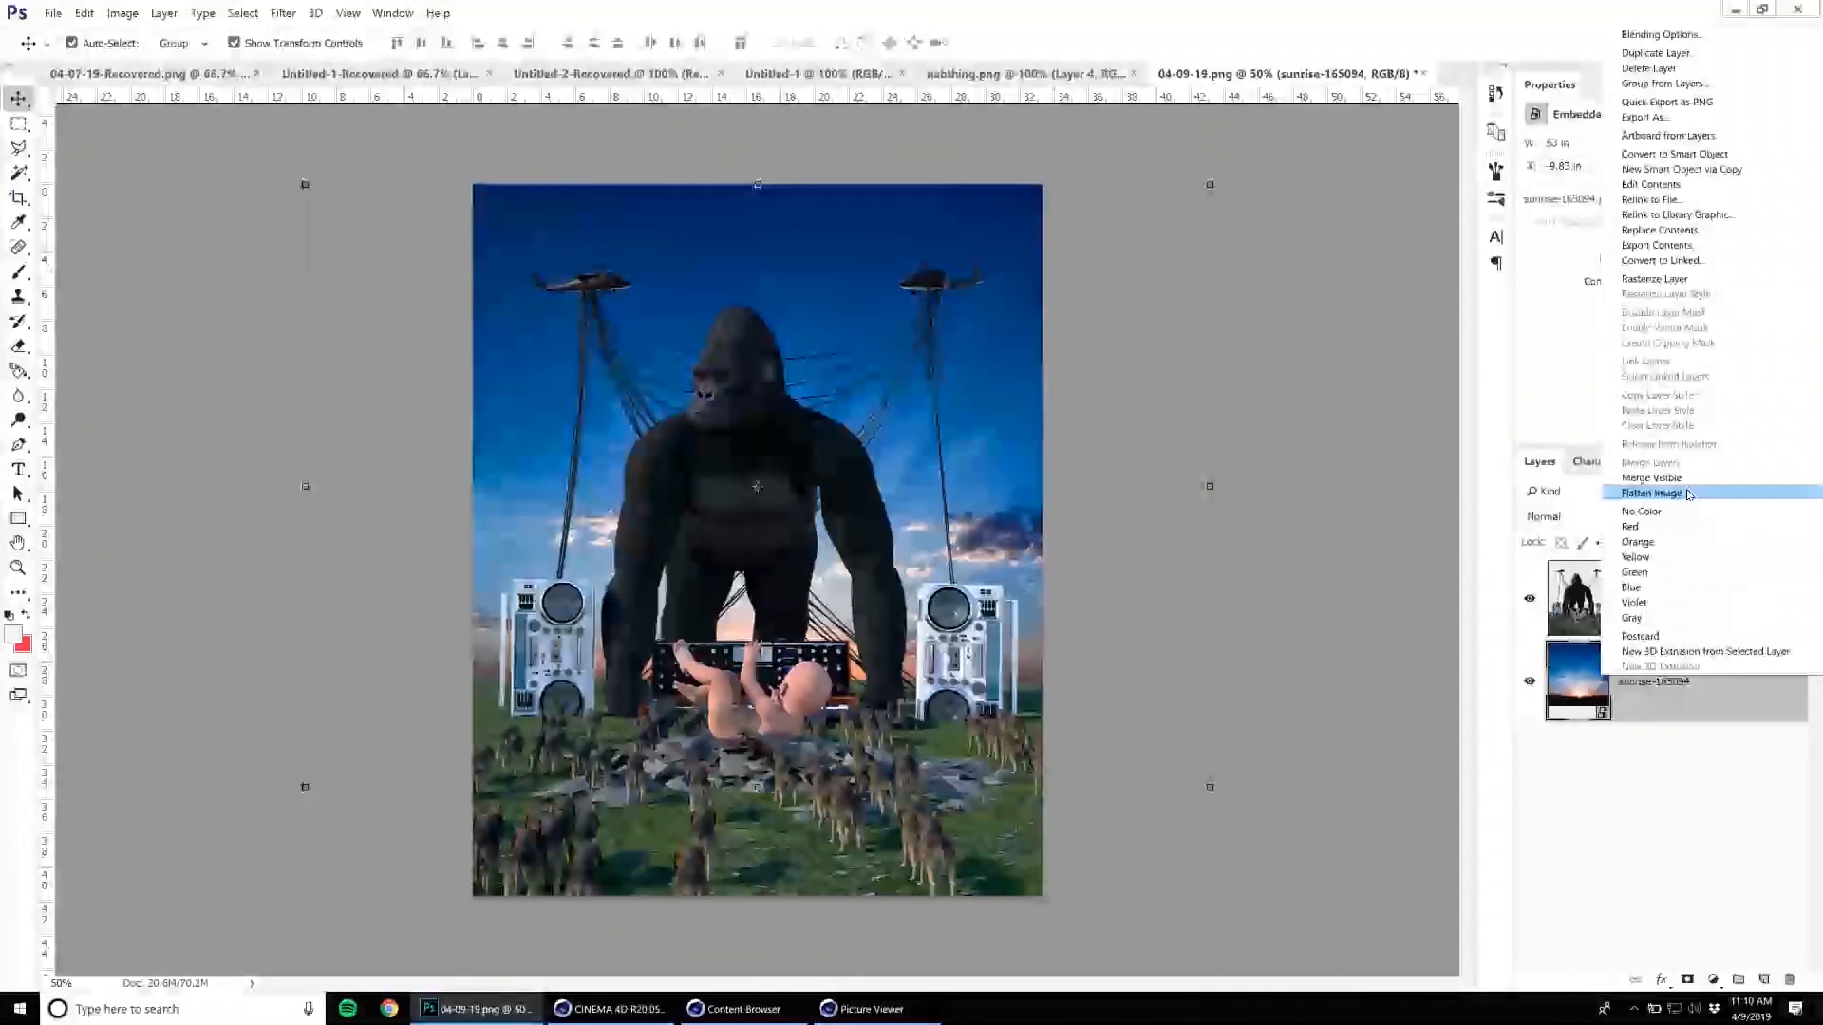
left_click(1673, 281)
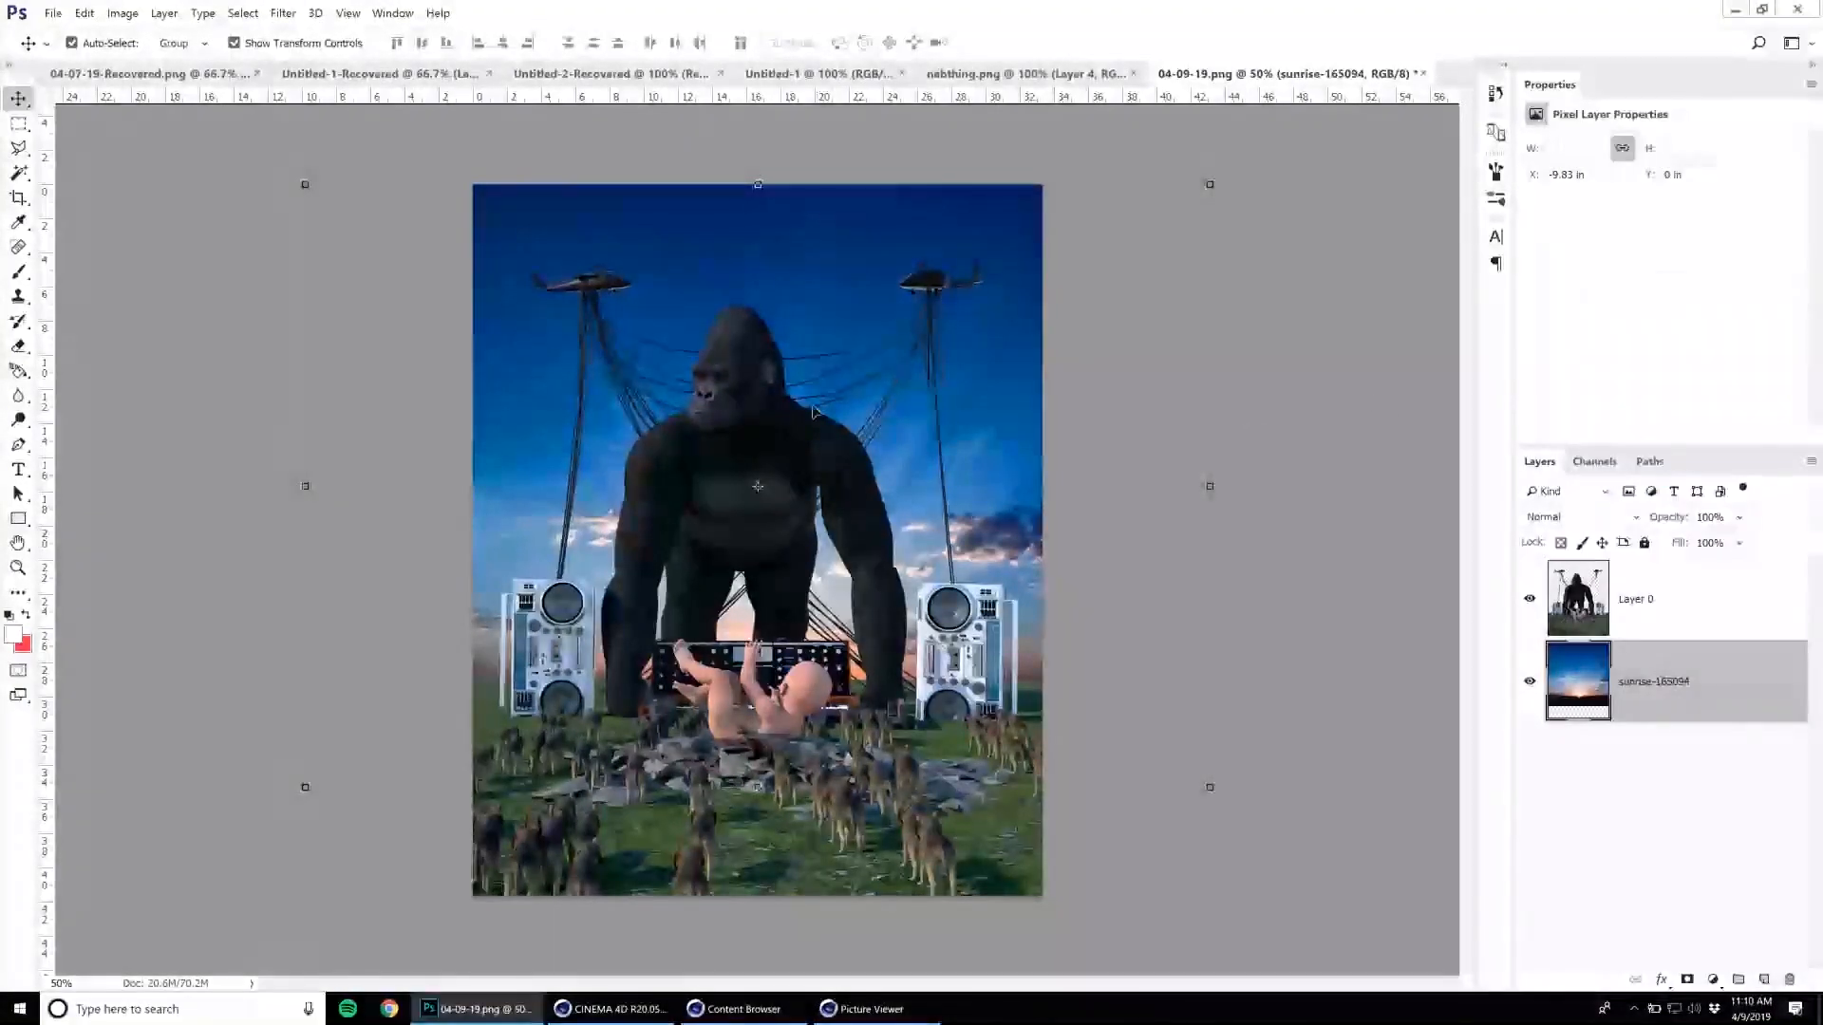
left_click_drag(305, 184, 260, 169)
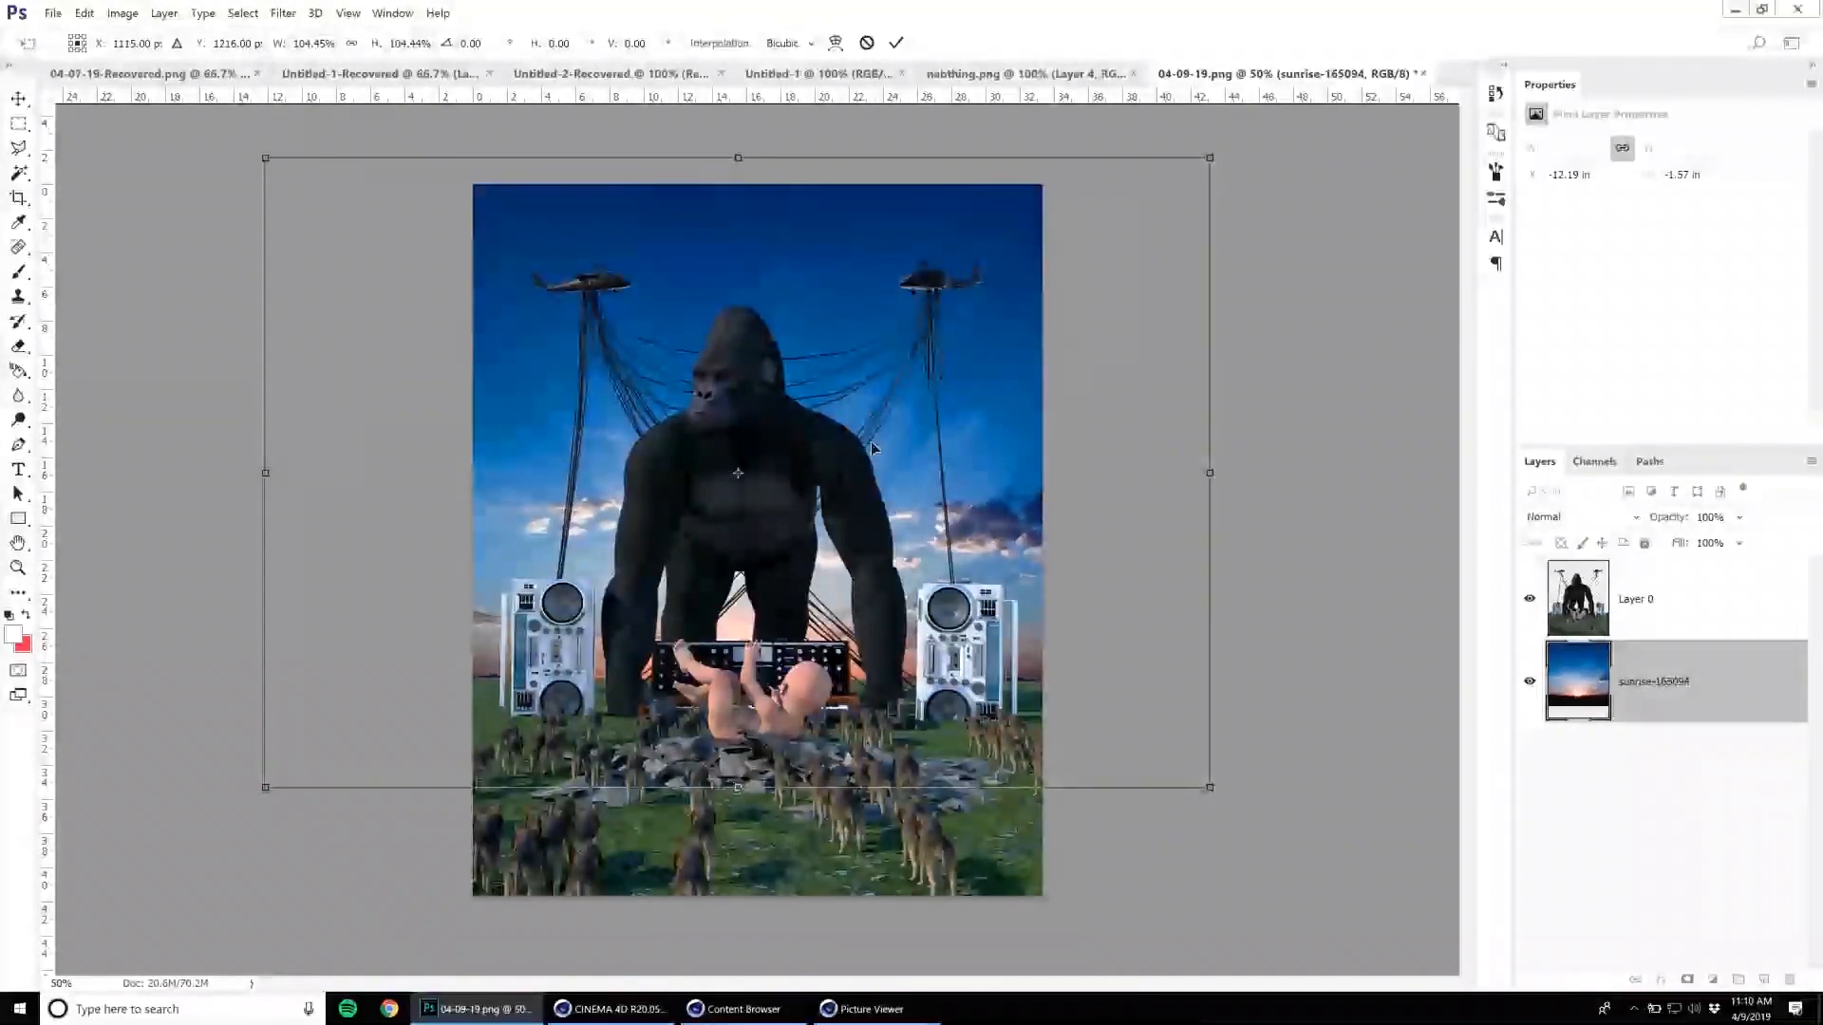
left_click_drag(1036, 498, 1040, 484)
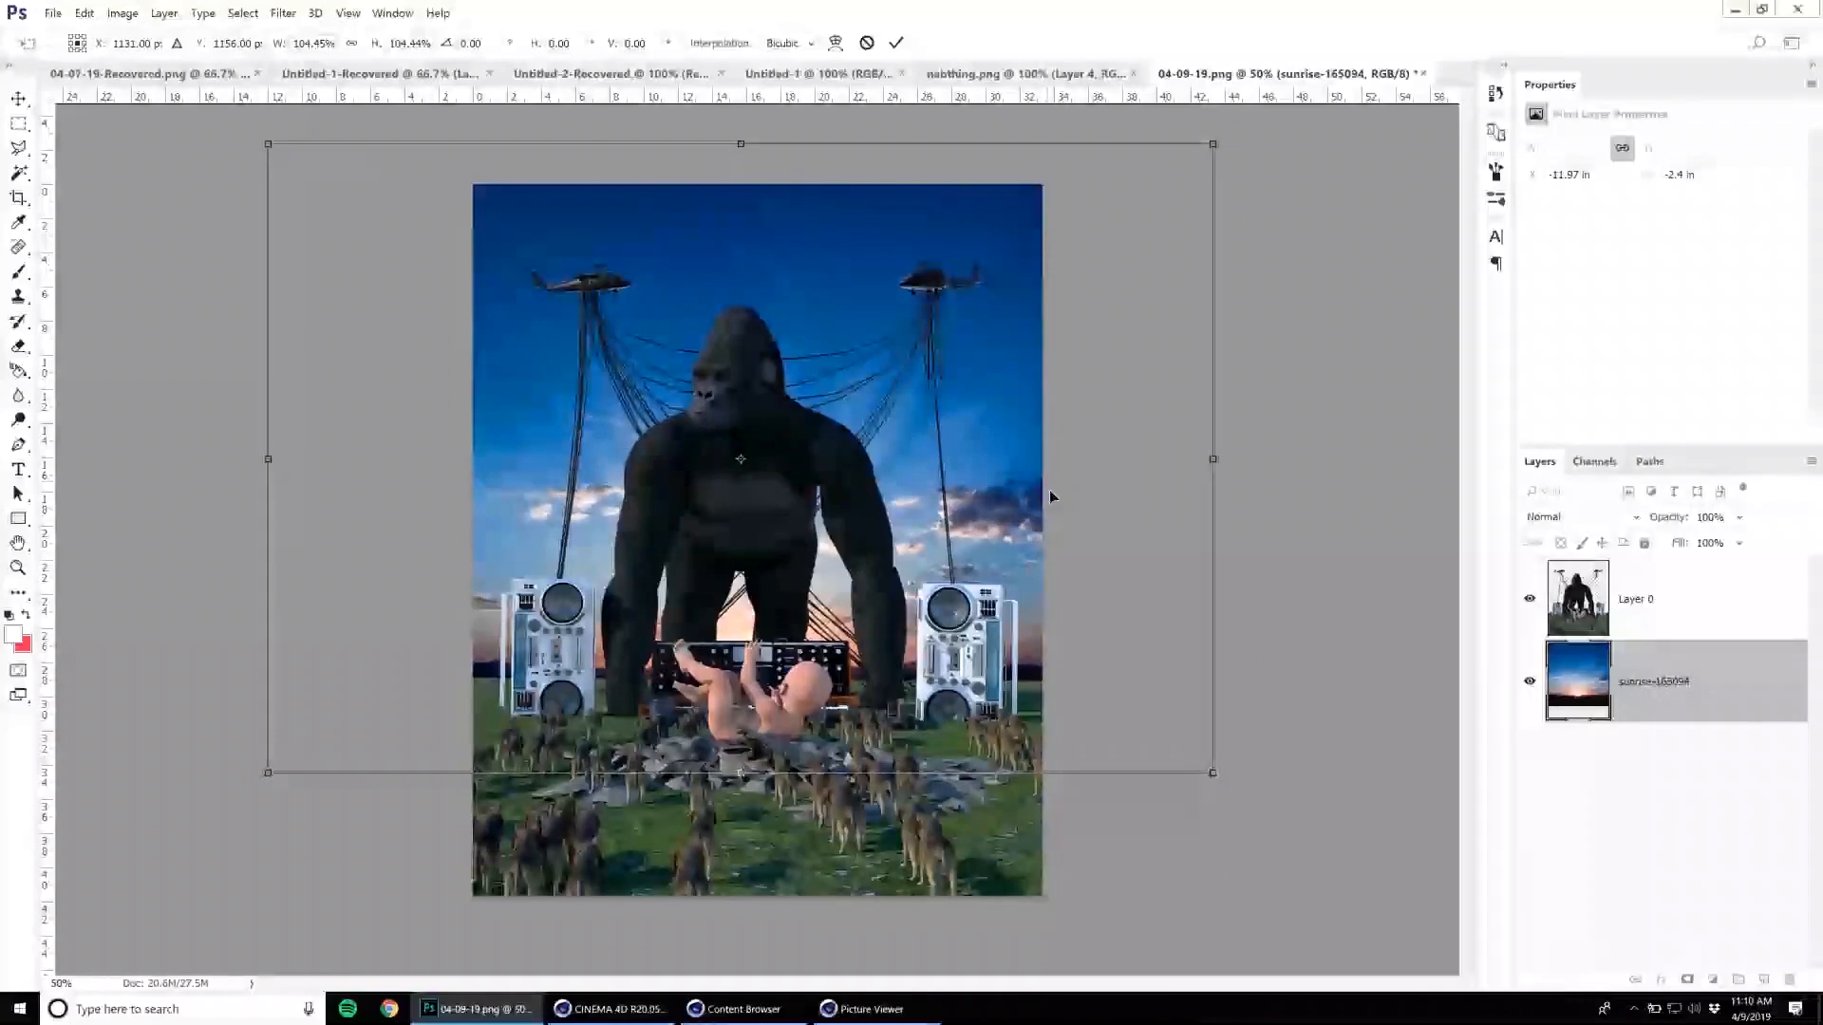
key("Return")
Add a Curves adjustment layer above the sunrise sky, try pulling in its white point and undo that curve change.
left_click(1714, 980)
left_click(1714, 776)
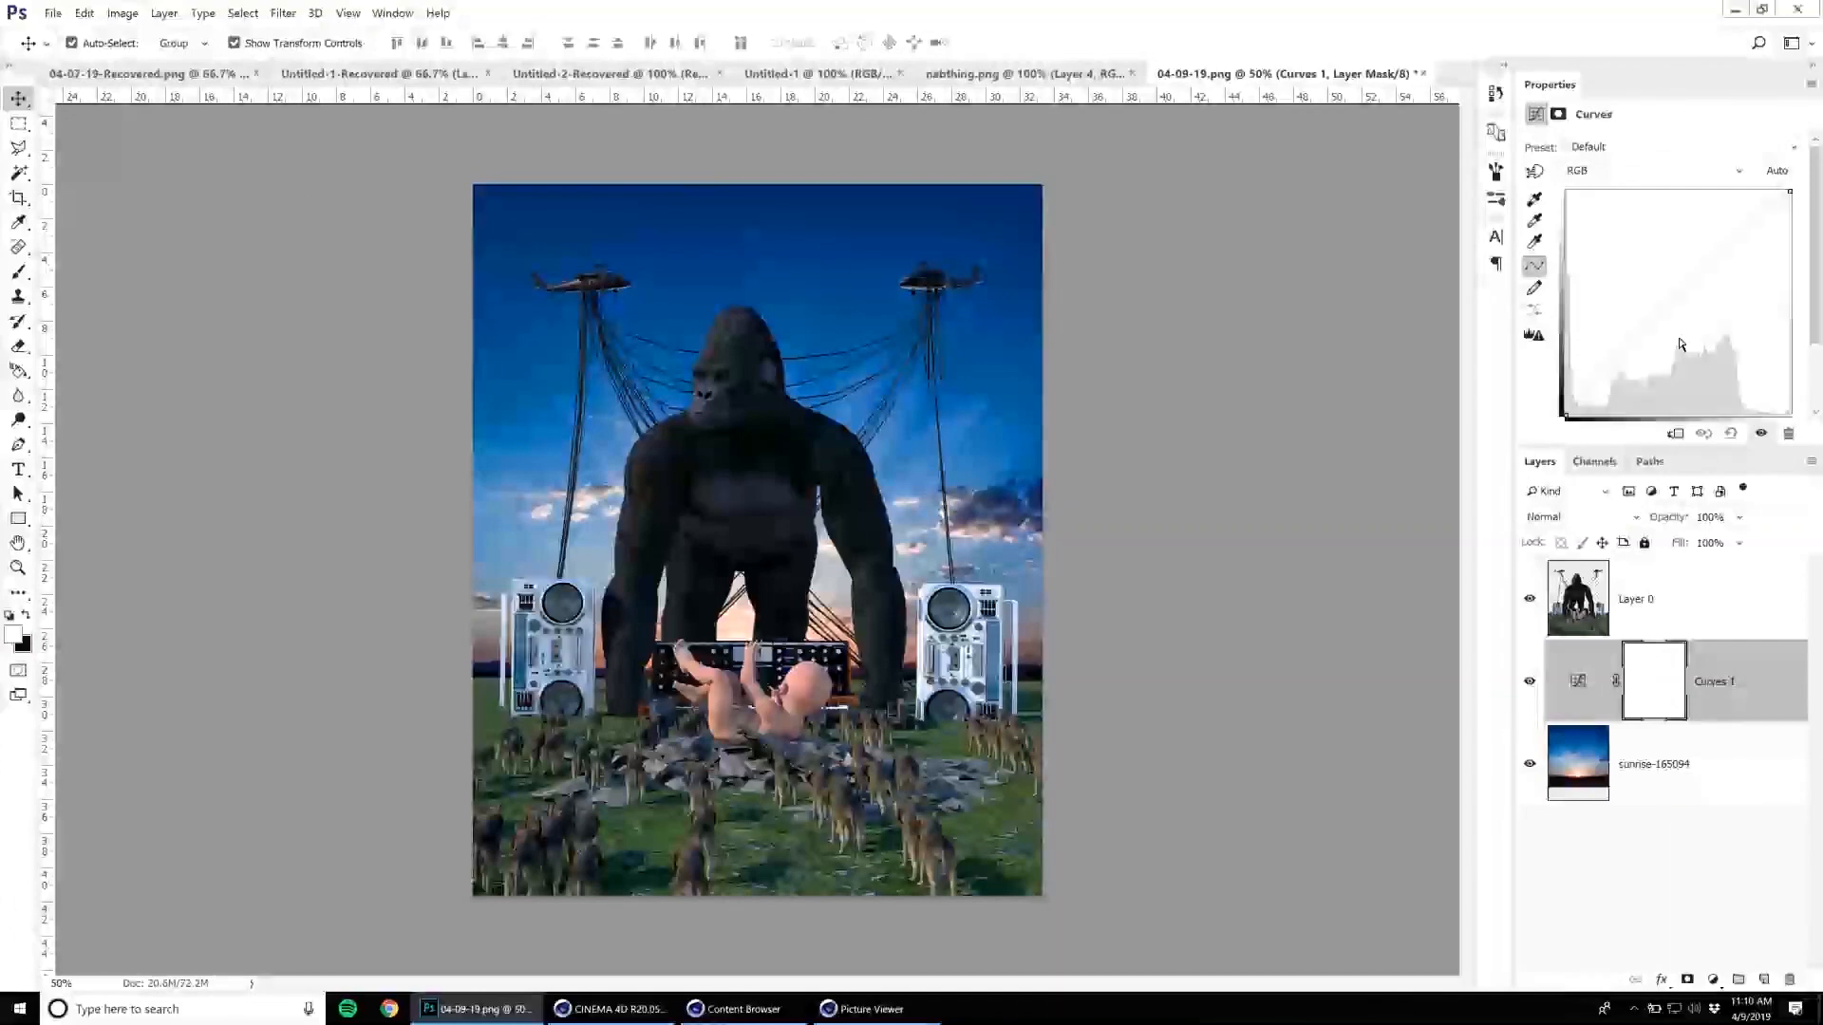
left_click_drag(1789, 192, 1742, 191)
key("ctrl+z")
left_click(85, 12)
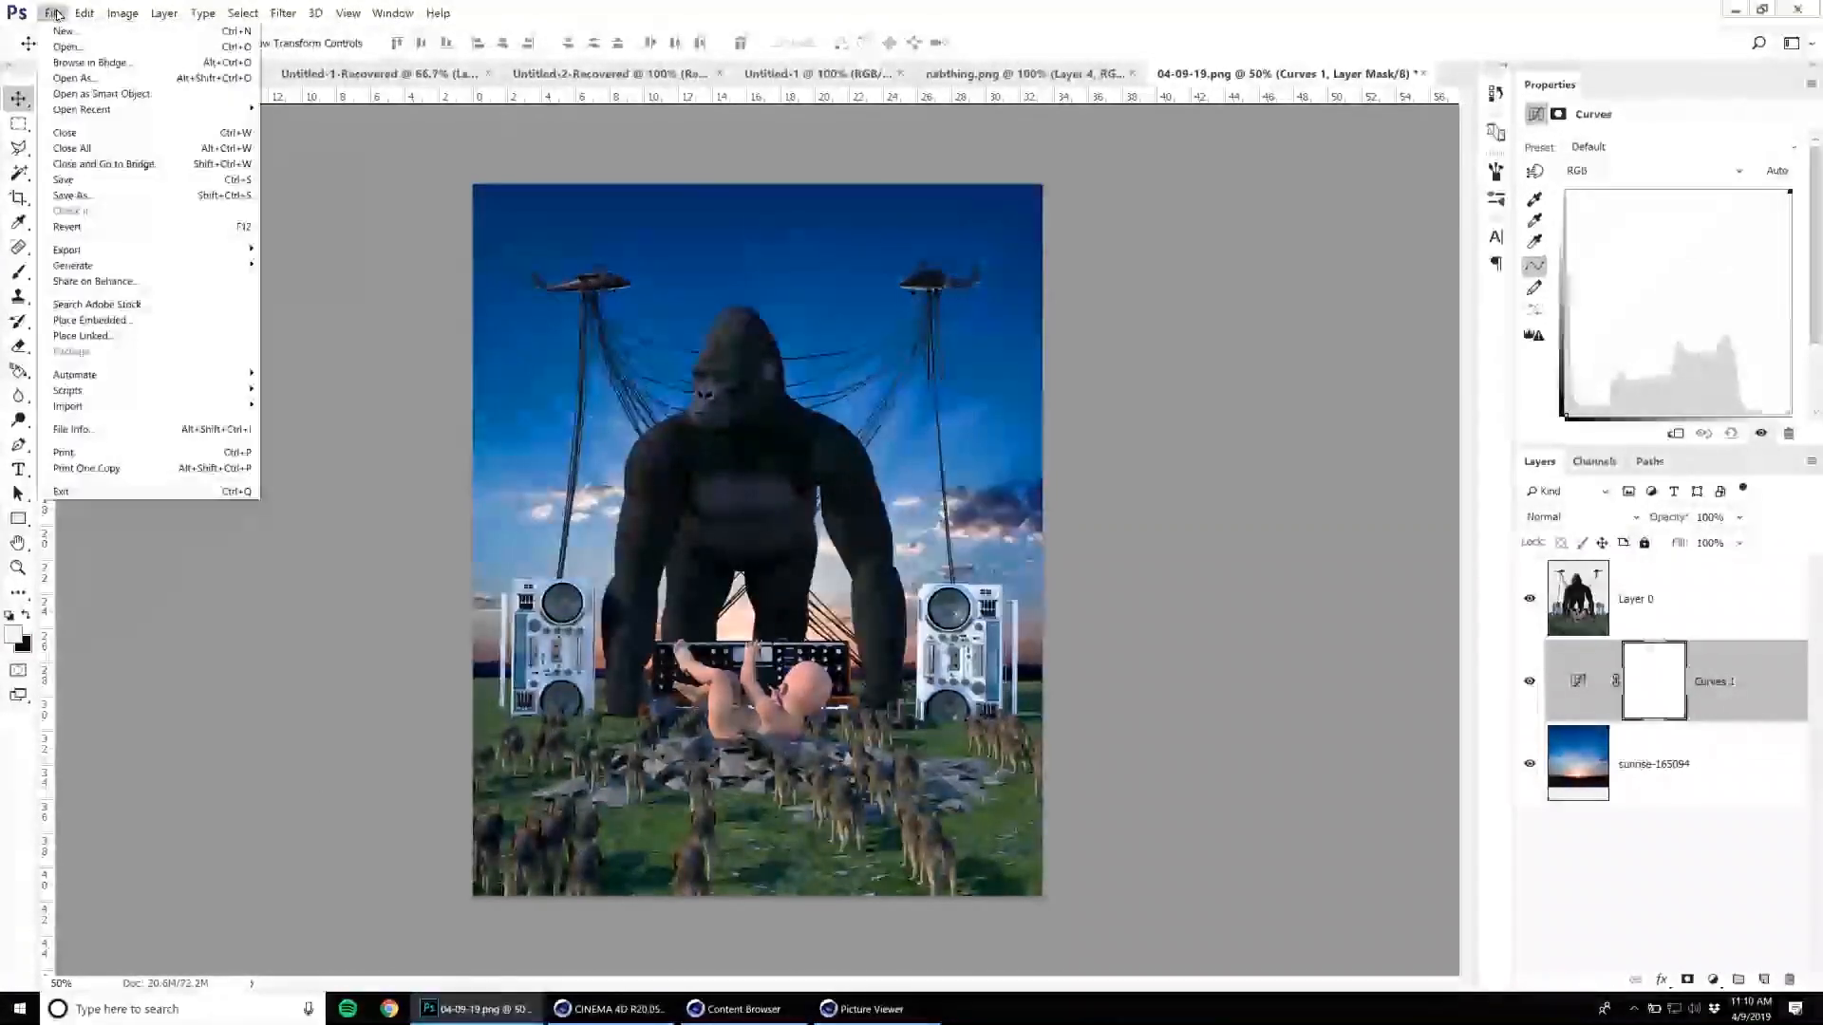
left_click(190, 304)
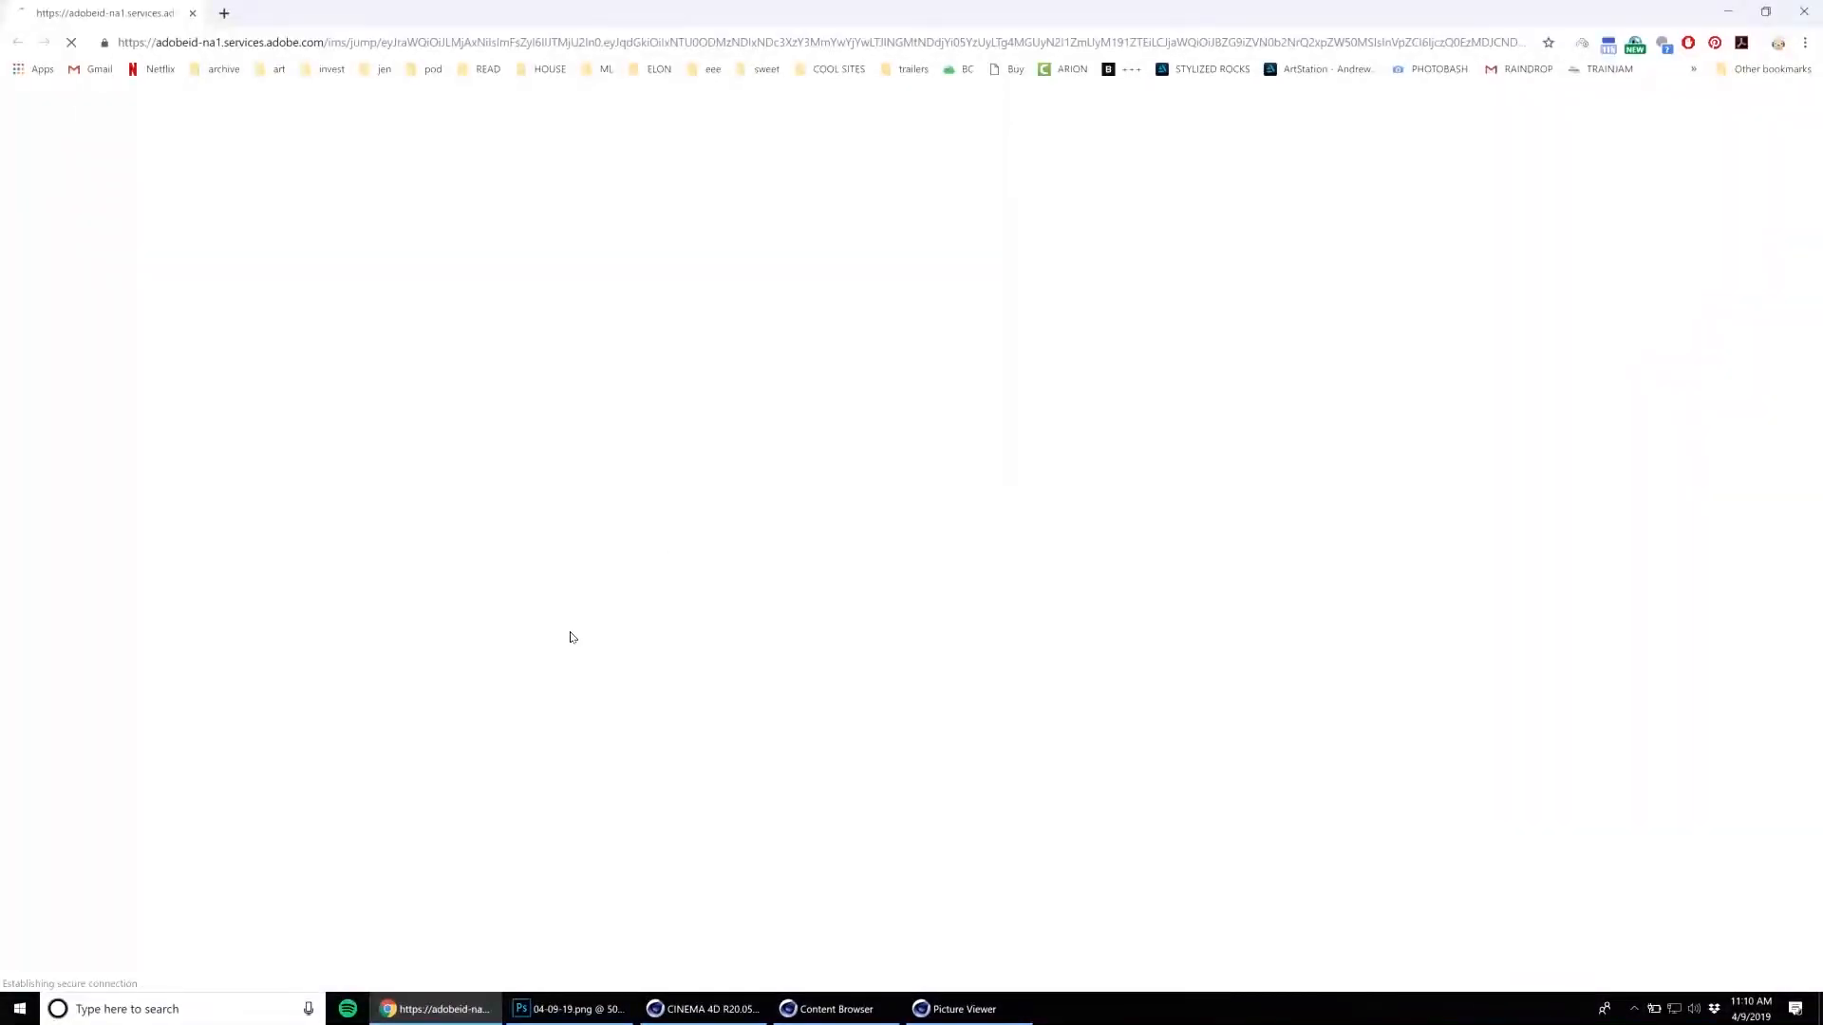
left_click(517, 1013)
Choose FullSkies0072_L.jpg from the sky textures folder and place it as an embedded image beneath the gorilla render layer.
left_click(52, 12)
left_click(90, 310)
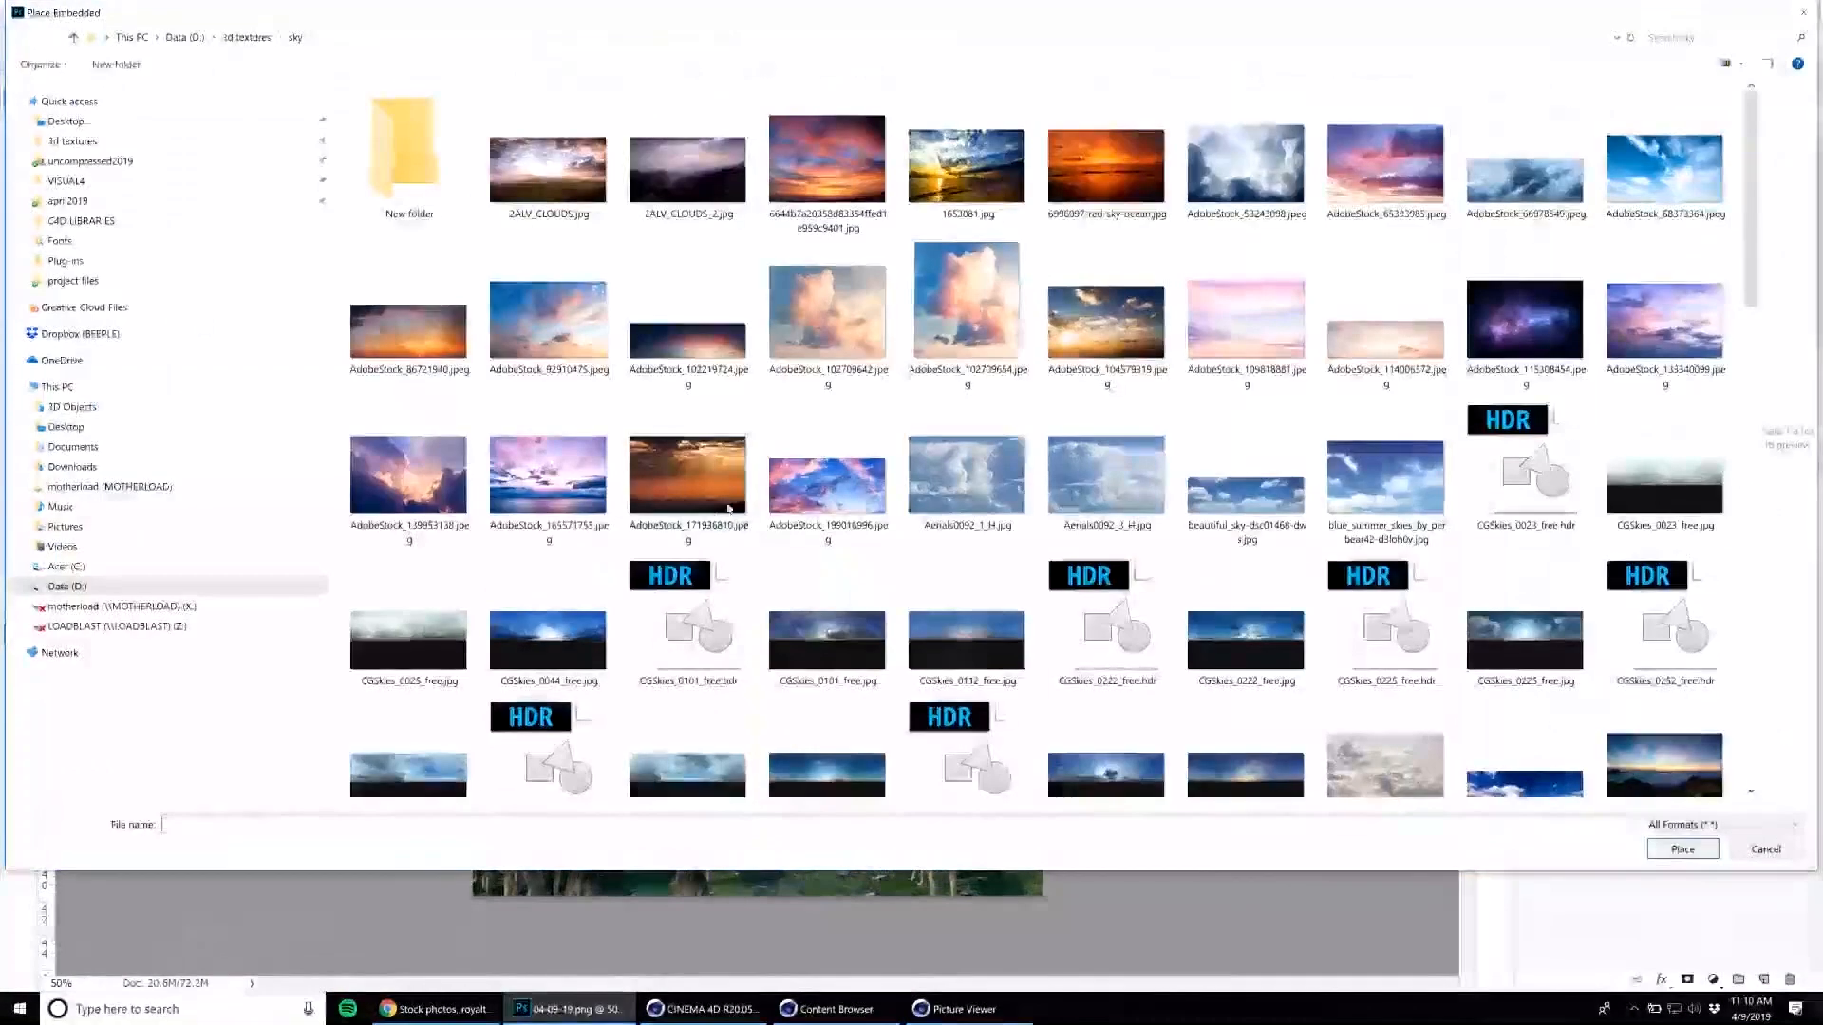
scroll(726, 508, "down", 5)
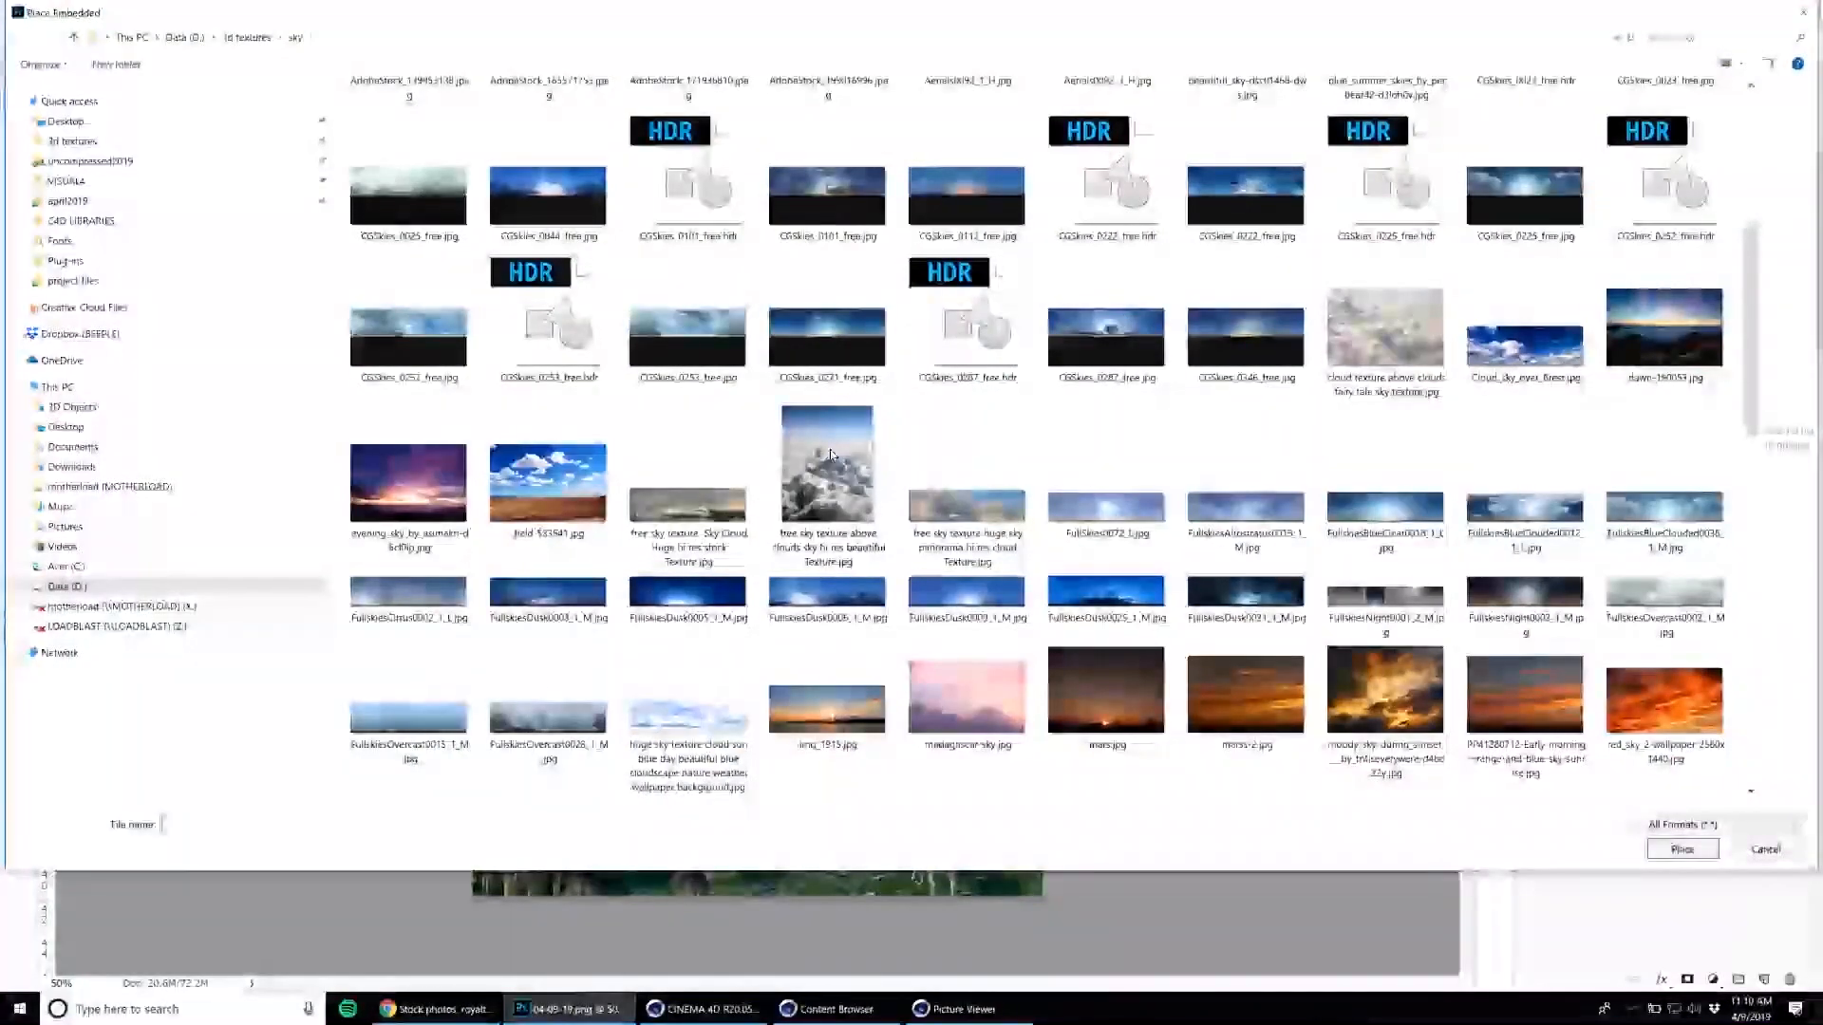
left_click(969, 185)
scroll(1386, 455, "down", 5)
left_click(1391, 494)
left_click(1637, 573)
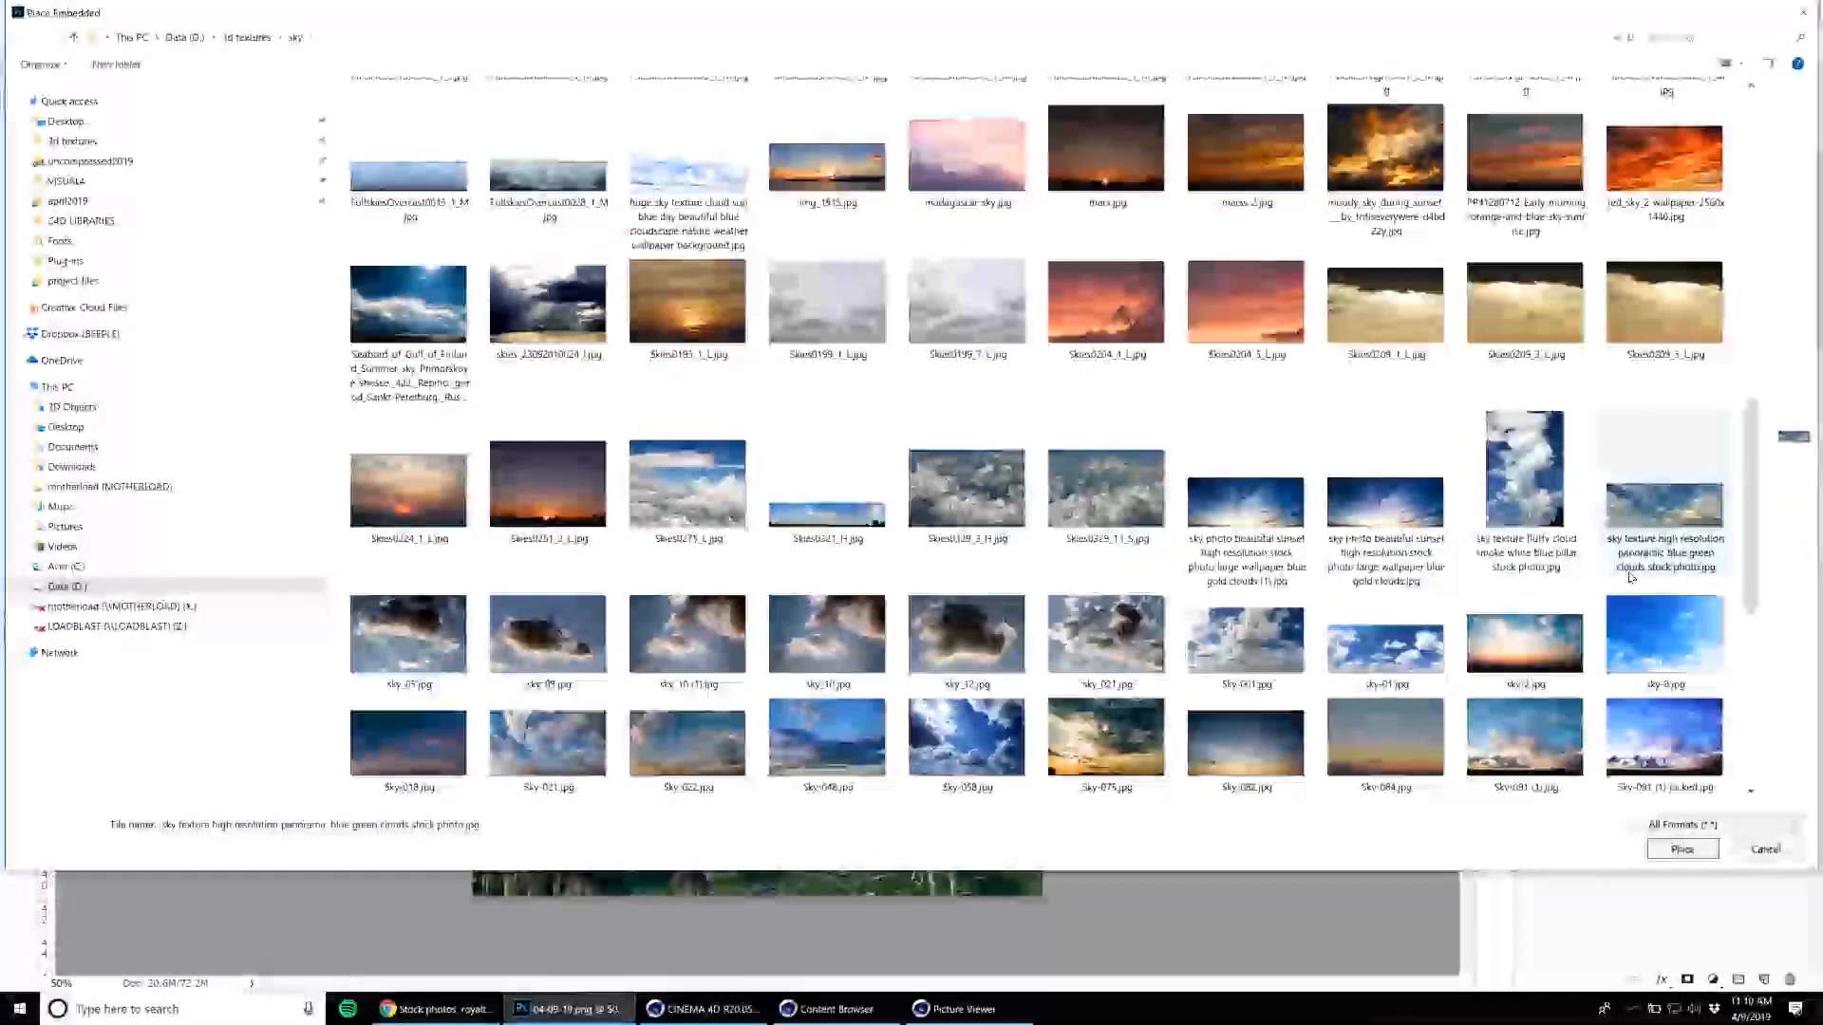
left_click(1252, 759)
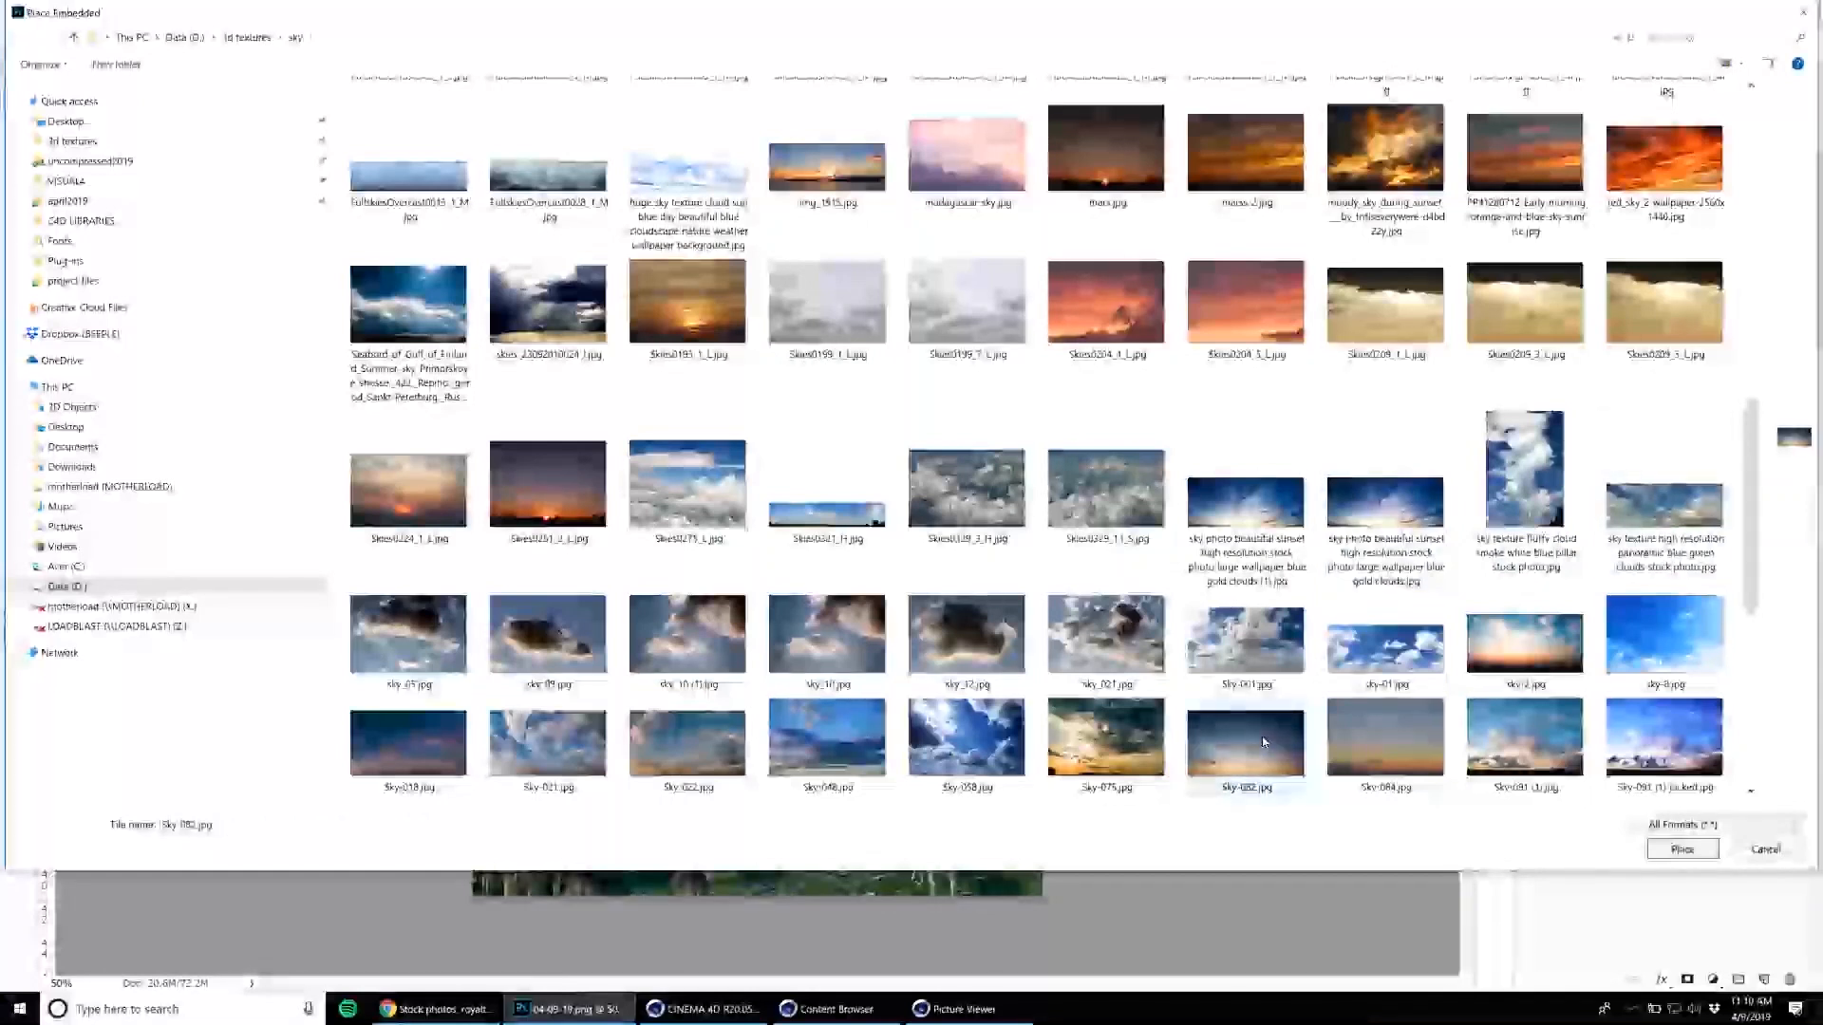
scroll(1263, 742, "down", 3)
left_click(719, 601)
left_click(815, 598)
left_click(1269, 586)
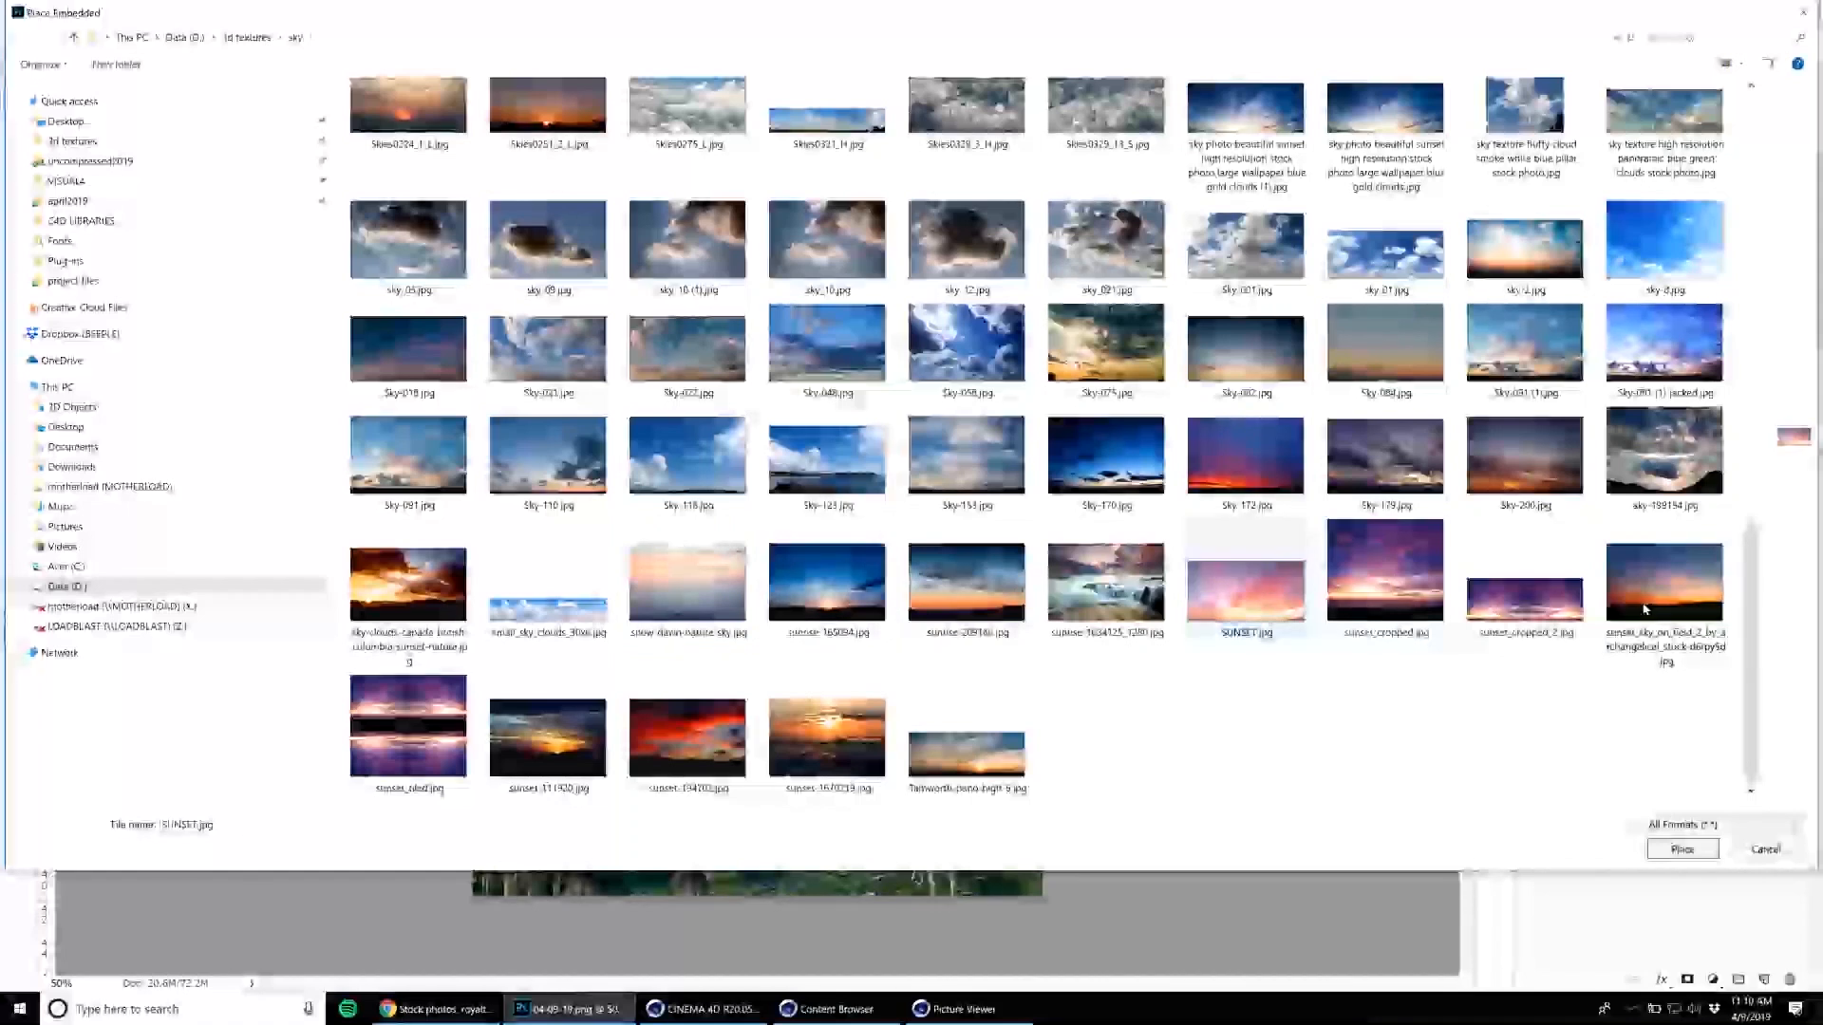
scroll(1645, 608, "up", 3)
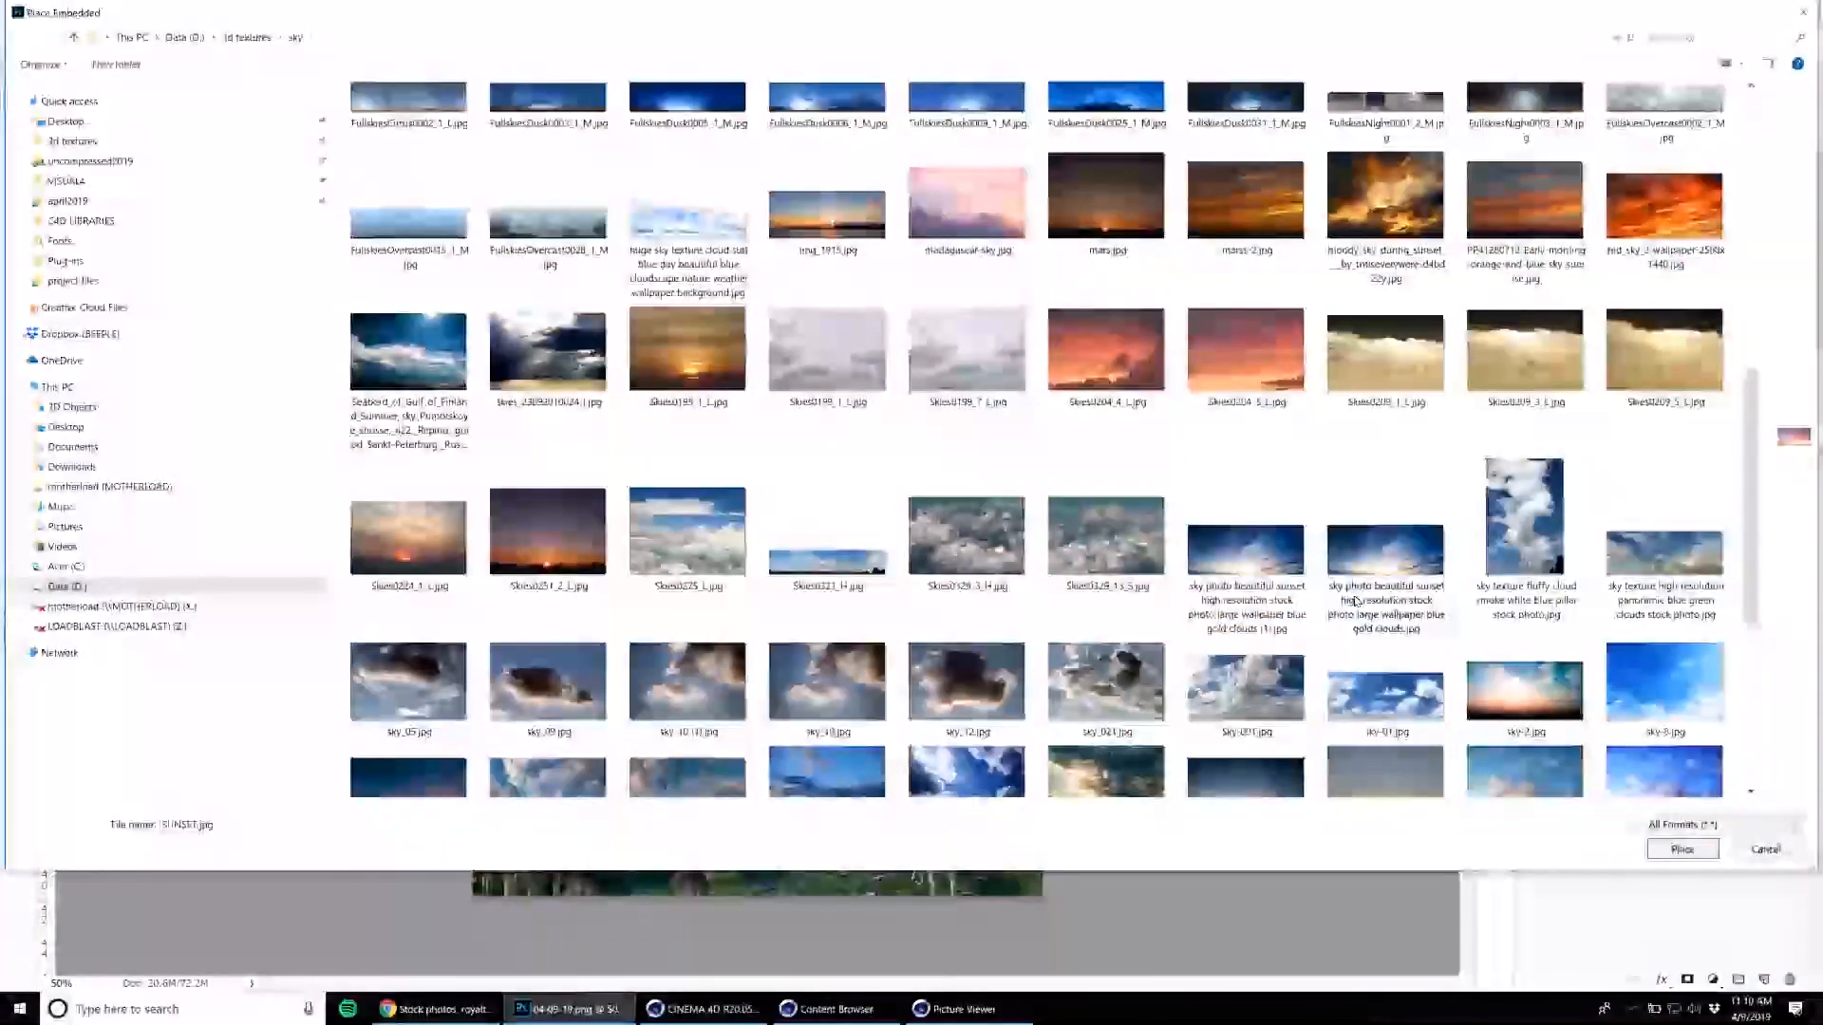
left_click(832, 418)
scroll(1005, 469, "up", 4)
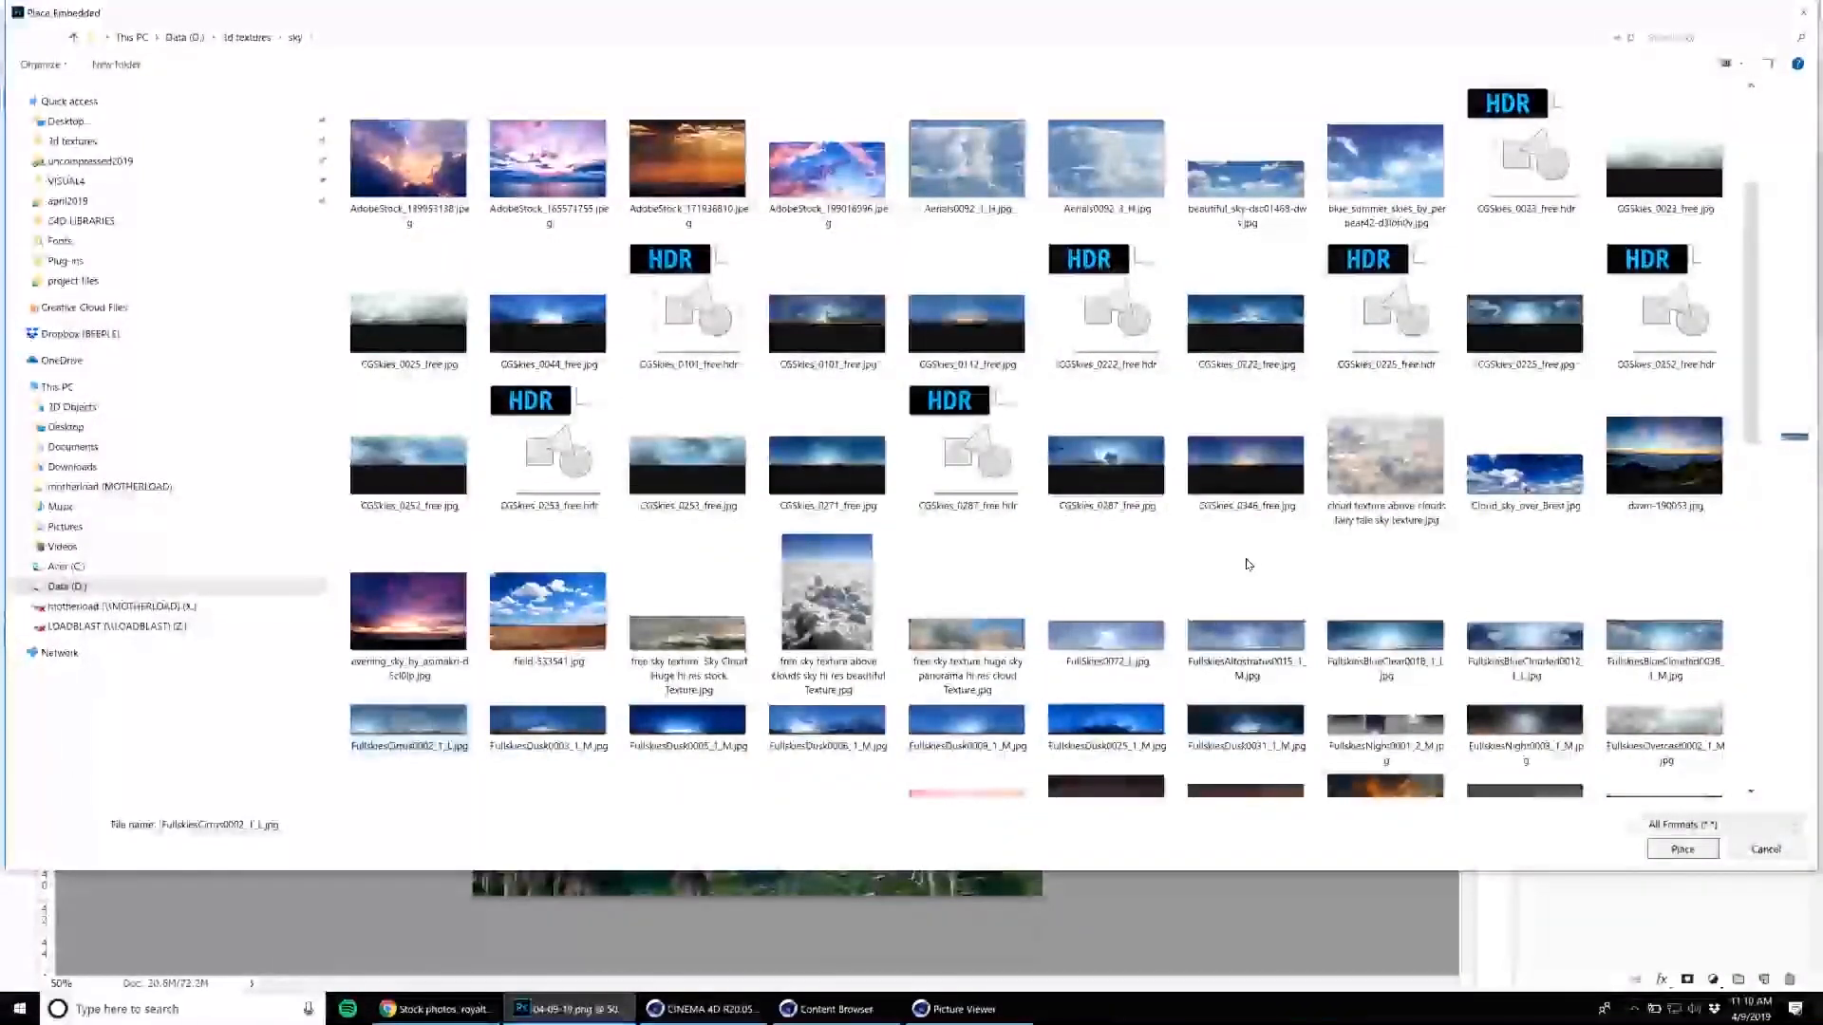
double_click(1059, 756)
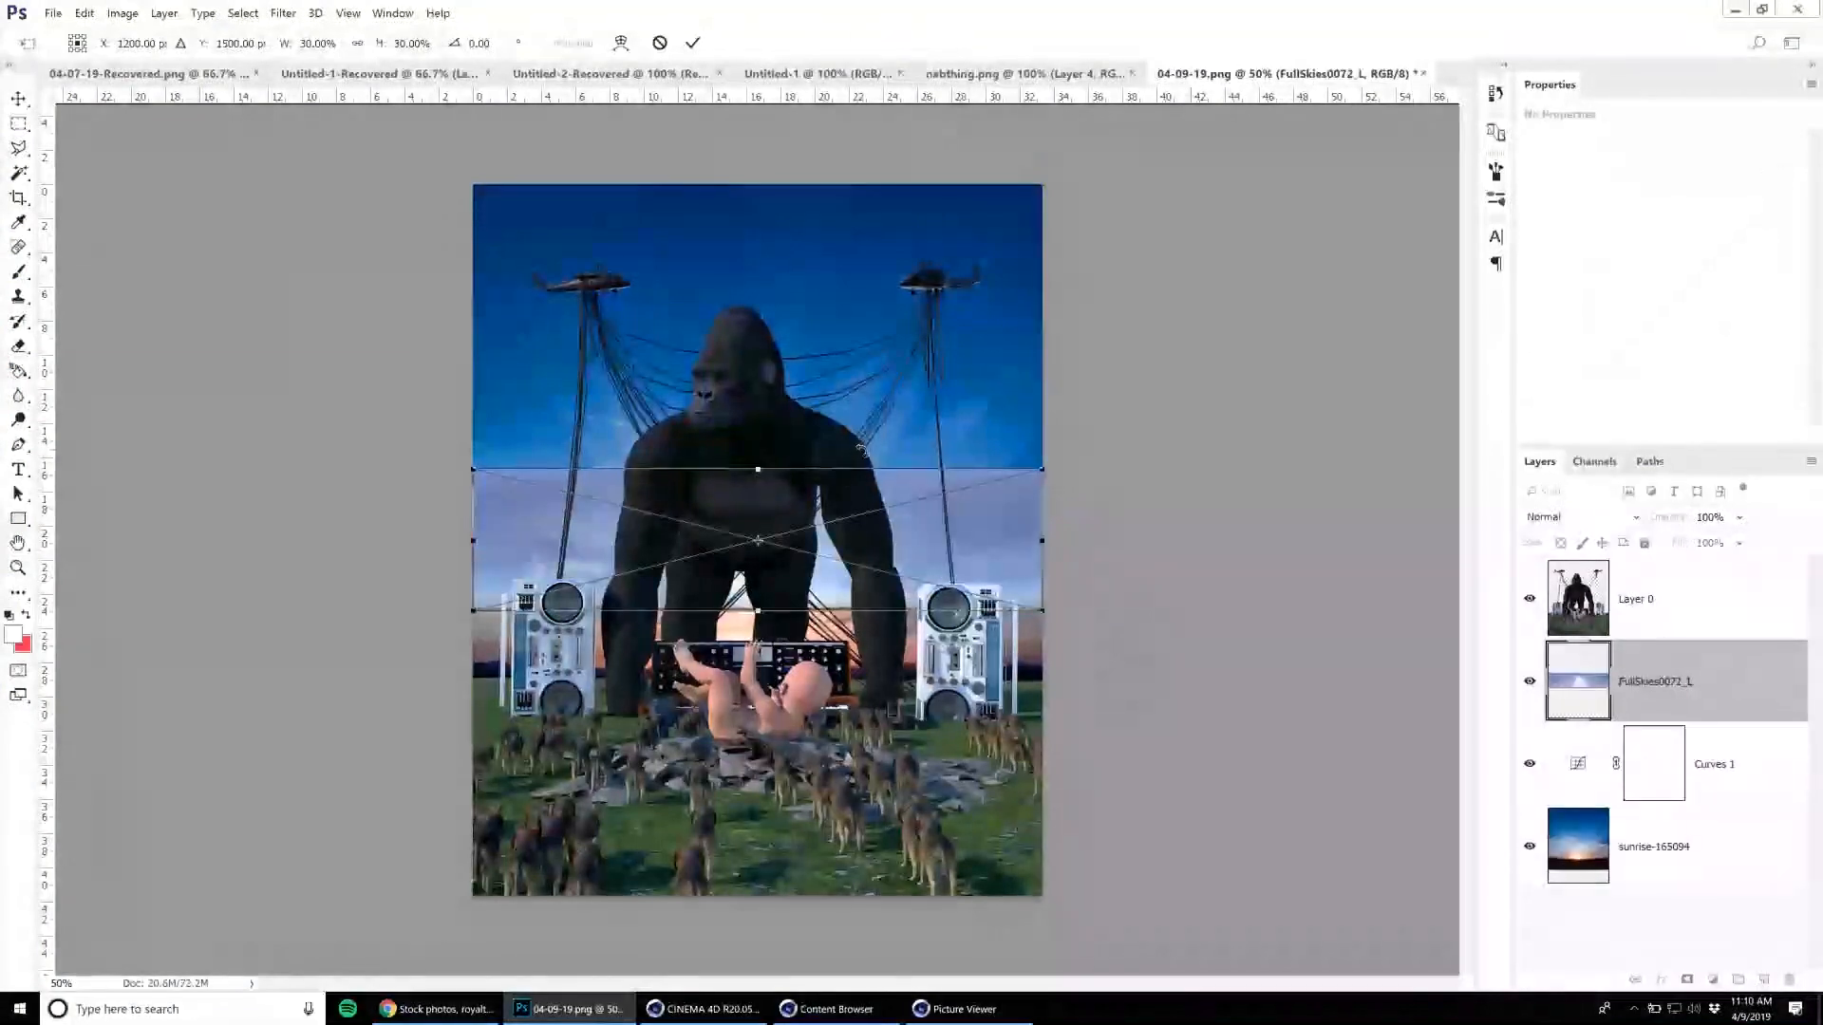
Enlarge the placed sky to about 70.8 by 19.2 in and position it behind the gorilla so it covers the horizon.
left_click_drag(474, 466, 130, 383)
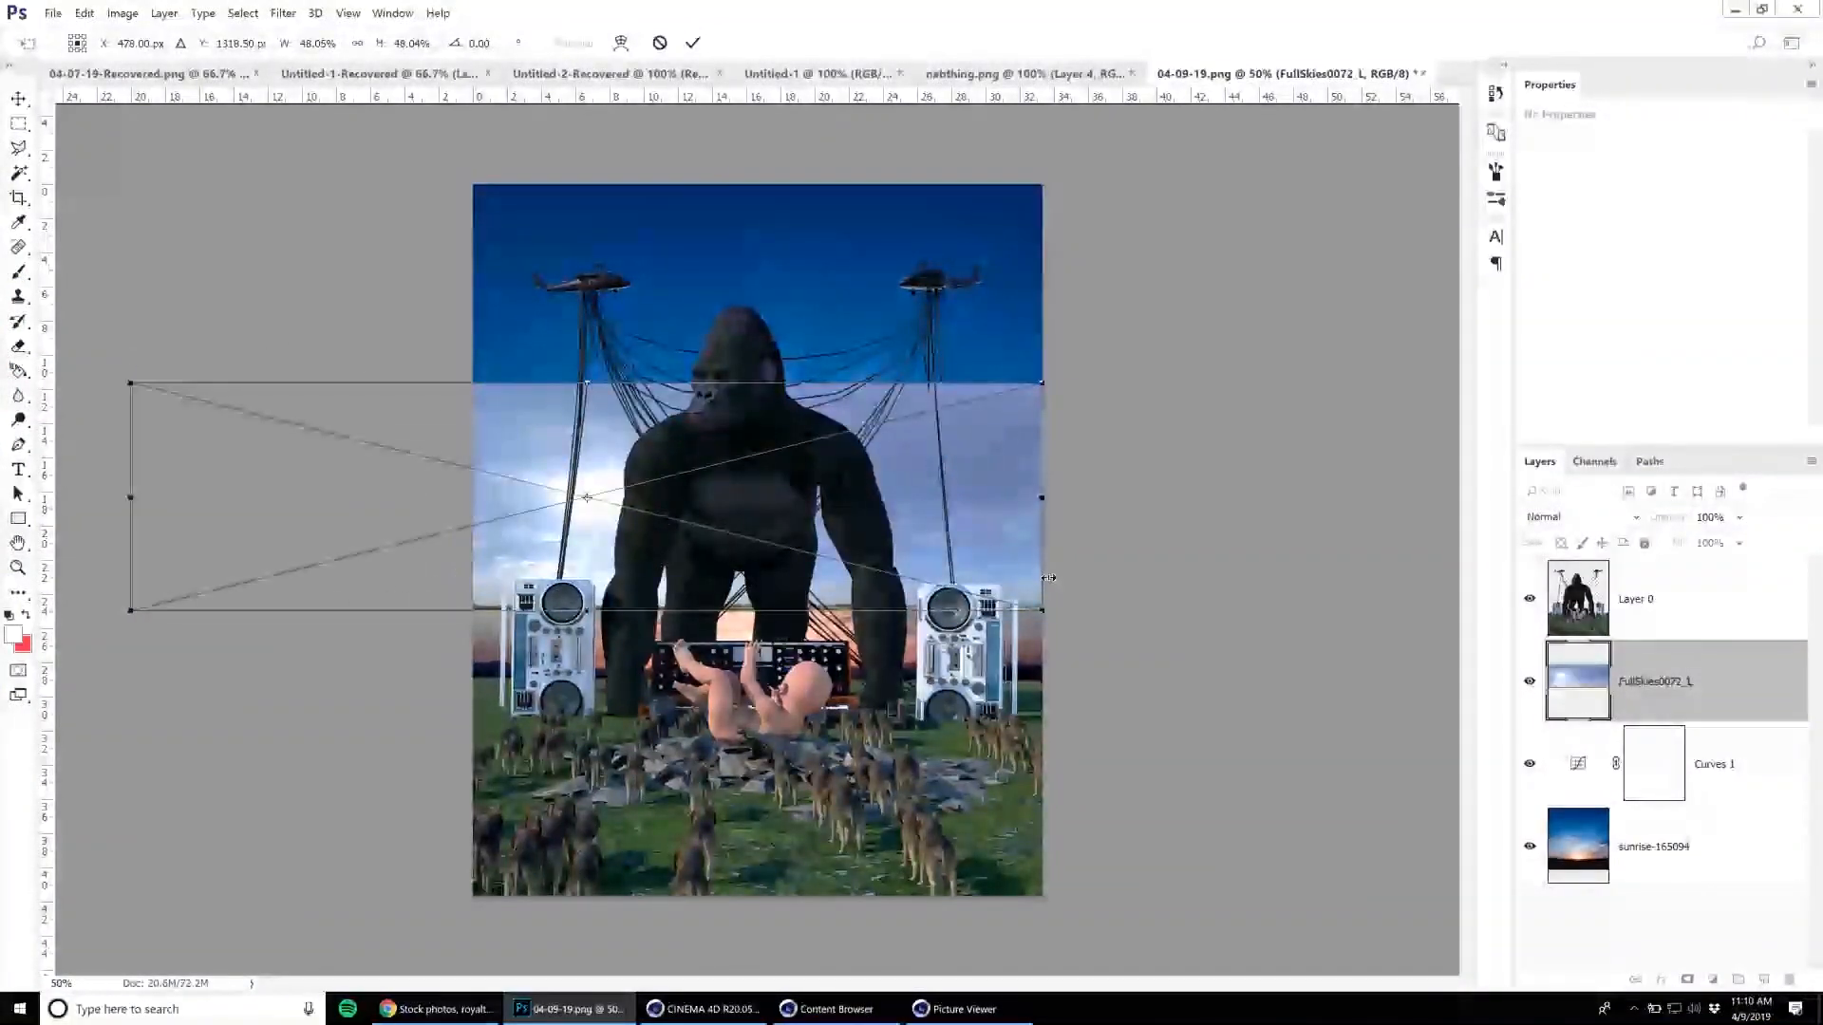
left_click_drag(1042, 611, 1344, 686)
left_click_drag(1000, 540, 1067, 530)
left_click_drag(807, 373, 807, 349)
key("Return")
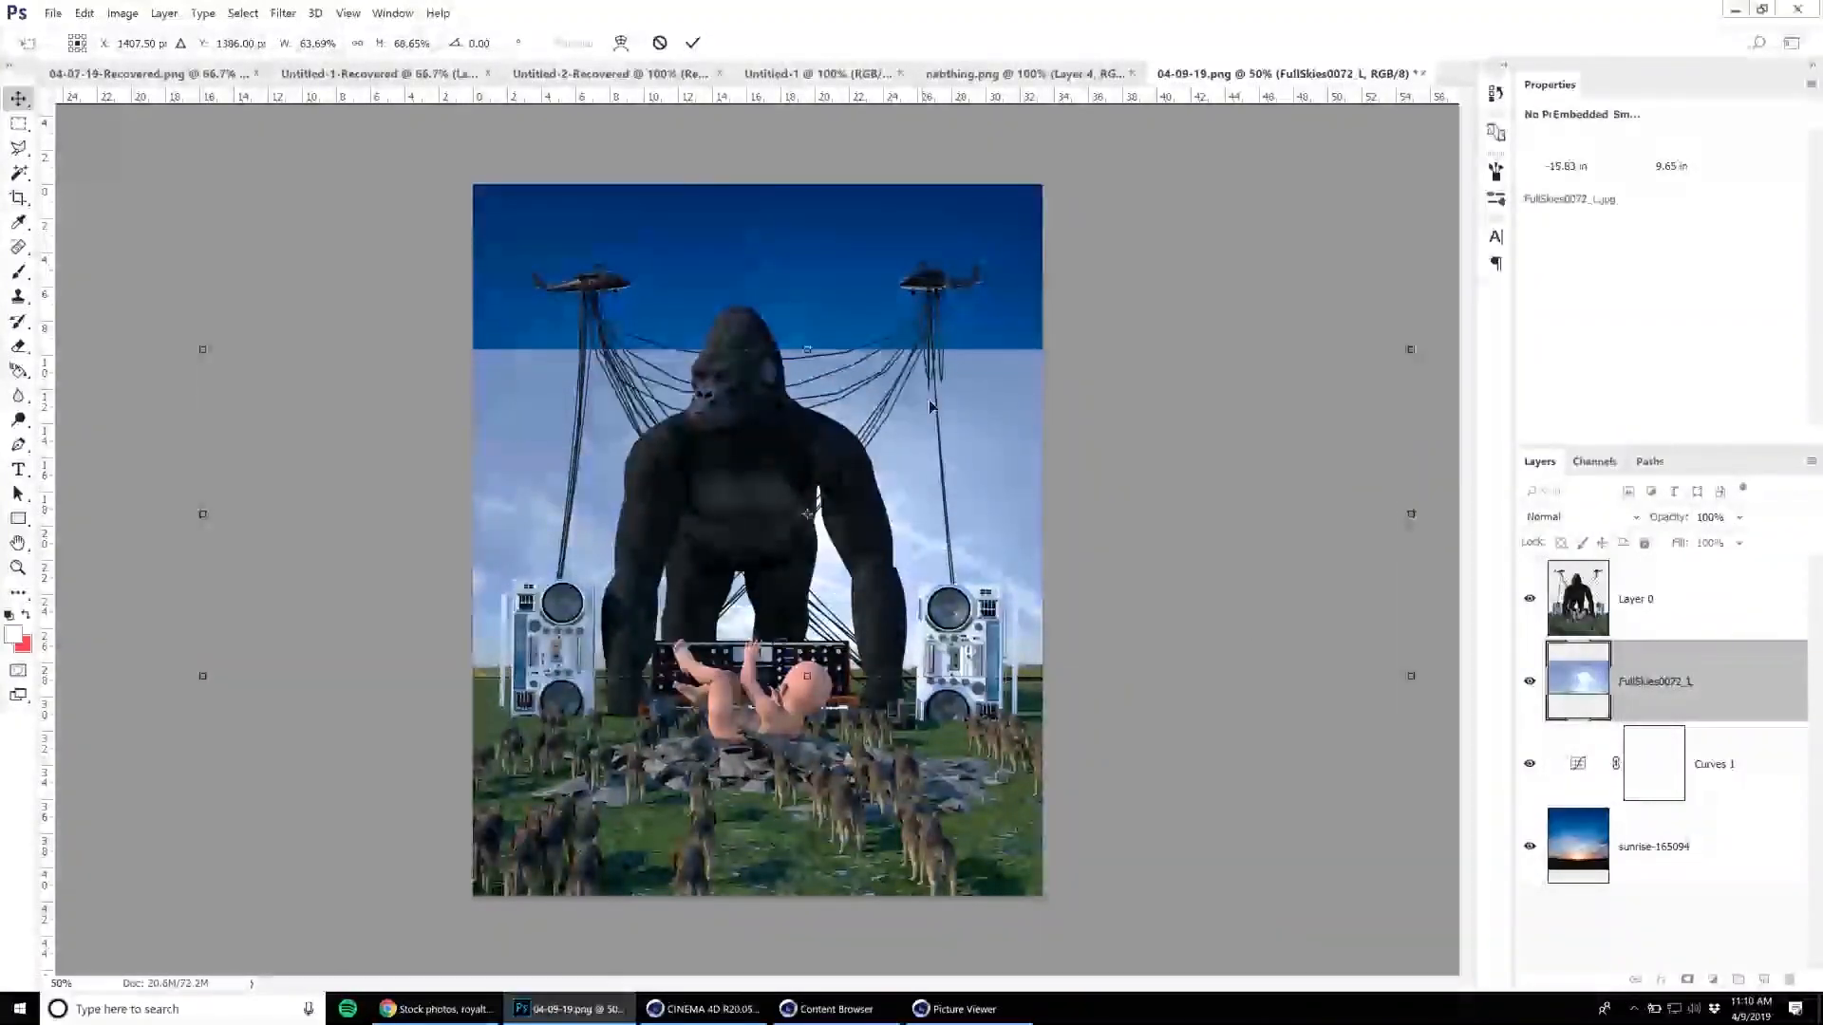
Paint the empty area above the placed sky with its sampled blue using a 1400 px brush on a new layer, then move that layer beneath it.
left_click(1763, 979)
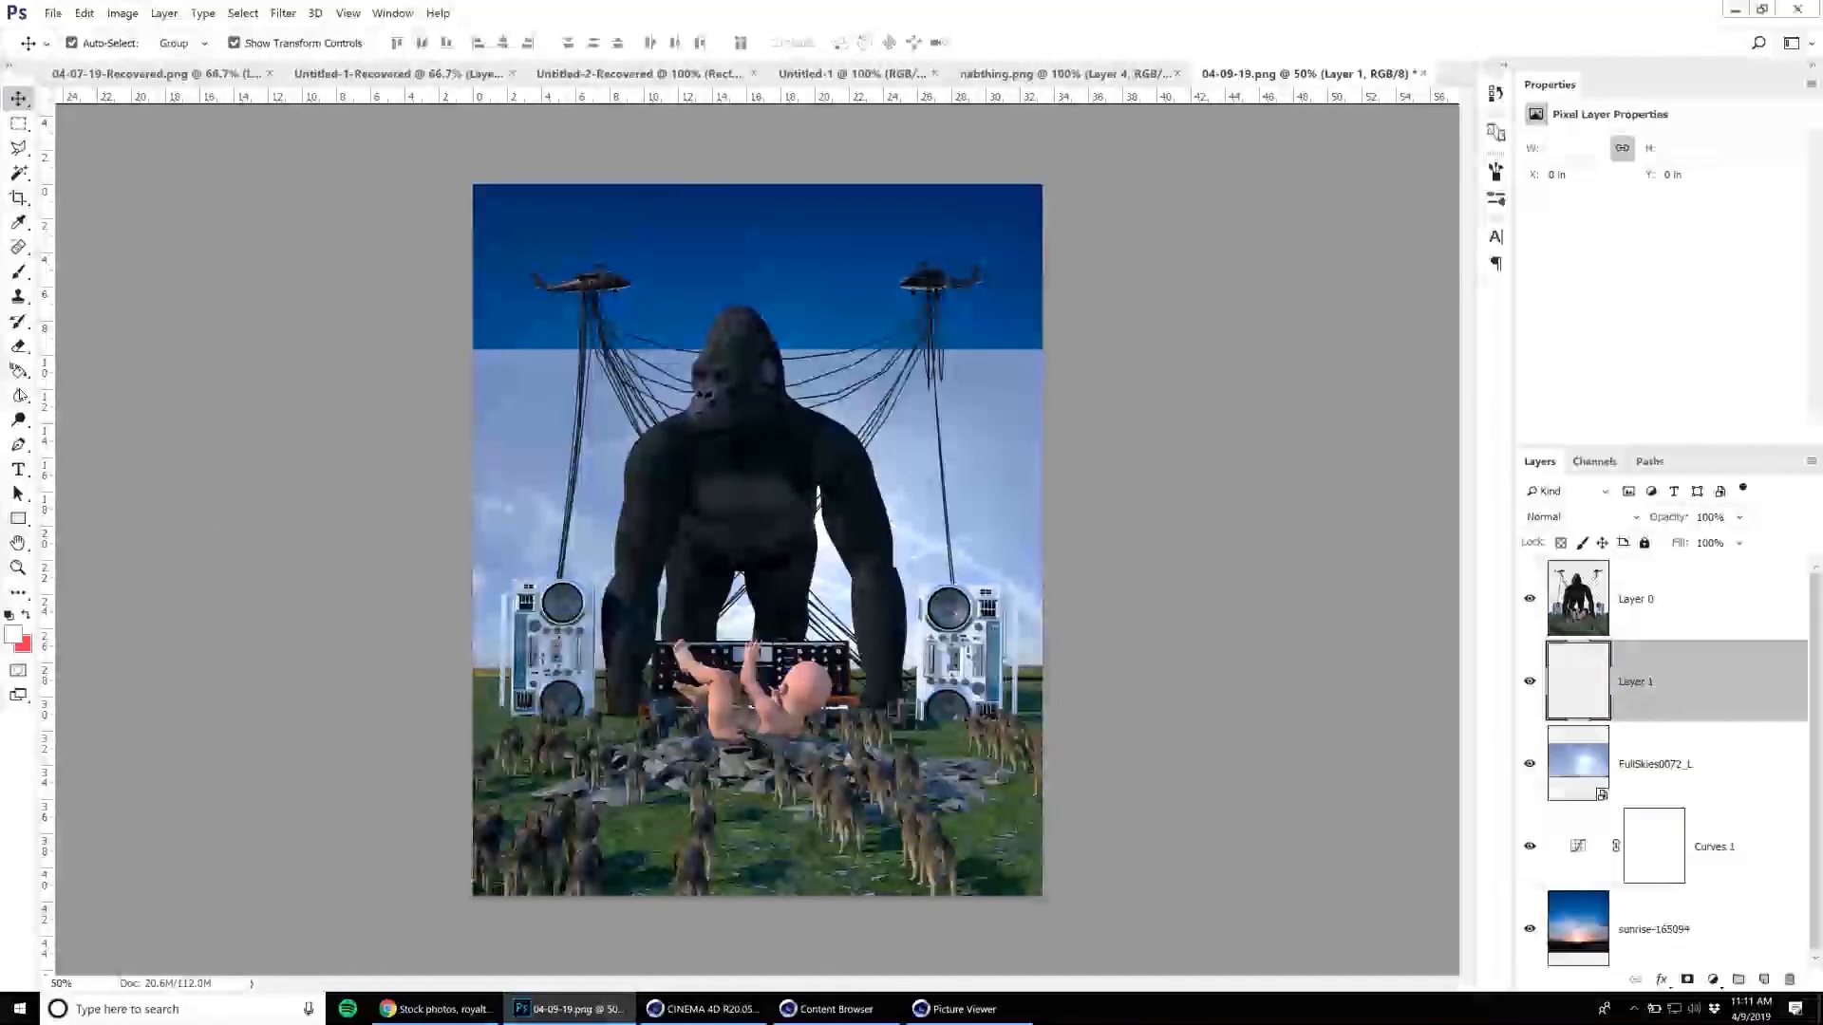
left_click(19, 272)
left_click(555, 369, "alt")
key("bracketright")
key("bracketright")
key("bracketright")
key("bracketright")
key("bracketright")
key("bracketright")
key("bracketright")
key("bracketright")
key("bracketright")
key("bracketright")
key("bracketright")
key("bracketright")
key("bracketright")
key("bracketright")
mouse_move(541, 300)
left_mouse_down()
mouse_move(1112, 254)
mouse_move(363, 229)
left_mouse_up()
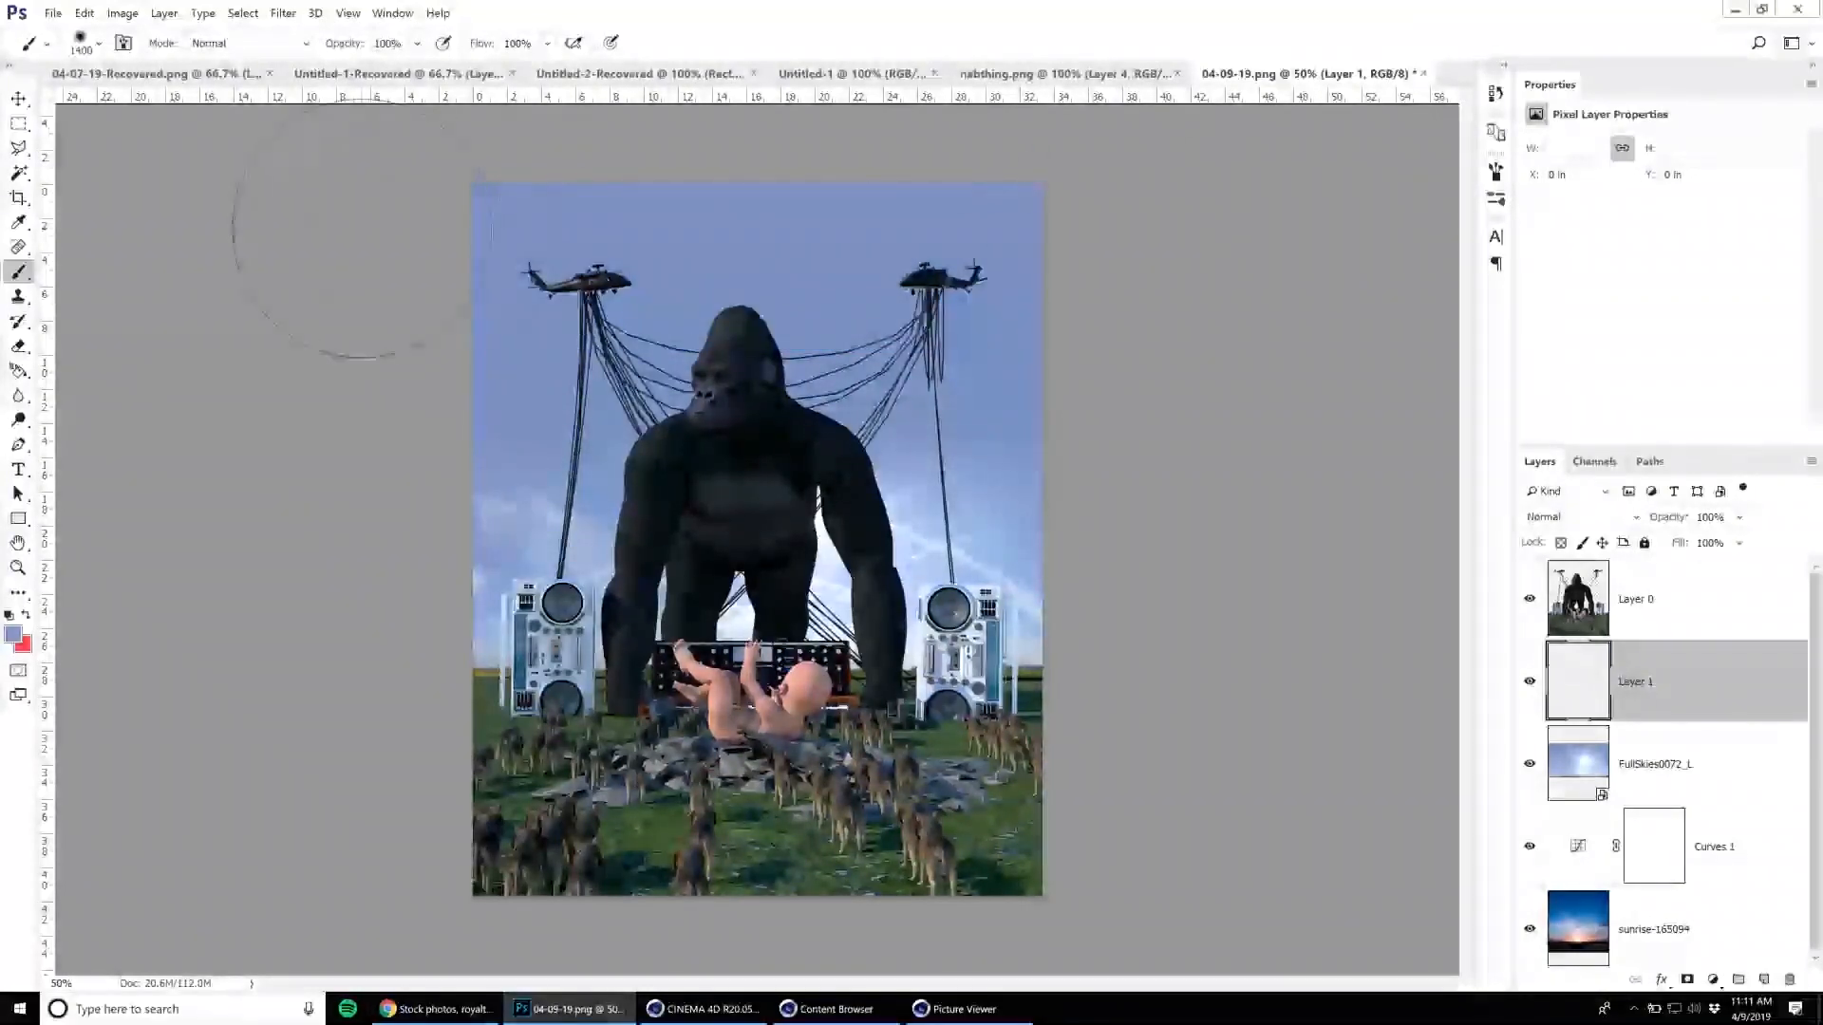
key("bracketright")
key("ctrl+bracketleft")
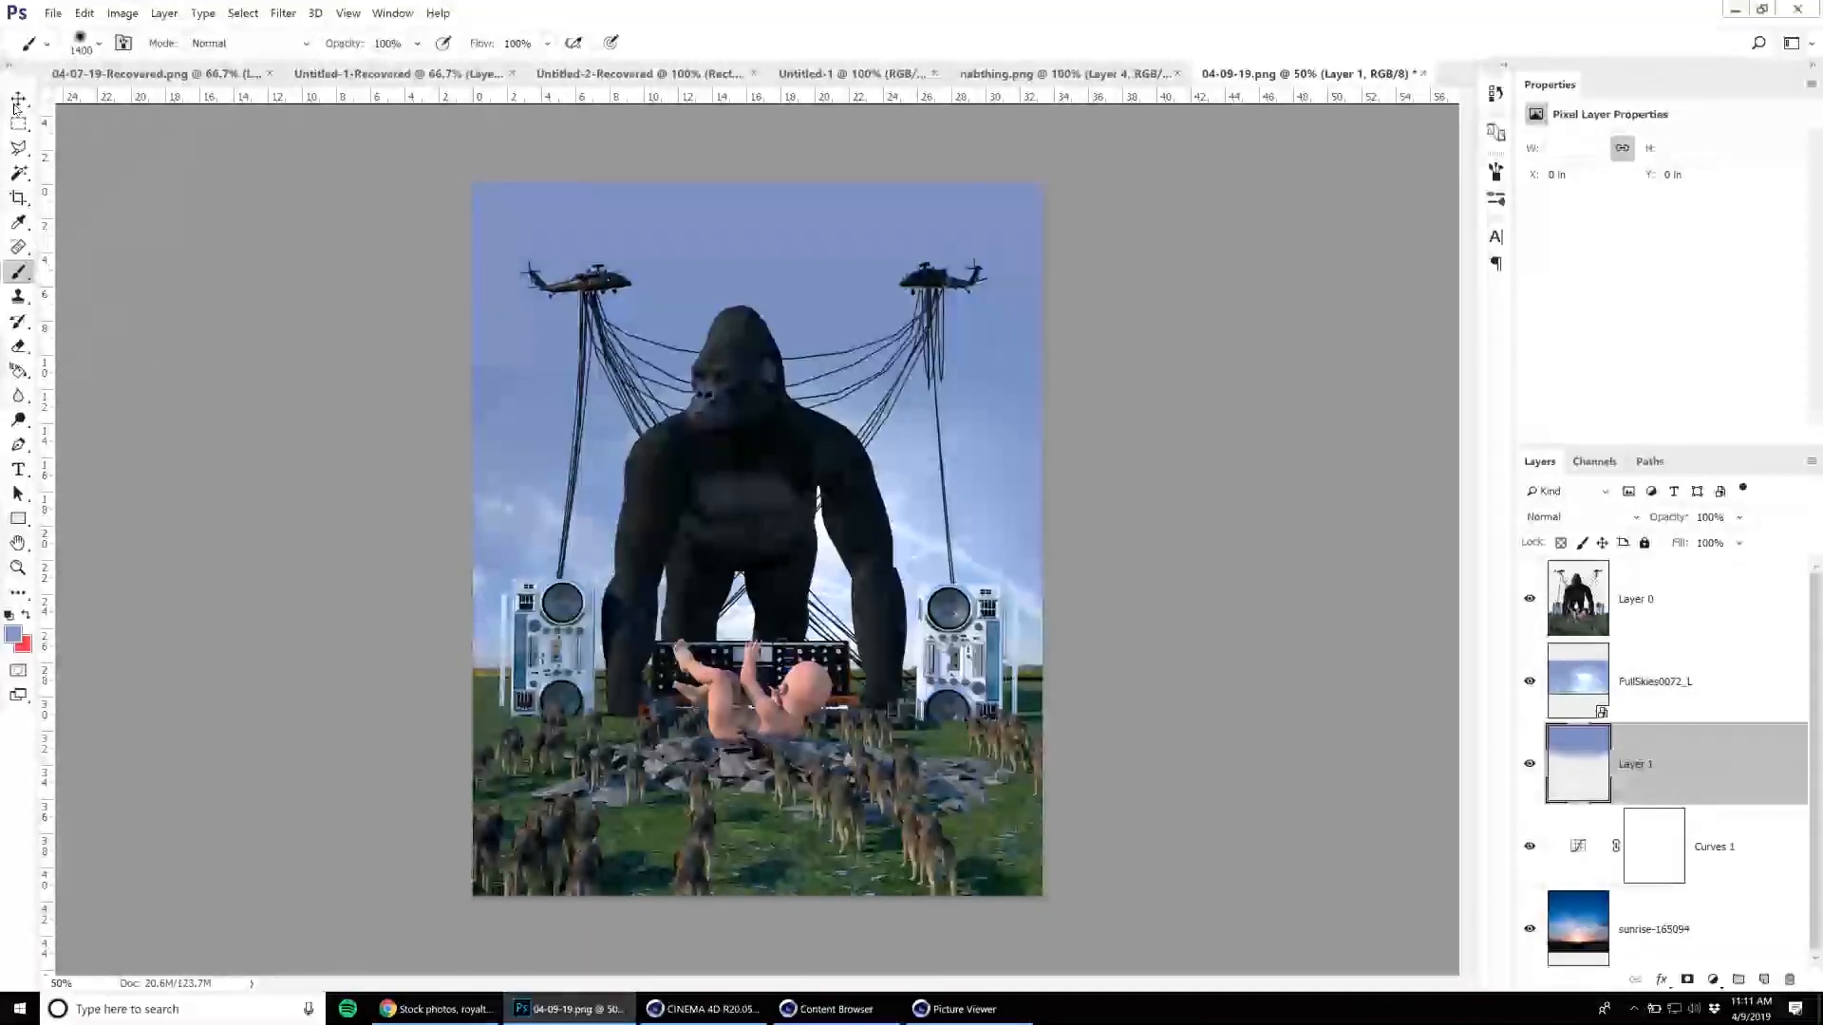
Rasterize the FullSkies0072_L layer and stretch it upward with Content-Aware Scale to about 160% height, past the canvas's upper edge.
key("v")
left_click(1720, 680)
right_click(1719, 680)
left_click(285, 96)
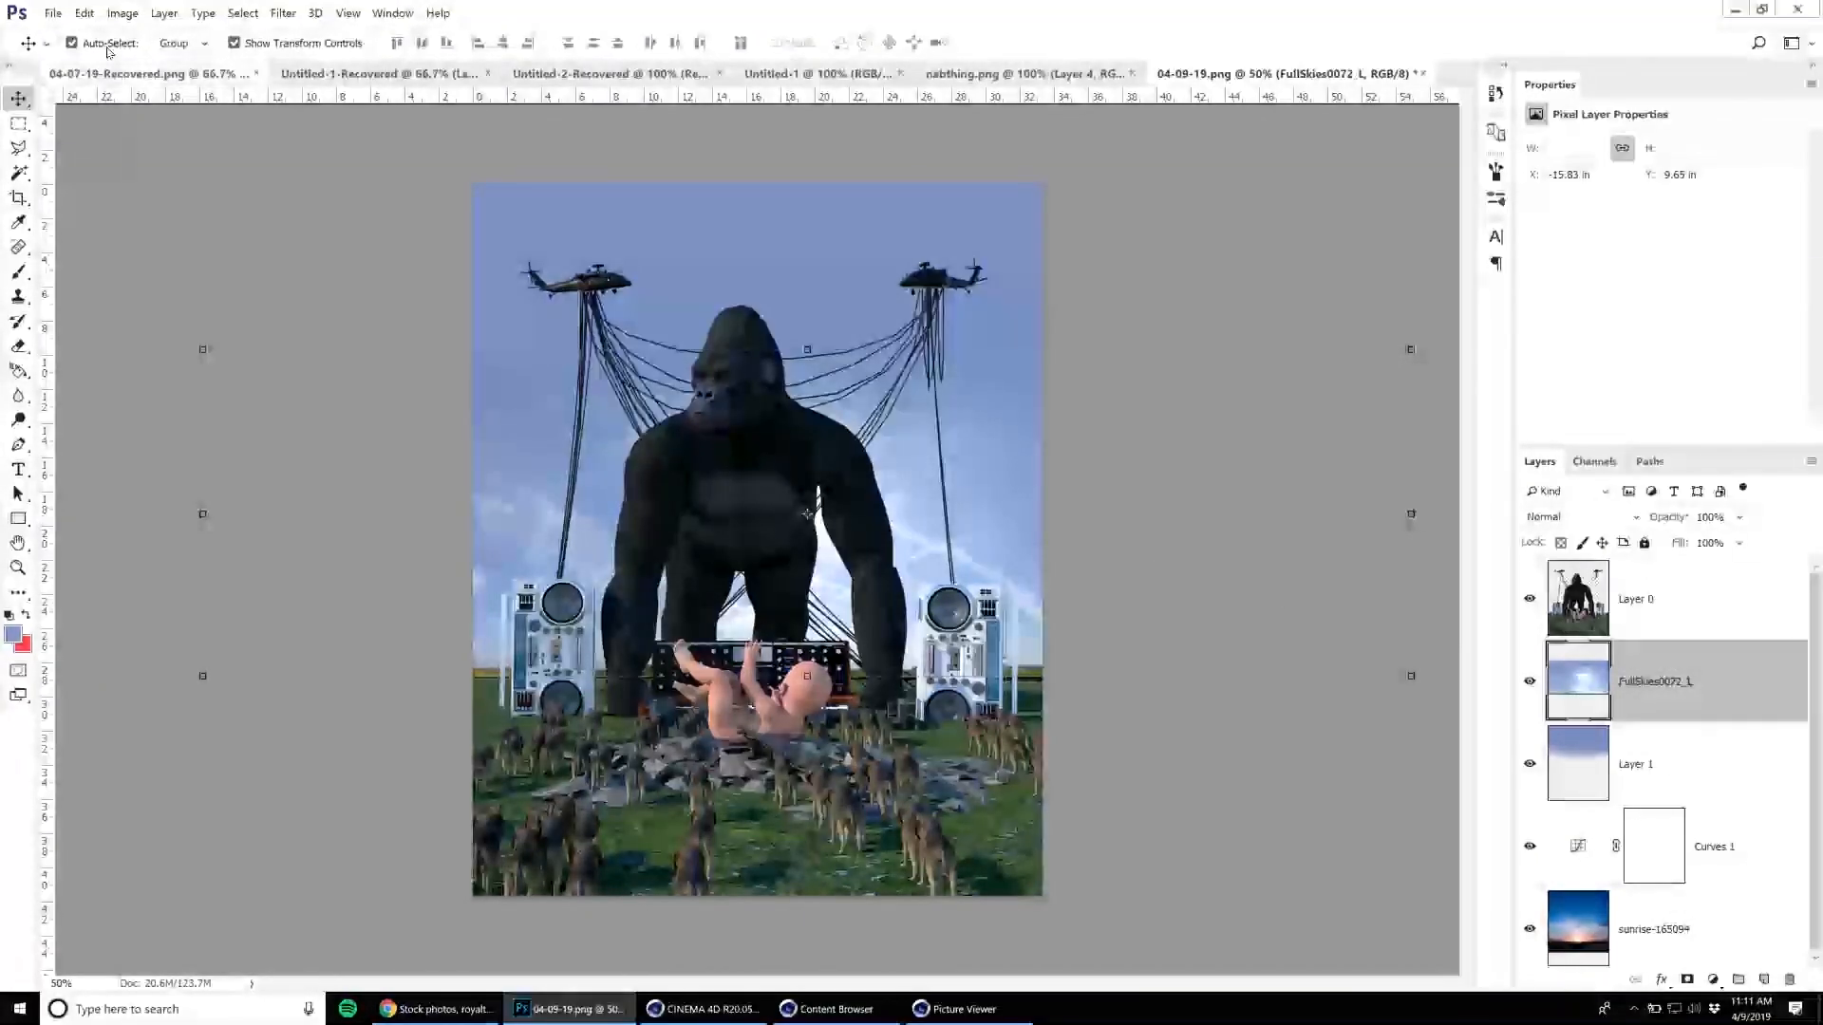
left_click(85, 13)
left_click(211, 304)
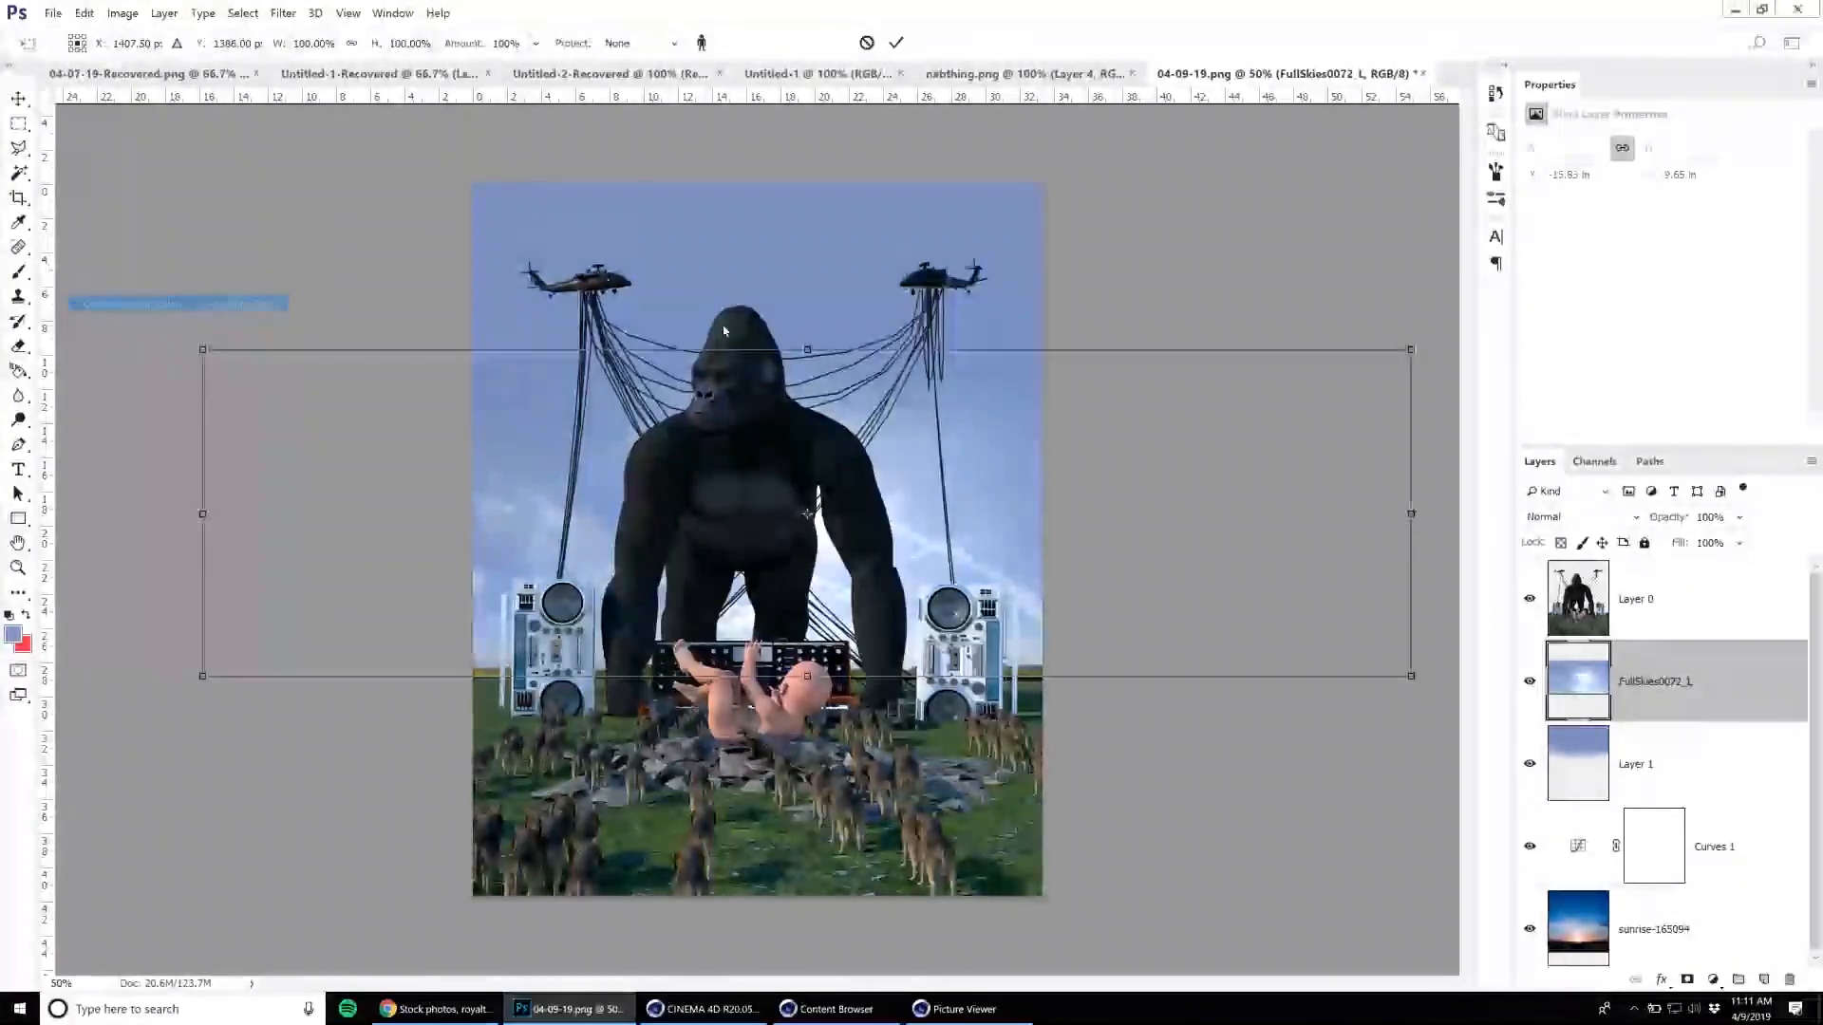
left_click_drag(807, 350, 788, 144)
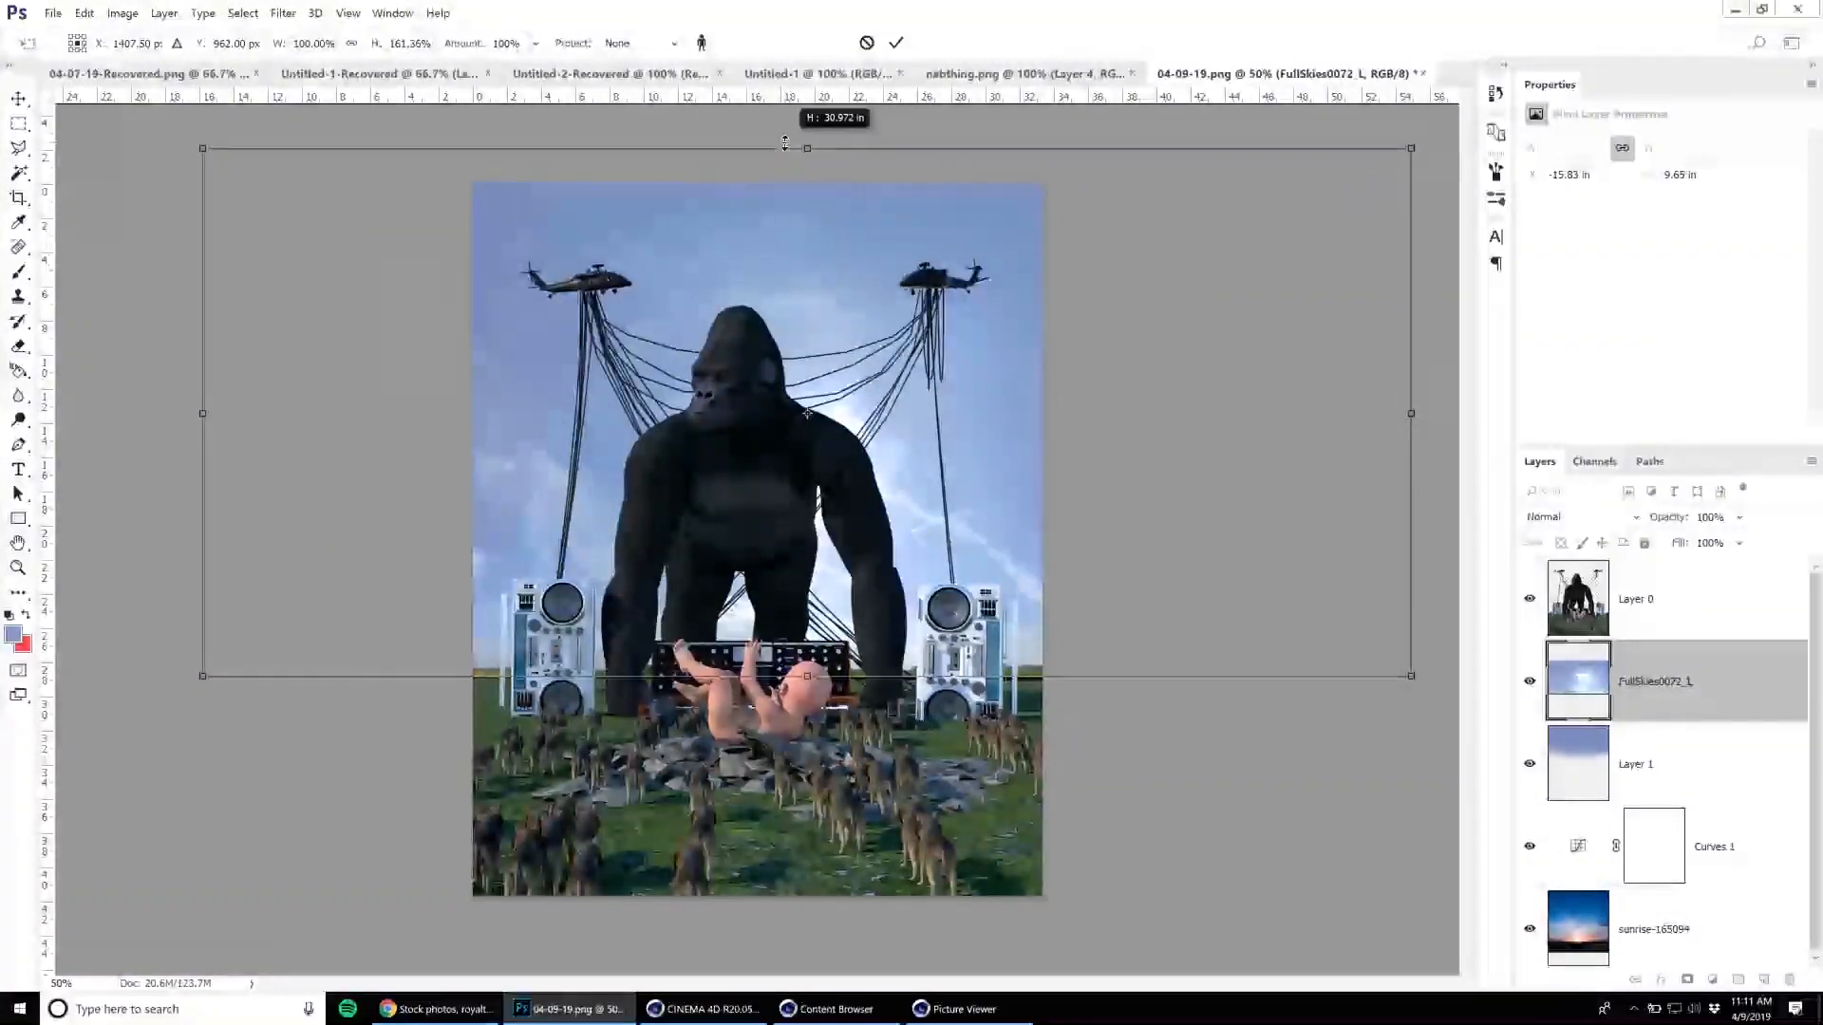
key("Return")
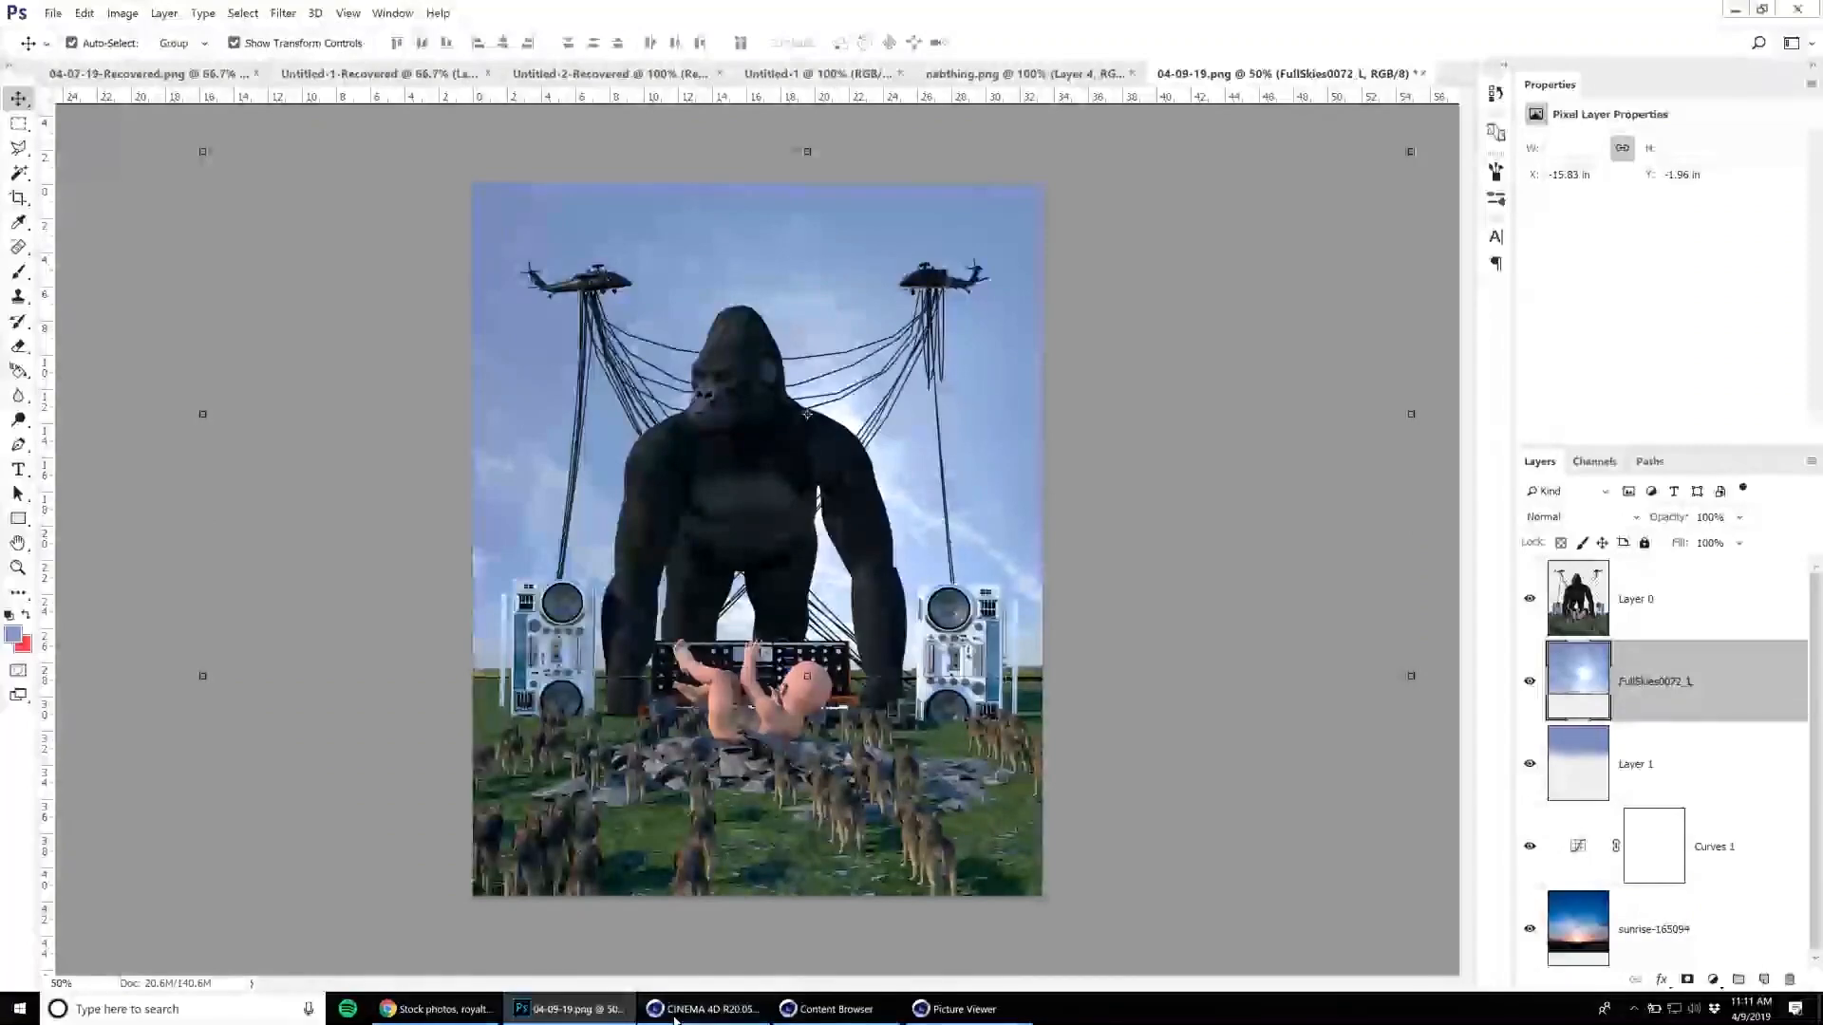
Switch to Cinema 4D, close the Picture Viewer, fit the whole render in the Octane Live Viewer and display its depth channel.
left_click(676, 1013)
left_click(1802, 12)
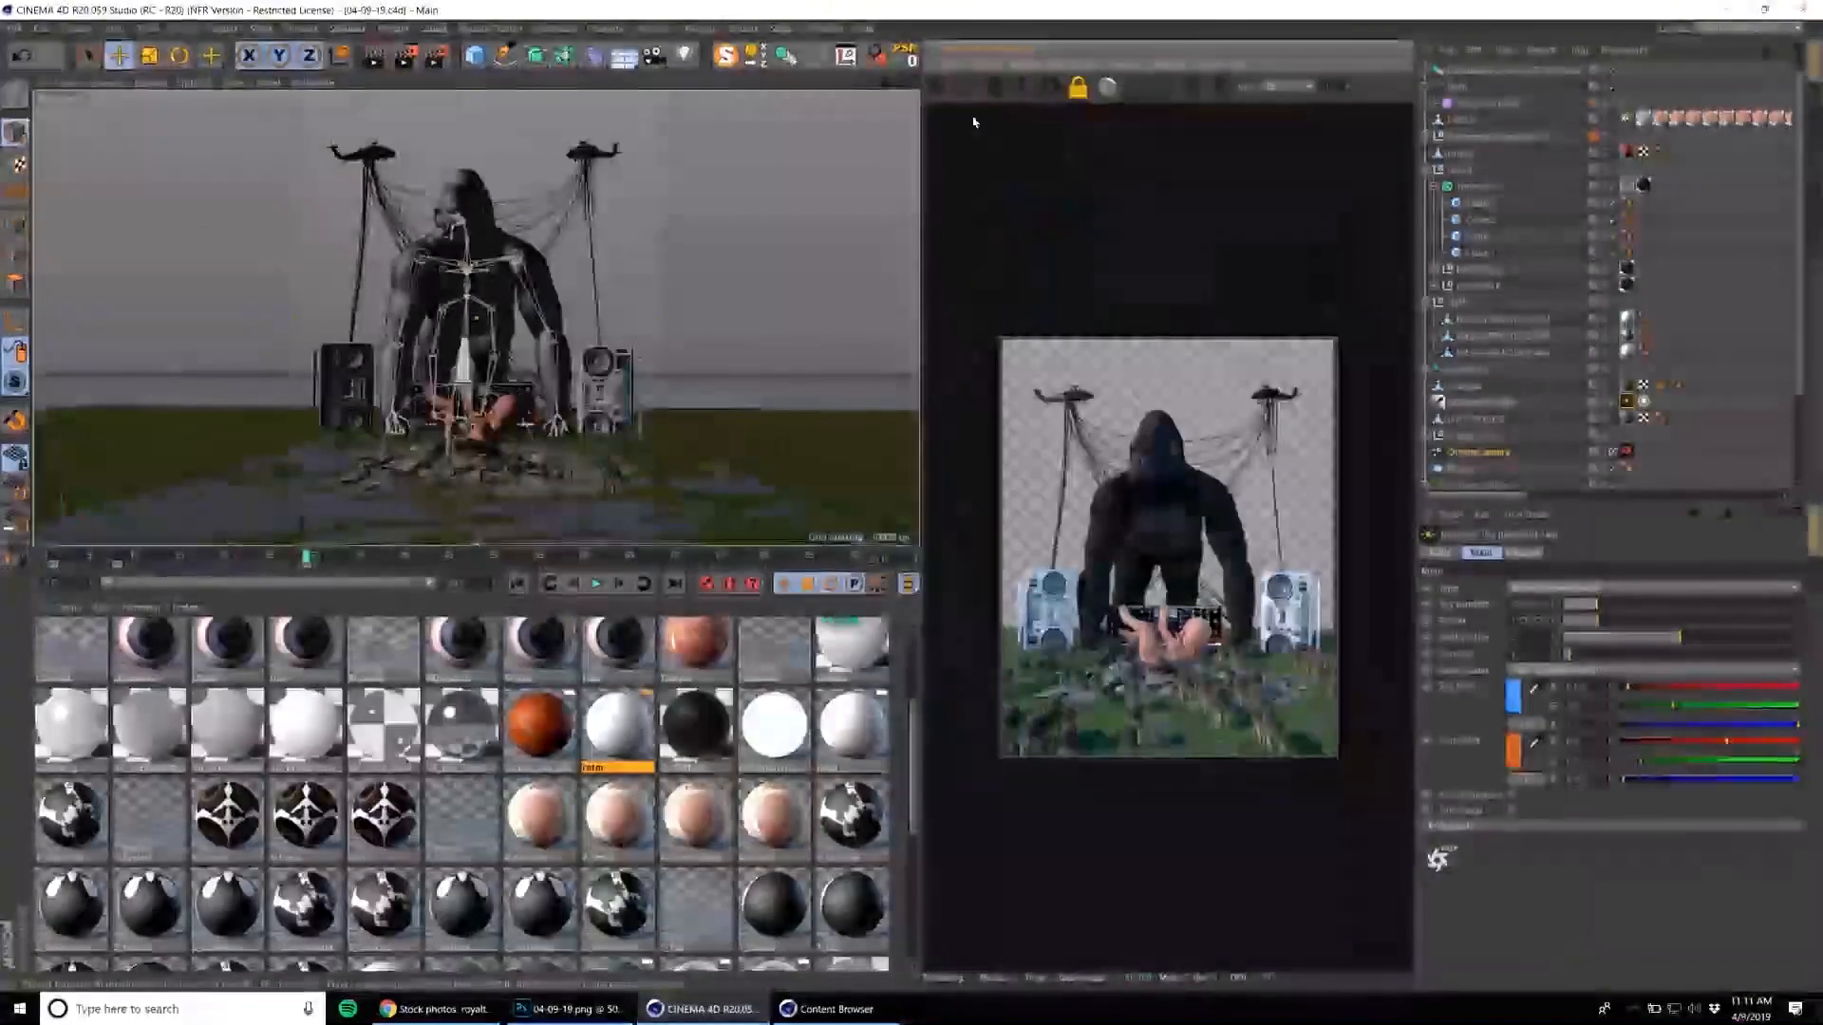
left_click(1273, 92)
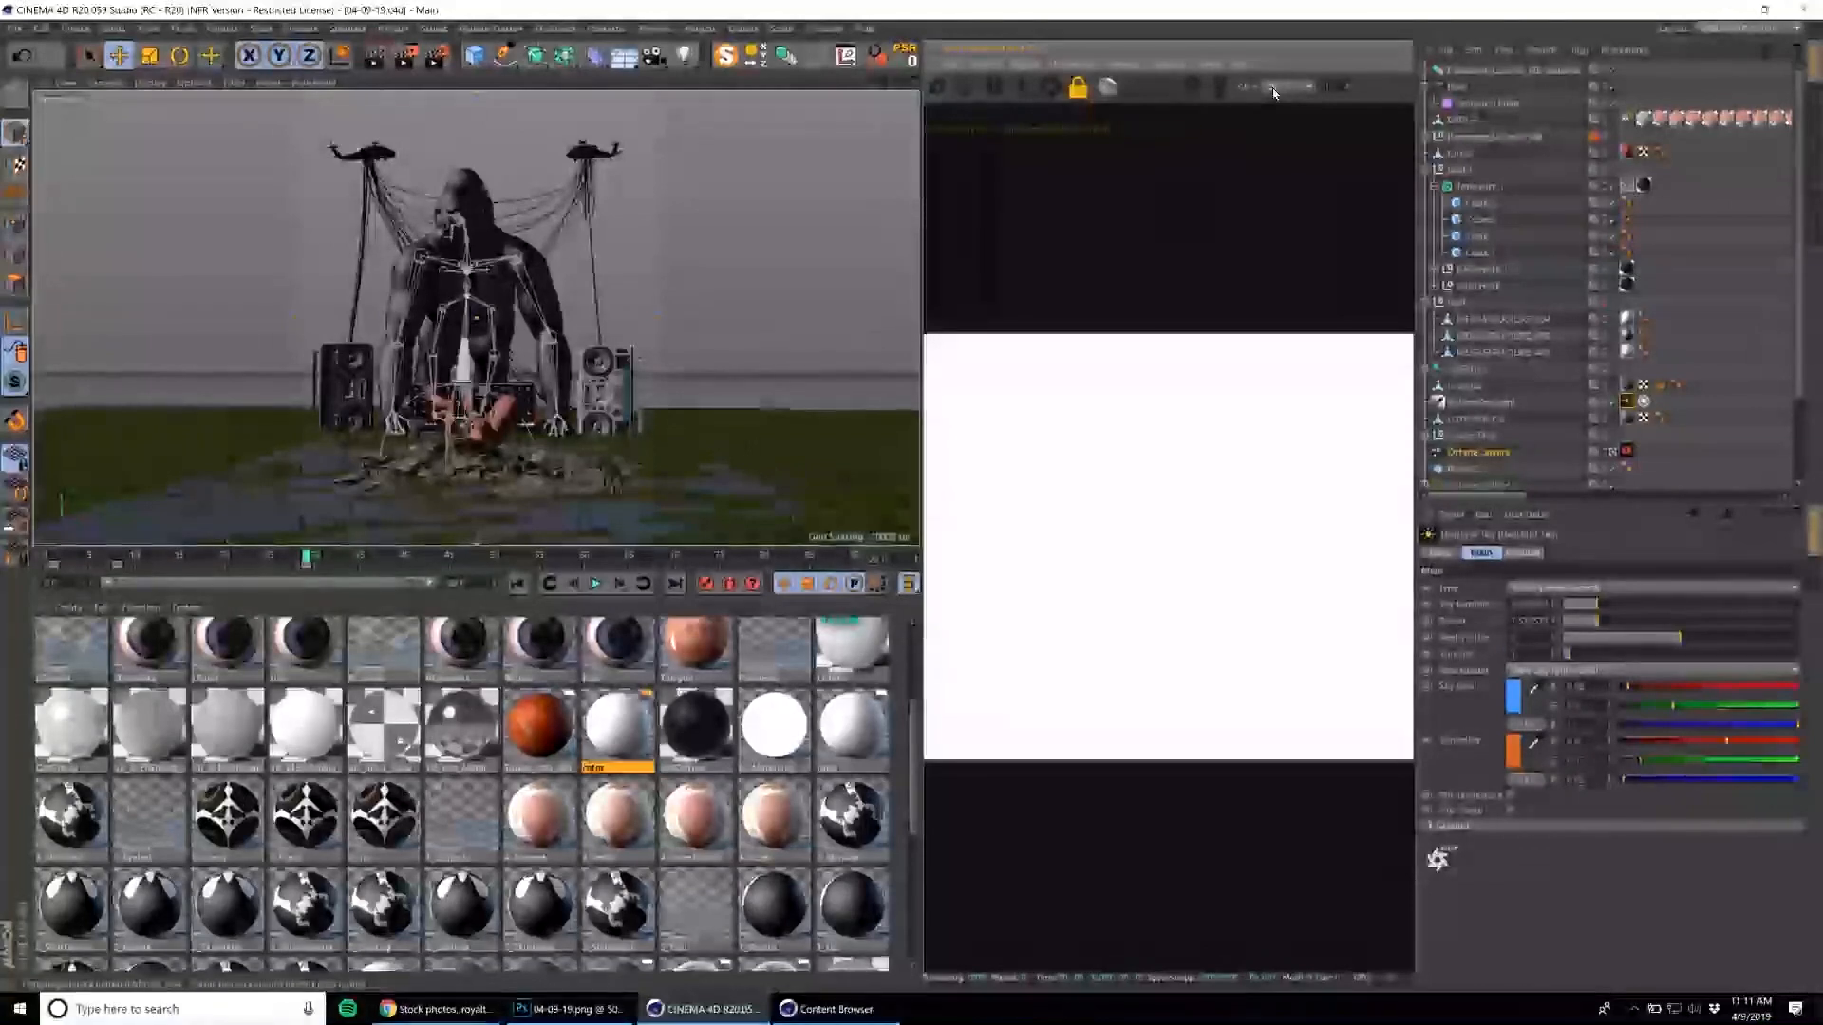
left_click(1275, 87)
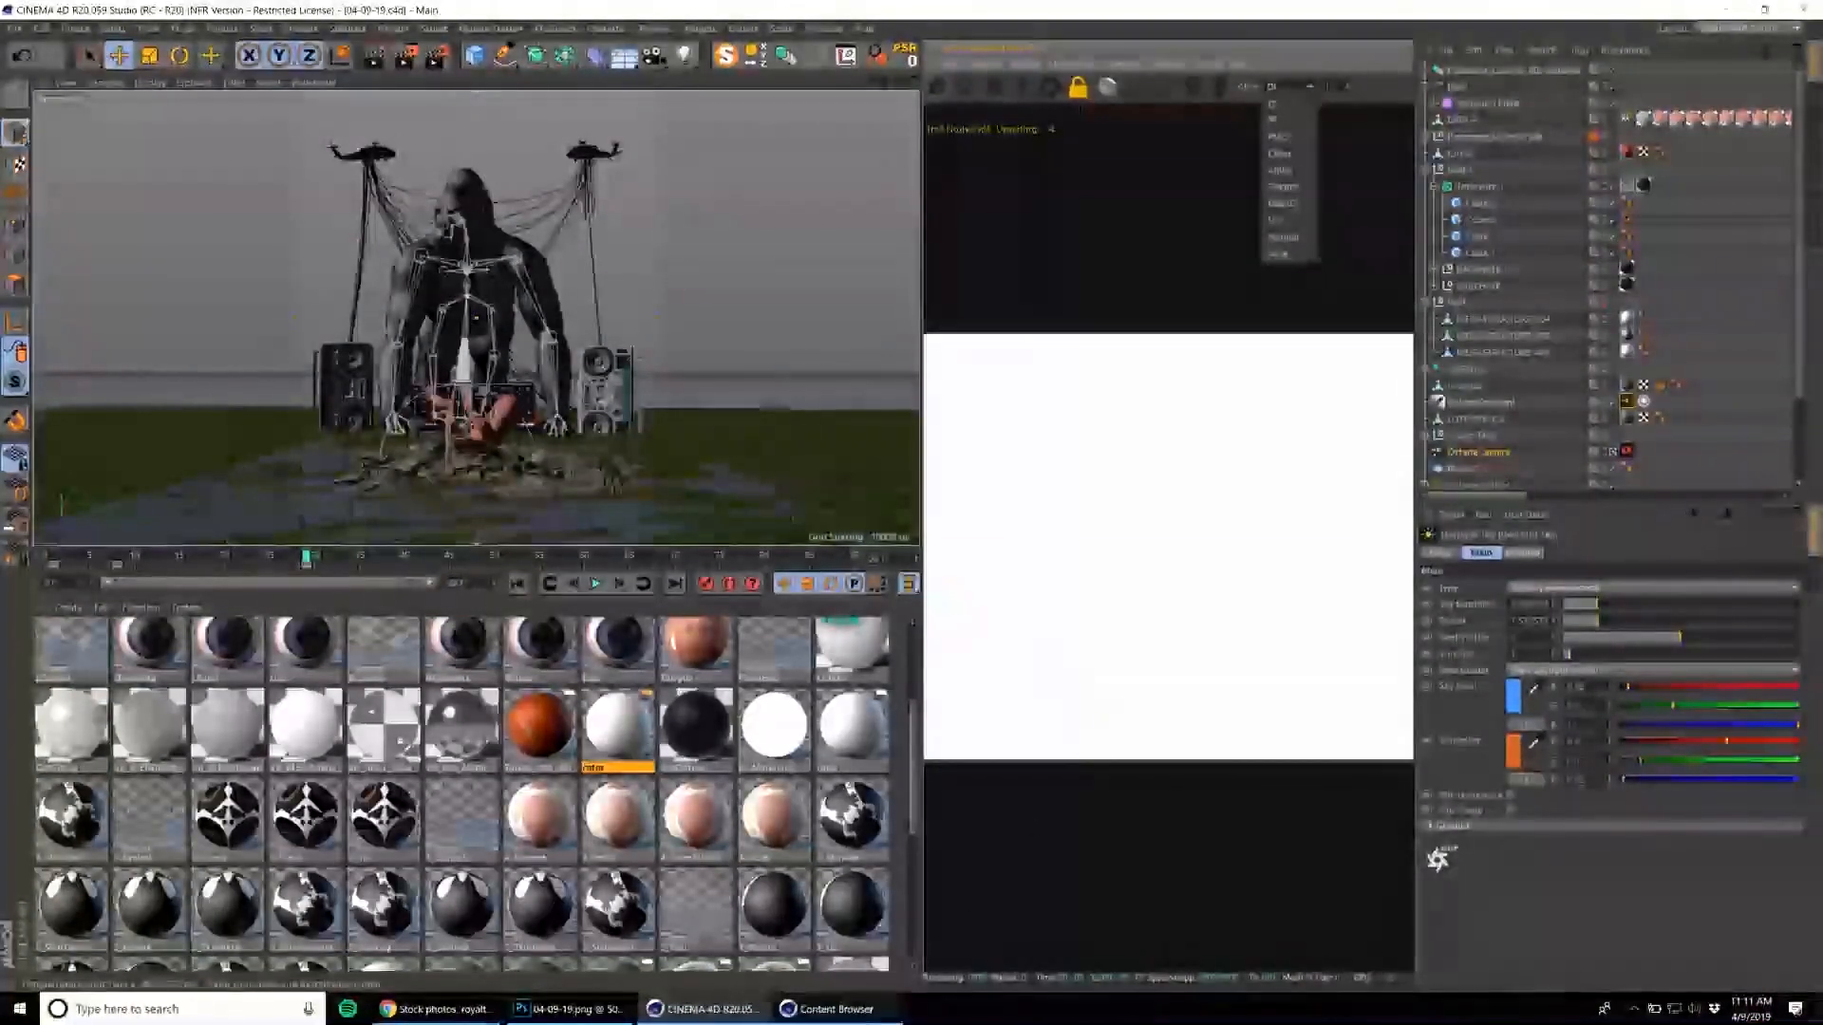
left_click(835, 1008)
left_click(567, 1008)
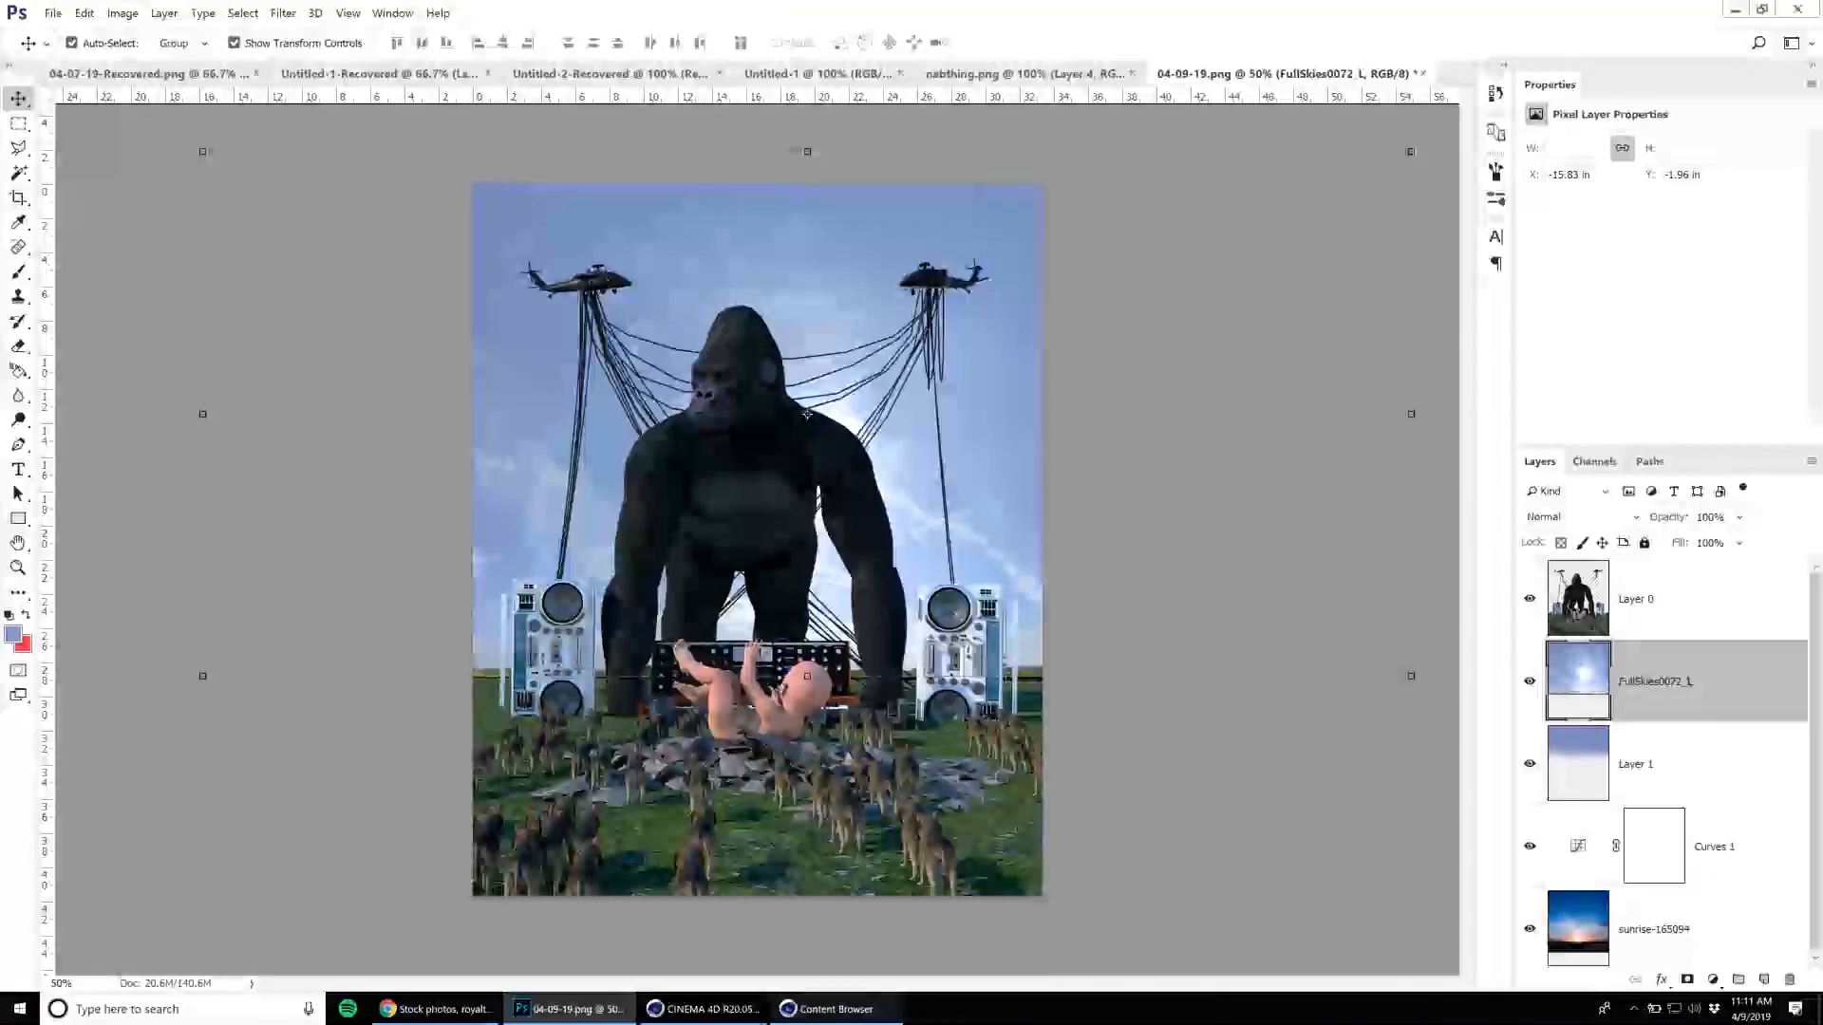
left_click(835, 1008)
left_click(836, 1008)
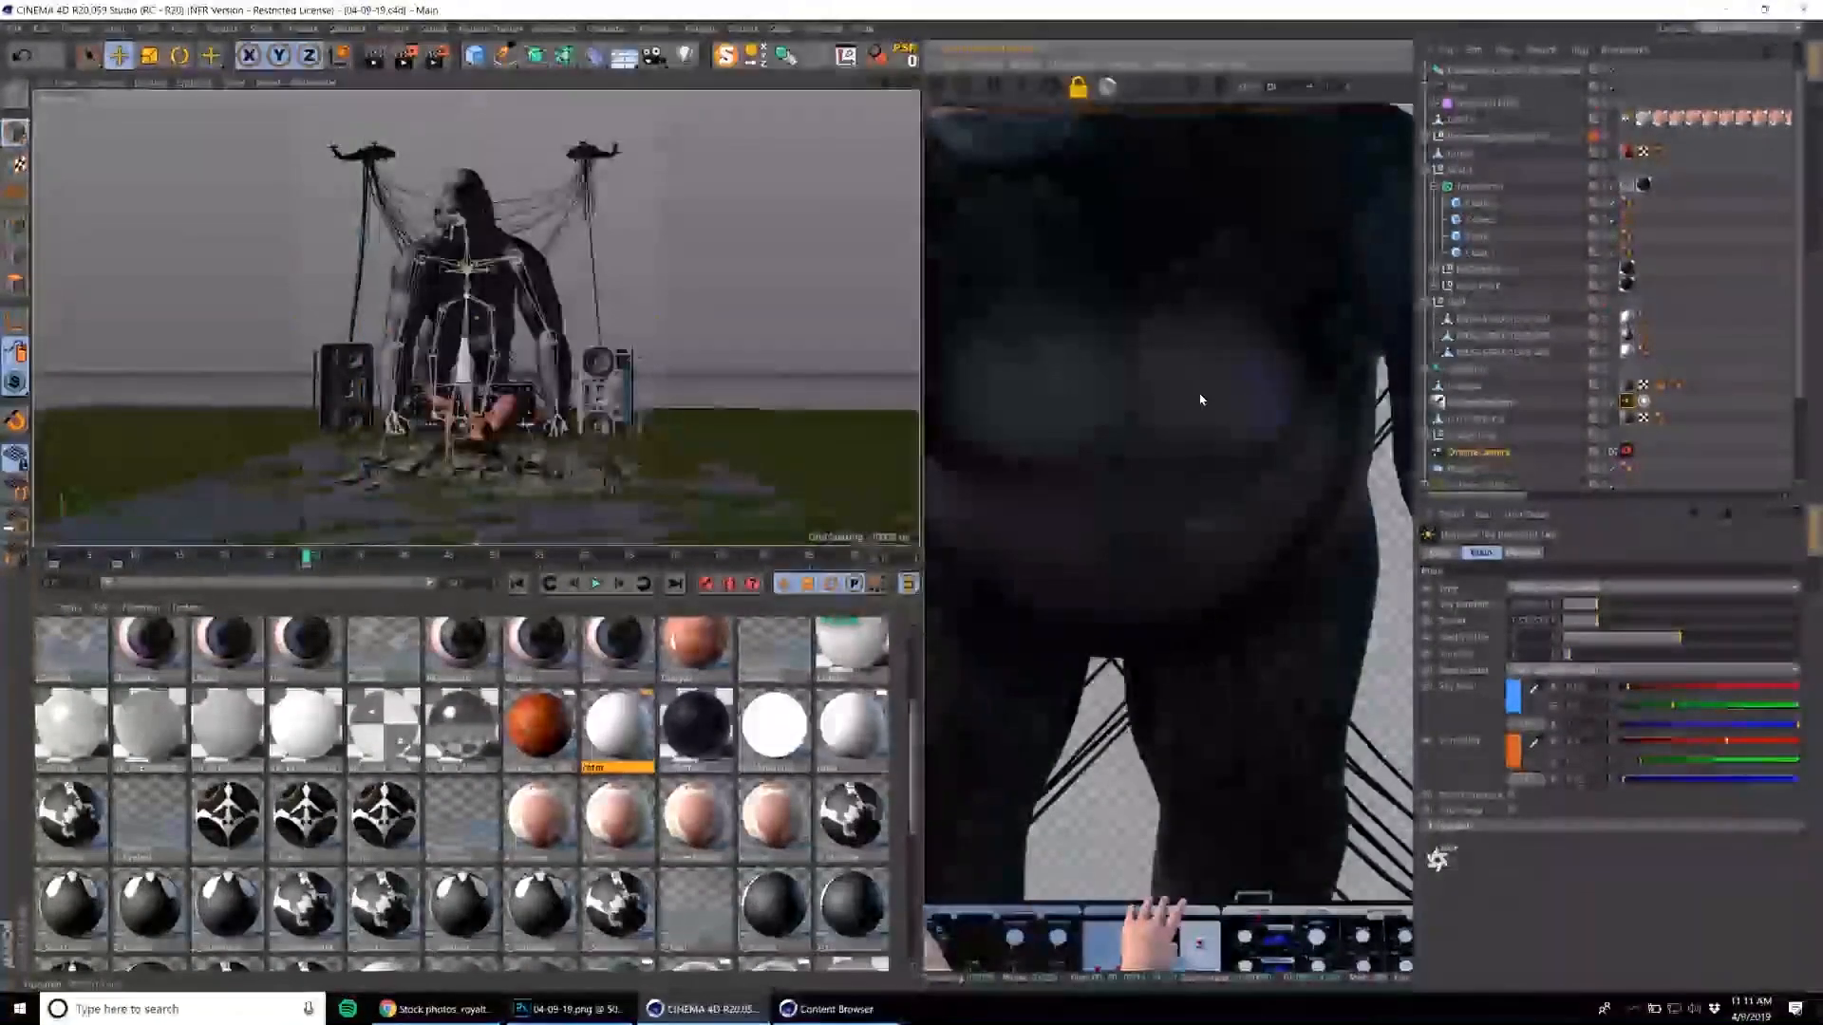
left_click(1077, 88)
left_click(1300, 87)
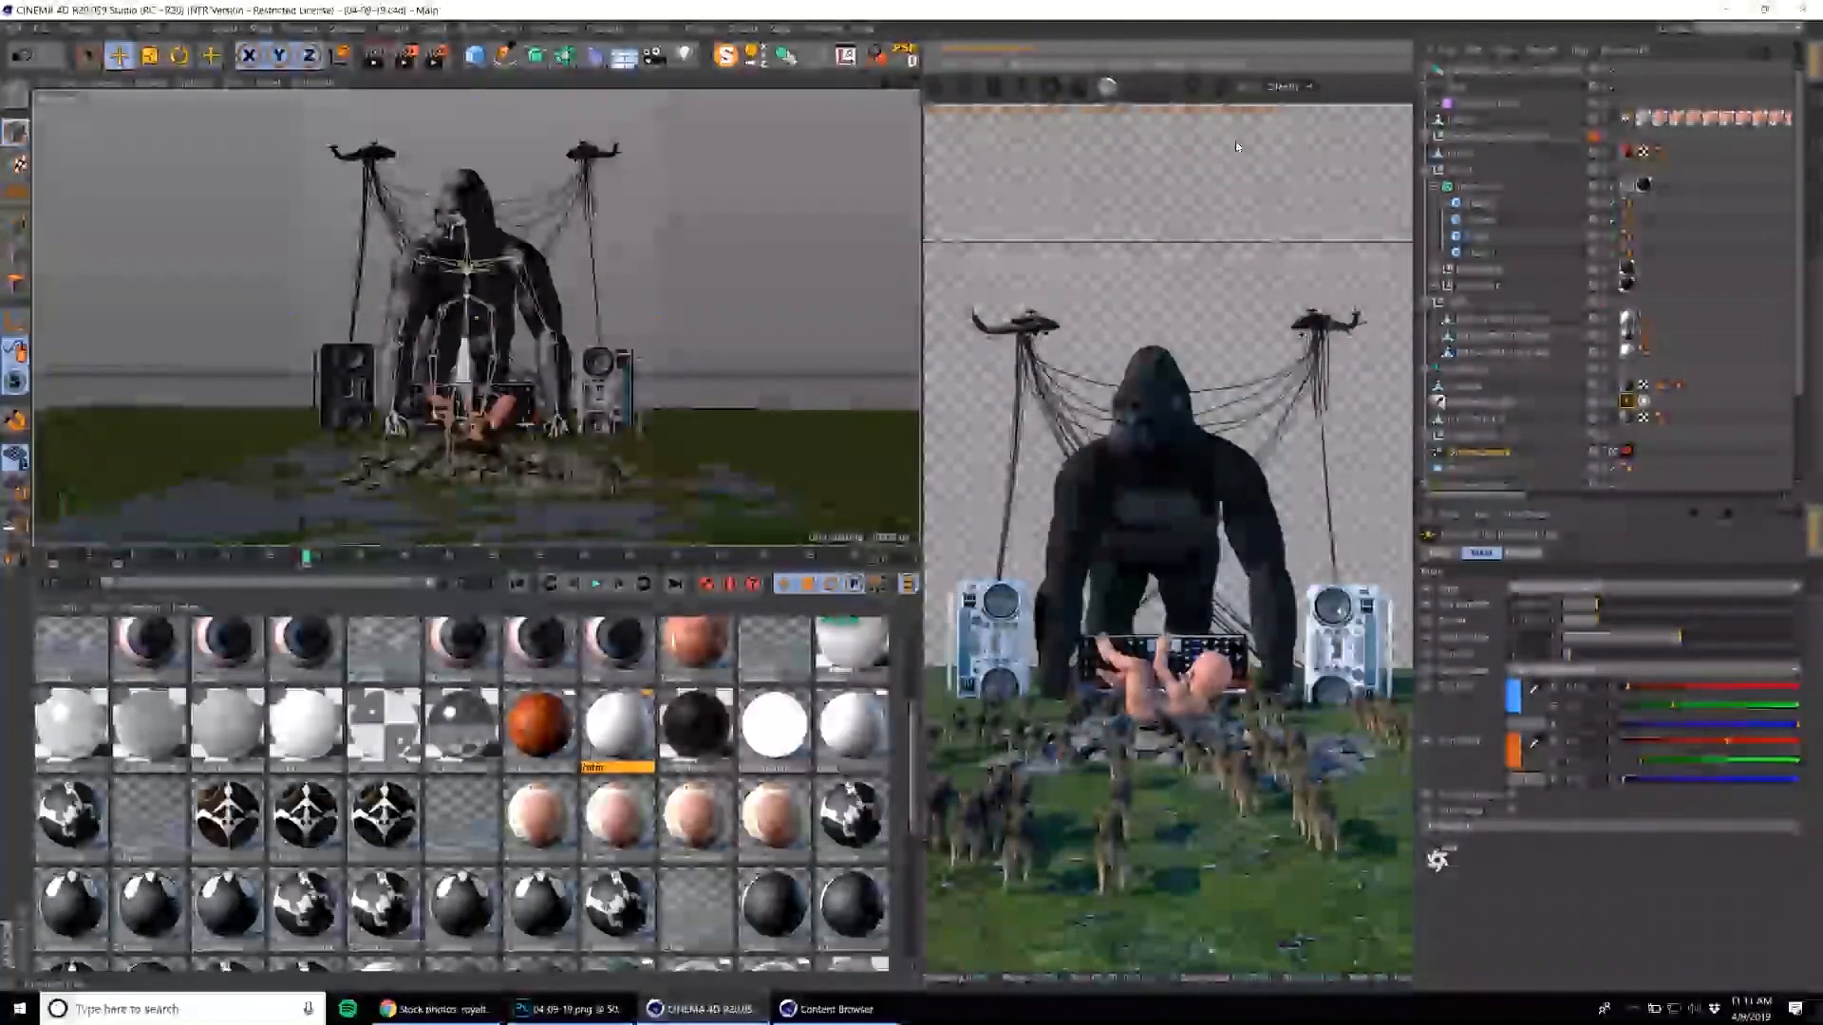
left_click(1297, 155)
Raise the Z-depth max in the Octane settings until the depth pass grades from wolves to gorilla, and lock the full render resolution.
left_click(1054, 87)
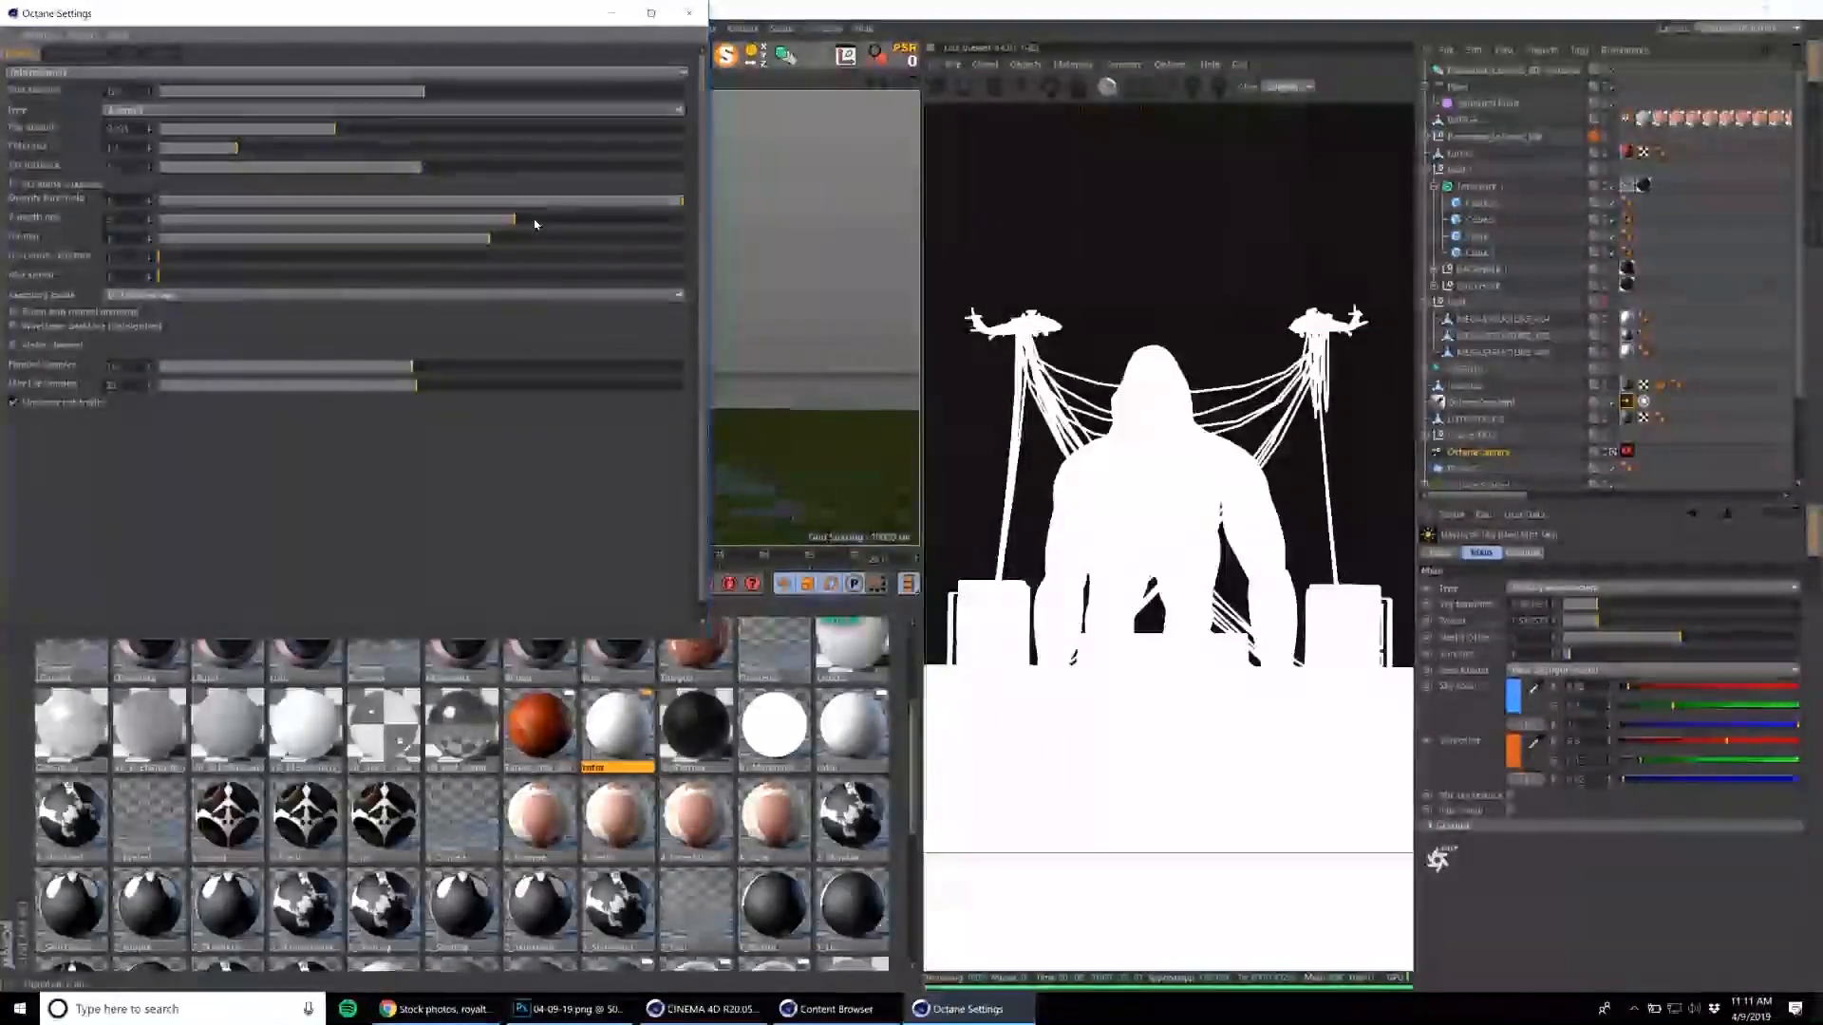
left_click_drag(642, 228, 621, 224)
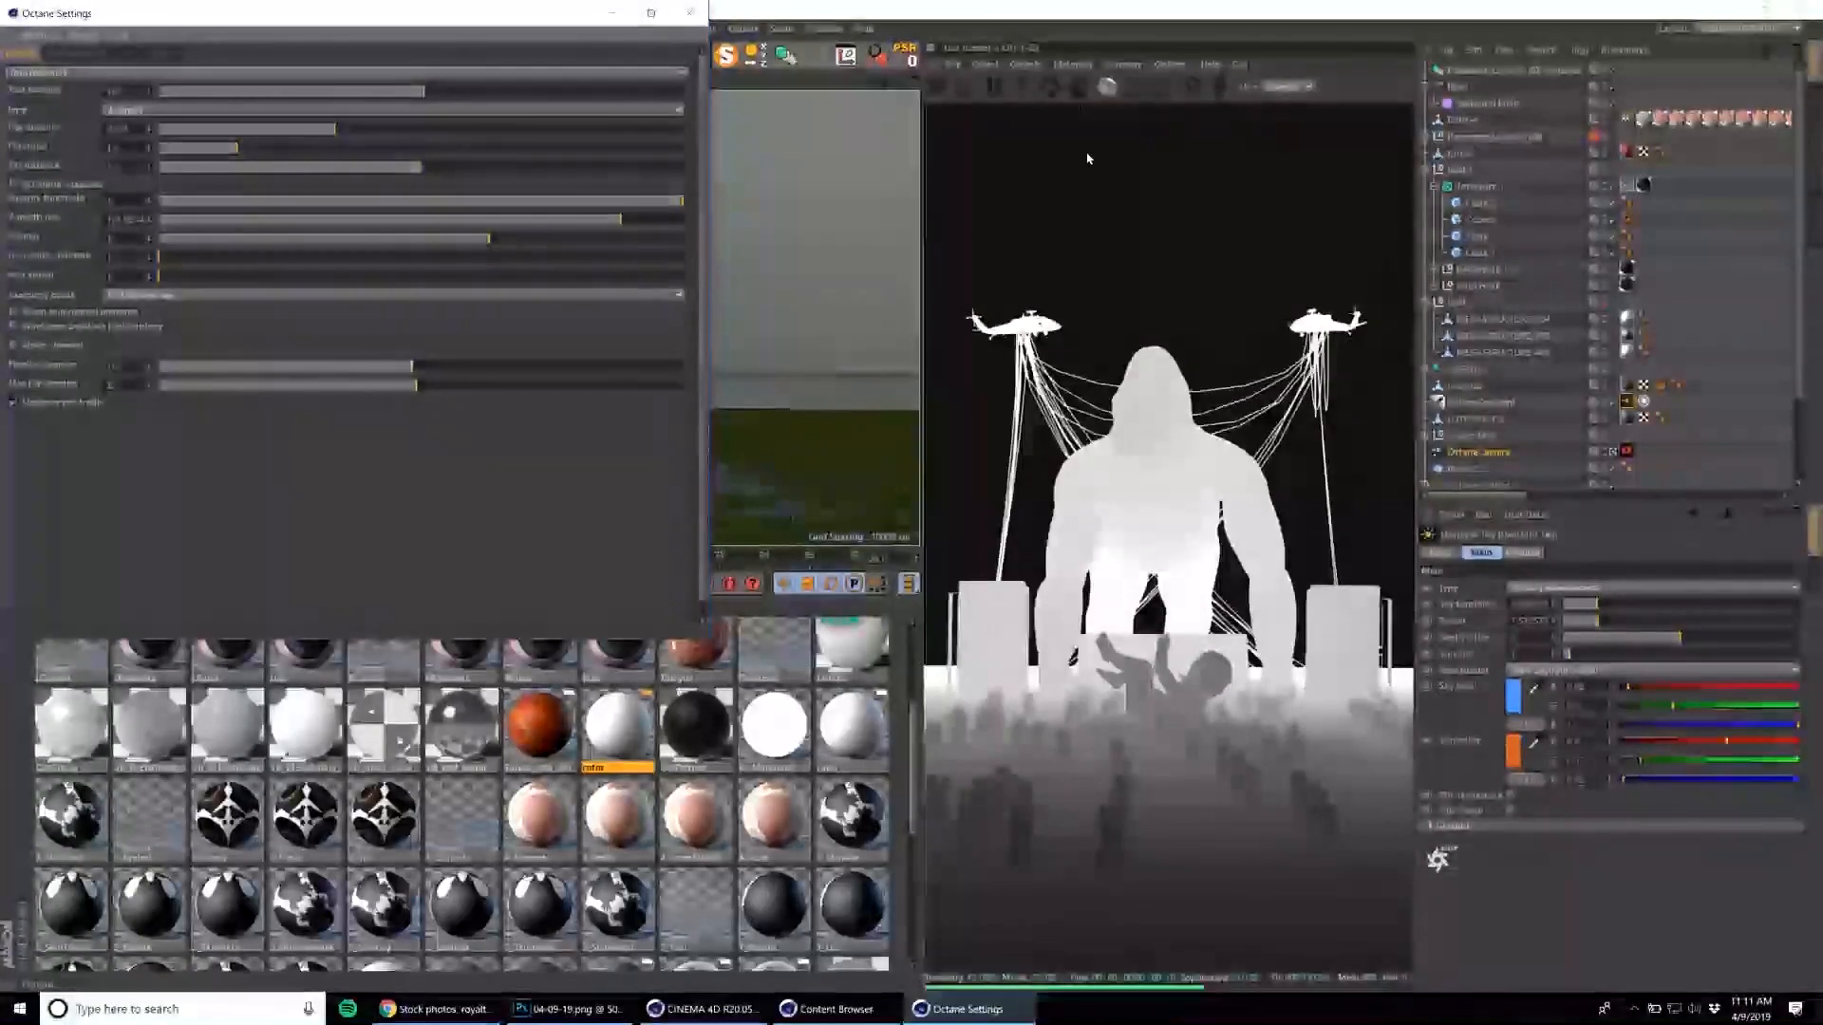
left_click(1077, 87)
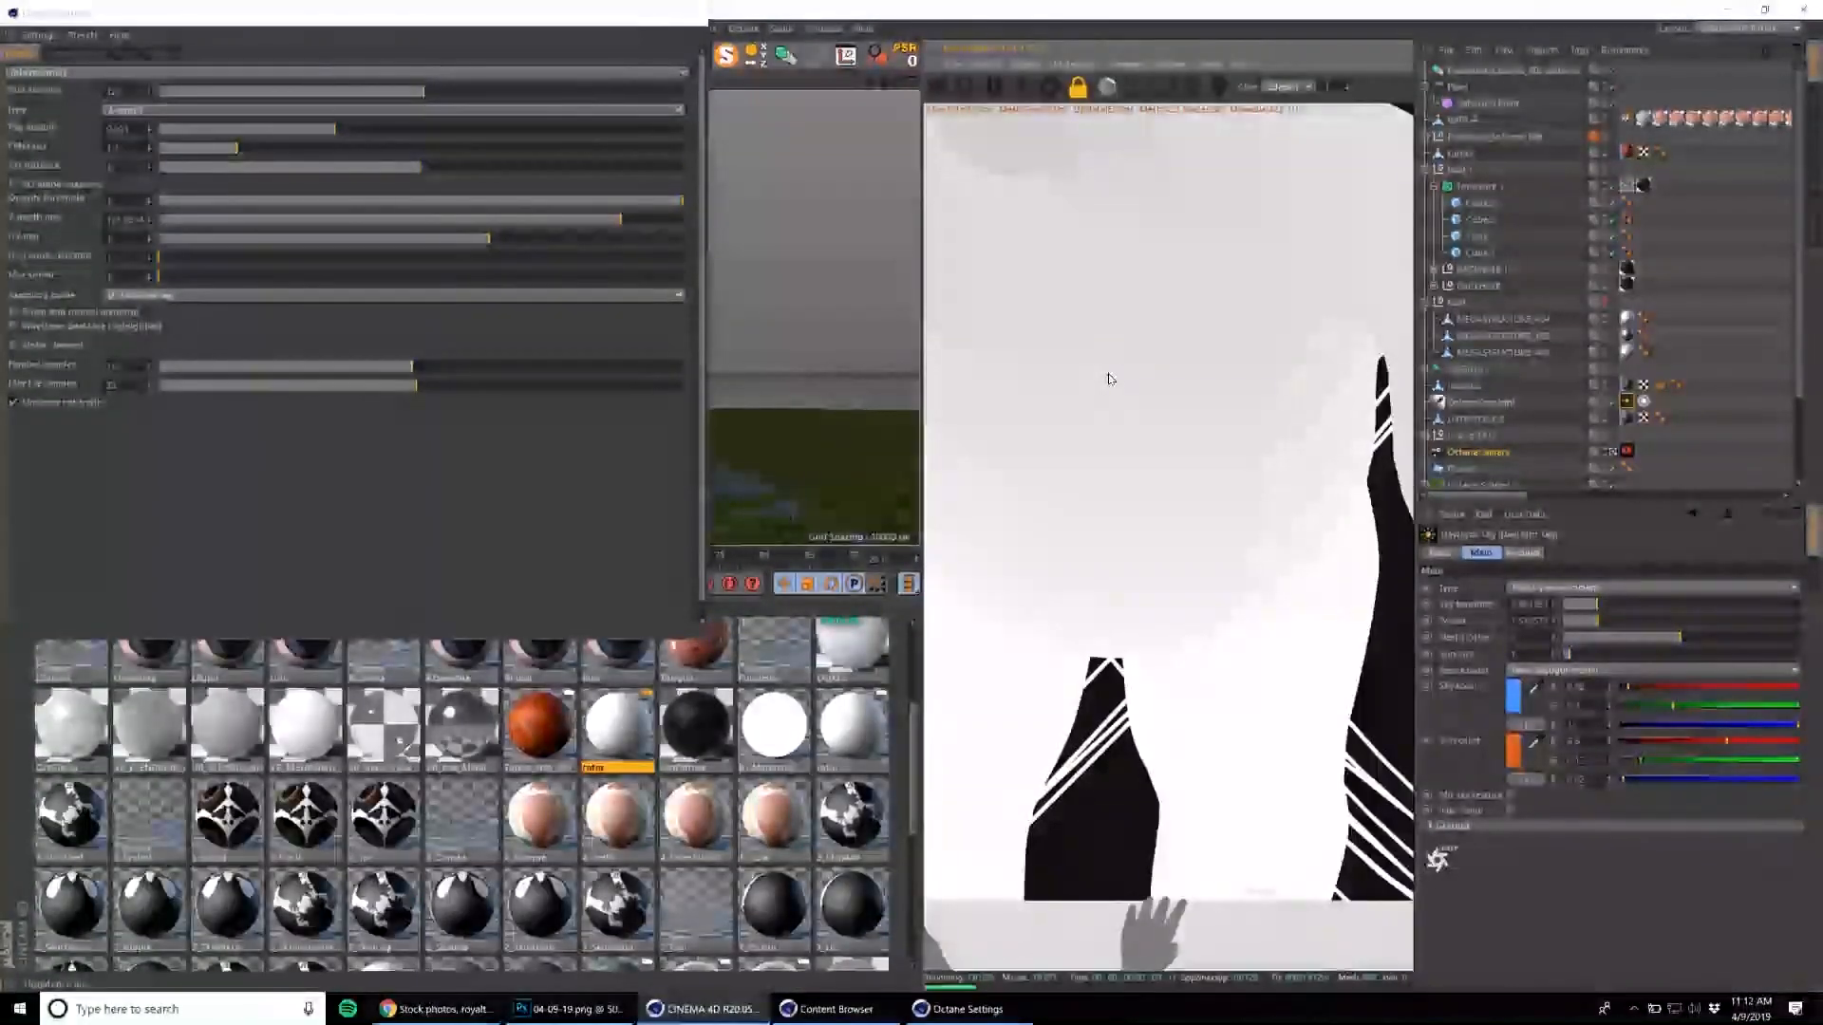
Send the full-resolution depth pass to the Picture Viewer and copy the image.
right_click(1108, 379)
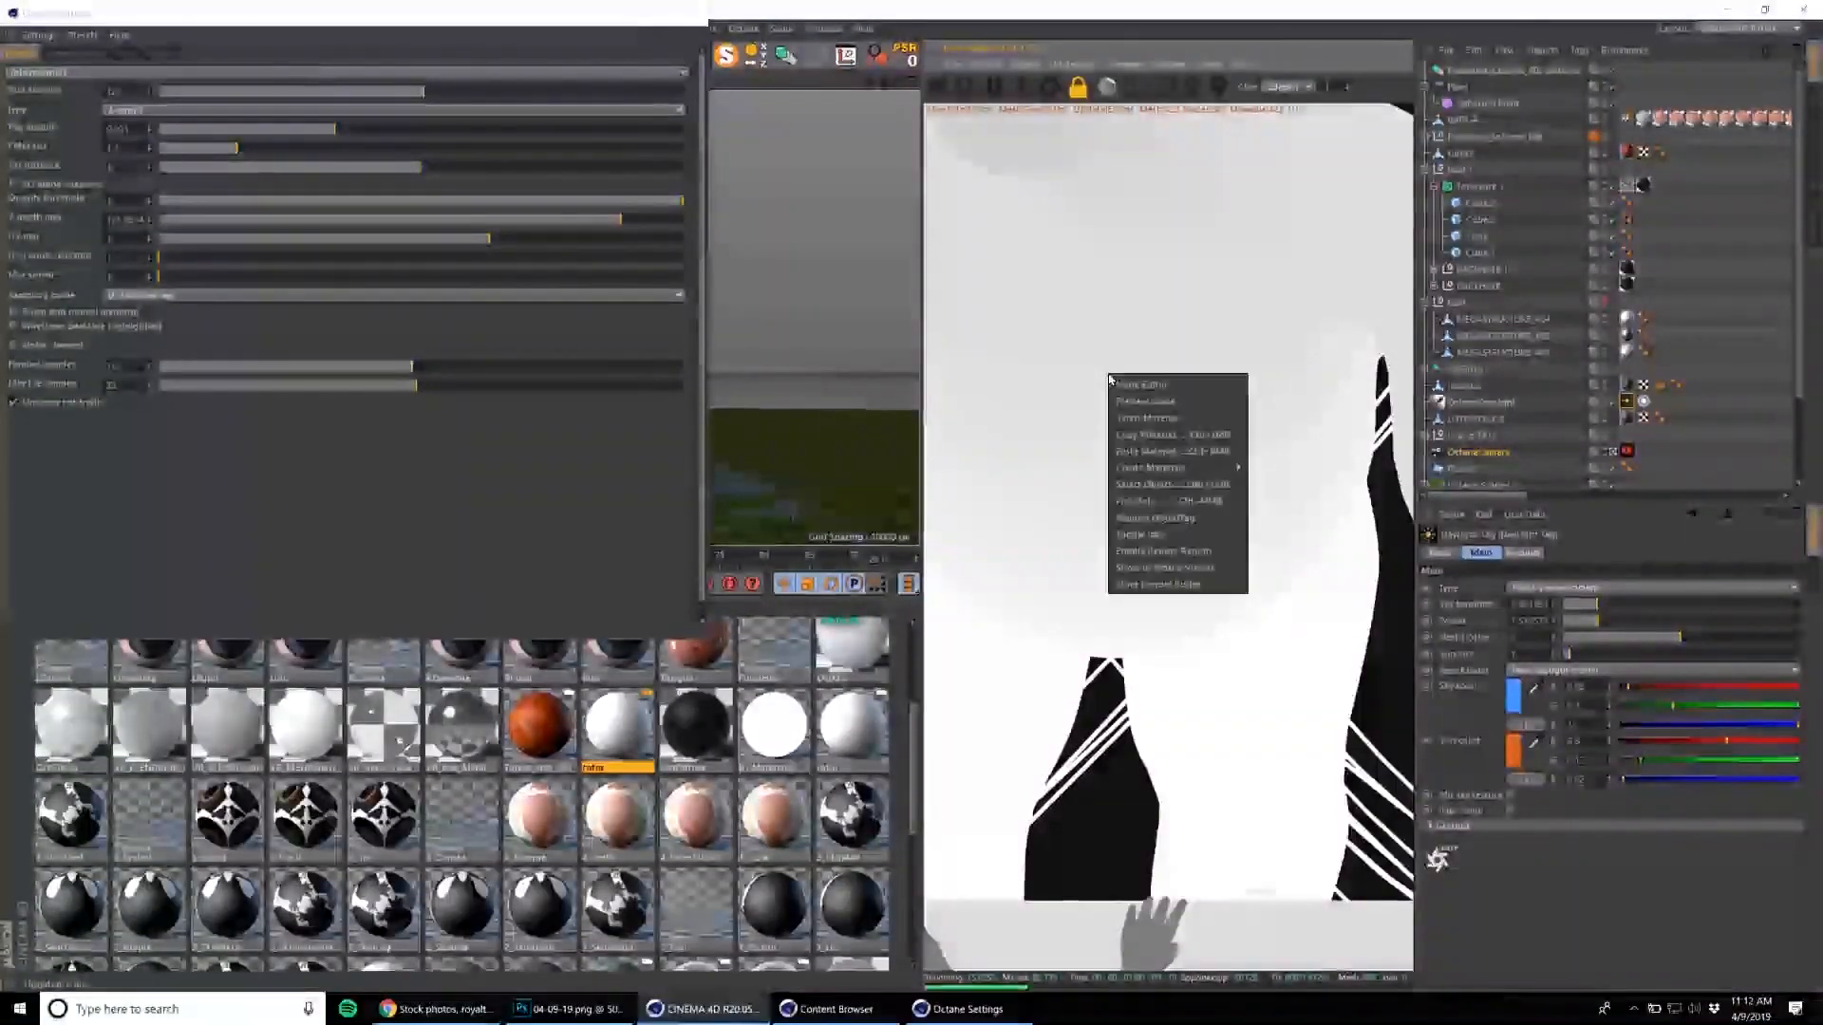
left_click(1178, 570)
left_click(63, 45)
left_click(113, 123)
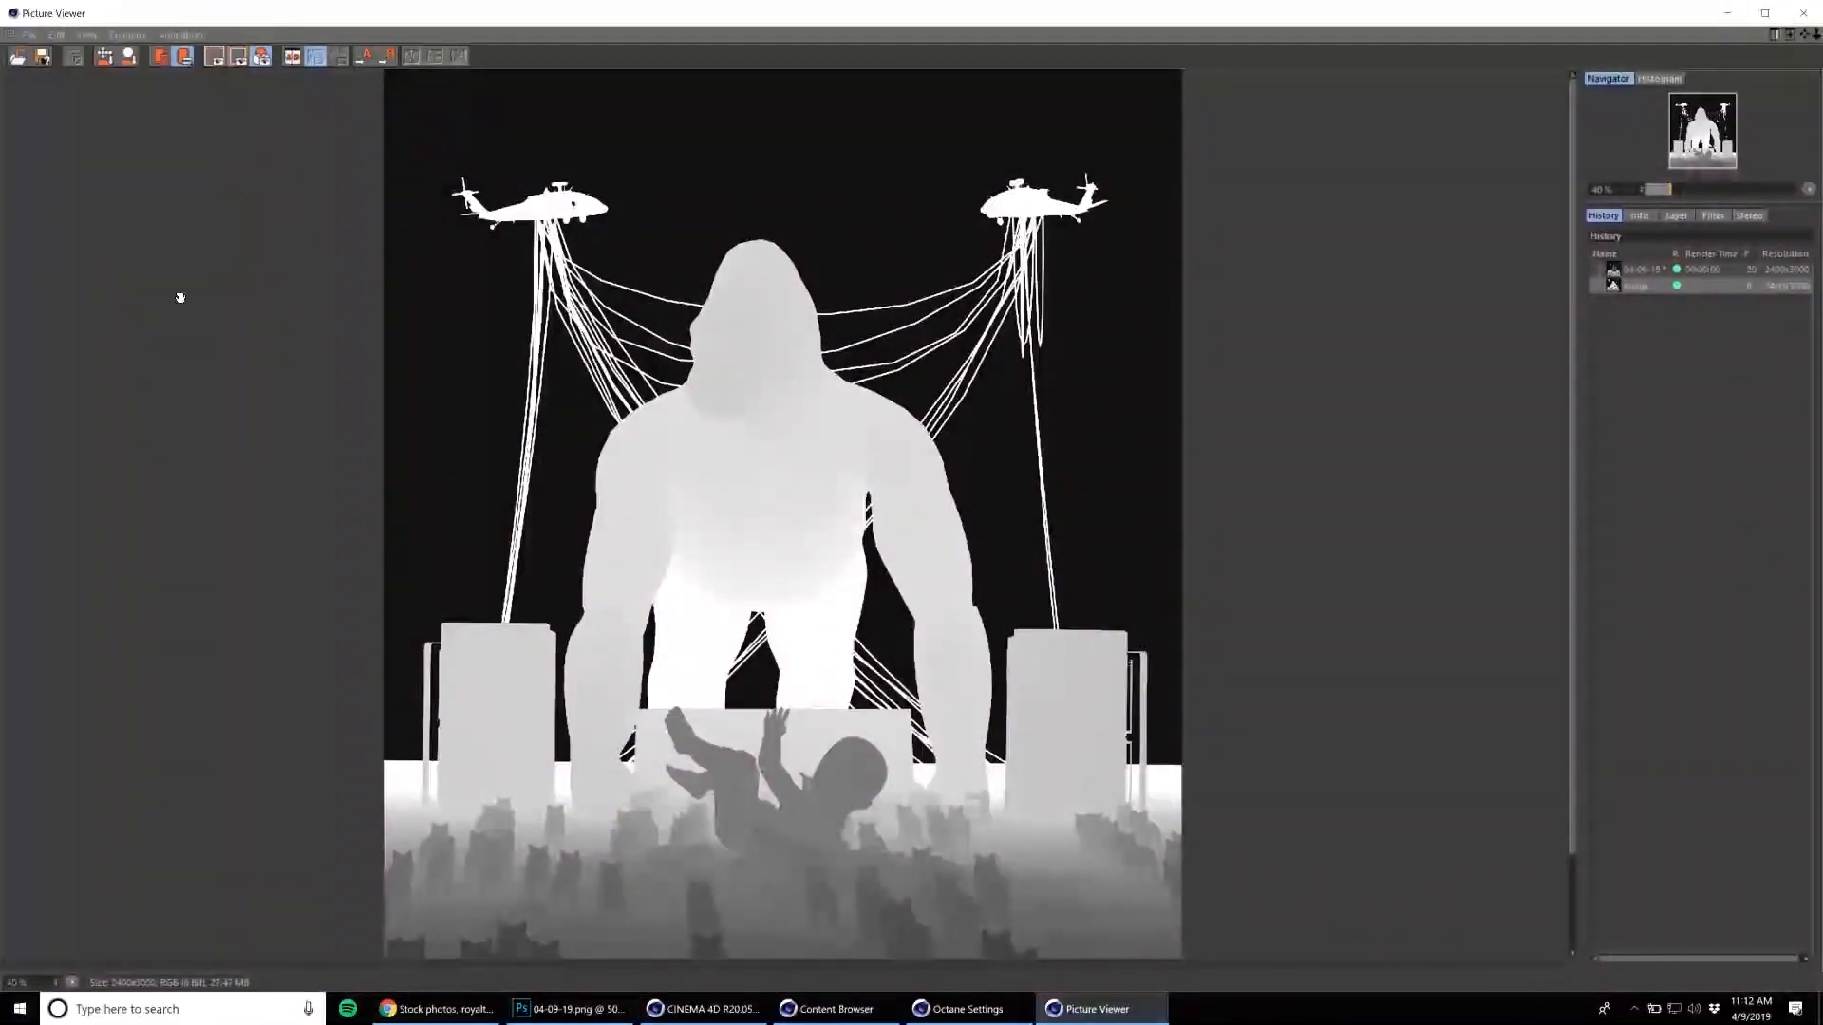
Switch to Photoshop, paste the depth pass into 04-09-19.png and move it above the gorilla render layer.
left_click(544, 1011)
key("ctrl+v")
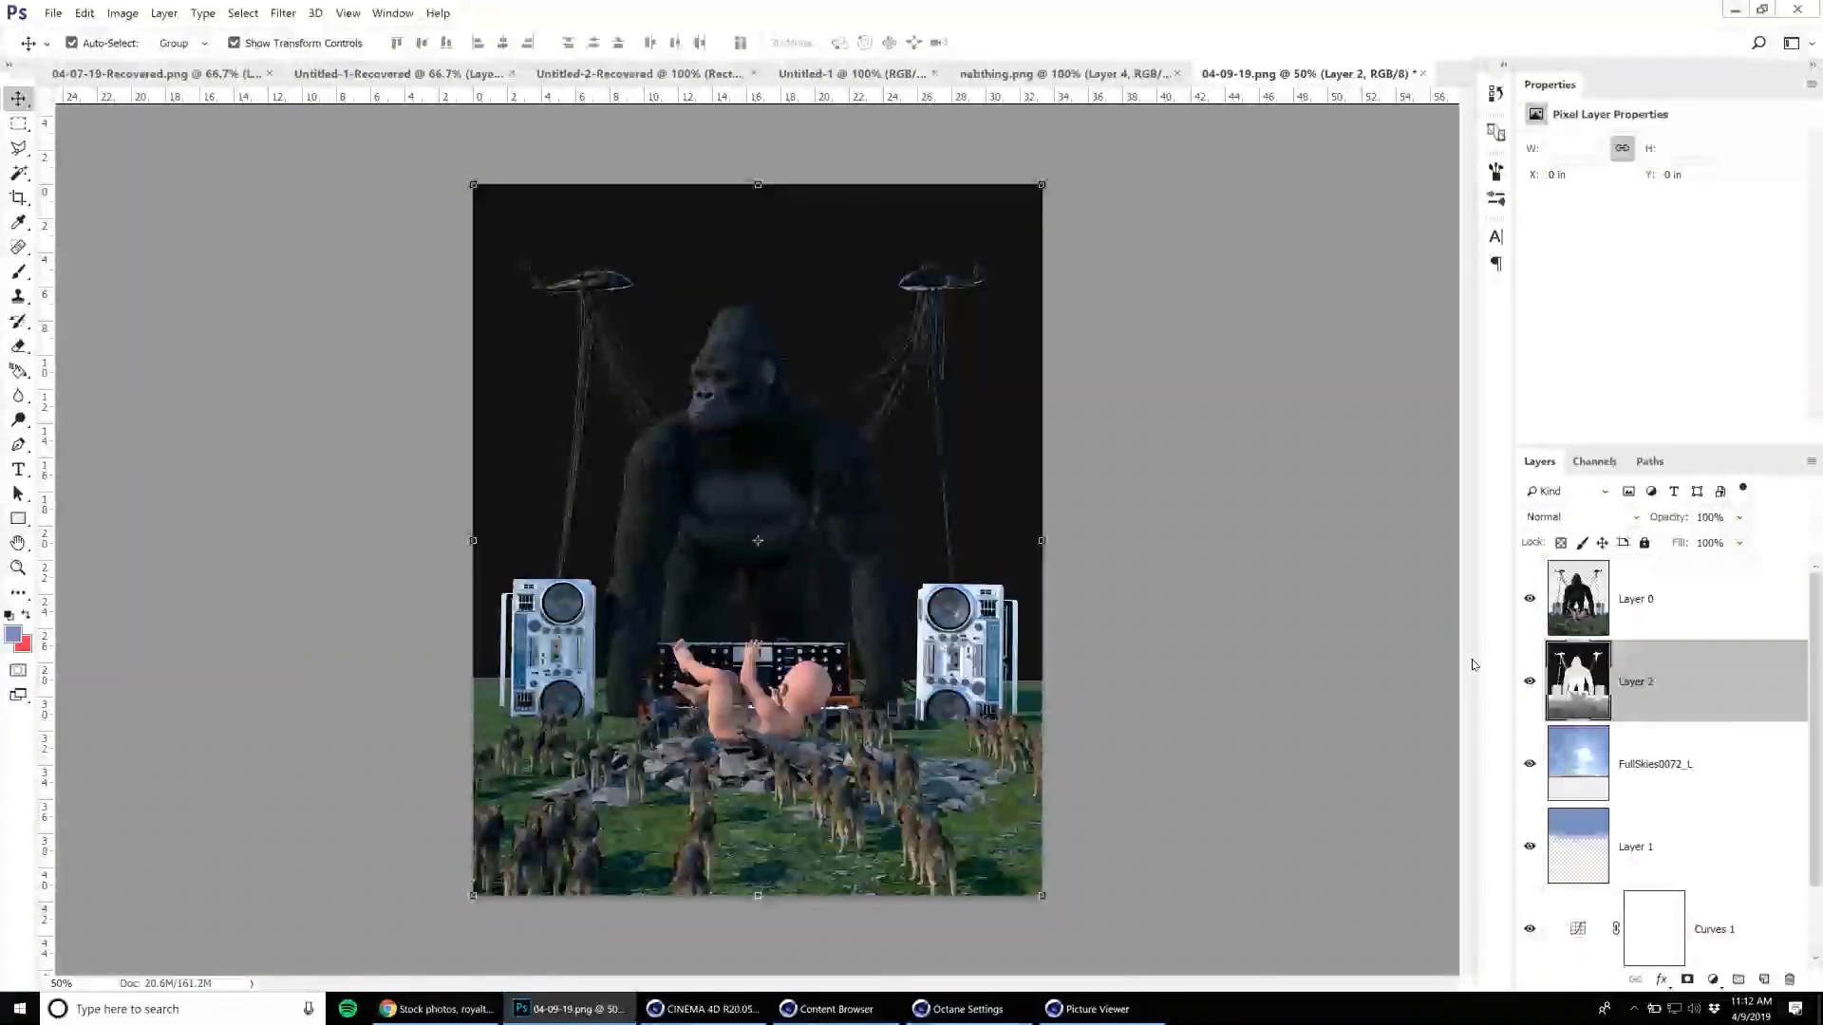
left_click_drag(1581, 681, 1580, 593)
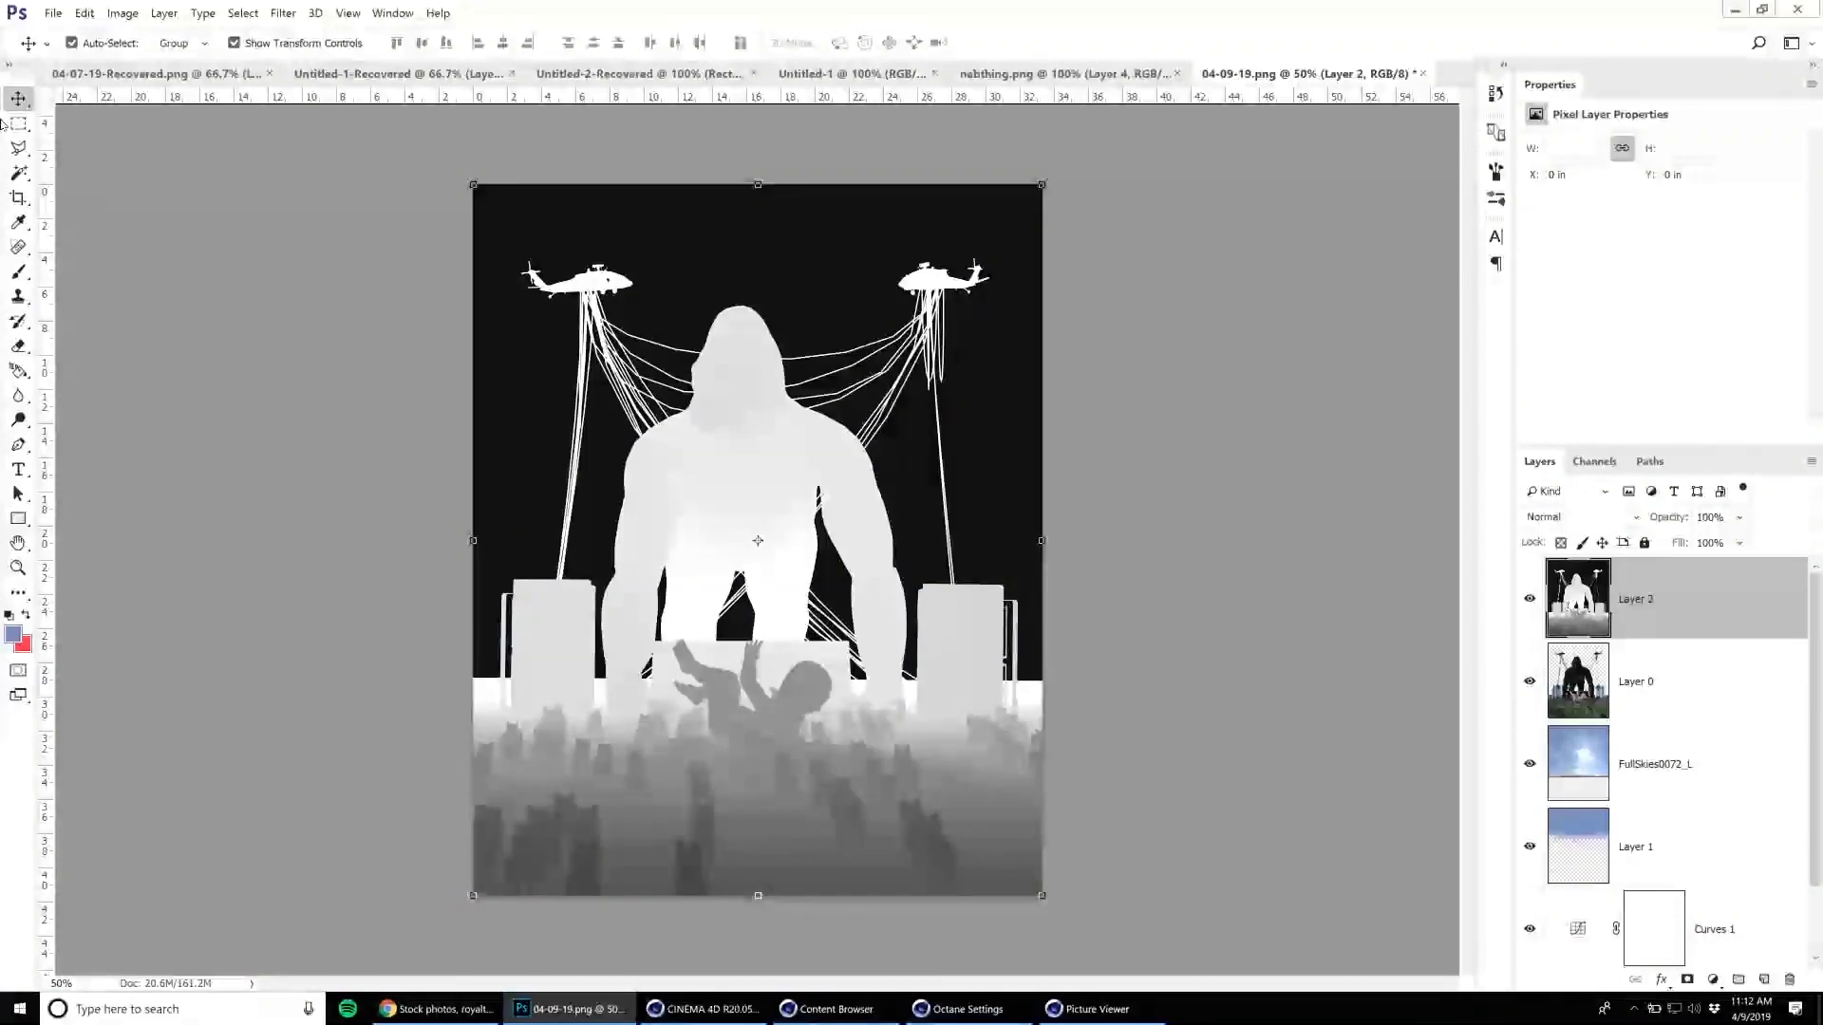
Copy the whole depth pass into a new alpha channel and load that channel as a selection.
left_click(19, 124)
left_click_drag(427, 156, 1291, 926)
left_click(18, 99)
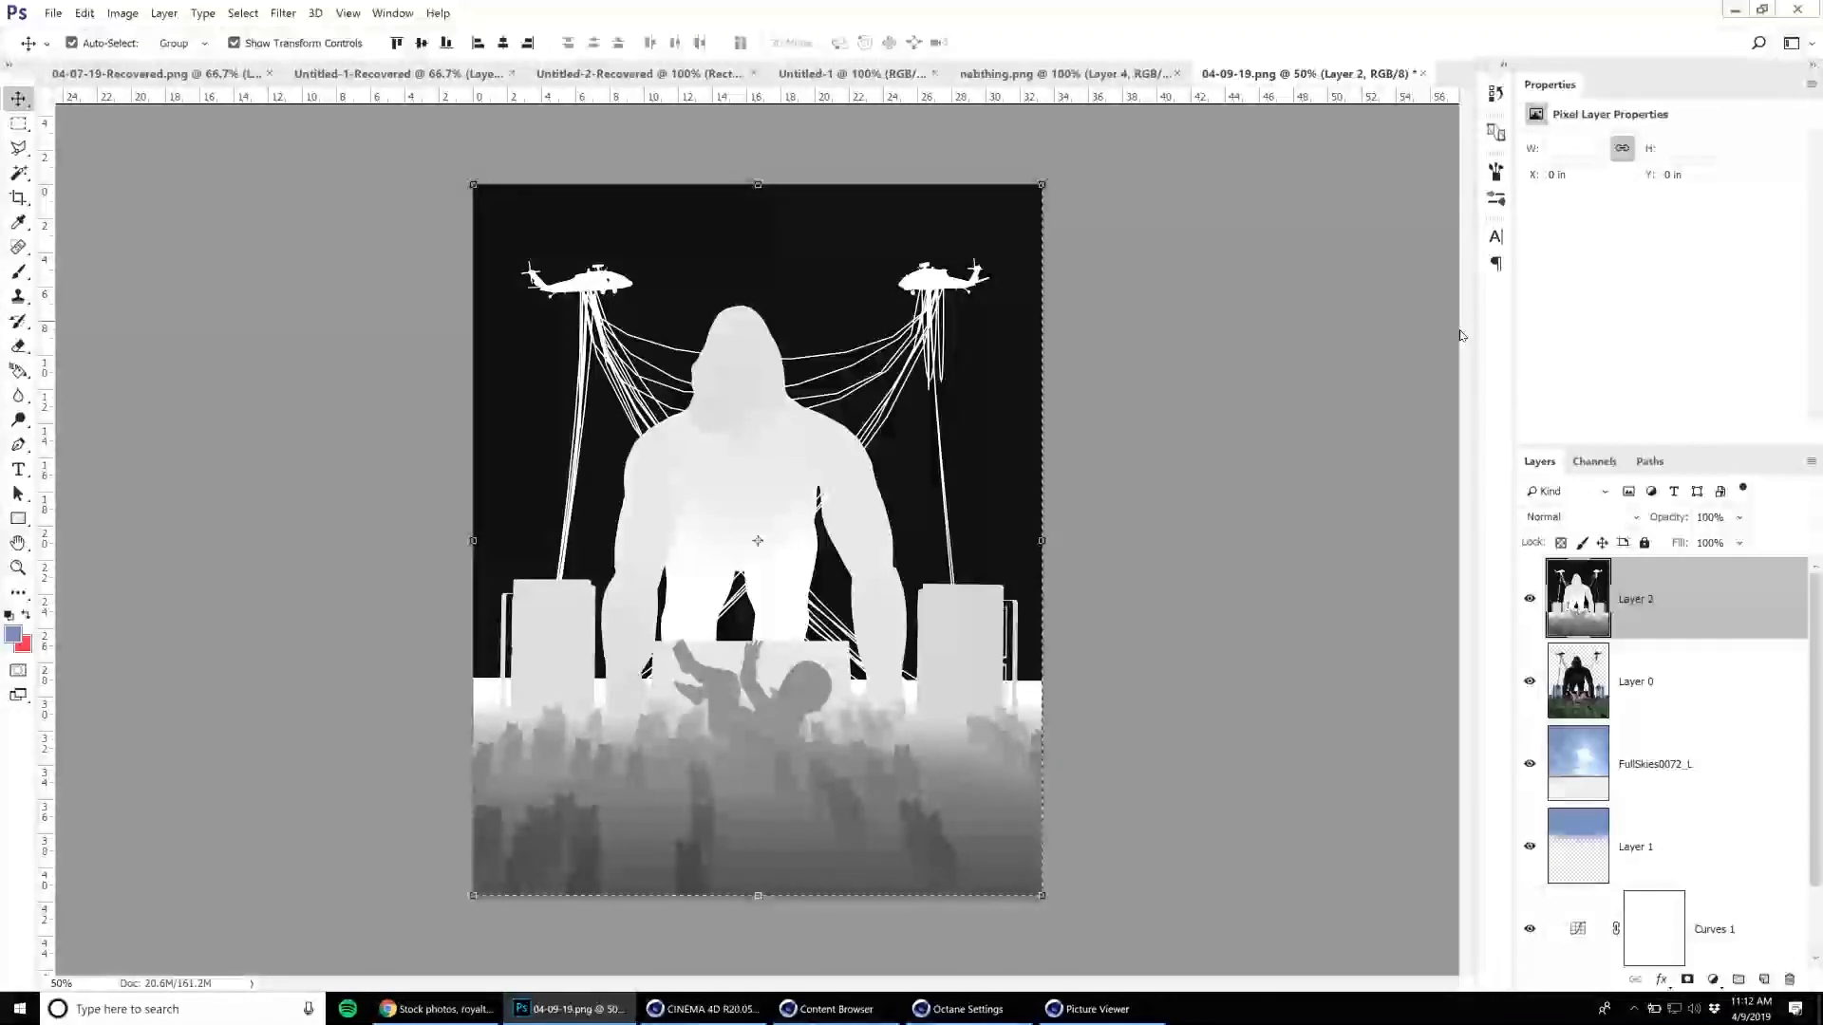
left_click(1594, 463)
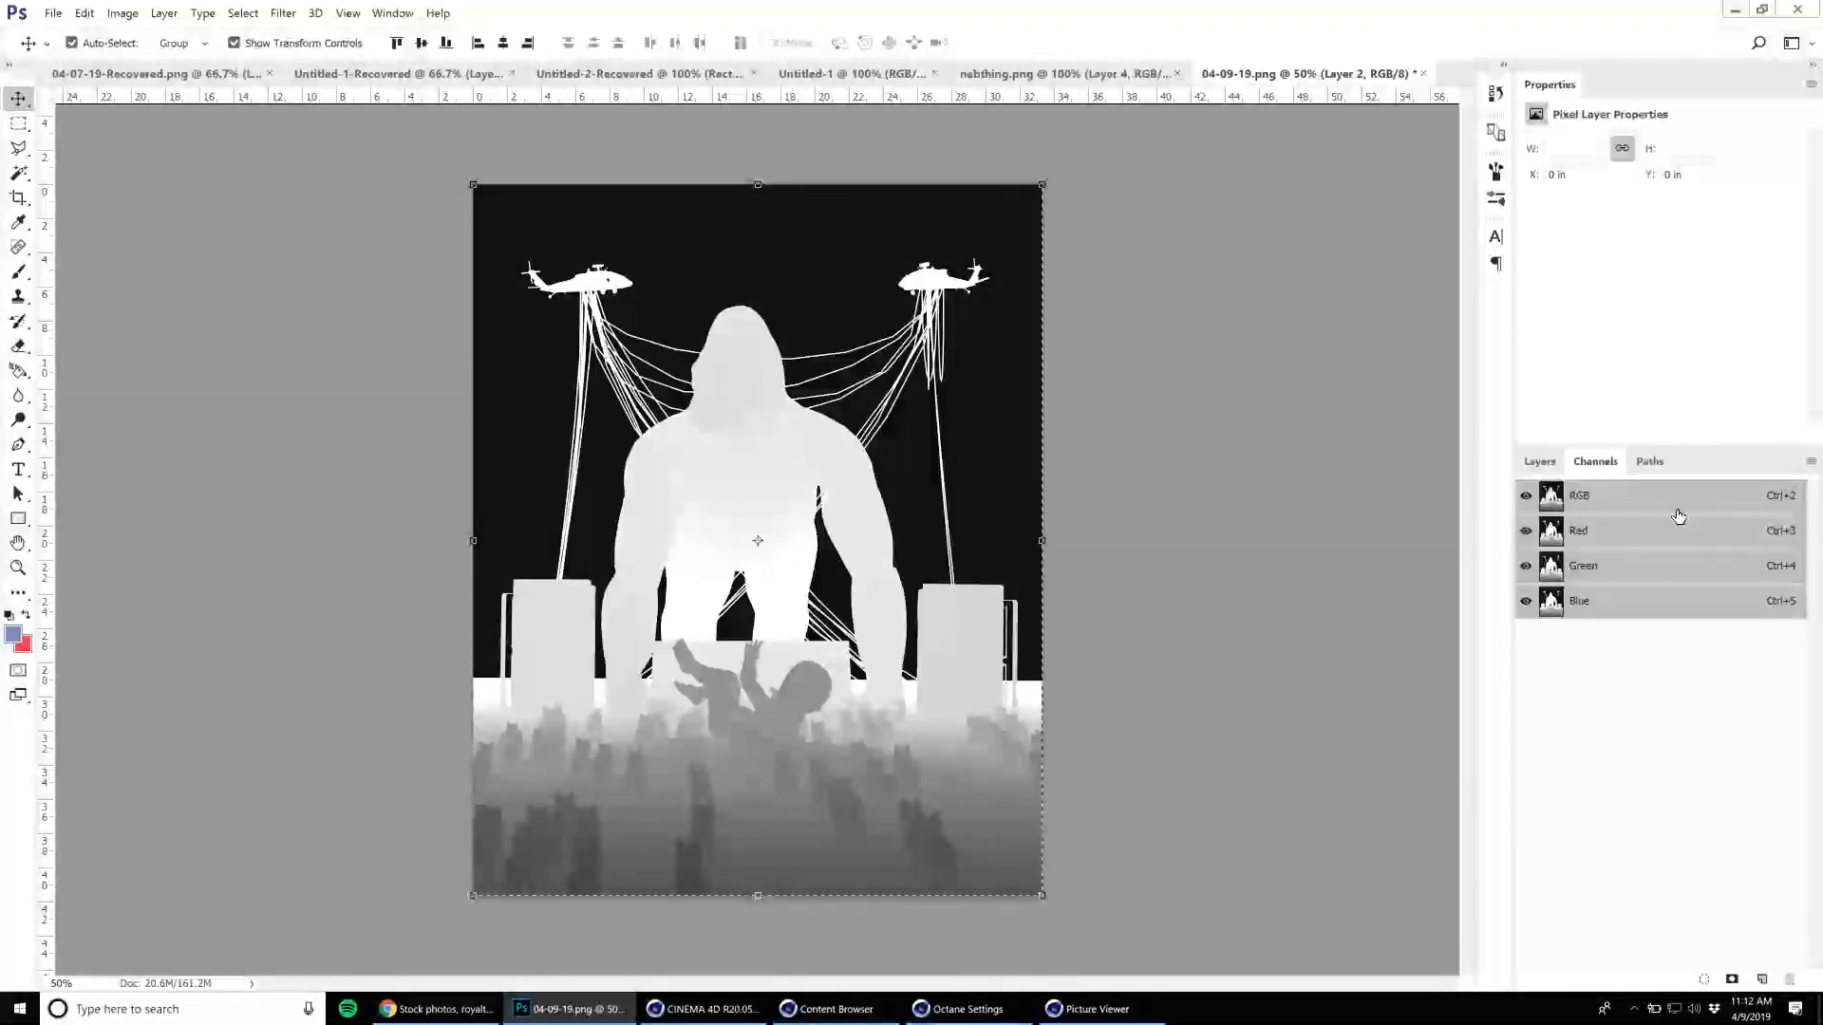
left_click(1761, 979)
key("ctrl+v")
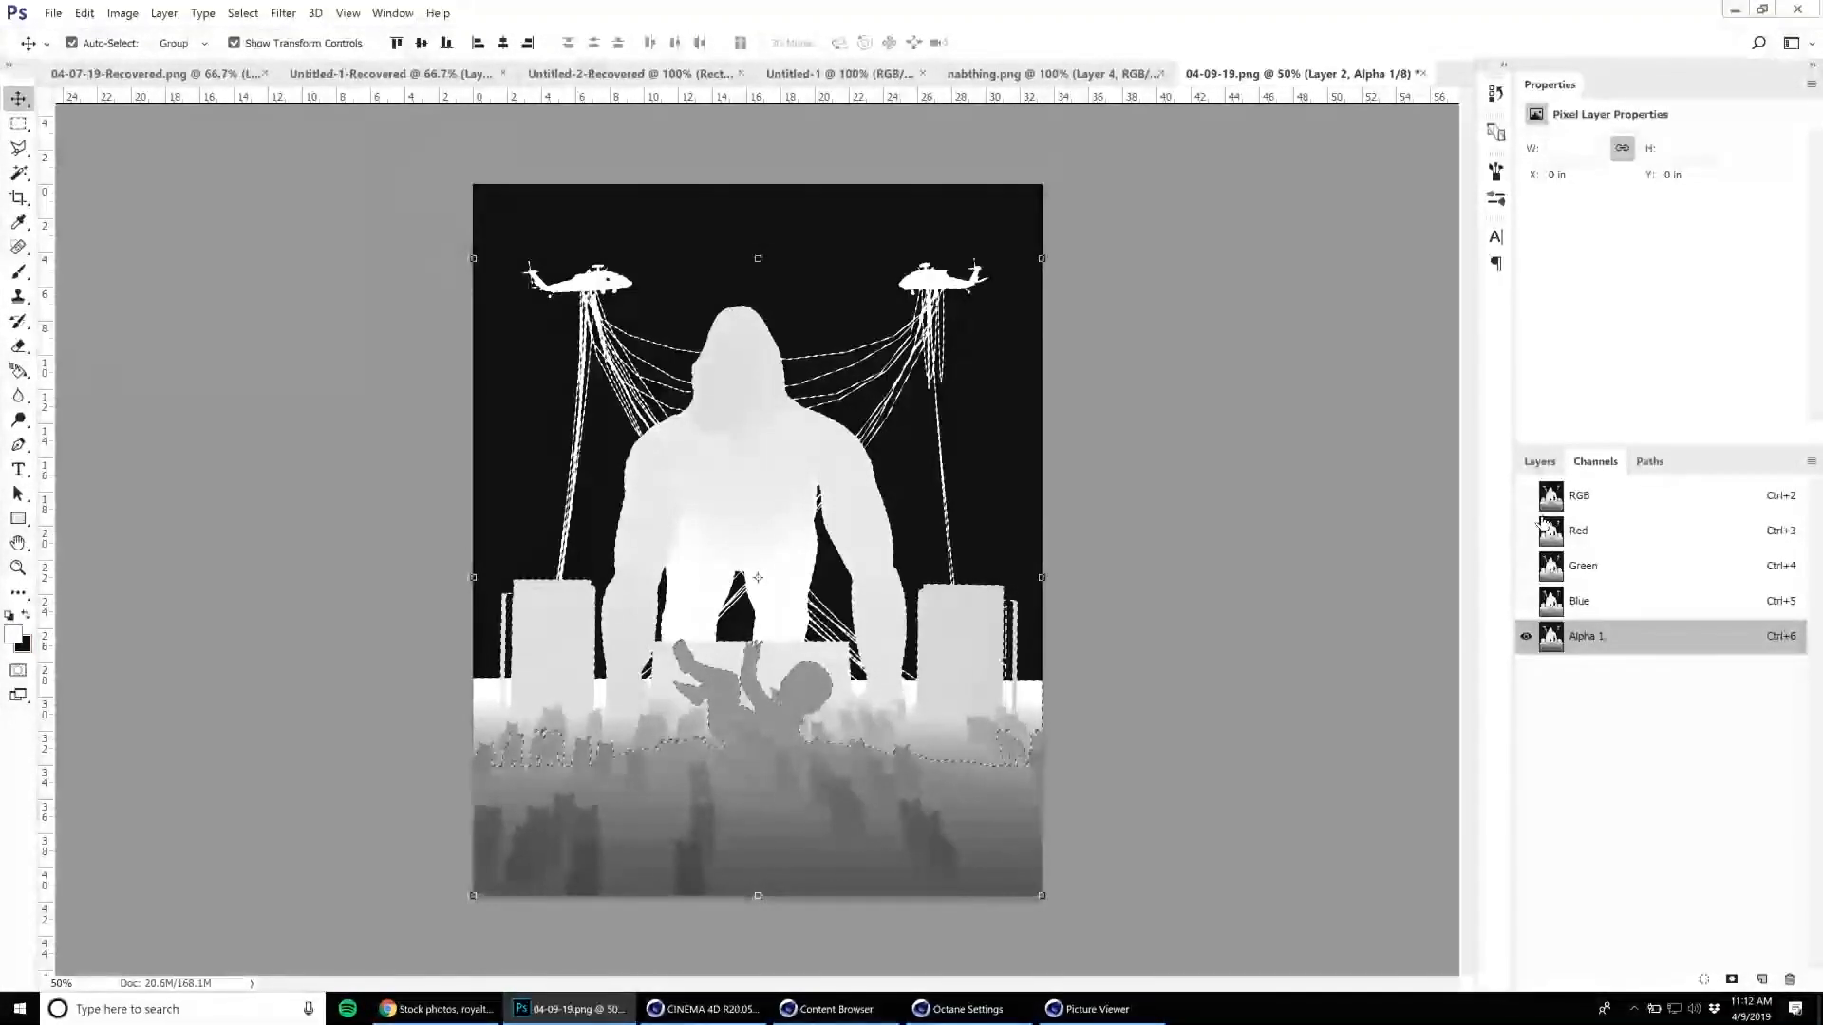
Add a new layer at the top of the stack masked by the depth selection, hide the depth pass layer and activate the new layer's pixels.
left_click(1539, 463)
left_click(1763, 980)
left_click(1689, 980)
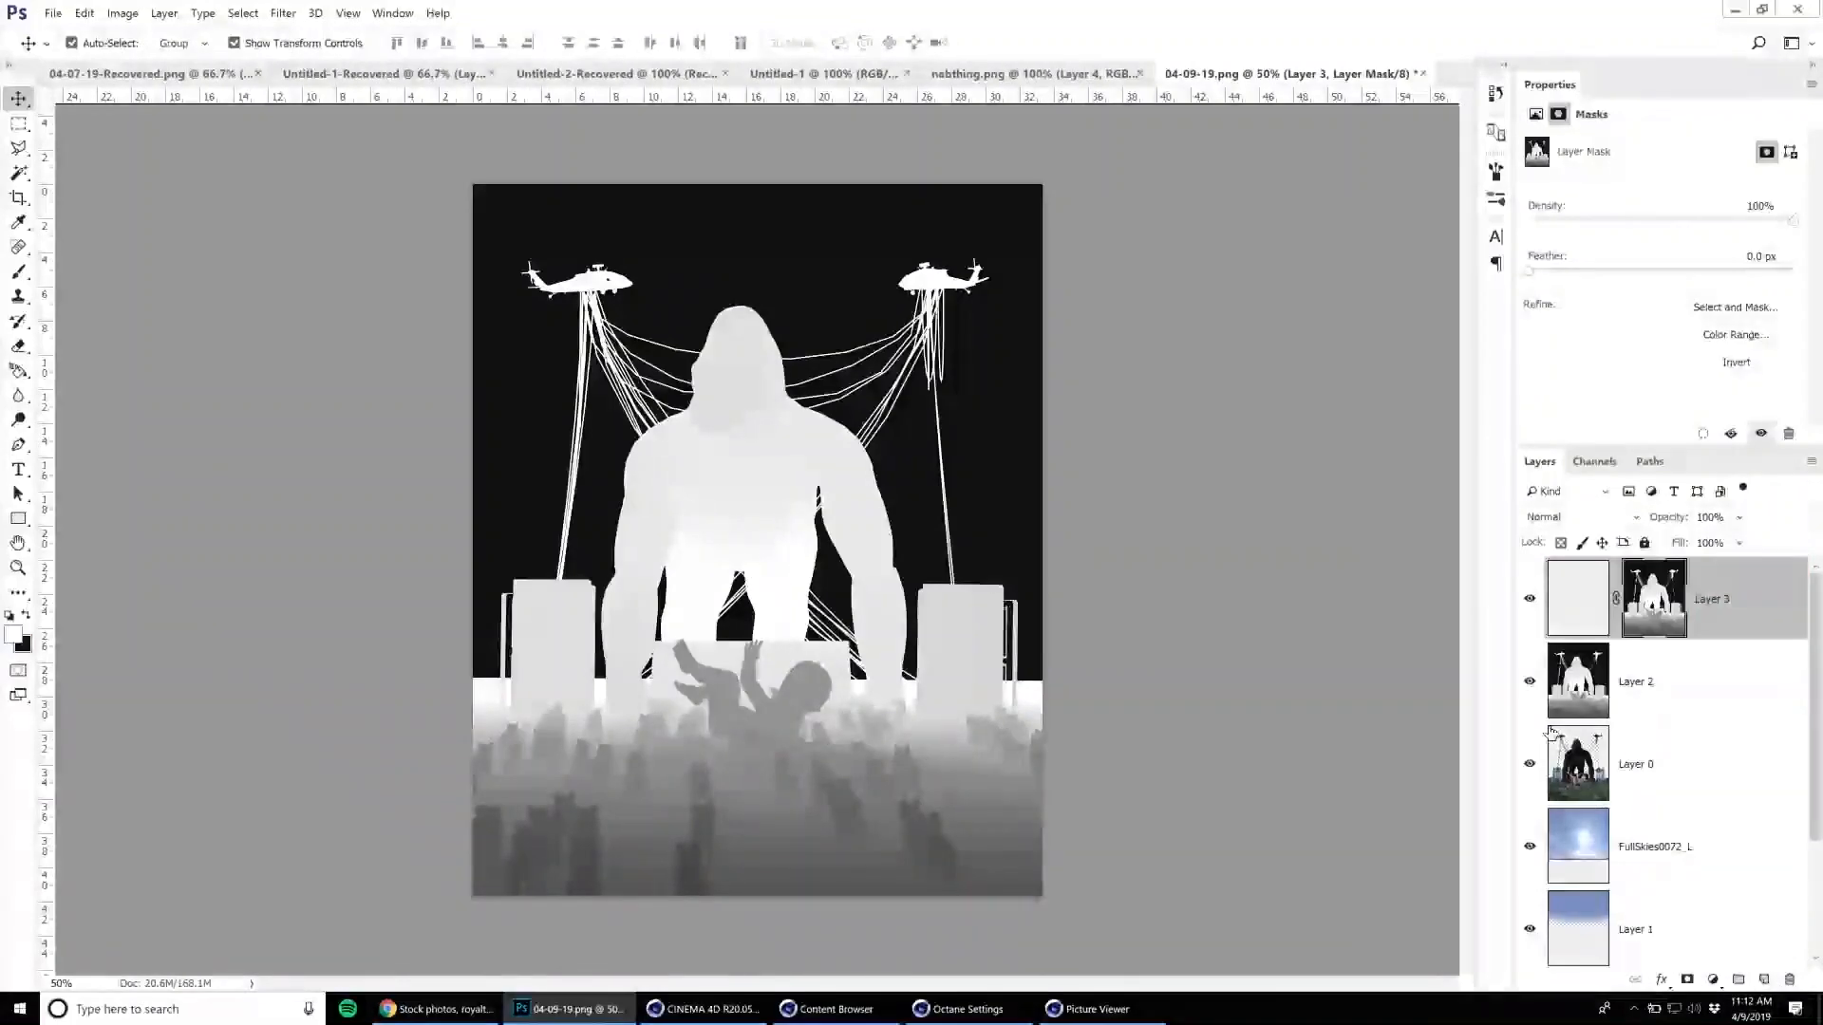
left_click(1575, 610)
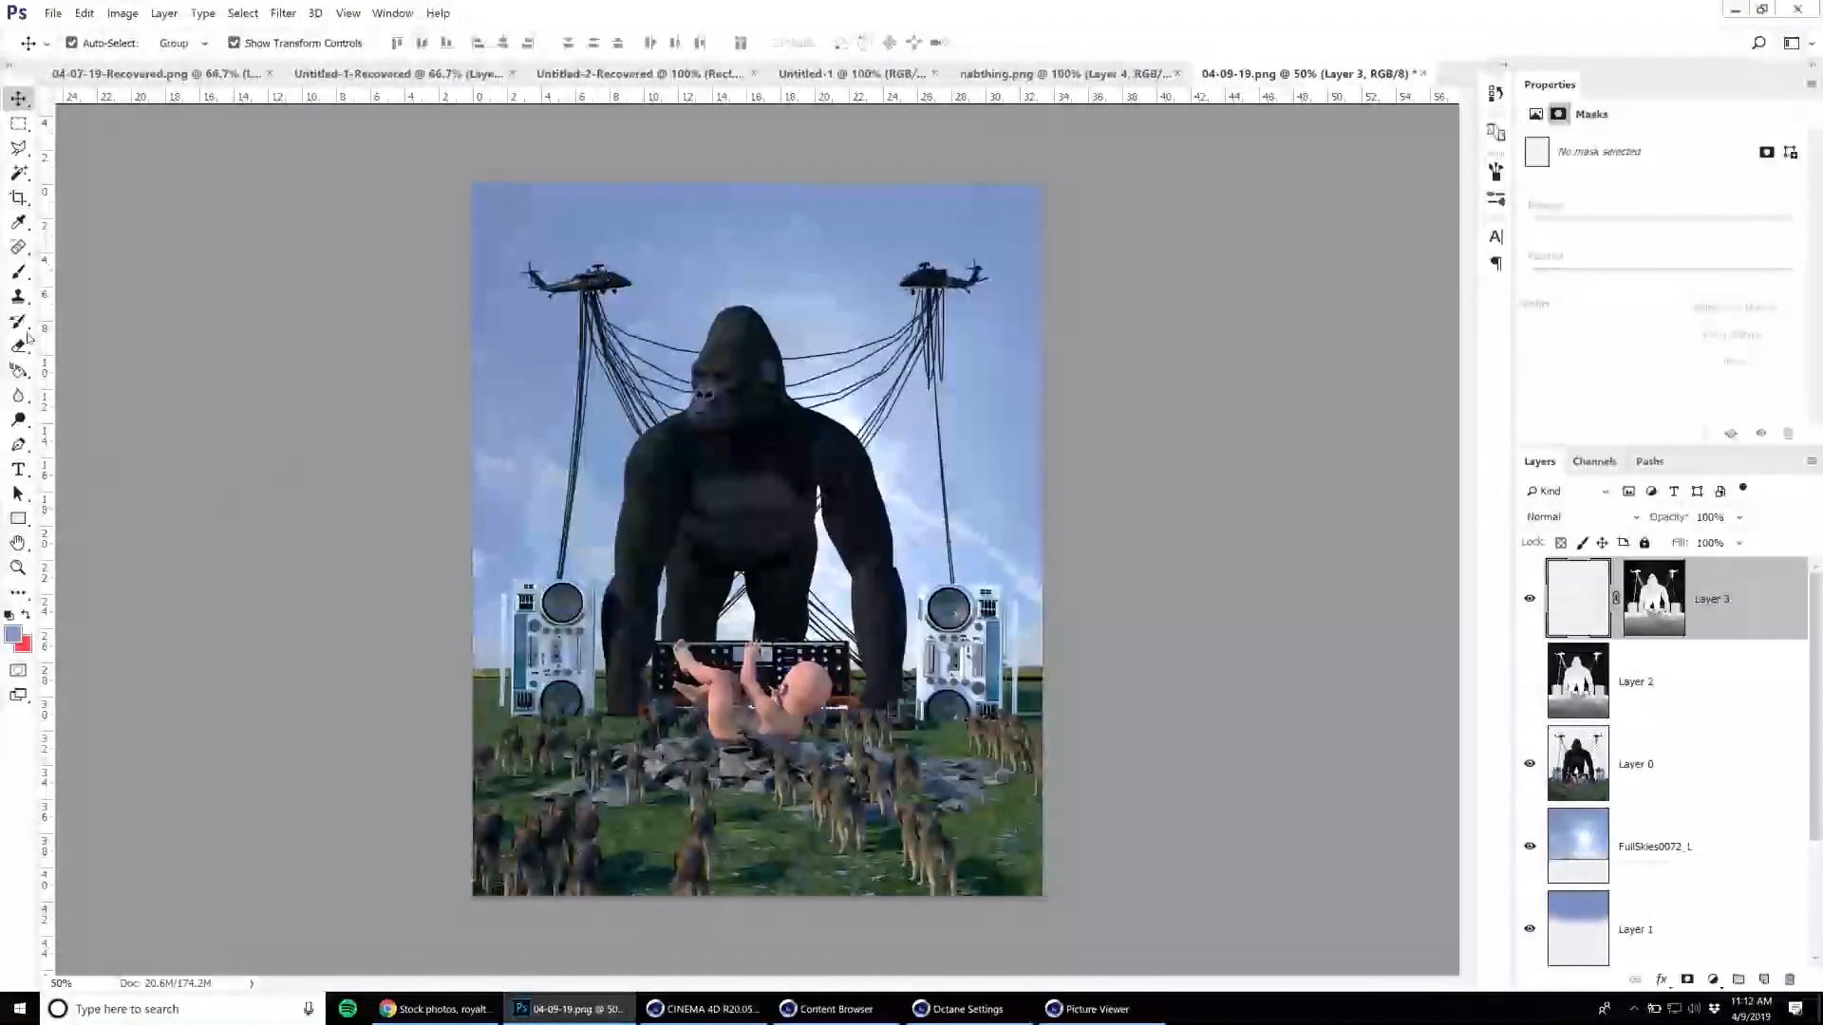
Enlarge the brush to 1900 px and paint the blue foreground colour across the whole depth-masked layer.
key("b")
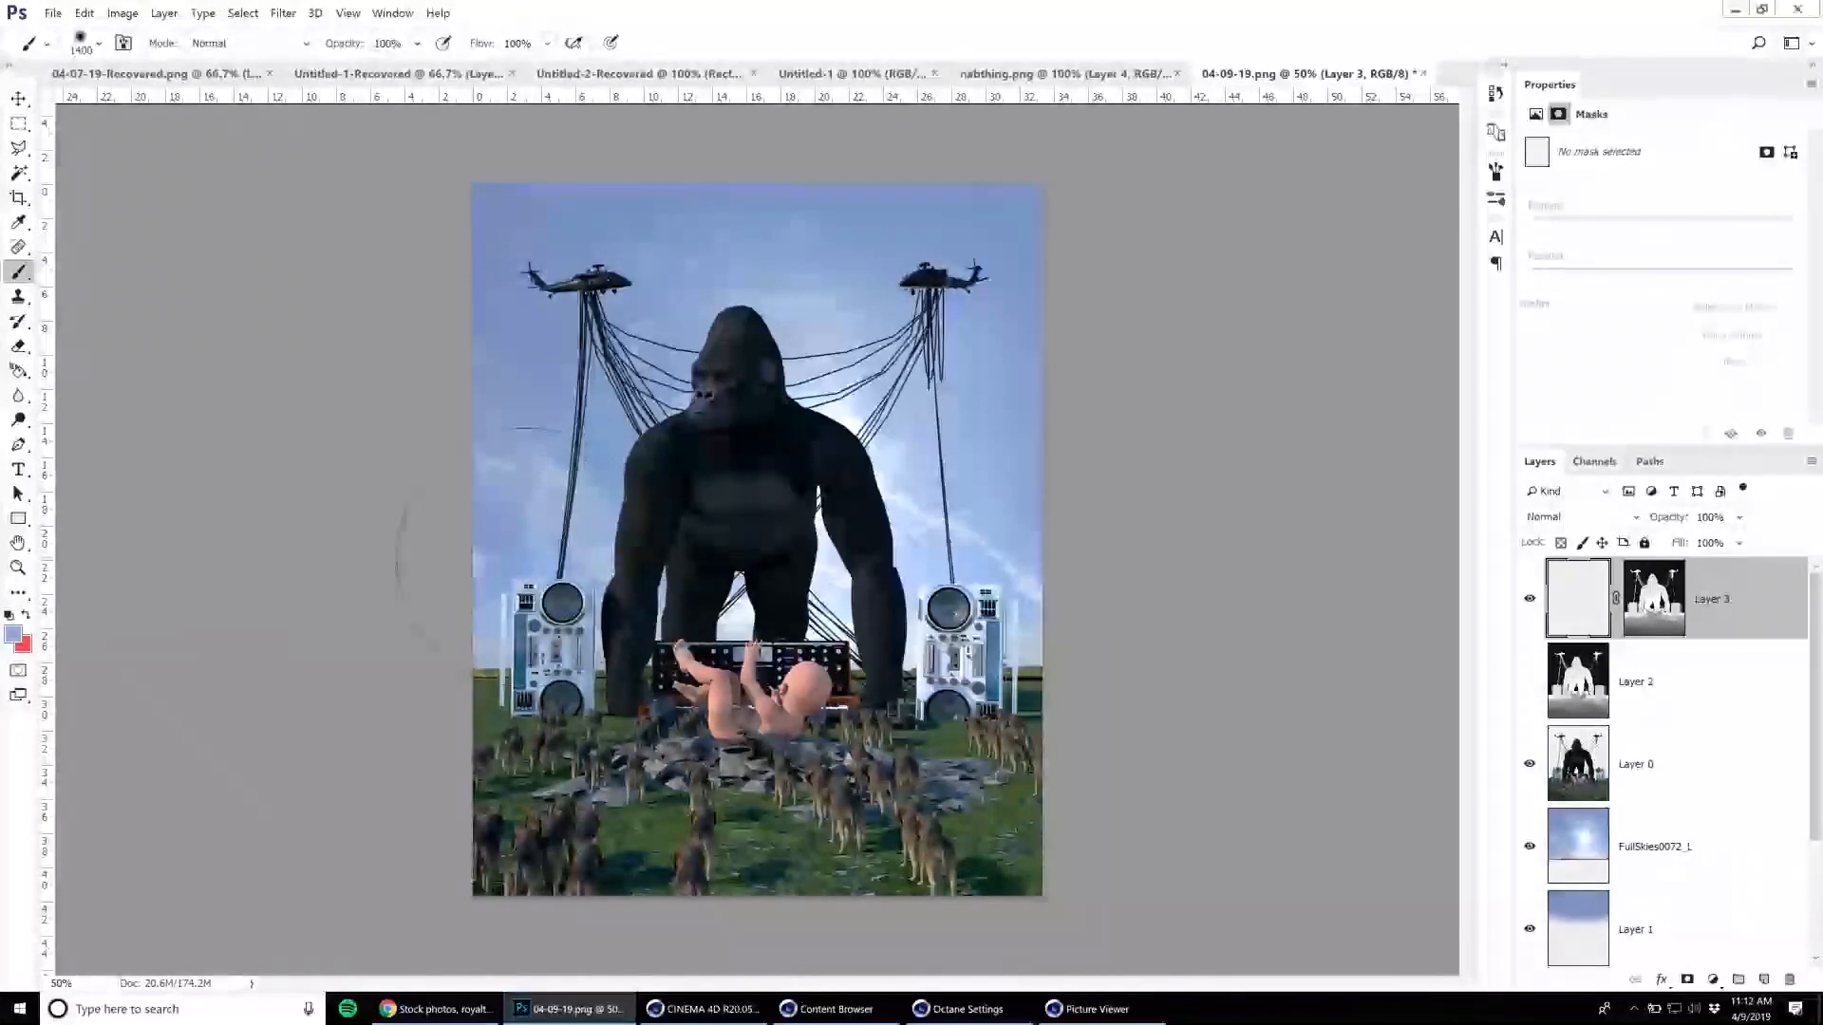
key("bracketright")
key("bracketright")
key("bracketright")
key("bracketright")
key("bracketright")
mouse_move(608, 655)
left_mouse_down()
mouse_move(836, 636)
mouse_move(665, 427)
mouse_move(854, 332)
mouse_move(930, 684)
mouse_move(779, 741)
left_mouse_up()
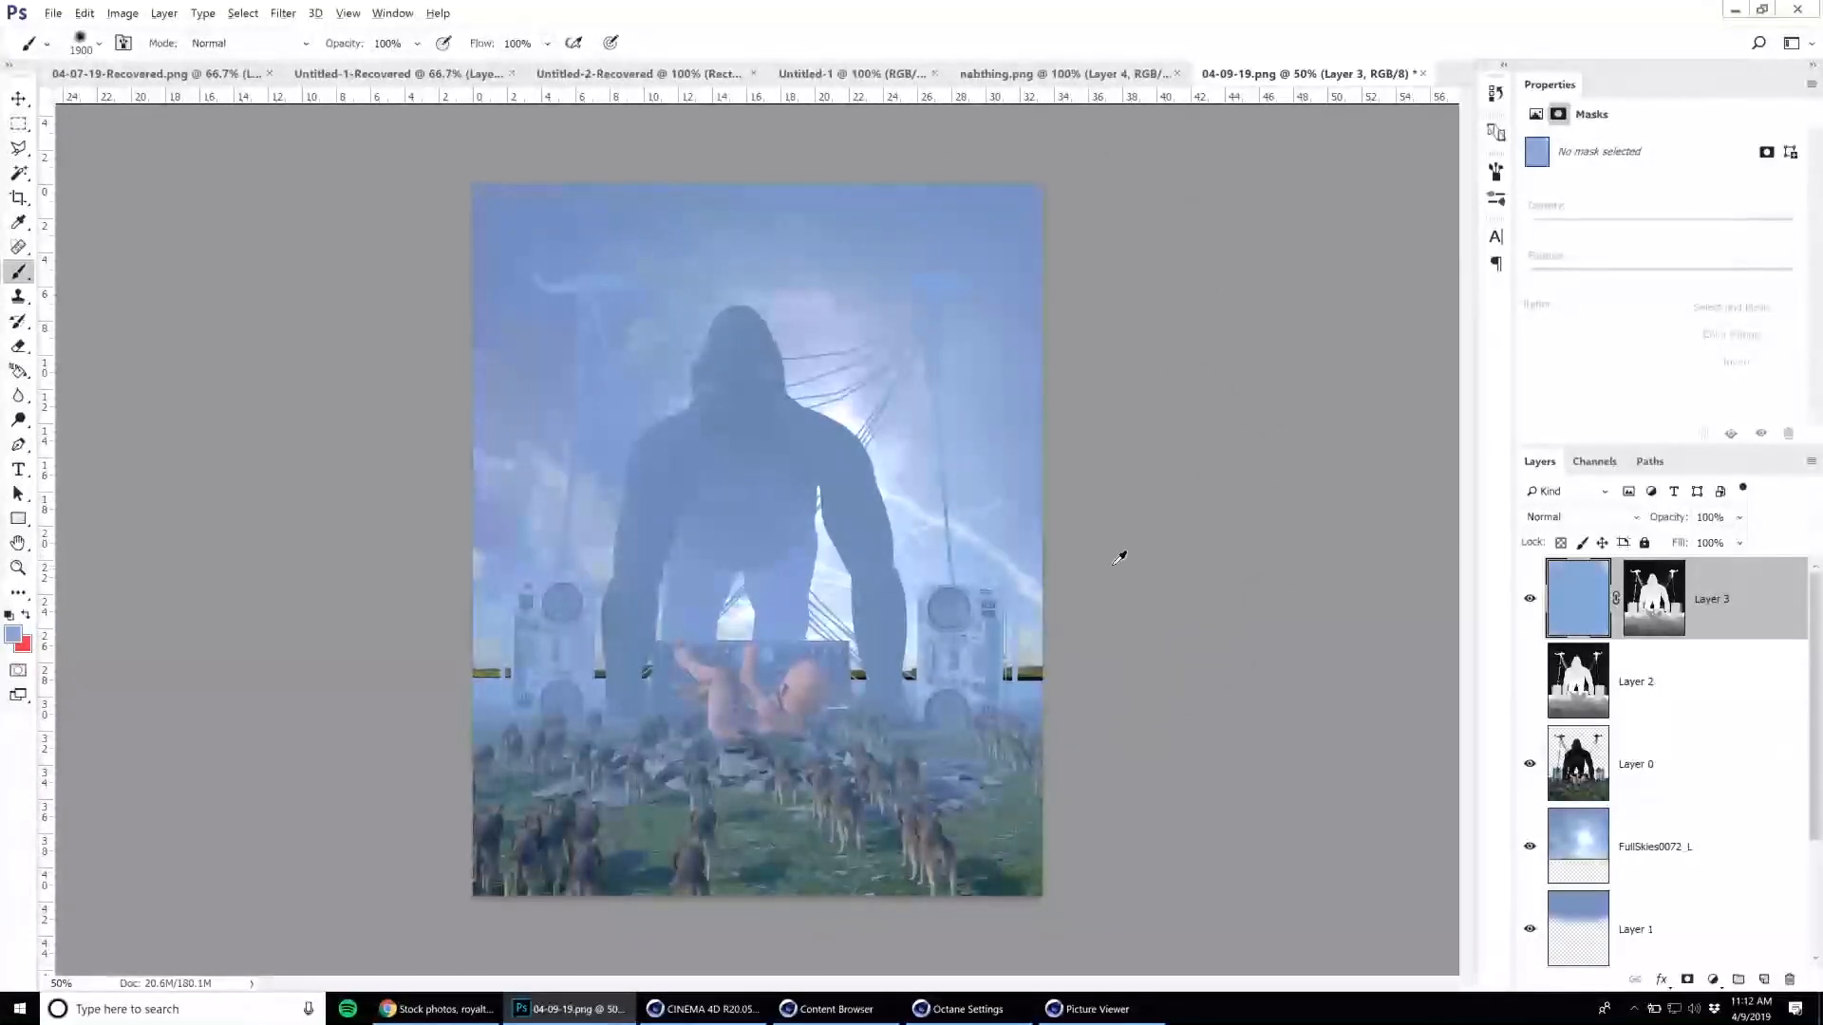
Repaint the depth-masked layer with a pale grey-blue sampled from the image and lower its layer opacity to 46%.
left_click(898, 646, "alt")
mouse_move(940, 645)
left_mouse_down()
mouse_move(684, 446)
mouse_move(123, 366)
left_mouse_up()
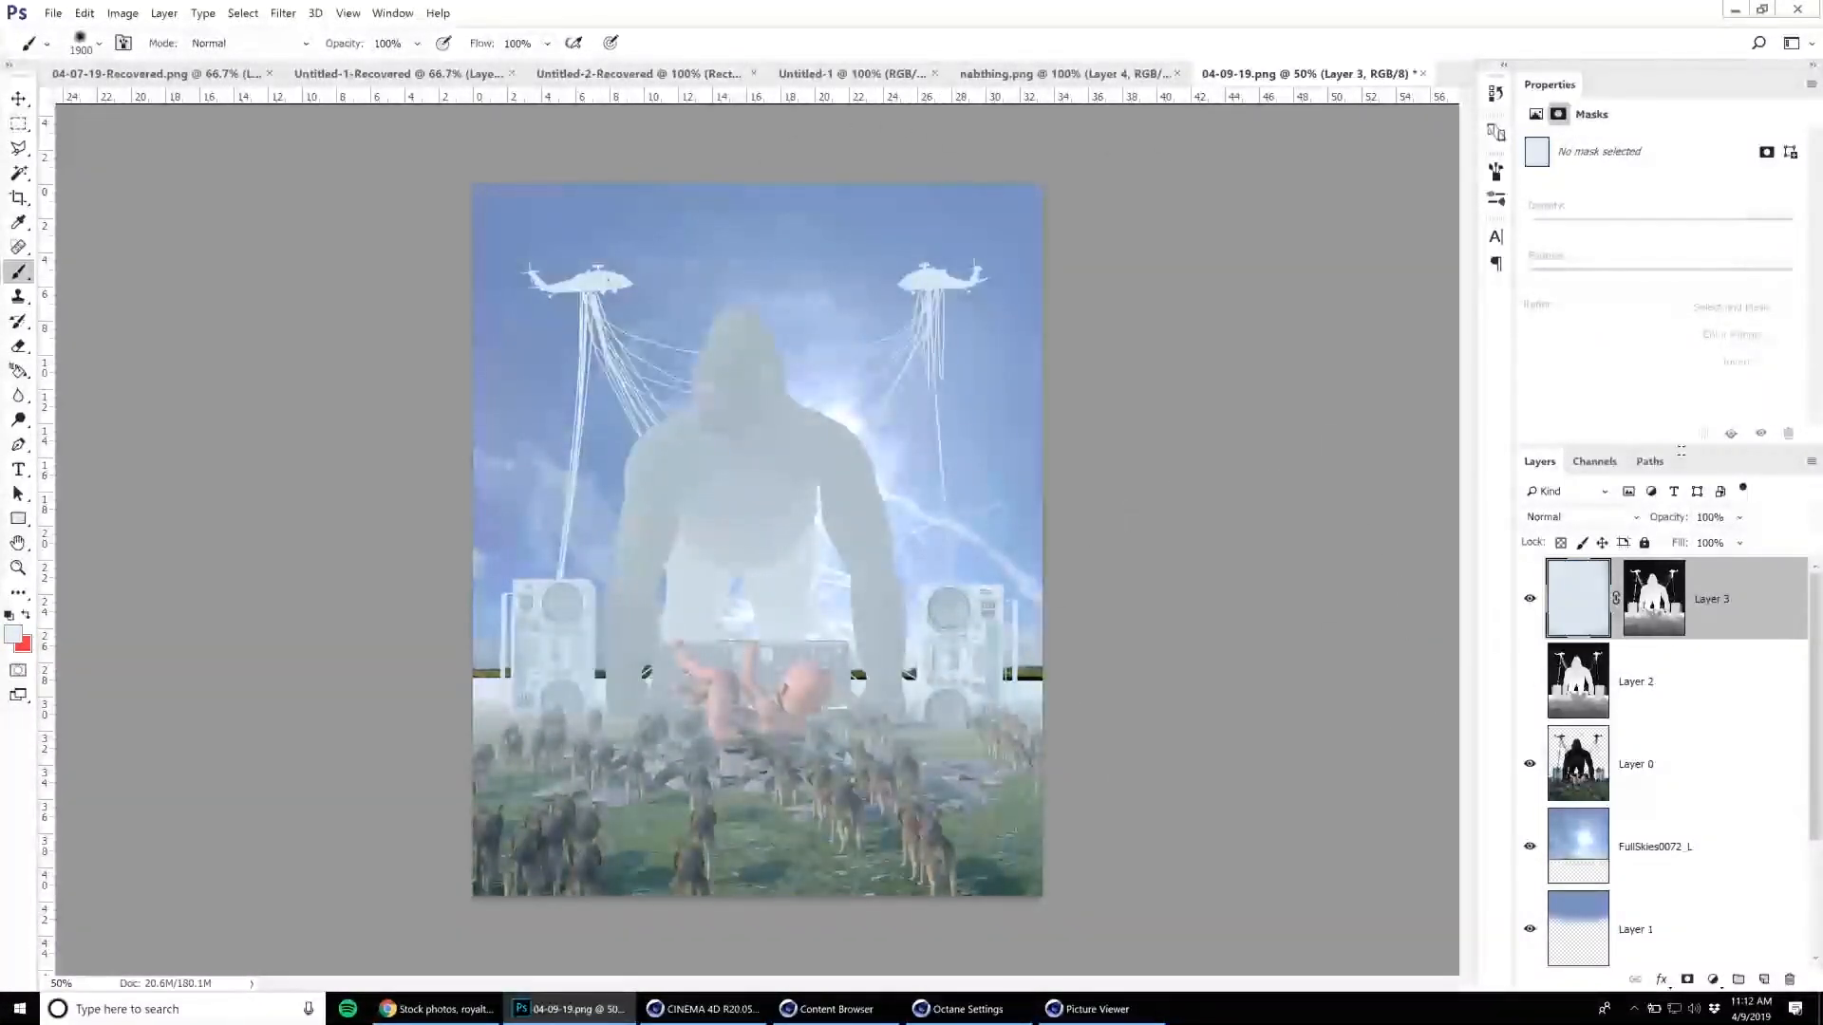
left_click_drag(1668, 523, 1614, 547)
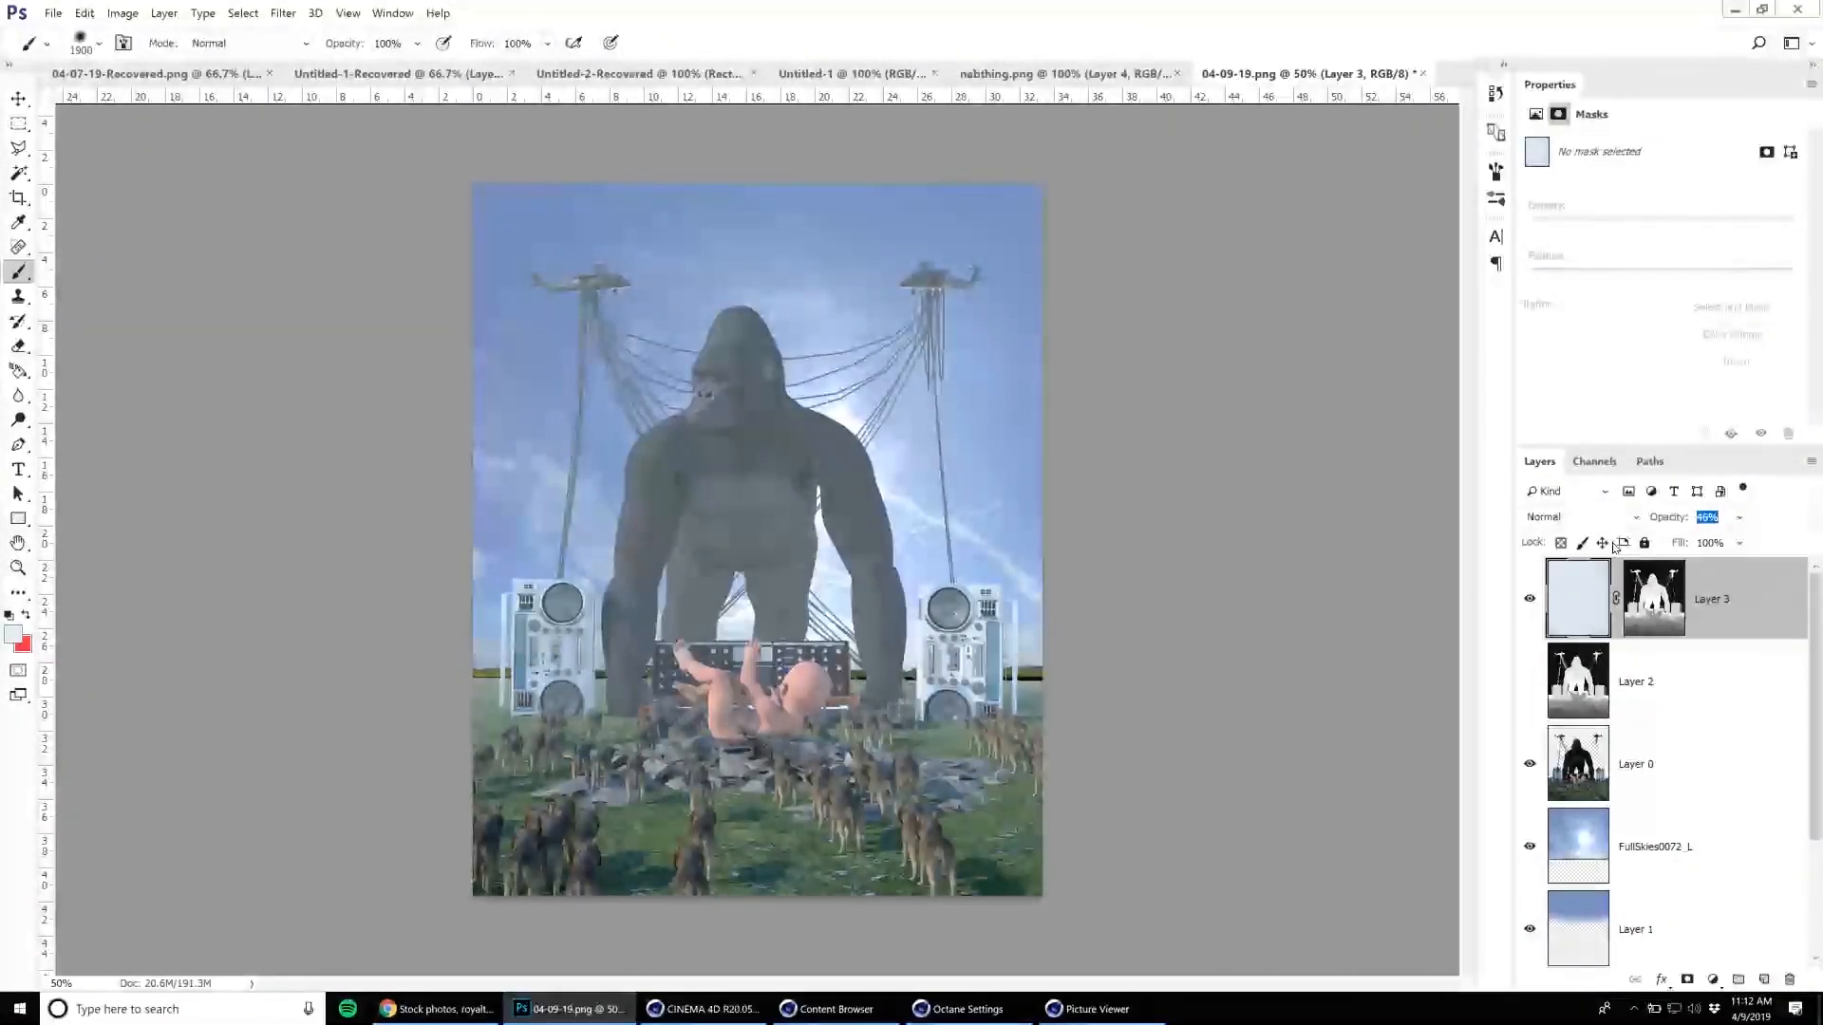
Add a new layer above the FullSkies0072_L sky, try a full-opacity haze stroke along the horizon with a smaller brush, and undo the stroke.
left_click(1650, 770)
left_click(1644, 866)
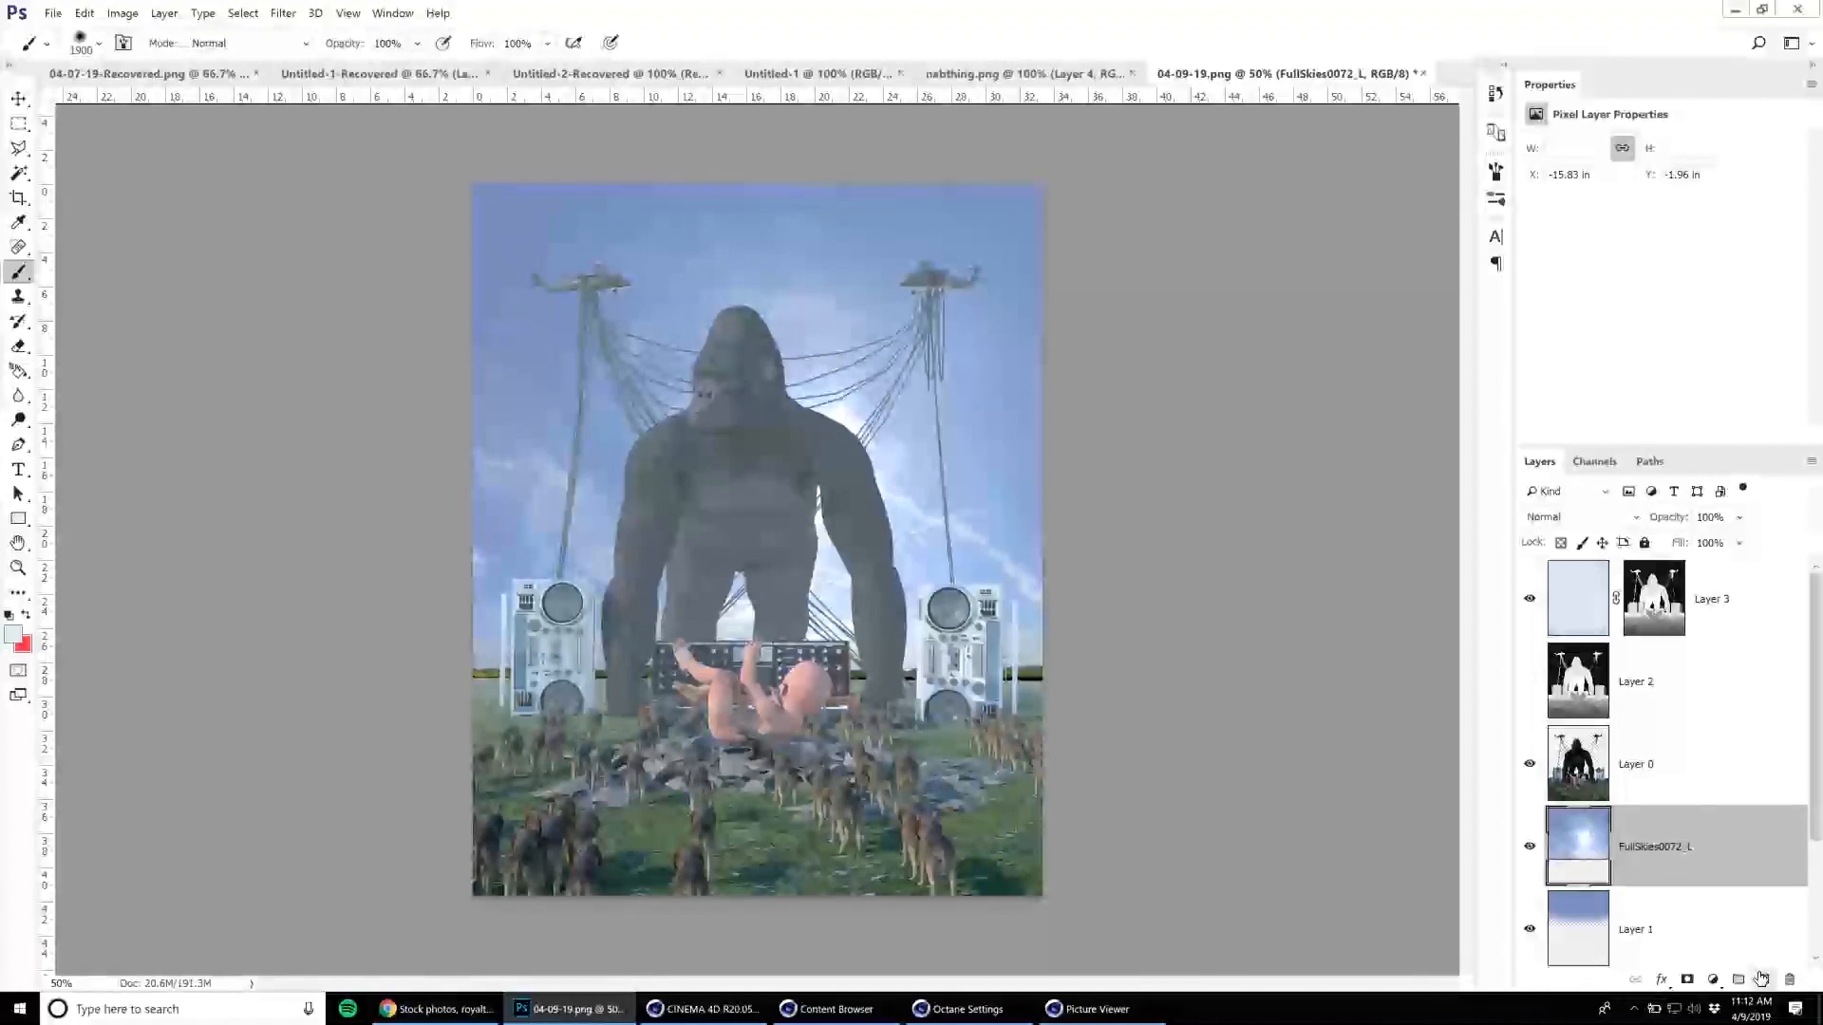
left_click(1766, 979)
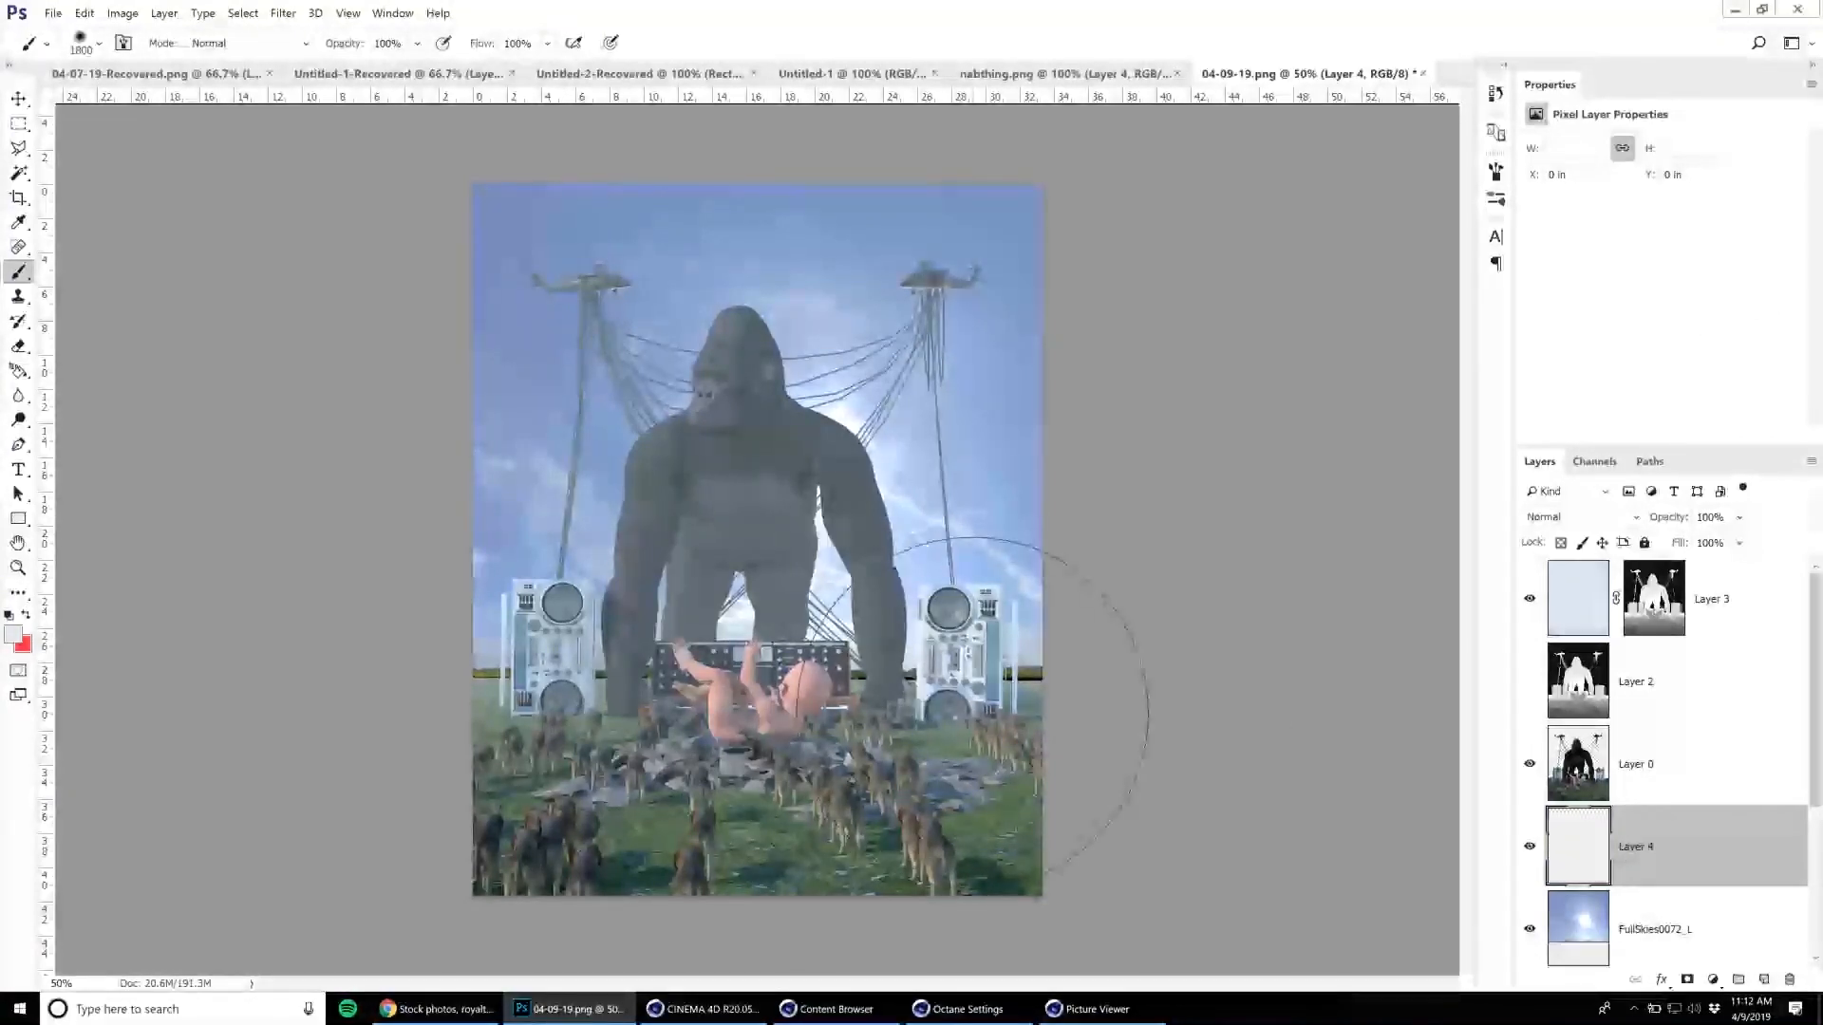
key("bracketleft")
key("bracketleft")
key("bracketleft")
key("bracketleft")
key("bracketleft")
key("bracketleft")
key("bracketleft")
key("bracketleft")
key("bracketleft")
key("bracketleft")
key("bracketleft")
key("bracketleft")
left_click_drag(476, 686, 1416, 633)
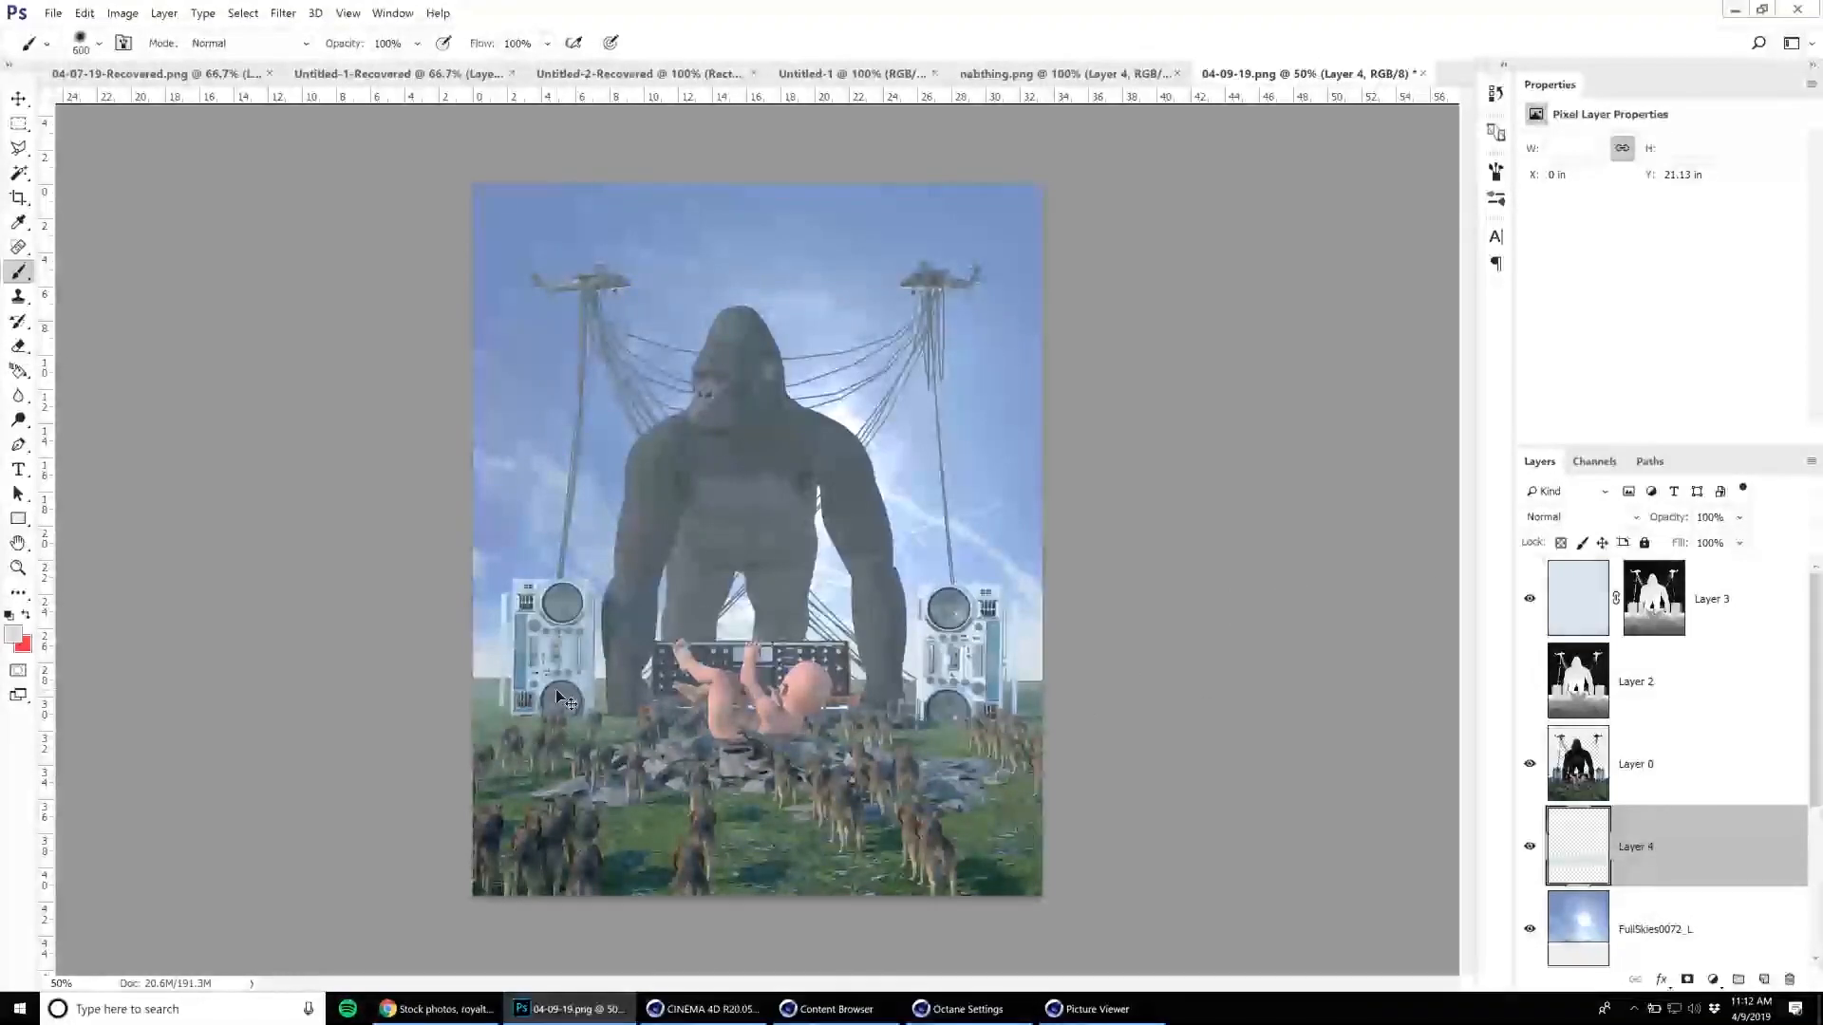
key("ctrl+z")
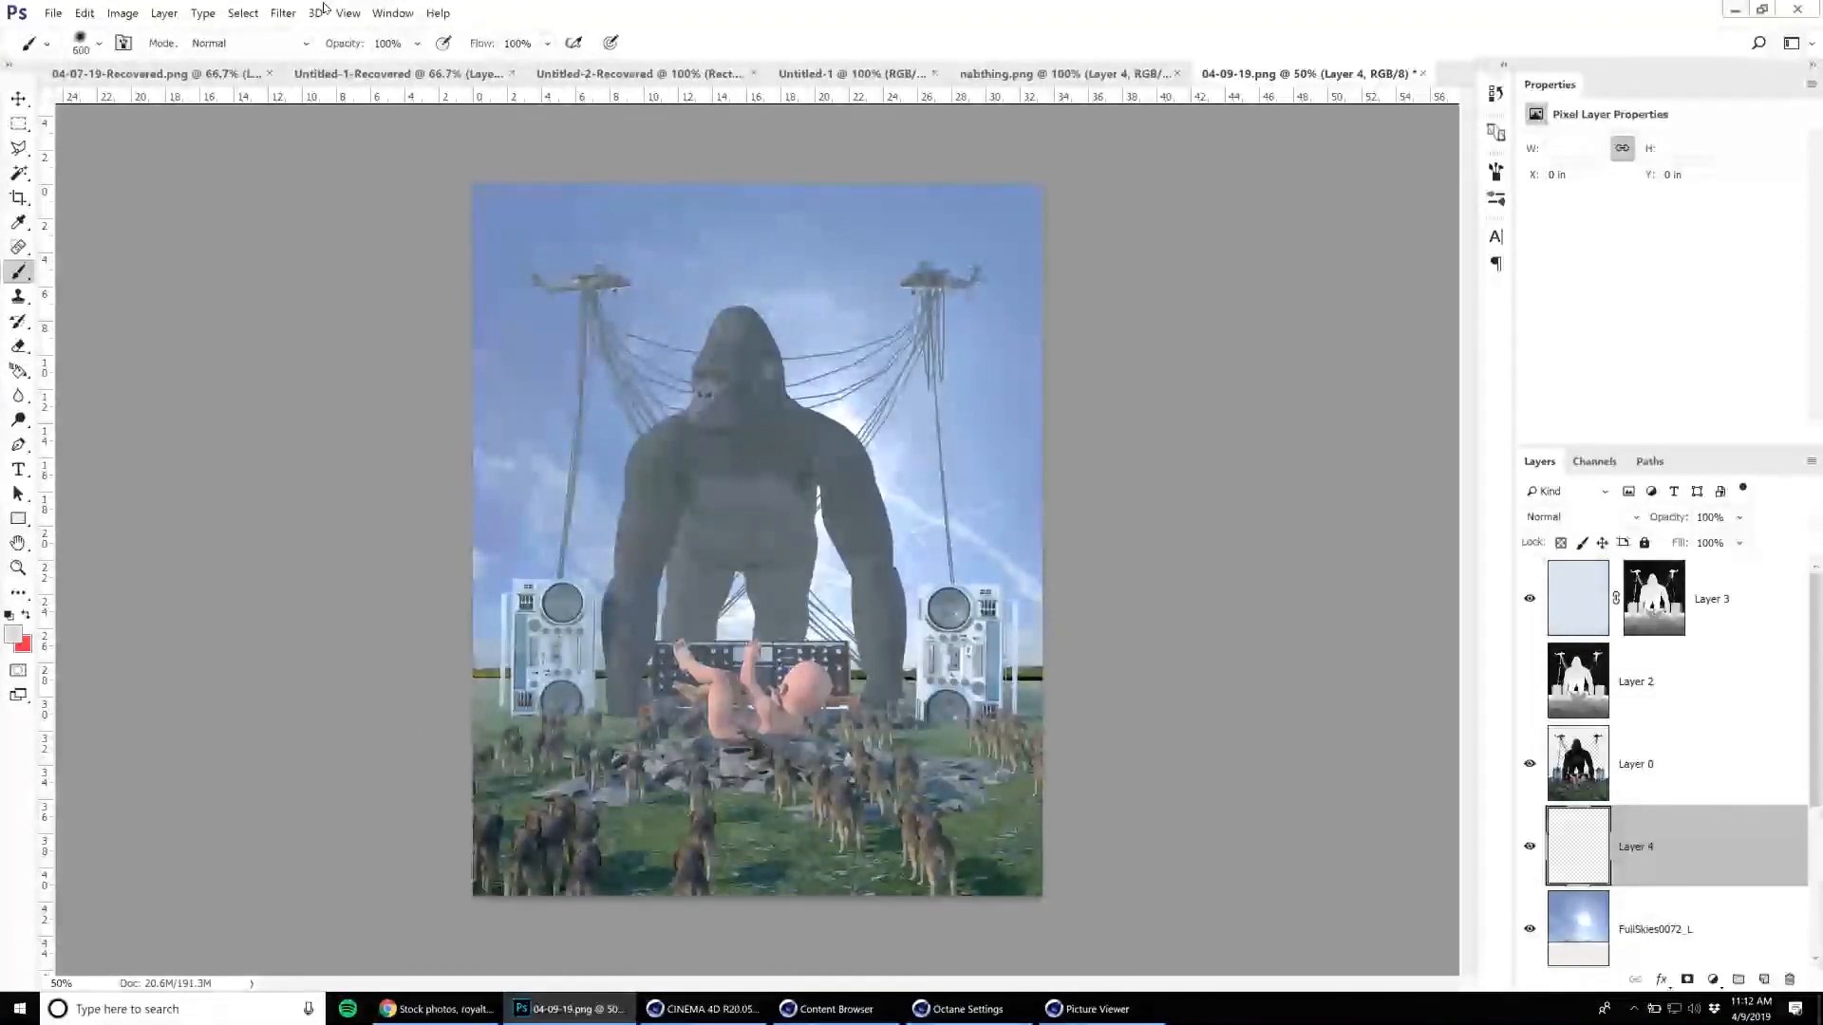
Paint soft haze along the horizon on the new layer with the brush opacity at 31%.
type("31")
key("Return")
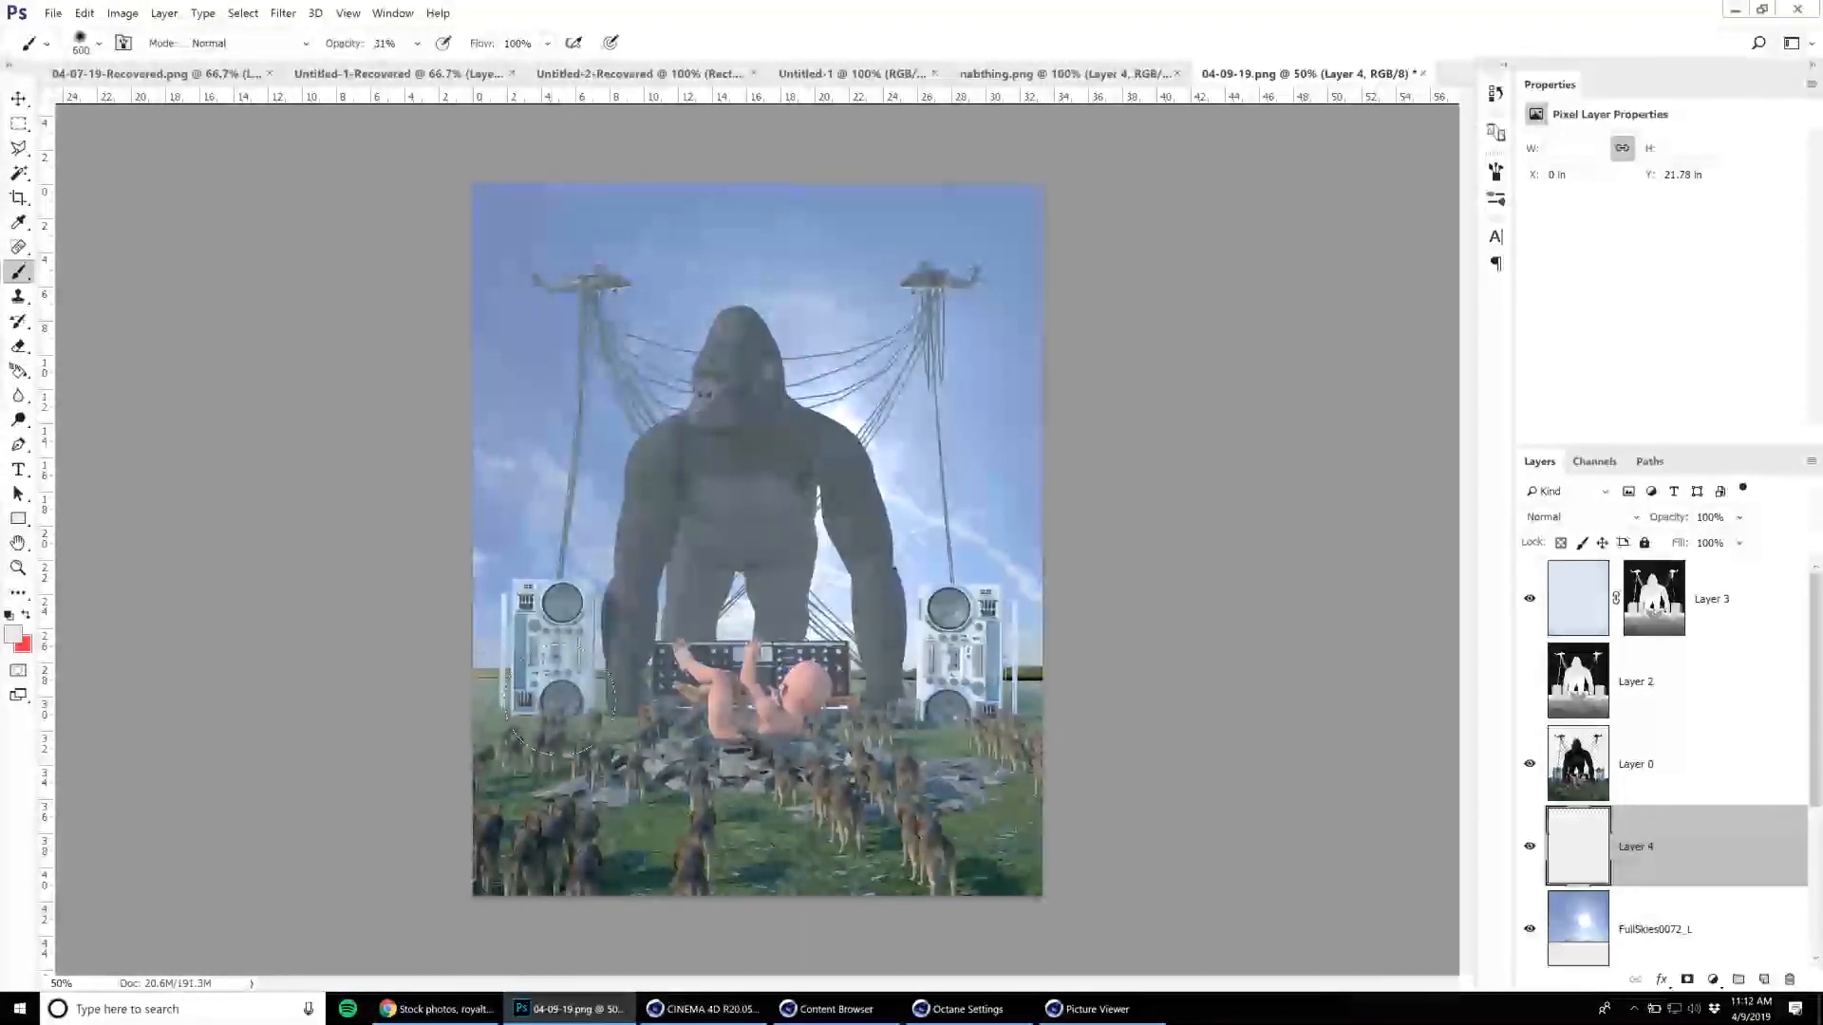
left_click_drag(970, 663, 1006, 655)
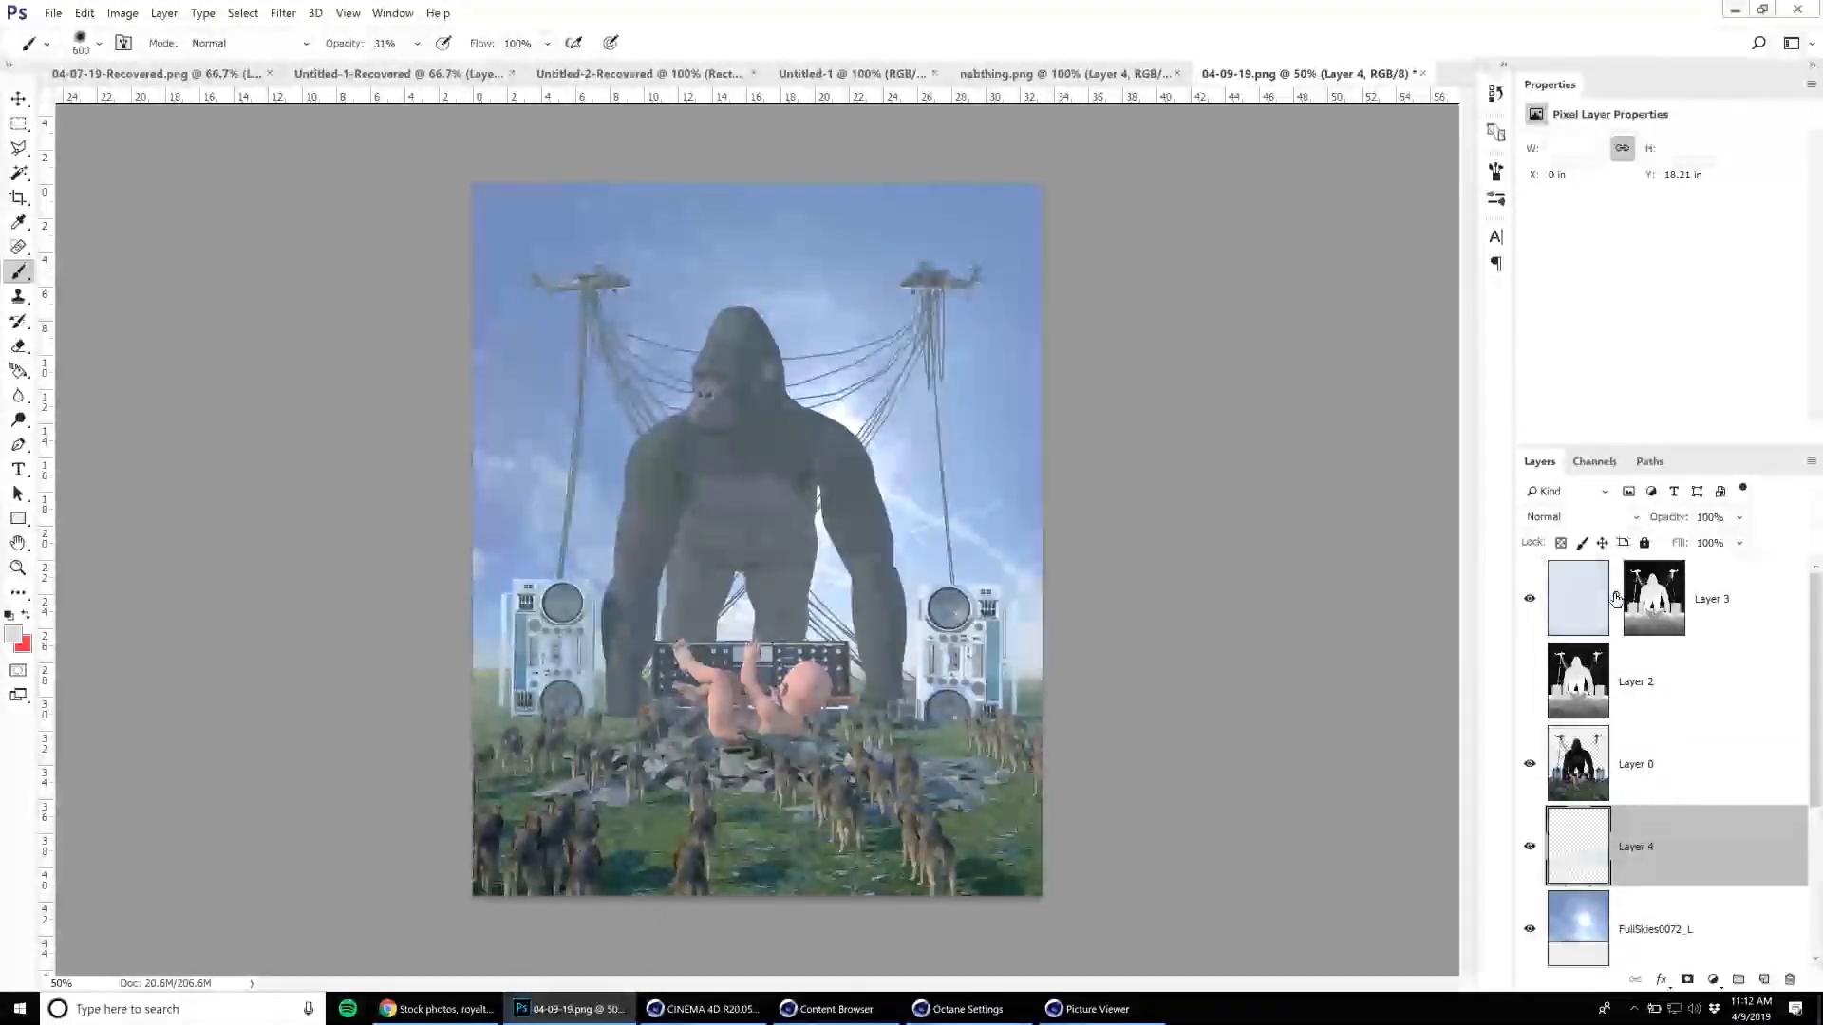
Erase the haze on Layer 3's pixels over the gorilla's head and upper body with an enlarged eraser at 56% opacity.
left_click(1591, 612)
left_click(20, 347)
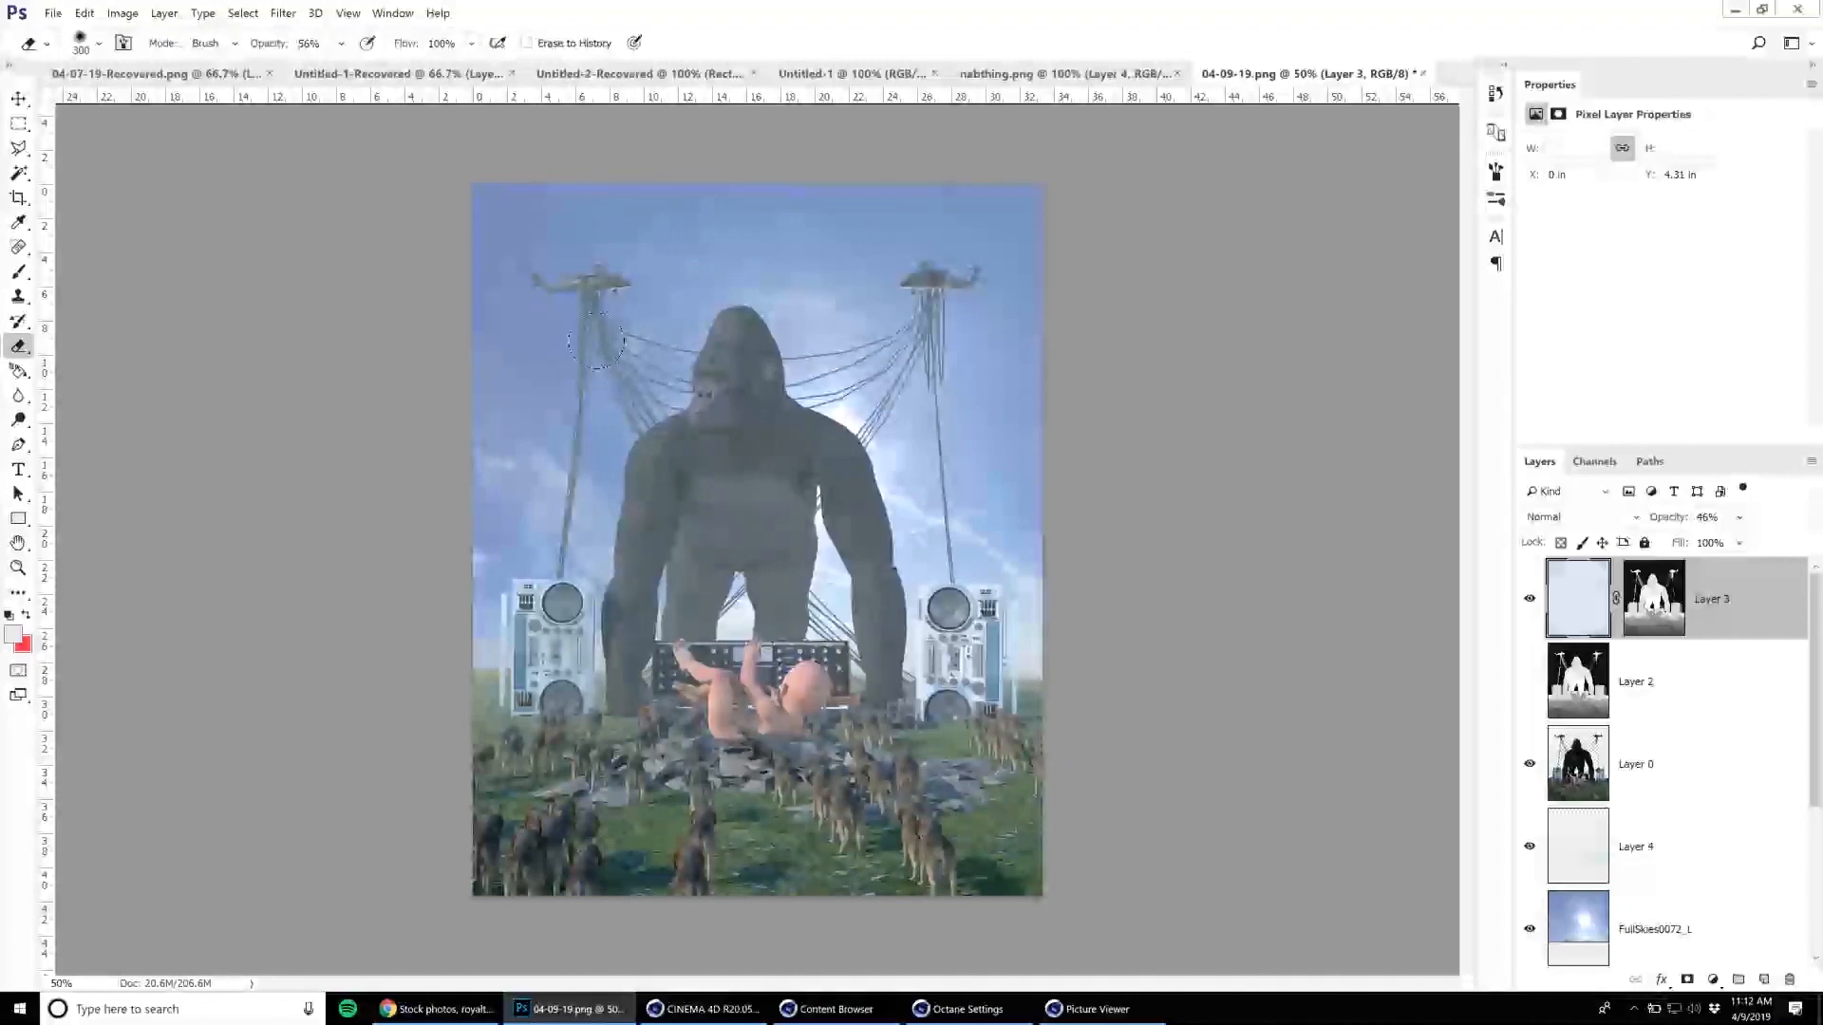
key("bracketright")
key("bracketright")
key("bracketright")
left_click_drag(680, 454, 864, 314)
Thin the haze around the gorilla's upper body and cables further with a 1200 px eraser at 14% opacity.
key("bracketright")
key("bracketright")
key("bracketright")
key("bracketright")
key("1")
key("4")
mouse_move(635, 393)
left_mouse_down()
mouse_move(750, 442)
mouse_move(902, 352)
mouse_move(855, 455)
mouse_move(655, 498)
left_mouse_up()
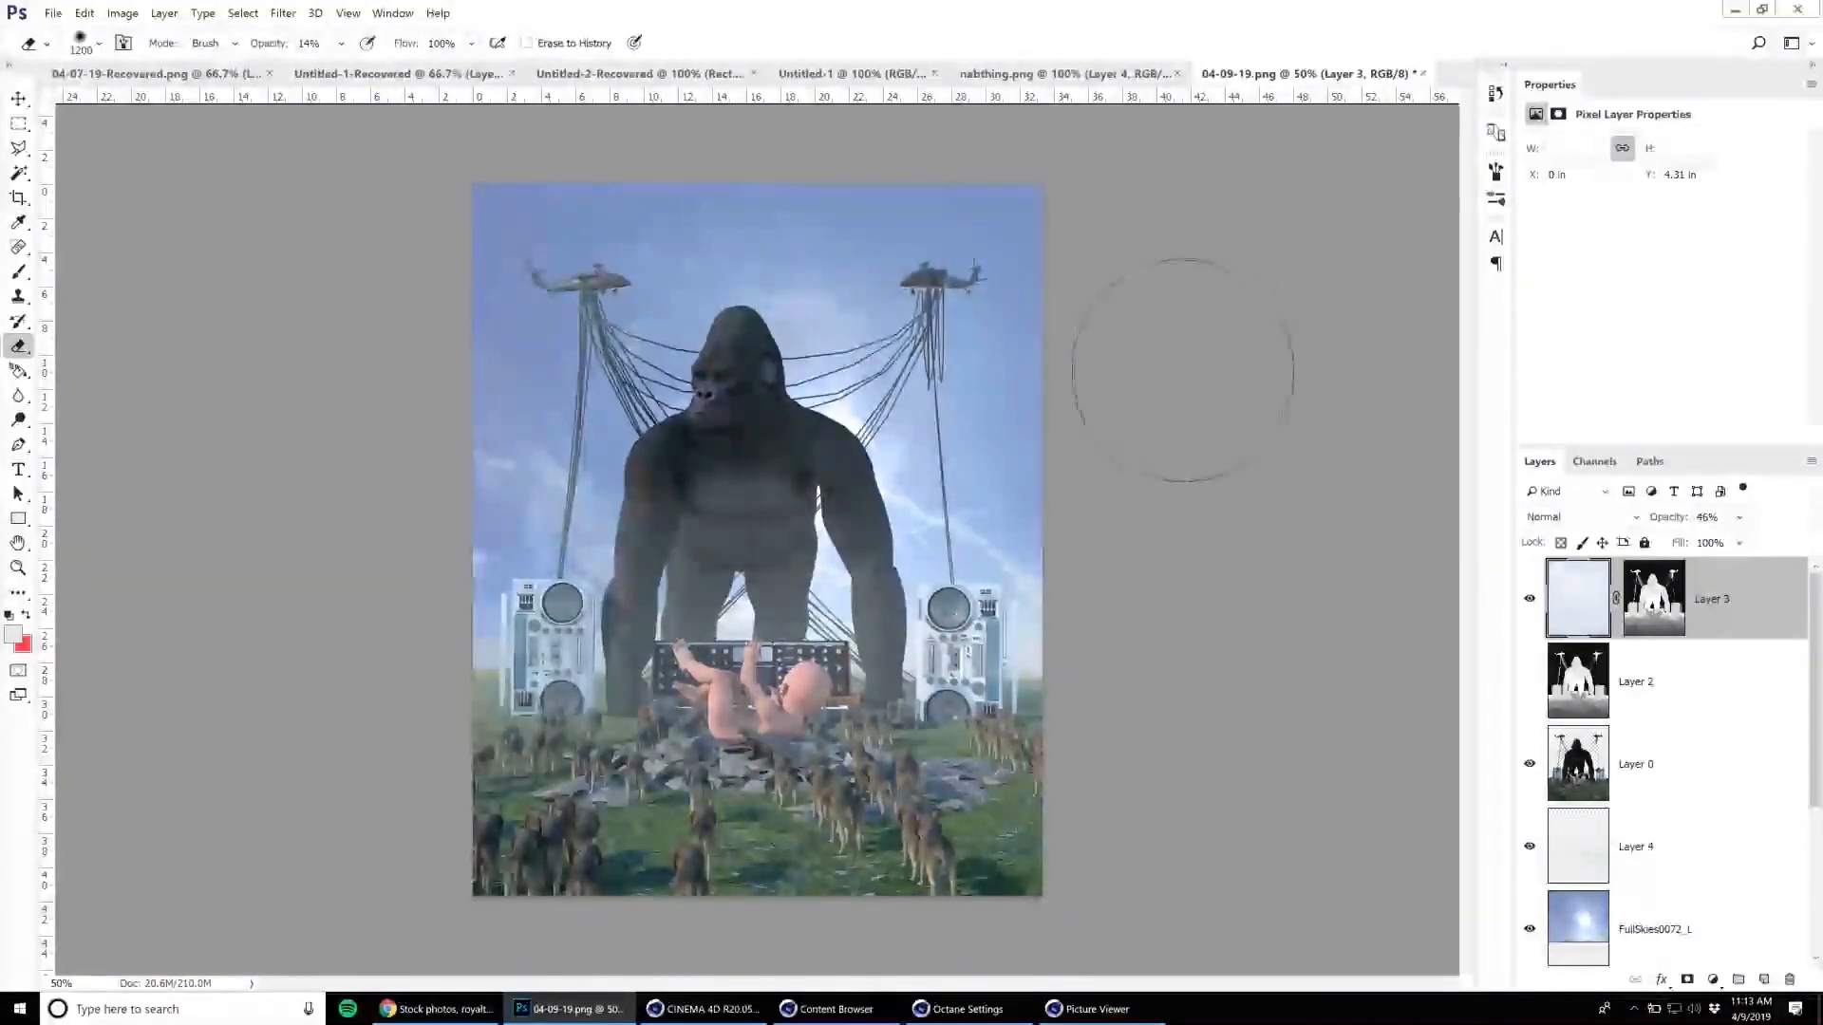
Group all layers, duplicate the group, and merge the copy into one layer with the original group hidden.
left_click(18, 98)
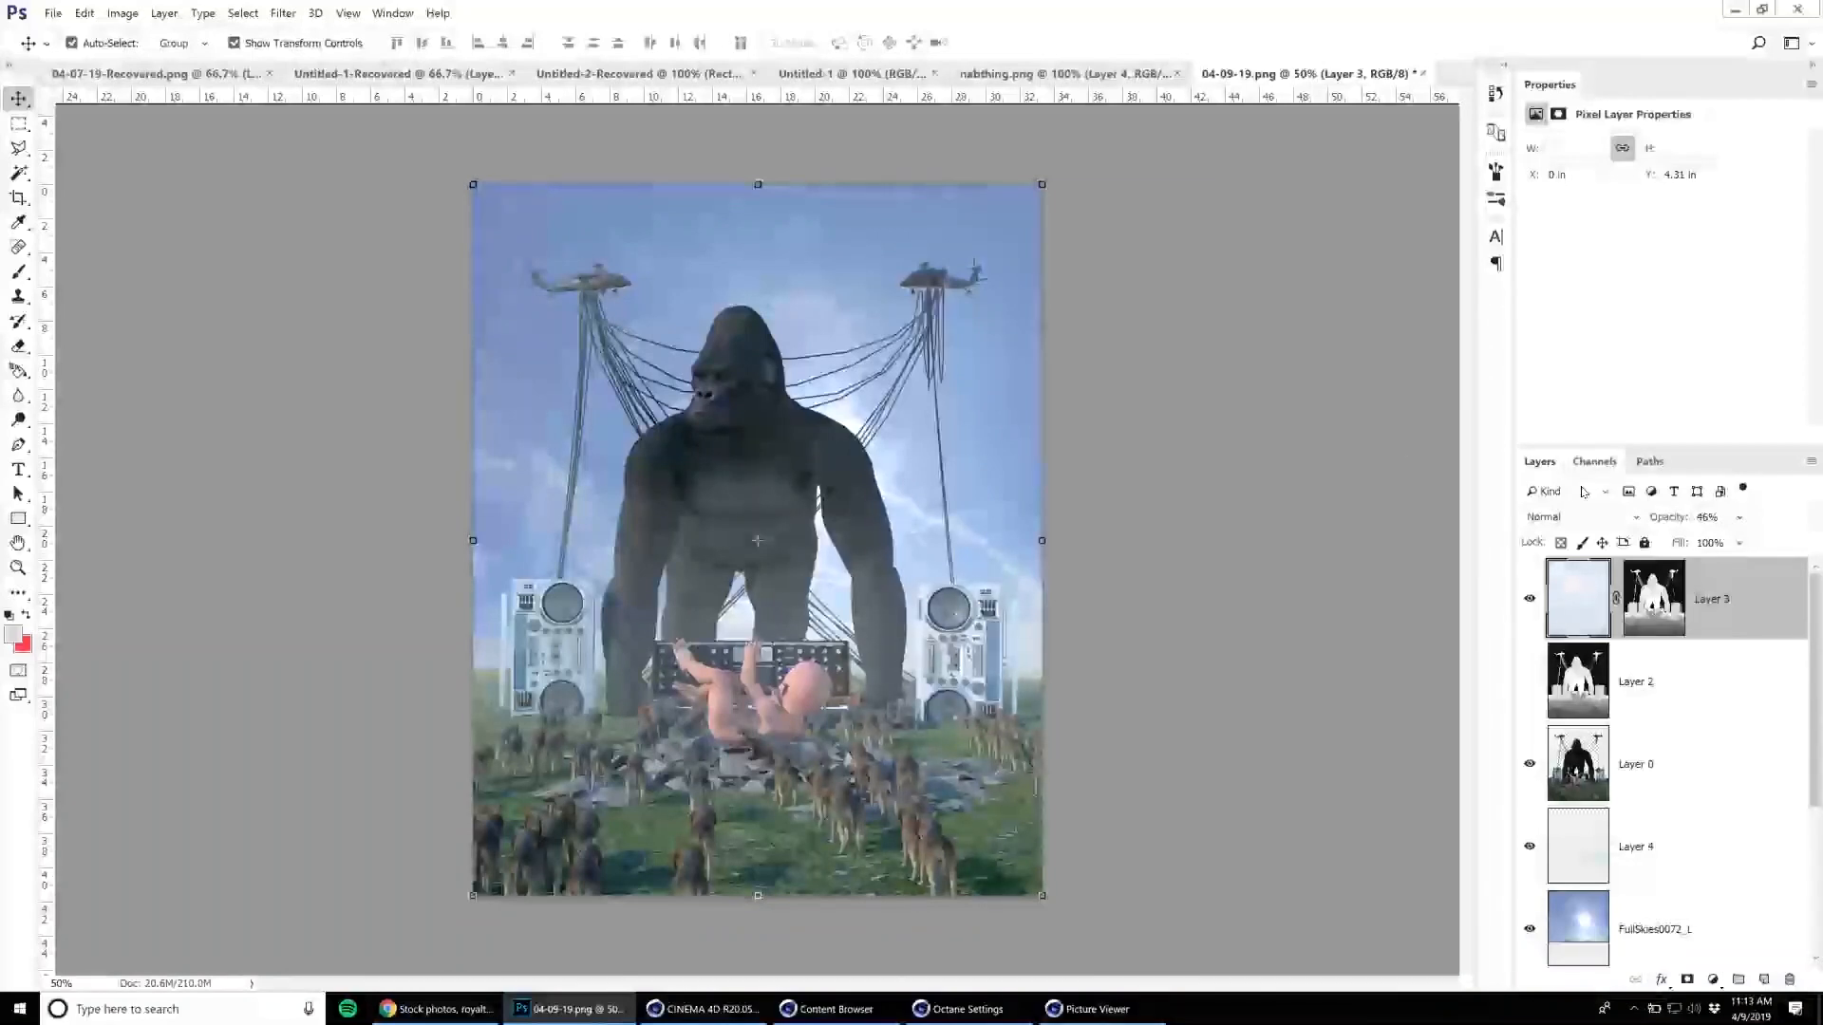
scroll(1592, 615, "down", 3)
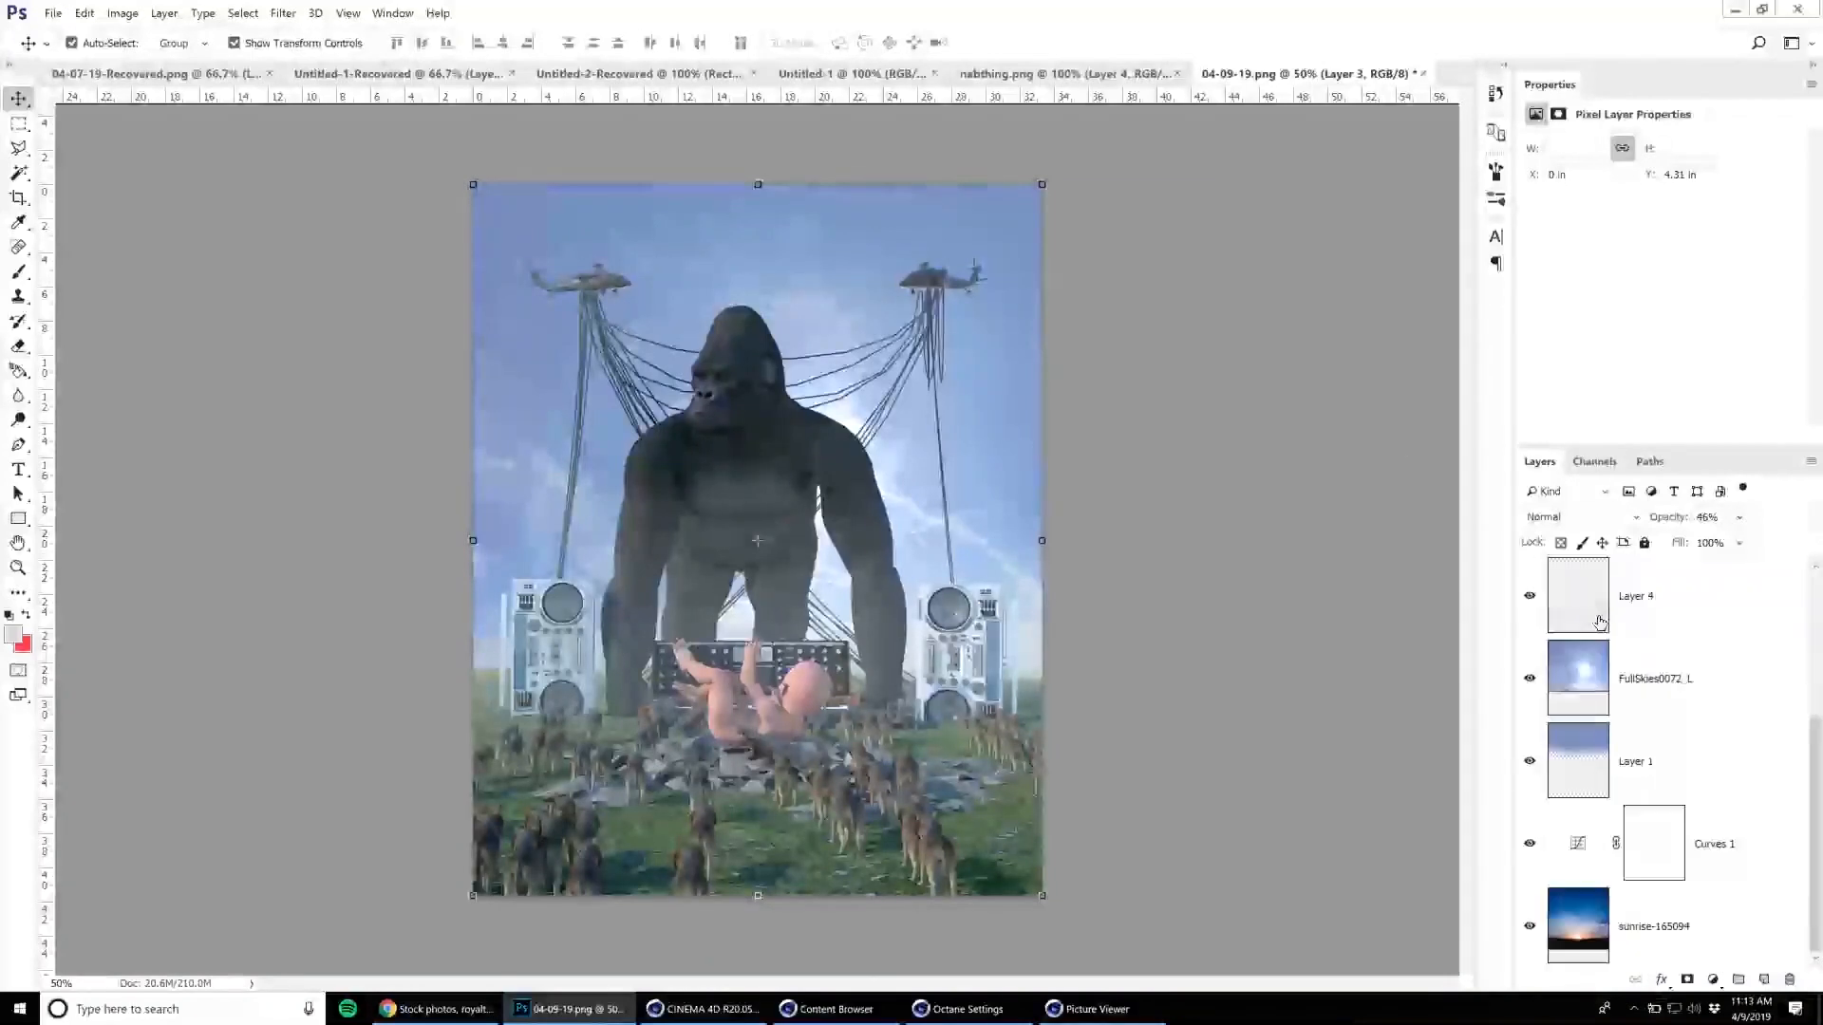
left_click(1649, 923, "shift")
key("ctrl+g")
left_click_drag(1621, 567, 1527, 583, "alt")
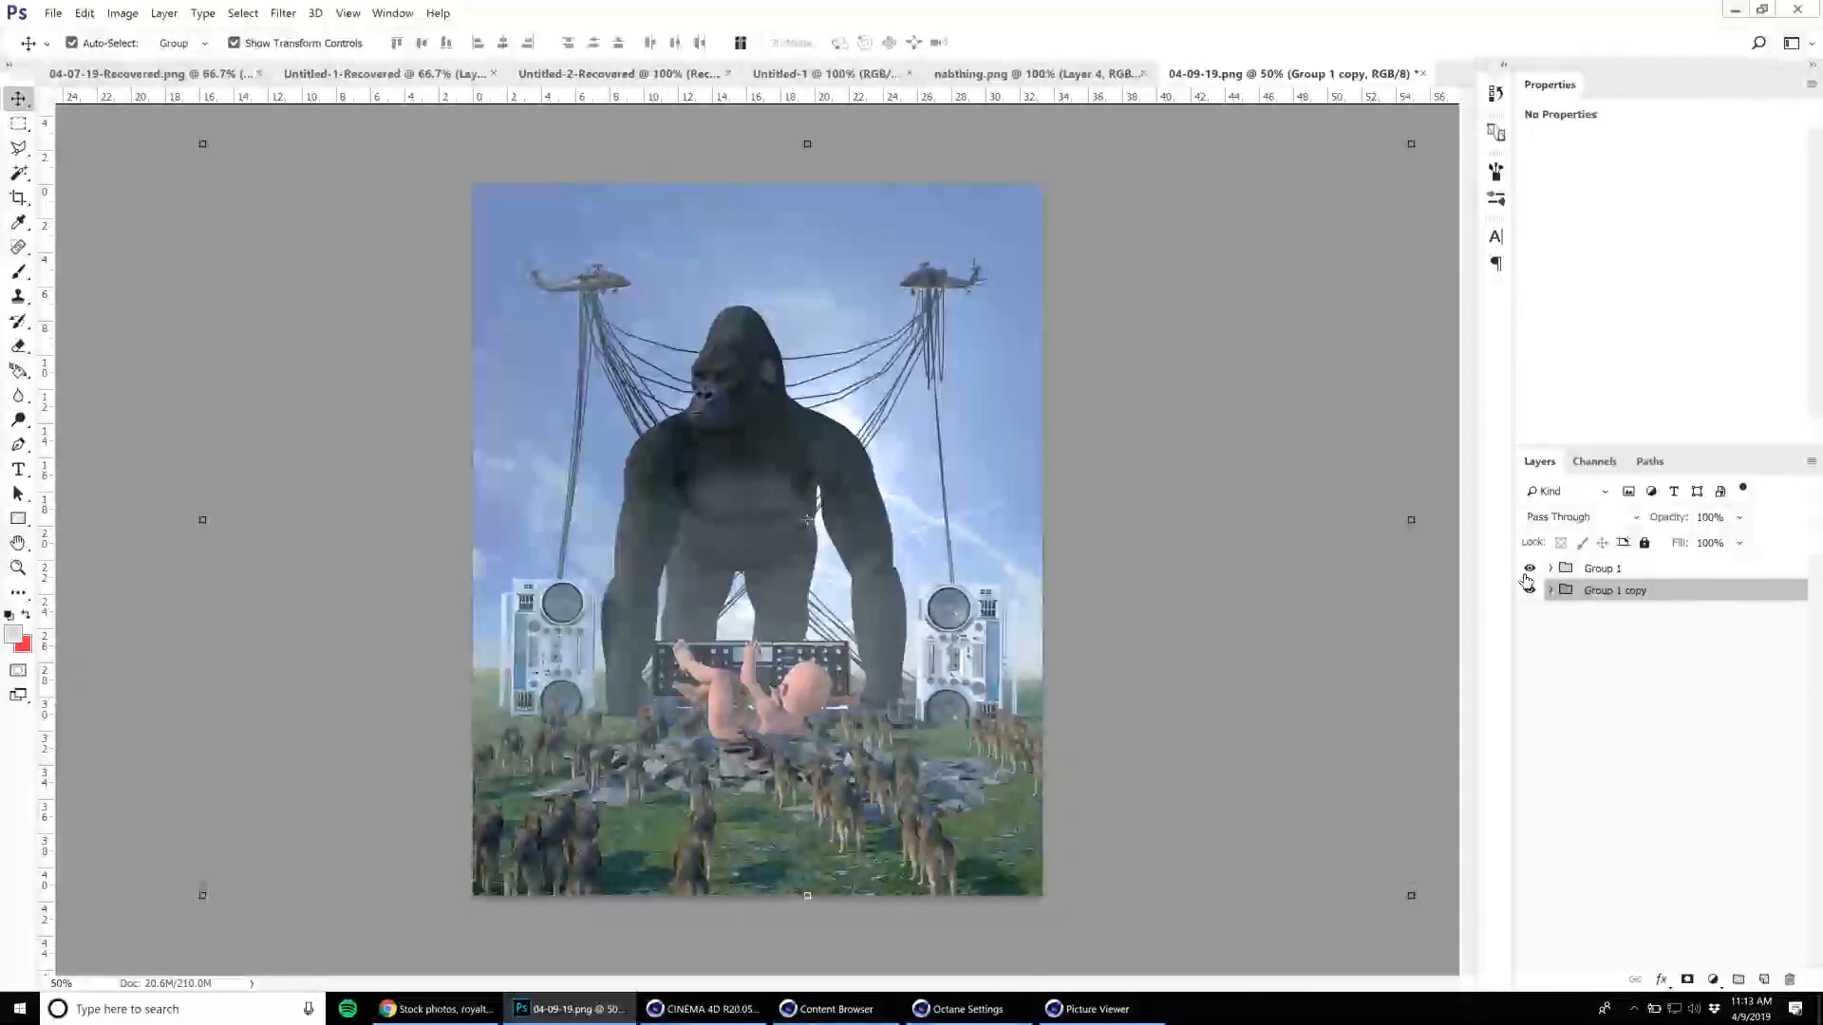
right_click(1600, 599)
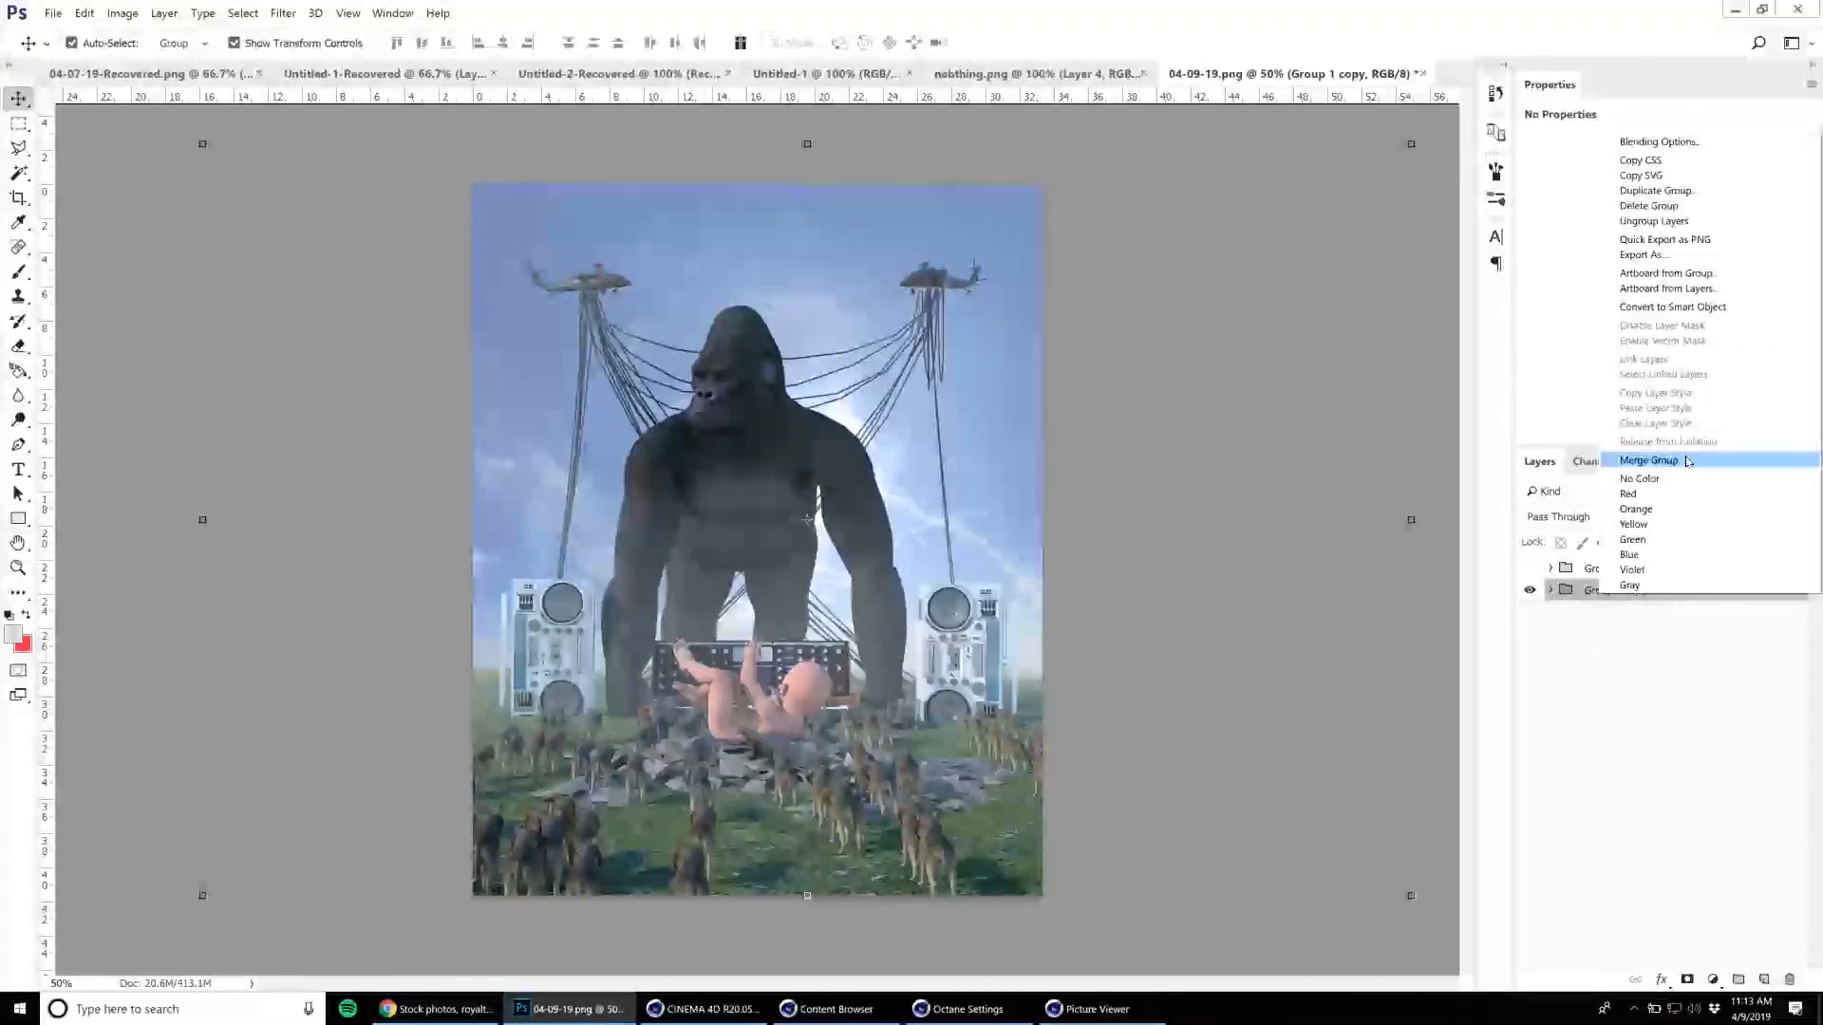
left_click(1567, 462)
Copy the canvas area of the merged image onto a new layer above it.
left_click(18, 123)
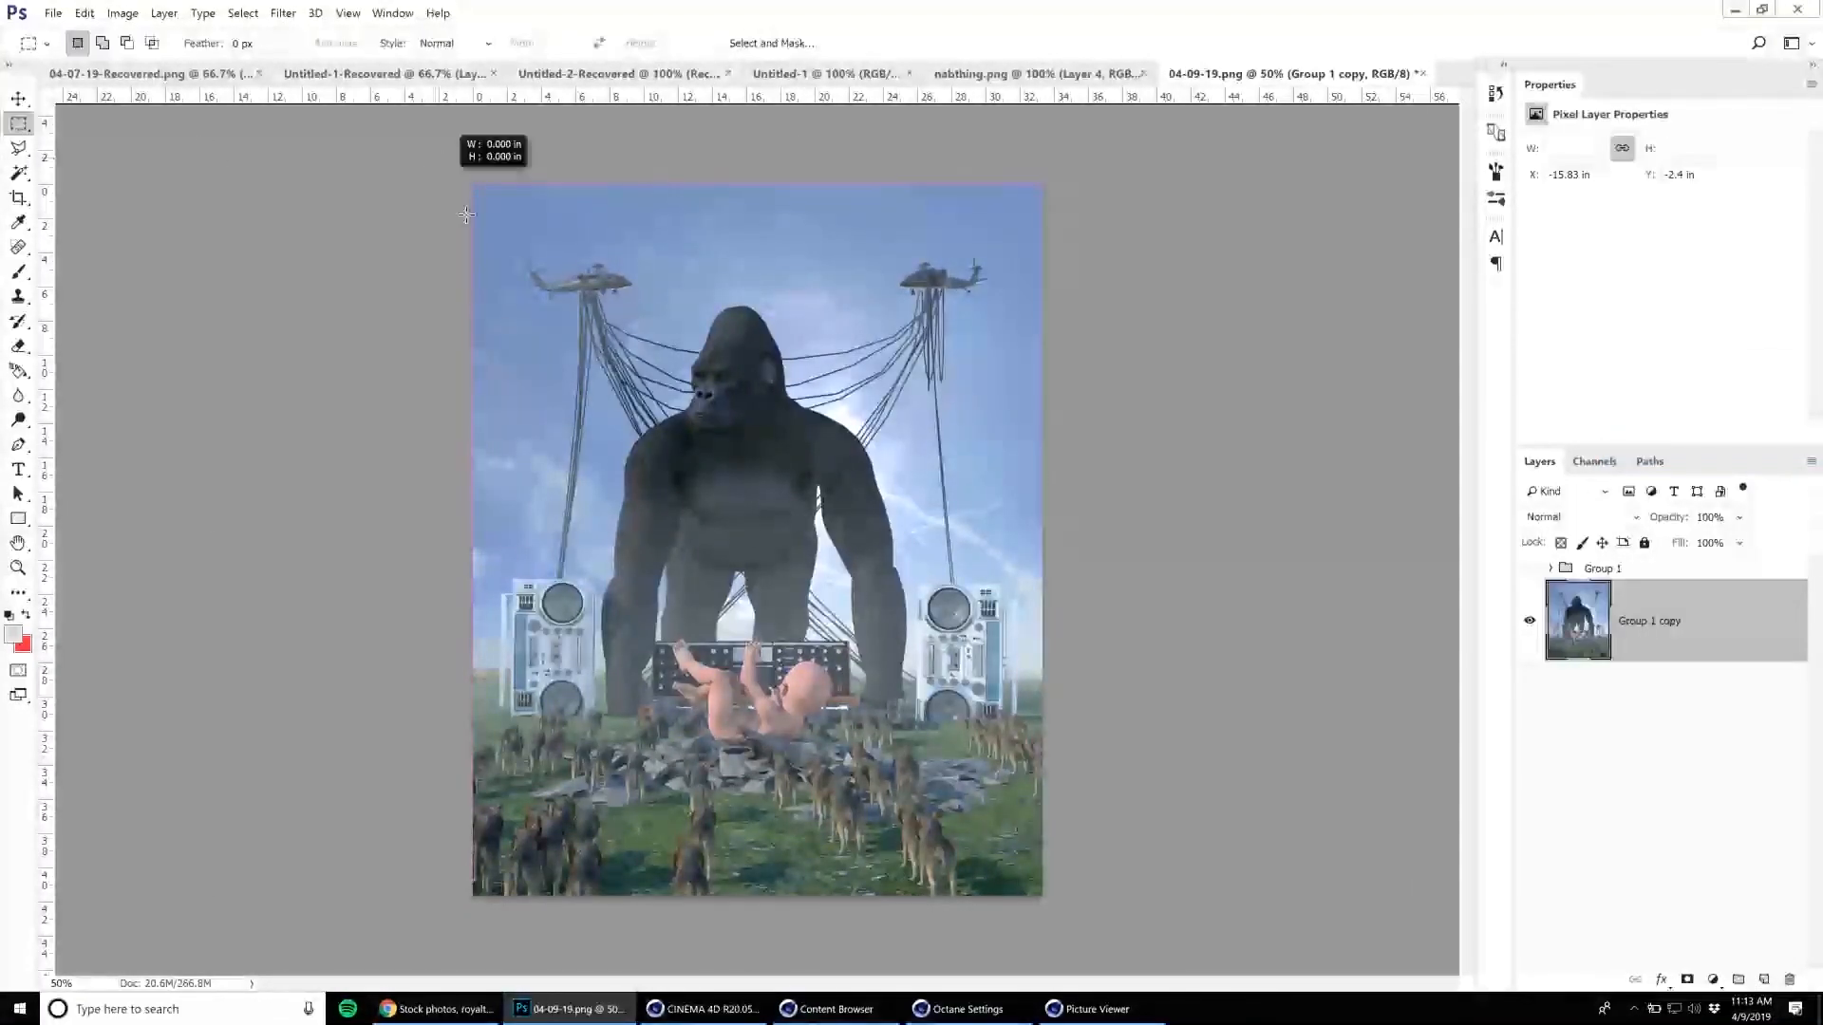
key("ctrl+shift+alt+e")
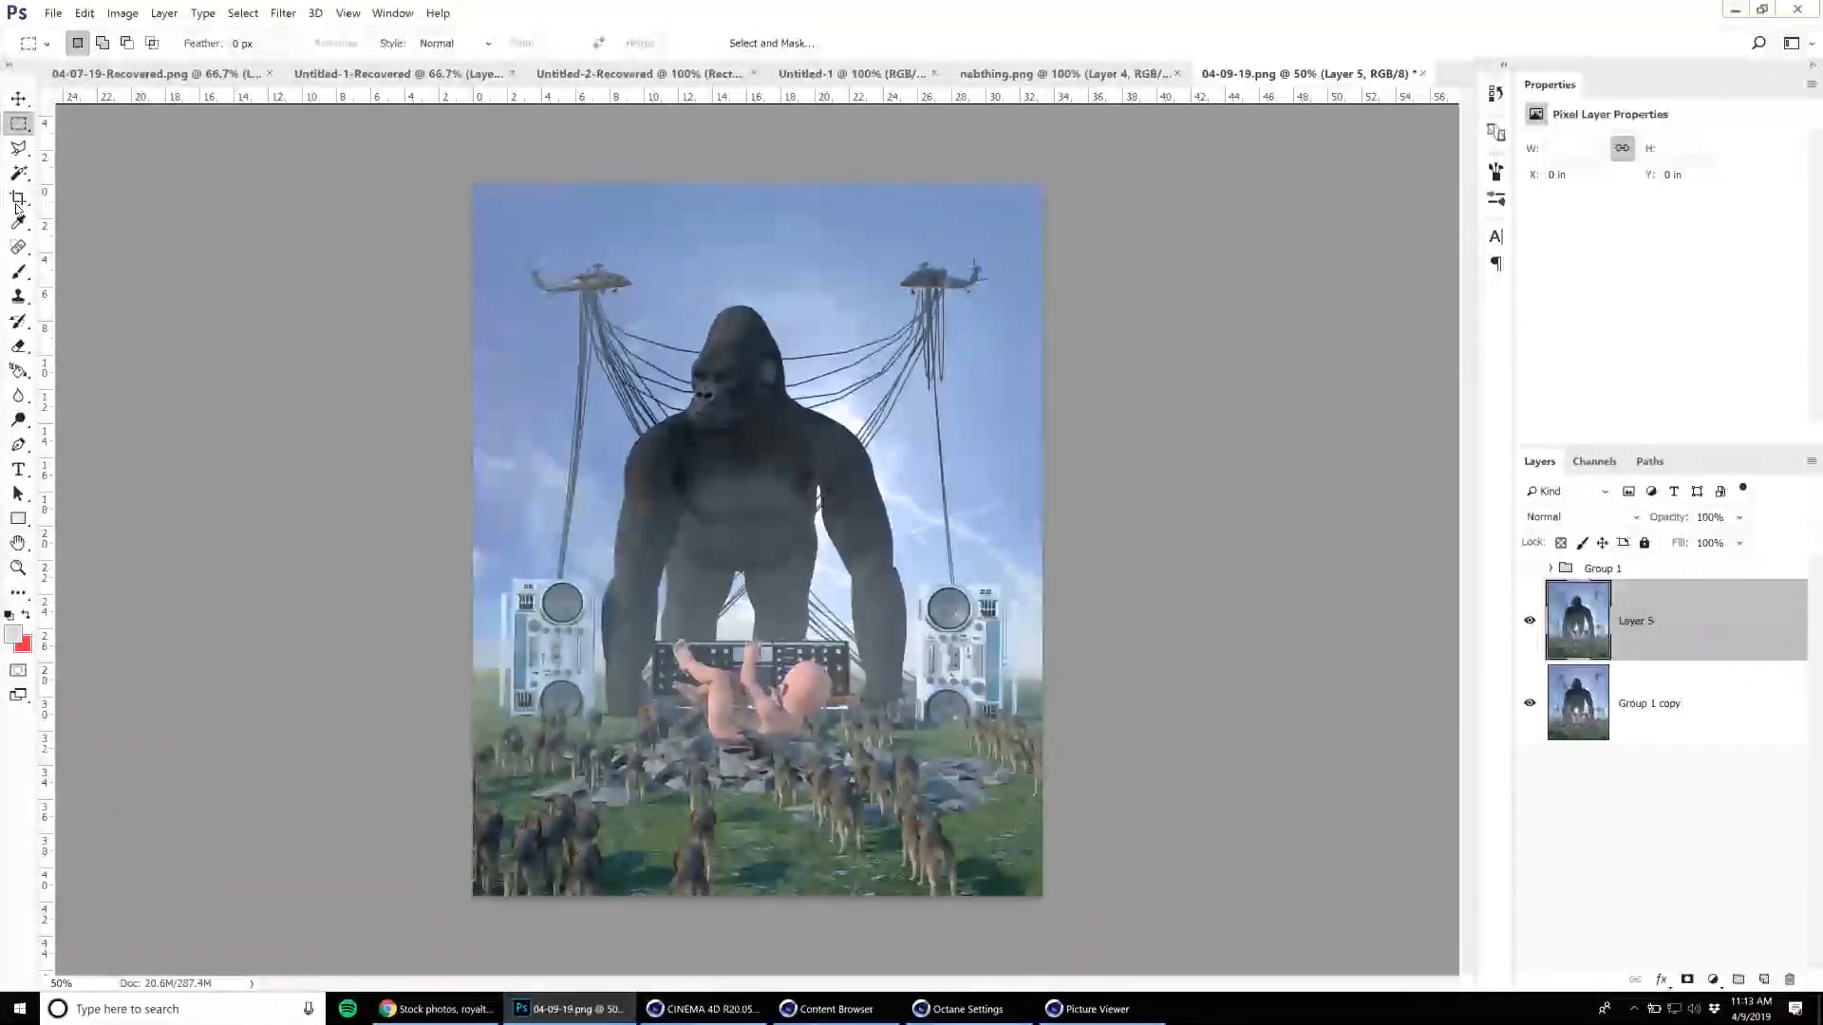
key("v")
Open the new layer in the Nik Collection's Analog Efex Pro 2 filter.
left_click(282, 12)
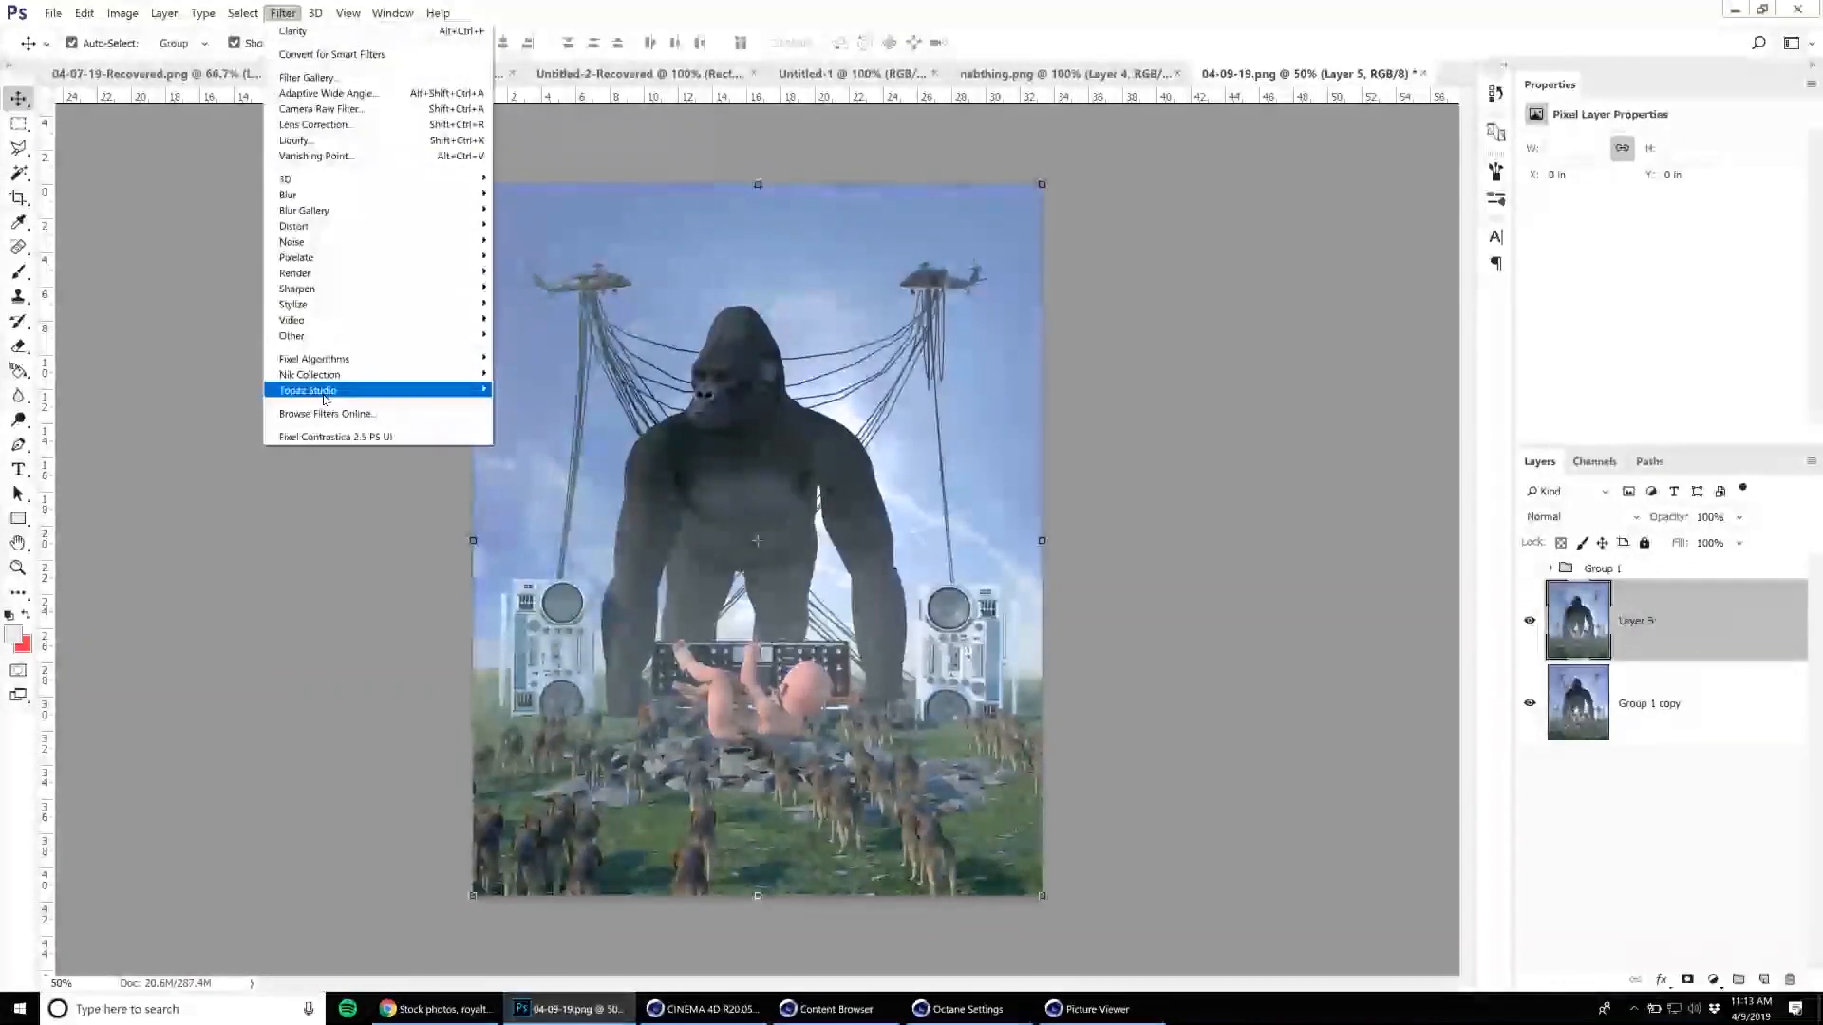
mouse_move(401, 380)
left_click(520, 378)
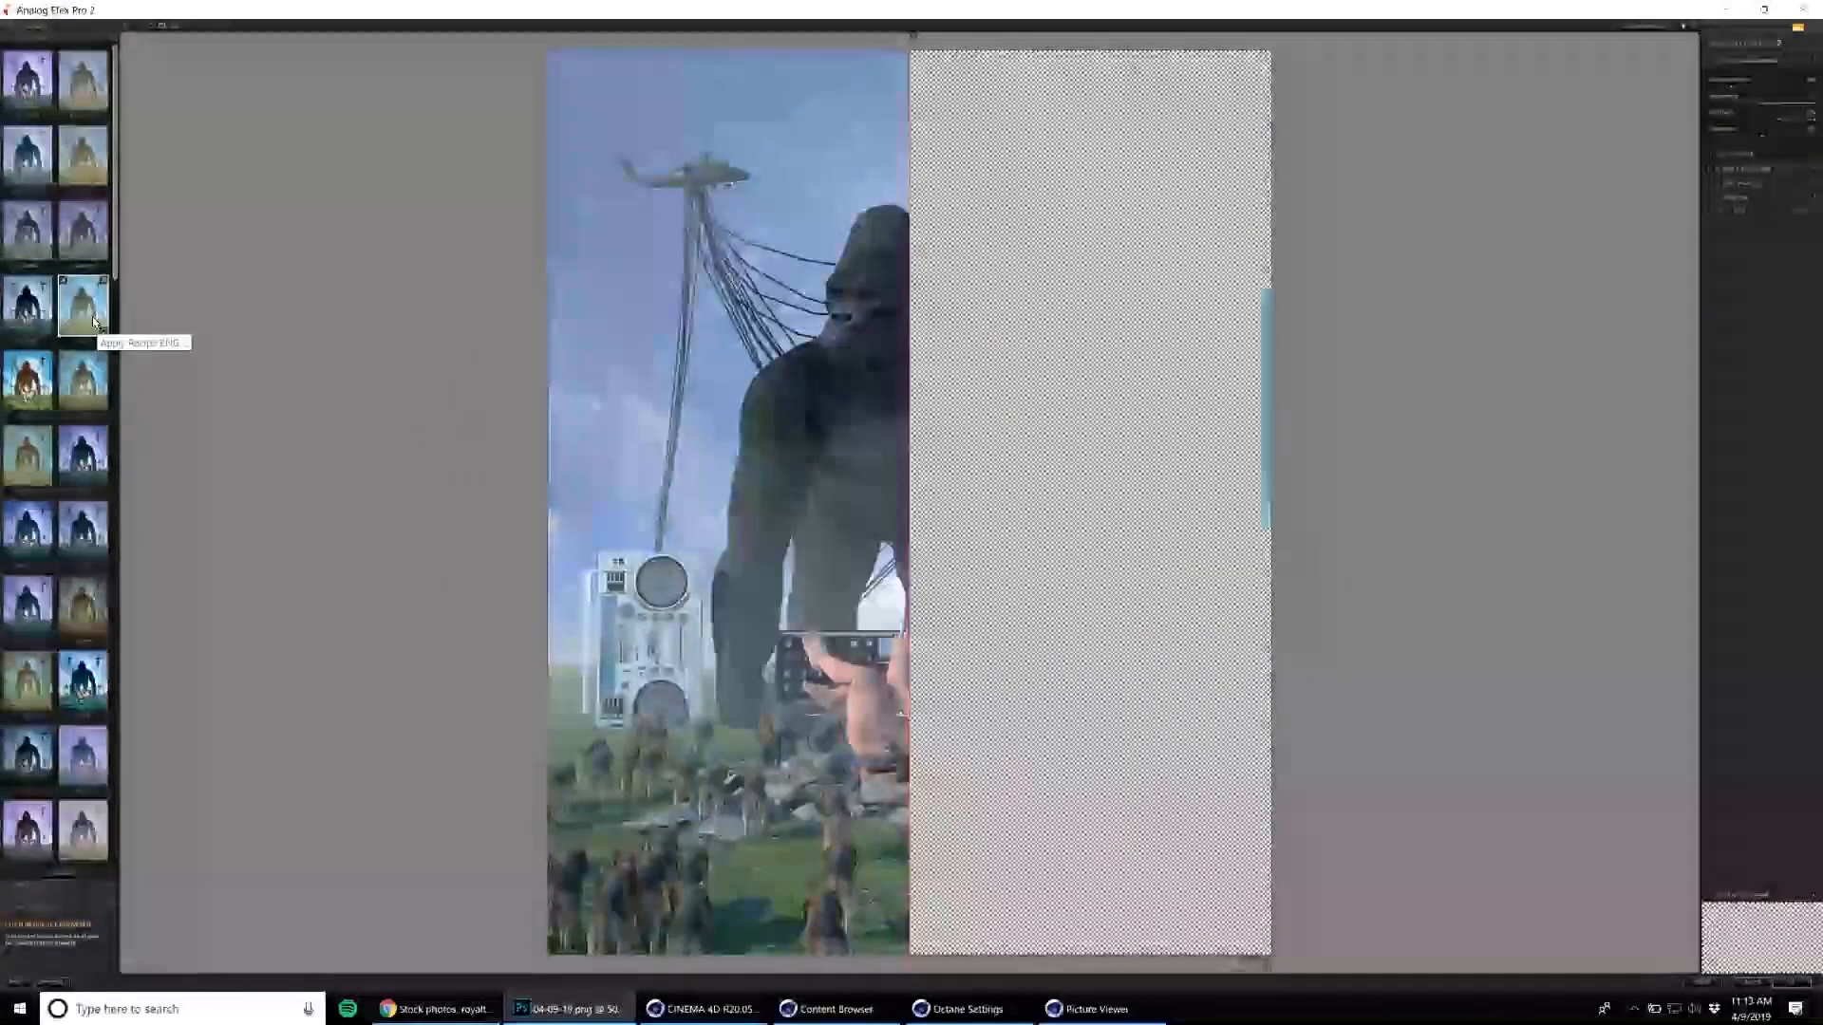
Try the warm preset with a cyan sky, extend its preview over the whole image, and darken it with the basic adjustments.
left_click(93, 315)
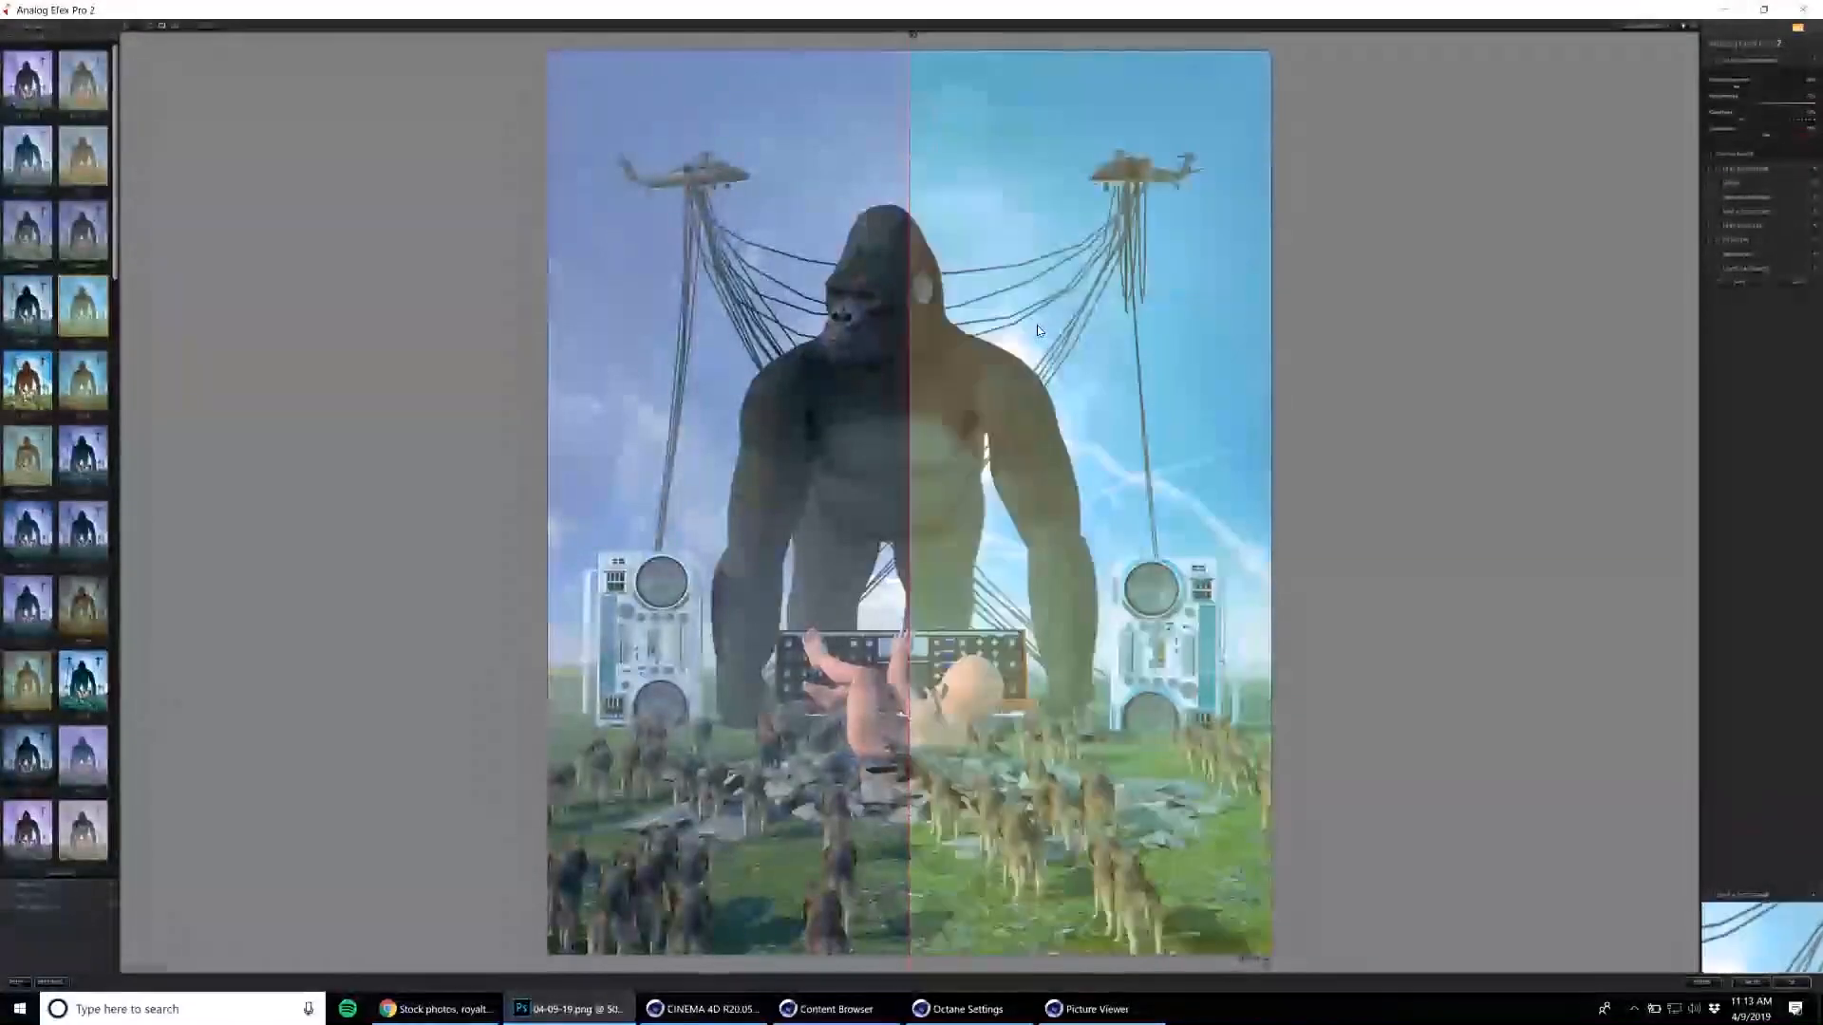
left_click_drag(909, 421, 488, 429)
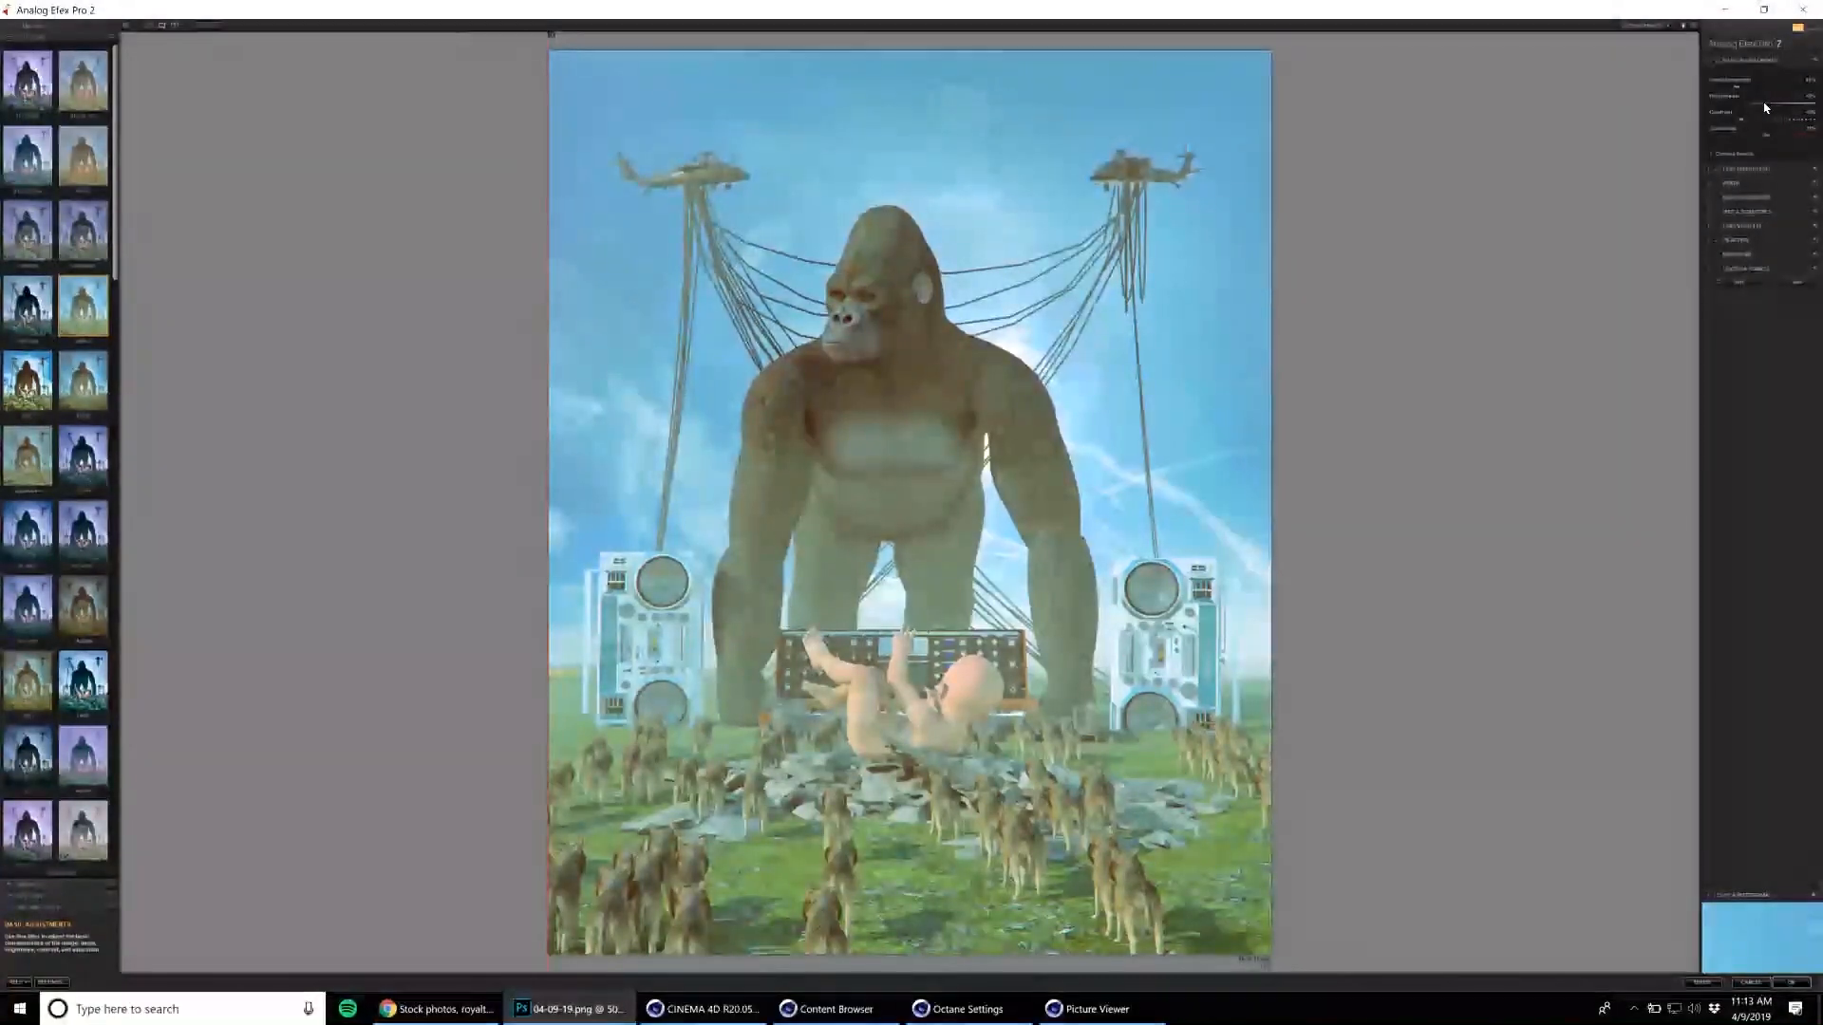
left_click_drag(1753, 106, 1758, 108)
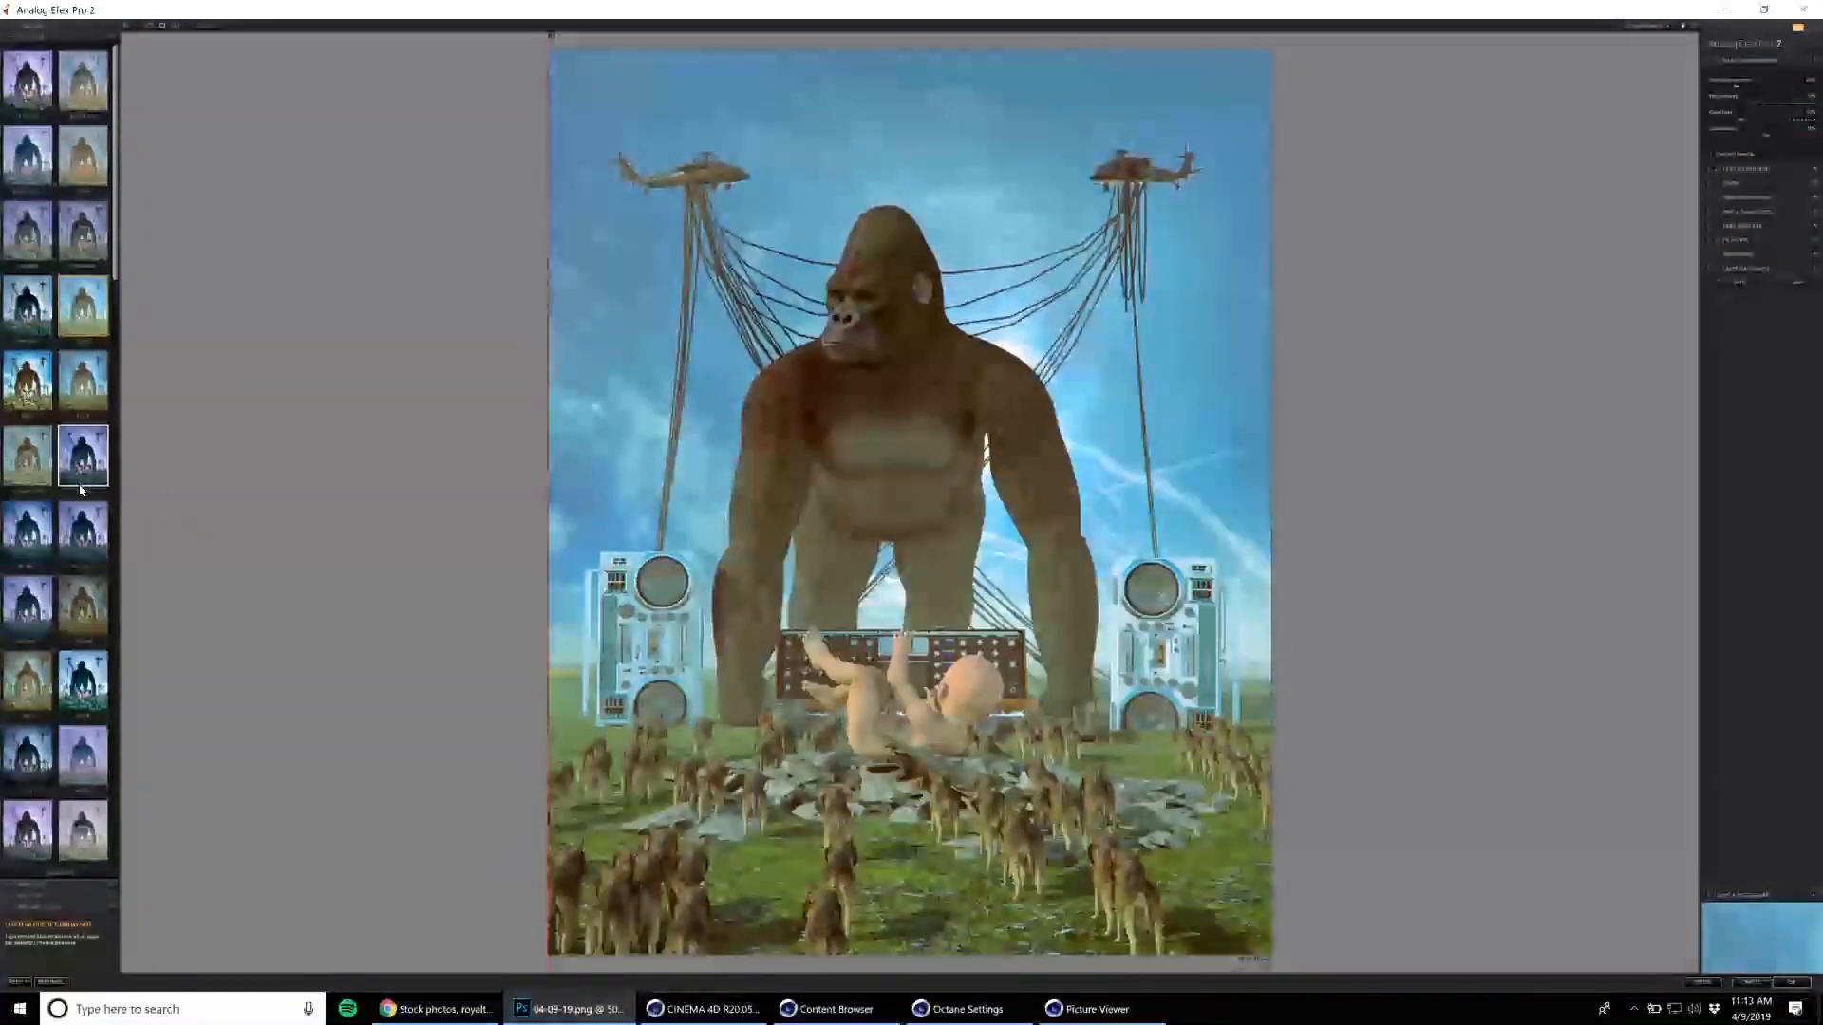
Try several other presets, including a dark violet-blue, a pale lilac and a saturated warm look.
left_click(85, 475)
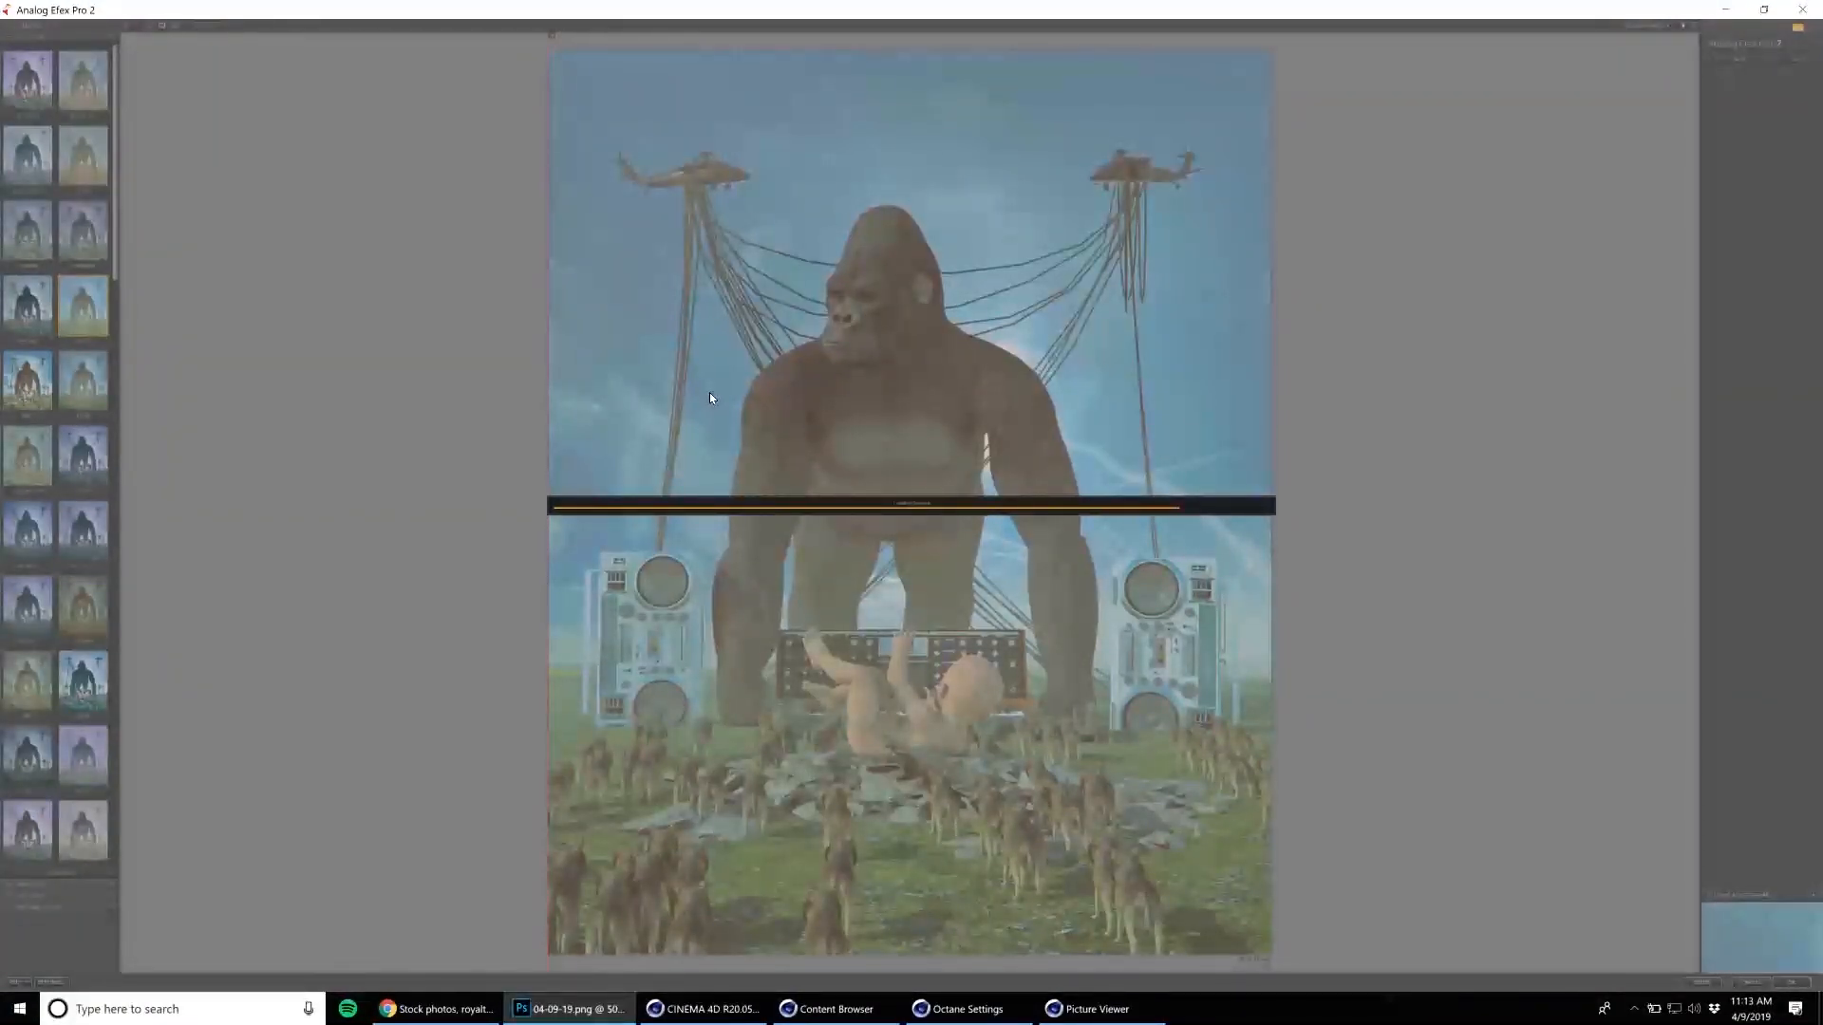
scroll(91, 750, "down", 2)
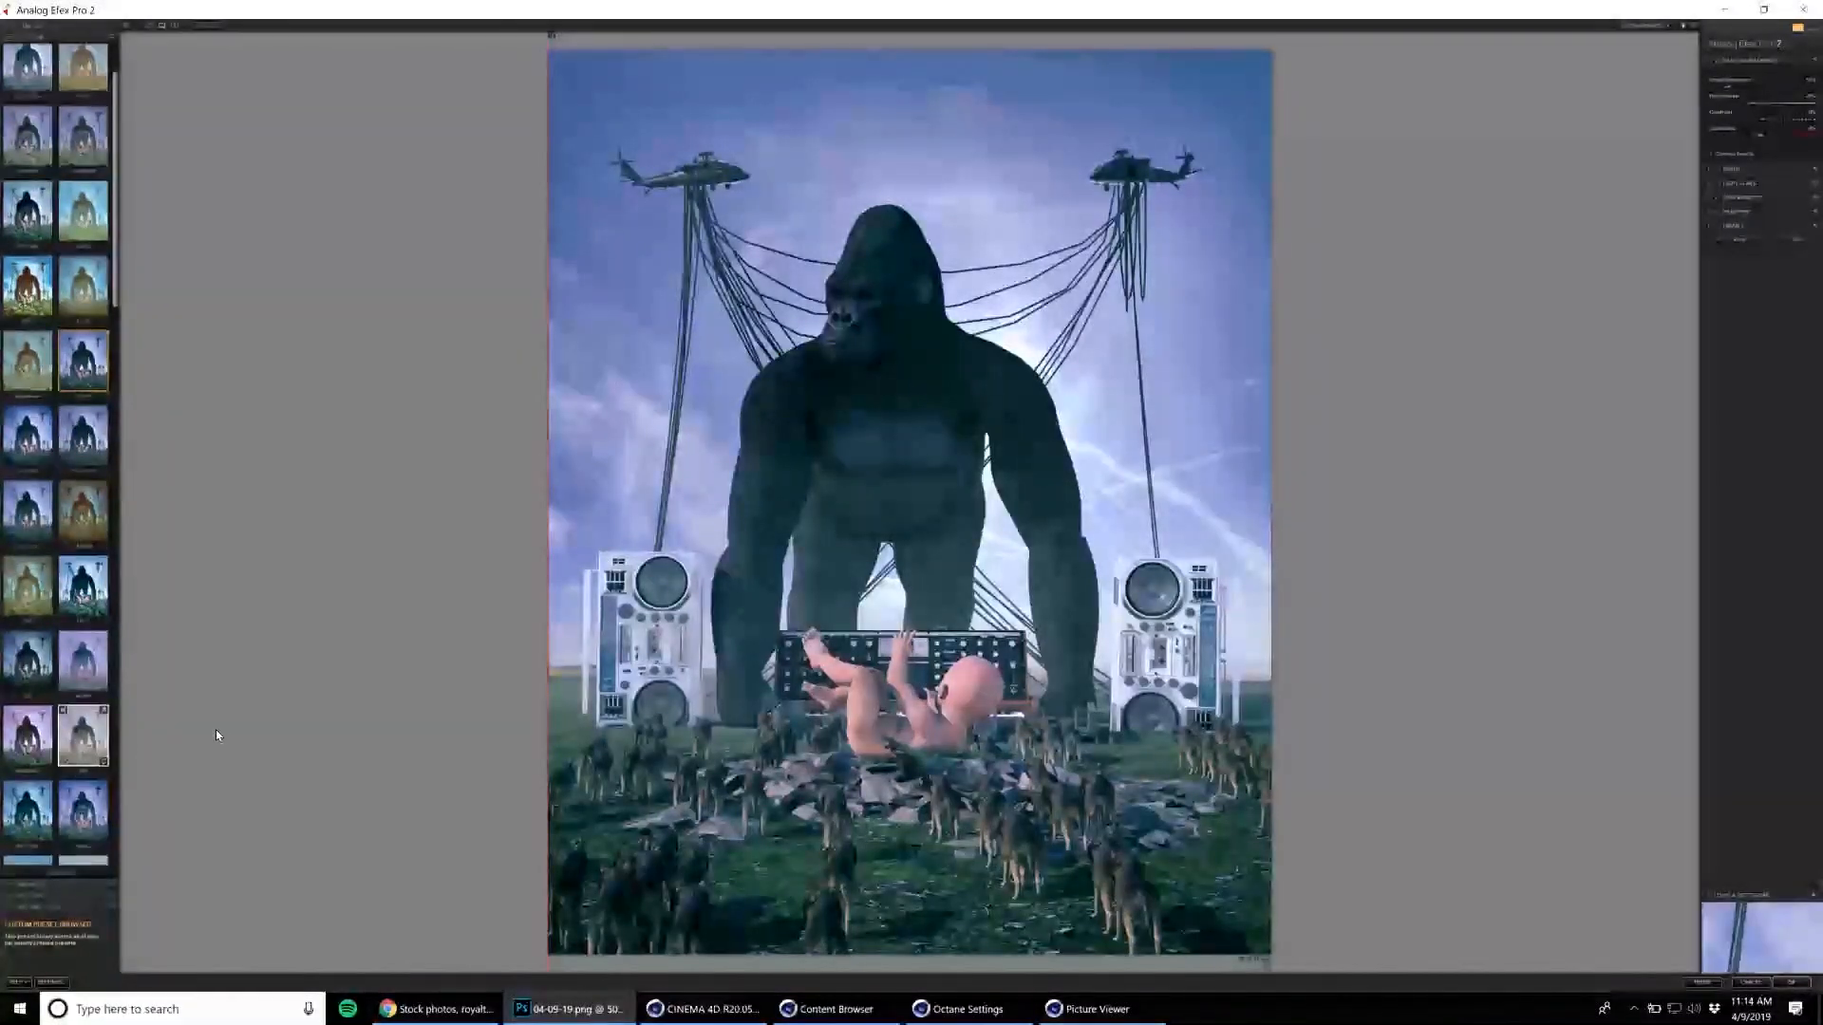
left_click(85, 513)
scroll(86, 570, "down", 4)
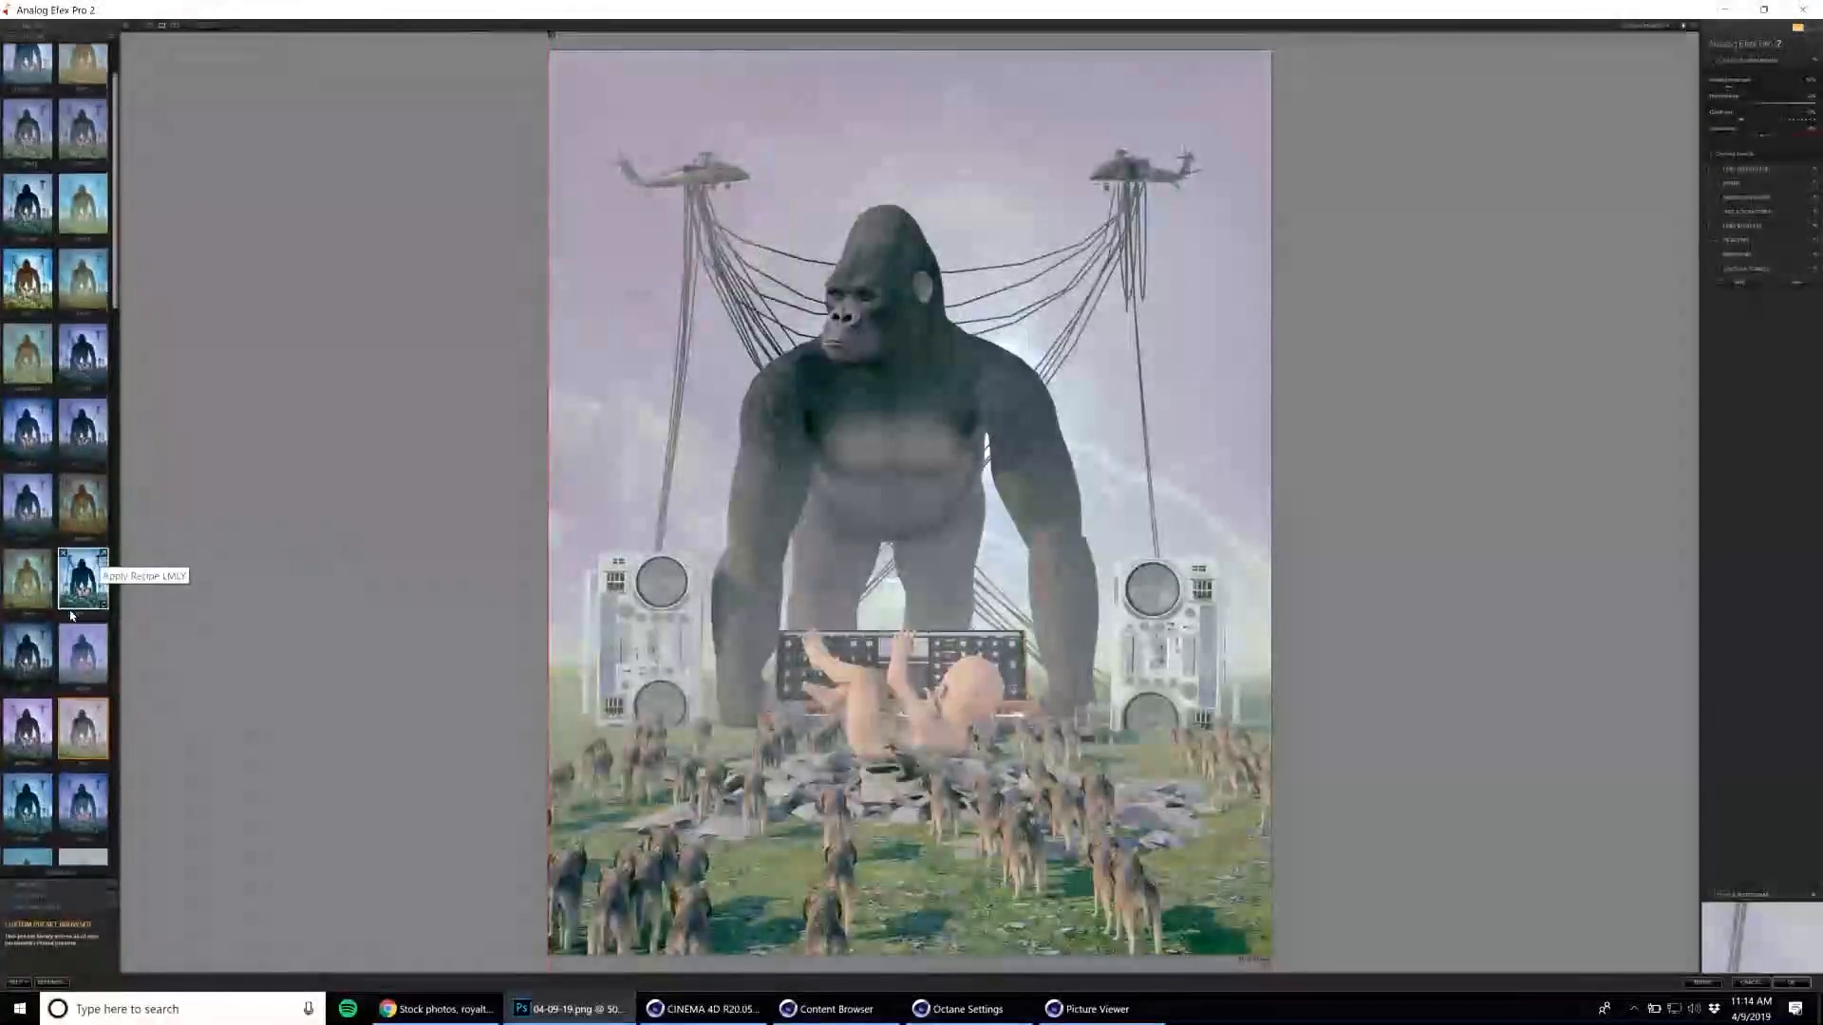
left_click(36, 600)
left_click(36, 600)
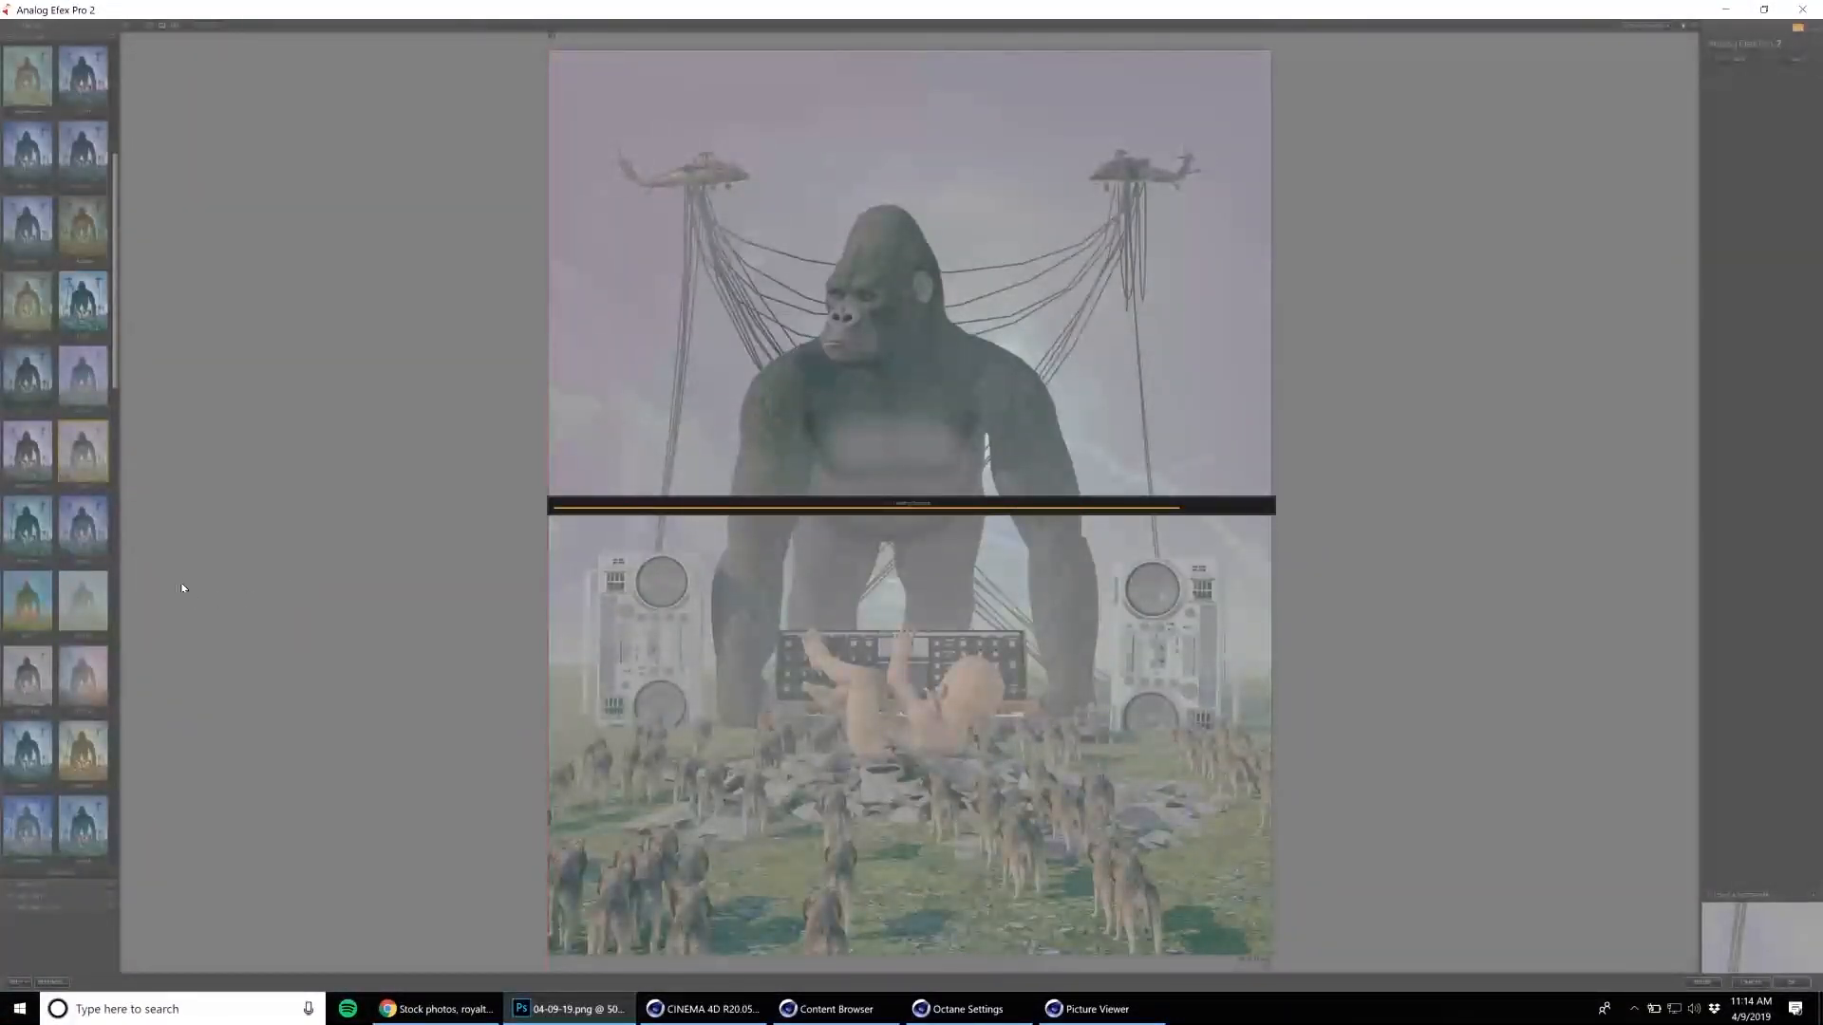
scroll(82, 586, "down", 3)
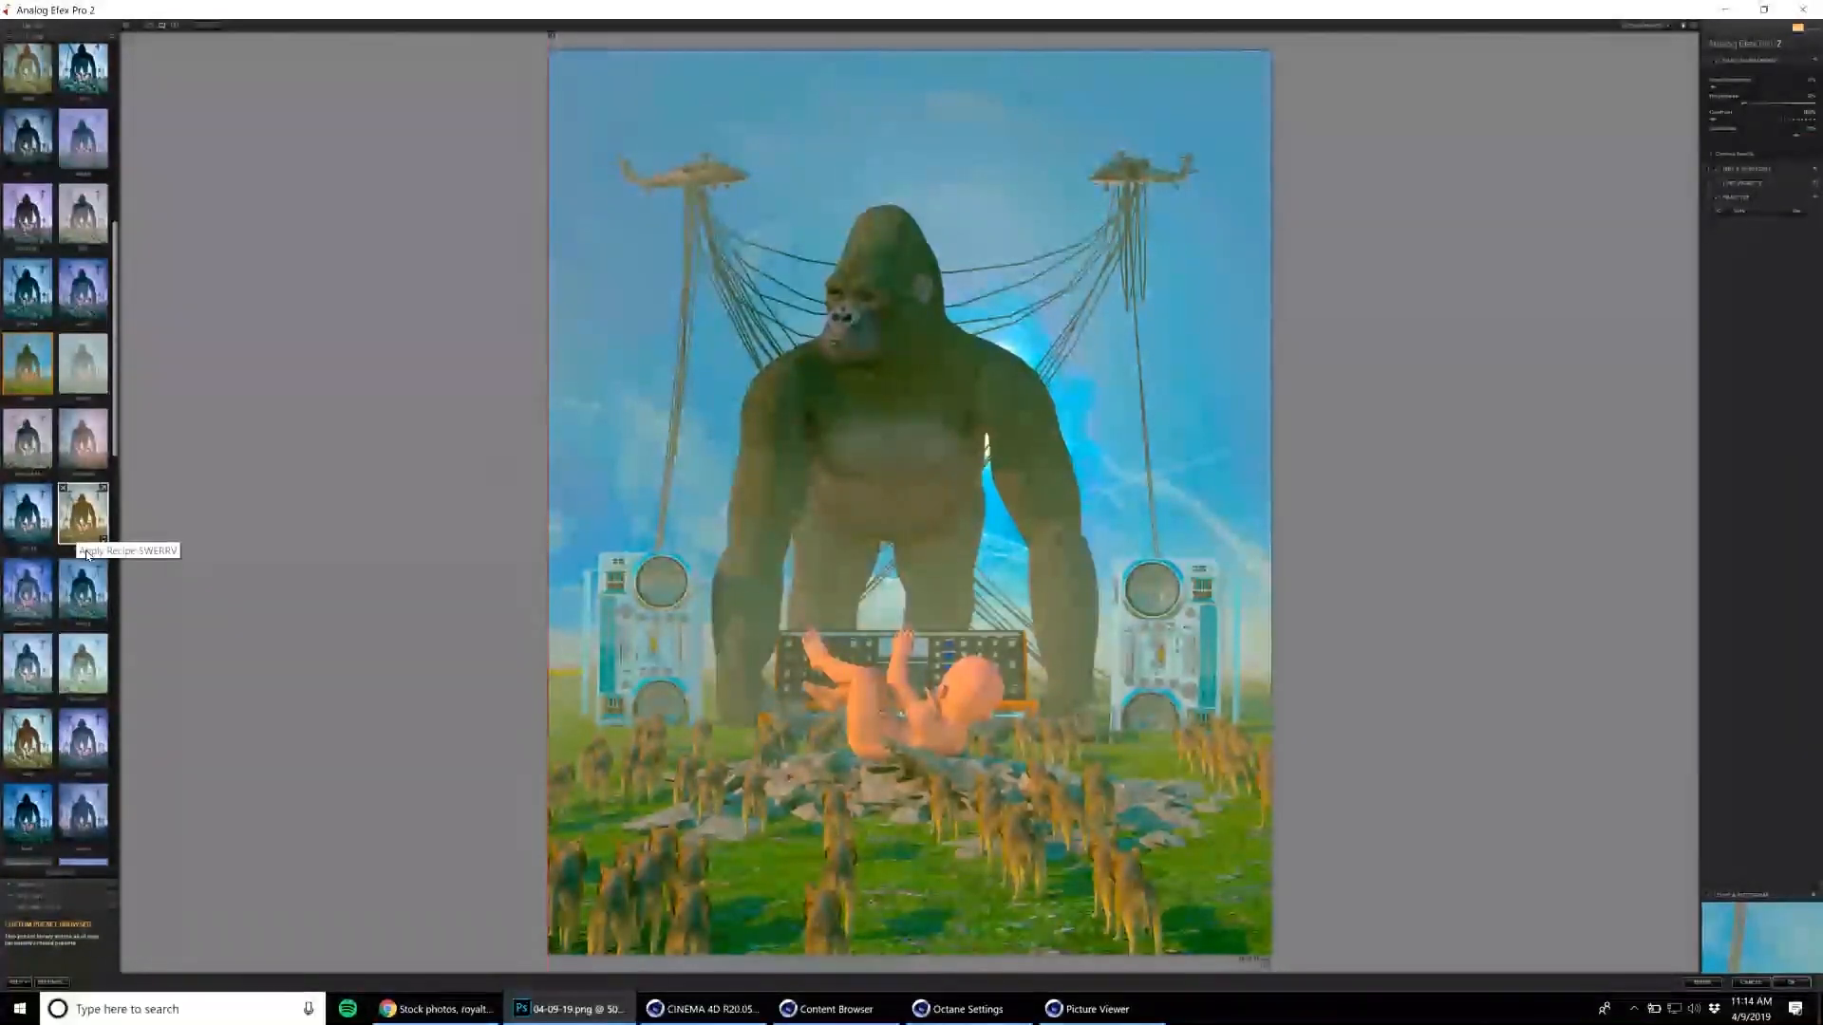
Compare a muted lilac preset and replace it with the dark, contrasty blue preset.
scroll(98, 626, "up", 8)
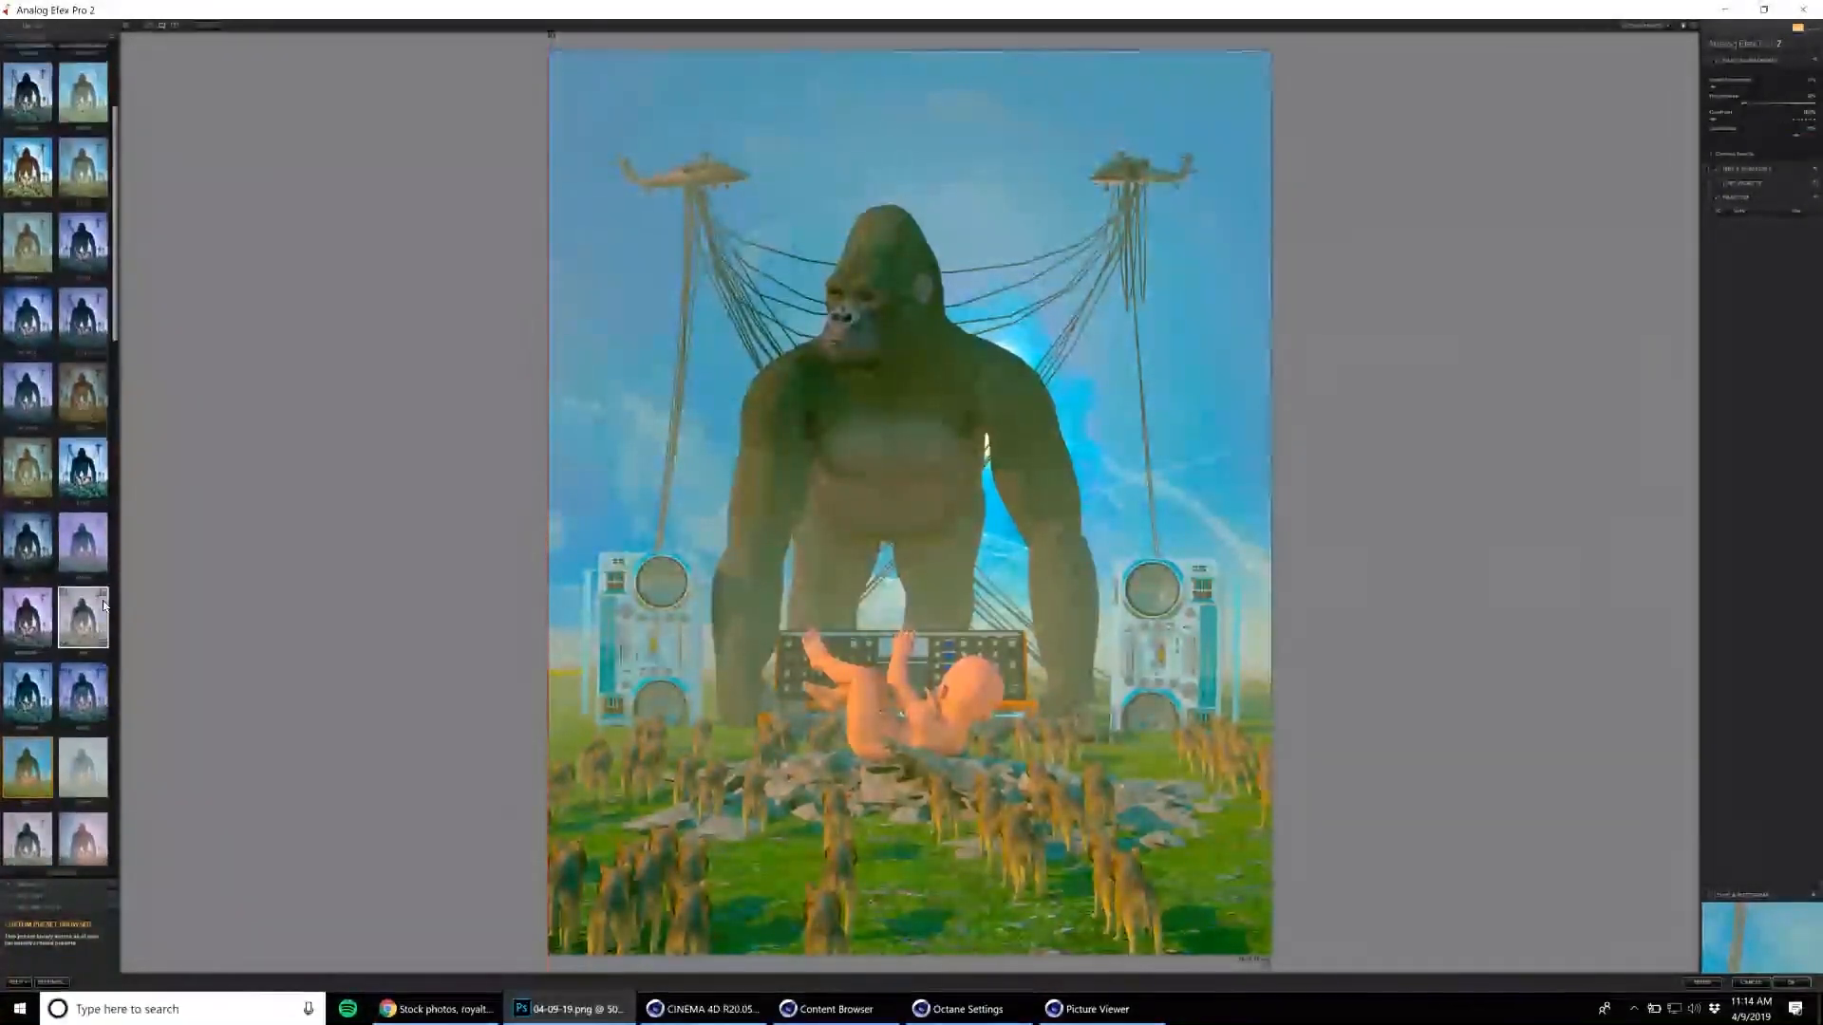
scroll(104, 604, "up", 1)
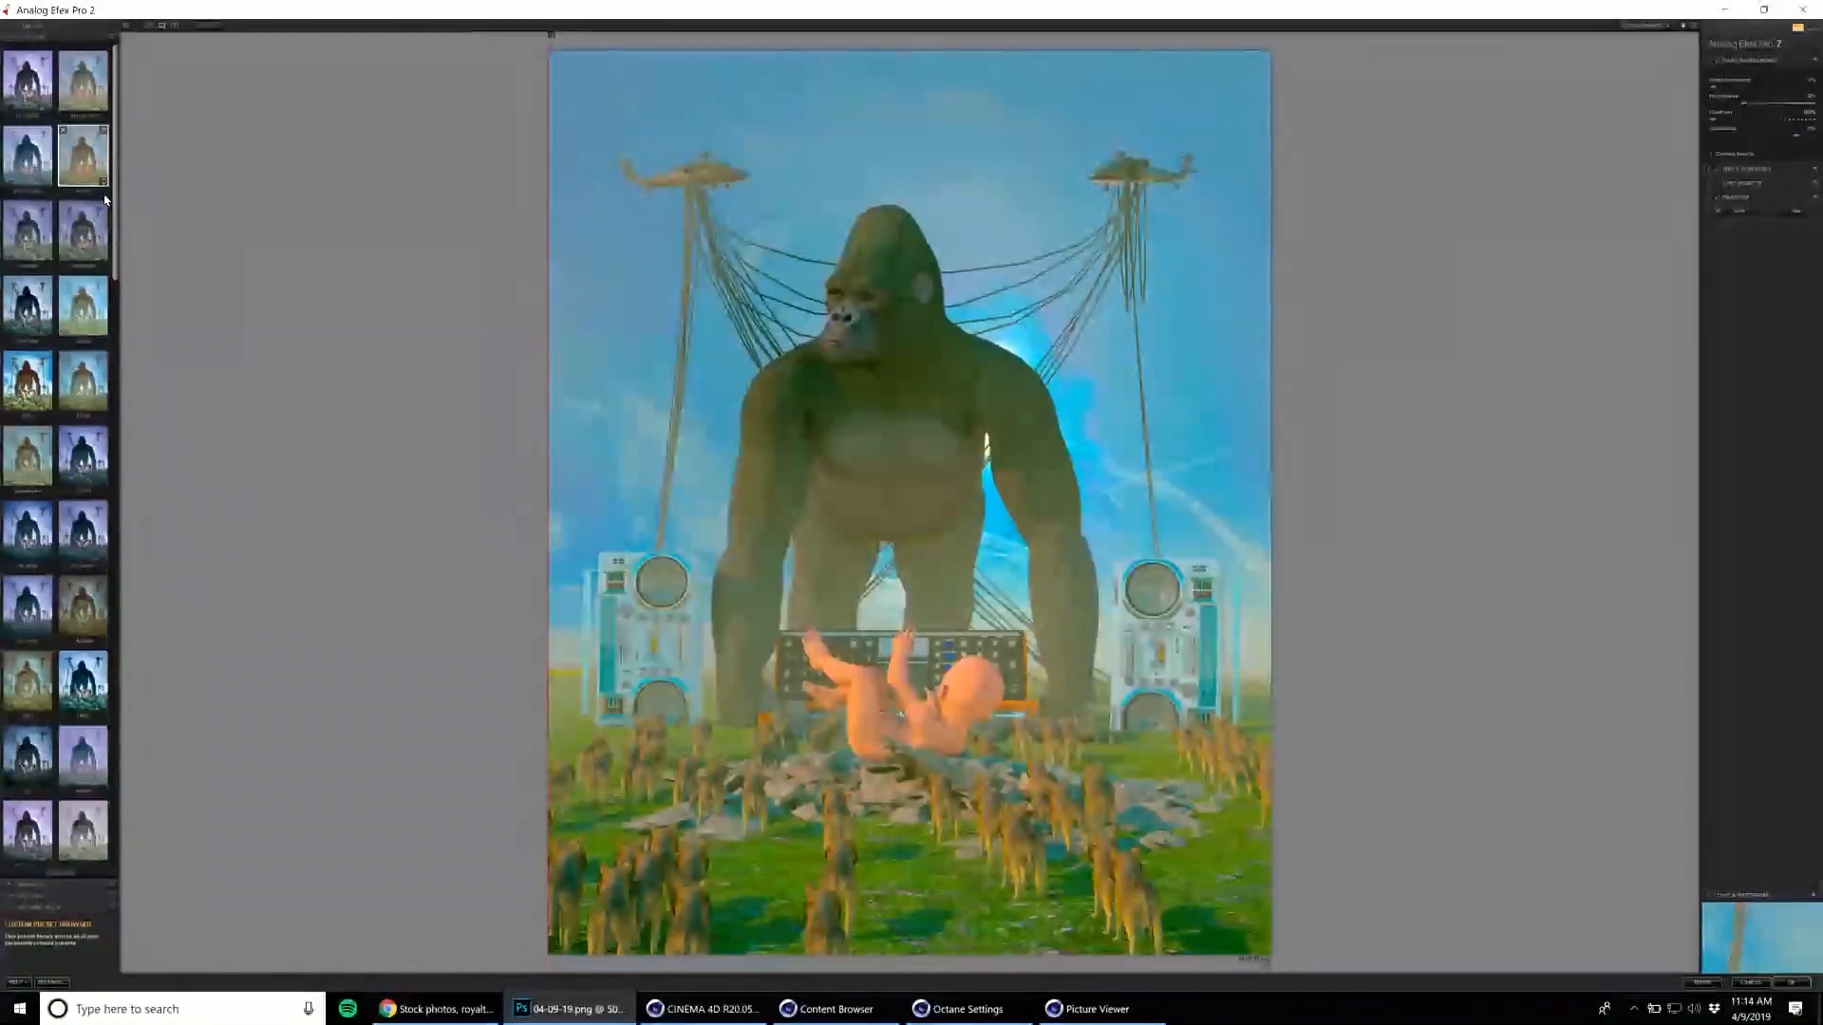
scroll(101, 280, "down", 6)
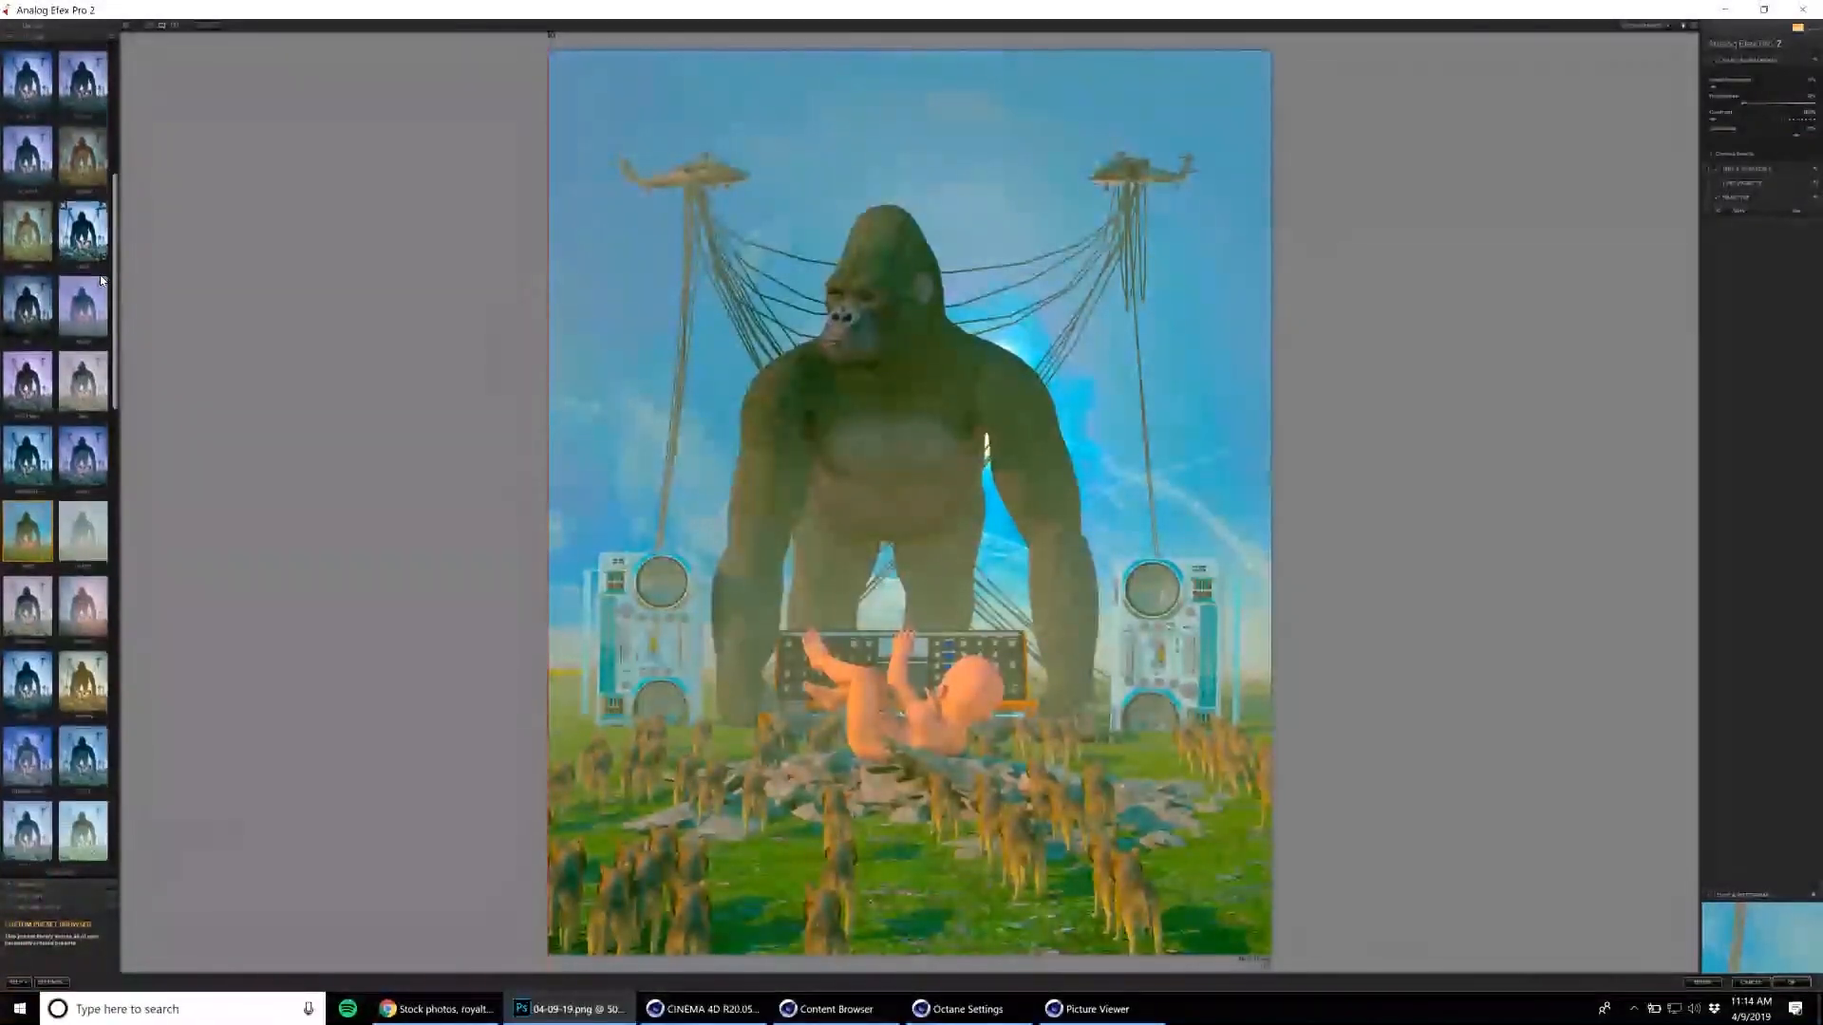
scroll(68, 505, "down", 2)
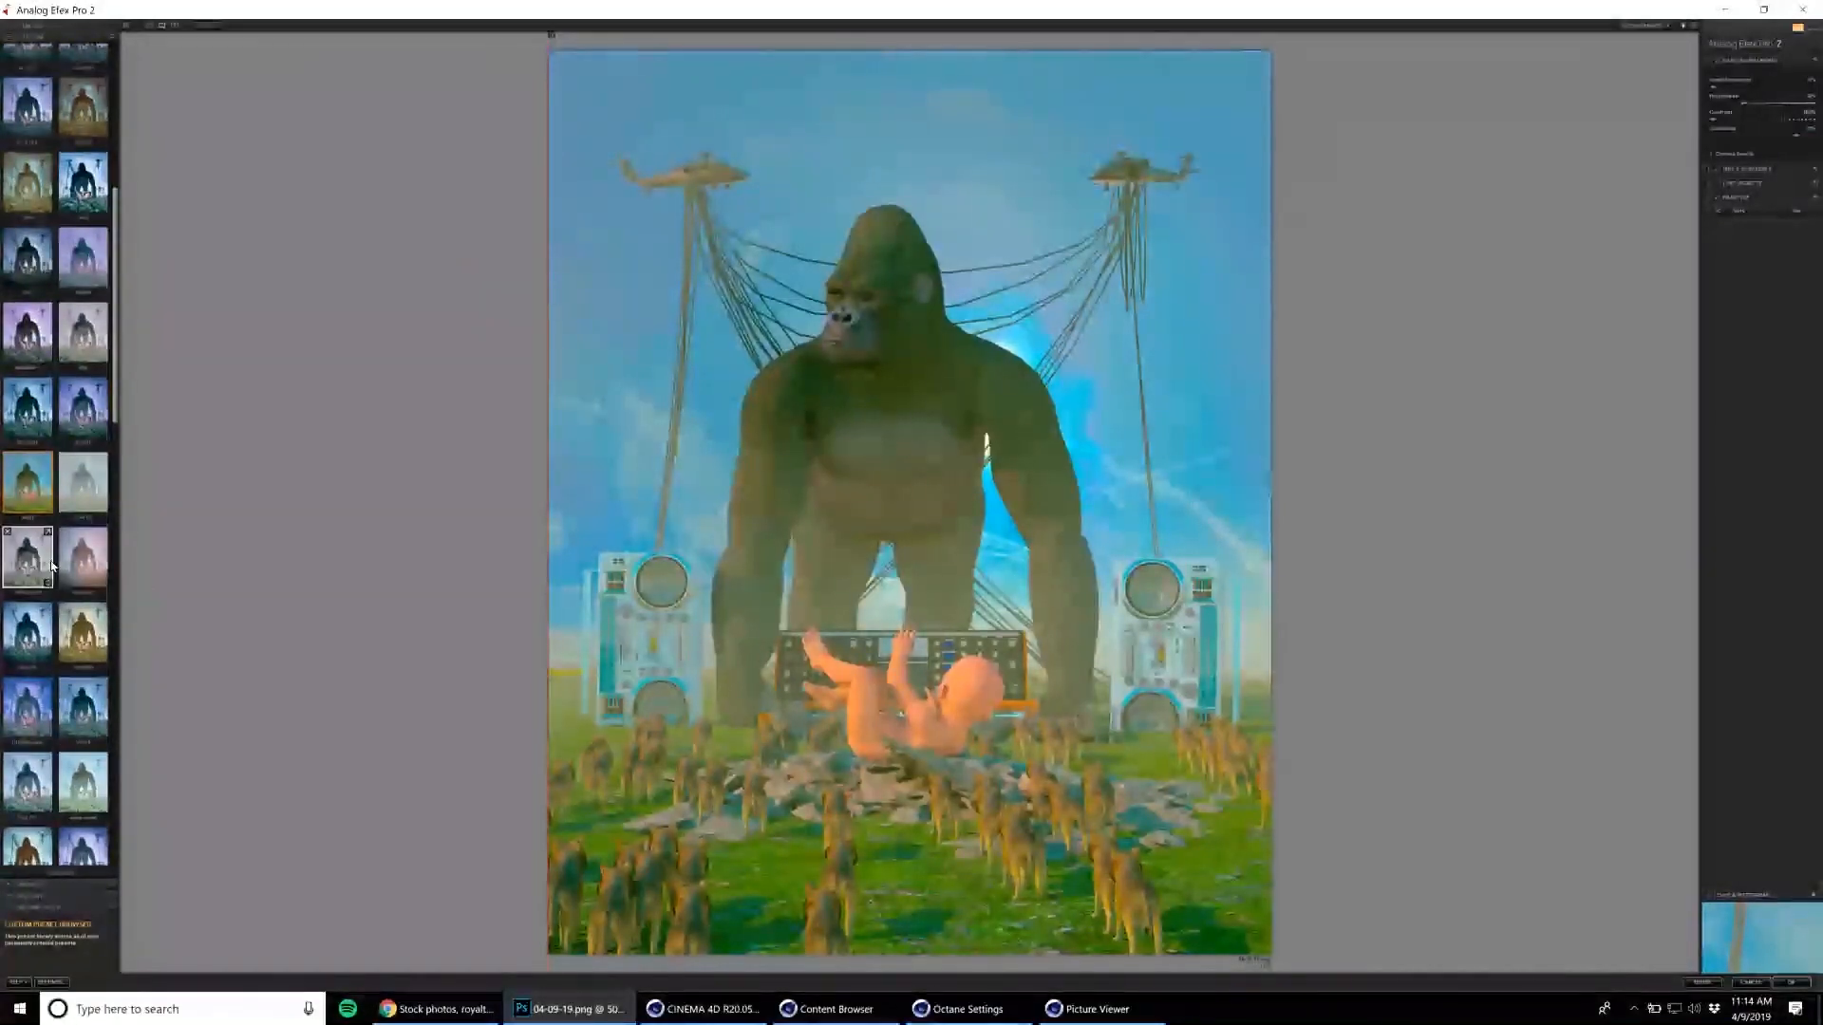
left_click(97, 555)
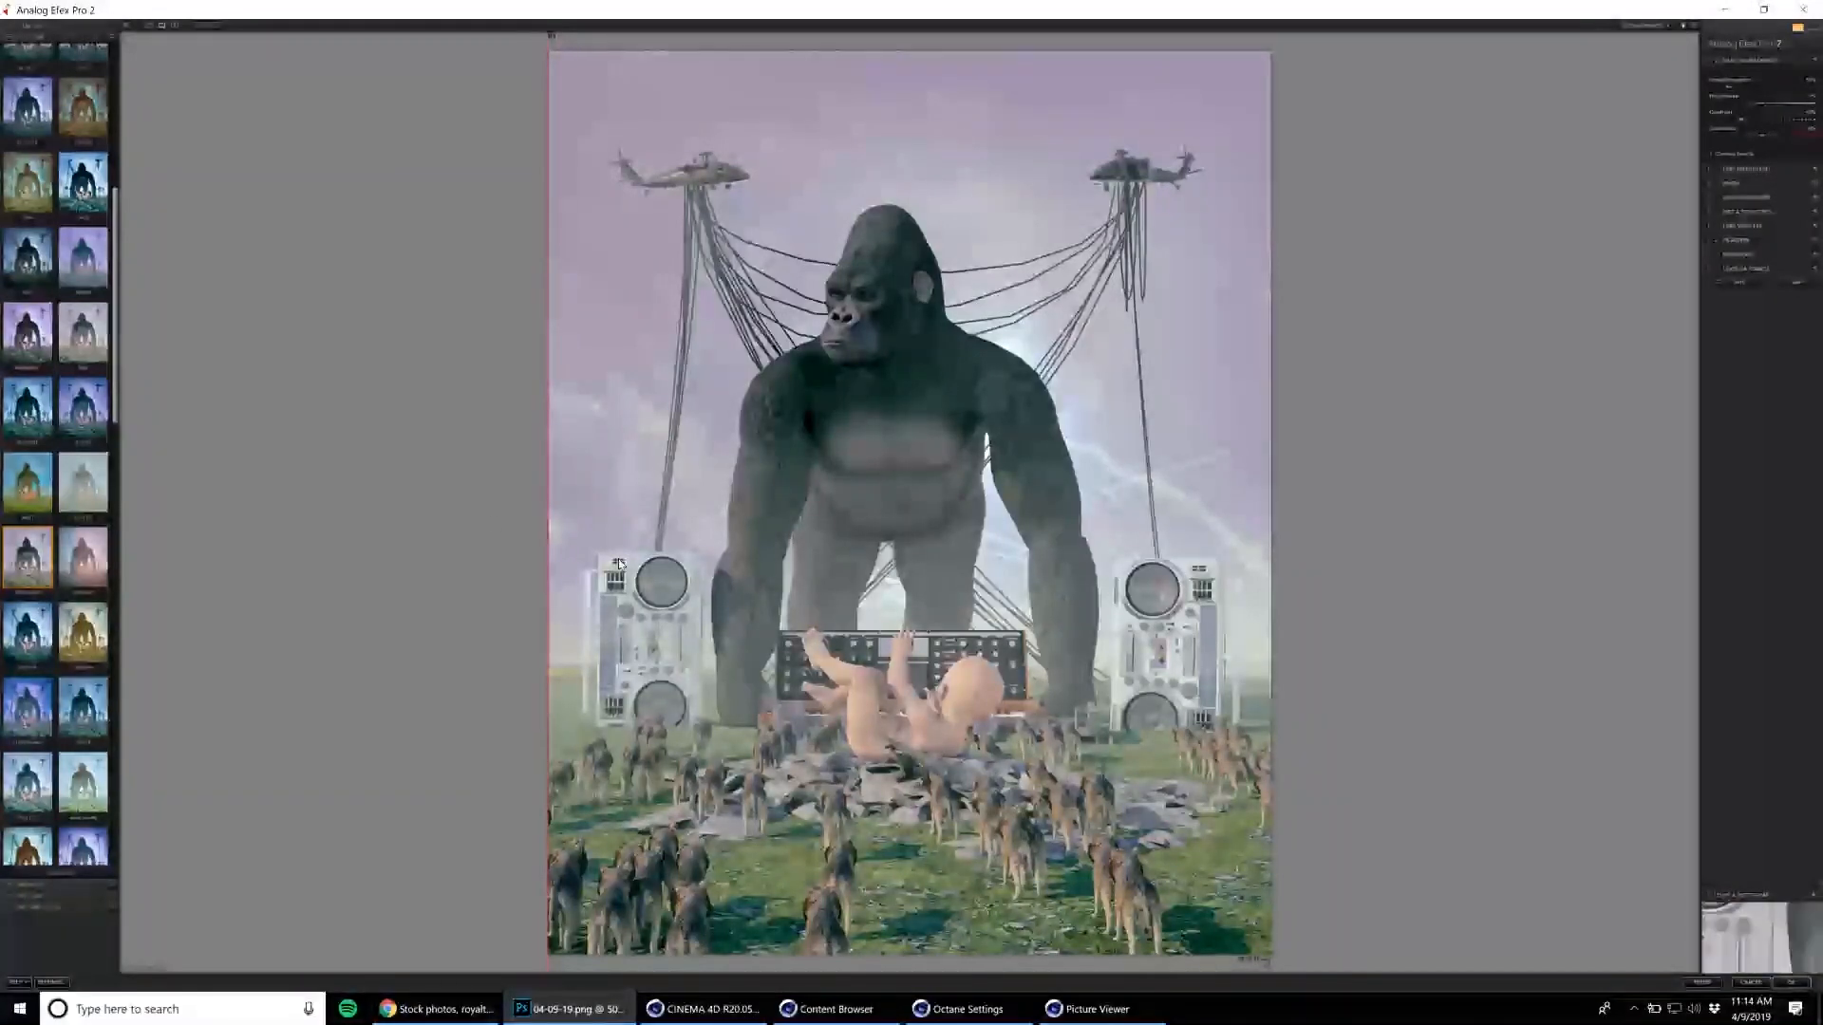
left_click(39, 278)
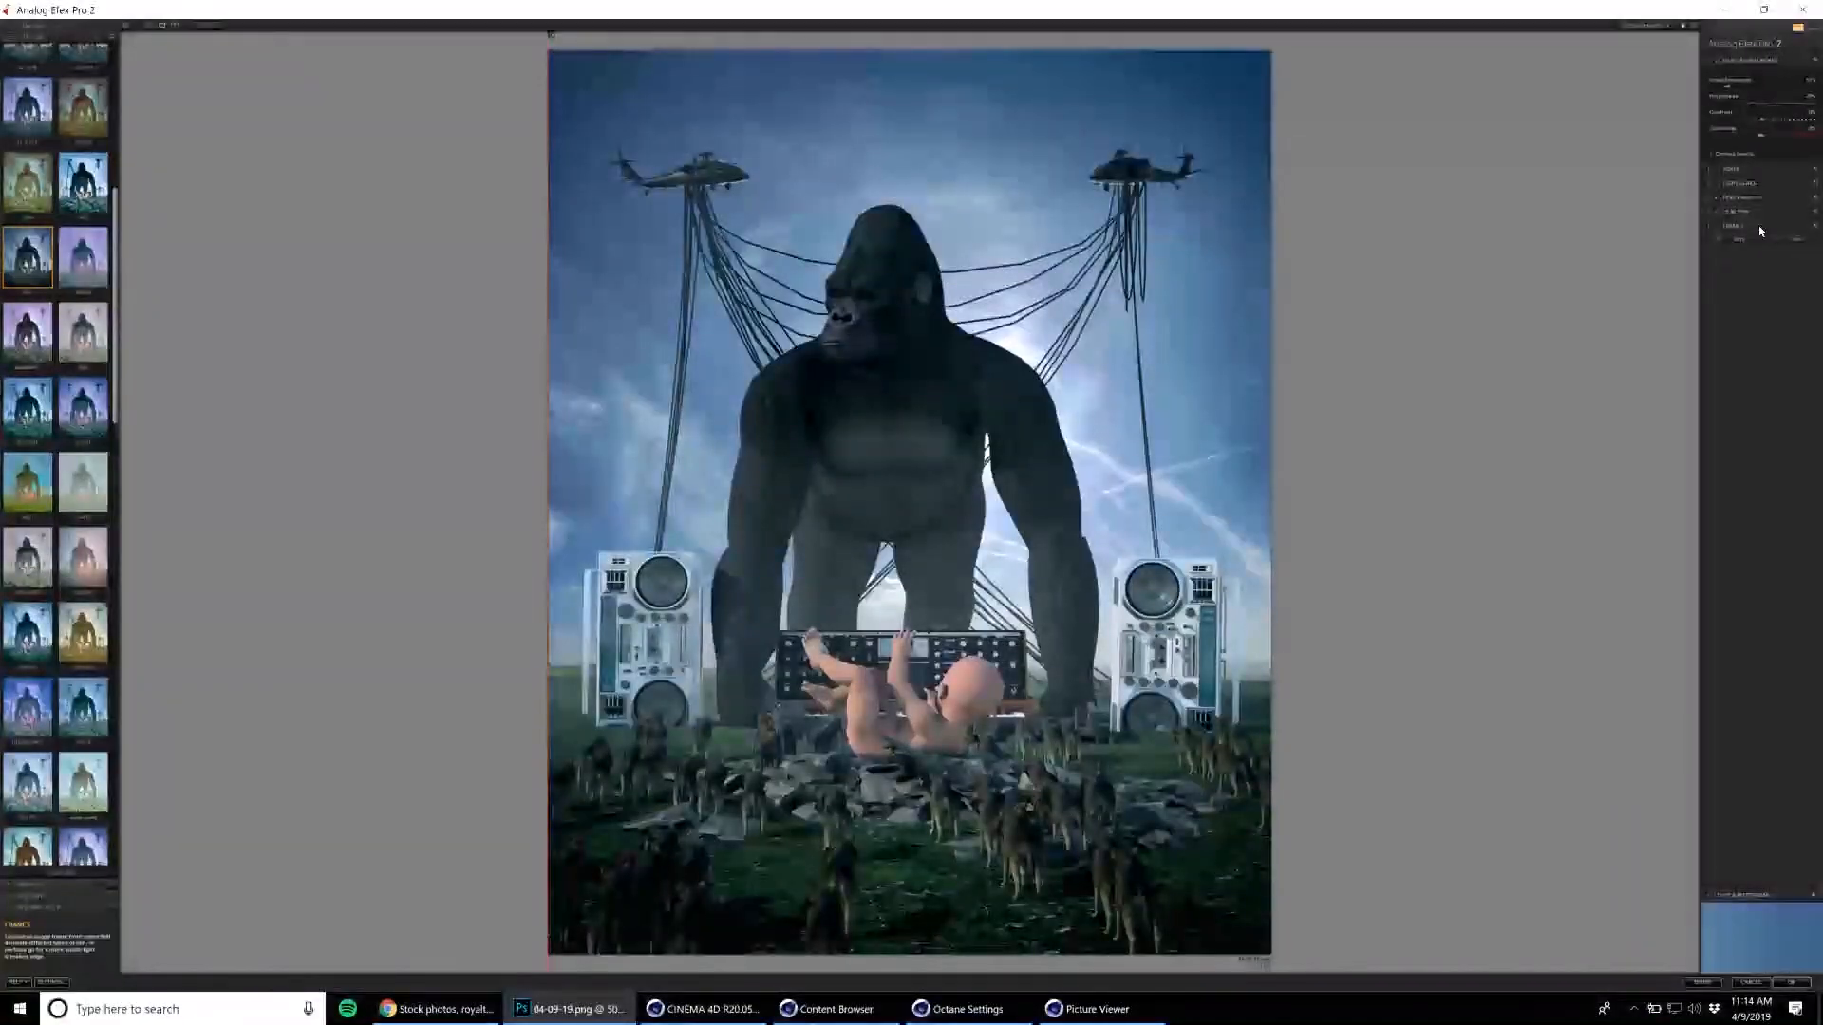
left_click_drag(114, 293, 140, 134)
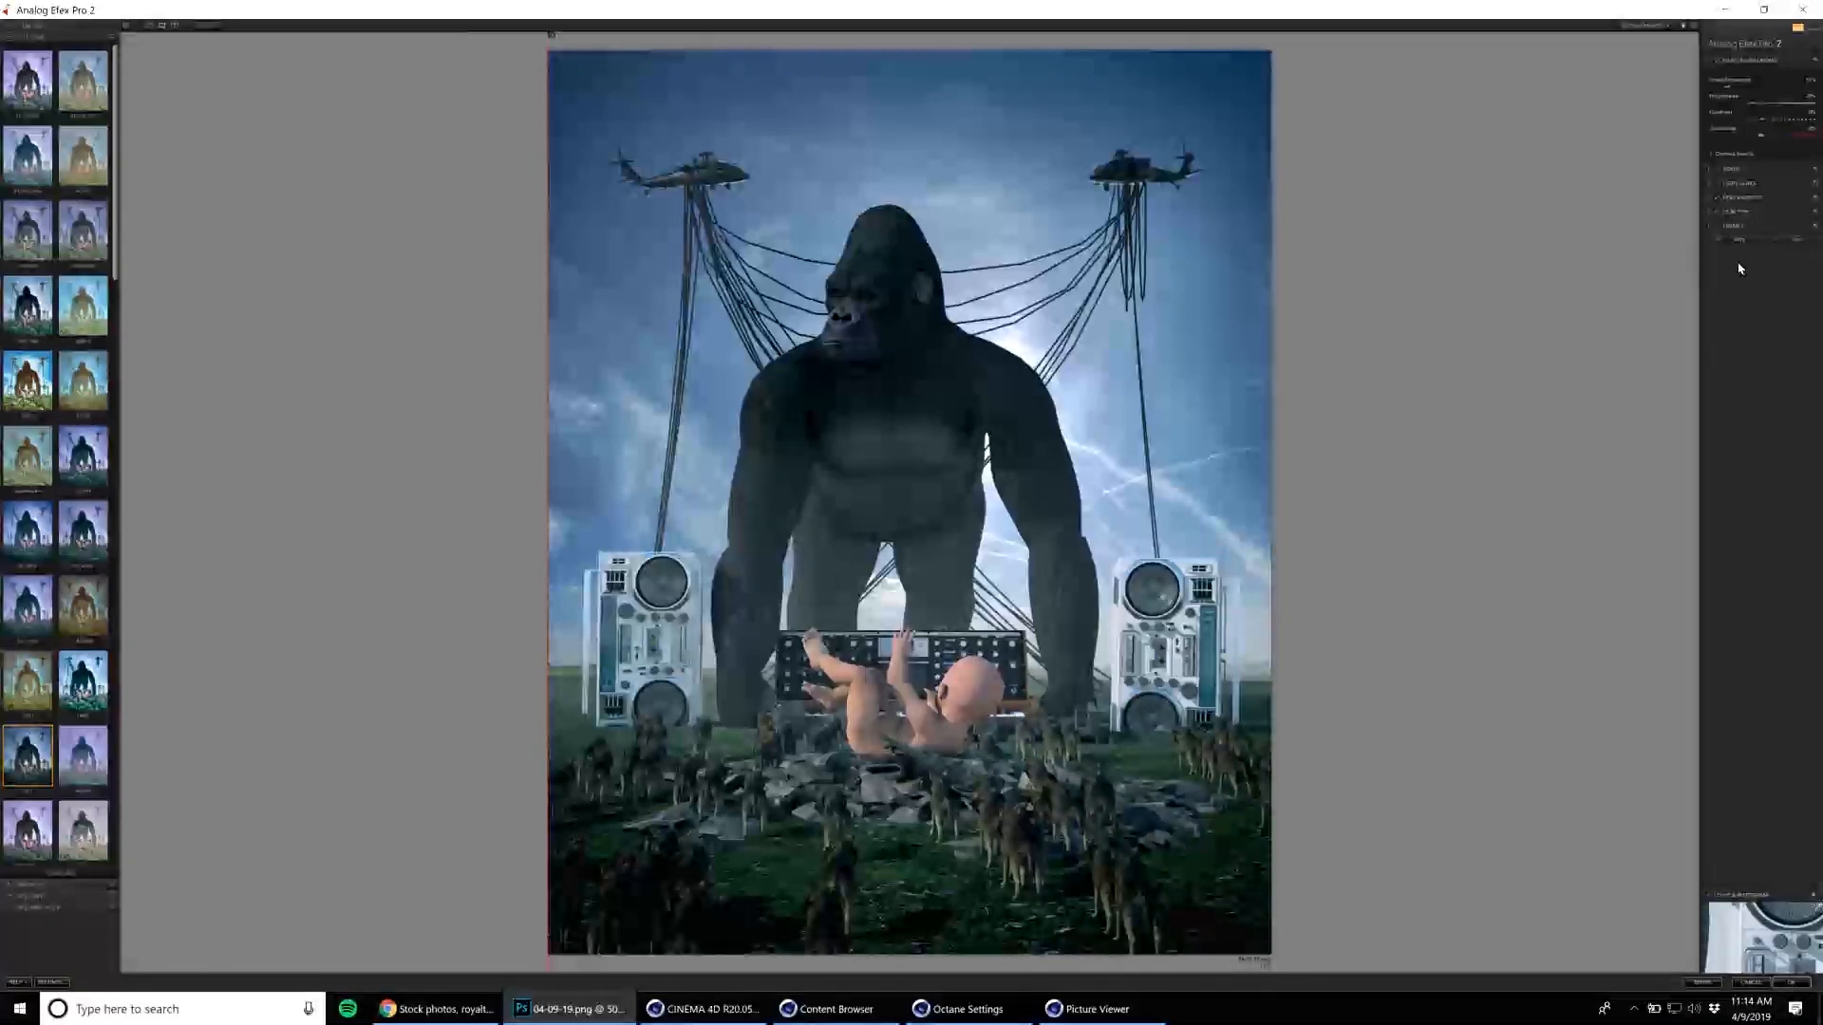
Weaken the lens vignette so the image corners lighten, review the film type settings, and apply the Analog Efex Pro 2 filter.
left_click(1747, 226)
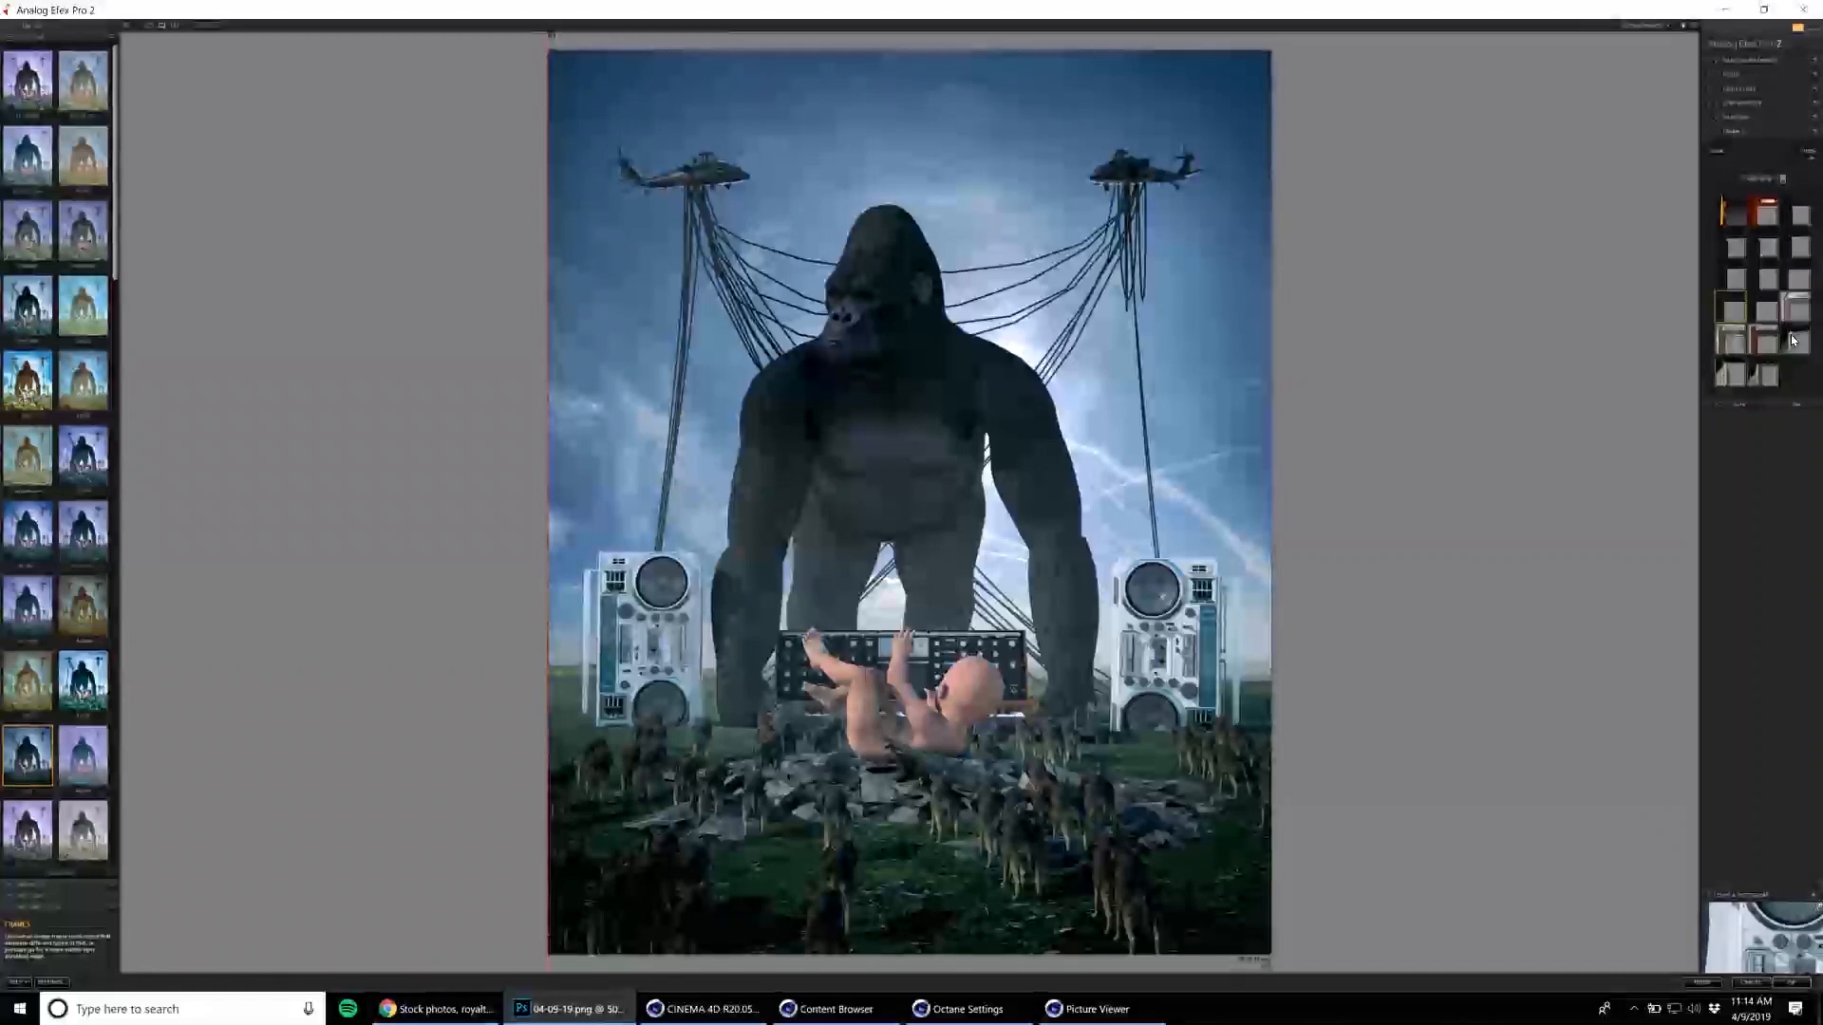
left_click(1723, 114)
left_click(1722, 114)
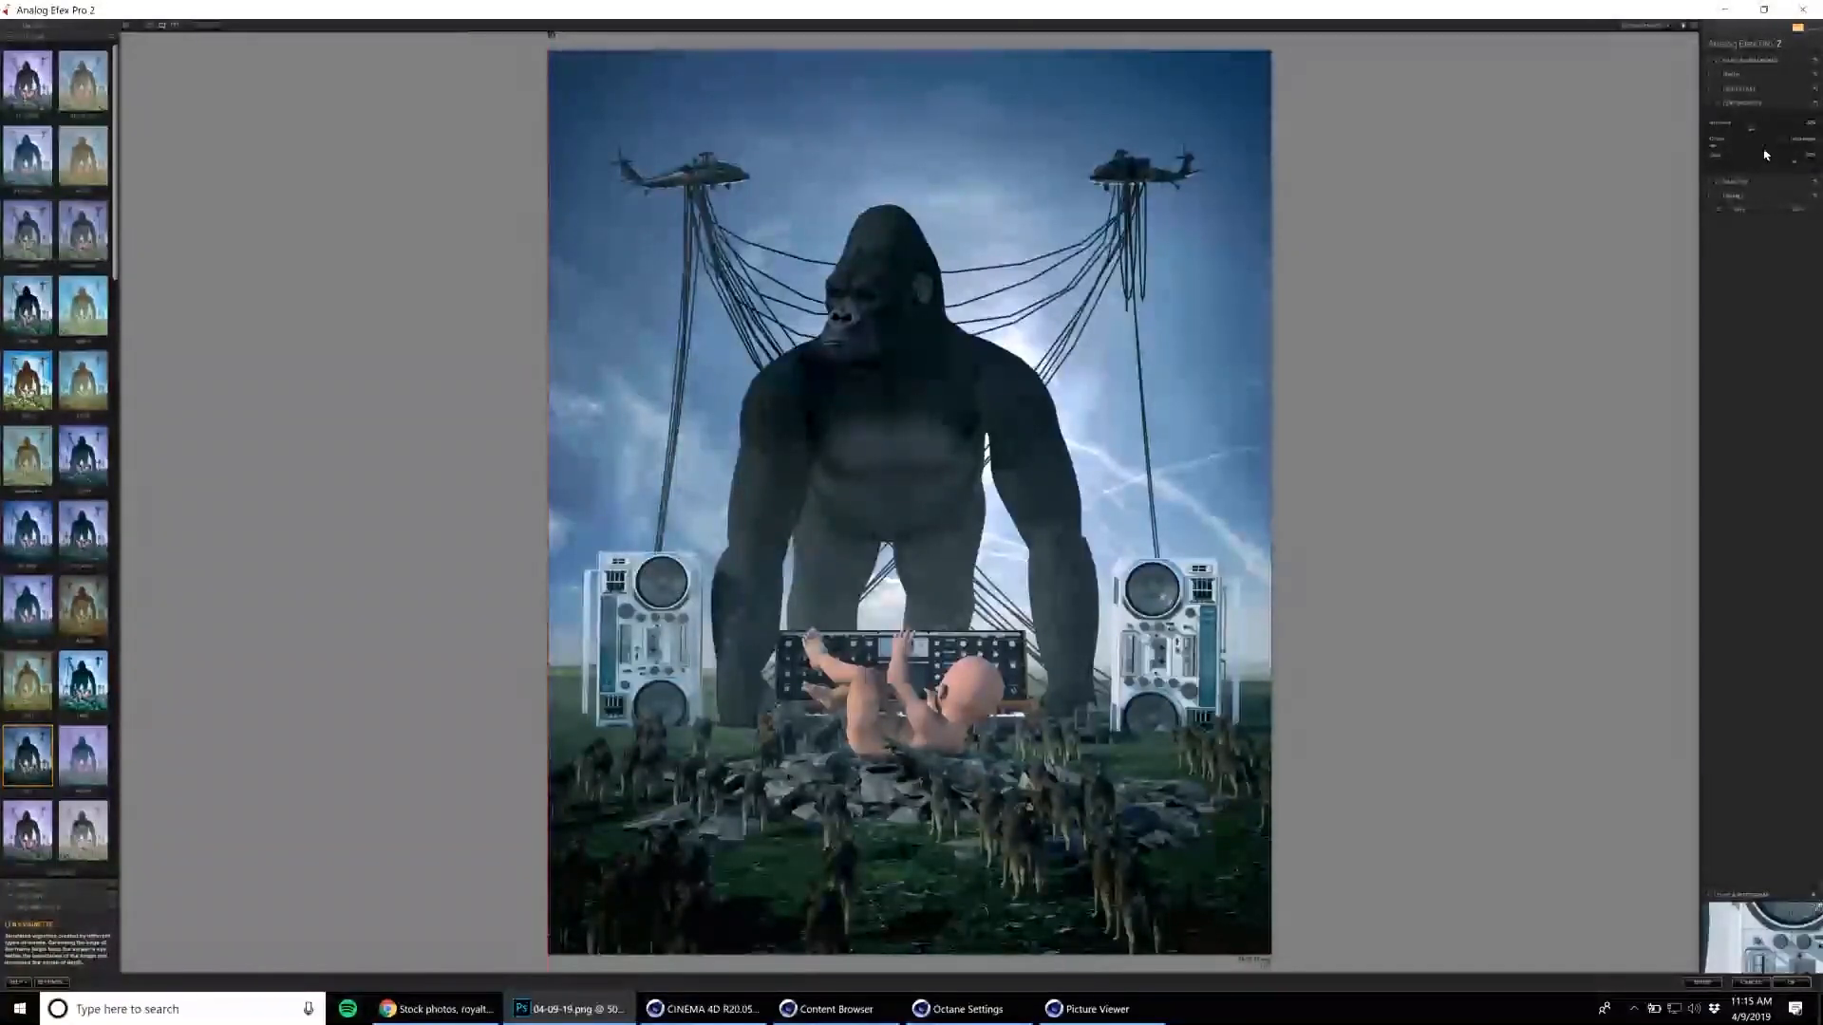
left_click_drag(1752, 130, 1759, 133)
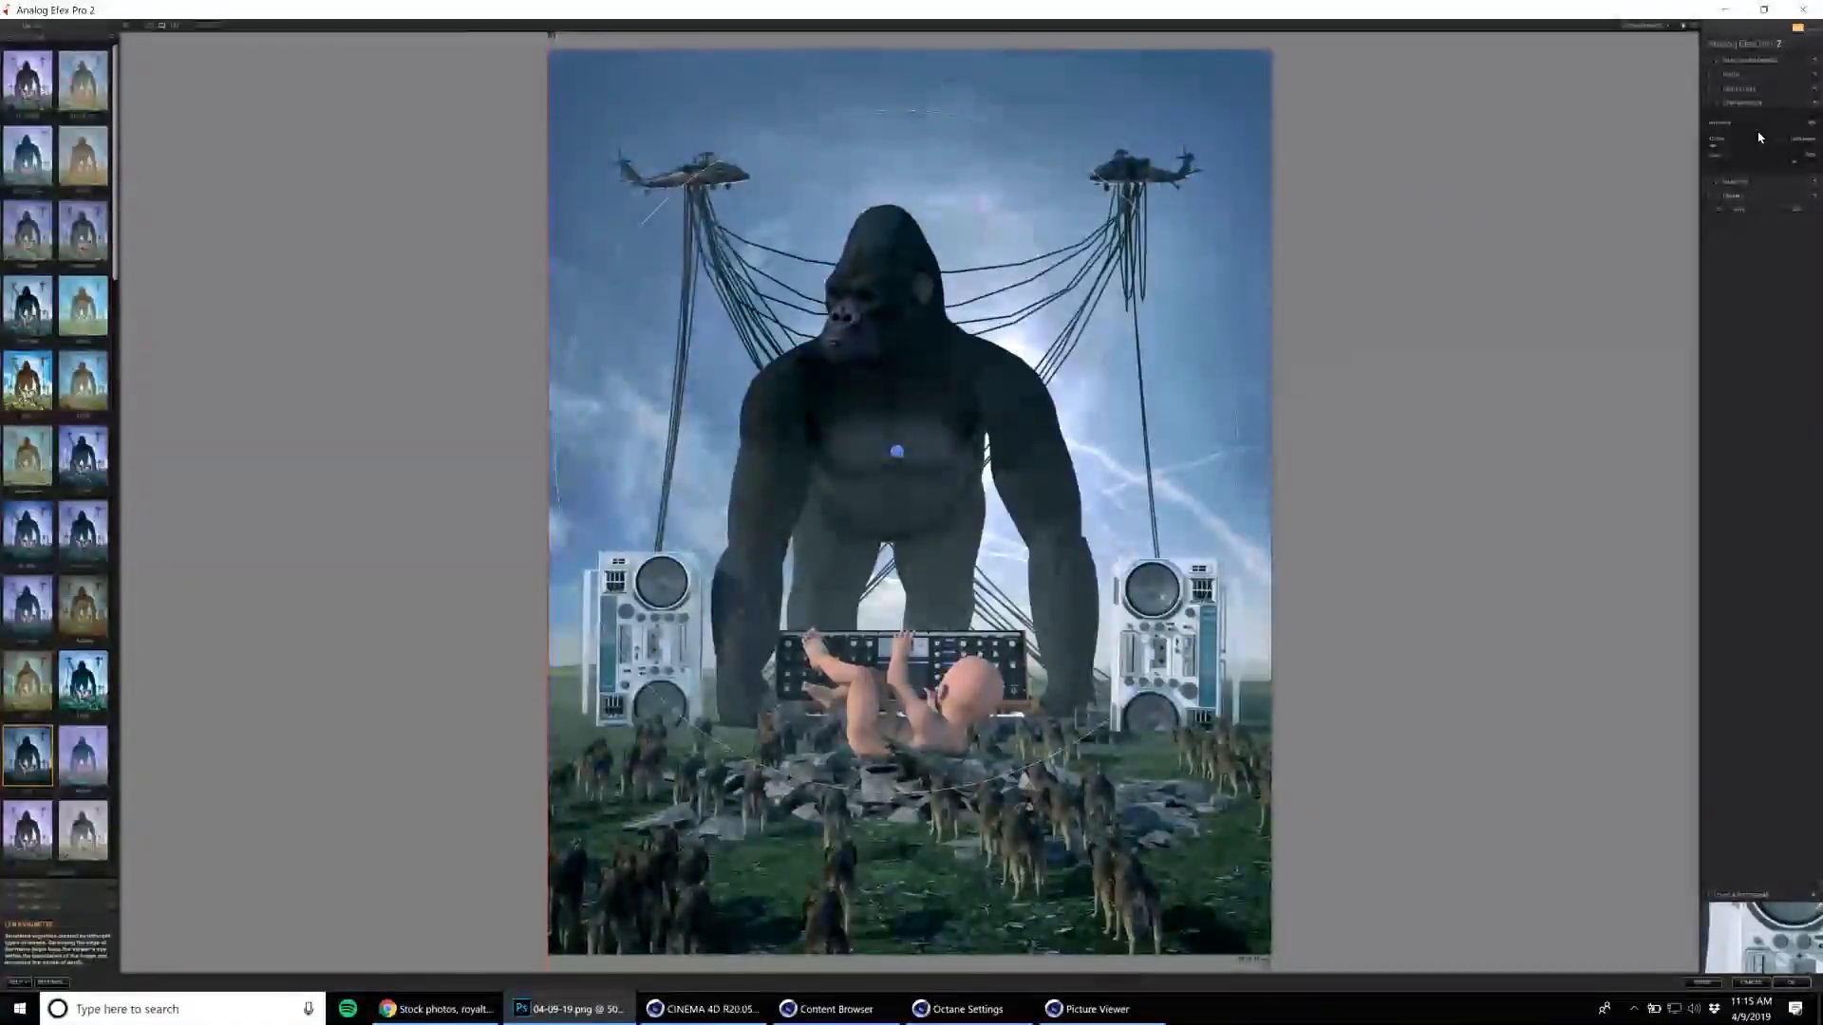
left_click(1750, 182)
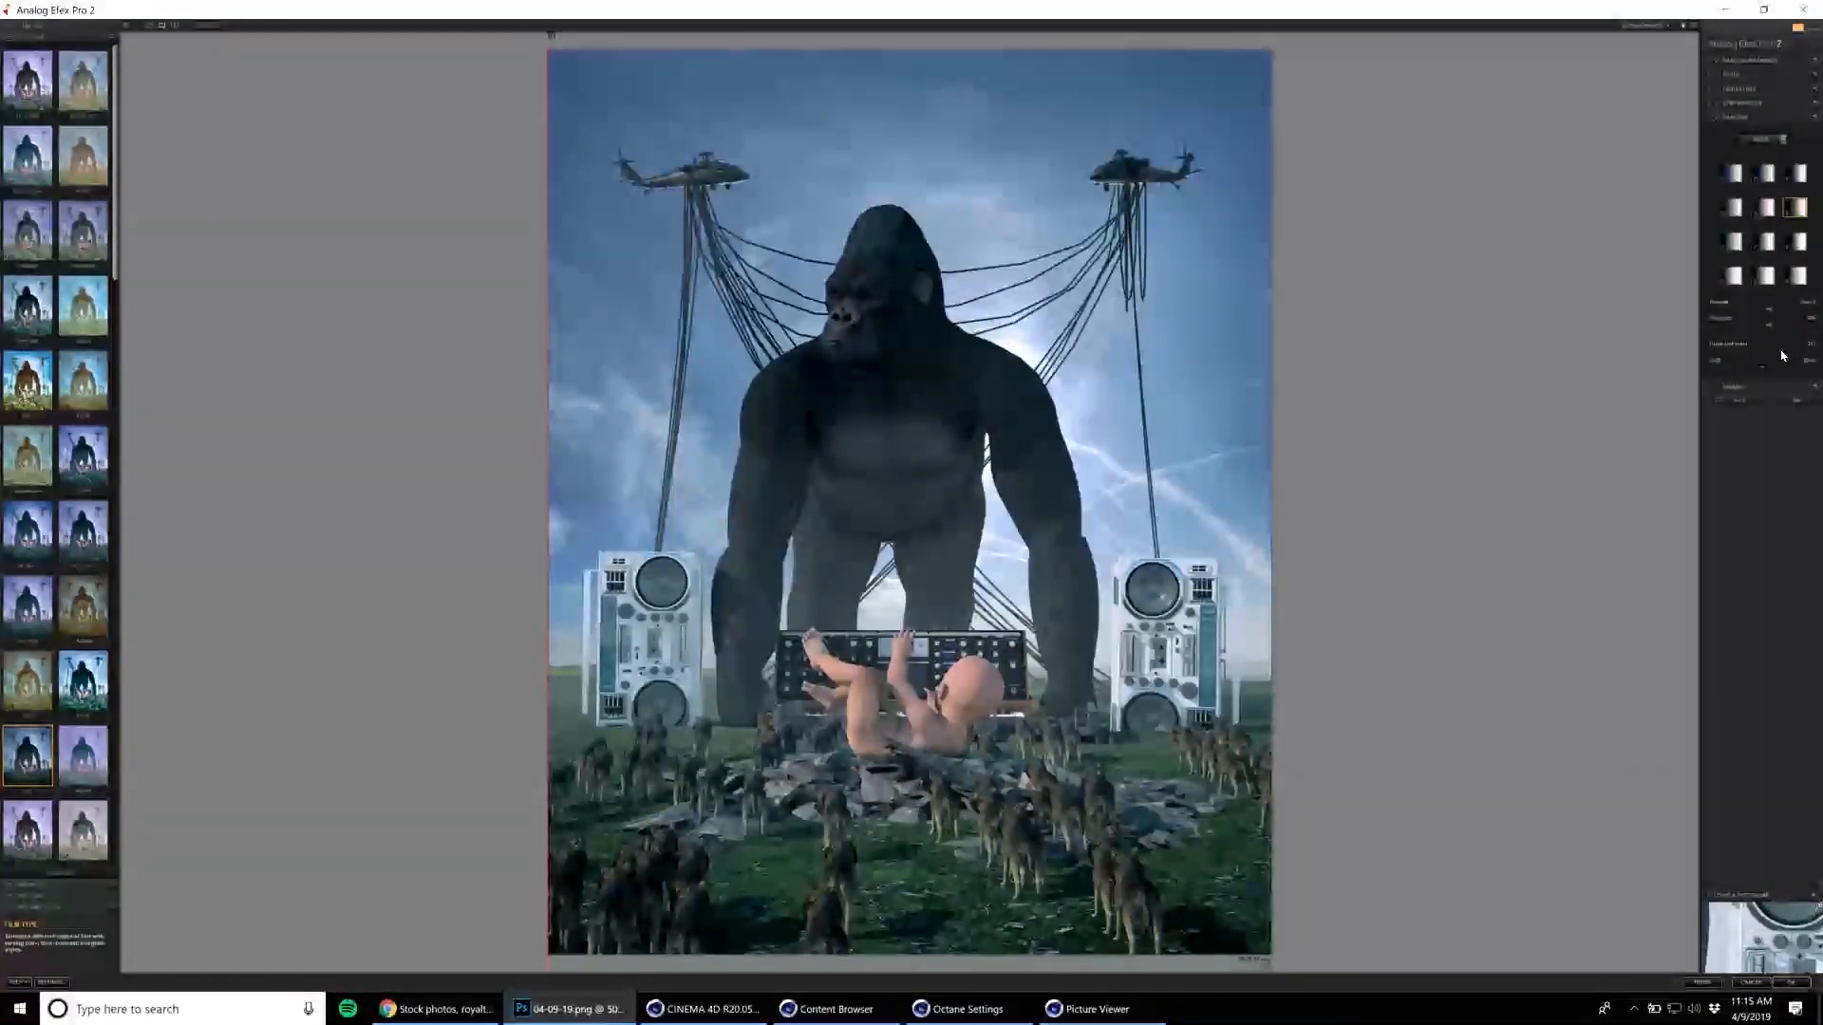
left_click(1790, 982)
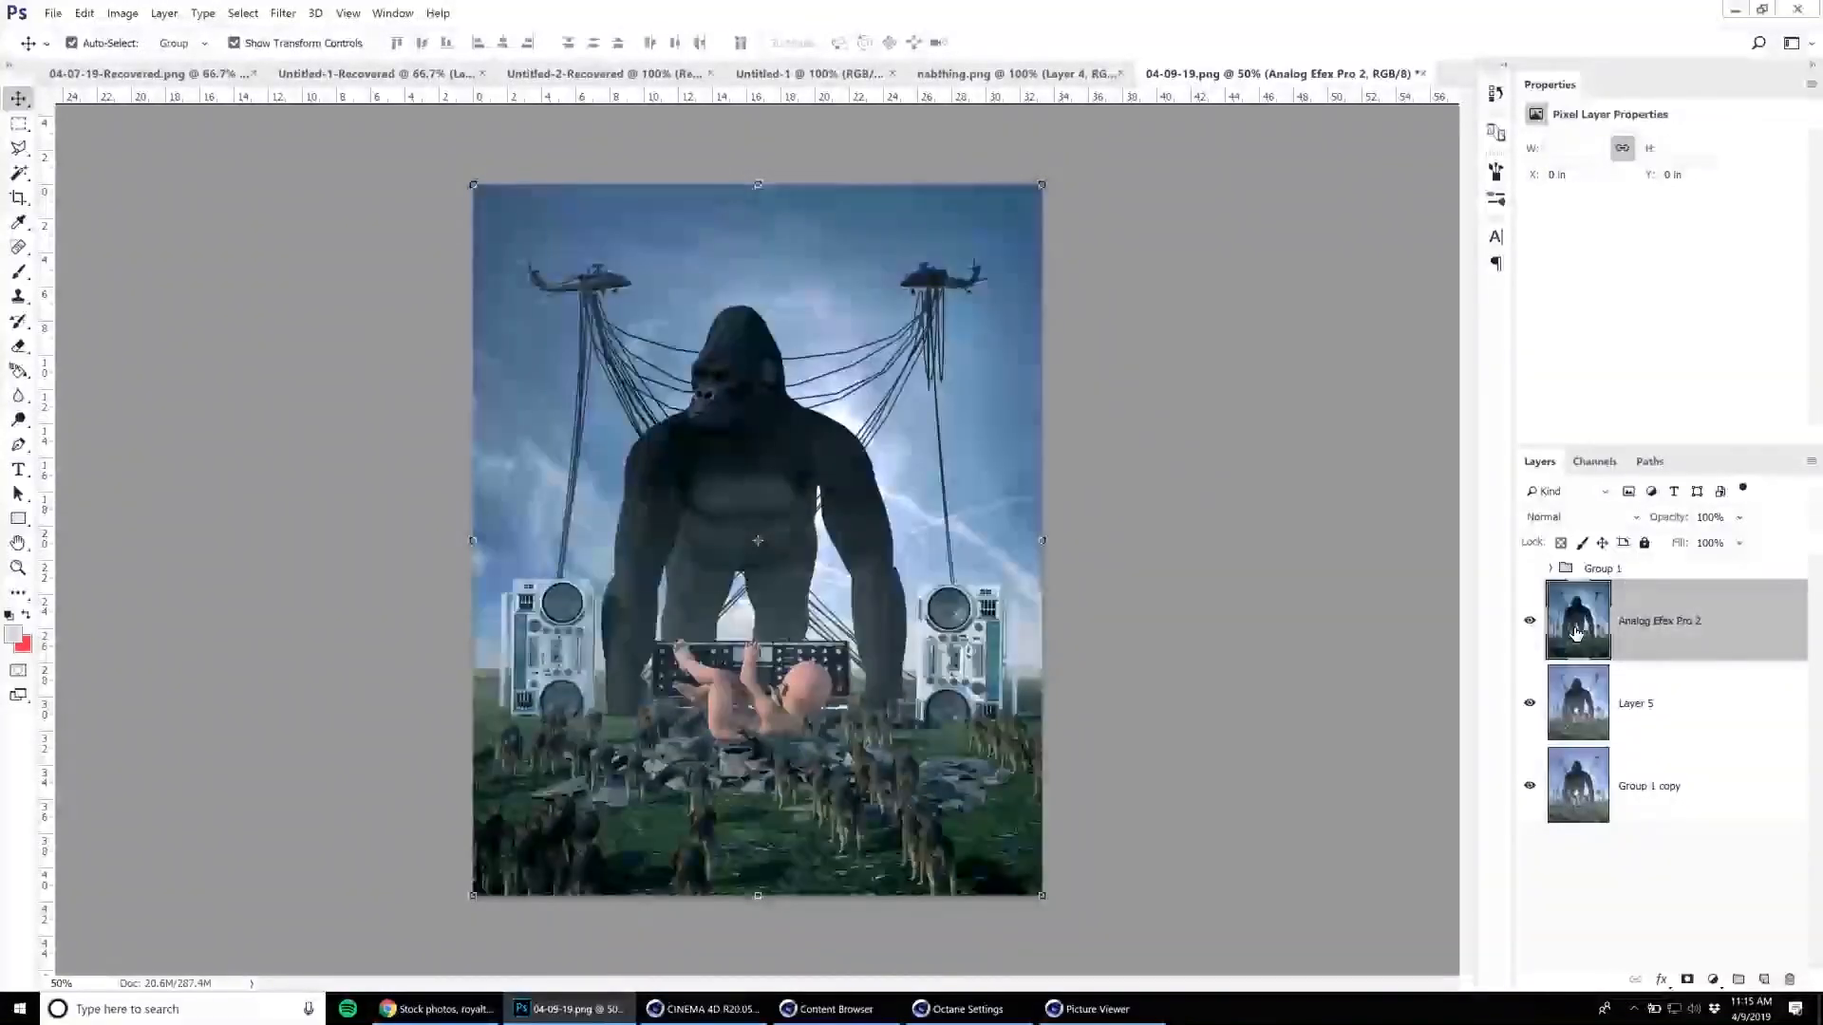
Duplicate the Analog Efex Pro 2 layer and open the copy in the Topaz Studio filter.
key("ctrl+j")
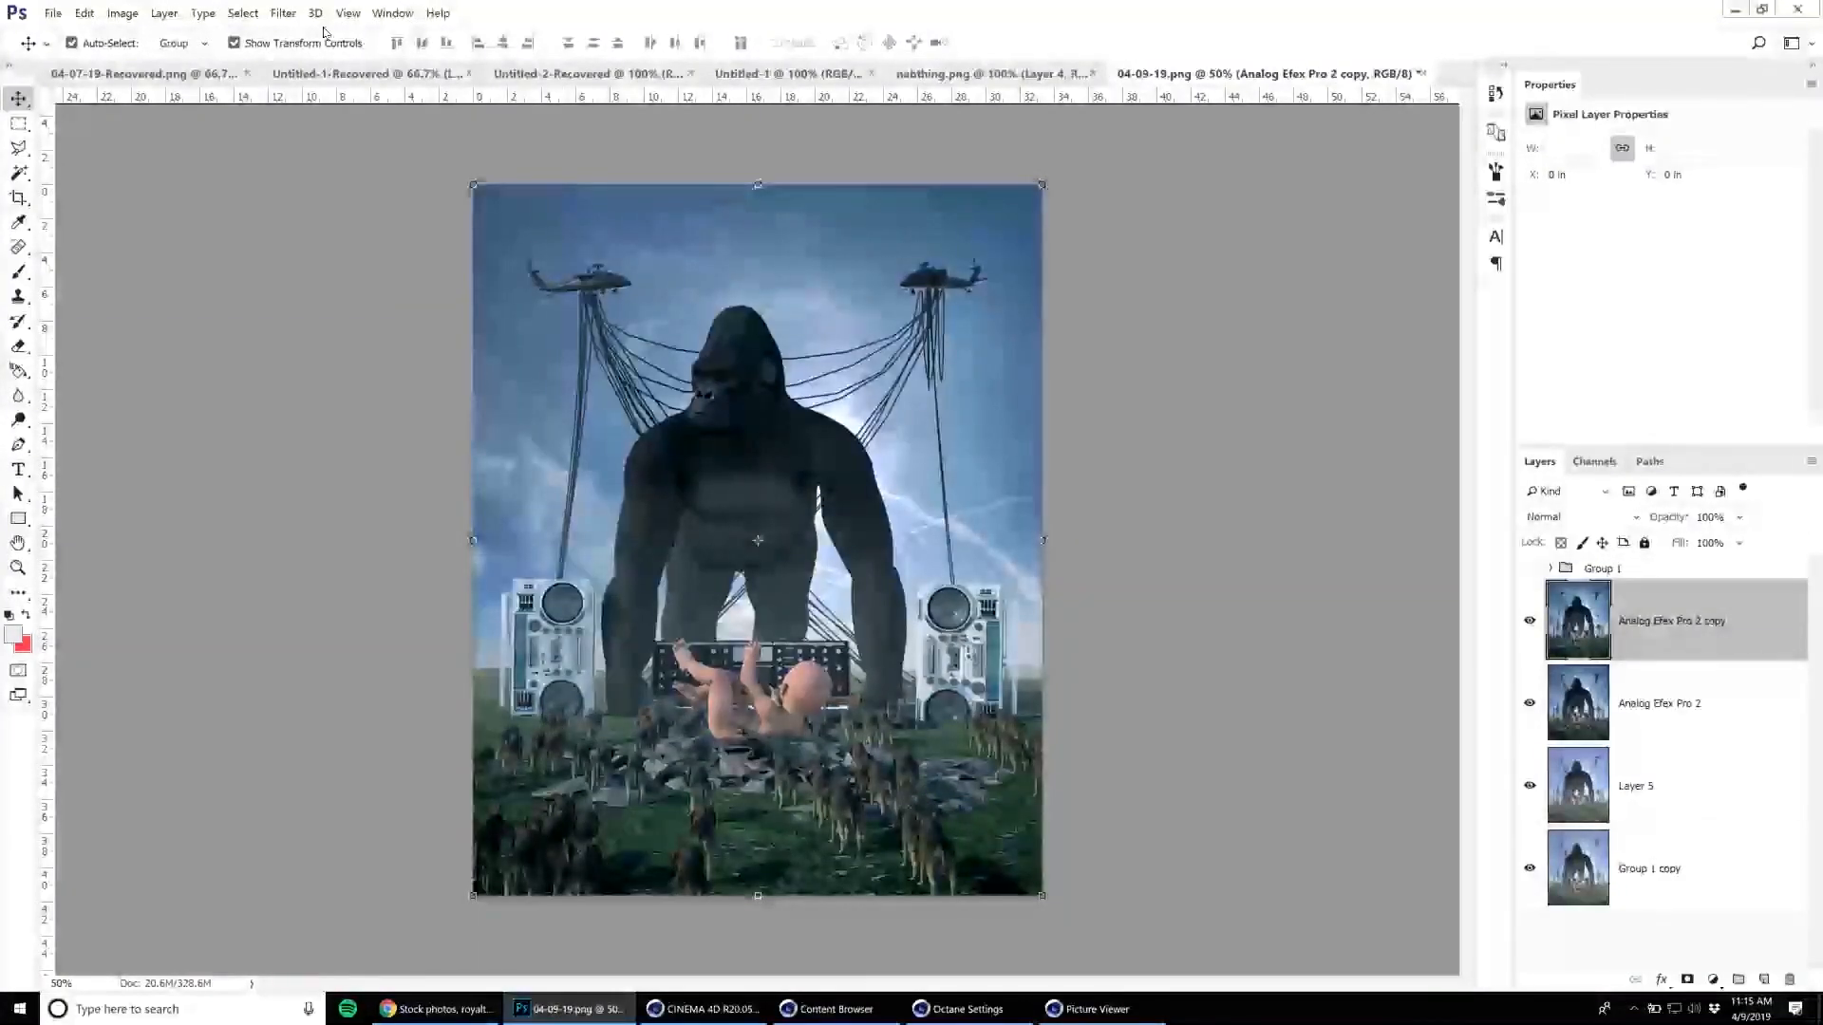
left_click(283, 13)
mouse_move(440, 391)
left_click(503, 393)
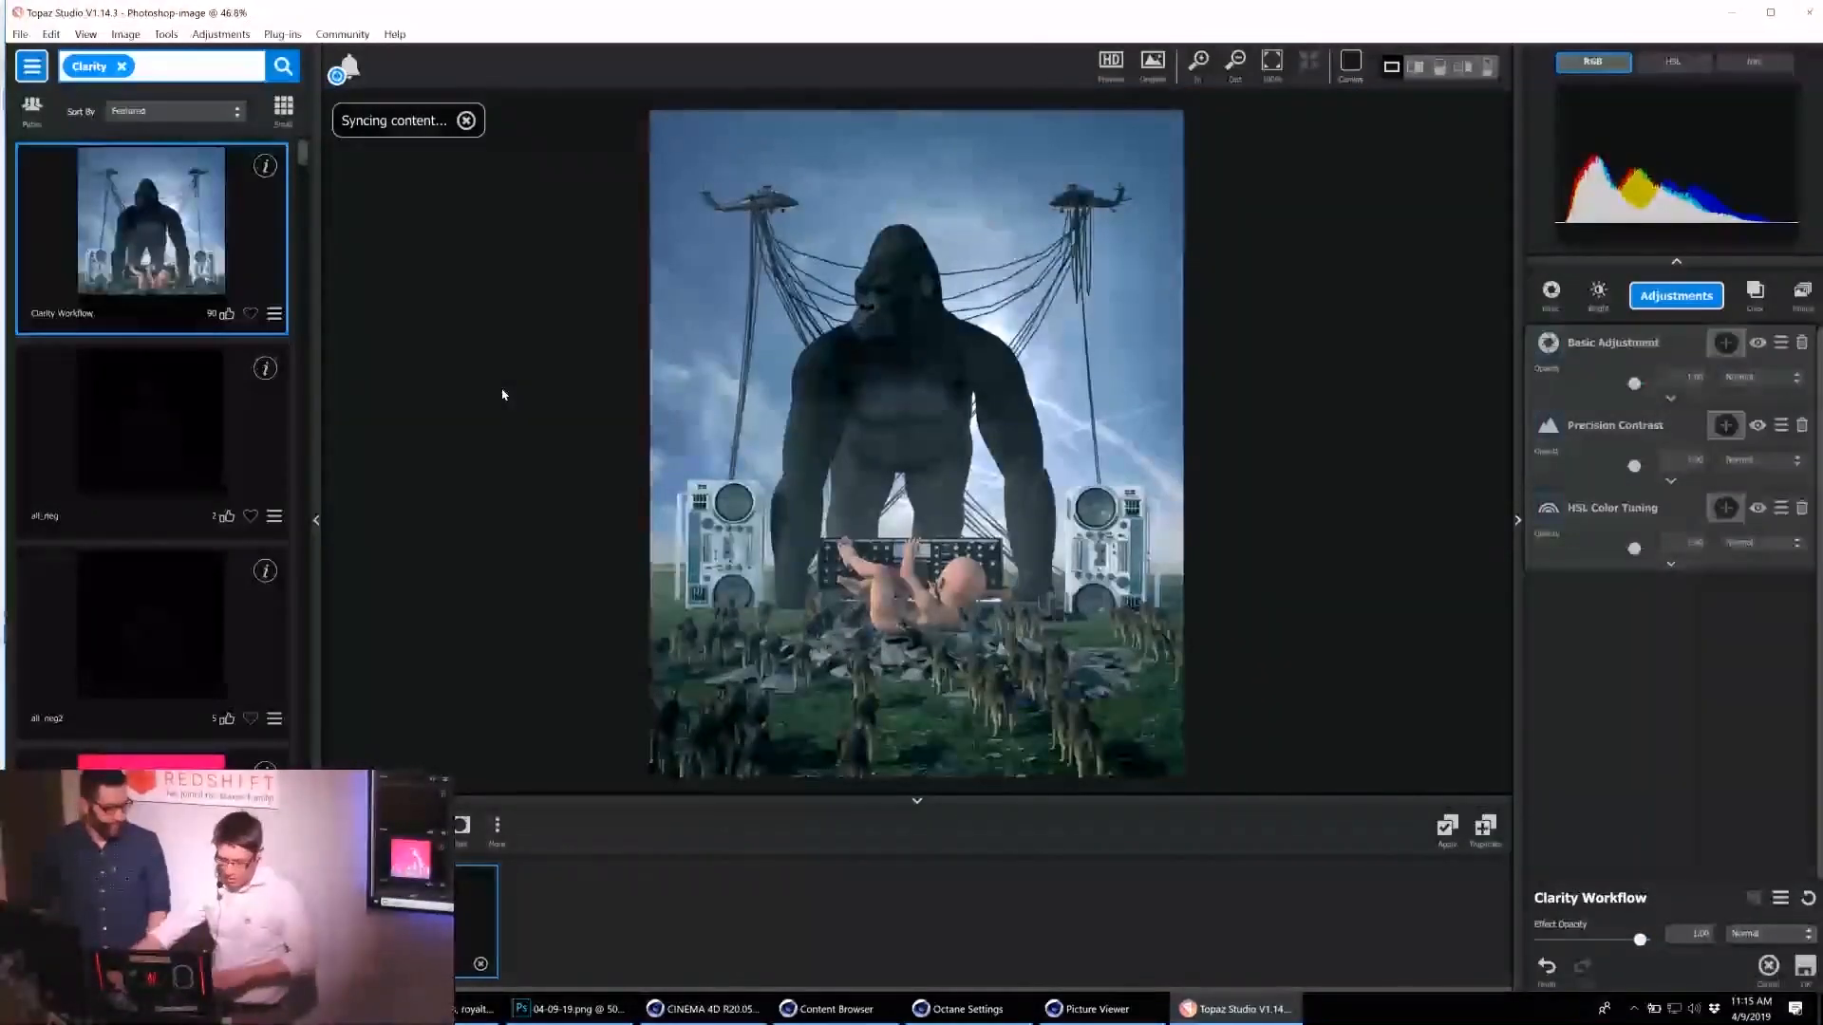
Try the pink all_pos2 preset and reduce the opacity of its Precision Contrast and HSL Color Tuning adjustments.
left_click(153, 833)
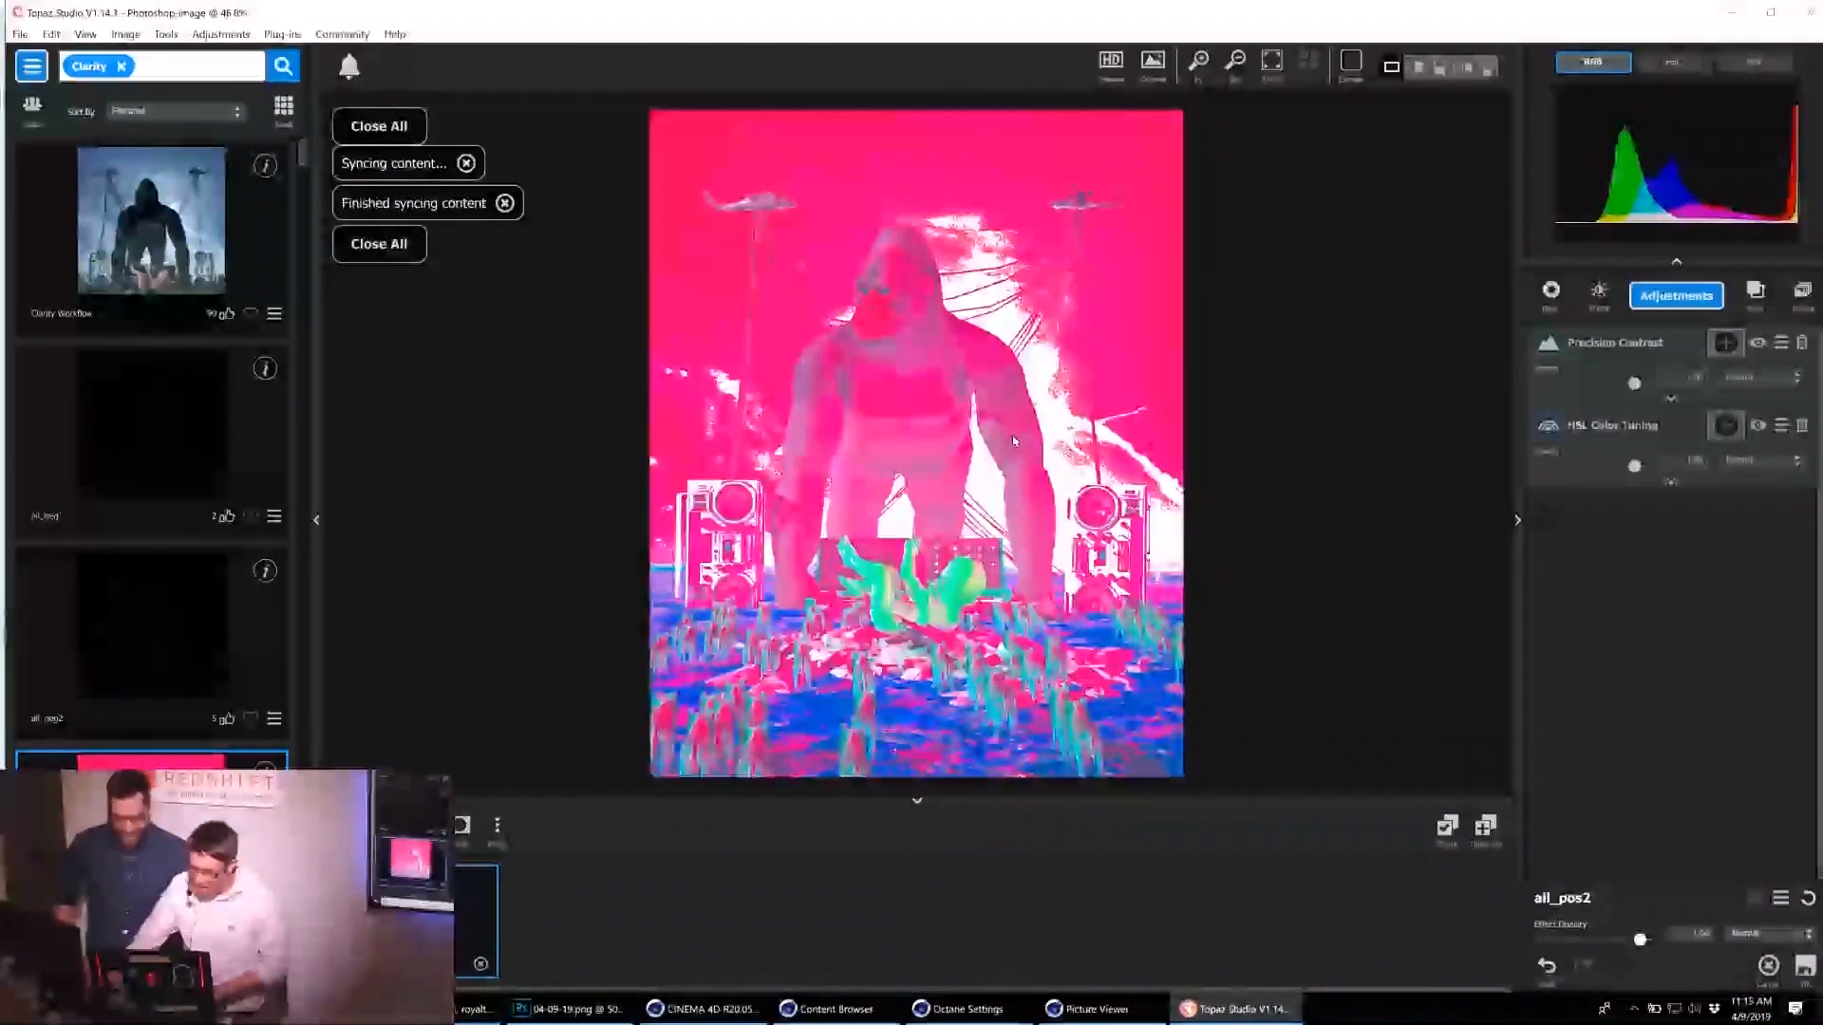
mouse_move(1633, 465)
left_mouse_down()
mouse_move(1573, 467)
mouse_move(1610, 482)
left_mouse_up()
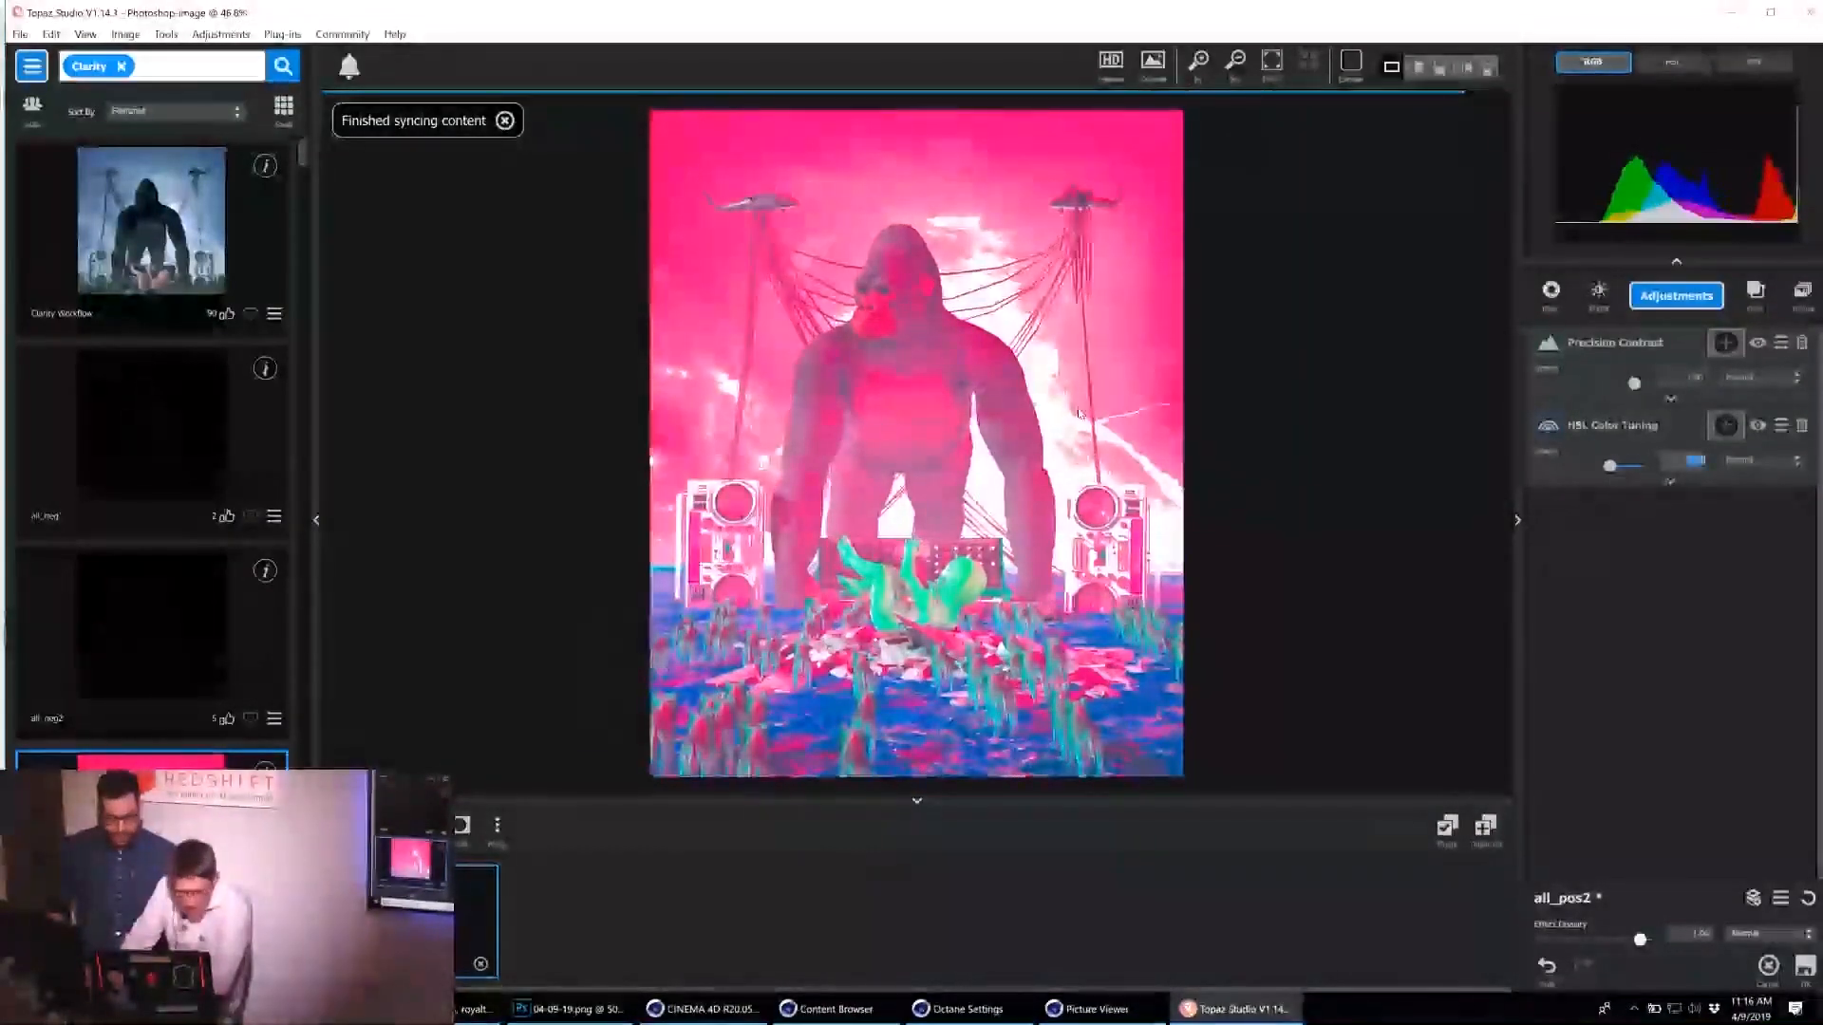
left_click_drag(1634, 383, 1584, 401)
mouse_move(1609, 466)
left_mouse_down()
mouse_move(1548, 468)
mouse_move(1582, 466)
left_mouse_up()
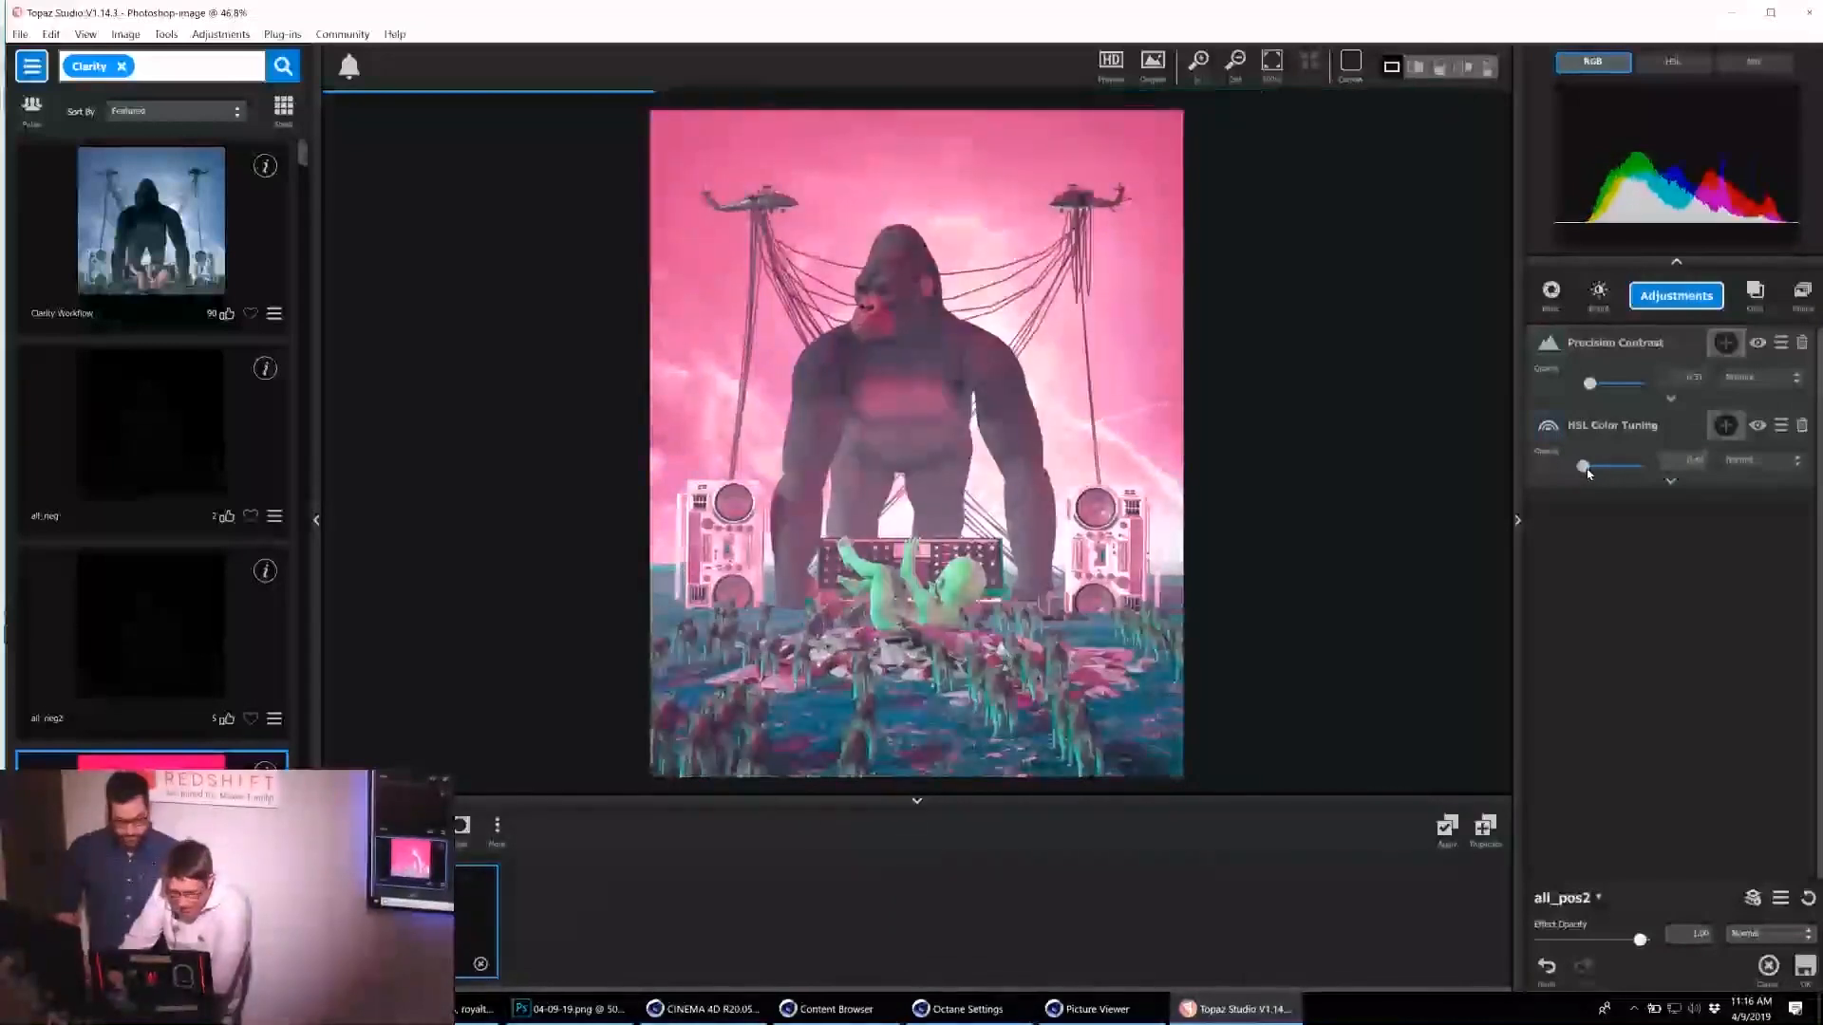
Try the Black and White I preset, raising its high contrast, lowering its low contrast and adjusting its micro contrast.
scroll(228, 510, "down", 1)
scroll(227, 509, "down", 6)
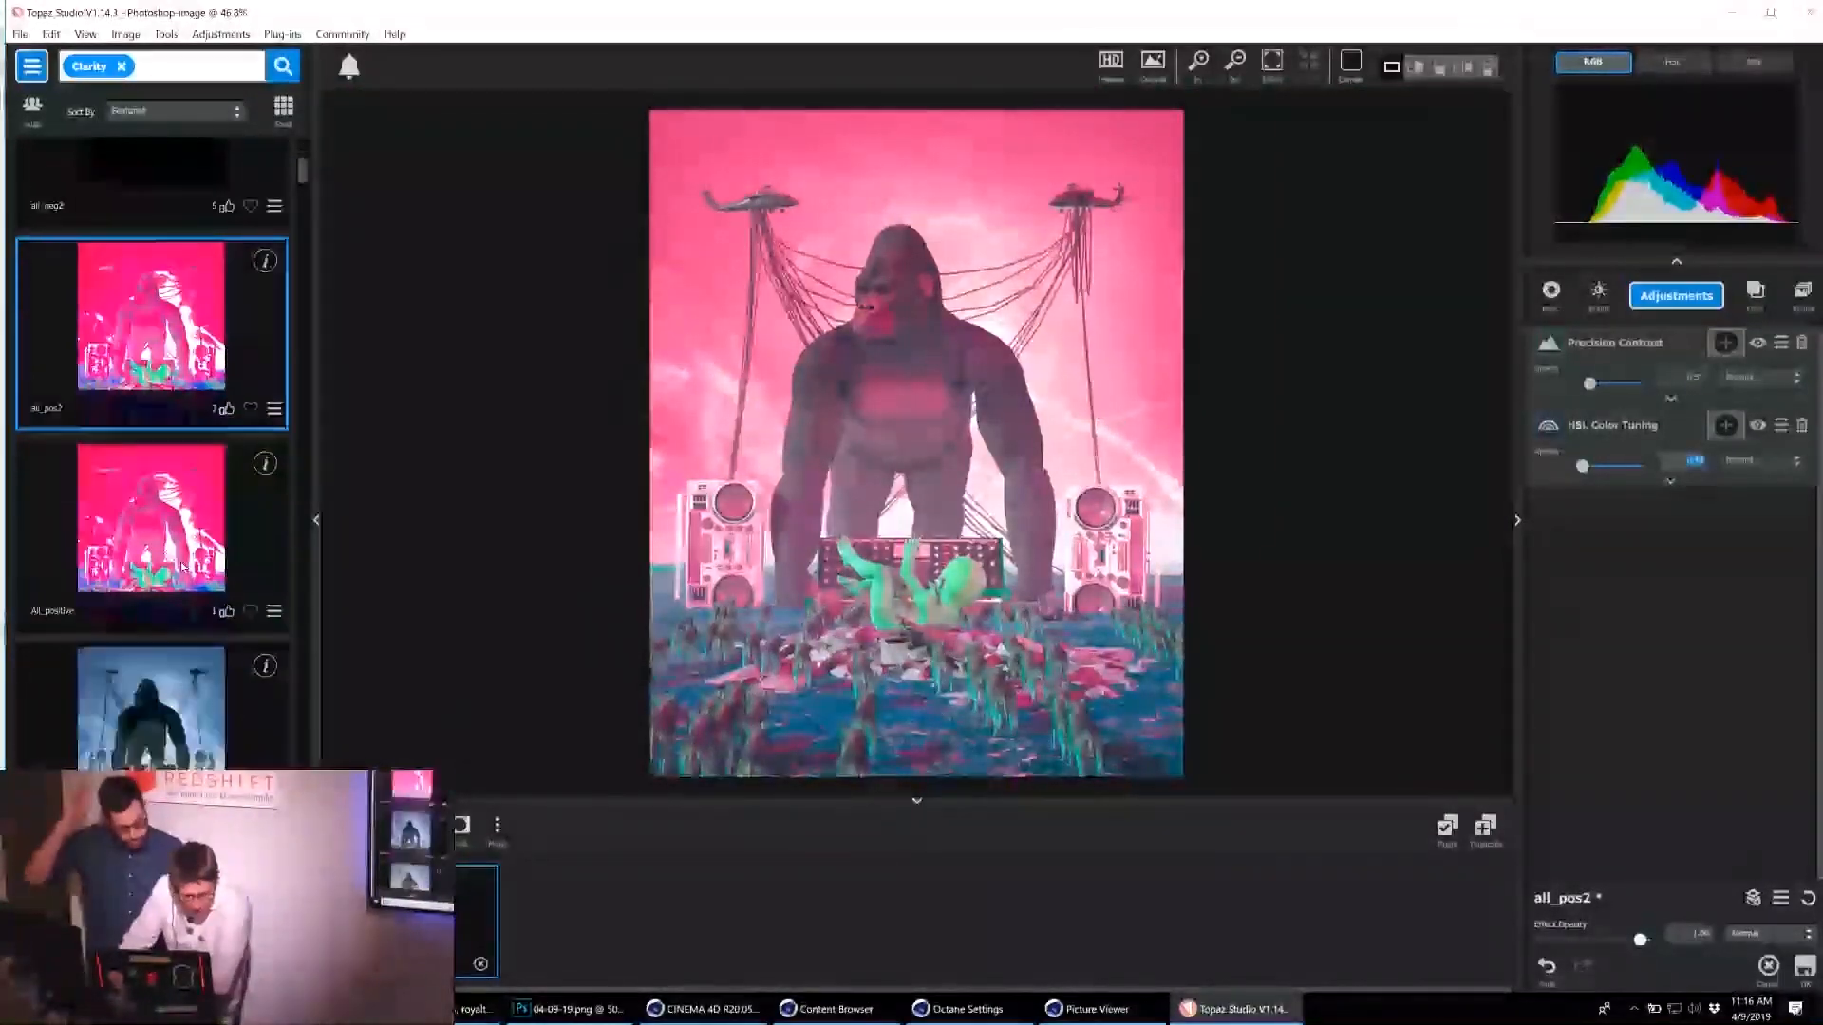
scroll(175, 655, "down", 1)
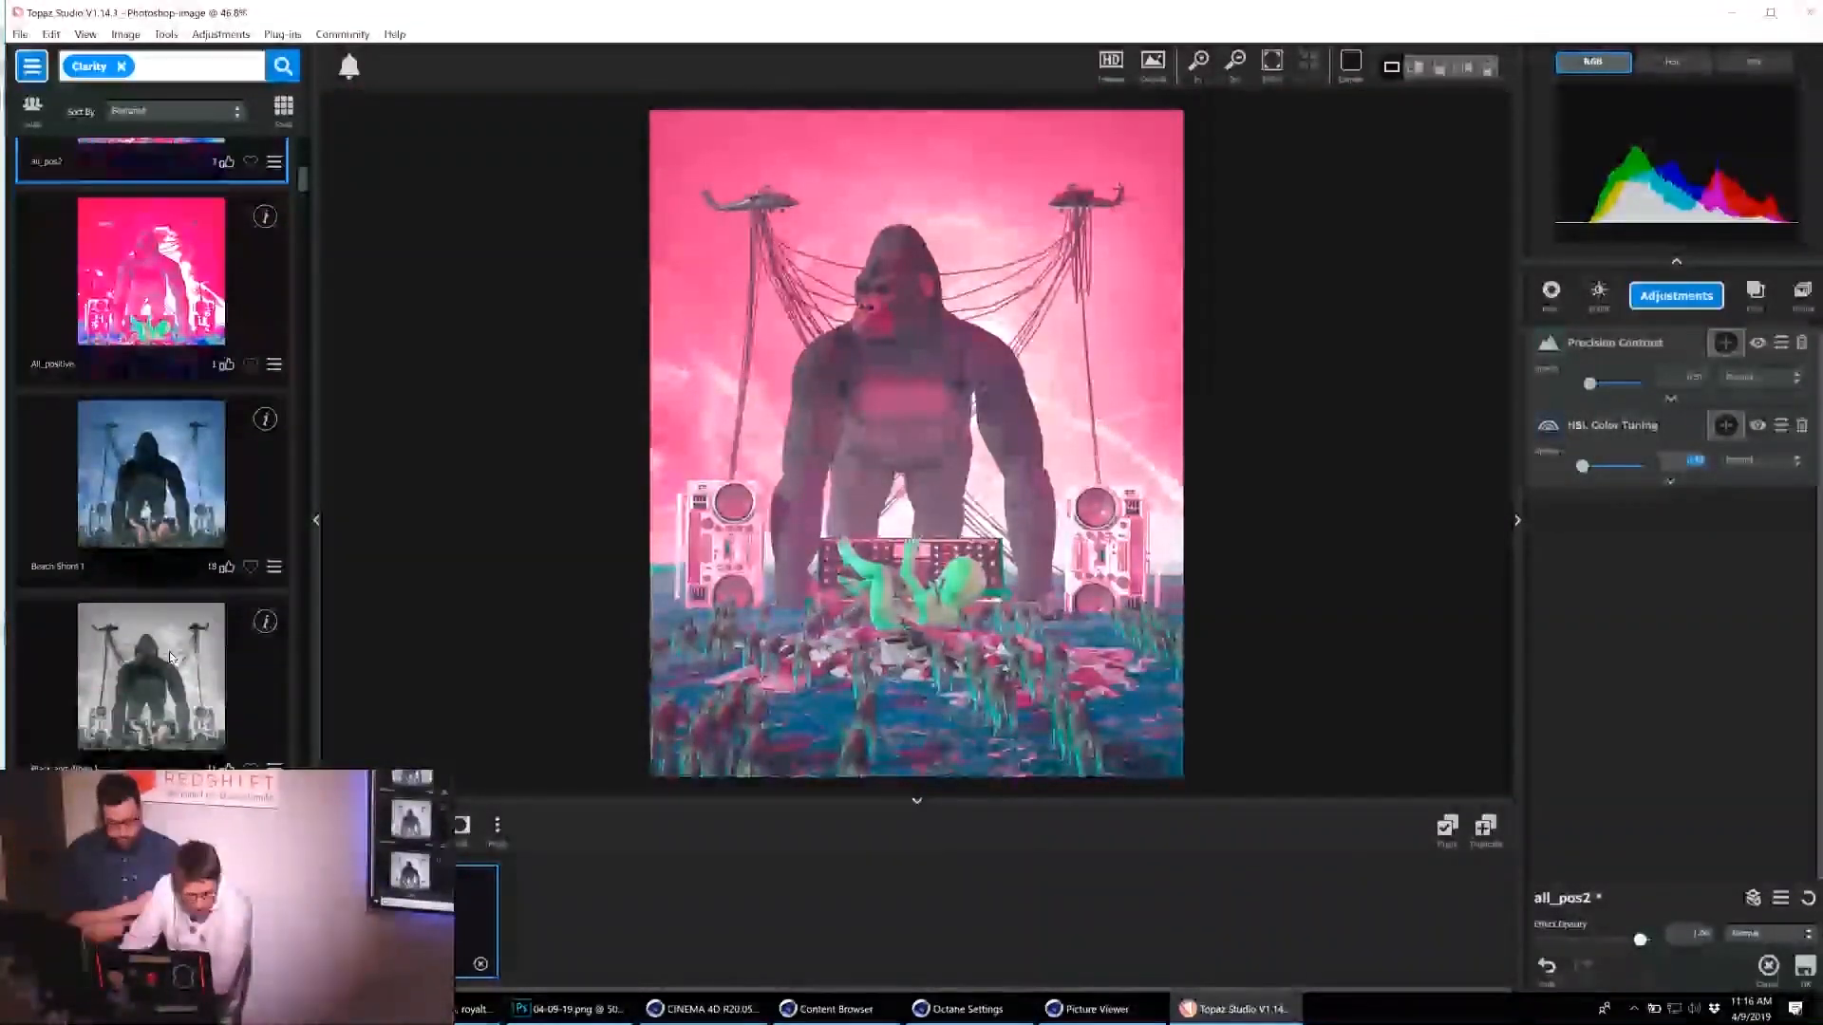
left_click(169, 655)
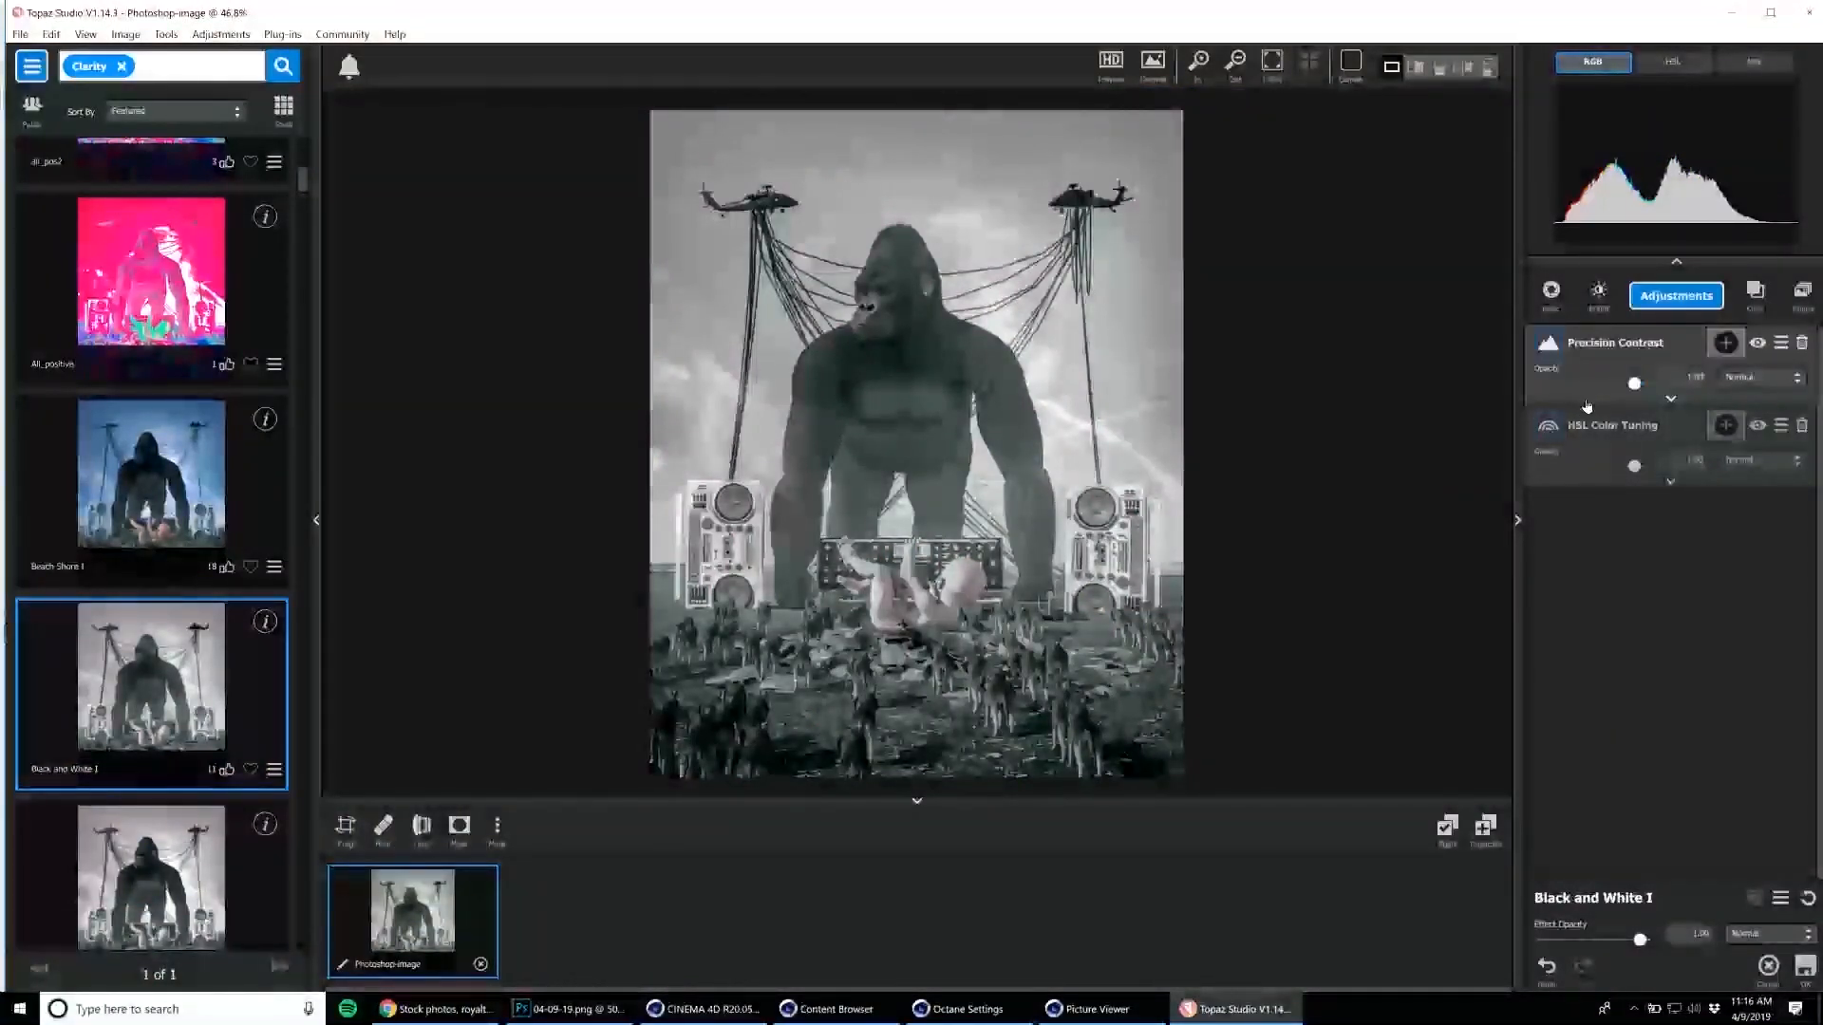
left_click(1616, 361)
left_click_drag(1634, 543, 1678, 548)
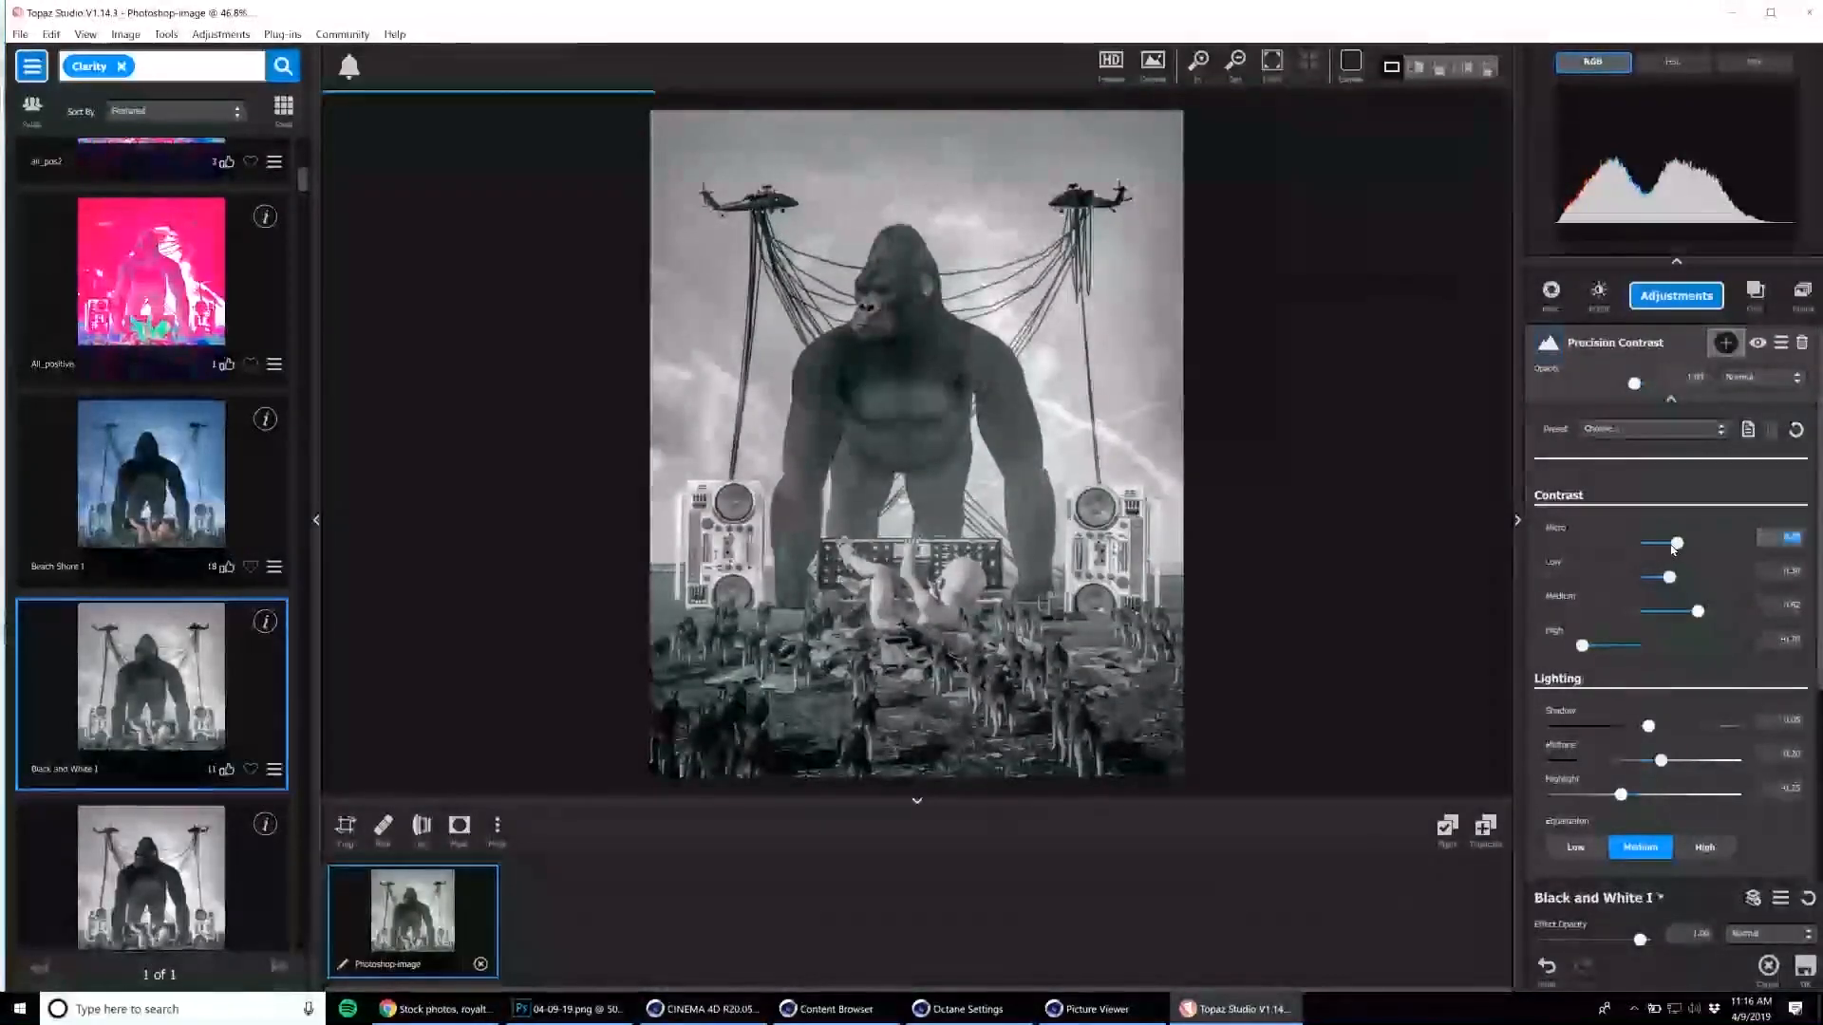
left_click_drag(1669, 577, 1650, 580)
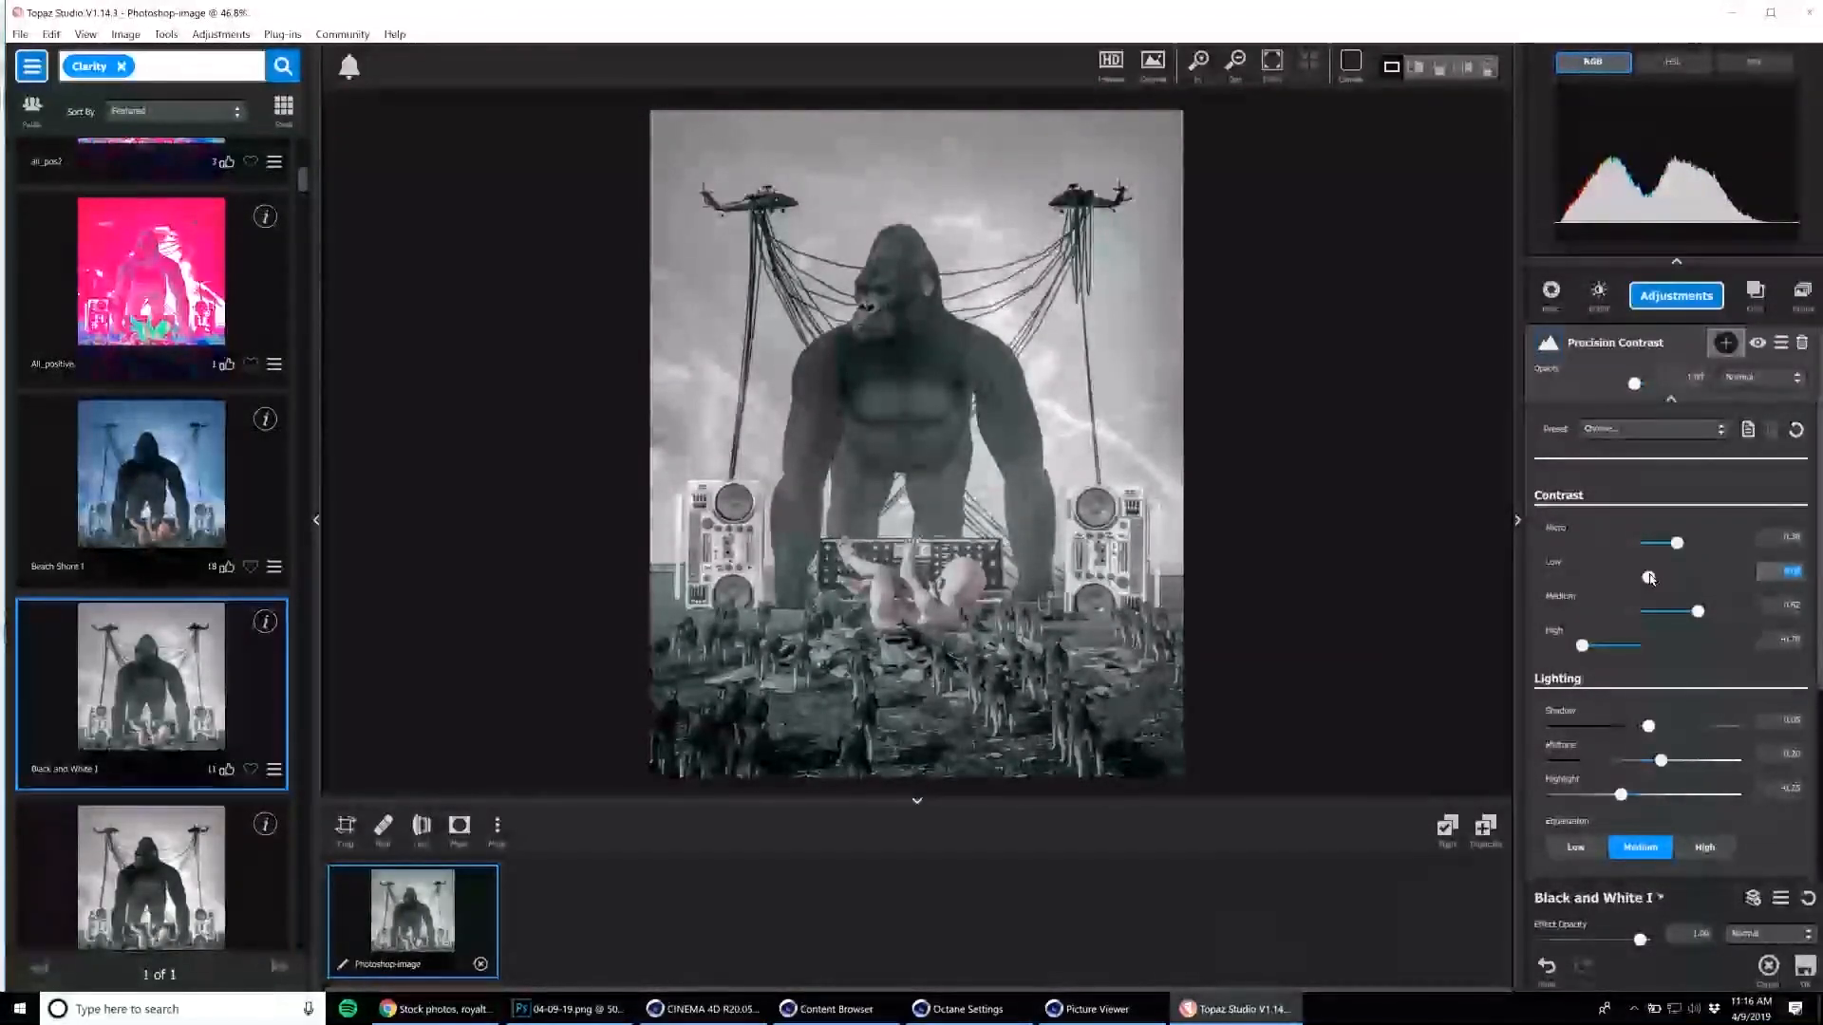
left_click(1581, 645)
left_click_drag(1628, 655, 1632, 656)
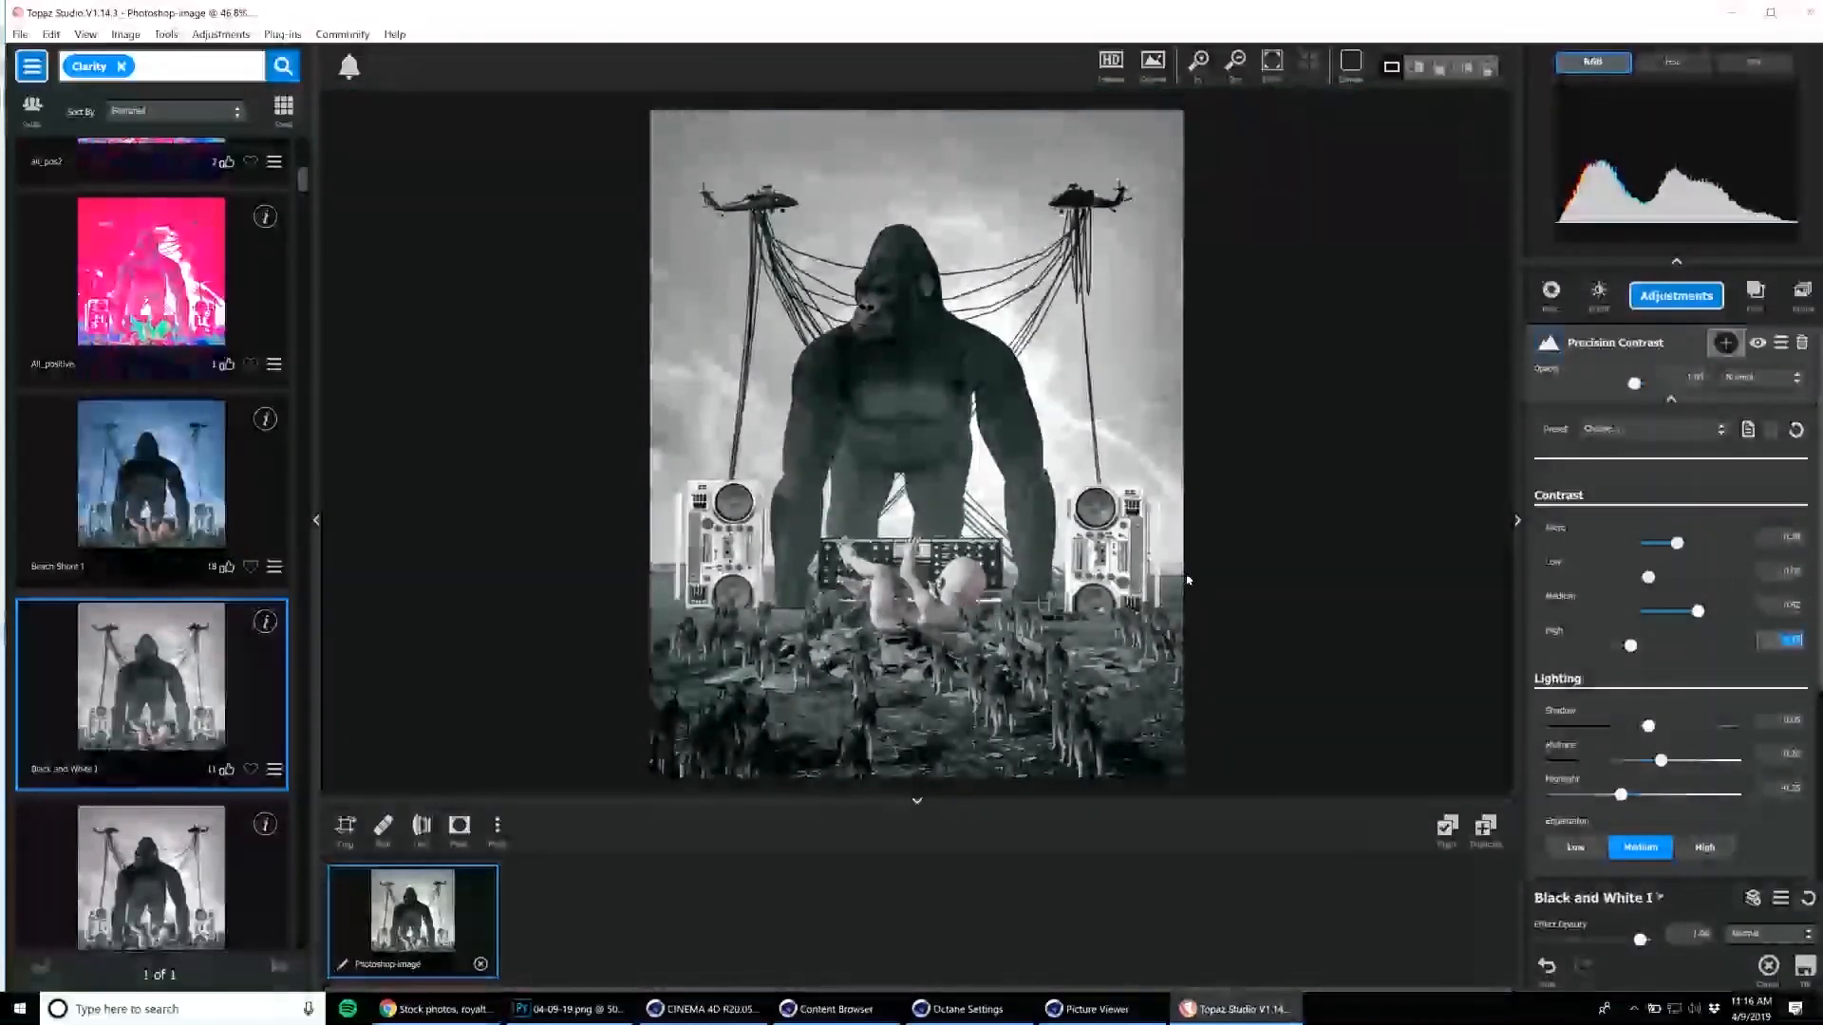
Try the Cake Table I preset from further along the Clarity effects.
left_click_drag(301, 182, 296, 244)
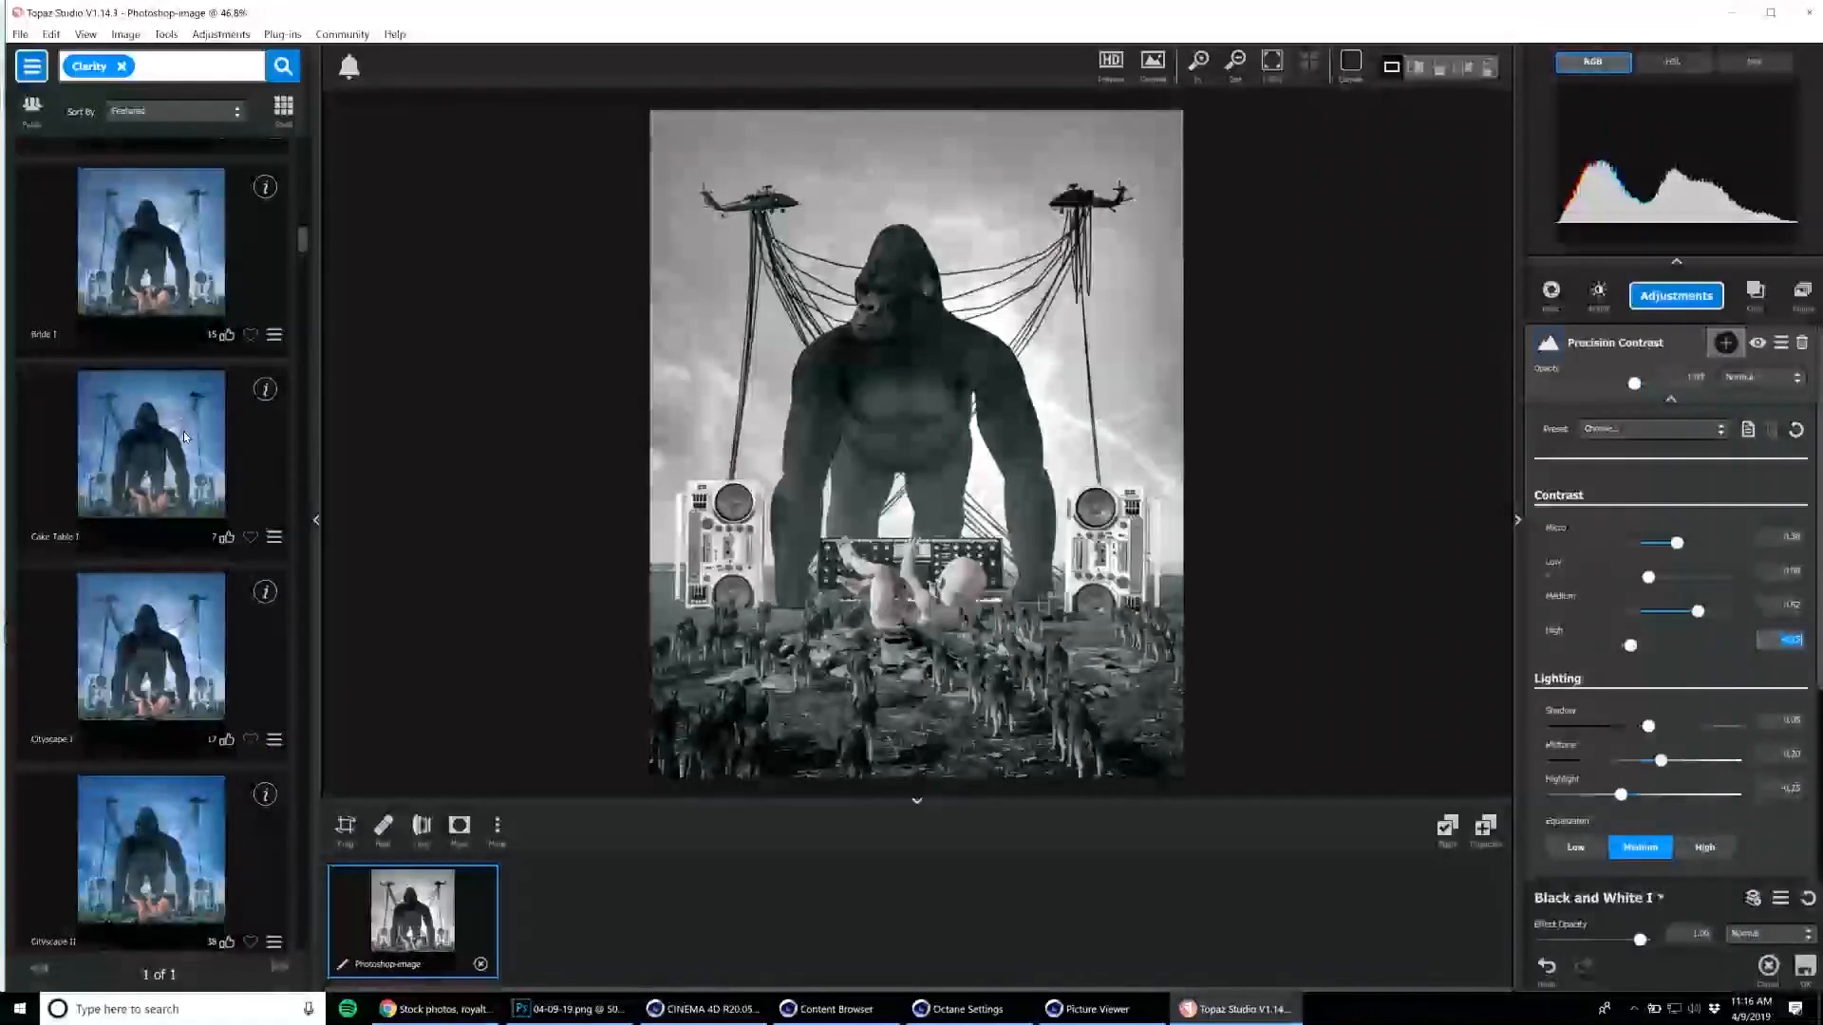
left_click(185, 437)
left_click(949, 466)
left_click(944, 551)
left_click(942, 572)
left_click(943, 571)
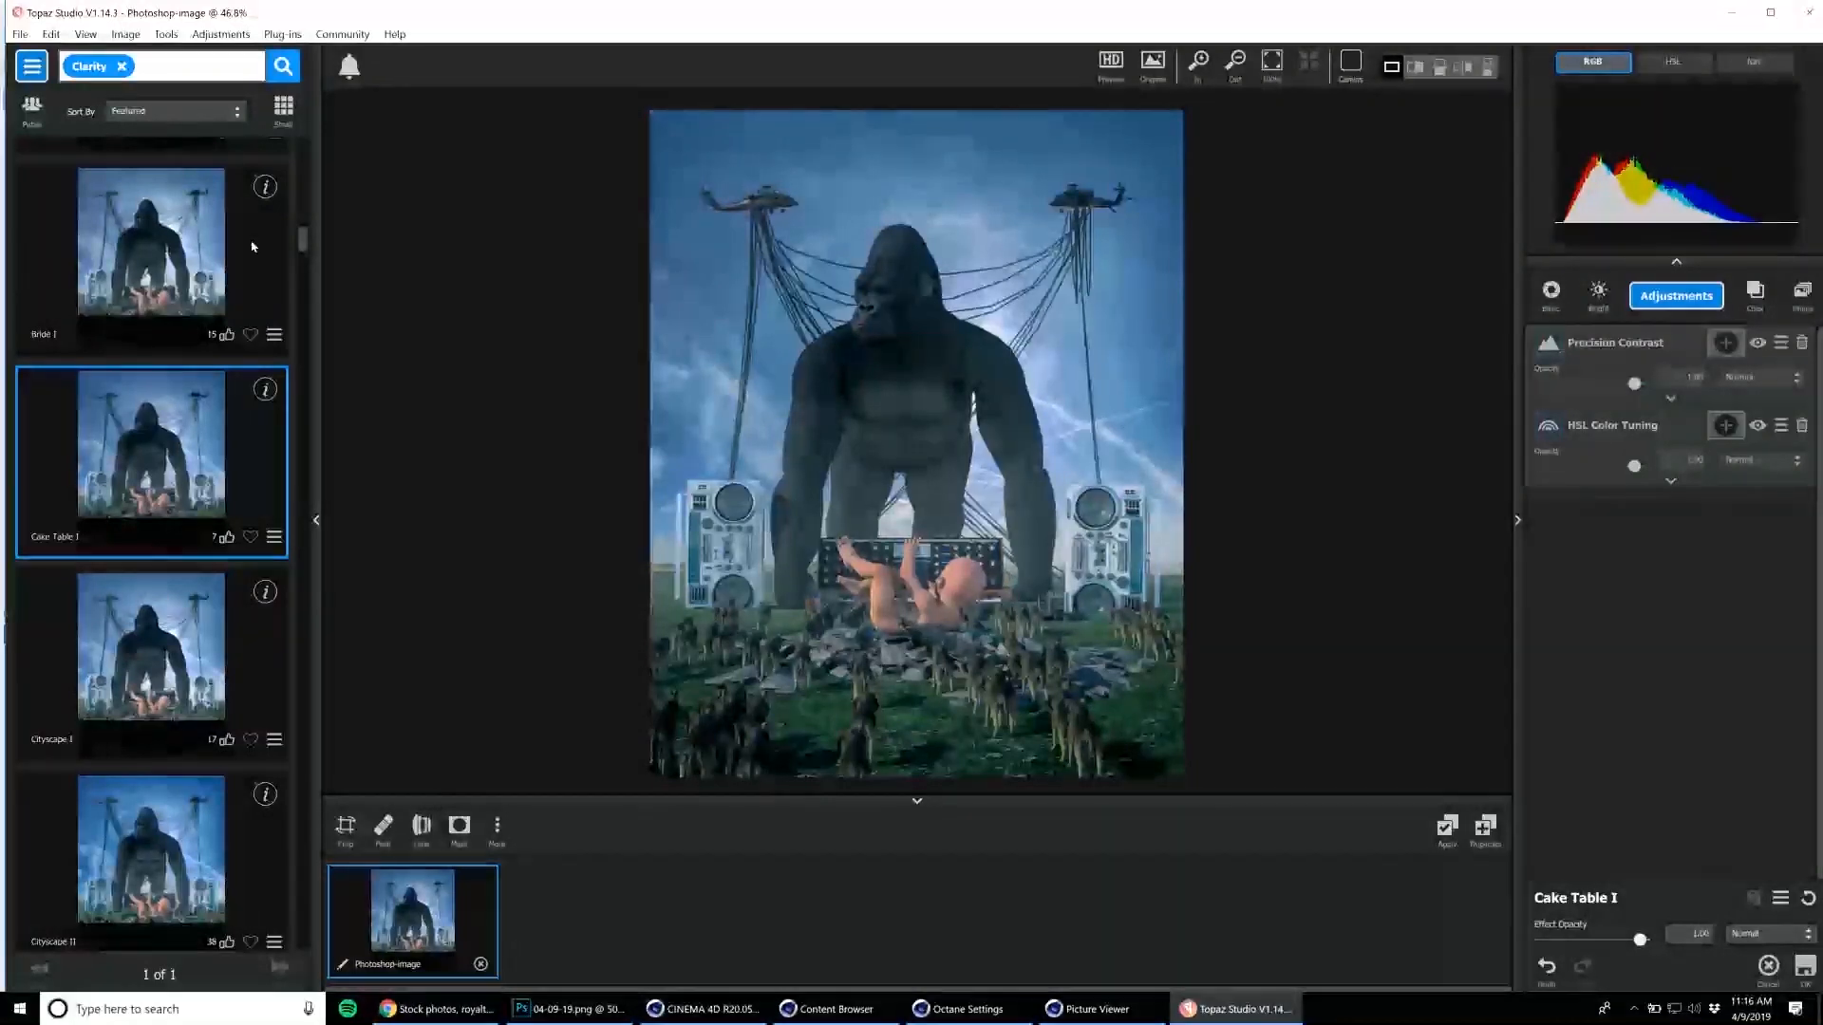
Choose the Cityscape II preset, open its Precision Contrast settings, and apply the effect to the layer in Photoshop.
scroll(243, 567, "down", 3)
left_click(173, 590)
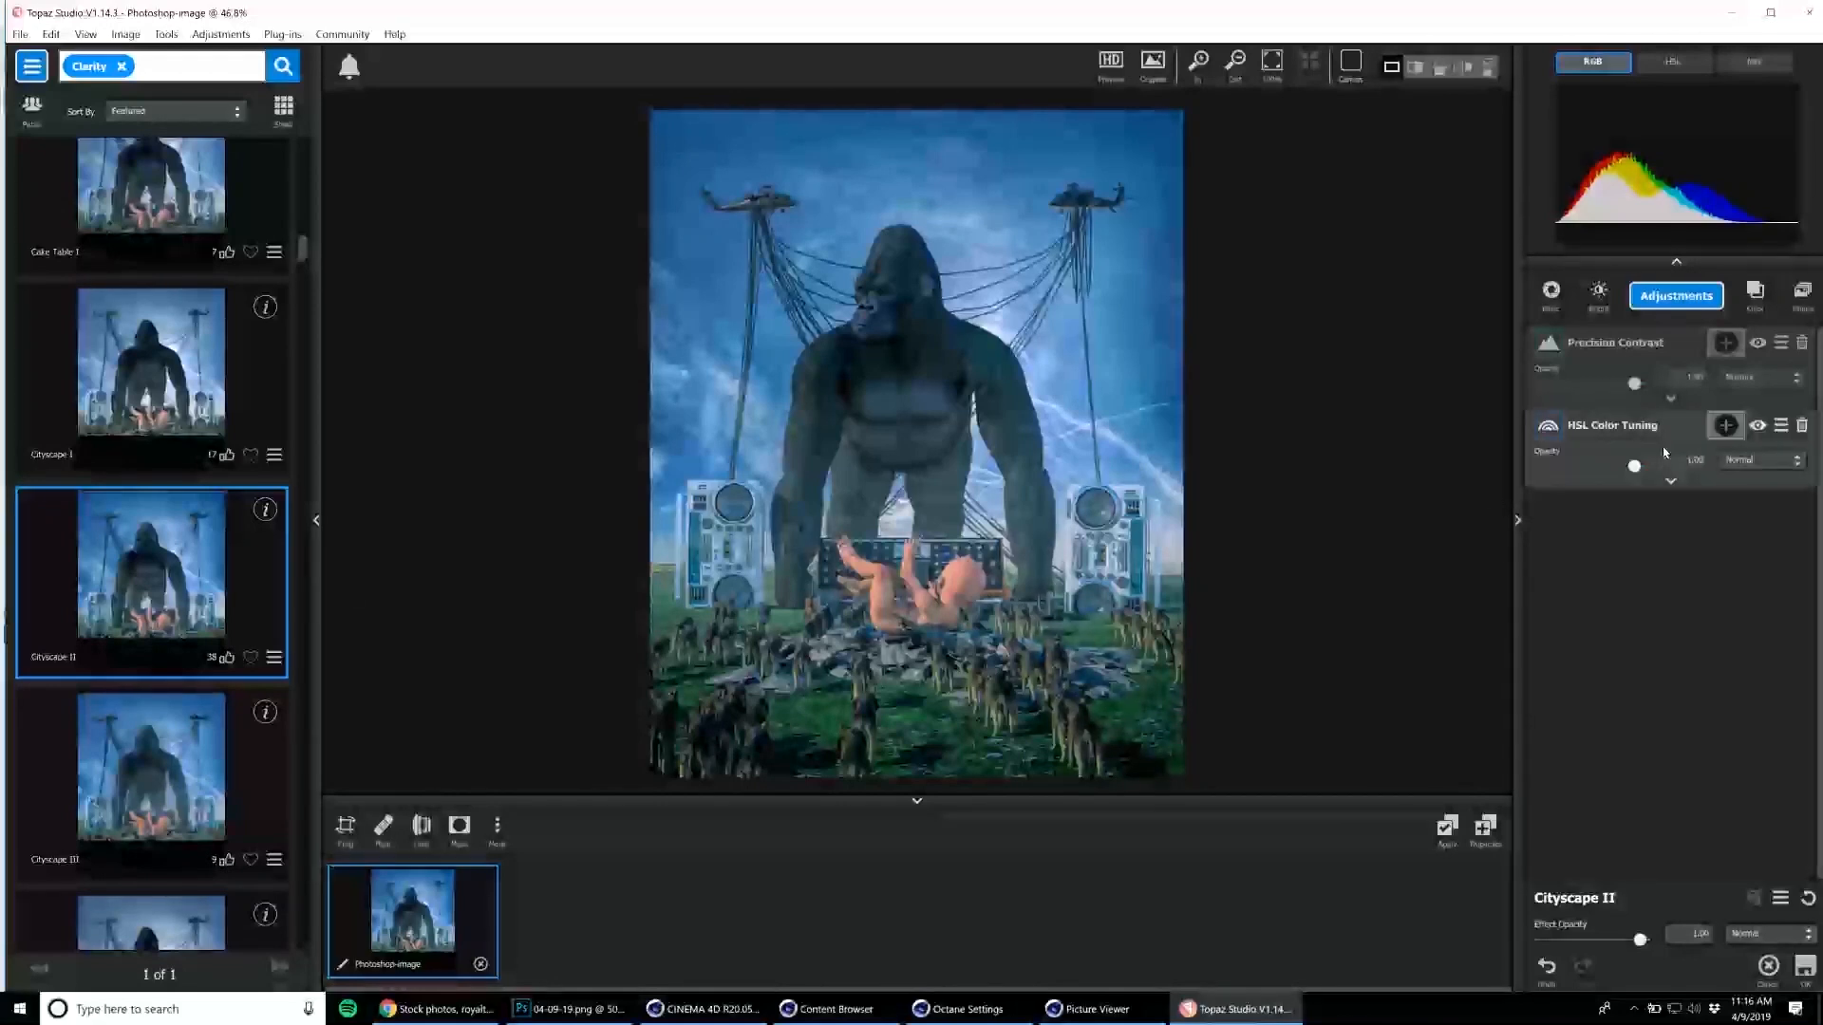
left_click(1671, 398)
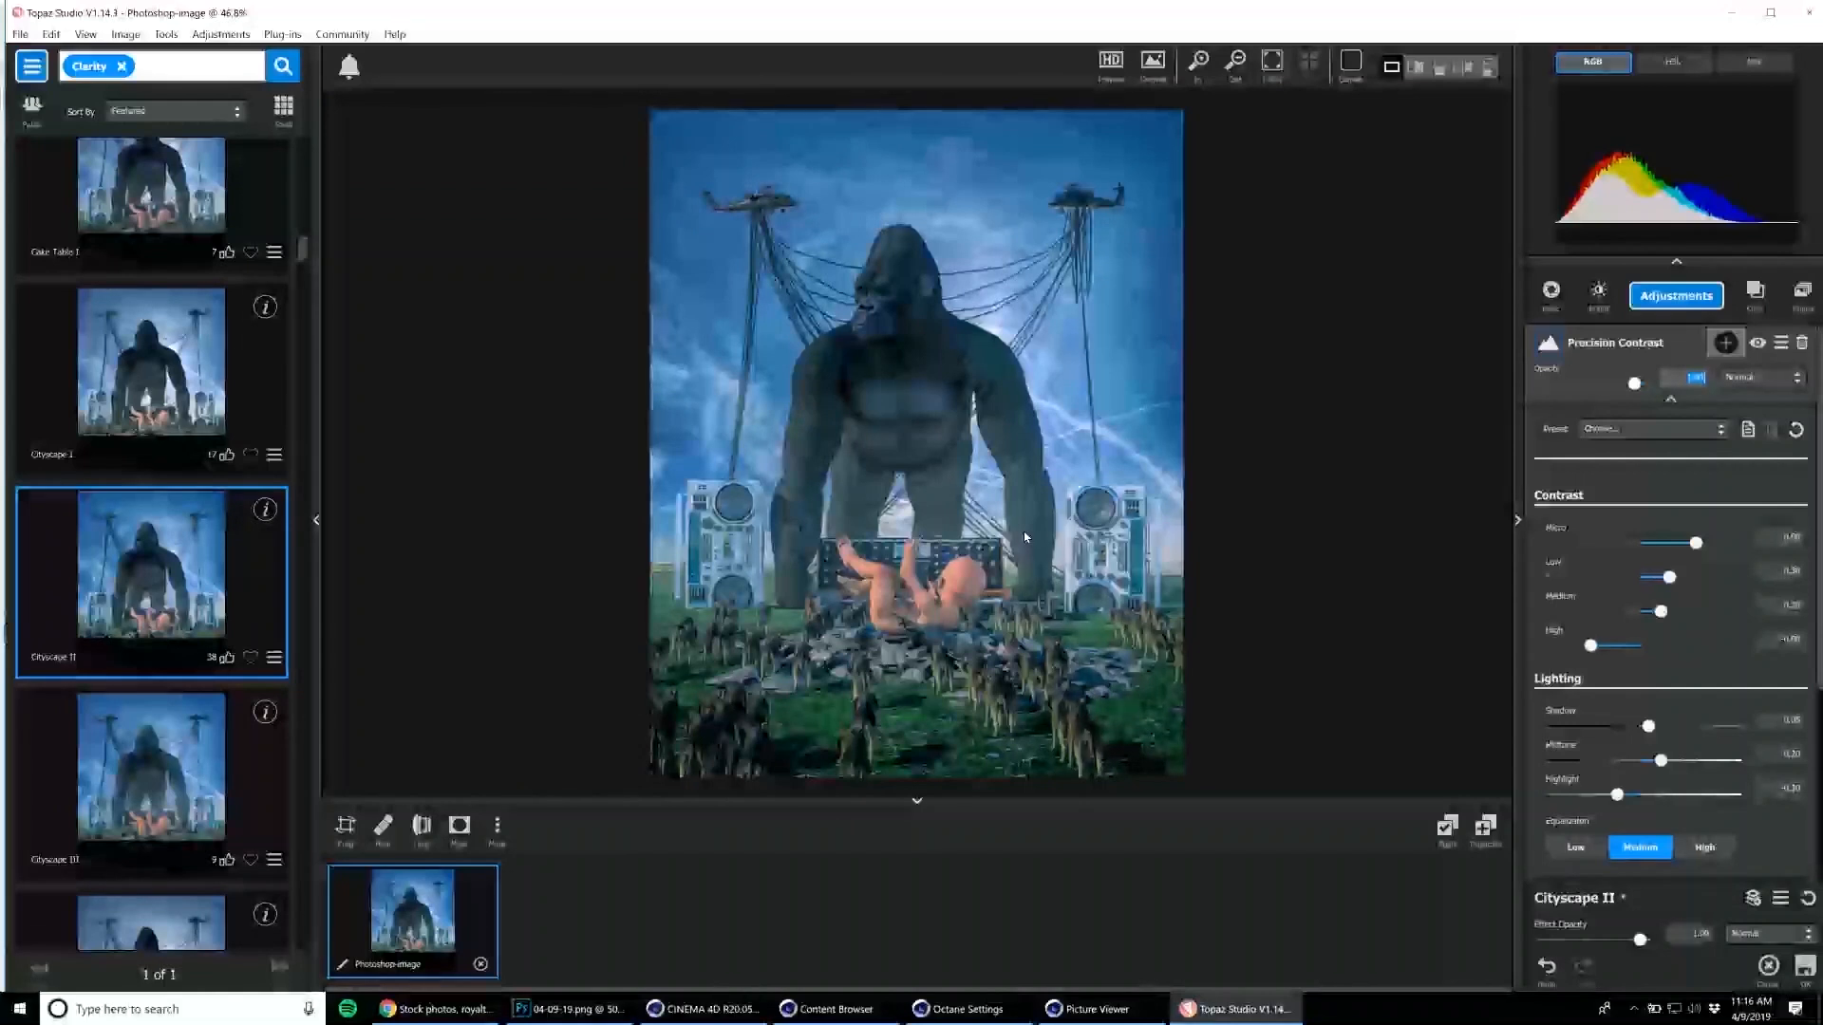
left_click(247, 35)
left_click(249, 38)
left_click(1804, 967)
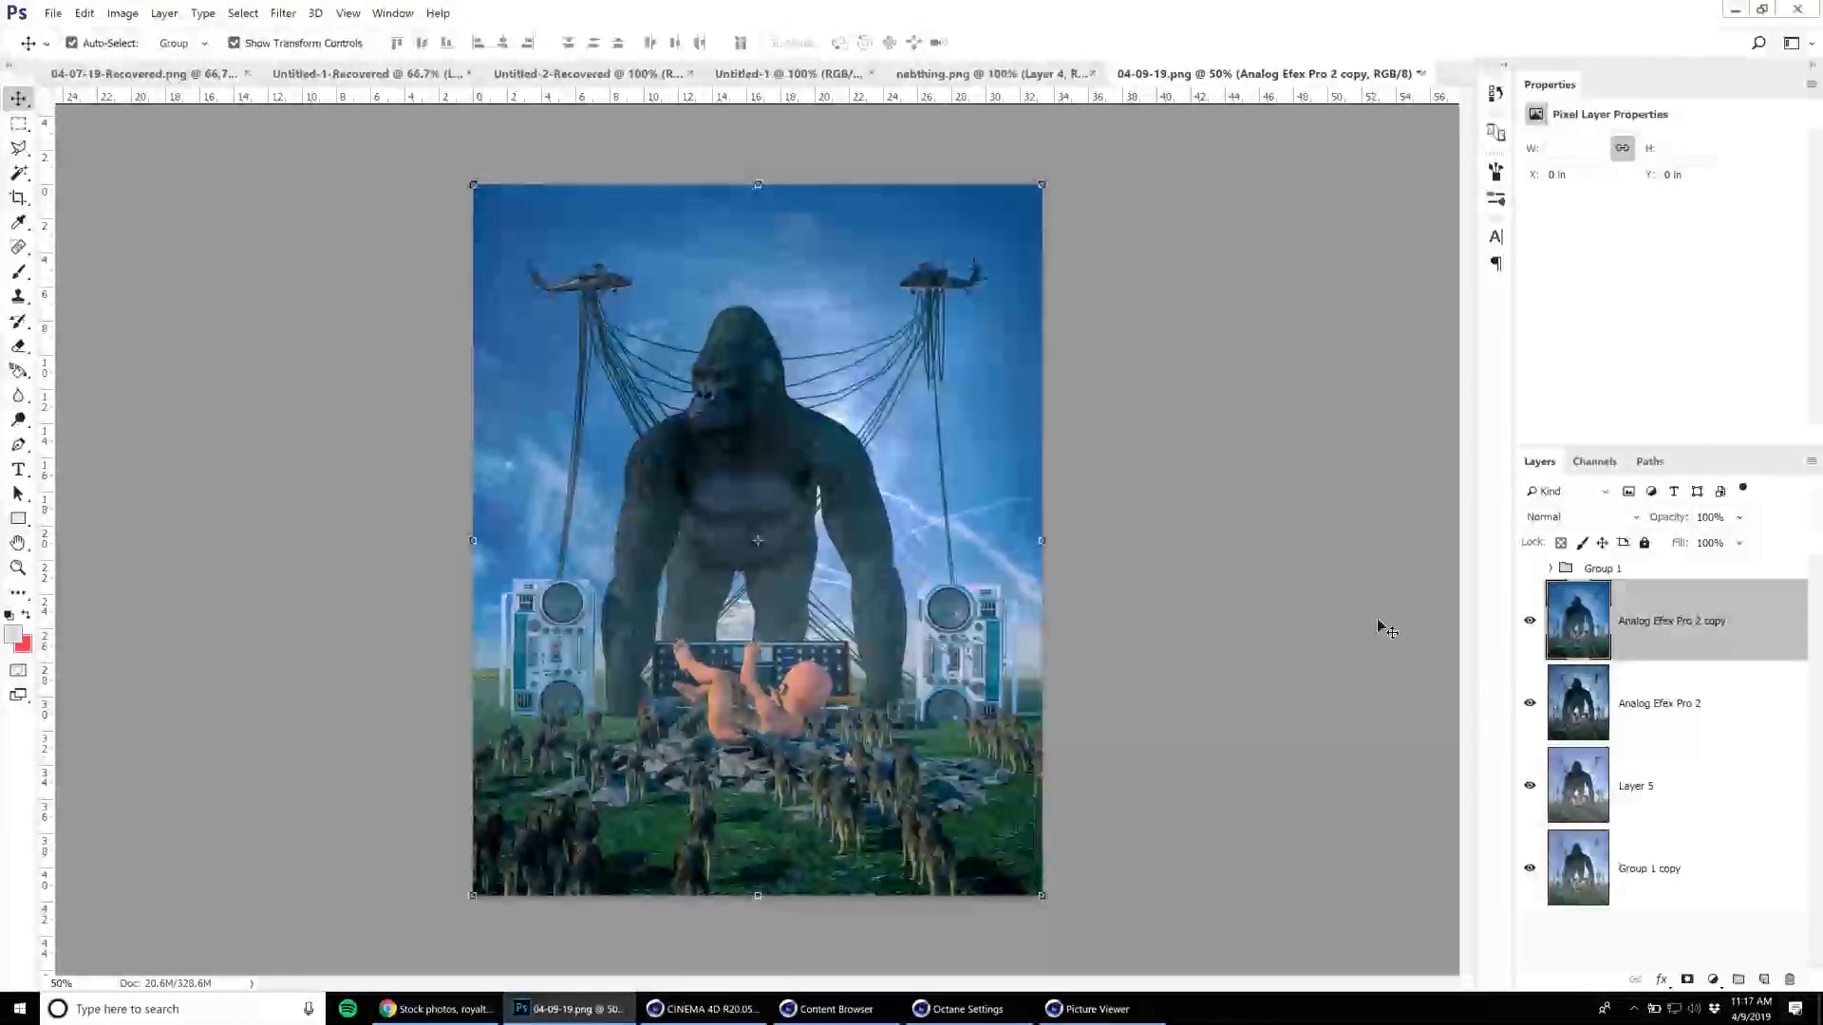
left_click(53, 13)
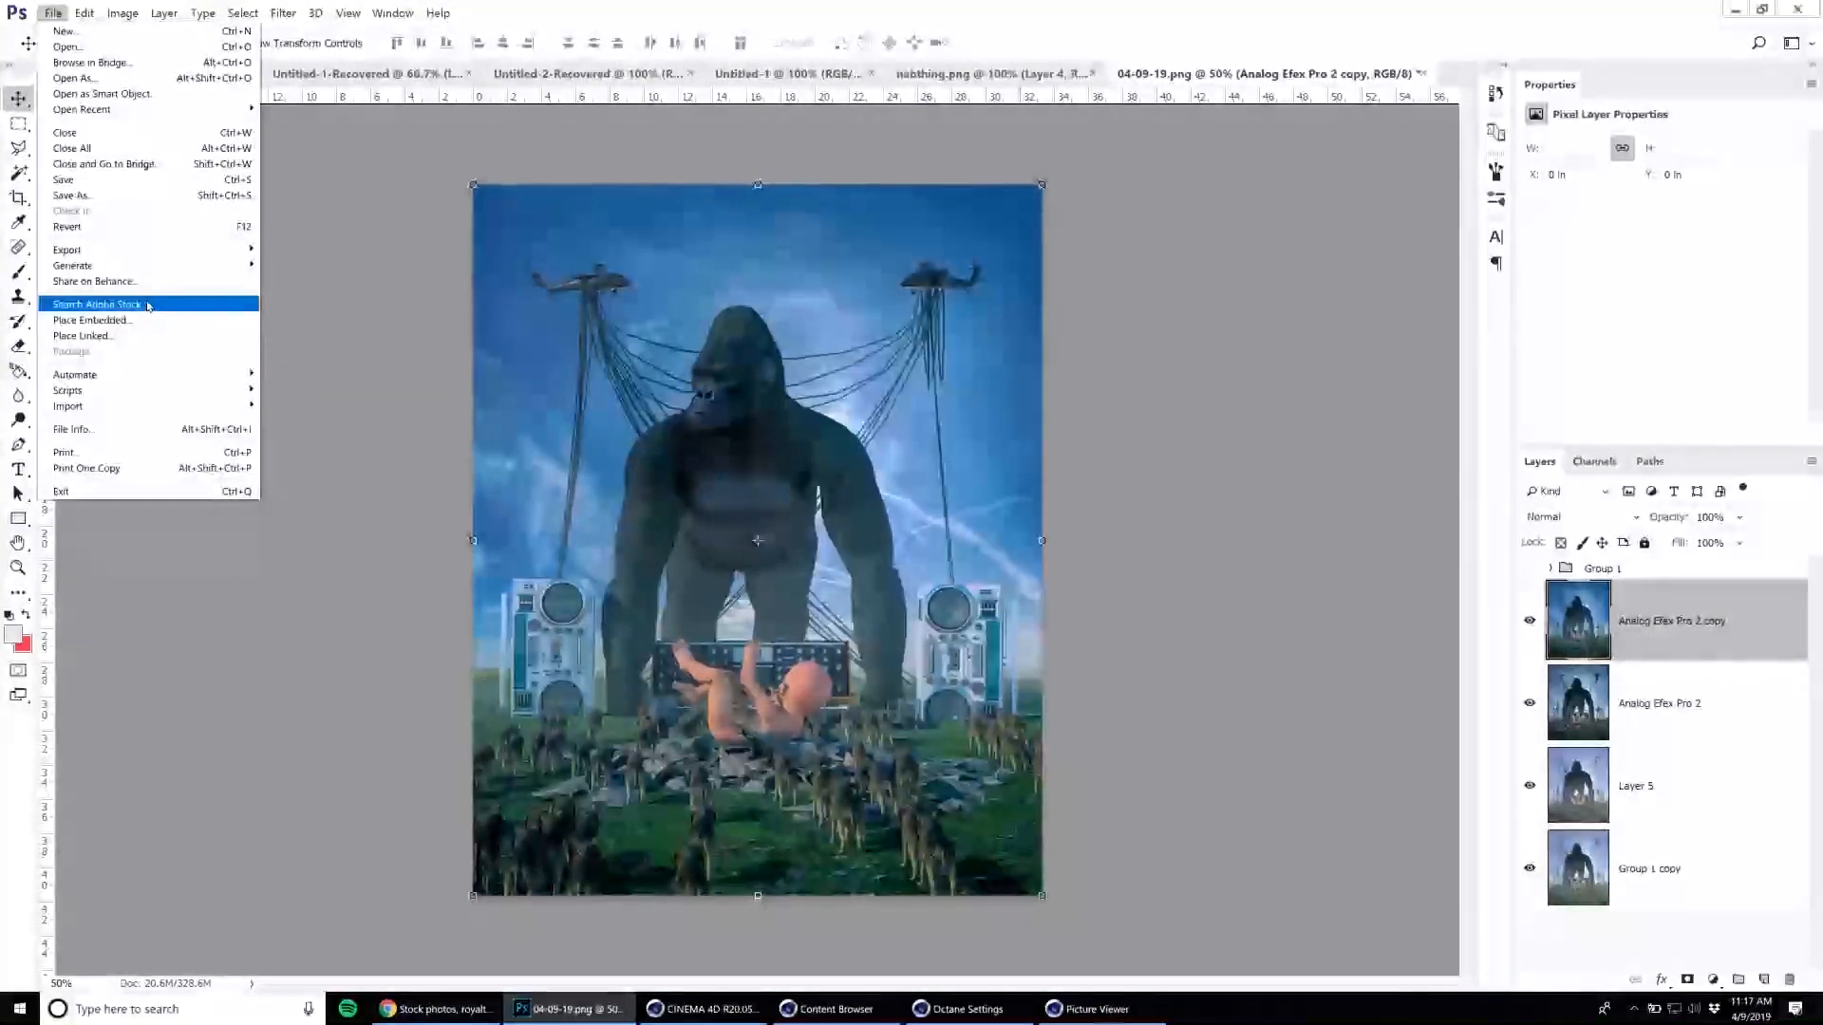
left_click(95, 194)
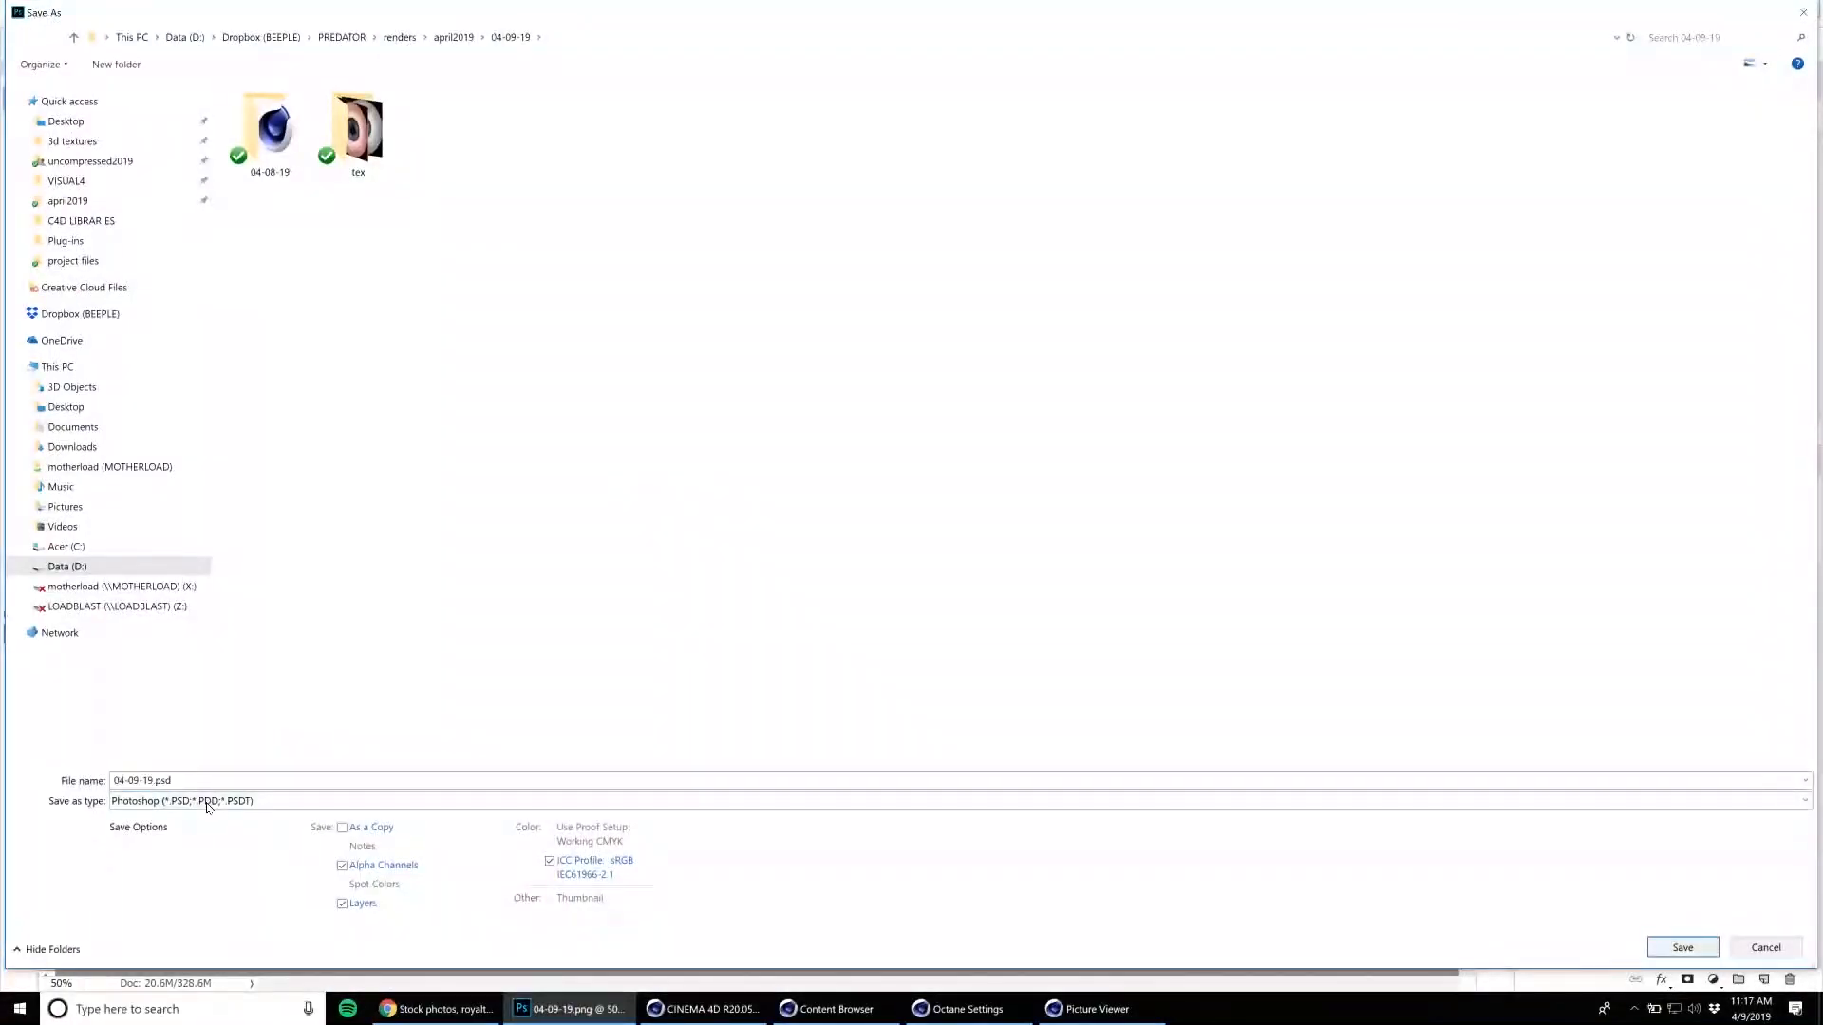
left_click(203, 800)
left_click(1766, 947)
left_click(1766, 948)
Place the dust2-4K.jpg texture from the lens dirt folder inside 3d textures as an embedded image.
left_click(53, 13)
left_click(188, 320)
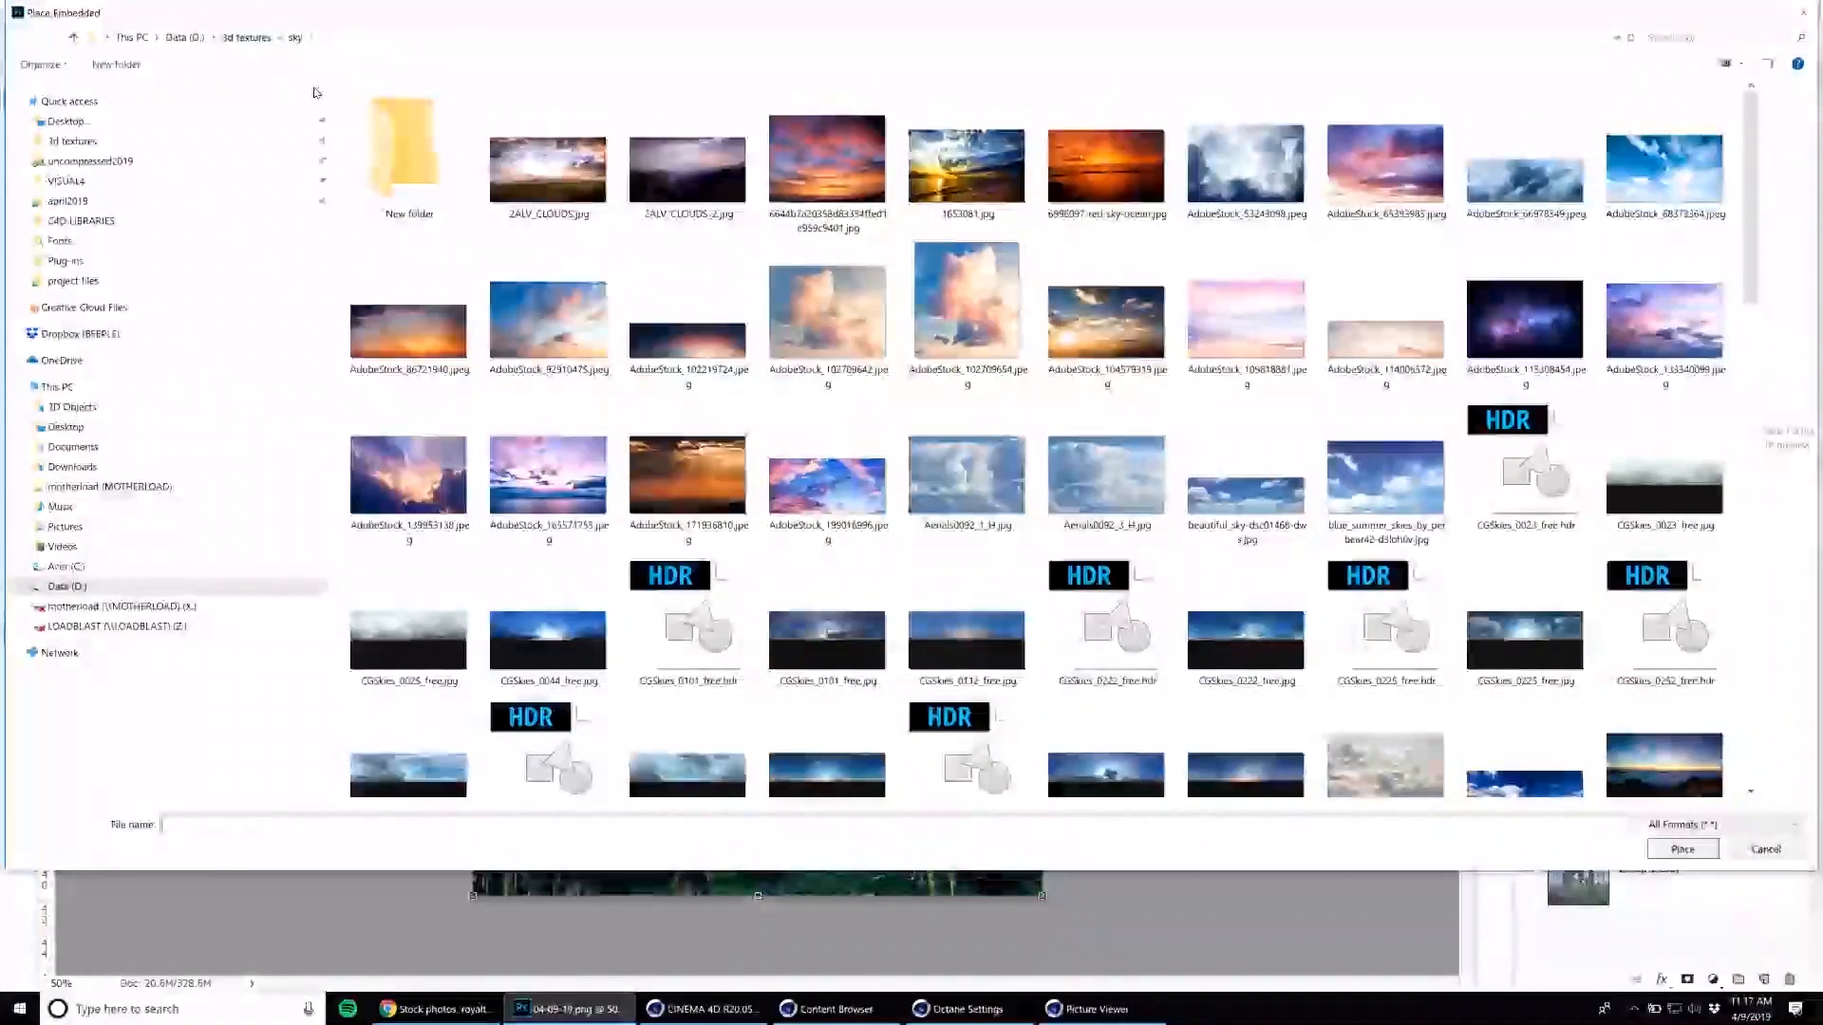
left_click(249, 37)
scroll(486, 431, "up", 8)
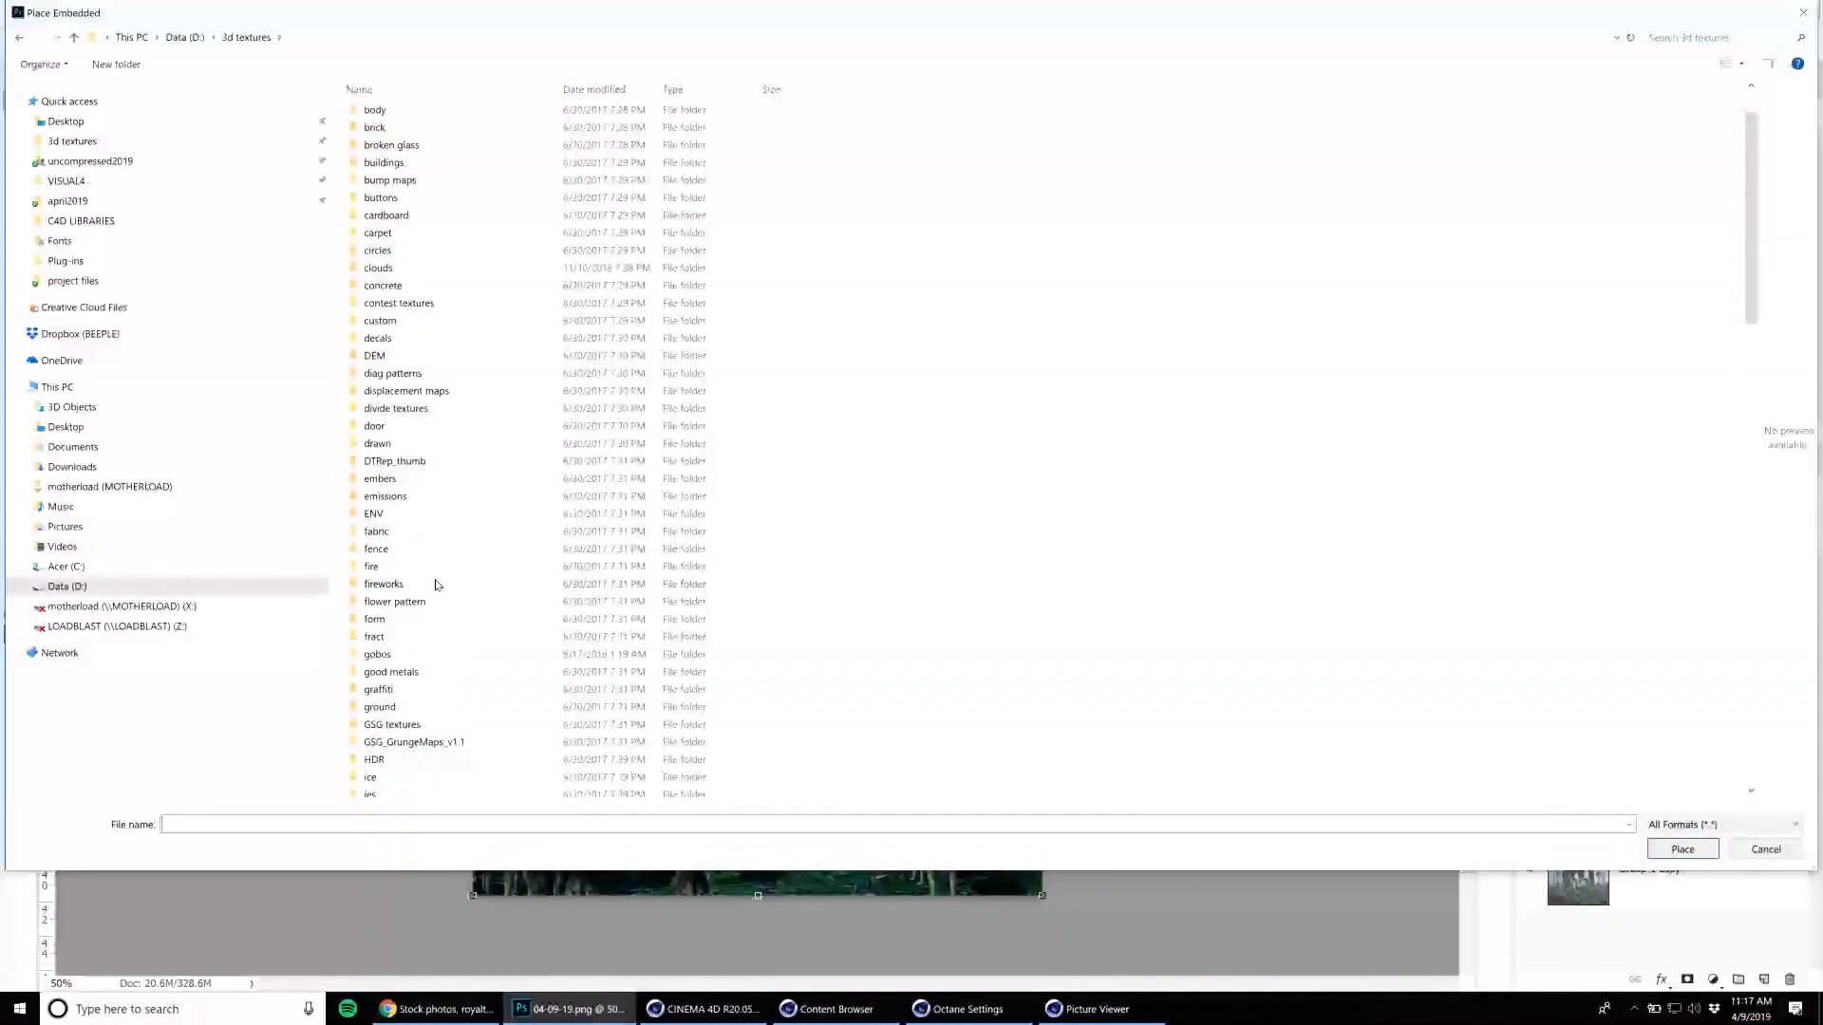
scroll(437, 589, "up", 2)
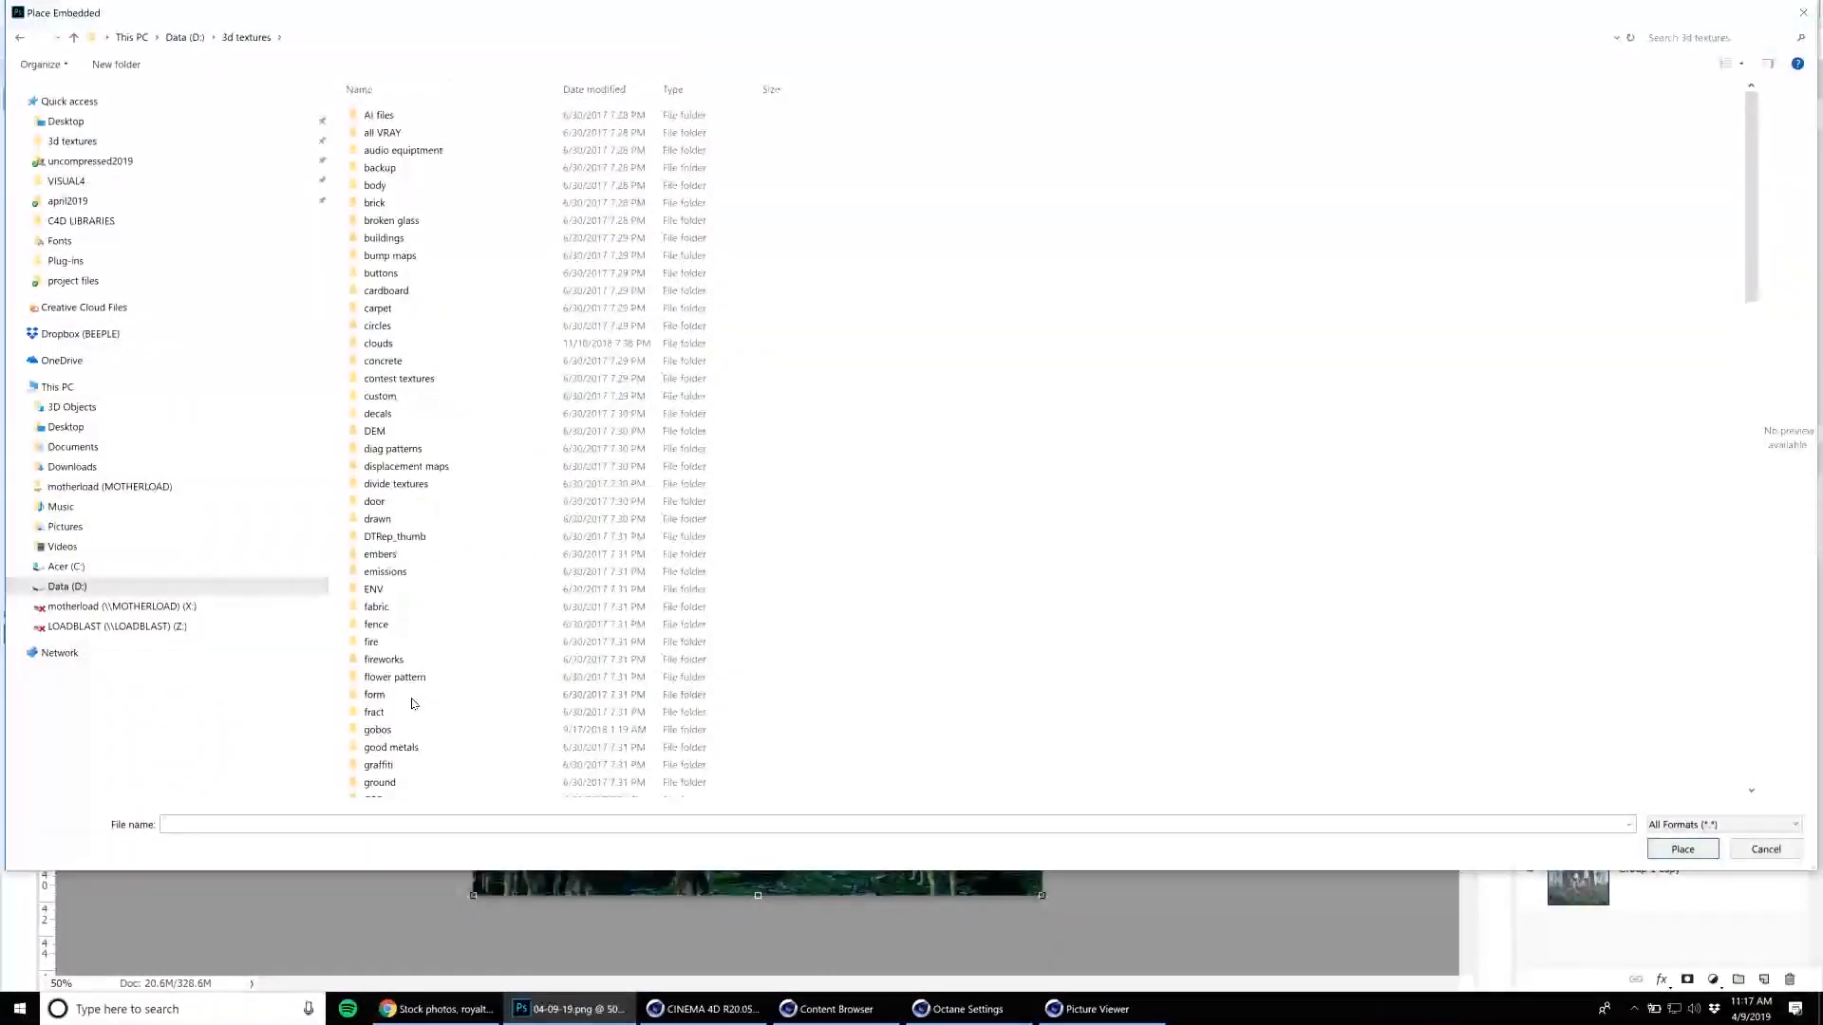
left_click(435, 570)
scroll(419, 704, "down", 7)
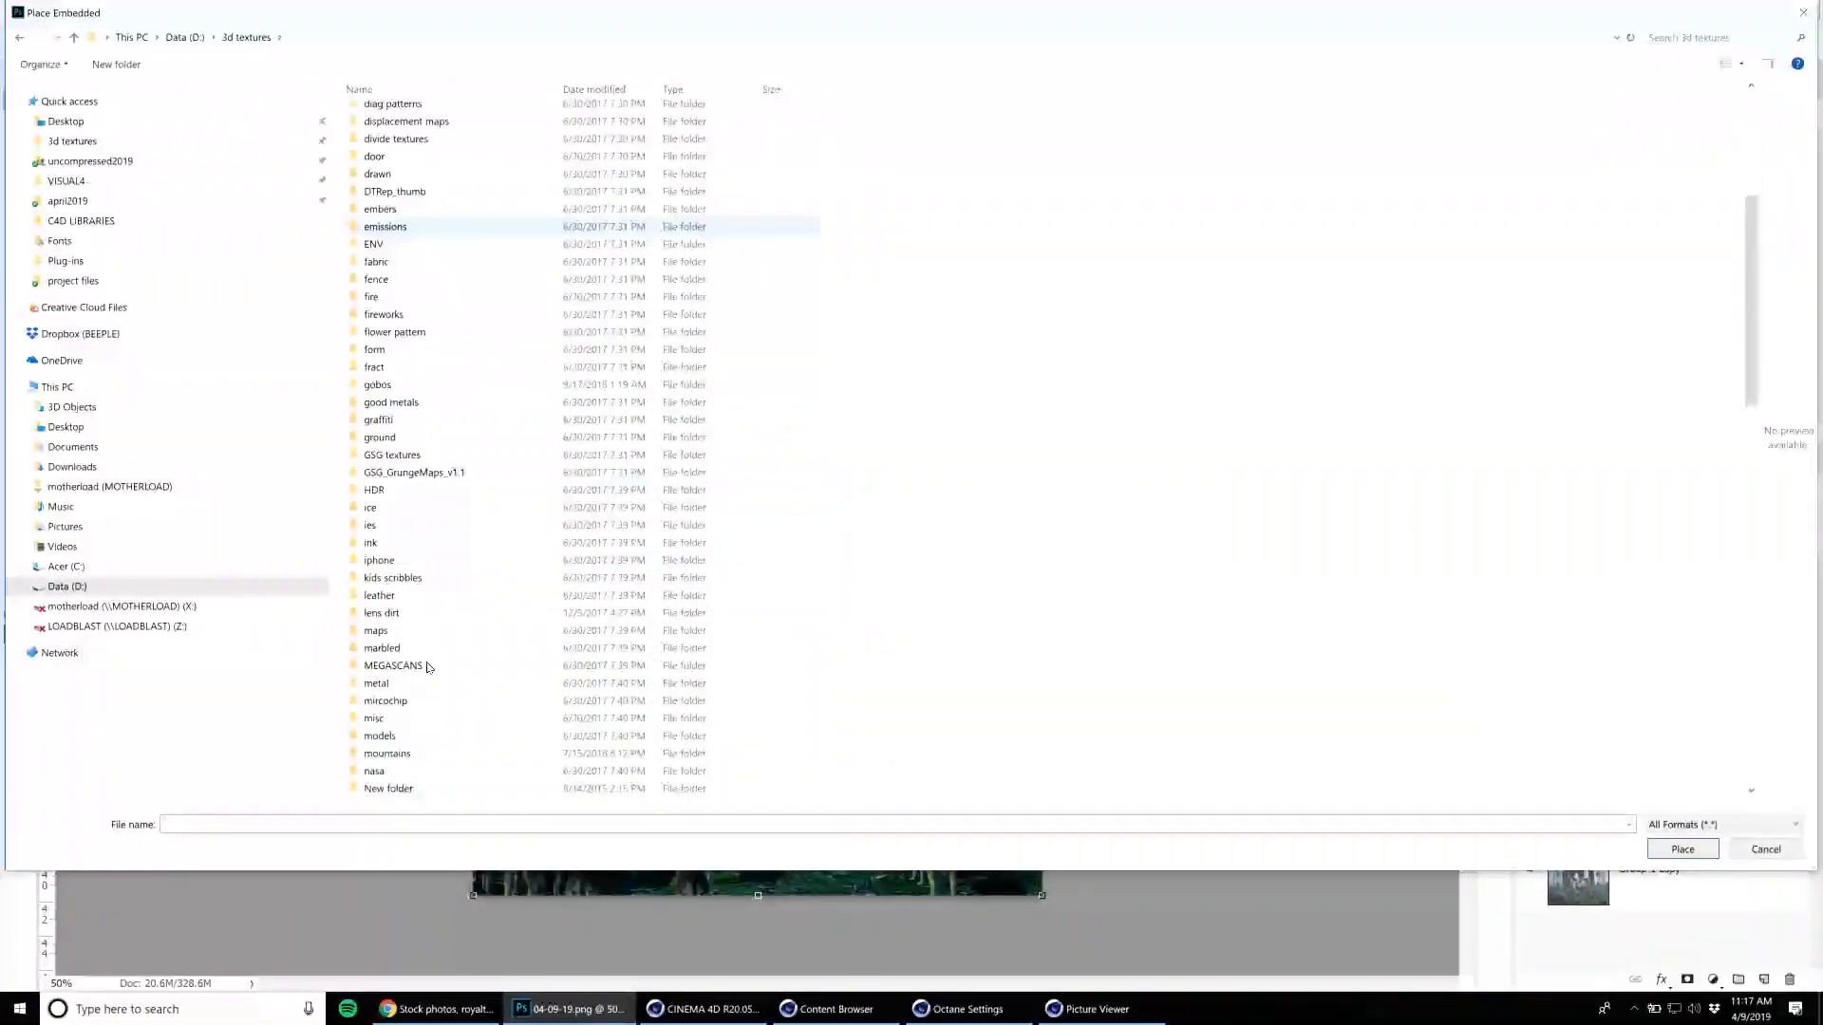
double_click(427, 612)
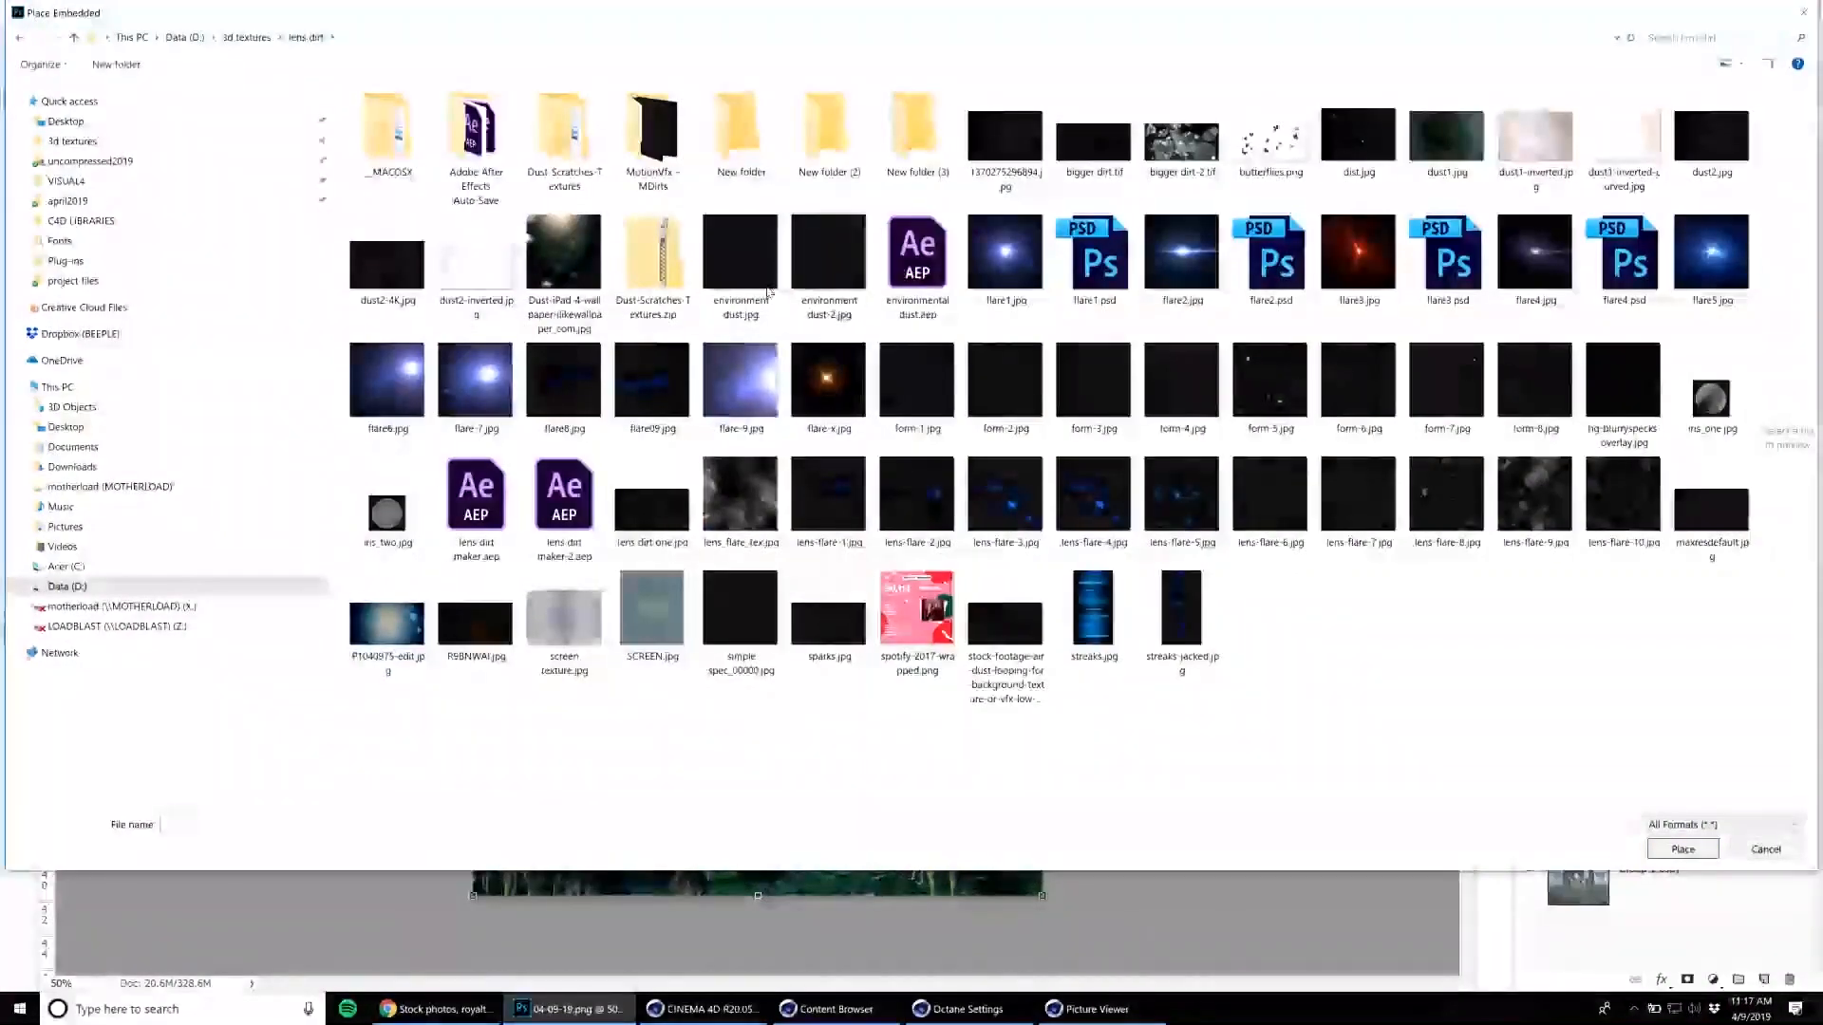
double_click(402, 306)
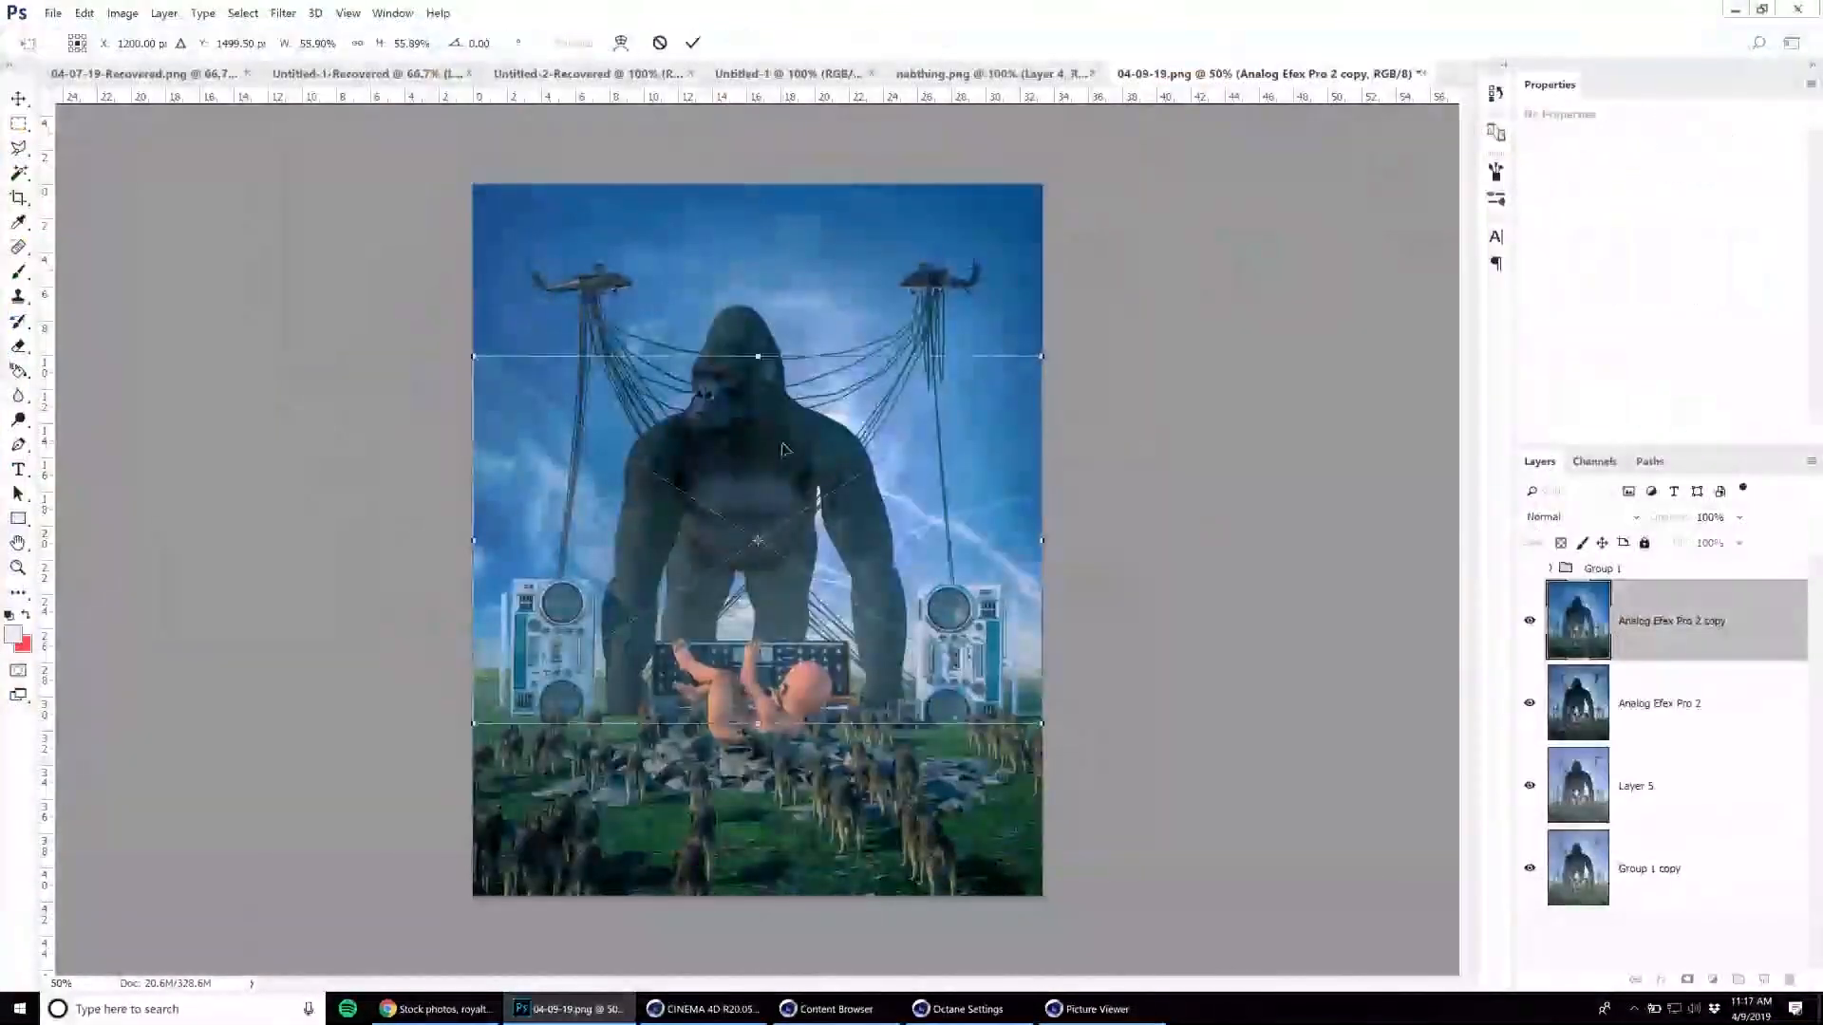
Blend the dust texture with Screen, stretch it to cover the whole canvas, and lower its opacity to 74%.
left_click(1576, 518)
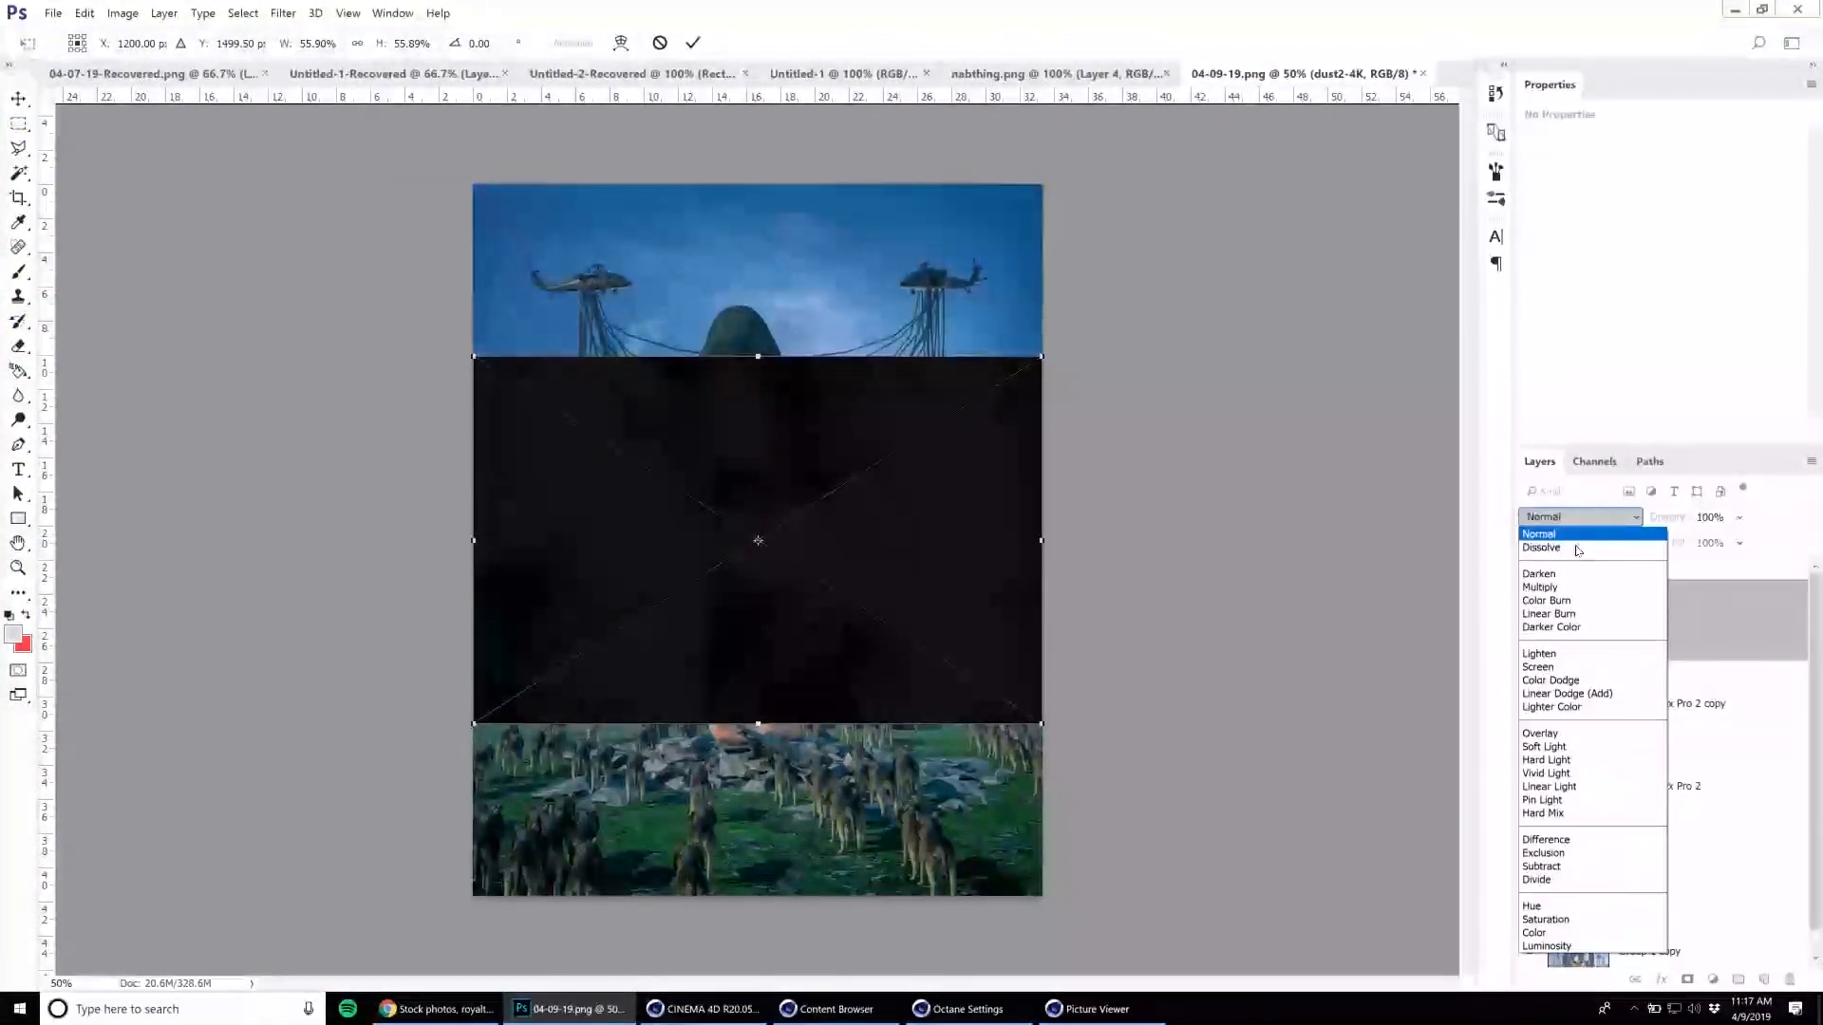
left_click(1551, 668)
left_click_drag(1060, 353, 474, 186, "shift")
left_click_drag(942, 825, 1044, 902, "shift")
key("Return")
left_click_drag(1641, 510, 1639, 509)
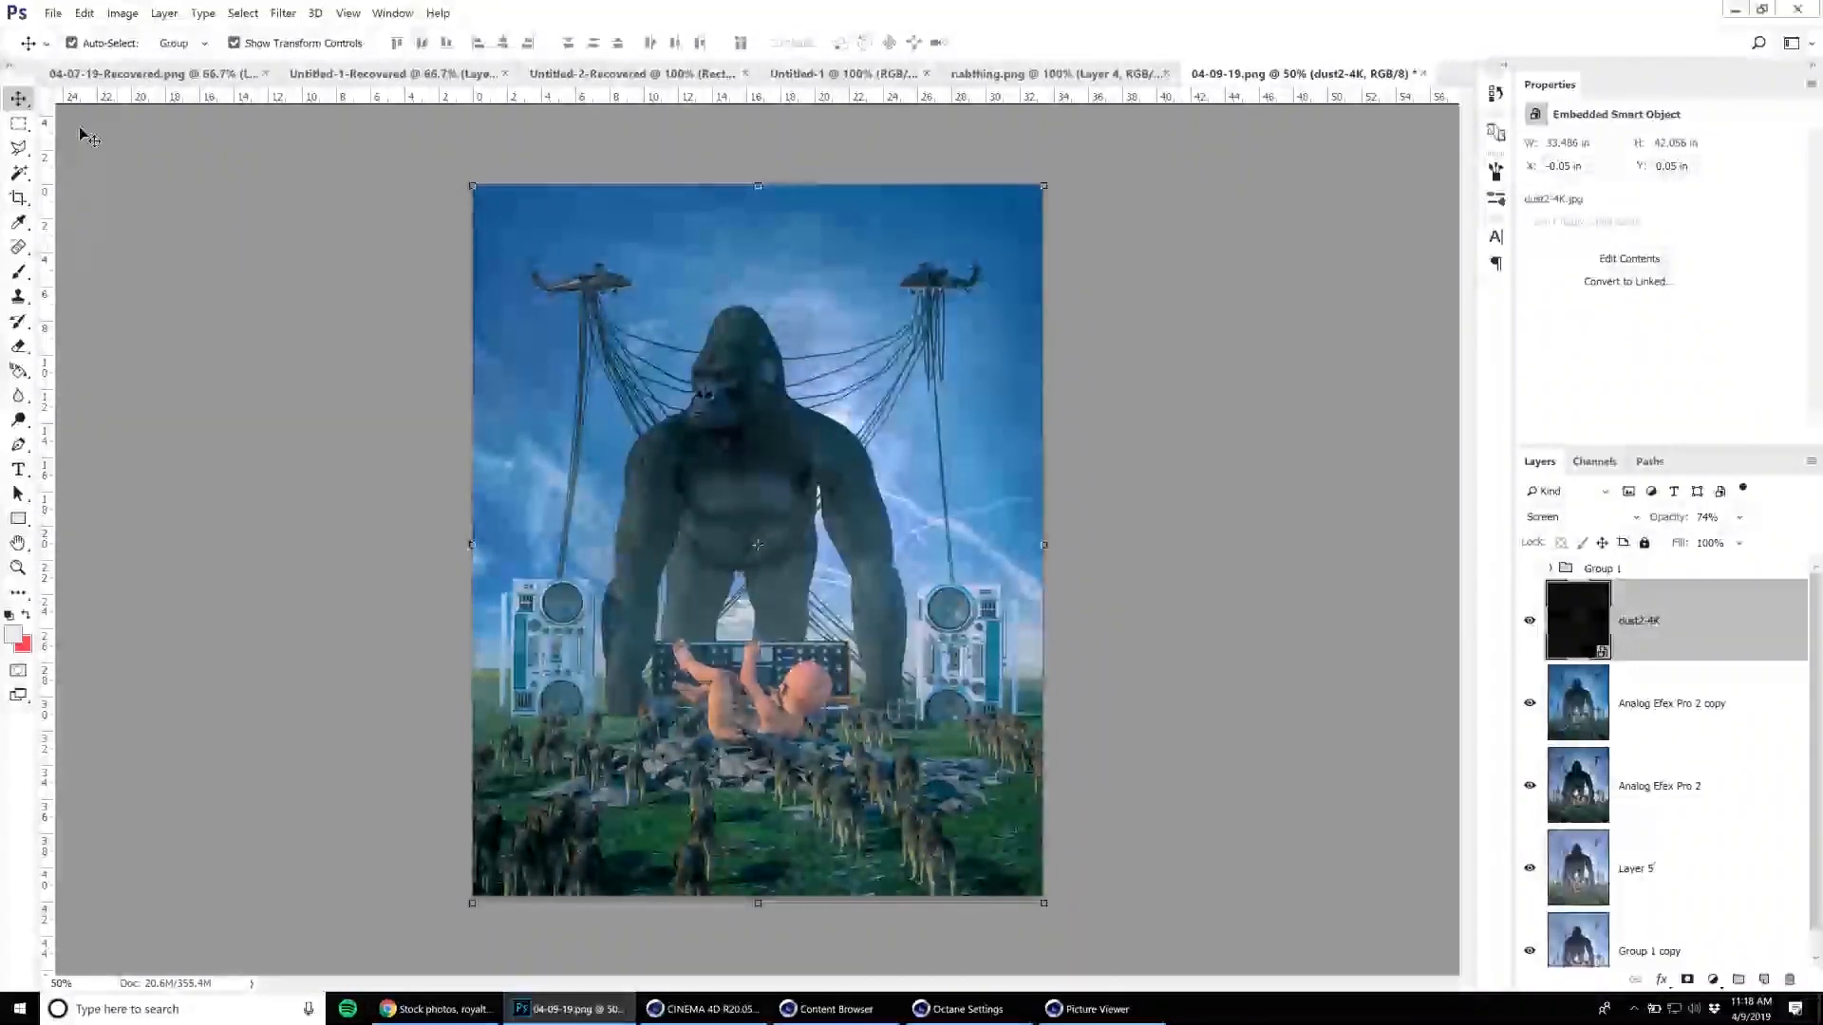
left_click(54, 11)
left_click(95, 327)
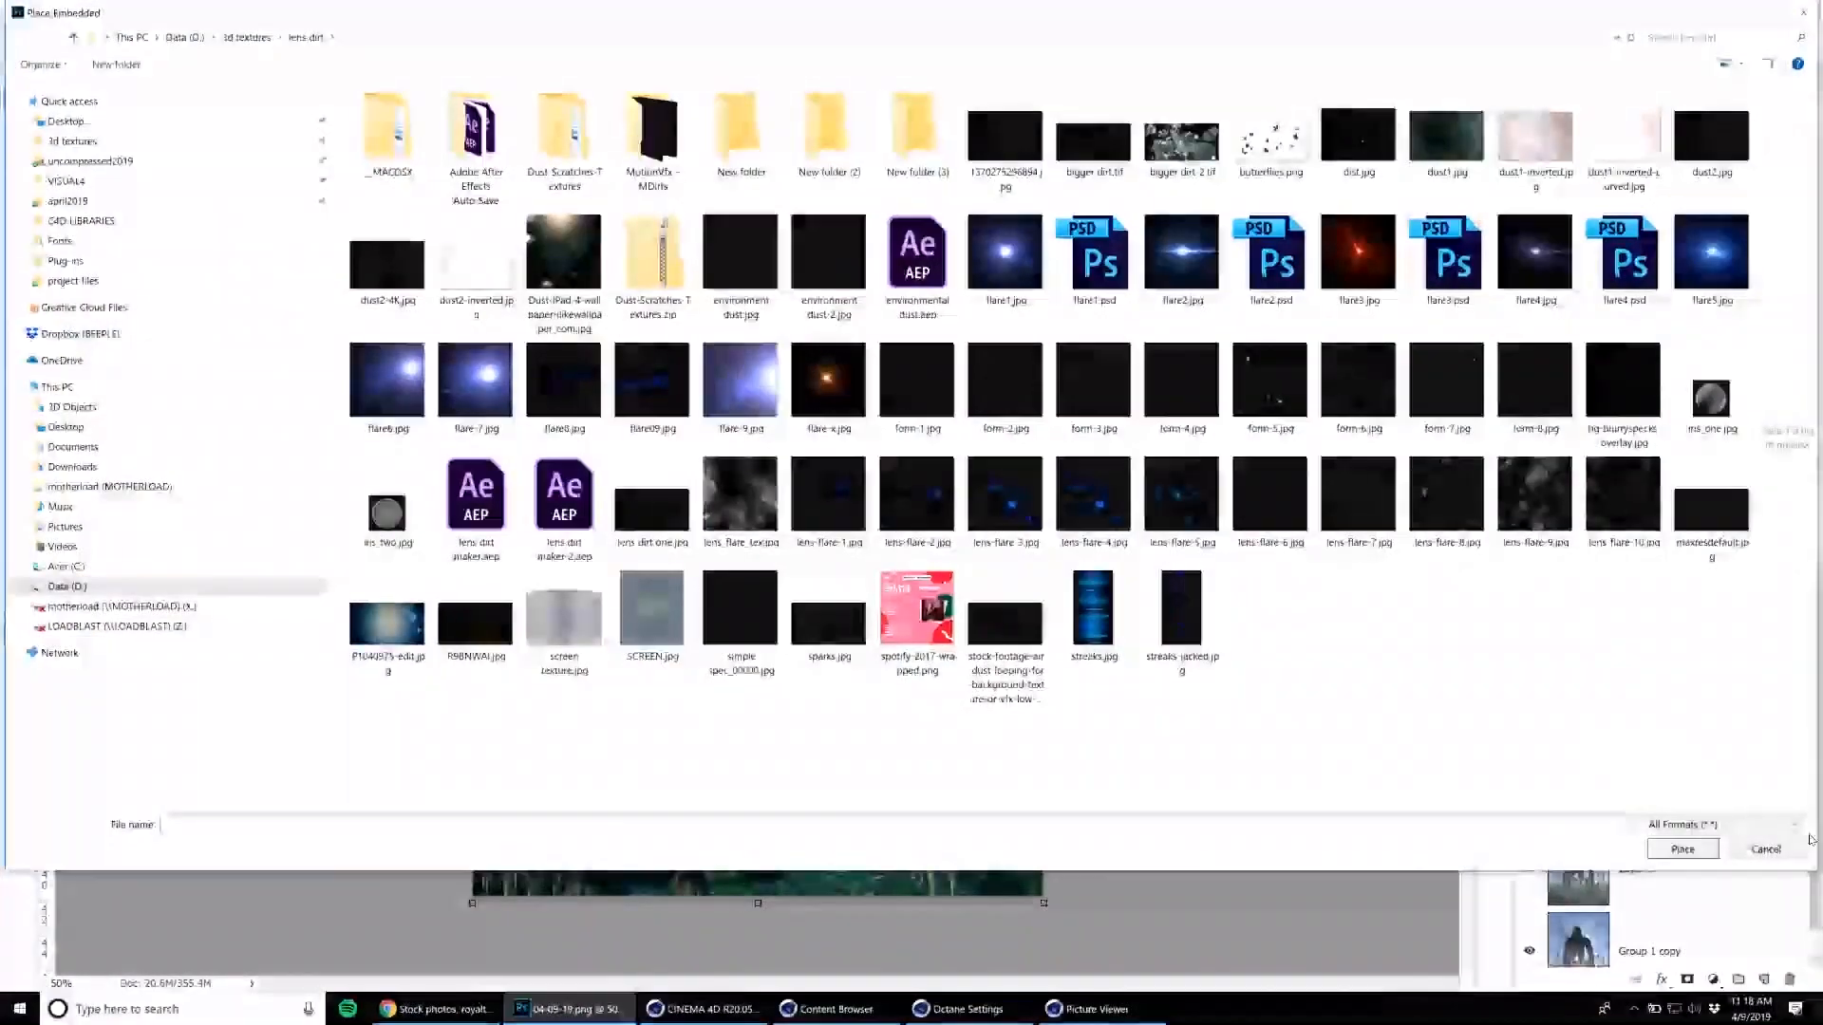
left_click(1799, 849)
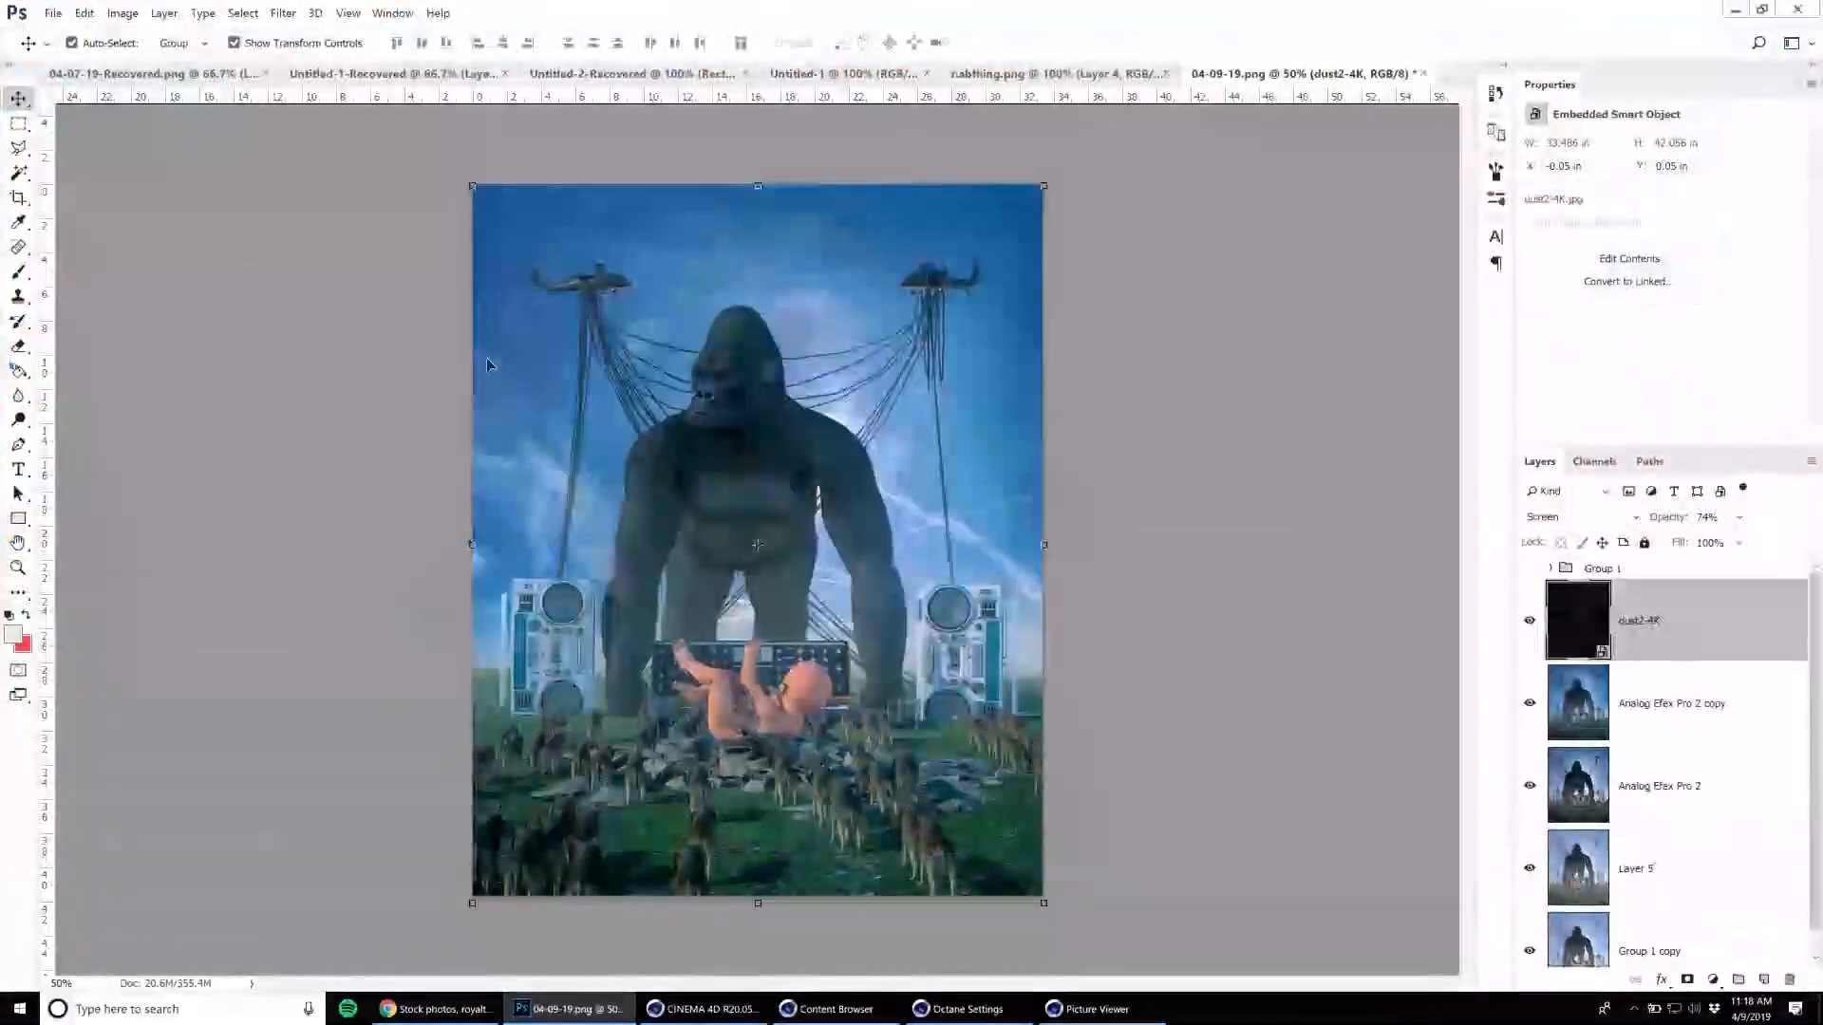
Start saving a copy of the composite in JPEG format and go to the uncompressed2019 folder.
left_click(52, 13)
left_click(66, 191)
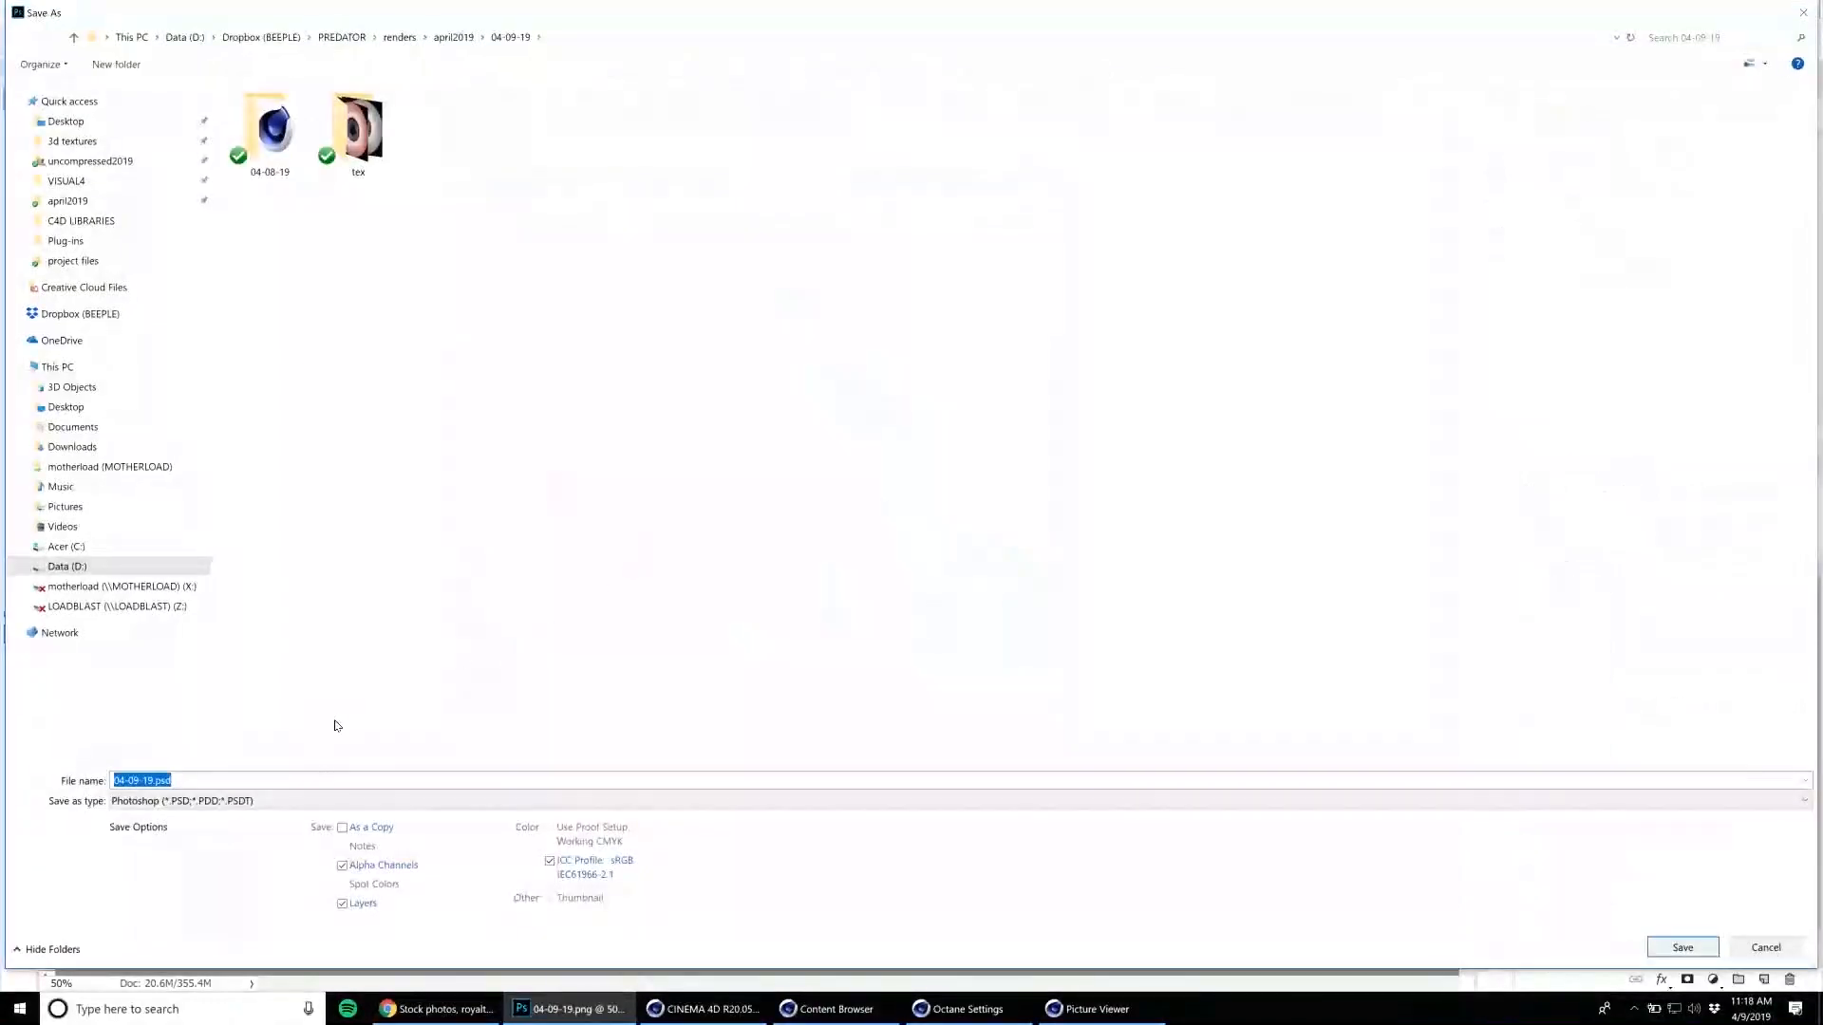
left_click(308, 803)
left_click(305, 629)
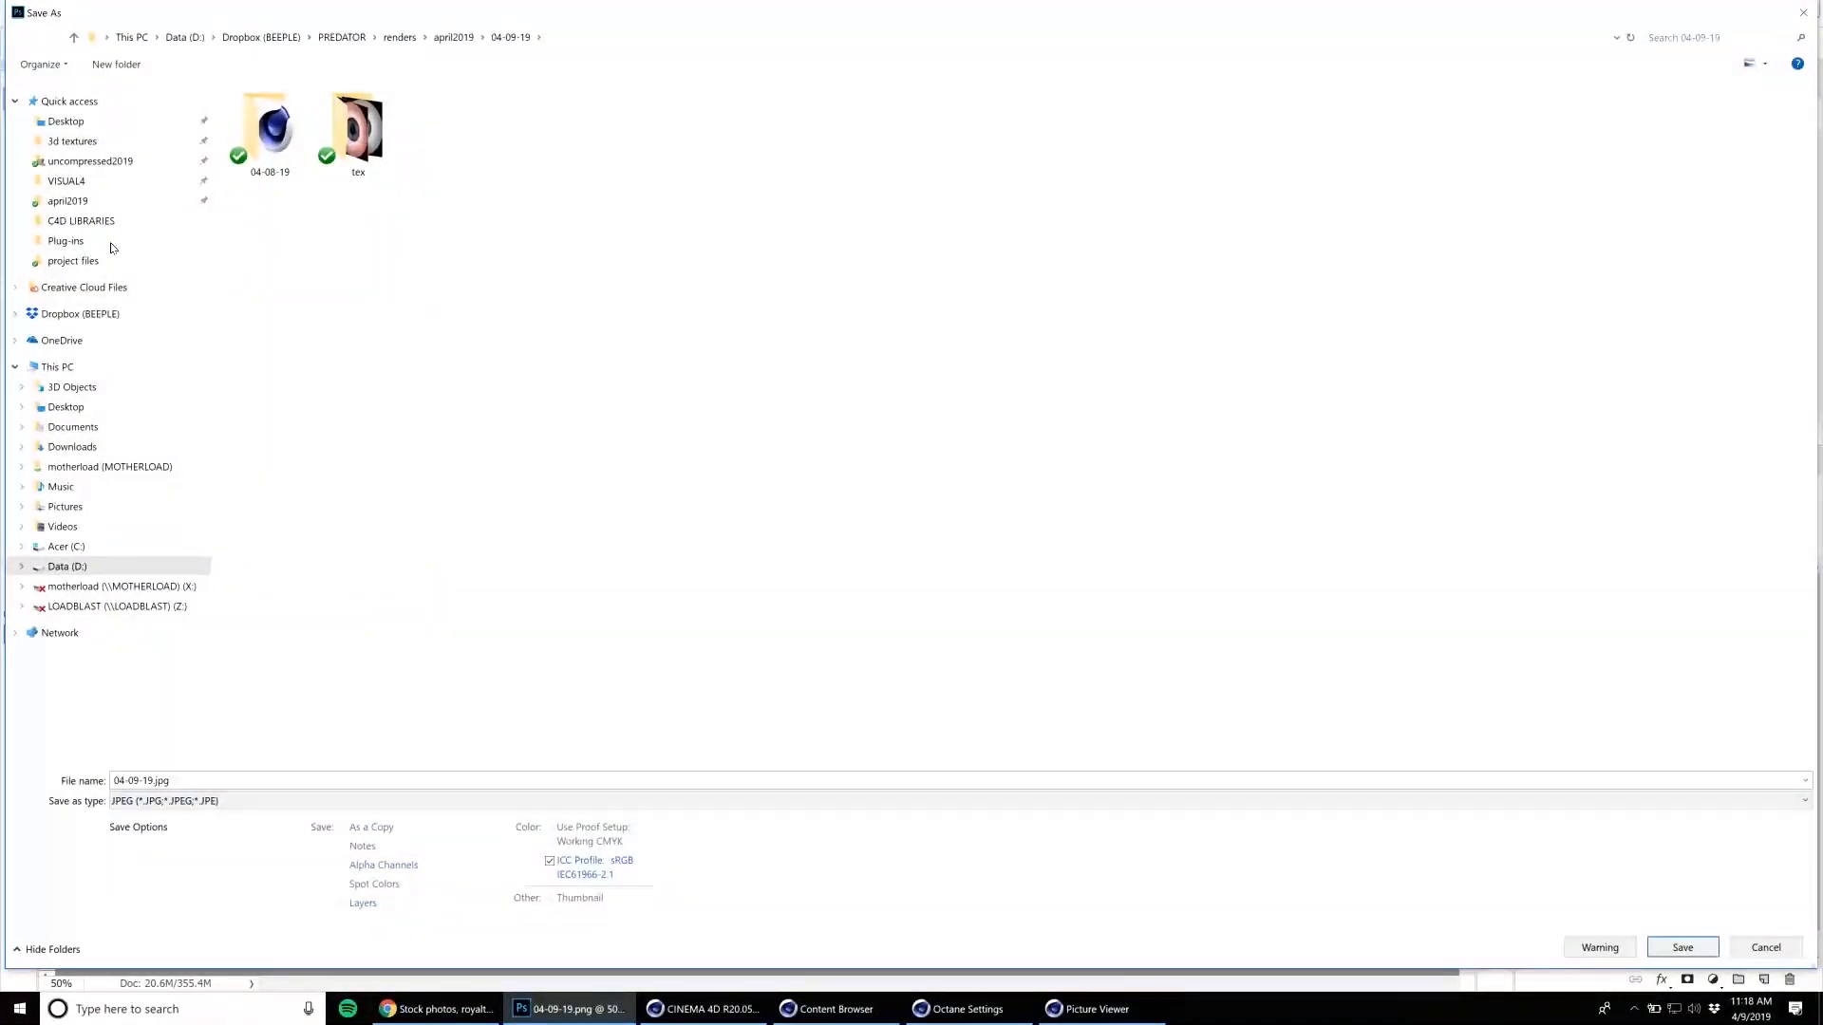
left_click(90, 161)
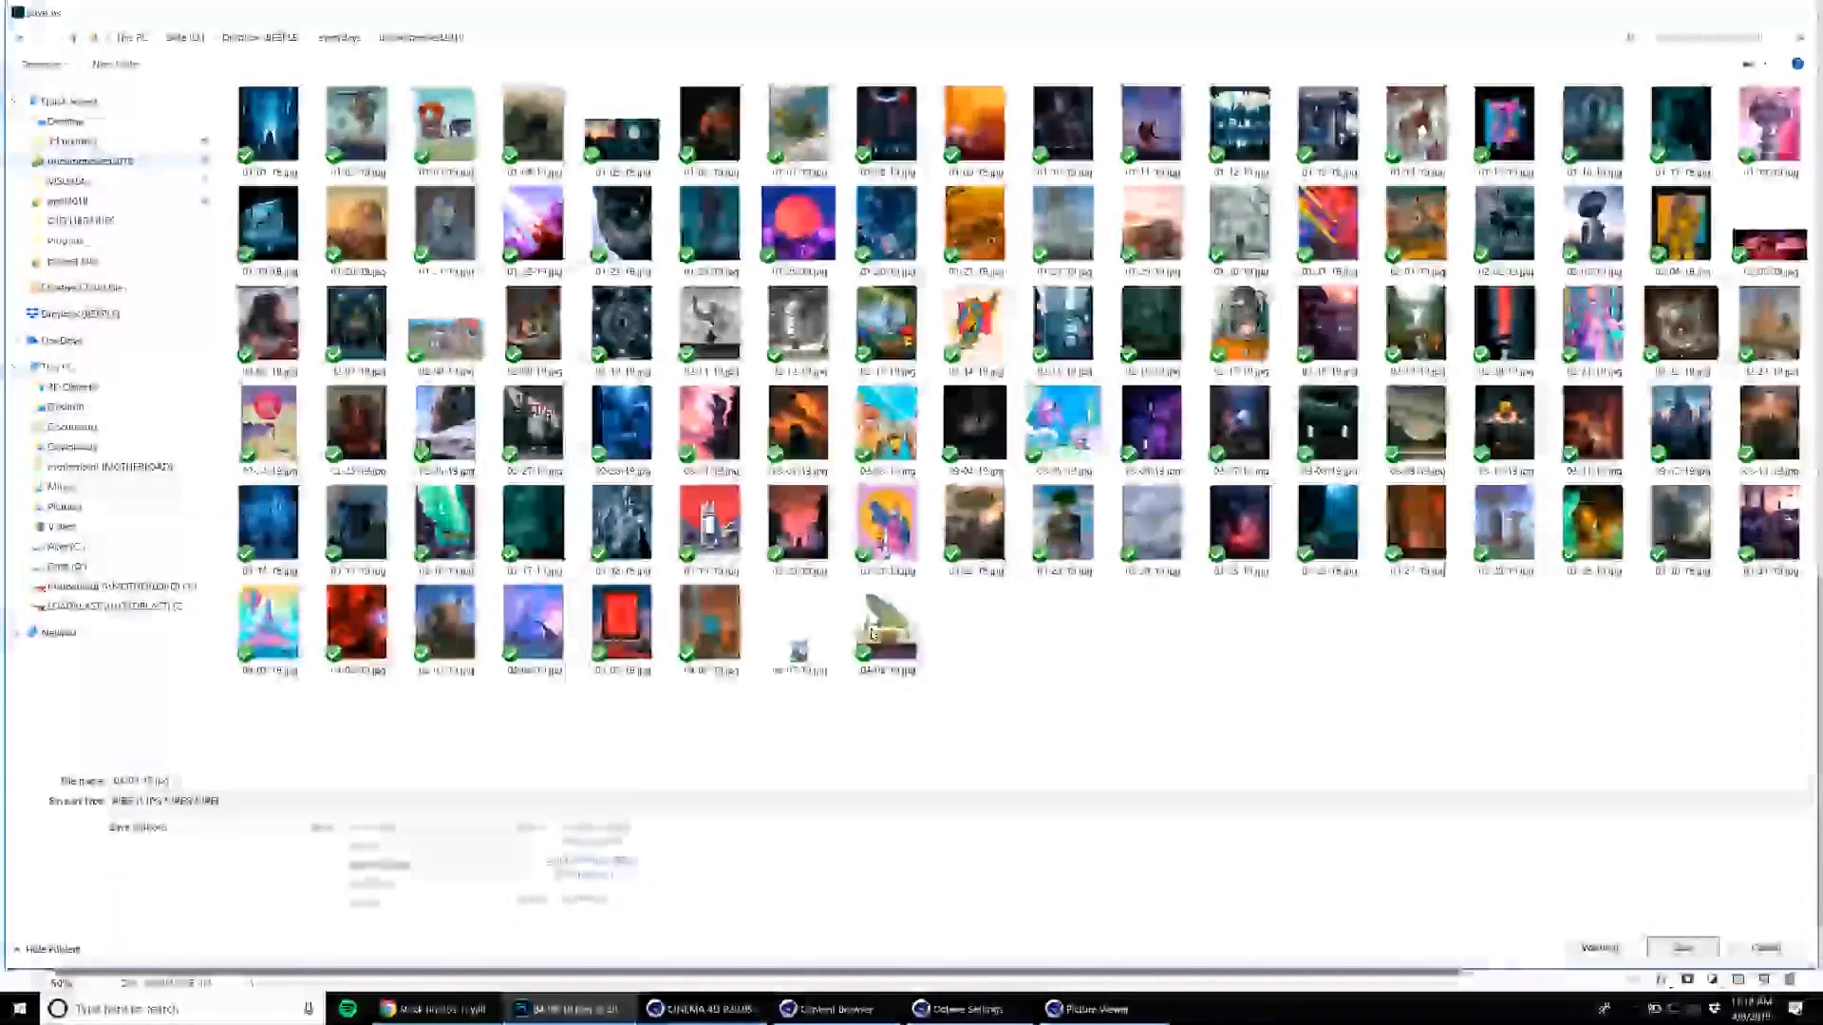
Name the JPEG 04-09-19.jpg, following the existing dated file names, and save it.
left_click(871, 638)
left_click(145, 782)
left_click(145, 782)
key("BackSpace")
type("9")
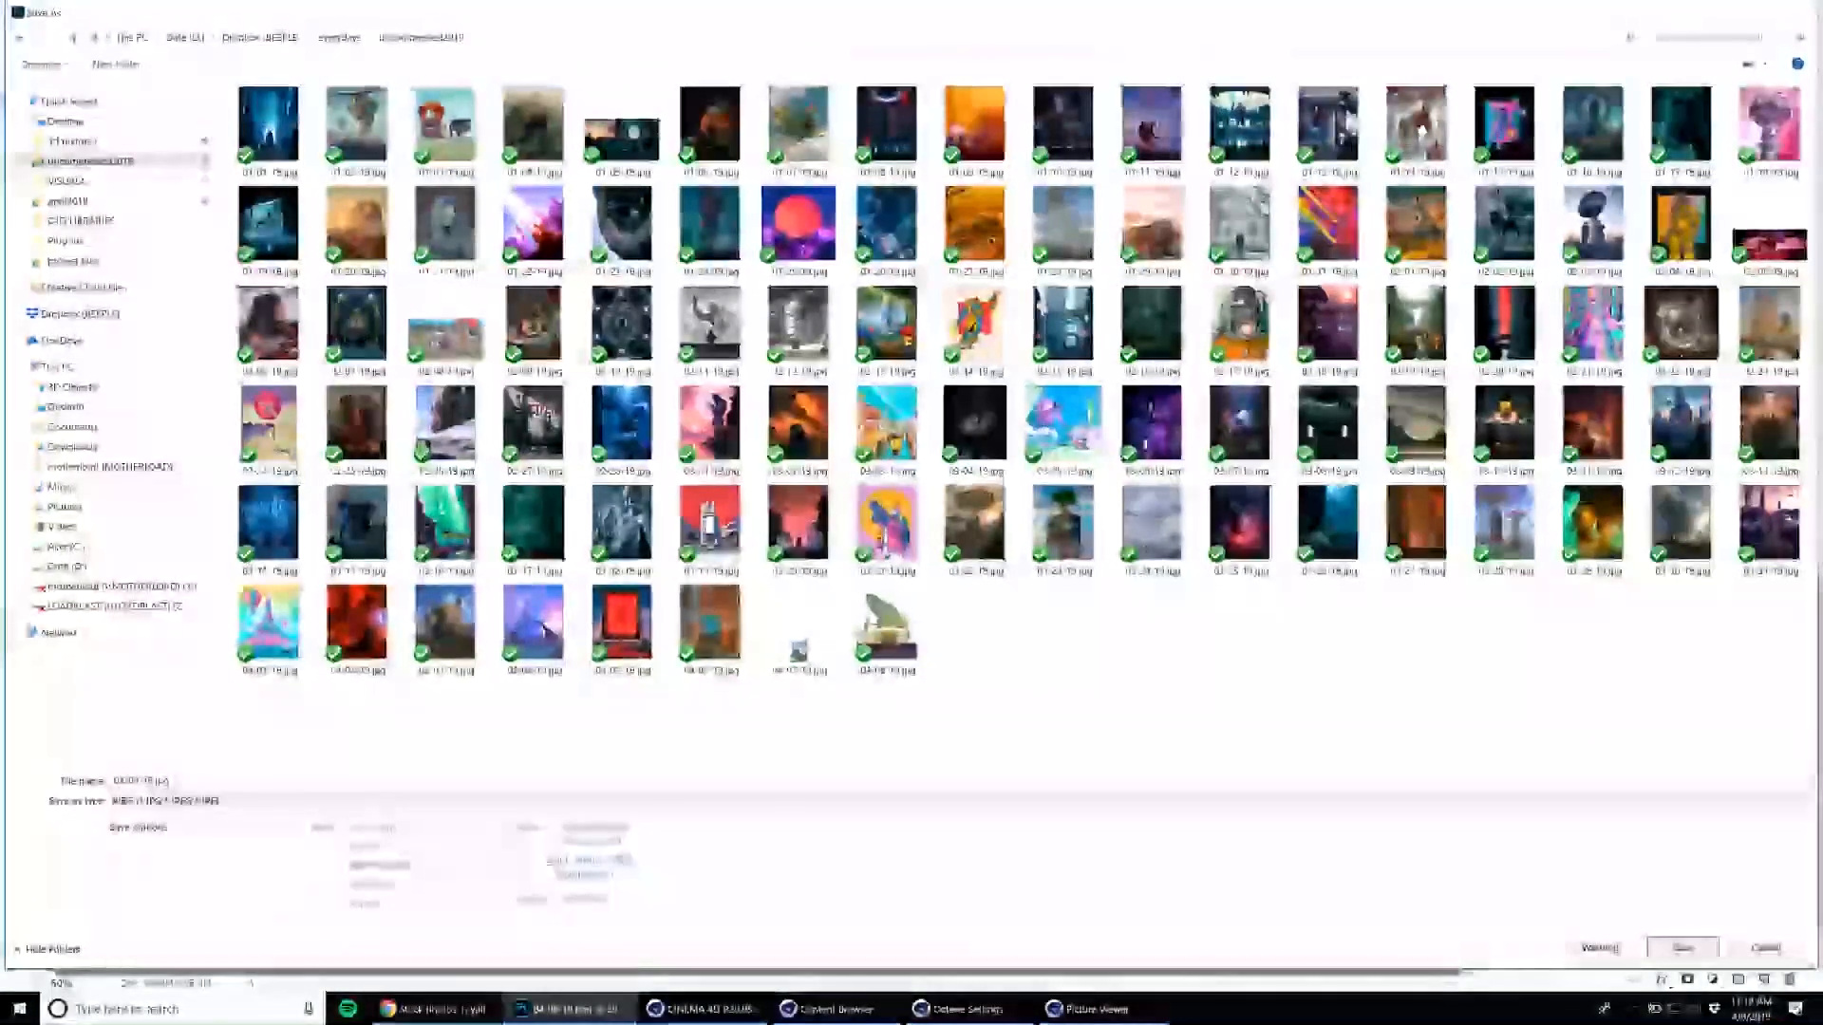
key("Return")
left_click(566, 98)
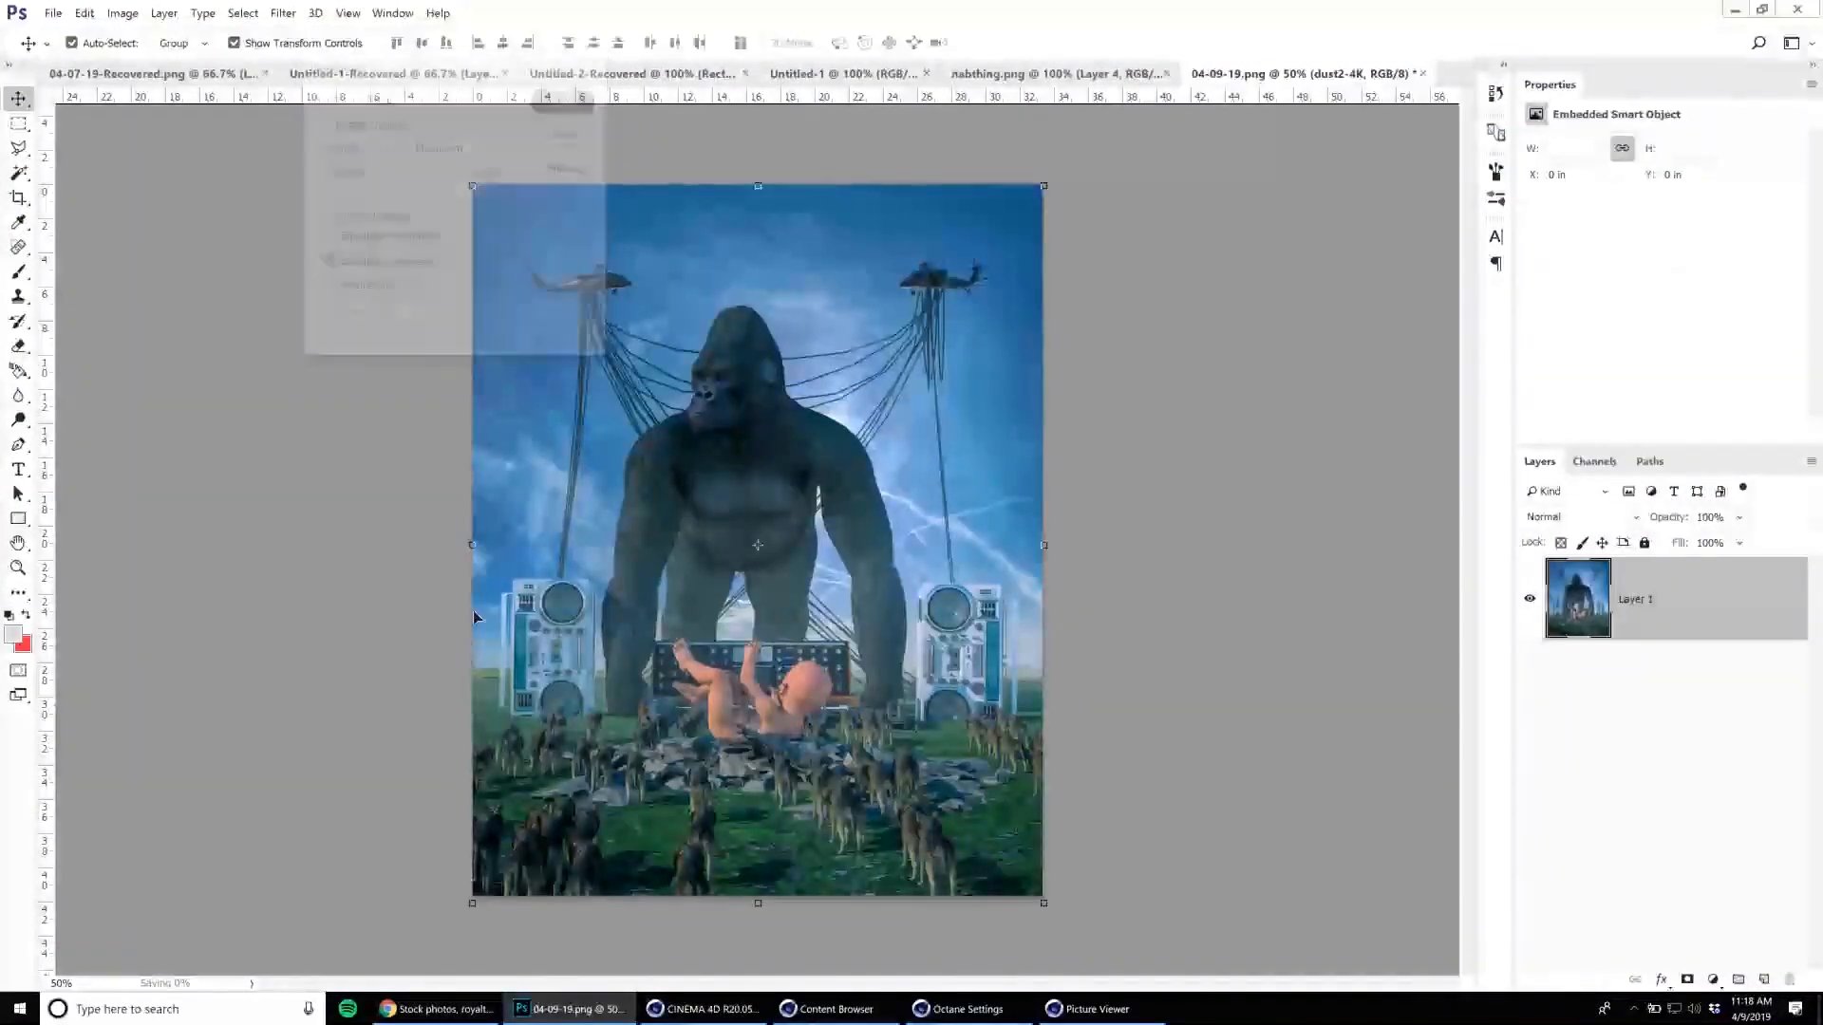
Switch to Chrome, open Twitter, and like the Greyscalegorilla post about getting the everyday ready.
left_click(437, 1009)
left_click(379, 42)
type("twitter.com")
key("Return")
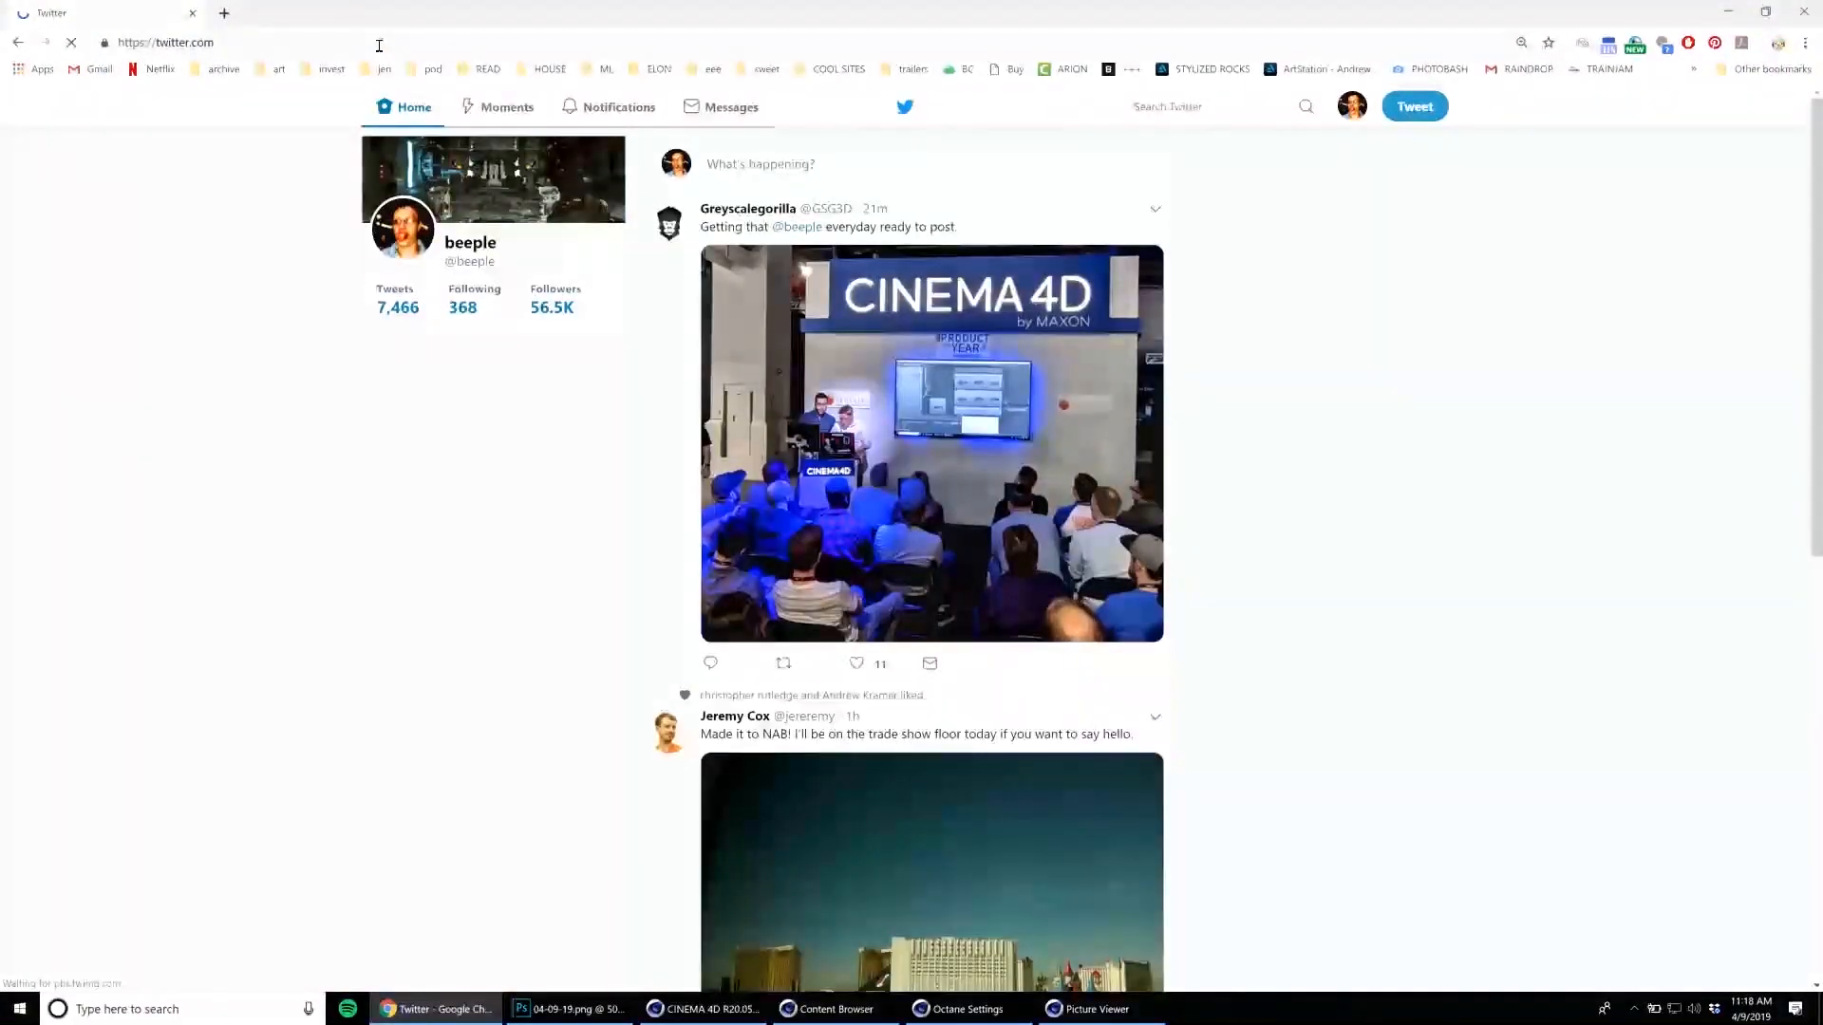
left_click(760, 156)
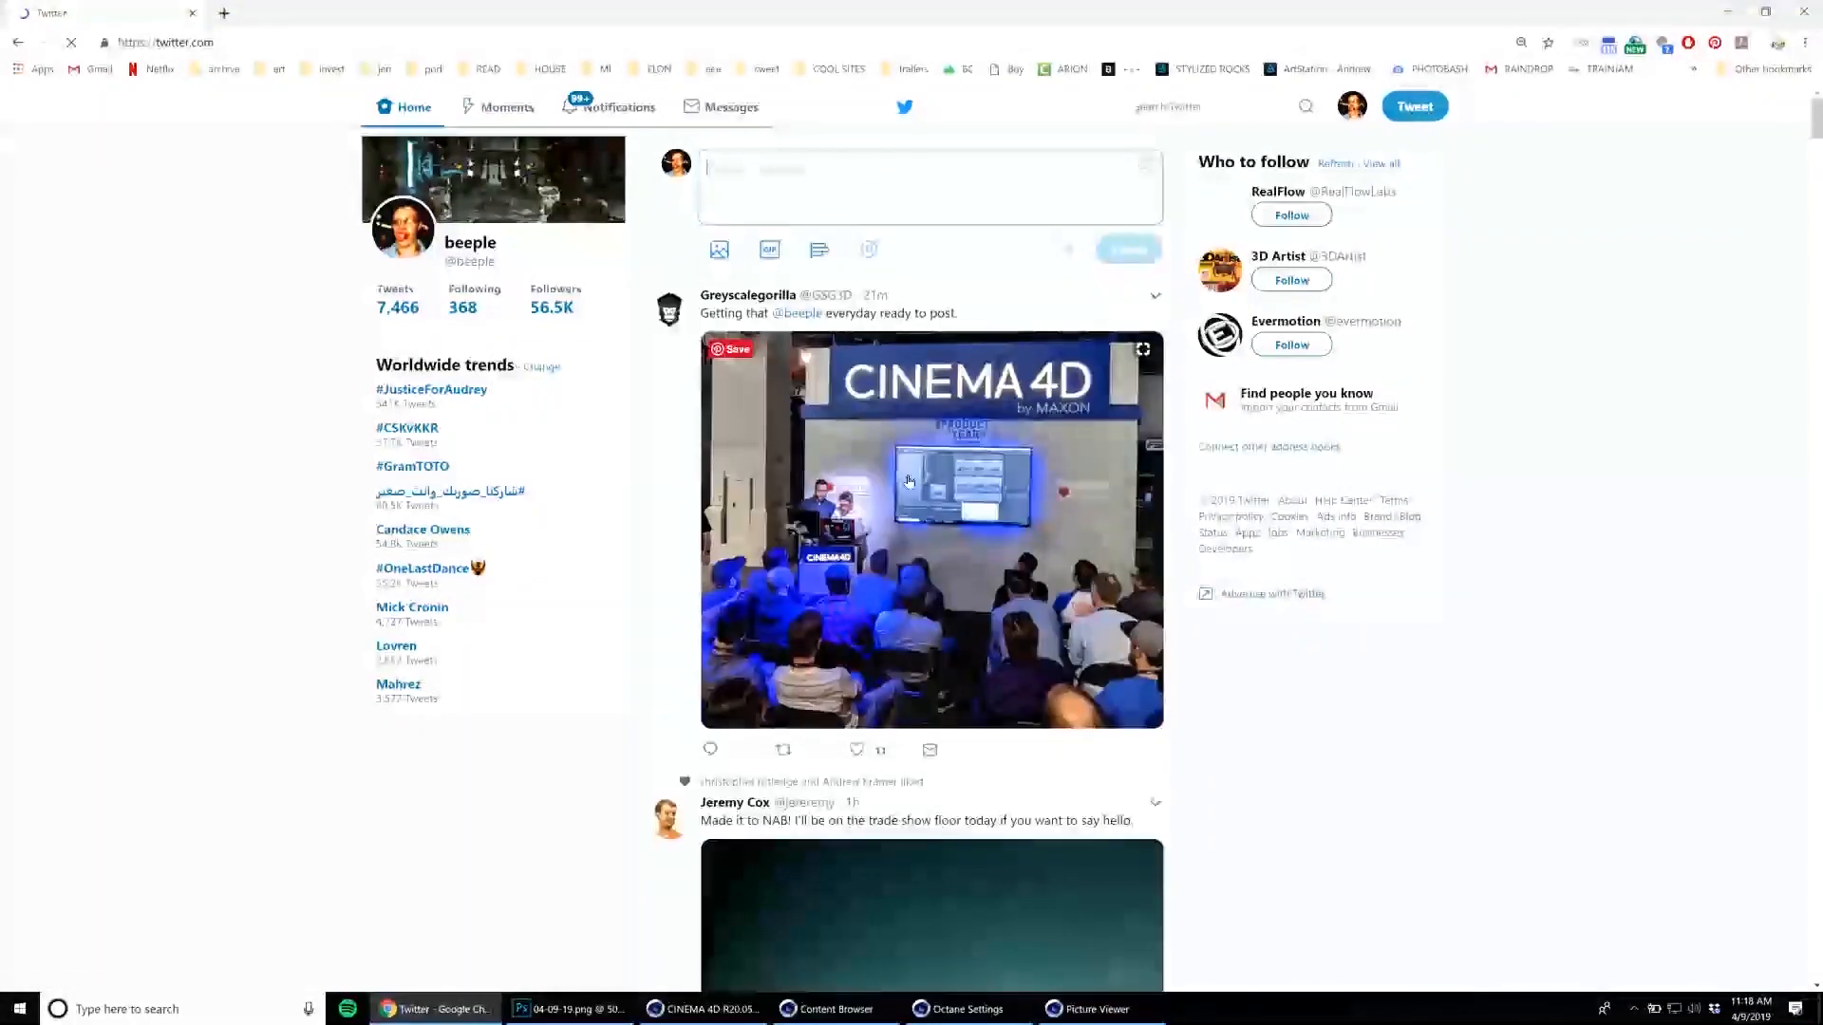
left_click(858, 750)
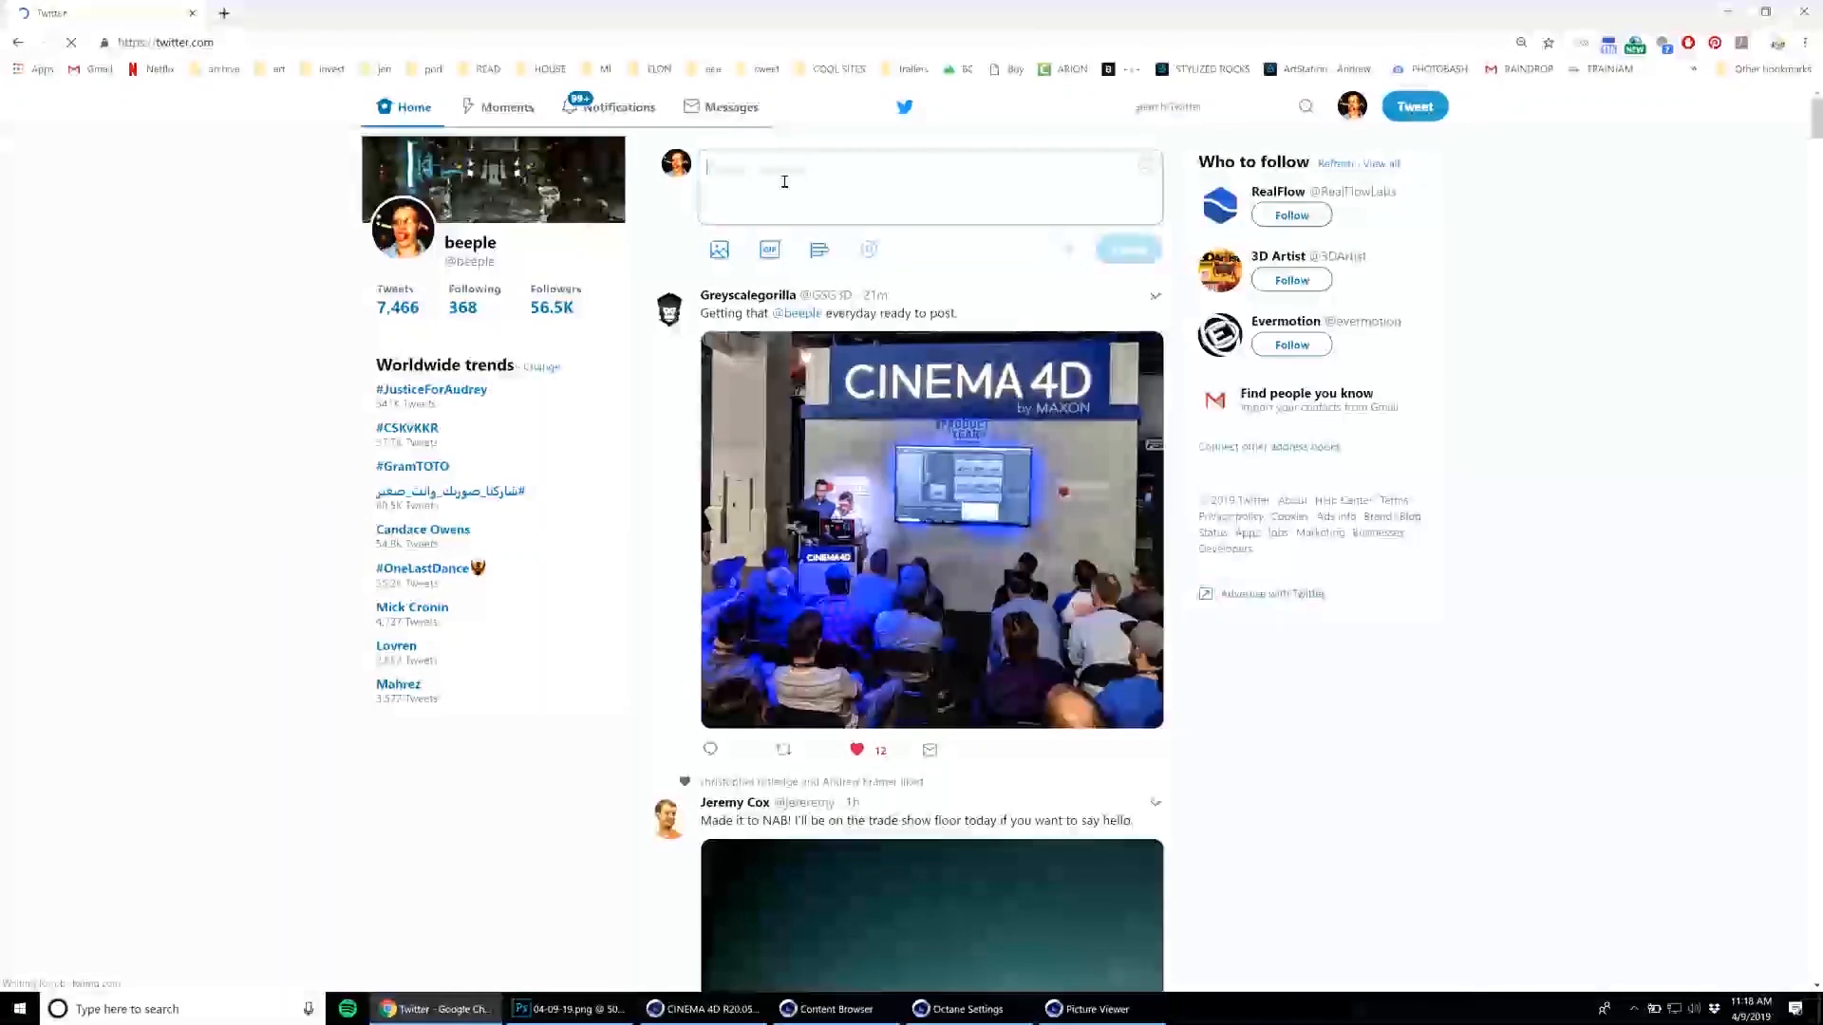
Start a new tweet with the text "#everyday #cinema4d -".
type("#everydd")
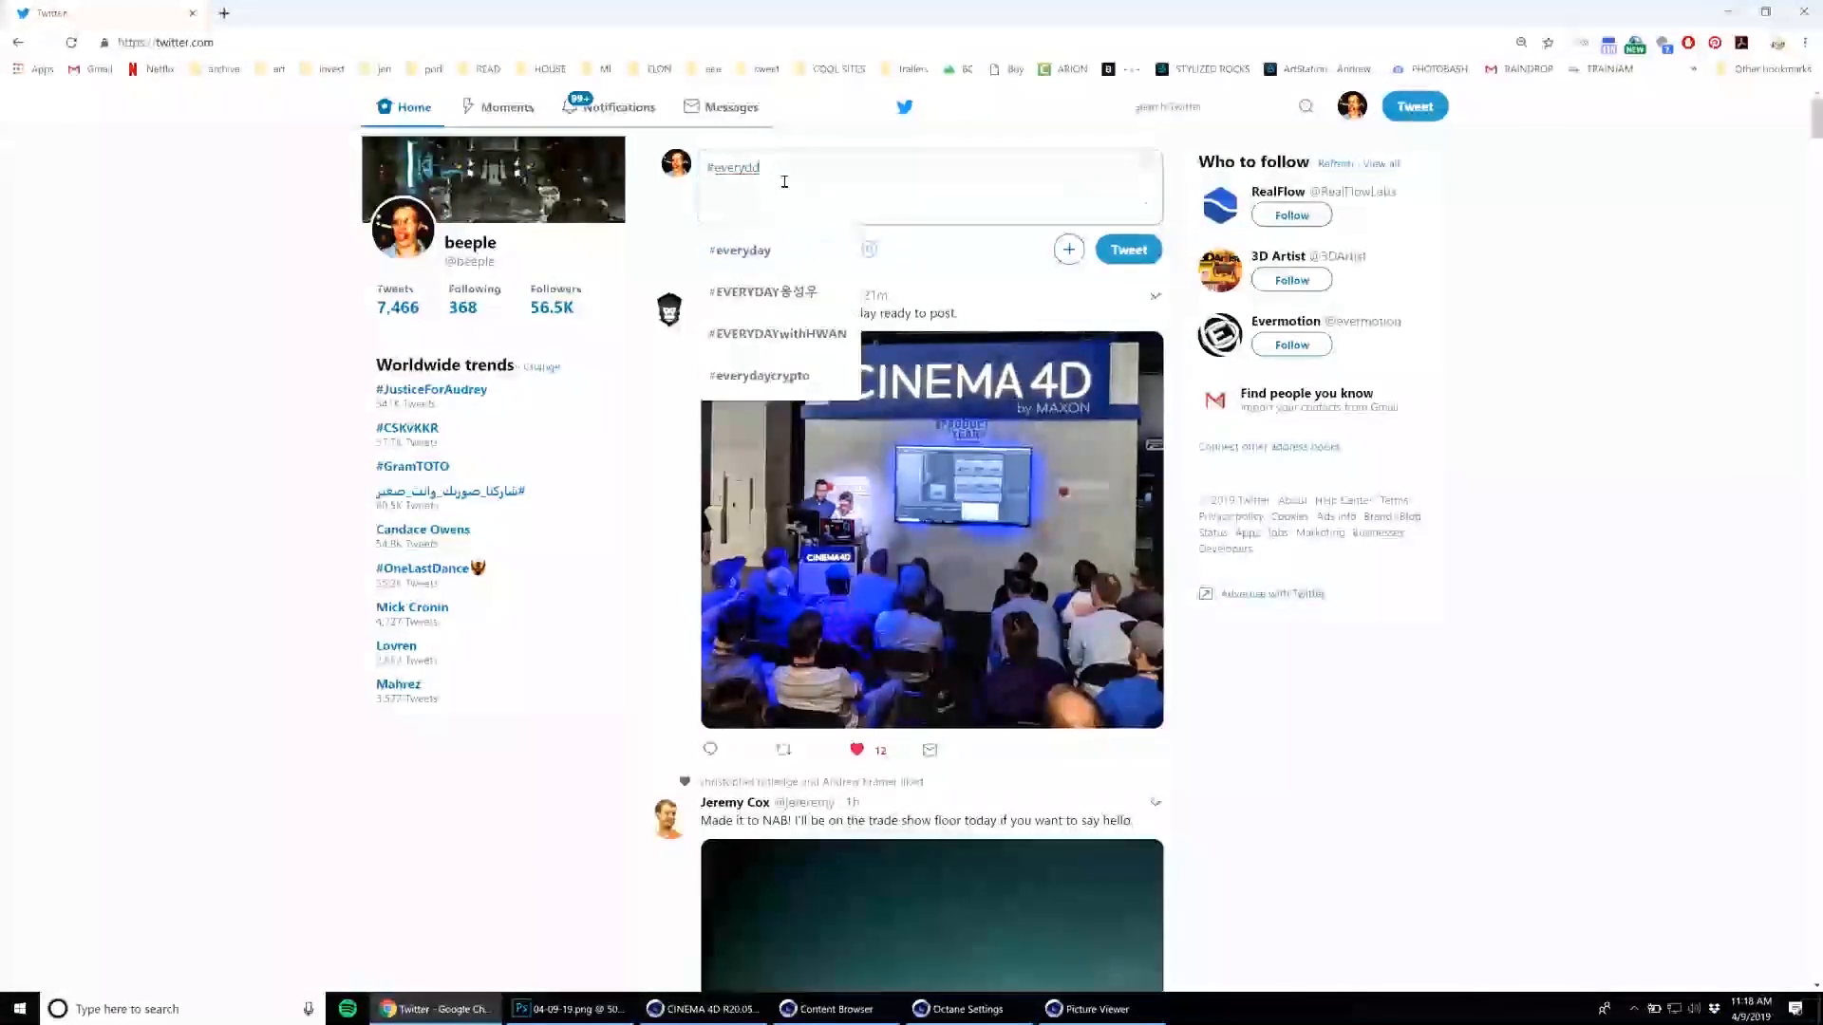
key("BackSpace")
type("ay #cinema4d 0")
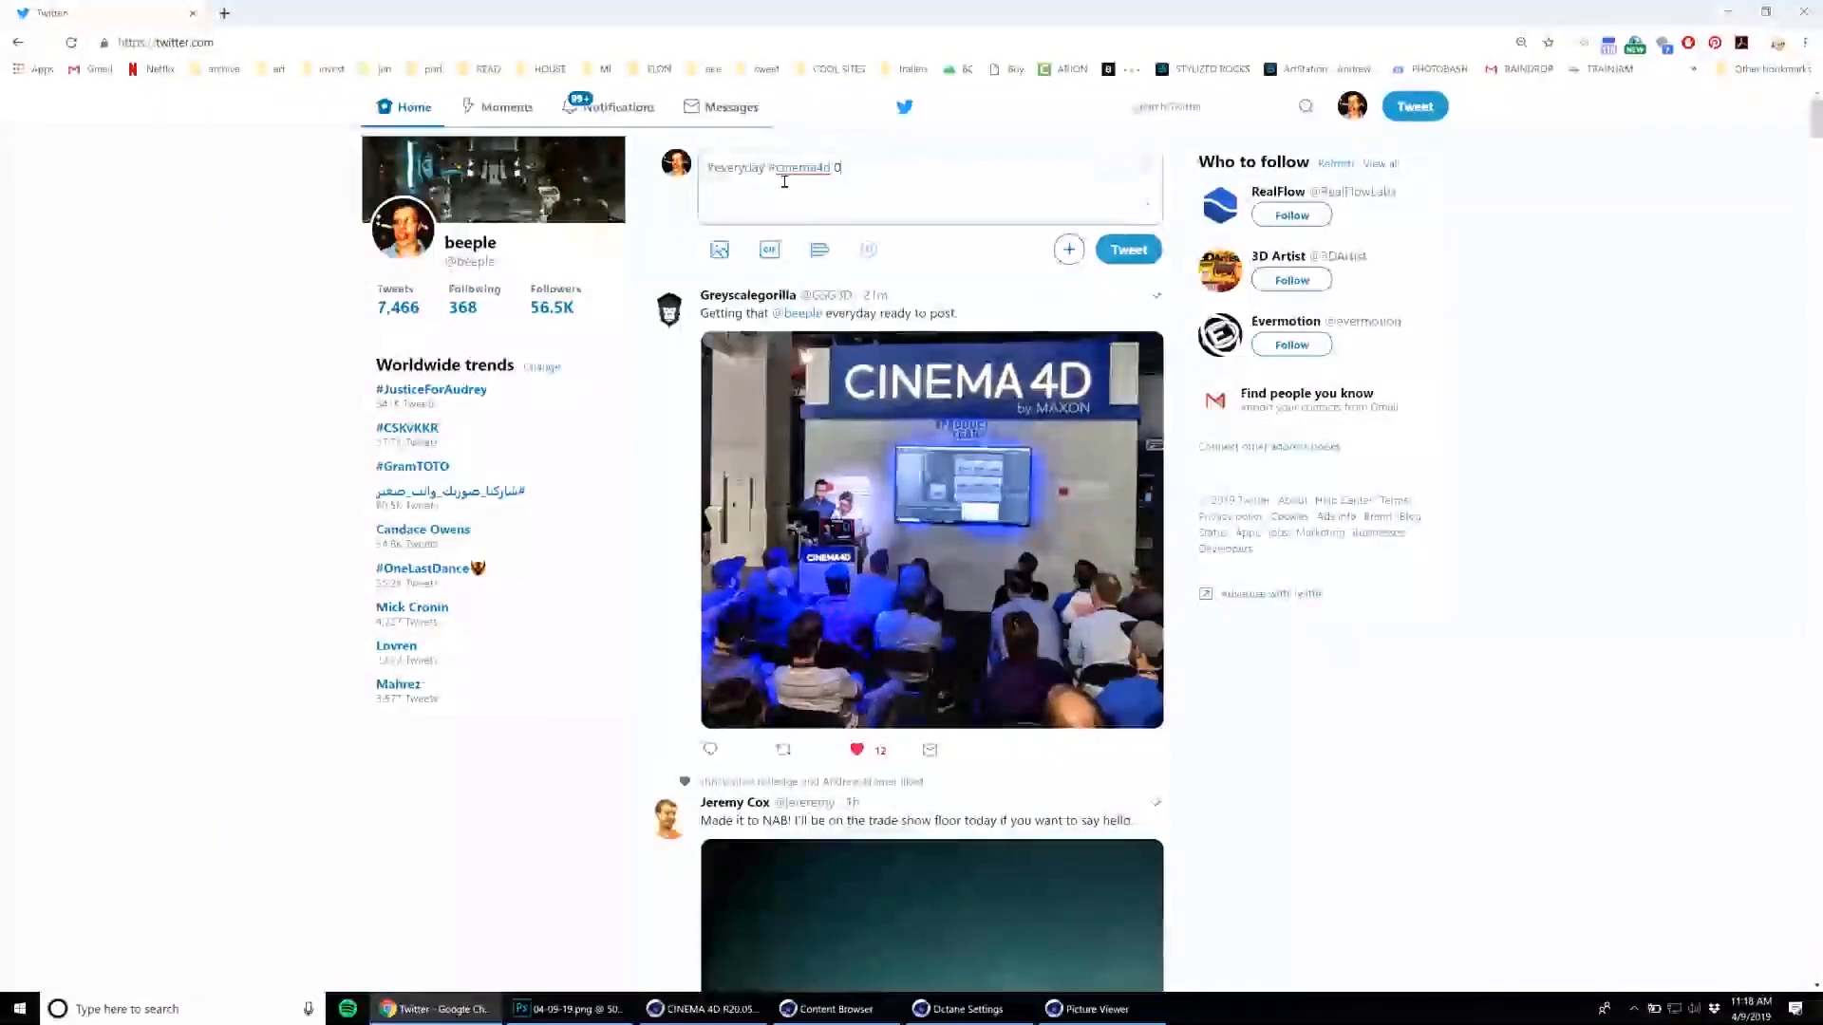
key("BackSpace")
key("BackSpace")
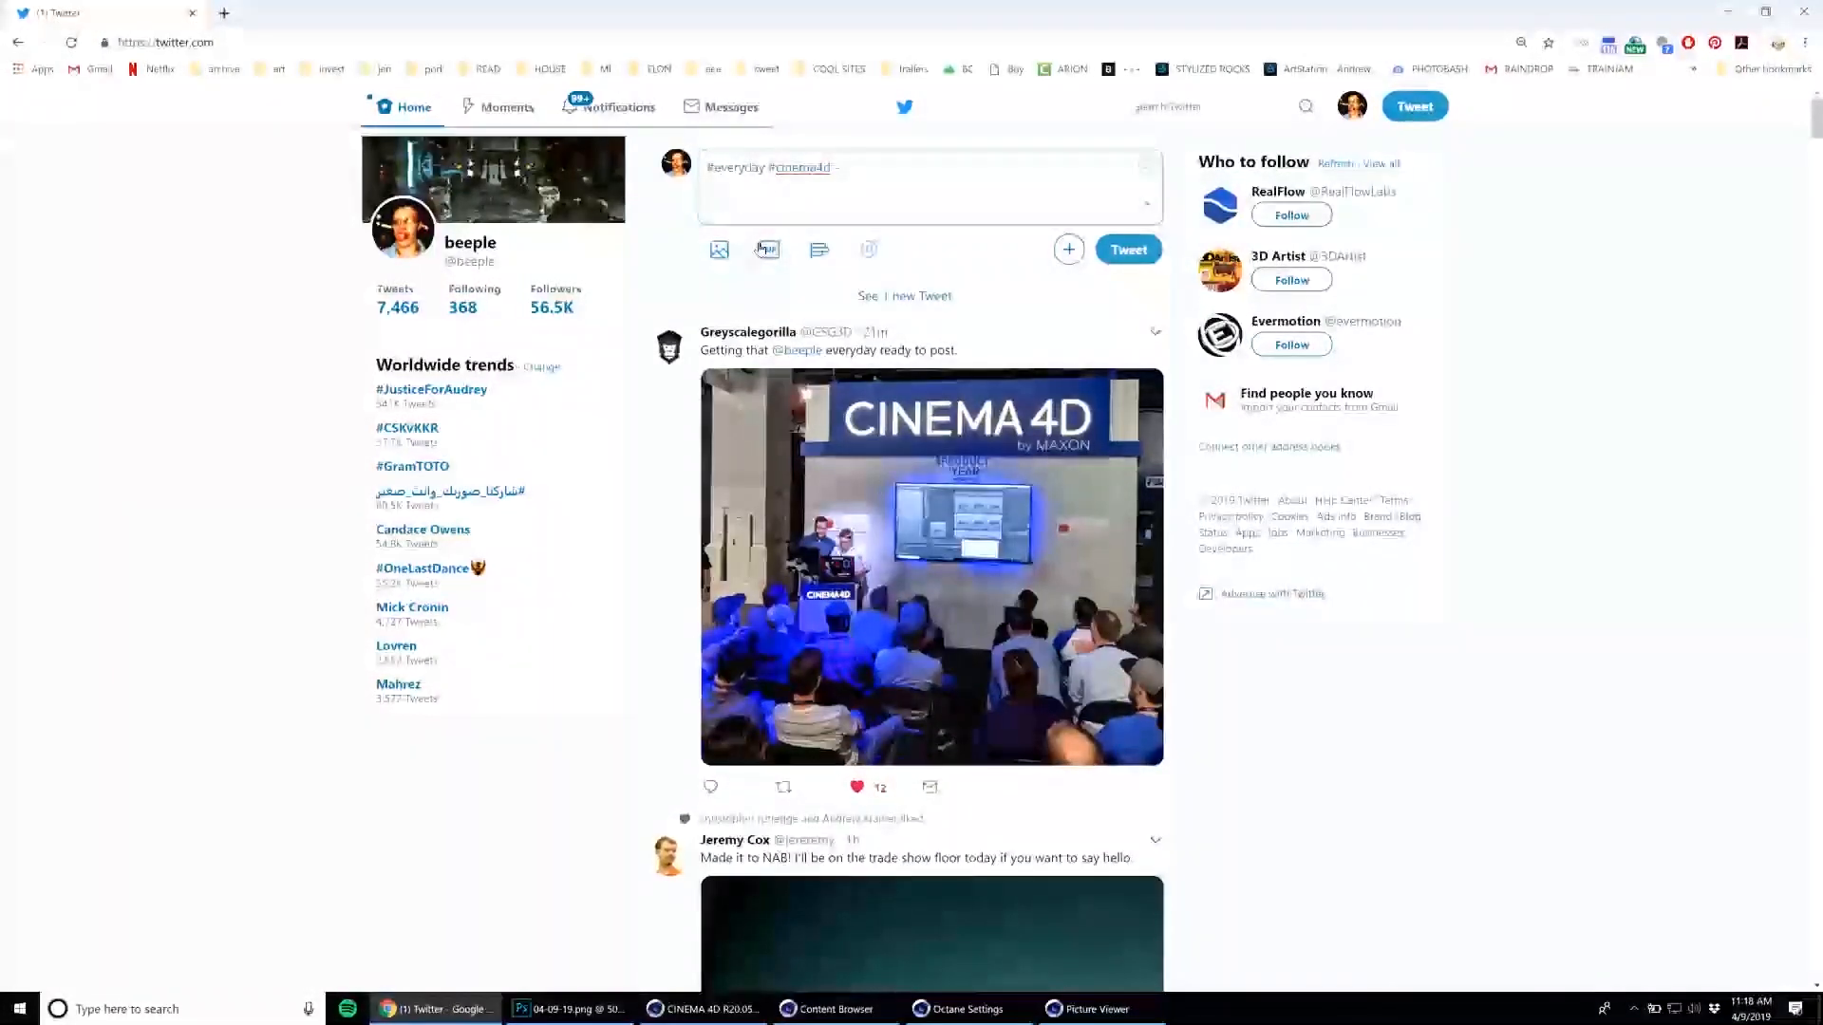
Attach the finished gorilla image from the uncompressed2019 folder to the tweet.
left_click(719, 249)
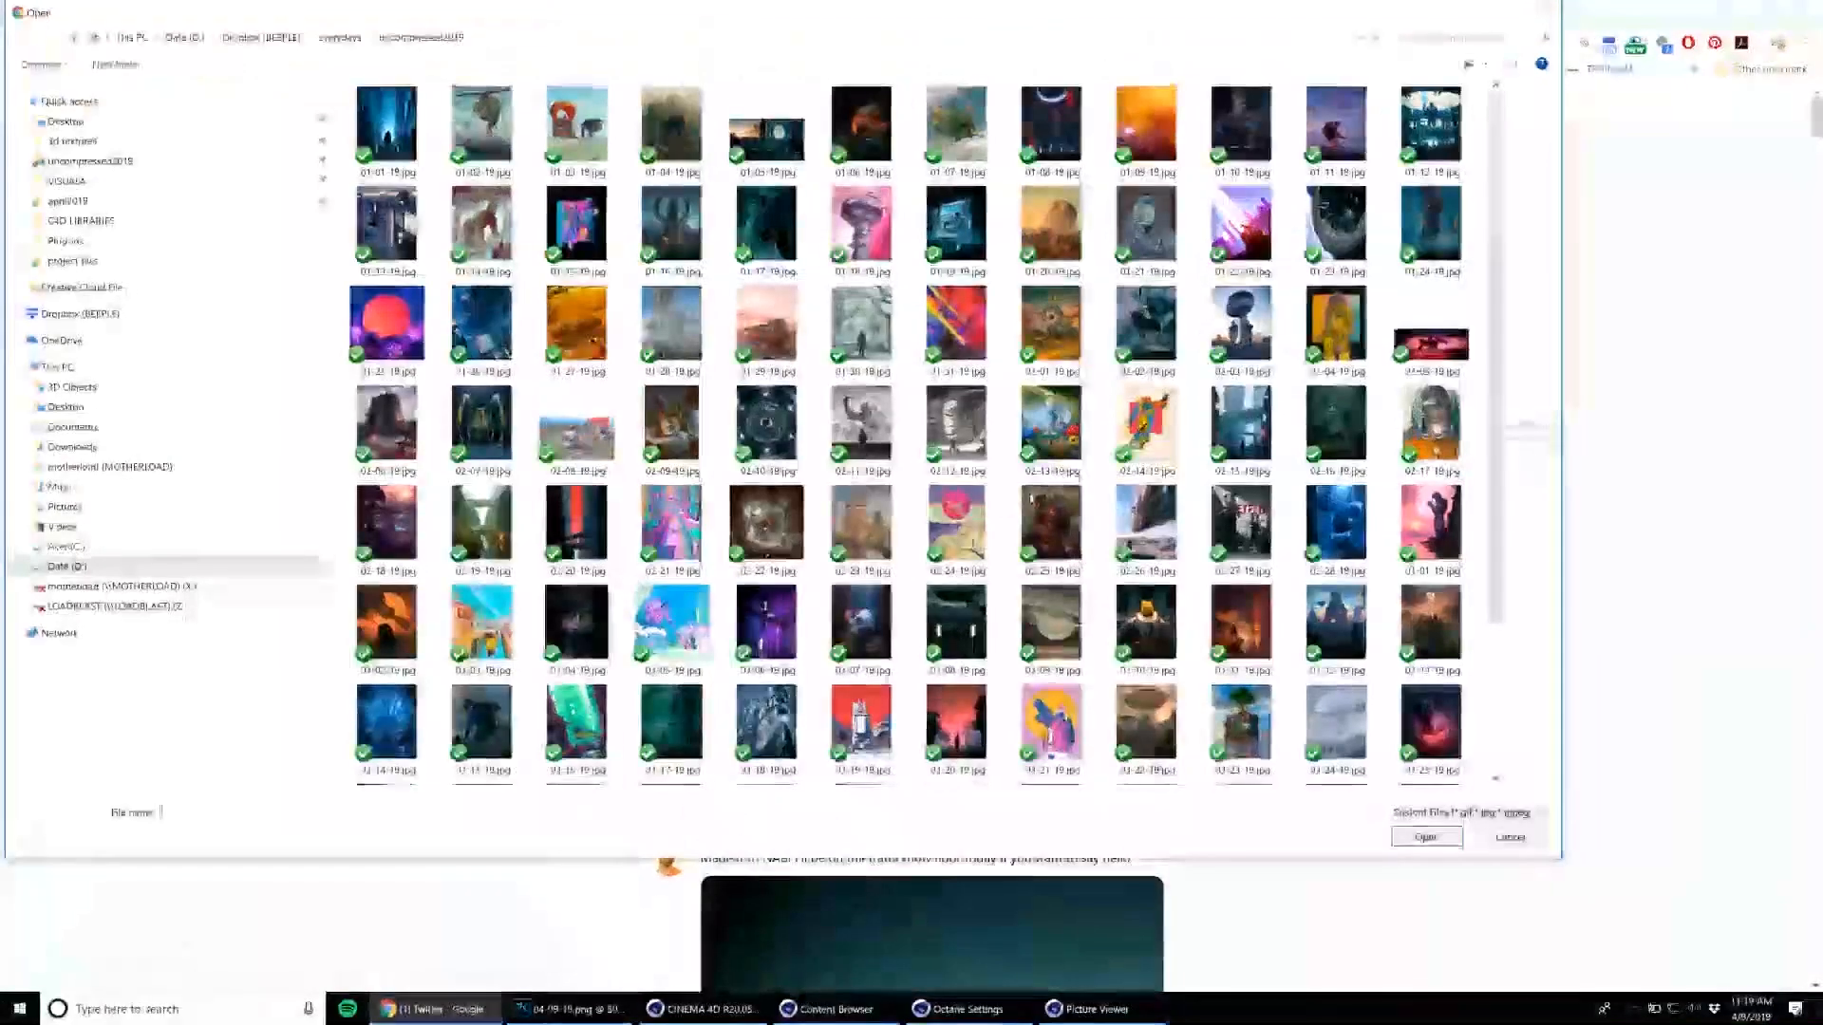
scroll(664, 569, "down", 3)
key("Escape")
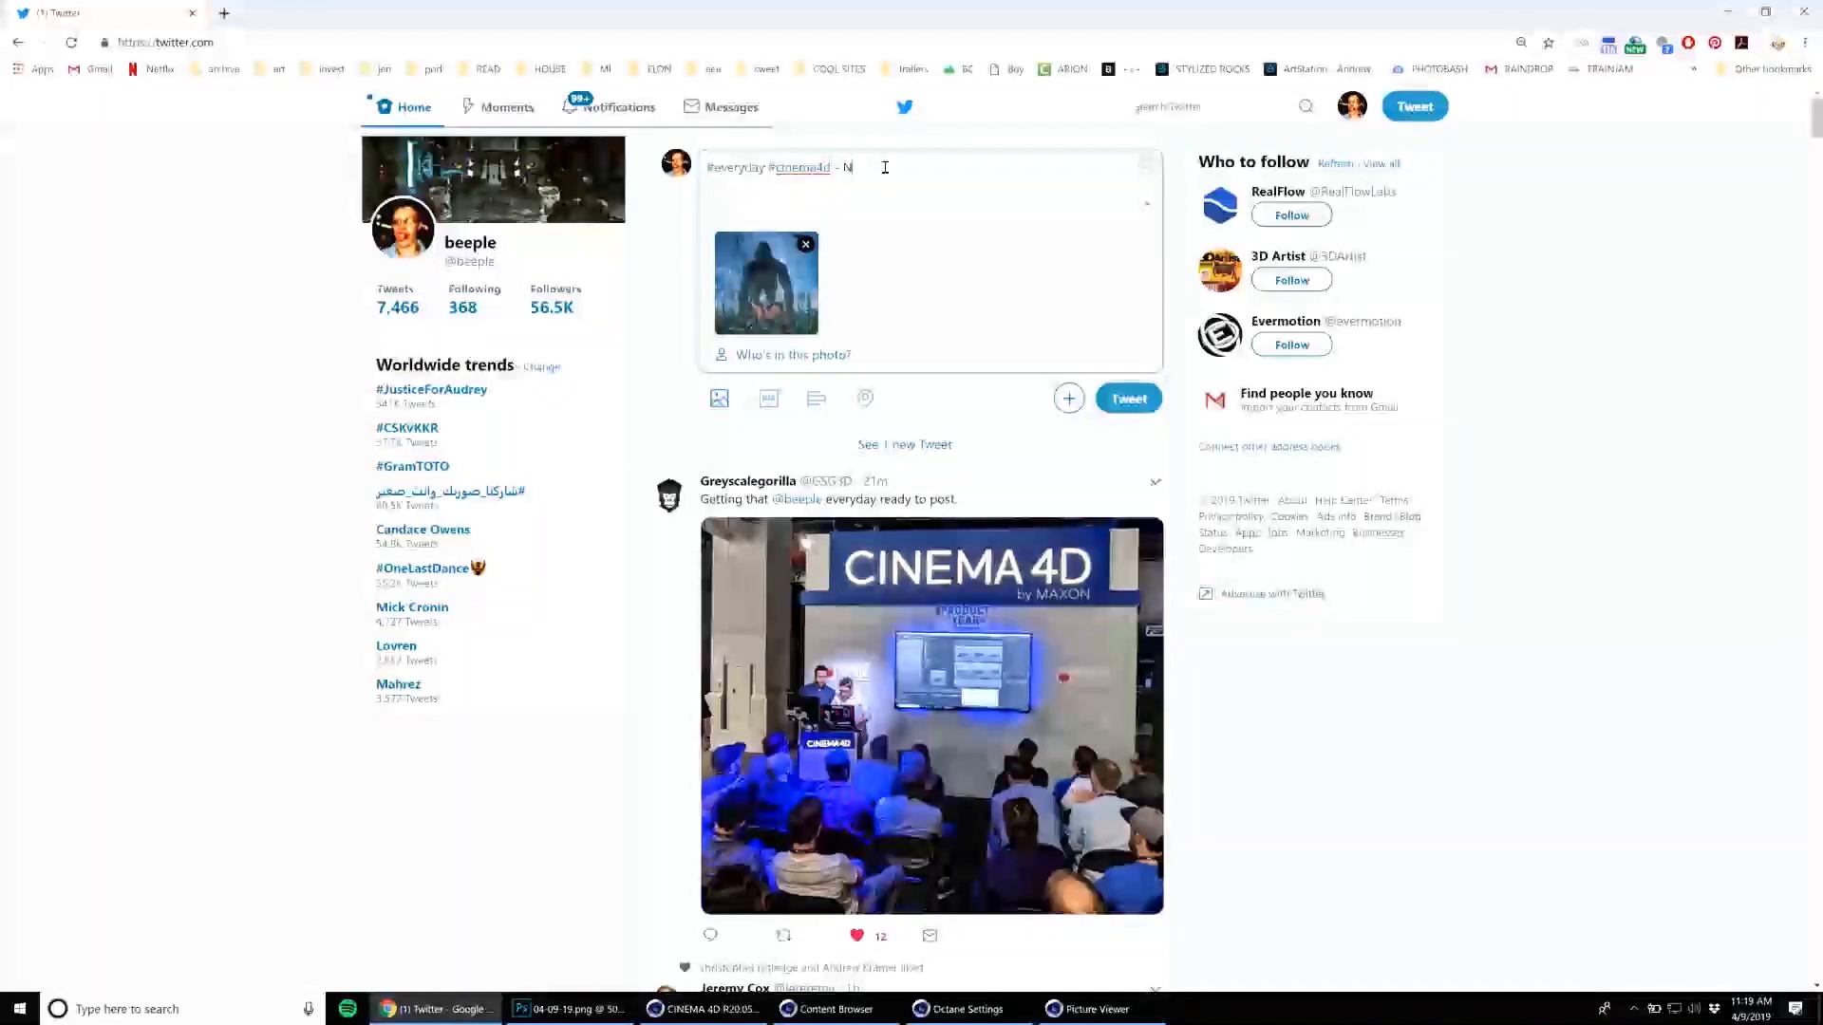
Begin the artwork title after the hashtags with the presenter's full name in capital letters.
key("BackSpace")
key("BackSpace")
key("BackSpace")
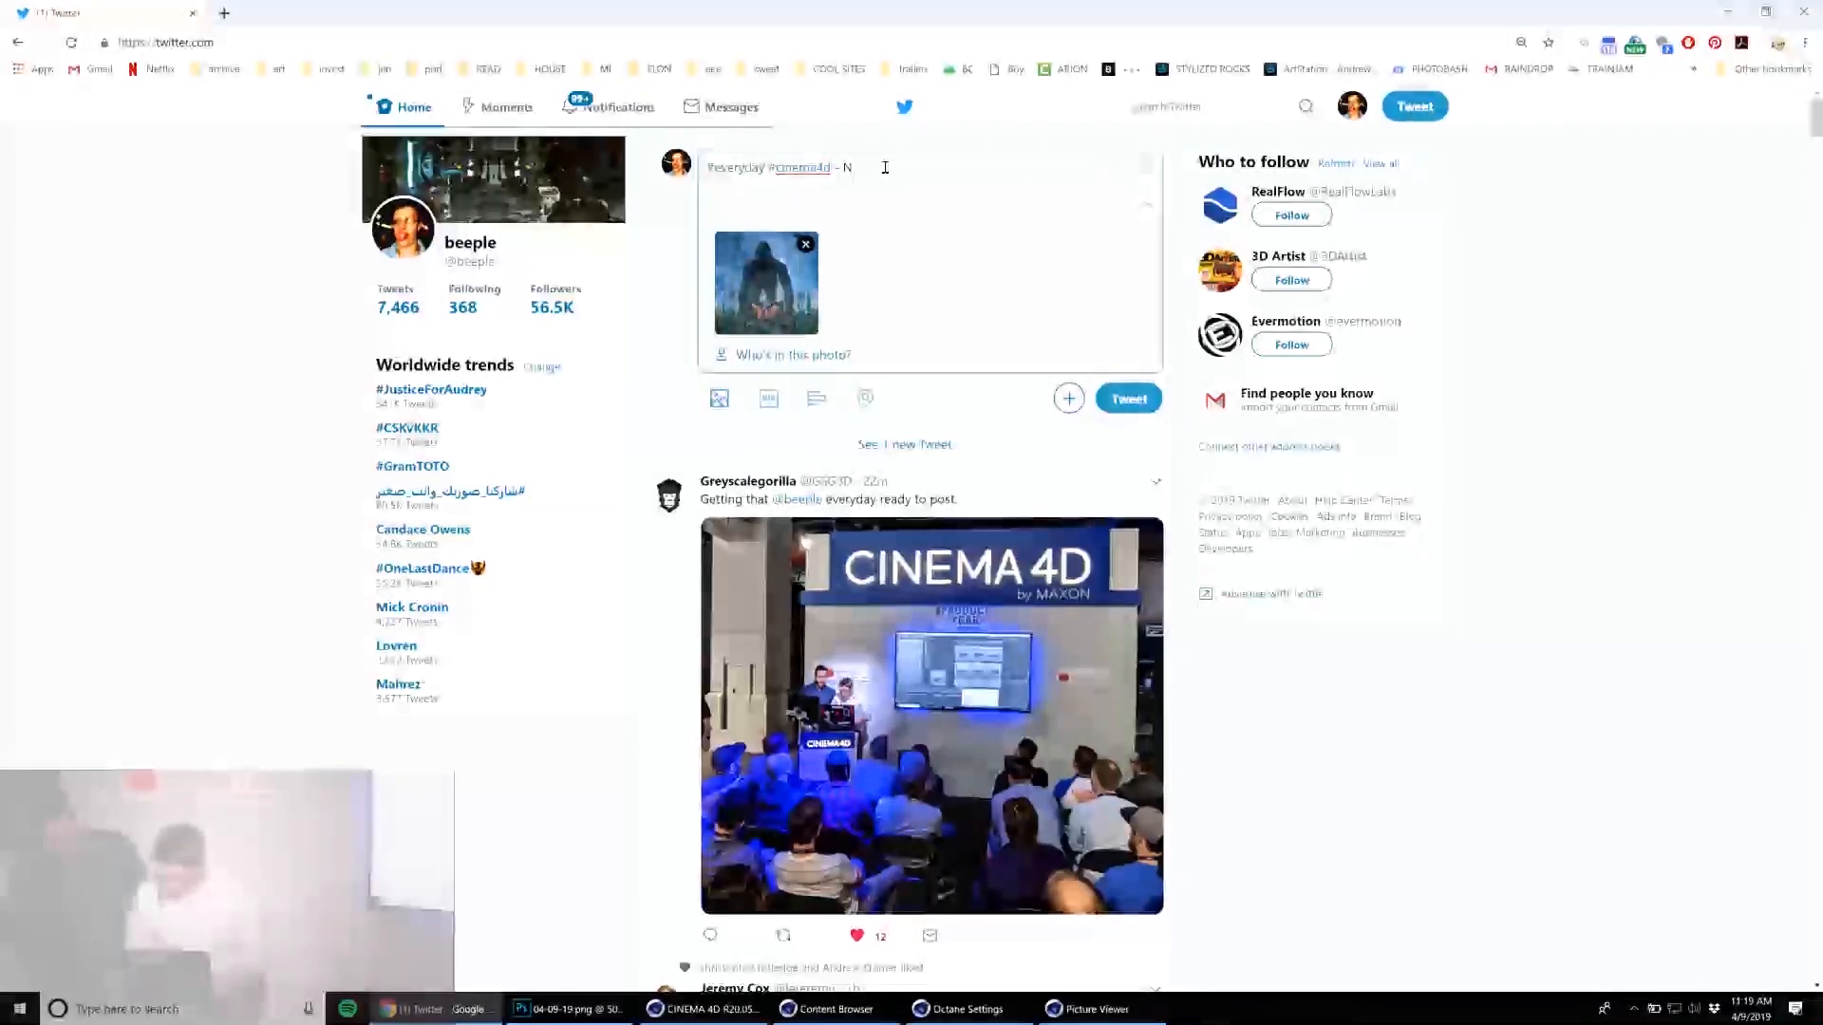
type("ick")
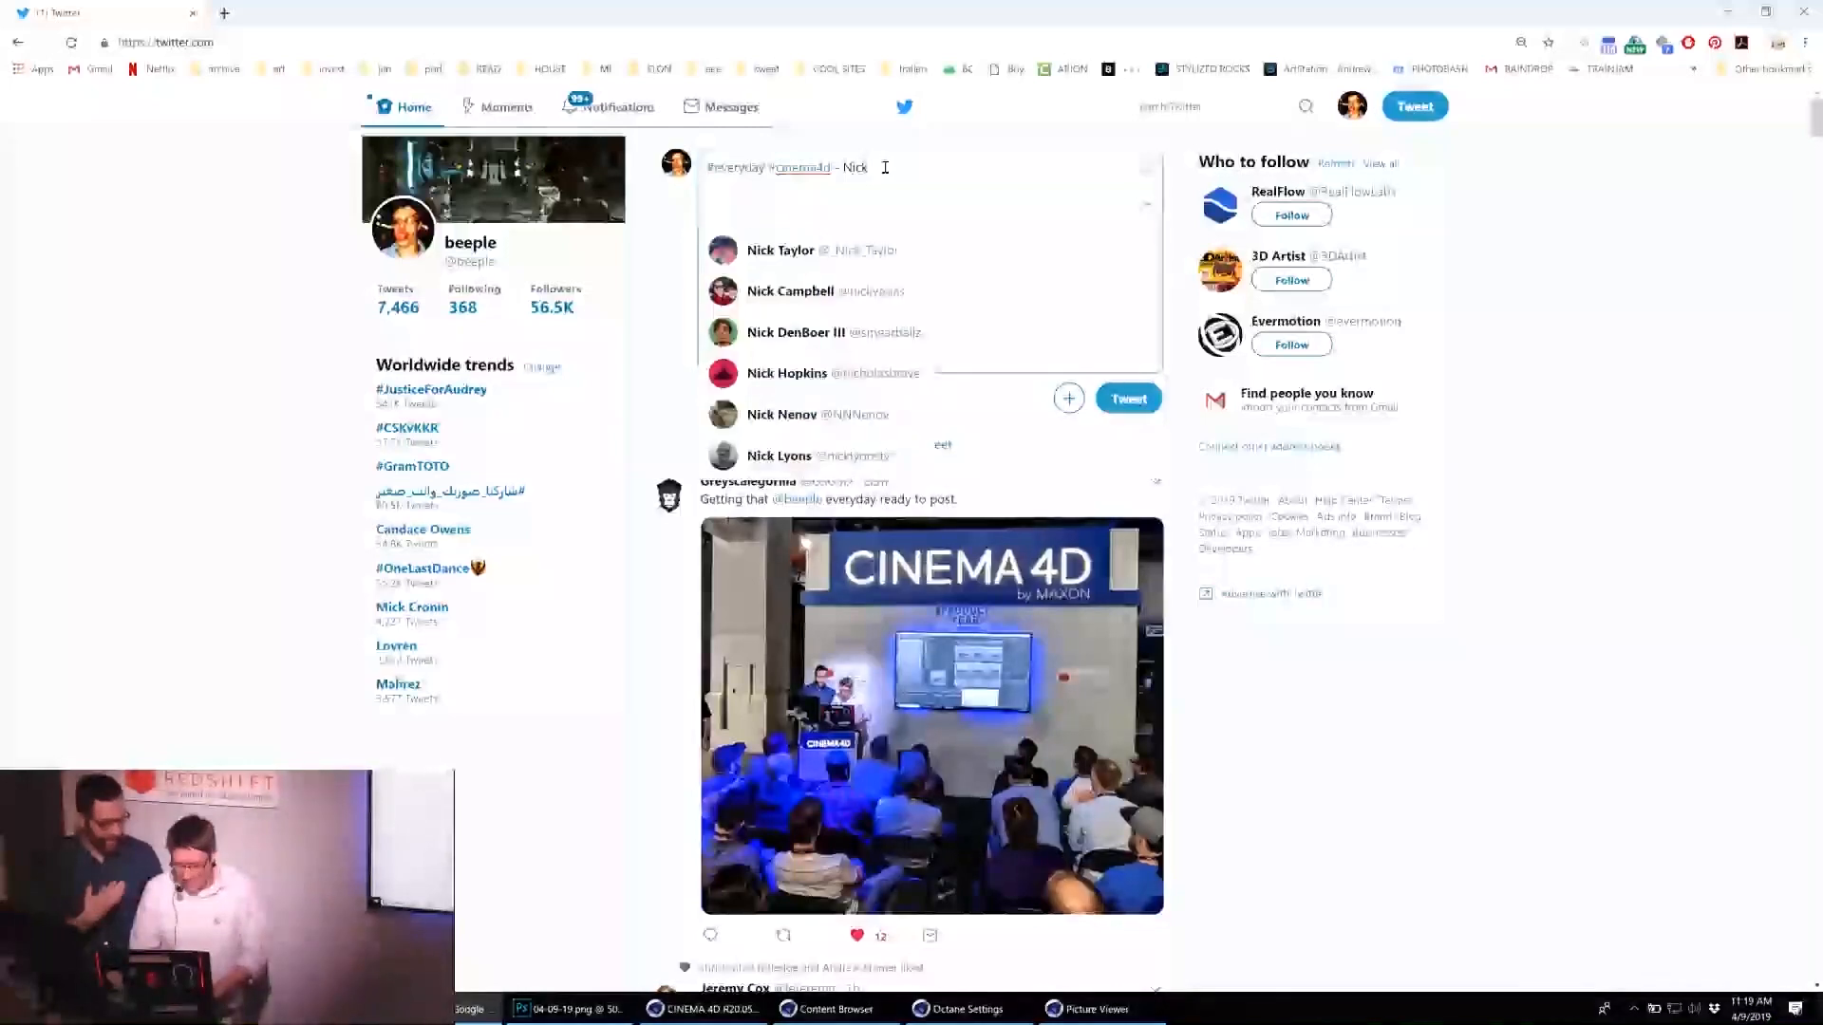
key("ctrl+v")
key("Caps_Lock")
type("K CAMPBELL")
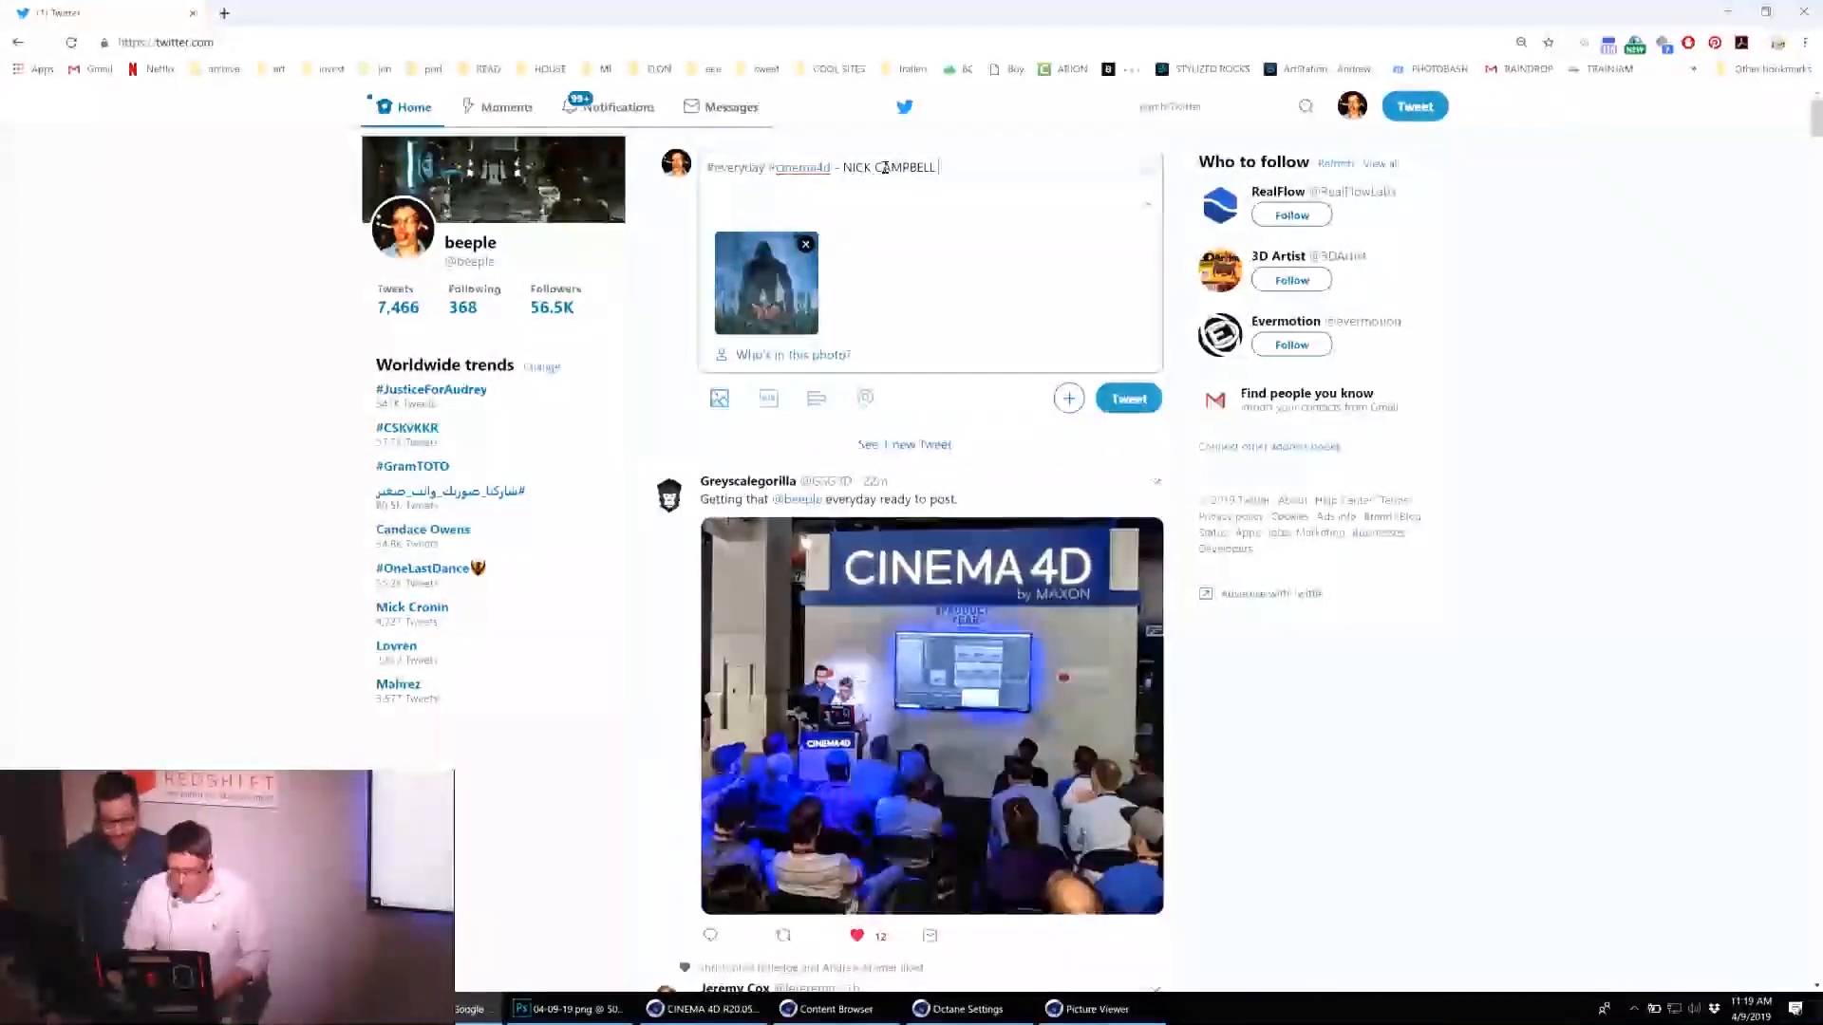
Complete the title with "FANCY GORILLA MUSEUM" and post the tweet.
type("FANCY M")
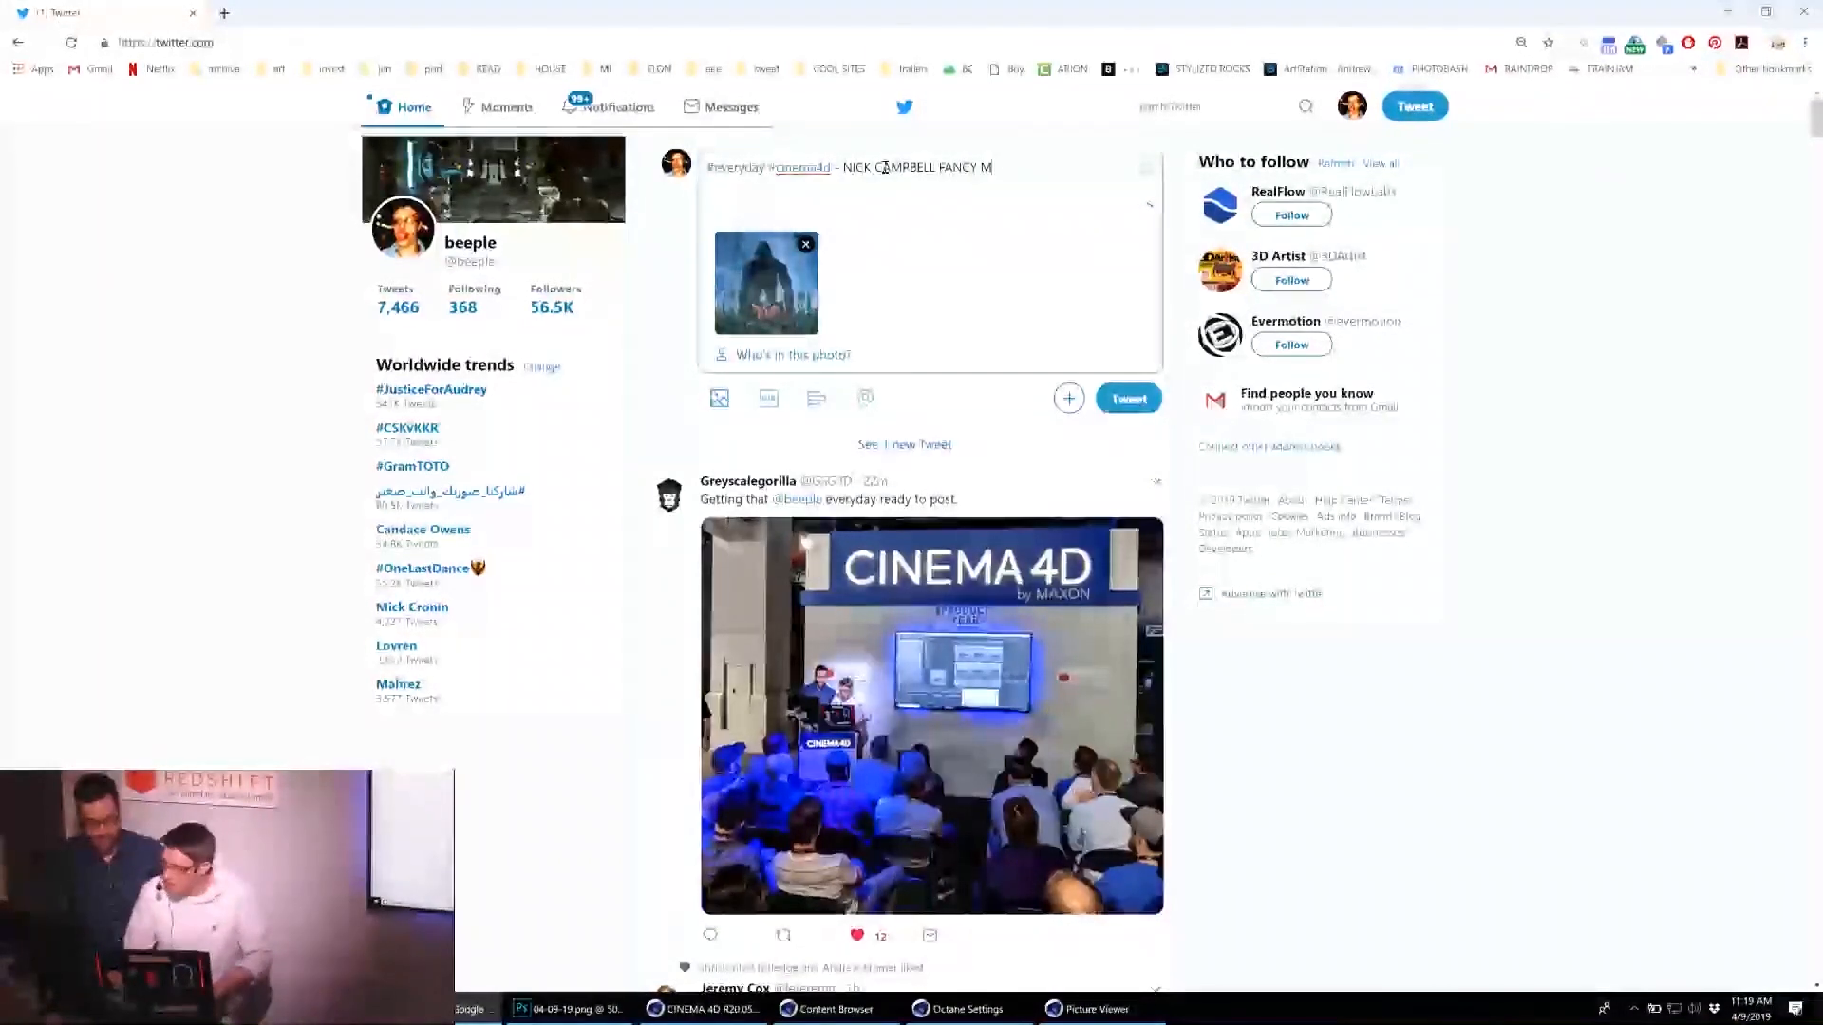
type("USEUM")
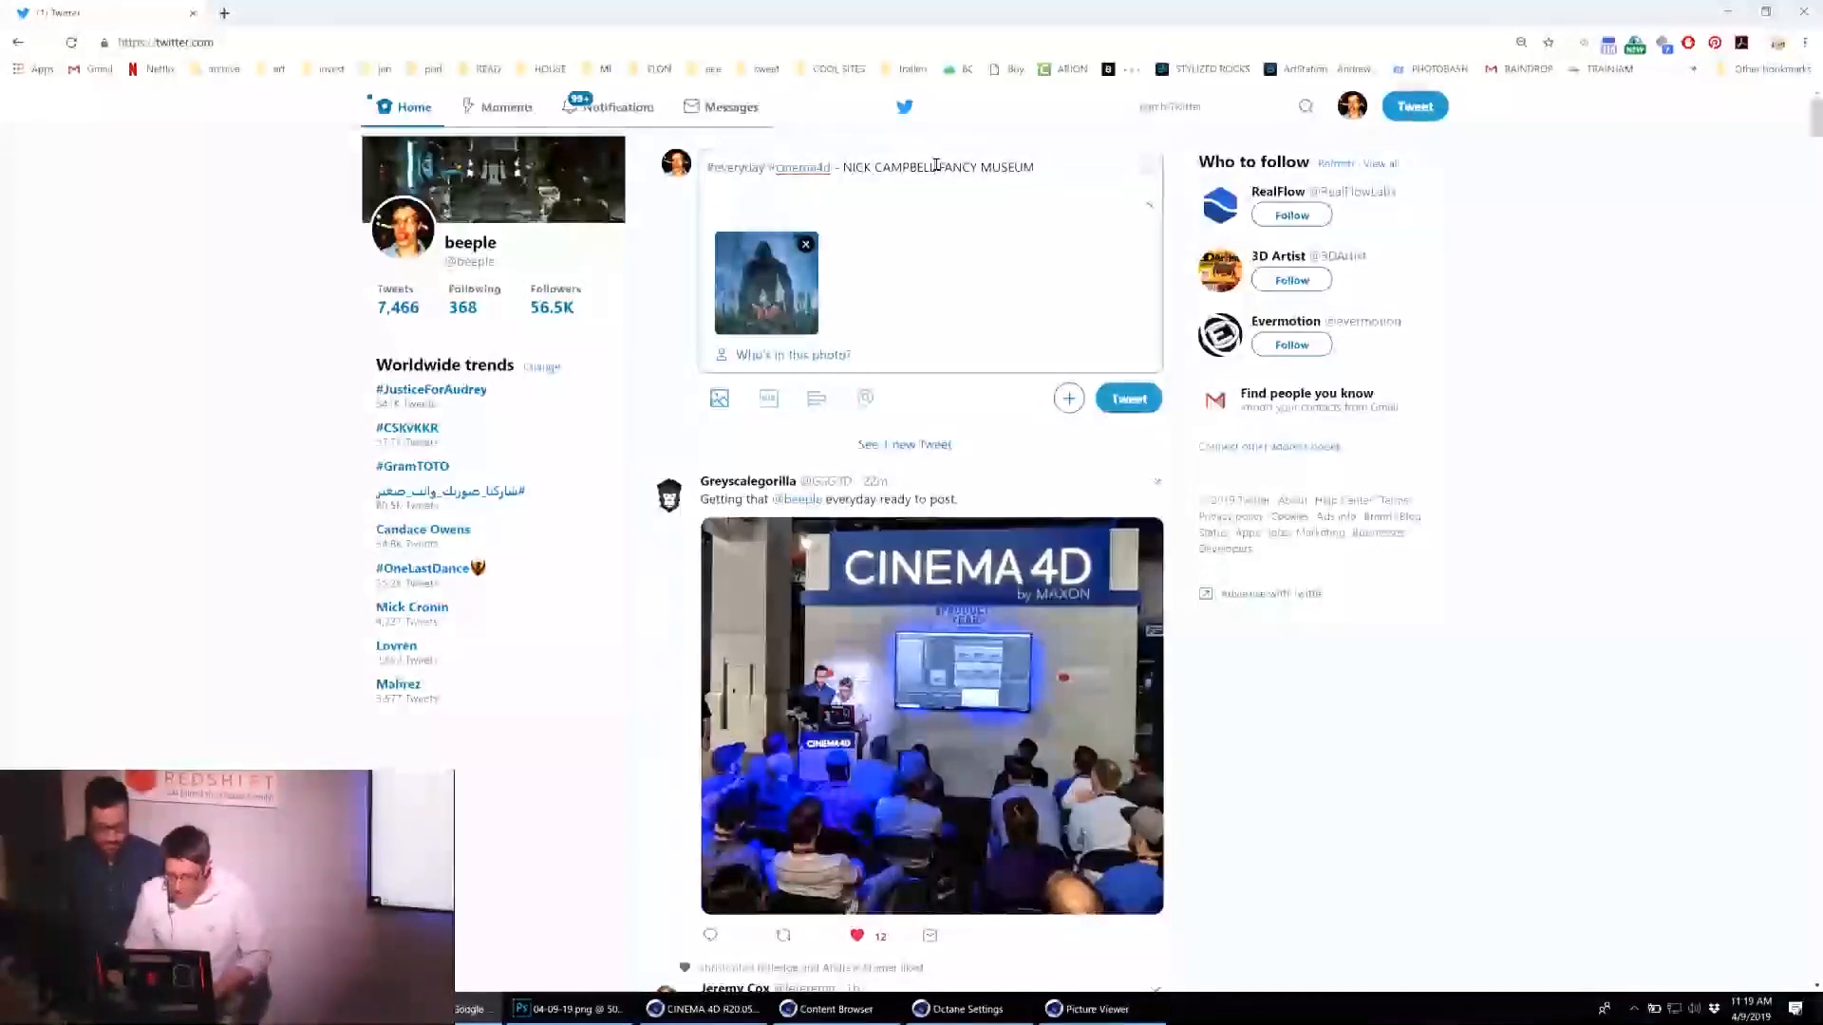
type("GOD ")
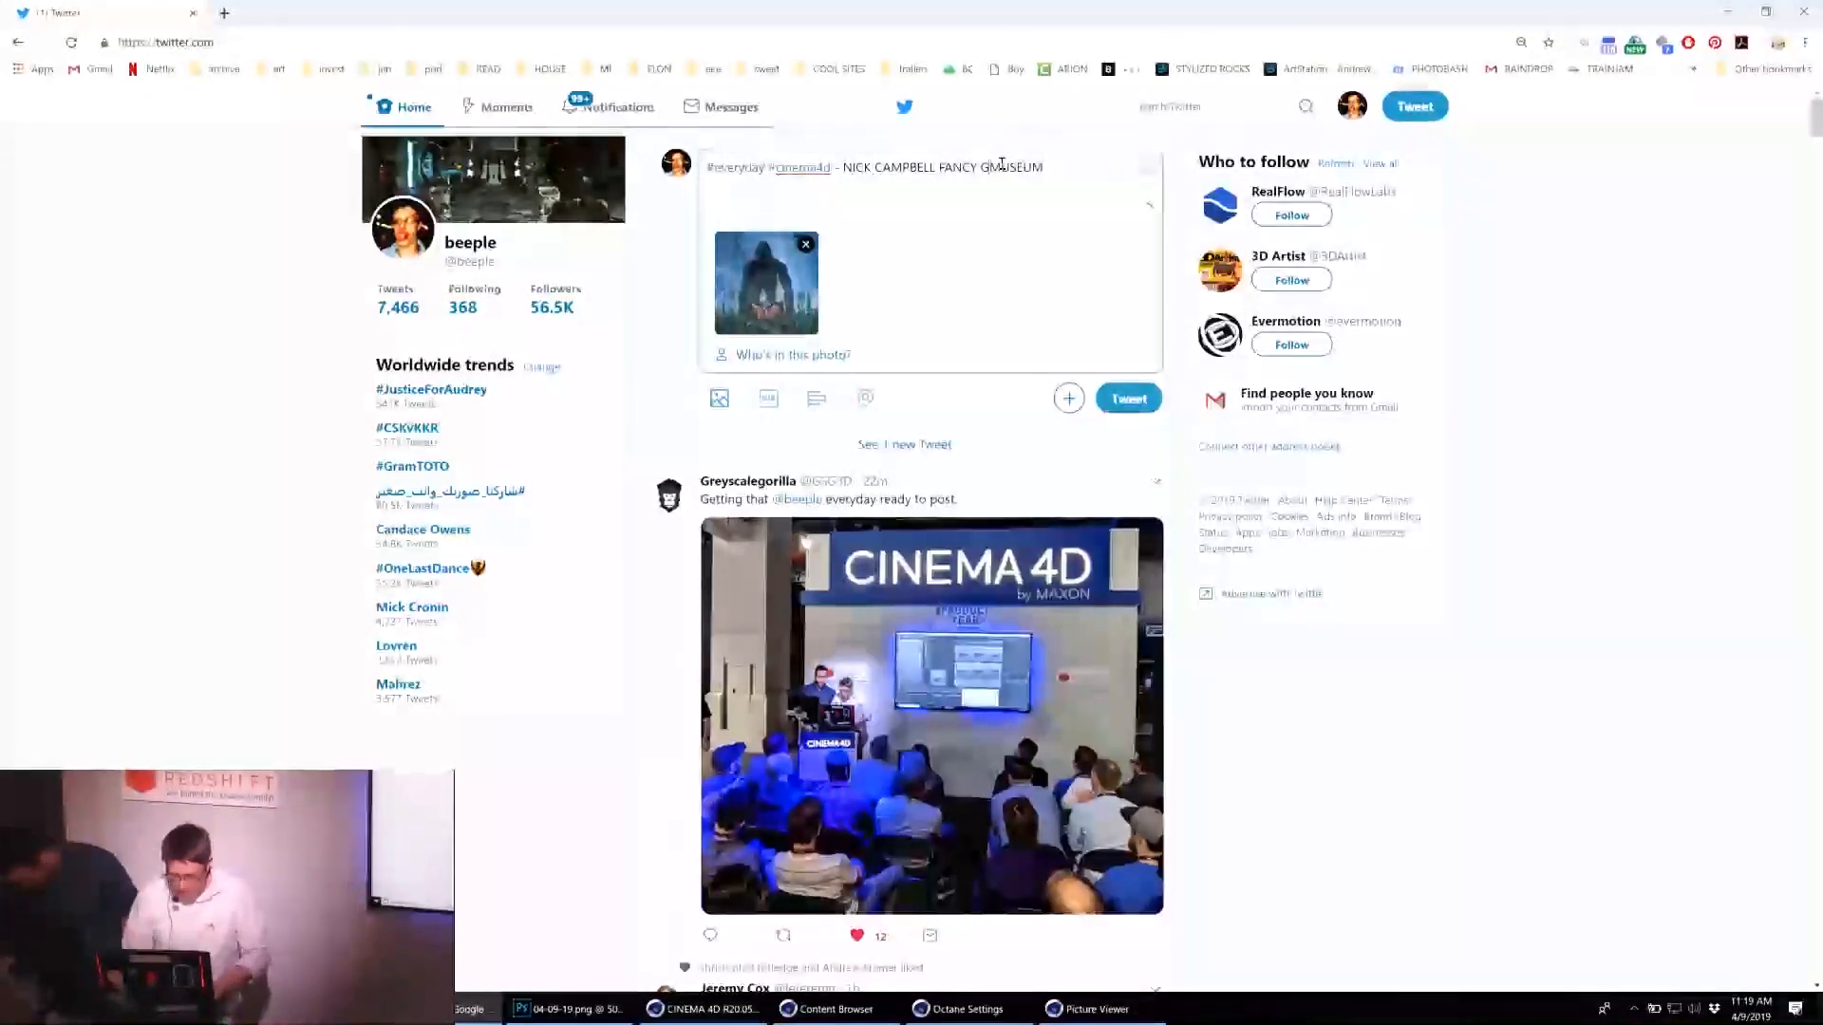
type("LA")
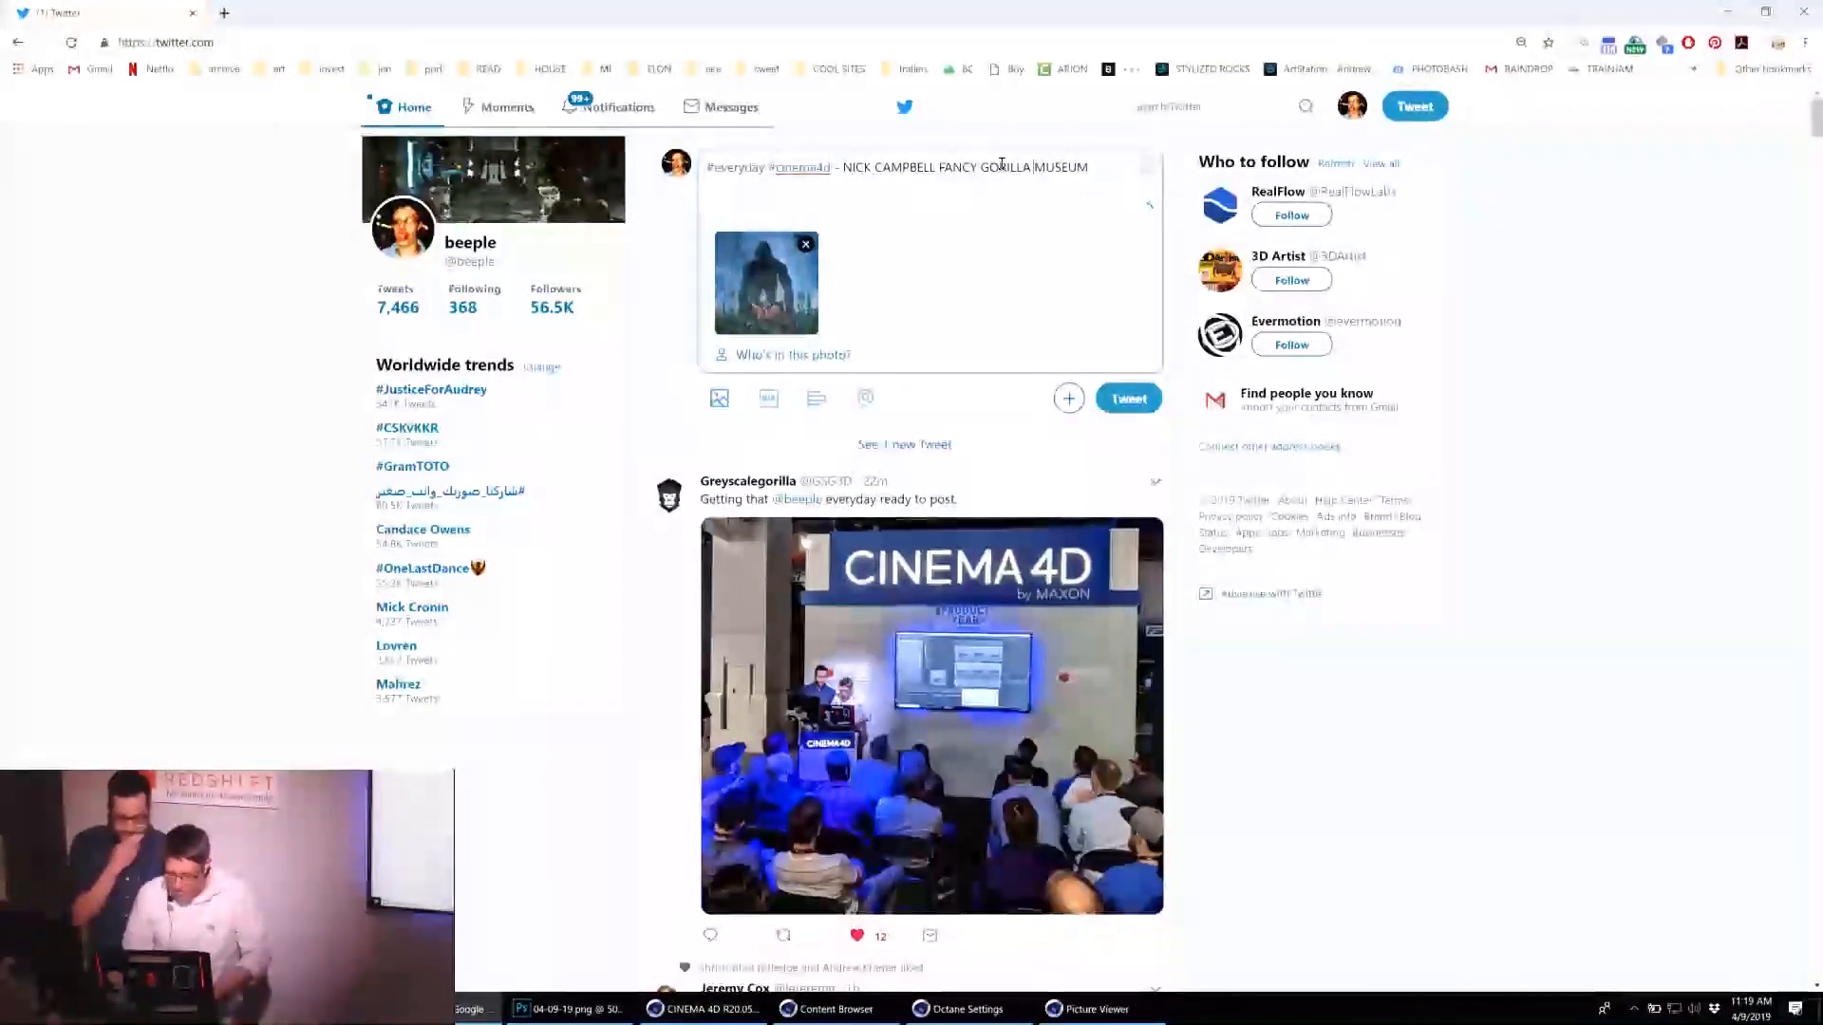
left_click(1139, 394)
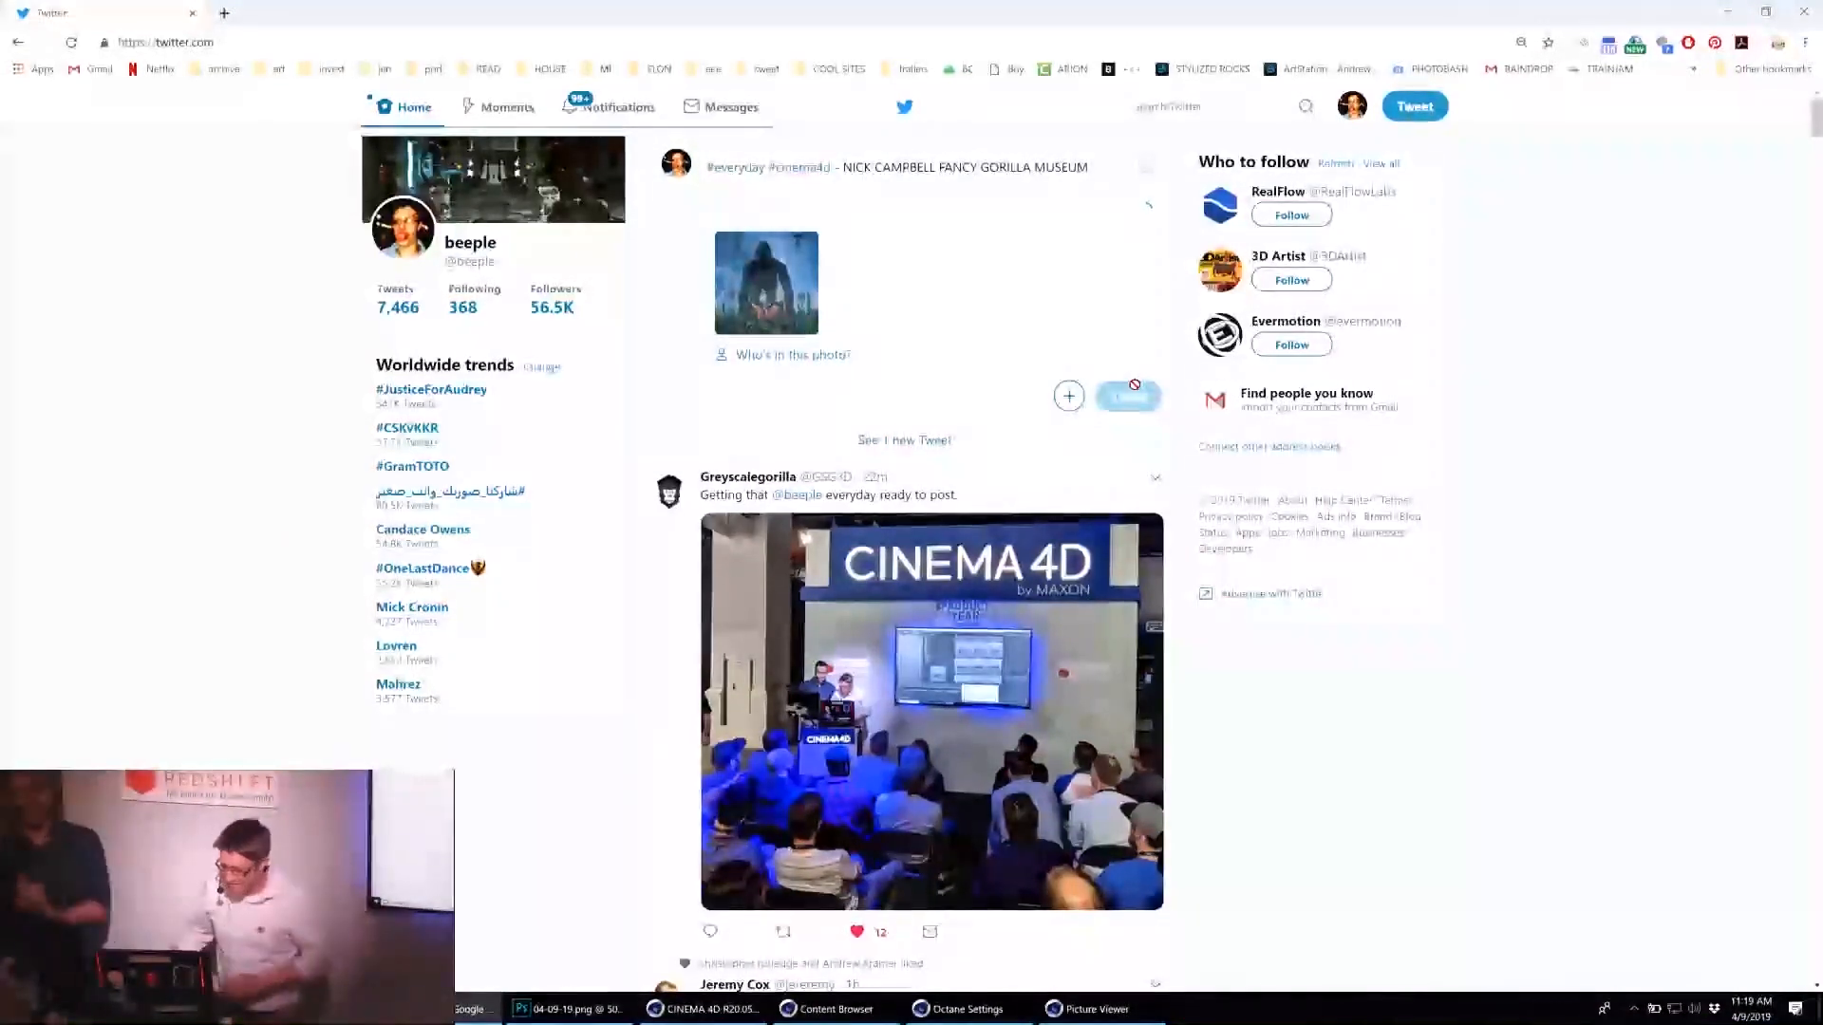